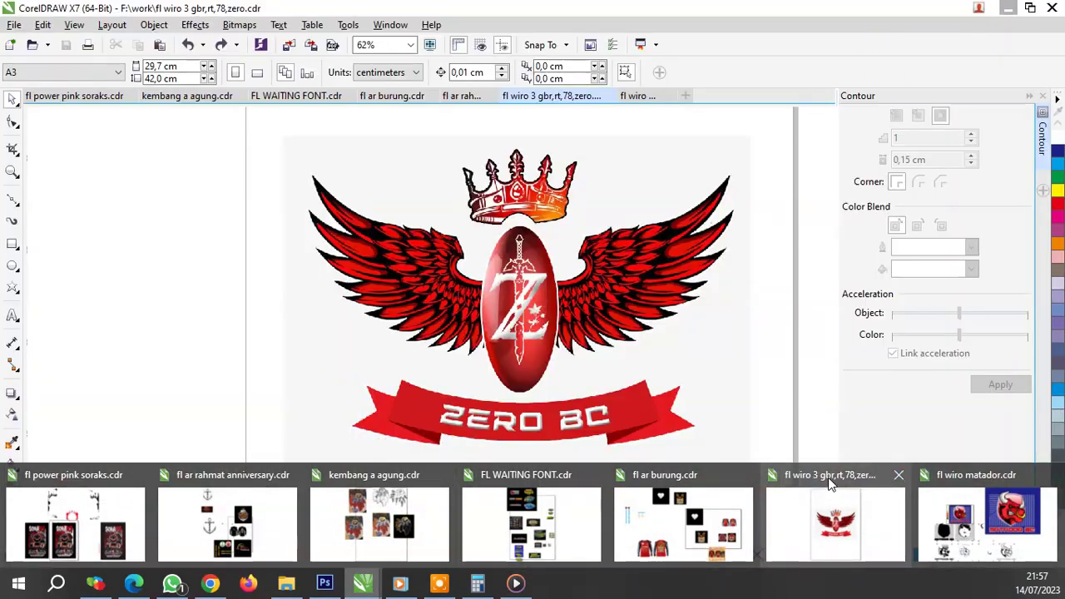
Step: Close fl wiro matador without saving, leaving fl wiro 3 gbr,rt,78,zero.cdr showing the ZERO BC logo
click(816, 478)
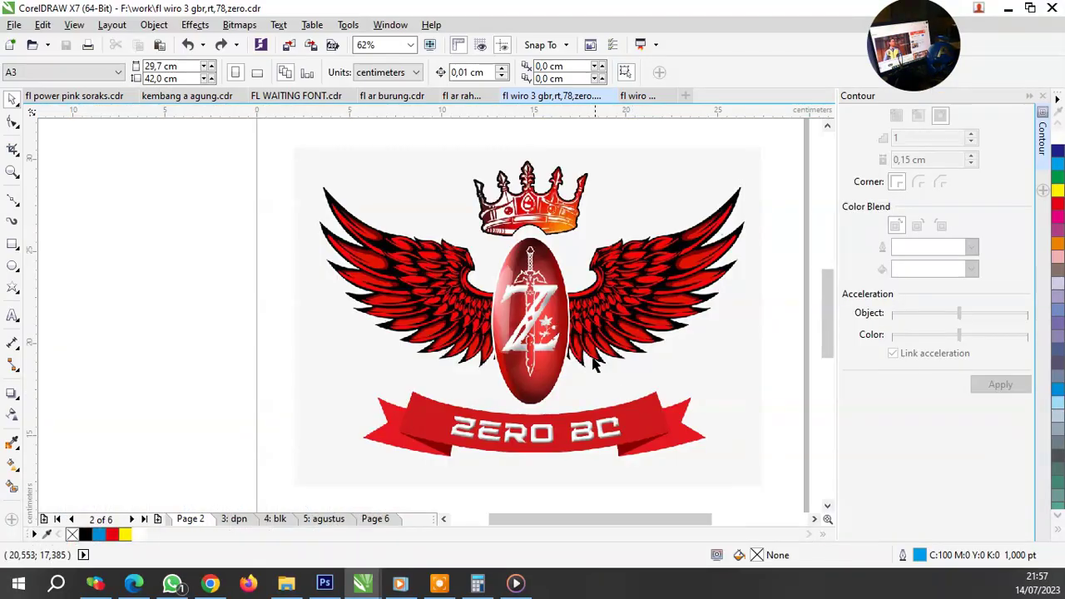
click(669, 95)
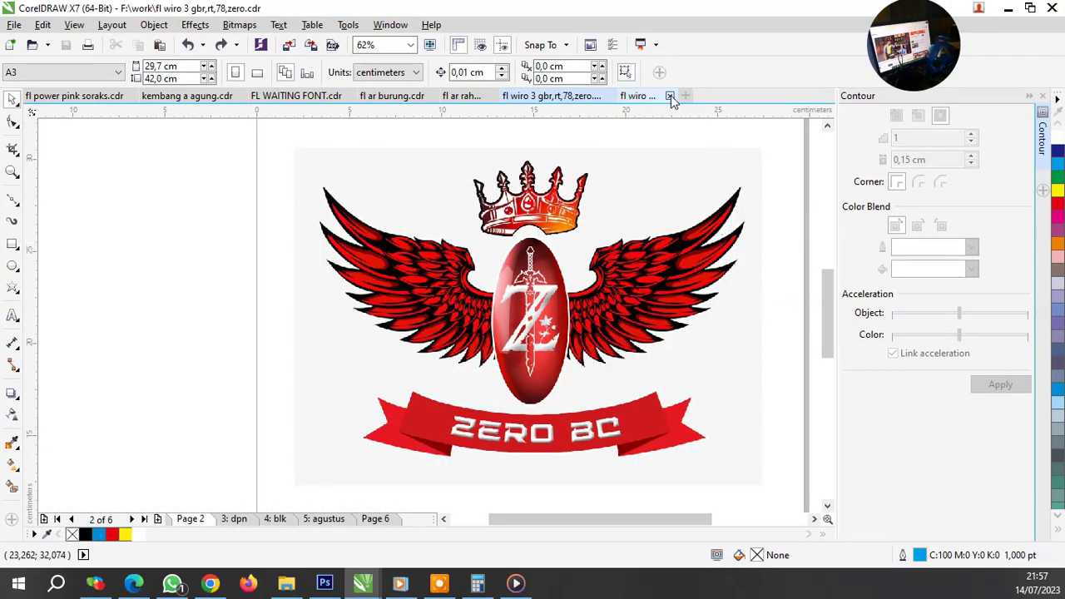
click(532, 315)
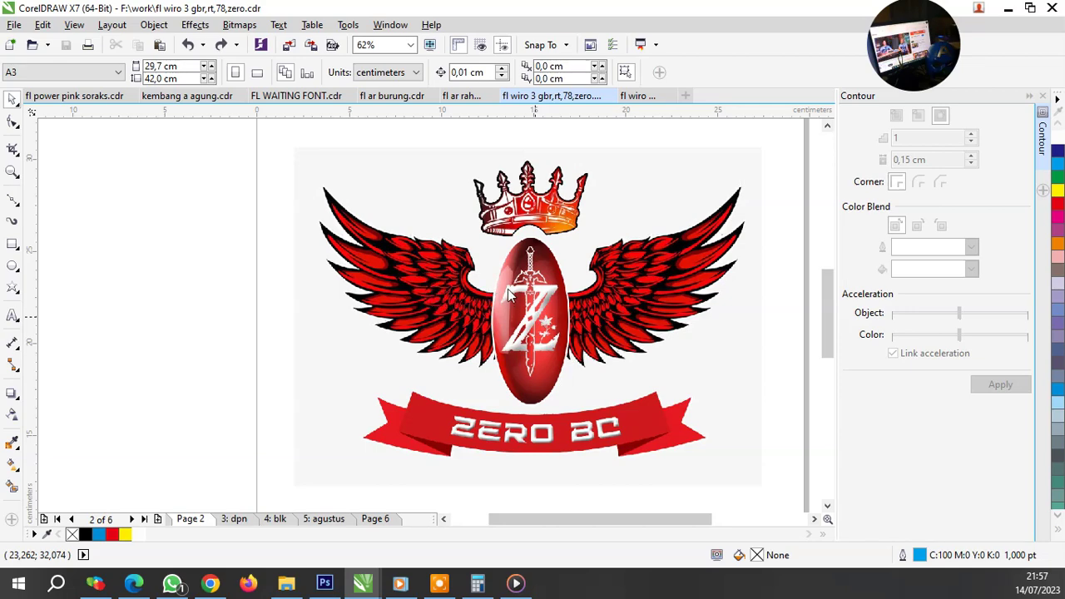
scroll(574, 213, up, 2)
scroll(480, 254, down, 2)
Step: Lock the ZERO BC logo bitmap in place with Lock Object
click(480, 254)
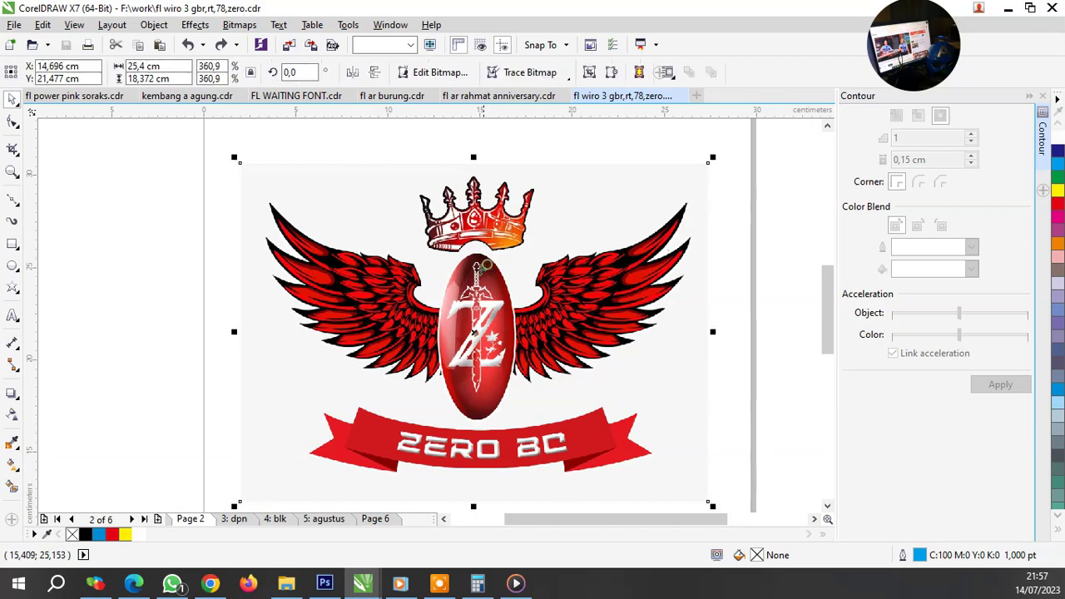
right_click(482, 256)
click(531, 371)
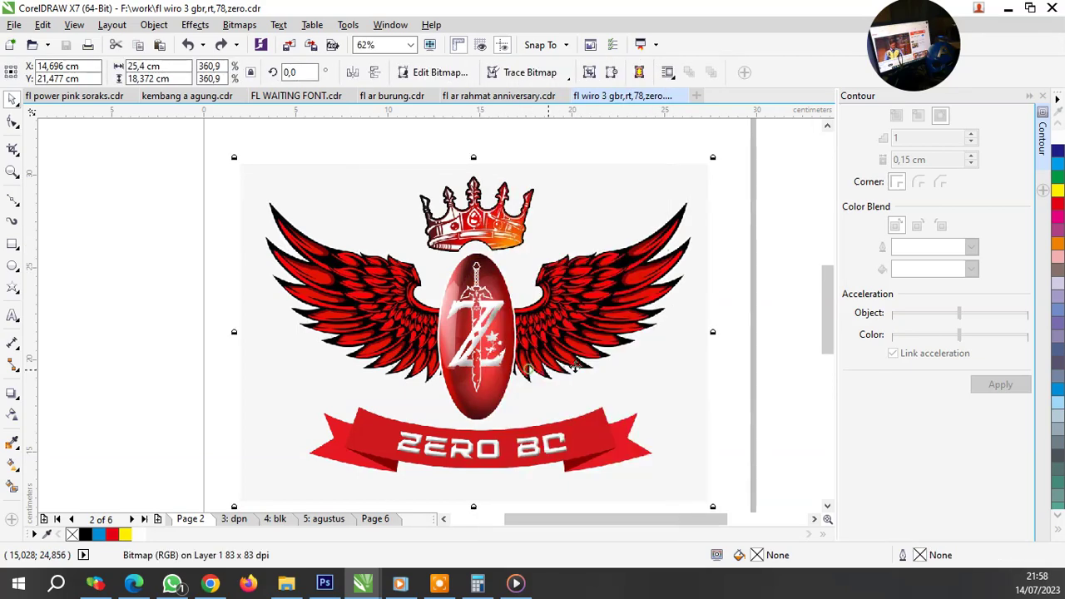
click(764, 327)
scroll(497, 342, up, 2)
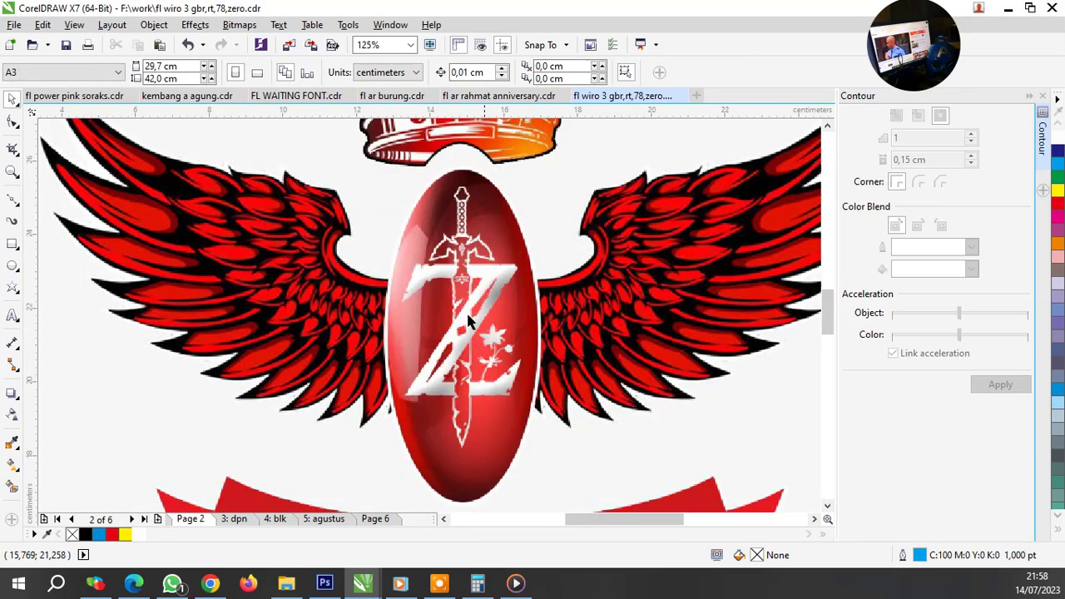
scroll(405, 286, down, 1)
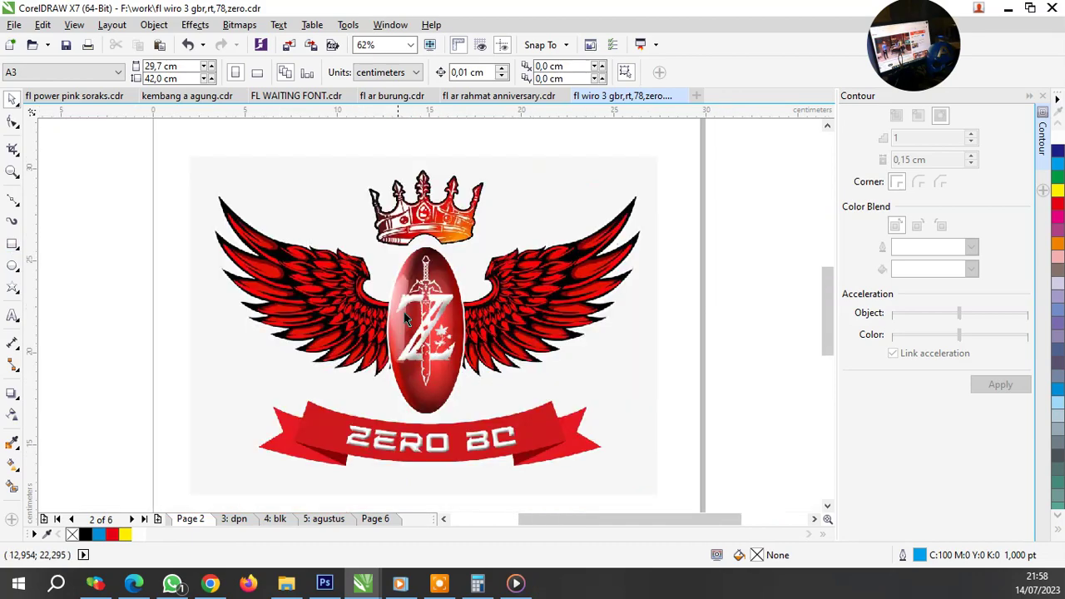
scroll(400, 266, up, 1)
scroll(399, 255, up, 2)
scroll(388, 275, down, 2)
scroll(388, 274, up, 1)
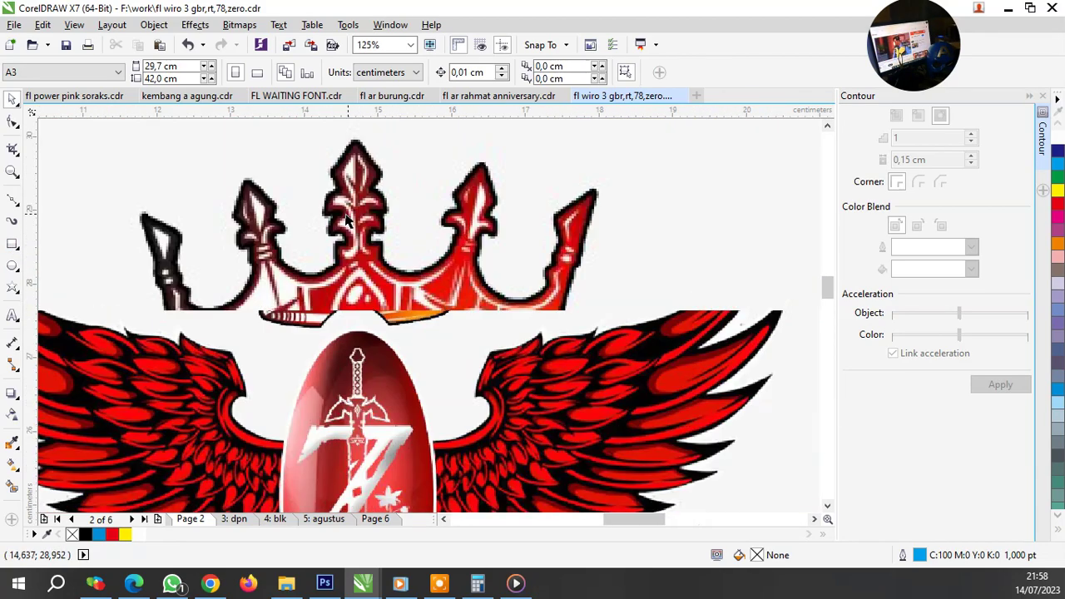
Step: Draw a thin rectangle and move it onto the crown's centre spike as a guide bar
click(12, 243)
scroll(283, 267, down, 1)
drag(154, 166, 311, 403)
scroll(300, 205, up, 2)
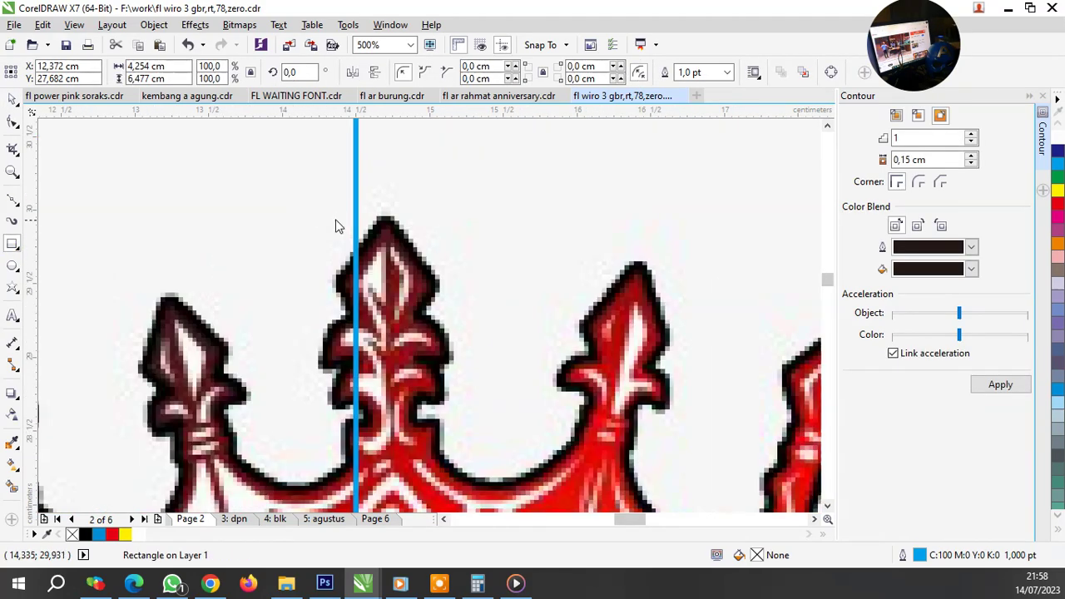
key(space)
drag(338, 197, 357, 202)
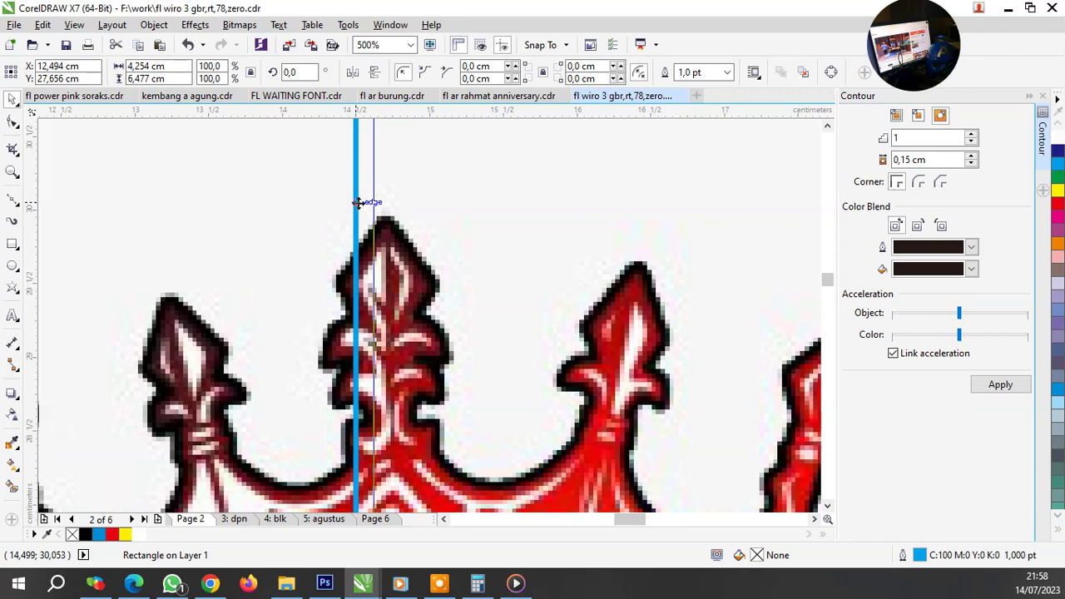
click(13, 200)
Step: Start the Bezier outline at the centre spike's tip and trace down its right edge
scroll(384, 227, up, 2)
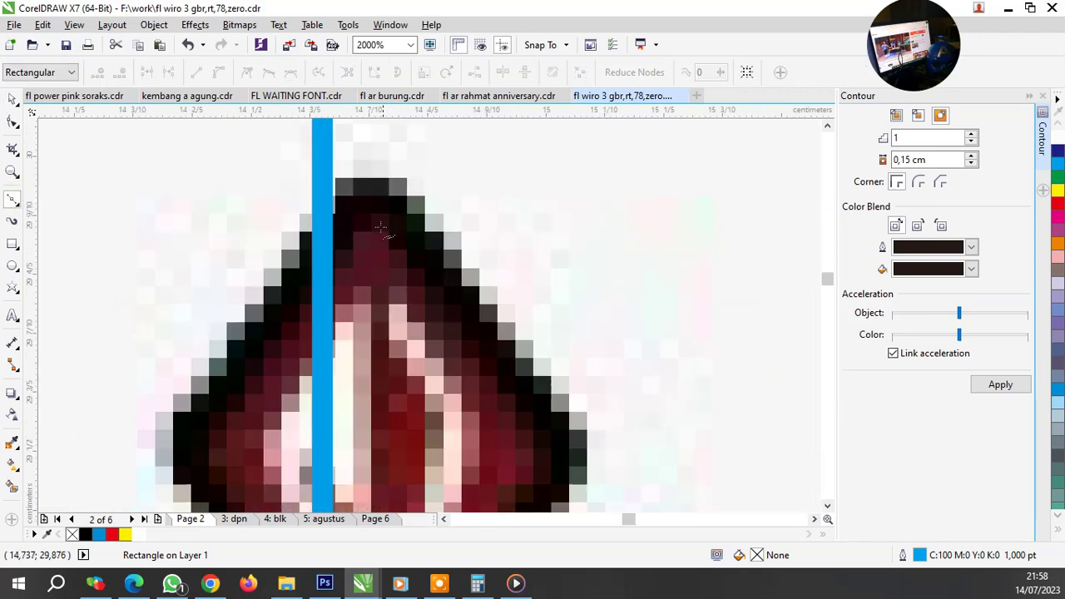
click(372, 216)
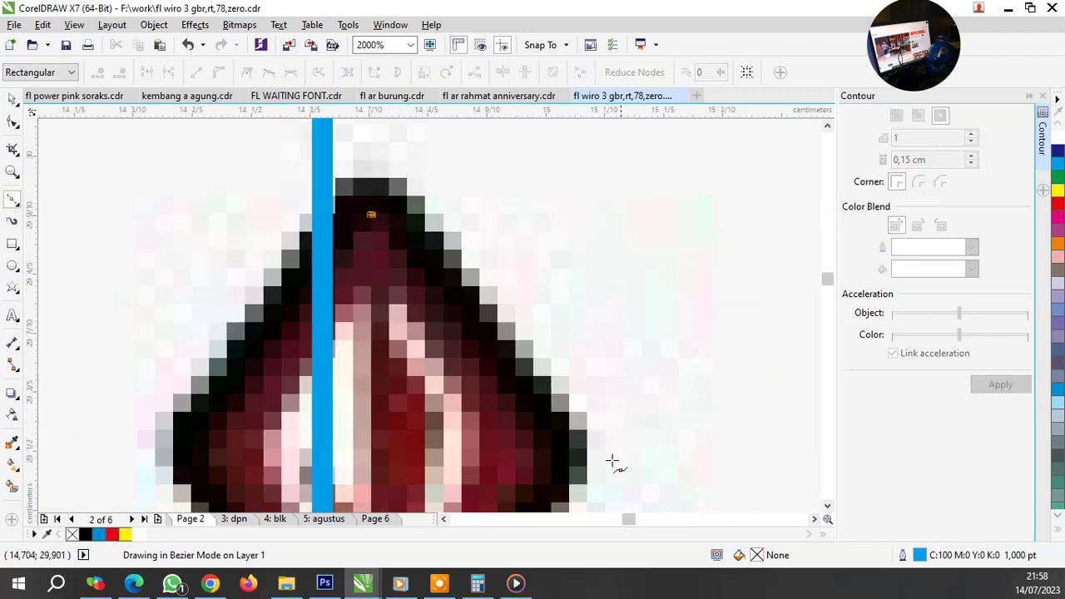
click(551, 452)
scroll(519, 362, down, 2)
scroll(504, 383, up, 1)
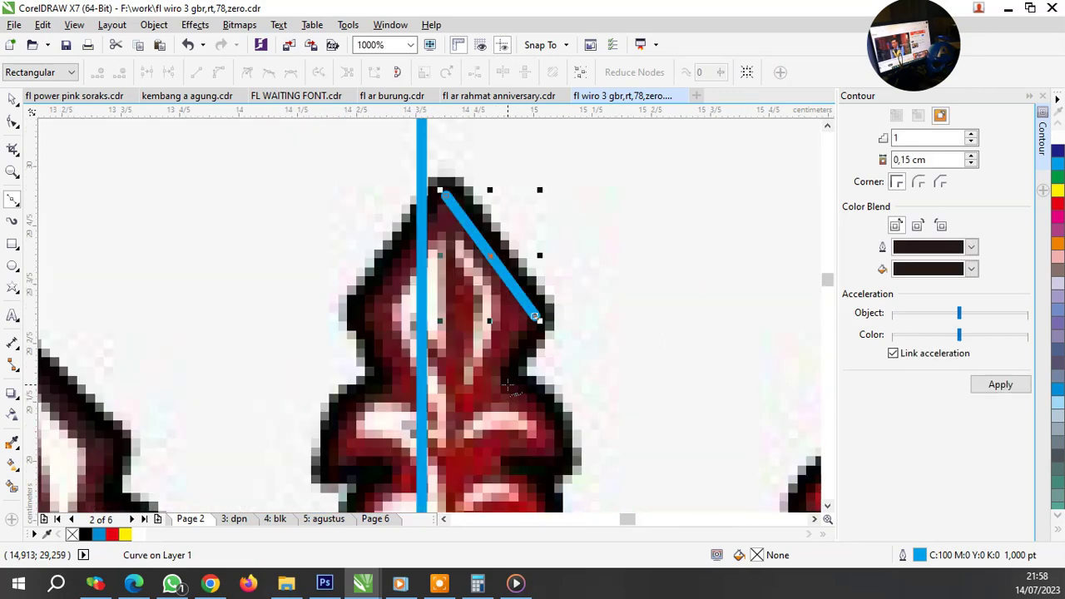
click(497, 381)
scroll(516, 366, down, 2)
scroll(523, 350, up, 3)
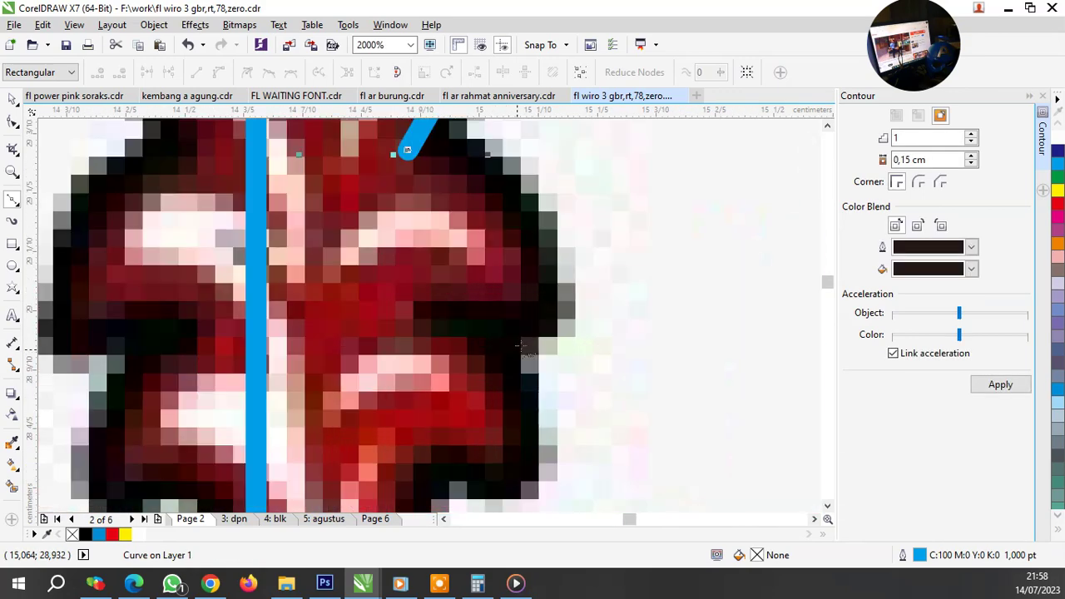
mouse_move(534, 312)
mouse_down()
mouse_move(549, 460)
mouse_move(519, 328)
mouse_up()
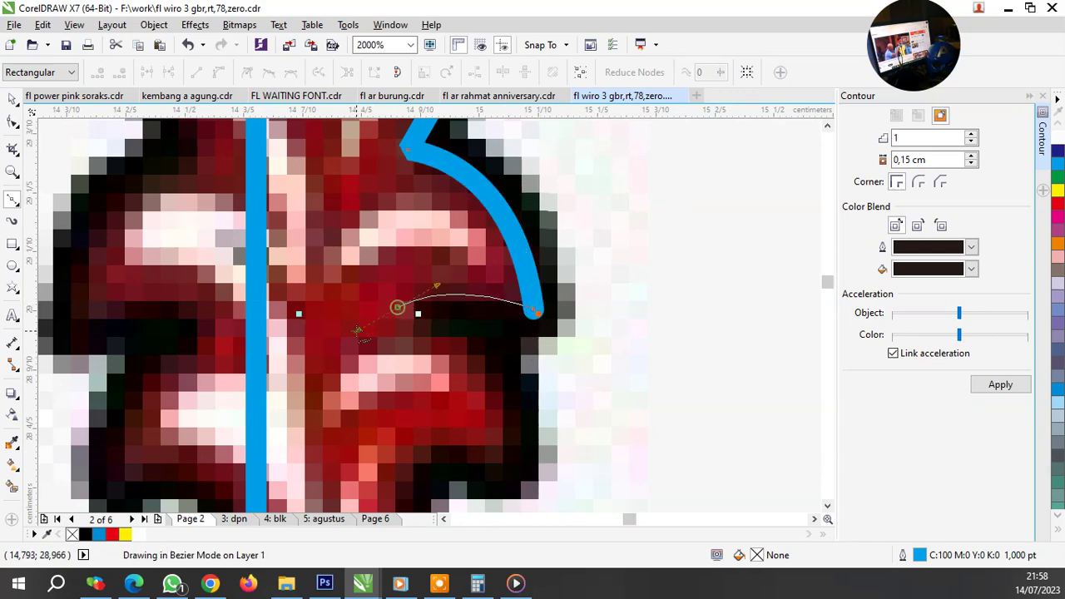
drag(398, 307, 467, 327)
Step: Continue the outline around the centre spike's curl and lower lobe
scroll(518, 356, down, 3)
scroll(516, 361, up, 2)
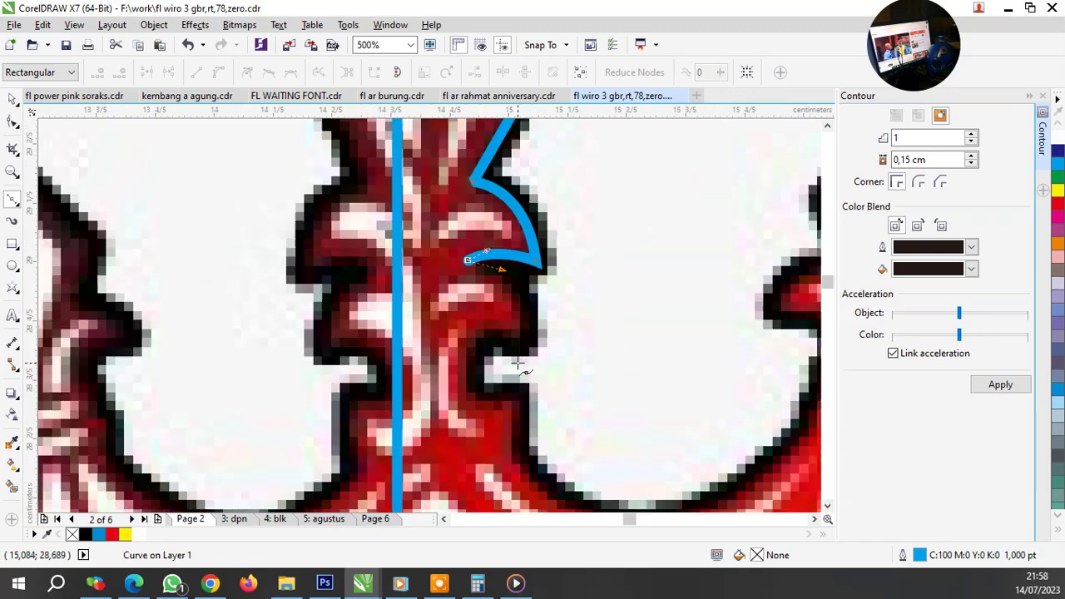
scroll(516, 361, up, 1)
drag(537, 320, 539, 402)
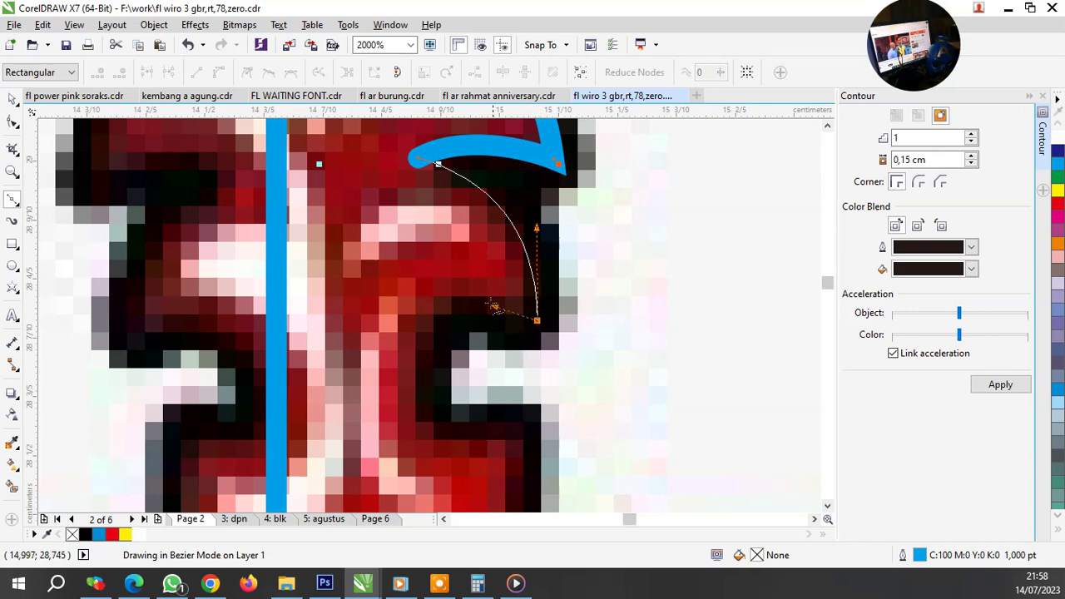
drag(438, 324, 387, 414)
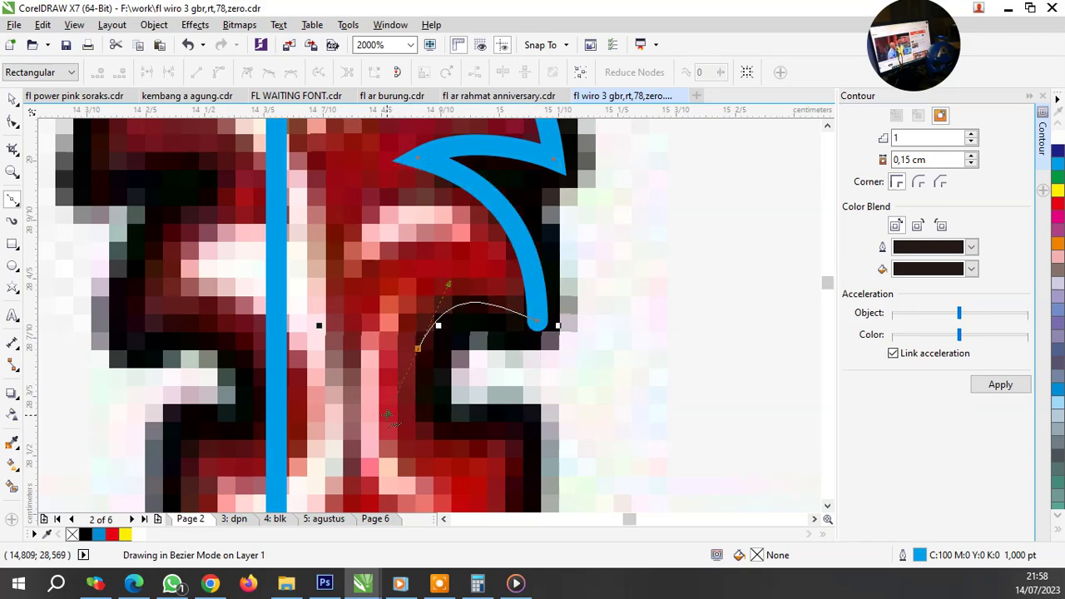
scroll(500, 367, down, 1)
scroll(499, 366, up, 1)
mouse_move(504, 393)
mouse_down()
mouse_move(551, 378)
mouse_move(579, 342)
mouse_up()
drag(508, 456, 508, 456)
scroll(504, 416, down, 1)
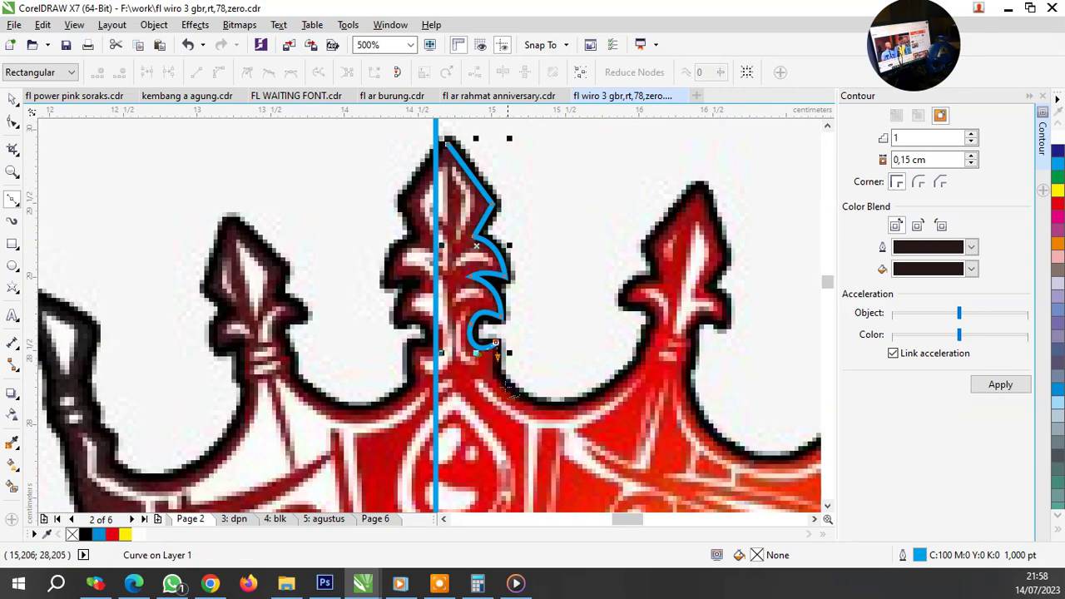
scroll(499, 370, up, 1)
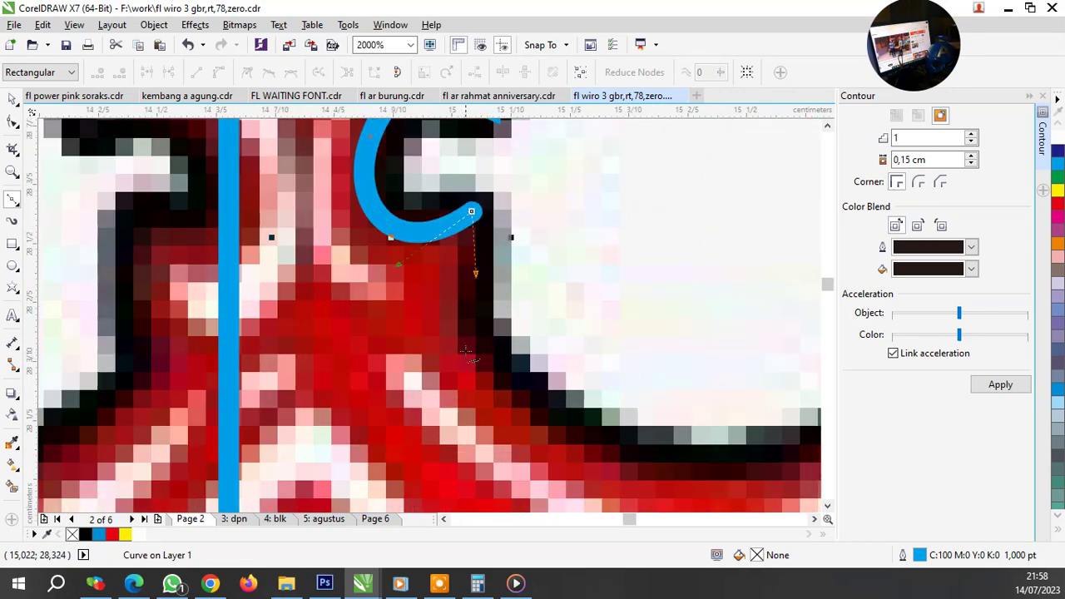
Step: Extend the outline down the spike's stem and along the dip toward the right spike
drag(468, 354, 464, 343)
scroll(466, 354, down, 1)
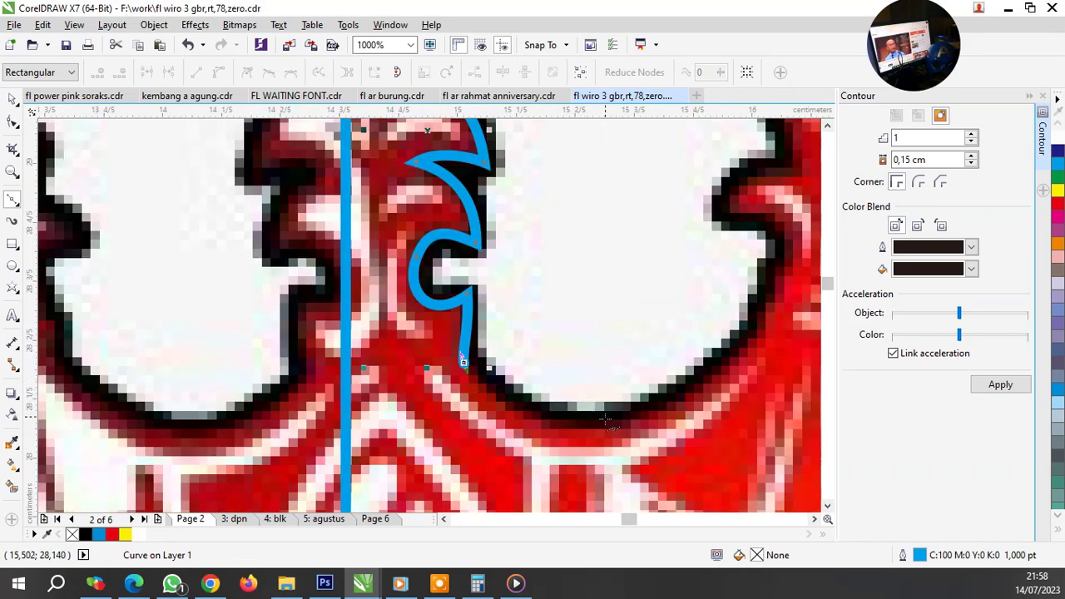
drag(603, 426, 616, 393)
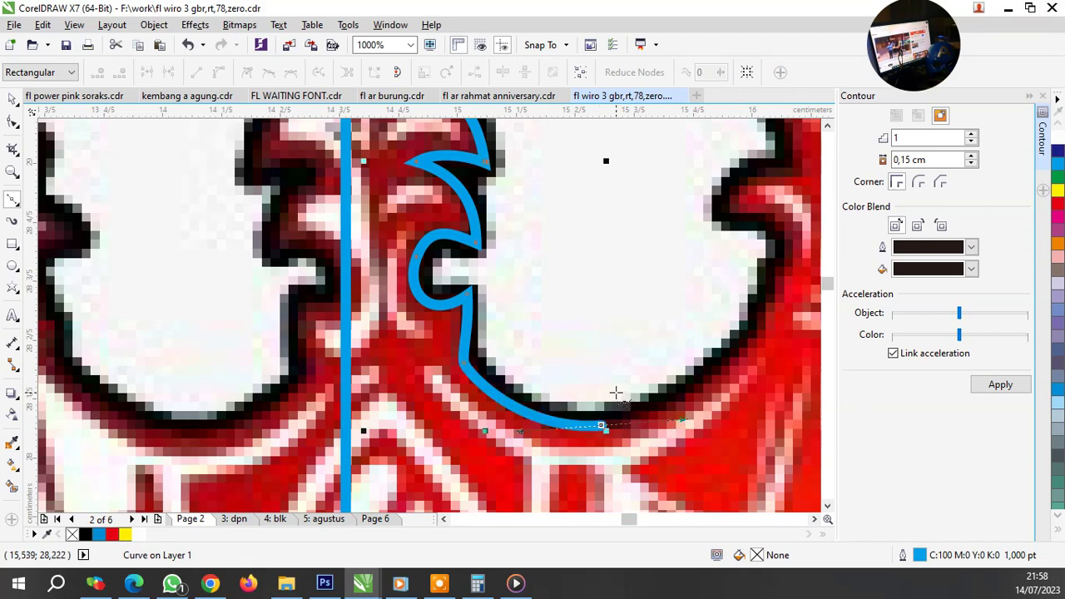
scroll(616, 393, down, 2)
scroll(666, 359, up, 1)
scroll(666, 363, up, 1)
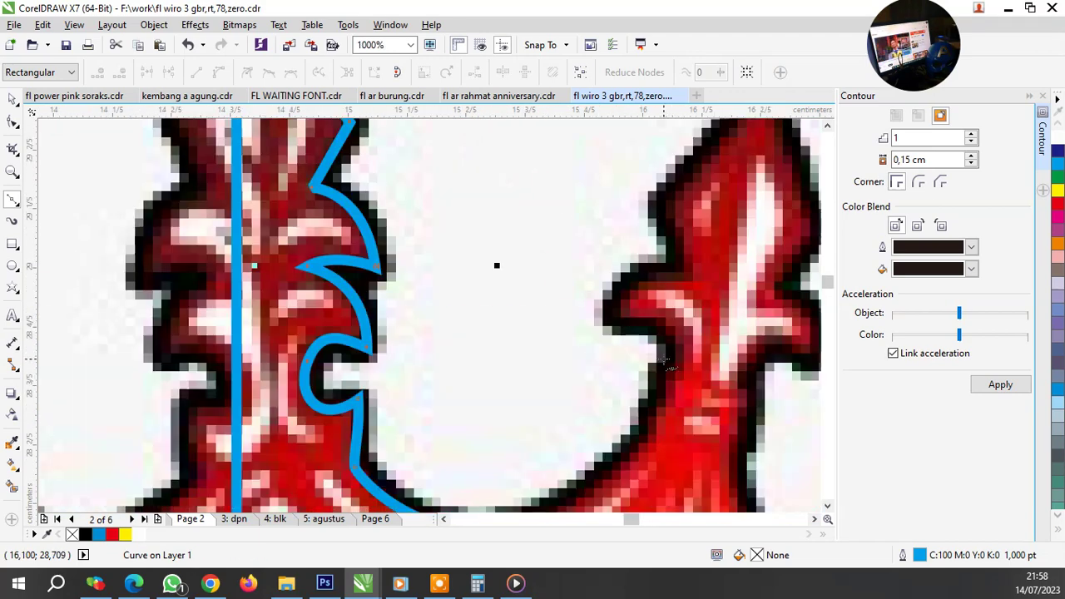
scroll(620, 341, down, 1)
scroll(620, 341, up, 2)
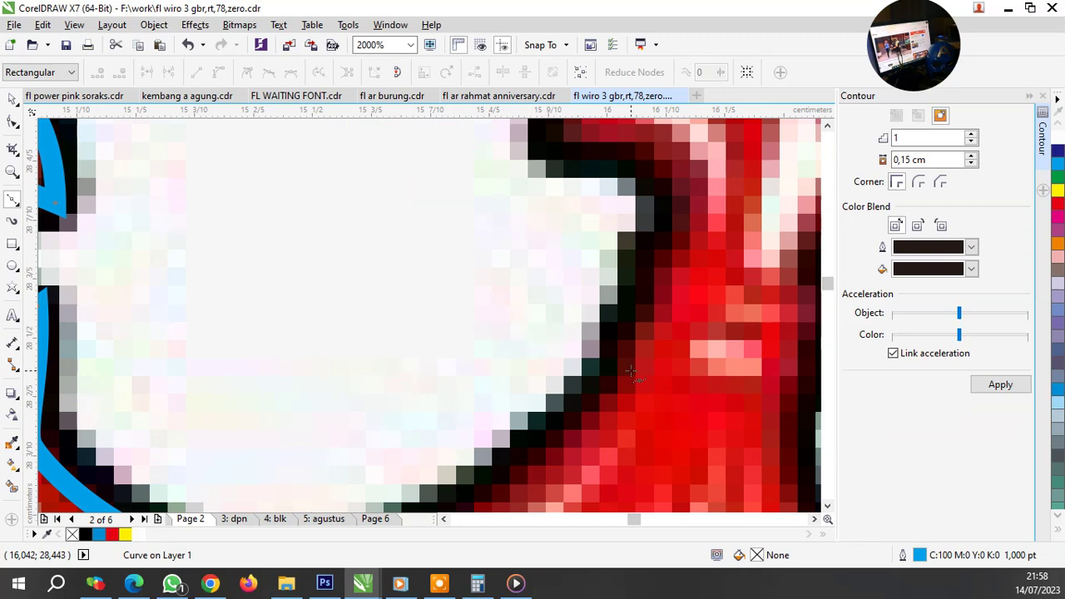
Step: Carry the outline onto the next spike's lower edge and partway up it
mouse_move(625, 367)
mouse_down()
mouse_move(654, 344)
mouse_move(618, 354)
mouse_up()
double_click(626, 367)
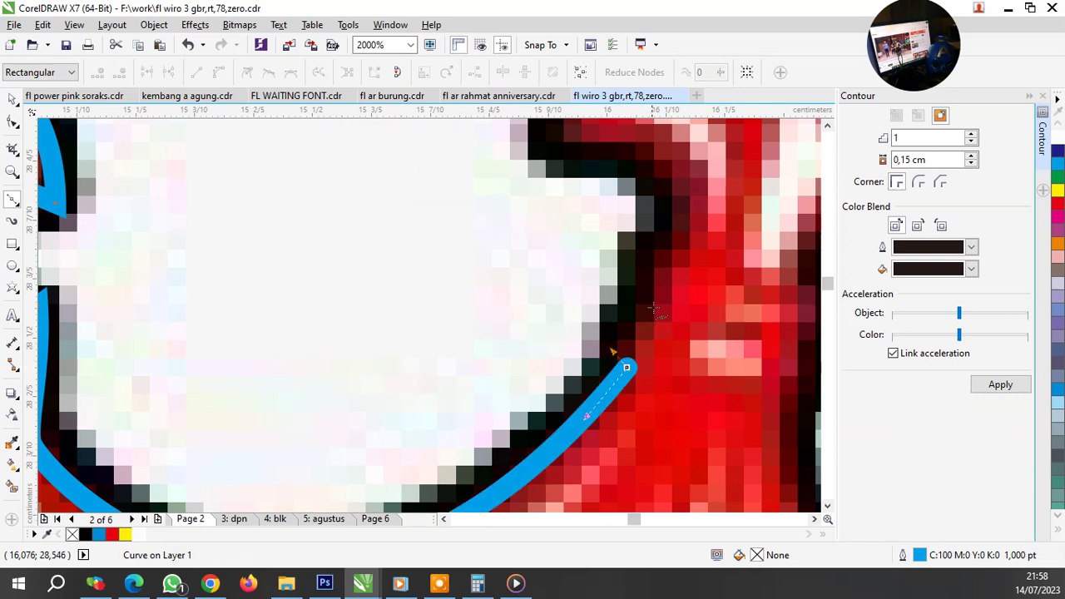
click(626, 367)
click(653, 307)
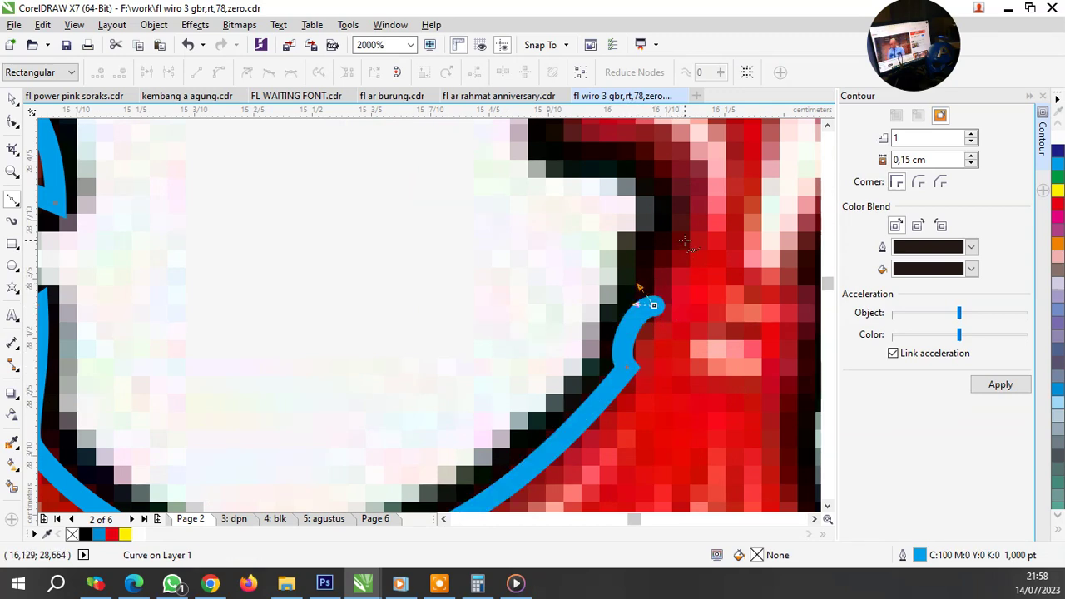
scroll(641, 291, down, 2)
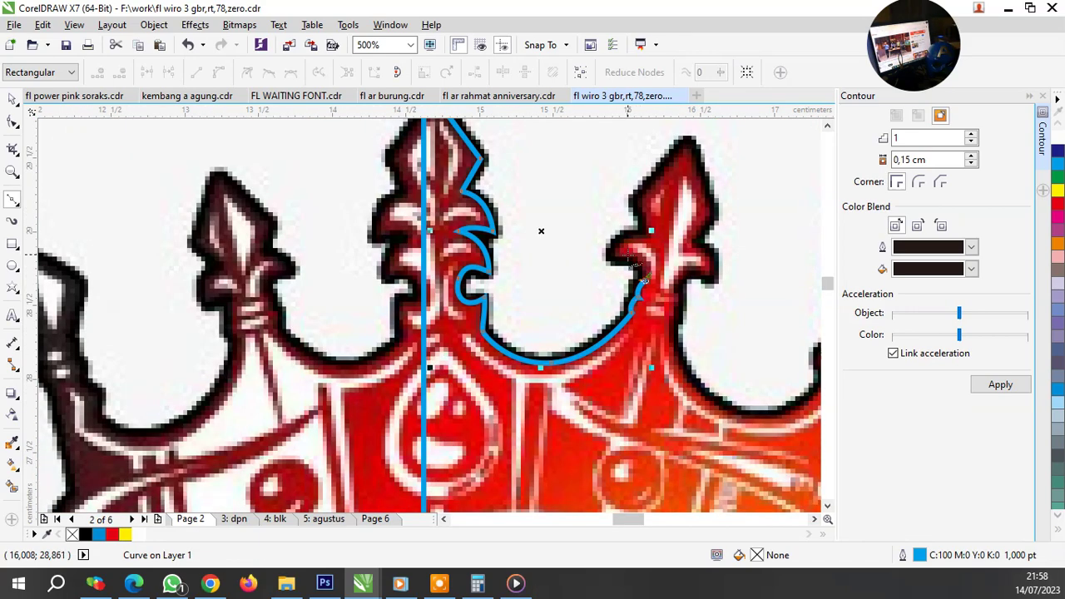
scroll(639, 274, up, 2)
Step: Curve the outline onto the spike's side and around its curl
drag(563, 257, 531, 204)
scroll(582, 250, down, 1)
scroll(615, 283, up, 1)
scroll(621, 289, up, 1)
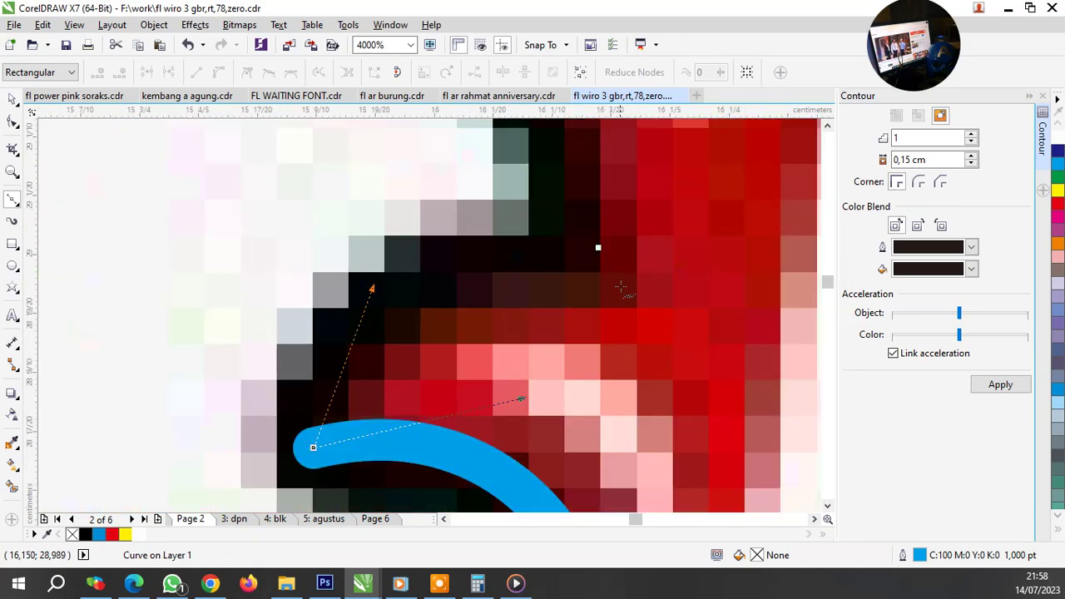
drag(624, 304, 669, 298)
drag(616, 221, 616, 221)
scroll(616, 221, down, 2)
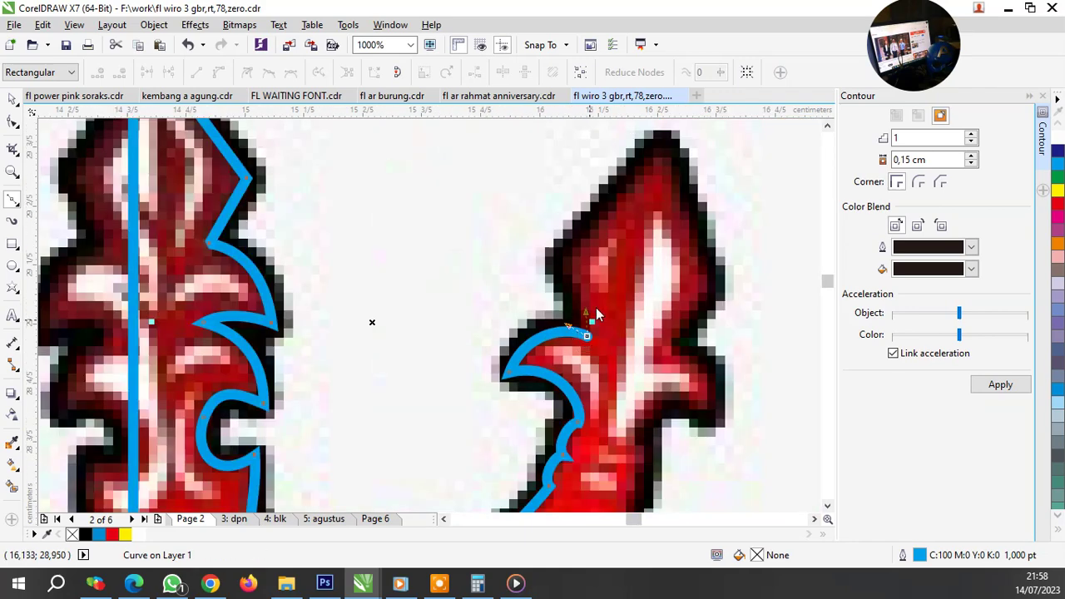
scroll(585, 233, up, 1)
drag(563, 274, 626, 215)
scroll(626, 214, down, 1)
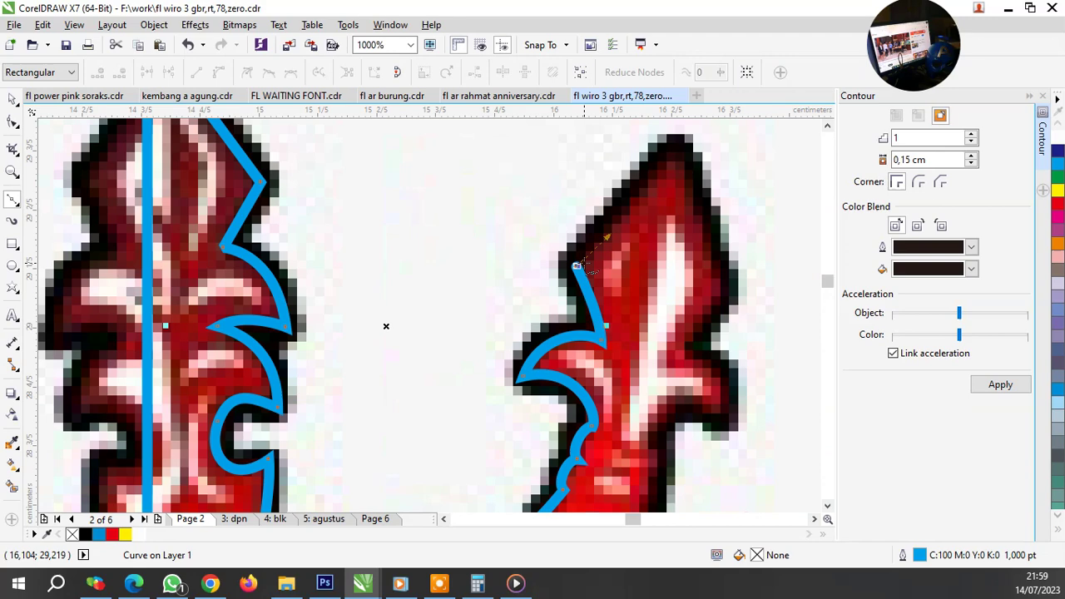
scroll(689, 173, up, 1)
Step: Carry the outline up to the spike's tip and back down its right edge
click(678, 147)
scroll(678, 148, down, 1)
scroll(712, 329, up, 1)
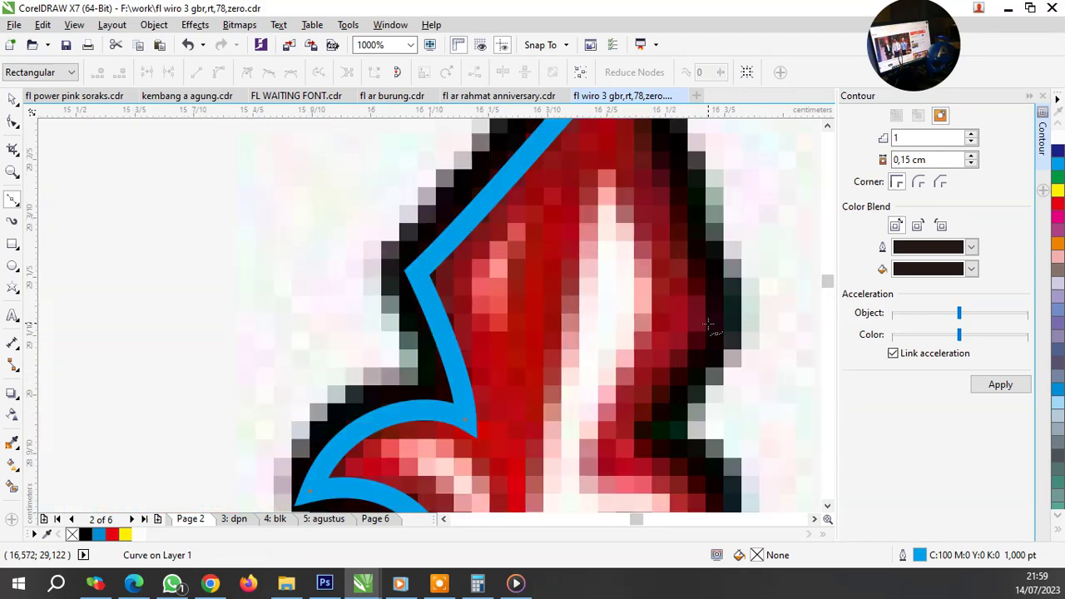
click(714, 328)
click(633, 437)
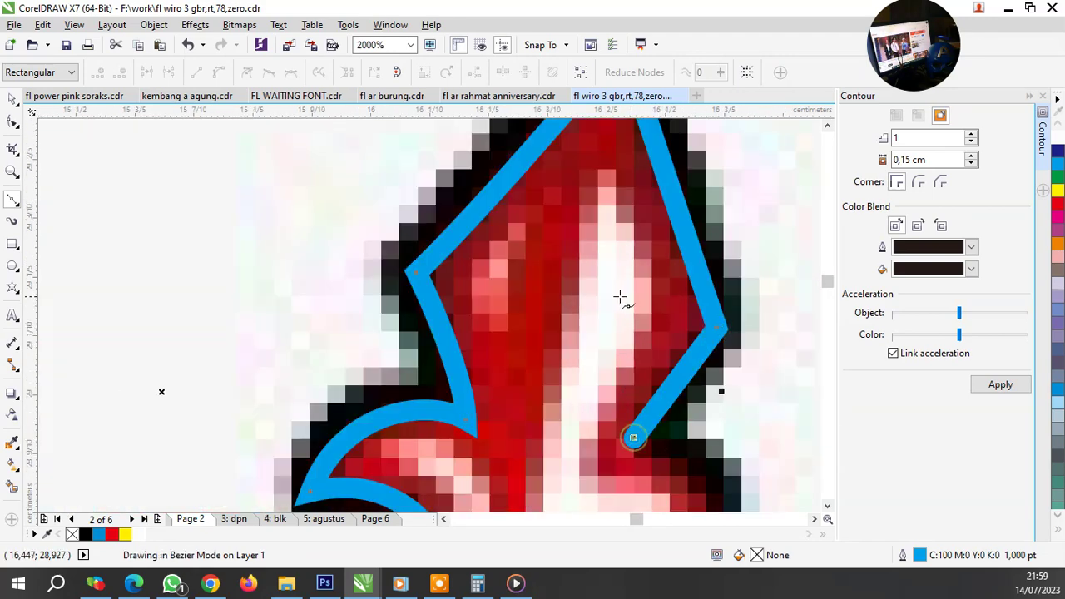
scroll(633, 333, down, 1)
scroll(678, 400, down, 1)
scroll(661, 395, down, 1)
scroll(656, 395, up, 2)
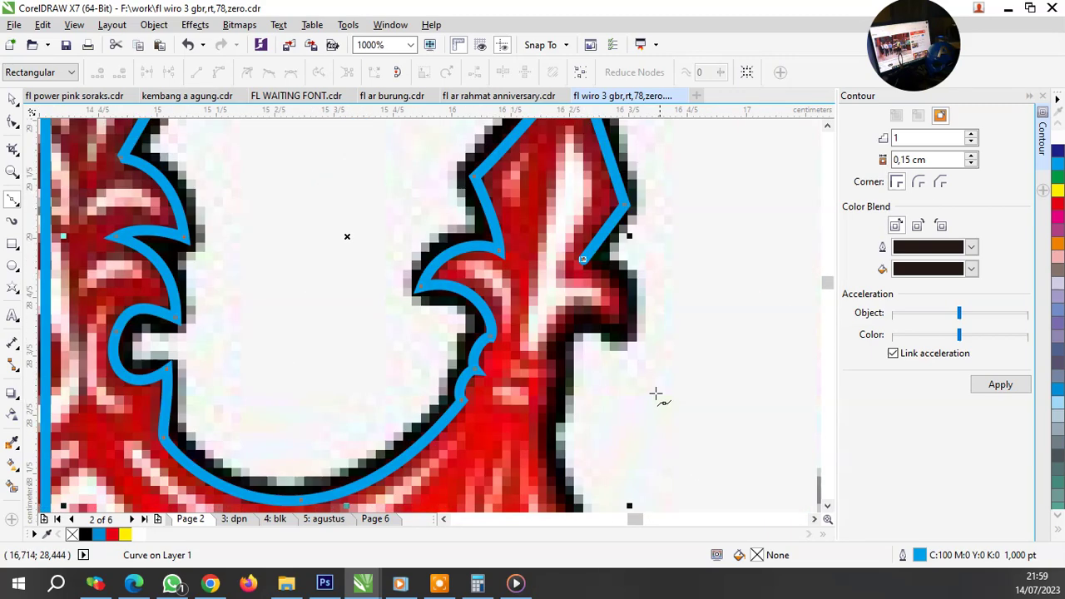
scroll(657, 395, down, 2)
scroll(604, 356, up, 3)
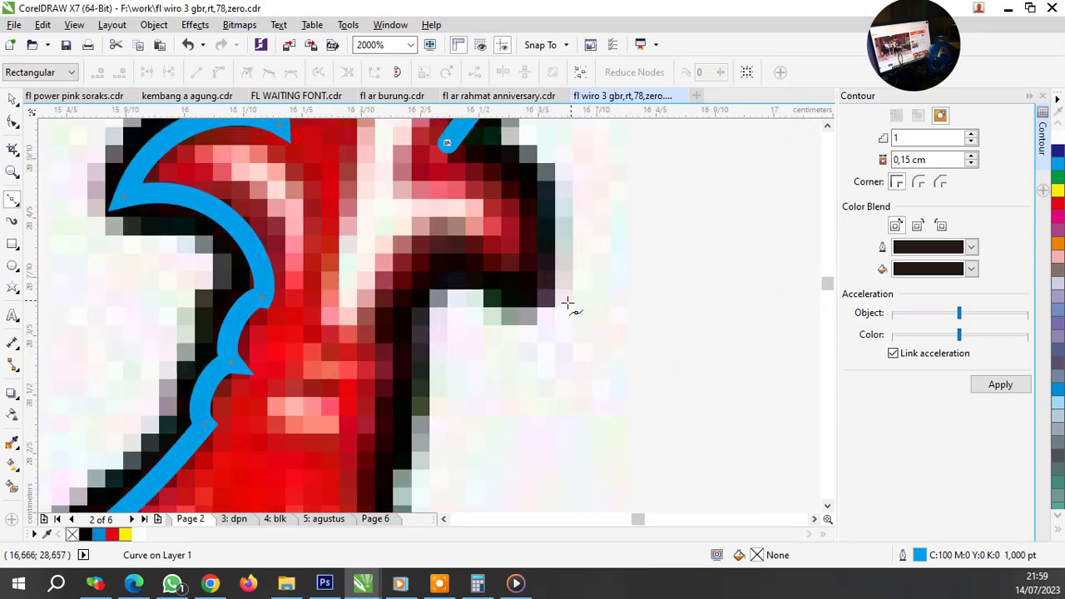
Step: Curve the outline around the spike's right lobe and down toward its base
drag(527, 296, 512, 421)
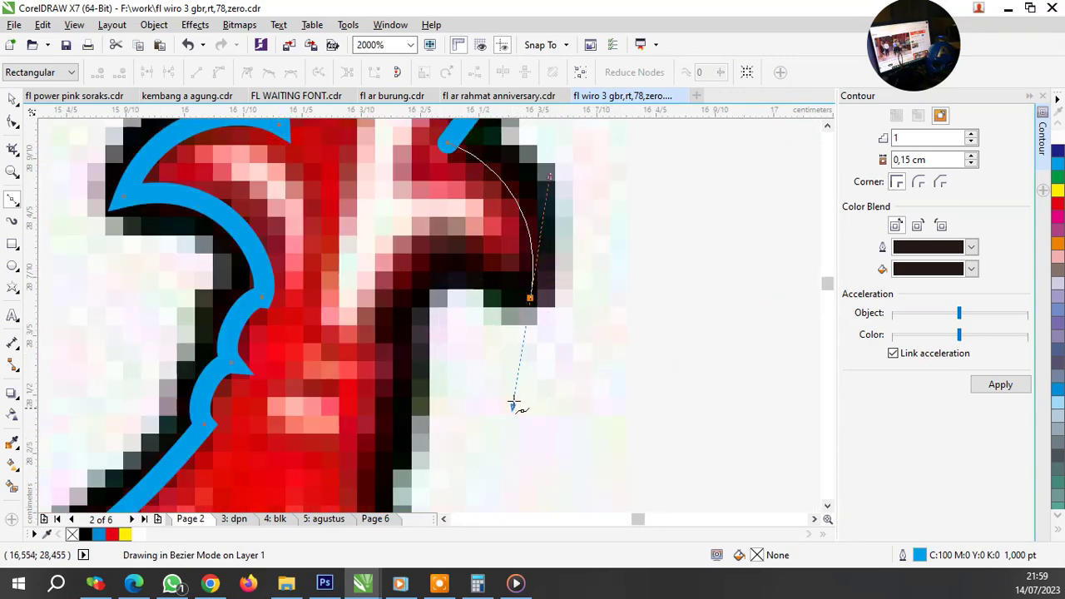
drag(377, 321, 340, 450)
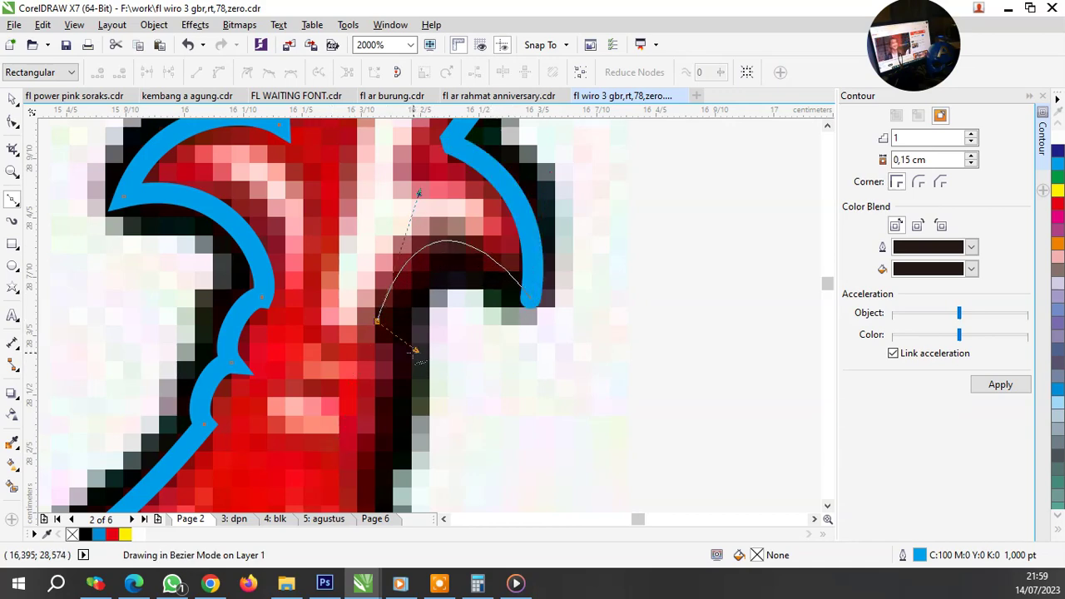
scroll(421, 364, down, 1)
scroll(408, 371, up, 1)
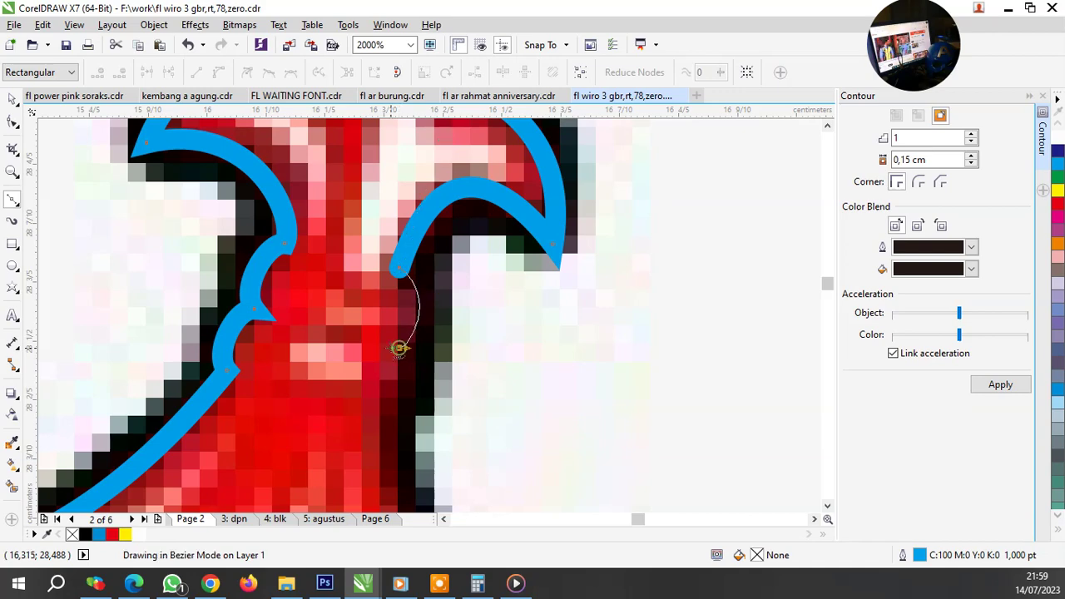
mouse_move(392, 406)
mouse_down()
mouse_move(388, 416)
mouse_move(360, 414)
mouse_up()
scroll(377, 450, down, 2)
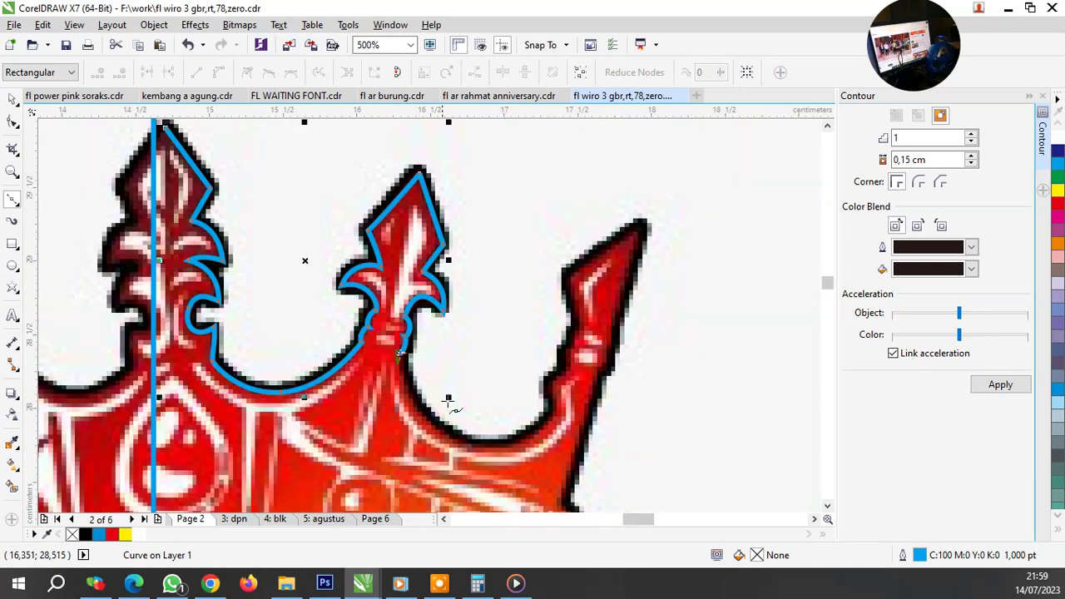
scroll(452, 399, up, 1)
Step: Trace the outline along the valley floor and up around the right spike's bump
click(315, 246)
drag(443, 429, 561, 457)
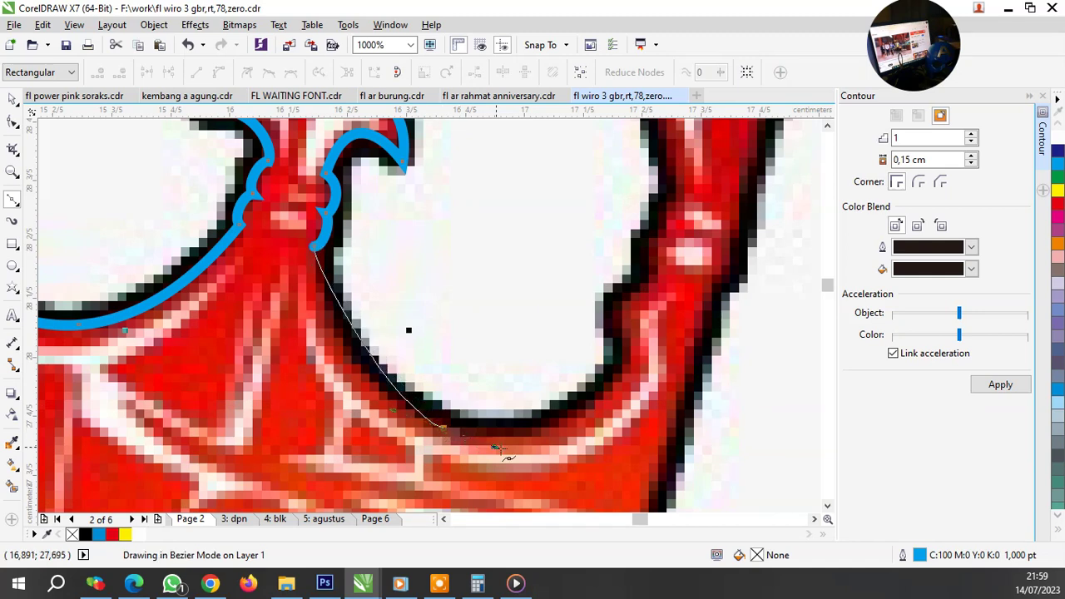
click(630, 359)
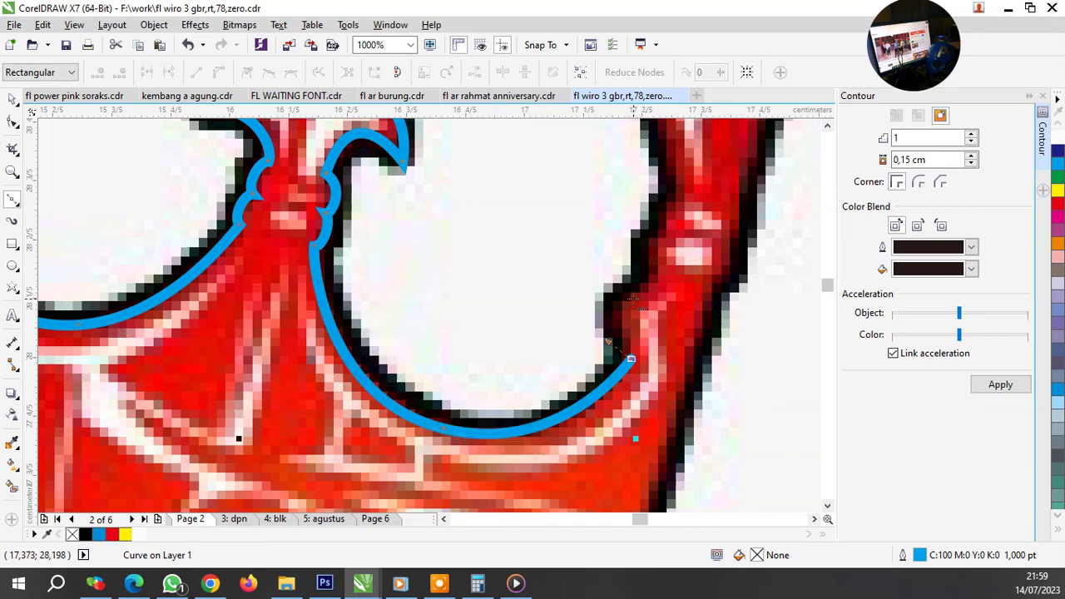
drag(633, 297, 661, 286)
click(658, 268)
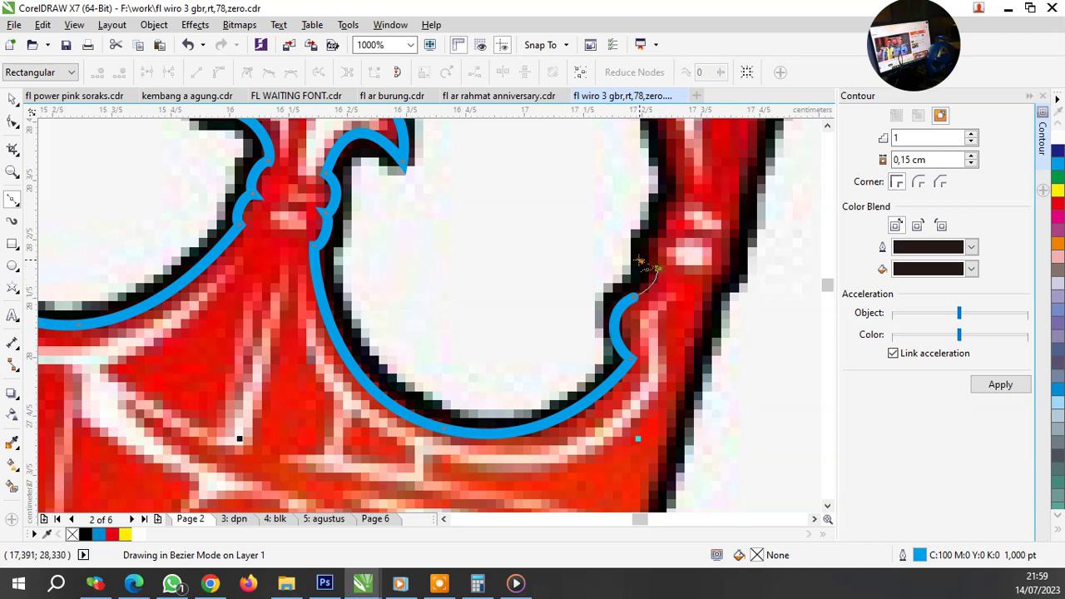
mouse_move(664, 232)
mouse_down()
mouse_move(660, 211)
mouse_move(695, 203)
mouse_up()
Step: Run the outline up the right spike's left edge to its tip
scroll(666, 160, down, 4)
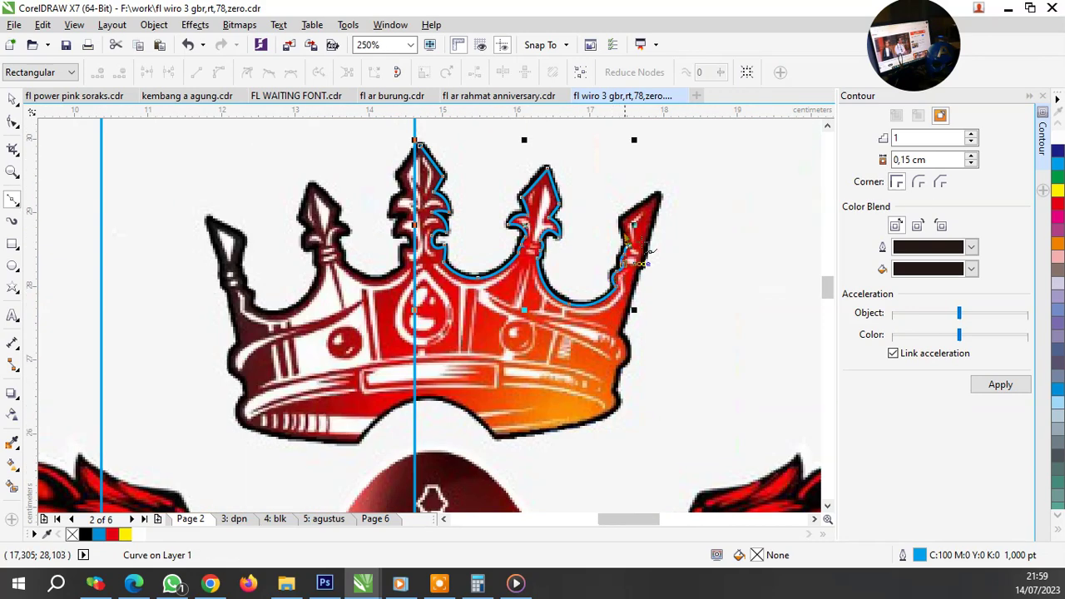
scroll(610, 243, up, 4)
click(596, 231)
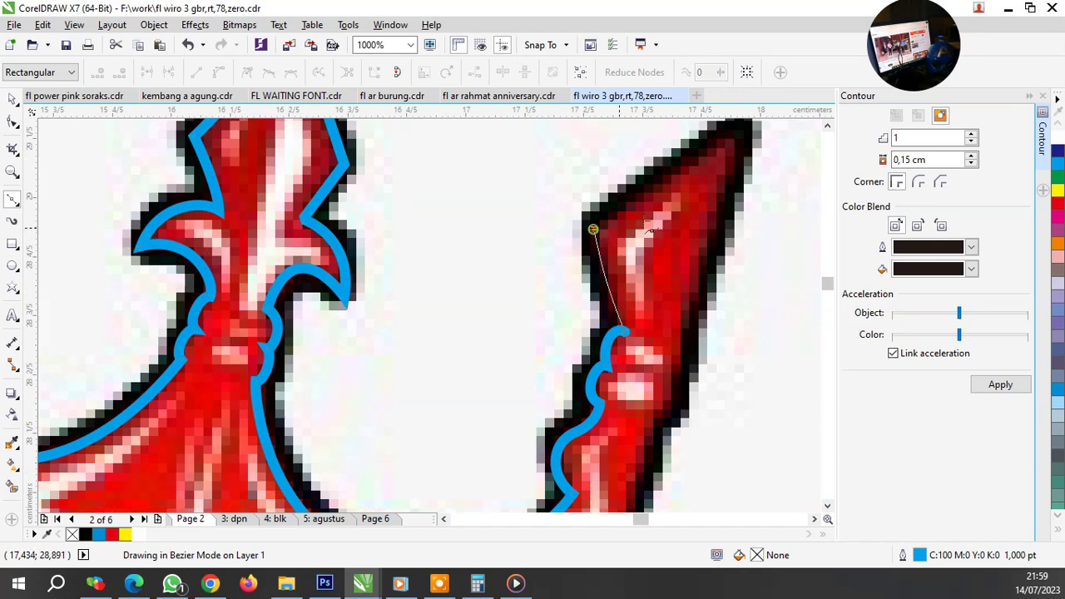
click(745, 129)
scroll(682, 240, down, 2)
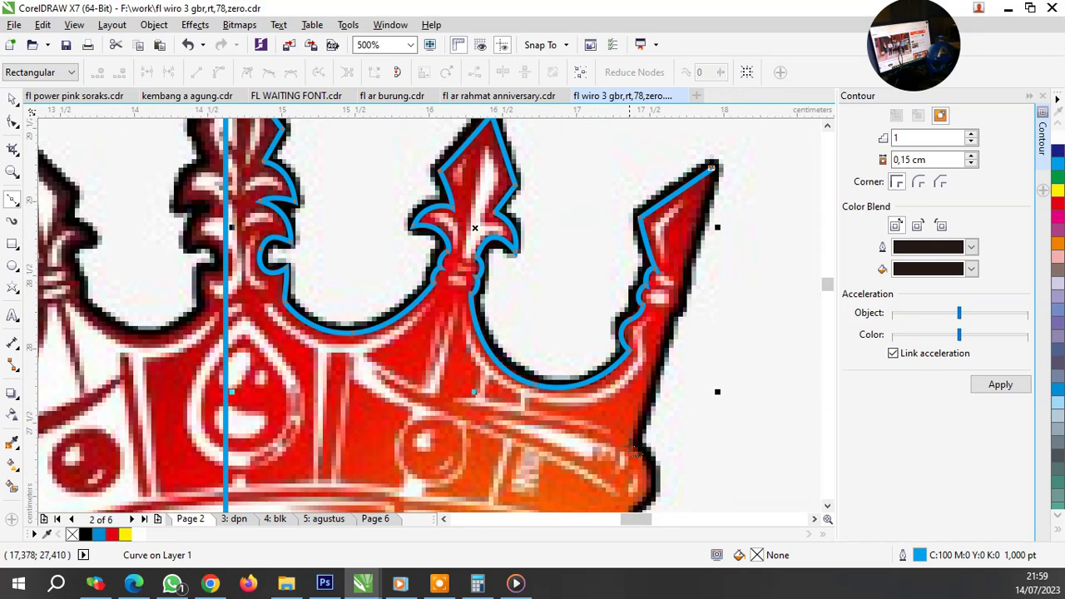
scroll(641, 461, up, 3)
scroll(642, 281, down, 3)
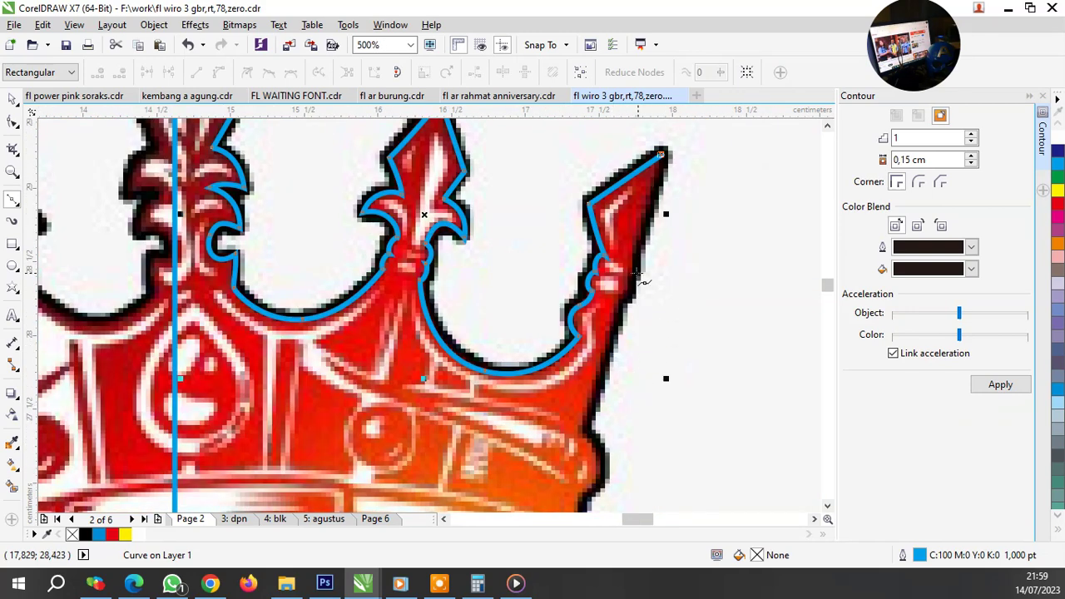
scroll(638, 279, up, 3)
Step: Trace down from the tip along the right spike's outer edge toward the band
click(653, 225)
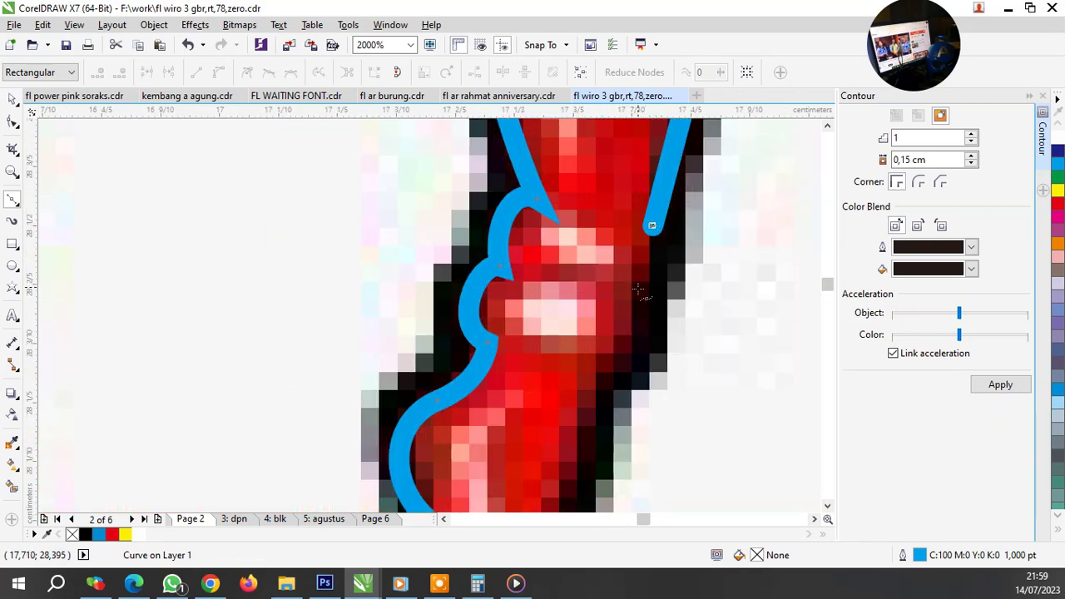
drag(637, 289, 609, 306)
mouse_move(621, 364)
mouse_down()
mouse_move(616, 383)
mouse_move(585, 375)
mouse_up()
scroll(583, 429, down, 2)
scroll(583, 429, down, 2)
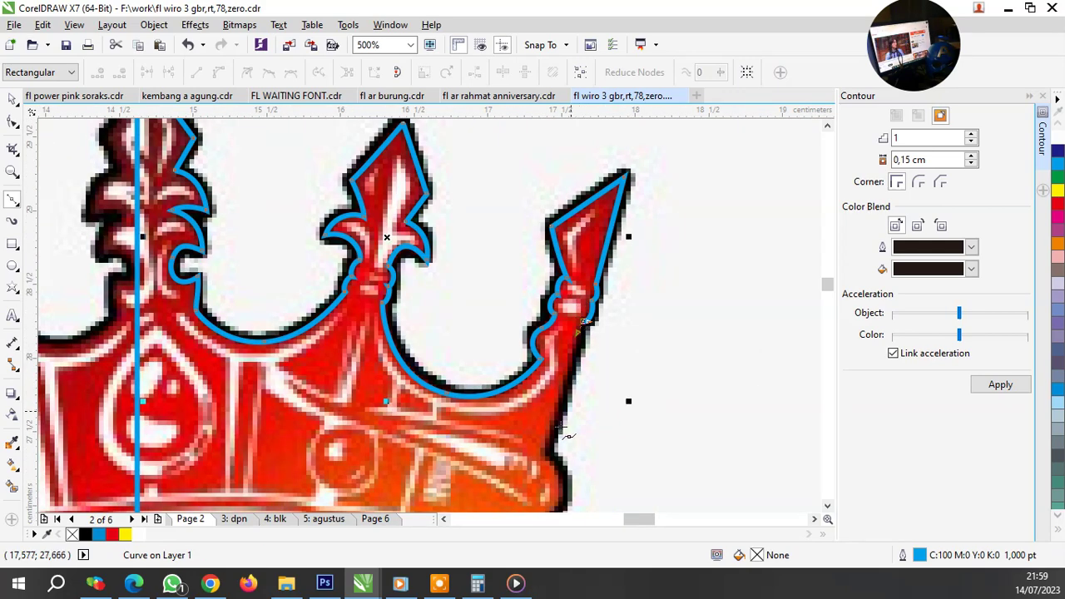
scroll(559, 468, up, 2)
click(556, 367)
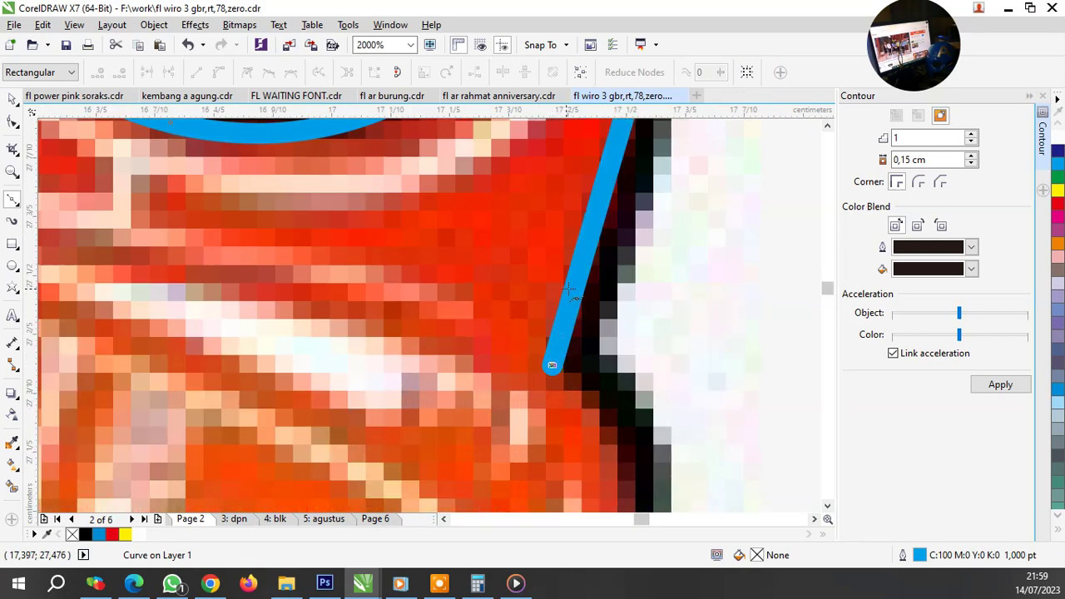
scroll(595, 337, down, 2)
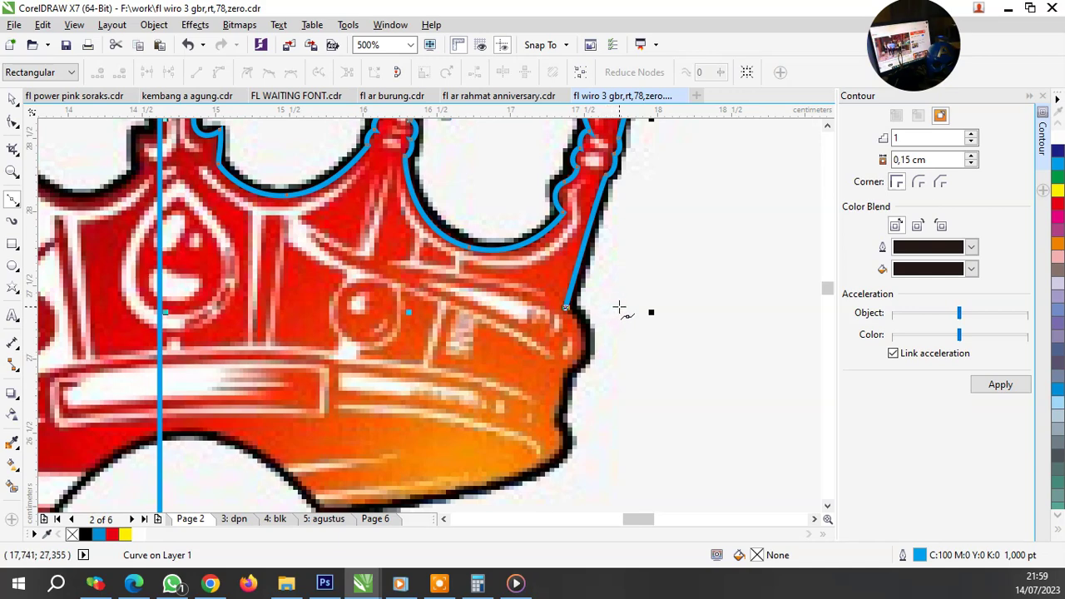
scroll(666, 248, down, 2)
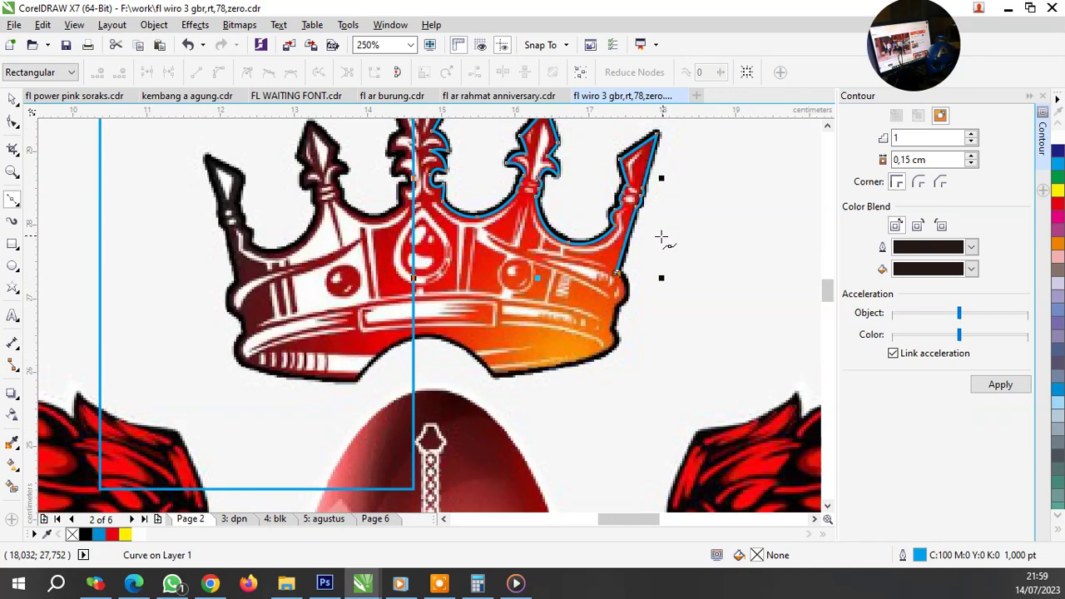
scroll(640, 296, up, 2)
scroll(653, 283, up, 1)
Step: Curve the outline down the crown's right side to its bottom right corner
drag(620, 297, 541, 366)
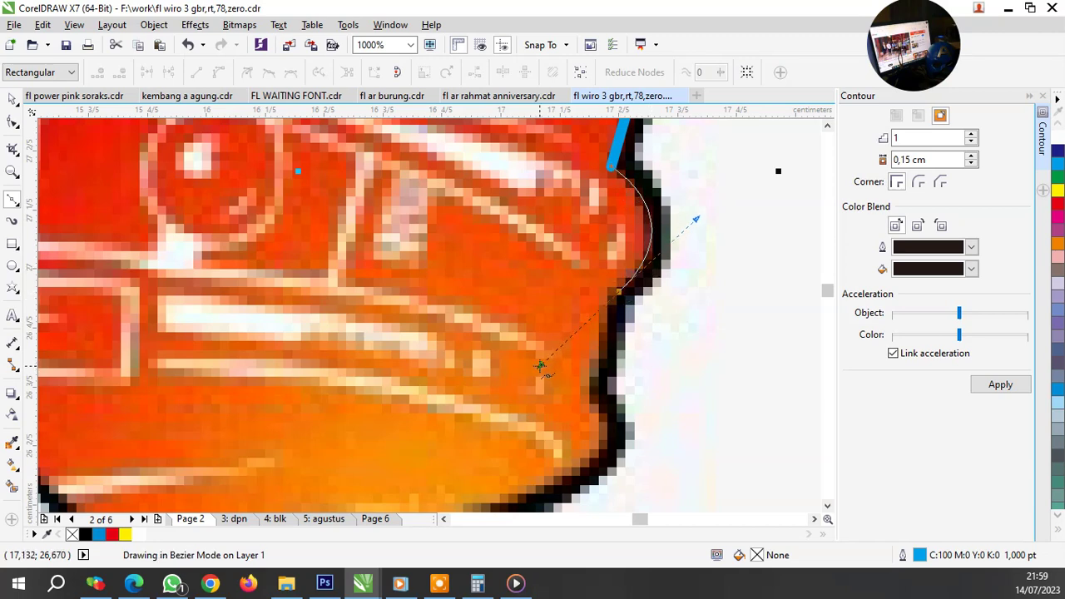
scroll(601, 360, down, 2)
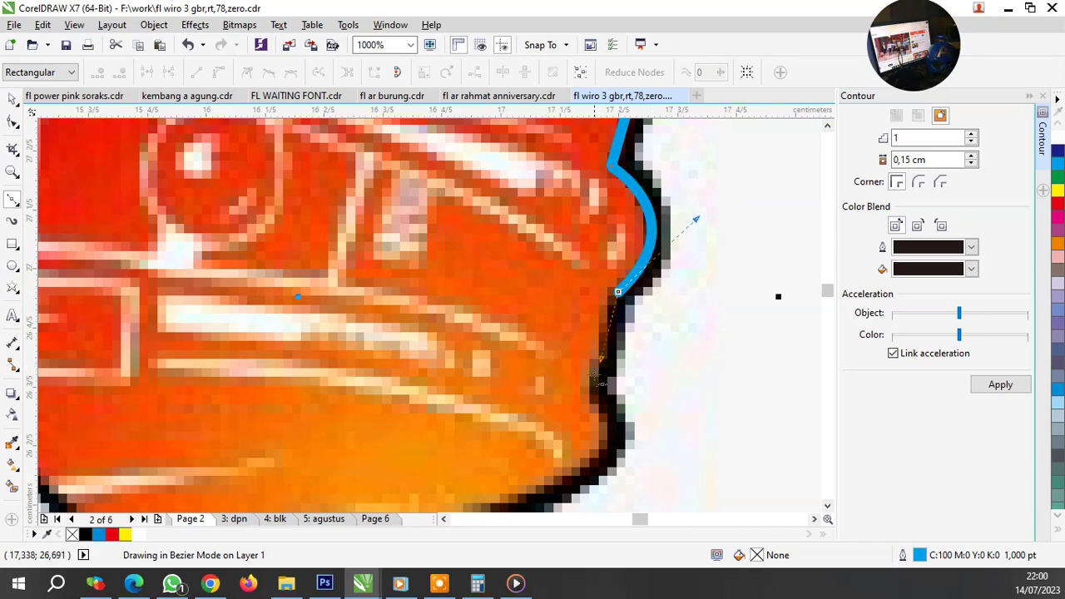
drag(592, 377, 620, 360)
scroll(620, 360, up, 2)
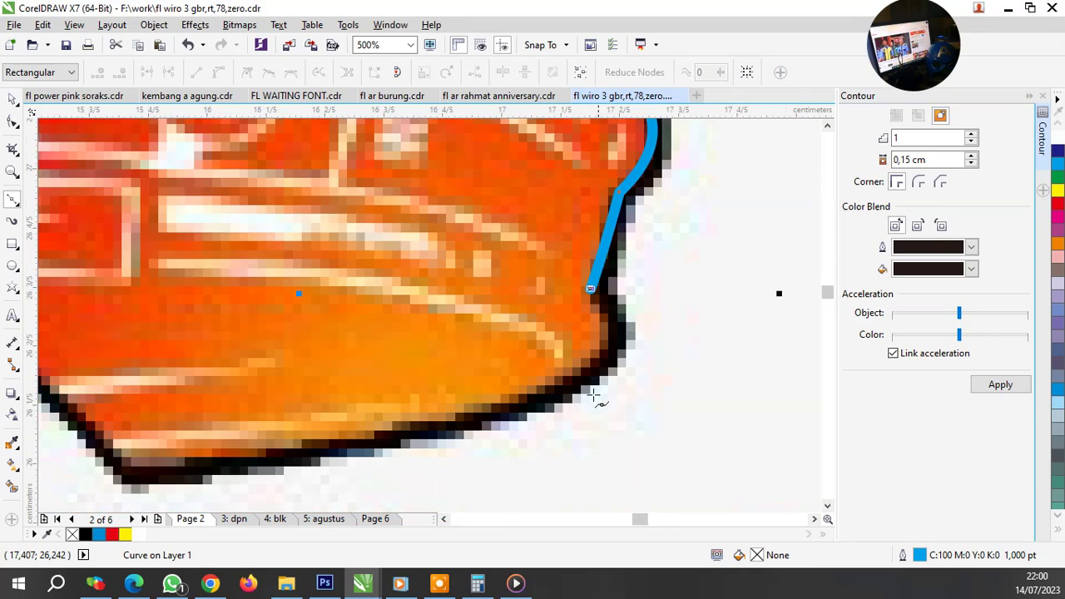
drag(556, 387, 475, 429)
scroll(678, 309, down, 2)
scroll(429, 388, up, 2)
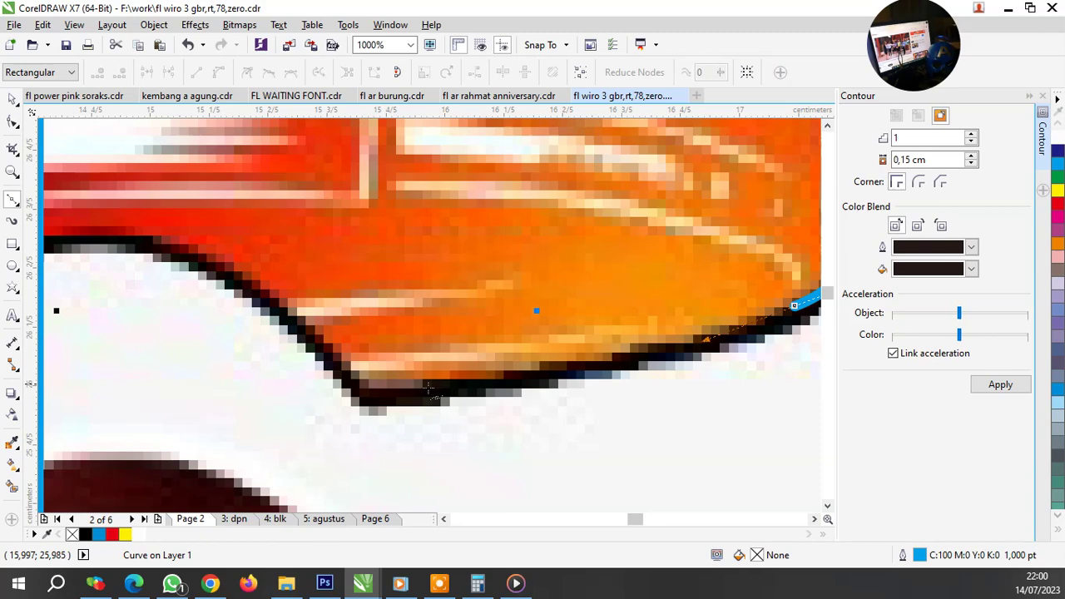
Step: Trace the outline along the crown's bottom arch and finish the path
click(370, 395)
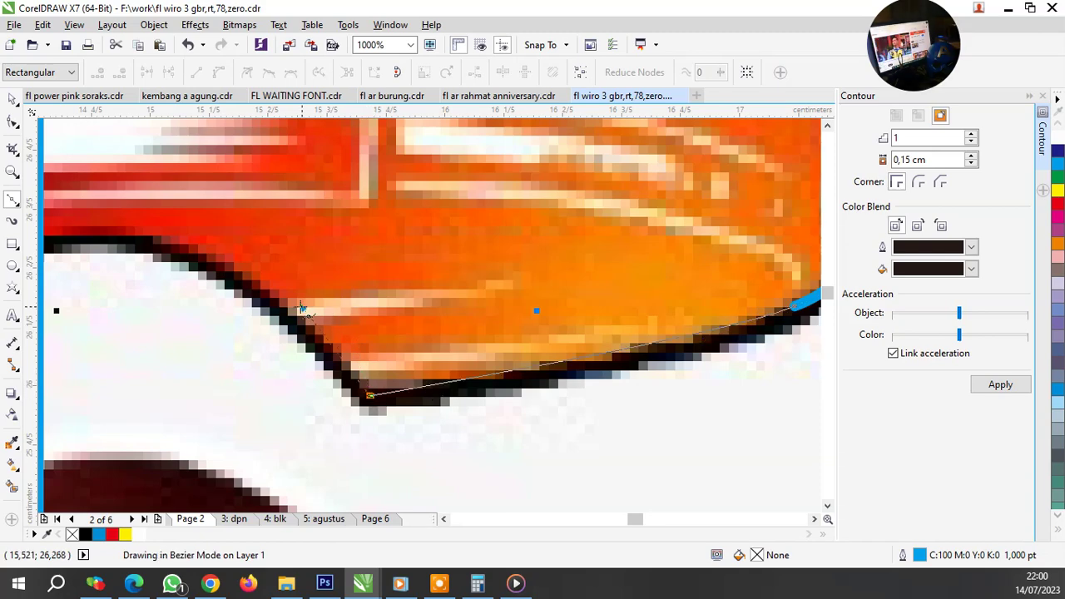
scroll(301, 311, down, 2)
scroll(301, 310, down, 2)
scroll(419, 326, up, 4)
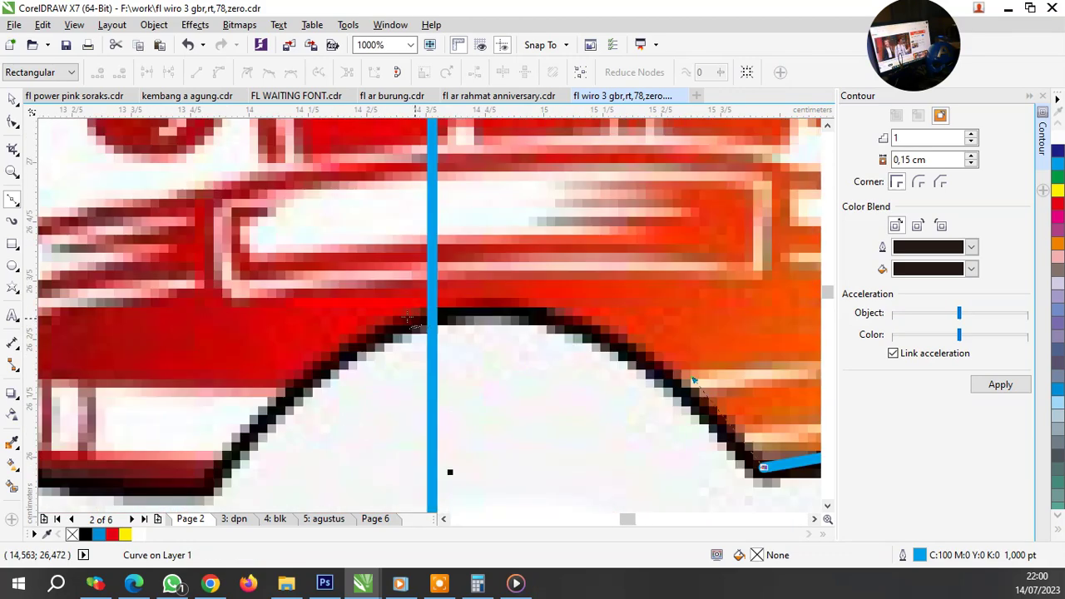
drag(415, 318, 246, 365)
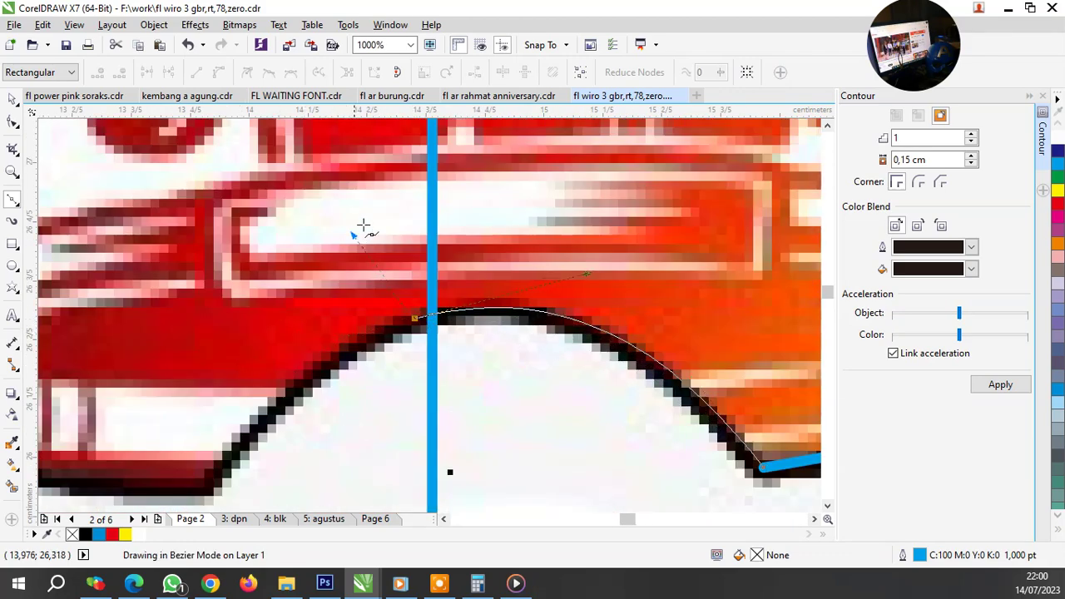
scroll(411, 385, down, 3)
scroll(428, 283, up, 2)
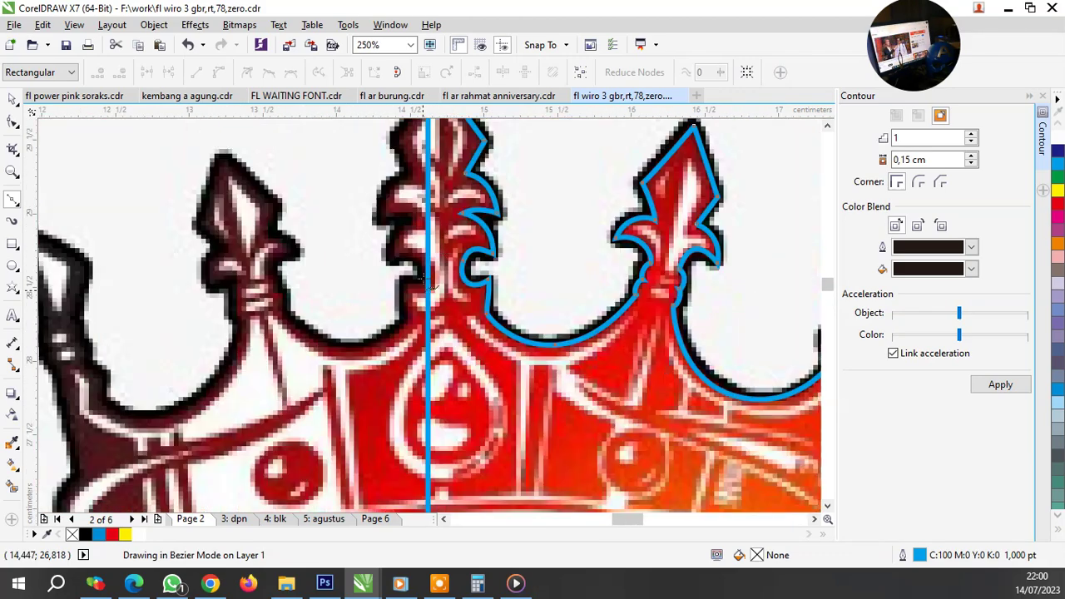
key(space)
Step: Place new Bezier nodes along a spike's edge up to its tip
scroll(428, 283, down, 2)
scroll(437, 159, up, 2)
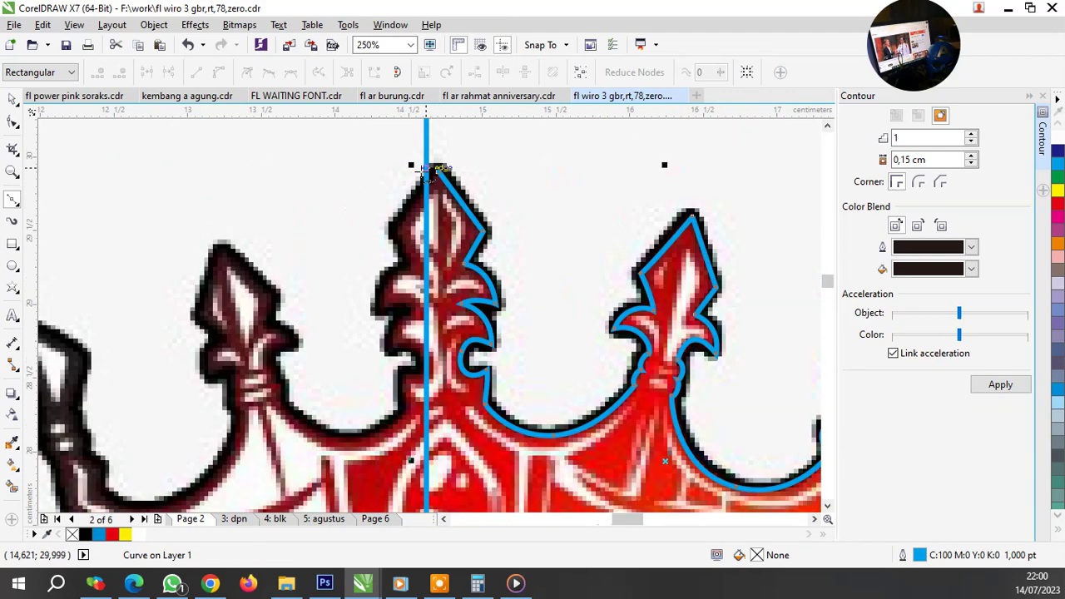
scroll(439, 231, up, 3)
click(415, 262)
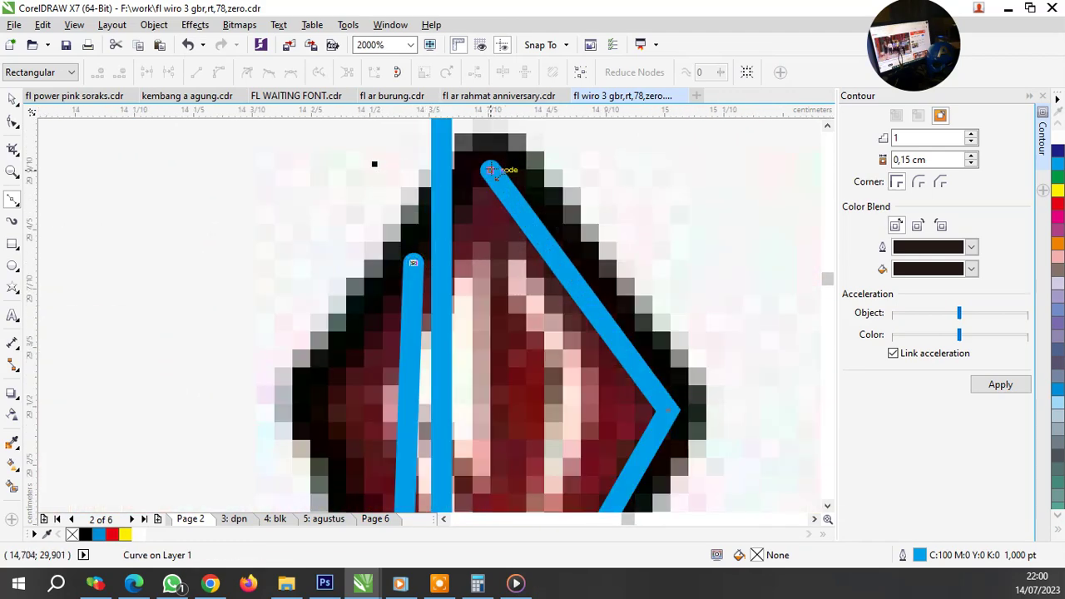
click(487, 169)
scroll(445, 261, down, 3)
Step: Reshape the outline's curves beside and below the right spike's notch to fit the bitmap edge
key(F10)
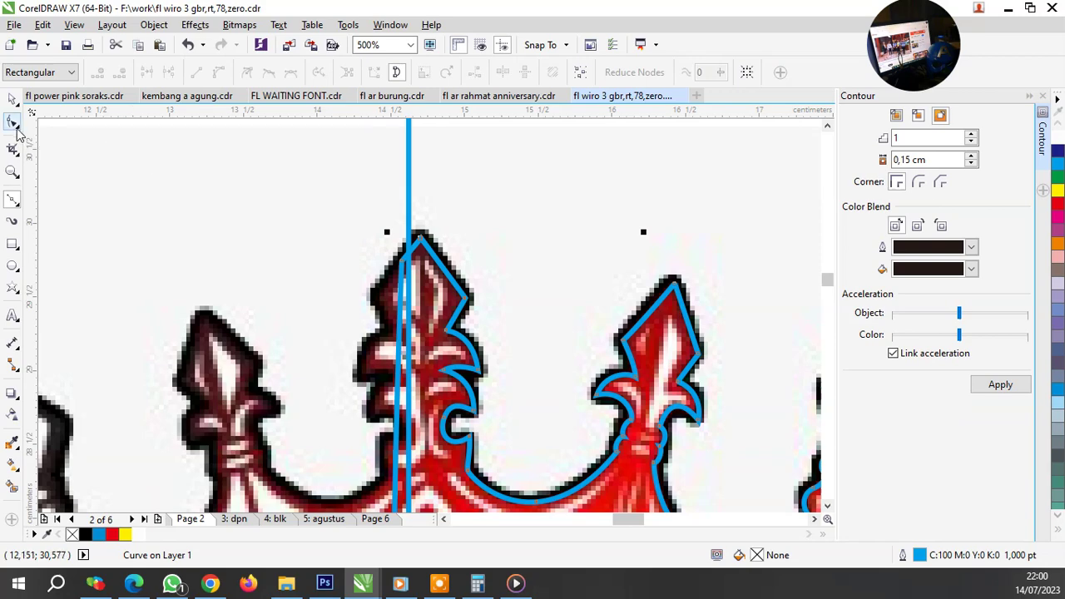
scroll(337, 237, down, 2)
scroll(628, 334, up, 2)
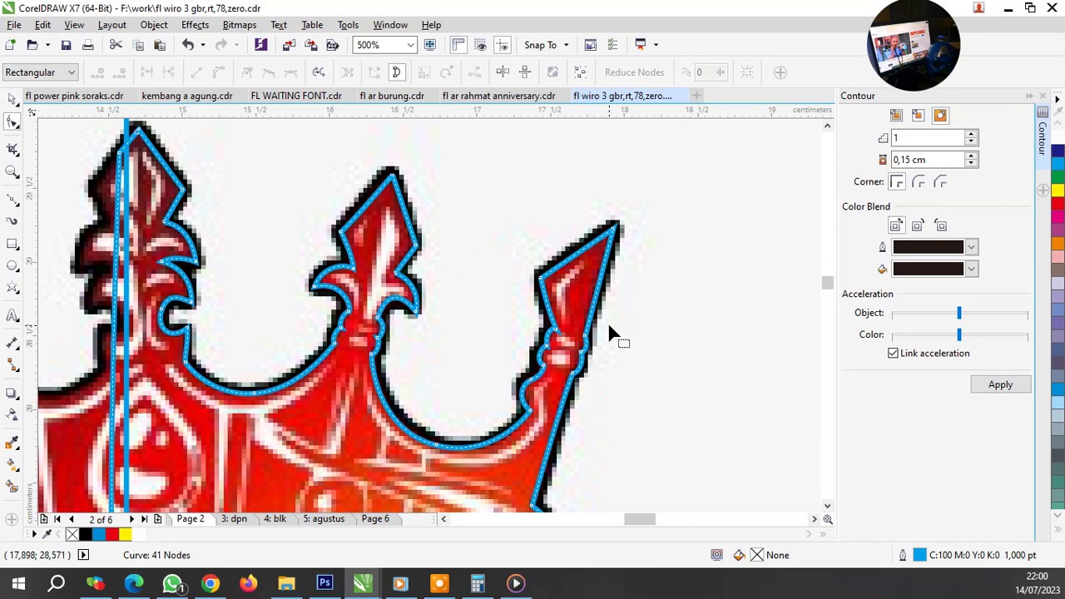
scroll(558, 351, up, 2)
scroll(561, 328, up, 2)
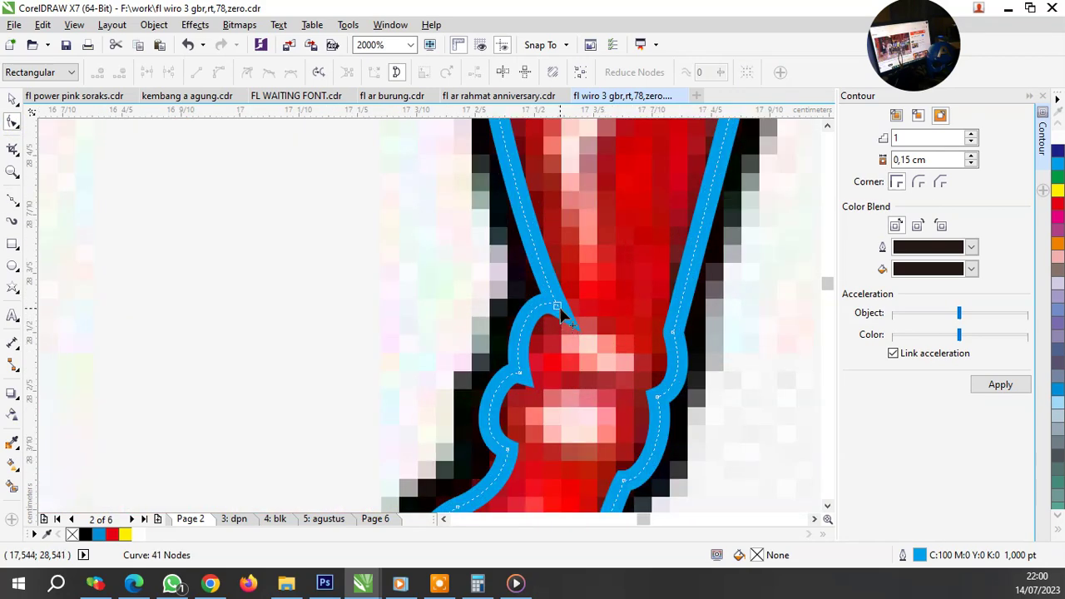
click(557, 307)
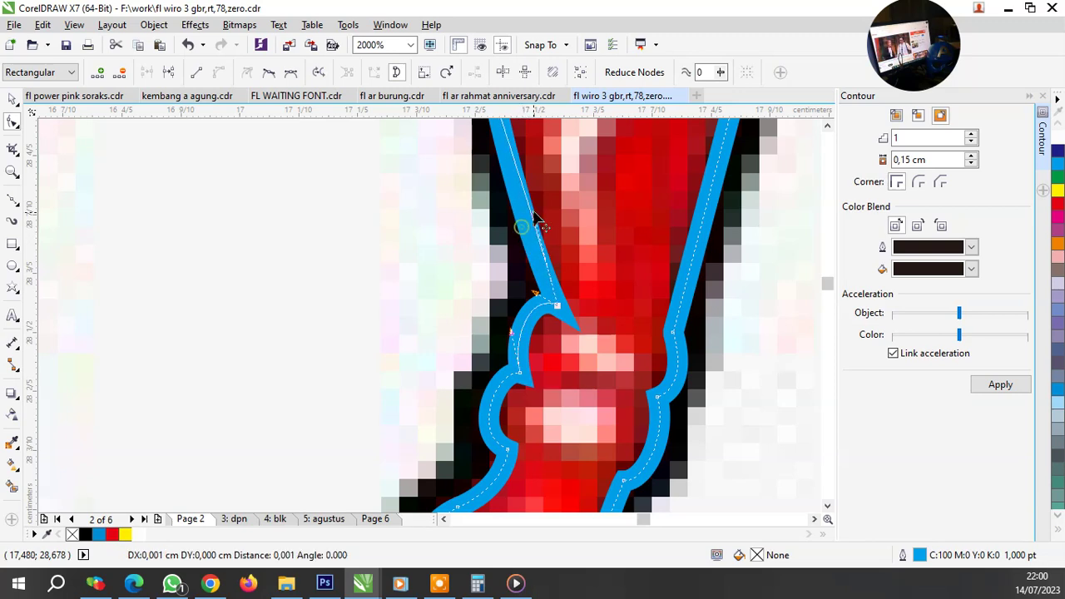
drag(522, 235, 537, 229)
drag(537, 295, 506, 351)
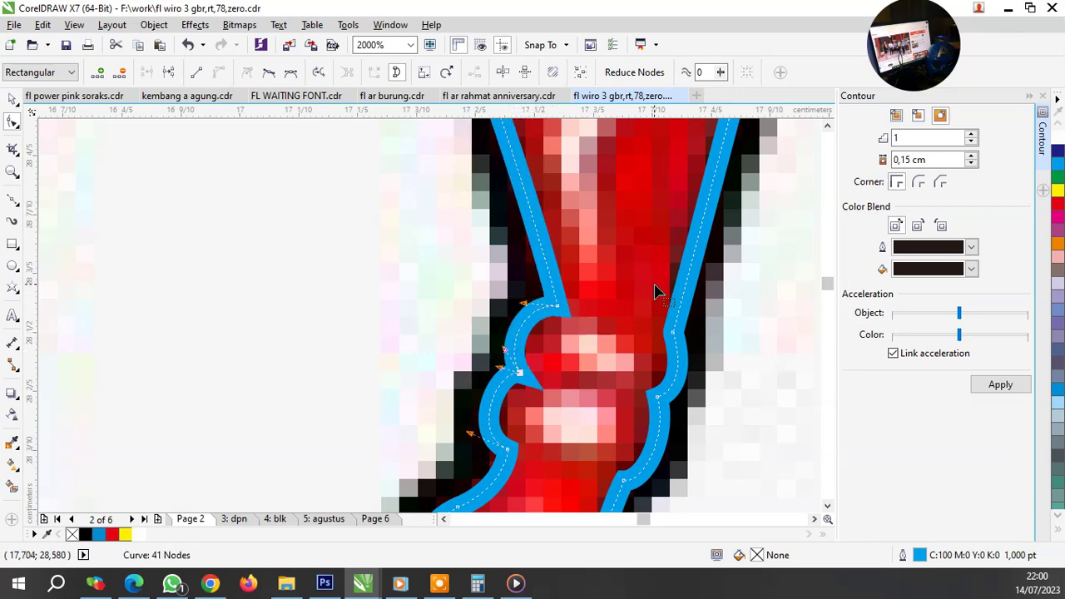
Step: Make the notch node a cusp and bulge the segment below it outward
scroll(617, 341, down, 1)
scroll(617, 342, up, 2)
scroll(654, 331, down, 1)
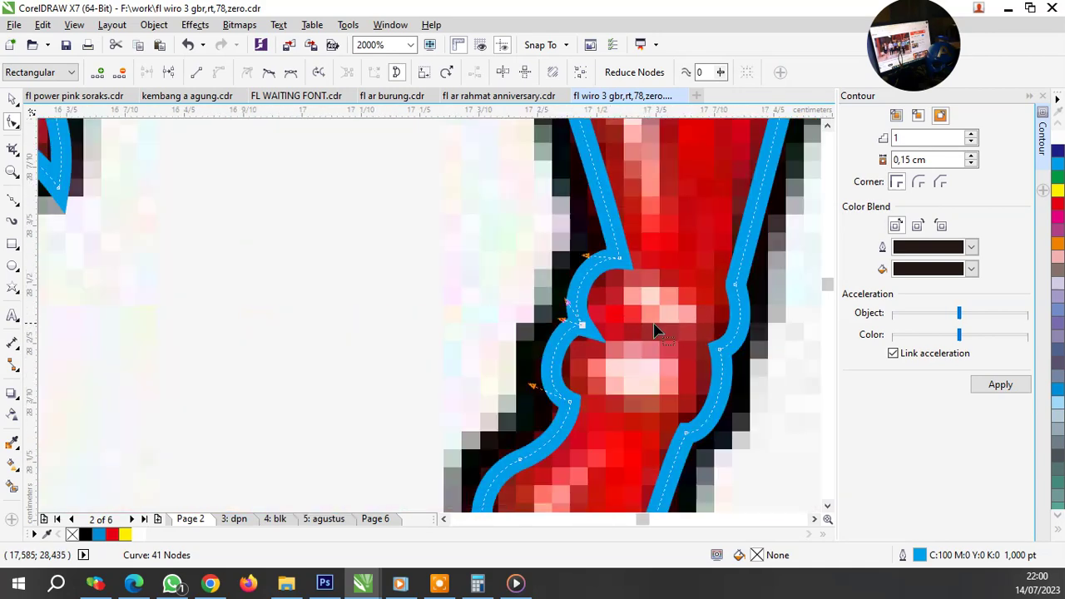
scroll(783, 336, up, 1)
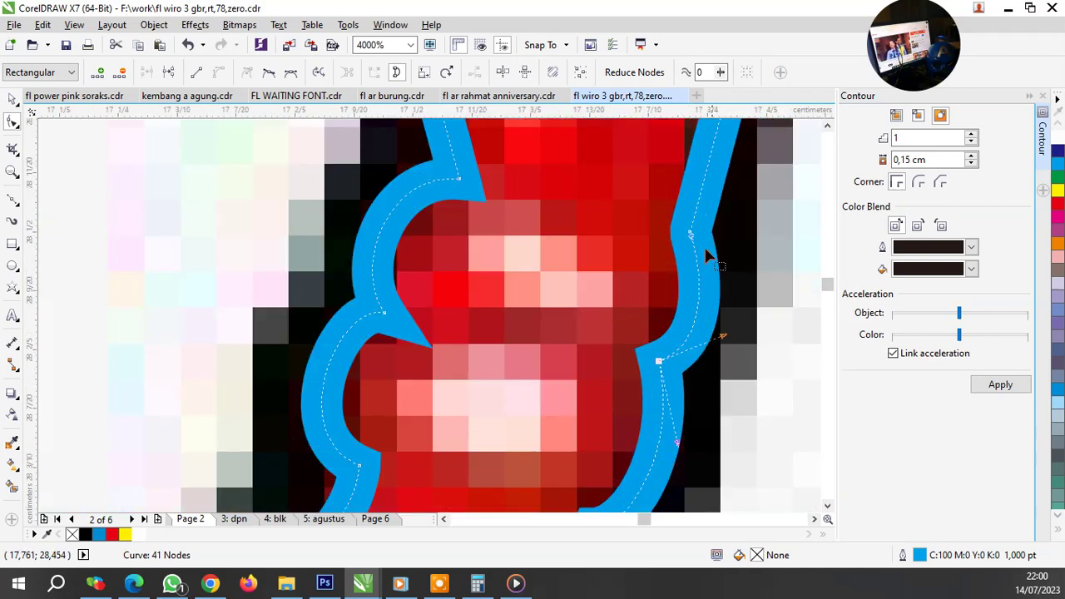
right_click(688, 230)
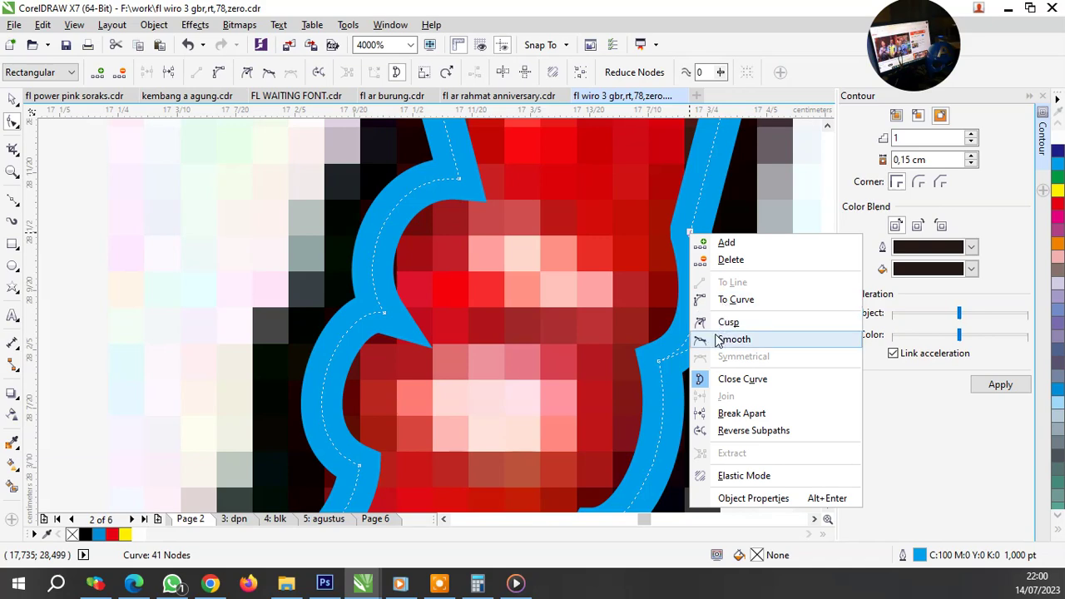
click(721, 325)
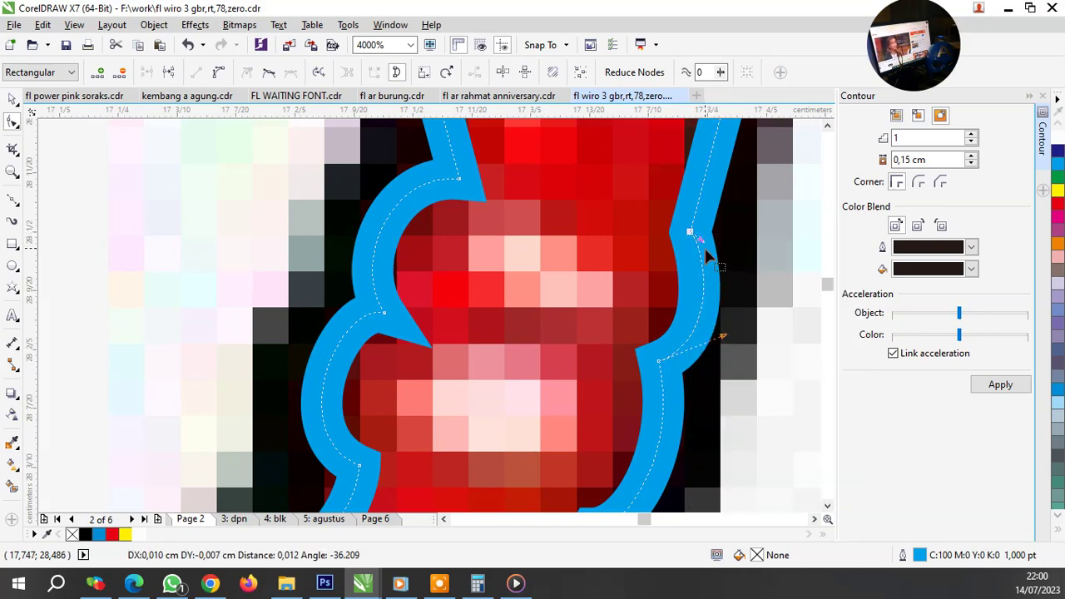
drag(690, 232, 706, 269)
Step: Delete two redundant nodes and reshape the lower curve up-right to match the bitmap edge
scroll(706, 264, down, 2)
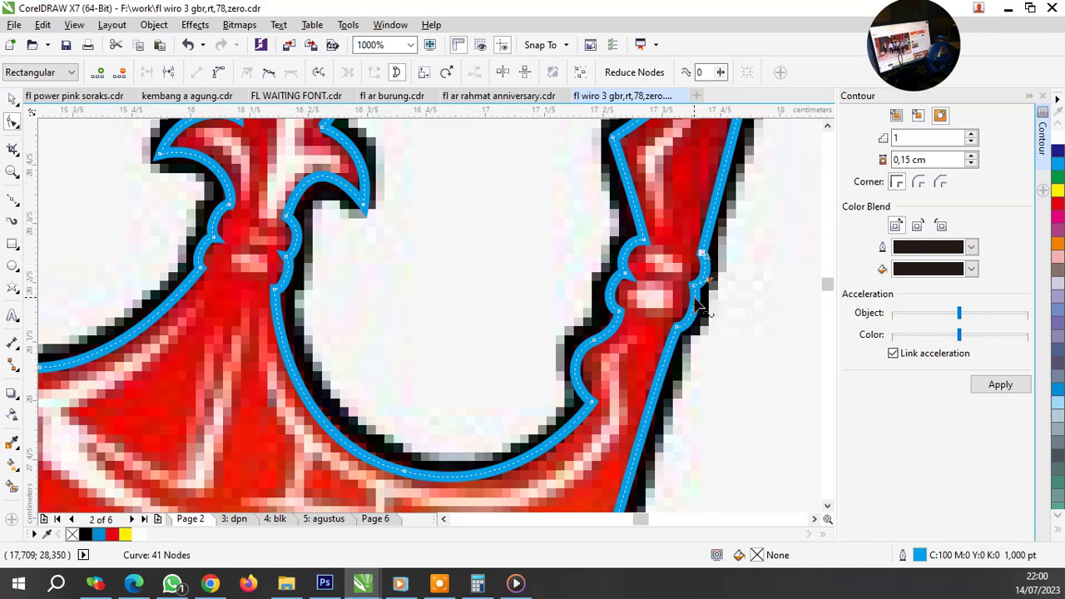
scroll(565, 398, up, 1)
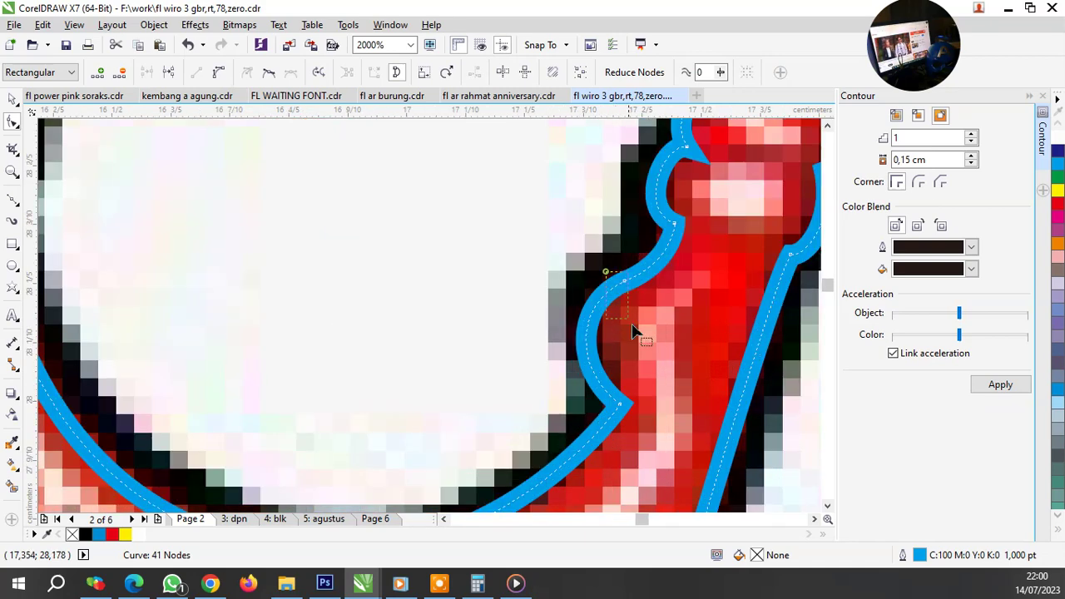
key(Delete)
click(620, 405)
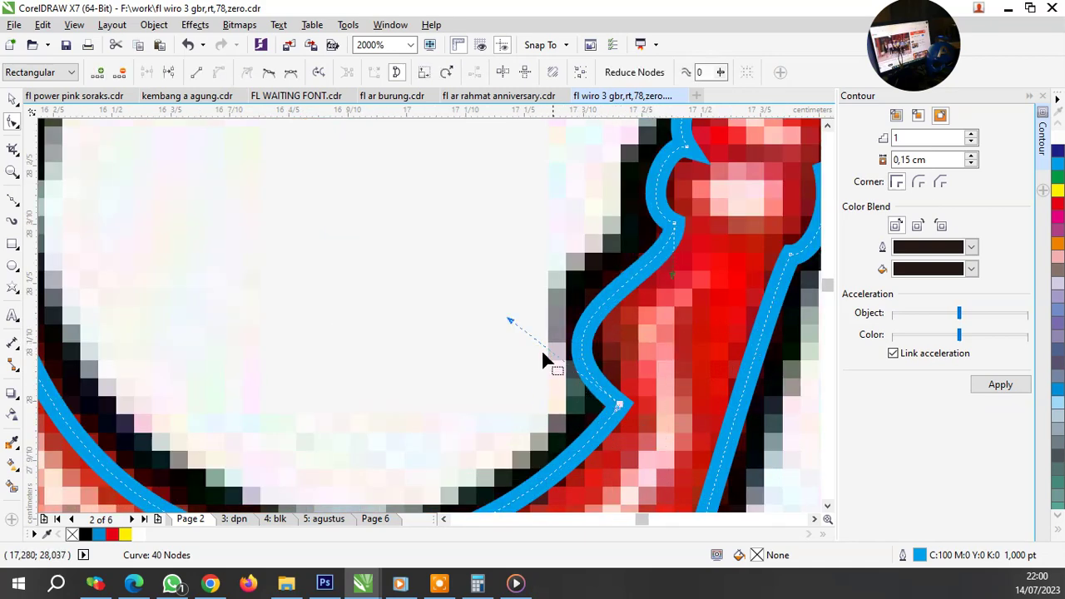
drag(510, 319, 541, 275)
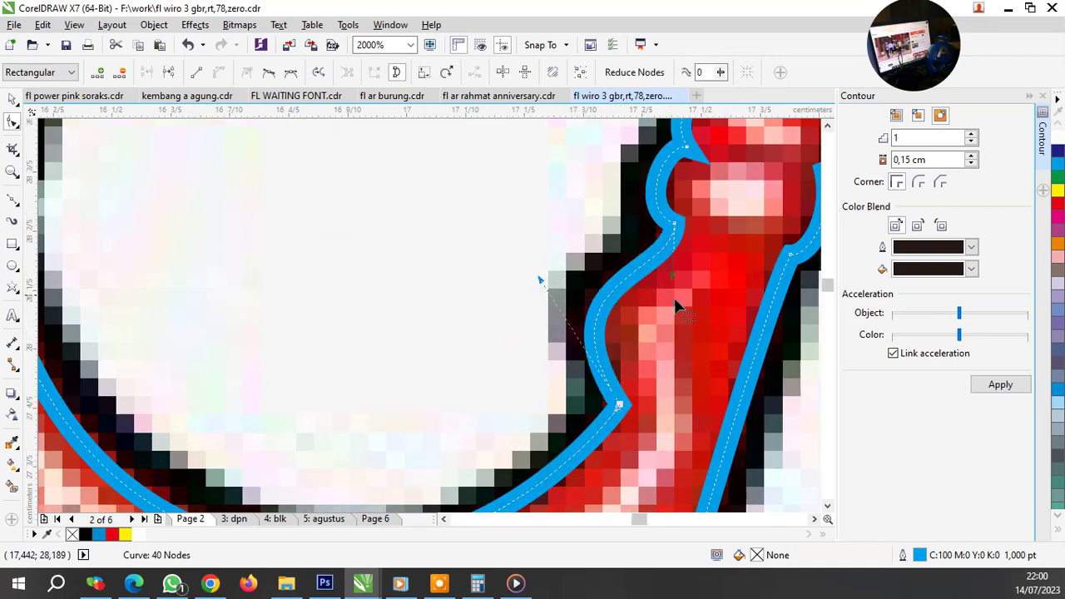
scroll(674, 306, down, 1)
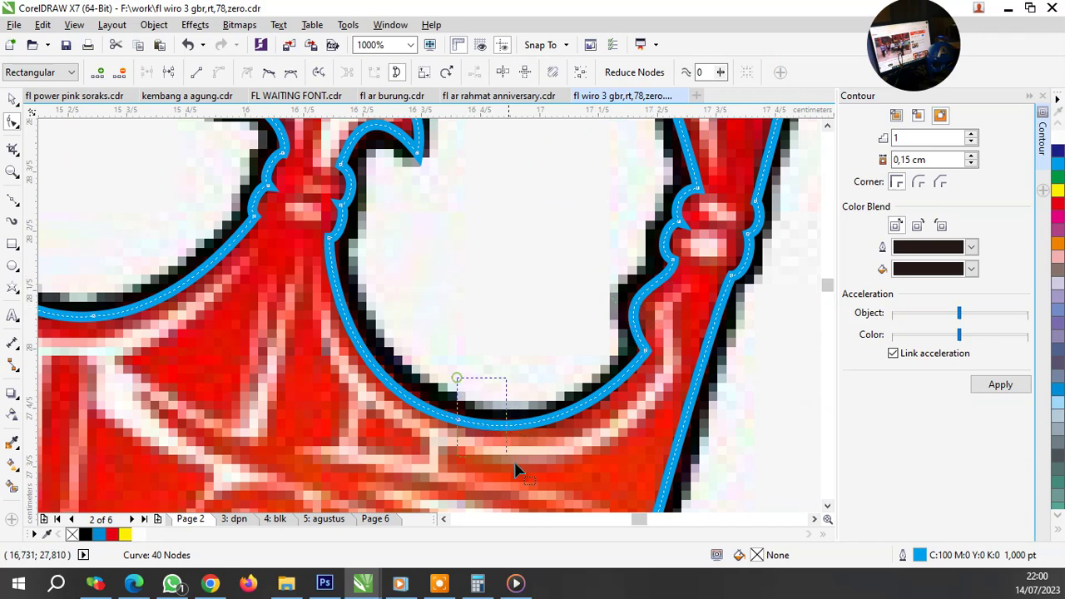
double_click(459, 421)
Step: Reshape the curve segments around the notch node beside the centre spike
scroll(511, 321, down, 2)
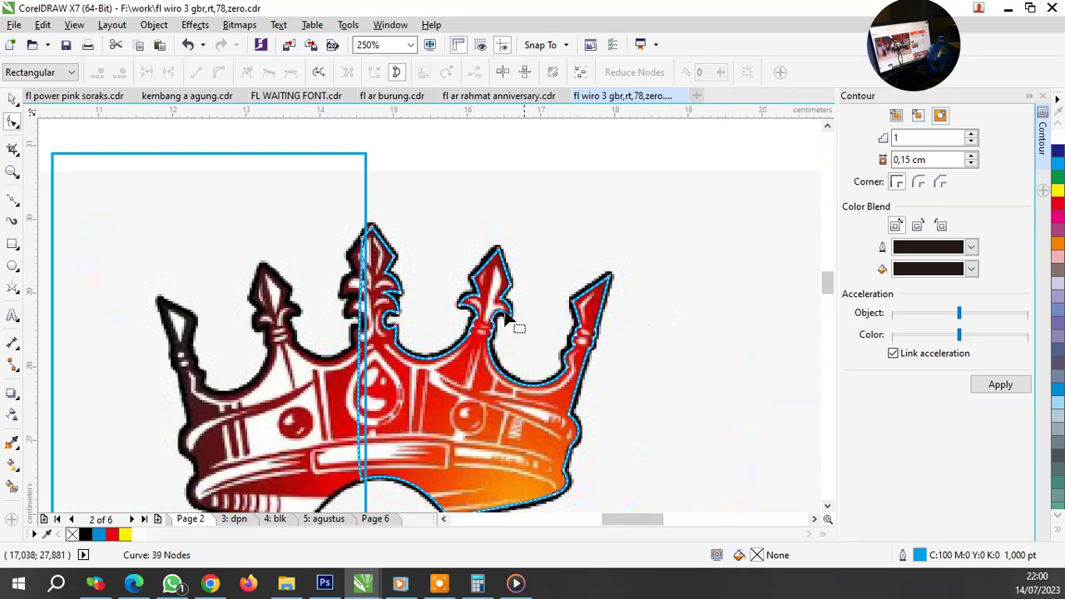
scroll(507, 333, up, 1)
scroll(507, 341, up, 2)
click(500, 310)
scroll(539, 333, up, 1)
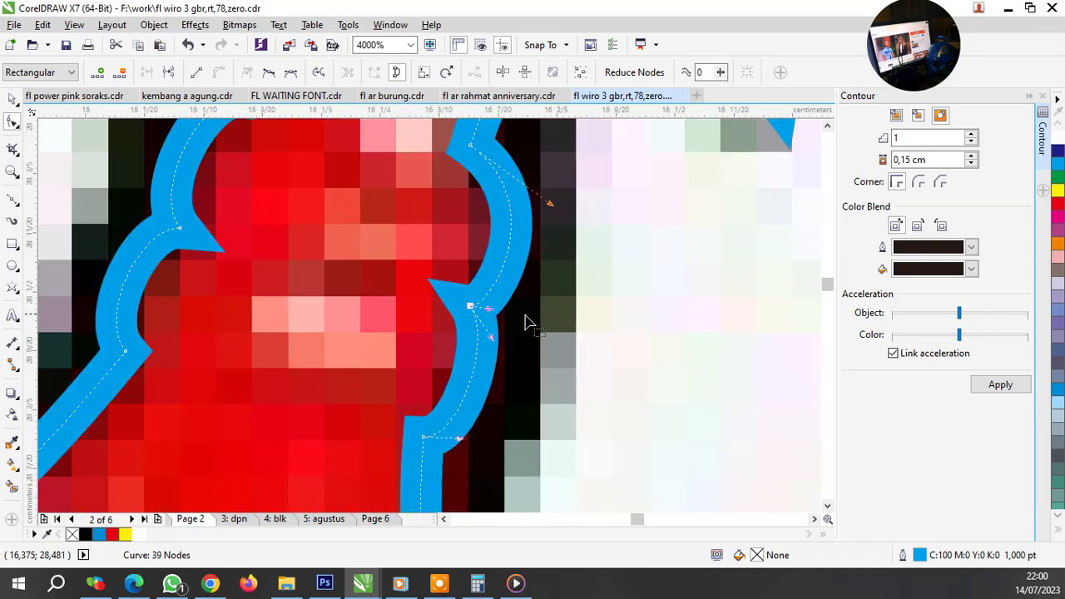
drag(500, 321, 489, 337)
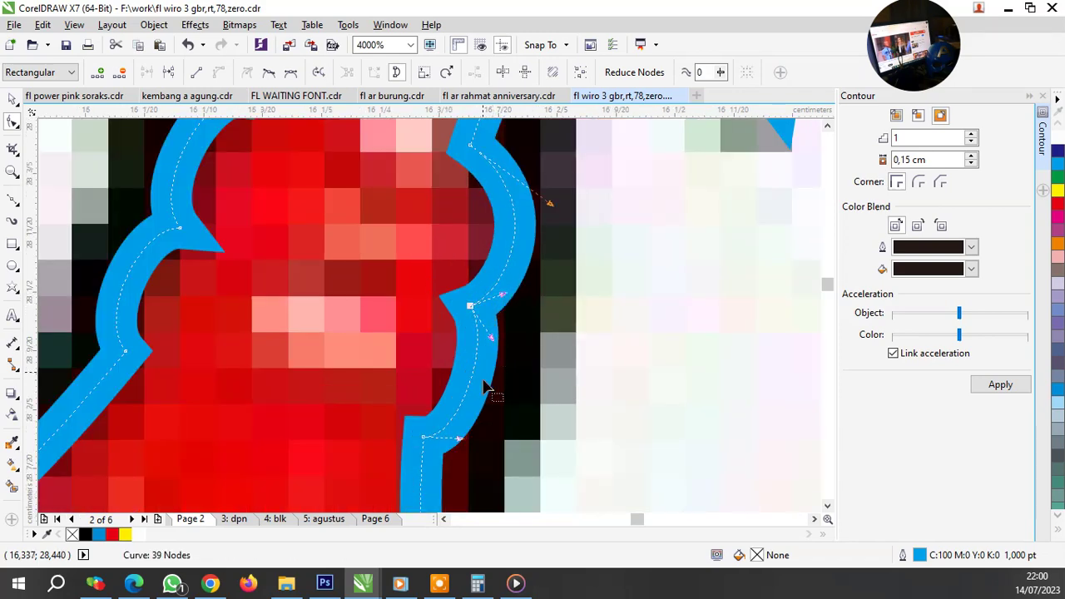
drag(467, 442, 475, 444)
scroll(559, 416, down, 1)
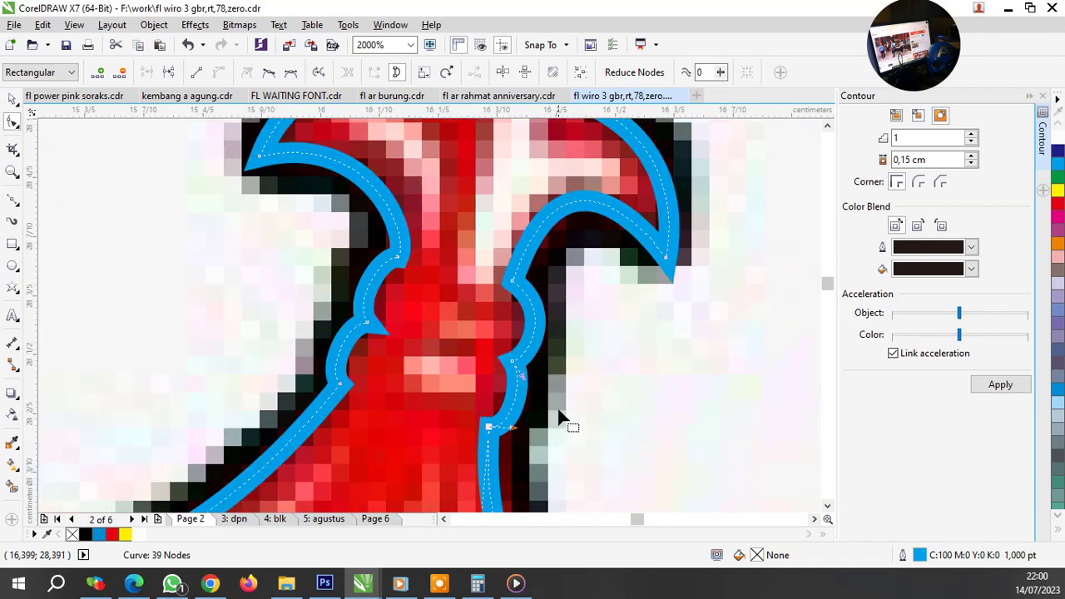
scroll(557, 352, down, 2)
scroll(583, 312, up, 2)
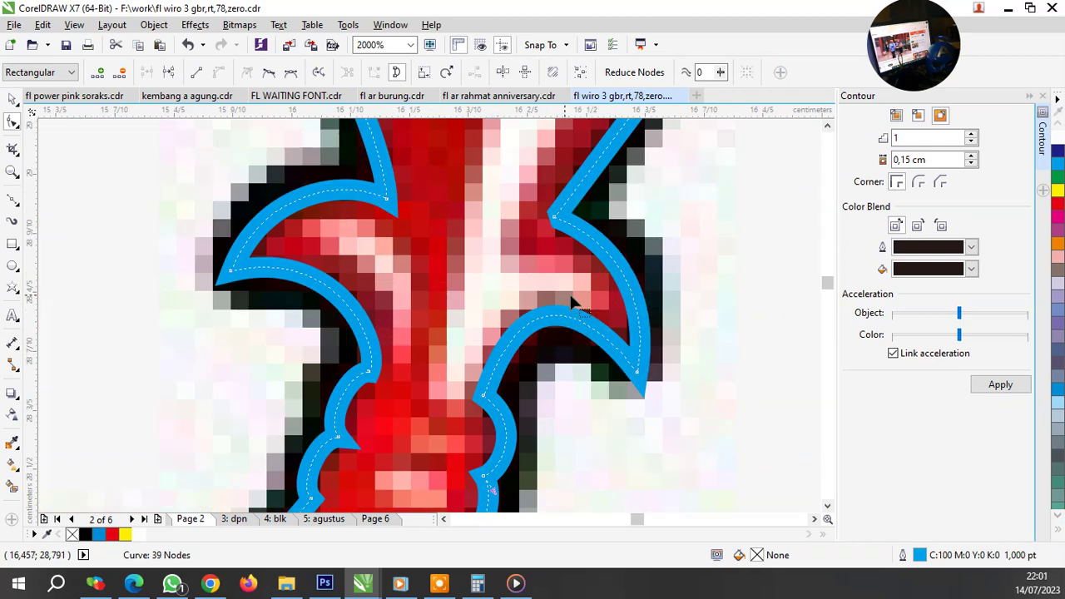
click(601, 326)
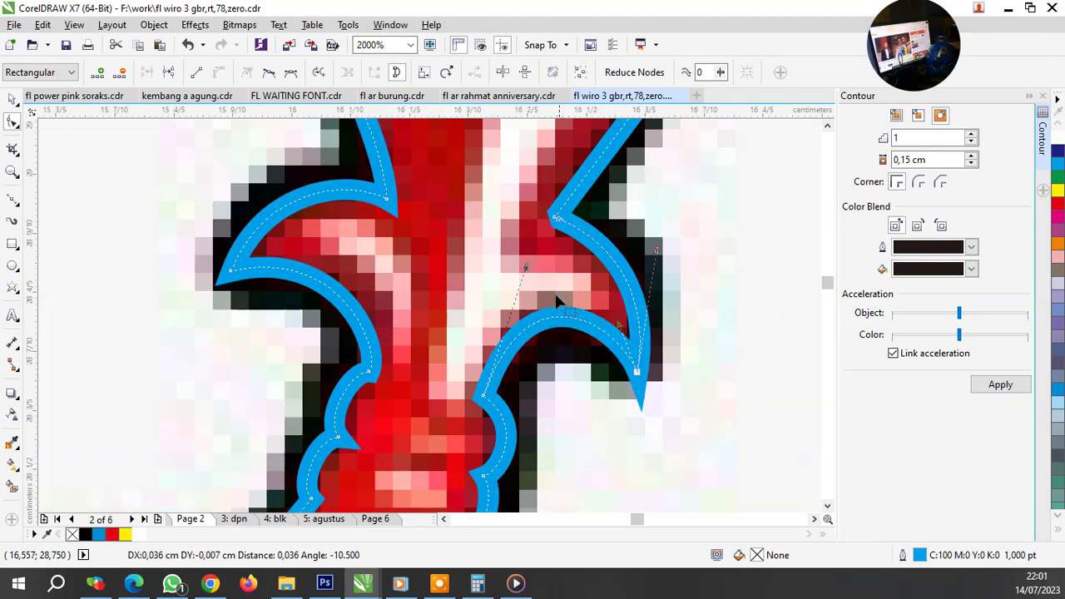
scroll(585, 332, down, 1)
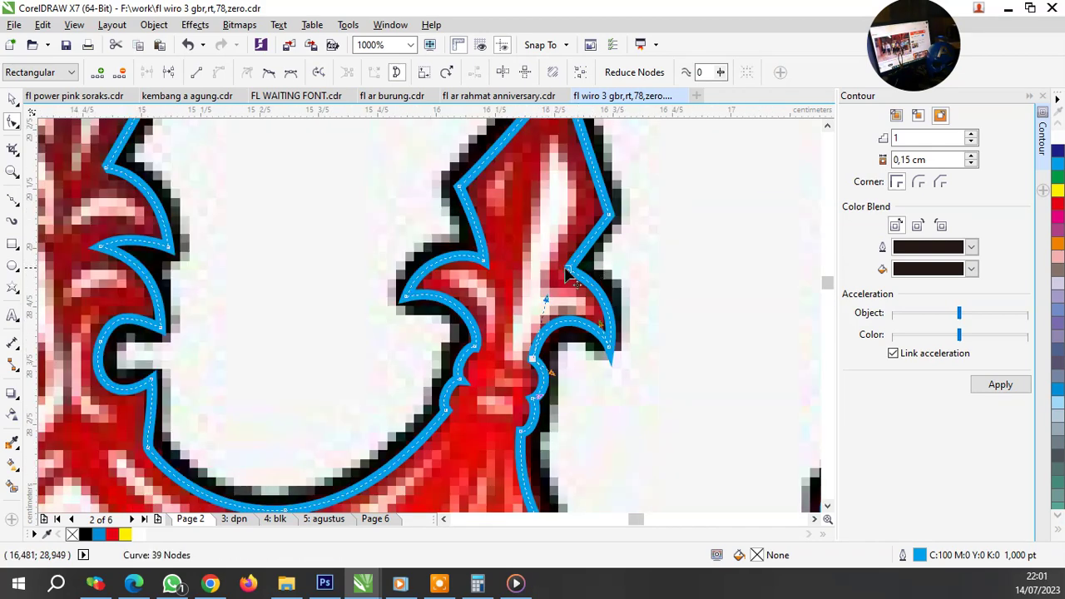
click(563, 268)
Step: Set the curve node and the centre spike's top node to cusp for sharp corners
right_click(542, 266)
click(541, 260)
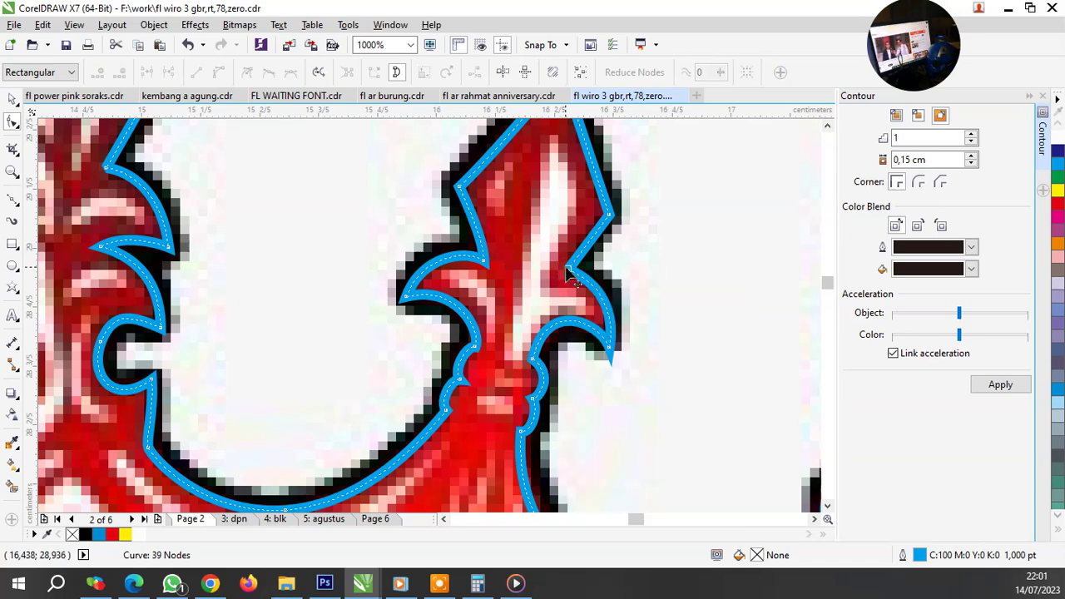
right_click(566, 270)
click(611, 356)
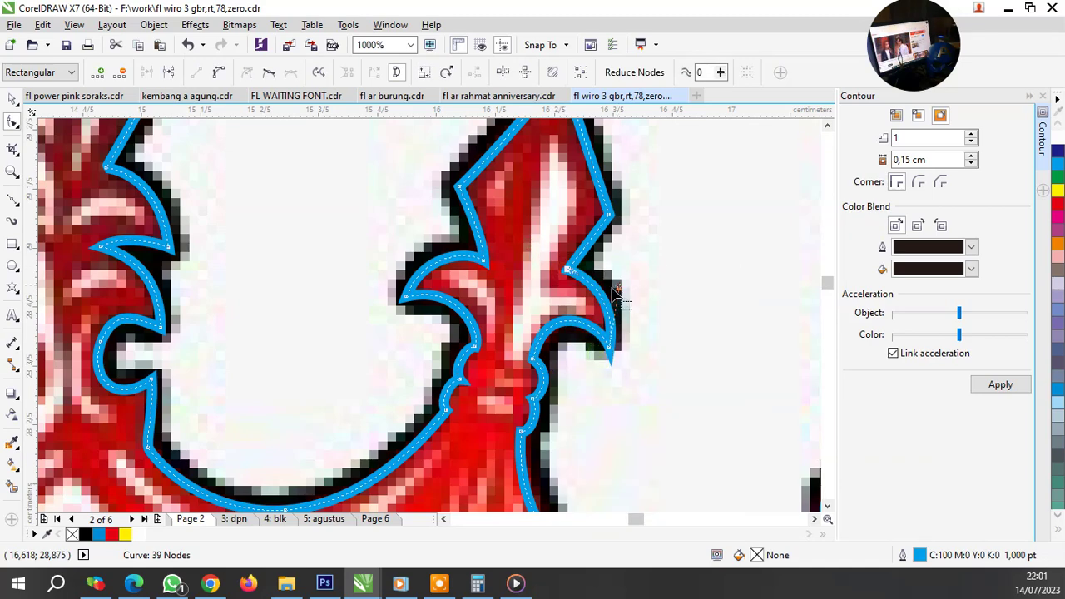
scroll(616, 293, down, 1)
scroll(592, 189, up, 2)
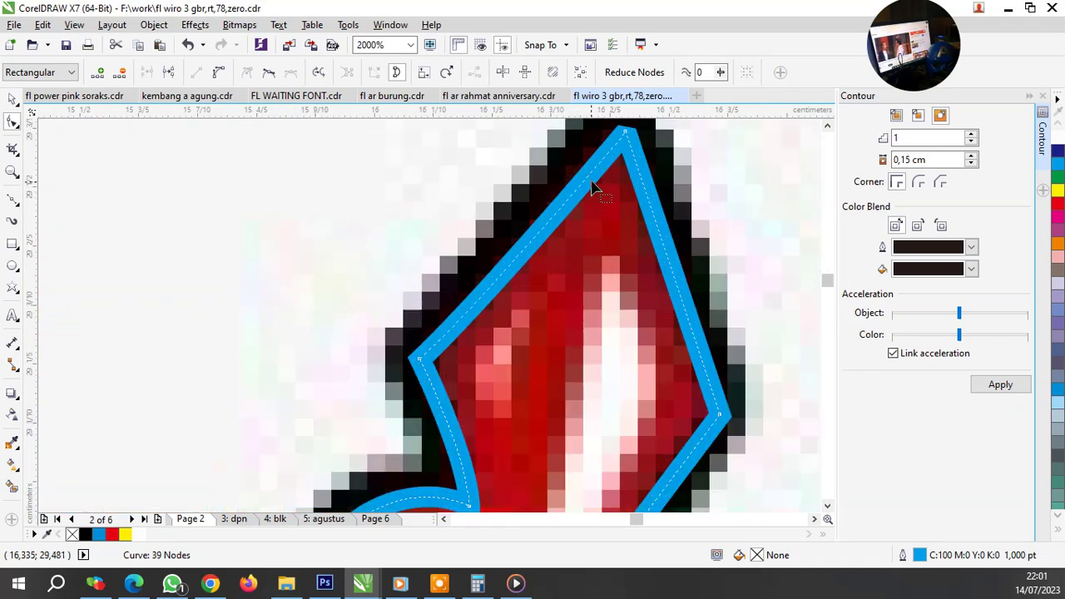
right_click(626, 135)
click(665, 221)
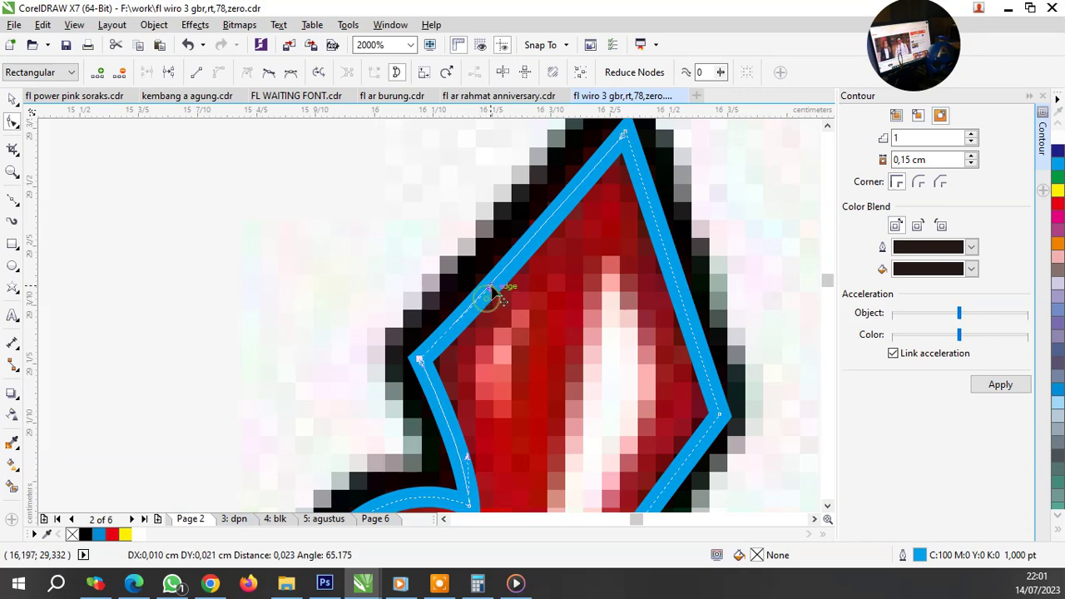
Step: Nudge a spike node and bow the notch segment leftward to follow the edge
drag(486, 302, 500, 297)
scroll(514, 284, down, 2)
scroll(471, 329, up, 1)
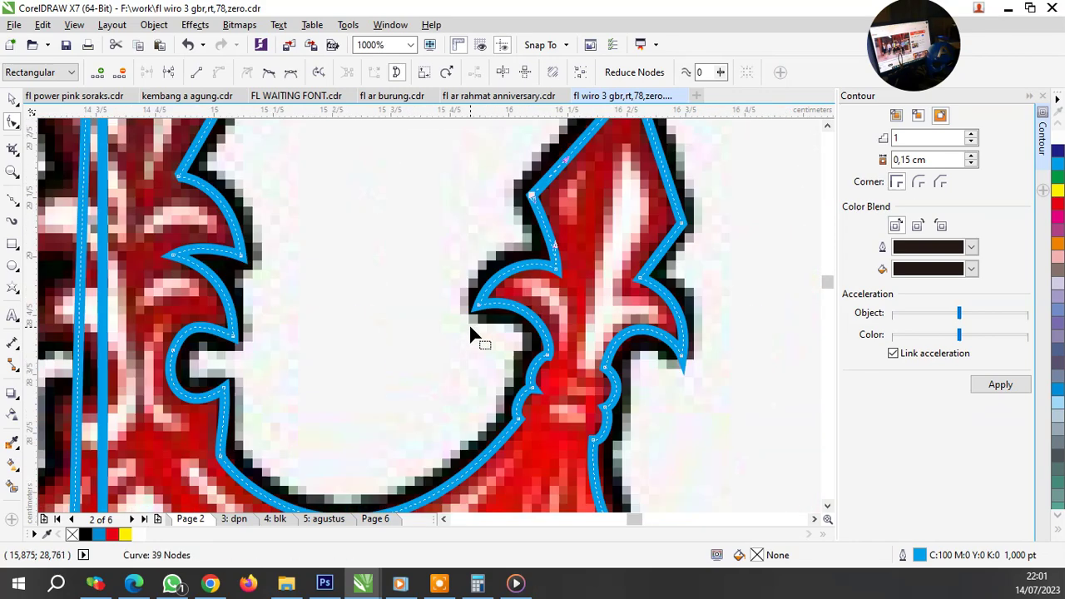
scroll(526, 414, up, 1)
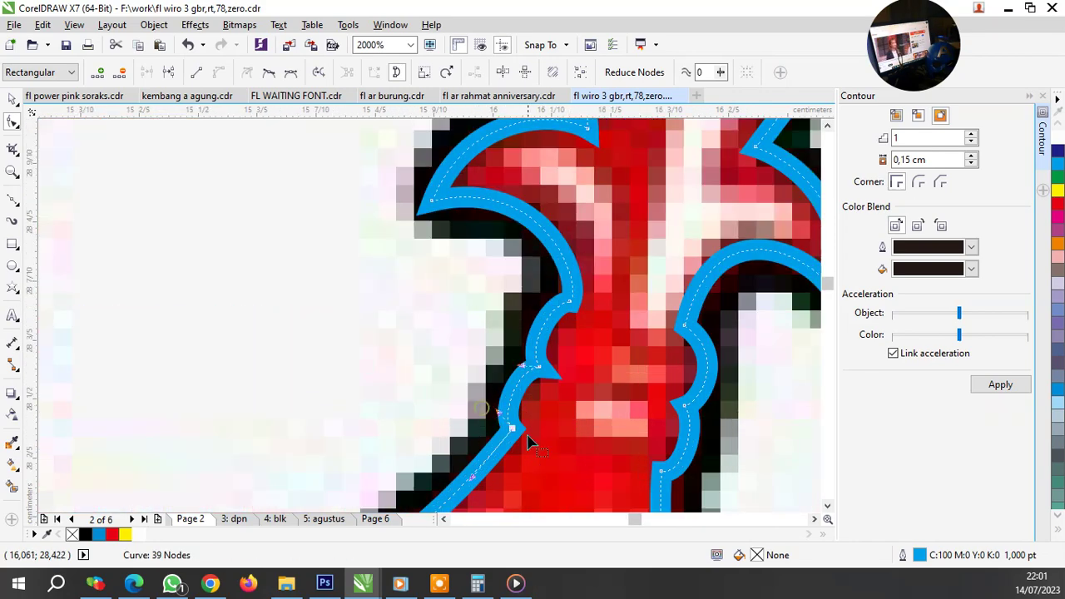
scroll(512, 429, down, 2)
scroll(472, 298, up, 2)
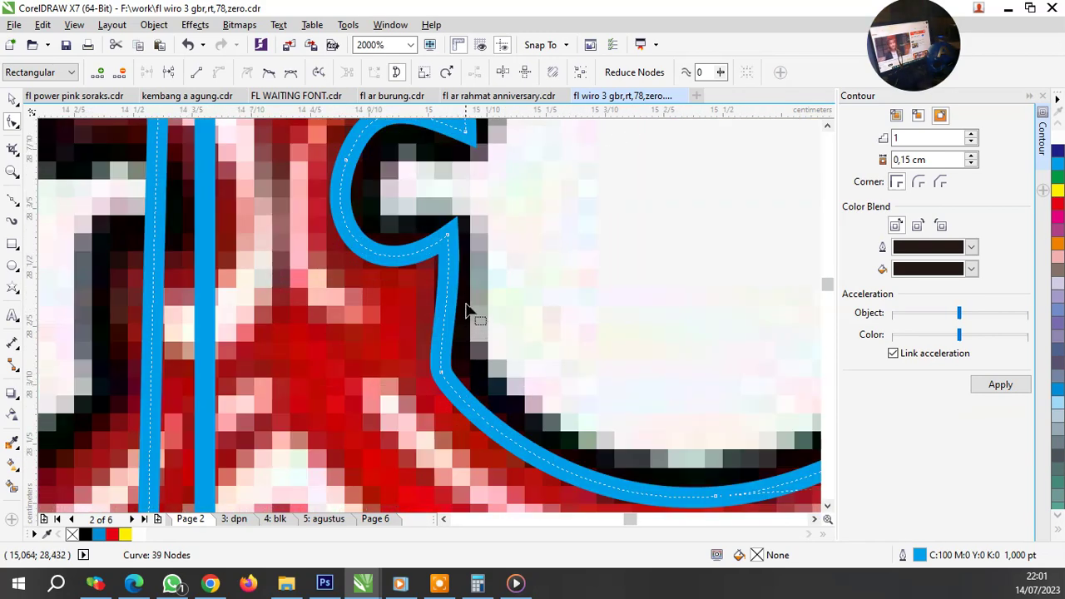
click(439, 370)
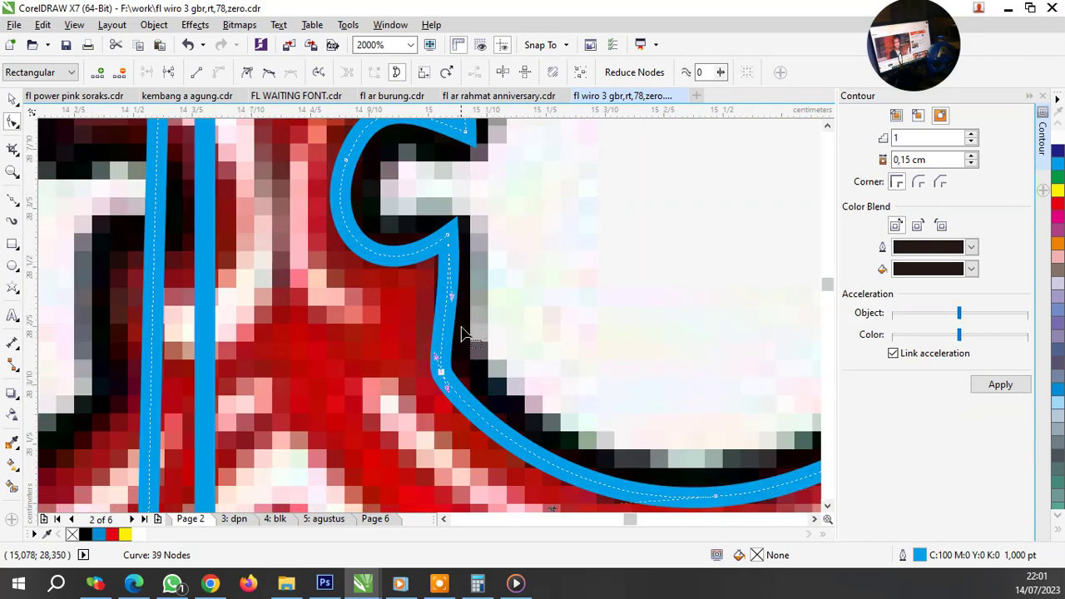
drag(457, 309, 439, 305)
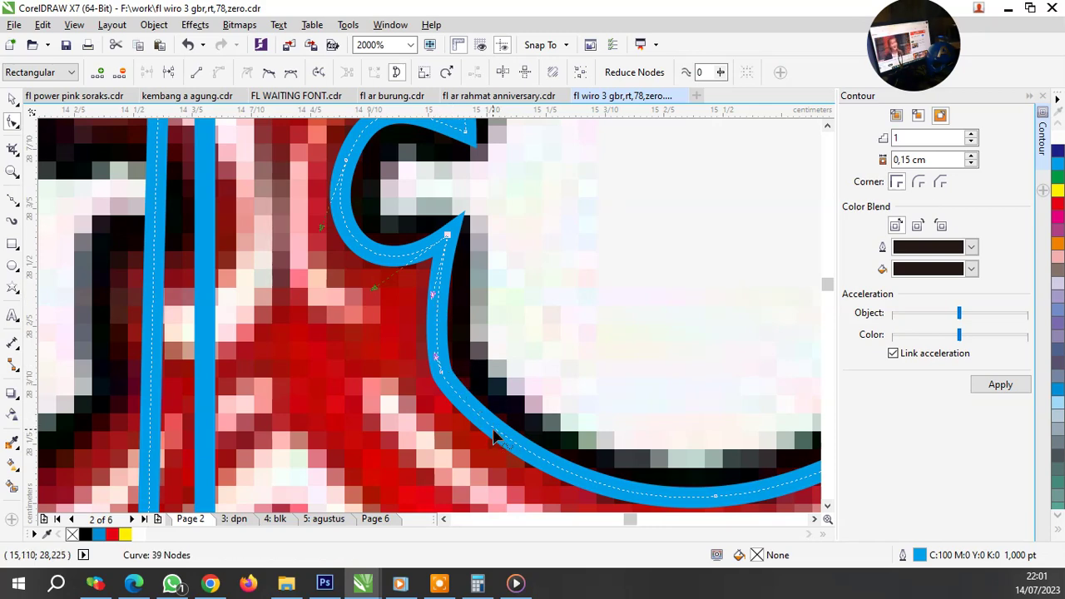
Step: Reshape the notch curve to the black edge, delete one extra node, and return to Pick
scroll(421, 350, down, 1)
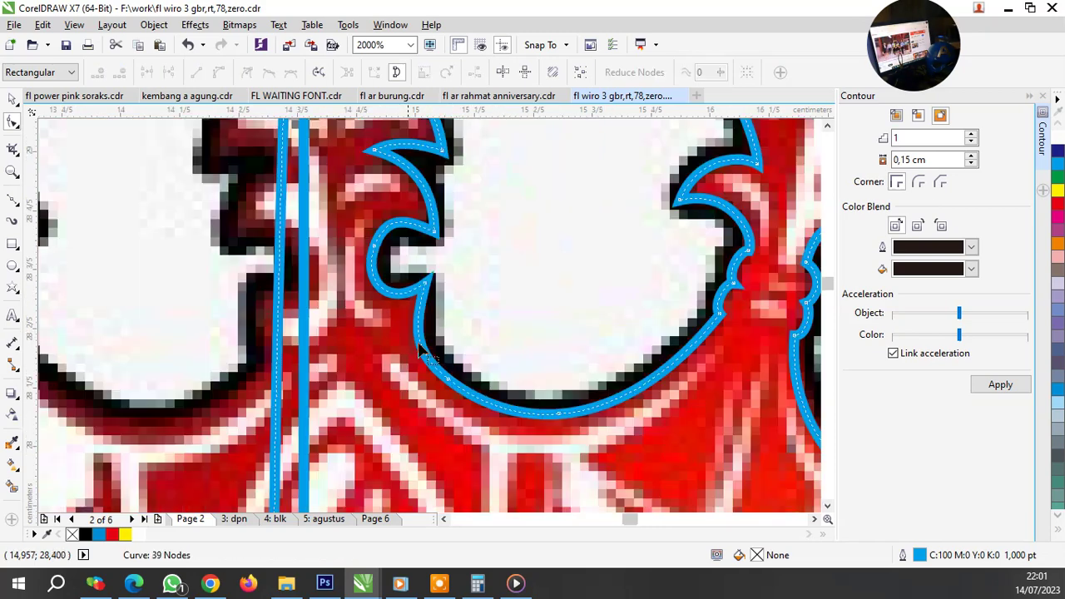
drag(472, 406, 471, 406)
scroll(420, 361, up, 1)
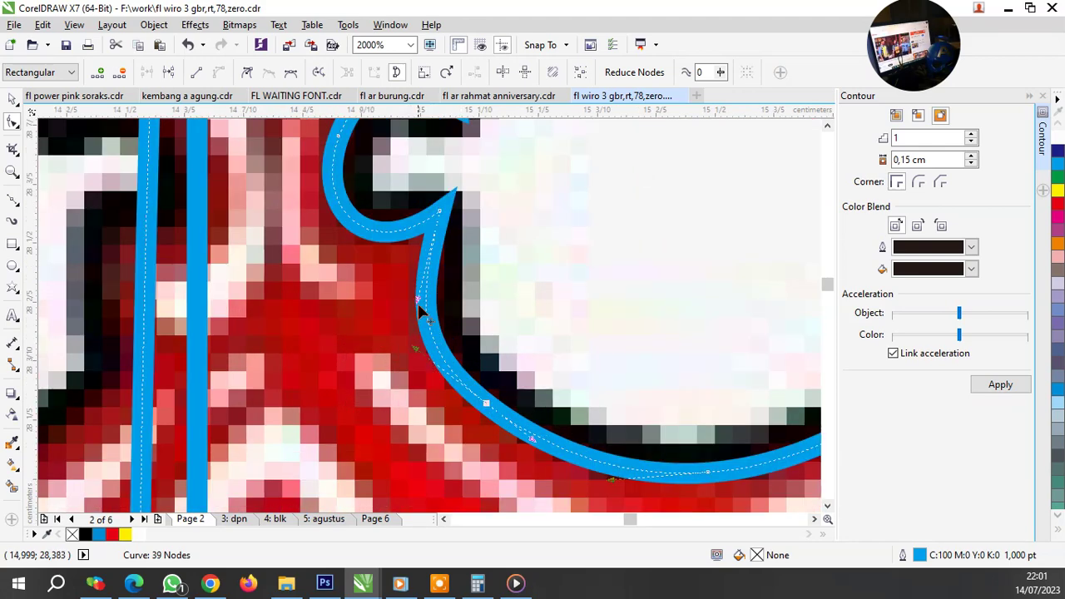
drag(420, 356, 432, 370)
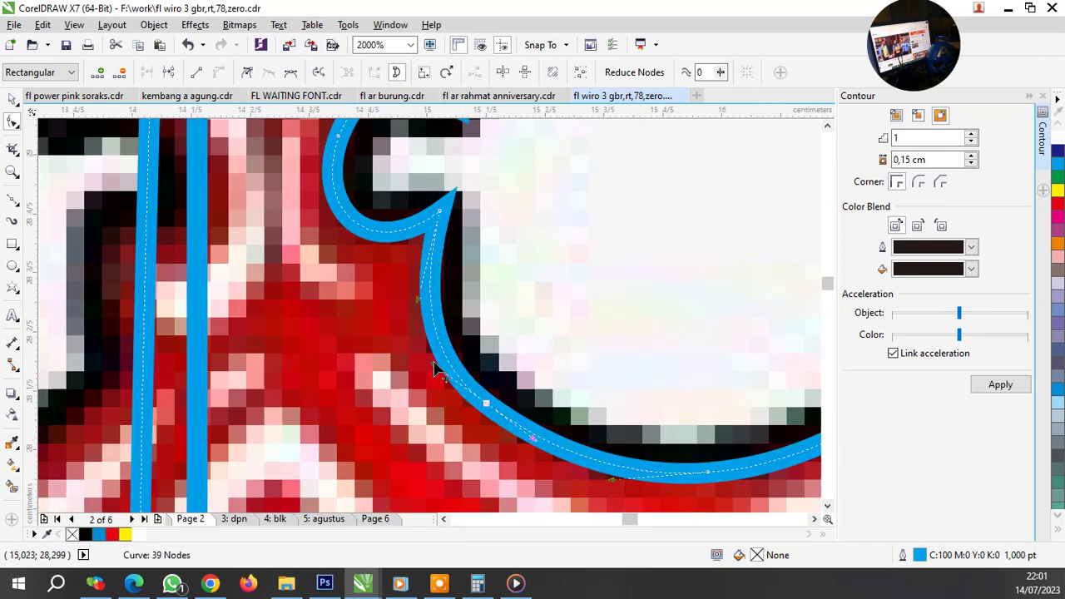
scroll(433, 369, down, 1)
key(Delete)
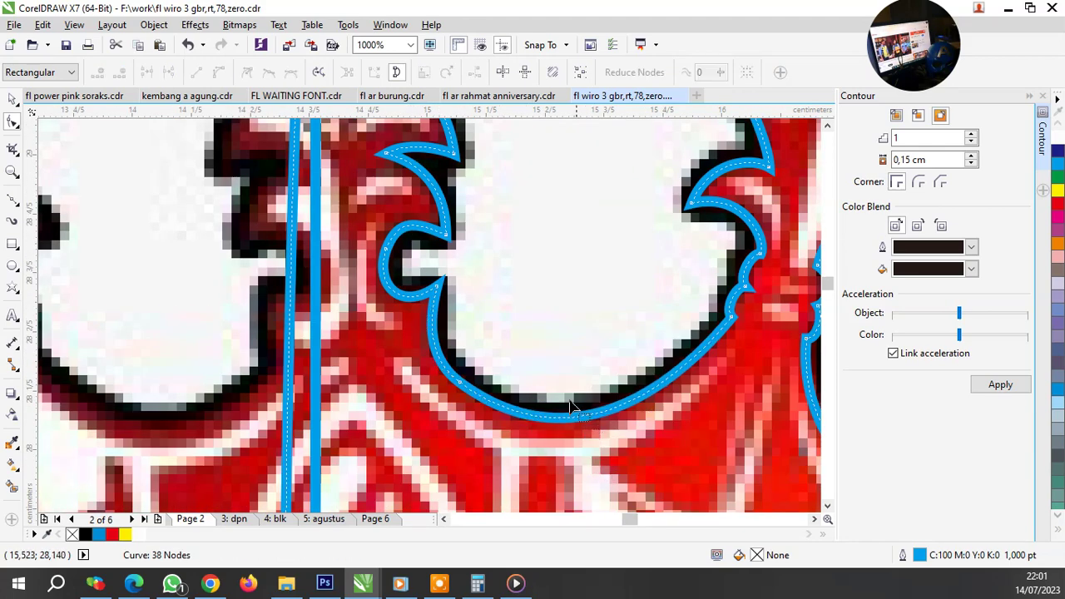
scroll(574, 412, down, 1)
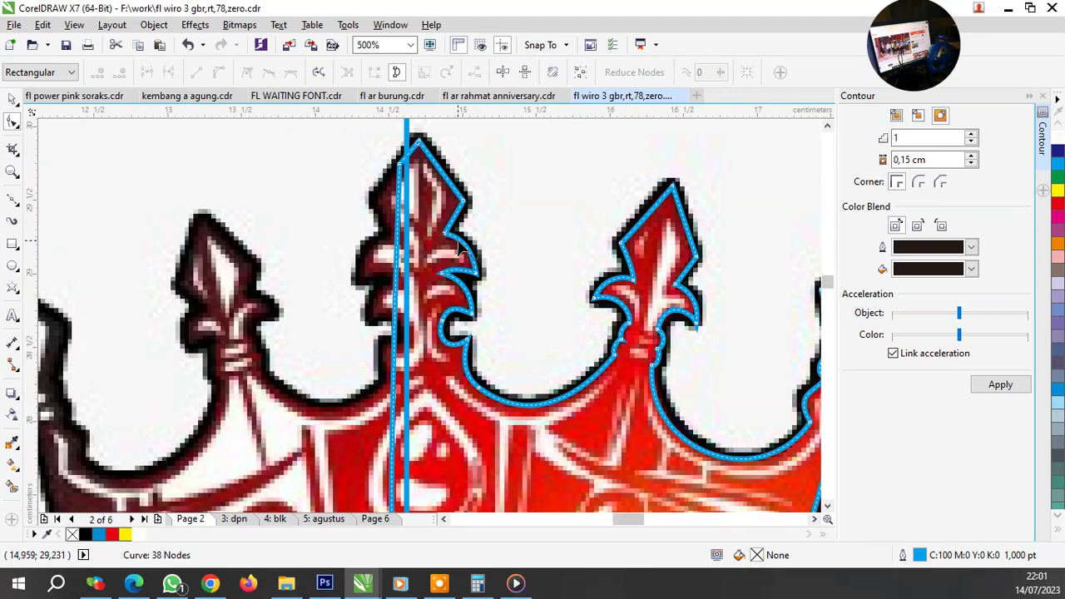
key(space)
scroll(583, 246, down, 1)
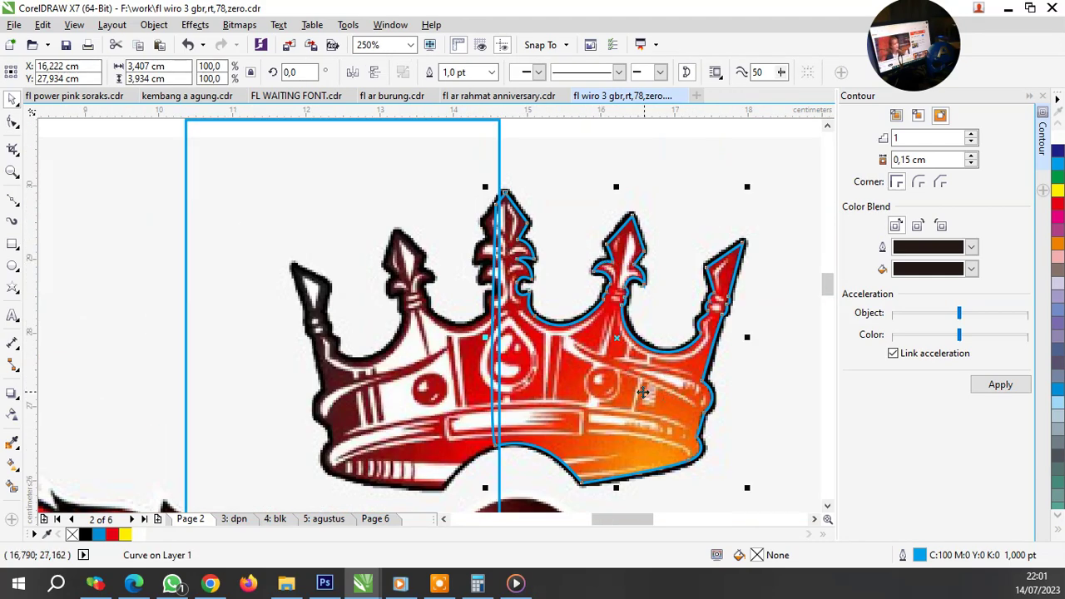
Step: Mirror a copy of the 38-node outline horizontally and drag it over the crown's left spikes
drag(643, 391, 493, 392)
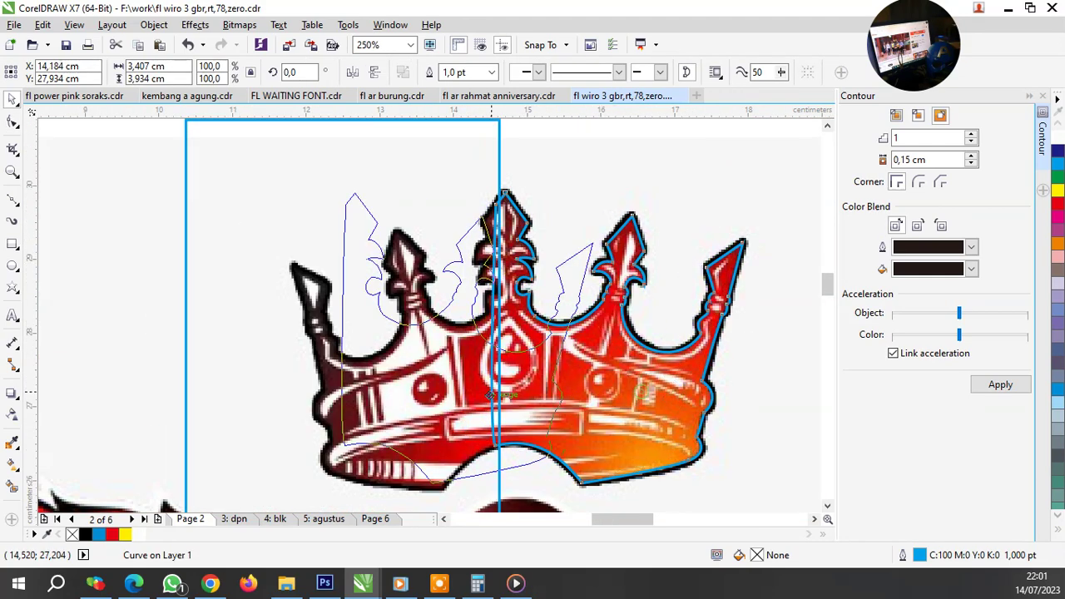
click(352, 72)
scroll(577, 207, up, 1)
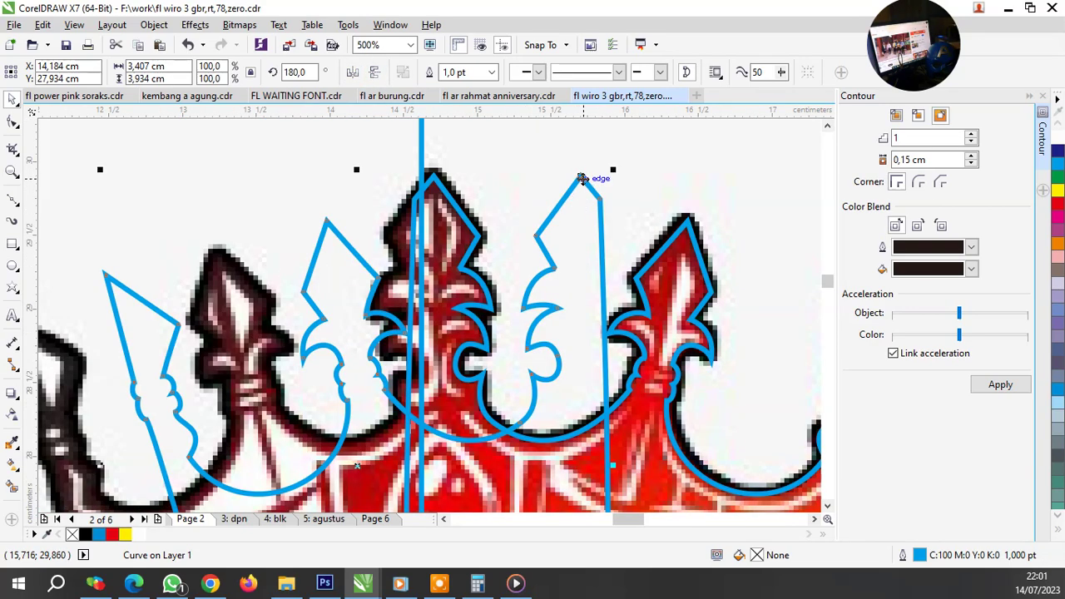
drag(582, 179, 433, 176)
scroll(429, 187, up, 2)
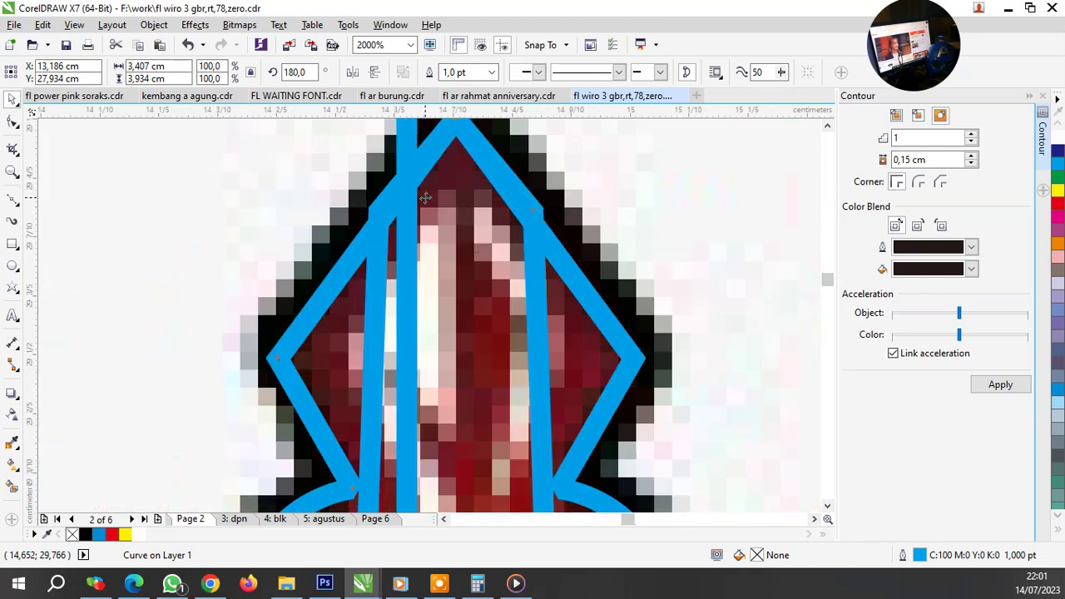
scroll(429, 204, down, 2)
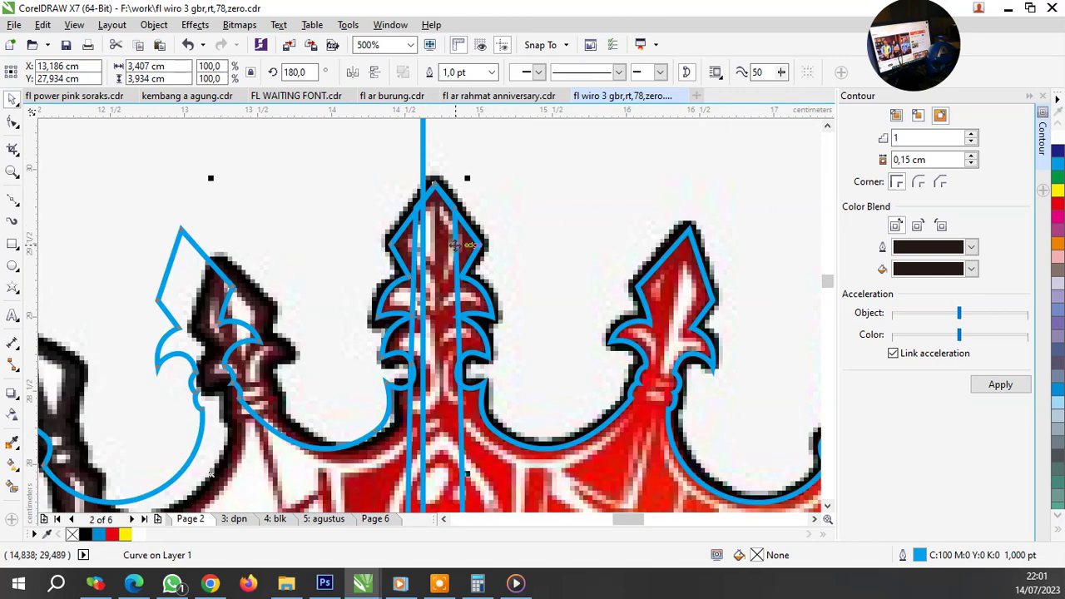
click(12, 123)
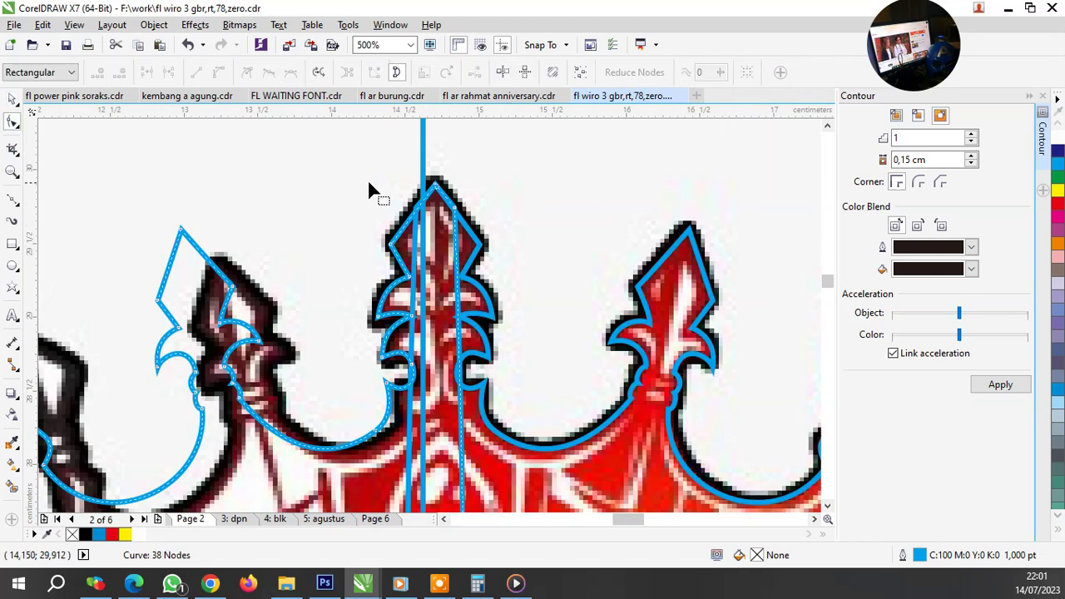
scroll(402, 190, down, 2)
scroll(352, 250, up, 2)
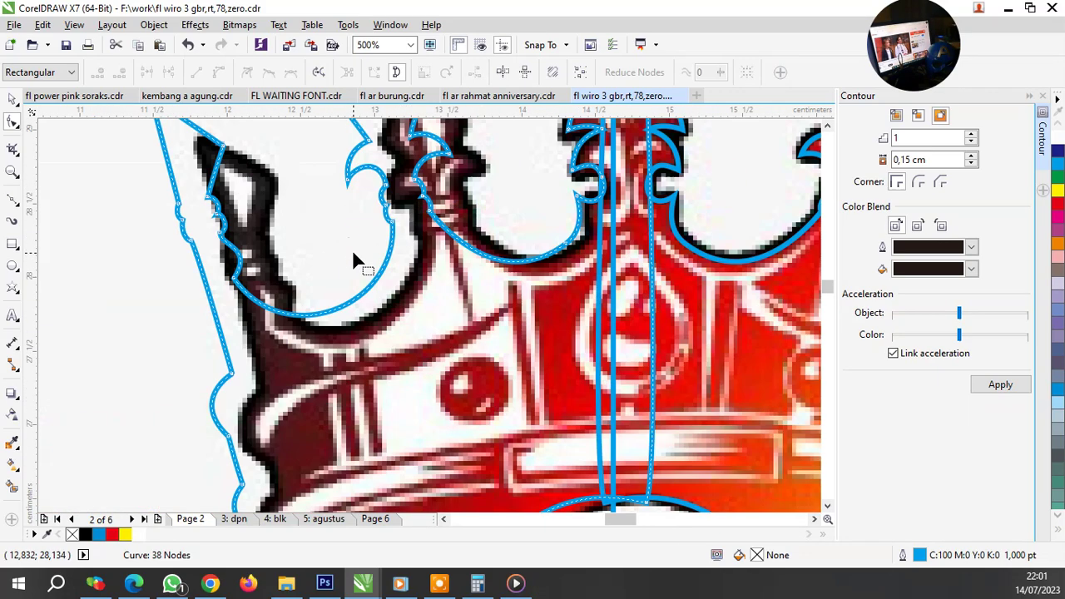
scroll(407, 311, down, 2)
key(space)
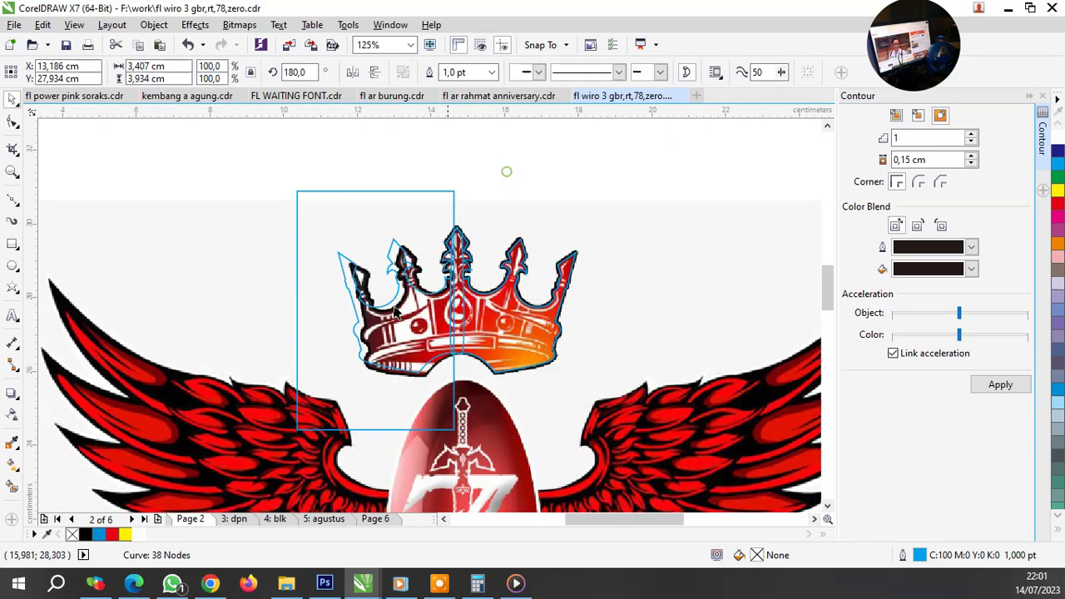
scroll(371, 302, up, 1)
scroll(321, 216, up, 1)
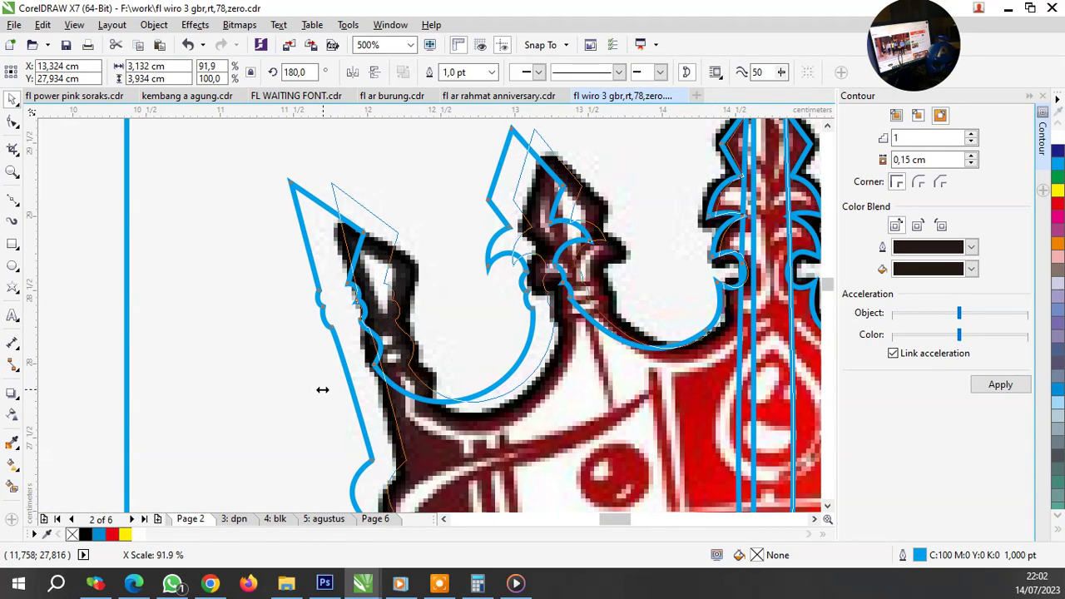
Step: Scale the mirrored outline to 91.9% width and 92.6% height, and skew it to align the spikes
drag(282, 373, 321, 386)
scroll(333, 392, down, 1)
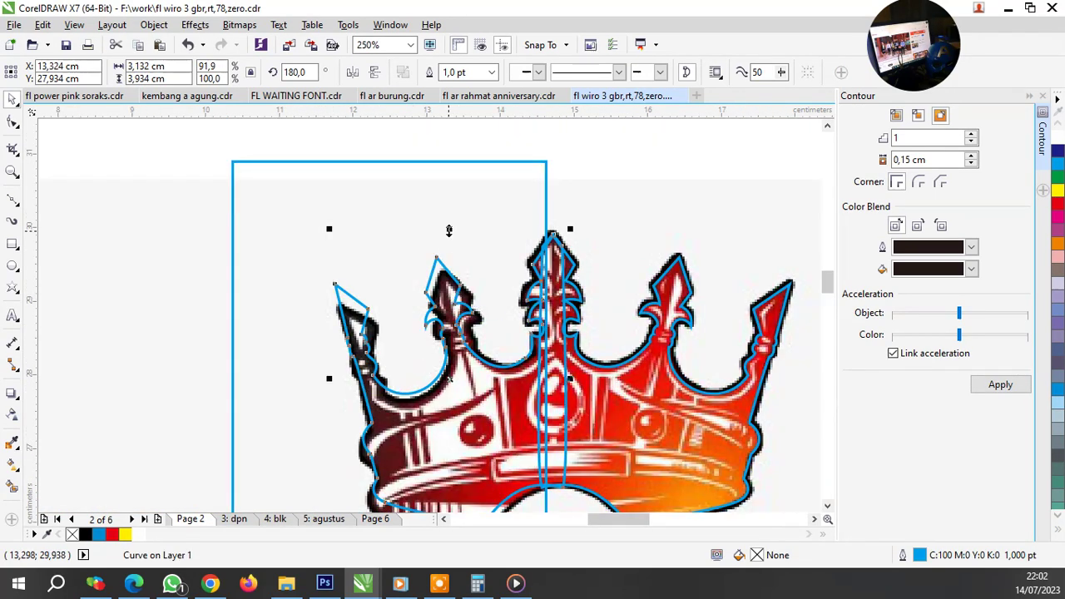
drag(449, 231, 457, 252)
scroll(466, 258, up, 1)
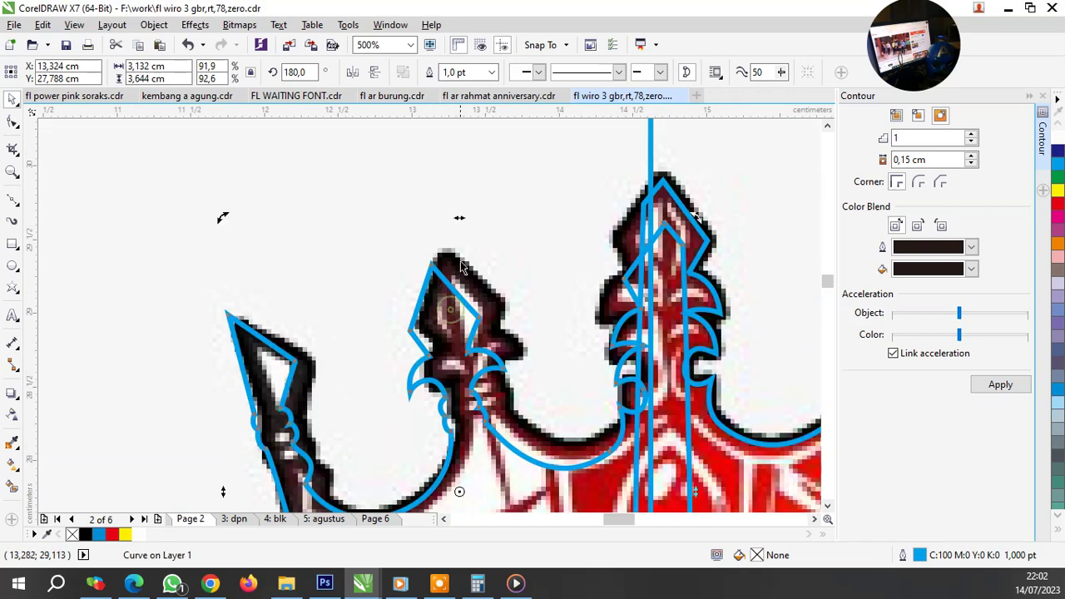
scroll(465, 257, down, 1)
drag(461, 237, 477, 240)
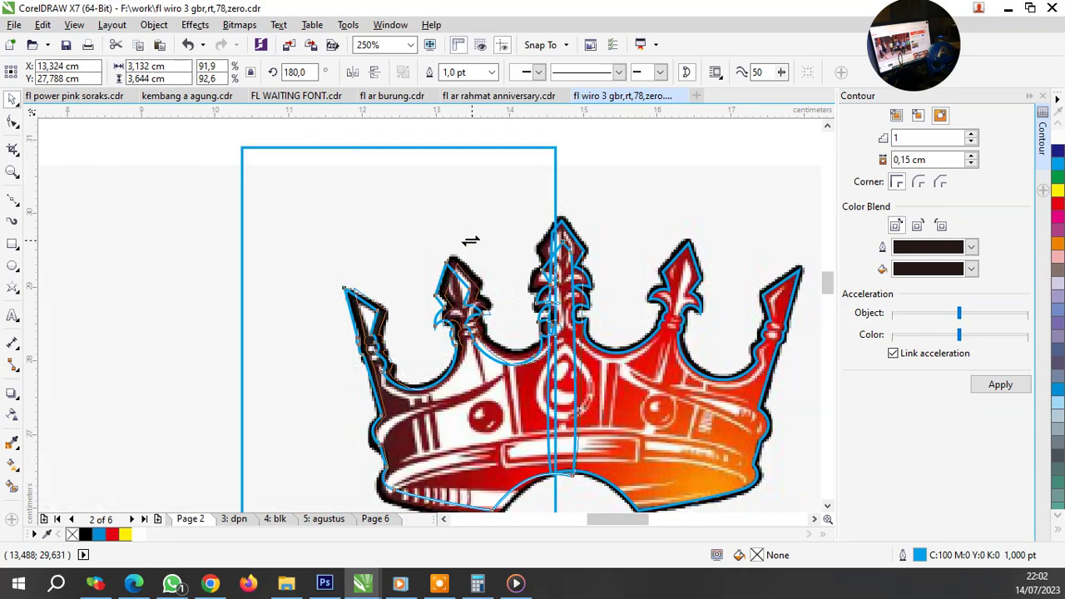
scroll(457, 276, up, 1)
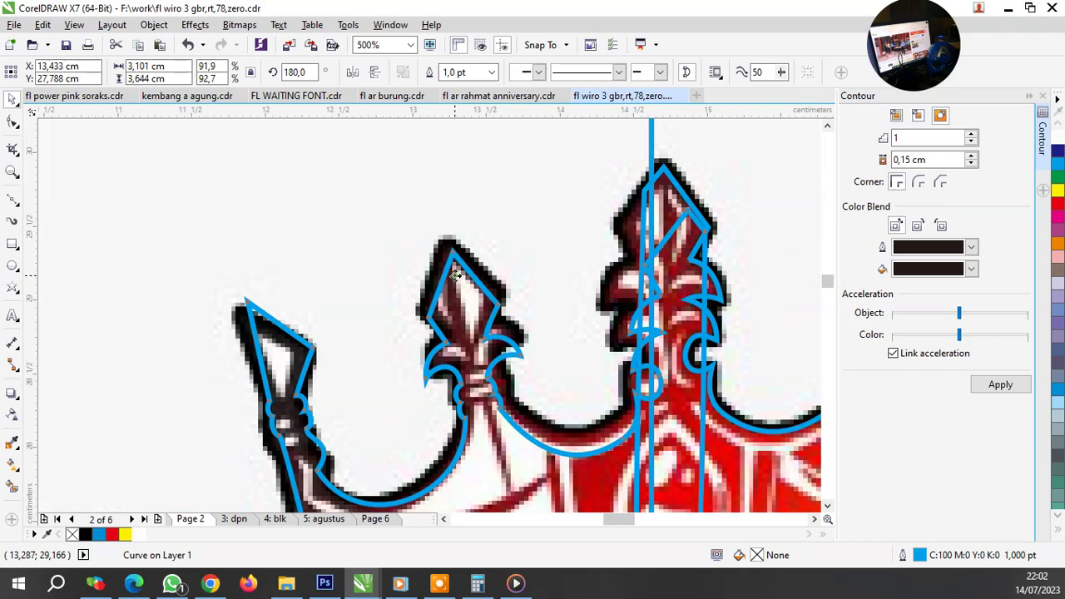
Step: Undo a stray upward nudge and stretch the outline's top up to the spike tips
drag(456, 271, 454, 267)
key(ctrl+z)
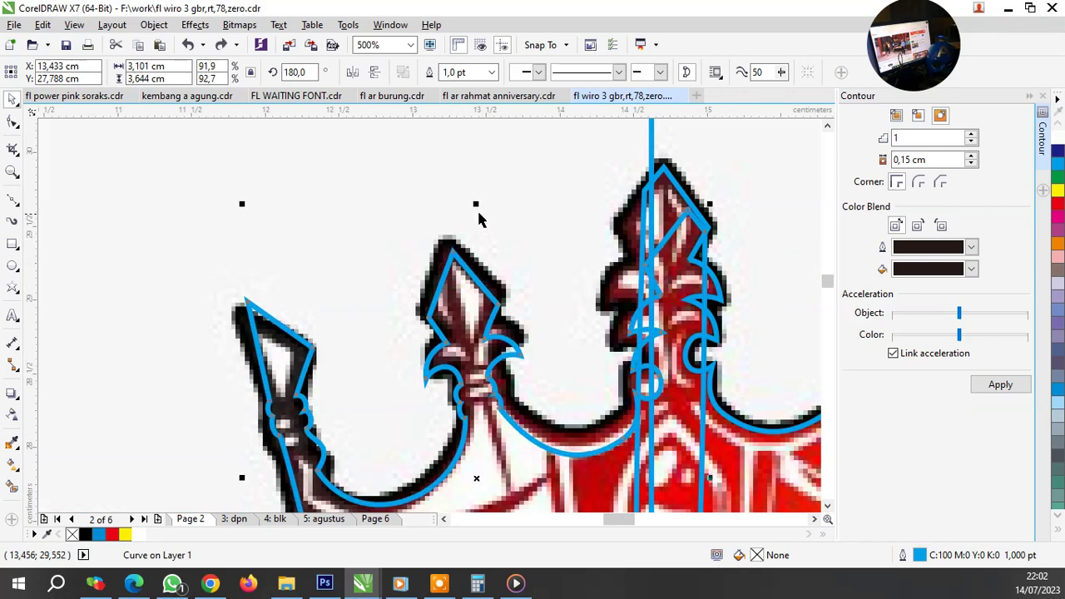
drag(477, 204, 477, 196)
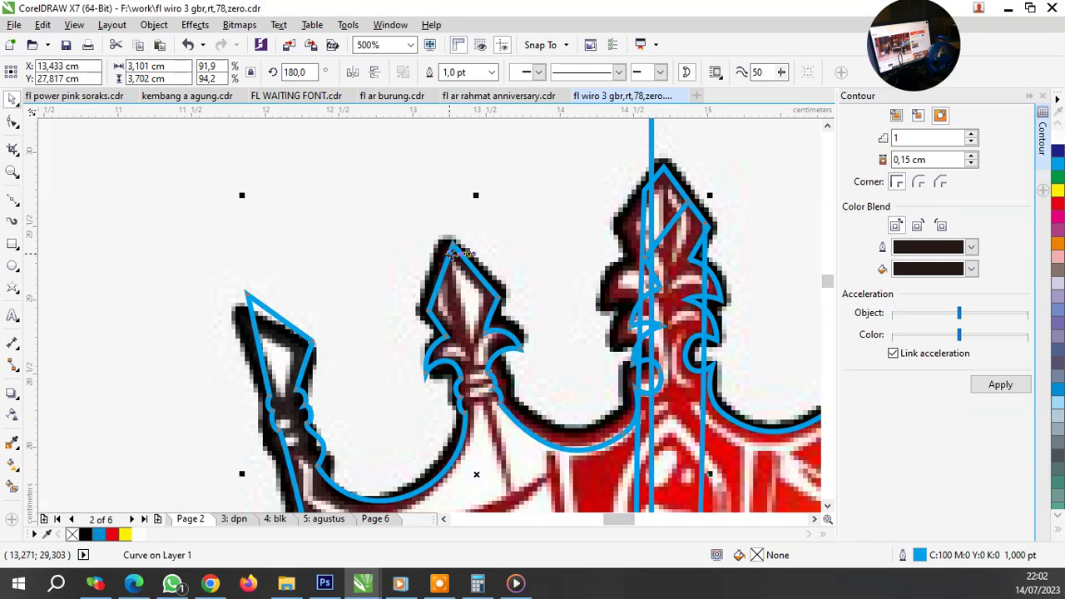
scroll(489, 298, down, 1)
scroll(533, 349, up, 1)
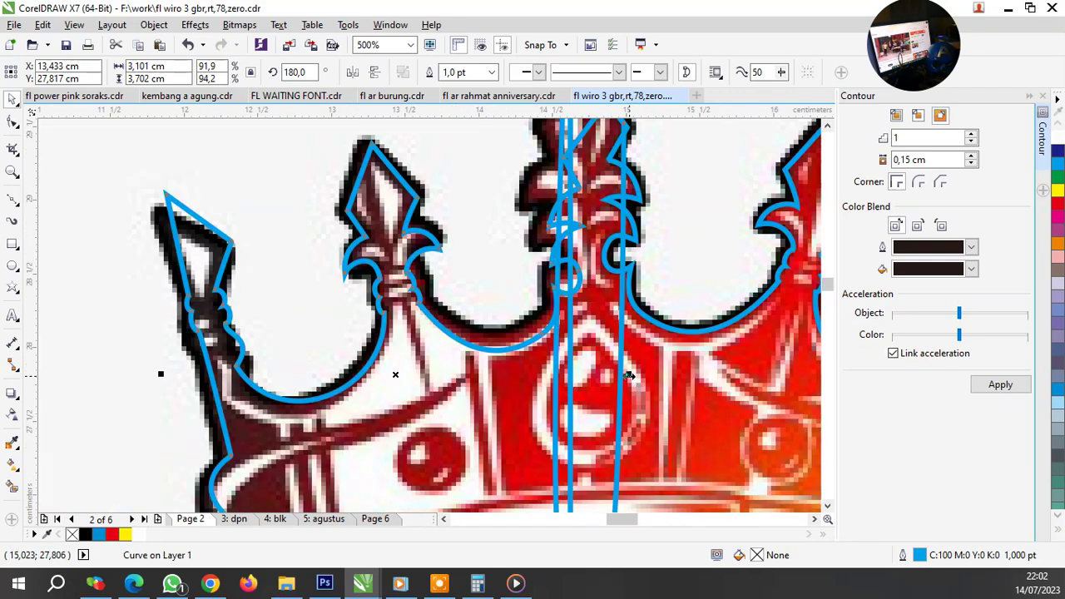
scroll(631, 376, down, 1)
scroll(490, 363, down, 1)
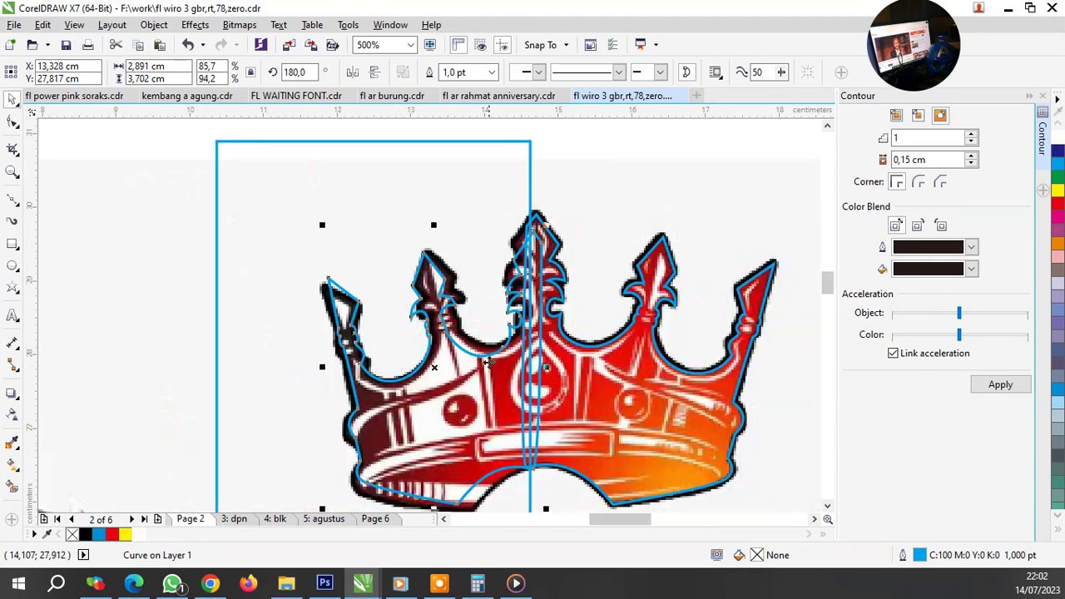
scroll(526, 265, up, 1)
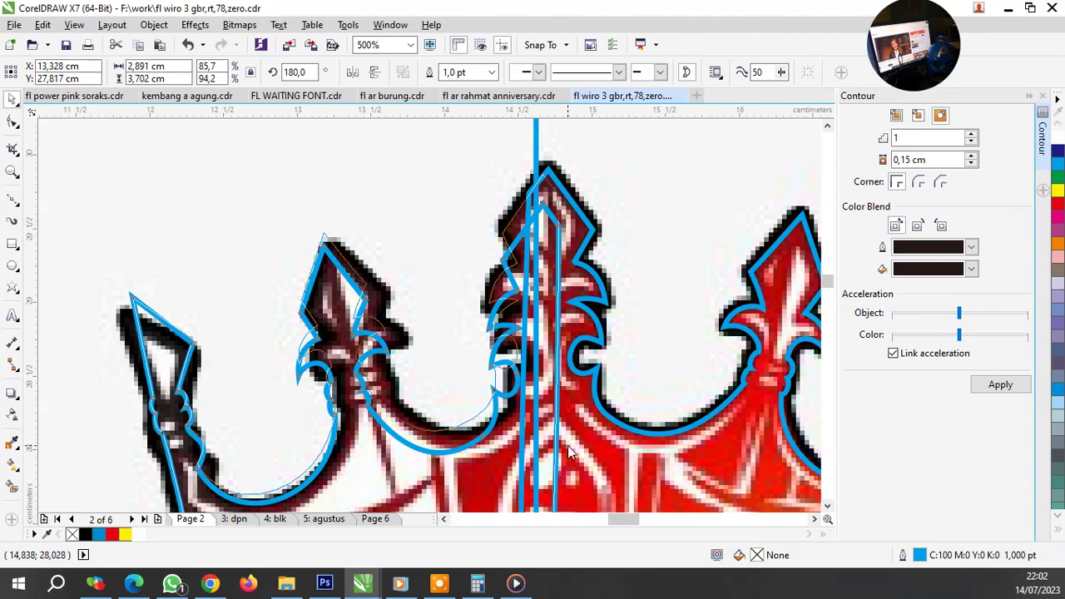
Step: Rotate the outline slightly, to about 184.1°, to match the crown's left side
drag(566, 480, 562, 426)
scroll(452, 328, down, 2)
scroll(450, 358, up, 1)
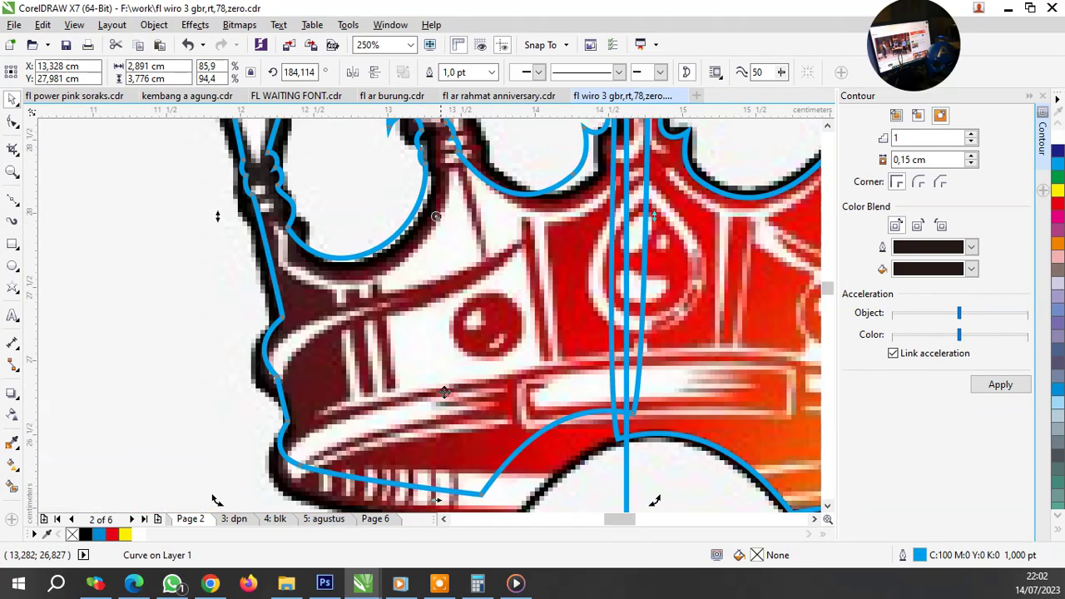
scroll(462, 363, up, 1)
scroll(465, 361, down, 1)
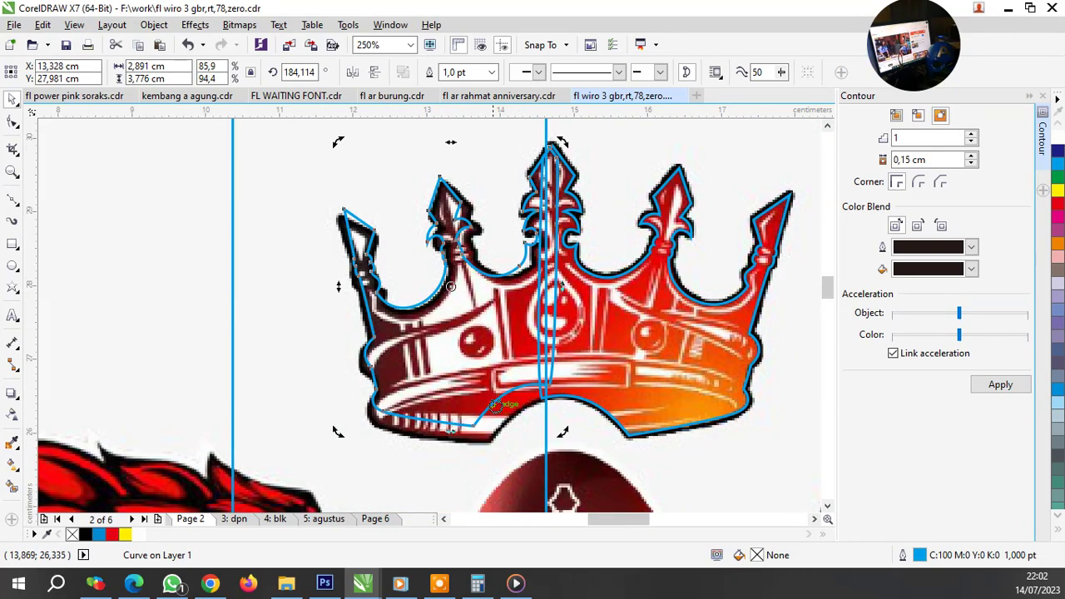
scroll(547, 401, up, 2)
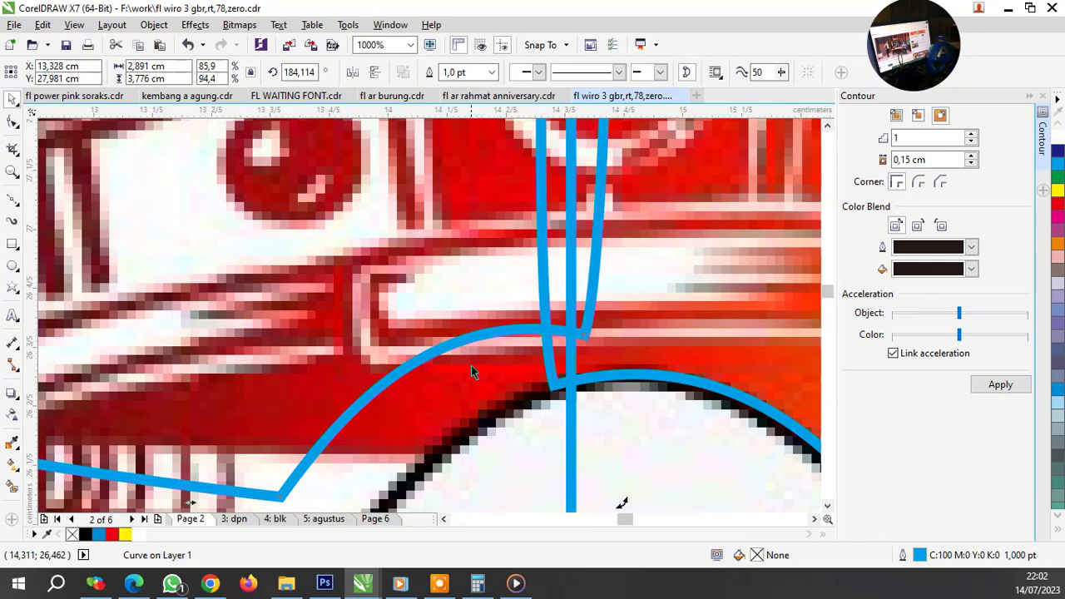
scroll(471, 371, down, 2)
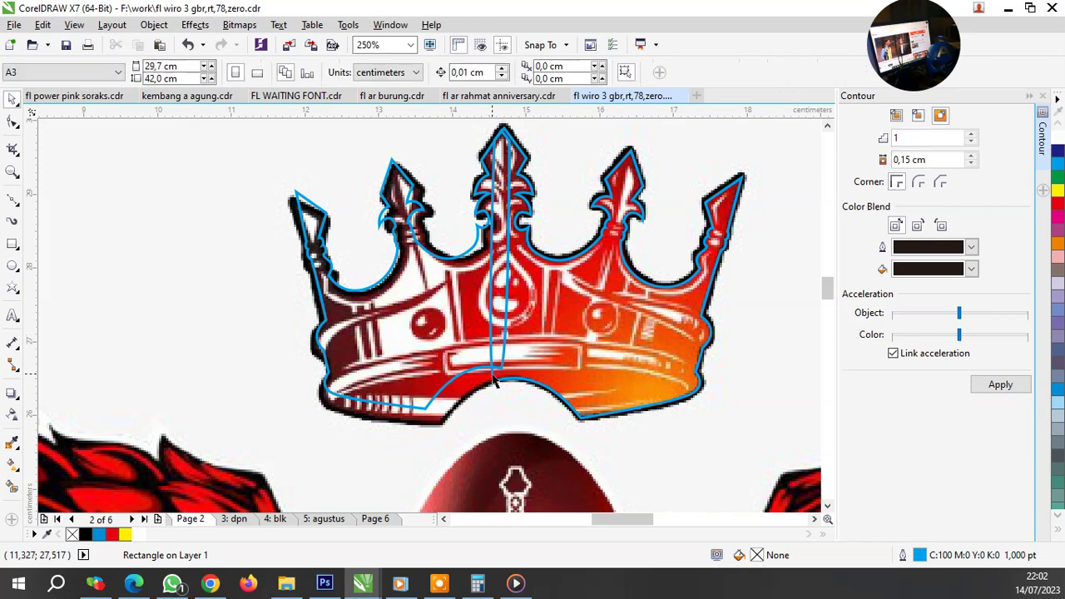
scroll(479, 362, up, 1)
Step: Drag the lower-left corner, arch-junction node and arch segment onto the band's dark bottom edge
click(13, 122)
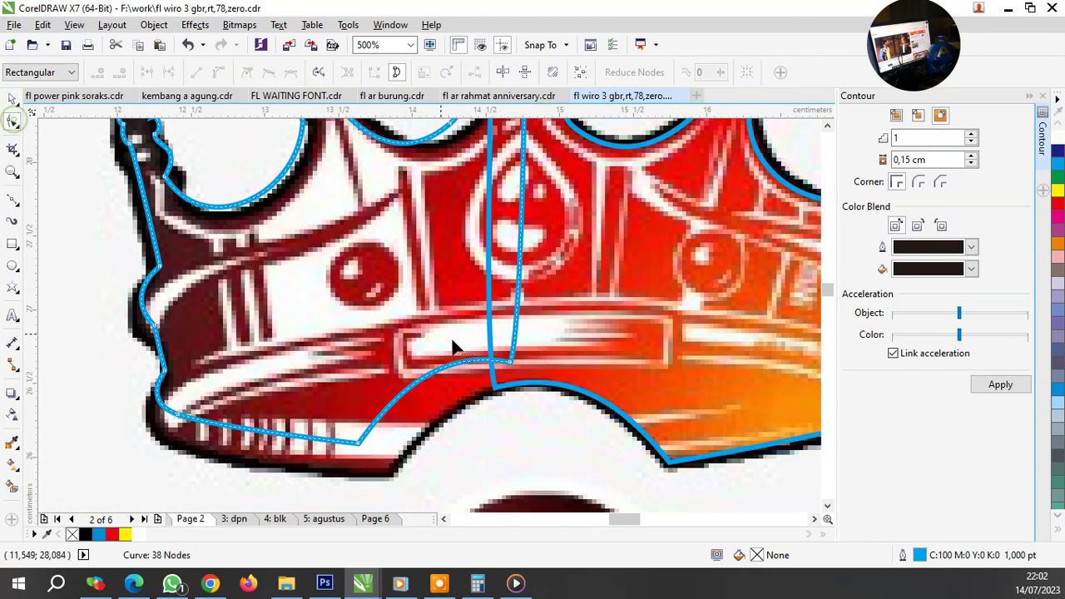
scroll(466, 358, up, 1)
drag(540, 348, 542, 386)
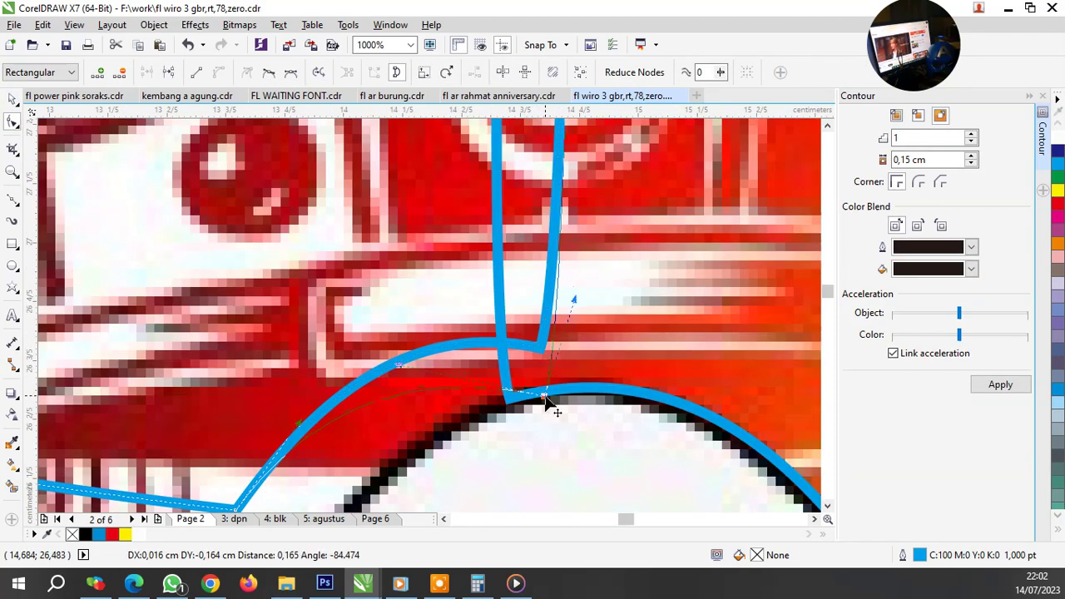
scroll(502, 367, down, 1)
scroll(383, 459, up, 1)
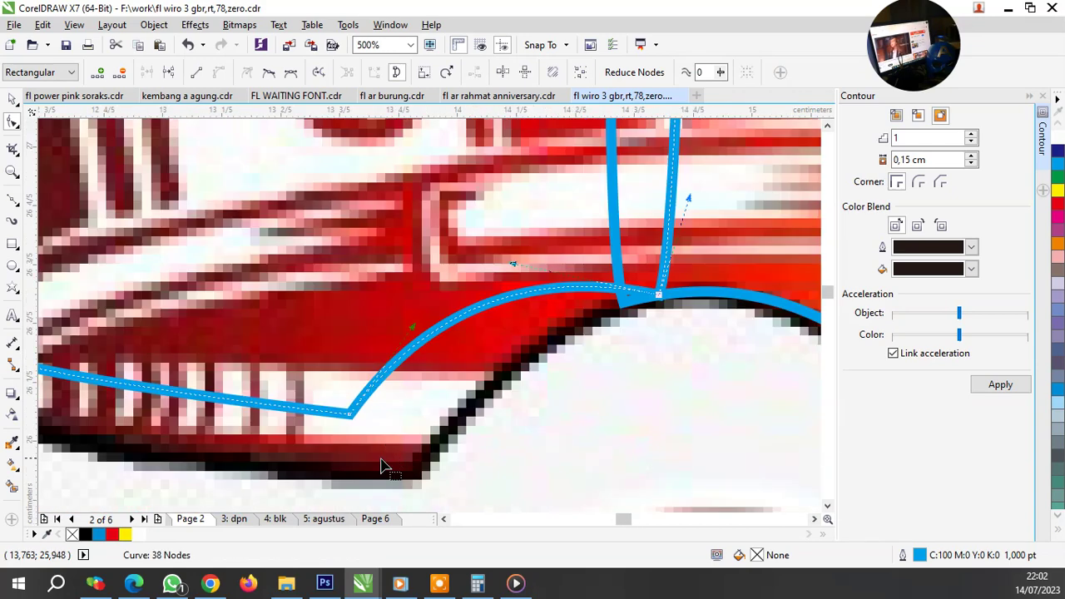
drag(350, 416, 415, 475)
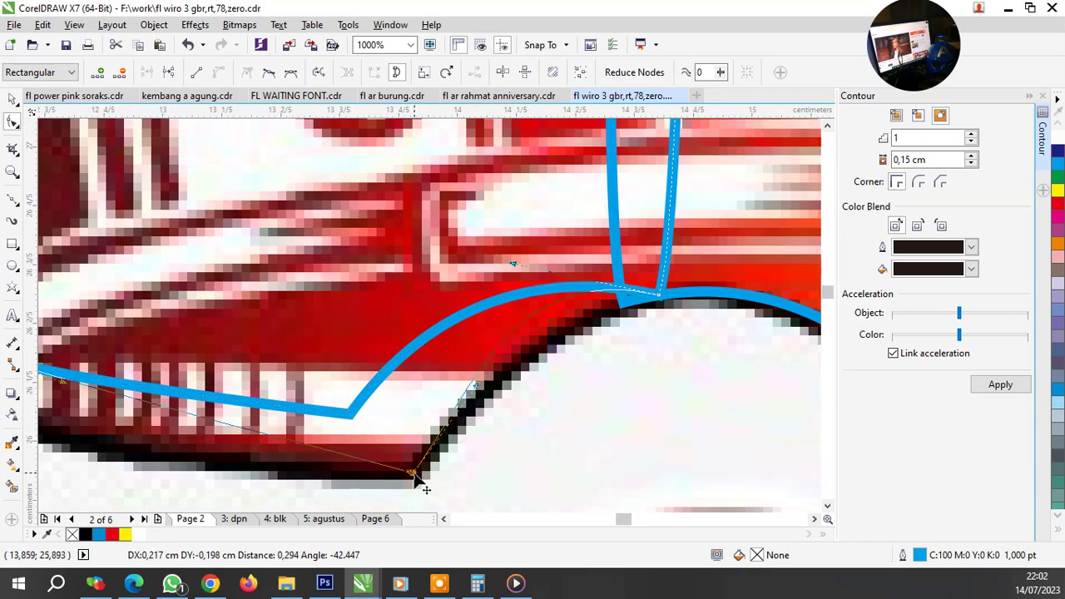
drag(516, 281, 539, 321)
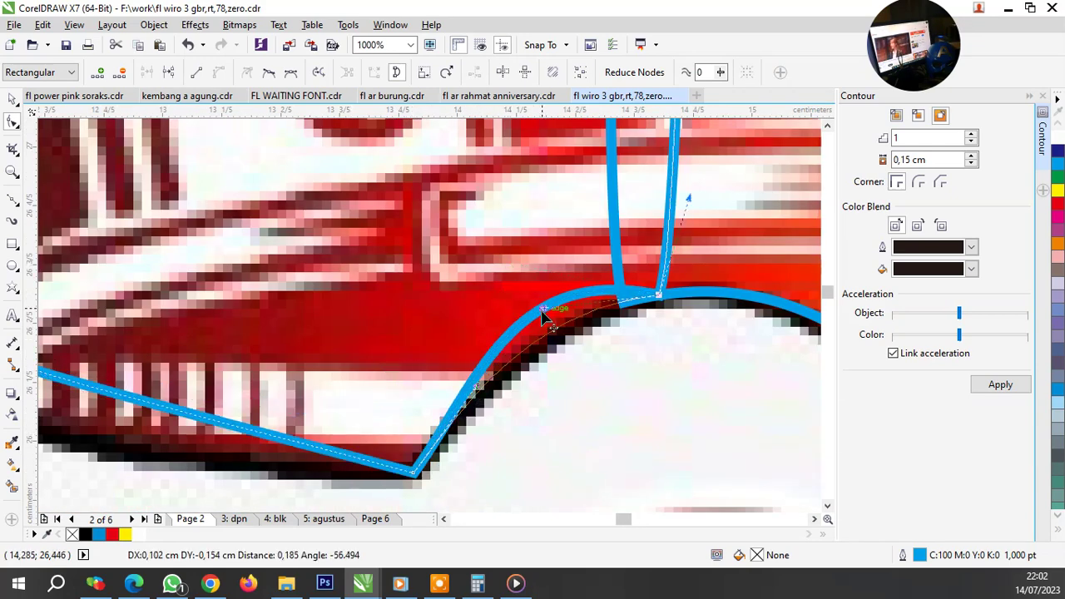
scroll(539, 321, down, 3)
scroll(561, 349, up, 1)
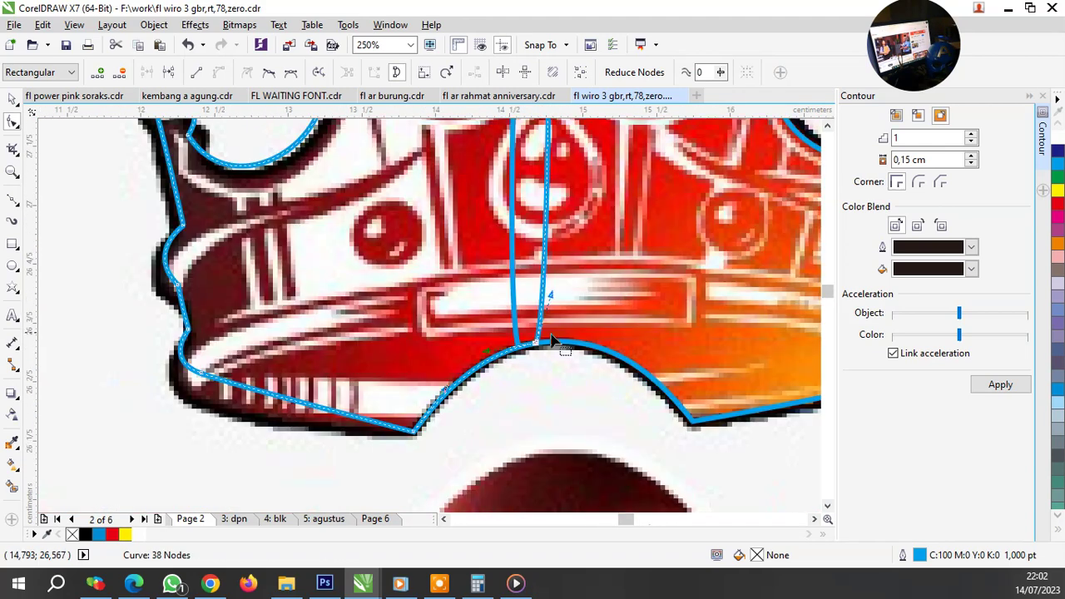
scroll(561, 345, up, 2)
Step: Pull the outline's lower-left corner down and bow the bottom segment along the dark edge
scroll(605, 356, down, 3)
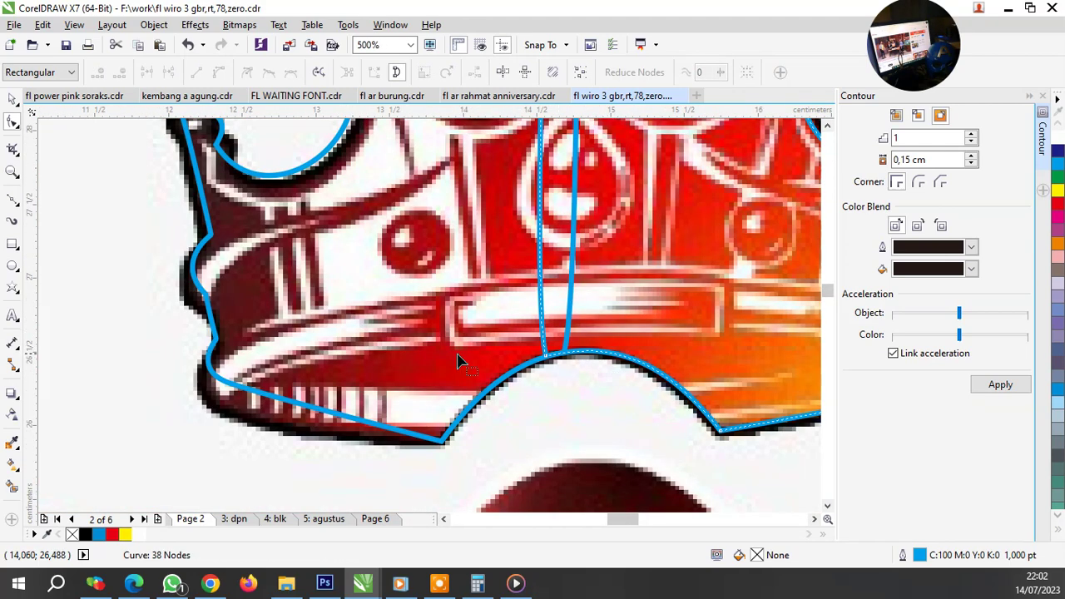
scroll(233, 397, up, 3)
drag(208, 379, 193, 421)
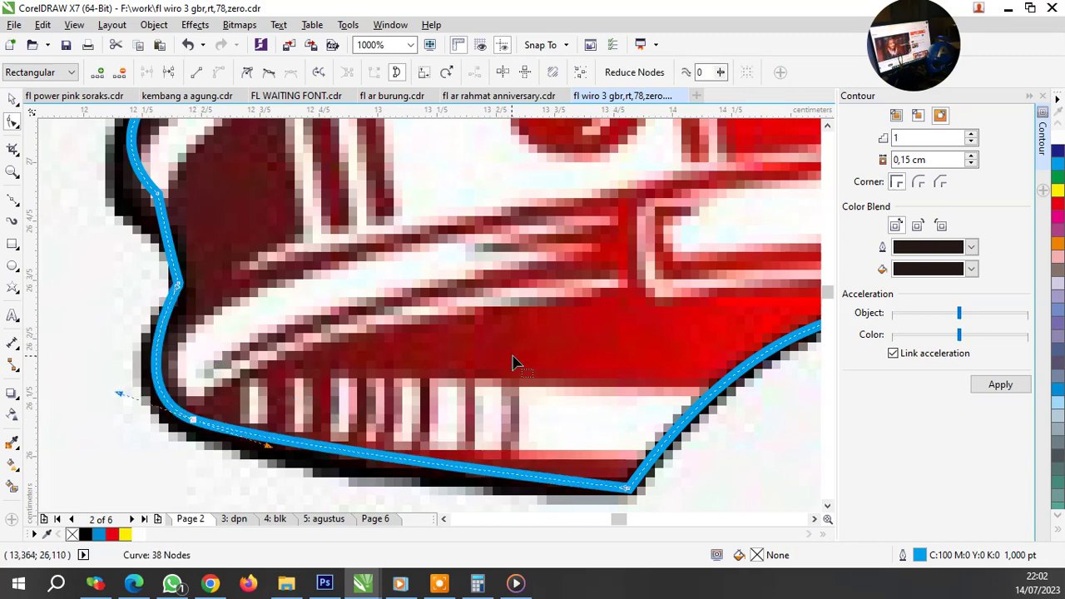
scroll(514, 363, down, 3)
scroll(502, 425, up, 3)
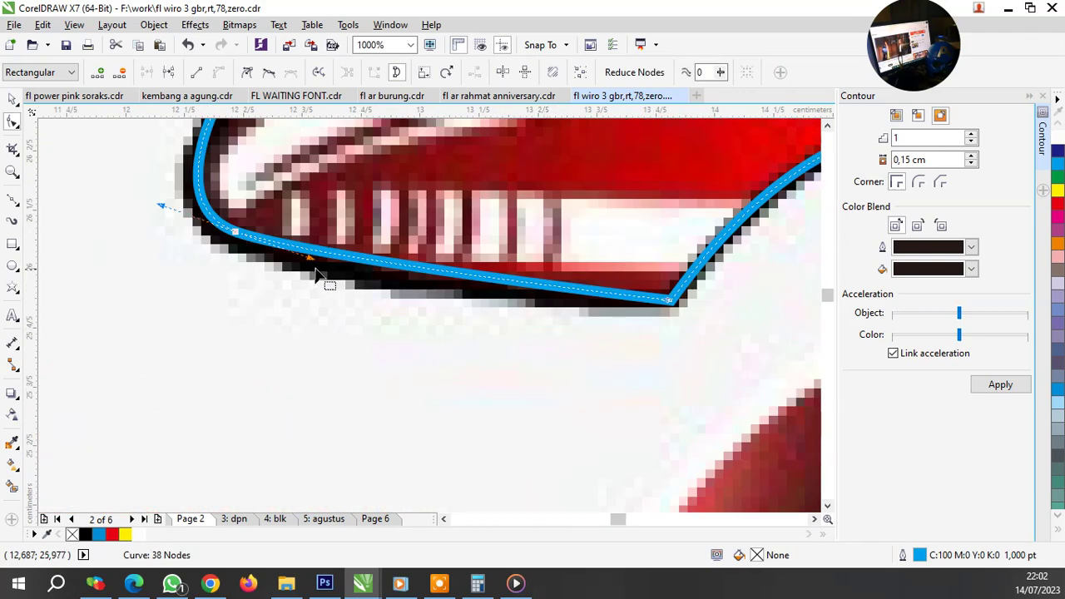
drag(310, 258, 317, 275)
Step: Move a node to fix the left-edge kink, undoing an unwanted curve reshape
scroll(316, 281, down, 3)
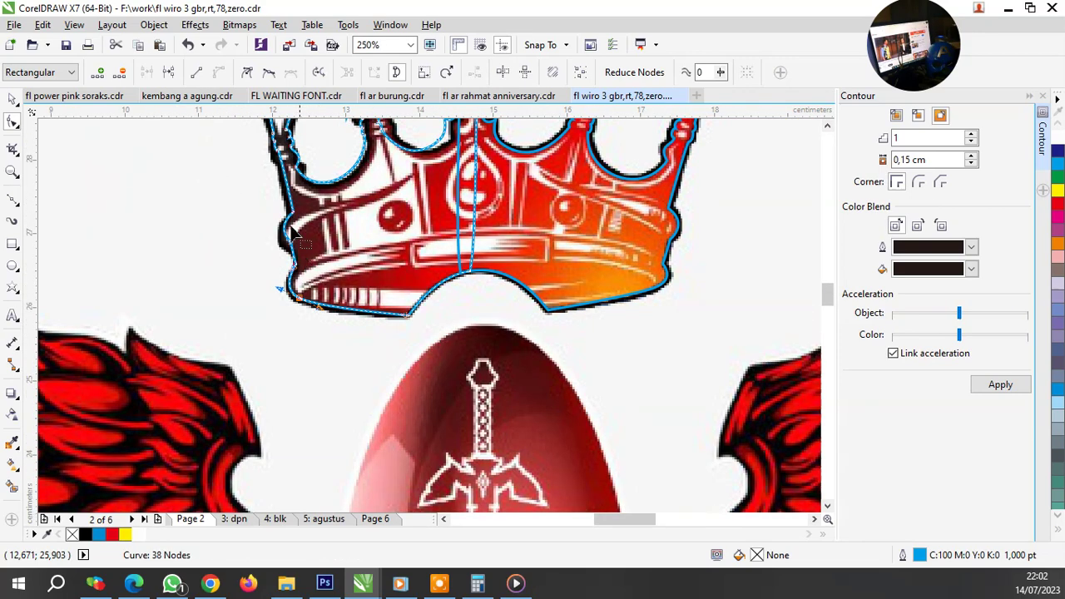
scroll(291, 277, up, 3)
scroll(405, 239, up, 1)
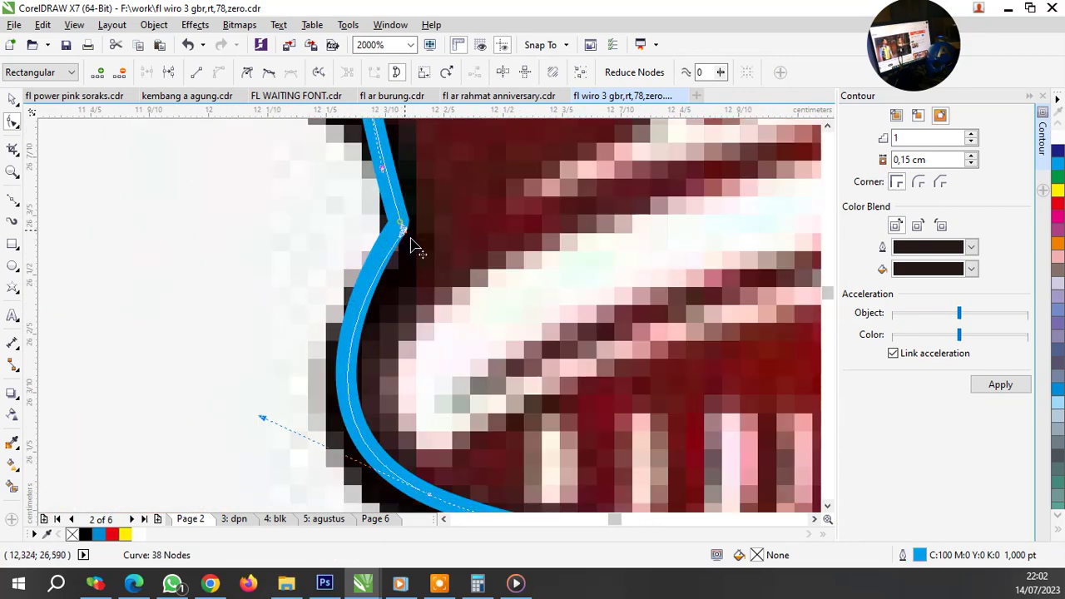
drag(400, 226, 434, 313)
scroll(394, 287, down, 2)
scroll(394, 287, up, 2)
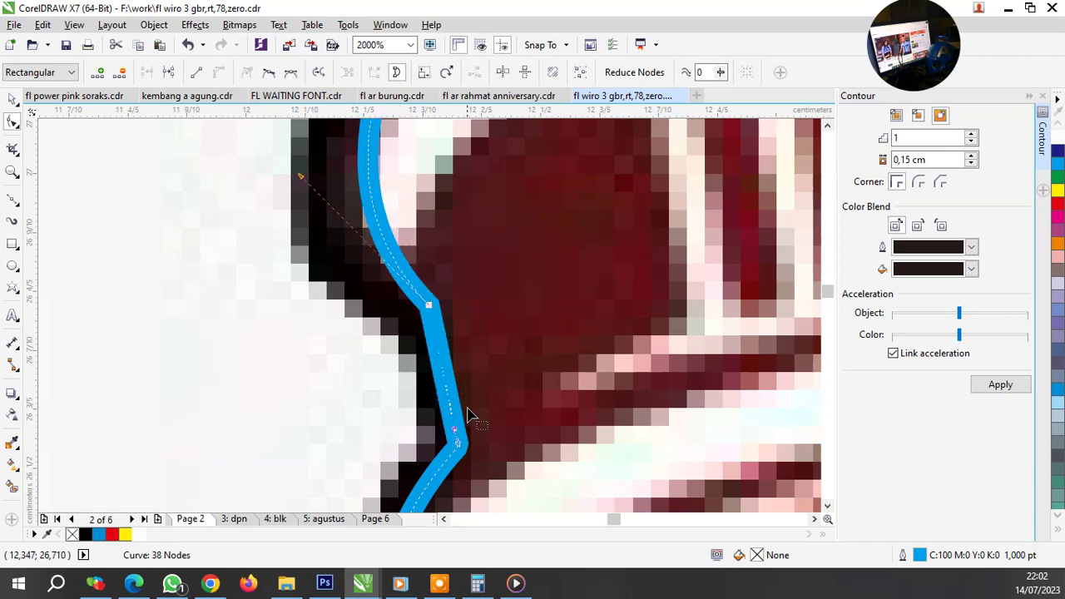
drag(441, 397, 450, 381)
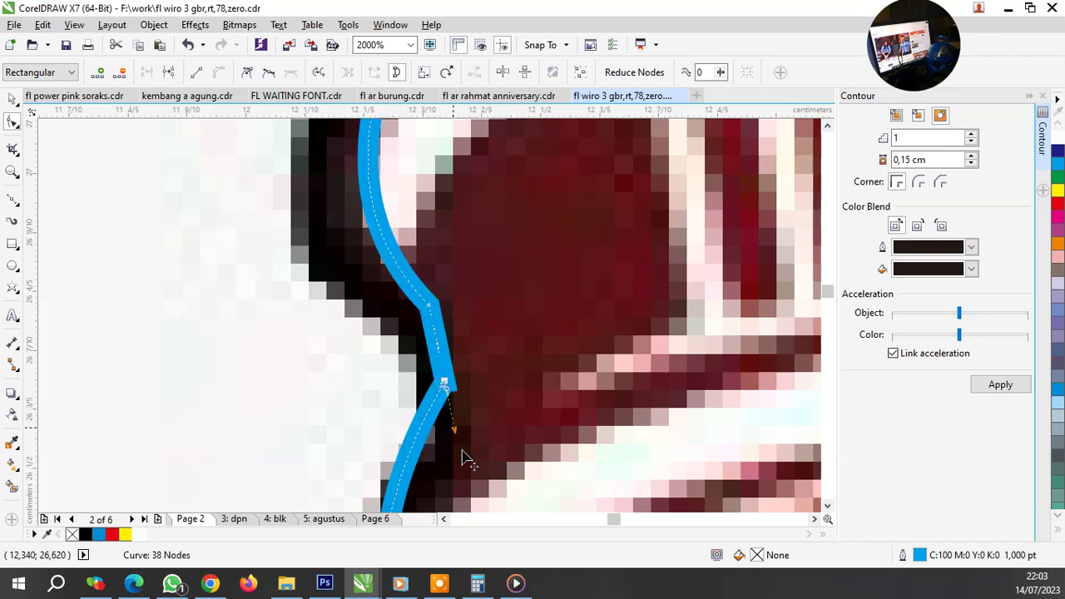
key(ctrl+z)
key(ctrl+z)
Step: Shift a left-edge node down and bulge the segment below to fit the dark edge
click(398, 296)
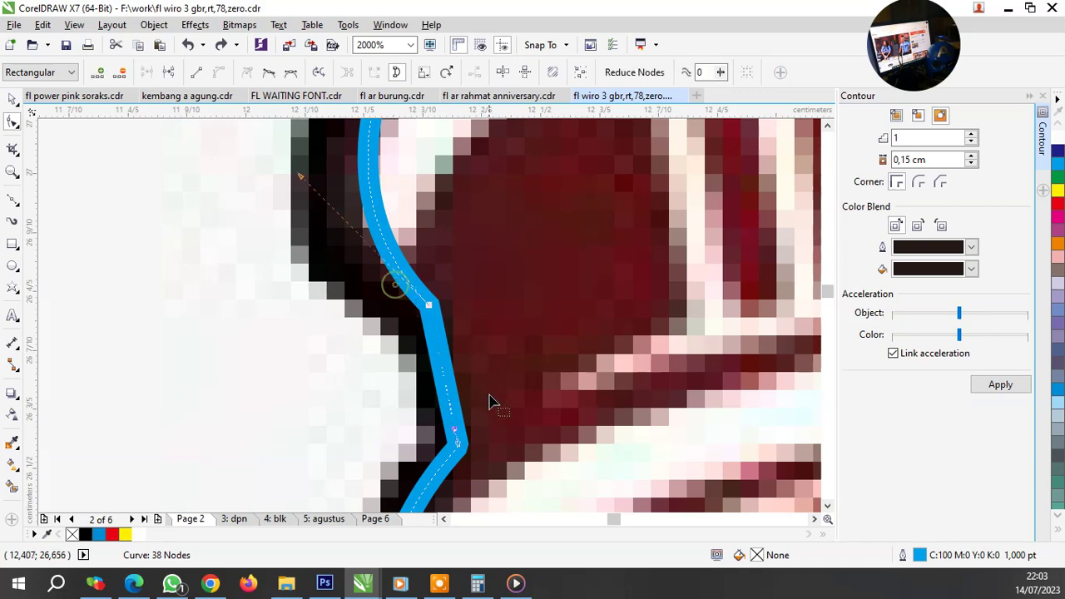
scroll(450, 428, down, 1)
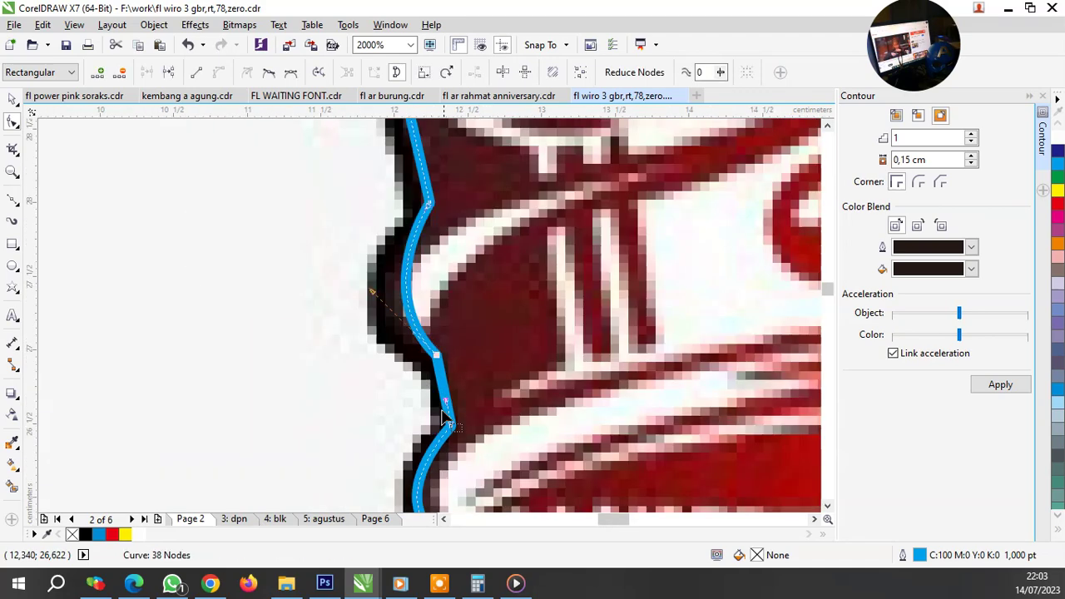
scroll(446, 424, down, 1)
scroll(464, 320, up, 1)
drag(454, 314, 454, 328)
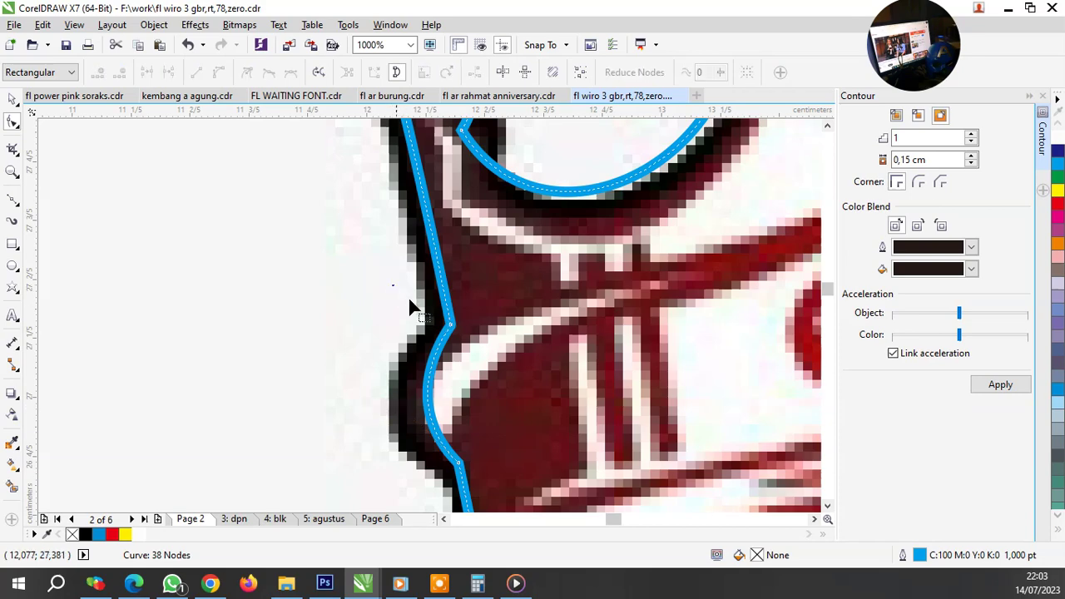
drag(423, 405, 467, 411)
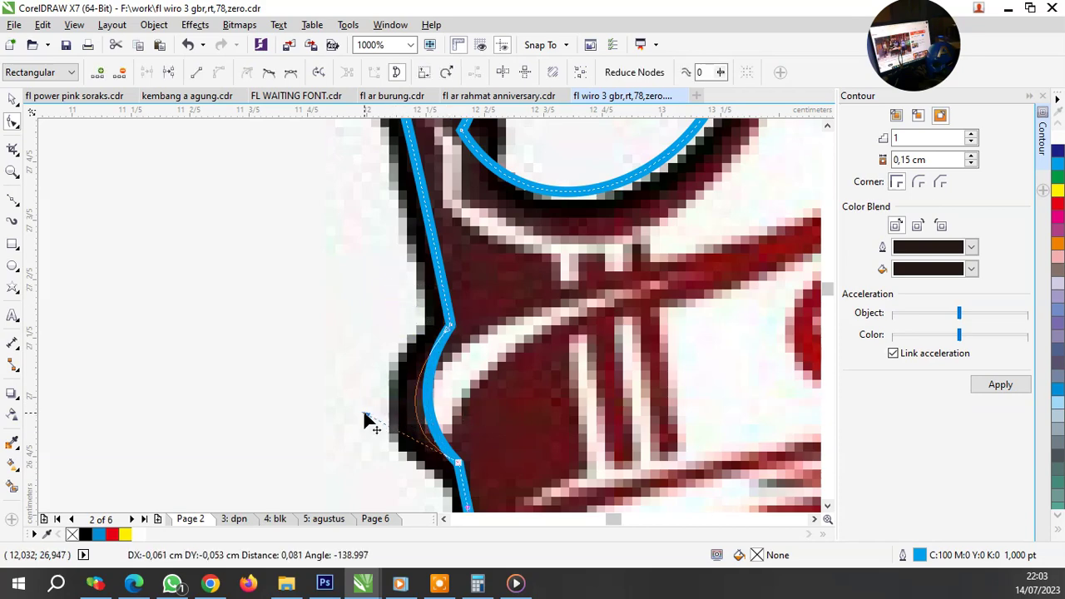
drag(397, 405, 362, 416)
Step: Select three nodes on the leftmost spike's edge and nudge them onto the edge
scroll(470, 404, down, 1)
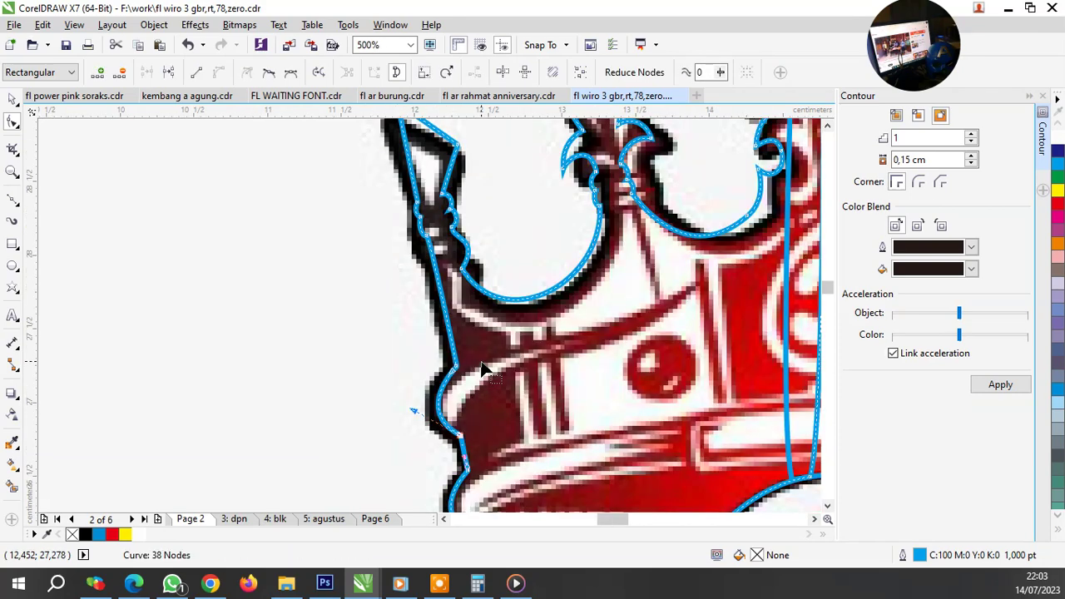
scroll(450, 291, down, 1)
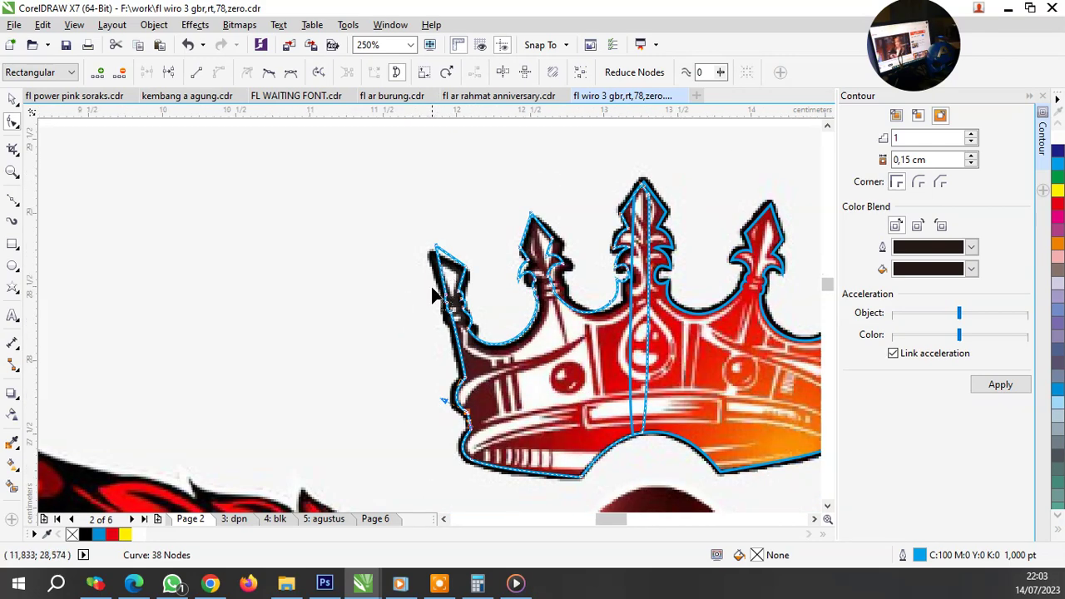
scroll(439, 289, up, 2)
scroll(450, 317, down, 1)
scroll(454, 325, up, 1)
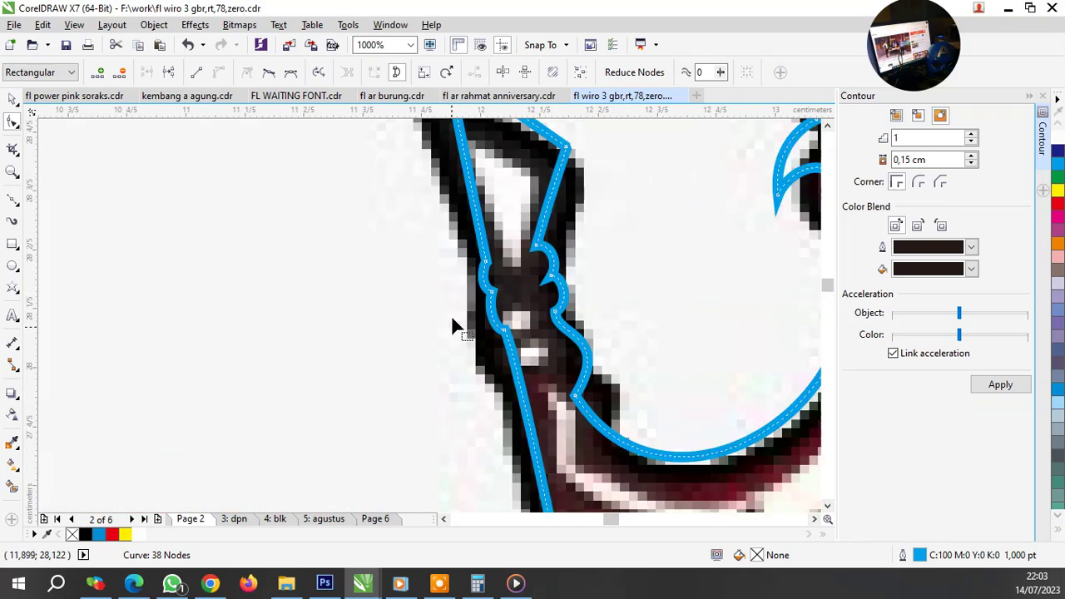
mouse_move(504, 354)
mouse_down()
mouse_move(513, 341)
mouse_move(516, 384)
mouse_up()
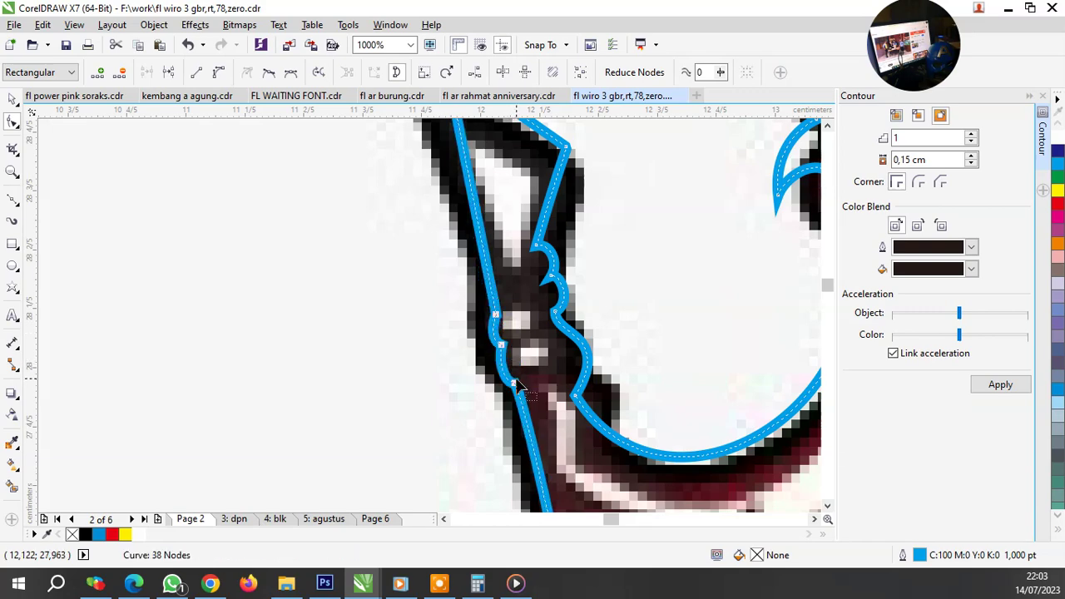
scroll(498, 324, up, 1)
drag(494, 312, 488, 309)
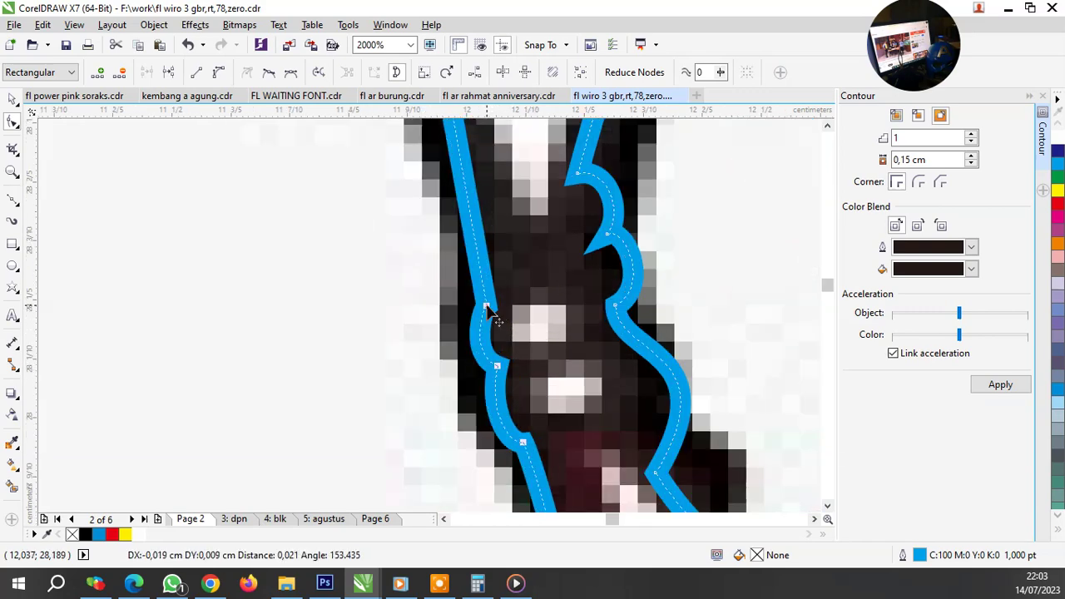
Step: Place nodes on the spike's tip and right corner, making the corner a sharp cusp
scroll(487, 308, down, 2)
scroll(500, 237, up, 1)
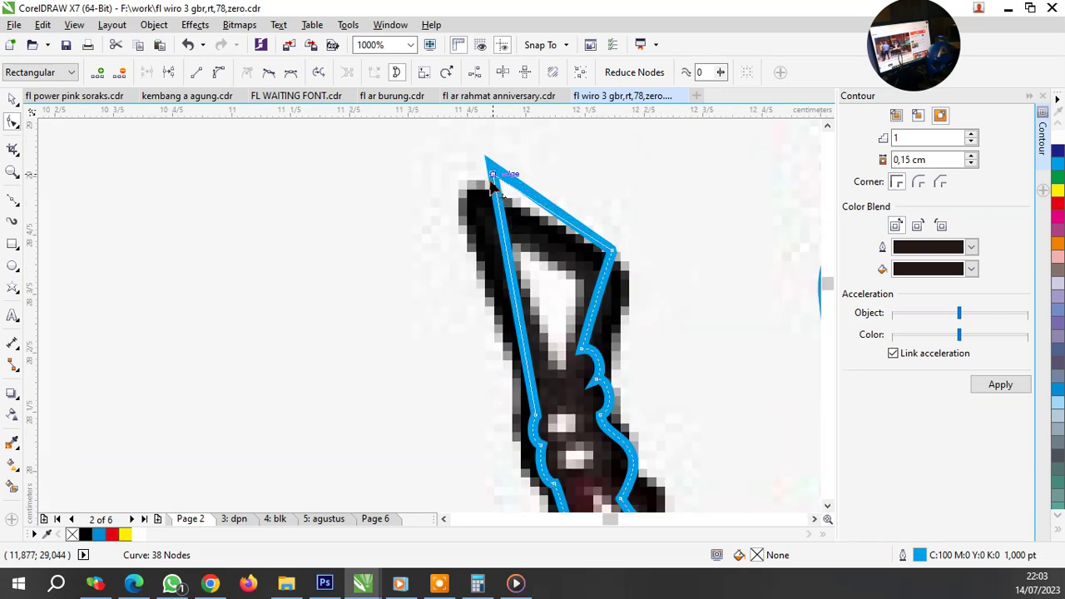
drag(490, 167, 486, 213)
drag(613, 252, 614, 300)
right_click(614, 291)
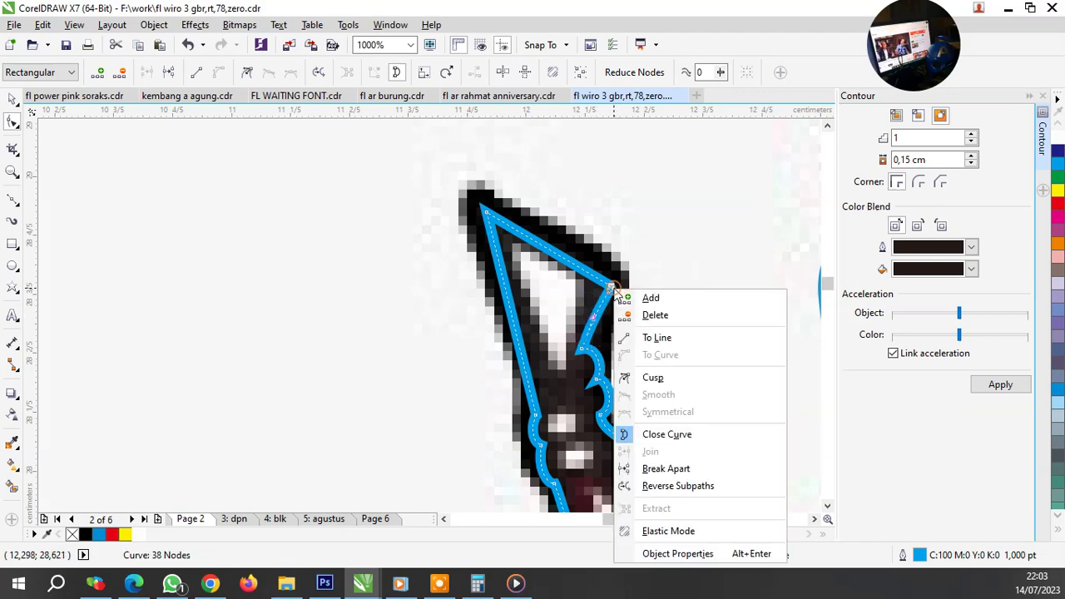
click(653, 377)
Step: Select several nodes on the spike's inner edge and move them down to fit
scroll(598, 299, down, 2)
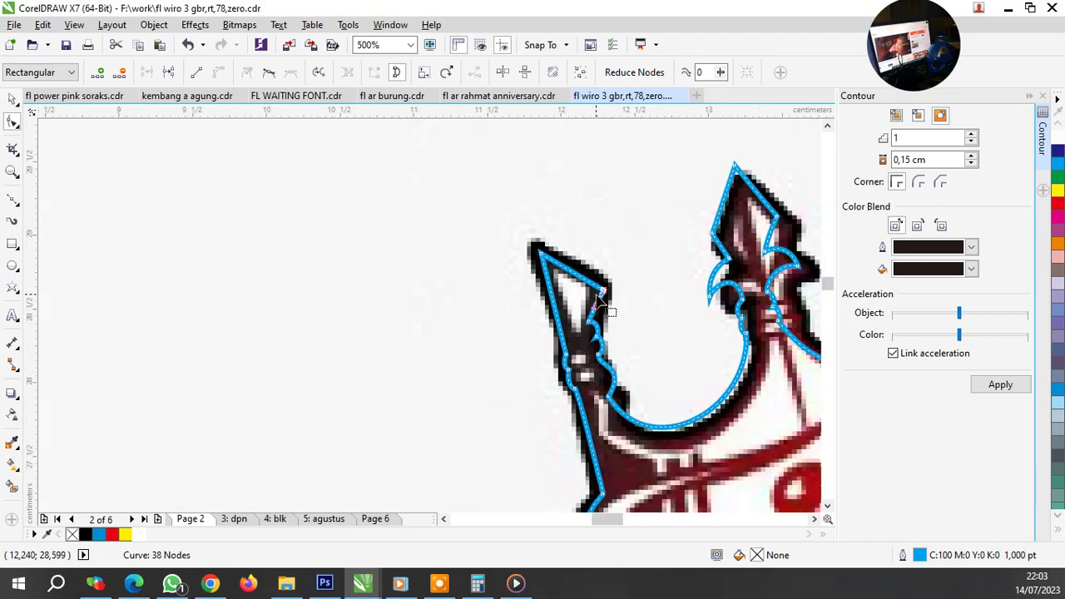
scroll(626, 365, up, 2)
scroll(617, 341, up, 2)
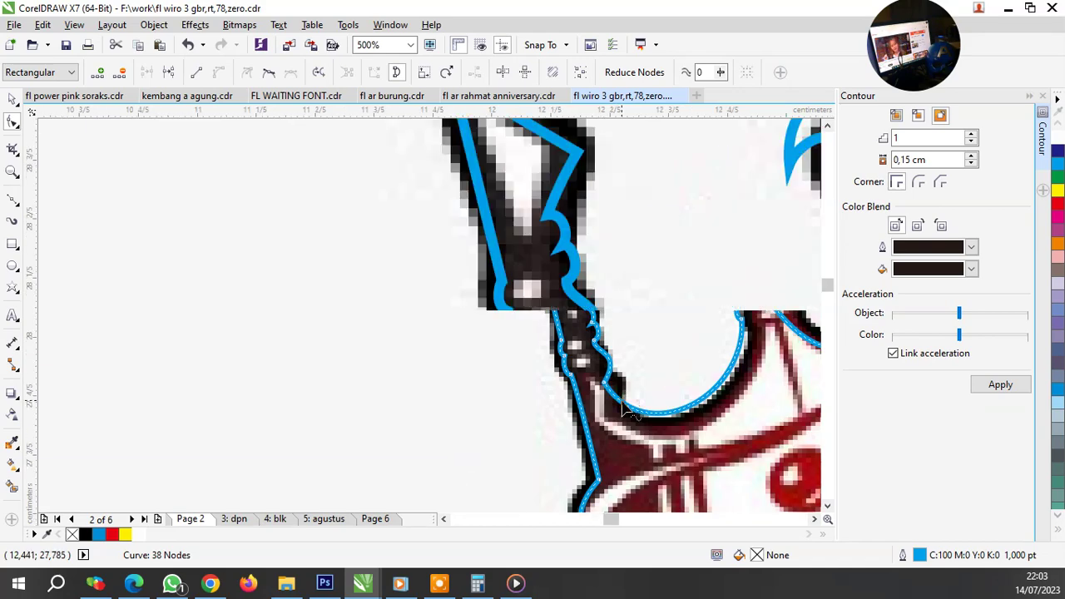
scroll(617, 341, down, 2)
drag(525, 196, 642, 428)
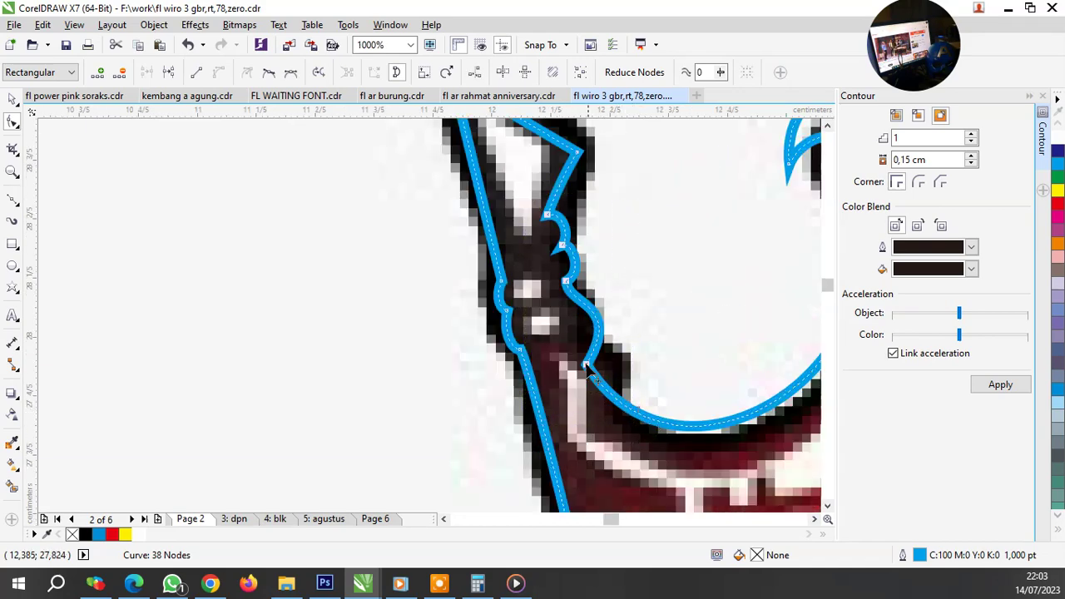
drag(550, 223, 556, 256)
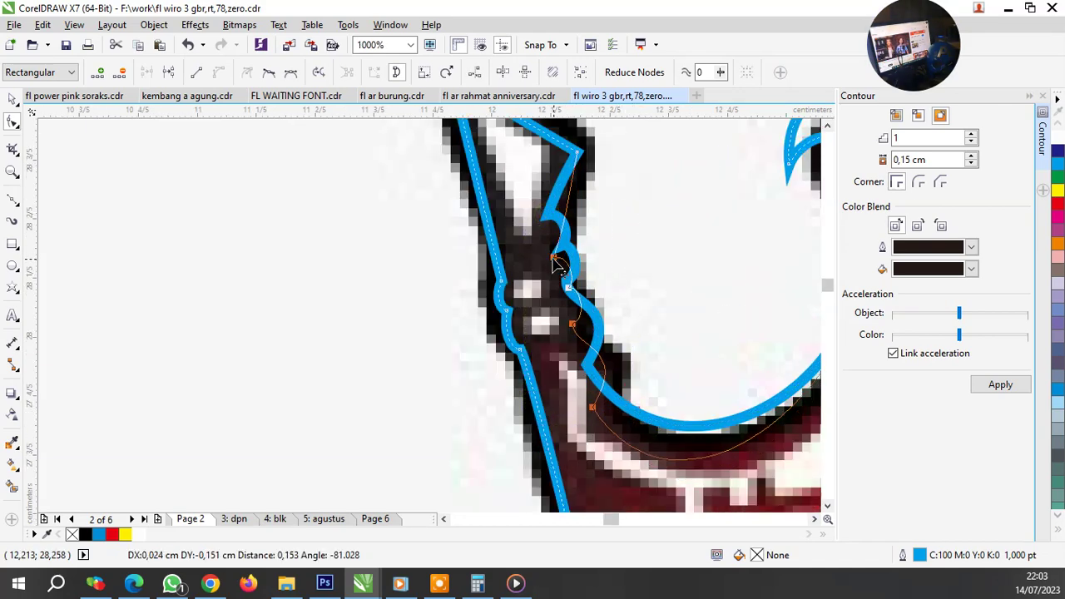
Step: Move the node where the spike meets the arch, and a neighbour, onto the dark edge
scroll(563, 185, up, 1)
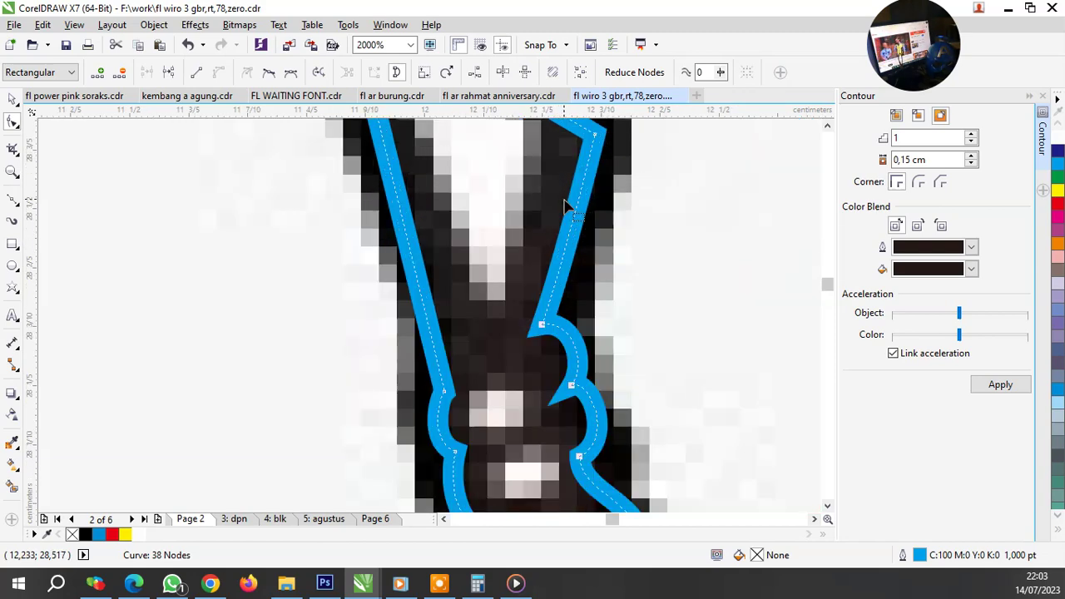
scroll(588, 296, down, 2)
scroll(601, 358, up, 1)
click(526, 314)
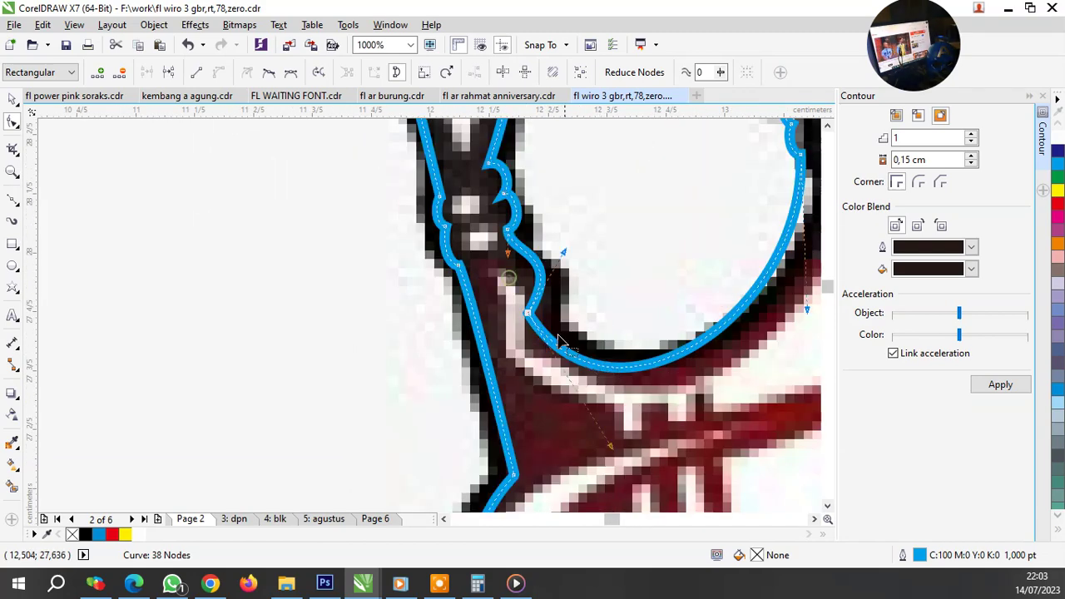
drag(530, 317, 542, 323)
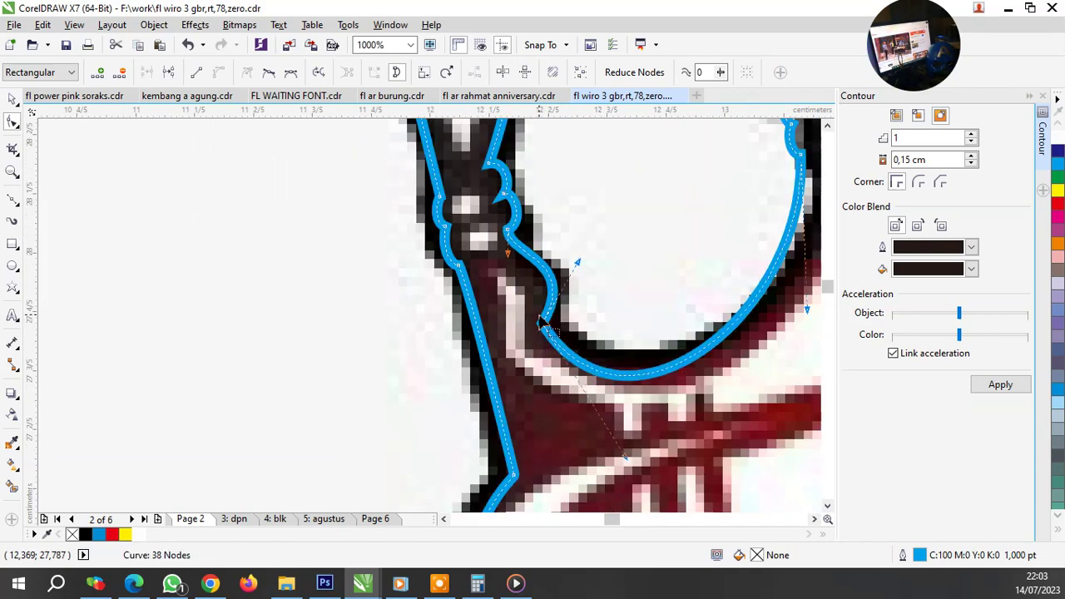
scroll(522, 240, up, 1)
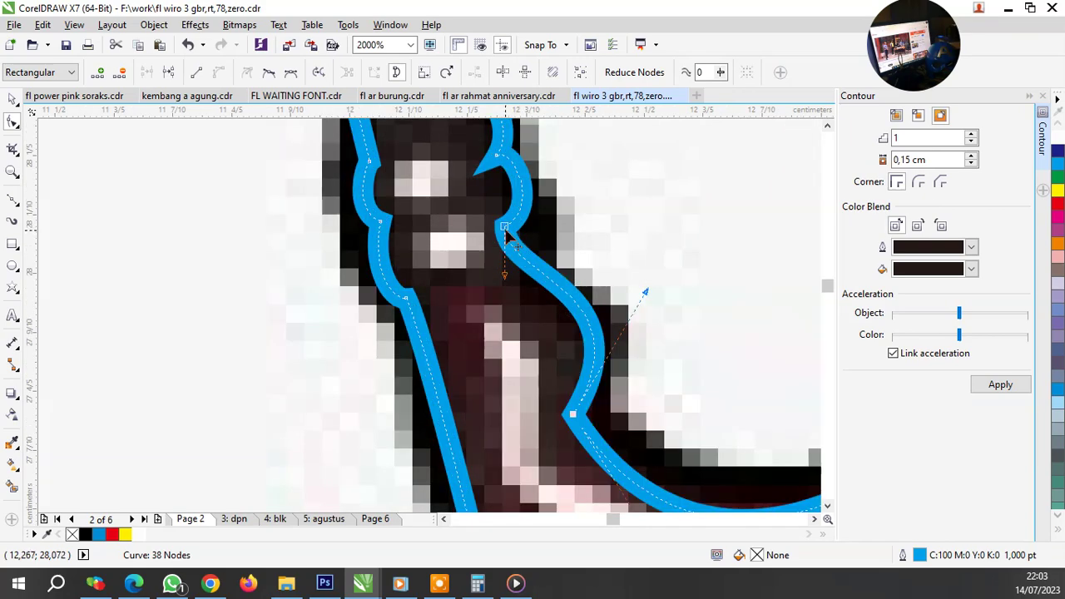
drag(505, 235, 518, 244)
Step: Reshape the curve along the dark edge and adjust the outline's hook tip
scroll(517, 244, up, 1)
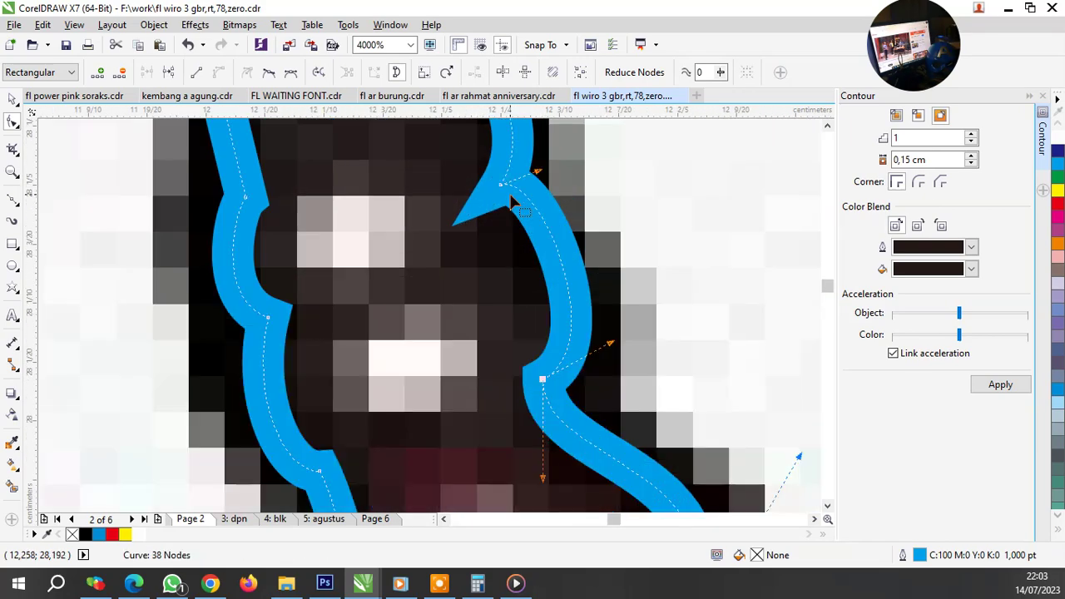
mouse_move(503, 184)
mouse_down()
mouse_move(518, 208)
mouse_move(494, 215)
mouse_up()
scroll(533, 249, down, 2)
scroll(553, 273, up, 1)
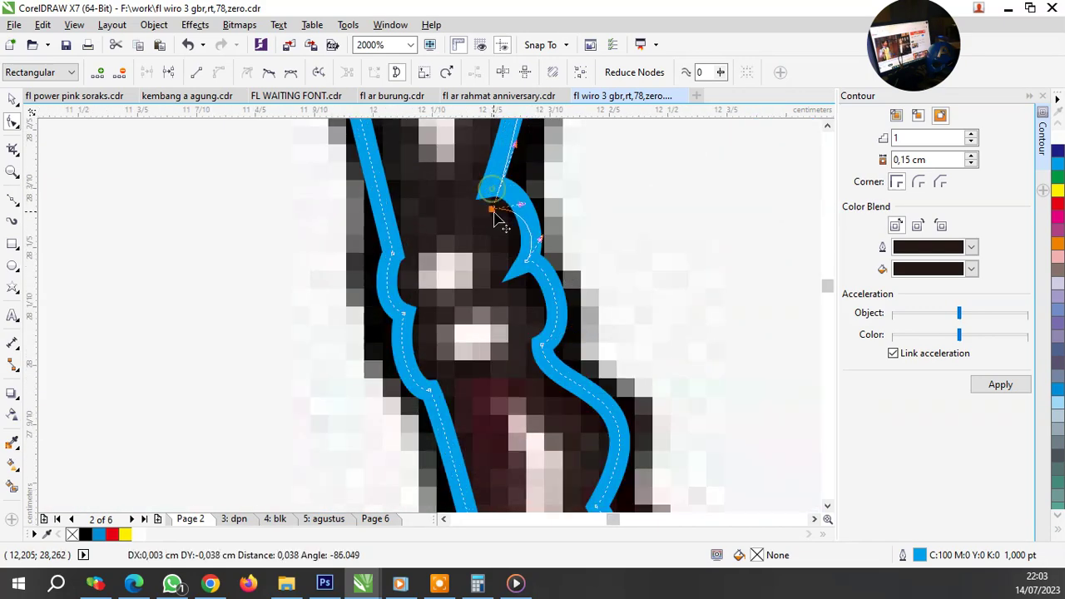
drag(530, 265, 554, 268)
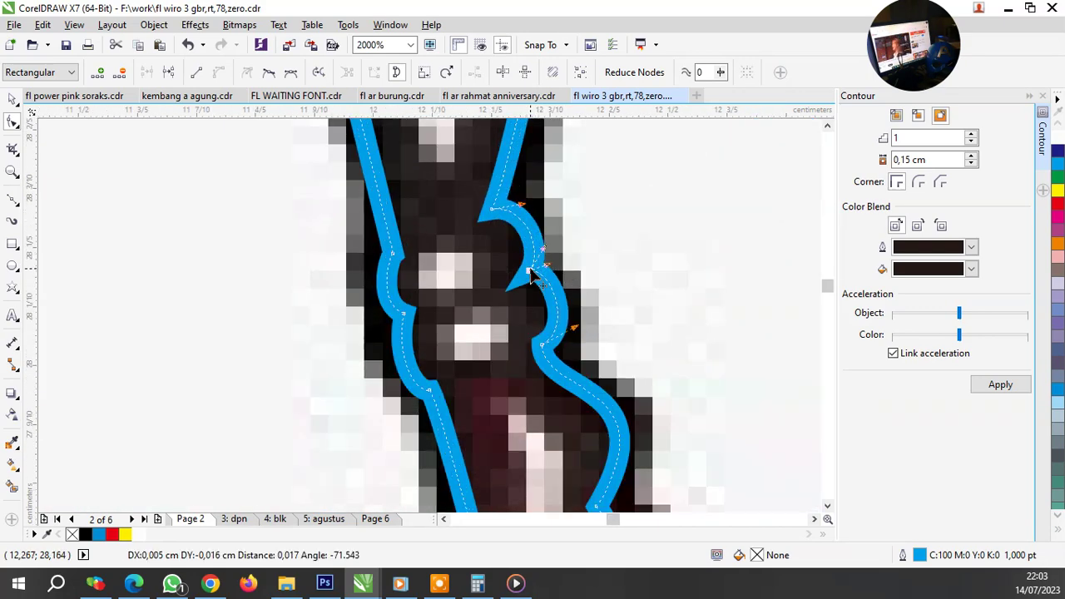
scroll(492, 270, down, 1)
scroll(600, 350, down, 1)
Step: Bend the outline down along the inner arc and round it into the inner notch
scroll(683, 324, up, 1)
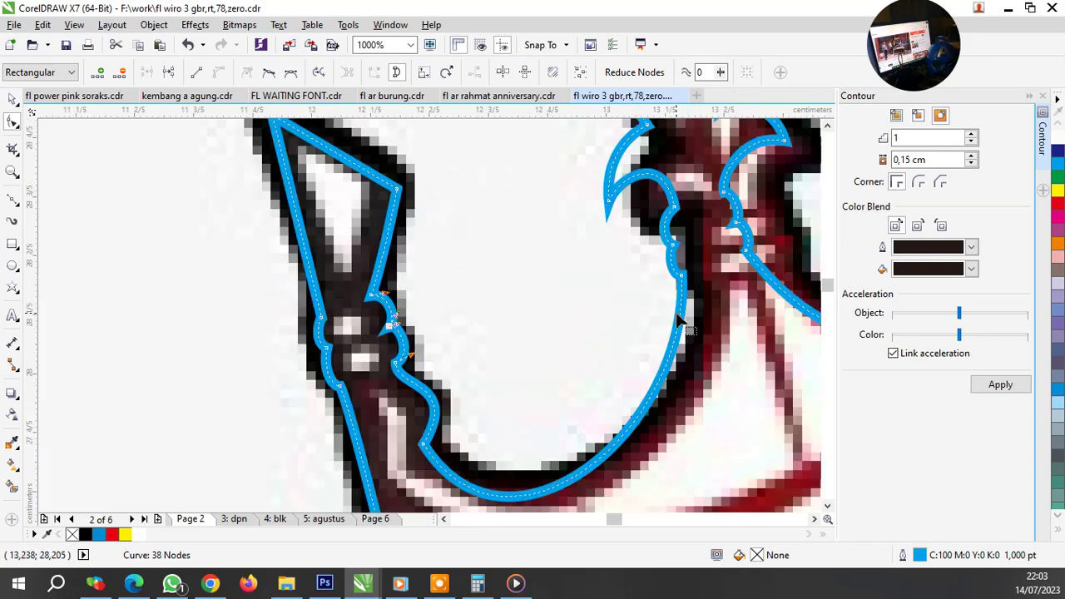
drag(687, 285, 714, 397)
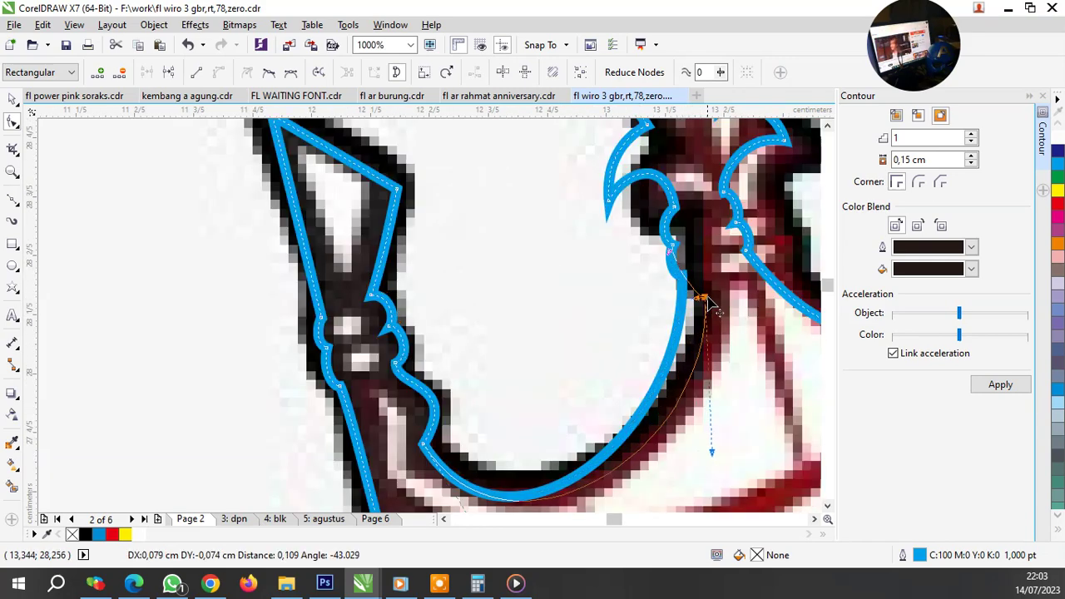
drag(714, 460, 714, 428)
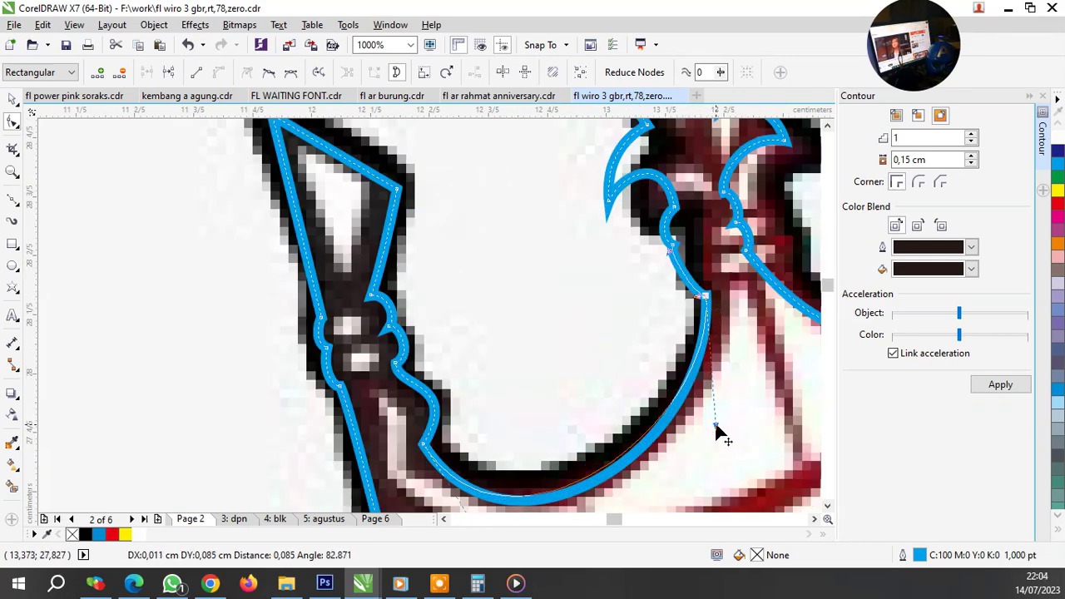
scroll(697, 406, down, 1)
scroll(703, 324, up, 2)
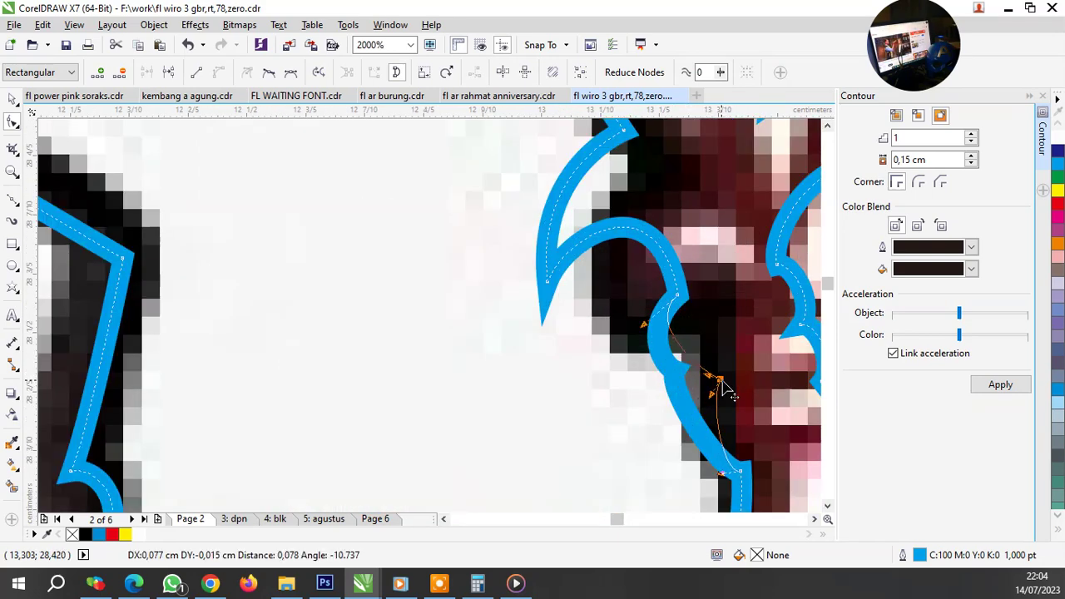
mouse_move(677, 375)
mouse_down()
mouse_move(686, 306)
mouse_move(729, 306)
mouse_up()
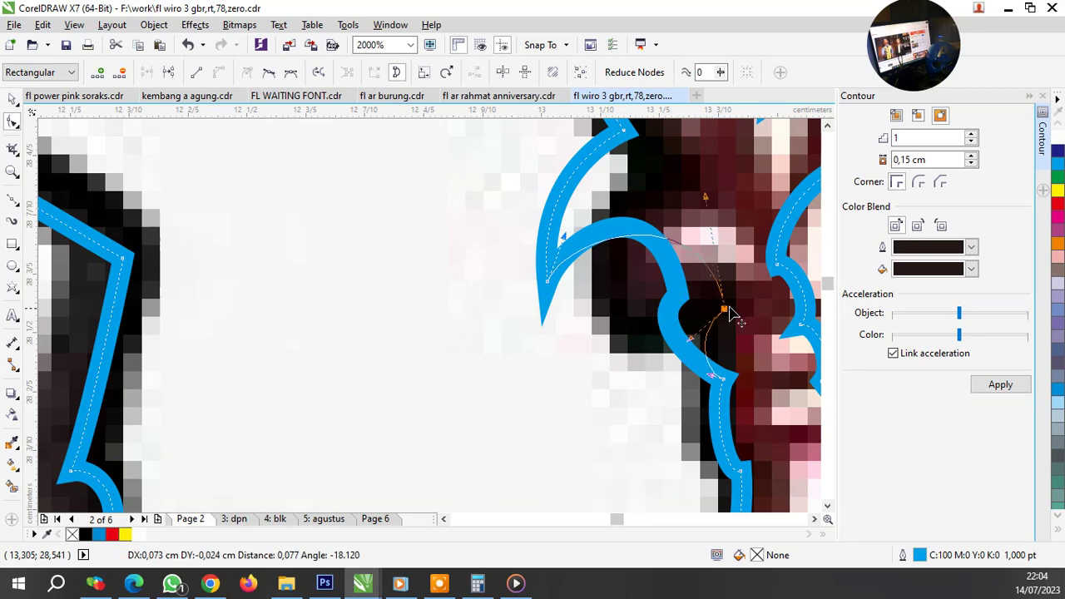
drag(695, 337, 694, 320)
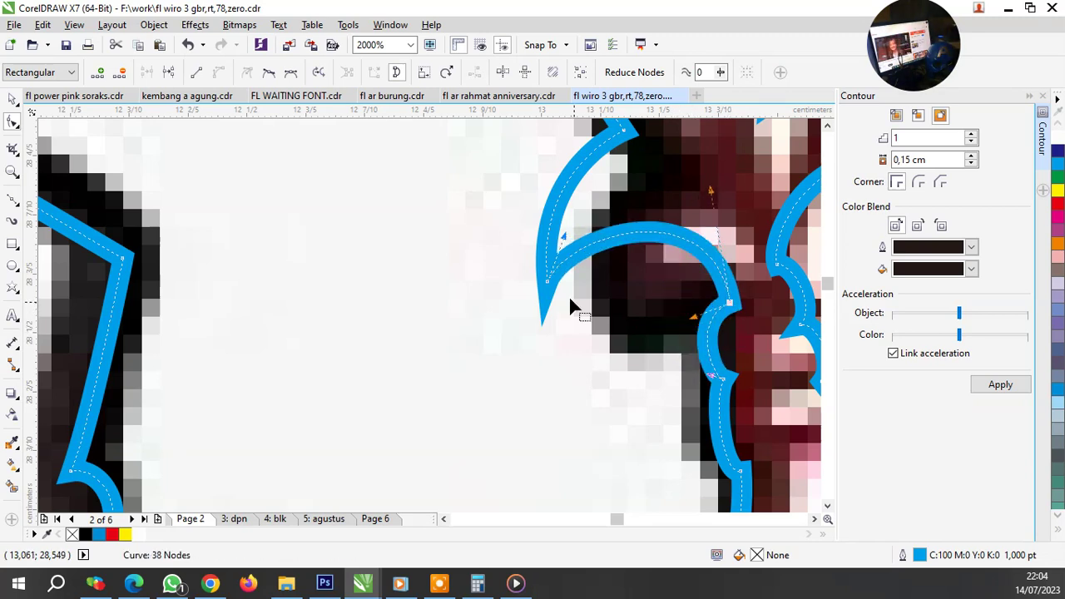
Step: Reshape the hook to match the bitmap and fit the outline along the spike's left edge
drag(550, 286, 626, 327)
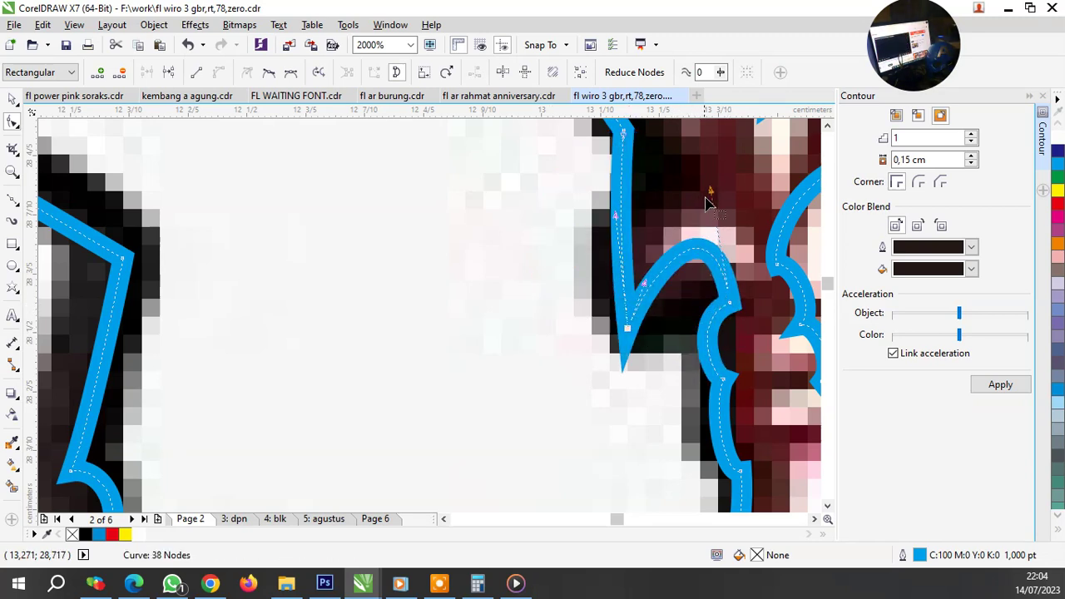
drag(714, 227, 699, 314)
scroll(699, 315, down, 1)
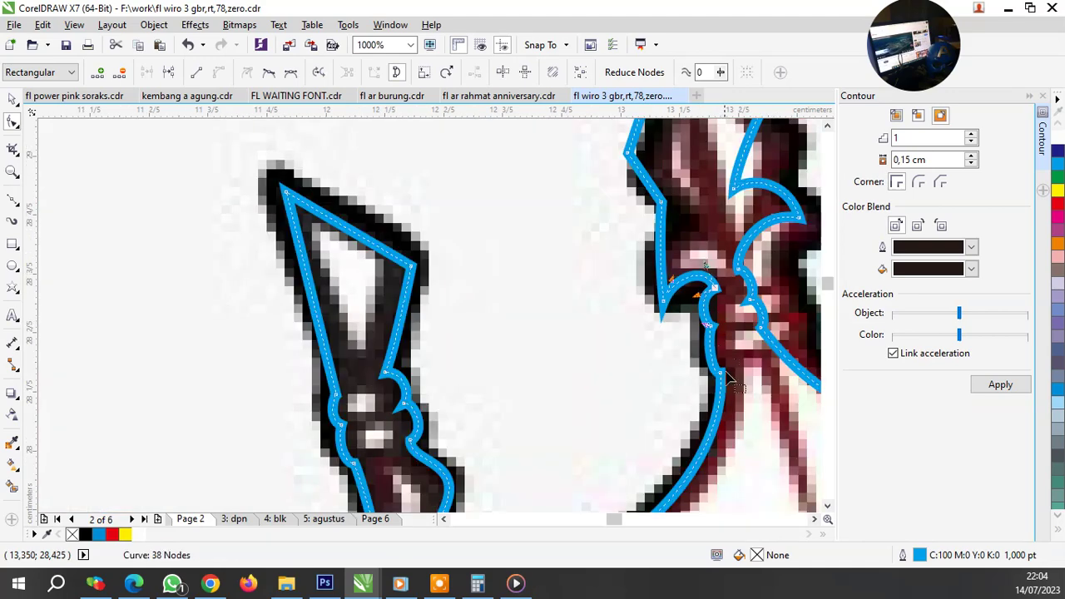
scroll(725, 381, up, 1)
drag(716, 376, 719, 368)
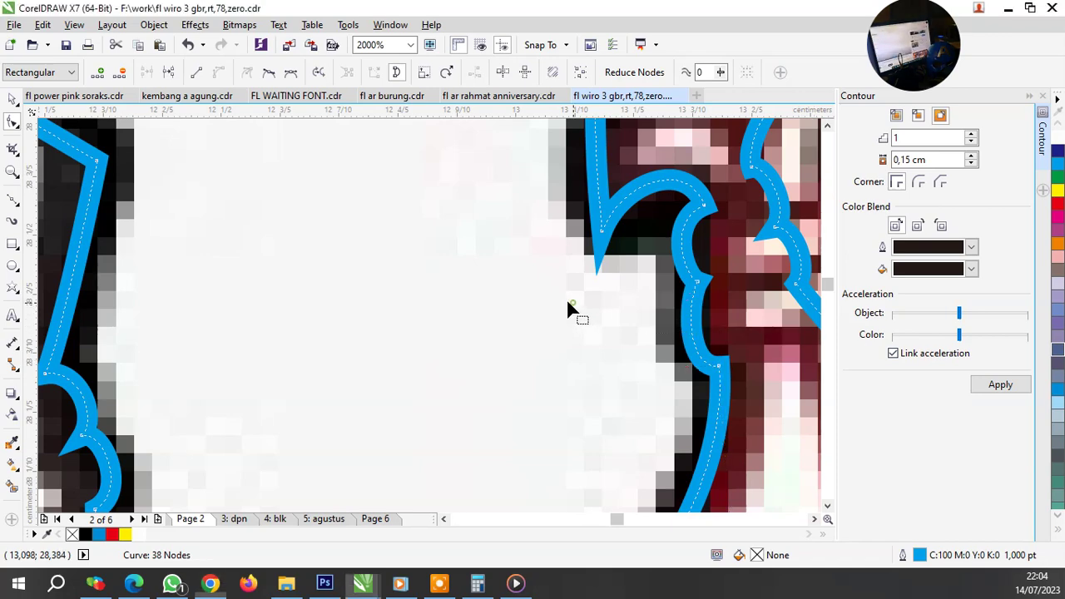
scroll(571, 305, down, 1)
scroll(585, 316, up, 2)
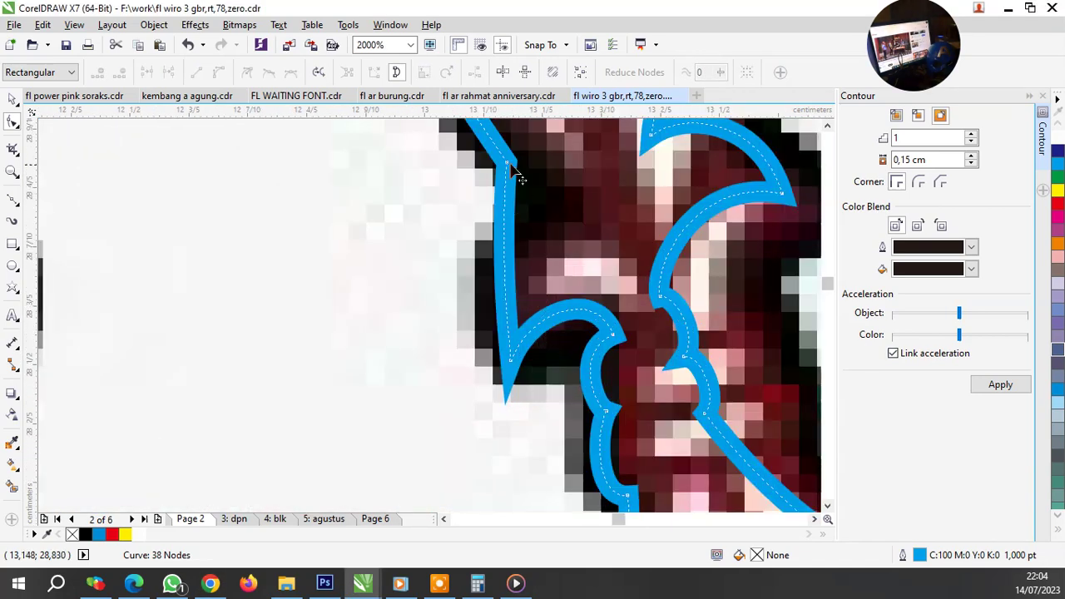
drag(516, 179, 583, 218)
Step: Move a node along the spike edge and reshape the middle spike's tip
scroll(559, 312, down, 5)
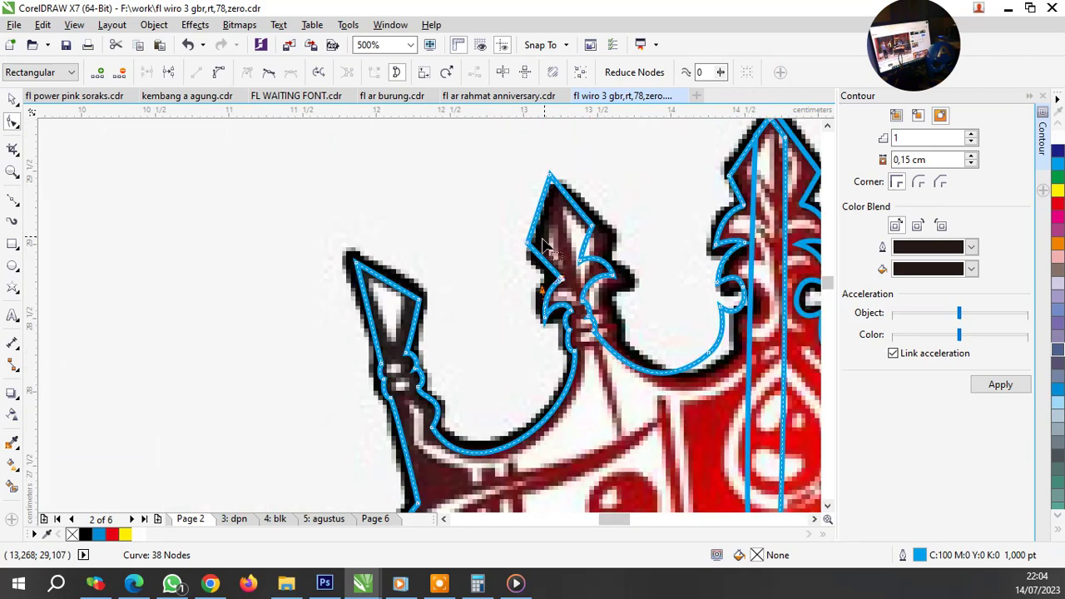
scroll(526, 256, up, 5)
drag(493, 254, 528, 287)
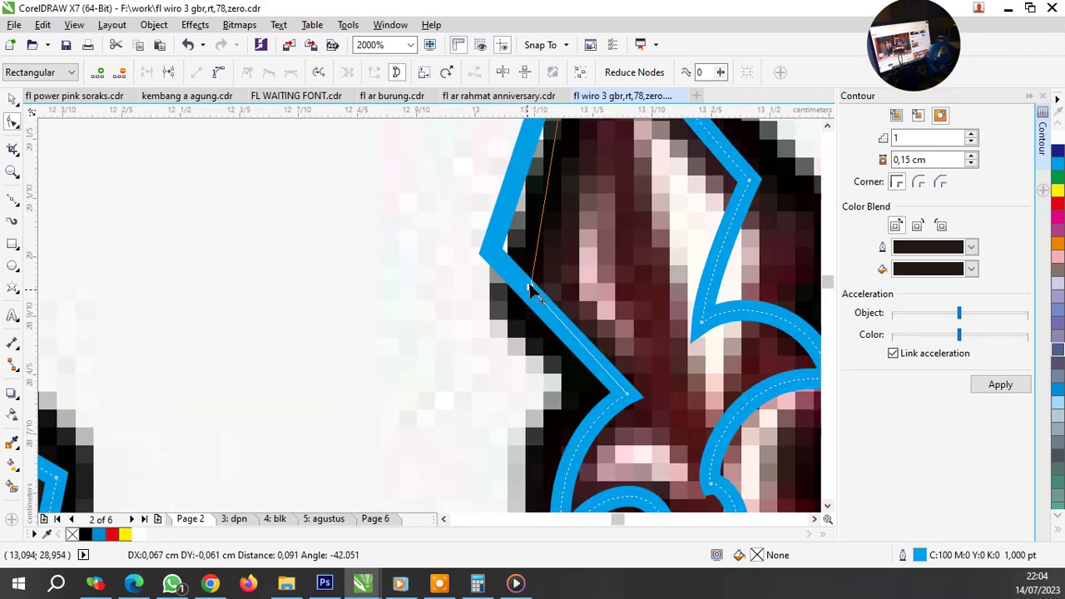
scroll(528, 290, down, 2)
drag(554, 135, 570, 162)
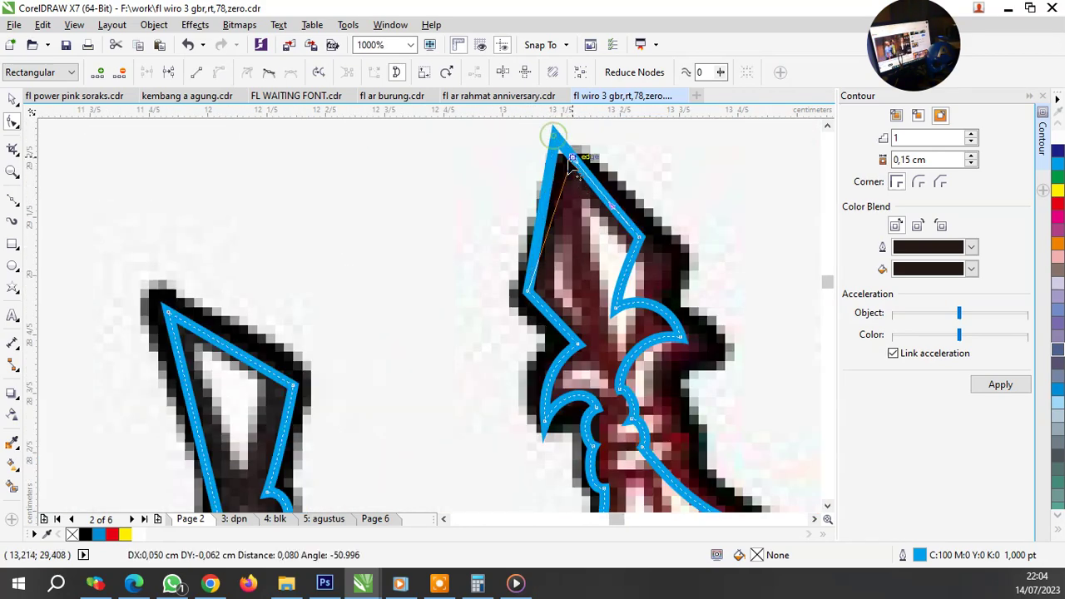
scroll(644, 243, down, 1)
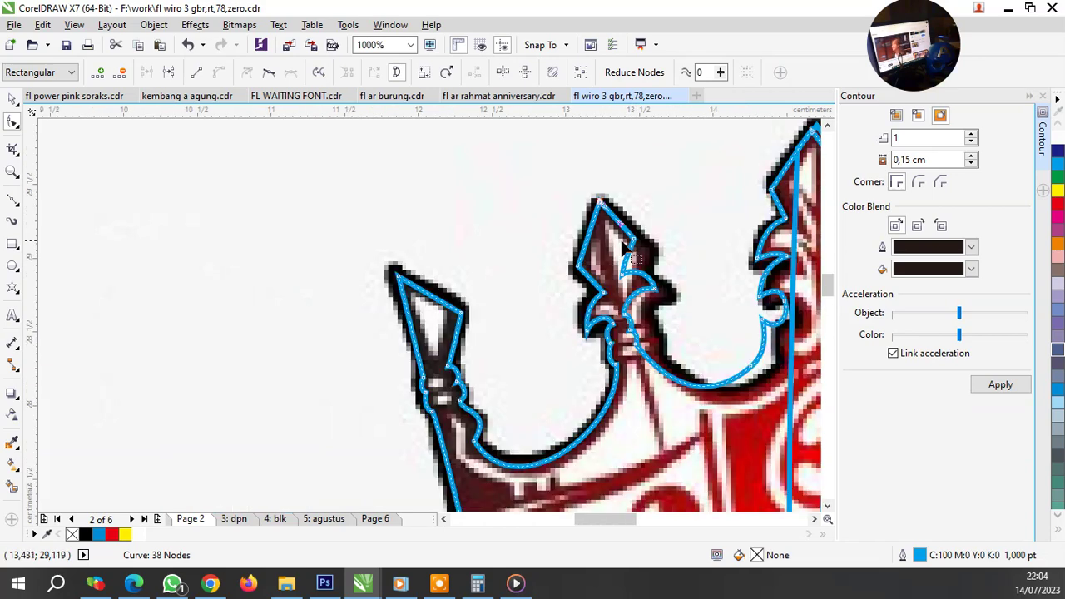
scroll(646, 237, down, 1)
scroll(648, 228, up, 1)
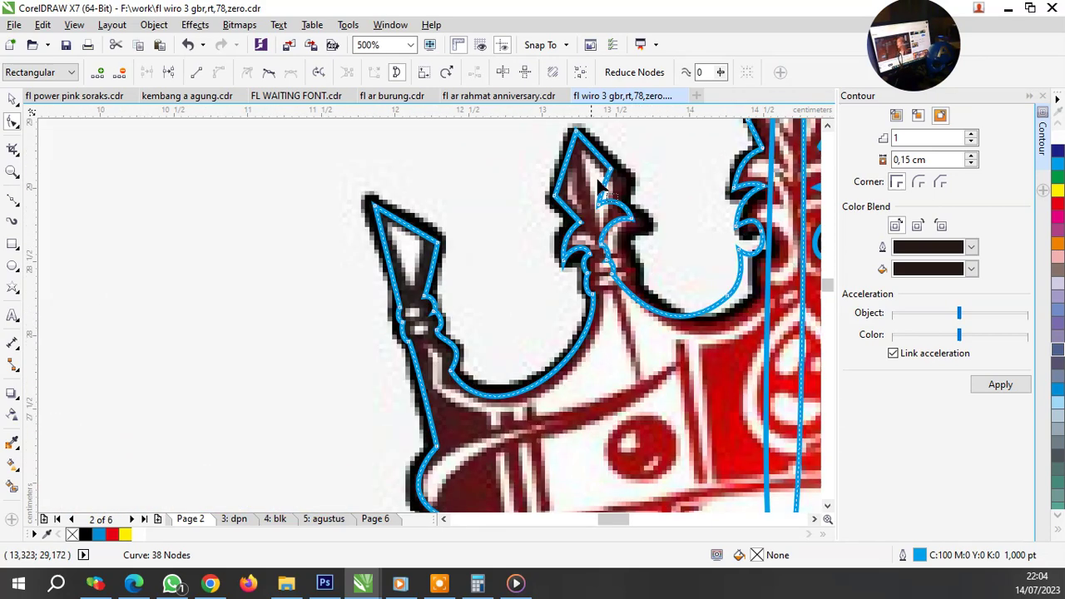
scroll(622, 258, up, 1)
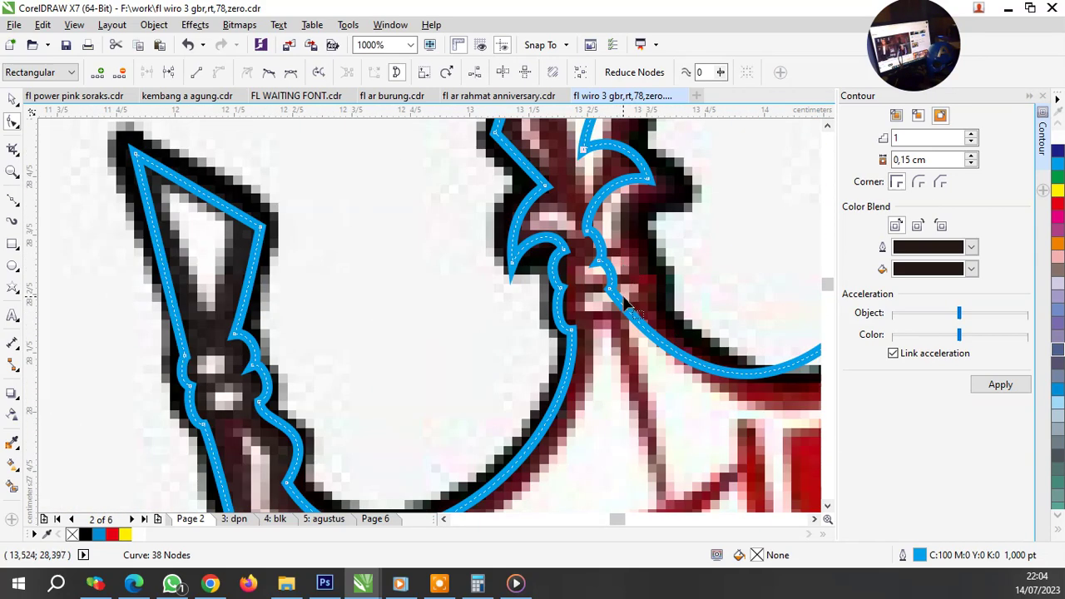
Step: Reshape the curve near the spike's base and fit its node to the inner edge
mouse_move(610, 293)
mouse_down()
mouse_move(593, 241)
mouse_move(664, 275)
mouse_up()
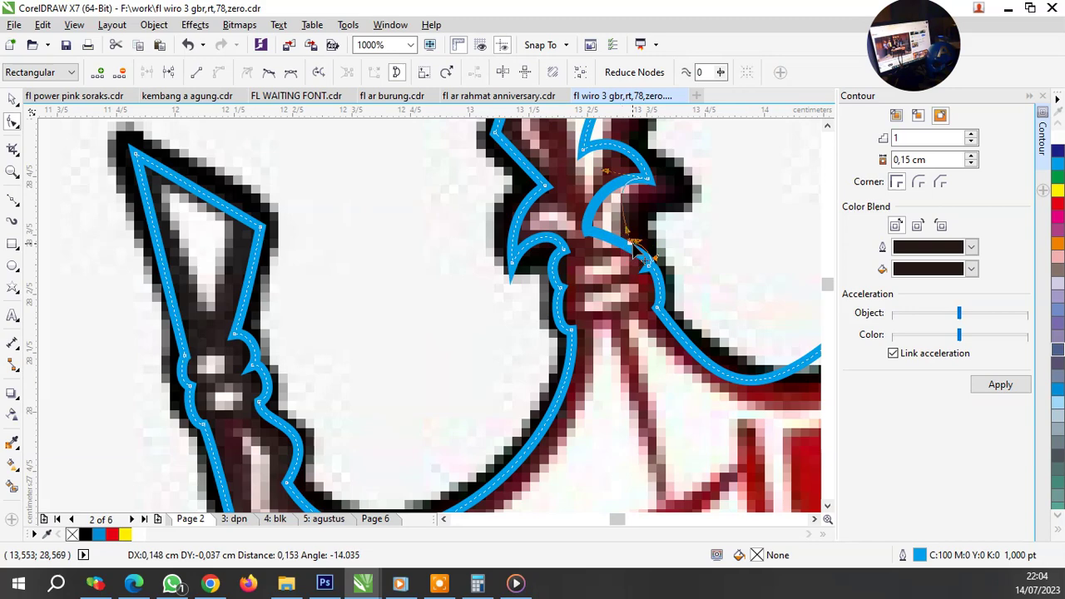
scroll(664, 274, up, 1)
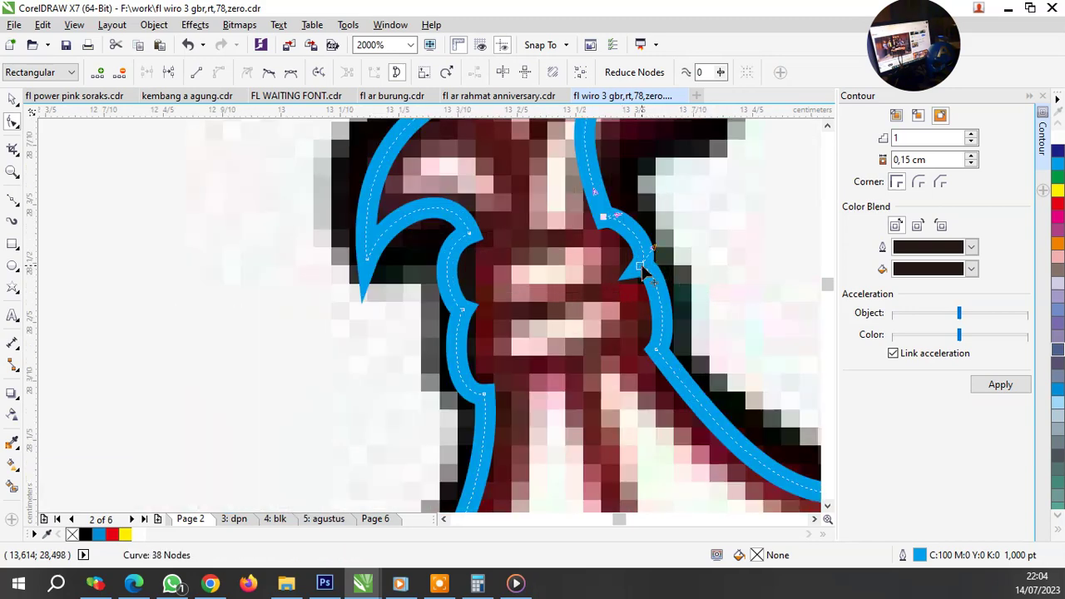
drag(643, 270, 649, 260)
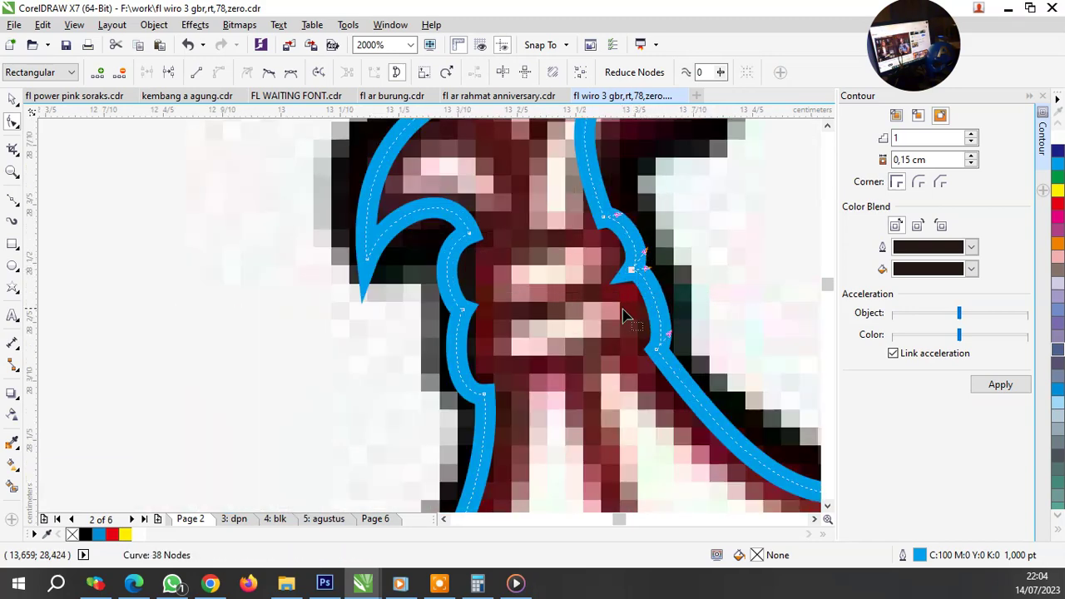
scroll(624, 314, down, 2)
scroll(609, 274, up, 2)
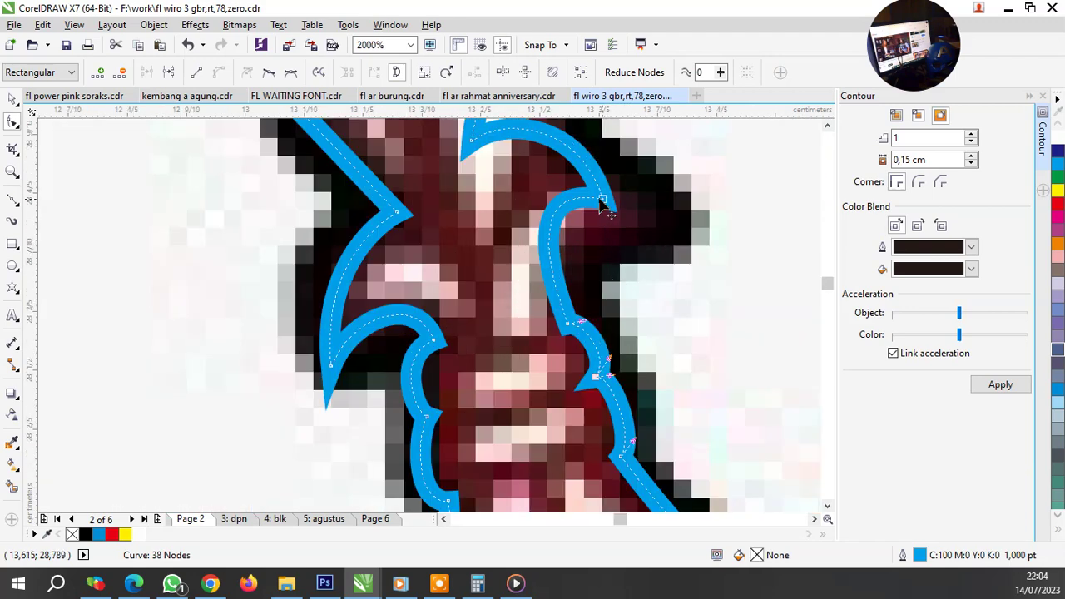
Step: Reshape and sharpen the curl on the spike's right side and fit its right edge
drag(607, 205, 624, 237)
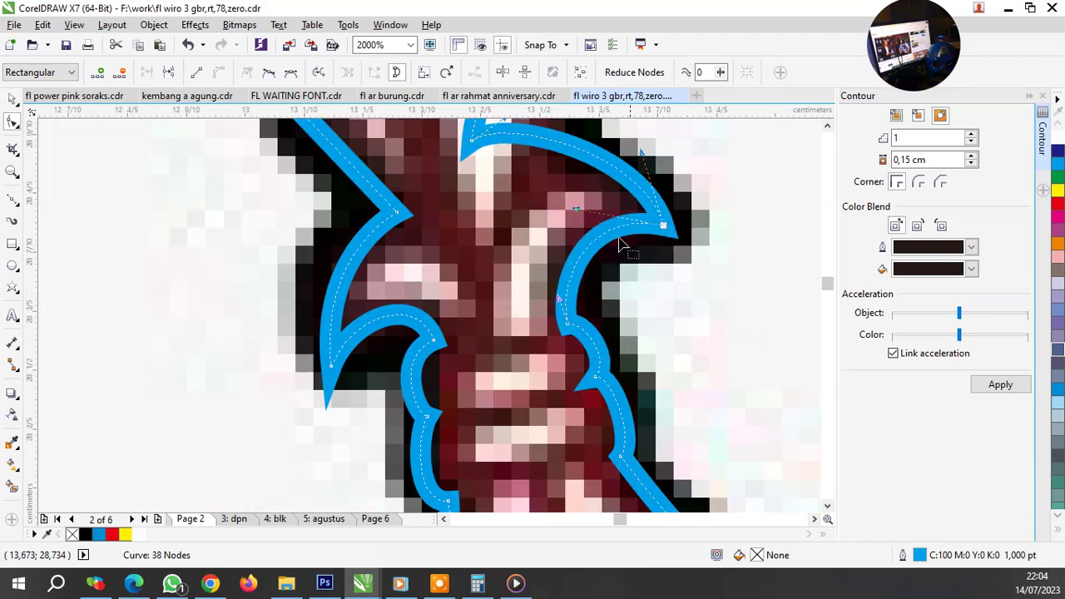
scroll(625, 237, down, 2)
scroll(534, 200, up, 1)
drag(546, 223, 623, 240)
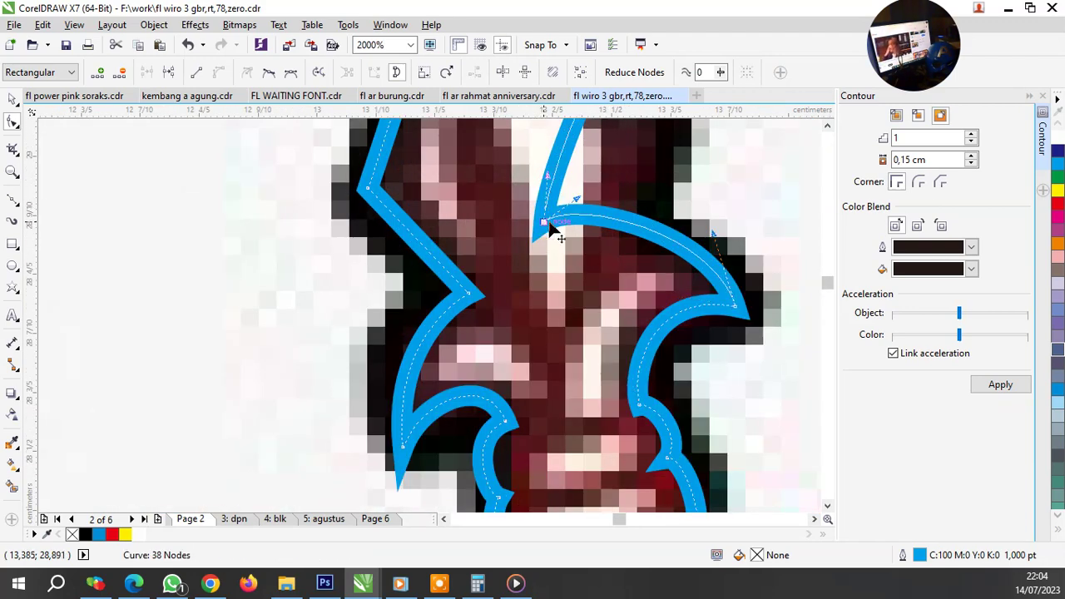
scroll(607, 266, down, 1)
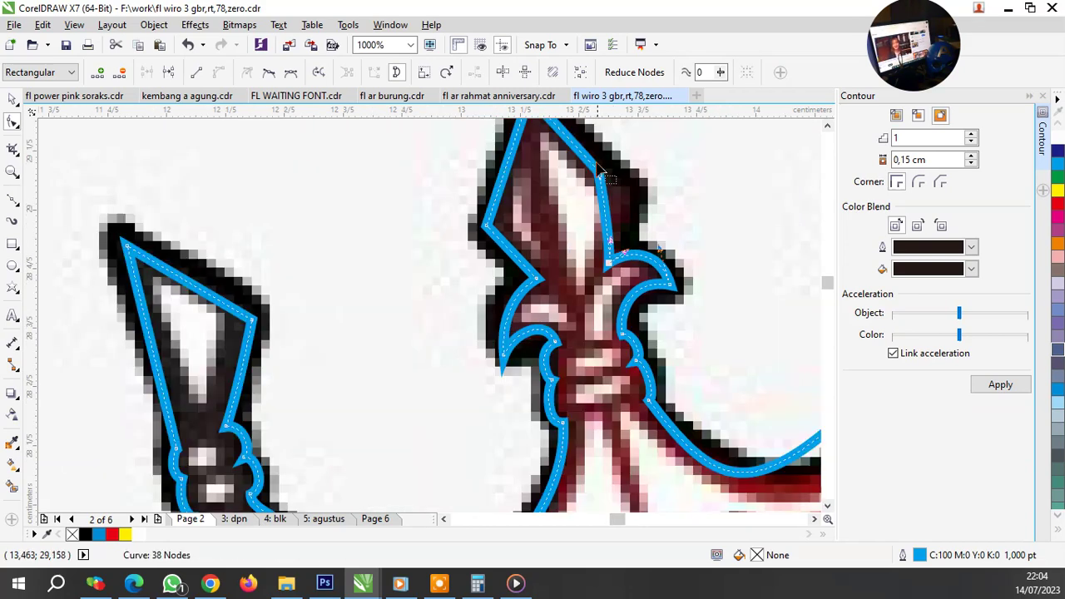
scroll(600, 170, up, 1)
drag(603, 179, 662, 223)
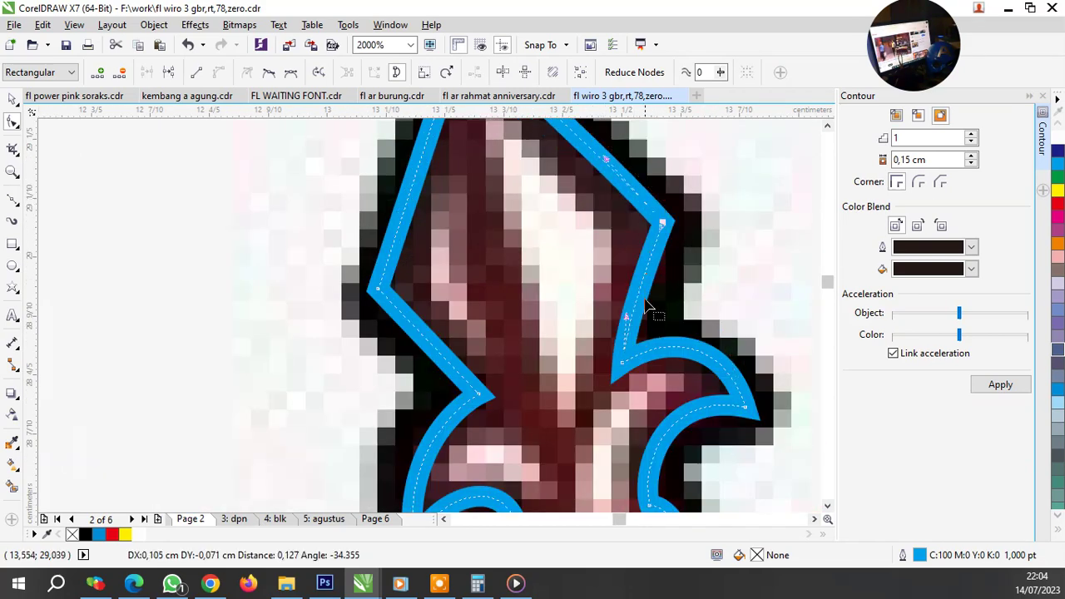
drag(625, 317, 639, 301)
Step: Reshape the arc between spikes along the bitmap and move a node onto the spike's edge
scroll(600, 308, down, 1)
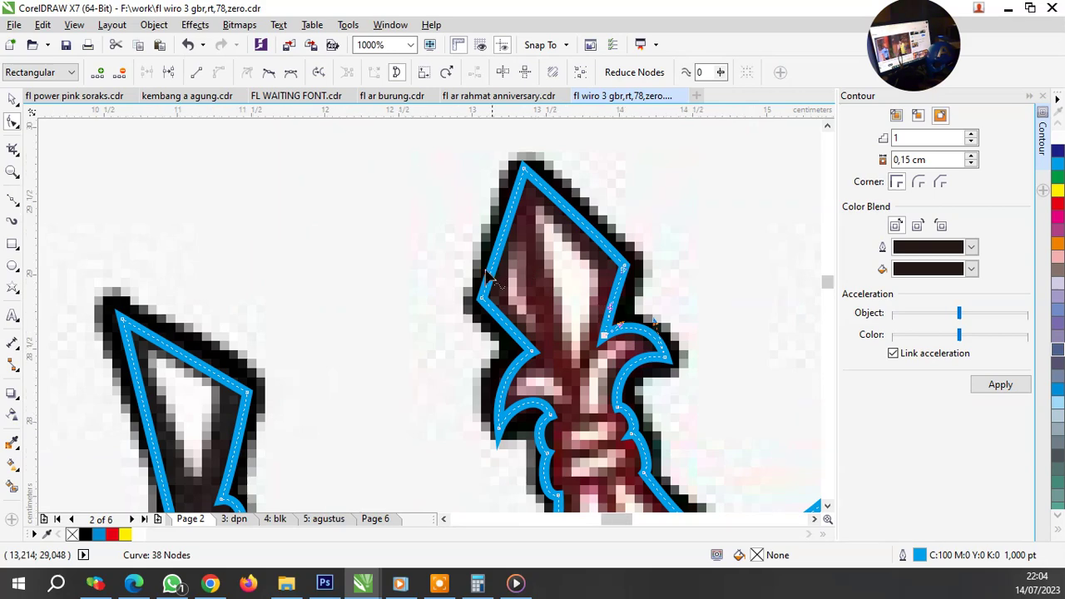
scroll(490, 275, down, 2)
scroll(608, 327, up, 2)
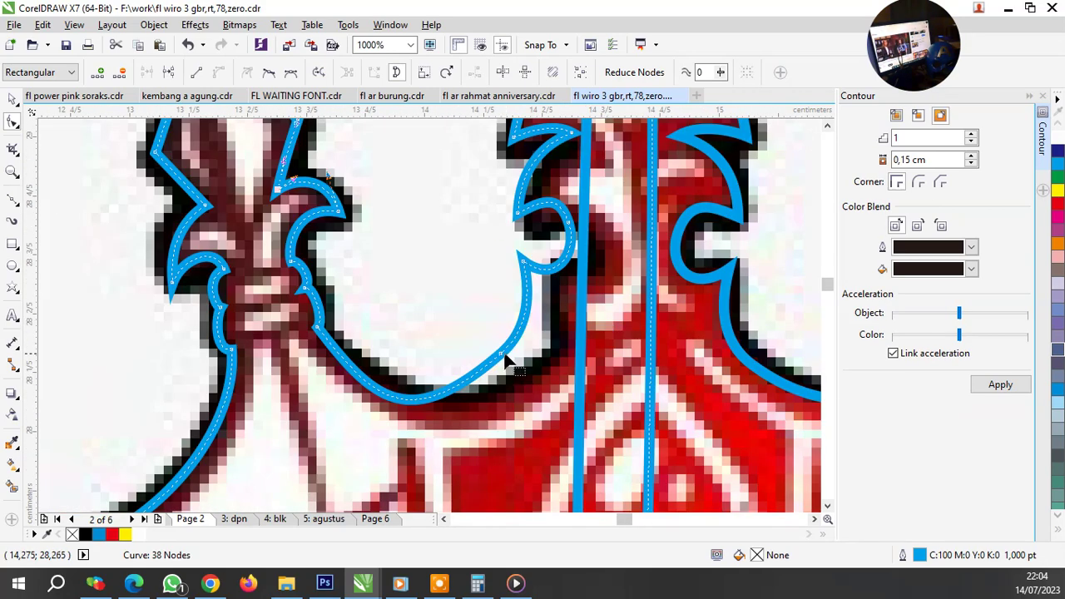
drag(506, 359, 564, 376)
scroll(571, 280, up, 1)
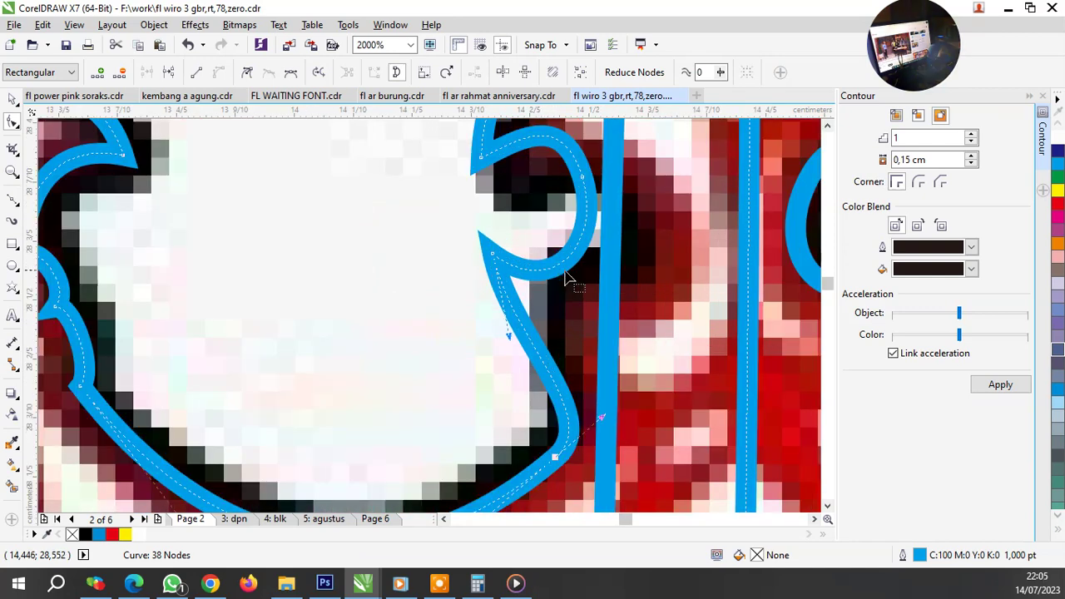
scroll(606, 309, down, 1)
scroll(608, 306, down, 1)
scroll(611, 305, down, 1)
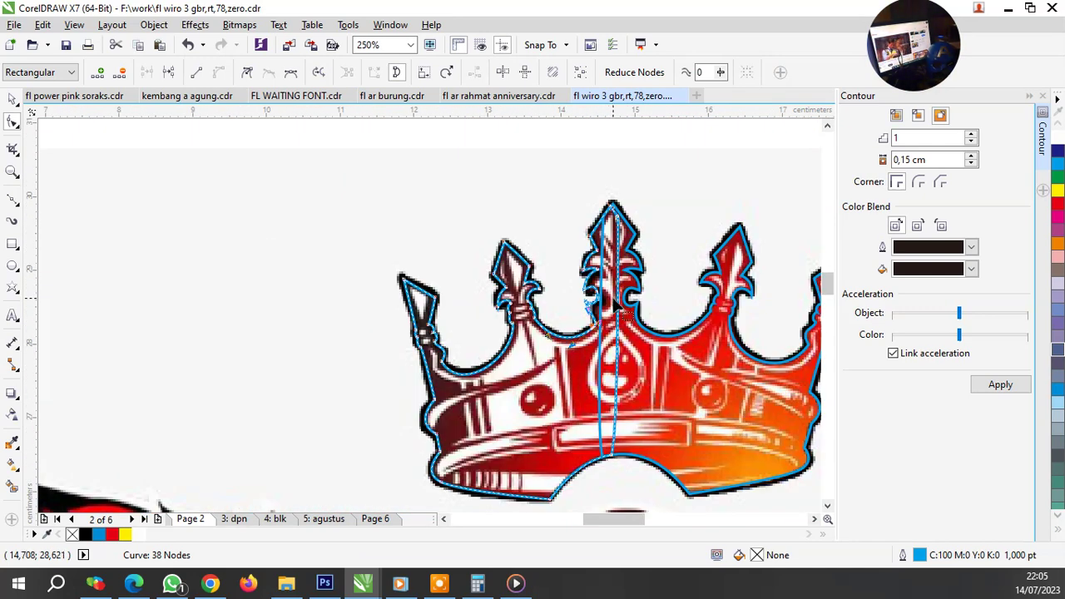
scroll(630, 222, up, 2)
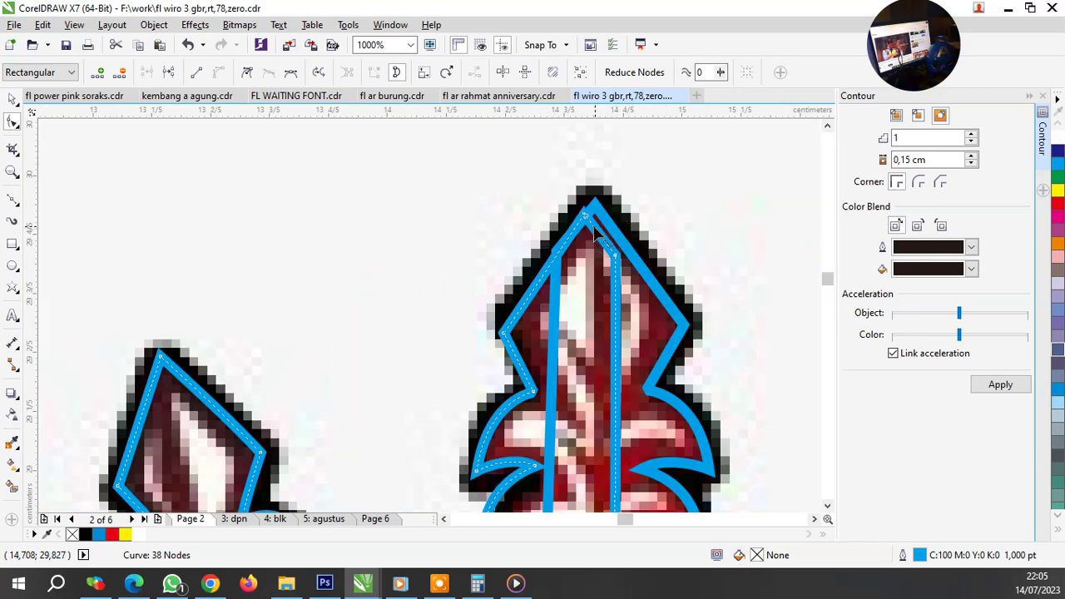
click(633, 265)
drag(558, 253, 571, 266)
Step: Reshape the segment near the crown centre and delete the extra node
scroll(573, 262, down, 1)
scroll(571, 375, down, 1)
scroll(569, 370, up, 1)
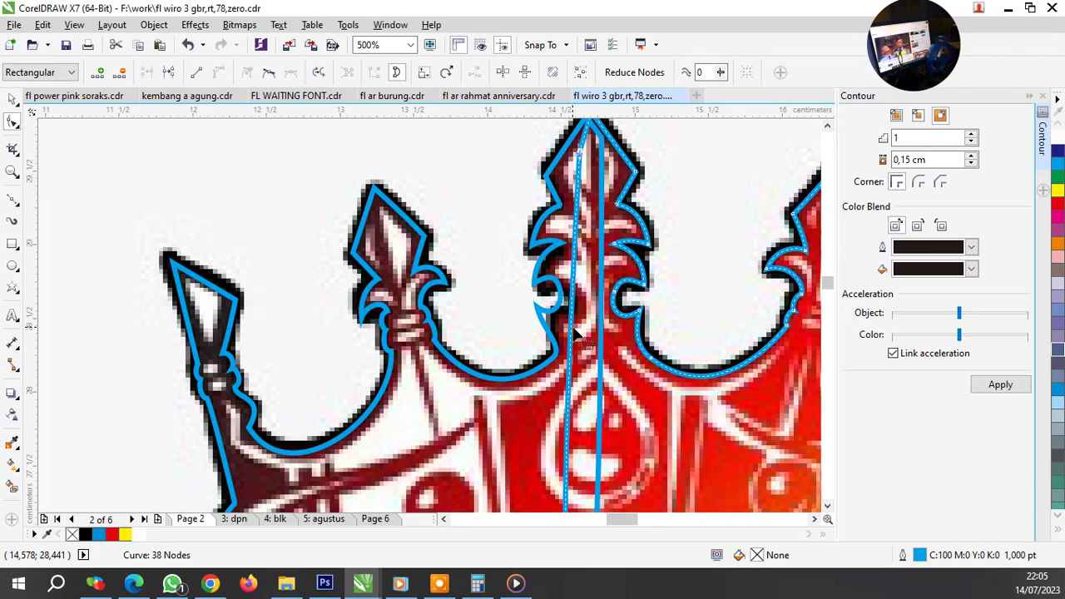
drag(572, 333, 595, 299)
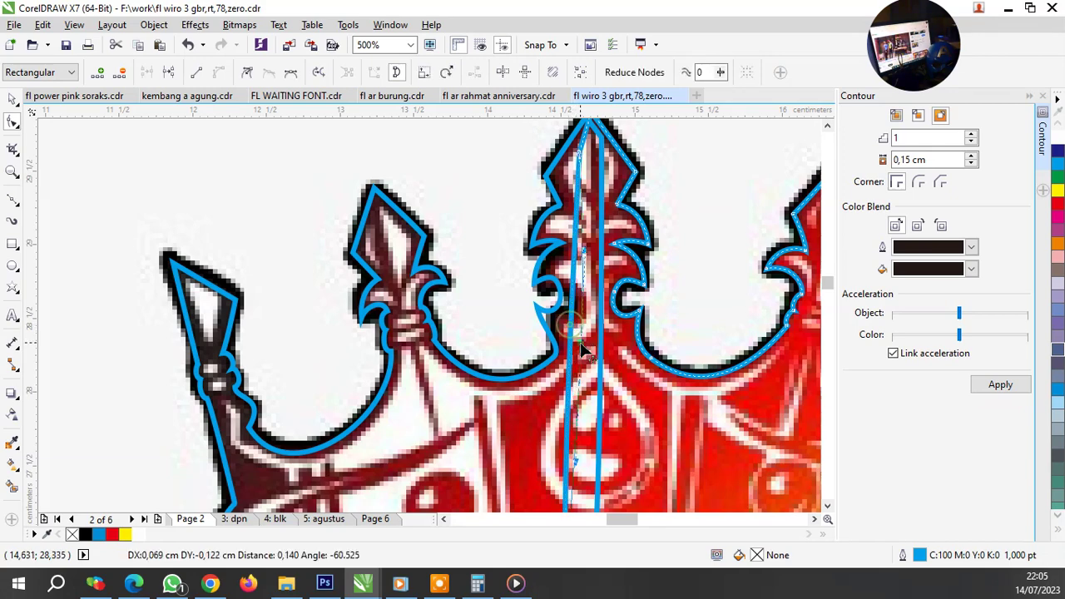
scroll(556, 179, up, 1)
key(Delete)
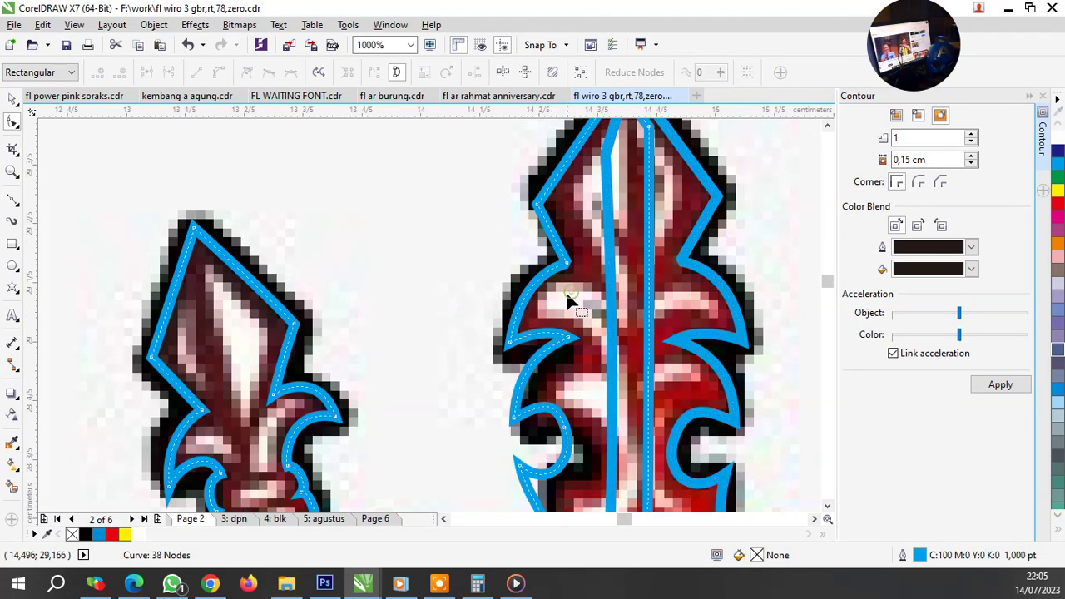
scroll(574, 432, down, 1)
scroll(541, 437, up, 3)
scroll(542, 439, down, 1)
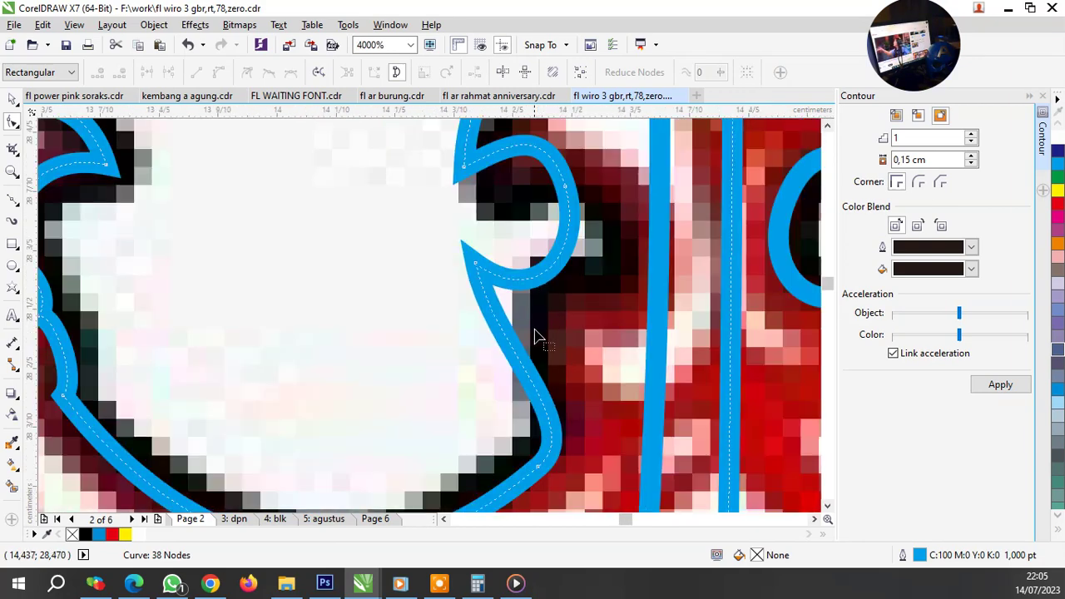
Step: Refit the hook curve to the bitmap and straighten the segment below it
drag(477, 272, 540, 288)
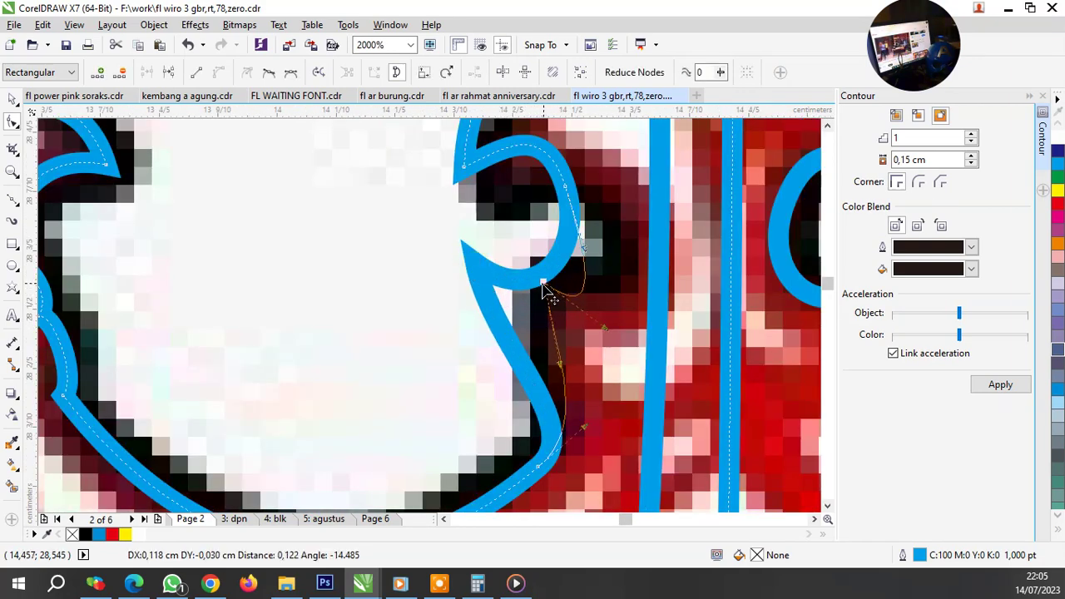
drag(555, 368, 537, 375)
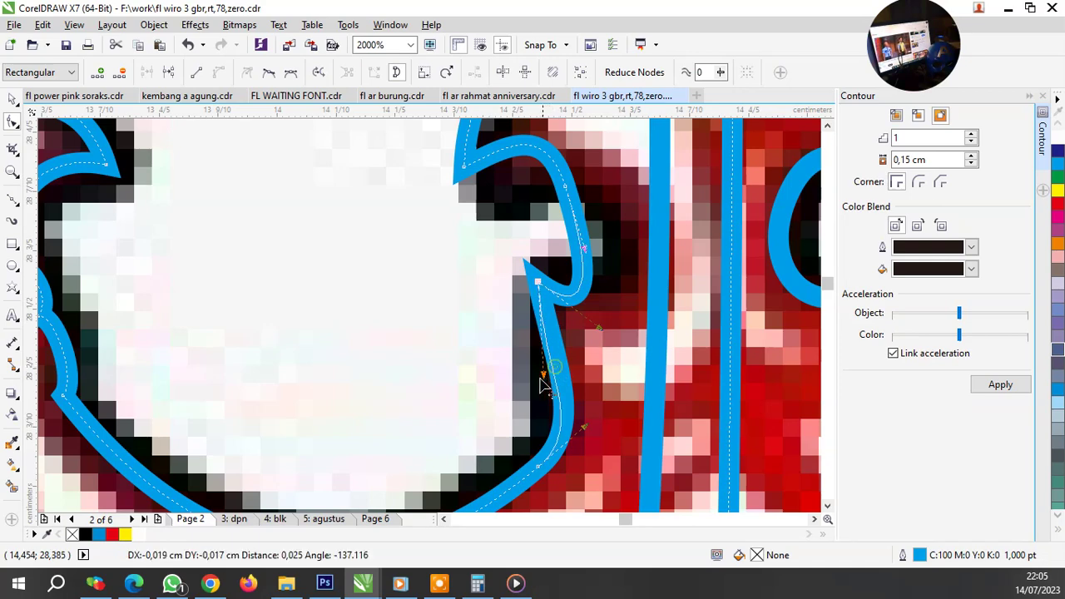
drag(575, 196, 626, 234)
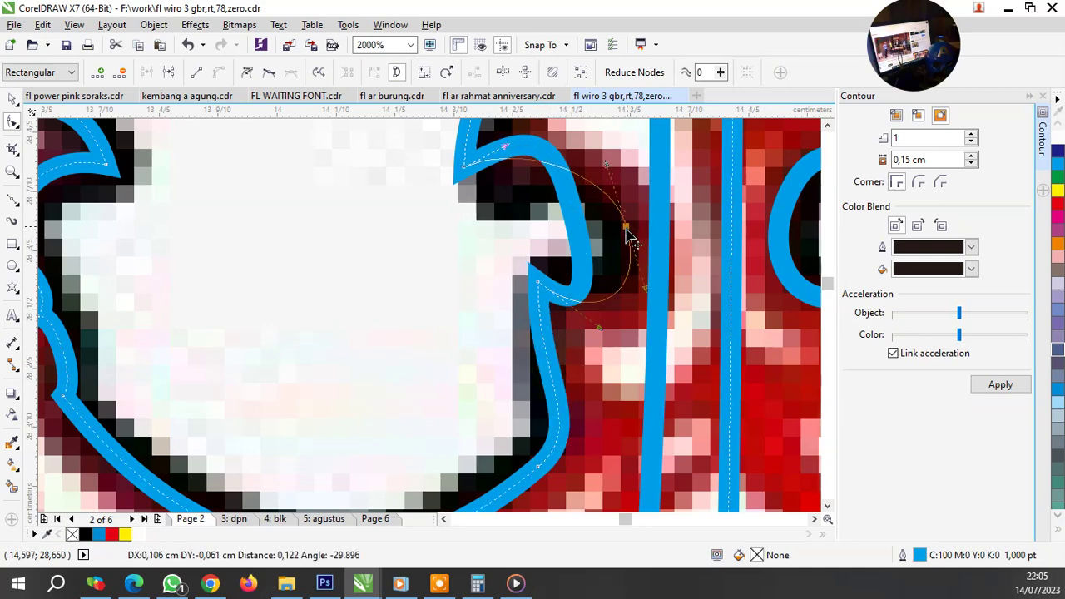
drag(467, 172, 510, 198)
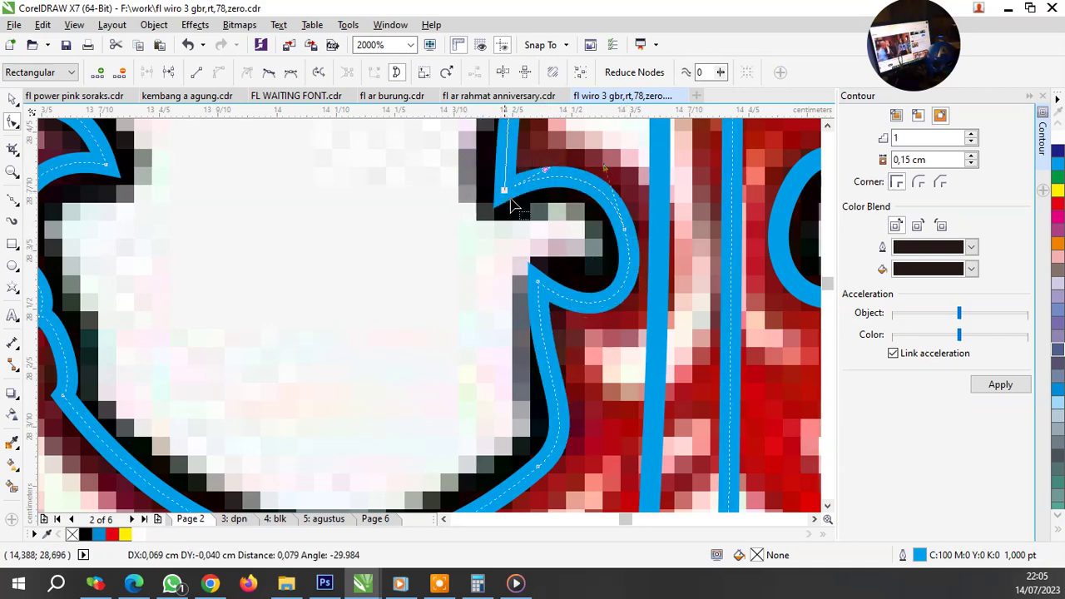
scroll(541, 271, down, 3)
scroll(536, 163, up, 1)
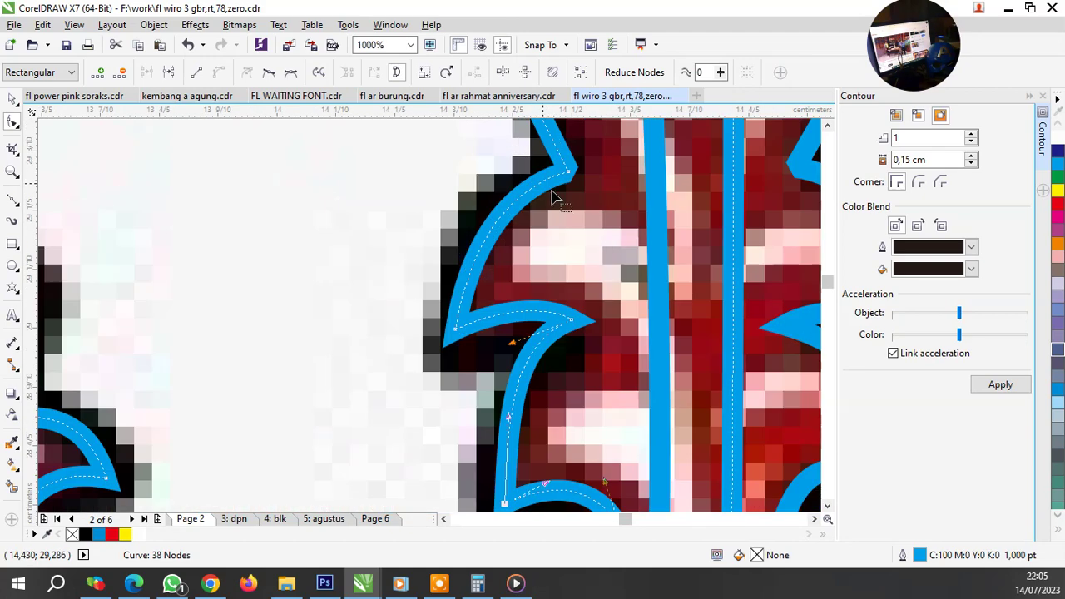
Step: Make the hook's node a sharp cusp and move it onto the spike's edge
right_click(572, 173)
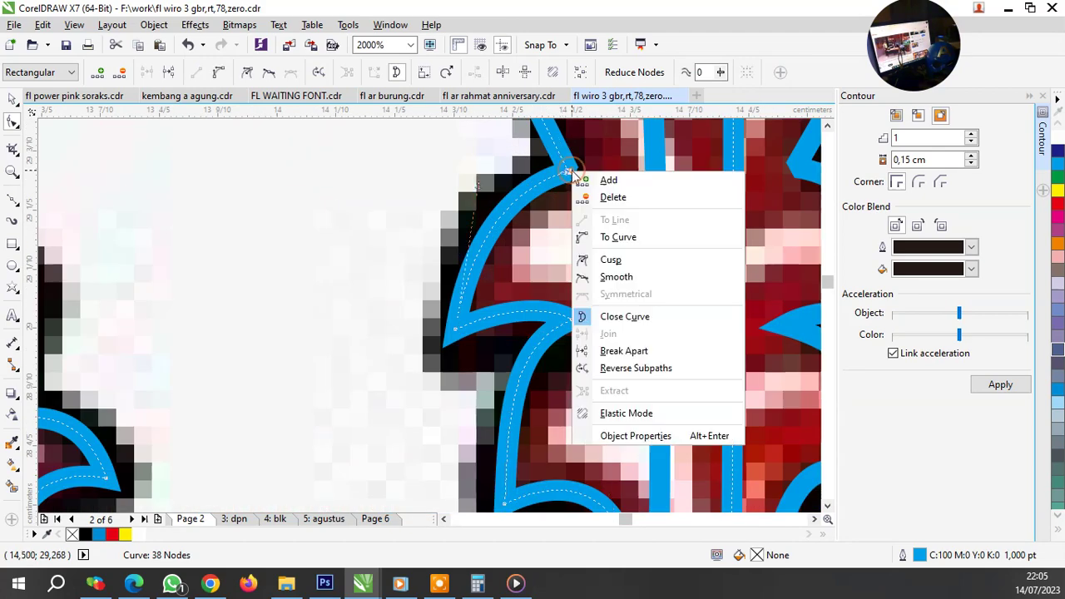
click(604, 262)
scroll(509, 271, down, 2)
scroll(509, 271, up, 1)
scroll(510, 270, up, 1)
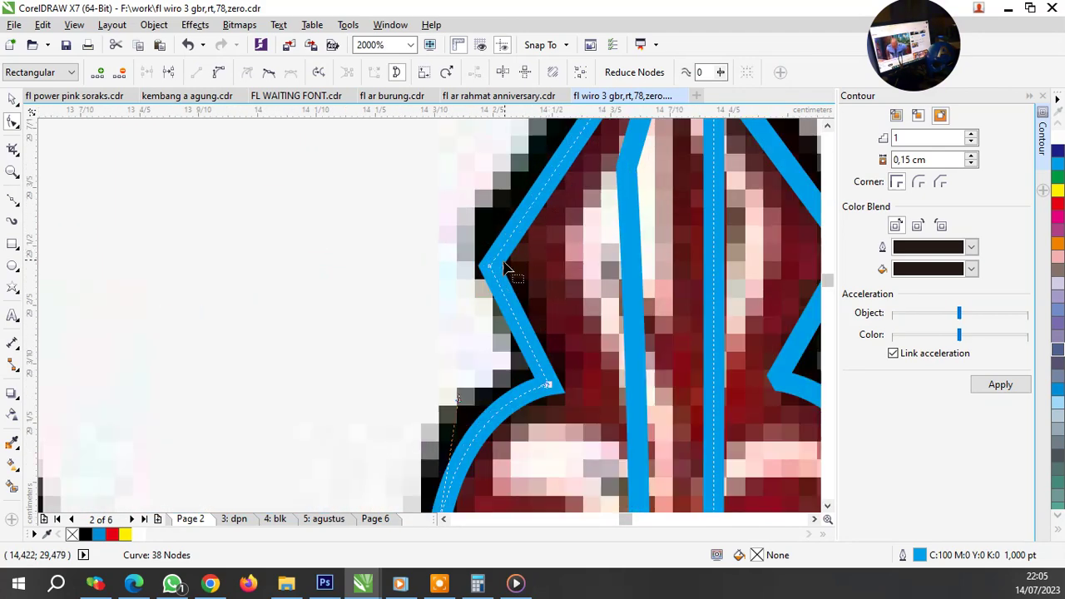
drag(491, 269, 506, 256)
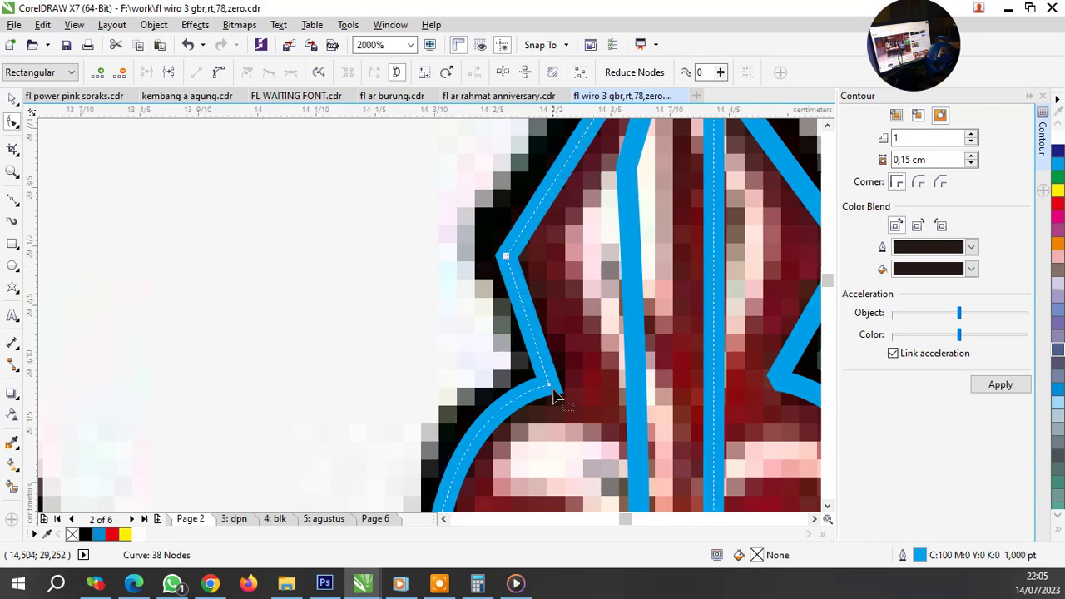
Step: Pull the final node up to the centre spike's apex and return to the Pick tool
scroll(505, 288, down, 2)
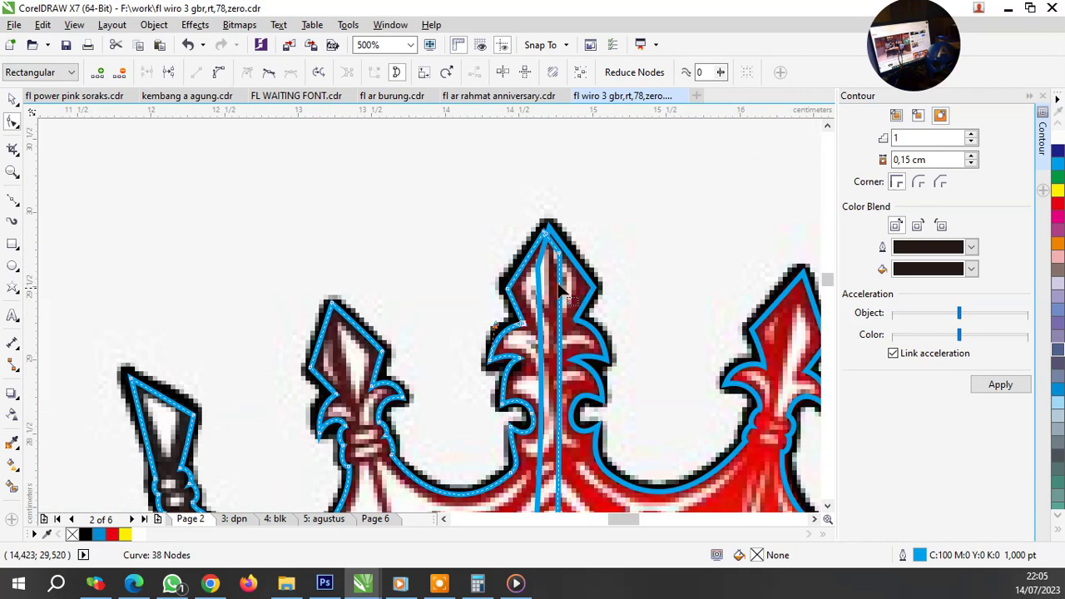
scroll(511, 234, up, 3)
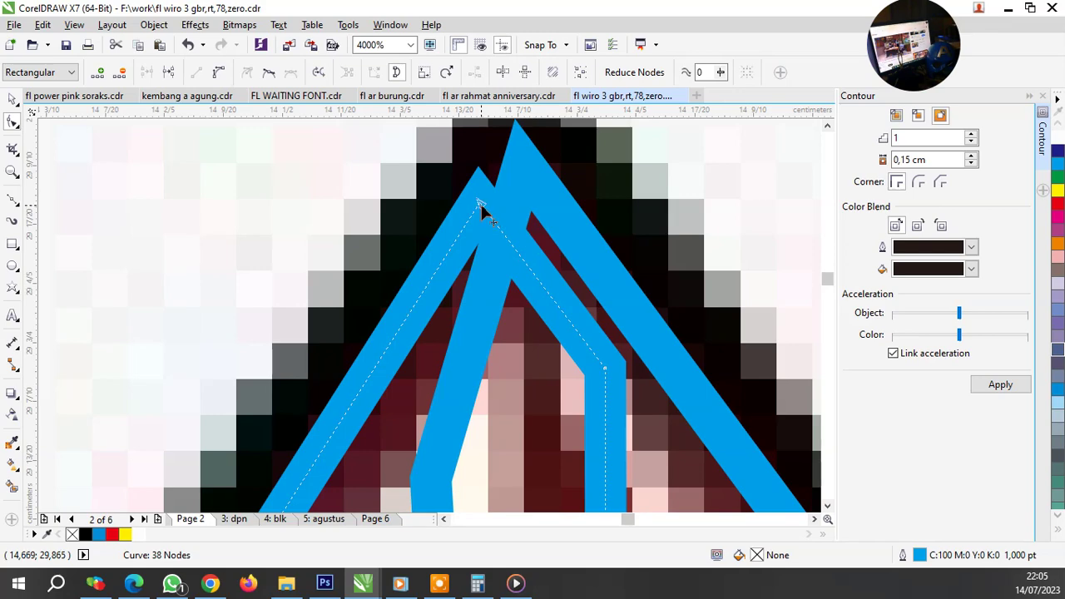
drag(482, 206, 519, 172)
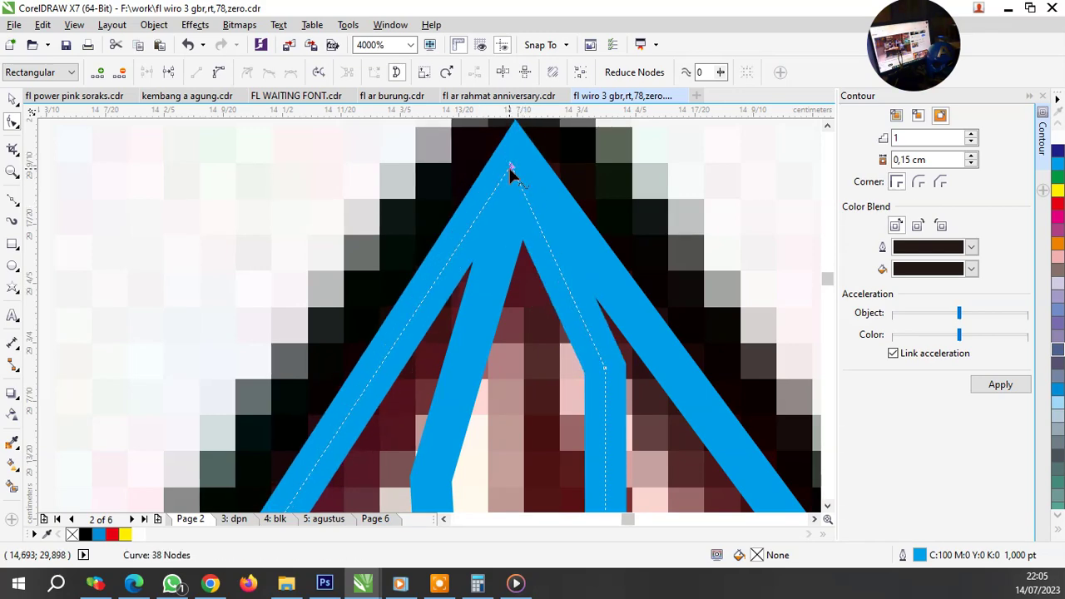
scroll(518, 171, down, 5)
key(space)
scroll(499, 319, up, 3)
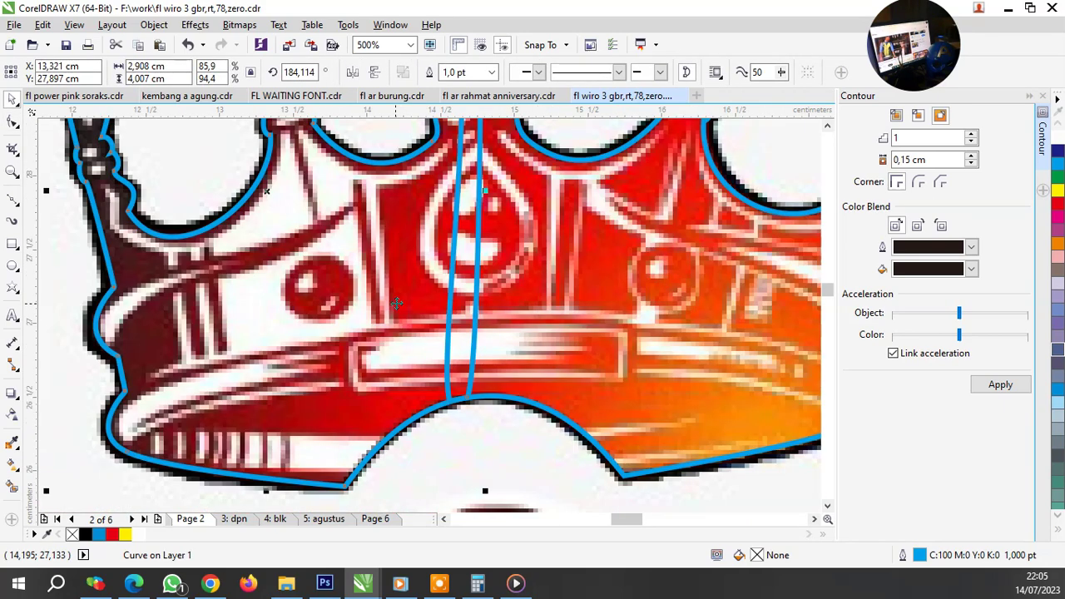
Step: Combine both spike halves into one 71-node crown outline and remove the notch's stray tip nodes
shift+click(518, 446)
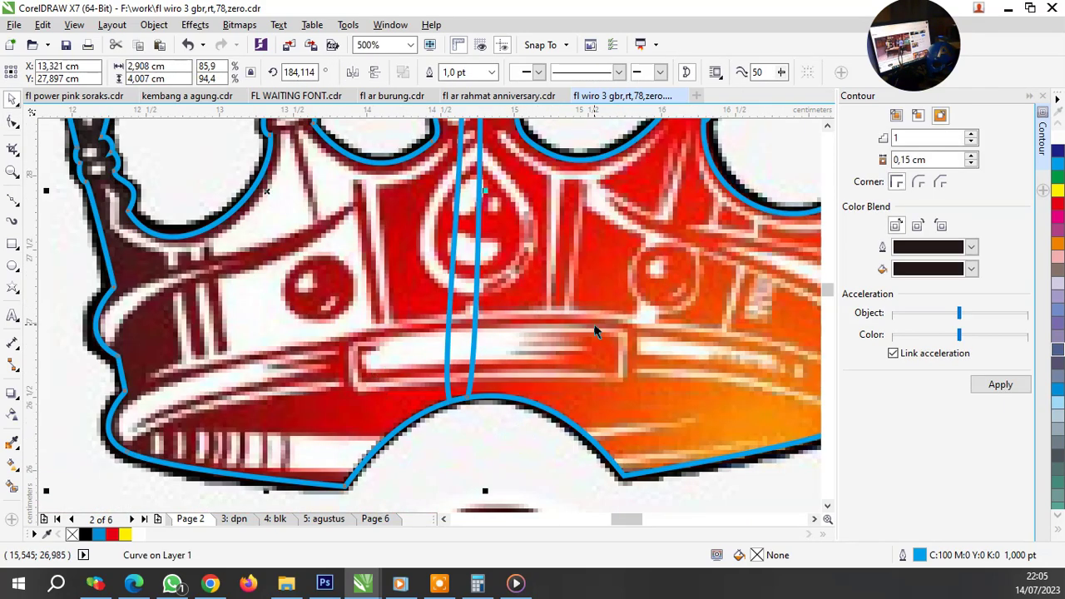
click(432, 73)
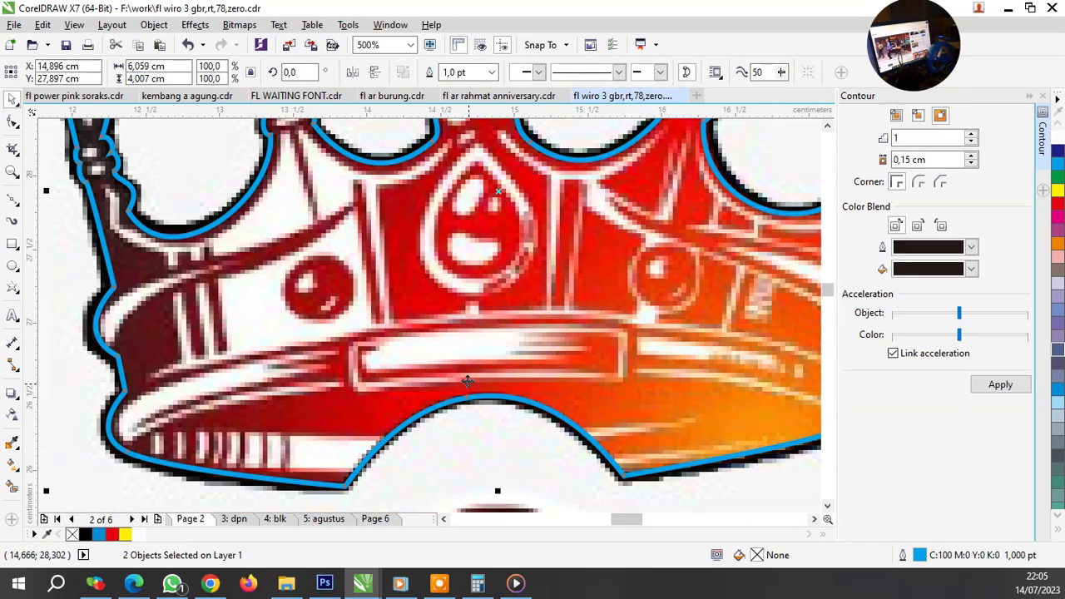
click(12, 122)
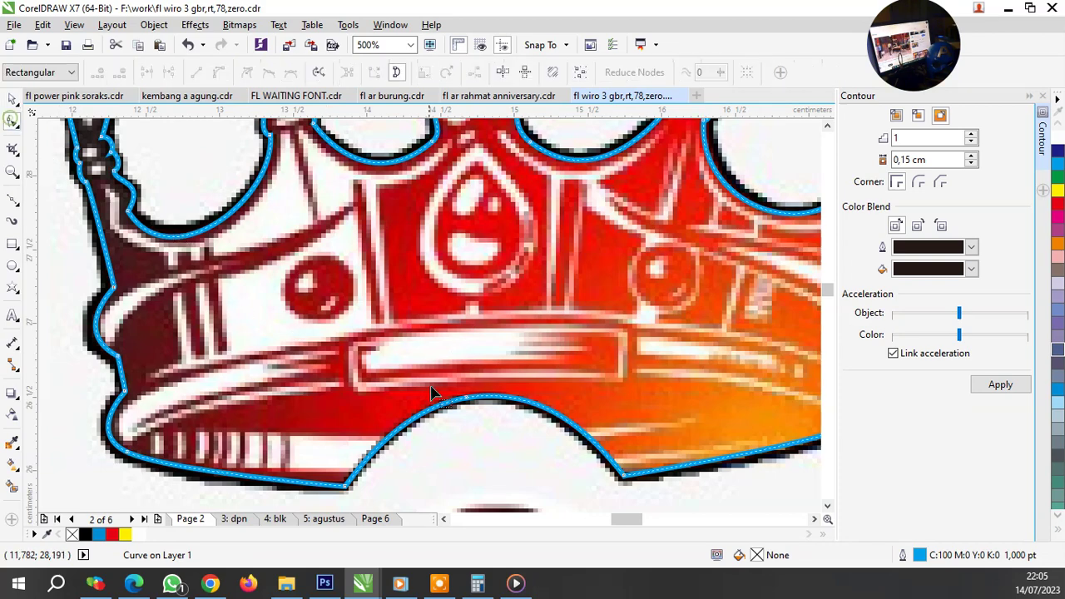
scroll(533, 433, down, 4)
scroll(517, 323, up, 5)
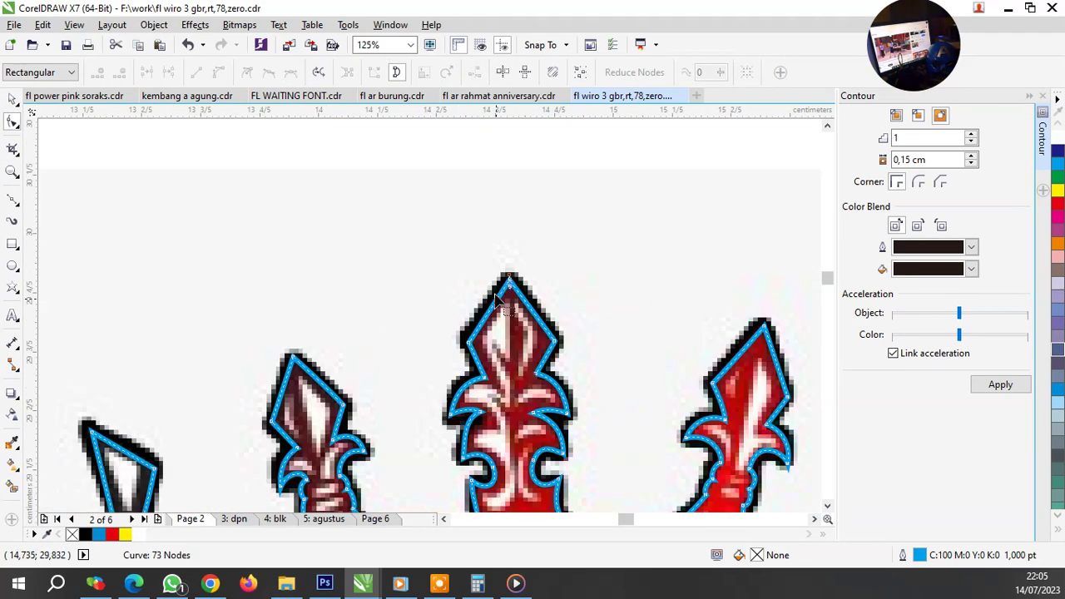
scroll(541, 300, up, 2)
scroll(561, 276, up, 5)
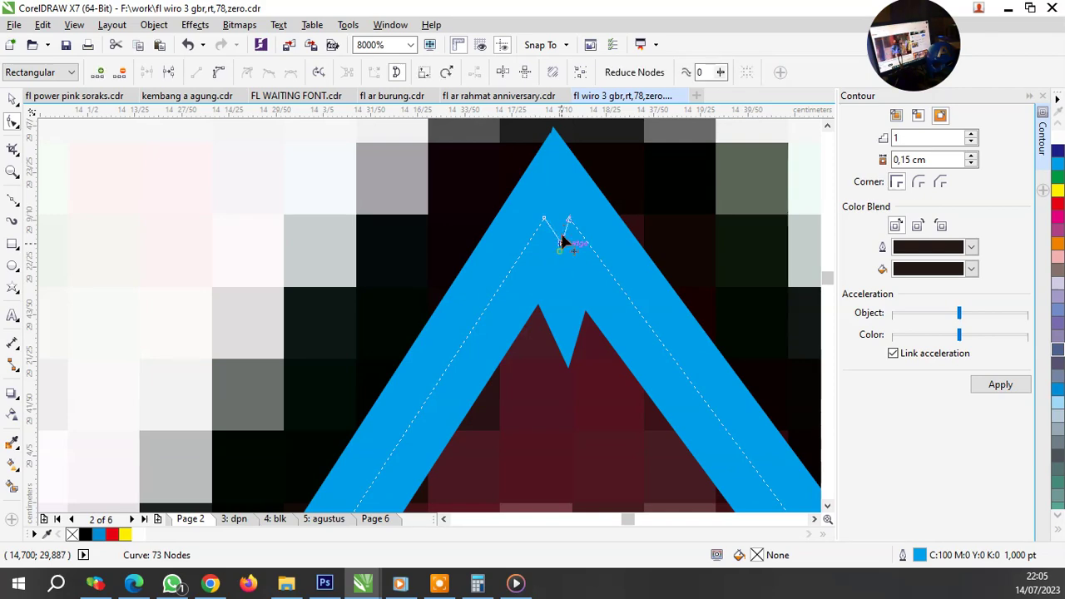
mouse_move(560, 250)
mouse_down()
mouse_move(558, 200)
mouse_move(589, 244)
mouse_up()
key(Delete)
scroll(542, 247, down, 3)
scroll(545, 292, down, 3)
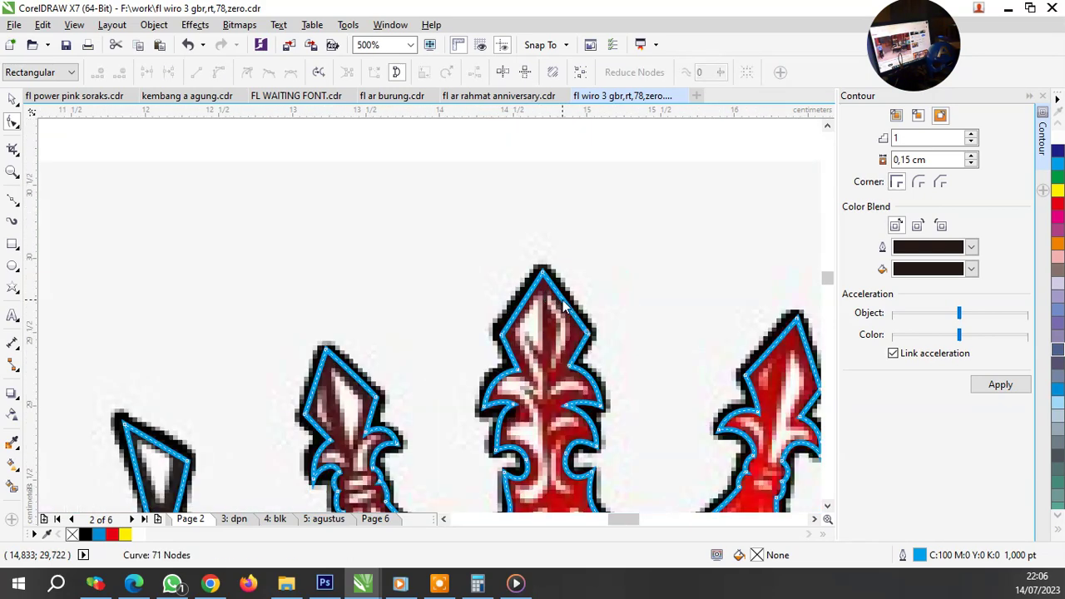
key(space)
scroll(565, 308, down, 1)
scroll(553, 299, down, 1)
Step: Set the crown outline's width to 0.5 pt
right_click(703, 358)
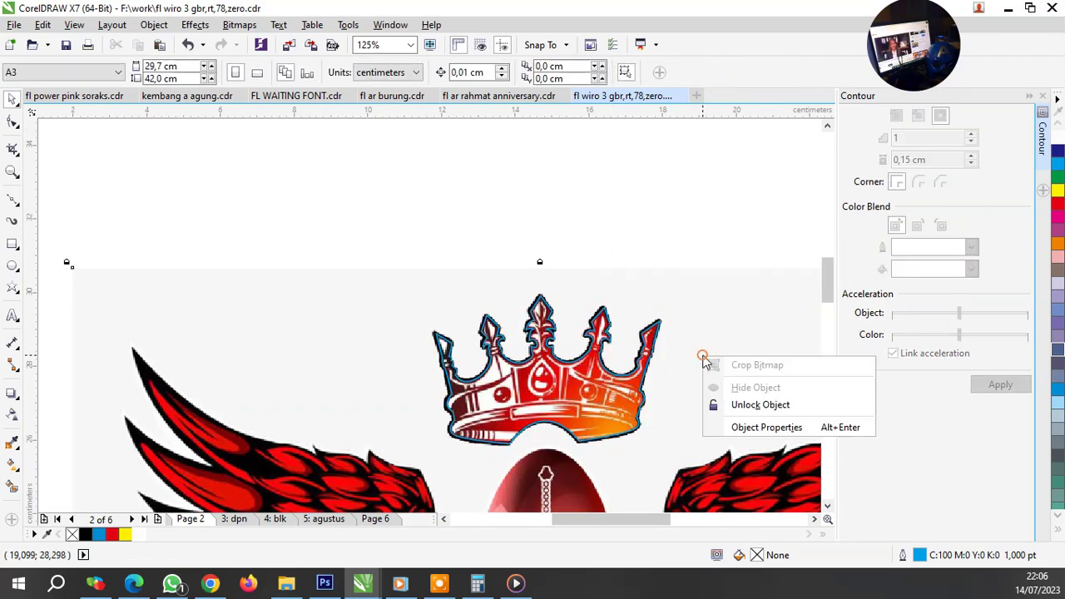
click(647, 247)
scroll(625, 408, up, 3)
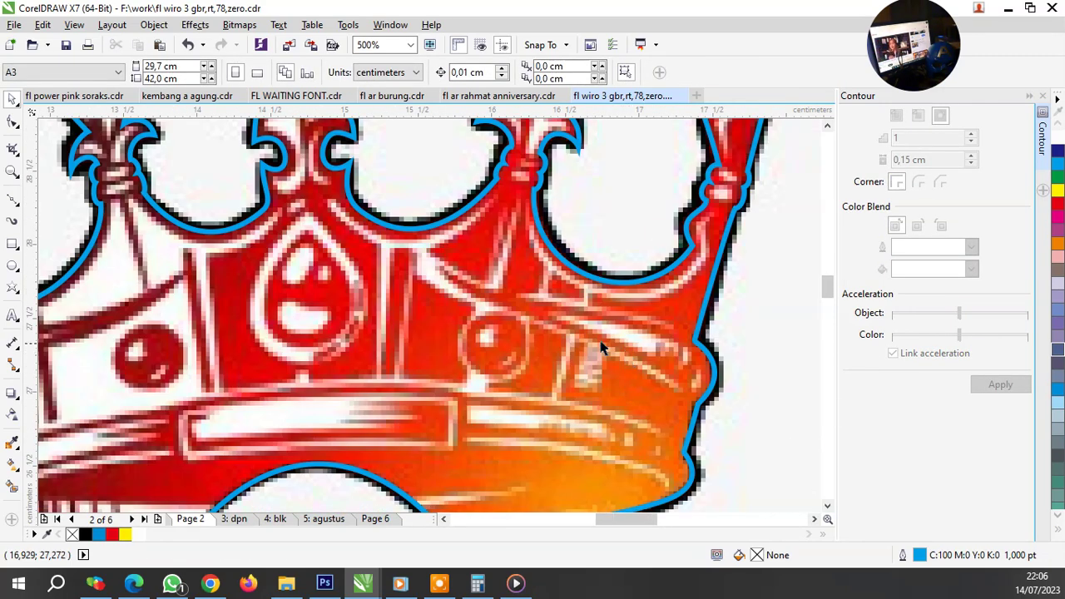
scroll(599, 350, down, 1)
click(569, 333)
click(492, 72)
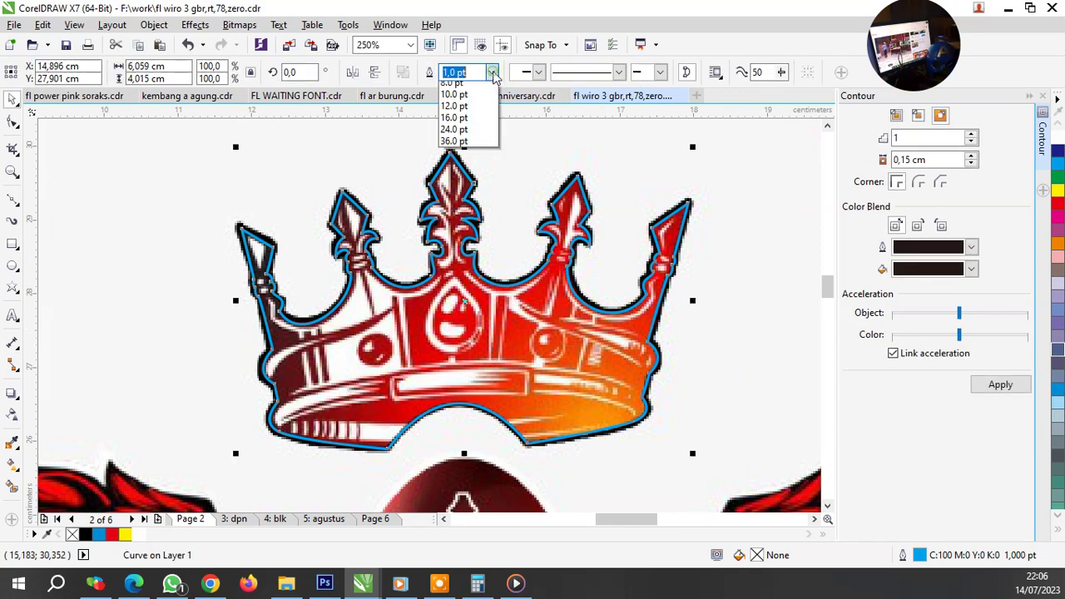
click(456, 107)
scroll(678, 299, up, 1)
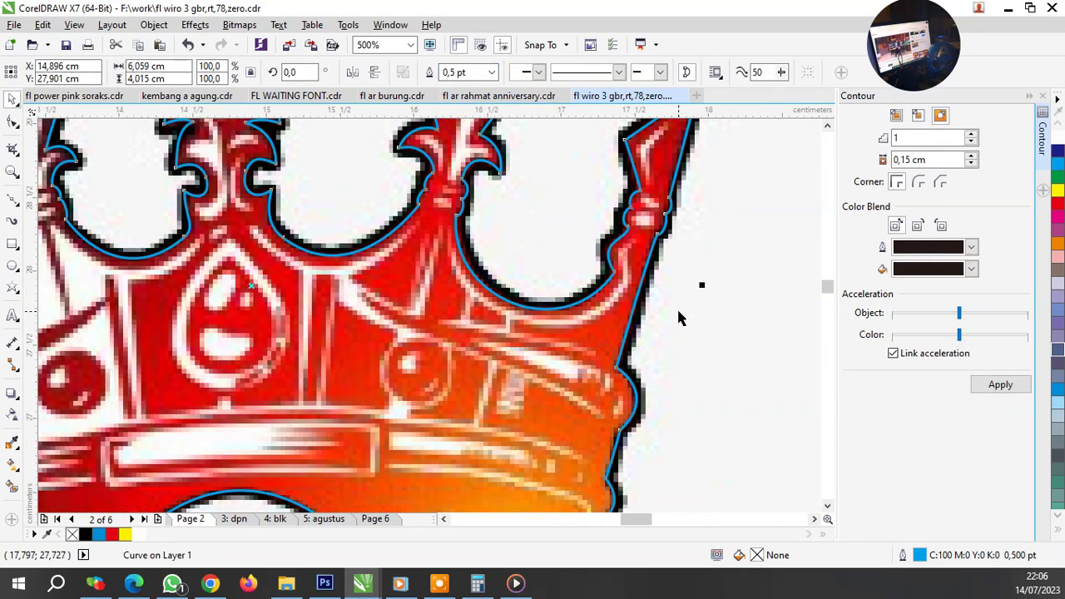
click(727, 301)
Step: Make 0.5 pt the default outline width for new graphic objects
scroll(674, 349, up, 1)
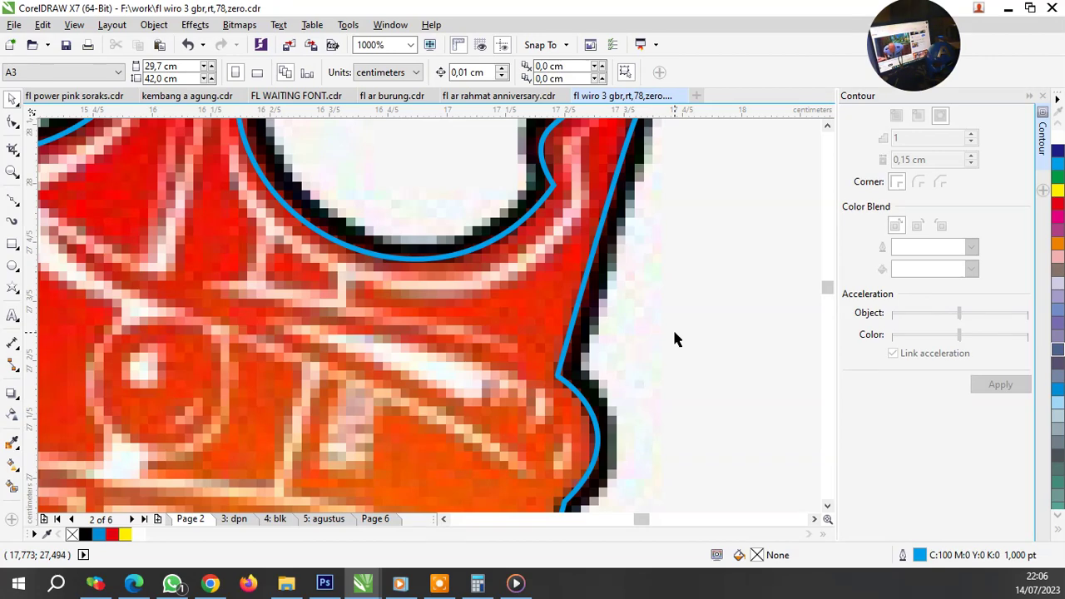
key(F12)
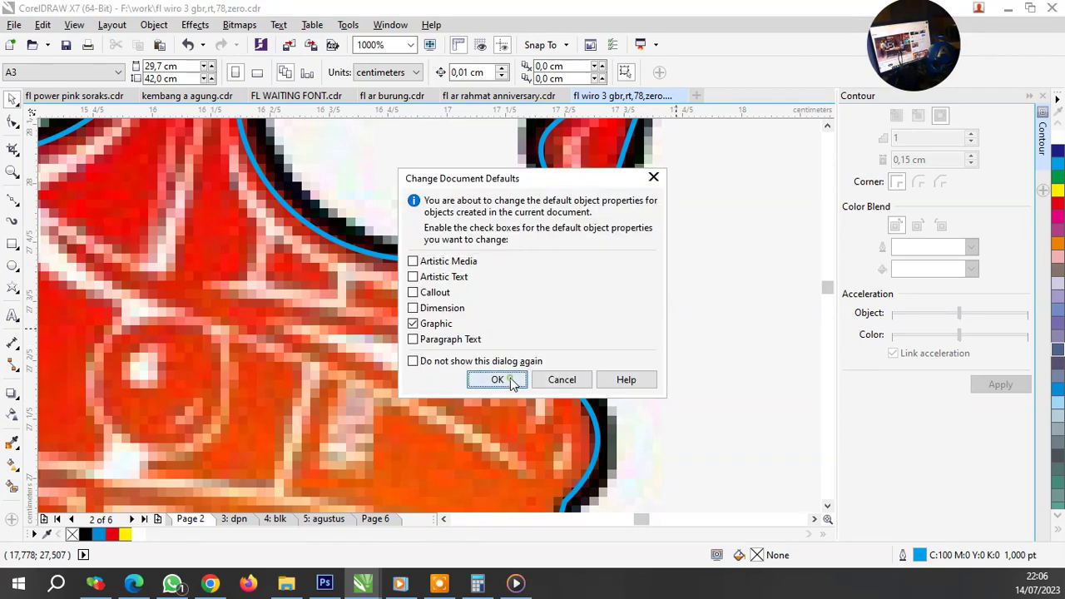
click(511, 378)
click(432, 188)
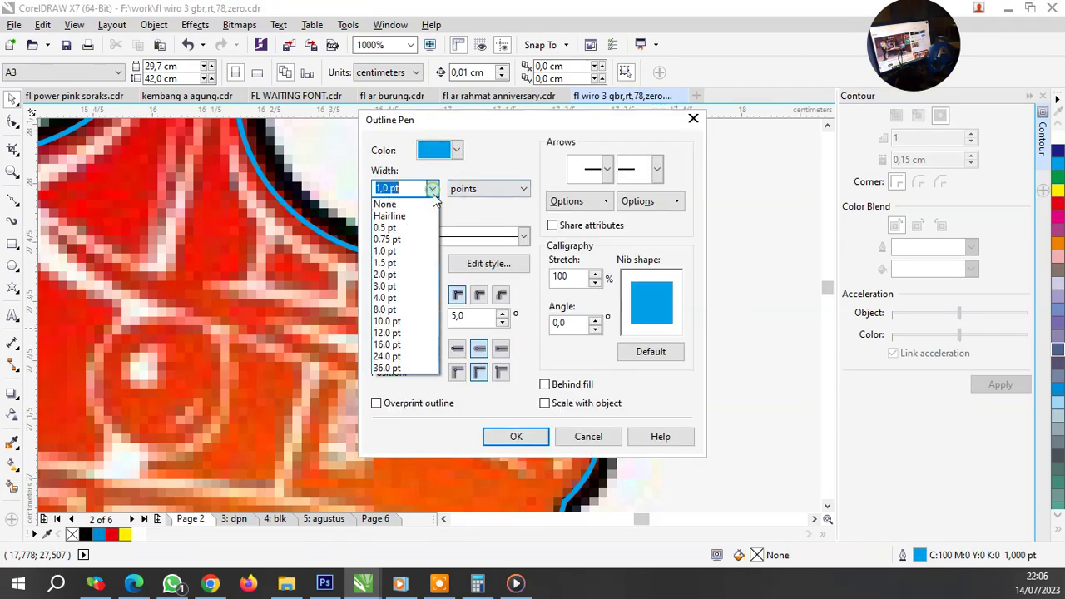
click(415, 233)
click(516, 436)
scroll(580, 363, down, 1)
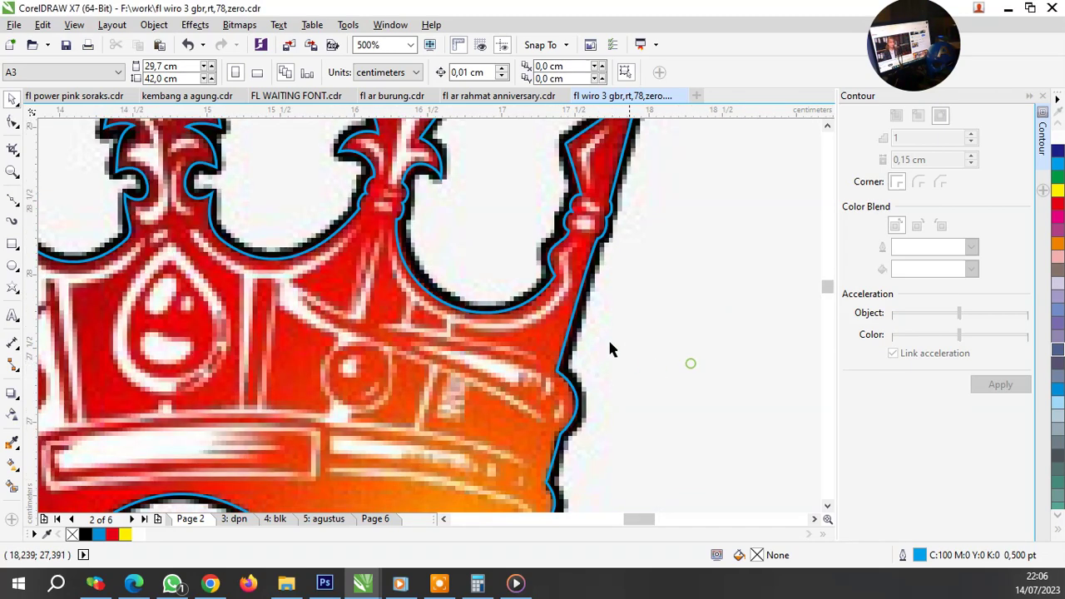
scroll(566, 337, down, 1)
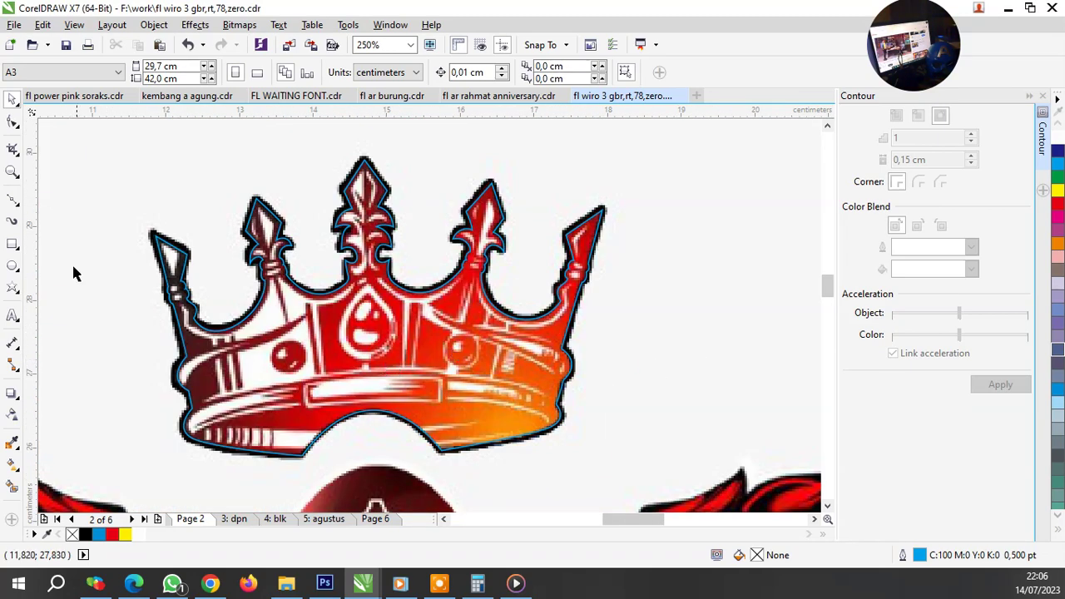
click(17, 201)
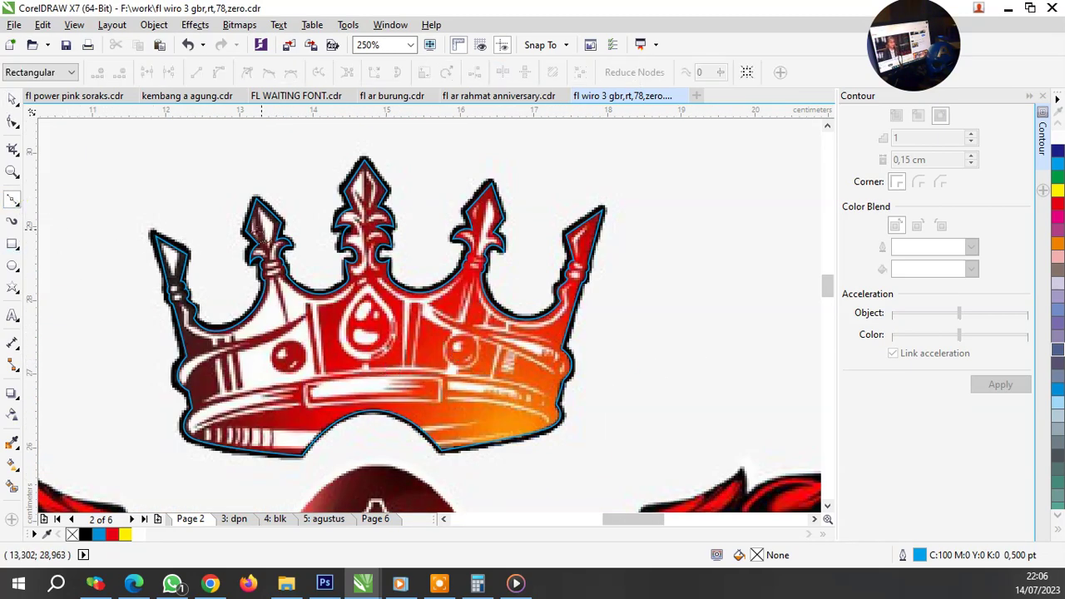
Step: Draw the closed inner triangle in the left spike's tip
scroll(171, 253, up, 1)
scroll(173, 256, up, 1)
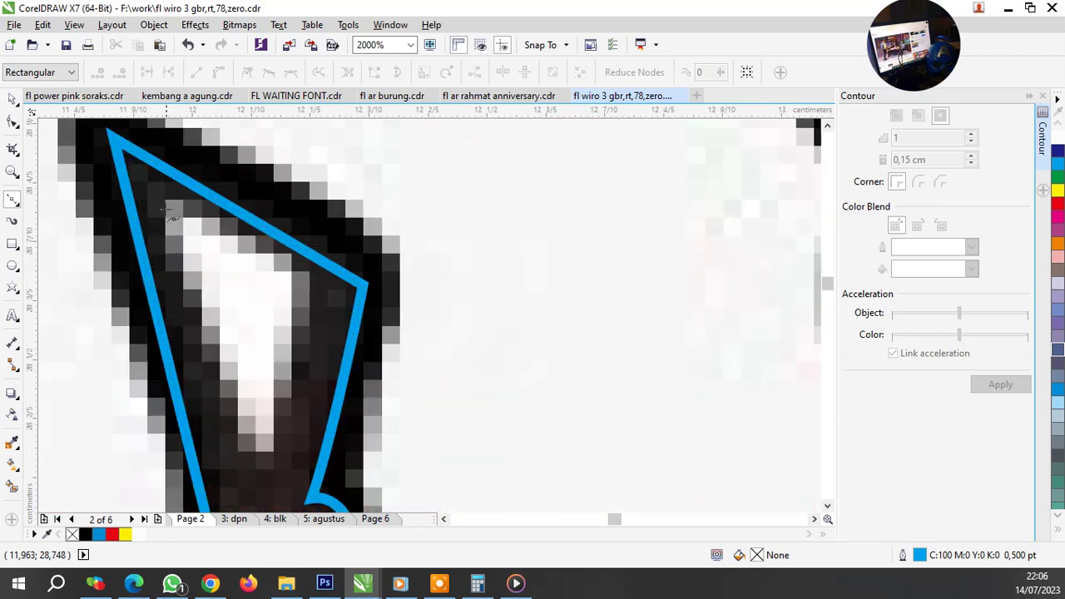
double_click(254, 459)
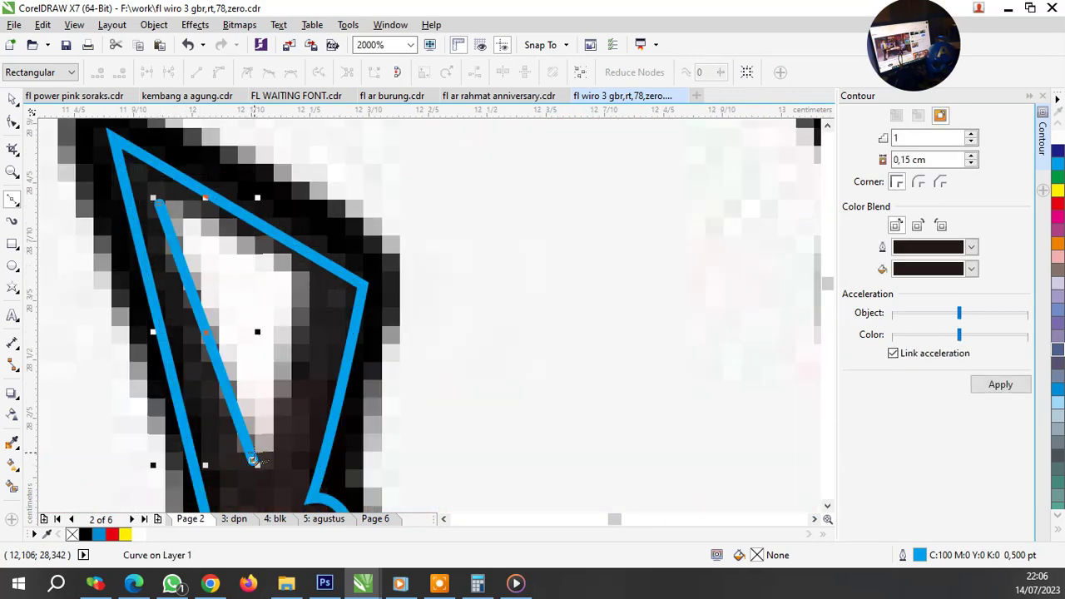
click(311, 287)
click(159, 203)
scroll(278, 240, down, 1)
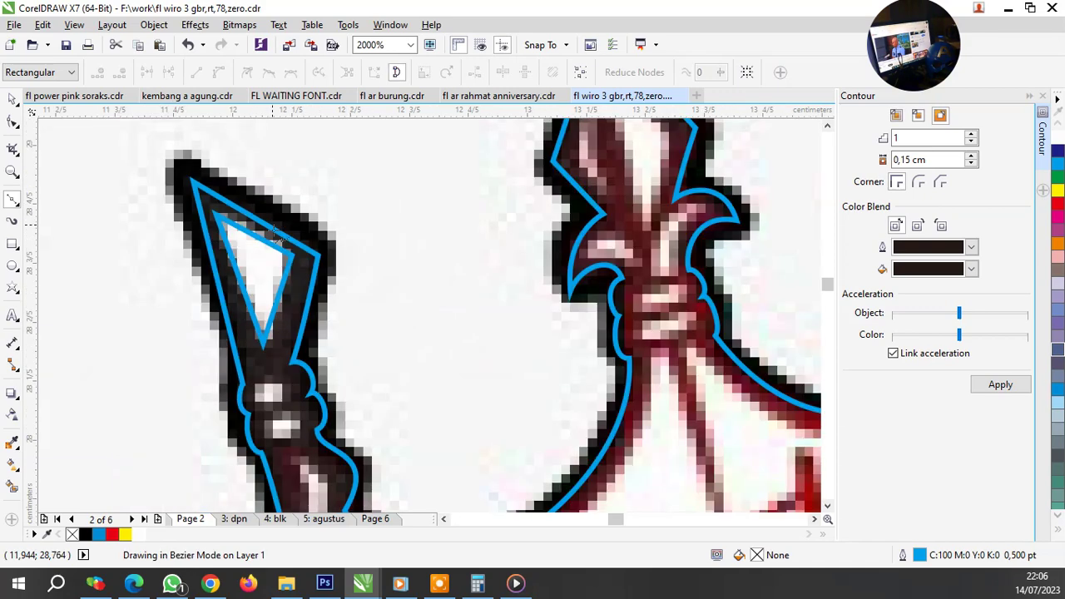
scroll(278, 238, down, 2)
scroll(308, 292, up, 2)
scroll(321, 308, up, 1)
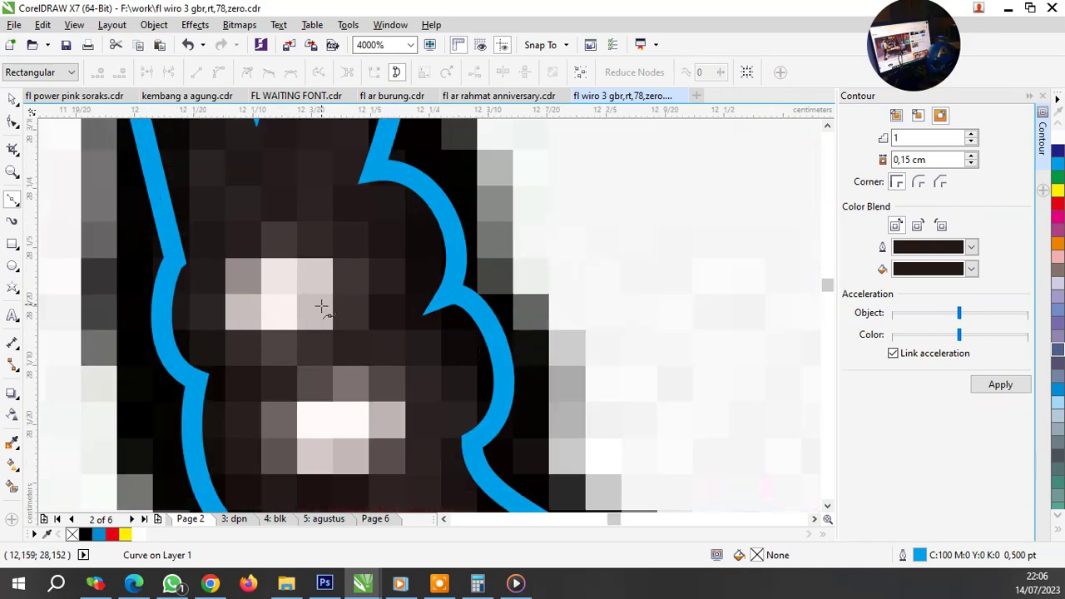
Step: Draw two small loops around the upper and lower light spots
click(373, 296)
drag(264, 348, 232, 358)
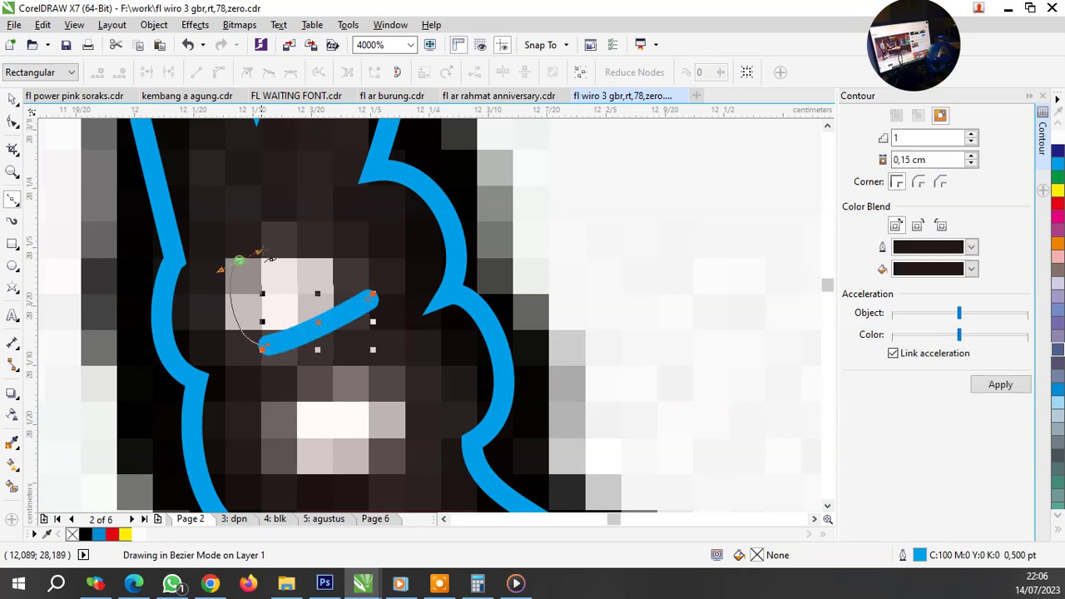
drag(260, 252, 268, 247)
key(space)
drag(341, 221, 367, 222)
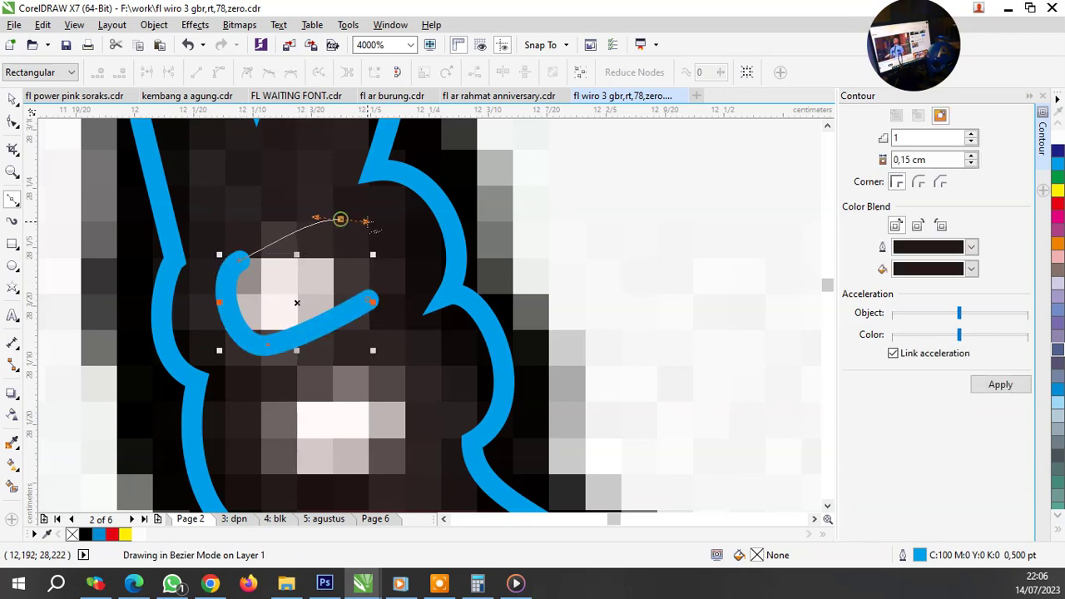
key(space)
click(368, 299)
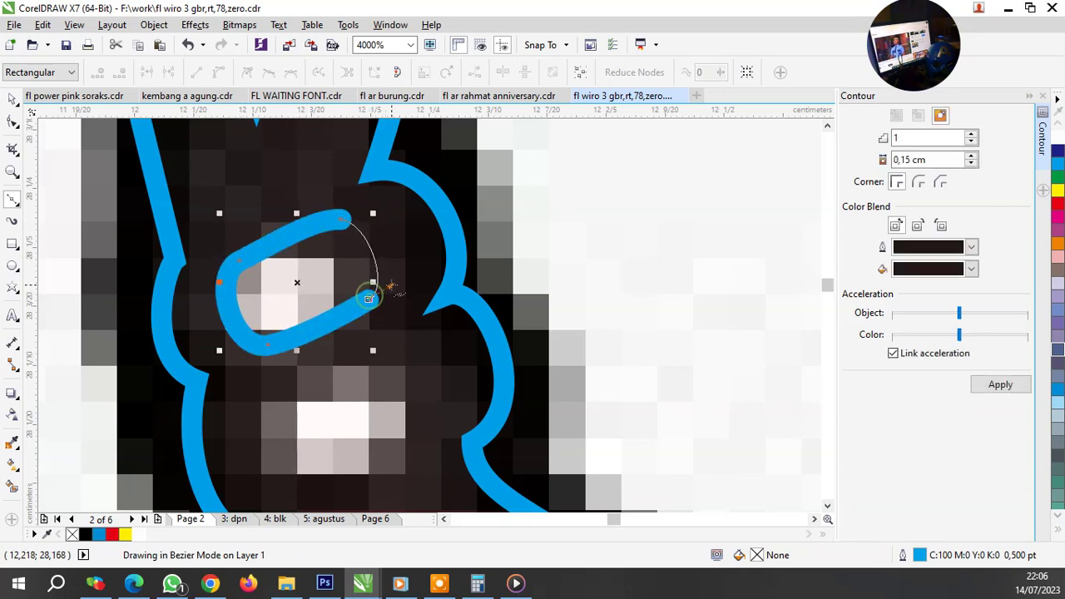
key(F5)
drag(312, 472, 377, 390)
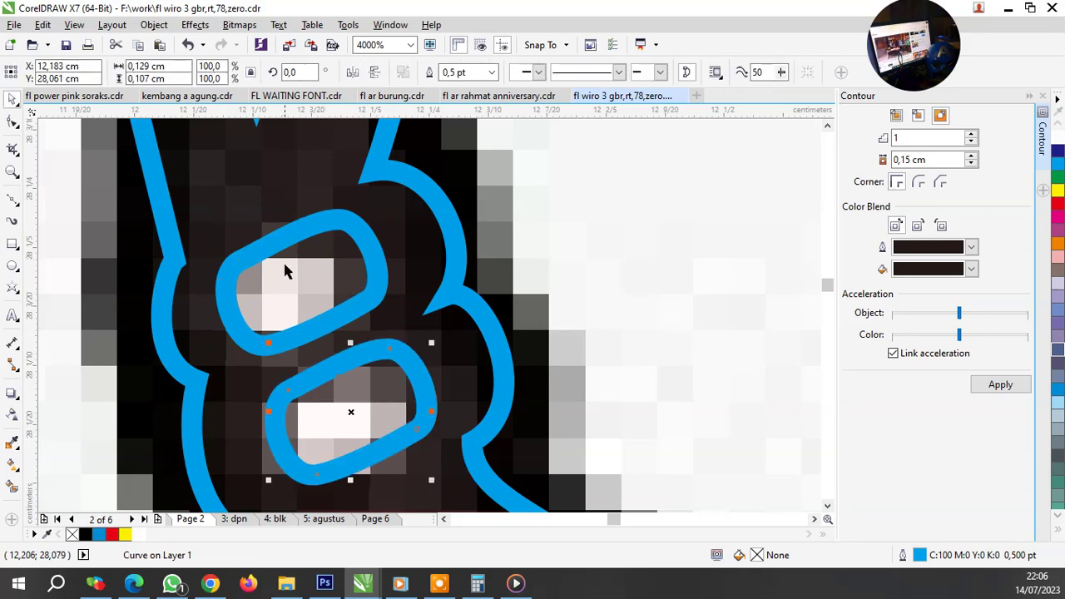
scroll(283, 261, down, 2)
scroll(274, 321, up, 1)
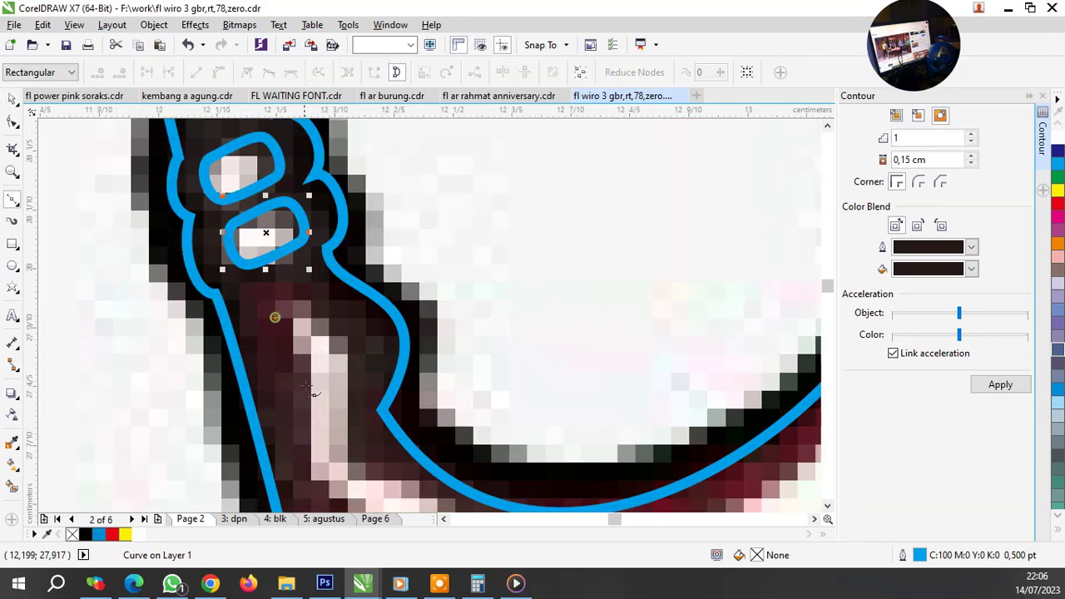
Step: Begin the curved band outline, bending it down along the light band
click(275, 311)
mouse_move(309, 406)
mouse_down()
mouse_move(310, 416)
mouse_move(396, 434)
mouse_up()
scroll(312, 333, down, 1)
key(space)
scroll(348, 449, up, 1)
scroll(440, 424, down, 1)
scroll(441, 423, up, 1)
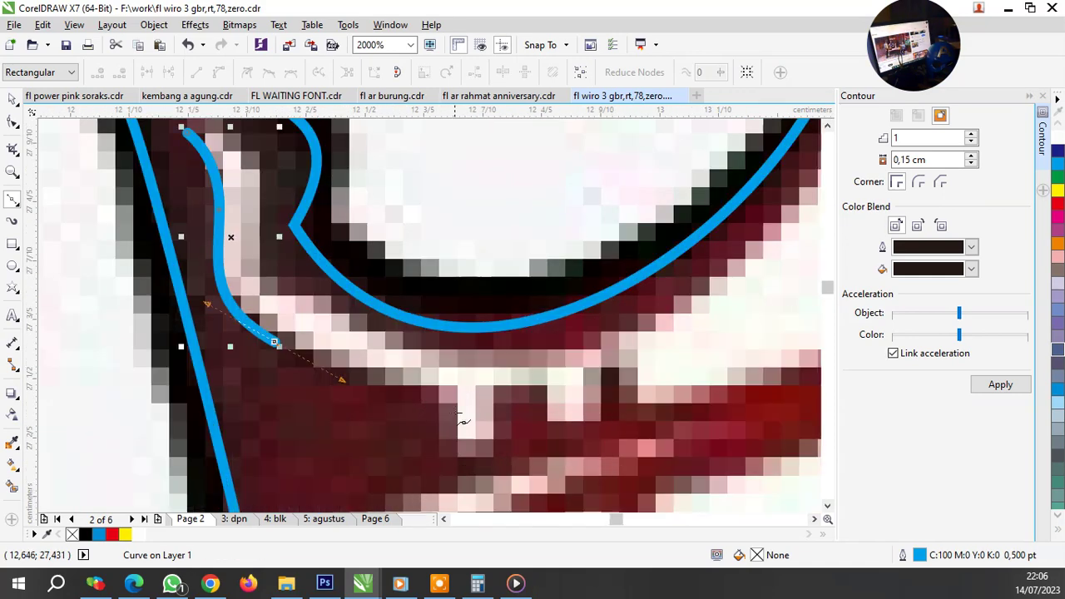
scroll(460, 402, down, 2)
scroll(496, 400, up, 2)
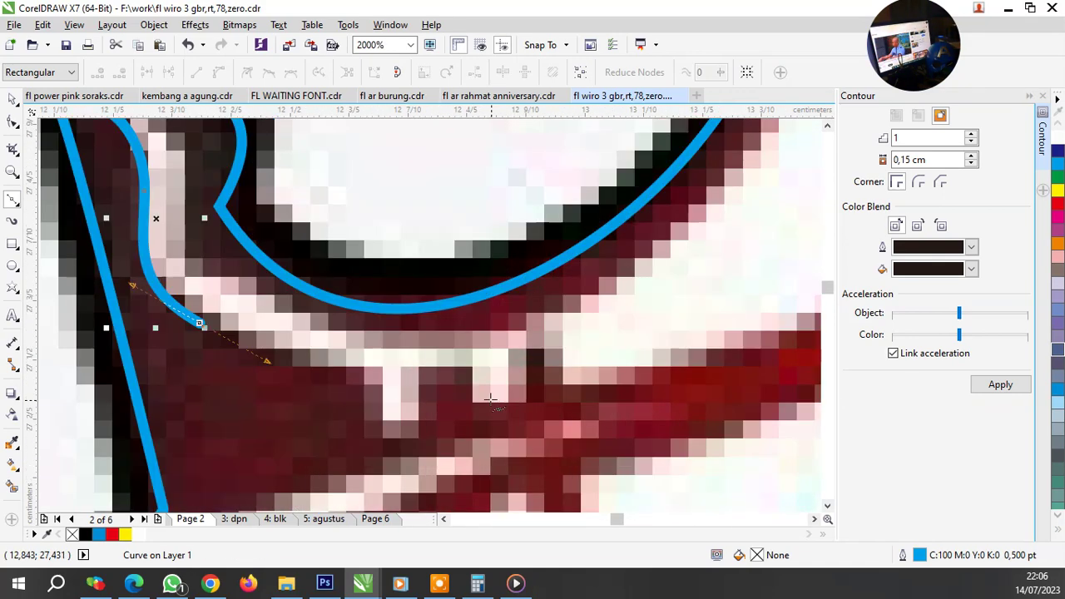
Step: Finish the band outline, hooking back at its end and closing it at the start node
drag(489, 373, 614, 358)
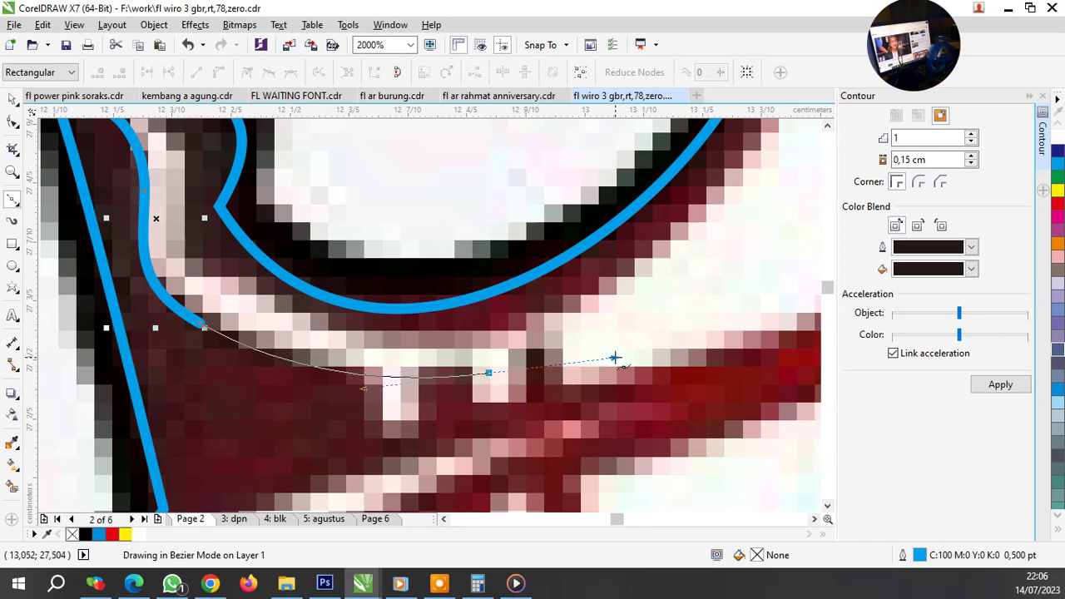
drag(523, 360, 402, 330)
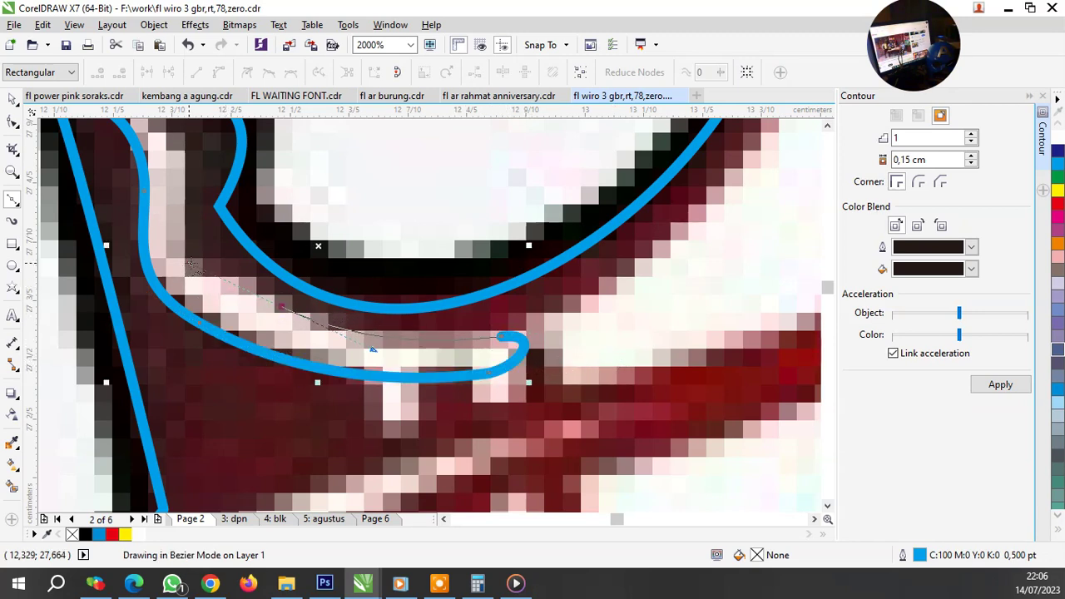
click(281, 305)
drag(185, 228, 200, 236)
scroll(200, 239, down, 3)
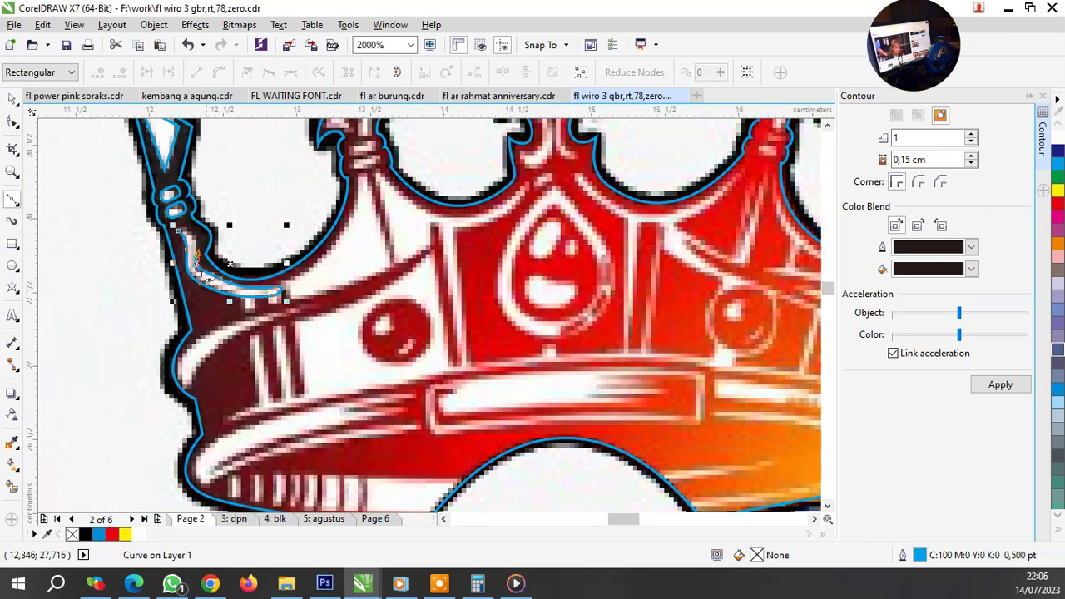
scroll(175, 185, up, 2)
scroll(174, 184, up, 1)
click(240, 306)
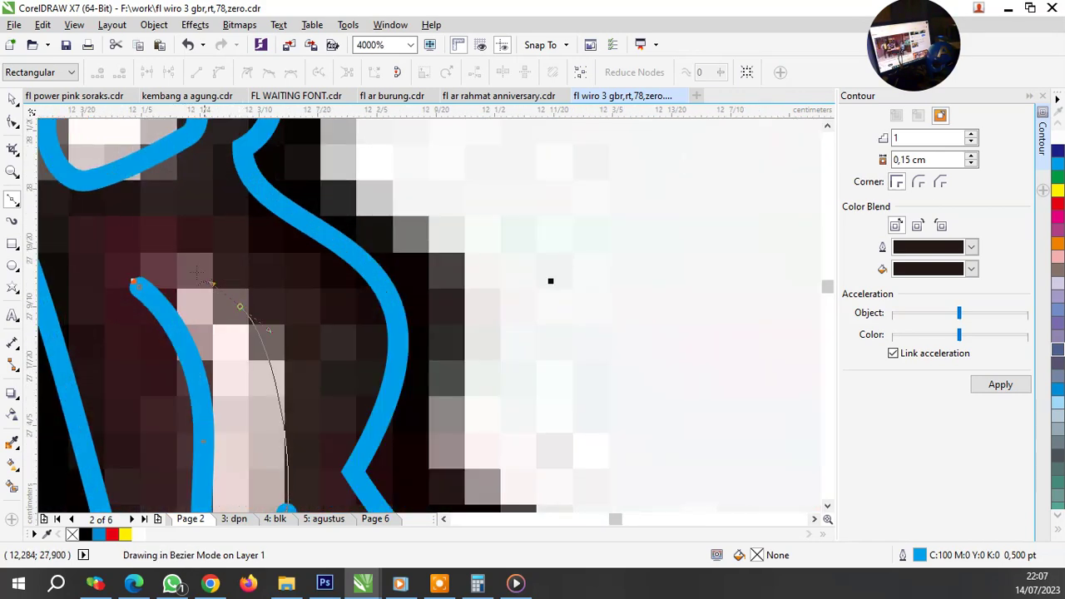
click(135, 283)
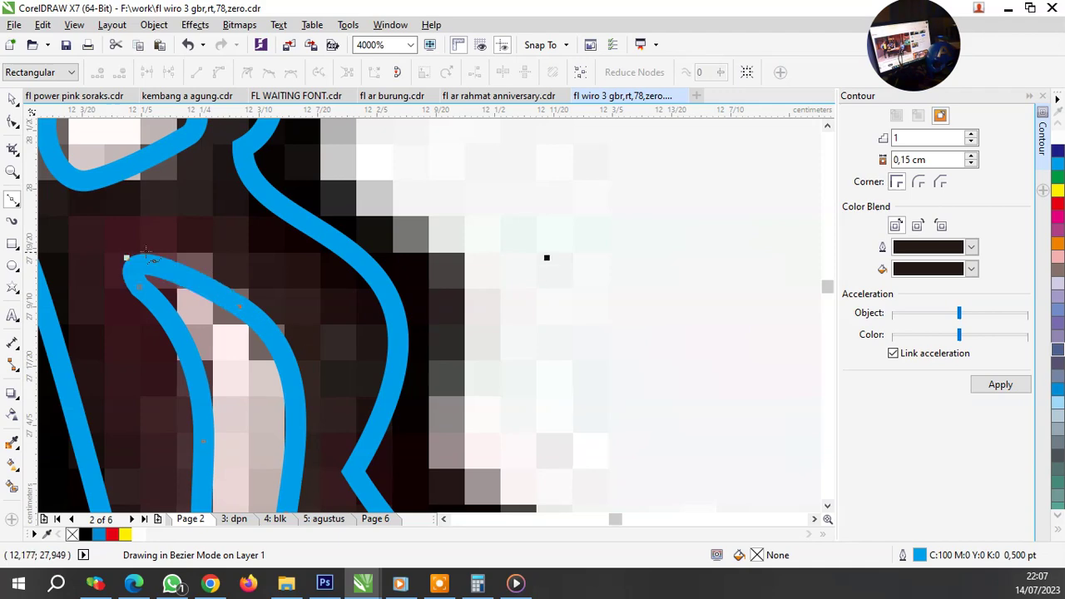
scroll(171, 247, down, 3)
scroll(227, 301, up, 2)
scroll(273, 360, up, 1)
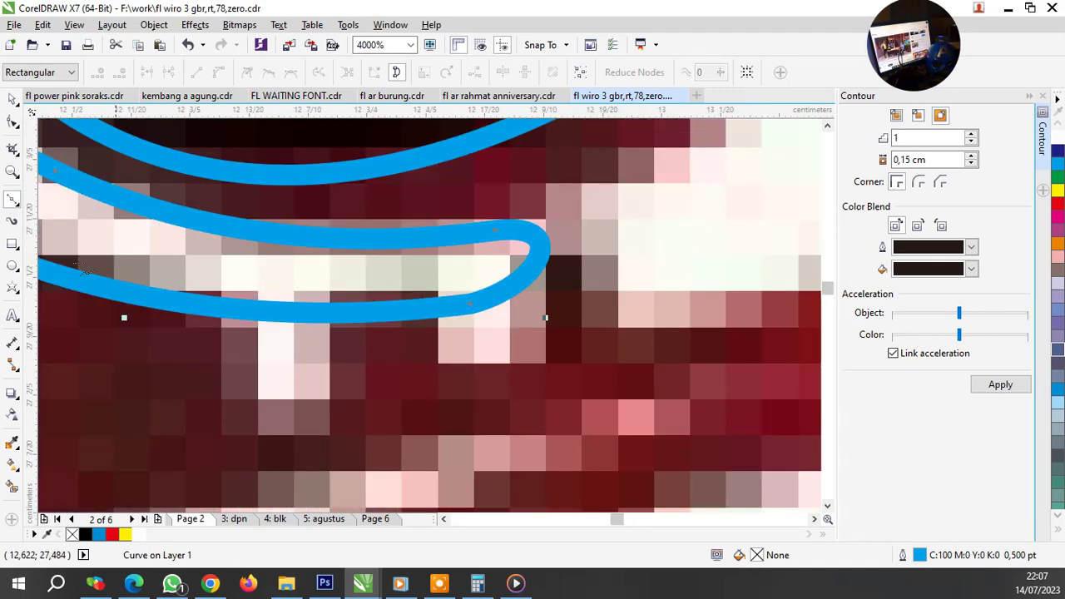
Step: Draw a small closed box below the curved band on the left spike
key(space)
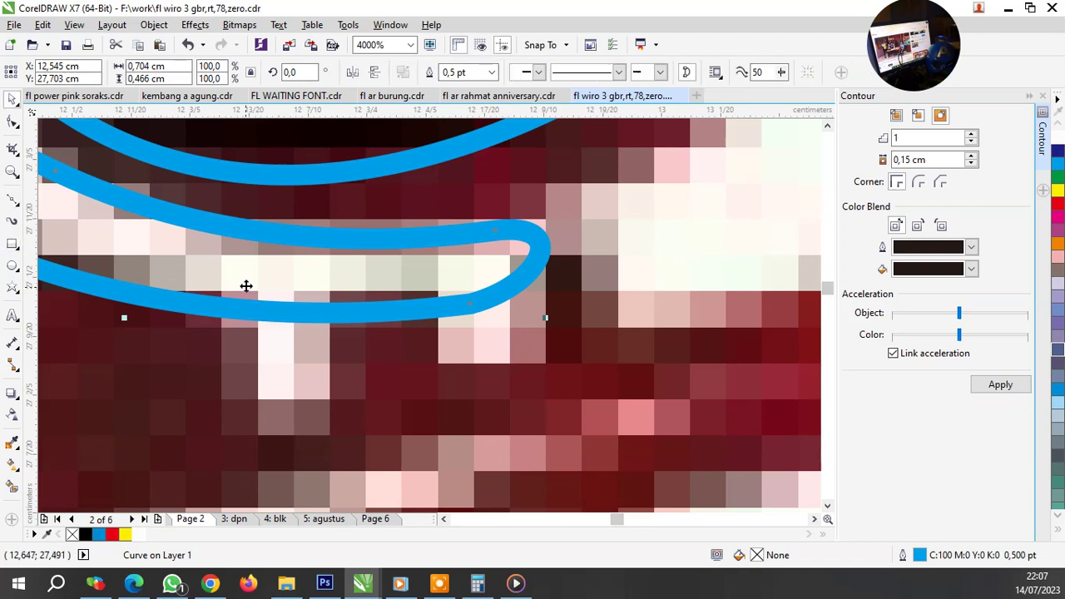
click(18, 201)
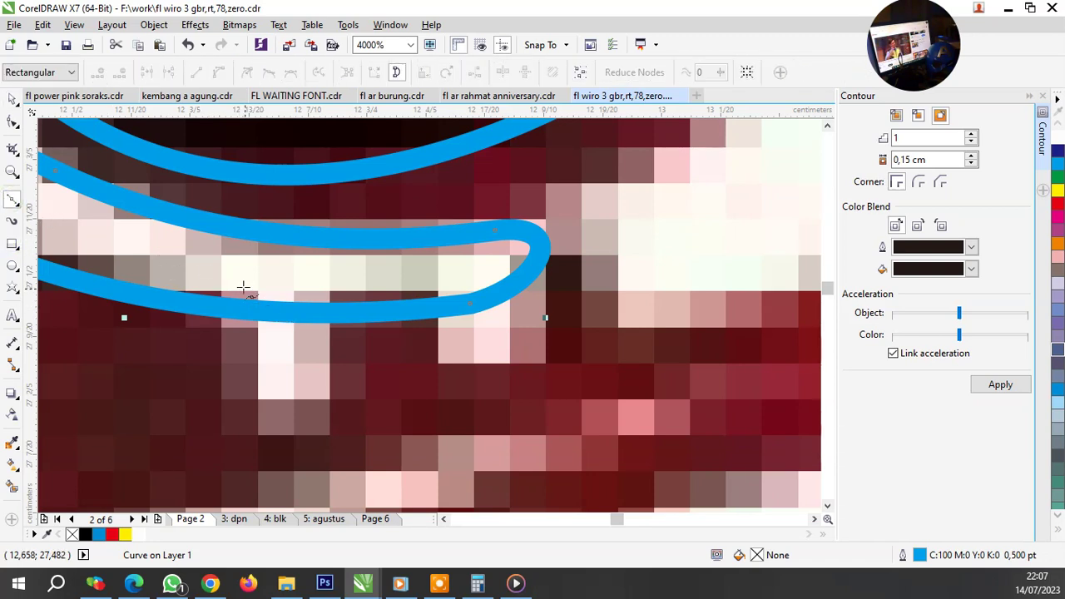
mouse_move(238, 289)
mouse_down()
mouse_move(242, 379)
mouse_move(321, 388)
mouse_up()
click(242, 383)
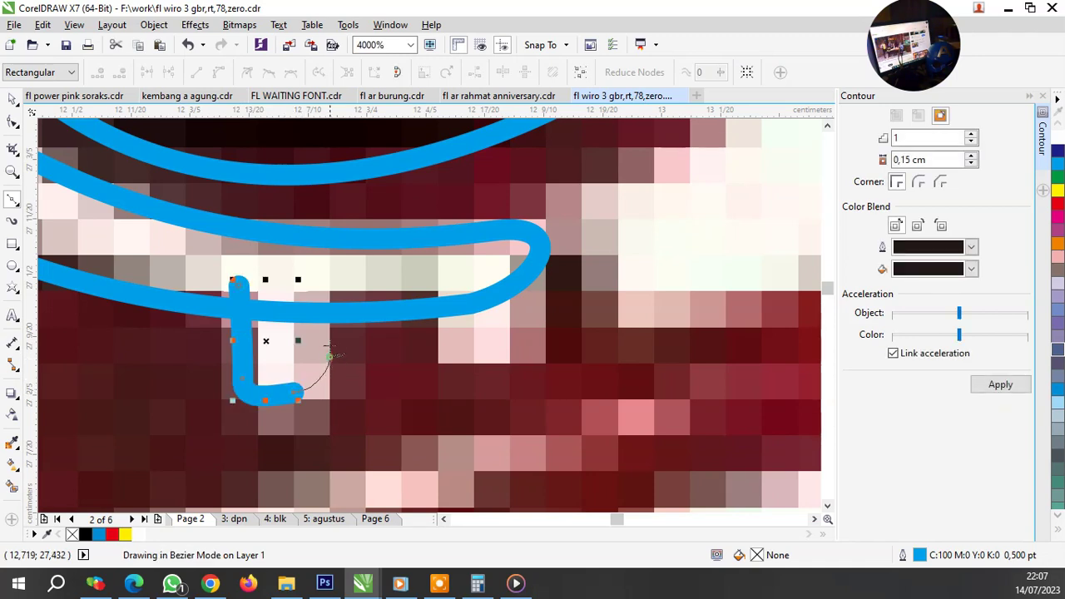
click(333, 335)
click(334, 275)
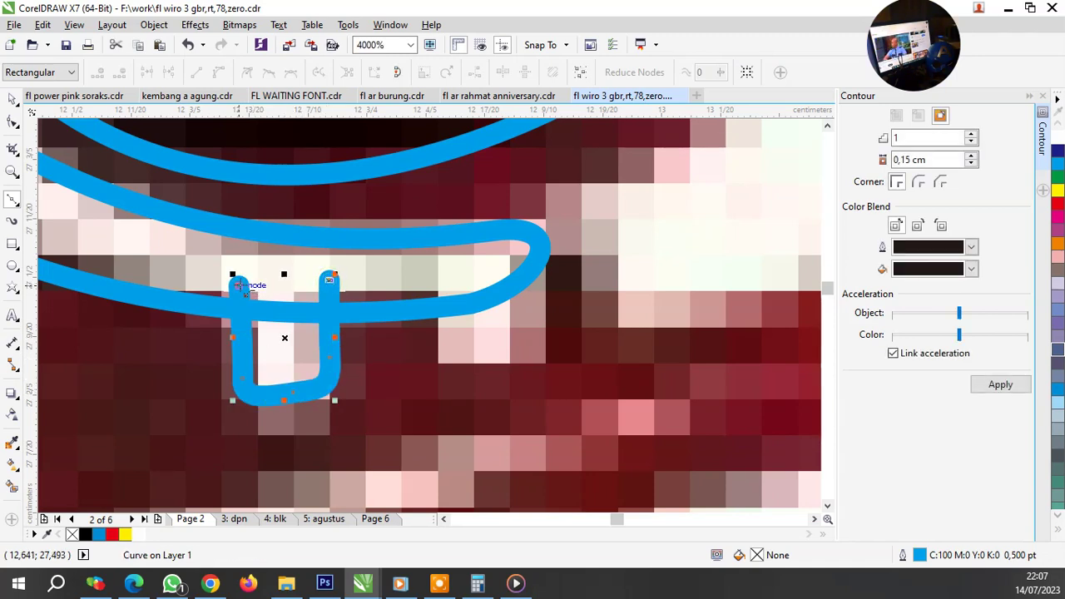
click(239, 284)
Step: Place a copy of the box to its right, tilted about 8.3°
key(space)
drag(297, 337, 491, 333)
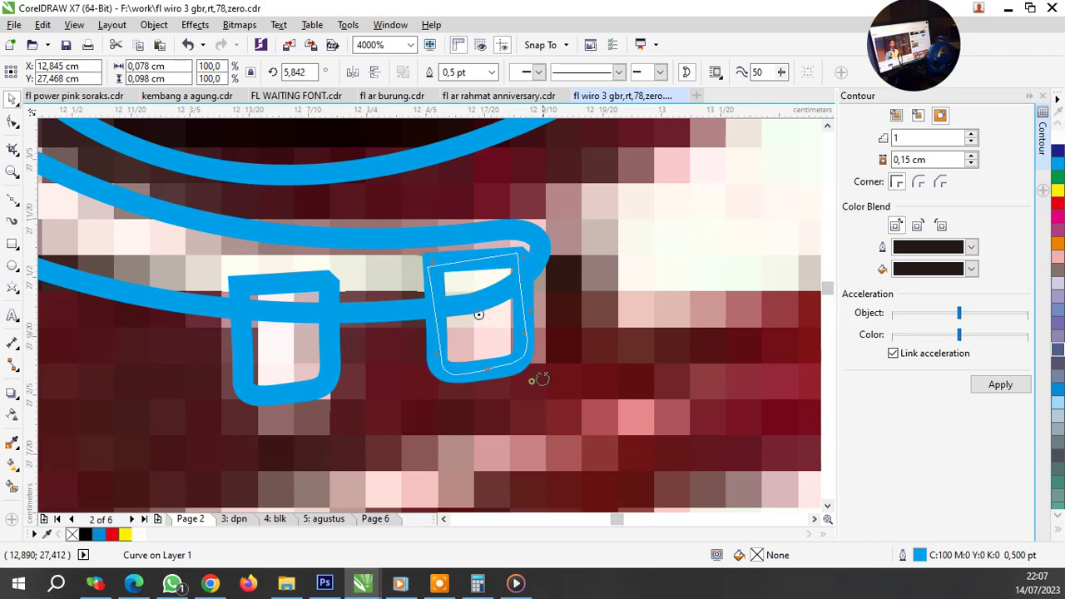
drag(535, 391, 546, 382)
scroll(316, 339, down, 2)
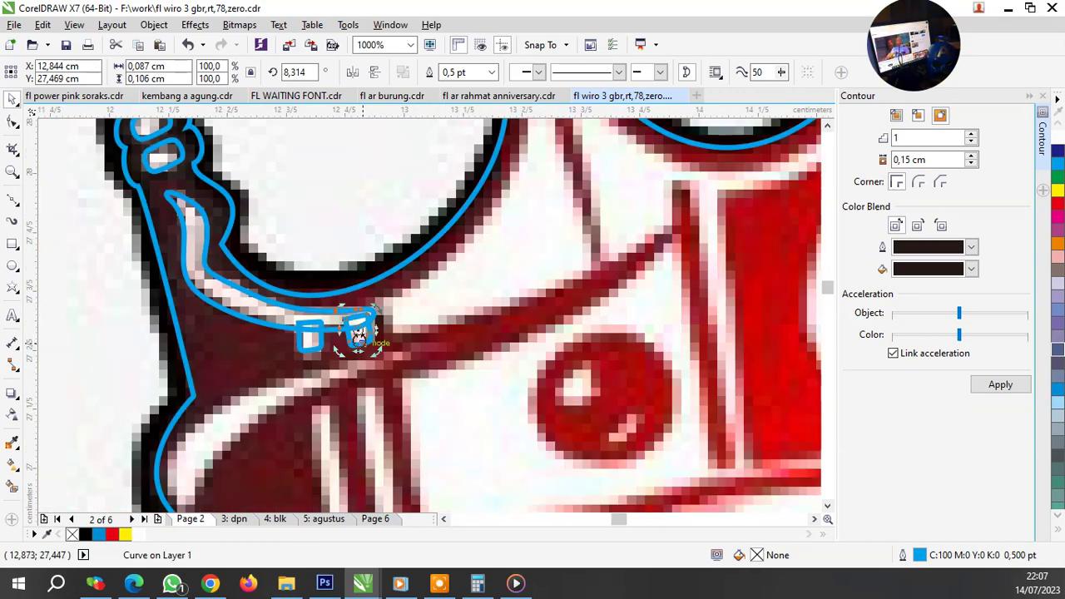
scroll(358, 337, down, 2)
scroll(406, 320, up, 3)
scroll(300, 345, up, 1)
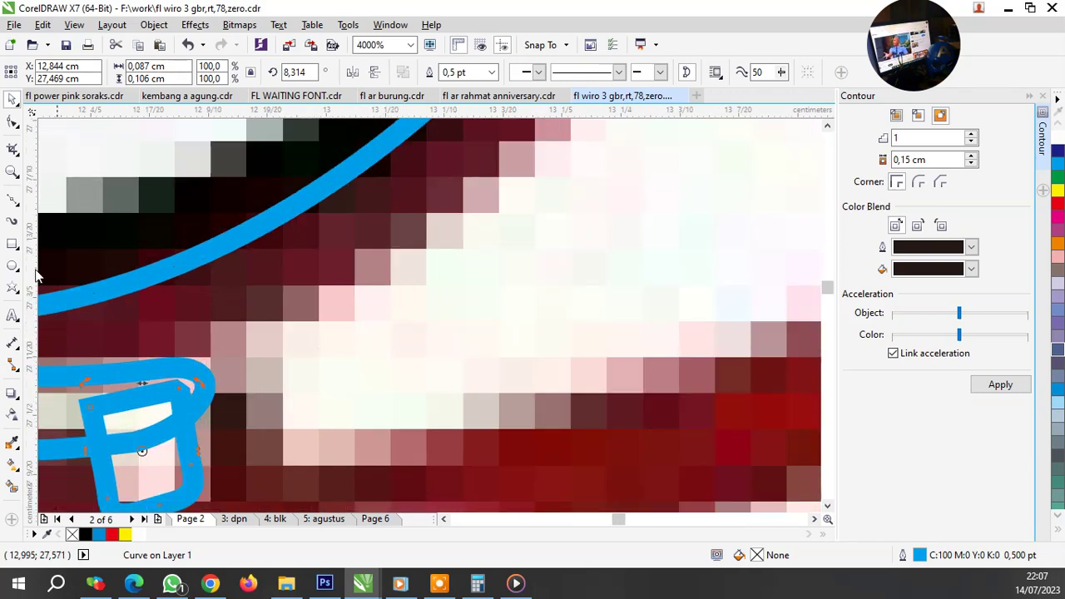
Step: Start a new Bezier curve with a curved node along the crown edge
click(11, 200)
scroll(445, 376, down, 2)
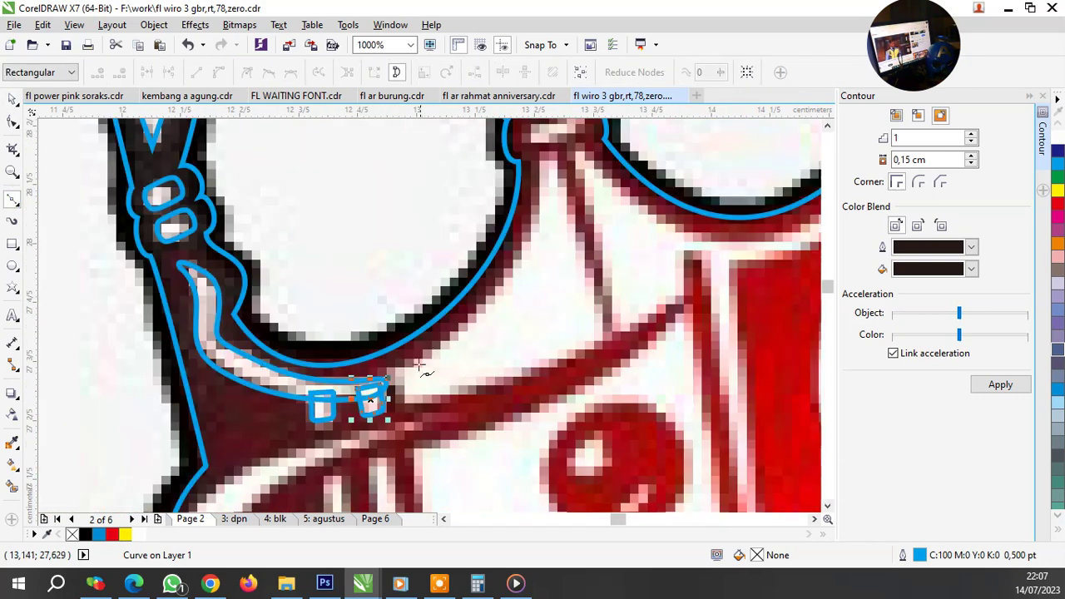
scroll(419, 366, up, 2)
scroll(391, 383, down, 1)
scroll(499, 292, down, 1)
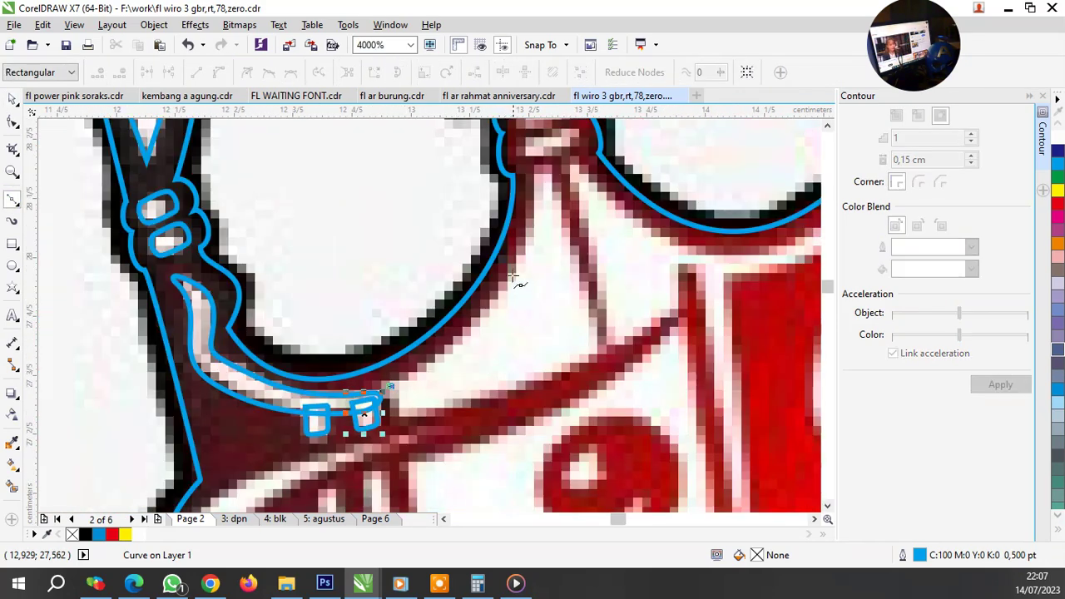
scroll(487, 353, up, 1)
drag(487, 353, 578, 231)
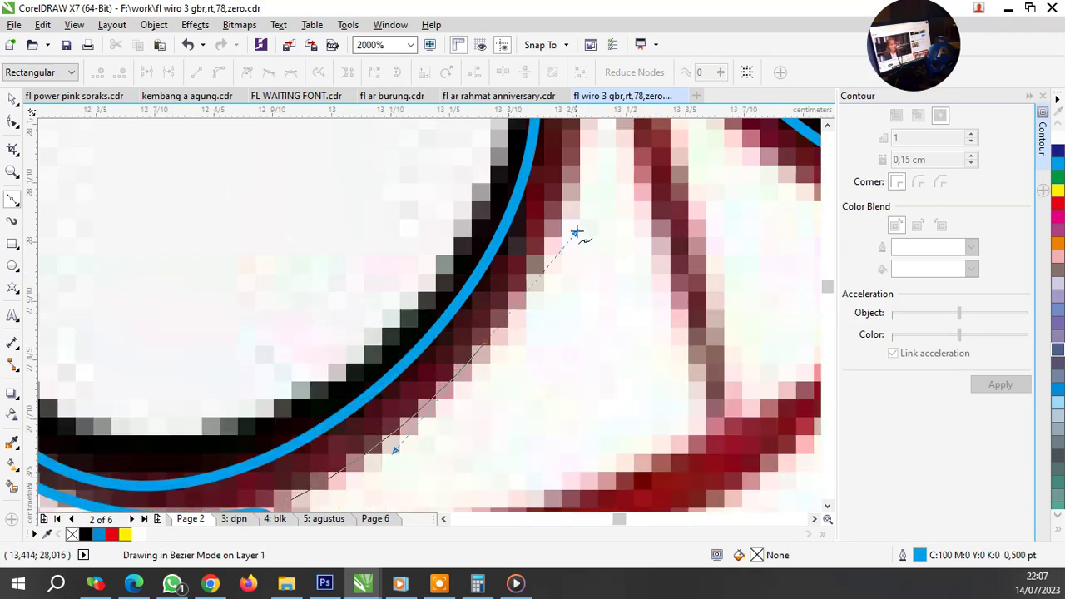
Step: Trace nodes along the white wedge's edge below the middle spike
scroll(573, 278, down, 3)
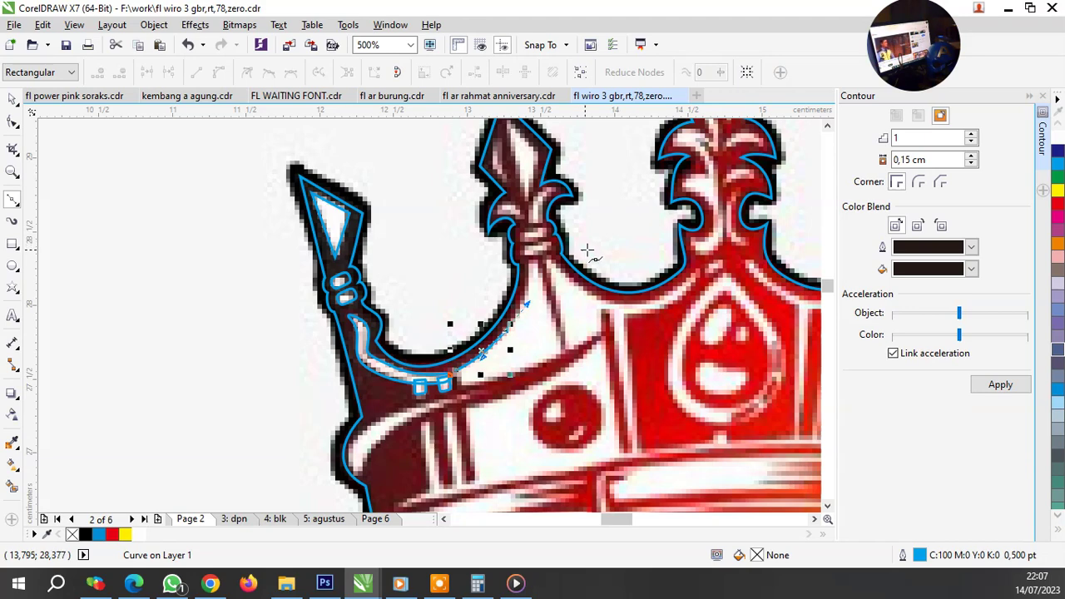
scroll(552, 261, up, 2)
click(497, 265)
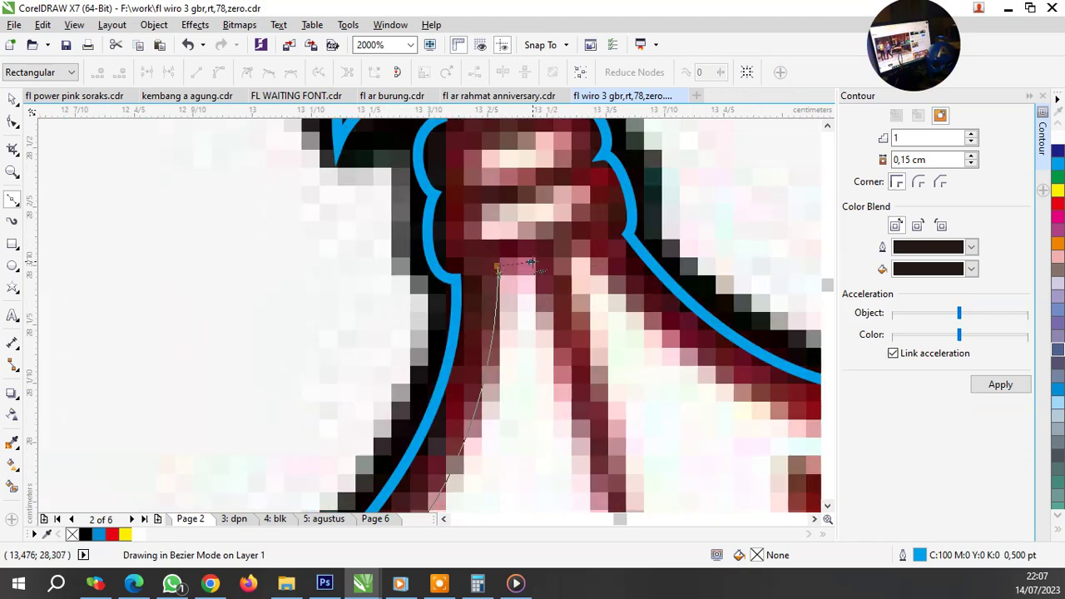
key(Escape)
scroll(561, 349, down, 2)
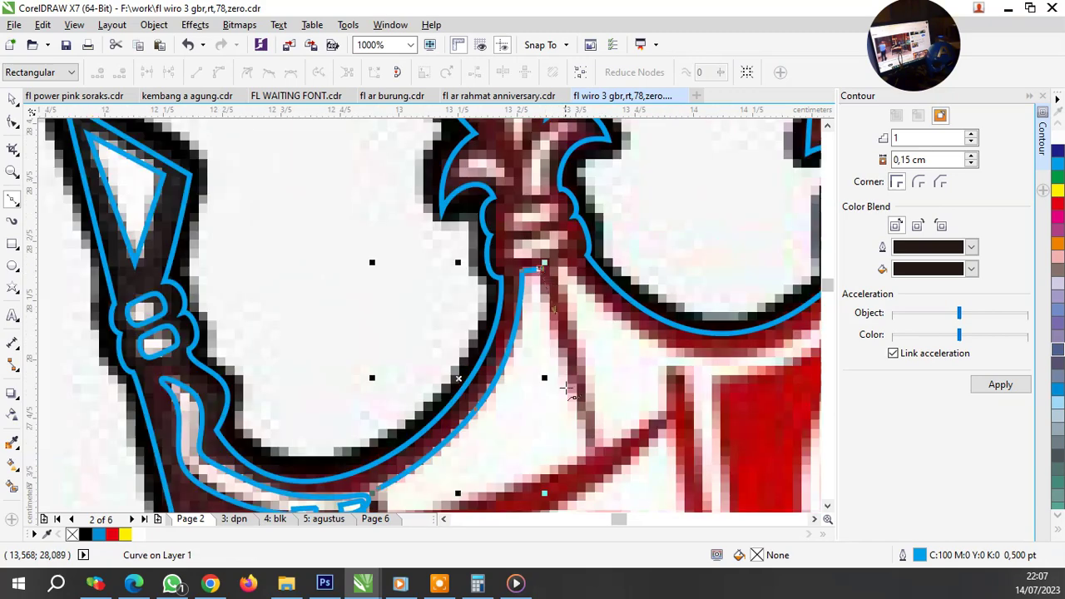
scroll(591, 467, up, 1)
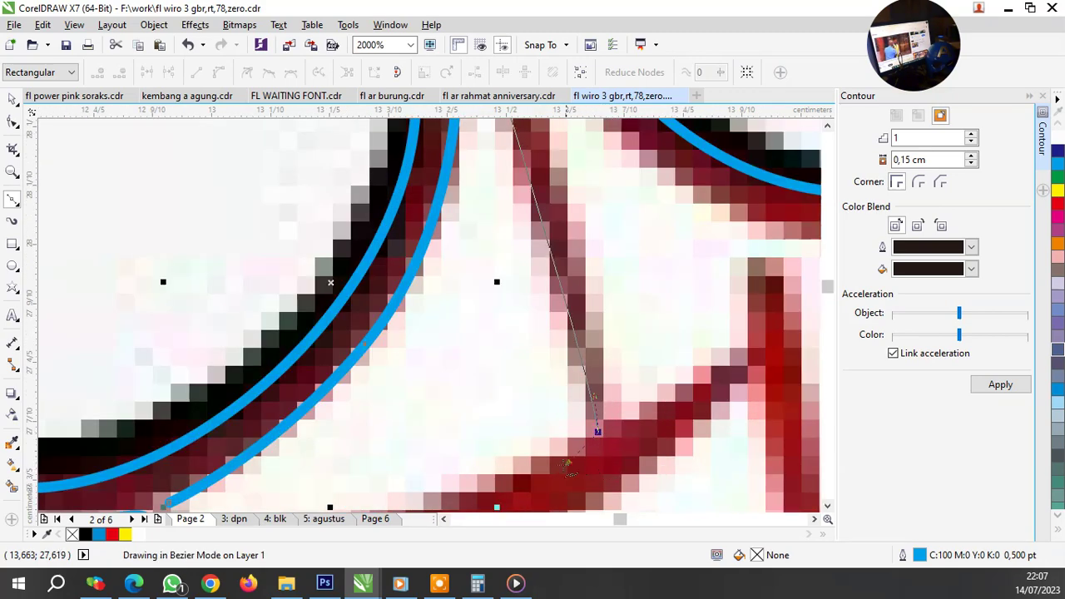
click(597, 431)
Step: Extend the wedge outline along the band's edge and close it at its start node
scroll(592, 392, down, 1)
scroll(587, 380, down, 3)
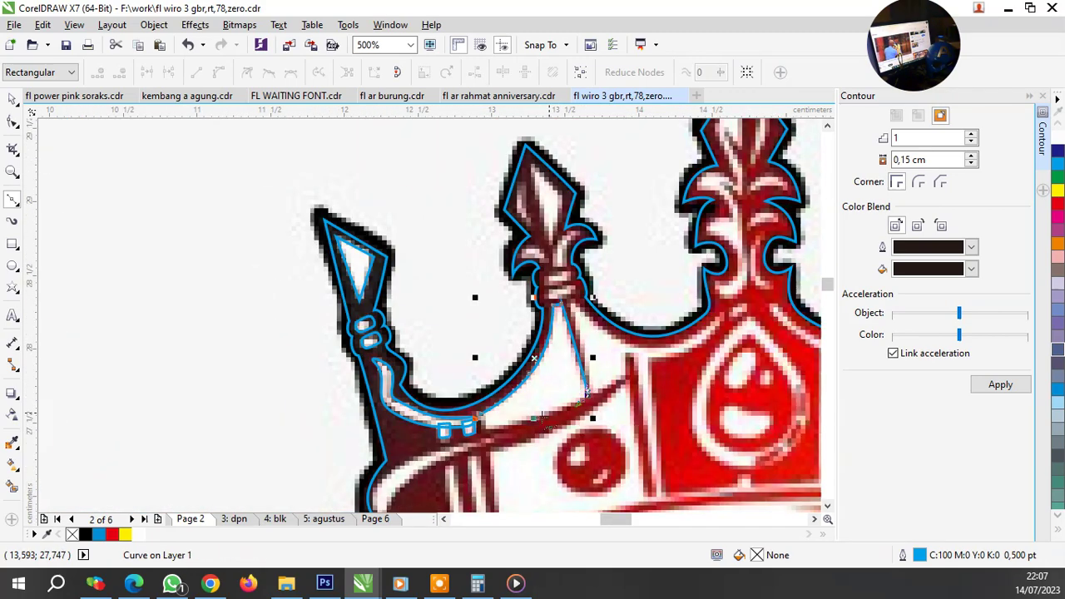
scroll(487, 433, up, 5)
drag(456, 402, 799, 300)
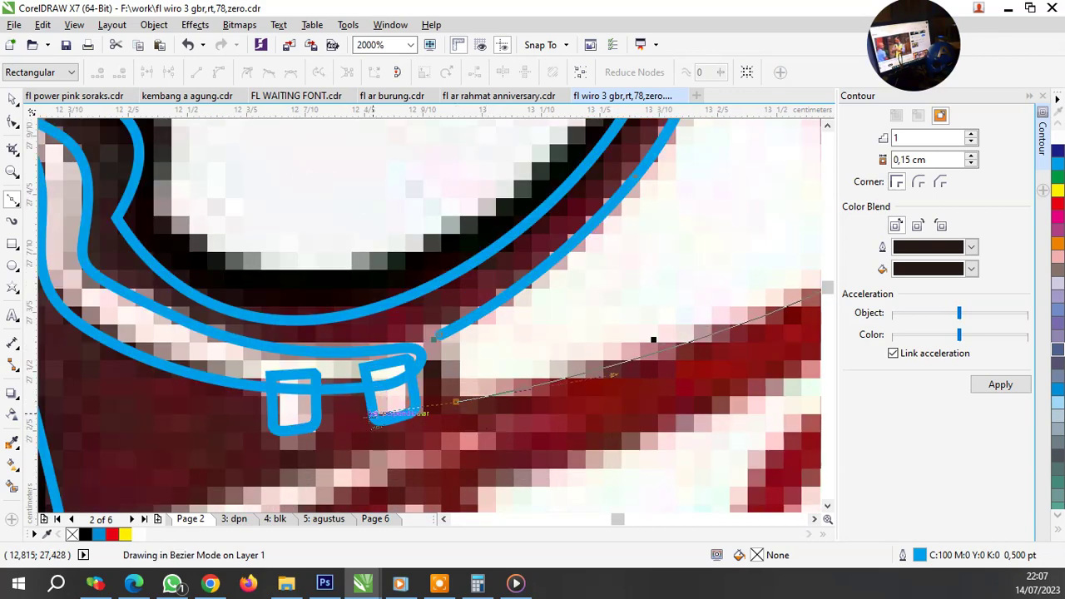
click(434, 339)
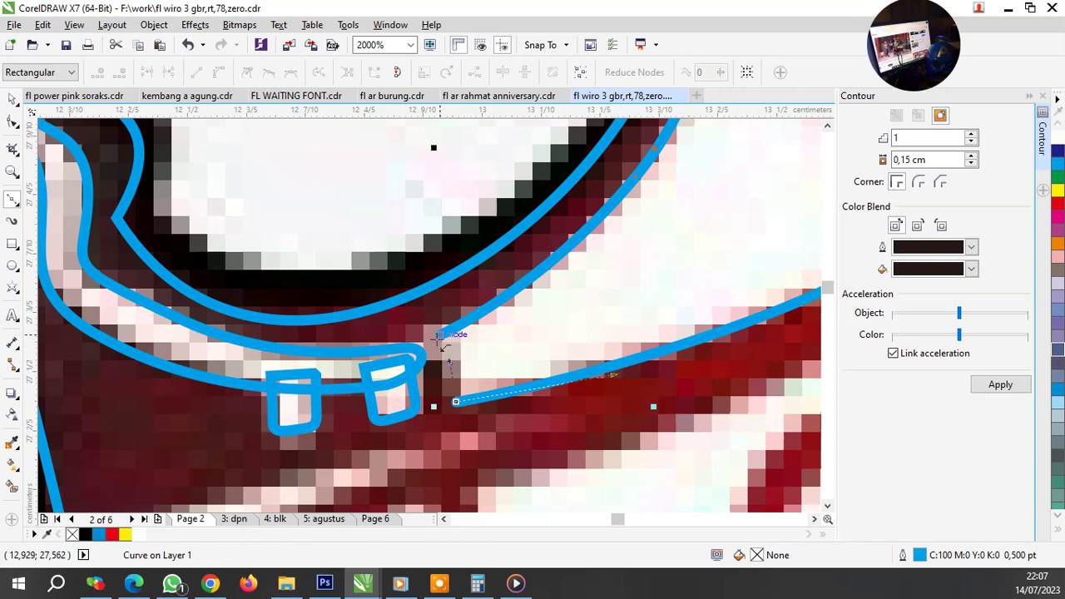
scroll(494, 377, down, 1)
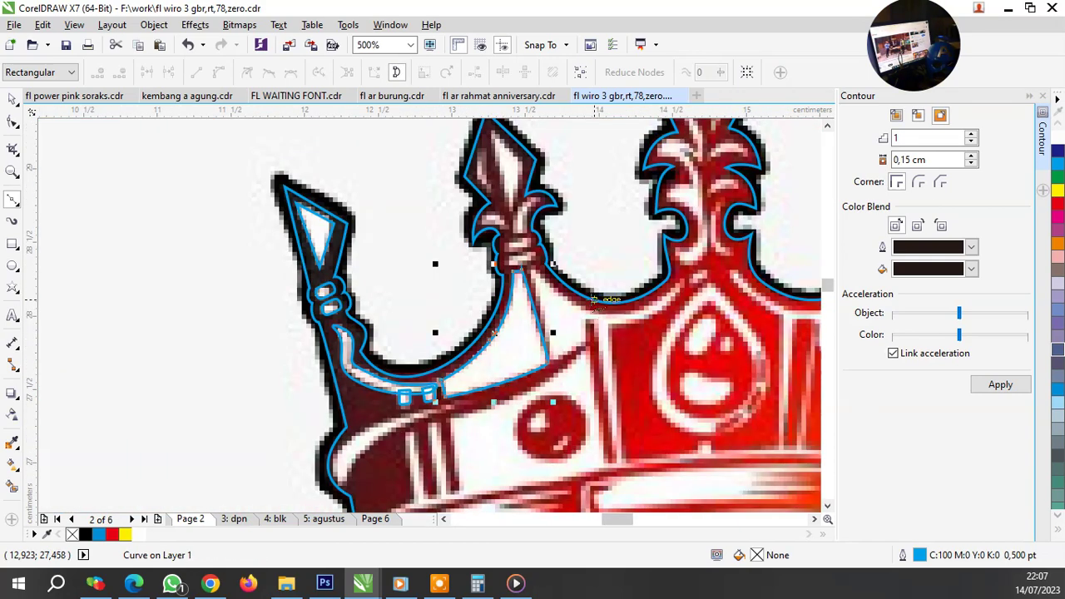
scroll(593, 300, up, 1)
scroll(454, 353, up, 2)
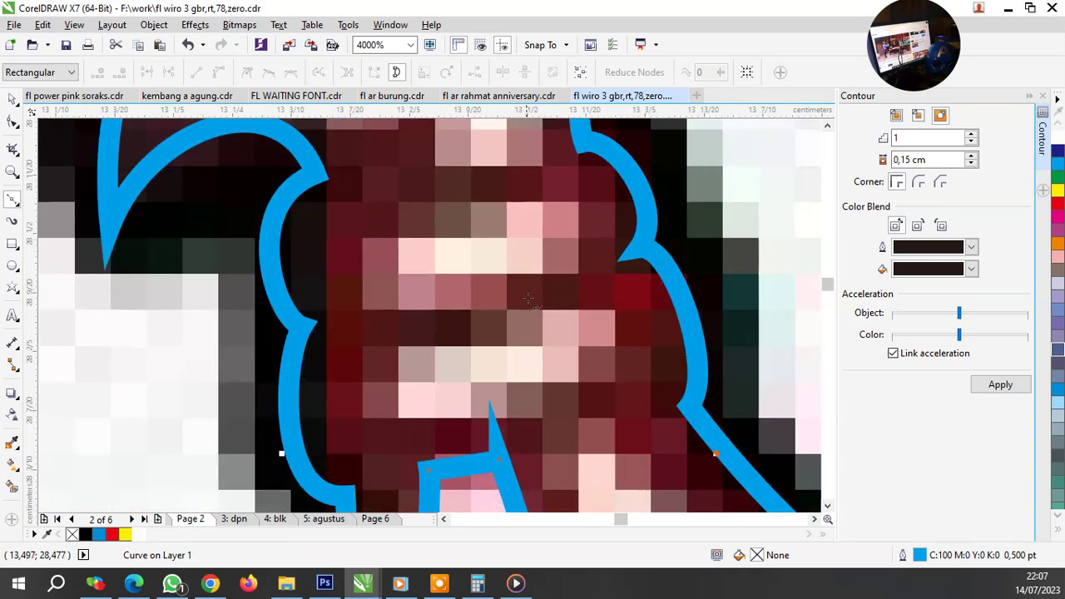
Step: Draw a closed rounded loop around the middle spike's shaft
click(581, 296)
drag(416, 356, 498, 359)
mouse_move(441, 418)
mouse_down()
mouse_move(469, 426)
mouse_move(504, 416)
mouse_up()
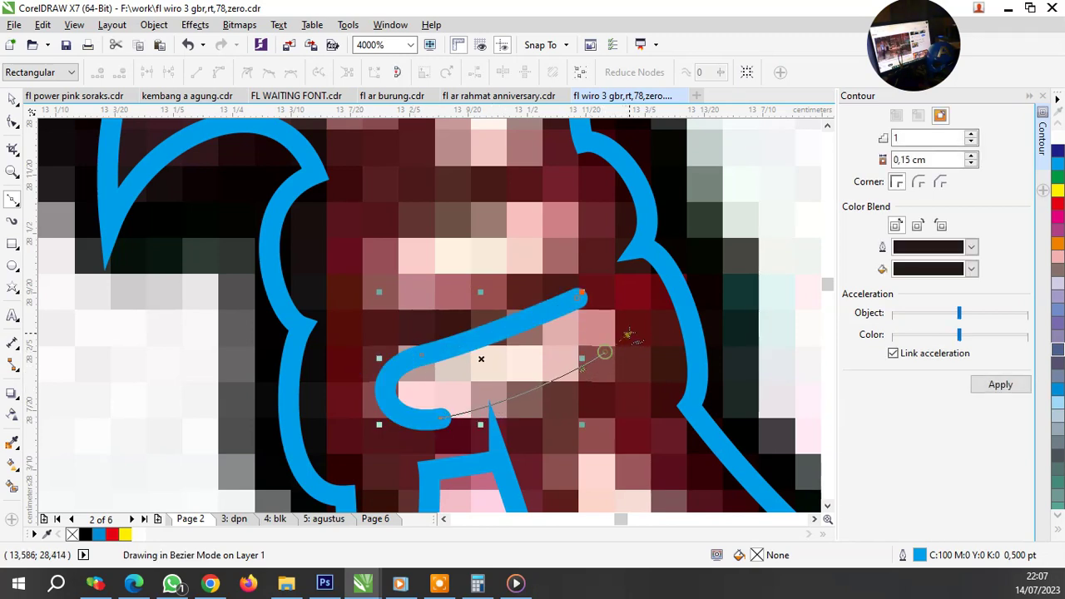
click(606, 354)
mouse_move(580, 296)
mouse_down()
mouse_move(588, 318)
mouse_move(547, 212)
mouse_up()
Step: Copy the loop above itself and tilt it slightly to match the shaft
key(space)
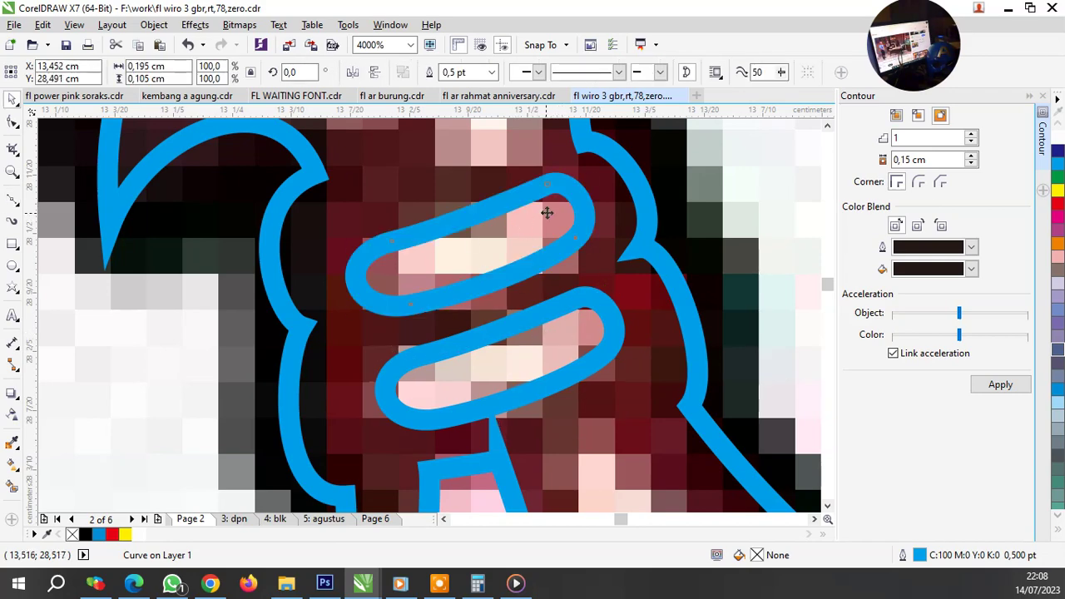
click(547, 212)
drag(588, 183, 592, 191)
scroll(480, 319, down, 2)
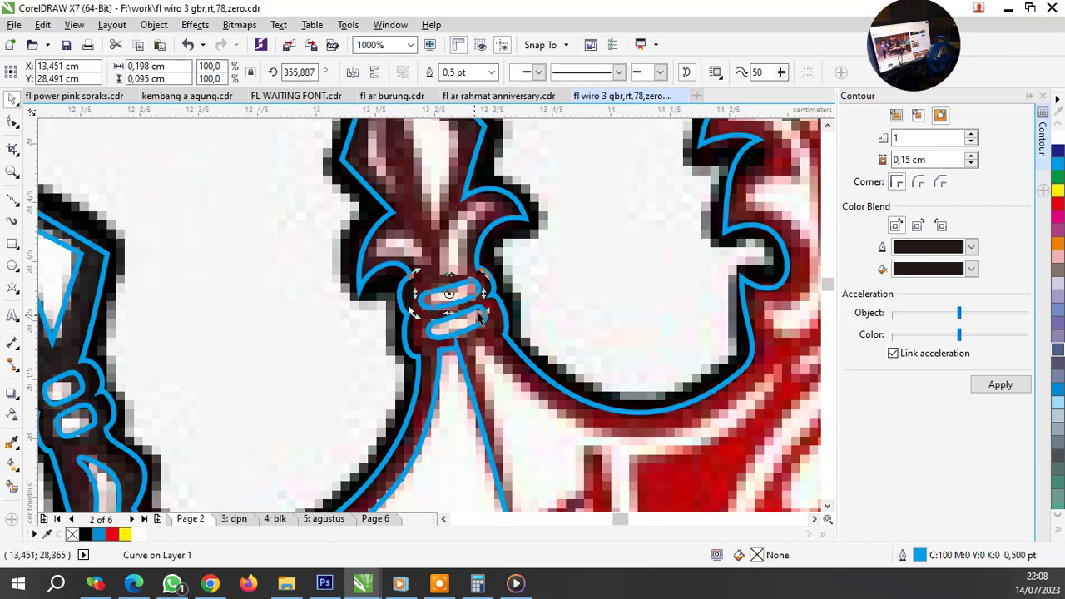
scroll(480, 319, down, 2)
scroll(459, 281, up, 2)
scroll(458, 281, up, 2)
Step: Draw a closed curl detail beside the spike head
key(F10)
scroll(598, 212, down, 1)
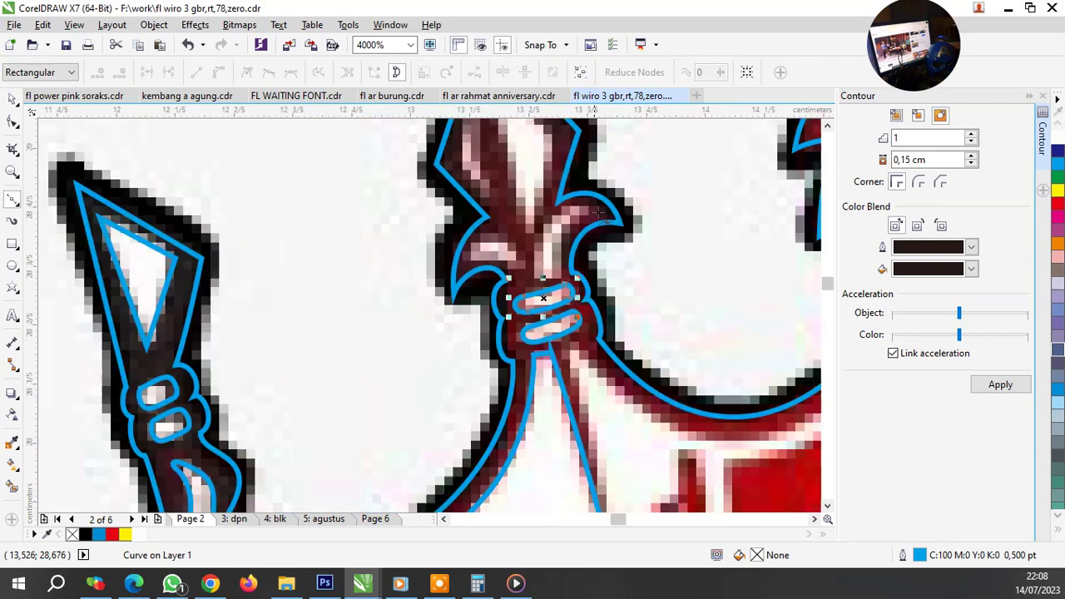
scroll(588, 229, up, 1)
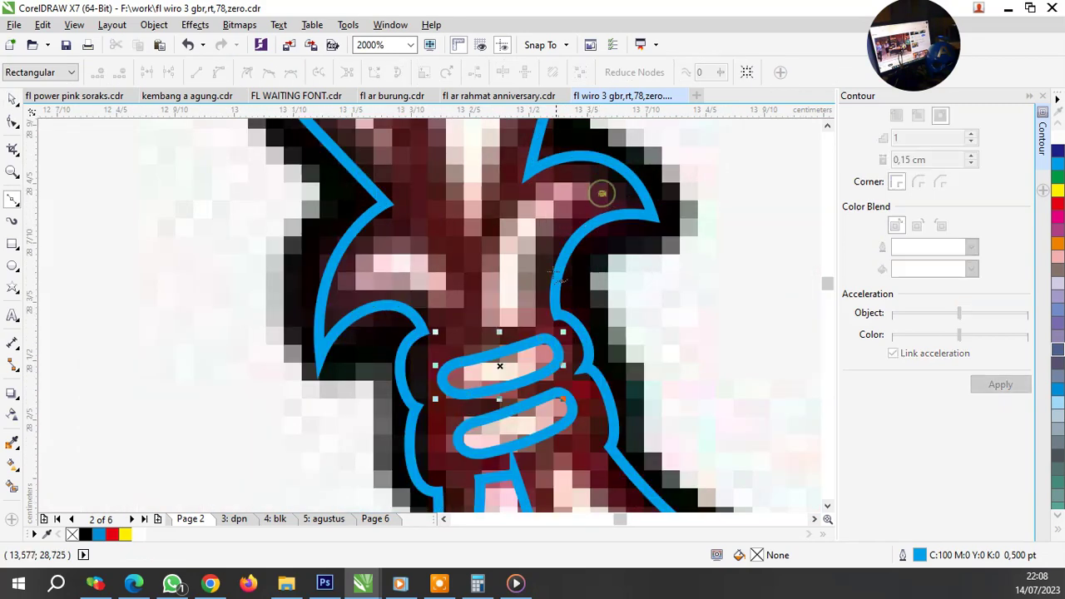
drag(531, 320, 543, 446)
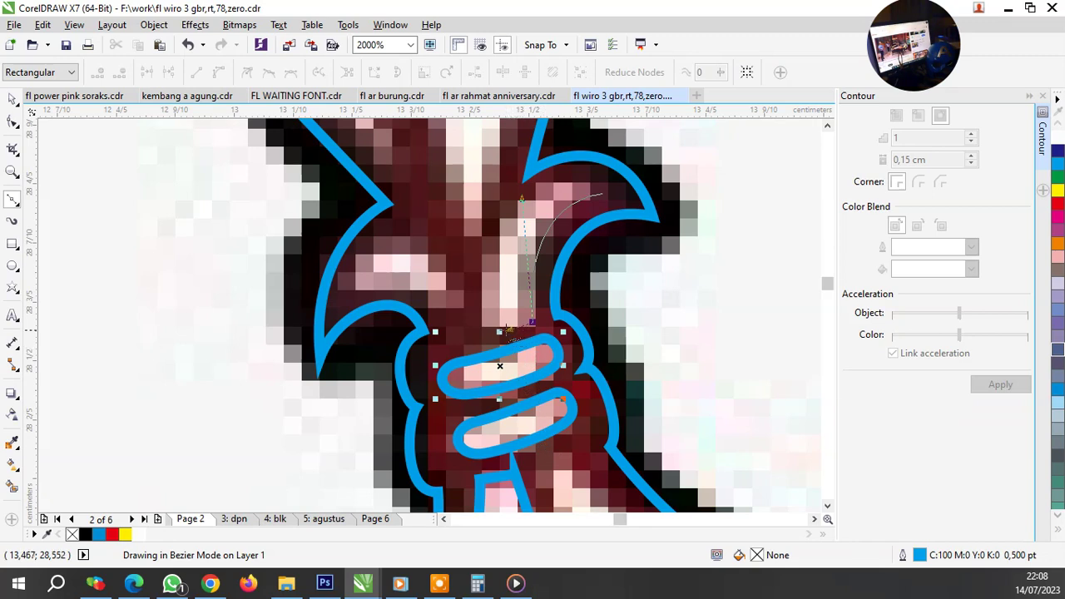
click(483, 327)
double_click(481, 250)
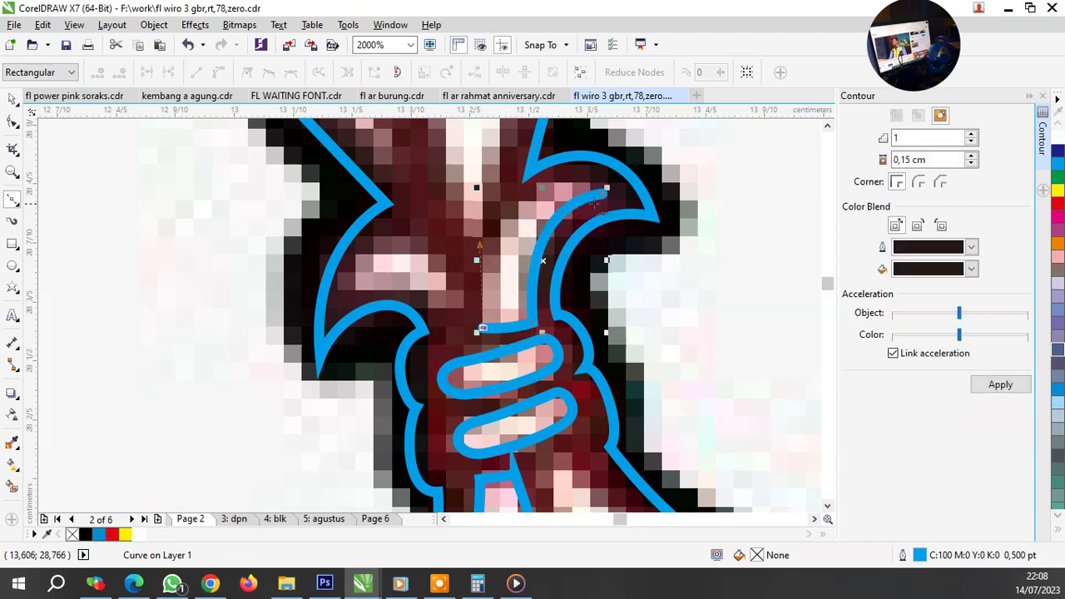
click(606, 193)
click(483, 327)
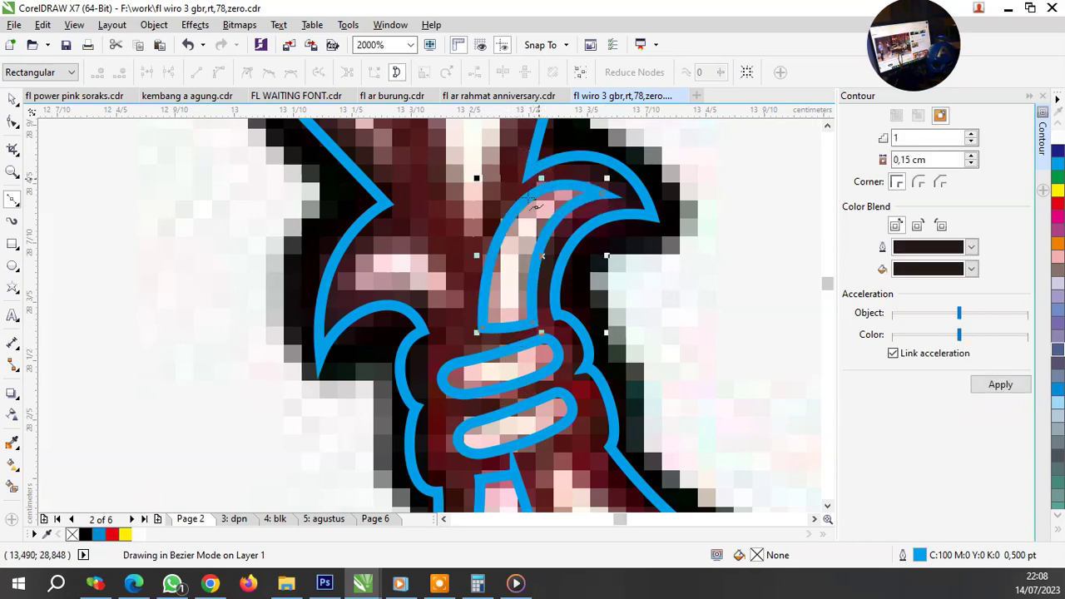
Step: Draw a curved curl on the left side of the spike head
click(344, 288)
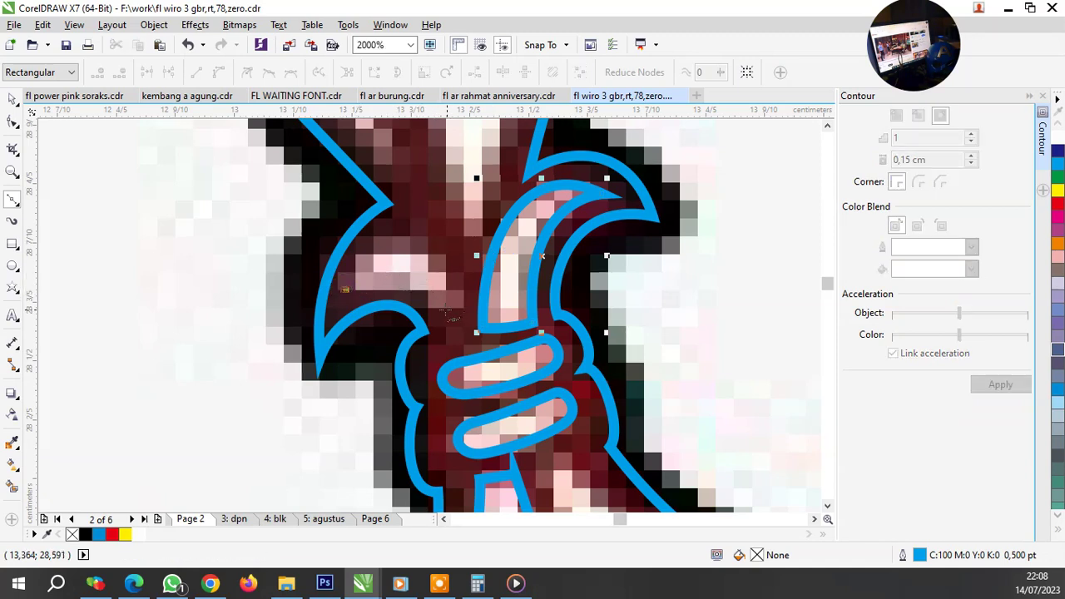
drag(445, 308, 456, 283)
key(space)
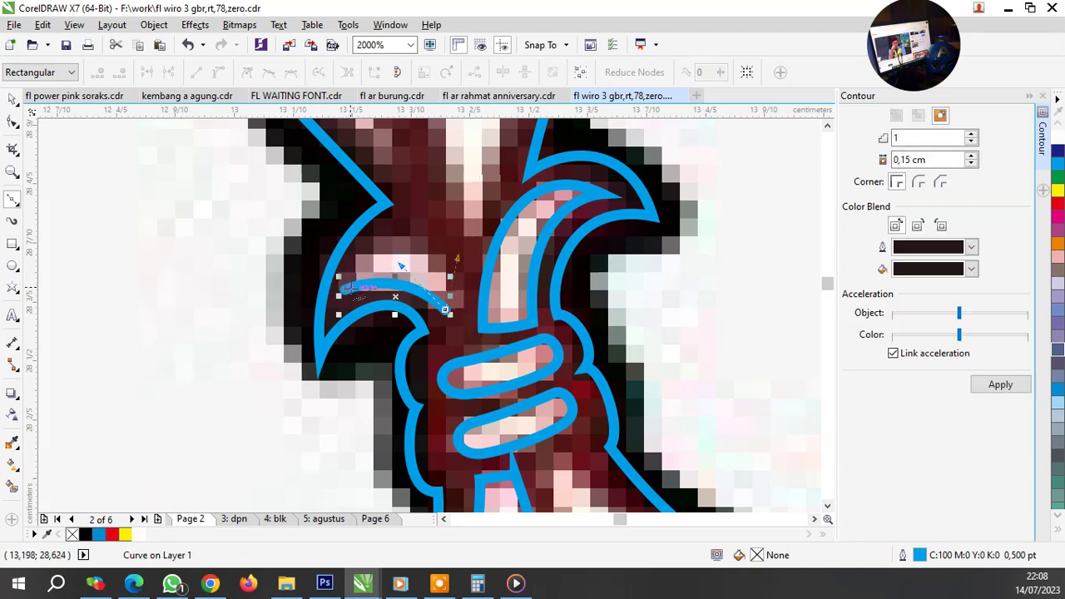
key(space)
Step: Zoom into the middle spike tip and draw a closed three-node triangle inside it
scroll(466, 312, down, 2)
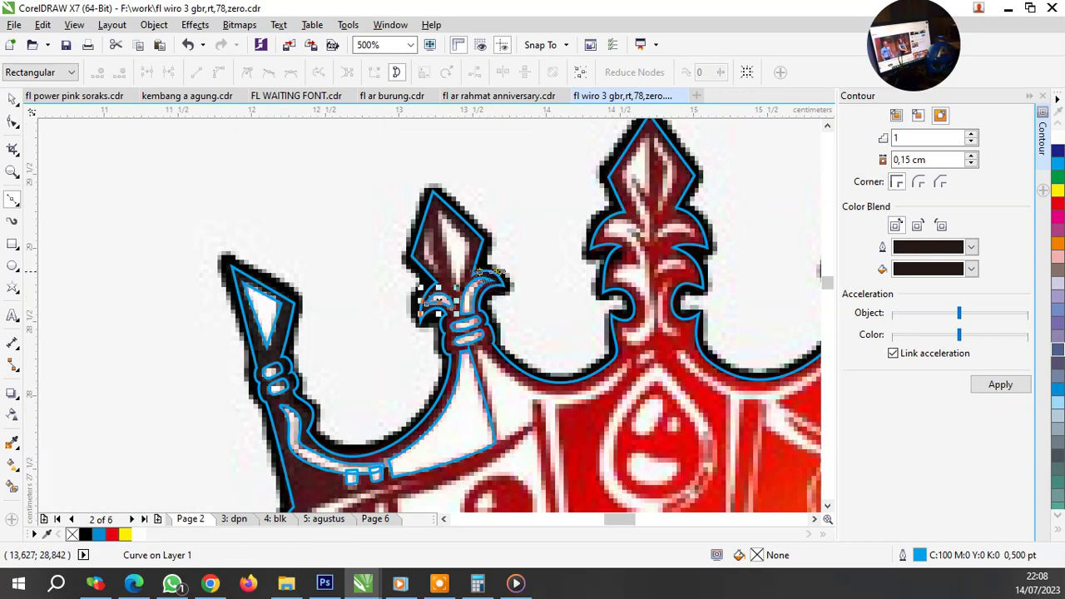
scroll(466, 272, down, 1)
scroll(456, 271, up, 1)
scroll(449, 266, up, 1)
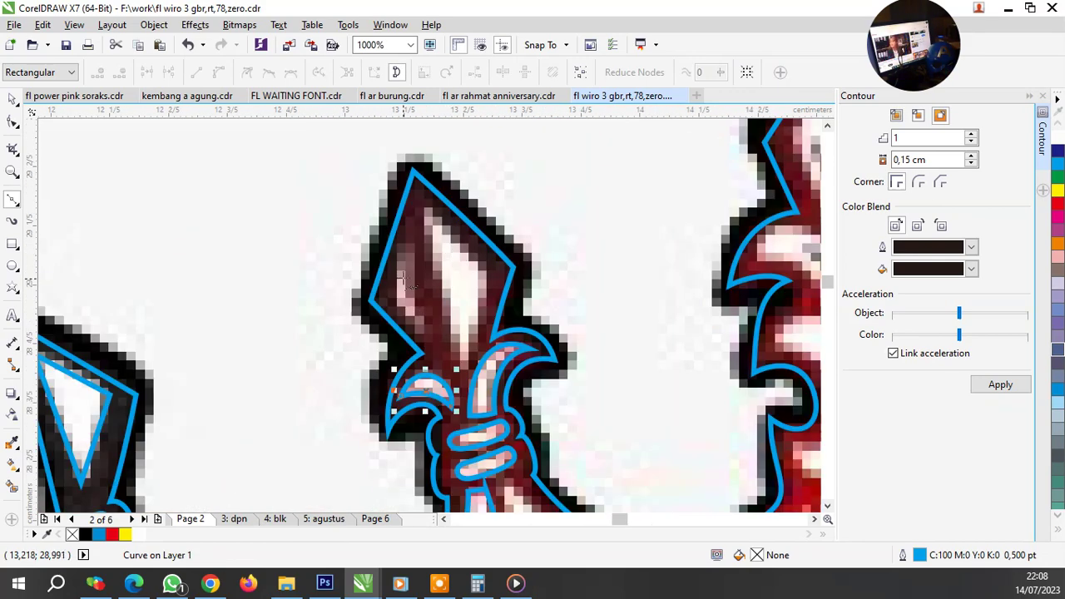
scroll(412, 278, up, 1)
click(408, 215)
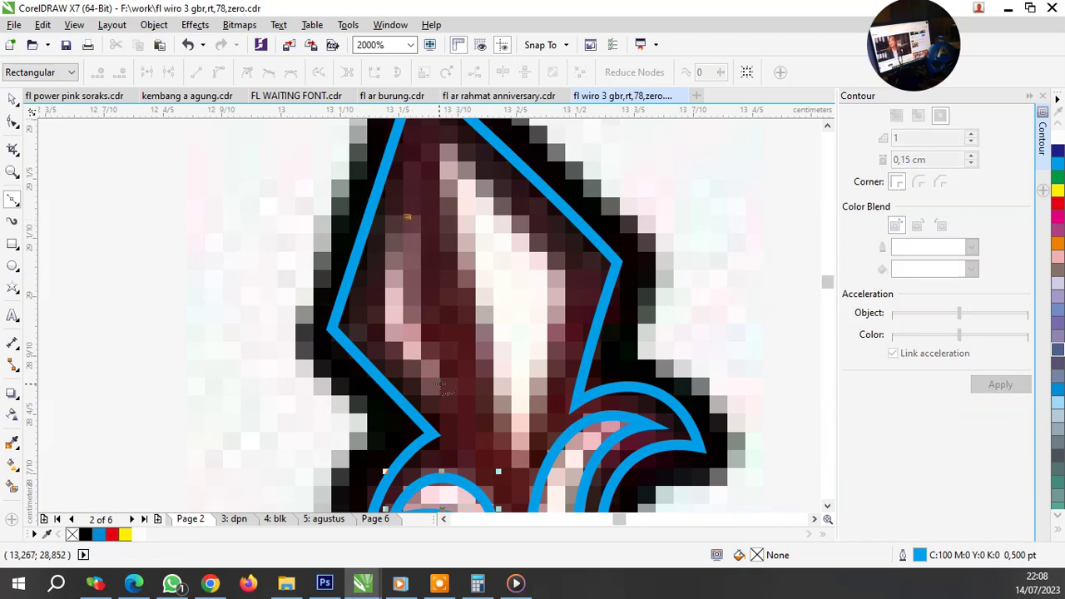
click(449, 398)
click(373, 327)
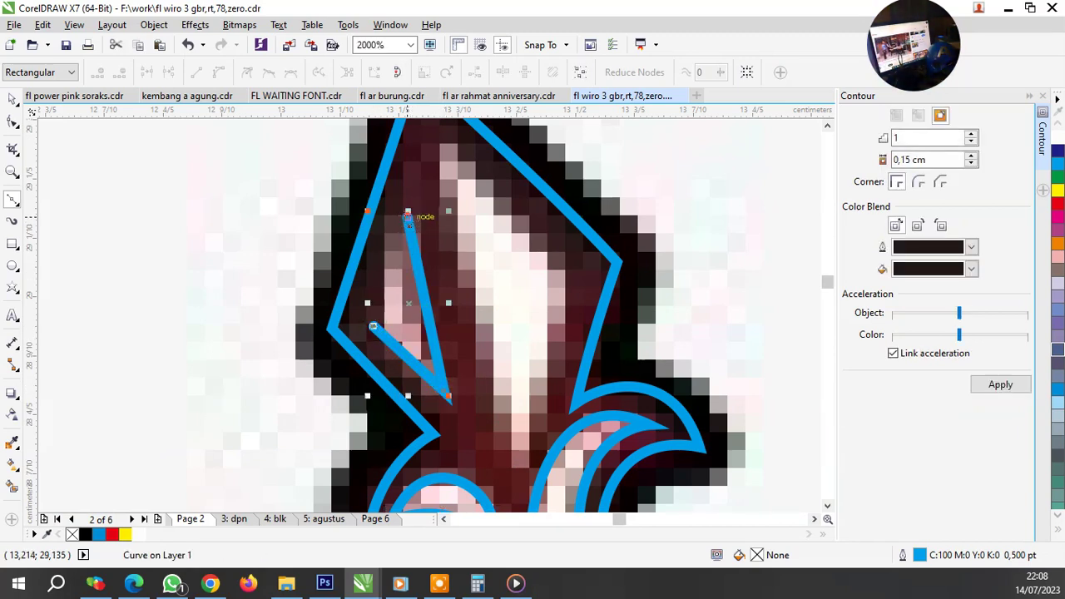
click(408, 215)
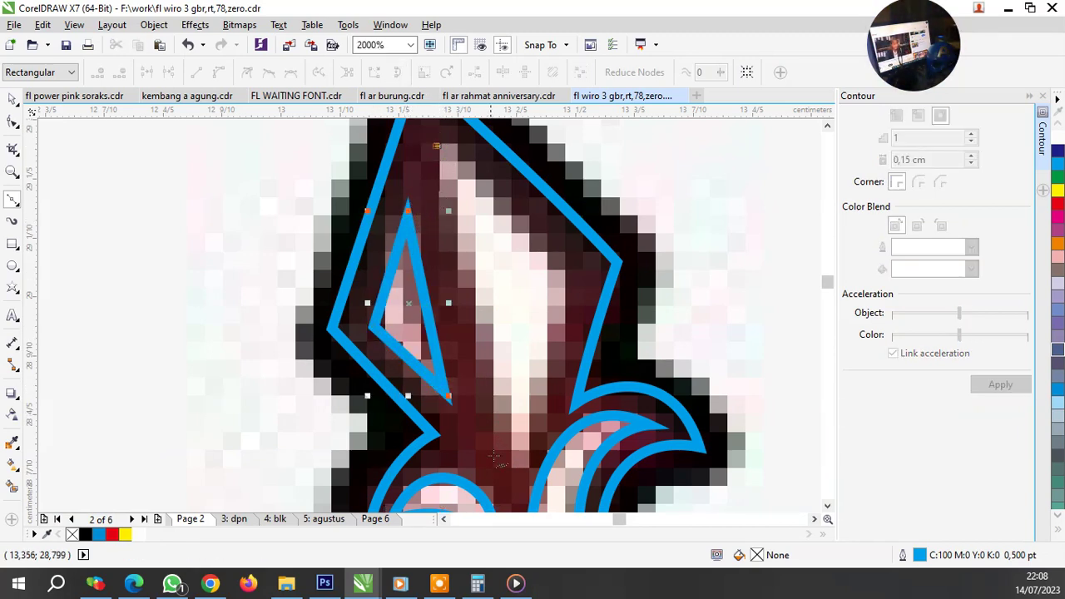
Step: Draw a closed thin sliver shape tracing the white highlight in the spike tip
click(431, 140)
click(509, 473)
click(431, 140)
click(574, 278)
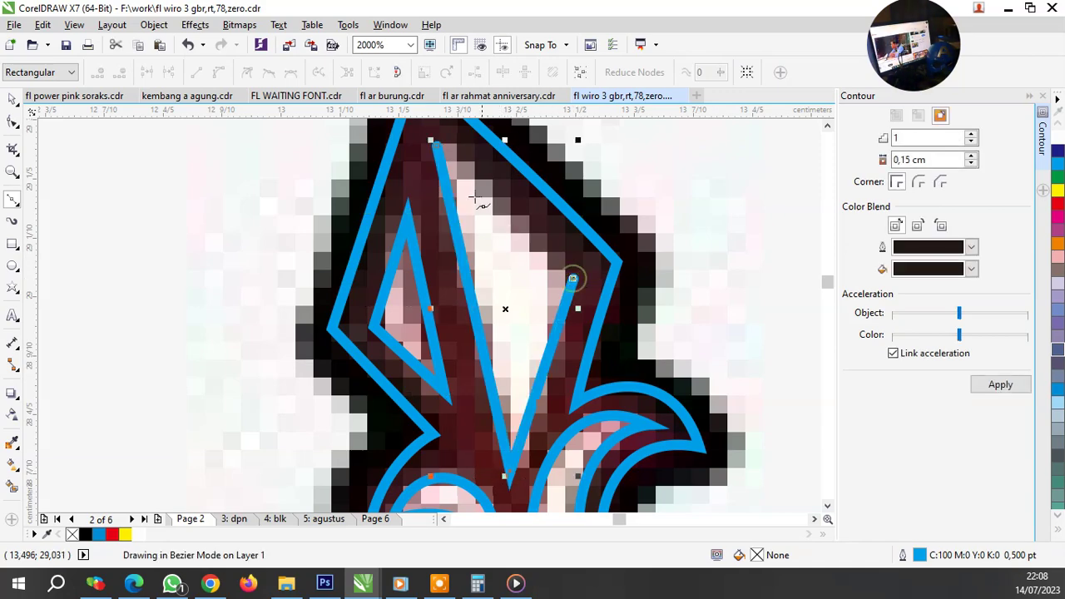
click(434, 142)
scroll(458, 244, down, 3)
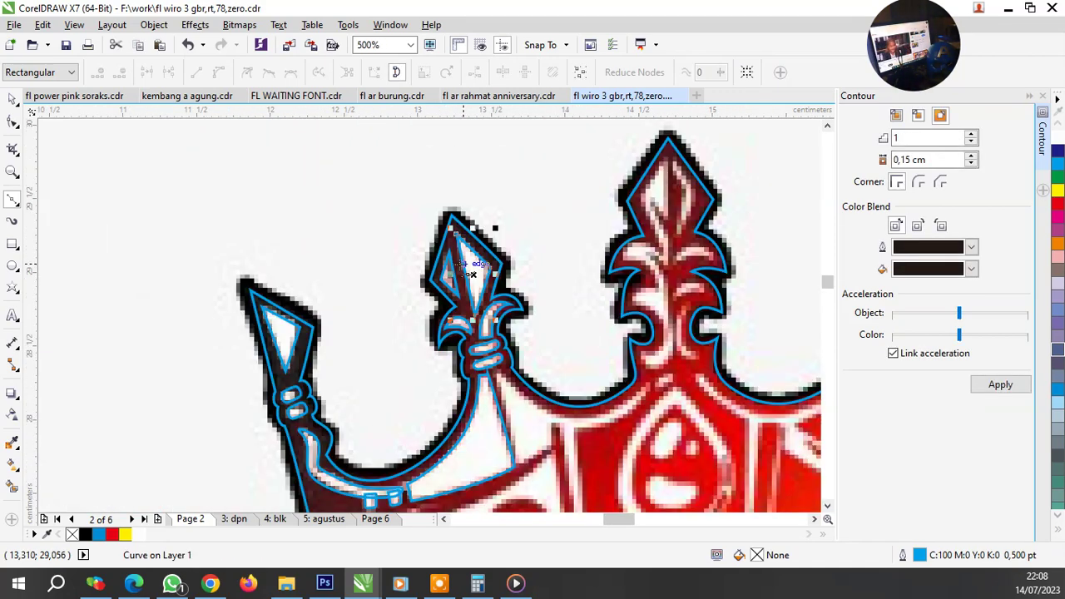
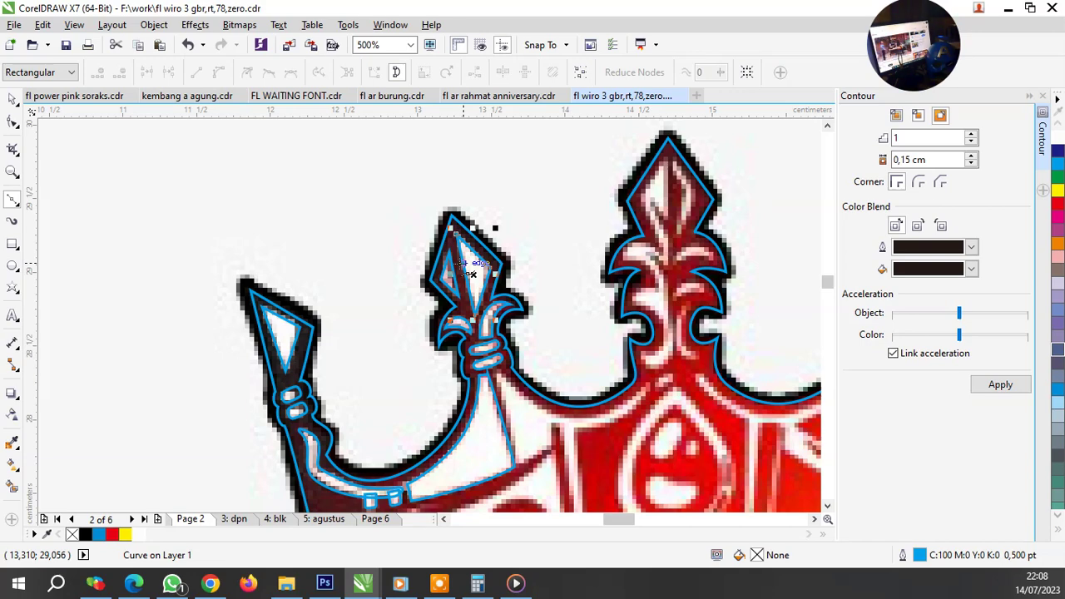
Step: Trace a closed blue Bezier outline around the white crown panel holding the red ball
scroll(473, 273, down, 2)
scroll(441, 262, down, 1)
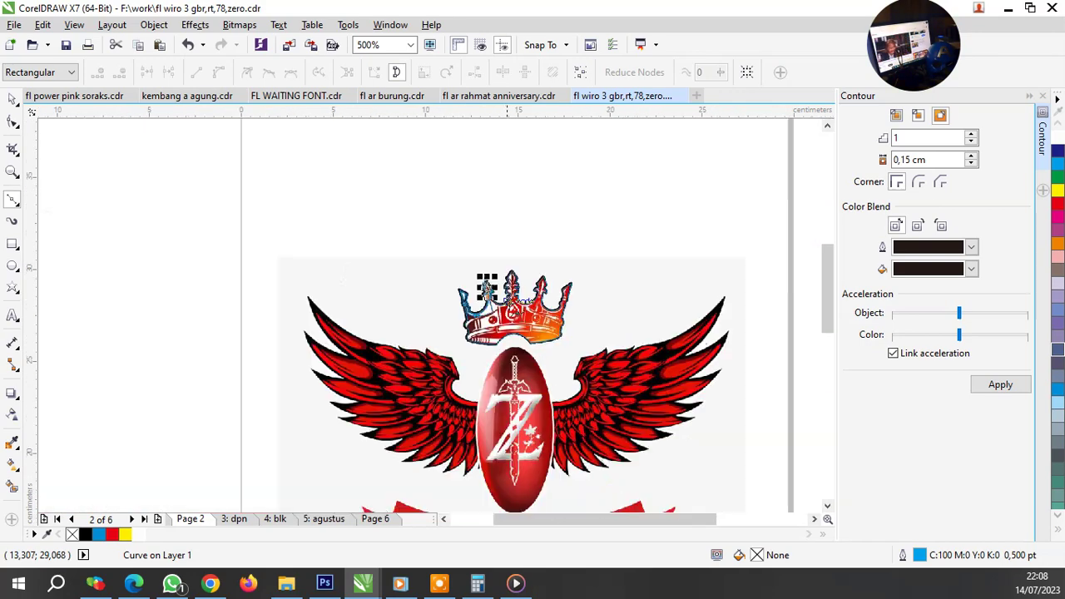
scroll(425, 256, up, 1)
scroll(414, 251, up, 1)
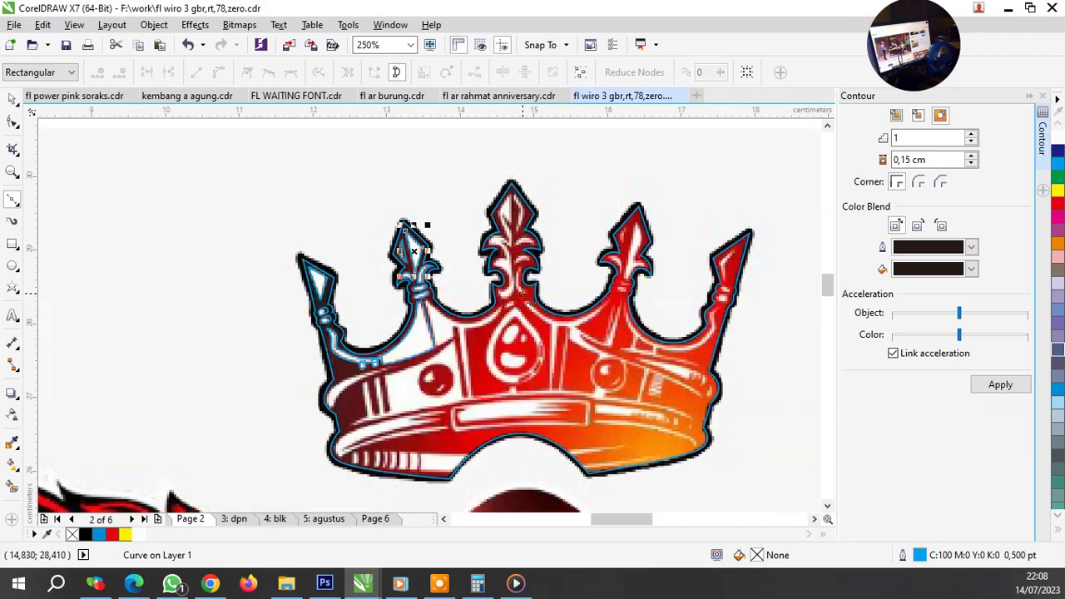
scroll(463, 313, up, 1)
scroll(404, 314, up, 2)
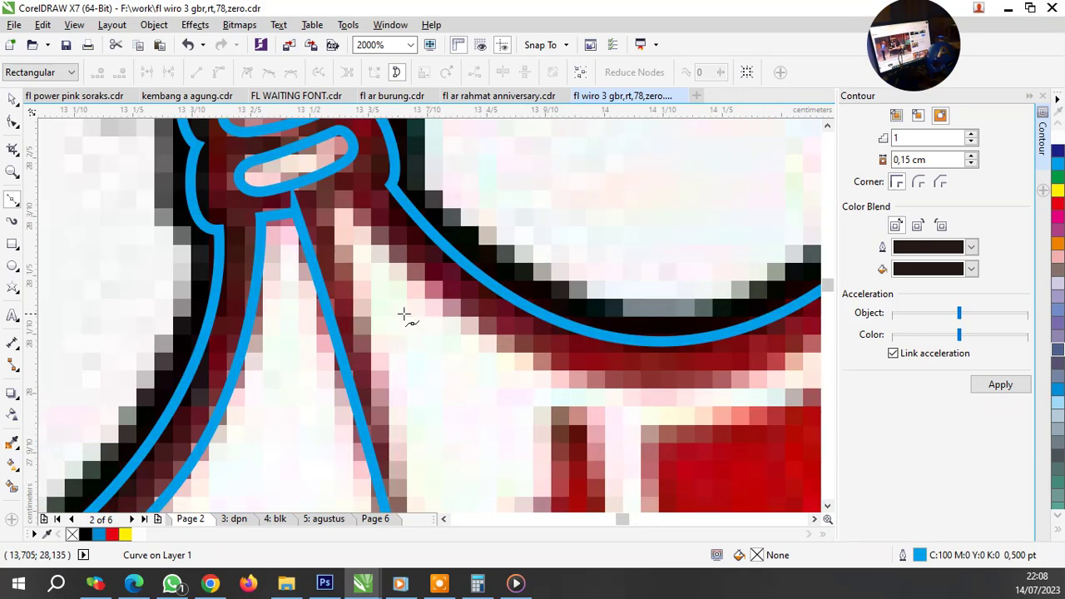
click(327, 213)
scroll(327, 213, down, 1)
scroll(375, 308, up, 1)
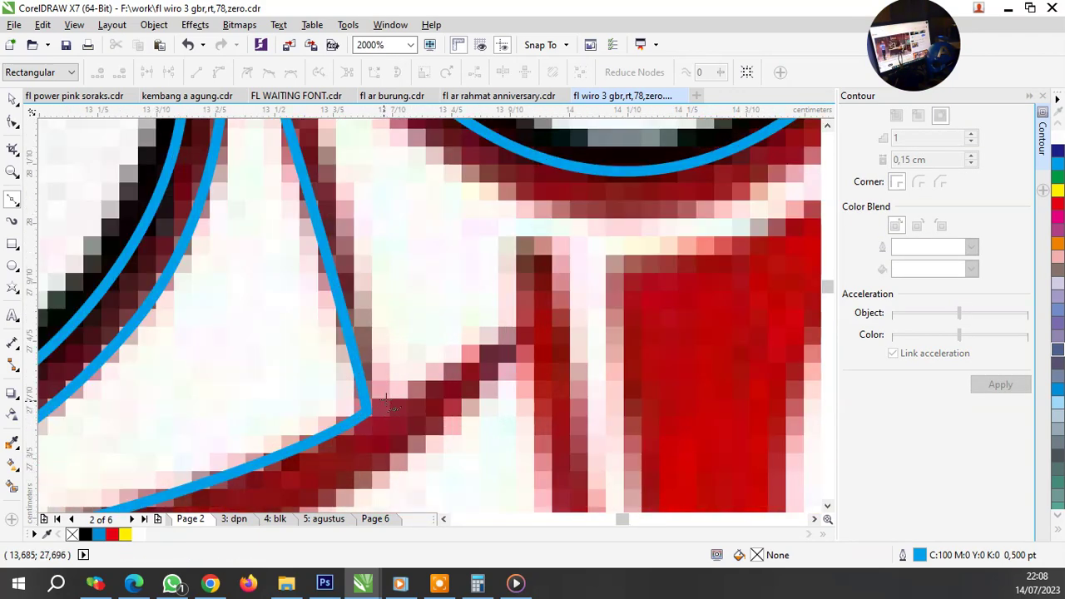
drag(389, 397, 408, 451)
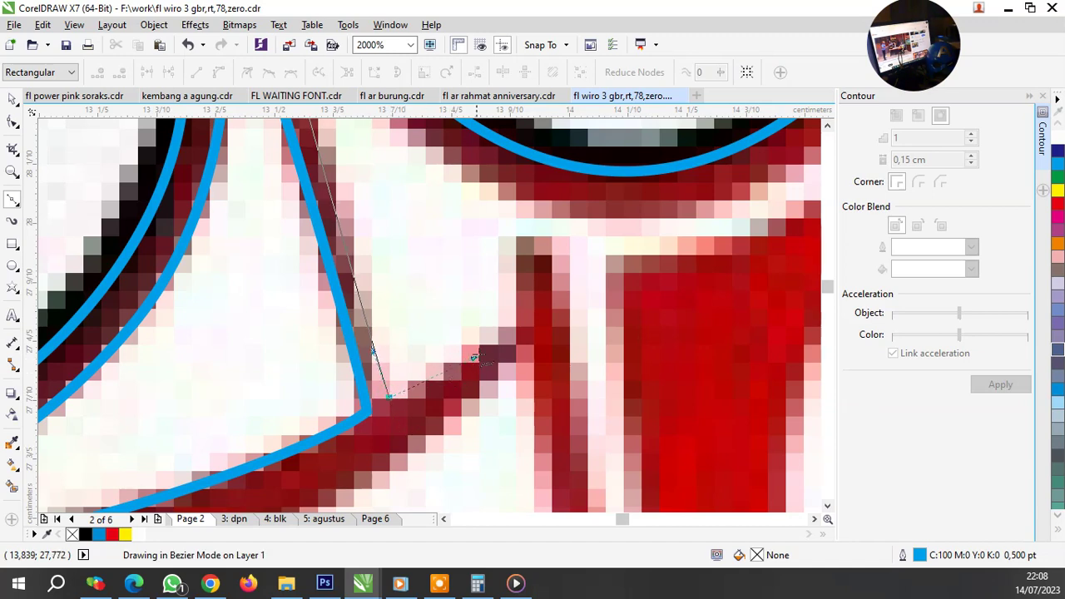
click(527, 308)
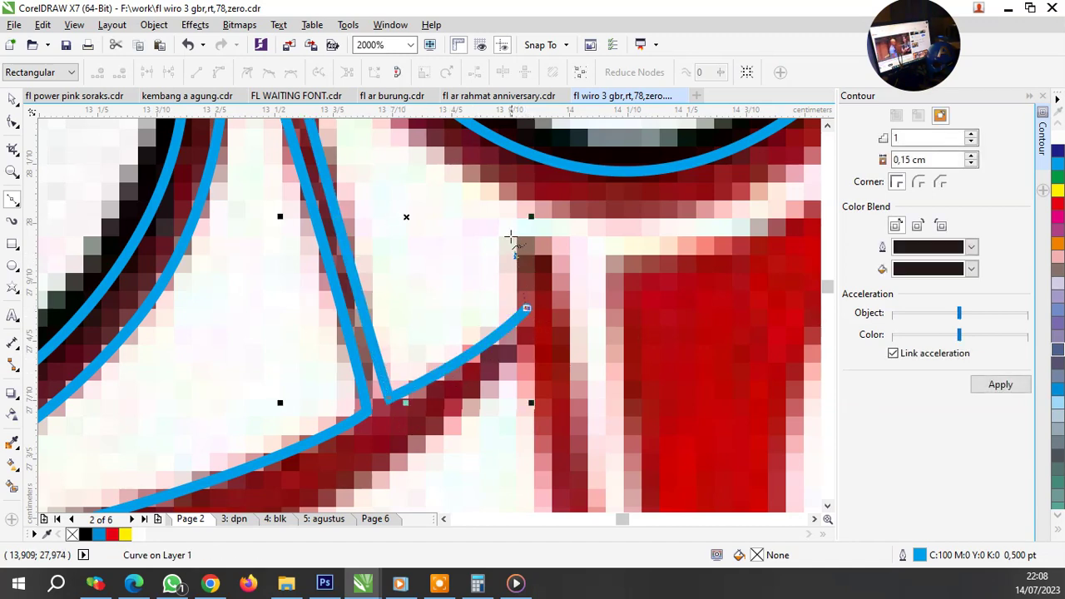
click(505, 229)
click(556, 258)
scroll(556, 258, down, 4)
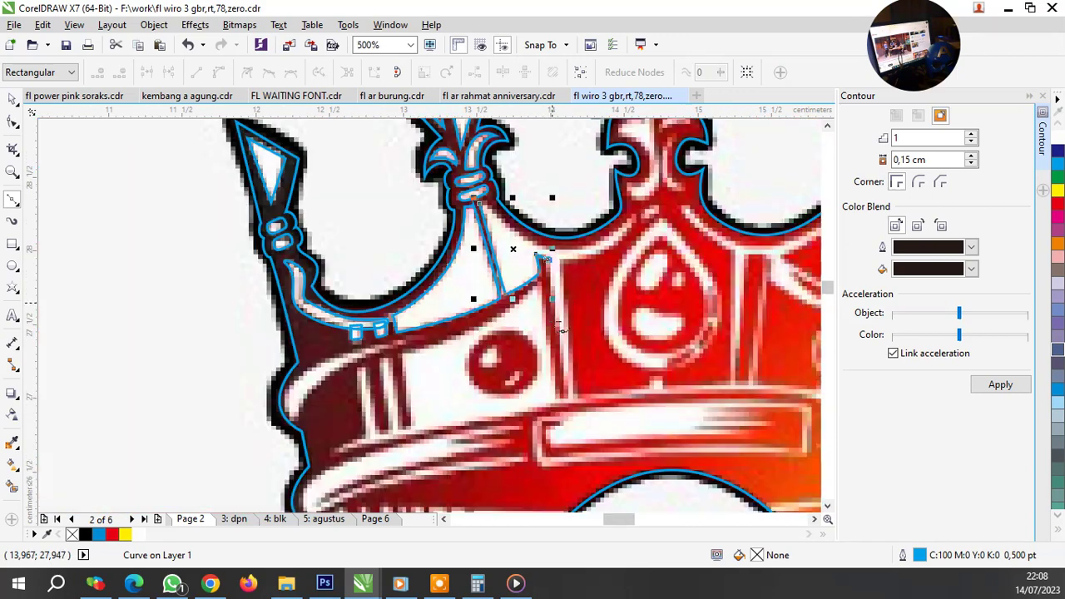
scroll(596, 372, up, 2)
scroll(597, 372, up, 2)
click(597, 372)
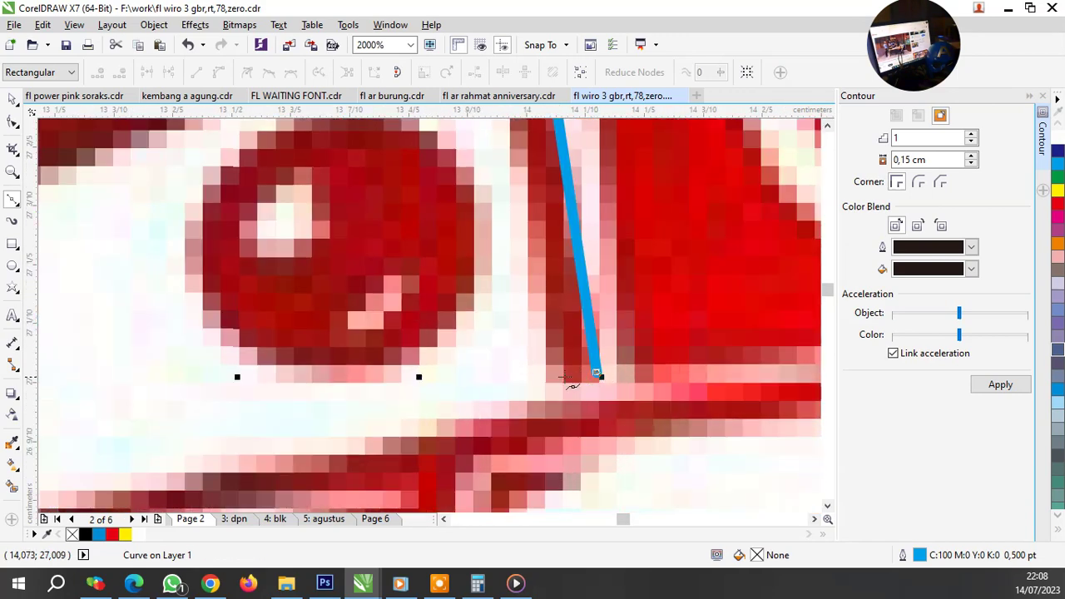
scroll(574, 391, down, 2)
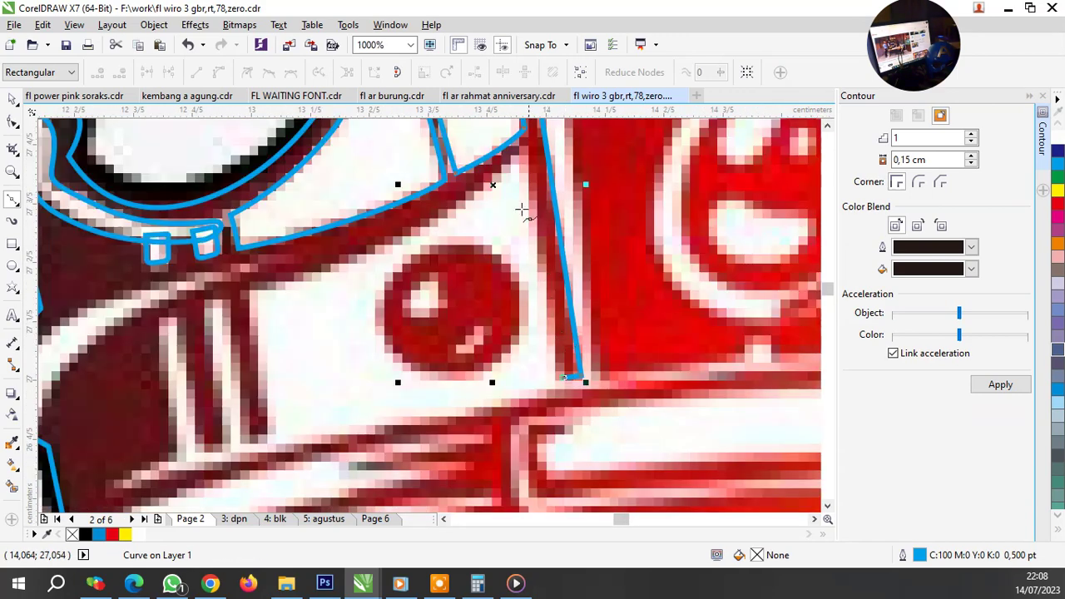
click(527, 148)
Step: Trace curves below the red ball and down the crown's left side
drag(243, 287, 387, 273)
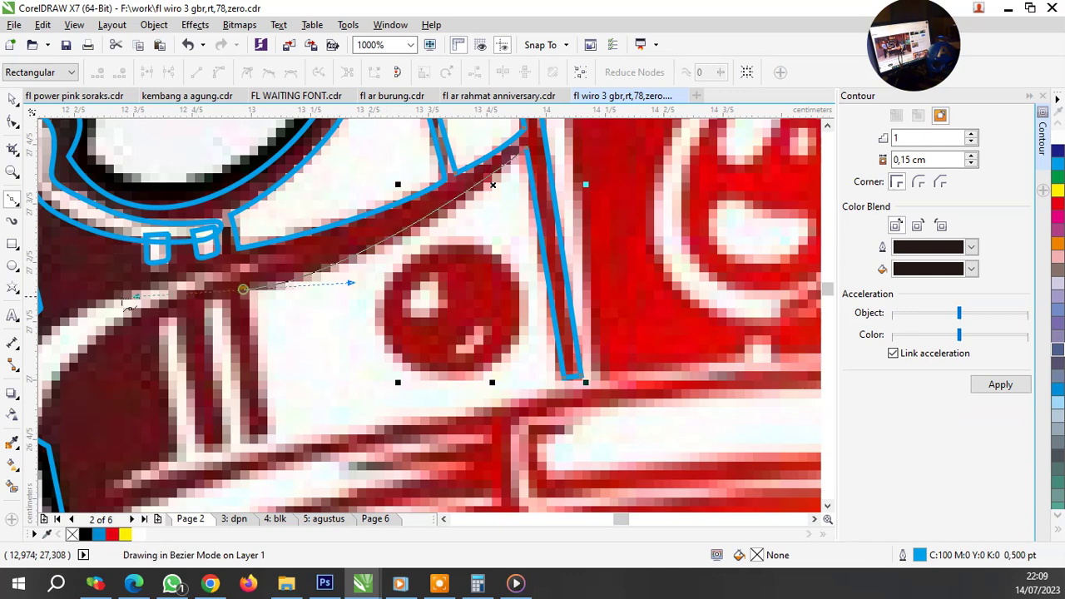
key(space)
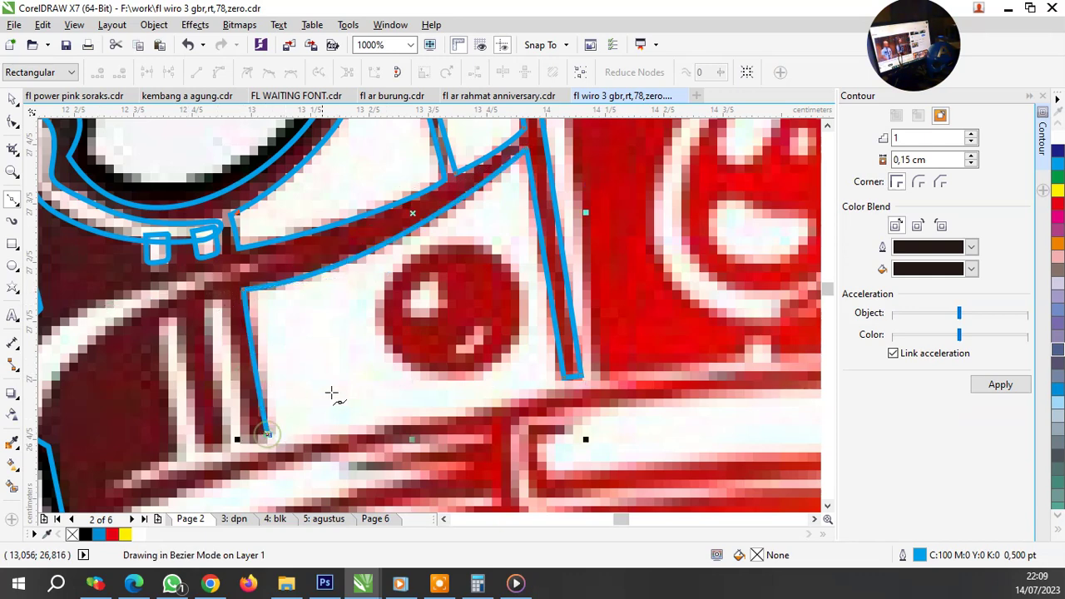
scroll(333, 392, down, 5)
scroll(233, 439, up, 5)
drag(273, 410, 223, 454)
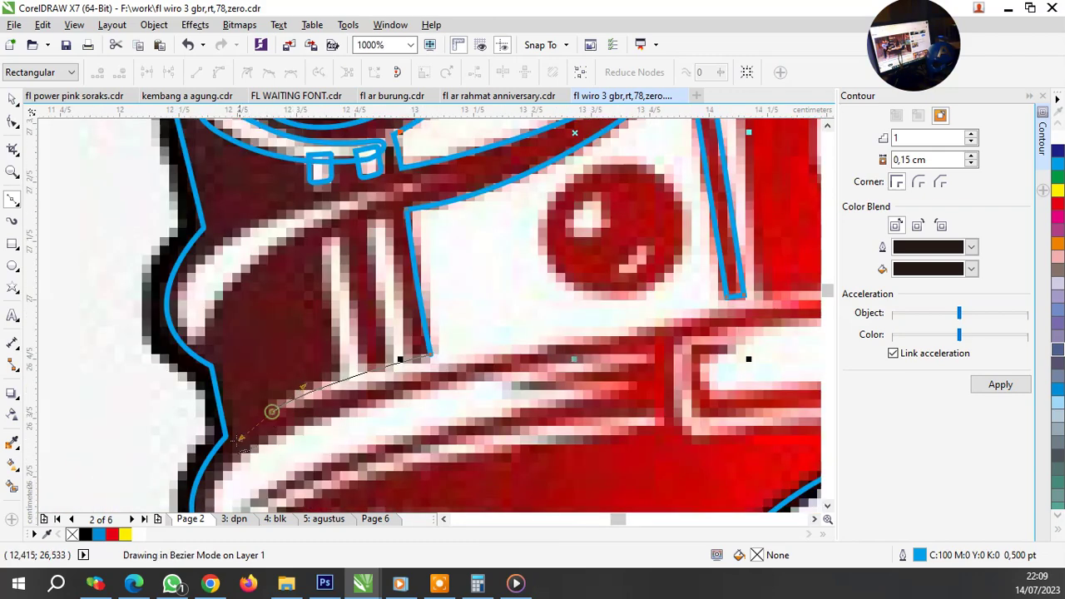
scroll(380, 377, down, 2)
scroll(383, 375, down, 2)
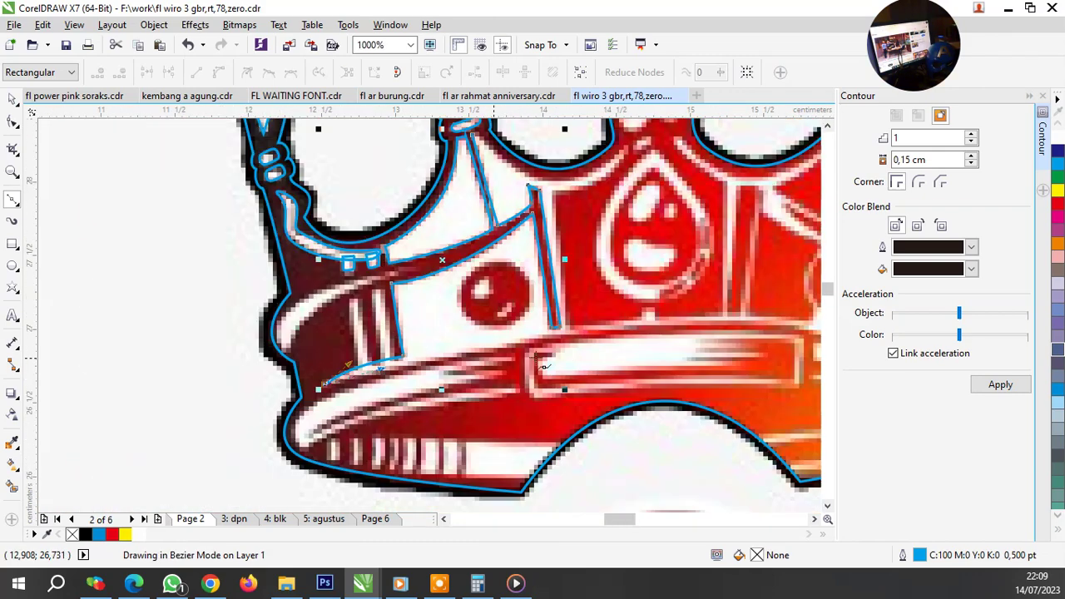
key(space)
Step: Begin a Bezier curve along the top of the crown's band
scroll(508, 348, down, 1)
scroll(508, 348, up, 3)
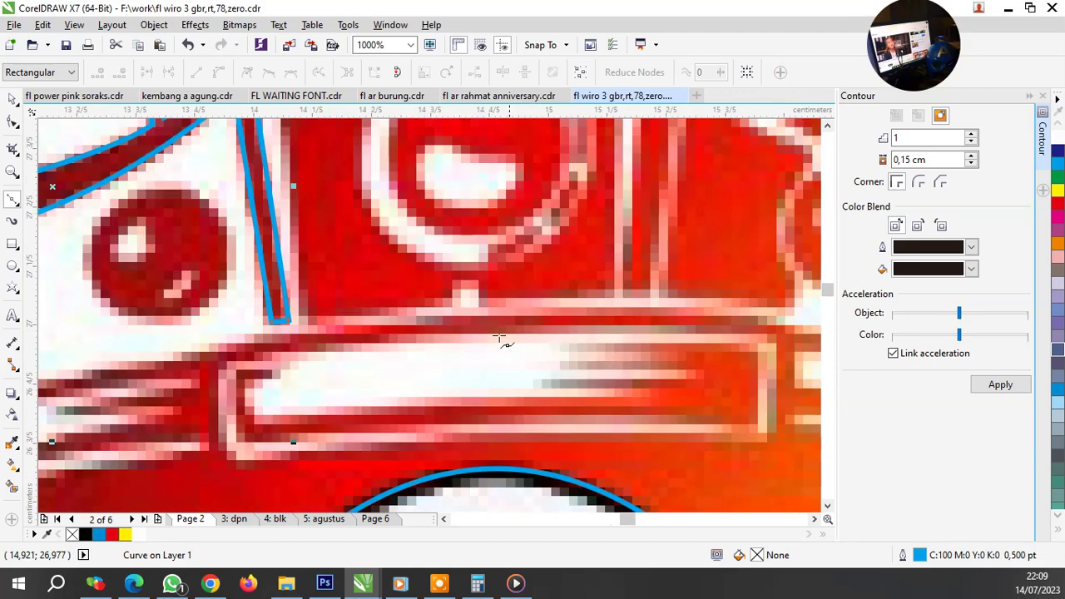
drag(411, 321, 397, 295)
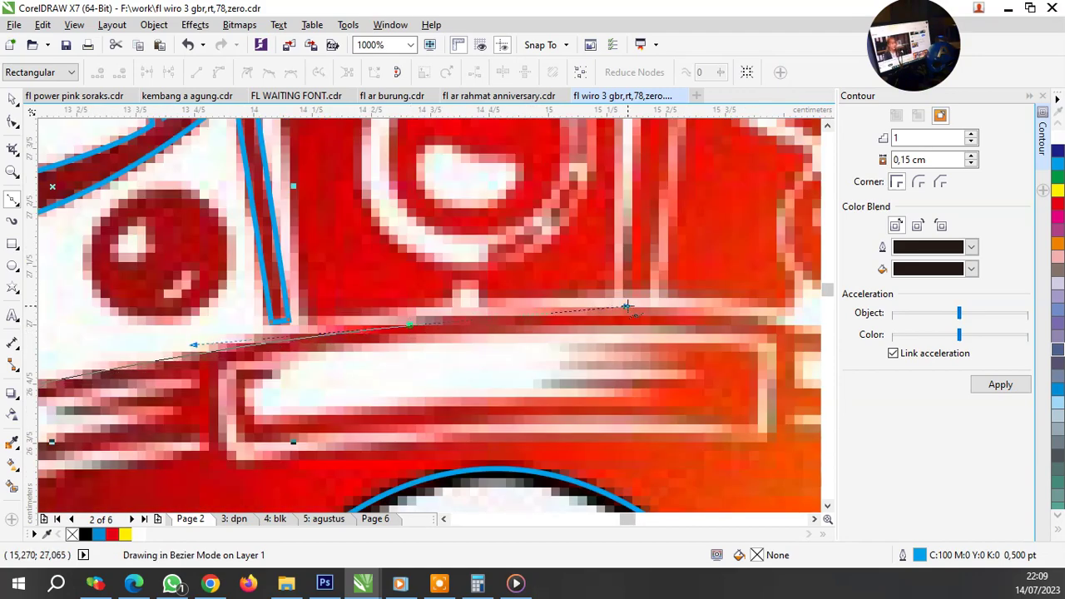
scroll(397, 293, down, 1)
scroll(397, 293, down, 1)
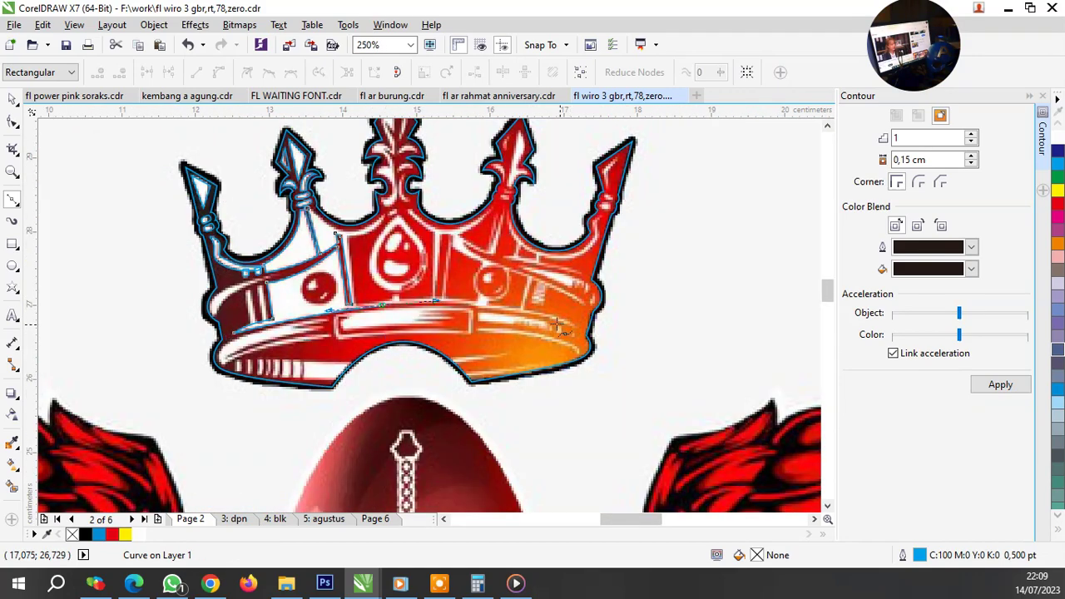
Step: Continue the band's top curve to its right end
scroll(526, 326, up, 2)
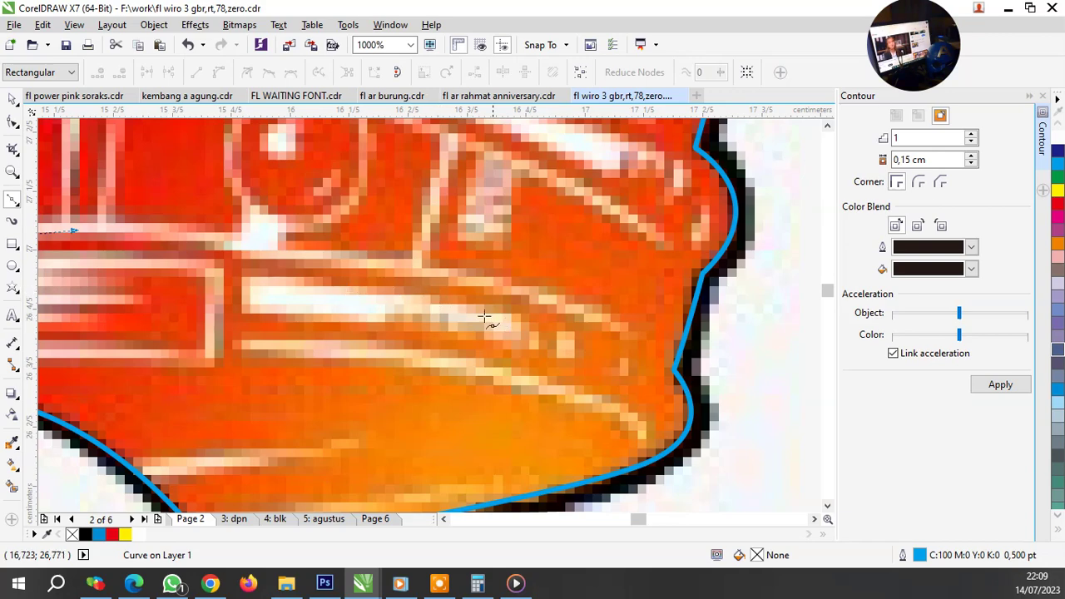
scroll(485, 317, down, 1)
scroll(553, 330, up, 1)
mouse_move(560, 332)
mouse_down()
mouse_move(792, 413)
mouse_move(794, 424)
mouse_up()
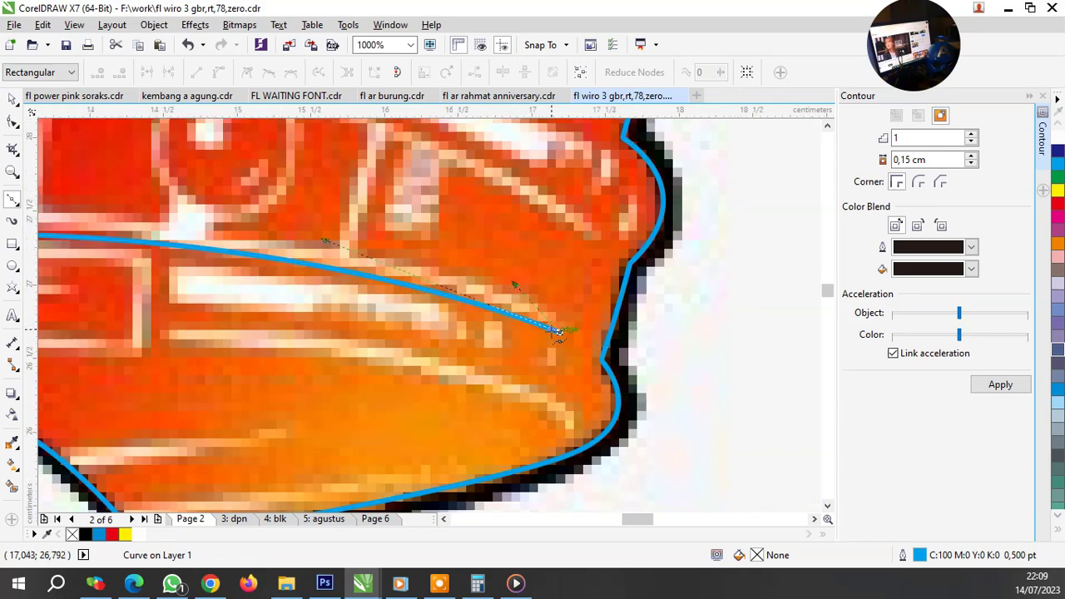
scroll(515, 285, down, 1)
scroll(345, 274, up, 1)
Step: Trace a new curve from the central panel's base up toward the central peak
click(403, 275)
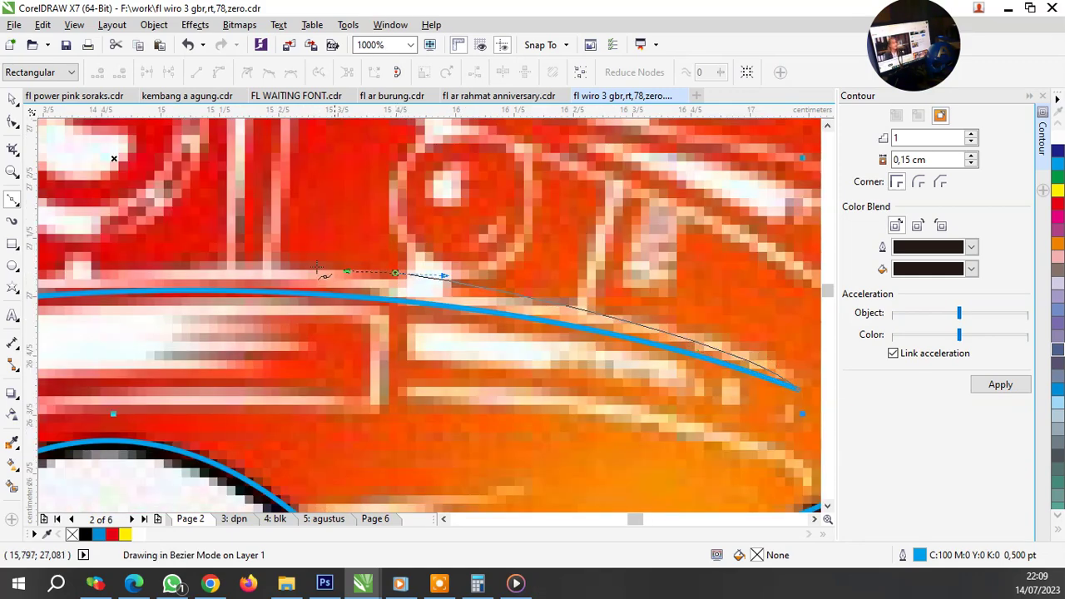
scroll(373, 278, down, 2)
scroll(376, 287, up, 1)
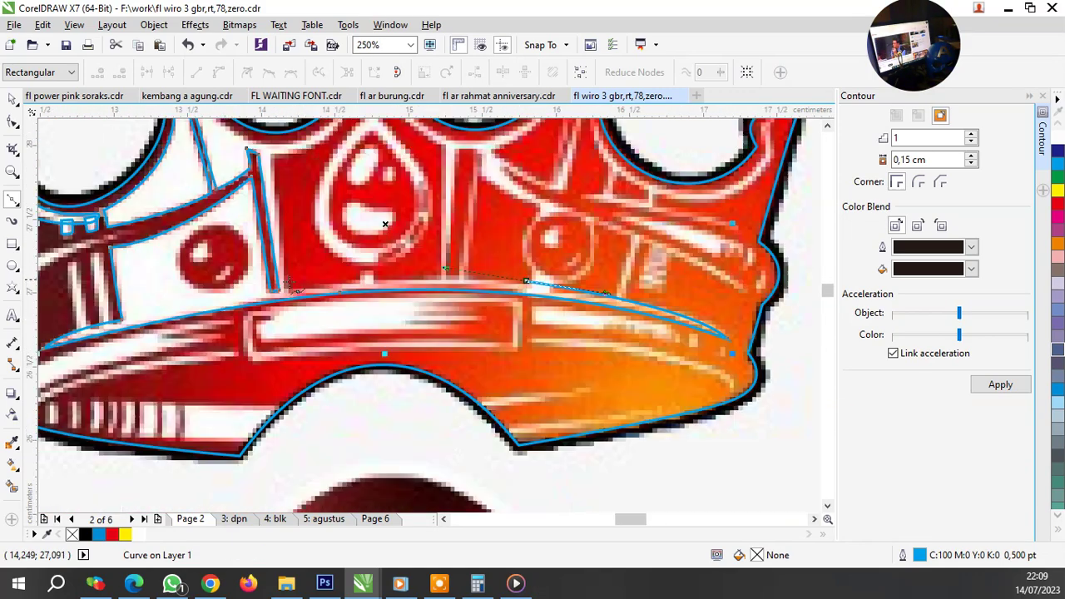
scroll(302, 298, up, 2)
scroll(331, 316, down, 1)
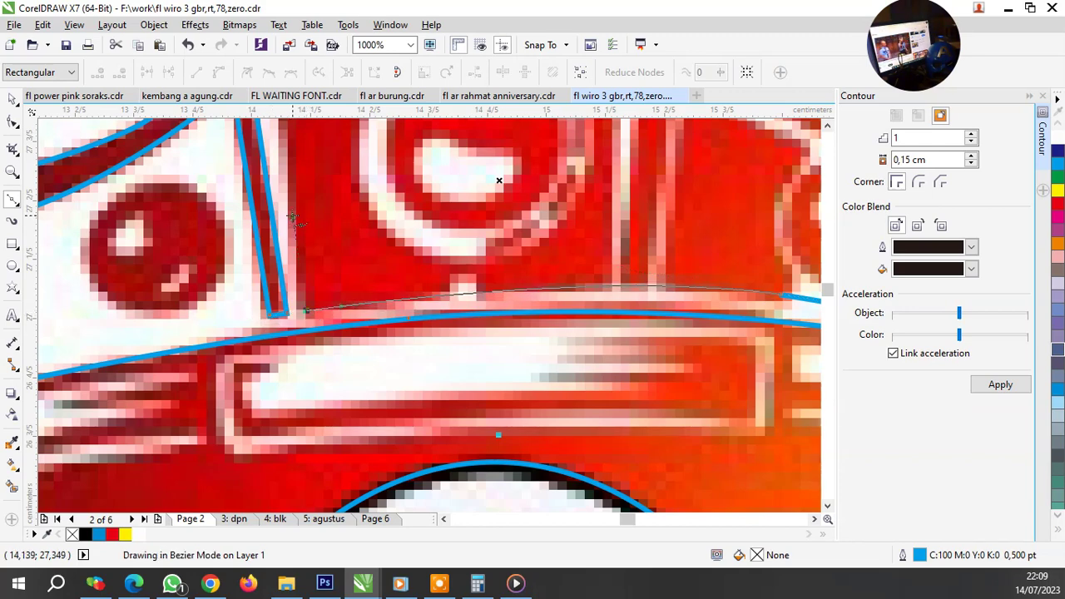
scroll(293, 218, down, 2)
scroll(316, 236, up, 2)
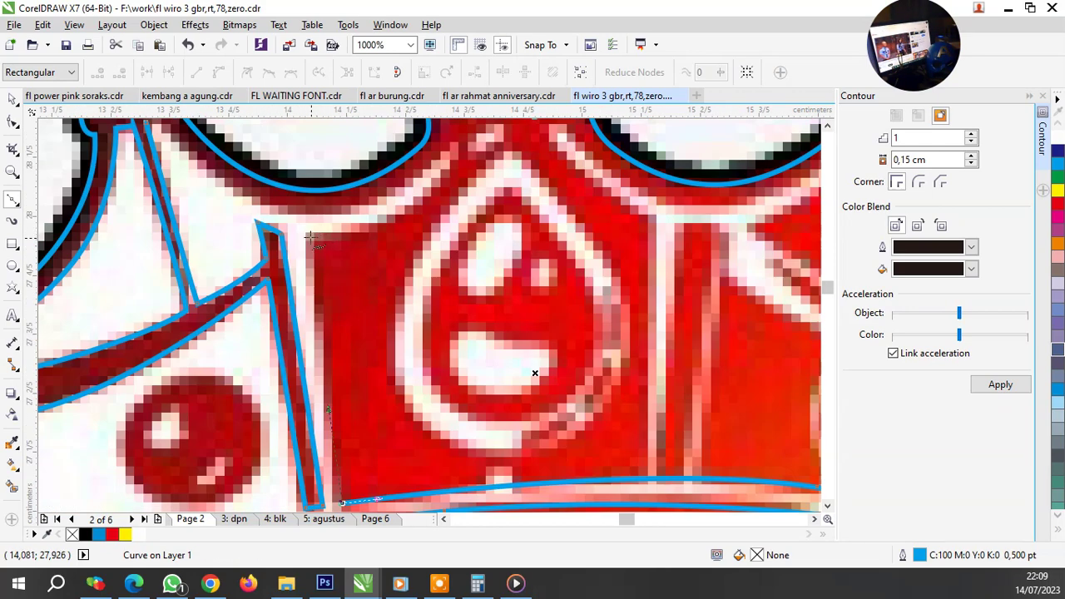
scroll(311, 237, down, 1)
scroll(366, 240, up, 1)
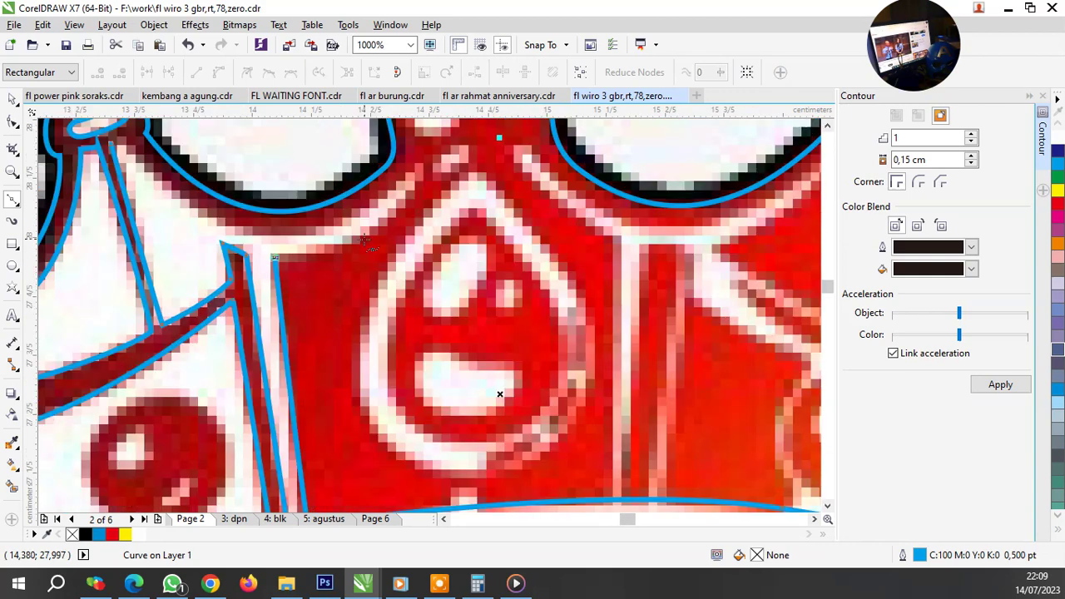
scroll(367, 238, down, 1)
scroll(394, 224, up, 1)
drag(404, 218, 435, 159)
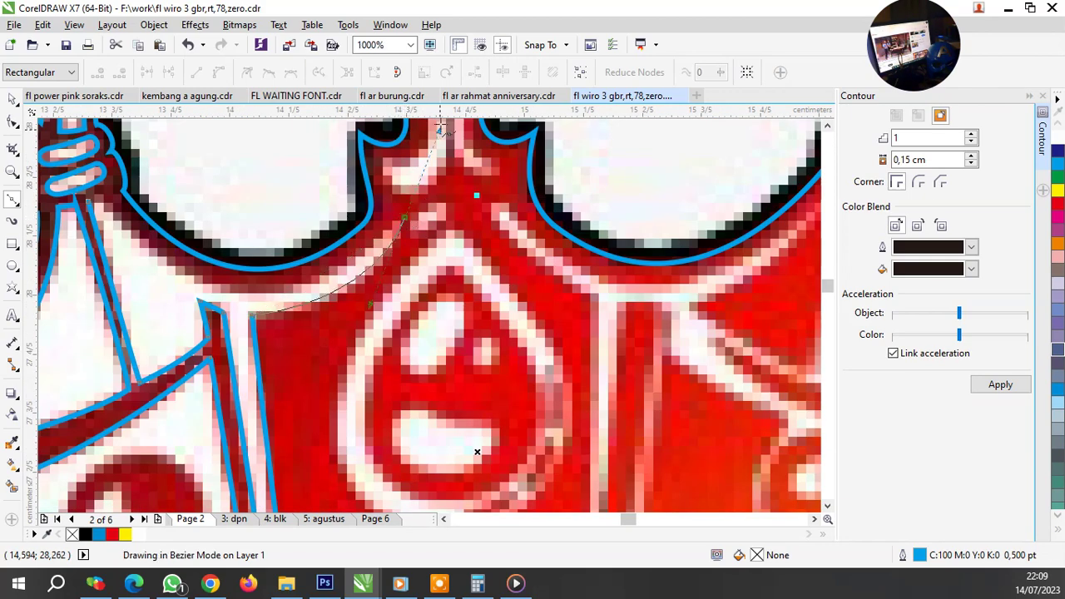
scroll(407, 215, up, 1)
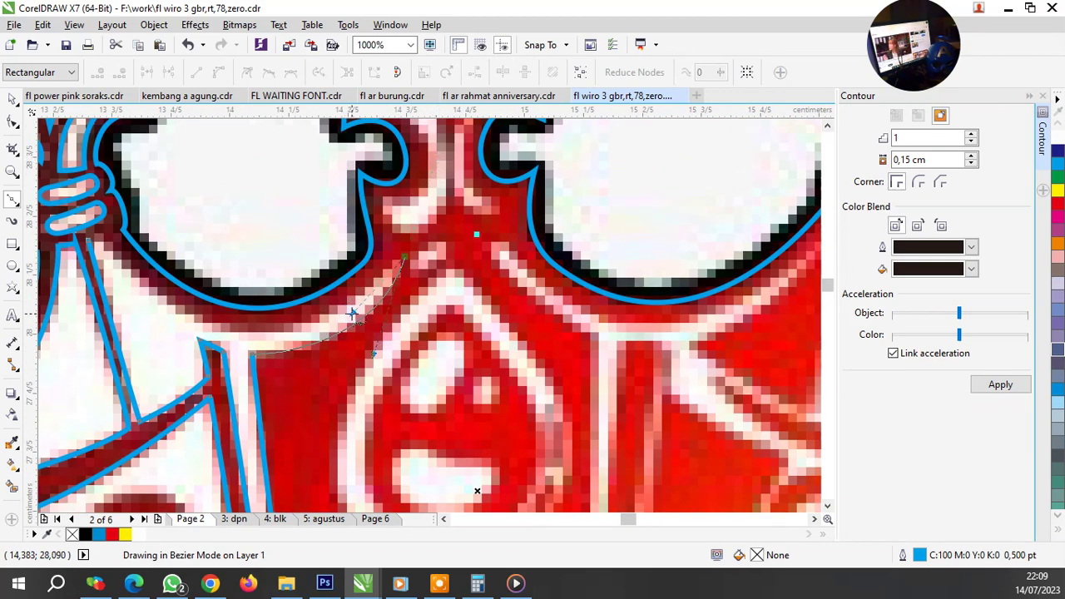
click(214, 331)
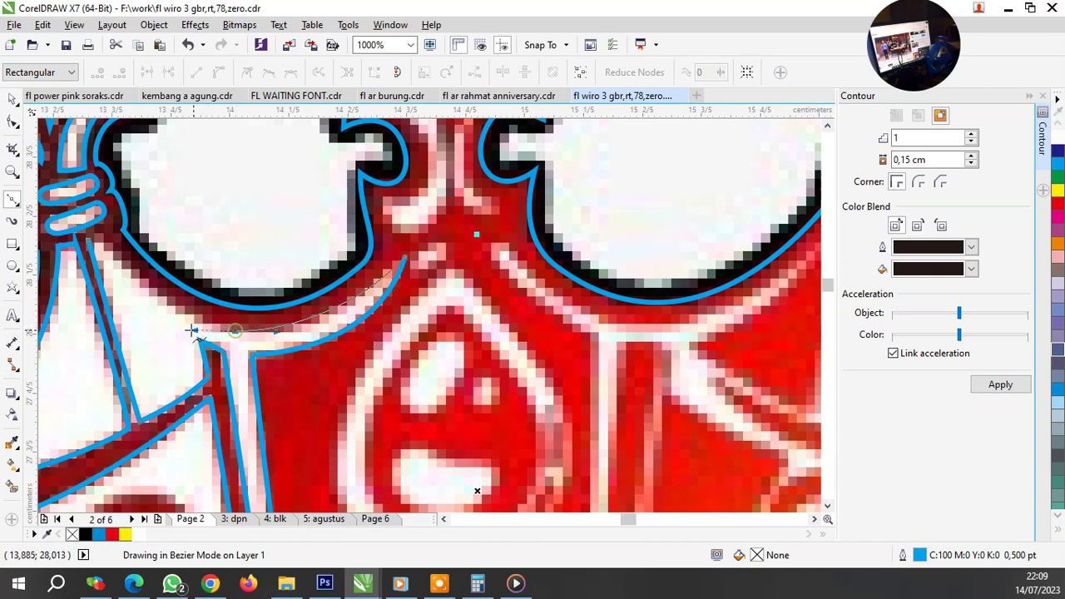
Step: Carry the outline back to the left panel edge and down the diagonal band
drag(235, 330, 179, 329)
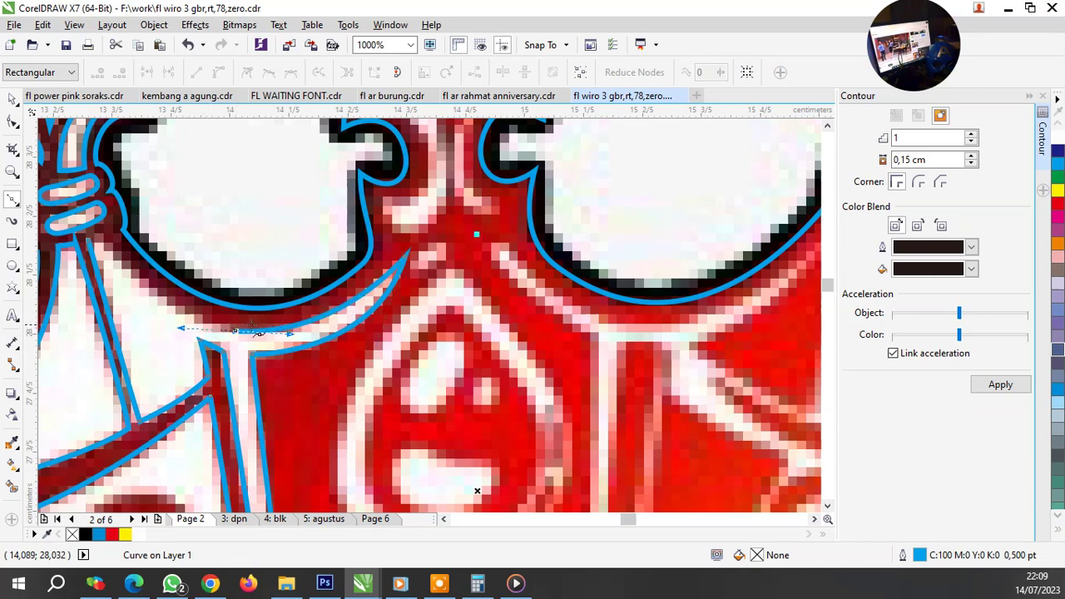
scroll(118, 250, up, 1)
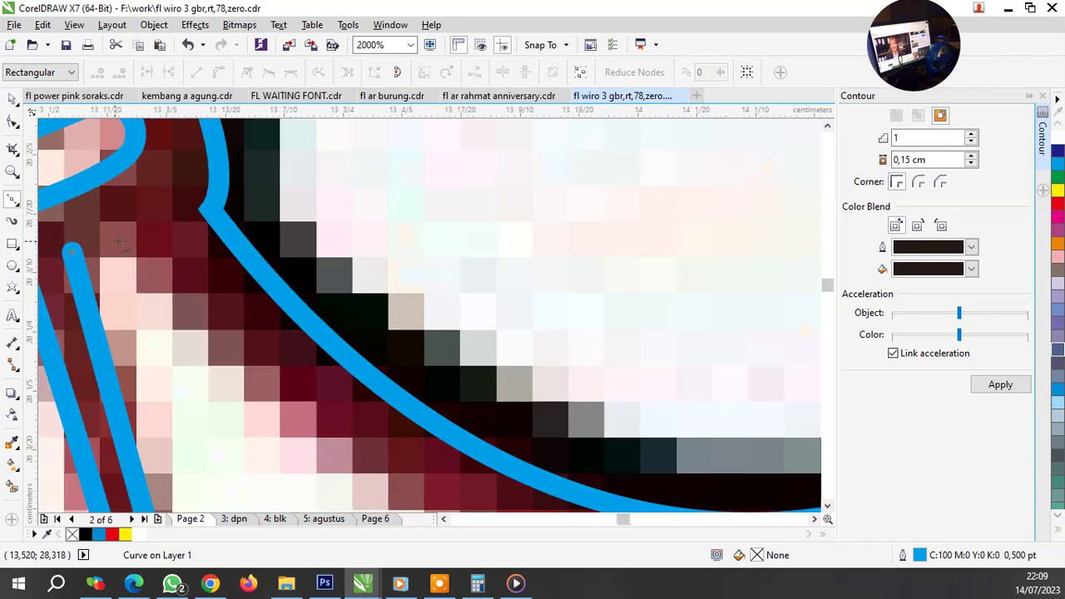
drag(127, 220, 80, 142)
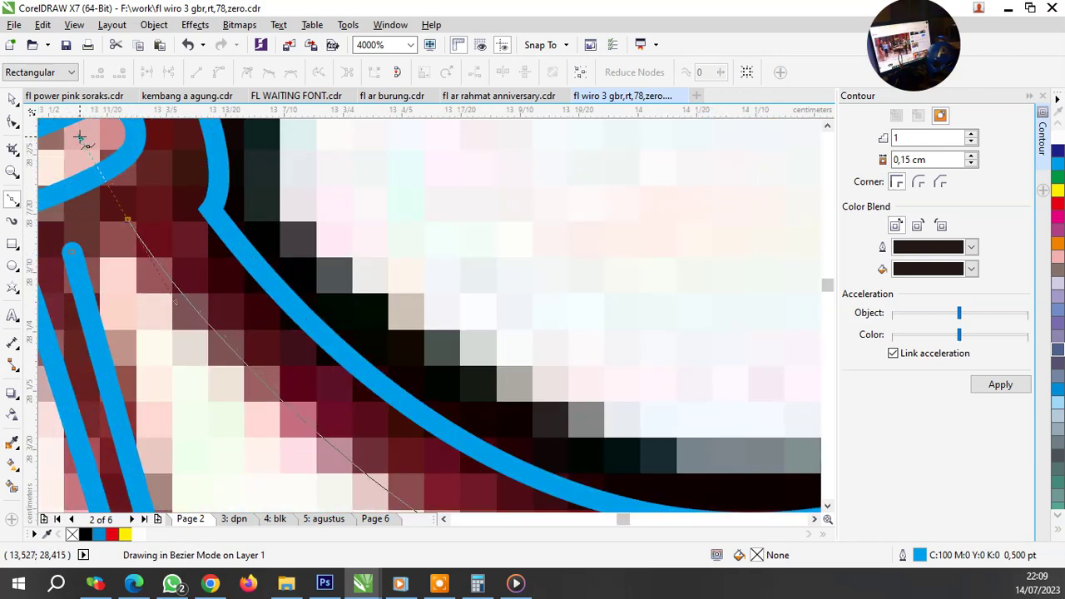
scroll(125, 266, down, 2)
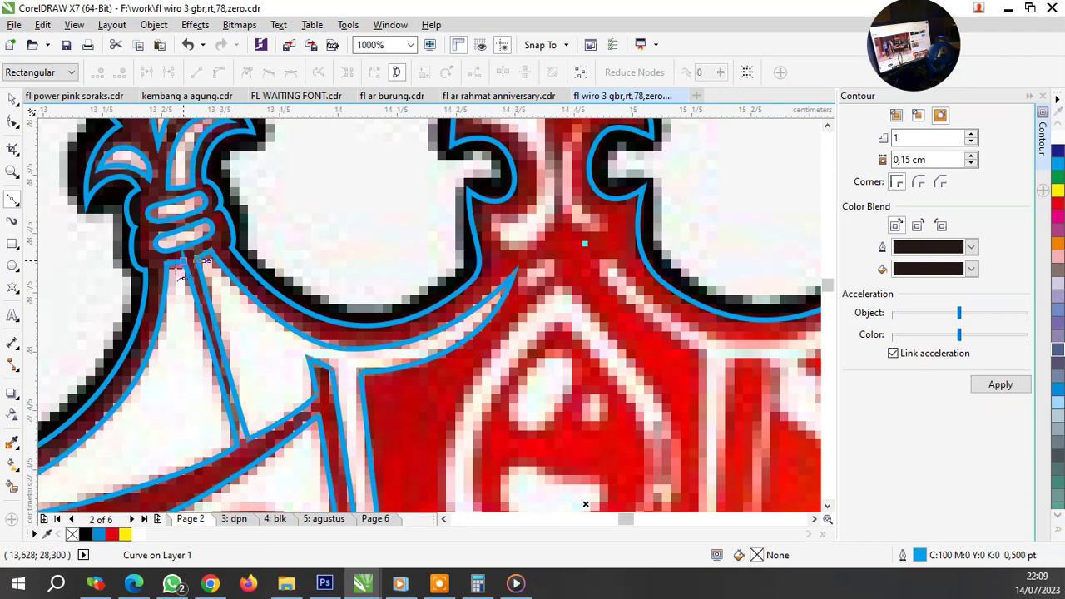
scroll(167, 275, up, 2)
Step: Move the narrow left outline's top node onto the band's corner with the Shape tool
click(12, 122)
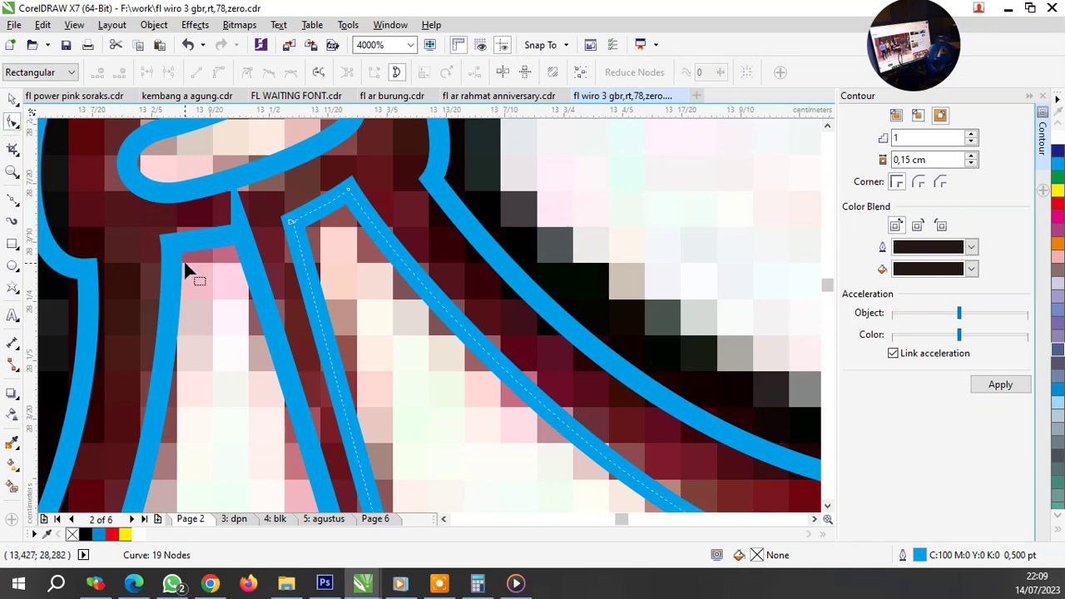
click(249, 259)
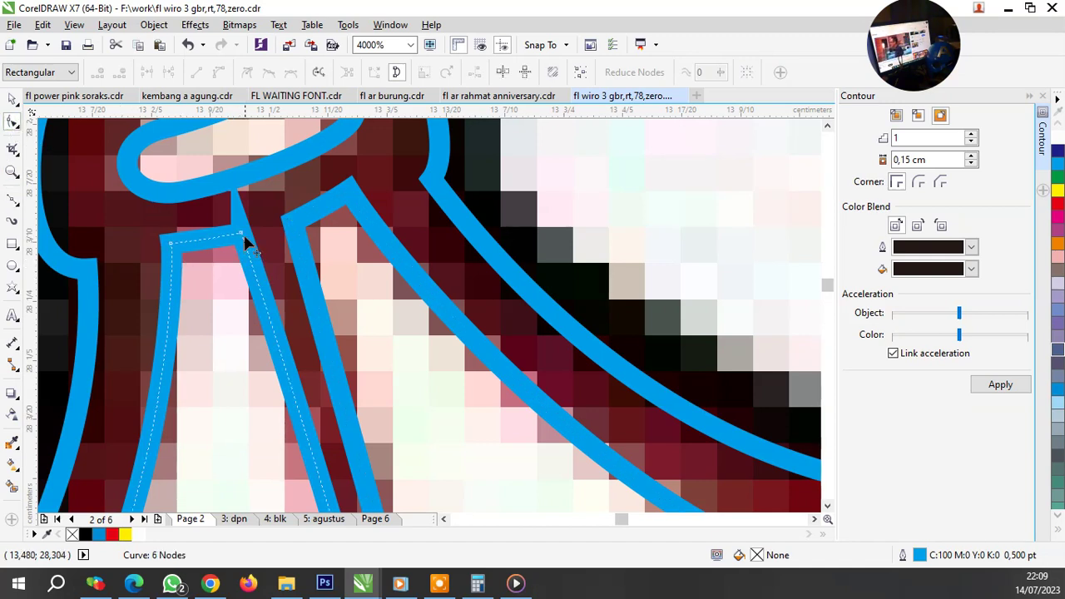
click(240, 232)
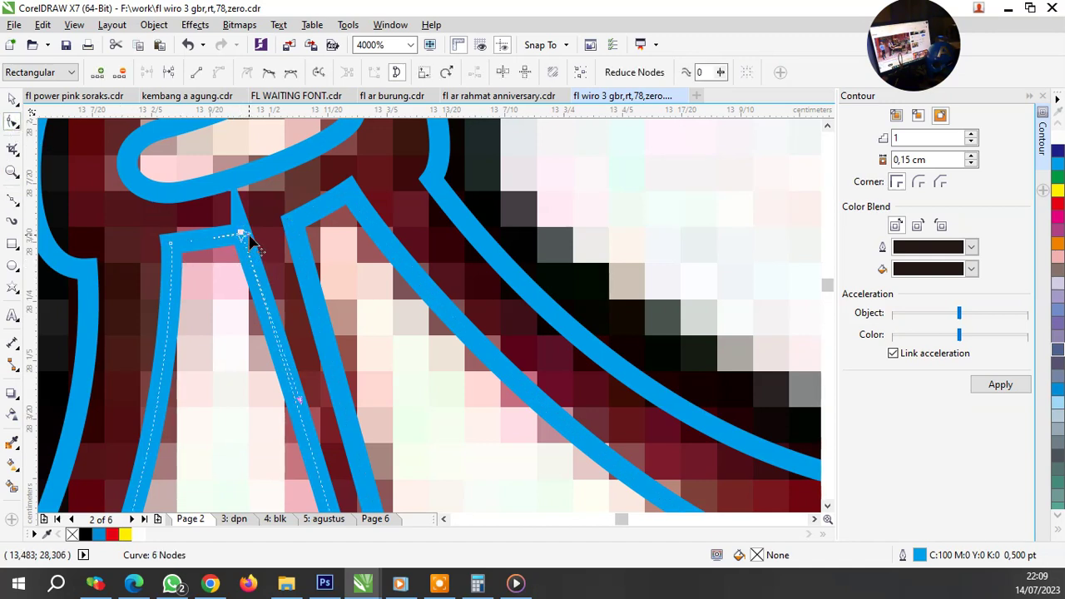
drag(249, 237, 240, 244)
scroll(239, 249, down, 2)
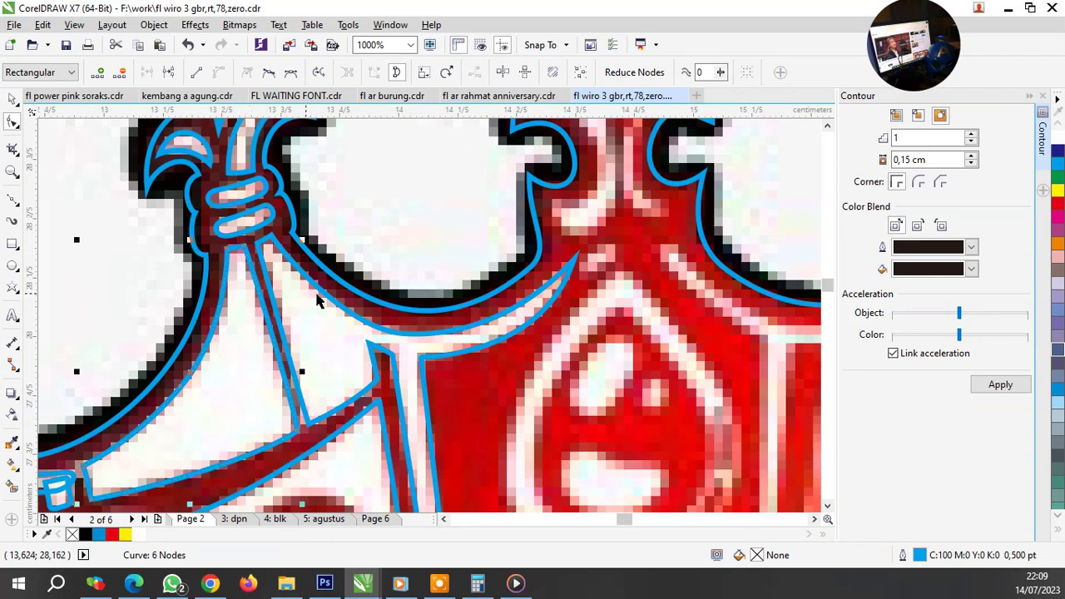
key(space)
scroll(317, 301, down, 2)
scroll(263, 325, up, 1)
scroll(260, 339, up, 2)
scroll(263, 338, down, 1)
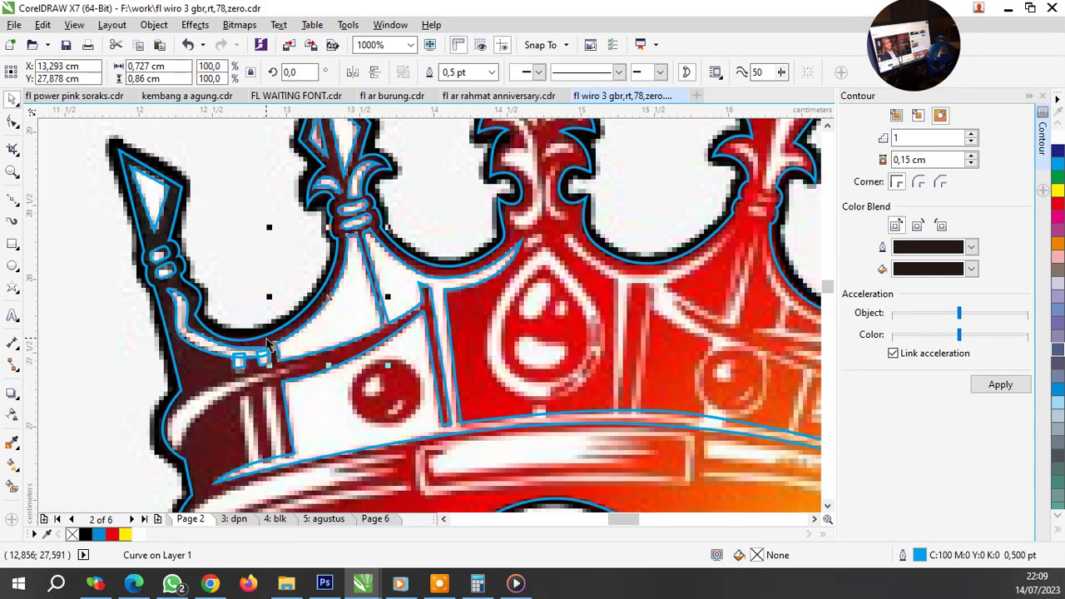
scroll(268, 343, down, 1)
scroll(438, 416, up, 1)
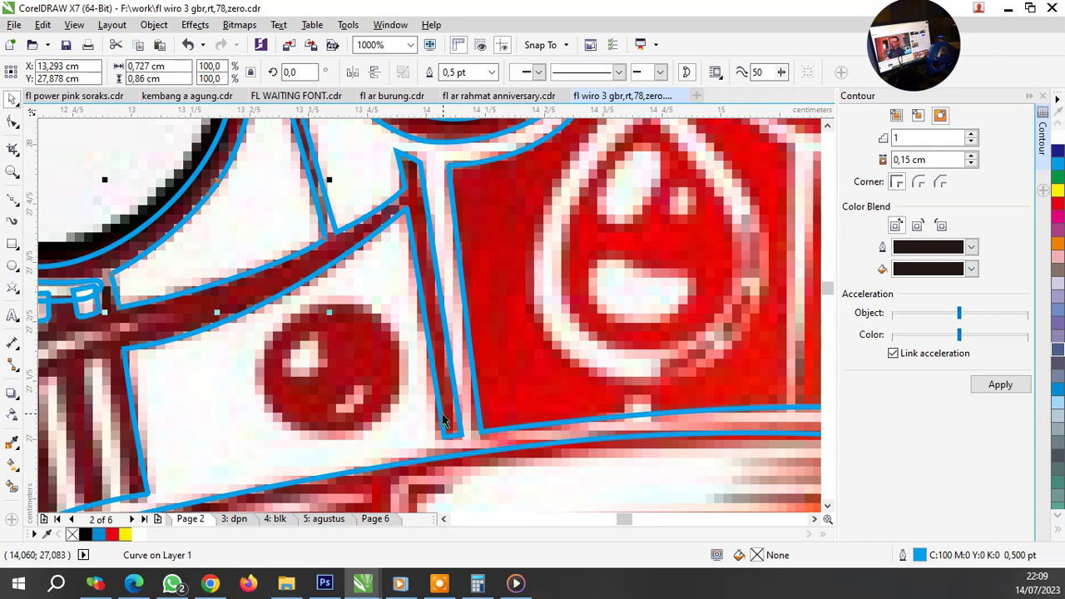
scroll(360, 375, down, 1)
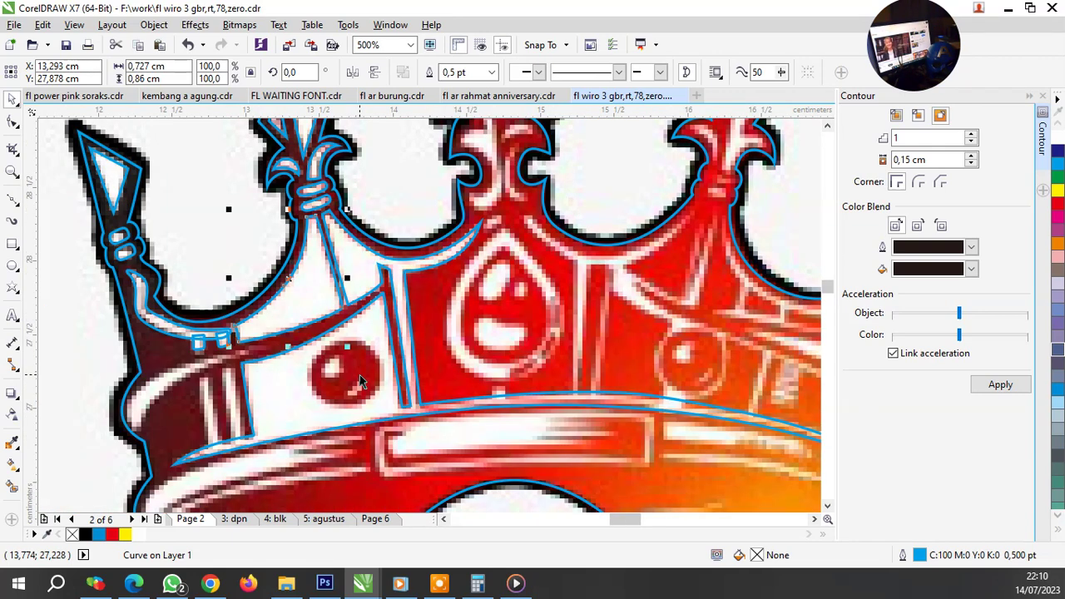
scroll(383, 377, down, 1)
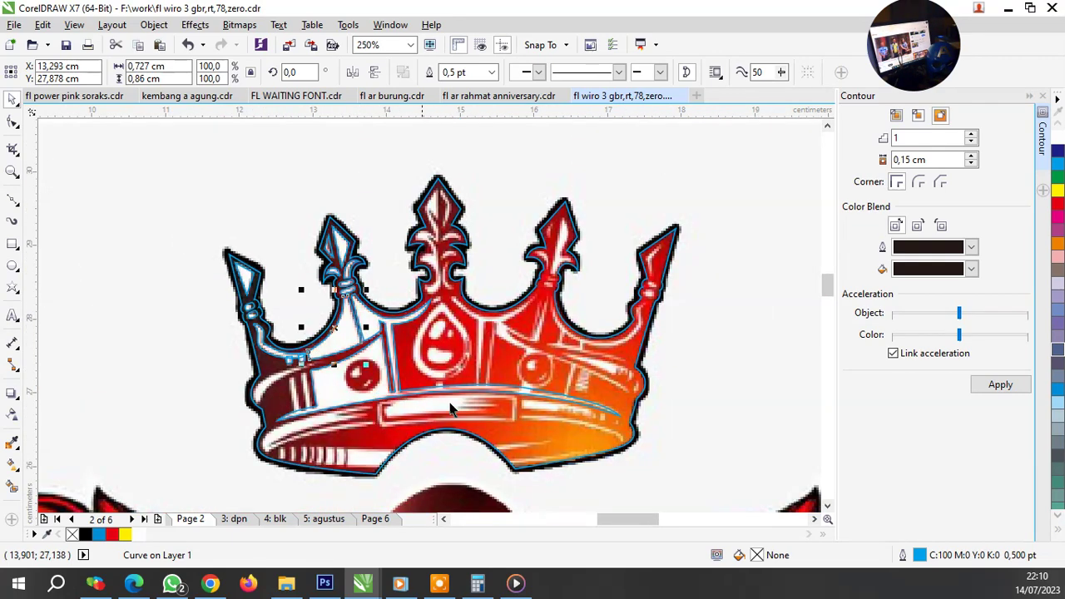
scroll(452, 404, up, 2)
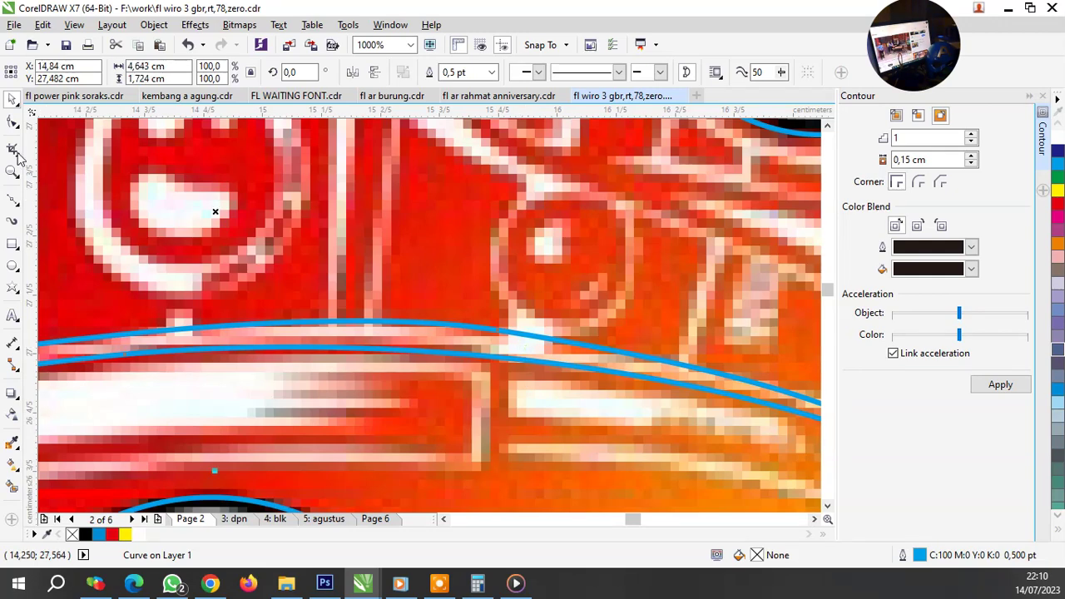
Step: Delete an extra node on the band curve and bend its segments to hug the band's top edge
click(13, 122)
key(Delete)
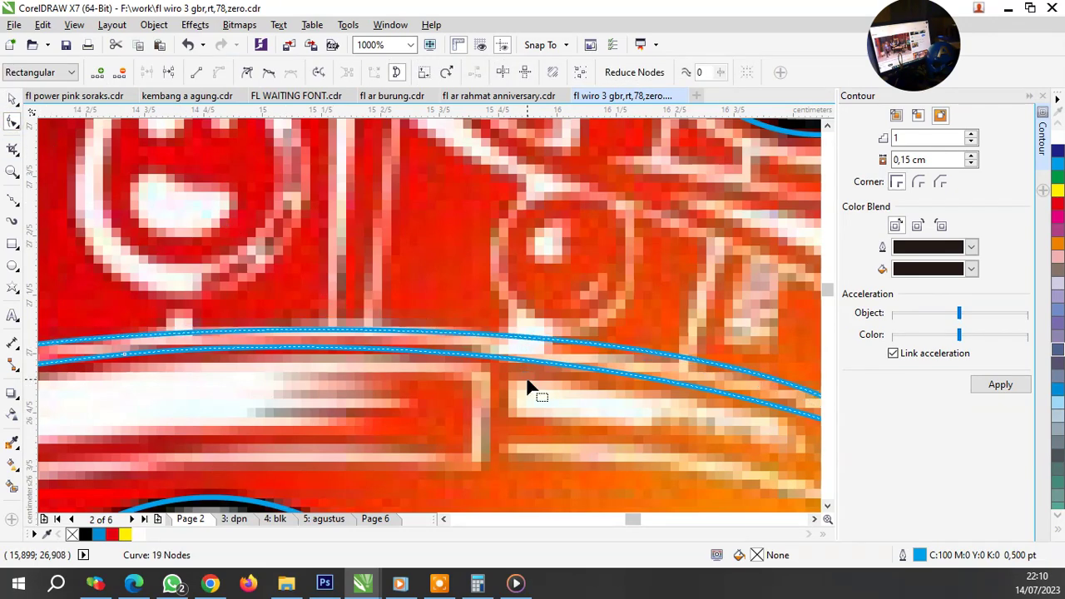
scroll(428, 362, down, 1)
click(587, 368)
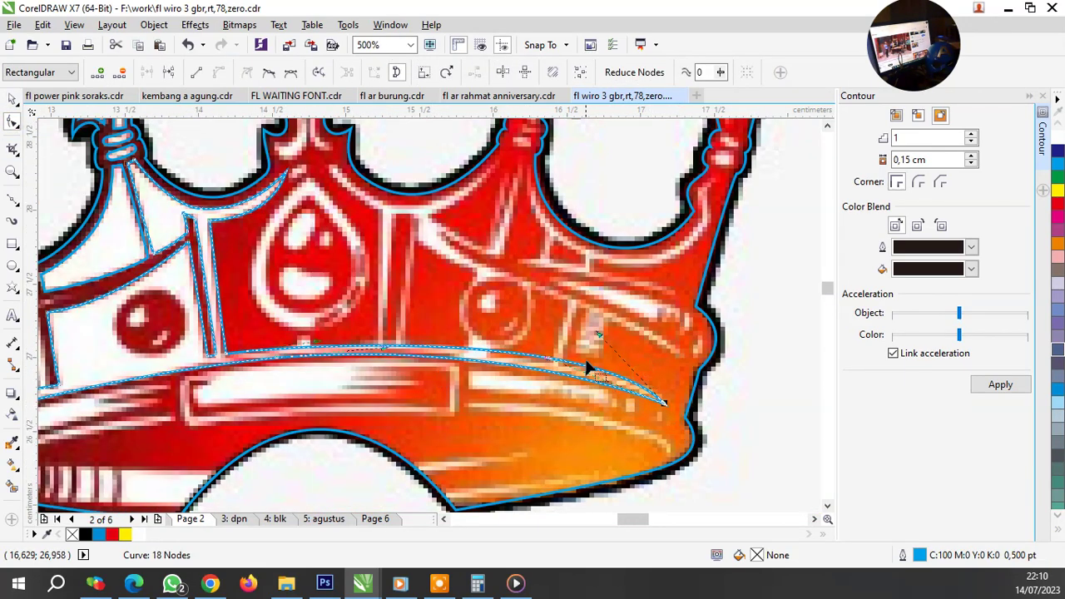
drag(596, 338, 584, 333)
scroll(391, 353, up, 1)
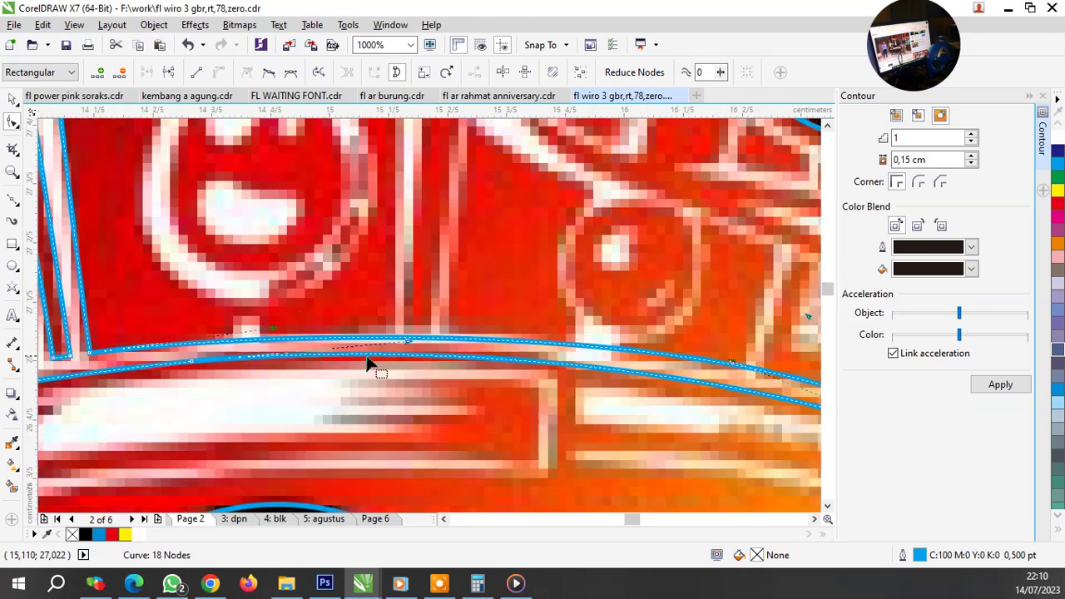
mouse_move(400, 350)
mouse_down()
mouse_move(310, 335)
mouse_move(311, 324)
mouse_up()
scroll(354, 334, down, 1)
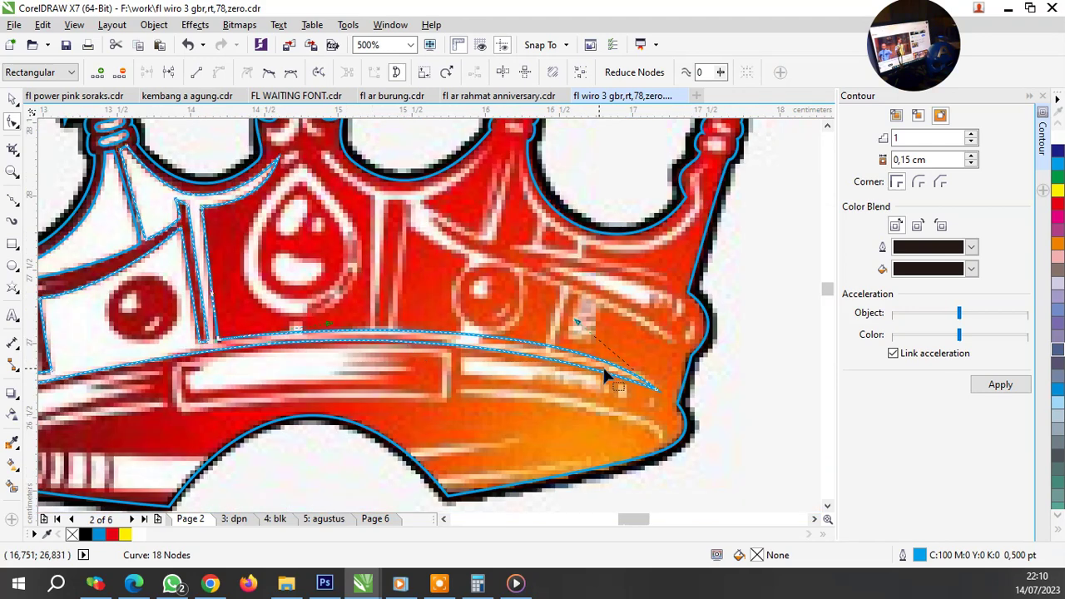
scroll(585, 345, up, 1)
click(571, 287)
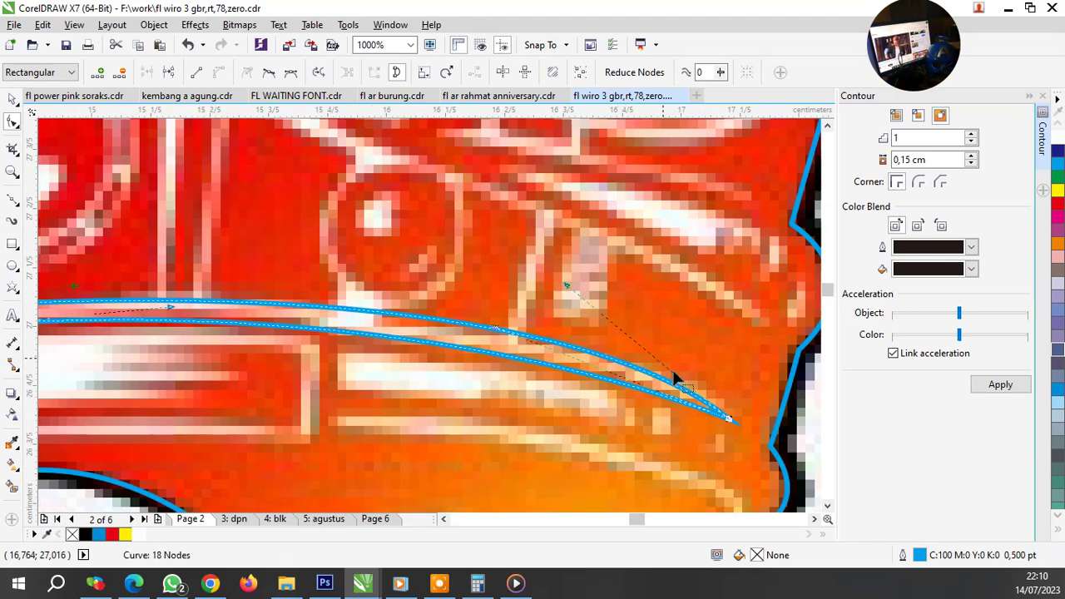
scroll(664, 375, down, 1)
key(space)
scroll(645, 378, down, 2)
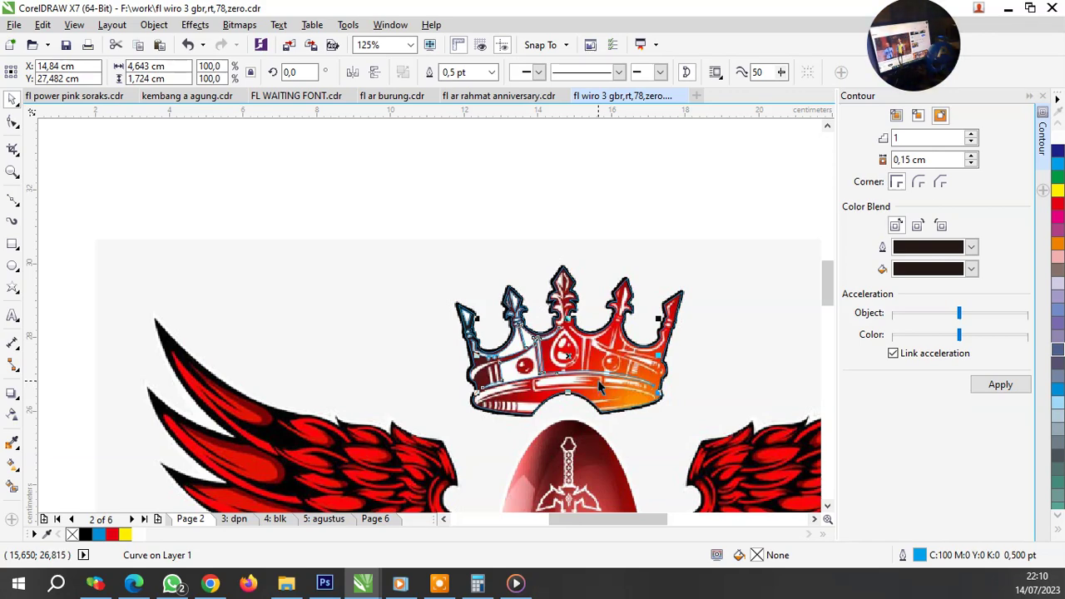
scroll(550, 370, up, 2)
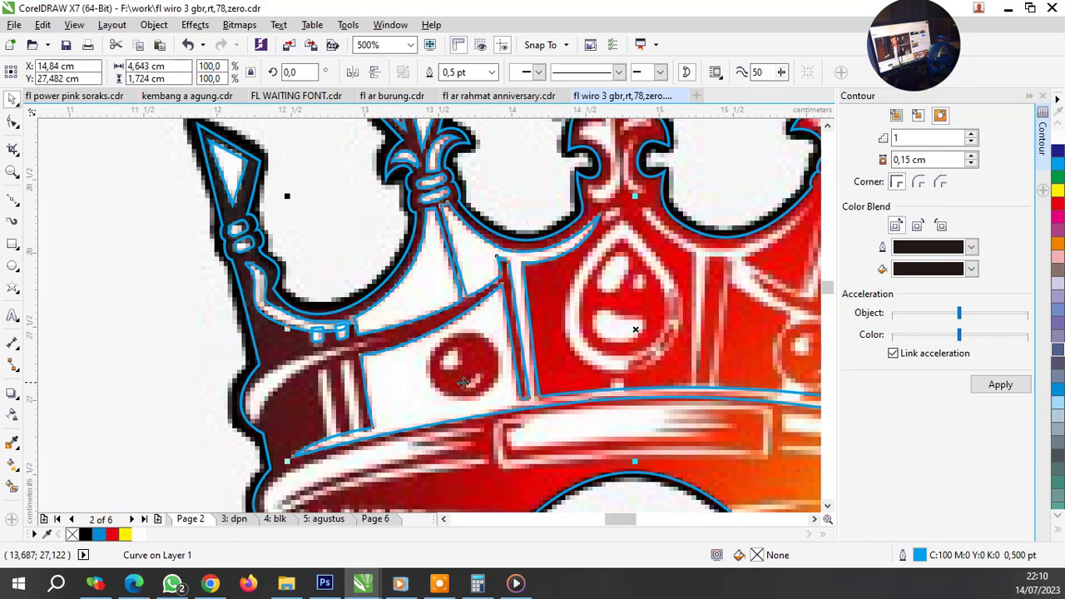
Step: Draw, reposition and tilt an ellipse over the small red circle, then delete it
scroll(457, 385, up, 1)
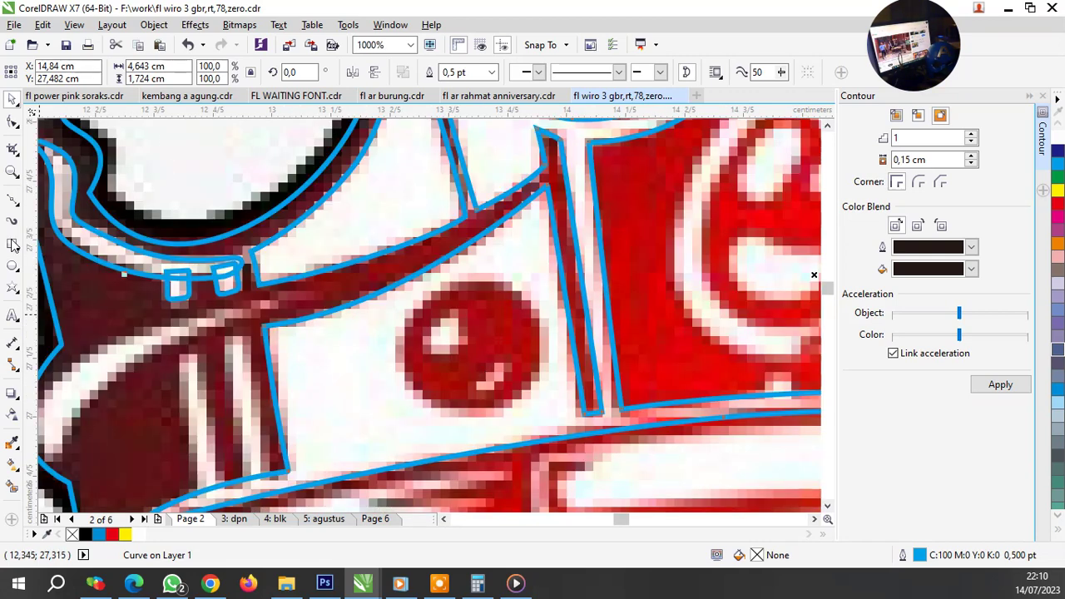
click(12, 267)
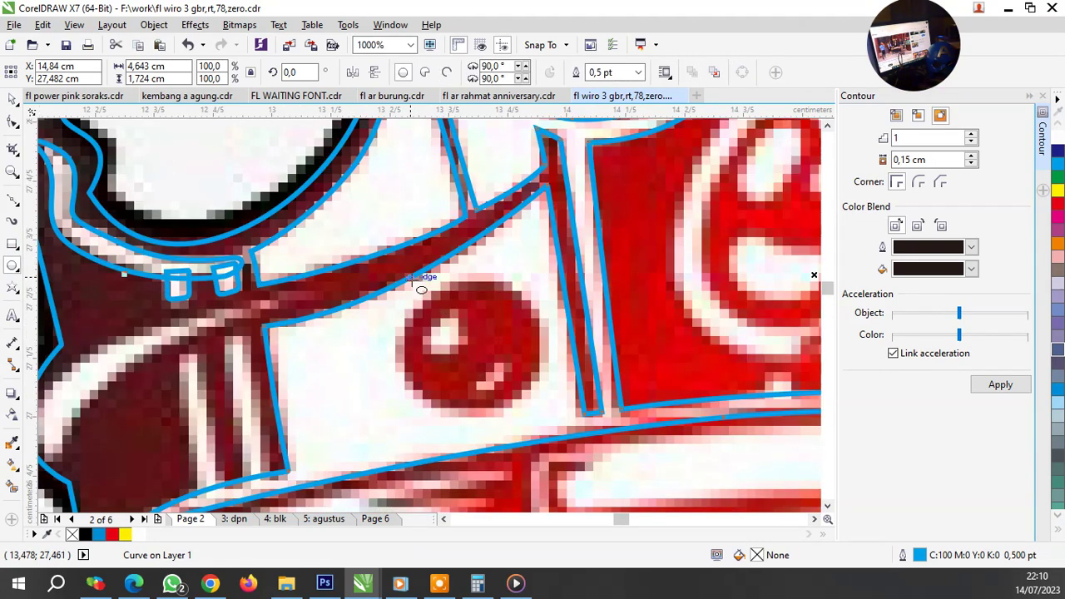
drag(404, 271, 550, 408)
key(space)
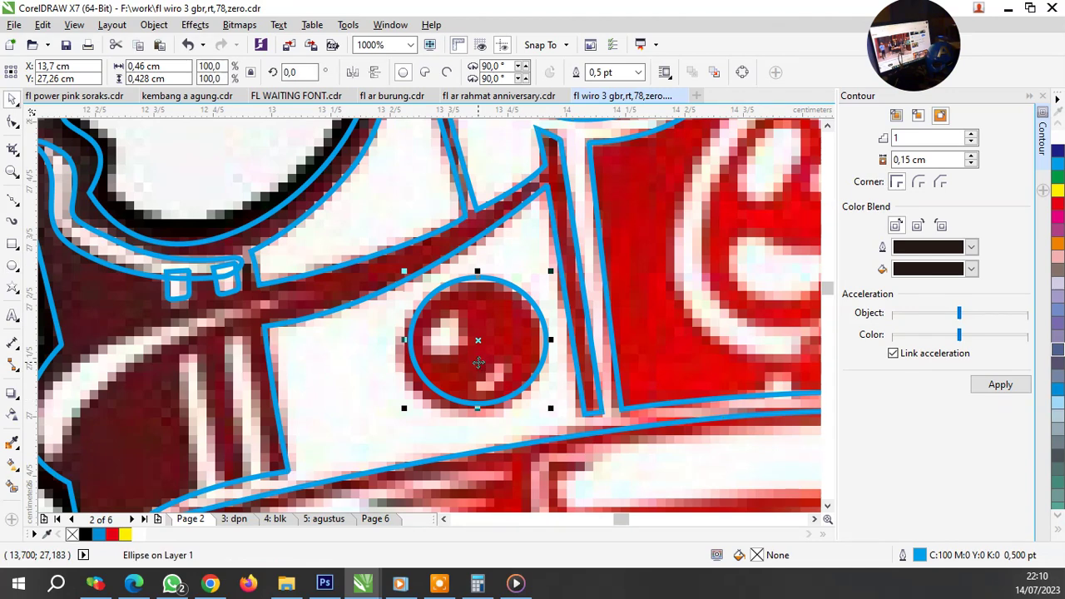
scroll(478, 362, up, 2)
drag(393, 384, 391, 394)
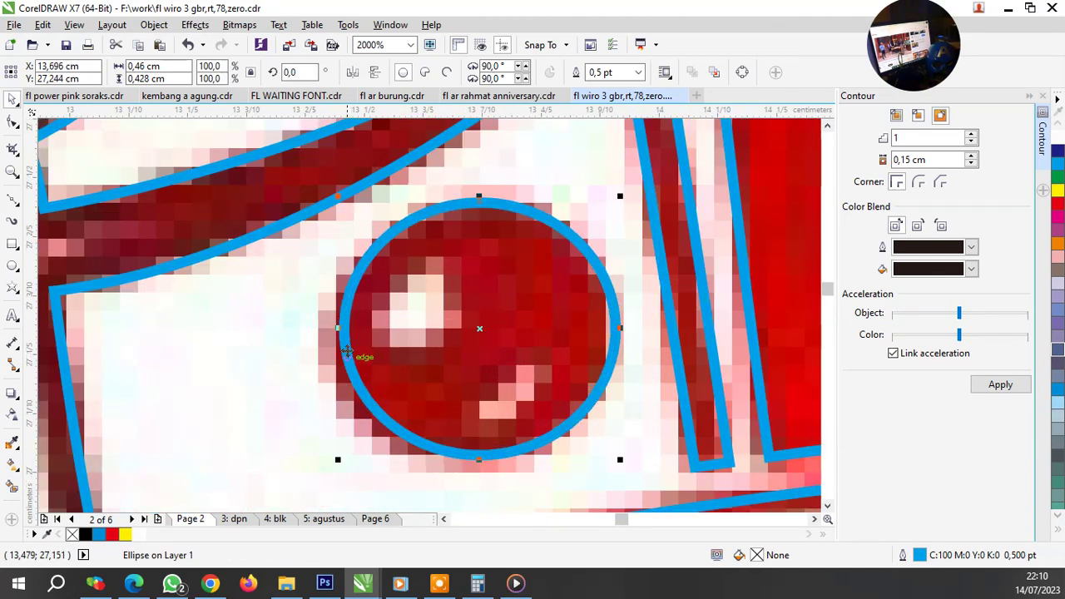
drag(341, 331, 318, 339)
click(376, 368)
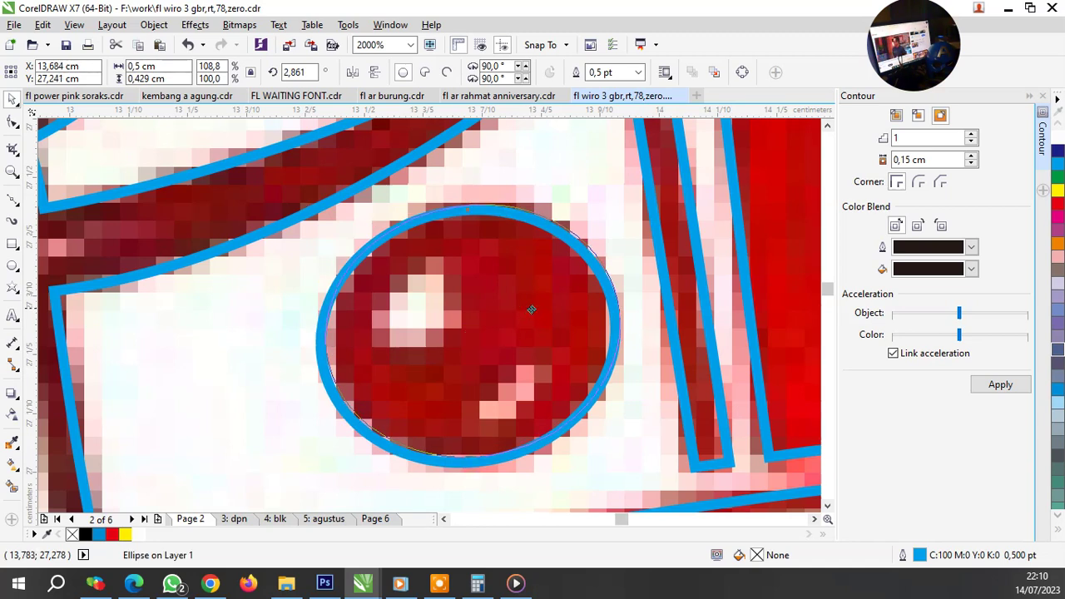
click(343, 329)
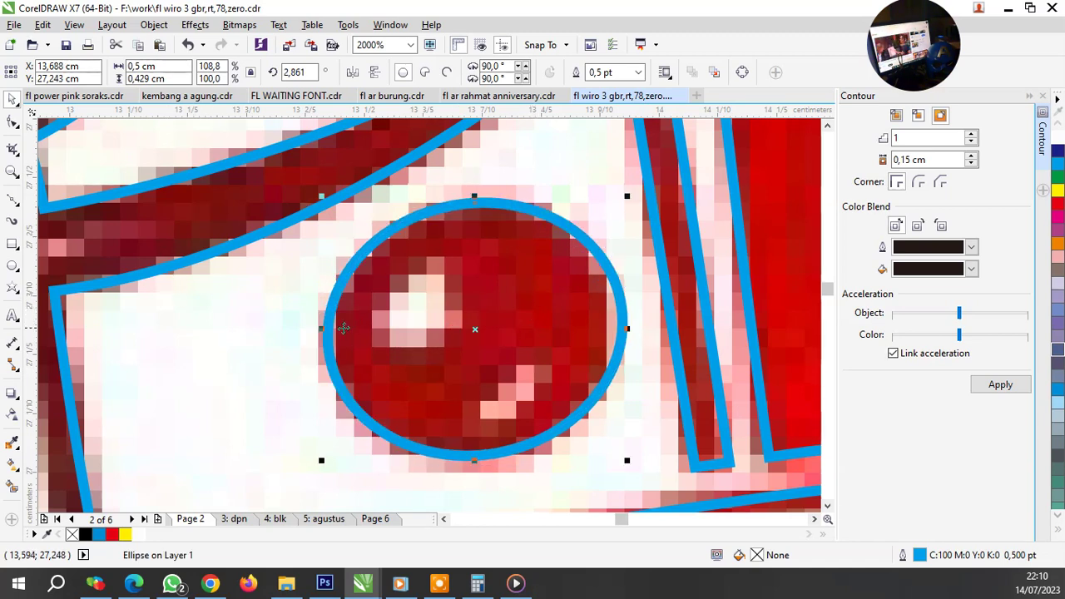
shift+click(326, 200)
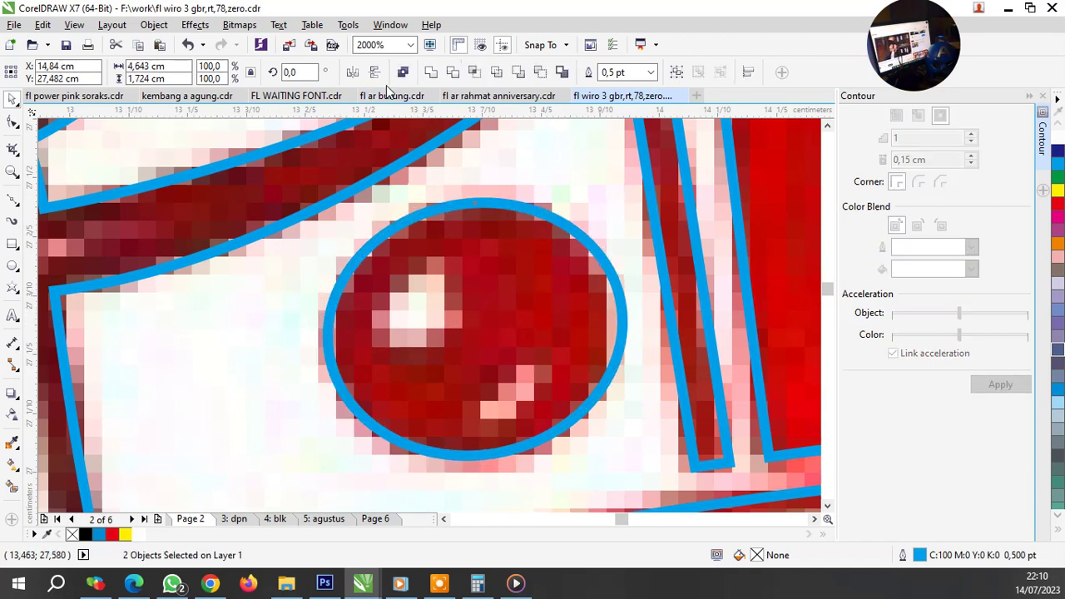
click(452, 72)
click(519, 269)
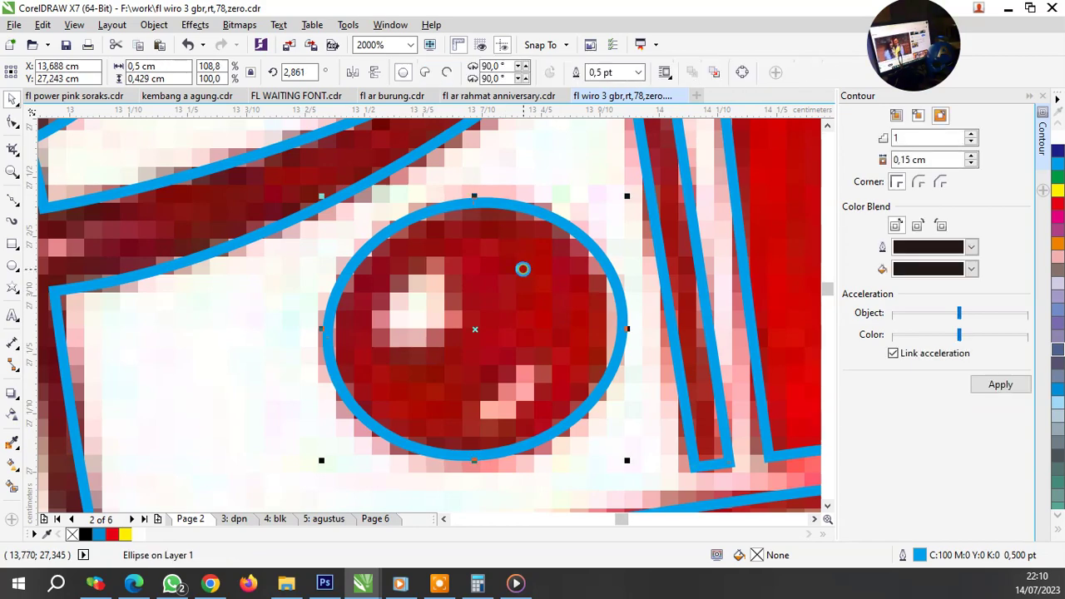
key(Delete)
Step: Trace a closed teardrop Bezier outline around the eye's white highlight
click(14, 201)
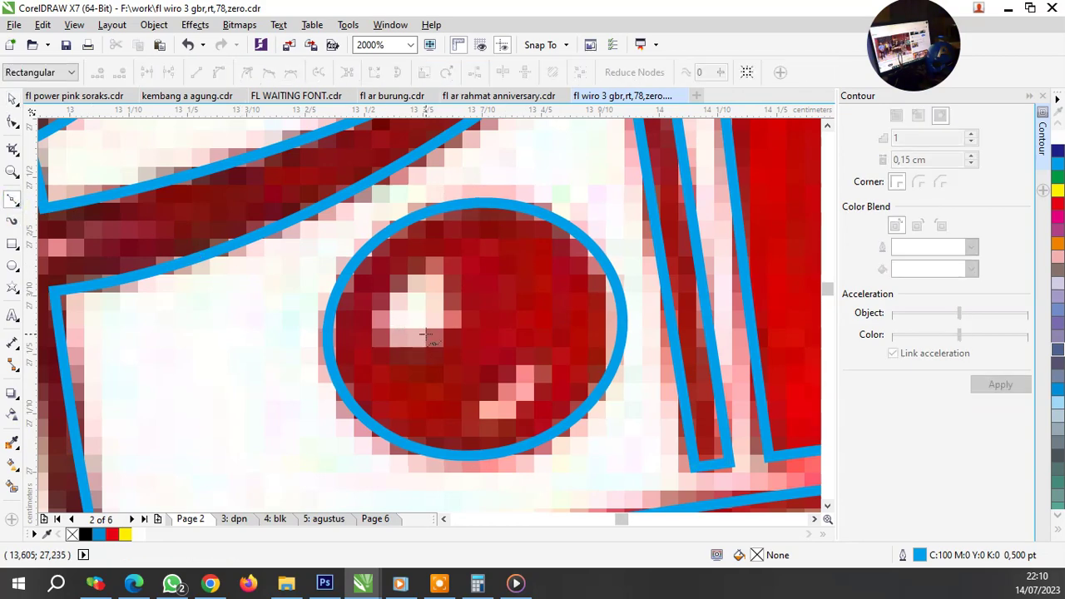
scroll(414, 333, up, 2)
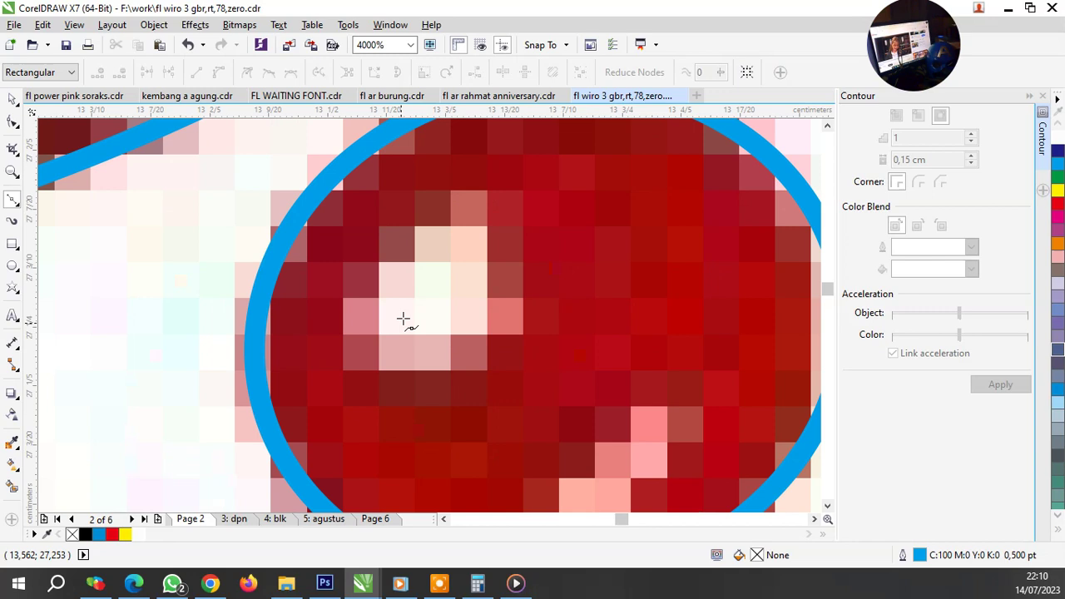
click(450, 196)
click(342, 291)
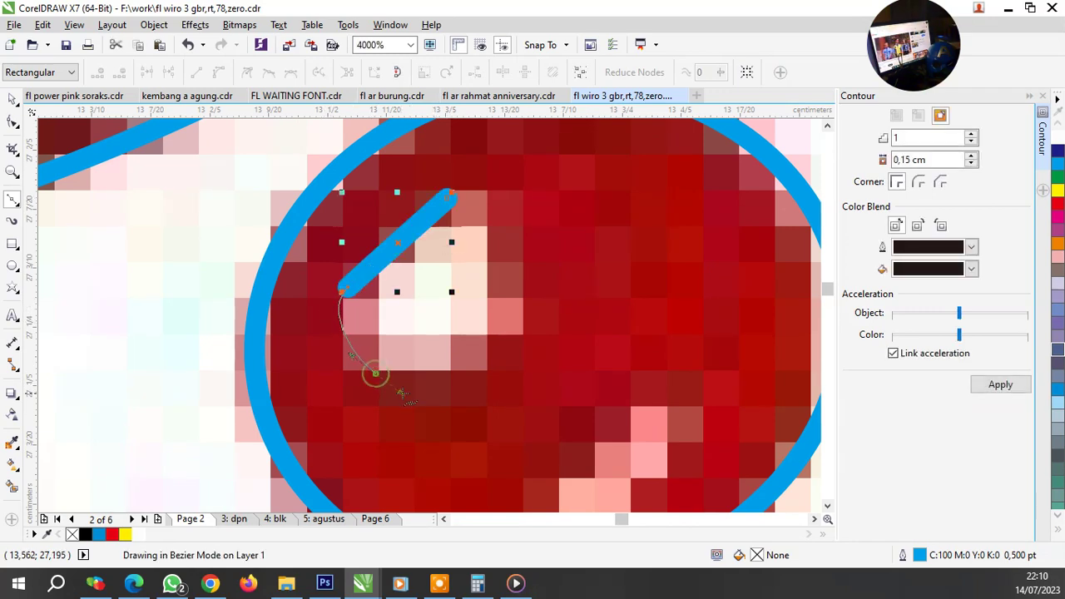
drag(403, 395, 405, 387)
click(412, 385)
click(487, 349)
drag(499, 224, 497, 199)
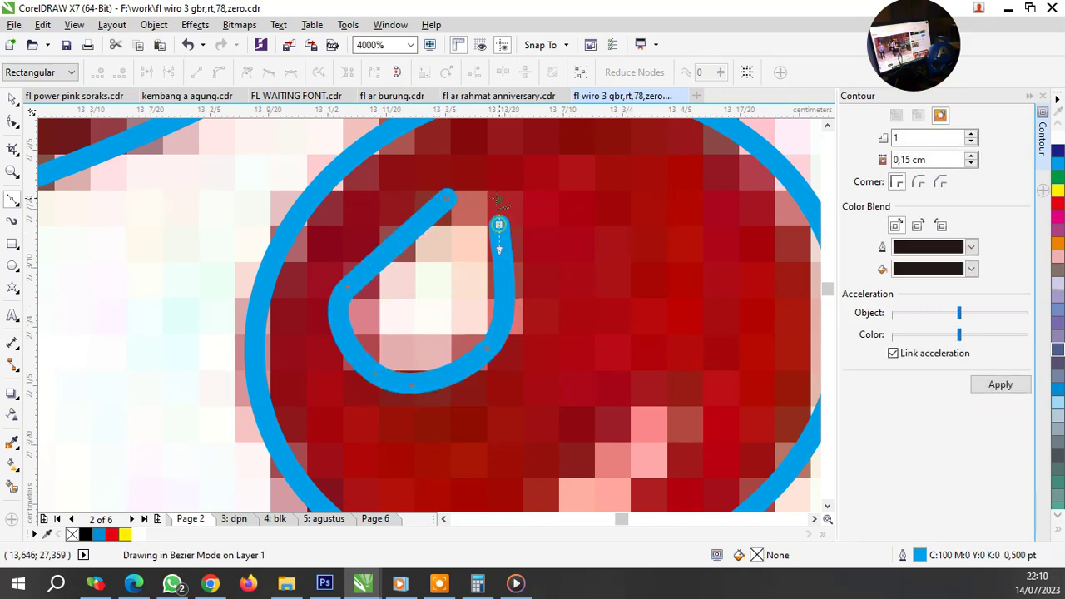
click(454, 199)
click(450, 196)
click(498, 224)
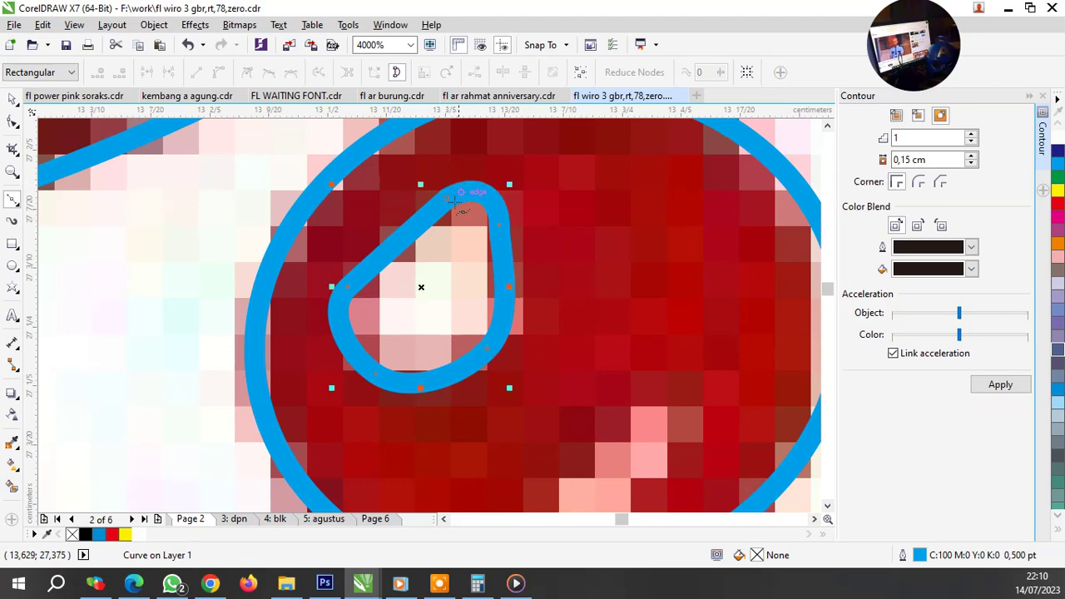
Step: Trace a closed Bezier loop around the slanted mouth shape
scroll(588, 335, down, 1)
scroll(588, 335, up, 1)
click(620, 291)
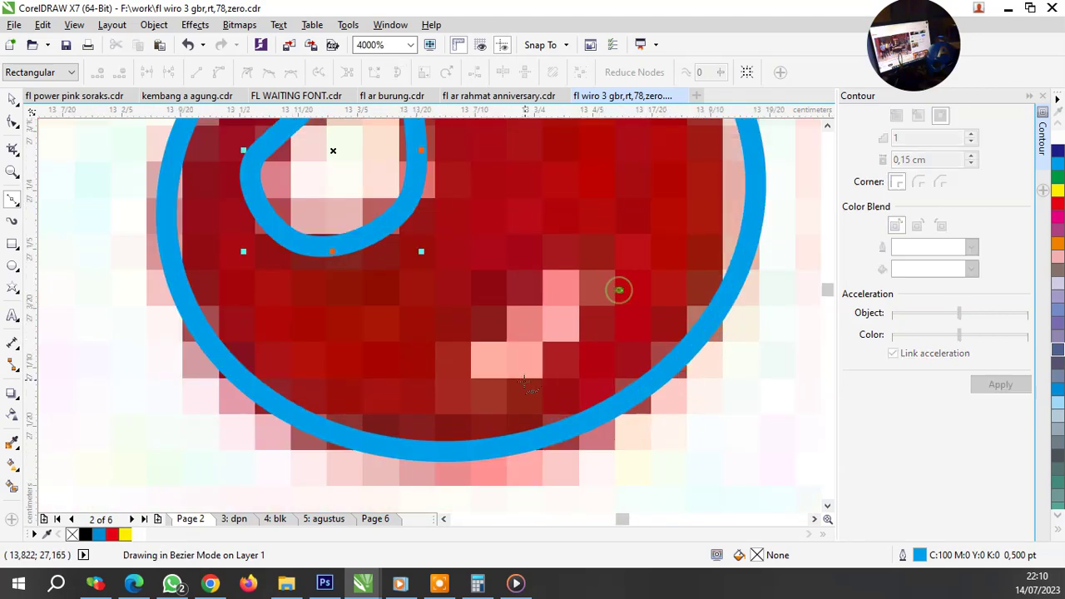
click(511, 385)
click(489, 333)
click(620, 292)
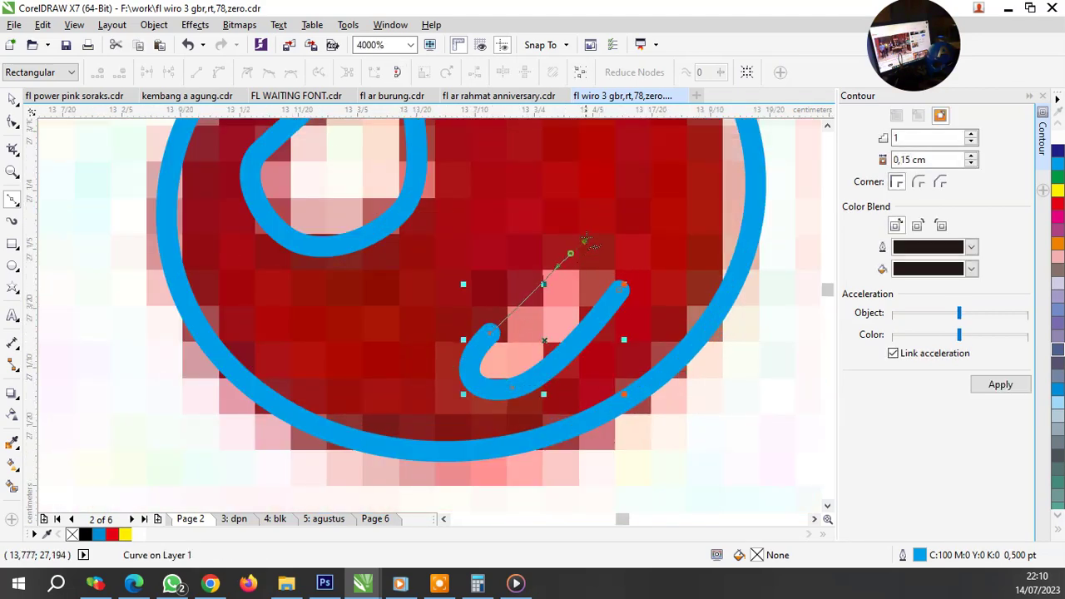
Step: Outline the vertical stripes beside the round face with a closed blue Bezier curve
scroll(618, 287, down, 3)
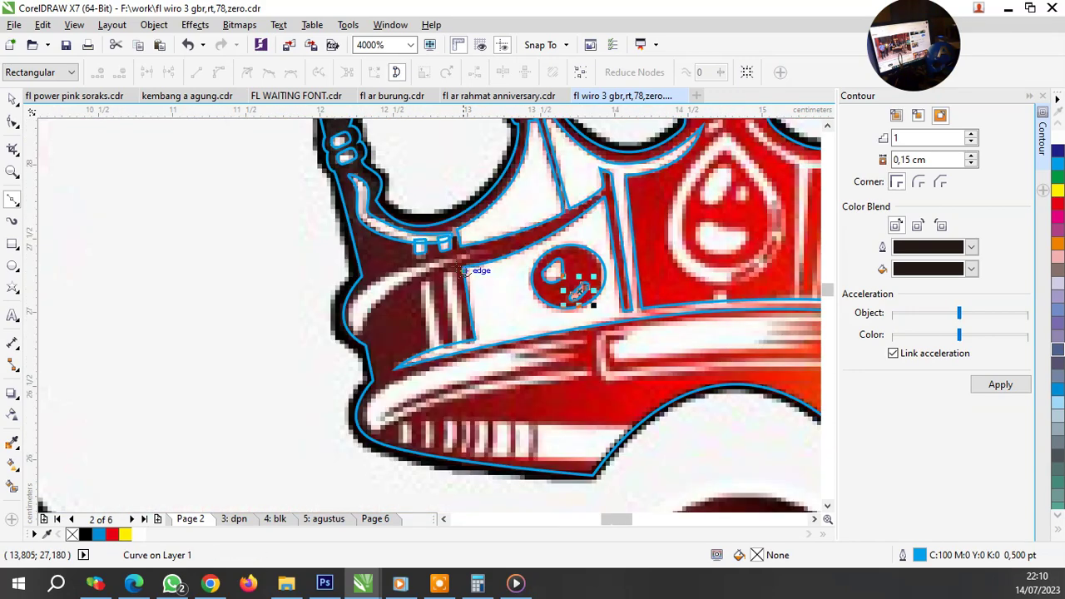
scroll(571, 286, down, 2)
scroll(439, 293, up, 3)
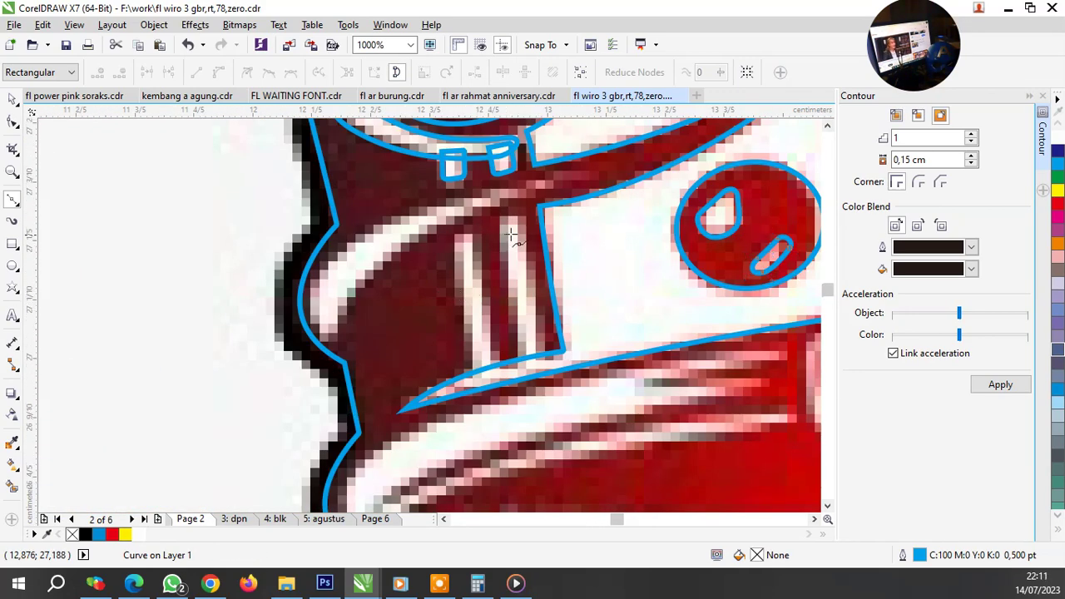
scroll(426, 252, up, 1)
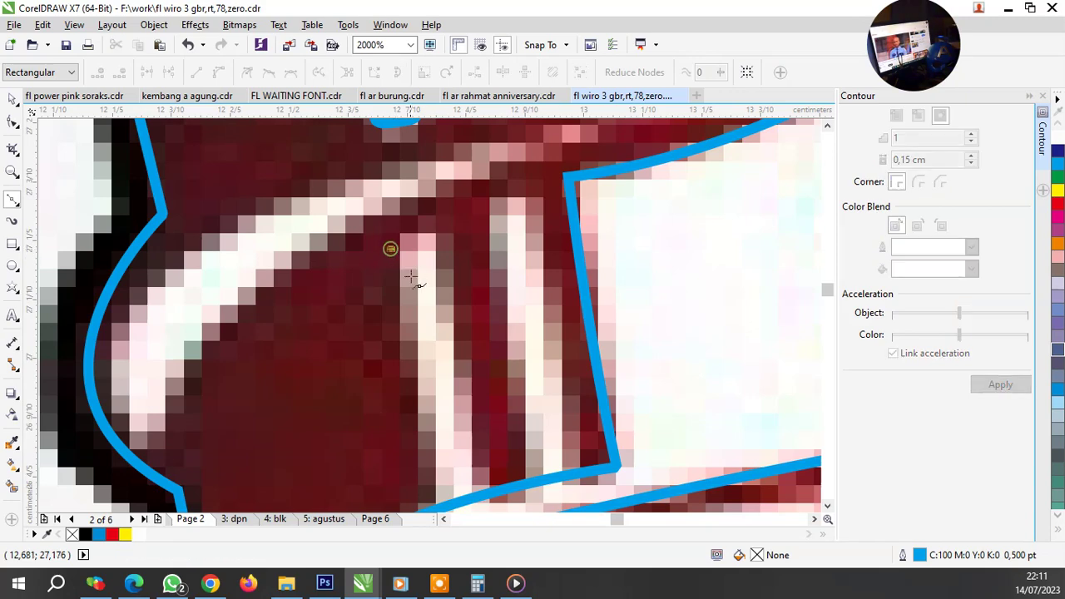
scroll(392, 252, down, 1)
scroll(422, 404, up, 1)
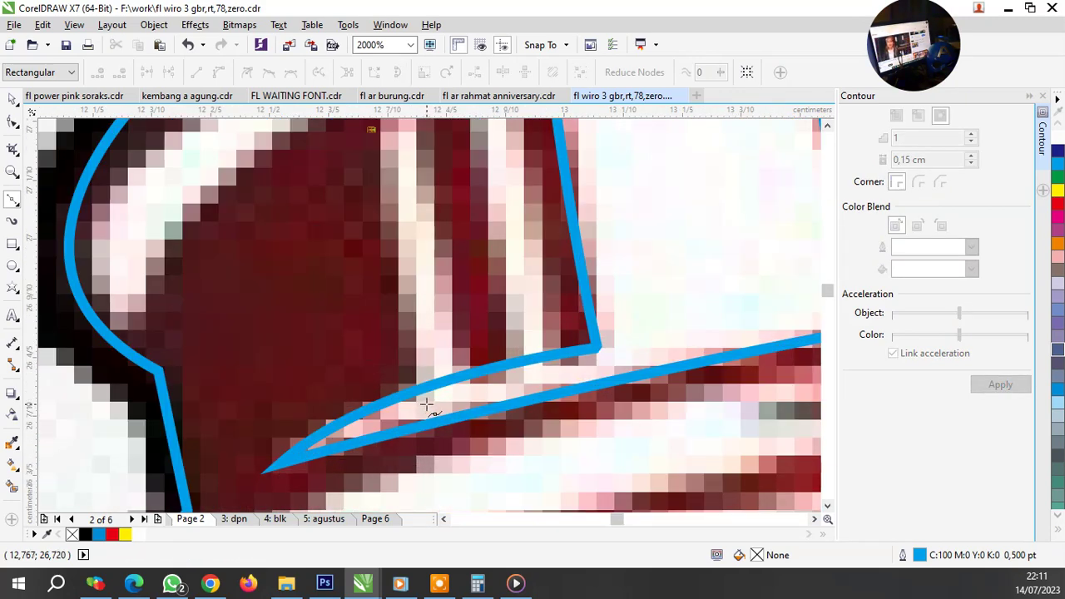
click(424, 404)
scroll(460, 397, down, 1)
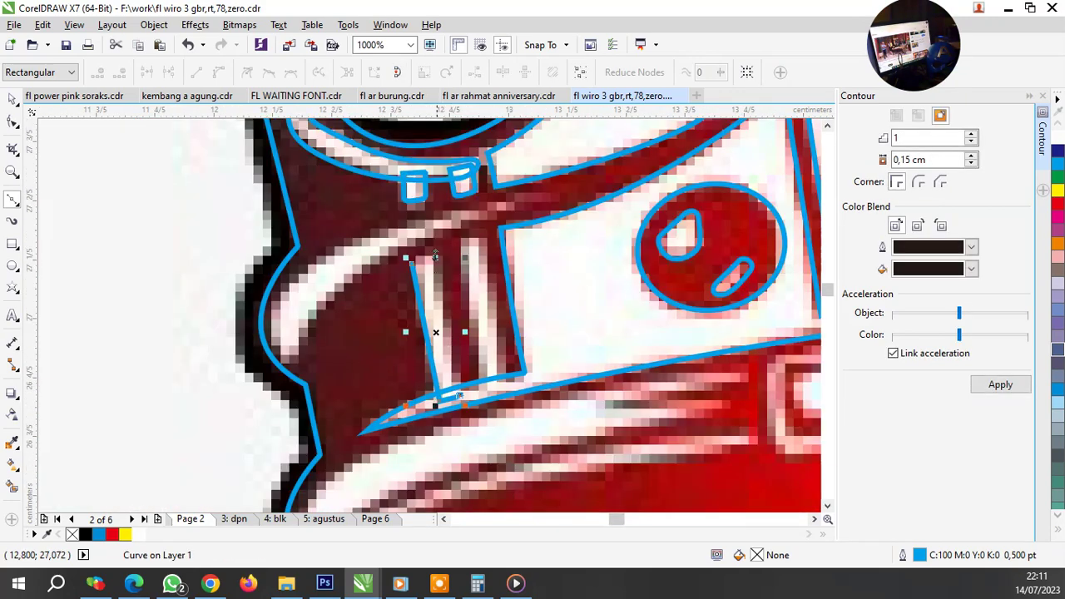
scroll(434, 257, up, 1)
scroll(434, 256, up, 1)
click(434, 236)
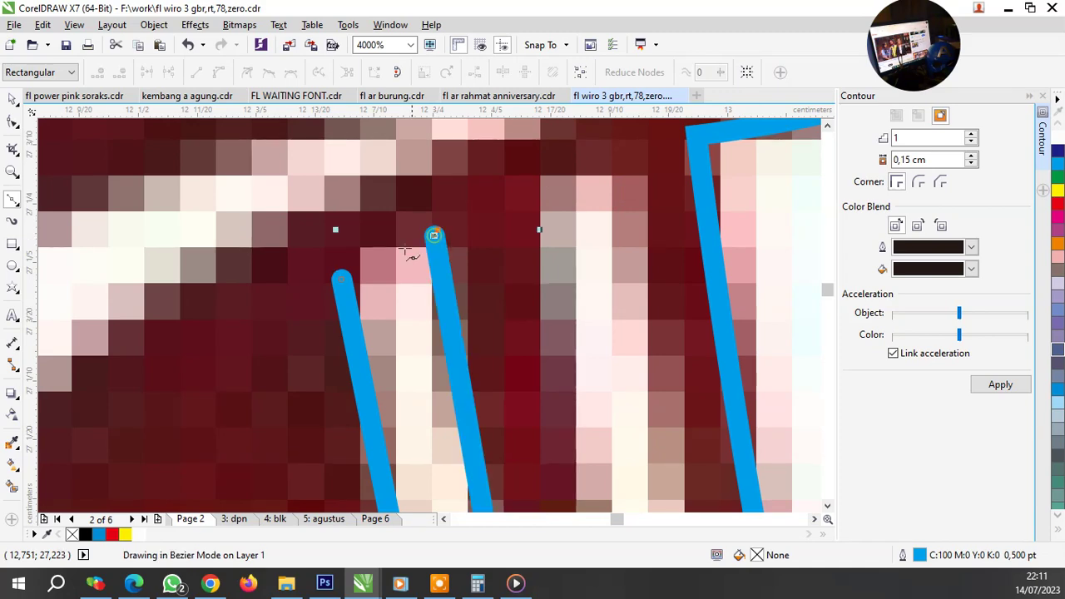
click(341, 279)
Step: Start a new Bezier curve along the white arc at the crown's left edge
scroll(376, 283, down, 1)
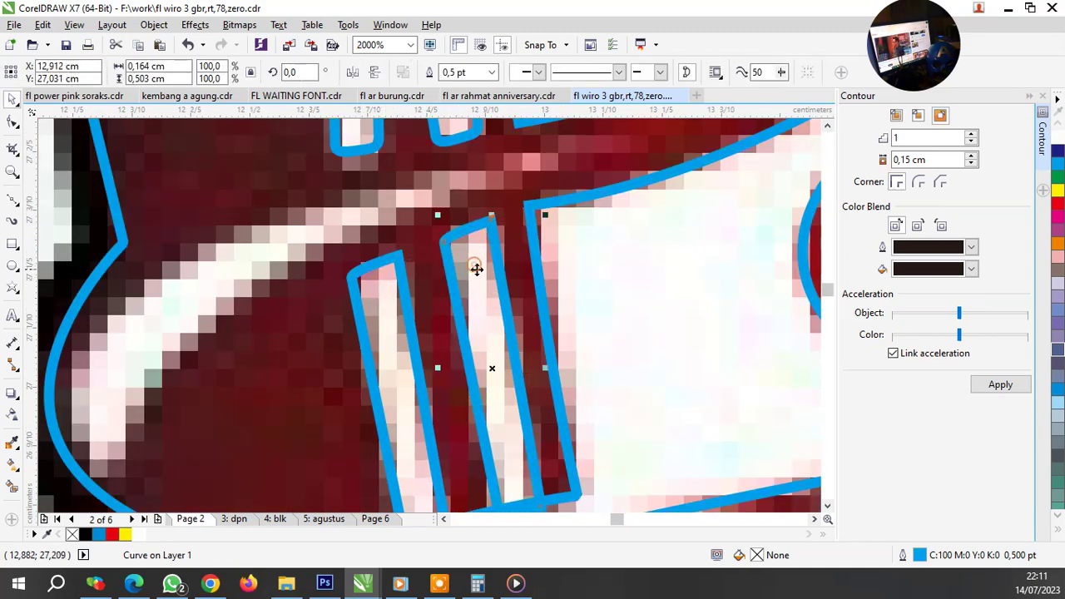
scroll(474, 275, down, 1)
scroll(496, 390, up, 1)
scroll(496, 389, up, 1)
scroll(506, 392, down, 2)
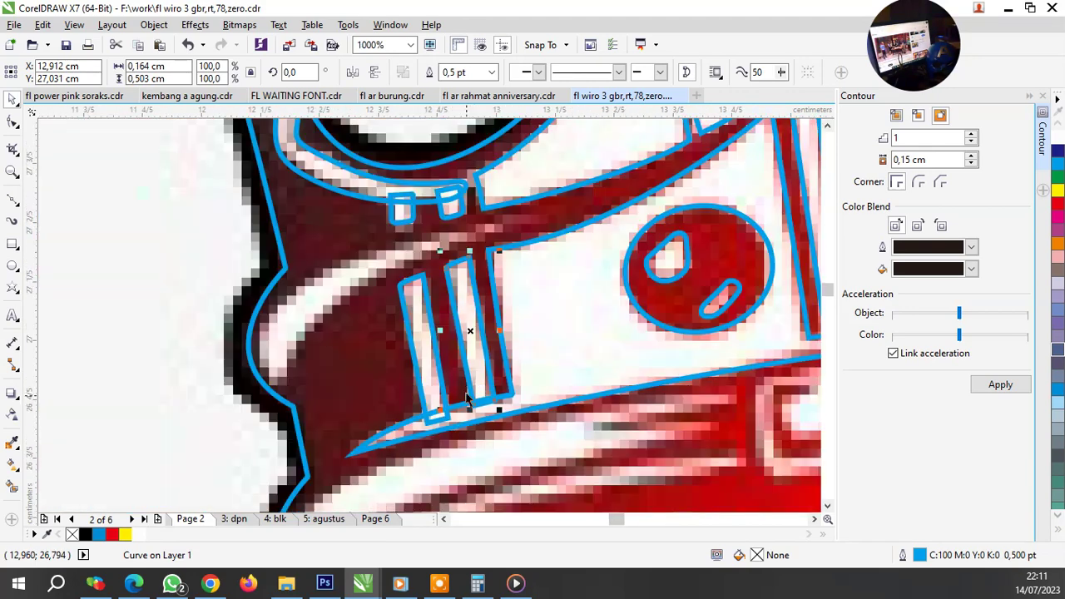
scroll(473, 381, down, 1)
scroll(470, 373, down, 1)
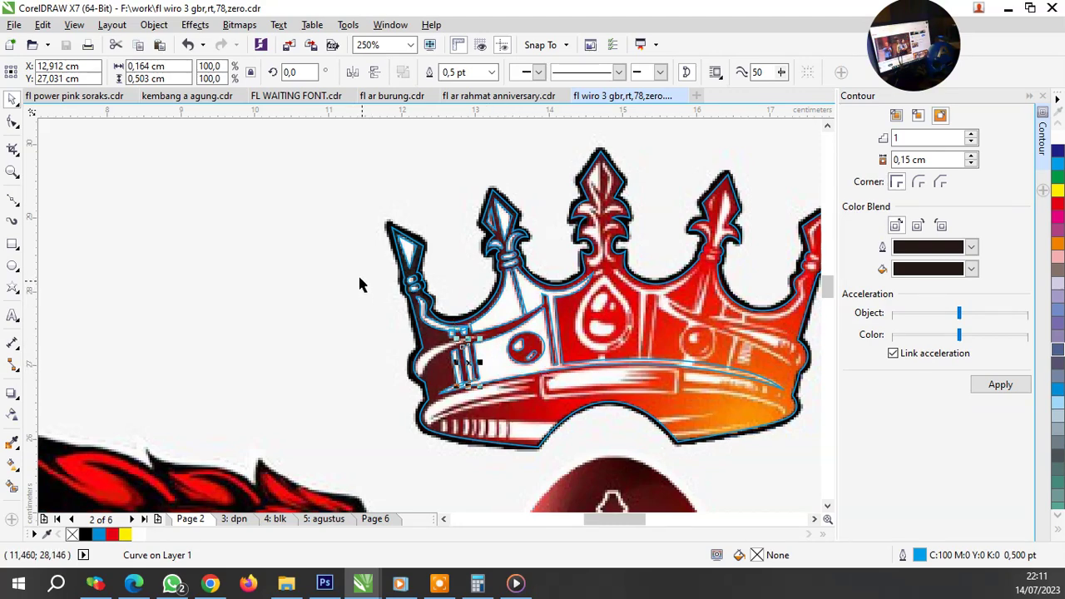
scroll(352, 292, down, 1)
scroll(447, 297, up, 2)
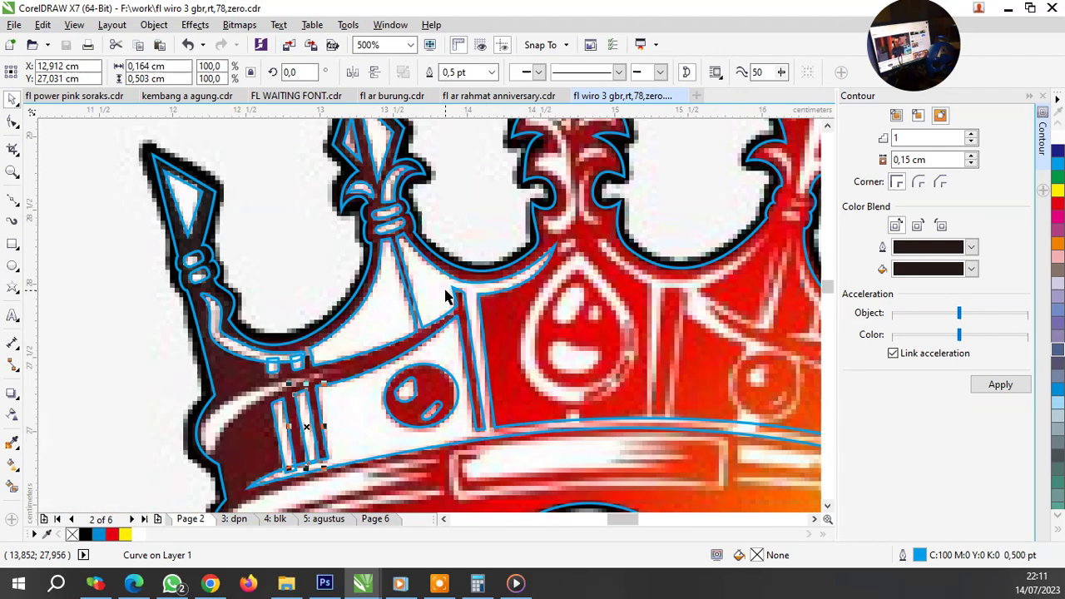
click(12, 198)
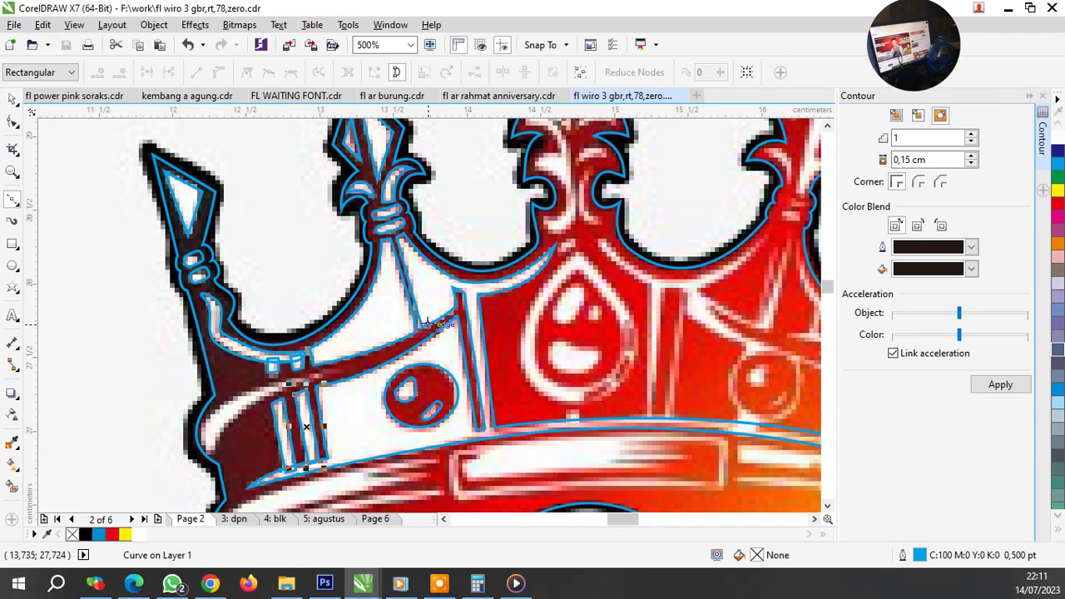
scroll(213, 426, up, 2)
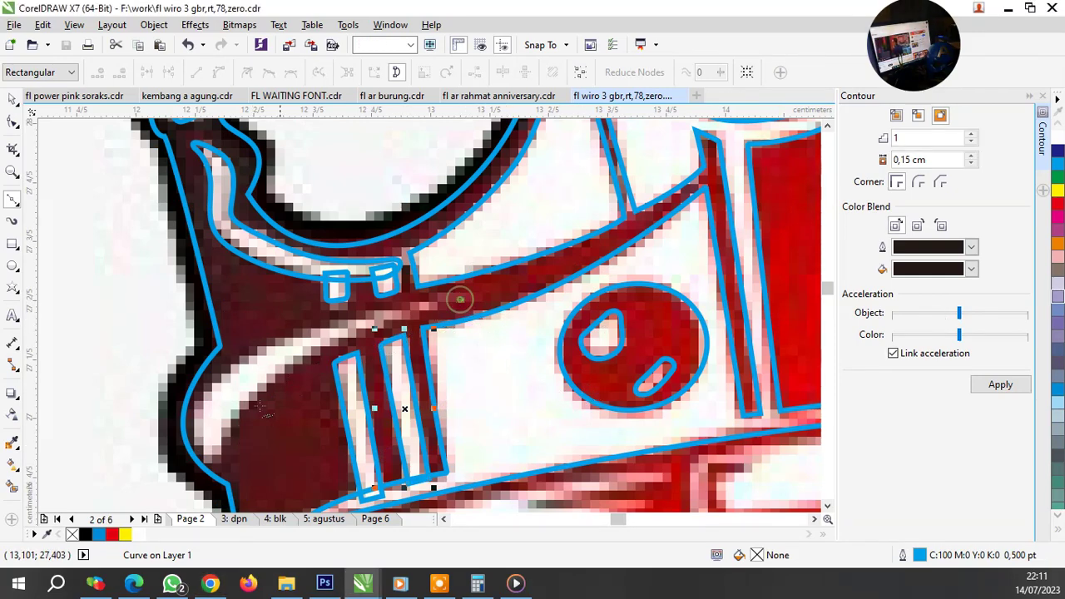
scroll(265, 410, up, 1)
click(331, 328)
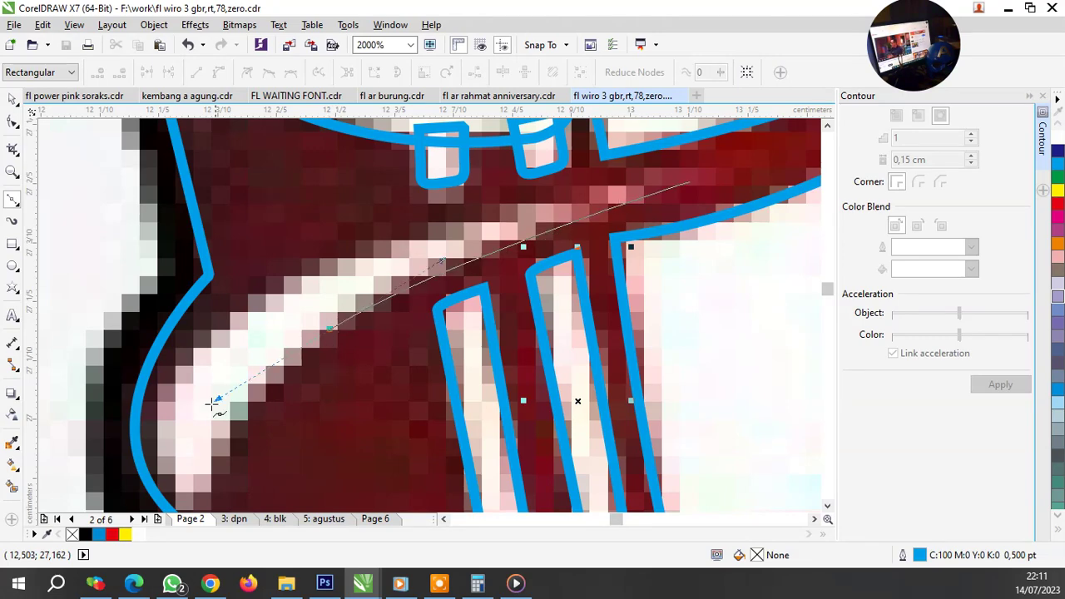
click(215, 405)
Step: Continue the white-arc curve downward, join it to an existing outline node, and finish
scroll(214, 406, down, 1)
scroll(283, 462, up, 2)
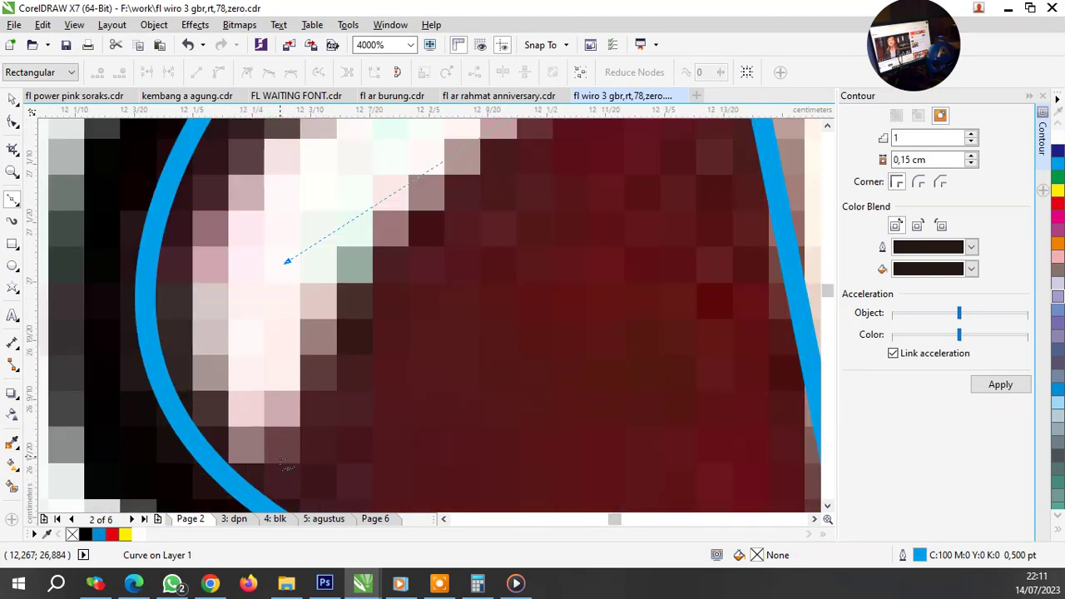
click(283, 464)
scroll(275, 453, down, 1)
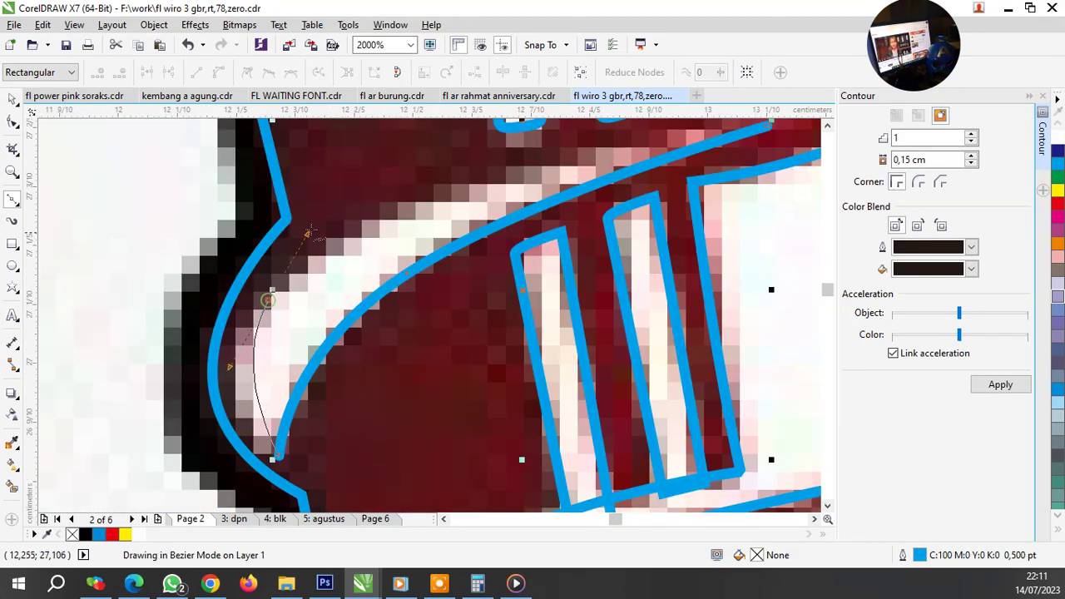
scroll(275, 366, down, 1)
scroll(333, 300, down, 1)
scroll(395, 263, up, 1)
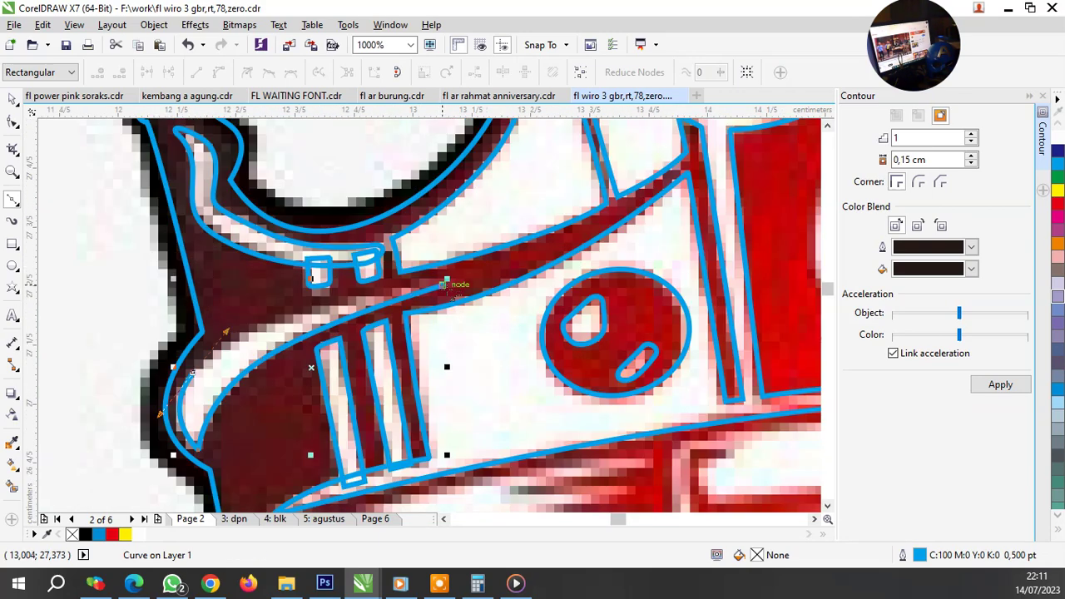
click(446, 283)
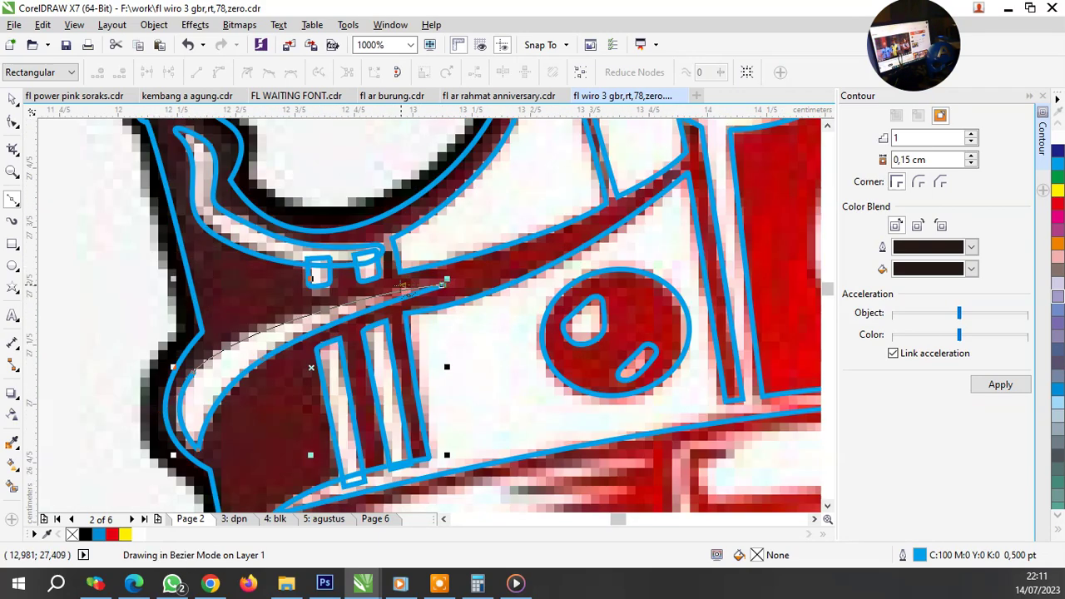
scroll(147, 379, up, 1)
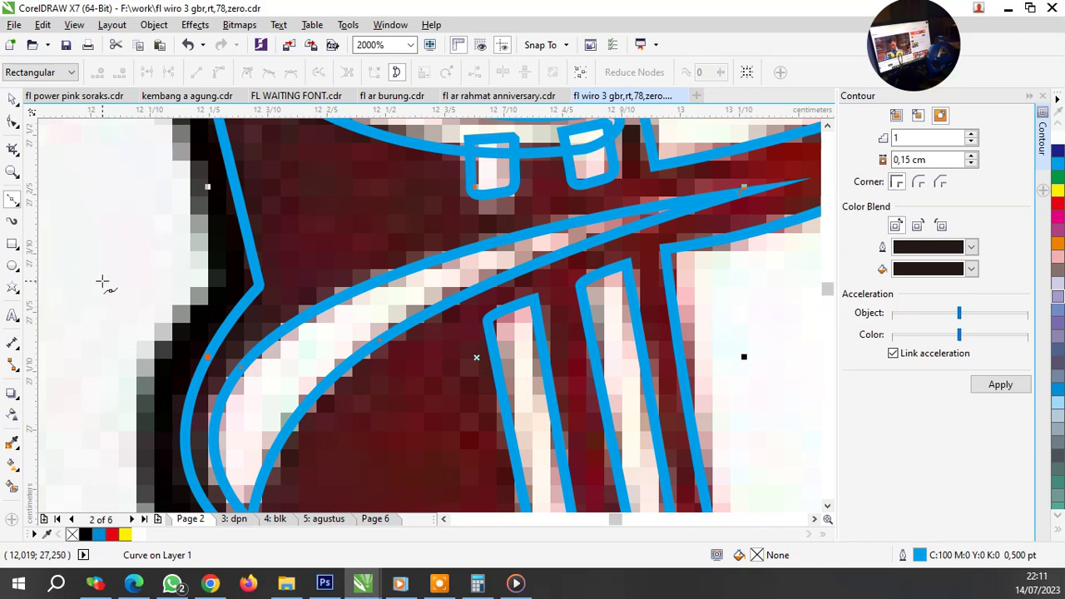
scroll(233, 324, down, 1)
scroll(229, 333, down, 1)
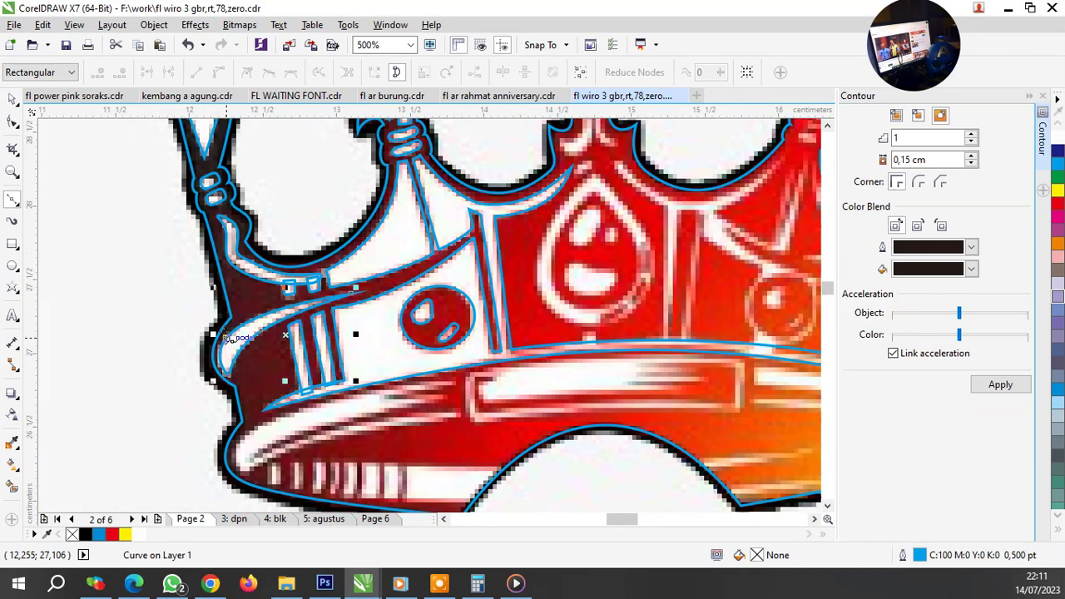
key(space)
Step: Draw a Bezier line along the lower crown band to the blue outline, undoing an accidental stretch
scroll(302, 383, down, 2)
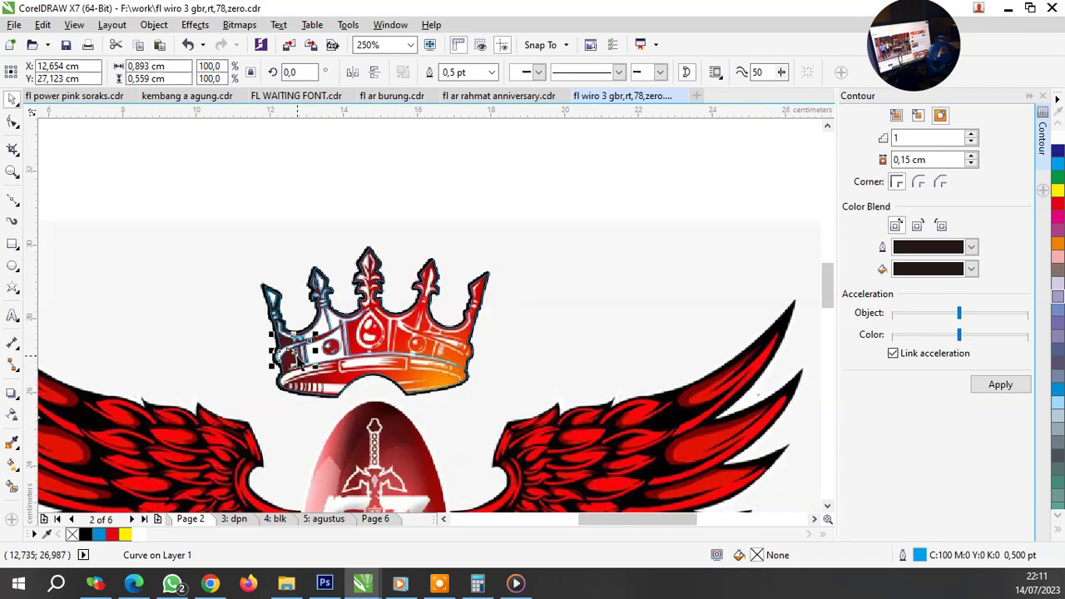
scroll(302, 383, down, 1)
scroll(302, 383, up, 2)
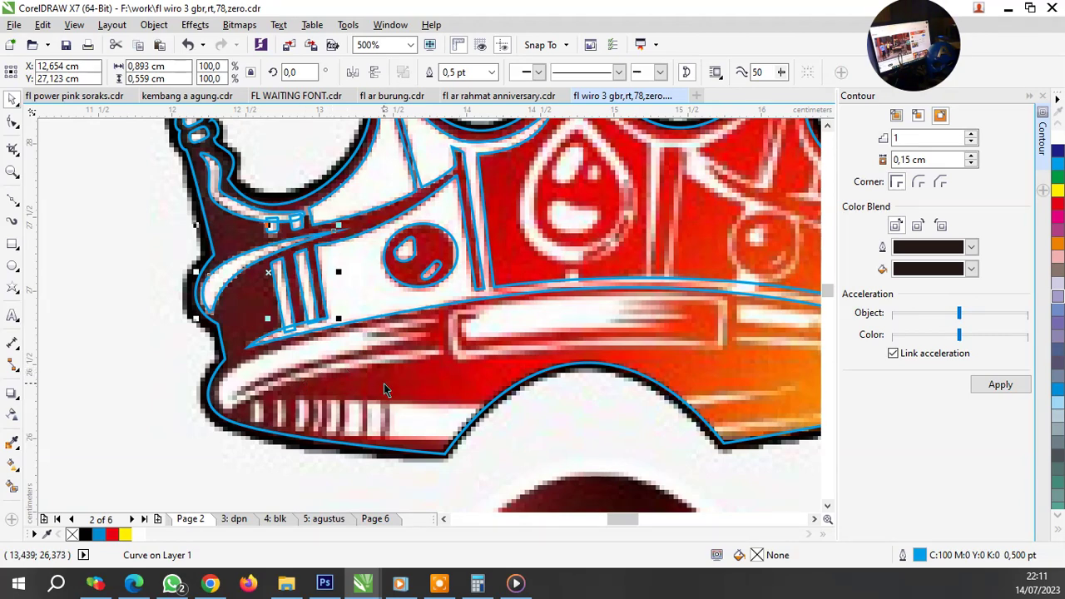
scroll(379, 383, down, 1)
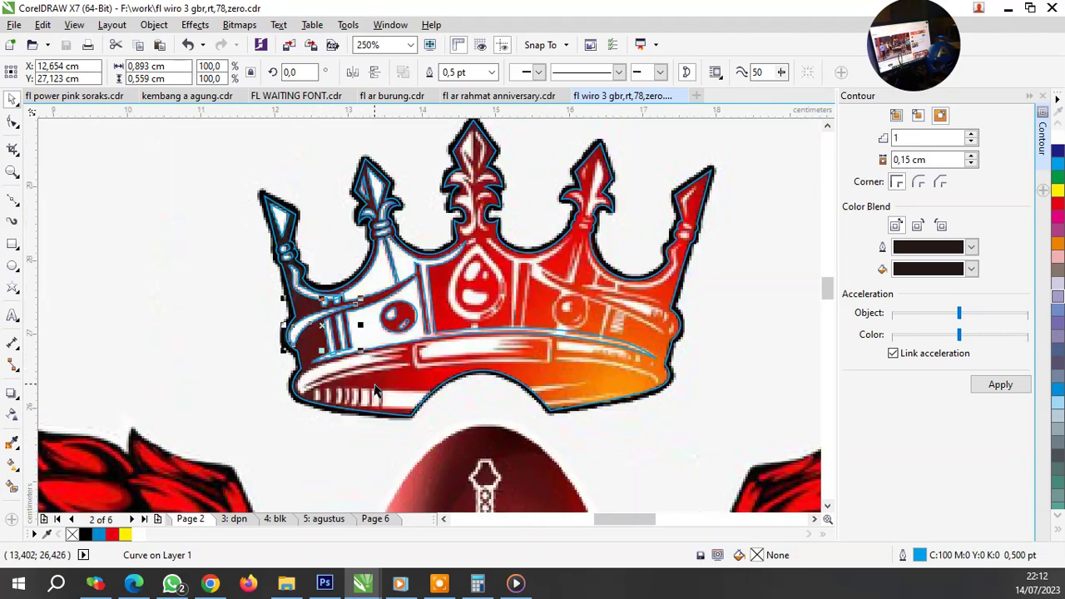
scroll(376, 404, up, 2)
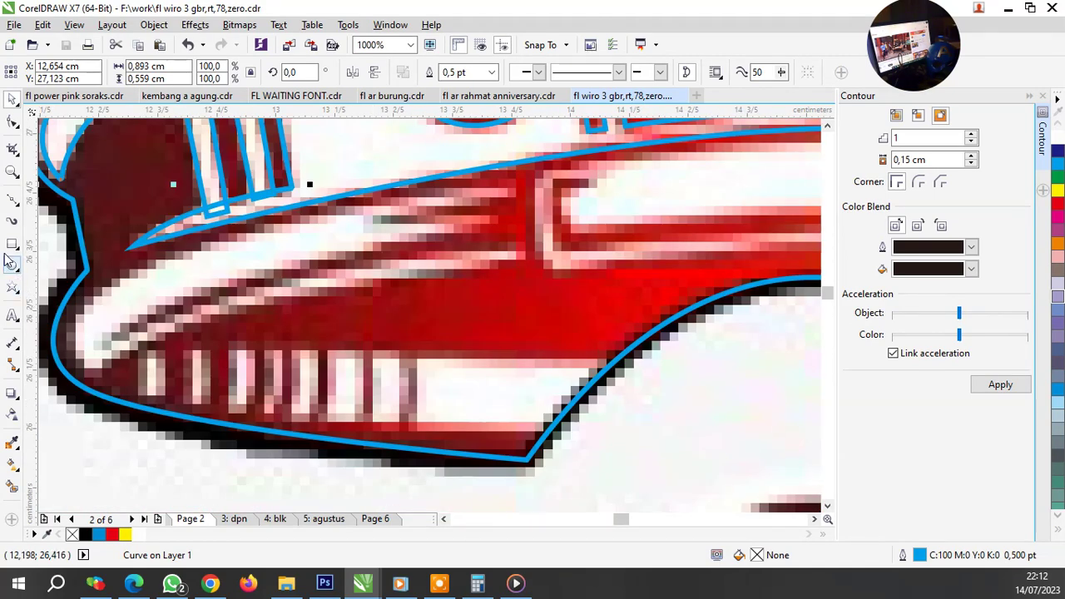
click(12, 200)
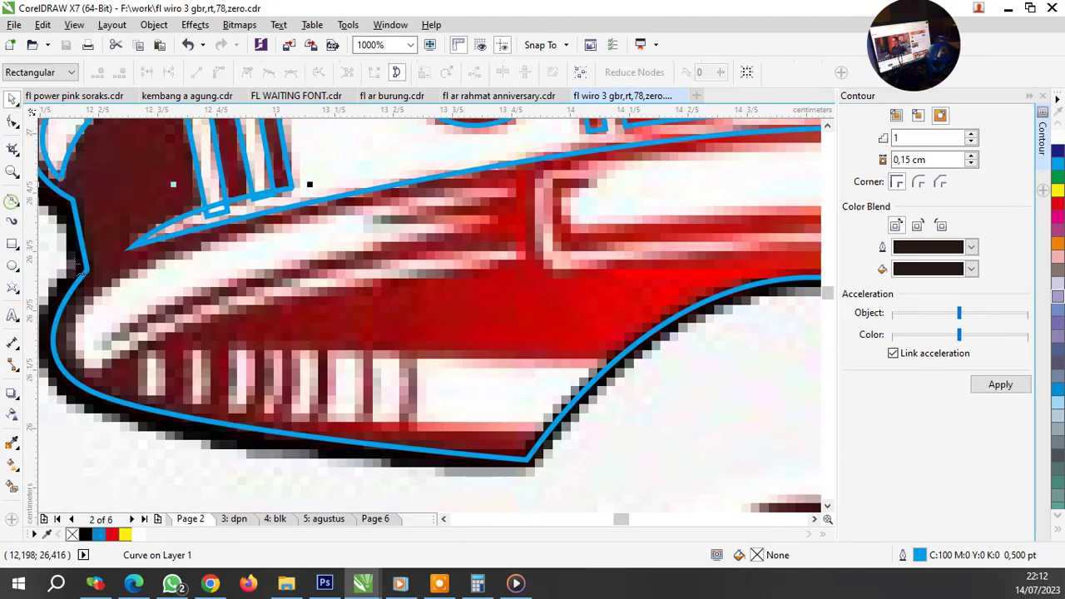
click(152, 356)
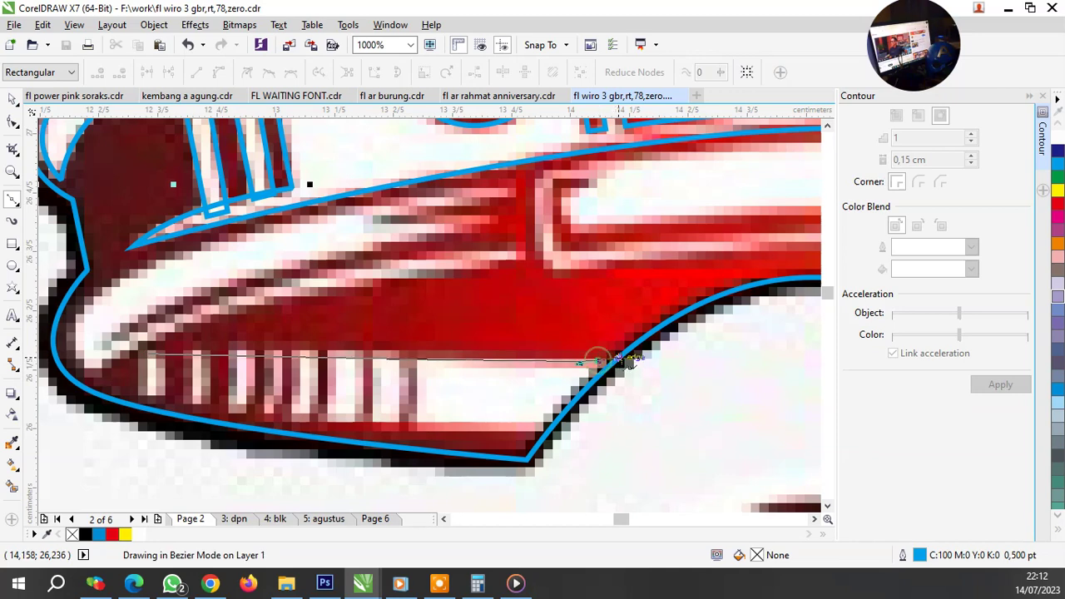
click(621, 363)
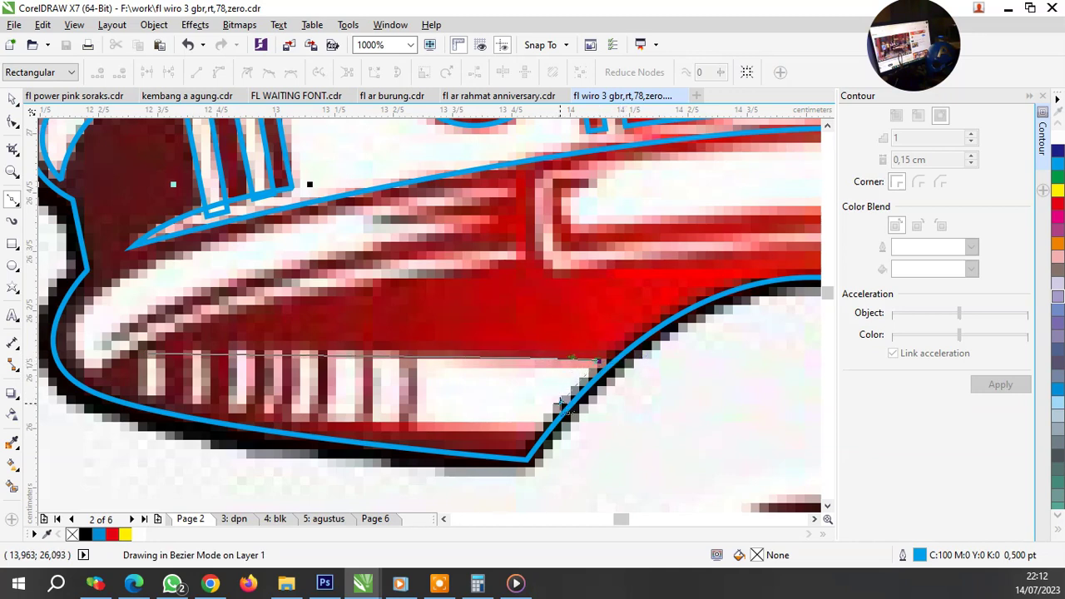
key(space)
click(541, 427)
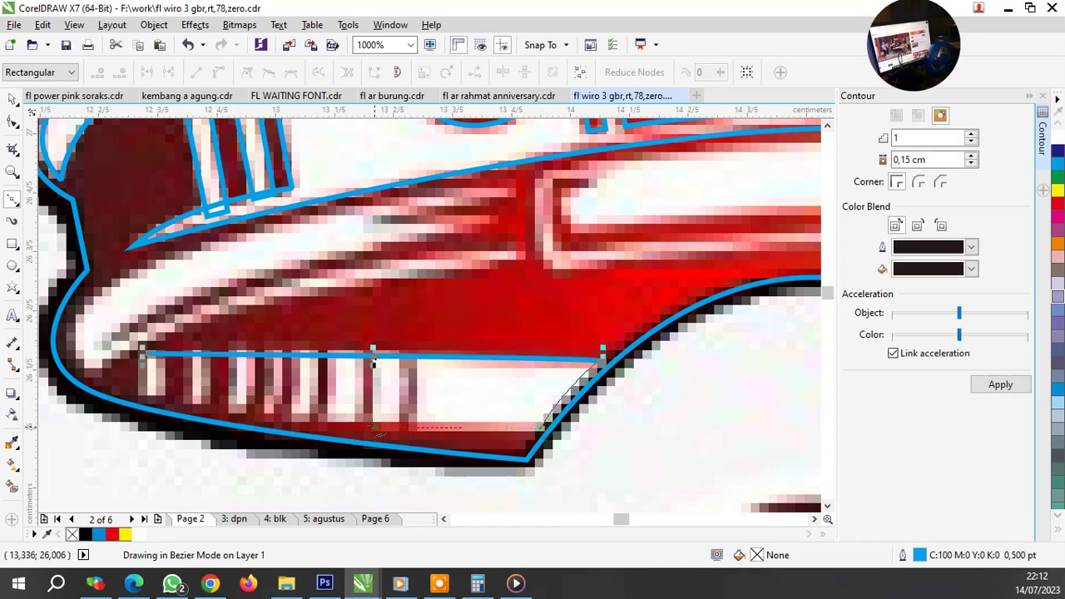
key(space)
drag(138, 394, 83, 380)
key(ctrl+z)
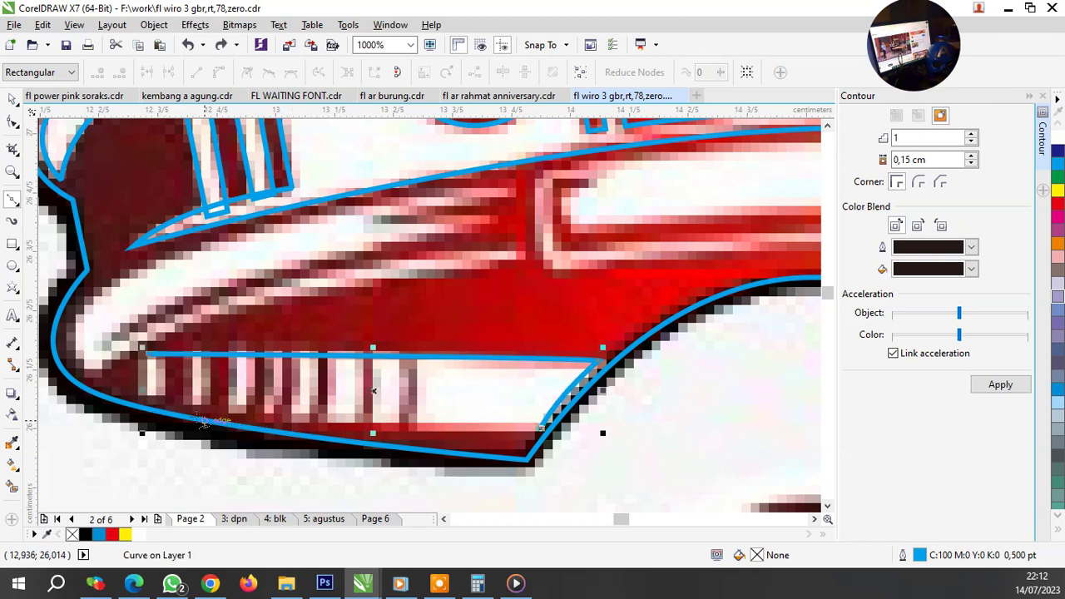
Step: Trace the white band's lower edge and close the outline at its left end
drag(150, 393, 88, 362)
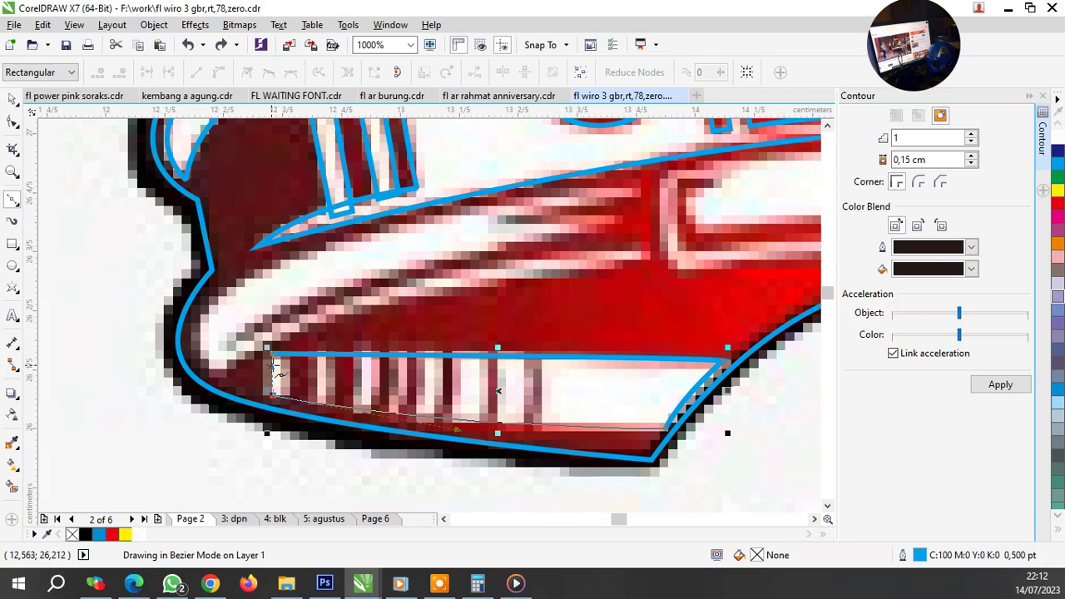
drag(277, 379, 275, 373)
scroll(276, 373, up, 3)
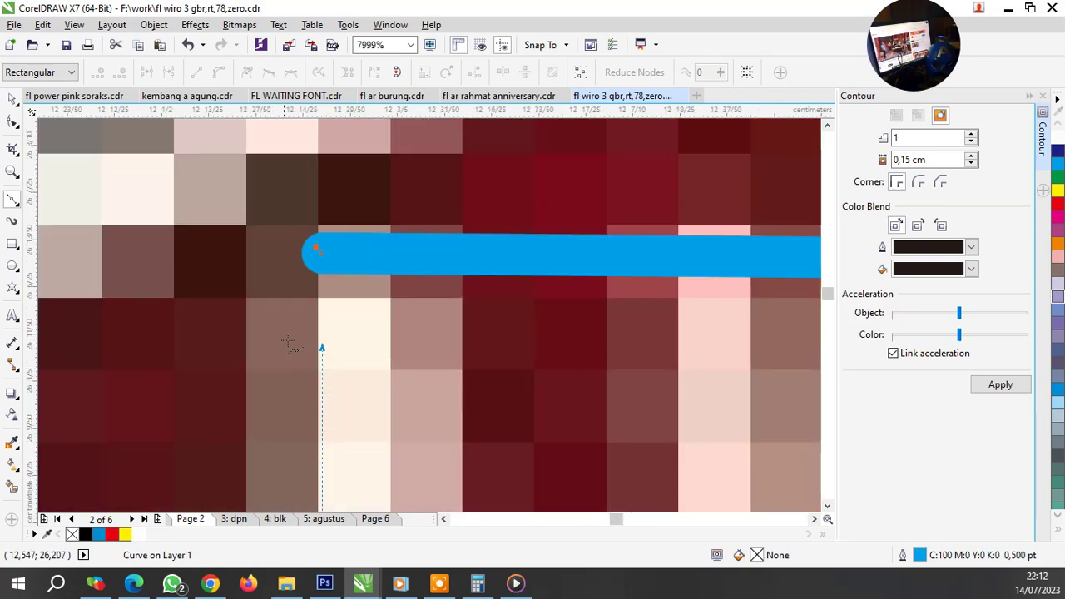
click(320, 254)
scroll(341, 311, down, 3)
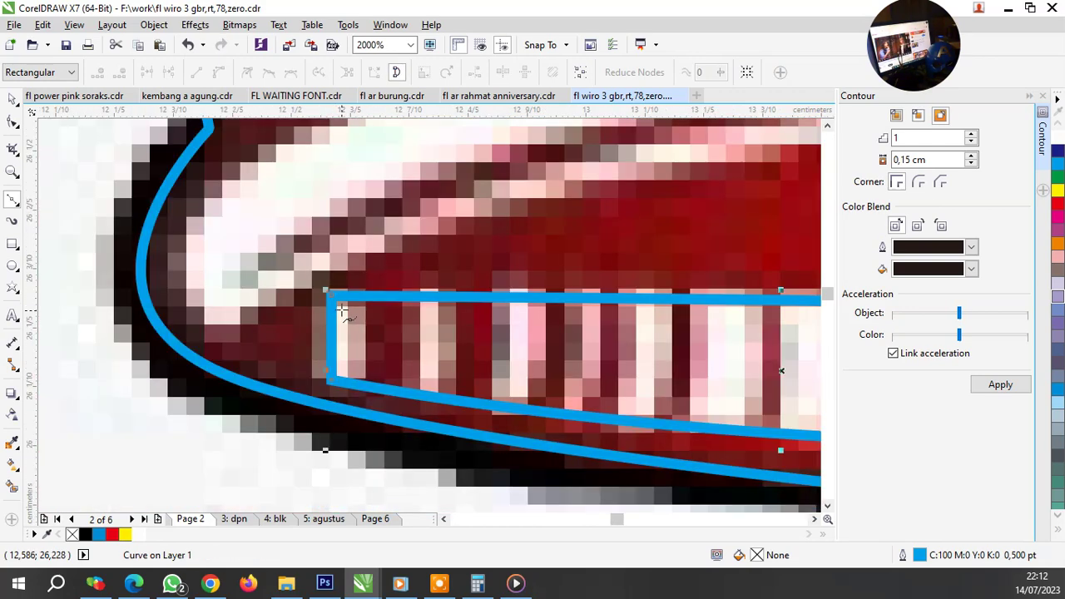
Step: Draw a rectangle over the first white tooth and place resized copies on the other teeth
click(12, 244)
drag(358, 257, 415, 455)
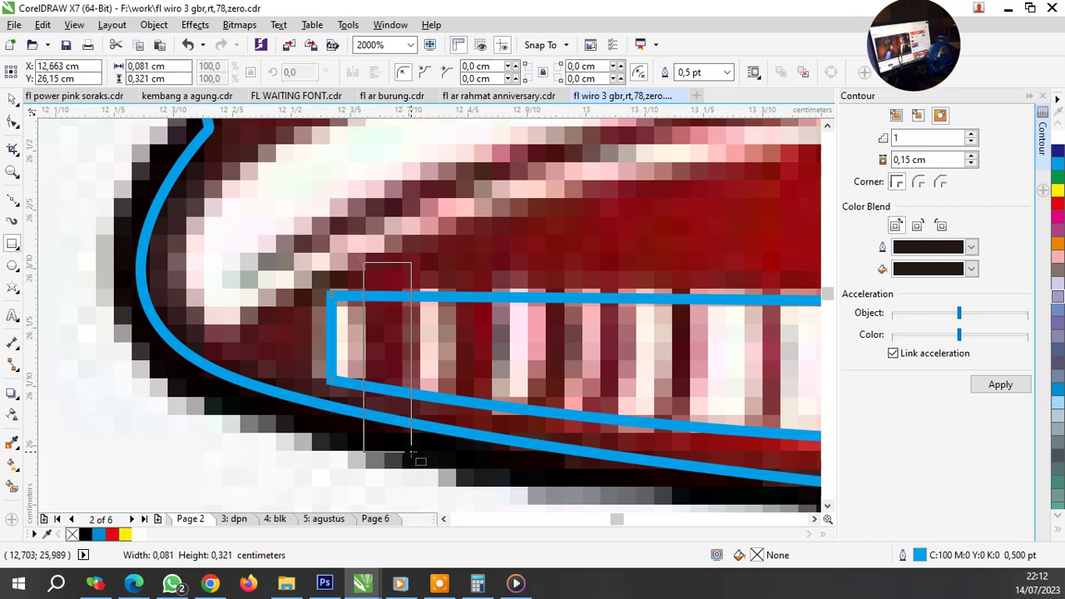
mouse_move(396, 323)
mouse_down()
mouse_move(396, 306)
mouse_move(477, 275)
mouse_move(591, 333)
mouse_move(576, 338)
mouse_up()
mouse_move(555, 260)
mouse_down()
mouse_move(555, 279)
mouse_move(683, 289)
mouse_up()
scroll(683, 289, down, 2)
scroll(644, 318, up, 2)
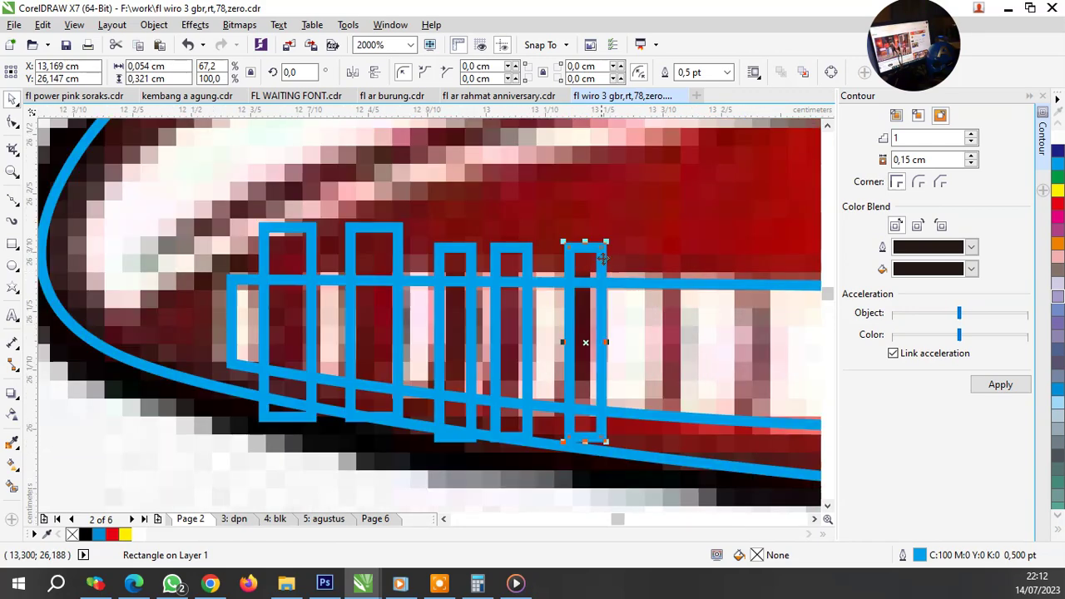
drag(602, 259, 749, 279)
scroll(512, 295, down, 2)
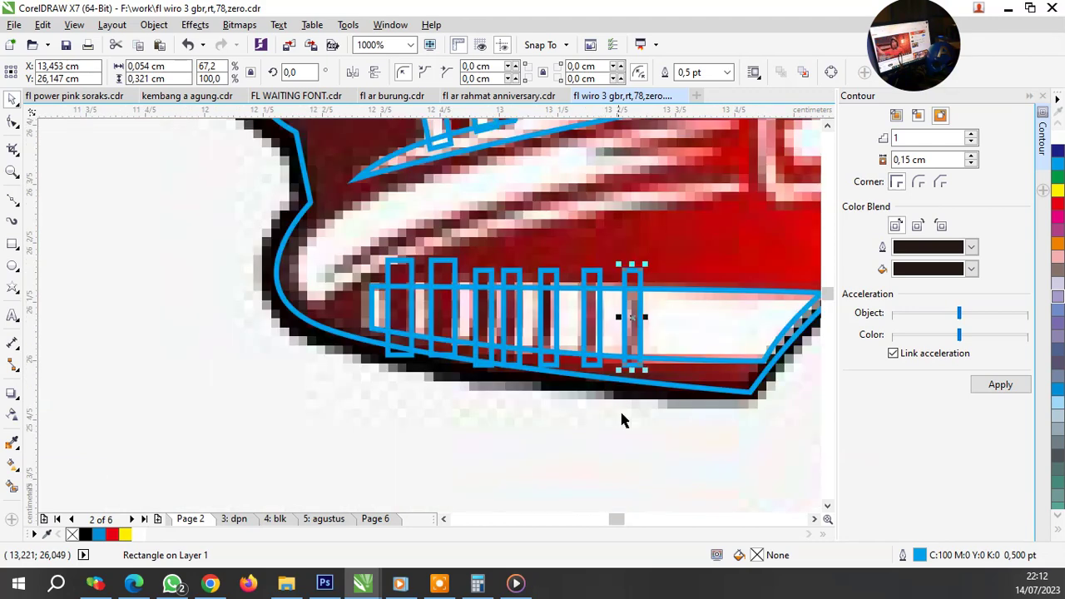
Step: Select and group the seven tooth rectangles, then undo the grouping
drag(676, 432, 353, 221)
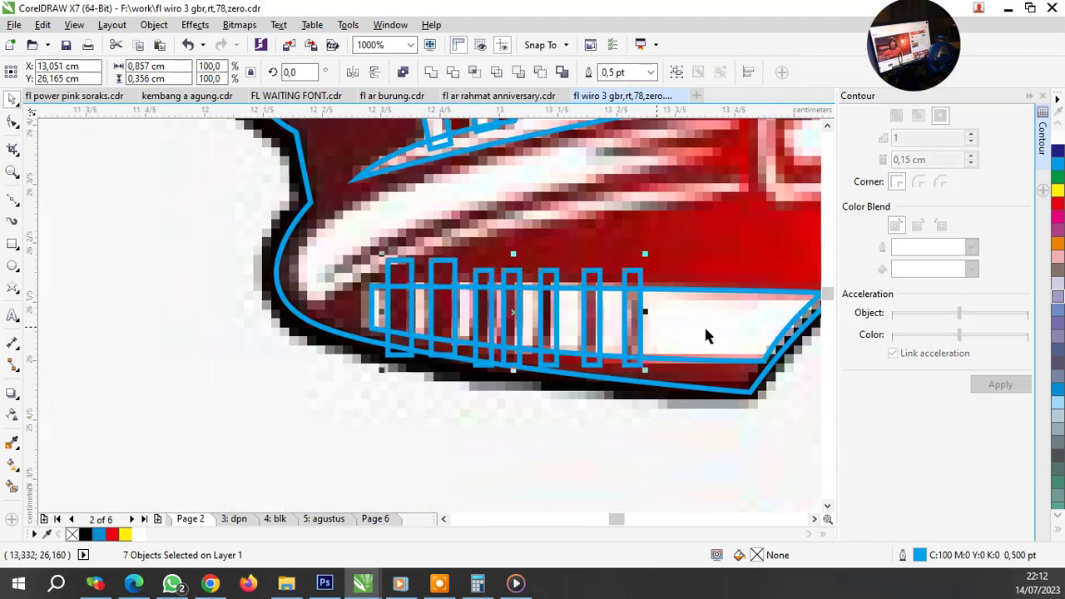
key(ctrl+g)
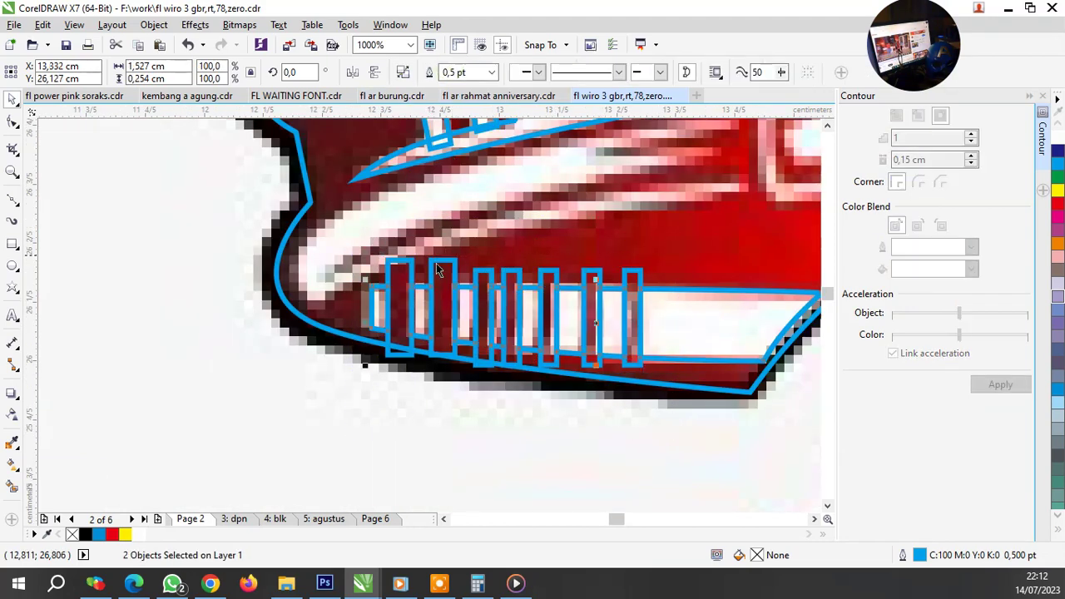
key(ctrl+z)
key(Escape)
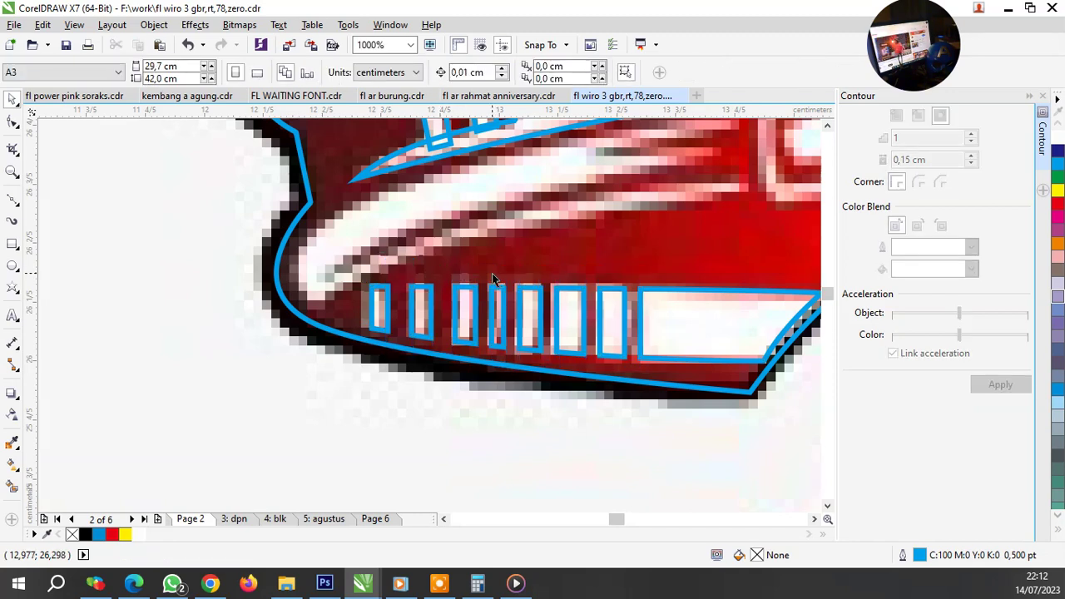
click(13, 200)
Step: Trace a Bezier curve around the white streak above the band, rounding its left end
scroll(366, 320, down, 5)
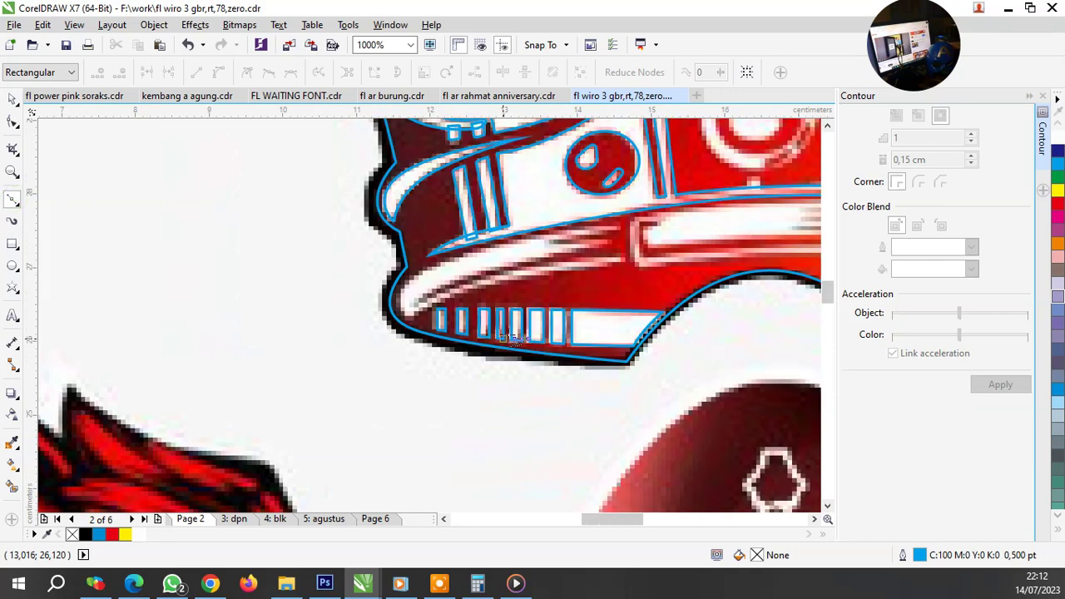
scroll(366, 320, up, 5)
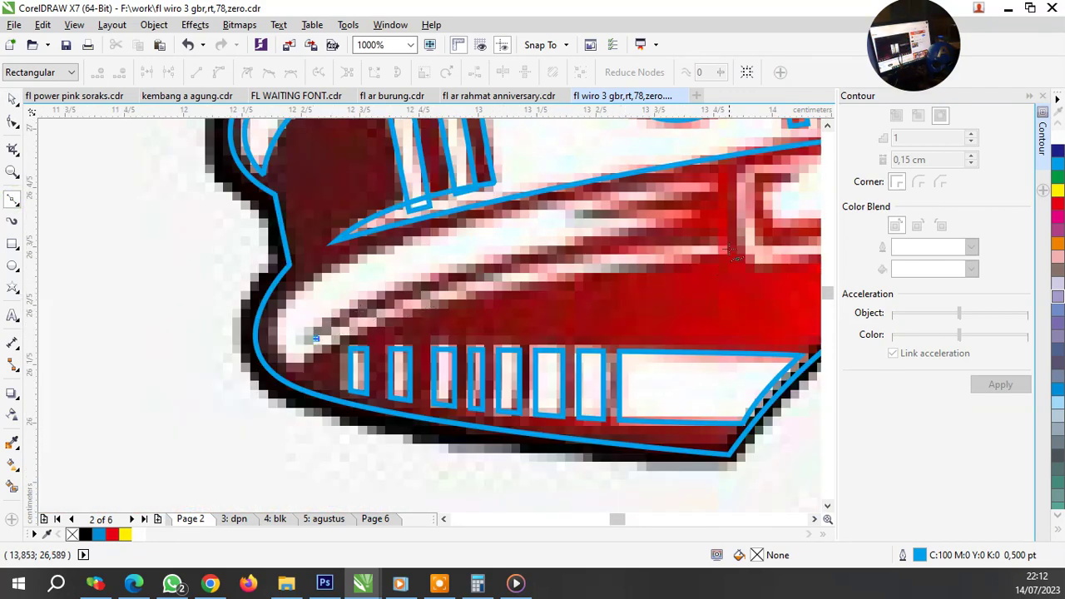
mouse_move(724, 246)
mouse_down()
mouse_move(793, 250)
mouse_move(760, 259)
mouse_up()
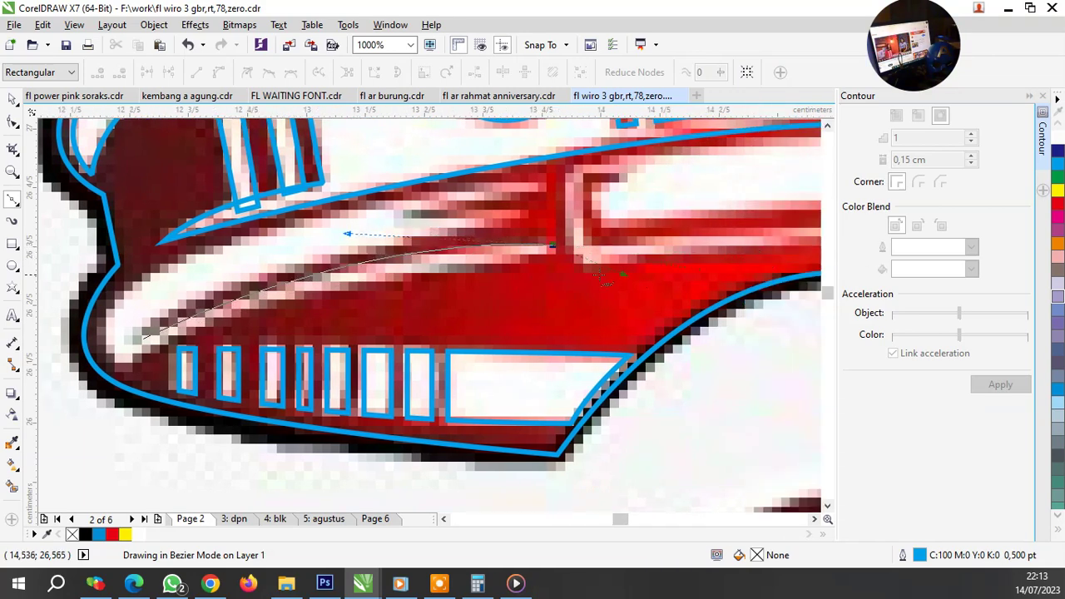
mouse_move(606, 283)
mouse_down()
mouse_move(399, 275)
mouse_move(310, 298)
mouse_up()
scroll(378, 261, up, 1)
scroll(310, 298, down, 1)
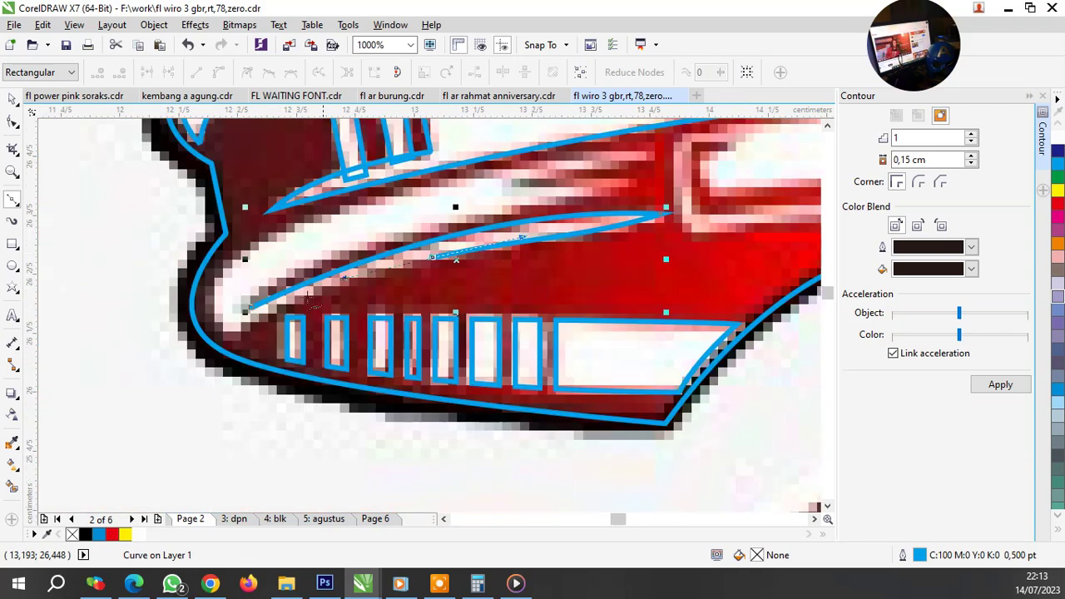
scroll(250, 325, up, 1)
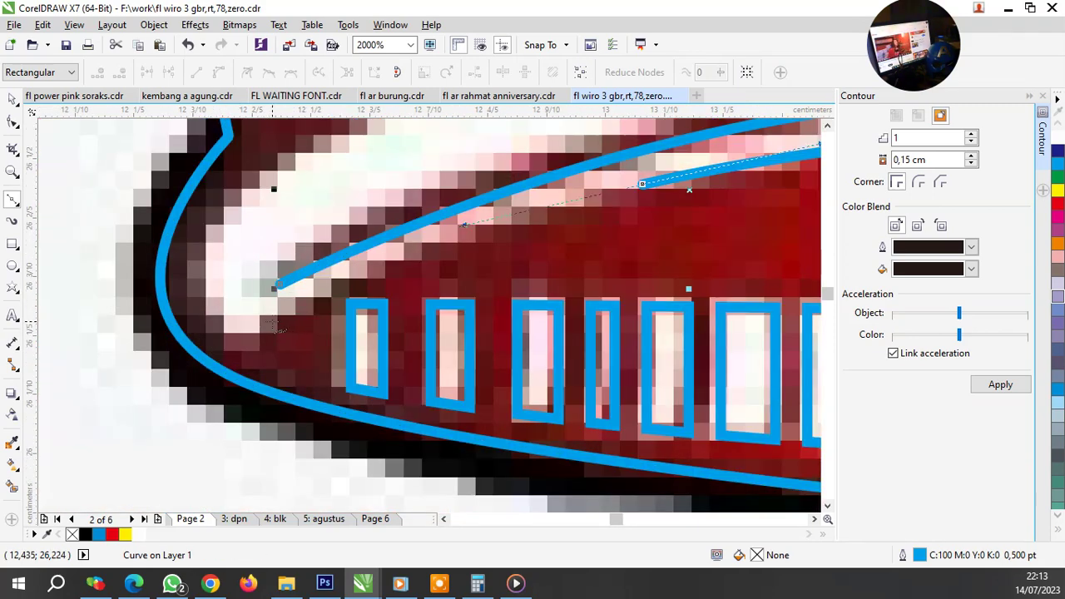
scroll(275, 327, down, 1)
scroll(275, 327, up, 1)
drag(285, 316, 243, 339)
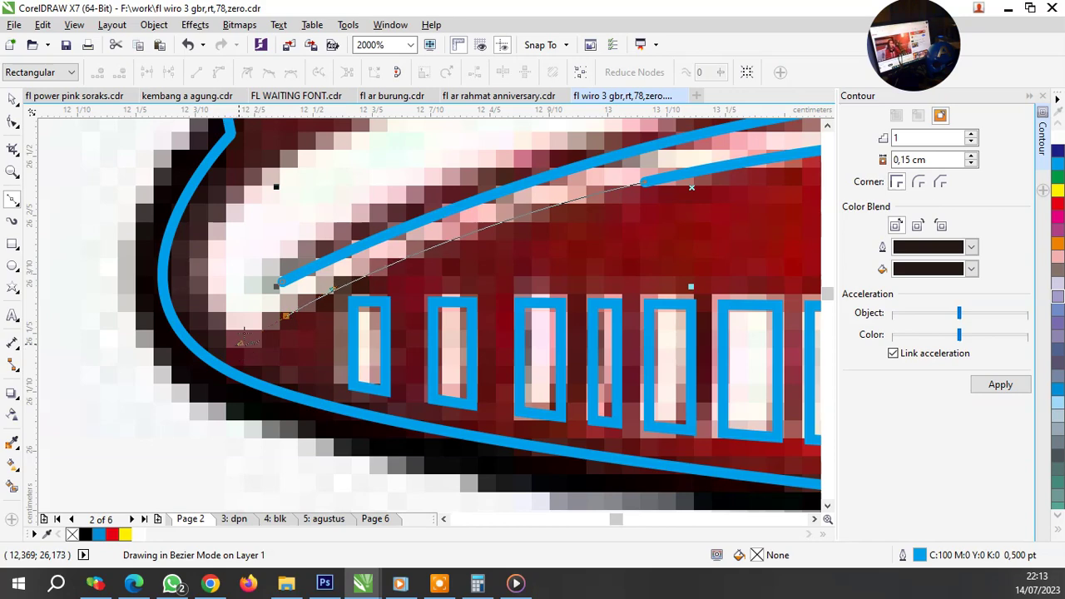
drag(206, 296, 201, 210)
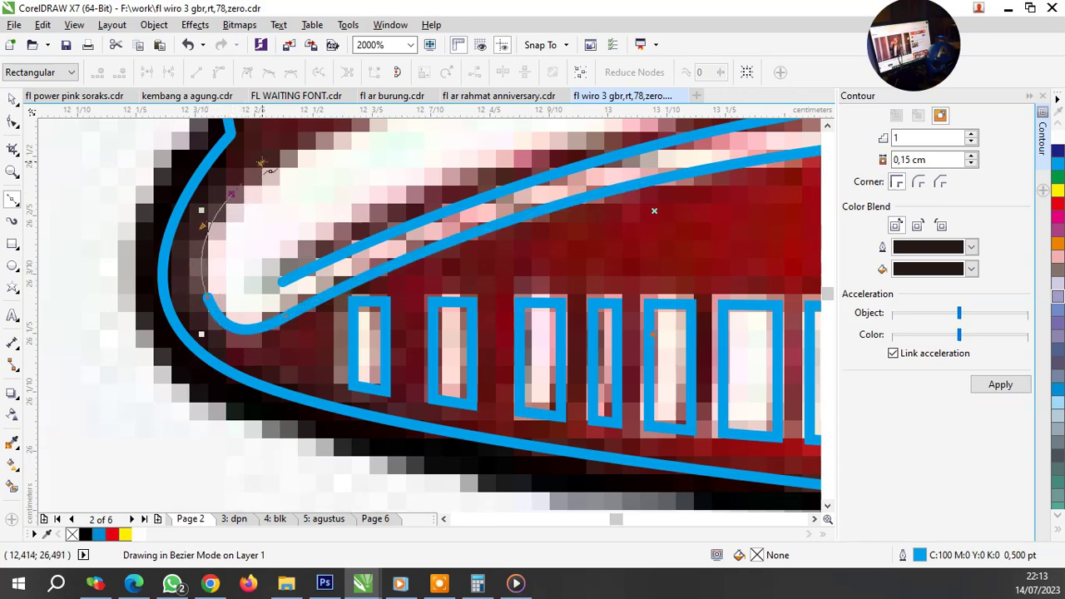
scroll(268, 169, down, 1)
key(space)
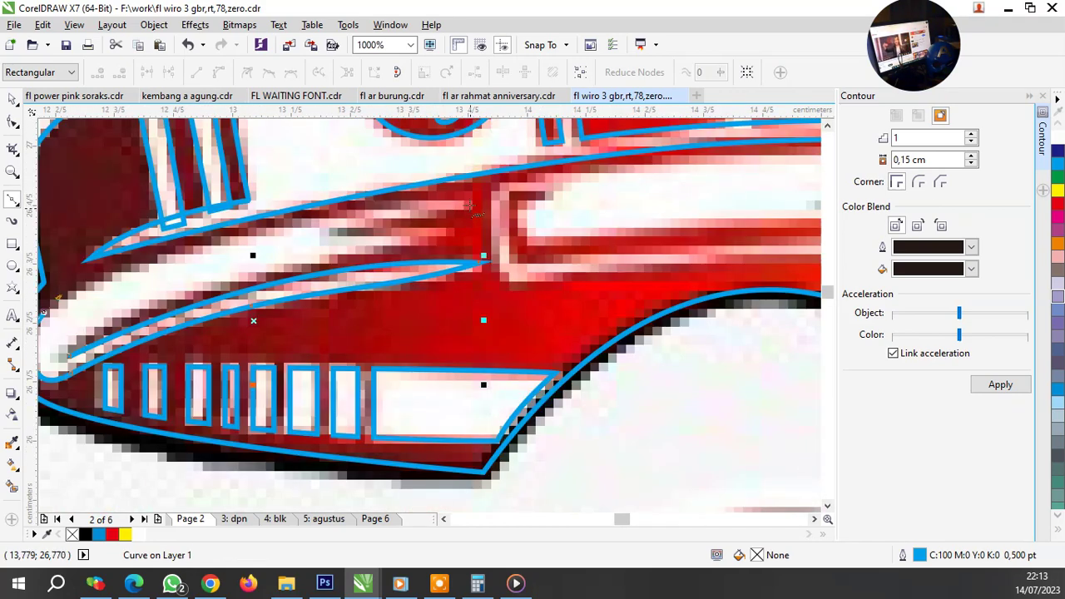
Step: Draw a second closed curve along the upper white streak
drag(471, 201, 580, 200)
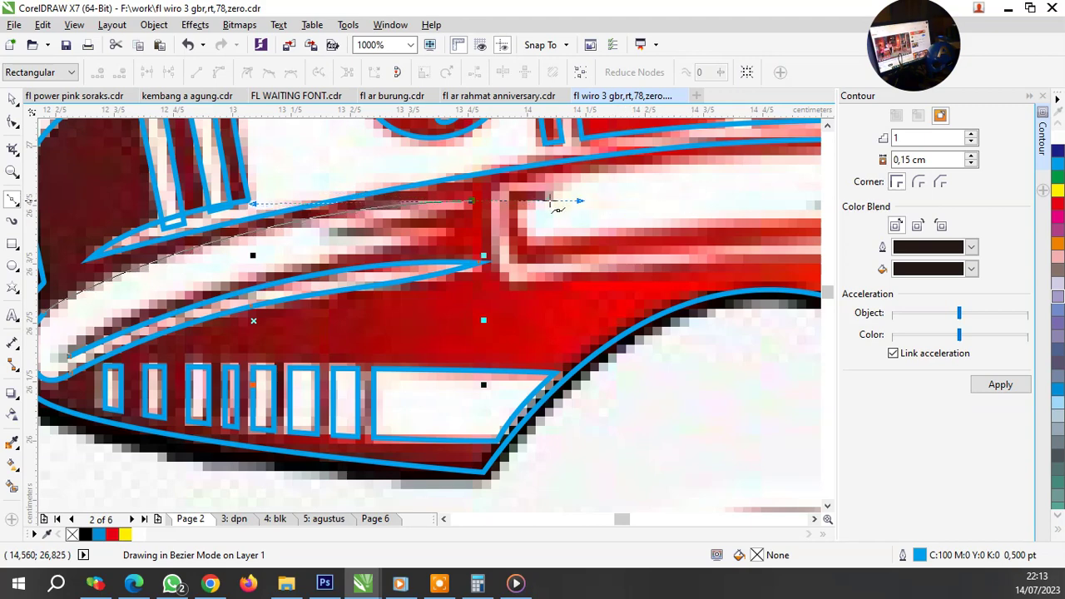
scroll(341, 242, up, 1)
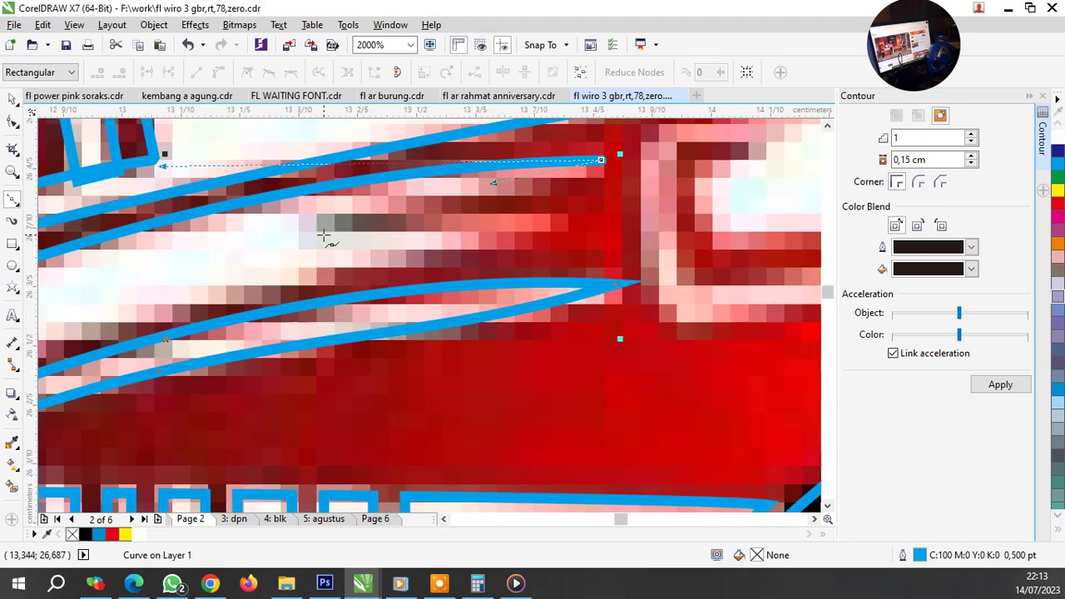
mouse_move(323, 235)
mouse_down()
mouse_move(273, 267)
mouse_move(270, 258)
mouse_up()
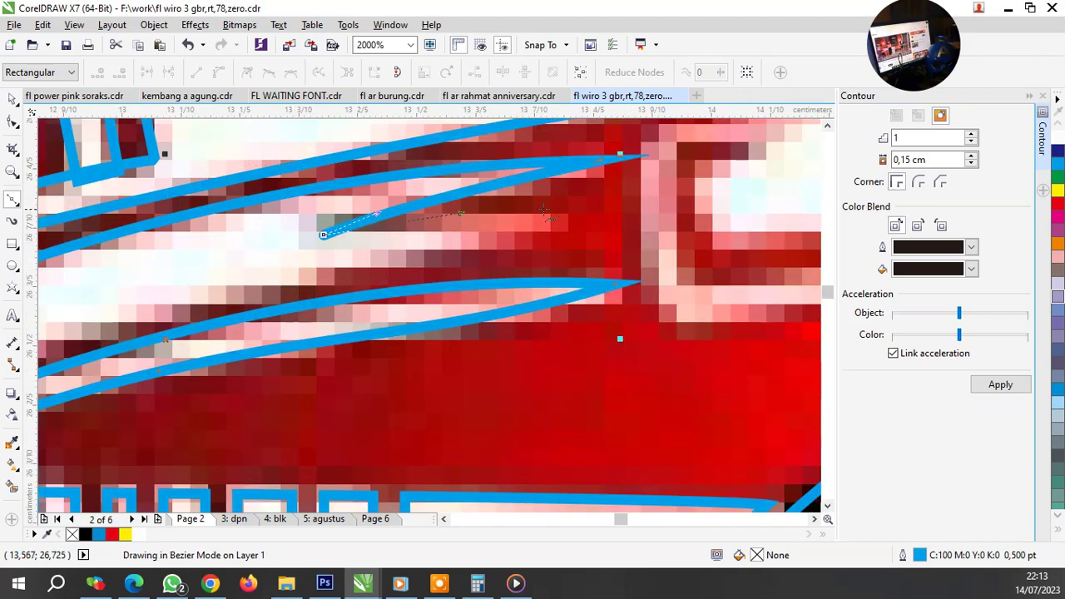
drag(571, 225, 467, 241)
scroll(468, 241, down, 1)
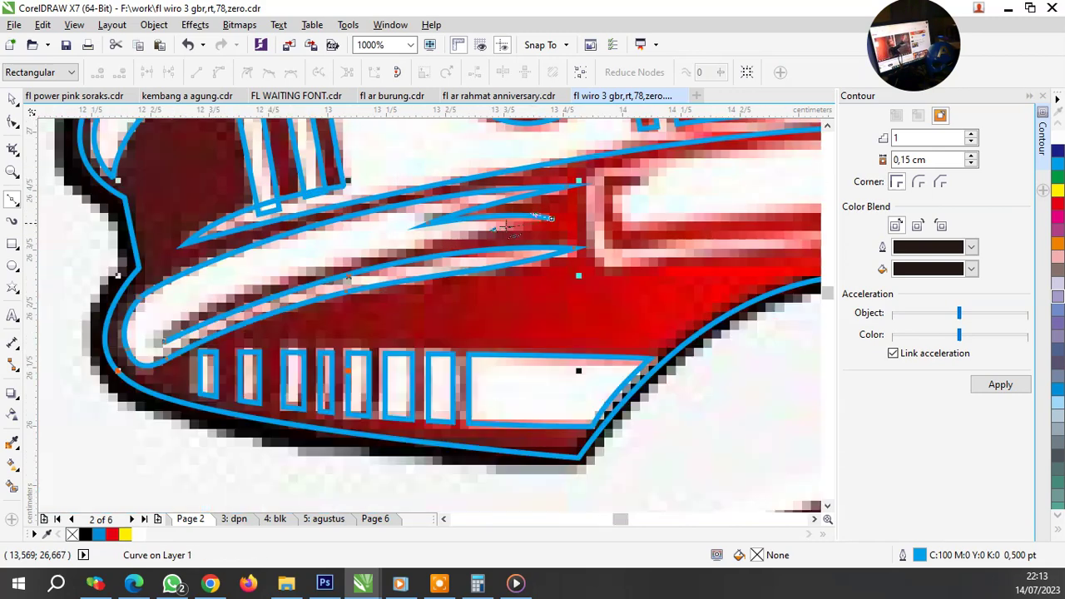
drag(164, 341, 243, 270)
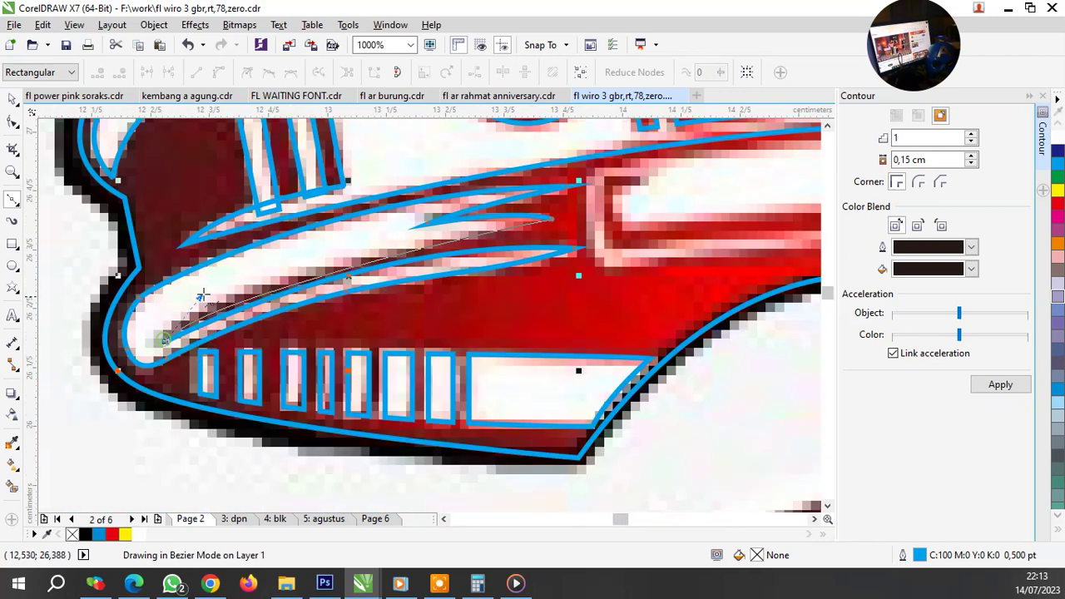
Step: Reshape the streak curve's nodes so its pointed tips follow the white swoosh
click(12, 121)
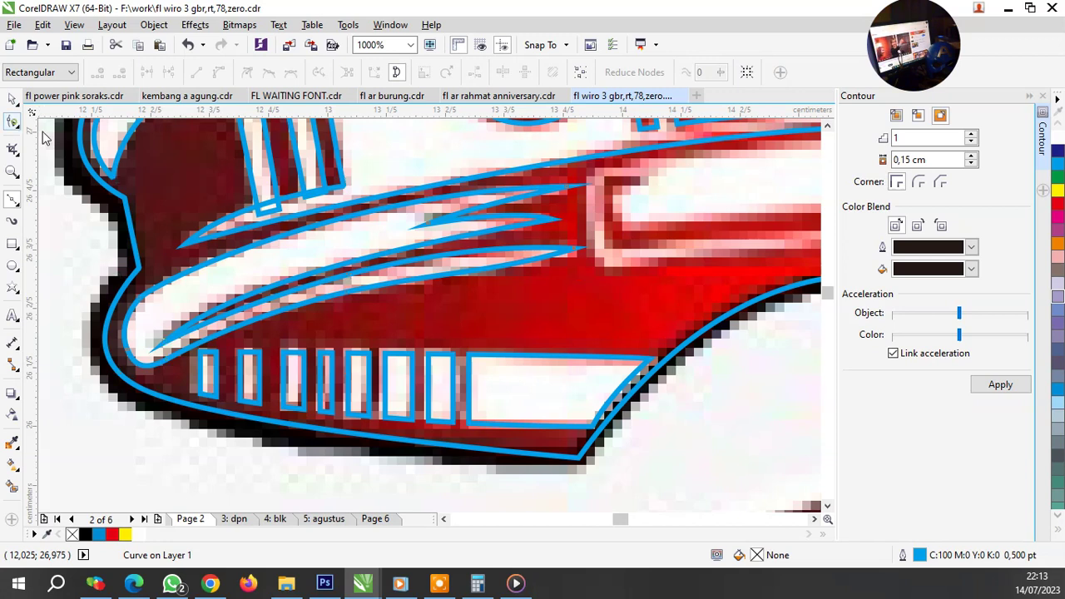
click(502, 247)
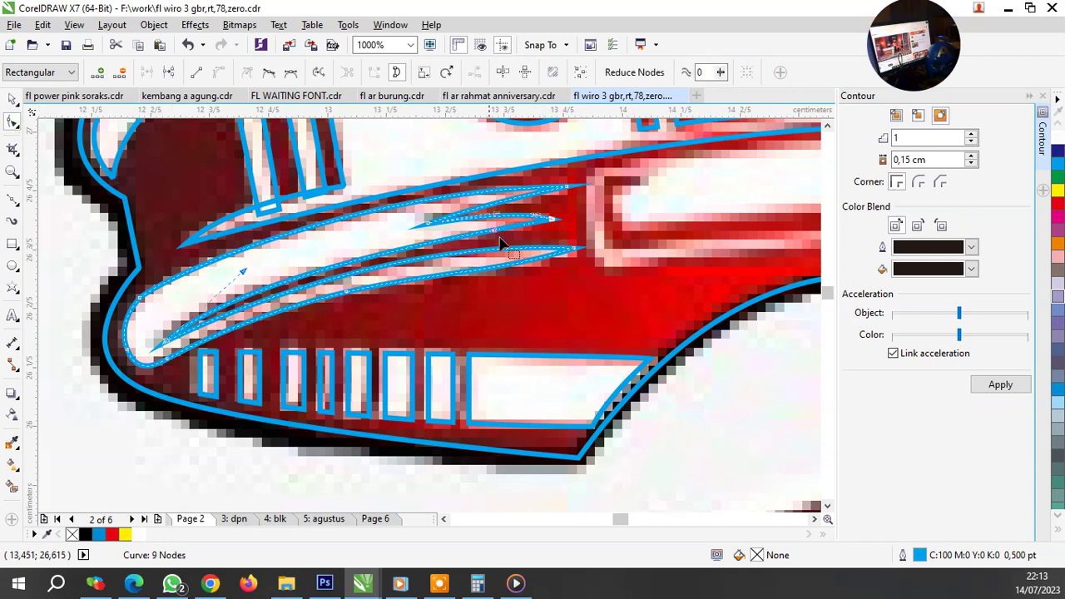
drag(498, 239, 475, 239)
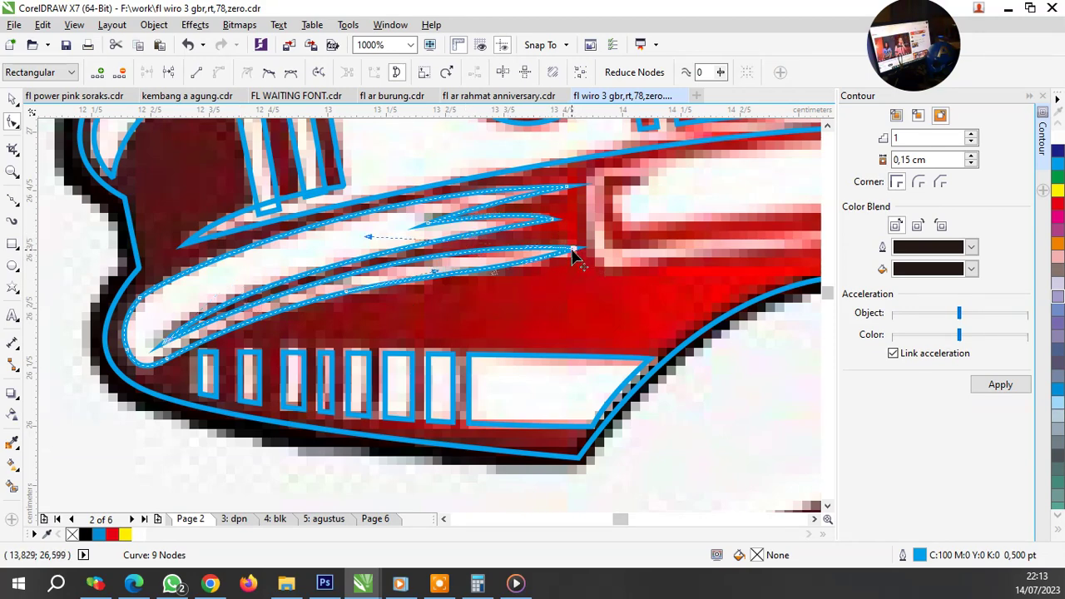
drag(572, 250, 581, 259)
drag(379, 248, 401, 230)
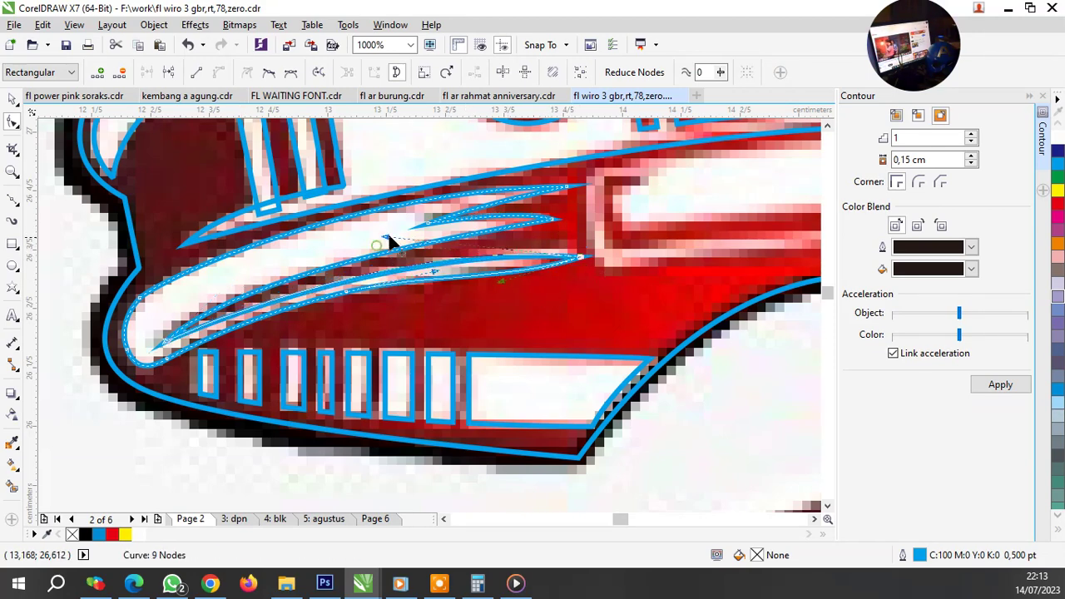
drag(499, 287, 498, 271)
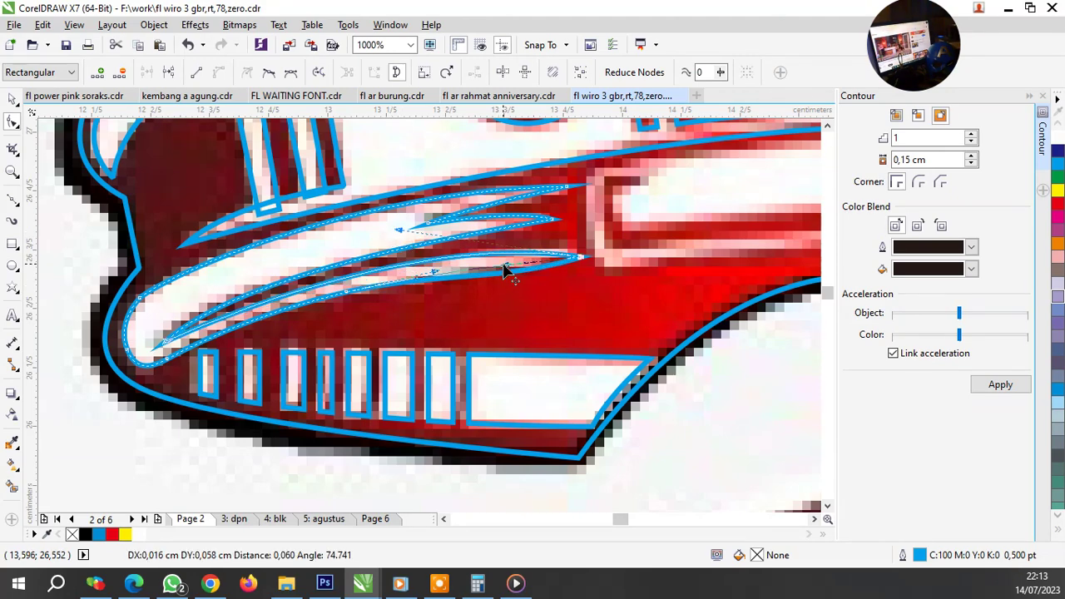
scroll(416, 316, down, 2)
Step: Trace the white bar's bottom and left edges, closing the outline on its start point
key(space)
scroll(374, 315, down, 1)
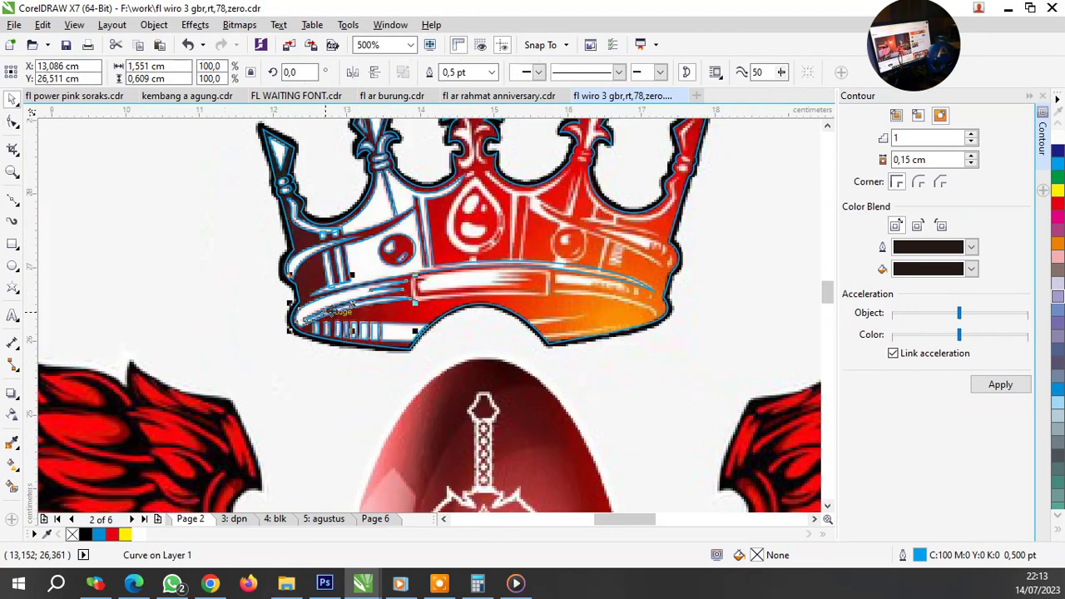
scroll(410, 260, up, 1)
scroll(410, 261, down, 1)
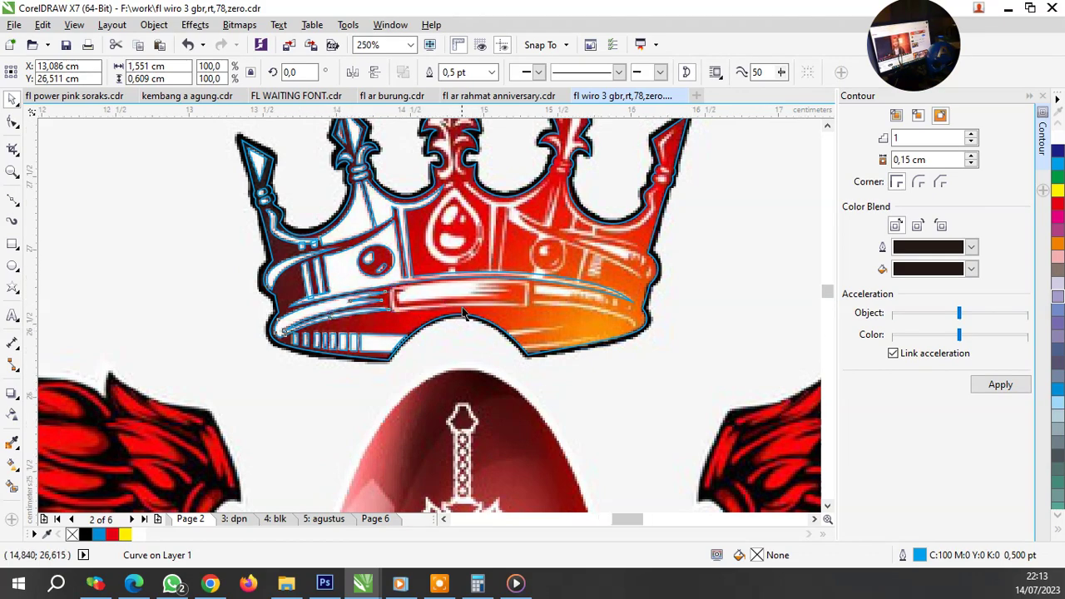
scroll(459, 313, up, 2)
scroll(459, 313, down, 1)
scroll(465, 309, up, 1)
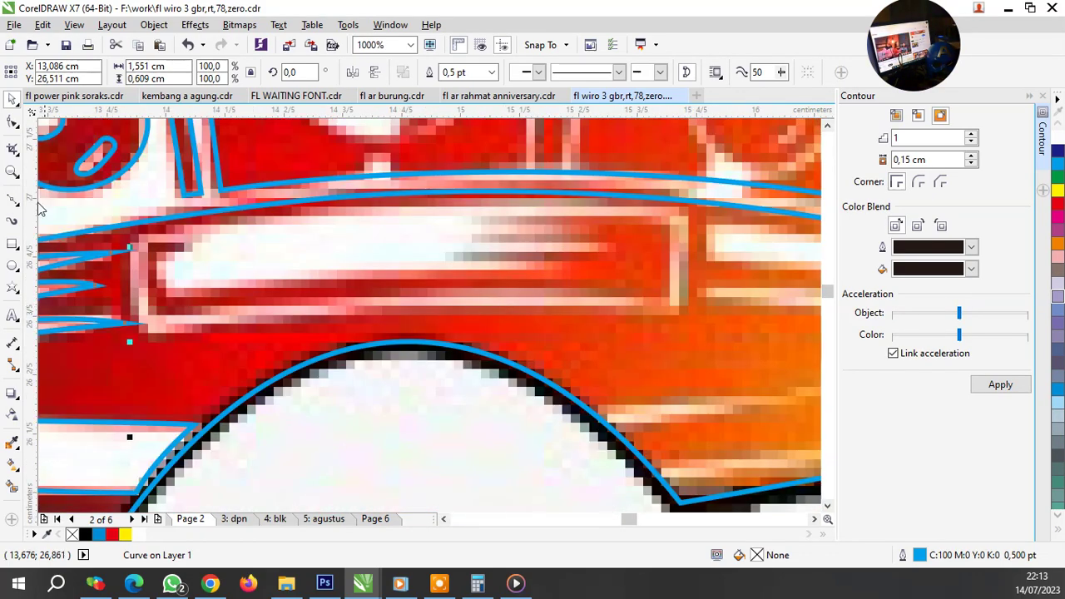
click(12, 200)
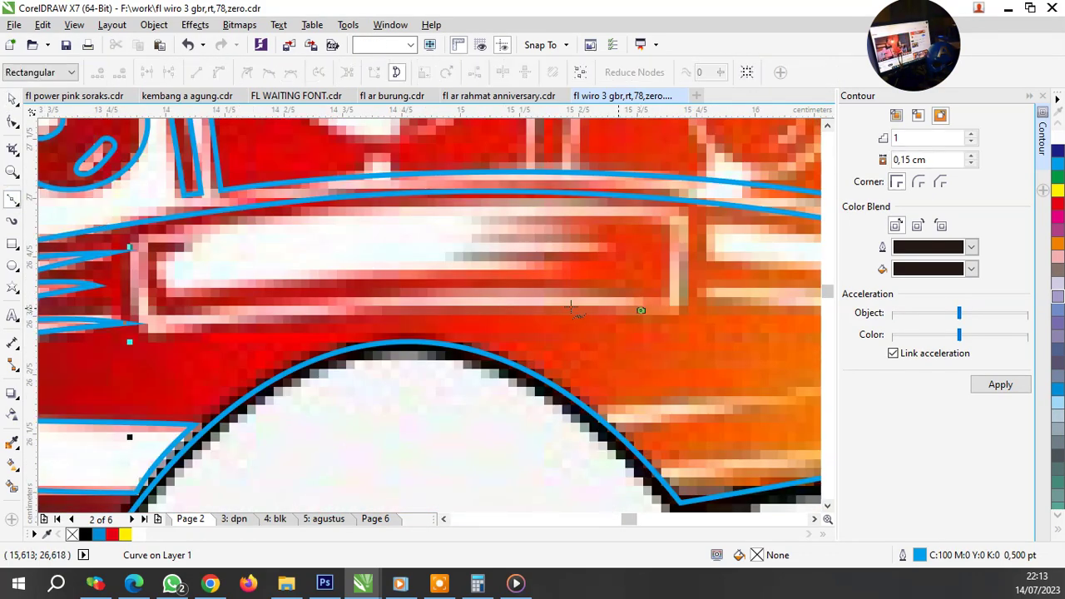
key(Escape)
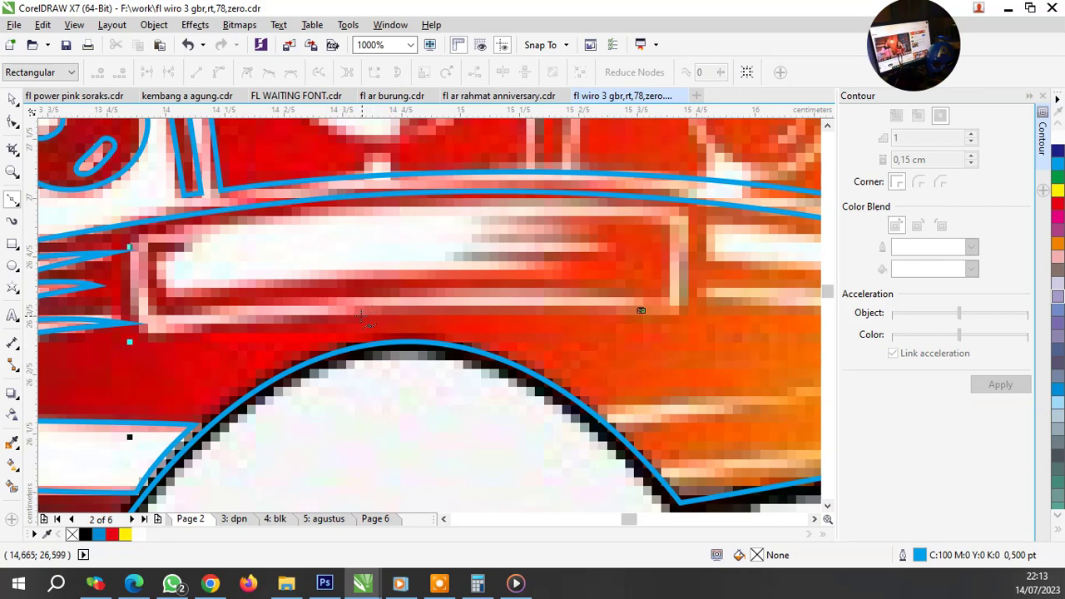
drag(360, 314, 167, 341)
scroll(143, 339, up, 1)
scroll(166, 341, down, 2)
scroll(218, 293, up, 1)
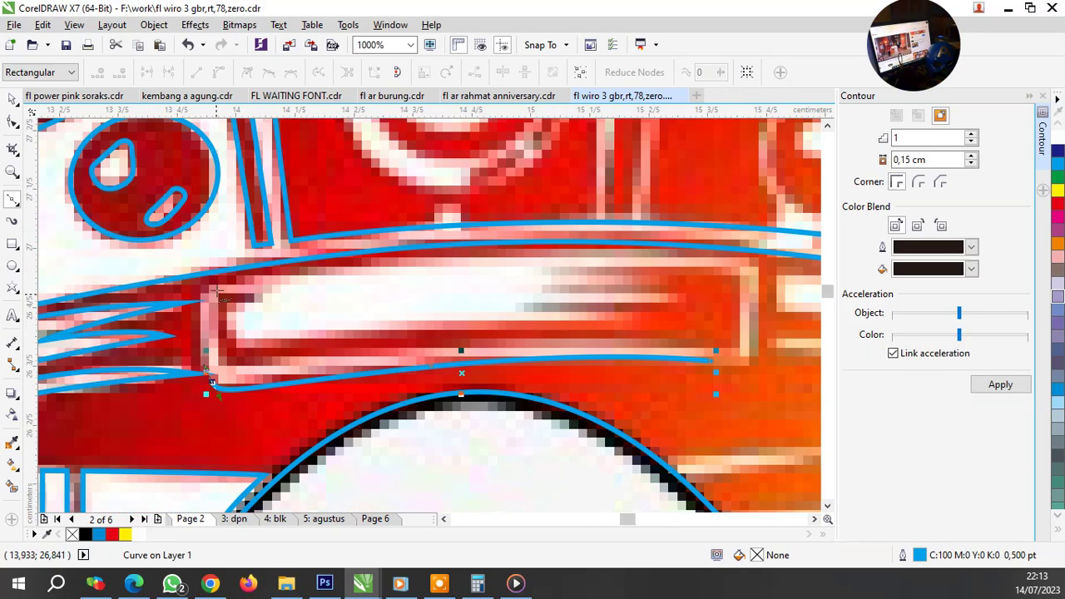
drag(215, 281, 252, 282)
click(247, 273)
Step: Start a curve along the bar's top edge, bending it around the right end and underside
scroll(247, 273, down, 1)
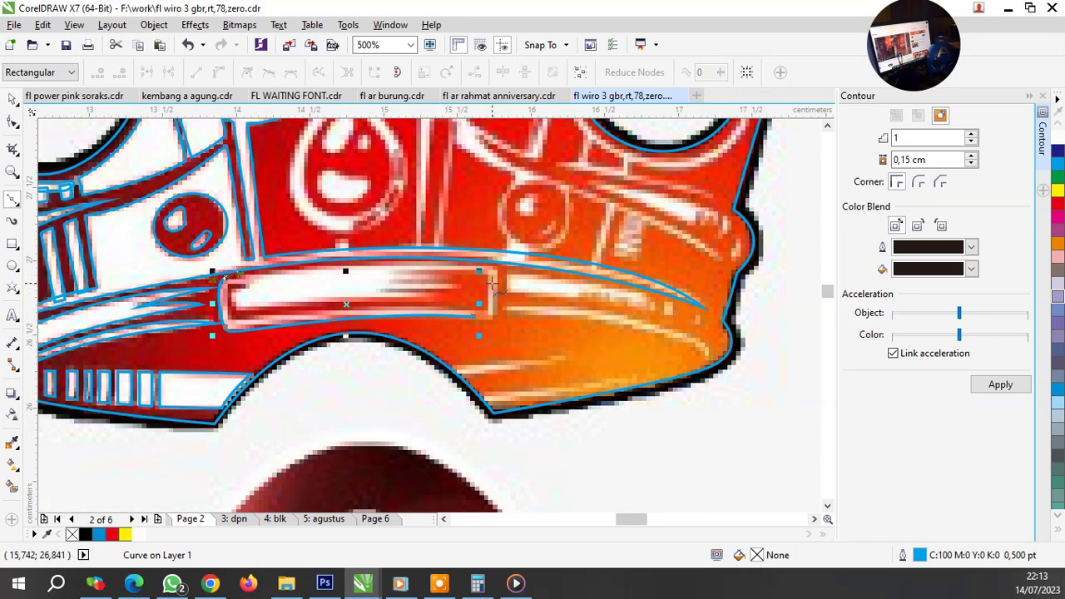
scroll(495, 280, up, 1)
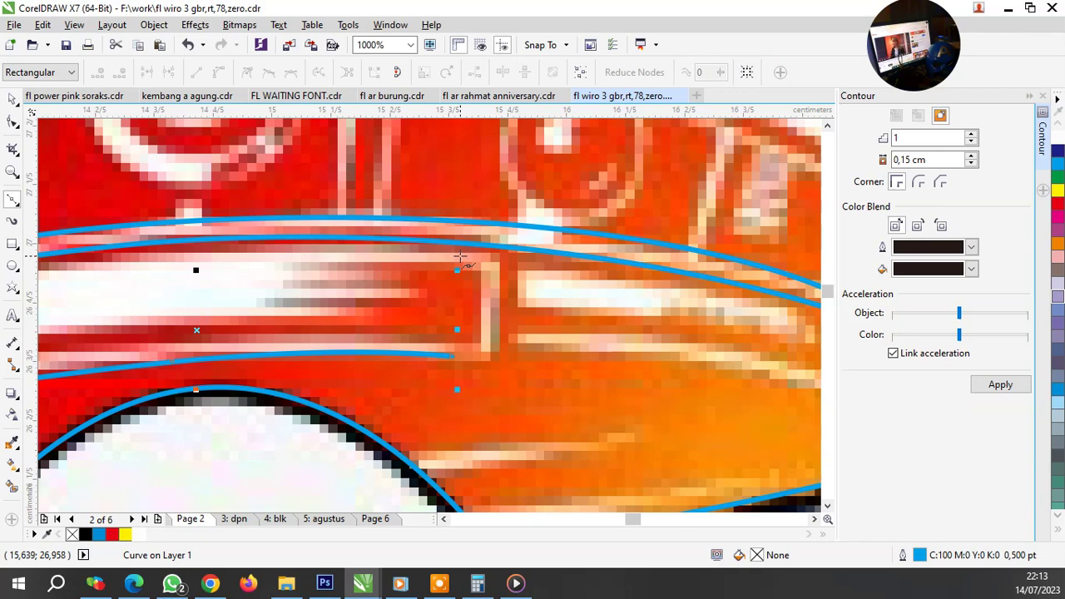
drag(460, 252, 734, 268)
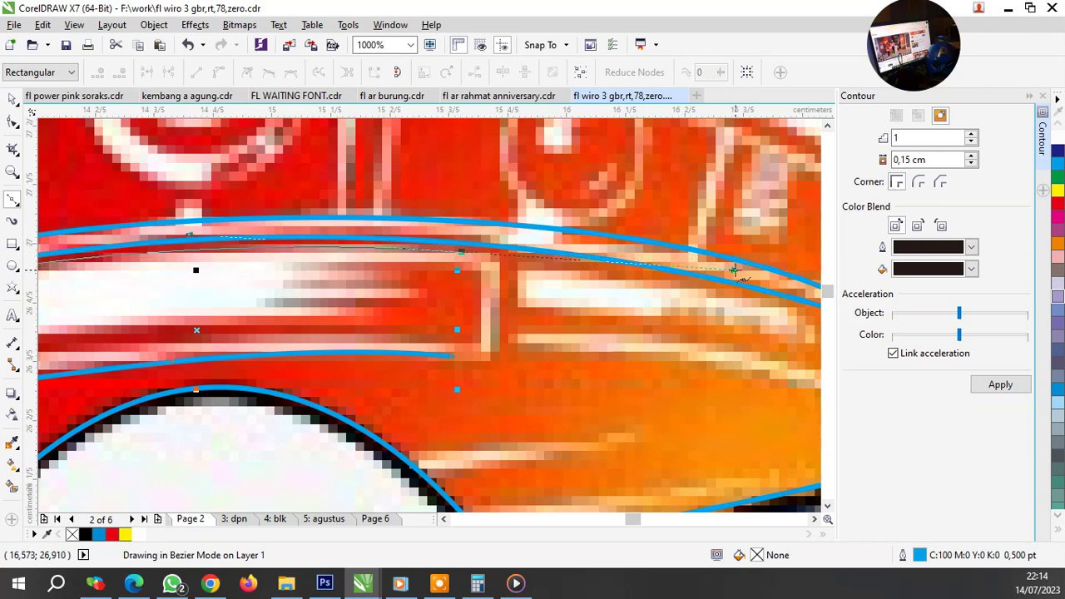
mouse_move(613, 278)
mouse_down()
mouse_move(491, 260)
mouse_move(505, 337)
mouse_up()
scroll(496, 275, up, 1)
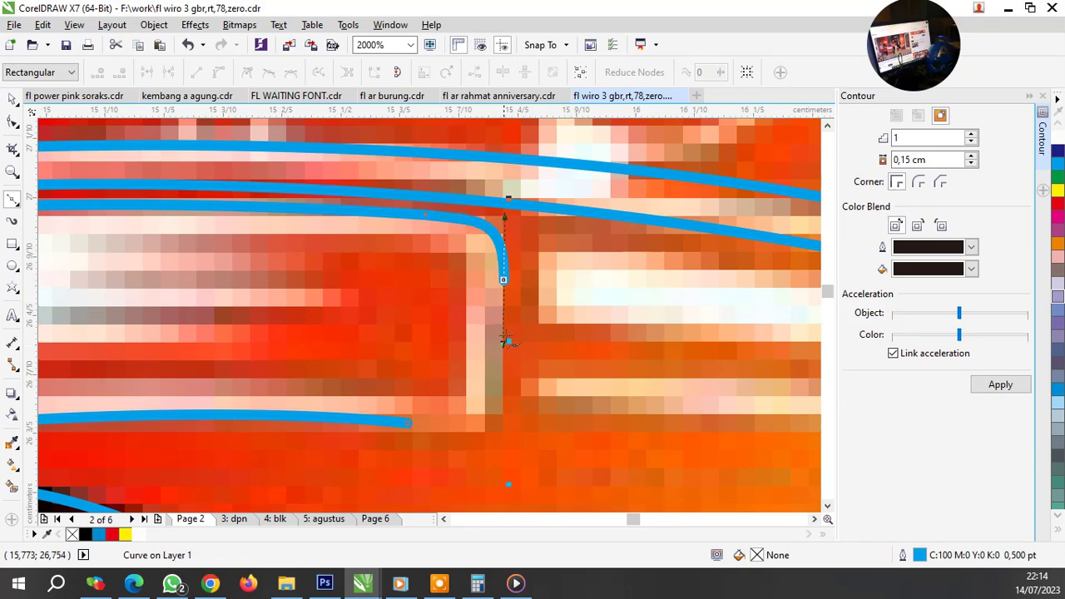
scroll(510, 348, down, 1)
scroll(497, 379, up, 1)
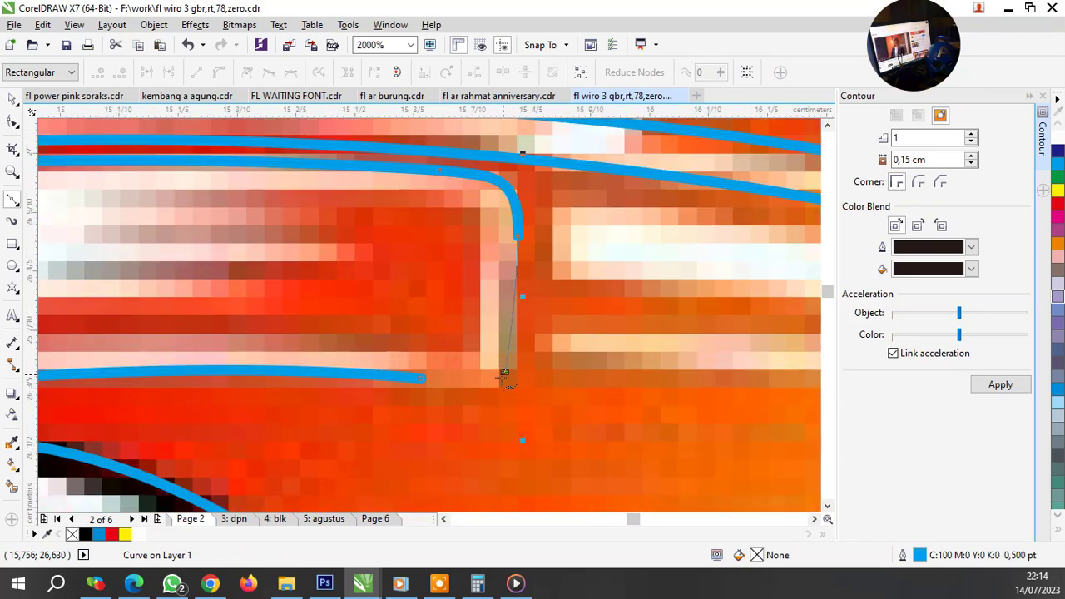
drag(491, 370, 483, 319)
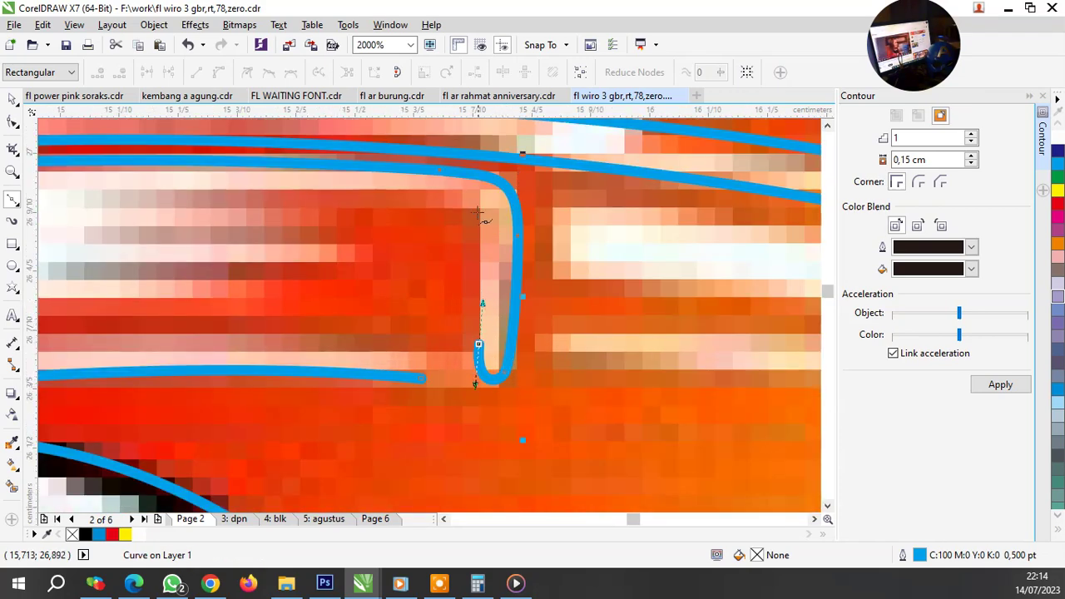
drag(481, 206, 456, 198)
scroll(582, 292, down, 2)
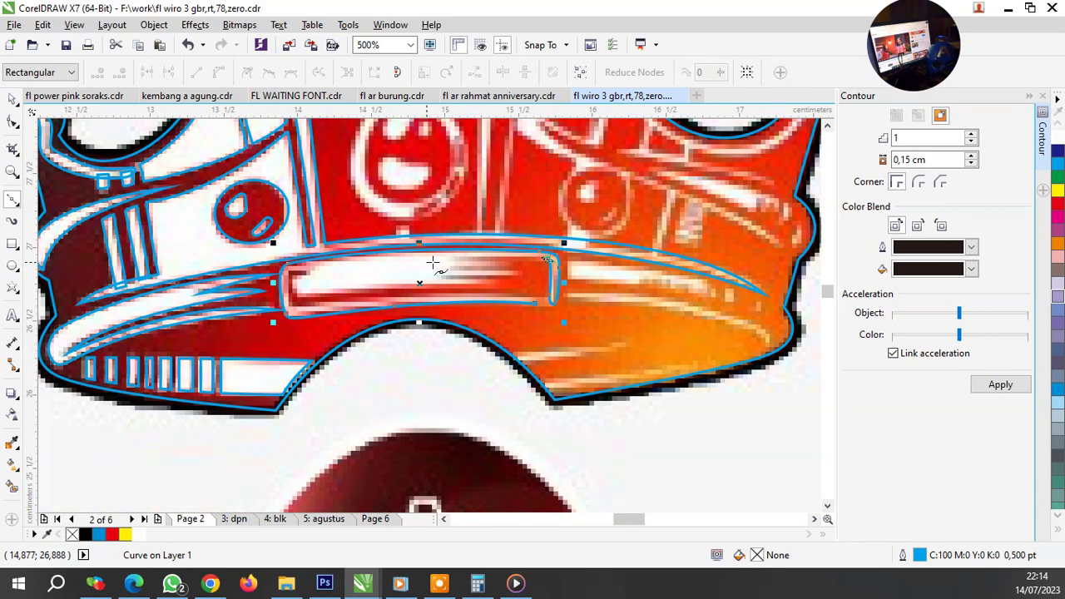
scroll(433, 263, up, 2)
Step: Trace the zigzag streaks inside the crown band's white bar with a blue Bezier outline
drag(496, 246, 374, 268)
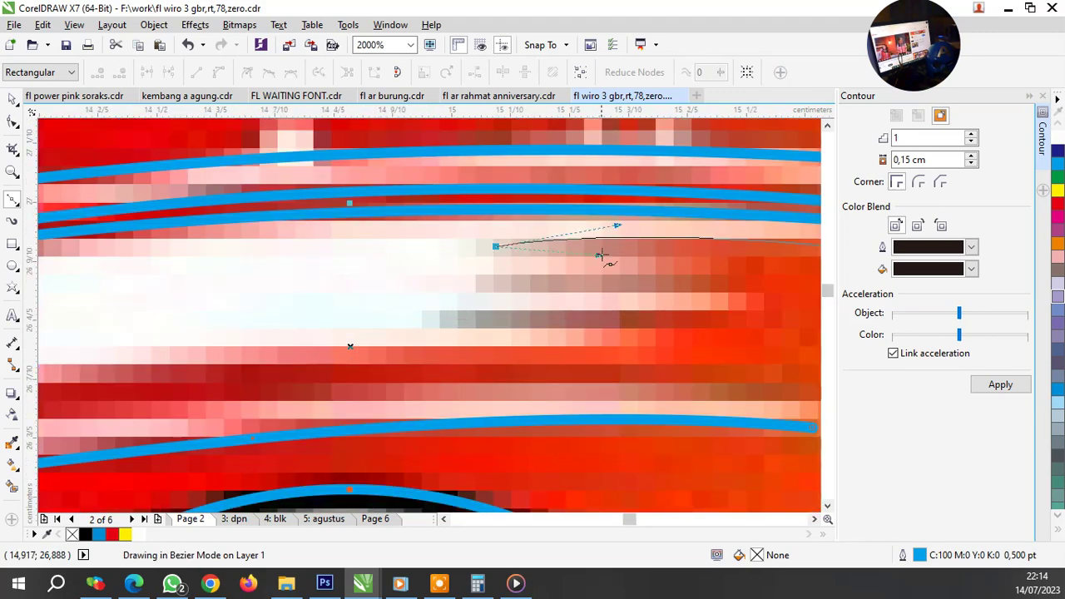
drag(601, 254, 613, 225)
click(710, 270)
drag(477, 285, 565, 286)
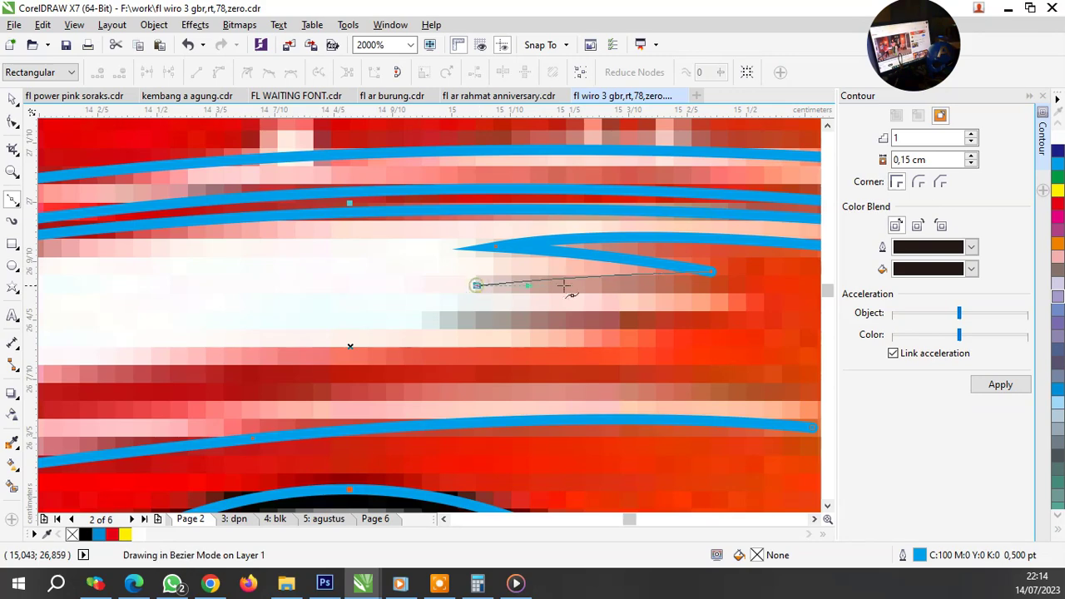
click(742, 304)
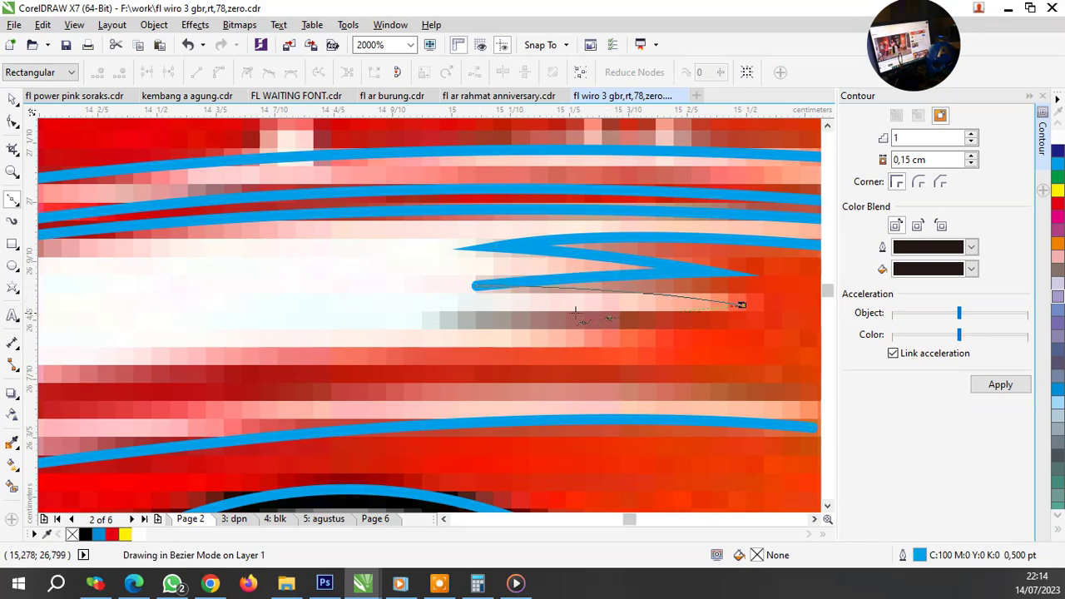
drag(437, 321, 585, 331)
click(670, 341)
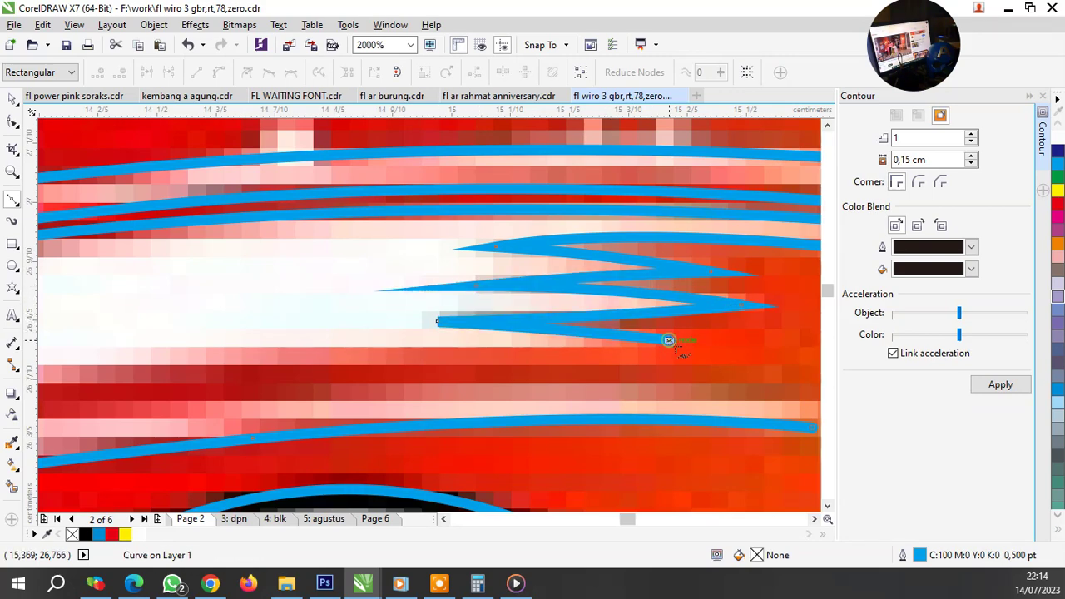
scroll(670, 342, down, 1)
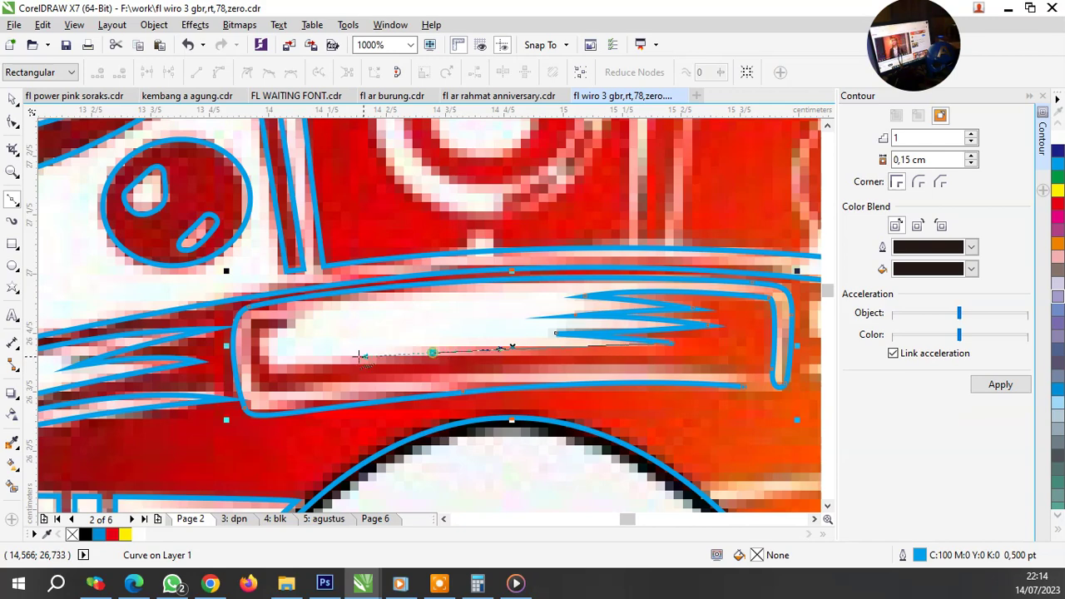
Step: Draw a curve along the bar's lower edge that bends up at its left end
drag(441, 353, 333, 356)
scroll(301, 372, up, 2)
drag(300, 391, 219, 271)
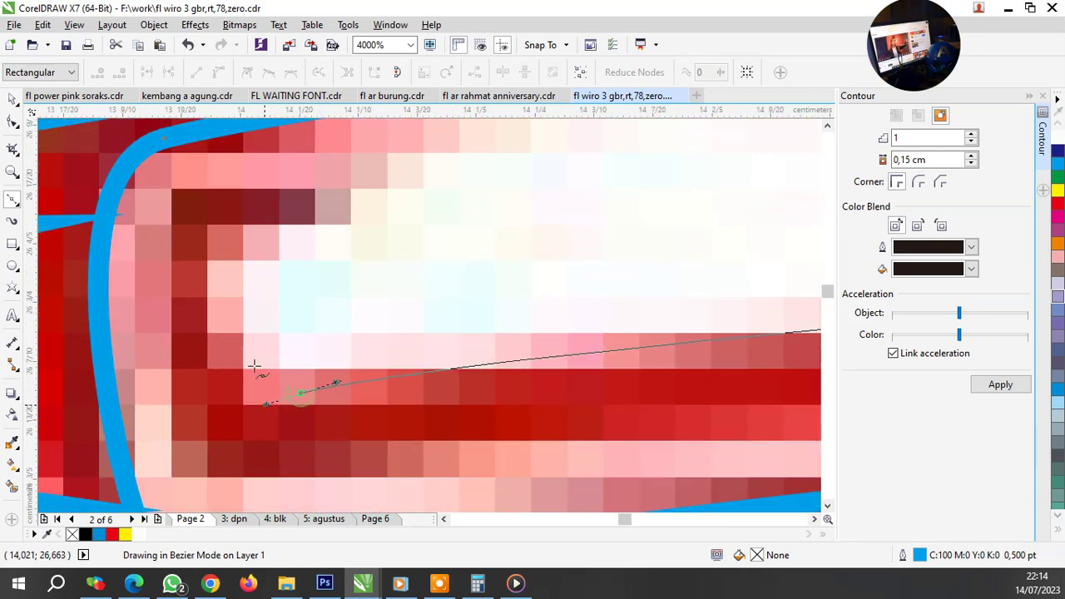
key(space)
key(space)
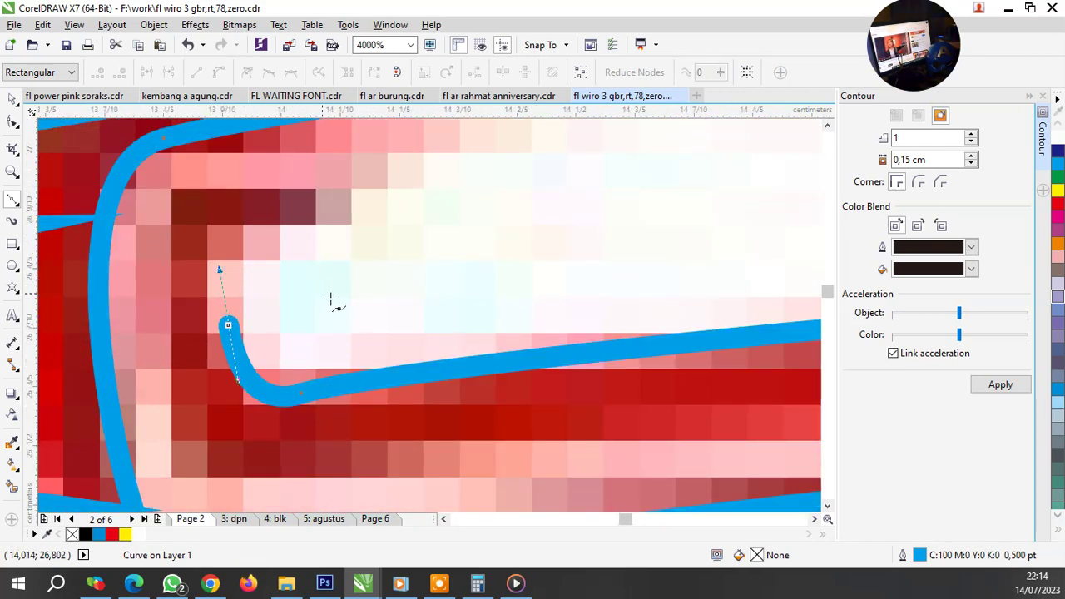
scroll(329, 301, down, 2)
scroll(309, 297, up, 2)
Step: Close a blue inner outline around the bar's white highlight, jagged at the right
mouse_move(255, 319)
mouse_down()
mouse_move(342, 280)
mouse_move(249, 267)
mouse_up()
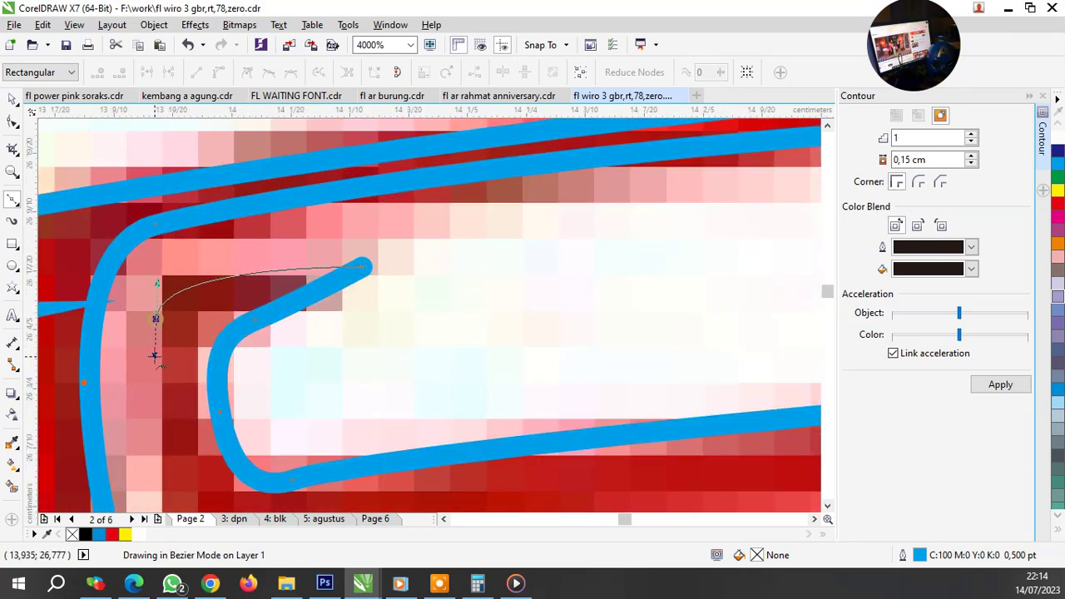
drag(157, 318, 155, 362)
scroll(155, 362, down, 2)
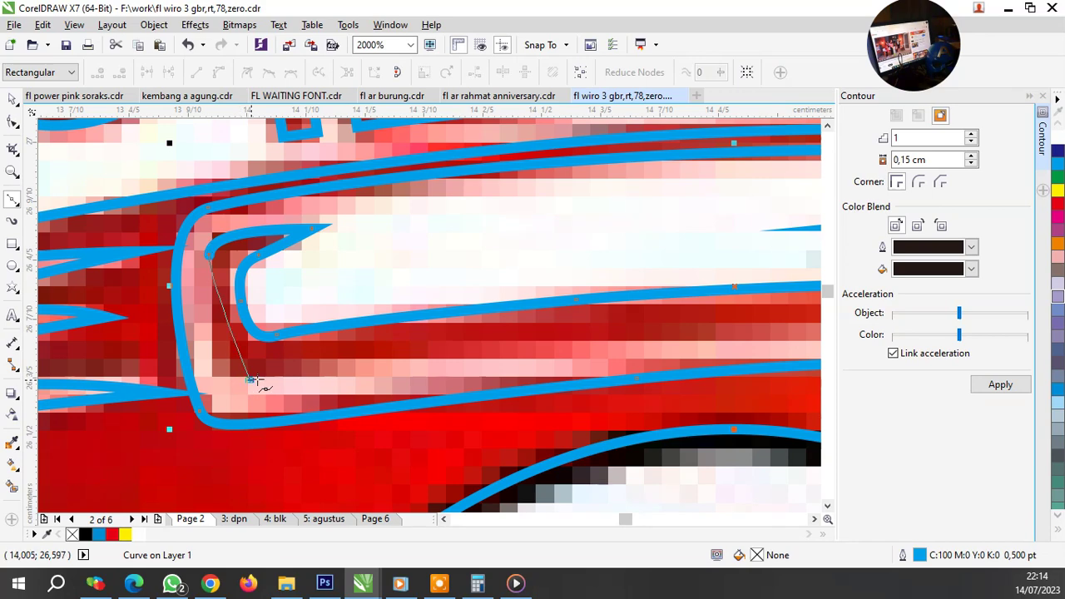
drag(240, 385, 250, 381)
scroll(630, 382, down, 2)
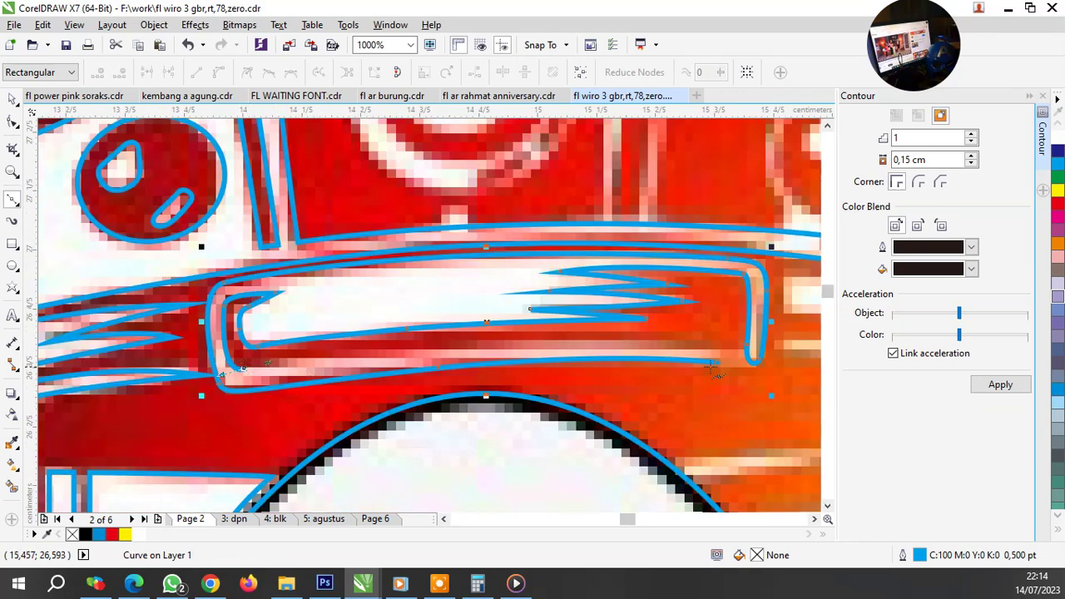
drag(724, 366, 708, 360)
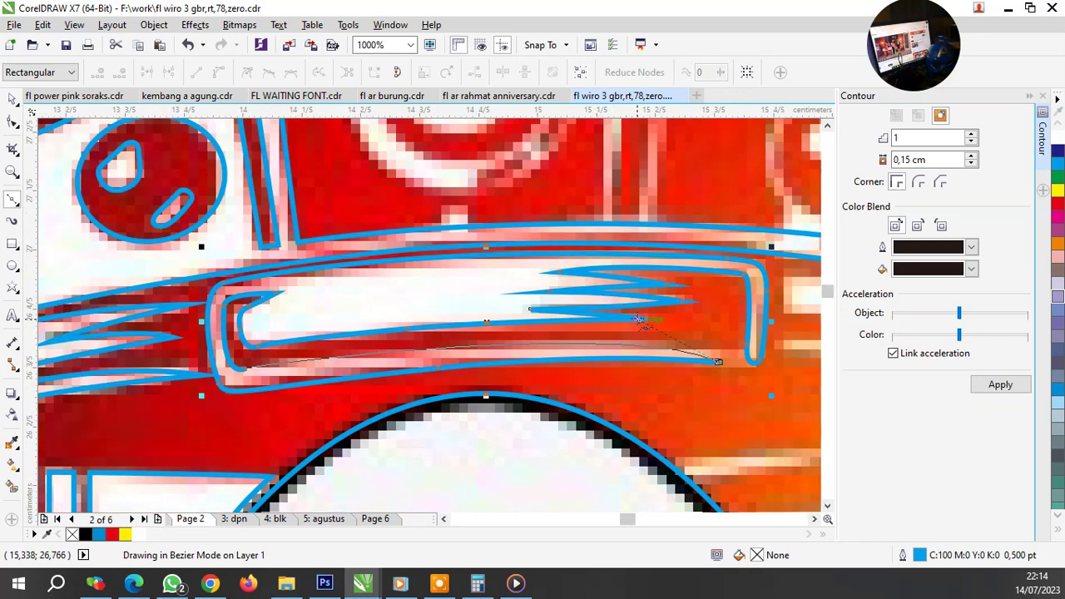
click(514, 313)
scroll(499, 316, down, 2)
key(space)
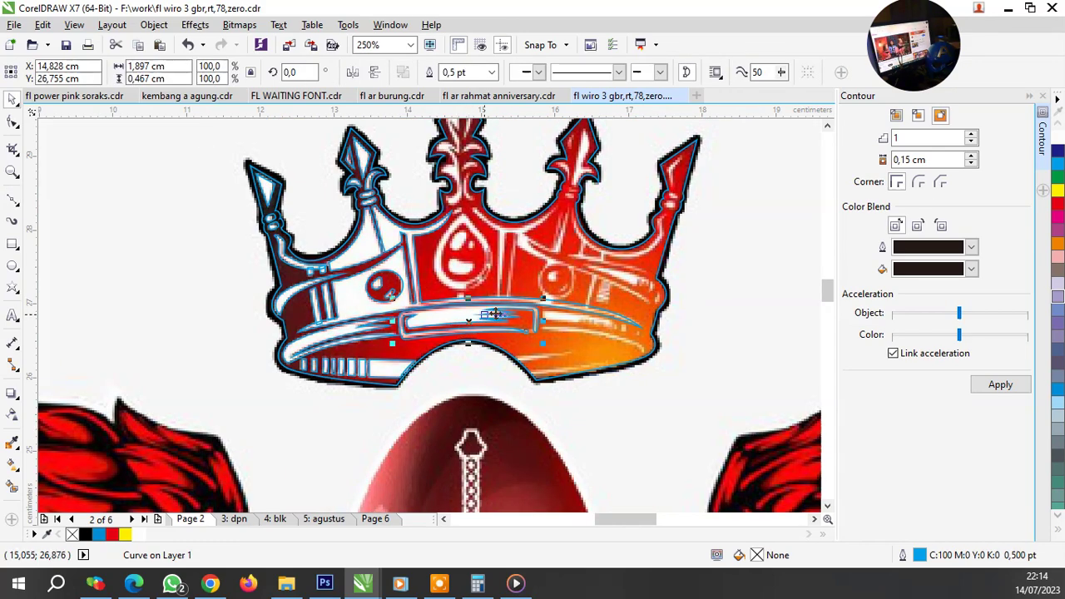
Step: Outline the upper light streak in the orange band as a thin closed blue triangle
scroll(596, 329, up, 2)
scroll(573, 335, down, 1)
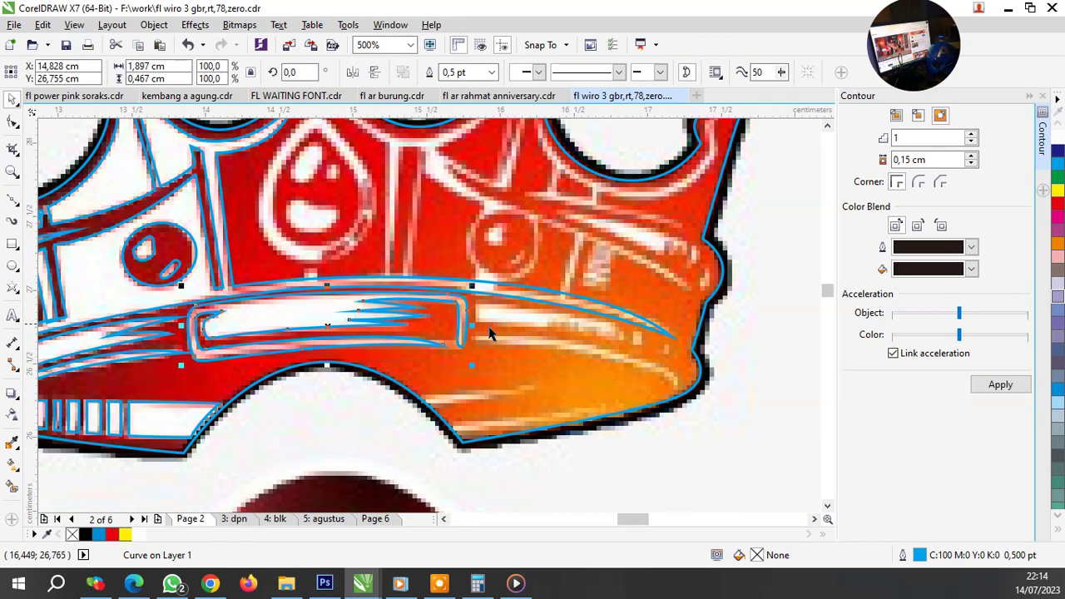
click(11, 200)
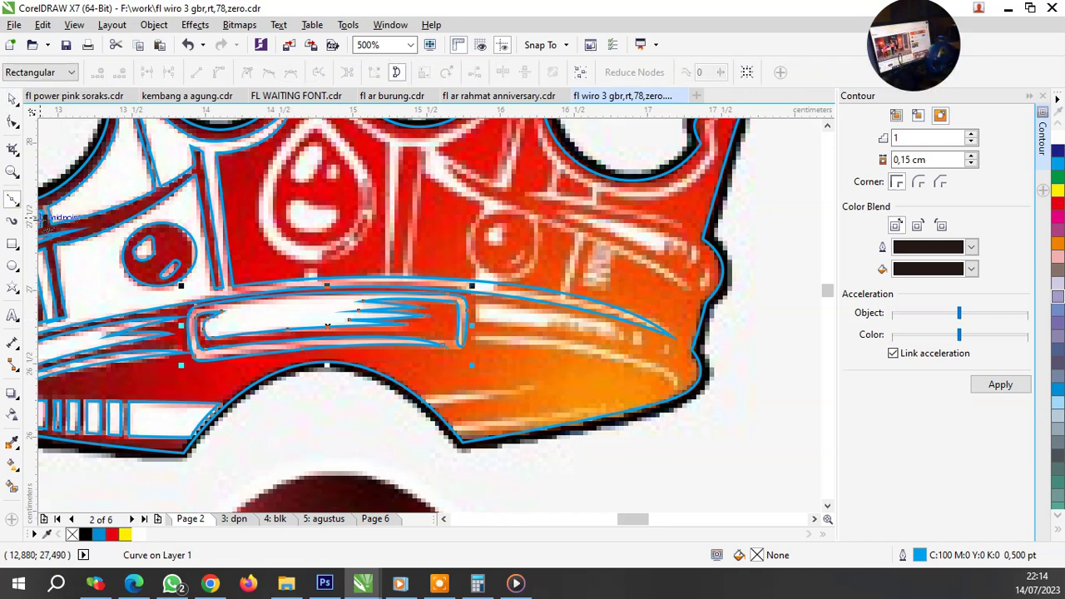
scroll(461, 420, up, 2)
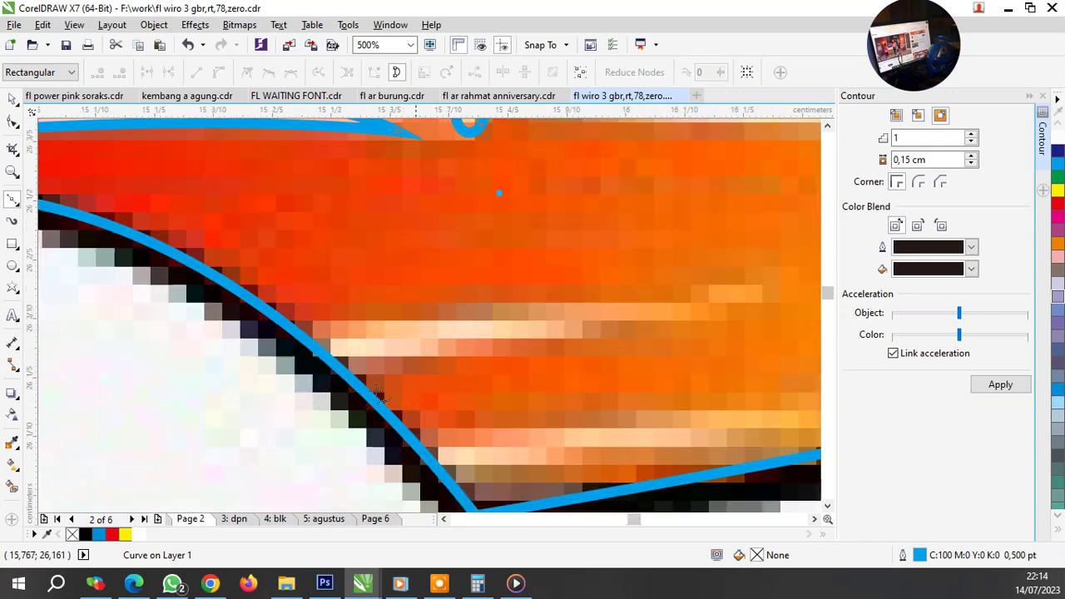
click(326, 329)
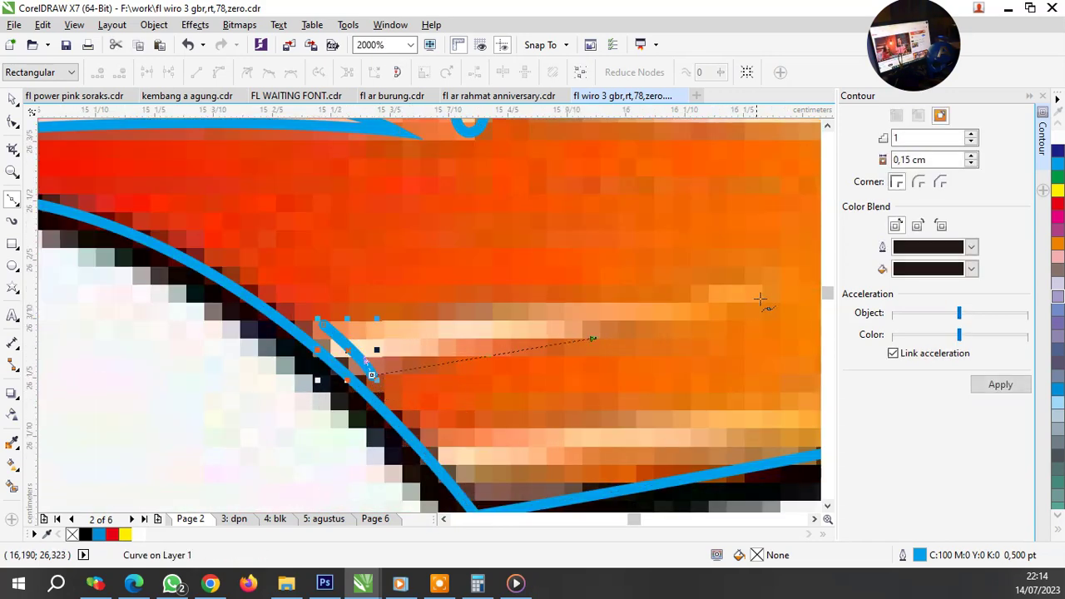
click(768, 295)
click(327, 328)
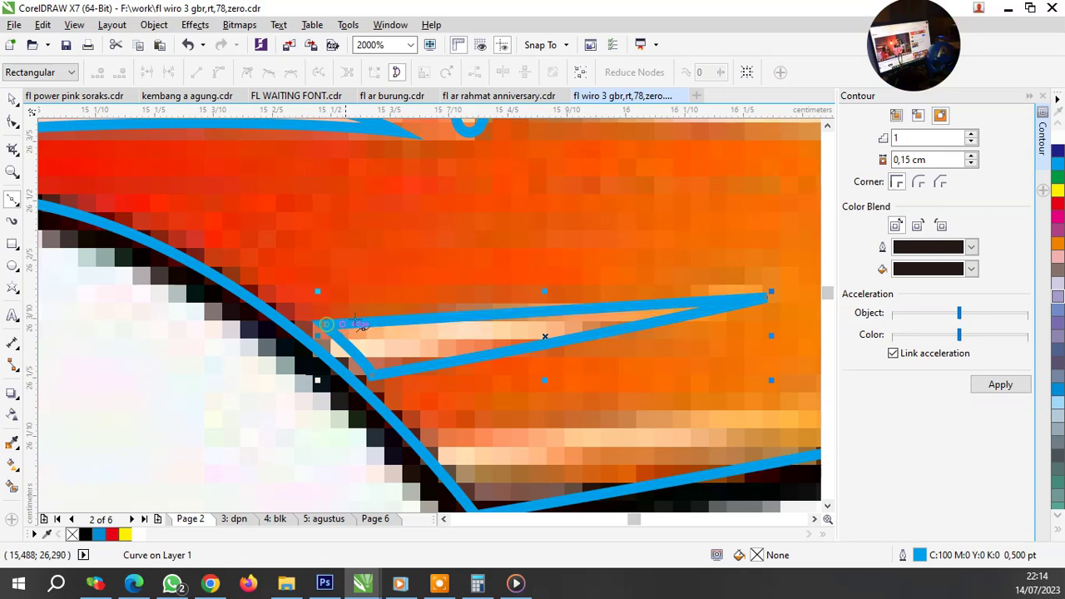
Step: Outline the lower white streak near the band's edge as a slender blue wedge
scroll(429, 413, down, 1)
click(380, 357)
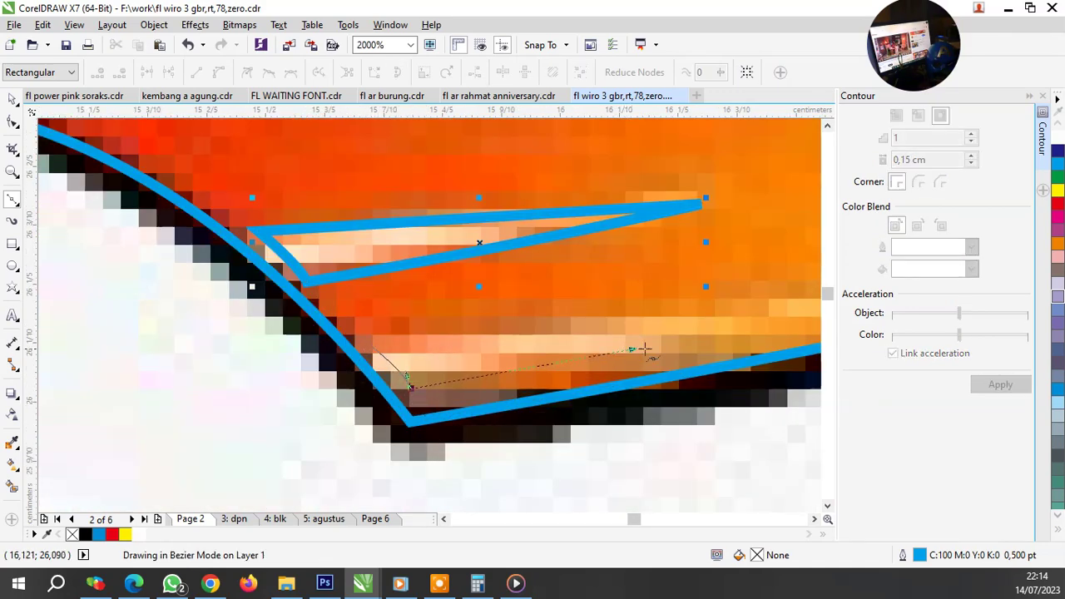
click(642, 349)
scroll(545, 341, down, 1)
click(720, 322)
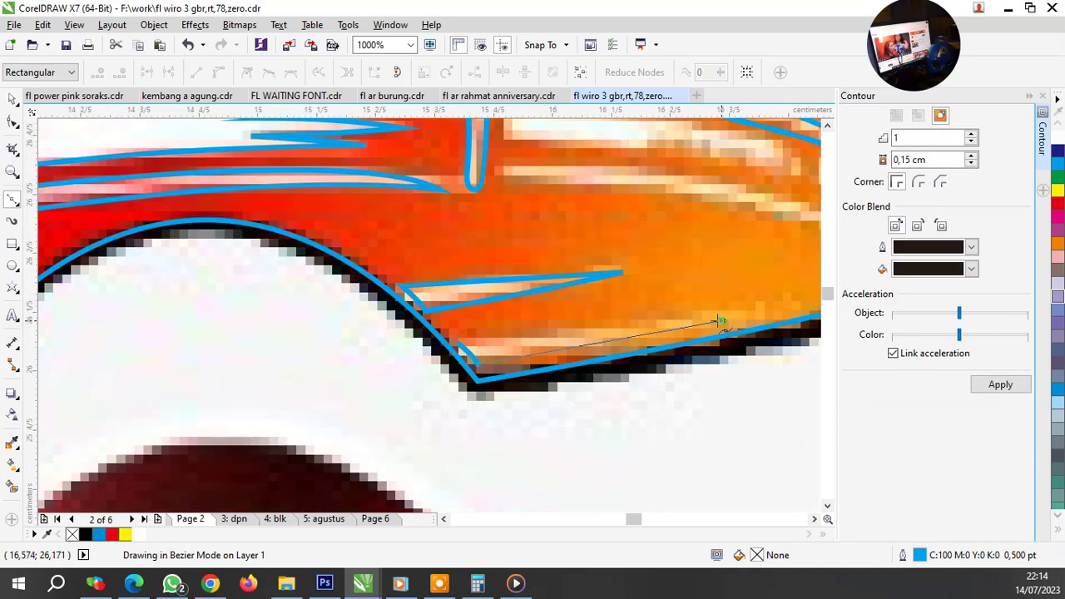
click(511, 358)
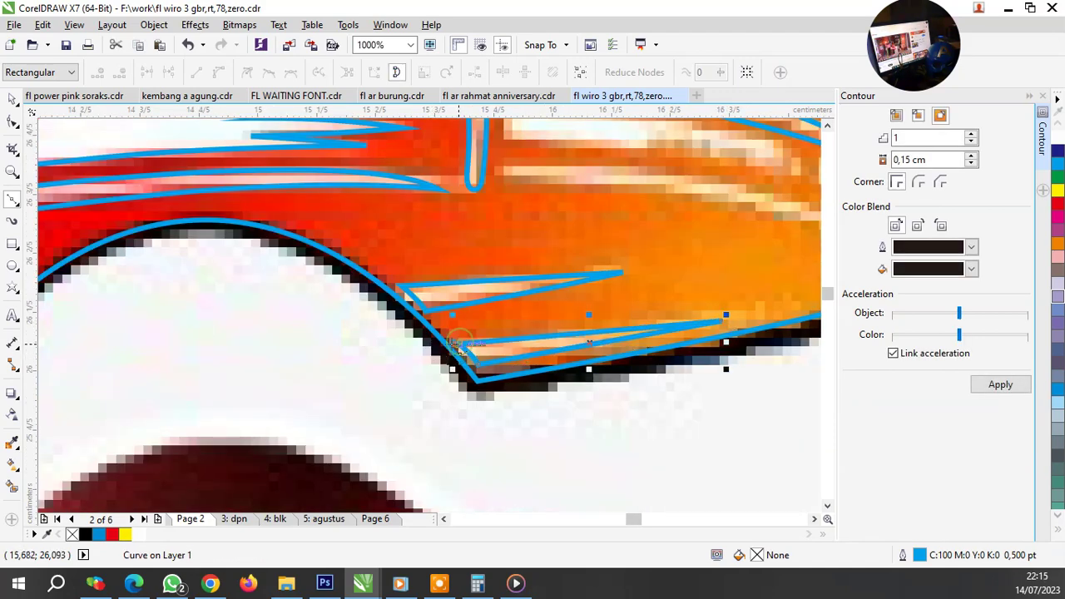
scroll(449, 341, down, 5)
scroll(440, 333, up, 2)
scroll(434, 330, up, 3)
scroll(434, 331, down, 1)
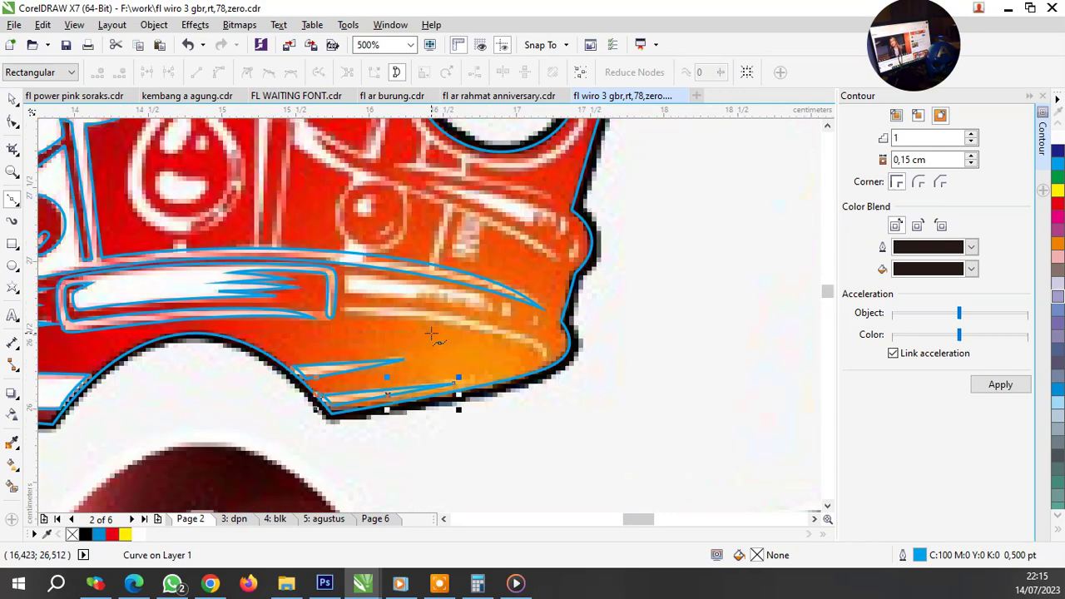
scroll(437, 333, down, 1)
scroll(445, 331, up, 1)
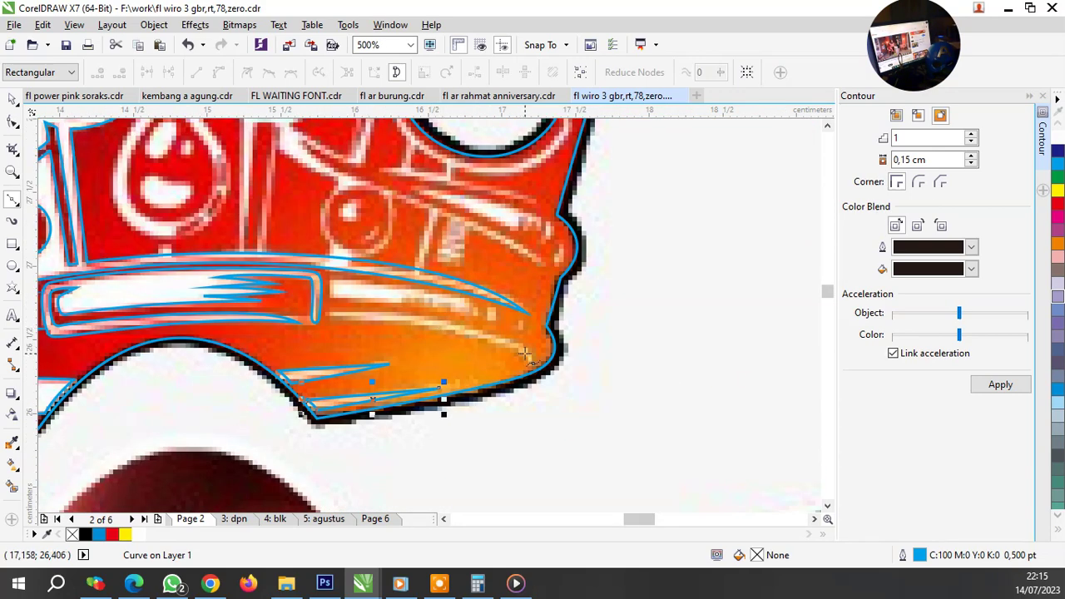
scroll(502, 354, up, 1)
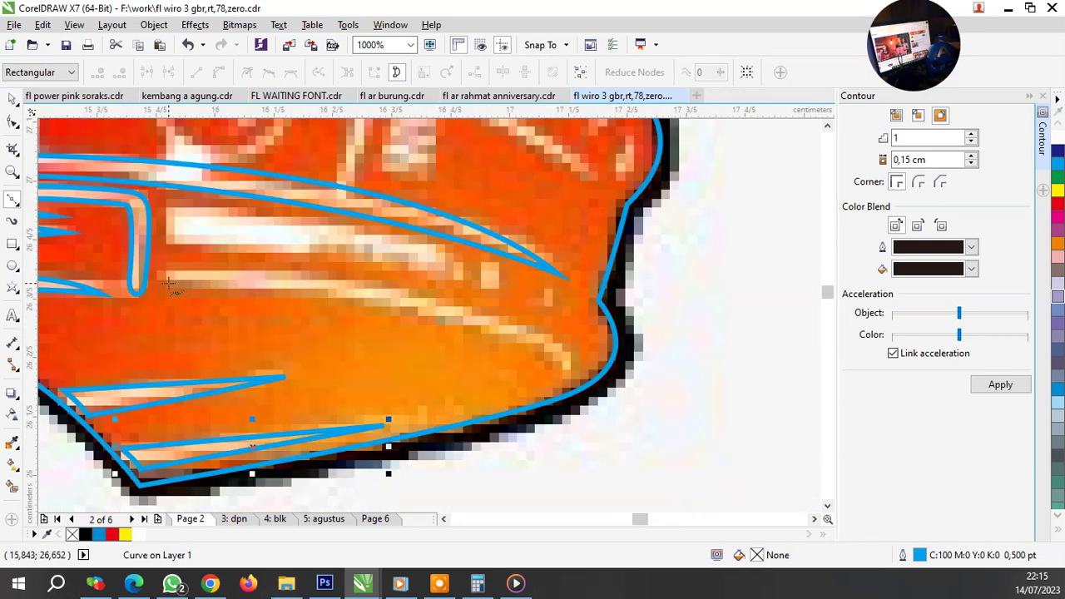
Step: Trace the lowest curved streak with a Bezier curve, then reshape its end node and handle
click(169, 284)
drag(566, 376, 616, 454)
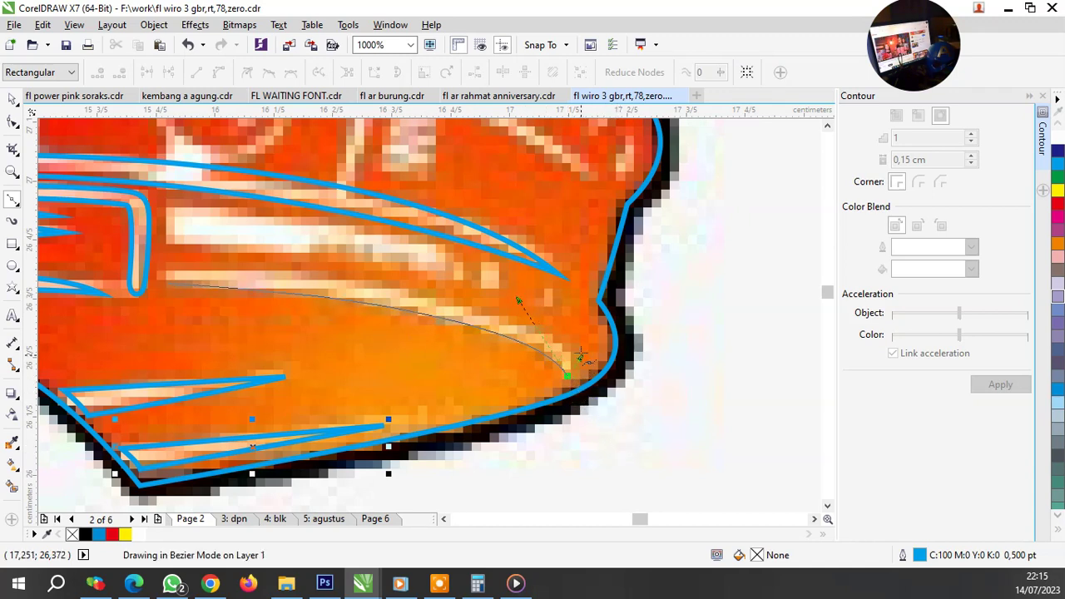
click(173, 285)
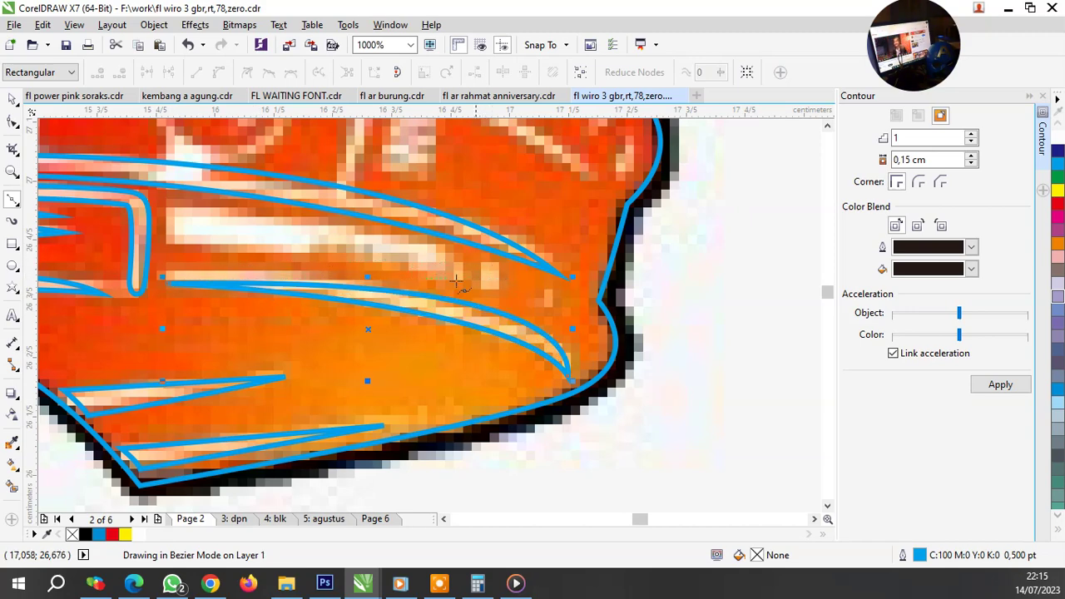
key(space)
scroll(258, 287, up, 2)
click(13, 122)
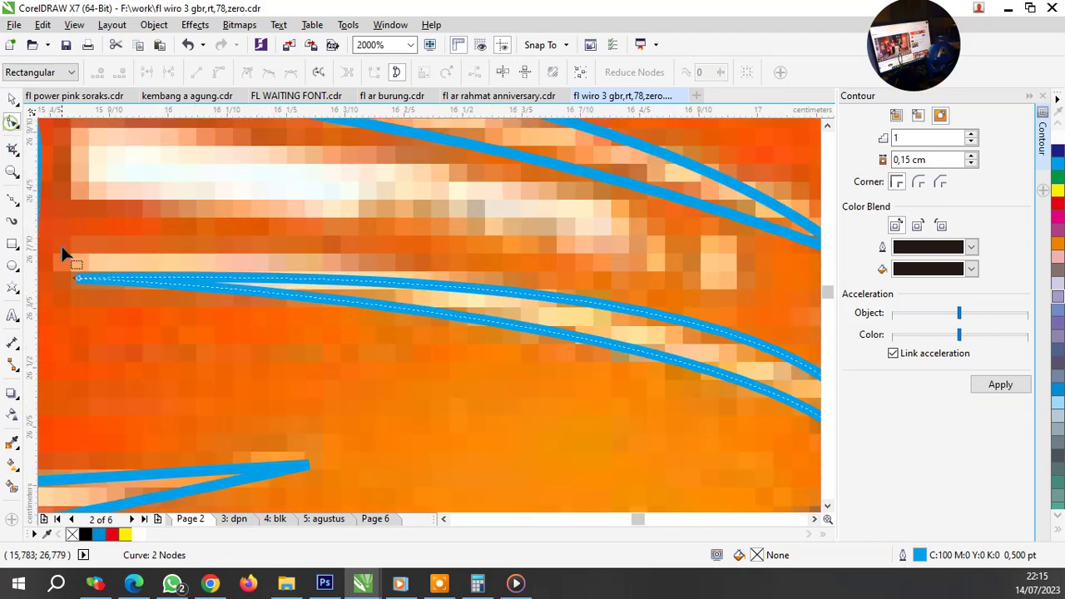
drag(76, 275, 59, 262)
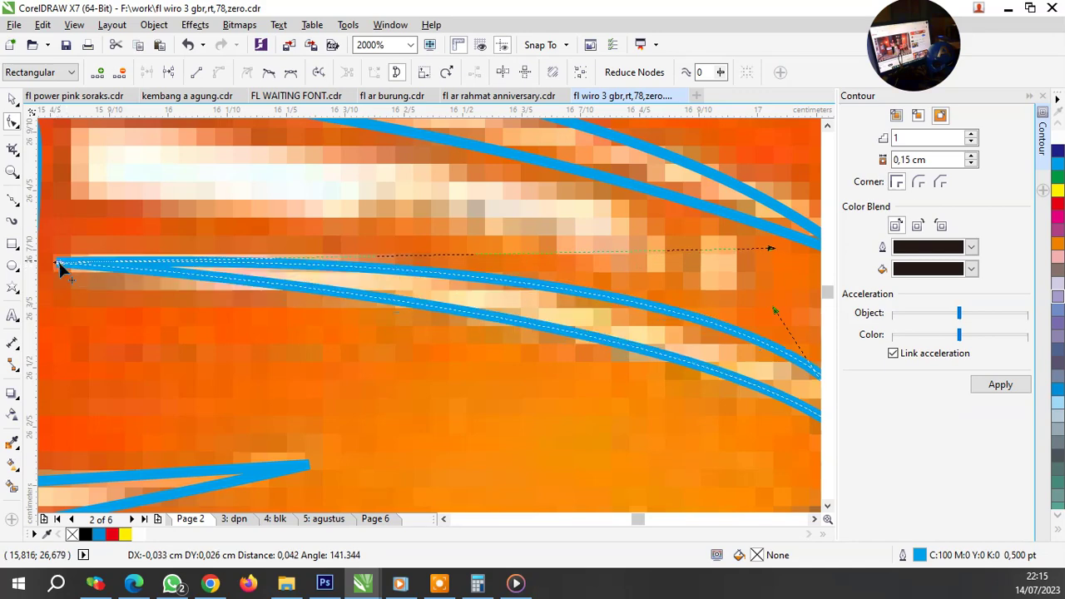
scroll(244, 305, down, 2)
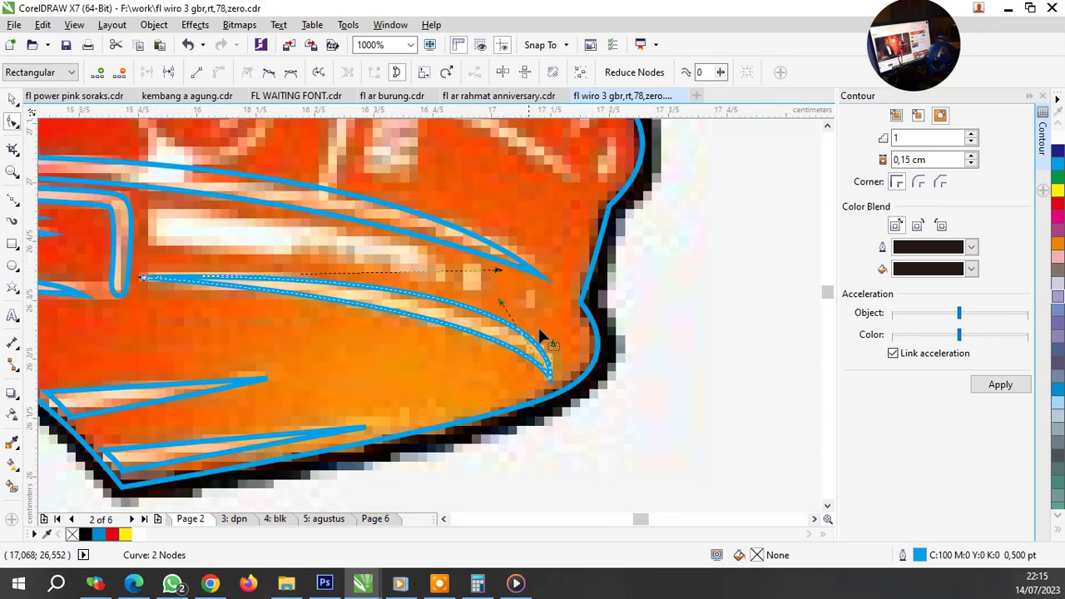
drag(553, 342, 562, 347)
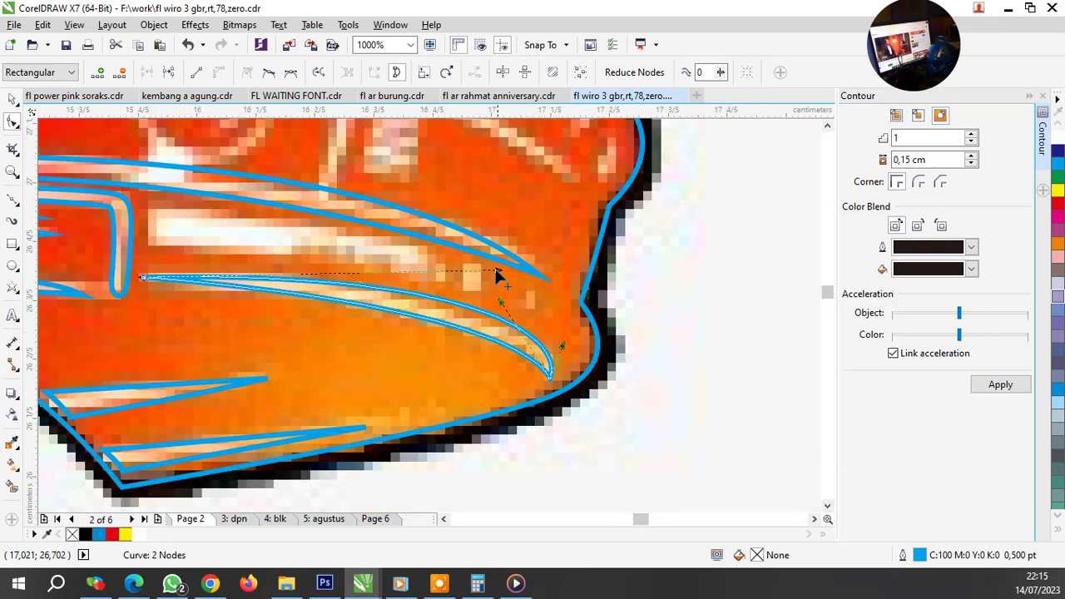
drag(497, 275, 477, 267)
scroll(437, 289, down, 2)
key(space)
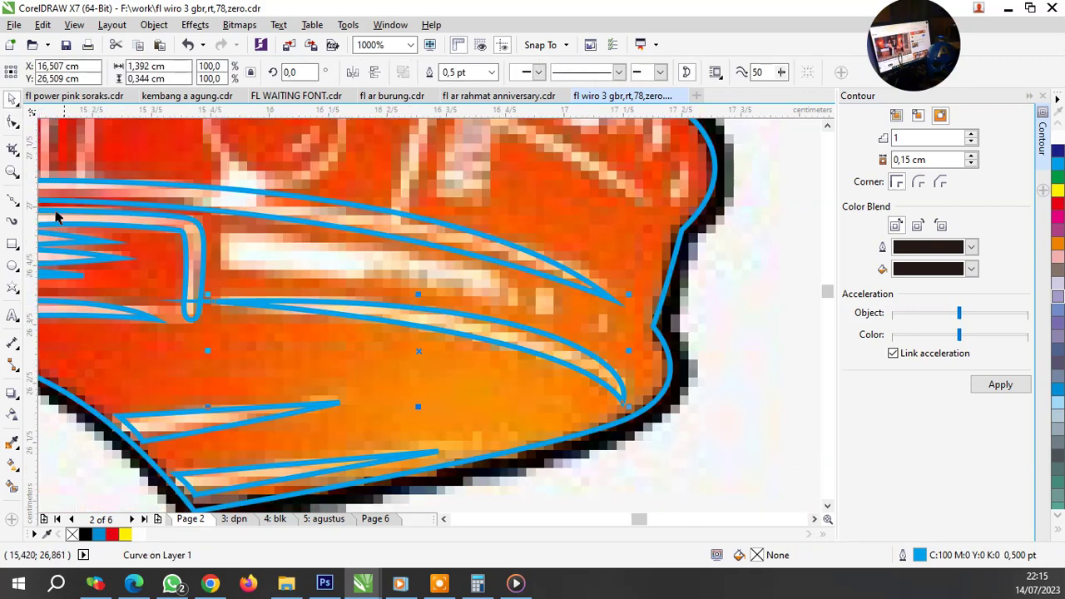
Step: Trace the next curved streaks above with blue Bezier curves
click(13, 202)
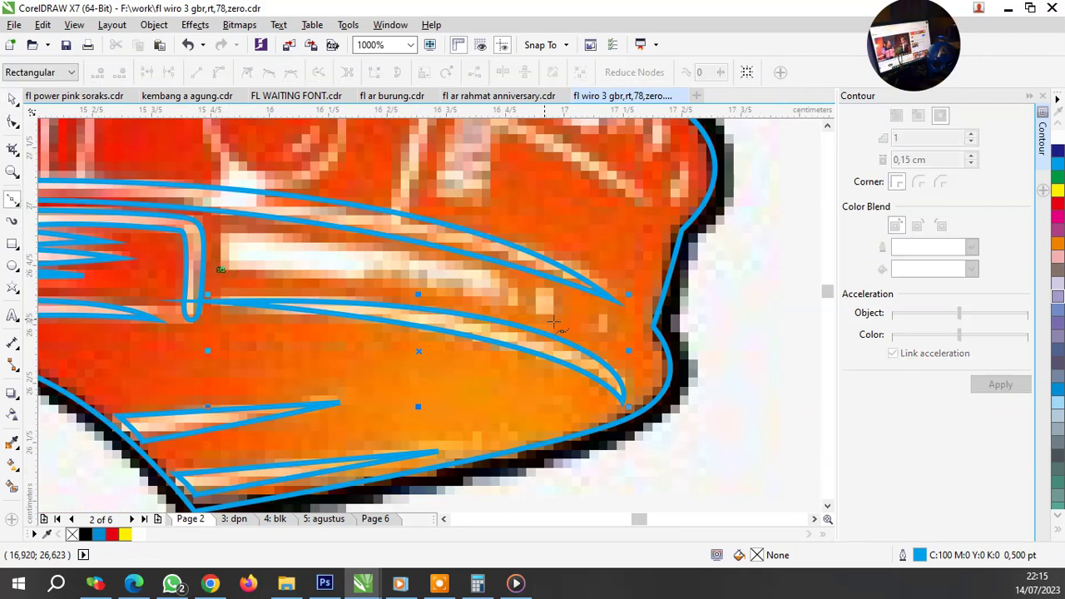
drag(597, 331, 703, 373)
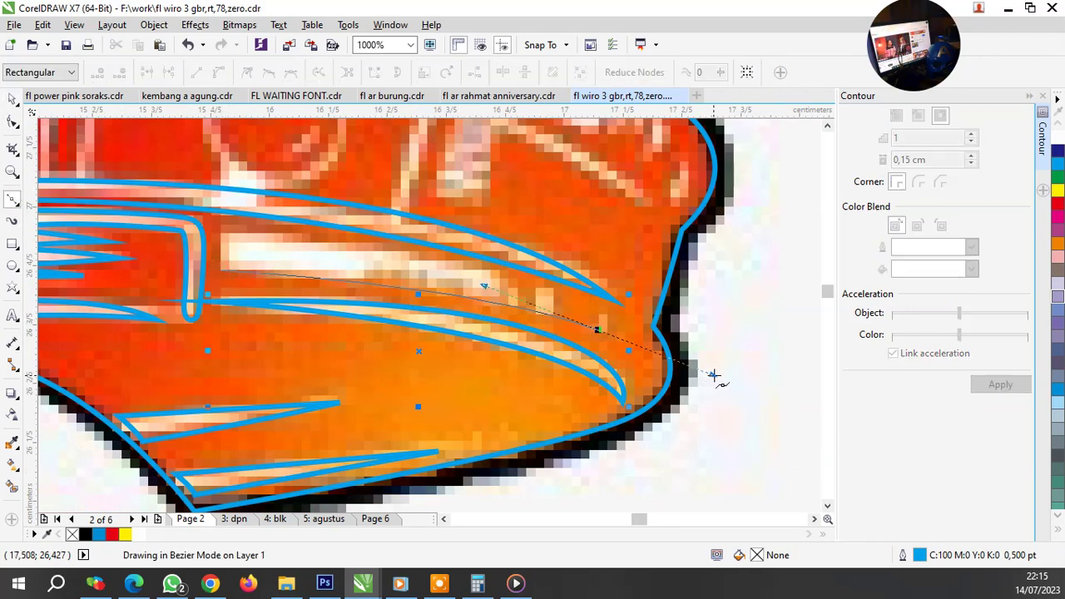
click(216, 265)
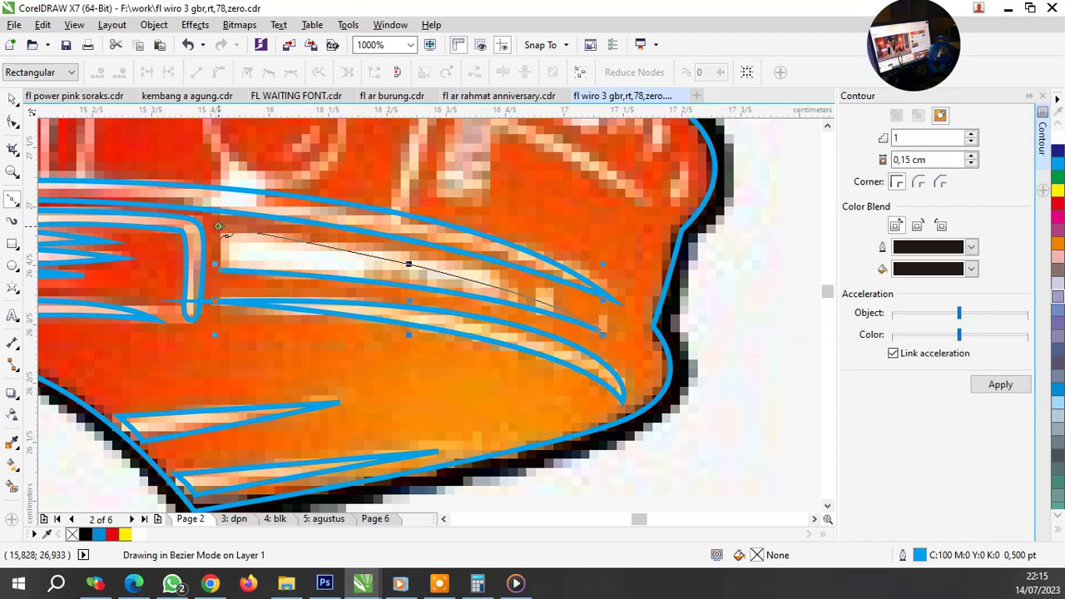
mouse_move(223, 227)
mouse_down()
mouse_move(200, 237)
mouse_move(160, 210)
mouse_up()
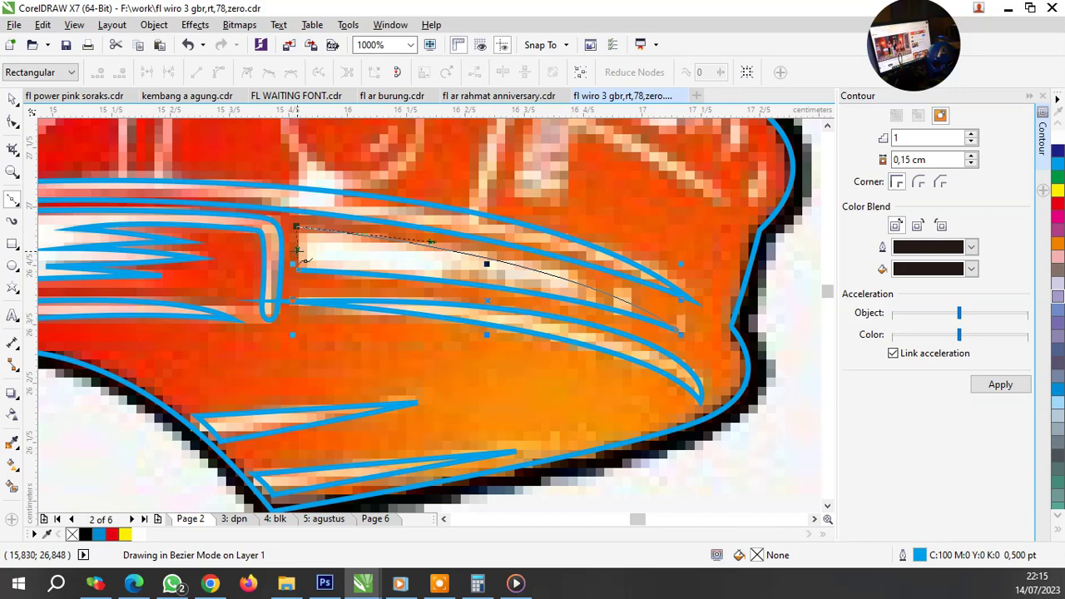
scroll(306, 261, up, 1)
Step: Save the drawing with Ctrl+S and zoom in around the crown's central teardrop
scroll(293, 270, down, 3)
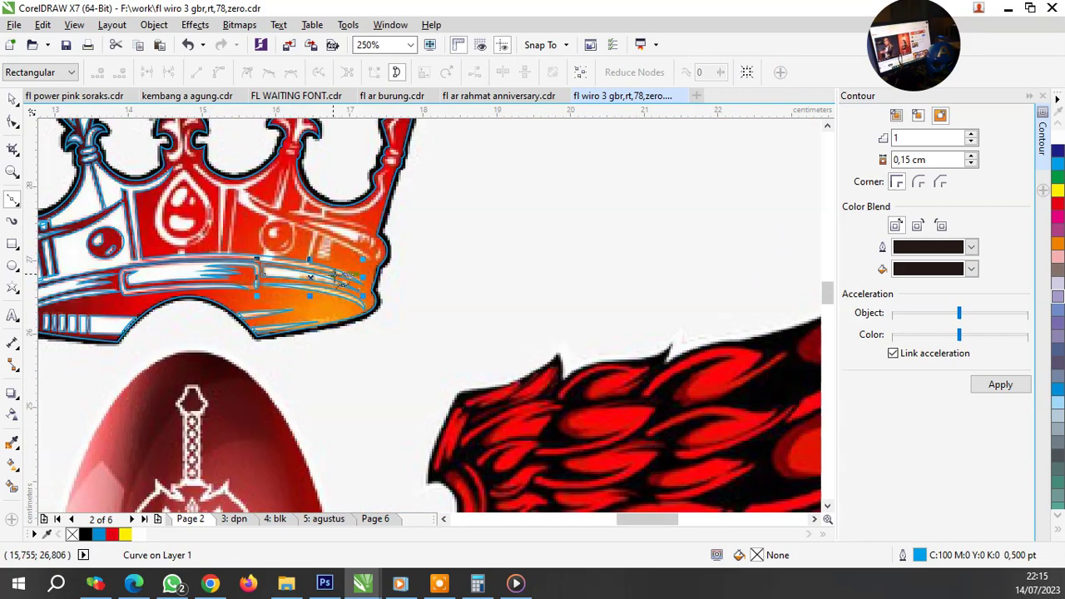
scroll(398, 279, up, 1)
scroll(398, 279, down, 2)
scroll(395, 265, up, 1)
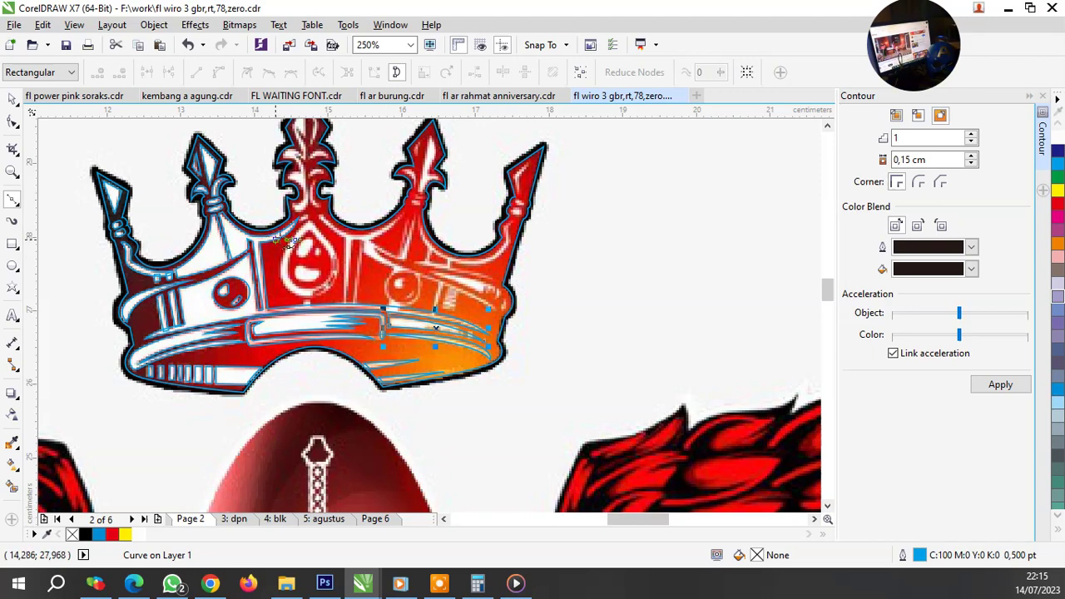
key(ctrl+s)
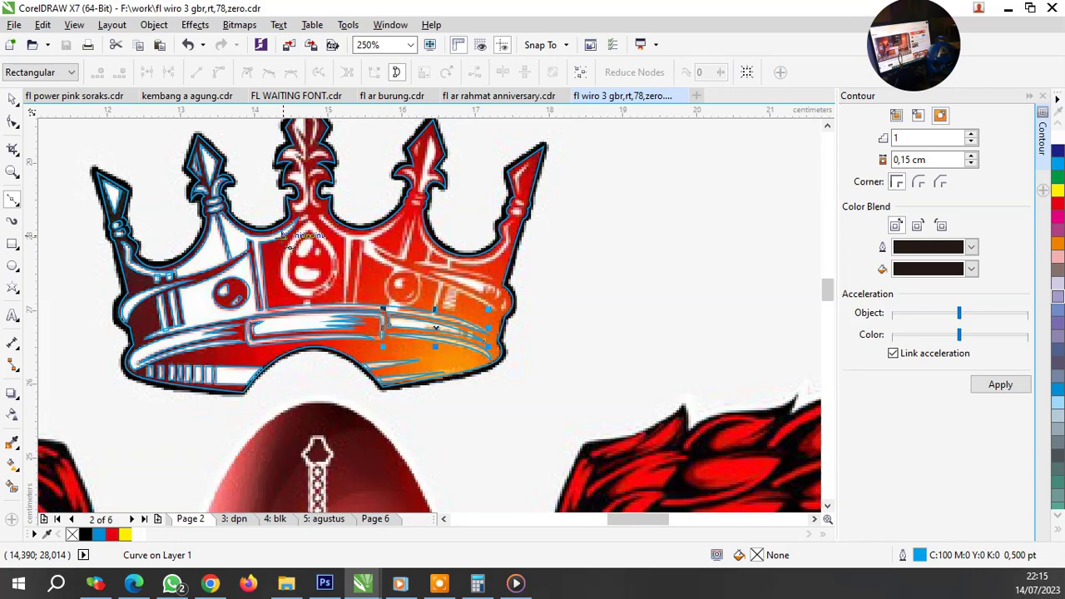
scroll(309, 198, up, 2)
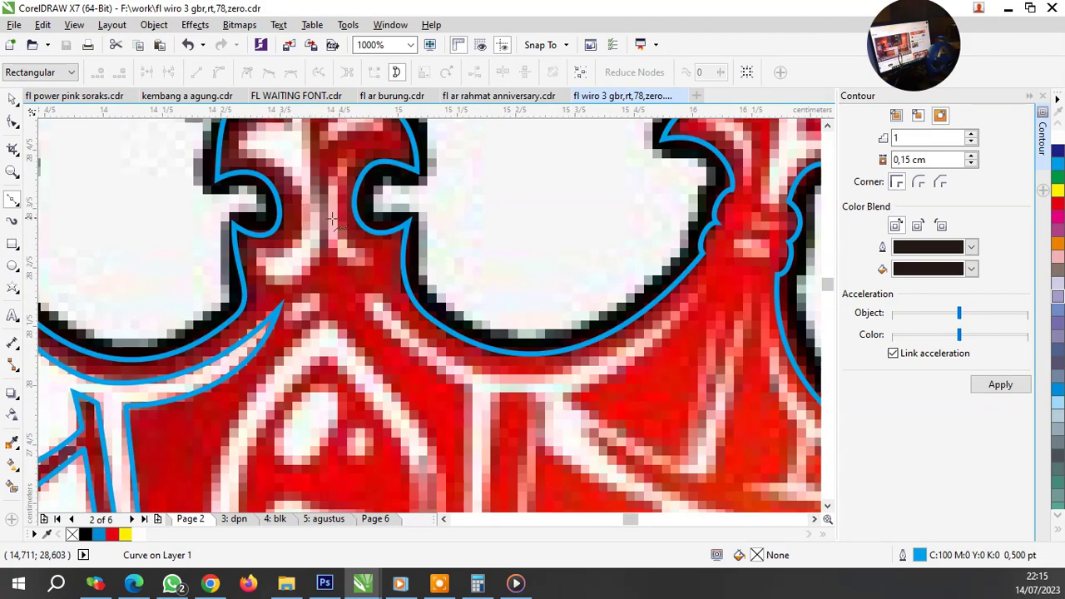
scroll(345, 267, down, 1)
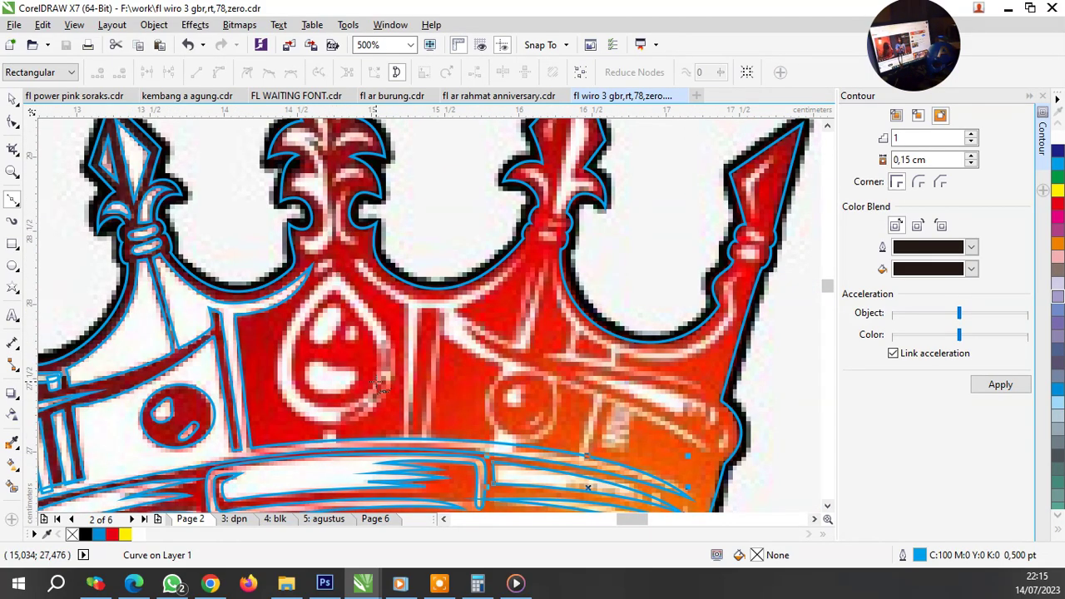
scroll(379, 388, down, 1)
scroll(376, 413, up, 2)
scroll(334, 408, up, 1)
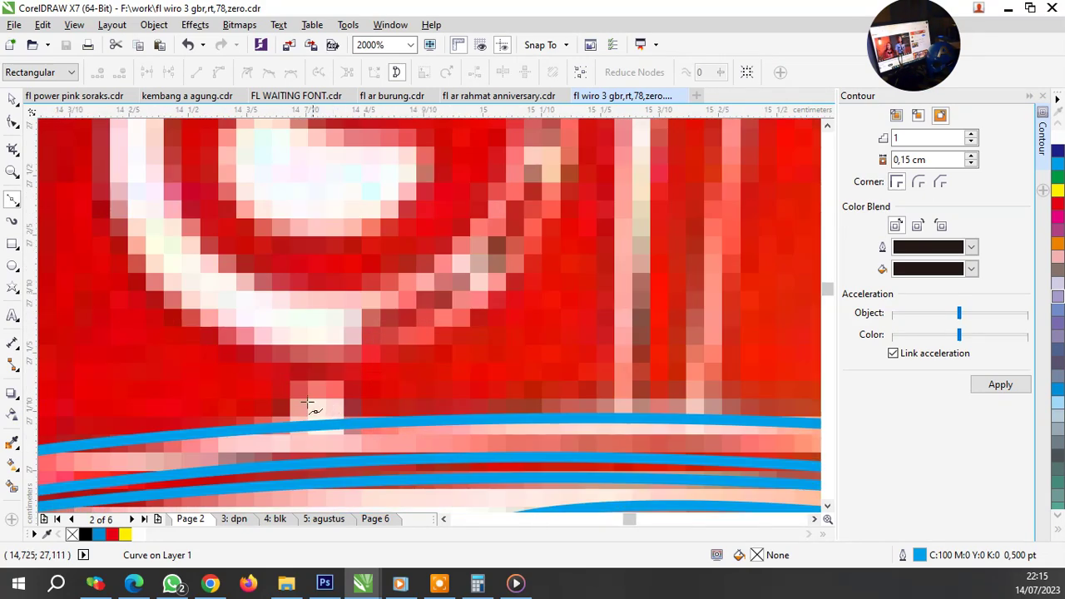
key(F6)
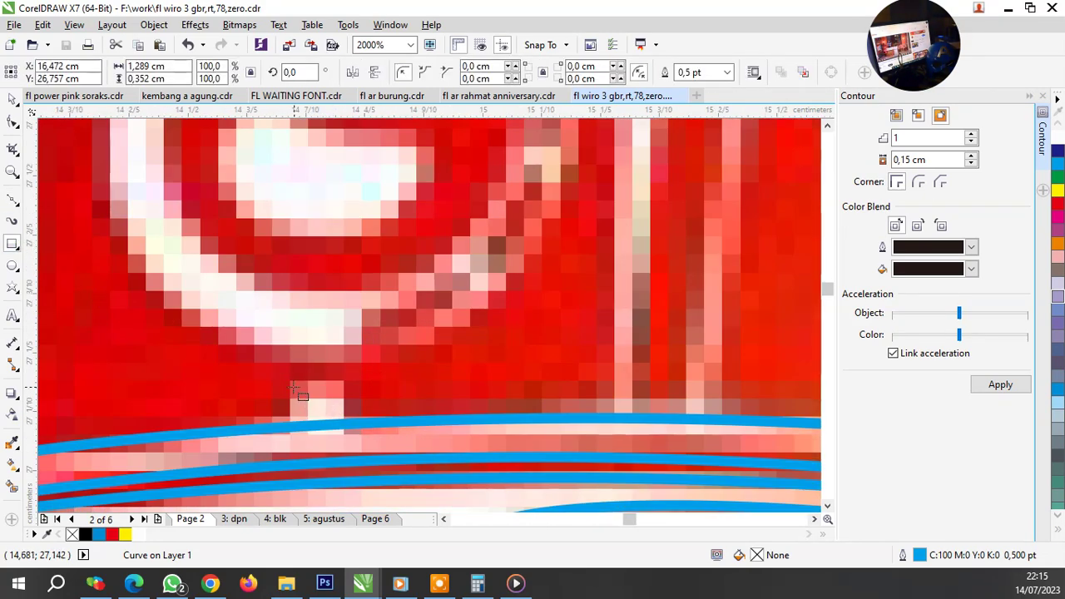
Step: Draw a small blue rectangle just below the central teardrop
drag(293, 386, 345, 442)
scroll(341, 437, down, 1)
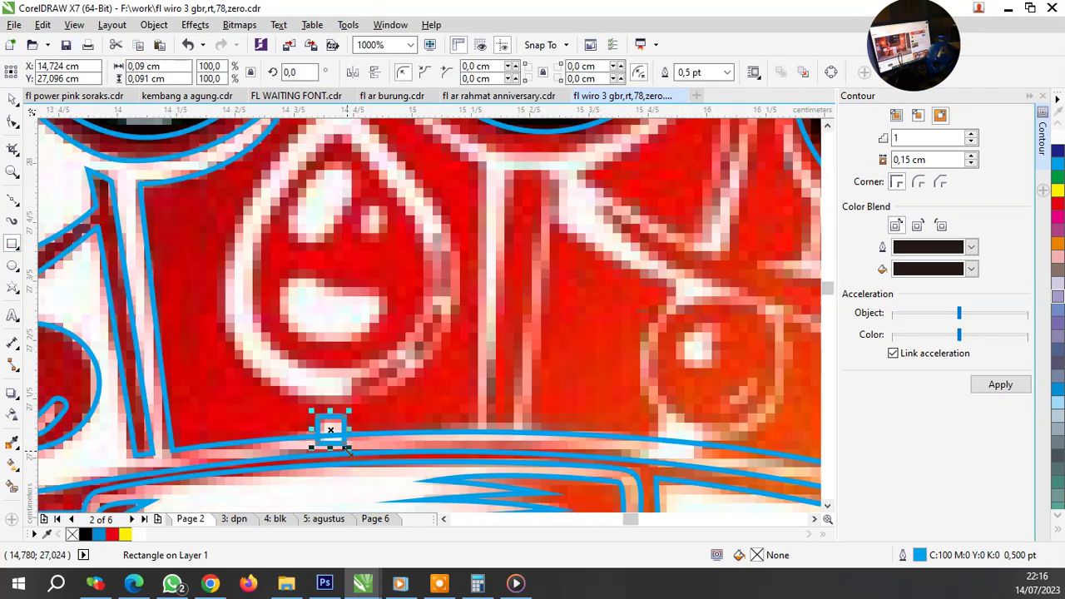
scroll(350, 400, down, 1)
scroll(358, 252, up, 1)
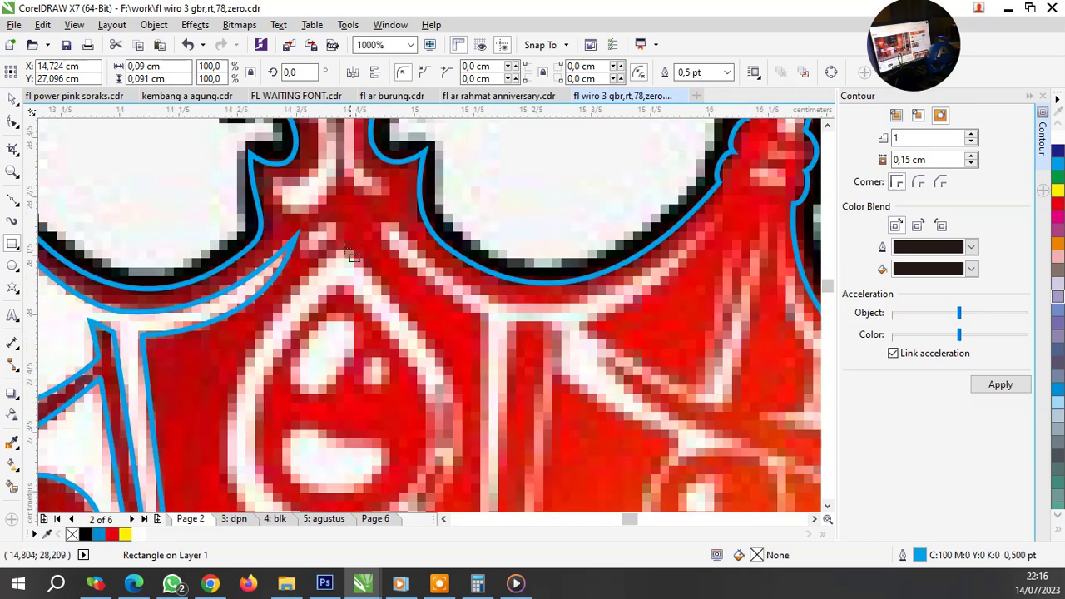
scroll(208, 241, up, 1)
click(15, 198)
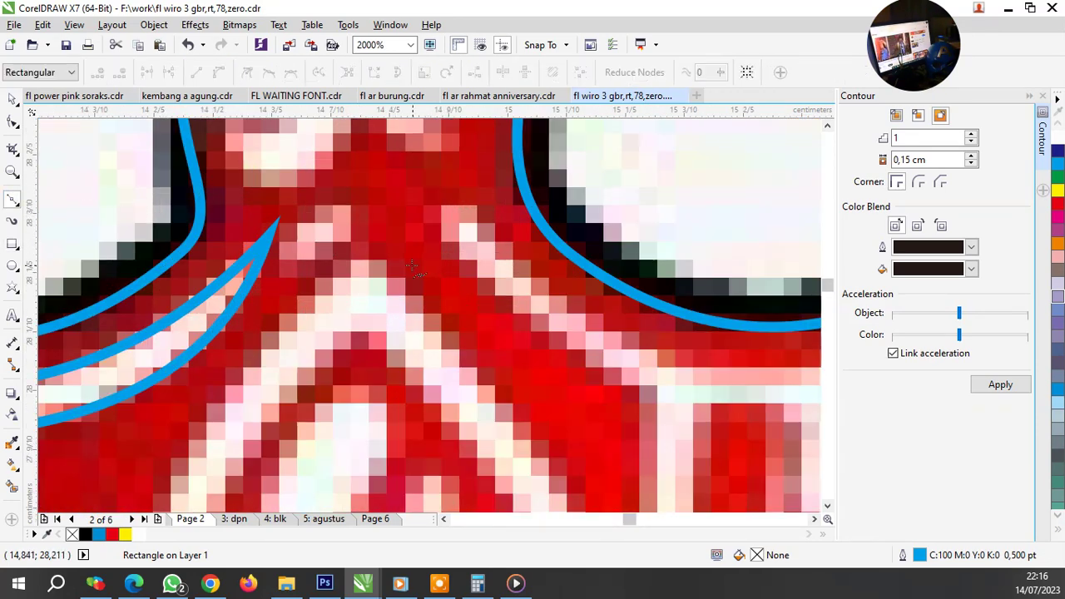
scroll(342, 236, up, 1)
Step: Trace the small highlight above the teardrop as a closed blue Bezier shape
click(377, 215)
click(268, 296)
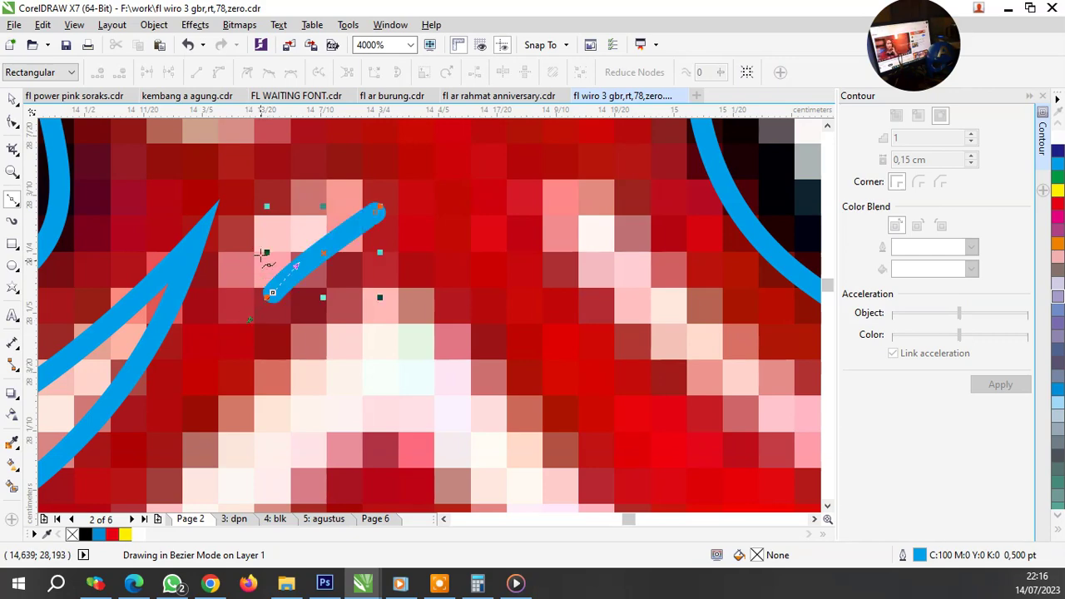
drag(302, 188, 303, 187)
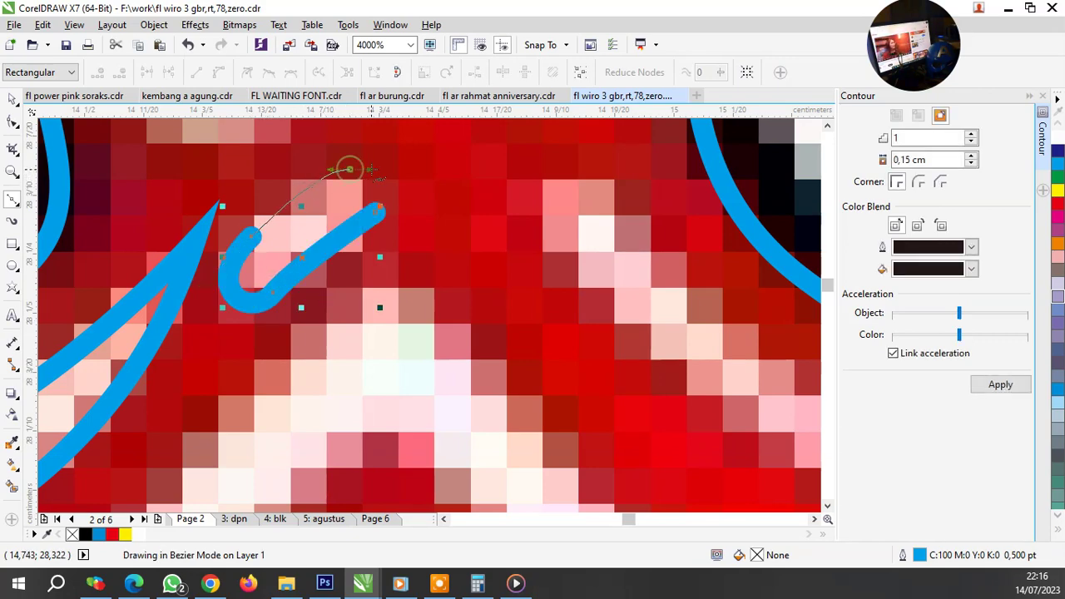
click(353, 167)
click(376, 212)
scroll(377, 208, down, 2)
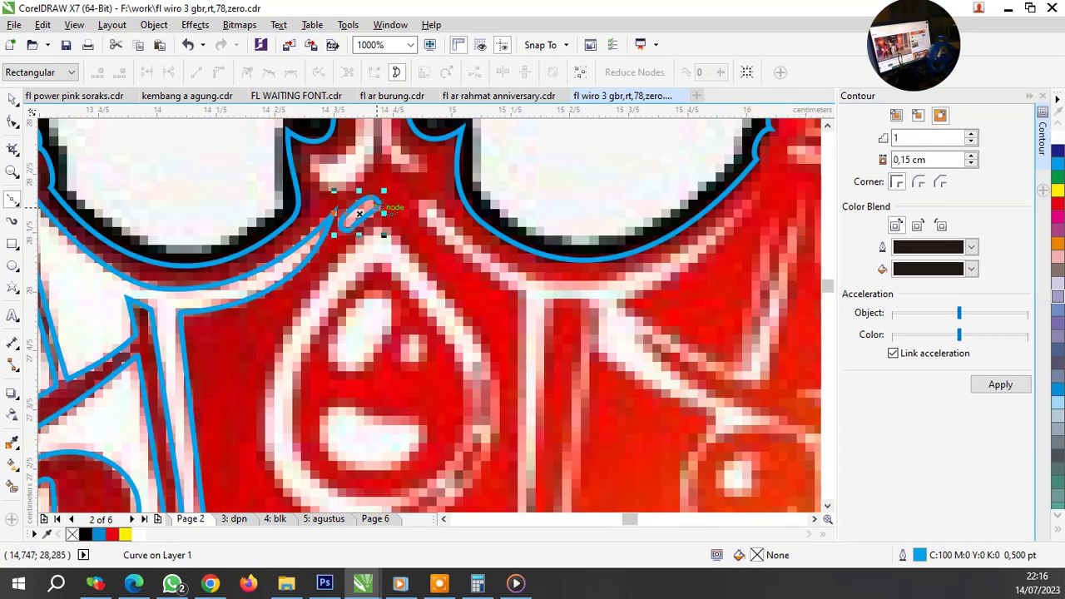
scroll(416, 259, up, 1)
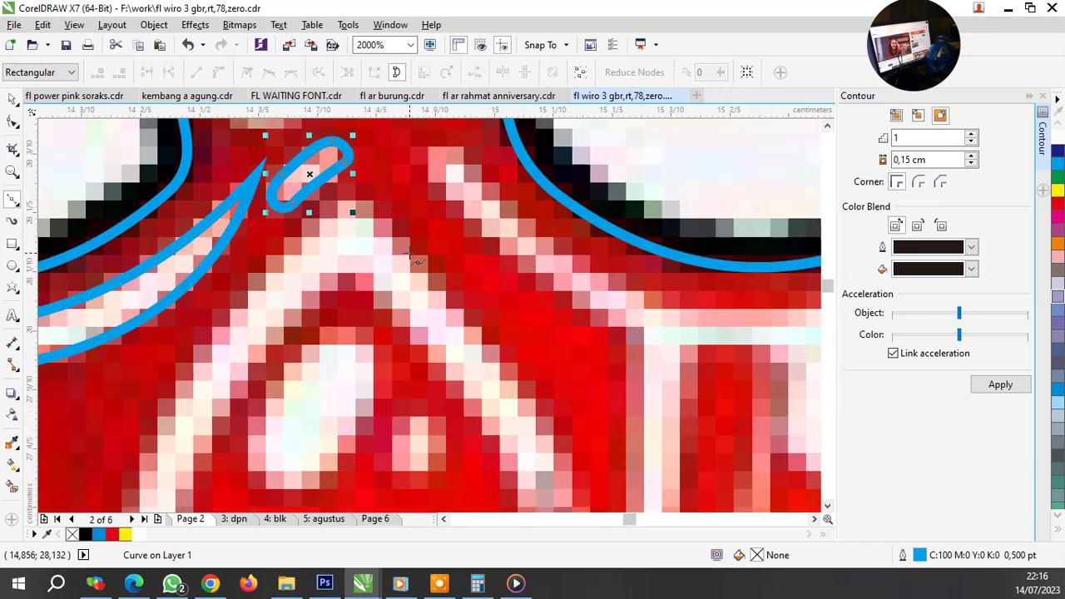
Step: Start the teardrop's inner outline down its right side, undoing one misplaced segment
click(354, 186)
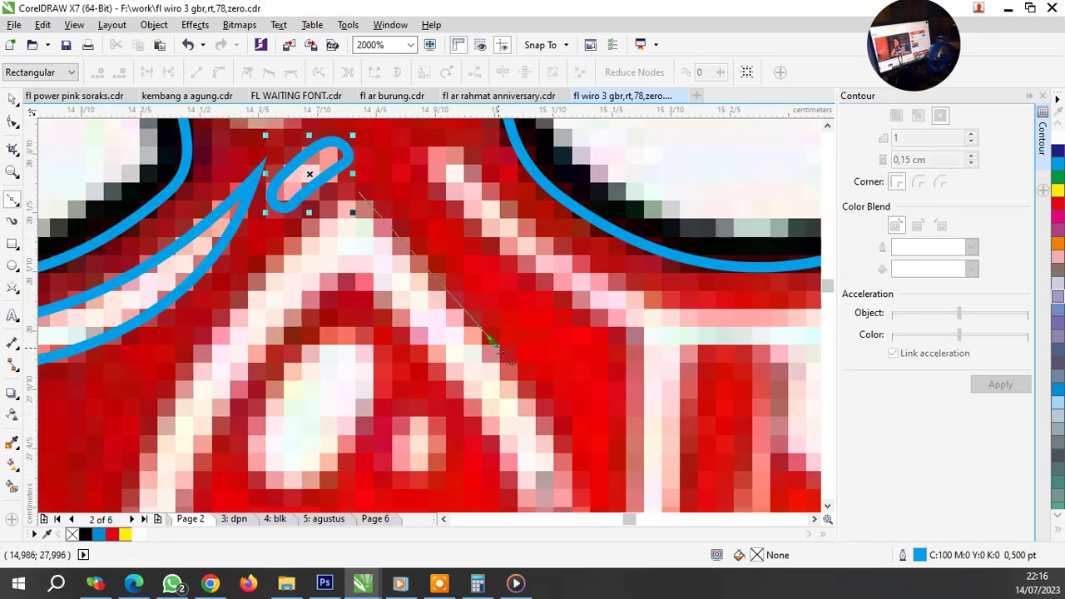
click(491, 341)
scroll(473, 291, down, 1)
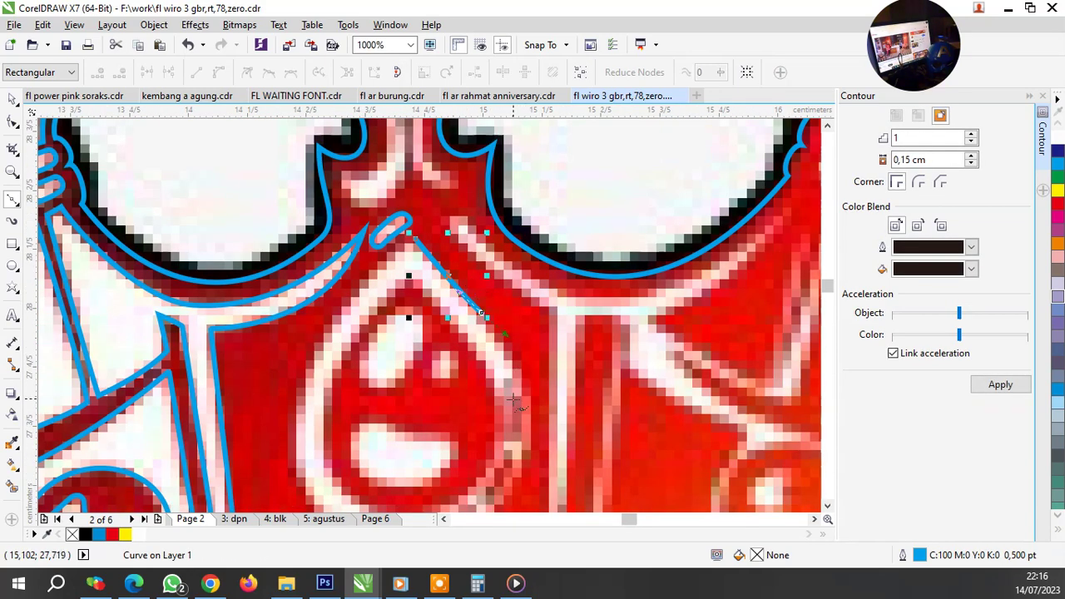
scroll(531, 323, down, 1)
scroll(541, 406, up, 1)
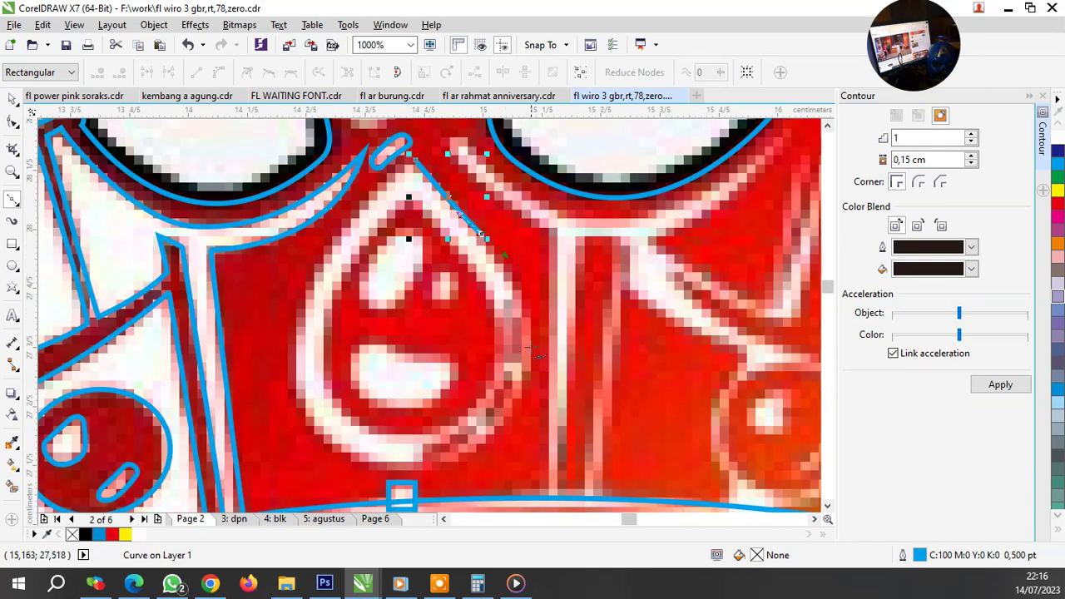
drag(534, 348, 542, 405)
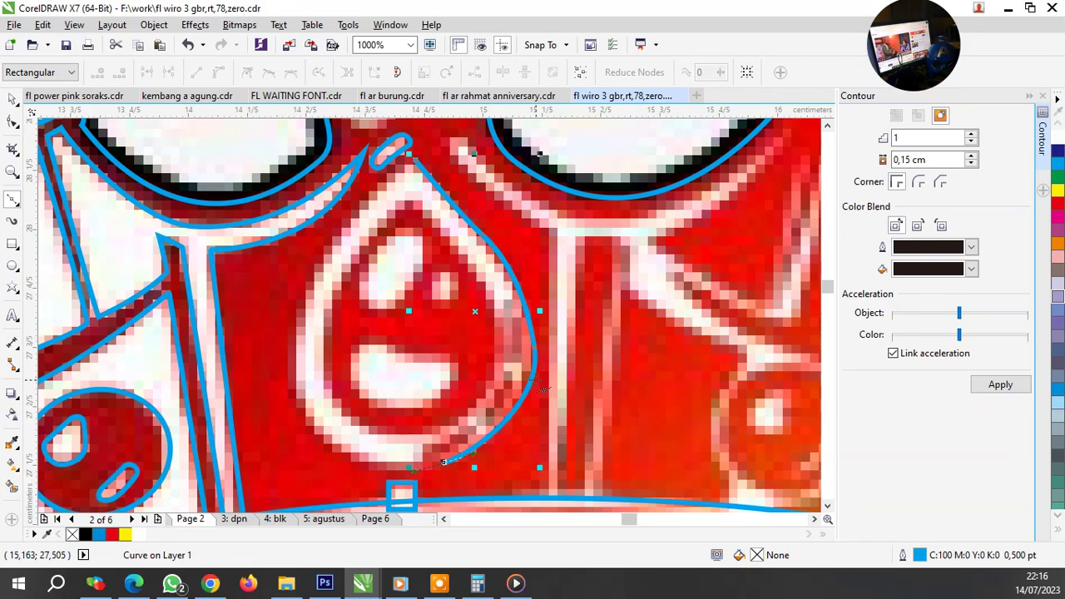
key(ctrl+z)
scroll(509, 371, down, 3)
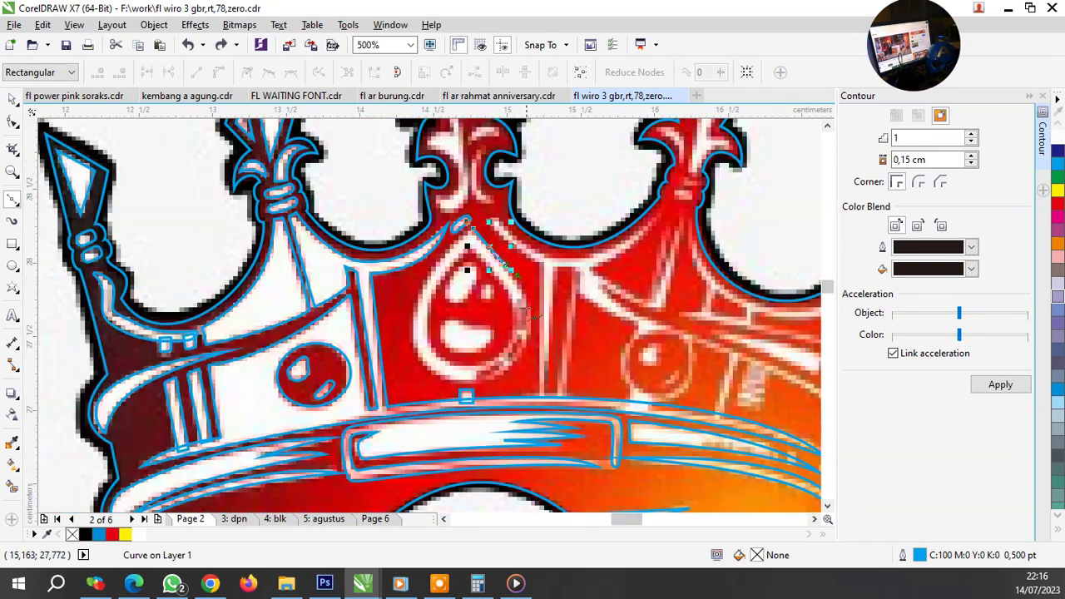
scroll(502, 394, up, 3)
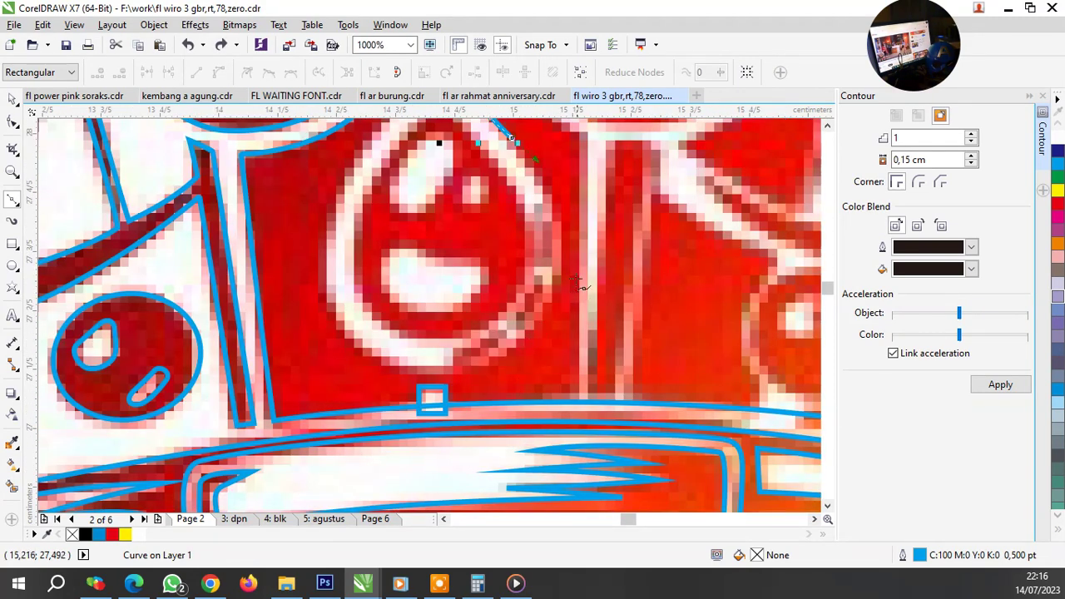
Step: Continue the outline around the inner spike and bottom edge, closing it at the top node
drag(556, 277, 545, 274)
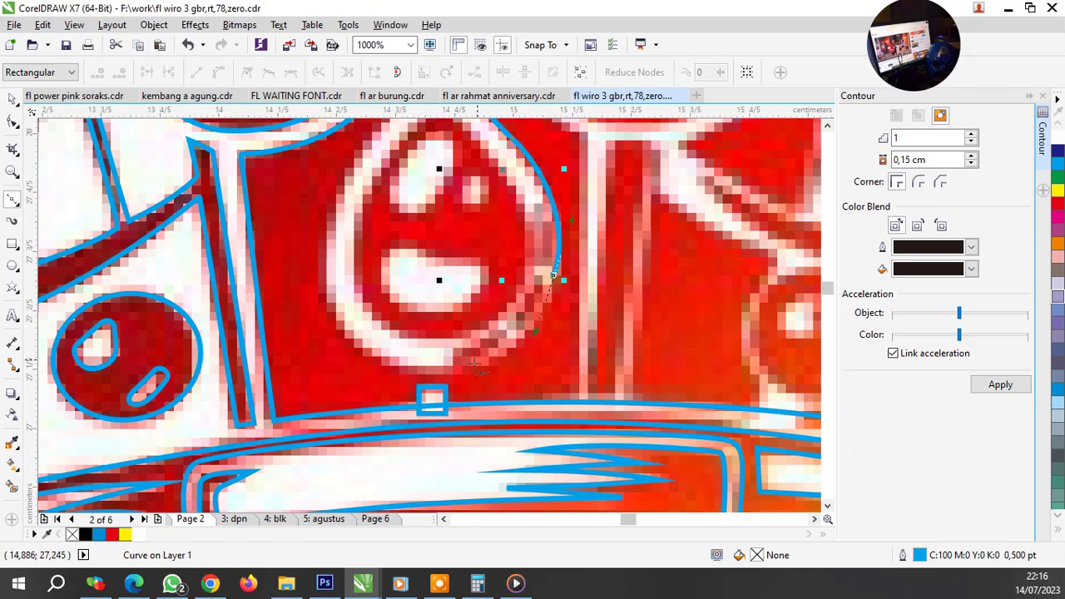
drag(452, 374, 431, 383)
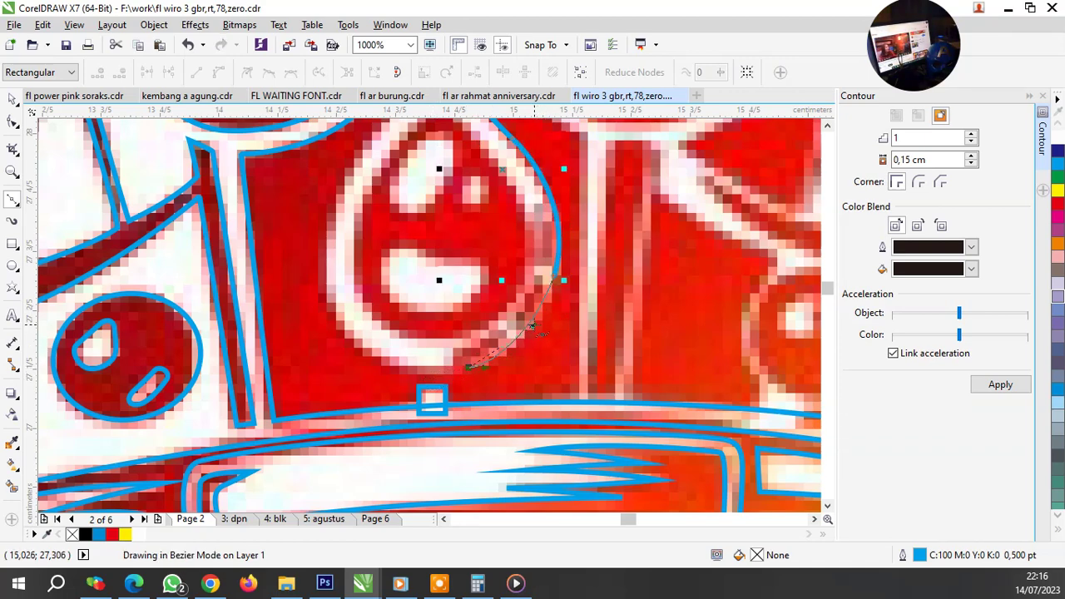
drag(537, 313, 533, 287)
scroll(532, 283, up, 1)
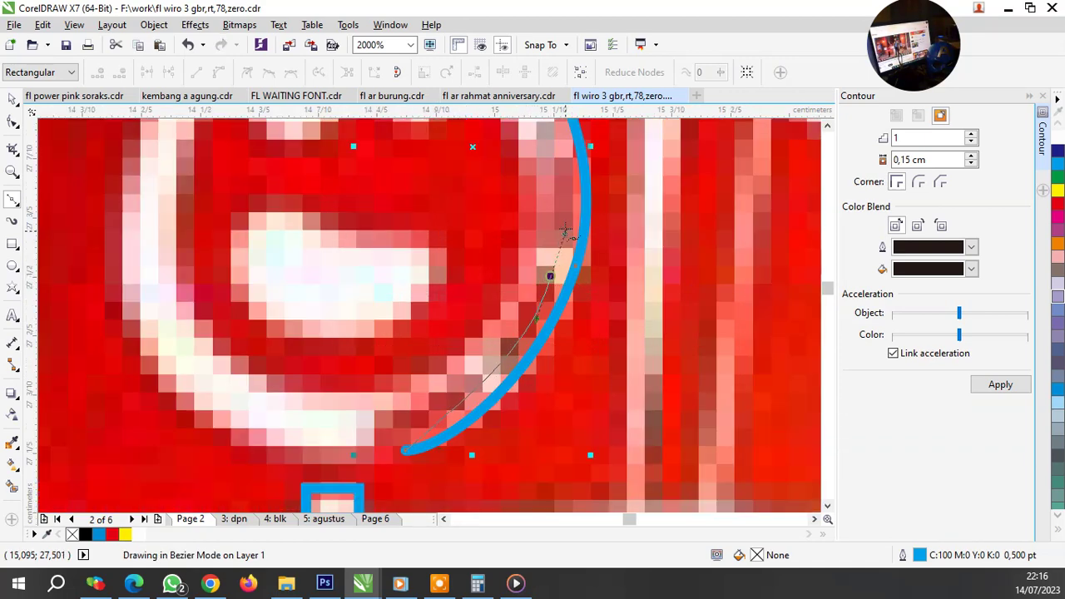
click(402, 451)
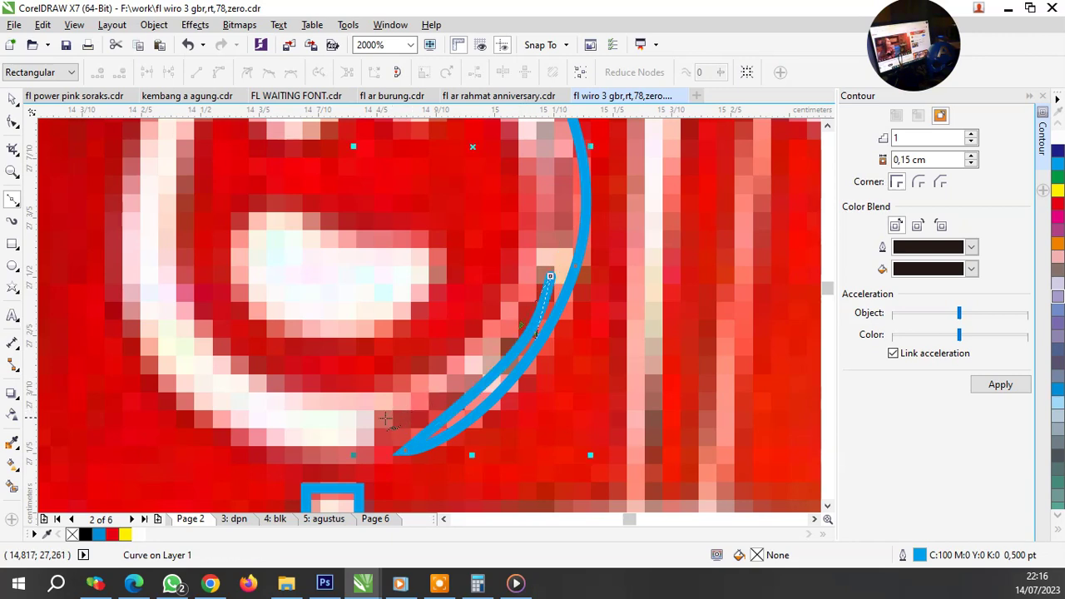
drag(387, 419, 287, 450)
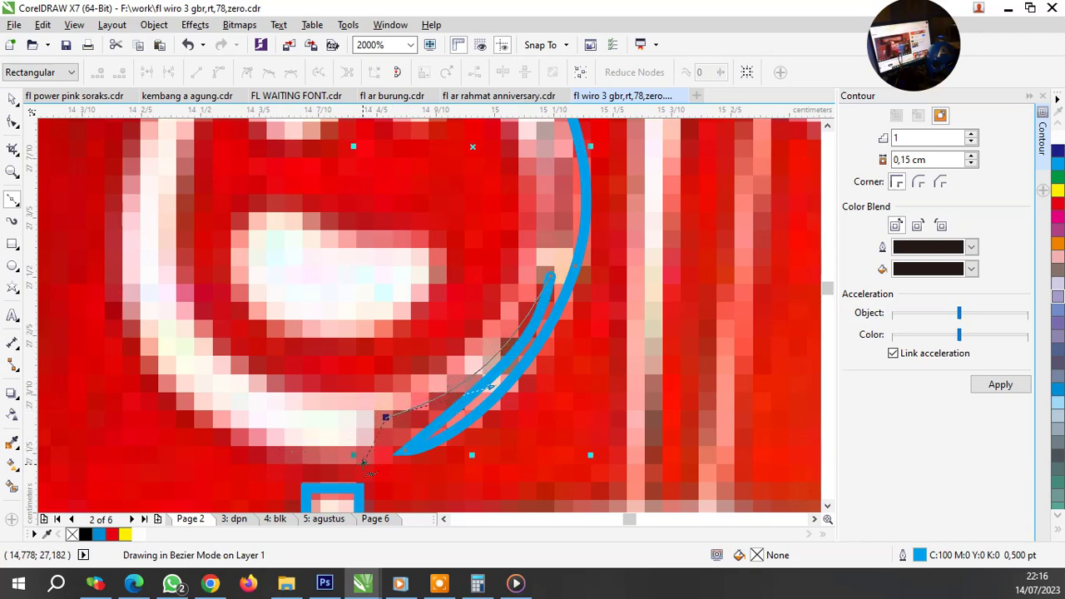
drag(283, 455, 236, 442)
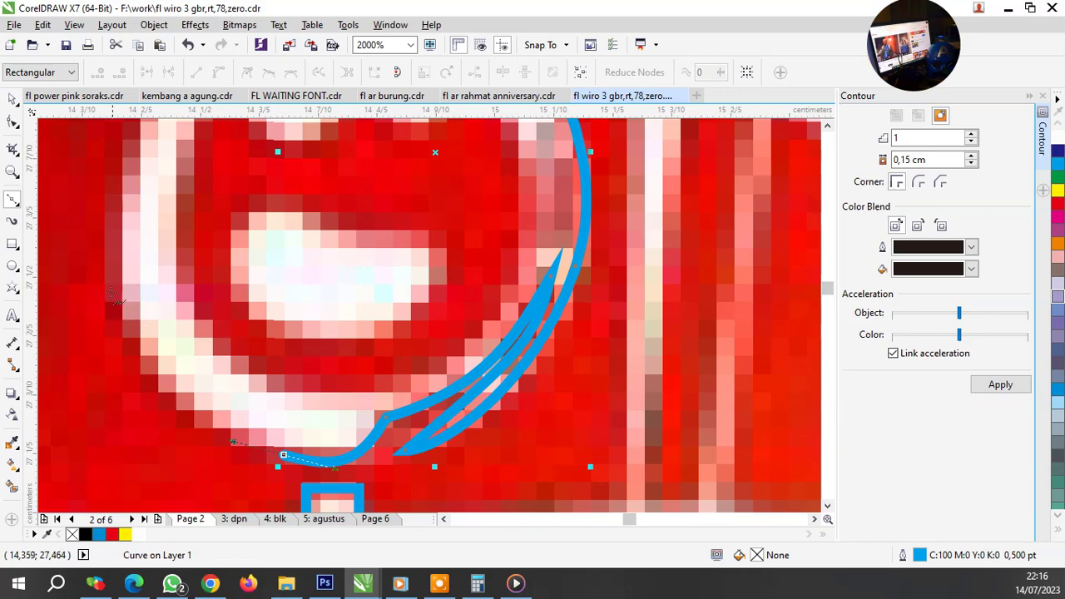
scroll(260, 215, down, 1)
scroll(261, 215, down, 1)
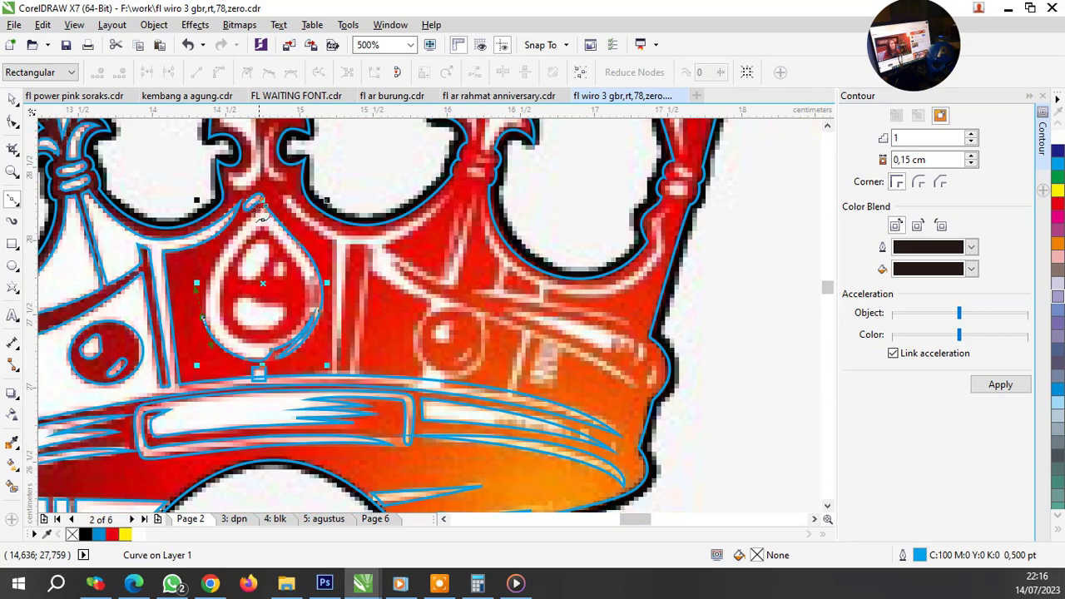
scroll(260, 217, up, 1)
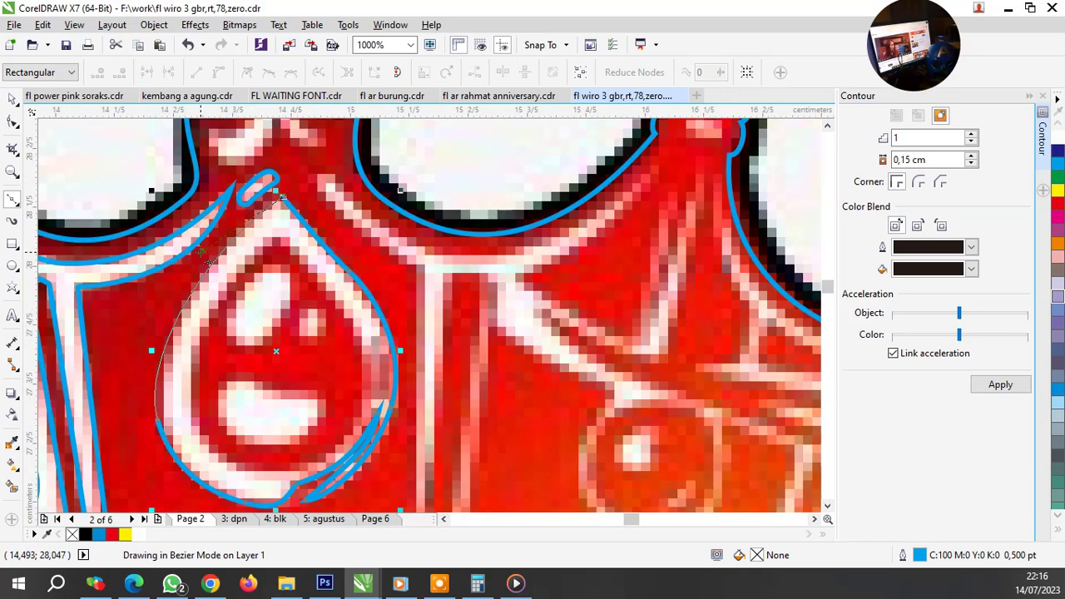
drag(277, 194, 204, 258)
Step: Add and delete a node, then move a right-side node to fit the teardrop edge
click(11, 123)
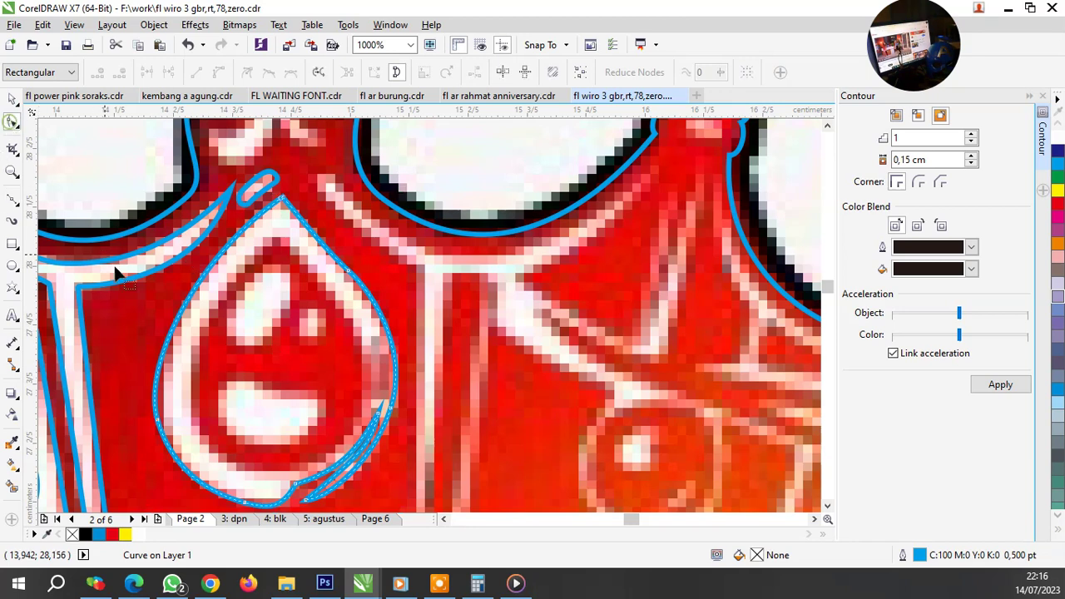
double_click(158, 400)
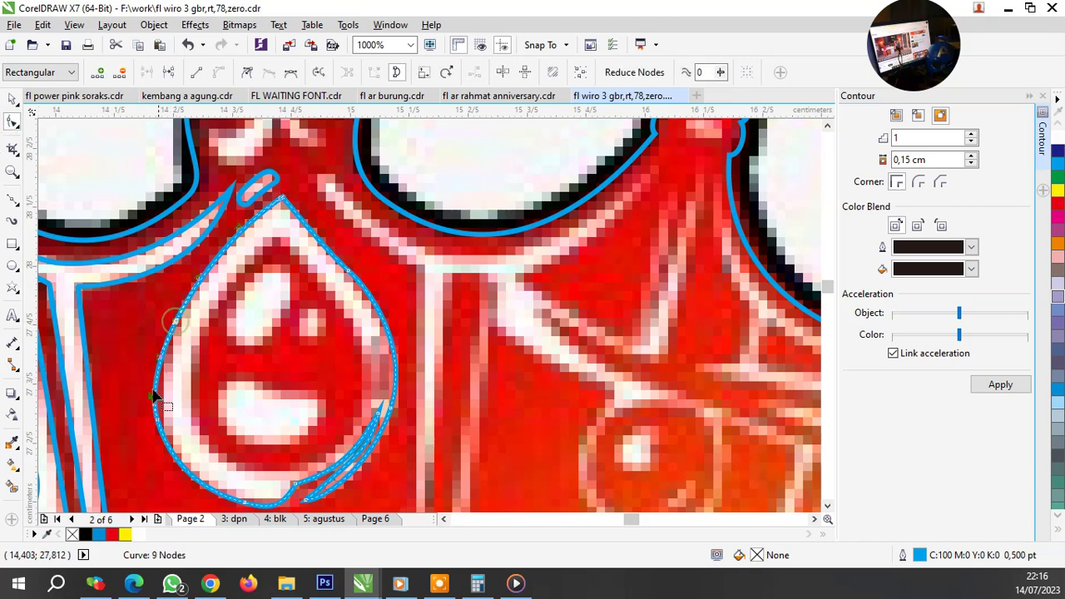
key(Delete)
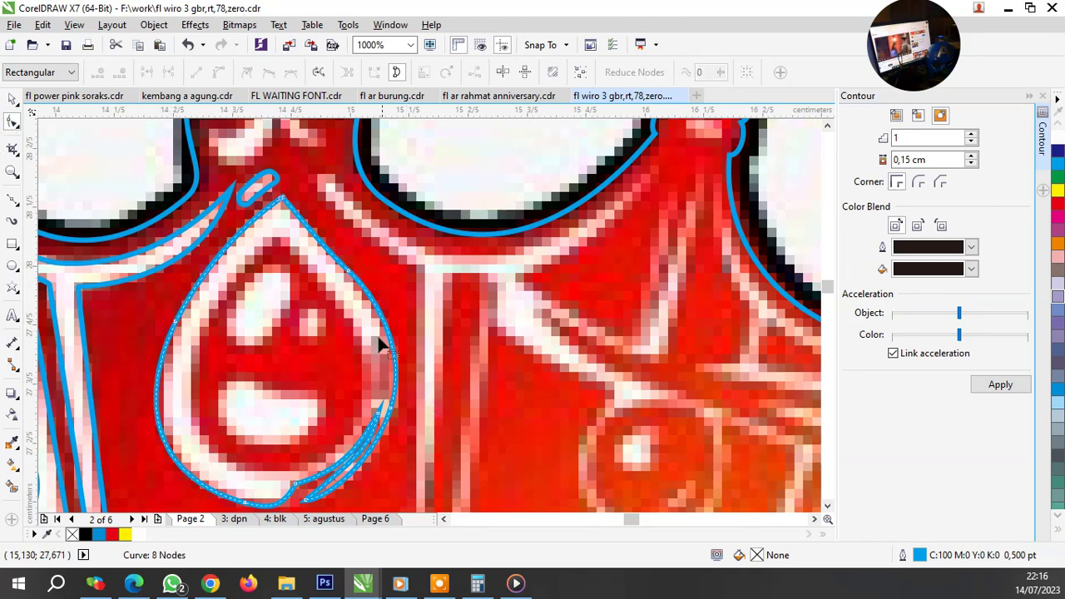
click(379, 298)
scroll(393, 381, up, 1)
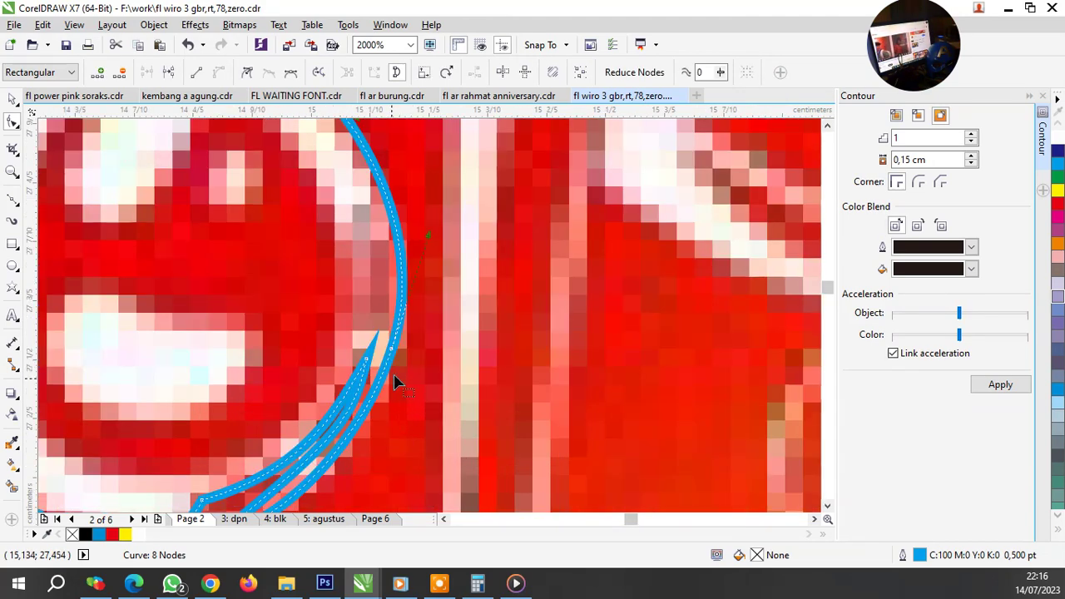
drag(393, 356, 394, 348)
Step: Reshape the outline segments so the lower spike becomes a slim tail hugging the bitmap
scroll(433, 320, down, 1)
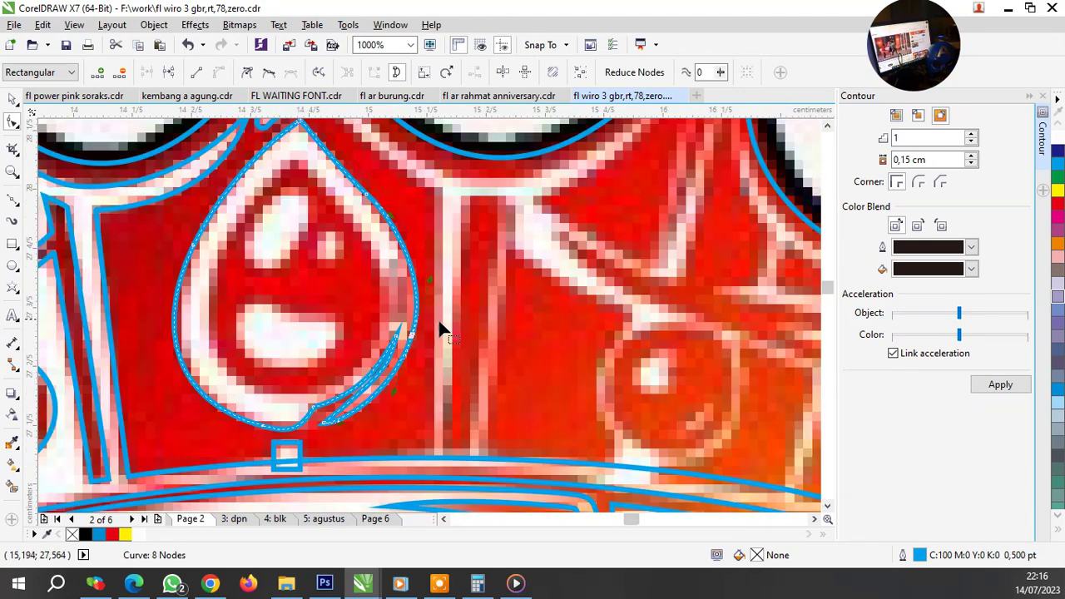
drag(385, 236, 398, 229)
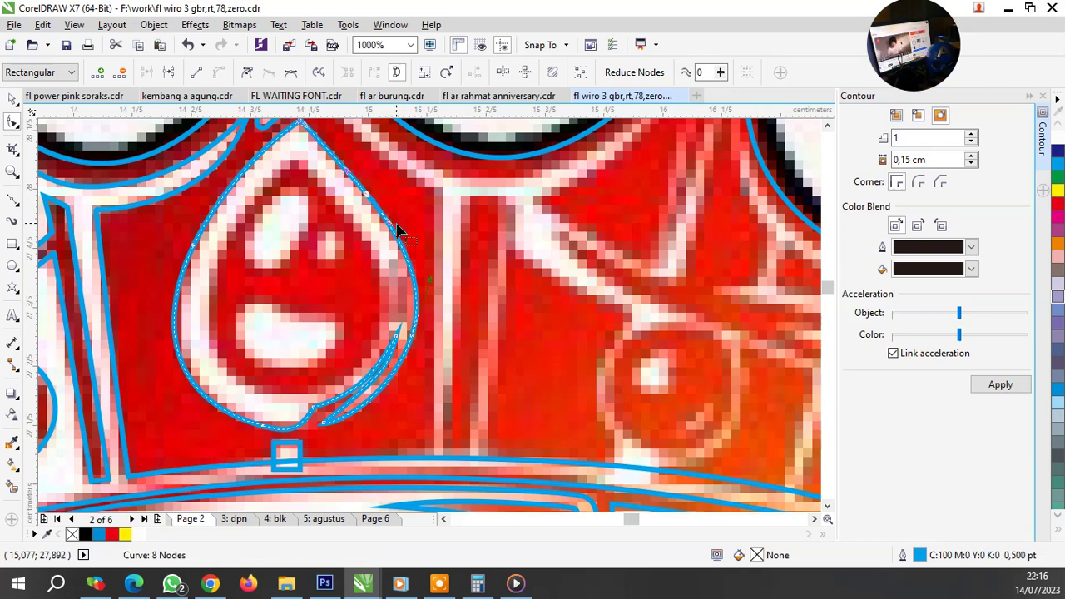
scroll(361, 408, up, 1)
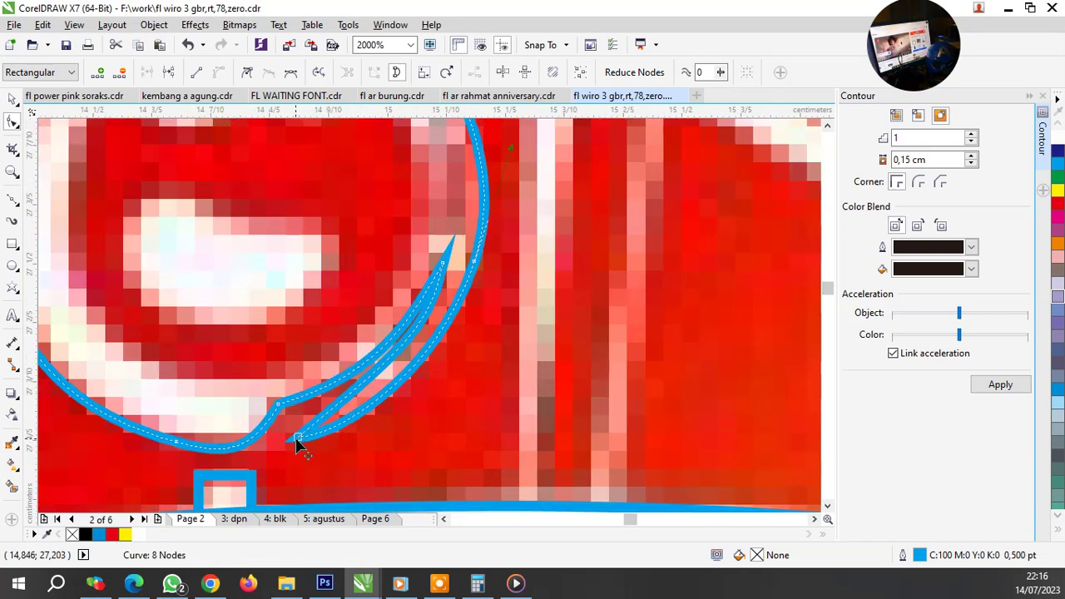
drag(419, 348, 398, 374)
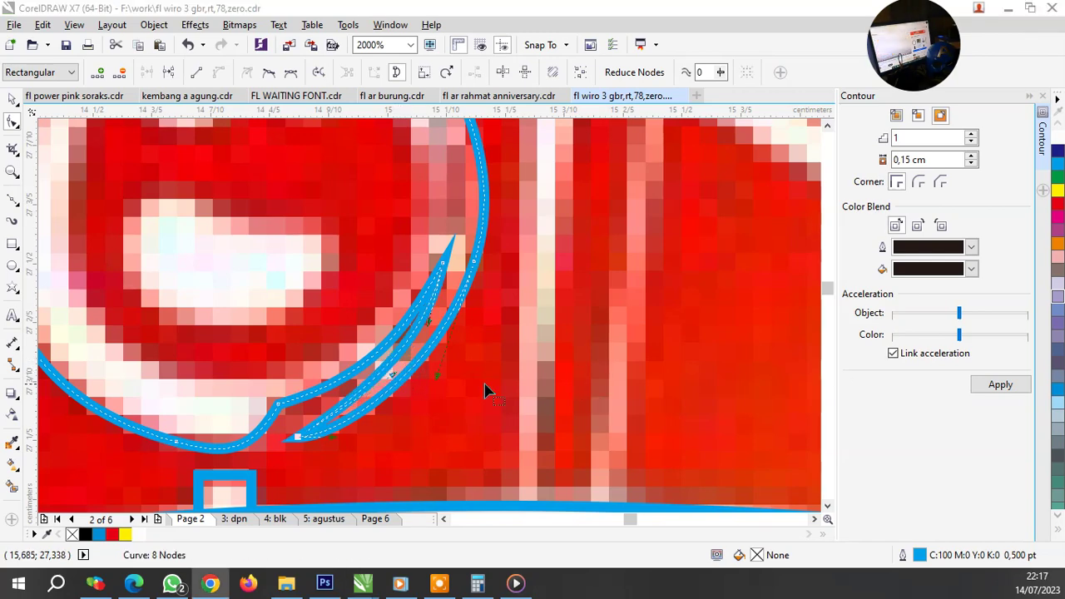
scroll(471, 375, down, 2)
scroll(472, 376, down, 2)
scroll(433, 313, up, 3)
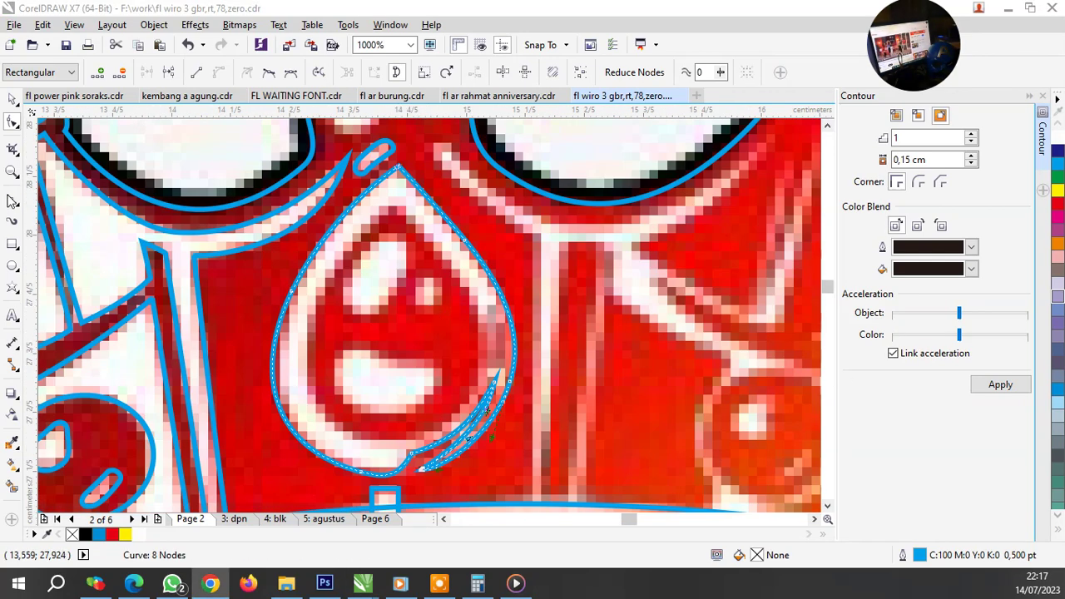
click(12, 200)
scroll(401, 218, up, 2)
Step: Draw a closed 4-node blue curve along the central droplet's inner edge
click(394, 192)
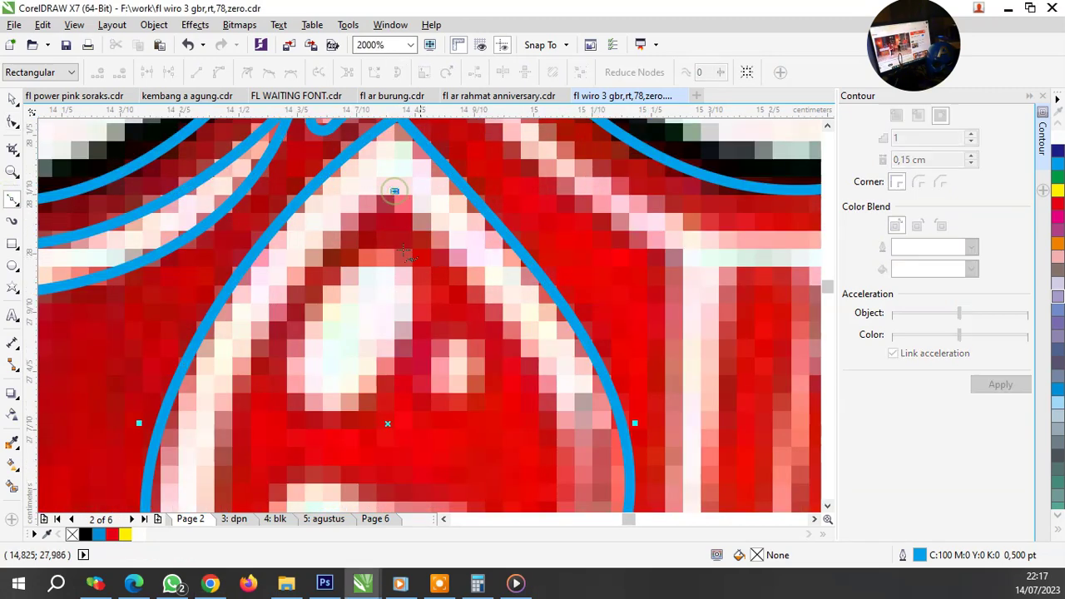
drag(313, 372, 247, 369)
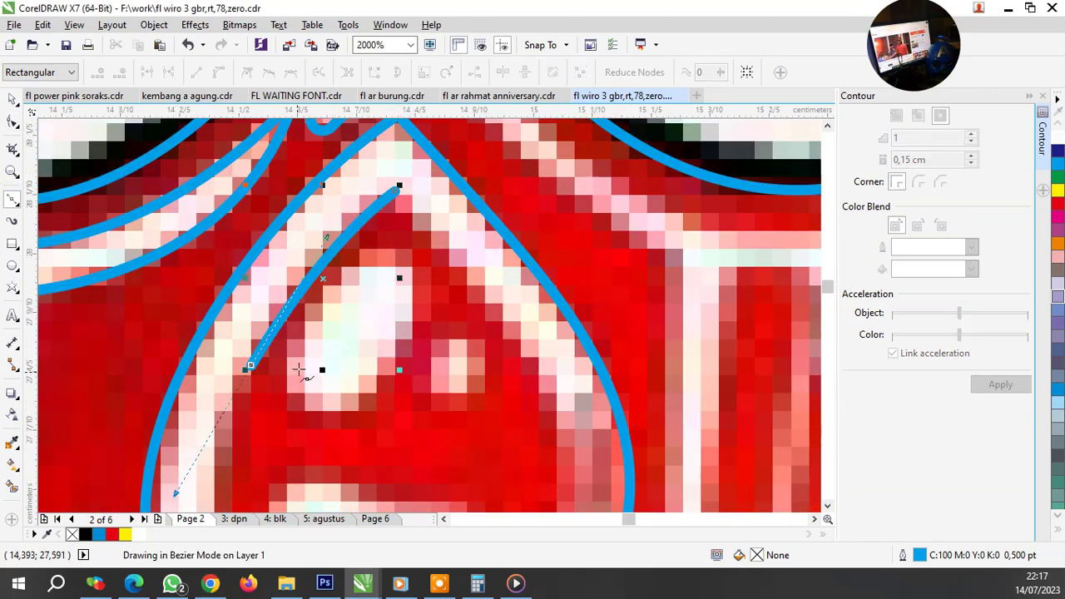
scroll(310, 367, down, 1)
scroll(311, 379, down, 1)
scroll(320, 454, up, 1)
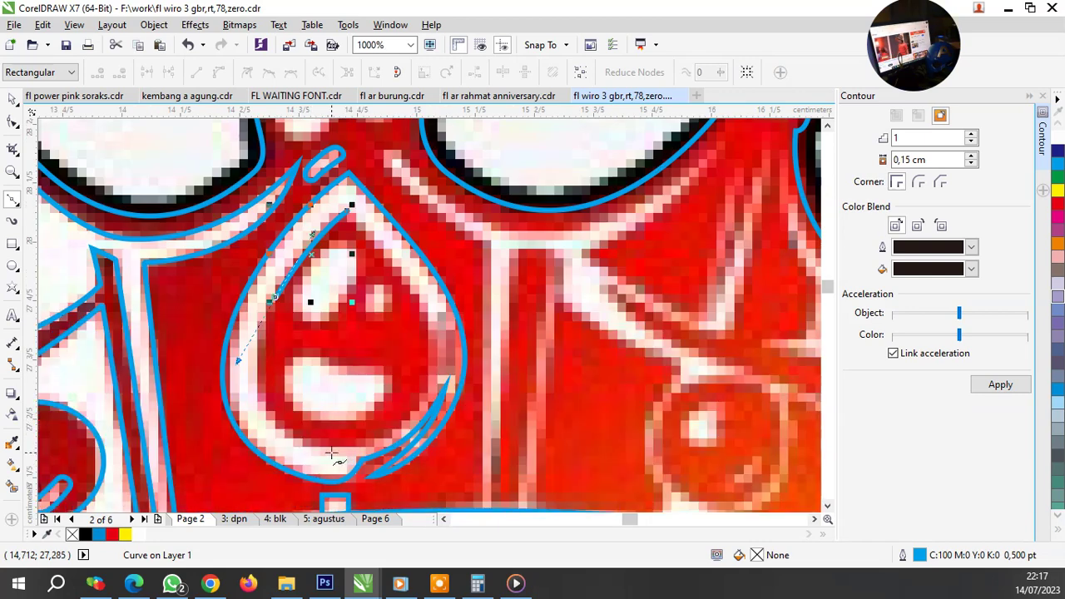
drag(329, 450, 404, 462)
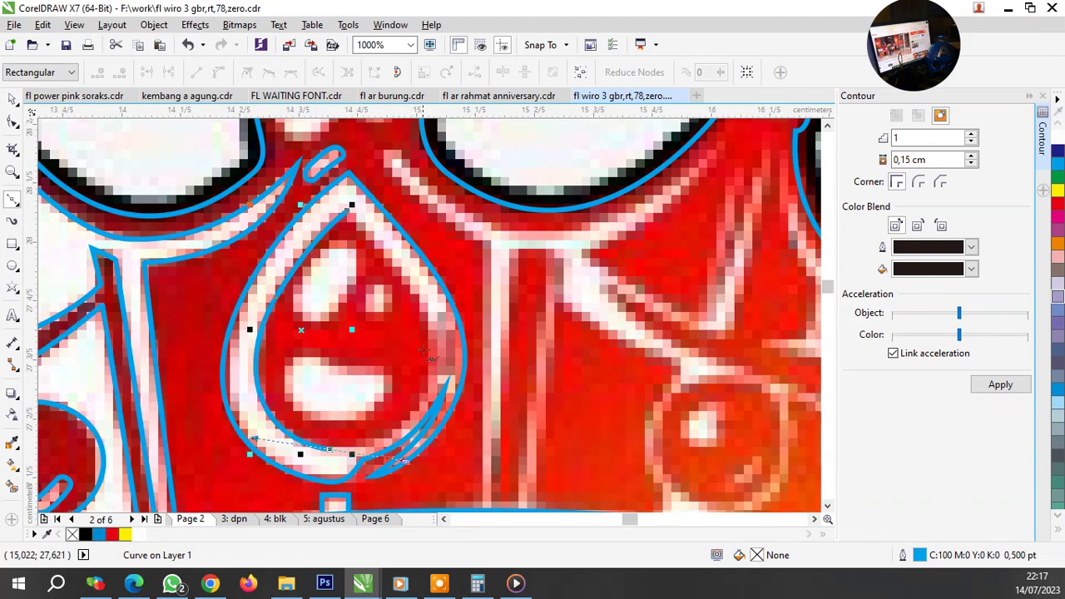
drag(429, 338, 414, 287)
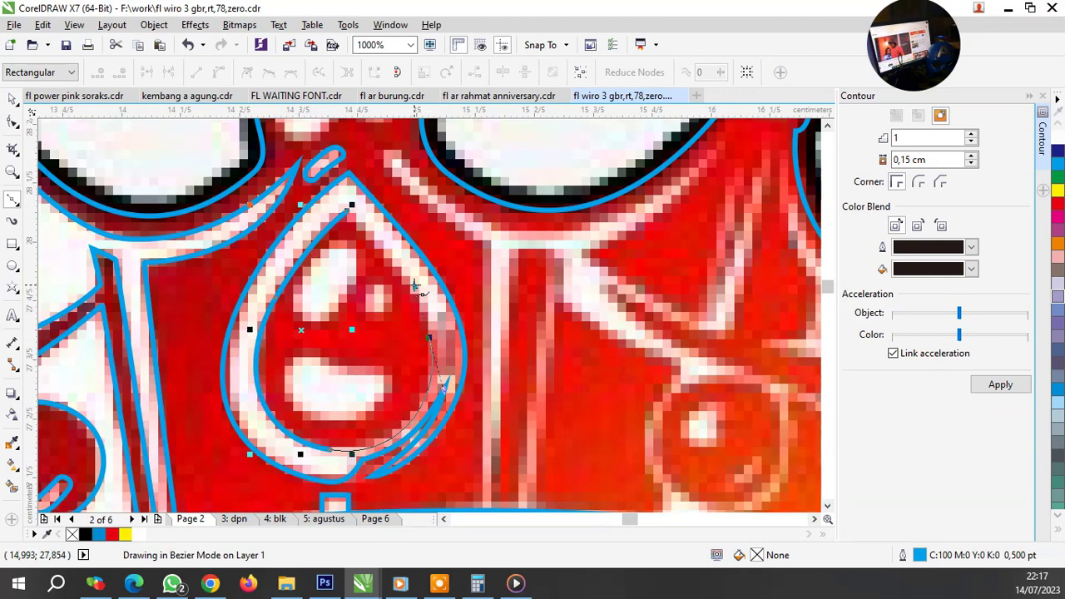
drag(344, 205, 379, 252)
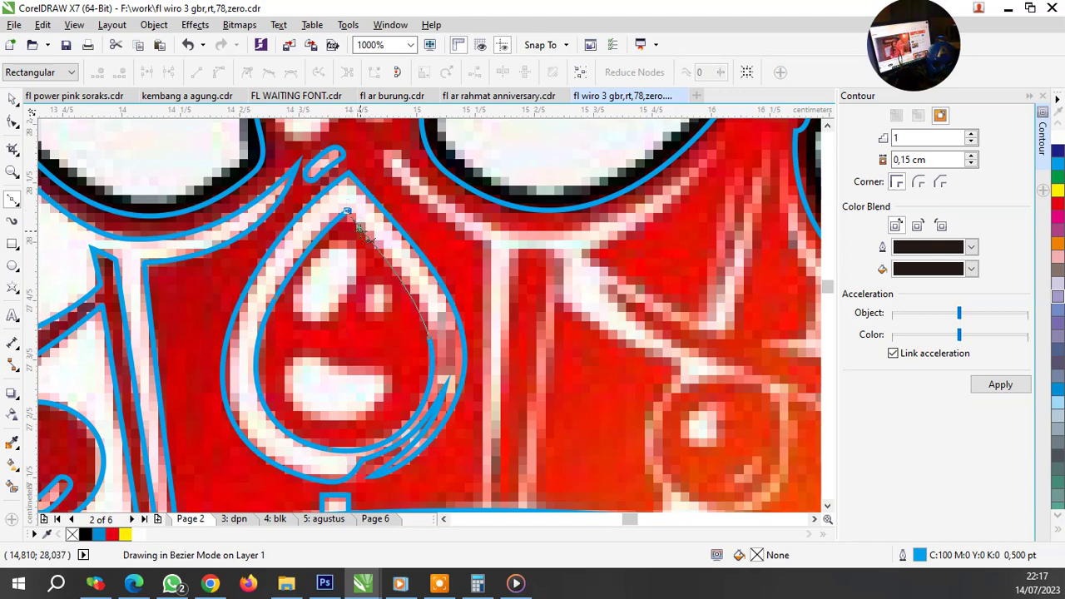
Step: Smooth the inner teardrop's bottom curve by adjusting its node handles, then select the outline
click(12, 122)
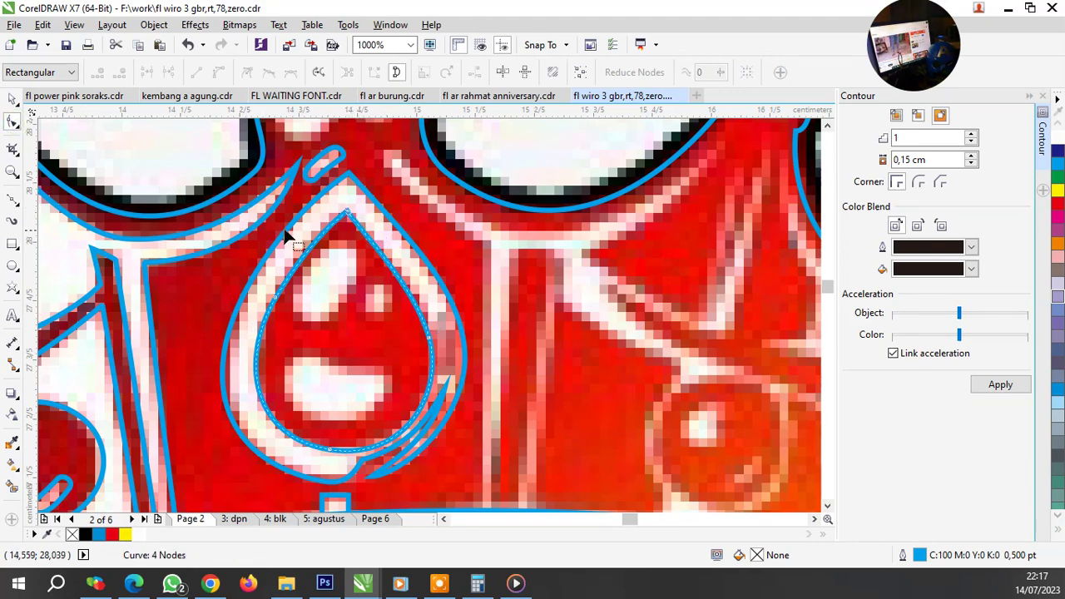
scroll(445, 367, up, 2)
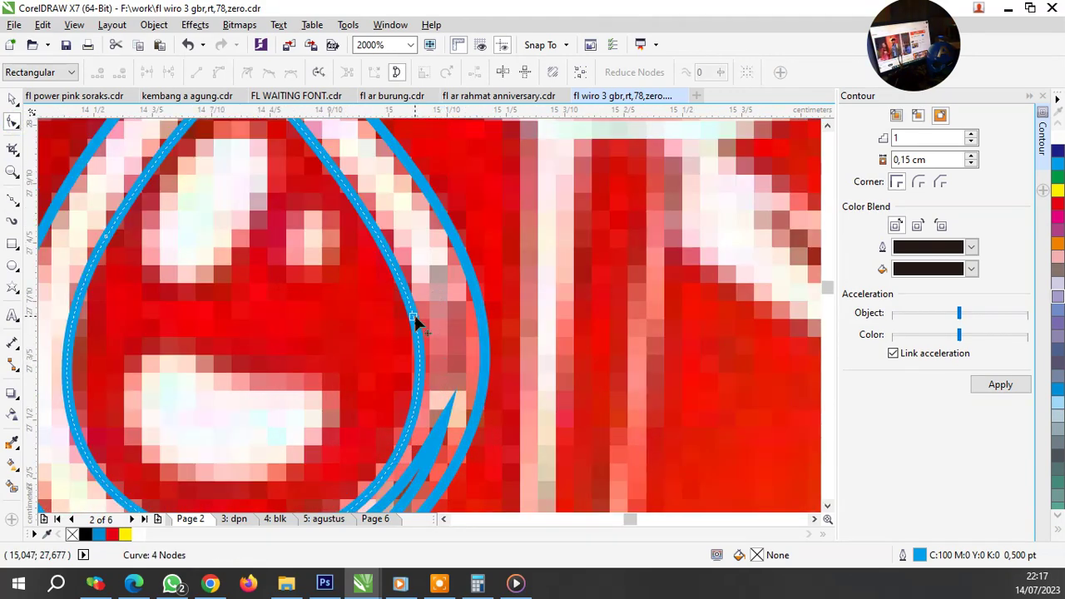
scroll(425, 316, down, 1)
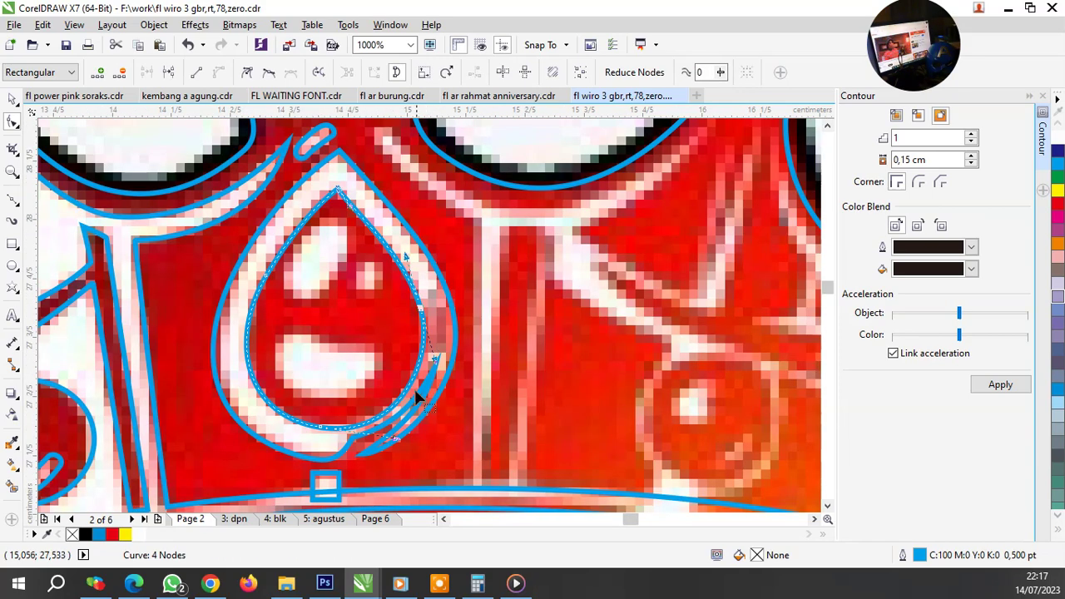
click(325, 424)
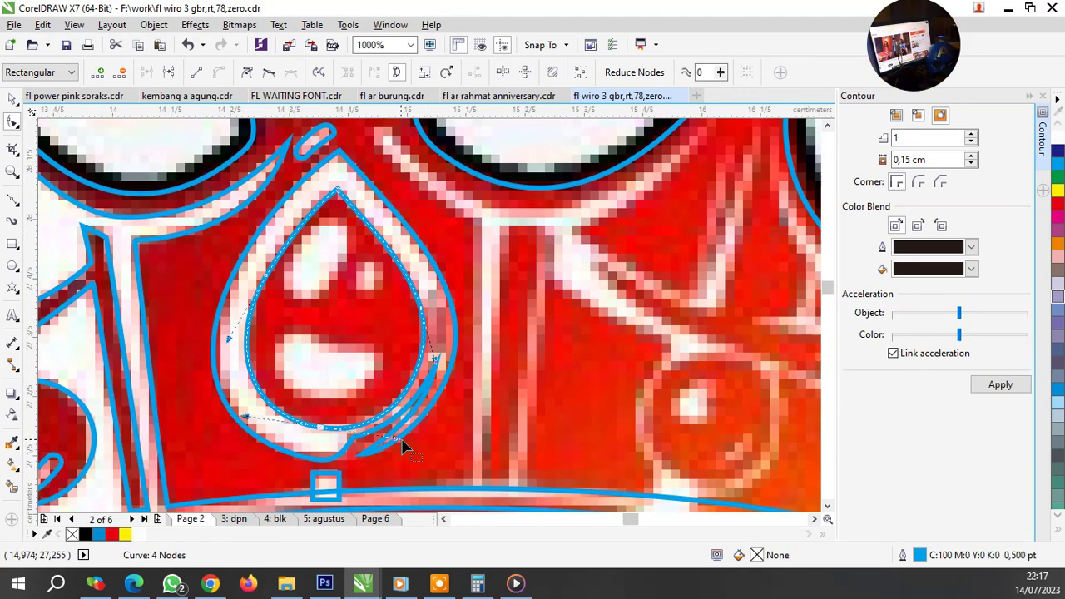
drag(399, 441, 397, 433)
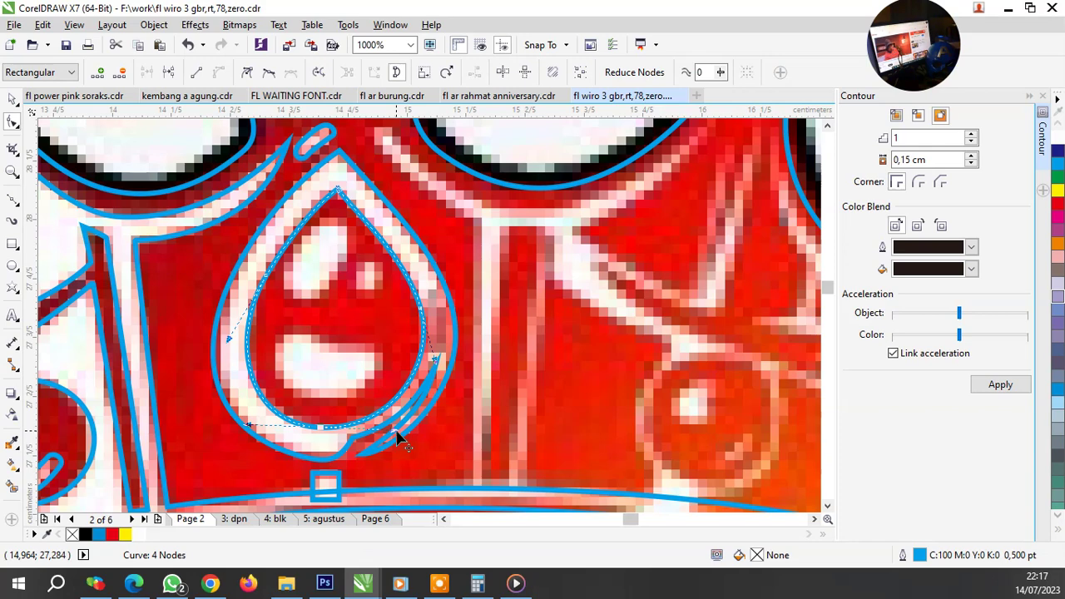
scroll(397, 433, up, 1)
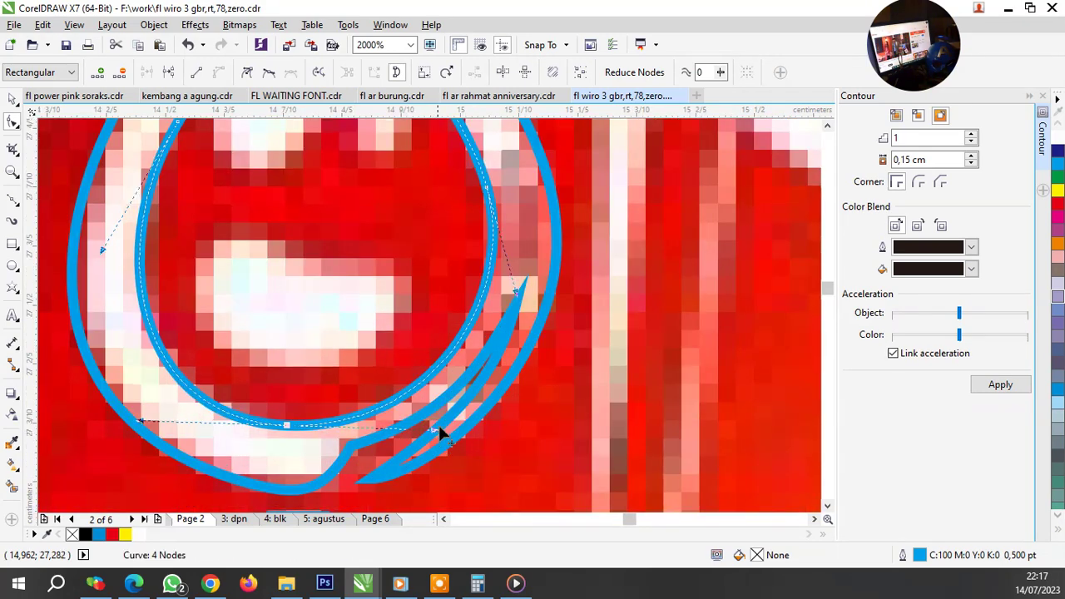
scroll(438, 423, down, 1)
key(space)
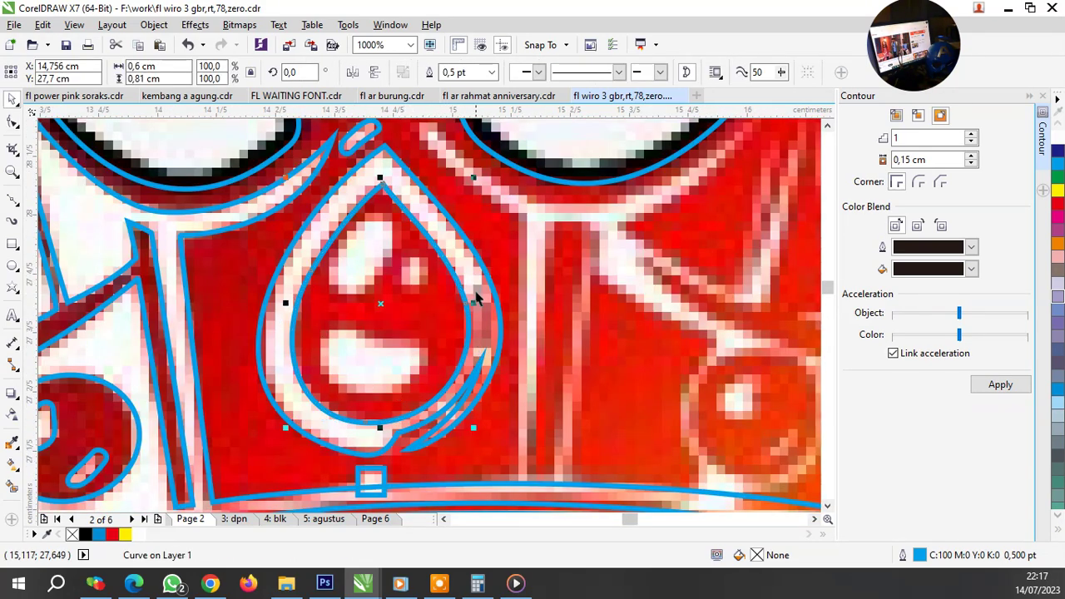
shift+click(443, 245)
shift+click(432, 321)
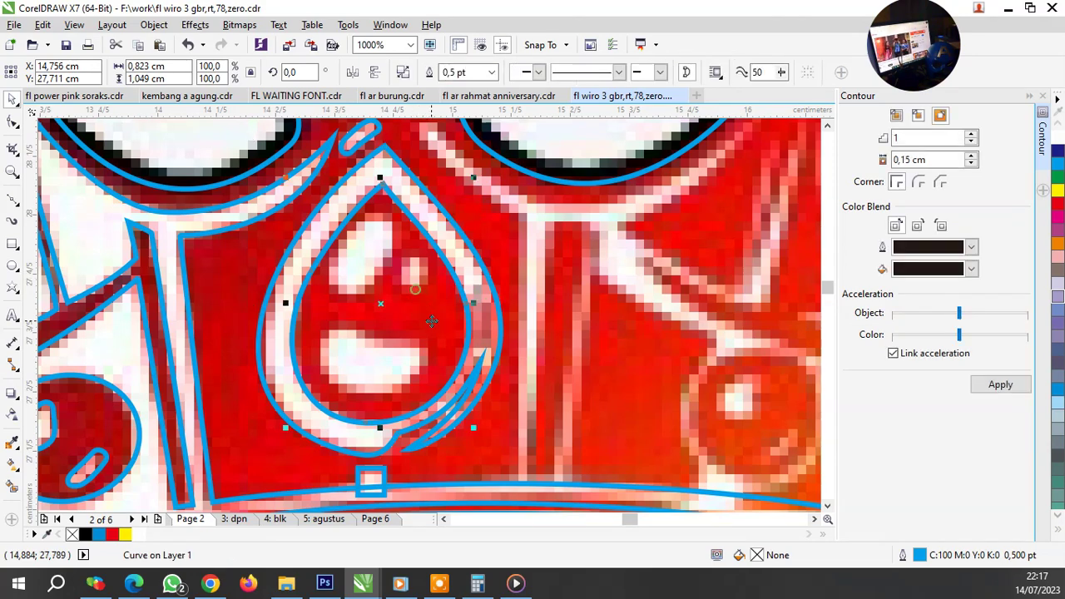
key(F5)
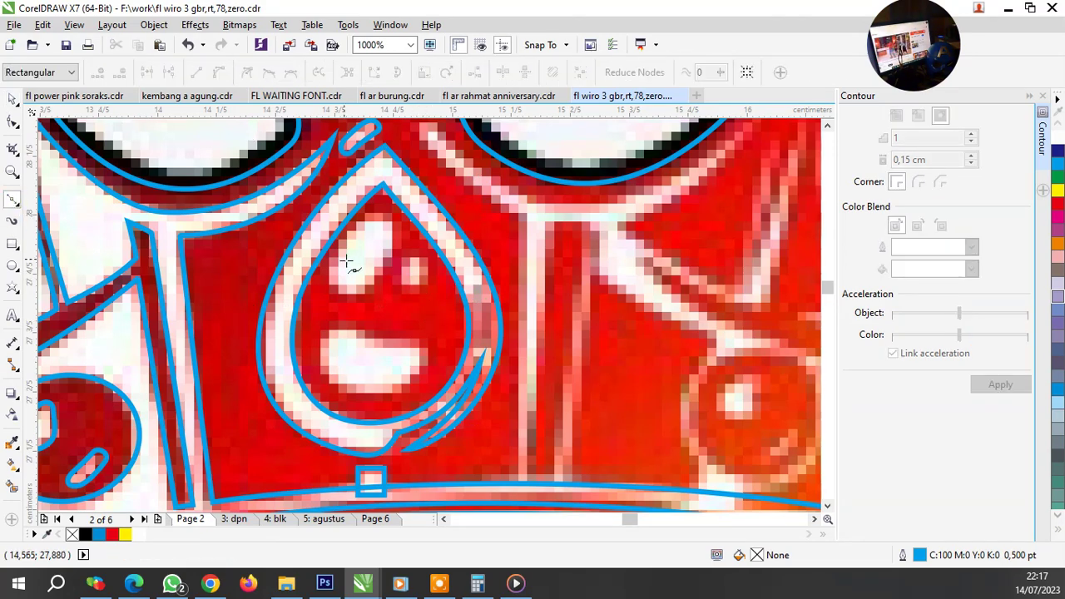
Step: Trace closed Bezier outlines around the droplet's left eye and small right eye
scroll(367, 260, up, 2)
click(417, 230)
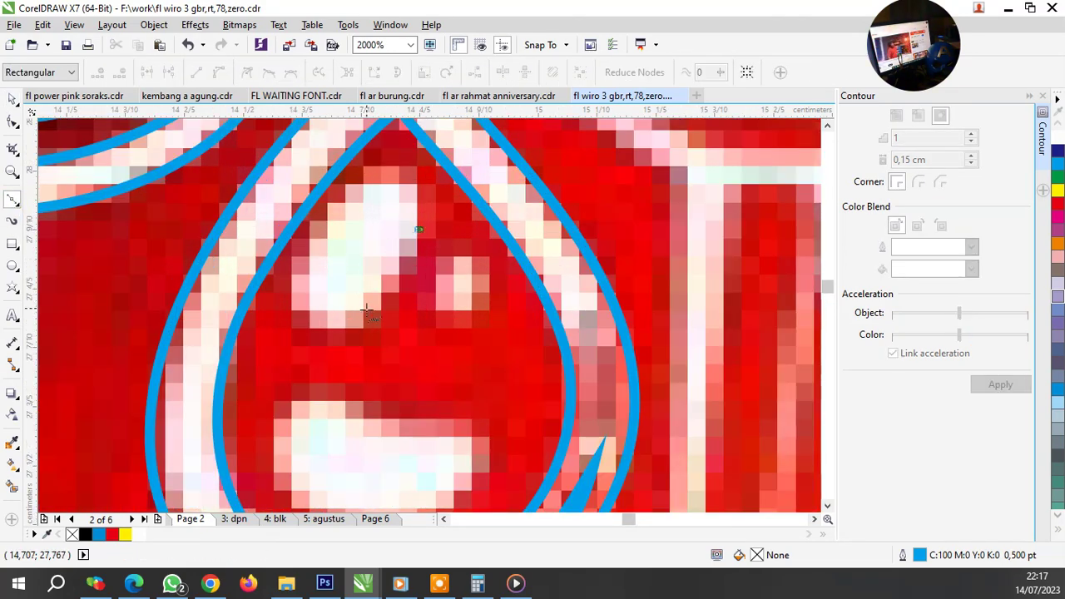
drag(356, 322, 330, 338)
drag(289, 275, 379, 164)
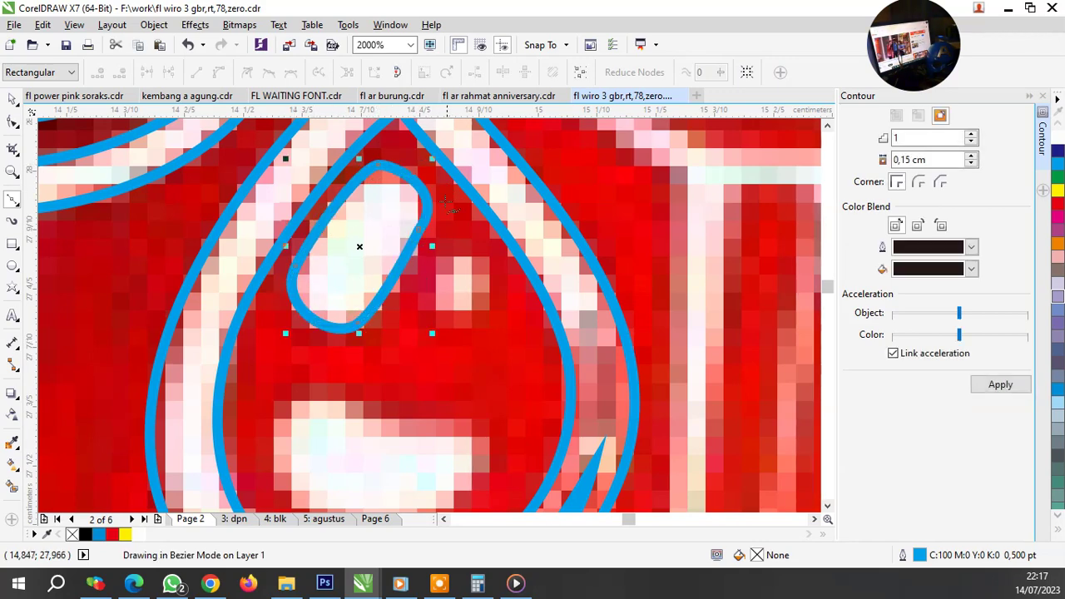
scroll(469, 293, up, 1)
scroll(469, 293, up, 1)
drag(462, 422, 463, 416)
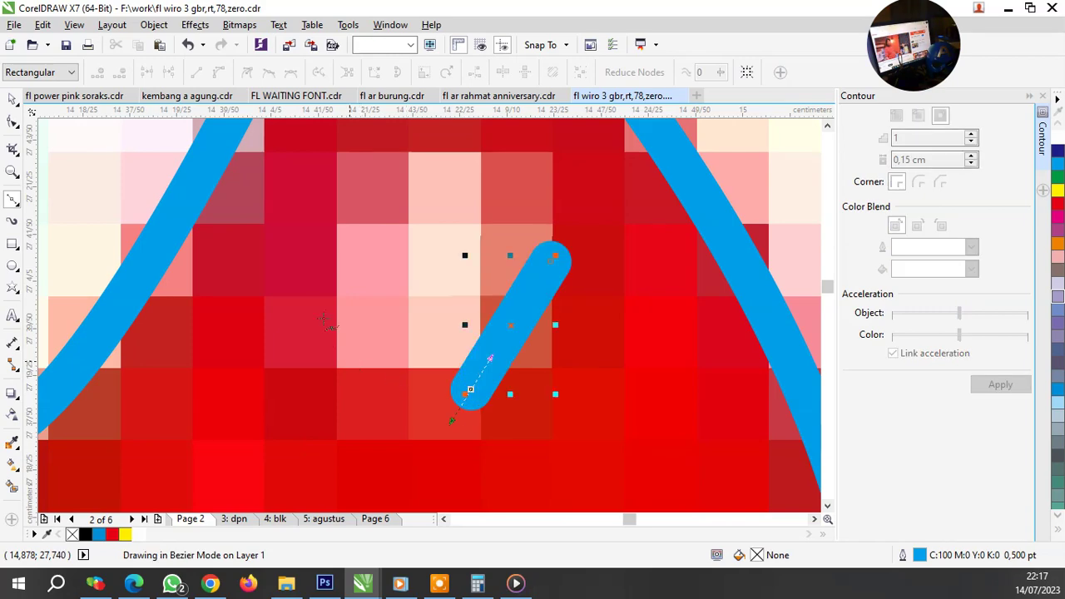
drag(316, 309, 458, 150)
click(552, 251)
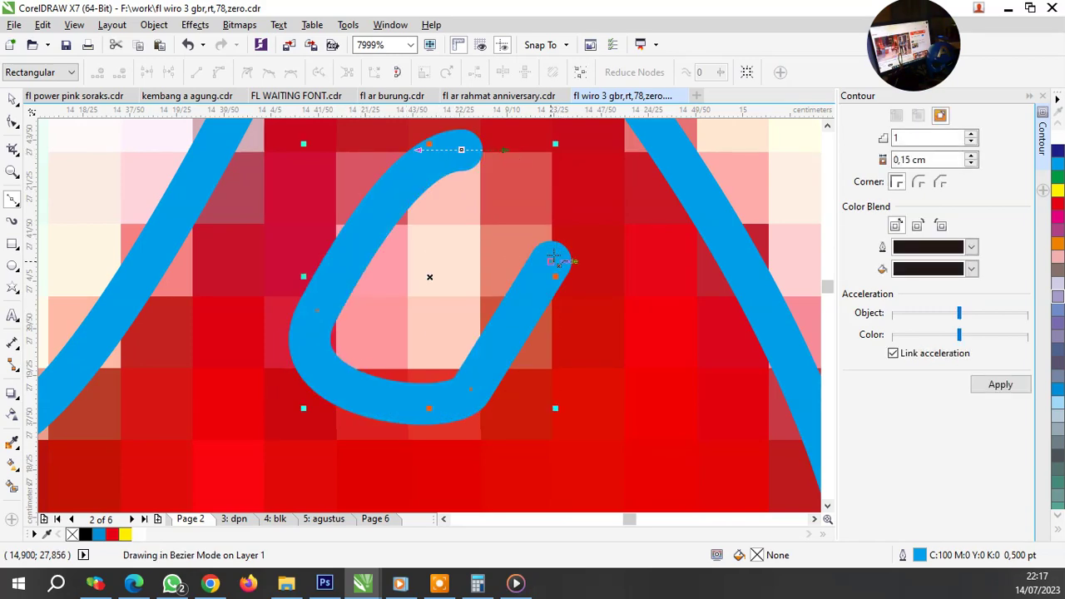
Step: Trace a closed Bezier outline around the mouth, following its top, ends and bottom
scroll(552, 250, down, 1)
scroll(524, 274, down, 1)
scroll(502, 260, down, 1)
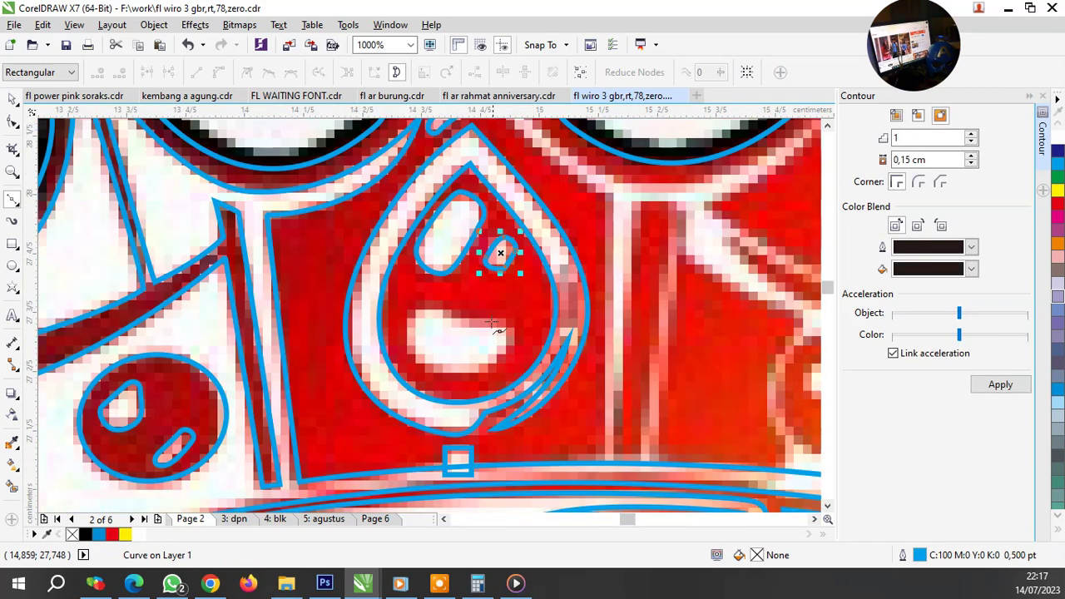
scroll(475, 326, up, 2)
click(331, 211)
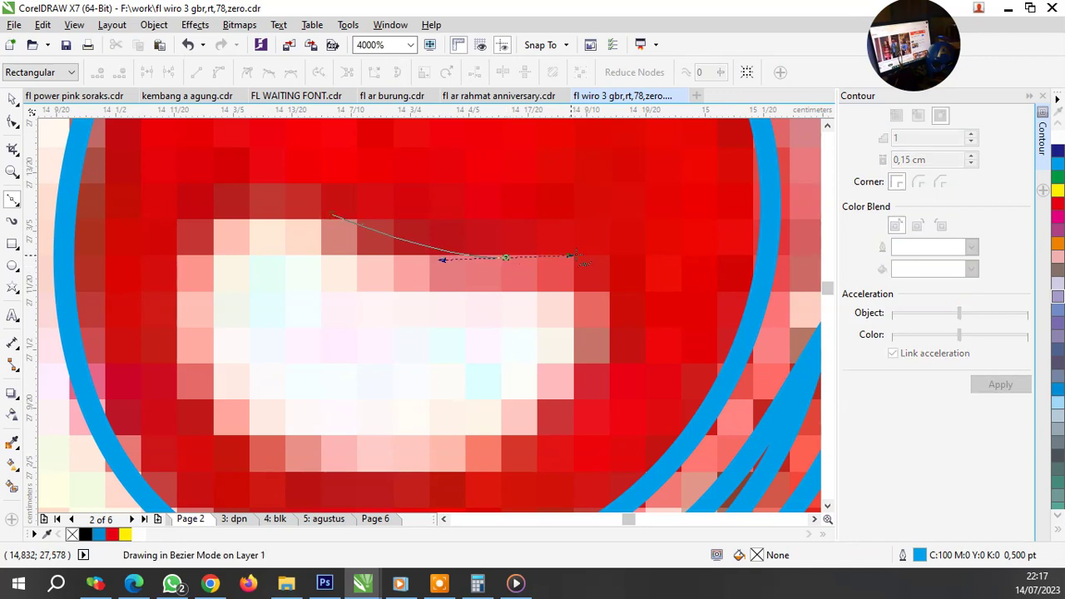
drag(510, 260, 620, 312)
drag(517, 451, 520, 445)
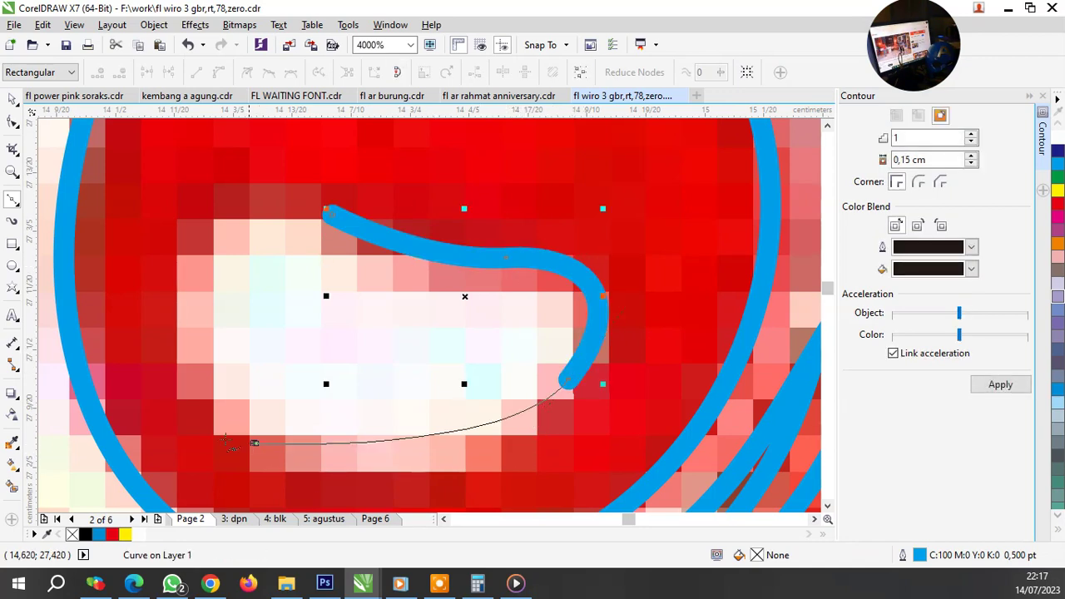
drag(254, 443, 200, 416)
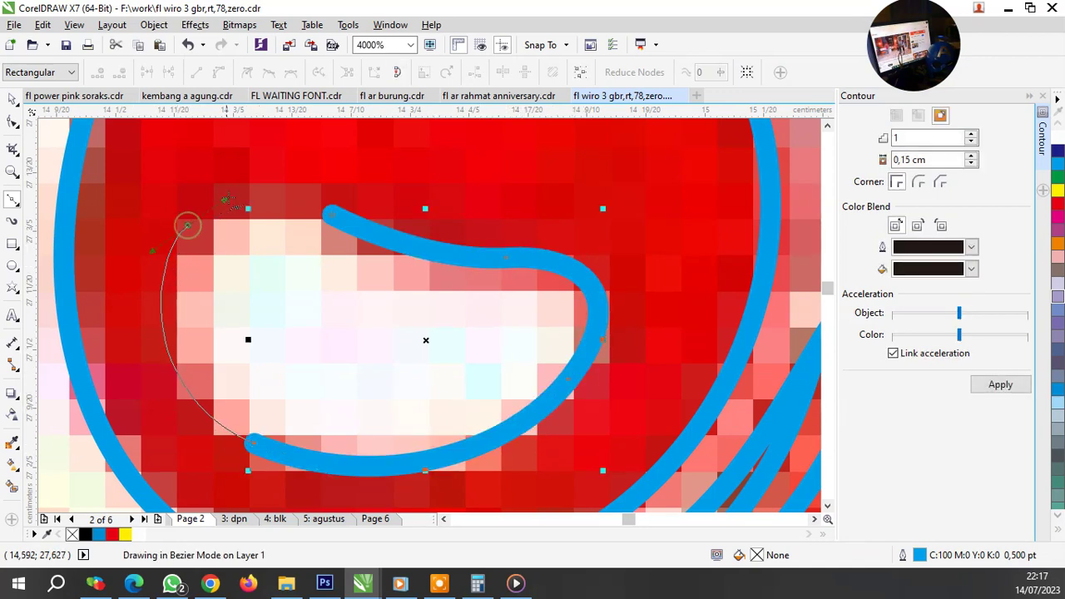
drag(188, 226, 210, 212)
drag(332, 215, 335, 219)
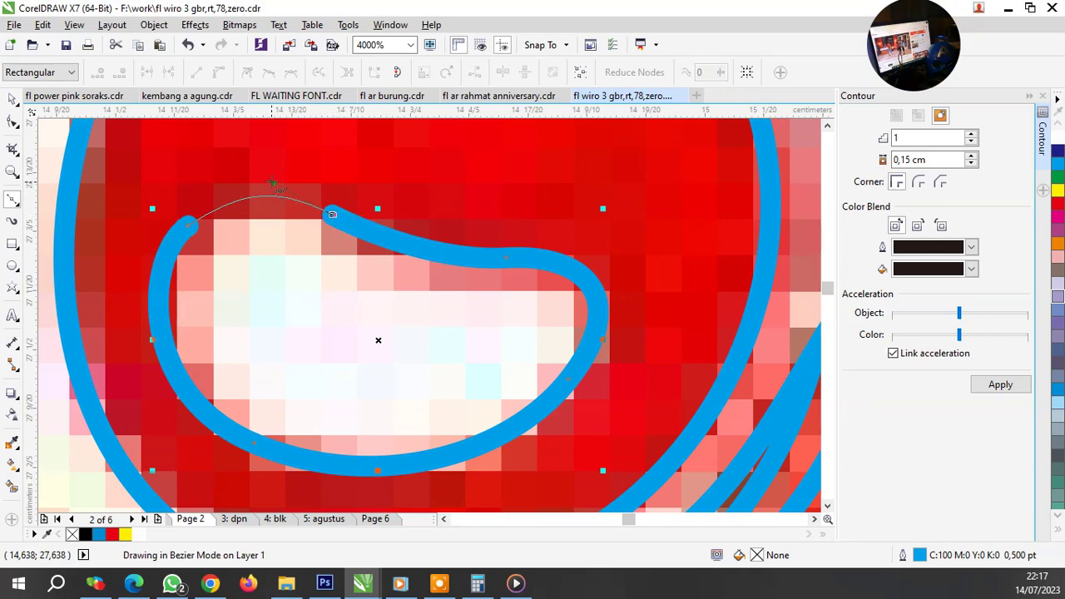
Step: Delete an extra node from the mouth outline with the Shape tool, then return to Pick
click(12, 122)
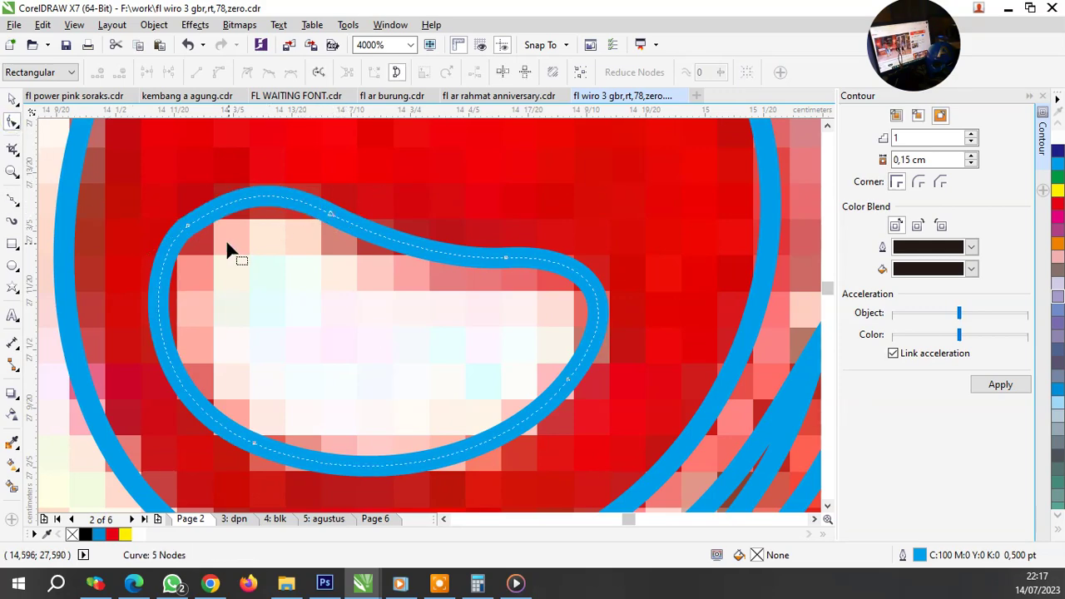
key(Delete)
scroll(297, 308, down, 1)
scroll(328, 297, down, 1)
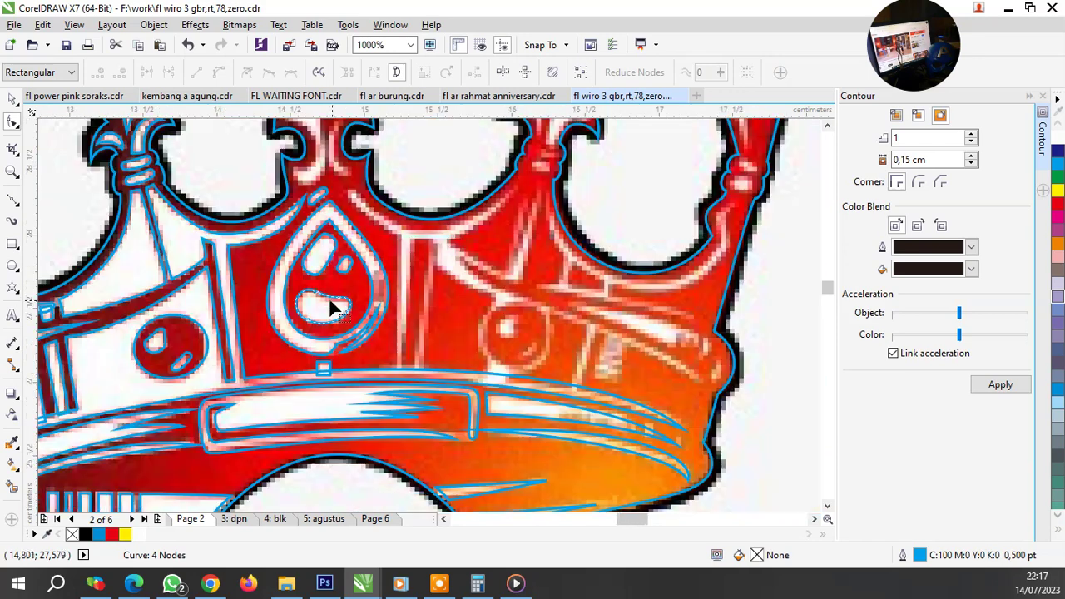
key(space)
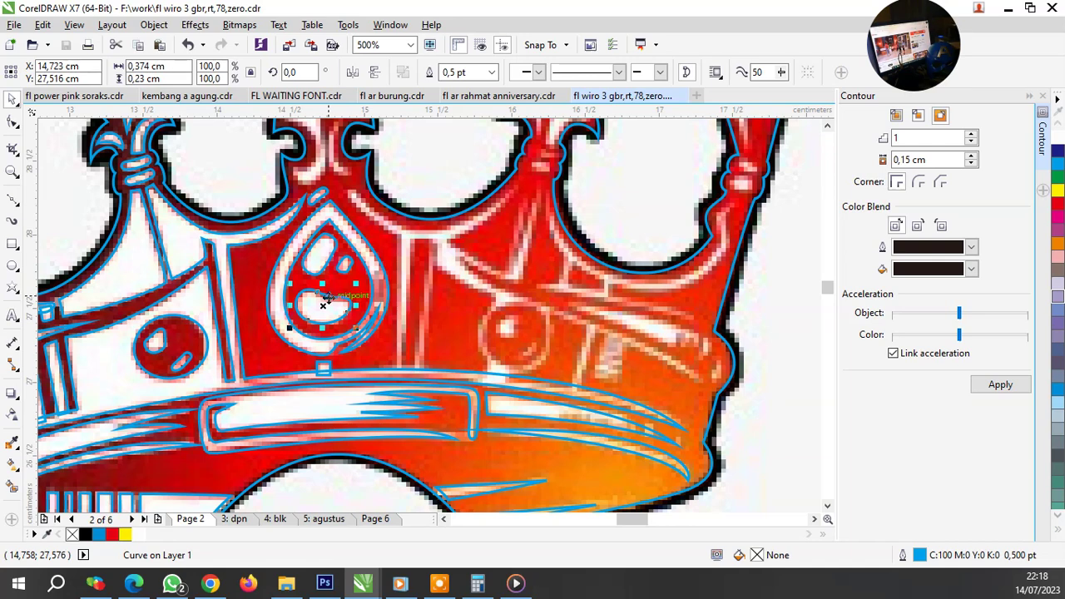
Step: Bezier-trace the first crescent highlight in the central spike, closing it at its start node
click(17, 196)
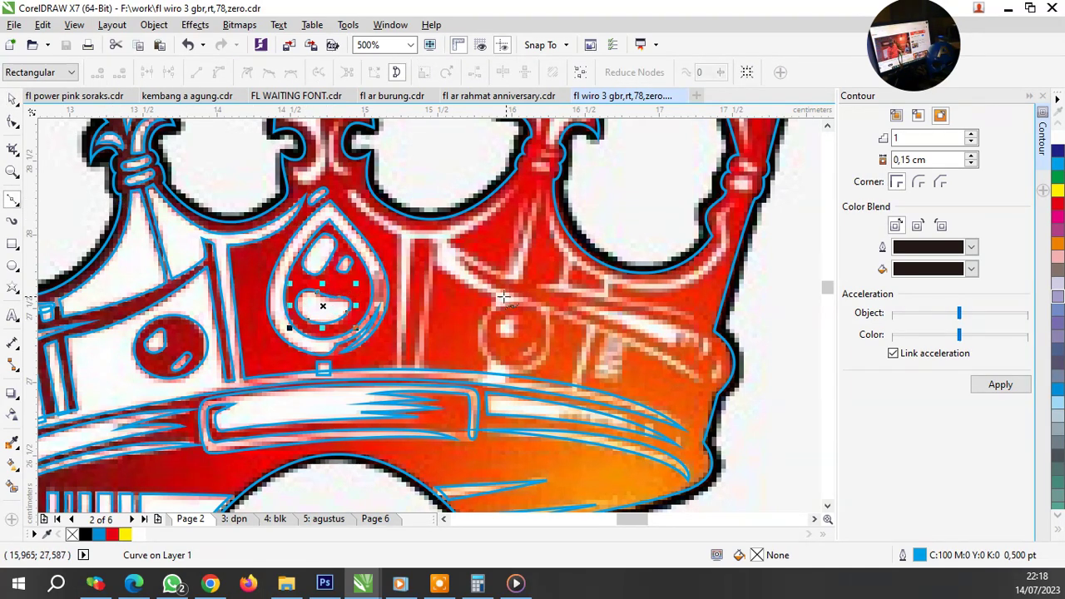
scroll(333, 155, down, 1)
scroll(332, 199, down, 2)
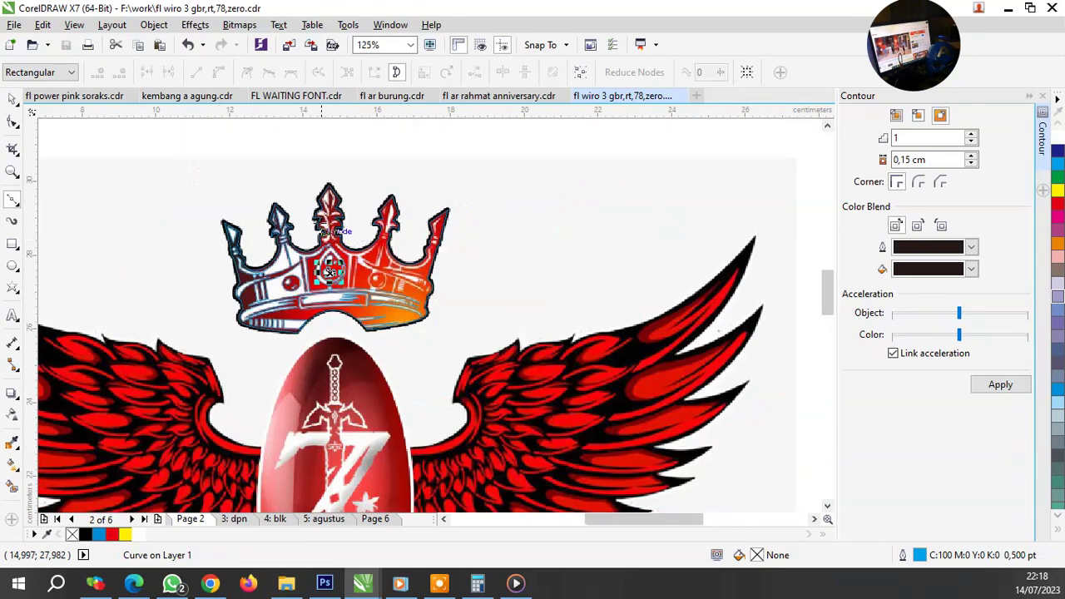
scroll(333, 241, up, 1)
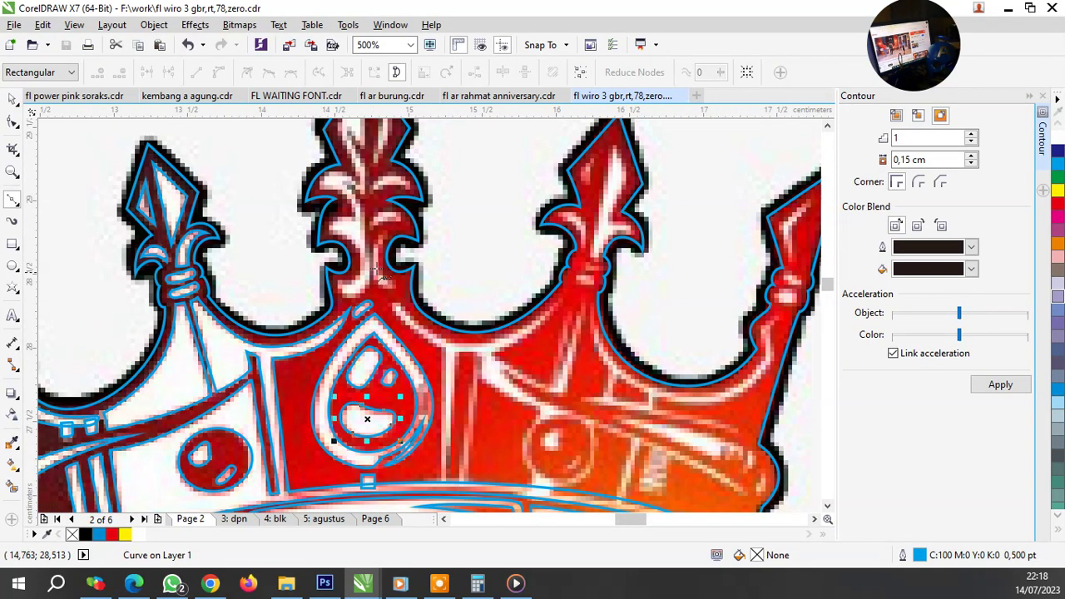
scroll(379, 270, up, 2)
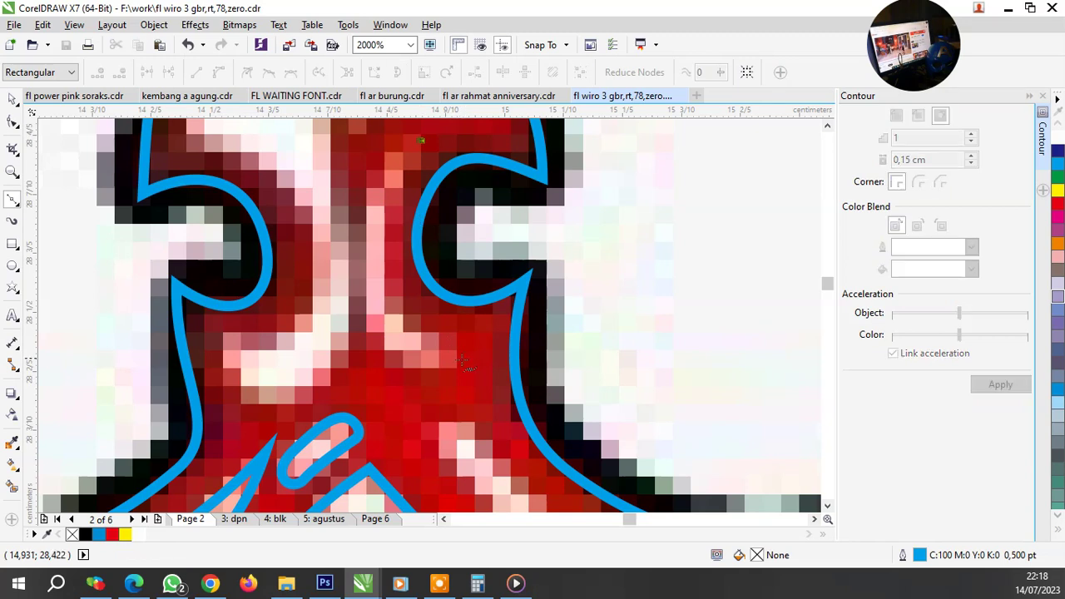
drag(460, 359, 585, 450)
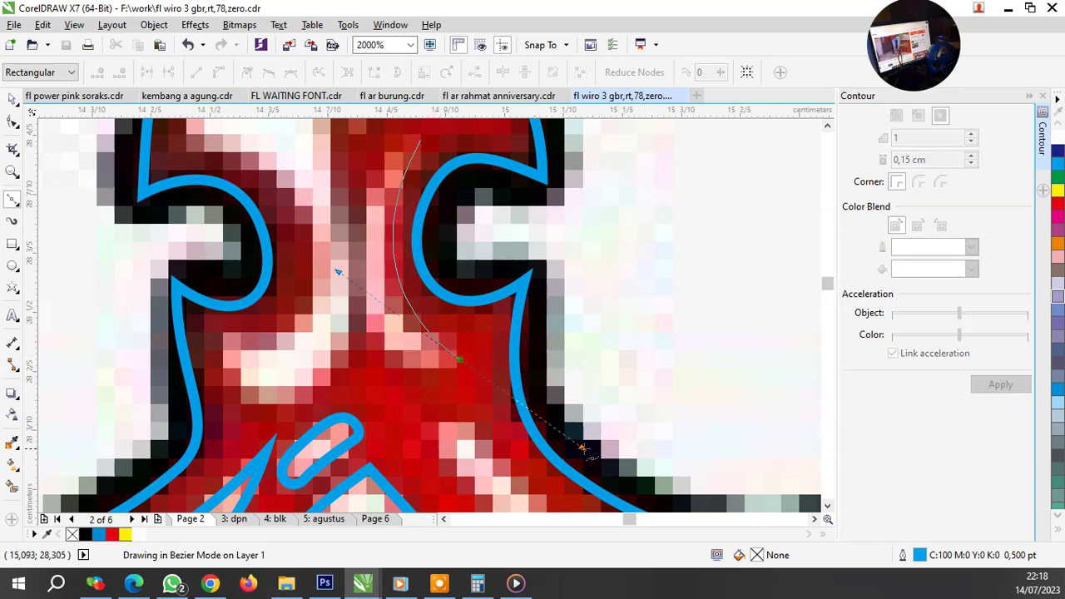
click(421, 142)
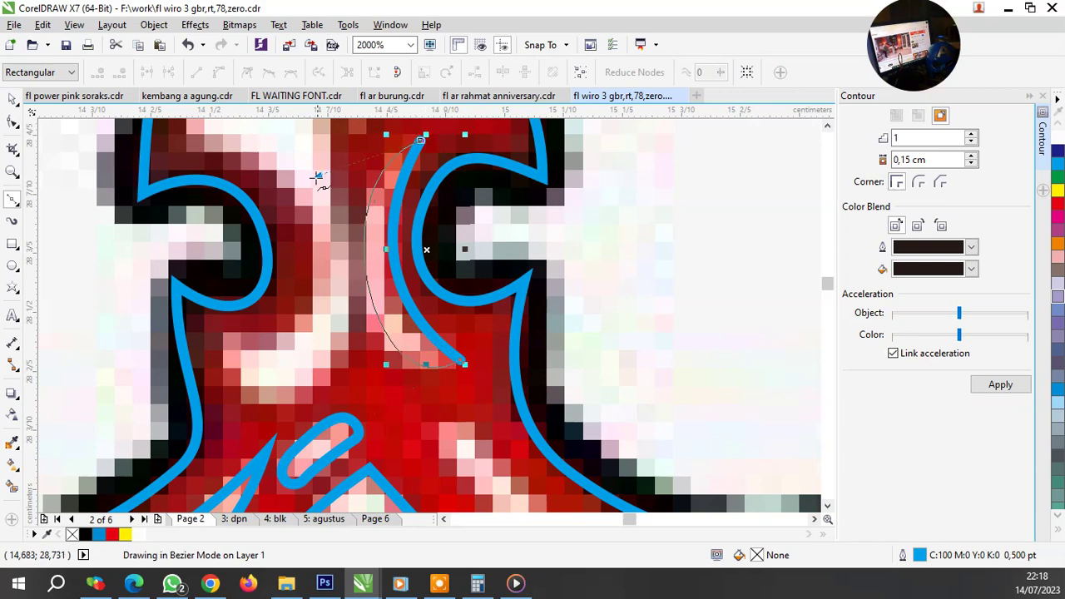
drag(421, 142, 316, 202)
scroll(402, 254, down, 2)
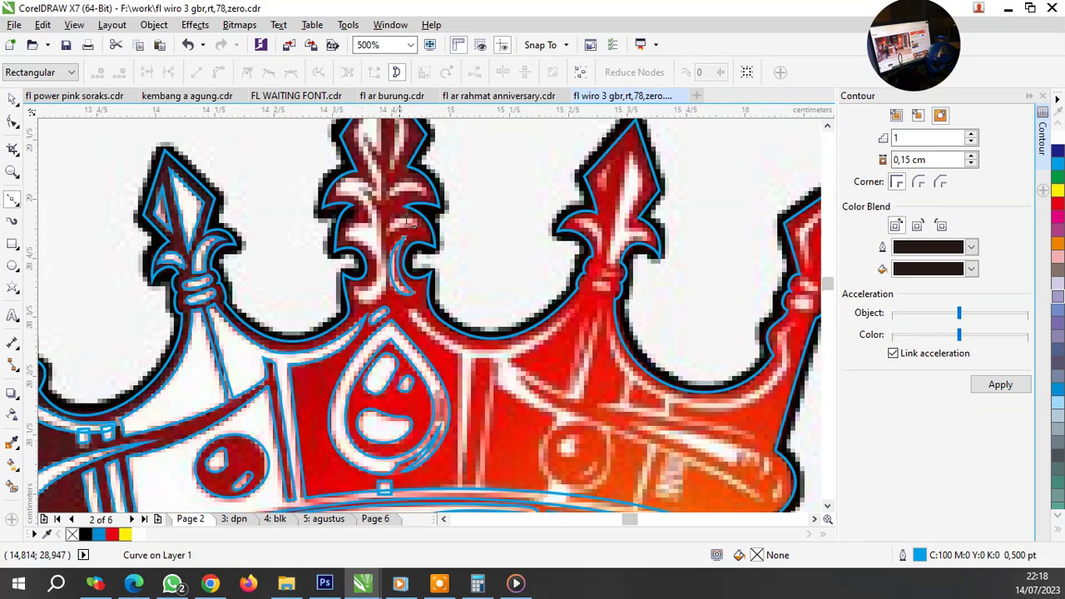
scroll(402, 254, up, 3)
Step: Trace two more closed crescents: one along the pink highlight and one on the arc above
click(278, 367)
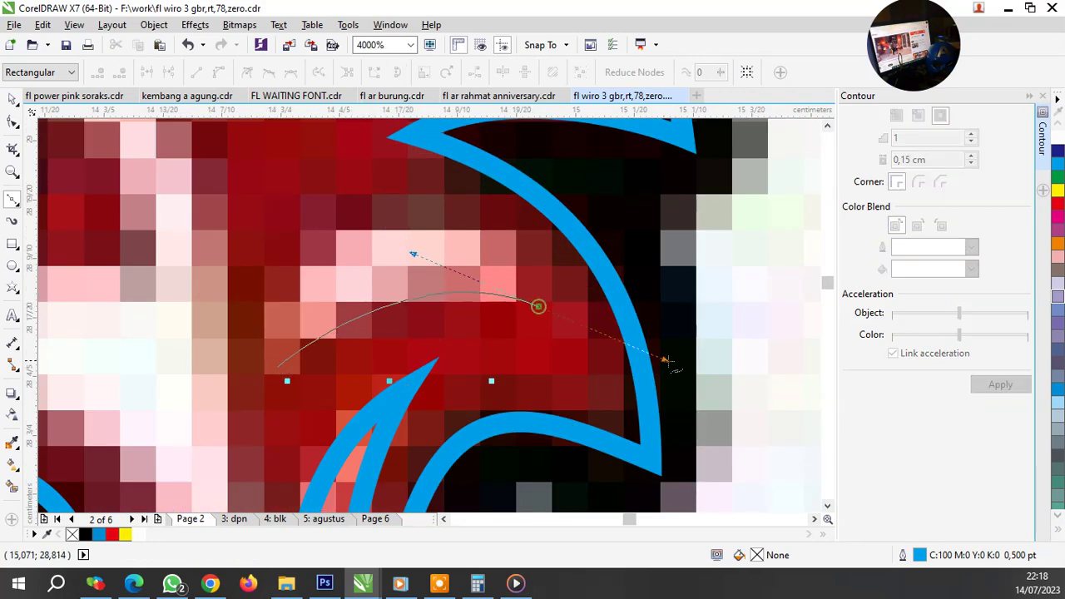
drag(539, 307, 487, 196)
drag(277, 369, 447, 316)
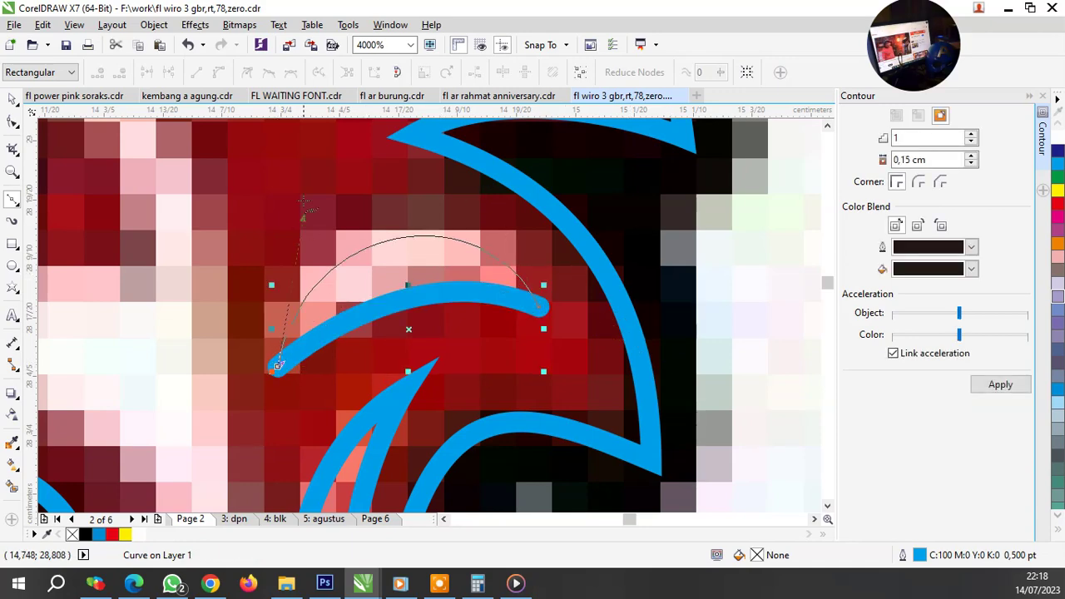
scroll(447, 317, down, 3)
scroll(392, 313, up, 3)
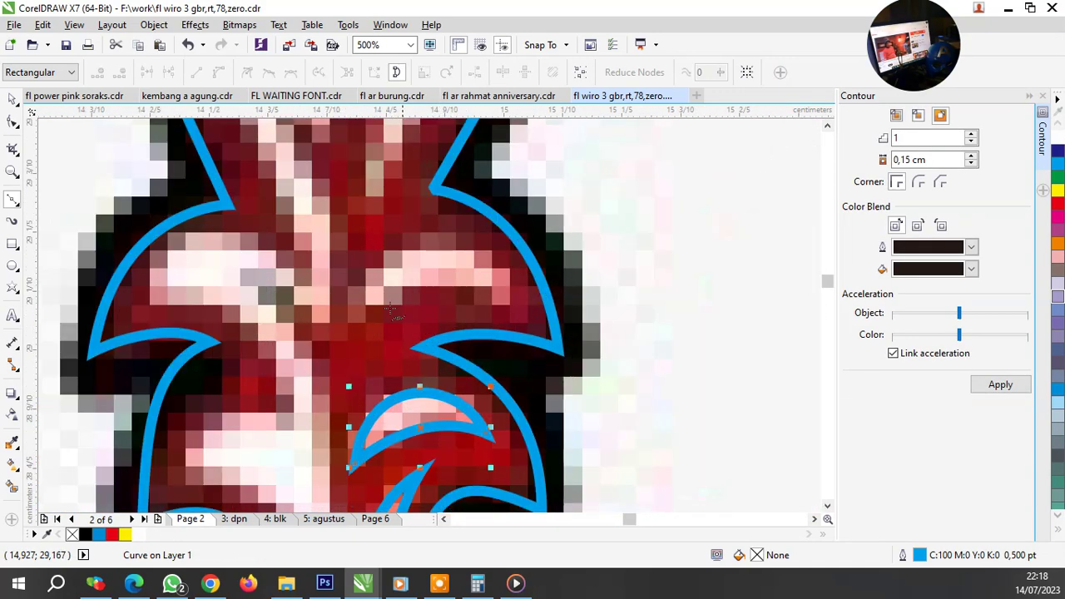
click(366, 313)
drag(518, 318, 595, 389)
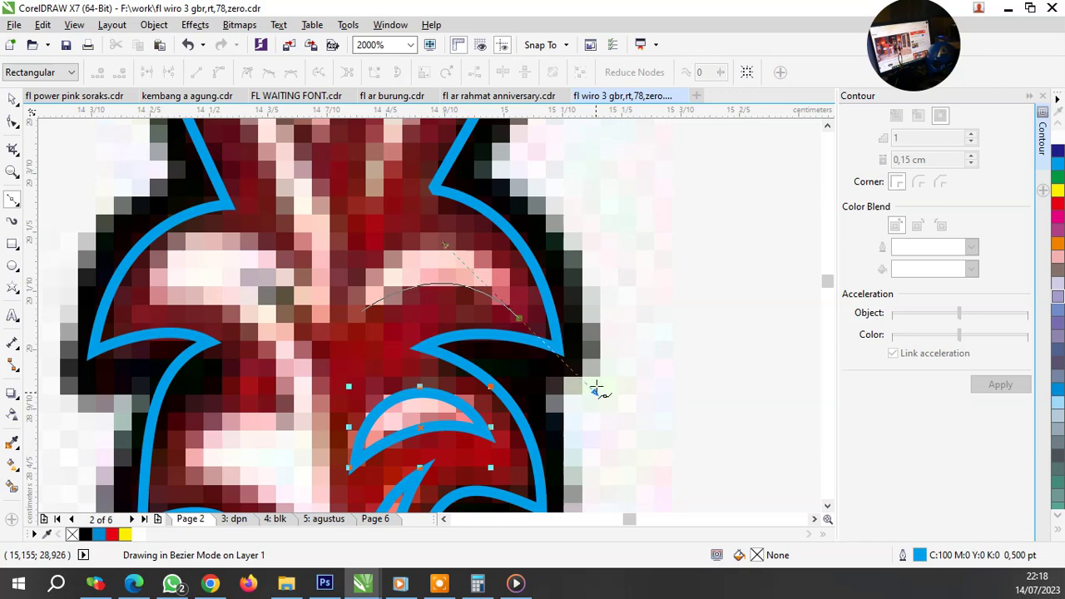
drag(367, 314, 383, 218)
Step: Start the pink-highlight outline with a line up to a curved node at the diamond apex
scroll(383, 218, down, 2)
scroll(383, 218, down, 3)
scroll(448, 326, up, 5)
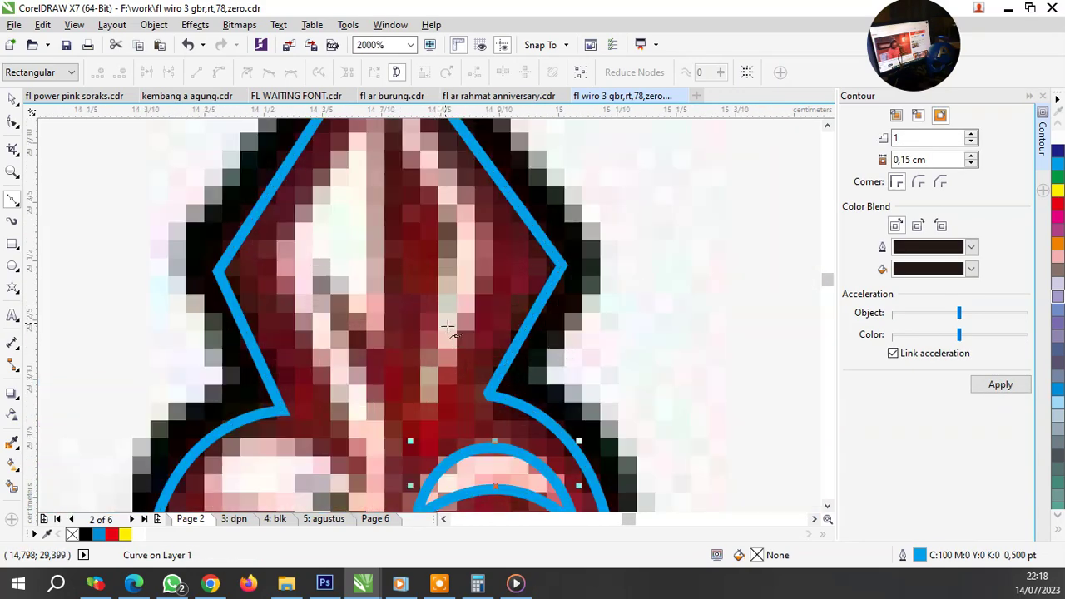
click(418, 433)
click(509, 285)
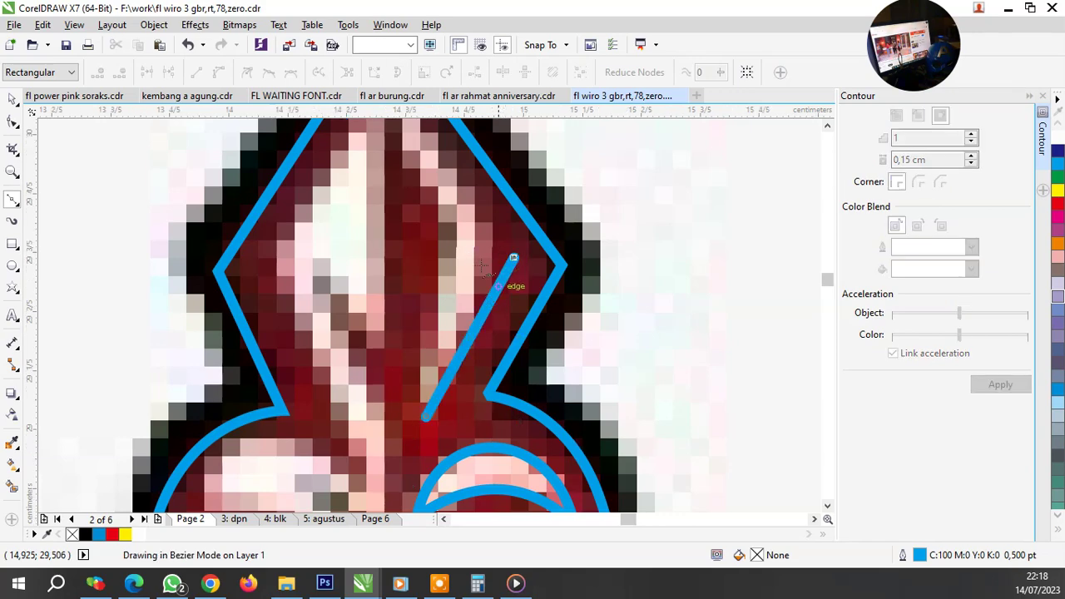
scroll(498, 260, down, 1)
scroll(450, 208, up, 1)
drag(452, 191, 447, 181)
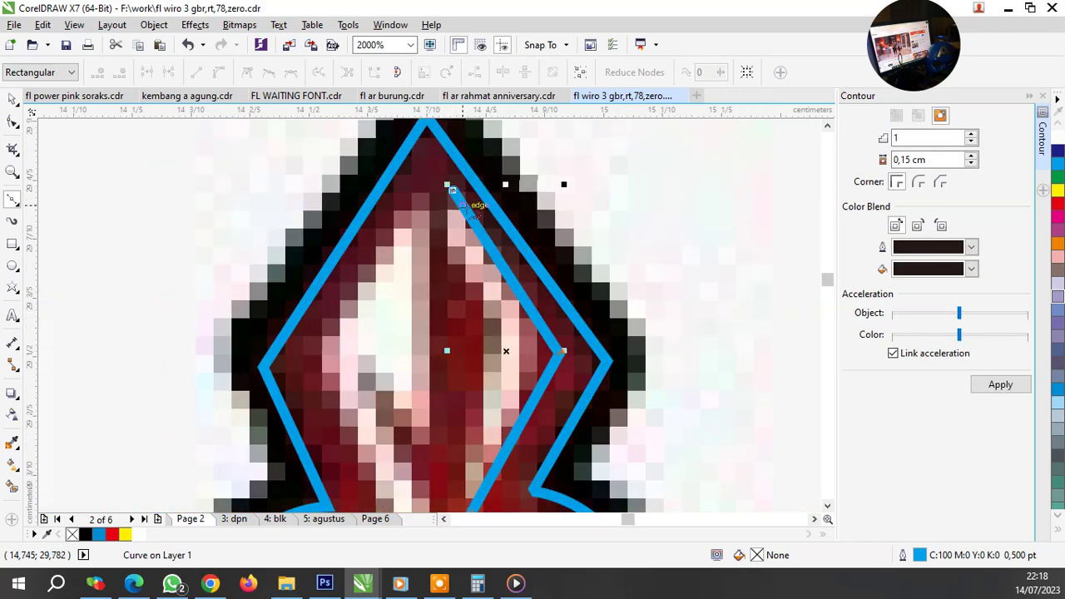
scroll(458, 200, down, 1)
scroll(464, 249, up, 1)
Step: Extend the slim pointed outline down from the apex toward the spike base
click(457, 220)
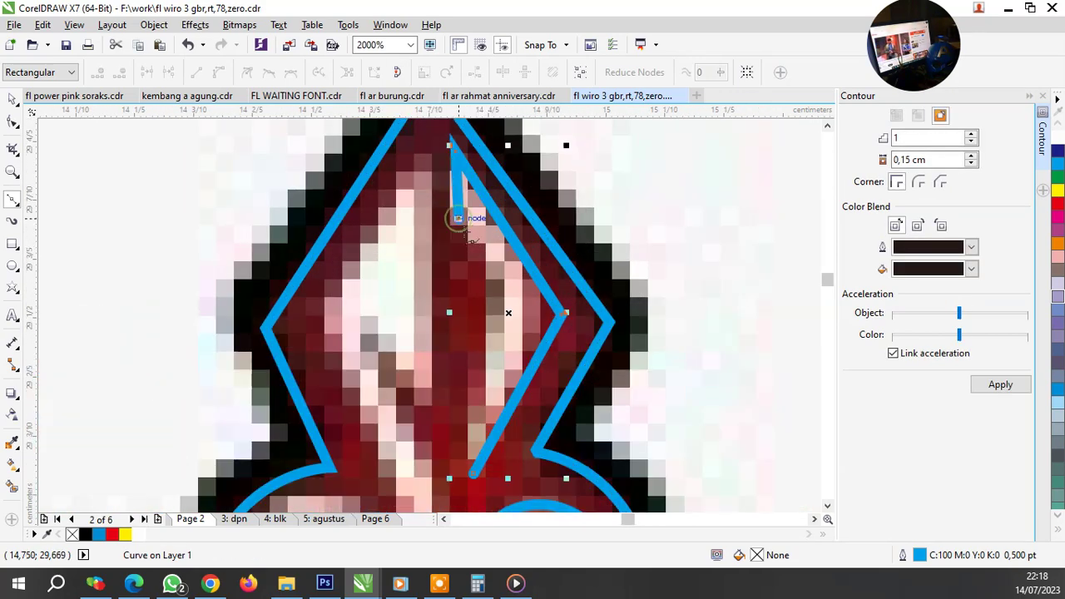
click(500, 302)
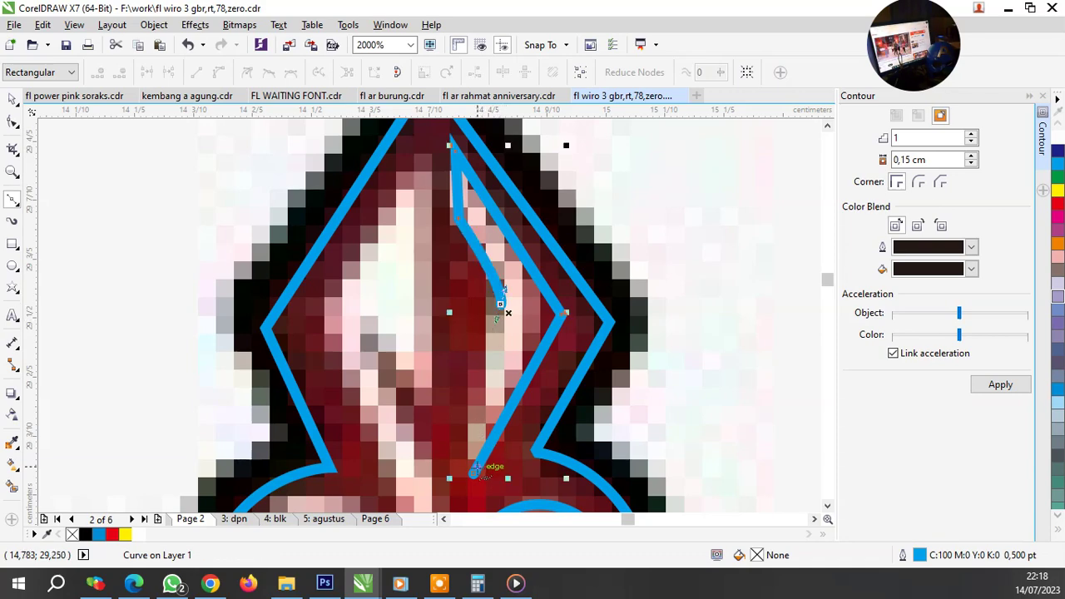
click(472, 476)
scroll(454, 263, down, 1)
scroll(449, 260, down, 2)
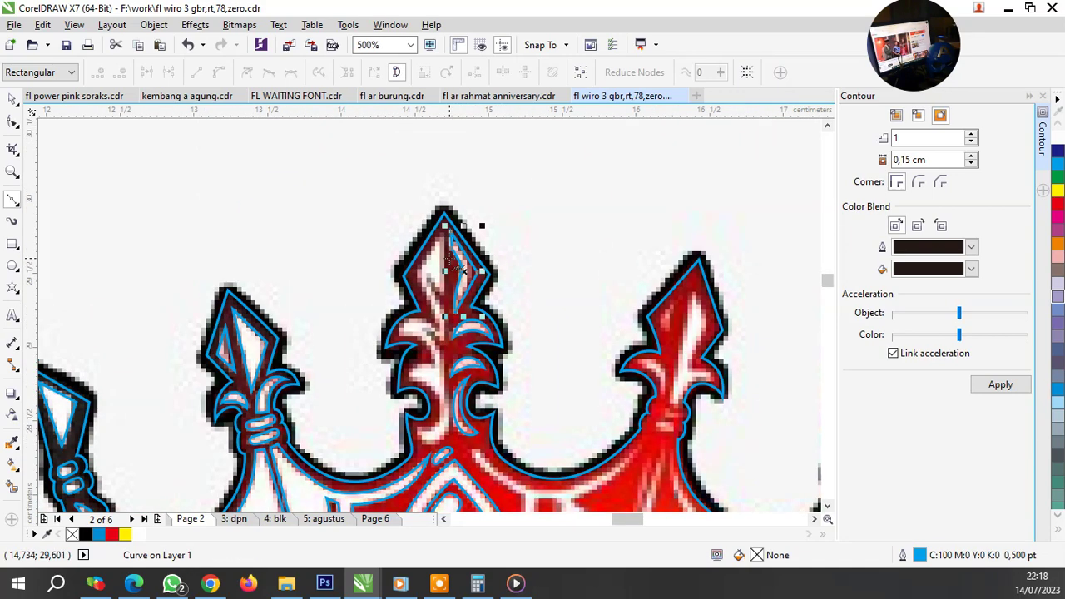
scroll(431, 278, up, 1)
scroll(445, 204, up, 1)
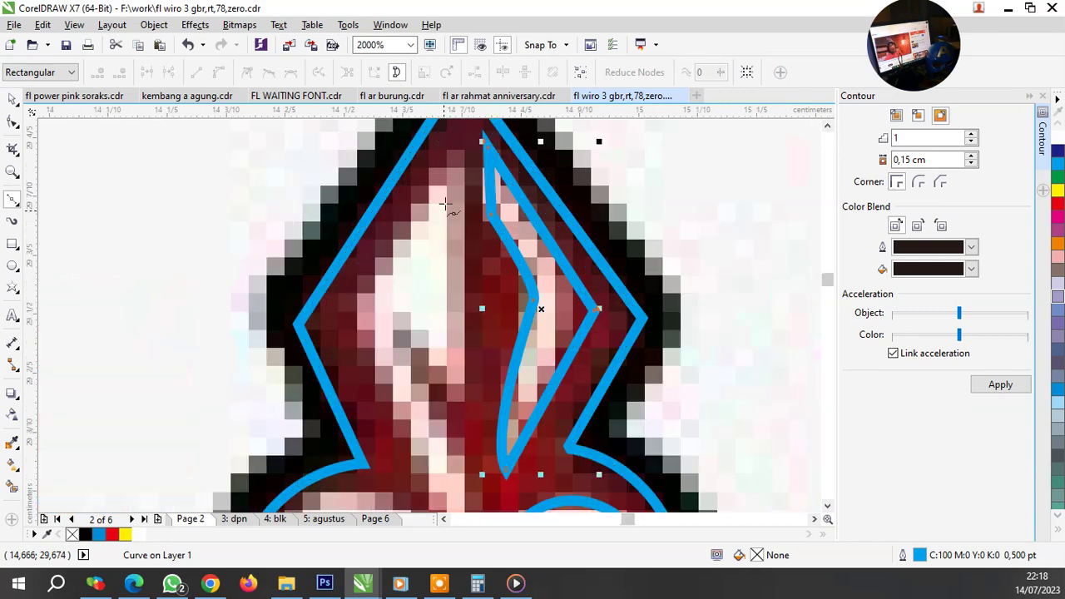
Step: Draw three straight highlight lines in the spike tip: a vertical, a diagonal and another
click(463, 145)
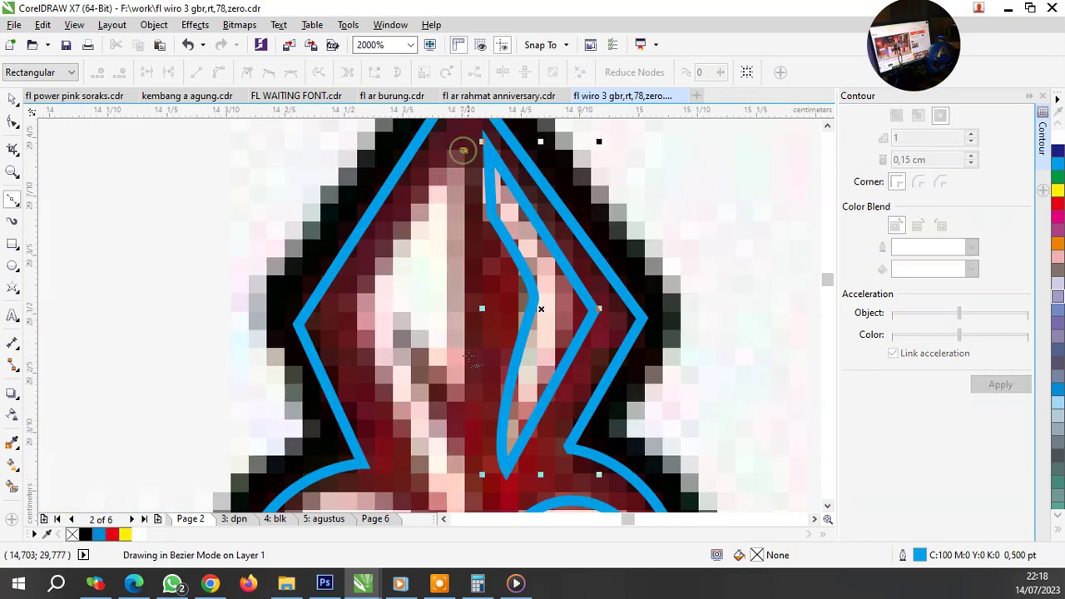
double_click(466, 401)
click(402, 328)
double_click(464, 398)
scroll(450, 288, down, 1)
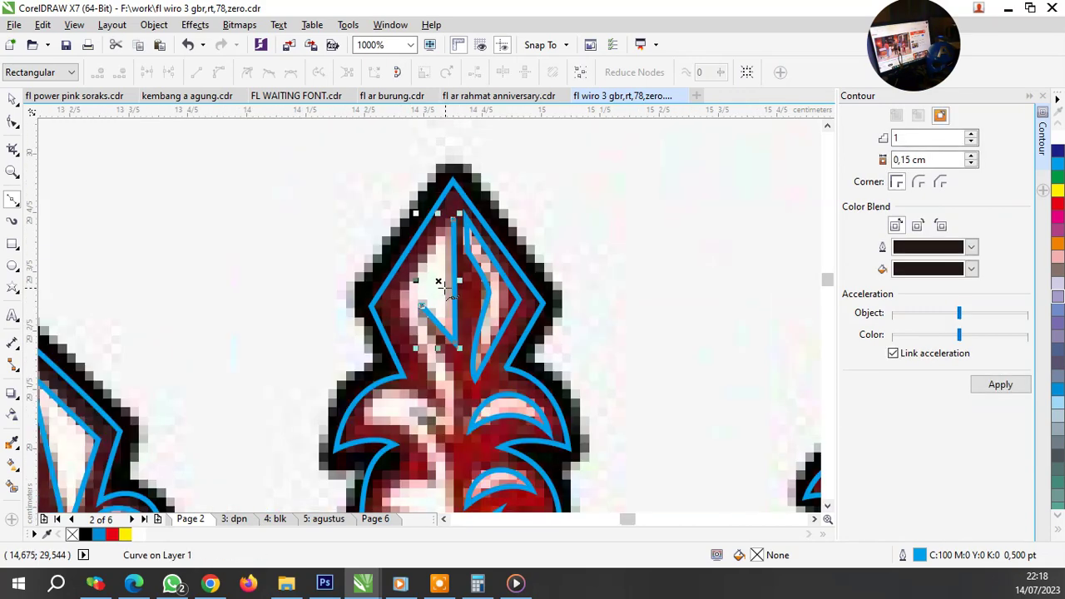
scroll(466, 411, up, 1)
click(460, 371)
double_click(394, 232)
scroll(395, 231, down, 1)
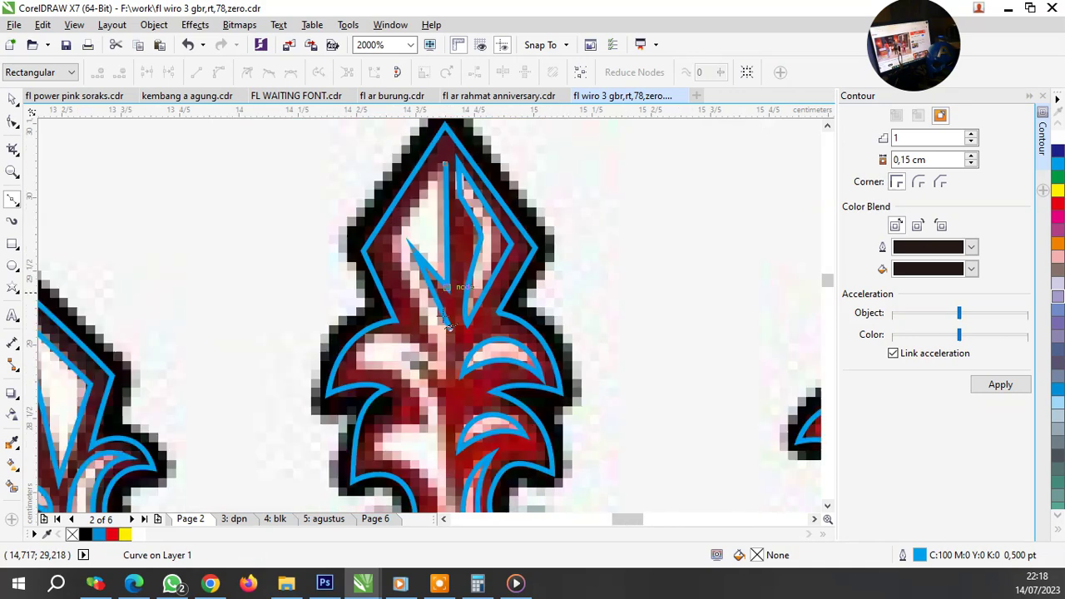
scroll(440, 358, down, 1)
scroll(436, 360, up, 2)
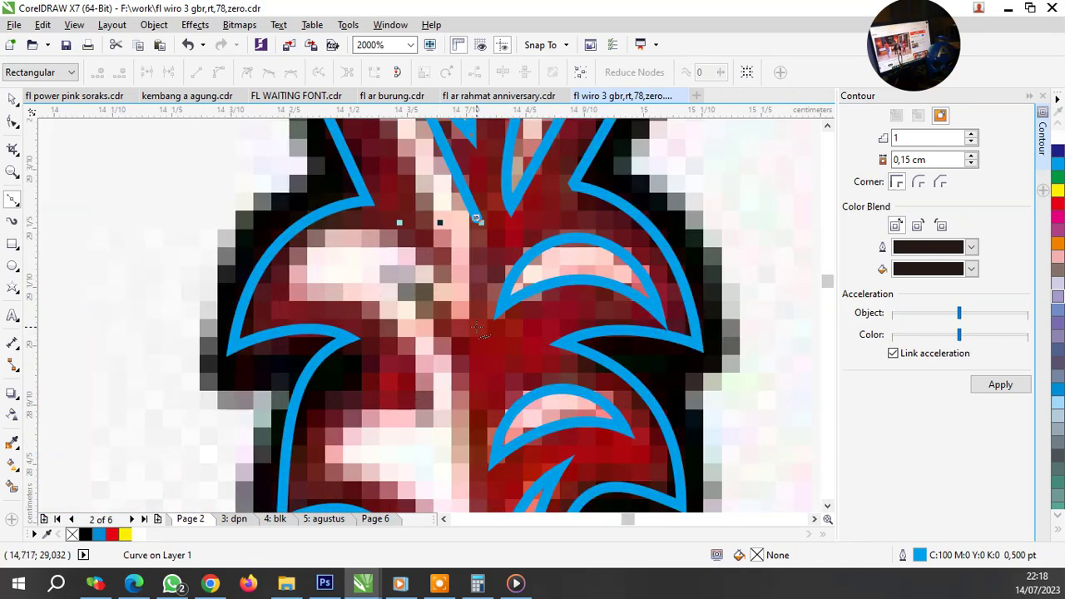
Step: Trace a curved hook from the central stem junction along the left highlight
click(480, 331)
drag(378, 275, 323, 273)
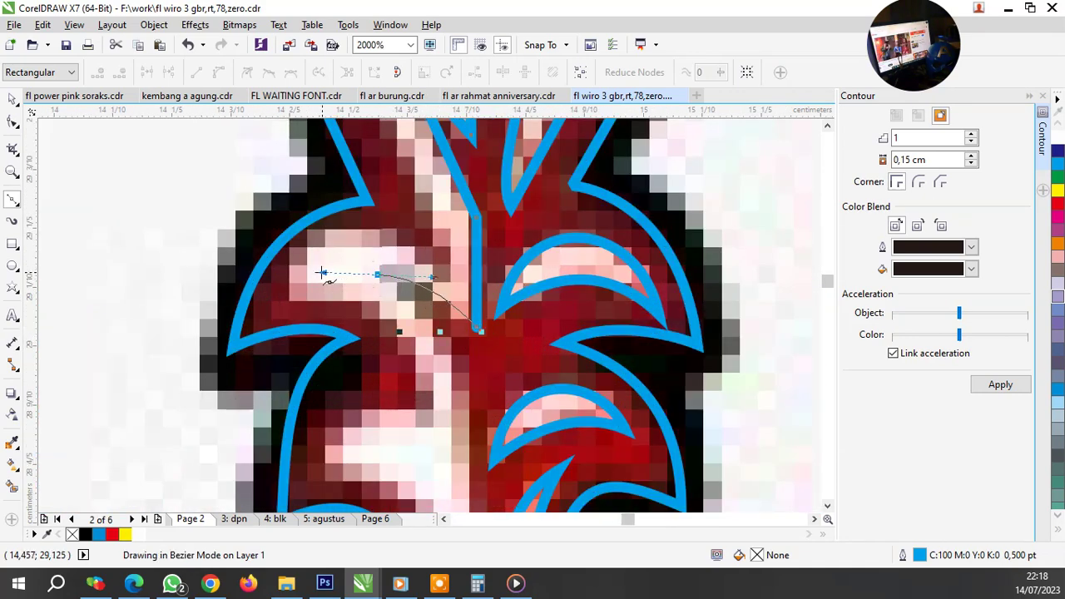
drag(473, 402, 474, 439)
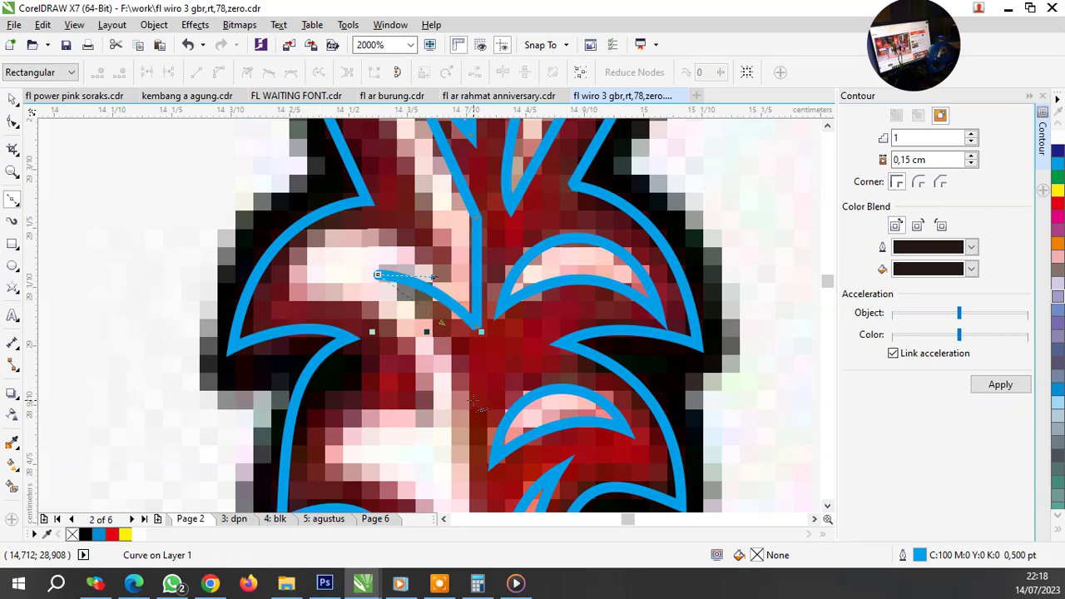
click(465, 312)
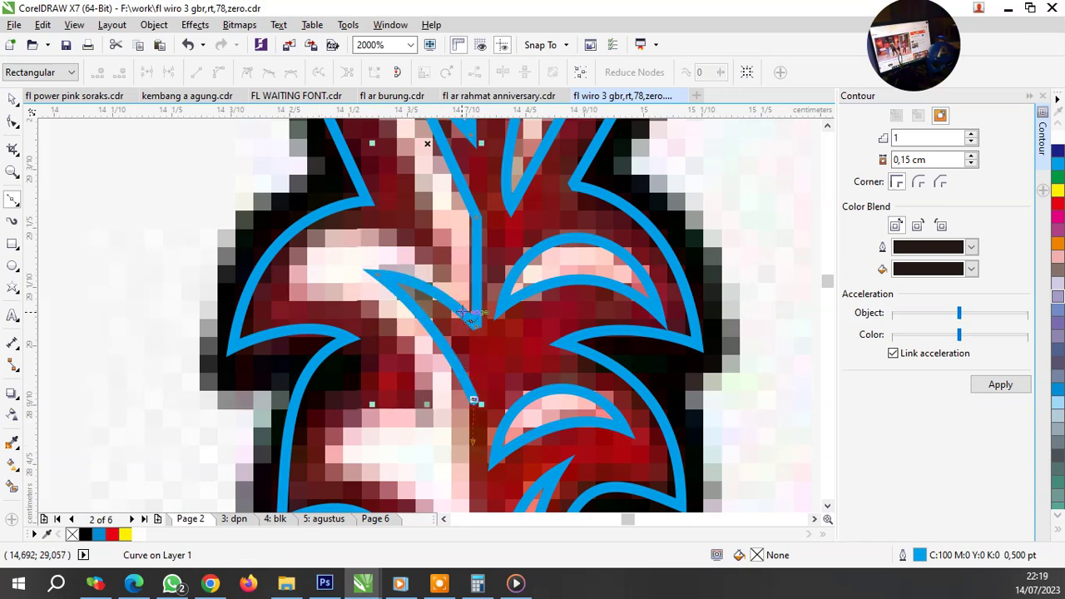
scroll(465, 313, down, 1)
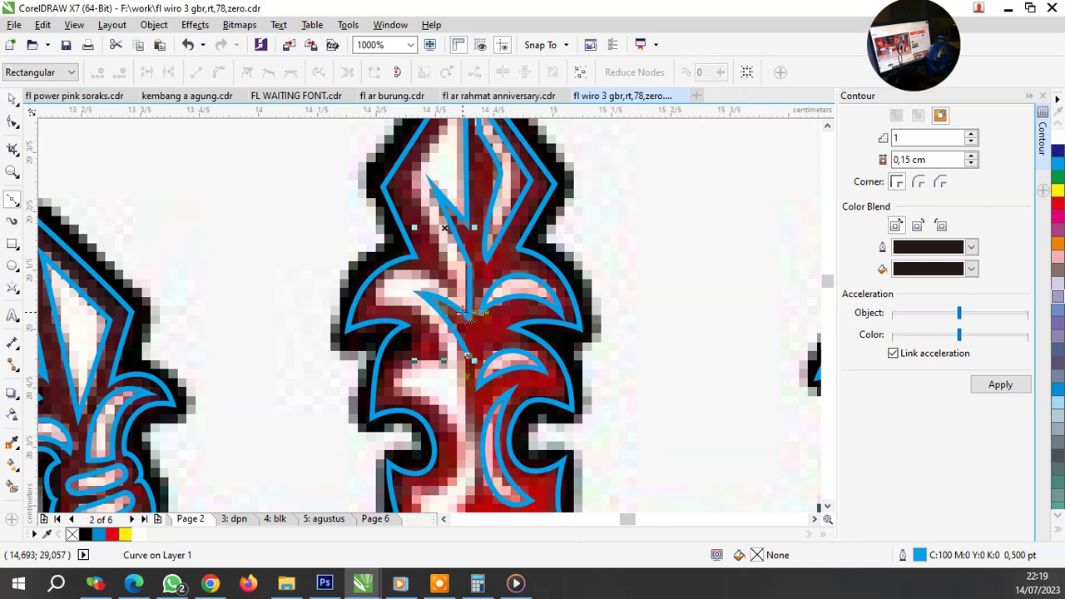
scroll(466, 356, down, 1)
scroll(468, 408, up, 1)
scroll(479, 339, up, 1)
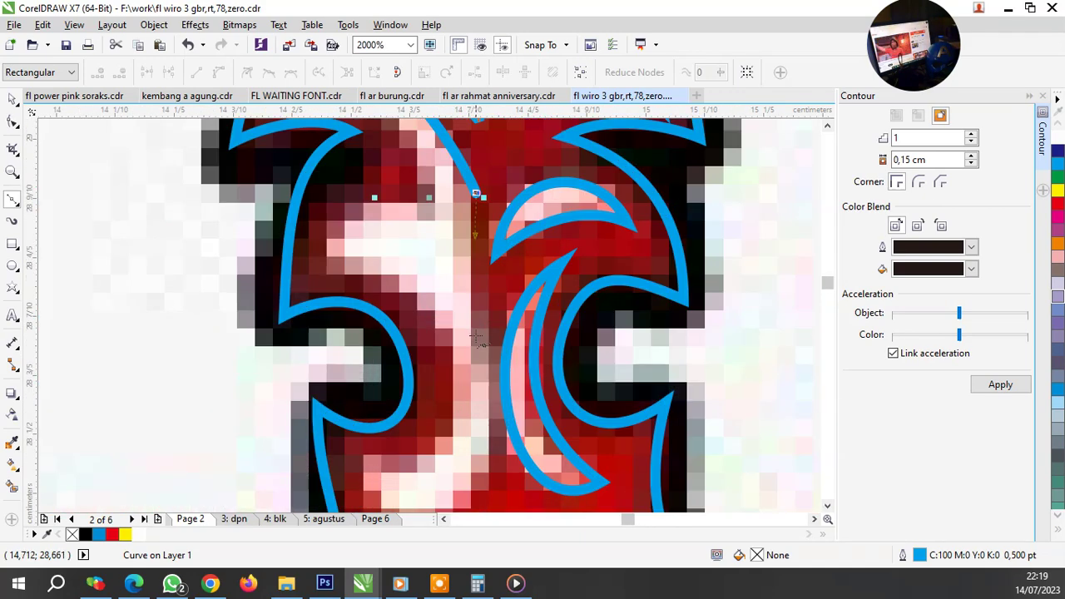
scroll(485, 322, down, 1)
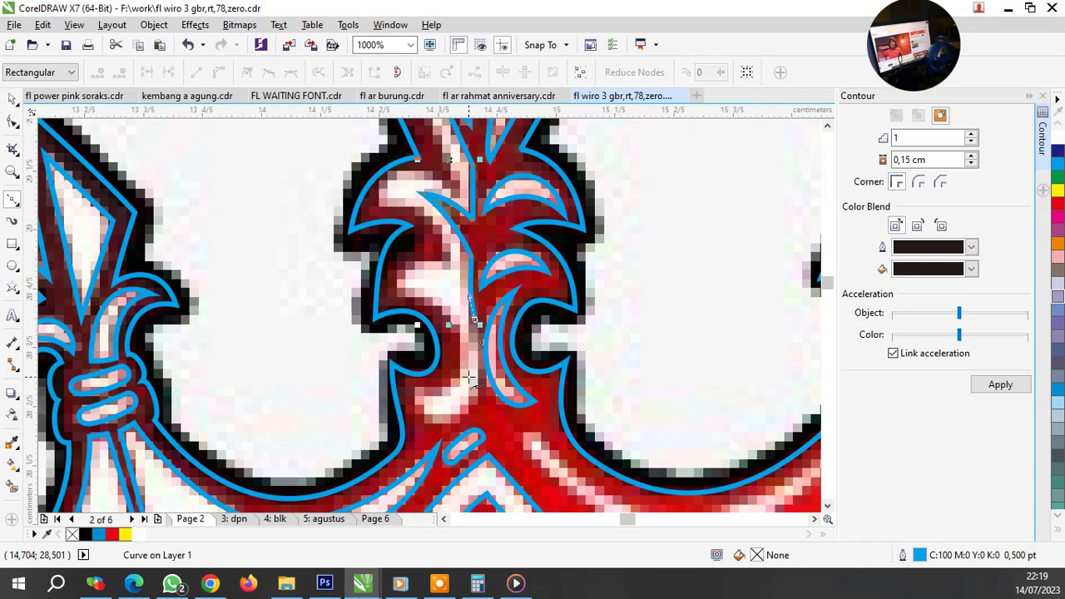
scroll(456, 437, up, 1)
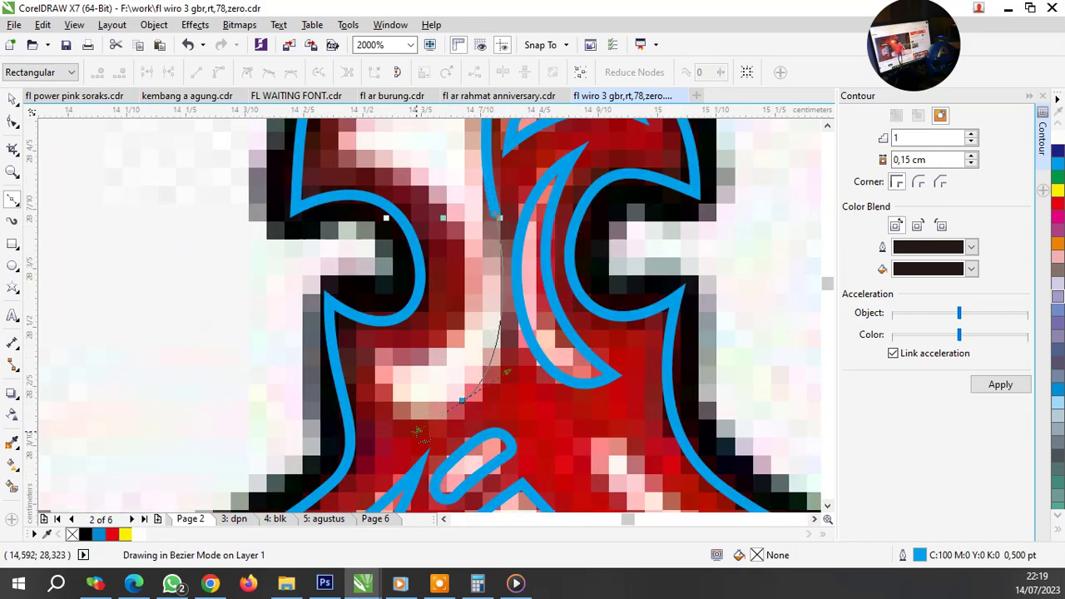
Step: Trace a second slim pointed outline with curved nodes along the spire's inner shape
drag(462, 401, 386, 406)
drag(379, 358, 394, 363)
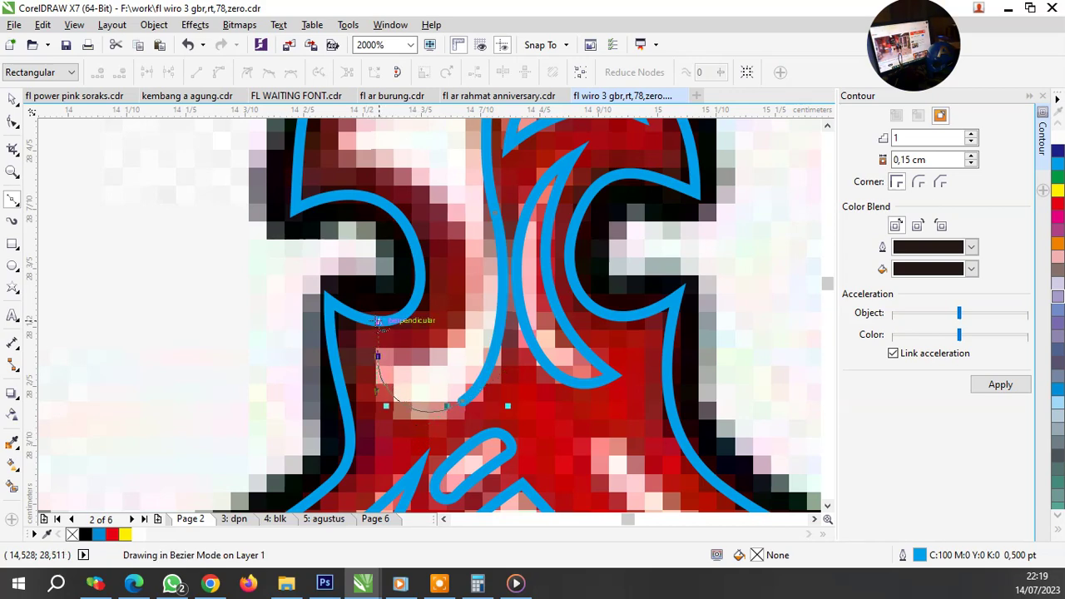
scroll(447, 323, down, 1)
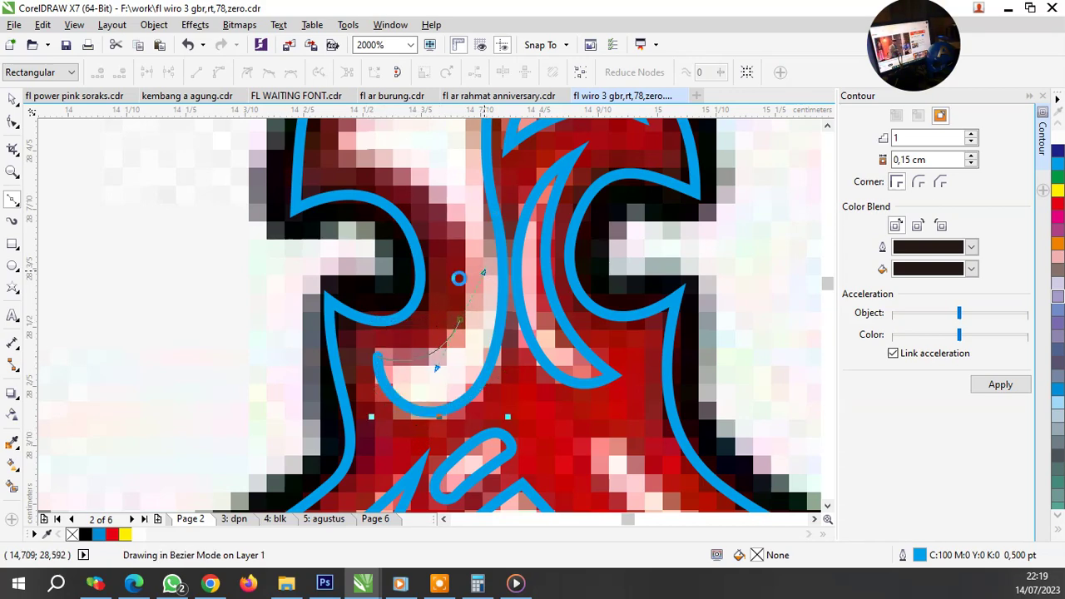
drag(458, 334, 469, 312)
scroll(405, 258, up, 1)
drag(385, 247, 274, 237)
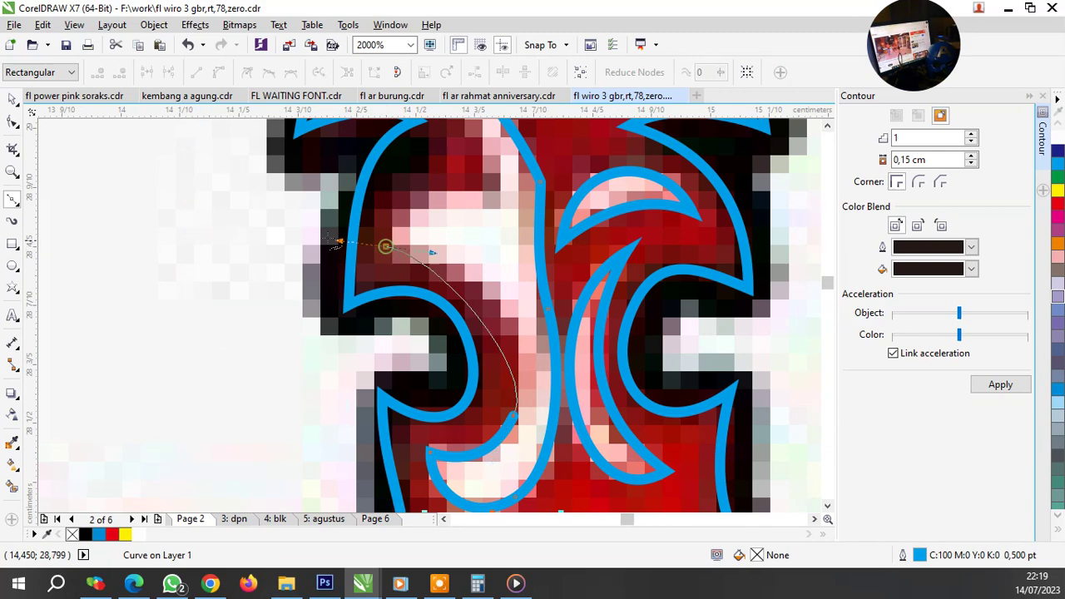
drag(495, 191, 500, 218)
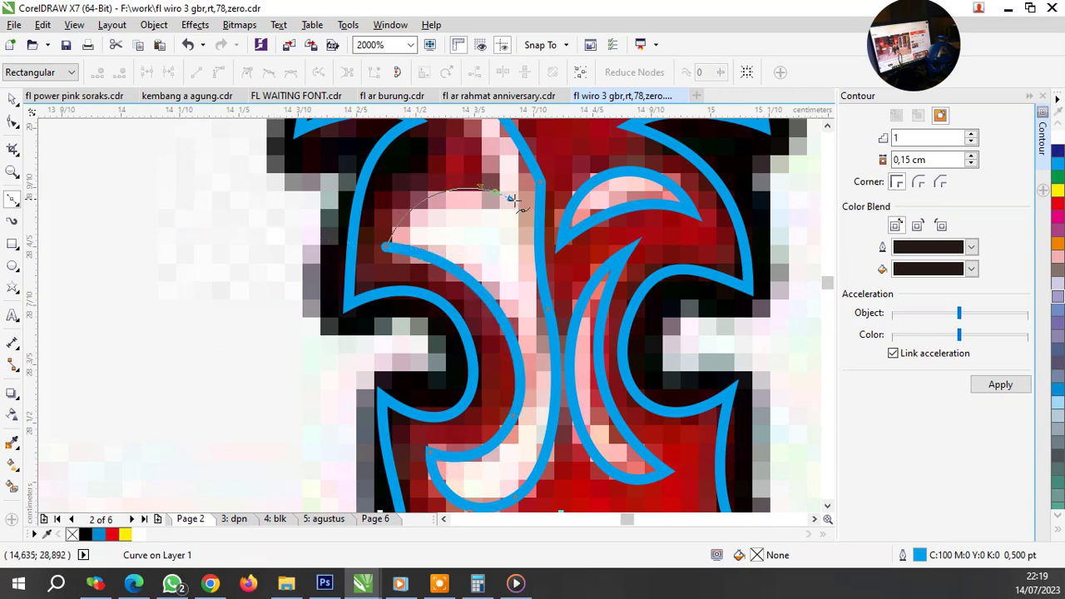
scroll(499, 283, down, 2)
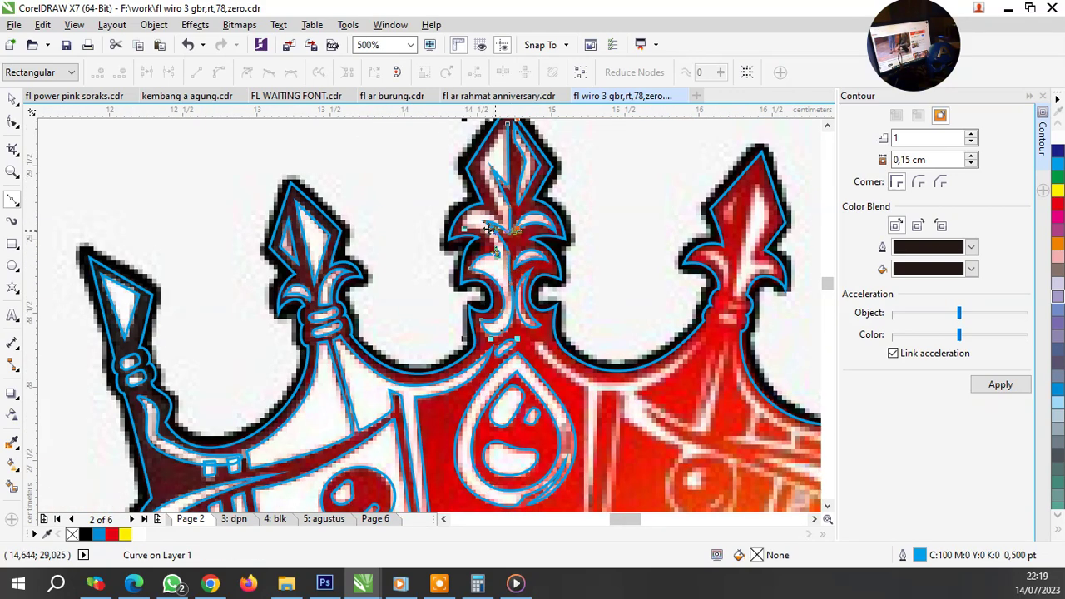
scroll(472, 233, up, 2)
Step: Finish the outline along the white highlight, ending with a node at the spire tip
drag(414, 227, 341, 248)
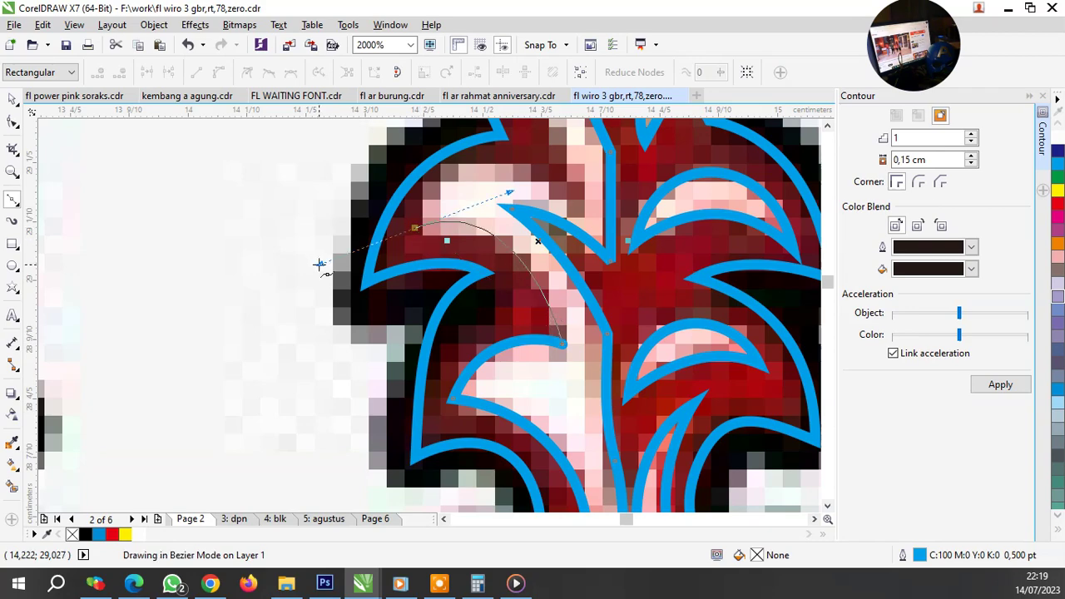
mouse_move(539, 242)
mouse_down()
mouse_move(516, 240)
mouse_move(631, 317)
mouse_up()
scroll(516, 240, down, 2)
scroll(500, 288, up, 1)
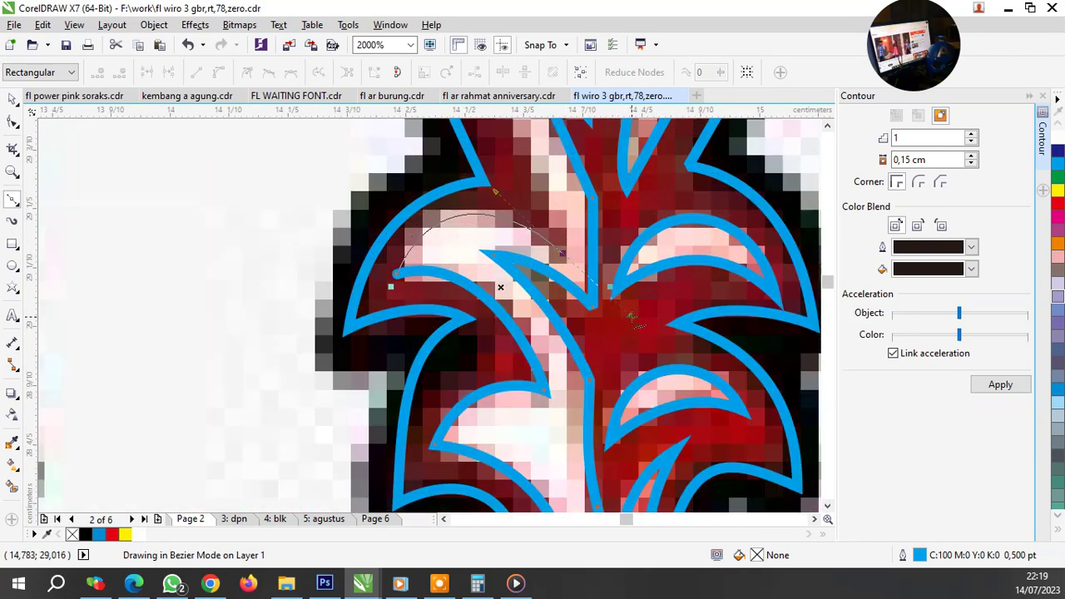
scroll(533, 174, down, 2)
scroll(514, 250, up, 1)
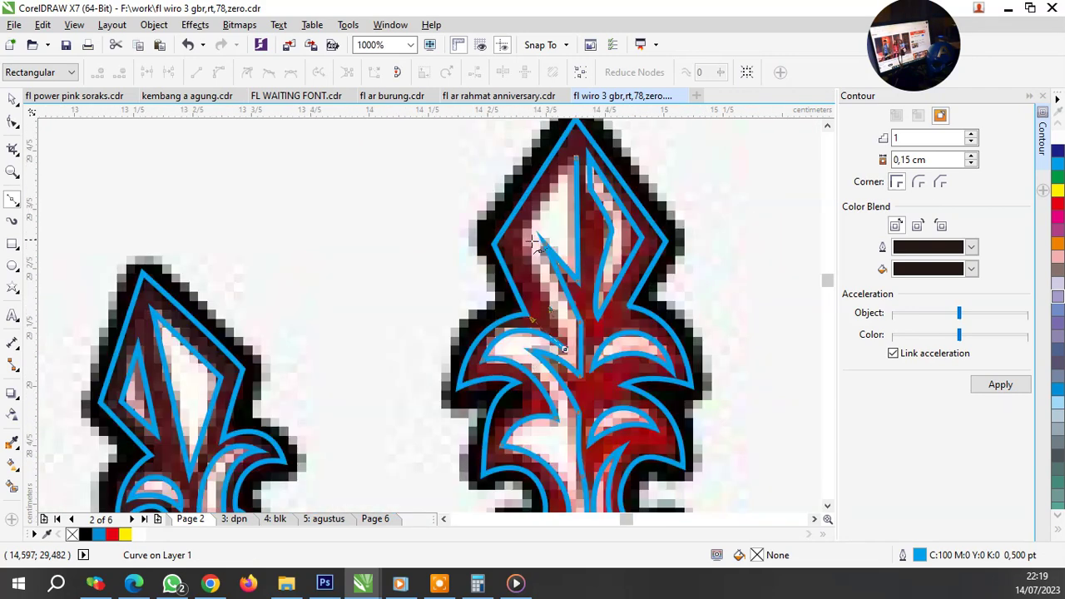
scroll(514, 249, up, 1)
scroll(505, 241, down, 1)
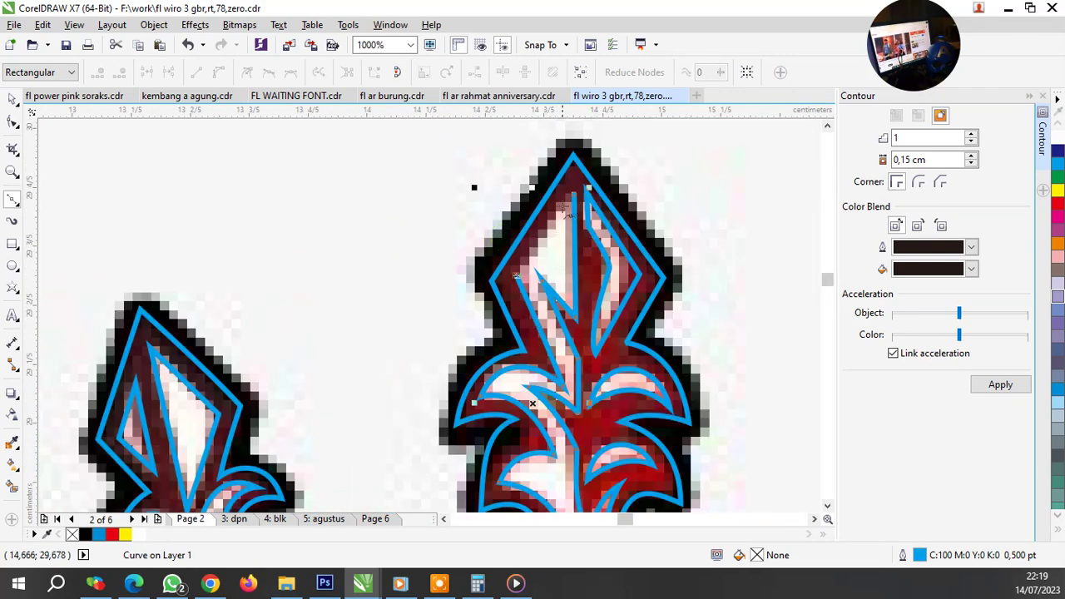
scroll(572, 190, up, 1)
click(586, 185)
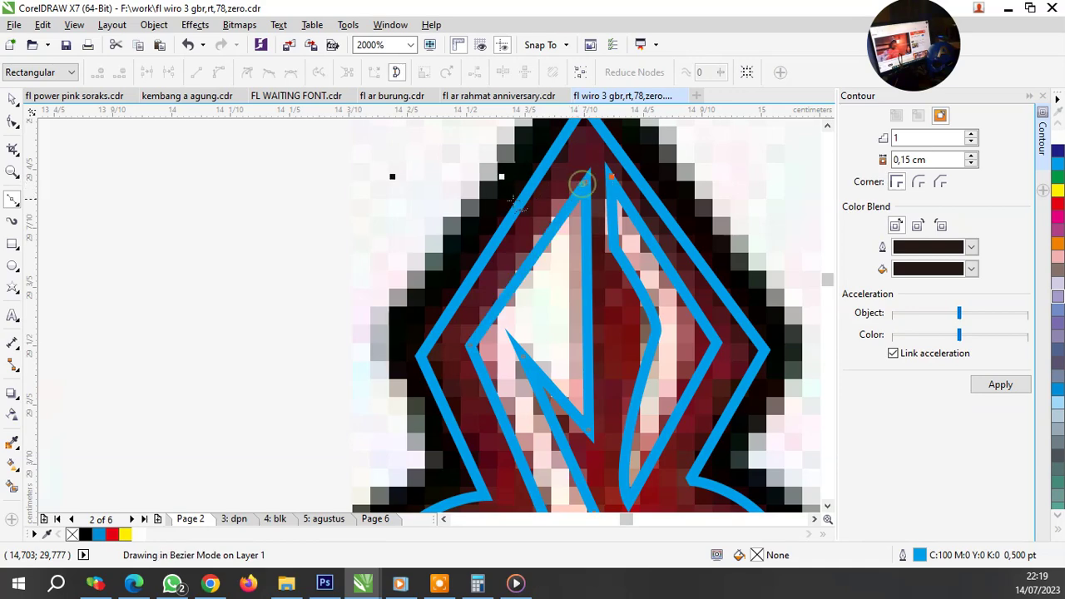
scroll(463, 200, down, 2)
scroll(509, 332, down, 1)
Step: Bezier-trace the long curved white stripe under the right arch as a closed outline
scroll(510, 331, up, 2)
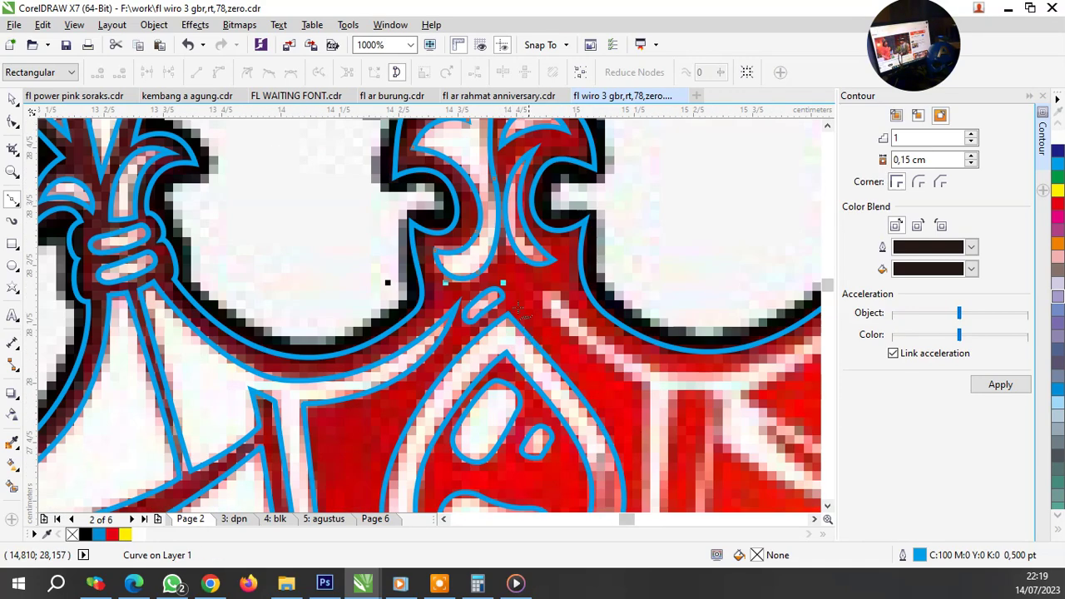
scroll(452, 172, down, 1)
scroll(612, 328, up, 1)
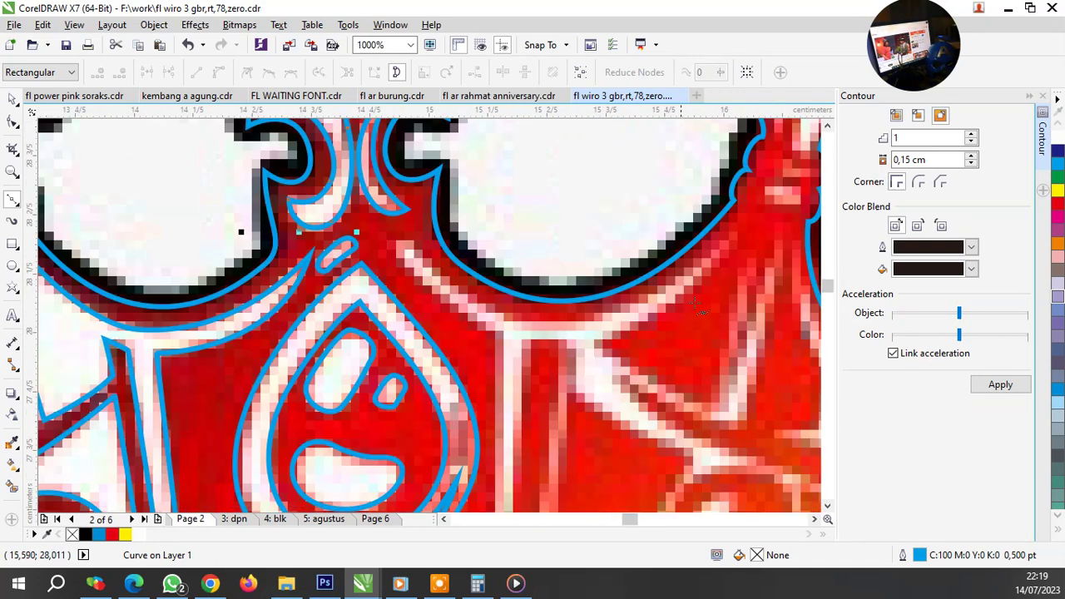
click(740, 237)
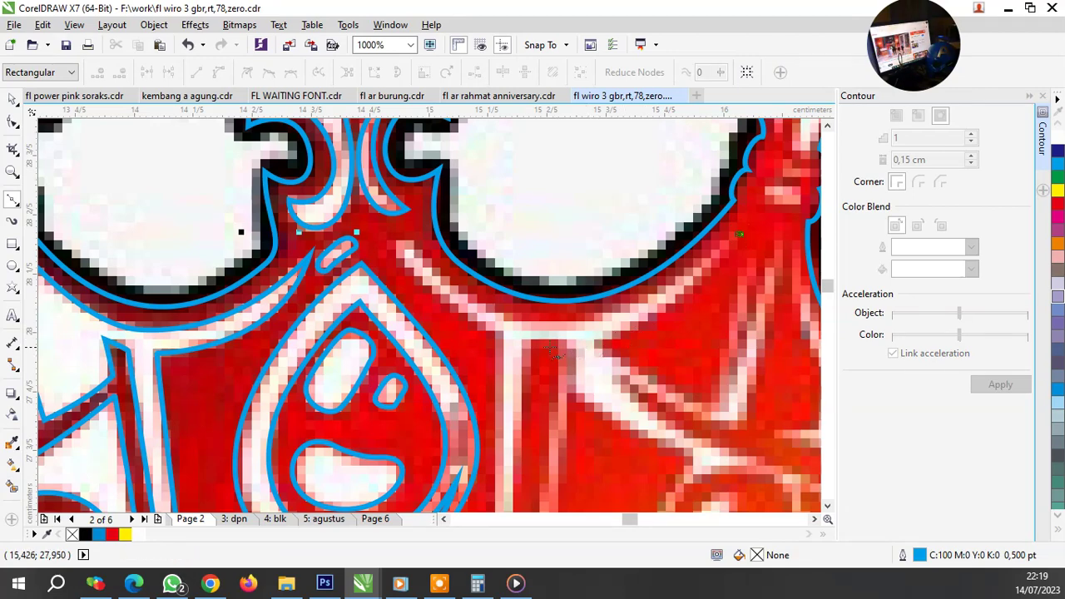
drag(553, 347, 446, 350)
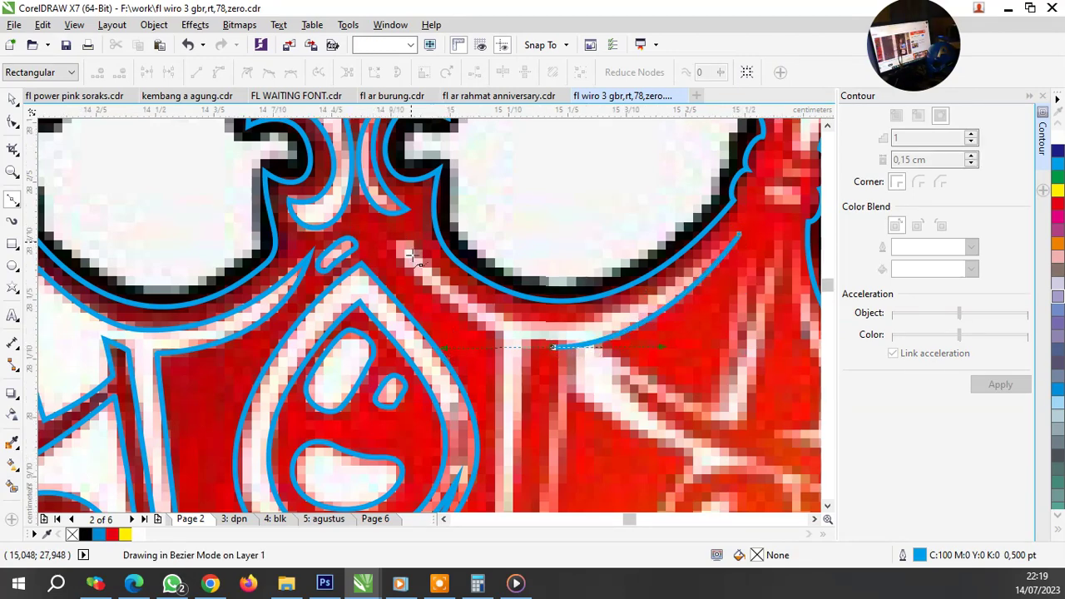
scroll(411, 257, up, 1)
drag(376, 255, 441, 304)
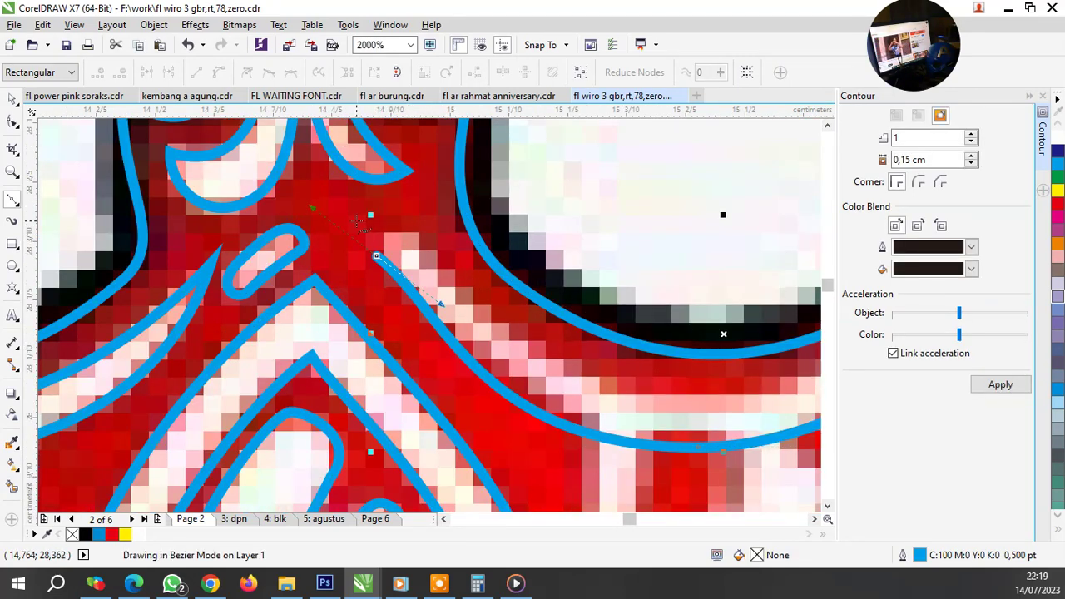
key(ctrl+z)
drag(385, 239, 441, 287)
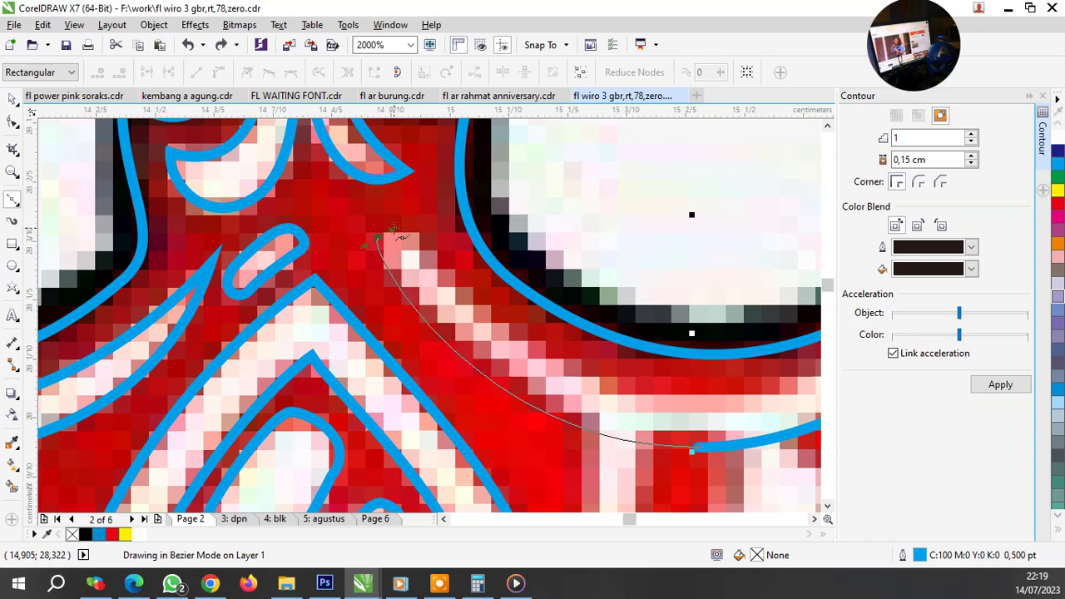
scroll(459, 303, down, 1)
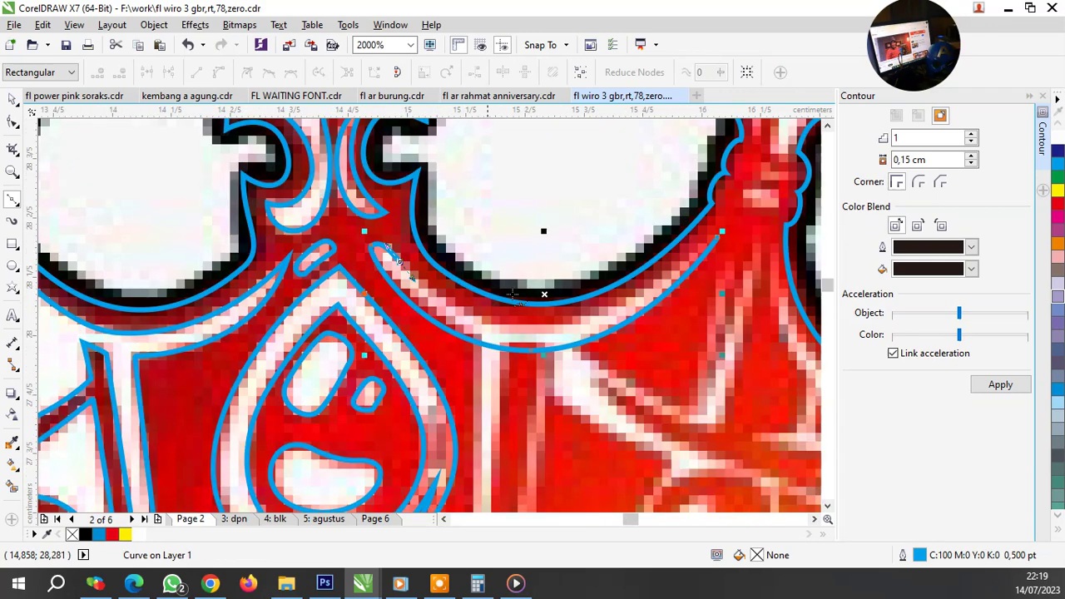
scroll(570, 315, up, 1)
drag(503, 343, 632, 333)
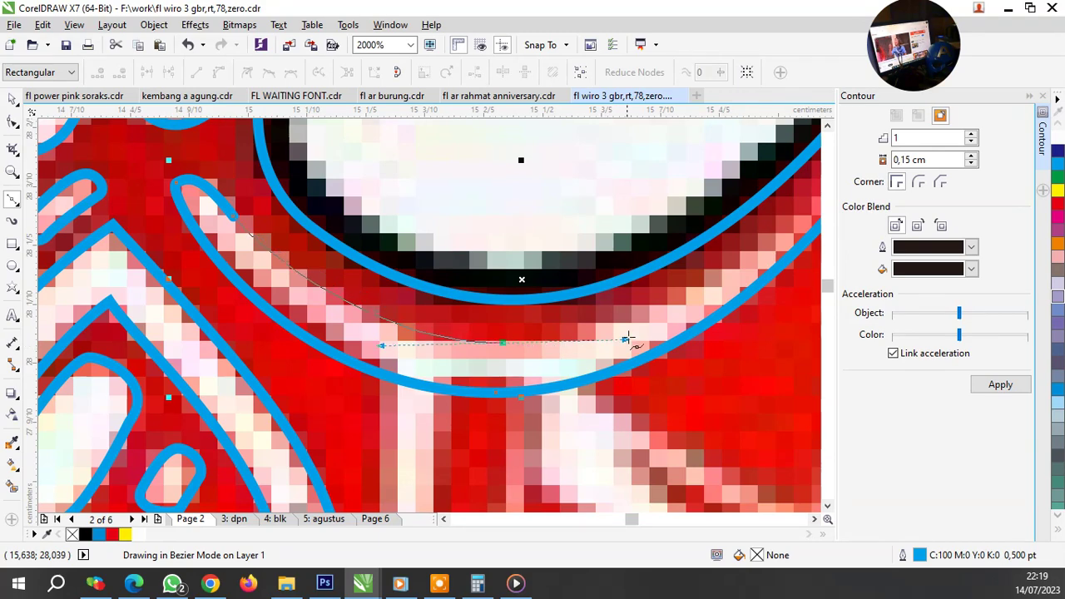
scroll(504, 327, down, 1)
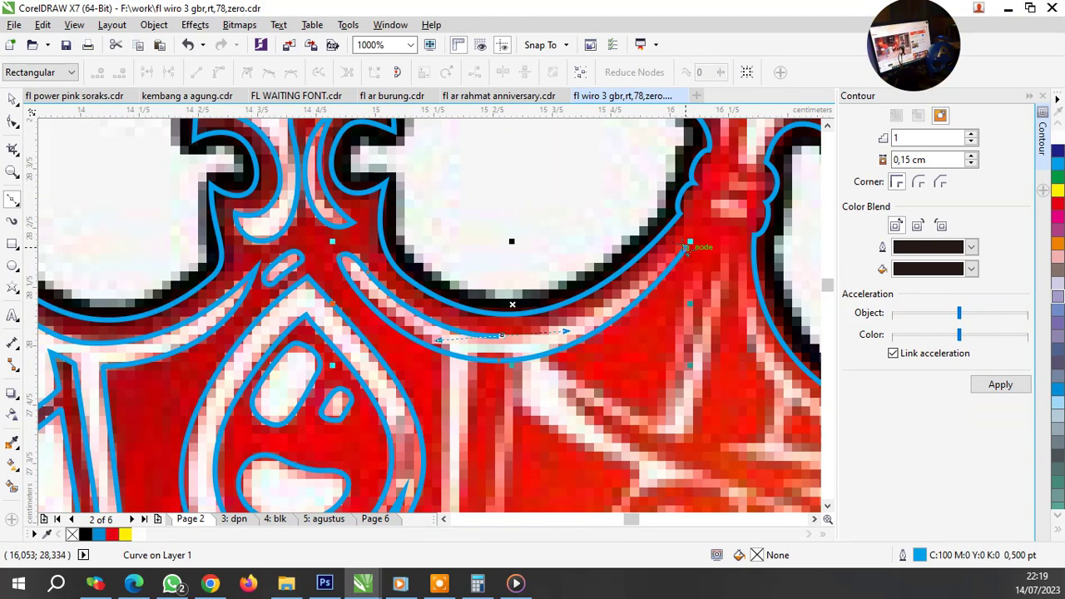
drag(684, 248, 618, 301)
Step: Reshape the stripe's edges with the Shape tool and delete an unnecessary node
click(13, 122)
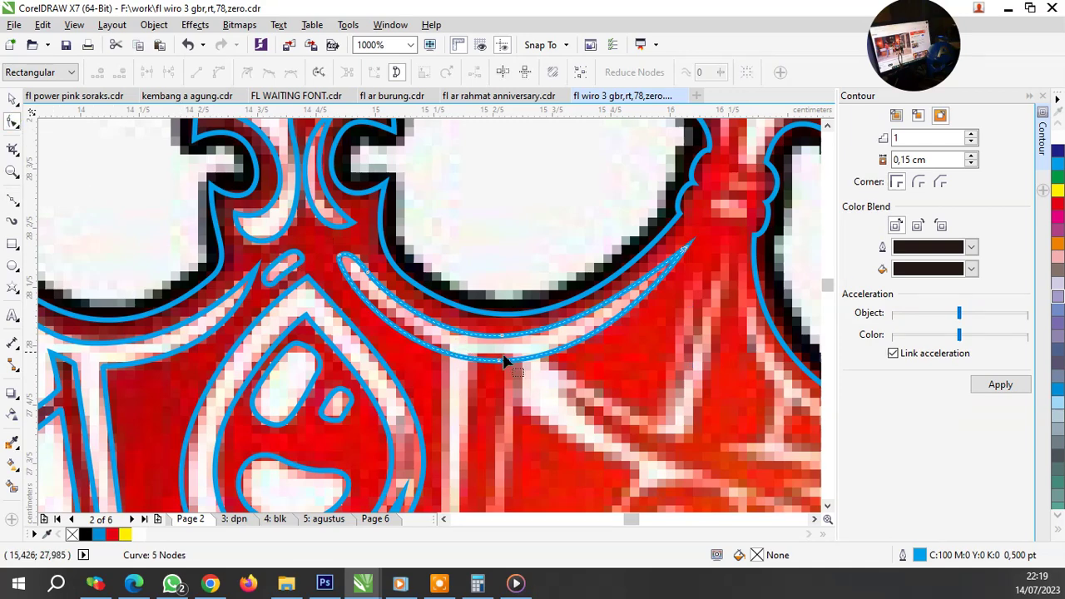
scroll(500, 362, up, 1)
drag(514, 363, 523, 352)
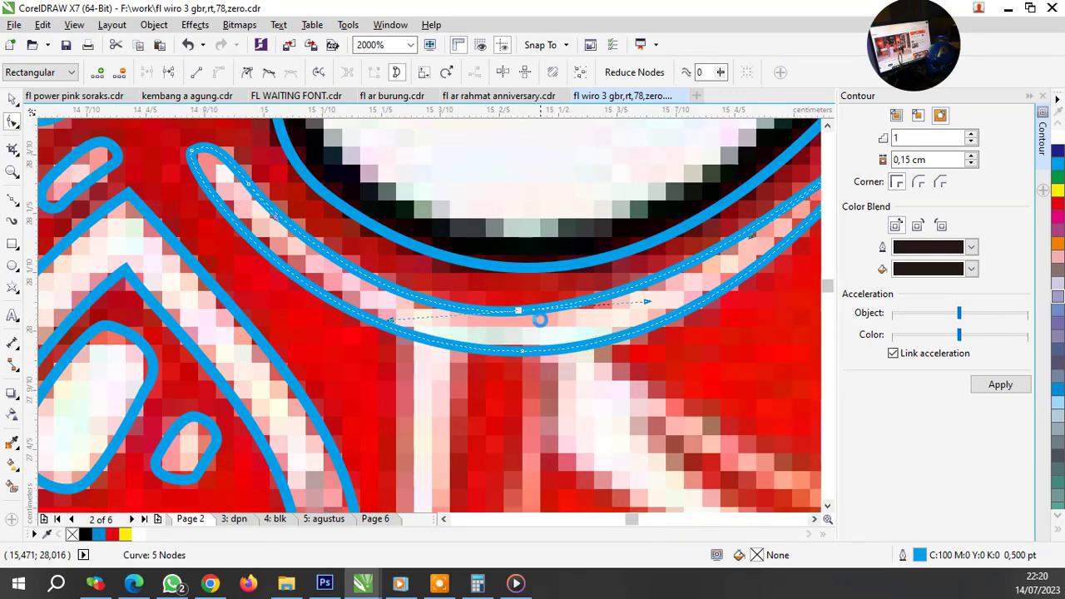
key(Delete)
scroll(246, 203, down, 1)
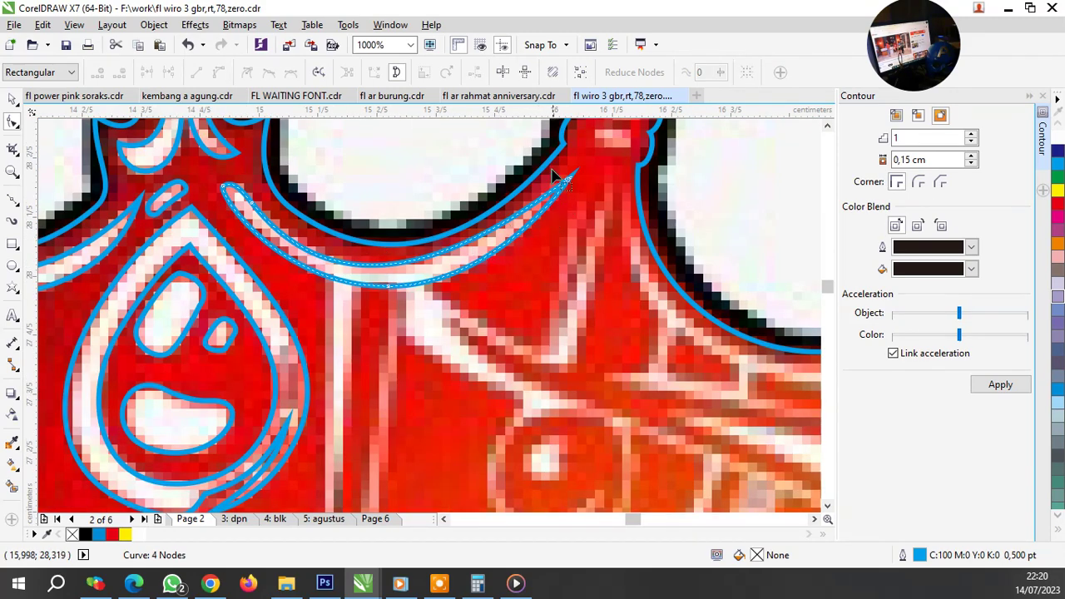
scroll(480, 260, up, 1)
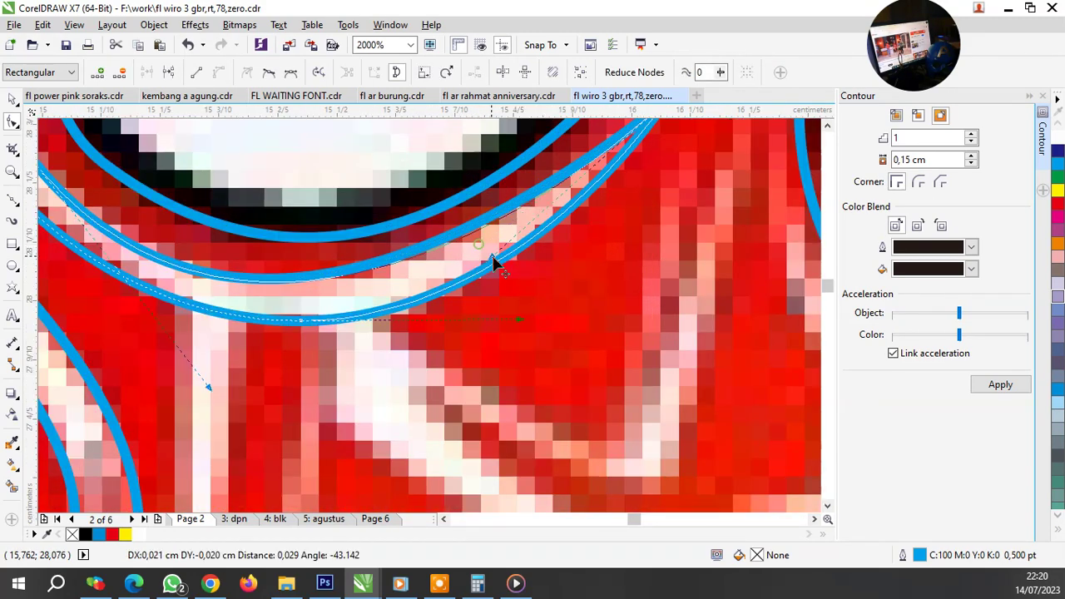
drag(488, 250, 452, 257)
scroll(452, 257, down, 1)
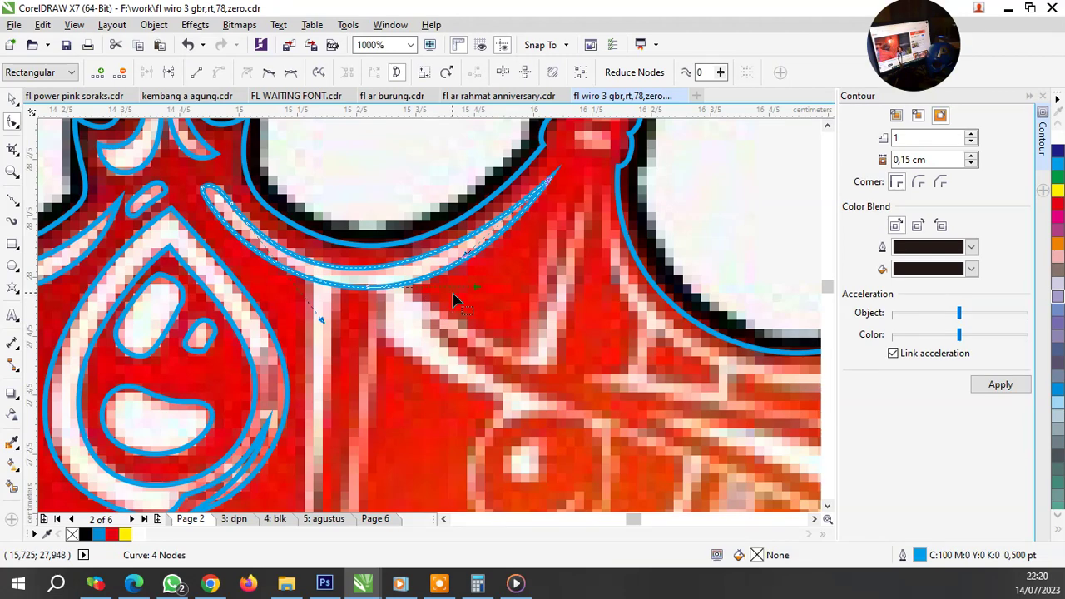
Step: Return to the Pick tool and save the document
key(space)
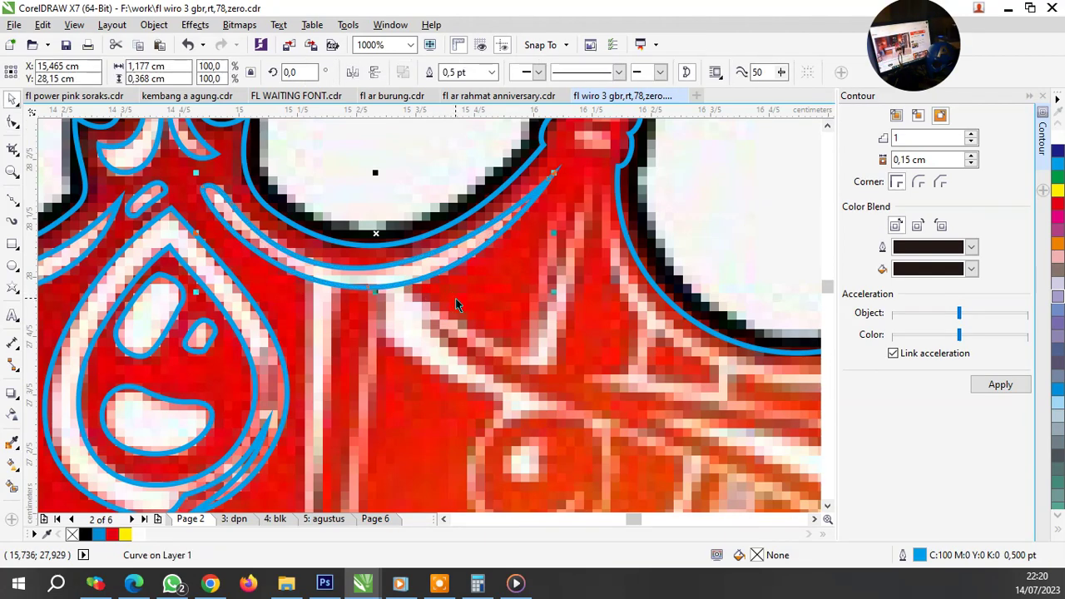
key(ctrl+s)
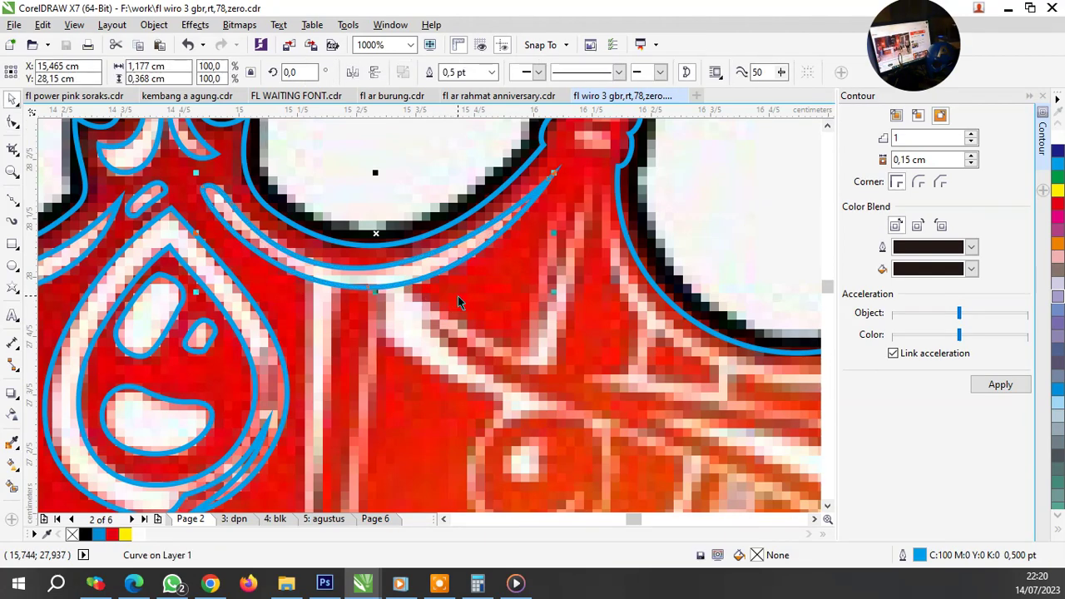
click(13, 202)
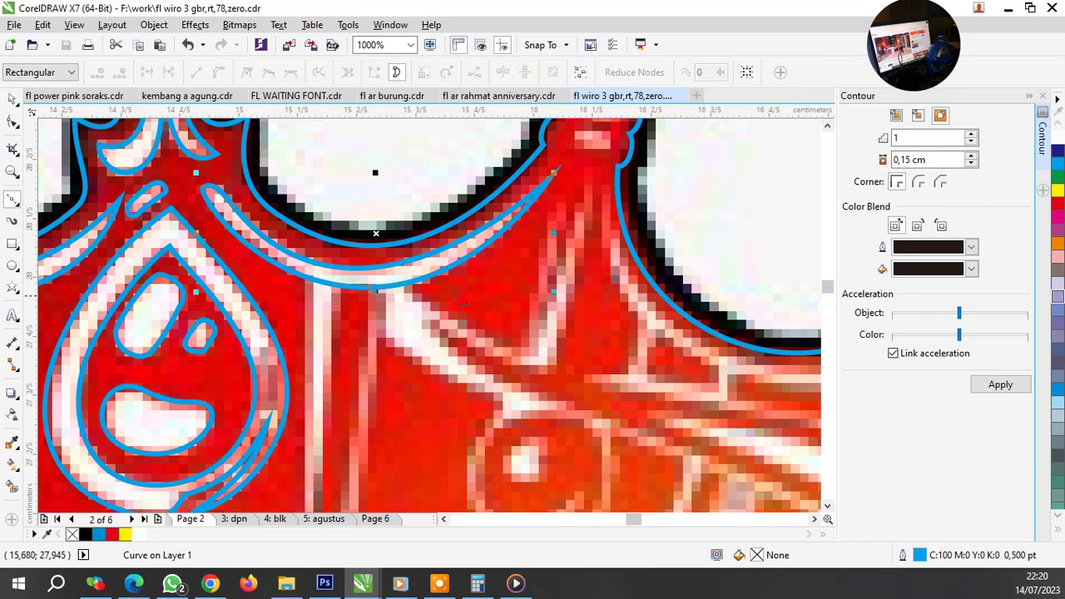
scroll(538, 256, down, 3)
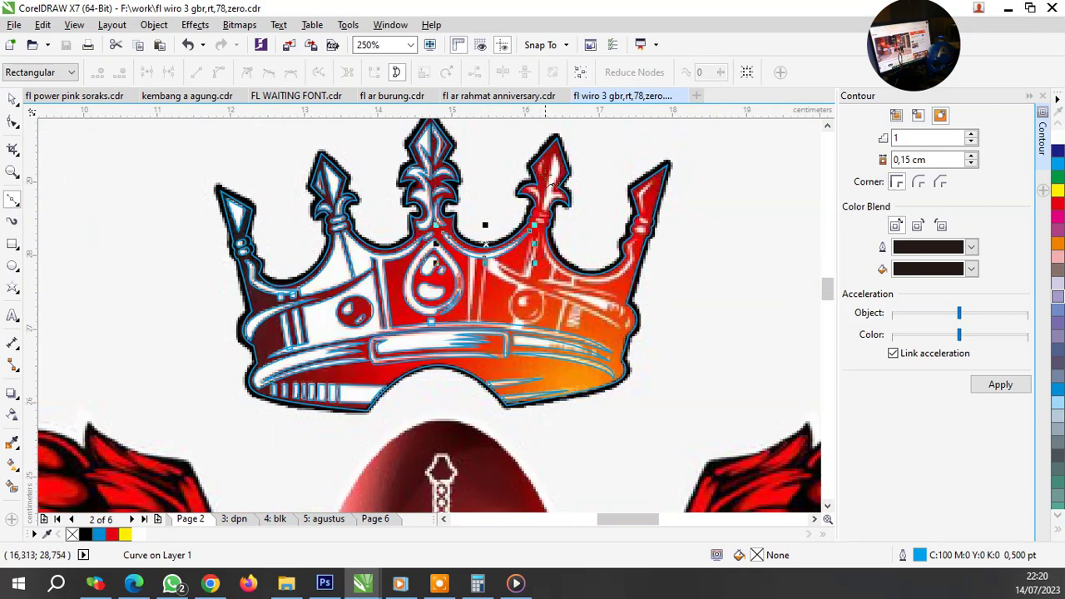
Step: Trace a closed curved highlight along the right spire's stripe
scroll(553, 183, up, 2)
scroll(480, 225, up, 1)
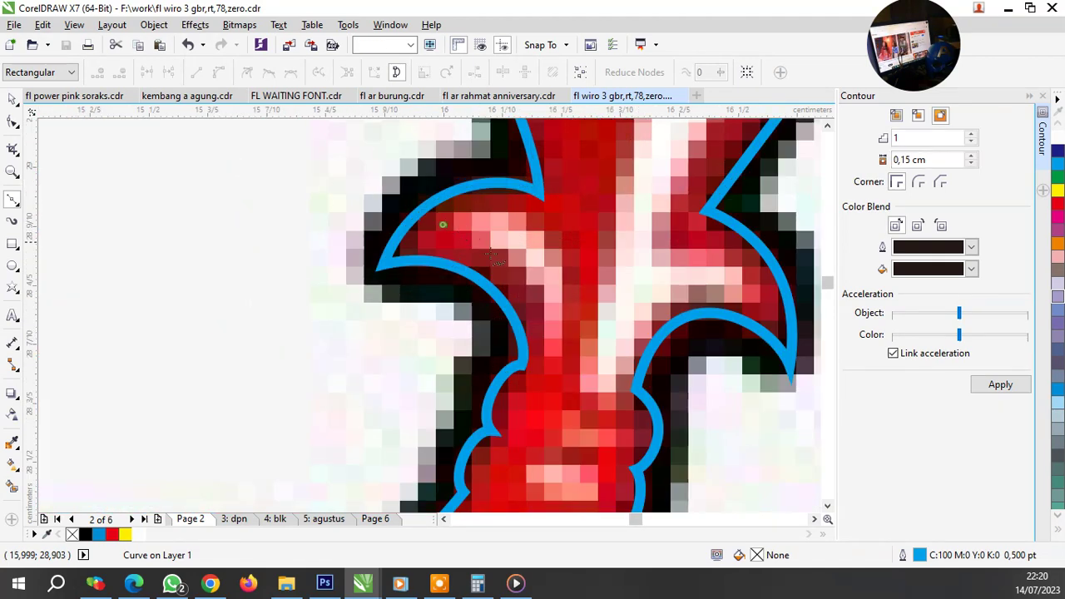
click(443, 223)
drag(544, 363, 540, 476)
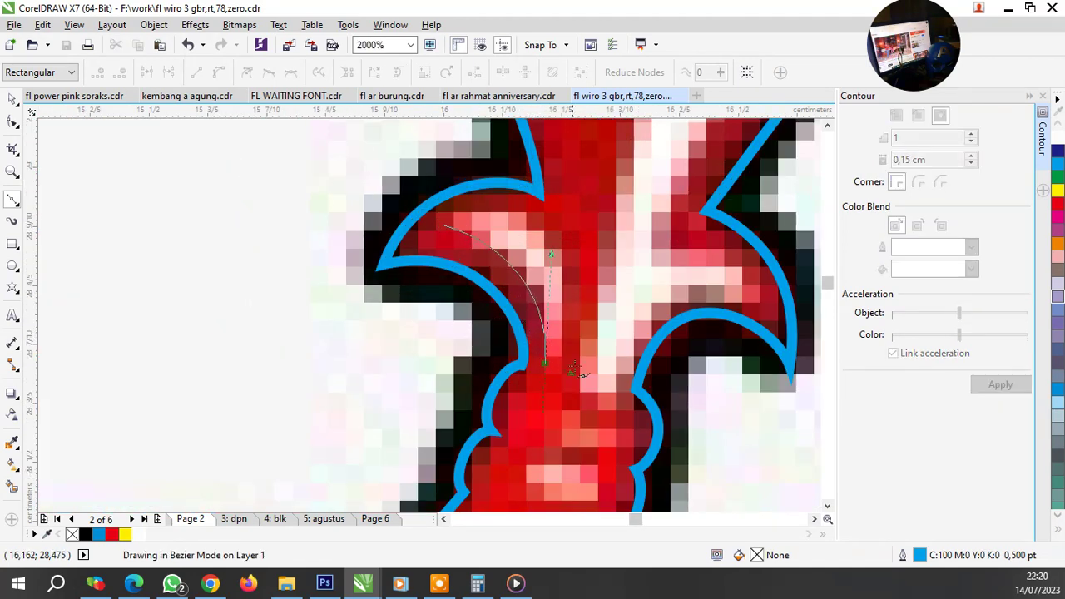
click(444, 223)
drag(444, 223, 545, 179)
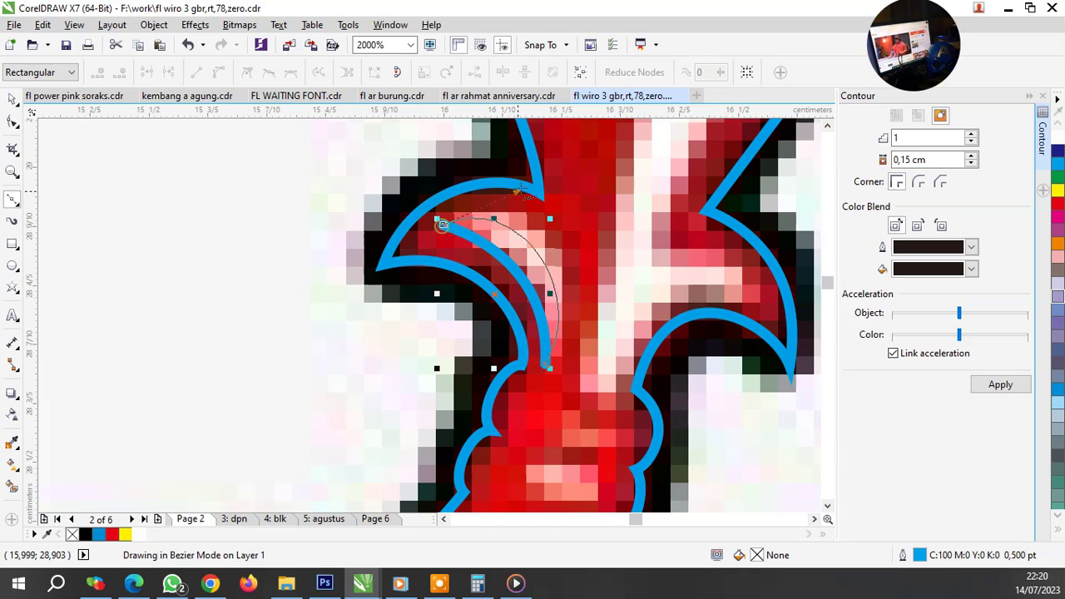
Step: Trace the thin three-node sliver shape and deselect it
scroll(545, 179, down, 1)
scroll(548, 216, down, 3)
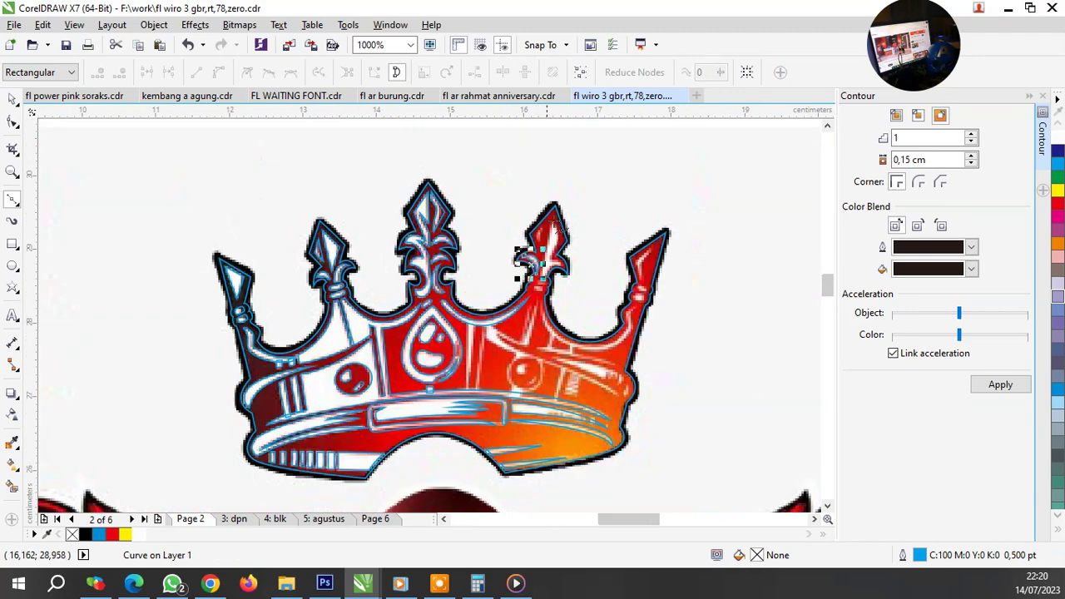
scroll(549, 241, up, 1)
scroll(551, 246, up, 3)
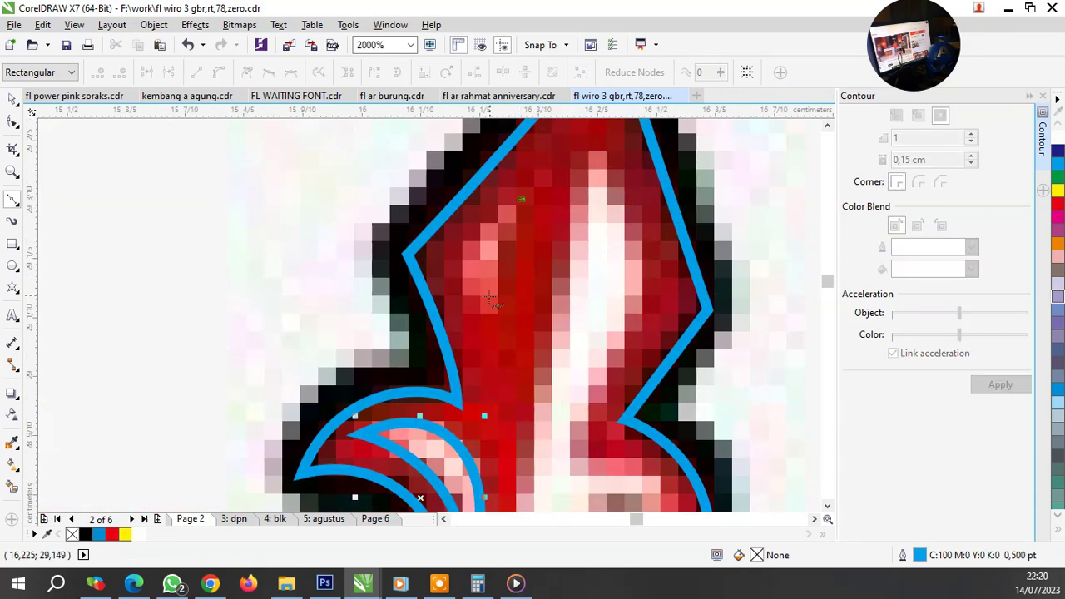
click(487, 327)
click(454, 260)
click(520, 200)
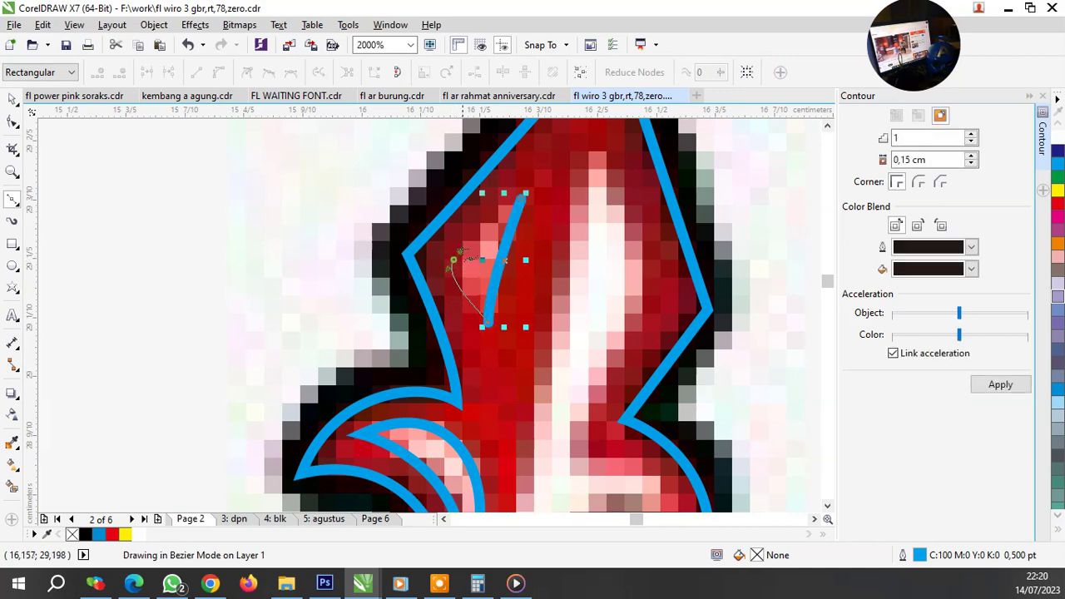
scroll(545, 212, down, 1)
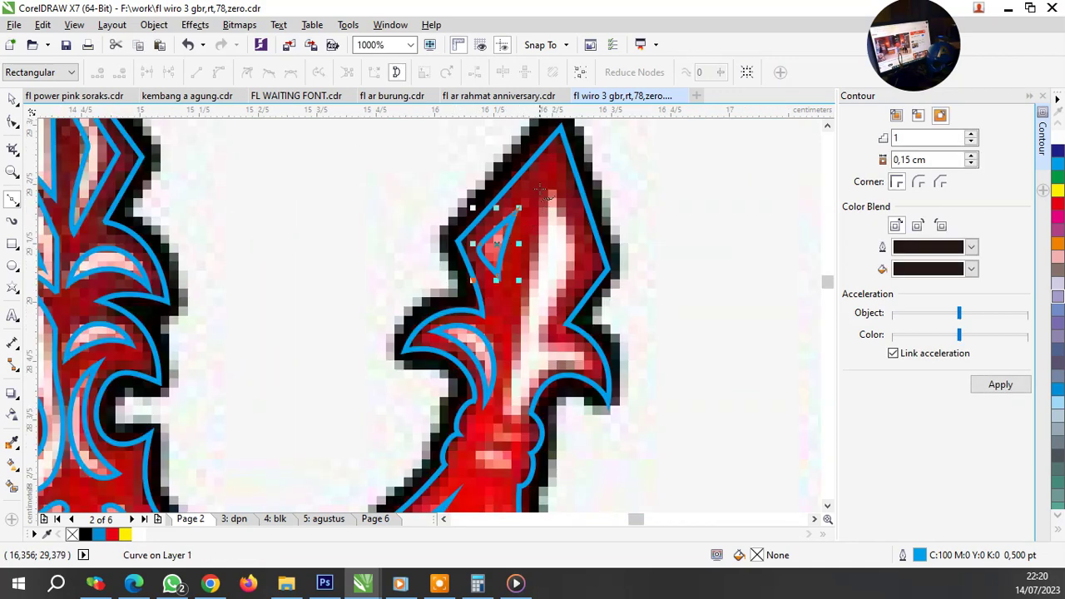
click(549, 186)
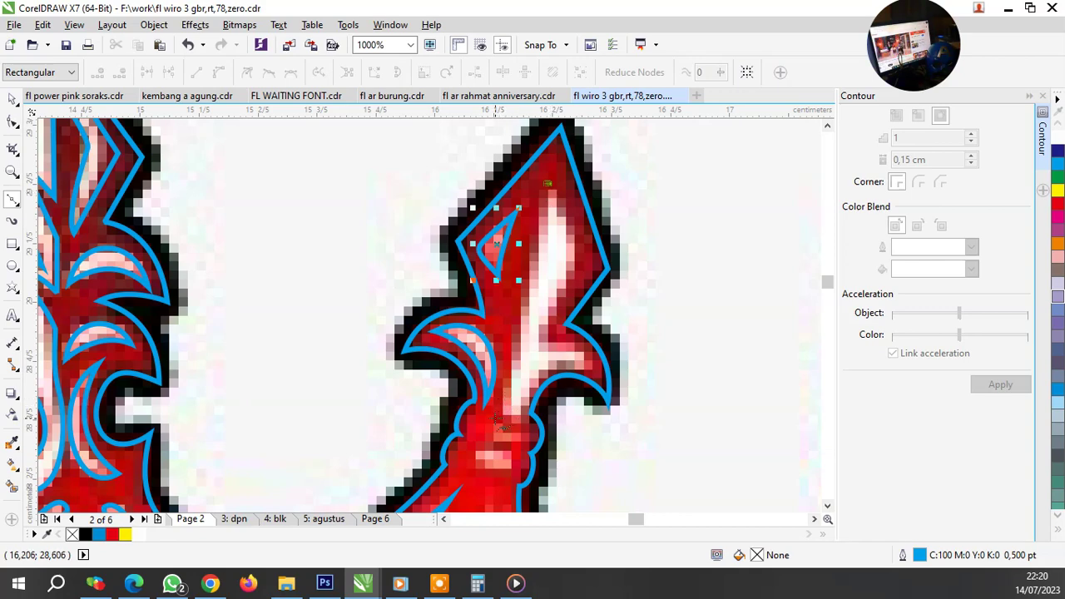
Step: Draw an open curve from the spike's centre stroke along the right branch's inner edge
scroll(502, 427, up, 1)
click(500, 409)
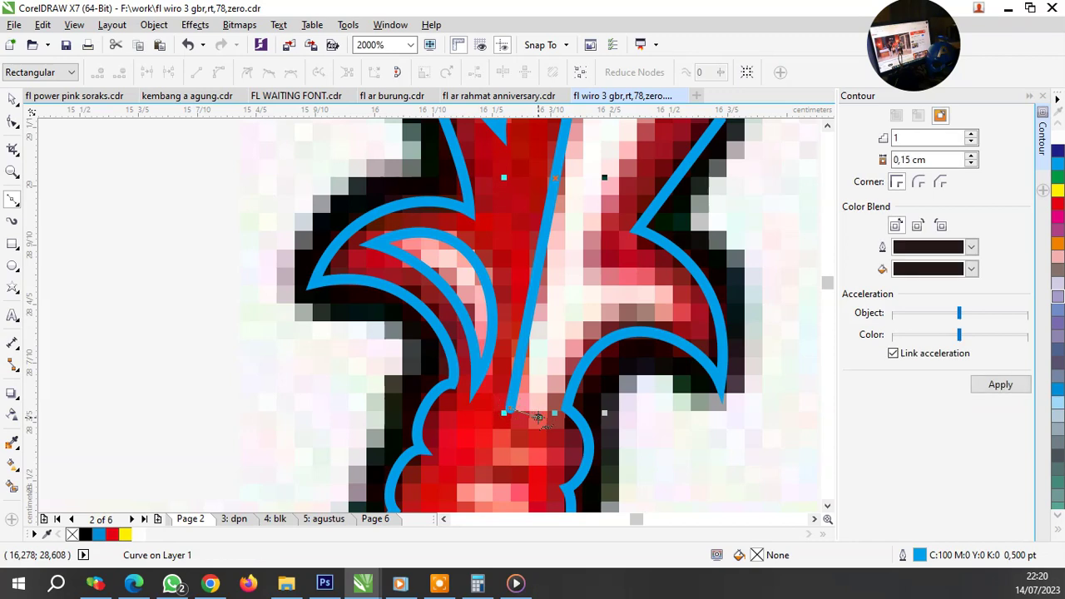
drag(538, 417, 556, 366)
drag(689, 323, 758, 357)
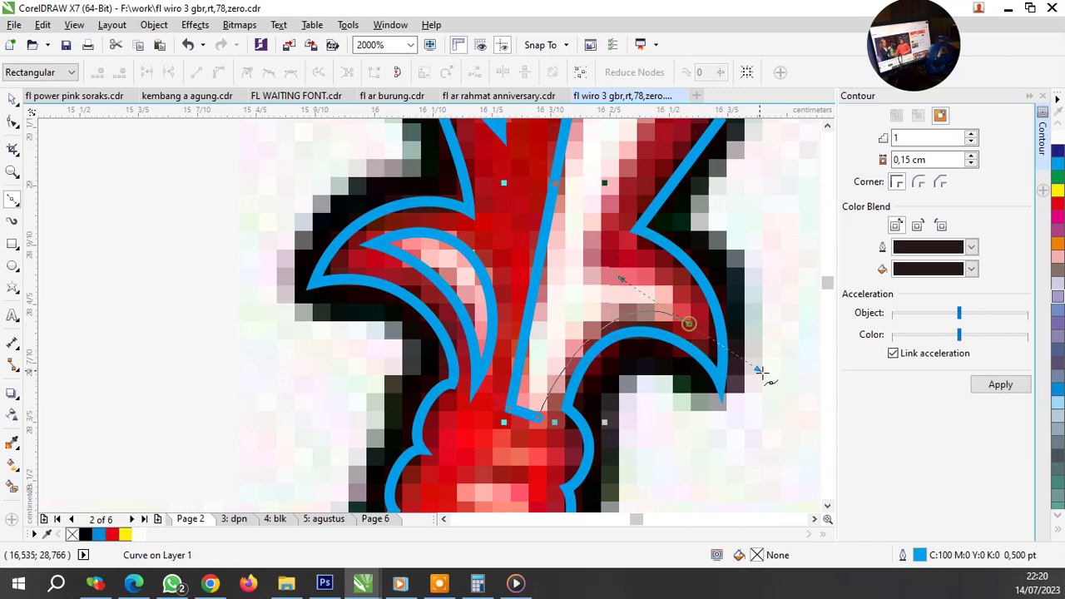
drag(588, 269, 571, 276)
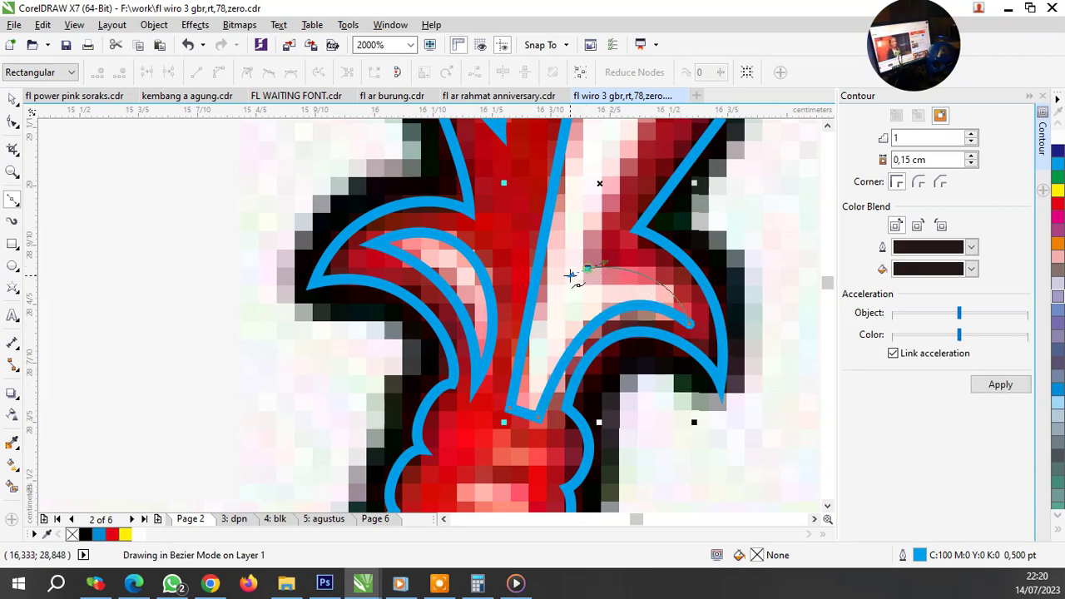
scroll(599, 183, down, 2)
scroll(613, 341, down, 2)
scroll(541, 364, up, 4)
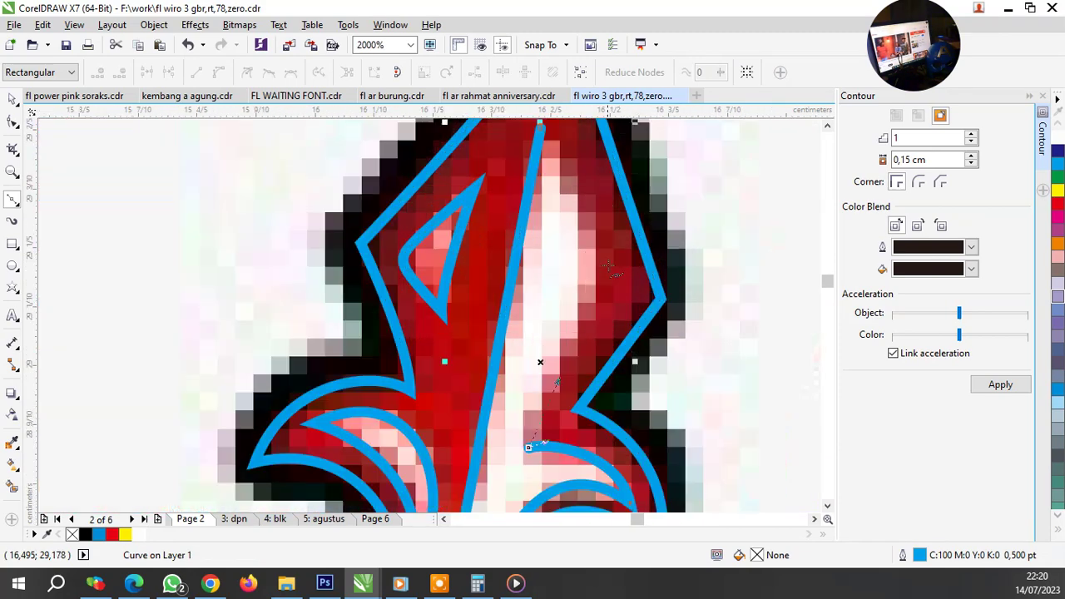
click(609, 266)
click(543, 130)
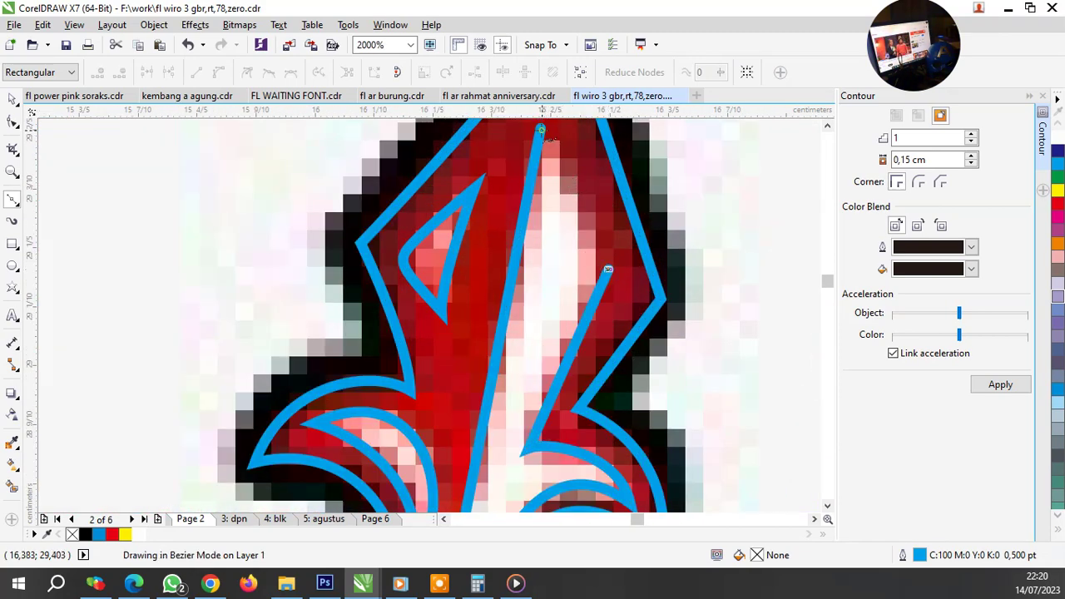
Step: Trace the first small closed loop at the spike's base
scroll(563, 240, down, 2)
scroll(566, 321, up, 2)
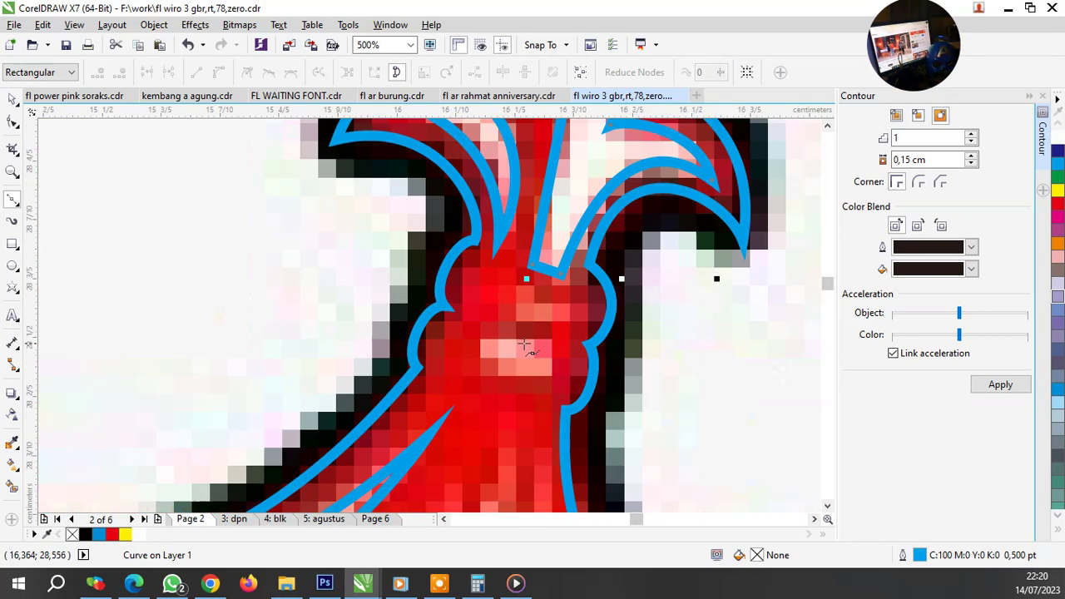
scroll(541, 310, up, 1)
click(504, 278)
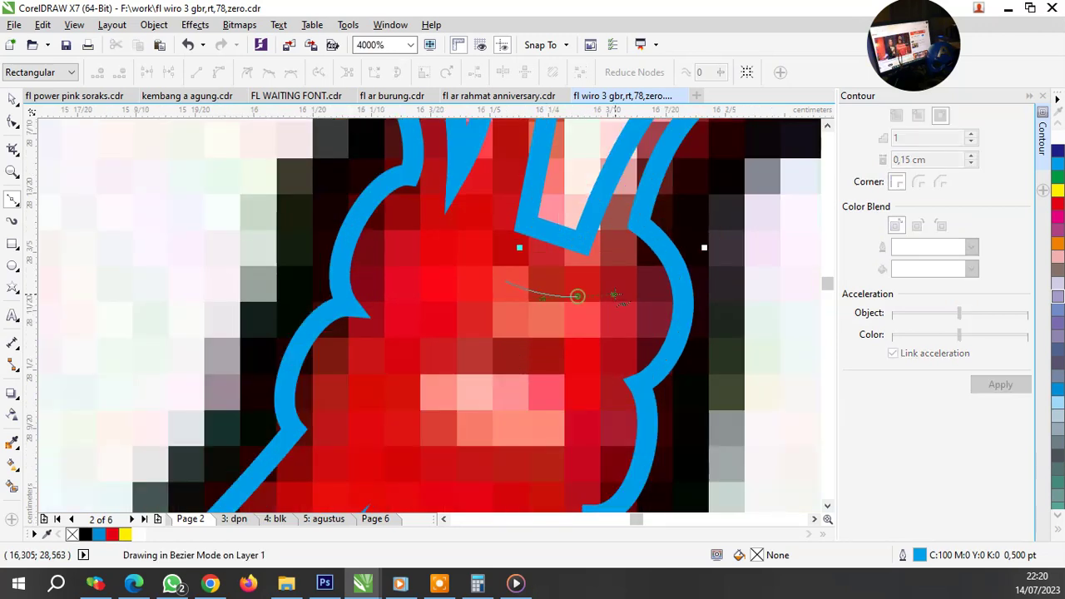
drag(579, 297, 614, 294)
drag(564, 336, 536, 341)
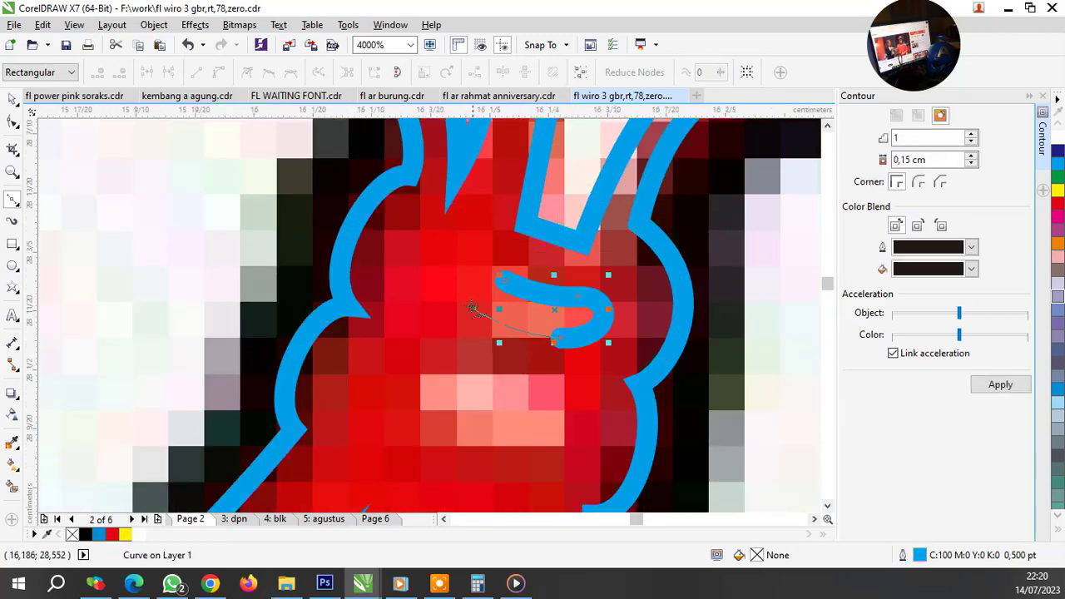
drag(472, 308, 501, 290)
click(504, 280)
Step: Trace the second closed loop just below the first
scroll(496, 324, down, 1)
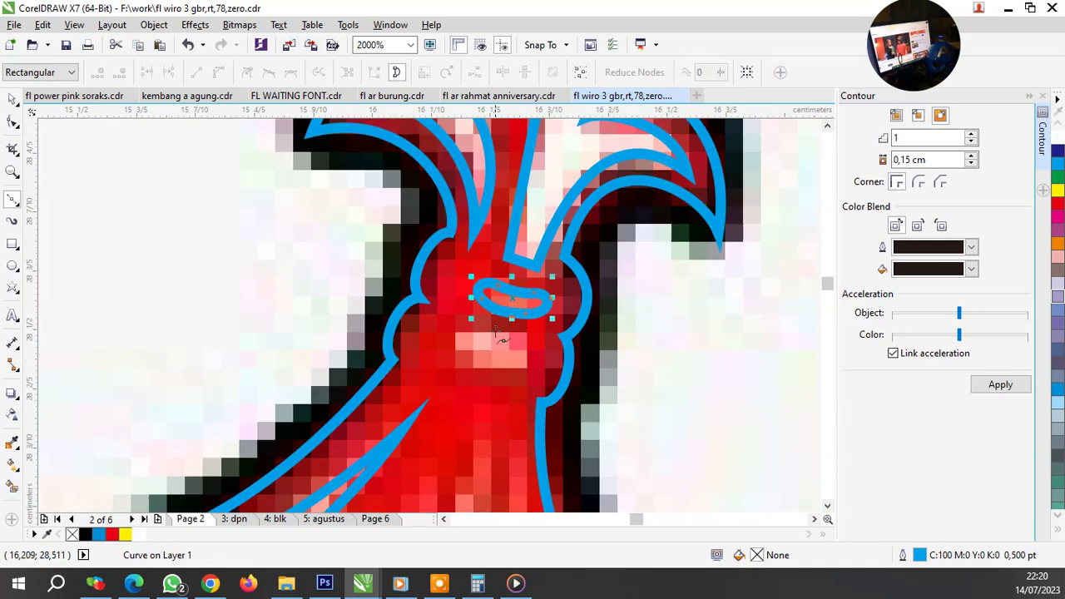
scroll(483, 333, up, 1)
click(450, 312)
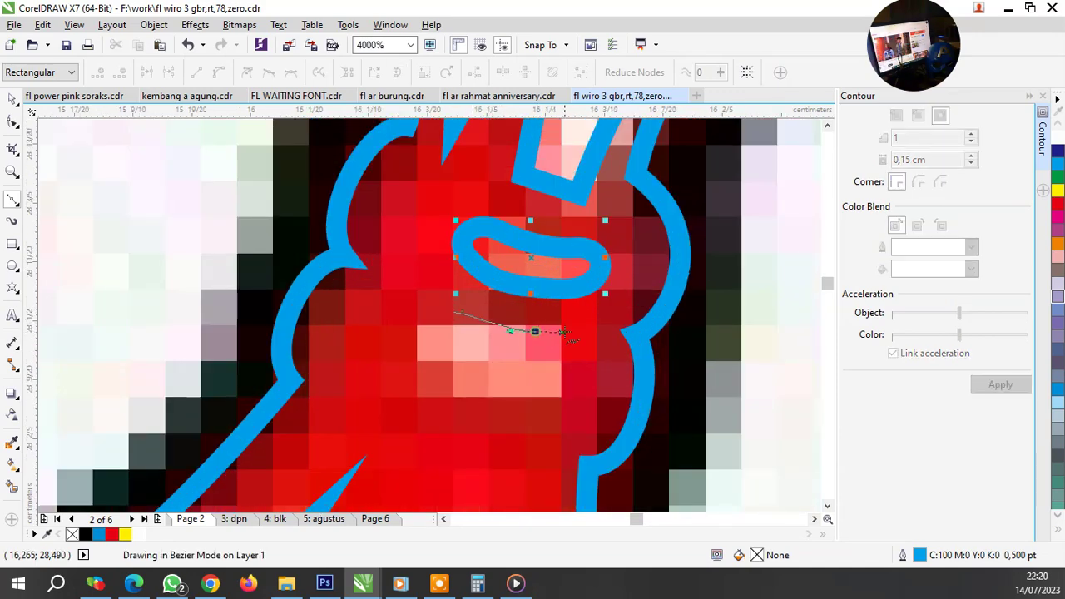
click(541, 335)
drag(531, 405, 476, 408)
drag(422, 369, 447, 391)
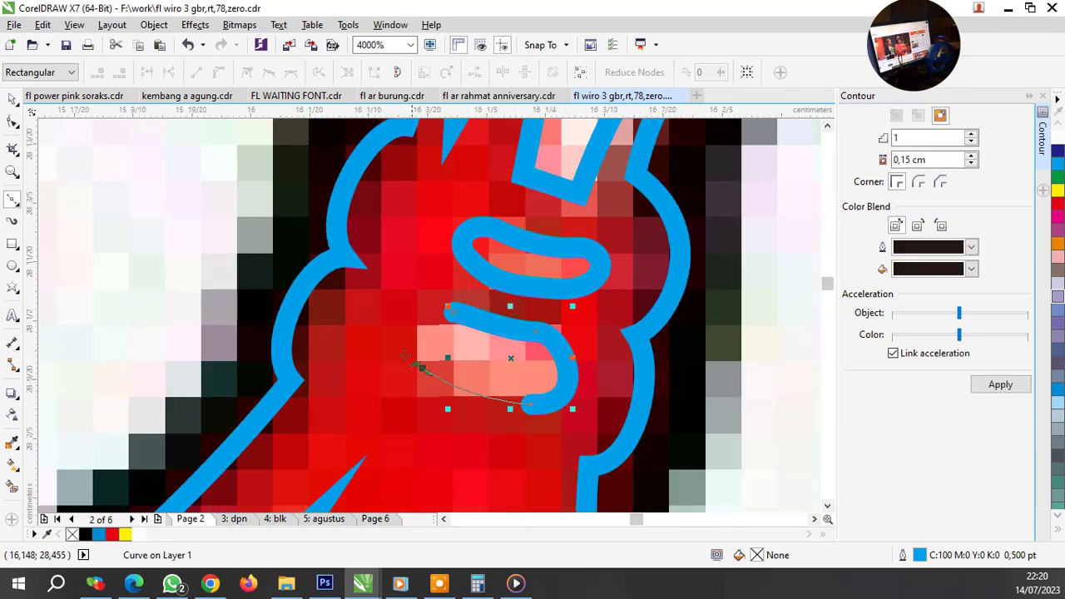
click(453, 312)
scroll(454, 312, down, 2)
Step: Trace a thin closed stripe shape down the spike
scroll(432, 333, down, 1)
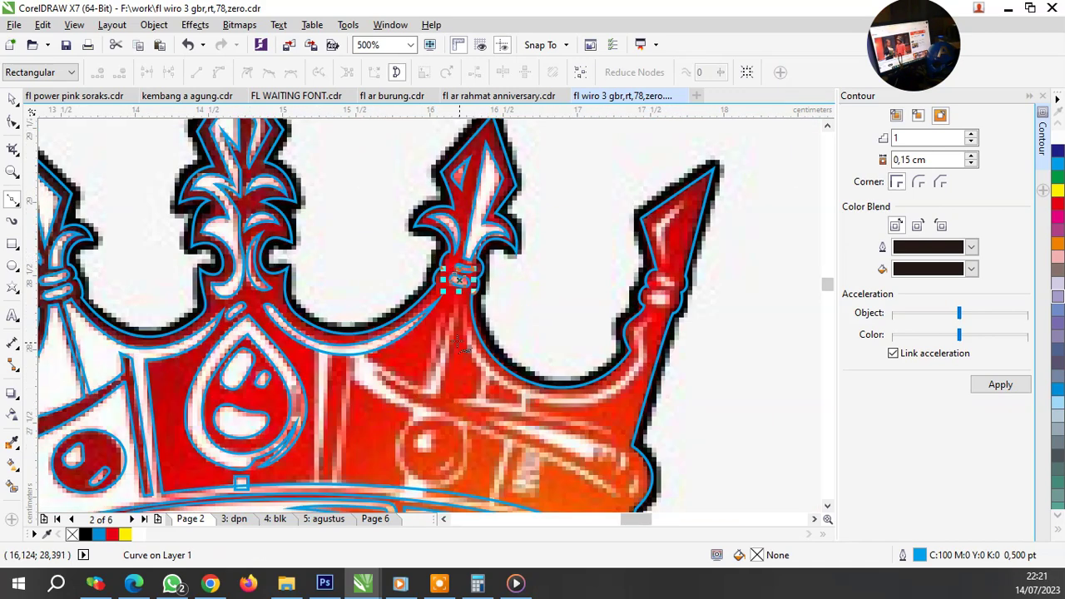
scroll(416, 354, up, 1)
scroll(419, 356, up, 1)
click(511, 198)
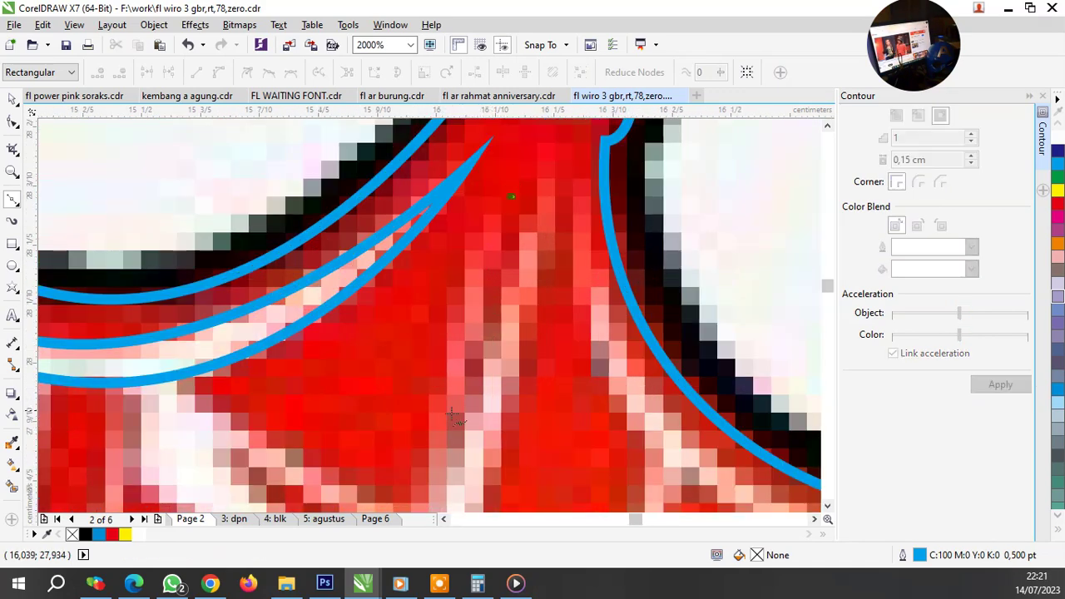
click(441, 423)
click(510, 197)
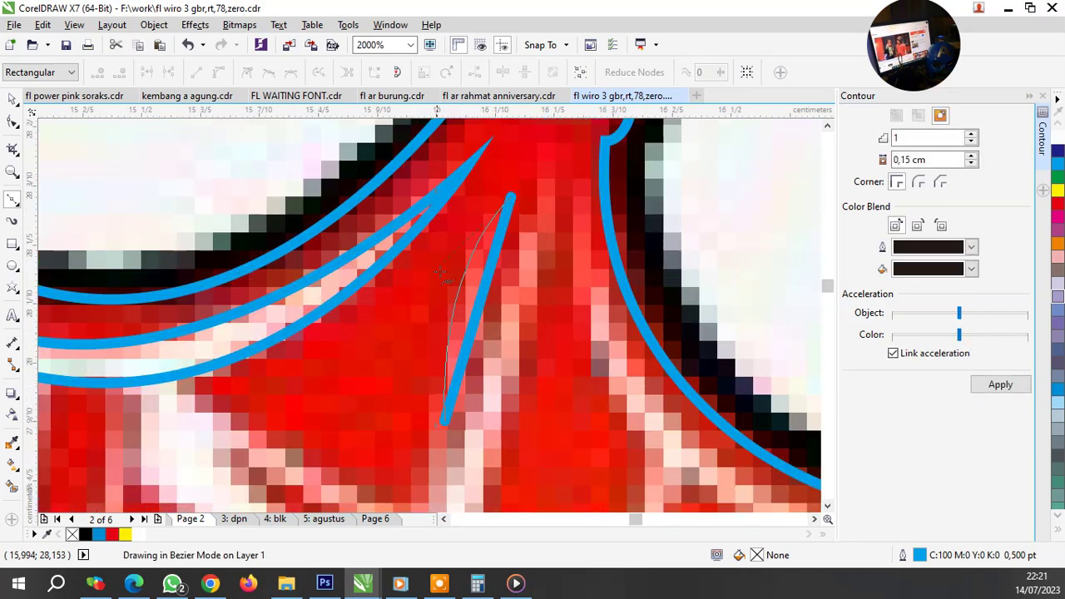
Step: Extend a curve down the red stripe and along the diagonal white band
scroll(550, 240, down, 1)
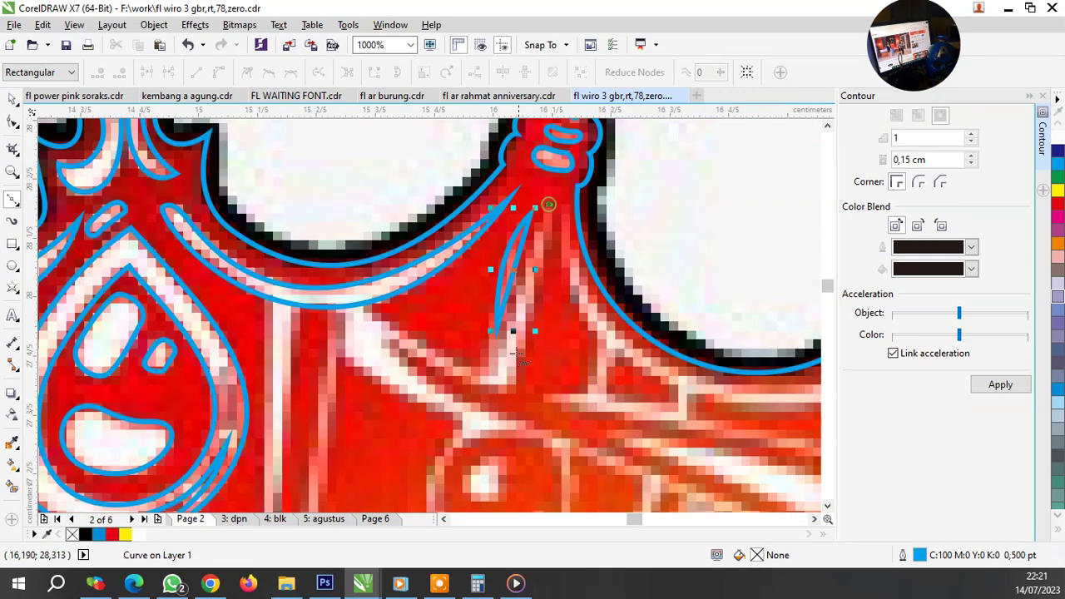
scroll(514, 409, up, 1)
click(509, 384)
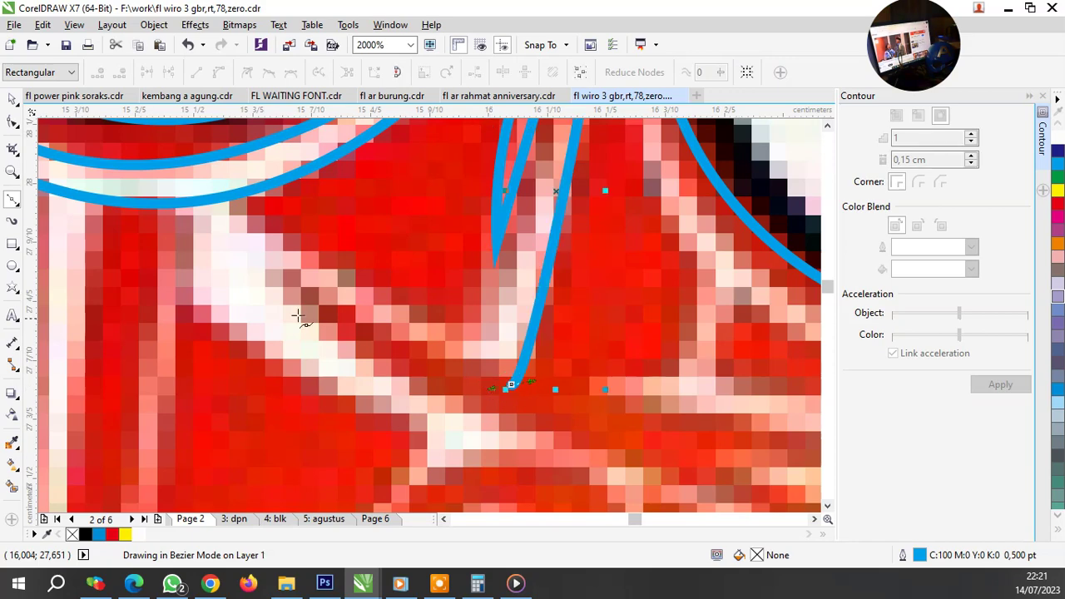
click(279, 269)
click(510, 384)
scroll(402, 331, down, 1)
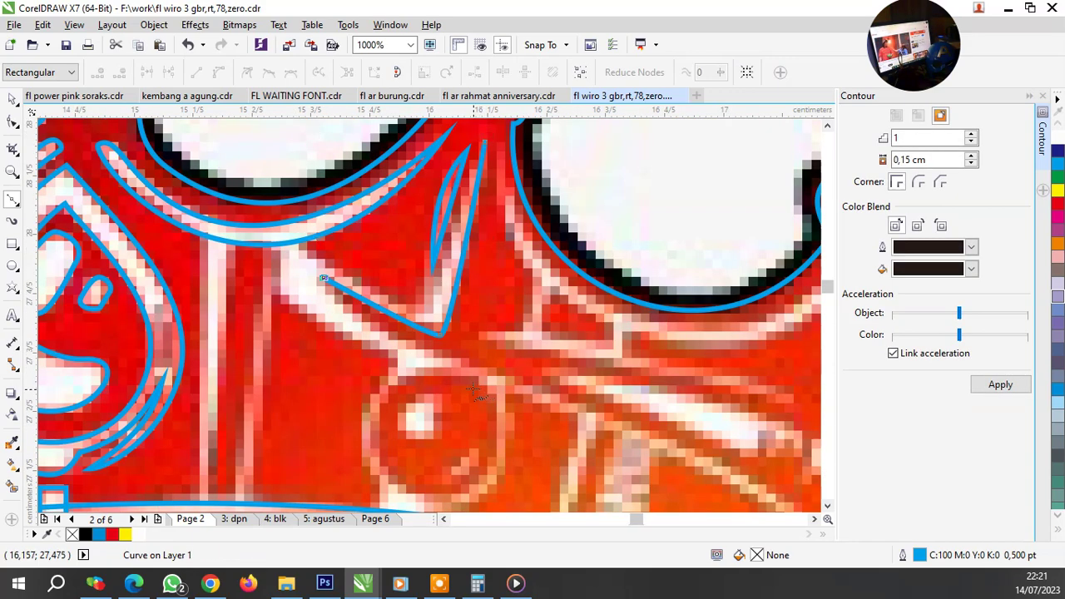
scroll(476, 392, up, 1)
drag(422, 325, 623, 398)
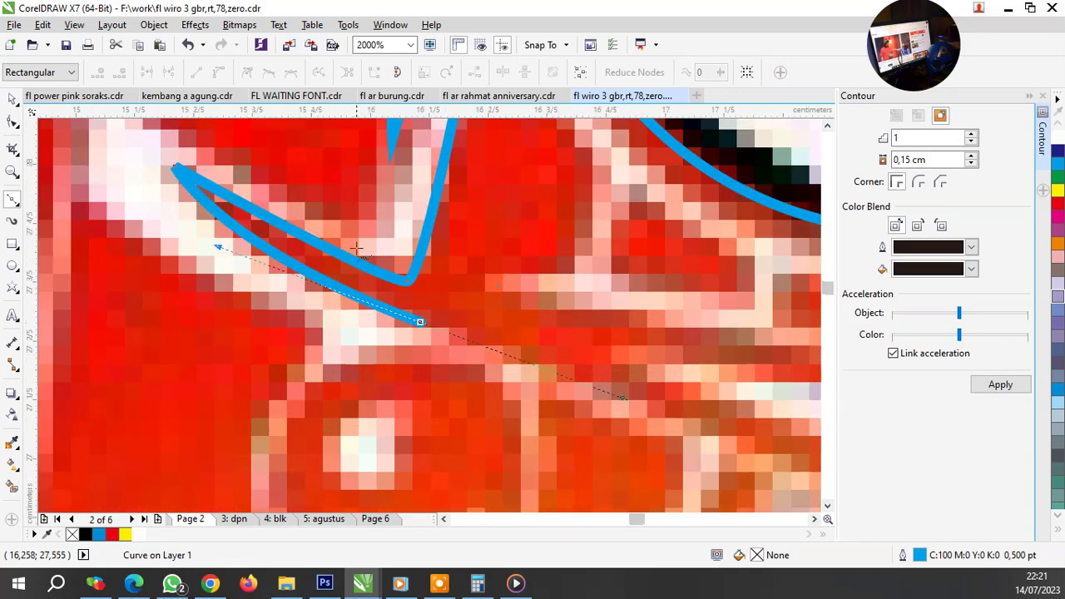
scroll(356, 248, down, 2)
scroll(575, 372, up, 1)
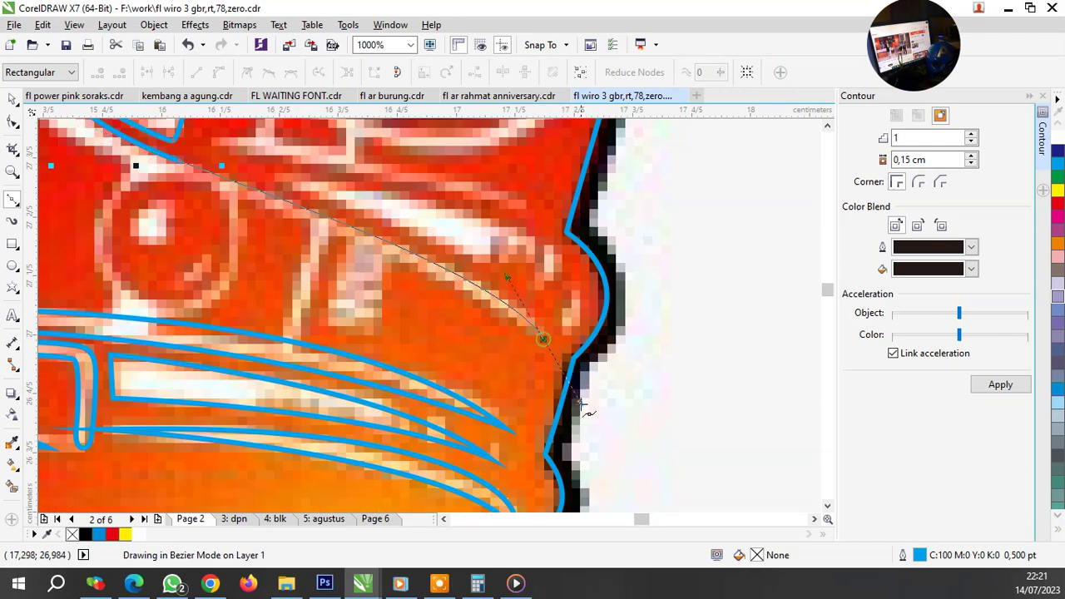
drag(543, 340, 580, 412)
key(space)
Step: Continue the tracing lines from the curve's end and up from the lower band
scroll(319, 247, down, 2)
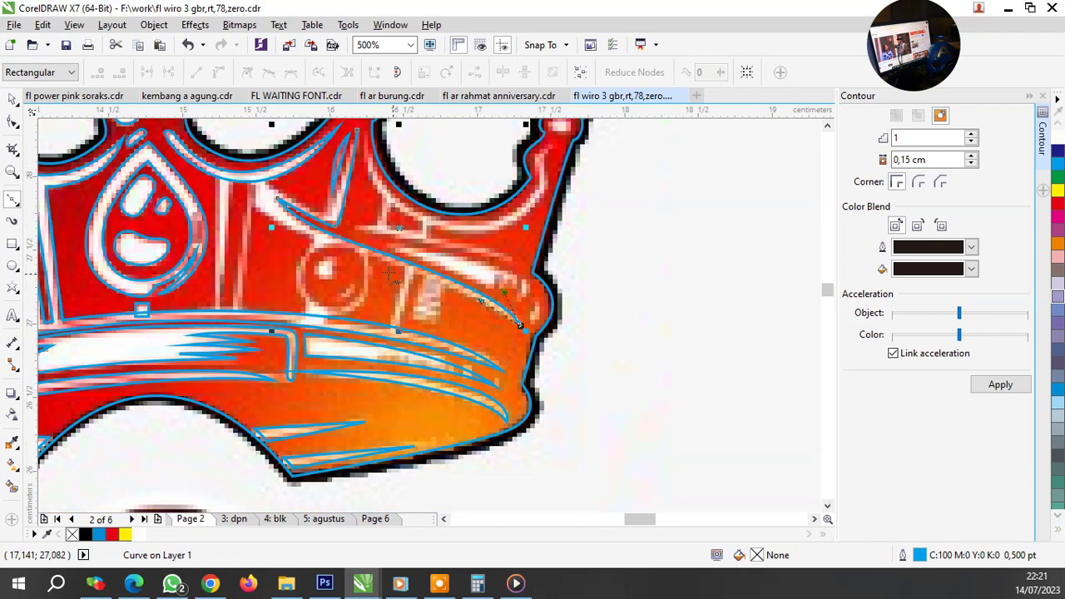
scroll(319, 246, up, 1)
scroll(432, 278, down, 1)
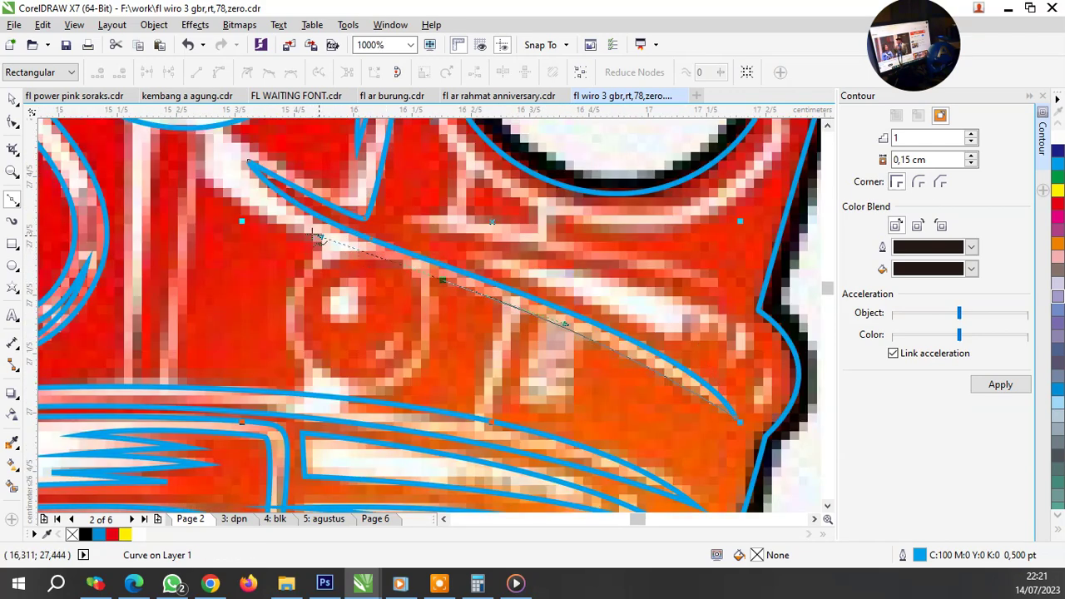
scroll(398, 283, up, 1)
scroll(397, 283, up, 1)
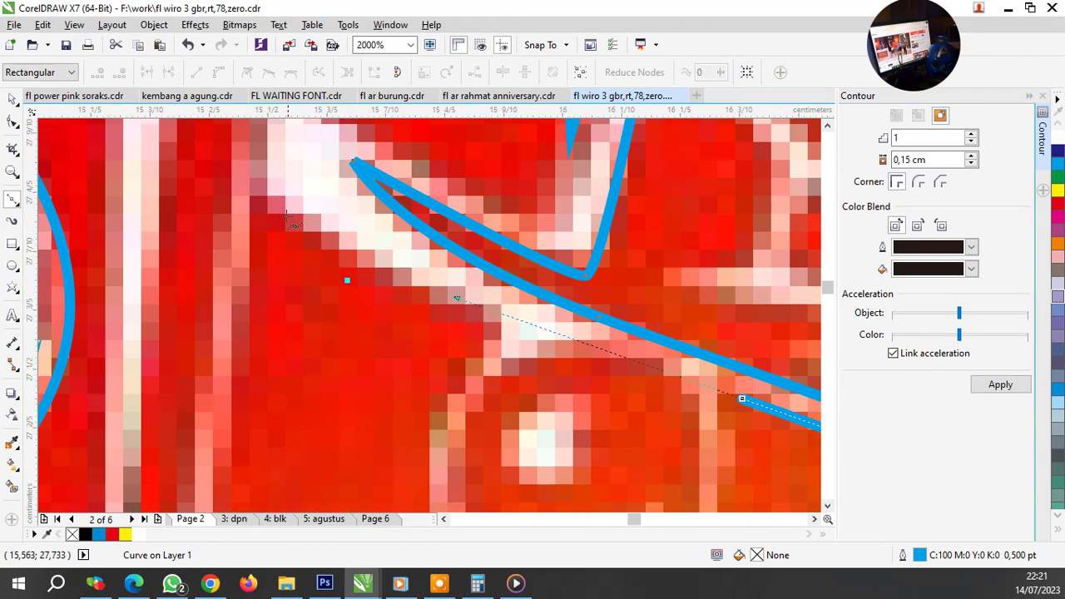
click(272, 204)
key(space)
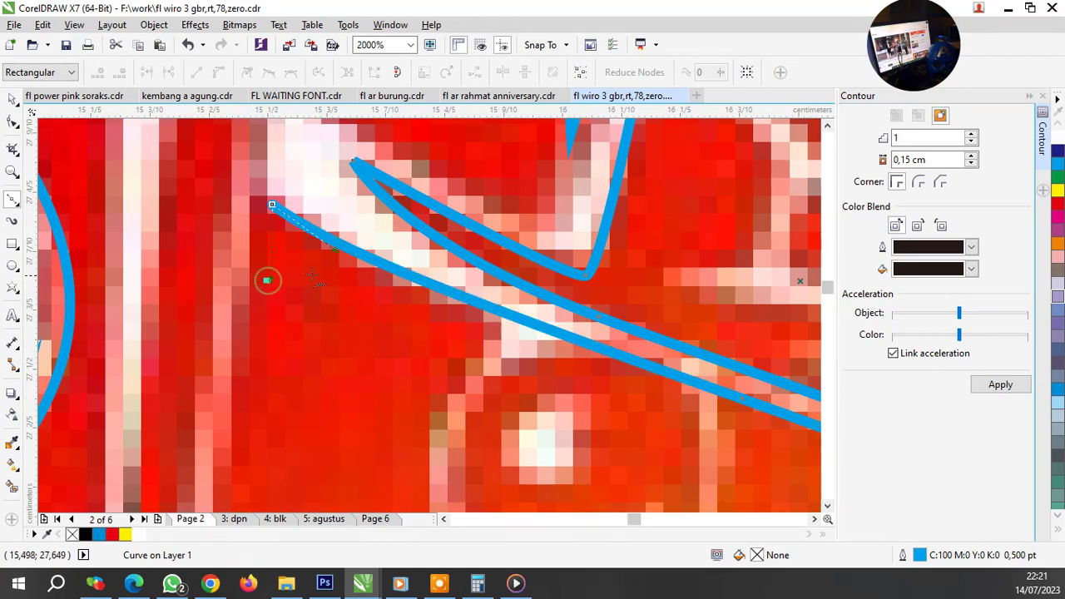
scroll(343, 277, down, 1)
scroll(293, 430, up, 1)
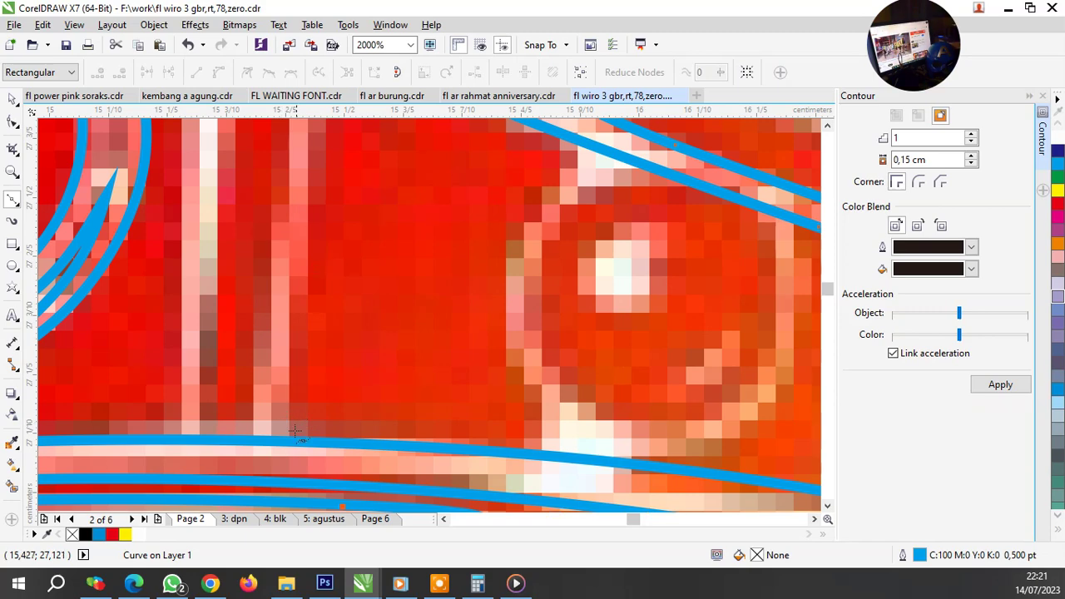
click(281, 449)
click(282, 456)
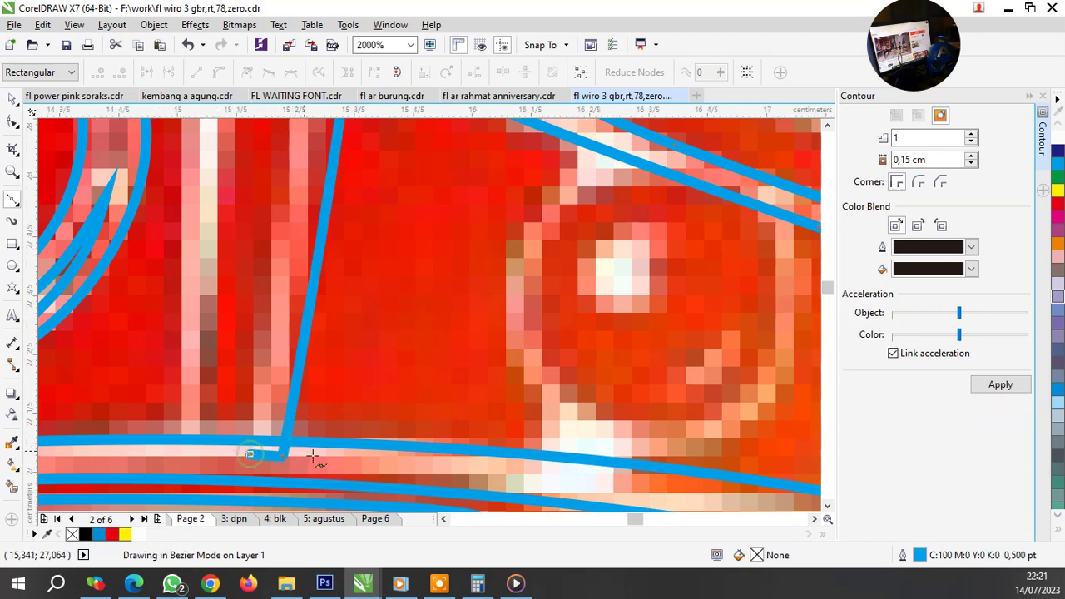
key(space)
Step: Outline and close the long pointed diagonal strip across the crown's right half
scroll(292, 449, down, 2)
scroll(320, 293, up, 1)
scroll(321, 293, up, 1)
click(323, 281)
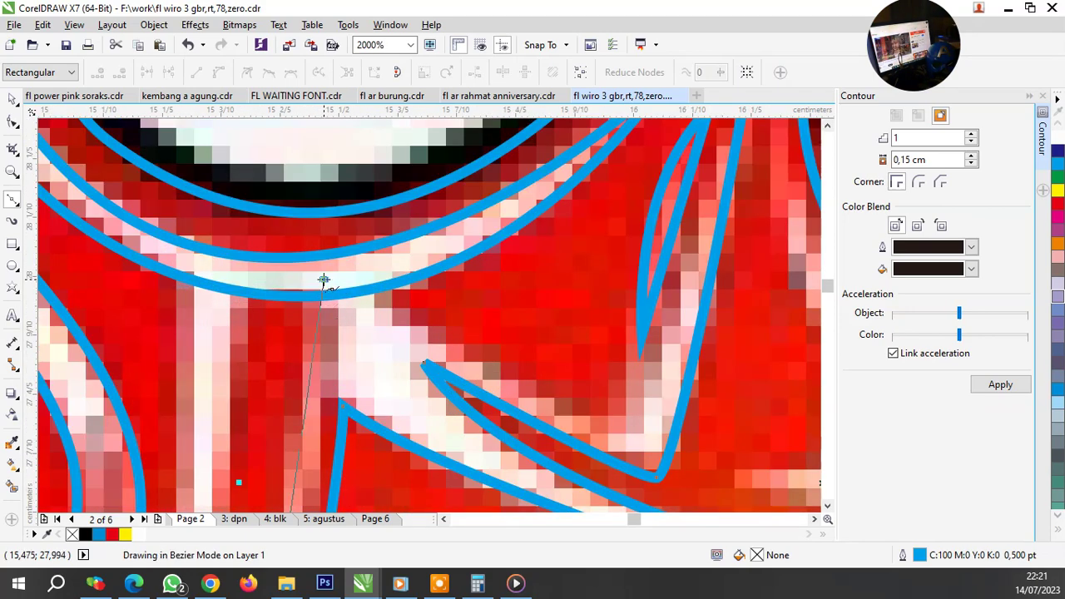
key(space)
click(616, 431)
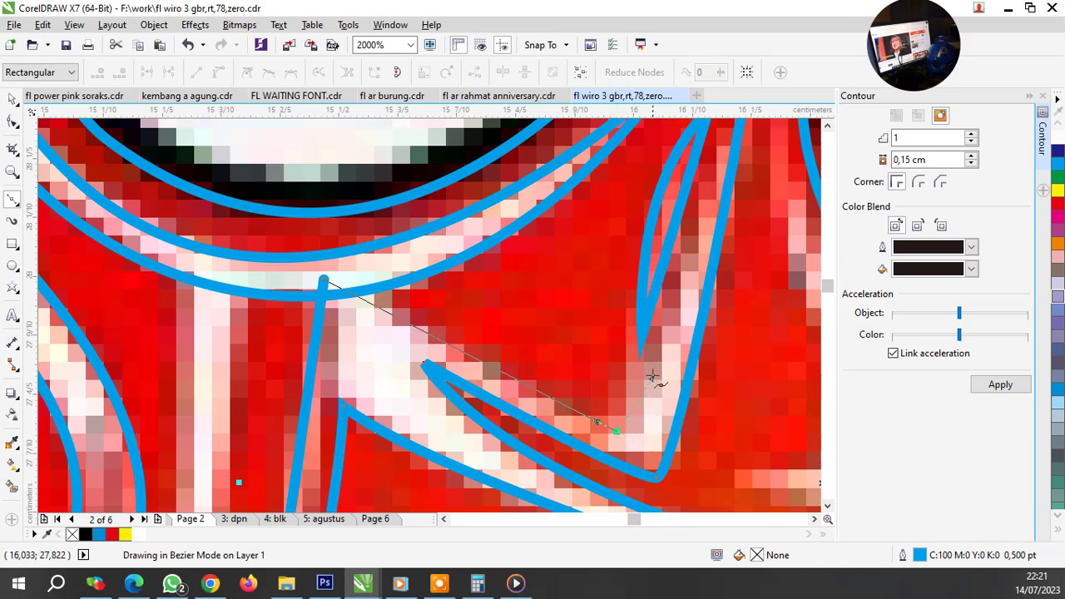
key(space)
scroll(648, 379, down, 1)
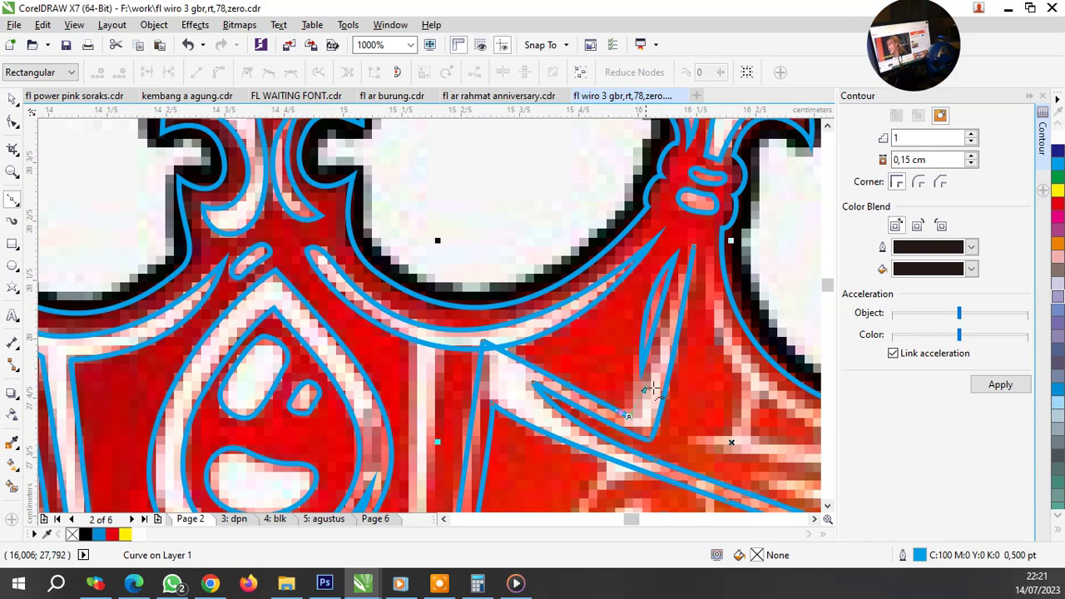
click(694, 247)
click(644, 389)
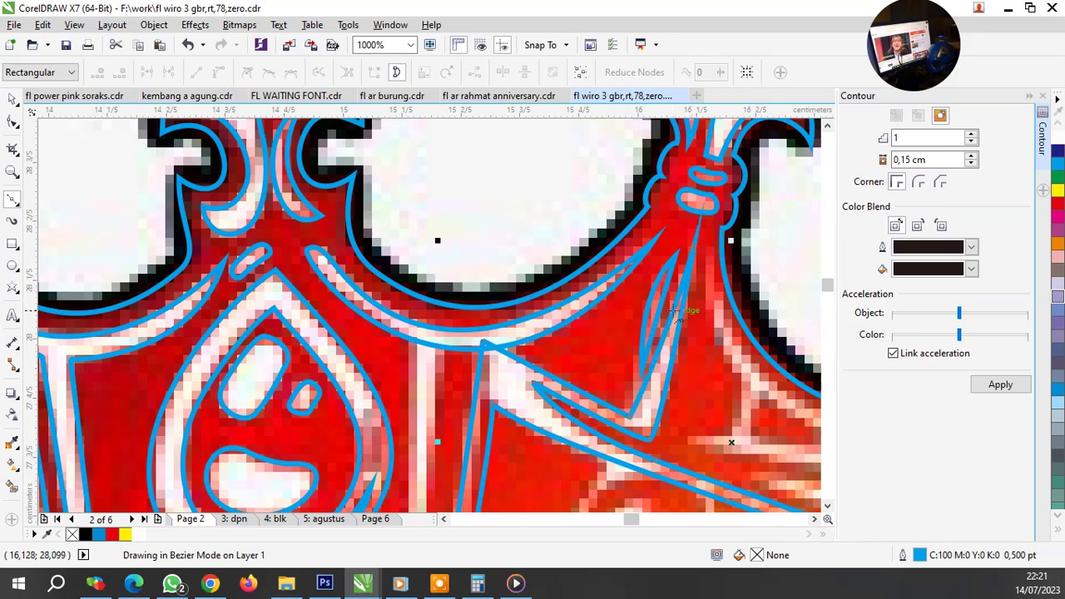
key(space)
Step: With the Shape tool, move the strip's inner corner and left edge onto the bitmap
click(13, 123)
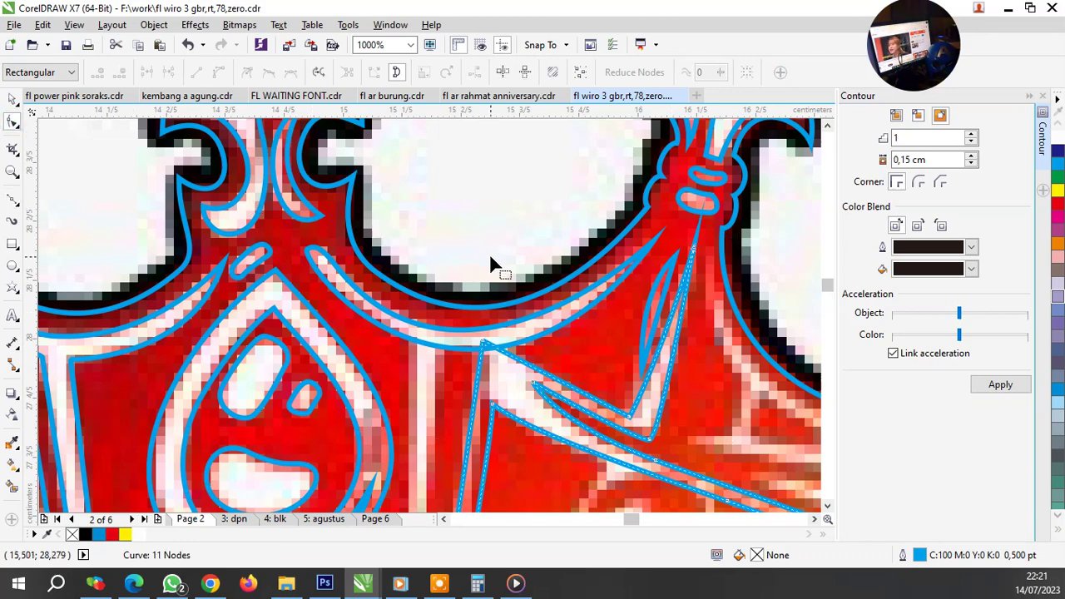
scroll(493, 275, down, 1)
scroll(495, 341, up, 2)
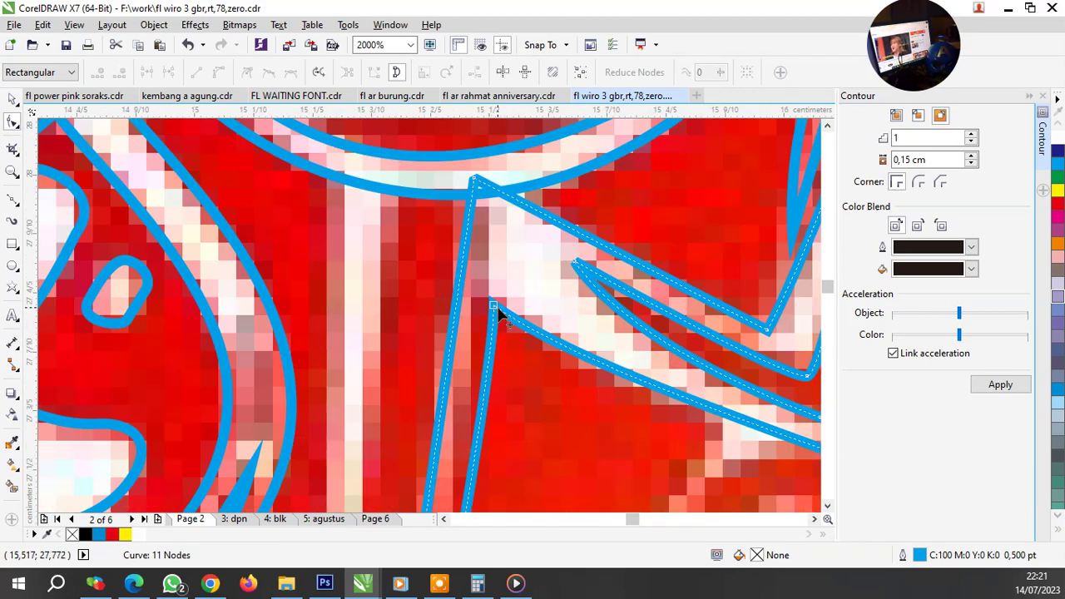
drag(500, 314, 490, 306)
scroll(491, 310, down, 1)
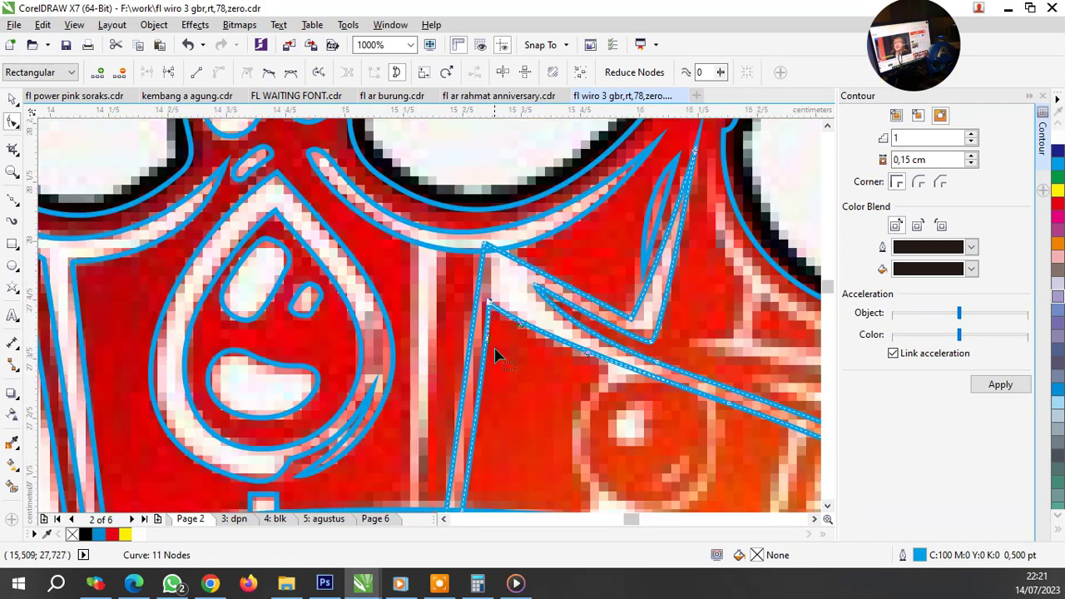
drag(489, 359, 483, 375)
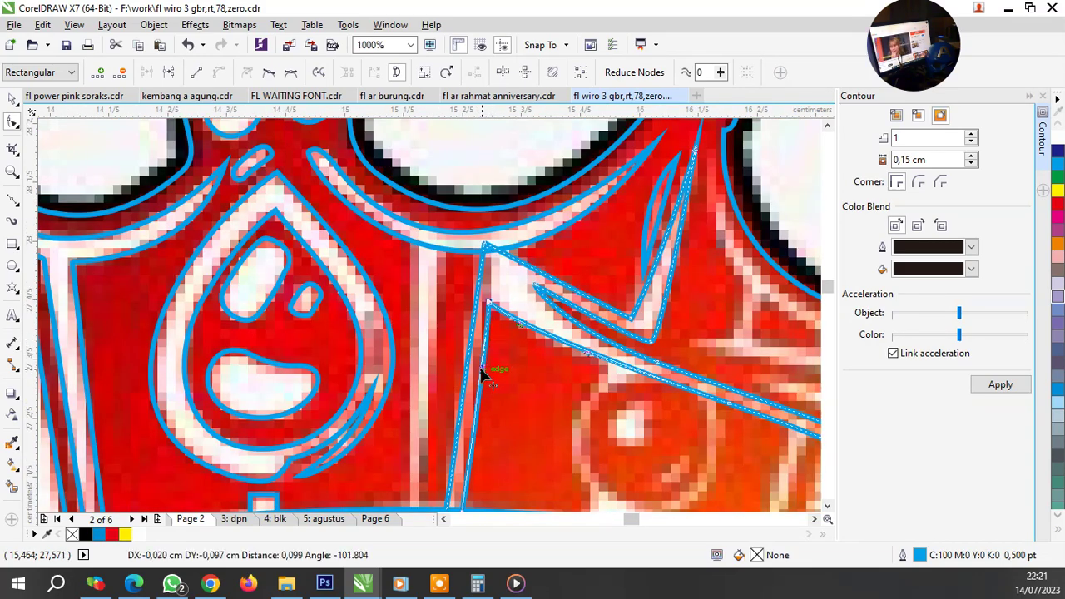
Step: Bend the strip's long diagonal edge and tapering end to follow the bitmap
scroll(485, 379, down, 2)
scroll(490, 408, up, 1)
scroll(491, 410, up, 3)
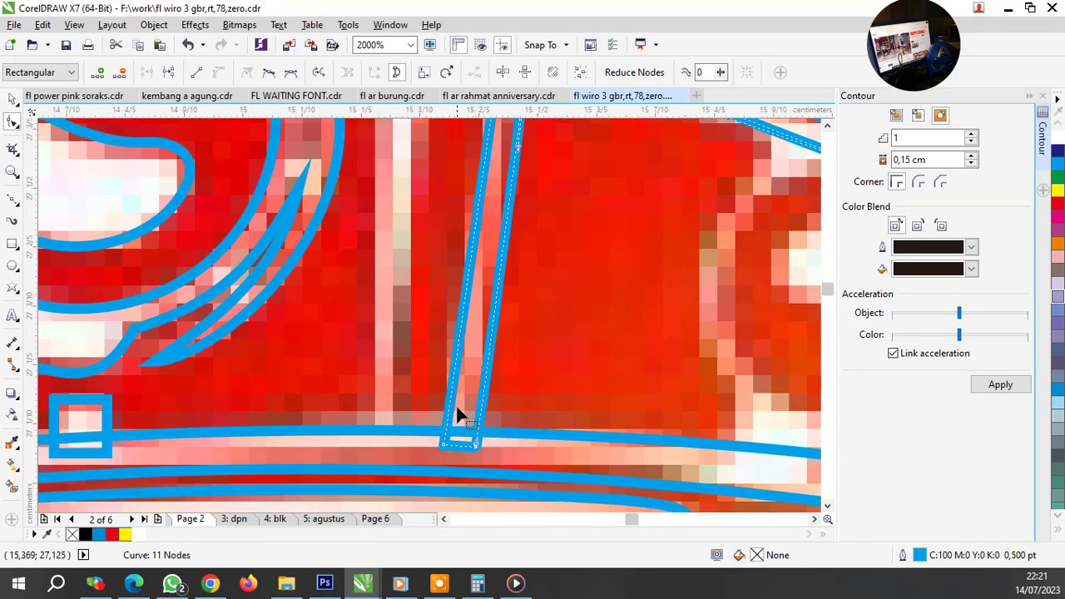
scroll(457, 410, down, 2)
scroll(684, 406, up, 1)
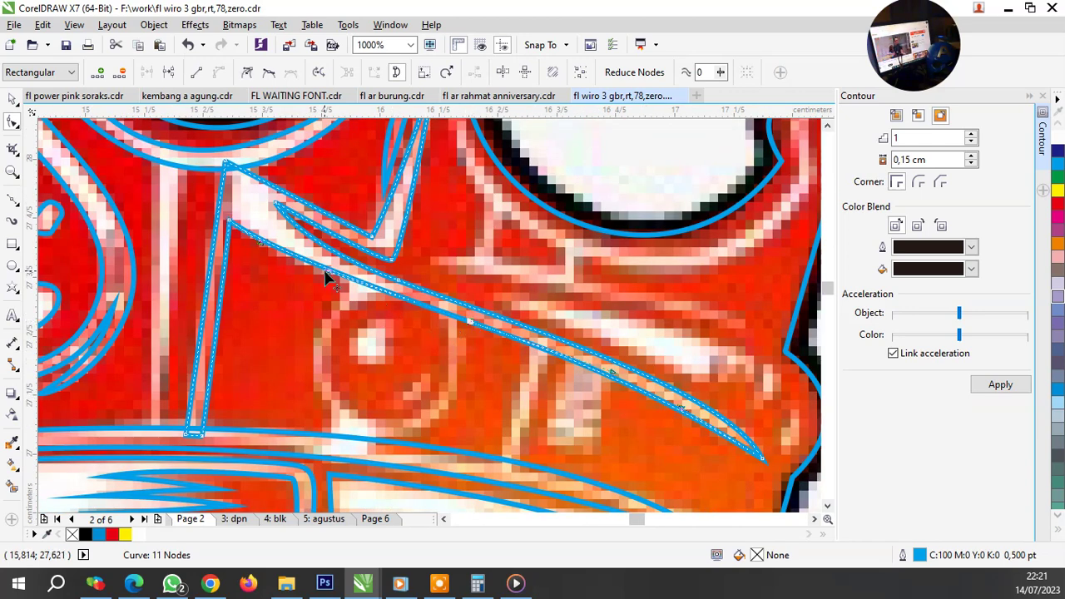
drag(326, 279, 336, 289)
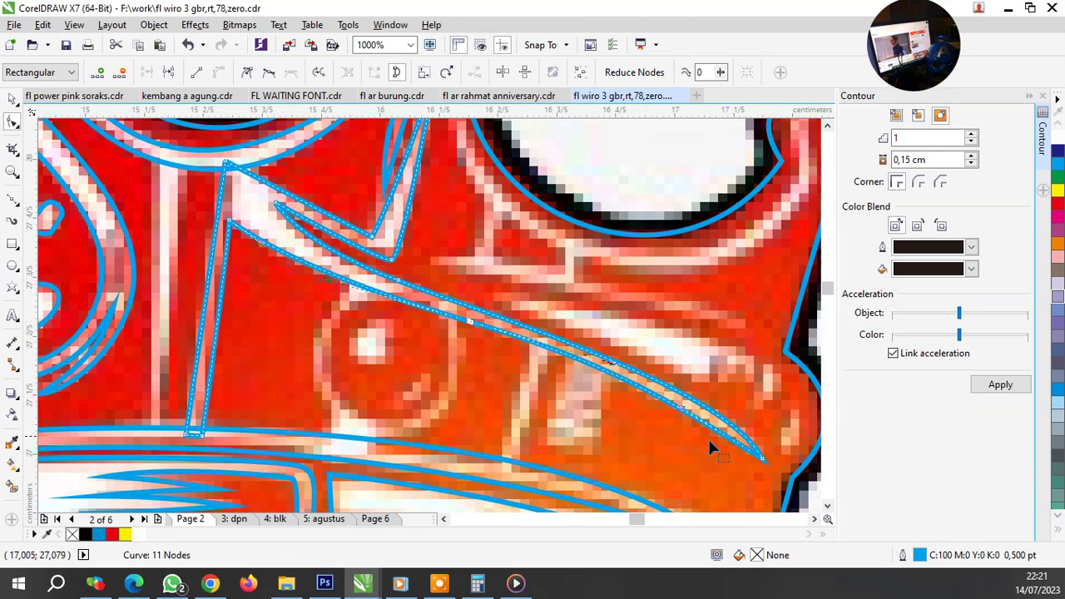
scroll(764, 463, up, 1)
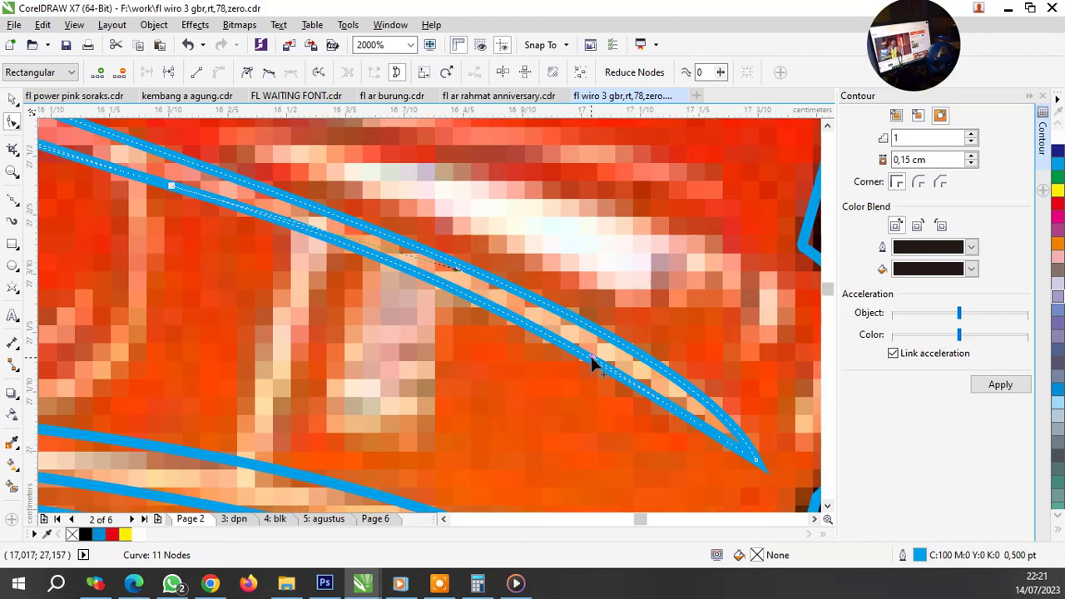
drag(627, 371, 684, 407)
scroll(683, 407, down, 2)
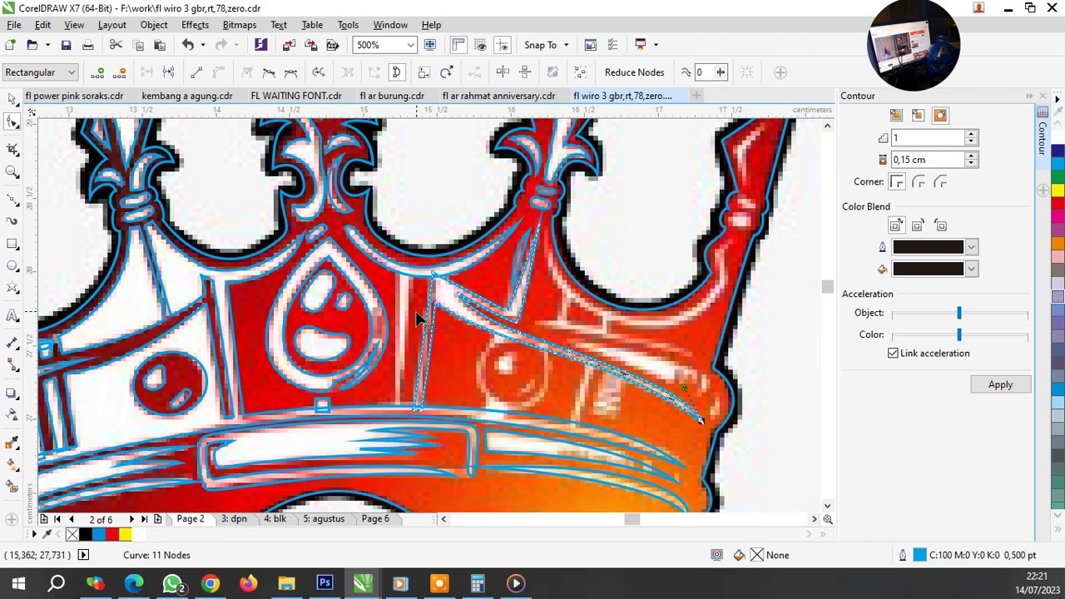
scroll(418, 318, up, 1)
click(13, 204)
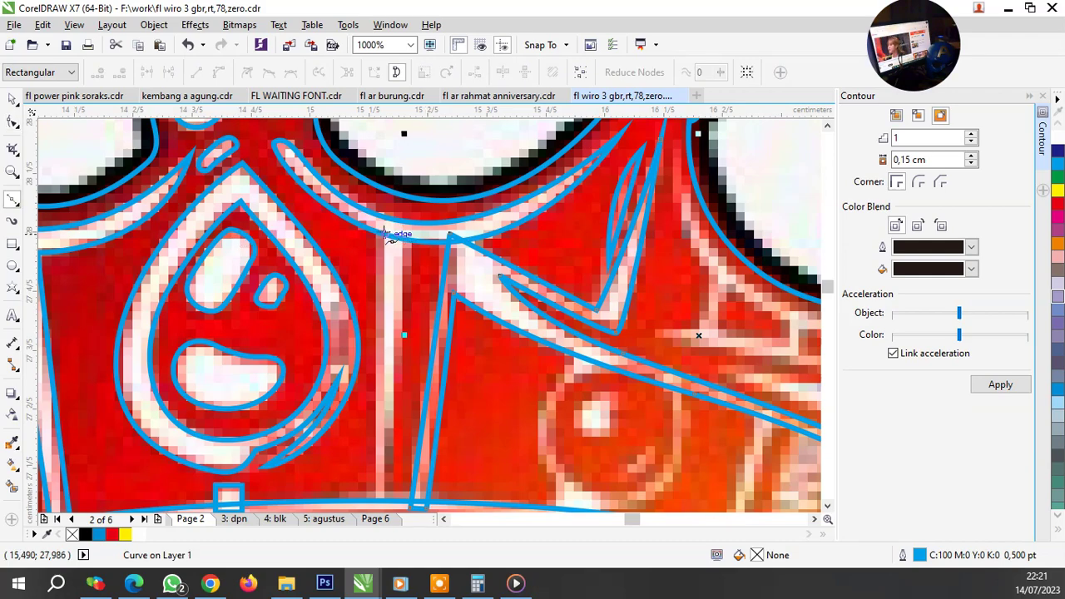
Step: Draw a vertical line tracing the thin highlight strip beside the crown's central droplet
scroll(380, 226, up, 1)
scroll(372, 219, down, 1)
scroll(405, 141, down, 1)
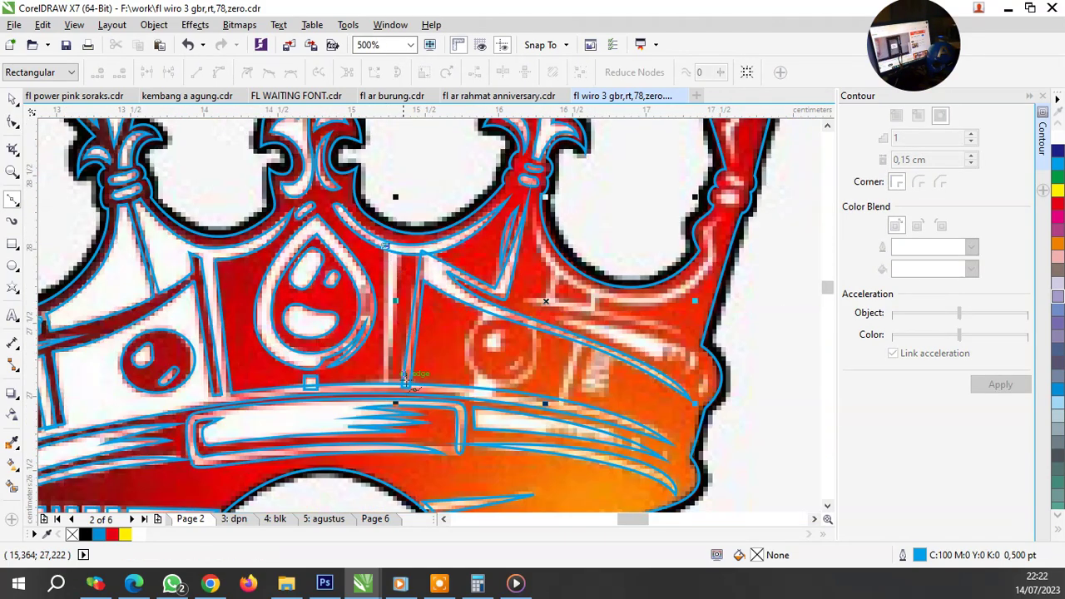
scroll(382, 389, up, 2)
click(360, 372)
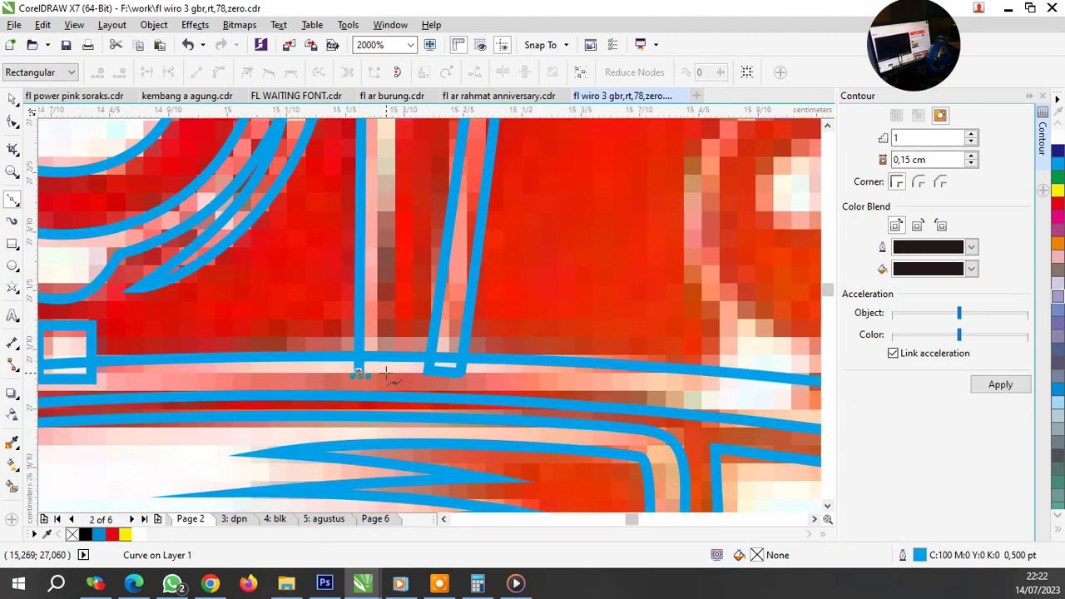
scroll(388, 241, down, 1)
scroll(408, 309, down, 2)
scroll(404, 292, up, 1)
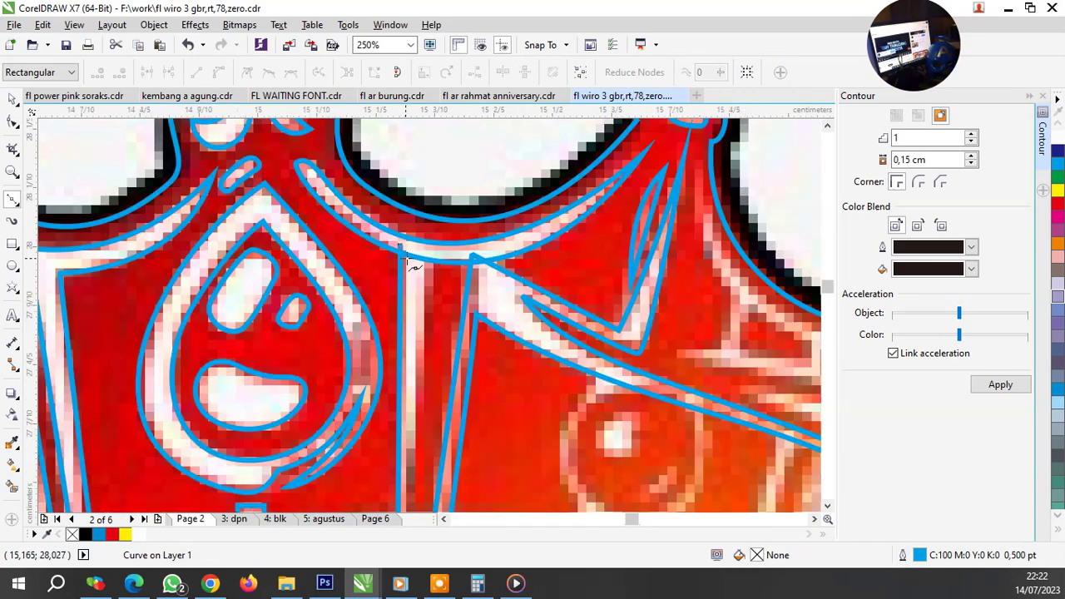
scroll(475, 244, up, 1)
double_click(497, 234)
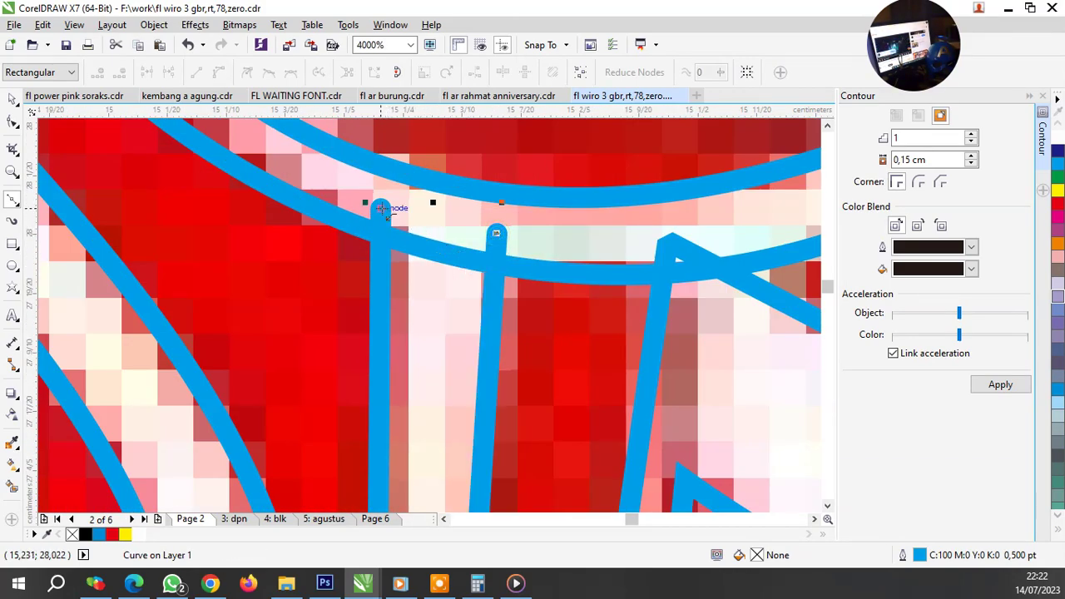
scroll(399, 241, down, 3)
scroll(420, 270, down, 3)
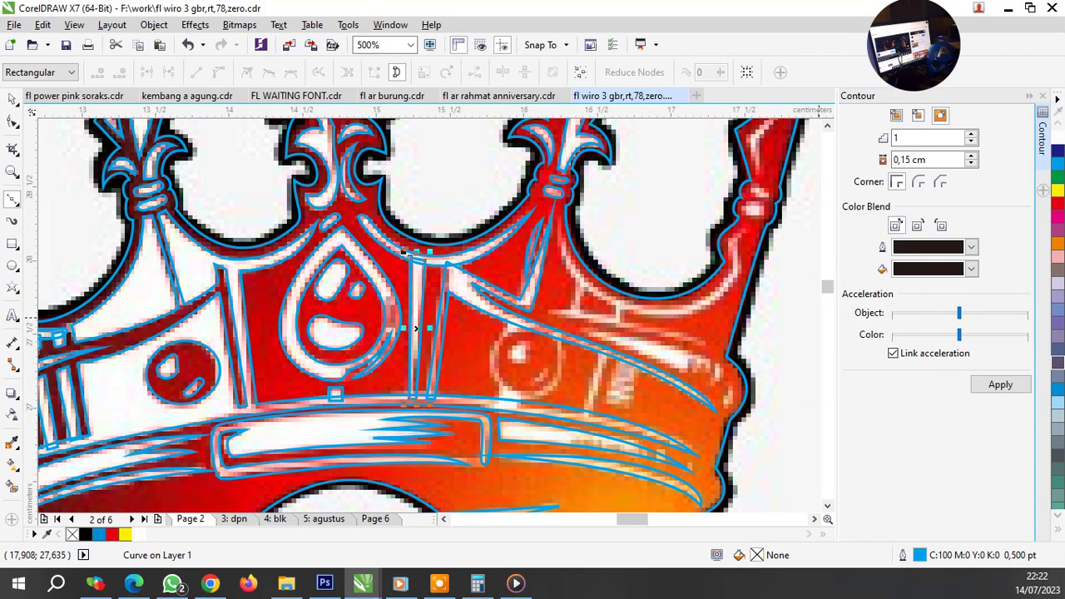
scroll(415, 329, down, 1)
scroll(641, 290, down, 2)
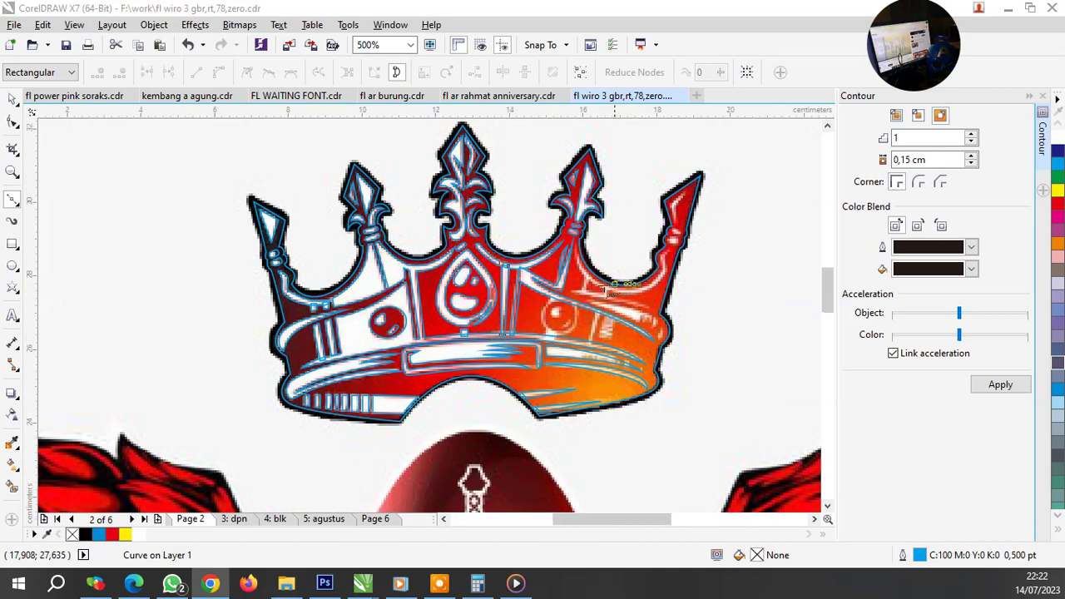
scroll(641, 290, up, 2)
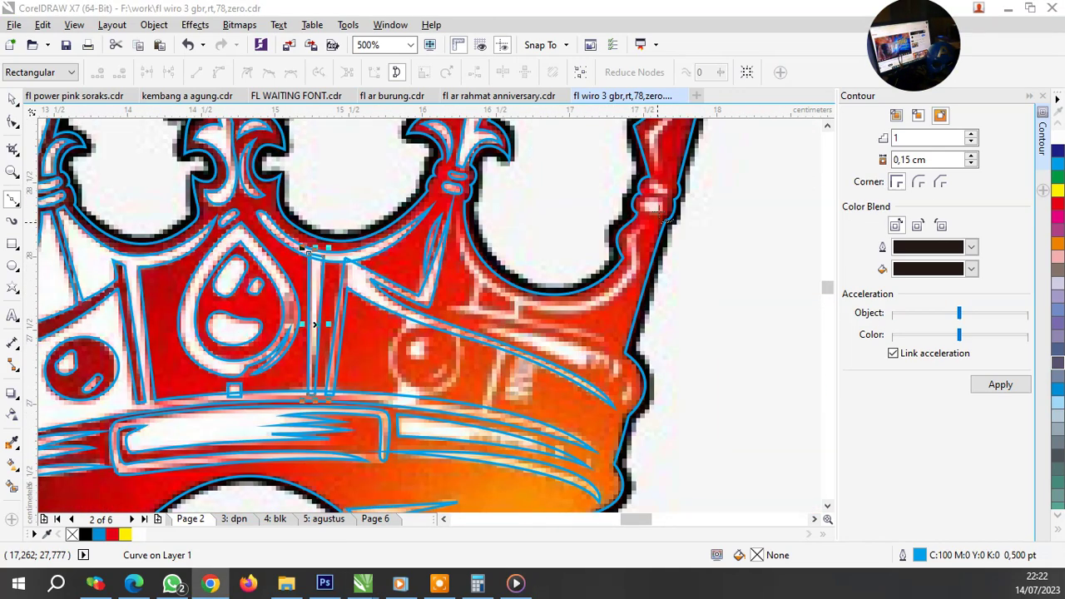
scroll(665, 220, down, 1)
scroll(653, 221, up, 3)
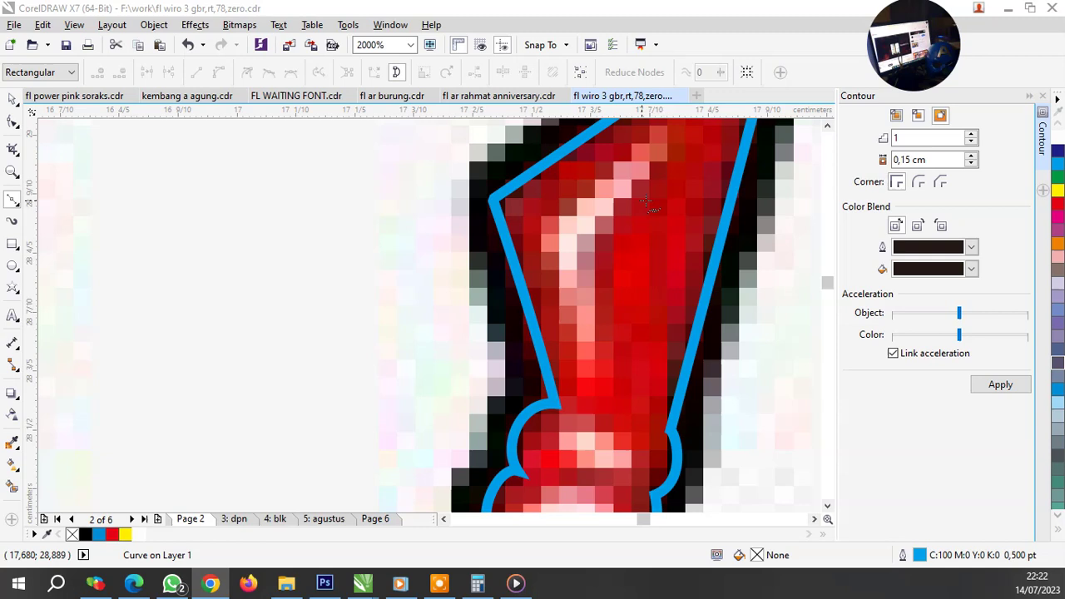
Step: Trace a closed outline around the highlight inside the crown's right spire
click(674, 127)
click(534, 231)
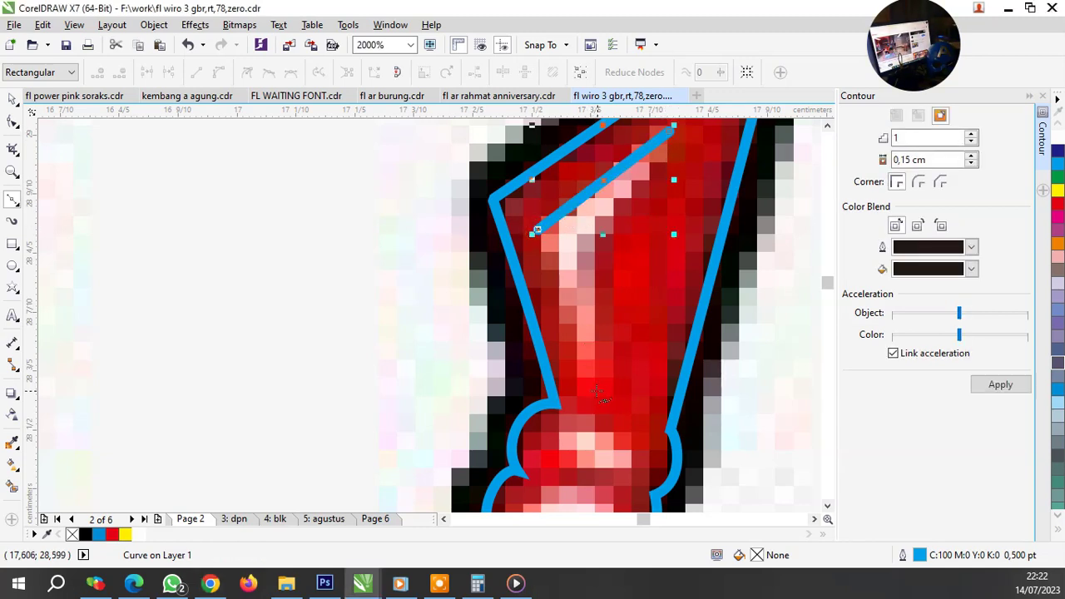
click(598, 391)
click(590, 243)
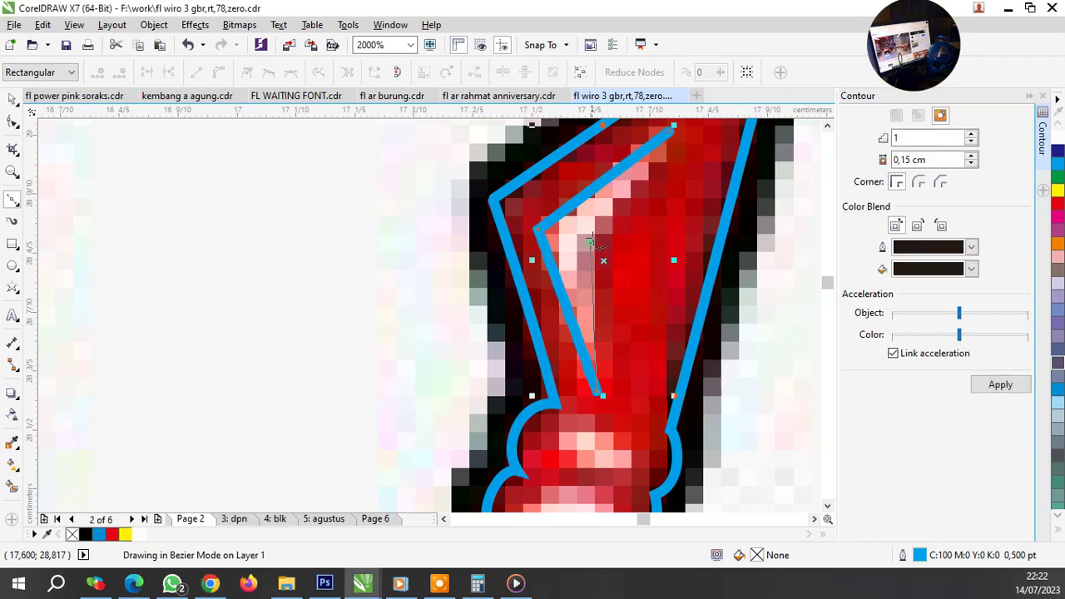
click(673, 129)
scroll(600, 200, down, 1)
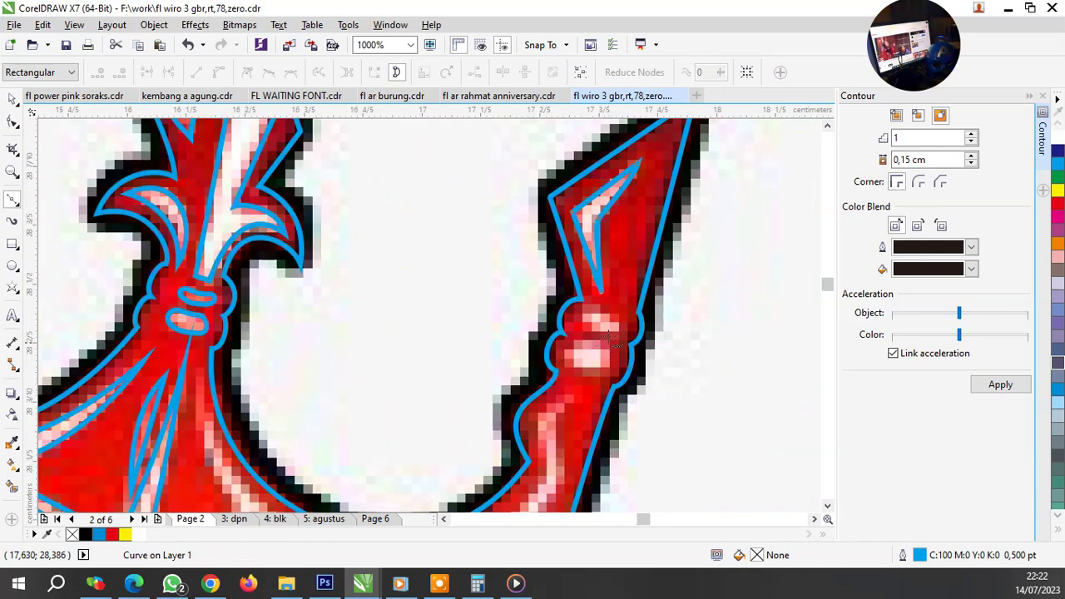
scroll(611, 341, up, 2)
Step: Trace a closed rounded outline around the oval bead on the spire
click(551, 204)
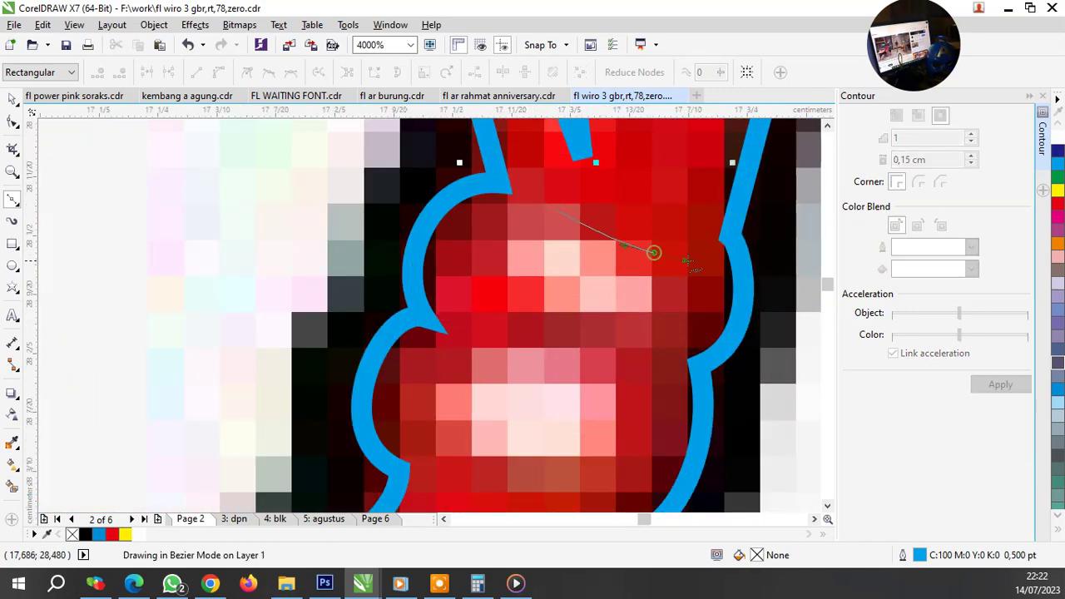
click(658, 254)
drag(566, 311, 518, 266)
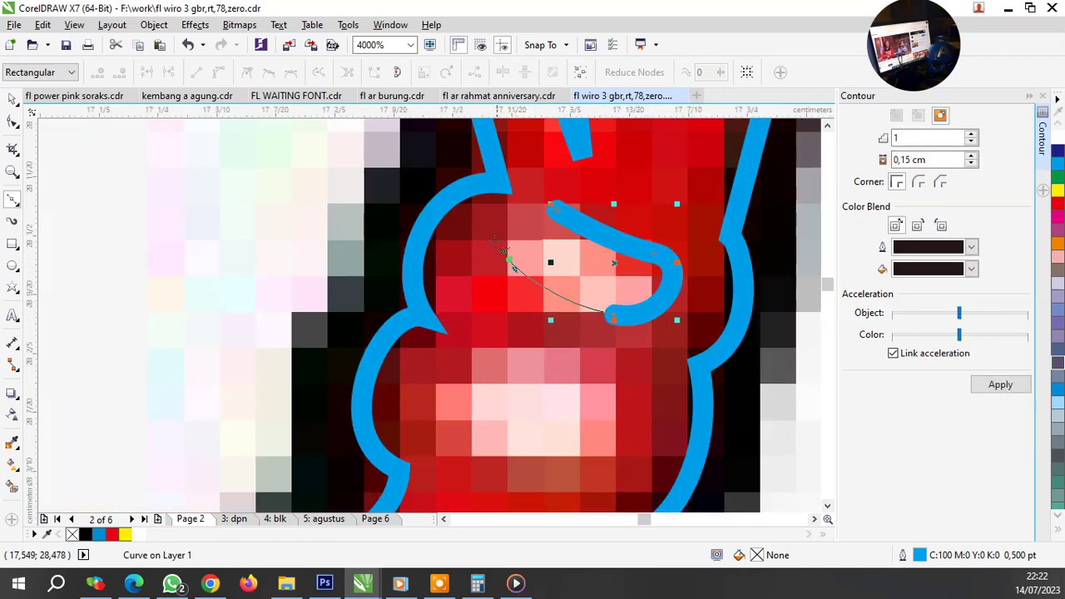
click(503, 262)
click(556, 209)
scroll(556, 296, down, 2)
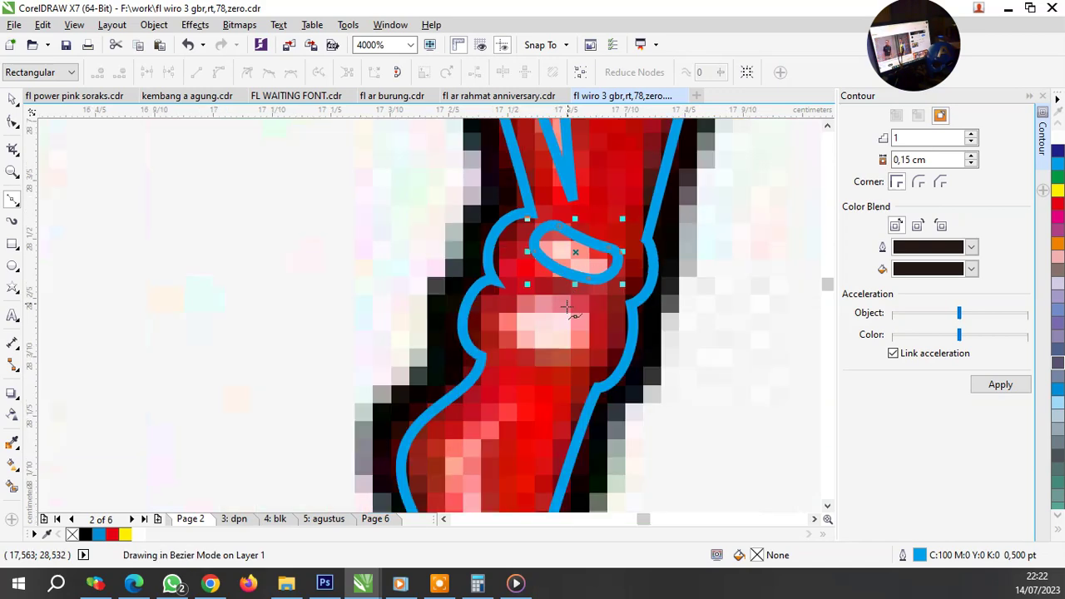
Step: Trace a closed curved outline around the pale highlight bulge below the bead
click(509, 275)
click(620, 305)
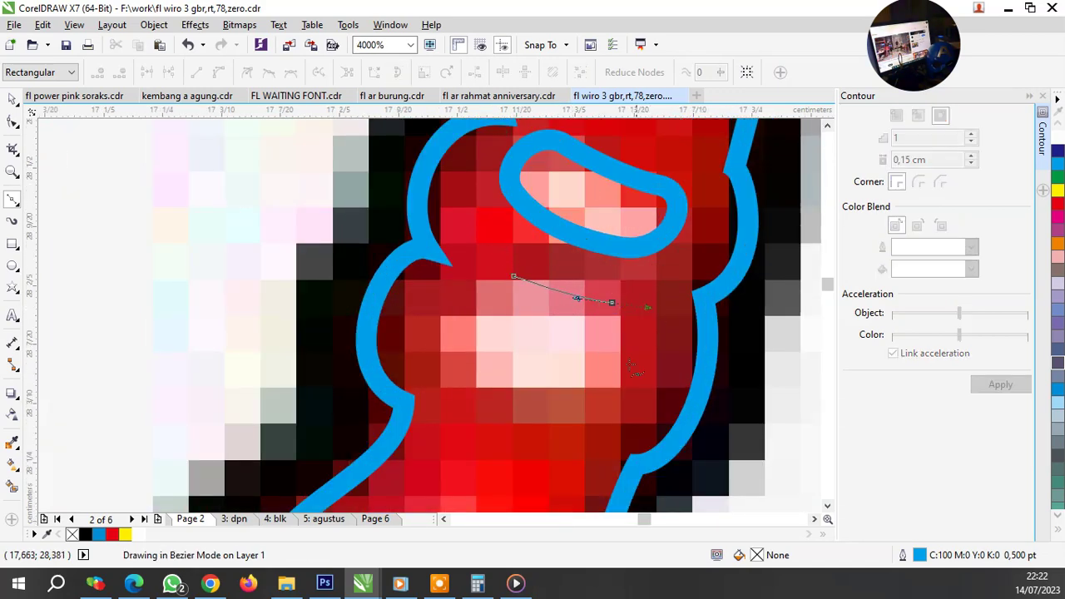
drag(596, 401, 566, 420)
drag(475, 381, 454, 306)
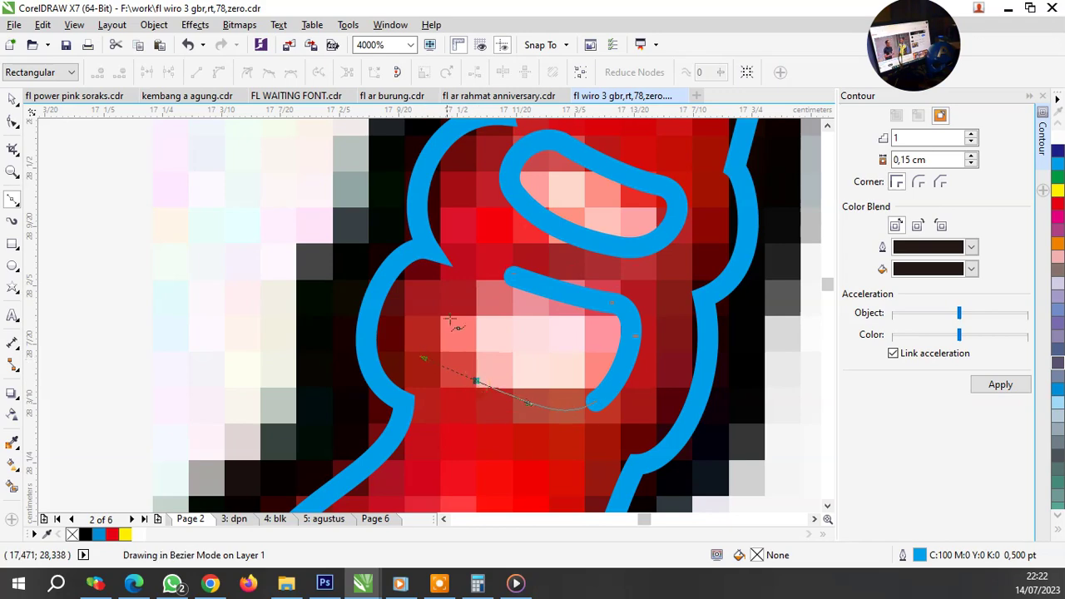
click(509, 275)
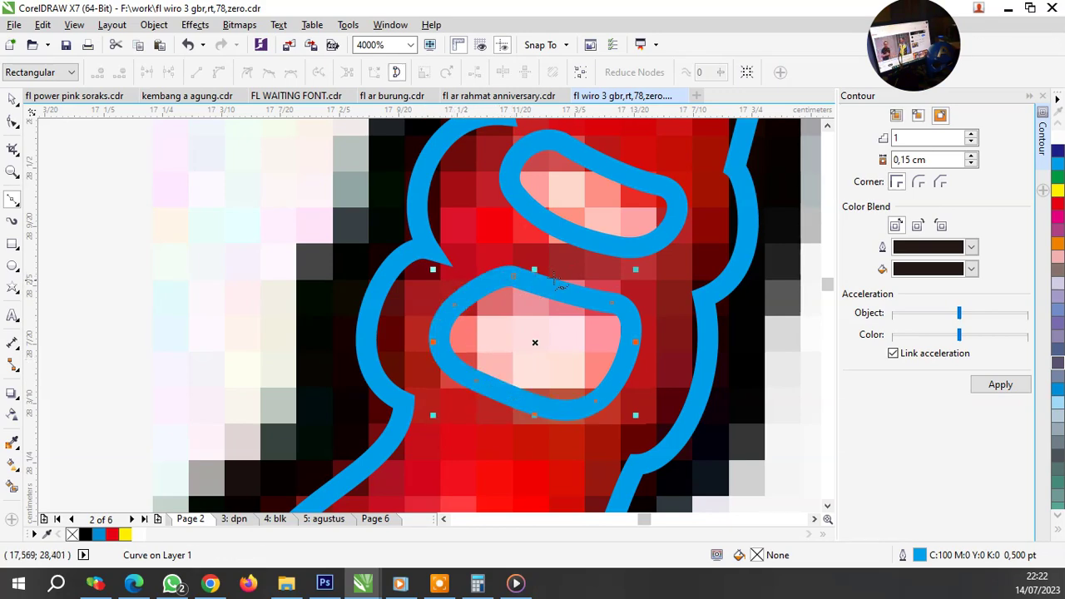
scroll(553, 283, down, 2)
scroll(508, 358, up, 1)
Step: Draw a short two-point curve along the crown's edge and finish it
click(576, 303)
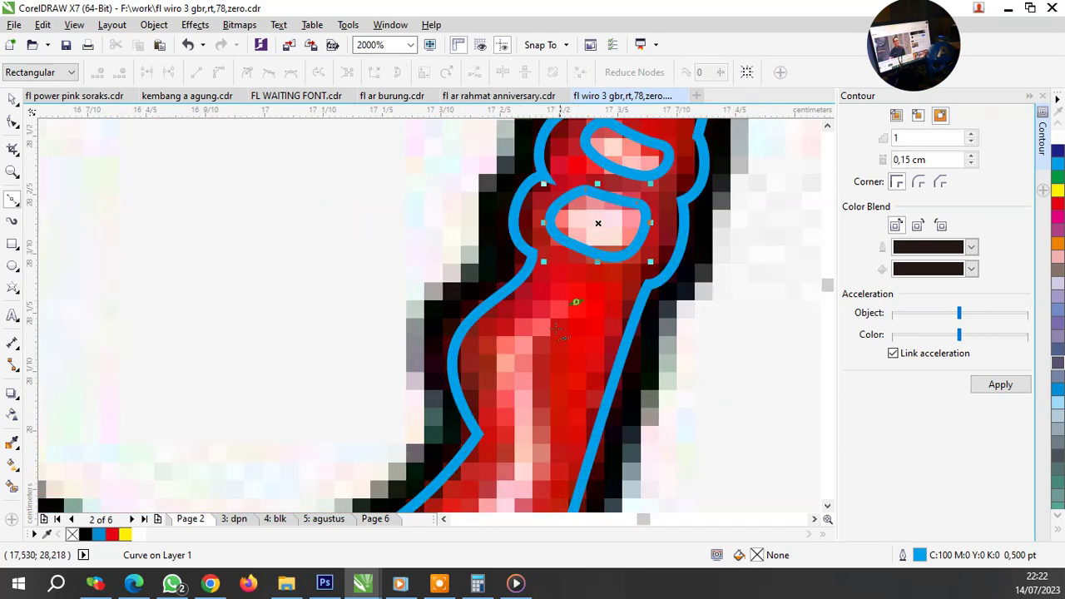
click(523, 362)
scroll(522, 362, down, 2)
key(space)
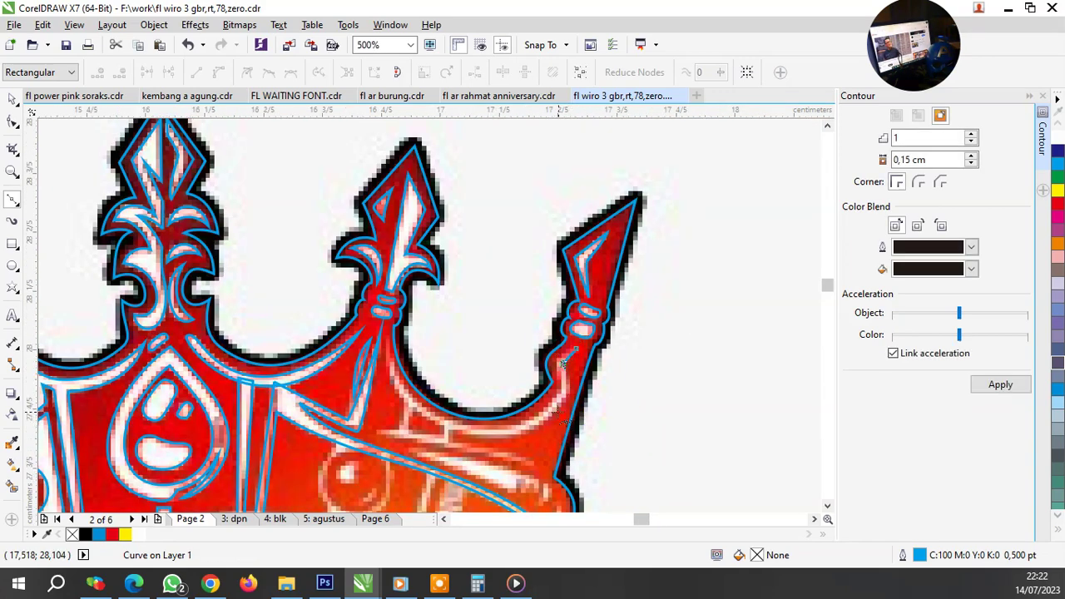
scroll(599, 373, up, 2)
Step: Trace open curves along the prong and the inner arch of the crown band
click(580, 223)
double_click(593, 347)
scroll(599, 349, down, 2)
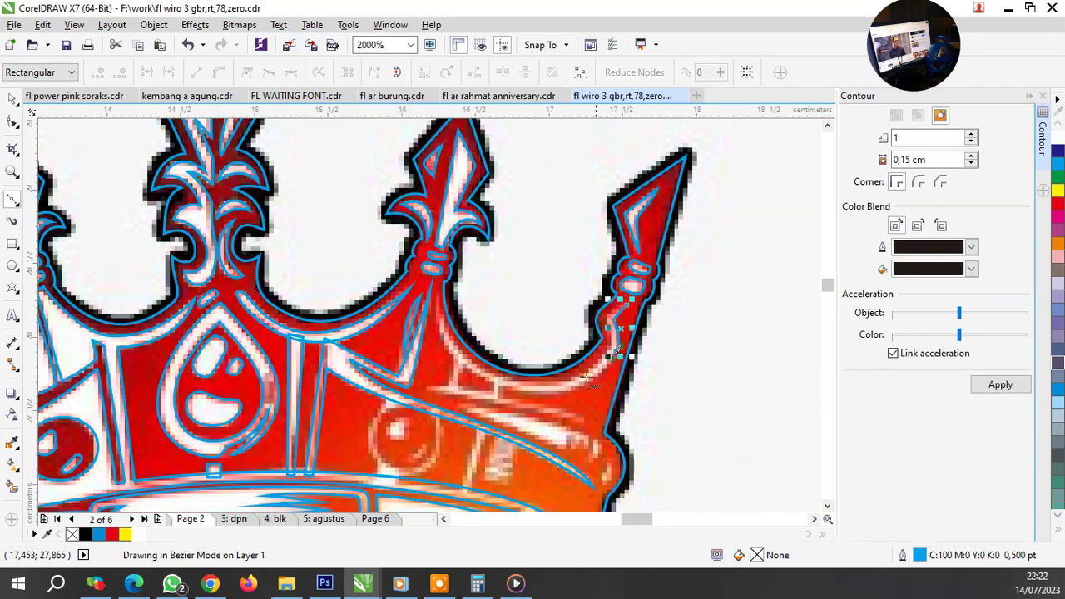
scroll(572, 384, up, 1)
drag(558, 391, 460, 395)
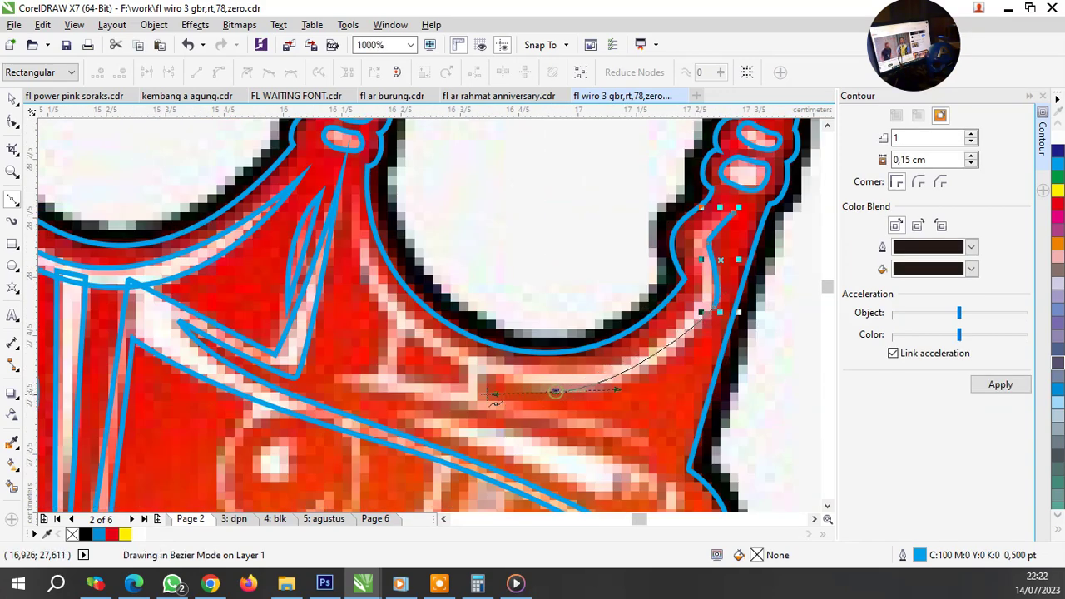
scroll(450, 396, down, 2)
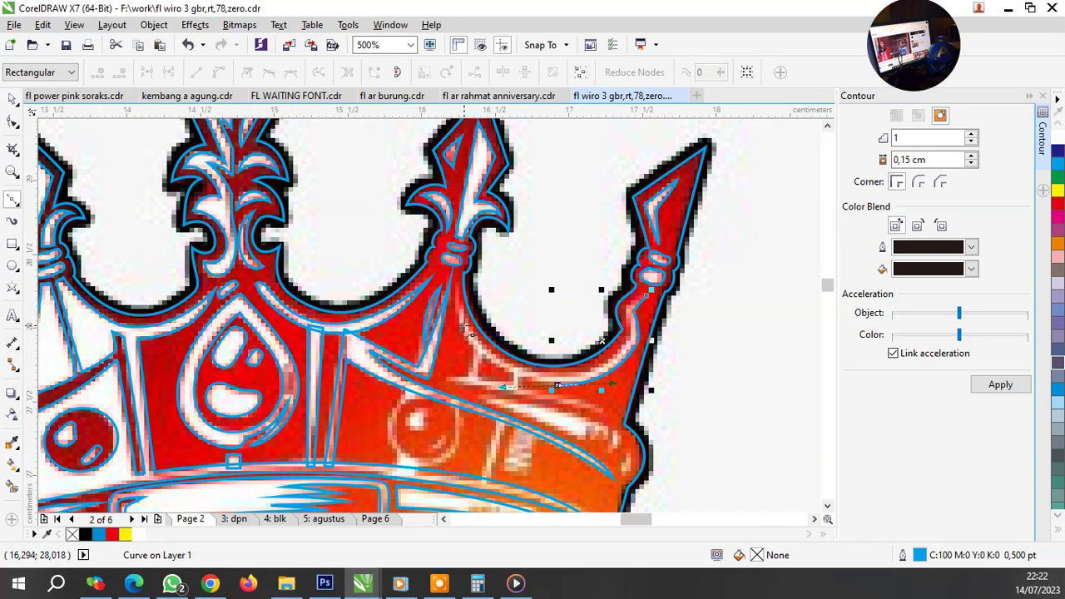
scroll(450, 261, up, 2)
drag(451, 260, 466, 170)
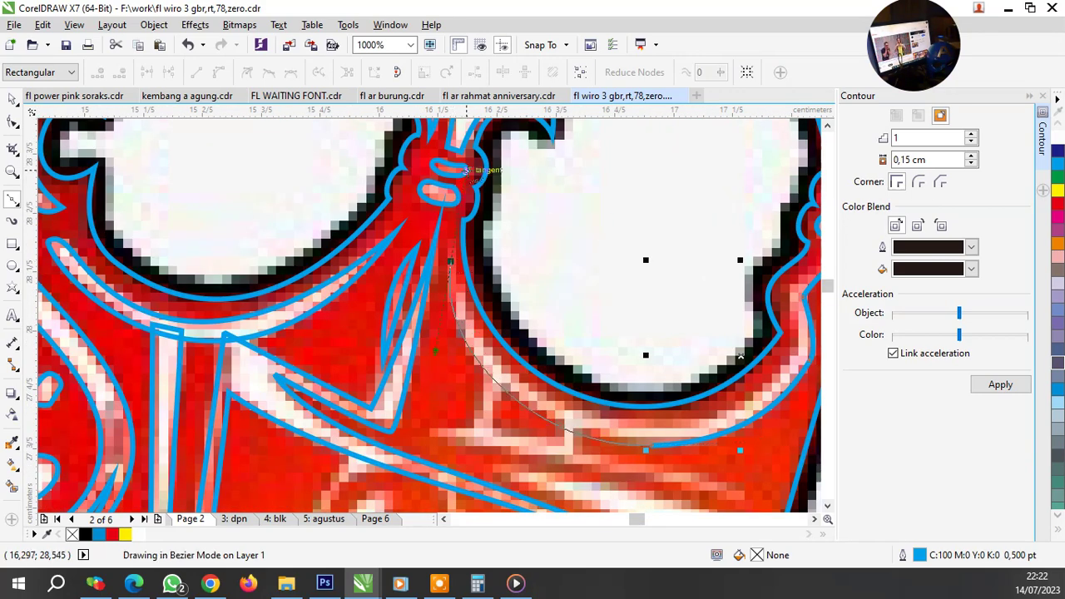
double_click(533, 389)
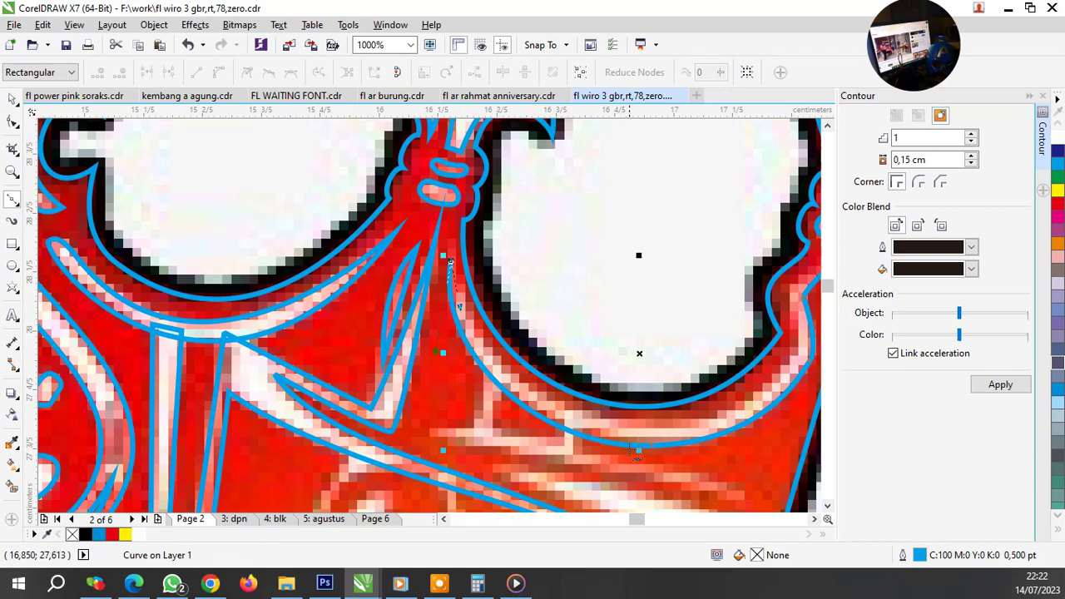
scroll(539, 390, up, 1)
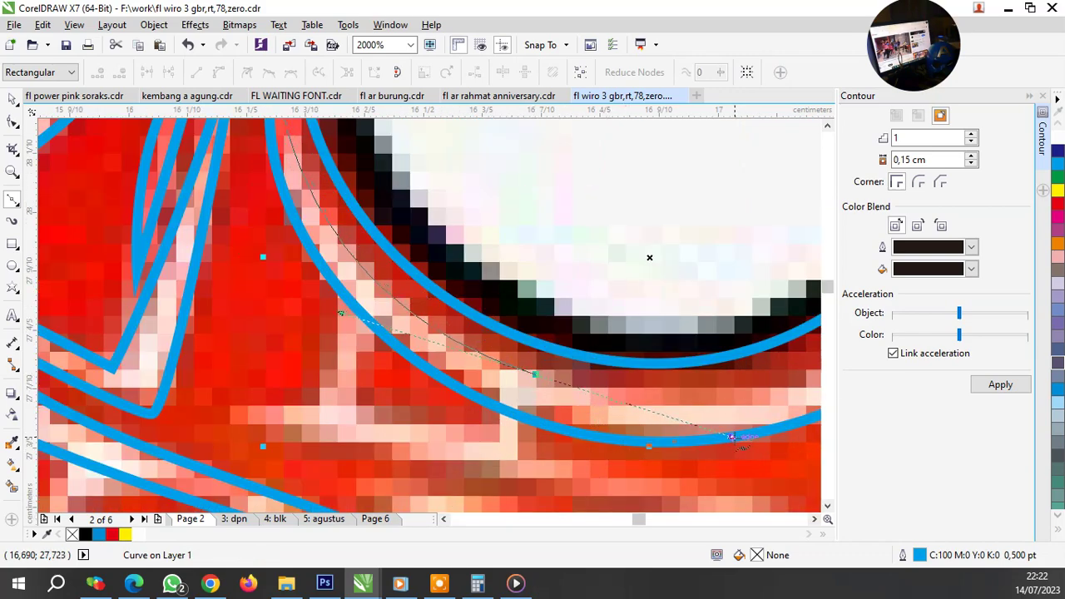
Step: Trace a closed outline along the arch bottom and up the right prong
click(545, 387)
scroll(542, 392, down, 2)
scroll(717, 336, down, 1)
scroll(637, 375, up, 2)
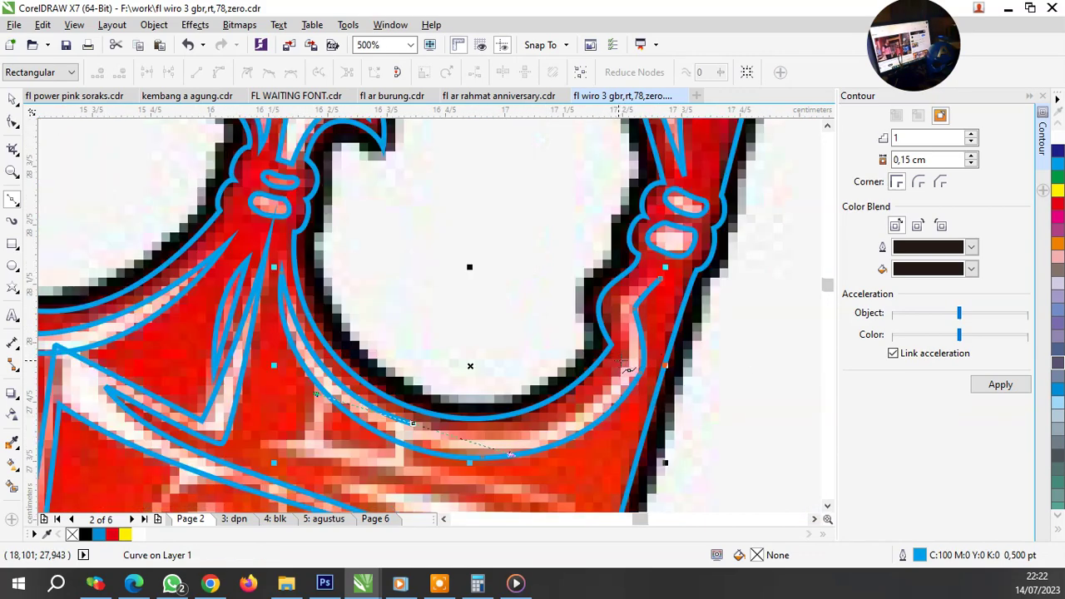
scroll(638, 374, up, 1)
drag(568, 467, 700, 225)
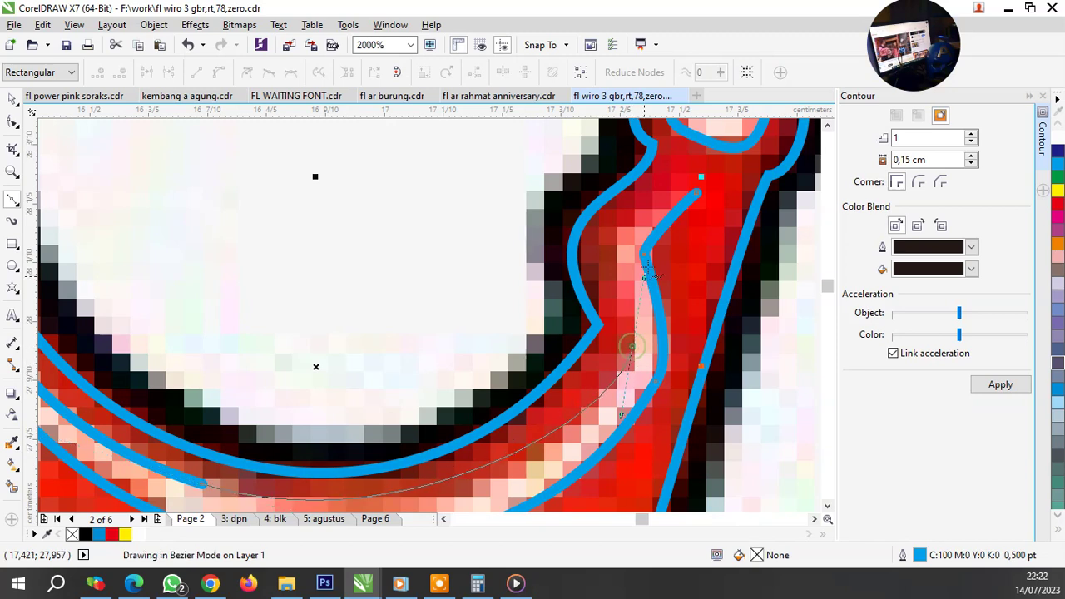
drag(621, 275, 630, 225)
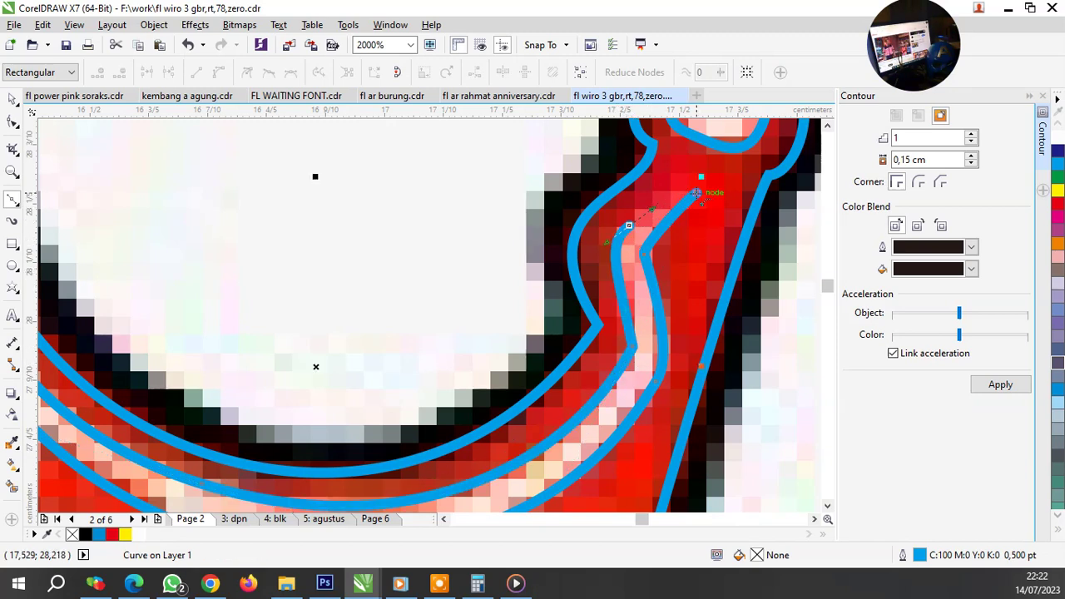
click(702, 178)
scroll(672, 298, down, 2)
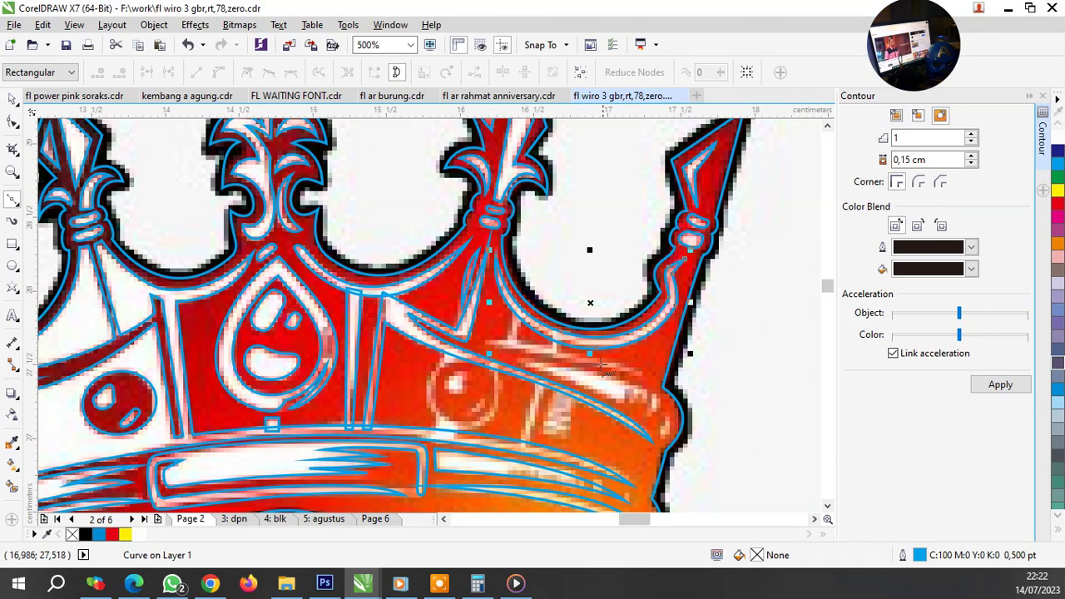
scroll(636, 401, up, 1)
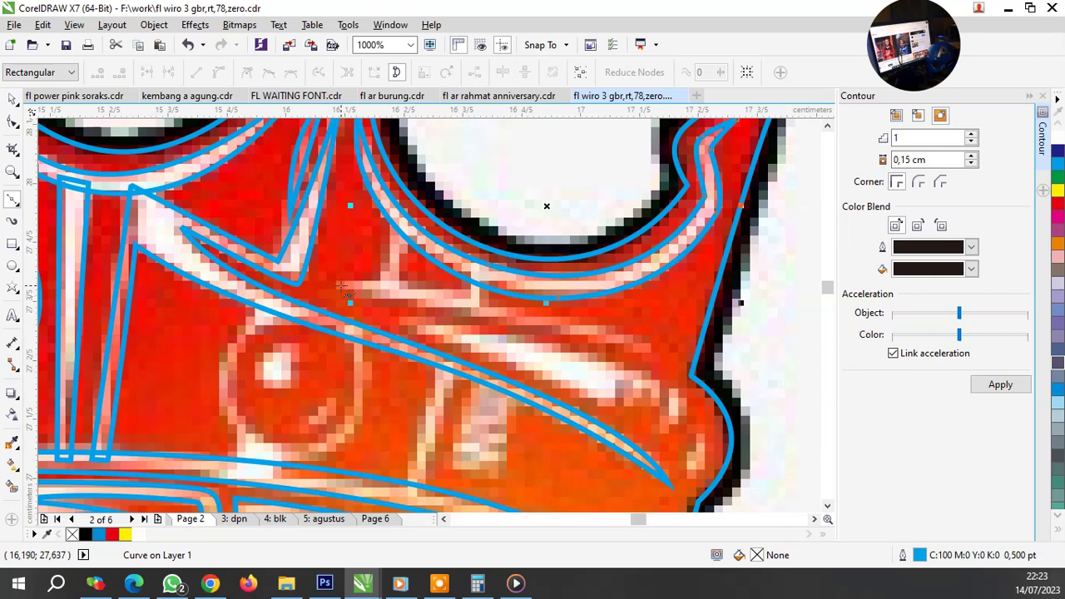
Step: Trace a closed band shape with a curved lower edge across the crown
click(341, 287)
drag(652, 360, 695, 380)
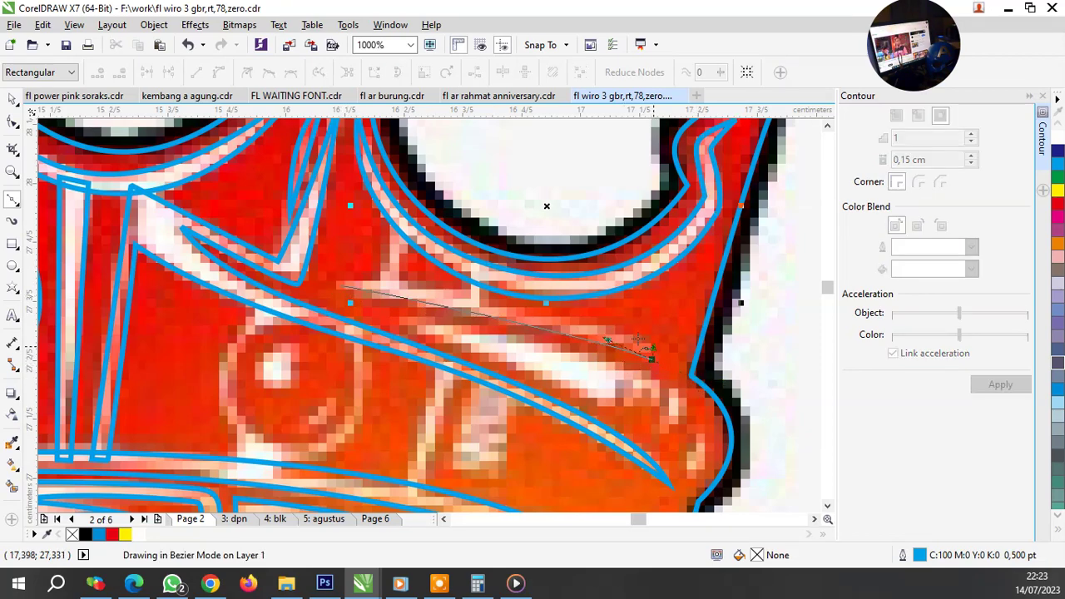
click(341, 286)
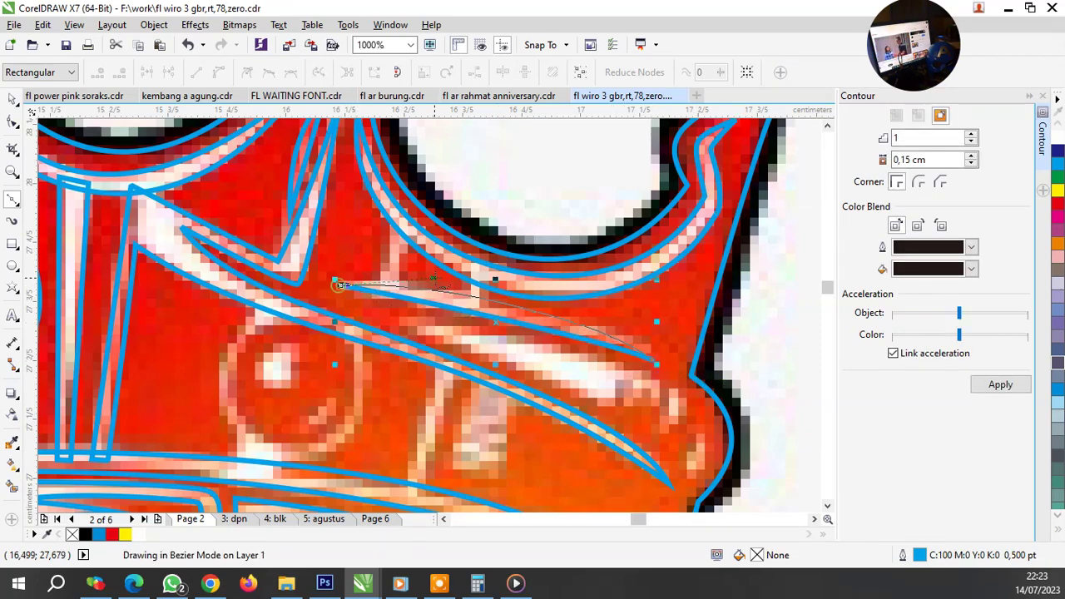
scroll(408, 239, up, 1)
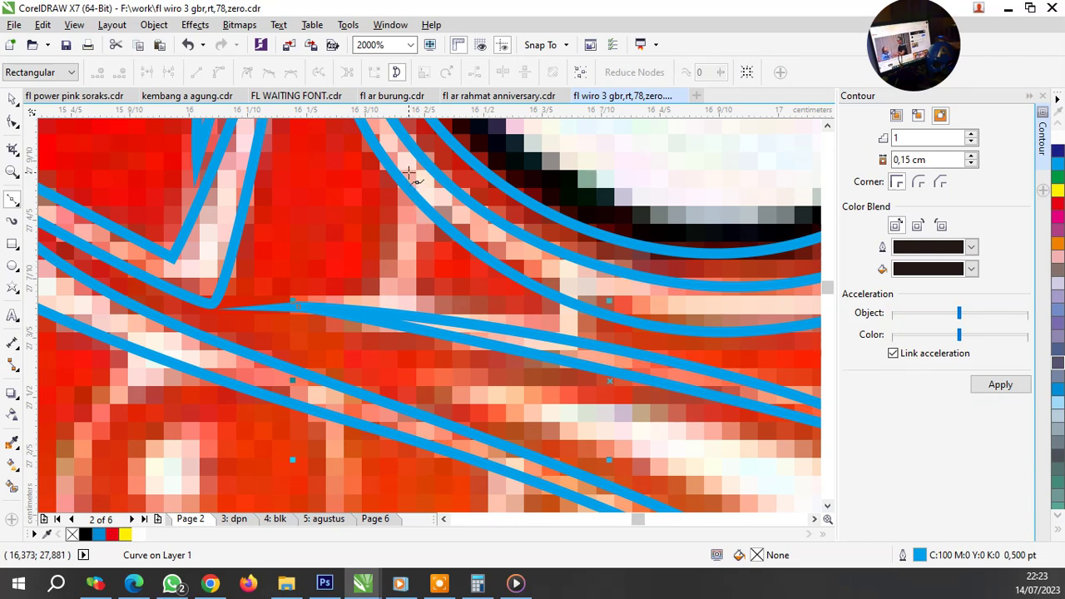
Step: Draw three short diagonal divider strokes on the crown band
click(409, 173)
click(360, 311)
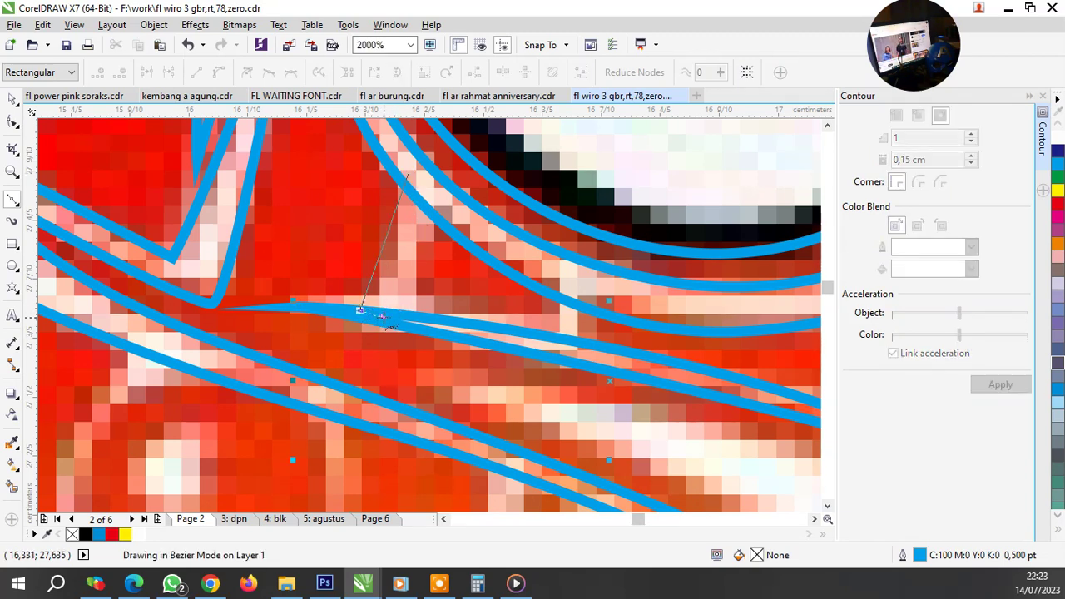
double_click(382, 317)
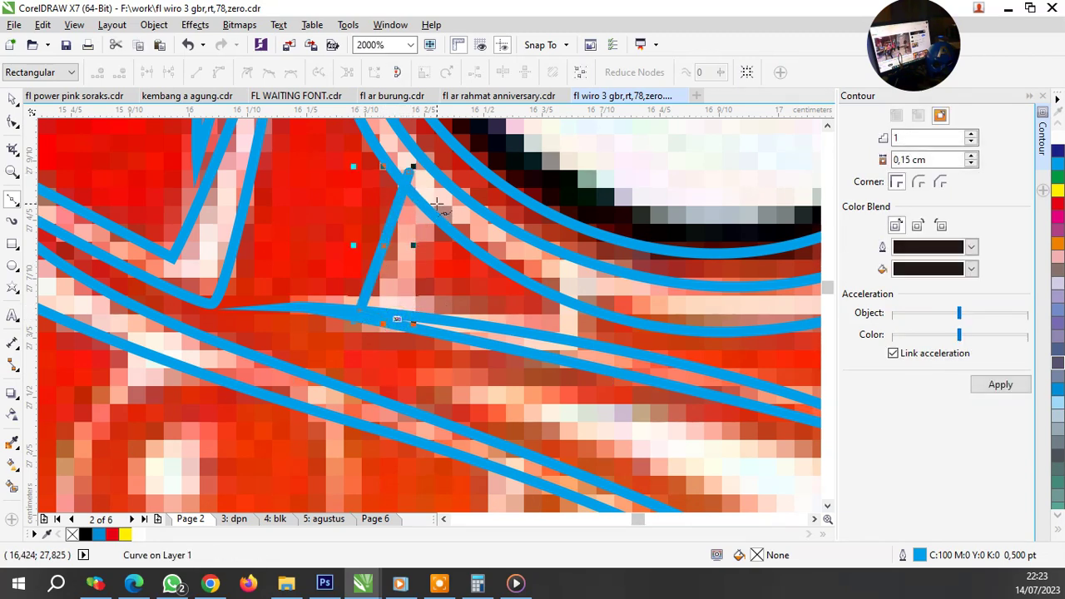
click(436, 203)
double_click(409, 171)
click(408, 170)
double_click(398, 313)
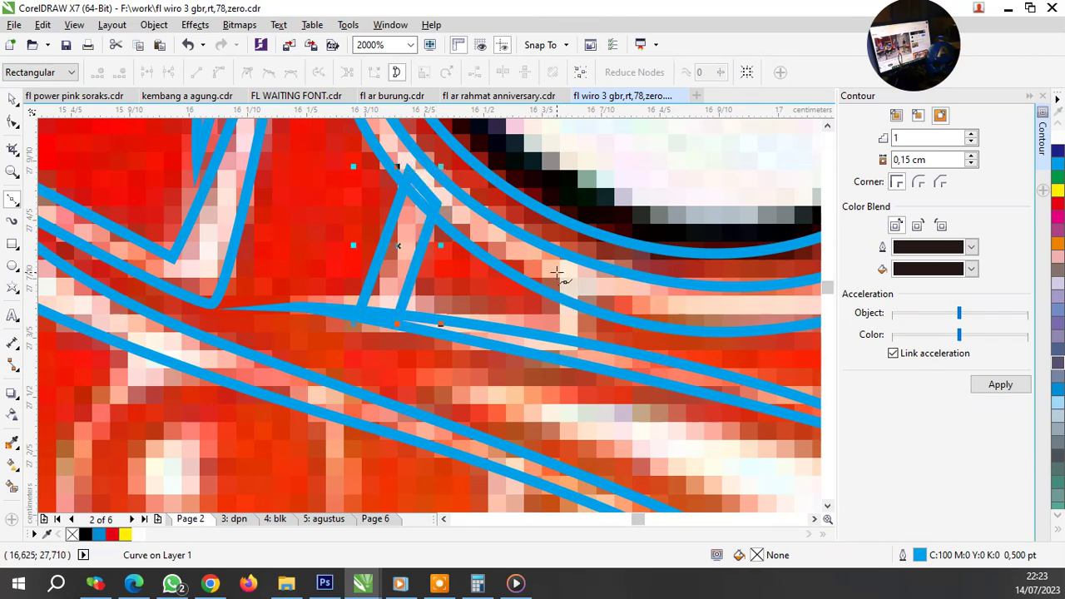
Step: Trace a small closed four-sided detail shape on the band
click(554, 267)
click(549, 351)
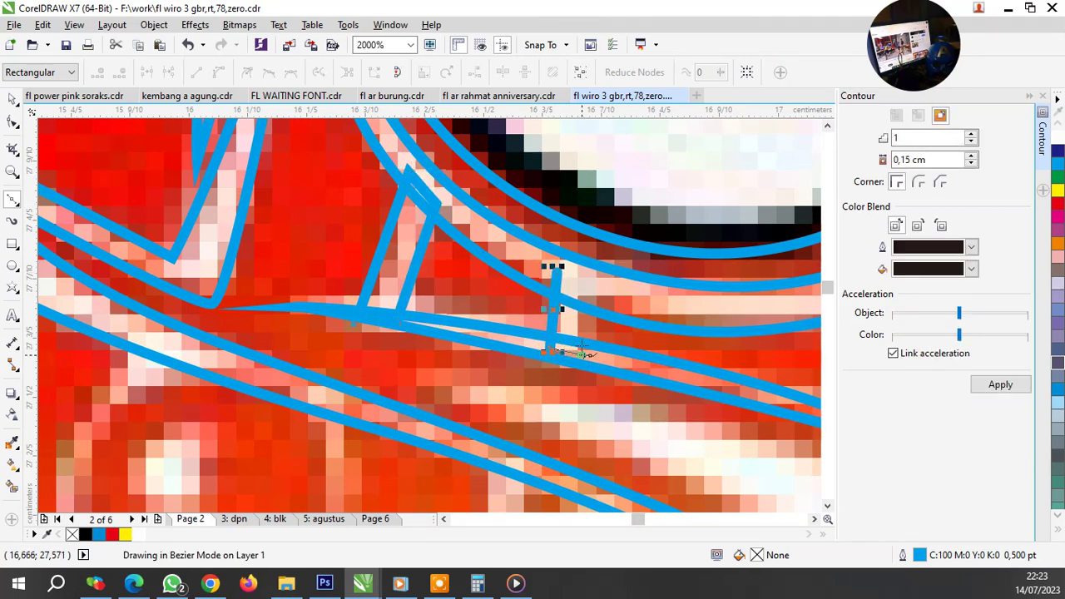
click(586, 356)
click(583, 281)
click(553, 267)
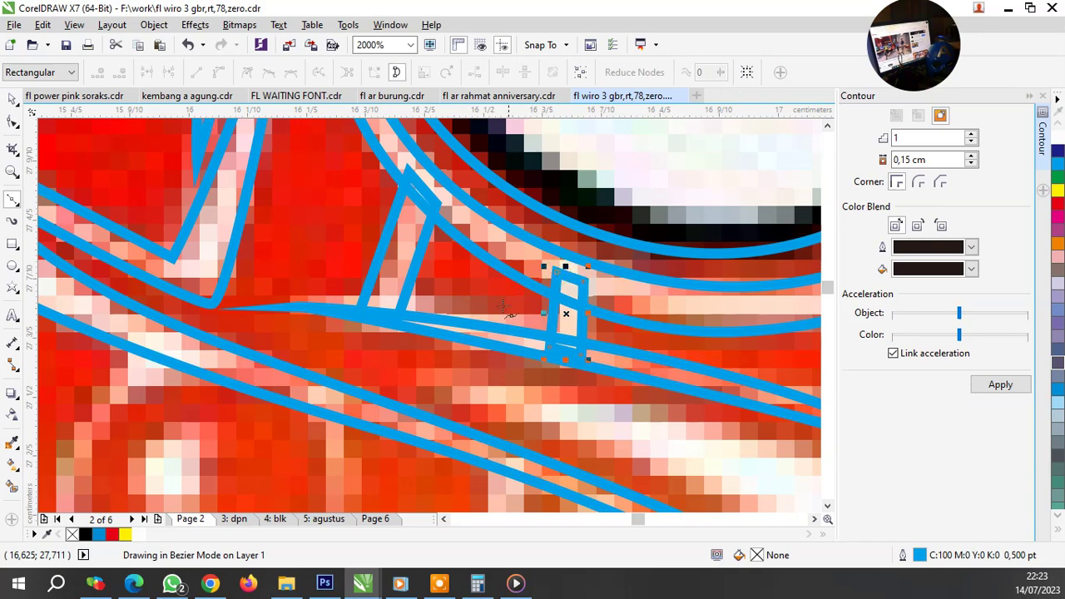
scroll(509, 312, down, 2)
scroll(606, 374, up, 1)
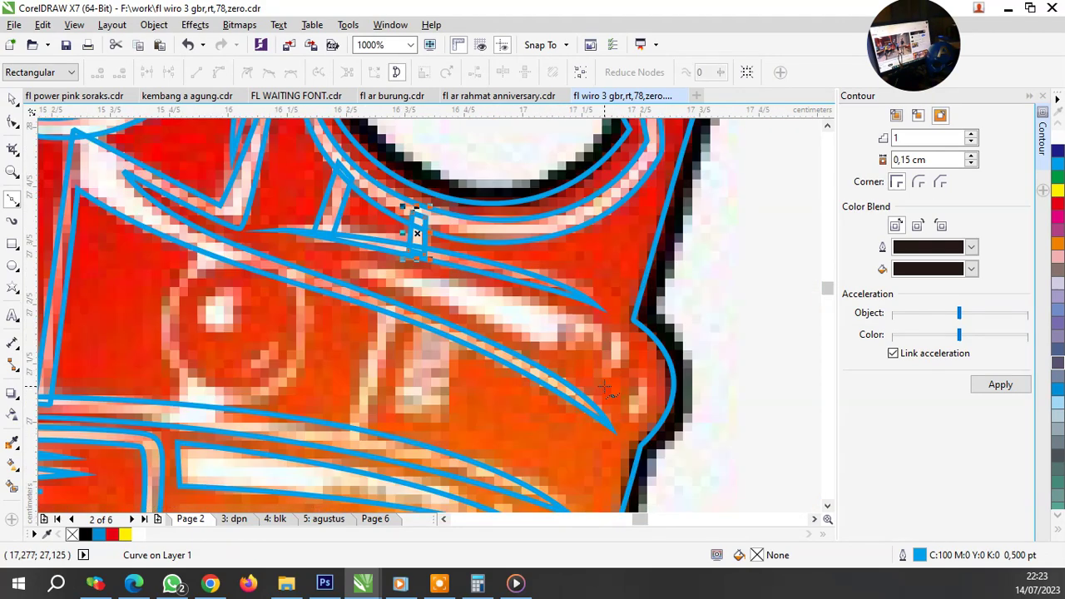
Step: Trace the long closed swoosh highlight and discard an unfinished thin line
click(351, 268)
drag(606, 364, 629, 421)
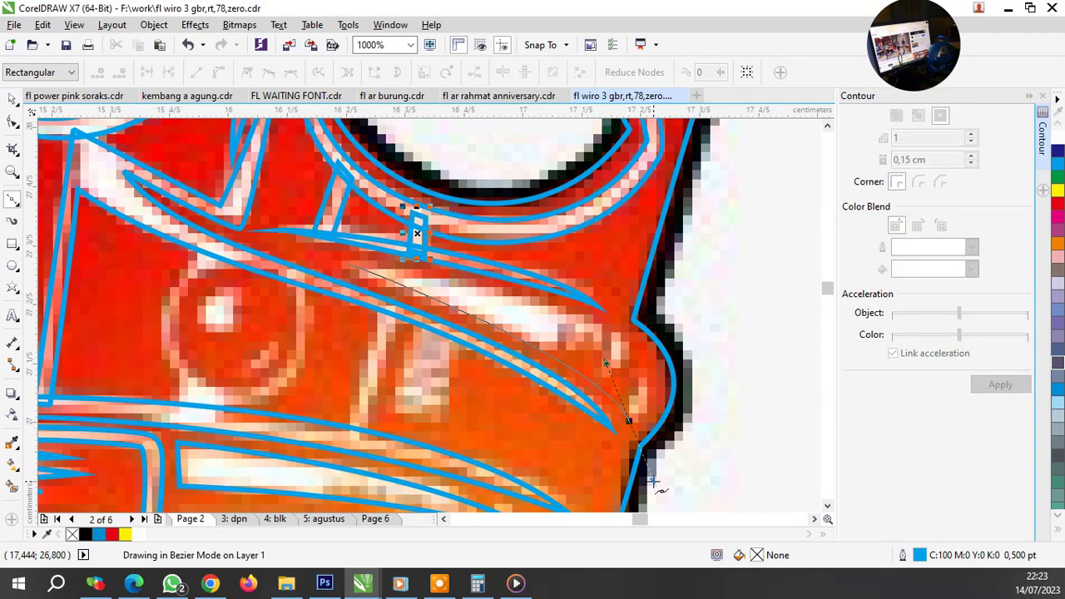
click(351, 268)
click(579, 314)
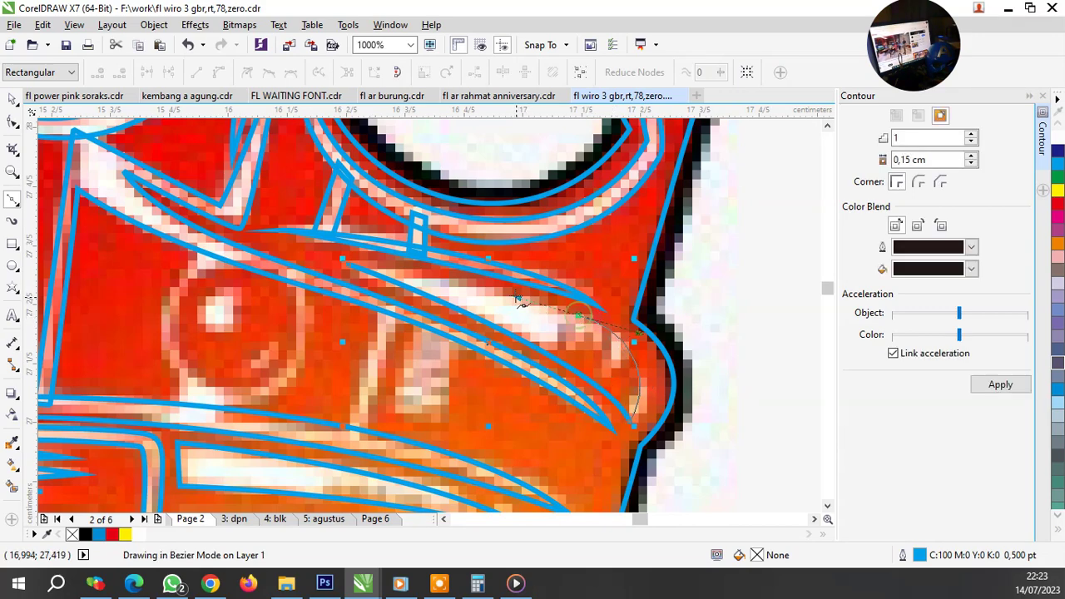
click(511, 293)
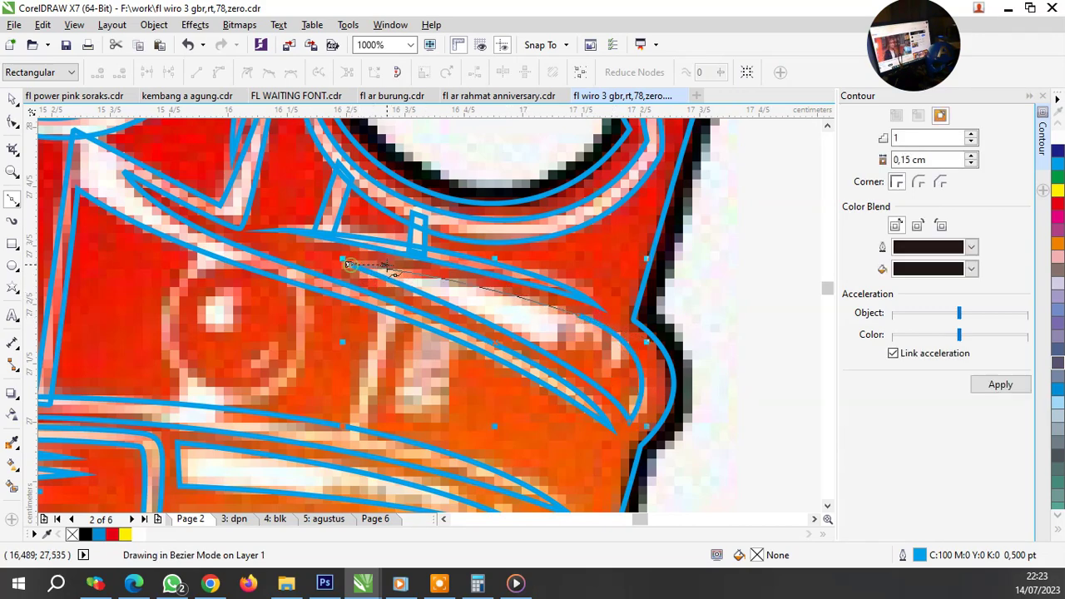
scroll(574, 337, up, 1)
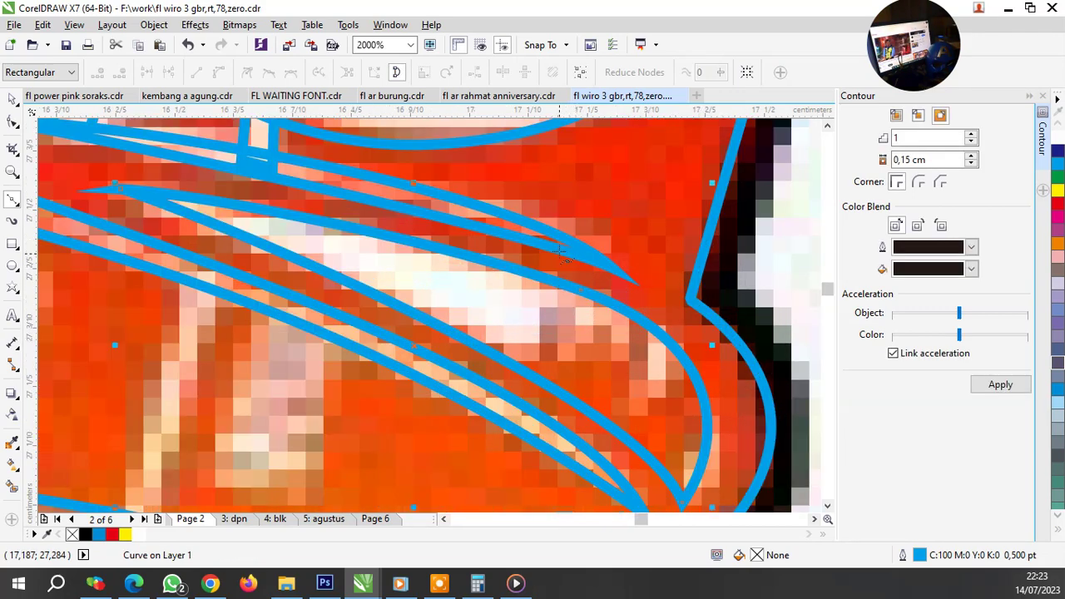
click(538, 380)
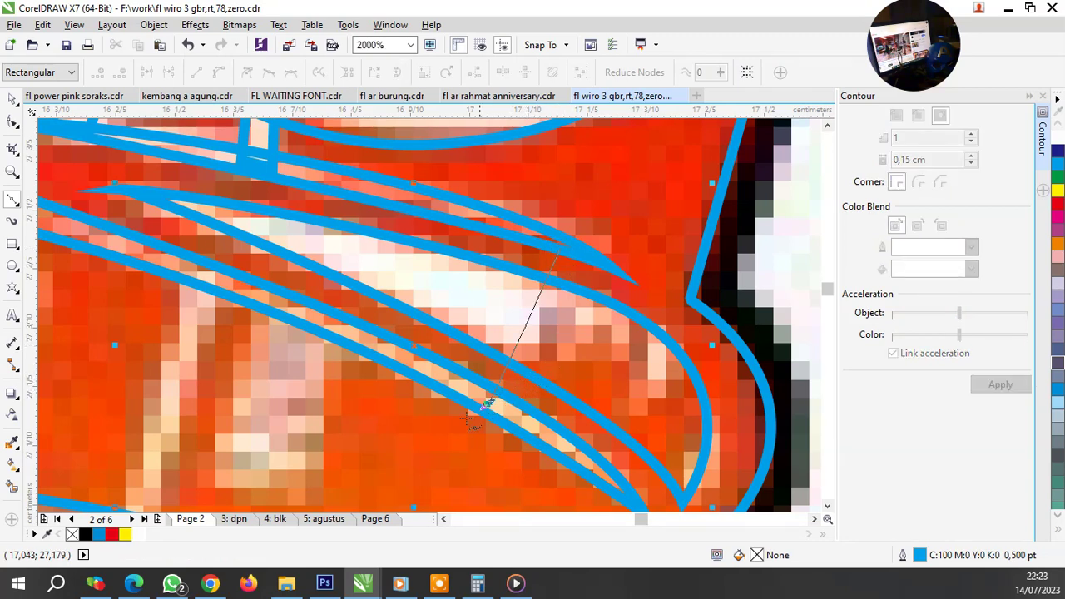
click(543, 404)
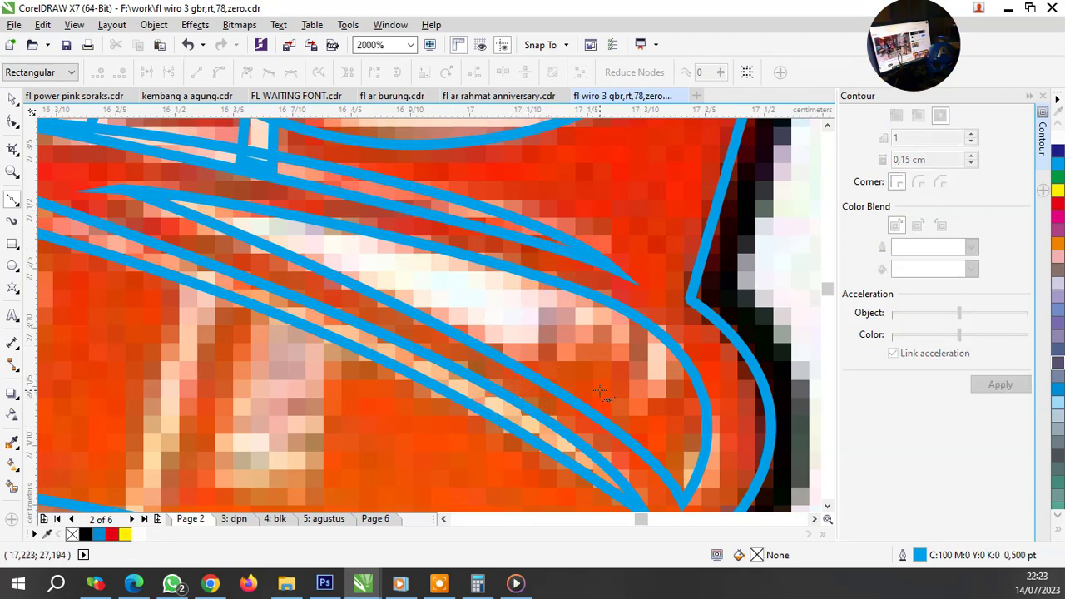
Step: Trace the jagged zigzag highlight down to the band's lower-right corner and deselect it
click(492, 376)
drag(558, 319, 580, 285)
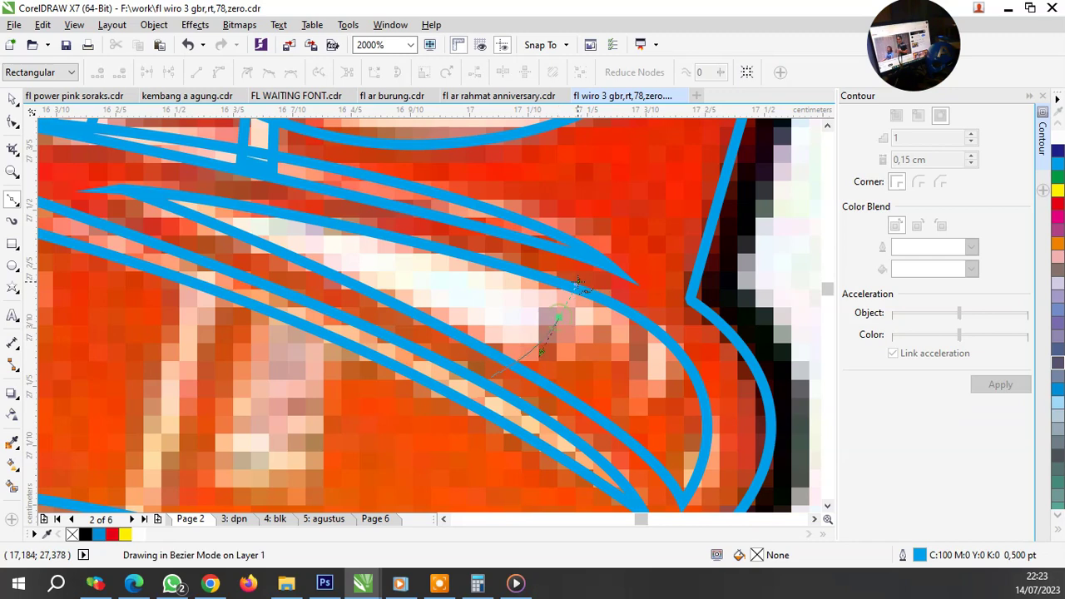
click(550, 366)
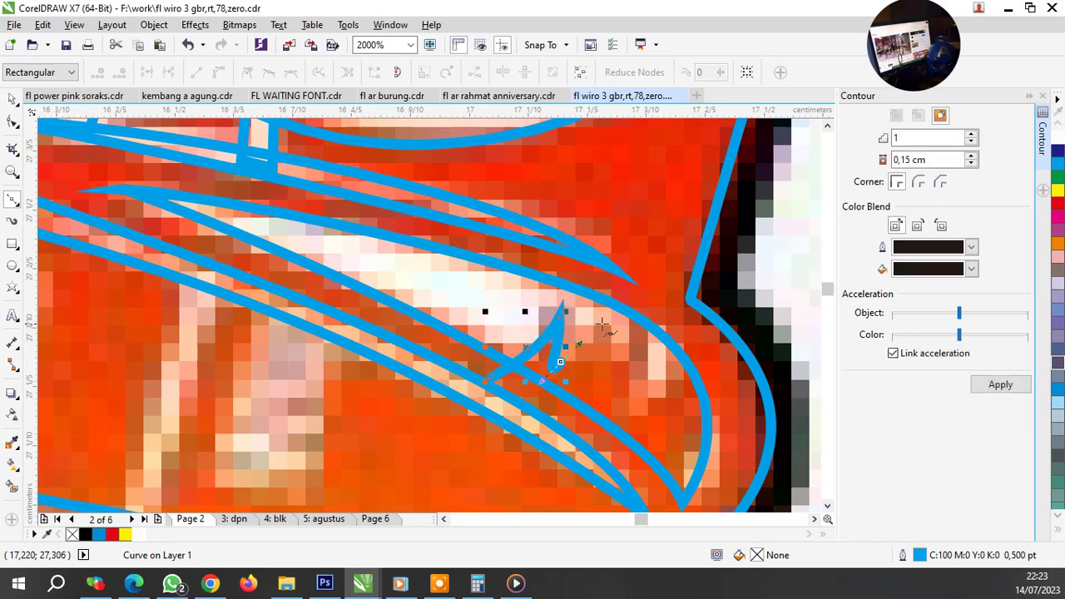
click(604, 319)
mouse_move(611, 355)
mouse_down()
mouse_move(634, 315)
mouse_move(610, 435)
mouse_up()
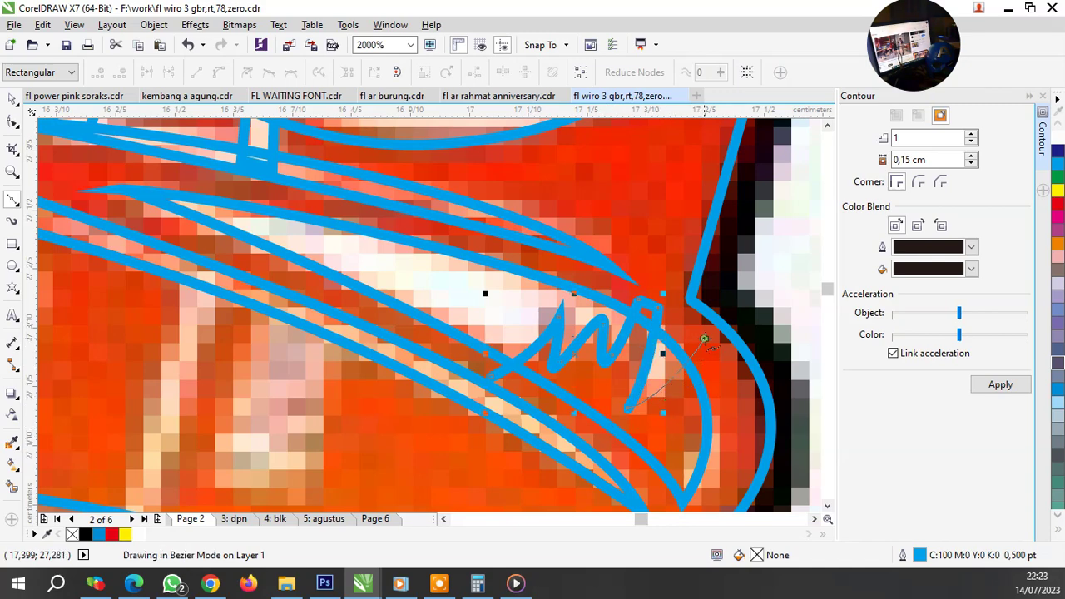
click(705, 342)
click(728, 428)
mouse_move(645, 475)
mouse_down()
mouse_move(593, 466)
mouse_move(485, 292)
mouse_up()
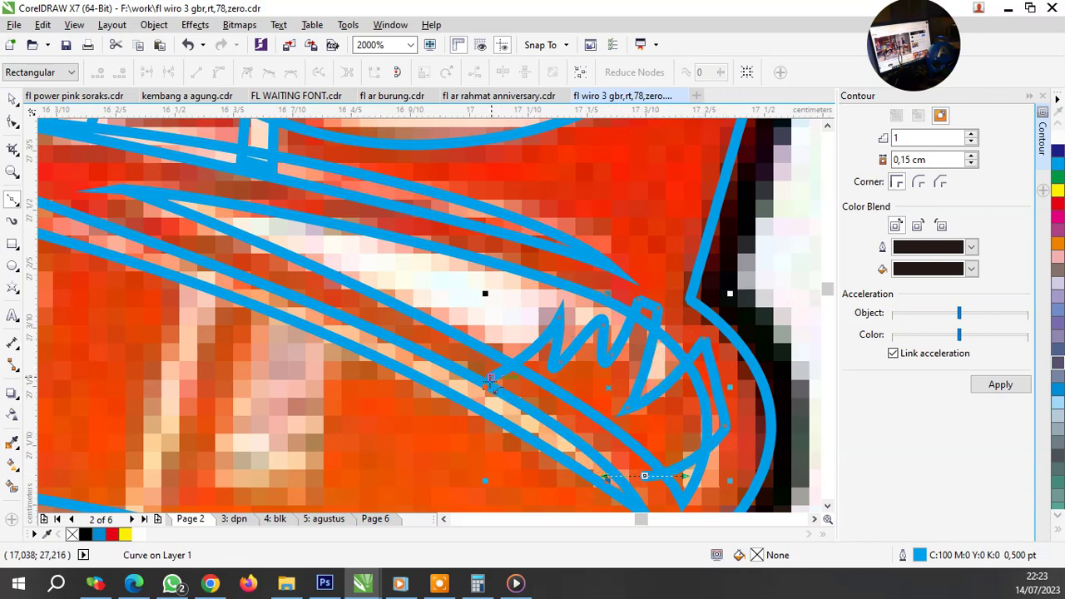
key(space)
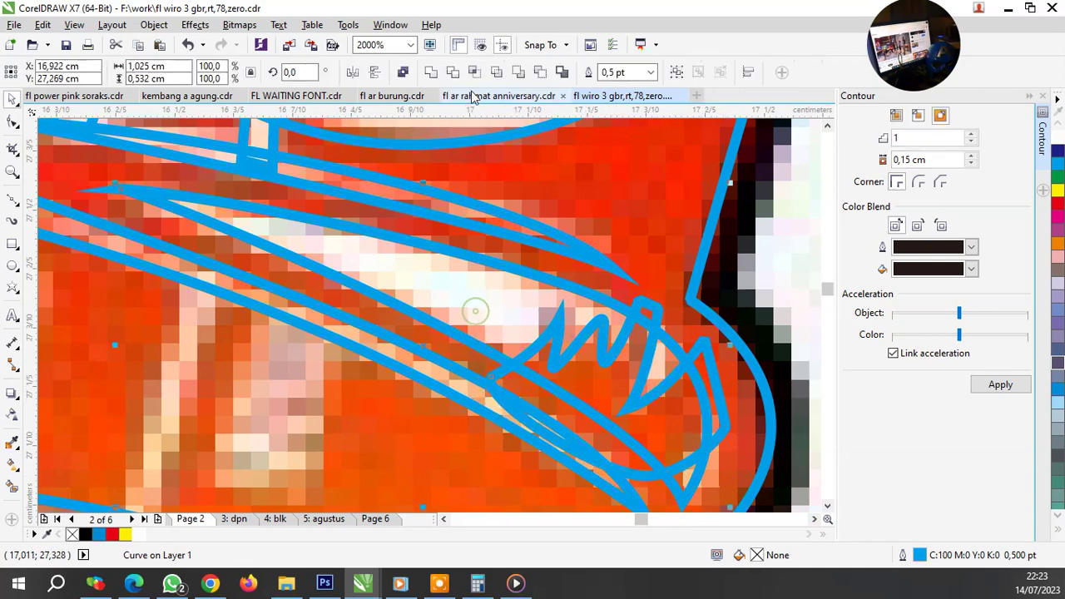
key(Escape)
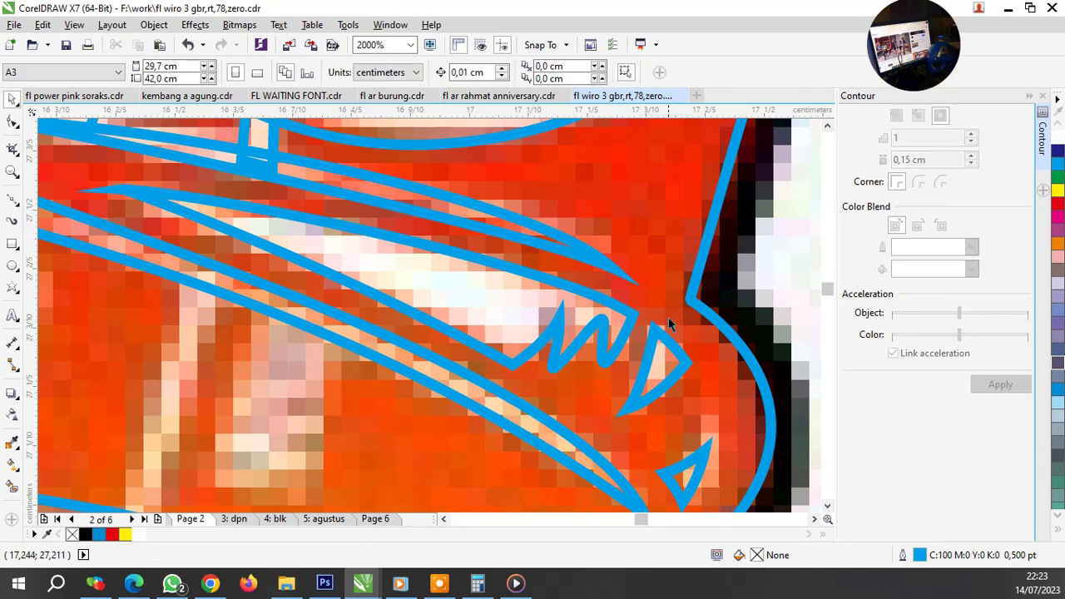
scroll(655, 344, down, 3)
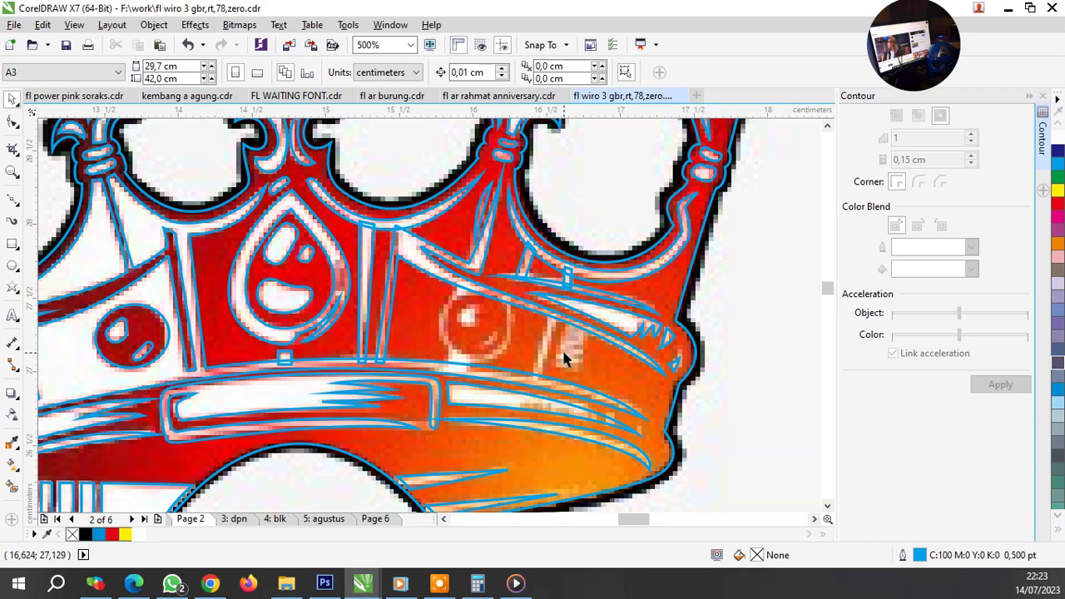
Step: Outline the first slanted highlight strip beside the round jewel with Bezier (F5)
scroll(564, 358, up, 3)
key(F5)
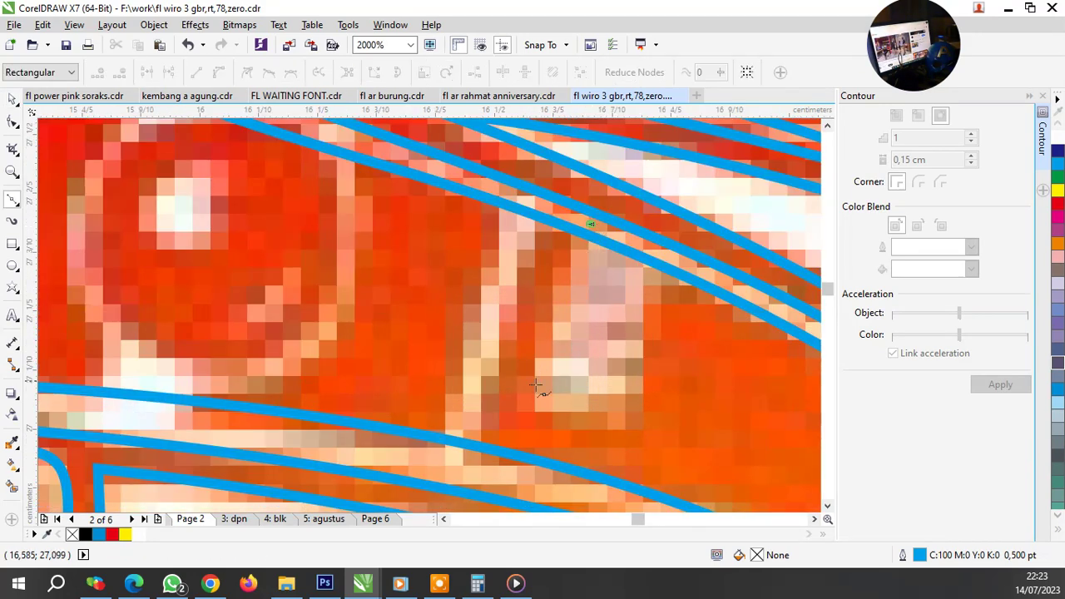
click(527, 403)
click(589, 223)
double_click(630, 429)
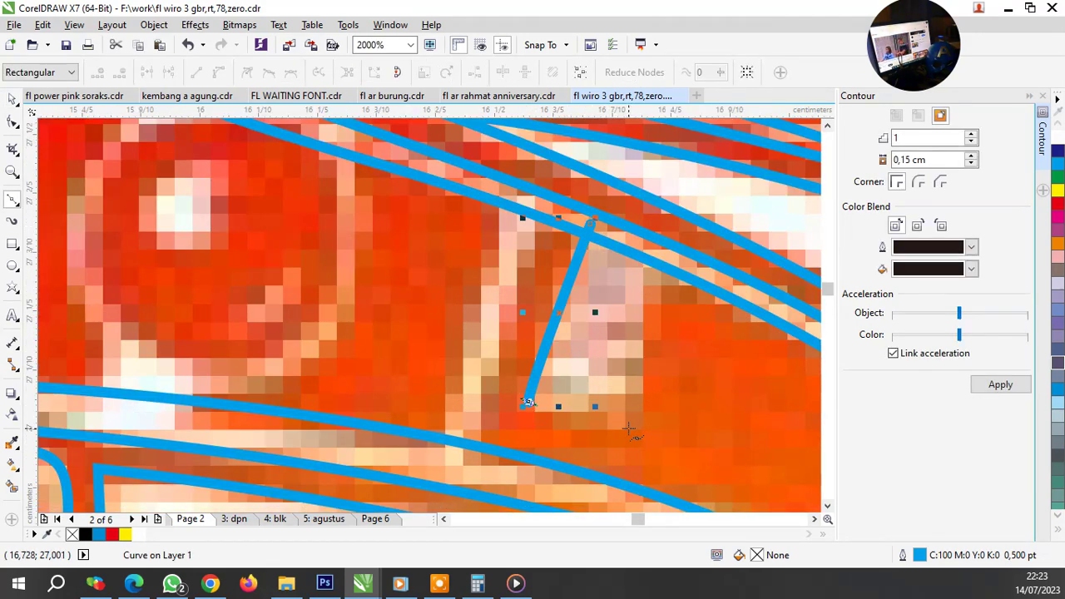
click(654, 252)
click(588, 224)
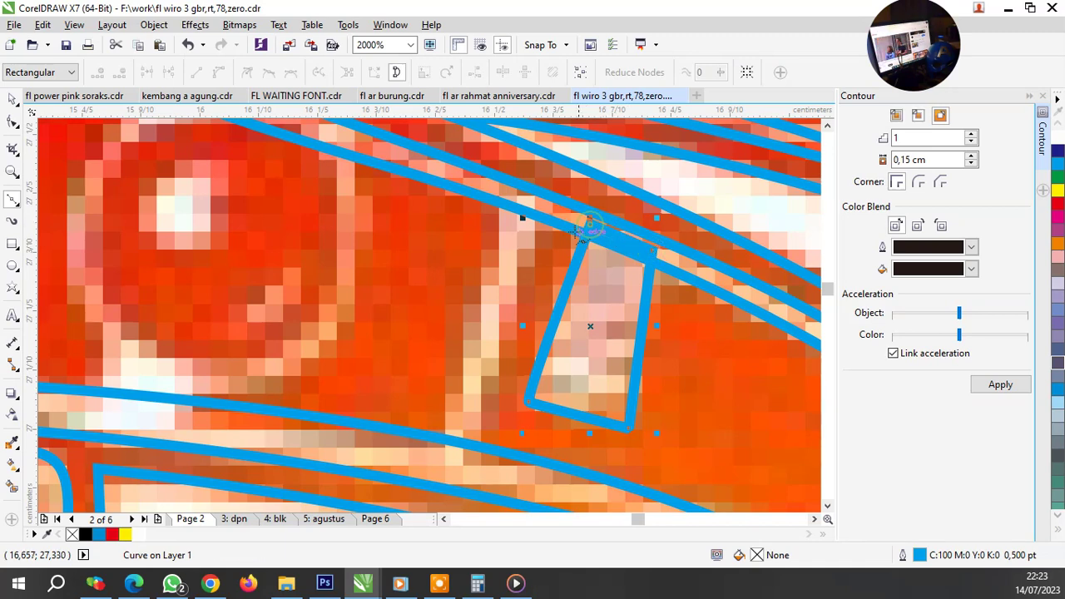
click(545, 206)
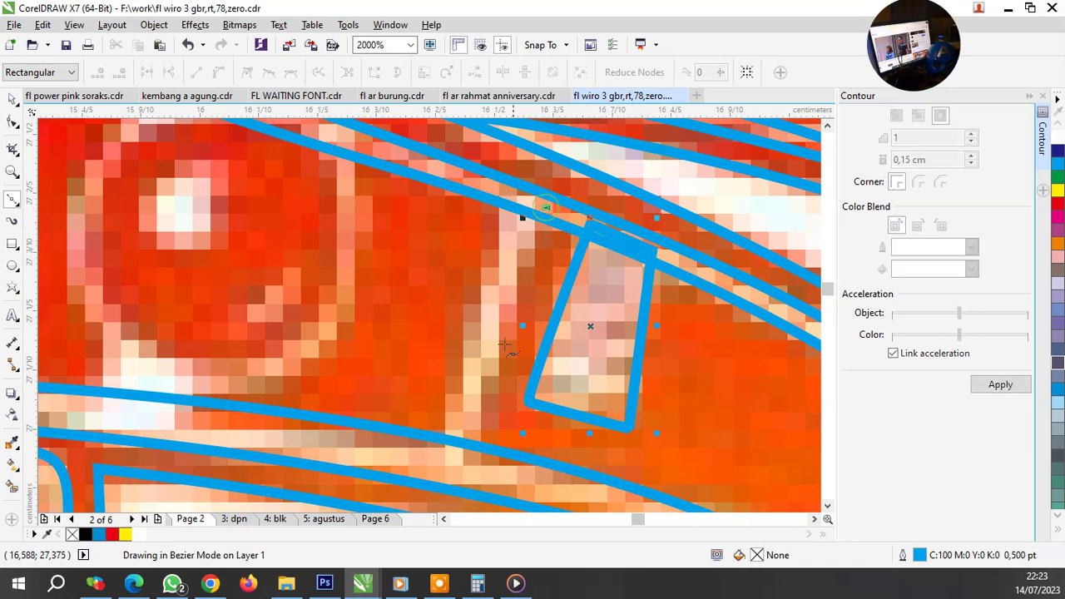
double_click(468, 469)
Step: Outline the second slanted strip and join it to the first strip's top
click(433, 457)
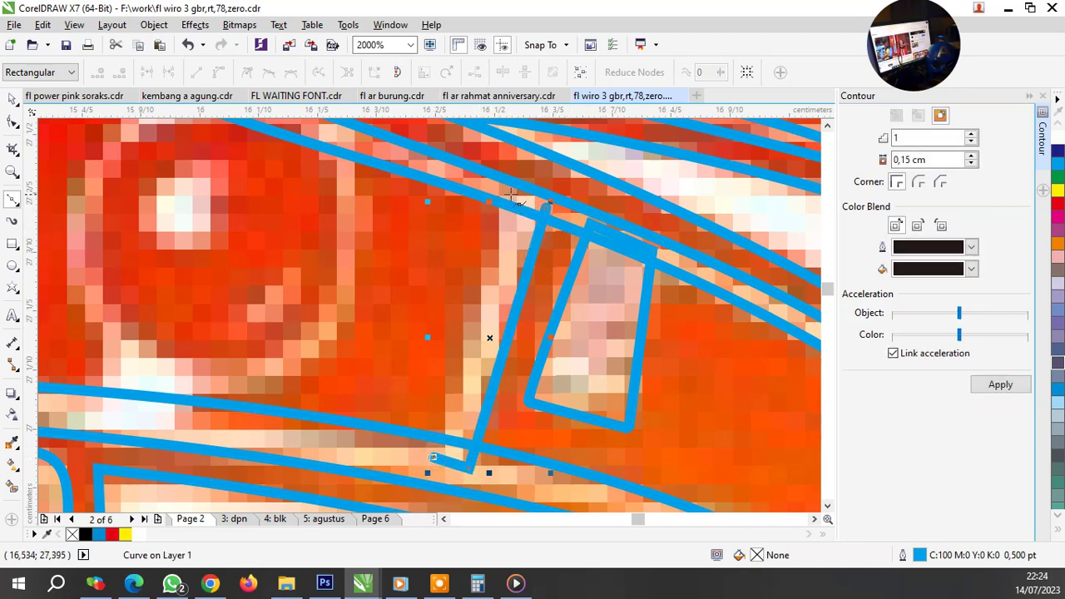
click(508, 195)
double_click(546, 208)
click(546, 210)
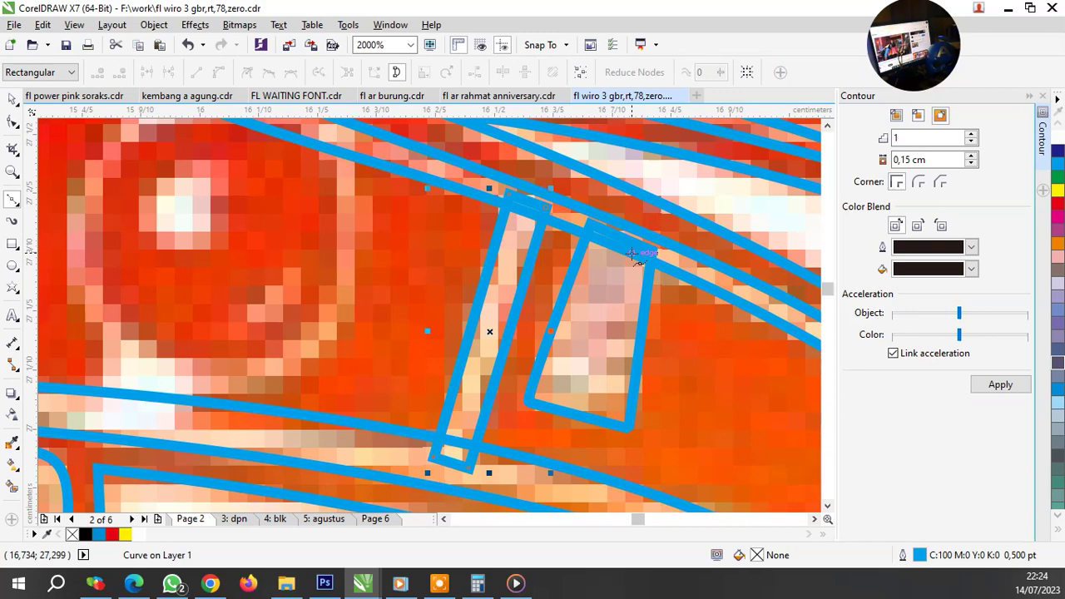
scroll(632, 293, down, 4)
scroll(524, 288, up, 3)
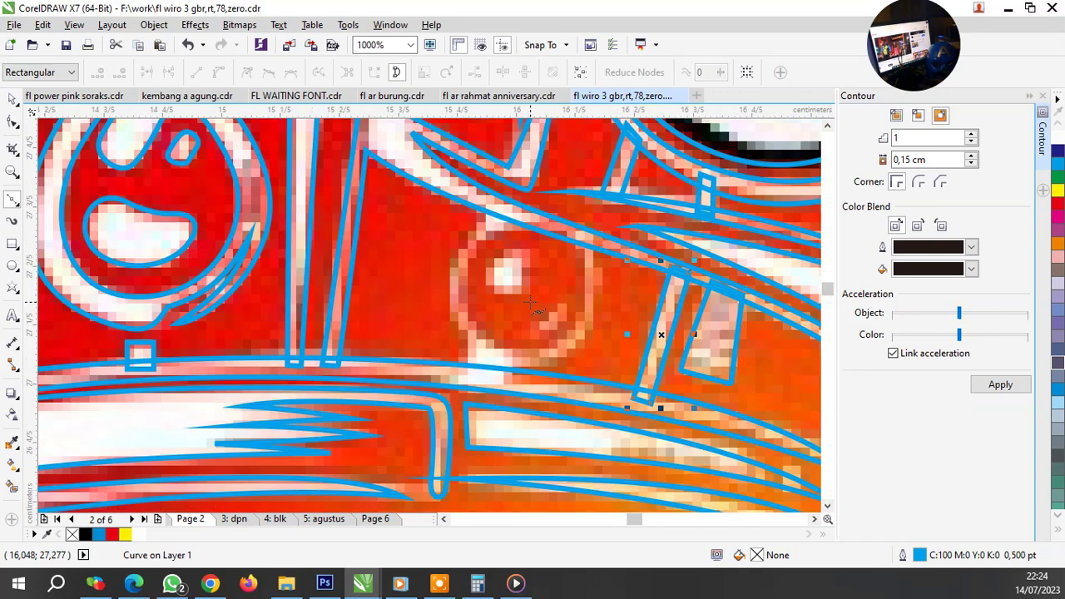
scroll(531, 299, up, 1)
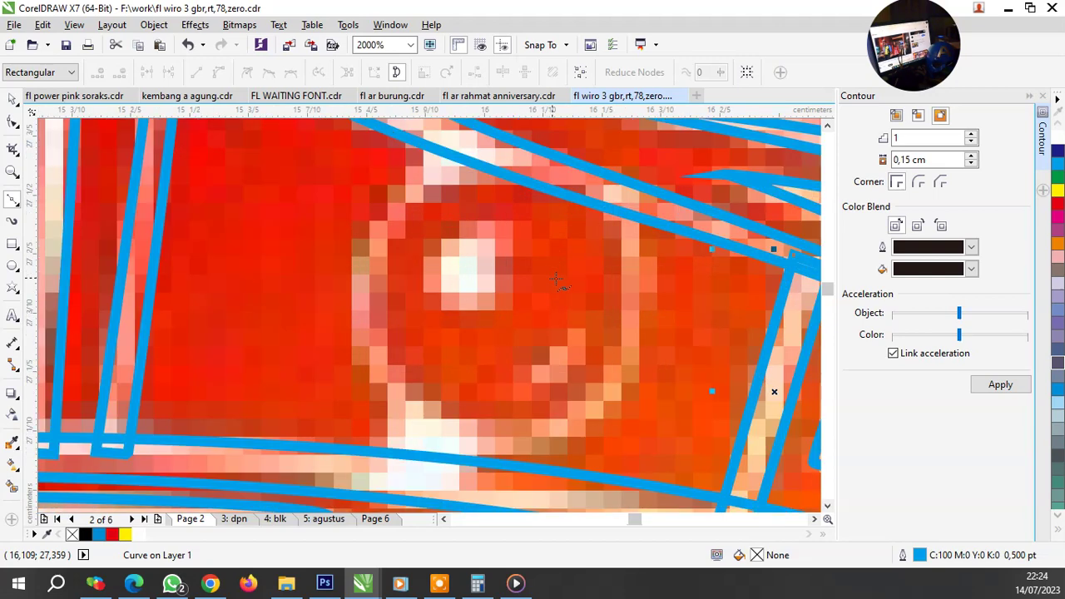
Step: Retrace the curve down the jewel's right edge after discarding a first attempt
click(588, 191)
drag(613, 326, 597, 407)
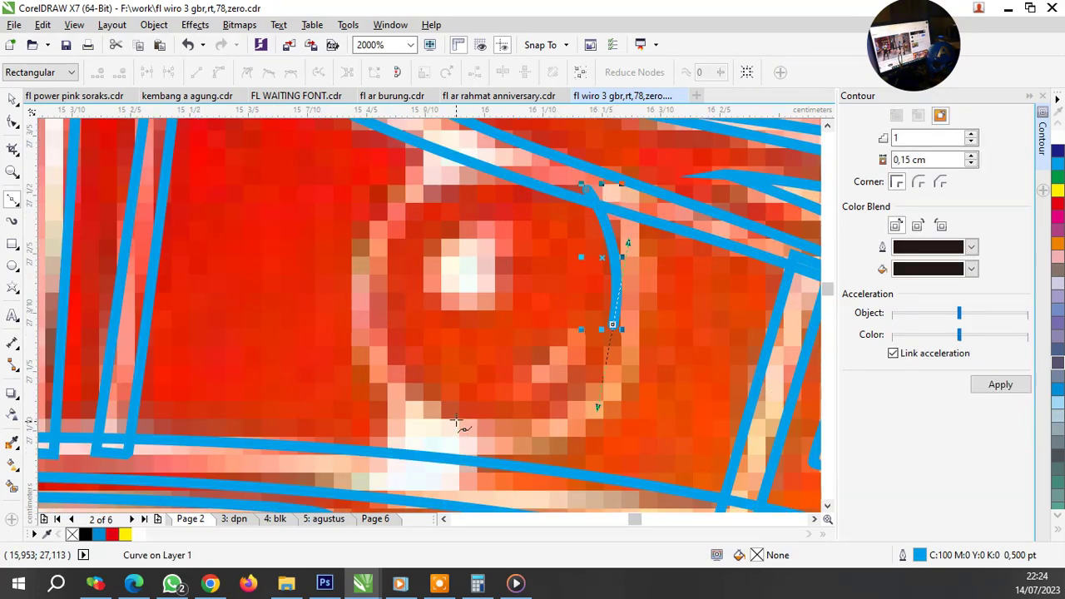
drag(455, 421, 382, 400)
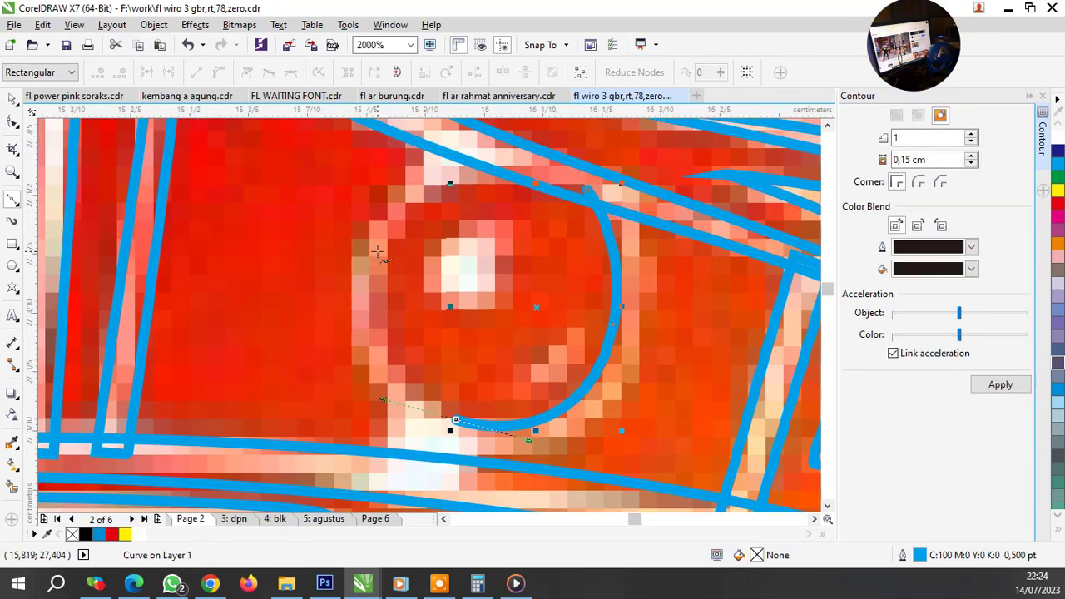
key(Delete)
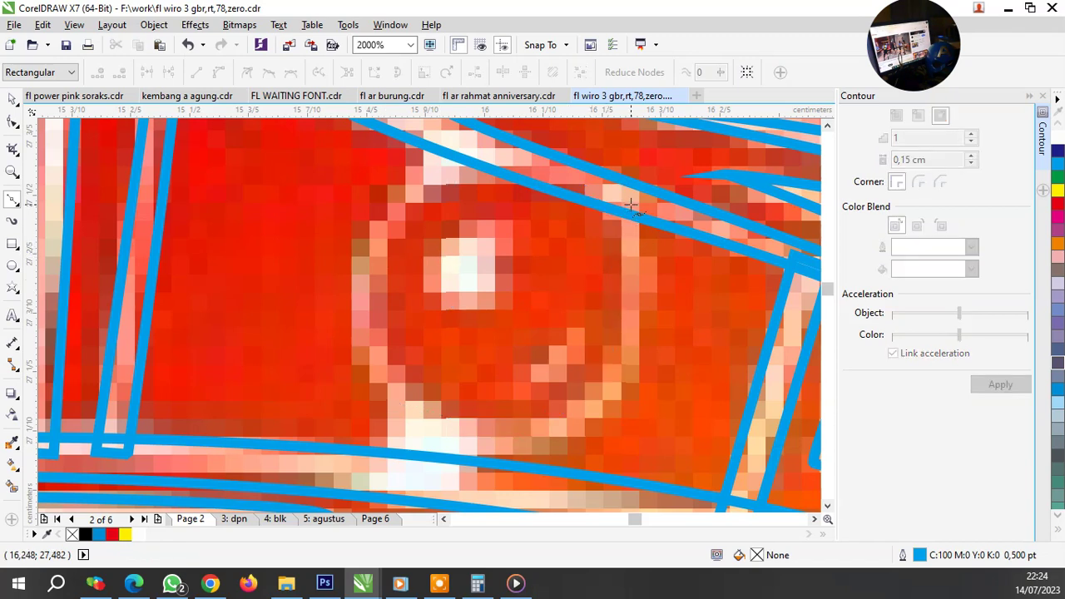
click(633, 206)
drag(647, 343, 624, 421)
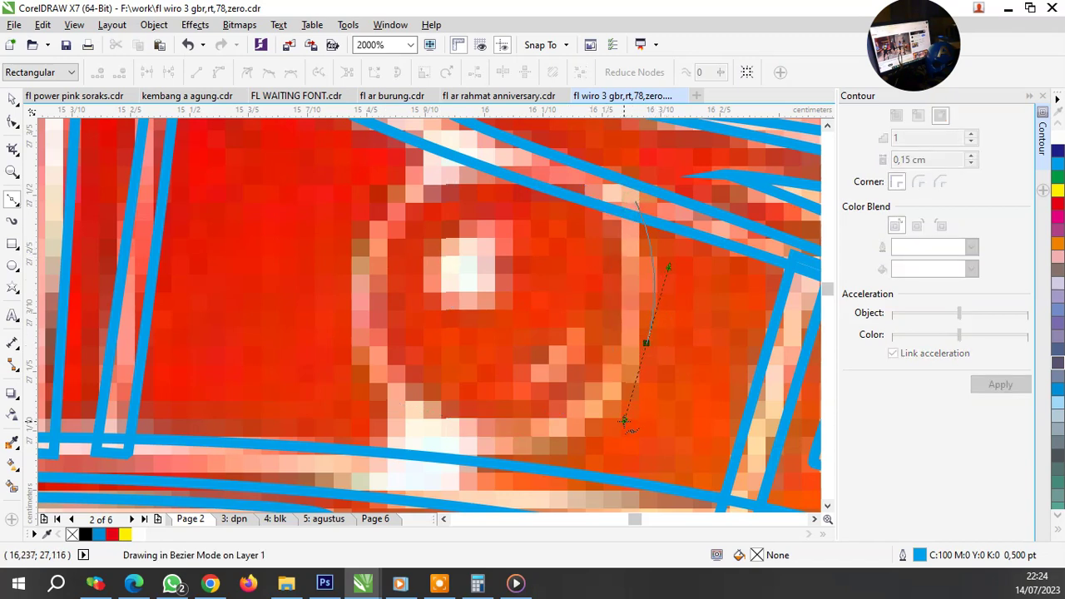
key(space)
mouse_move(373, 474)
mouse_down()
mouse_move(363, 467)
mouse_move(397, 464)
mouse_up()
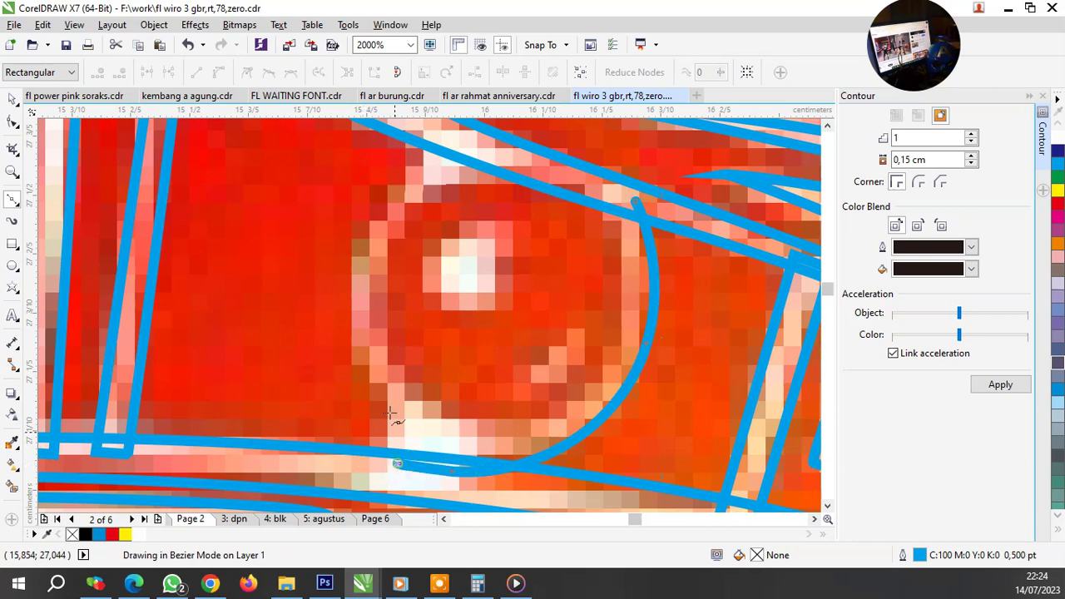
key(Escape)
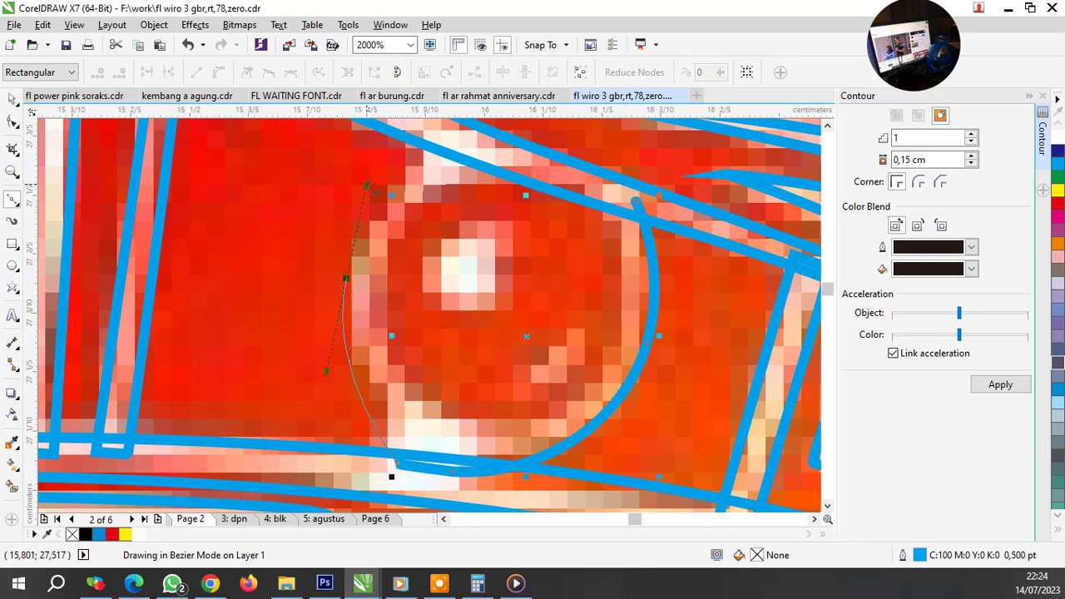
Step: Curve the outer ring over the jewel's top and trace the closed inner ring
drag(350, 252, 367, 185)
key(Escape)
mouse_move(450, 142)
mouse_down()
mouse_move(482, 137)
mouse_move(511, 160)
mouse_up()
click(511, 159)
drag(390, 246, 351, 329)
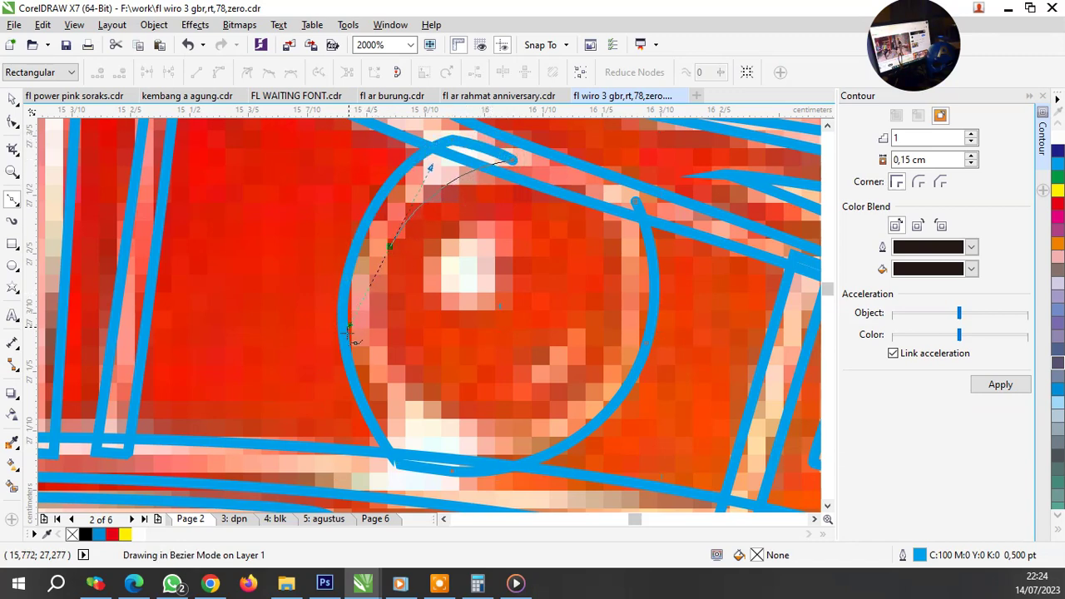
drag(450, 413, 501, 435)
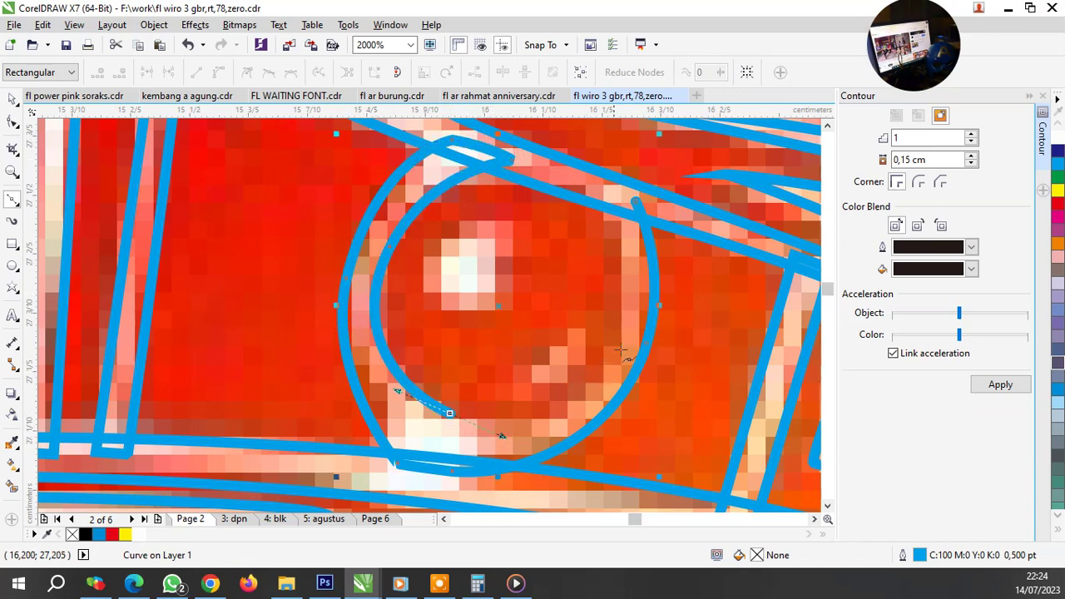
drag(614, 358, 598, 192)
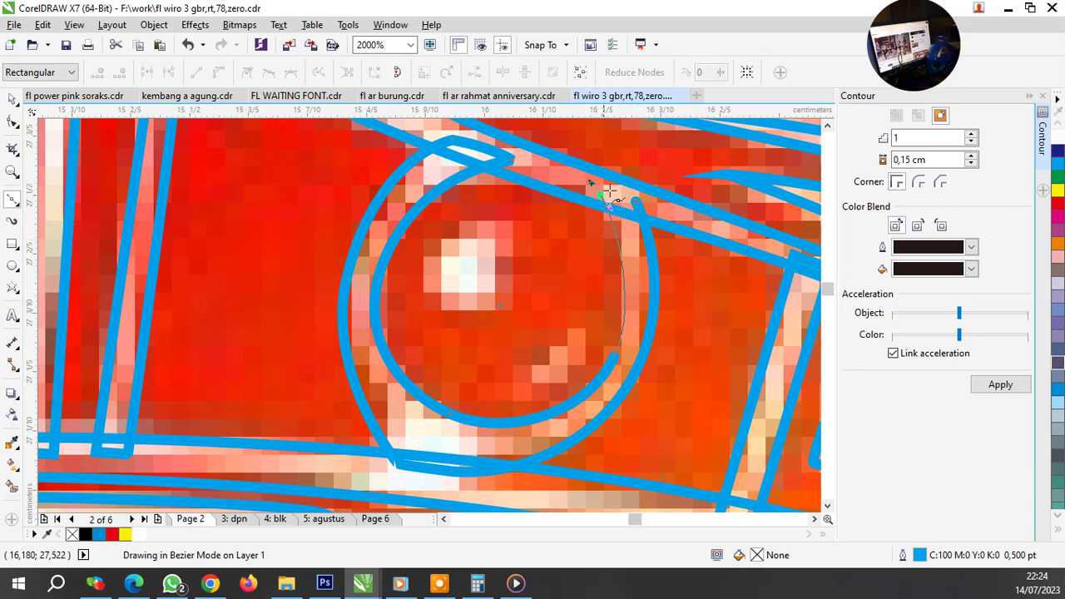
click(617, 202)
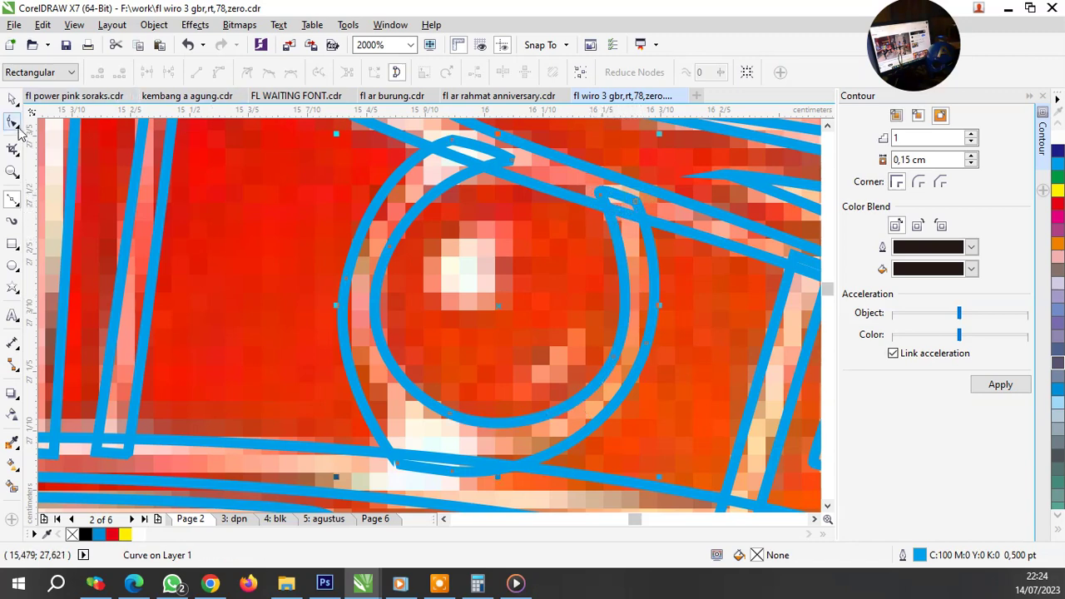
Step: With the Shape tool, nudge the jewel's bottom node and reshape its curve
click(12, 122)
click(392, 459)
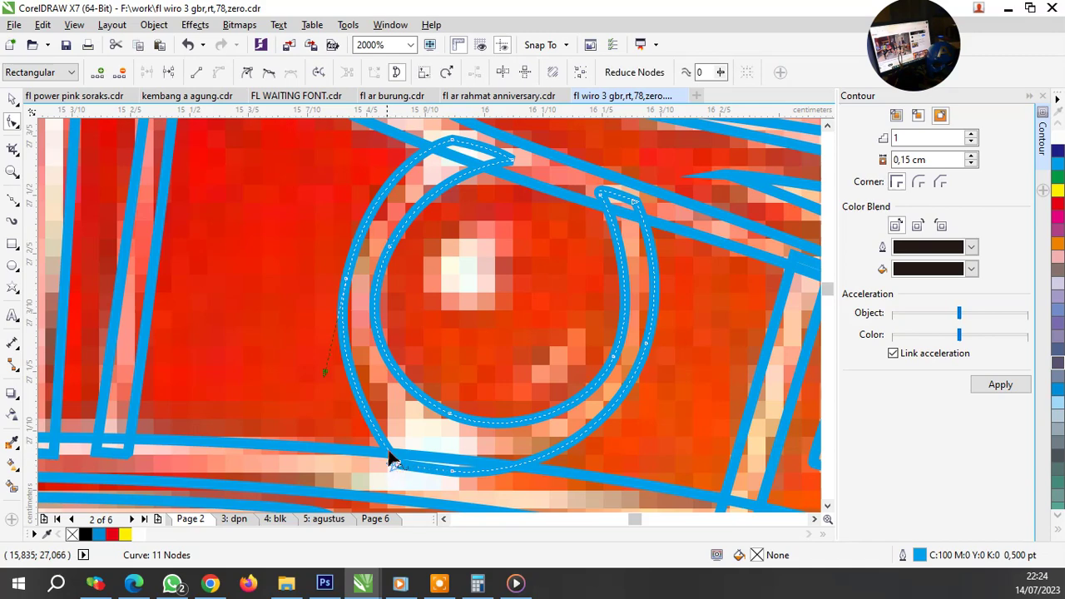
drag(392, 464, 398, 469)
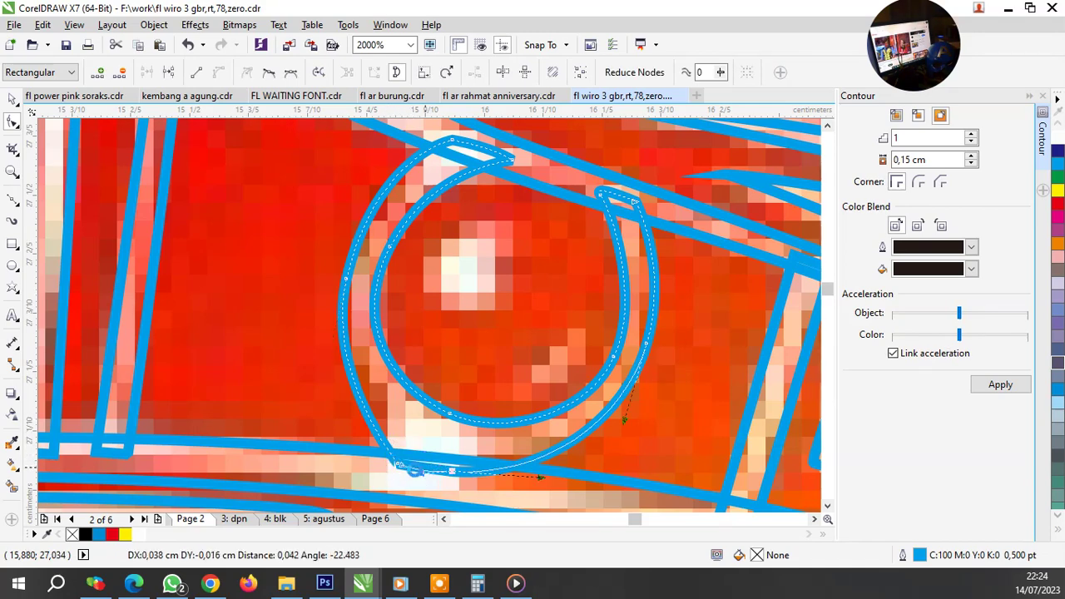
click(367, 429)
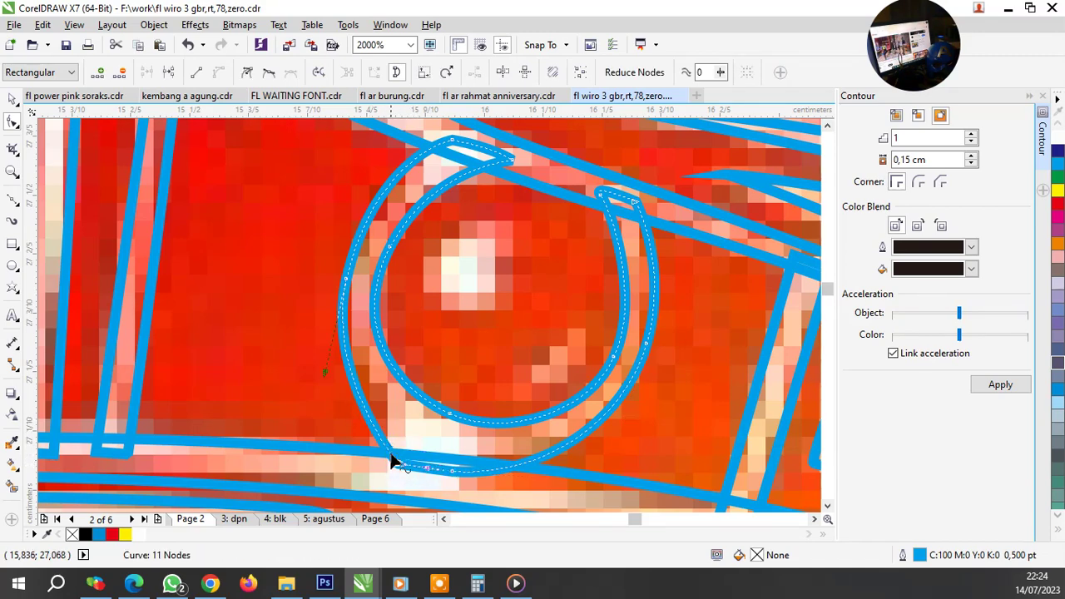
scroll(393, 462, up, 1)
drag(398, 471, 387, 383)
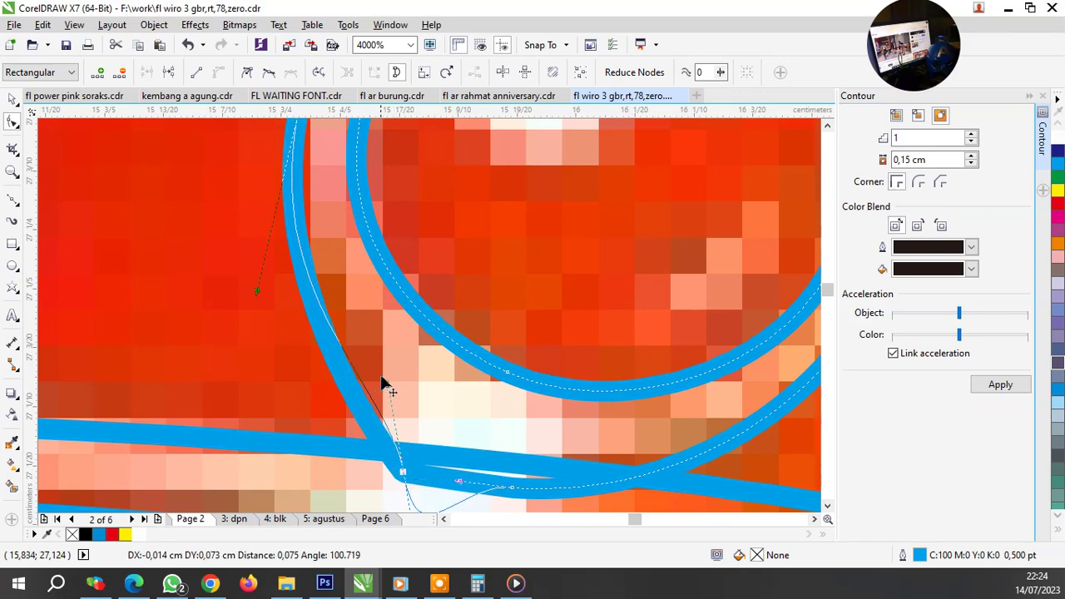
mouse_move(402, 479)
mouse_down()
mouse_move(400, 452)
mouse_move(445, 444)
mouse_up()
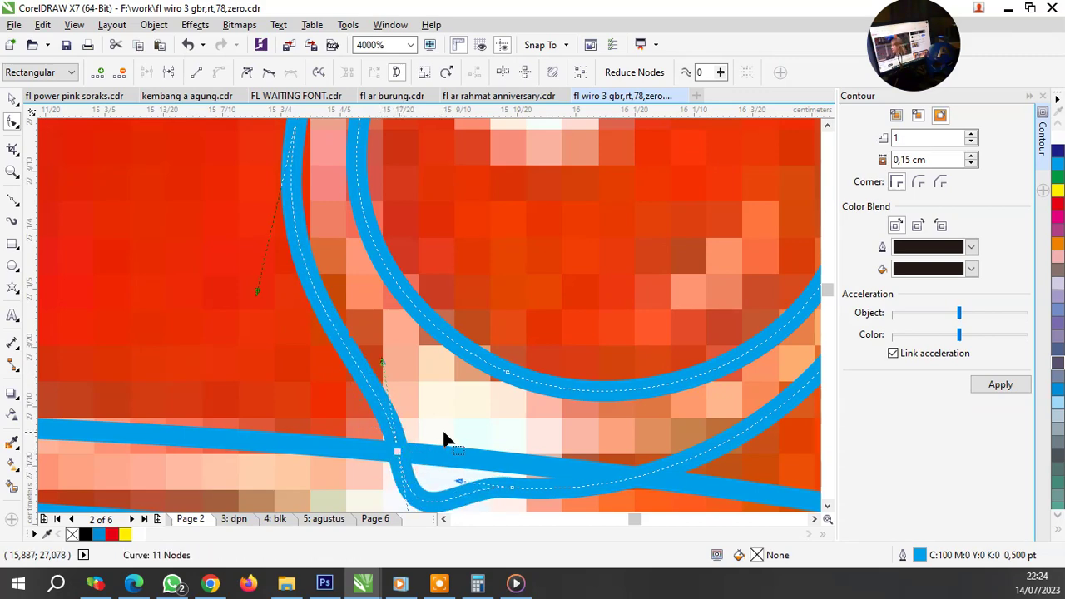
Step: Fine-tune the ring's bottom curve to the bitmap, adding then deleting a node
scroll(444, 445, down, 1)
scroll(497, 465, up, 1)
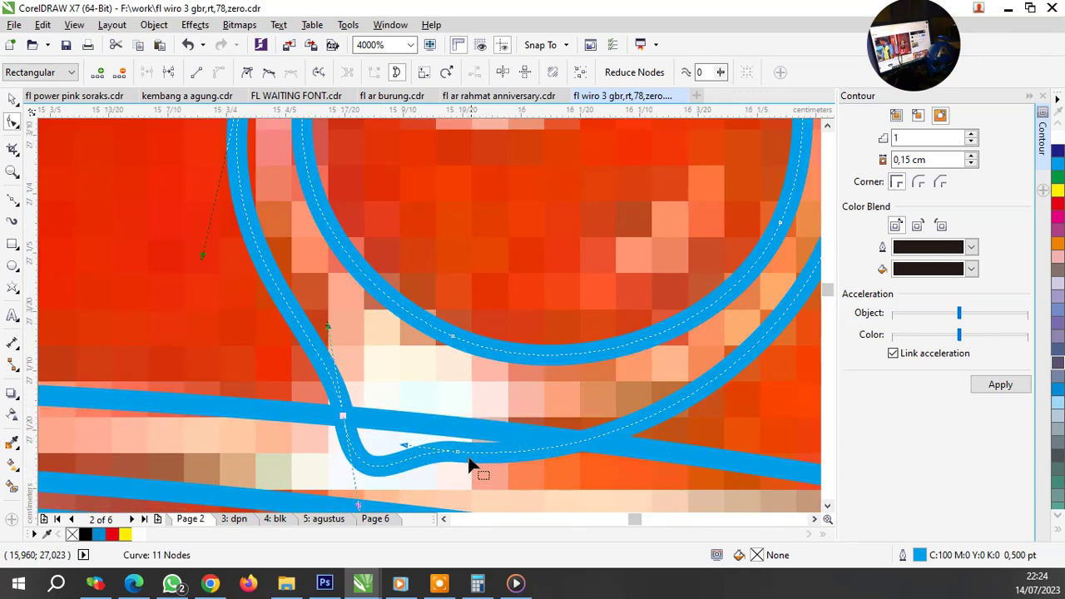
drag(466, 459, 466, 450)
scroll(497, 445, down, 2)
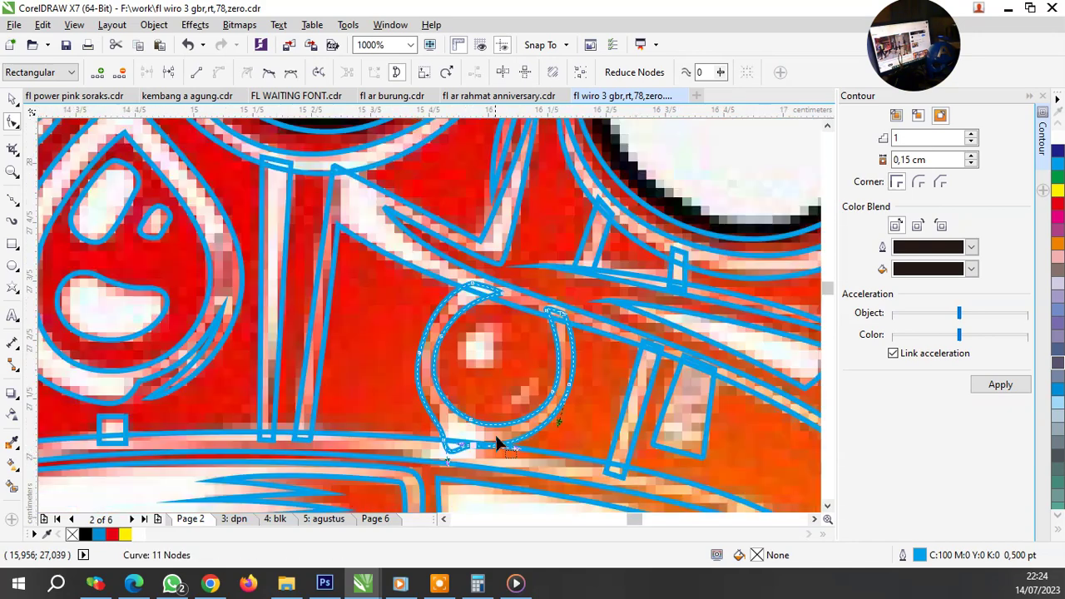
scroll(408, 352, up, 1)
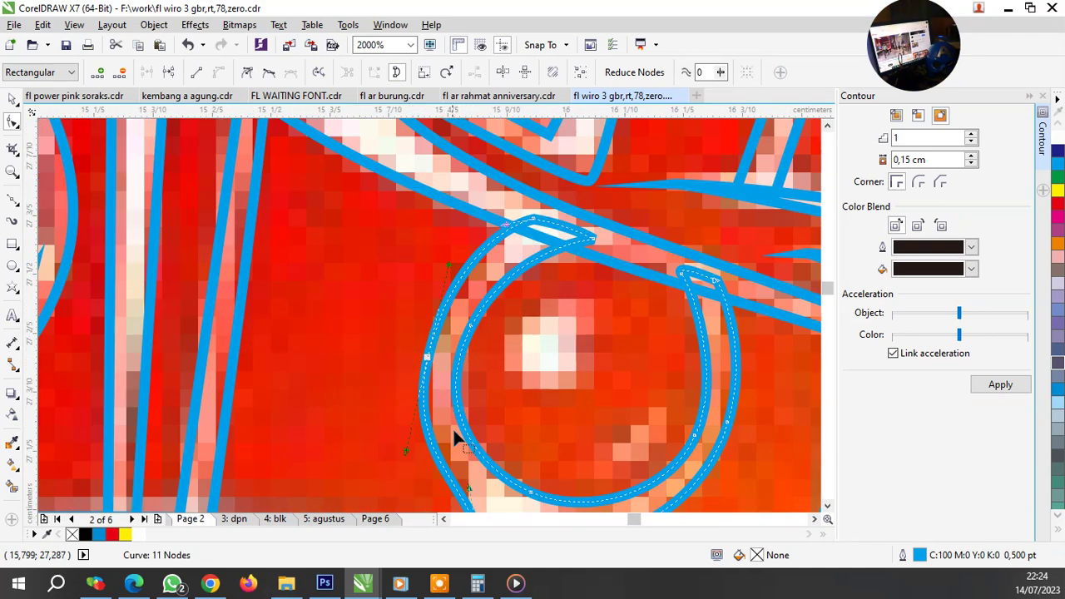
click(434, 456)
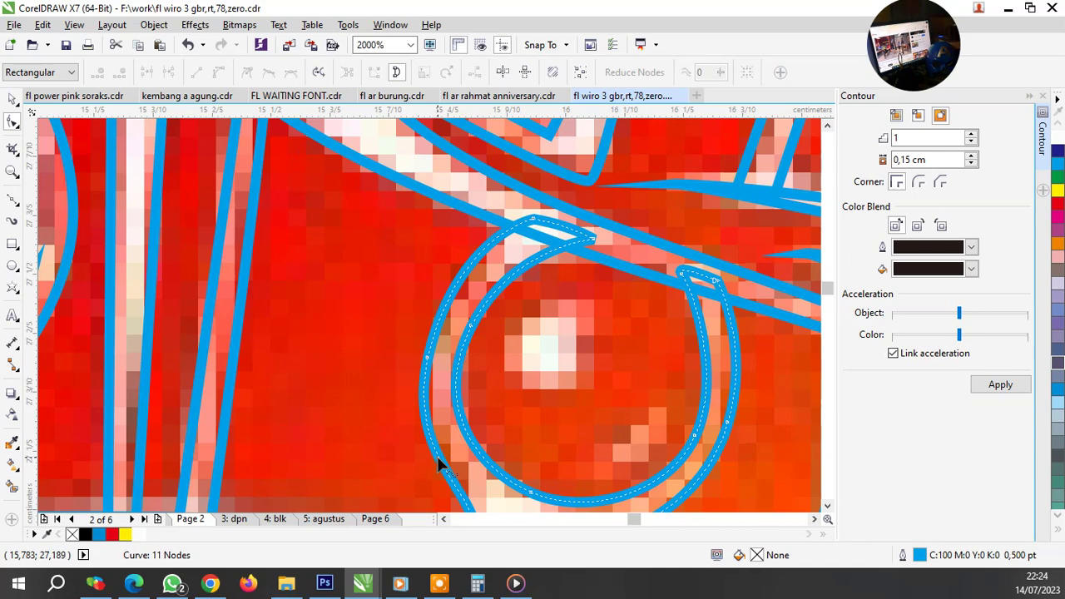
double_click(438, 461)
key(Delete)
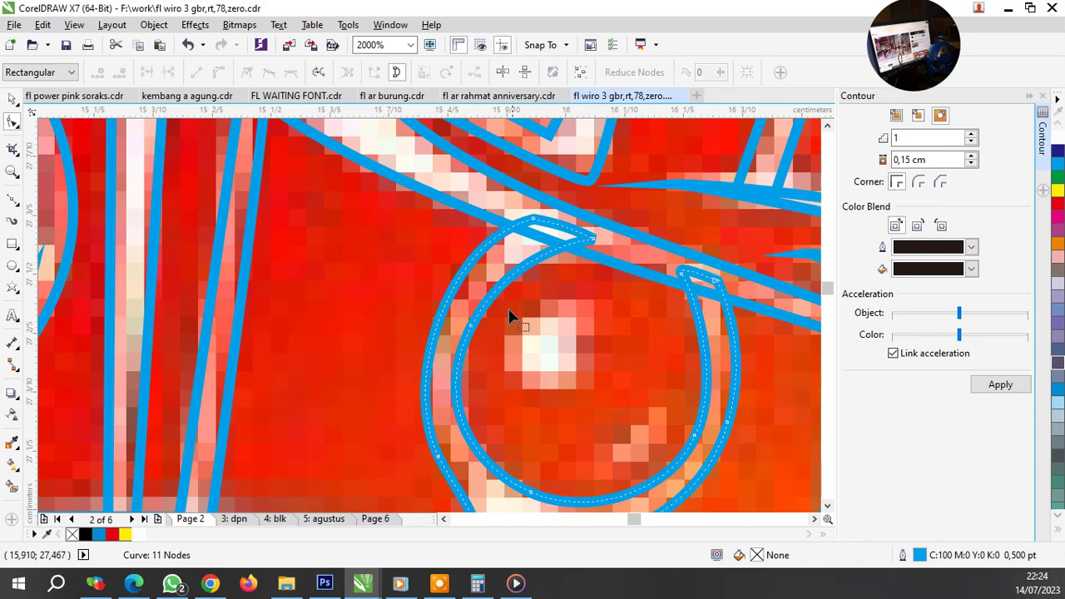
click(12, 200)
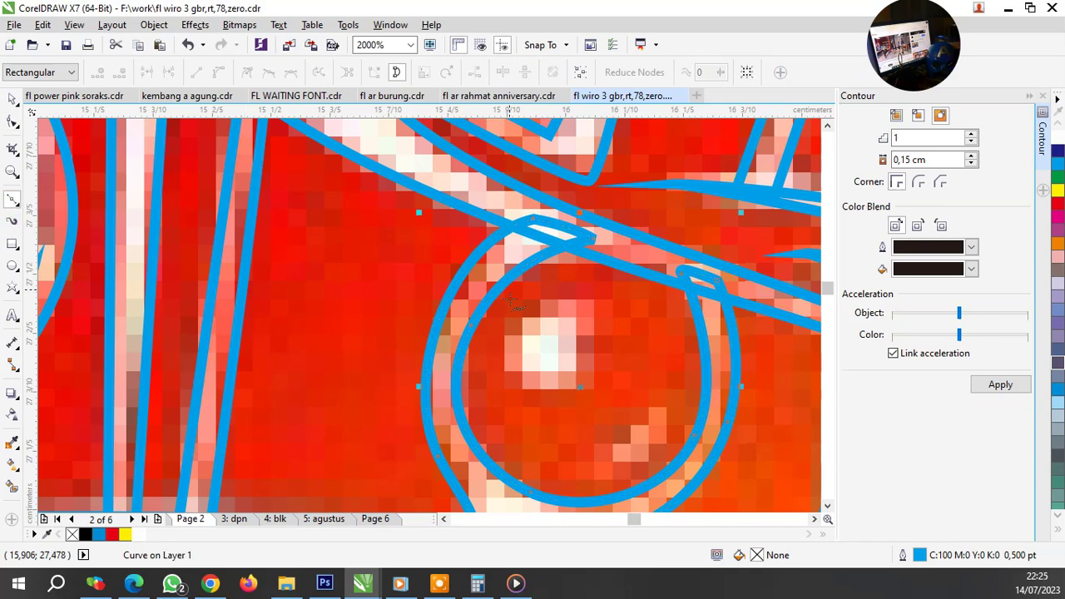
Step: Trace the first crescent highlight inside the round jewel with Bezier curves
scroll(593, 399, up, 1)
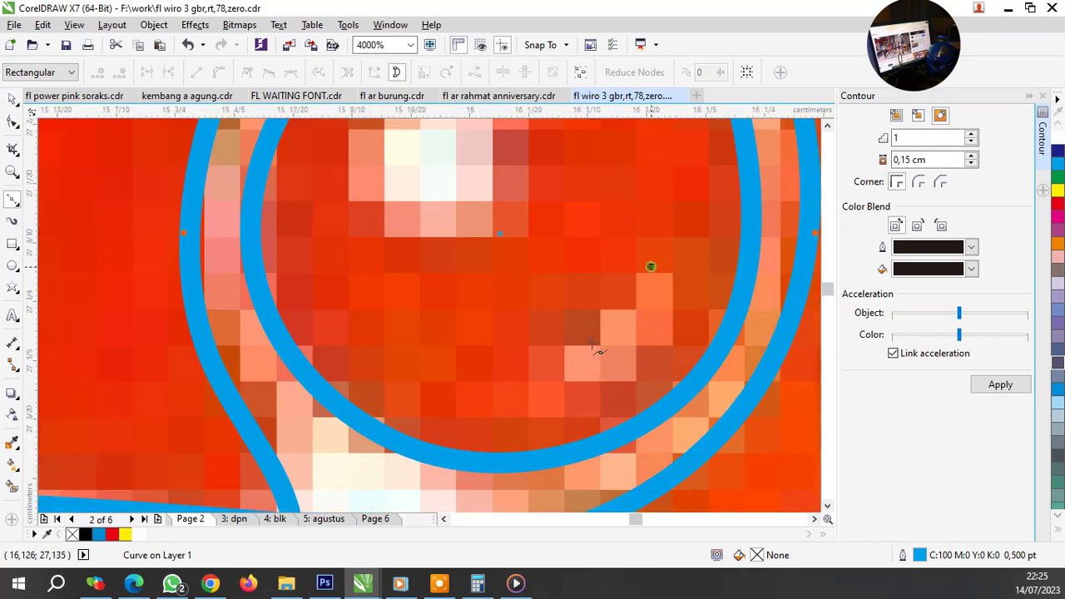
mouse_move(617, 380)
mouse_down()
mouse_move(695, 331)
mouse_move(658, 329)
mouse_up()
scroll(641, 324, down, 1)
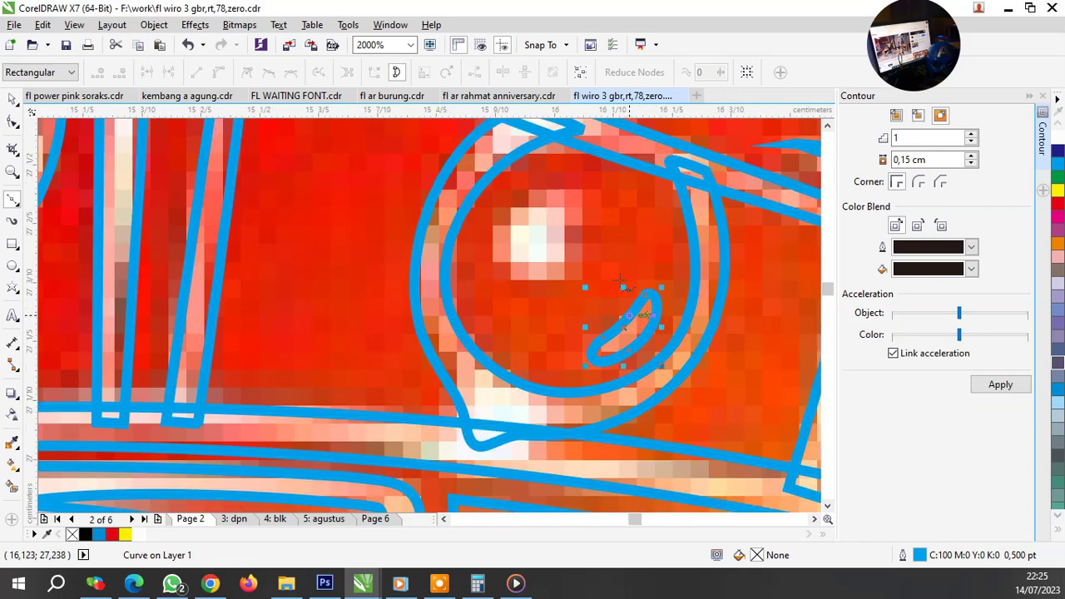
scroll(574, 237, up, 1)
click(597, 155)
drag(562, 242, 581, 273)
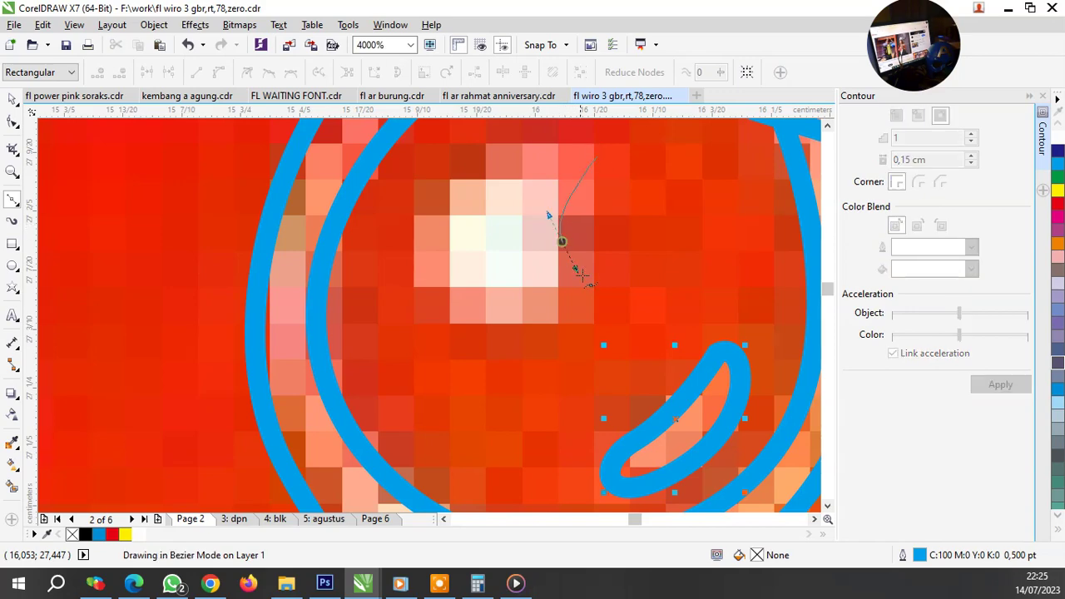
mouse_move(525, 326)
mouse_down()
mouse_move(436, 238)
mouse_move(462, 160)
mouse_up()
key(space)
Step: Trace the second highlight hook, finish drawing and zoom back out
scroll(469, 191, down, 1)
scroll(551, 208, up, 1)
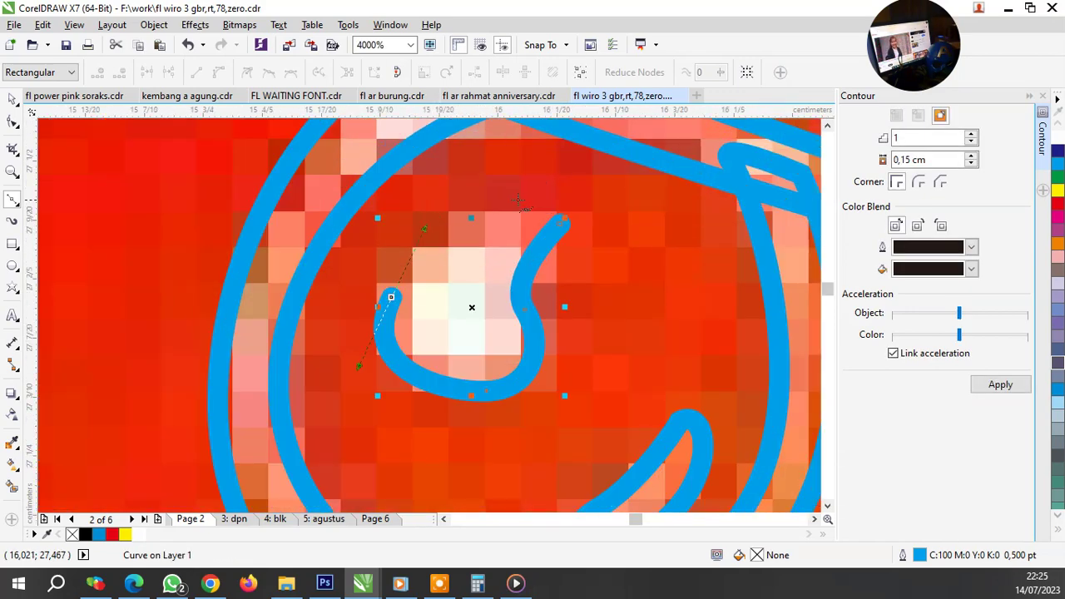
click(573, 210)
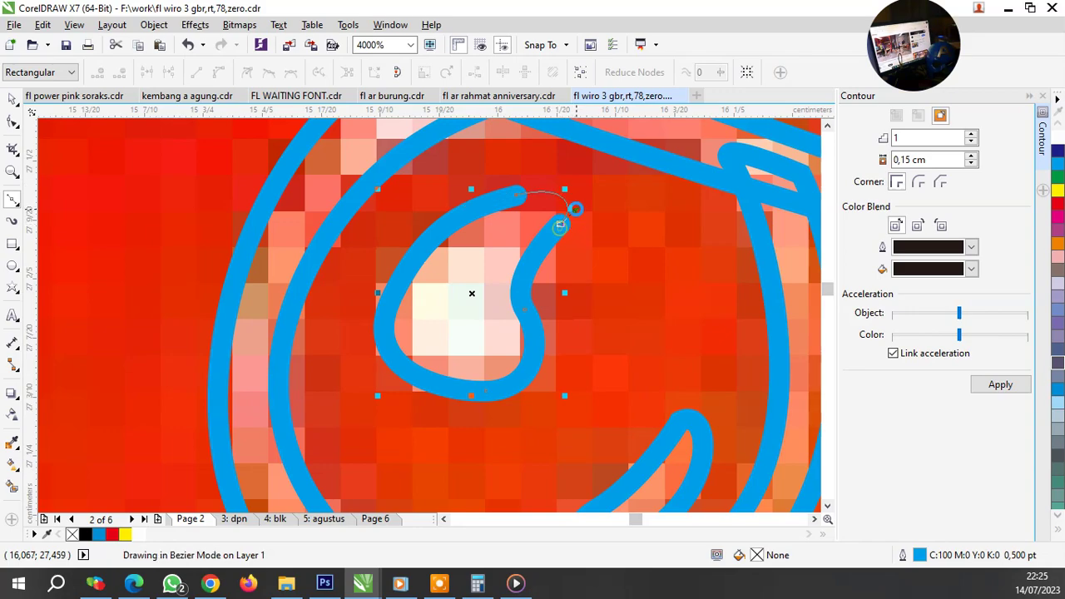
scroll(558, 237, down, 2)
scroll(540, 272, down, 6)
scroll(500, 322, up, 1)
key(space)
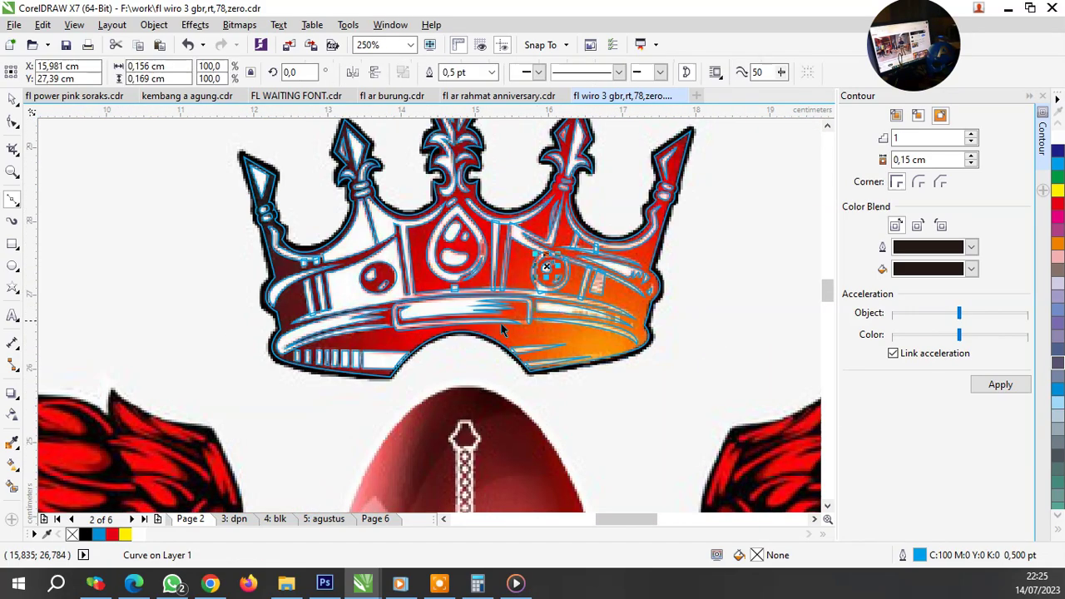
scroll(374, 279, down, 1)
Step: Group the 59 traced crown shapes, excluding the bitmap, and fill them white with no outline
click(475, 345)
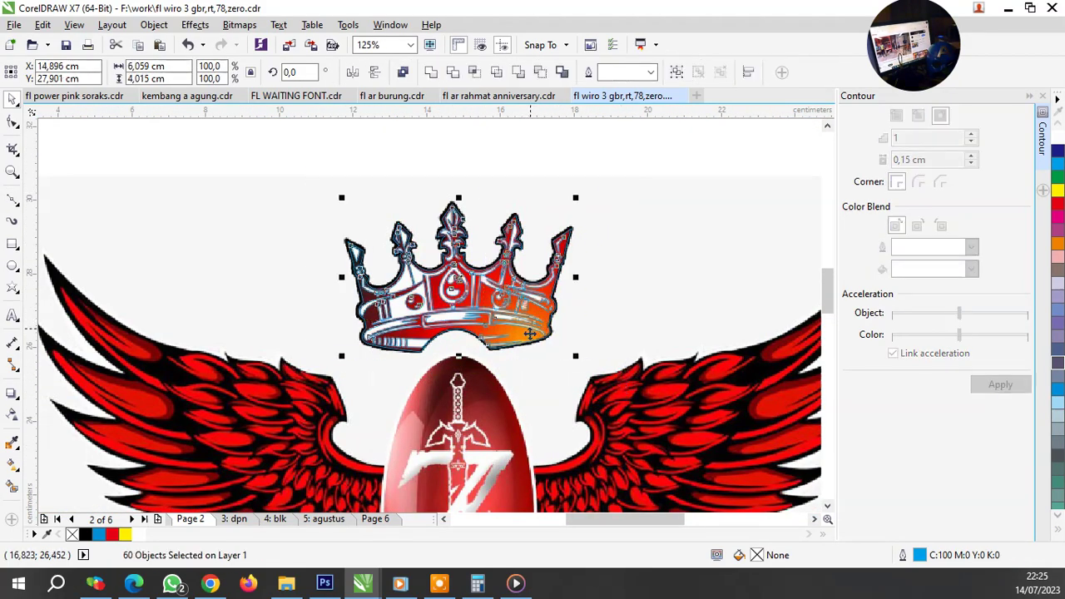
scroll(476, 356, up, 3)
shift+click(325, 329)
scroll(374, 338, down, 1)
scroll(376, 337, down, 1)
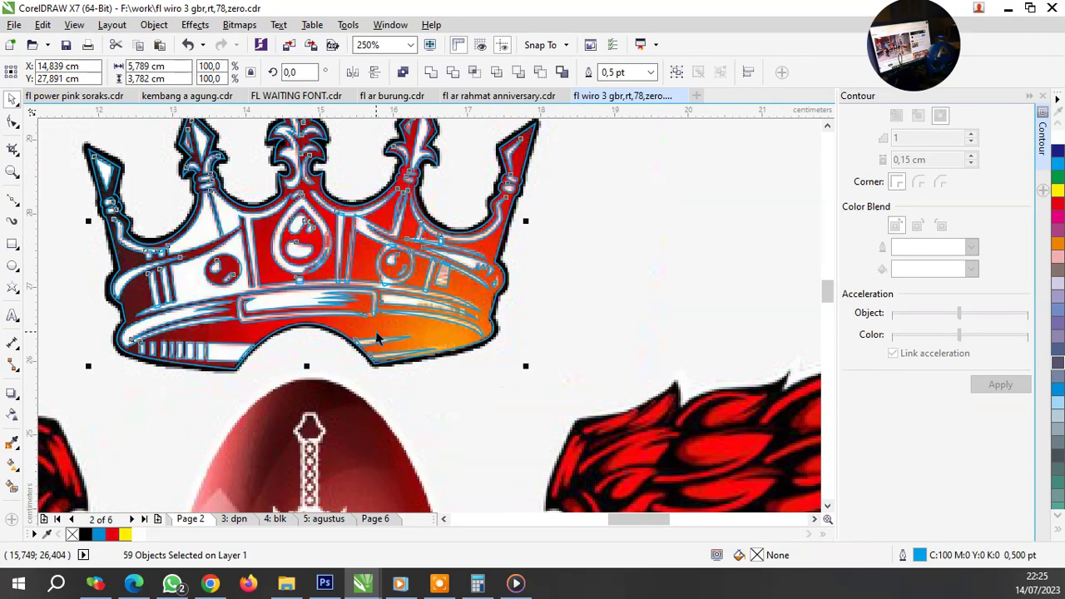
key(ctrl+g)
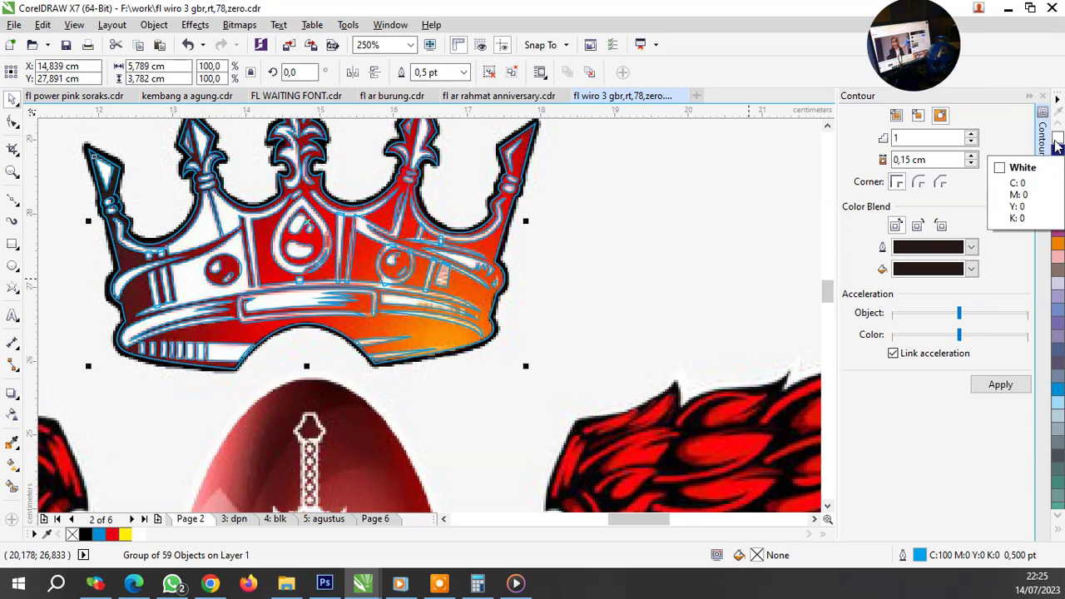
click(1057, 146)
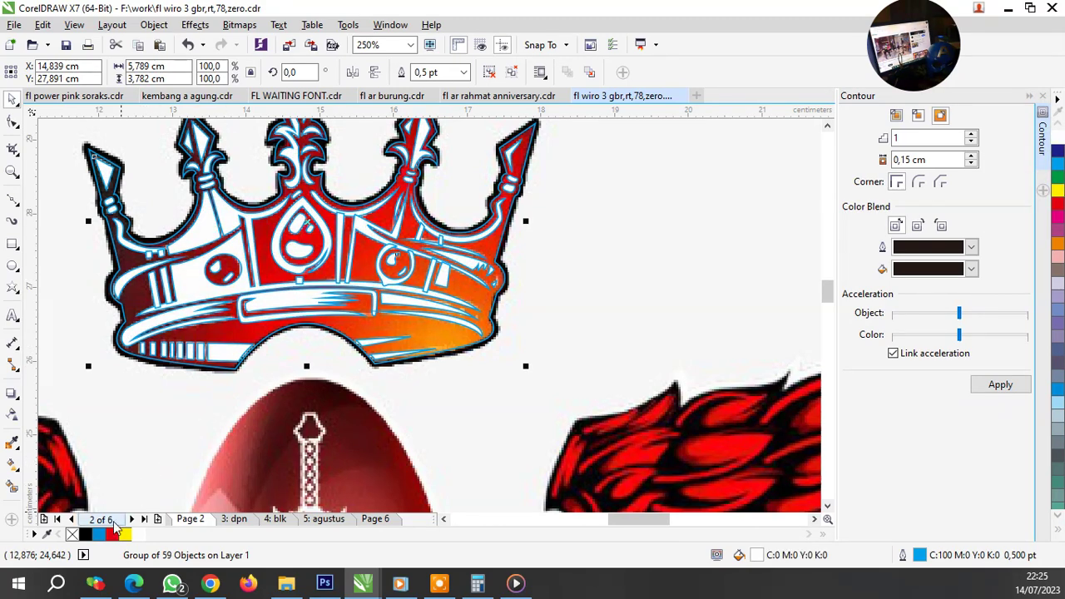
click(73, 534)
Step: Apply an outer contour to the crown's outer curve, trying 0,5 cm and 0,05 cm offsets
click(611, 360)
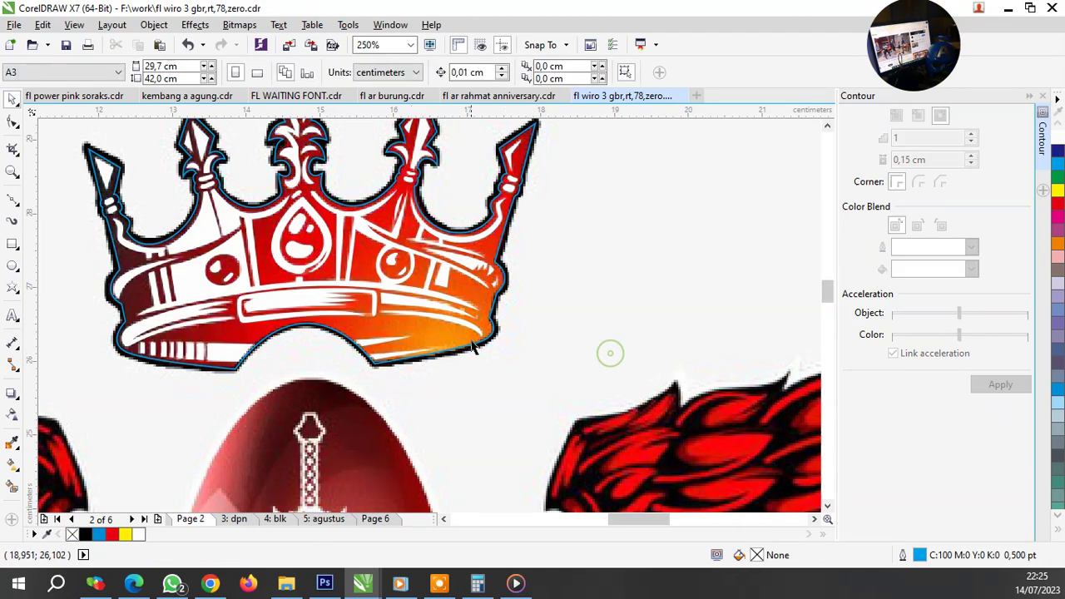
click(459, 340)
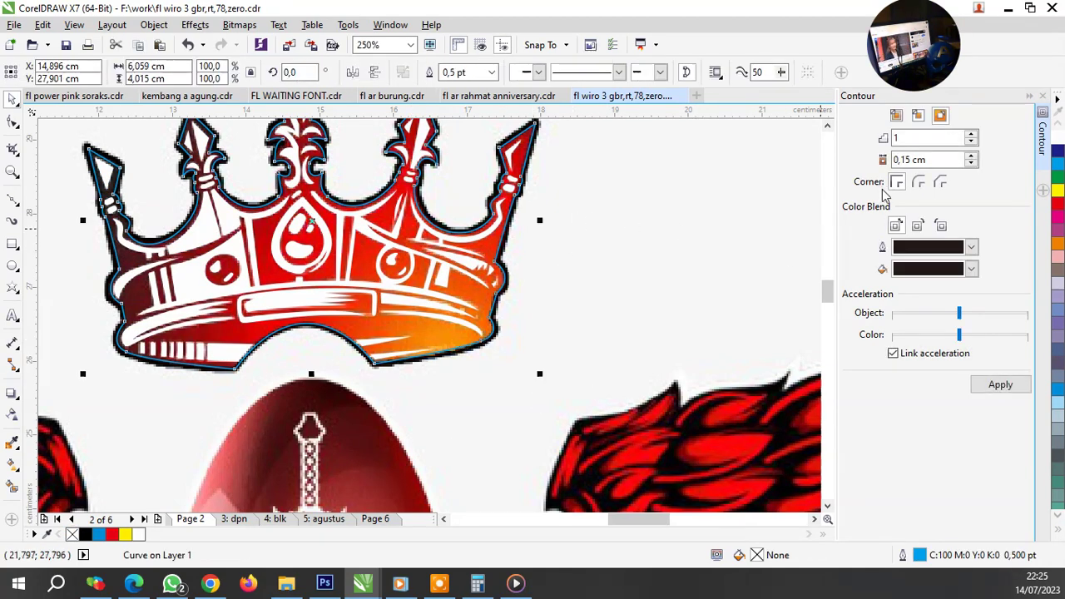
click(972, 385)
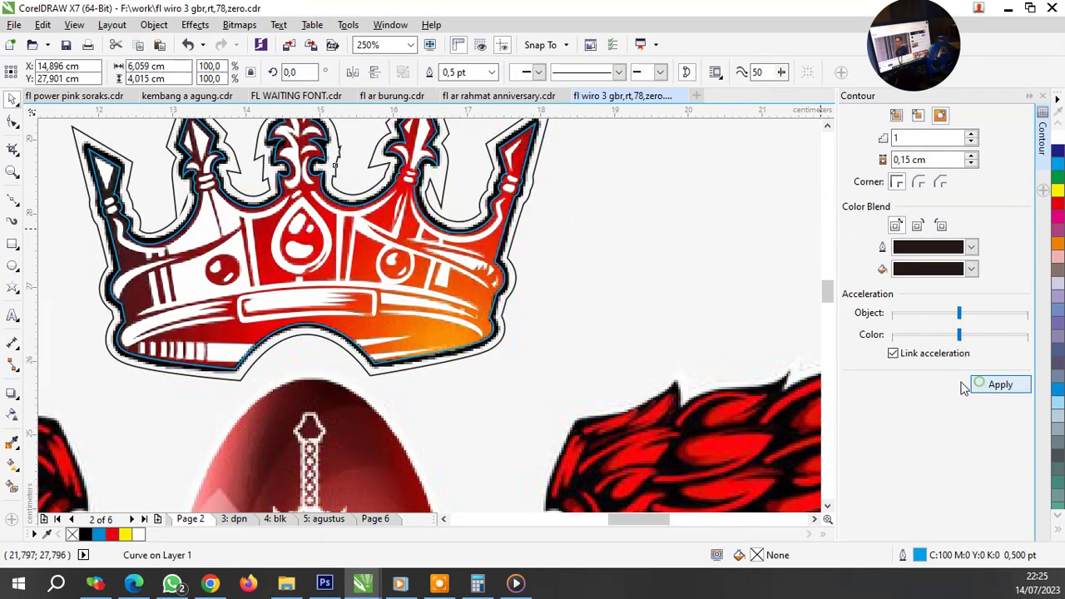
scroll(600, 252, up, 2)
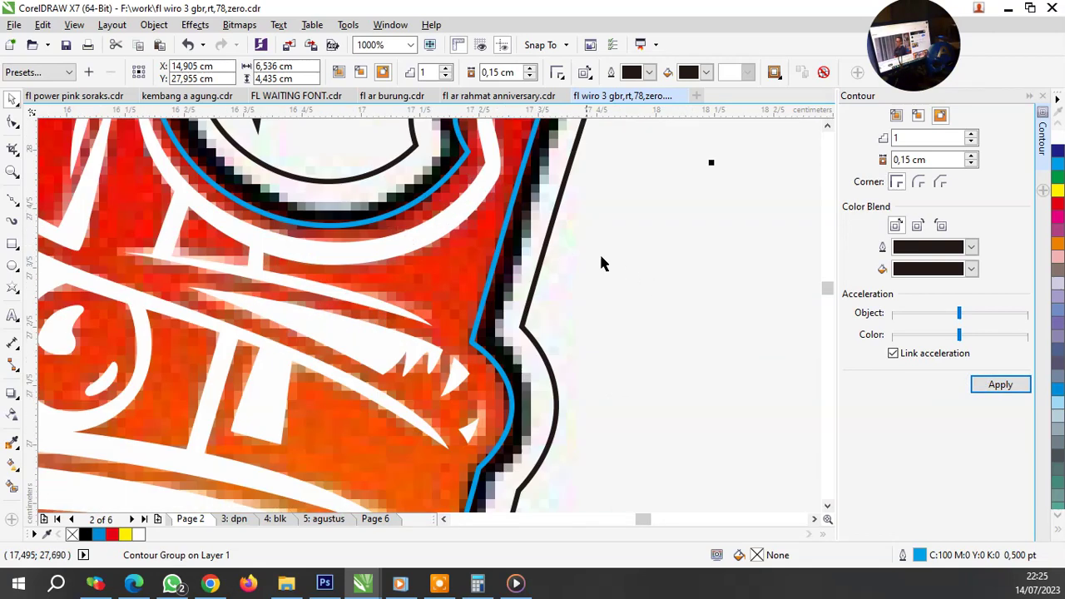
click(908, 163)
key(BackSpace)
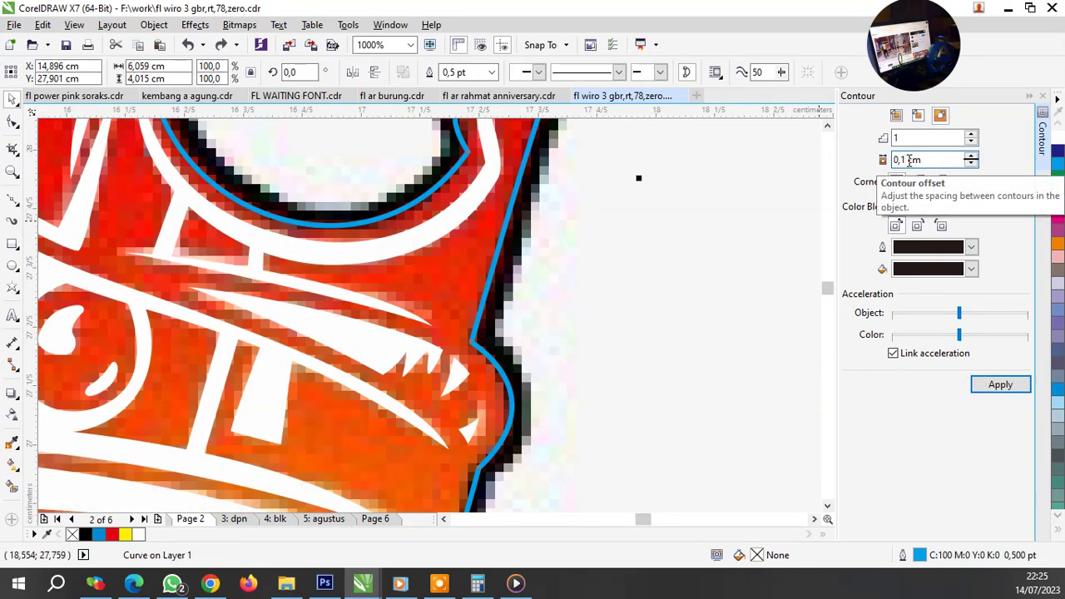
text(35)
key(Return)
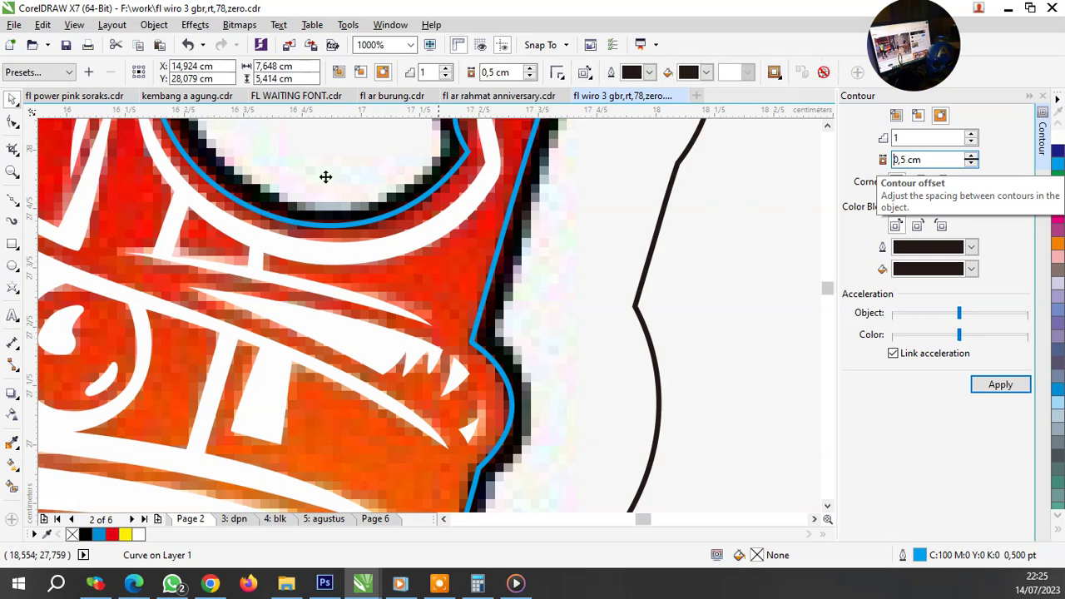
key(ctrl+z)
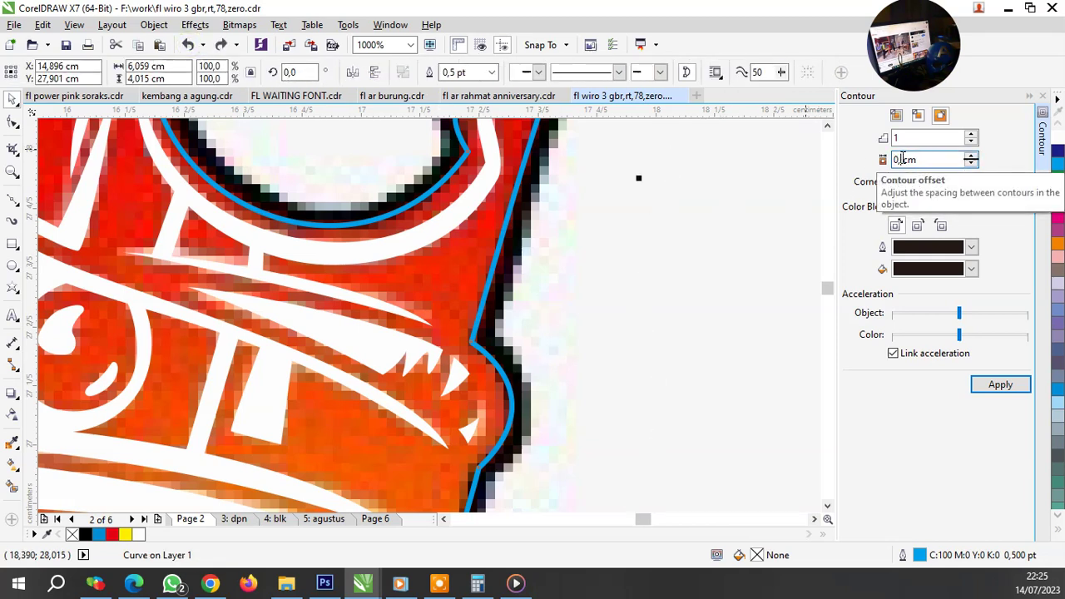
text(0,05)
key(Return)
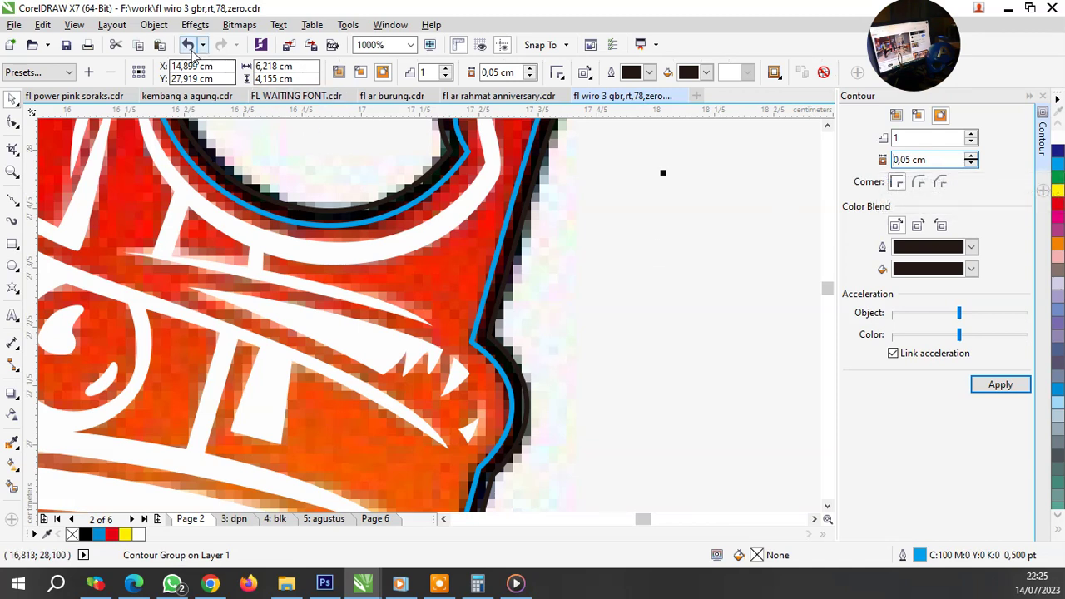
Step: Redo the contour at a 0,07 cm offset and break the contour group apart
click(188, 45)
click(910, 159)
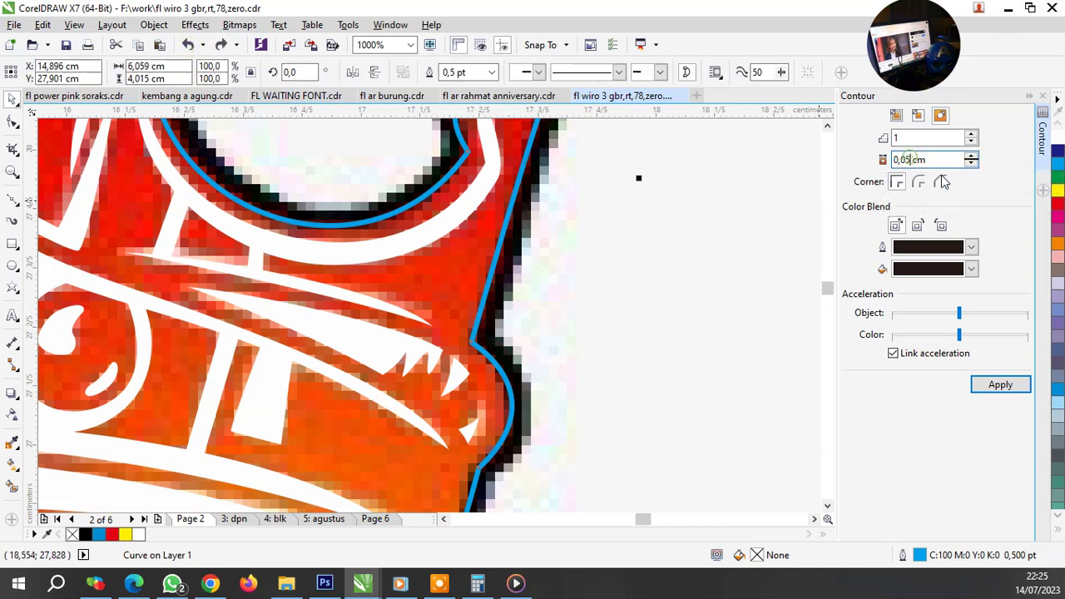
key(BackSpace)
text(7)
key(Return)
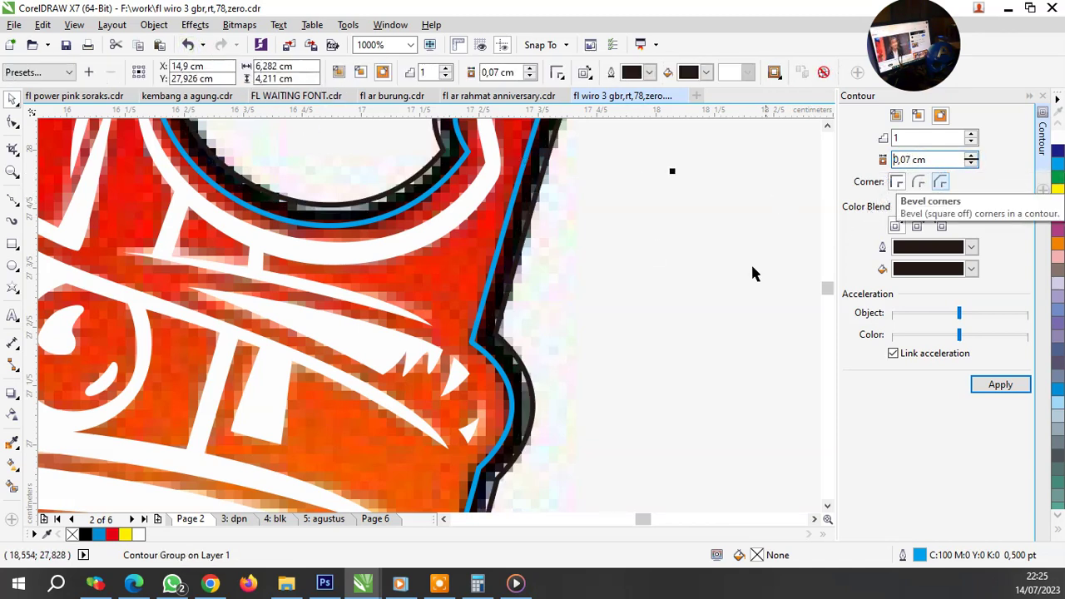
right_click(492, 348)
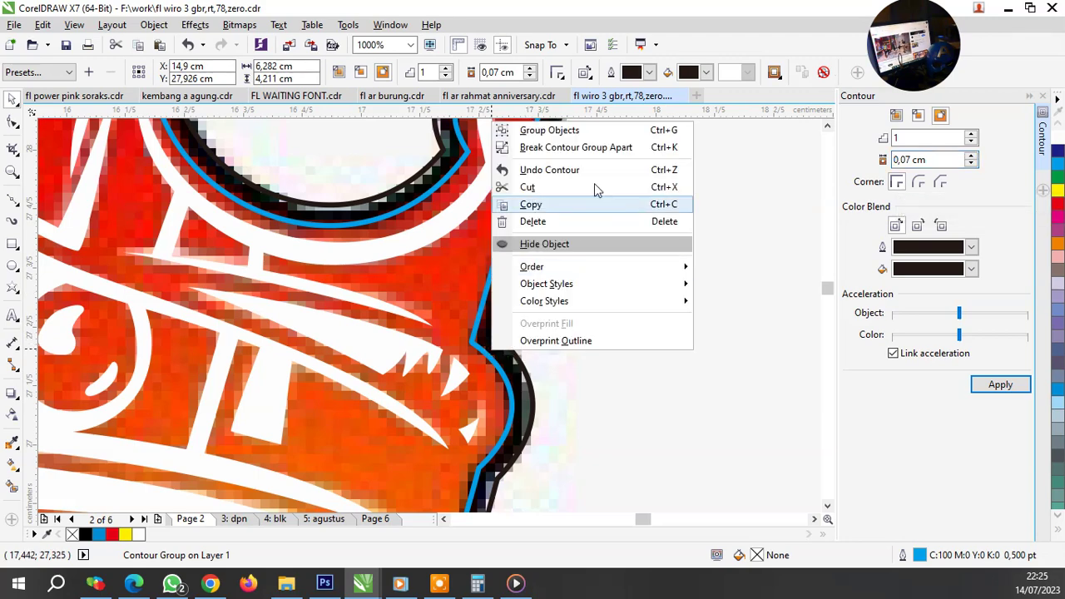
click(576, 148)
scroll(656, 304, down, 2)
Step: Select the black outer outline shape, inspect its nodes, then clear the selection
click(657, 303)
scroll(624, 312, down, 1)
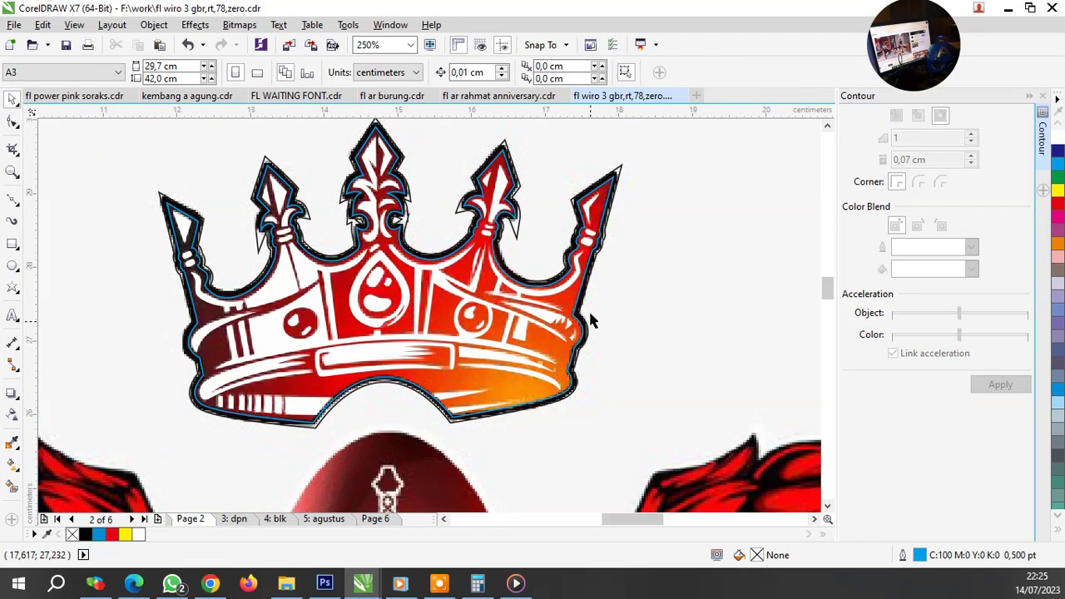
scroll(507, 213, up, 2)
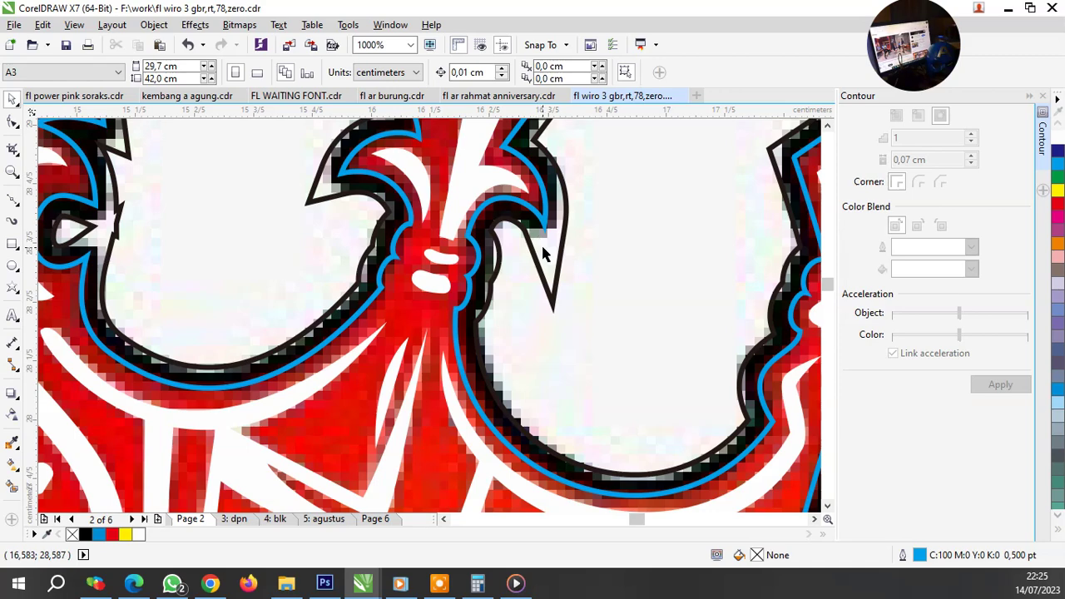
click(541, 243)
click(12, 122)
scroll(503, 235, up, 1)
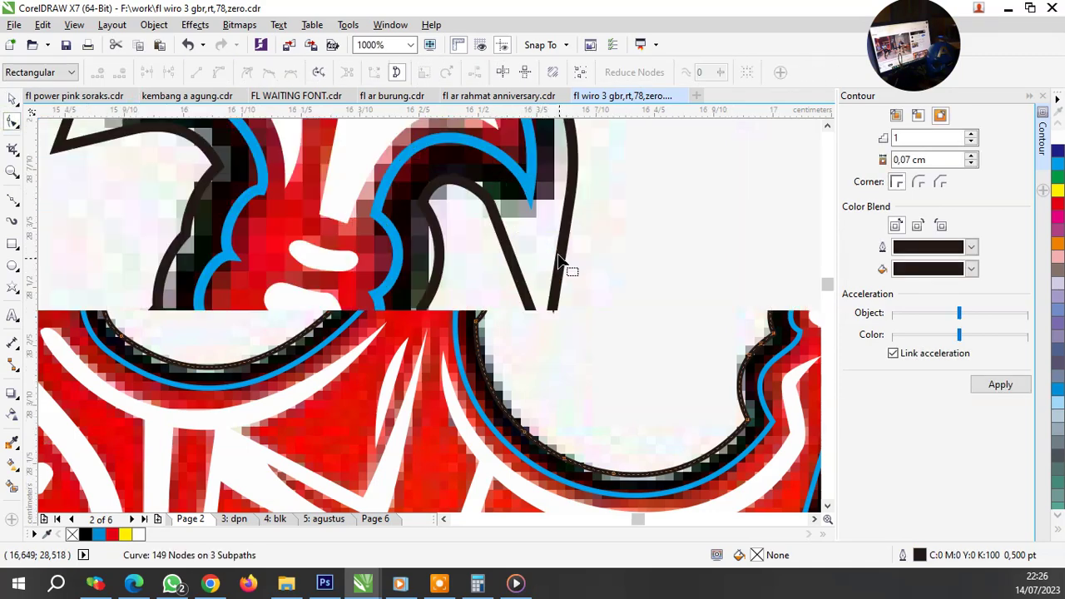
scroll(500, 220, down, 2)
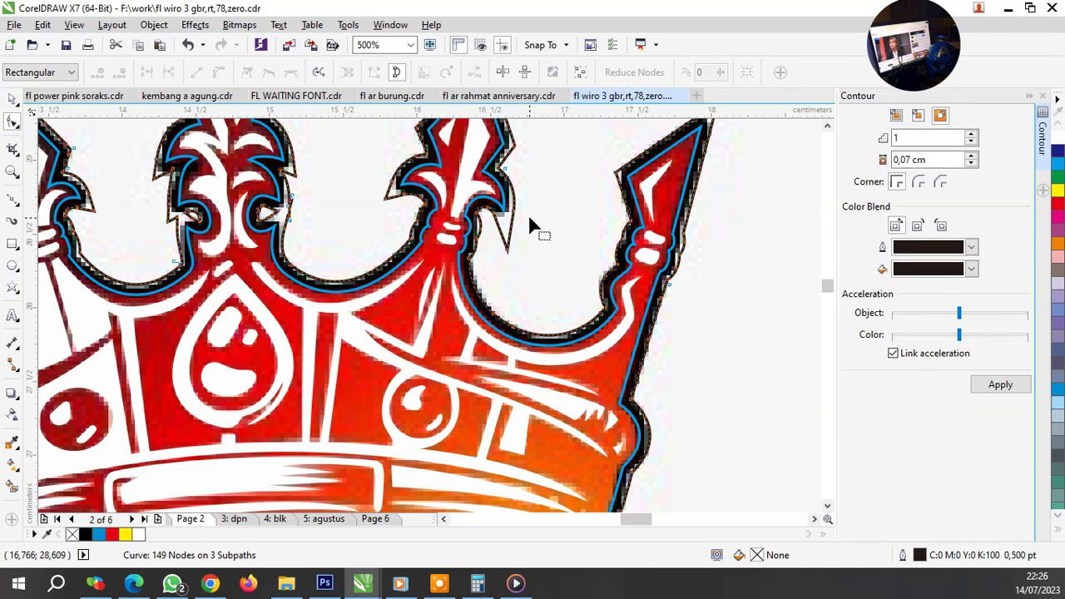
key(space)
scroll(634, 158, up, 1)
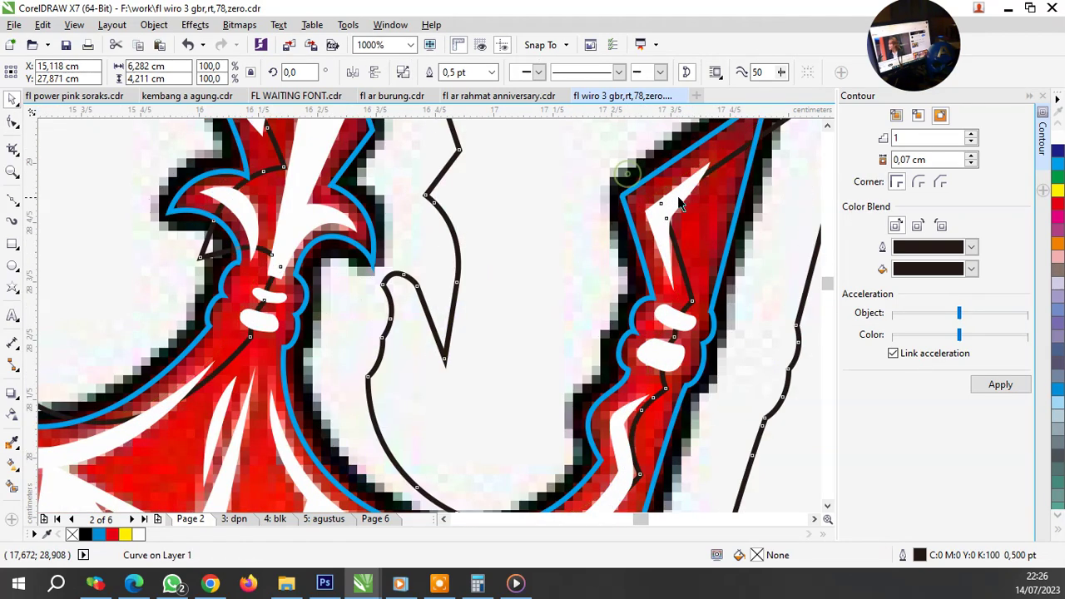
key(Escape)
Step: Give the blue crown curve a rounded-corner black contour and break it apart with Ctrl+K
click(700, 221)
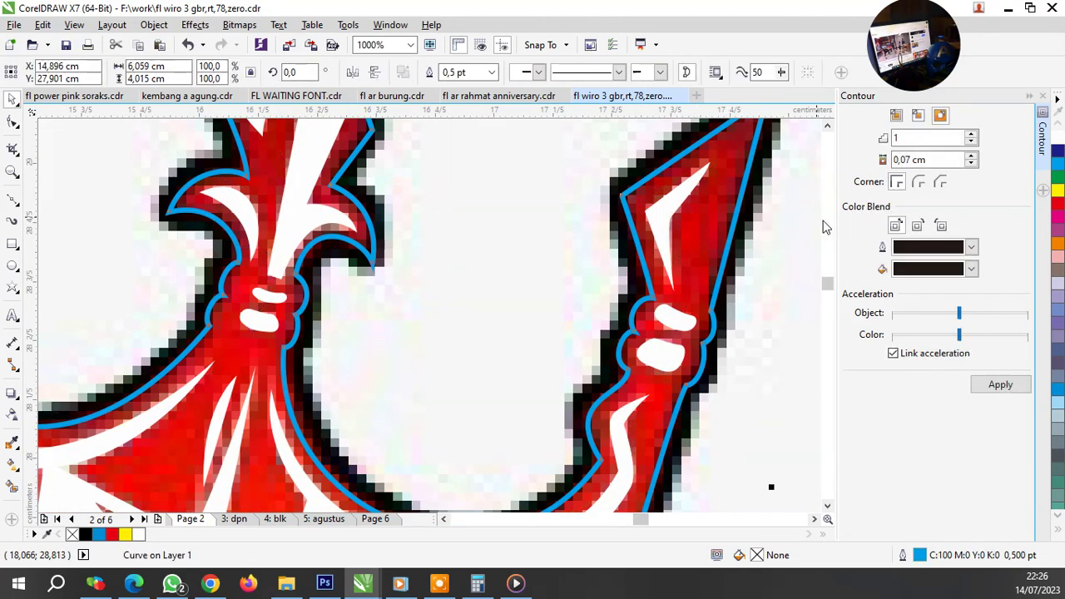
click(919, 181)
click(1000, 385)
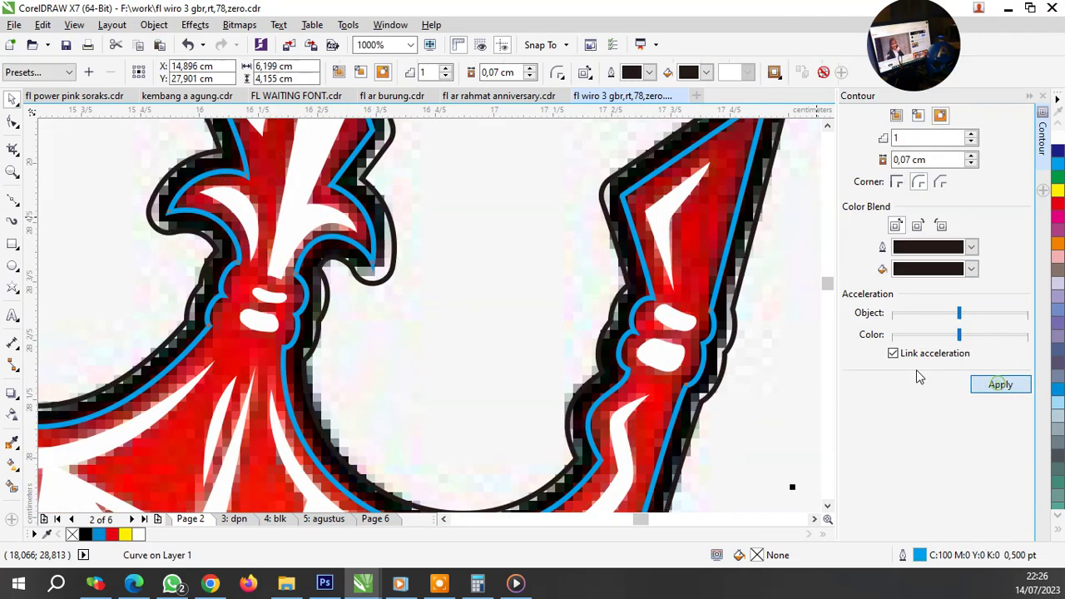
right_click(383, 208)
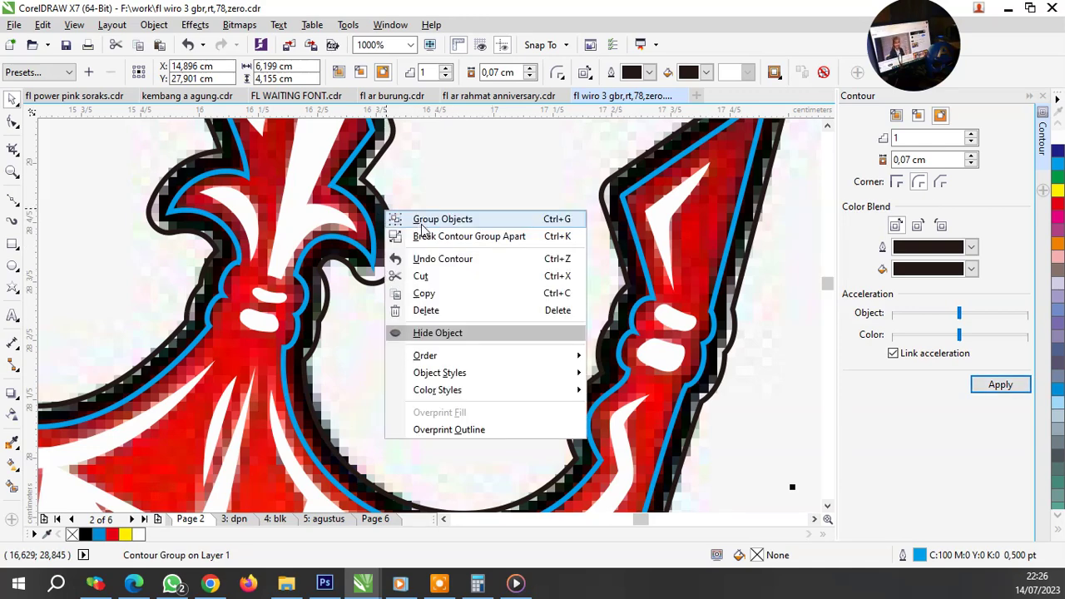
click(469, 237)
scroll(593, 293, down, 2)
scroll(174, 331, up, 2)
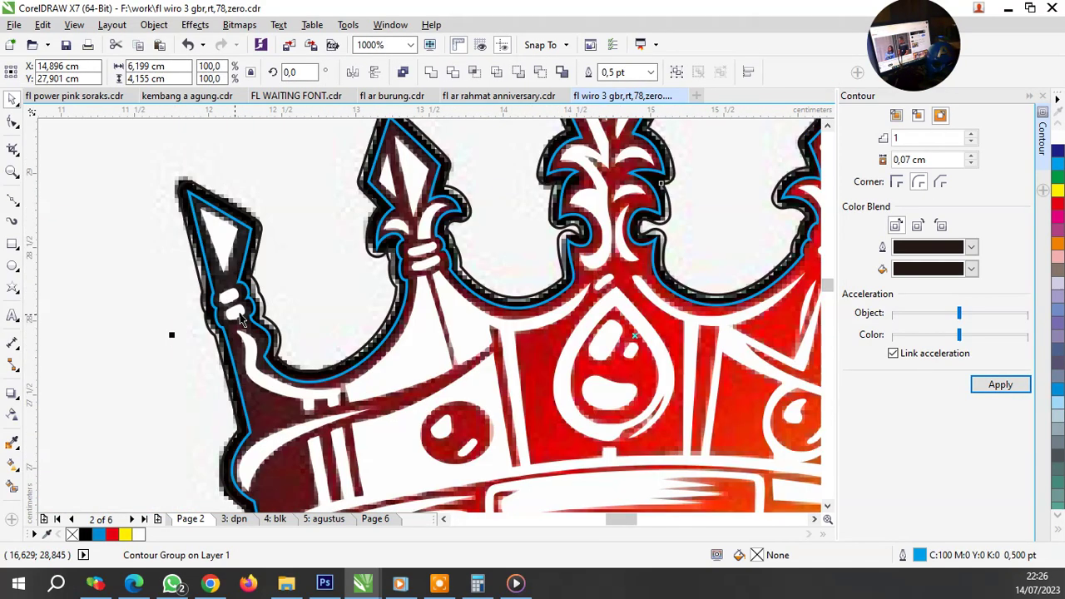
key(ctrl+k)
scroll(280, 275, down, 2)
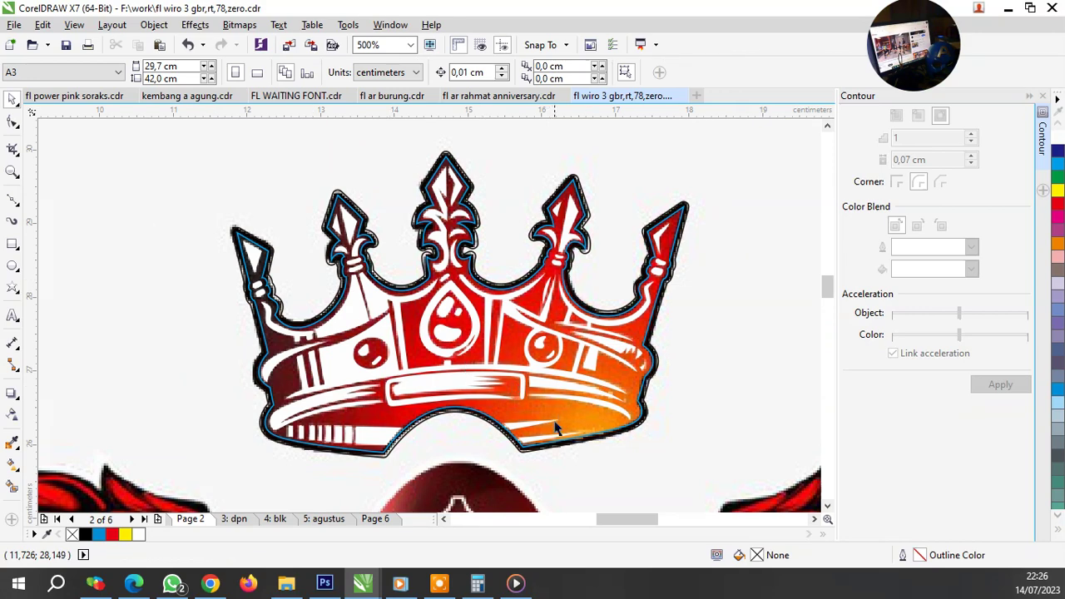
Step: Fill the traced crown curve yellow
key(Escape)
scroll(336, 287, down, 3)
scroll(441, 348, up, 2)
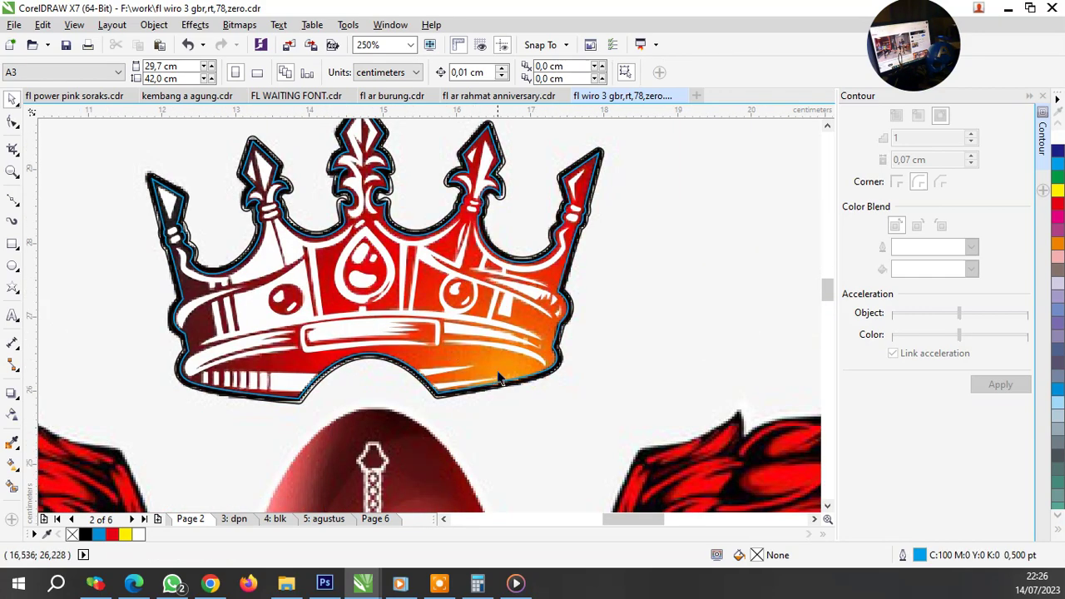
click(497, 373)
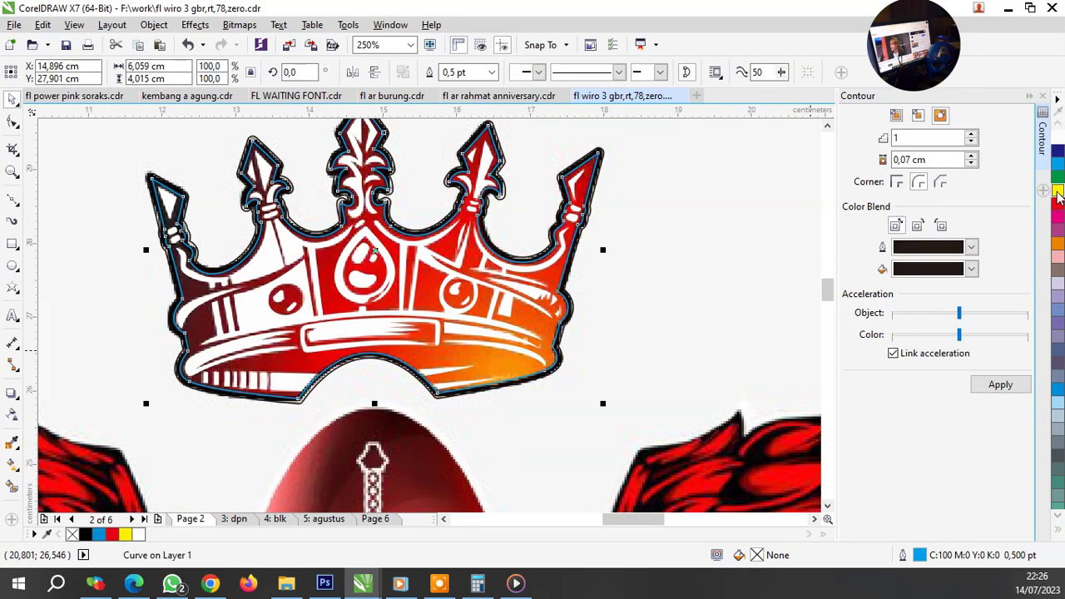
click(1059, 194)
Step: Reselect the crown curve and change its fill to red
click(652, 375)
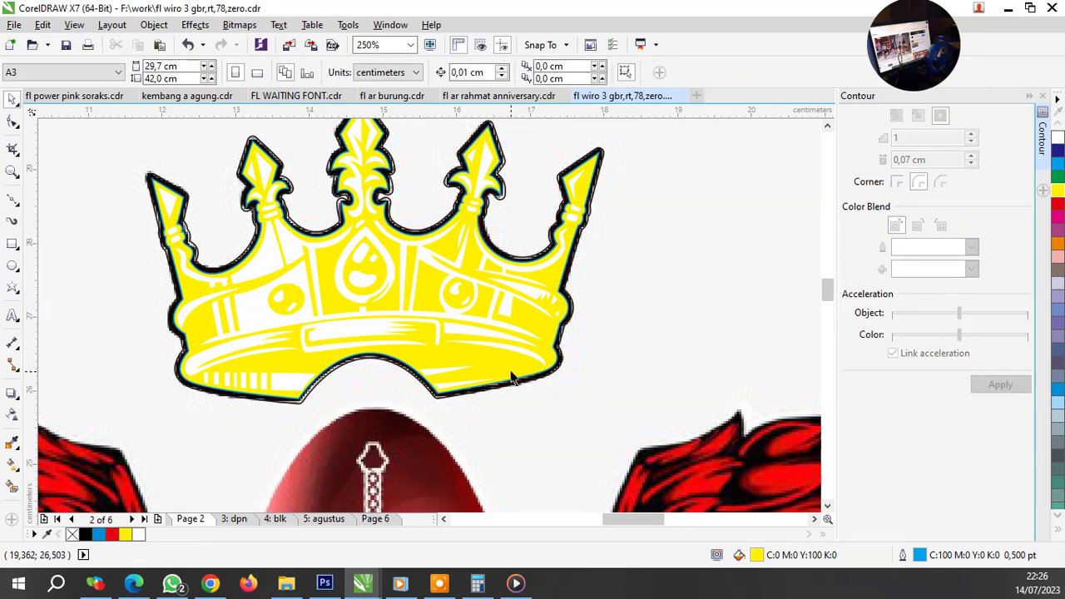
scroll(566, 371, up, 4)
click(555, 356)
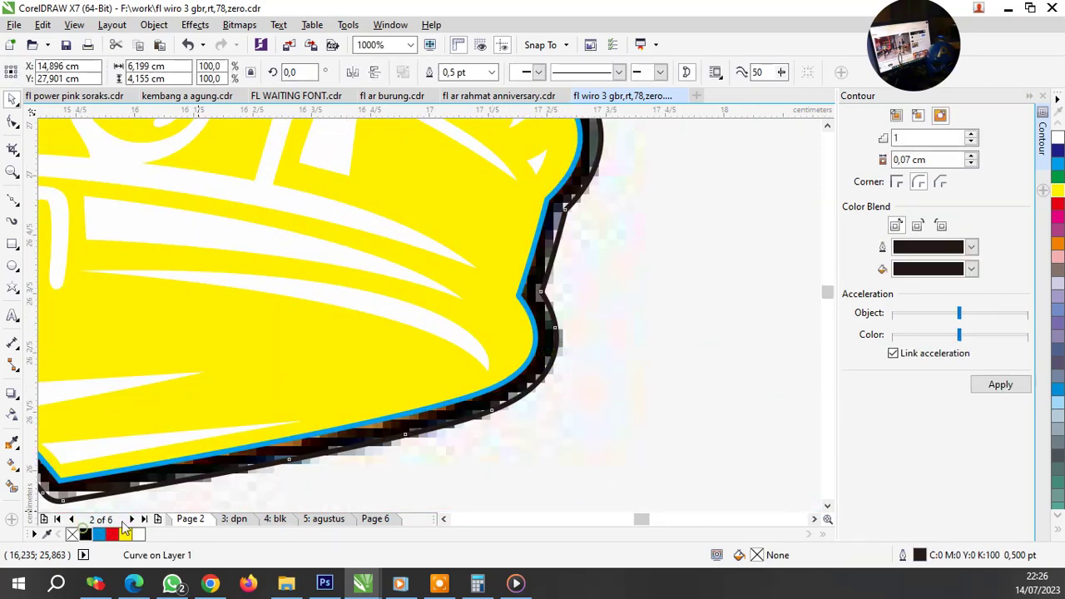
click(648, 374)
click(483, 375)
scroll(488, 371, down, 4)
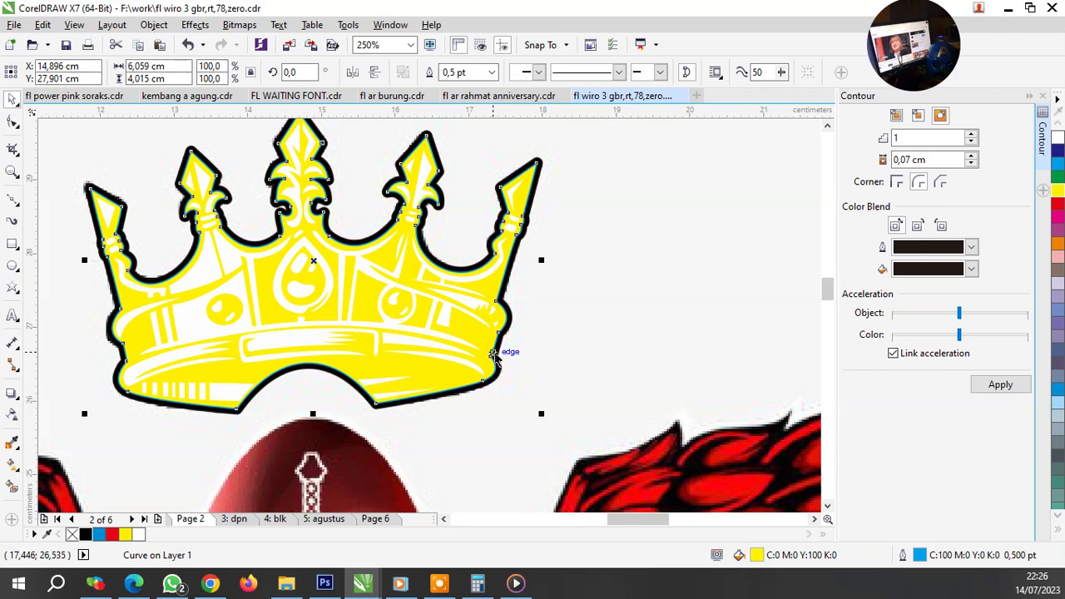
click(585, 337)
click(491, 370)
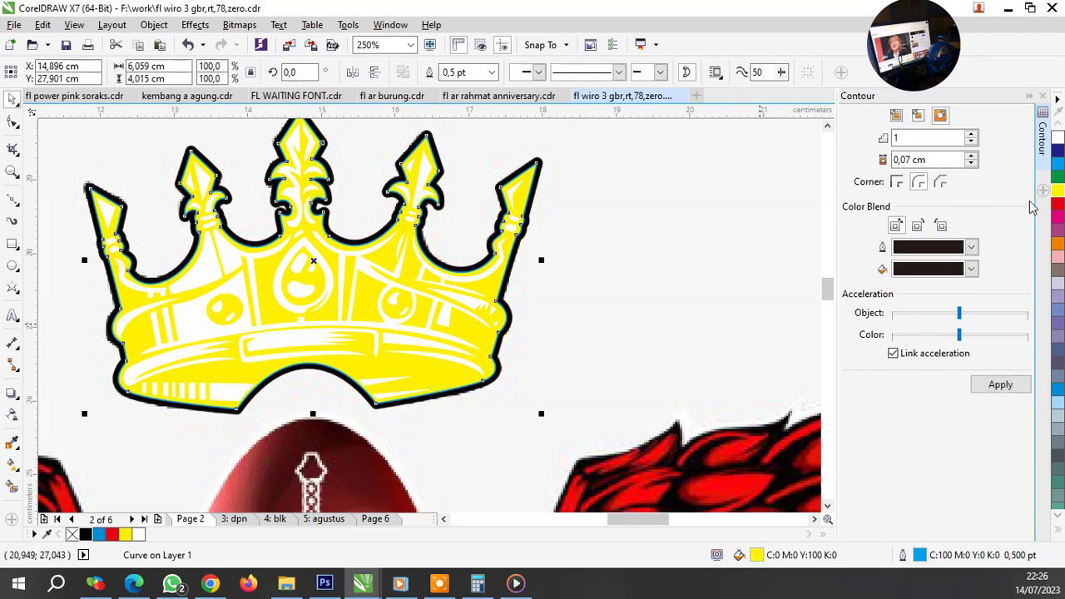
click(1058, 206)
click(630, 326)
scroll(435, 274, down, 2)
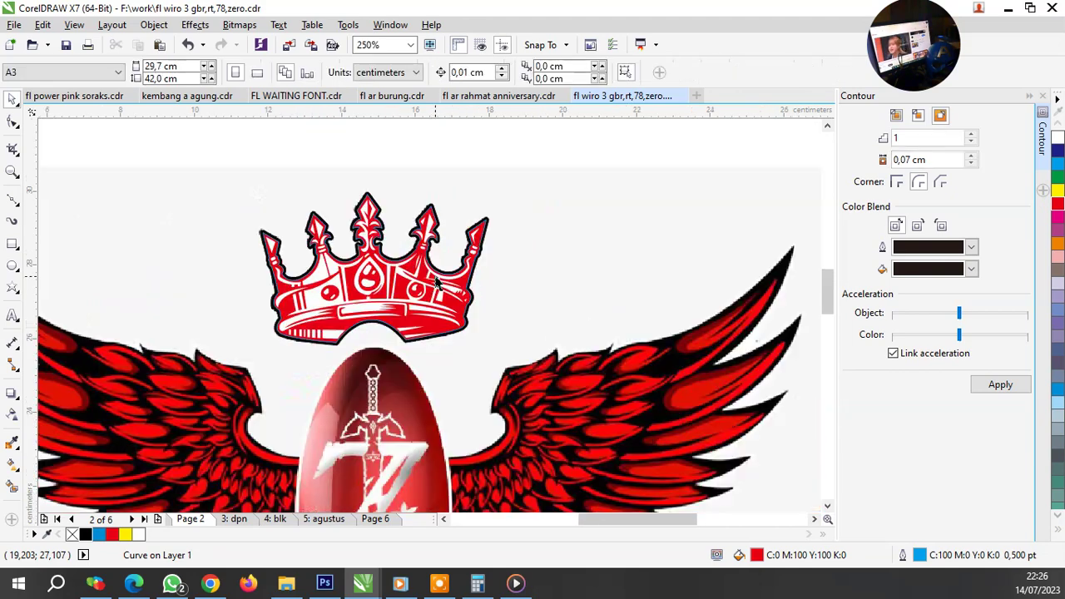
scroll(382, 300, up, 2)
click(450, 354)
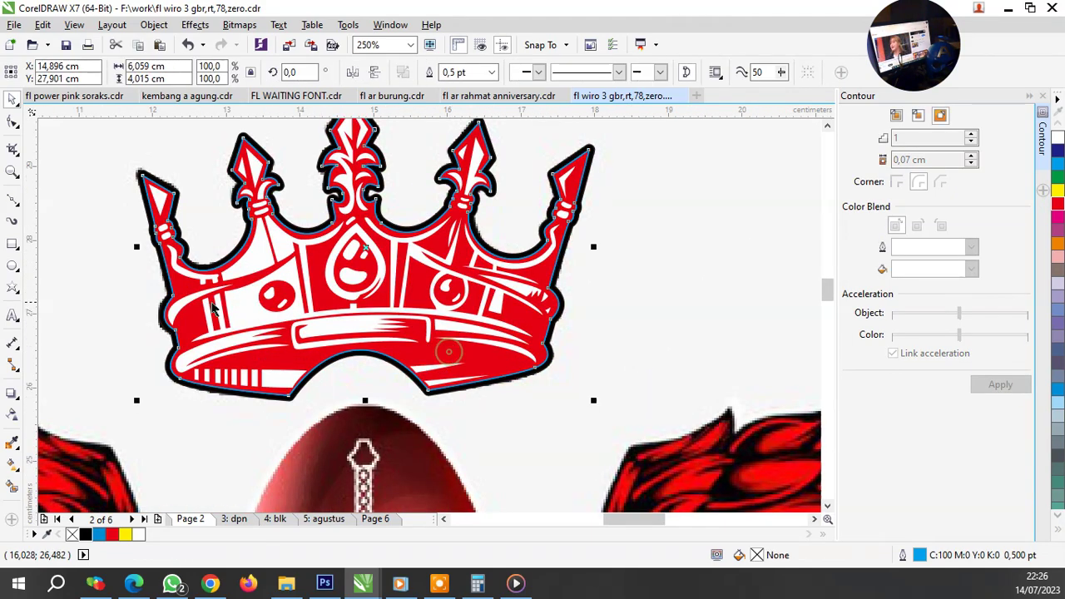
Step: Apply a slightly tilted linear transparency fade across the red crown toward its right side
click(13, 414)
drag(249, 302, 611, 316)
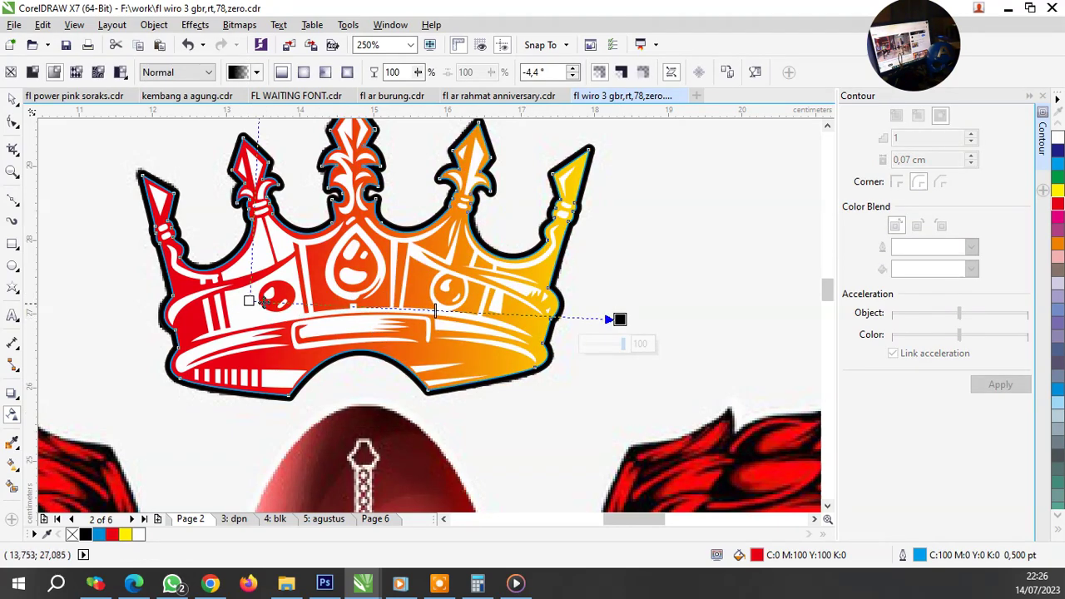
drag(250, 301, 392, 273)
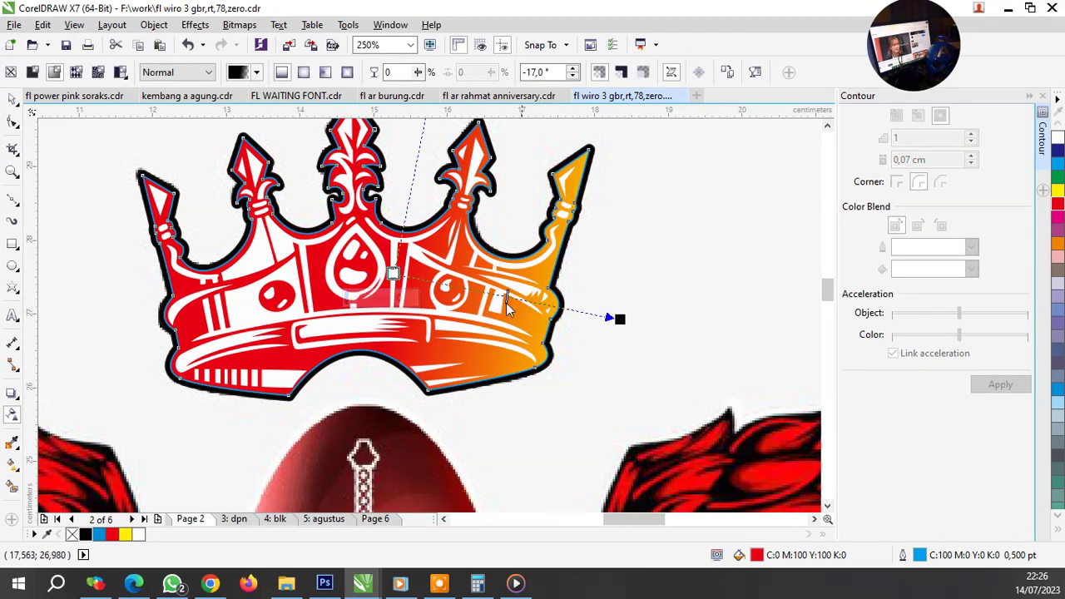
key(space)
Step: Marquee-select all four crown pieces and drag them left beside the bitmap crown
scroll(450, 292, down, 2)
click(268, 200)
drag(261, 155, 566, 392)
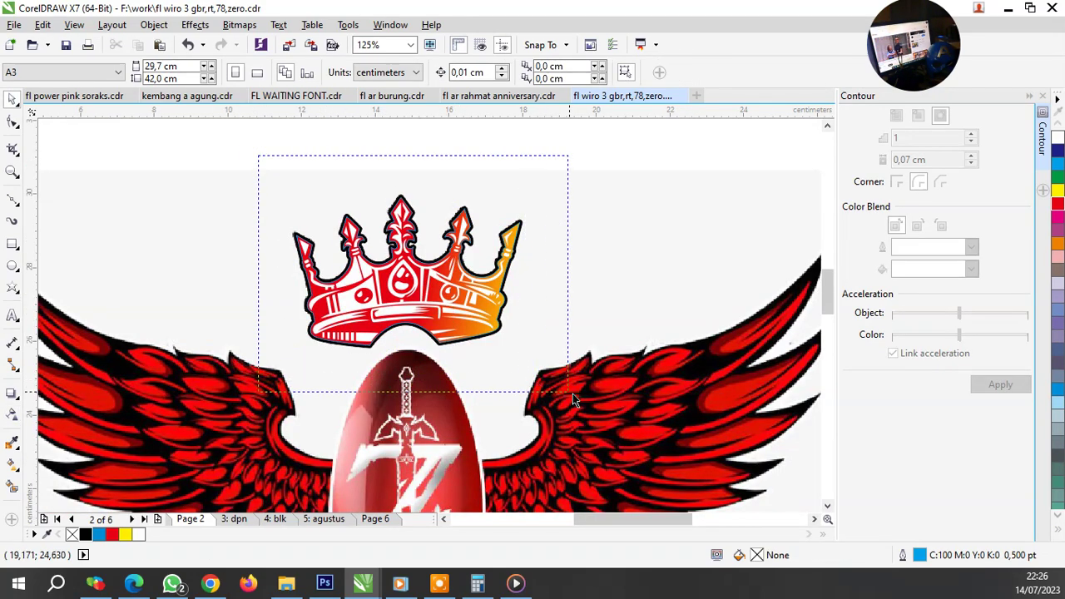
drag(450, 298, 249, 298)
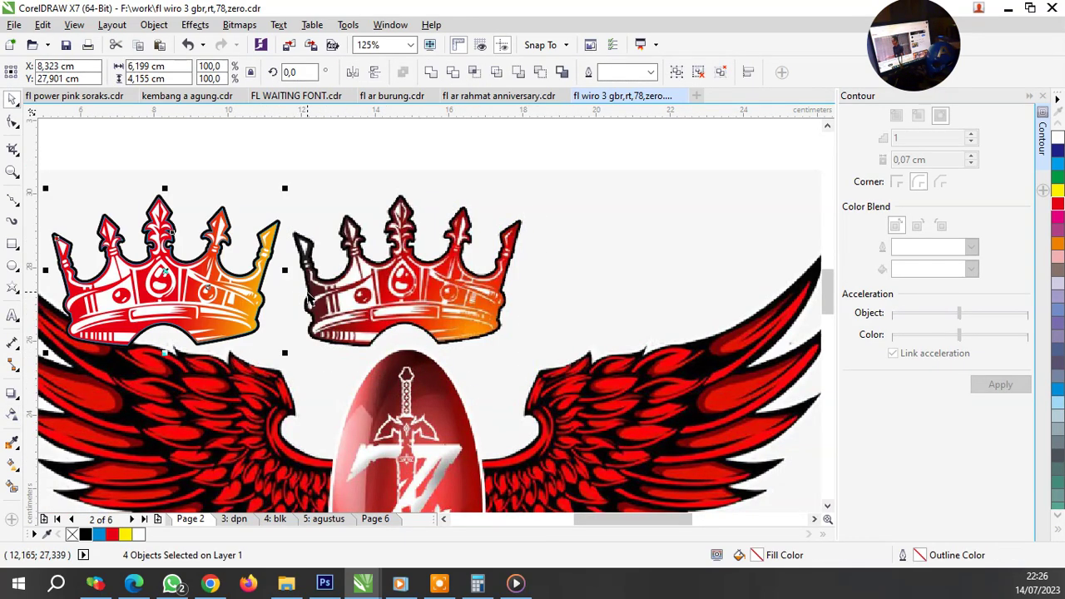
Step: Undo the move and angle the crown's fade to about -56,6° toward the lower right
scroll(296, 287, up, 2)
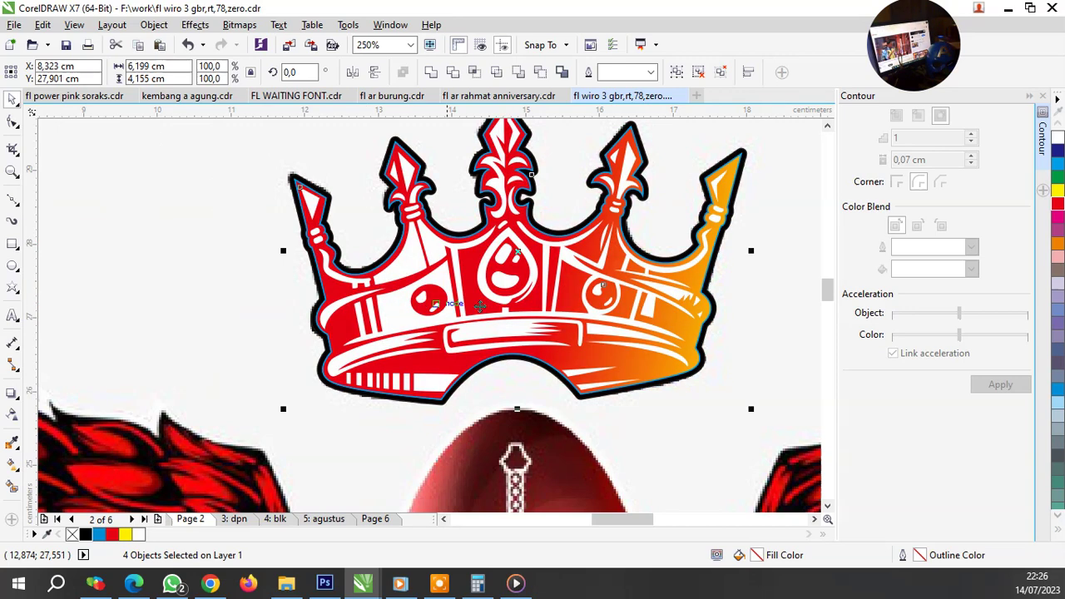
key(ctrl+z)
click(722, 289)
drag(545, 277, 771, 323)
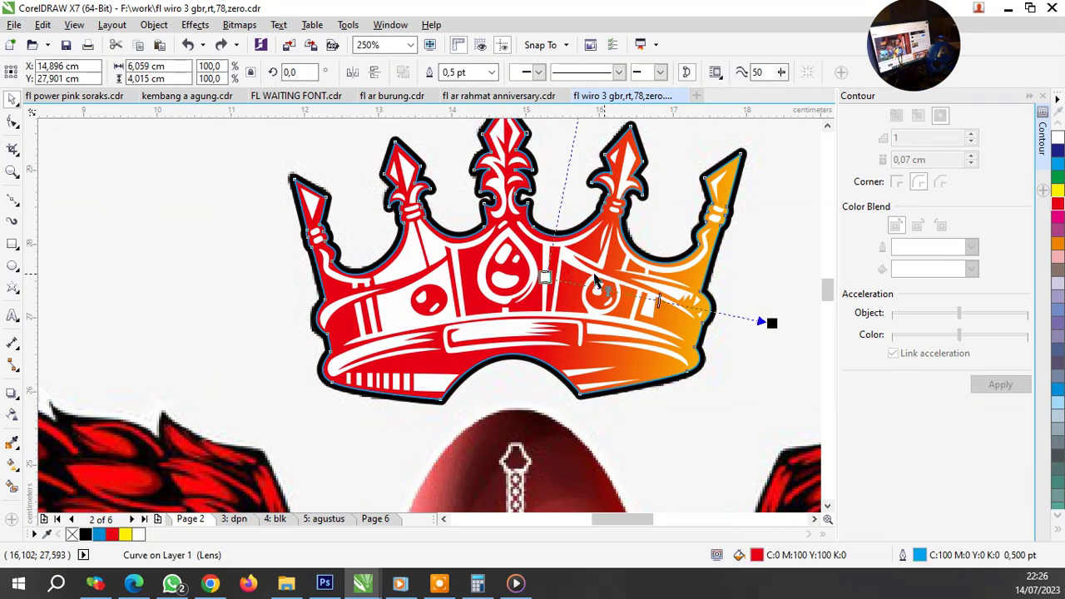
drag(545, 277, 608, 245)
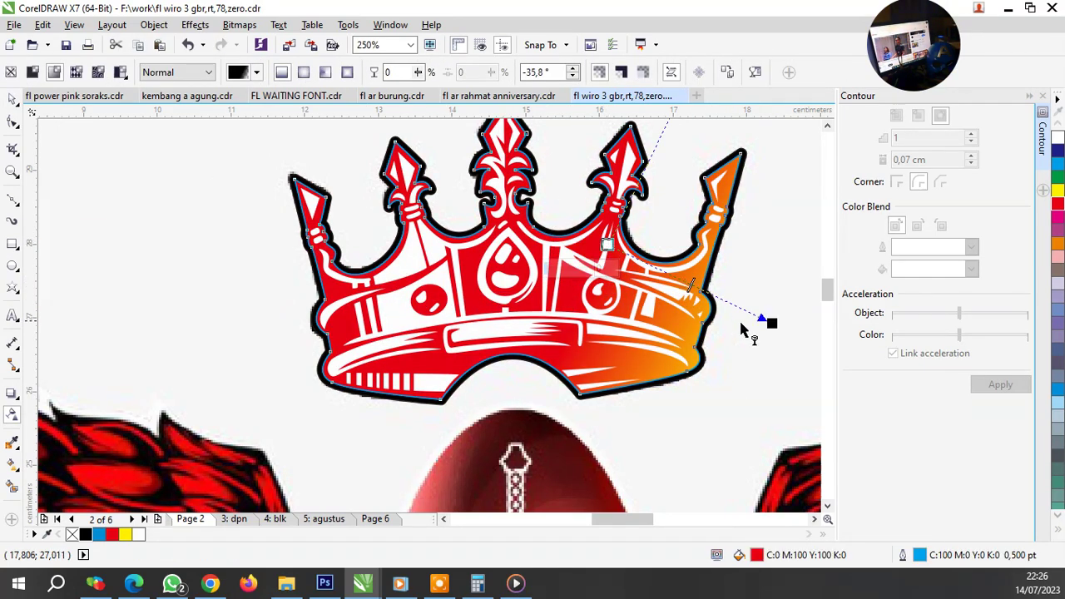
drag(772, 323, 743, 380)
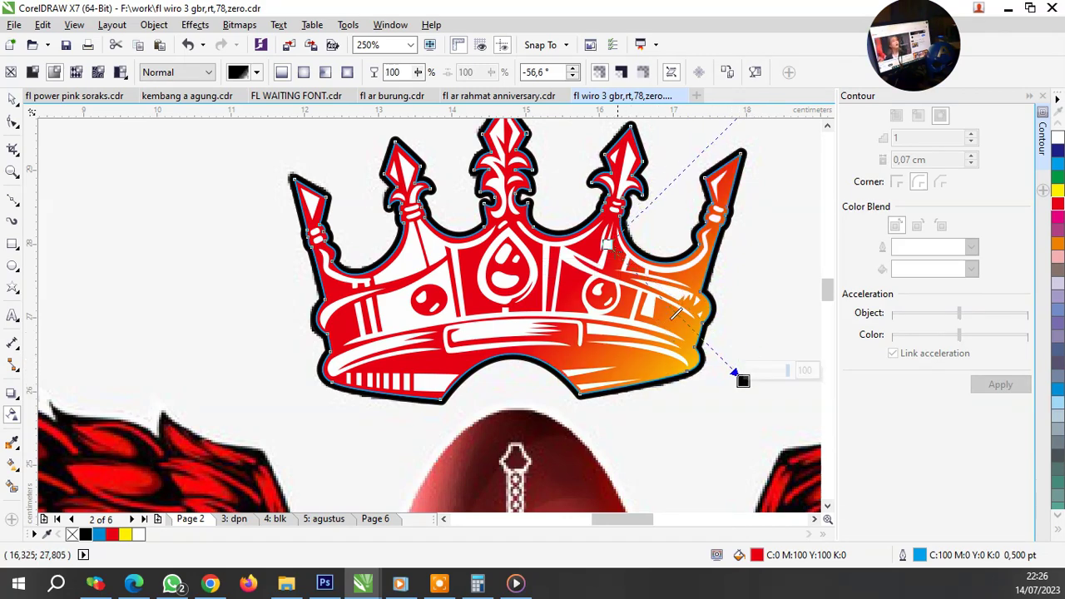
drag(608, 244, 574, 290)
key(space)
scroll(583, 304, down, 2)
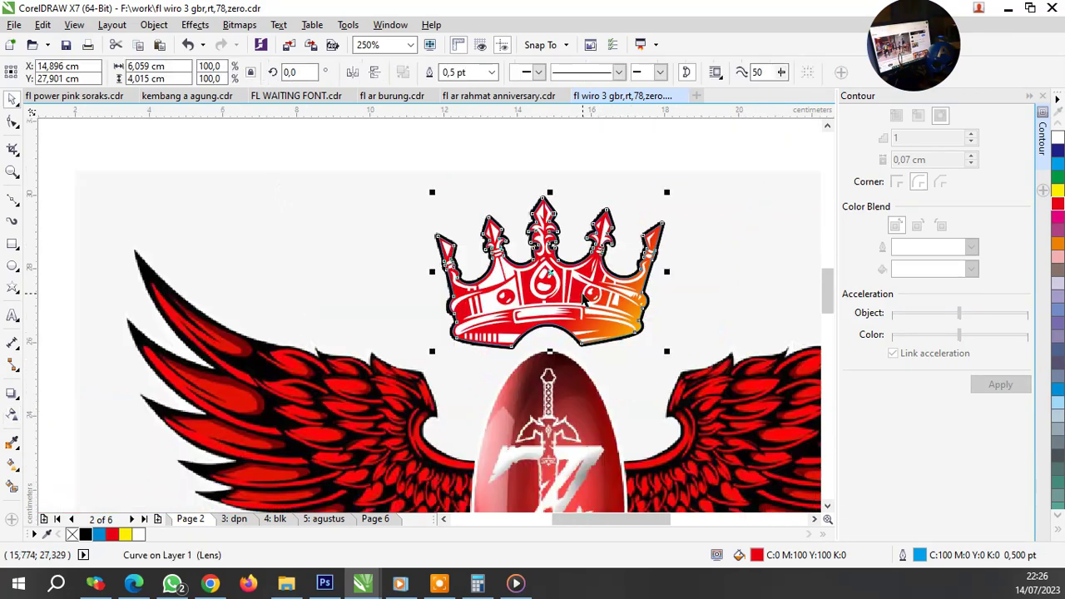
drag(391, 154, 725, 463)
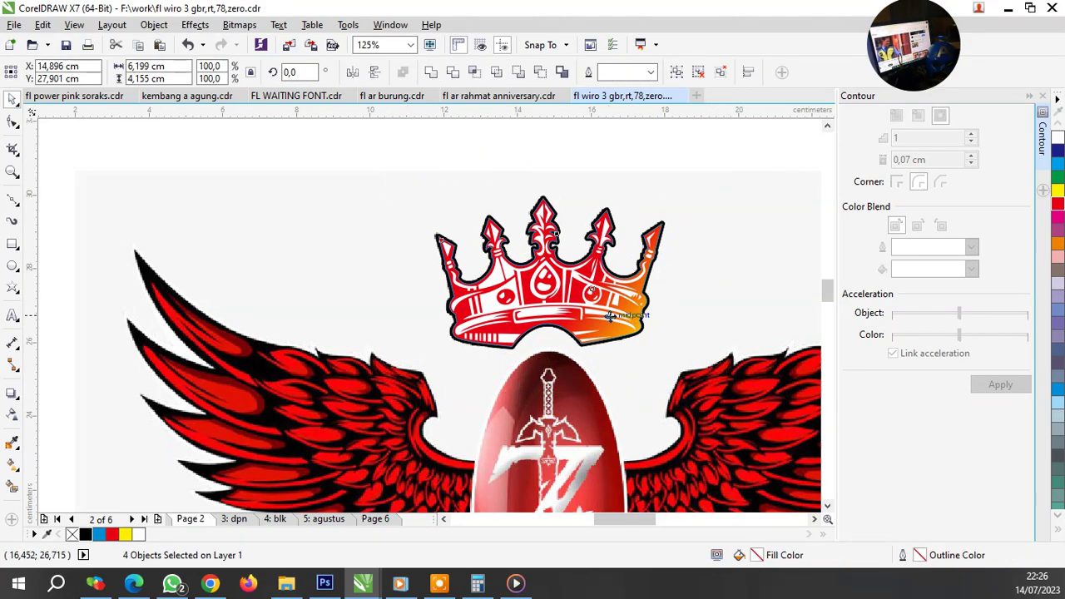
Step: Undo a trial move and group the four crown pieces in place with Ctrl+G
scroll(638, 304, up, 2)
drag(637, 304, 292, 300)
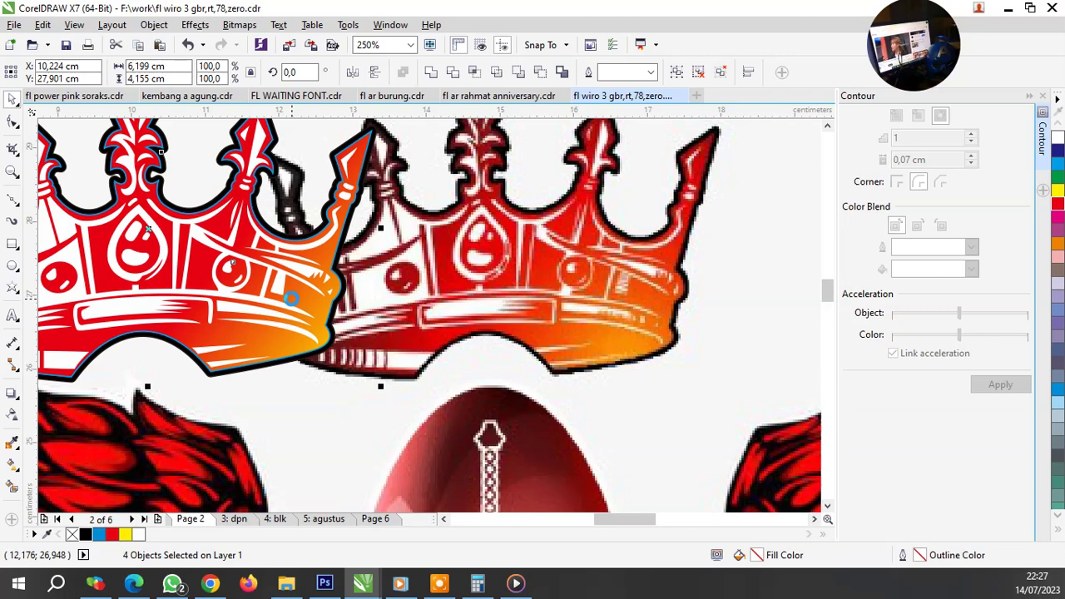
key(ctrl+z)
key(ctrl+g)
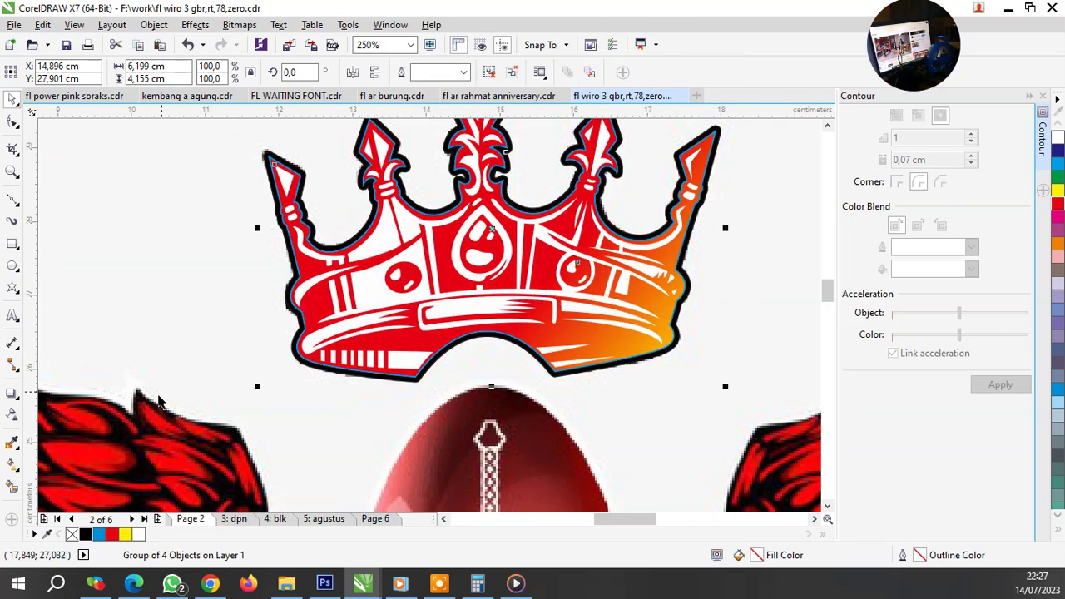
click(179, 285)
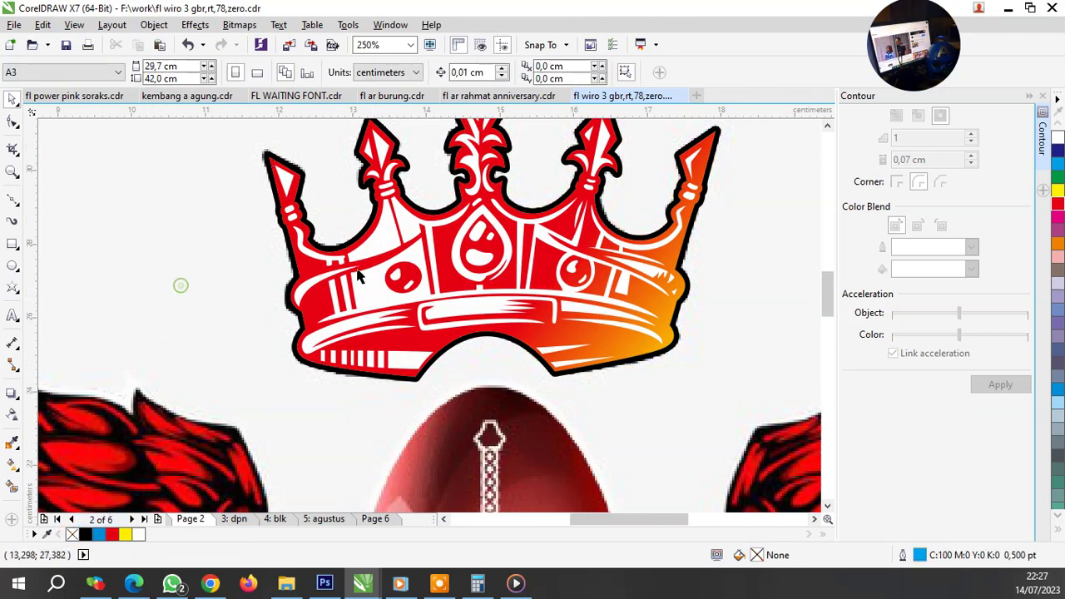
scroll(372, 269, down, 1)
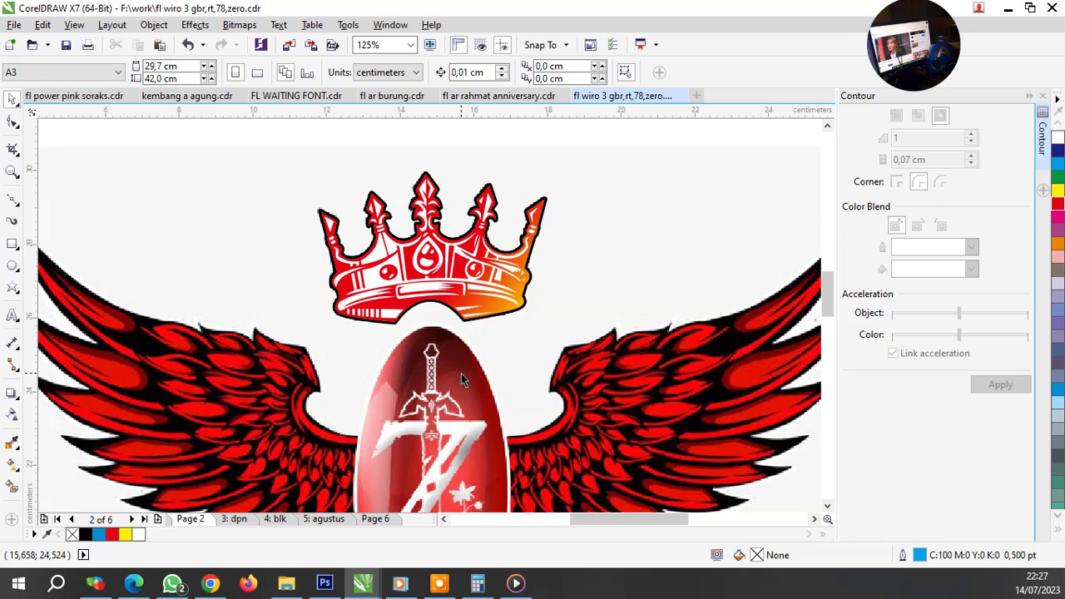
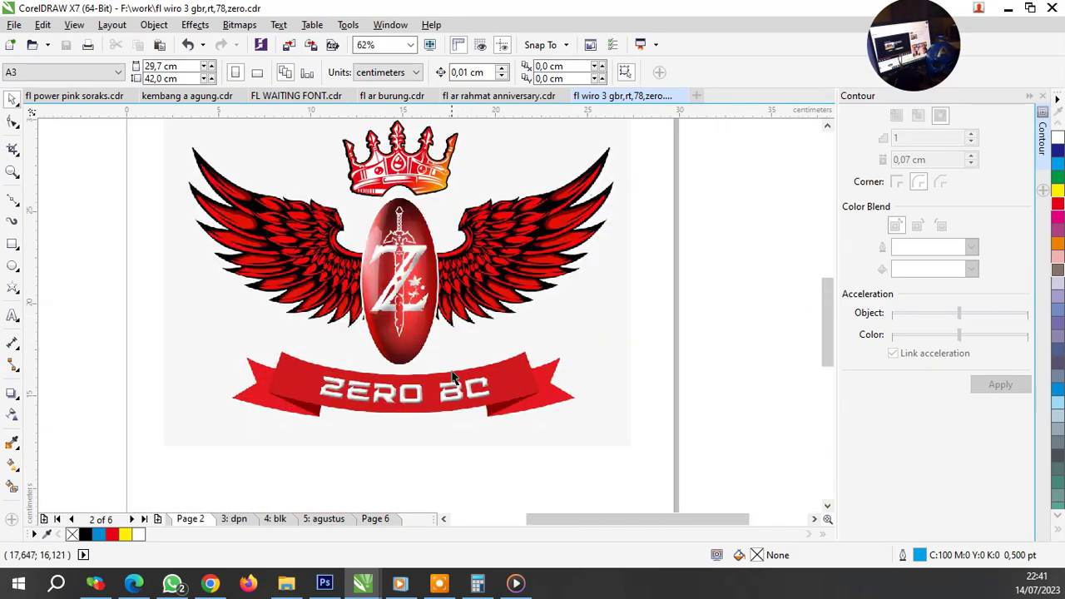
Step: Draw an ellipse roughly over the red oval behind the Z
scroll(391, 249, up, 1)
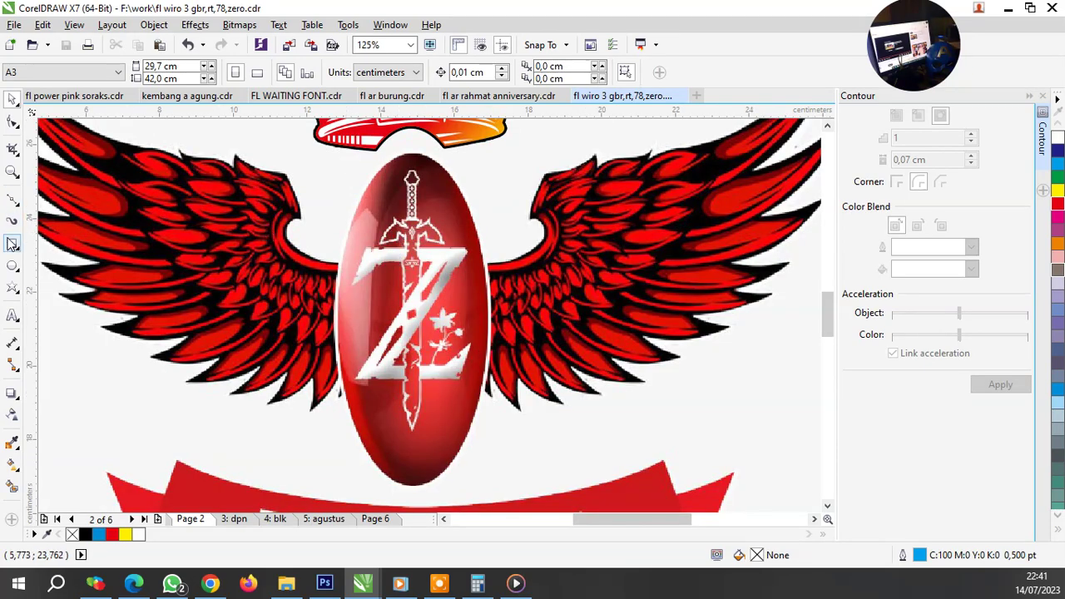
click(12, 265)
mouse_move(335, 148)
mouse_down()
mouse_move(408, 386)
mouse_move(491, 492)
mouse_up()
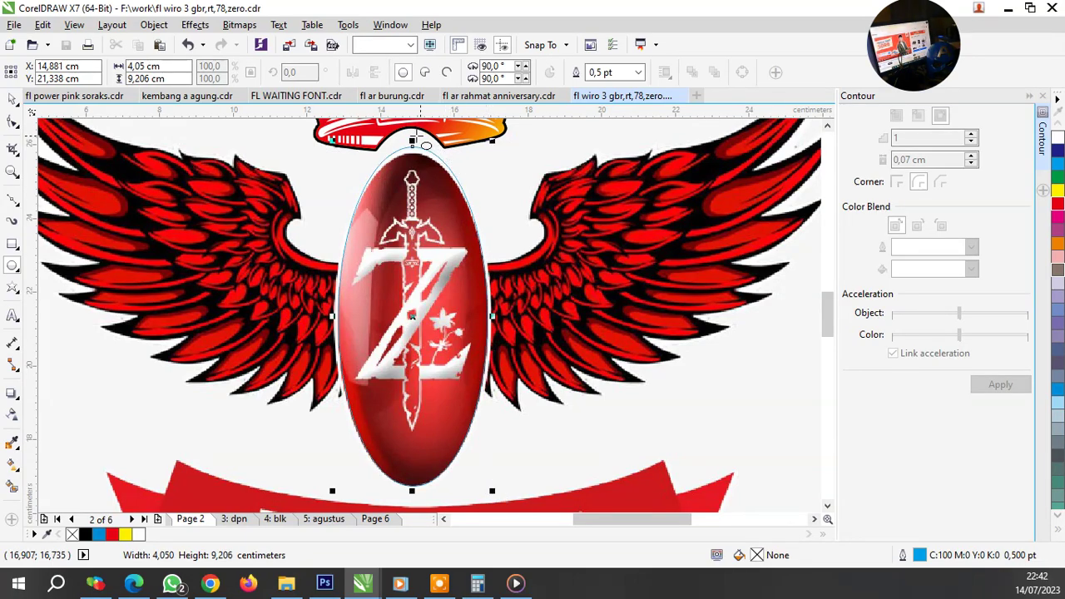
scroll(413, 137, up, 5)
Step: Fit the ellipse's top and right edges to the oval, about 4.108 × 9.033 cm
drag(403, 167, 408, 195)
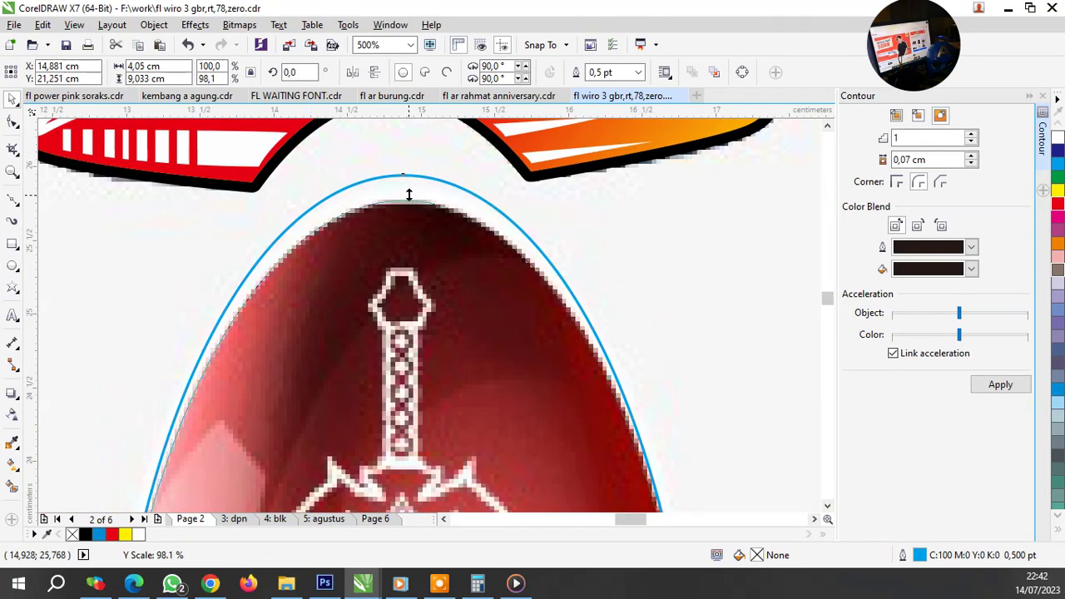
scroll(444, 223, down, 2)
scroll(444, 223, down, 2)
scroll(444, 393, up, 4)
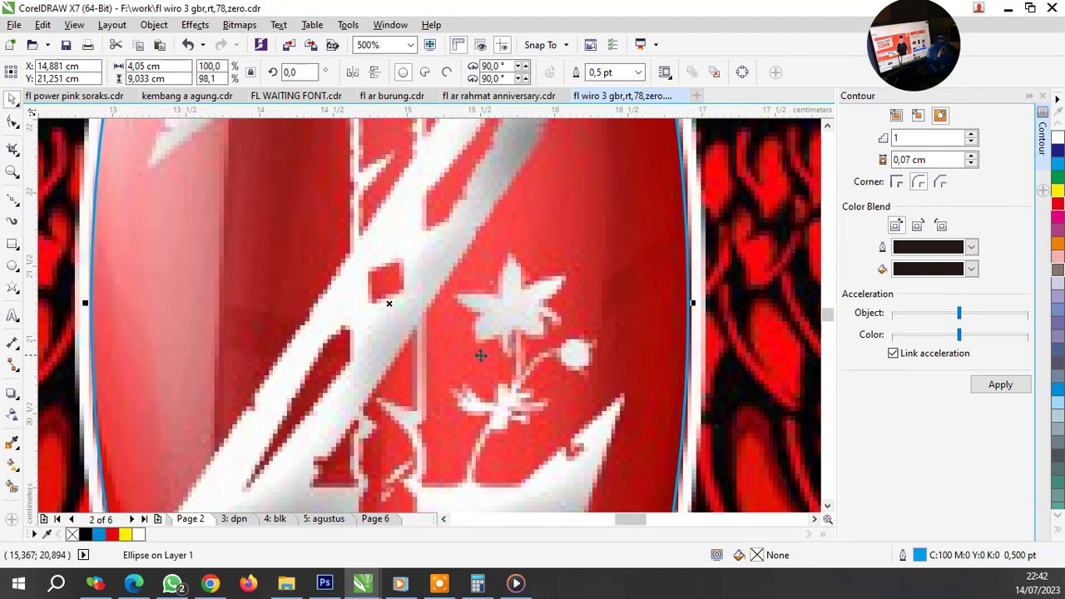
scroll(671, 329, down, 4)
scroll(636, 278, up, 6)
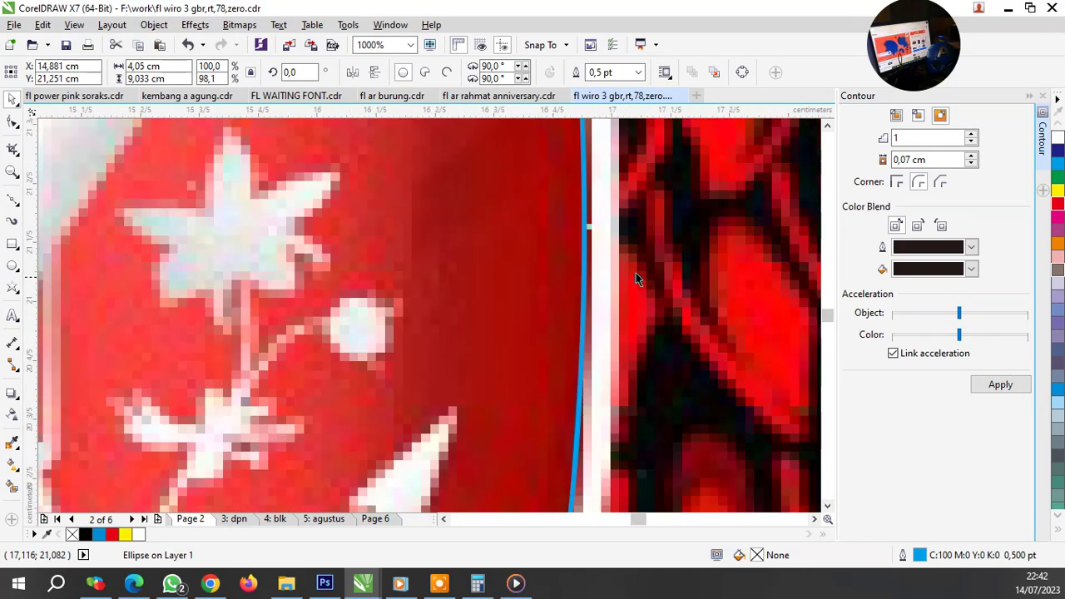
drag(594, 227, 601, 247)
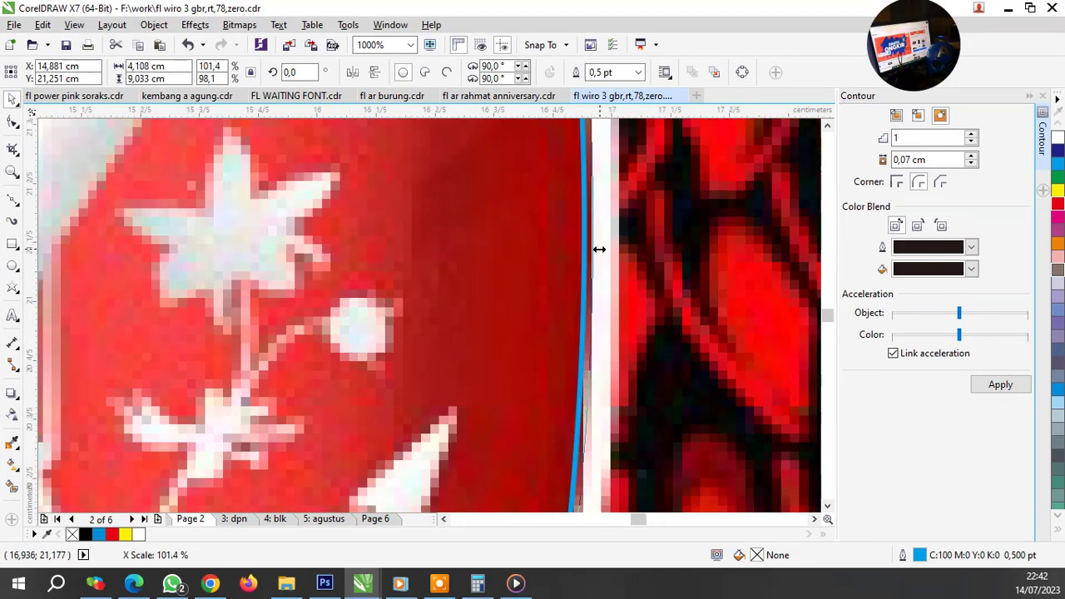
scroll(597, 283, down, 4)
scroll(596, 318, down, 4)
scroll(533, 300, down, 2)
scroll(524, 283, up, 2)
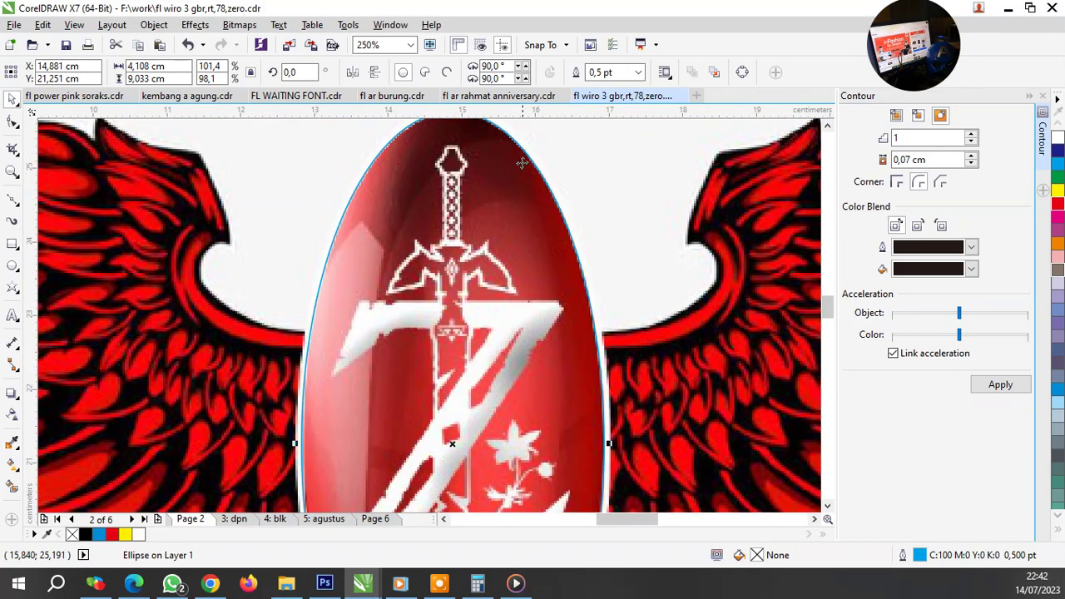
scroll(492, 212, down, 2)
right_click(485, 189)
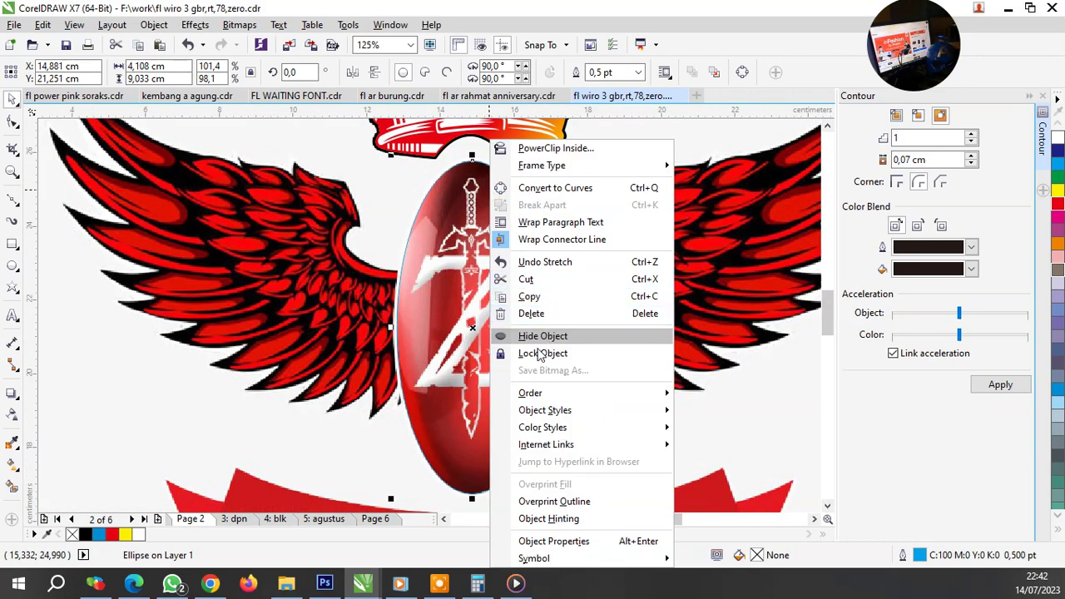
key(Escape)
key(Escape)
scroll(469, 208, up, 4)
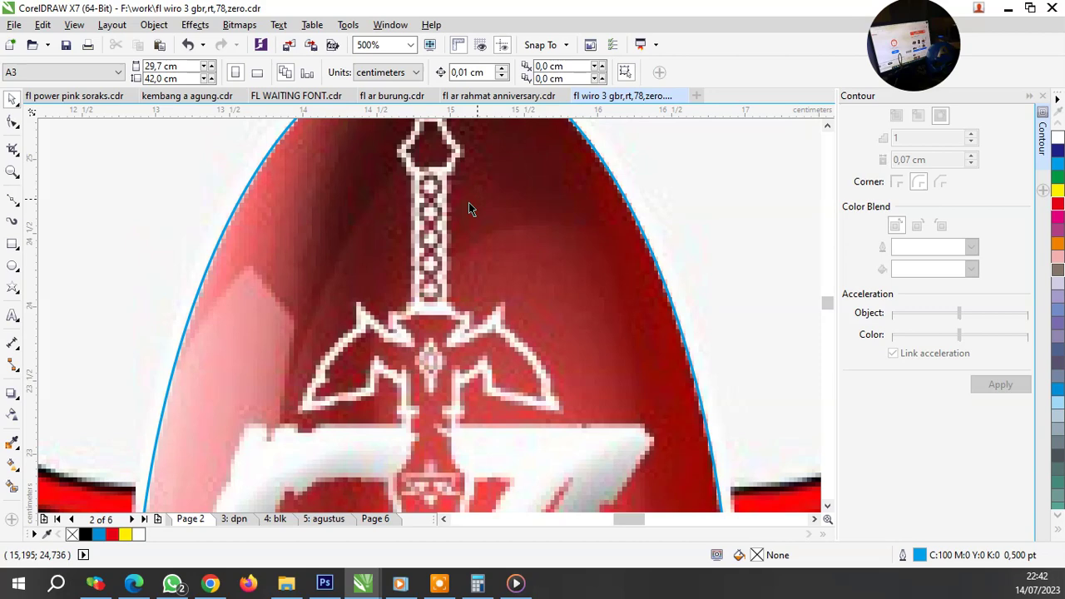
Step: Trace the sword's top knob and its right side with Bezier curves
click(13, 199)
scroll(375, 247, down, 2)
scroll(375, 247, up, 4)
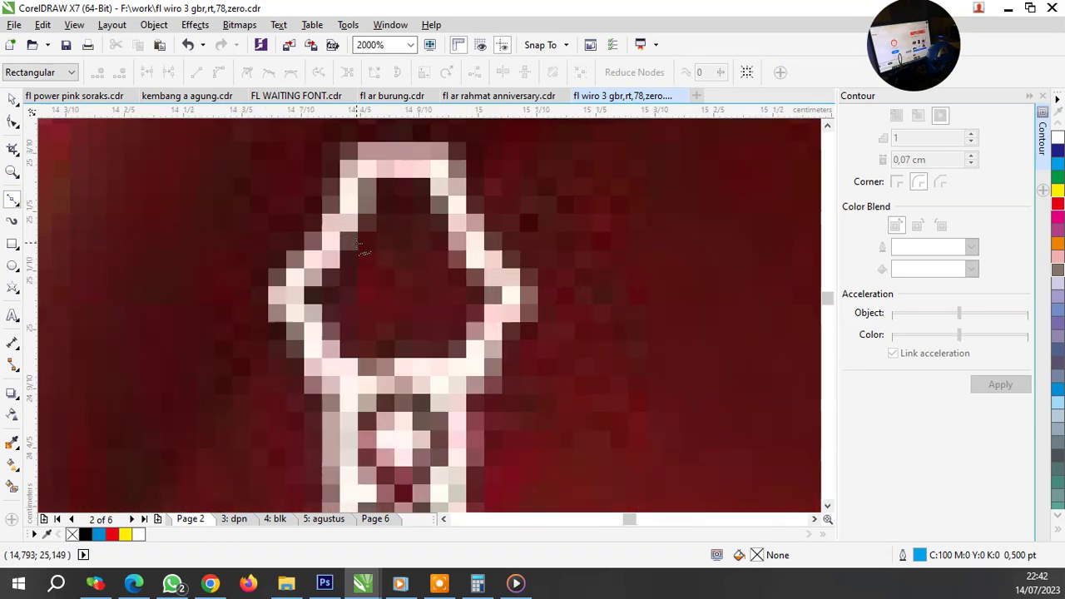
scroll(400, 247, up, 2)
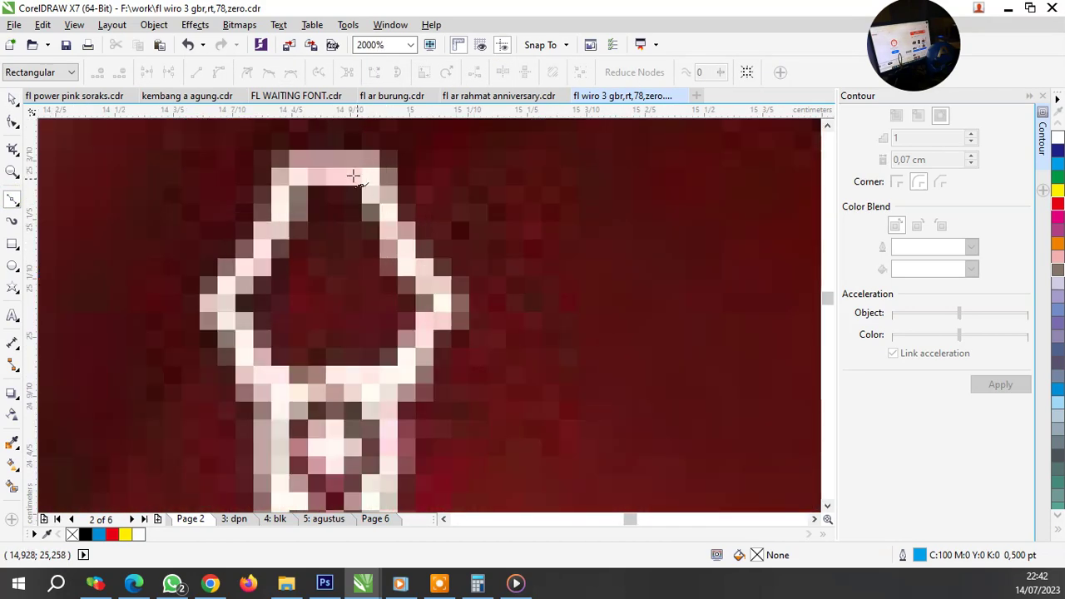
drag(372, 180, 380, 190)
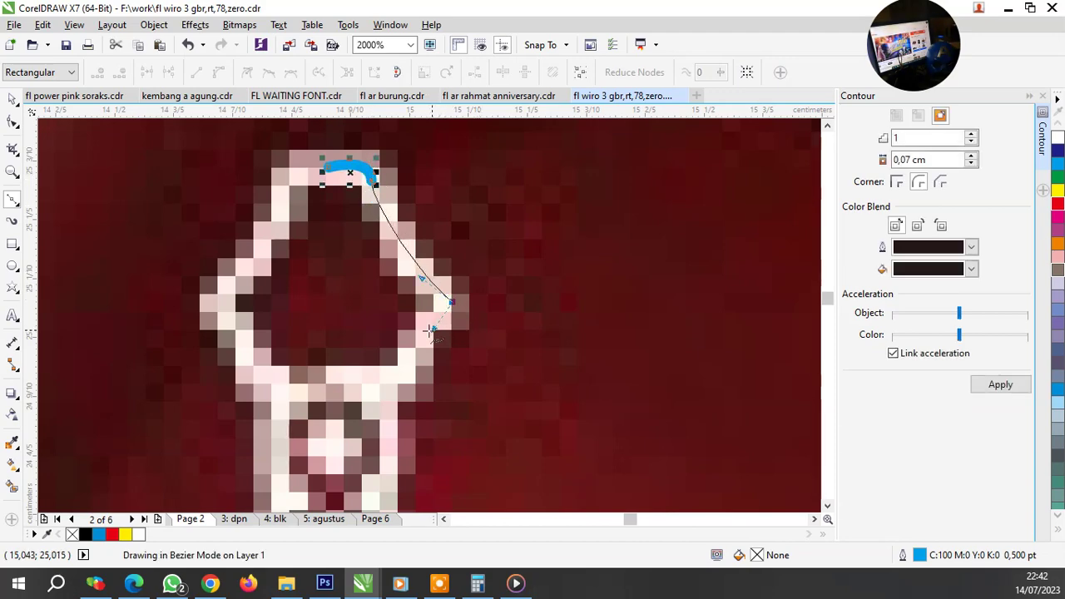
key(space)
scroll(354, 366, down, 1)
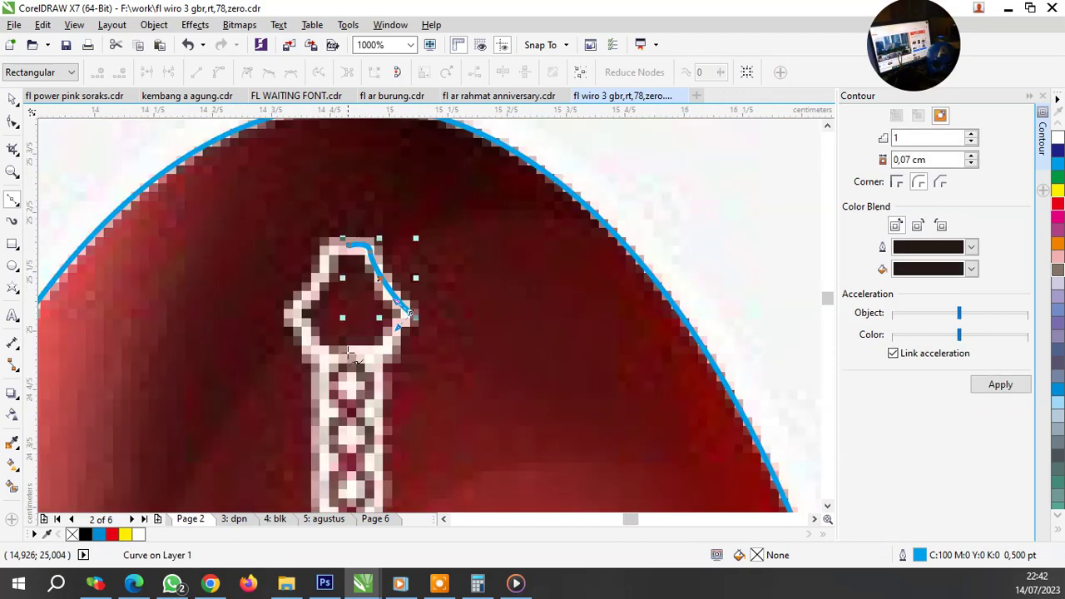
scroll(353, 358, up, 2)
drag(359, 350, 194, 345)
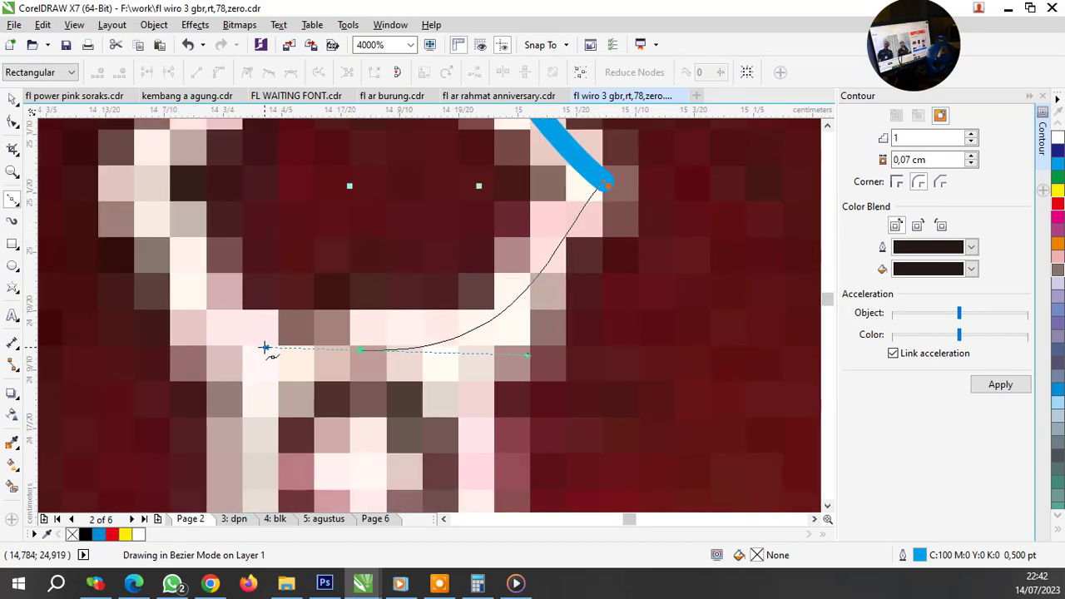
scroll(420, 267, down, 2)
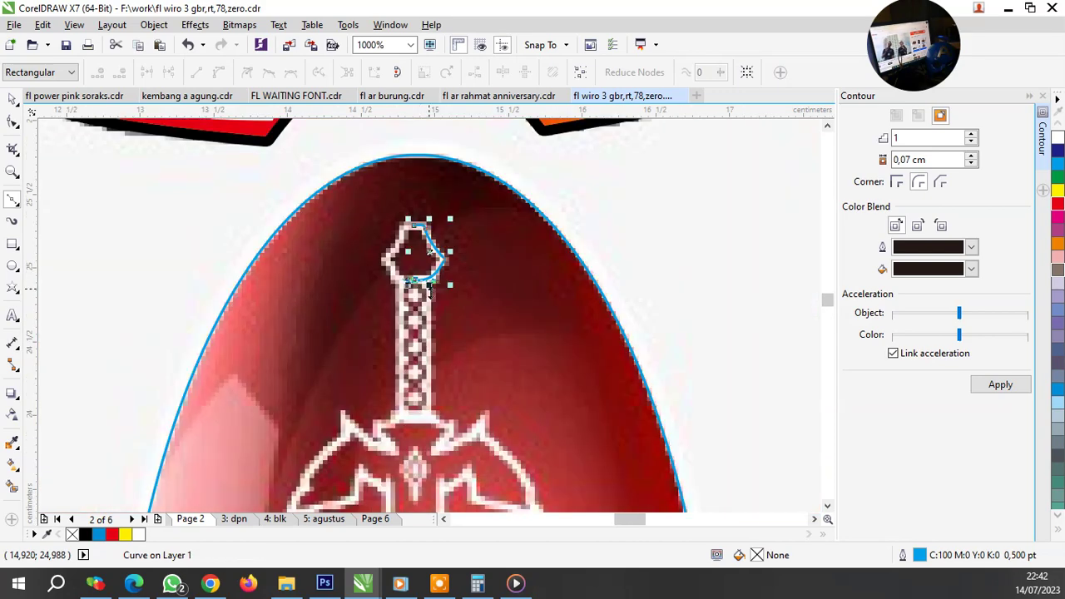
scroll(429, 291, up, 3)
scroll(424, 287, down, 1)
key(space)
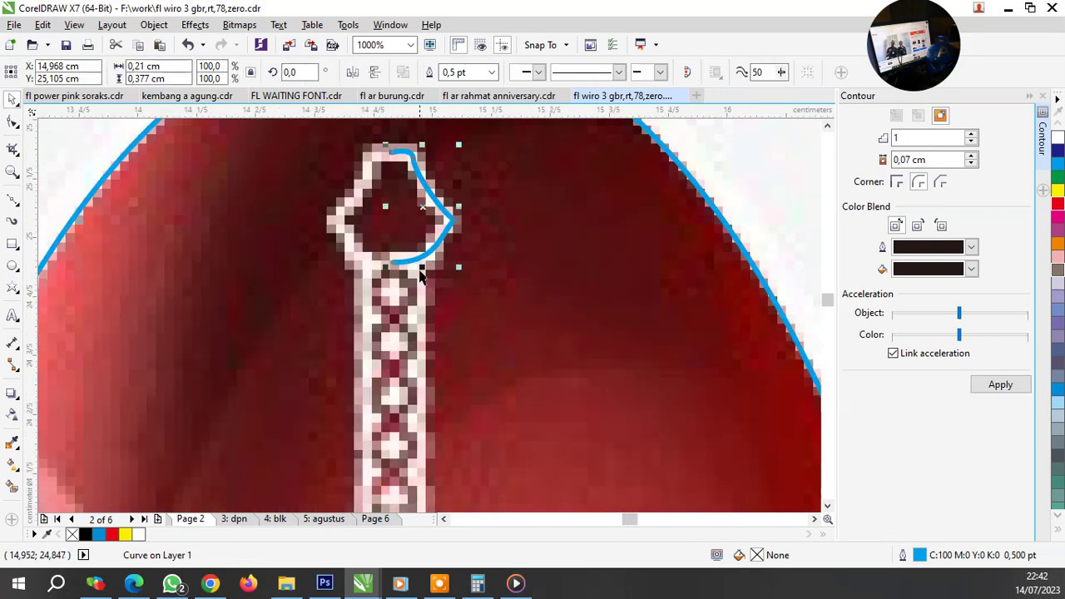
scroll(421, 279, down, 3)
scroll(425, 241, up, 2)
scroll(426, 317, up, 2)
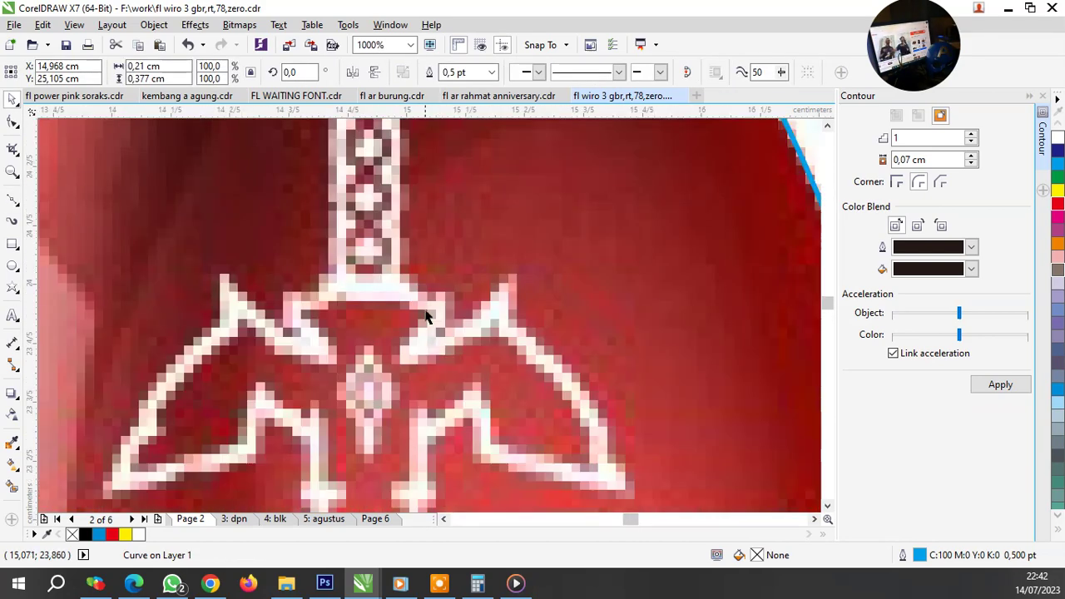
scroll(408, 306, up, 1)
Step: Trace the crossguard's top and inner edges up to its right tip with Bezier nodes
key(F5)
click(309, 281)
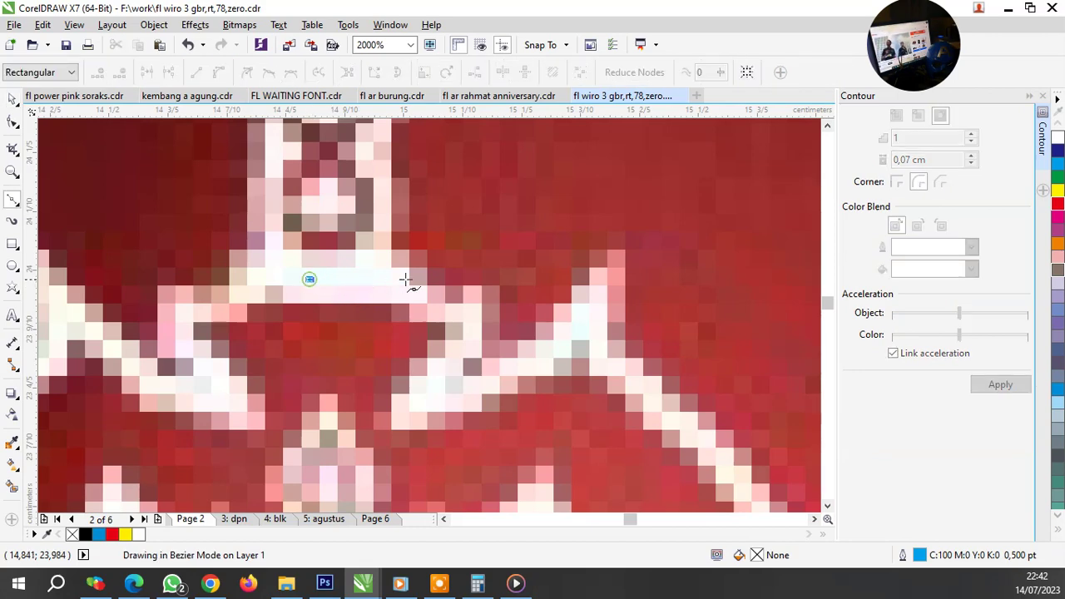
scroll(428, 297, down, 1)
scroll(430, 296, down, 2)
scroll(431, 295, up, 3)
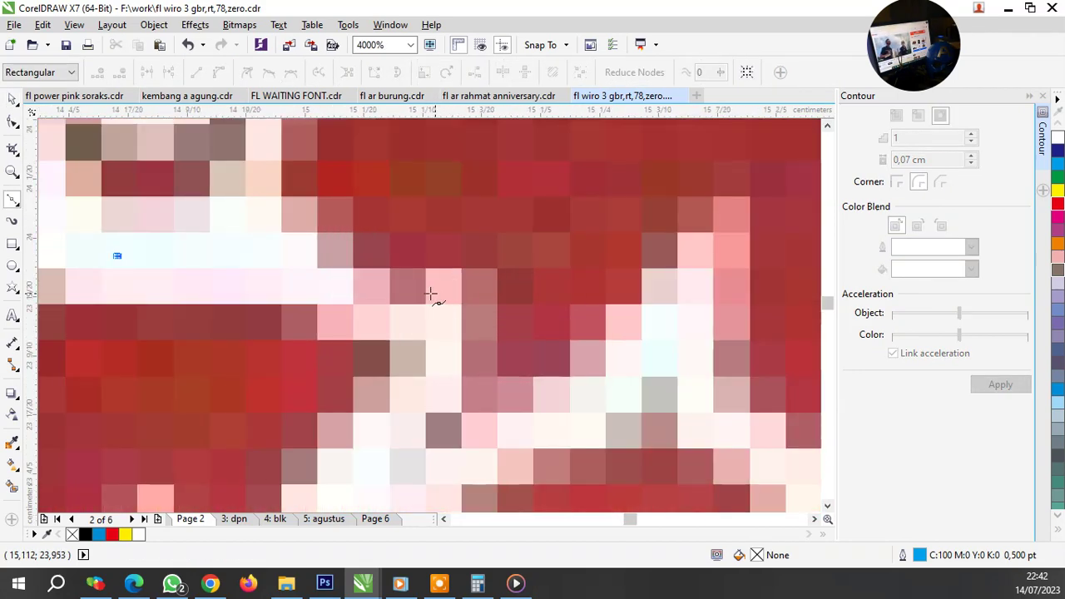
click(337, 257)
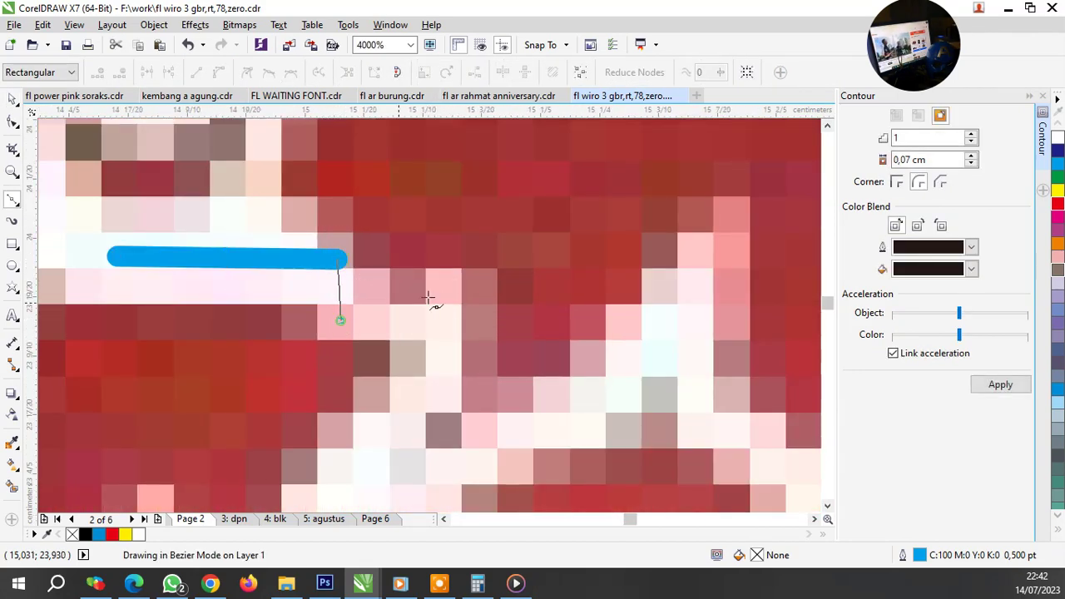
click(339, 323)
click(450, 278)
scroll(446, 301, down, 2)
scroll(442, 316, down, 2)
scroll(408, 349, up, 1)
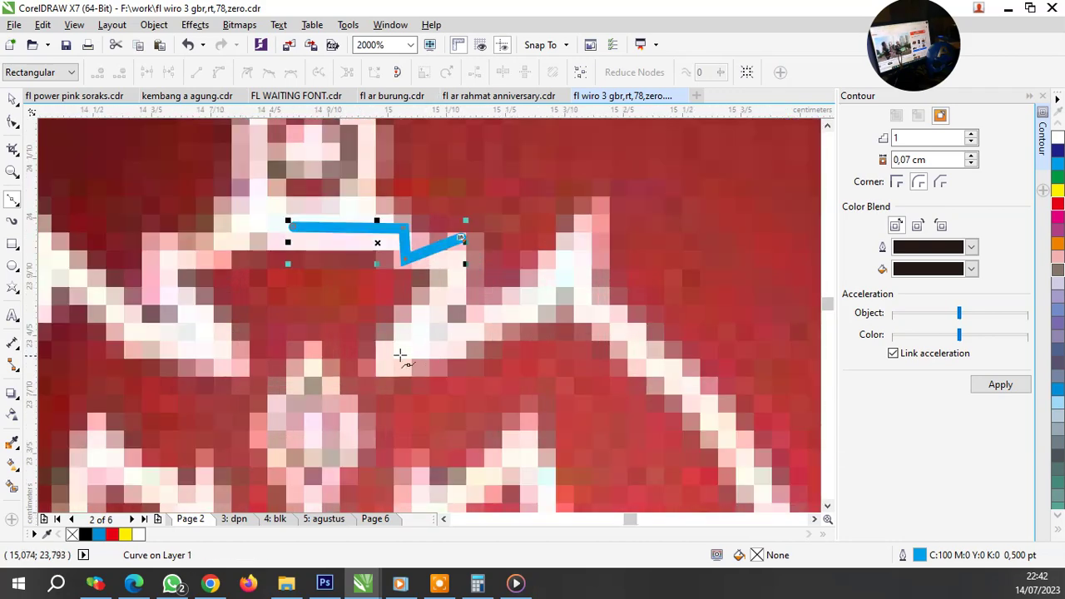
drag(399, 354, 353, 392)
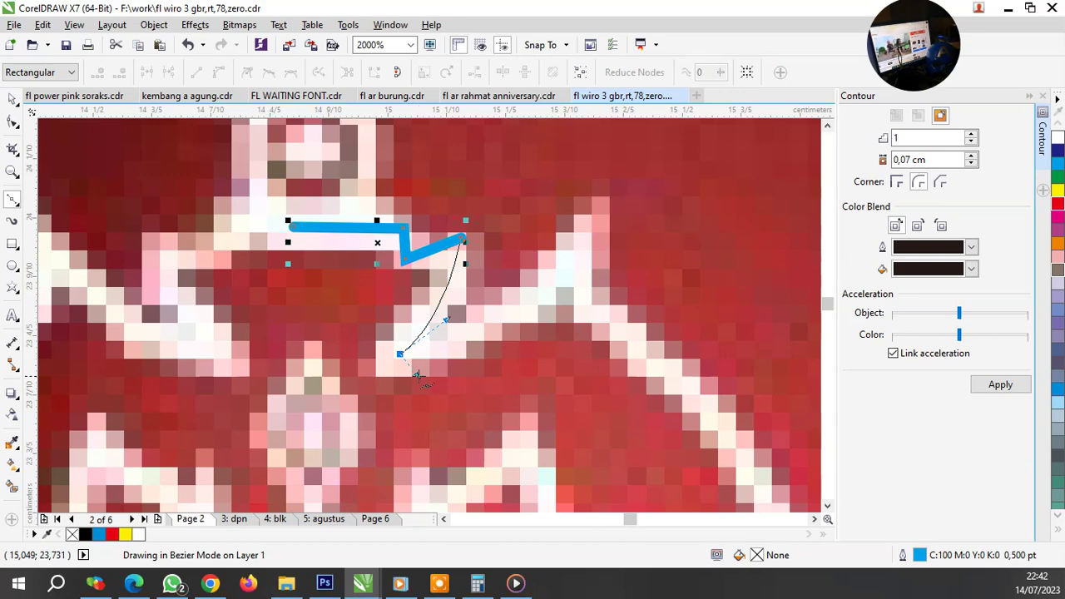
drag(450, 360, 450, 360)
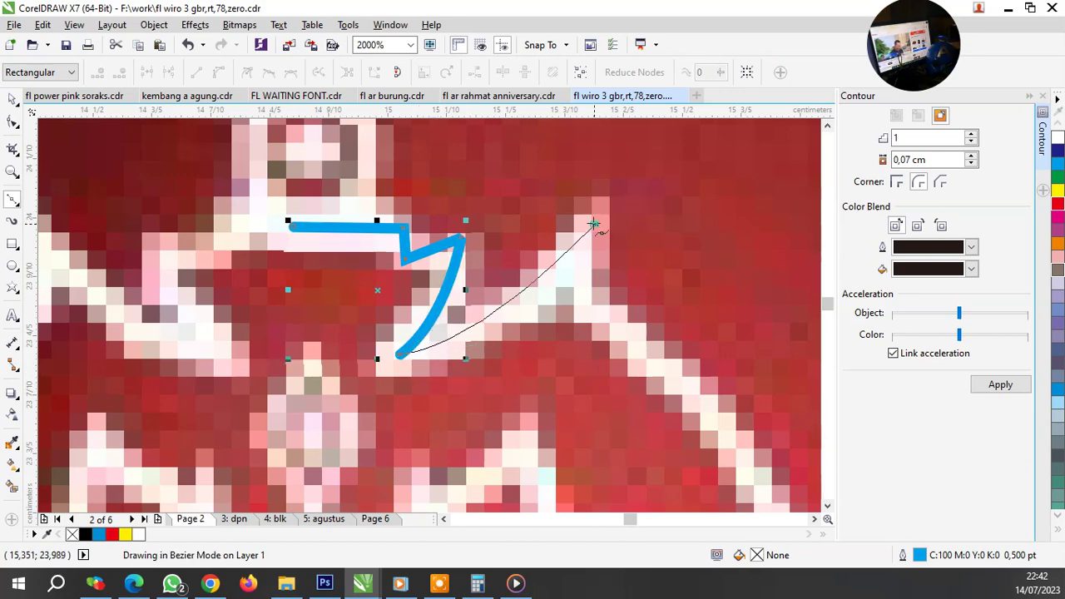
drag(593, 225, 581, 277)
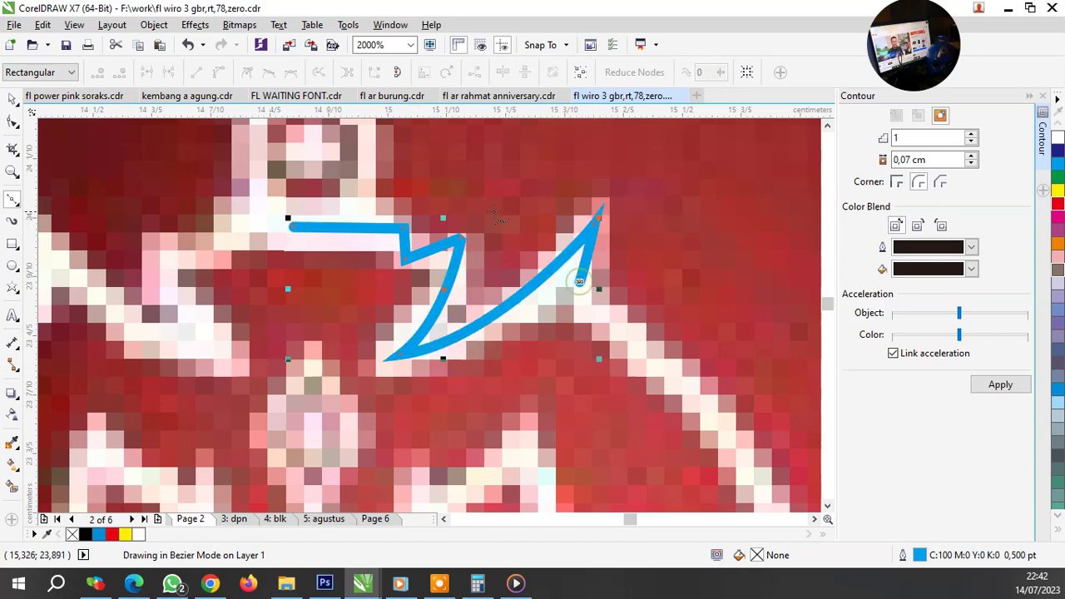
Step: Complete the crossguard's outer right edge, lower tip and inner corner, then zoom out to check it
scroll(566, 274, down, 4)
scroll(581, 323, up, 2)
scroll(549, 263, up, 2)
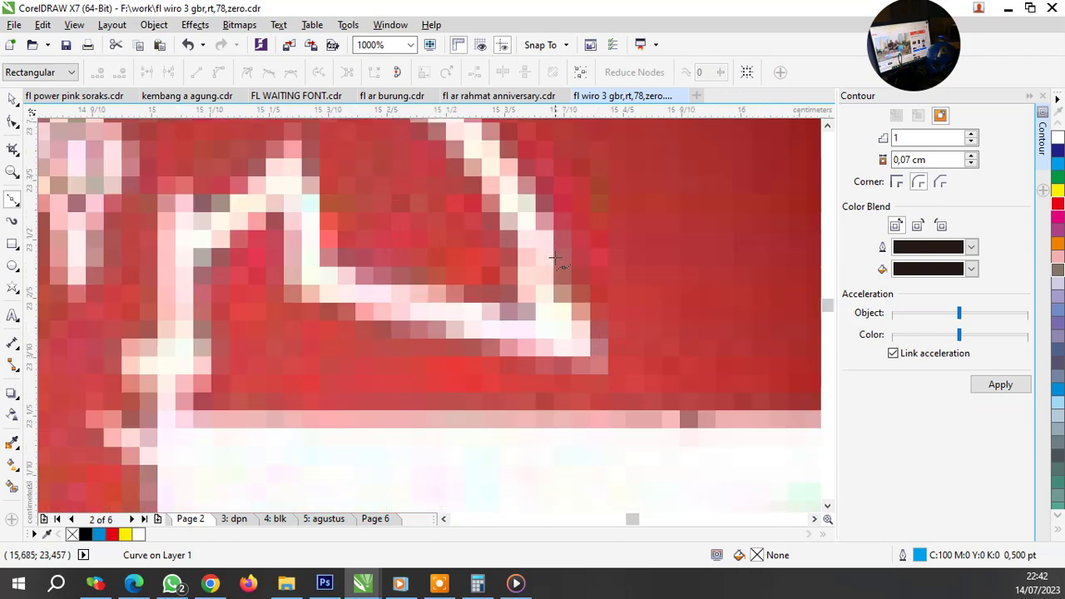
drag(542, 240, 633, 397)
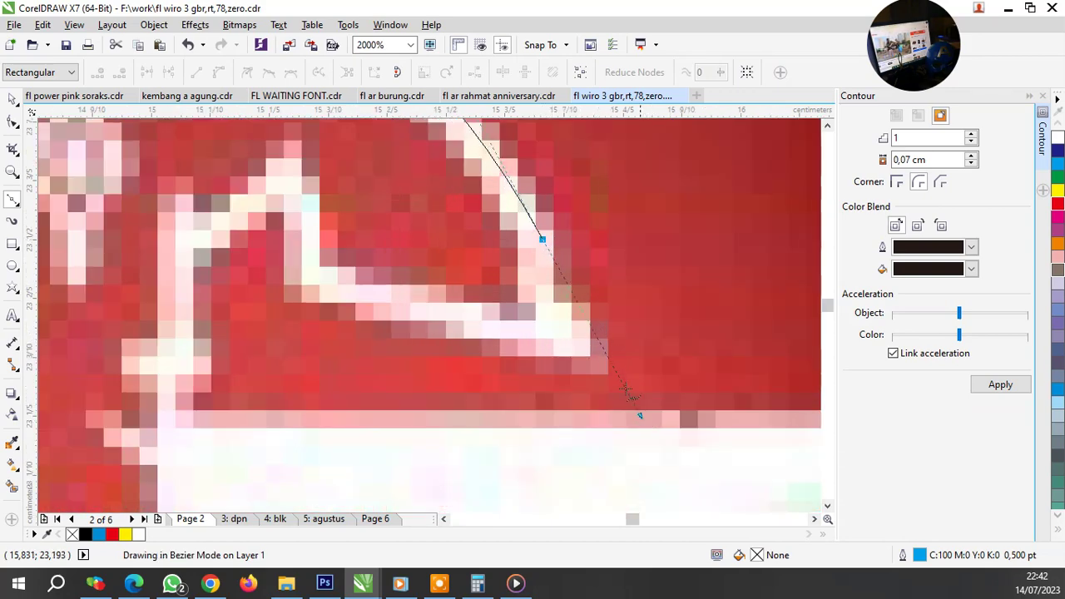
click(531, 277)
double_click(587, 360)
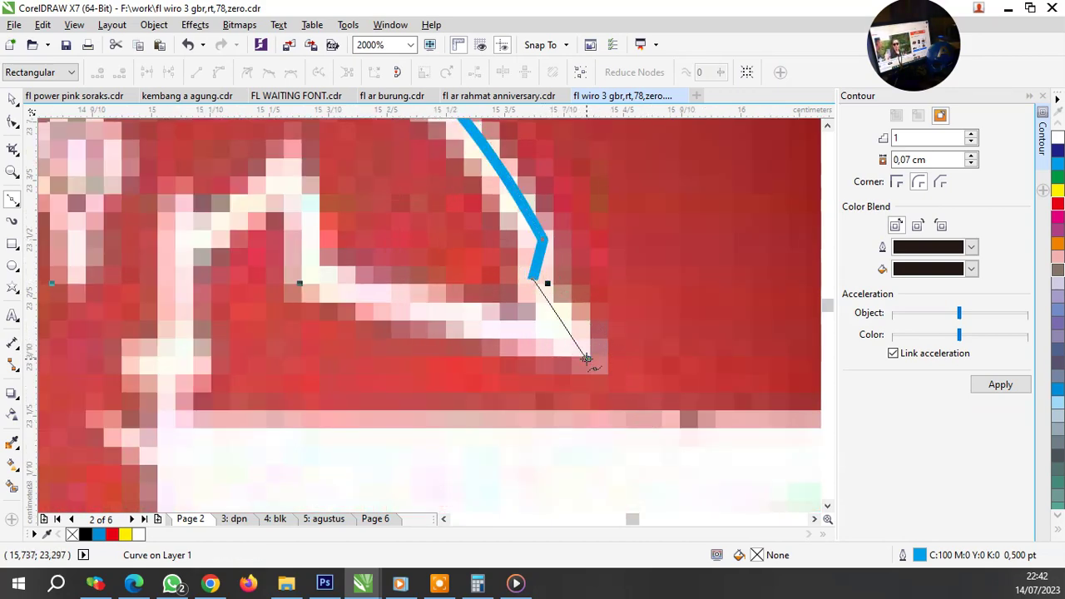
click(305, 274)
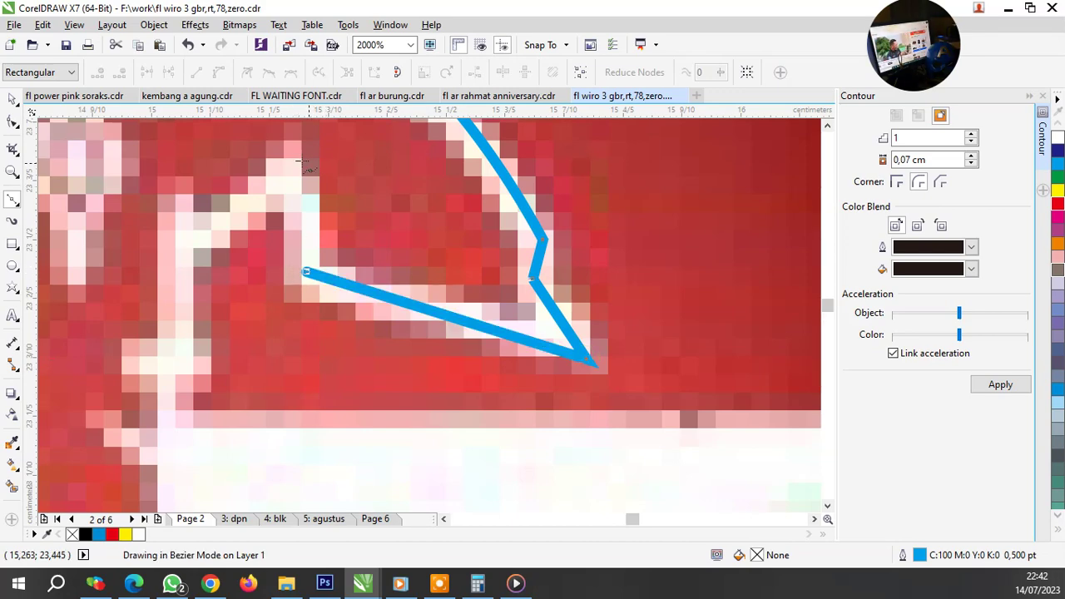
click(288, 157)
scroll(380, 241, down, 2)
scroll(381, 241, down, 4)
scroll(379, 258, up, 2)
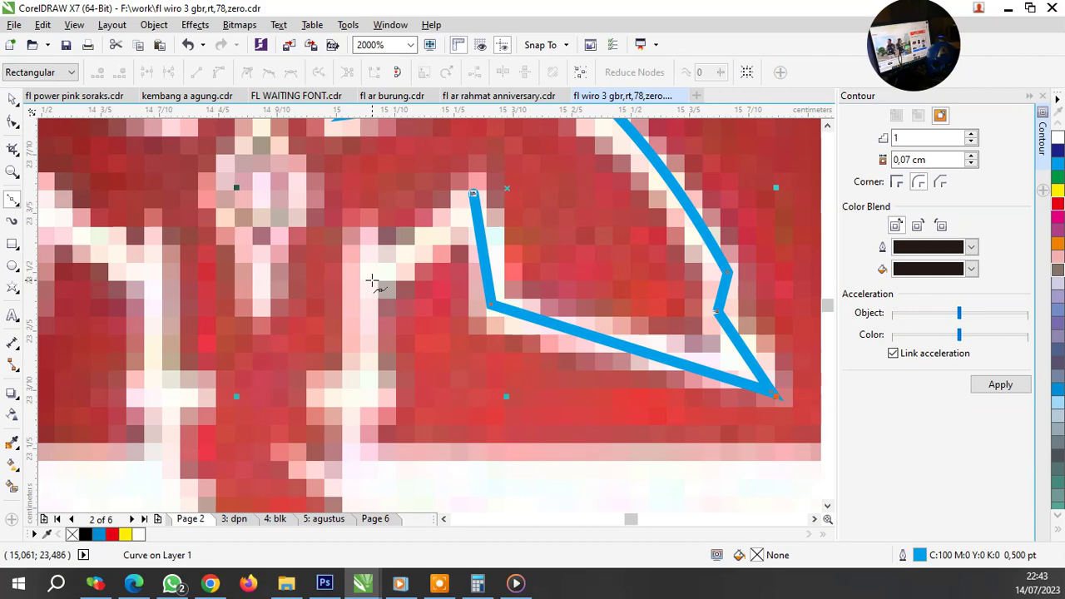
scroll(365, 288, down, 2)
scroll(427, 261, down, 2)
scroll(427, 261, up, 2)
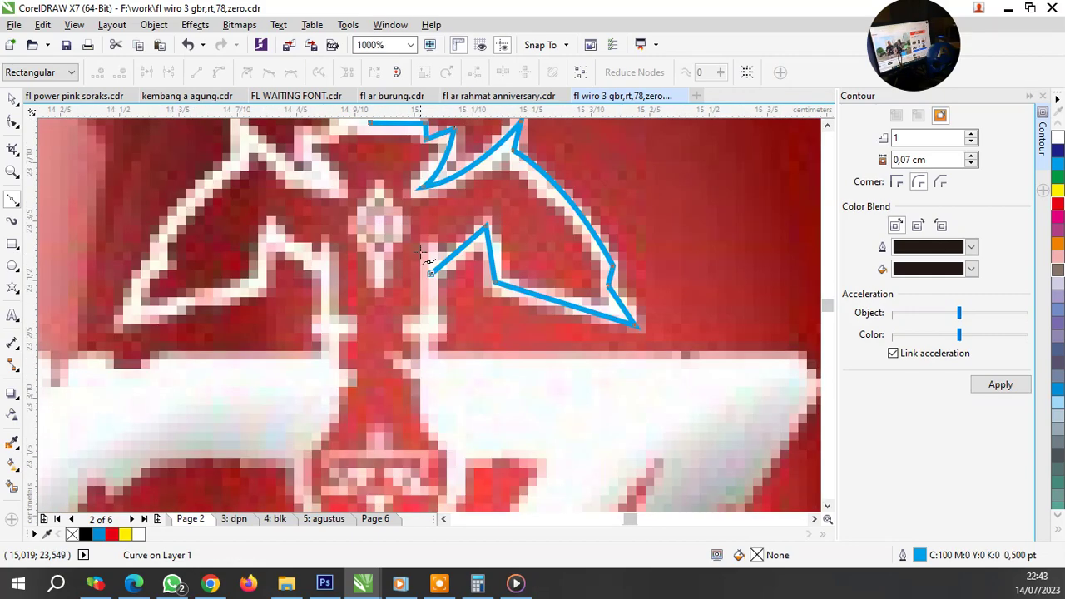
scroll(427, 260, down, 2)
scroll(427, 259, down, 2)
scroll(423, 263, up, 2)
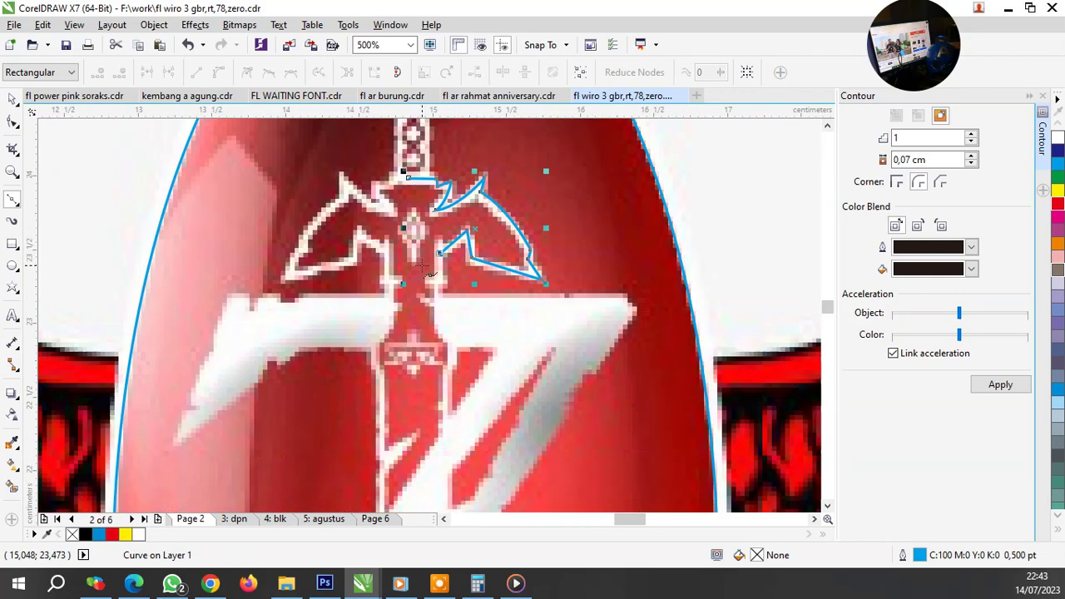
scroll(439, 263, up, 2)
Step: Begin a new Bezier curve at the sword blade's edge
click(454, 167)
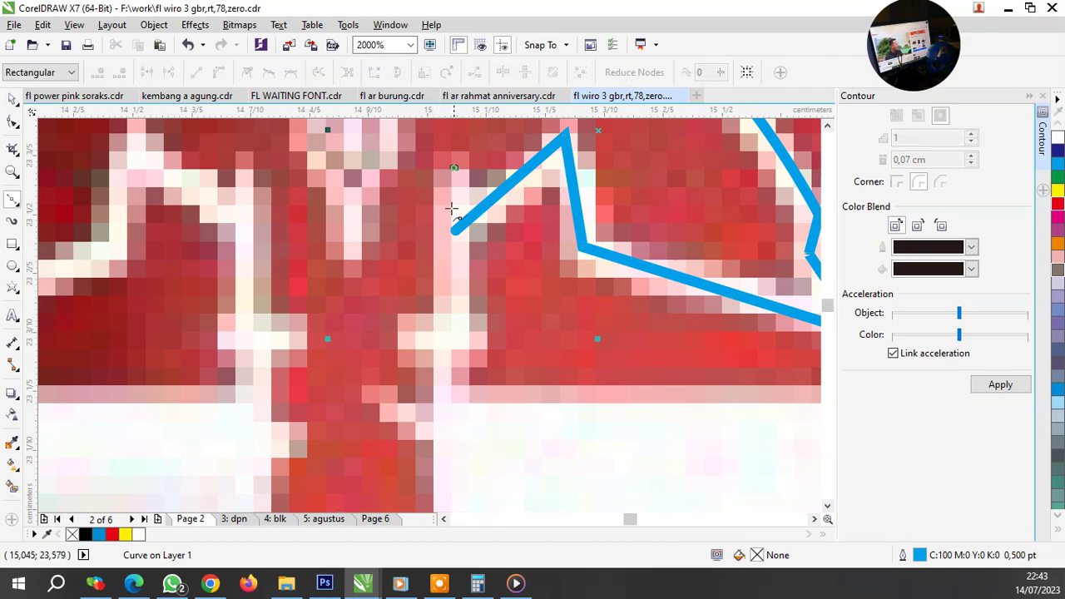
scroll(452, 401, down, 2)
scroll(456, 391, down, 2)
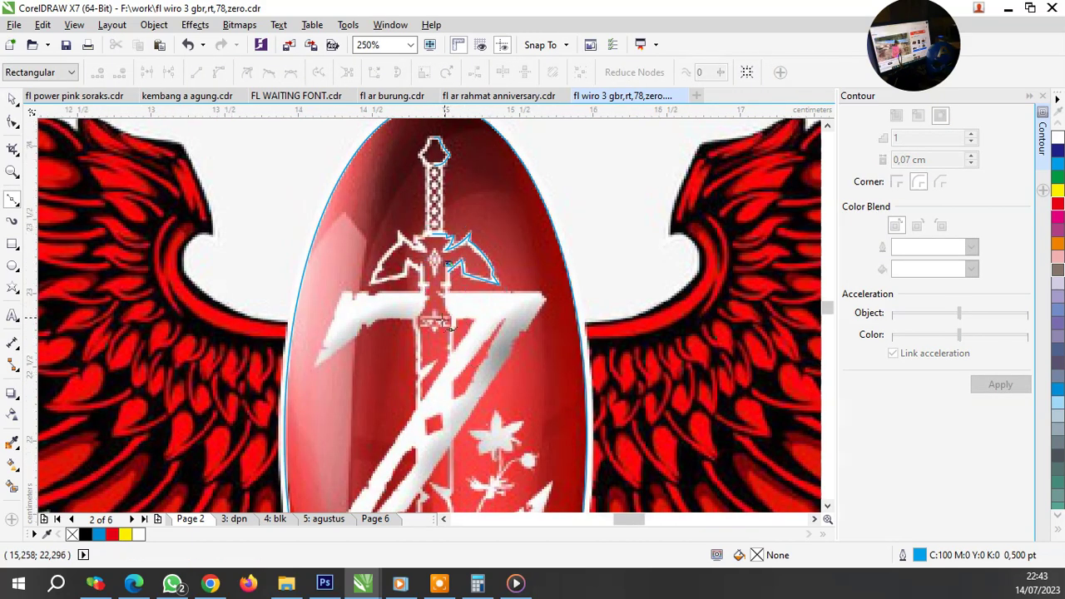
Step: Trace the blade's right edge down and curve it around the hilt, redoing one misplaced segment
scroll(458, 297, up, 3)
double_click(462, 285)
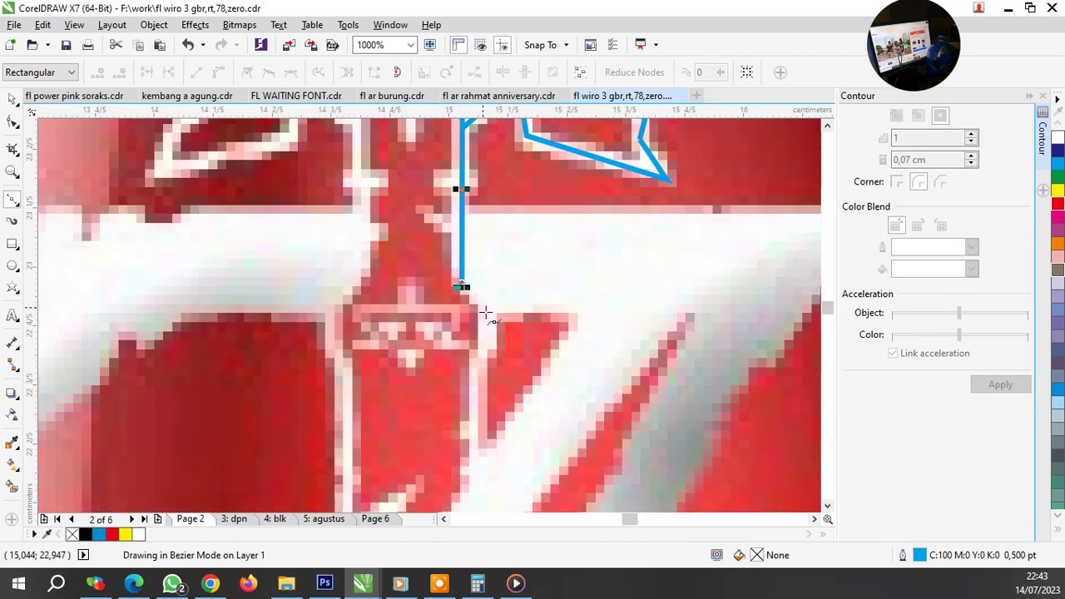
drag(491, 335, 491, 389)
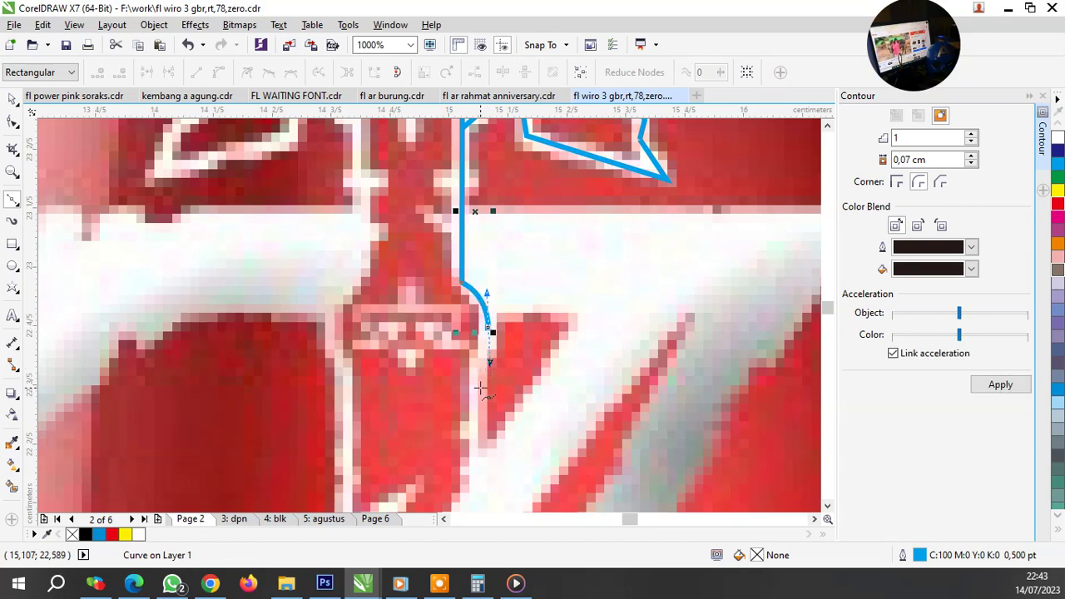
scroll(481, 393, down, 1)
scroll(482, 443, up, 2)
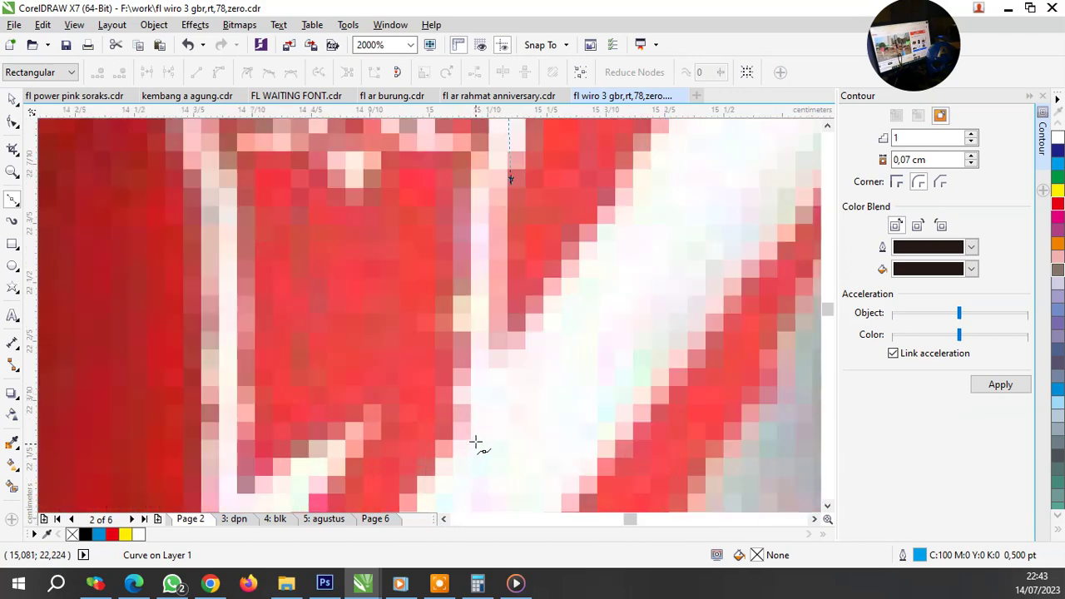
drag(473, 261, 473, 340)
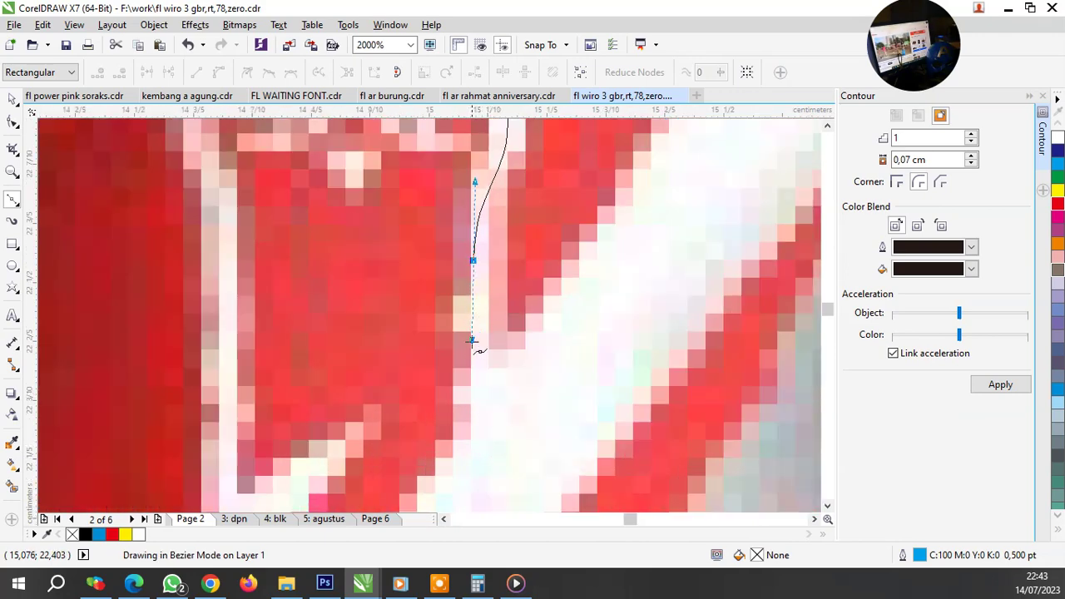
key(ctrl+z)
drag(483, 251, 485, 352)
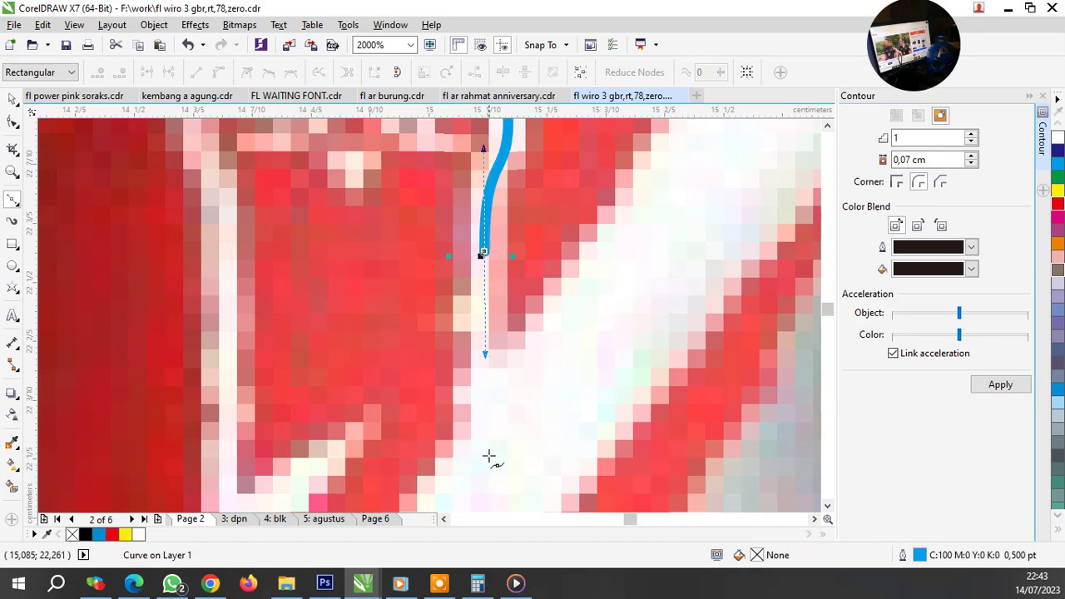
scroll(466, 310, down, 2)
scroll(471, 310, down, 2)
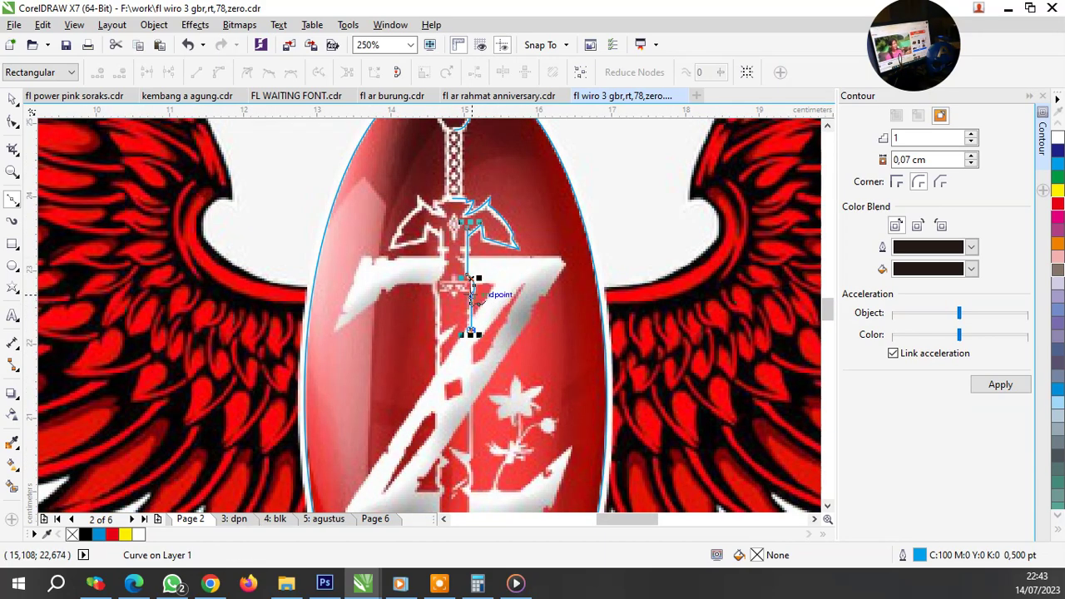
scroll(471, 292, down, 1)
scroll(472, 372, up, 2)
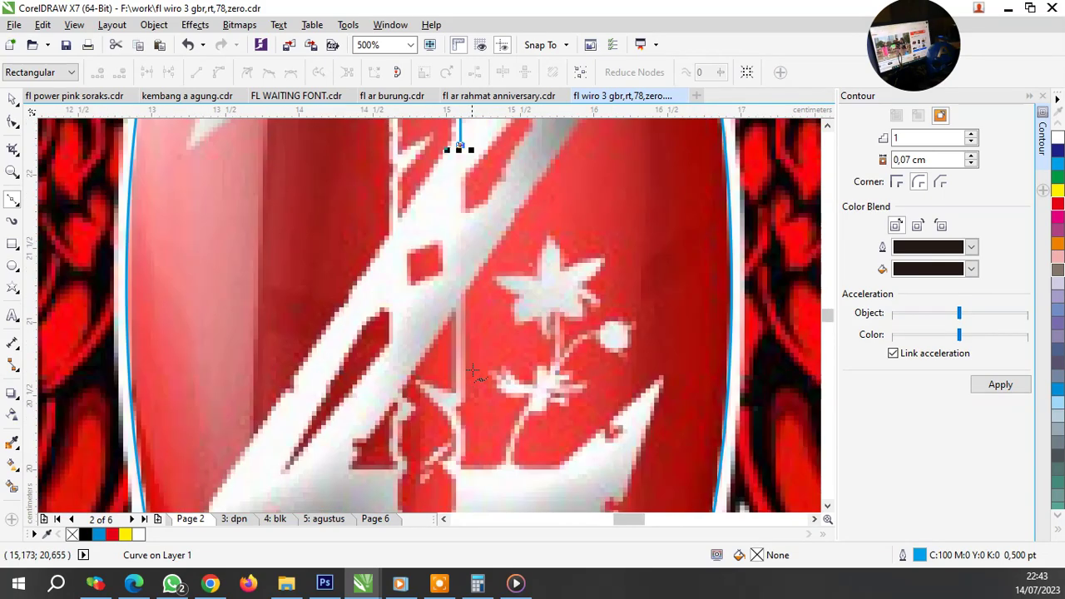
scroll(466, 308, up, 1)
scroll(457, 290, down, 2)
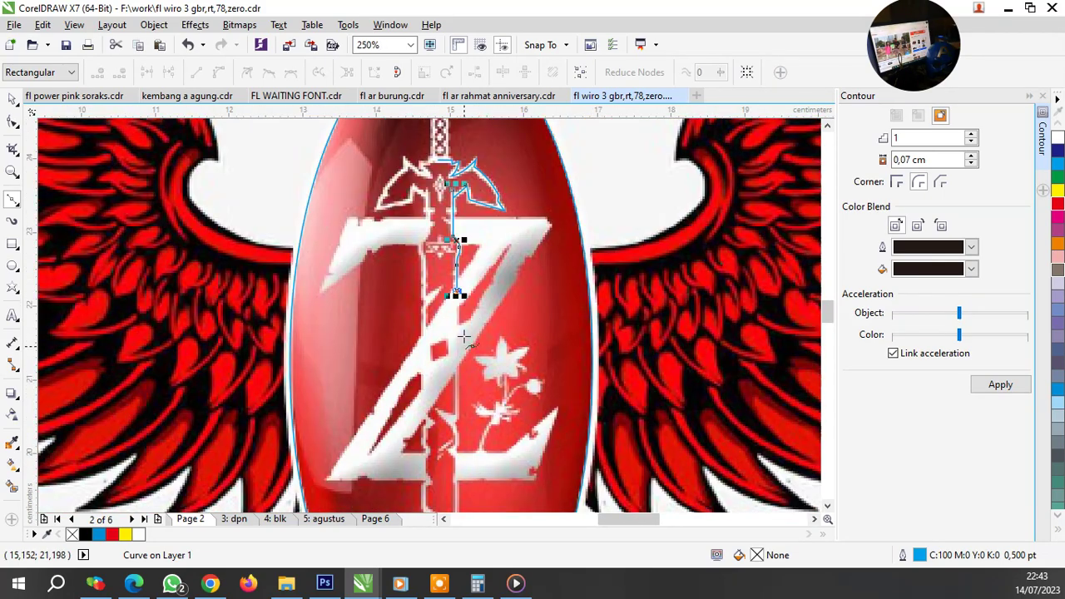
scroll(451, 291, up, 2)
scroll(451, 292, up, 1)
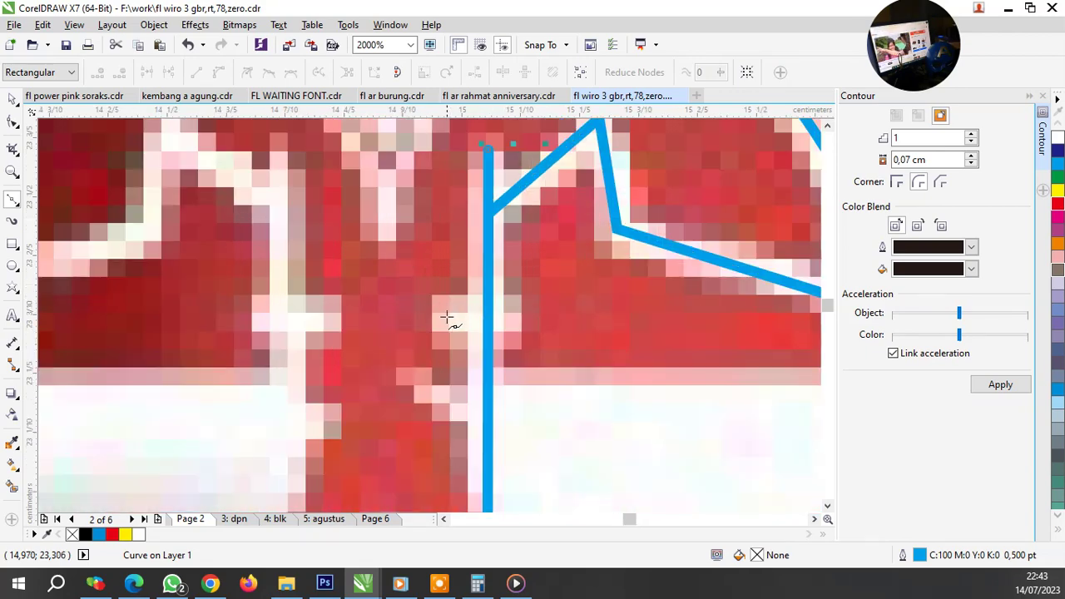
Step: Draw two short crossbar lines across the blade
click(445, 319)
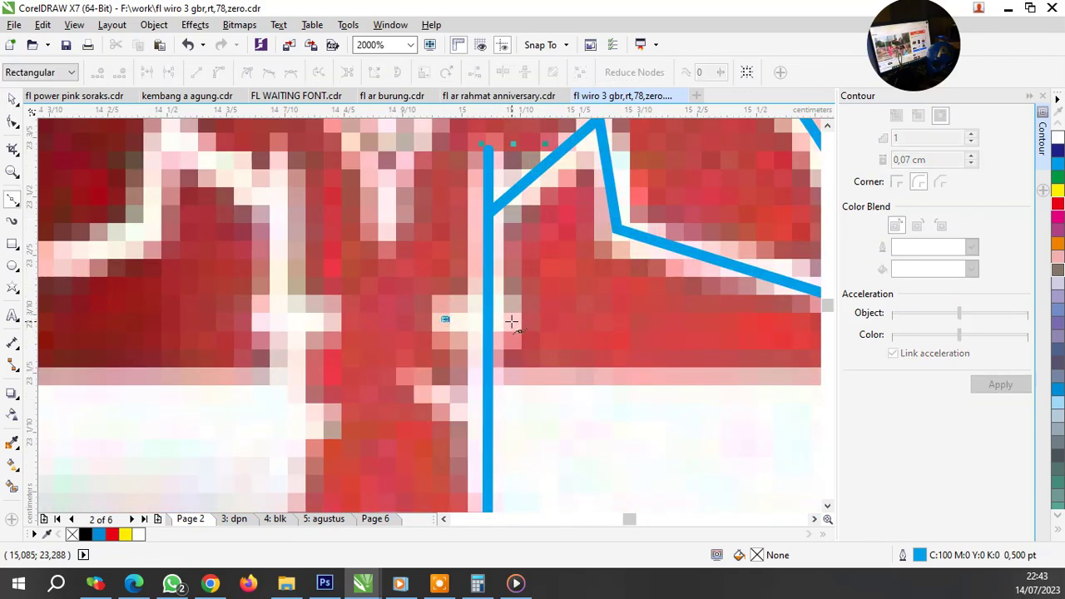
double_click(516, 321)
click(412, 372)
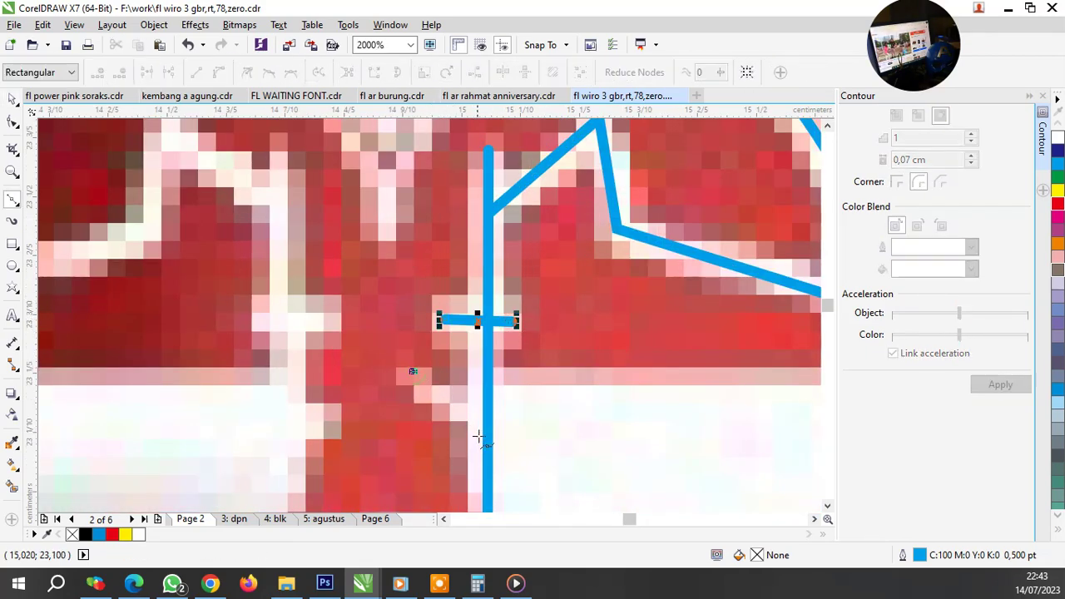
click(487, 436)
key(space)
scroll(446, 274, down, 1)
scroll(450, 300, down, 1)
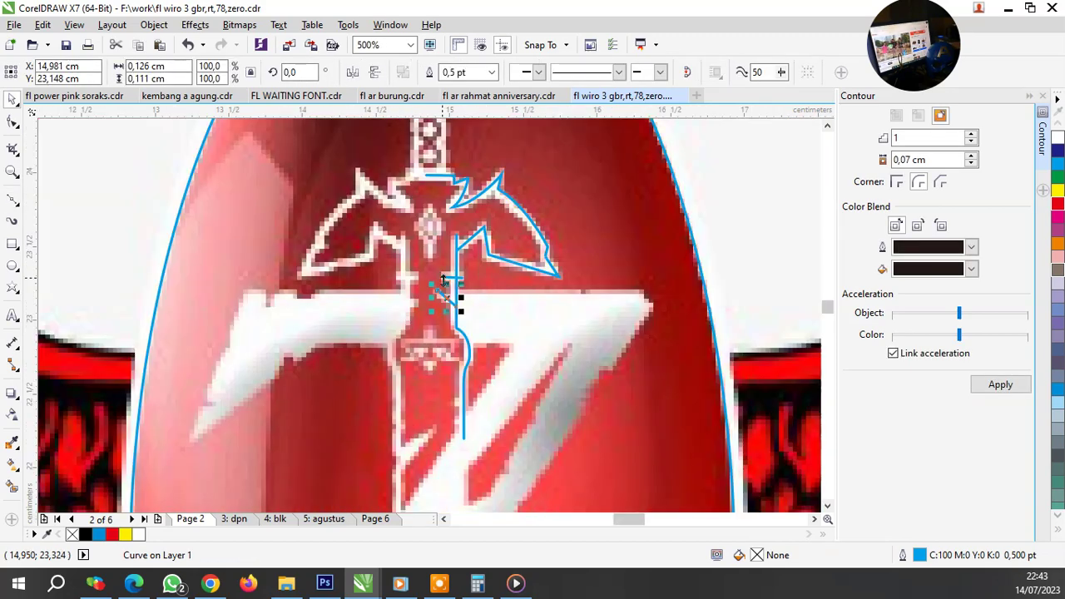
scroll(452, 358, down, 1)
scroll(458, 261, up, 2)
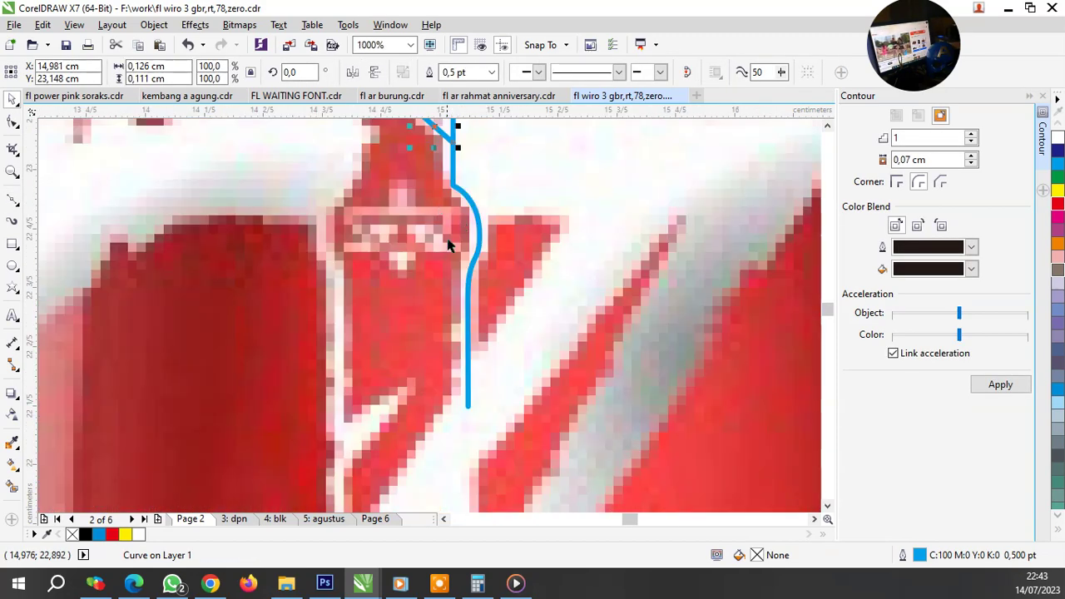
scroll(470, 325, down, 2)
scroll(474, 330, up, 1)
scroll(458, 300, up, 2)
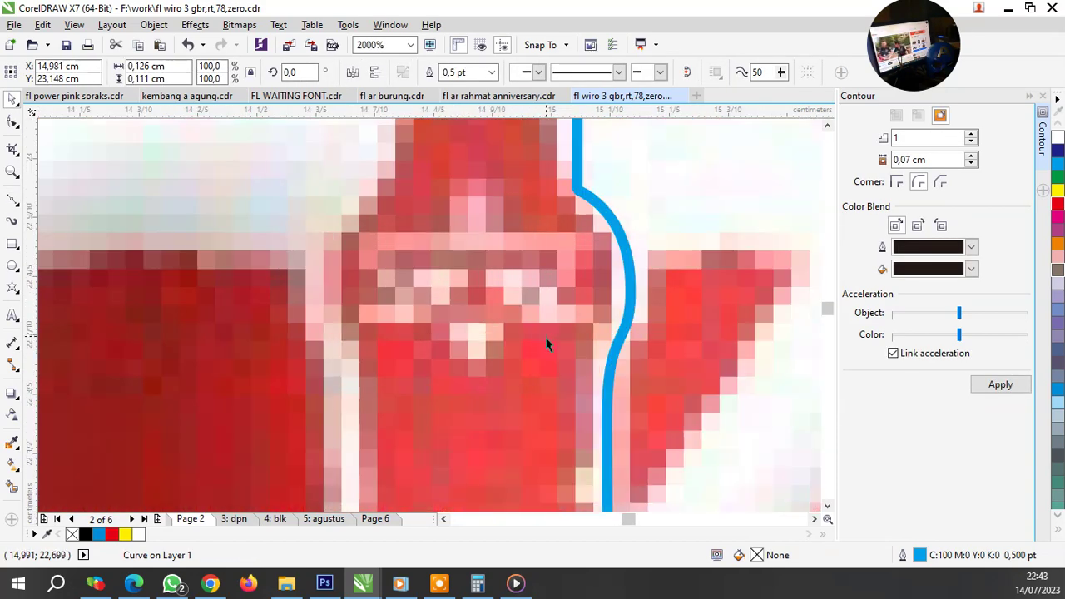
scroll(549, 350, down, 3)
scroll(551, 362, up, 3)
Step: Add a short tick across the blade line and move it down the blade
key(F10)
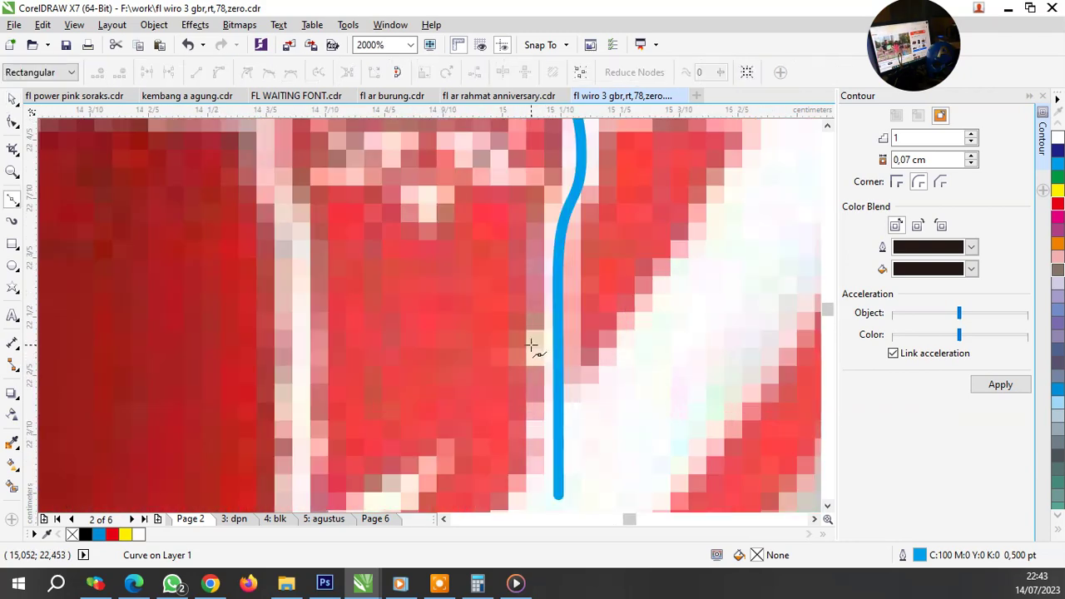
click(556, 347)
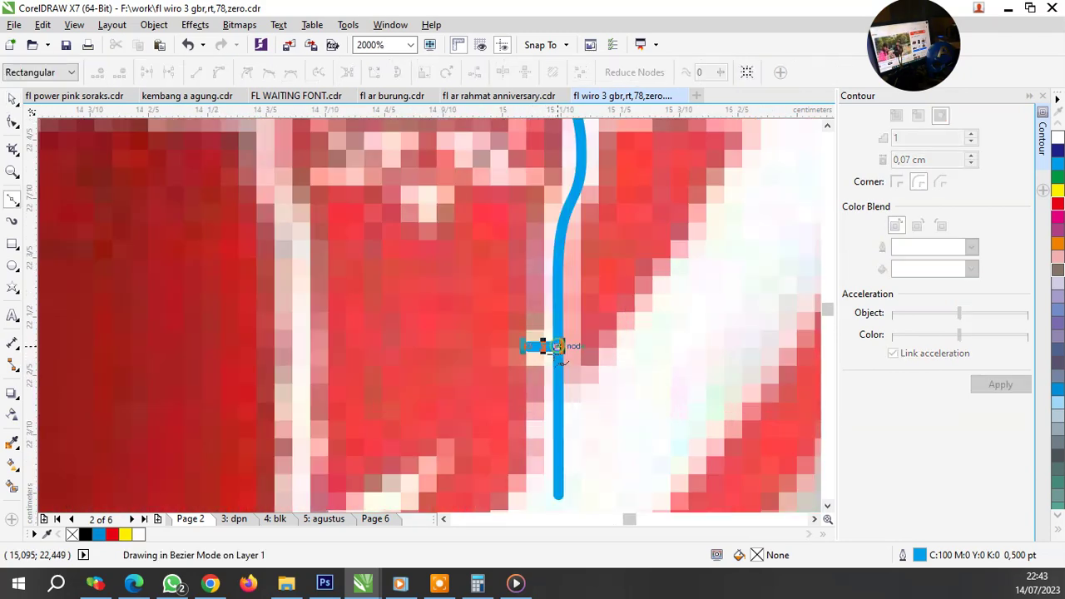
key(space)
scroll(538, 366, up, 1)
scroll(539, 333, up, 1)
scroll(535, 324, down, 1)
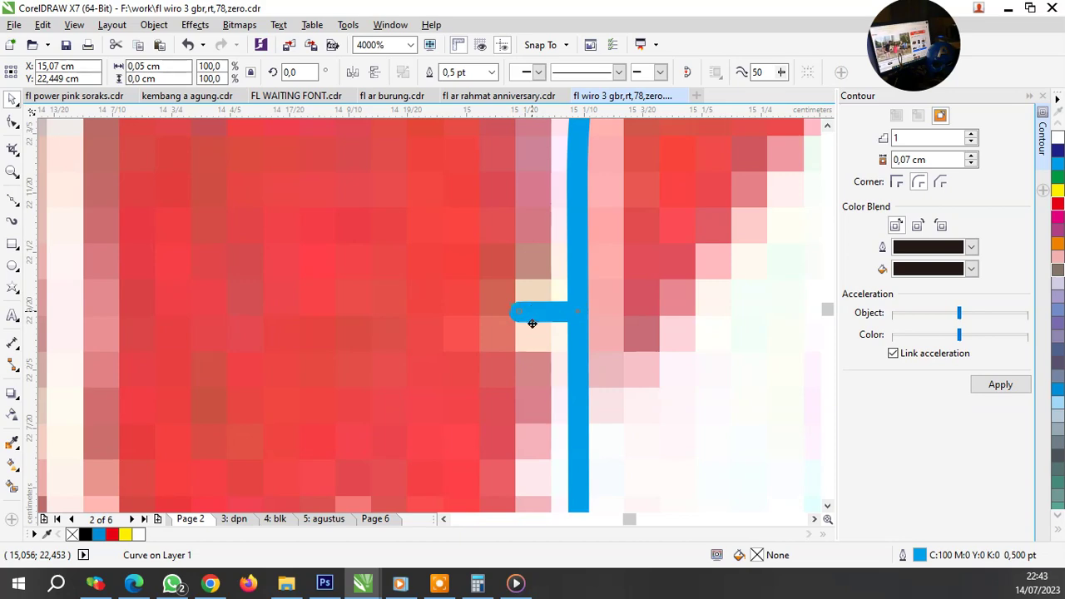
drag(532, 308, 545, 467)
scroll(543, 404, down, 2)
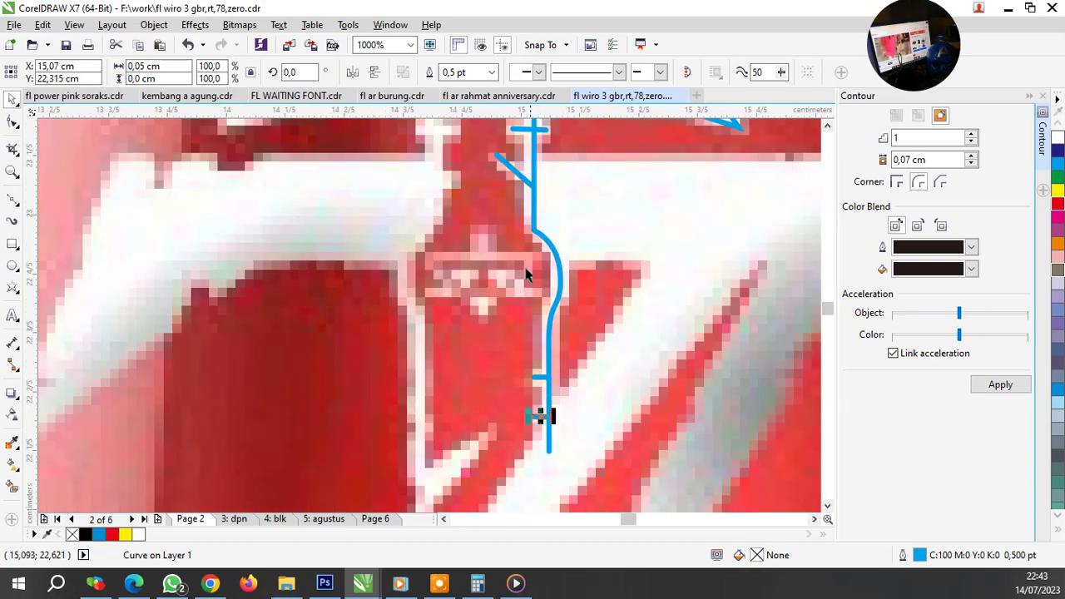
scroll(486, 236, up, 2)
scroll(487, 242, down, 3)
scroll(482, 291, up, 1)
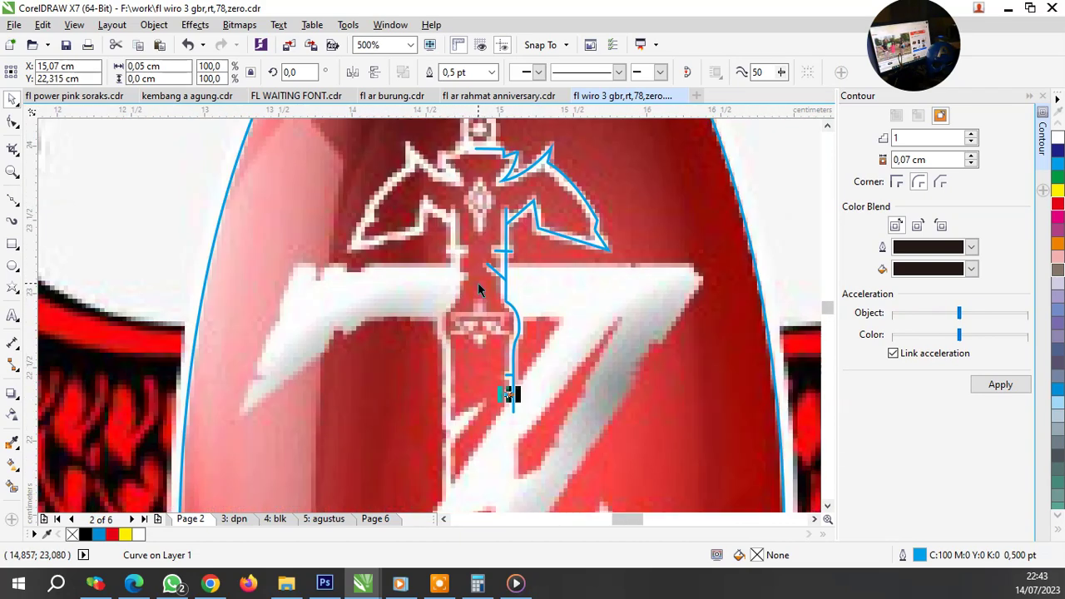
scroll(479, 327, up, 2)
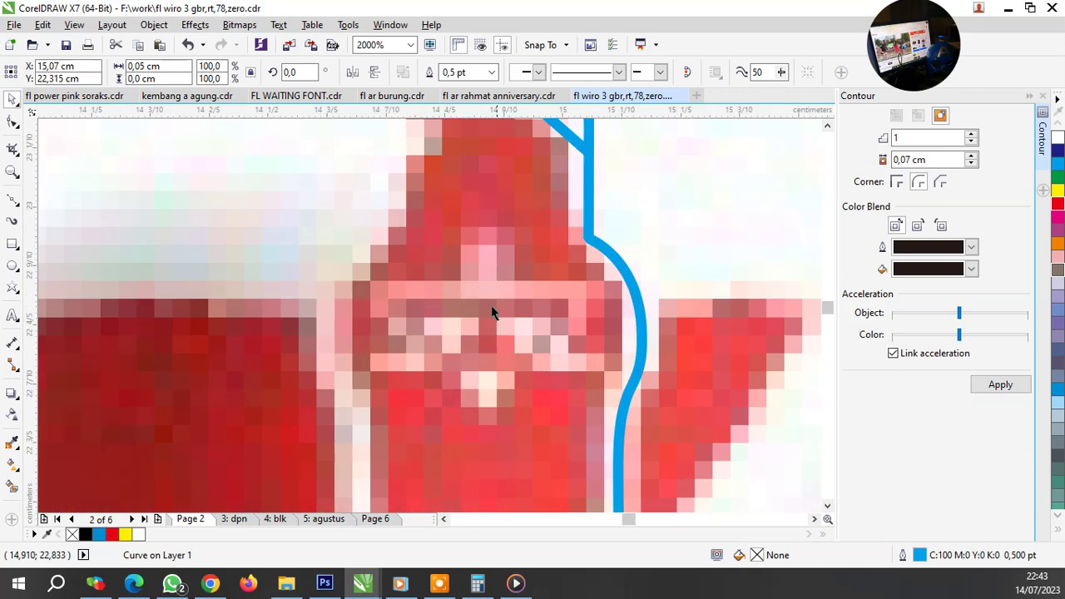
Step: Draw the straight top stroke of the small Z on the grip
key(F5)
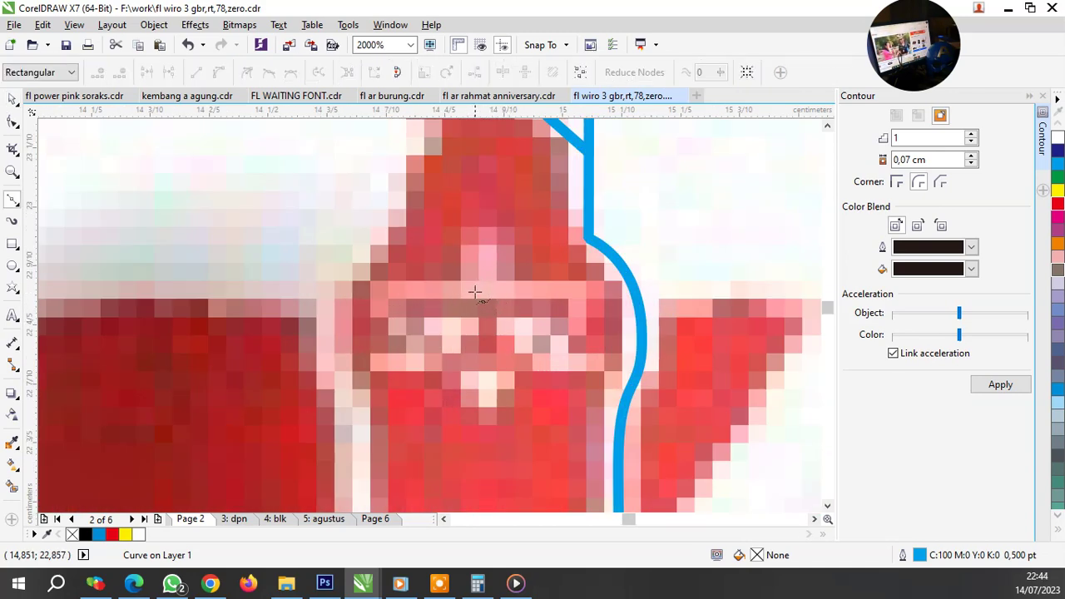
click(470, 291)
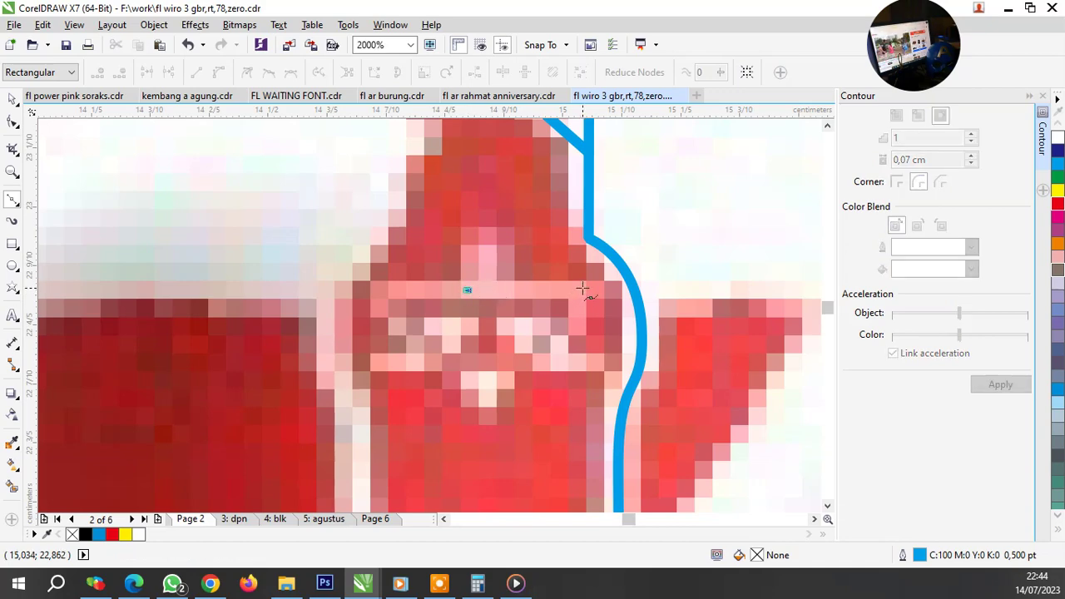
click(583, 290)
scroll(561, 350, down, 2)
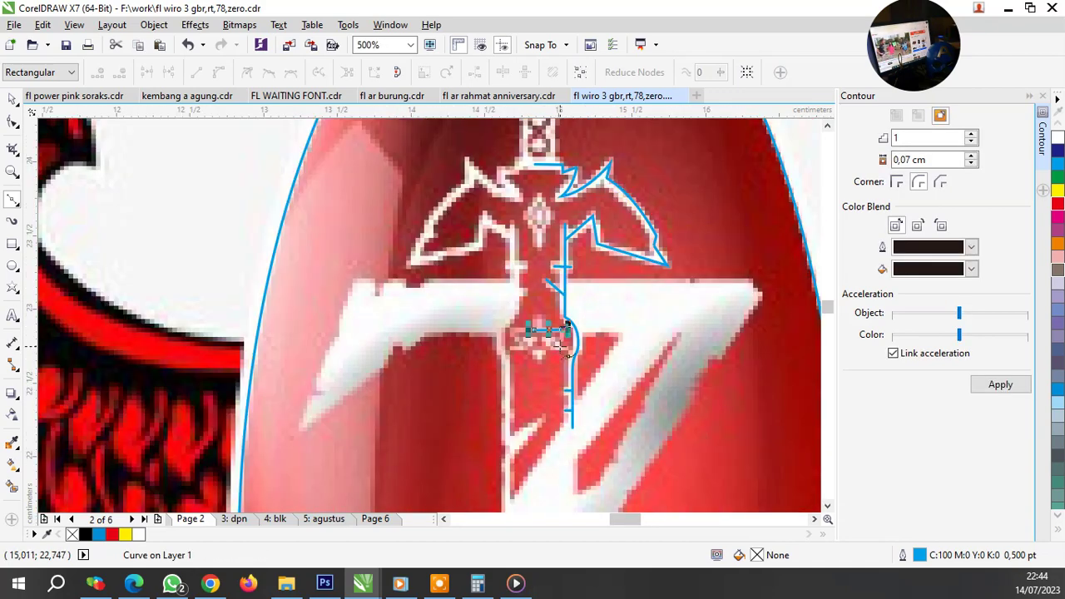
scroll(566, 351, up, 2)
Step: Finish the small Z-shaped outline on the sword grip
click(542, 358)
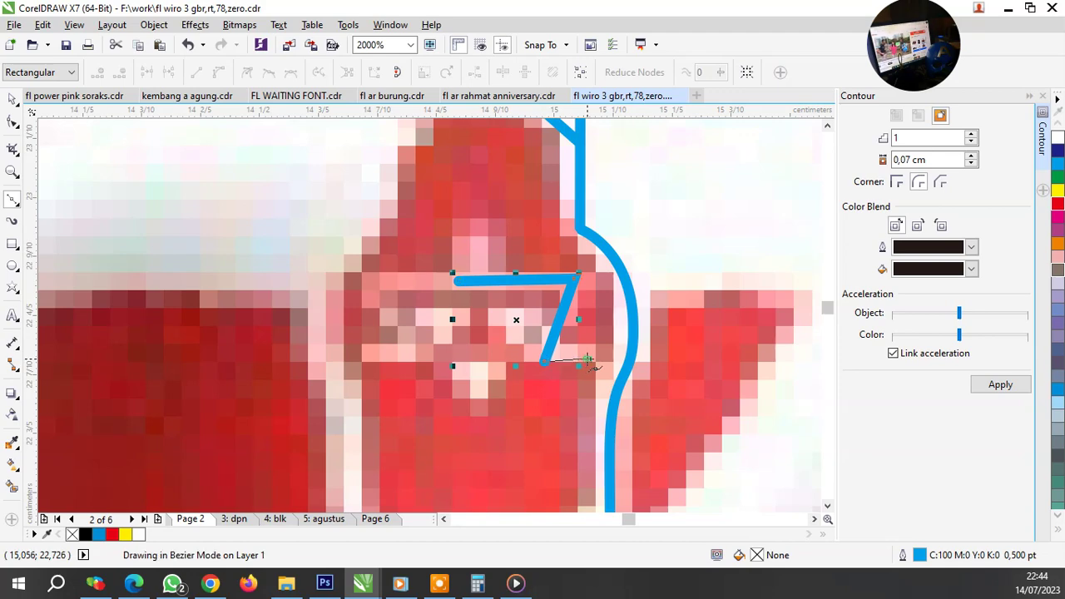
double_click(573, 358)
key(space)
scroll(516, 327, up, 2)
key(space)
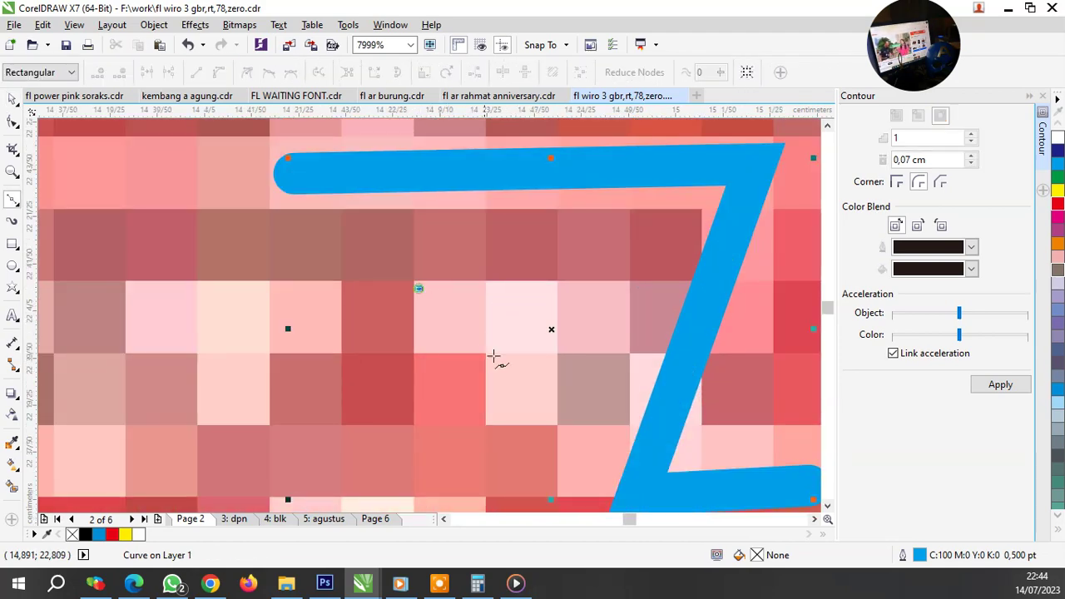
Step: Draw a diagonal stroke inside the small Z
click(545, 415)
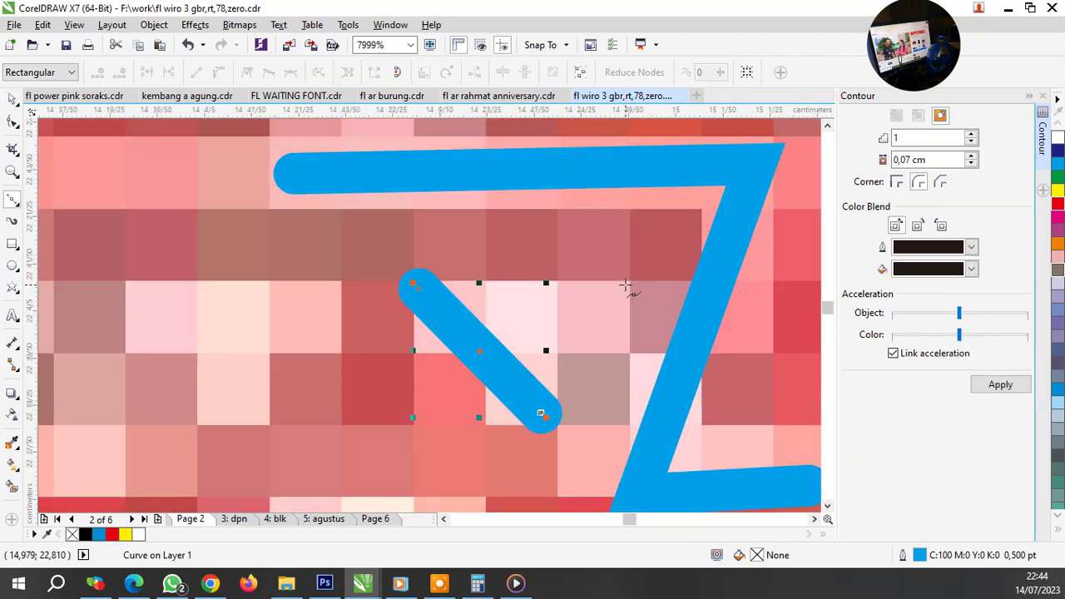
click(625, 281)
scroll(585, 292, down, 2)
key(space)
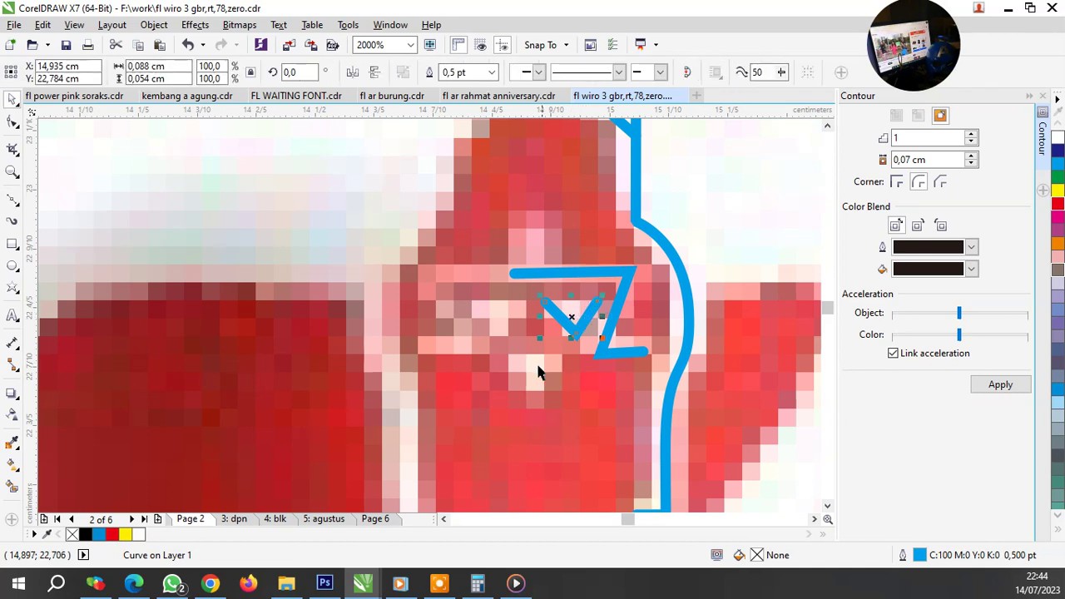
scroll(538, 374, up, 1)
key(space)
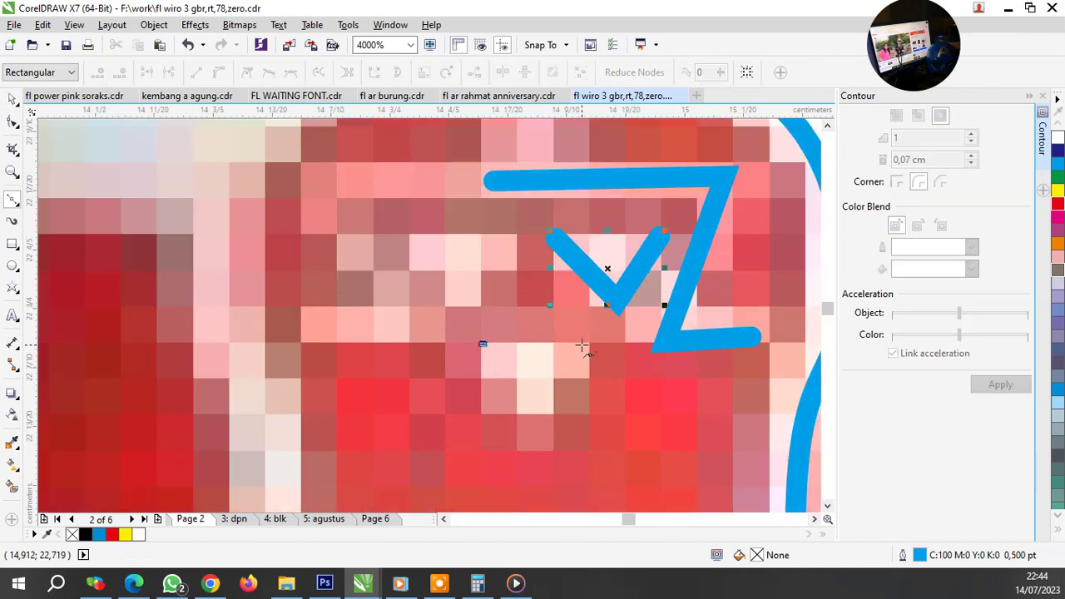
Step: Start a triangle trace, then undo it and delete the stray diagonal stroke
click(587, 342)
click(534, 427)
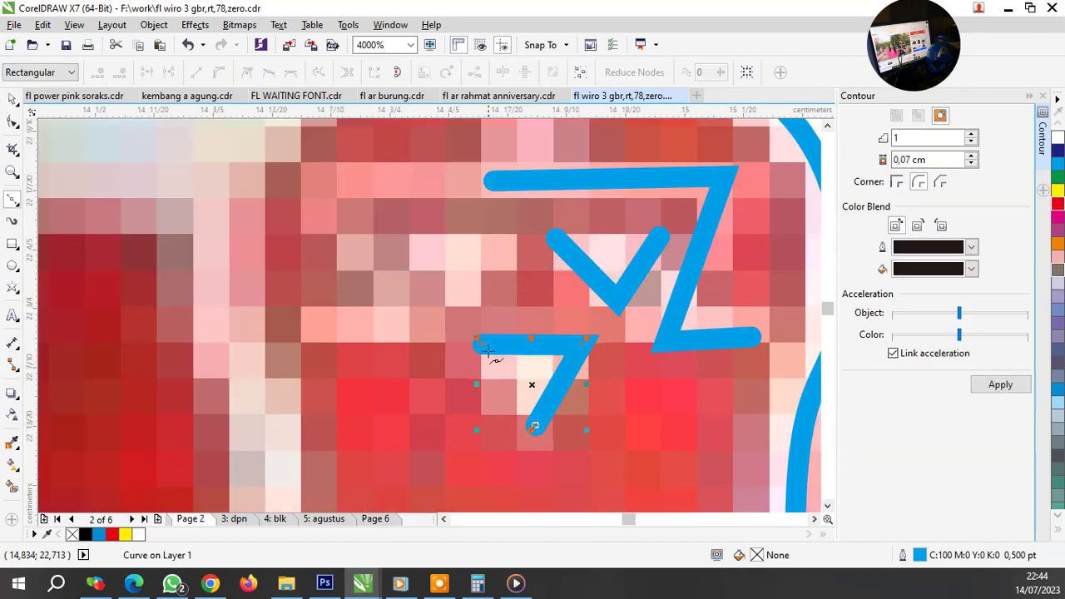
key(space)
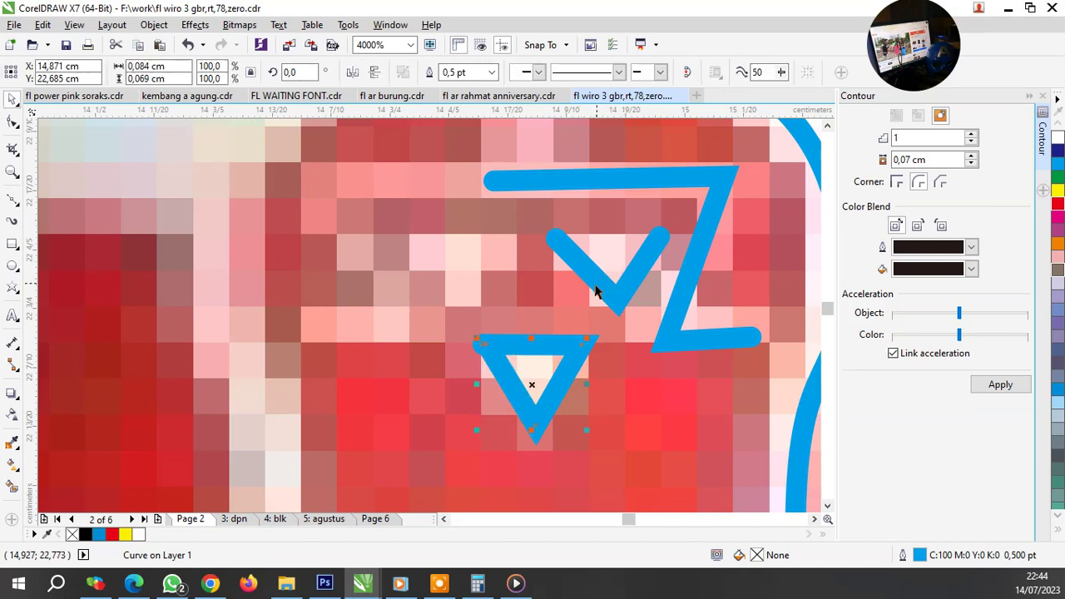
key(F10)
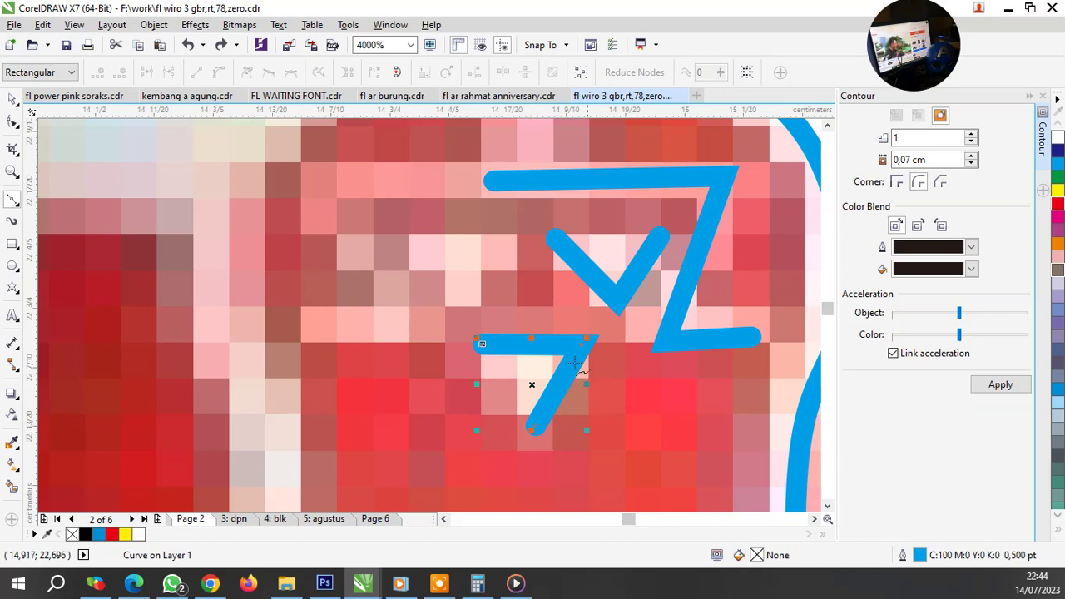
click(189, 45)
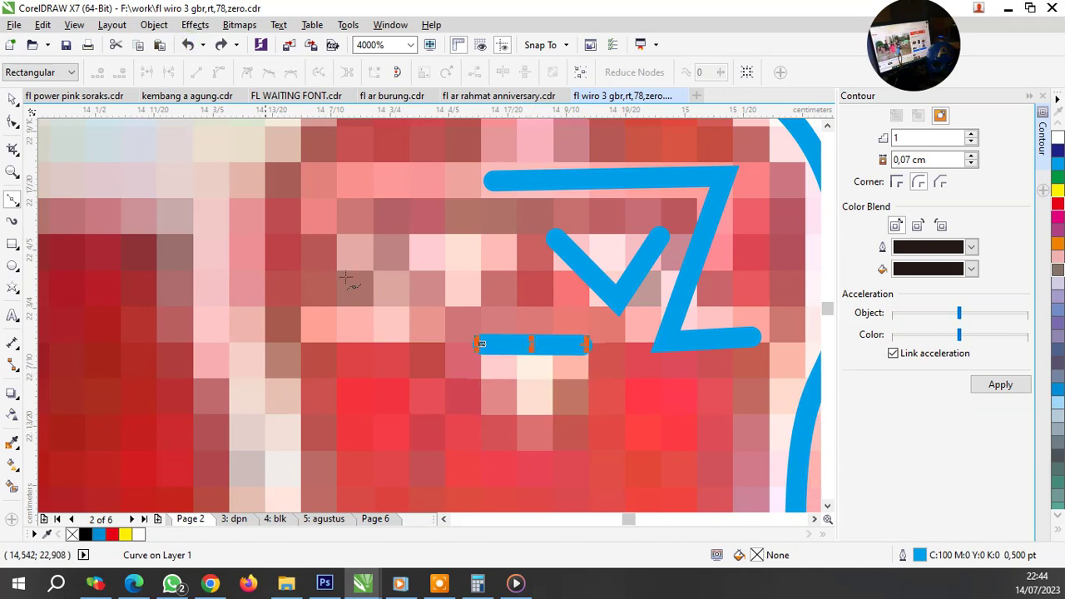
click(533, 428)
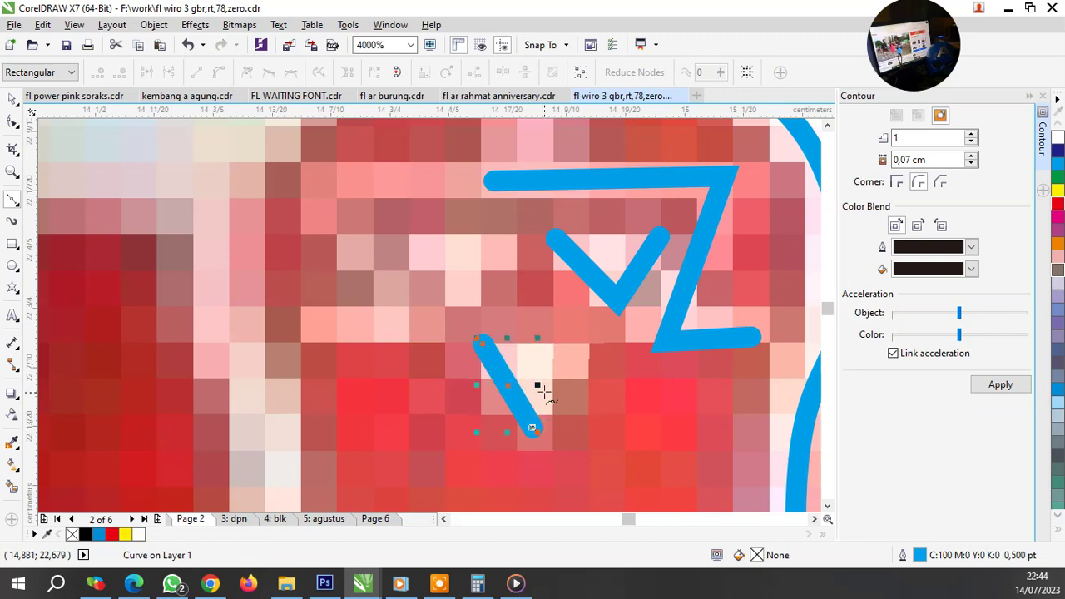
key(Delete)
Step: Draw a closed inverted triangle beneath the small Z on the grip
click(481, 346)
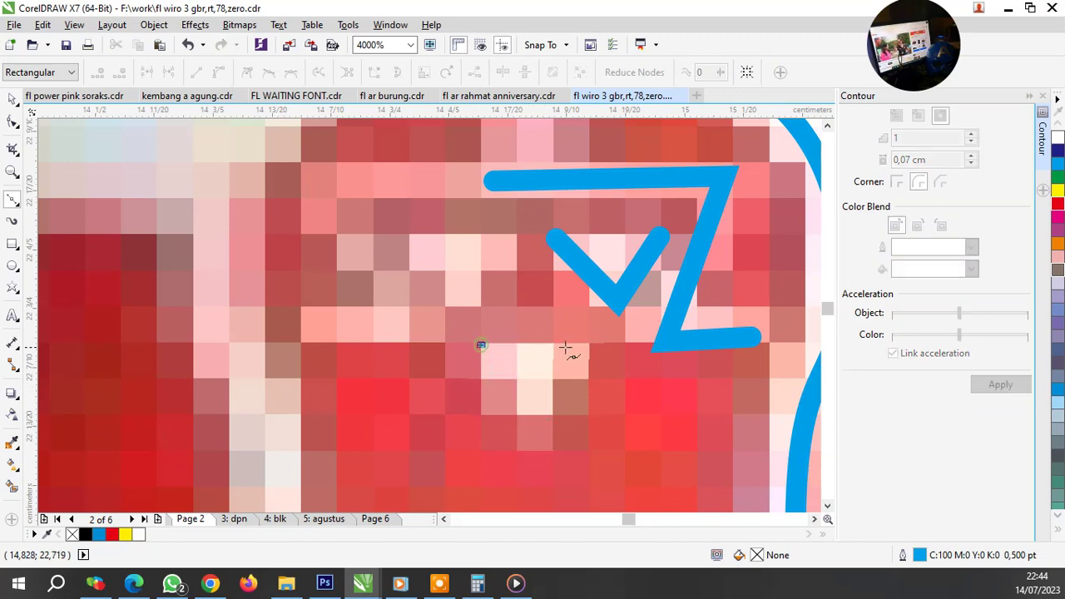
click(586, 342)
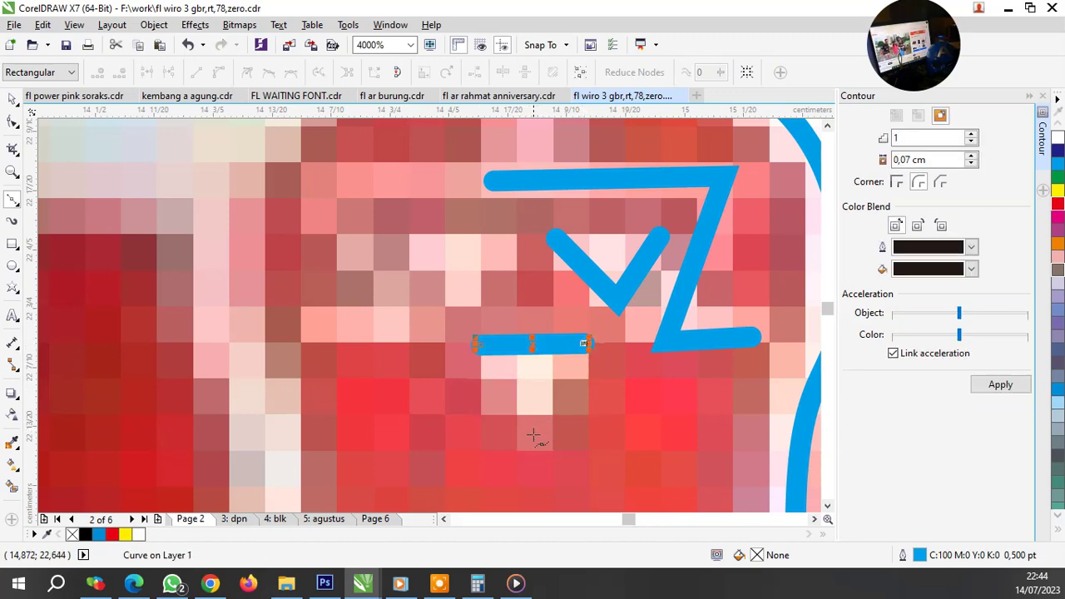
click(533, 435)
click(481, 345)
key(space)
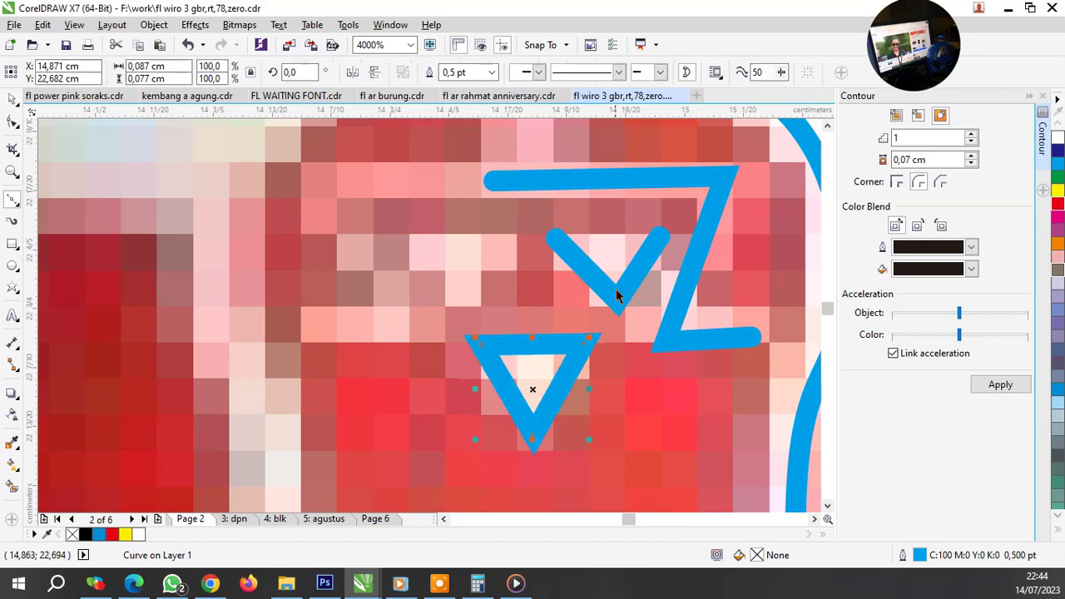
Step: Delete the V-shaped stroke inside the Z and select the finished triangle
click(613, 287)
key(Delete)
click(547, 343)
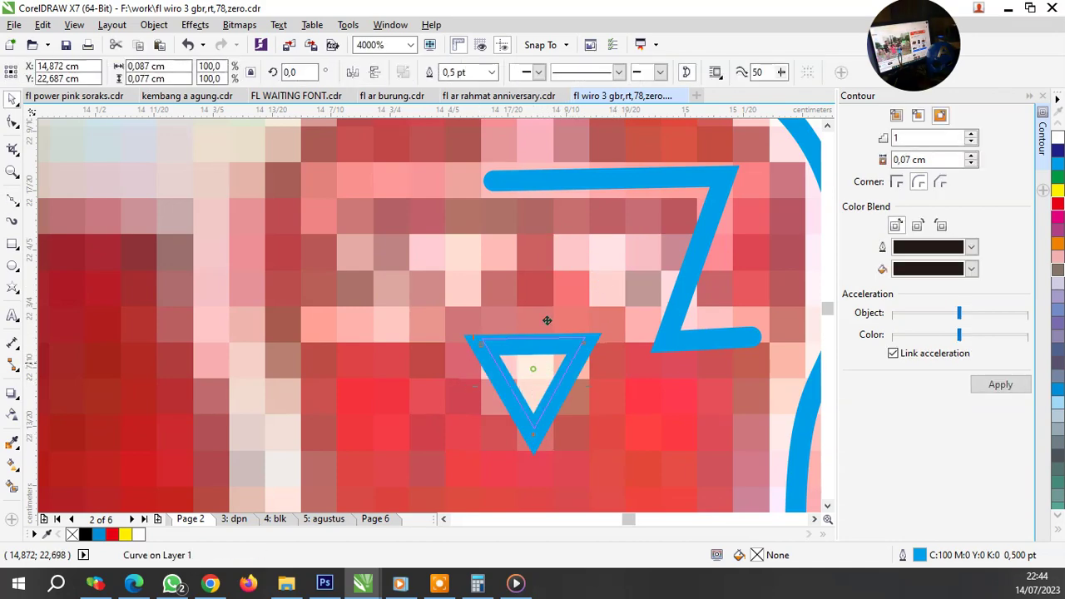
scroll(553, 316, down, 4)
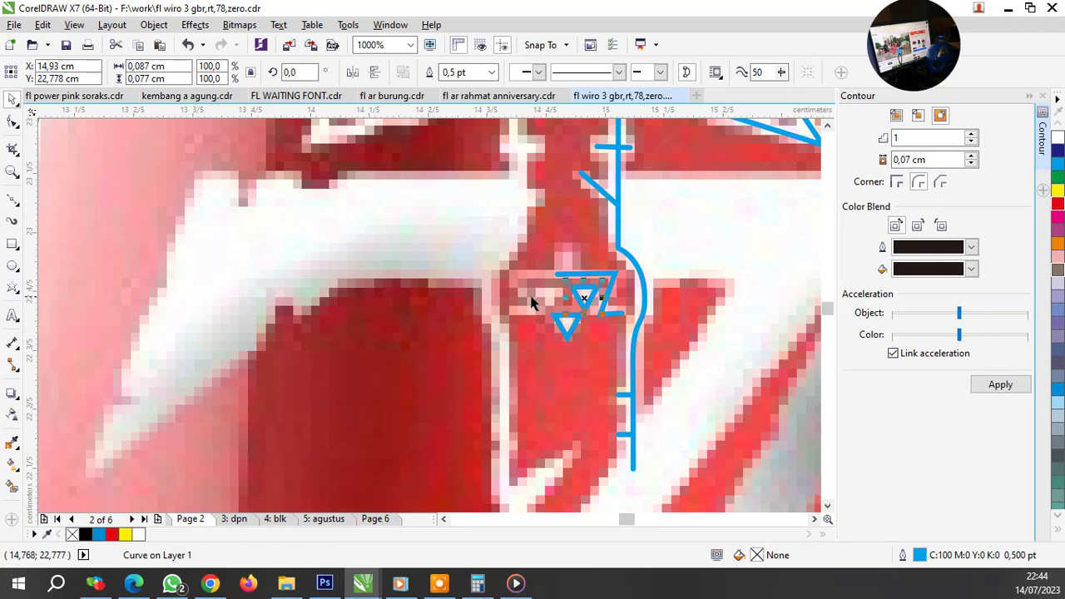
scroll(578, 265, up, 5)
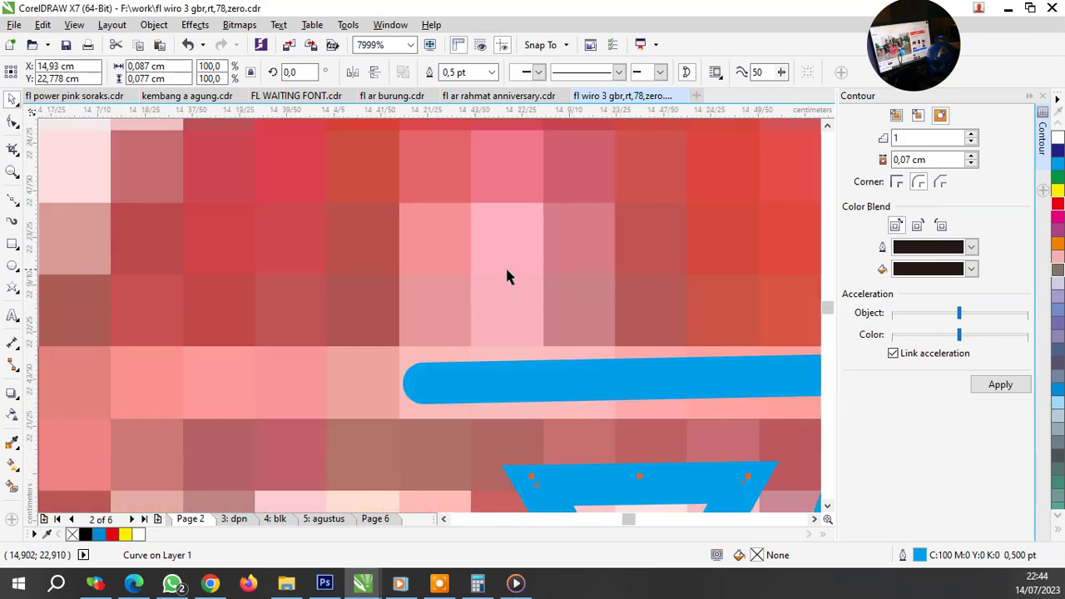
click(13, 200)
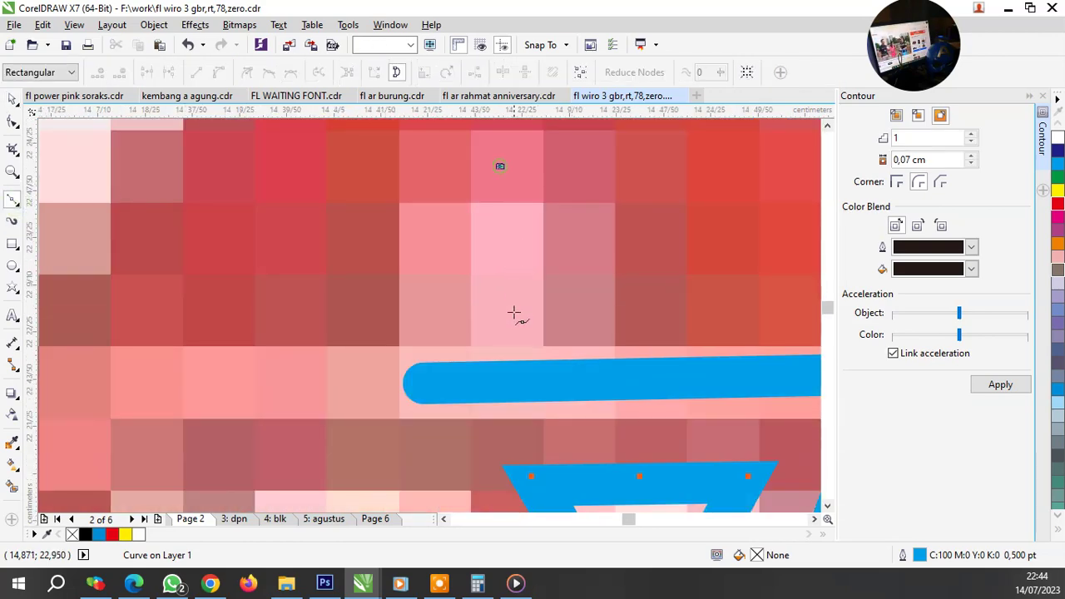
scroll(499, 375, down, 2)
scroll(492, 269, down, 2)
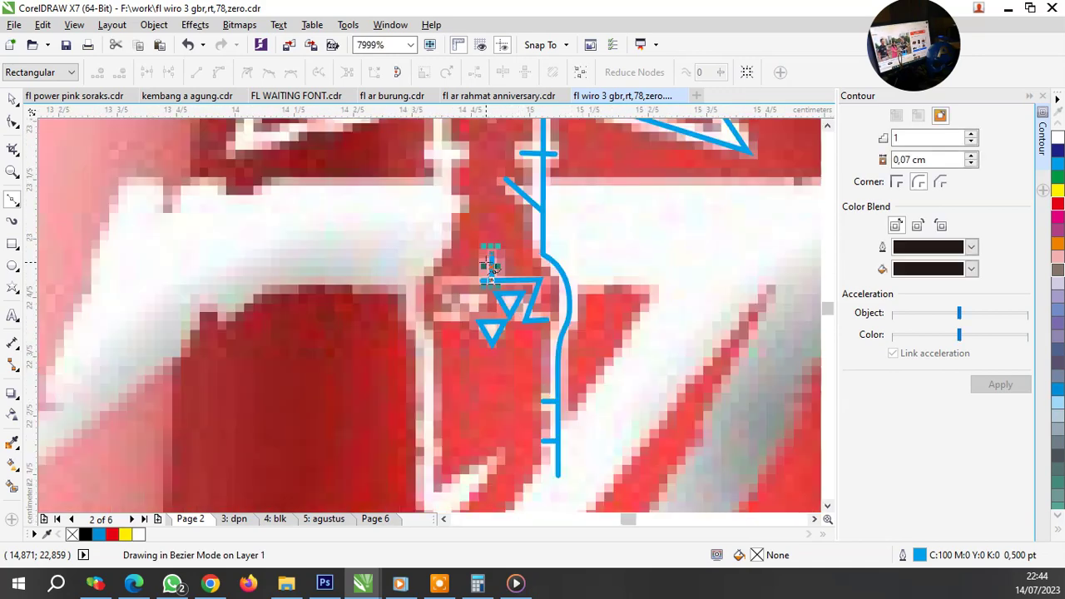
scroll(488, 257, down, 2)
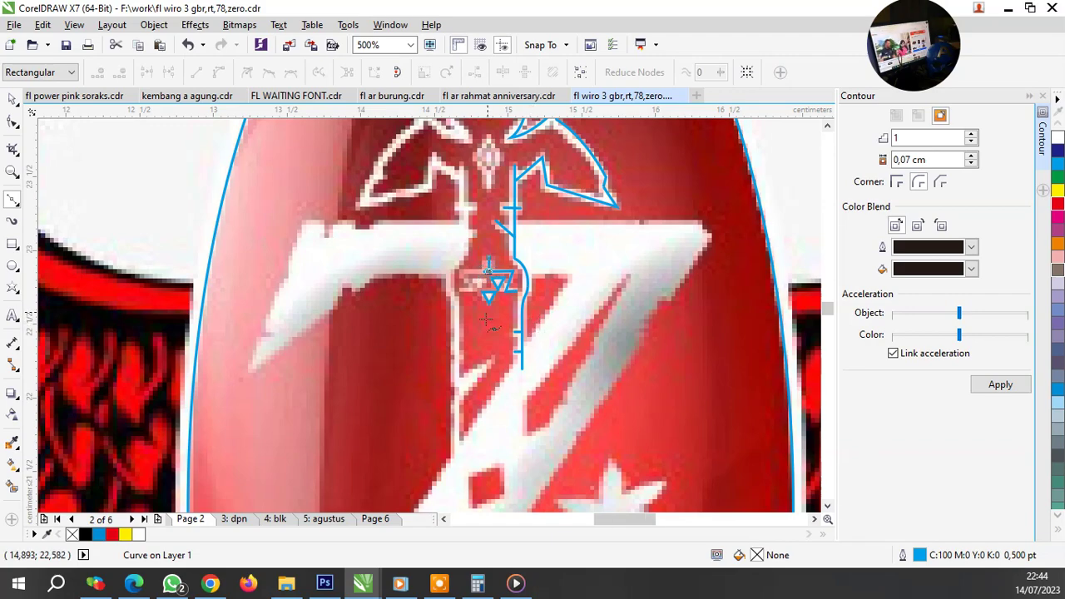
Step: Begin the long curve at the bend and trace it down the white blade edge
scroll(531, 329, down, 2)
scroll(506, 319, up, 4)
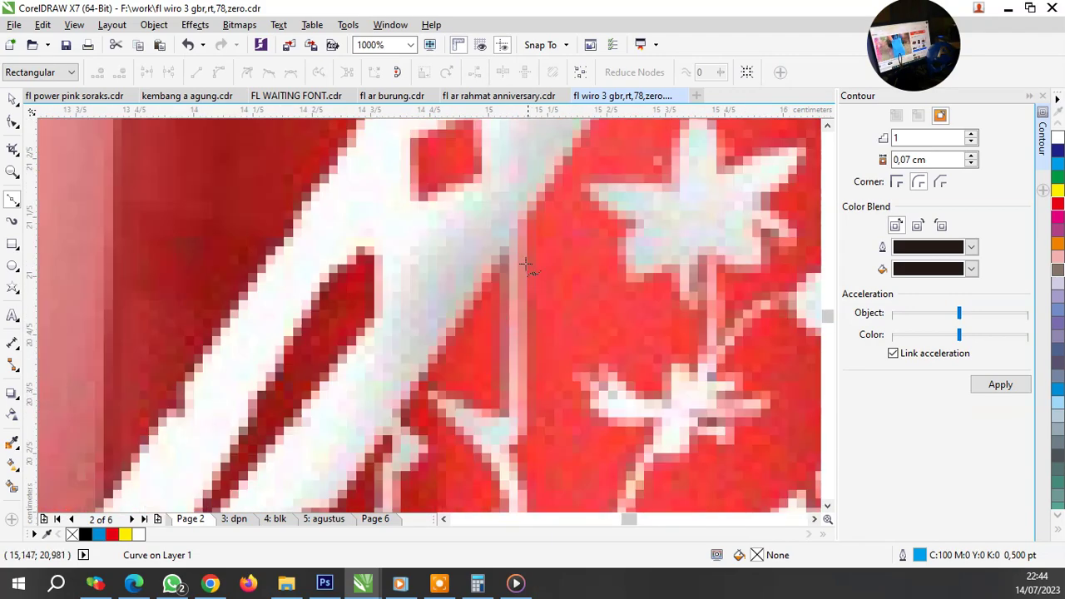
scroll(514, 216, down, 2)
scroll(533, 267, up, 2)
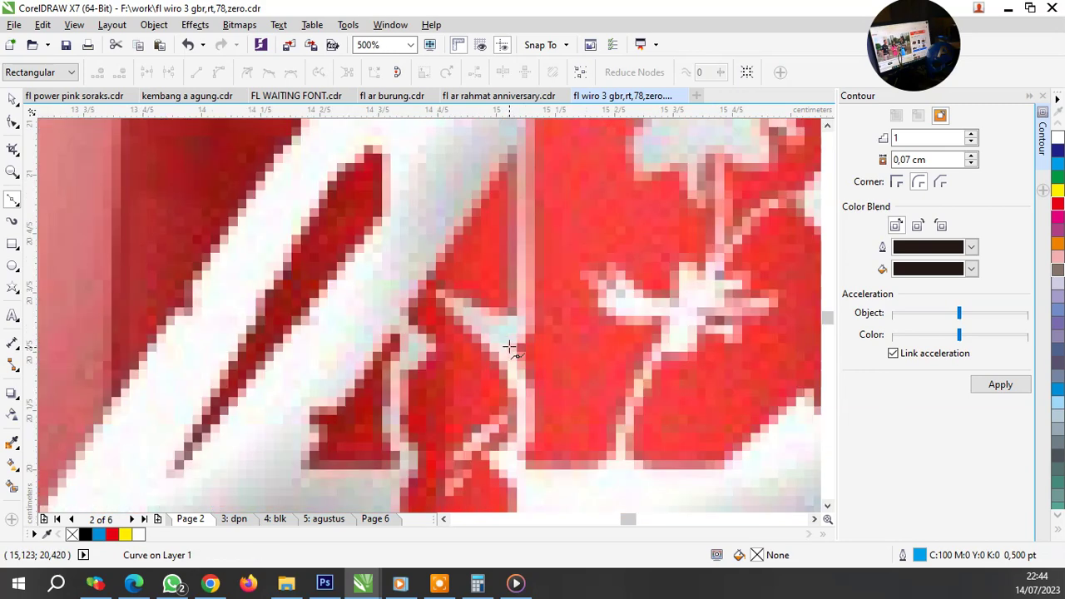
scroll(555, 315, up, 1)
click(545, 285)
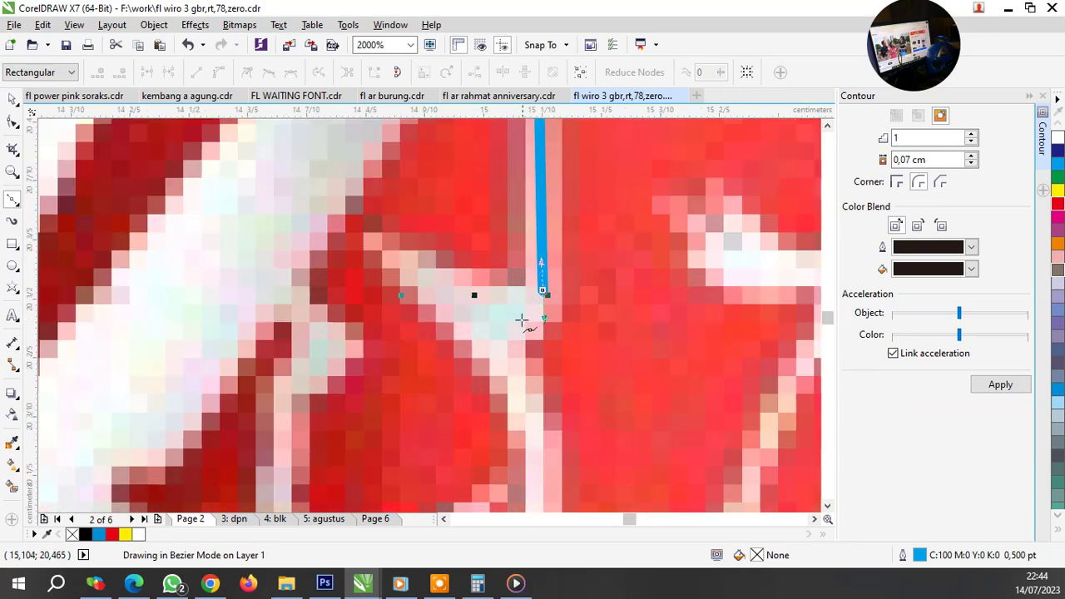
drag(497, 310, 483, 310)
drag(516, 368, 542, 414)
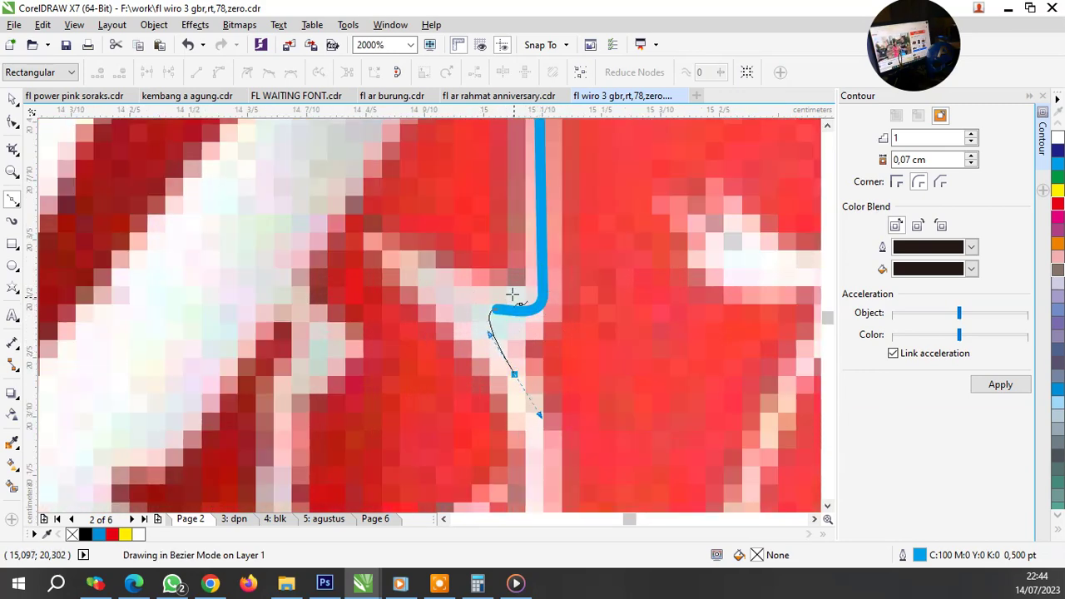
scroll(511, 298, down, 1)
scroll(527, 381, up, 1)
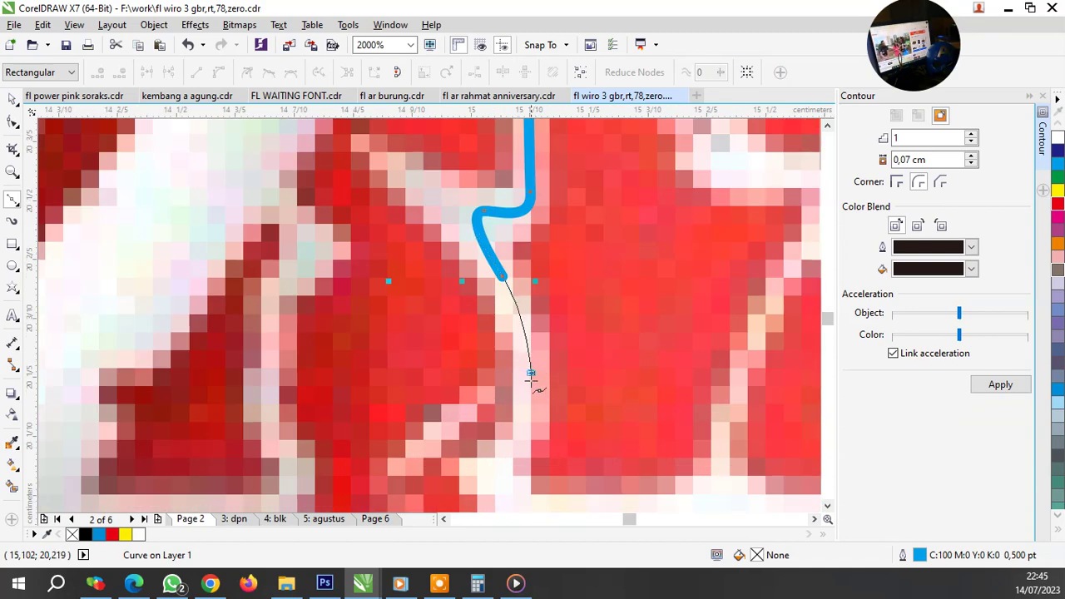
drag(529, 380, 529, 429)
scroll(533, 427, down, 1)
scroll(532, 427, up, 1)
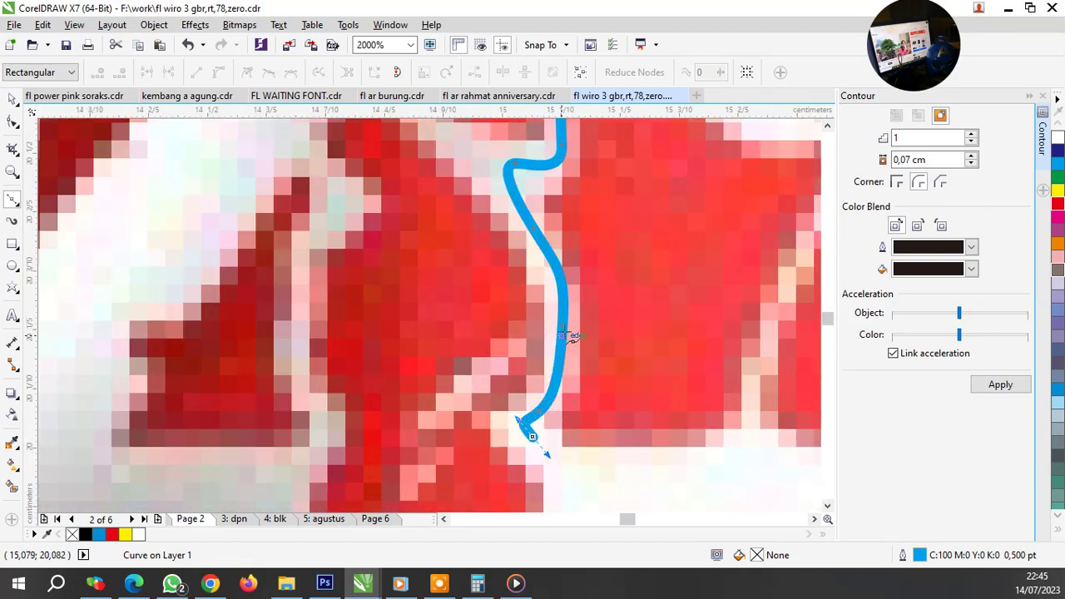
scroll(542, 447, down, 1)
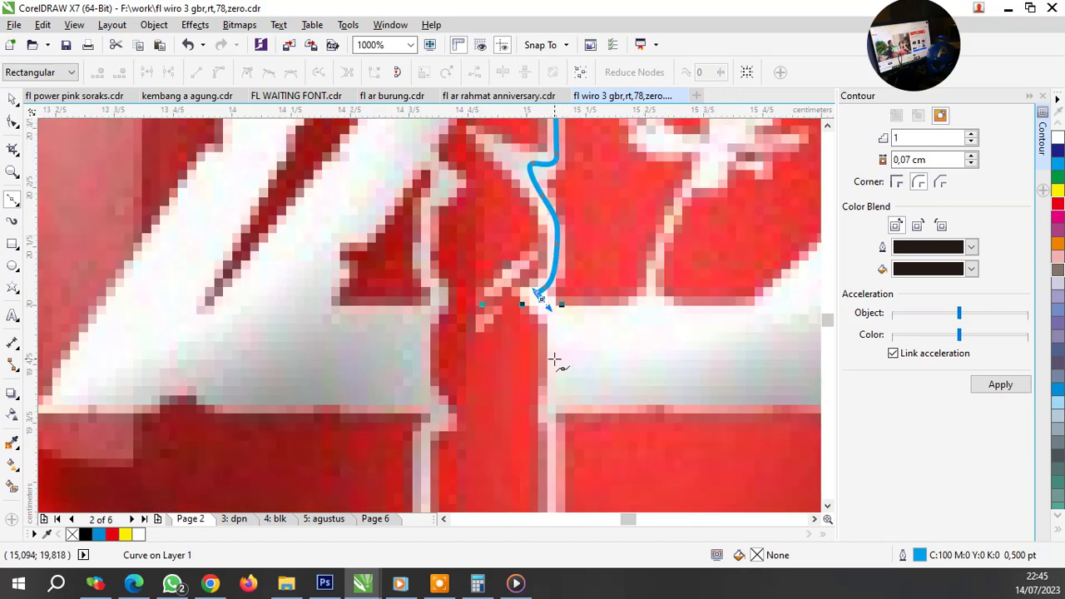
drag(555, 360, 553, 409)
scroll(551, 408, down, 2)
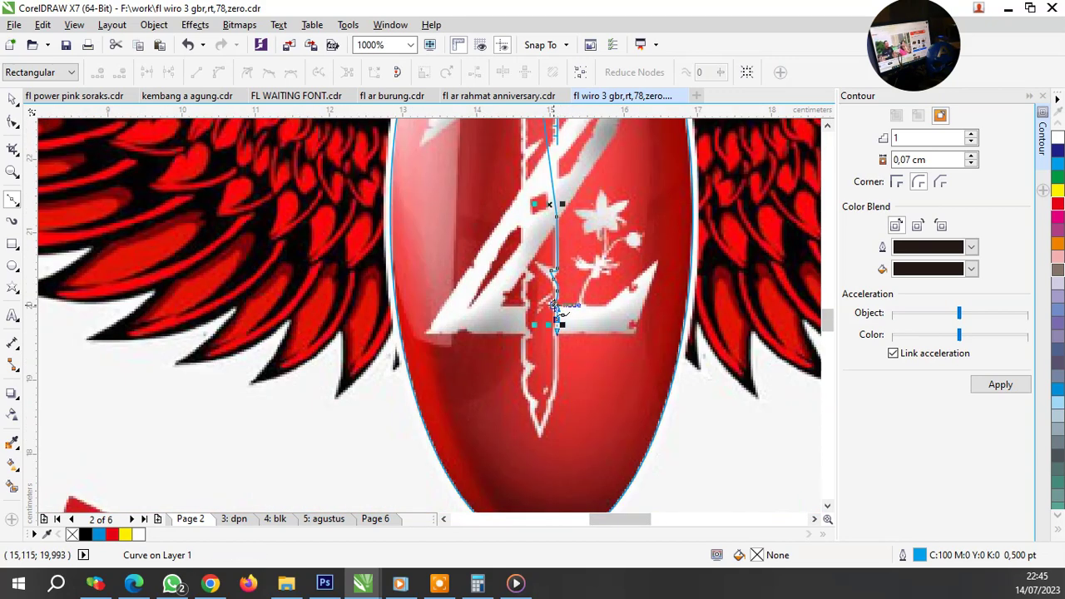
scroll(559, 425, up, 2)
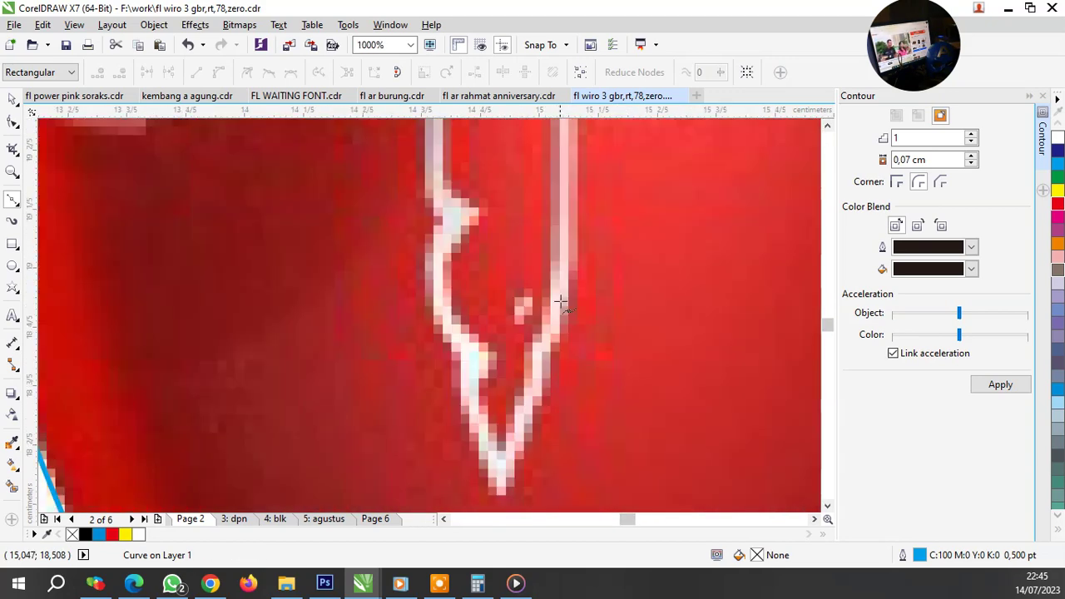
Step: Extend the curve down the right edge to the V's tip and up its left arm
click(565, 258)
scroll(563, 274, down, 1)
scroll(533, 405, up, 1)
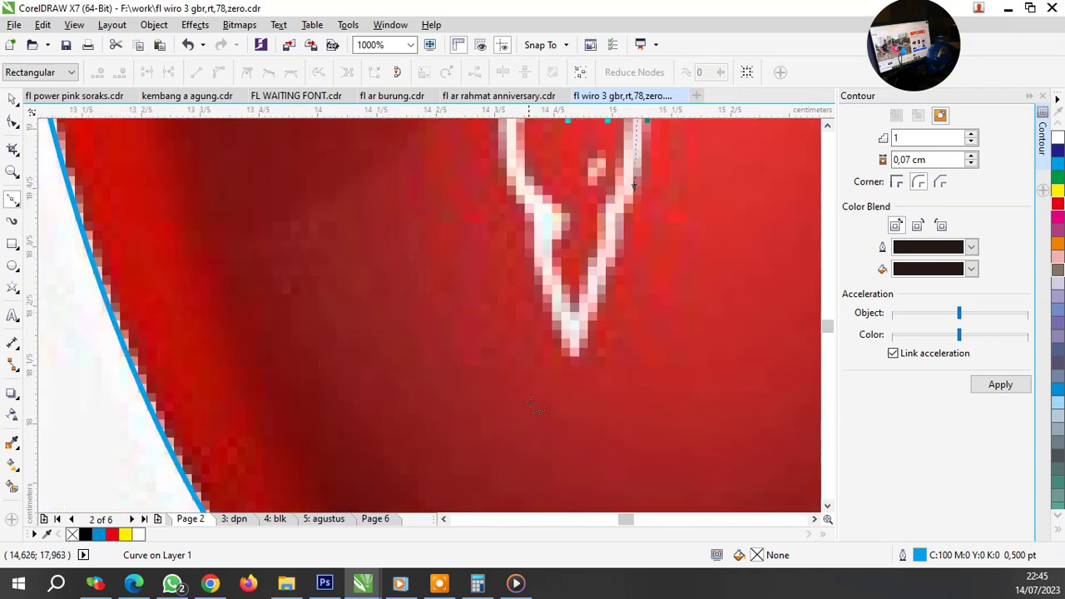
drag(574, 336, 539, 410)
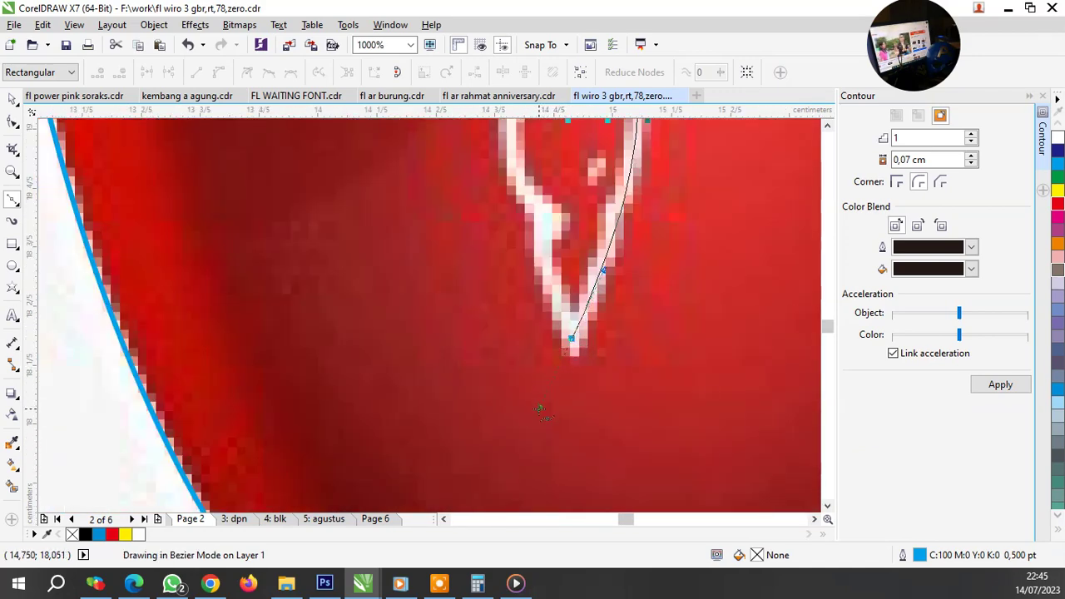
drag(539, 261, 545, 237)
click(542, 233)
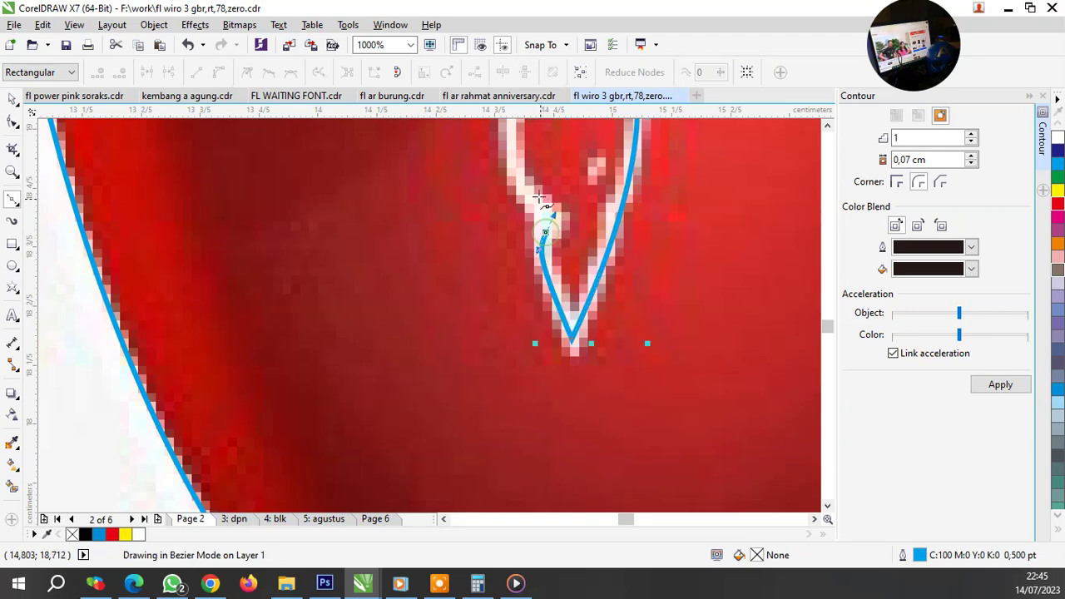
click(518, 189)
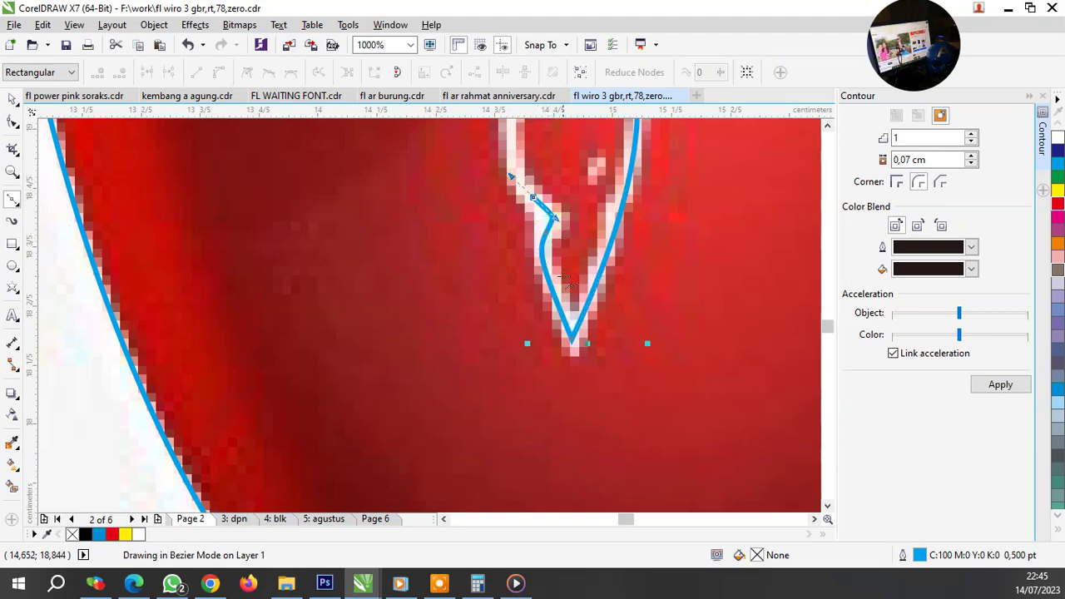
scroll(596, 217, down, 2)
scroll(562, 239, up, 2)
scroll(583, 308, up, 1)
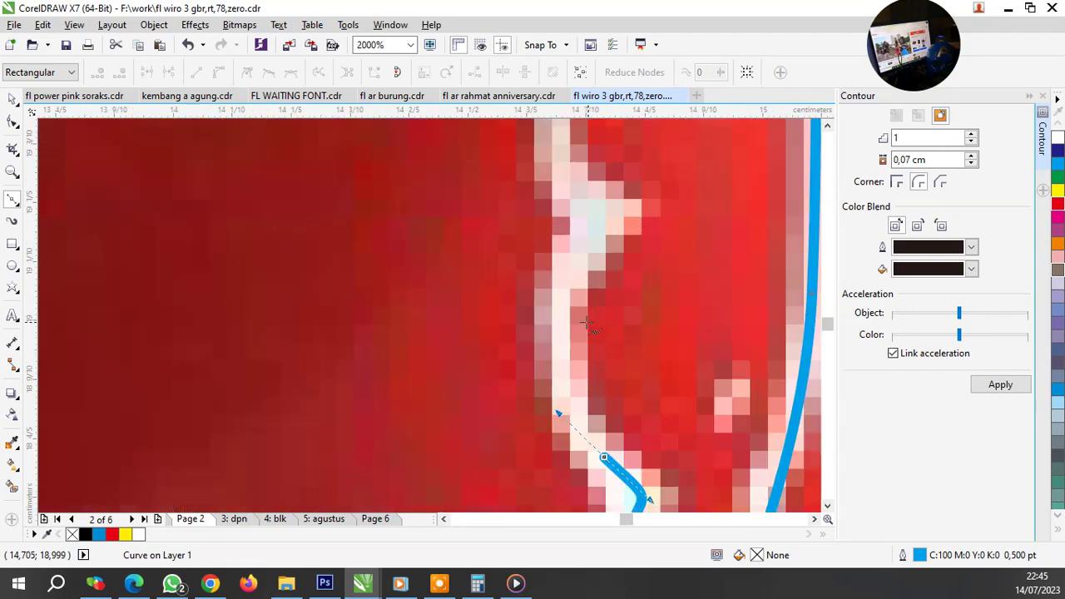
Step: Continue the curve upward along the white edge and finish it at about 4.66 cm tall
click(553, 318)
drag(594, 237, 588, 196)
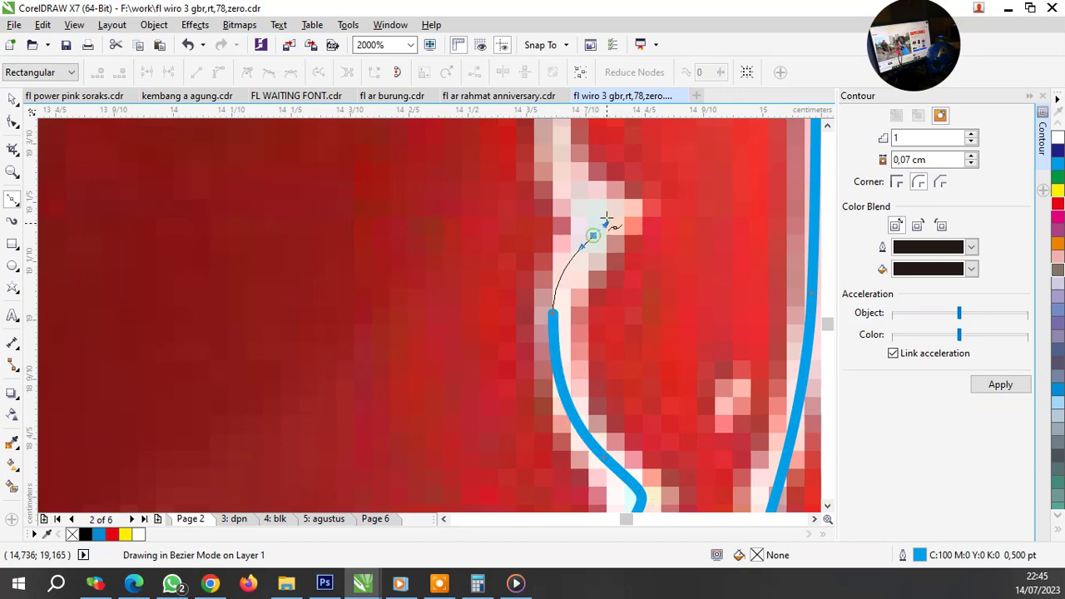
scroll(566, 191, down, 1)
scroll(574, 217, down, 1)
scroll(583, 239, up, 1)
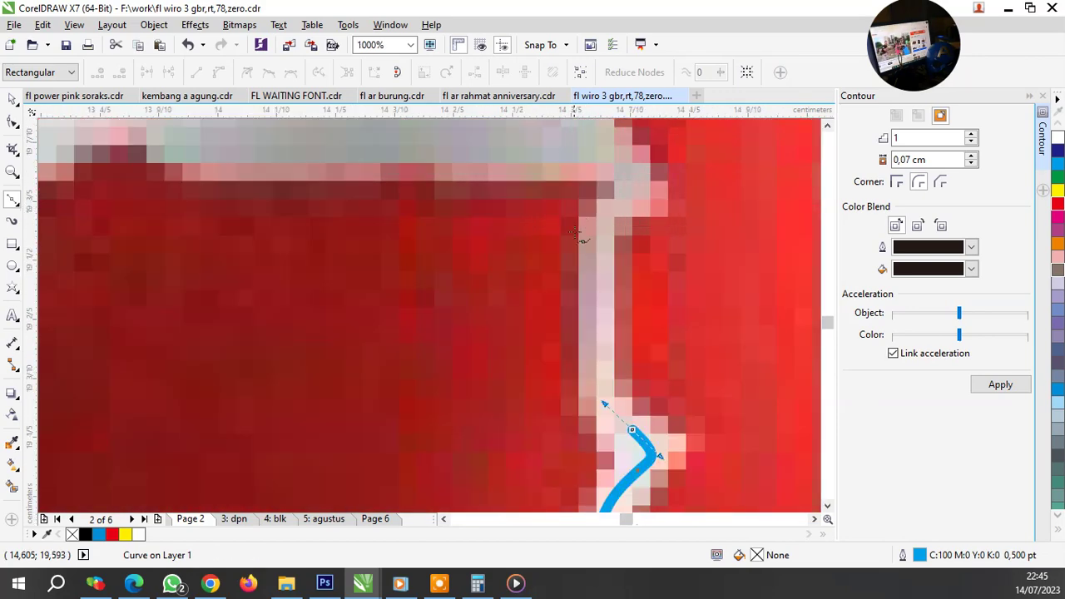
mouse_move(598, 318)
mouse_down()
mouse_move(602, 204)
mouse_move(616, 198)
mouse_move(618, 153)
mouse_up()
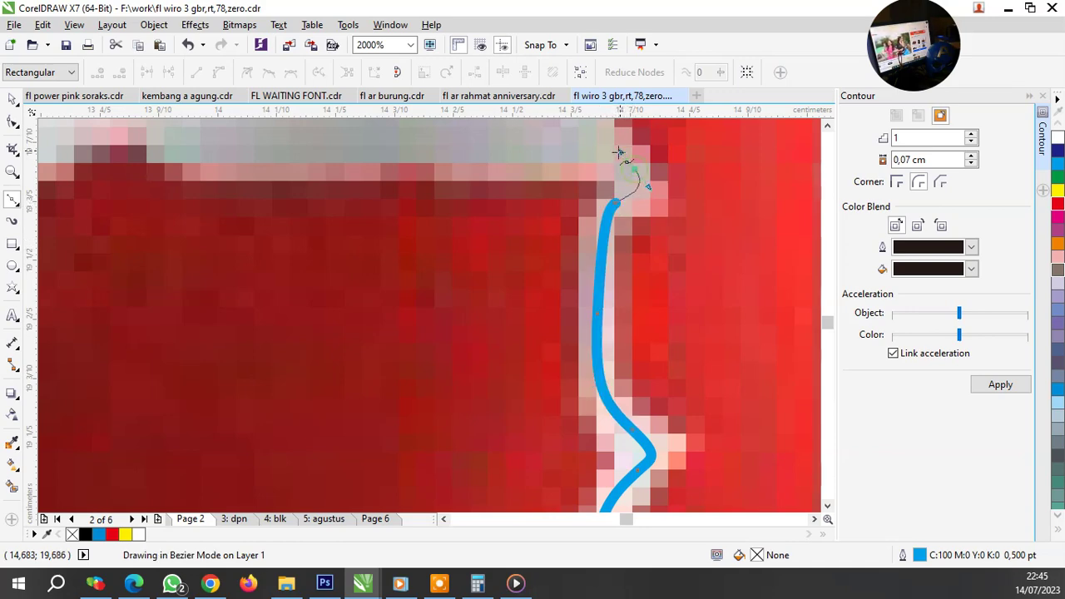
scroll(619, 153, down, 2)
scroll(615, 246, up, 2)
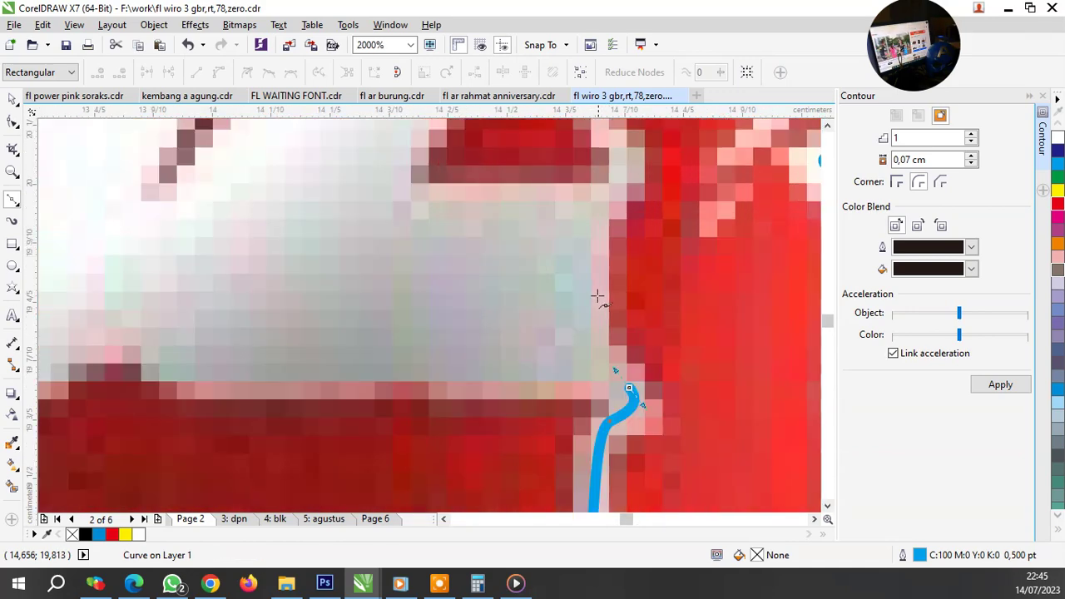
mouse_move(598, 296)
mouse_down()
mouse_move(597, 214)
mouse_move(614, 175)
mouse_up()
scroll(594, 314, down, 1)
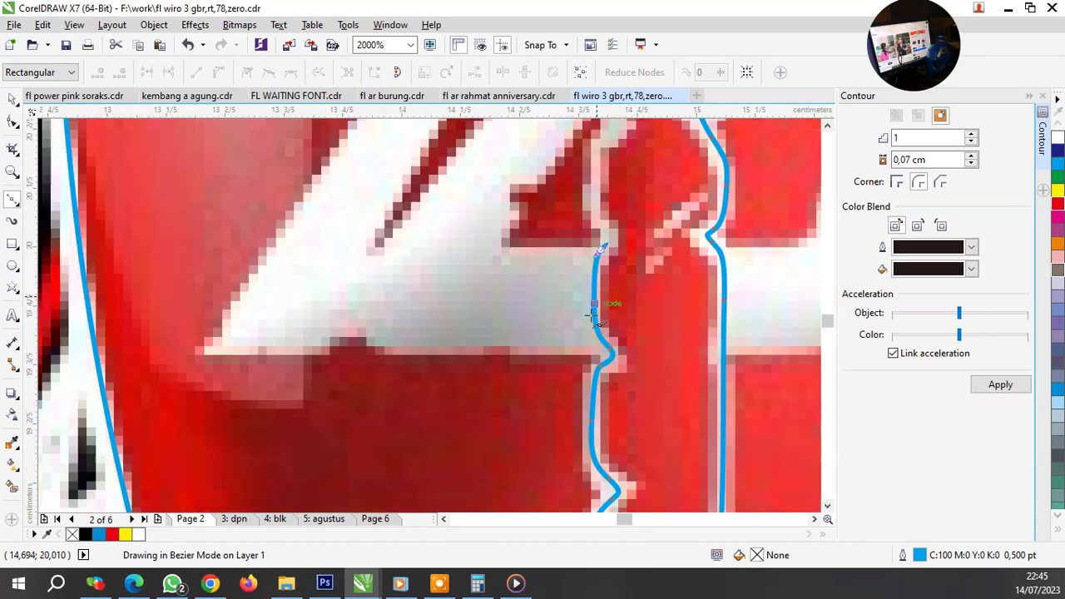
scroll(611, 266, up, 1)
drag(613, 269, 591, 278)
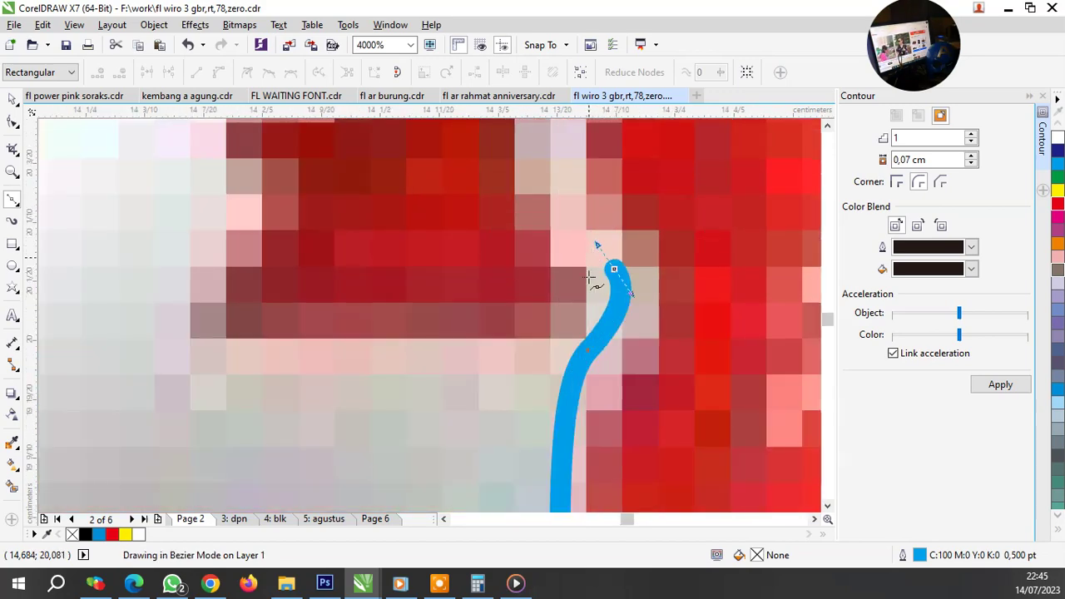
scroll(590, 277, down, 1)
click(586, 304)
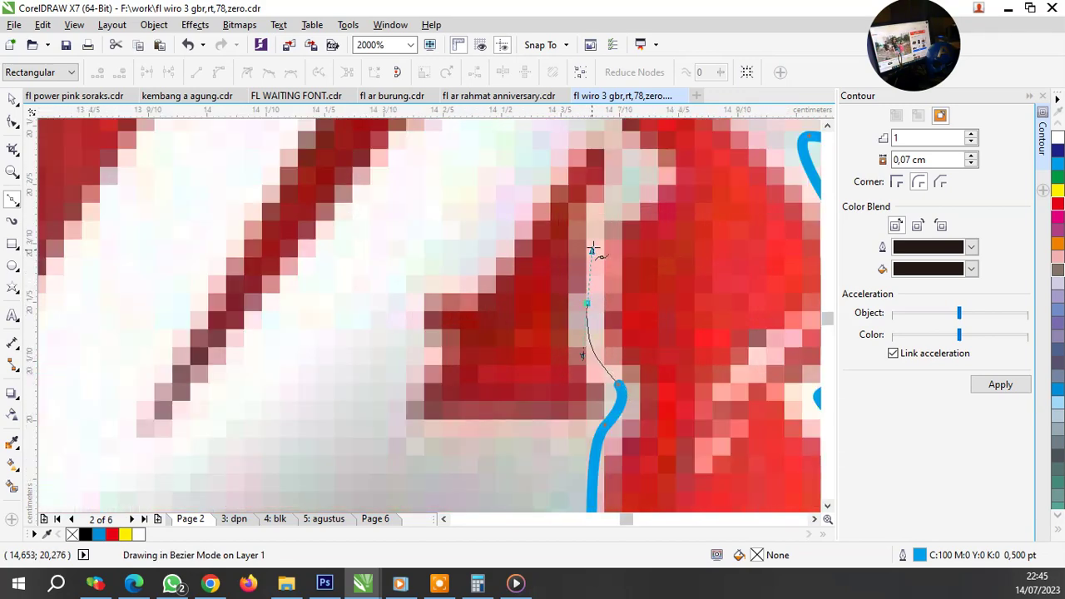
click(594, 232)
scroll(613, 193, down, 2)
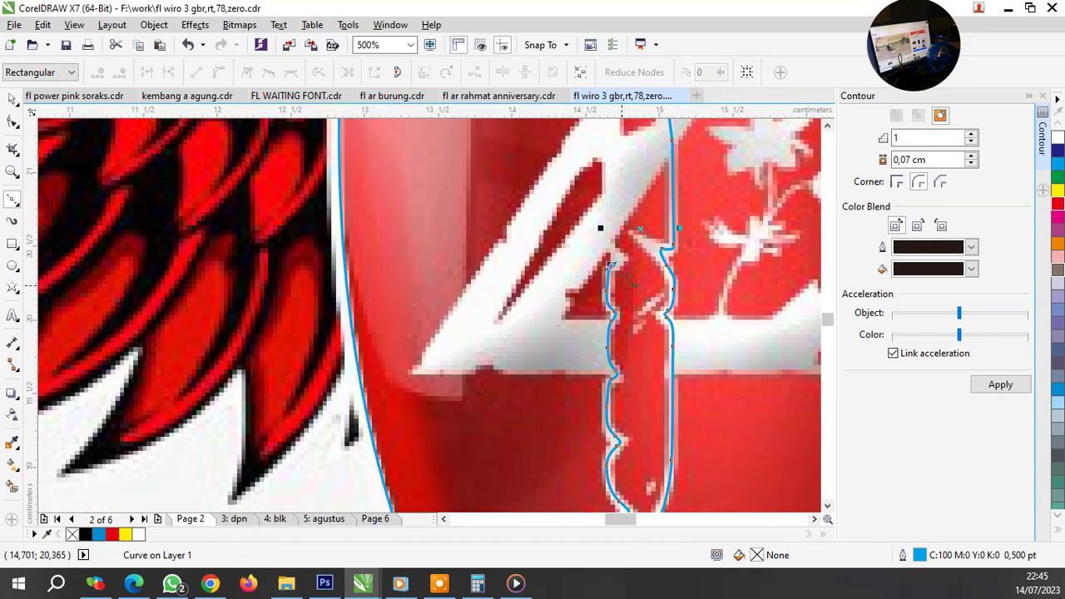
scroll(595, 288, up, 2)
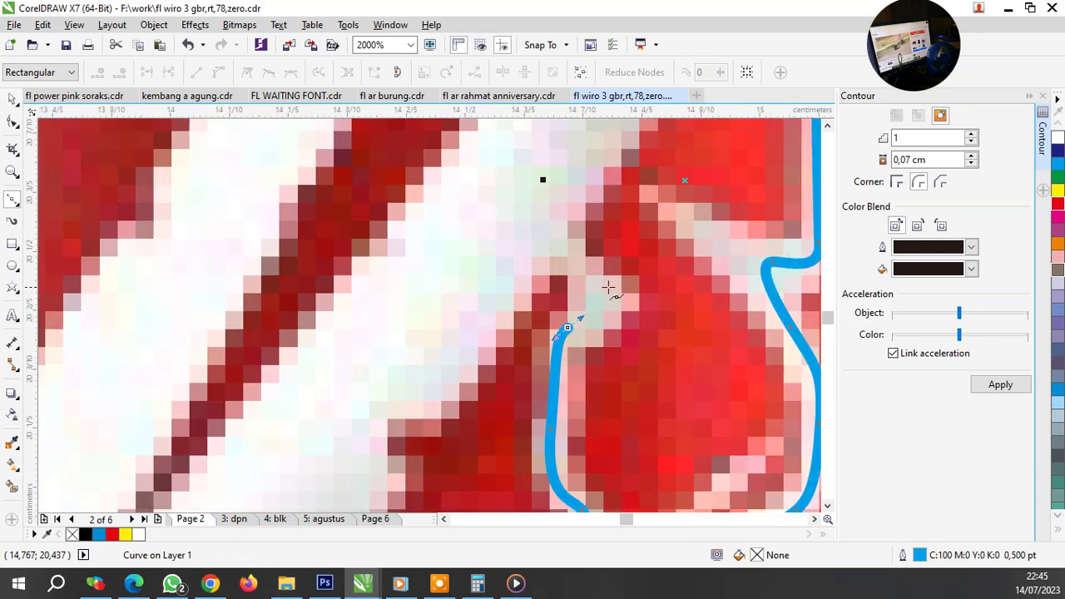
click(556, 232)
scroll(556, 233, down, 3)
key(space)
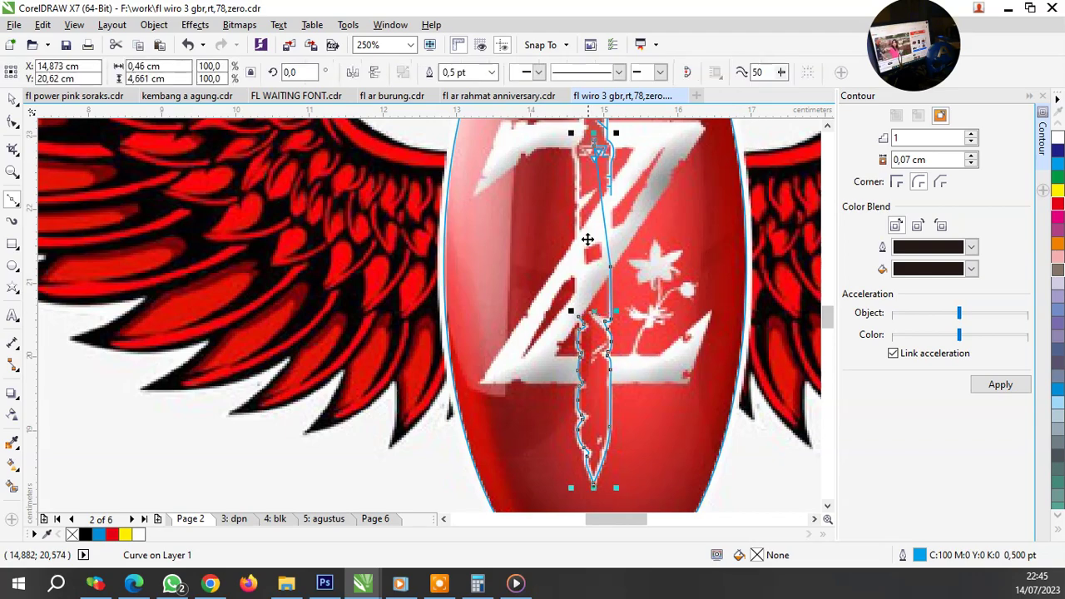
scroll(573, 194, up, 2)
scroll(601, 412, down, 2)
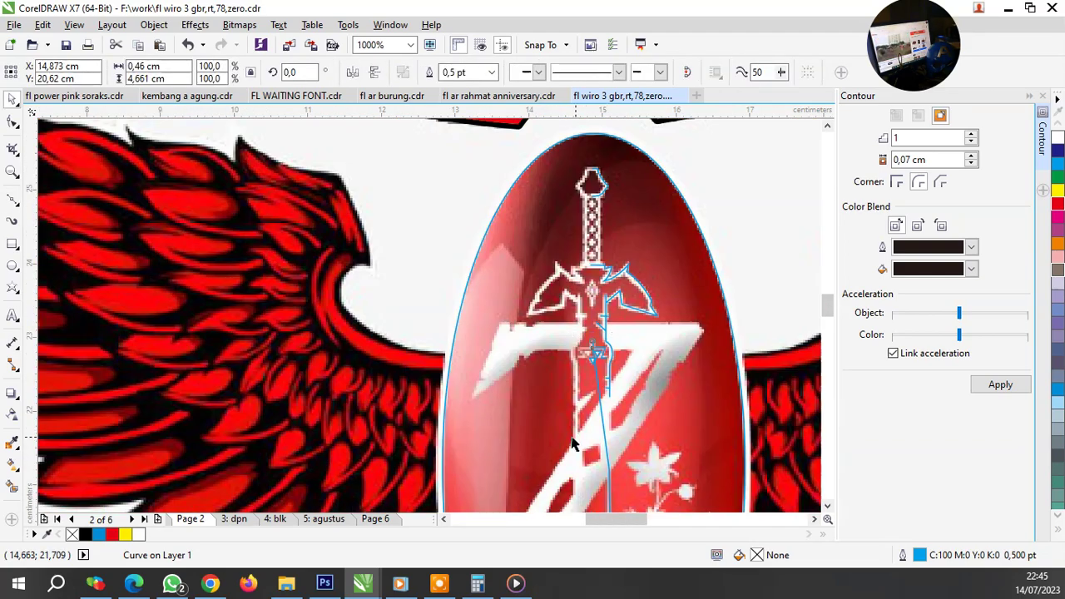
scroll(576, 413, up, 1)
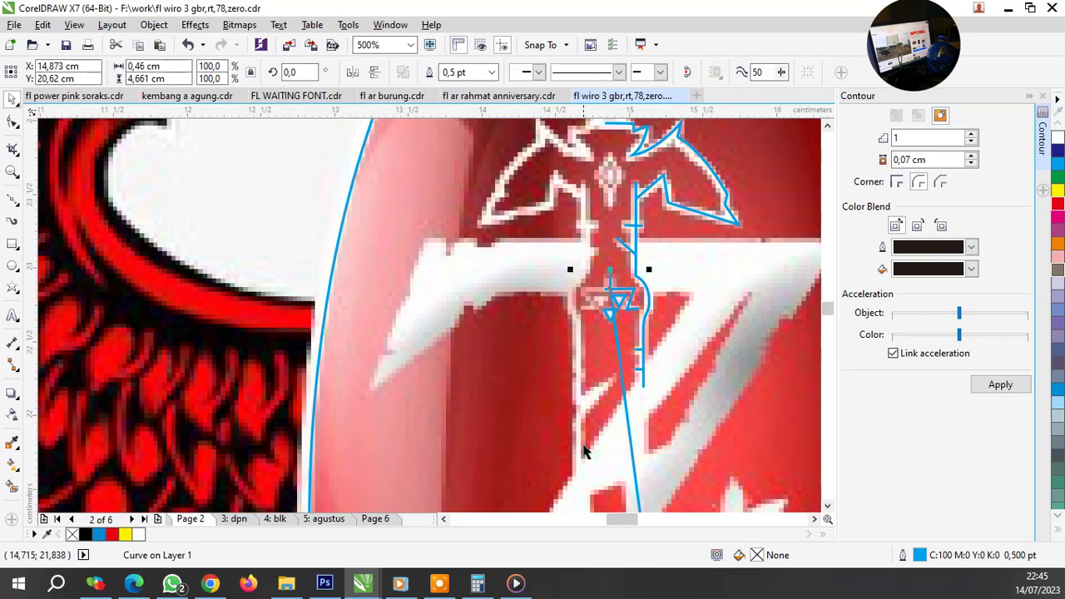
scroll(587, 455, up, 1)
Step: Start a second curve on the blade's left edge, pulling smooth nodes up the white stripe
key(space)
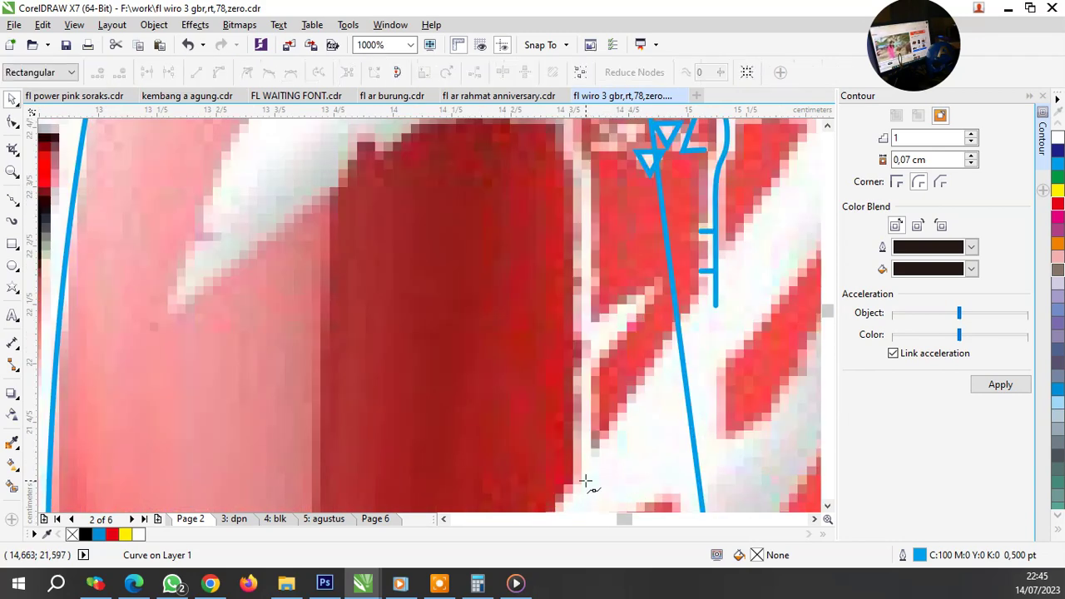
click(585, 481)
scroll(583, 374, up, 1)
drag(580, 383, 585, 366)
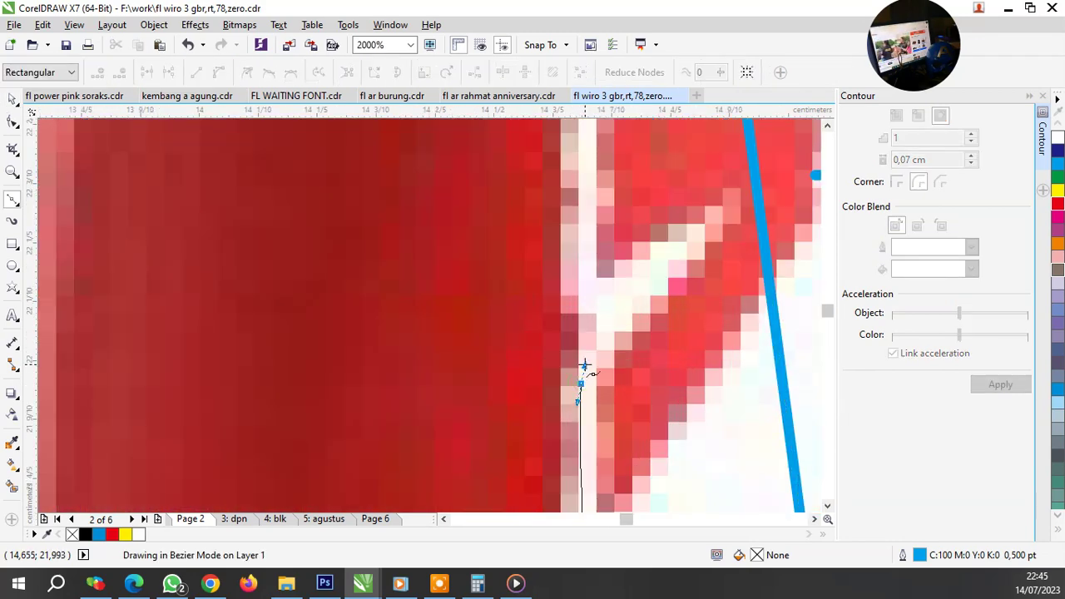
drag(593, 307, 614, 307)
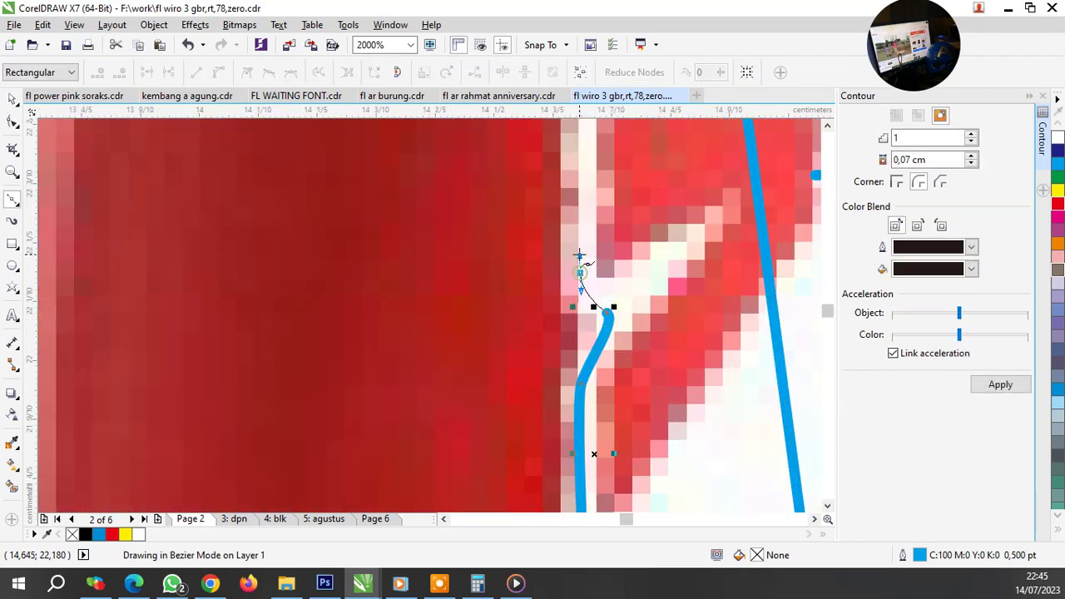
scroll(581, 256, down, 2)
scroll(572, 342, up, 2)
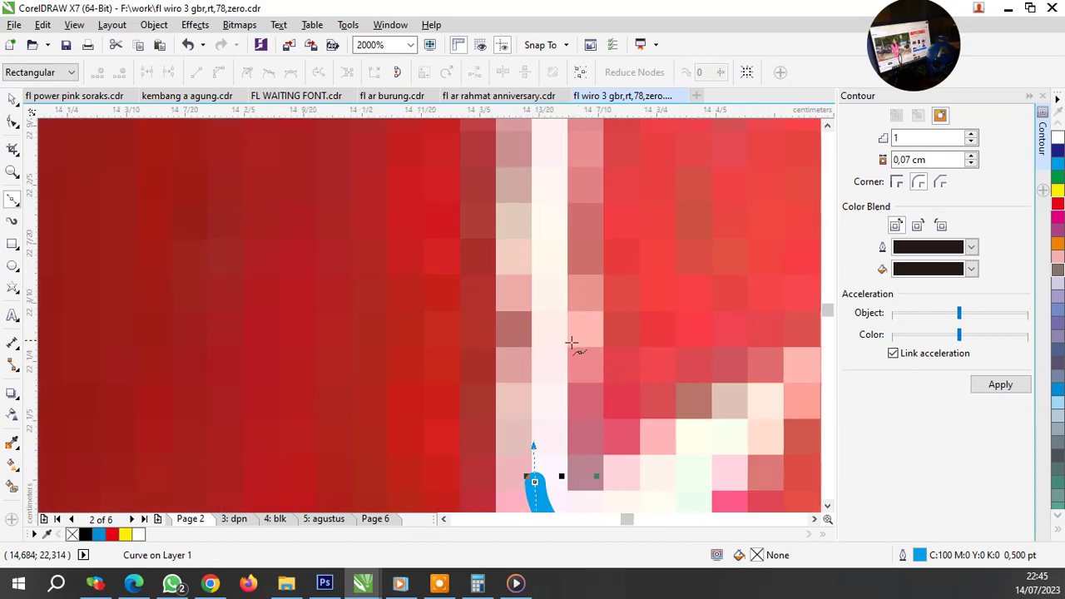
drag(541, 364, 562, 364)
drag(544, 300, 563, 299)
click(539, 209)
Step: End the curve at the Z's top bar, about 1.335 cm tall, and select the long blade curve
scroll(551, 310, down, 1)
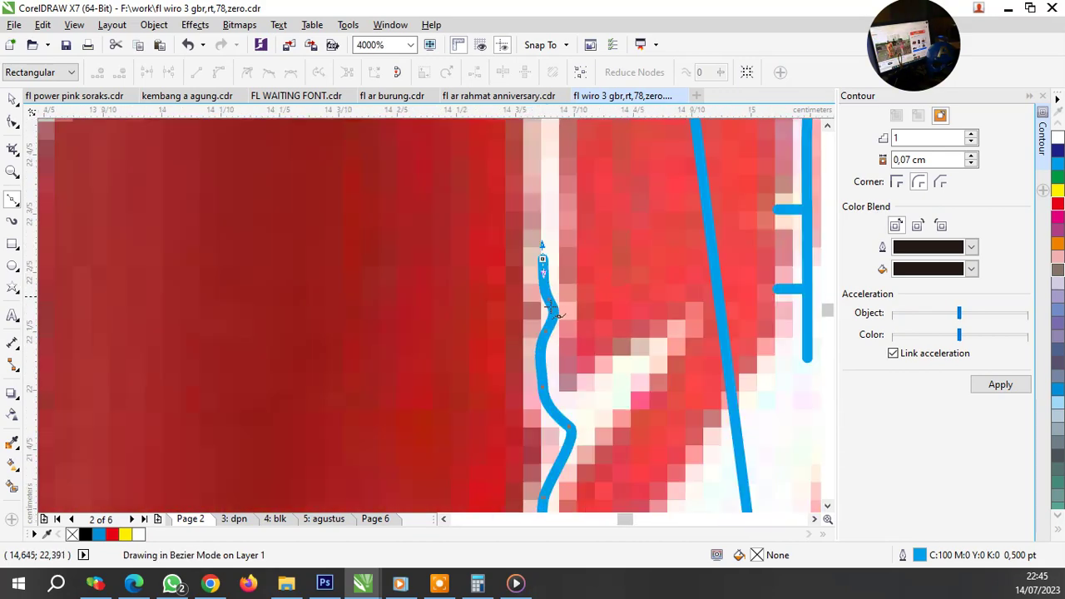
scroll(551, 310, down, 1)
scroll(552, 250, up, 1)
scroll(549, 316, down, 1)
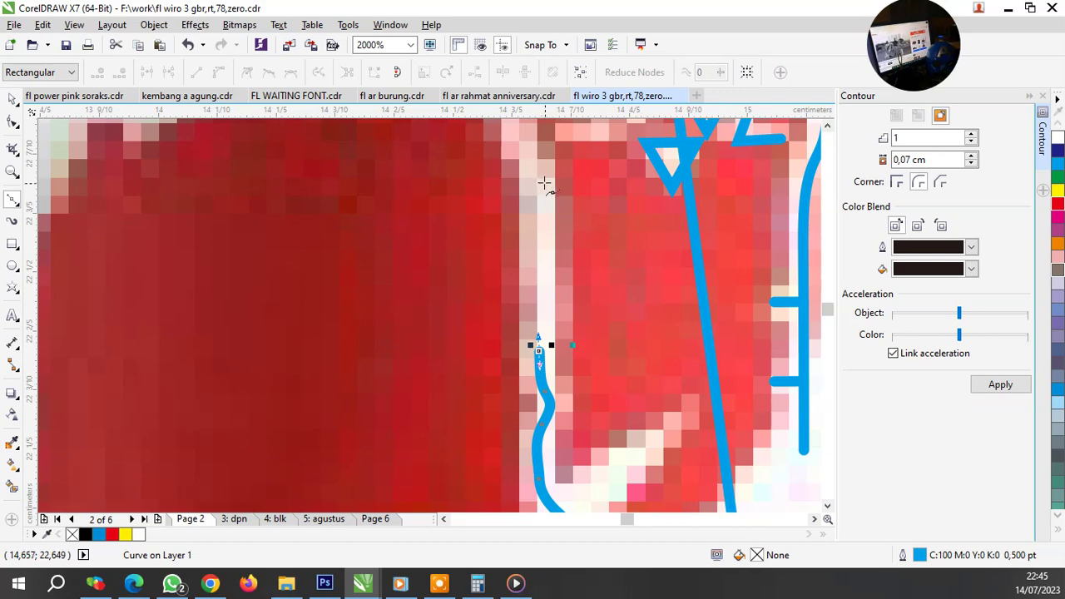
click(542, 182)
scroll(549, 188, down, 1)
scroll(558, 233, down, 1)
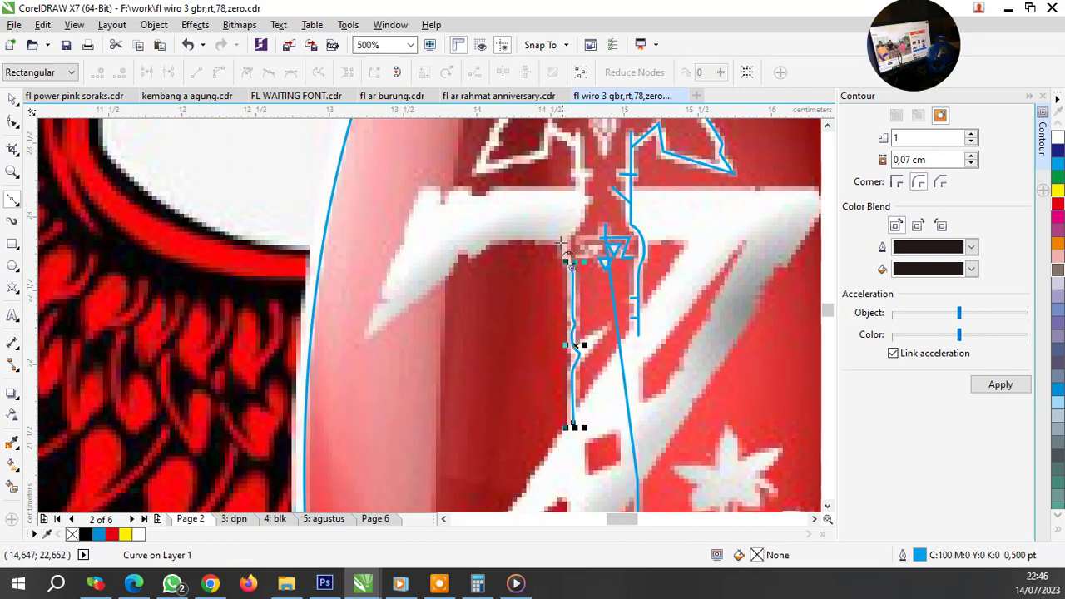
scroll(564, 249, up, 2)
drag(577, 271, 577, 237)
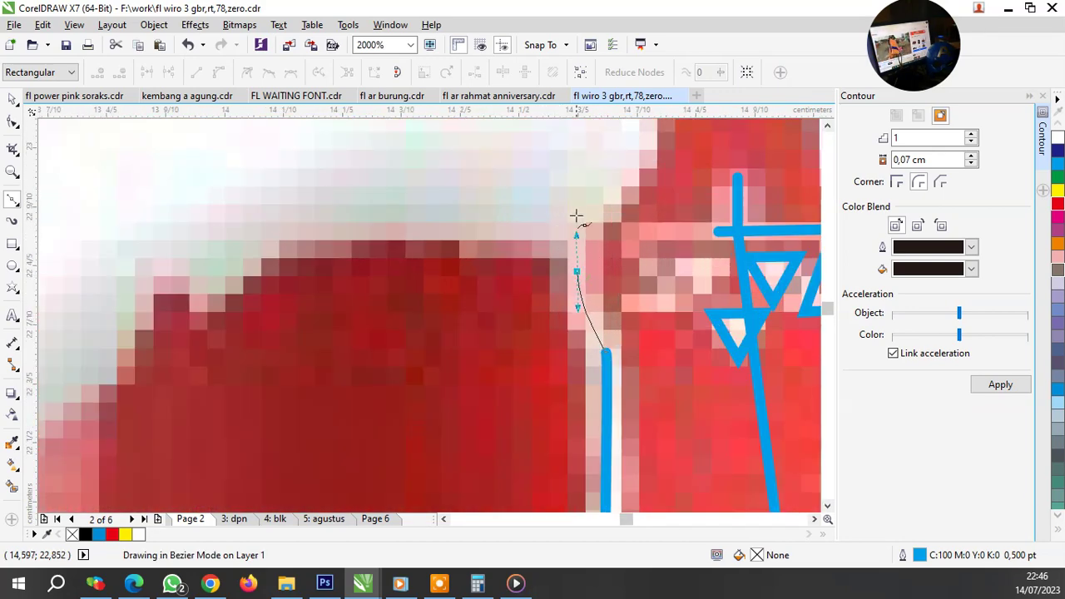
click(573, 181)
scroll(566, 221, down, 2)
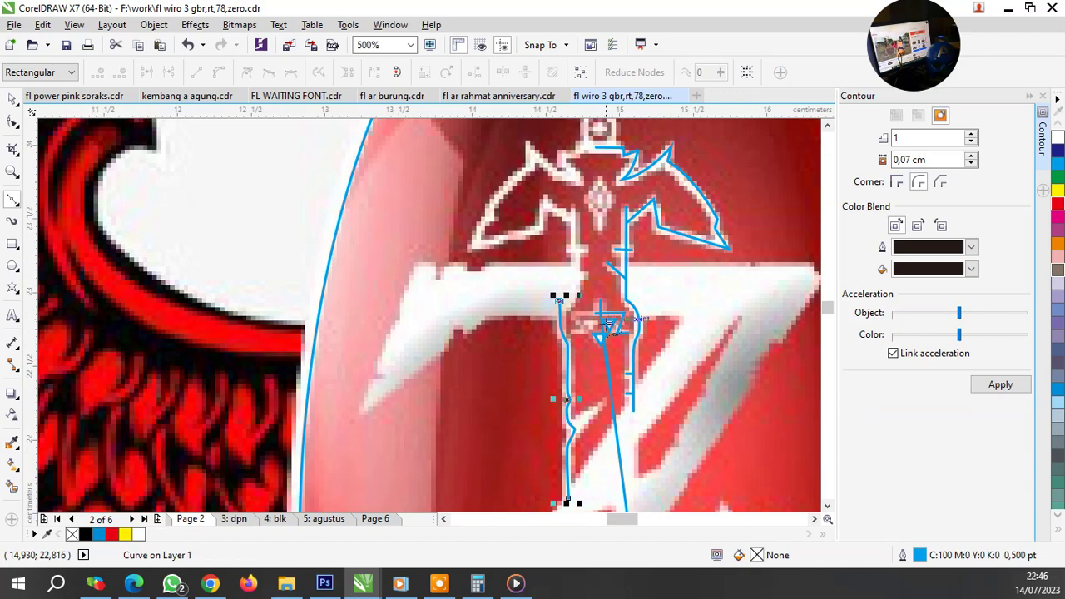
scroll(608, 324, up, 2)
scroll(574, 317, down, 3)
key(space)
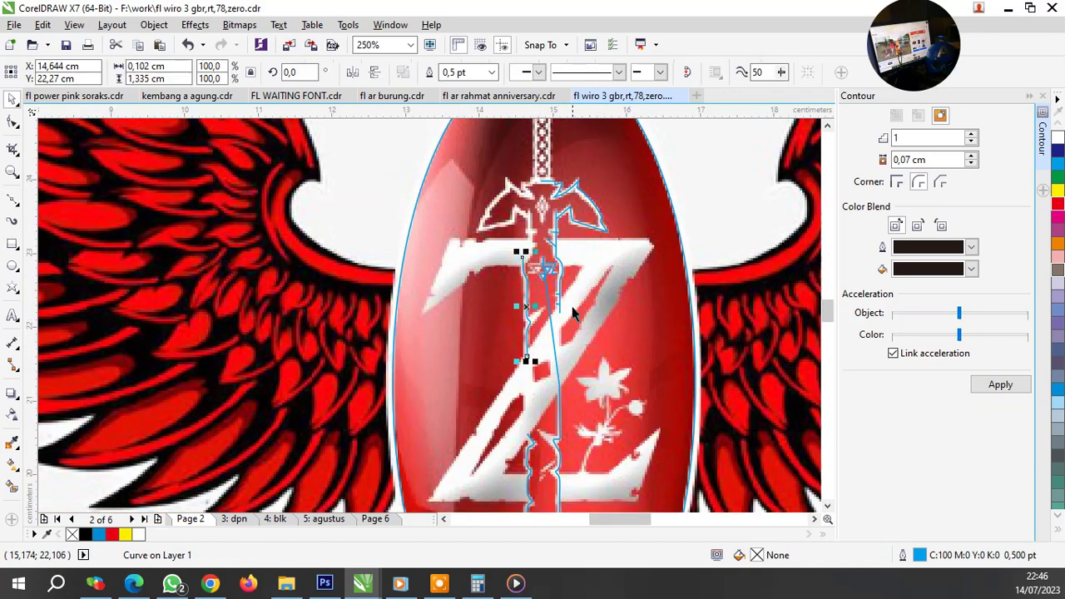
scroll(572, 312, up, 1)
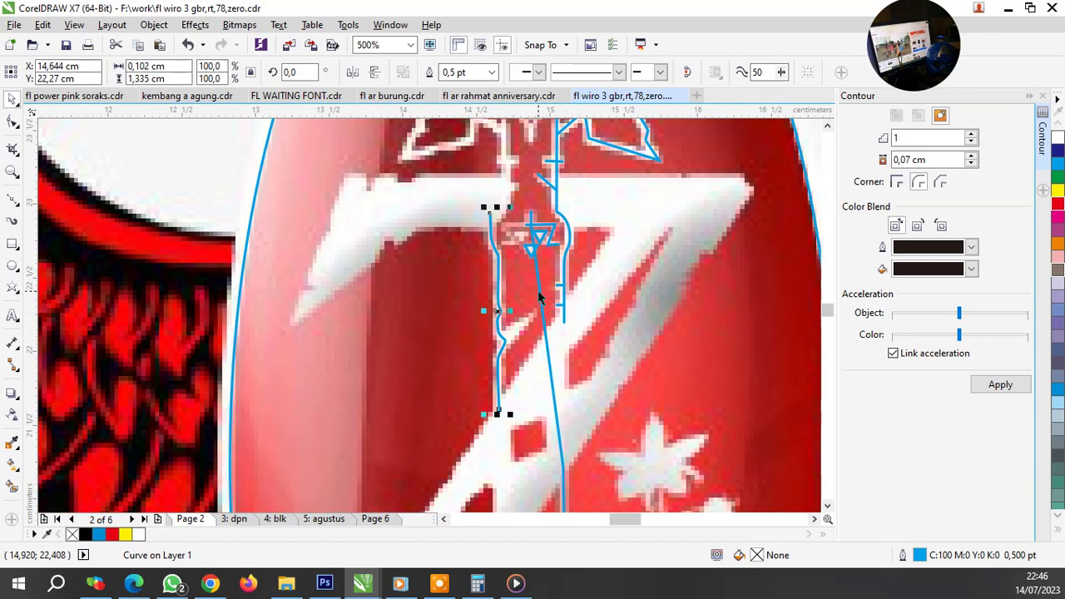
click(538, 293)
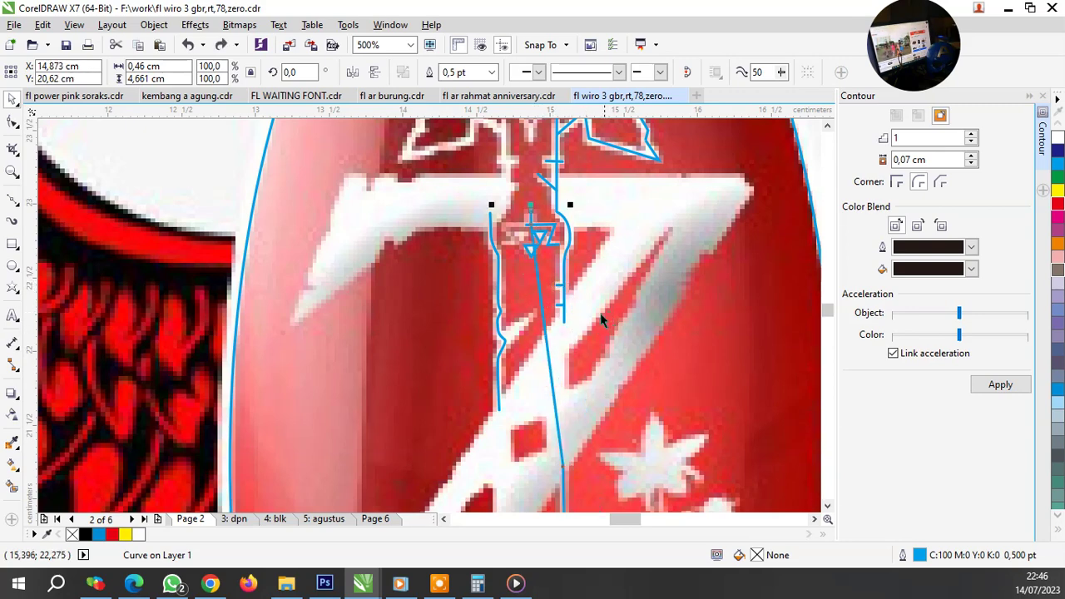
Step: Delete two nodes from the selected curve so it runs straight
click(12, 122)
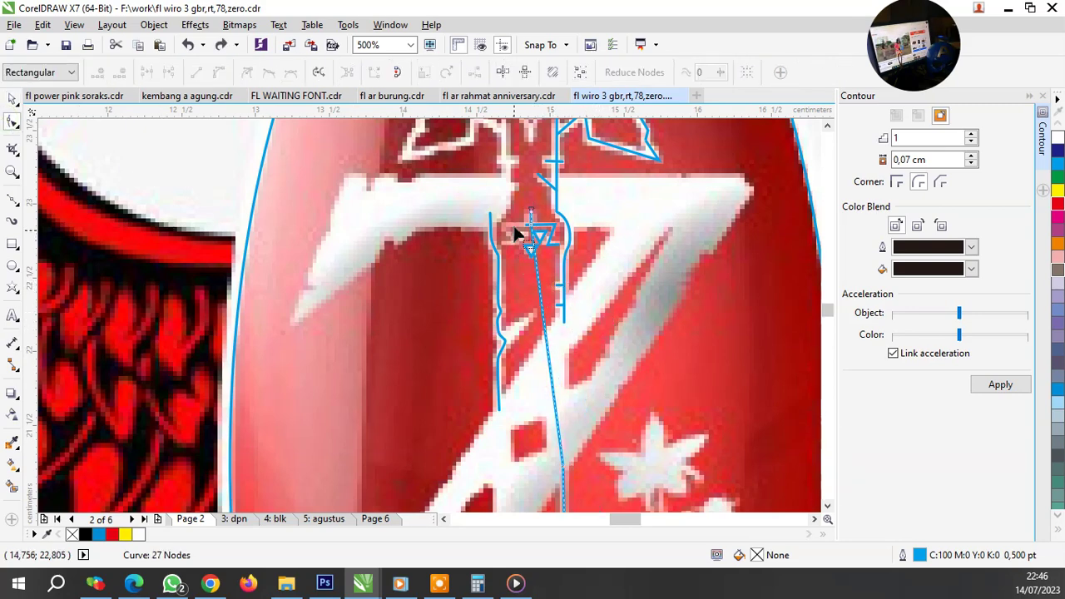
scroll(519, 233, up, 2)
scroll(516, 249, up, 1)
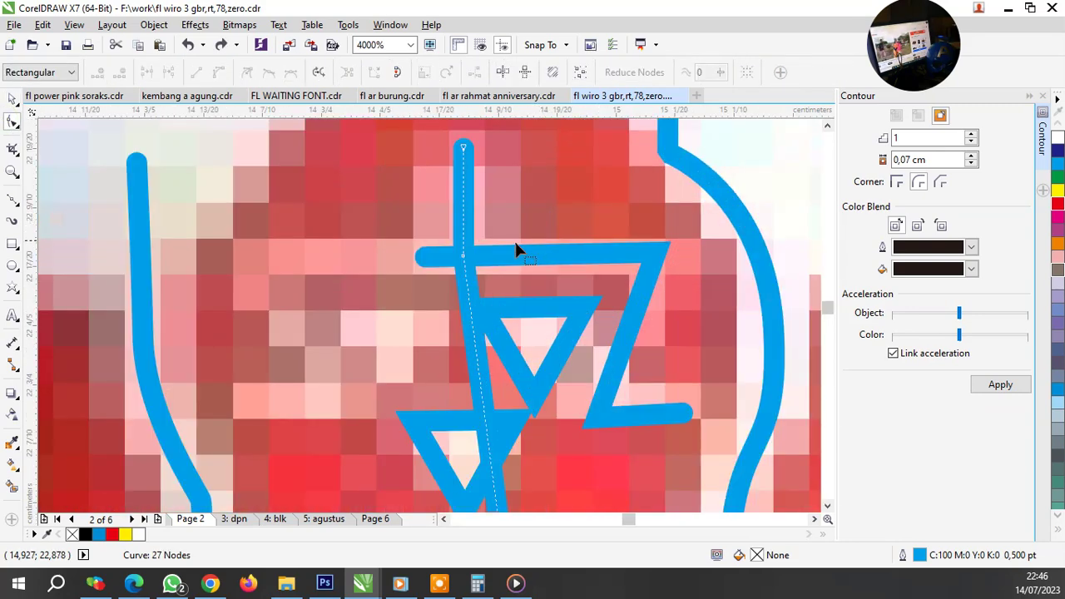
double_click(463, 256)
double_click(465, 146)
scroll(524, 219, down, 1)
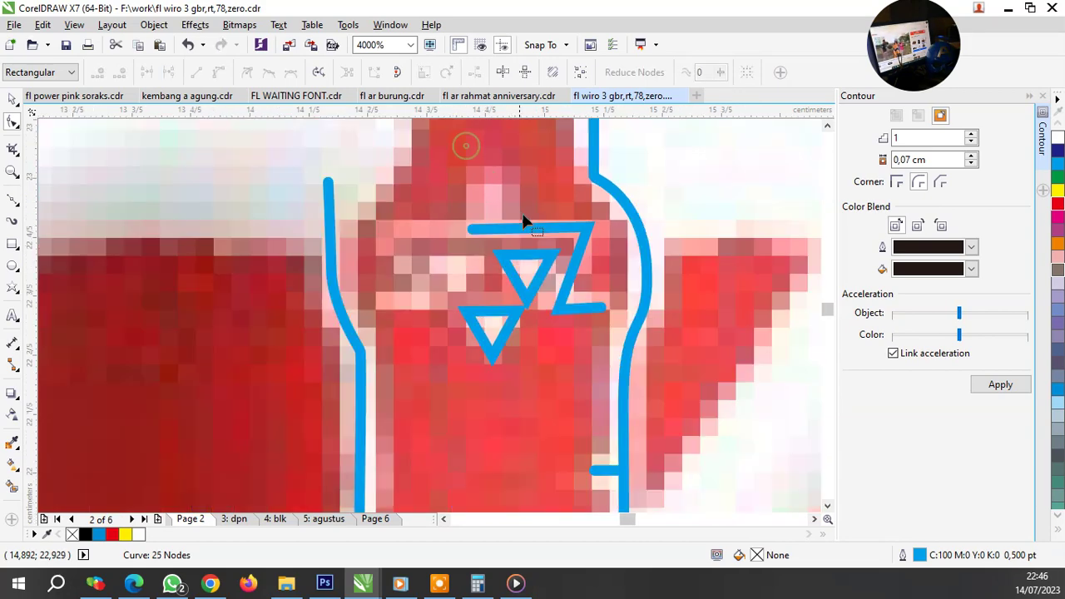
scroll(533, 240, down, 1)
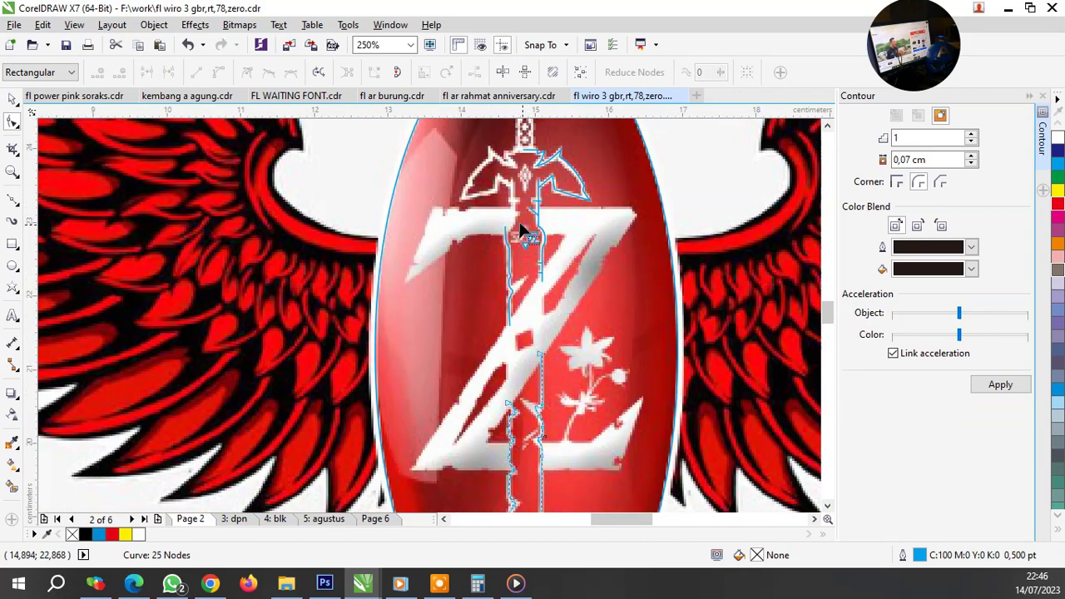
scroll(522, 237, up, 2)
Step: Draw a tiny vertical stroke, about 0.093 cm, above the zigzag, then clear the selection
click(10, 209)
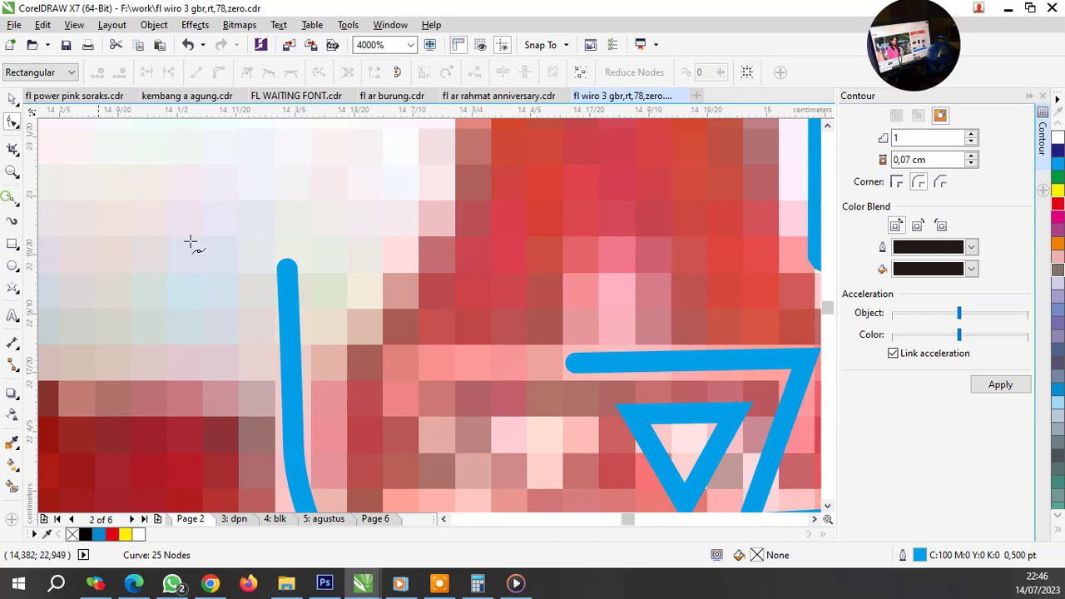
click(616, 252)
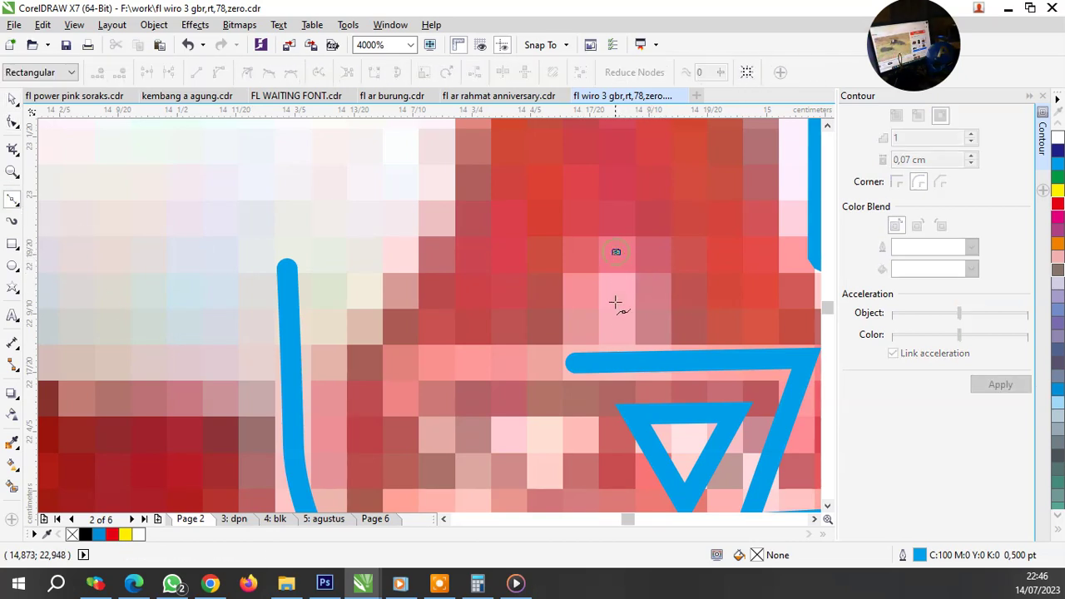
click(616, 363)
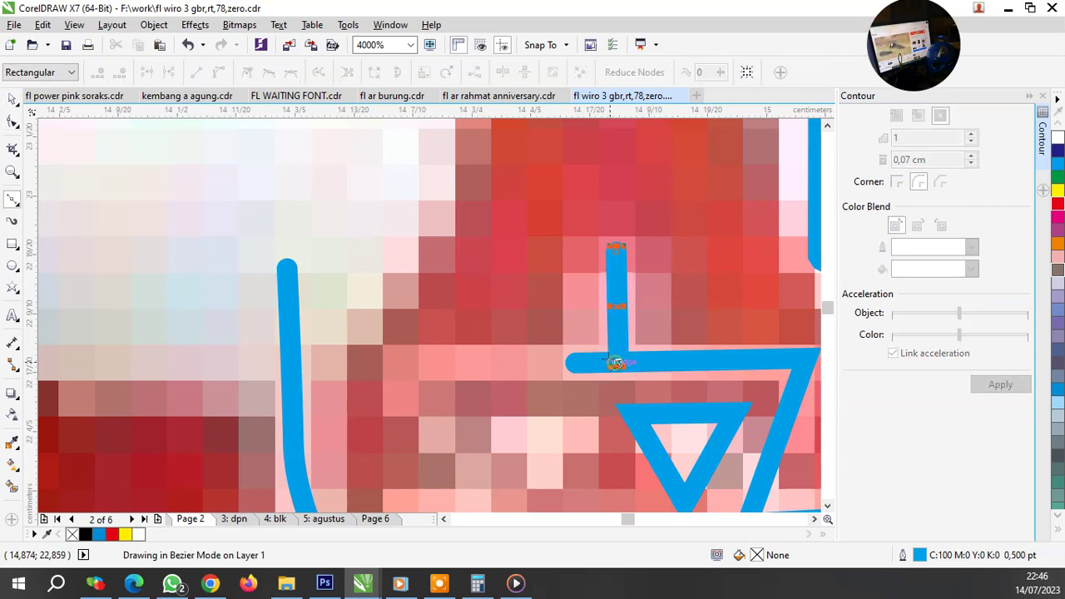
scroll(614, 358, down, 2)
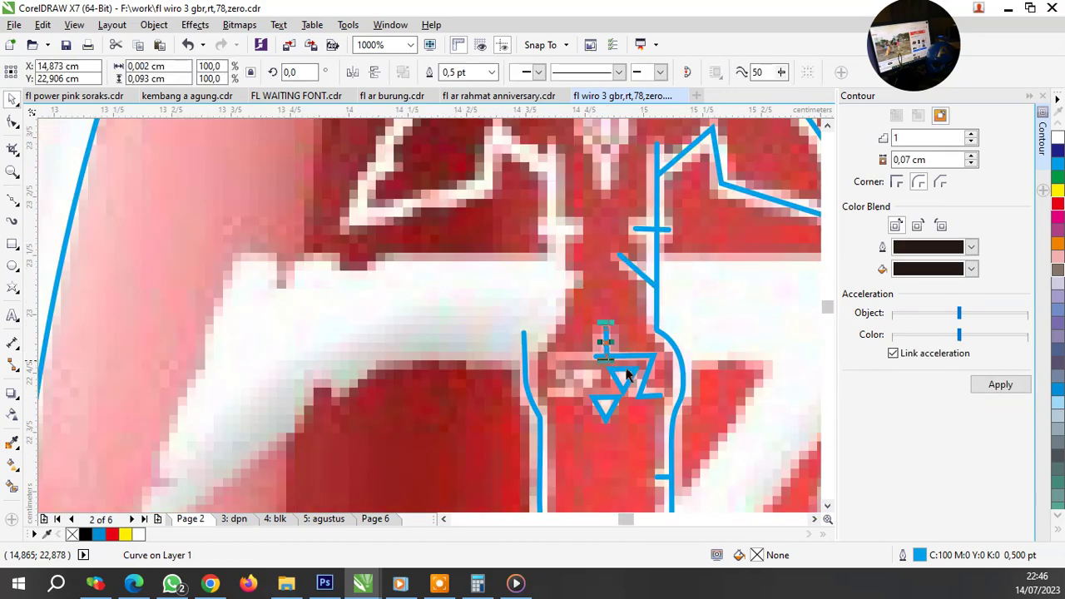
scroll(650, 400, up, 1)
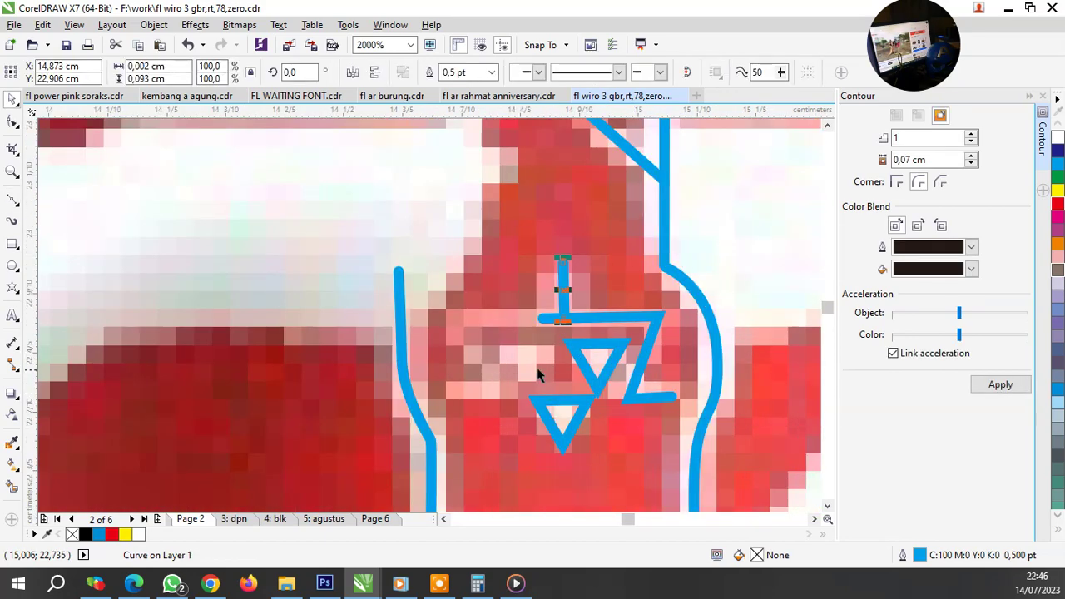
click(618, 315)
key(Escape)
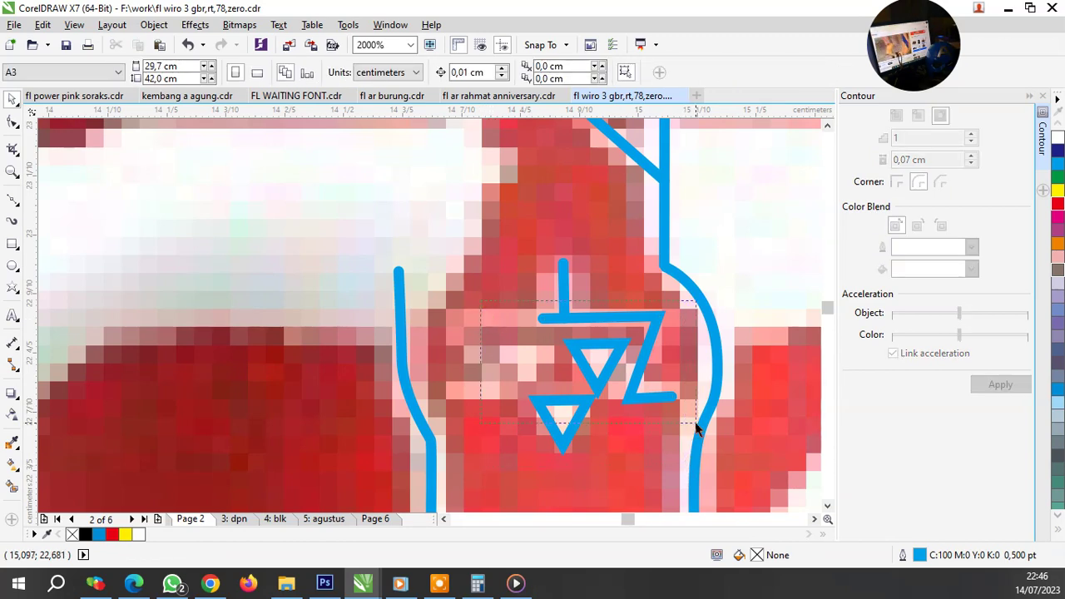
Step: Mirror the zigzag and triangle tracings 180° and nudge them right to centre on the grip
mouse_move(698, 429)
mouse_down()
mouse_move(638, 348)
mouse_move(514, 319)
mouse_up()
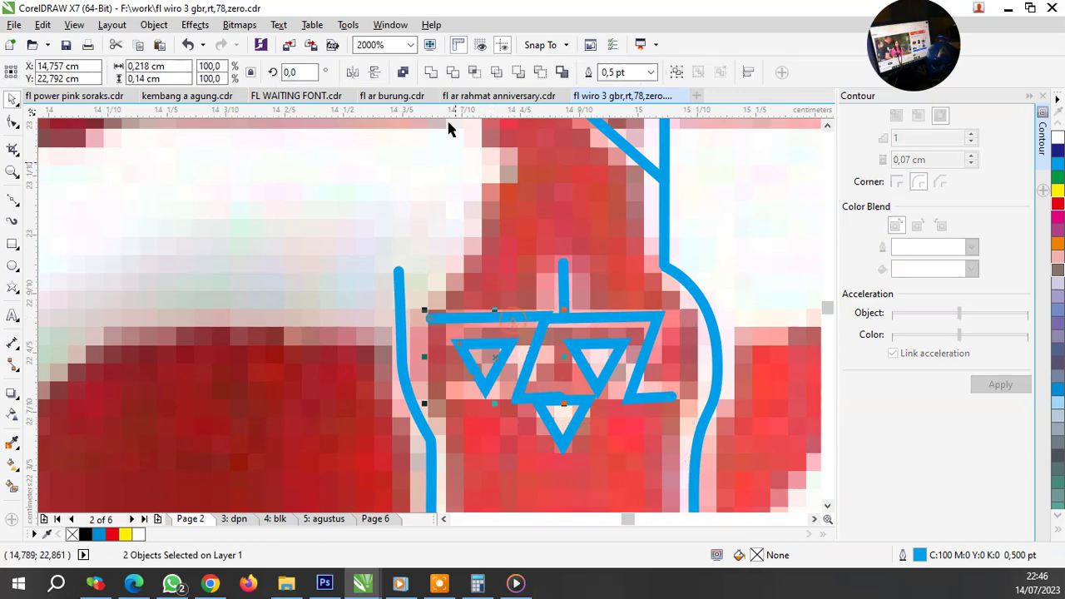
click(376, 73)
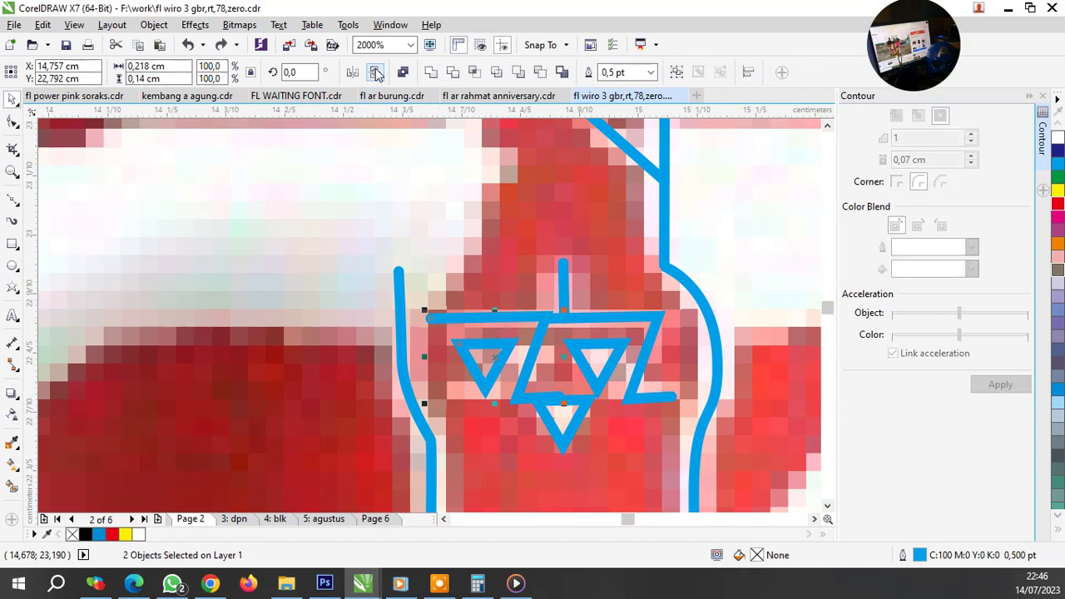
click(356, 73)
scroll(516, 317, up, 2)
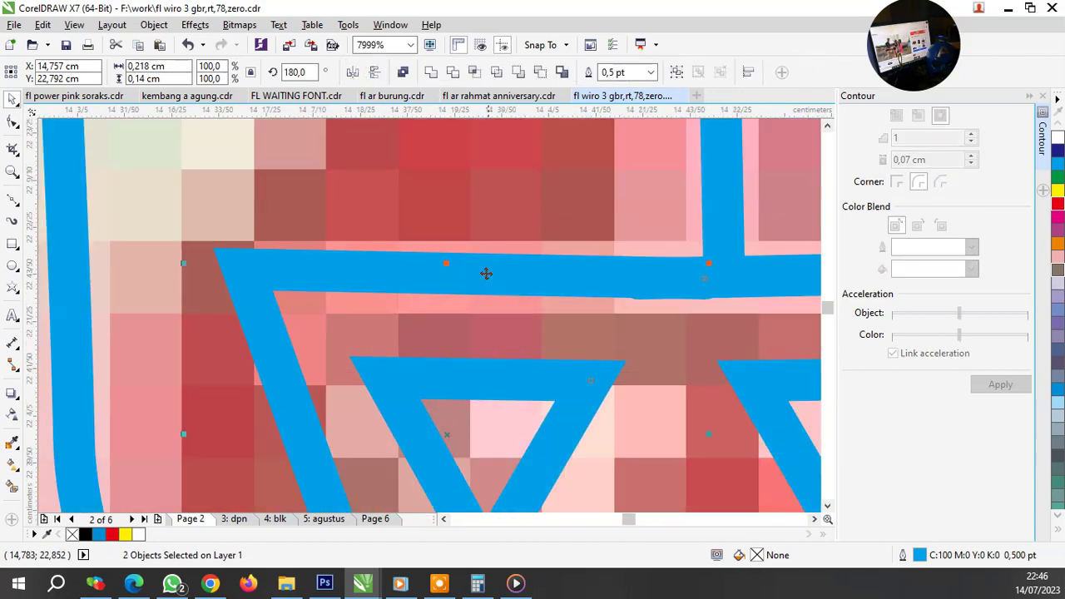
scroll(486, 273, down, 1)
drag(490, 269, 518, 283)
scroll(519, 283, down, 3)
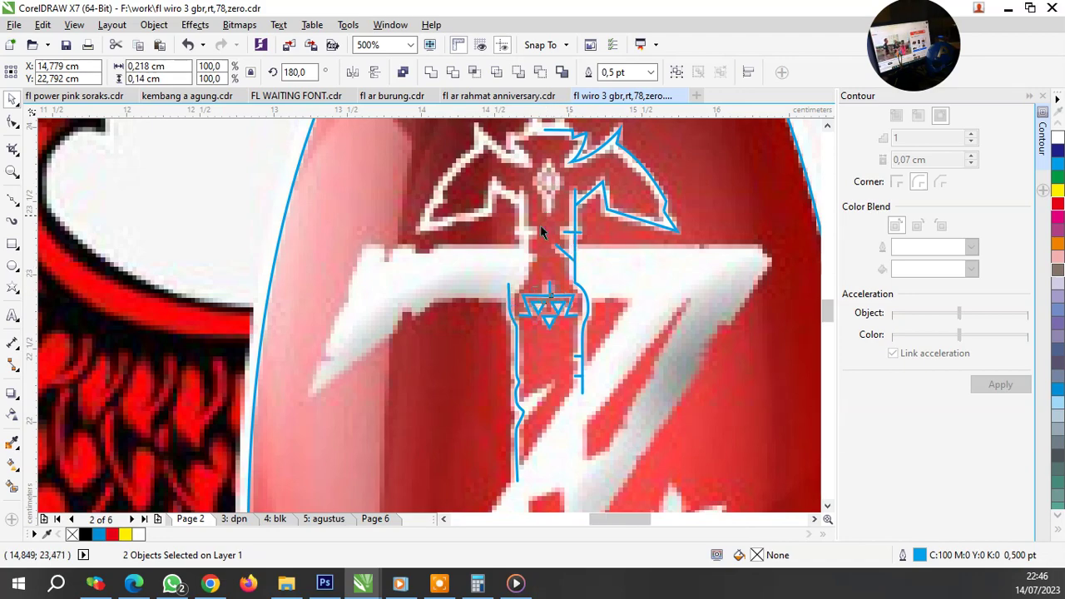
scroll(529, 170, up, 3)
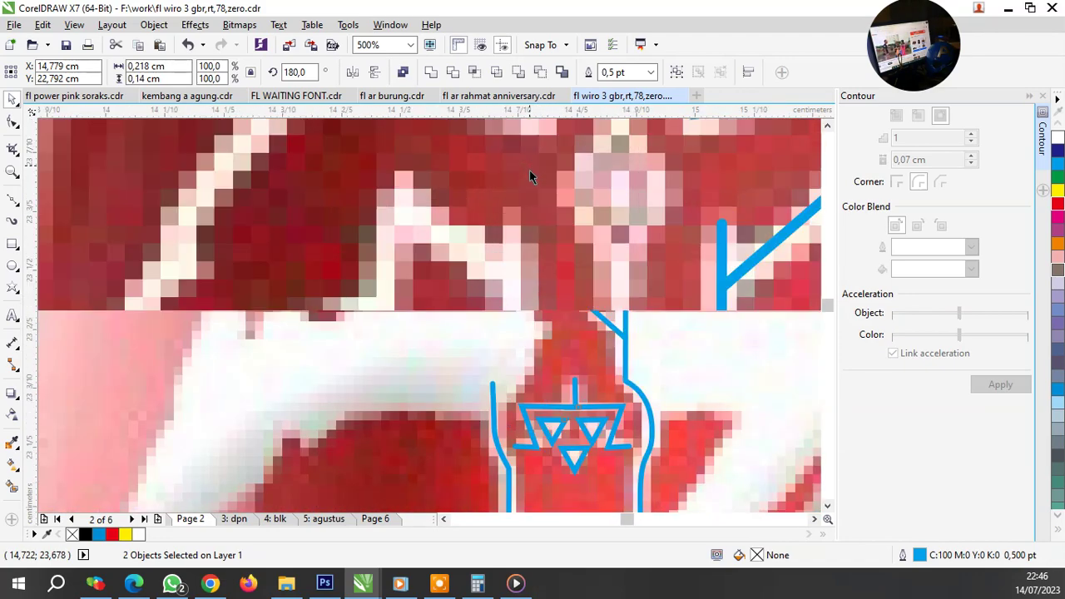
scroll(536, 195, down, 3)
scroll(552, 290, up, 1)
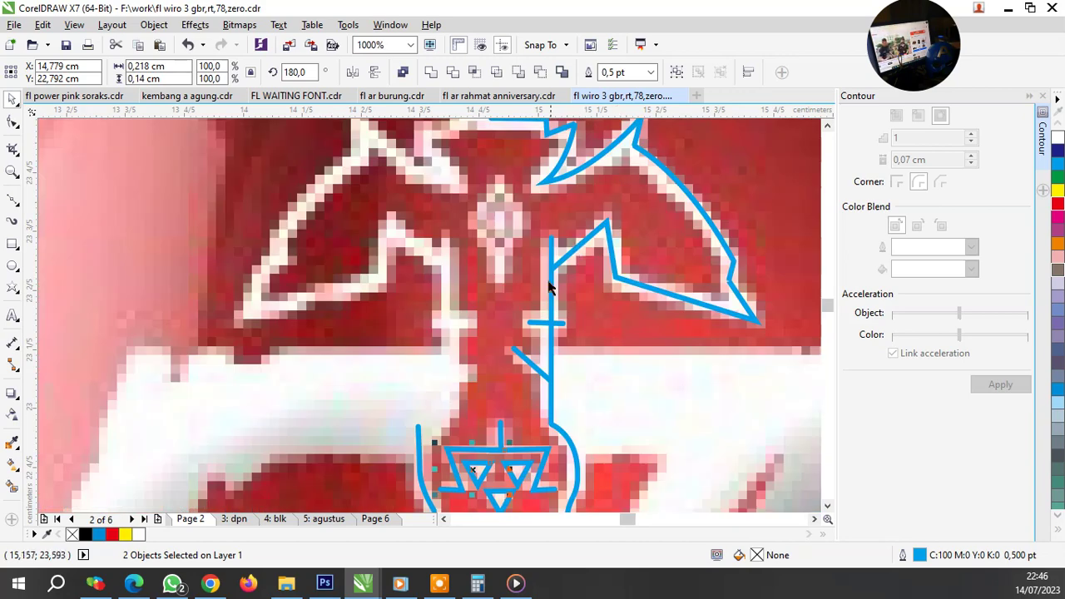
scroll(516, 311, down, 3)
scroll(524, 275, up, 1)
scroll(533, 246, up, 1)
key(F10)
key(space)
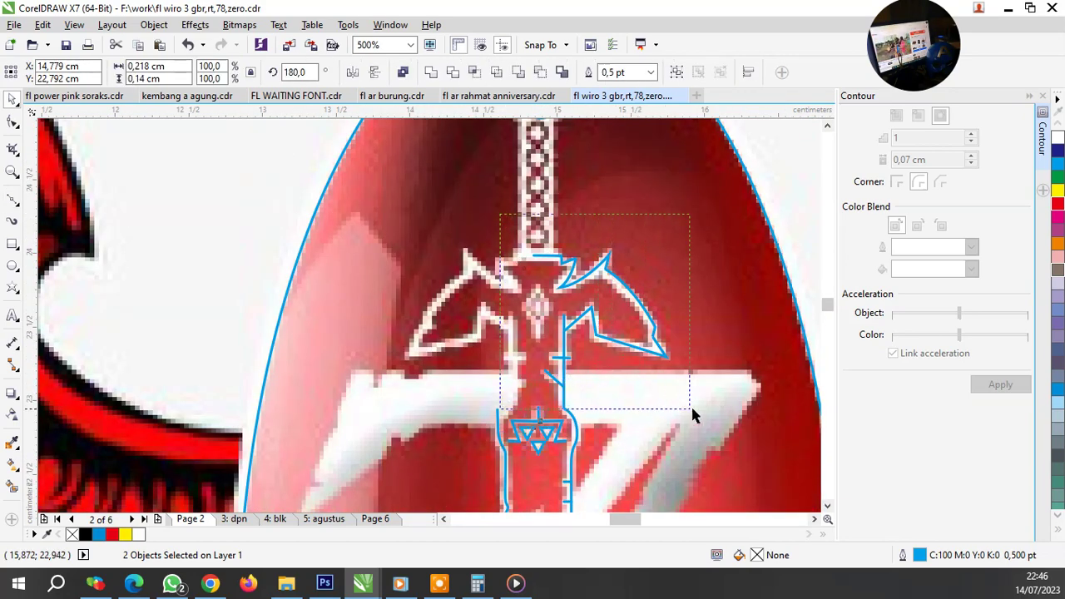
Step: Copy the right wing tracing leftward, mirror it horizontally, and align it over the left wing
shift+click(624, 340)
drag(623, 340, 473, 343)
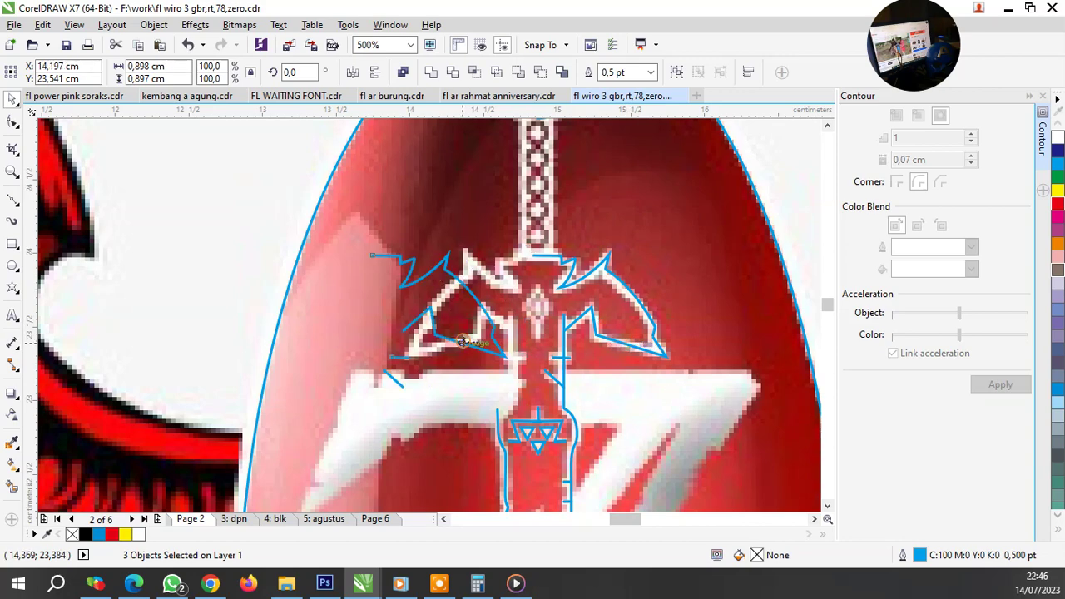
click(353, 71)
scroll(436, 304, up, 5)
scroll(436, 304, down, 3)
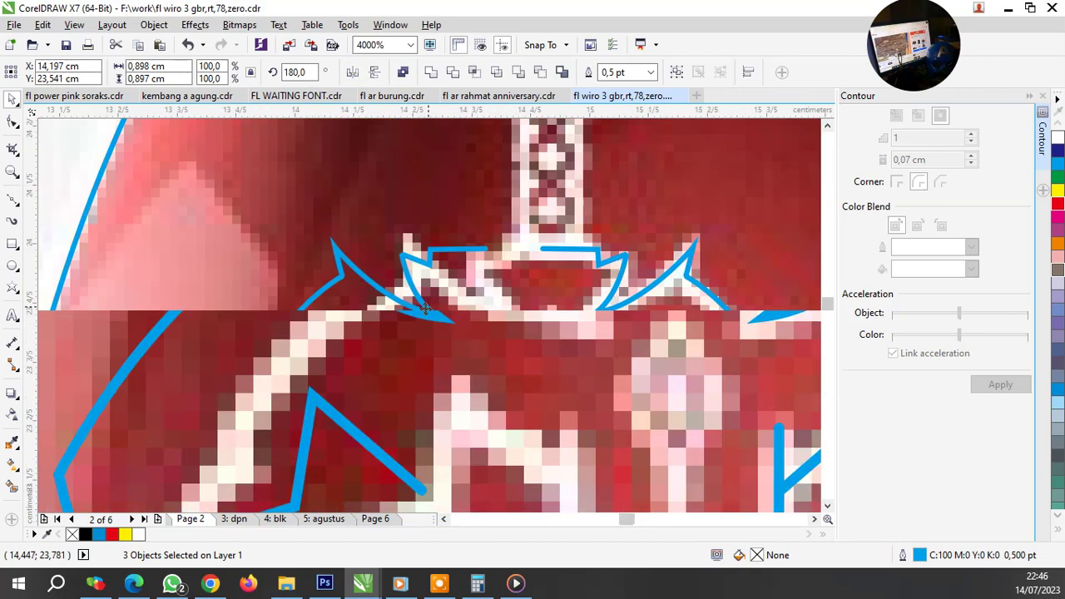
drag(437, 304, 485, 319)
scroll(517, 364, down, 3)
scroll(560, 419, up, 3)
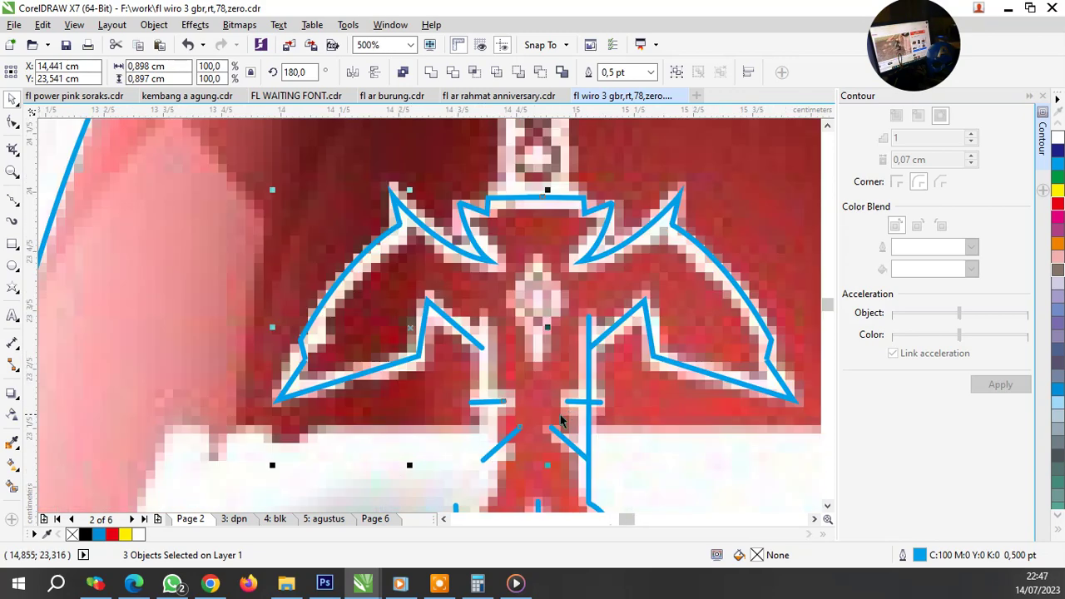
Step: Draw a 0.456 cm vertical line along the grip's left edge
click(588, 395)
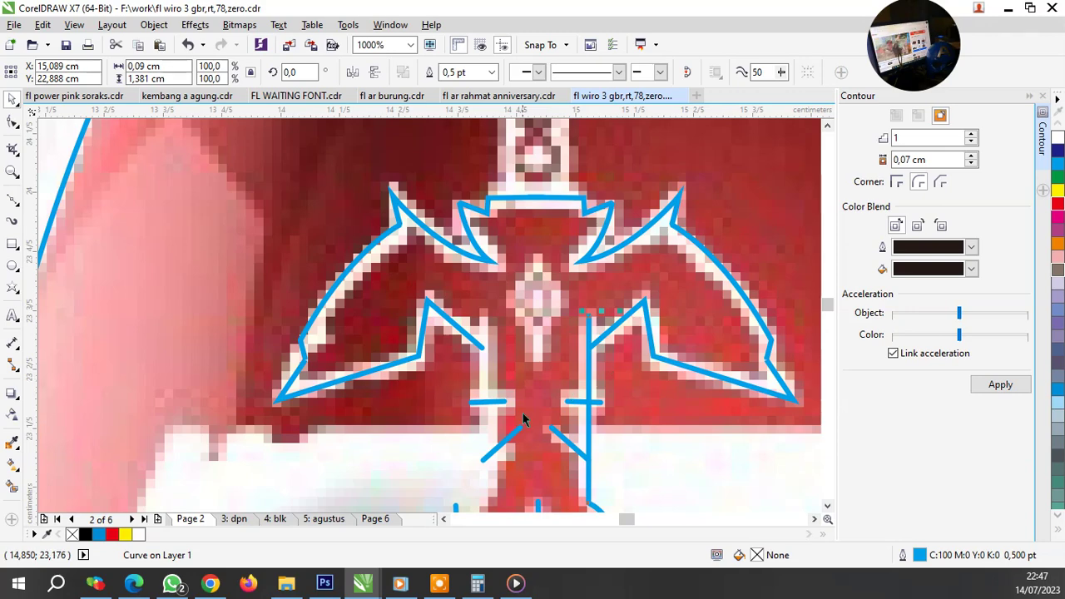
scroll(523, 412, down, 3)
scroll(552, 457, up, 3)
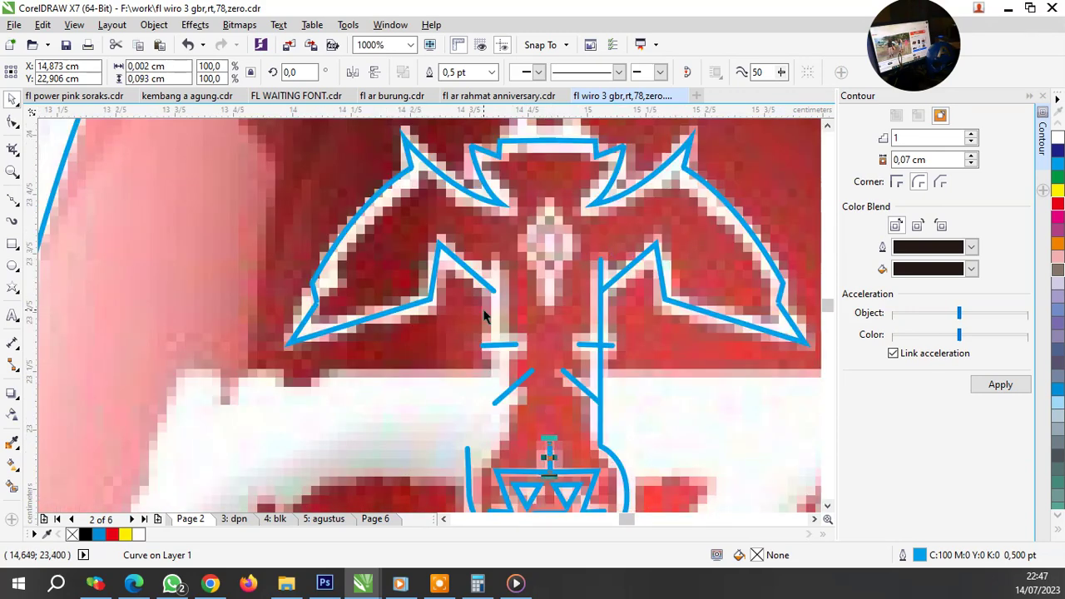
scroll(491, 300, up, 1)
click(494, 266)
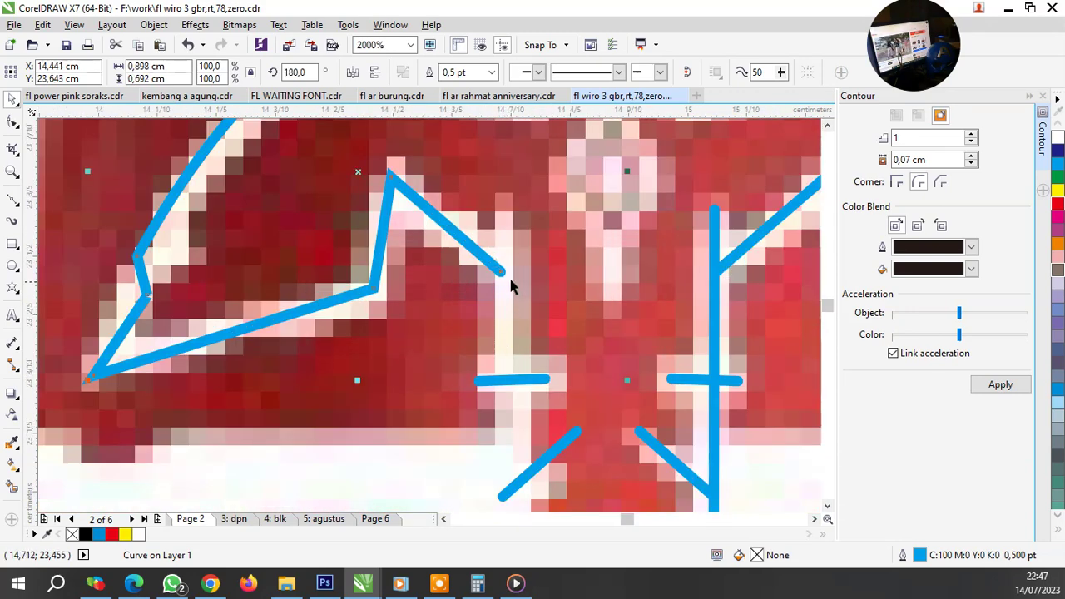
key(F10)
click(504, 203)
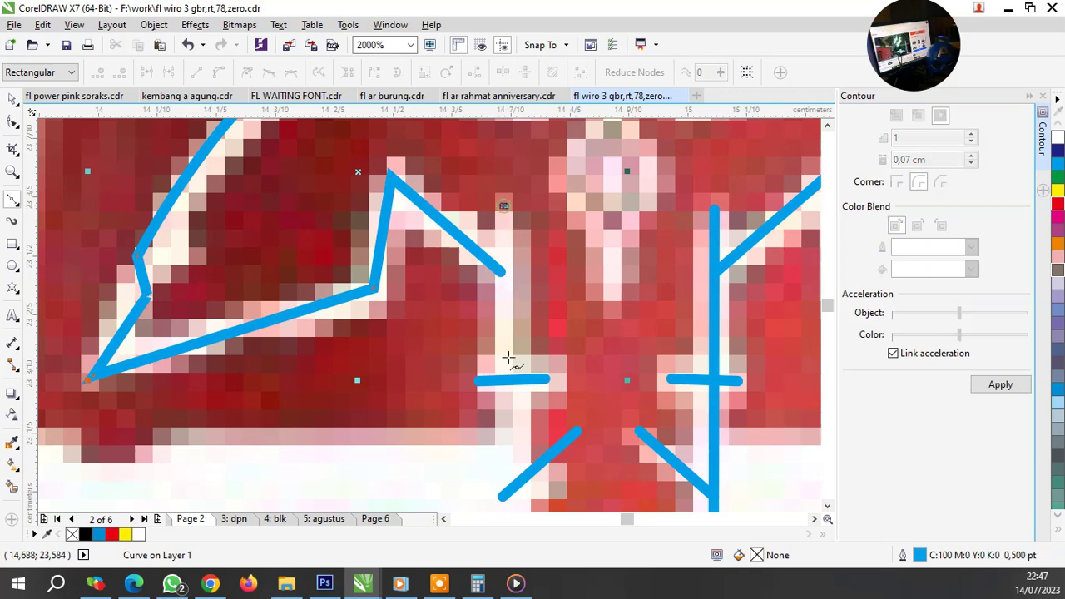
click(508, 480)
scroll(510, 406, down, 2)
key(space)
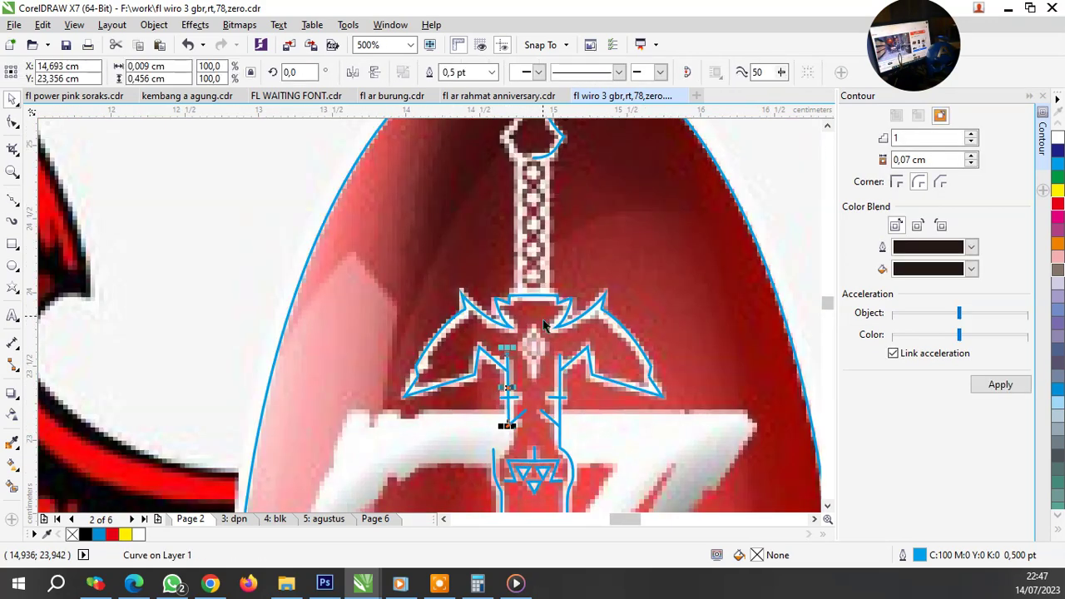
scroll(504, 416, up, 1)
scroll(530, 353, up, 2)
scroll(529, 353, down, 1)
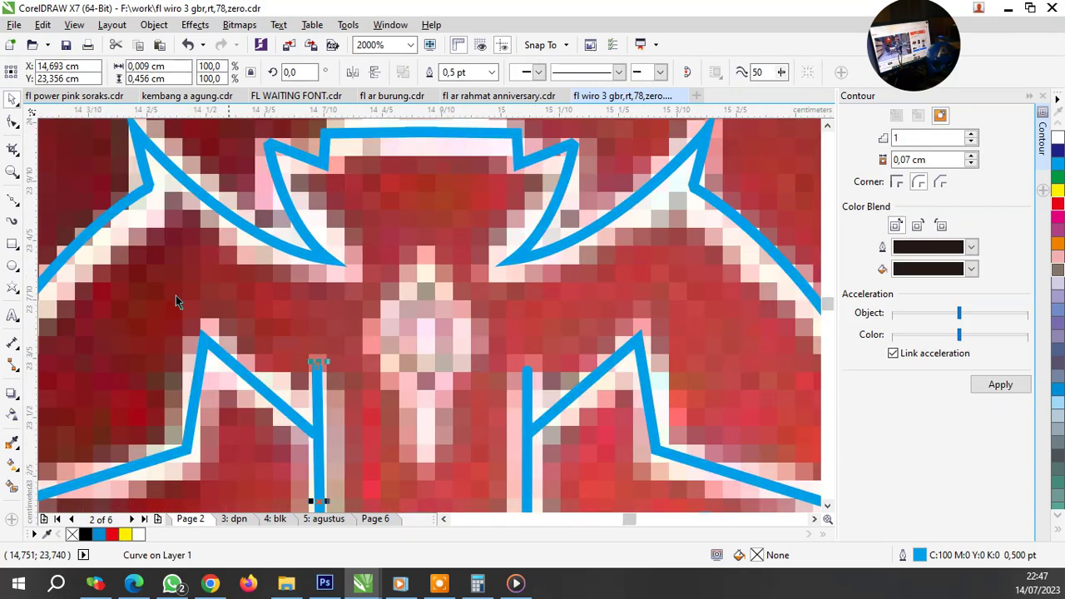
Step: Draw a polygon over the guard's central jewel, reduce it to 4 sides, and narrow it into a diamond
click(15, 266)
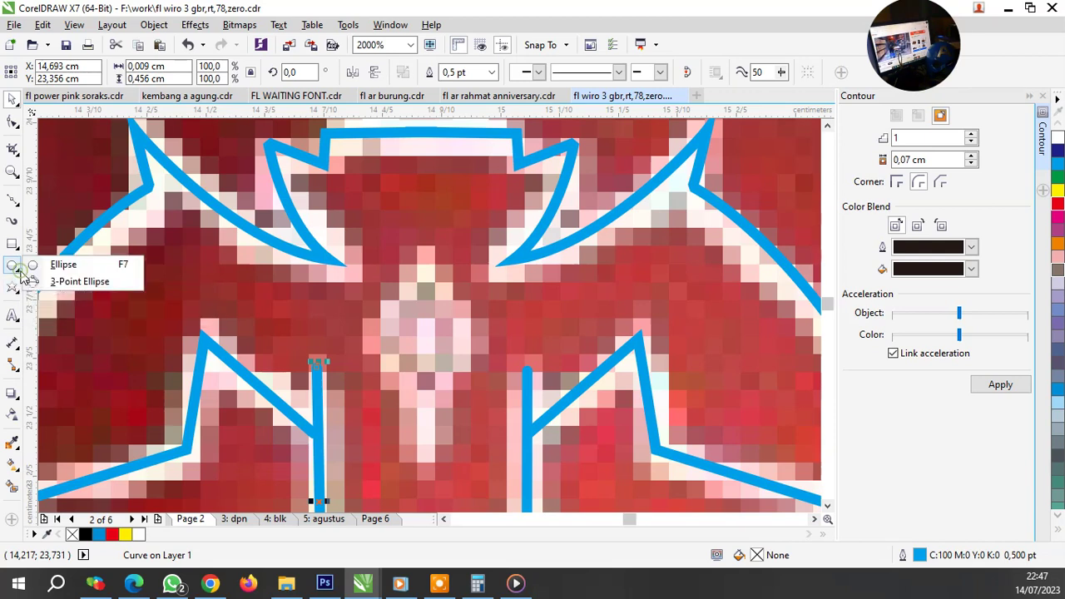
click(13, 287)
click(56, 302)
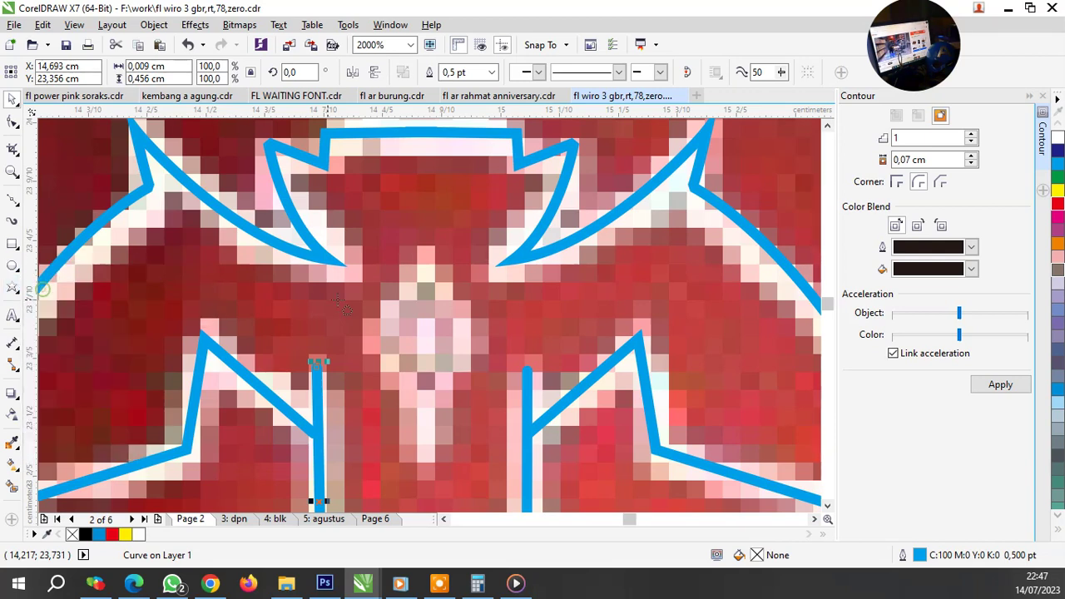
drag(373, 256, 547, 423)
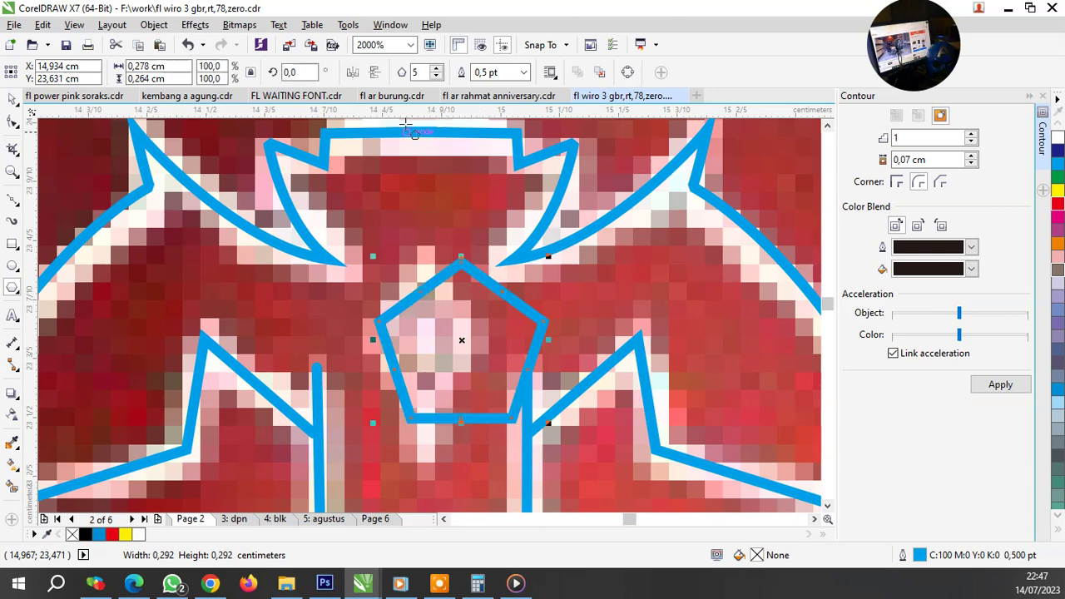
click(437, 77)
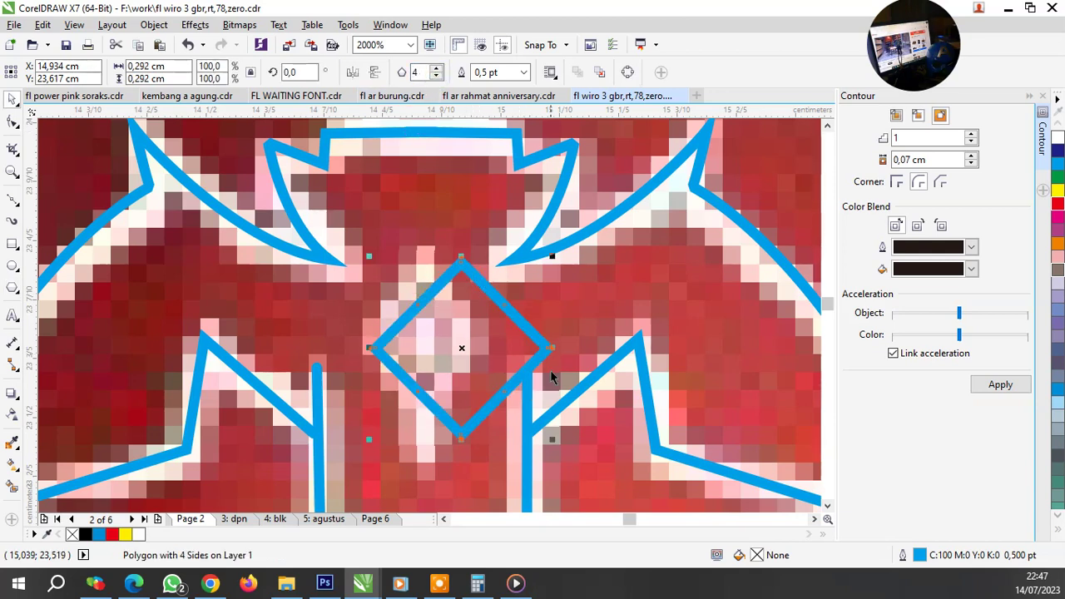
drag(548, 346, 446, 337)
scroll(450, 350, down, 2)
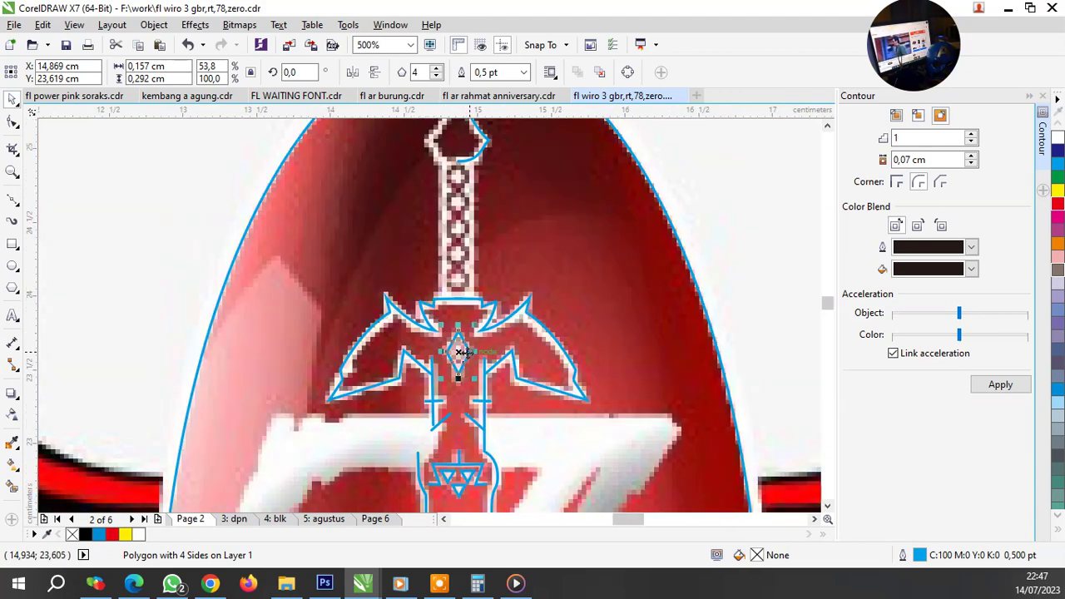
scroll(454, 352, up, 1)
scroll(450, 358, up, 2)
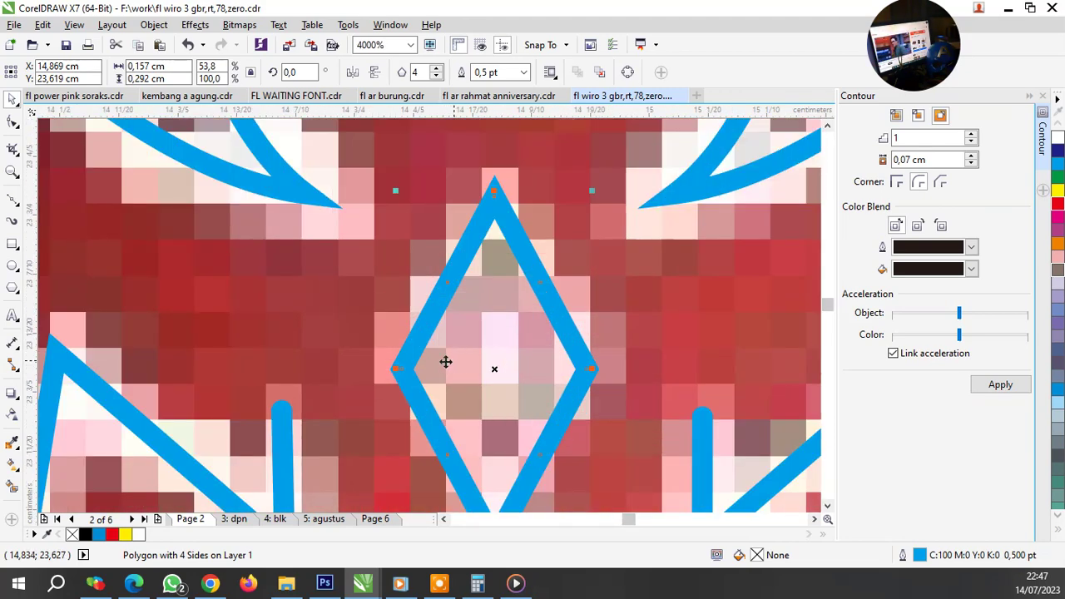
Step: Draw a small ellipse inside the jewel diamond
click(12, 265)
drag(476, 309, 525, 409)
scroll(512, 387, down, 1)
scroll(506, 376, down, 1)
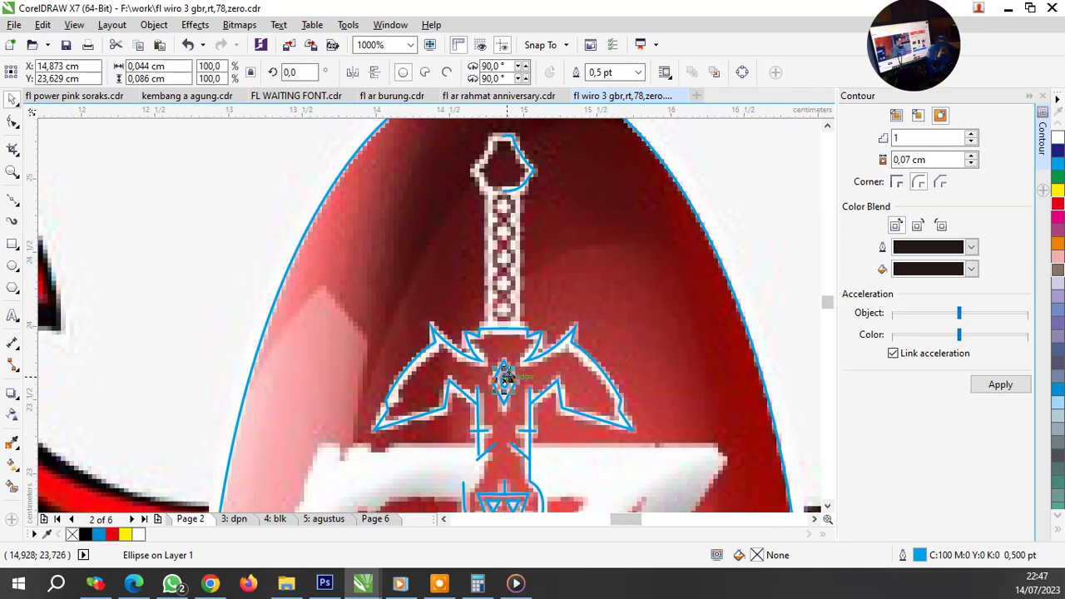
scroll(505, 279, up, 1)
scroll(476, 359, down, 1)
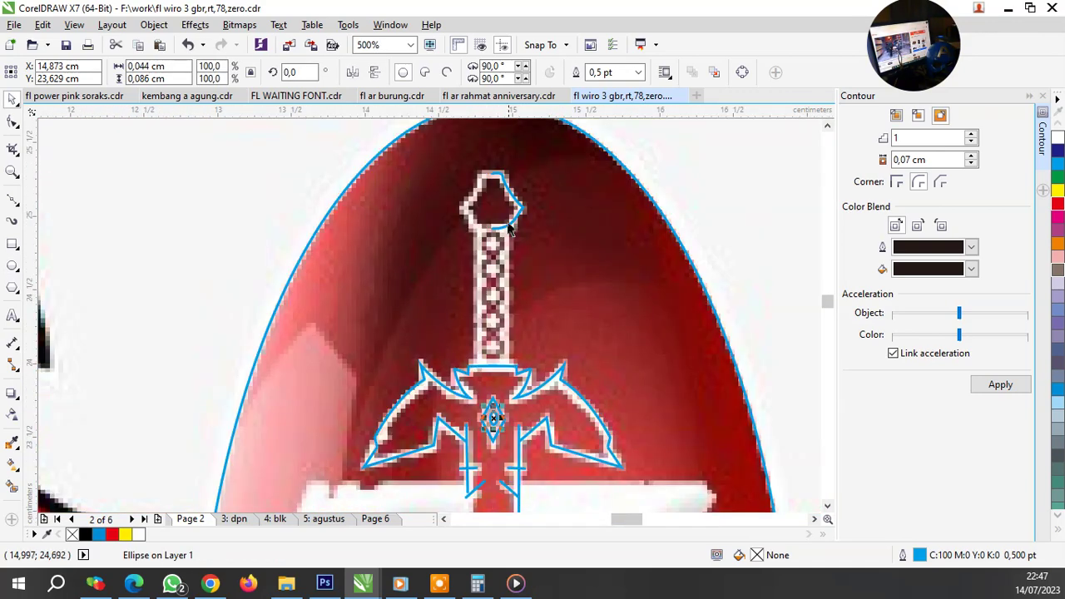
scroll(509, 229, up, 1)
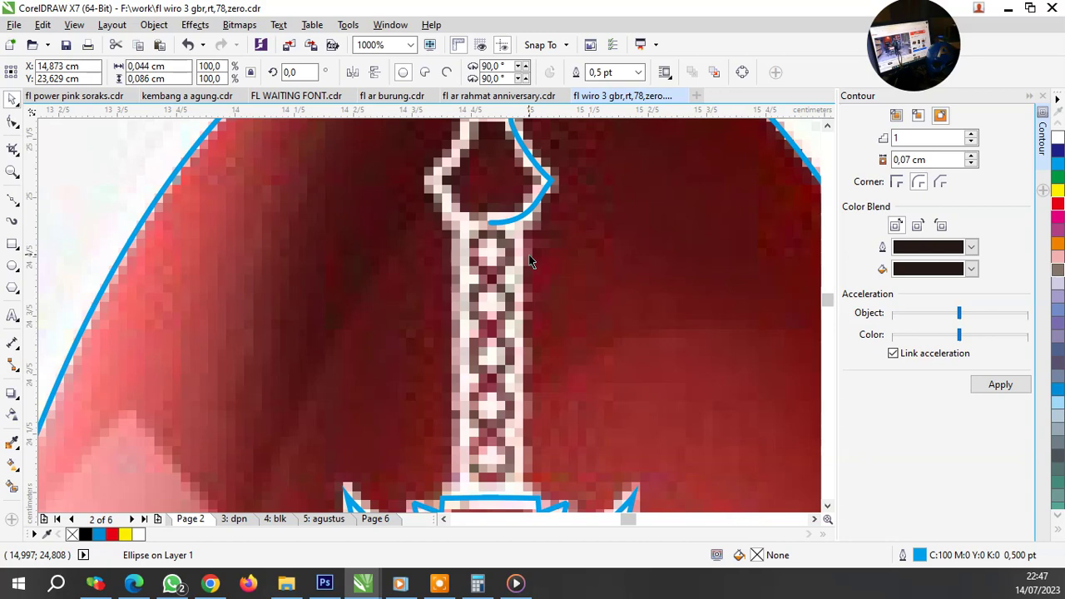
scroll(531, 266, down, 1)
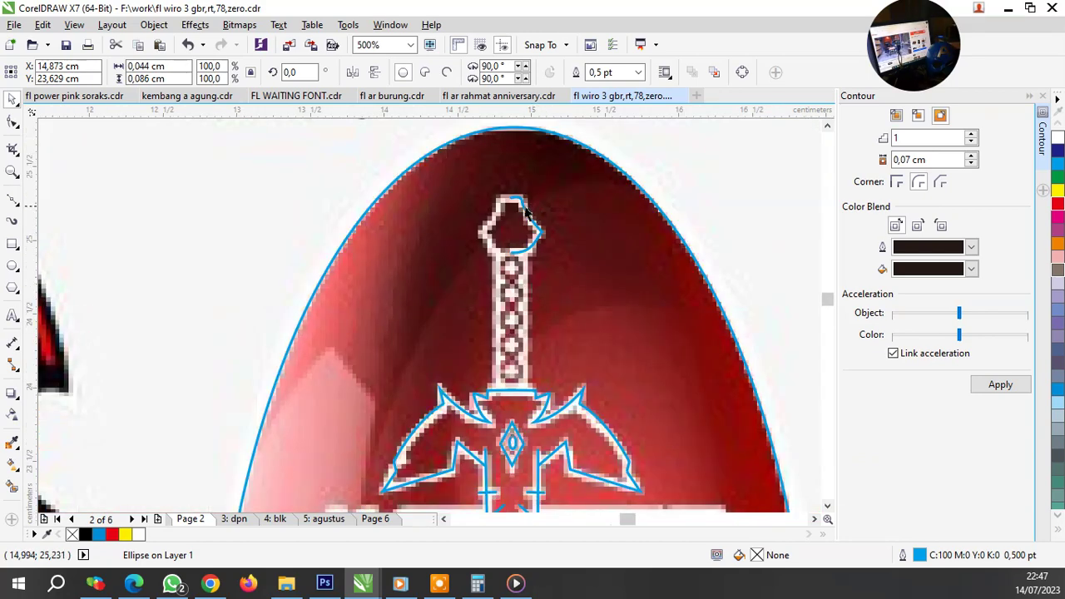
scroll(516, 208, up, 2)
Step: Copy the pommel half-curve, mirror it horizontally, and join both halves into a closed knob outline
click(515, 200)
drag(514, 201, 338, 201)
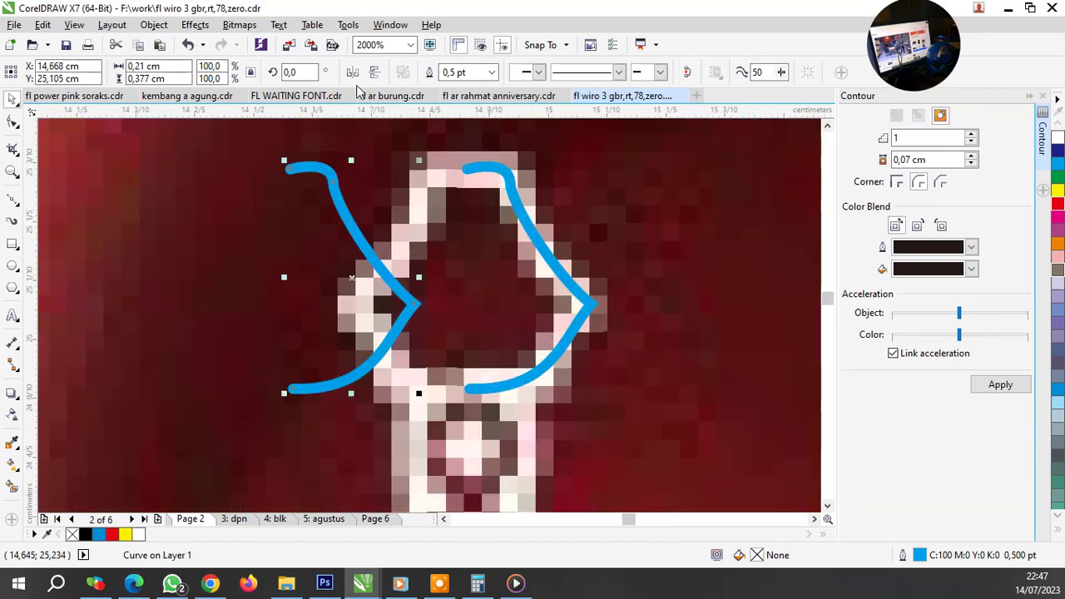
click(353, 72)
scroll(416, 178, up, 1)
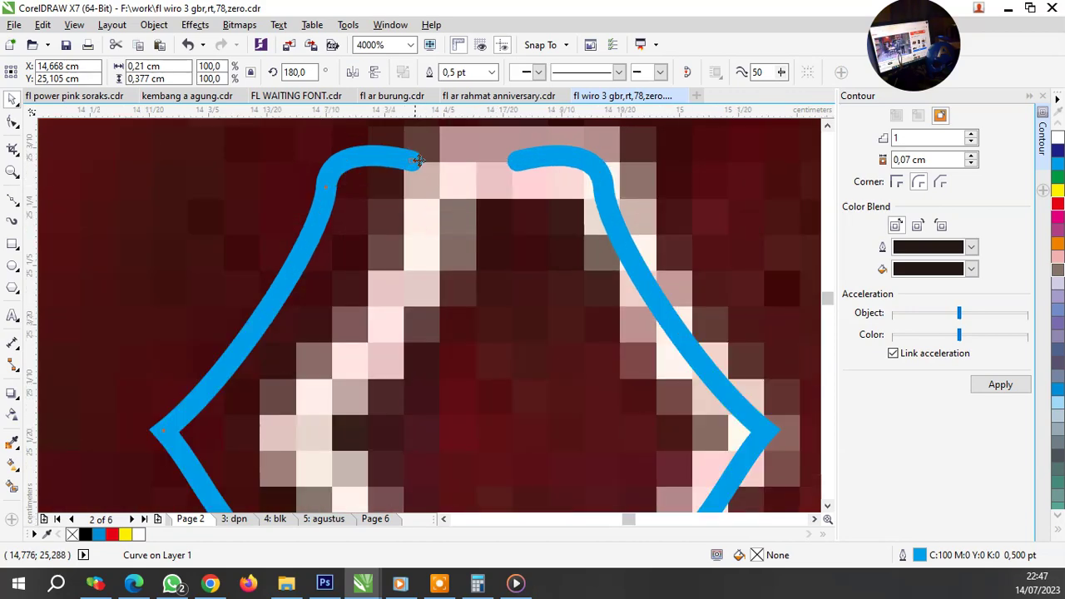
drag(413, 161, 512, 164)
scroll(511, 208, down, 2)
scroll(521, 235, down, 1)
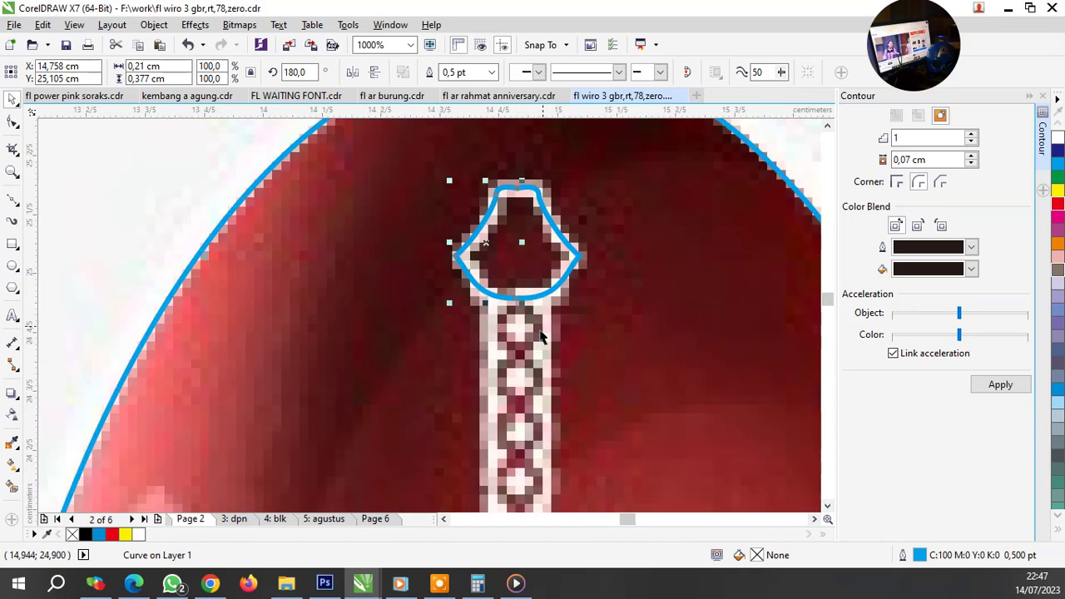
scroll(470, 205, up, 2)
scroll(471, 204, down, 2)
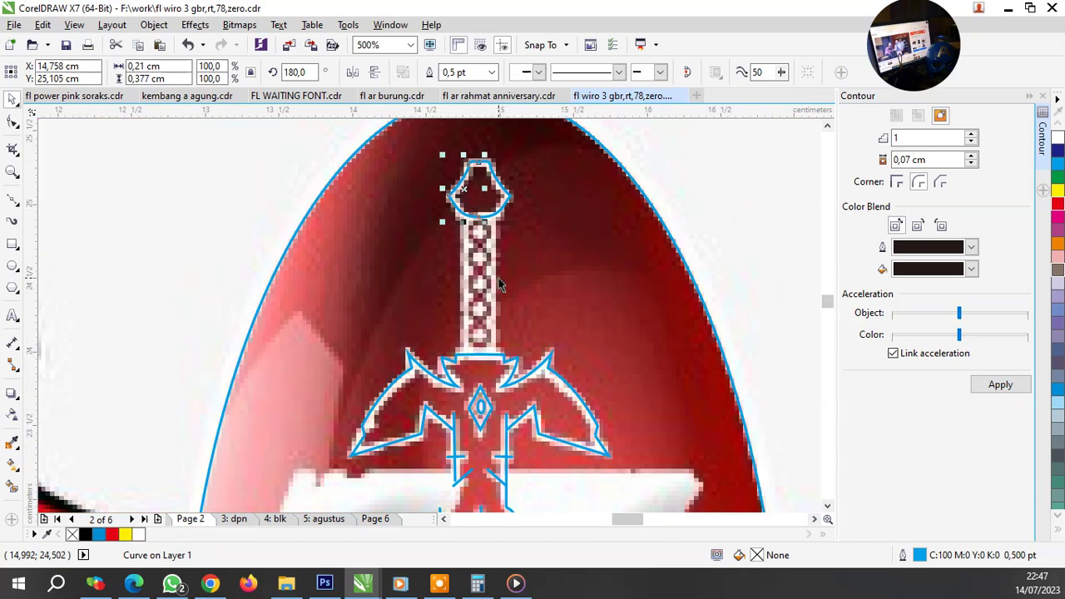
click(13, 200)
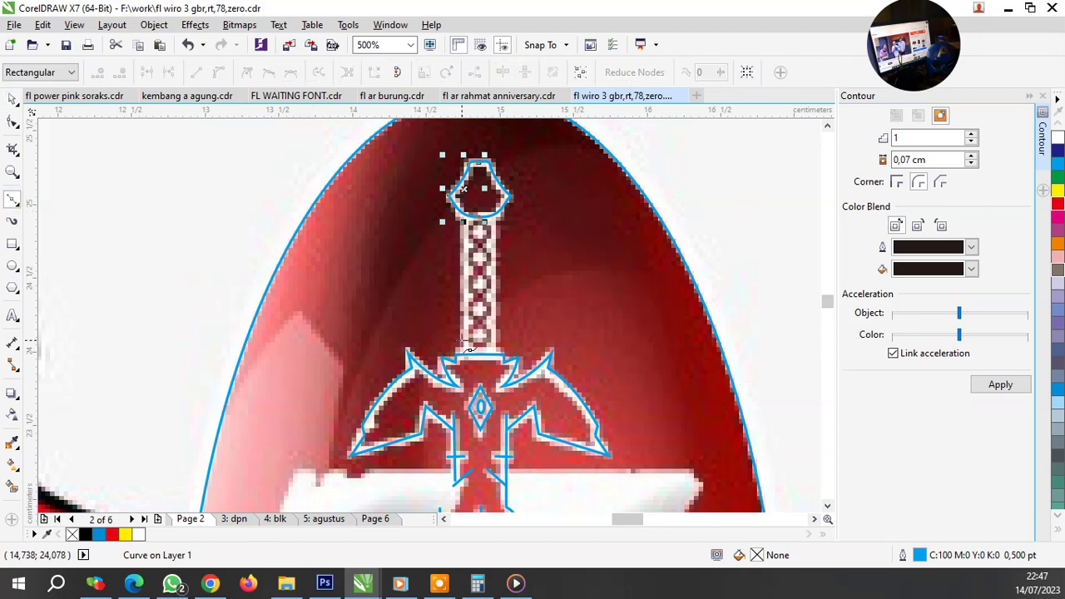
Step: Draw a vertical line down the grip's left side and place a copy on the right side
scroll(469, 344, up, 2)
click(464, 397)
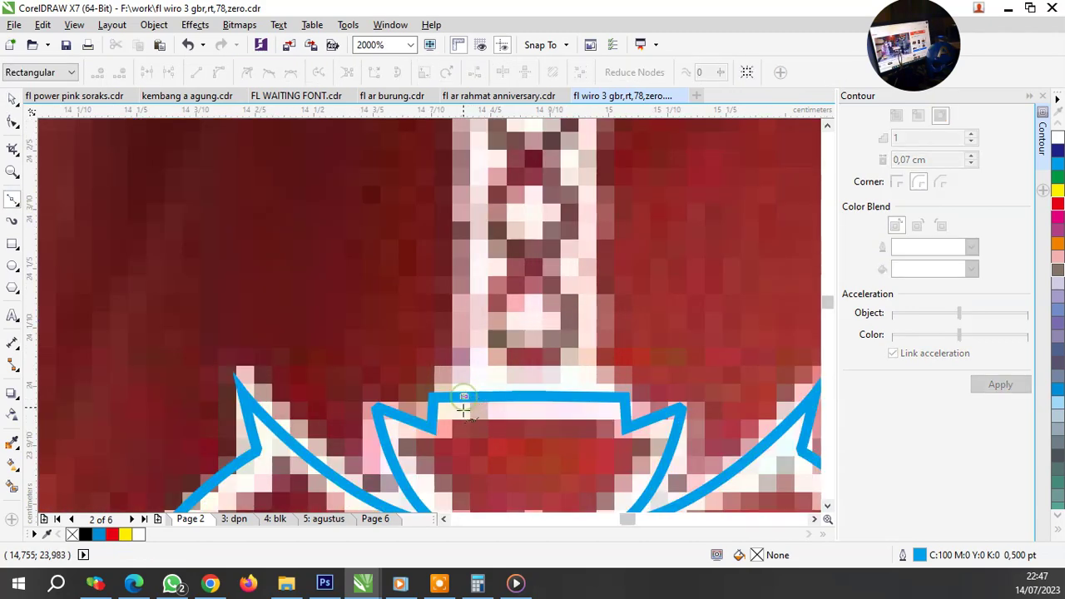
scroll(464, 397, down, 2)
scroll(463, 208, up, 1)
scroll(469, 274, up, 2)
click(444, 248)
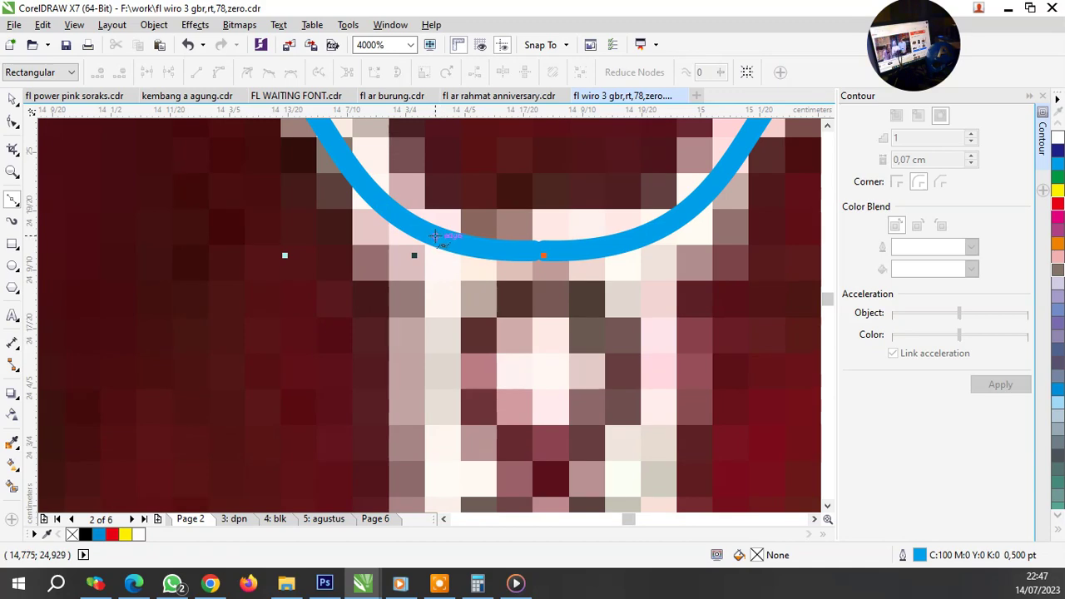
click(429, 500)
scroll(437, 283, down, 1)
drag(437, 291, 546, 318)
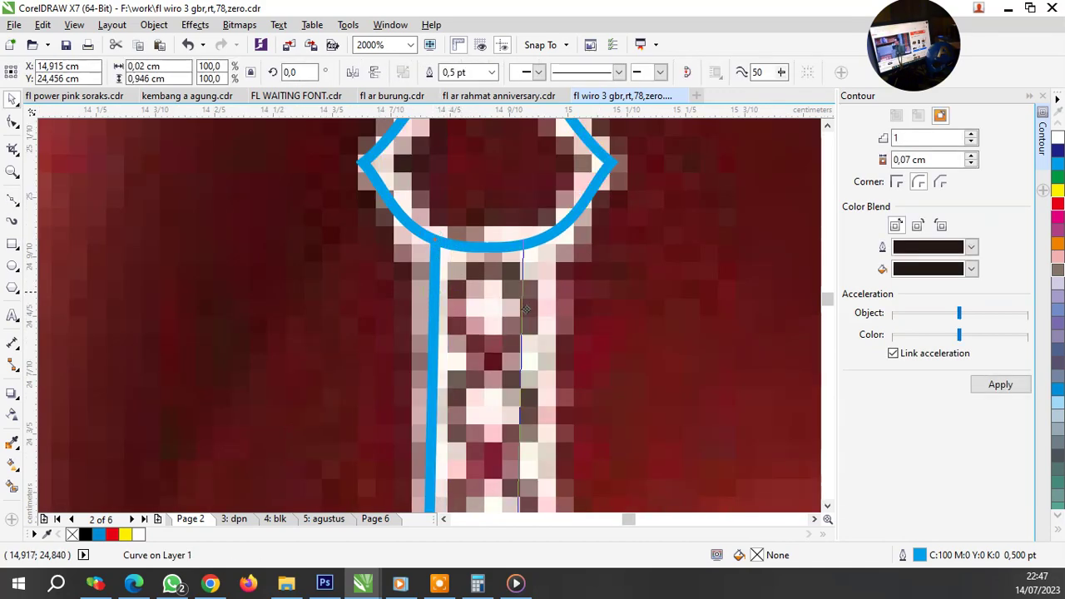
scroll(535, 294, down, 3)
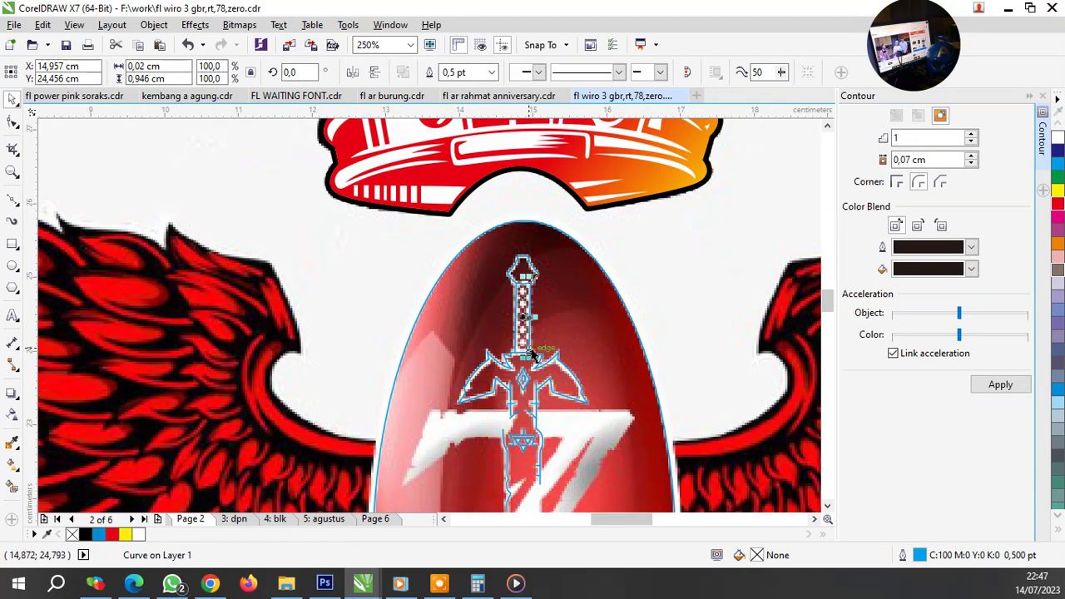
scroll(524, 356, up, 1)
scroll(542, 370, up, 3)
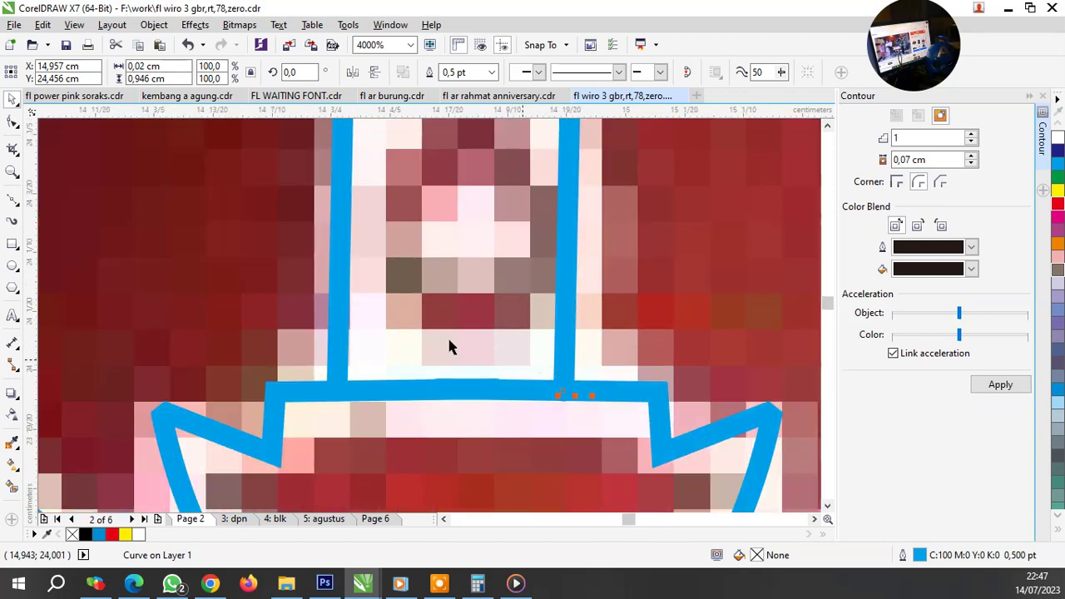
Step: Adjust the right line's nodes onto the grip edge, stretching it to about 0.95 cm to meet the pommel
click(13, 121)
scroll(499, 421, down, 3)
scroll(493, 414, up, 1)
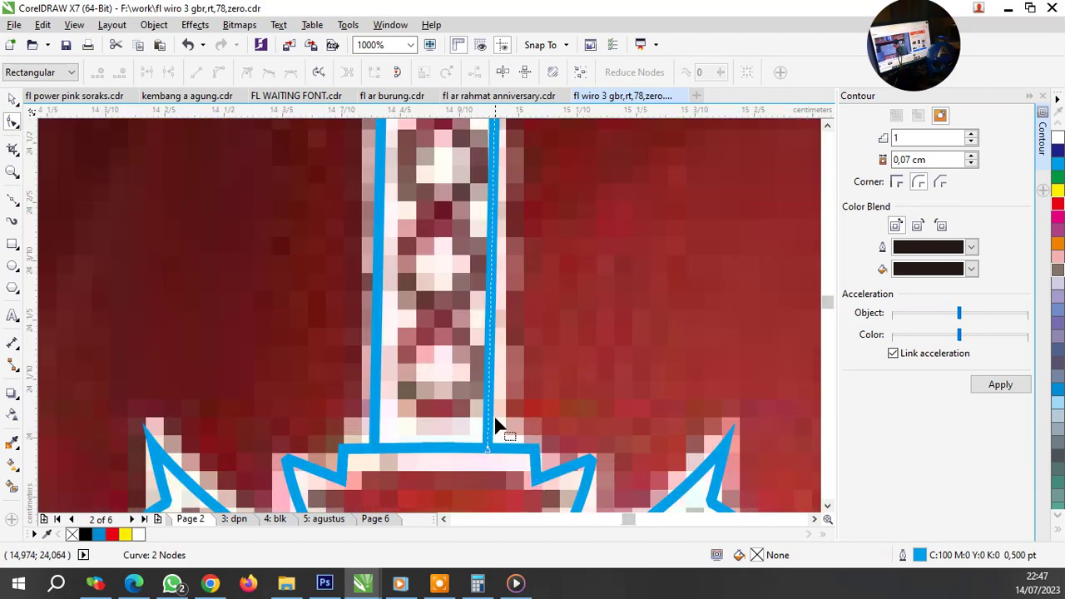
scroll(491, 487, up, 2)
drag(490, 487, 503, 488)
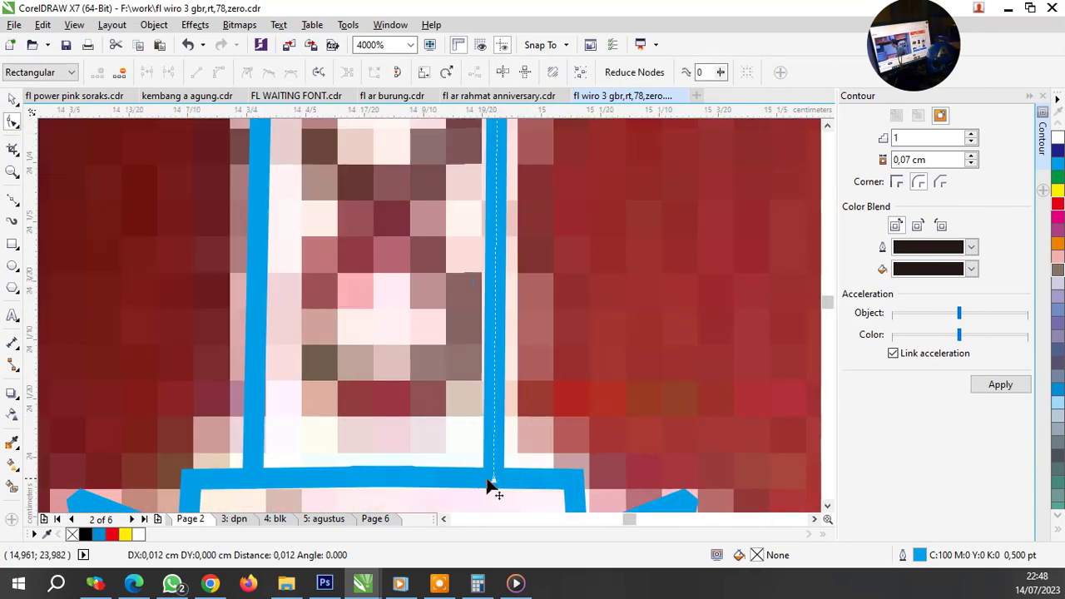
scroll(397, 499, down, 3)
scroll(373, 380, up, 2)
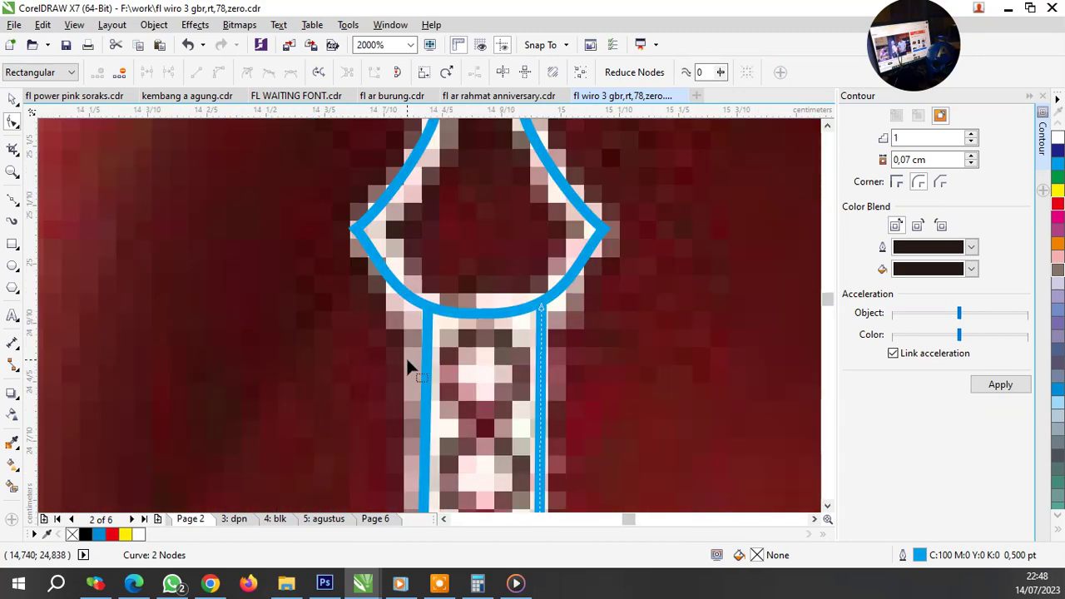
scroll(534, 316, up, 1)
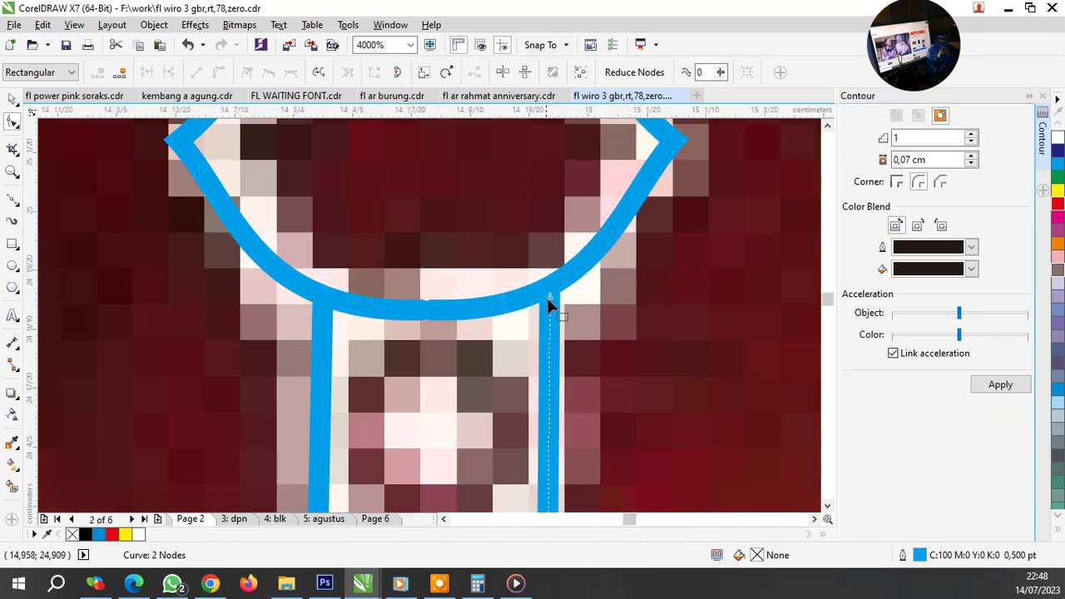
drag(549, 299, 547, 297)
key(space)
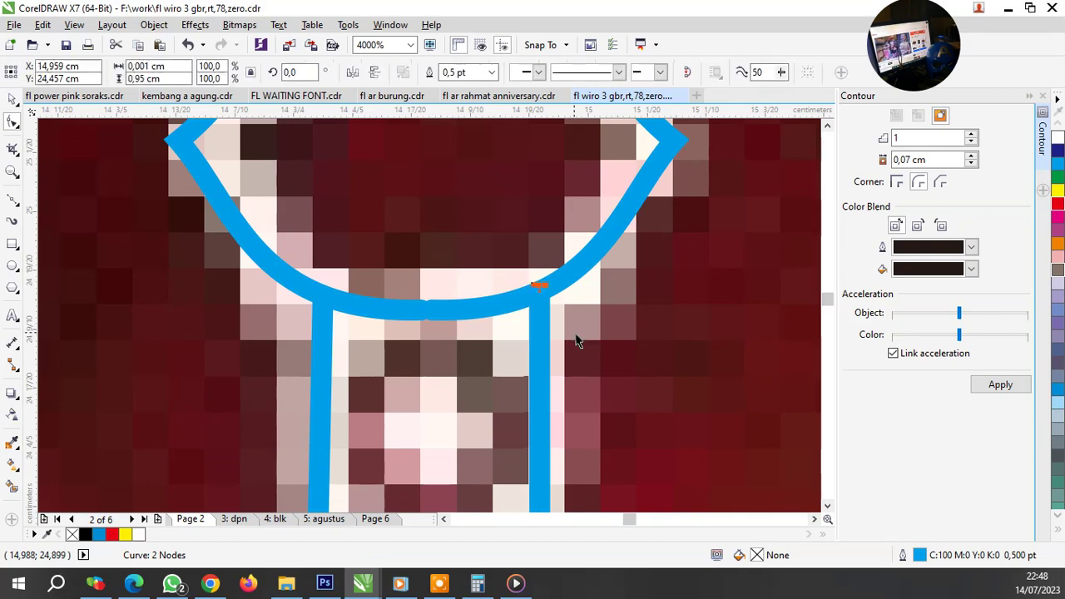
scroll(519, 351, down, 2)
scroll(519, 351, up, 1)
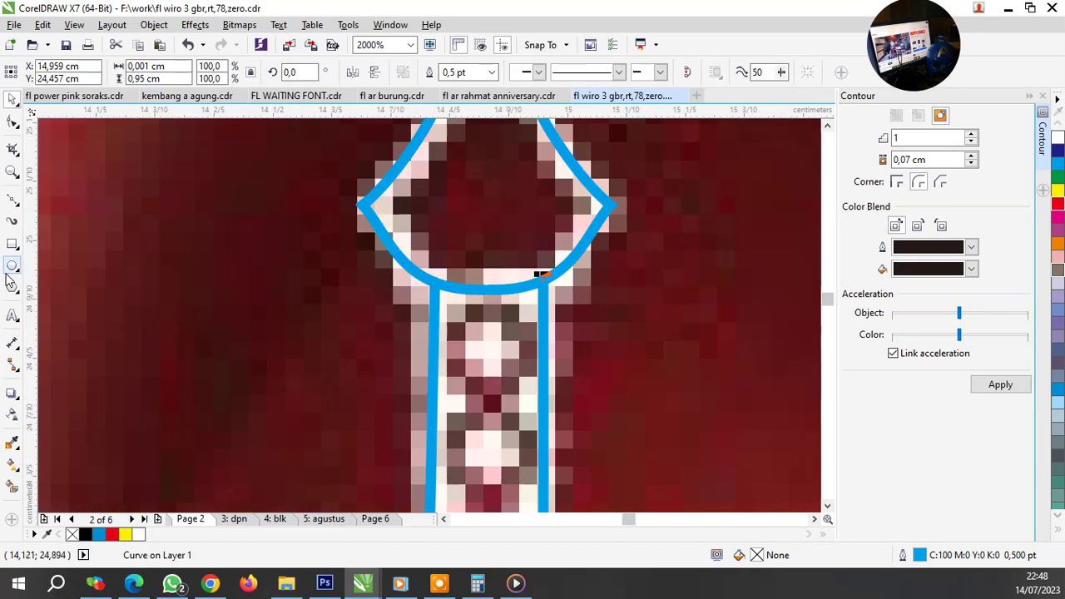
Step: Draw a small 0.102 cm circle over a white spot on the sword grip
click(13, 266)
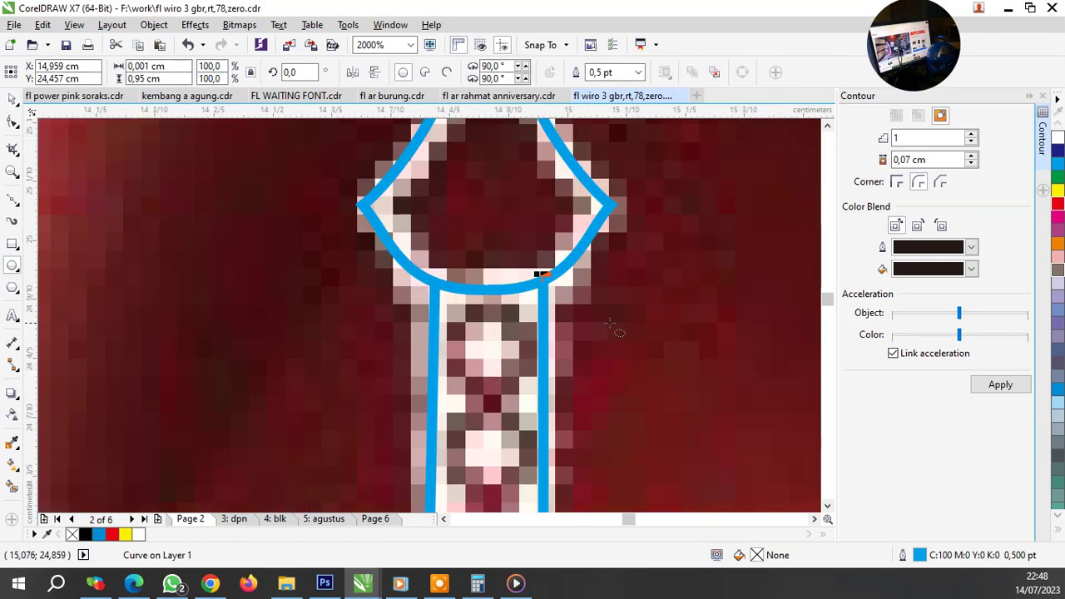
scroll(482, 342, up, 1)
scroll(483, 328, down, 2)
scroll(491, 329, down, 1)
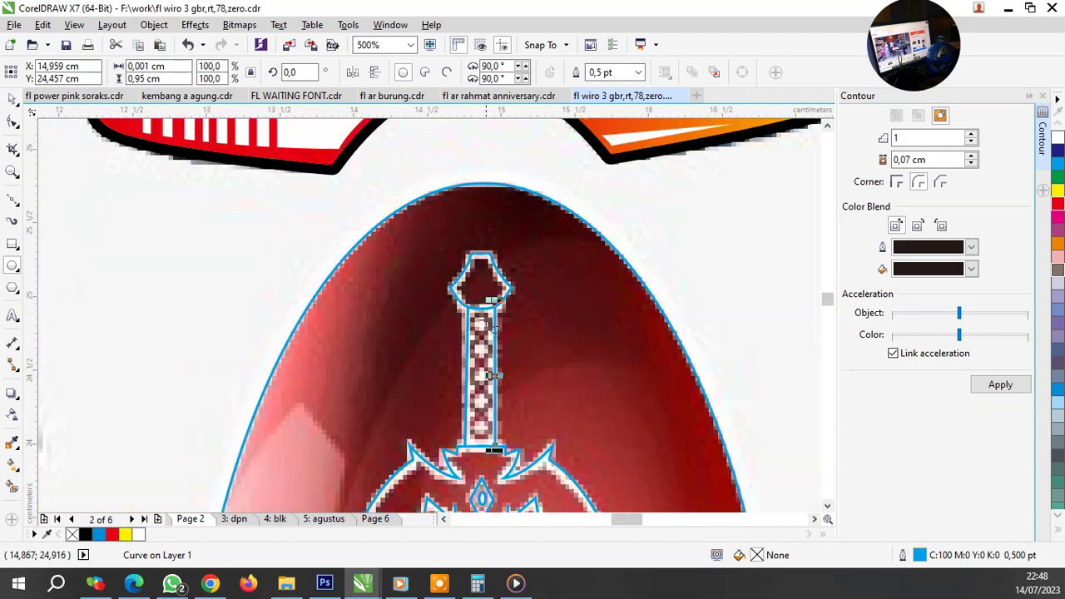
scroll(494, 375, down, 2)
scroll(494, 375, up, 1)
scroll(516, 391, up, 3)
scroll(530, 398, down, 1)
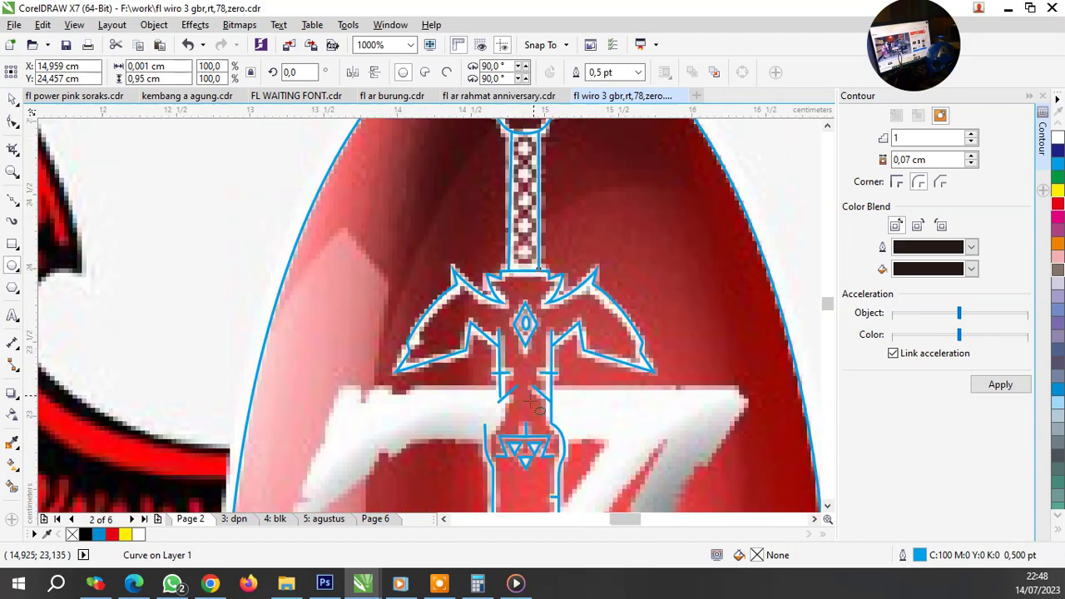
scroll(532, 402, down, 2)
scroll(526, 284, up, 3)
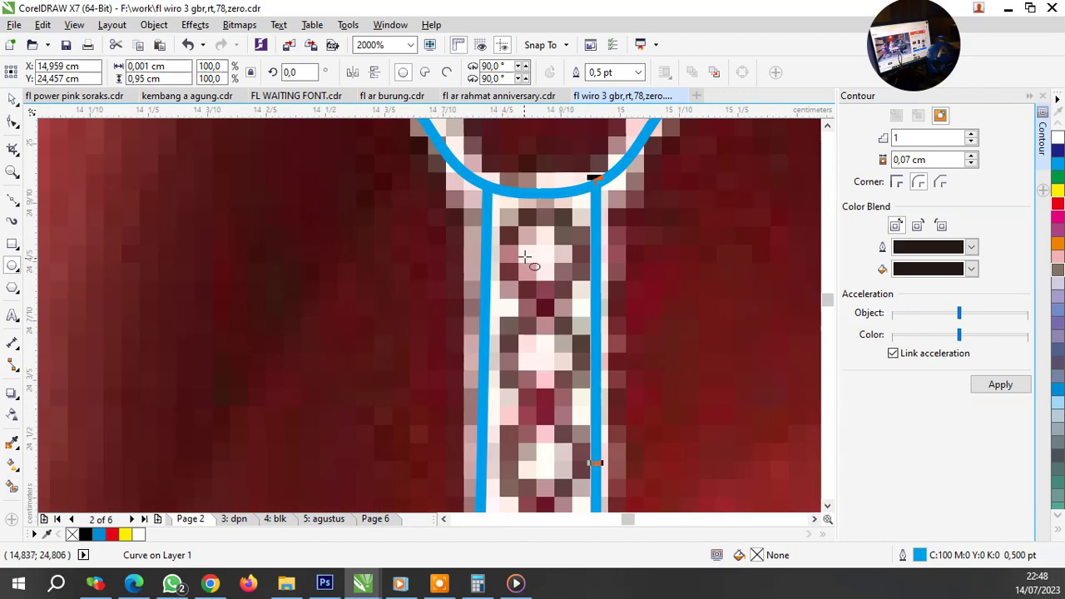
drag(513, 223, 570, 277)
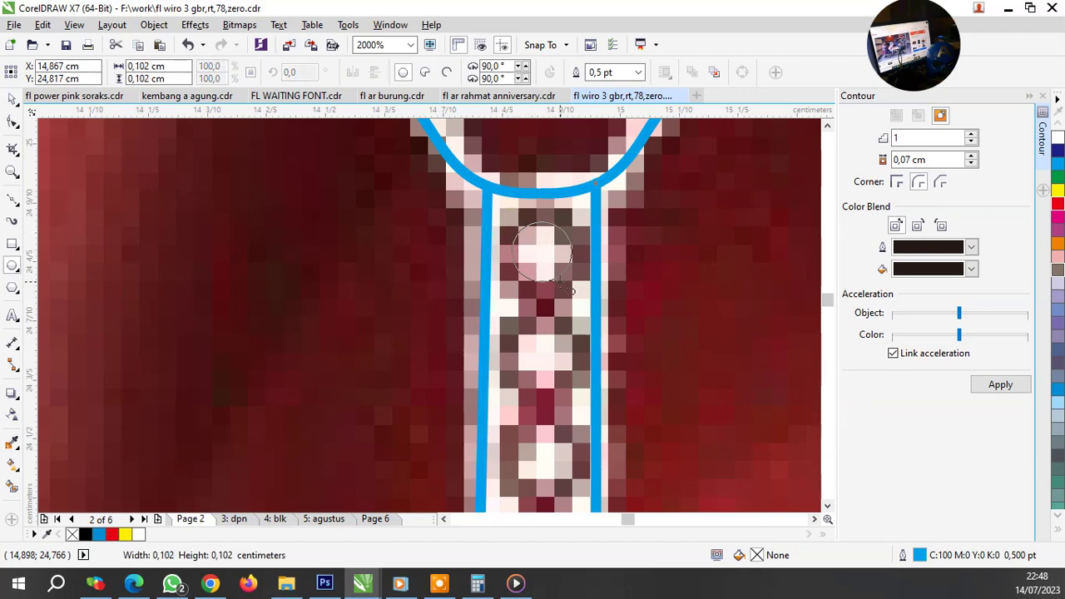
key(space)
scroll(551, 351, down, 3)
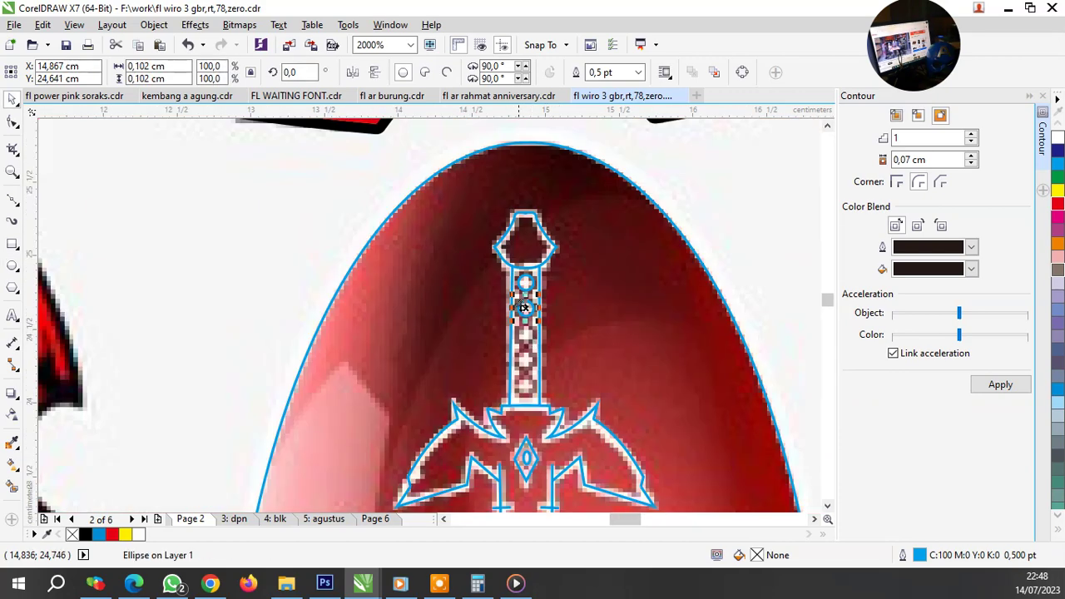
scroll(541, 351, up, 1)
scroll(533, 350, up, 2)
Step: Duplicate the circle down the grip and select all five grip circles
key(ctrl+d)
key(ctrl+d)
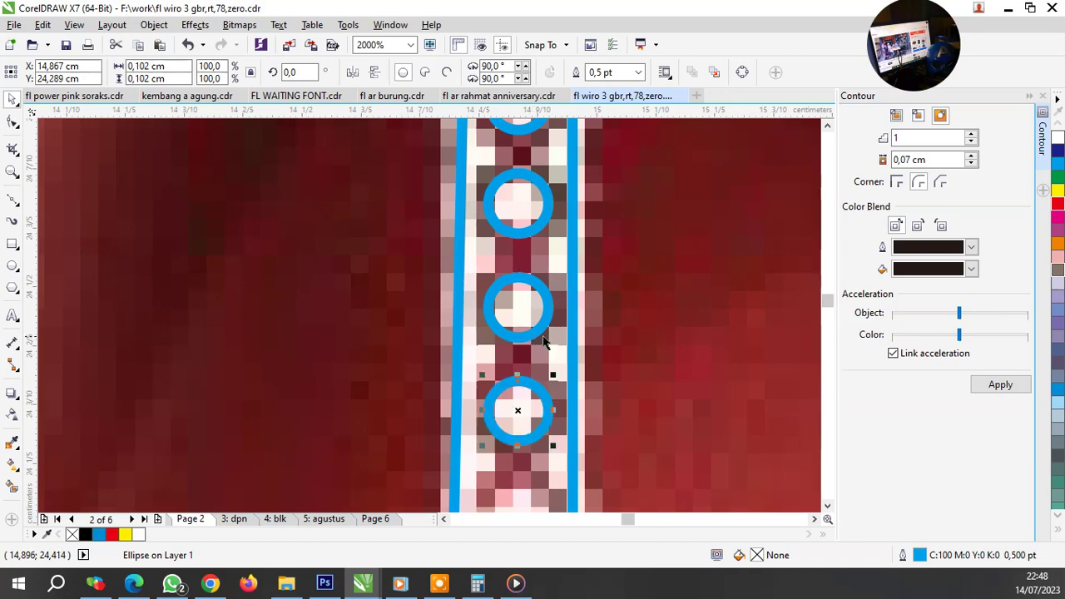
key(ctrl+d)
key(ctrl+d)
scroll(574, 337, down, 1)
shift+click(552, 358)
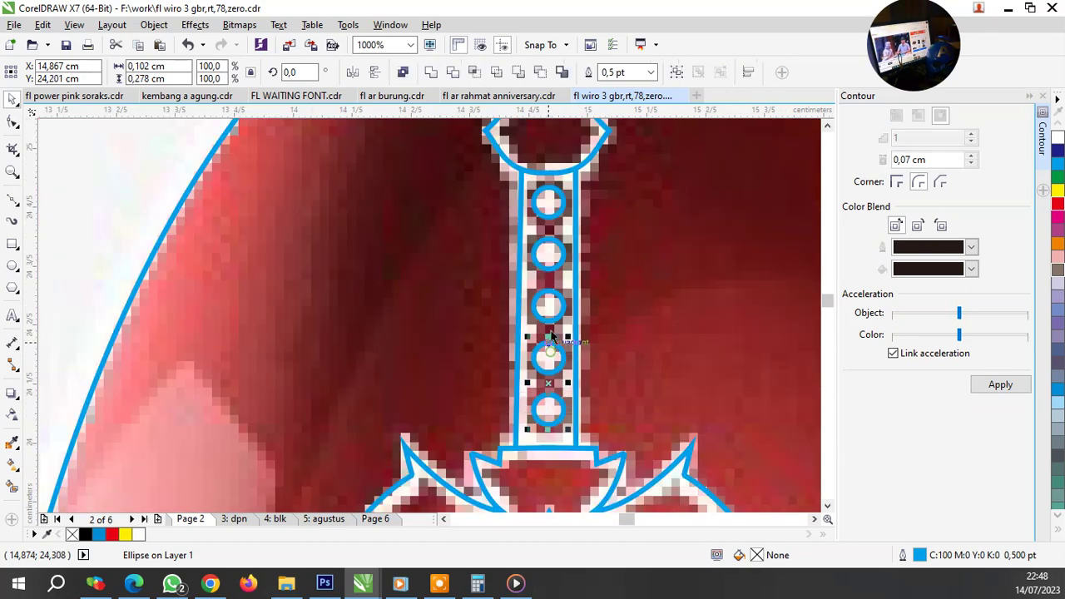
shift+click(551, 304)
shift+click(551, 254)
shift+click(548, 204)
Step: Add the jewel oval, move the six shapes left of the emblem, group them, and remove their outlines
scroll(549, 250, down, 5)
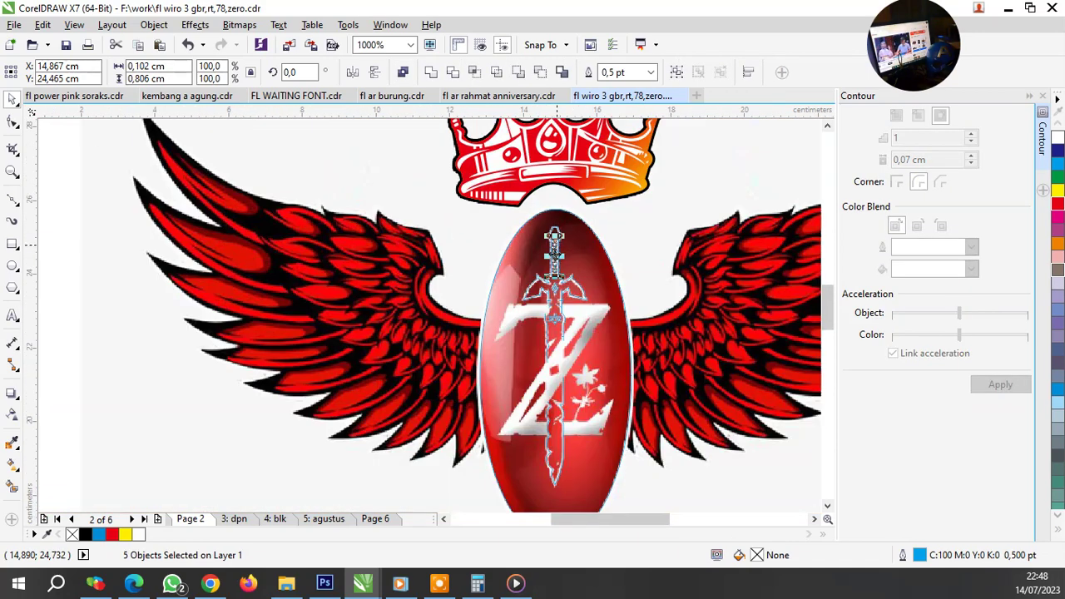
scroll(556, 328, up, 5)
scroll(554, 300, down, 1)
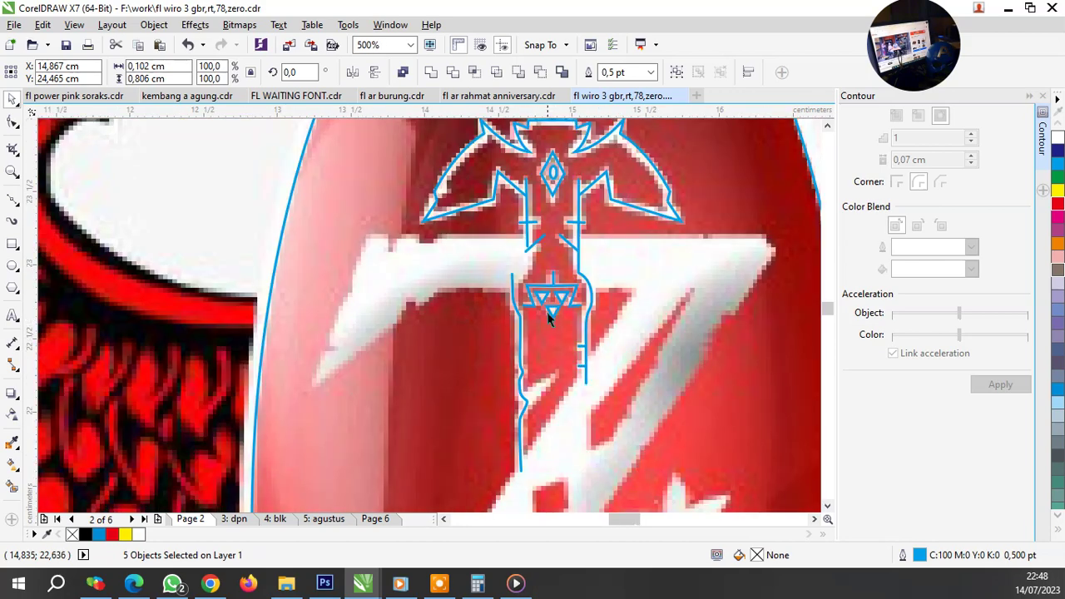
scroll(557, 169, up, 2)
shift+click(537, 206)
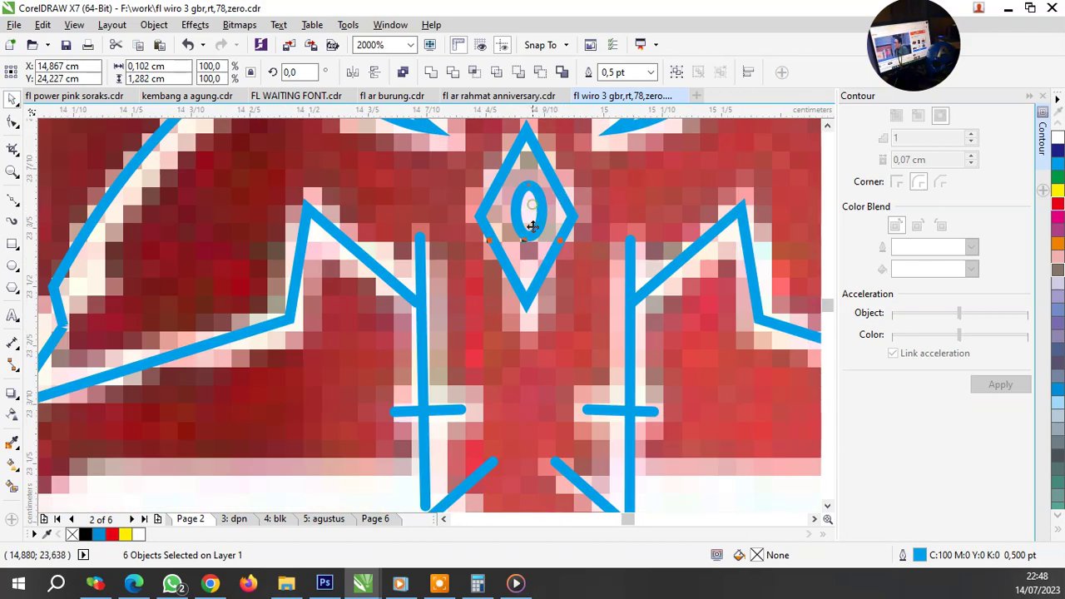
scroll(537, 208, down, 2)
drag(533, 182, 244, 182)
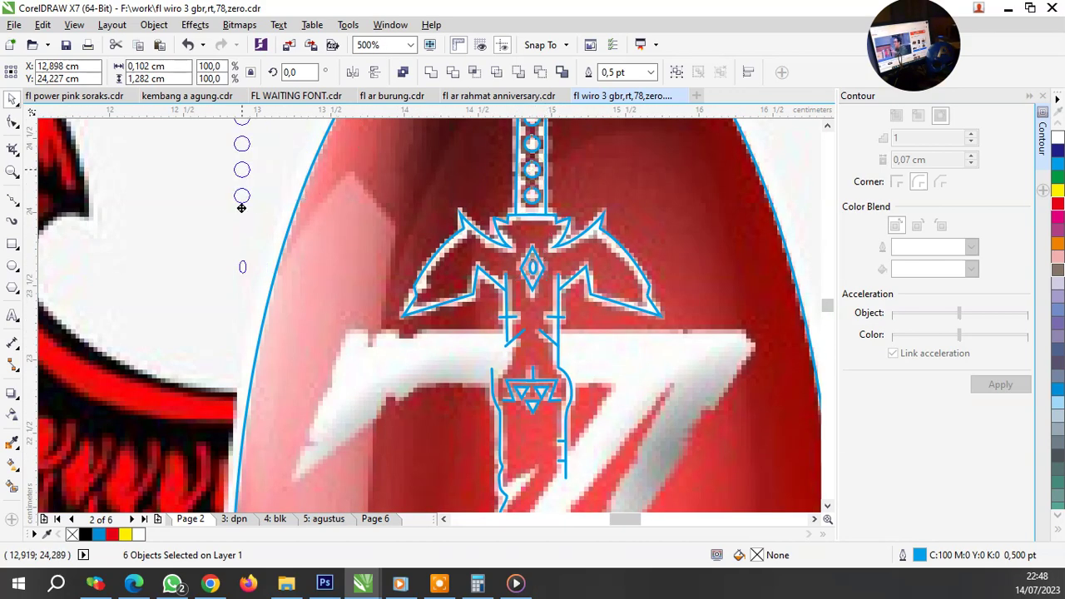
key(ctrl+g)
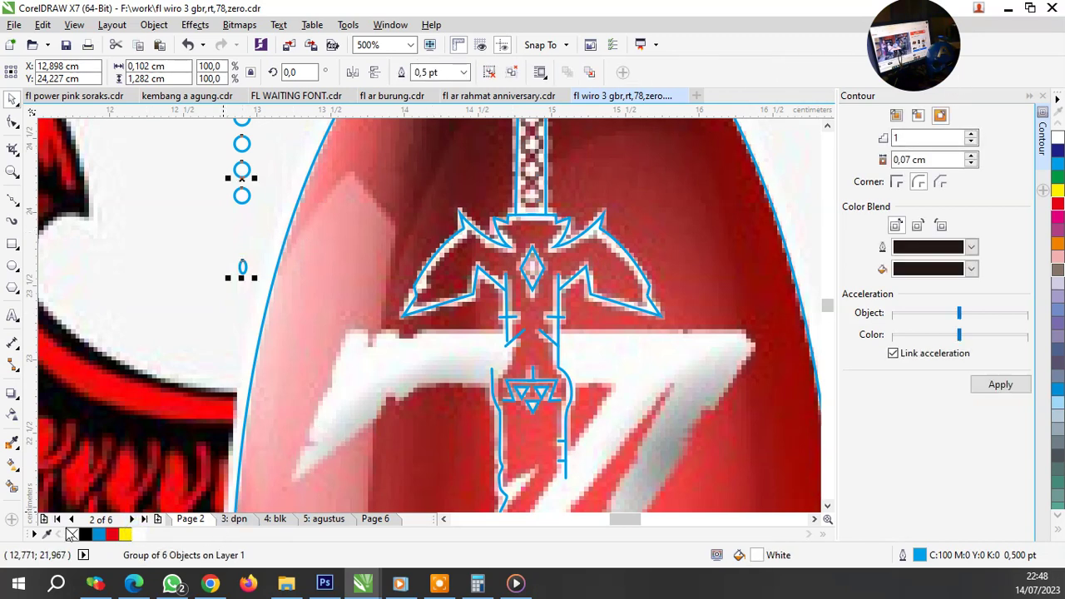
right_click(72, 534)
click(192, 349)
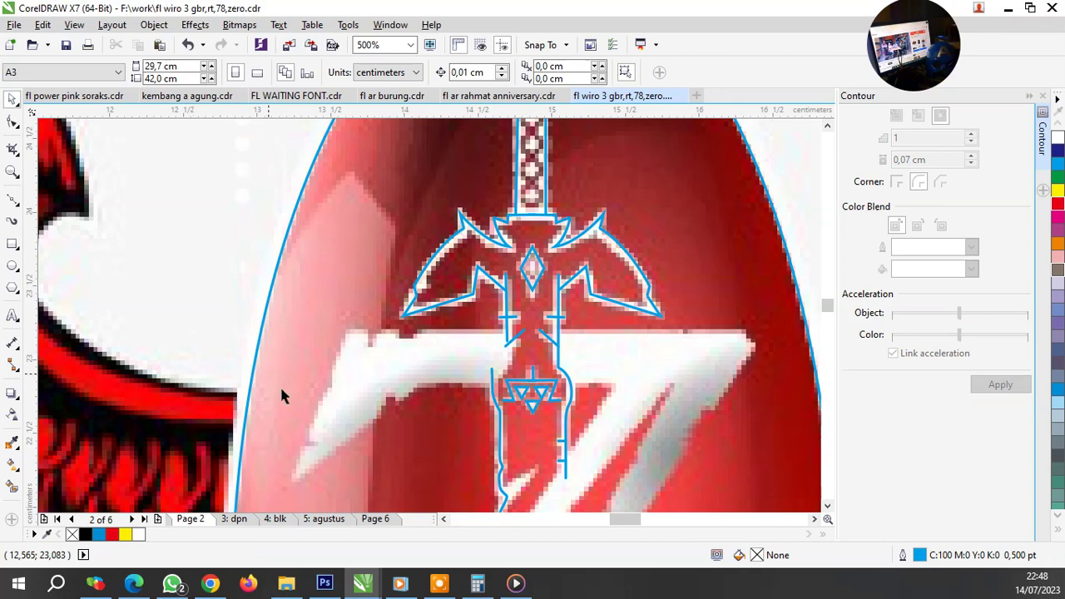
scroll(349, 387, down, 4)
scroll(432, 370, down, 3)
Step: Marquee-select the 22 traced sword objects and set their outline width to 1.5 pt
scroll(400, 332, up, 3)
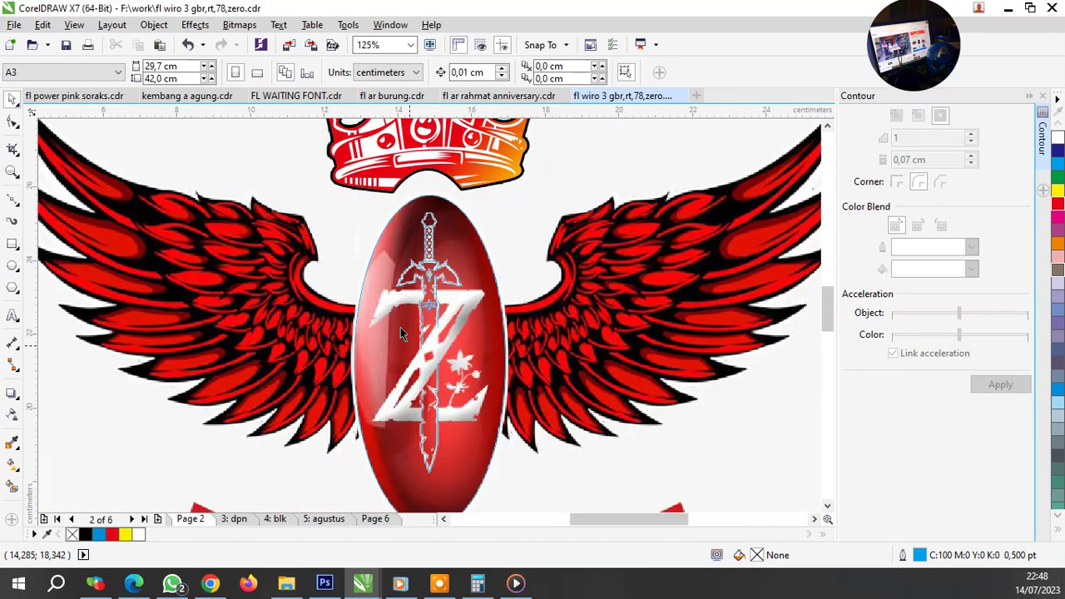
drag(416, 303, 477, 494)
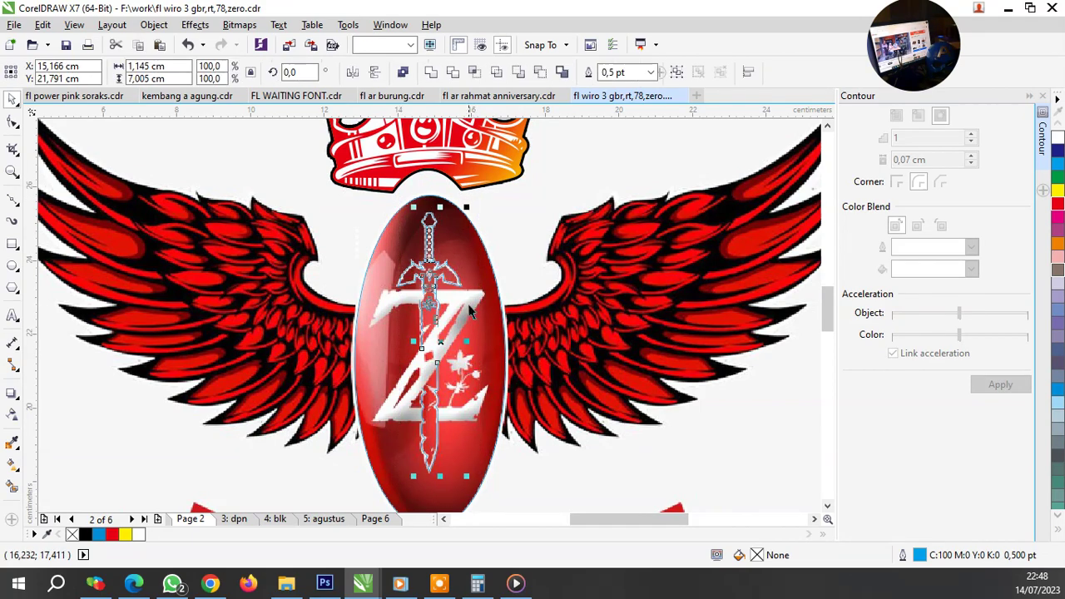
scroll(429, 227, up, 3)
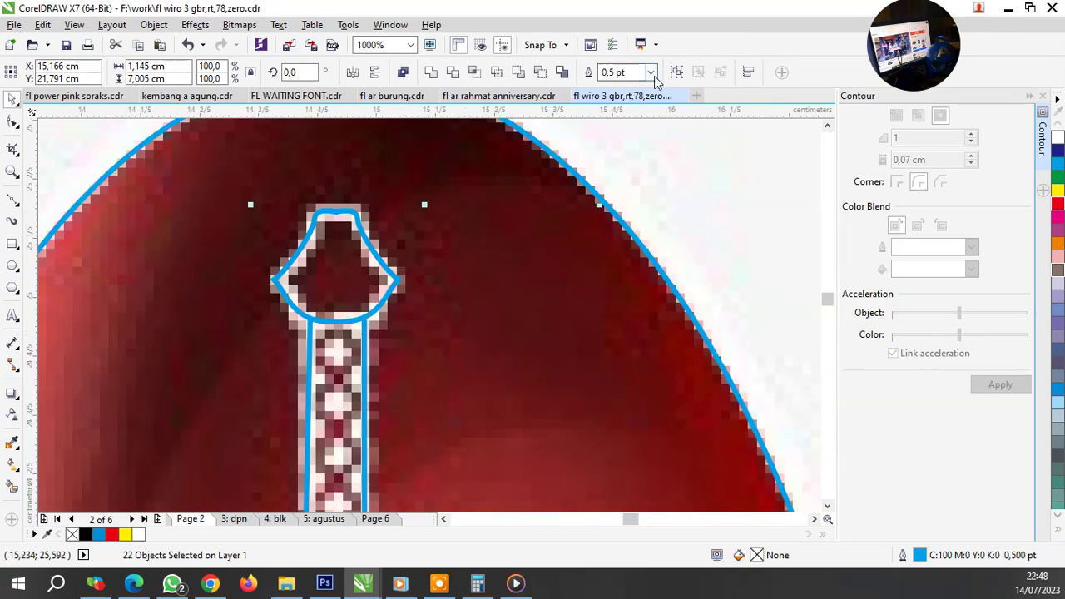
click(654, 74)
click(627, 148)
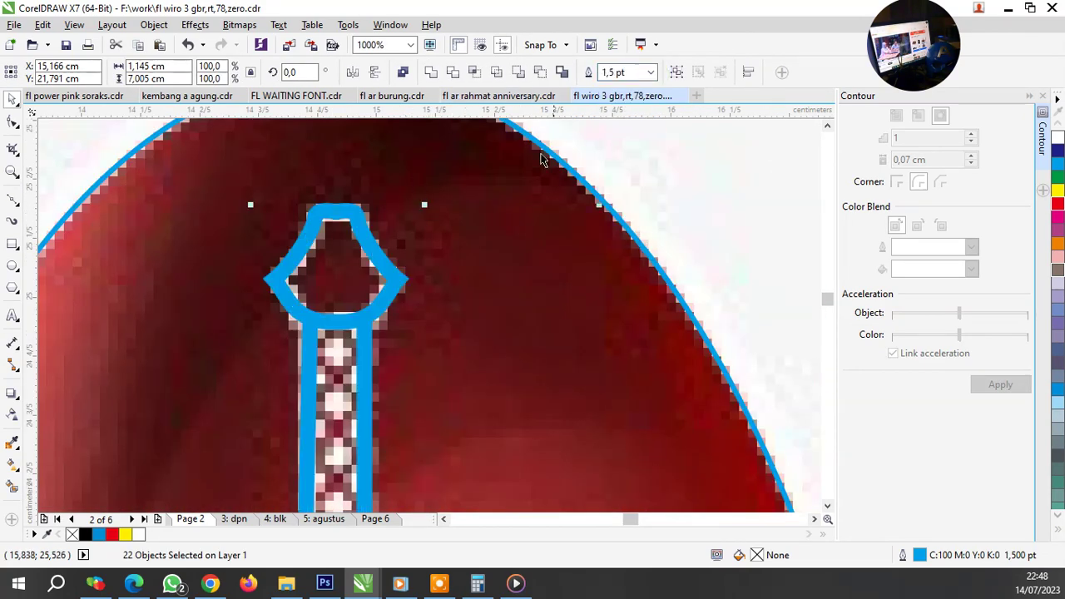
scroll(624, 148, down, 4)
scroll(531, 185, up, 1)
scroll(516, 173, up, 2)
scroll(499, 171, down, 2)
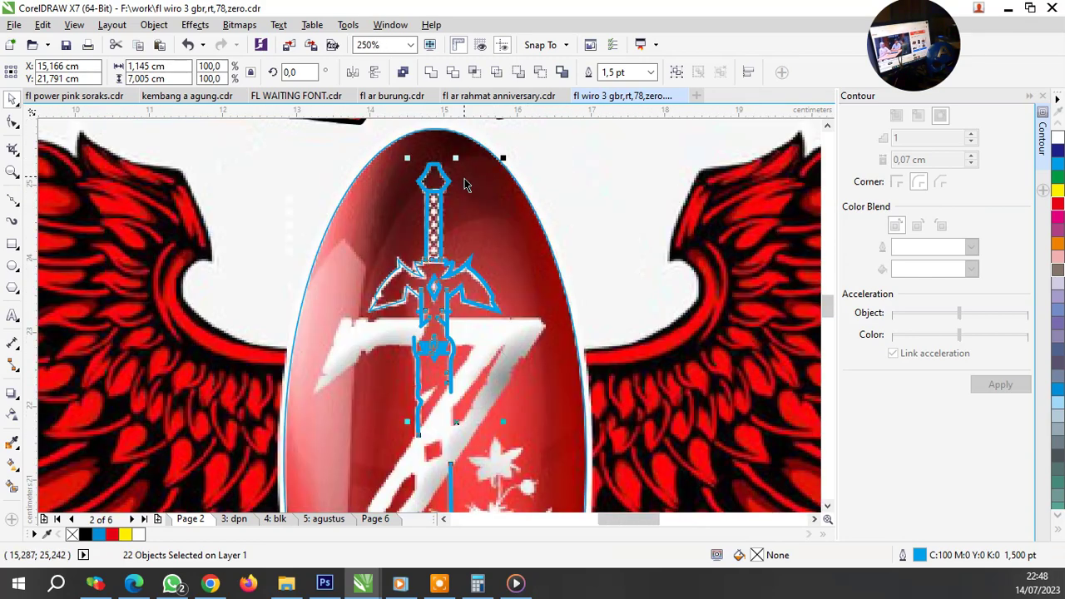
scroll(405, 277, up, 1)
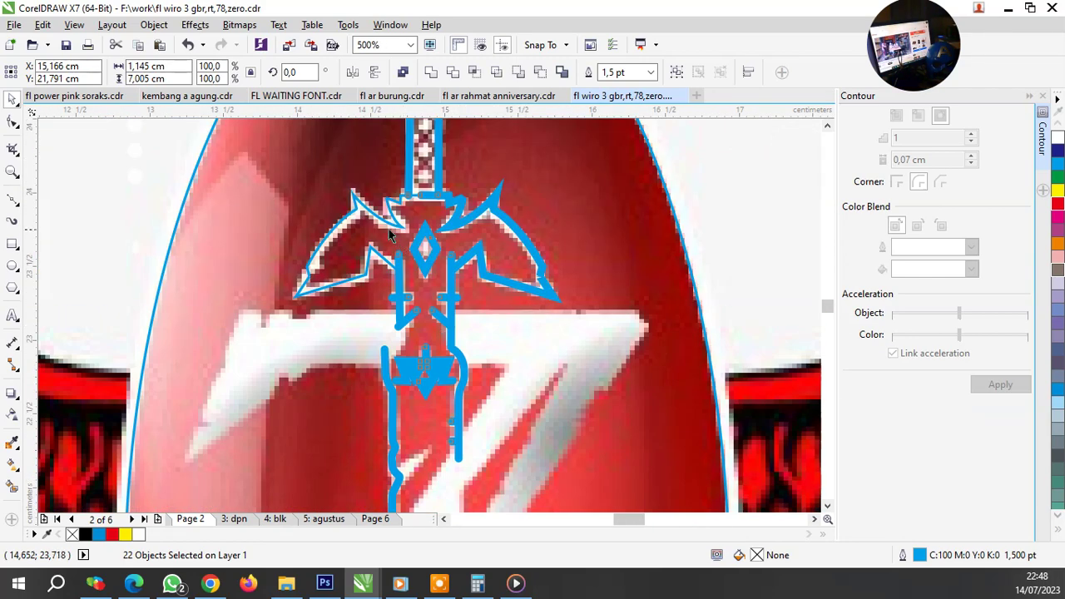
scroll(425, 345, up, 2)
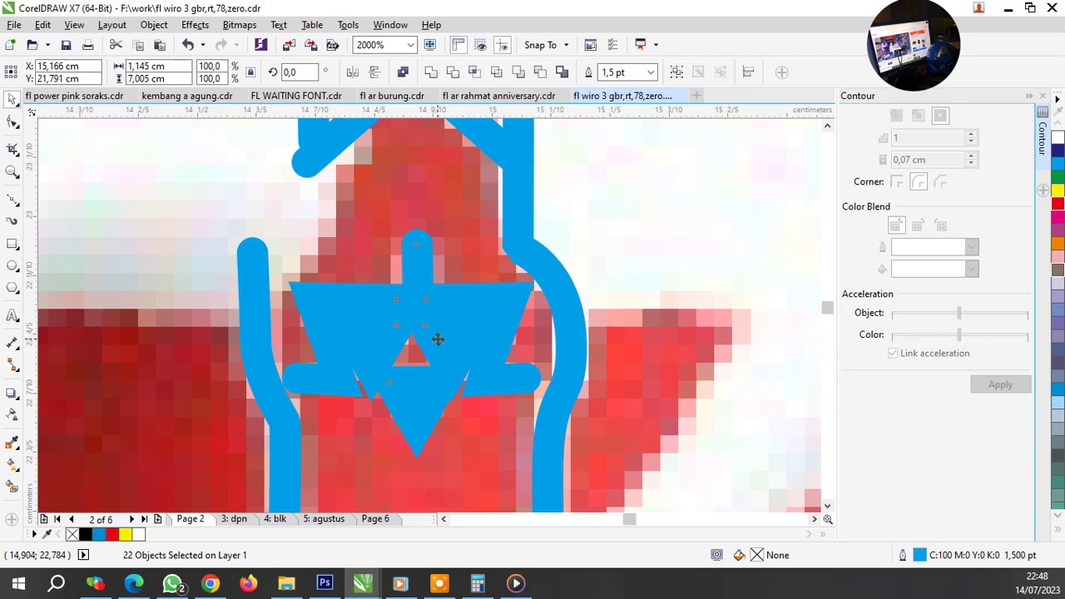
scroll(441, 333, down, 2)
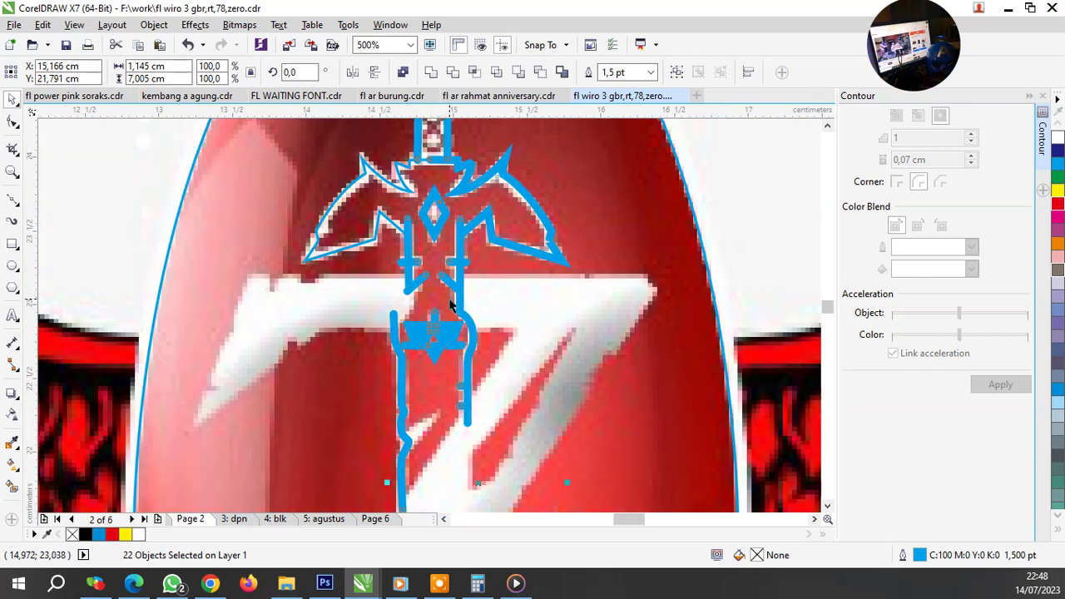
scroll(439, 215, up, 2)
scroll(437, 214, down, 2)
scroll(437, 214, down, 2)
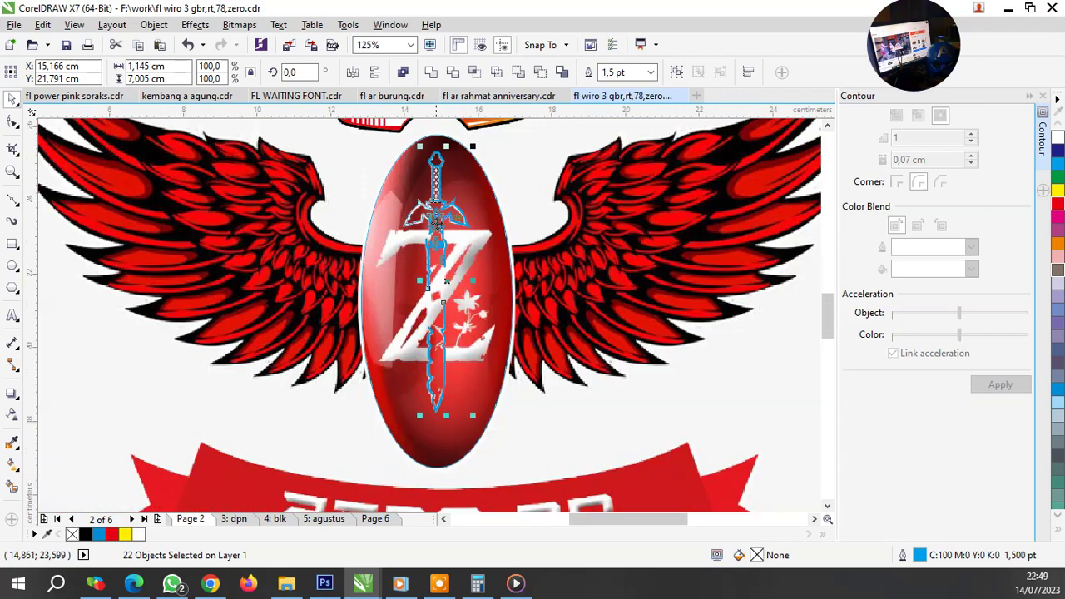
scroll(432, 331, up, 2)
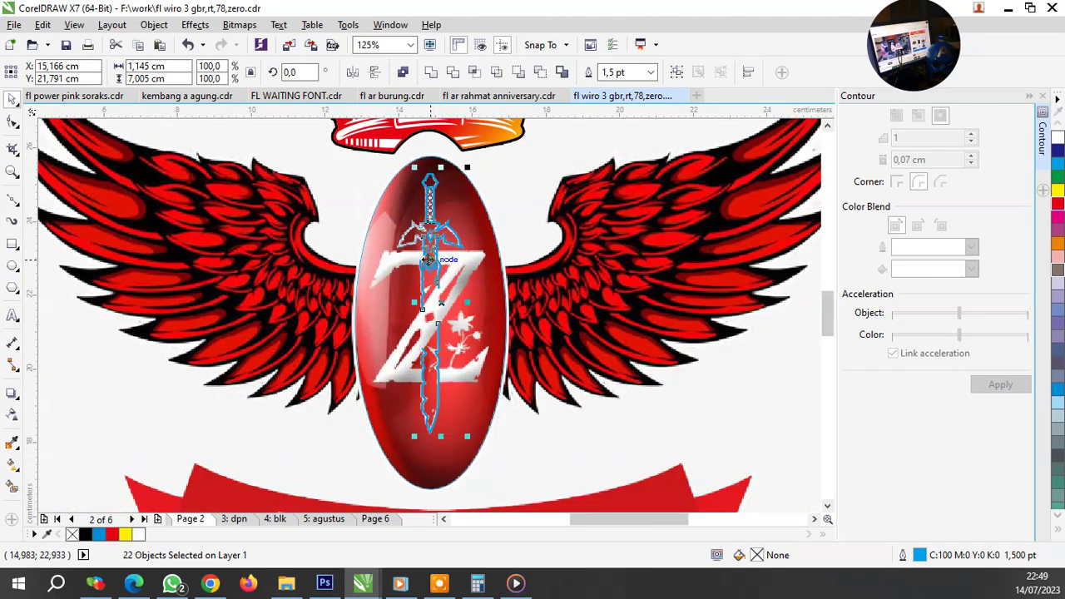
scroll(421, 249, up, 4)
scroll(414, 244, down, 3)
scroll(415, 238, up, 2)
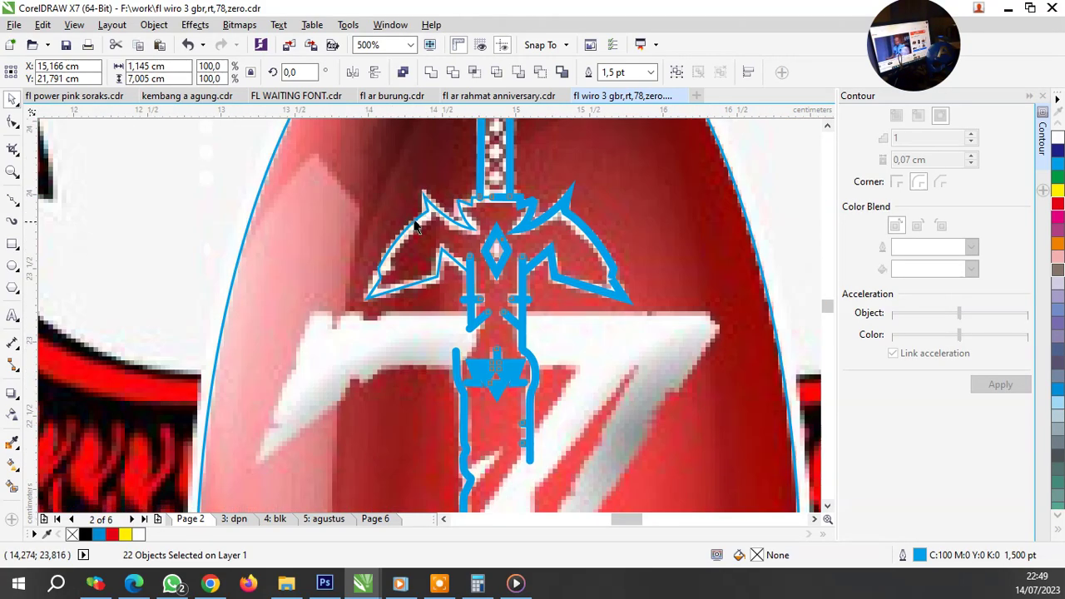
Step: Set the outline width of the two selected sword-grip shapes to 1.0 pt
click(431, 212)
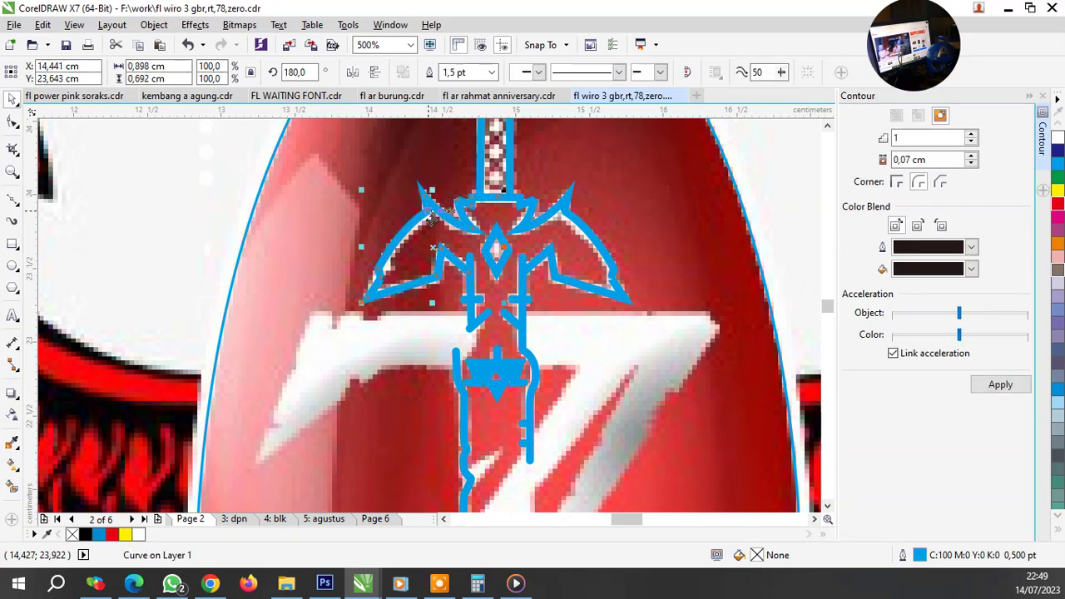
scroll(495, 377, up, 1)
scroll(511, 391, up, 2)
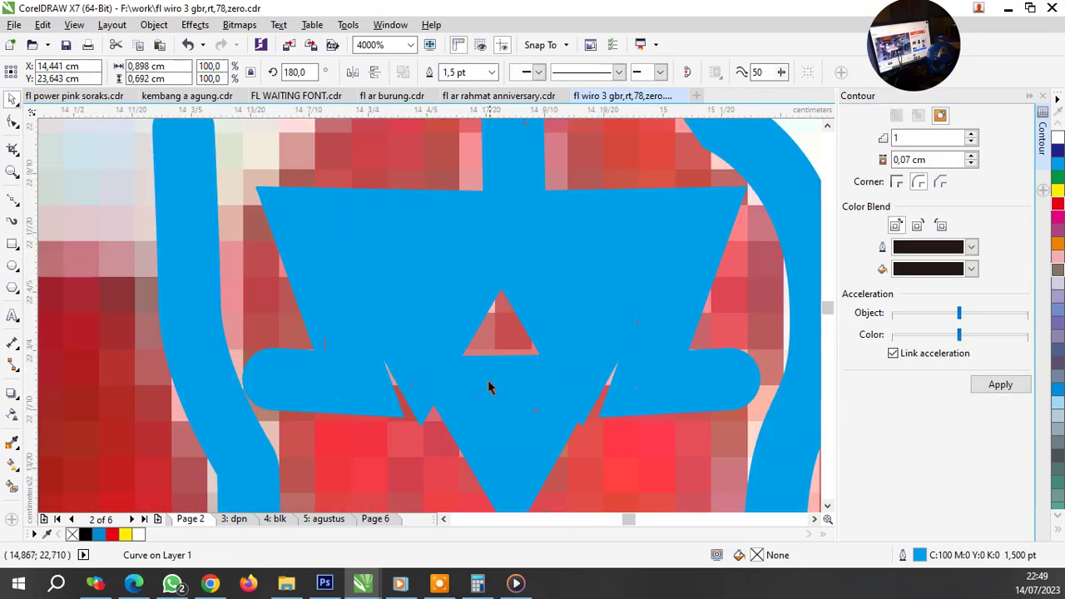
click(490, 386)
shift+click(510, 435)
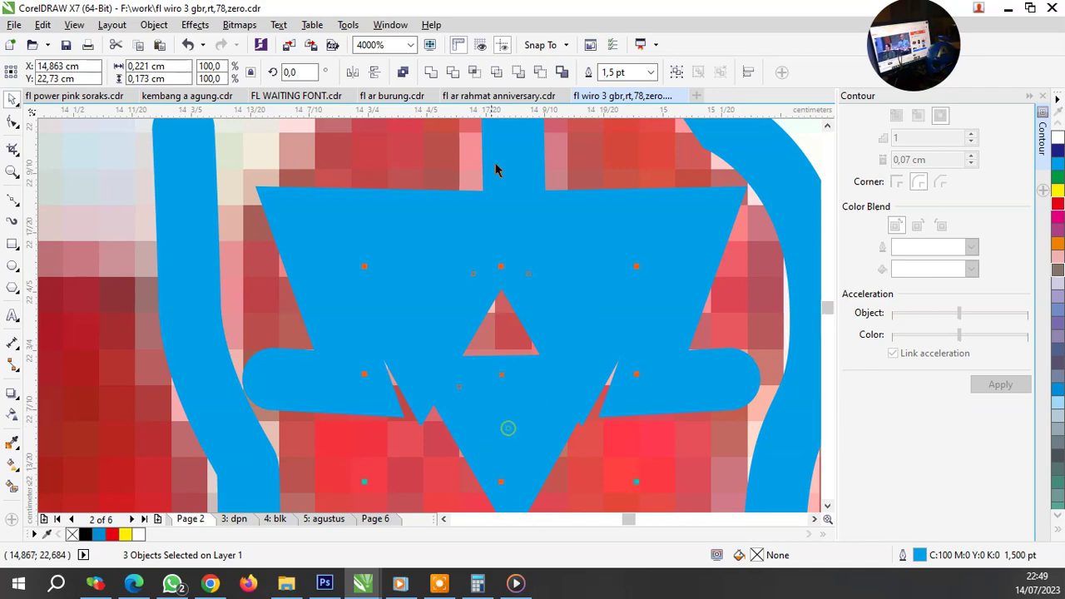
click(652, 73)
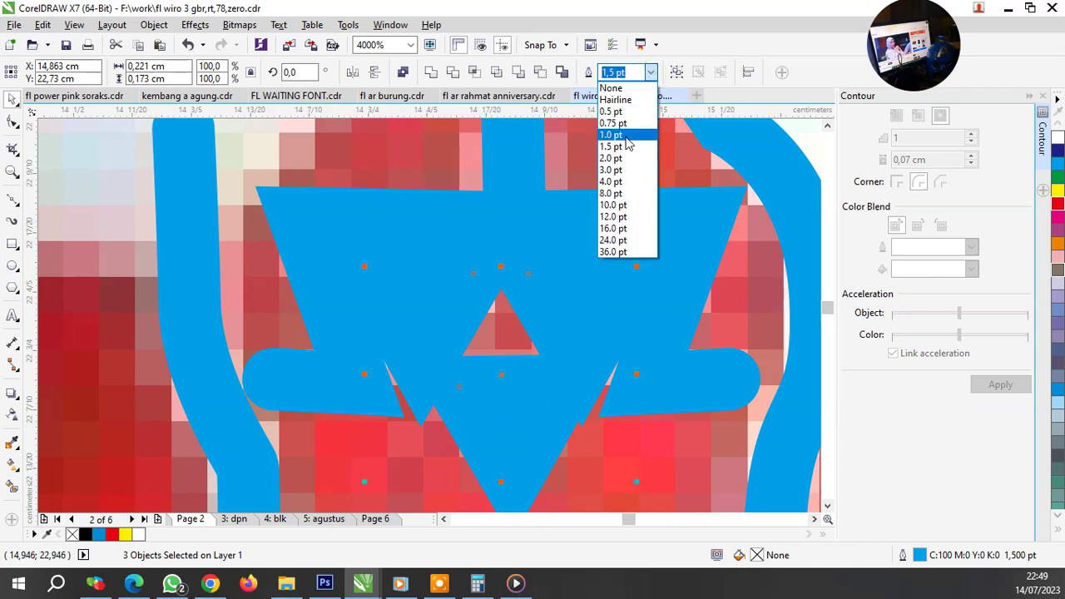
click(626, 141)
Step: Marquee-select all 23 traced sword shapes and thicken their outlines to 2.0 pt
scroll(511, 270, down, 4)
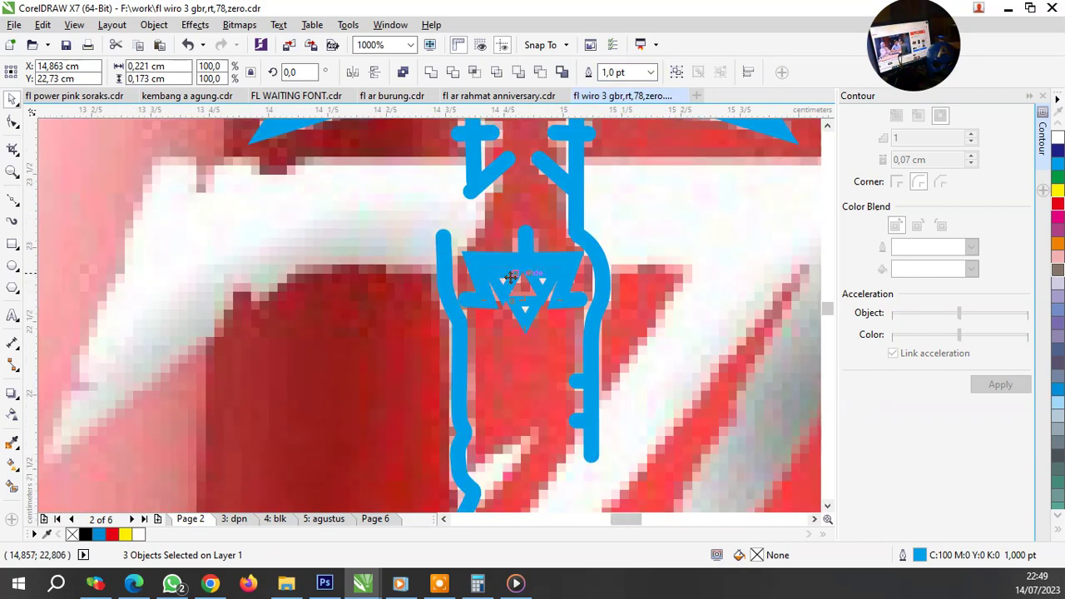
scroll(503, 257, down, 2)
scroll(501, 259, up, 1)
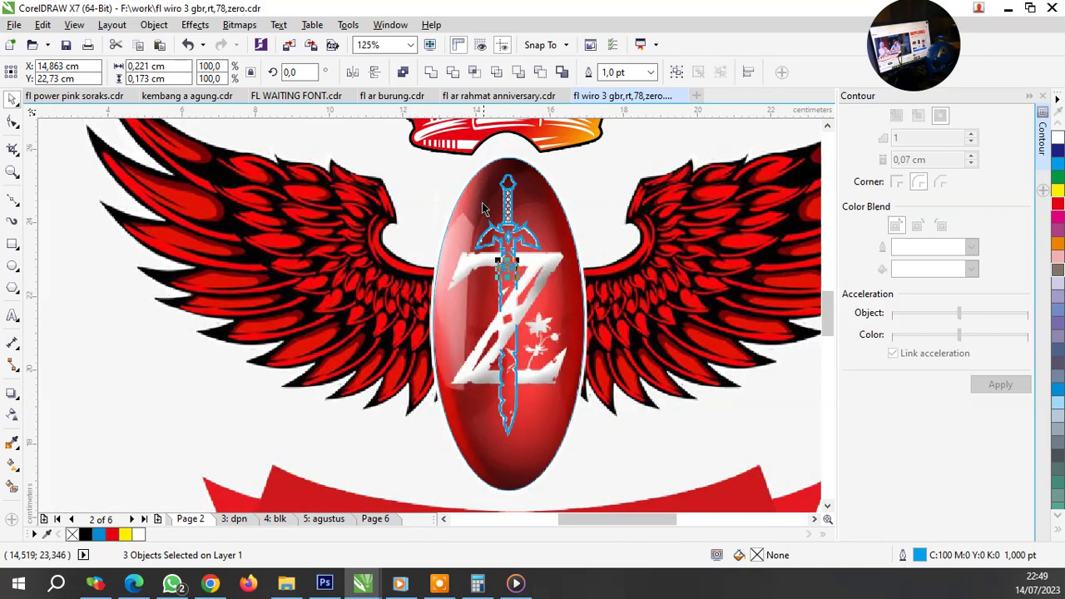
drag(562, 474, 561, 471)
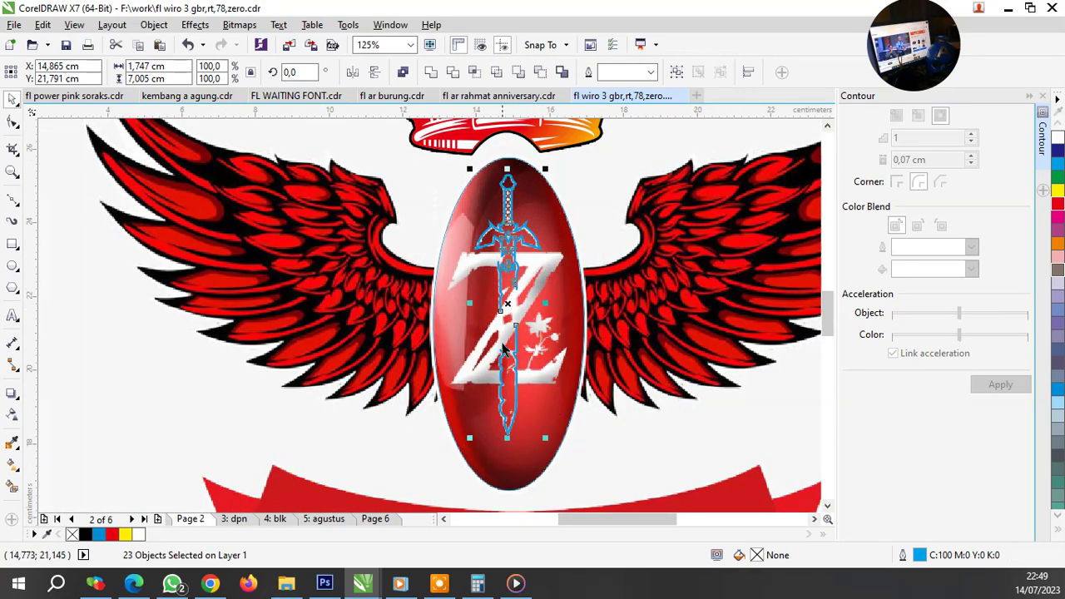
scroll(504, 349, up, 1)
scroll(524, 370, up, 1)
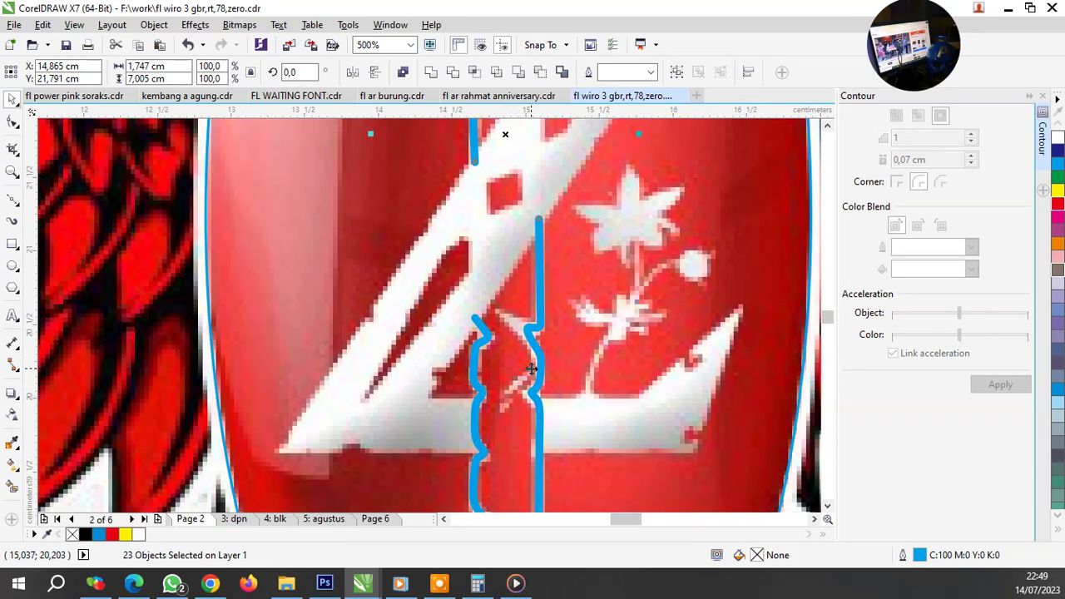
click(645, 72)
click(611, 159)
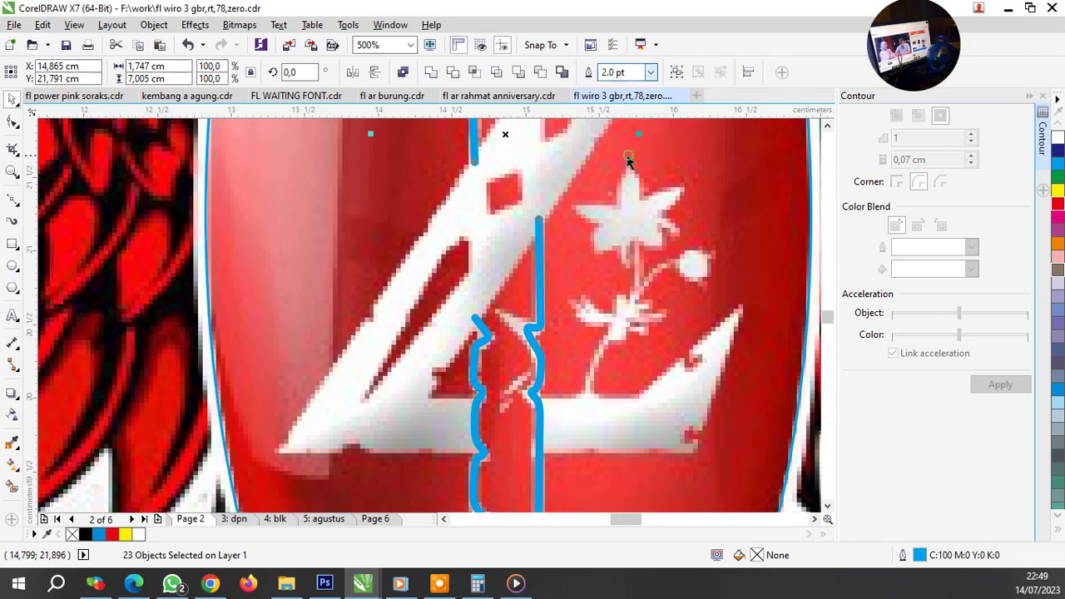
Step: Thin three grip shapes back to 1.0 pt outlines, then reselect all 23 sword shapes
scroll(542, 338, down, 2)
scroll(520, 267, up, 1)
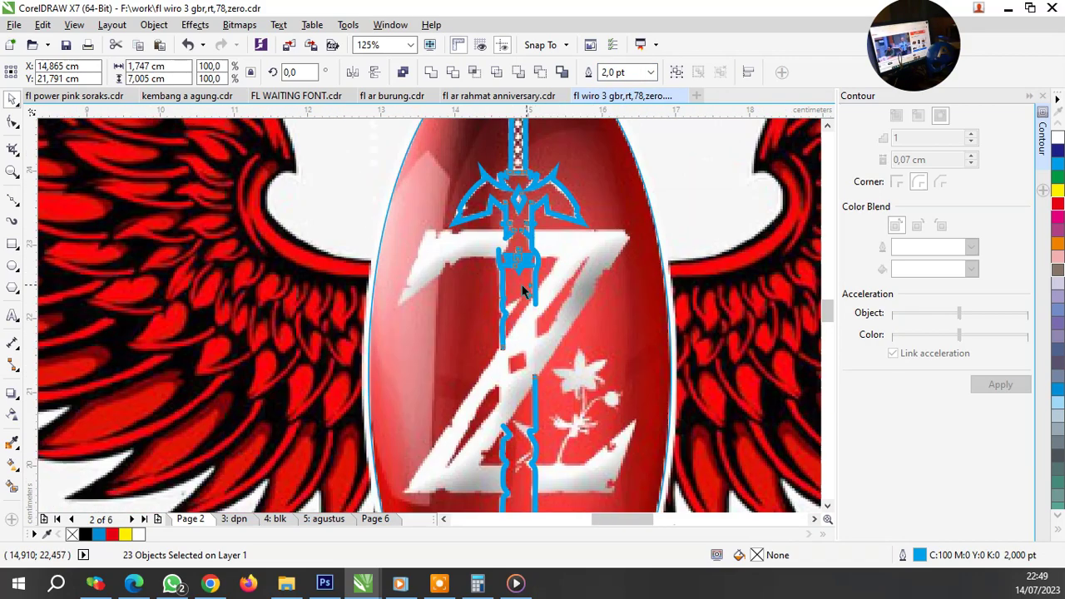
scroll(520, 258, up, 1)
scroll(518, 241, up, 2)
scroll(533, 264, down, 3)
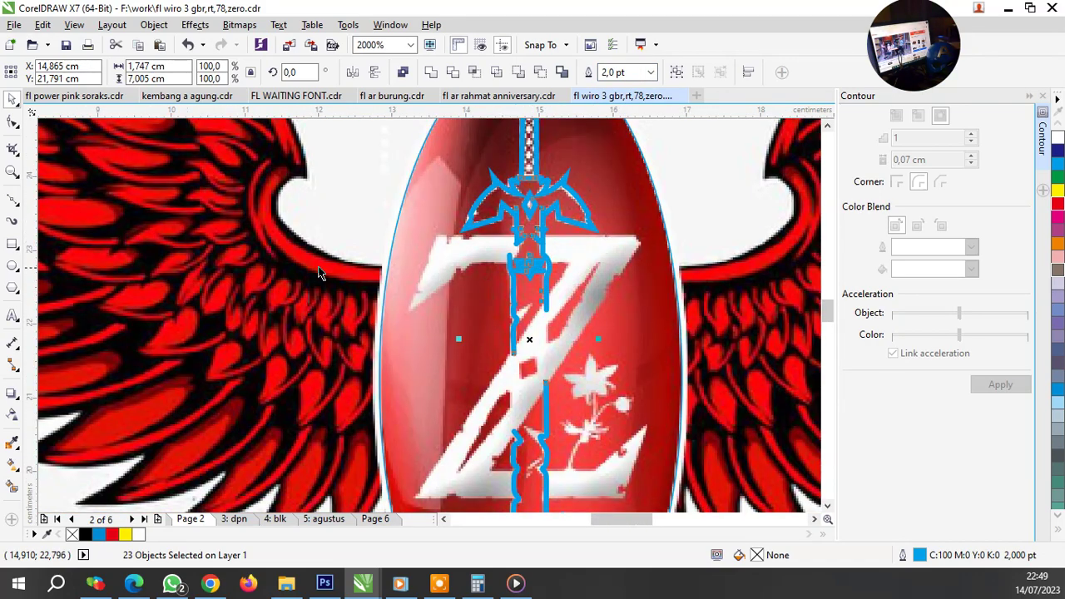
scroll(534, 265, up, 2)
scroll(500, 271, up, 1)
click(473, 311)
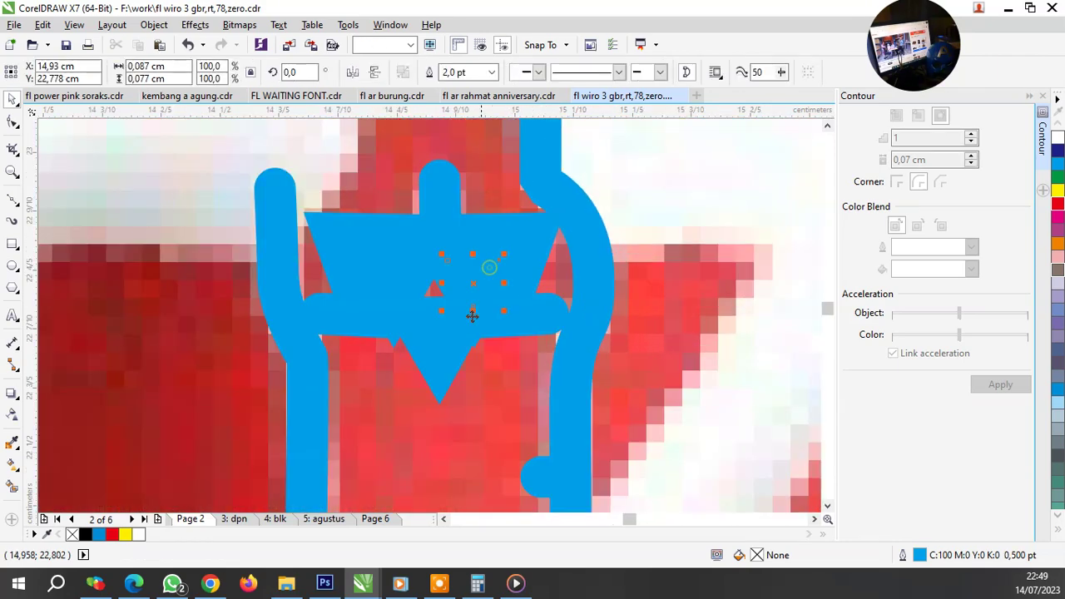
shift+click(411, 333)
shift+click(376, 278)
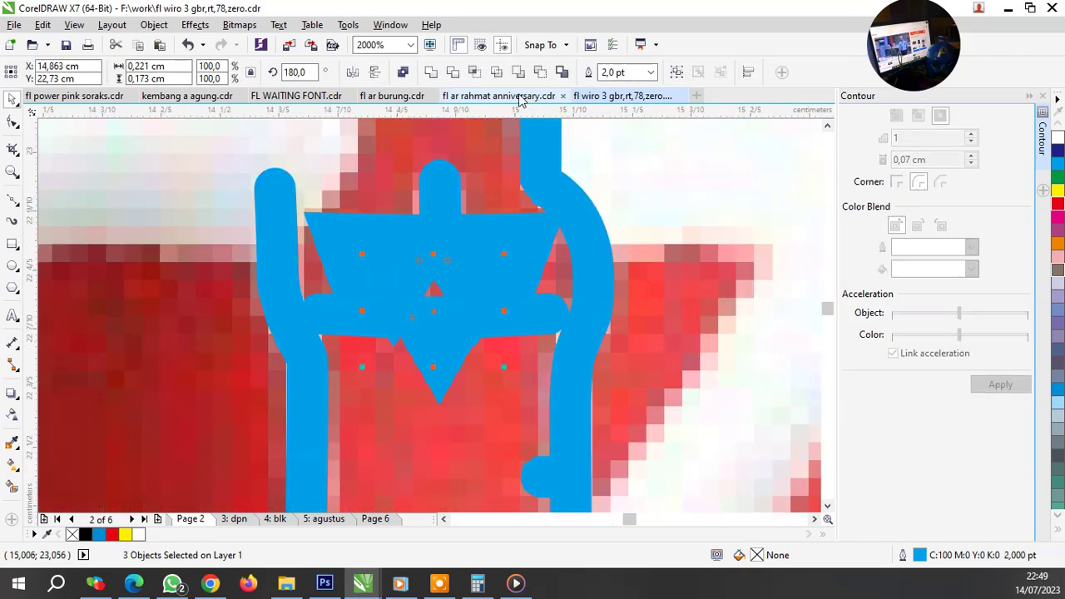
click(651, 72)
click(618, 139)
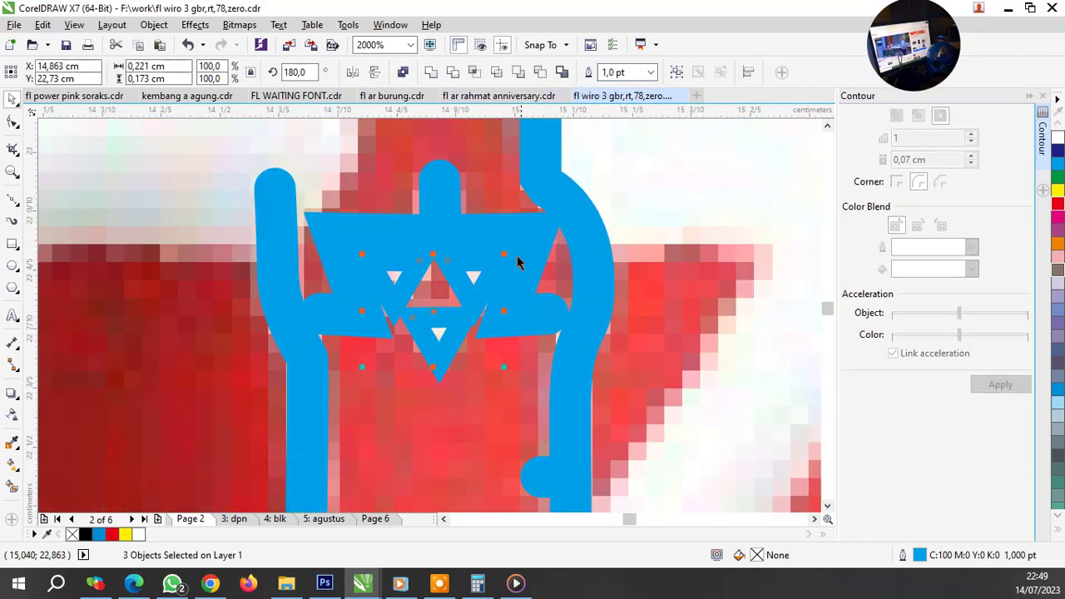
scroll(489, 275, down, 2)
scroll(475, 267, down, 1)
scroll(452, 238, down, 1)
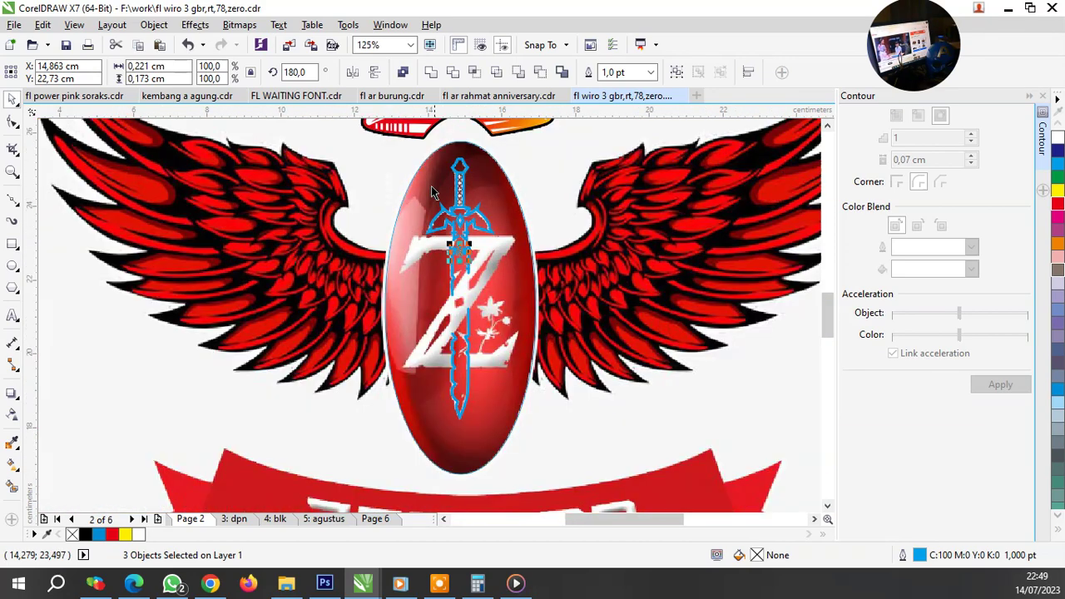
drag(415, 153, 512, 440)
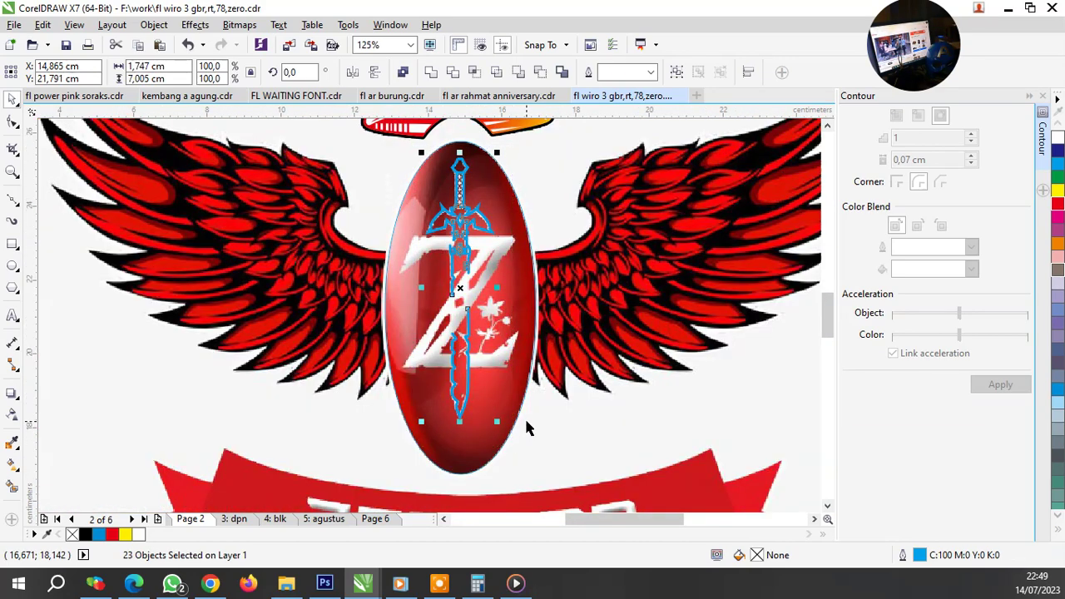
Step: Convert the sword outlines to filled objects and group the 23 pieces
key(ctrl+shift+q)
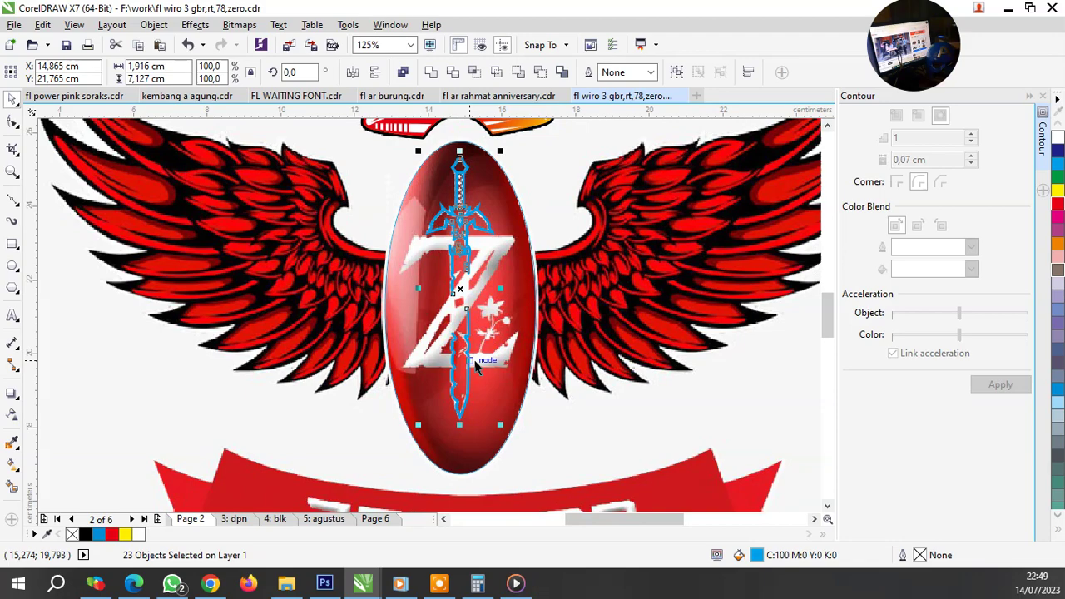
key(ctrl+g)
scroll(476, 366, up, 2)
scroll(466, 333, up, 2)
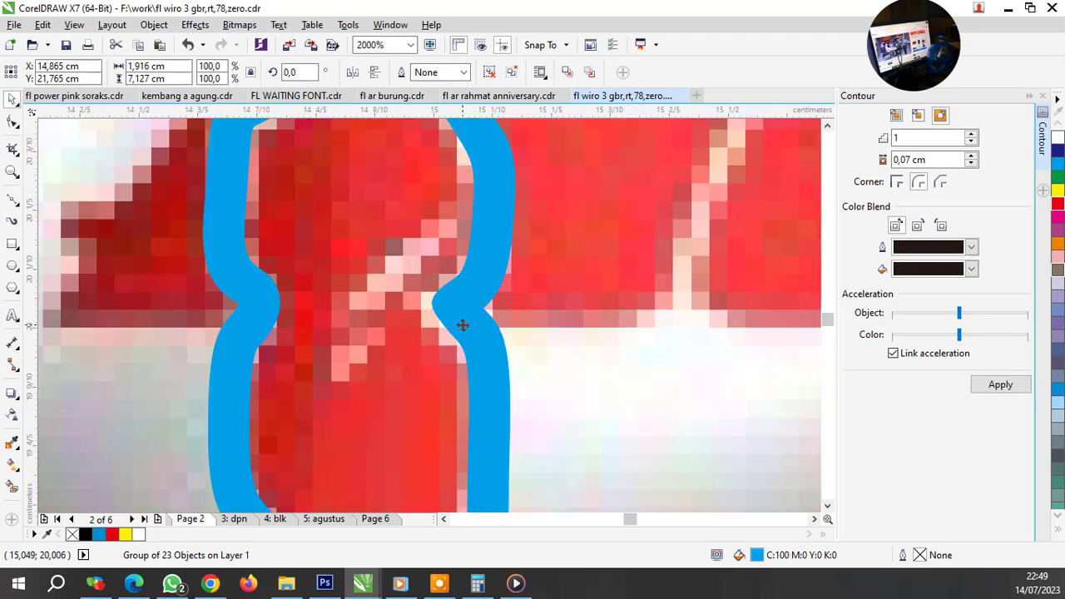
scroll(462, 324, down, 2)
scroll(445, 250, up, 3)
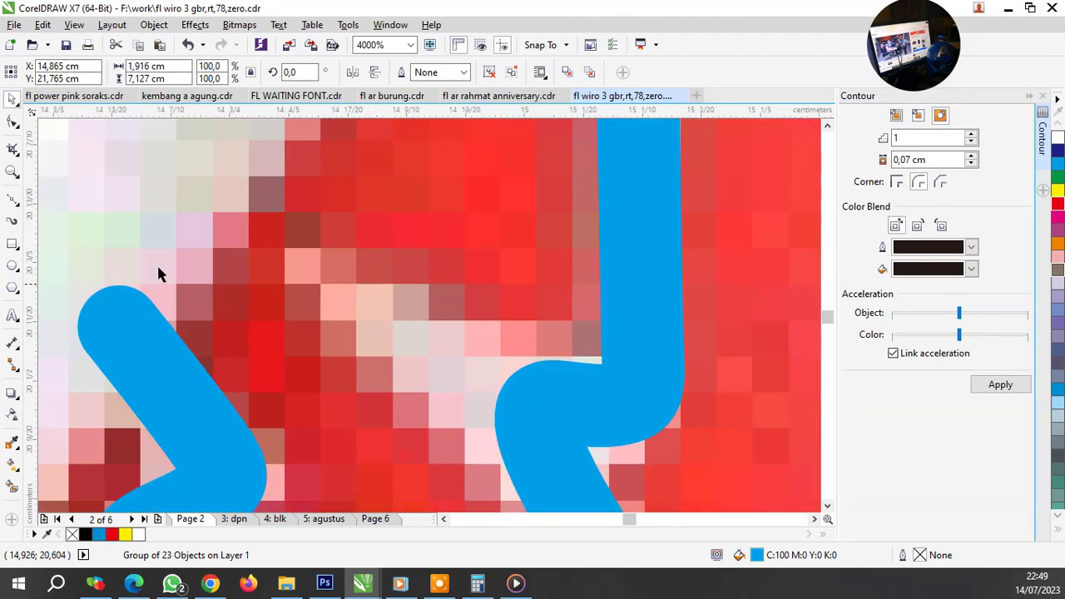
Step: Trace a three-node triangular shard beside the sword grip
click(14, 201)
scroll(389, 364, down, 1)
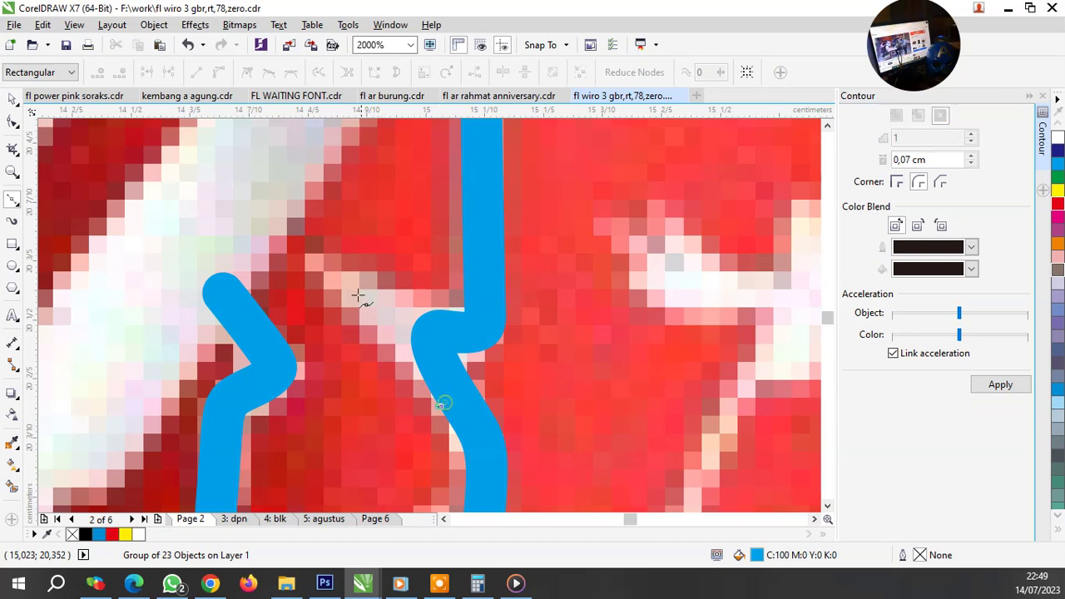
click(308, 253)
click(444, 411)
double_click(457, 313)
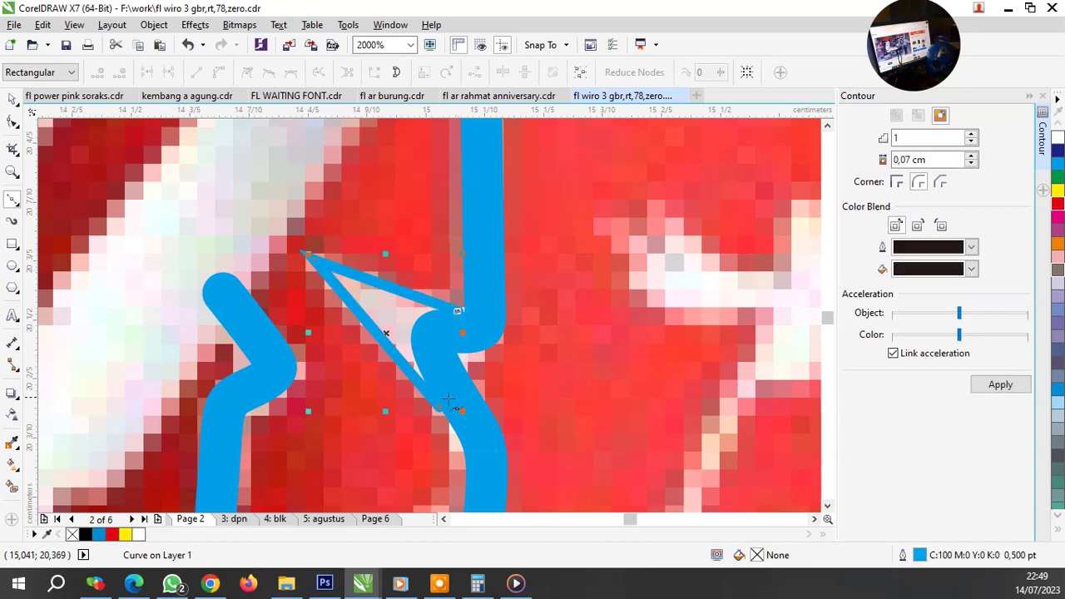
click(444, 408)
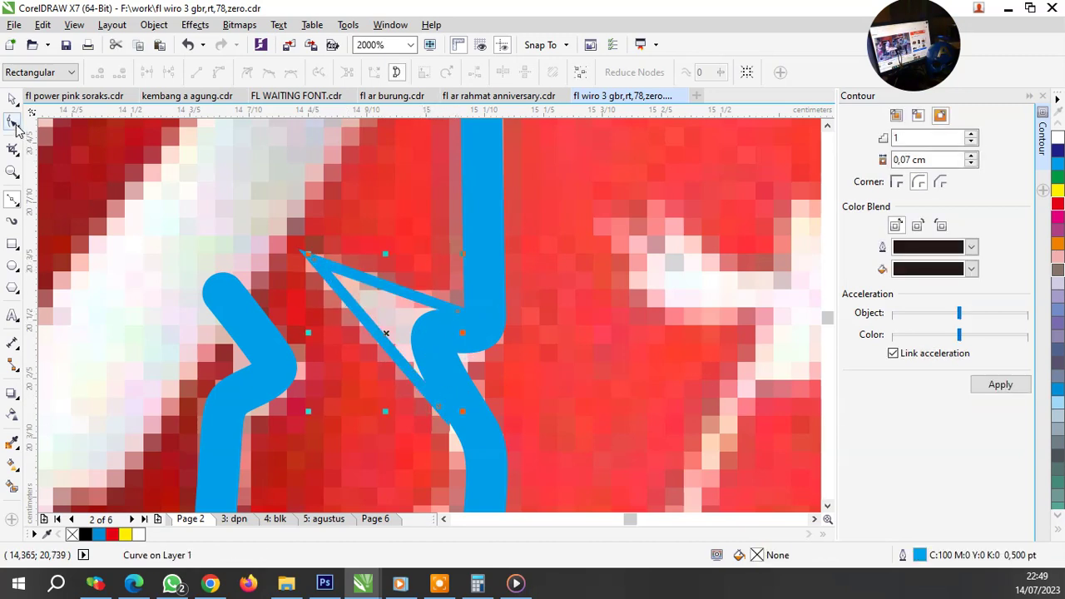
Step: Adjust the shard's nodes with the Shape tool (F10)
key(F10)
scroll(430, 350, down, 2)
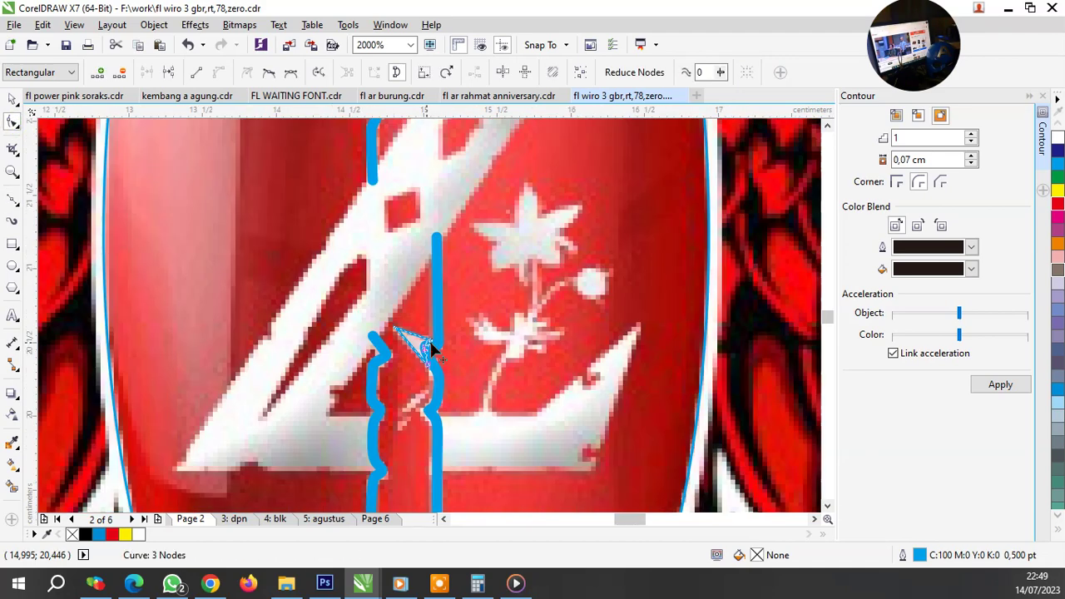
scroll(455, 333, down, 2)
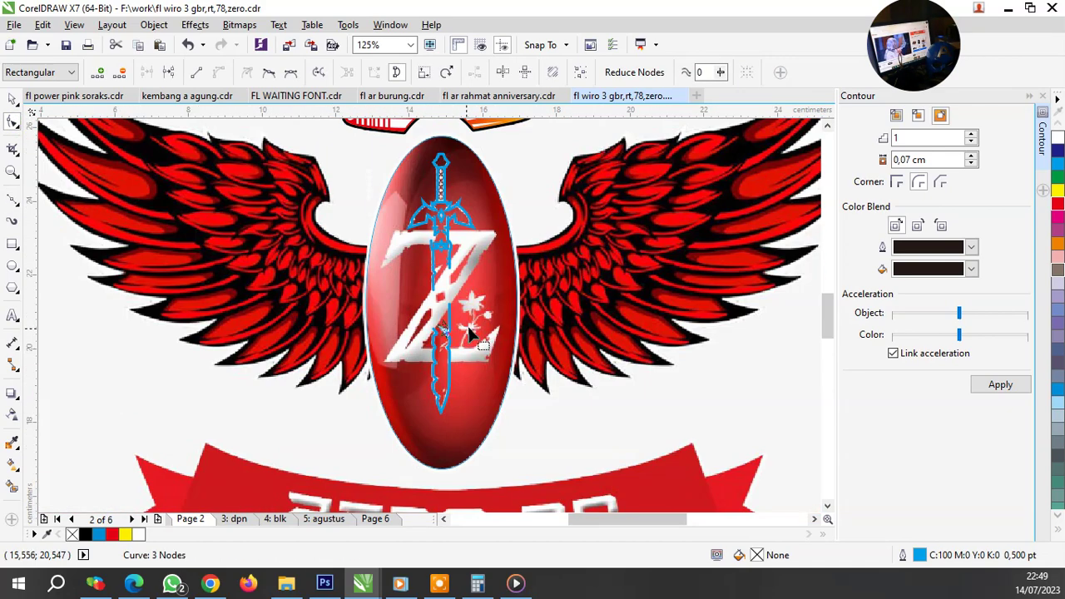
scroll(455, 352, up, 2)
scroll(447, 392, down, 2)
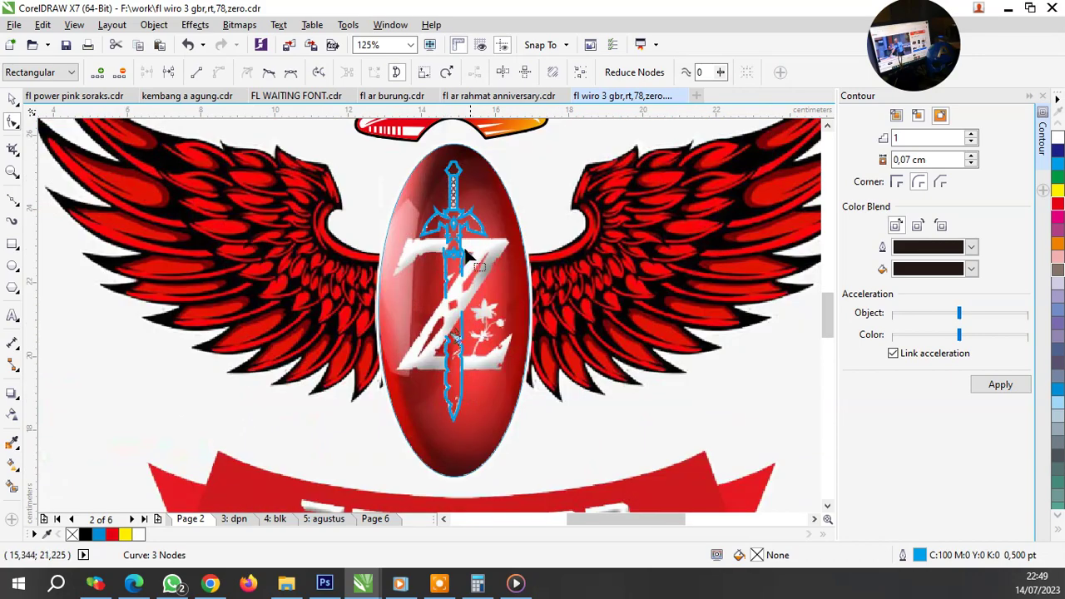
scroll(467, 262, up, 2)
scroll(416, 416, up, 2)
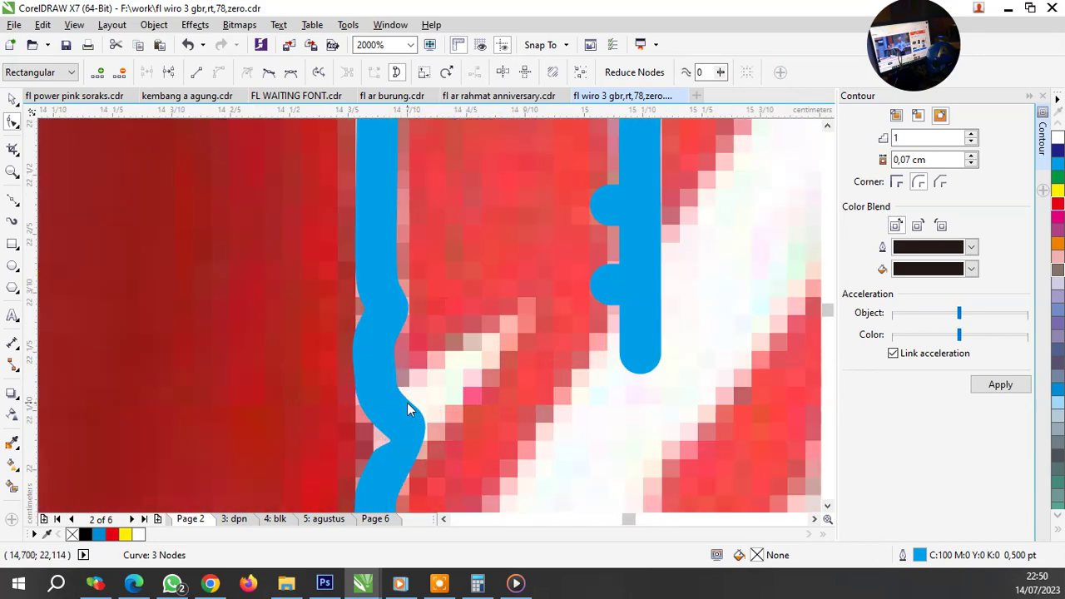
key(space)
Step: Trace the lower grip shard with the Bezier tool, extending its bottom point down the grip edge
click(14, 204)
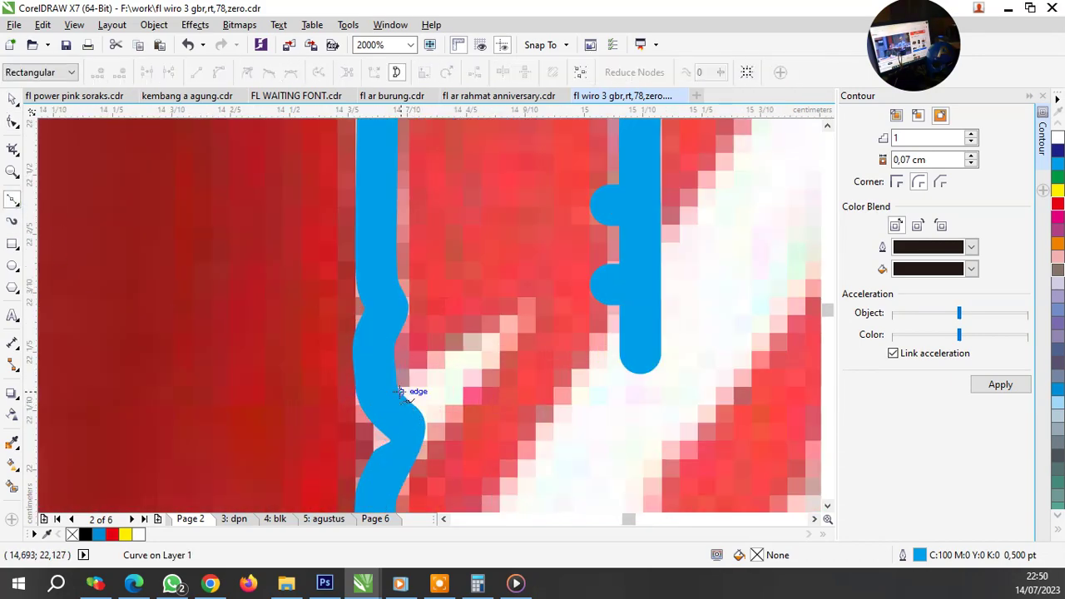
click(539, 297)
click(395, 391)
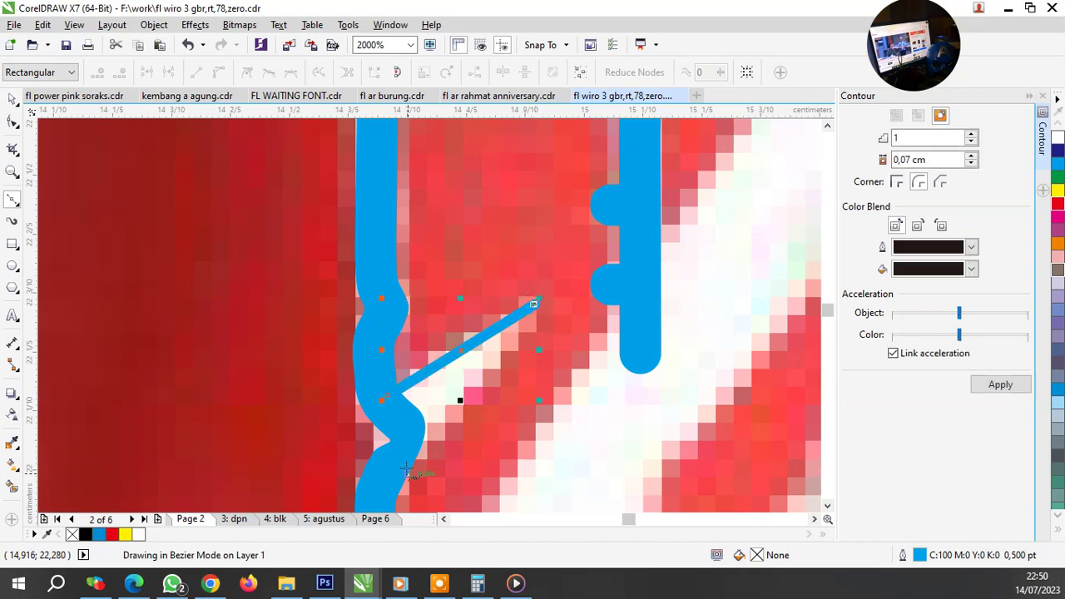
click(414, 447)
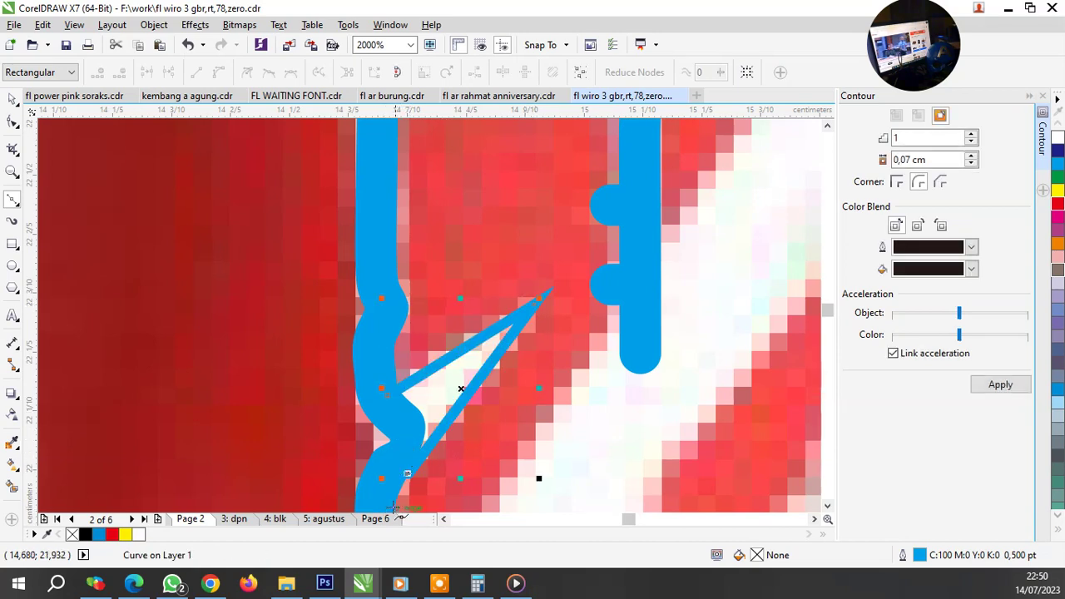
drag(395, 495, 382, 493)
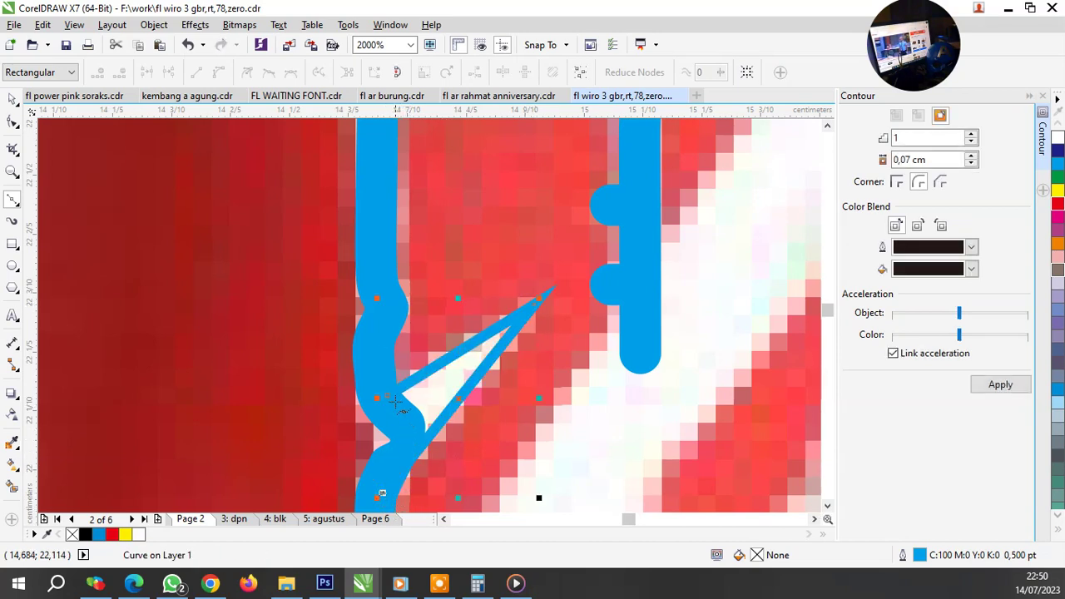
scroll(416, 416, down, 3)
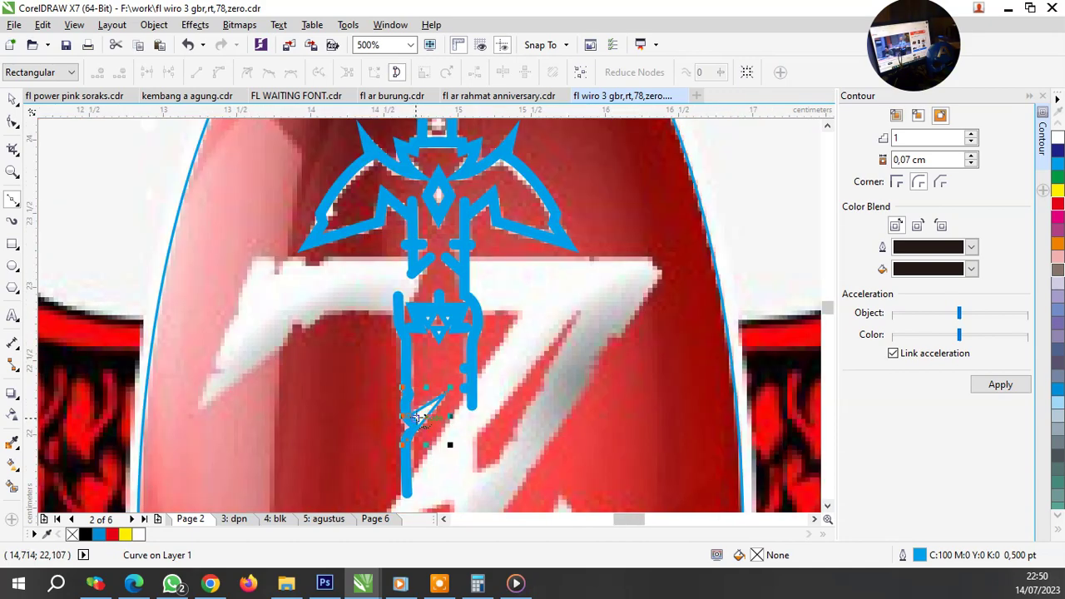
scroll(283, 272, down, 2)
scroll(283, 272, down, 2)
scroll(283, 273, up, 4)
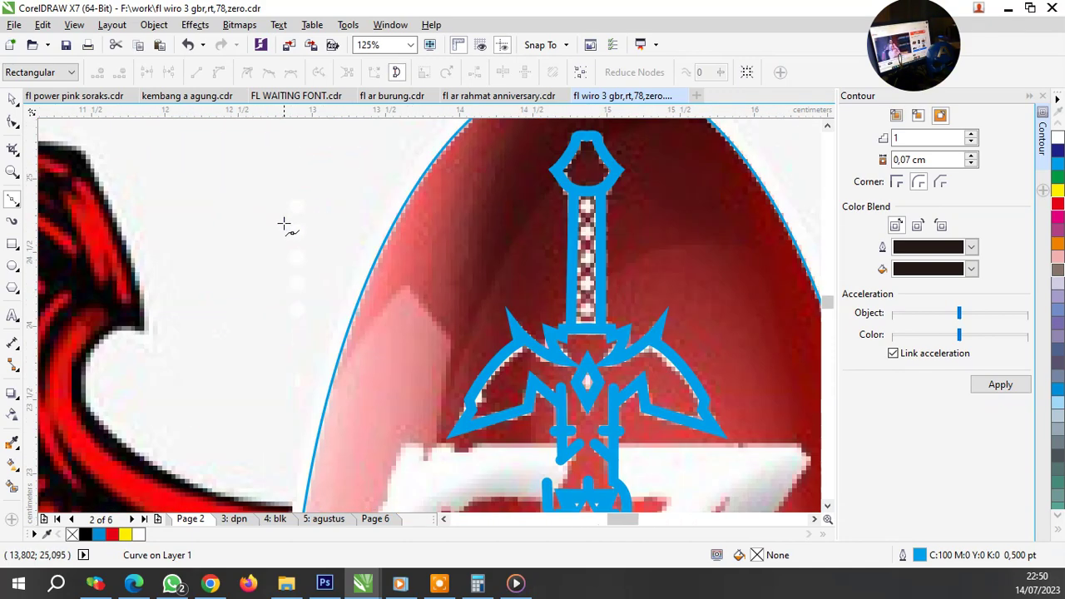
key(space)
Step: Select the new grip shards along with the other grip pieces on the sword handle
mouse_move(293, 233)
mouse_down()
mouse_move(585, 257)
mouse_move(623, 296)
mouse_up()
scroll(542, 274, up, 4)
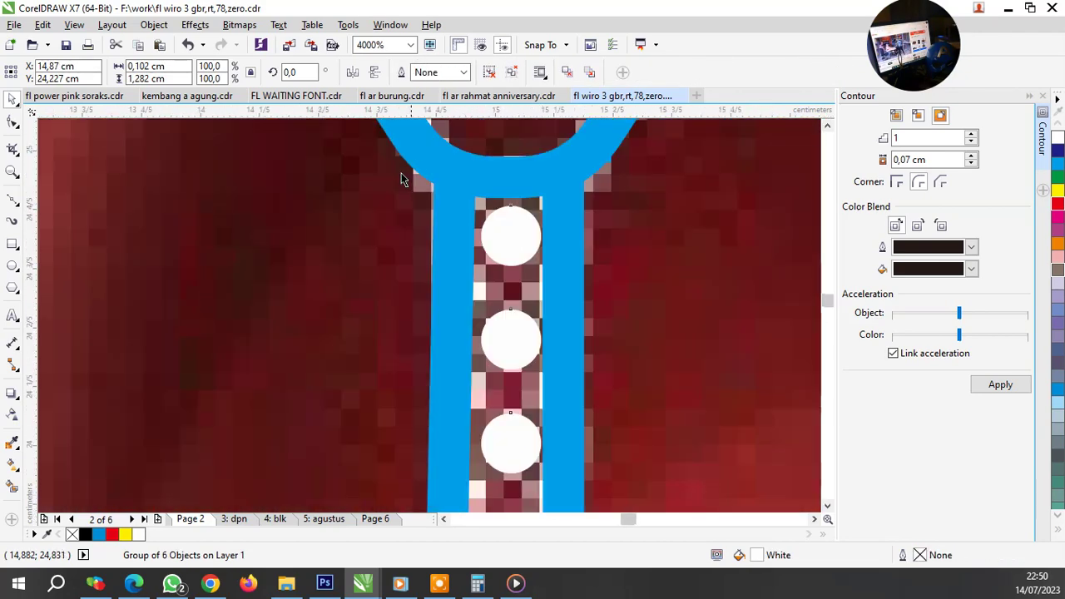
scroll(623, 297, down, 5)
scroll(468, 364, up, 3)
shift+click(464, 325)
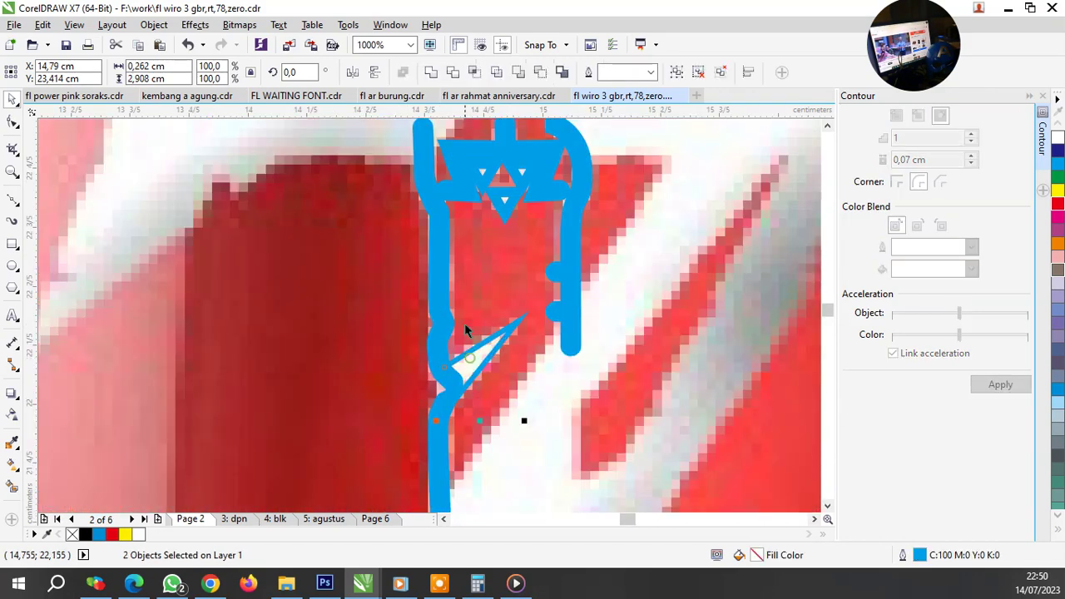
scroll(464, 333, down, 3)
scroll(461, 435, up, 2)
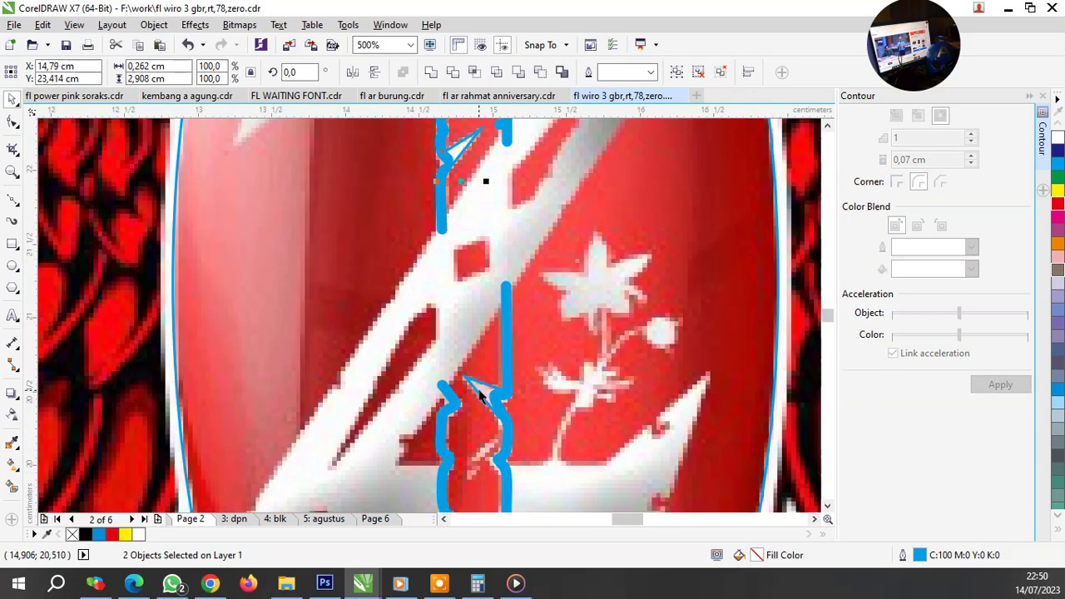
shift+click(481, 397)
scroll(481, 397, down, 3)
scroll(475, 233, up, 4)
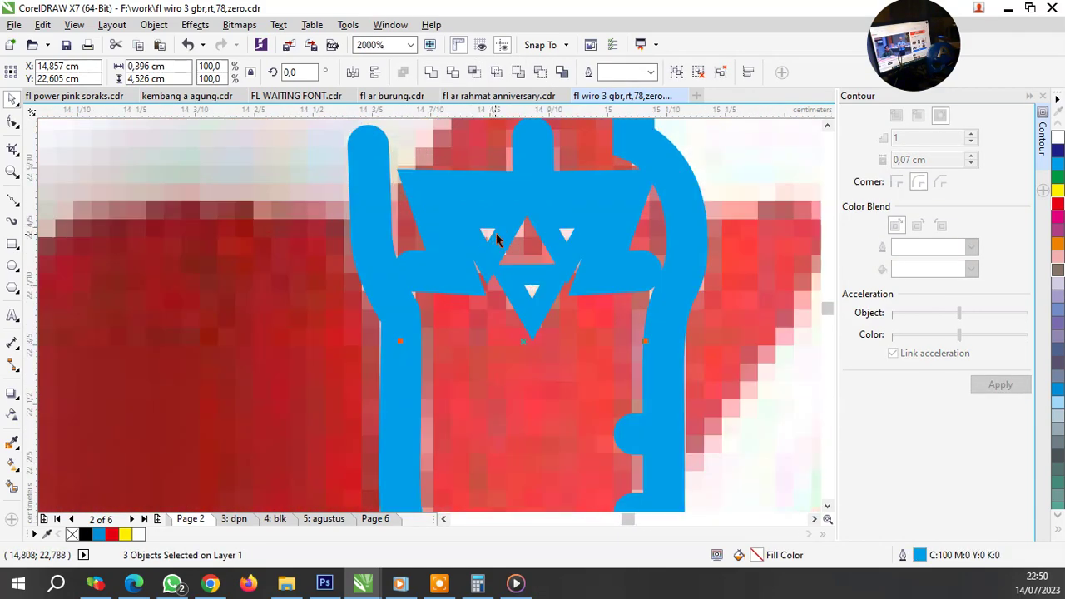
shift+click(562, 242)
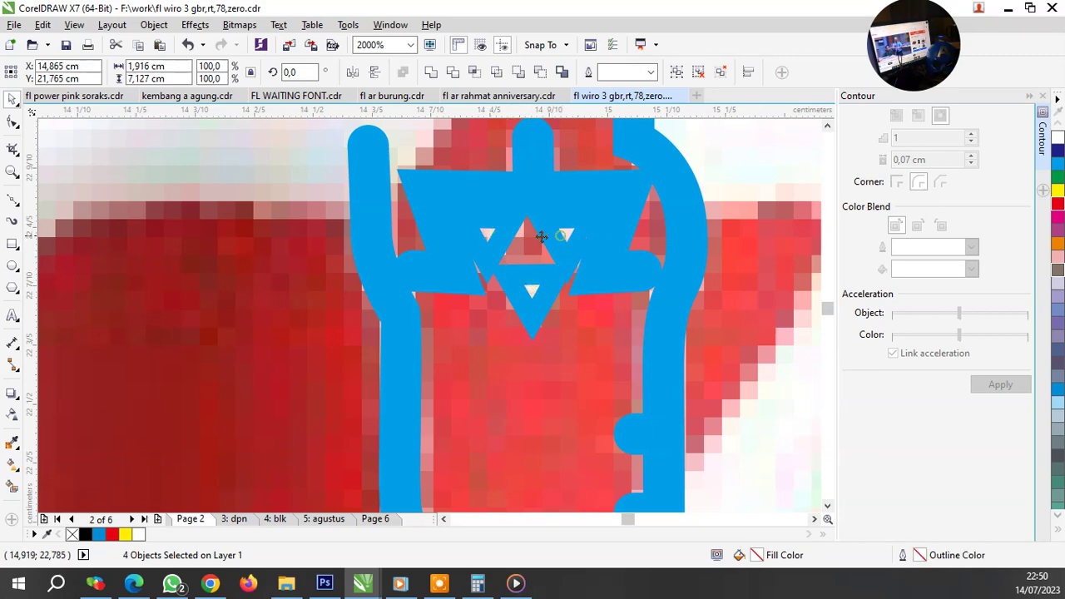
scroll(543, 237, down, 3)
scroll(500, 308, up, 3)
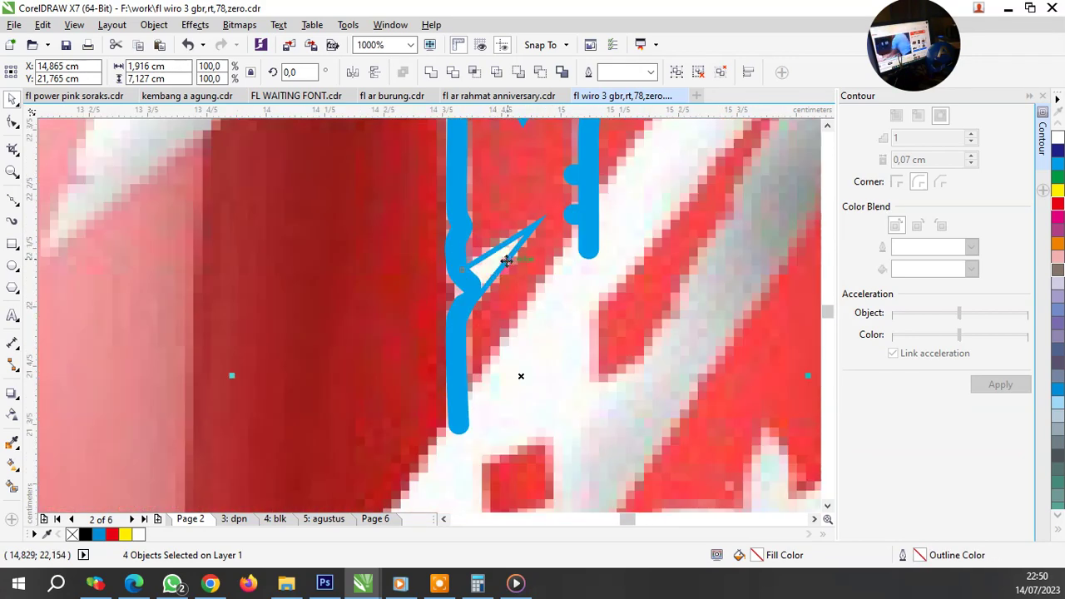
Step: Group the selected grip shards and make them white with no outline
drag(506, 260, 341, 265)
key(ctrl+z)
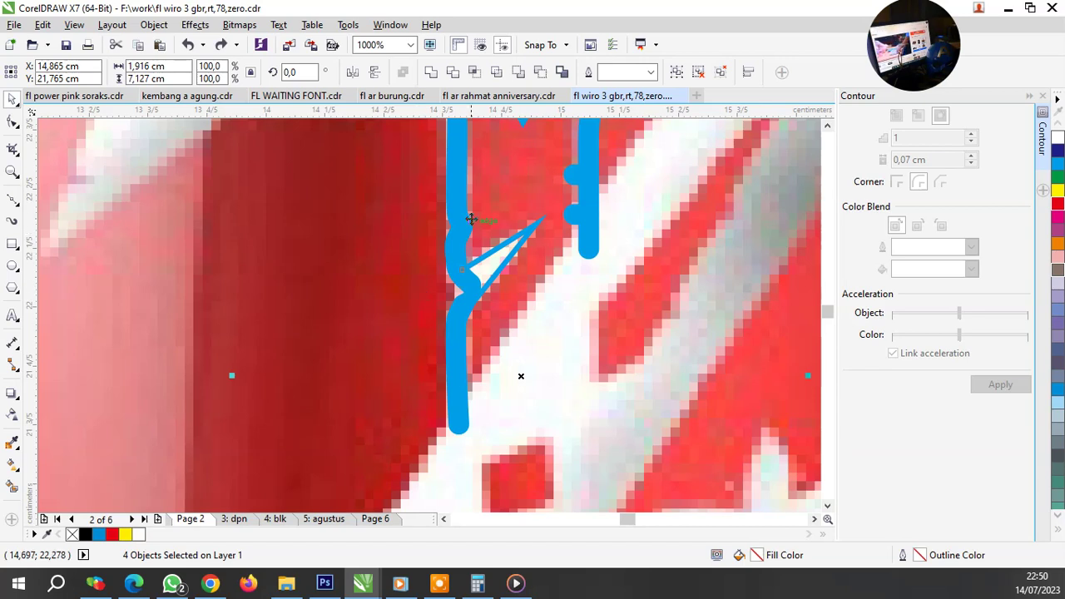
shift+click(471, 219)
drag(491, 249, 284, 249)
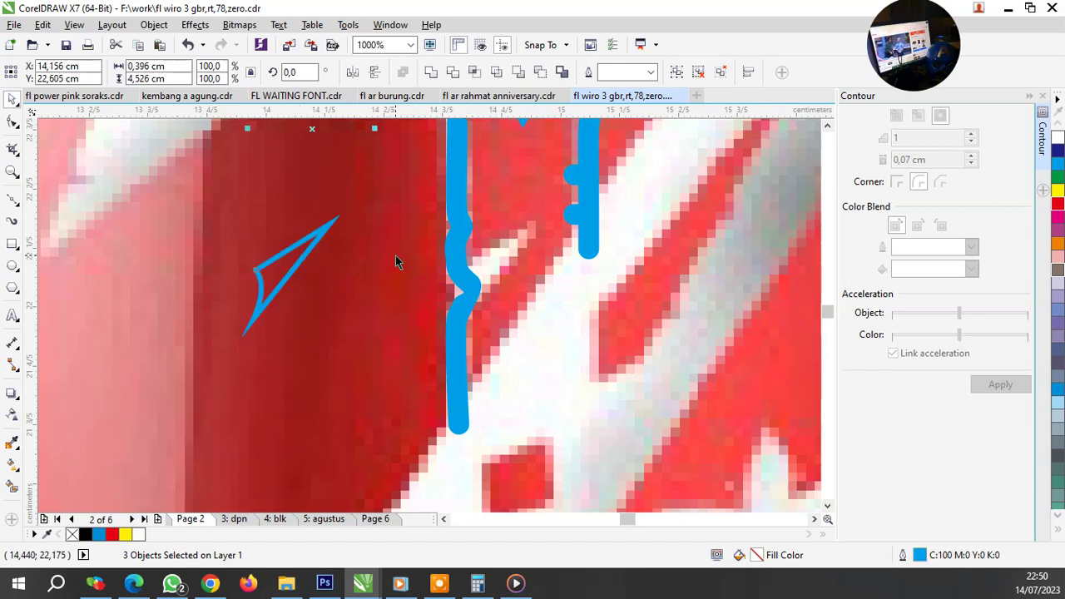
key(z)
key(ctrl+z)
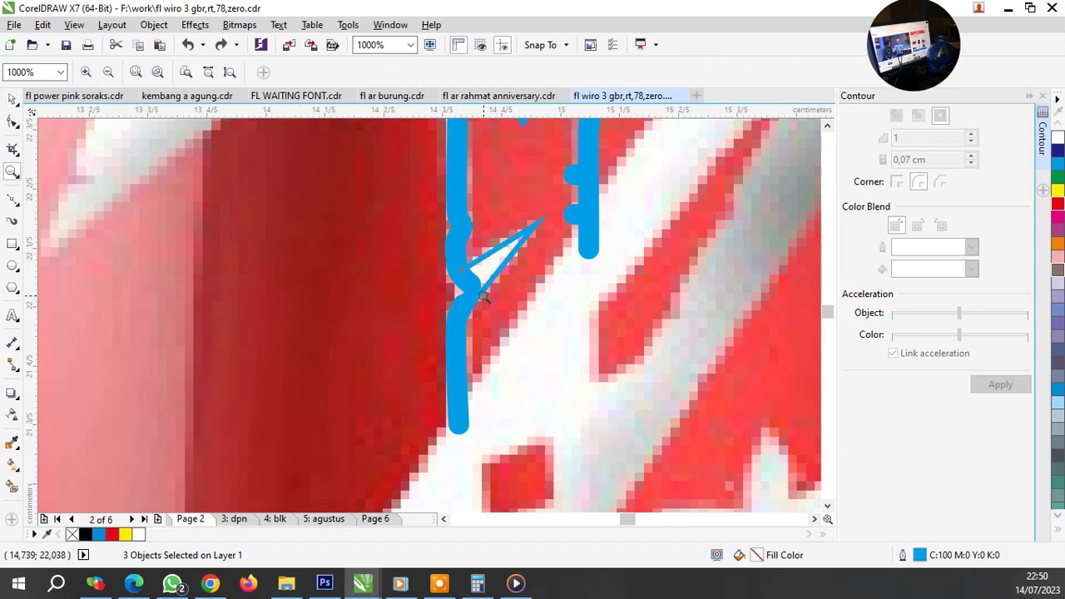
key(ctrl+g)
click(139, 536)
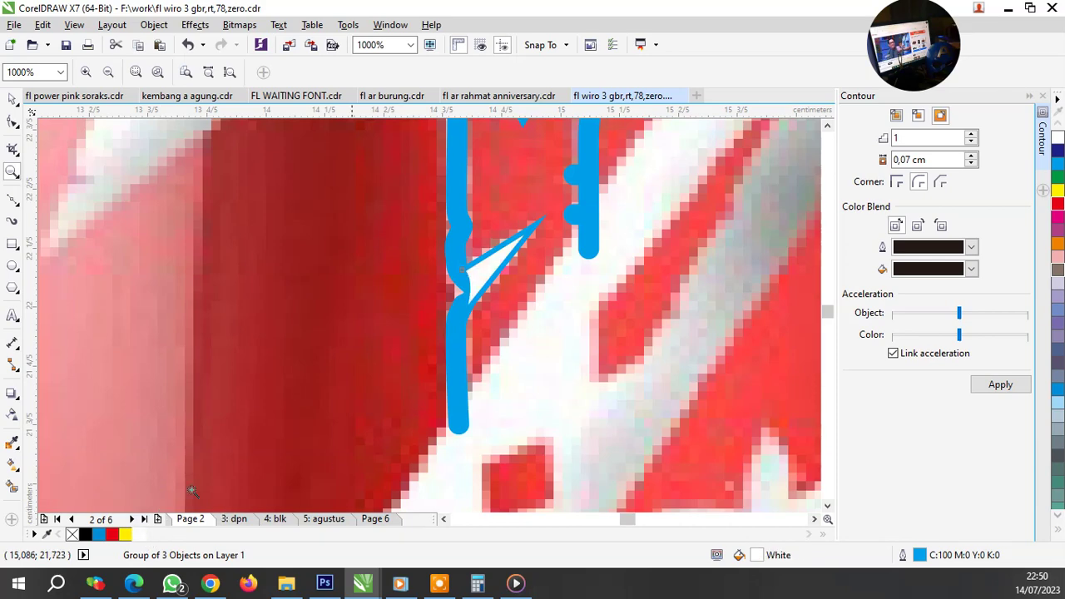
right_click(72, 536)
scroll(286, 356, up, 2)
Step: Ungroup the traced sword pieces after briefly shifting them to compare with the original
scroll(524, 302, down, 3)
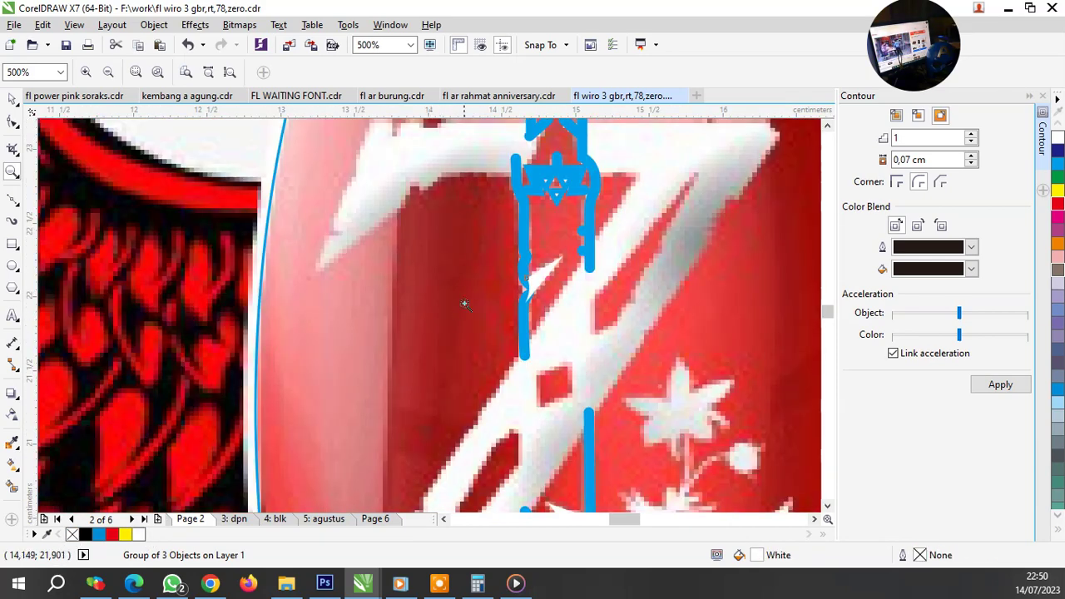
scroll(482, 298, down, 2)
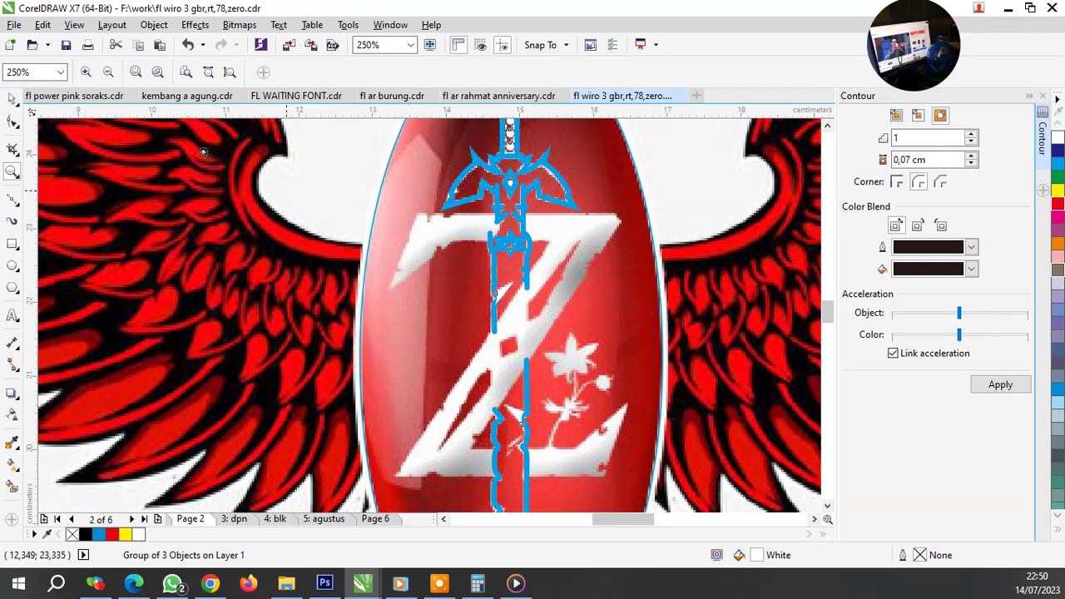
key(space)
click(477, 196)
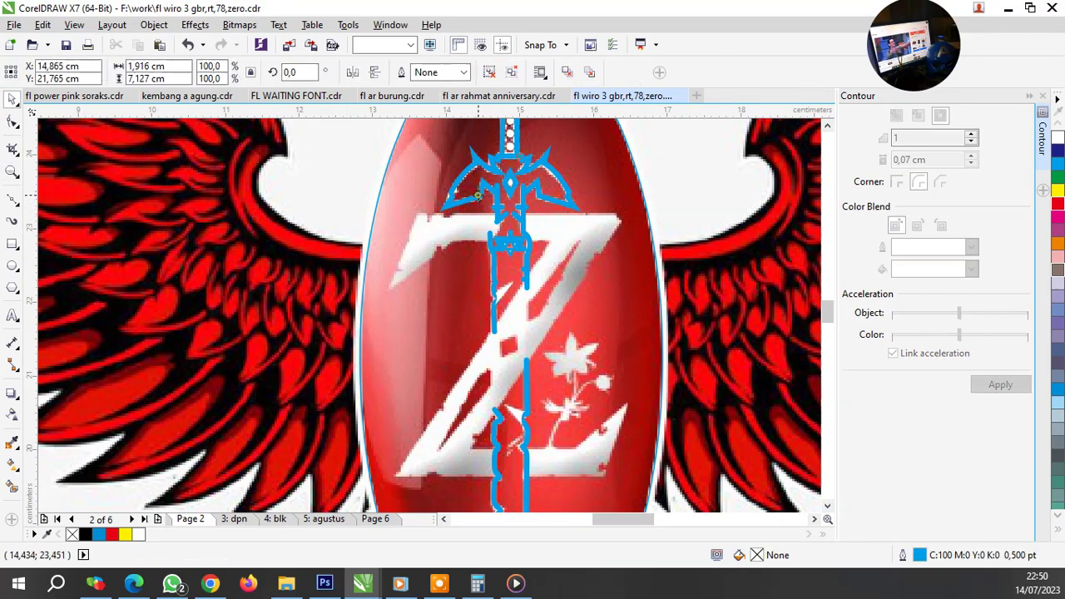
drag(476, 196, 602, 230)
key(ctrl+z)
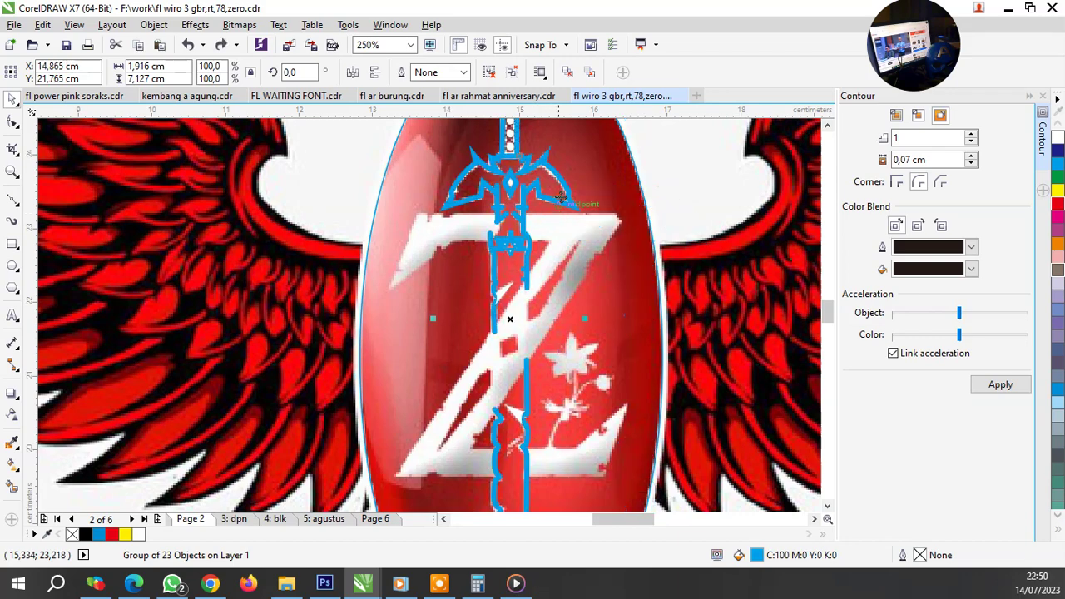
scroll(509, 170, up, 1)
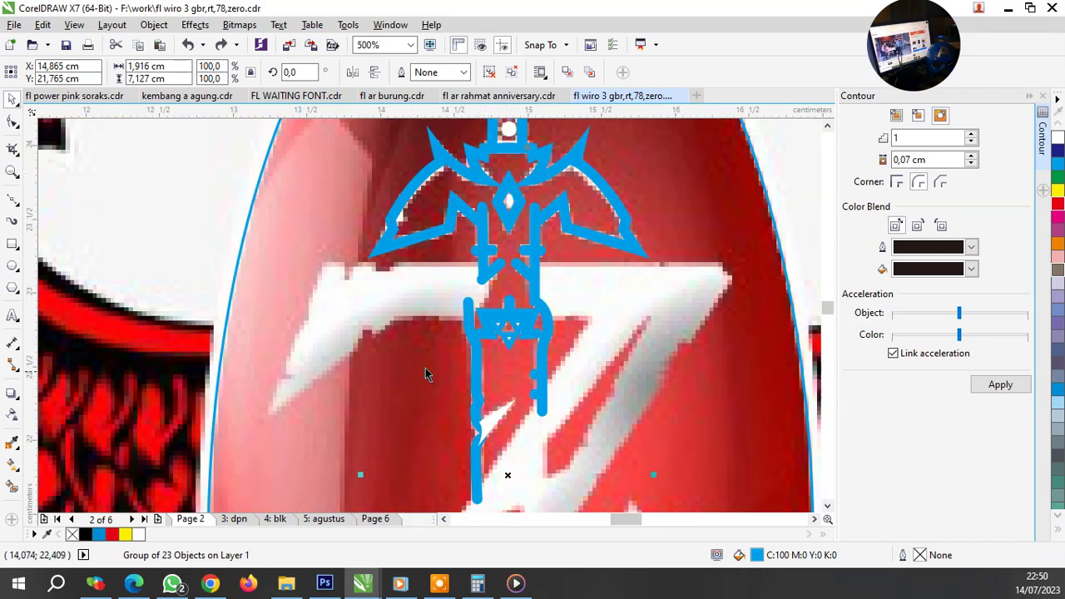
right_click(579, 228)
click(649, 240)
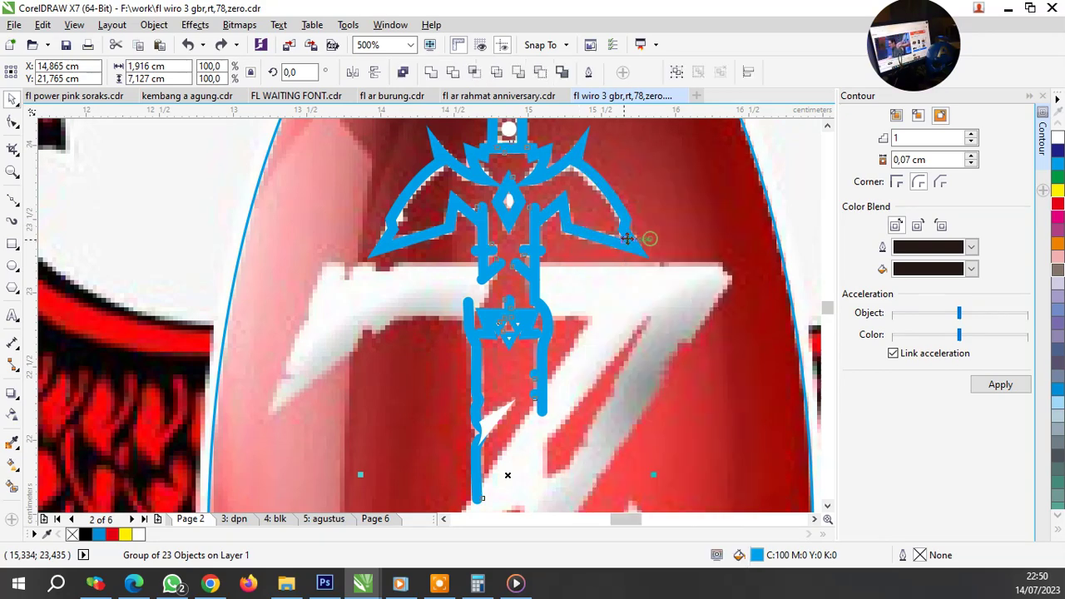
key(Escape)
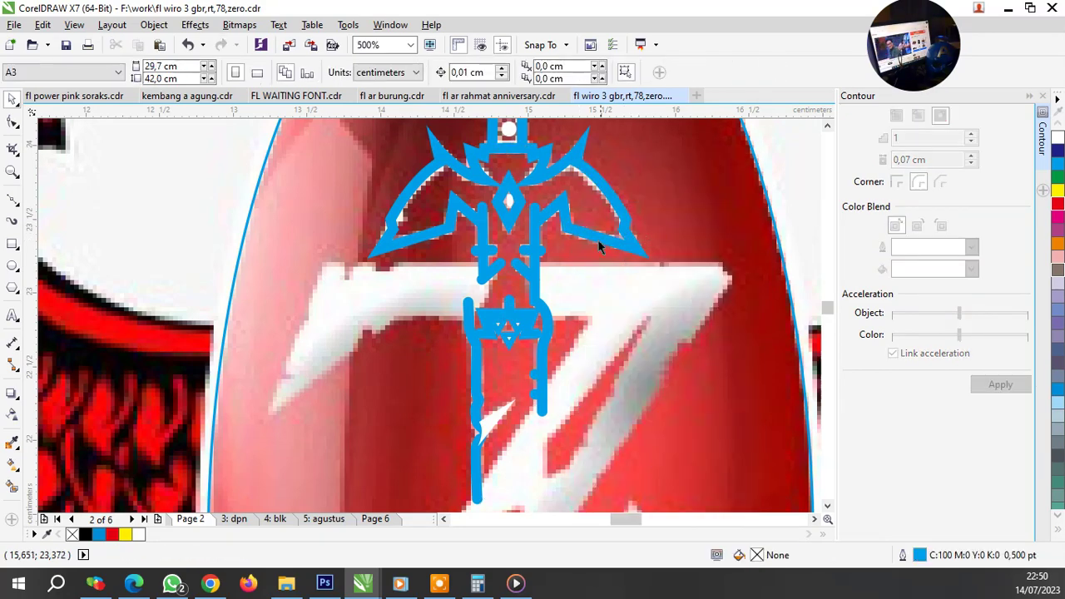
scroll(598, 241, down, 2)
scroll(503, 268, down, 2)
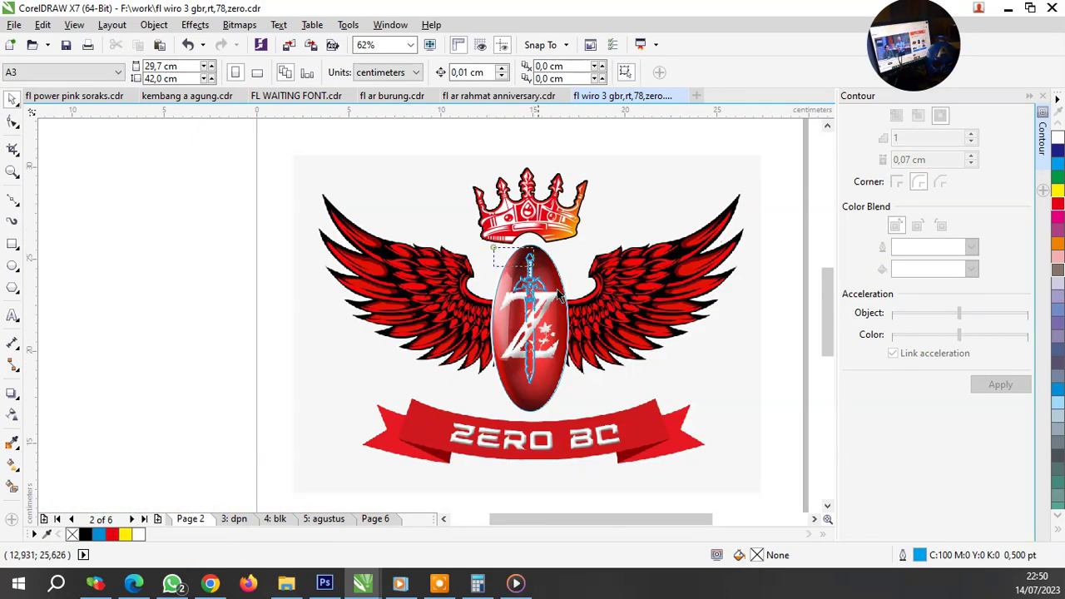
Step: Fill all traced sword pieces over the emblem sky blue, then deselect them
drag(559, 294, 577, 410)
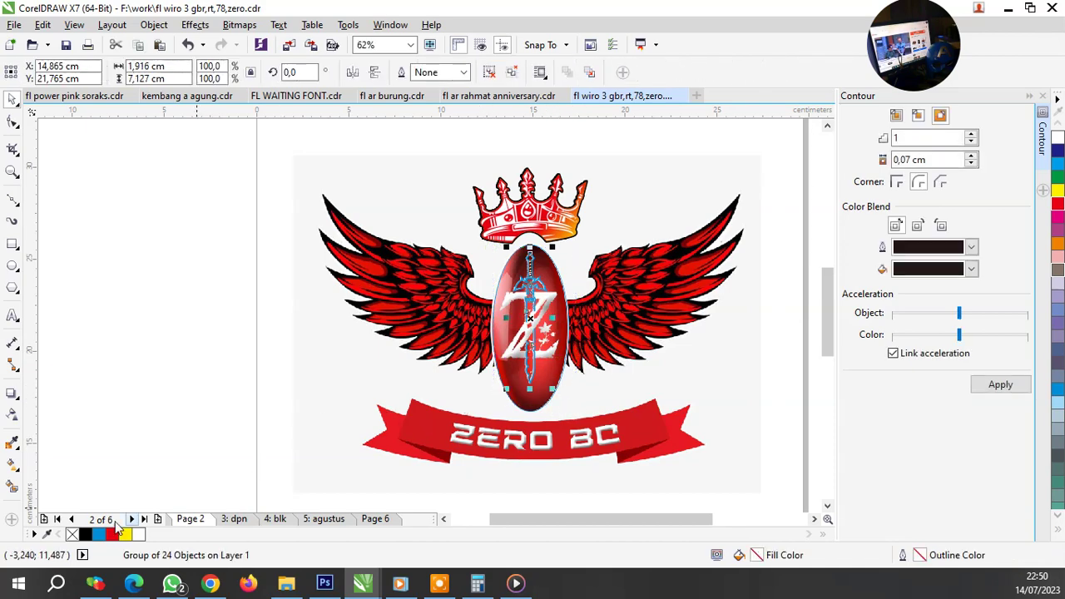
click(101, 539)
scroll(495, 295, up, 2)
scroll(499, 299, up, 3)
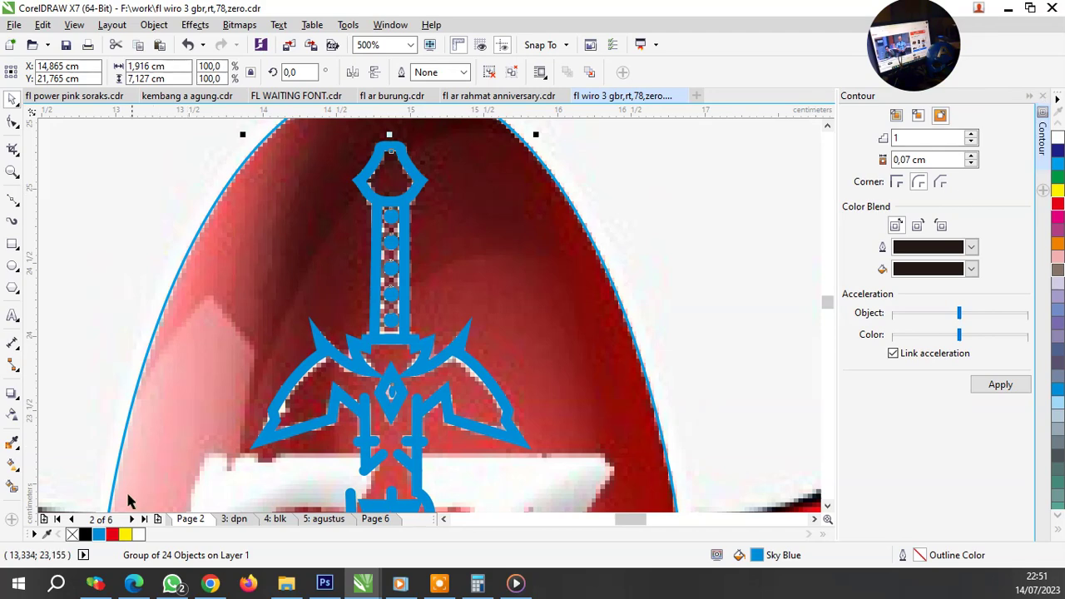
click(118, 282)
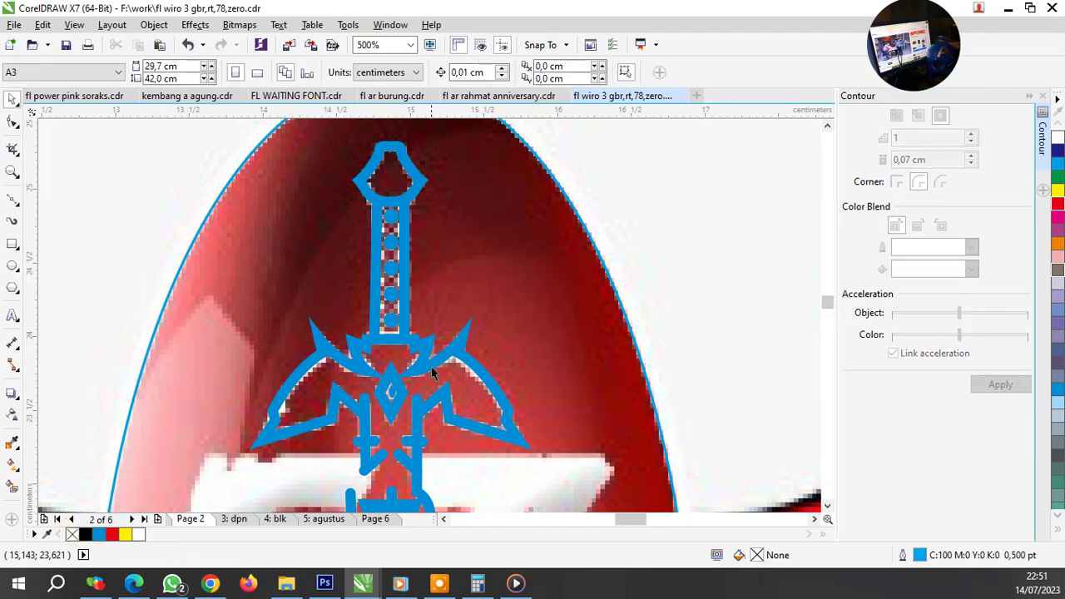
scroll(391, 441, down, 2)
scroll(401, 444, up, 1)
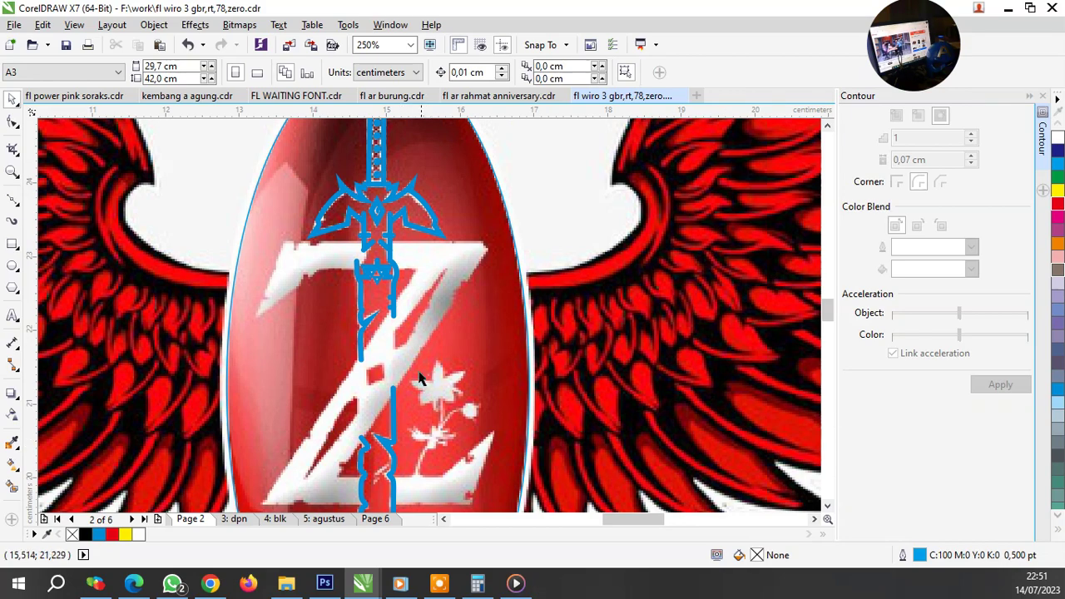
click(15, 204)
scroll(317, 322, down, 1)
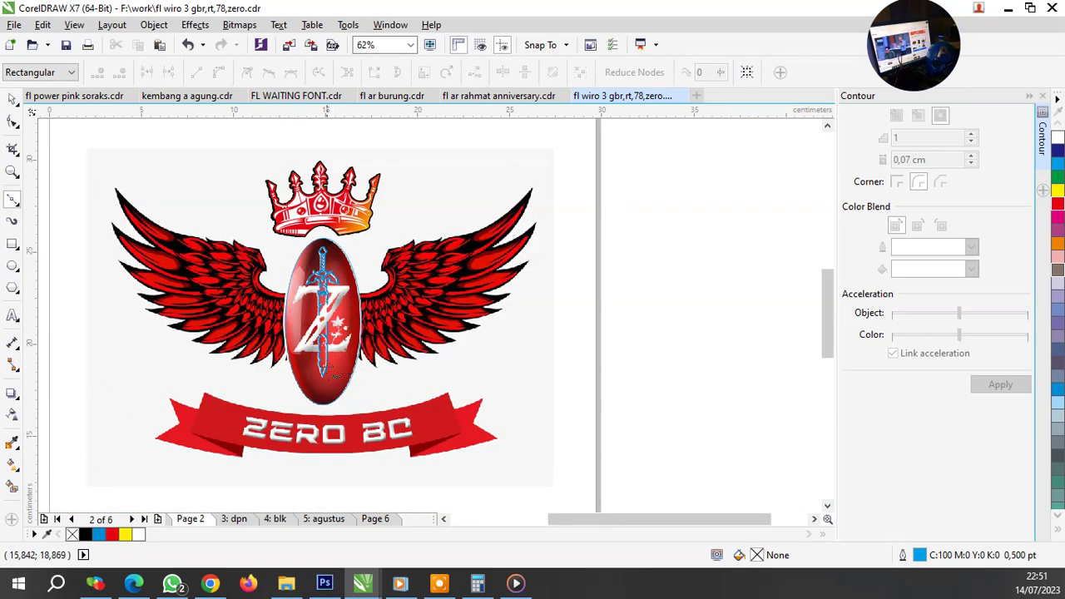
scroll(335, 376, up, 2)
scroll(250, 297, up, 2)
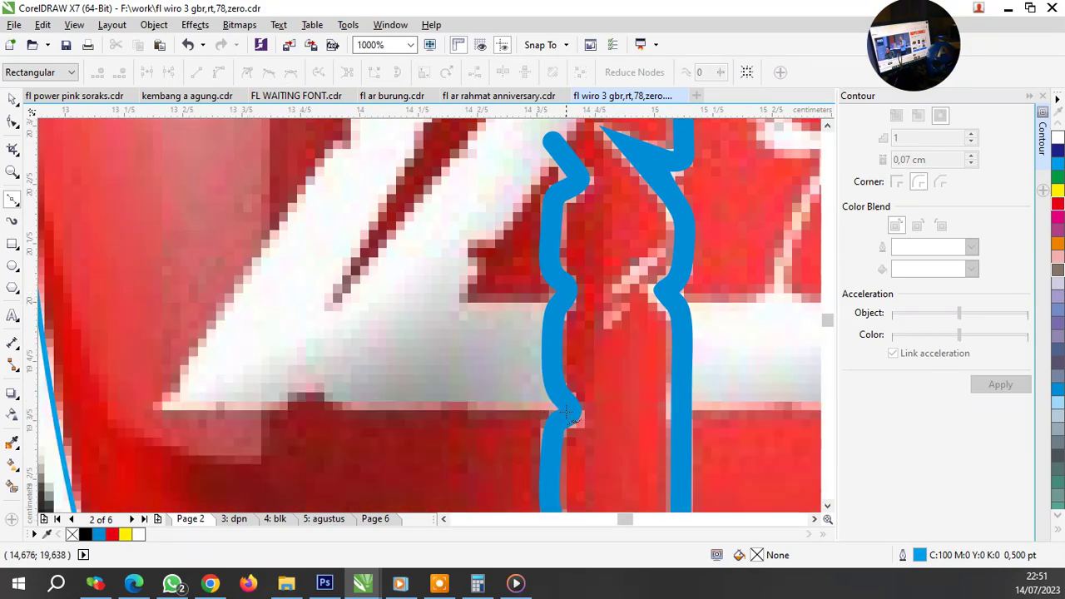
Step: Start a Bezier curve along the Z's bottom edge and carry it up the diagonal
scroll(571, 412, up, 1)
click(653, 428)
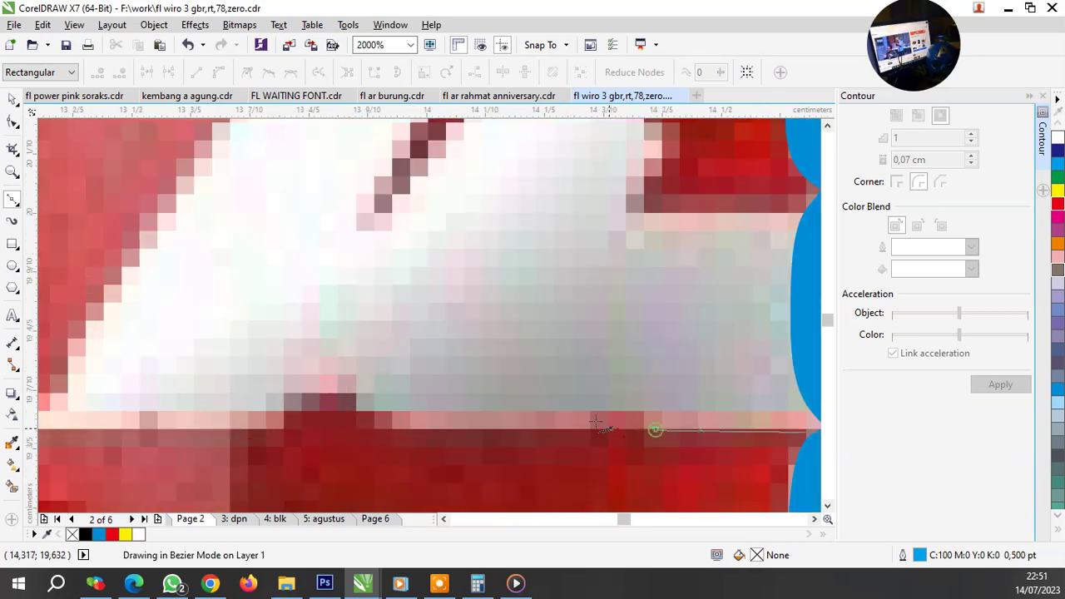
drag(397, 420, 454, 424)
click(330, 386)
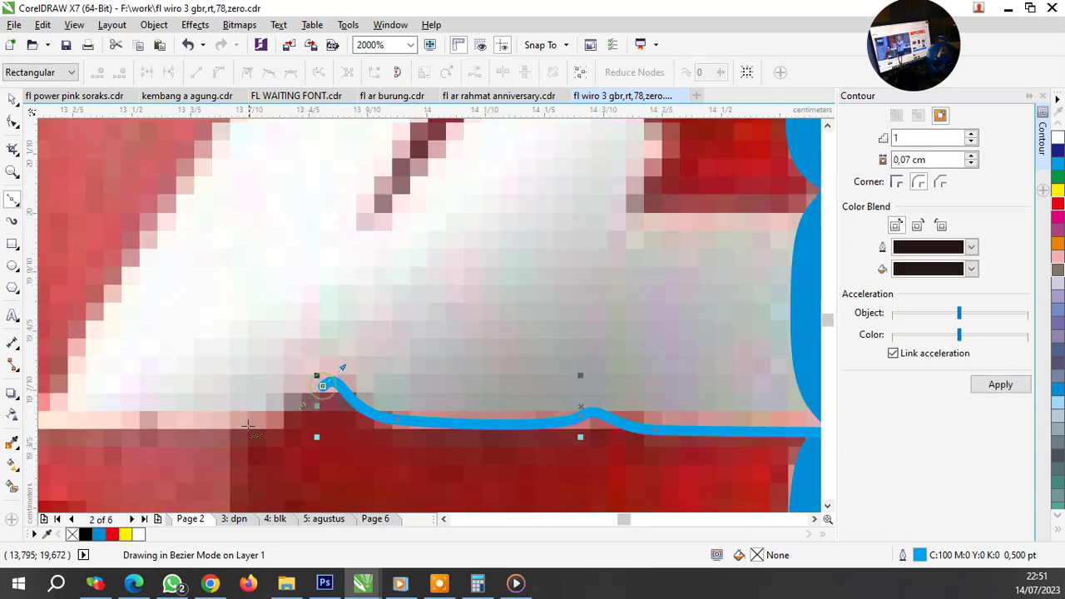
scroll(333, 428, down, 1)
drag(276, 428, 258, 429)
scroll(219, 409, up, 1)
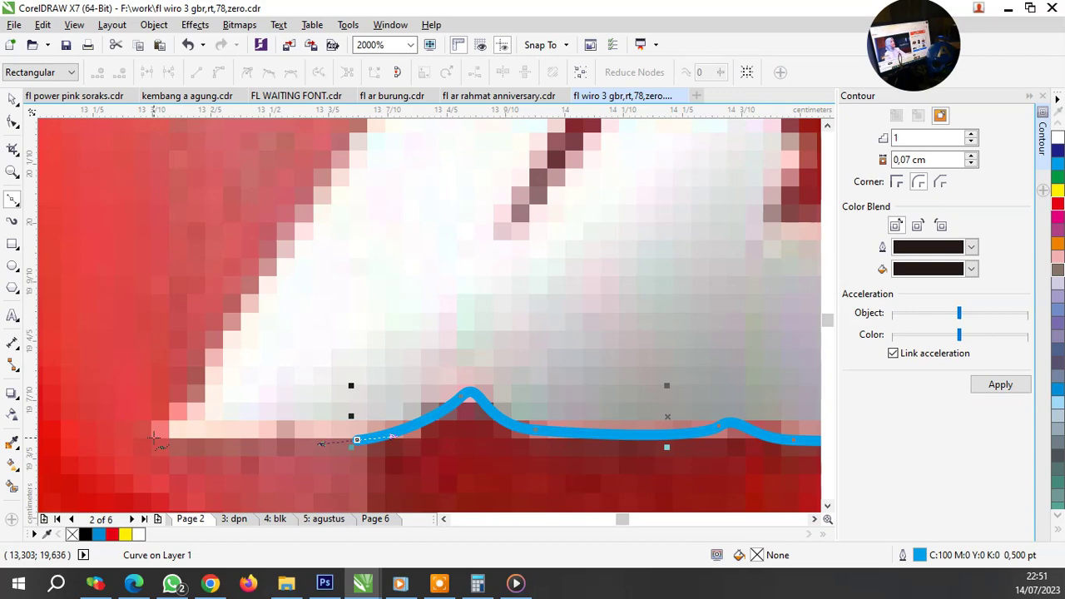
scroll(155, 439, down, 2)
scroll(380, 440, down, 1)
scroll(377, 389, up, 1)
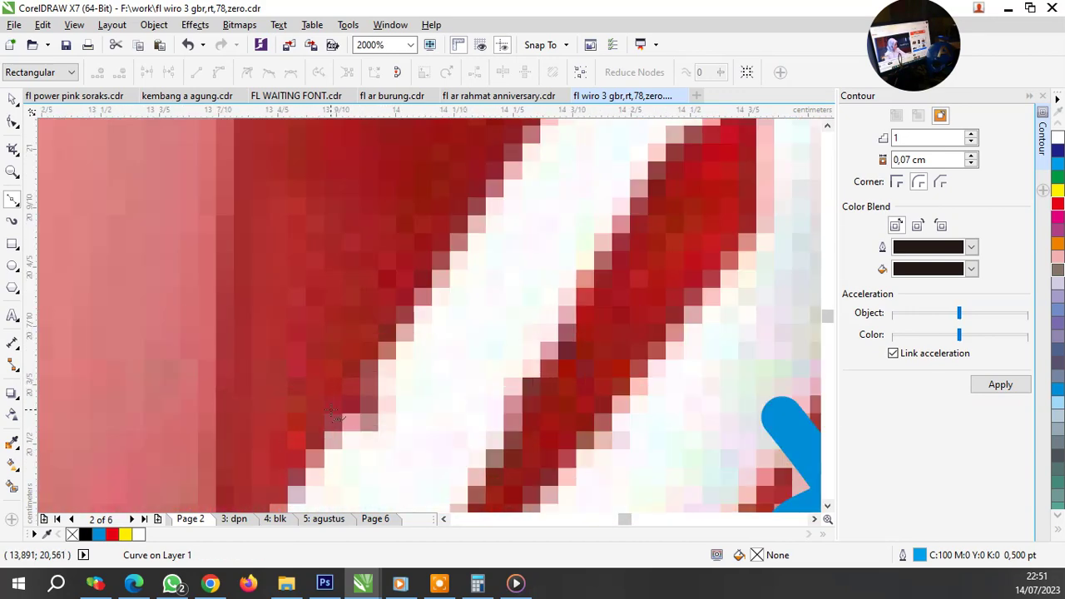
drag(348, 421, 392, 400)
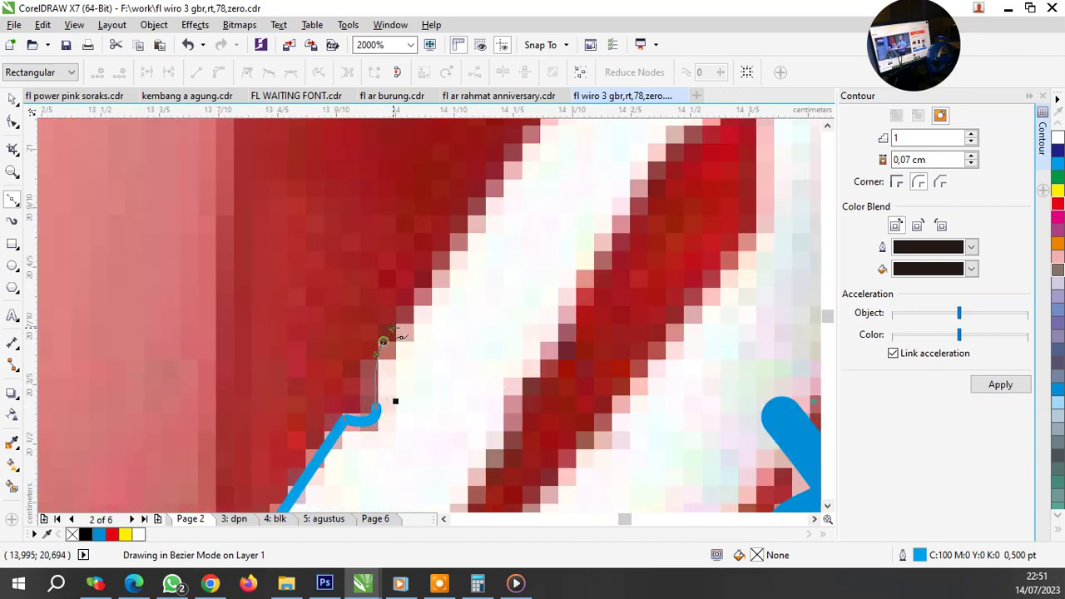
scroll(391, 398, down, 1)
scroll(498, 241, up, 2)
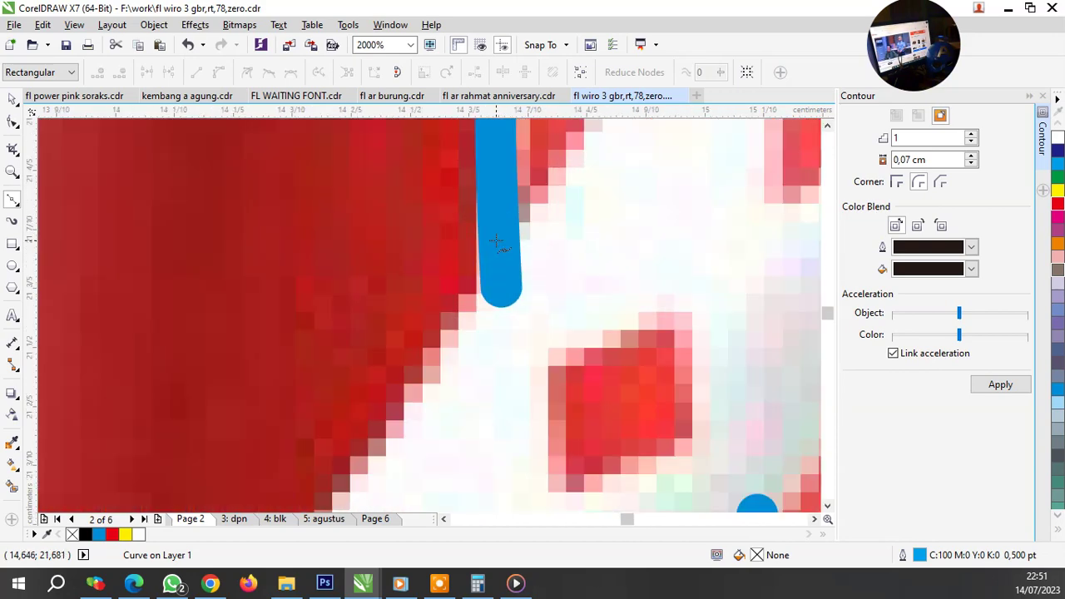
scroll(510, 315, down, 2)
scroll(611, 148, up, 2)
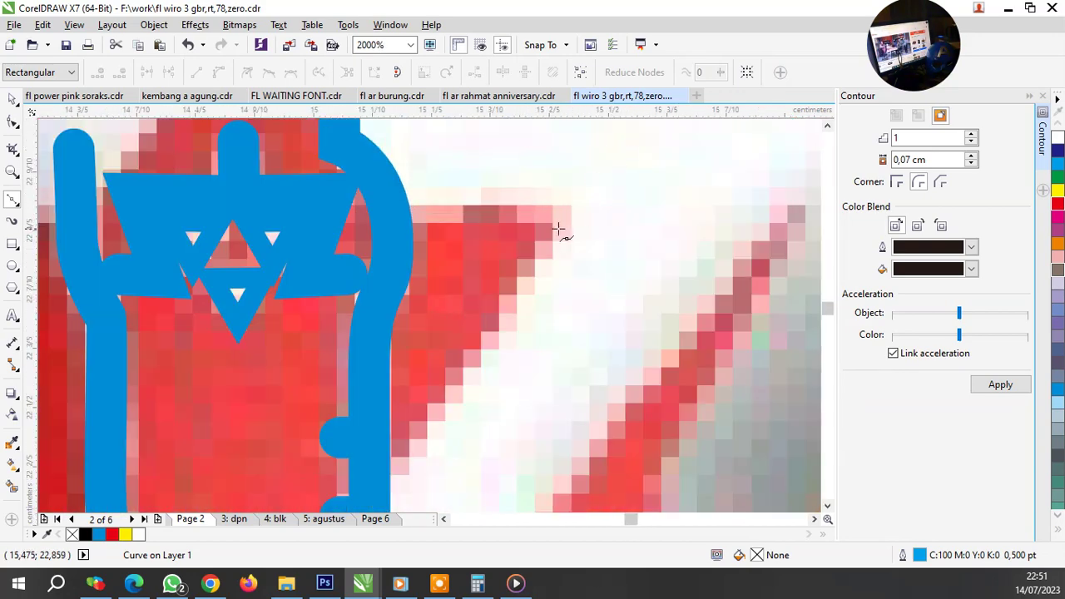
Step: Continue the curve along the Z's top edge and up beside the sword
click(569, 213)
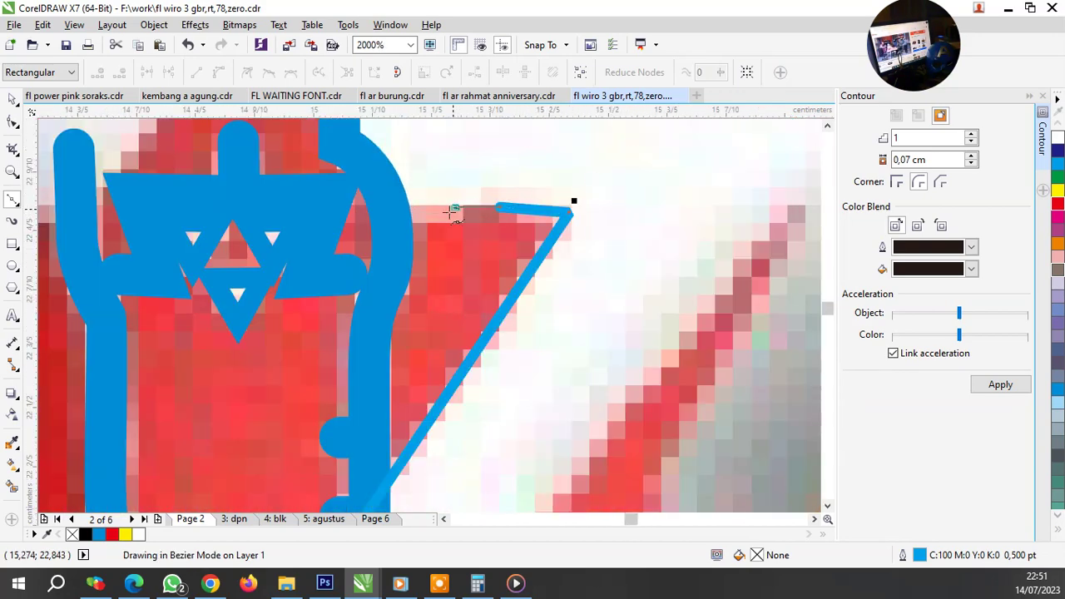
drag(455, 206, 398, 208)
scroll(398, 208, down, 2)
scroll(470, 245, up, 2)
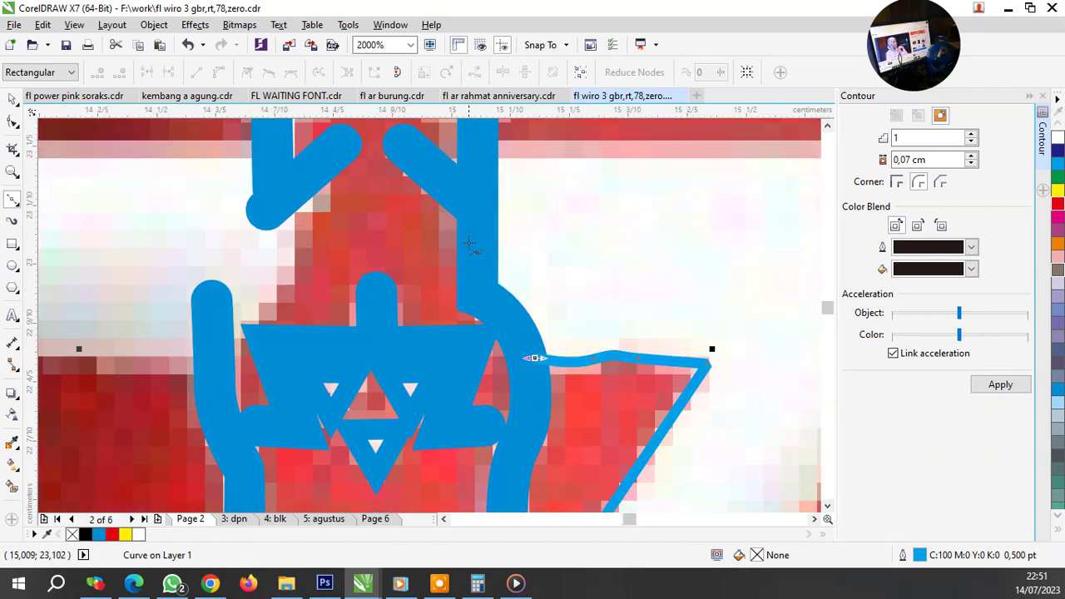
click(498, 308)
click(480, 228)
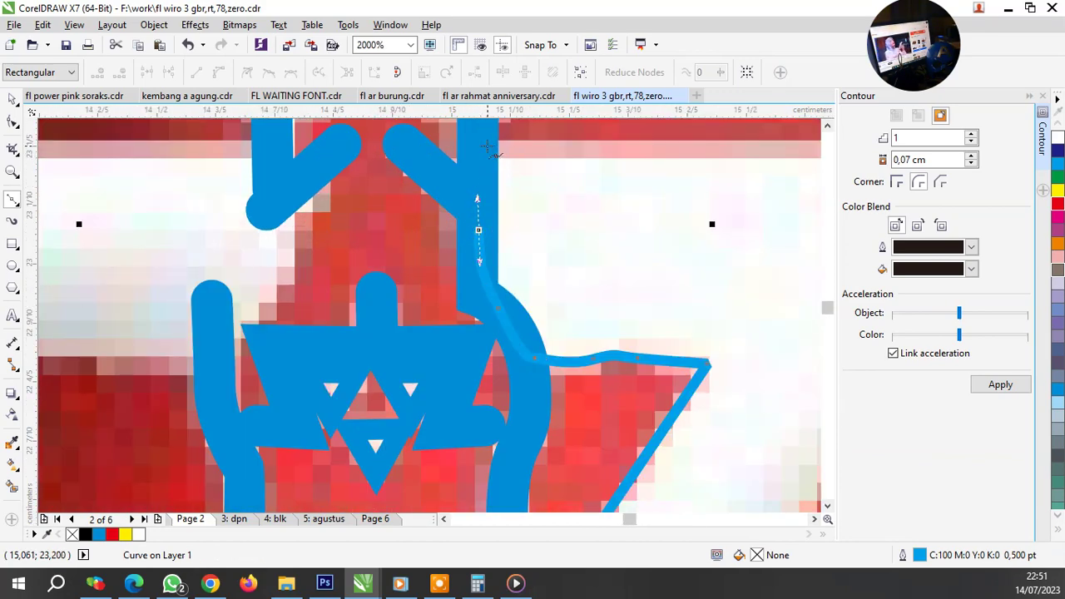
click(487, 146)
scroll(407, 182, down, 2)
scroll(586, 181, up, 2)
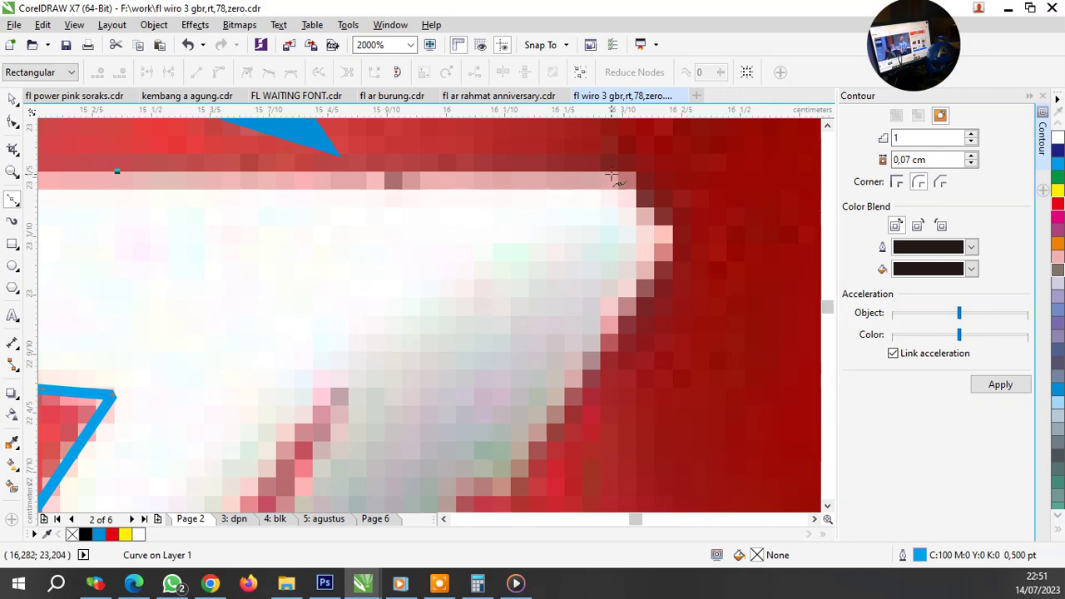
Step: Round the Z's top-right corner and trace nodes down its right diagonal edge
click(620, 173)
drag(657, 212, 655, 271)
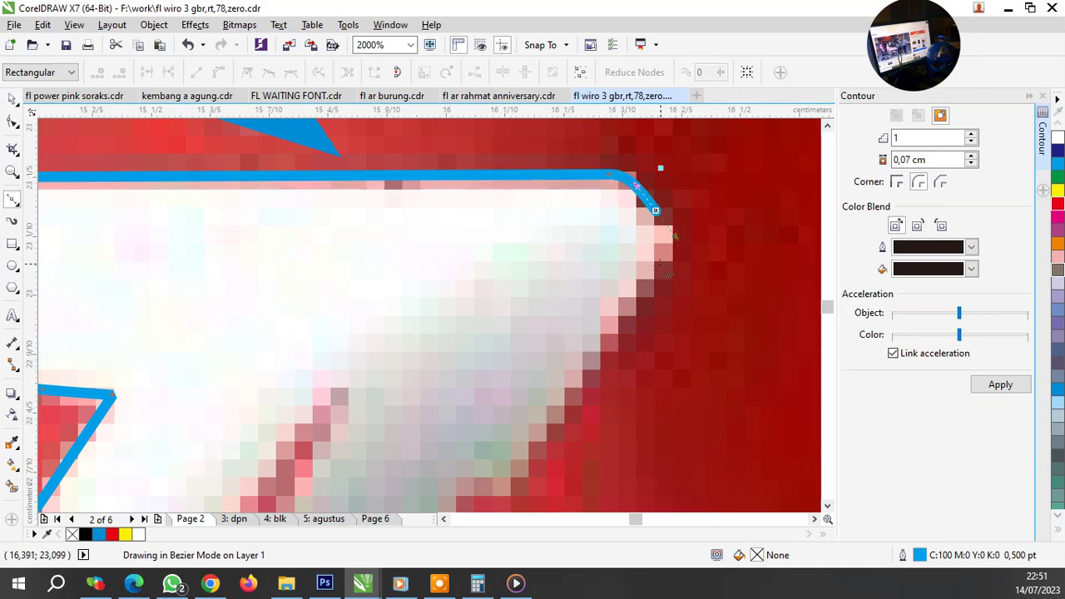
scroll(646, 288, down, 2)
scroll(599, 209, down, 2)
scroll(585, 243, up, 2)
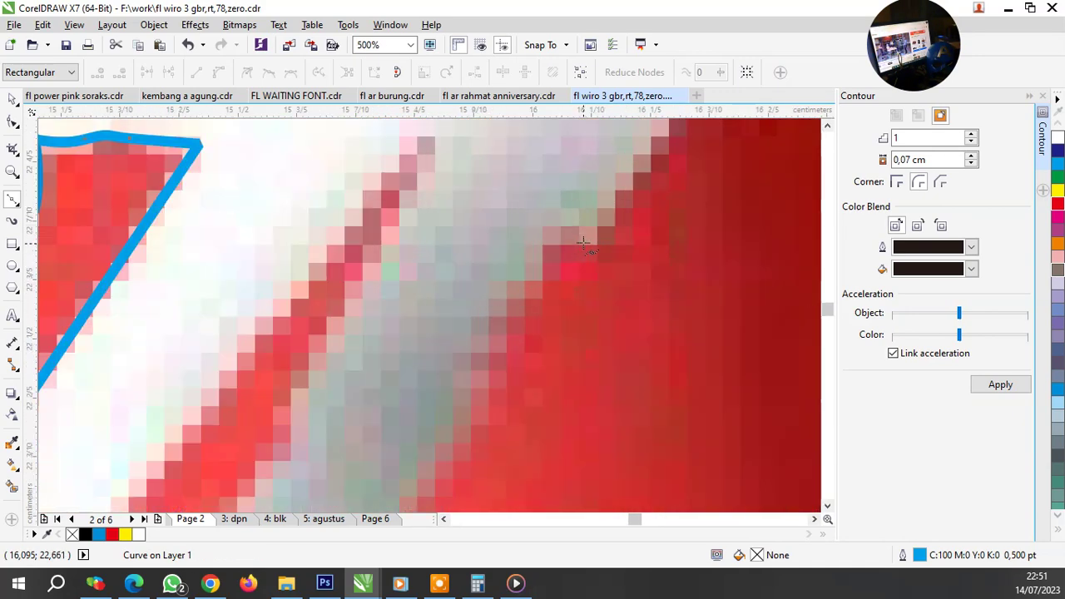
click(609, 229)
click(549, 265)
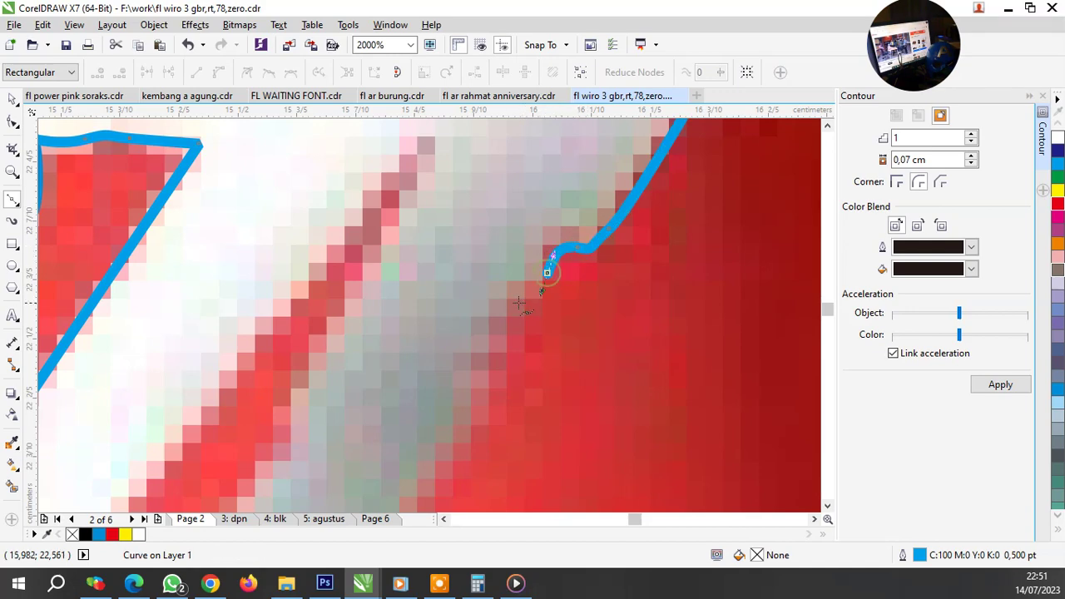
click(512, 304)
click(491, 345)
click(481, 385)
click(464, 433)
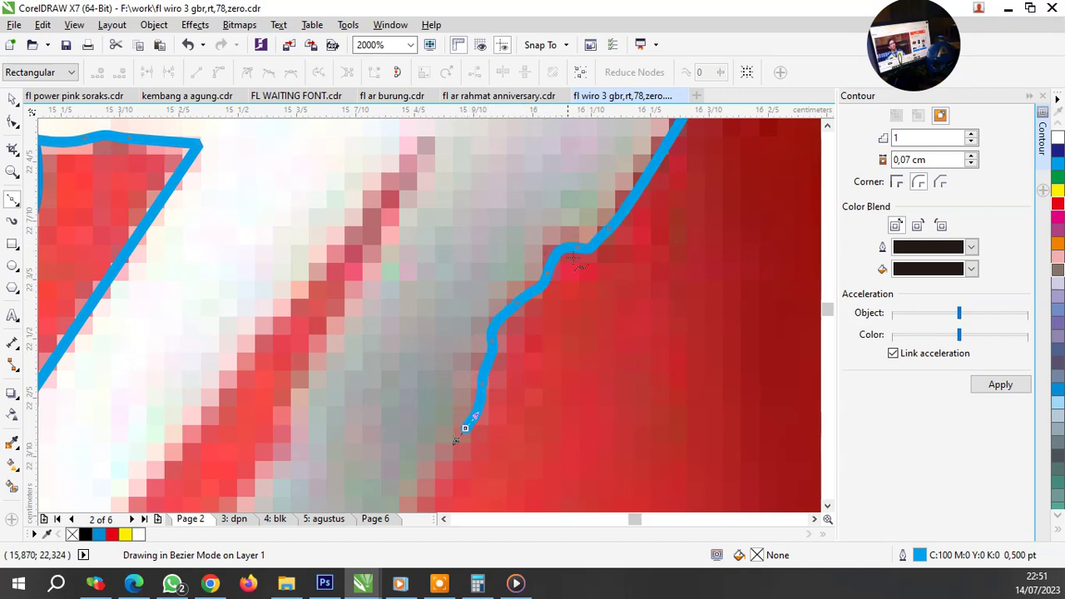
scroll(593, 215, down, 2)
scroll(466, 433, up, 1)
scroll(466, 433, down, 3)
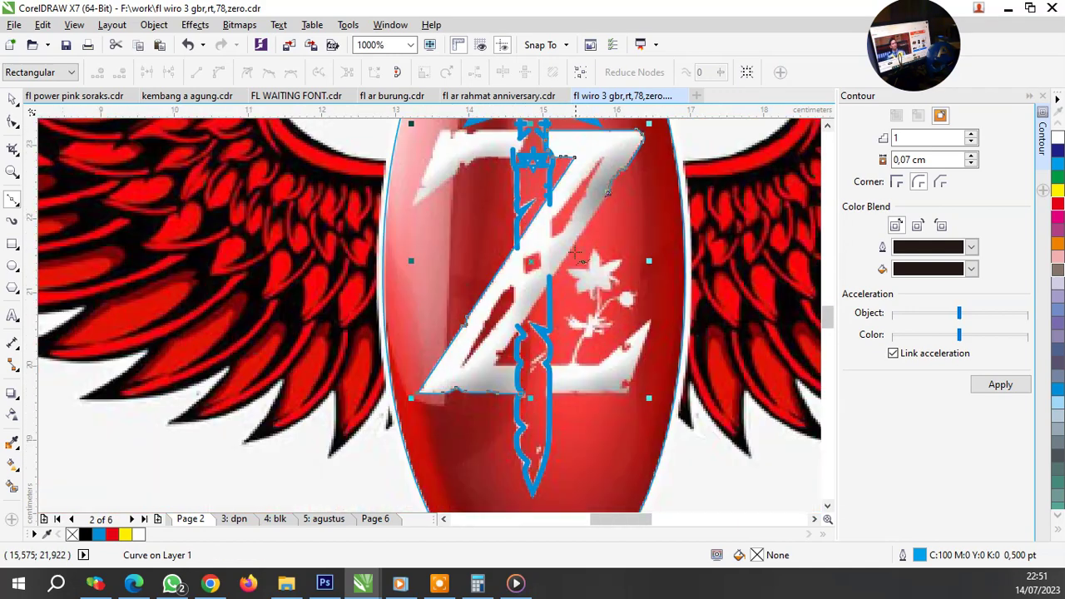
scroll(547, 307, up, 3)
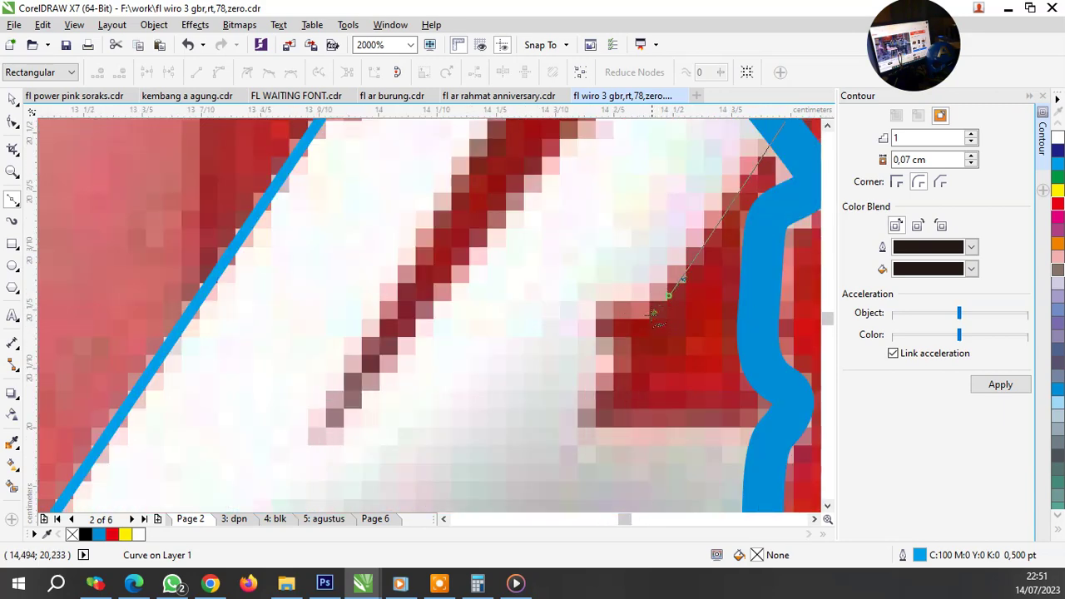
Step: Hook the curve around the Z's inner notch, fixing its lower corner
mouse_move(620, 318)
mouse_down()
mouse_move(641, 319)
mouse_move(608, 379)
mouse_up()
click(606, 334)
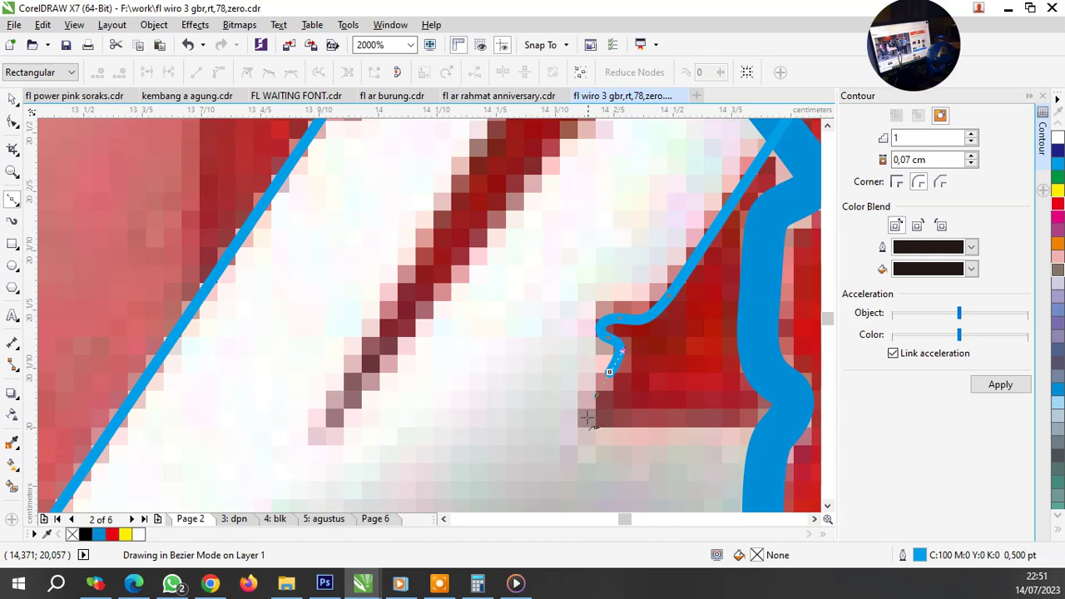
click(586, 425)
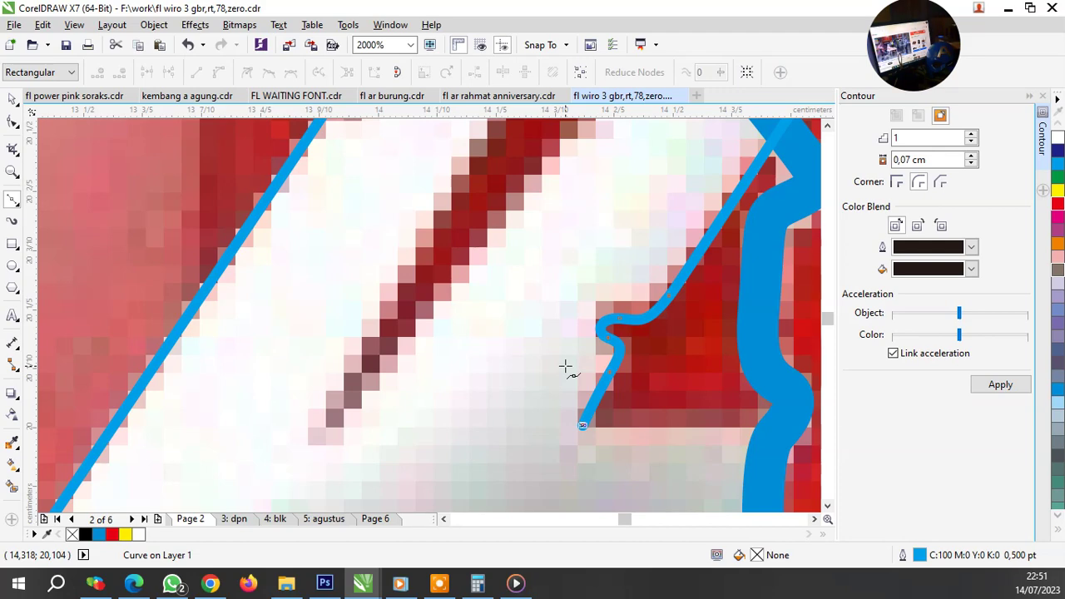
Step: Finish the current Z trace with a curved segment along the edge to its end node
scroll(523, 300, down, 3)
scroll(523, 301, down, 2)
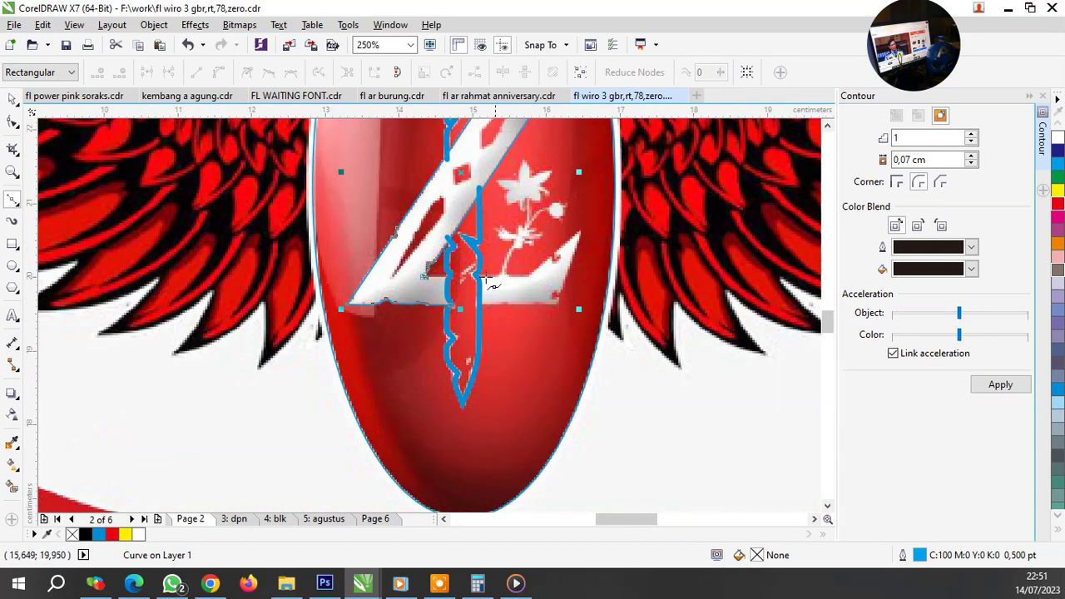
scroll(487, 280, up, 3)
scroll(476, 315, up, 2)
click(593, 333)
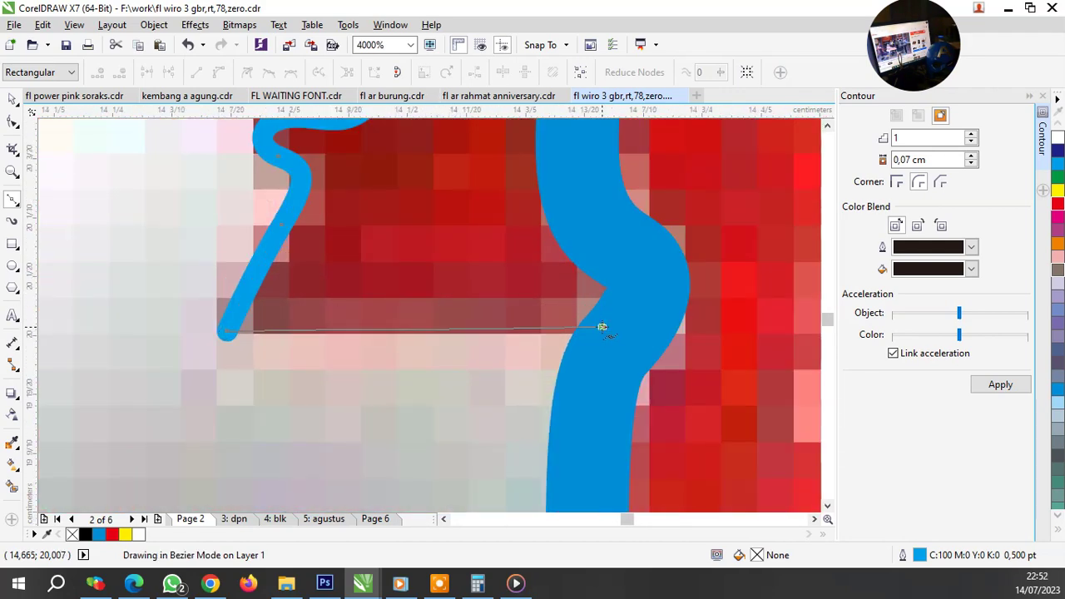
scroll(599, 333, down, 2)
scroll(574, 357, up, 1)
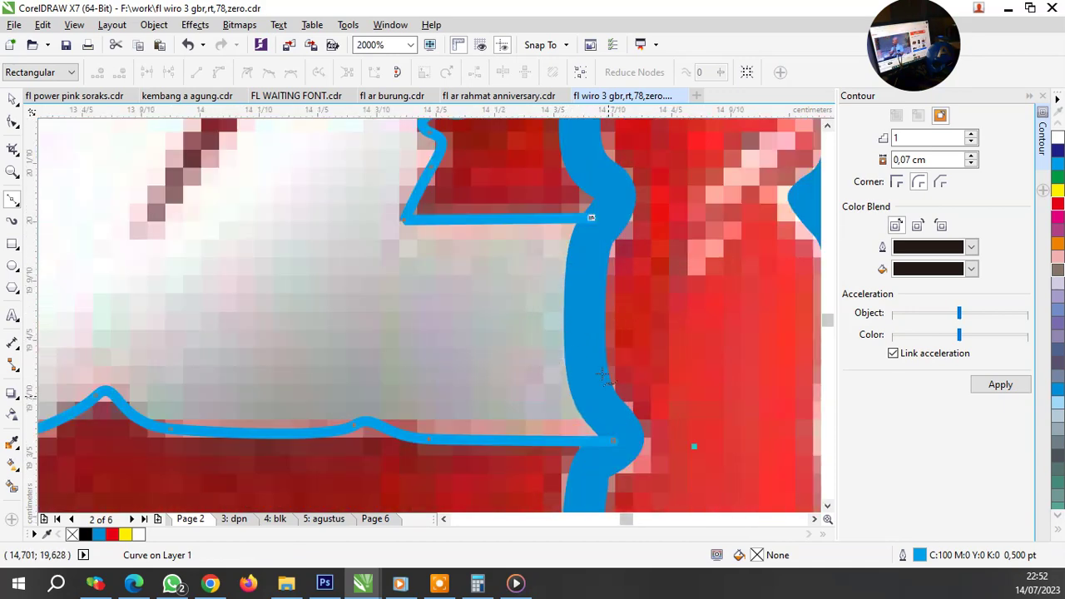
drag(588, 381, 588, 382)
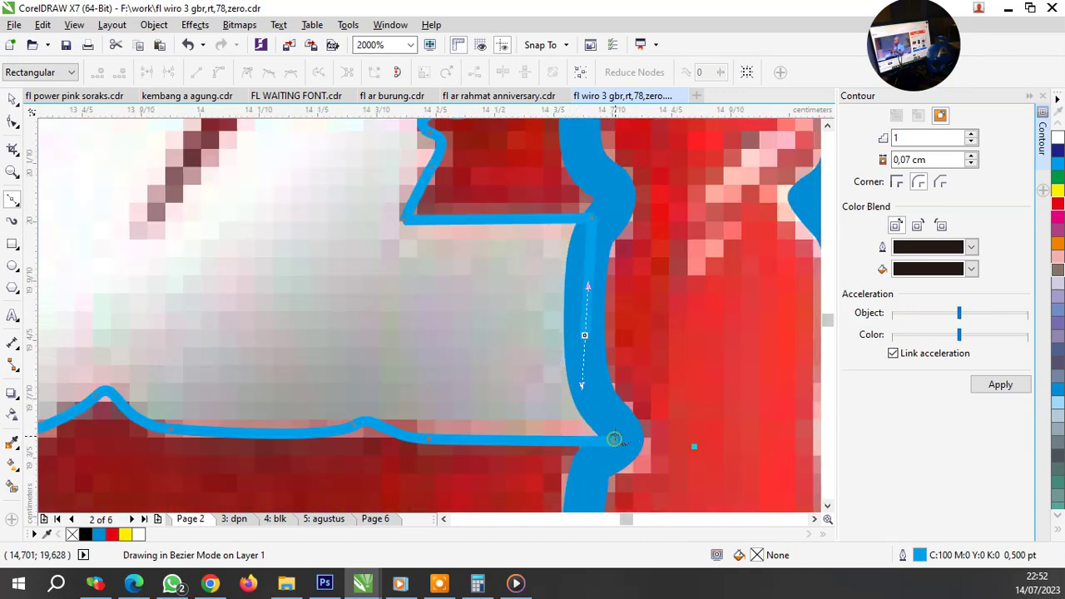
click(593, 431)
Step: Trace a closed outline around the first red slit, from tip to top and back
scroll(566, 407, down, 3)
scroll(528, 388, down, 2)
scroll(499, 349, up, 3)
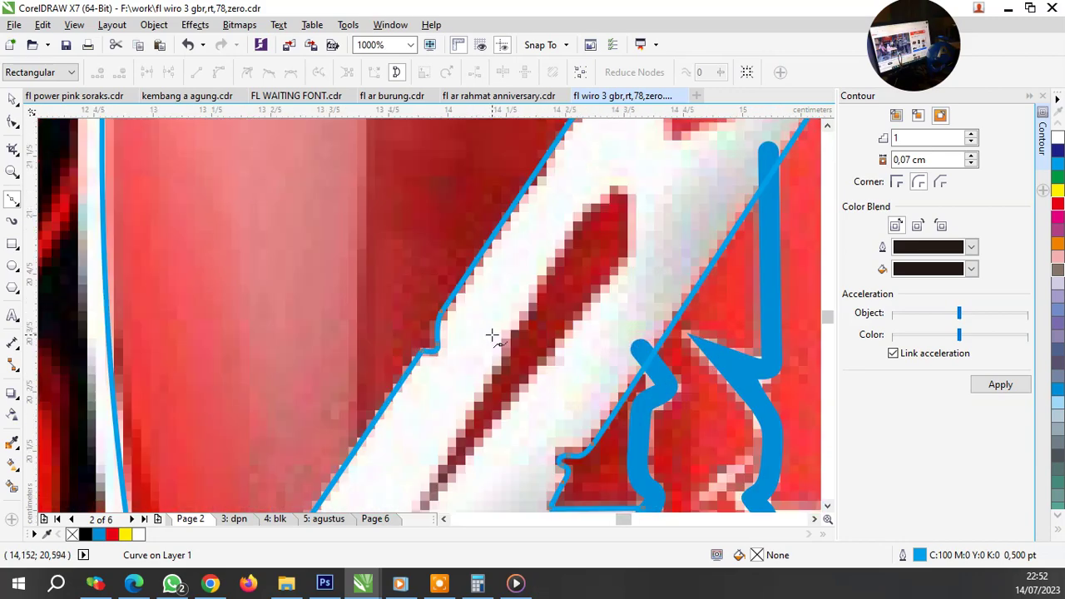
scroll(435, 416, down, 2)
scroll(435, 426, up, 2)
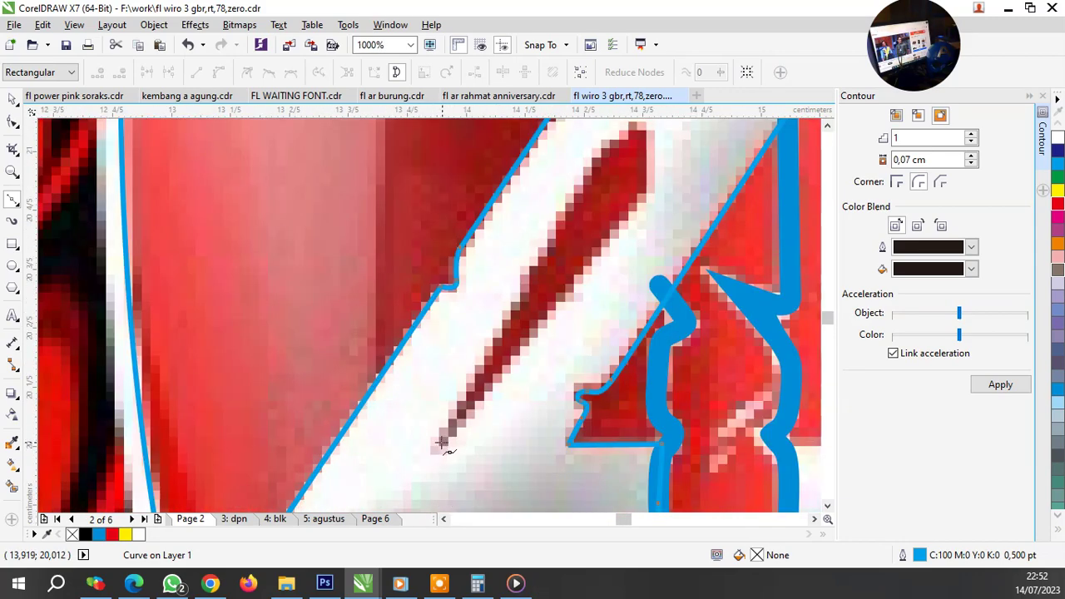
click(440, 442)
click(646, 194)
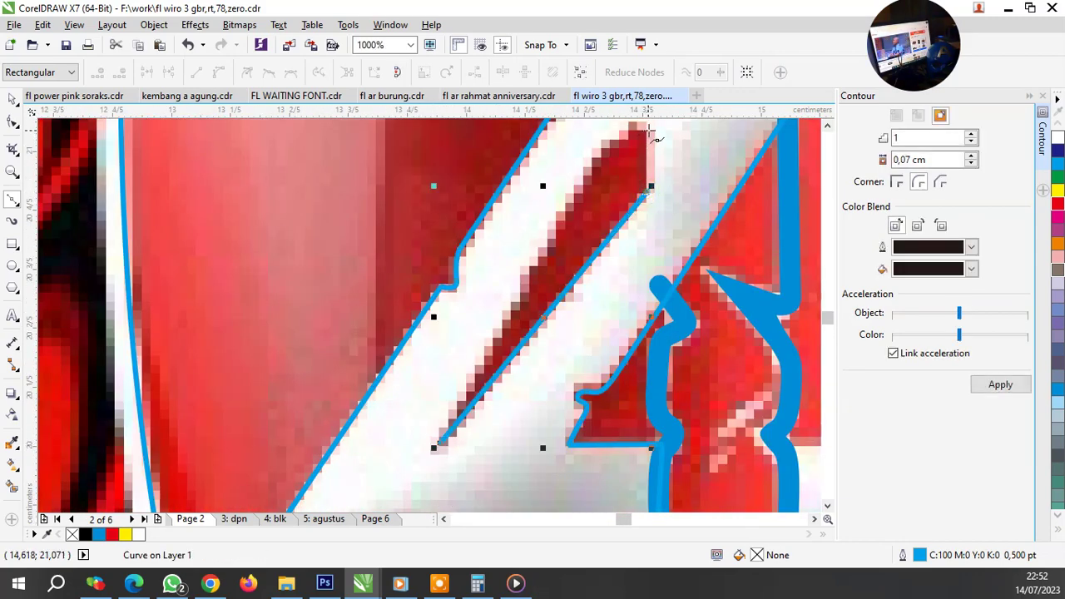
click(649, 127)
scroll(641, 137, down, 2)
scroll(657, 175, up, 3)
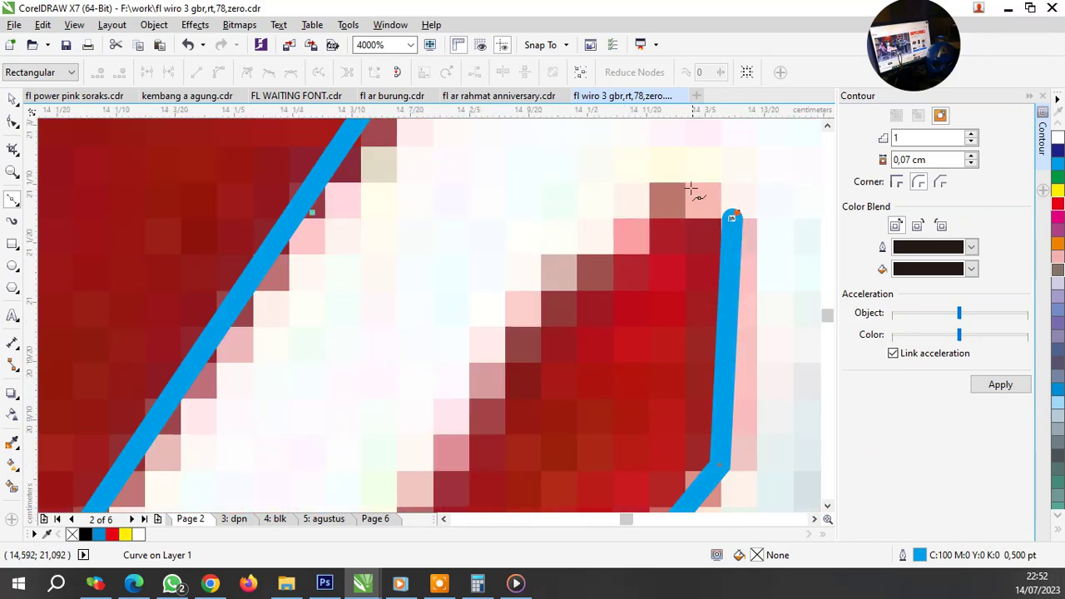
click(690, 186)
click(500, 352)
scroll(590, 261, down, 3)
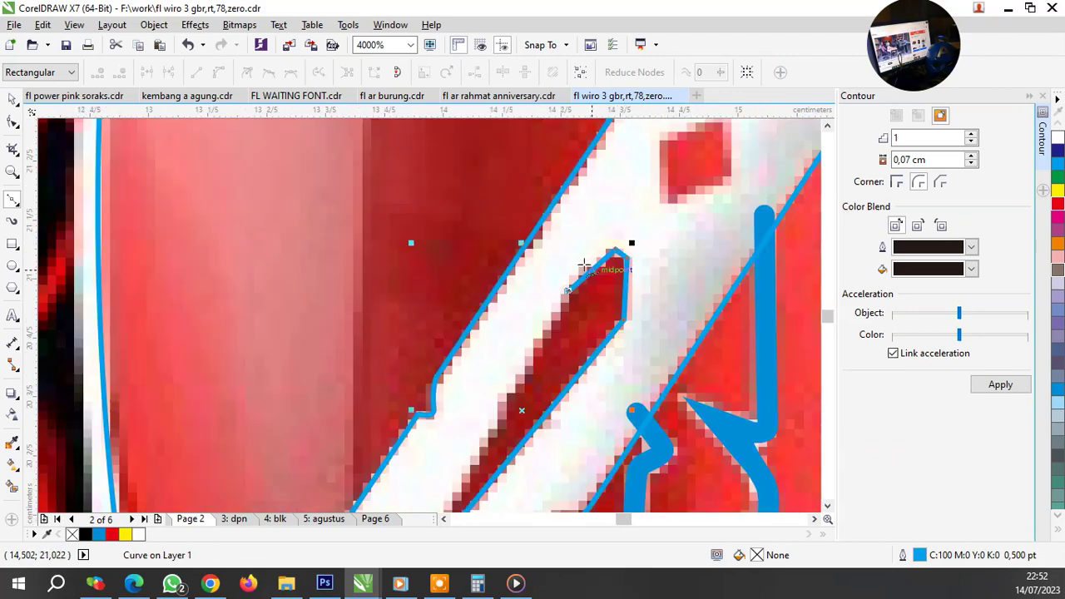
scroll(541, 316, down, 3)
scroll(471, 441, up, 1)
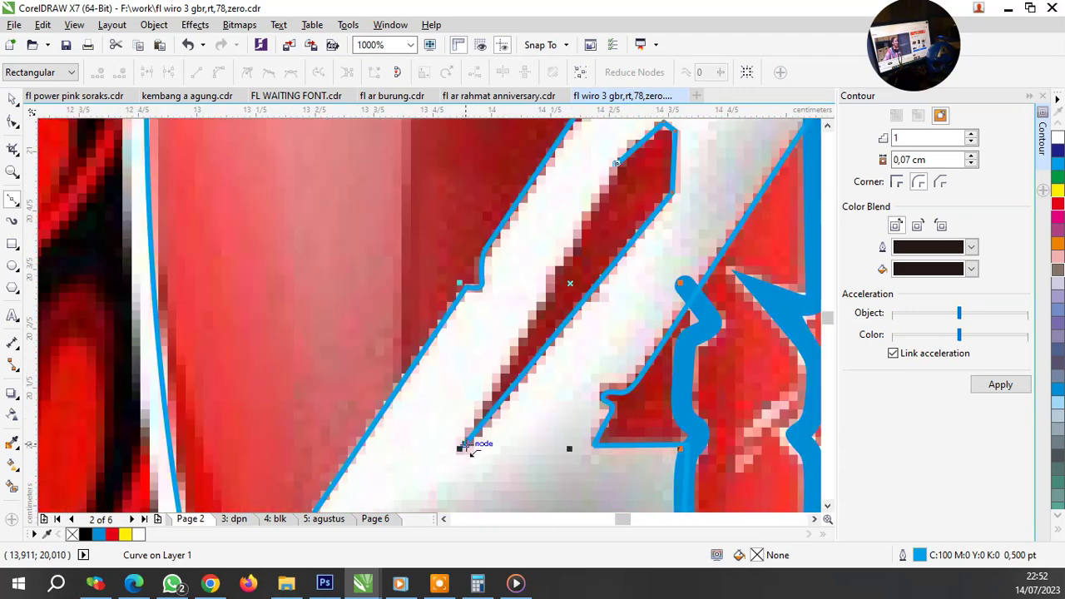
click(466, 447)
scroll(472, 450, down, 3)
scroll(588, 252, up, 2)
scroll(587, 252, up, 2)
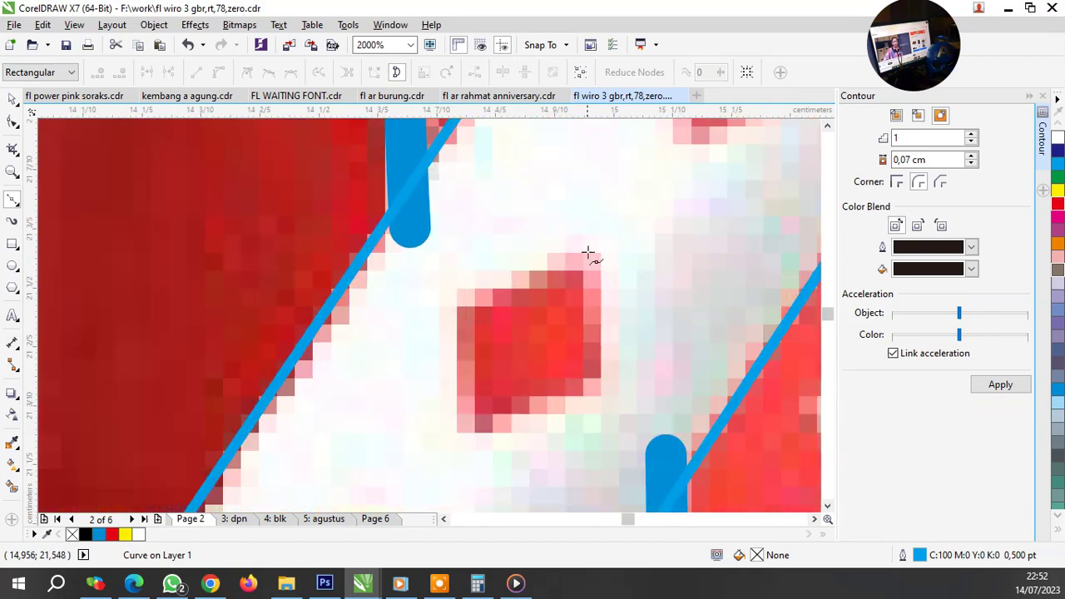
Step: Outline the small red diamond with four corner nodes and close it
click(589, 242)
click(594, 377)
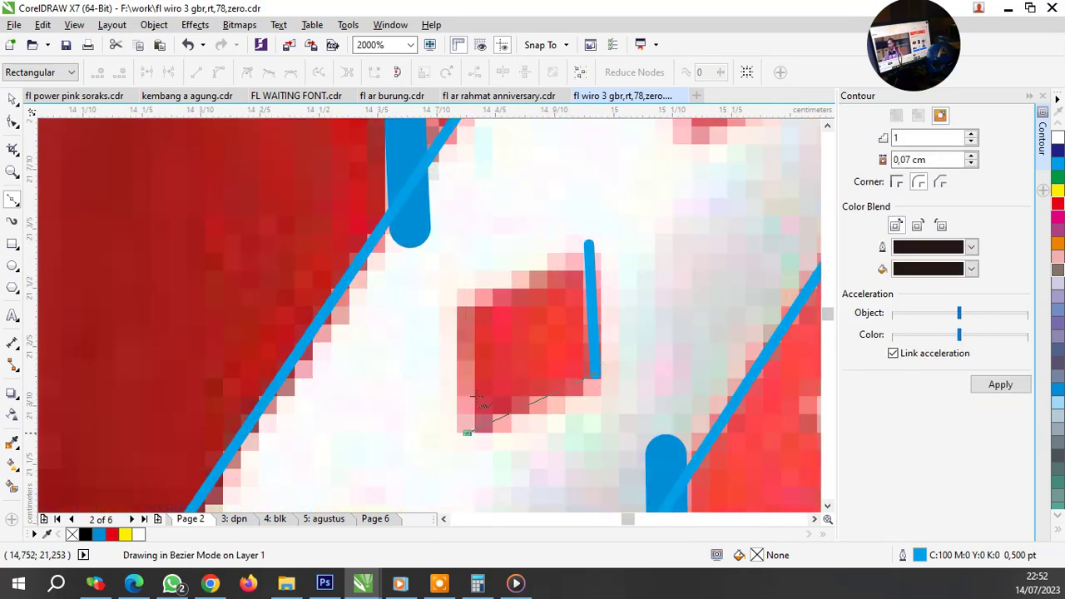
click(467, 432)
click(464, 309)
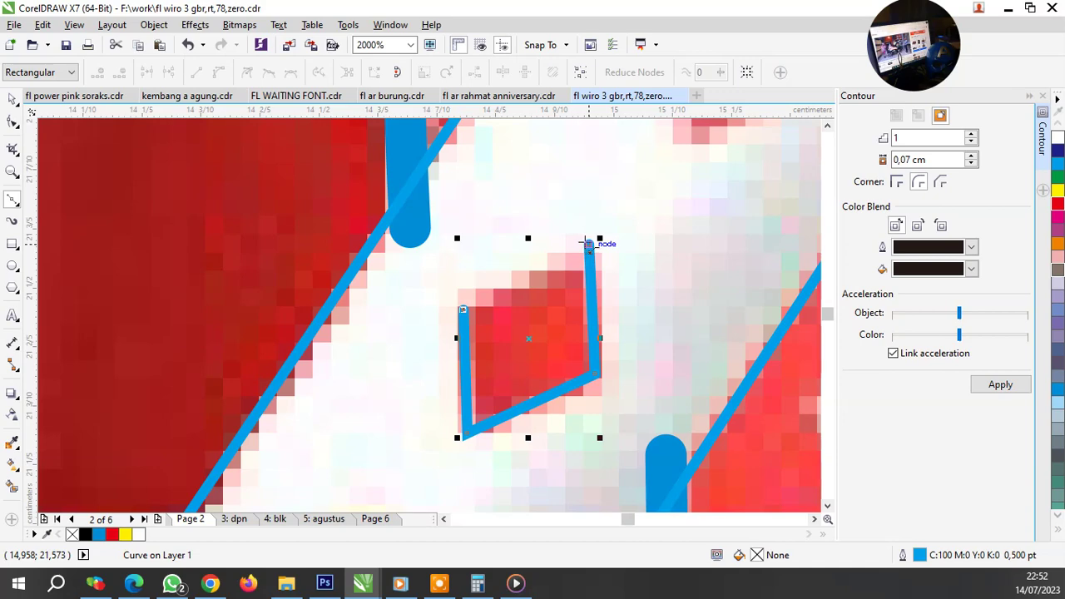
click(589, 244)
scroll(588, 244, down, 2)
scroll(599, 242, down, 2)
scroll(635, 200, down, 1)
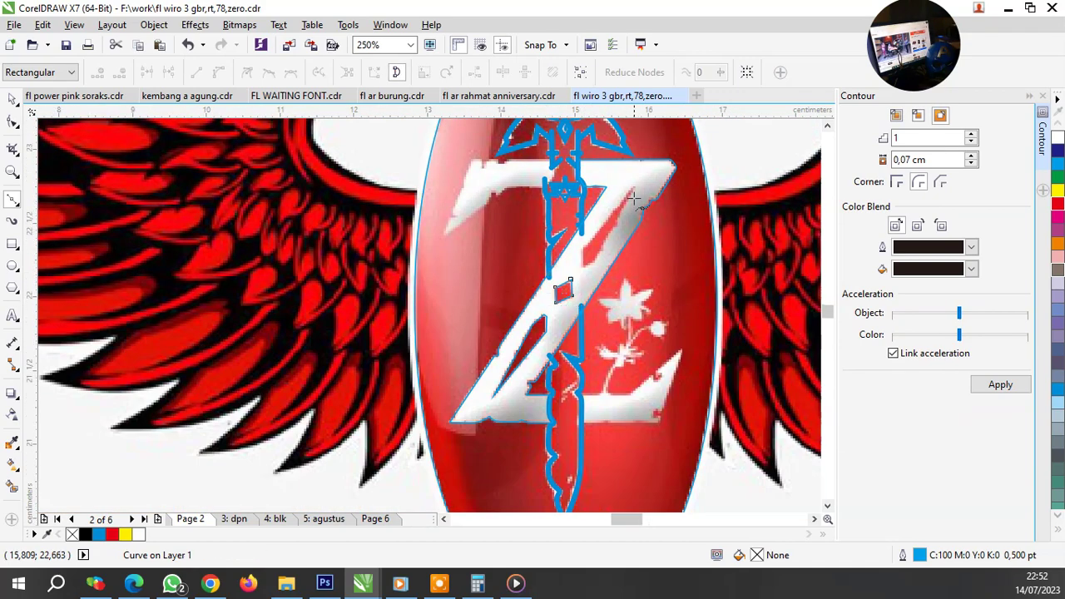
scroll(635, 200, up, 5)
scroll(630, 179, down, 2)
Step: Trace and close a triangular outline around the second red slit
click(631, 159)
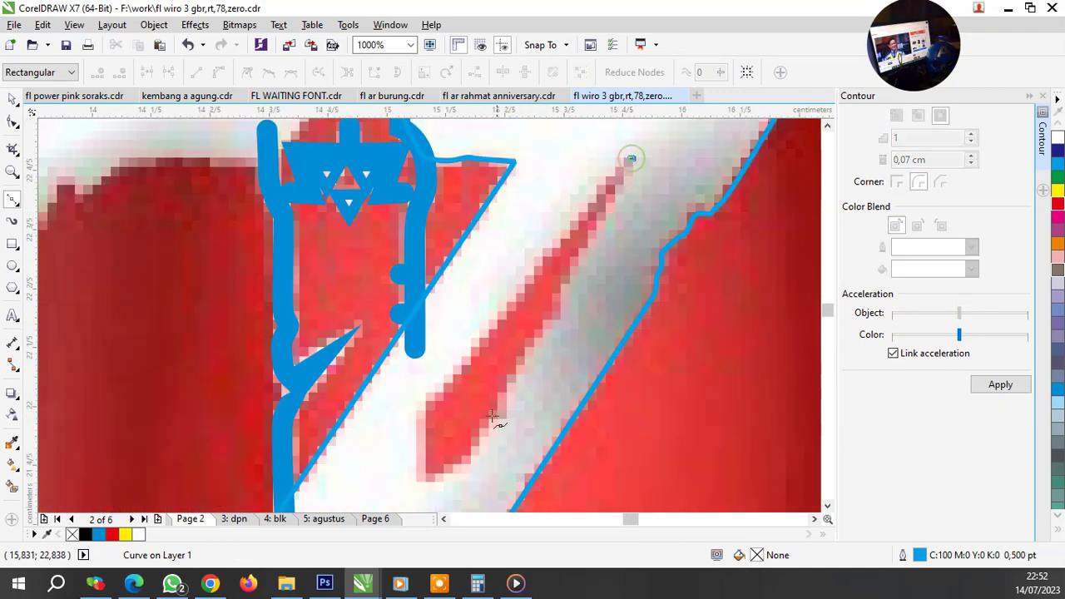
click(464, 458)
click(426, 477)
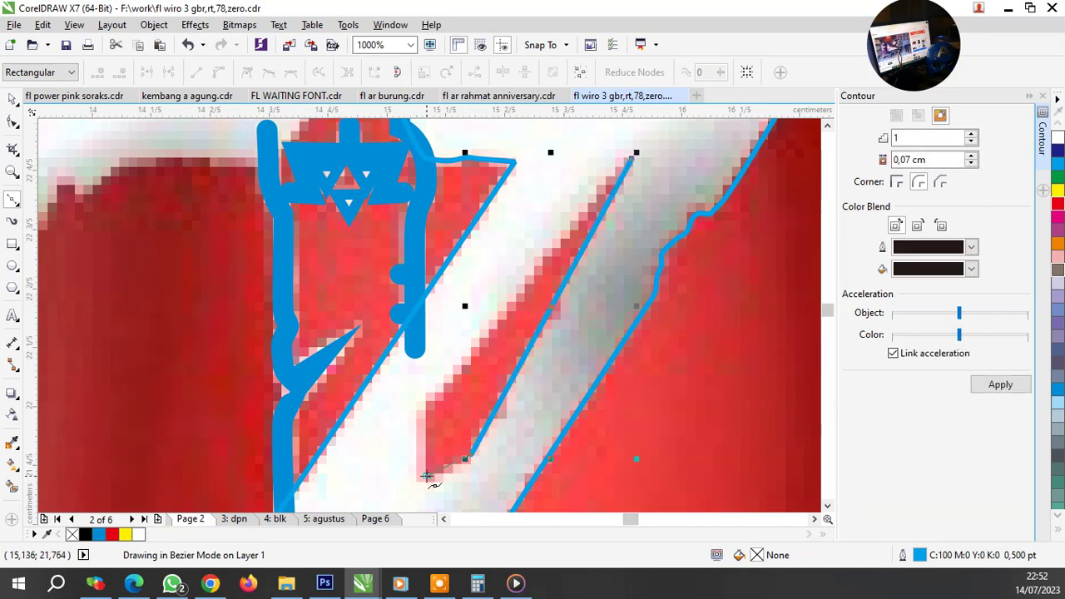
click(632, 161)
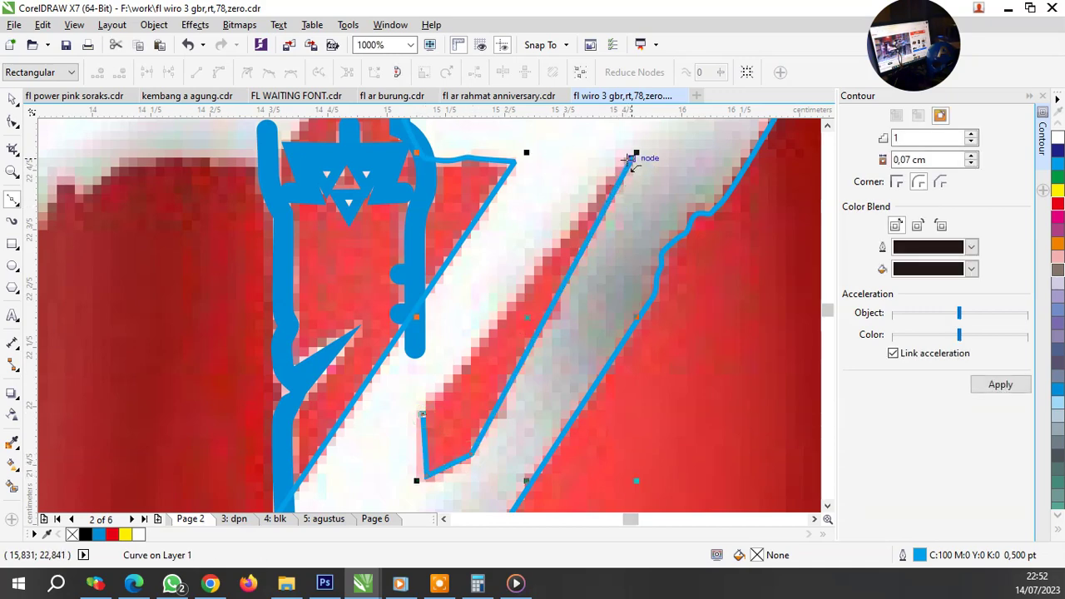
scroll(566, 250, down, 2)
scroll(524, 289, up, 1)
Step: Select the traced slit shapes and combine them into one curve
key(space)
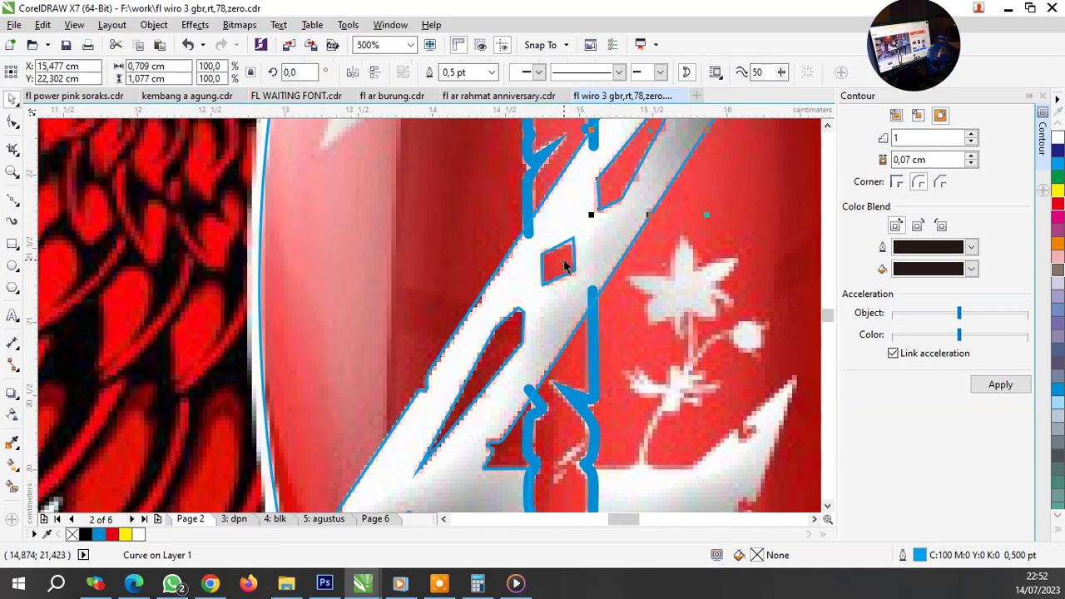
key(ctrl+z)
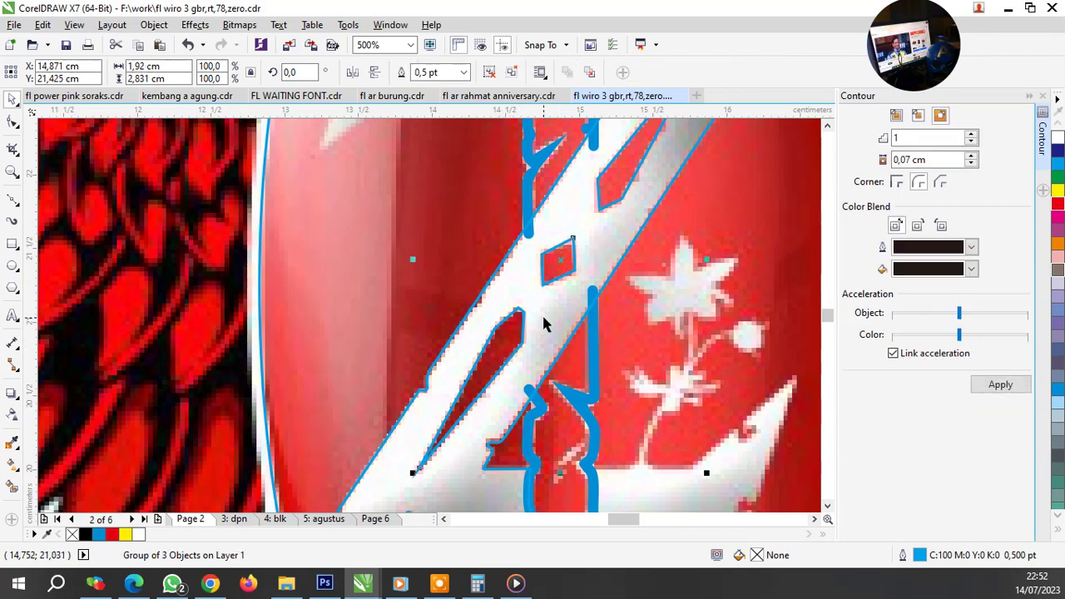
click(453, 72)
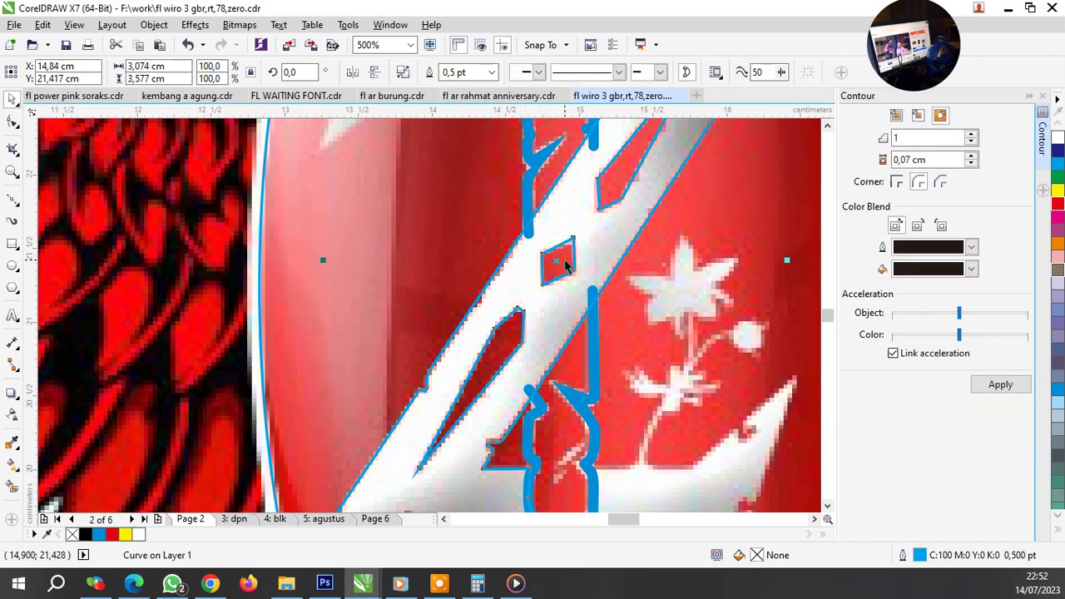
key(Escape)
scroll(575, 258, down, 3)
scroll(585, 242, up, 3)
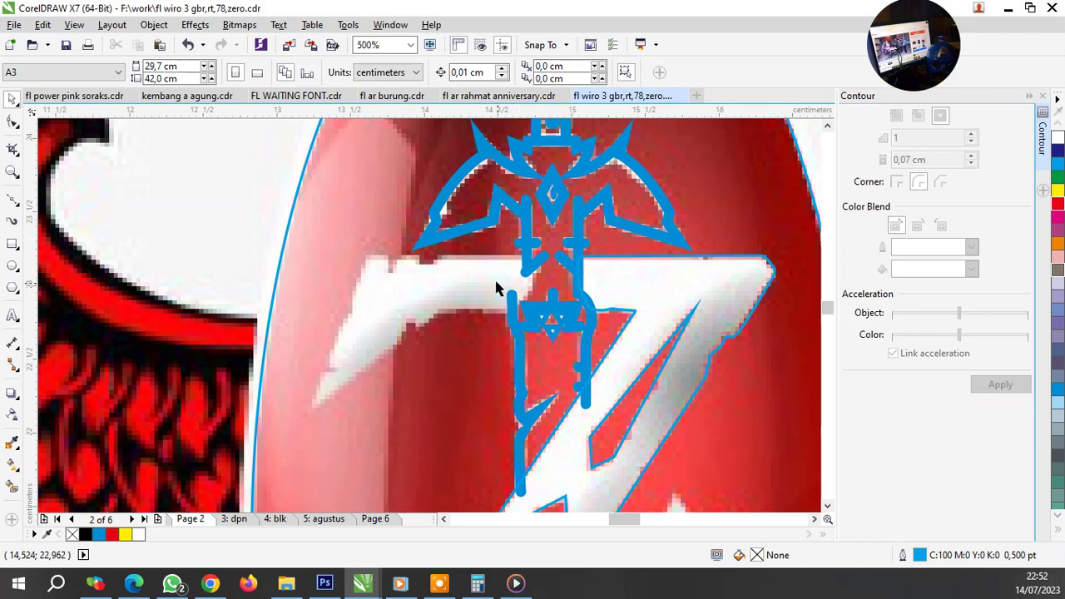
scroll(522, 258, down, 3)
scroll(540, 369, up, 2)
scroll(547, 360, up, 1)
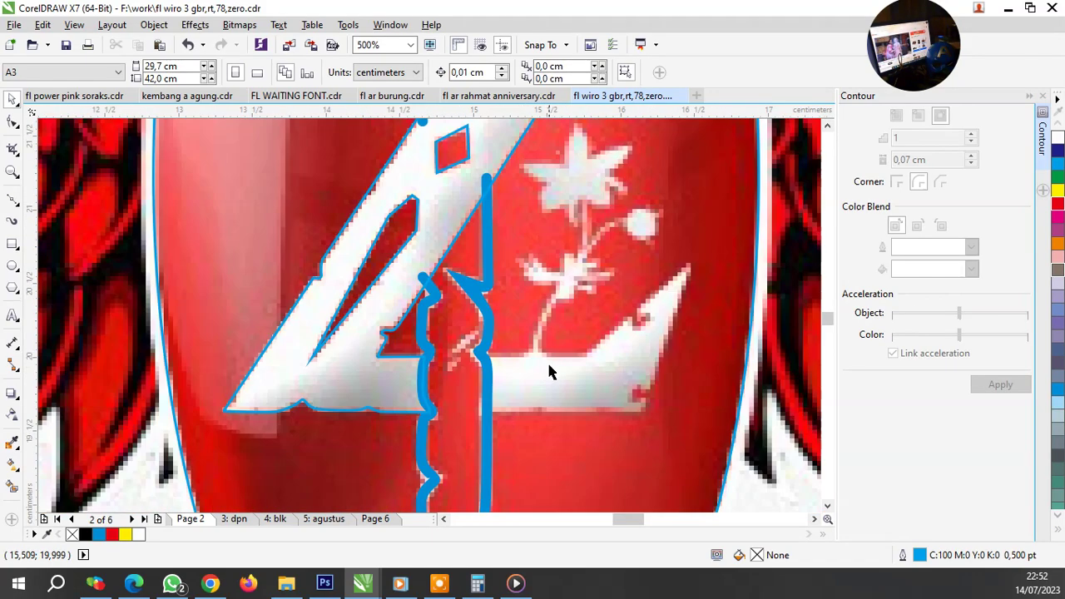
scroll(547, 360, down, 1)
scroll(545, 375, down, 1)
scroll(444, 174, up, 2)
Step: Start a Bezier trace around the Z's top corner and along the white edge
key(F10)
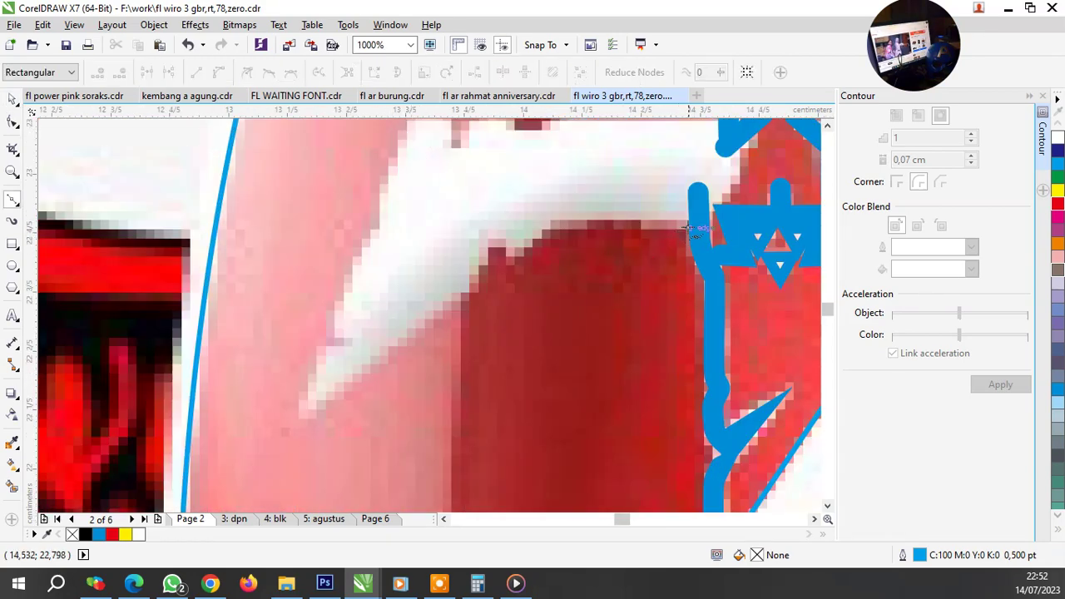
scroll(605, 236, up, 1)
click(545, 220)
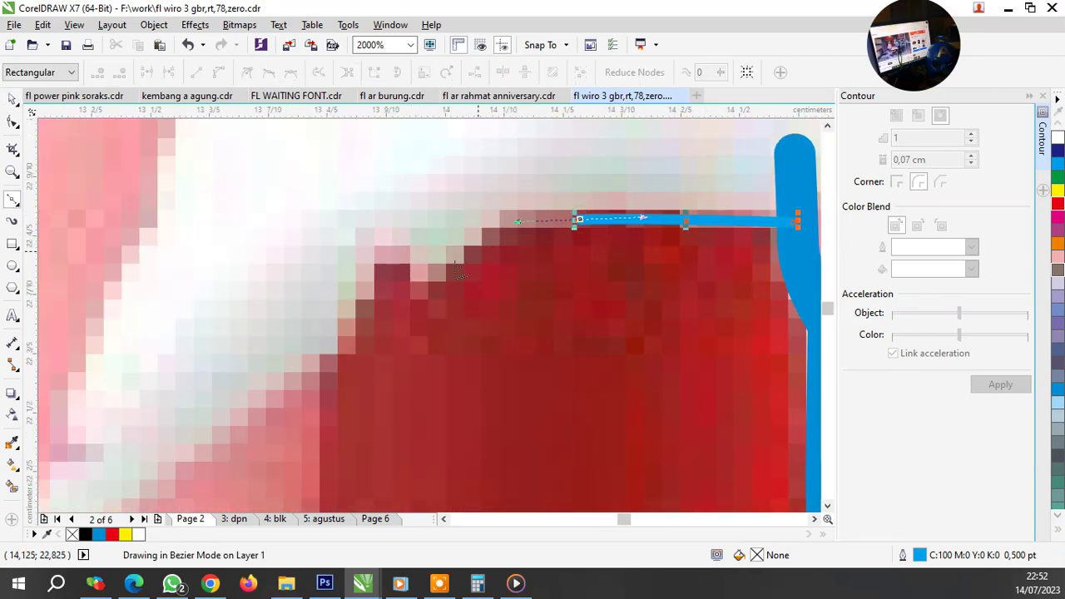
mouse_move(571, 221)
mouse_down()
mouse_move(373, 279)
mouse_move(342, 350)
mouse_up()
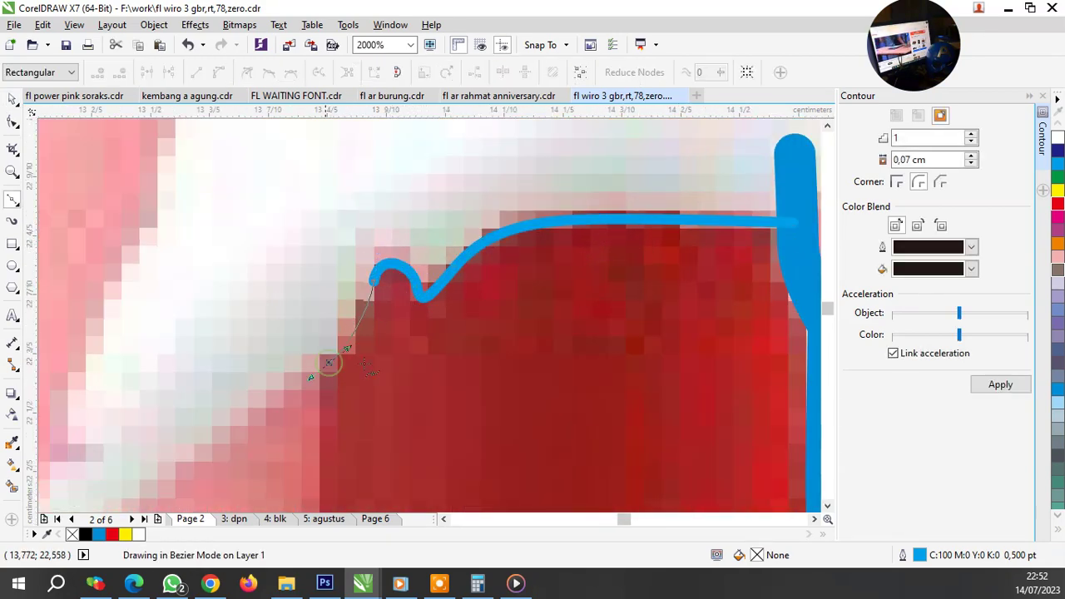
scroll(573, 293, down, 1)
scroll(297, 445, up, 1)
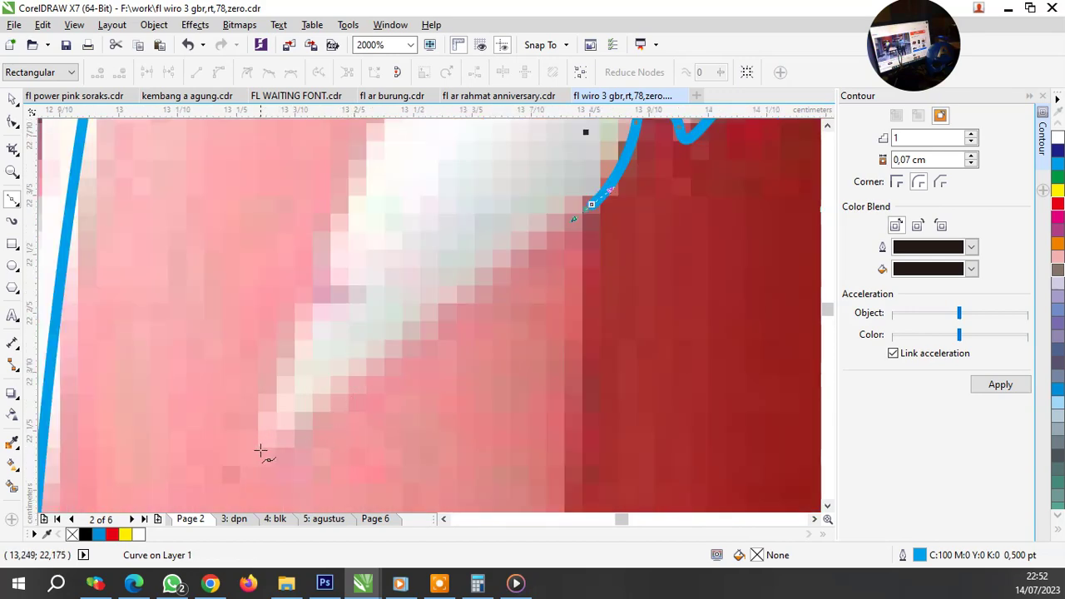
drag(260, 452, 258, 452)
click(337, 296)
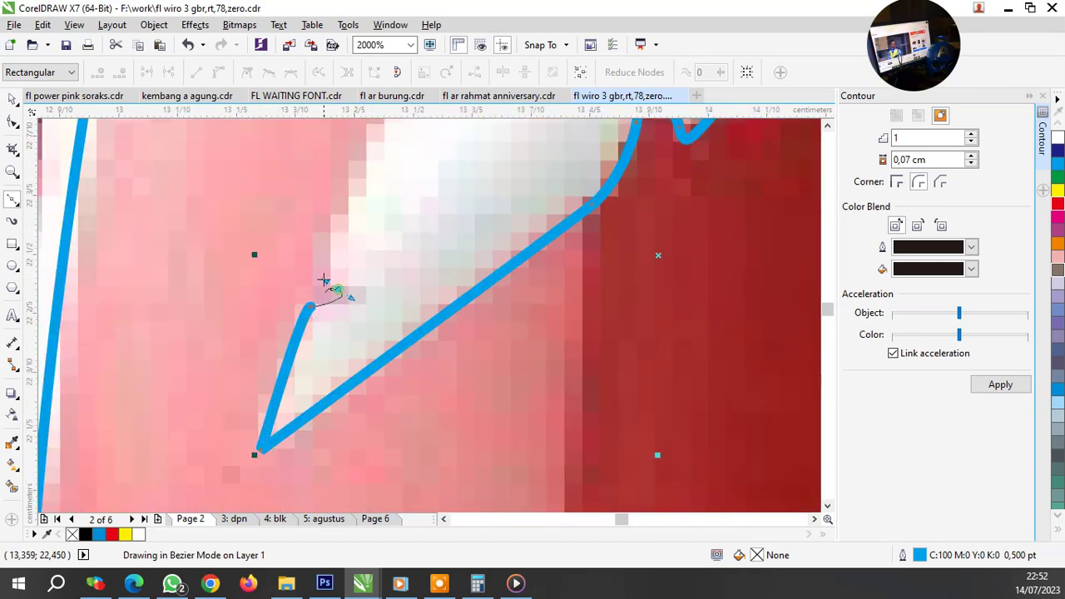
click(346, 225)
scroll(359, 225, down, 2)
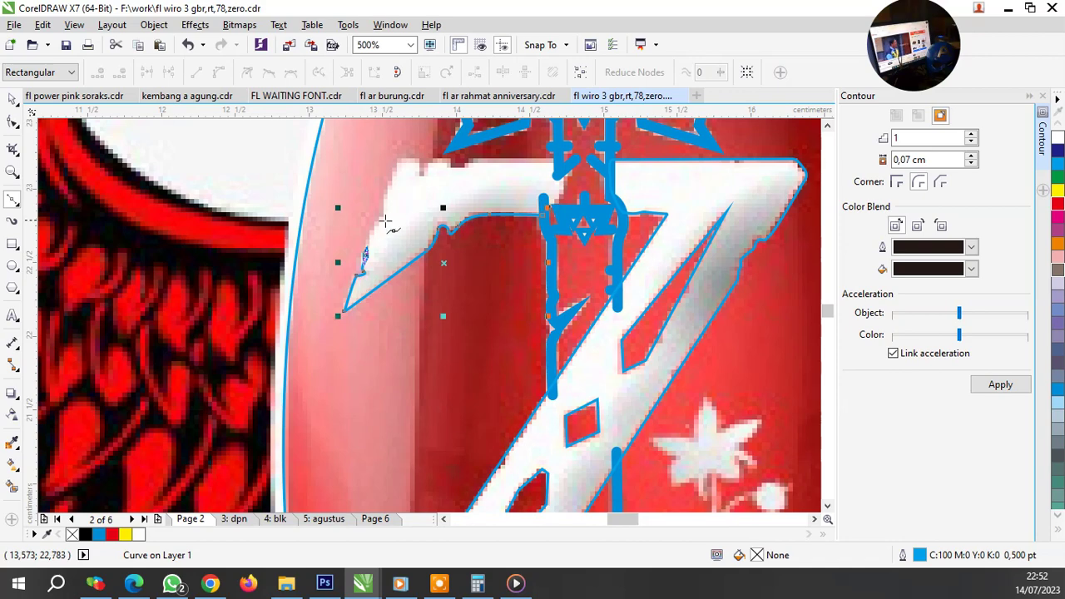
scroll(374, 240, up, 2)
scroll(405, 209, down, 2)
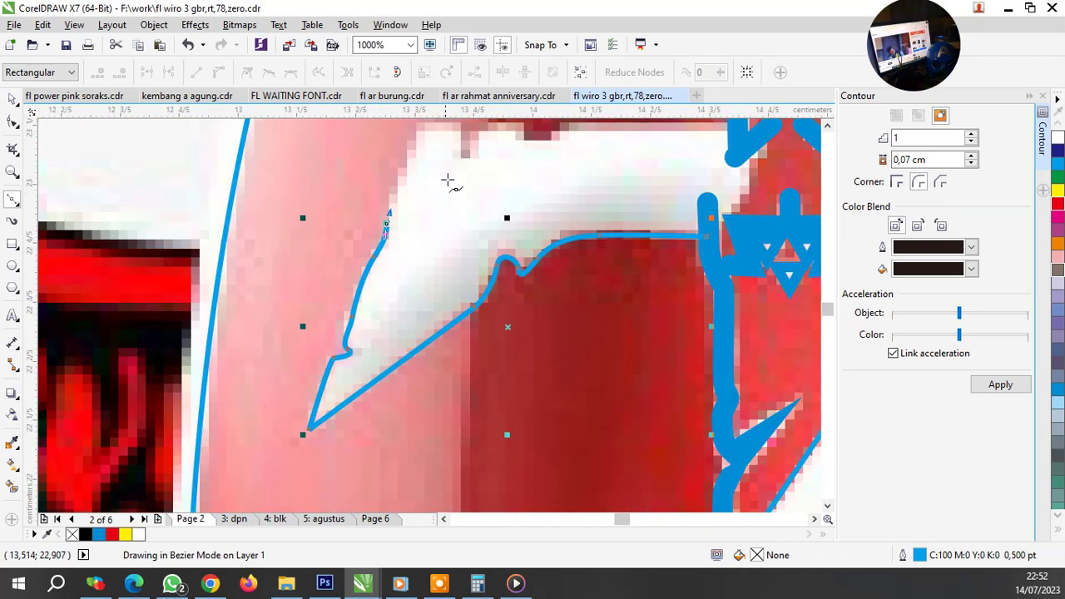
scroll(424, 195, up, 1)
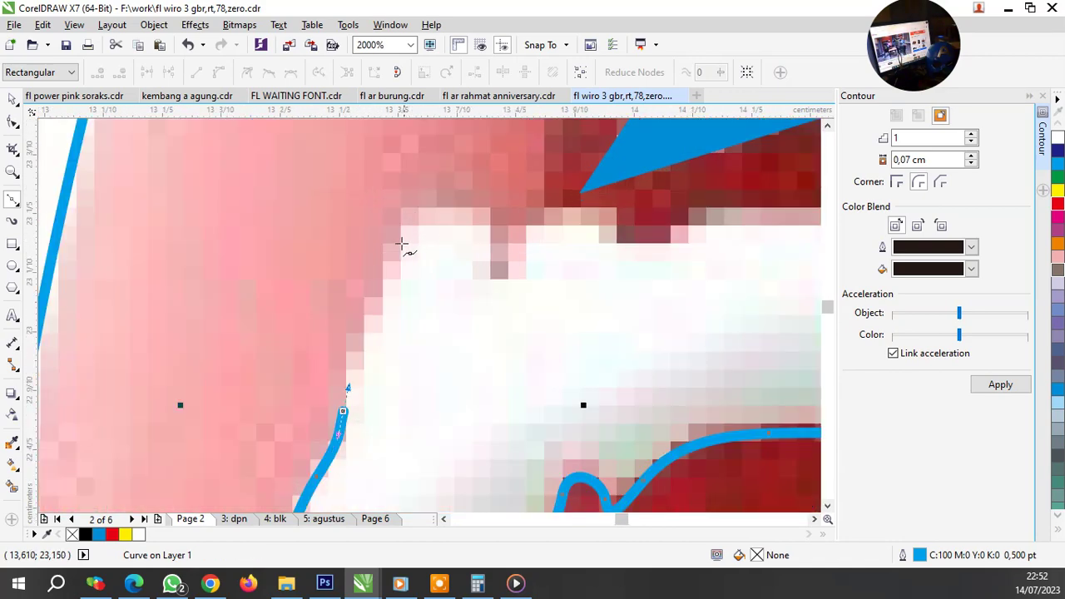
Step: Follow the top edge's dips rightward to the bar's right corner by the blue shape
drag(450, 210, 483, 215)
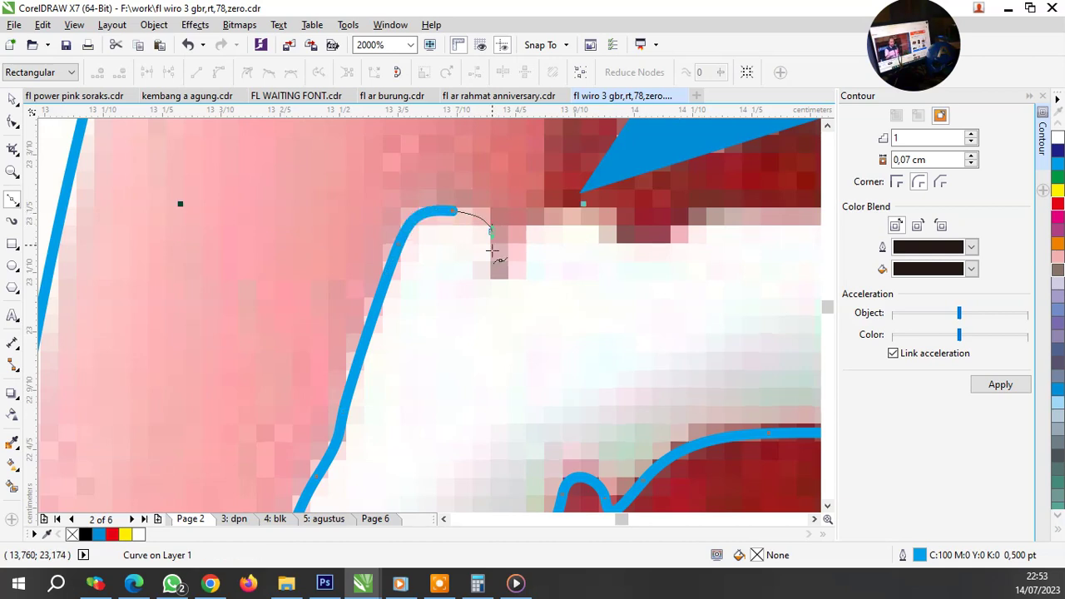
drag(555, 218, 610, 231)
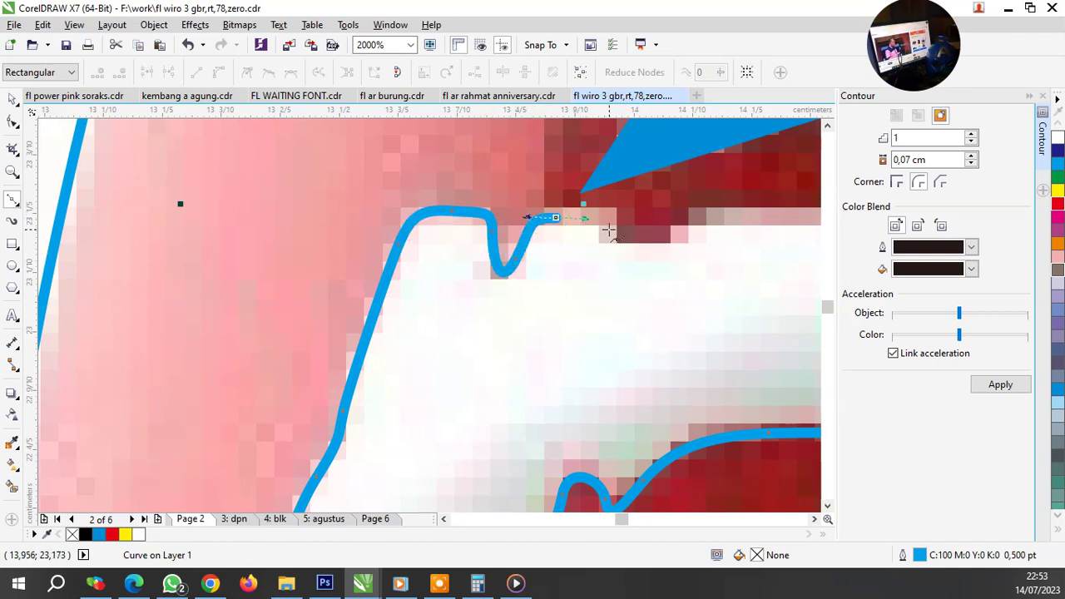
drag(704, 218, 728, 219)
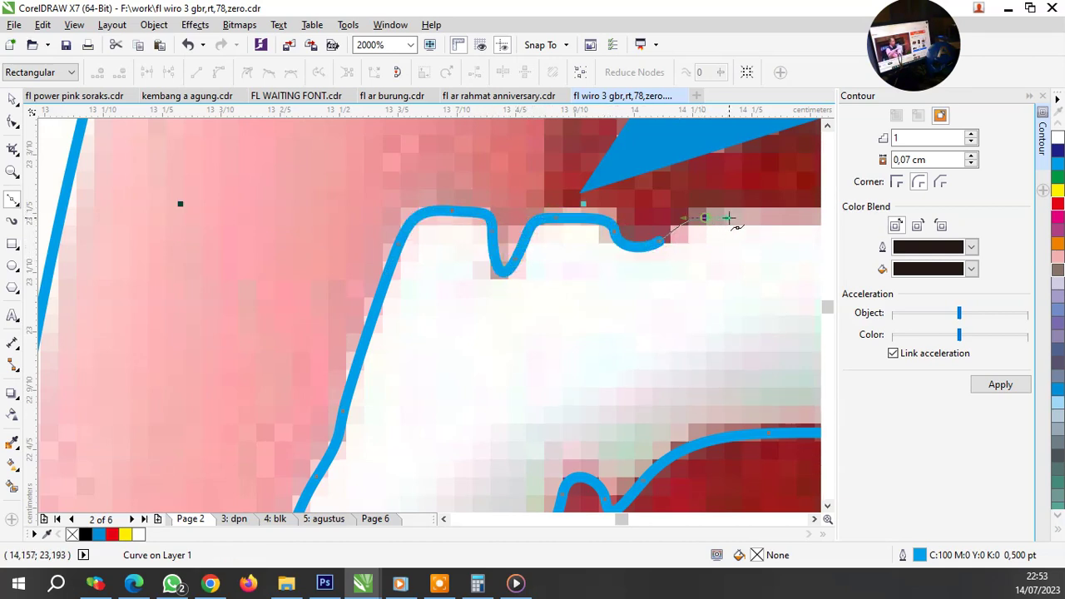
scroll(519, 258, down, 1)
scroll(811, 224, up, 1)
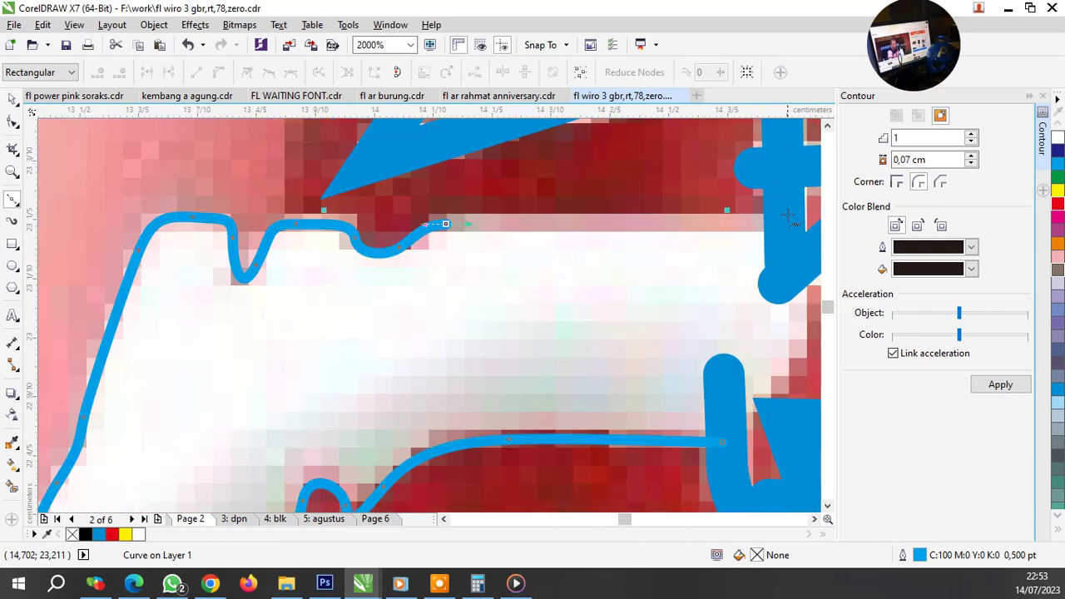
click(787, 218)
scroll(729, 246, down, 1)
click(744, 246)
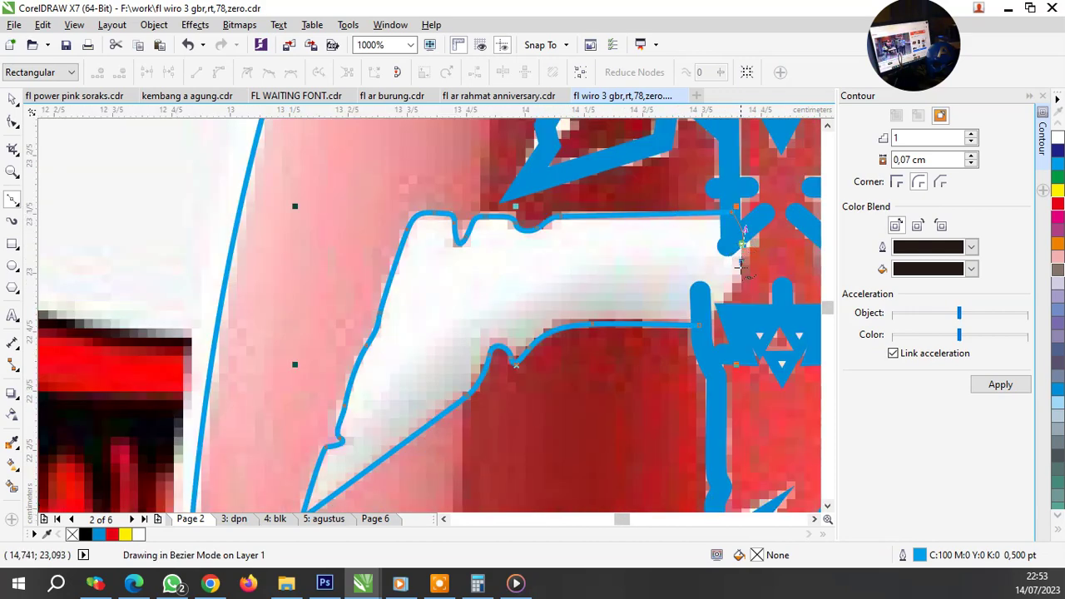
scroll(732, 316, up, 2)
click(630, 351)
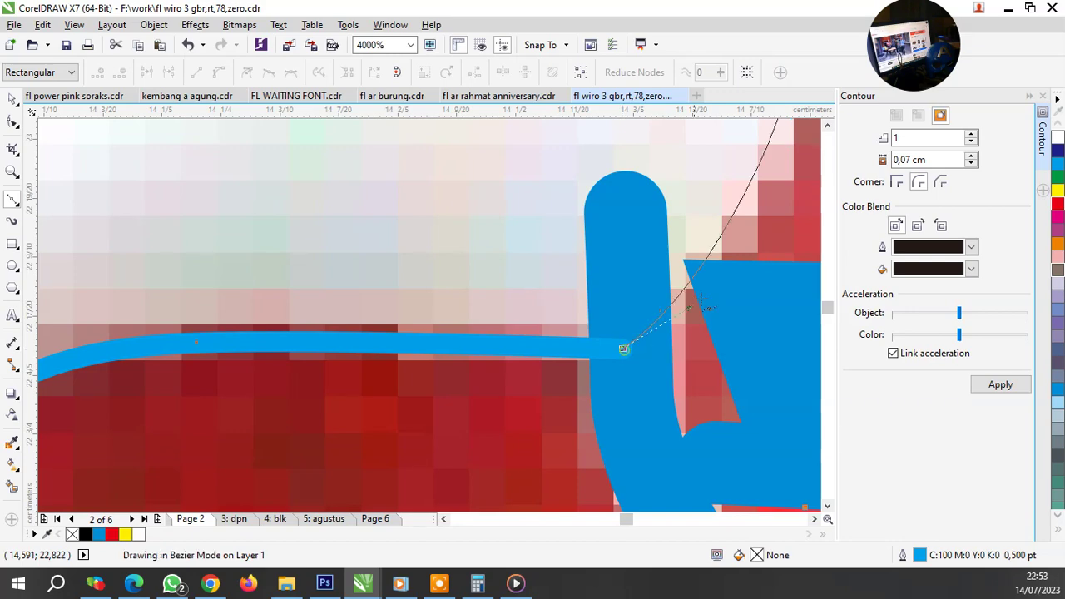
scroll(500, 221, down, 2)
scroll(495, 207, down, 2)
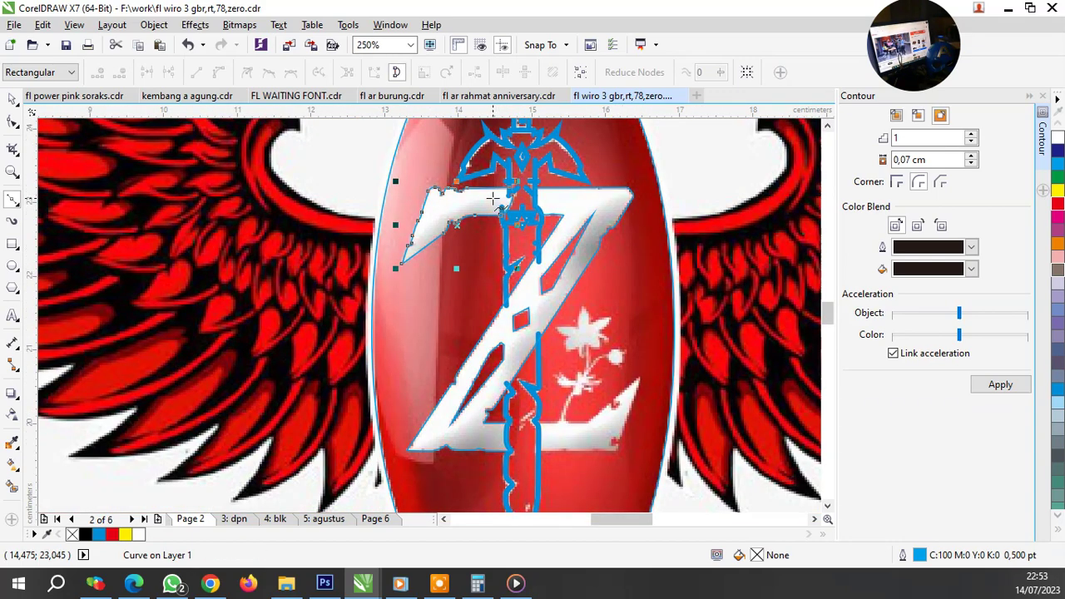
Step: Trace the lower bar's top edge from the divider to its right end
scroll(490, 192, down, 1)
scroll(454, 324, up, 1)
scroll(449, 330, up, 1)
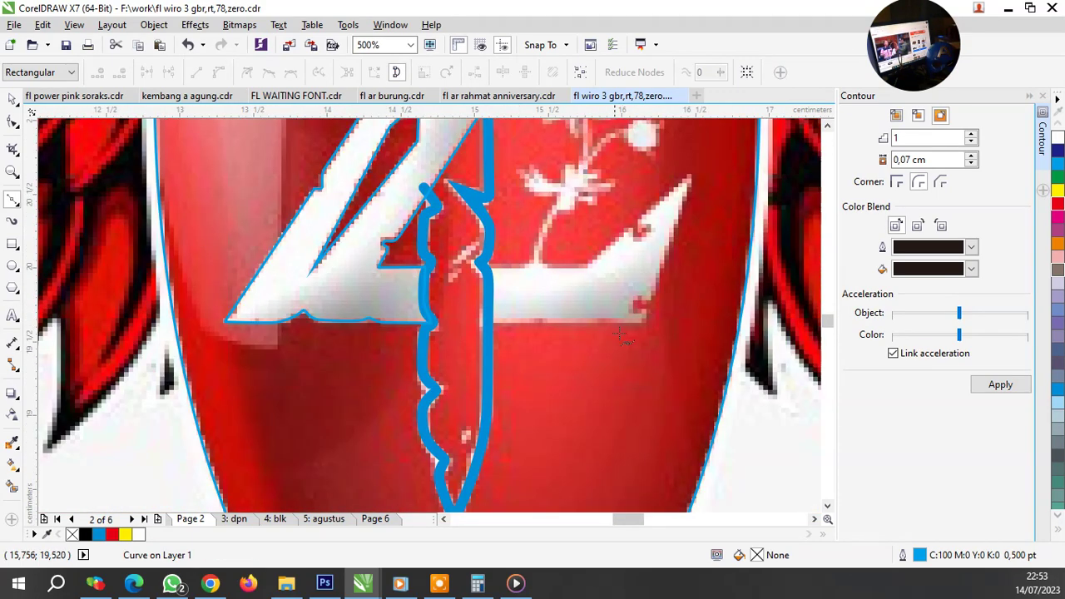
scroll(450, 331, up, 1)
scroll(357, 312, up, 1)
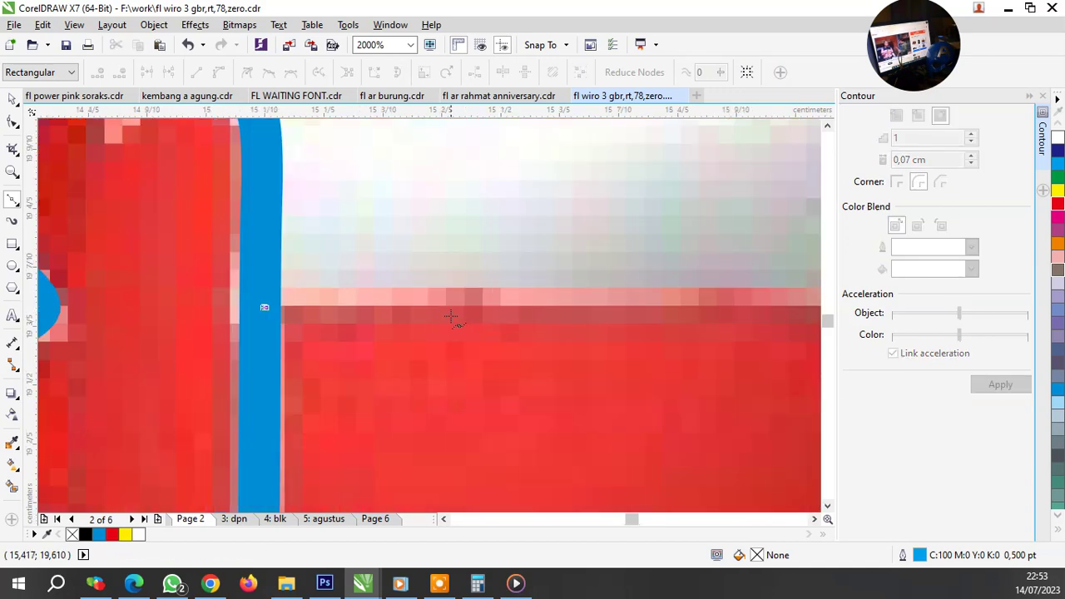
click(259, 307)
drag(448, 308, 487, 298)
click(487, 298)
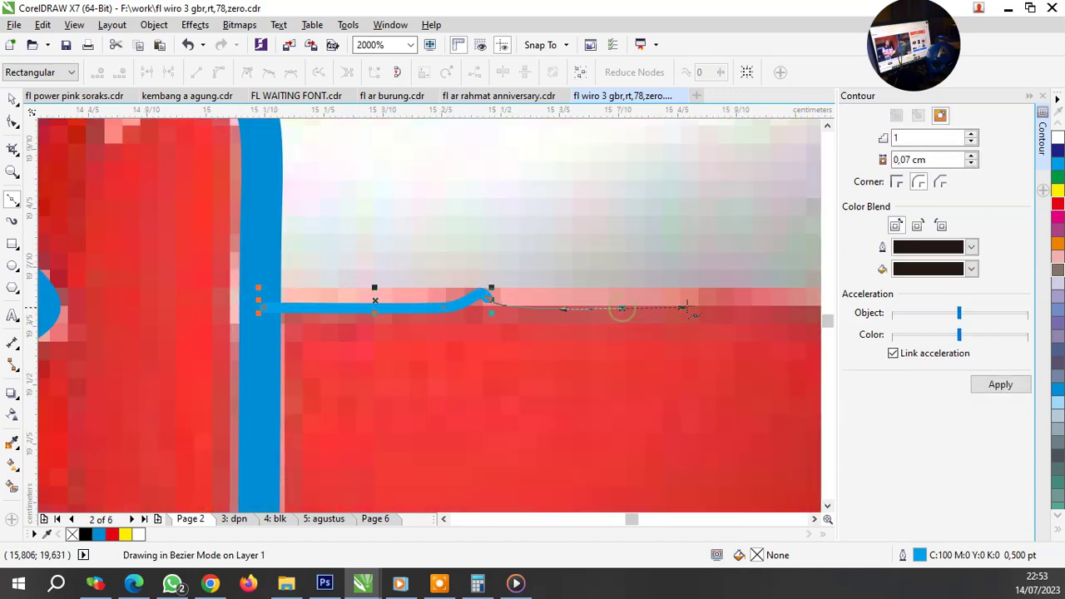
click(625, 304)
click(714, 297)
click(749, 306)
scroll(747, 298, down, 1)
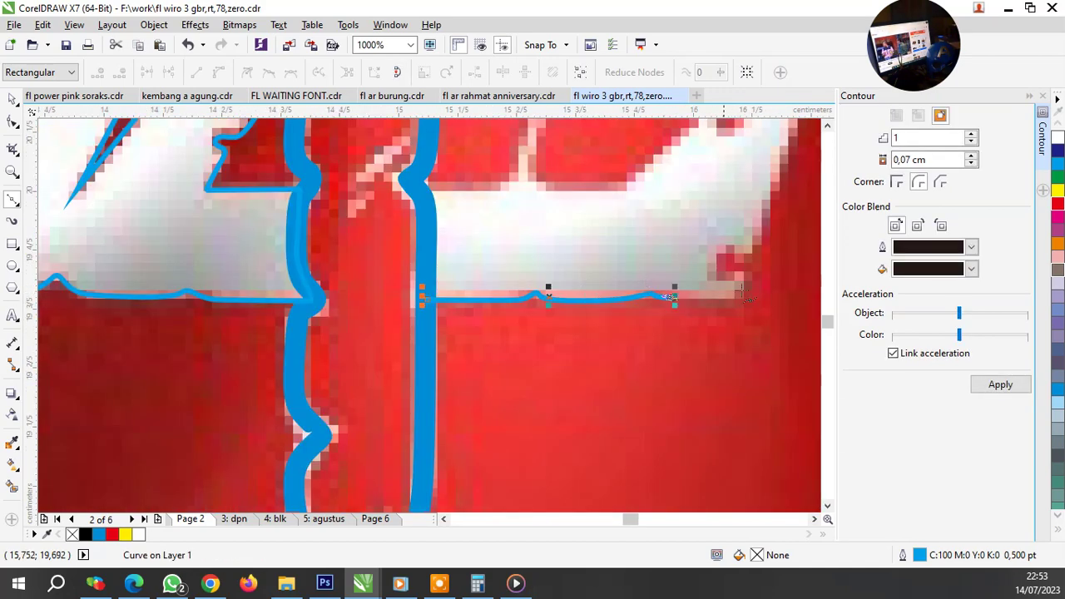
scroll(732, 296, up, 1)
Step: Hook the trace up around the corner and slanted edge to the pointed tip
click(751, 258)
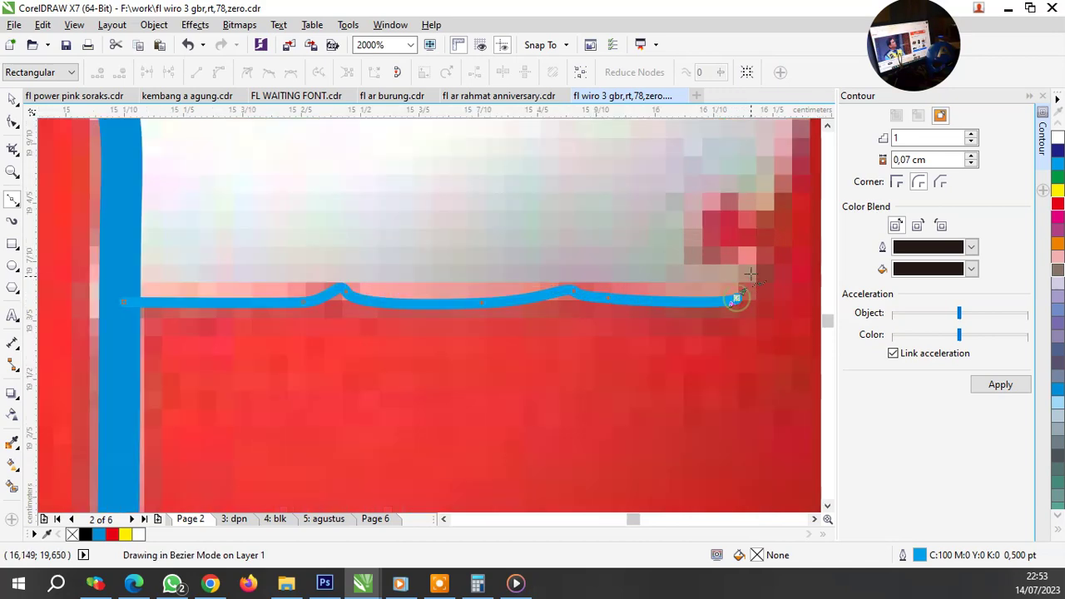
click(695, 250)
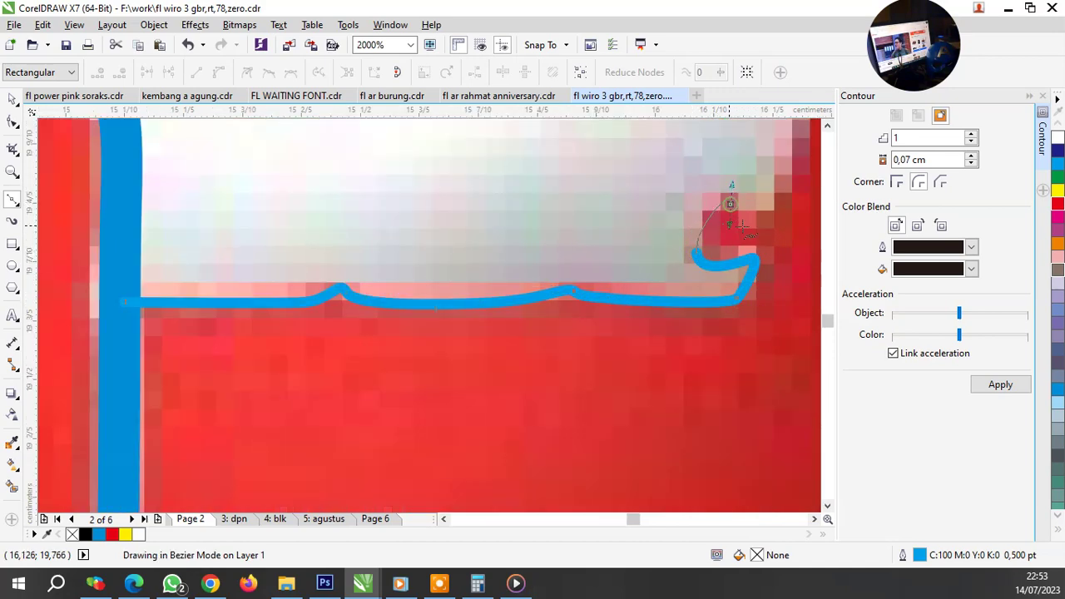
click(761, 200)
scroll(733, 226, down, 2)
scroll(732, 227, down, 2)
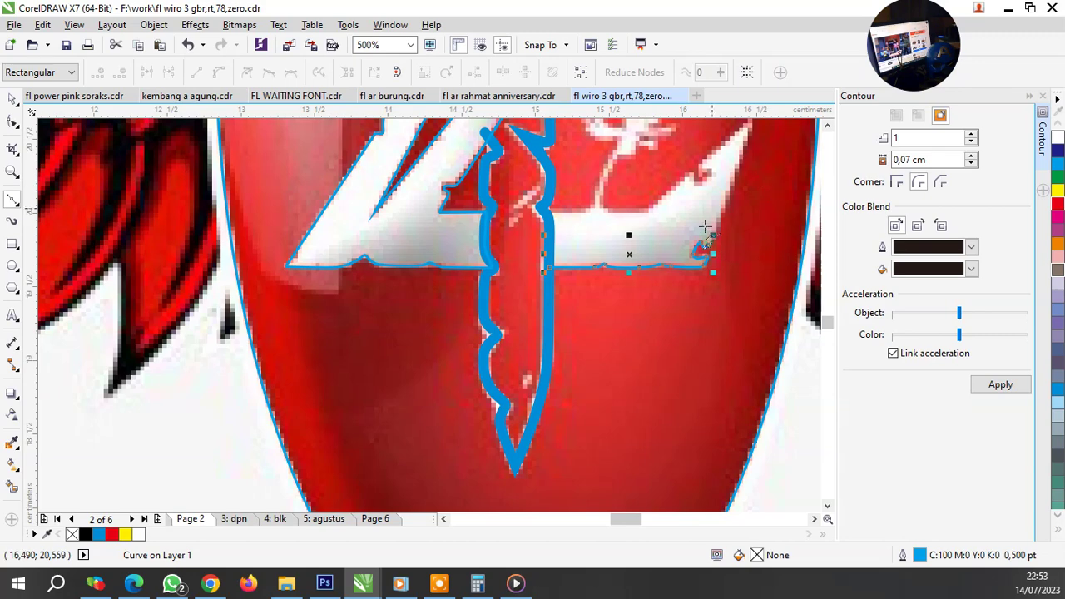
scroll(705, 225, down, 1)
scroll(721, 185, up, 2)
click(700, 164)
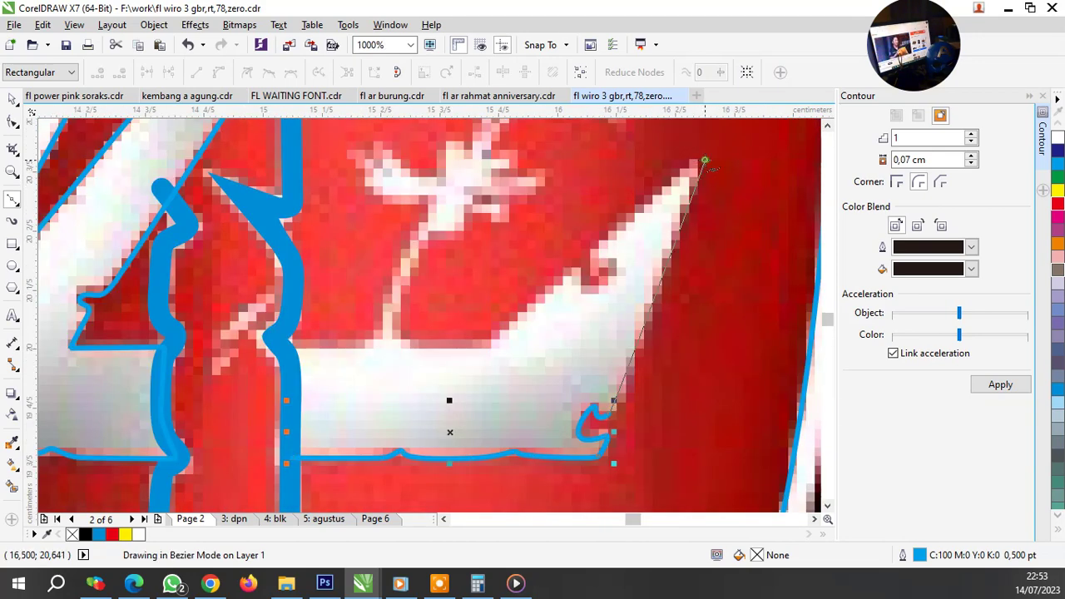
scroll(630, 265, up, 2)
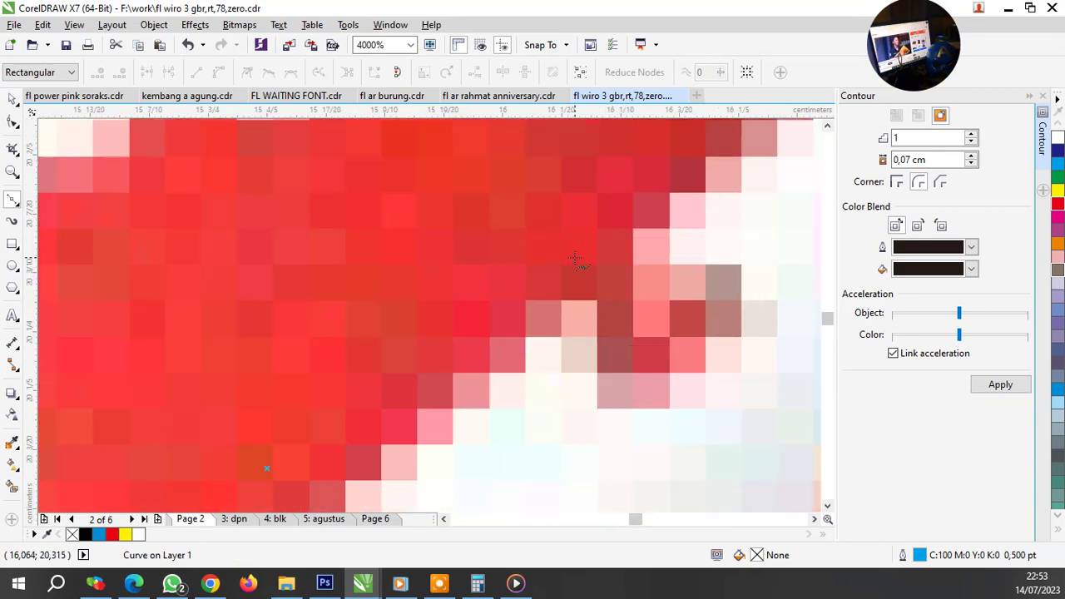
click(648, 242)
scroll(641, 268, down, 1)
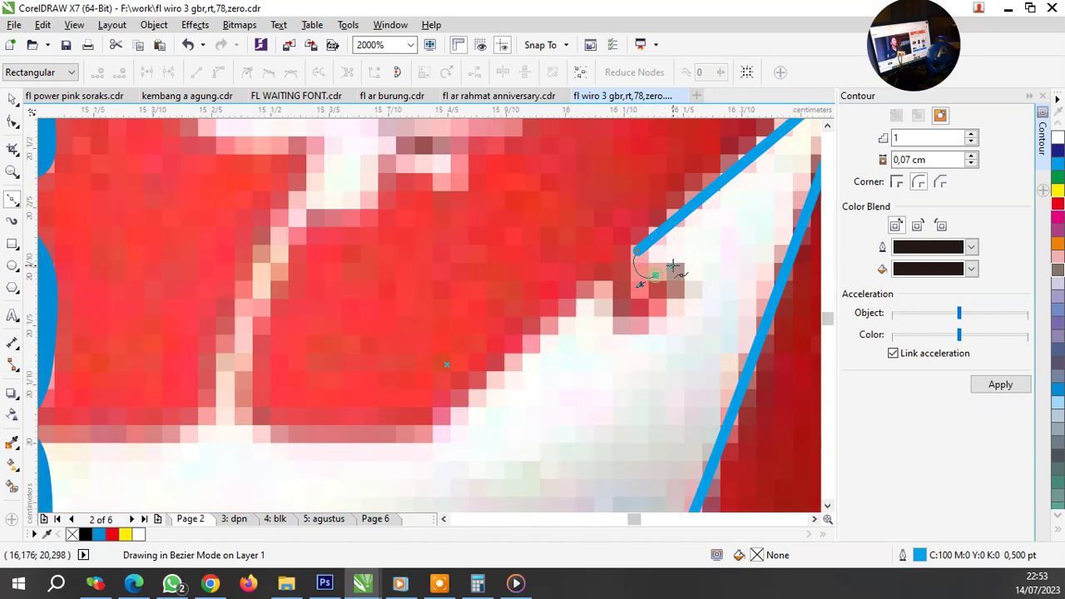
Step: Trace the S-shaped notch below the tip and return down to the divider
drag(676, 286, 658, 315)
click(614, 319)
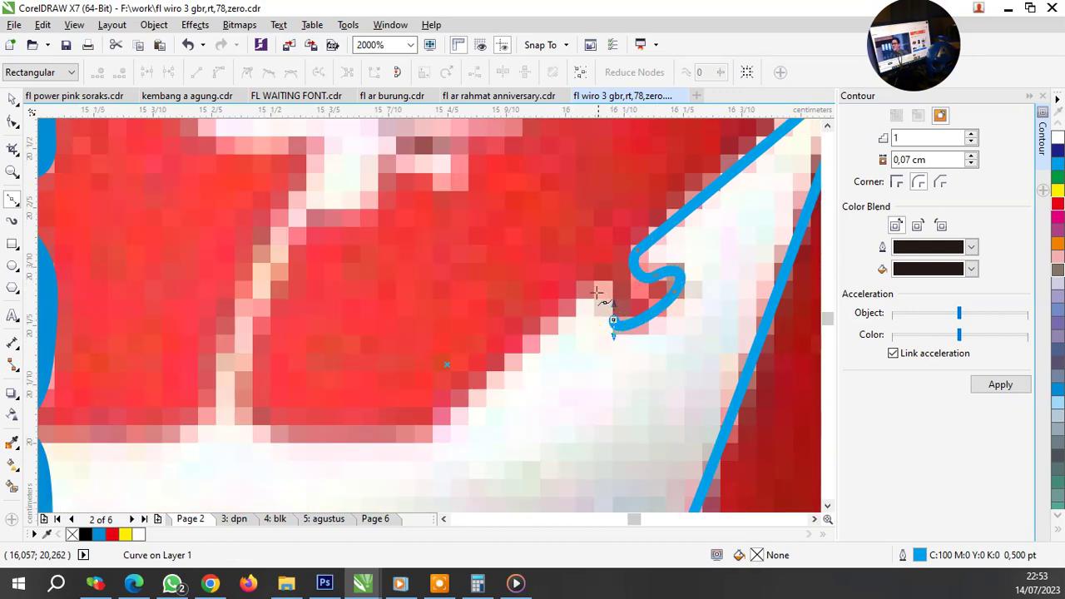
click(594, 291)
click(427, 433)
scroll(641, 348, down, 3)
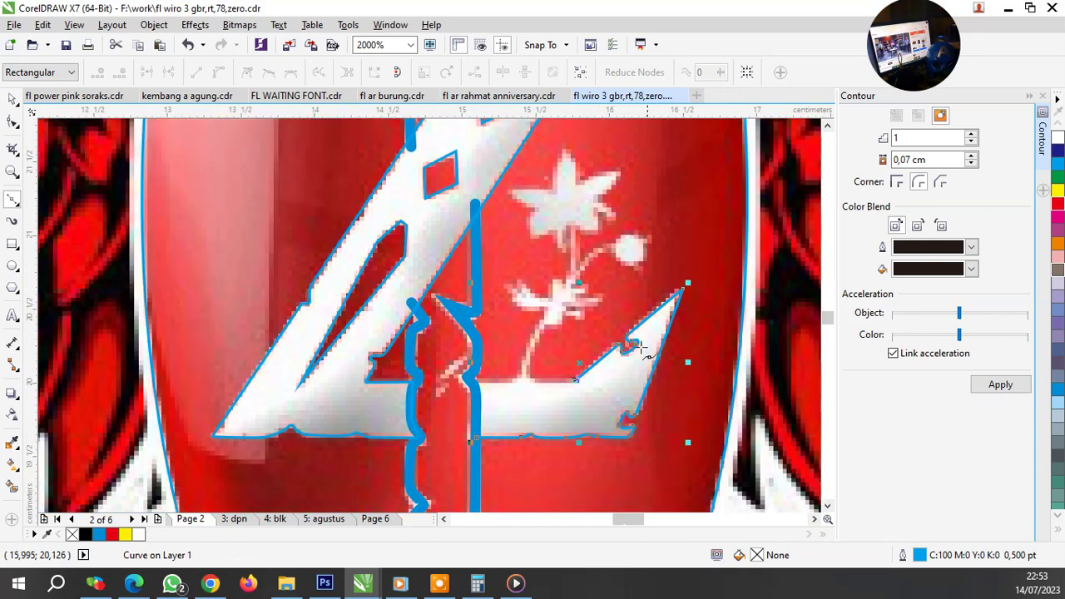
scroll(515, 392, up, 1)
scroll(515, 392, up, 1)
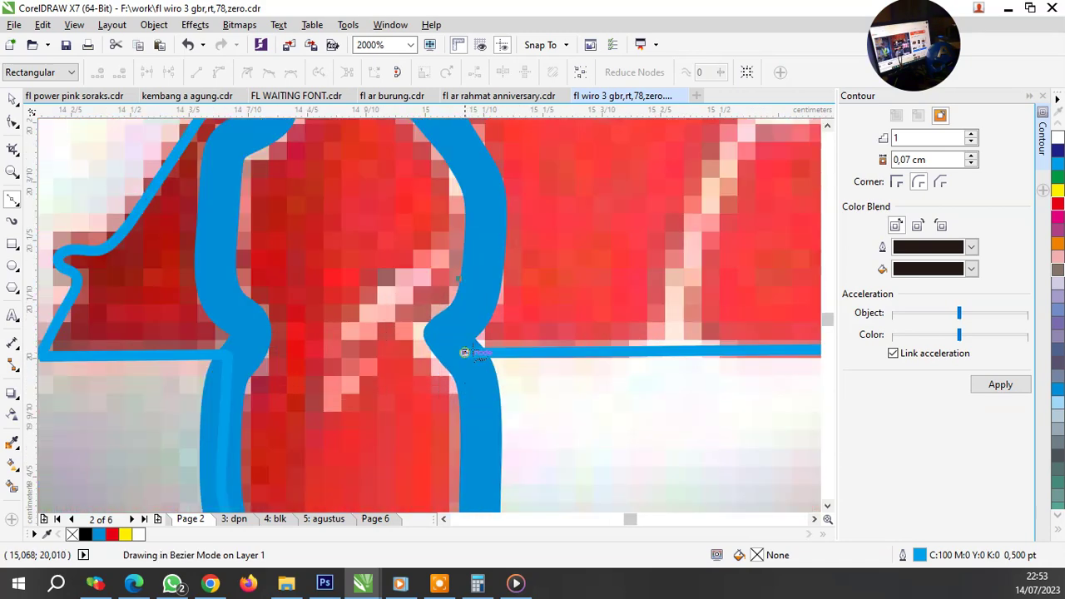
scroll(539, 336, down, 1)
click(513, 453)
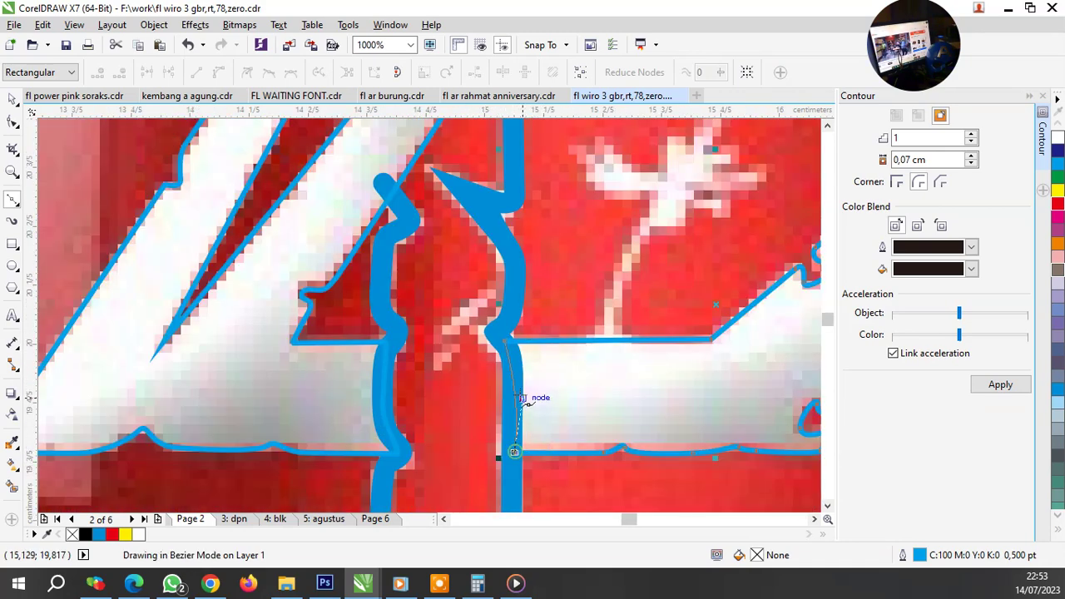
scroll(498, 343, up, 1)
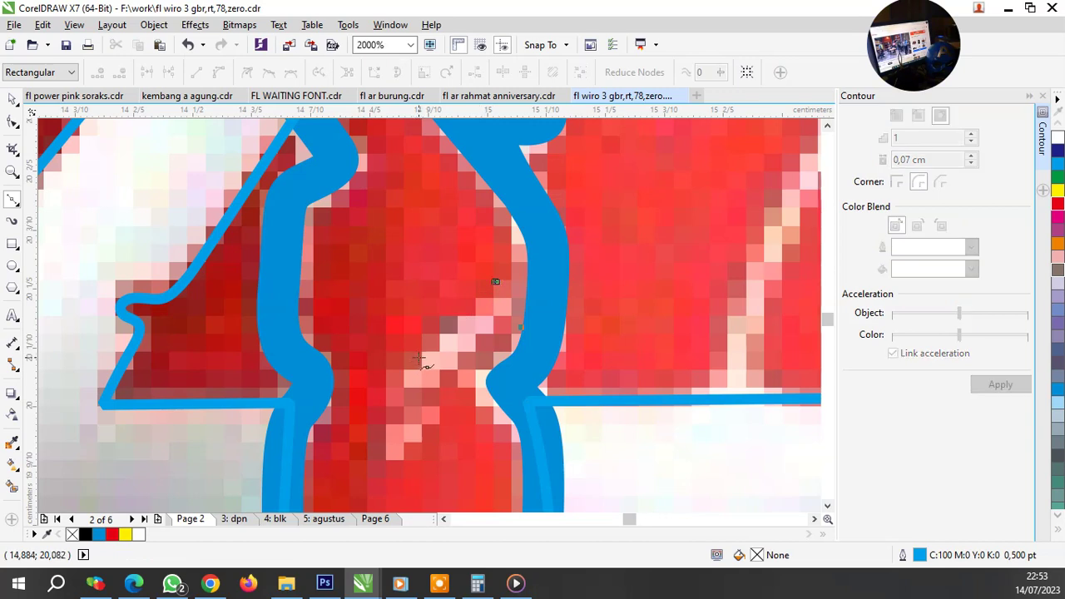
Step: Draw an elongated closed highlight loop and a smaller hooked loop below it
click(498, 279)
drag(429, 370, 489, 319)
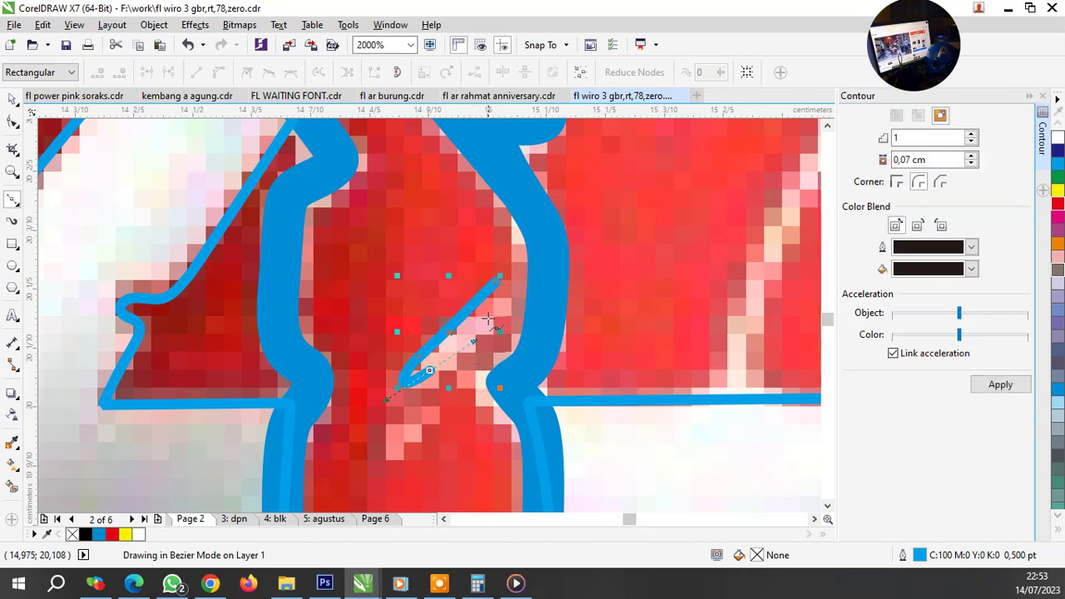
click(499, 277)
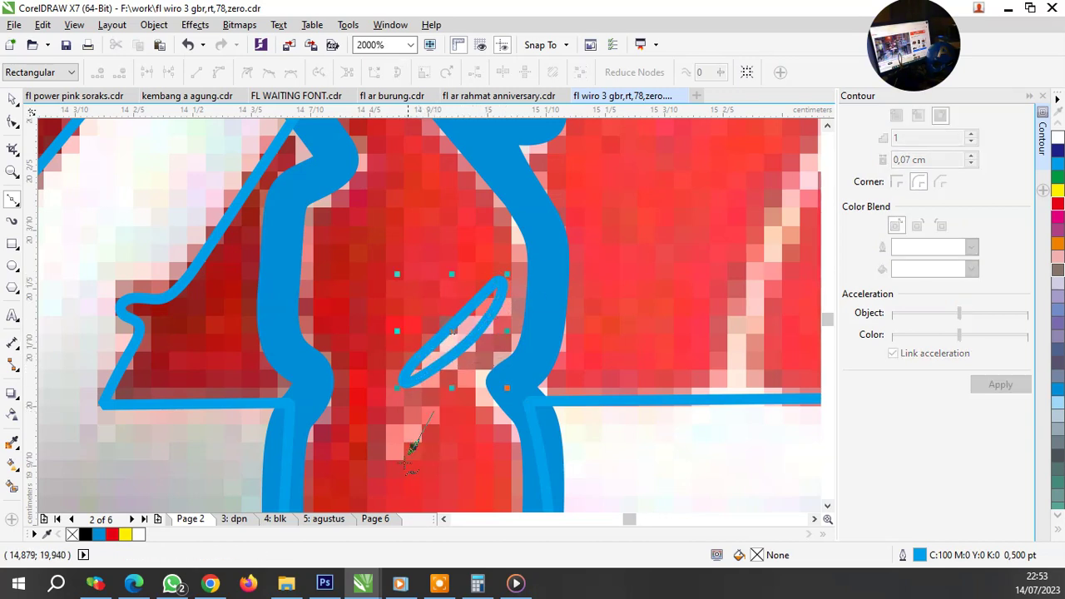
drag(386, 443, 408, 458)
click(437, 413)
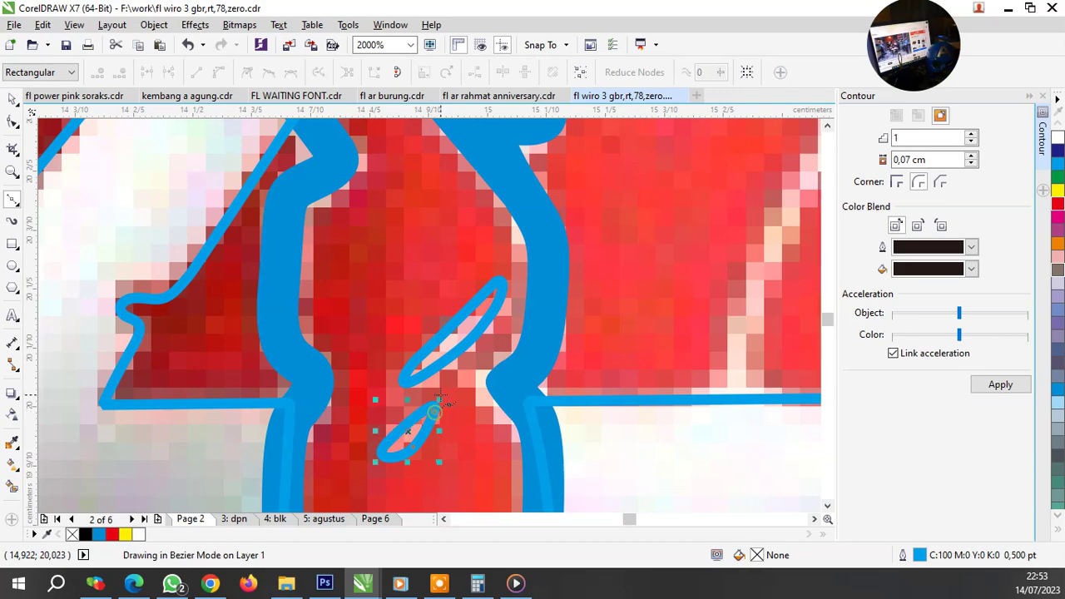
Step: Begin tracing the flower stem up from its base line
scroll(436, 411, down, 3)
scroll(542, 374, up, 1)
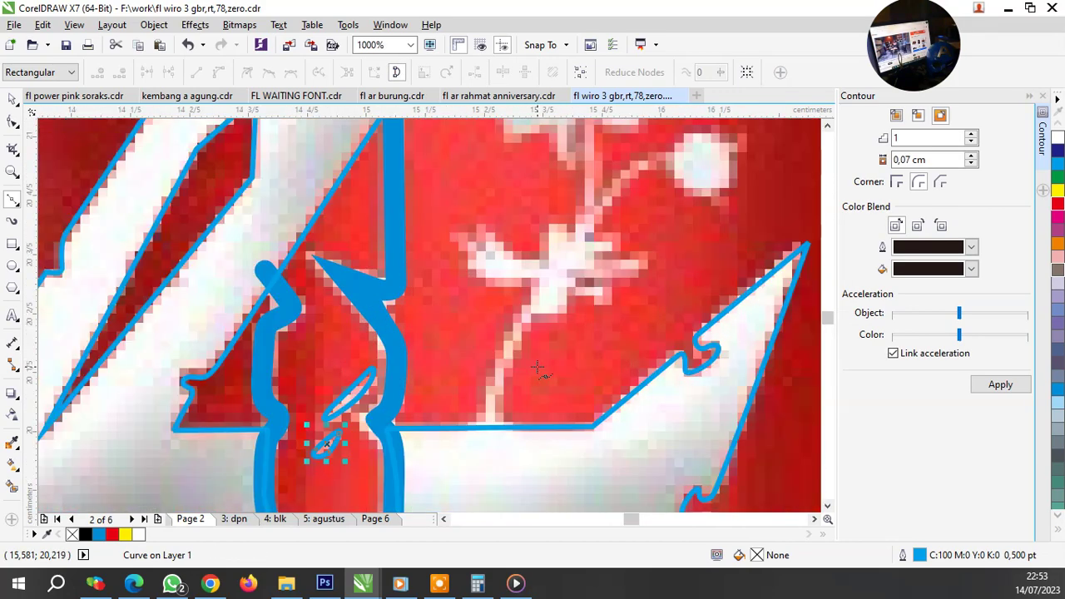
scroll(533, 406, down, 1)
scroll(499, 447, up, 2)
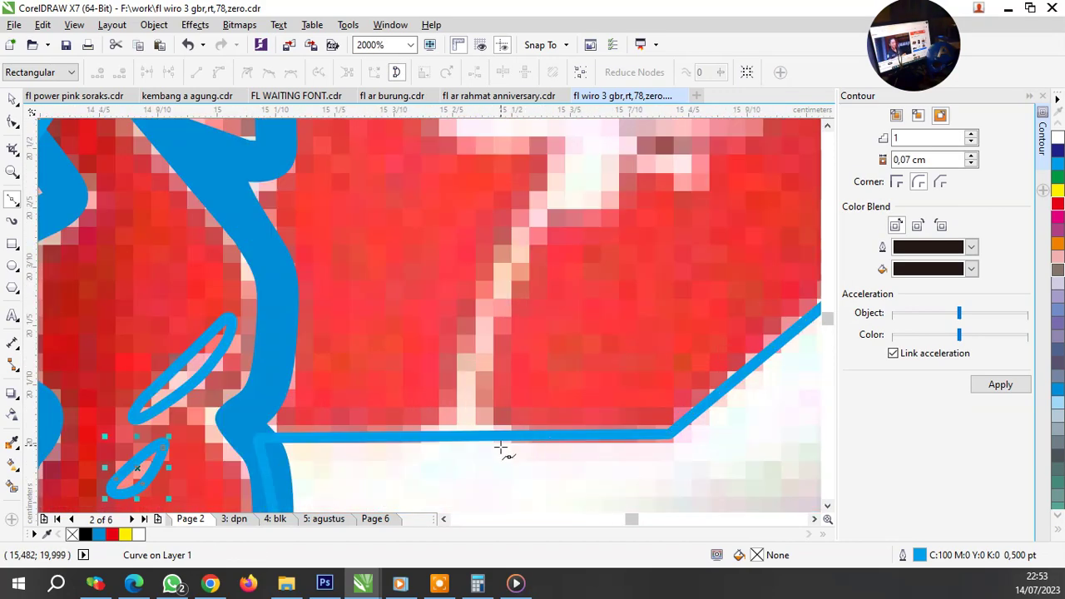
click(505, 445)
drag(505, 328, 520, 289)
Step: Trace the stem as a closed outline up into the round bud's hooked tip and back to the base
scroll(491, 366, down, 2)
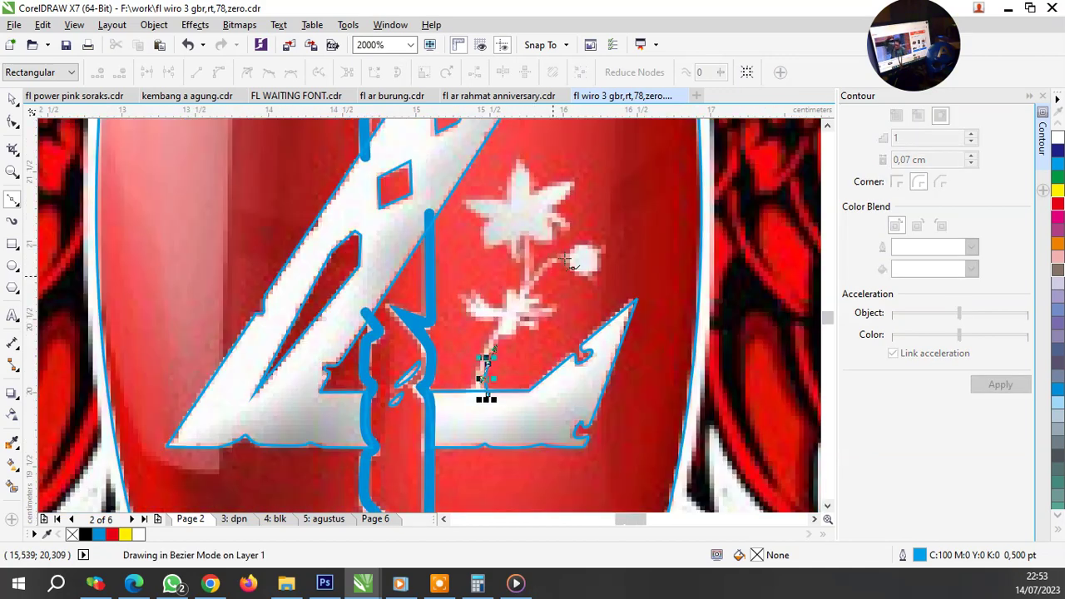
scroll(548, 279, up, 1)
click(582, 233)
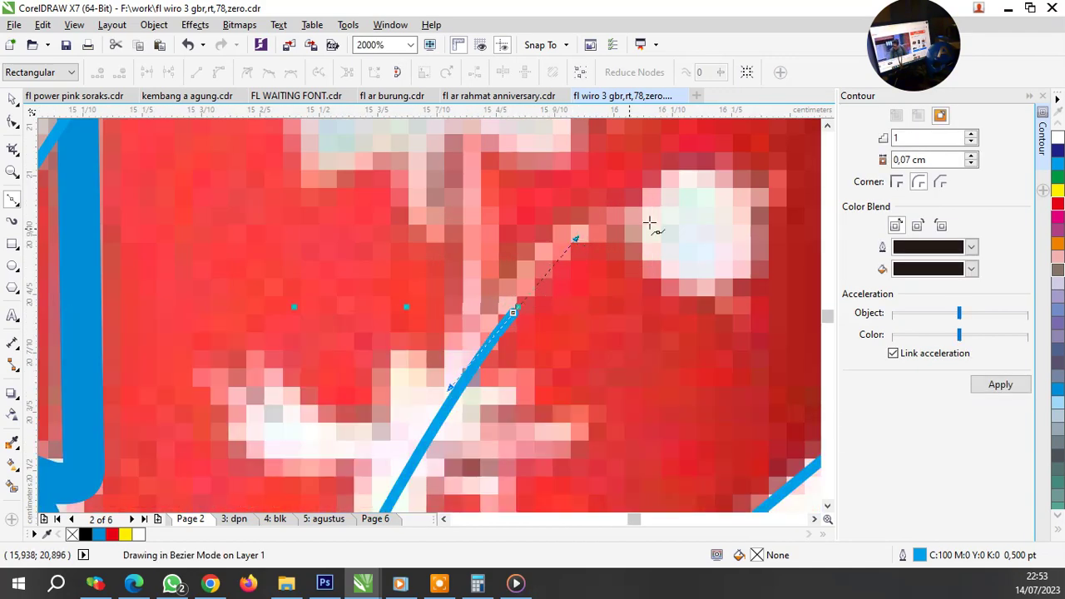
click(658, 221)
drag(658, 221, 685, 200)
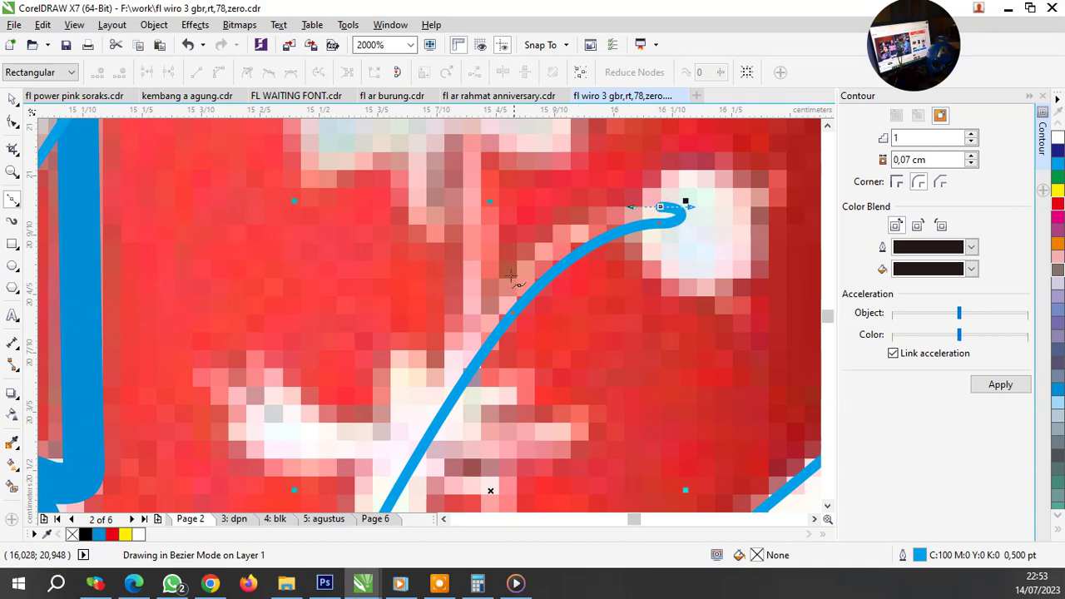
scroll(507, 295, down, 2)
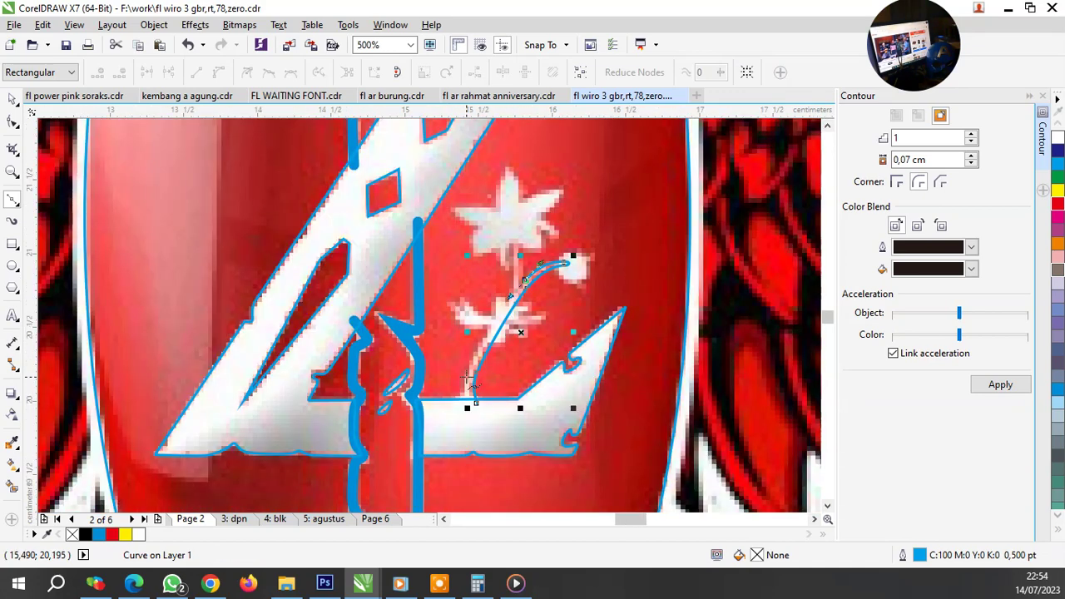
scroll(467, 379, up, 3)
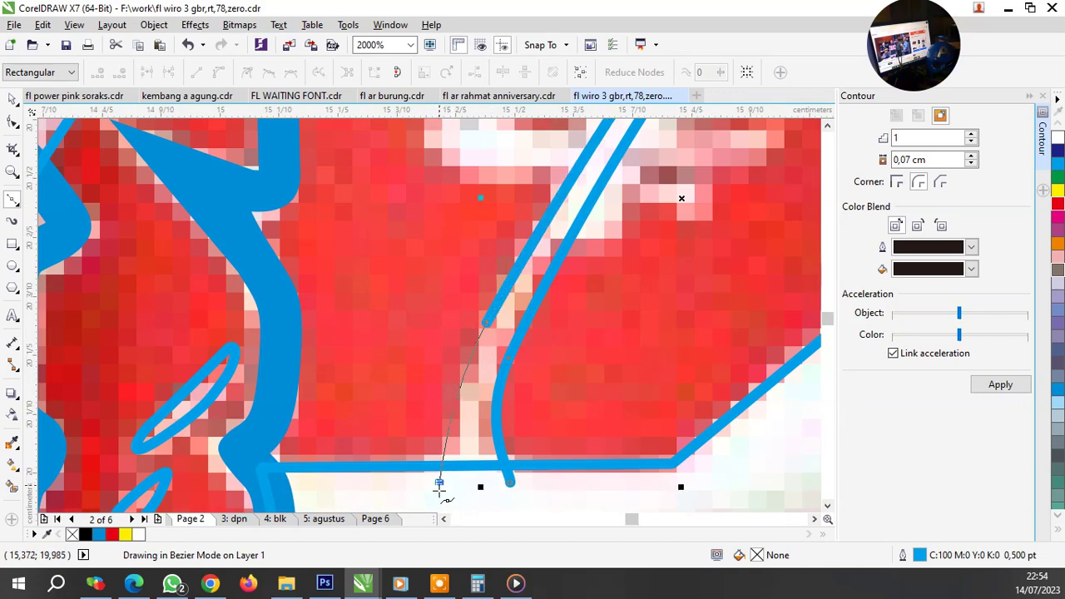
click(439, 485)
click(510, 483)
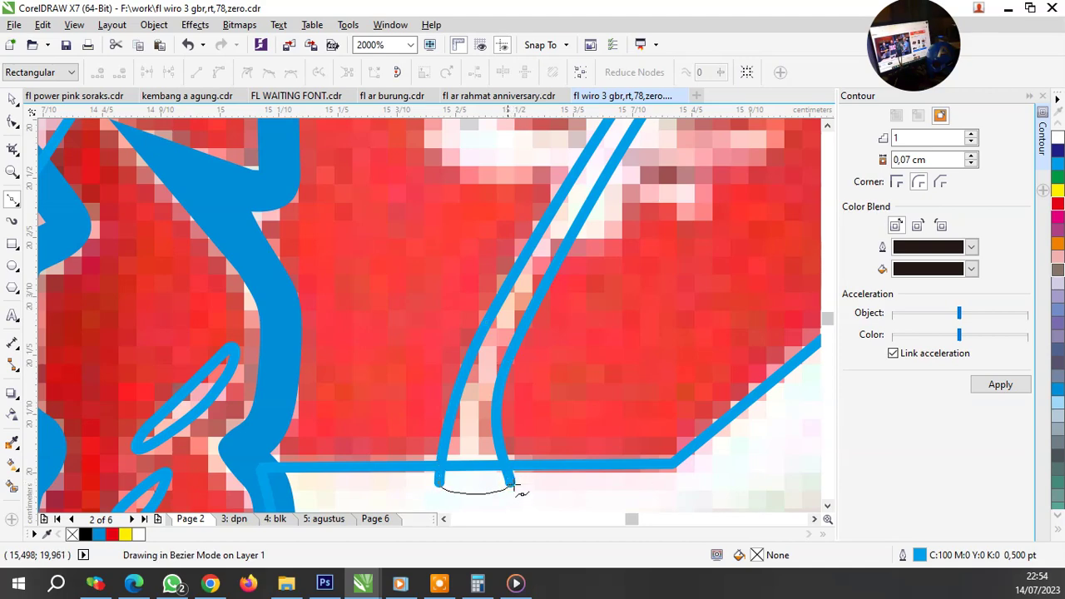
Step: Start a short curved stalk rising toward the star flower
scroll(509, 441, down, 1)
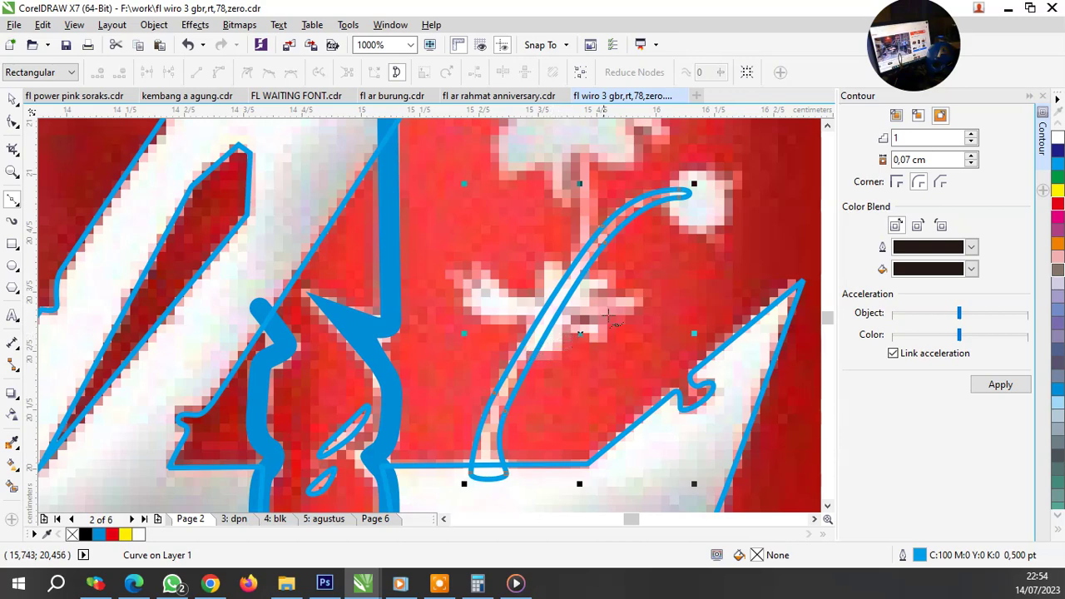
scroll(605, 223, down, 1)
scroll(578, 188, up, 2)
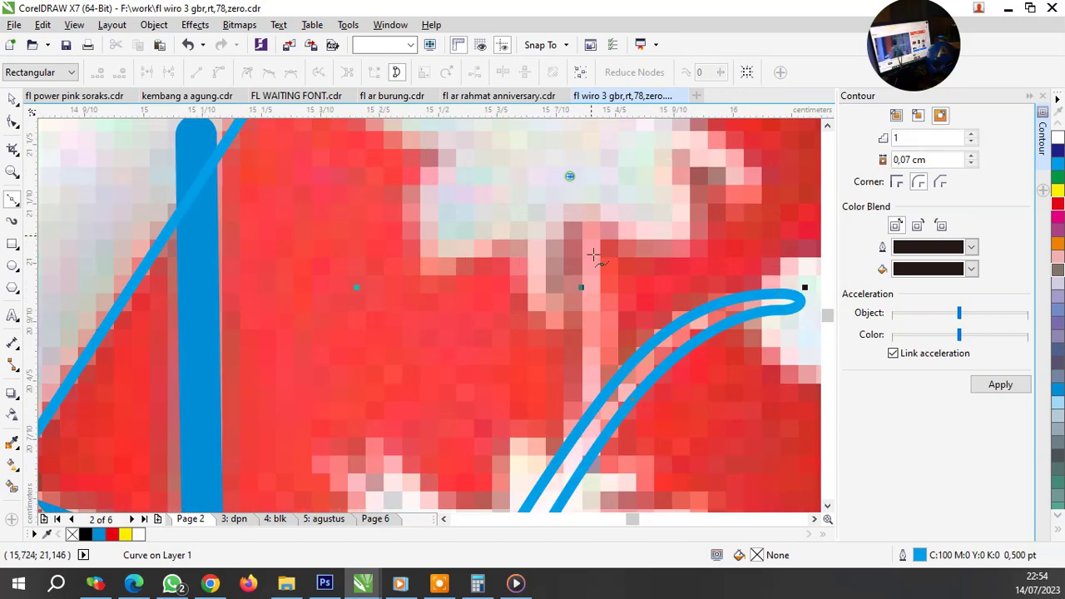
scroll(602, 309, down, 1)
scroll(601, 362, up, 1)
drag(599, 358, 576, 483)
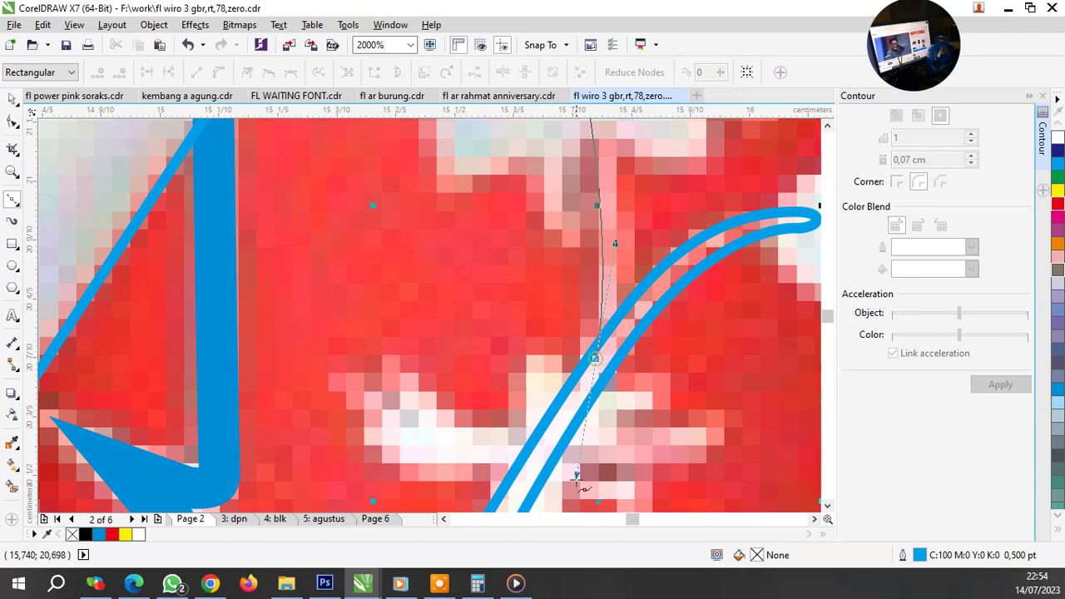
click(616, 349)
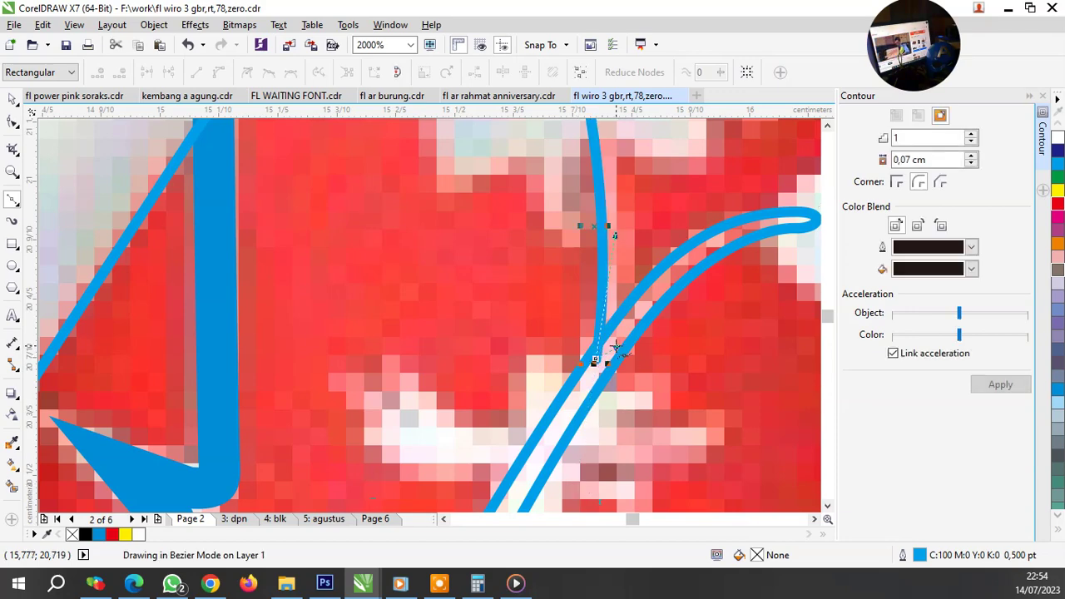
scroll(604, 354, down, 1)
Step: Begin the flower outline at the stalk's top, curving along the lower petal to the next tip
click(609, 248)
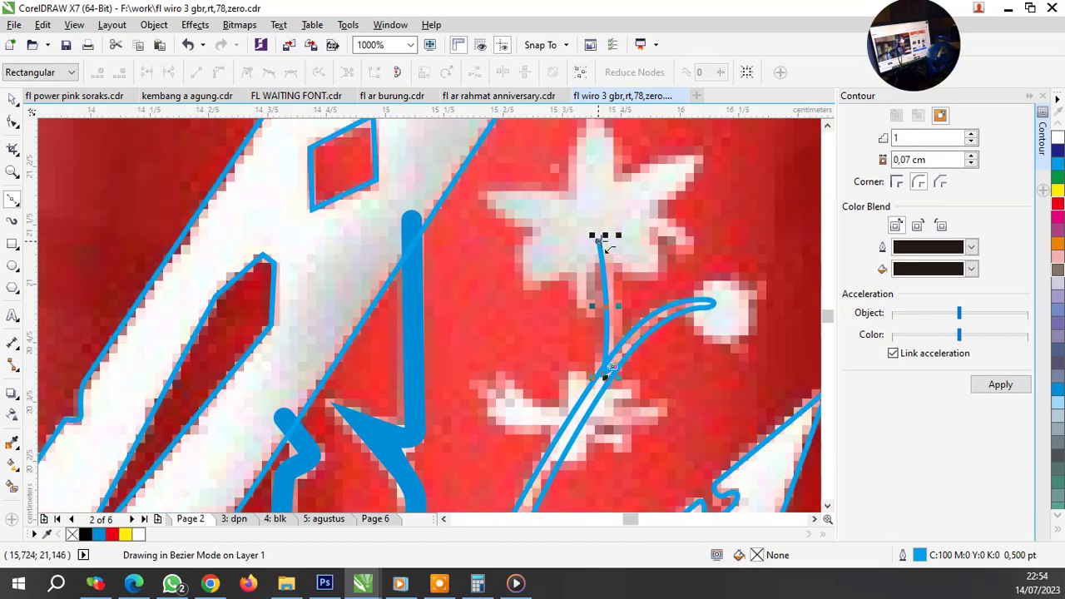
scroll(616, 253, down, 1)
scroll(611, 349, up, 1)
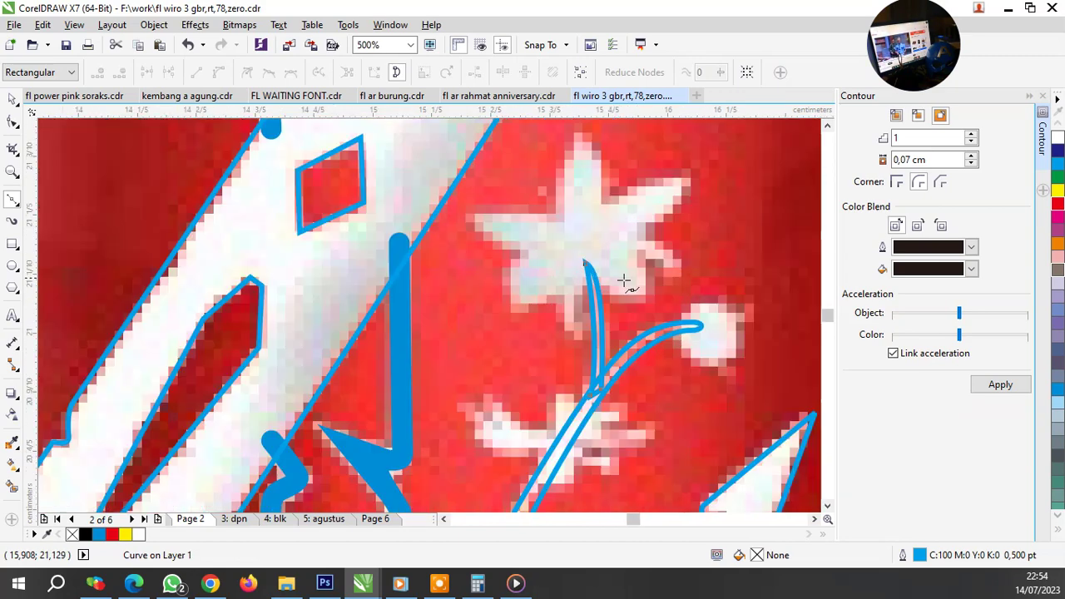
scroll(624, 279, up, 1)
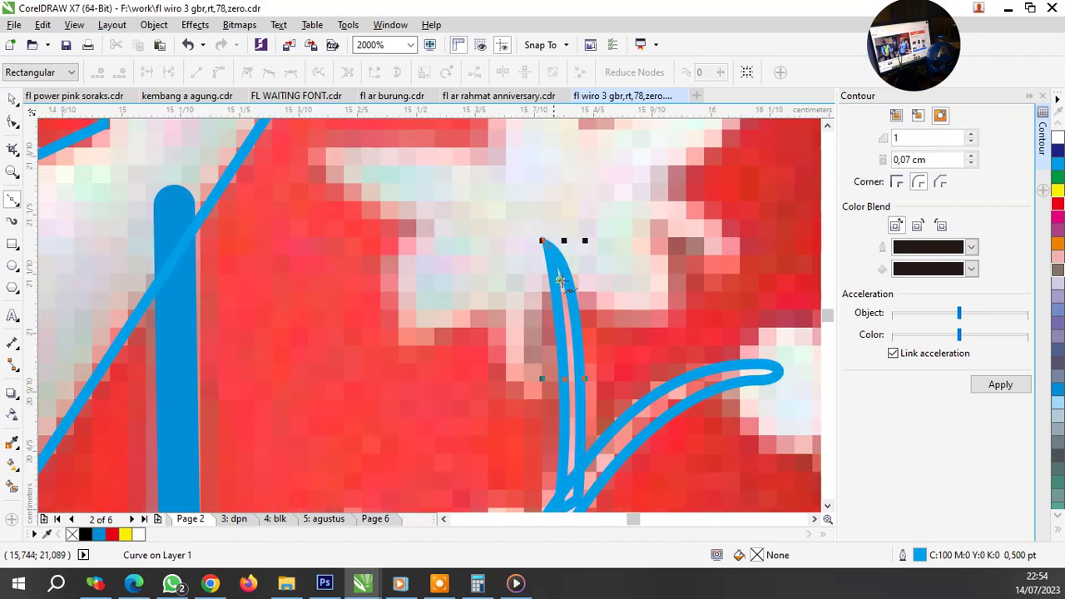
click(543, 242)
drag(671, 329, 734, 336)
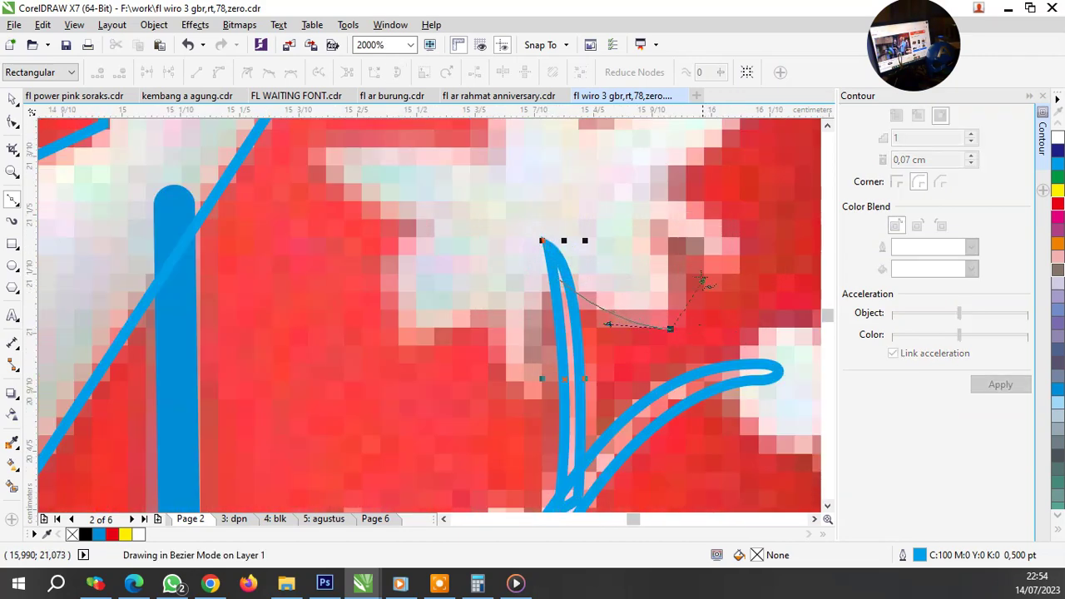
mouse_move(641, 217)
mouse_down()
mouse_move(722, 291)
mouse_move(630, 181)
mouse_up()
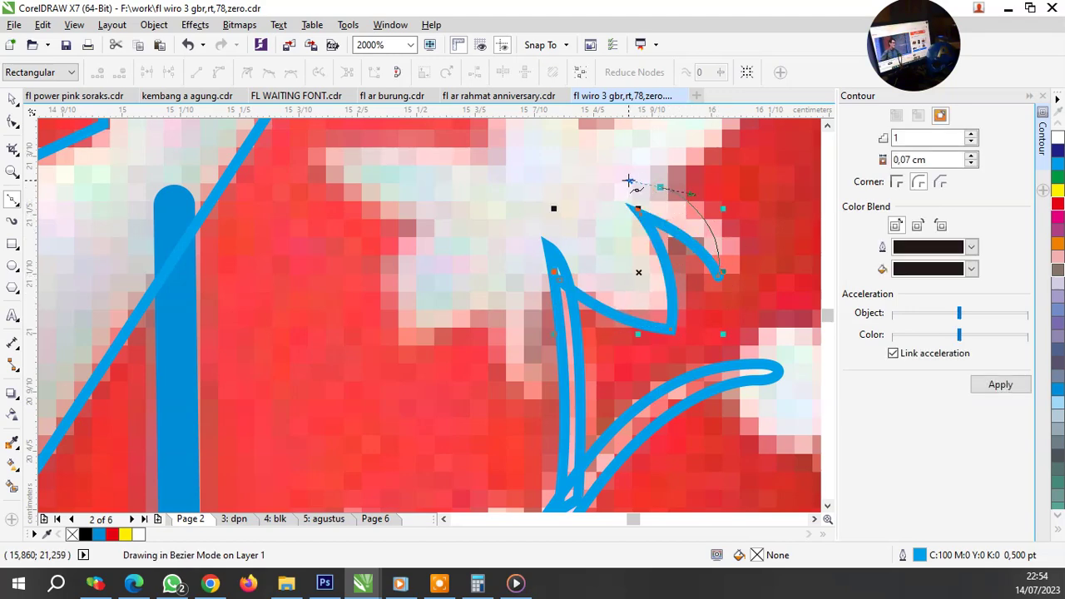
scroll(689, 160, down, 2)
scroll(671, 240, up, 1)
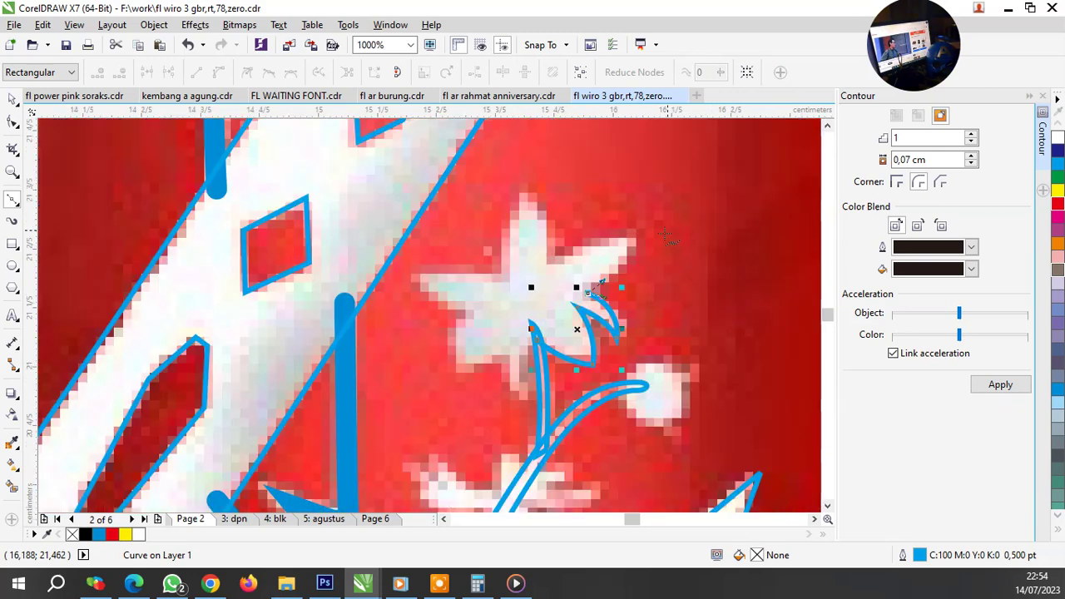
scroll(630, 242, up, 1)
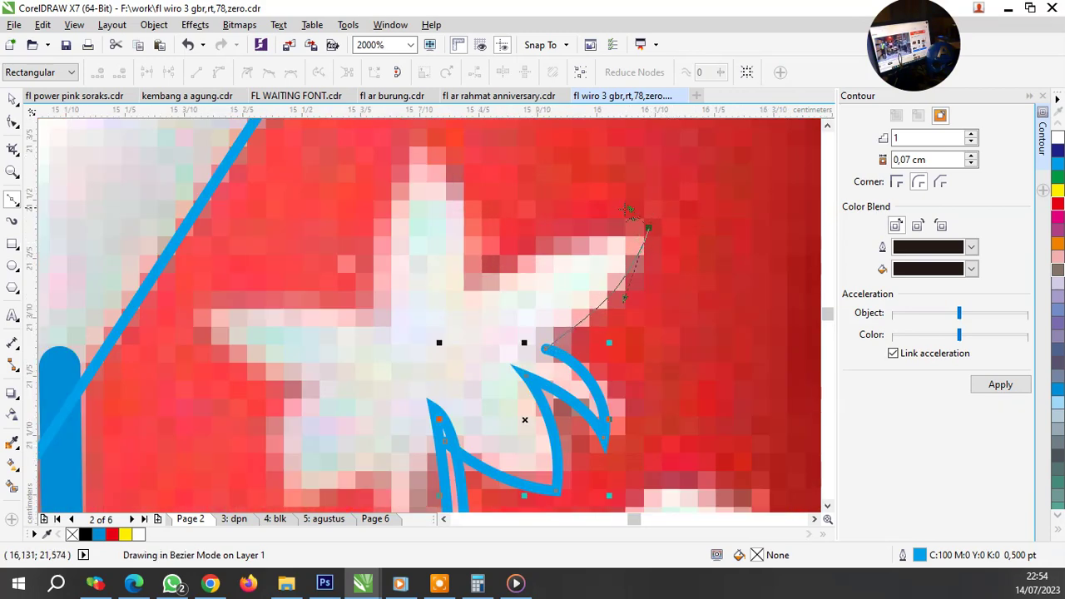
Step: Trace the outline around the star's right, top and left petals
drag(482, 281, 452, 310)
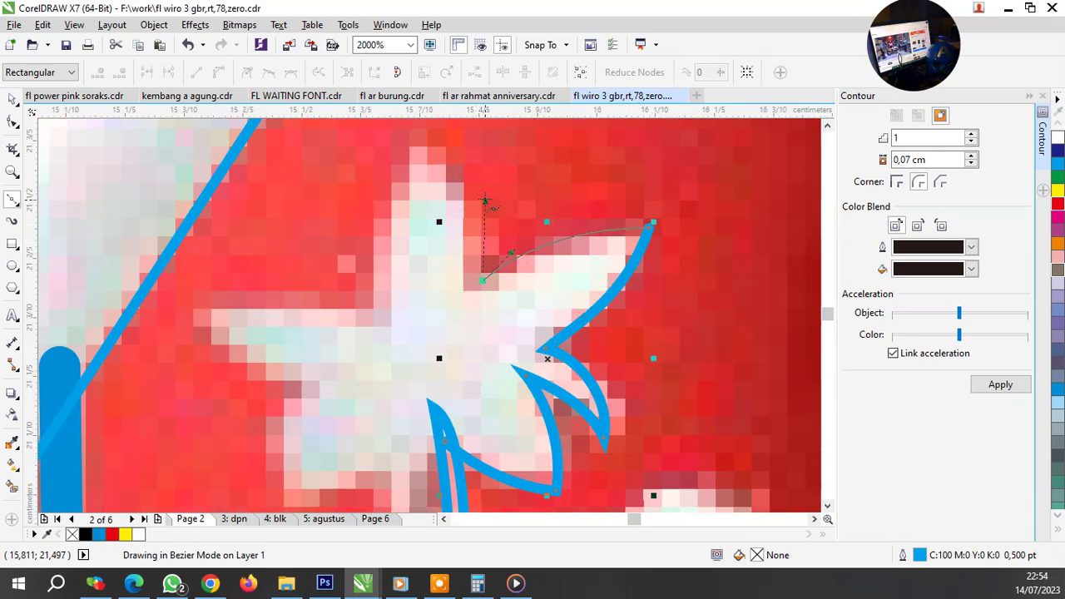
drag(422, 131, 380, 205)
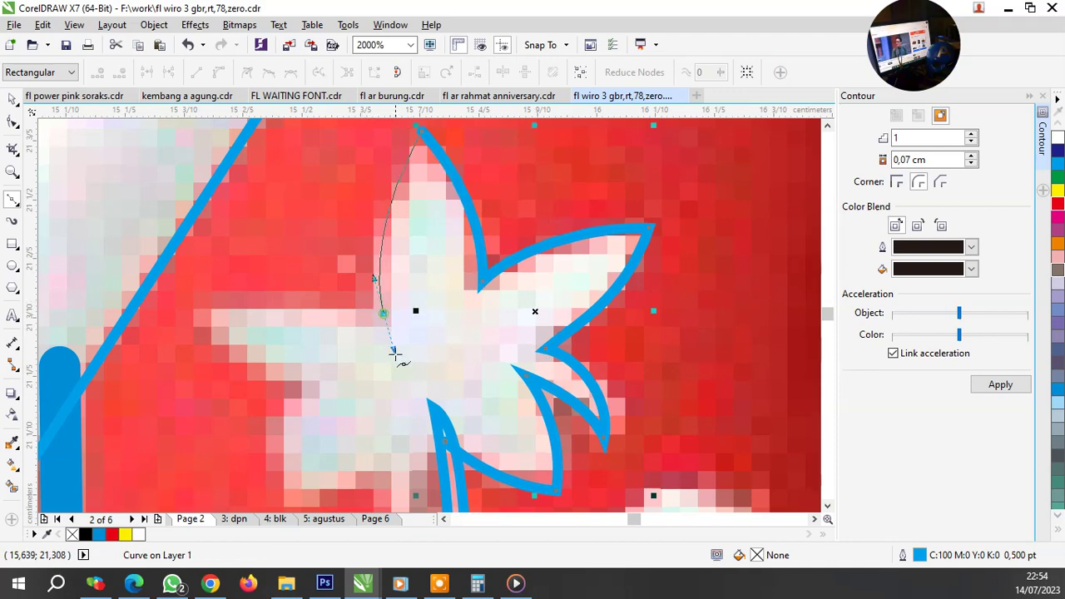
drag(394, 351, 398, 358)
click(184, 320)
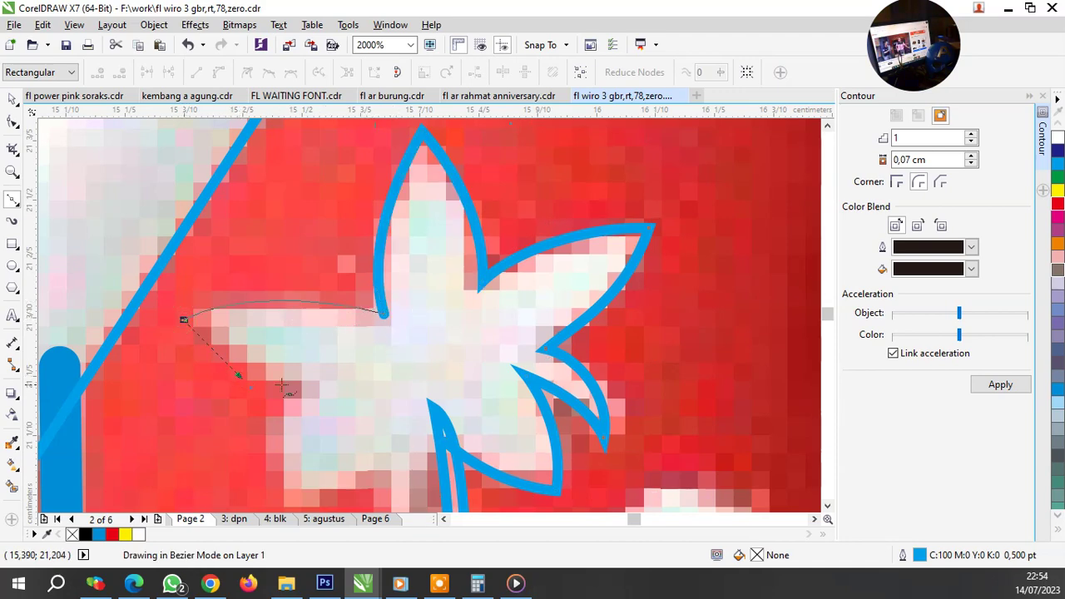
mouse_move(281, 385)
mouse_down()
mouse_move(286, 404)
mouse_move(345, 458)
mouse_up()
Step: Curve under the lower-left petal, back down to the stalk, and close the flower outline
scroll(385, 334, down, 3)
scroll(351, 397, up, 3)
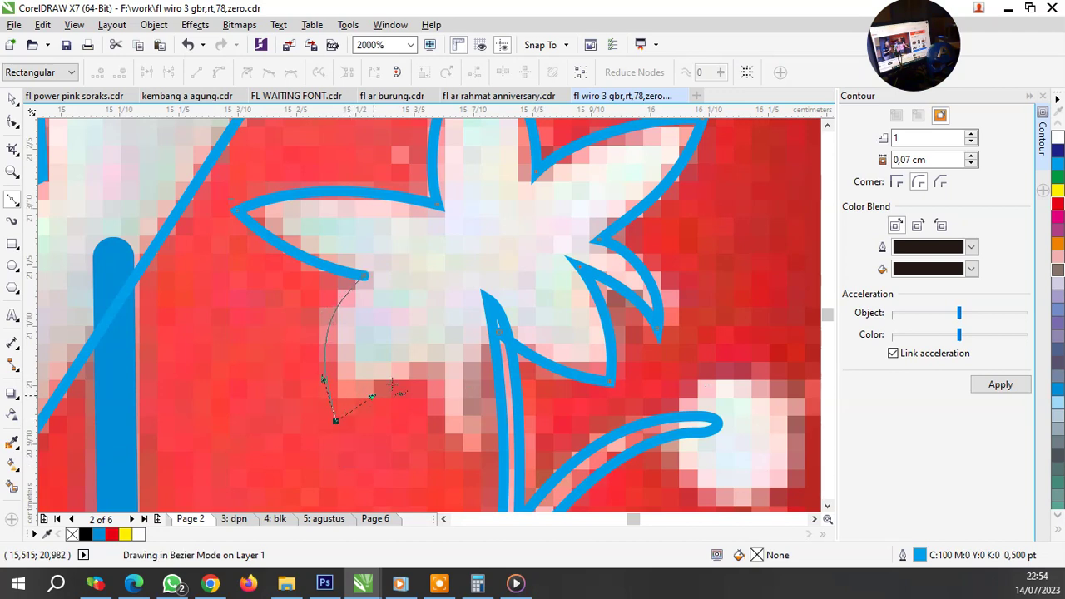
click(433, 348)
drag(468, 427, 490, 474)
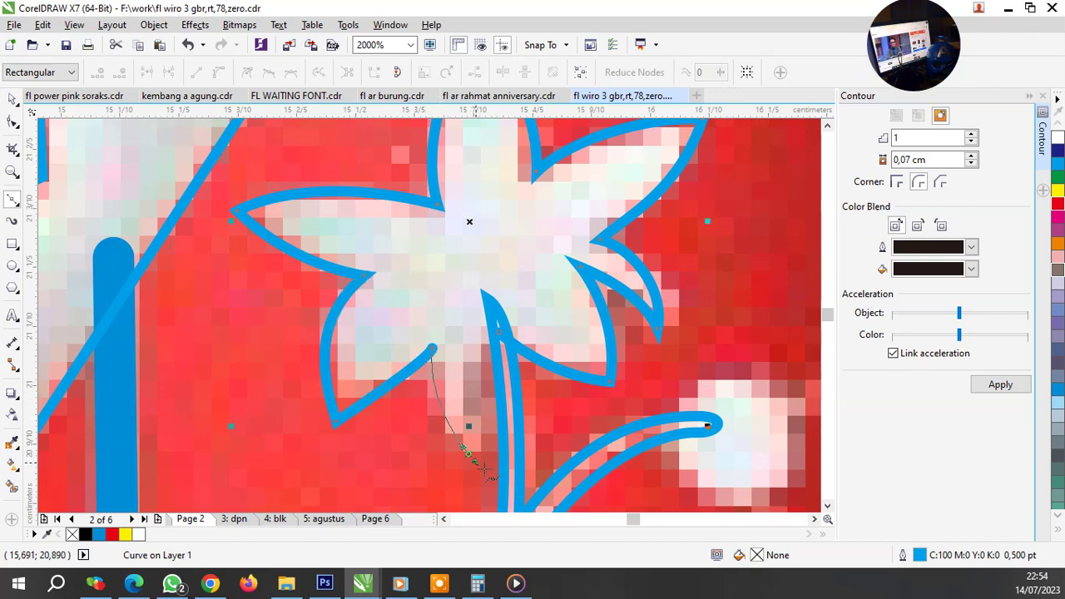
drag(496, 333, 518, 319)
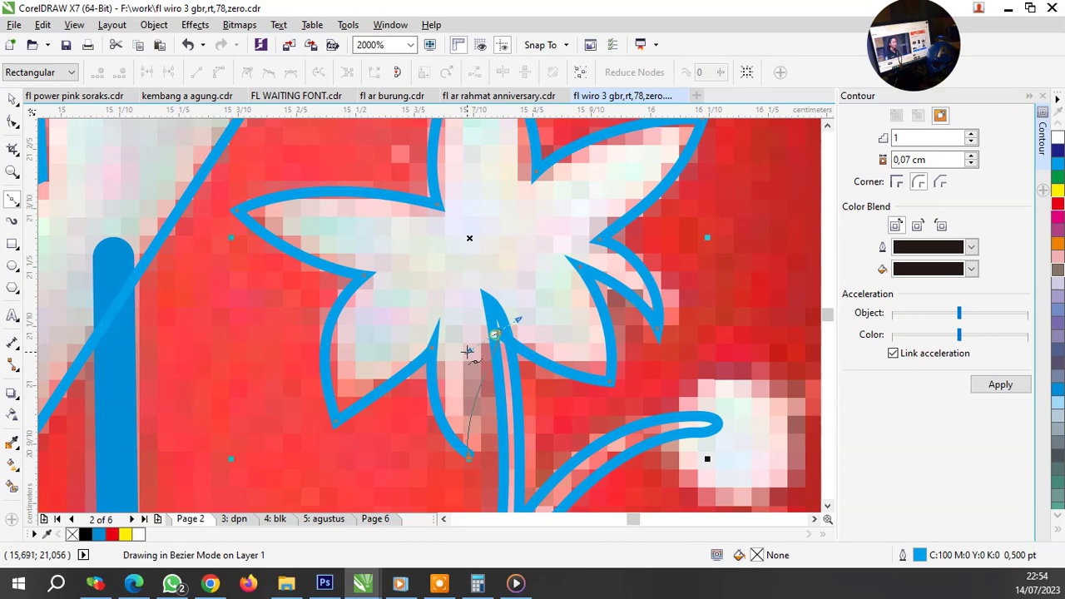
drag(471, 351, 473, 352)
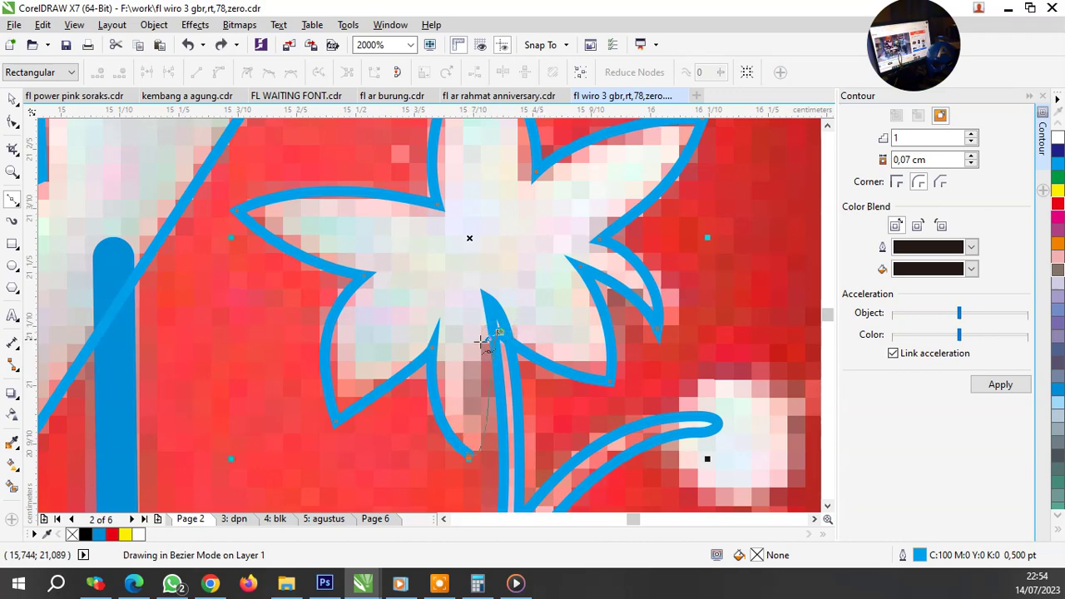
click(433, 364)
scroll(463, 278, down, 3)
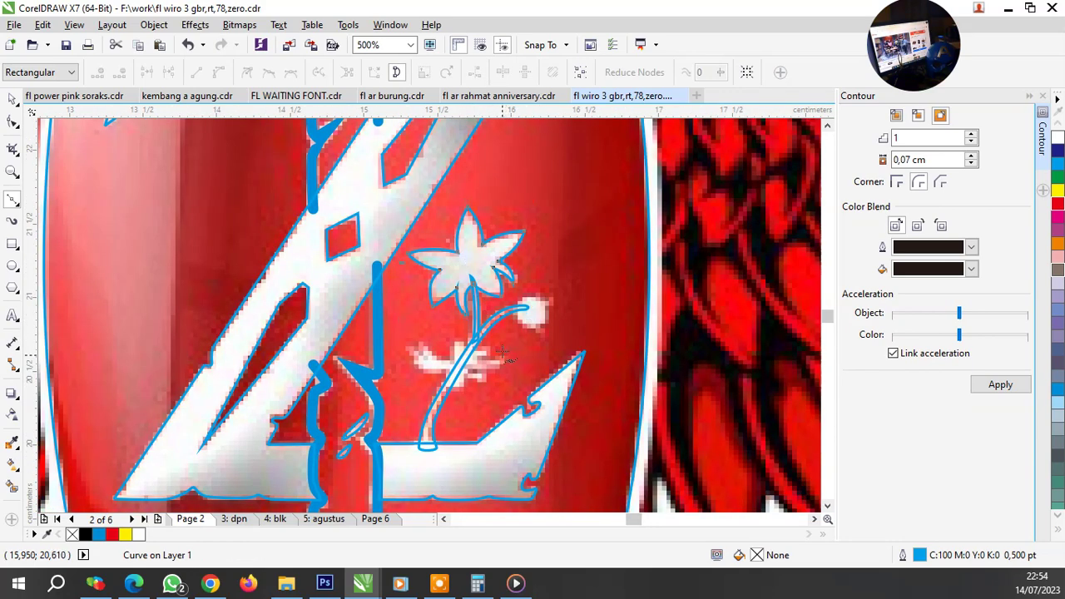
Step: Trace the round bud petal's edge as a closed curve
scroll(505, 356, up, 1)
scroll(547, 281, up, 1)
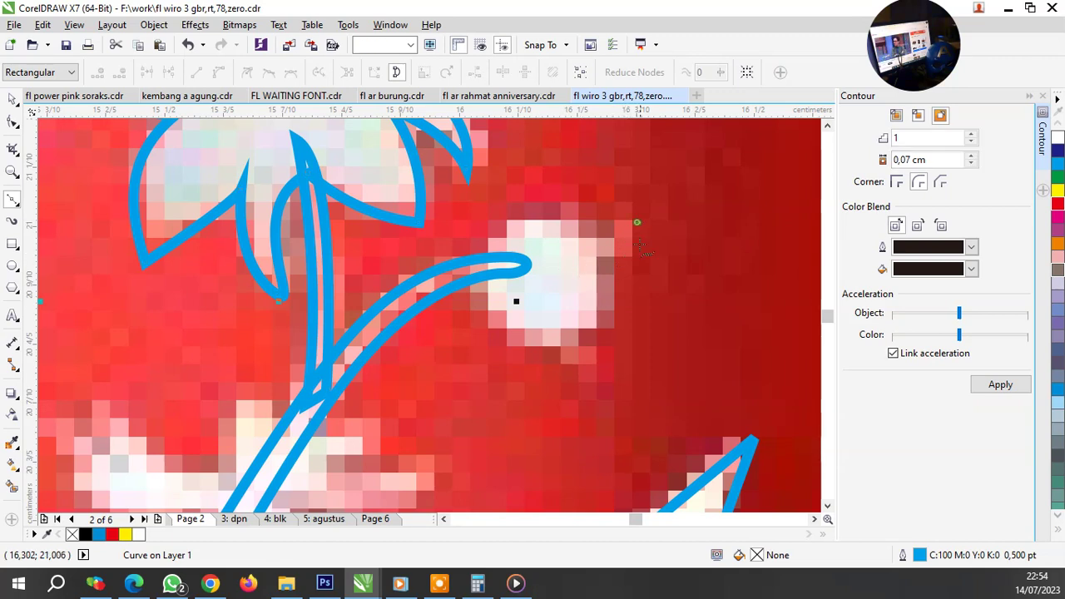
drag(635, 224, 631, 252)
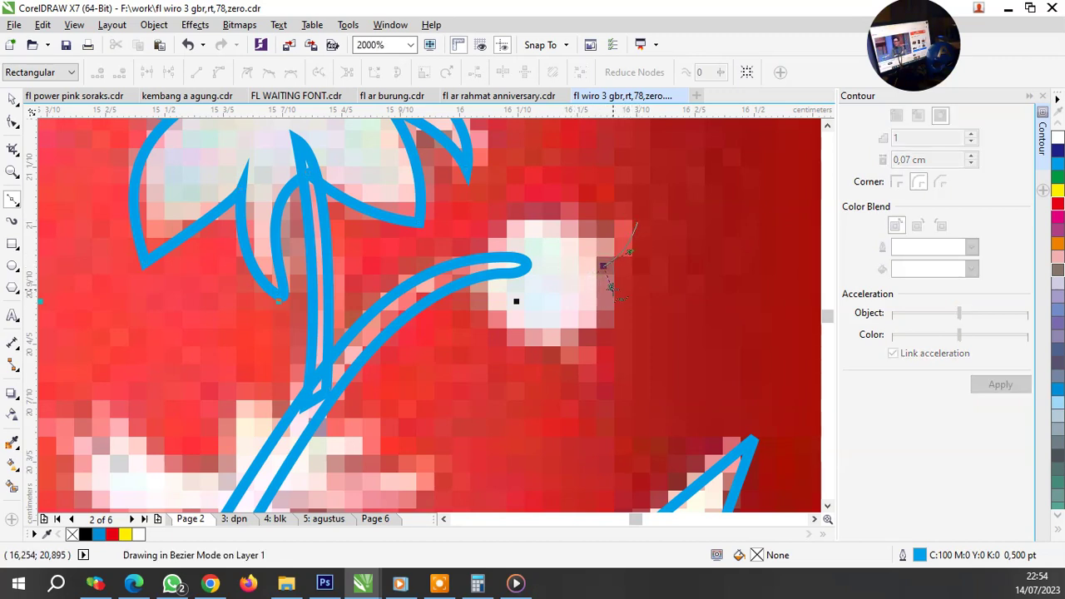
drag(612, 287, 613, 292)
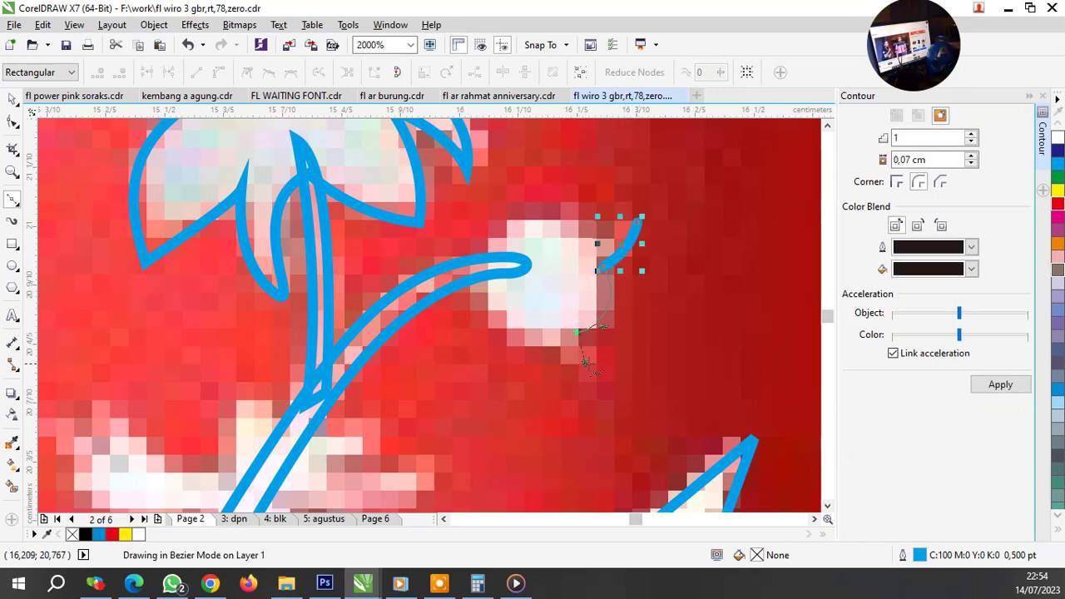
drag(586, 363, 583, 366)
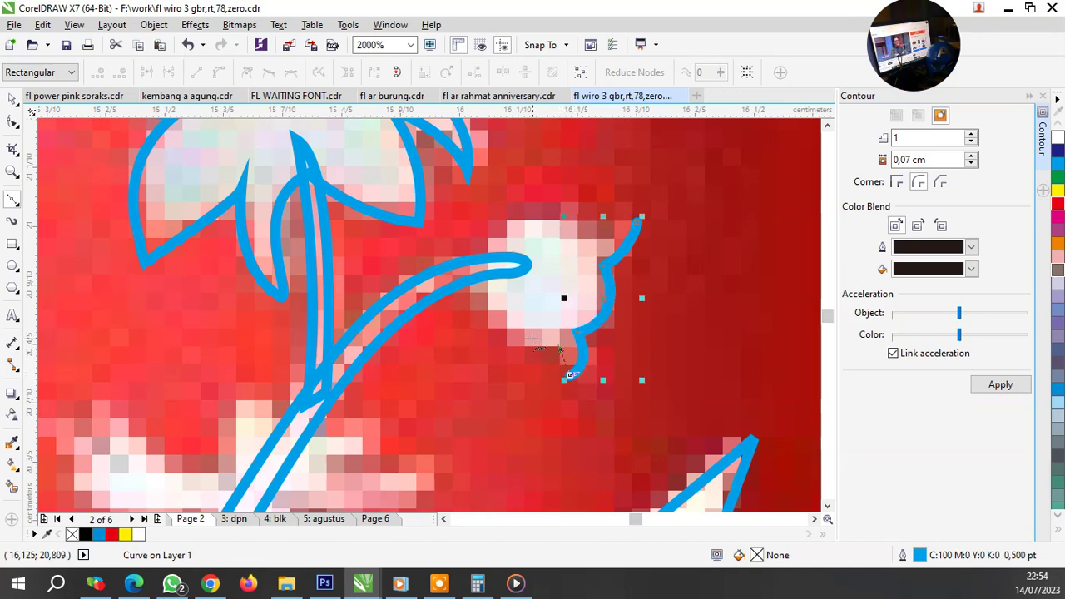
drag(523, 336, 493, 323)
click(481, 265)
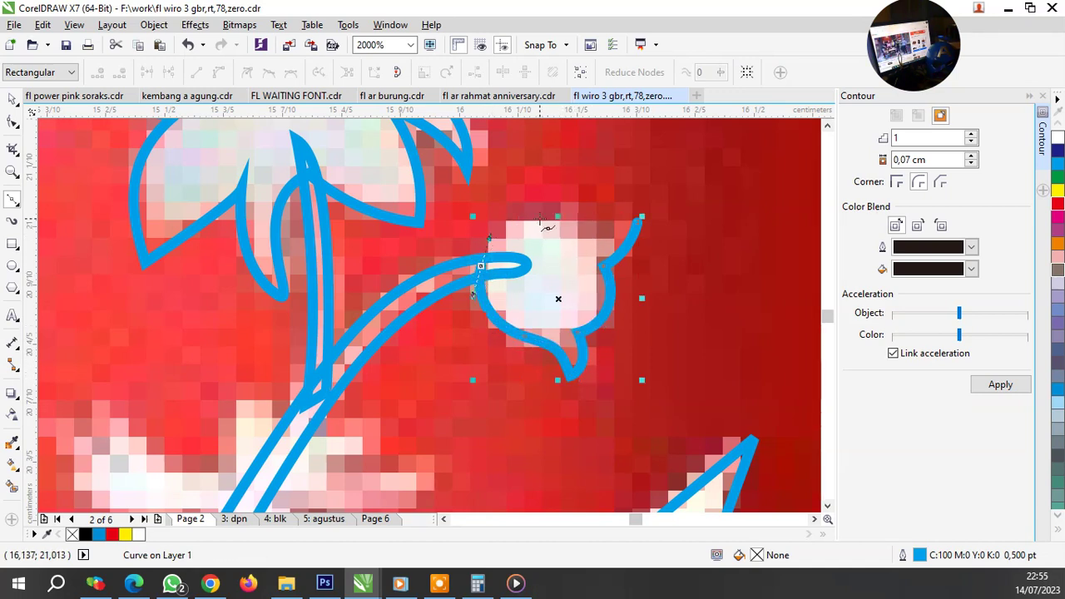
Step: Trace the flower outline across the lower petals out to the upper-right petal tip
drag(545, 223, 573, 225)
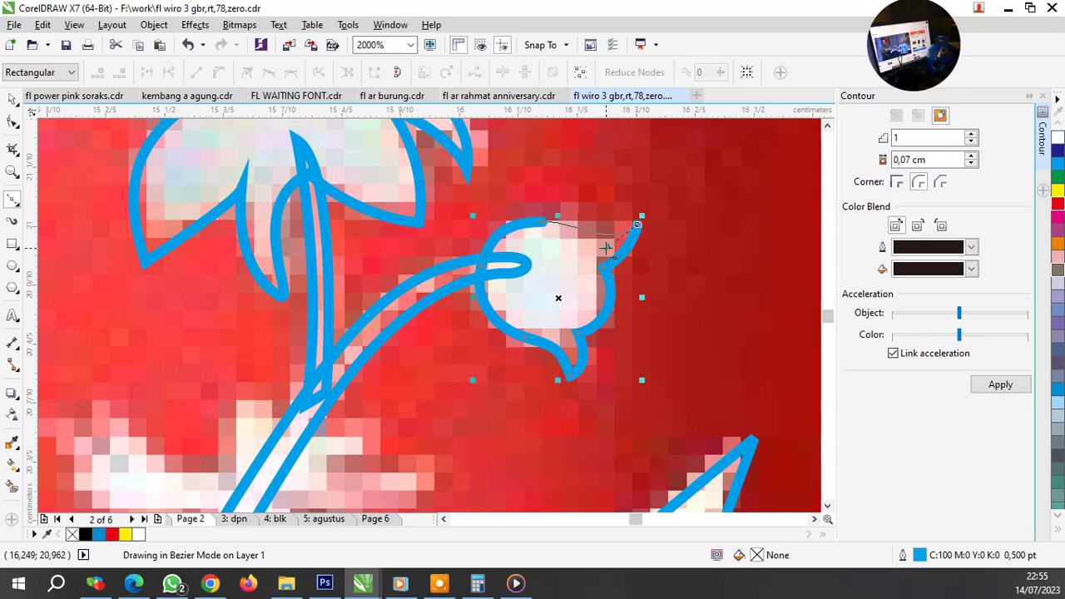
scroll(607, 248, down, 2)
scroll(608, 247, down, 2)
scroll(363, 247, up, 2)
scroll(364, 247, up, 2)
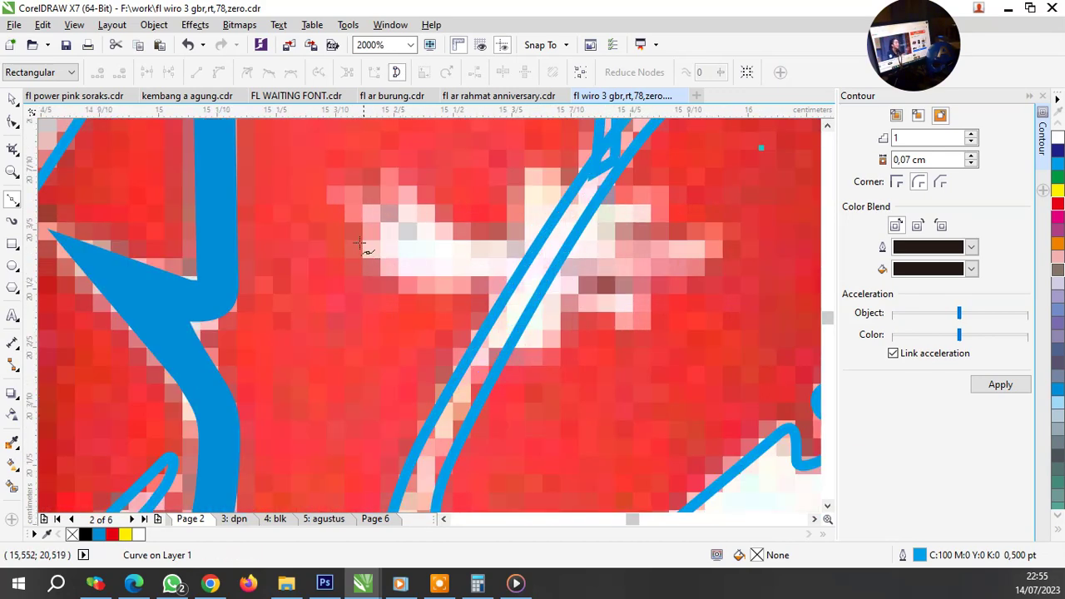
click(347, 254)
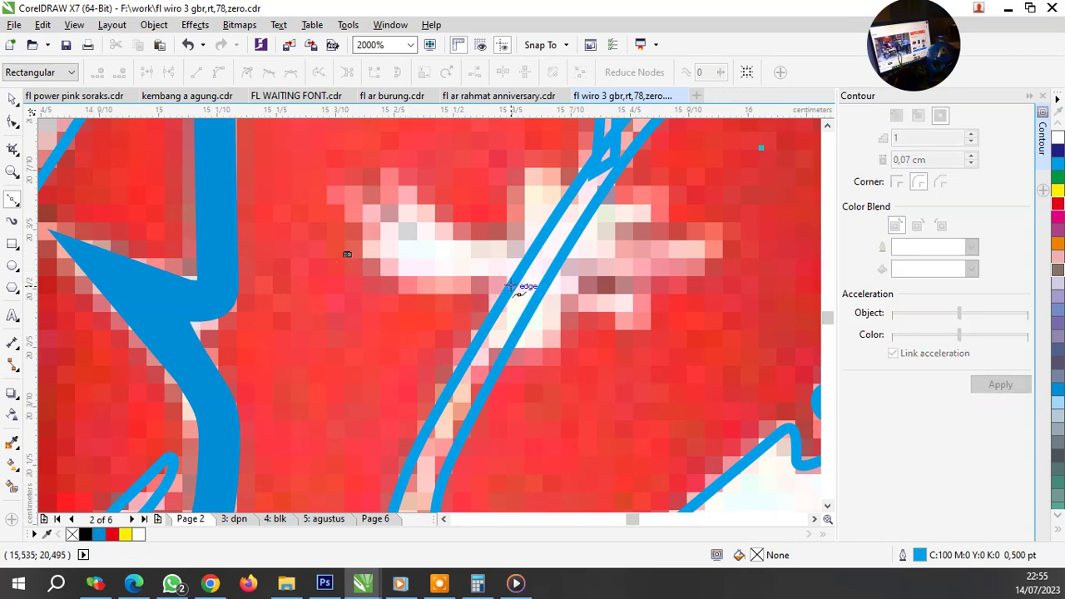
drag(520, 284, 618, 250)
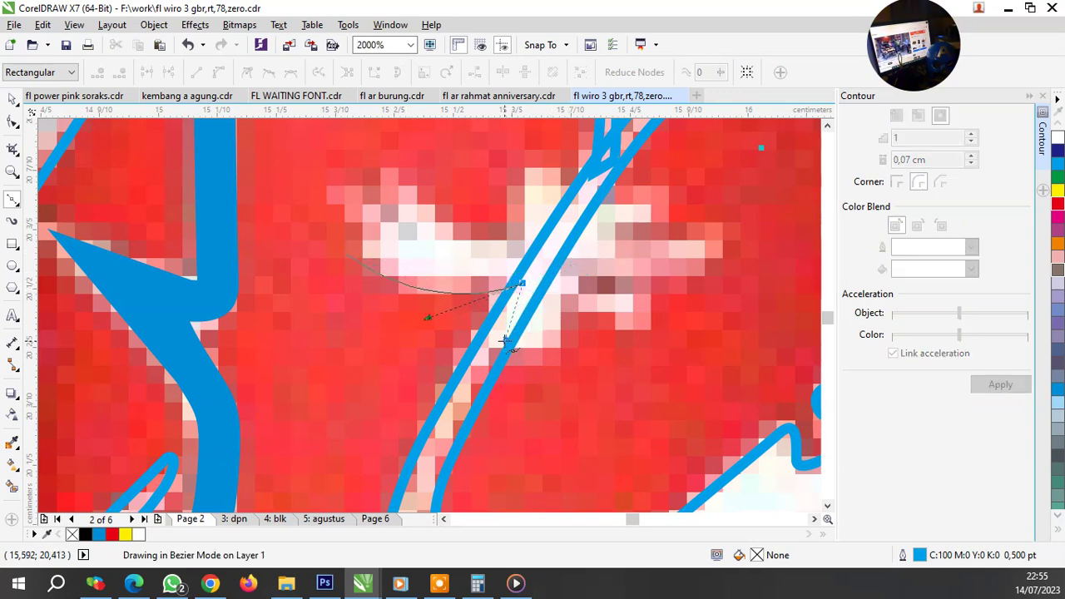
drag(533, 354, 553, 366)
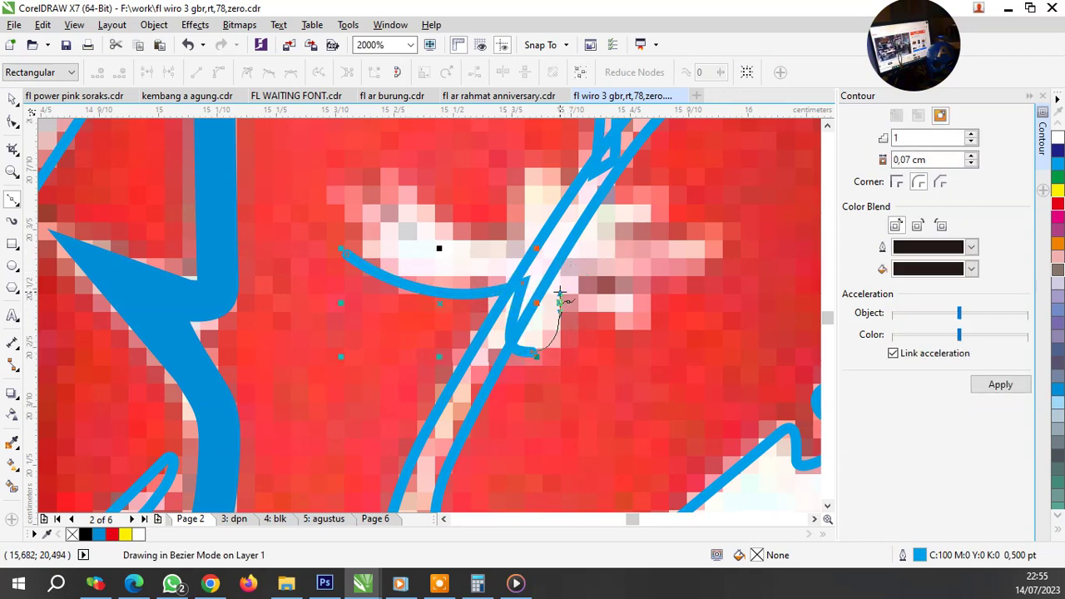
drag(649, 310, 580, 277)
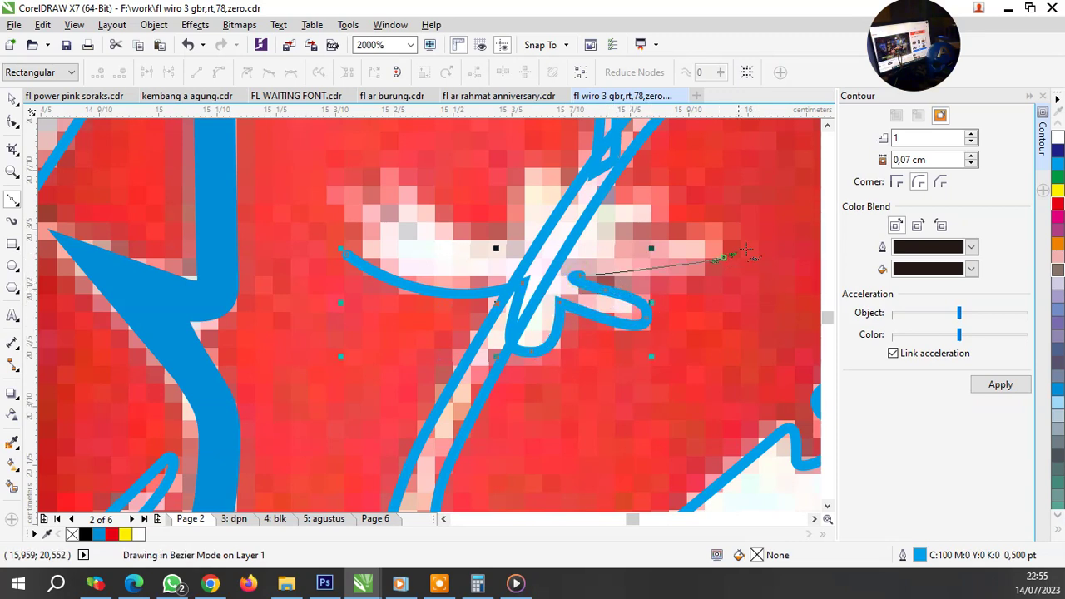
drag(725, 249, 585, 244)
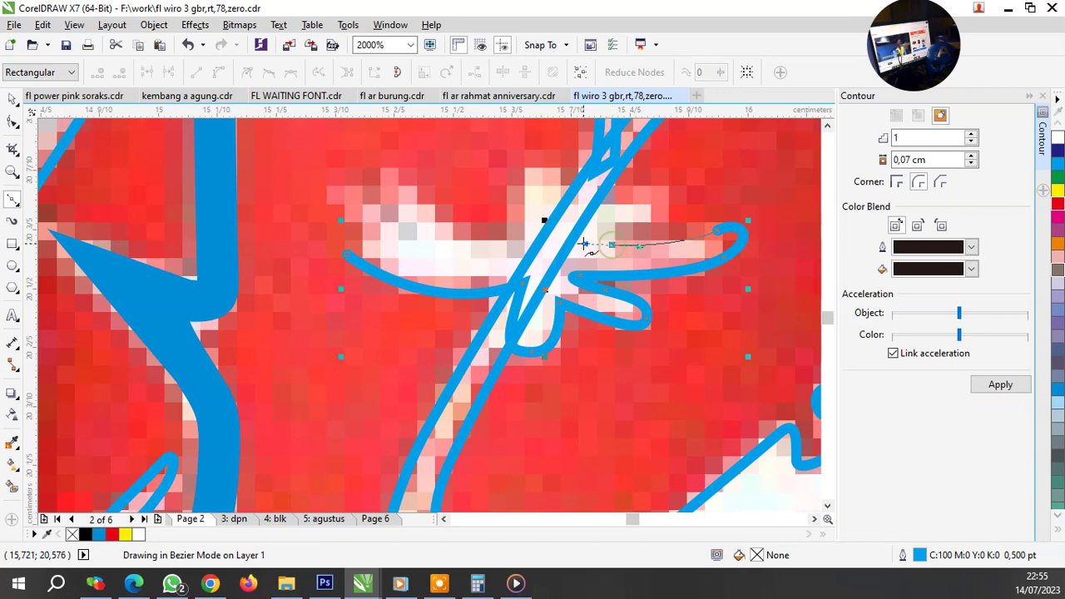
double_click(666, 185)
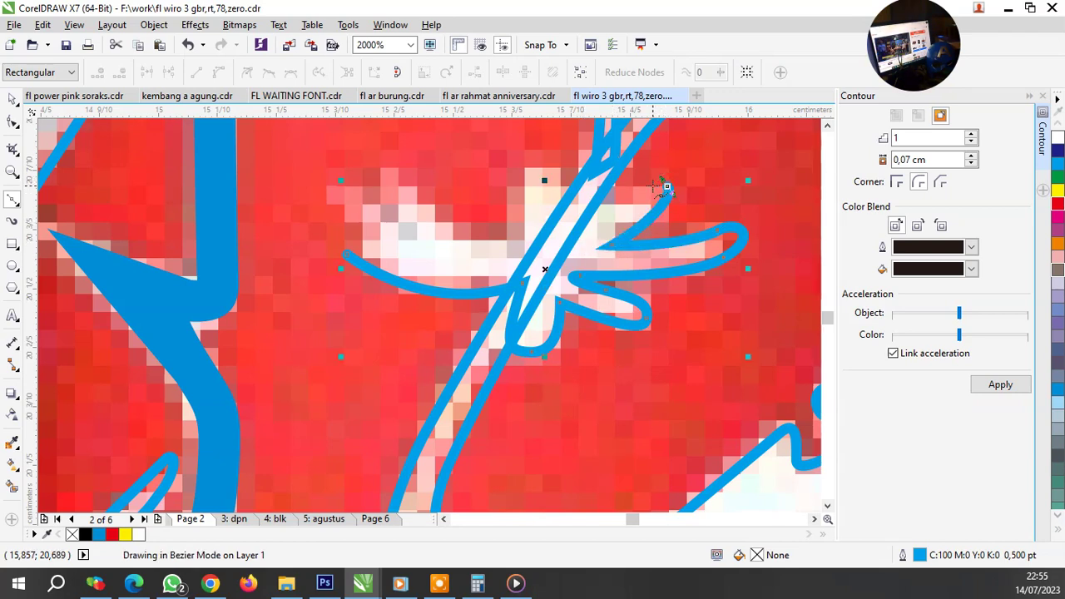
Step: Close the flower outline around the top petal and add the upper-left petal spike
click(665, 184)
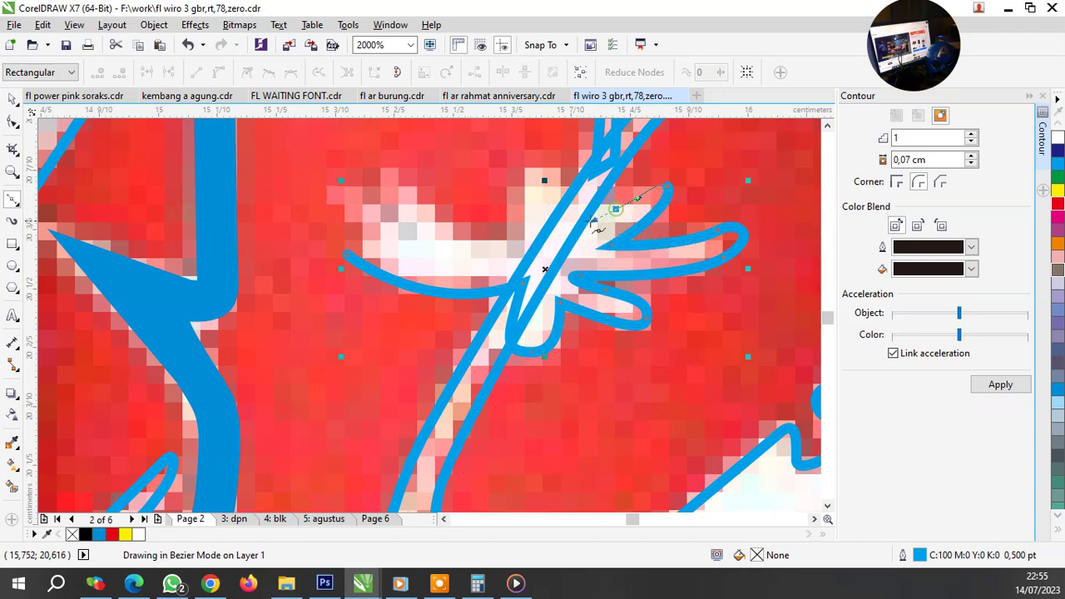
drag(567, 213, 539, 158)
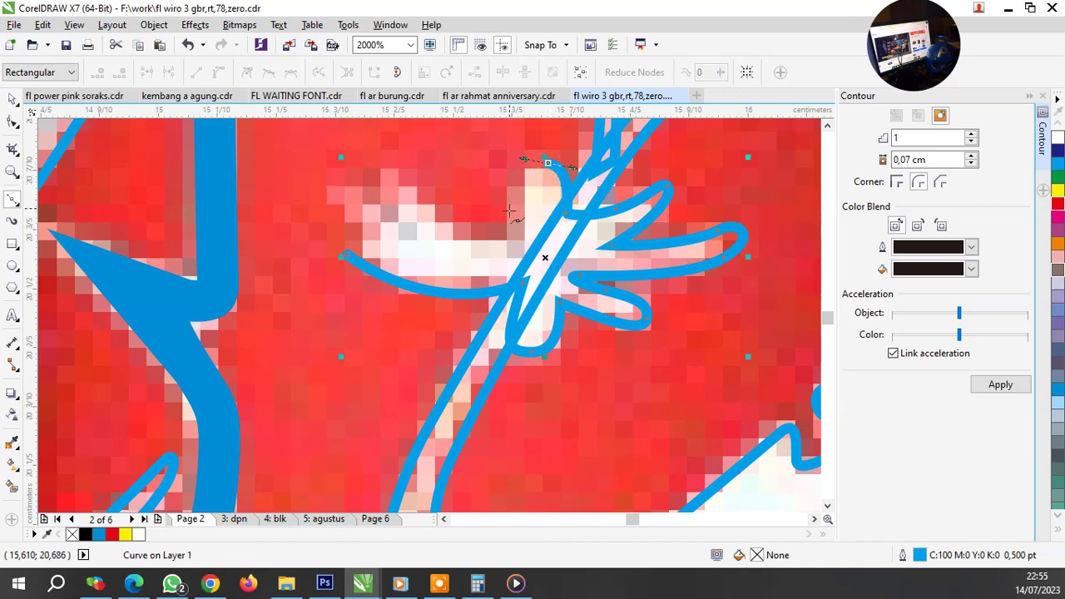
drag(510, 218, 511, 241)
click(507, 255)
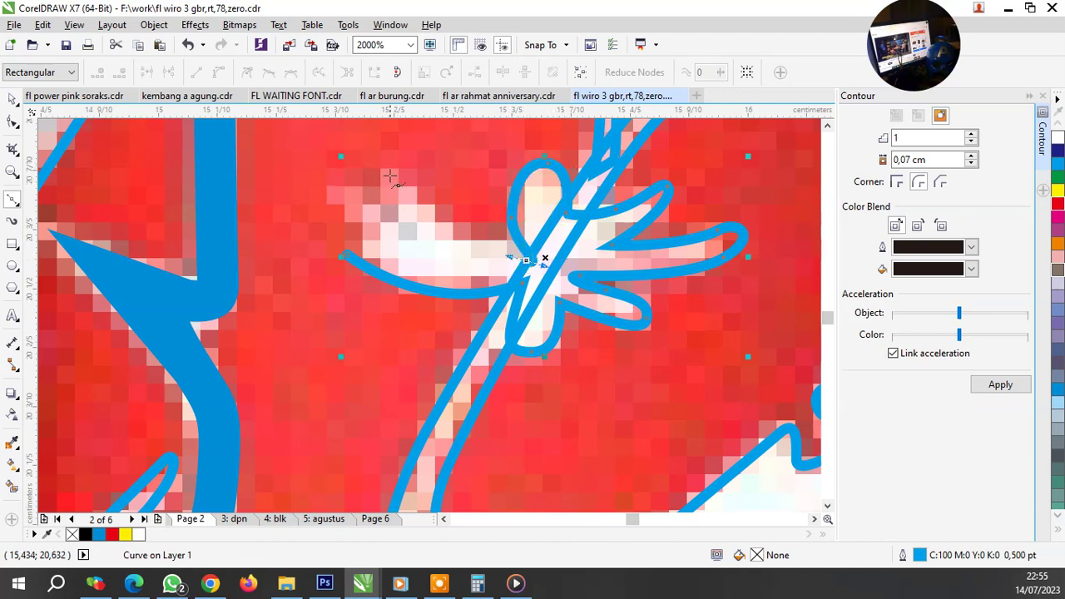
drag(387, 190, 406, 218)
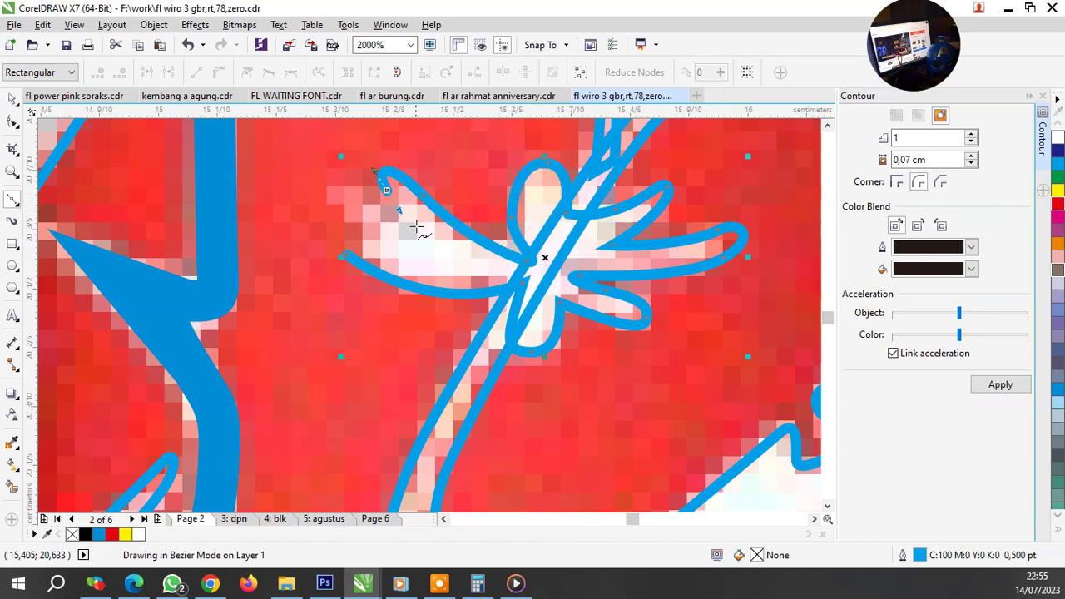
click(336, 173)
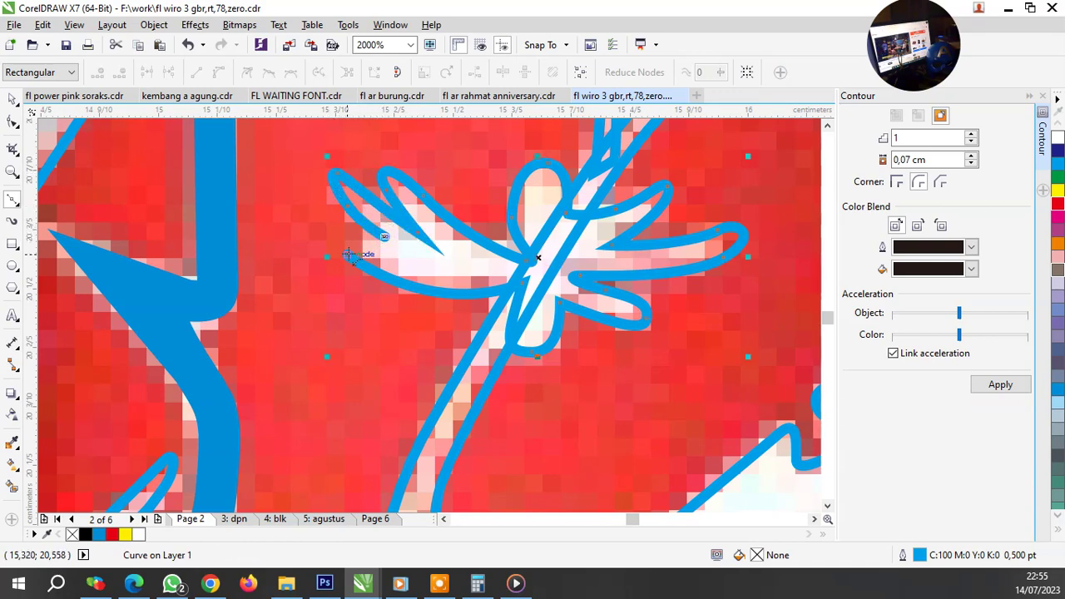
scroll(416, 246, down, 4)
scroll(459, 252, down, 3)
Step: Marquee-select the 11 traced Z and flower pieces and group them
scroll(459, 251, down, 3)
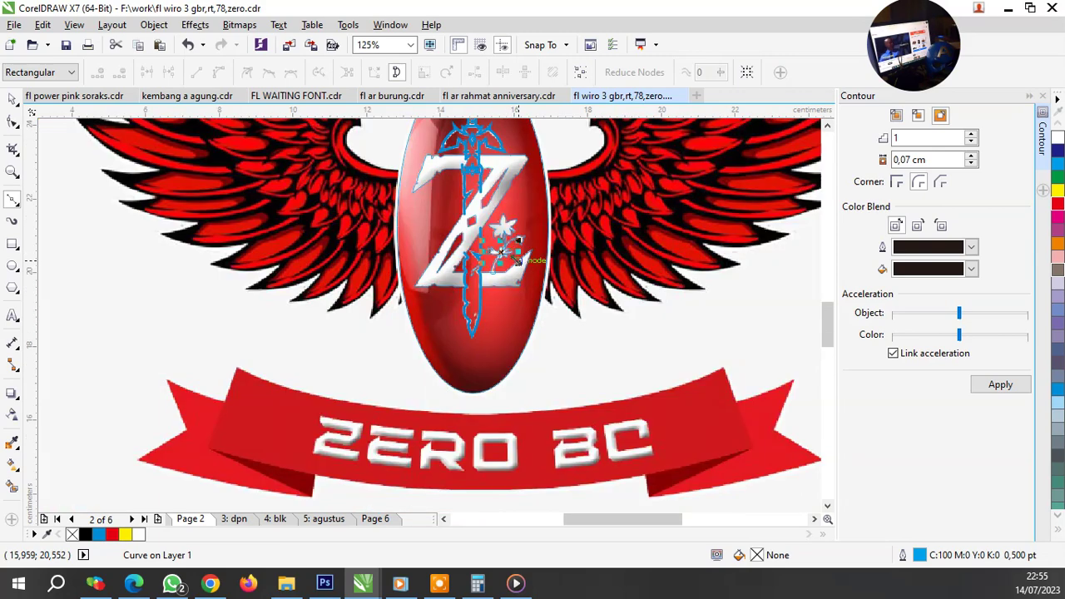
key(space)
scroll(553, 339, down, 2)
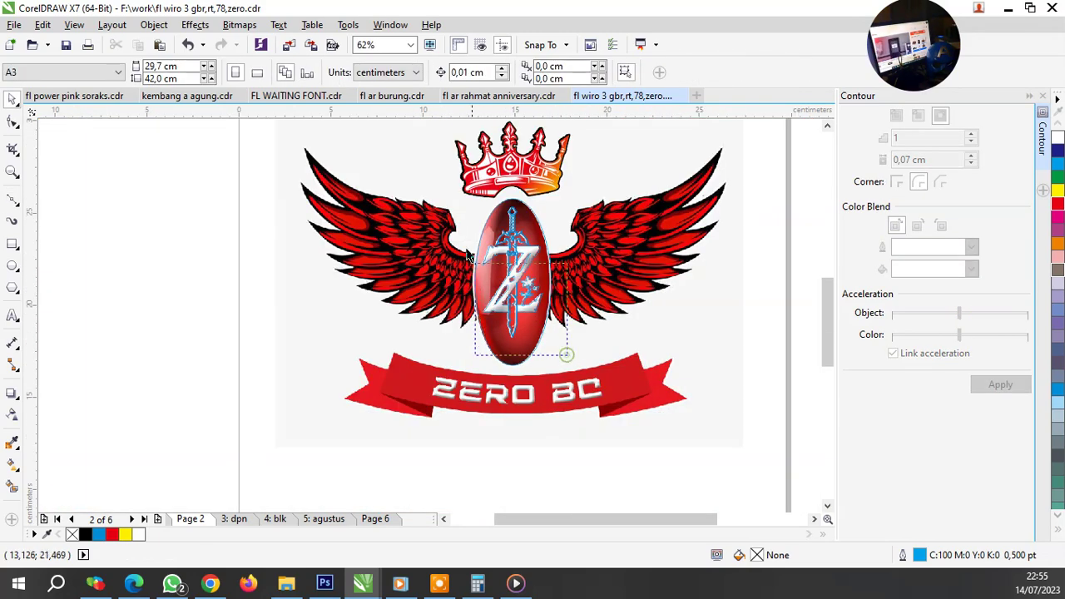
drag(569, 354, 444, 208)
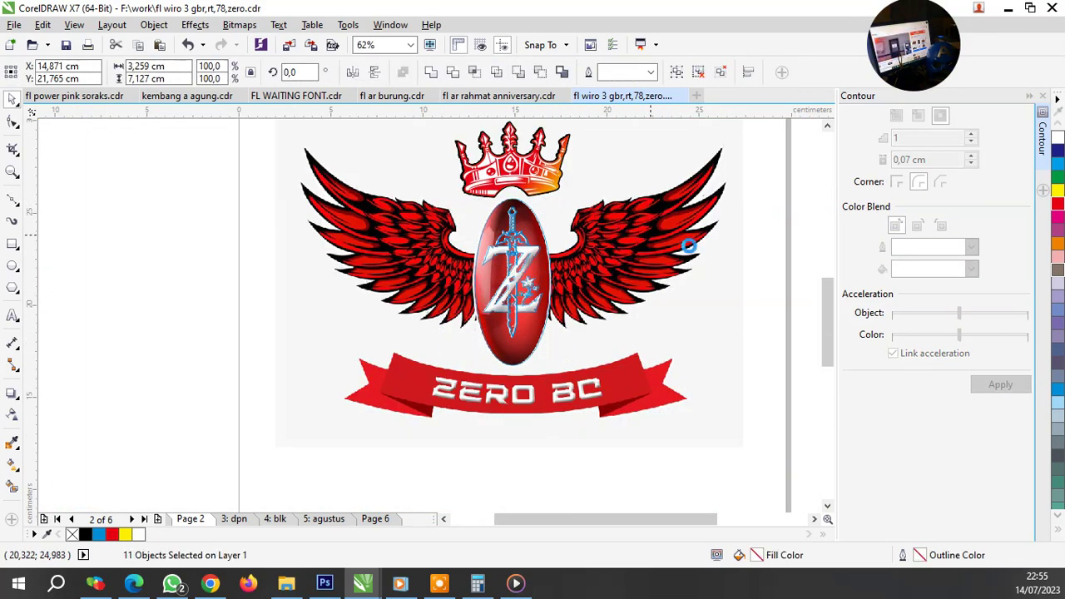
key(ctrl+g)
Step: Remove the group's blue outline and deselect to view the white emblem
scroll(498, 254, up, 1)
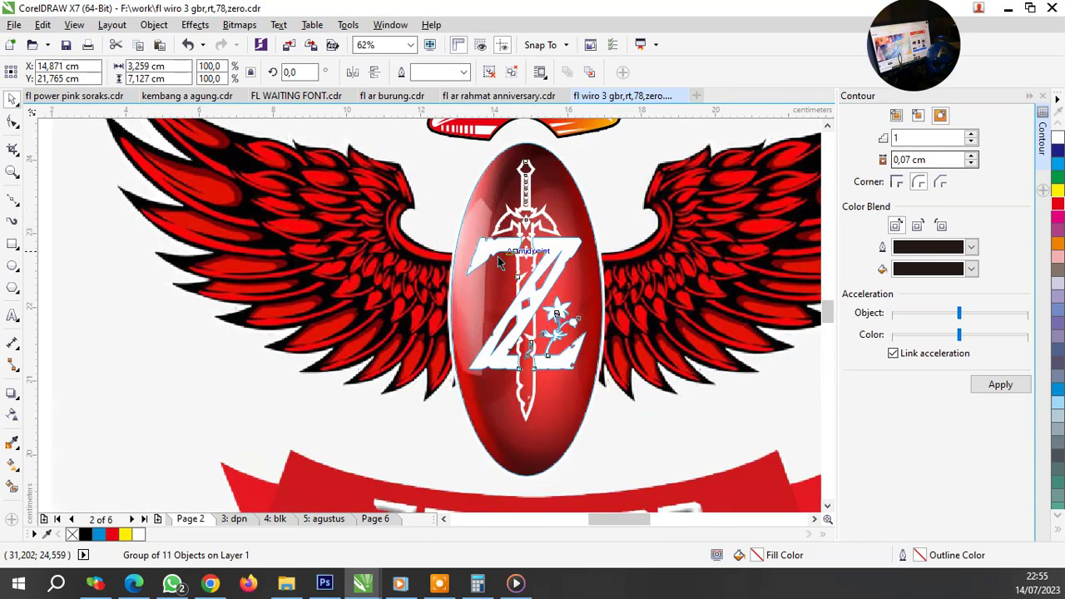
scroll(498, 254, up, 1)
right_click(72, 537)
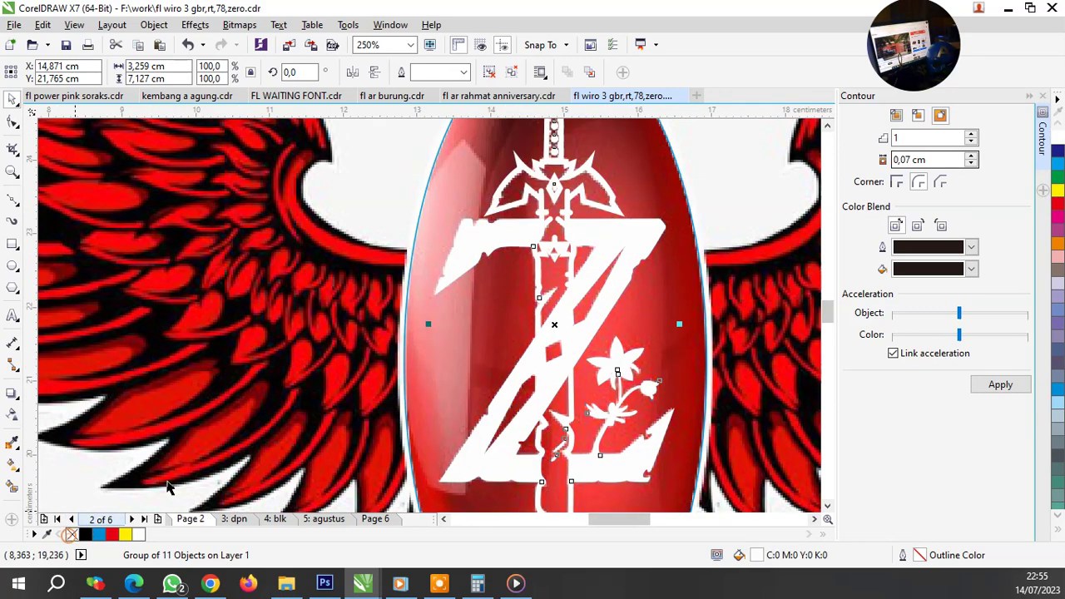
scroll(354, 335, down, 2)
click(373, 215)
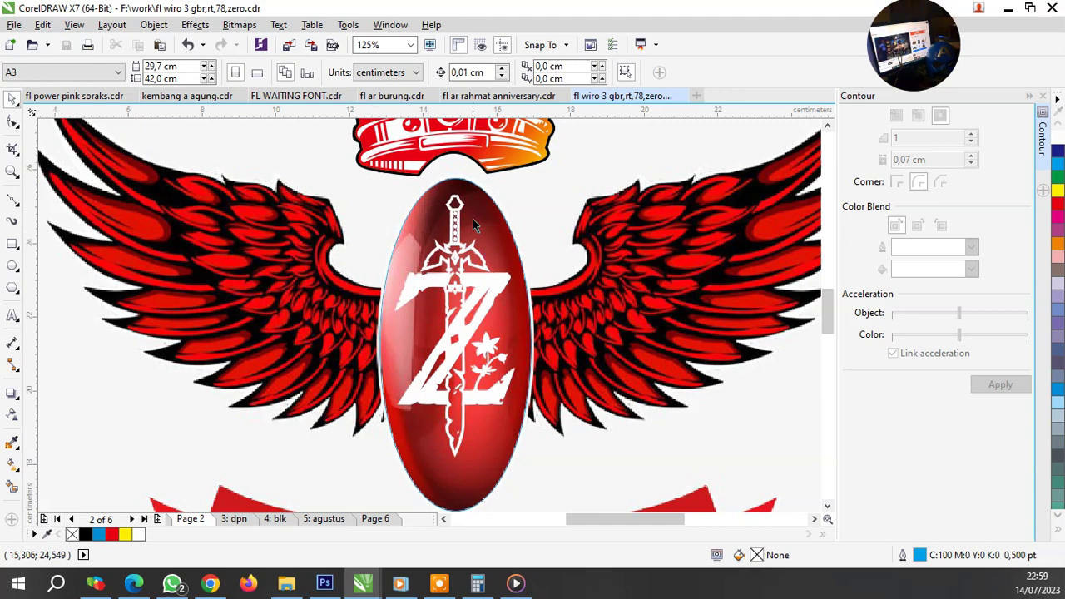
Step: Unlock the oval and select the inner ellipse around the Z
right_click(479, 211)
click(500, 236)
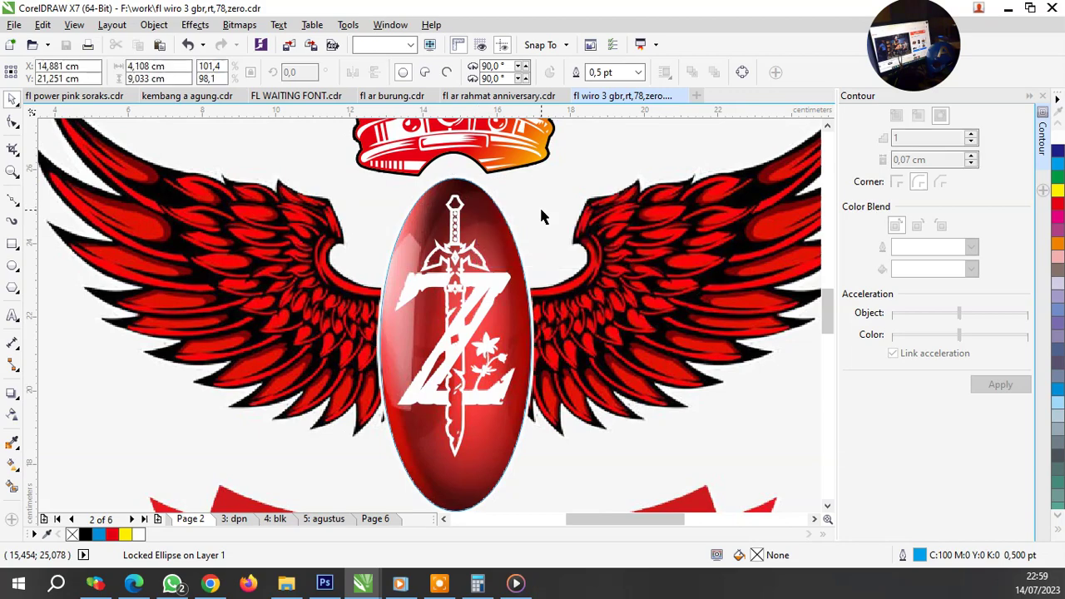
click(539, 205)
click(479, 212)
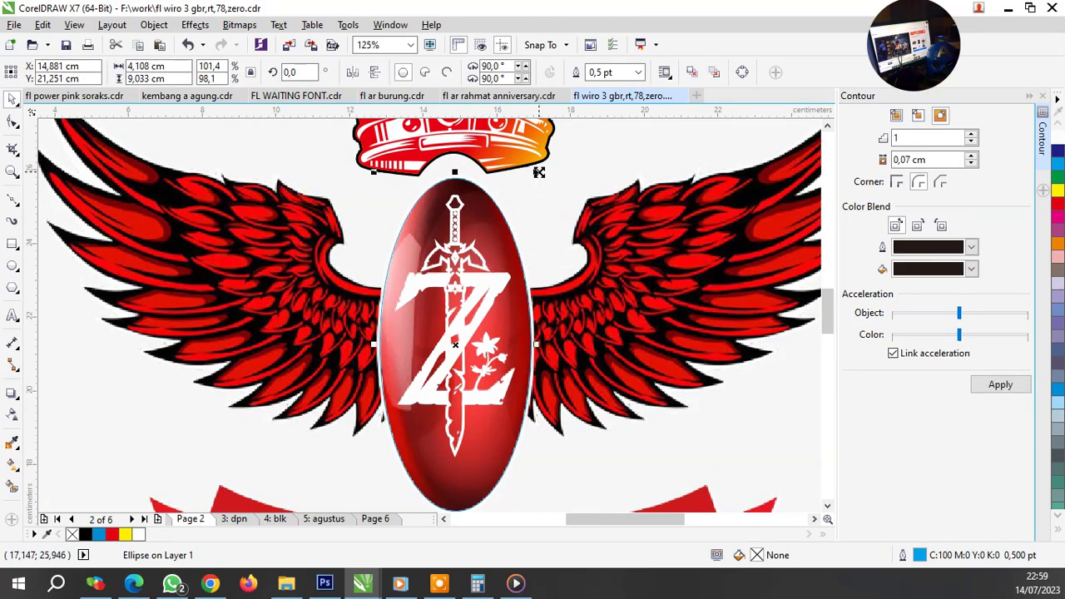
Step: Resize the inner ellipse to 2.296 cm wide and 6.74 cm tall
scroll(452, 264, up, 2)
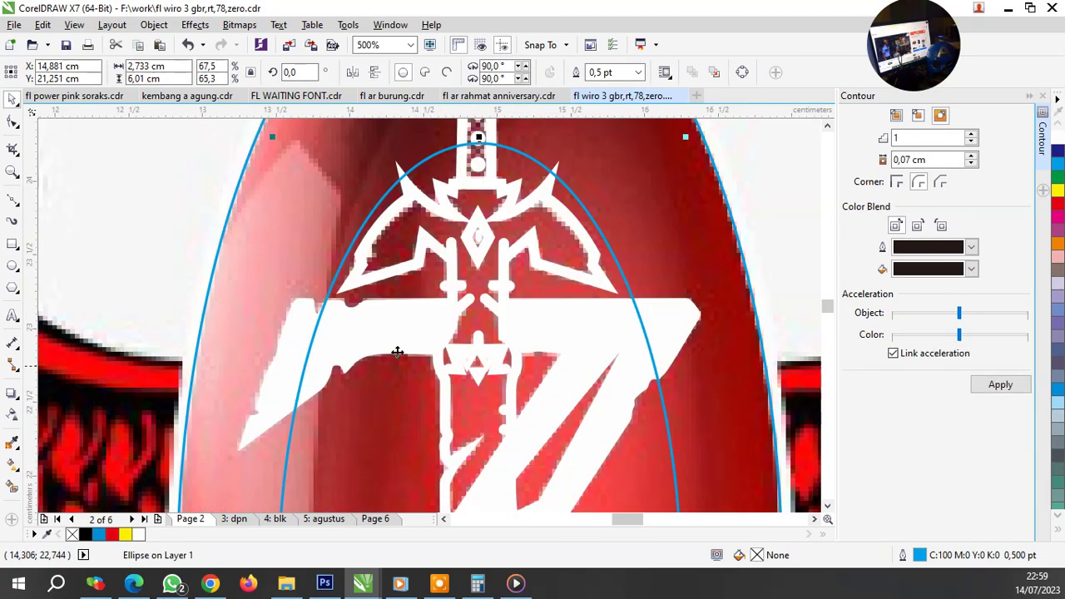
scroll(397, 352, down, 1)
scroll(508, 336, down, 2)
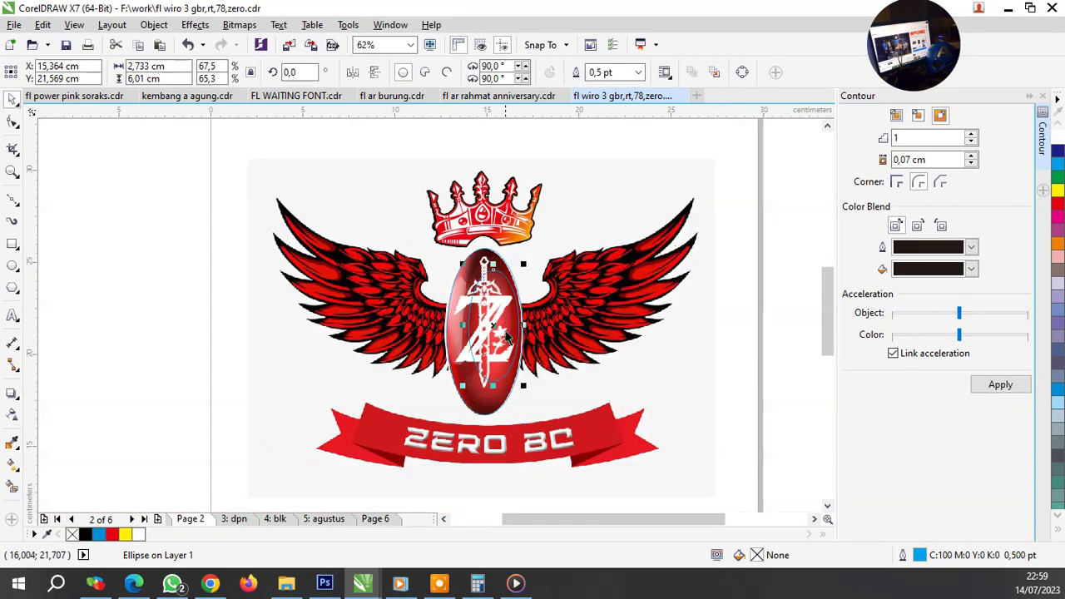
scroll(508, 335, up, 1)
drag(563, 308, 530, 308)
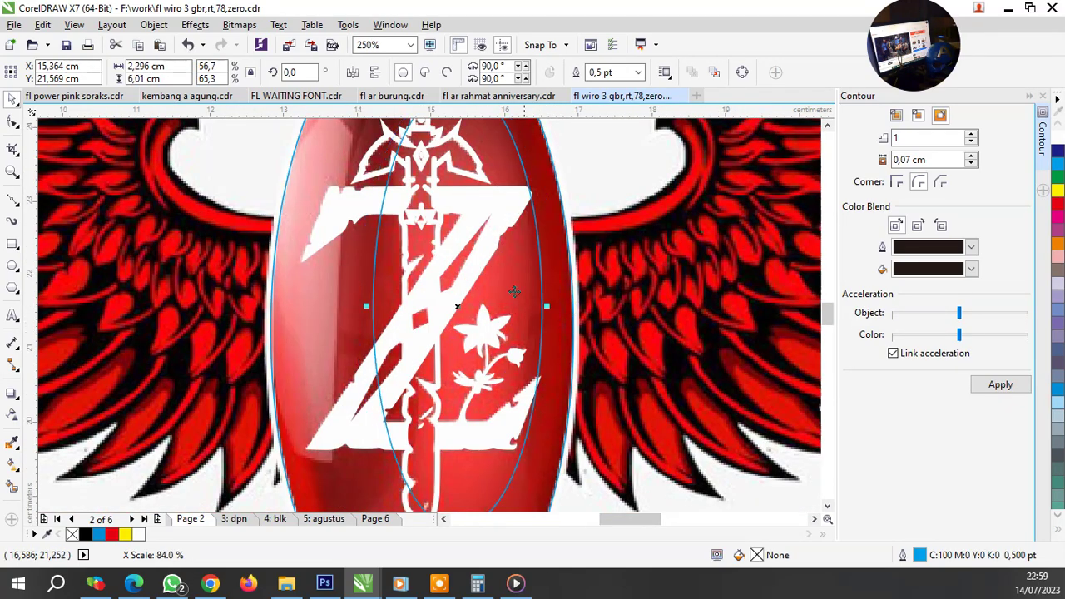
scroll(494, 325, down, 1)
scroll(491, 326, up, 1)
scroll(463, 420, down, 1)
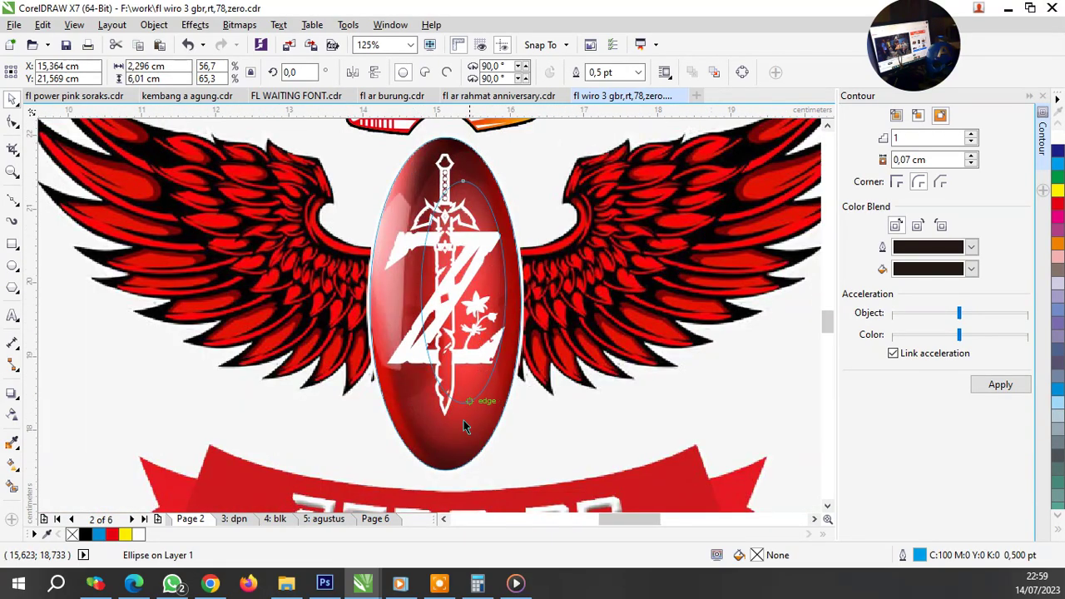
scroll(466, 408, up, 1)
drag(463, 393, 463, 447)
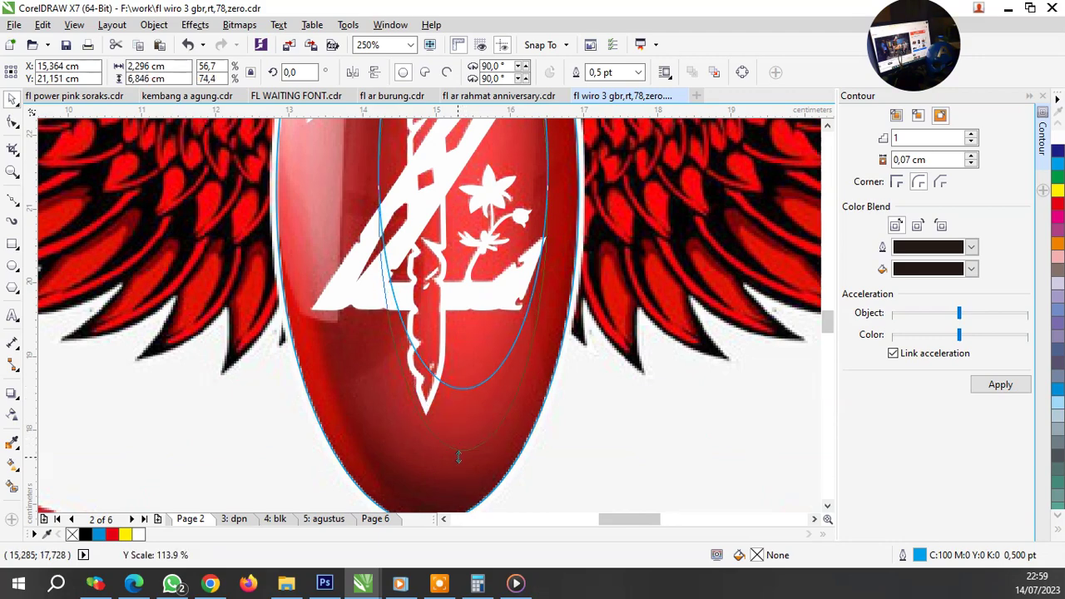
Step: Enlarge the inner ellipse slightly, widening it left and stretching it further down
scroll(485, 315, down, 2)
scroll(478, 321, up, 1)
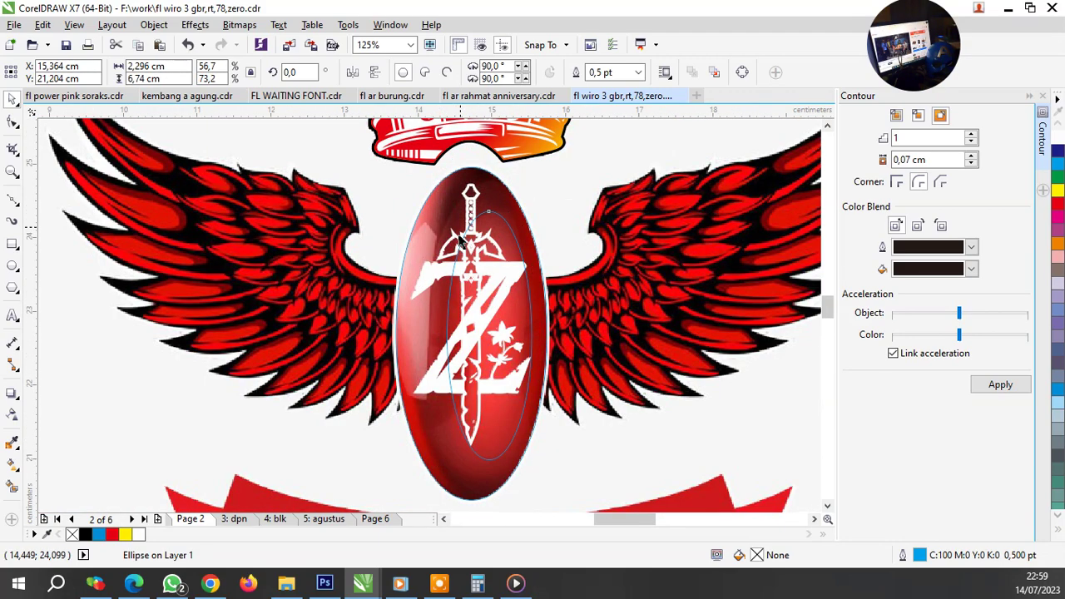
scroll(487, 254, up, 1)
drag(546, 236, 522, 252)
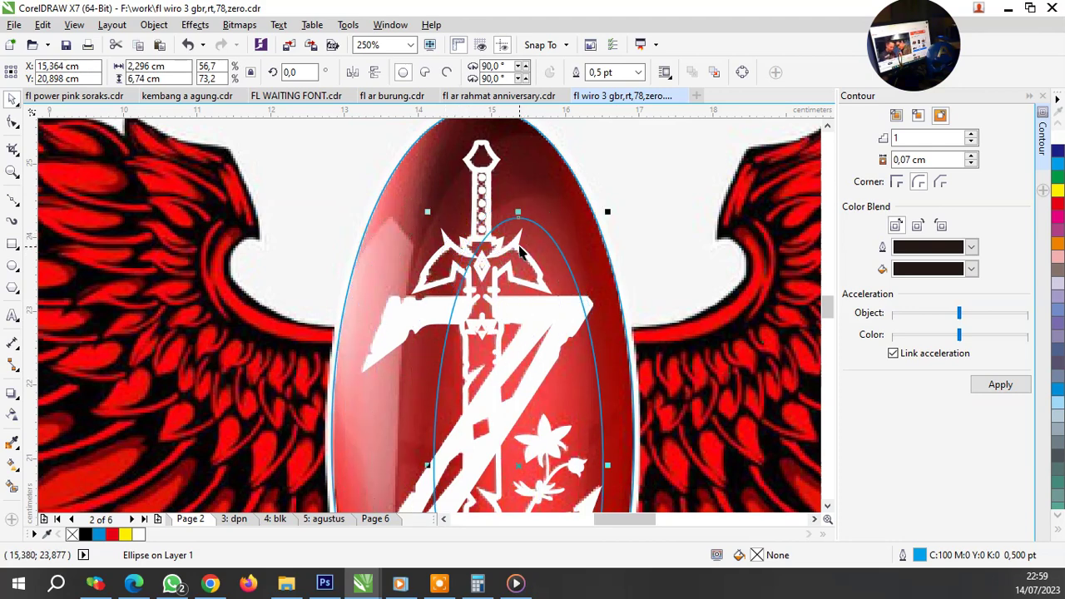
key(ctrl+z)
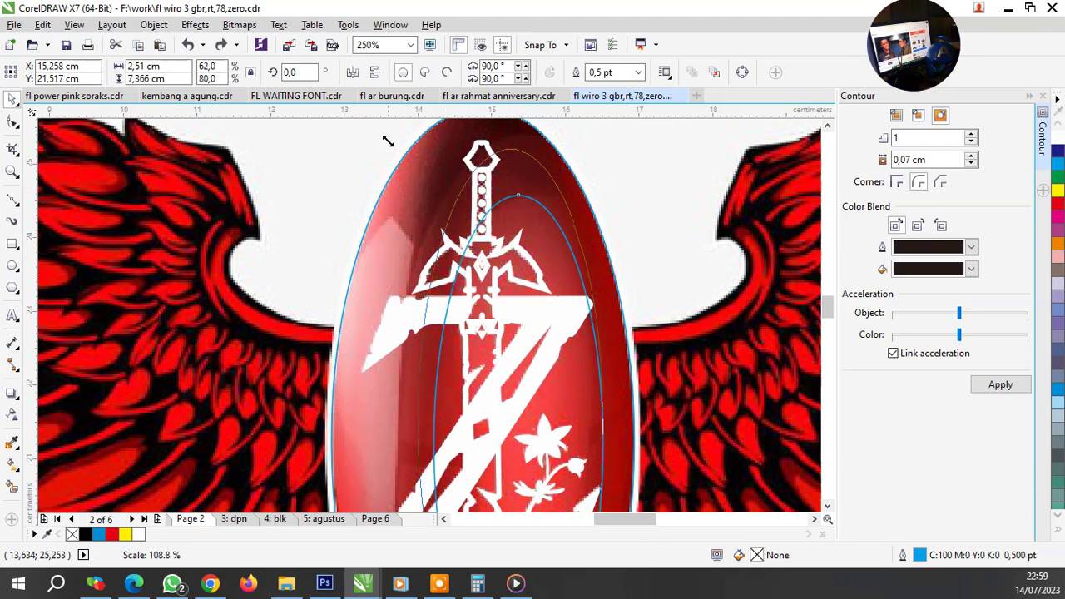
drag(427, 190, 414, 148)
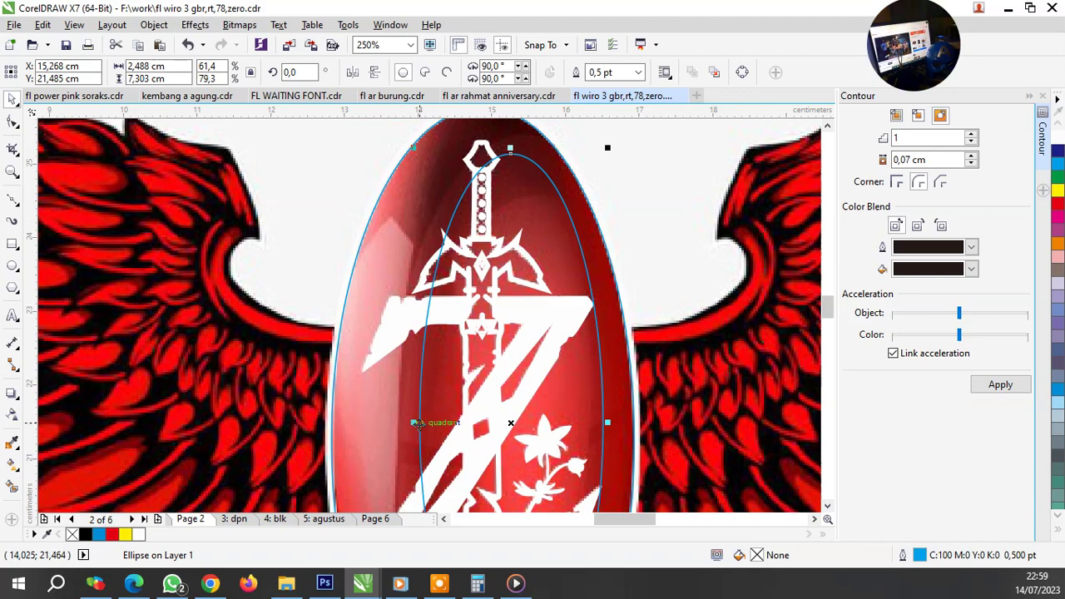
drag(414, 422, 393, 422)
scroll(483, 321, down, 2)
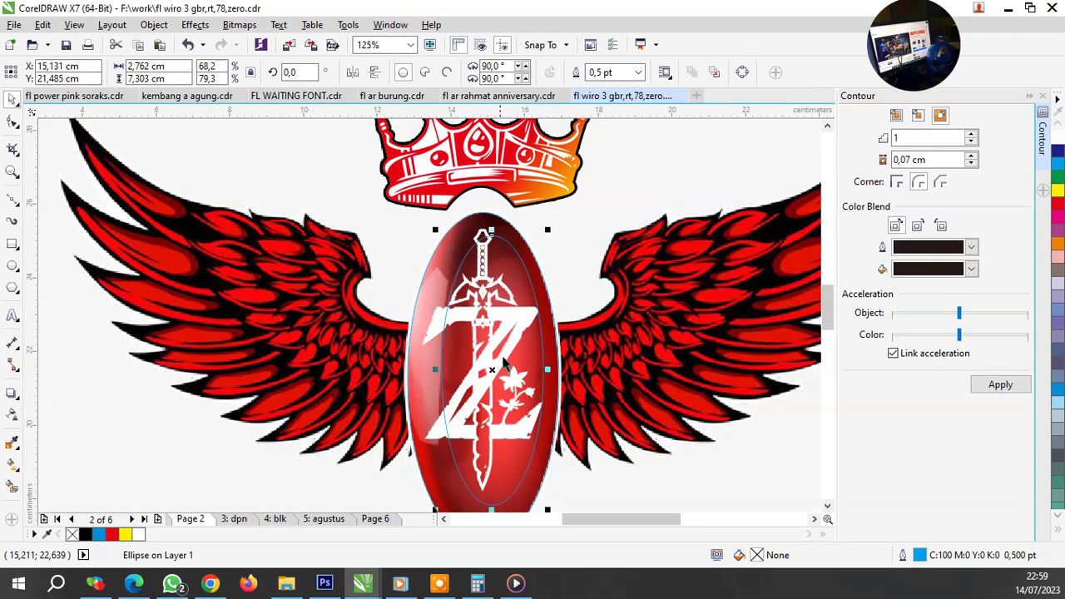
scroll(504, 401, down, 2)
scroll(499, 462, up, 4)
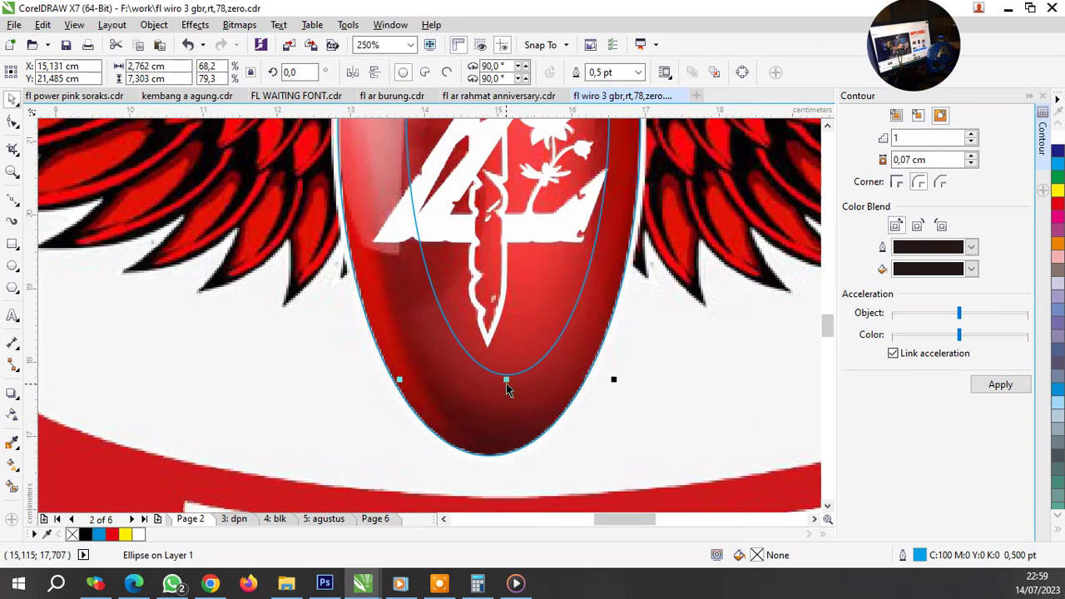
drag(507, 381, 507, 408)
Step: Copy the ellipse, shrink the copy, and move it to the red oval's left side
scroll(507, 409, down, 2)
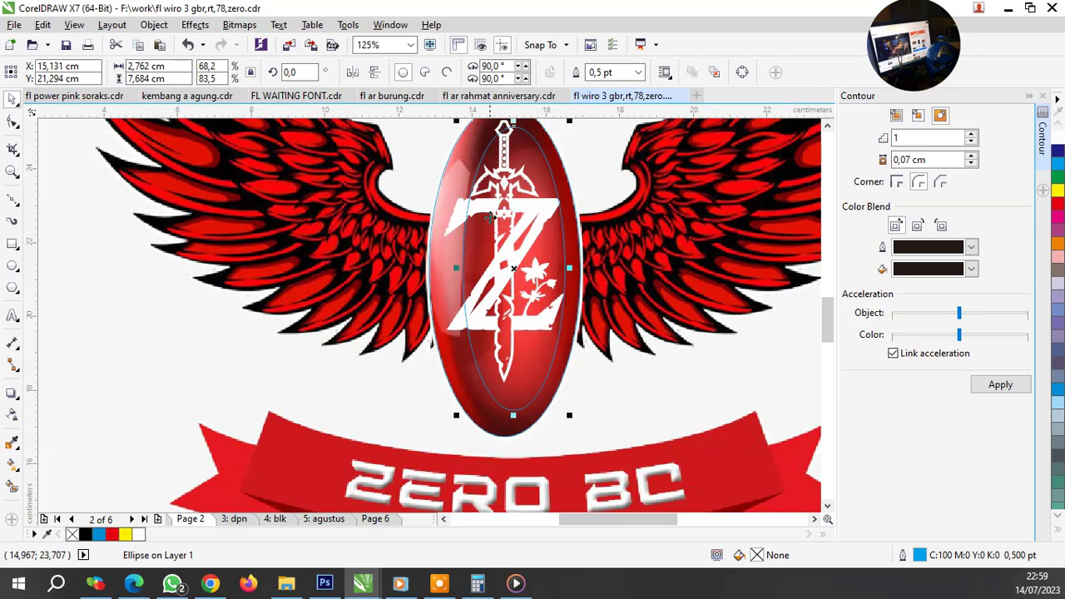
scroll(490, 217, down, 4)
scroll(503, 226, up, 6)
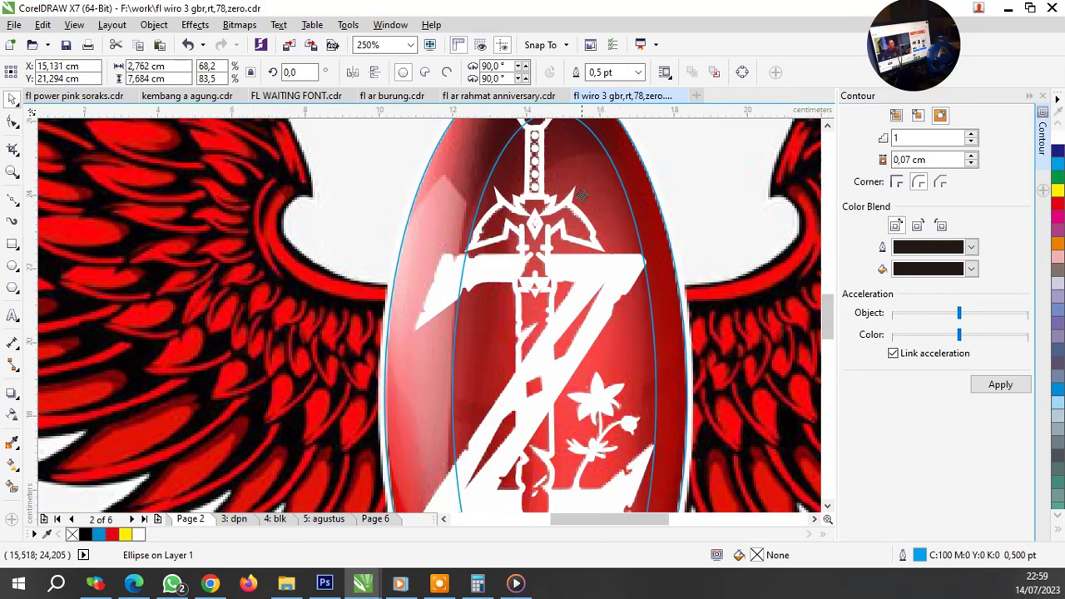
scroll(575, 171, down, 2)
scroll(574, 179, up, 2)
drag(588, 212, 531, 212)
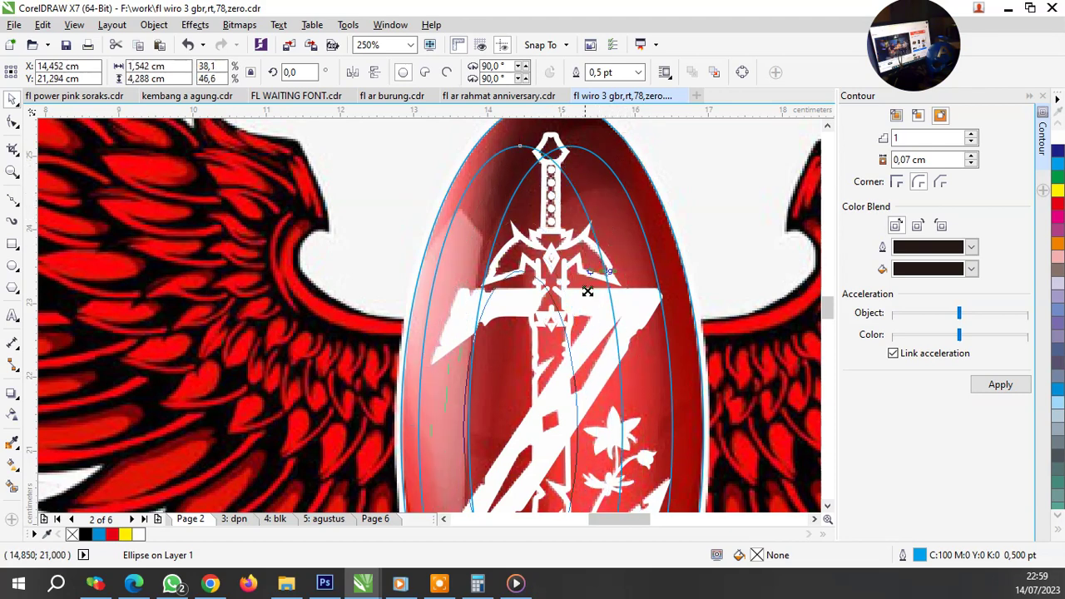
drag(628, 141, 553, 338)
mouse_move(516, 378)
mouse_down()
mouse_move(456, 306)
mouse_move(447, 265)
mouse_up()
Step: Stretch the small ellipse downward, skew it slightly, and narrow it
scroll(450, 283, down, 2)
scroll(457, 370, up, 2)
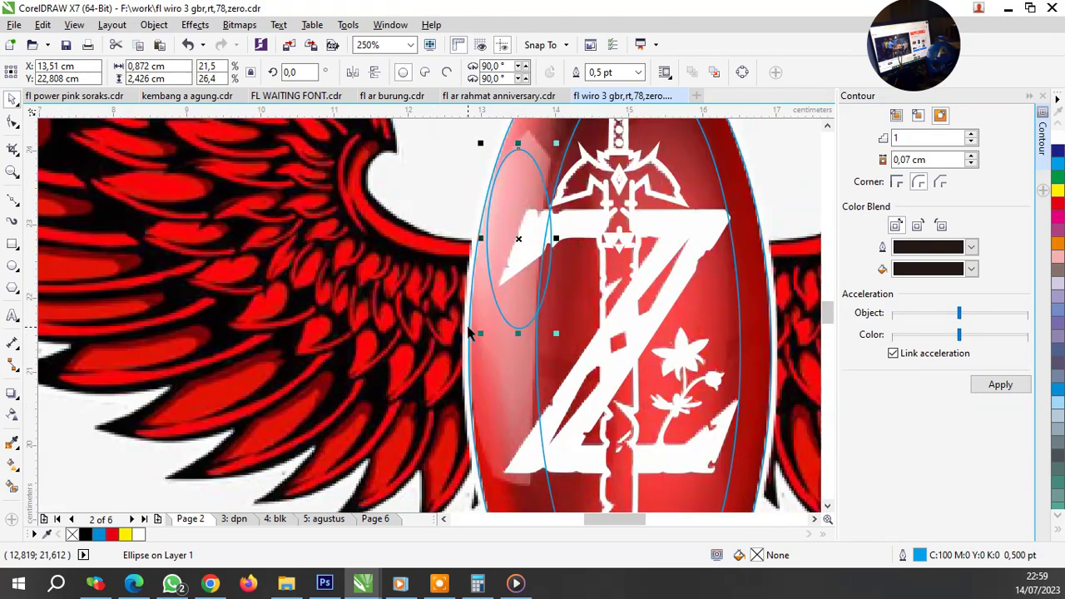
drag(517, 336, 516, 469)
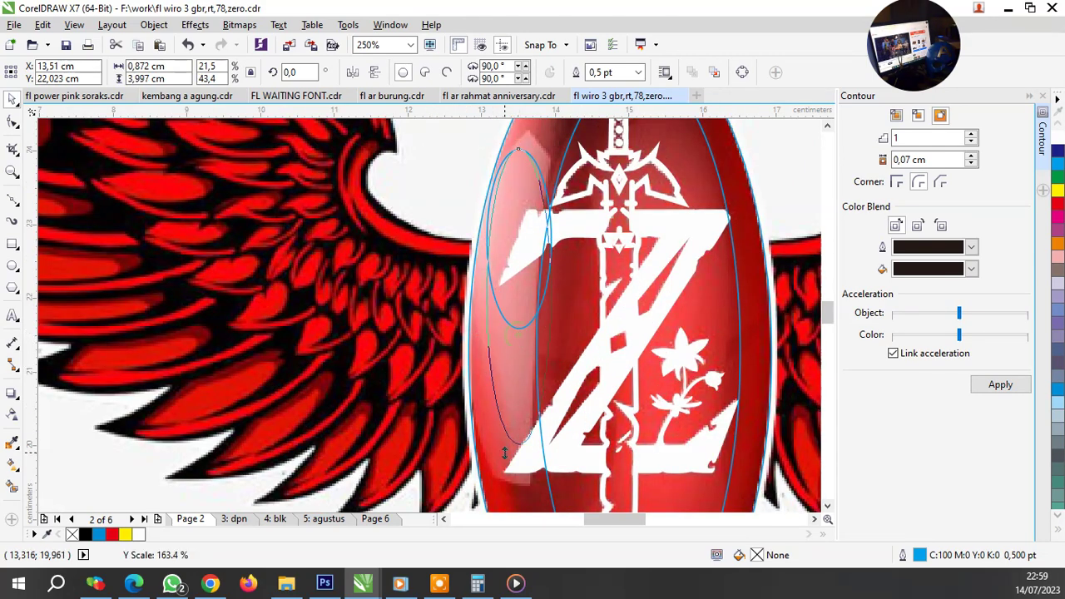
click(512, 405)
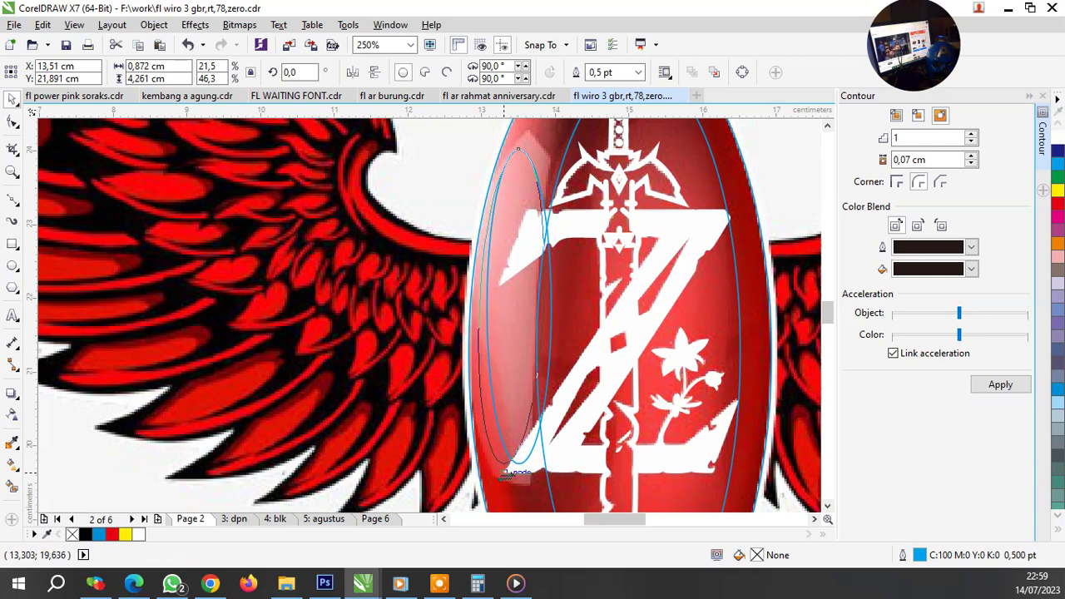
drag(530, 470, 521, 471)
click(516, 326)
drag(554, 308, 527, 338)
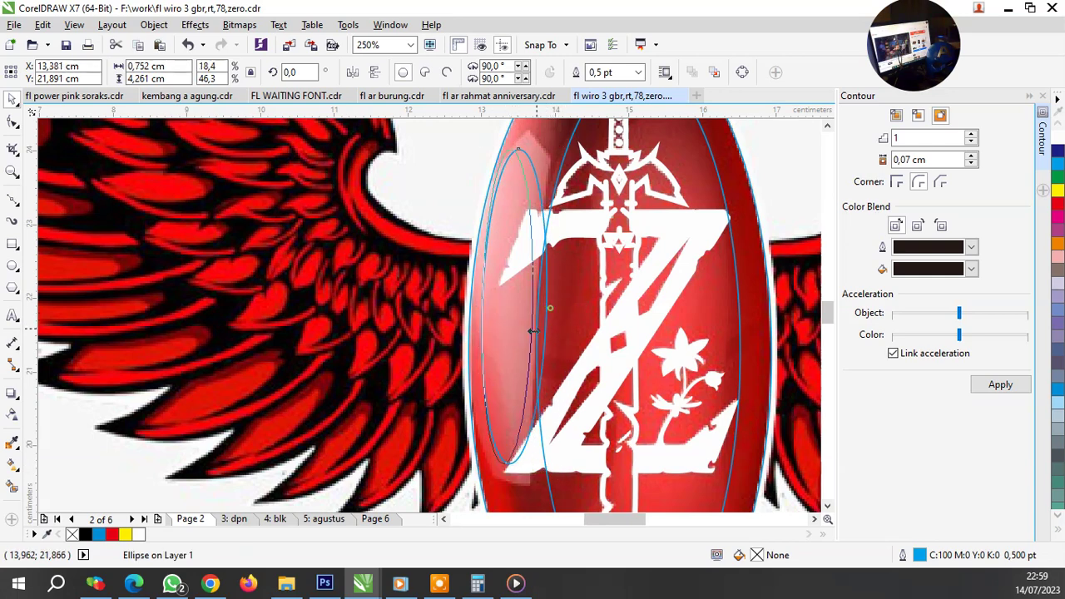
Step: Slant the small ellipse's top to follow the oval's left edge
scroll(526, 337, down, 2)
scroll(528, 273, up, 2)
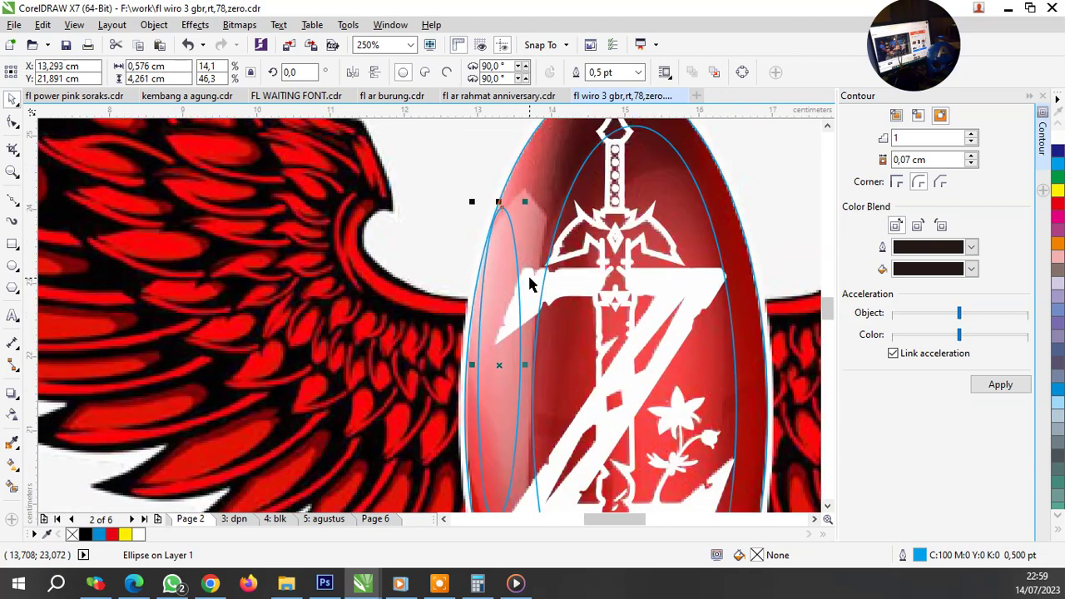
click(510, 255)
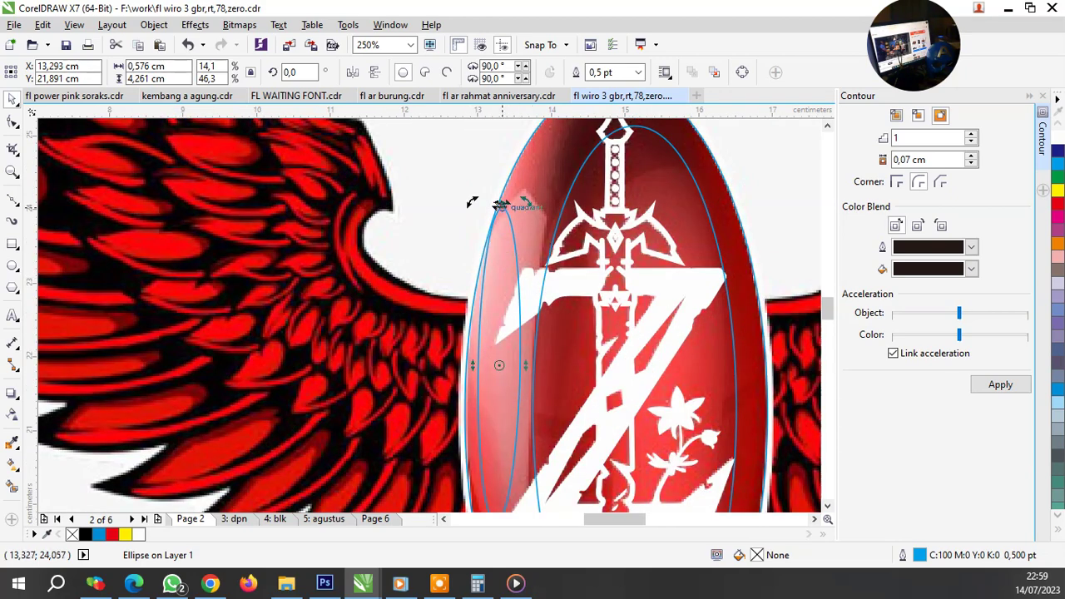
drag(501, 206, 512, 217)
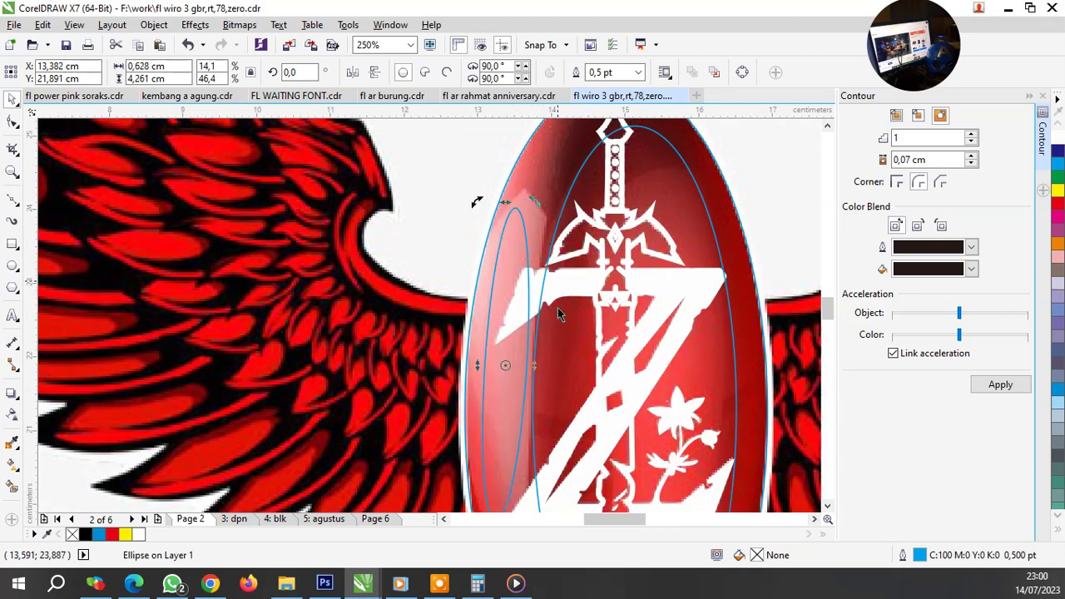
key(Escape)
Step: Trace a four-node Bezier curve around the pale pink shine on the oval's upper left
key(F10)
scroll(530, 204, up, 2)
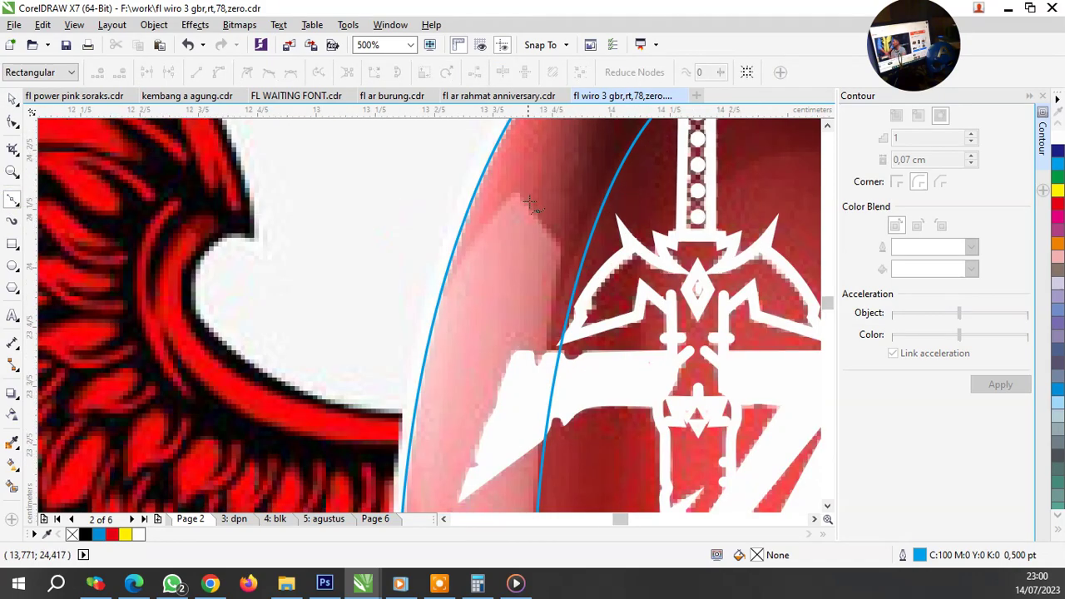
scroll(530, 204, up, 2)
click(508, 186)
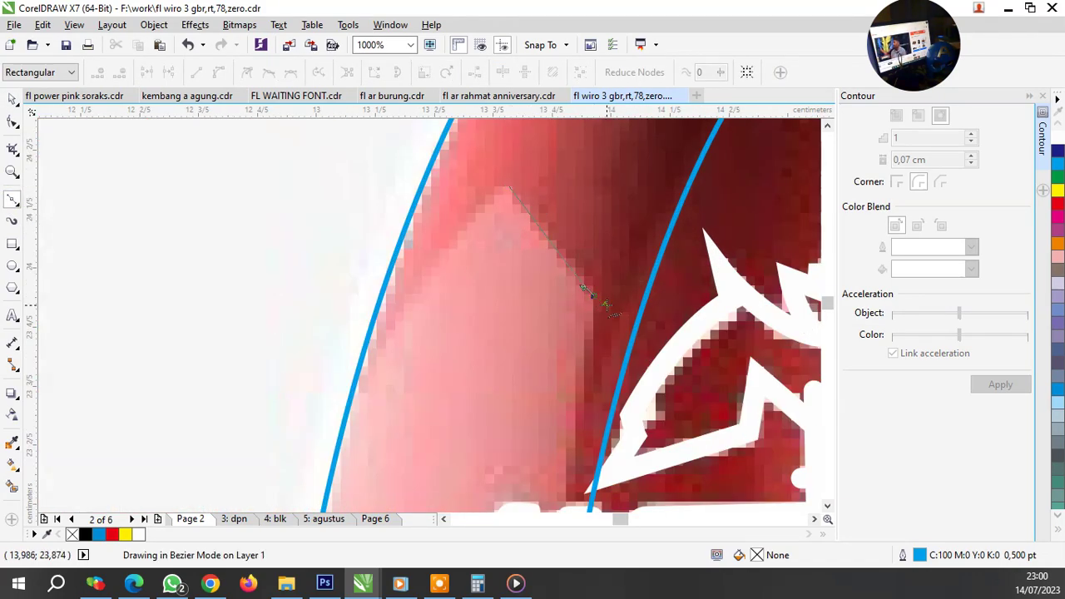
scroll(570, 379, down, 2)
scroll(570, 378, down, 2)
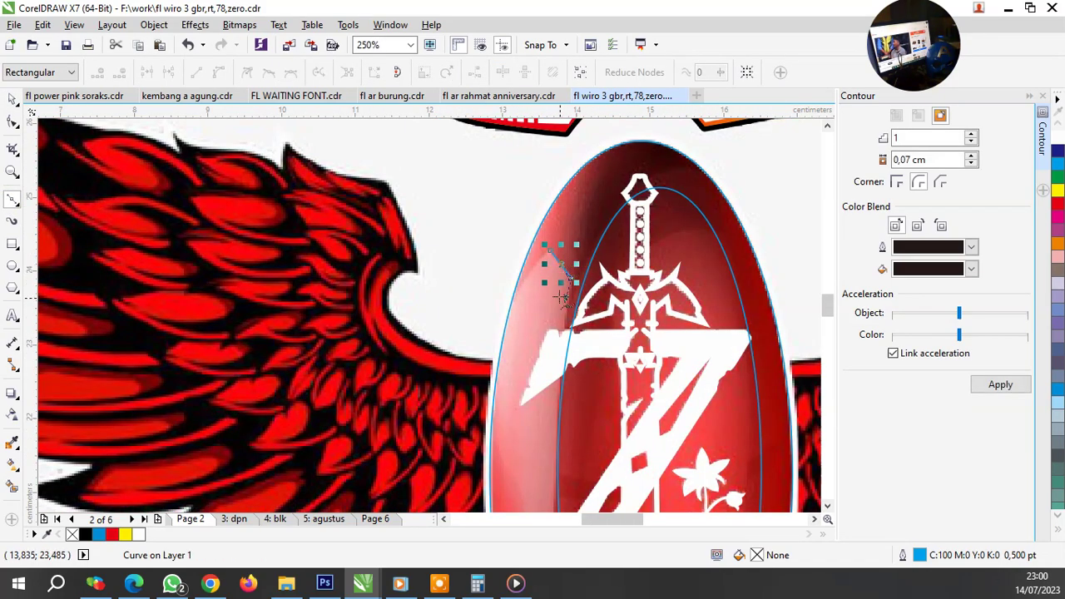
scroll(554, 453, down, 2)
scroll(554, 454, up, 4)
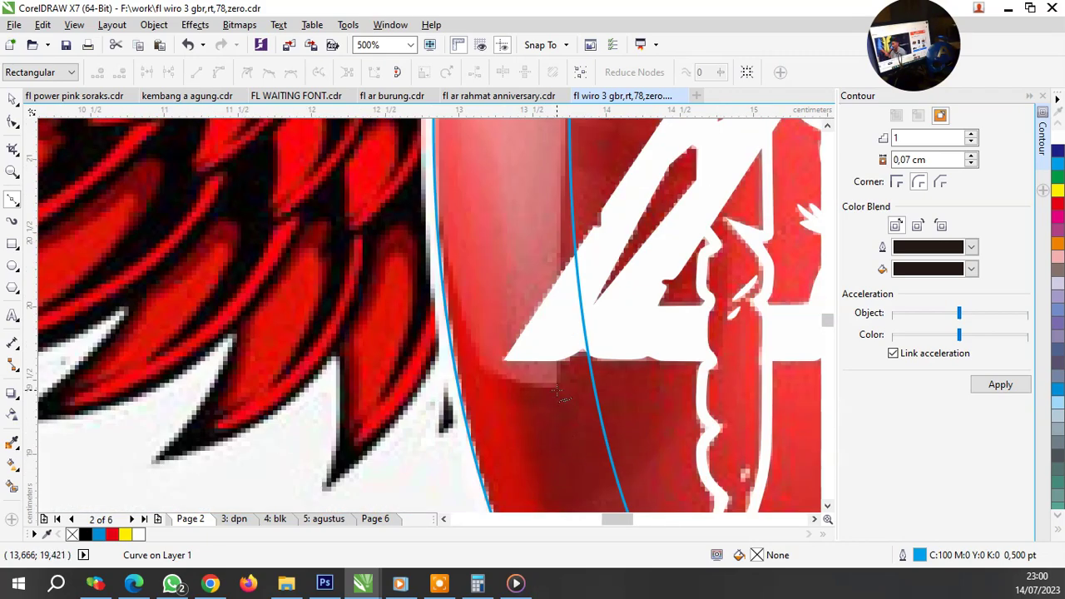
click(556, 389)
scroll(551, 386, down, 1)
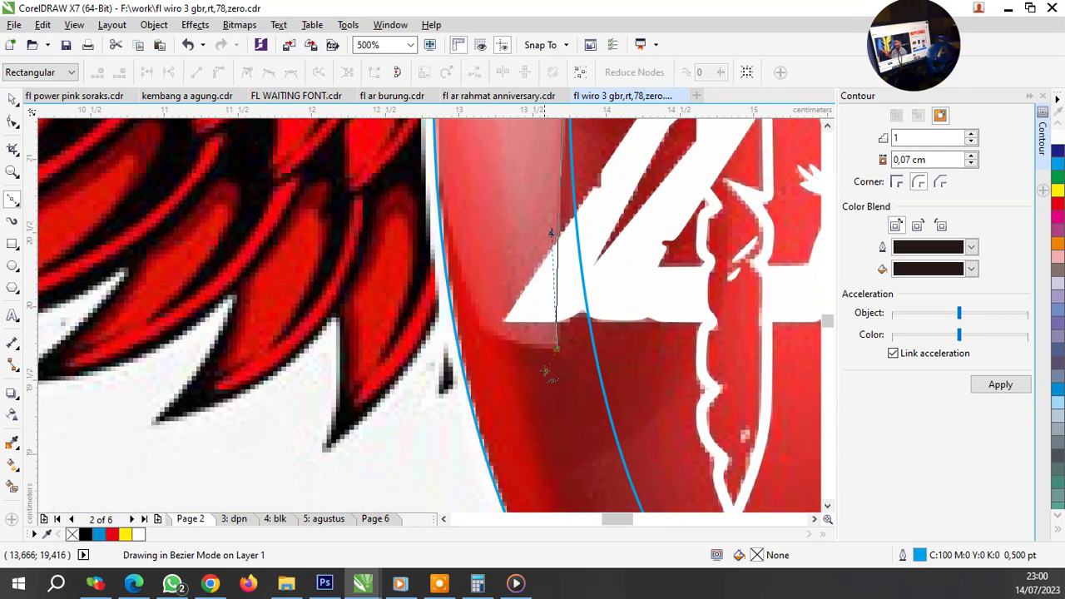
click(477, 329)
scroll(504, 191, down, 4)
scroll(529, 213, up, 1)
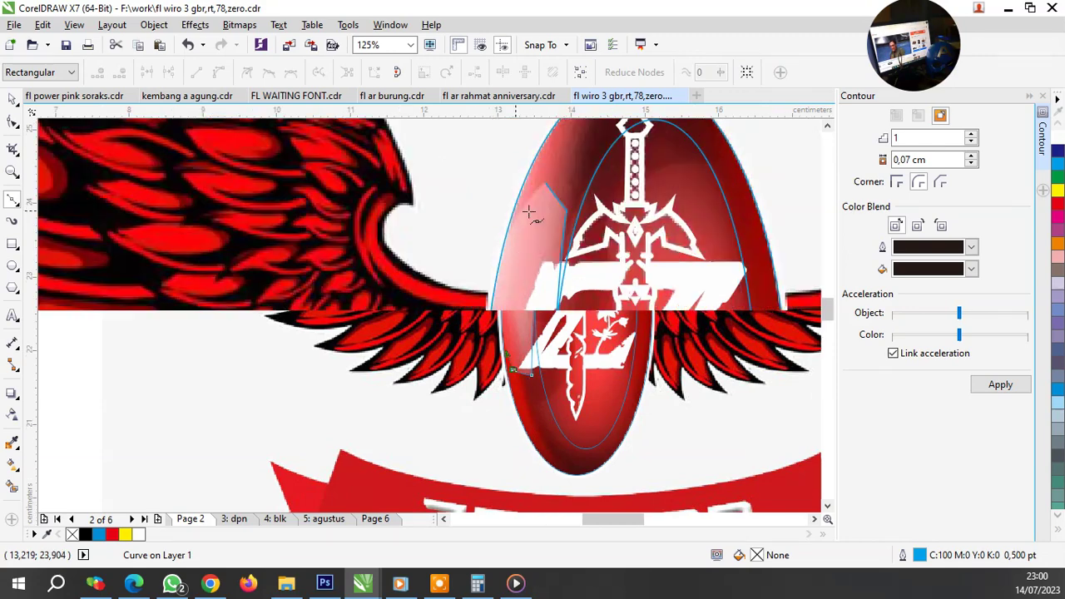
mouse_move(545, 182)
mouse_down()
mouse_move(473, 259)
mouse_move(519, 259)
mouse_up()
Step: Bend the traced curve with the Shape tool to fit the shine, then select the inner ellipse
click(12, 123)
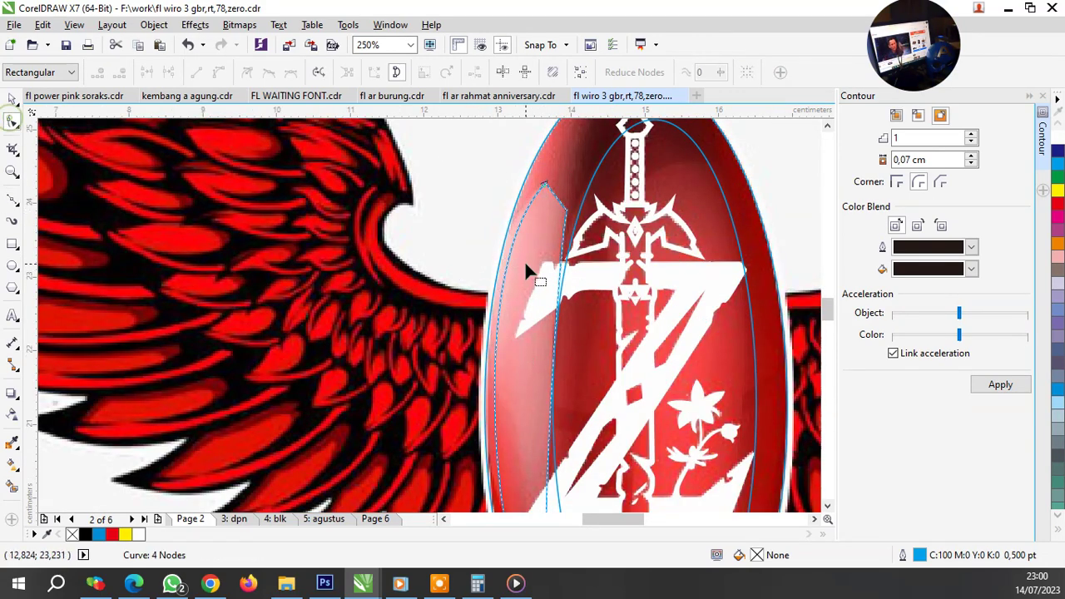
drag(541, 204, 585, 310)
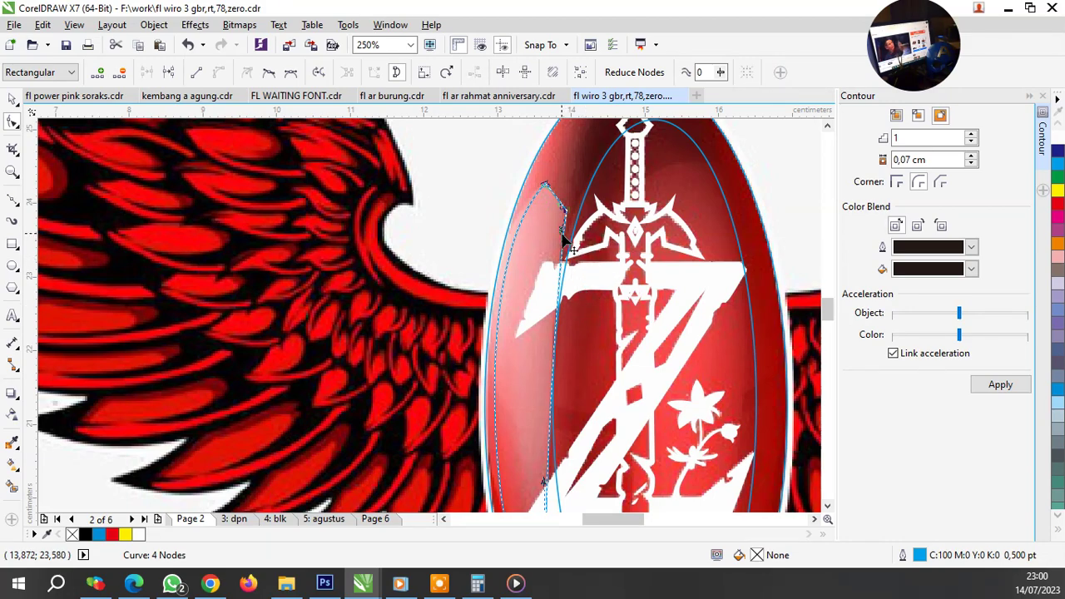
drag(560, 250, 547, 310)
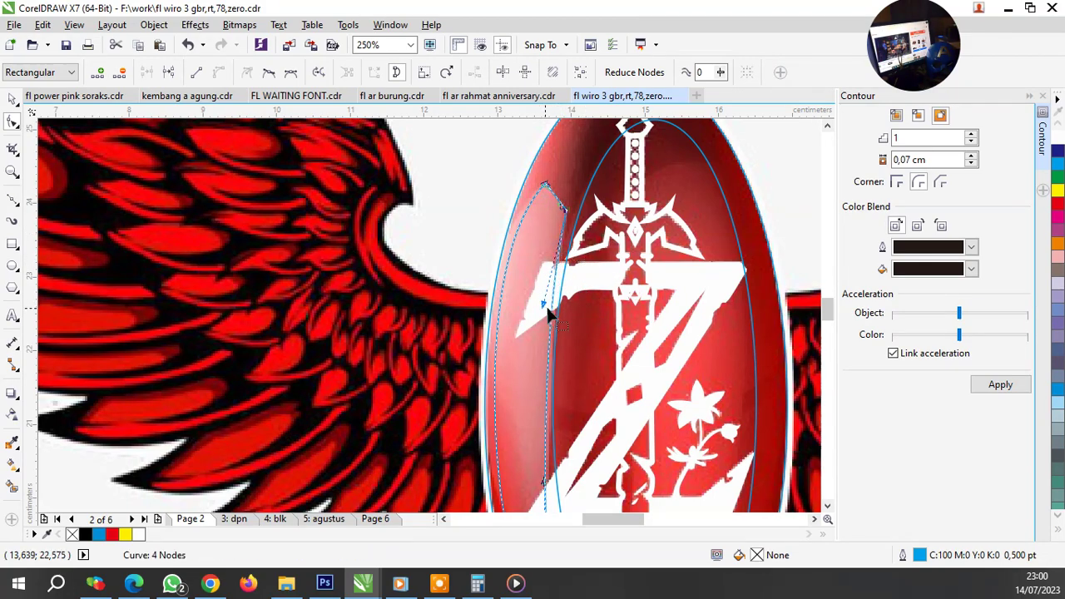
key(space)
scroll(564, 278, down, 3)
scroll(580, 242, up, 3)
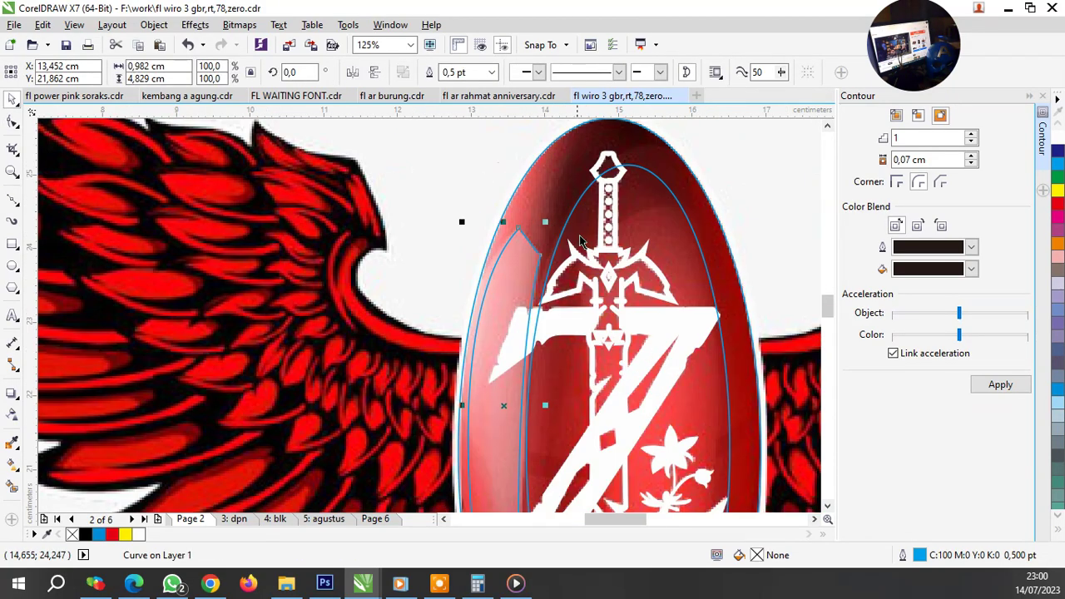
click(646, 208)
scroll(635, 216, down, 3)
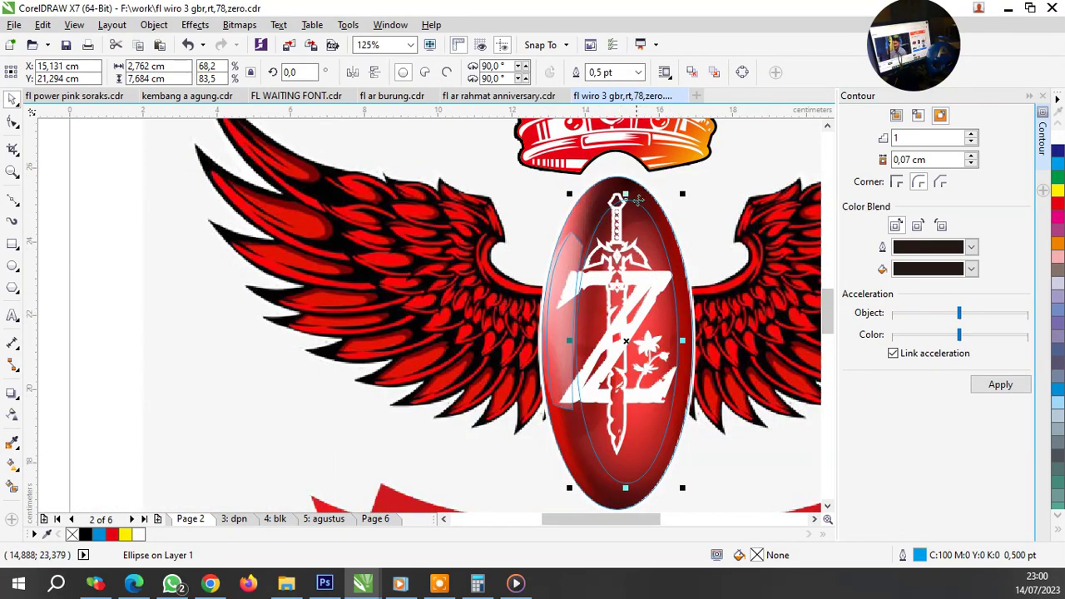
scroll(637, 200, up, 5)
Step: Bring the sword group to the front of the layer
click(574, 183)
right_click(571, 179)
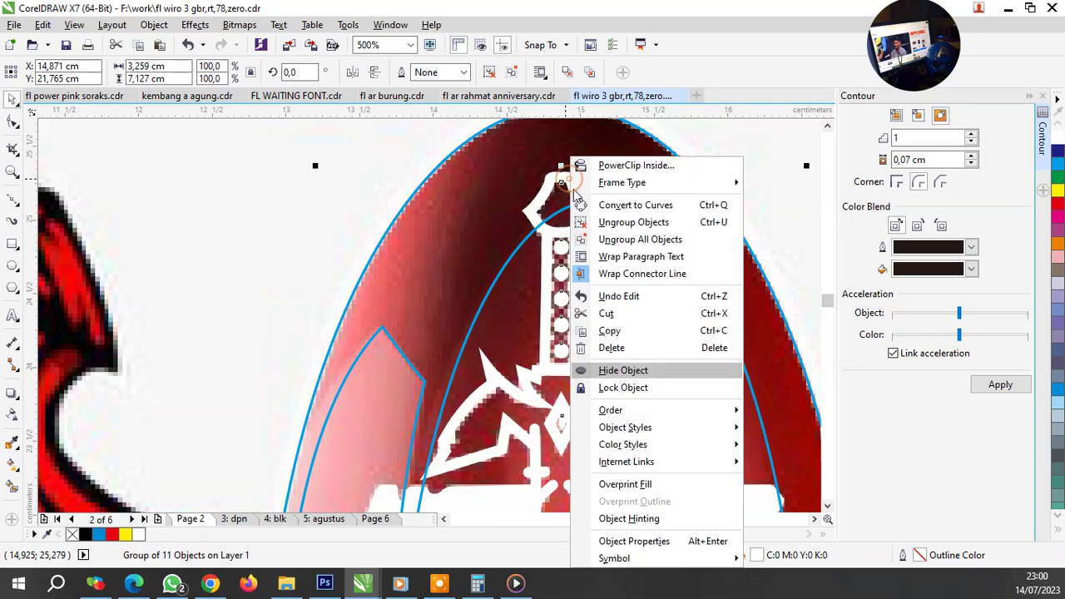
mouse_move(657, 411)
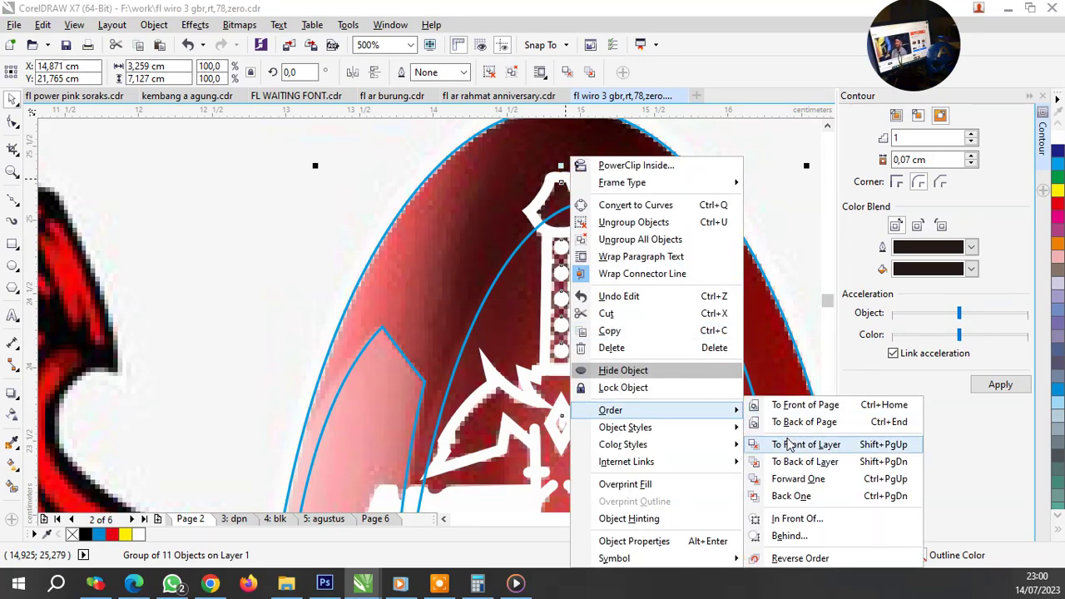
click(792, 442)
key(Escape)
Step: Undo the light overlay on the large oval and fill it flat red
click(655, 176)
scroll(474, 219, down, 4)
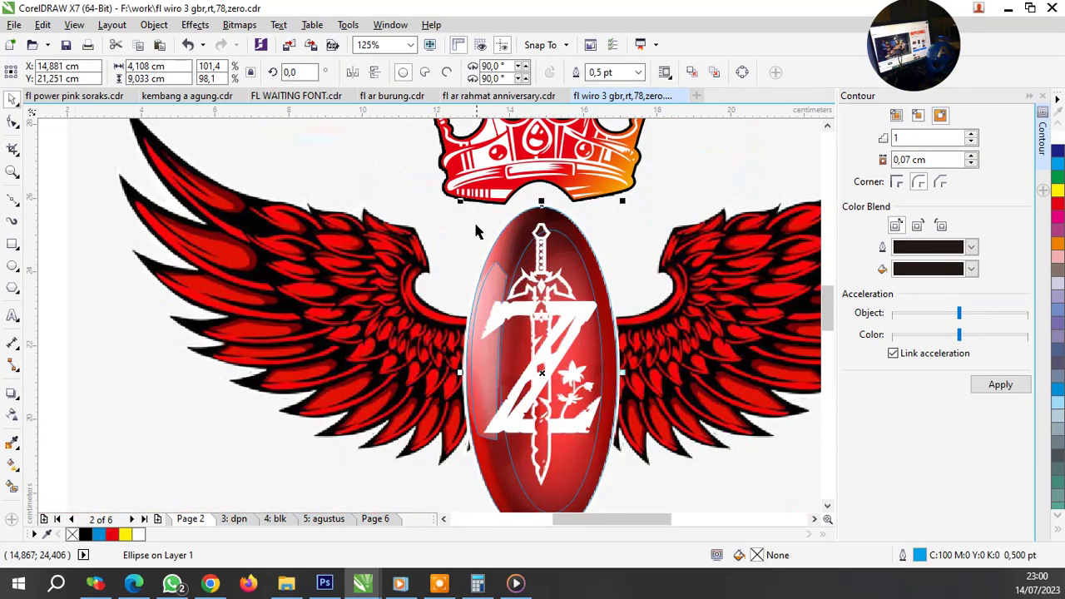
key(Escape)
scroll(572, 256, up, 2)
click(568, 201)
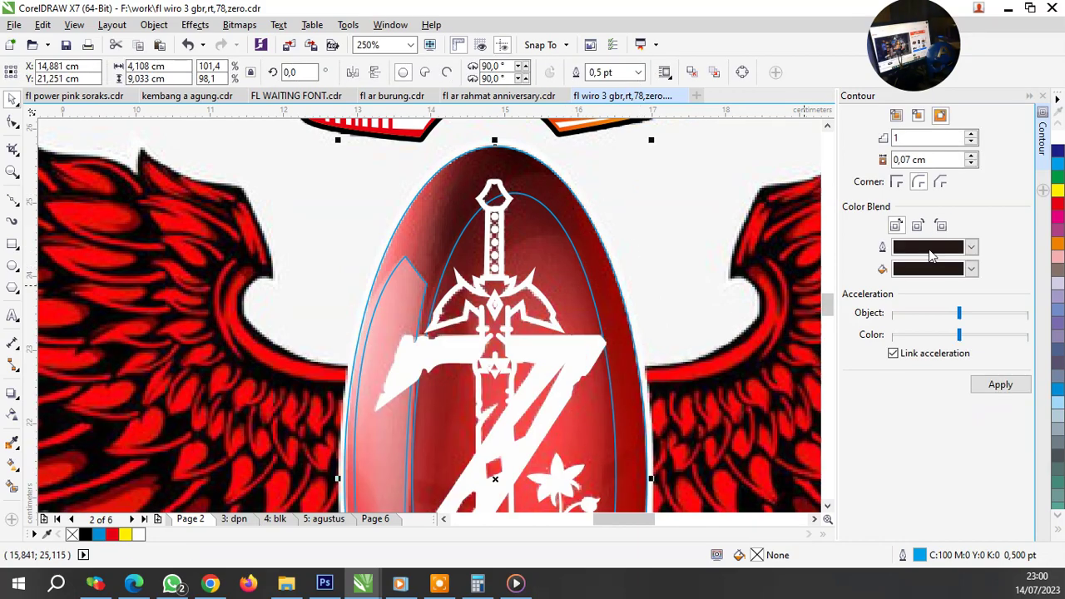
scroll(515, 174, up, 4)
scroll(515, 174, down, 4)
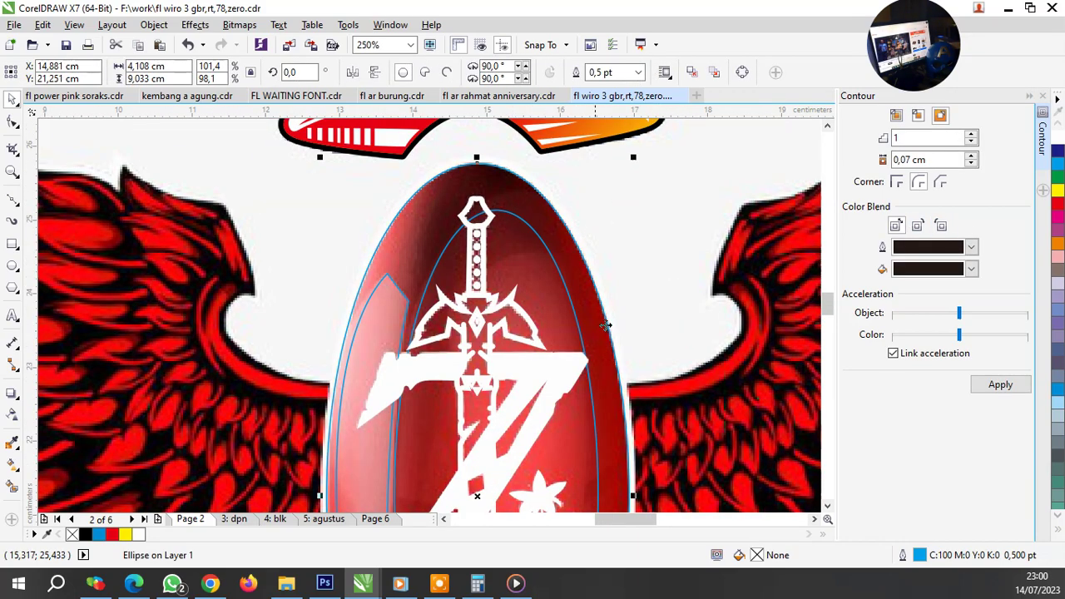
scroll(633, 262, down, 2)
scroll(754, 350, up, 4)
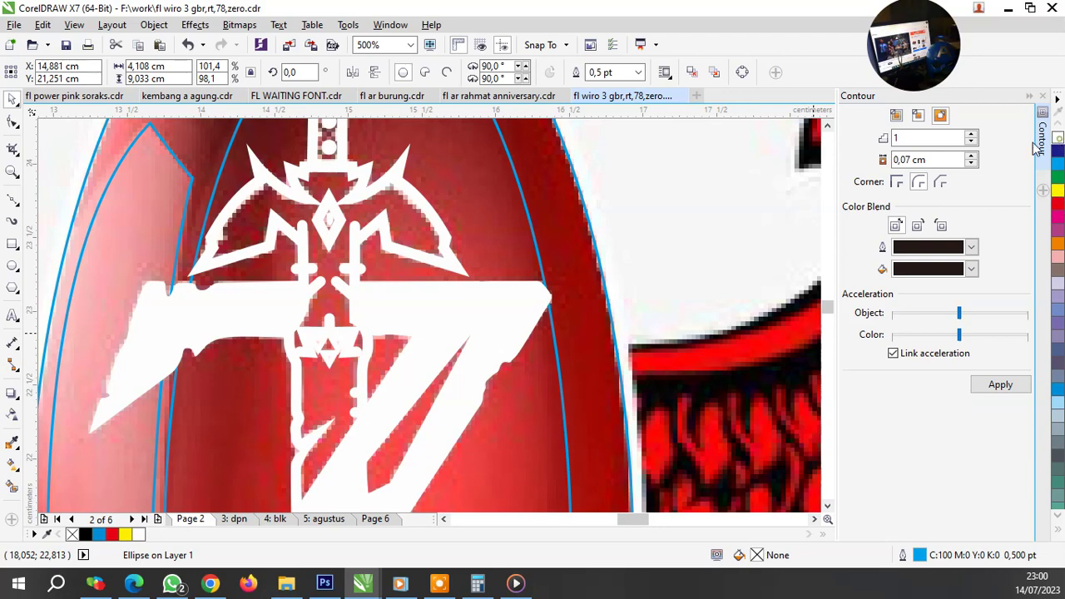
scroll(571, 261, down, 2)
click(188, 44)
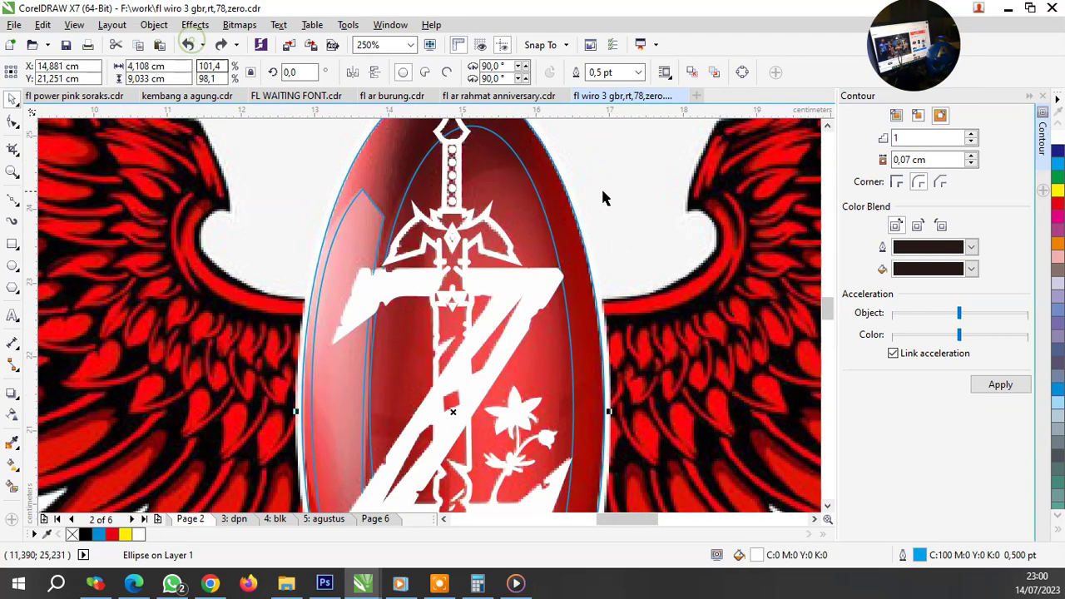
key(ctrl+z)
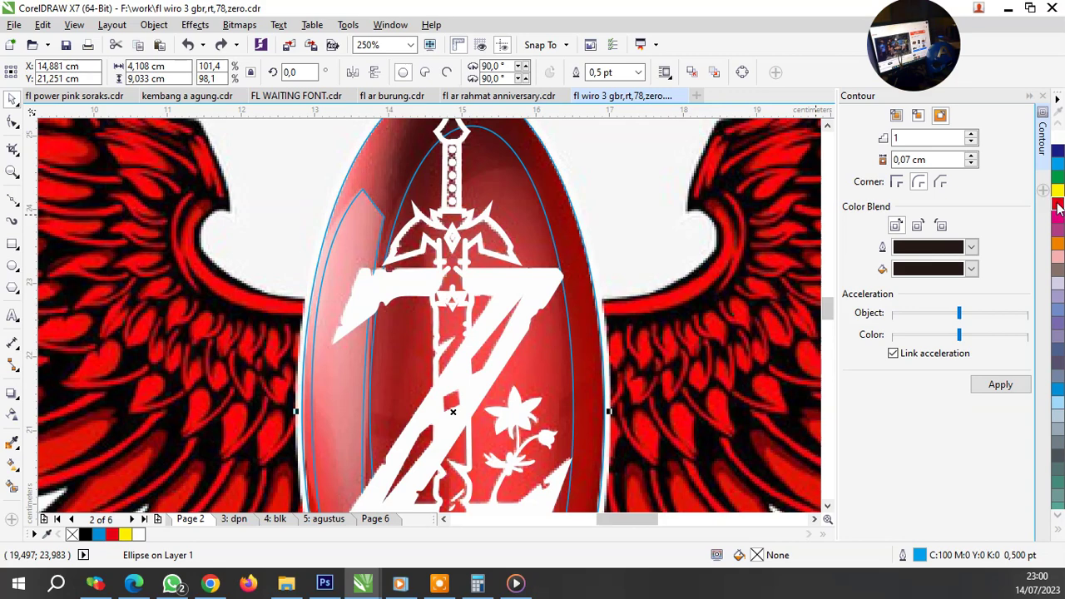
click(1058, 206)
Step: Fill the smaller inner oval and the left highlight curve with white
click(351, 235)
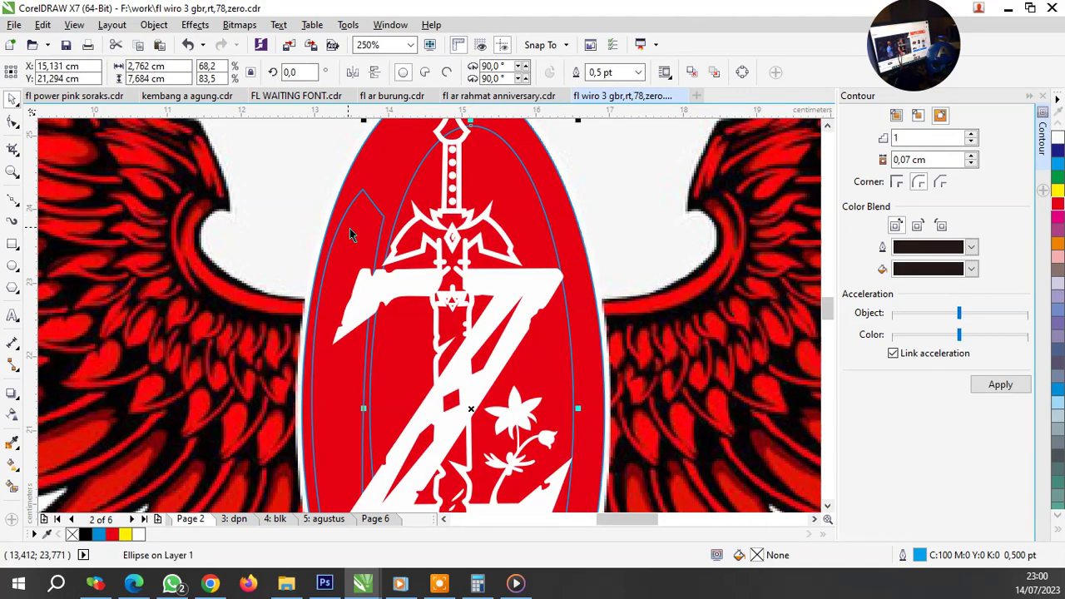
click(139, 536)
click(362, 227)
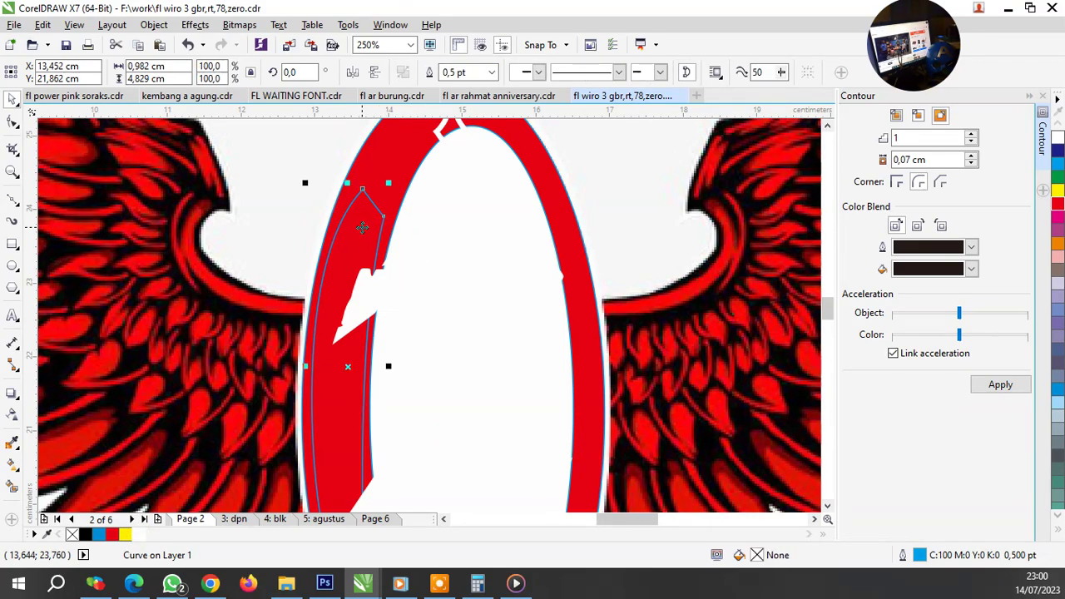
key(ctrl+r)
scroll(384, 266, down, 3)
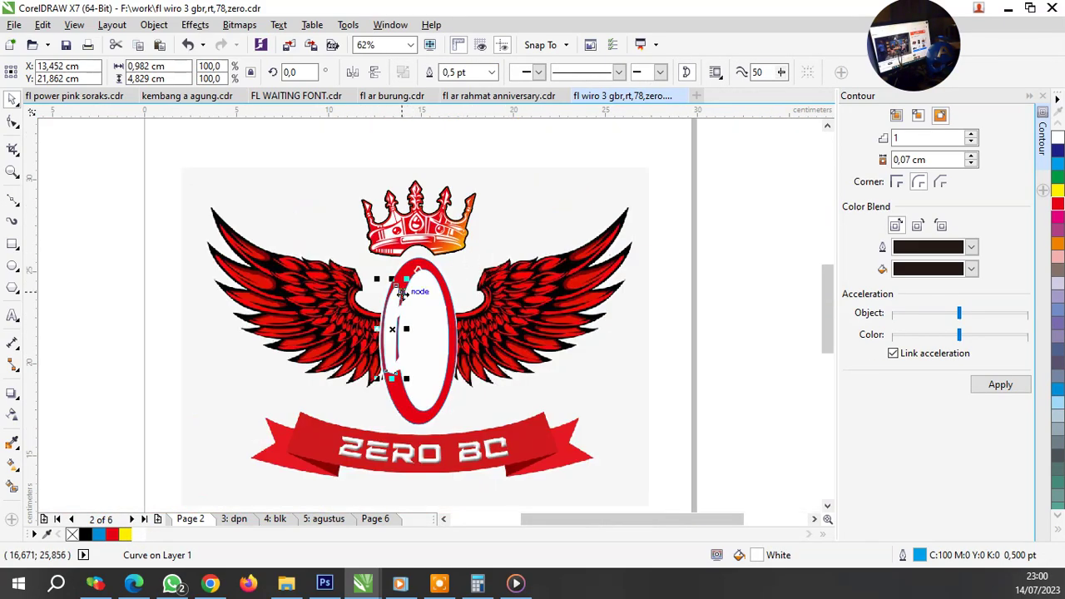
scroll(455, 289, up, 3)
Step: Recolour the two selected inner shapes from the palette, then reselect the left white curve
shift+click(511, 237)
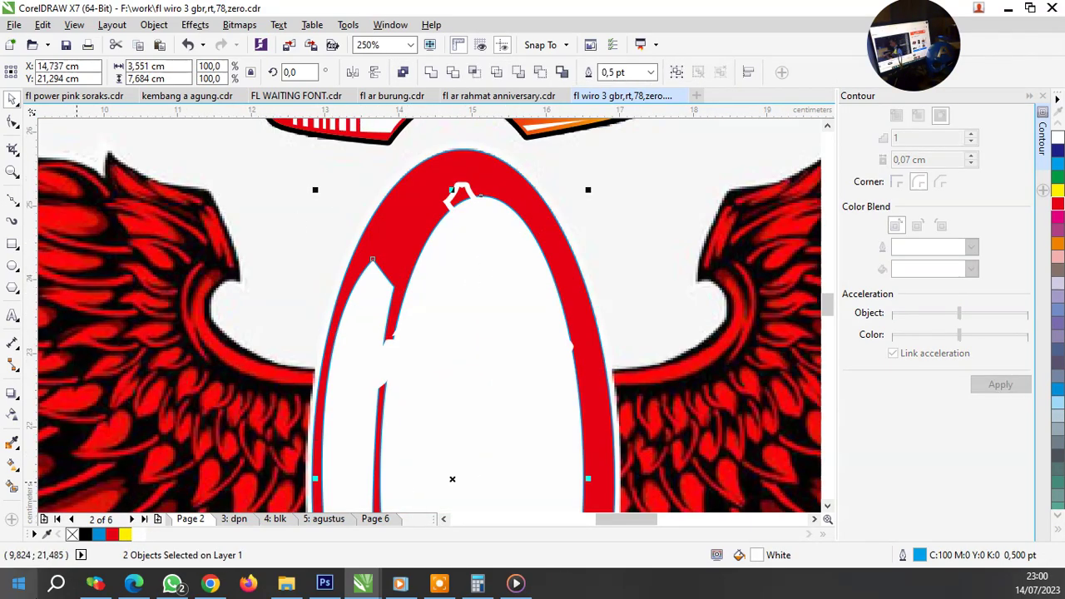
click(72, 535)
click(264, 309)
scroll(358, 350, down, 3)
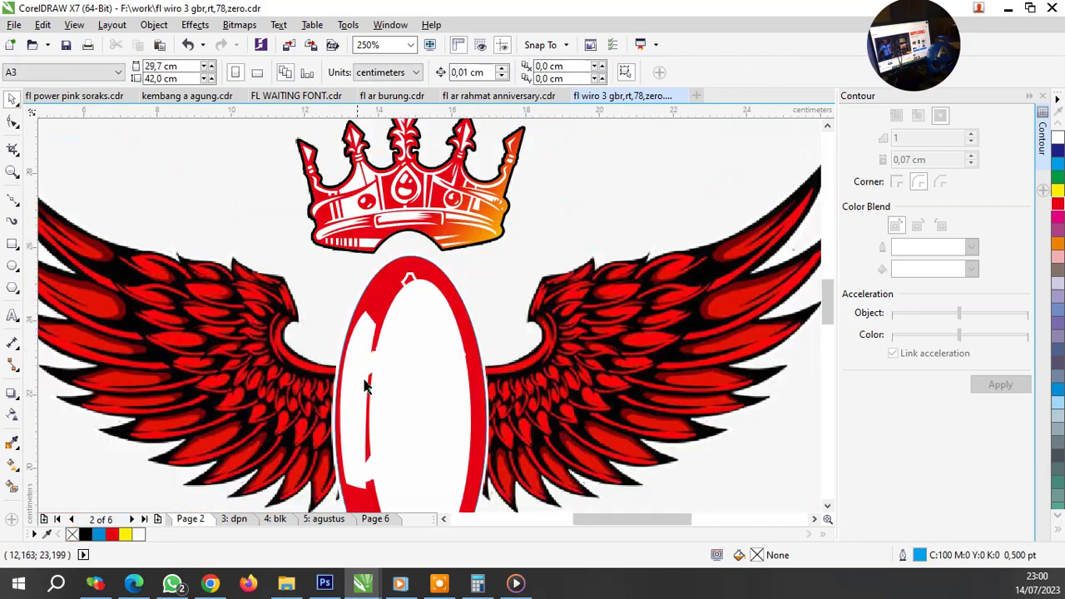
scroll(447, 397, up, 3)
click(448, 397)
scroll(452, 341, down, 3)
scroll(380, 341, up, 3)
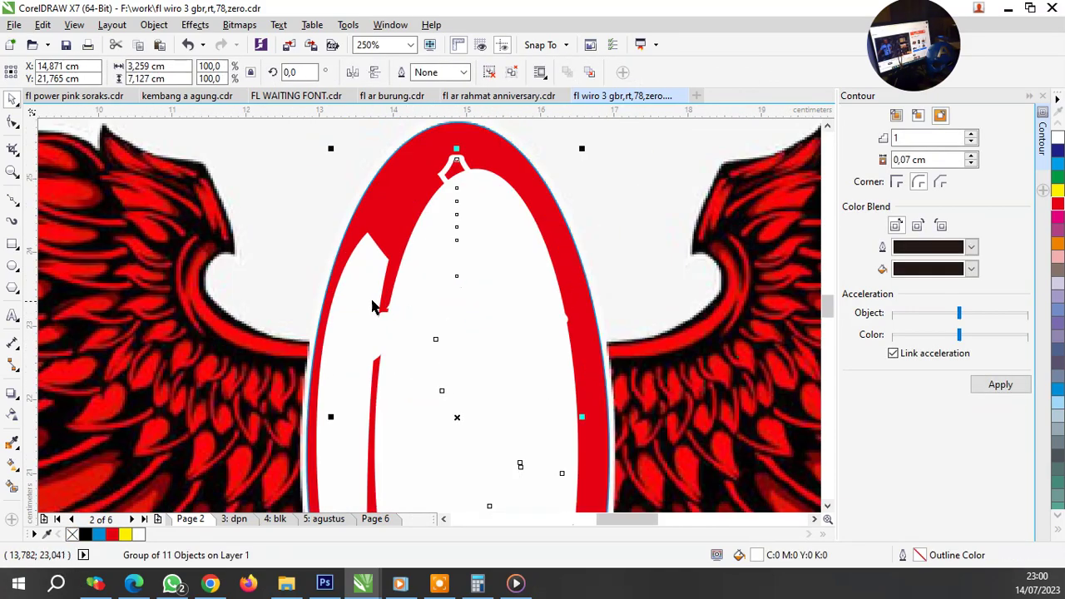
click(364, 286)
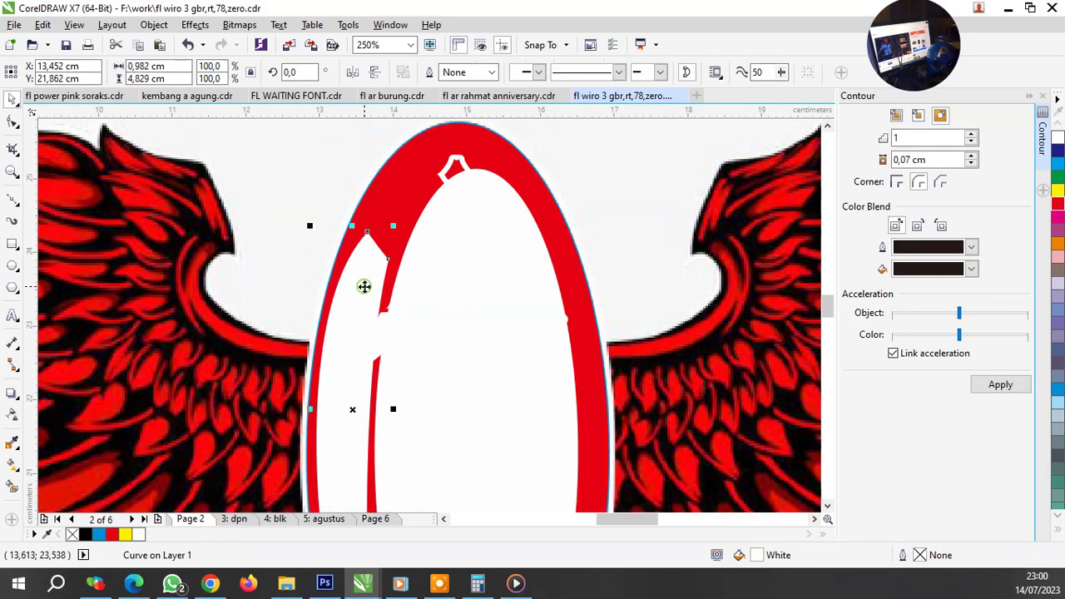
Step: Give the left highlight curve a white drop shadow with feather 5 and Normal blending
click(10, 397)
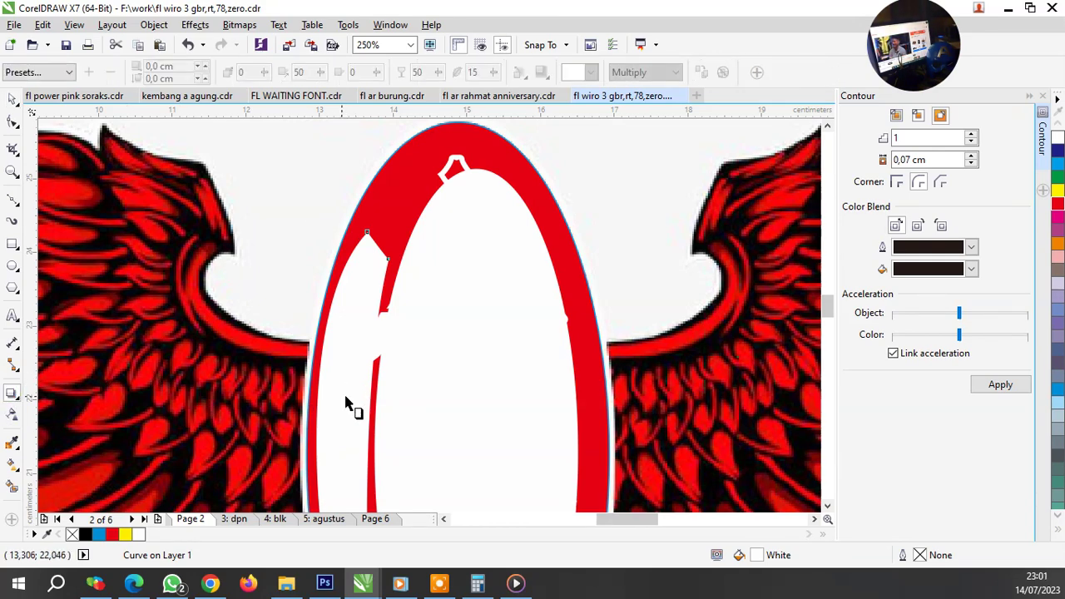
drag(346, 403, 368, 412)
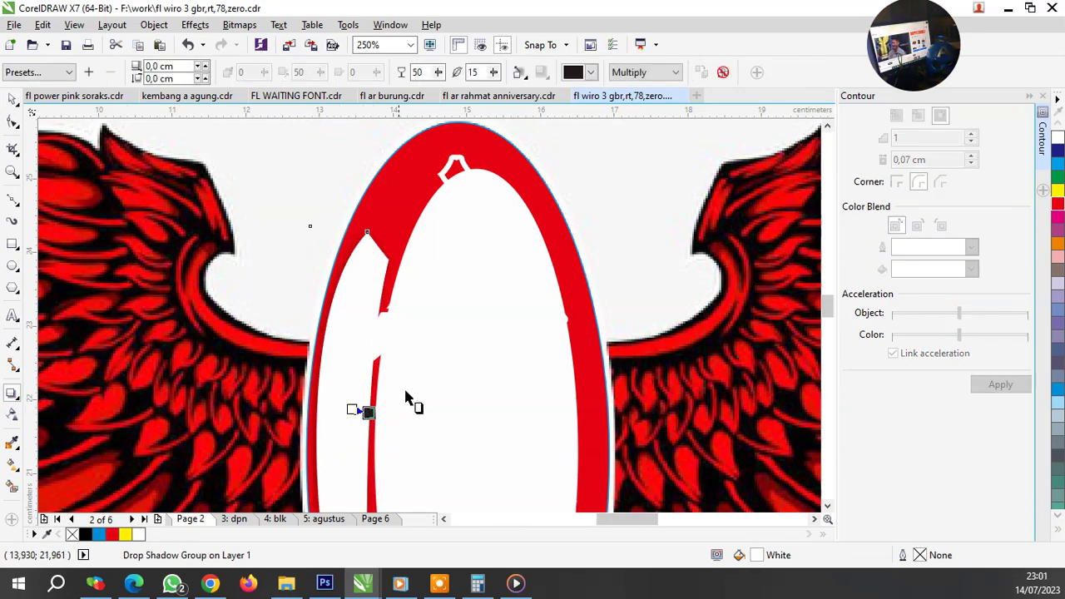
double_click(473, 72)
text(5)
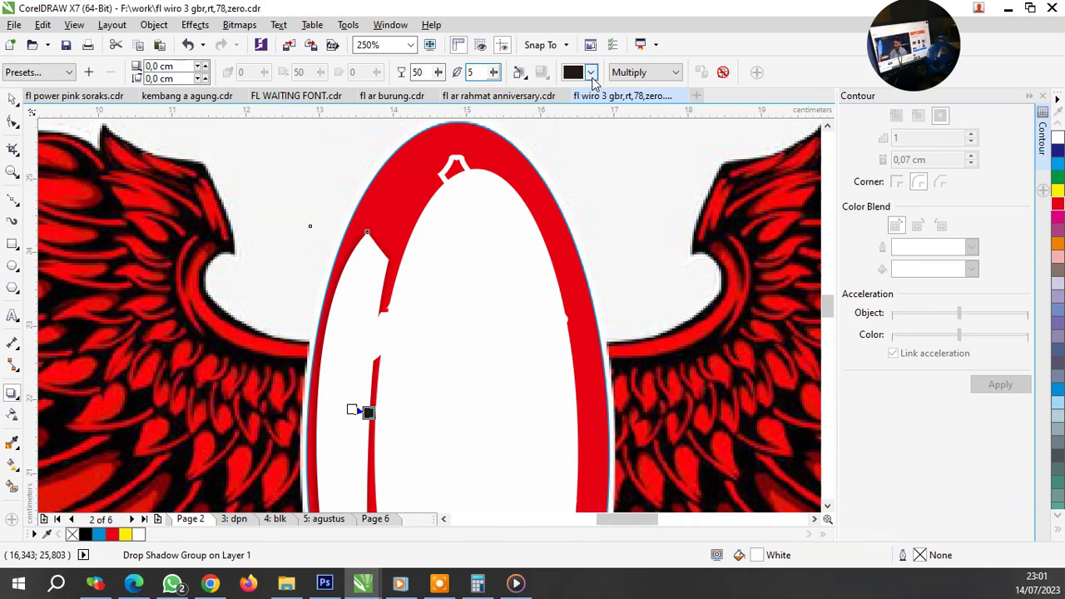
click(592, 74)
click(641, 84)
click(641, 73)
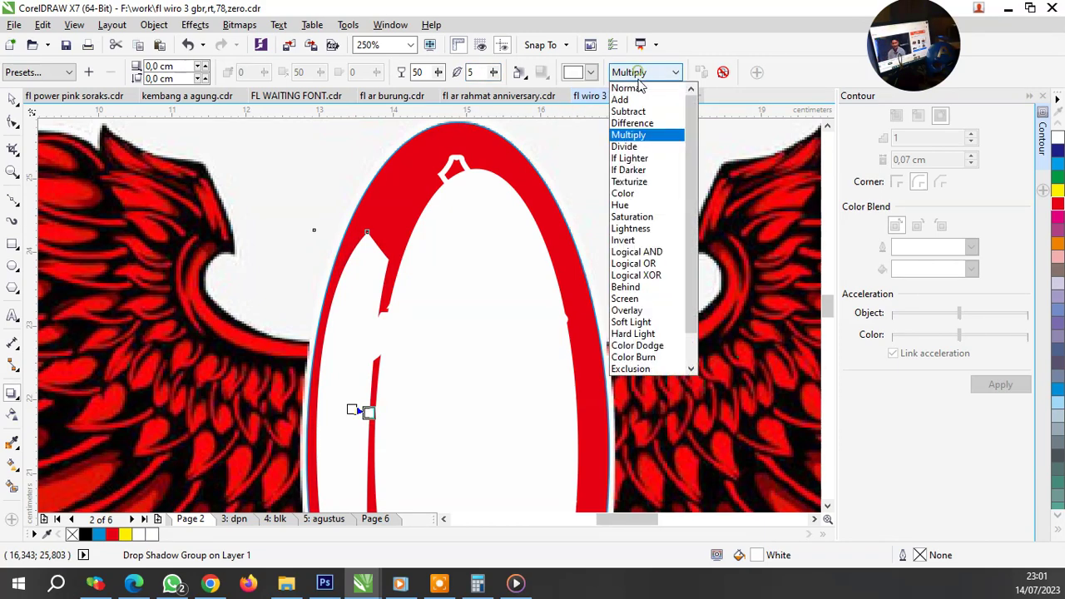
click(637, 87)
scroll(353, 248, up, 3)
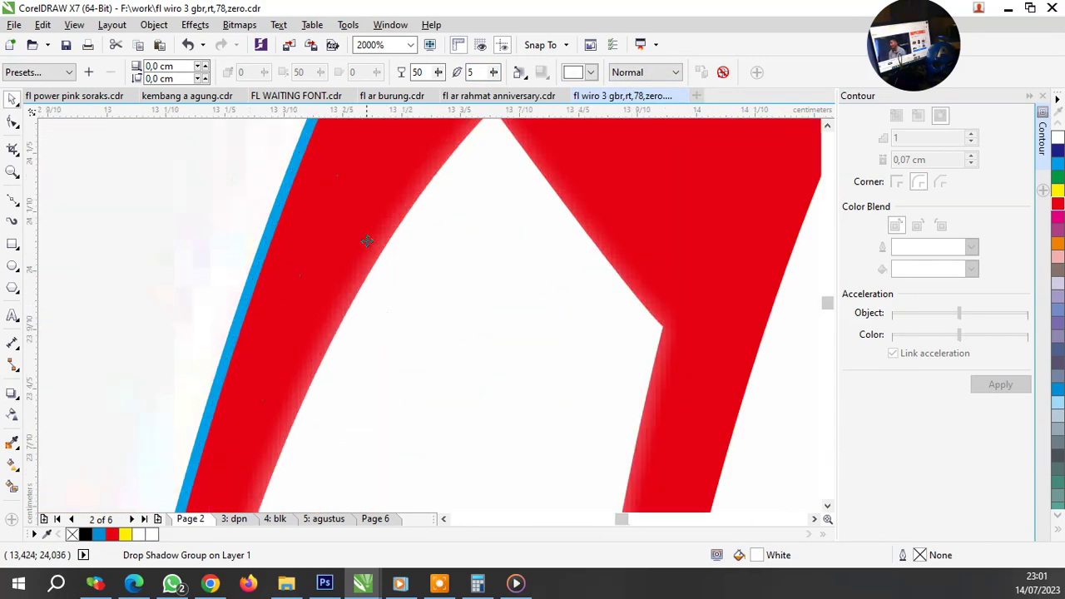
Step: Break the drop shadow group apart and select one of the separated curves
right_click(375, 239)
click(405, 267)
scroll(404, 290, down, 1)
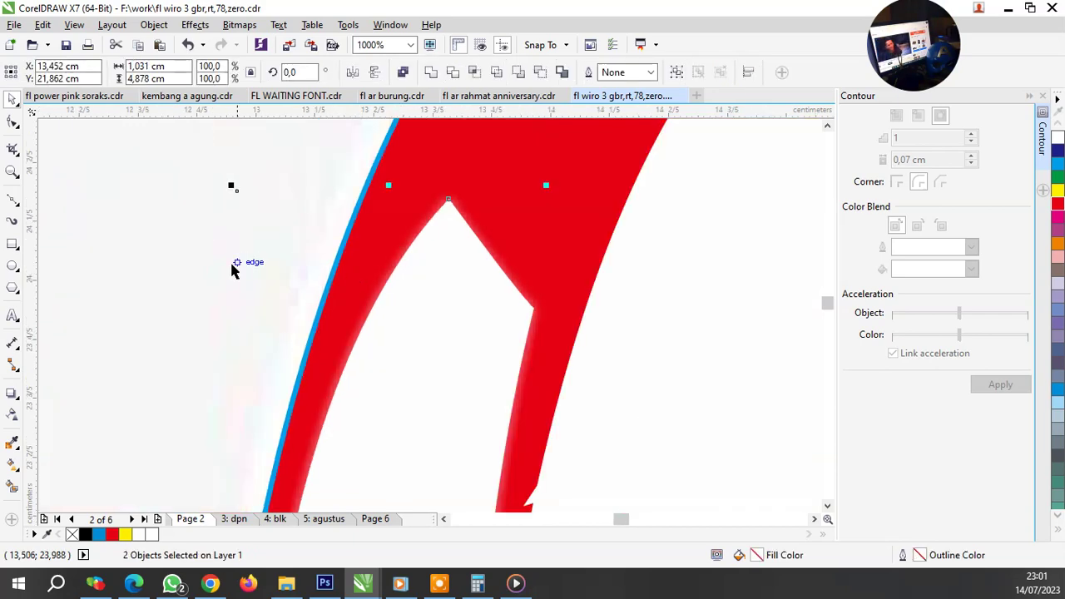
click(408, 309)
scroll(412, 300, down, 2)
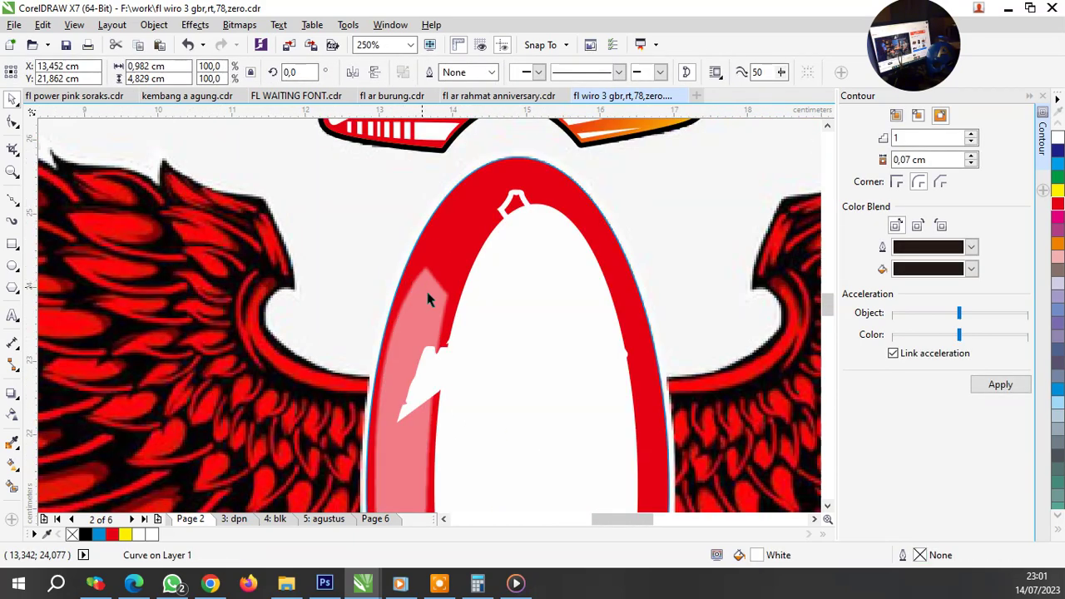
scroll(476, 369, down, 1)
scroll(464, 363, up, 1)
Step: Select the left lens rectangle and give it a transparency of 20
click(482, 222)
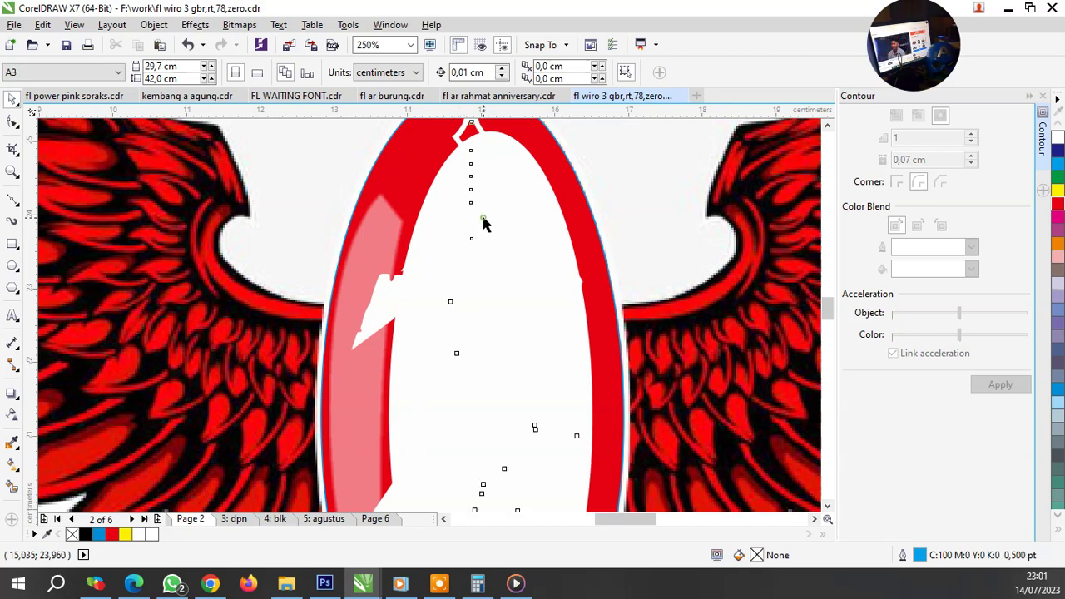
click(383, 238)
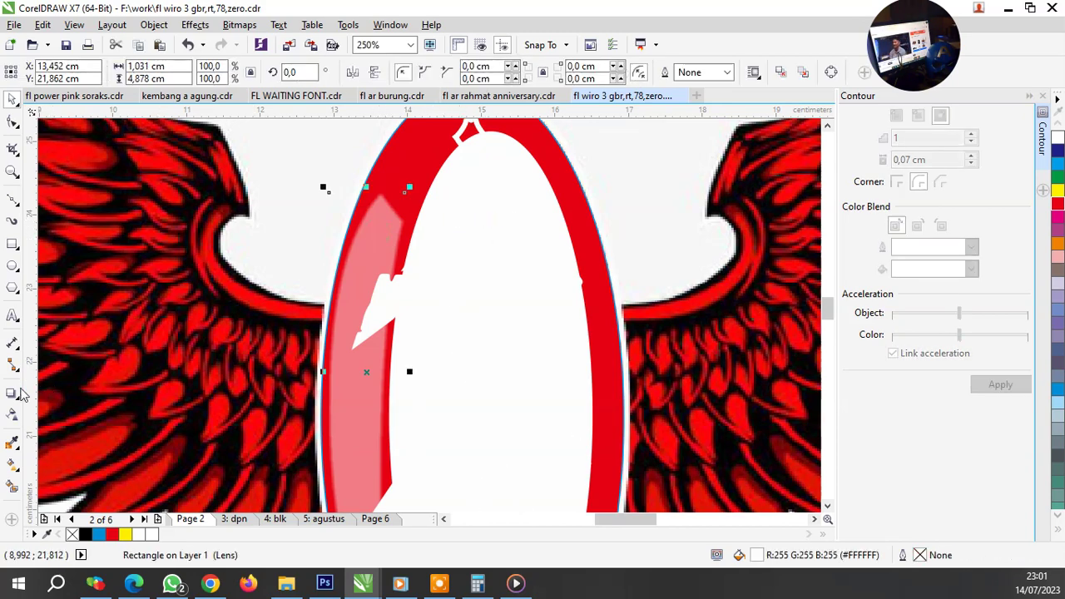
click(12, 412)
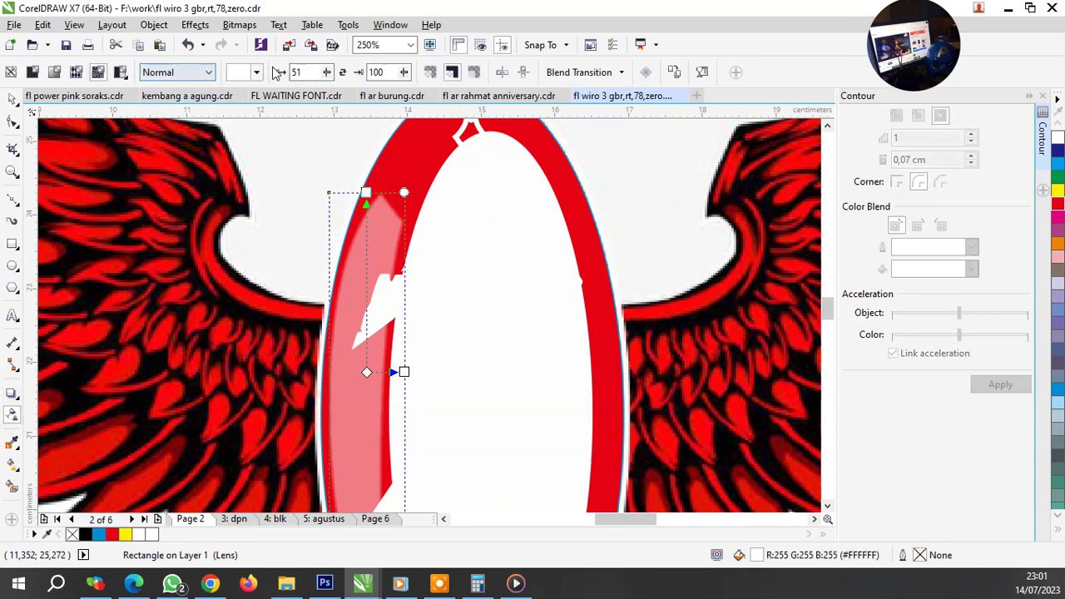
text(0)
key(Return)
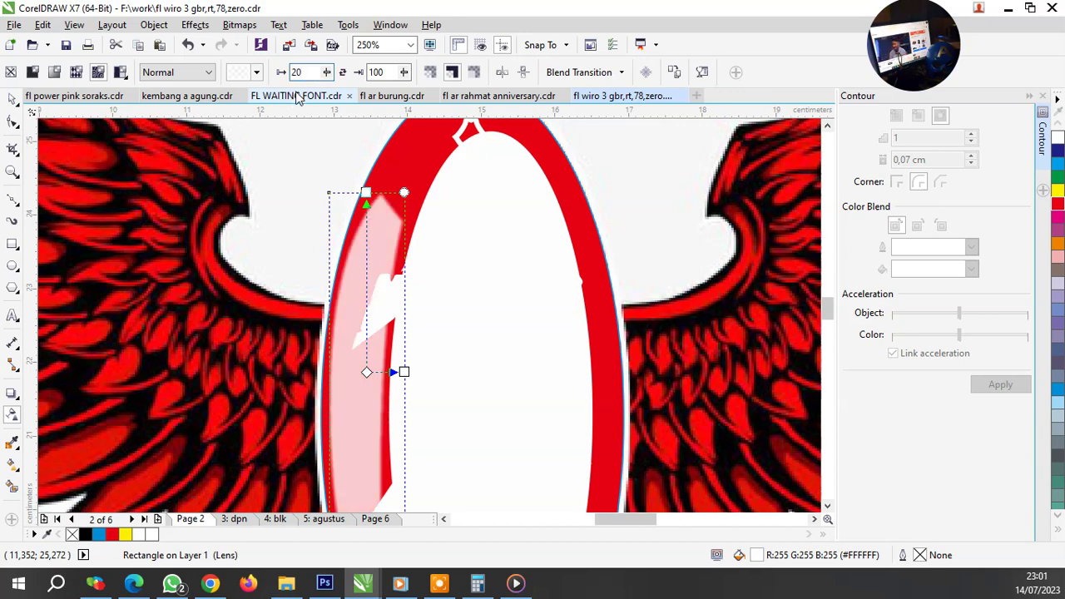
key(space)
key(space)
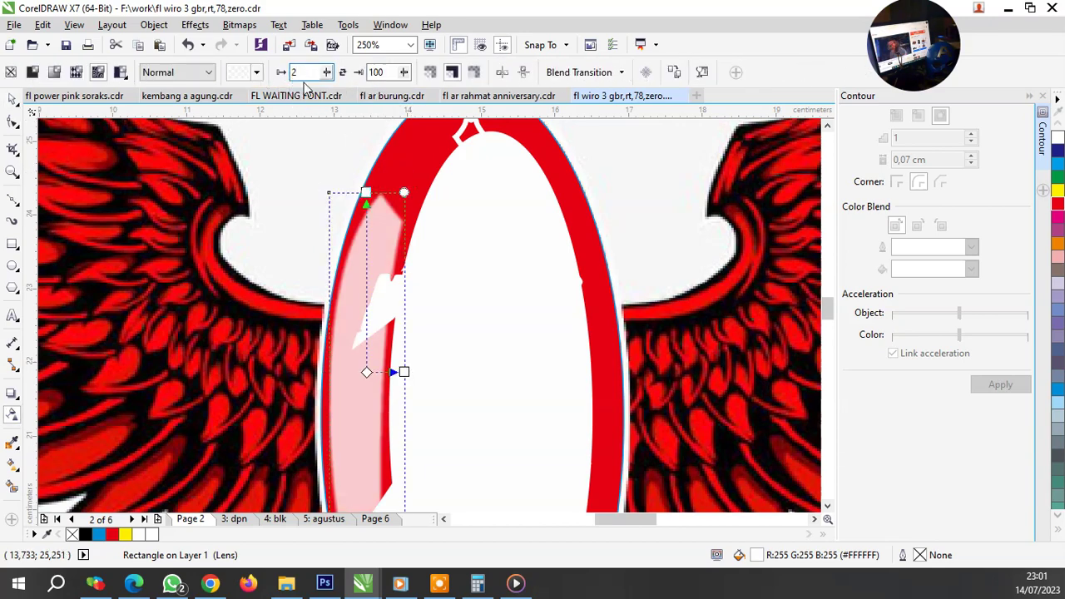
Step: Raise the lens transparency to 30, then select the red oval ring
text(30)
key(Return)
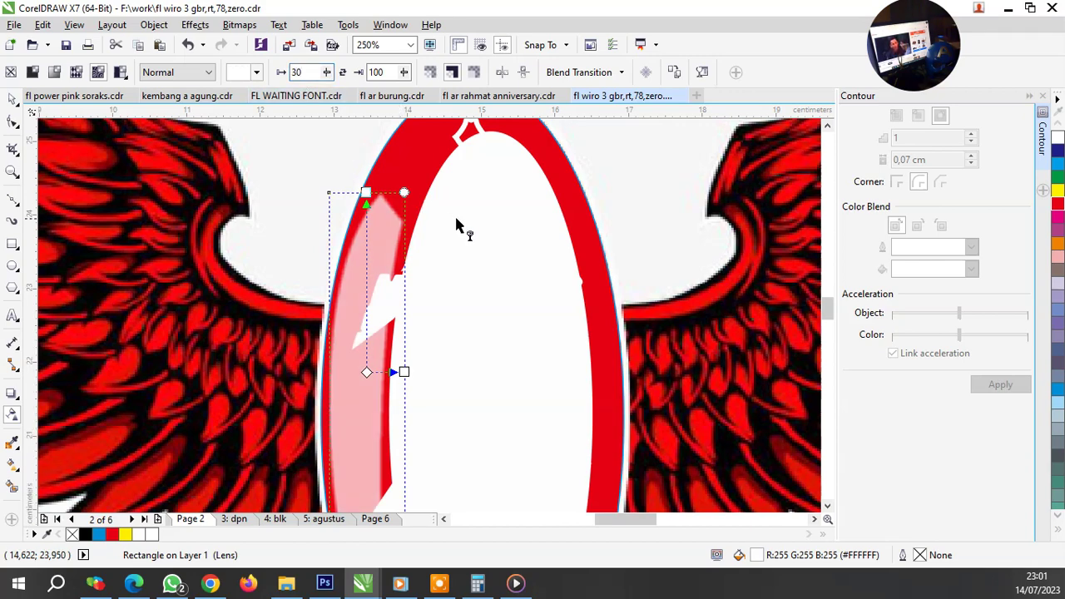
key(space)
scroll(348, 199, down, 2)
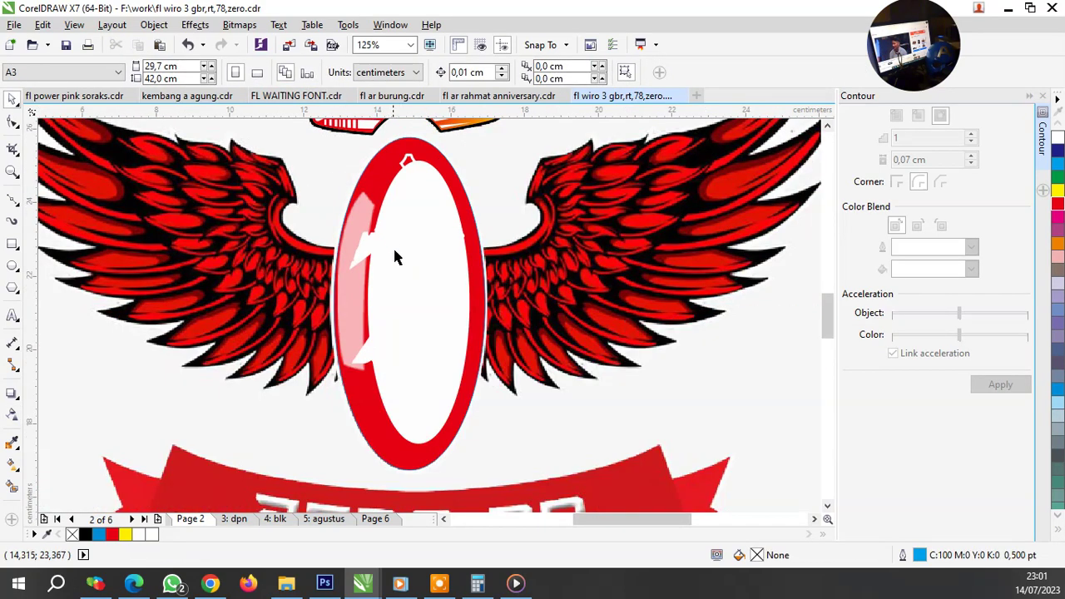
click(412, 268)
key(space)
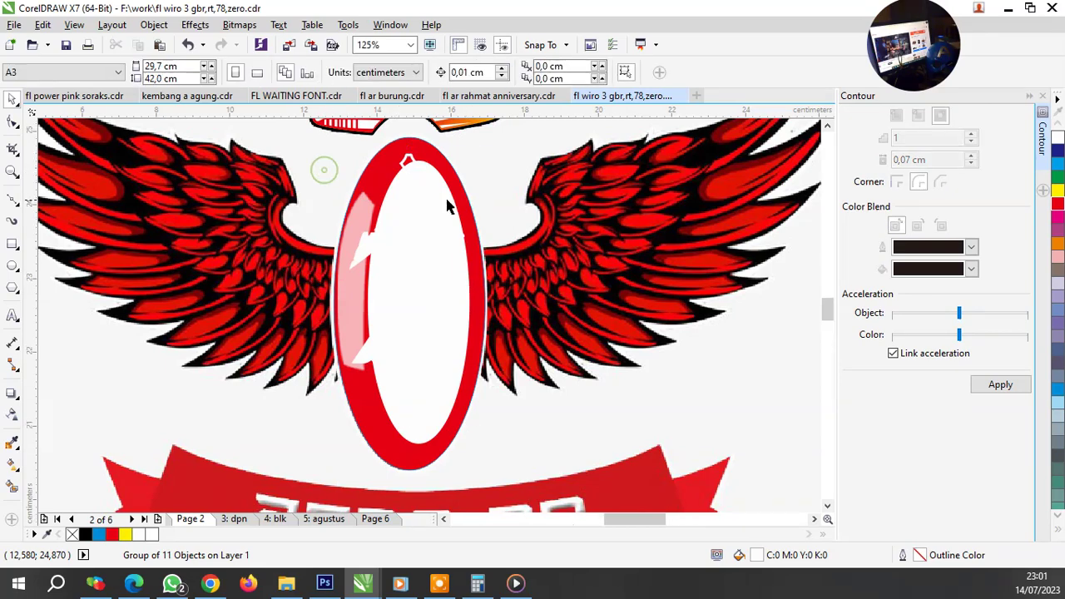
scroll(433, 199, up, 2)
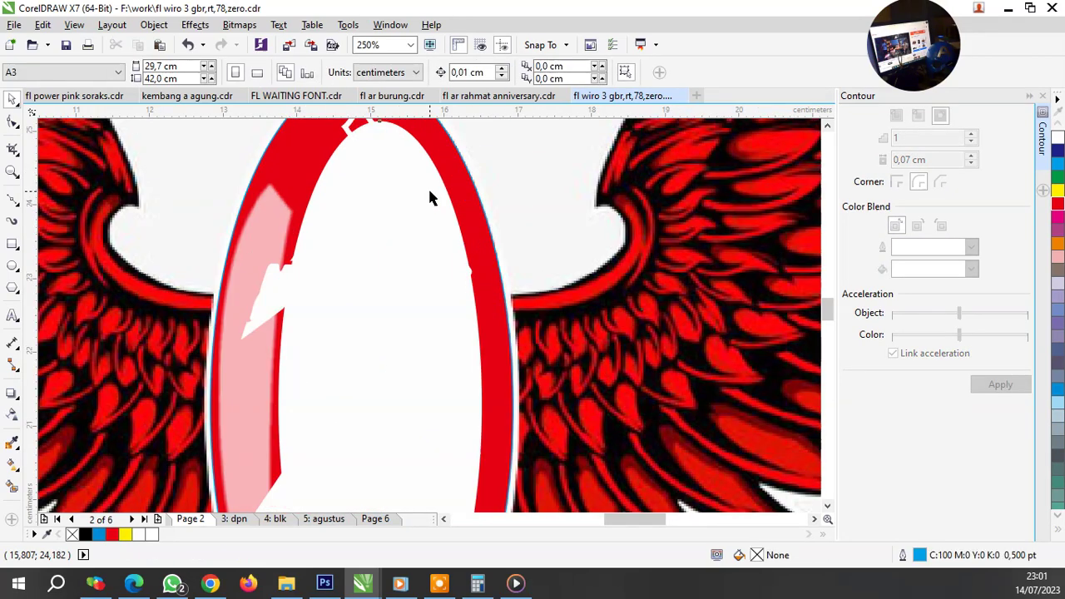
Step: Add a white drop shadow with Normal blending to the red oval
click(12, 393)
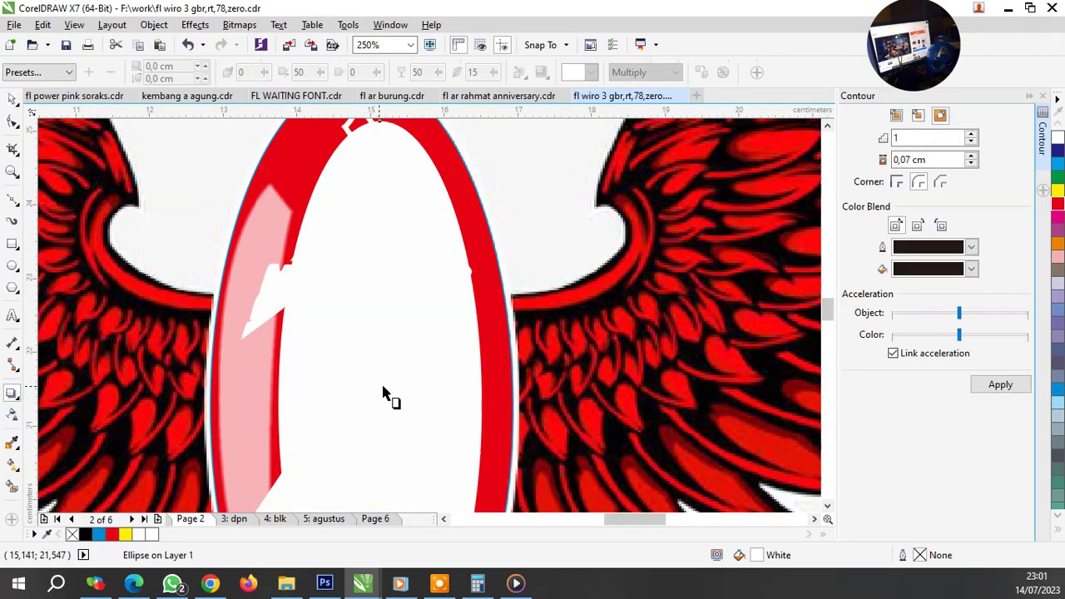
drag(380, 404, 408, 402)
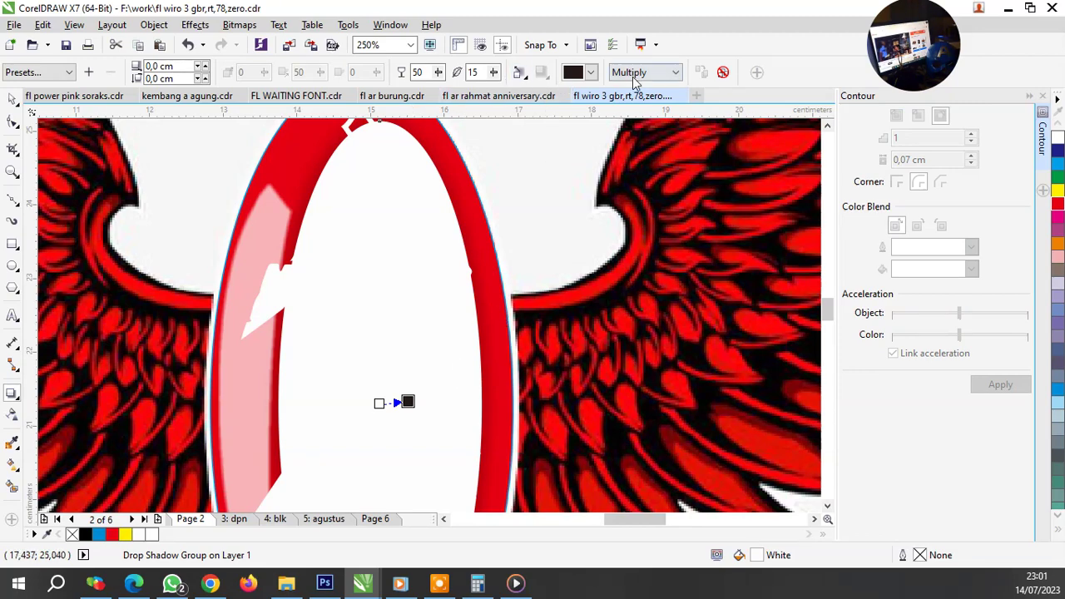
click(591, 73)
click(618, 96)
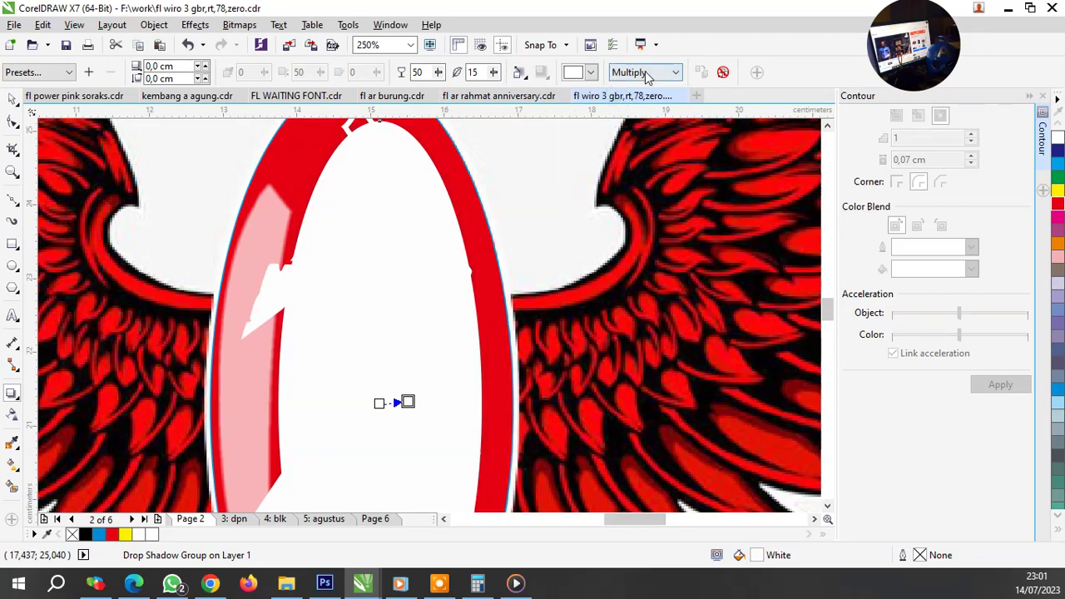
click(648, 73)
click(630, 97)
key(space)
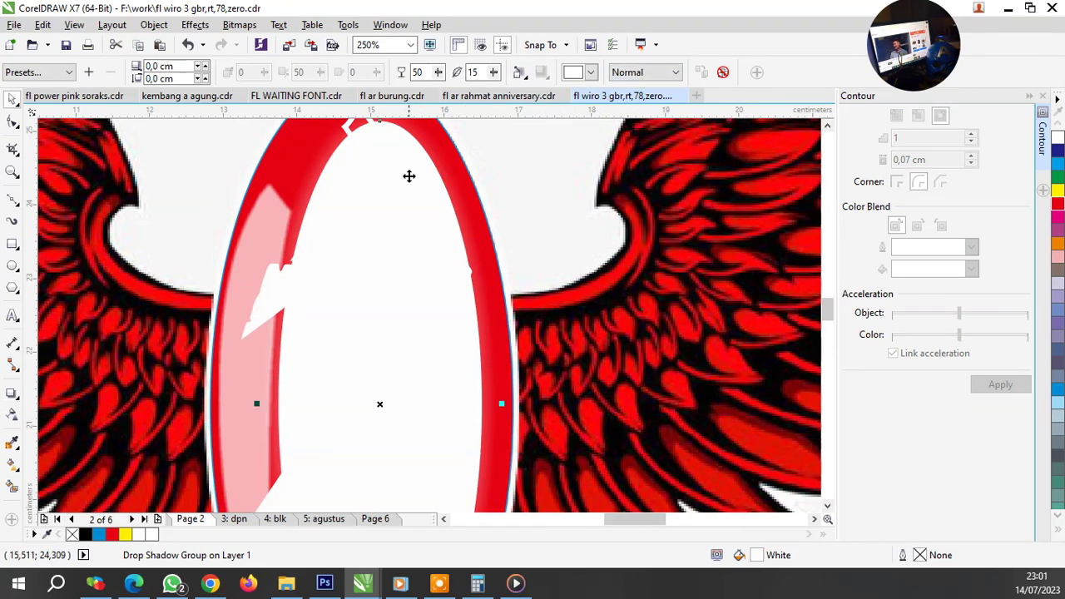
Step: Break the oval's drop shadow group apart and clear the selection
right_click(409, 172)
key(Escape)
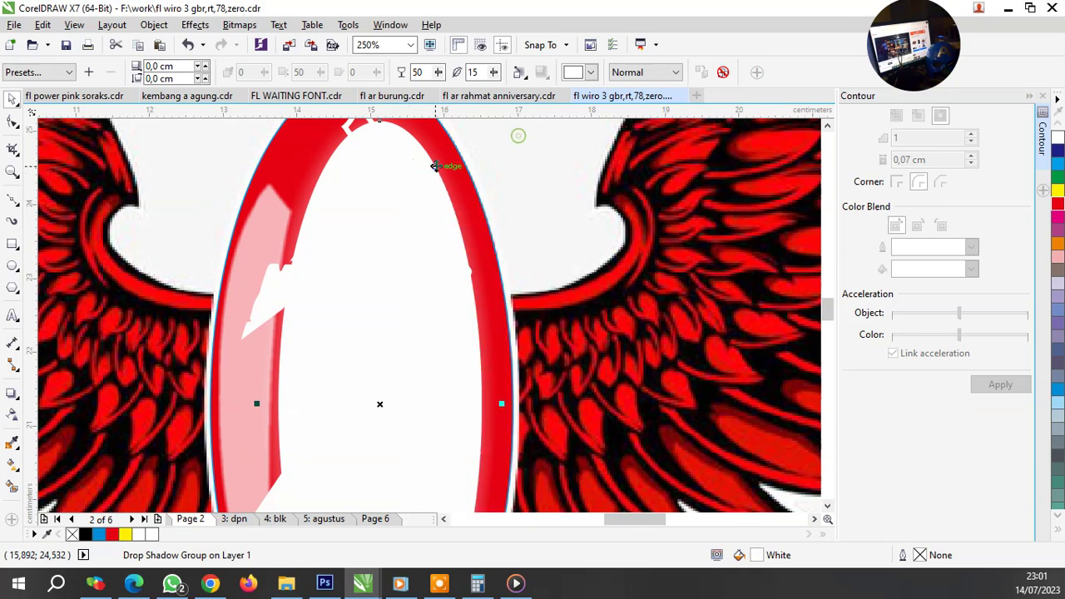
right_click(435, 155)
click(533, 181)
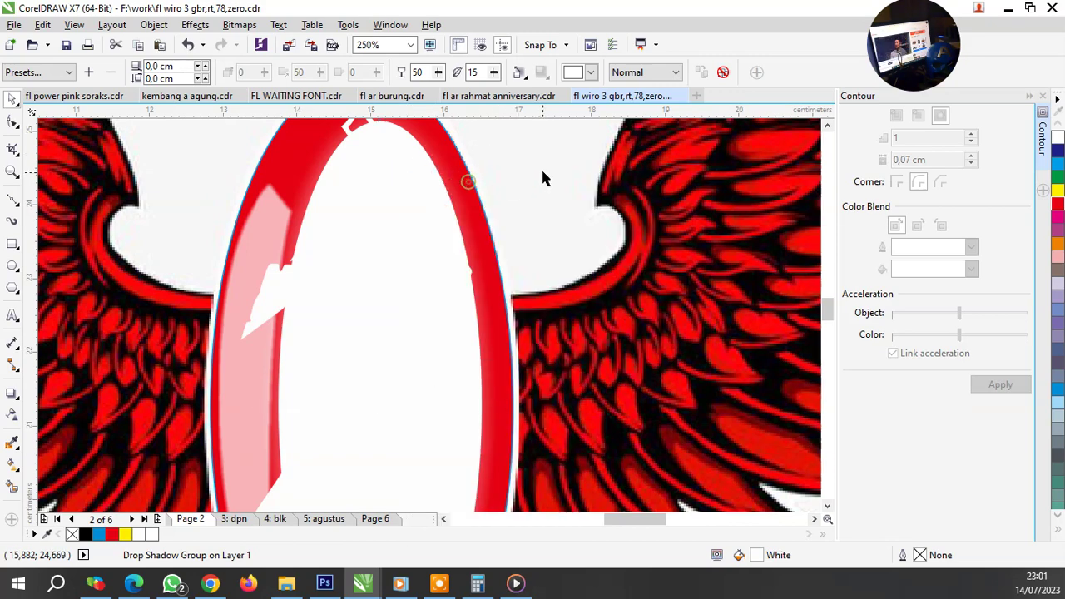
click(414, 199)
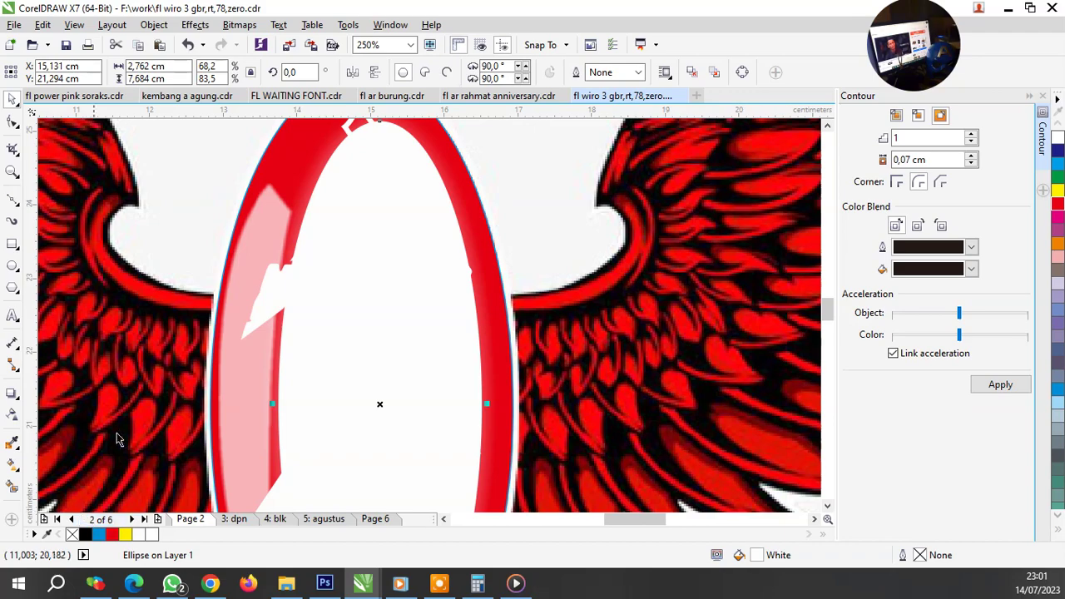
key(Escape)
scroll(379, 316, down, 1)
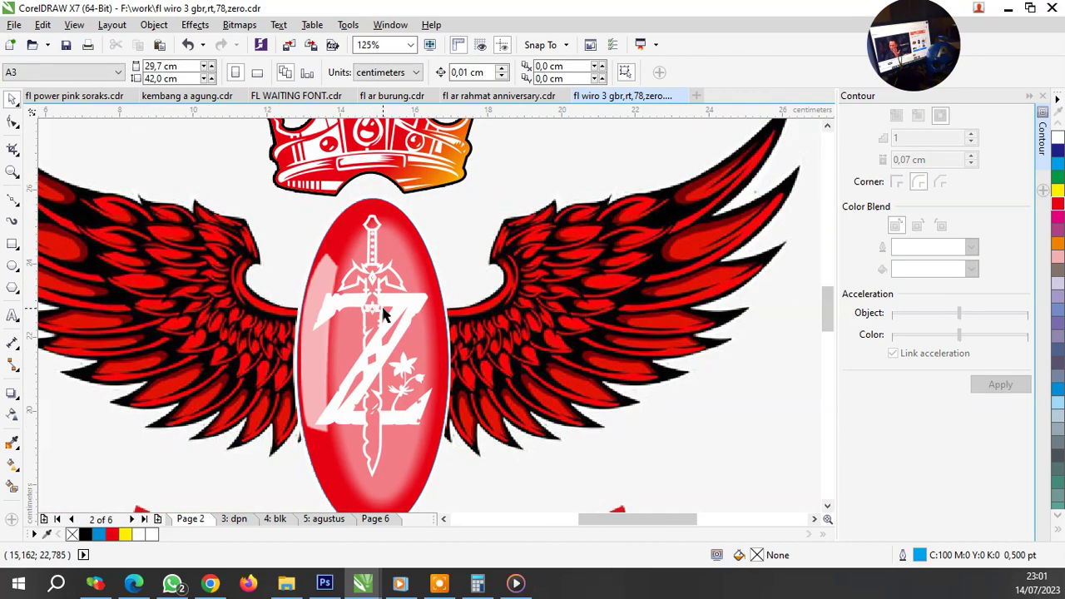
scroll(385, 309, down, 1)
scroll(371, 416, up, 2)
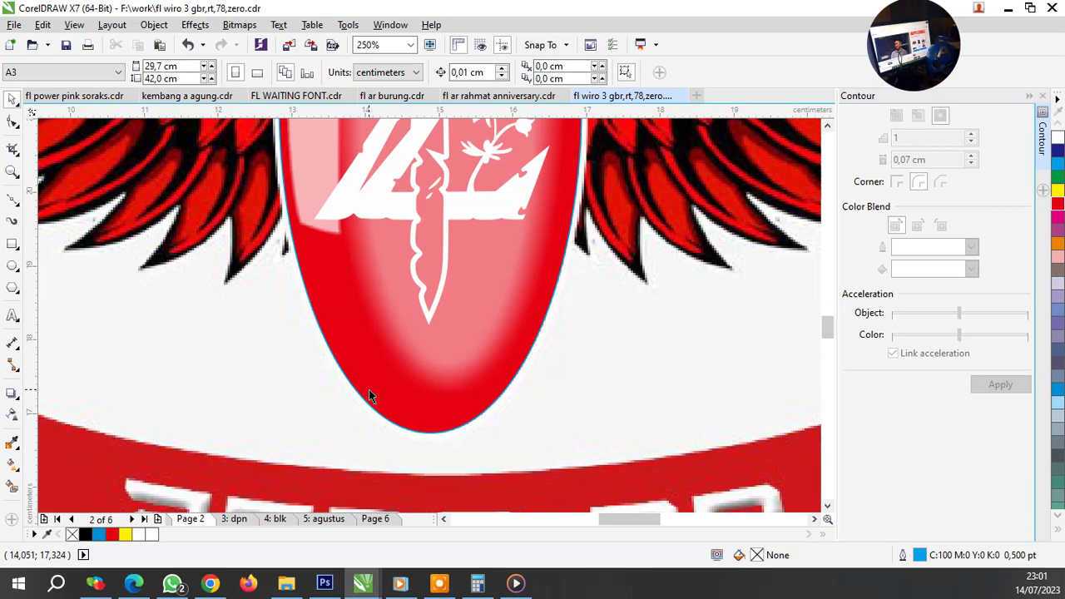
Step: Tint the lens shine over the oval a lighter red, C:0 M:76 Y:56 K:0
click(433, 375)
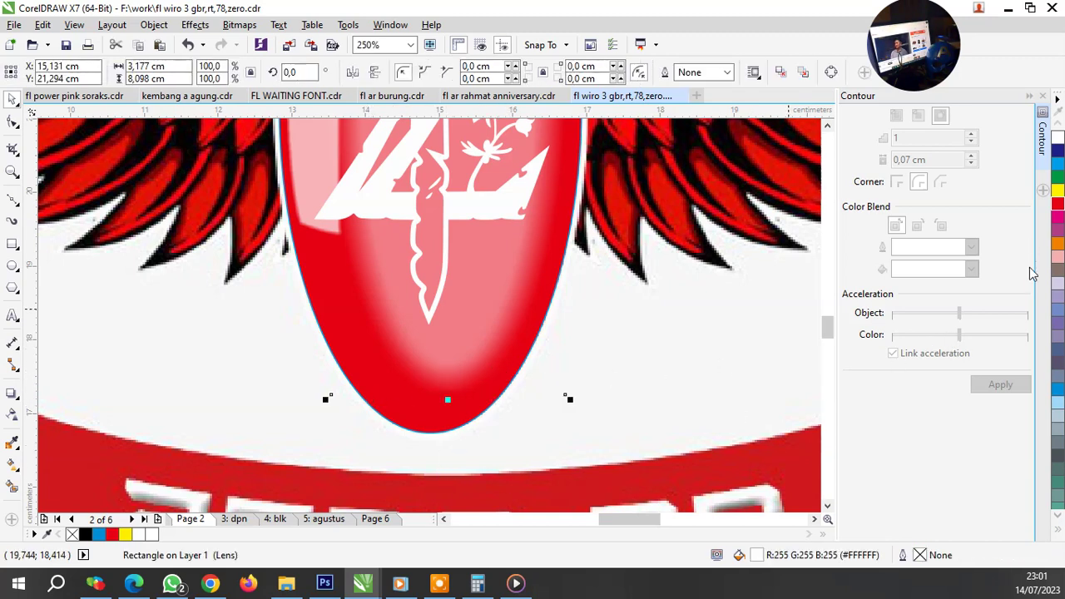
click(1059, 205)
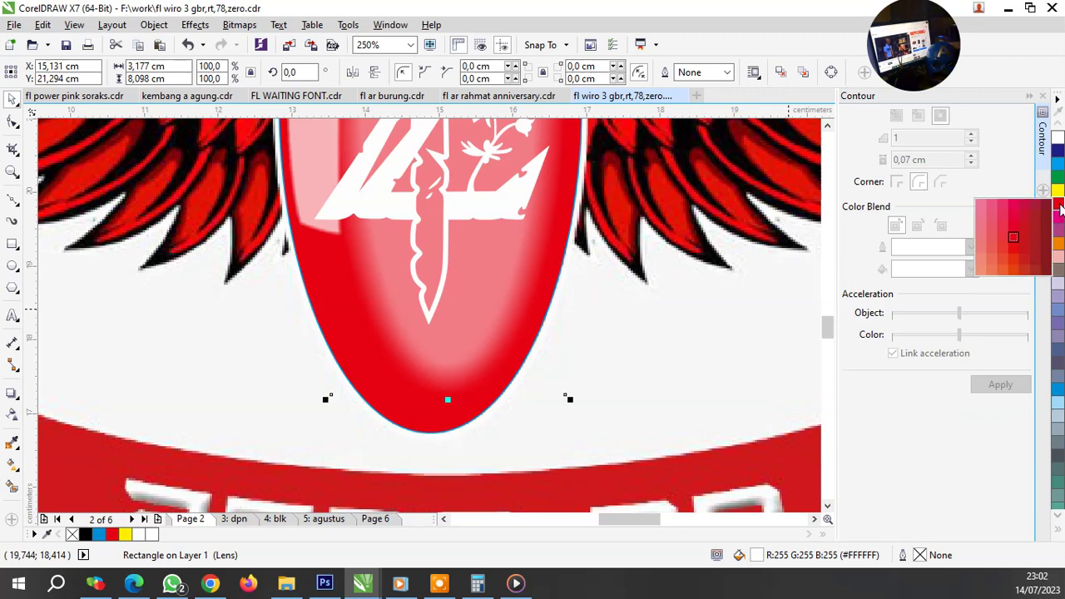
click(993, 247)
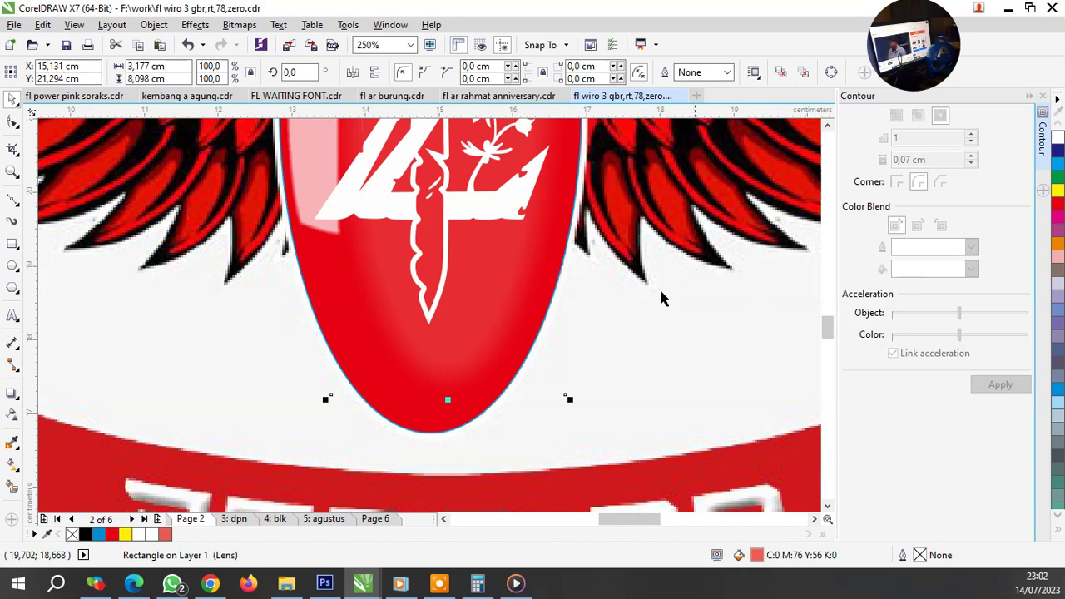
click(655, 351)
scroll(504, 364, down, 3)
scroll(499, 253, up, 3)
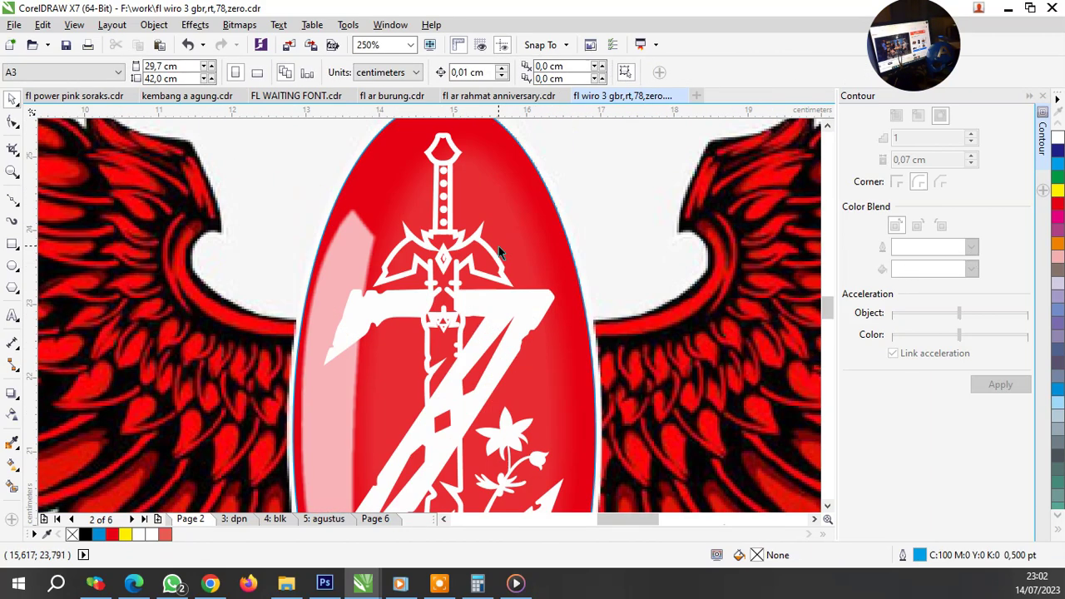
Step: Set the lens shine's transparency to 20
click(497, 212)
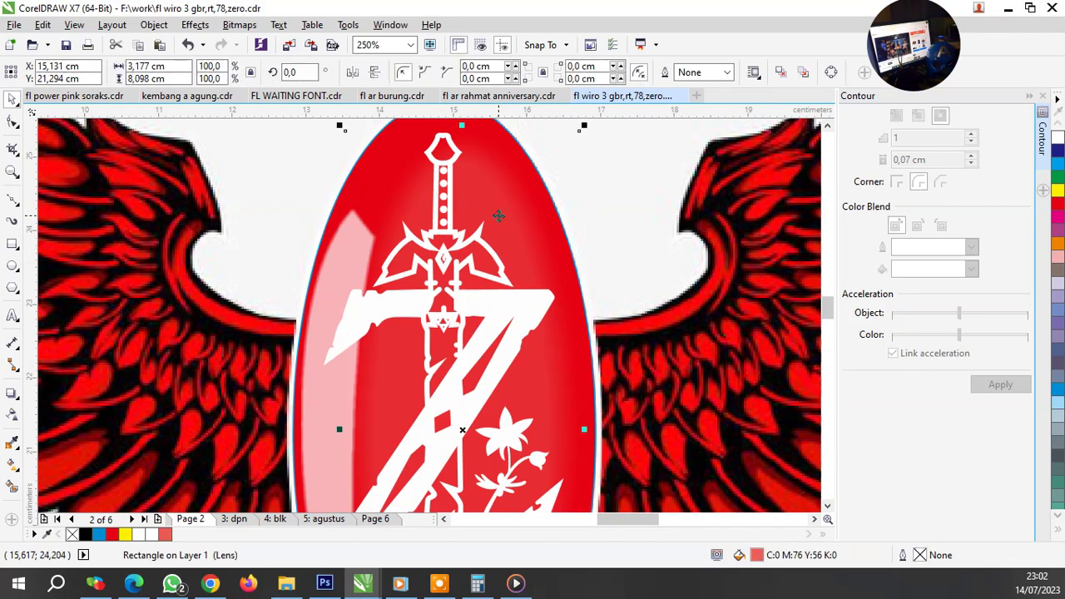
click(13, 414)
click(305, 71)
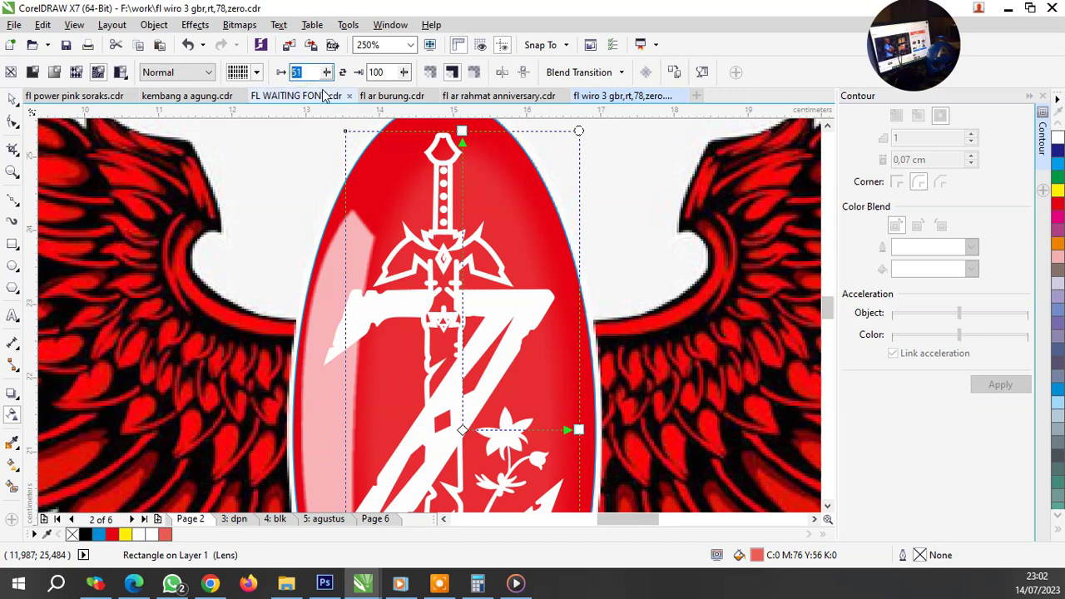
text(0)
key(Return)
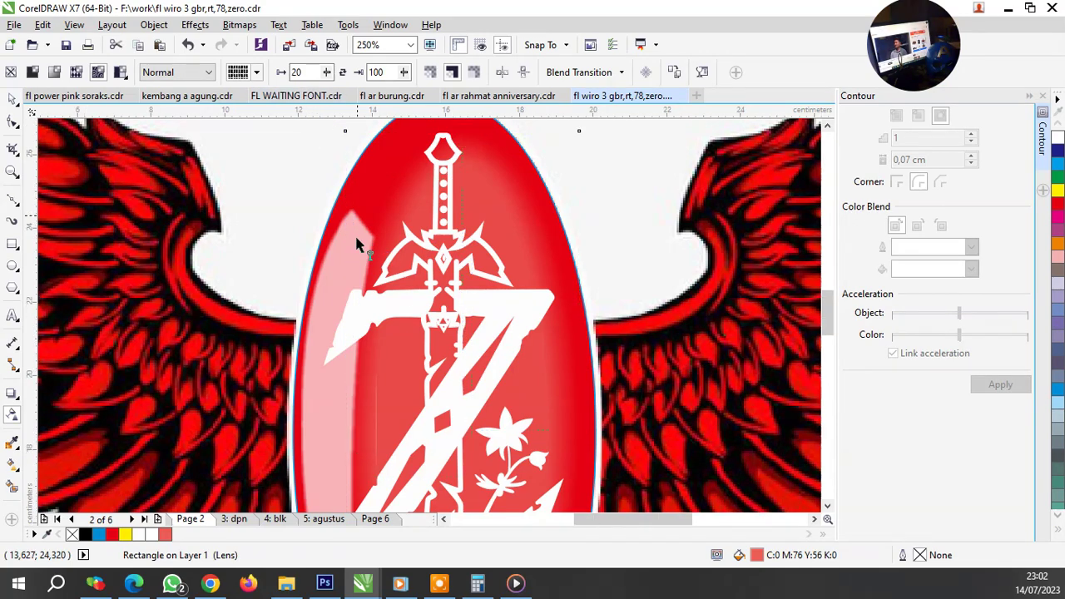
scroll(354, 233, down, 2)
Step: Fill the lens over the red oval white and set its transparency to 60
click(13, 102)
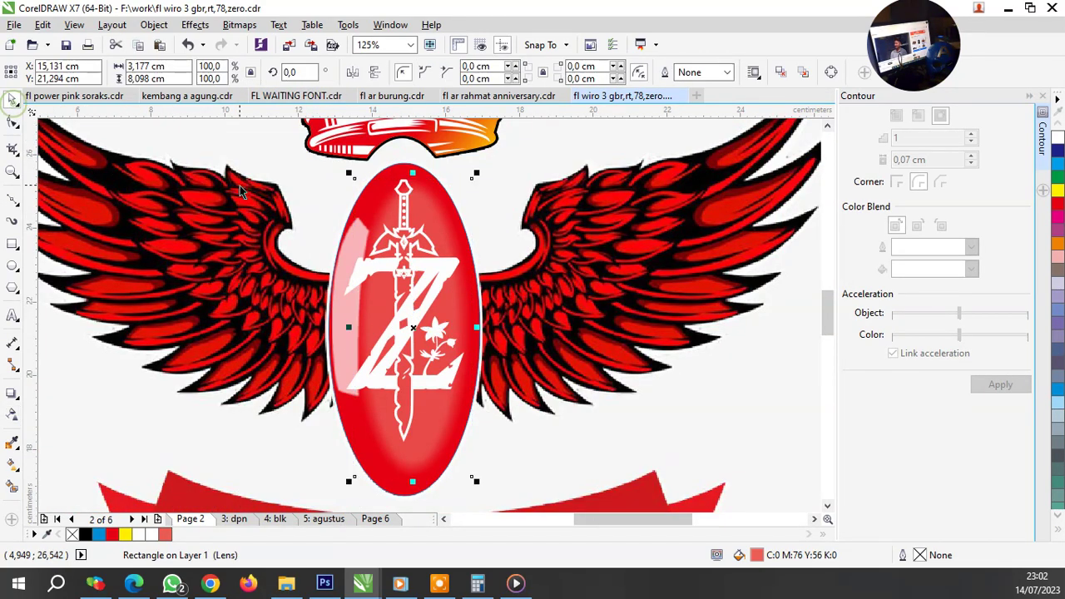
click(277, 150)
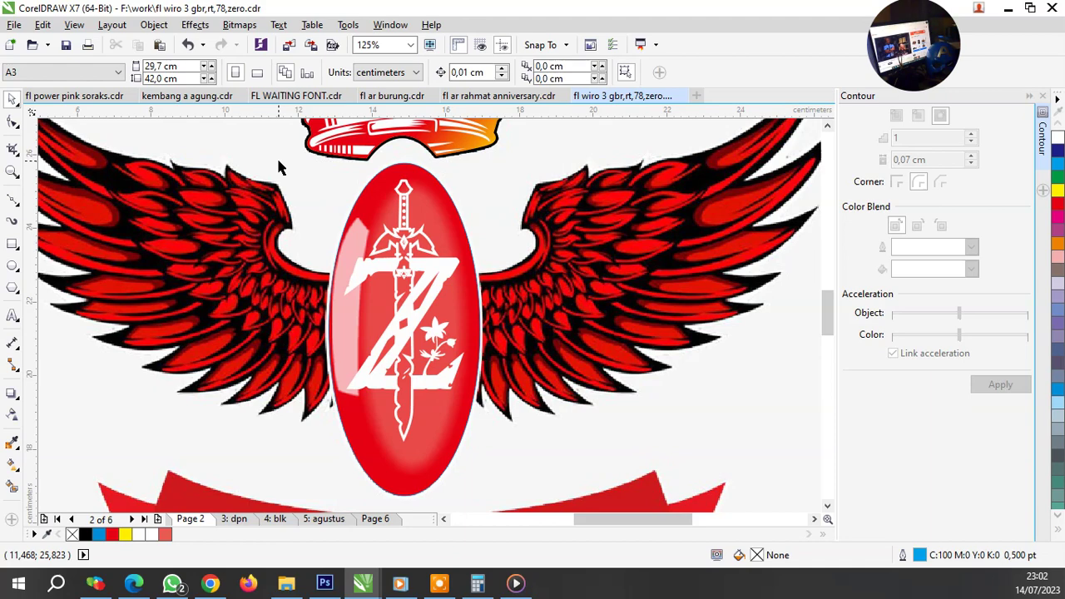
scroll(383, 235, down, 1)
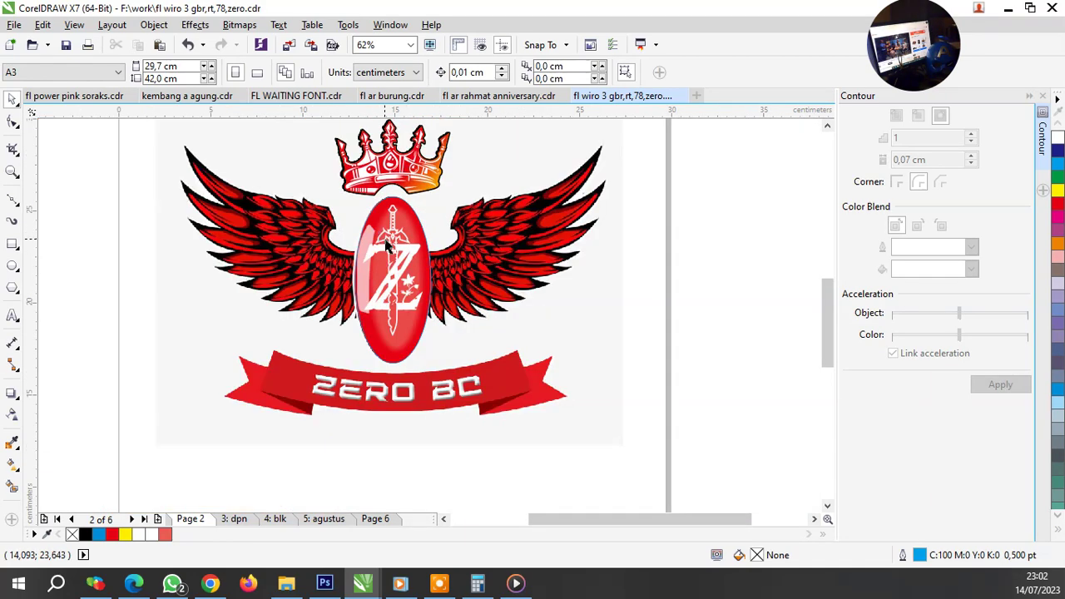
scroll(368, 237, up, 1)
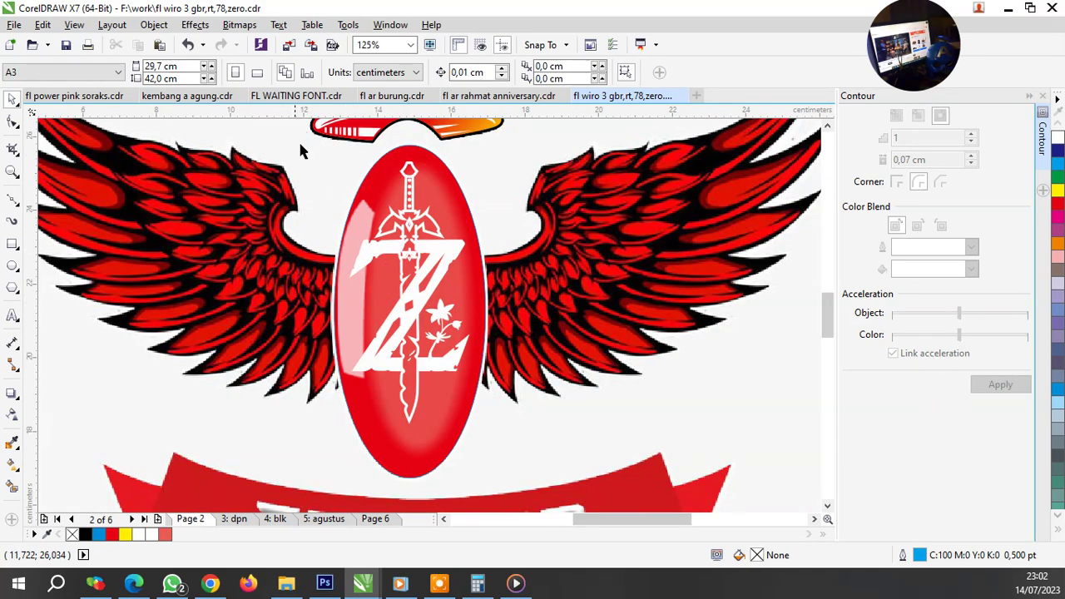
click(434, 189)
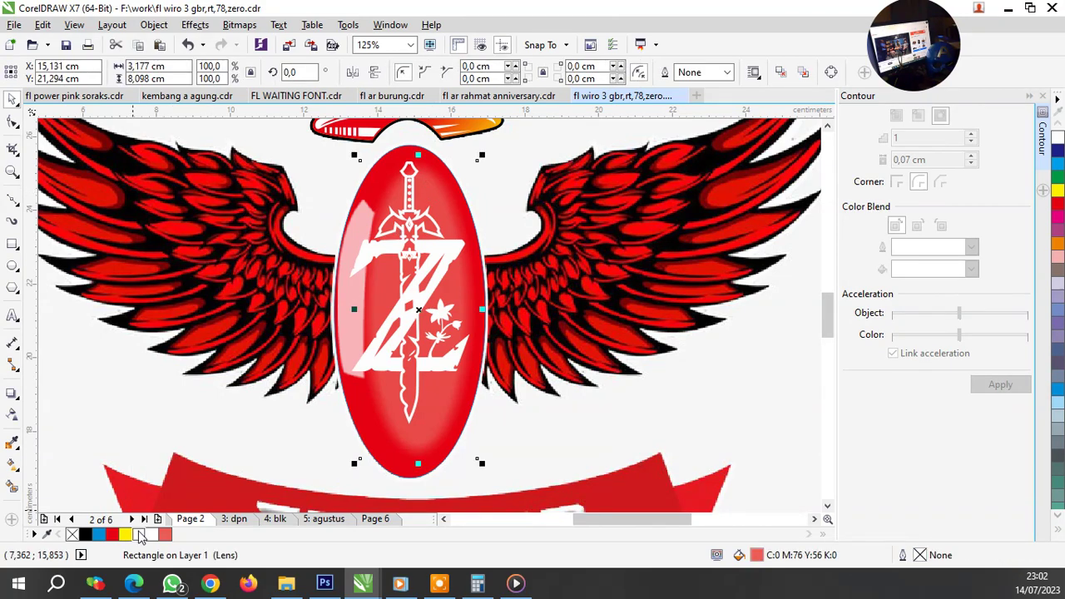
click(153, 536)
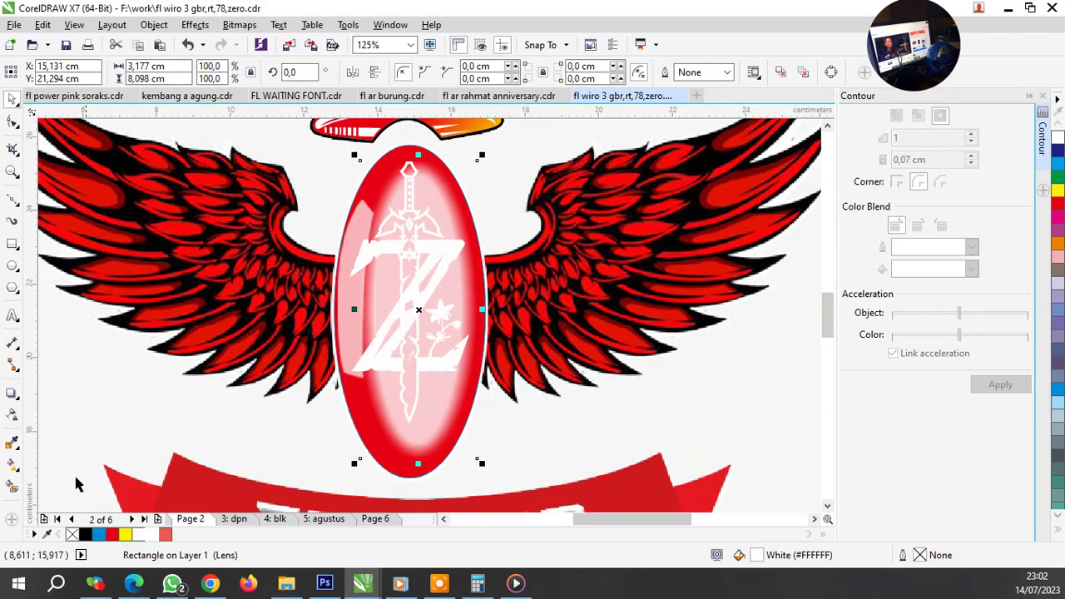
click(13, 414)
click(298, 72)
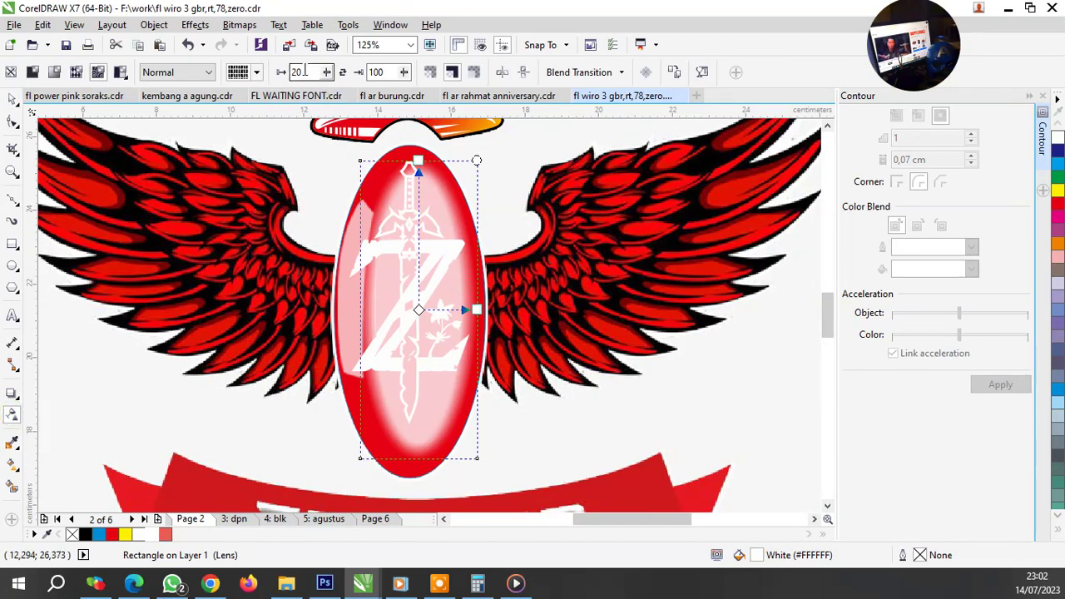
text(60)
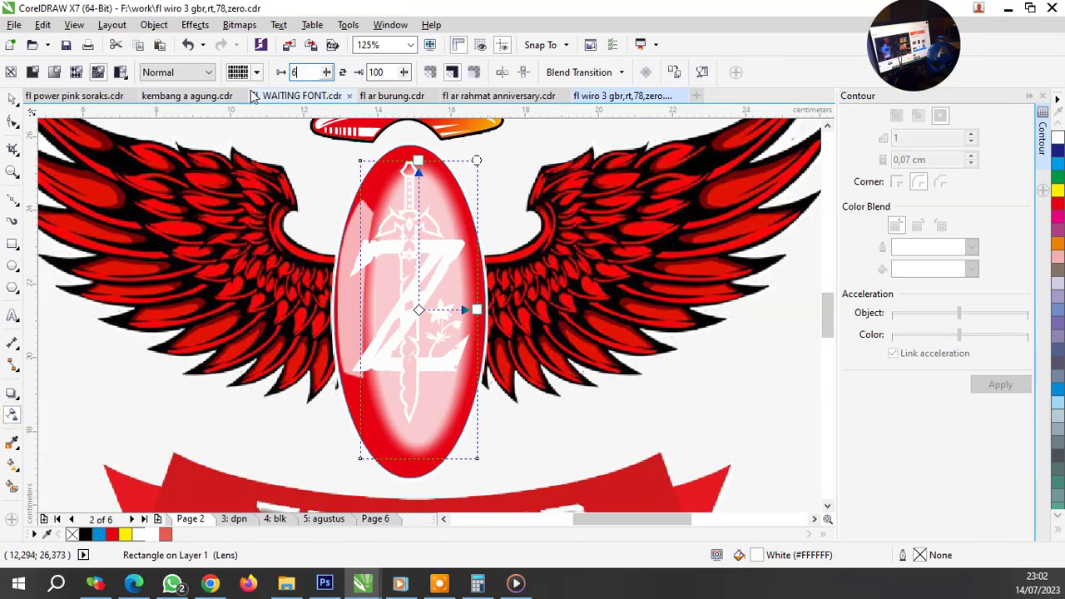
key(Return)
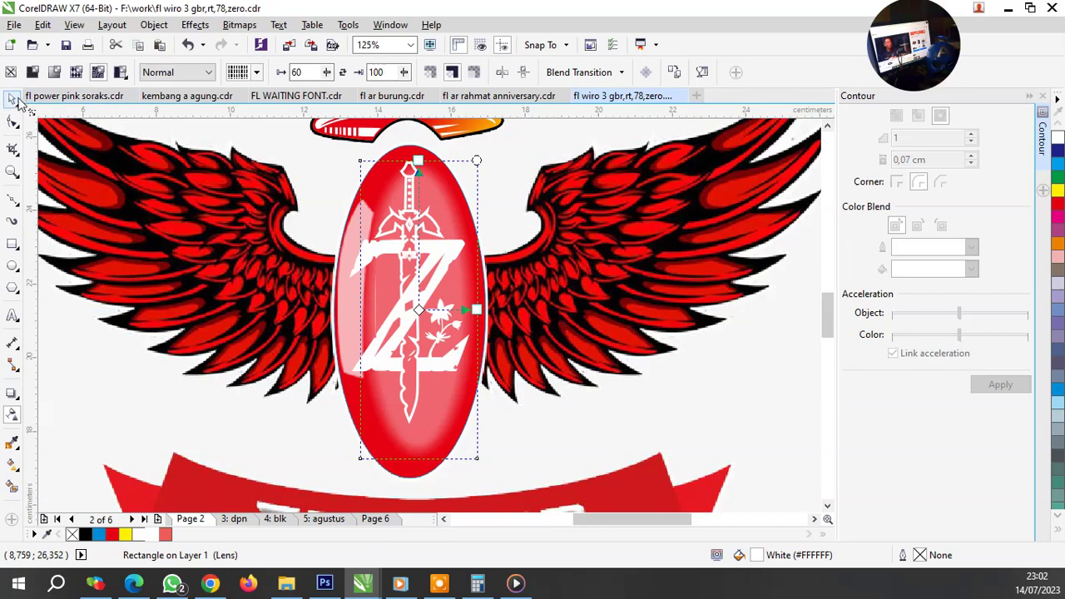
Step: Marquee-select the oval with its artwork and shine pieces and group them
click(12, 99)
click(296, 148)
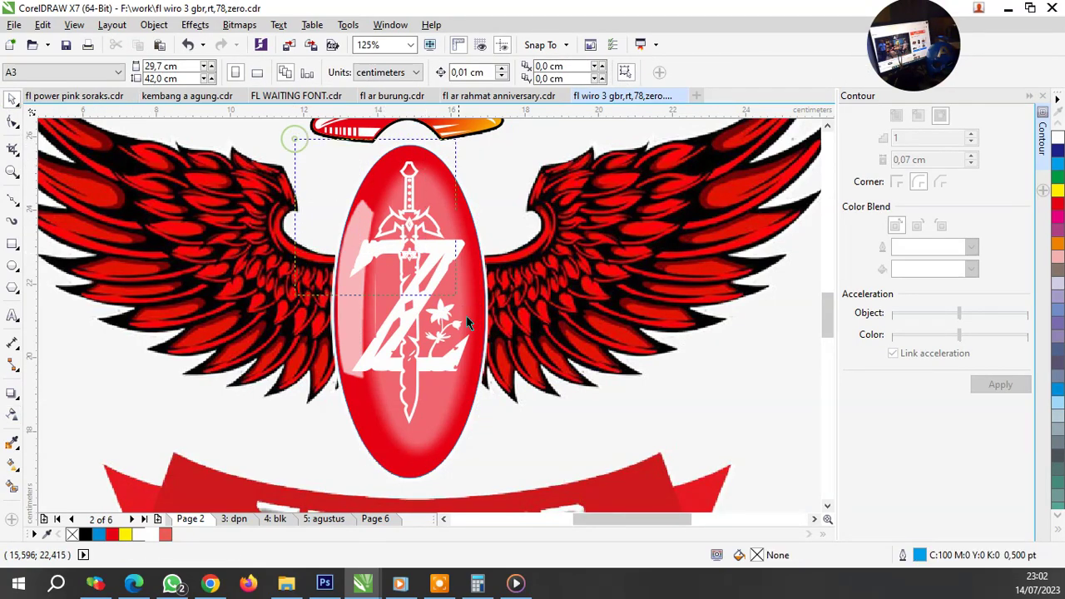
scroll(540, 504, down, 1)
drag(291, 121, 546, 454)
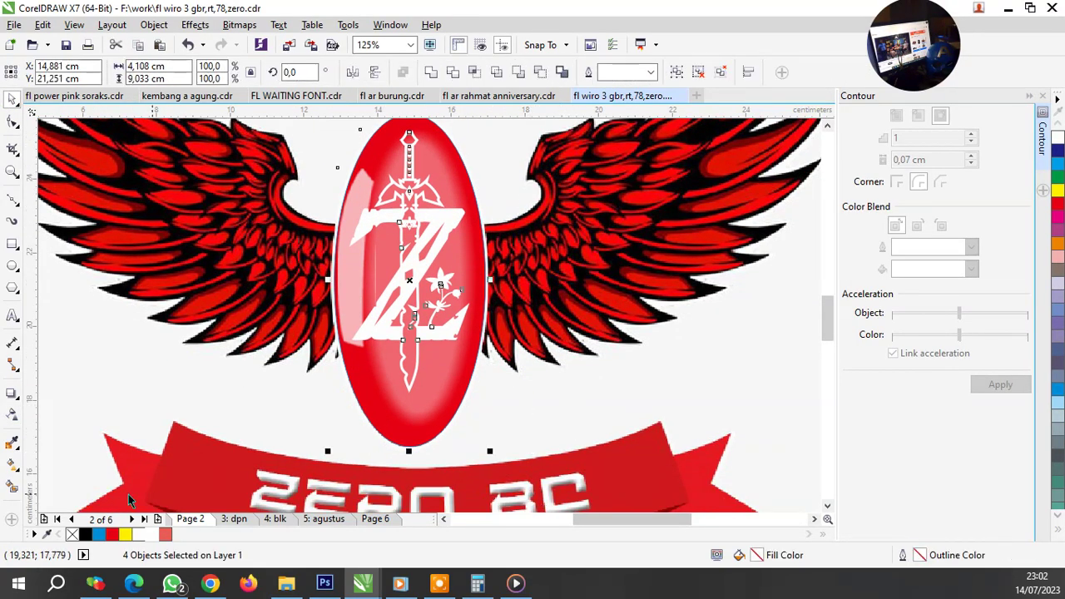
key(ctrl+g)
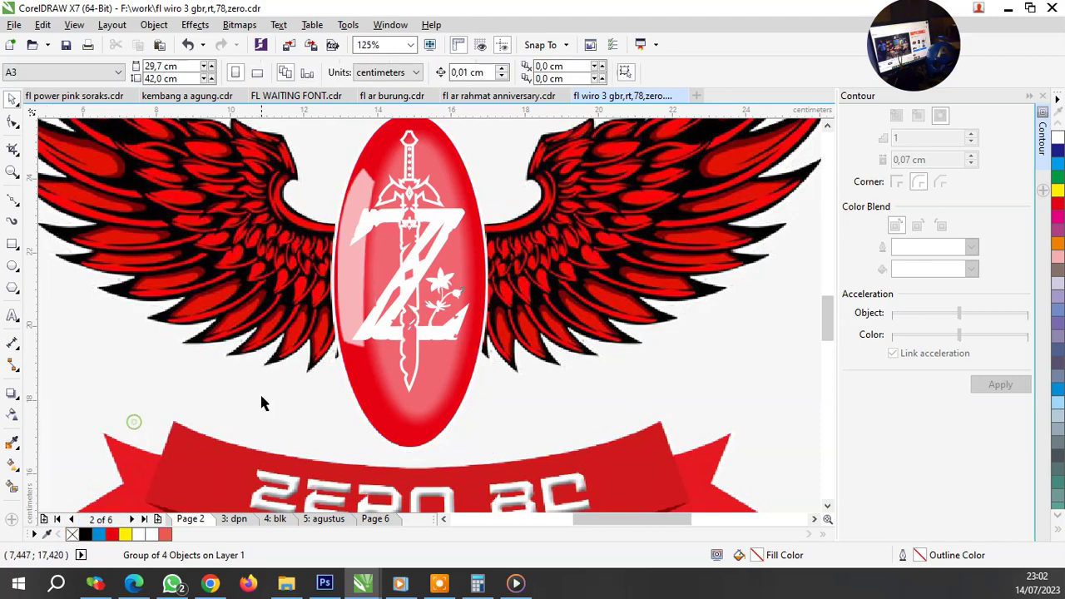
click(260, 393)
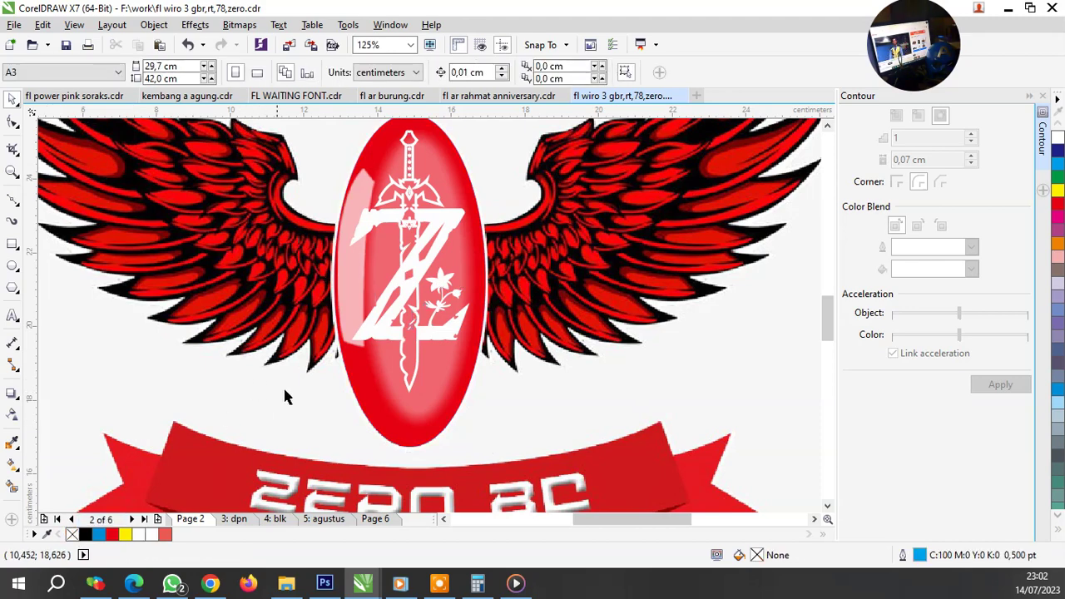
Step: Go to the '3: dpn' page showing the black ZERO BC banner
scroll(355, 383, down, 1)
scroll(394, 254, up, 1)
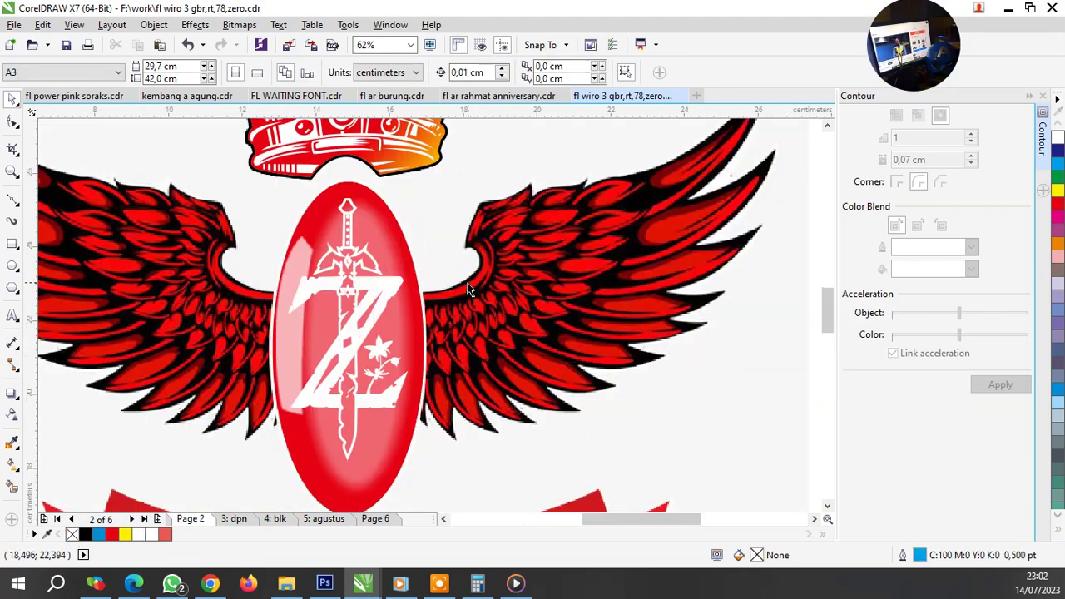
scroll(394, 255, down, 1)
scroll(408, 344, up, 1)
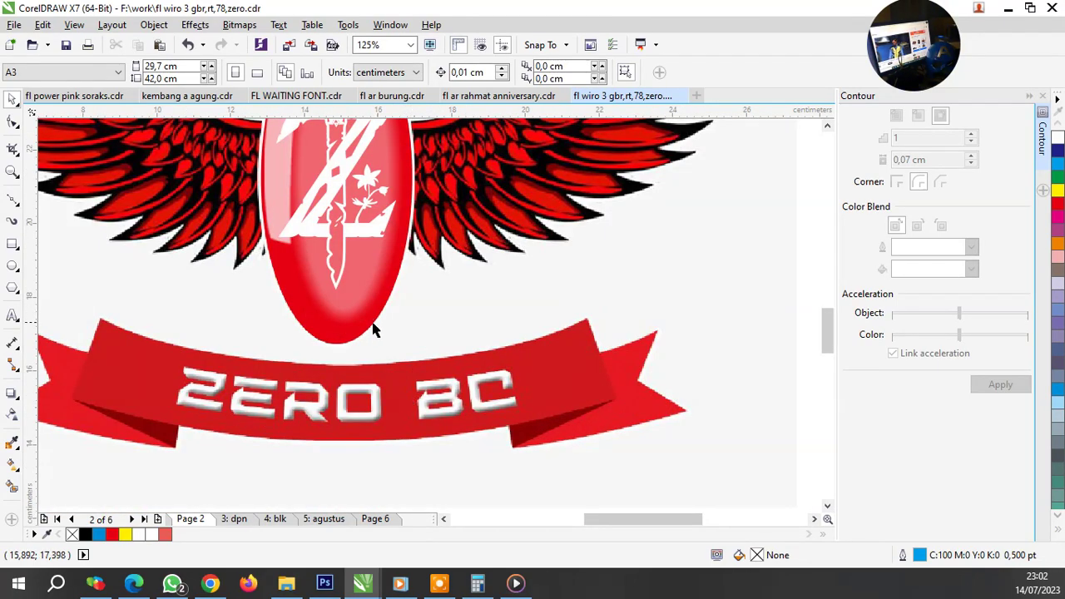
scroll(373, 330, down, 1)
scroll(387, 189, up, 2)
scroll(388, 190, down, 2)
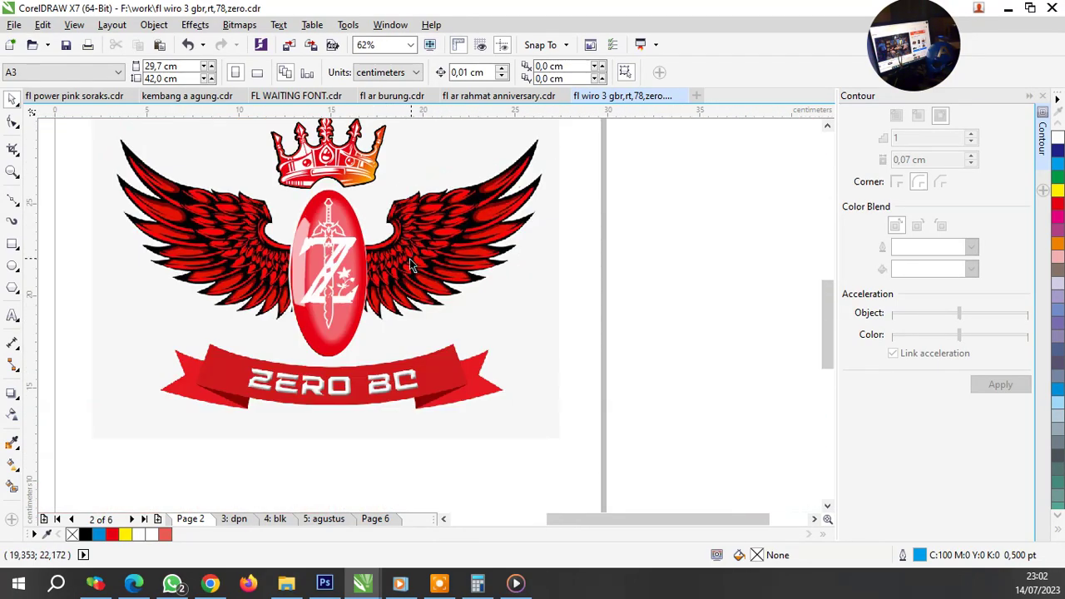
scroll(285, 394, up, 1)
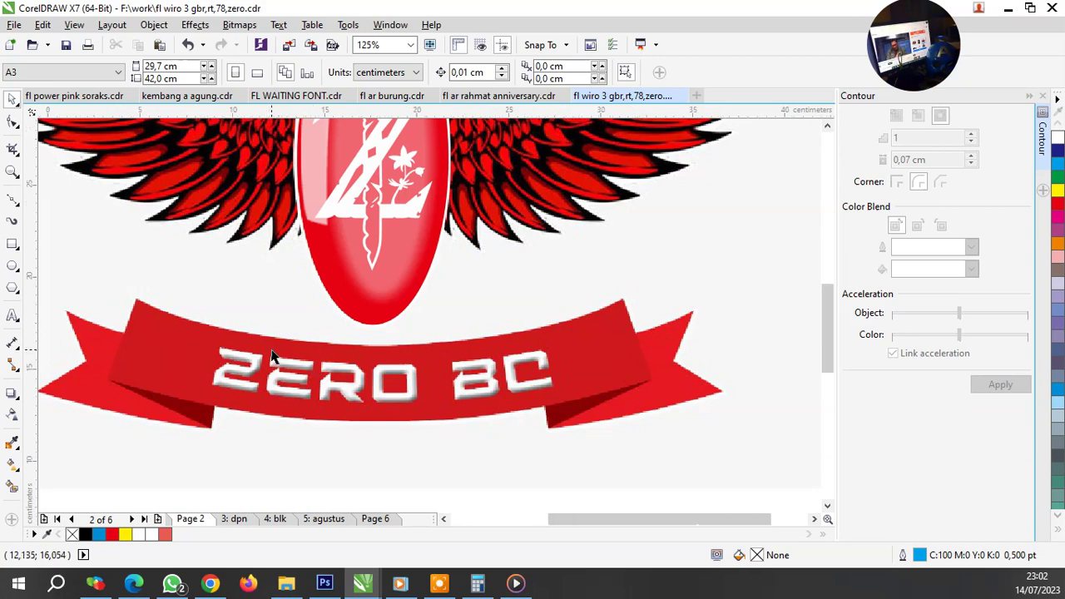
scroll(269, 358, down, 1)
click(234, 519)
scroll(415, 348, down, 1)
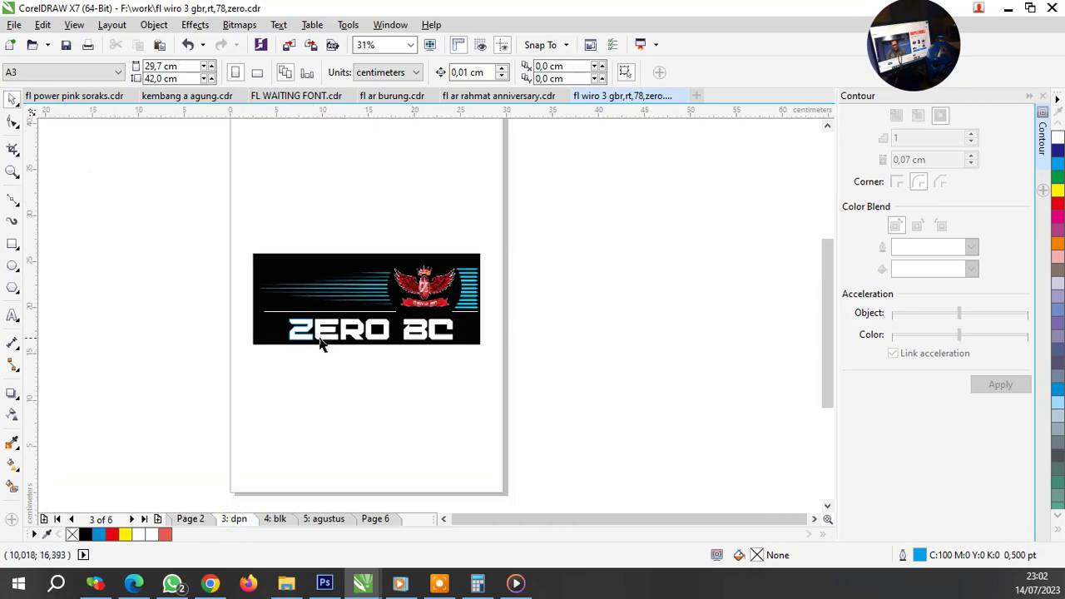
Step: Move the ZERO BC lettering copy onto Page 2, placing it beneath the red logo
drag(322, 345, 75, 416)
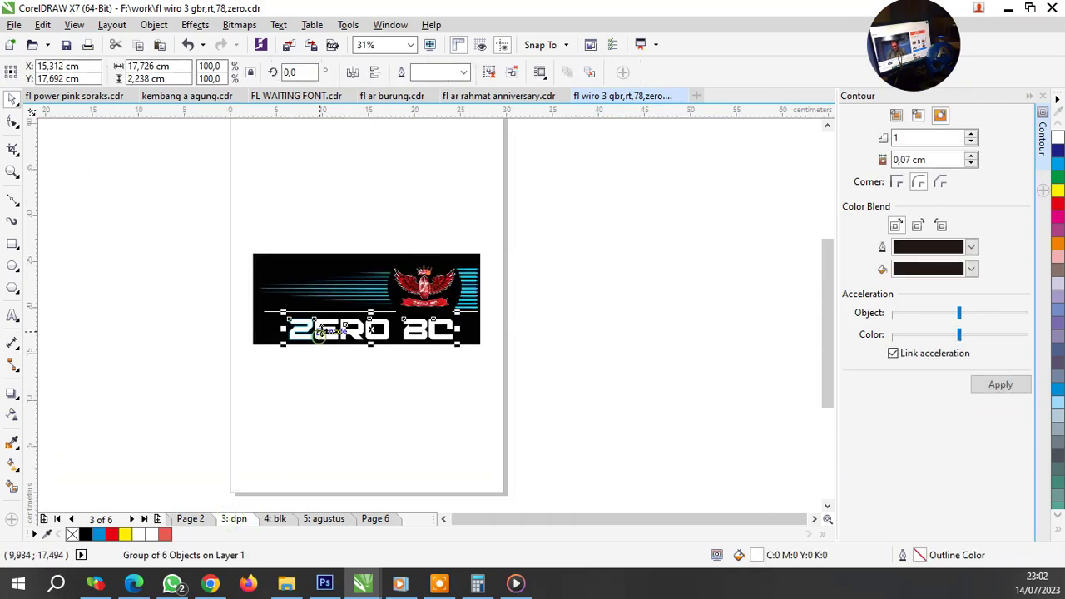
click(188, 519)
scroll(198, 408, down, 1)
scroll(196, 421, down, 1)
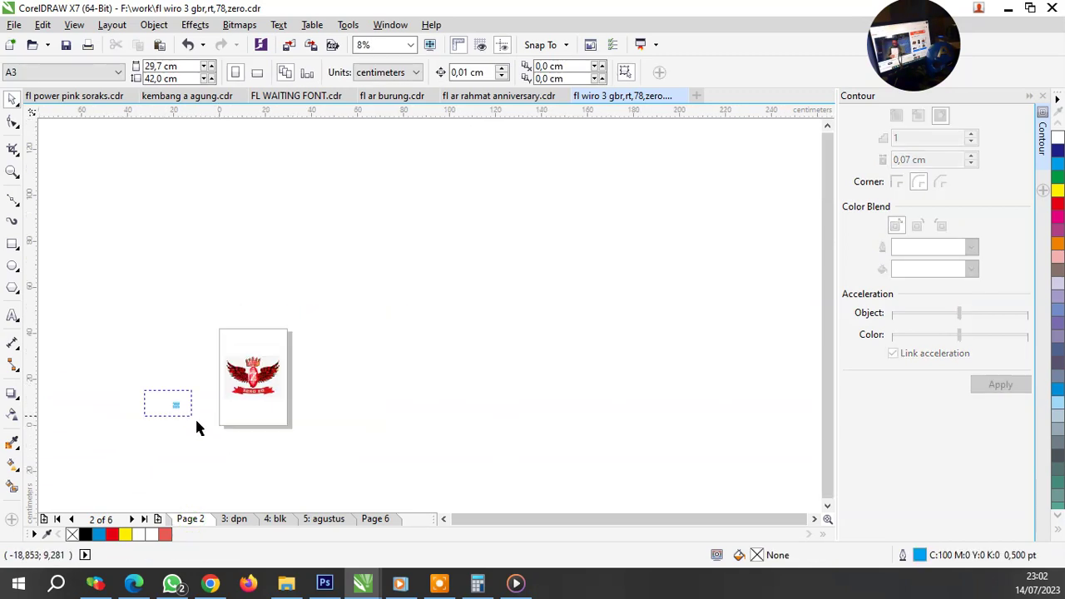
drag(197, 427, 217, 427)
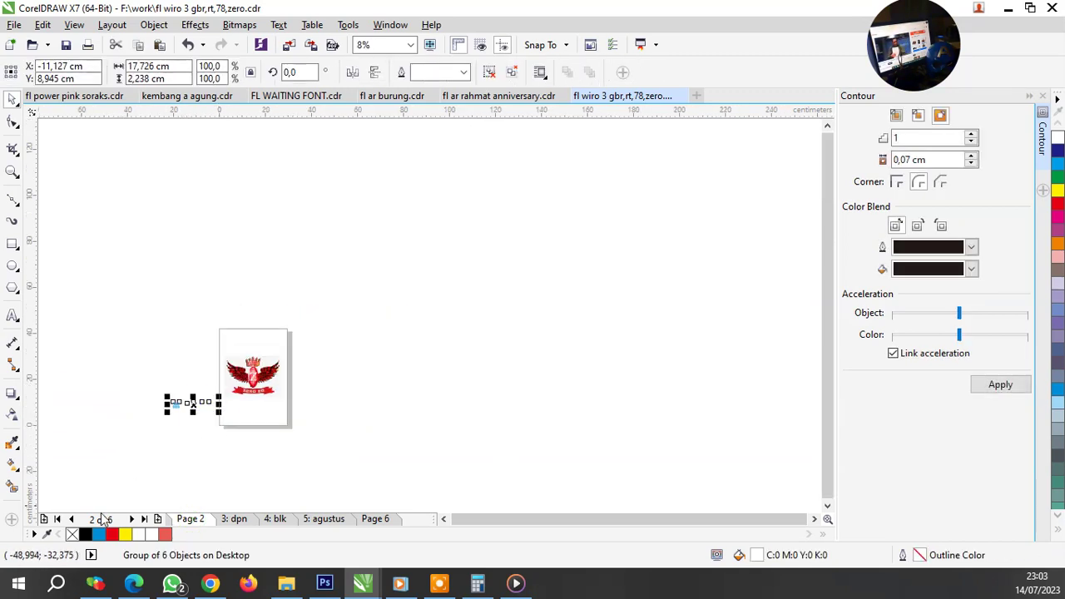
scroll(201, 402, up, 2)
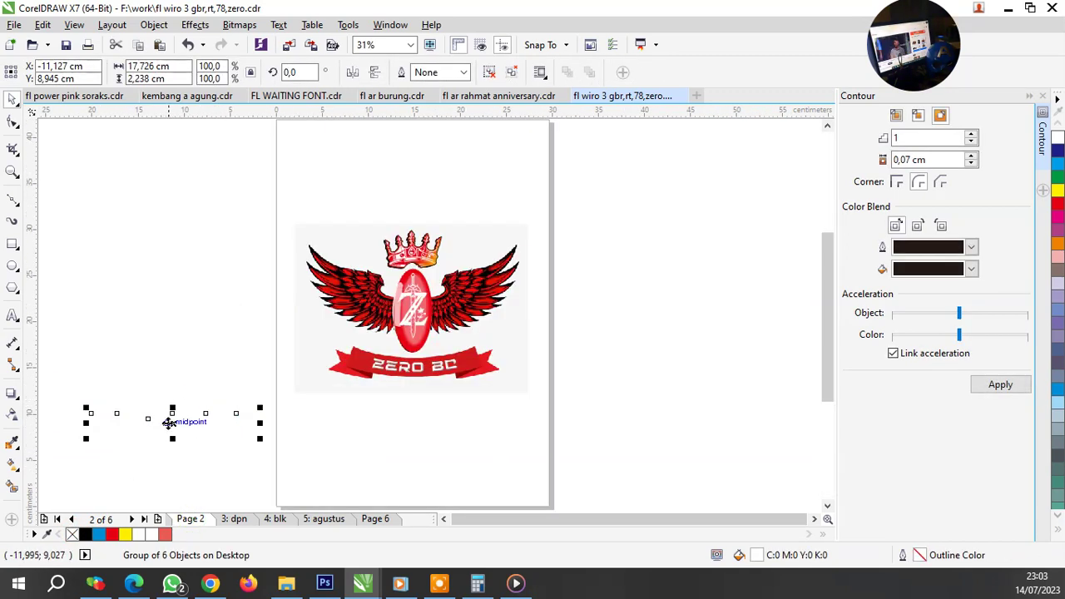
mouse_move(168, 422)
mouse_down()
mouse_move(388, 409)
mouse_move(417, 398)
mouse_up()
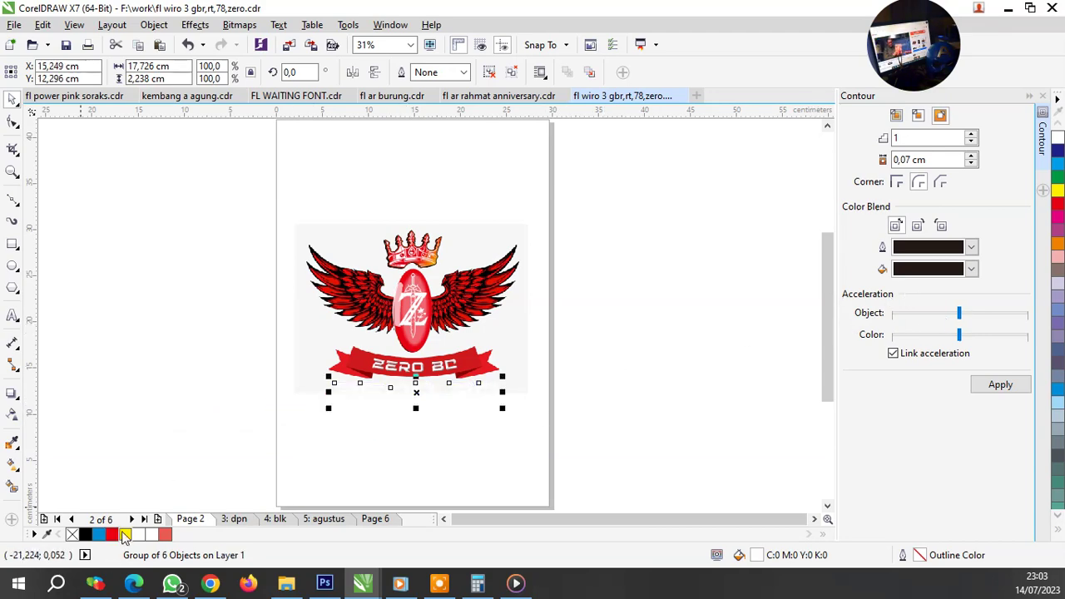
Step: Colour the ZERO BC lettering yellow and deselect it
click(125, 534)
click(211, 430)
scroll(459, 363, up, 3)
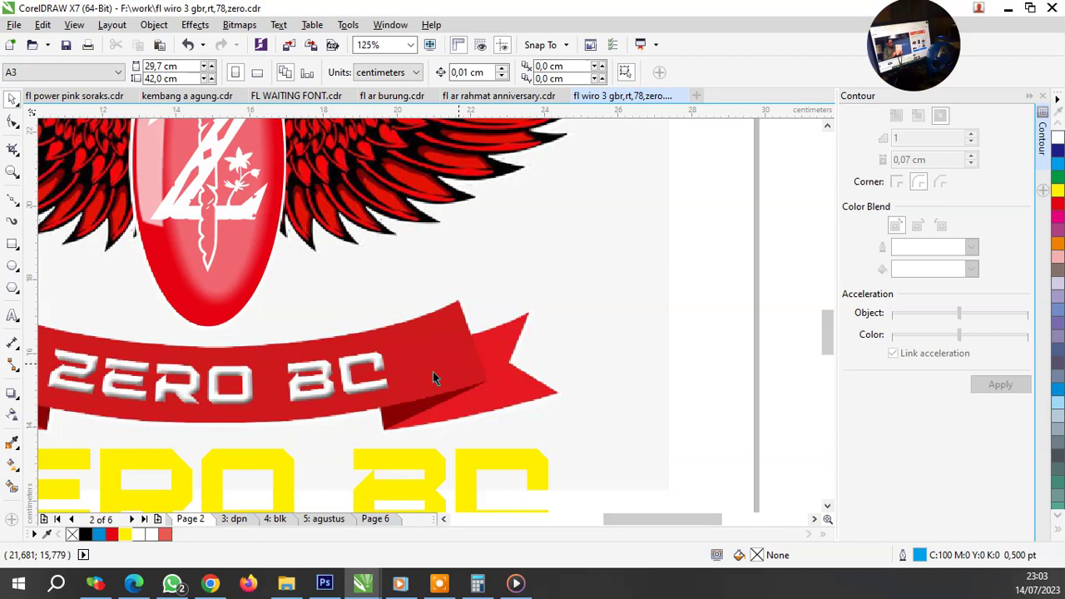
scroll(324, 367, down, 2)
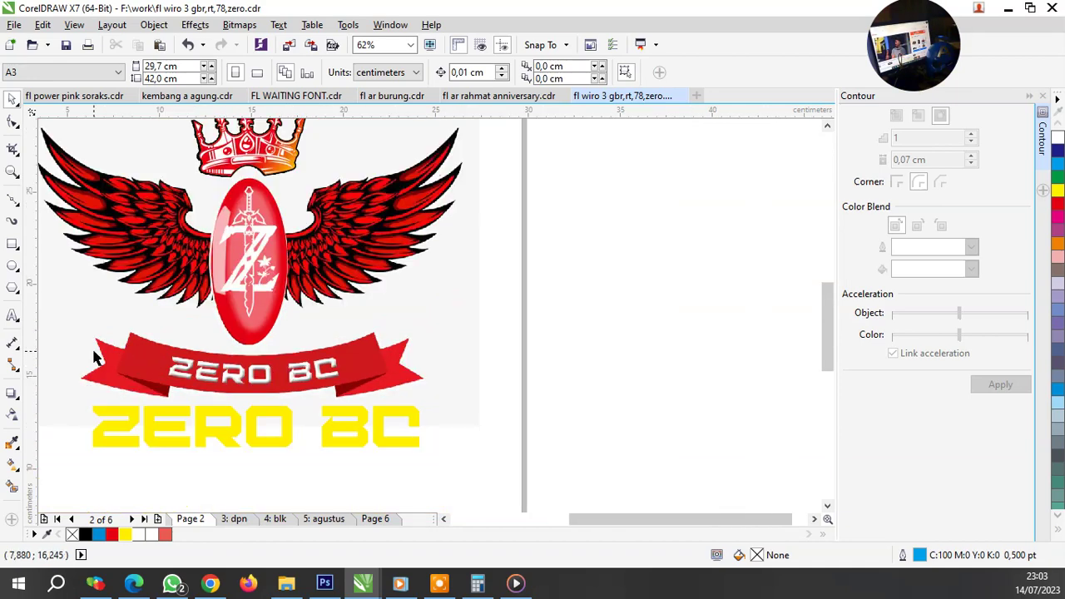
scroll(94, 356, up, 3)
Step: Trace a Bezier curve from the ribbon's left tip along its top edge to the right end
click(12, 200)
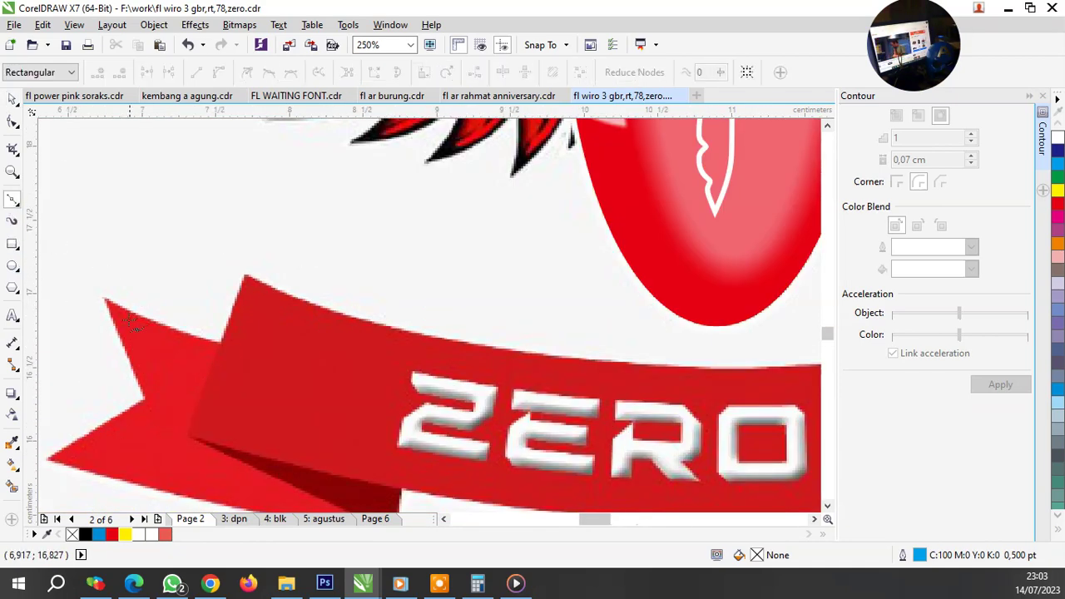
scroll(131, 323, up, 1)
click(79, 281)
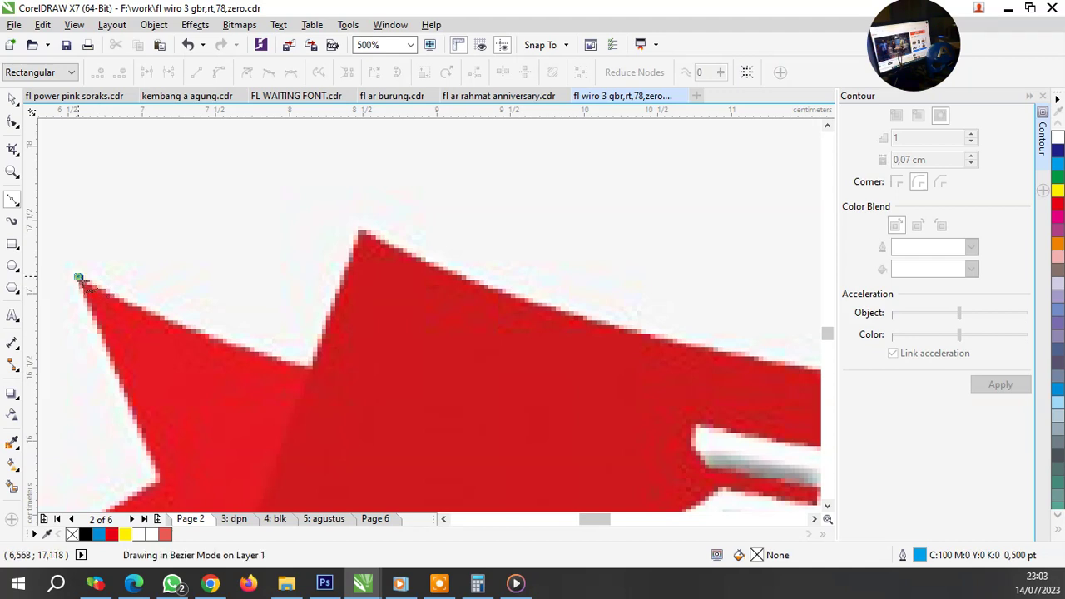
drag(310, 370, 431, 410)
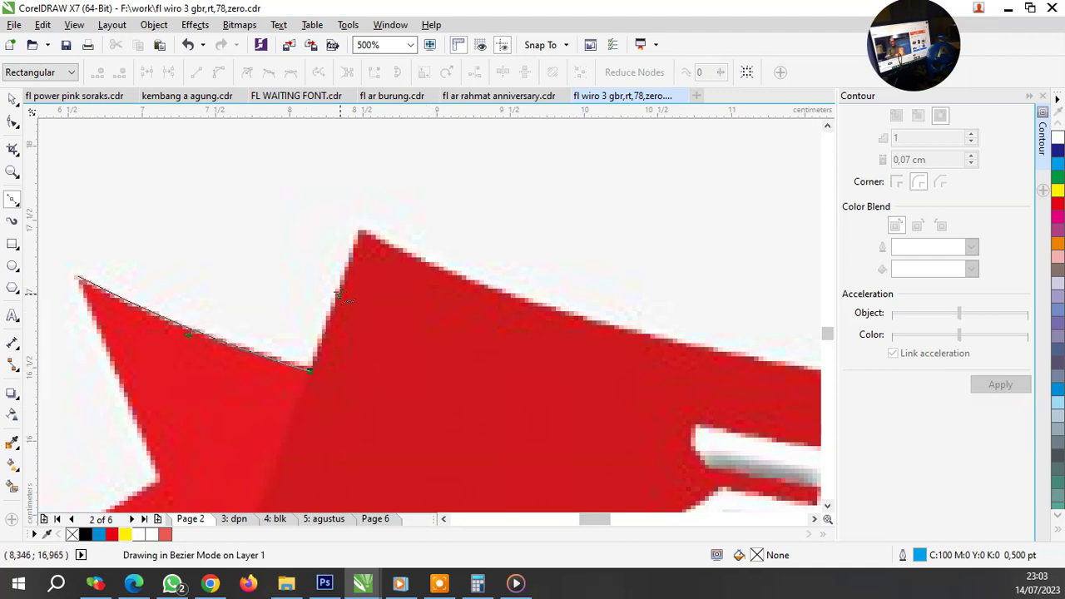
key(Escape)
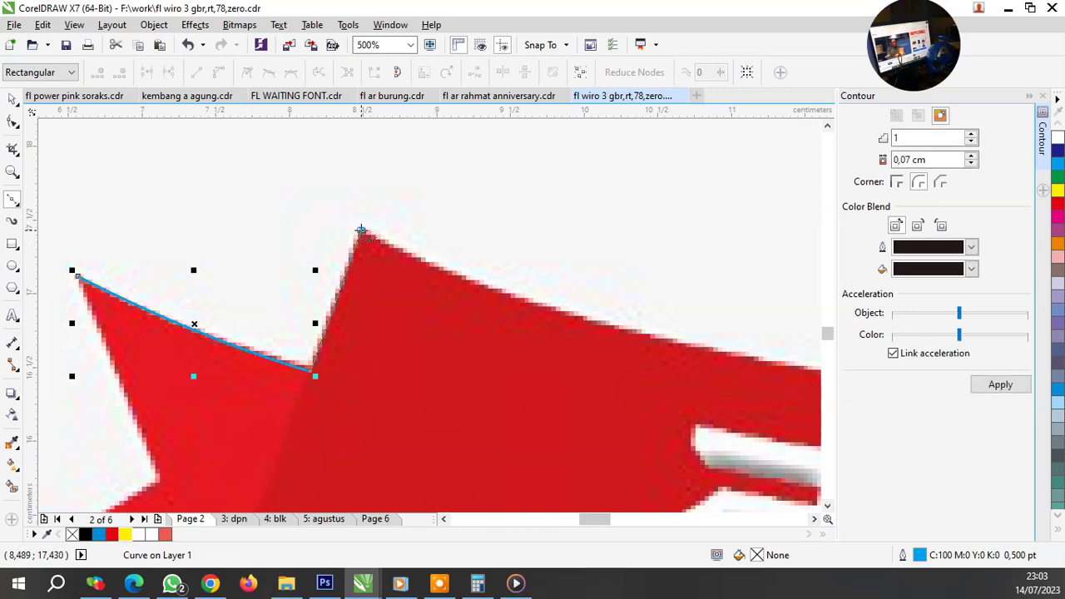
scroll(333, 275, down, 2)
scroll(313, 319, down, 1)
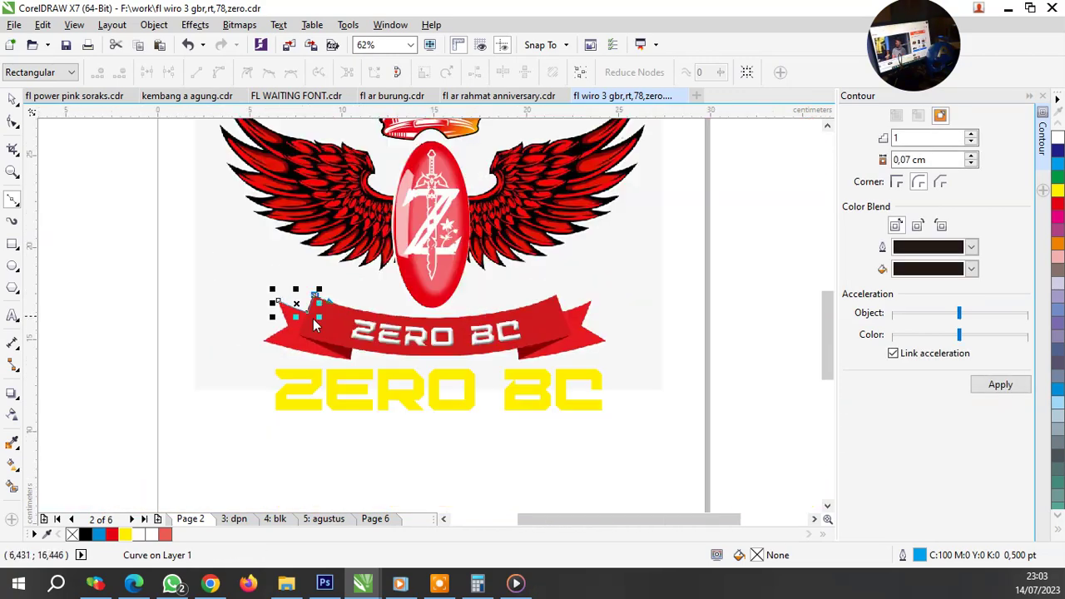
scroll(454, 316, up, 2)
drag(406, 316, 646, 315)
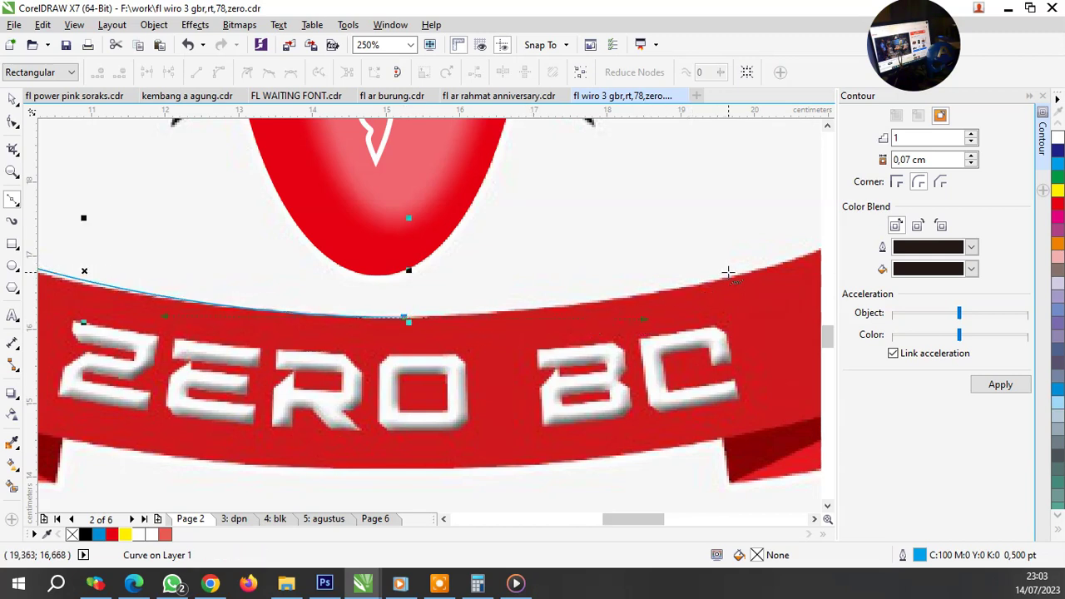
click(745, 272)
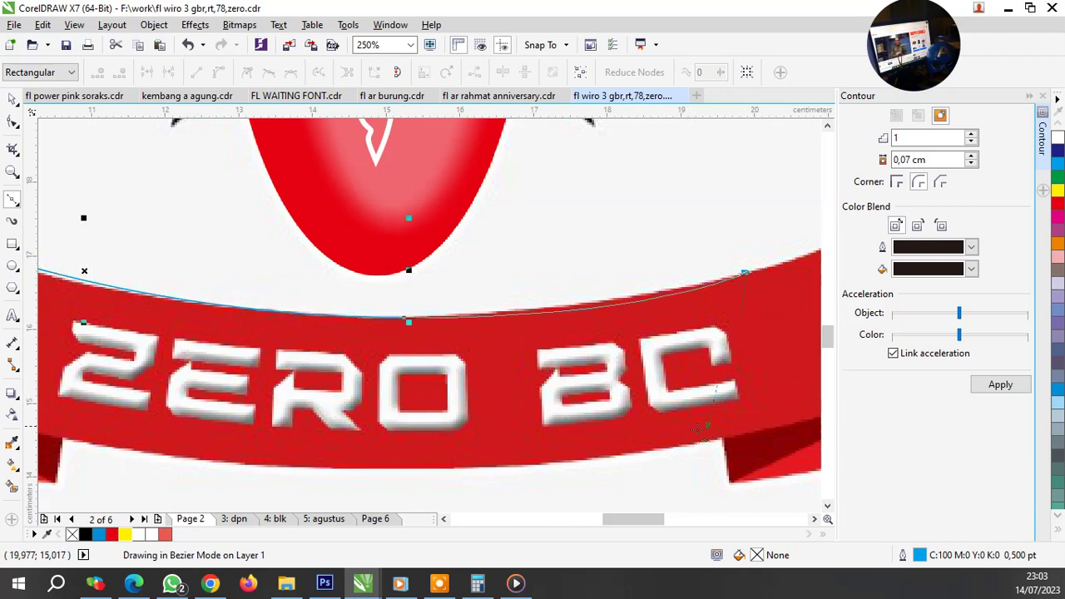
click(604, 454)
Step: Continue the curve along the ribbon's lower edge and dark fold, closing it at the tail's top tip
scroll(604, 450, down, 2)
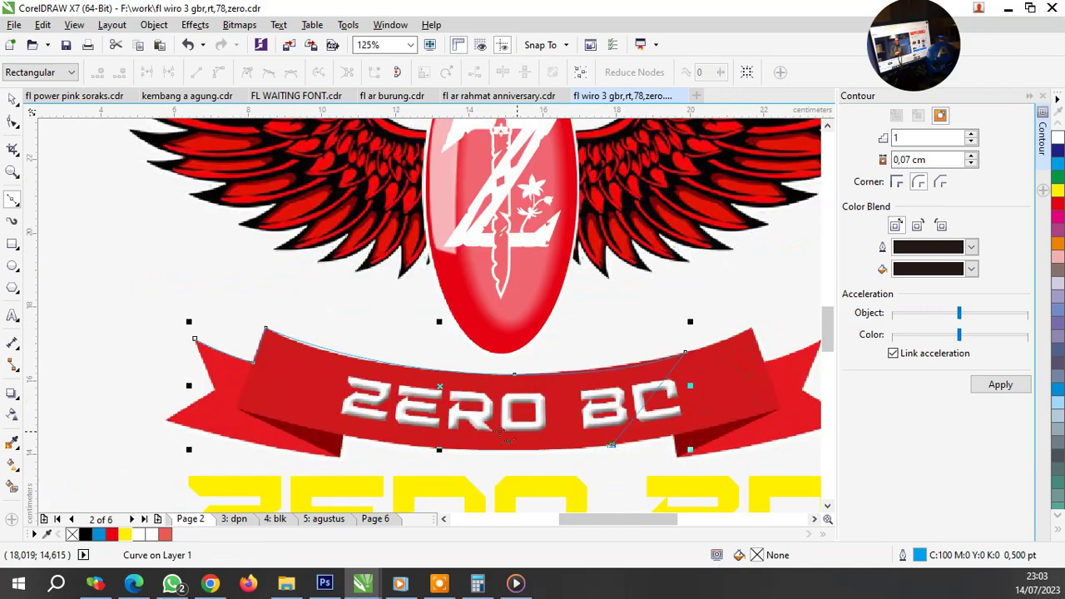
scroll(316, 433, up, 2)
scroll(316, 433, up, 2)
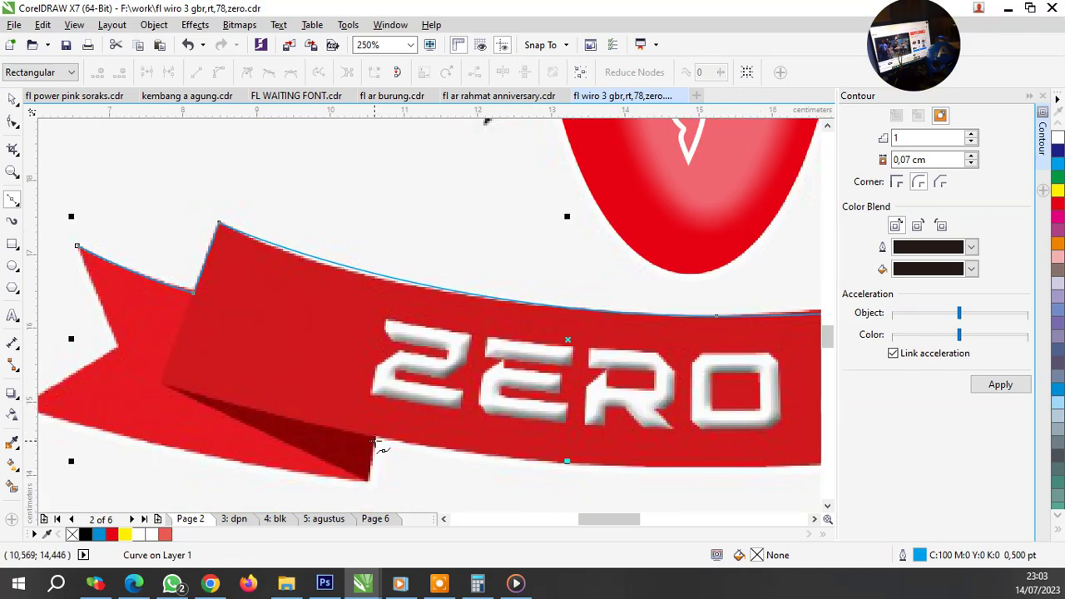
drag(376, 439, 156, 388)
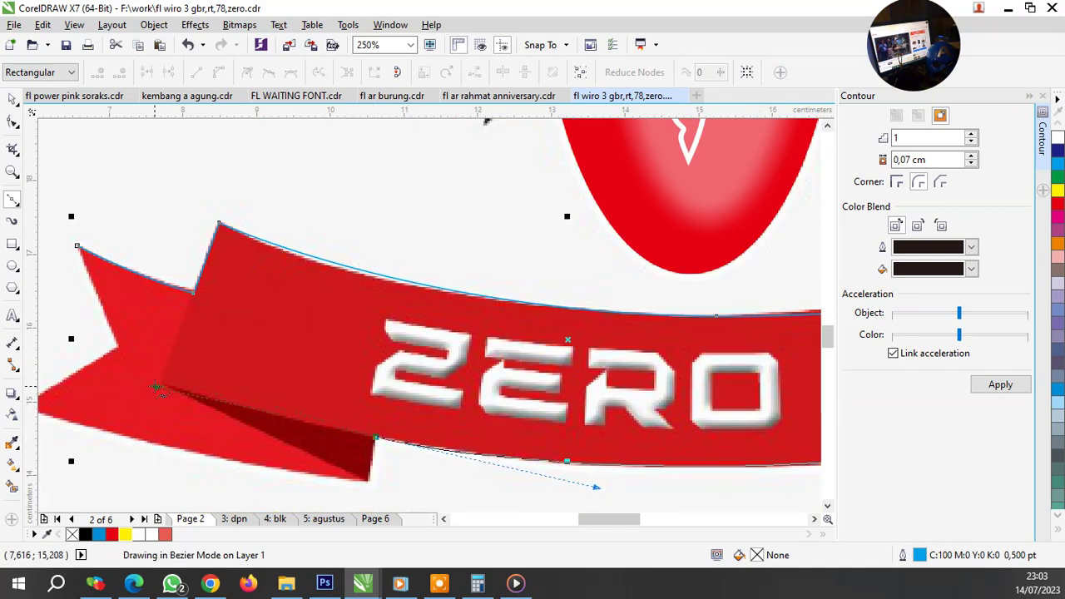
scroll(356, 481, up, 2)
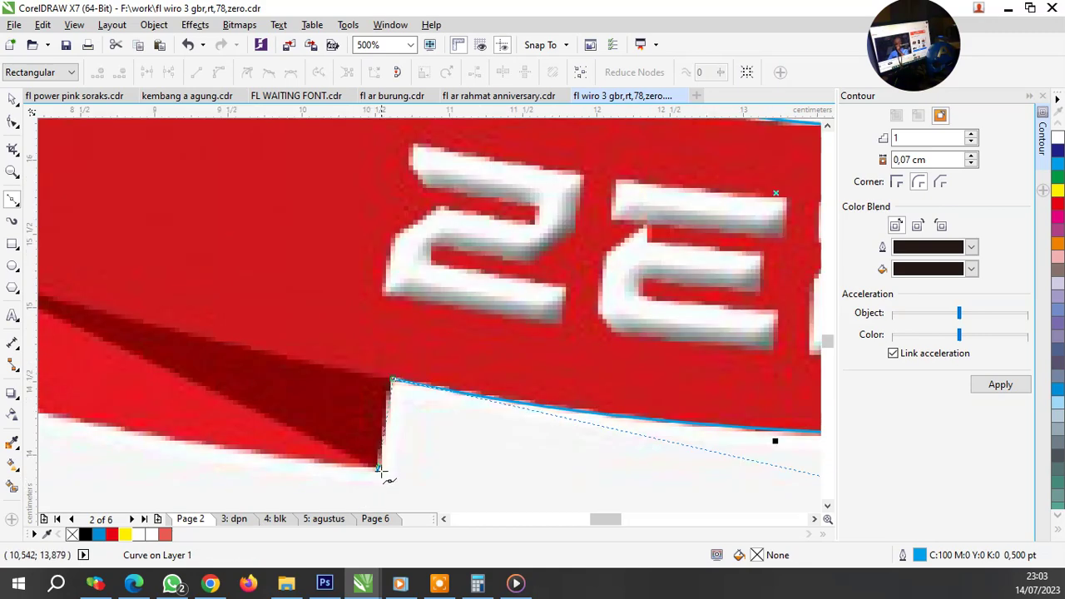
click(379, 471)
scroll(391, 471, down, 2)
scroll(428, 468, down, 2)
scroll(257, 439, up, 2)
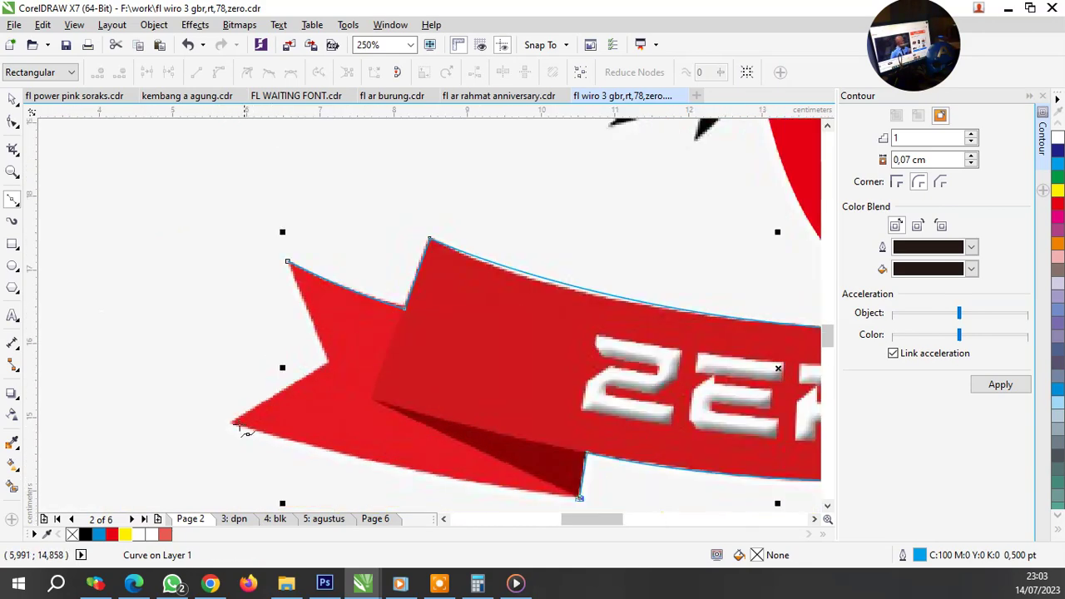
drag(230, 424, 295, 447)
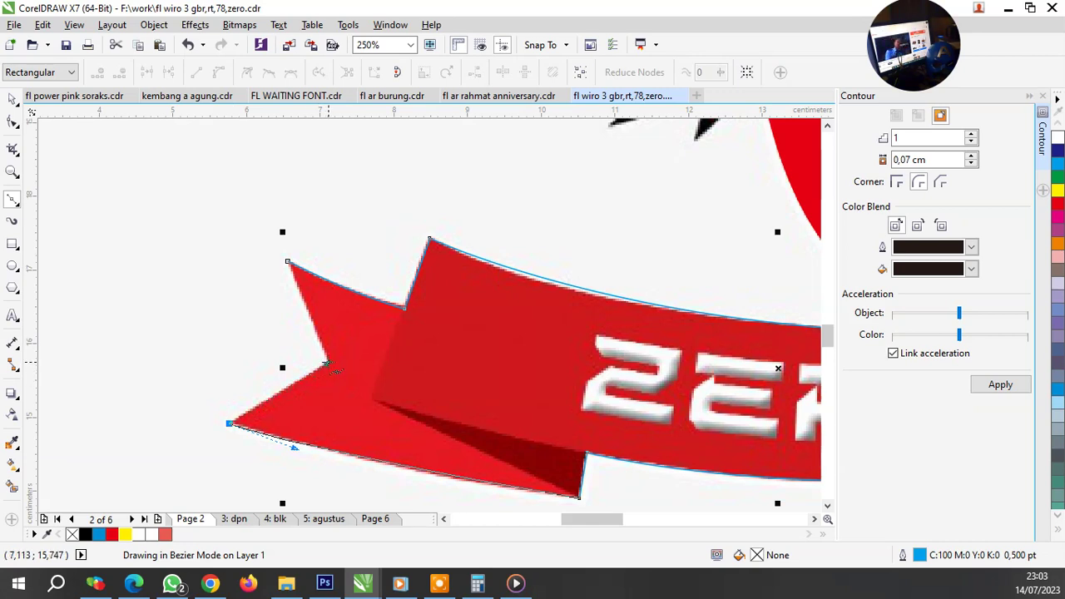
click(328, 364)
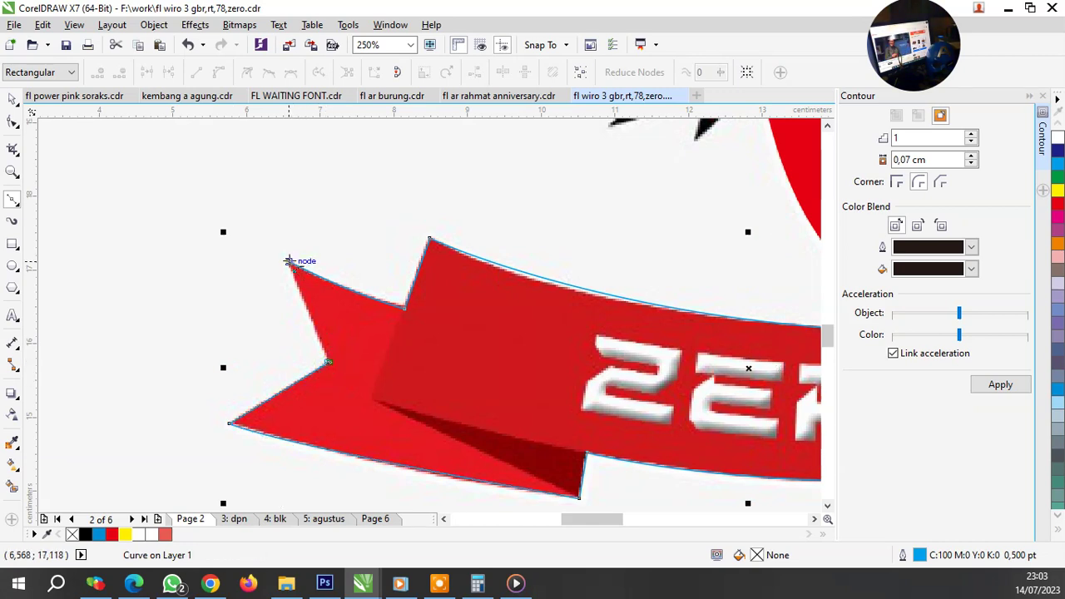
click(288, 262)
scroll(288, 333, down, 2)
scroll(299, 354, down, 1)
scroll(318, 356, up, 1)
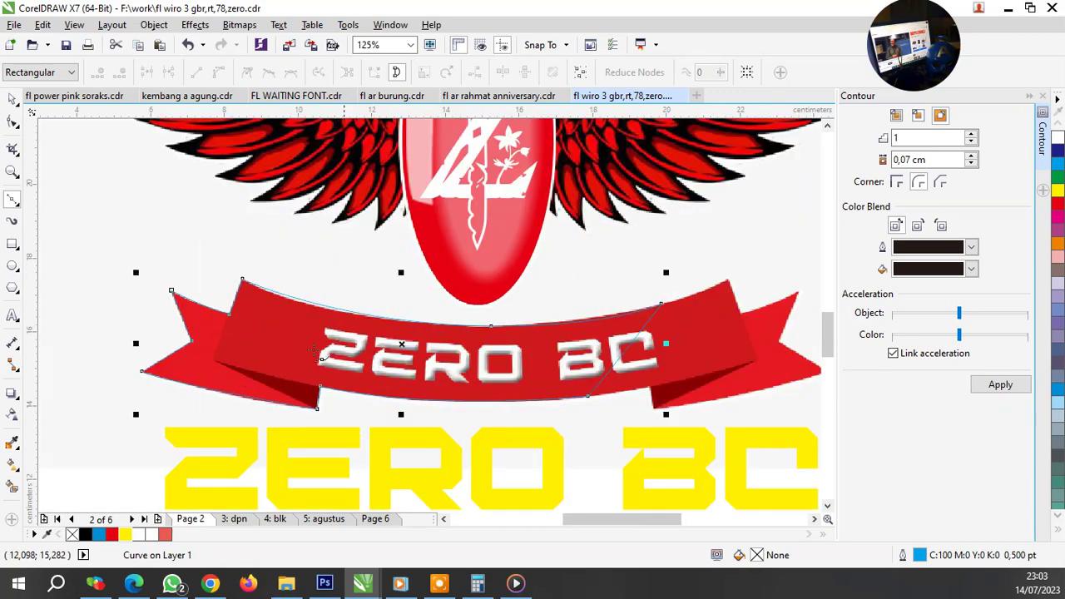
Step: Bend the traced top curve to the ribbon and move its top-right node onto the corner
click(14, 122)
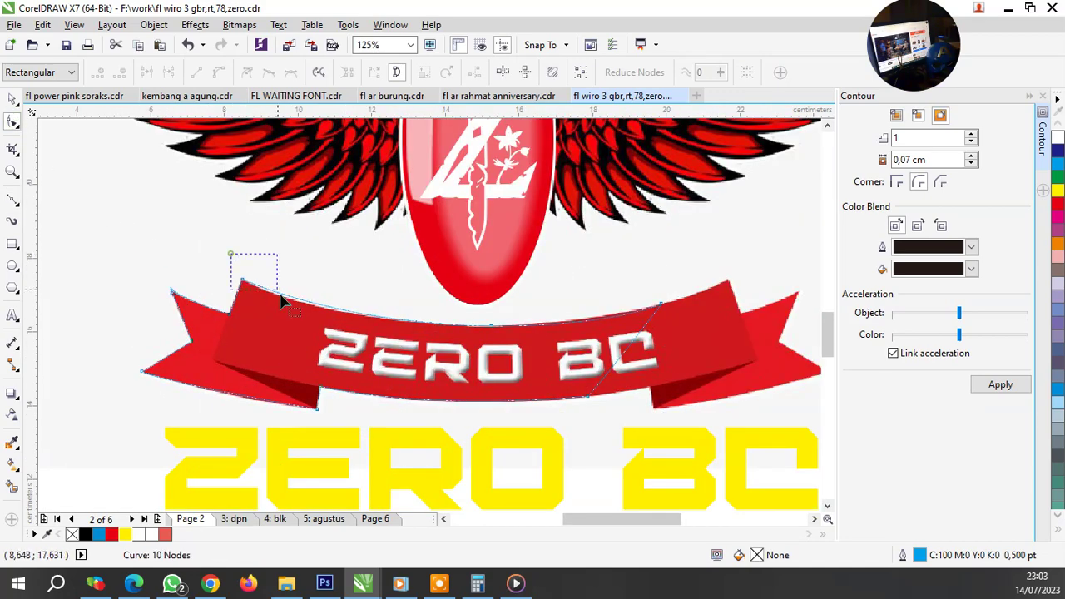
scroll(375, 329, up, 3)
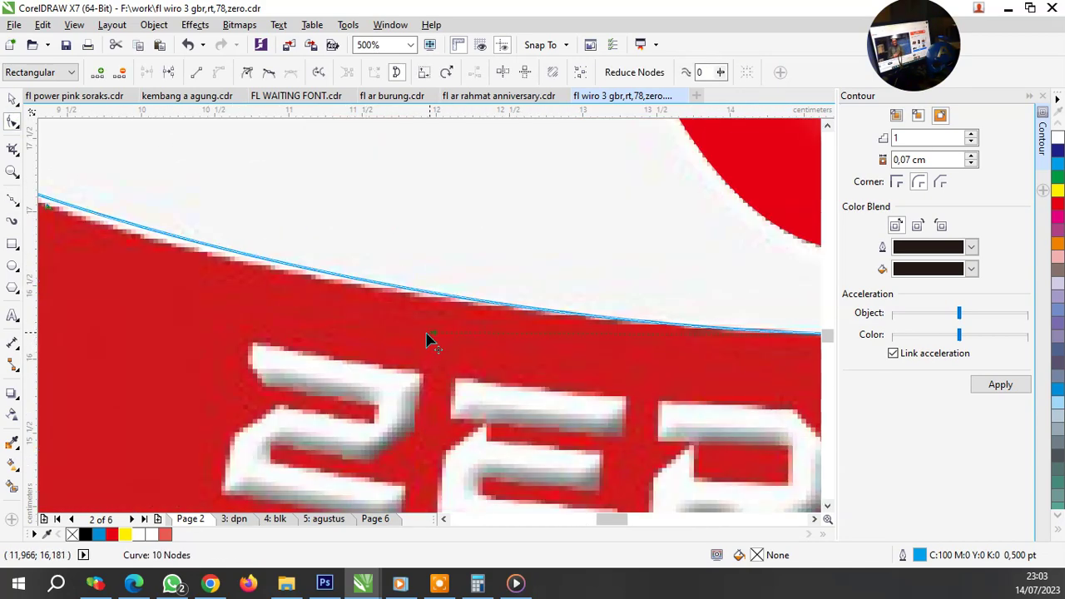
drag(434, 340, 359, 336)
scroll(316, 335, down, 3)
scroll(585, 322, up, 1)
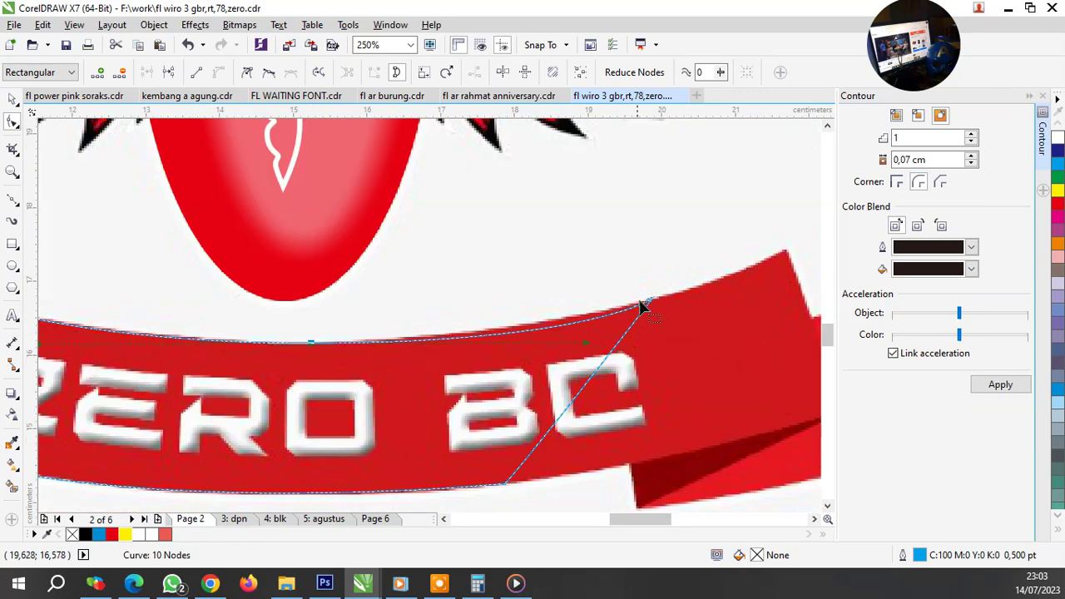
drag(656, 305, 706, 295)
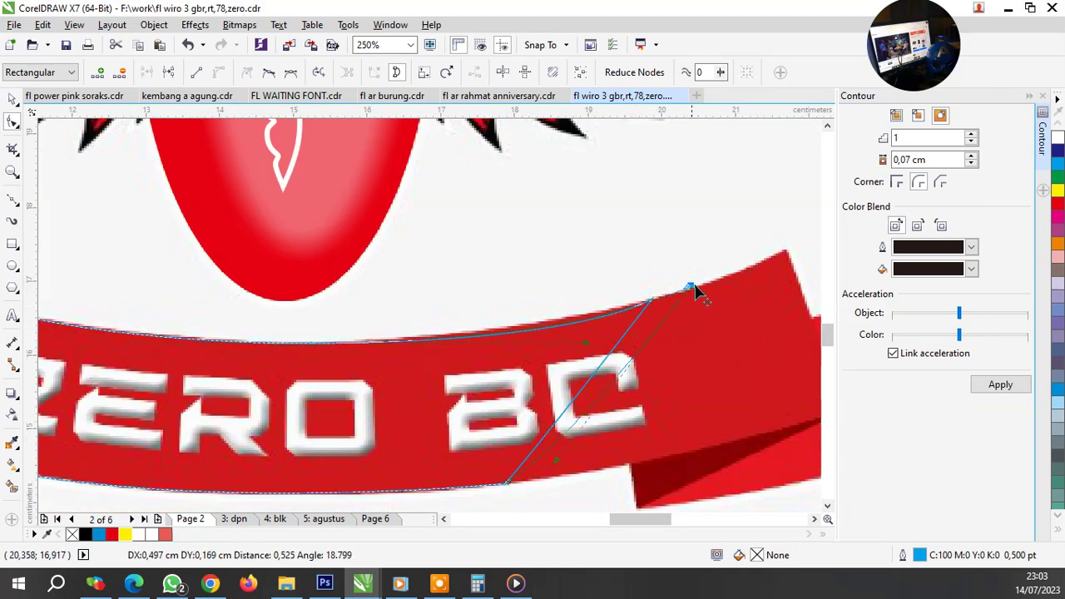
Step: Add a node on the top curve and bend the right end into an arc around ZERO BC
double_click(487, 339)
scroll(490, 343, up, 1)
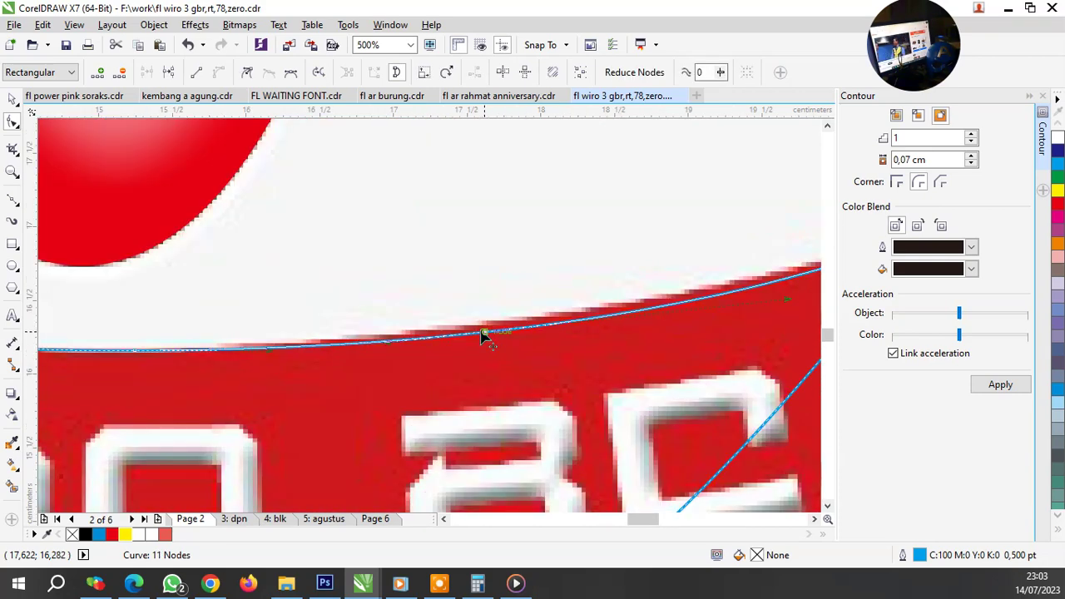
drag(483, 333, 471, 335)
scroll(473, 337, down, 1)
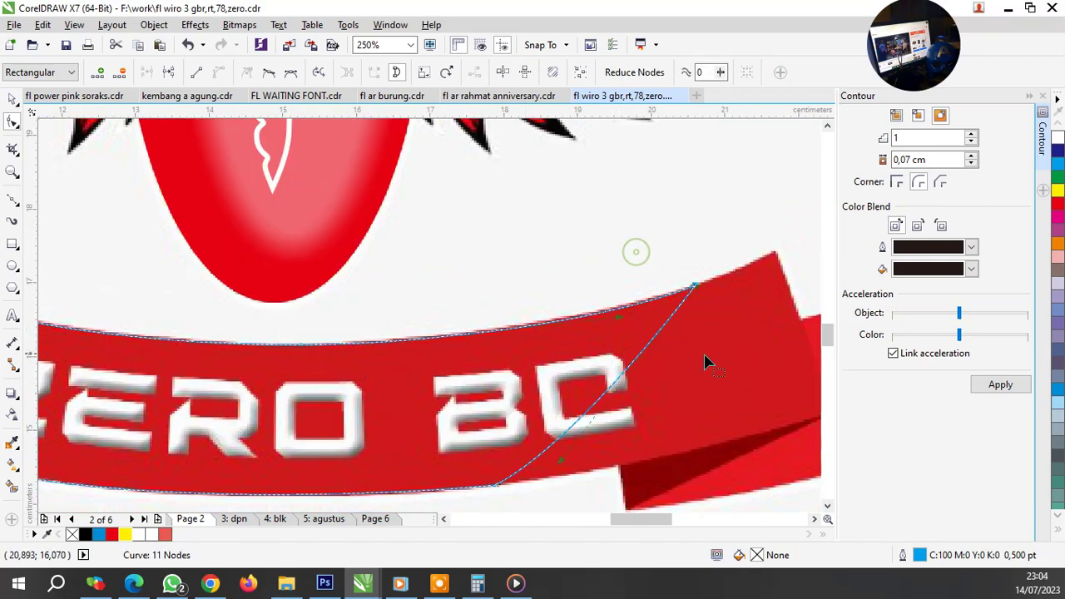
drag(706, 361, 542, 330)
scroll(542, 330, down, 2)
key(space)
scroll(403, 371, up, 1)
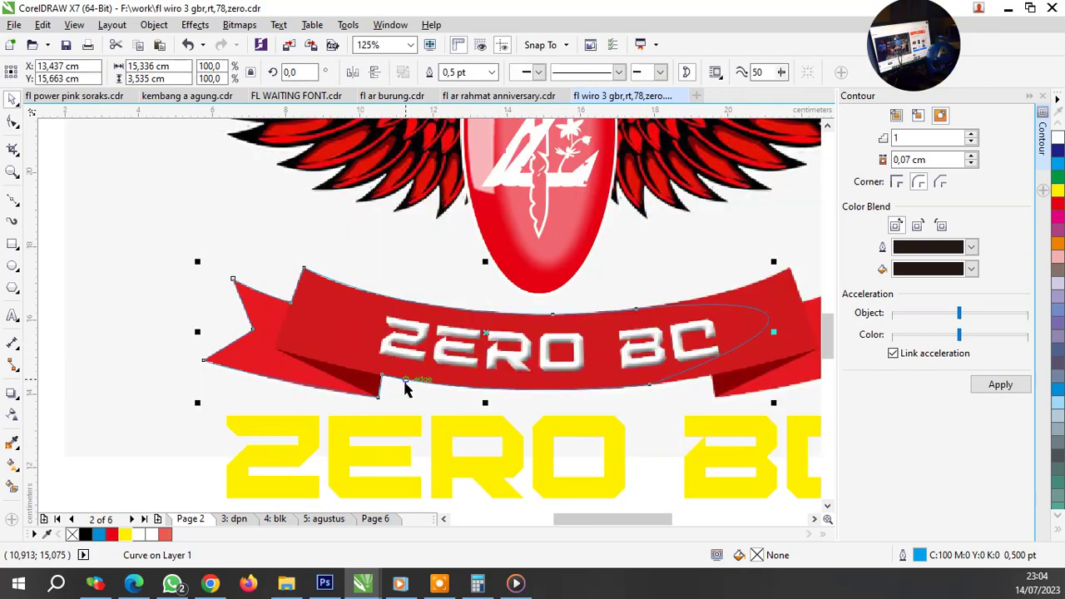
scroll(416, 391, up, 2)
scroll(439, 396, down, 2)
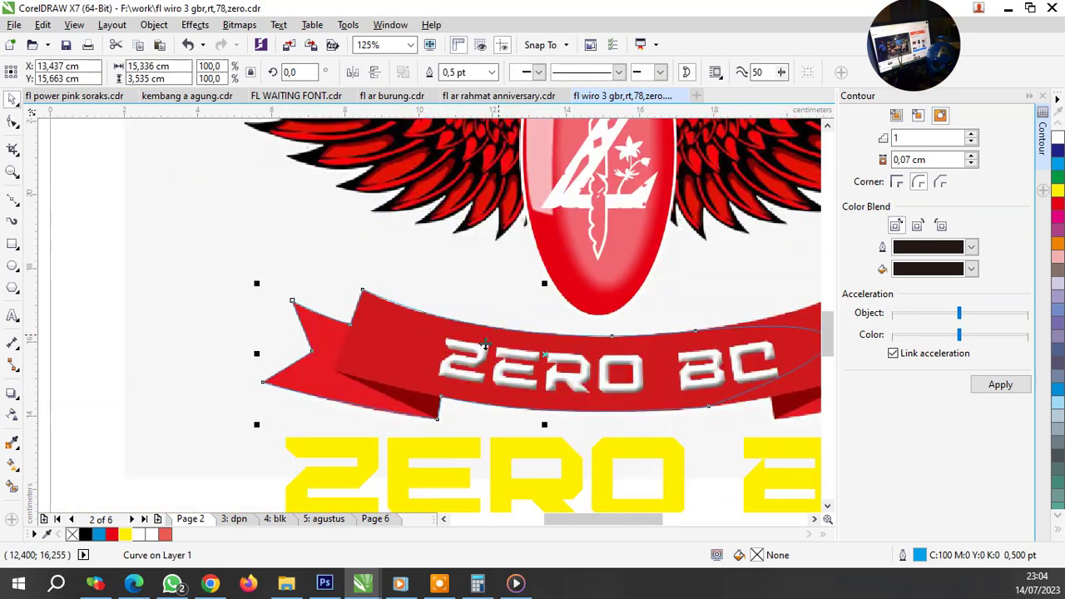
scroll(485, 343, down, 1)
scroll(556, 250, up, 2)
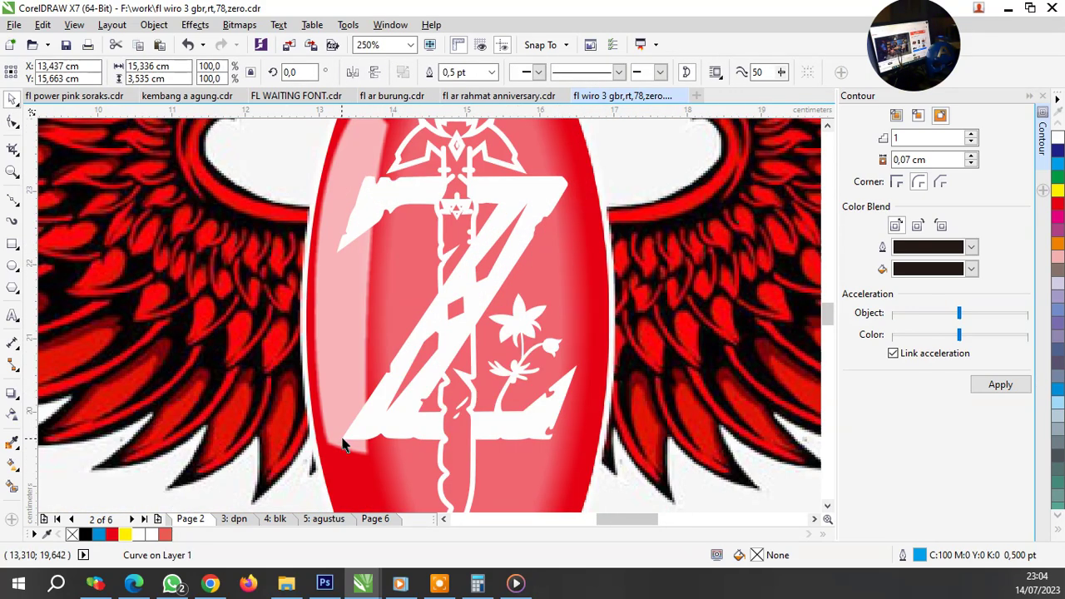
Step: Colour the oval's shine rectangle red and give it a transparency of 20
key(space)
click(548, 275)
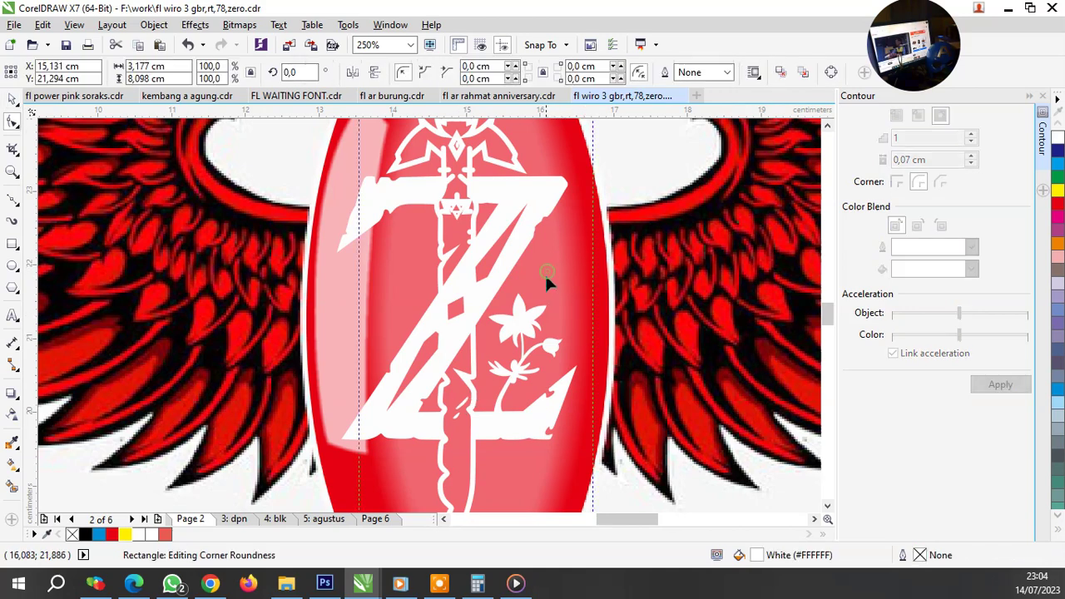
key(space)
click(165, 537)
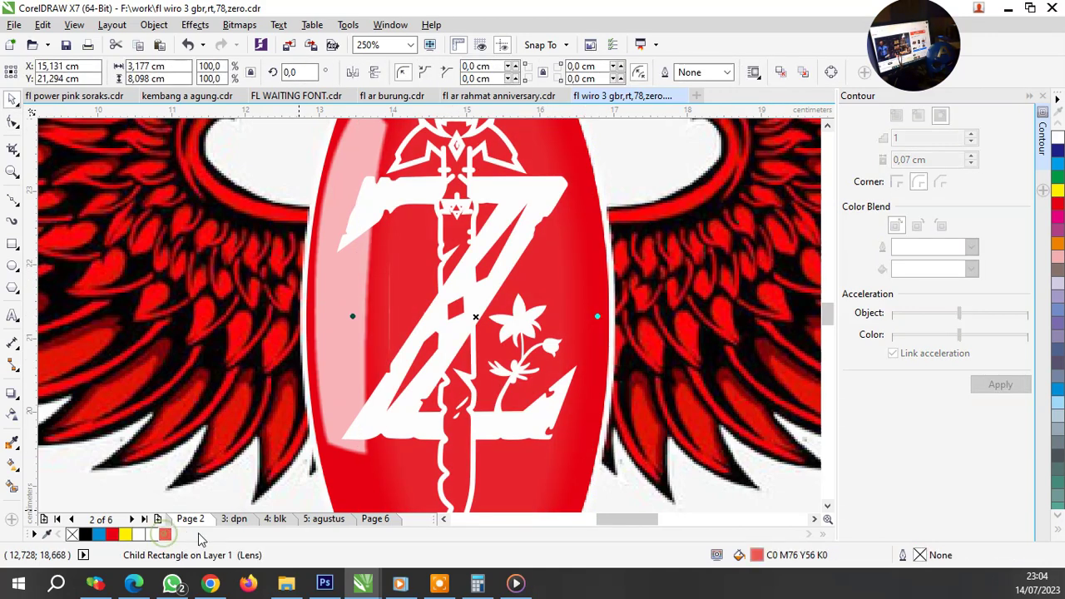
scroll(389, 306, up, 5)
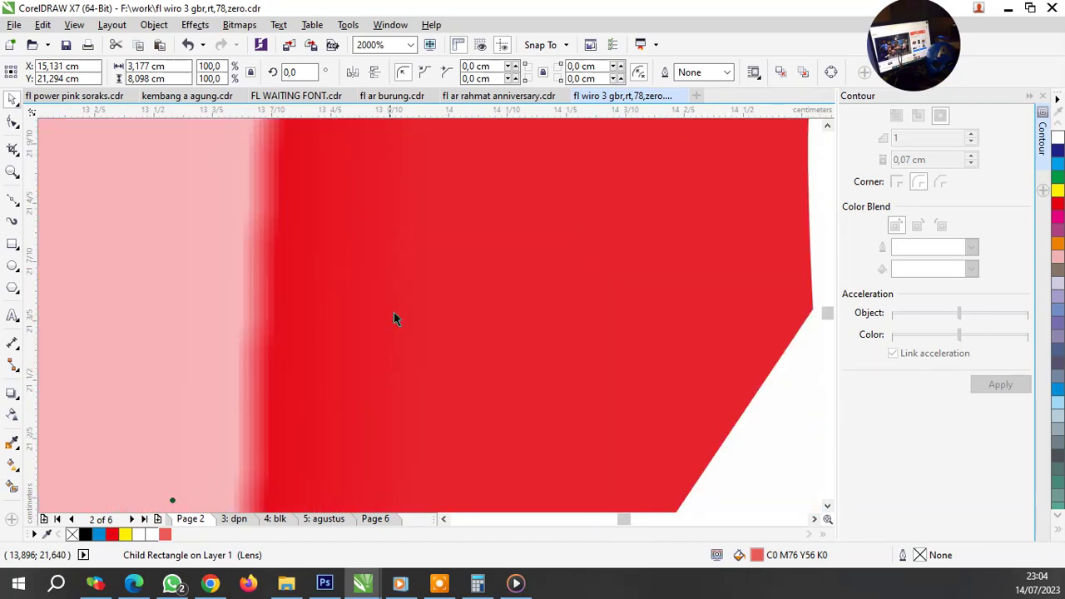
scroll(394, 316, down, 3)
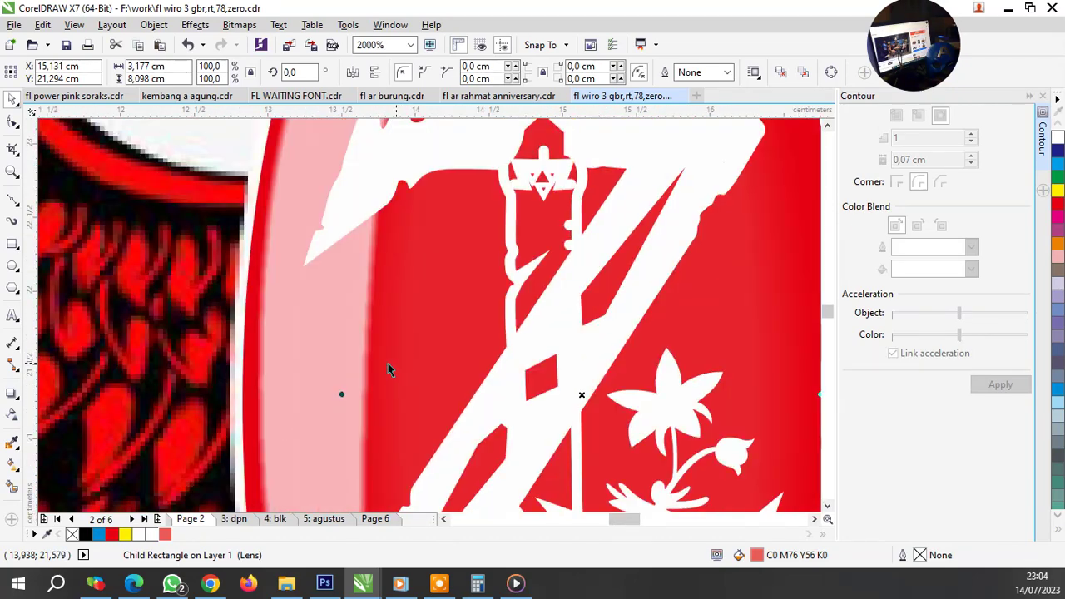
click(11, 413)
click(54, 72)
double_click(307, 74)
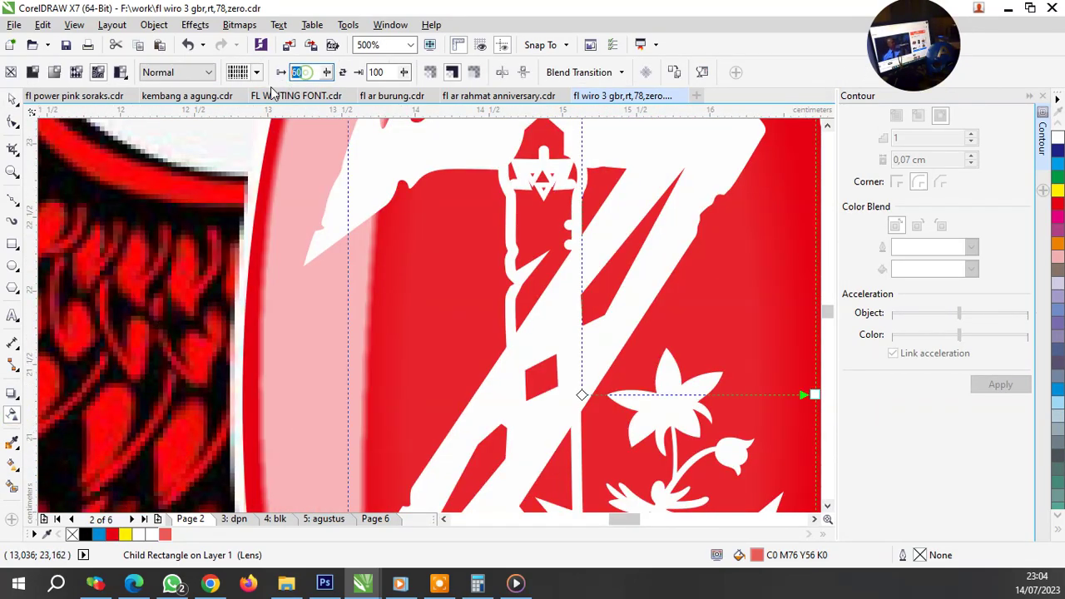
key(Return)
scroll(531, 253, down, 2)
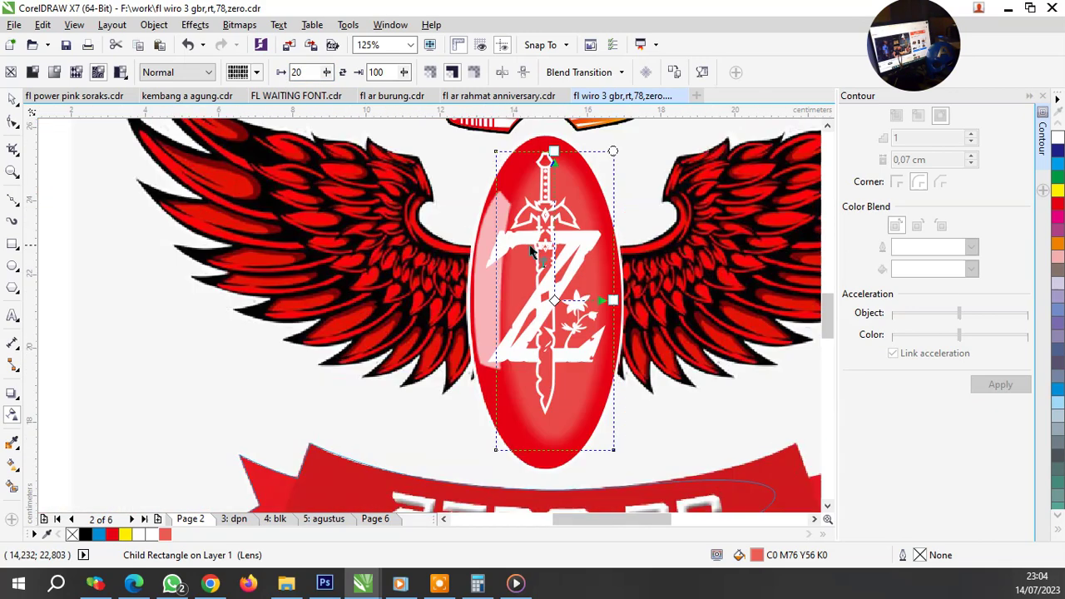
scroll(491, 258, up, 1)
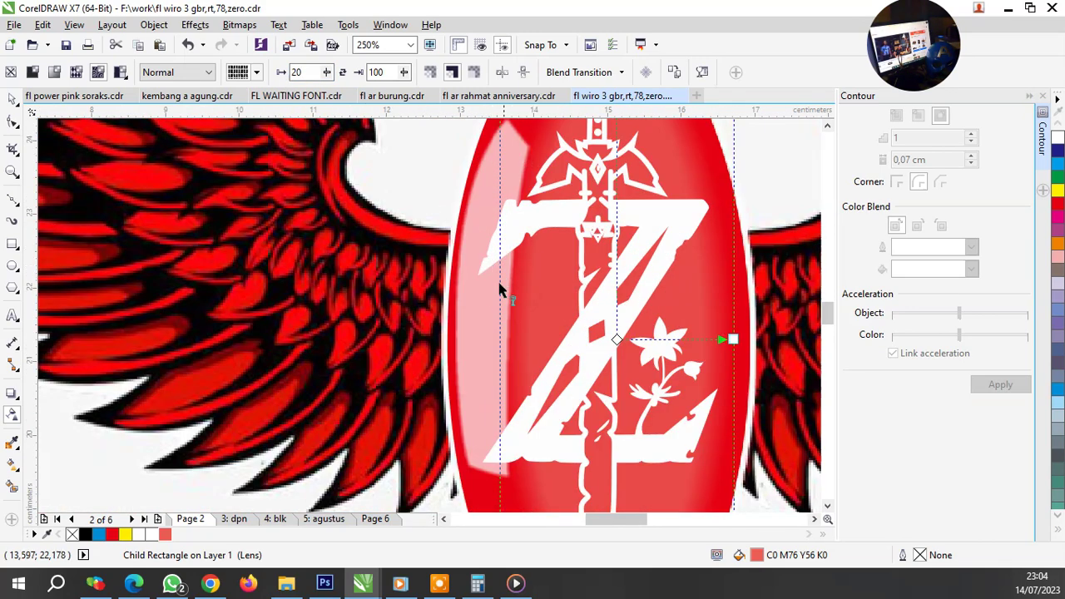
key(space)
Step: Reselect the shine strip in the emblem, recolour it red, and lower its transparency to 10, then 5
click(470, 298)
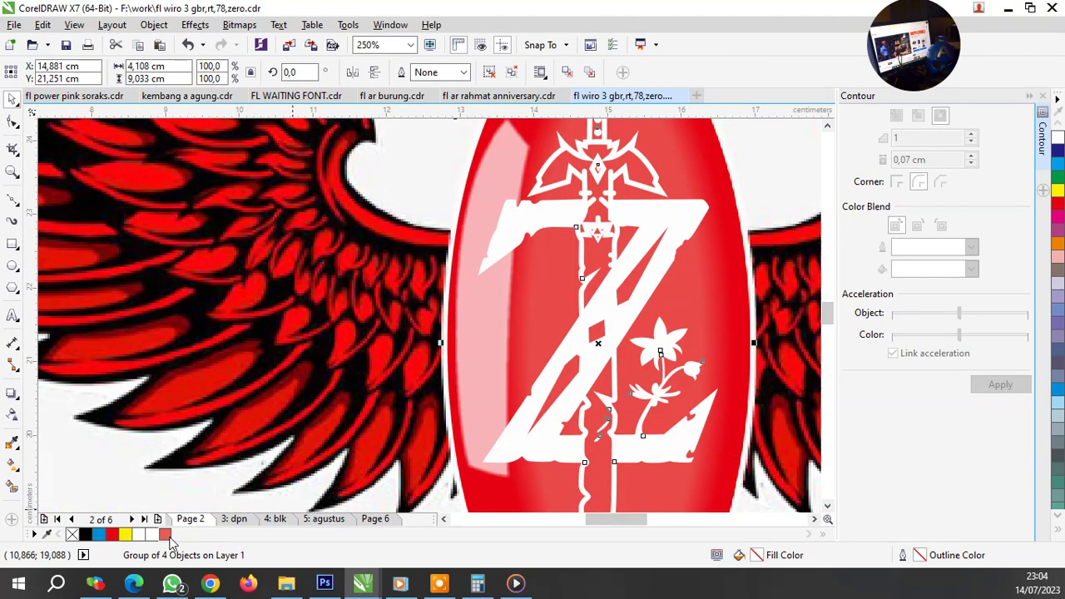
drag(514, 207, 462, 165)
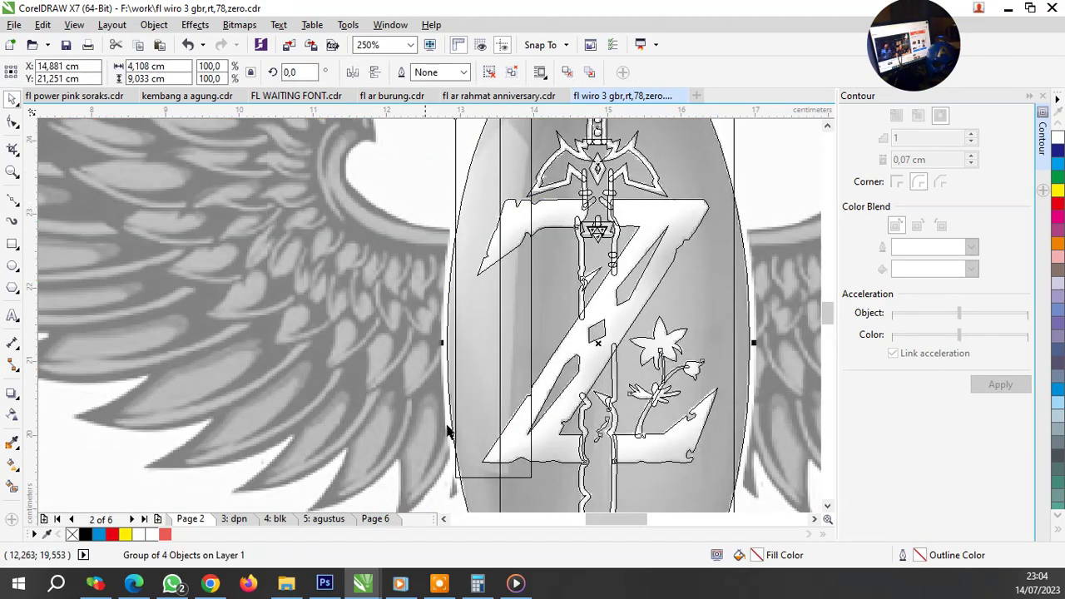
ctrl+click(462, 154)
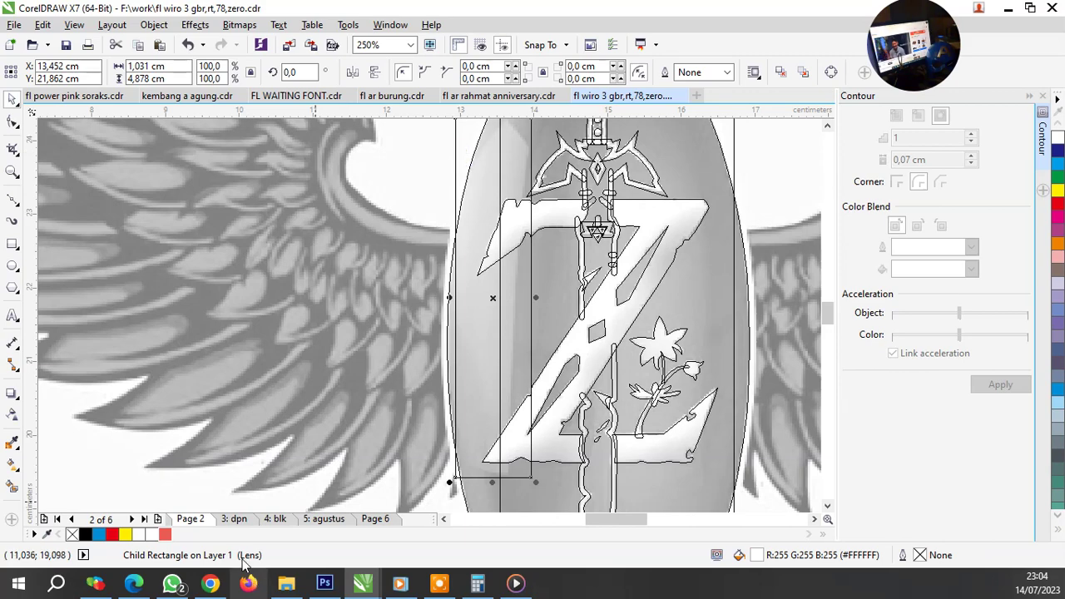
click(165, 535)
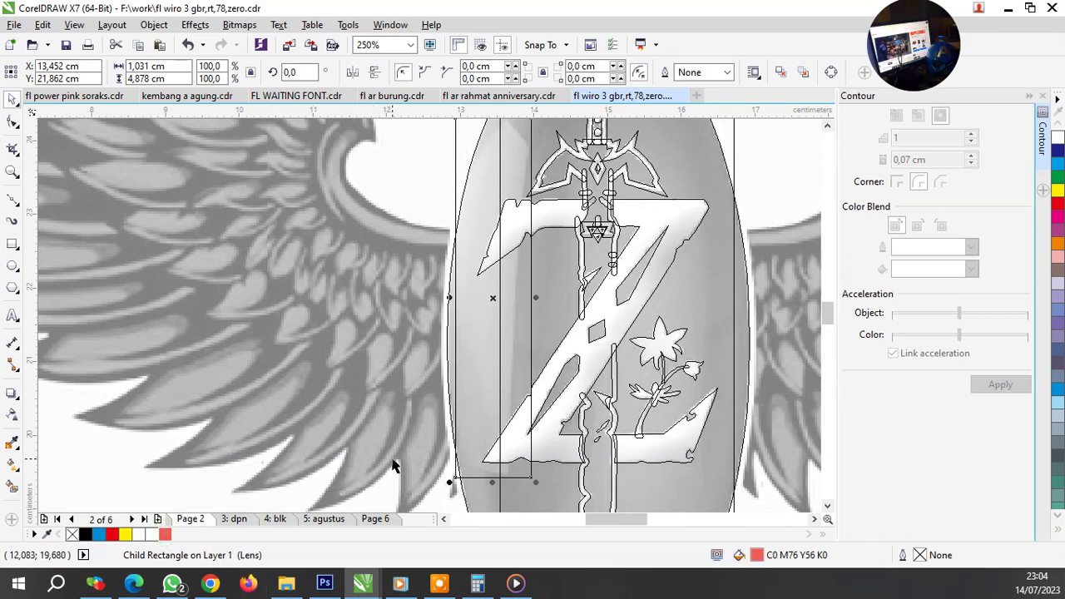
scroll(449, 396, down, 2)
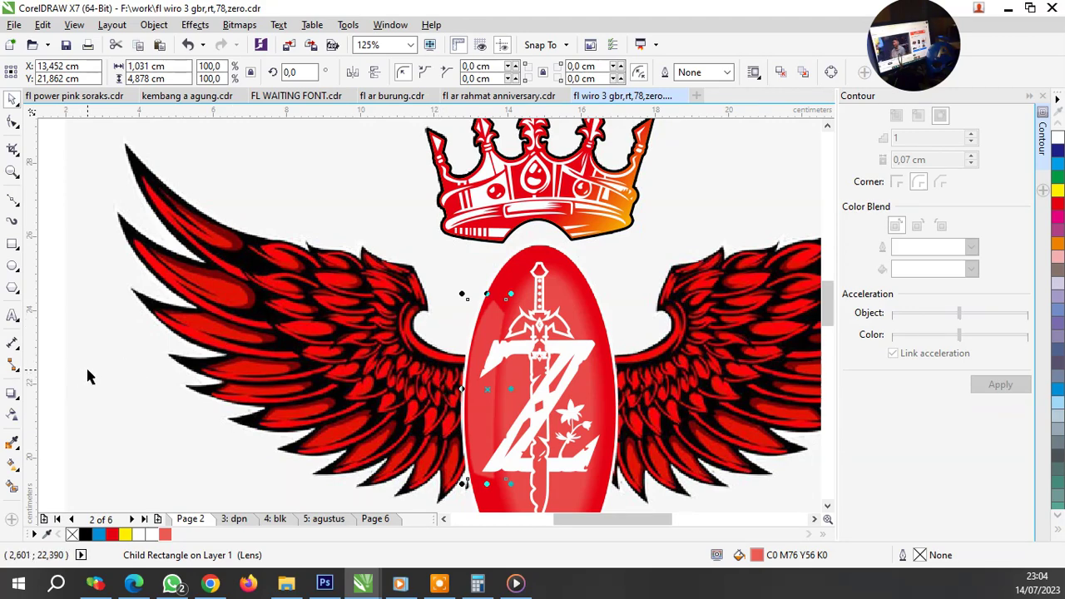
click(12, 414)
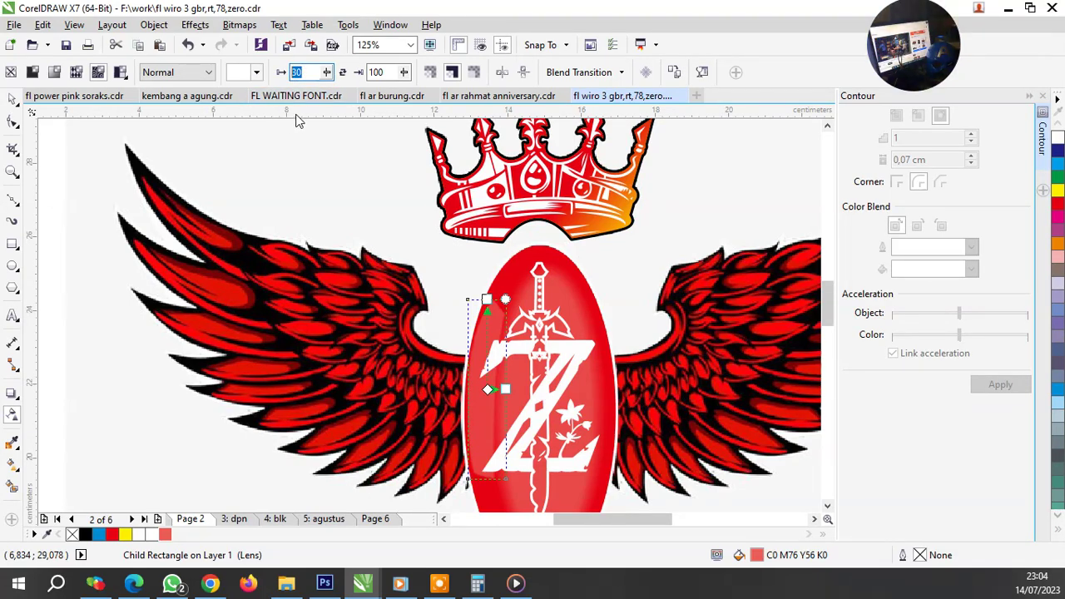
text(1)
key(Return)
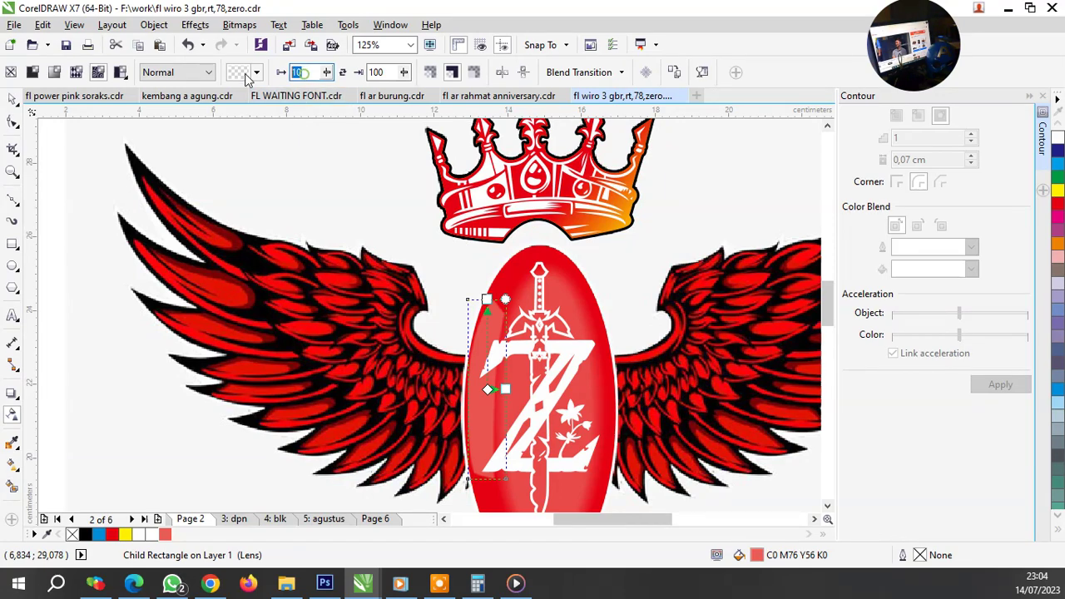
text(5)
key(Return)
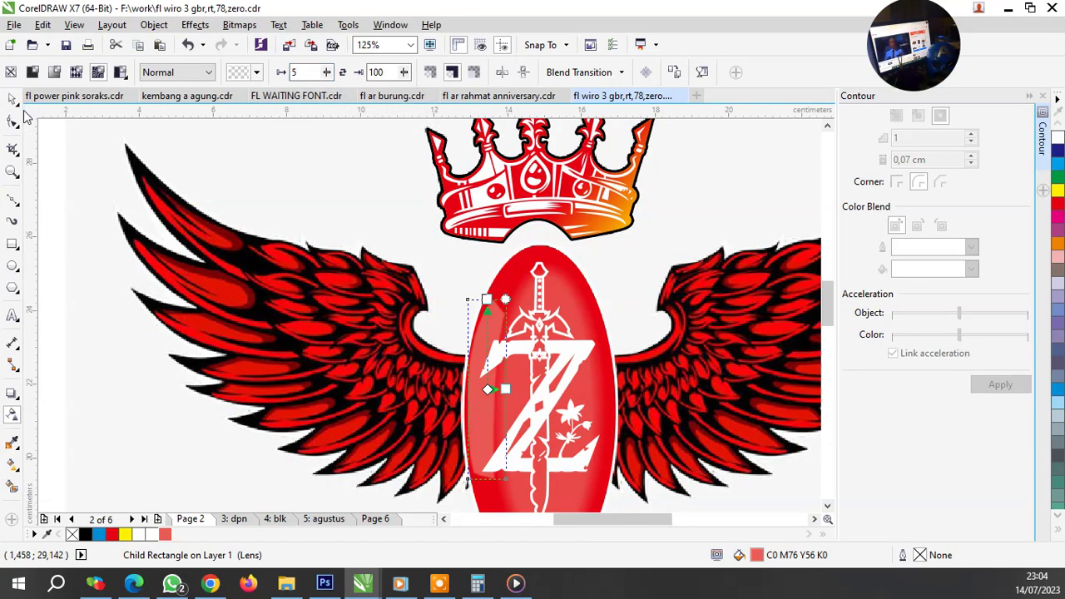
click(11, 99)
scroll(516, 295, down, 2)
Step: Select the oval's shine rectangle and fill it white
scroll(427, 331, up, 3)
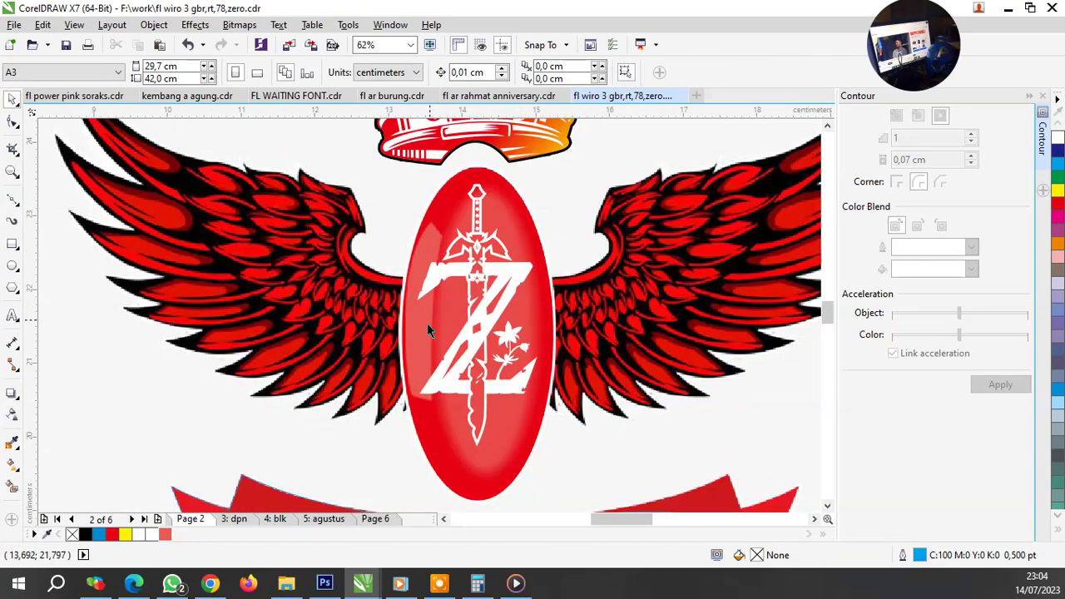
scroll(427, 332, up, 4)
scroll(445, 274, down, 2)
scroll(482, 265, down, 2)
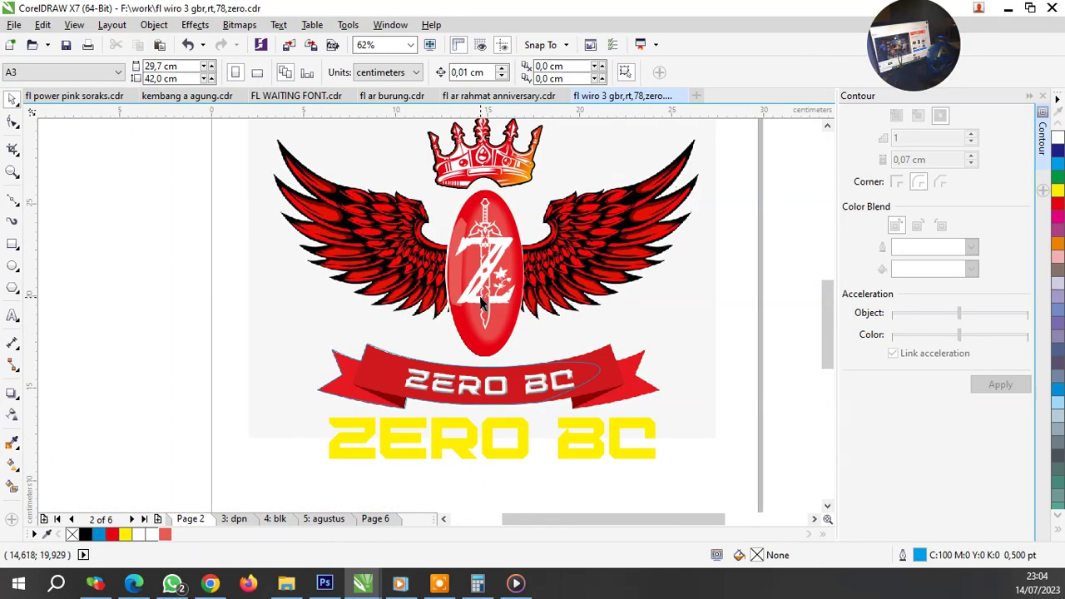
scroll(454, 250, up, 4)
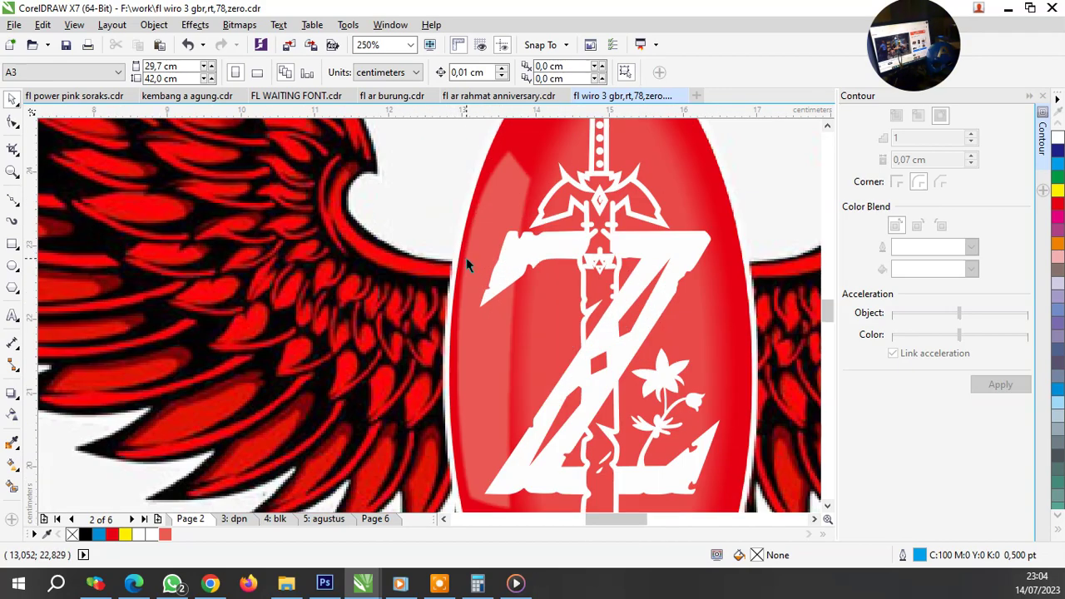
key(t)
click(471, 254)
key(space)
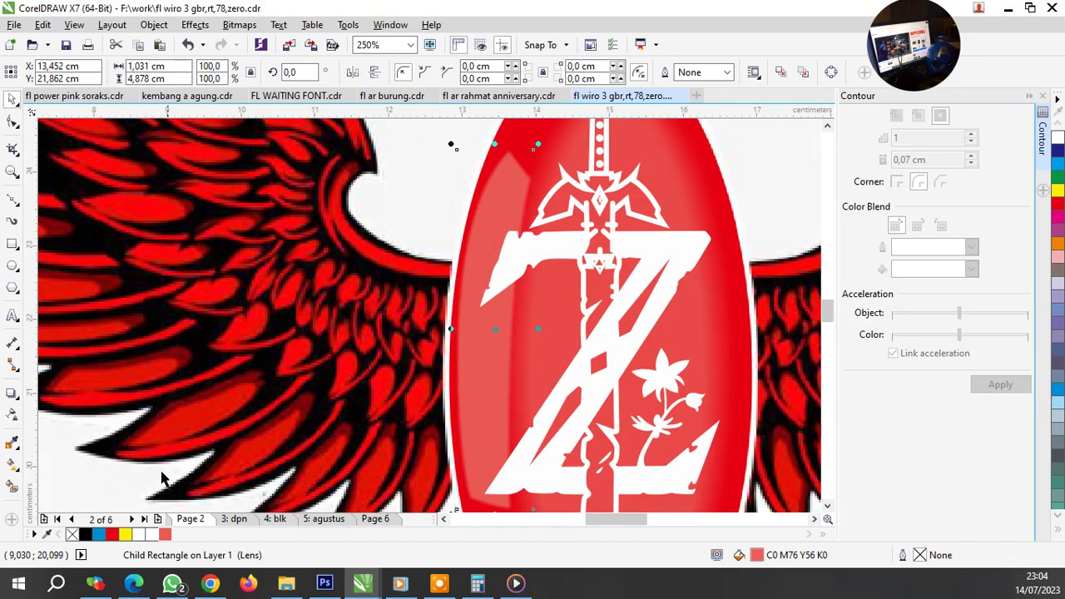
click(138, 535)
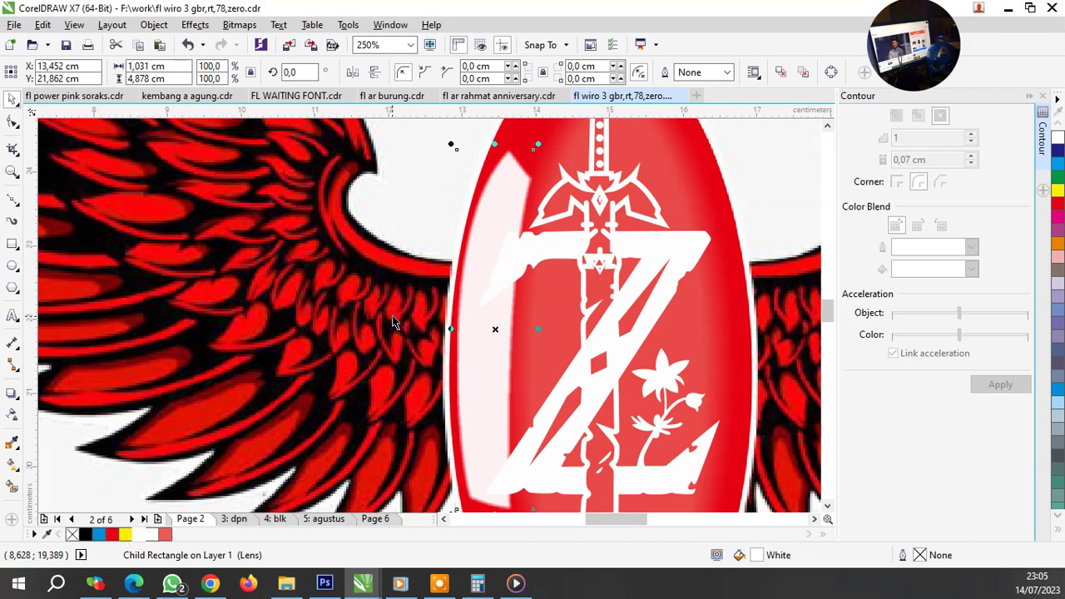
Step: Set the white shine's transparency to 30 and clear the selection
scroll(386, 309, down, 2)
click(13, 414)
text(20)
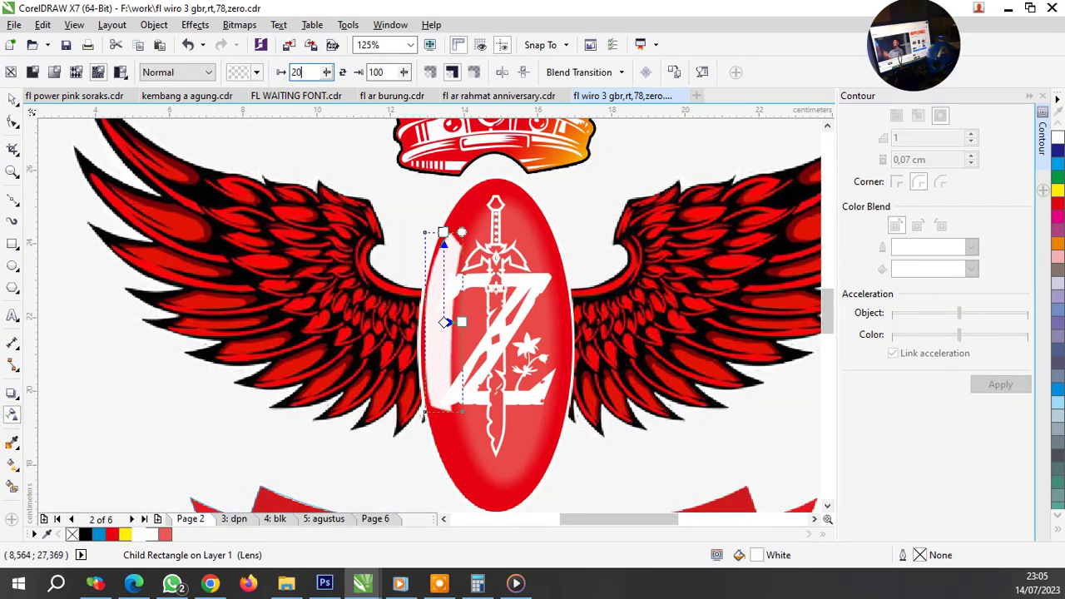
key(Return)
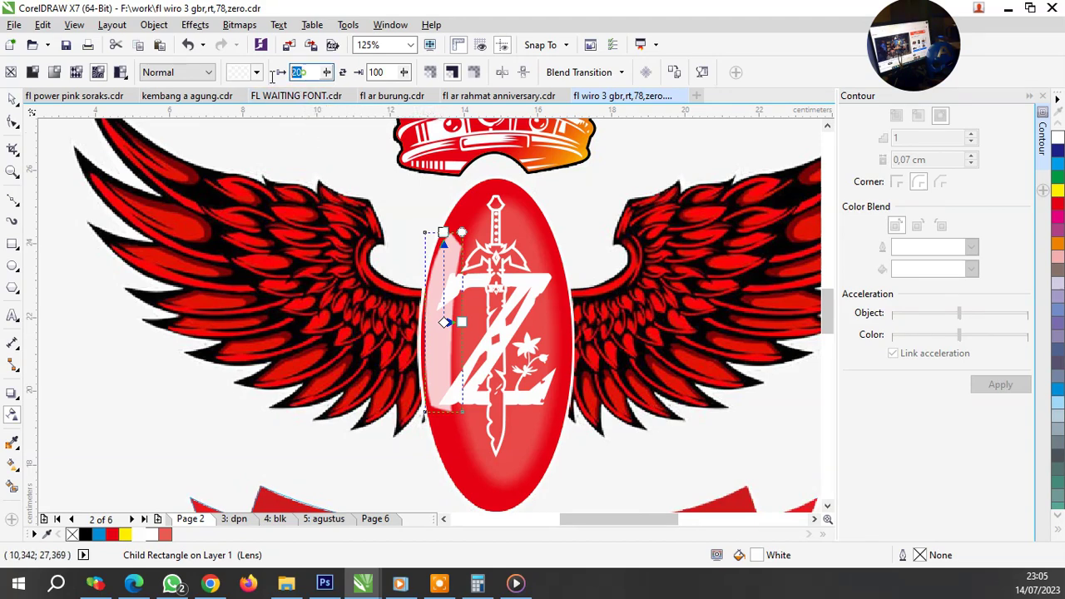
mouse_move(297, 95)
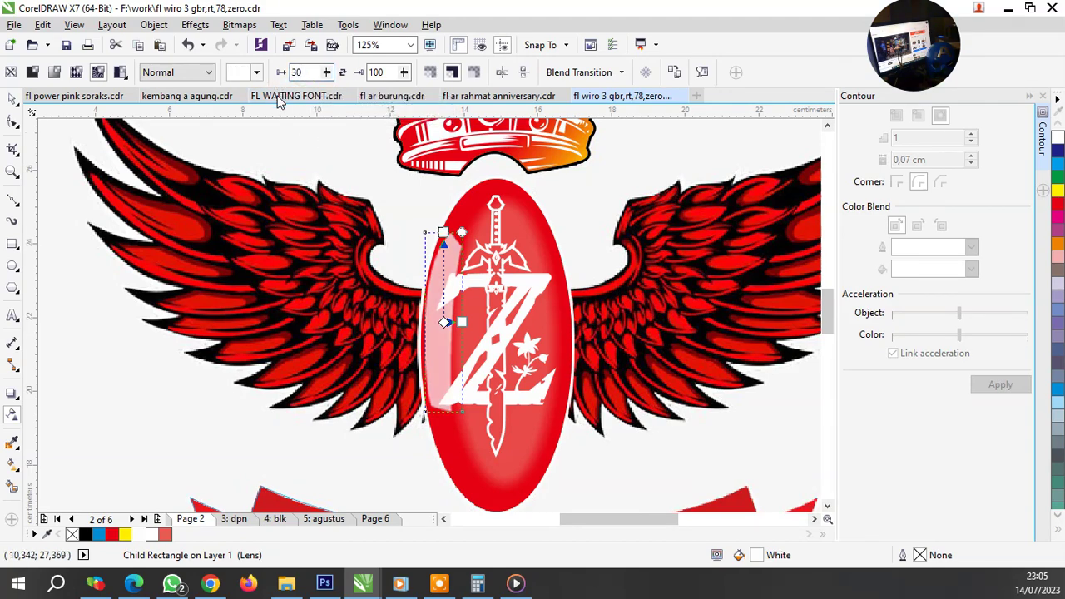
click(12, 99)
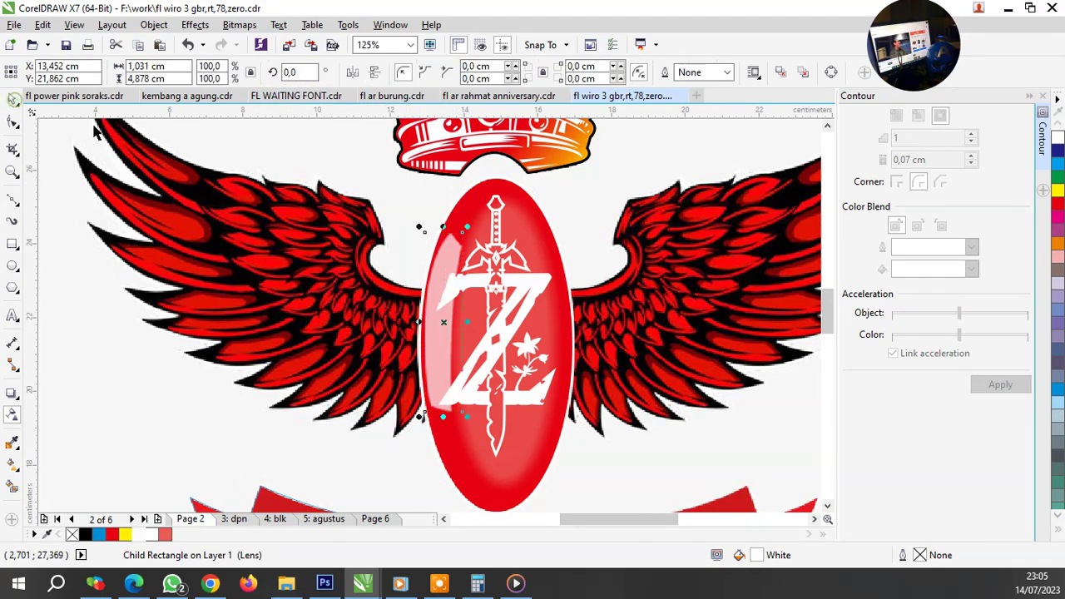
scroll(322, 179, down, 2)
click(210, 277)
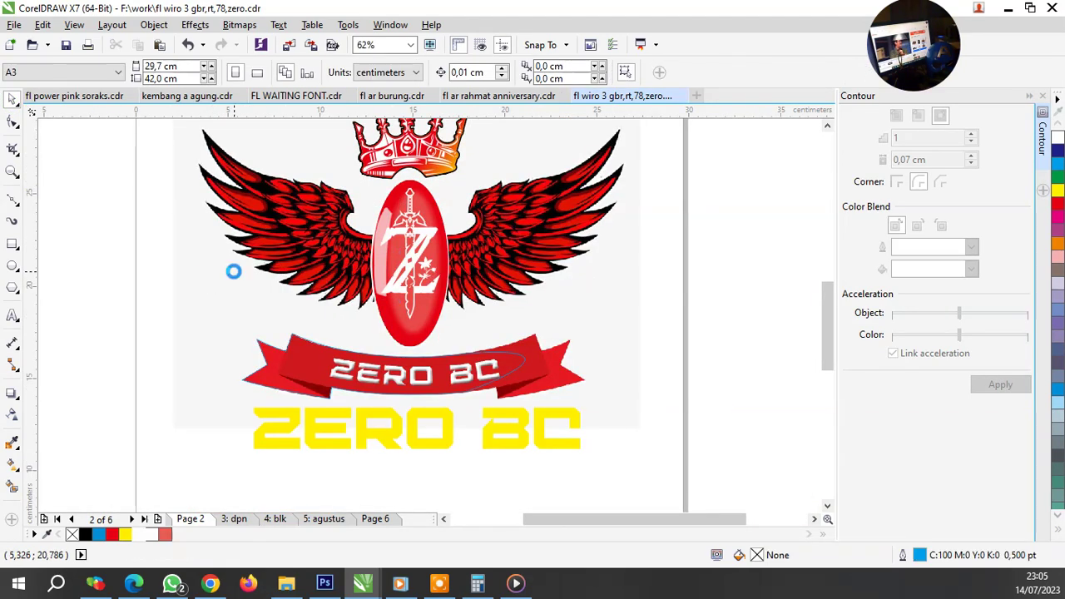
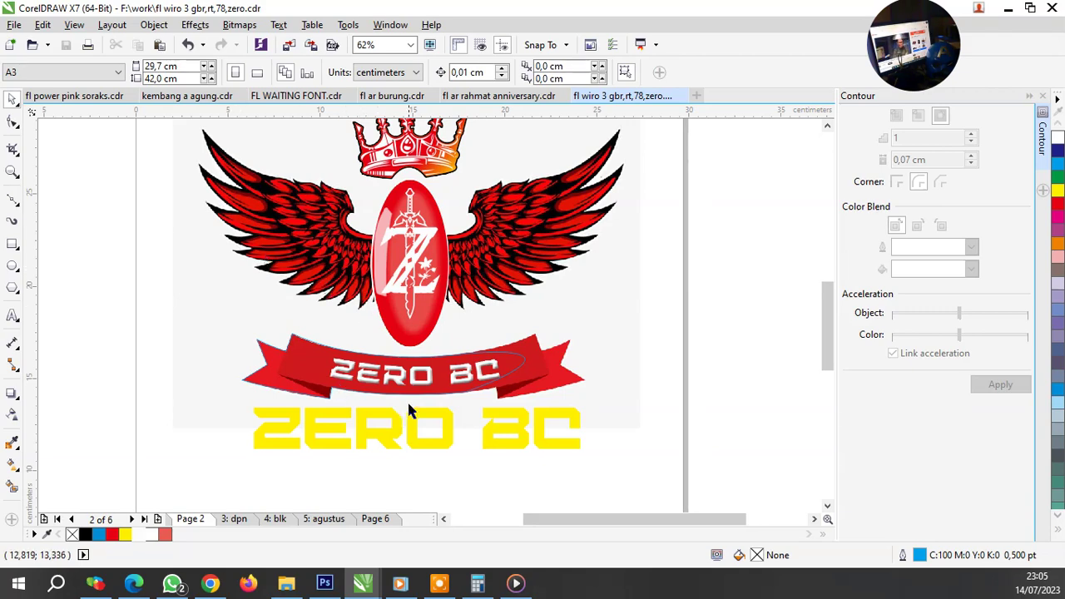
Step: Begin tracing the left ribbon tail with Bezier nodes from its inner corner along the edge
scroll(407, 404, up, 2)
scroll(166, 373, up, 2)
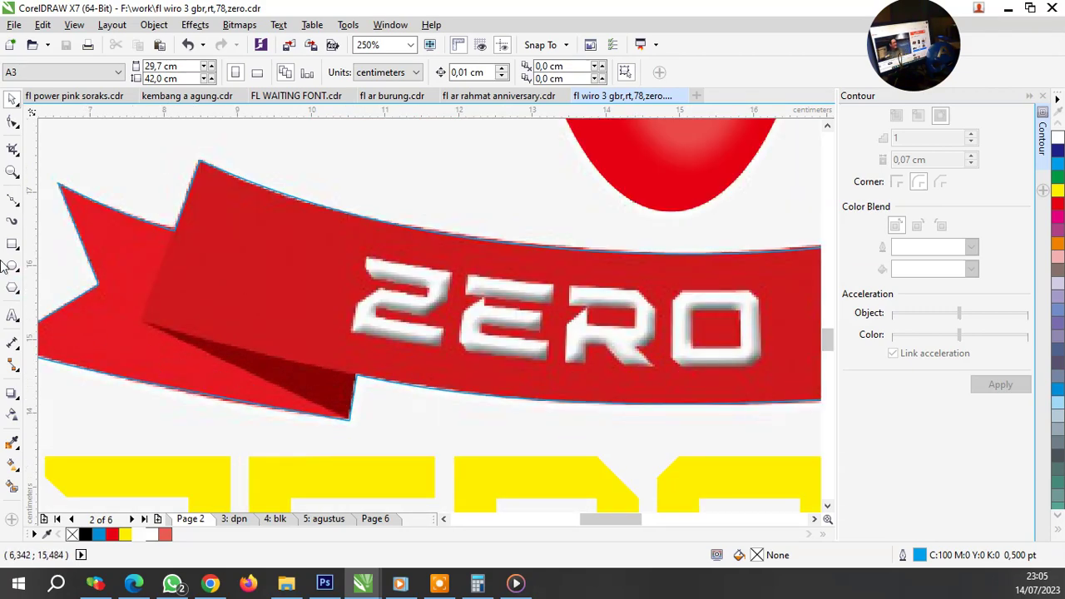
click(13, 200)
scroll(149, 333, up, 4)
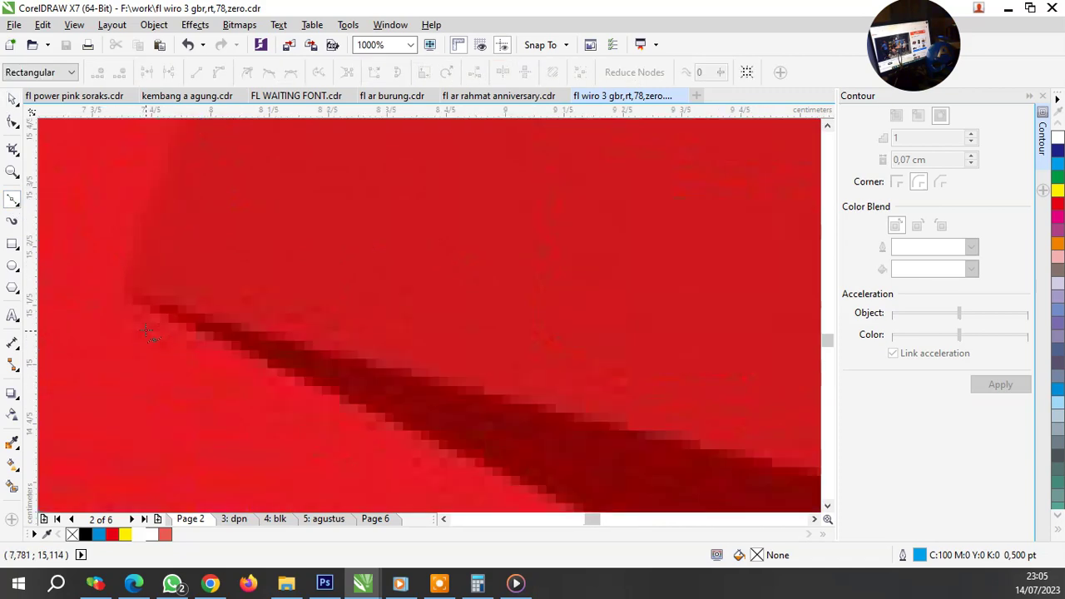
scroll(120, 293, down, 4)
scroll(150, 428, up, 2)
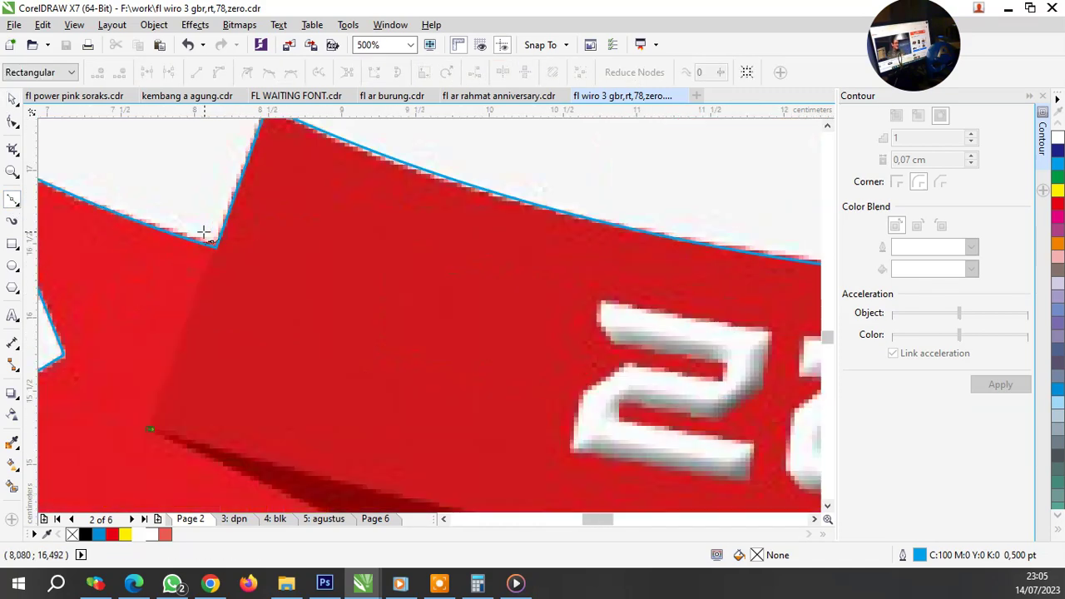
scroll(250, 287, up, 4)
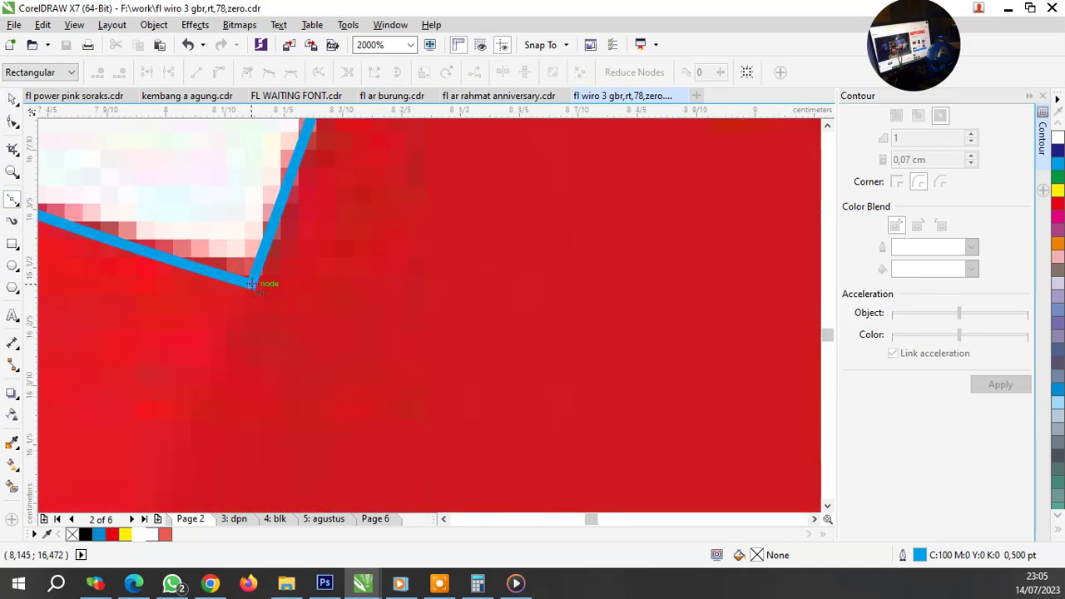
click(250, 284)
click(190, 487)
scroll(241, 212, down, 5)
click(241, 194)
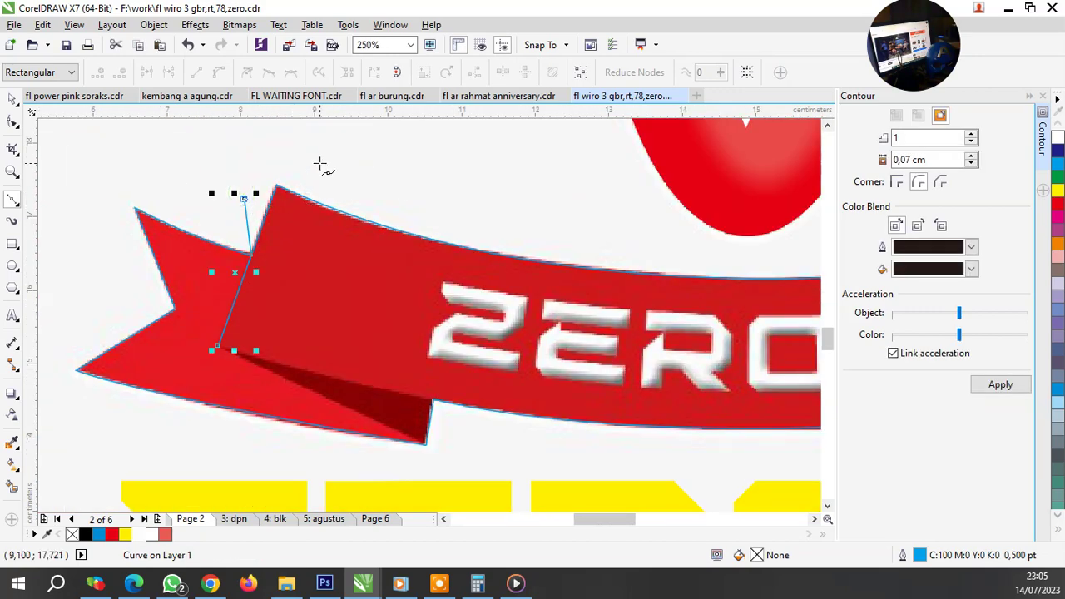
Step: Finish the left tail outline with curved sections along the ribbon edges and close it
drag(321, 164, 418, 197)
scroll(447, 258, down, 2)
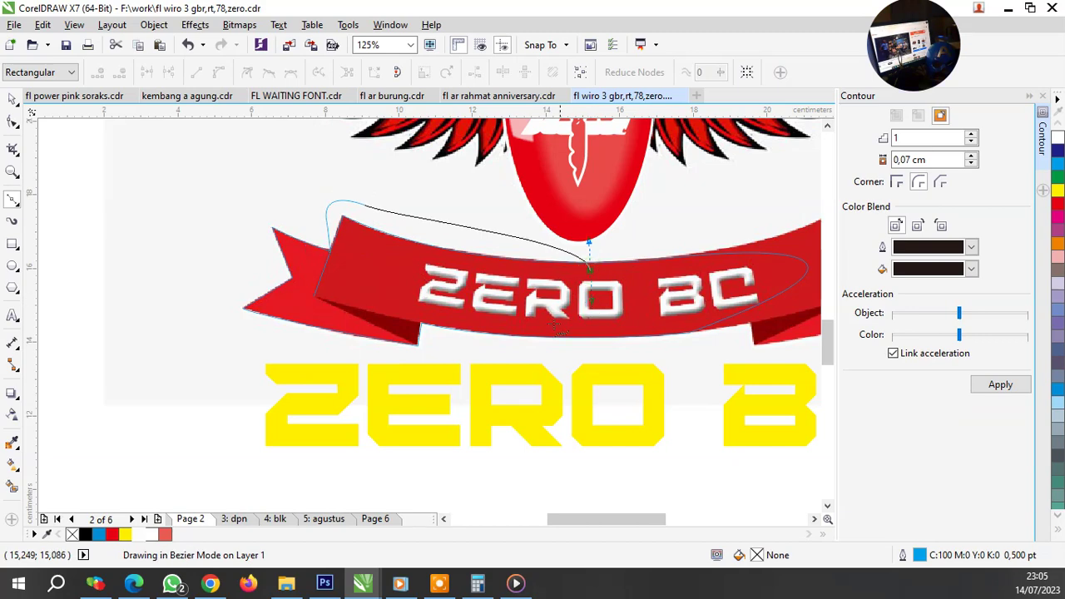
scroll(483, 337, up, 2)
drag(623, 373, 565, 373)
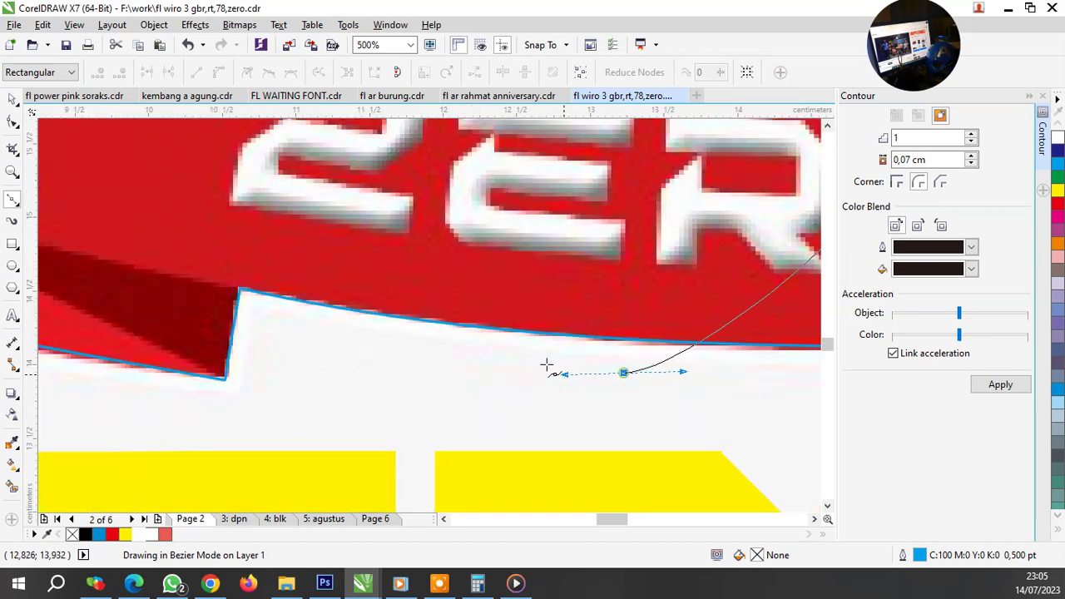
click(240, 290)
scroll(239, 291, down, 2)
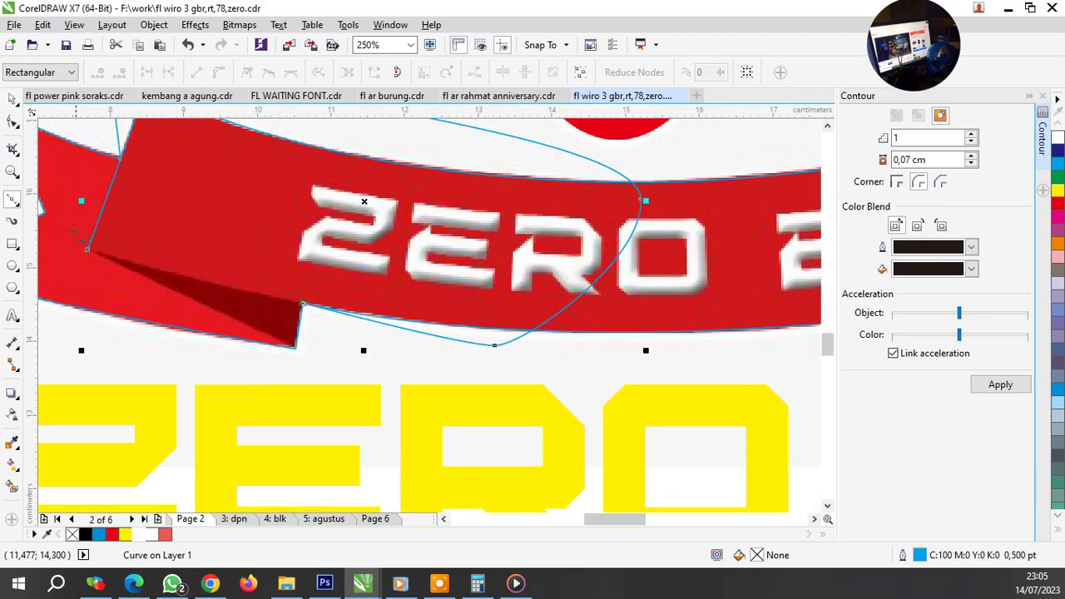
scroll(96, 258, up, 1)
click(106, 256)
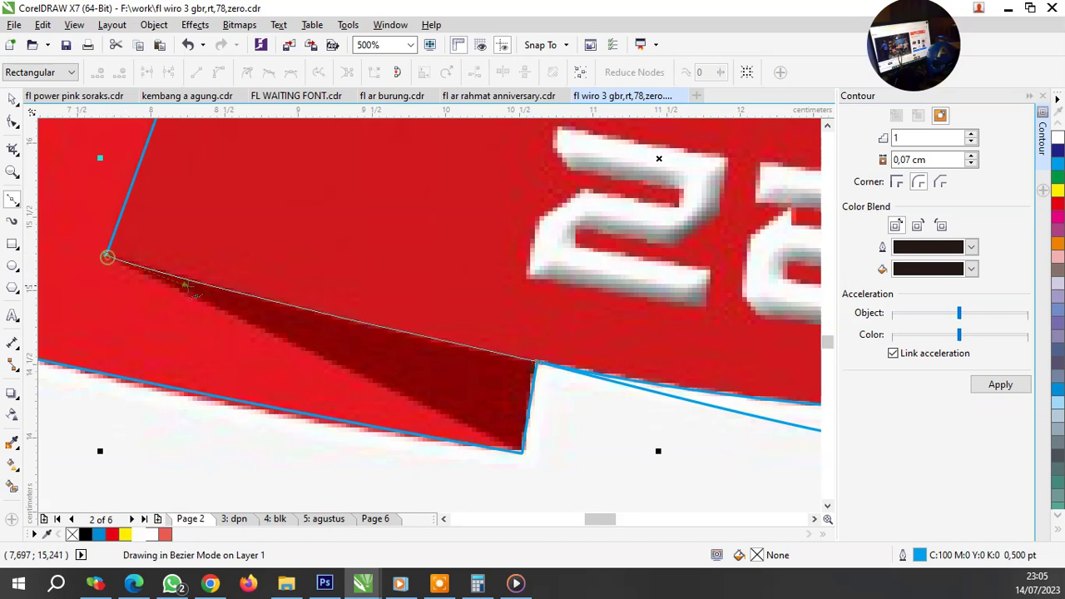
Step: Trace a closed outline around the tail's dark folded flap and the white gap beneath it
key(F10)
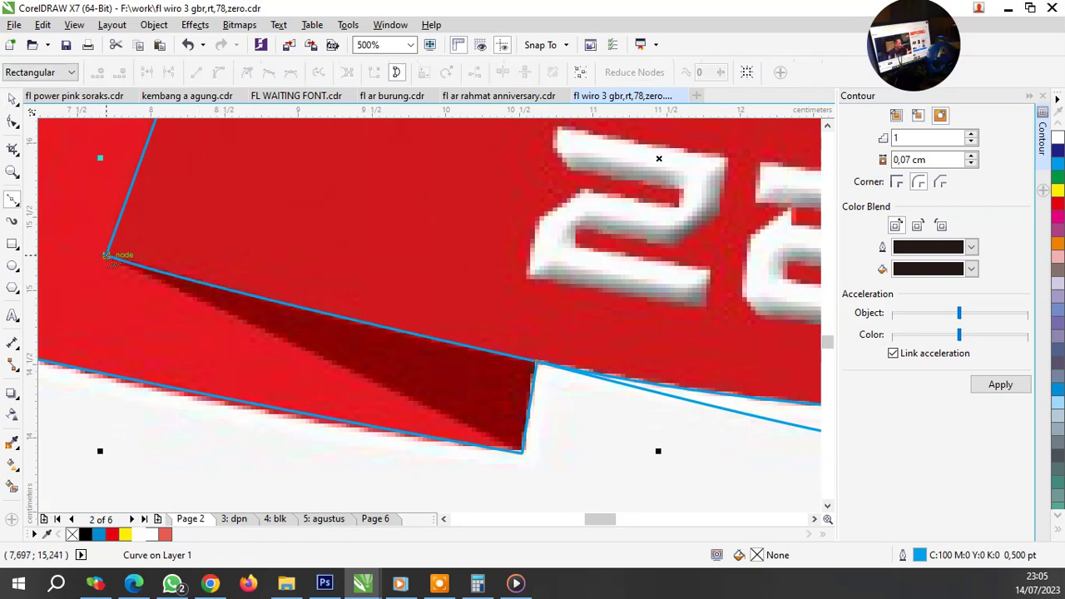
click(523, 454)
click(583, 465)
click(606, 346)
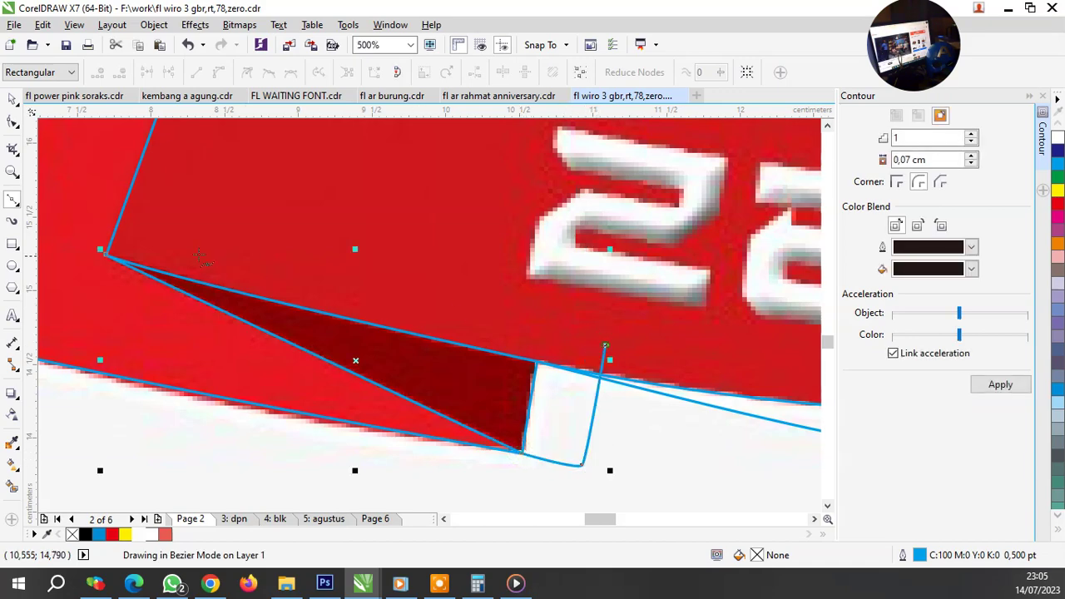
click(105, 255)
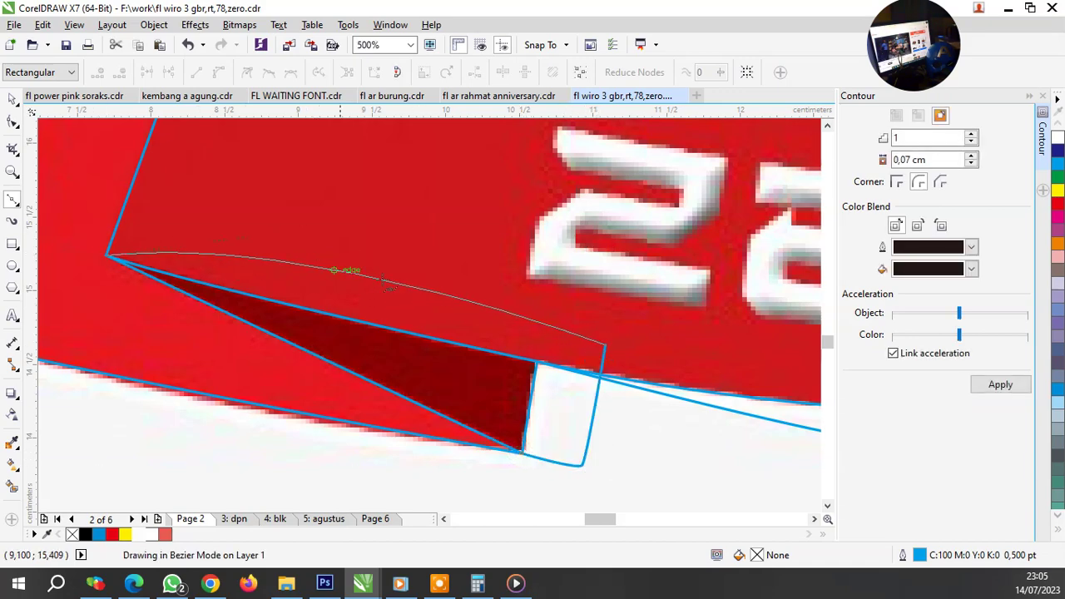
scroll(364, 290, down, 2)
scroll(365, 290, up, 1)
key(space)
scroll(352, 294, down, 1)
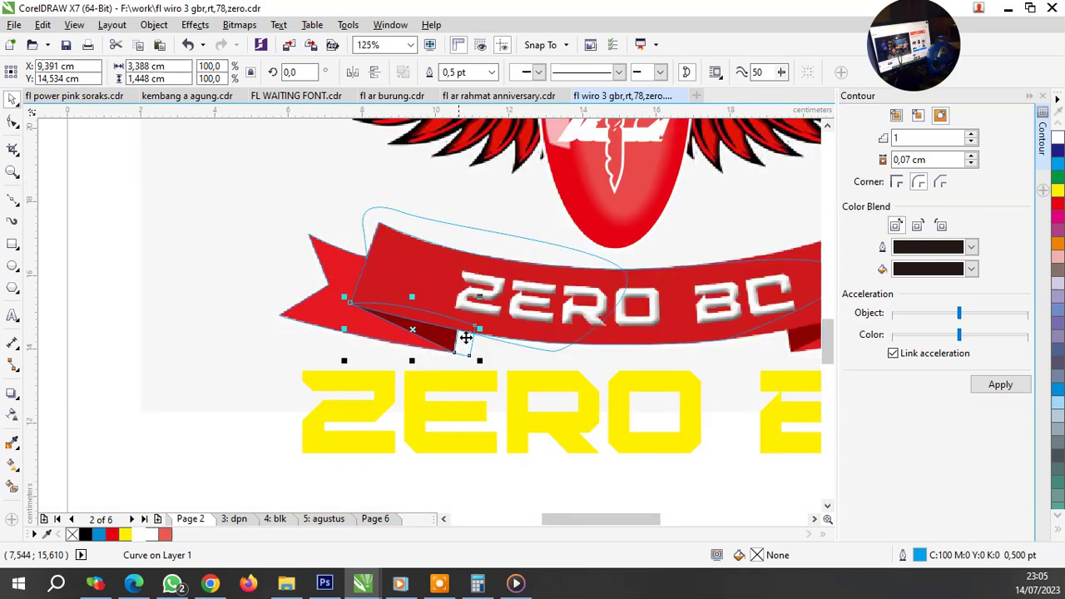
scroll(468, 333, up, 1)
scroll(323, 309, down, 1)
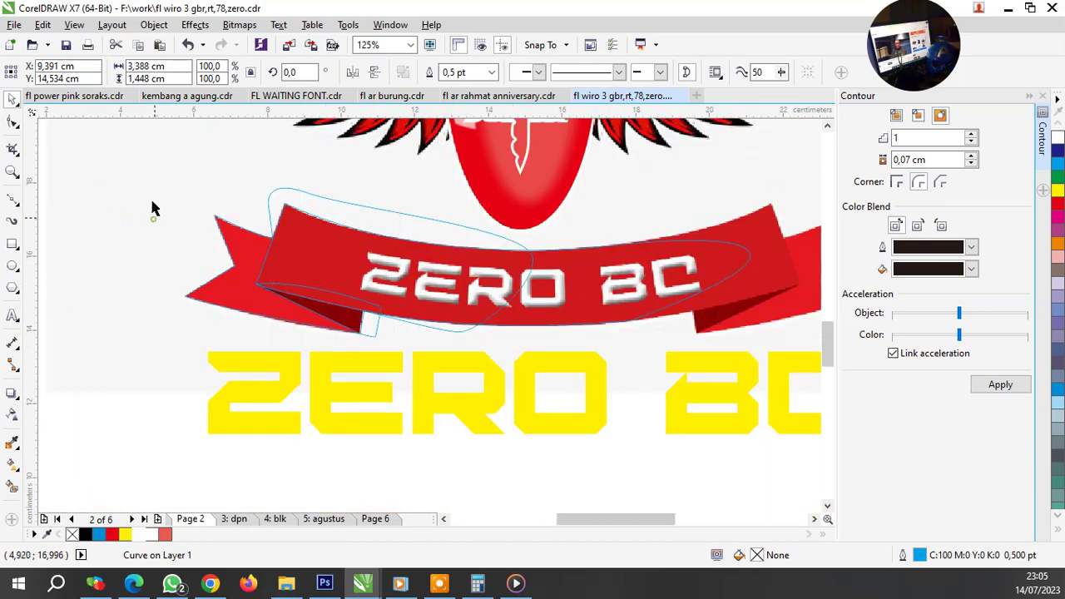
Step: Copy all left-tail outlines and place the copy rotated 180° over the right ribbon tail
mouse_move(127, 159)
mouse_down()
mouse_move(601, 413)
mouse_move(785, 428)
mouse_up()
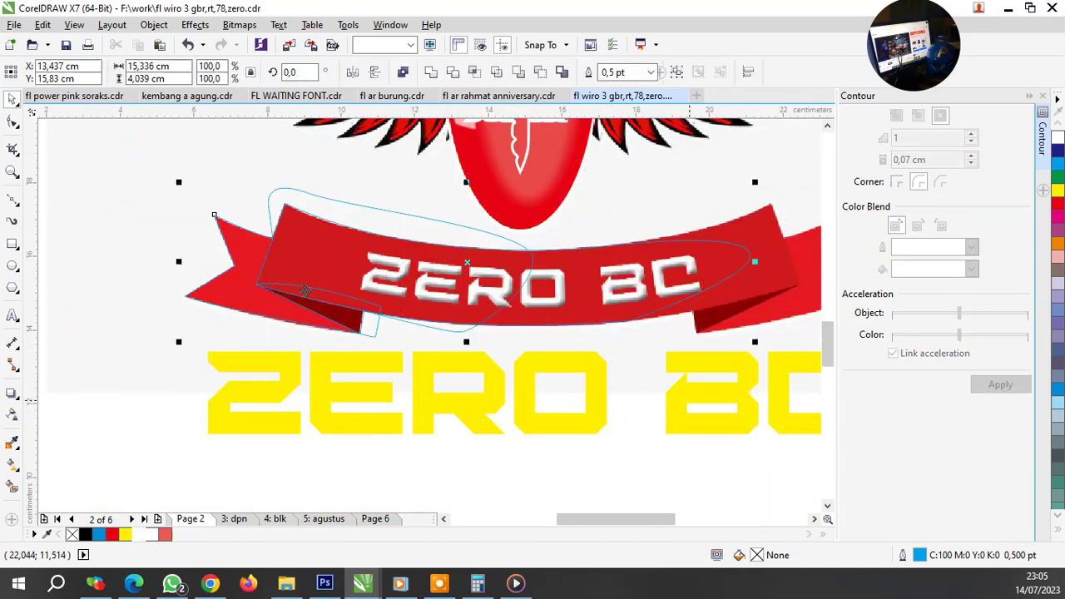
scroll(250, 285, down, 1)
drag(237, 273, 356, 100)
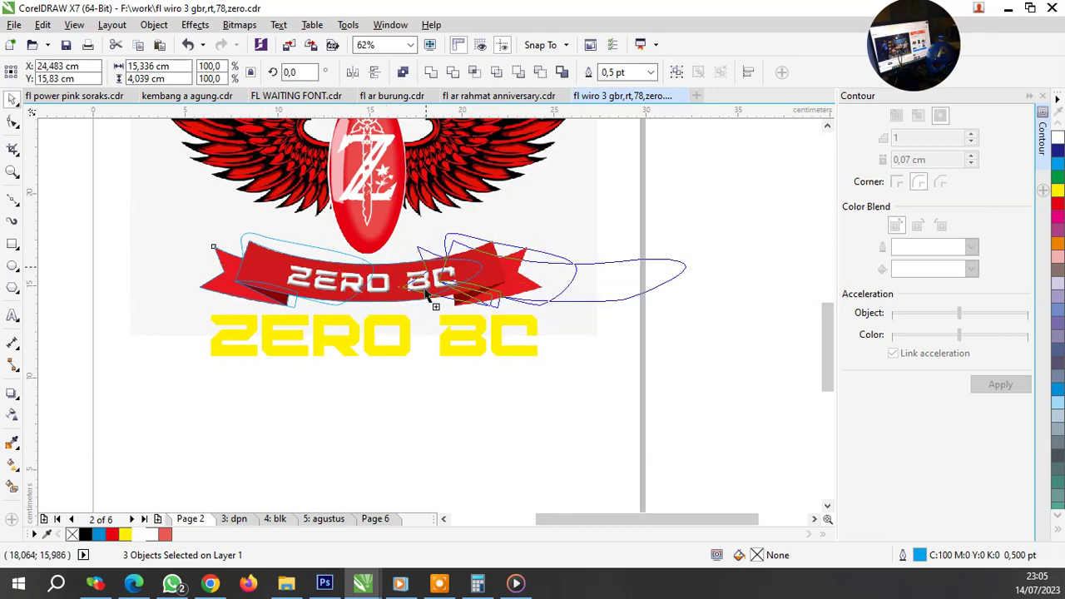
scroll(600, 283, up, 2)
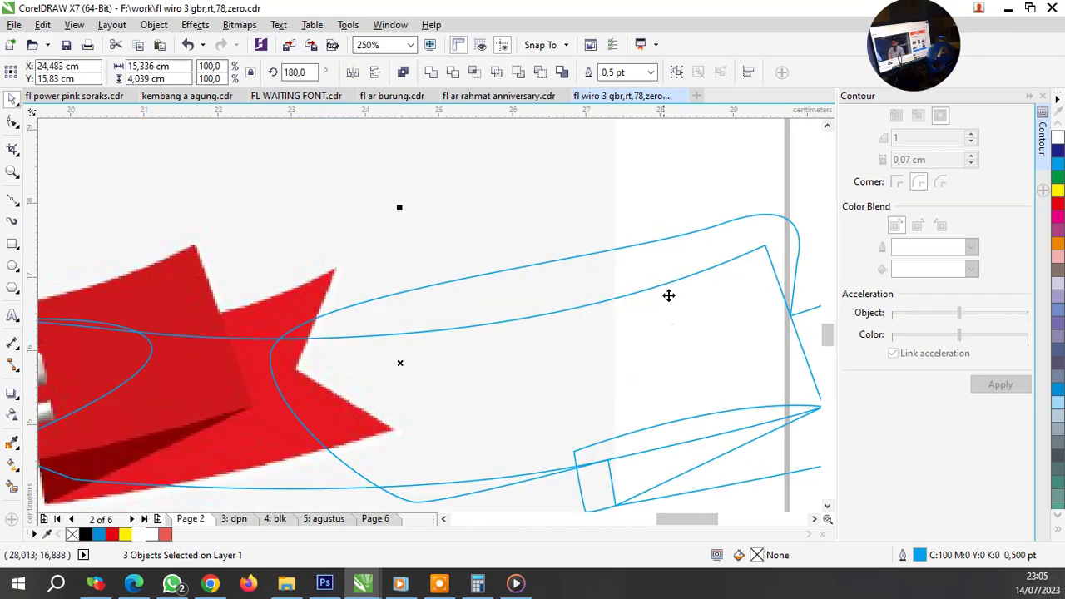
mouse_move(356, 100)
mouse_down()
mouse_move(144, 350)
mouse_move(110, 363)
mouse_up()
scroll(330, 292, down, 1)
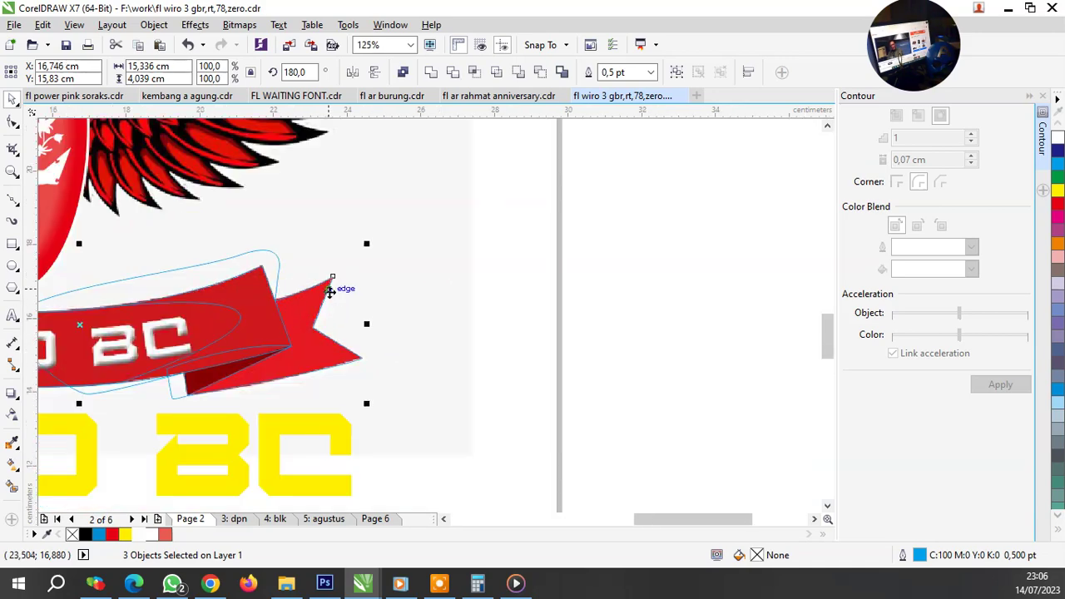
scroll(117, 389, up, 1)
scroll(313, 339, down, 1)
scroll(313, 339, down, 1)
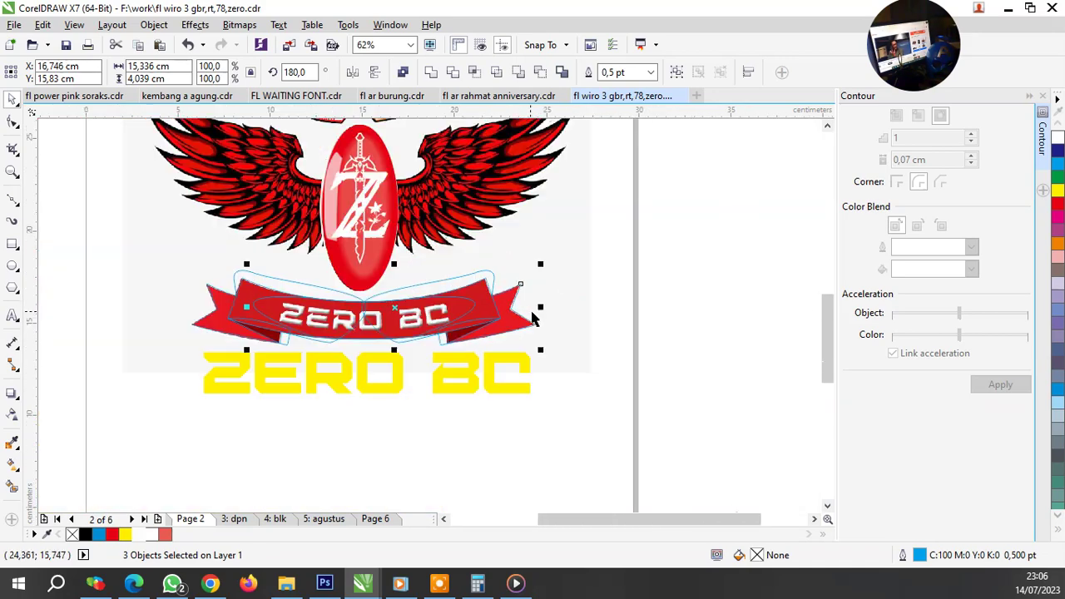
scroll(353, 316, up, 1)
Step: Move one outline curve up and right, then undo that move
click(409, 318)
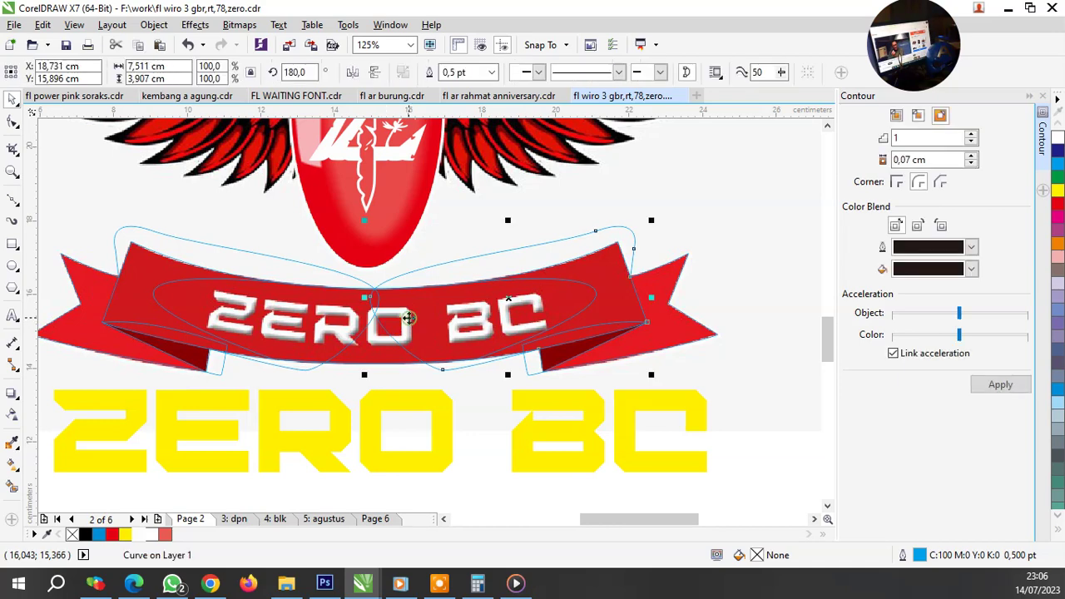
scroll(371, 337, up, 1)
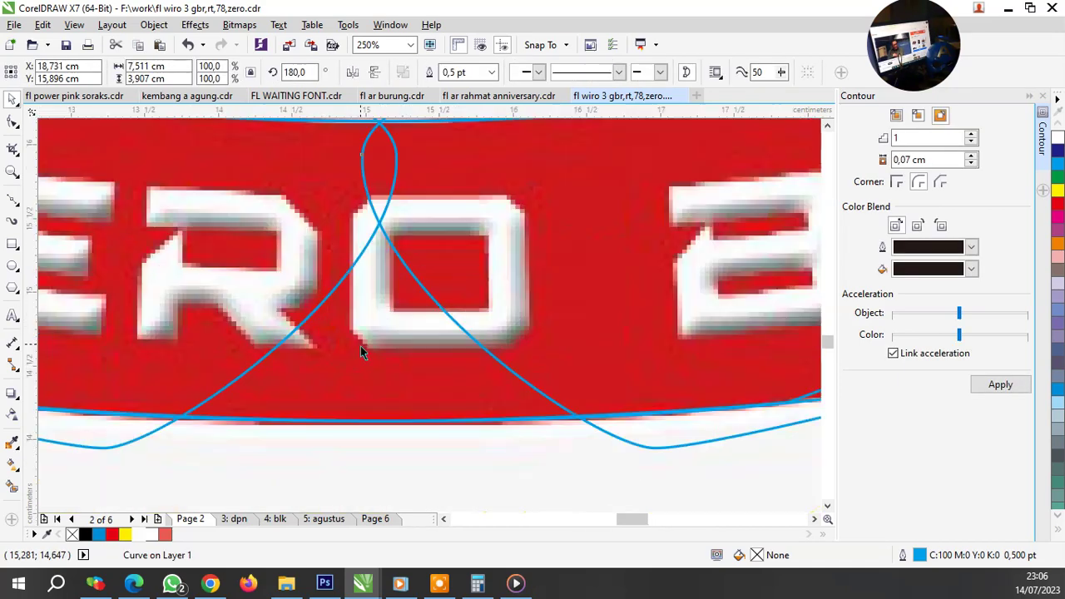
scroll(386, 347, down, 1)
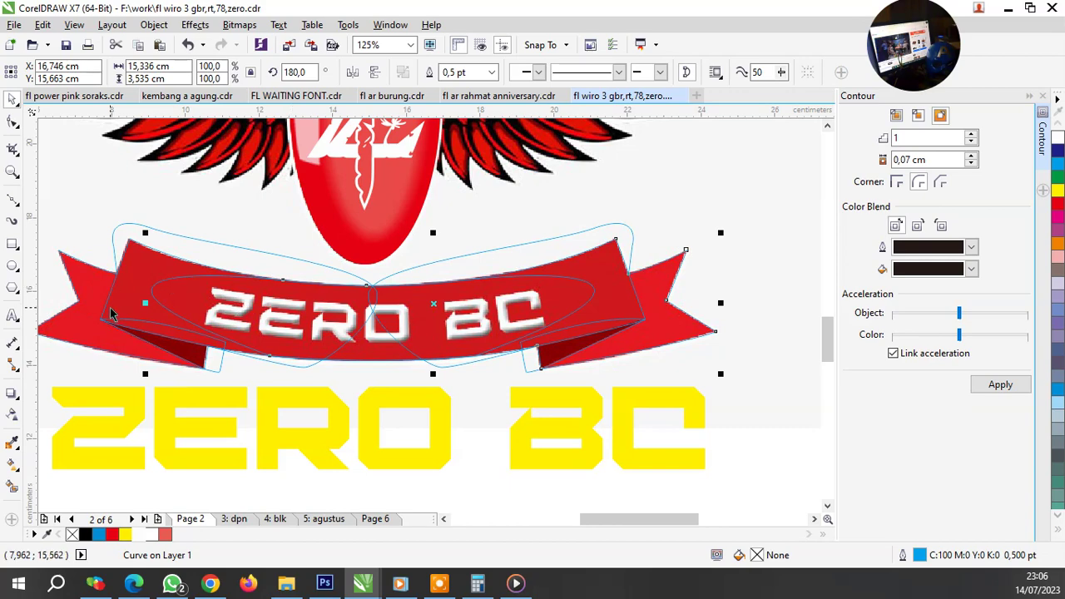
scroll(55, 304, up, 1)
drag(325, 190, 380, 168)
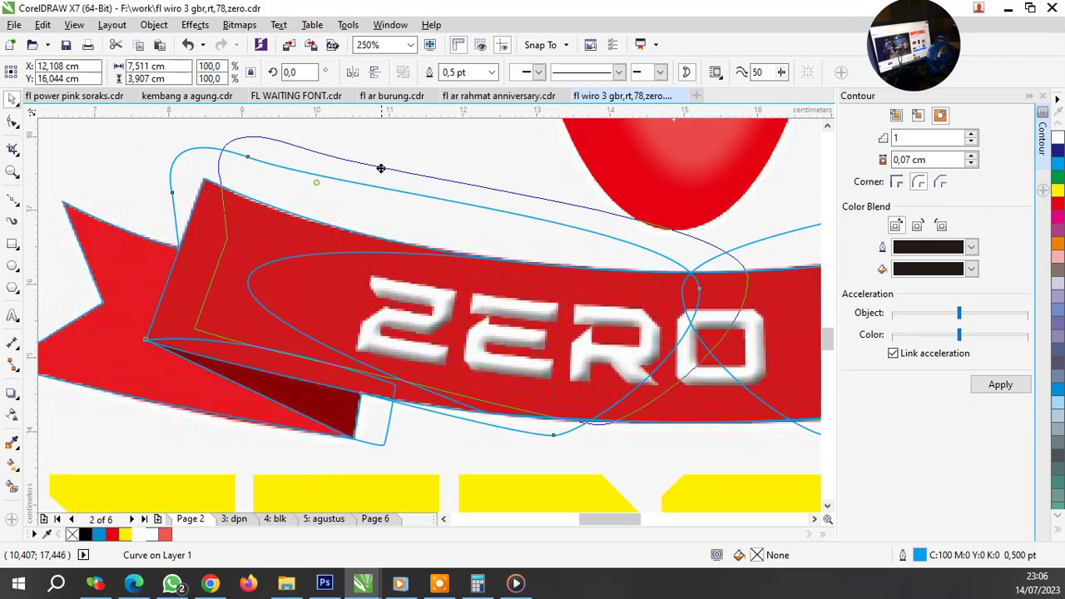
key(ctrl+z)
scroll(328, 212, down, 1)
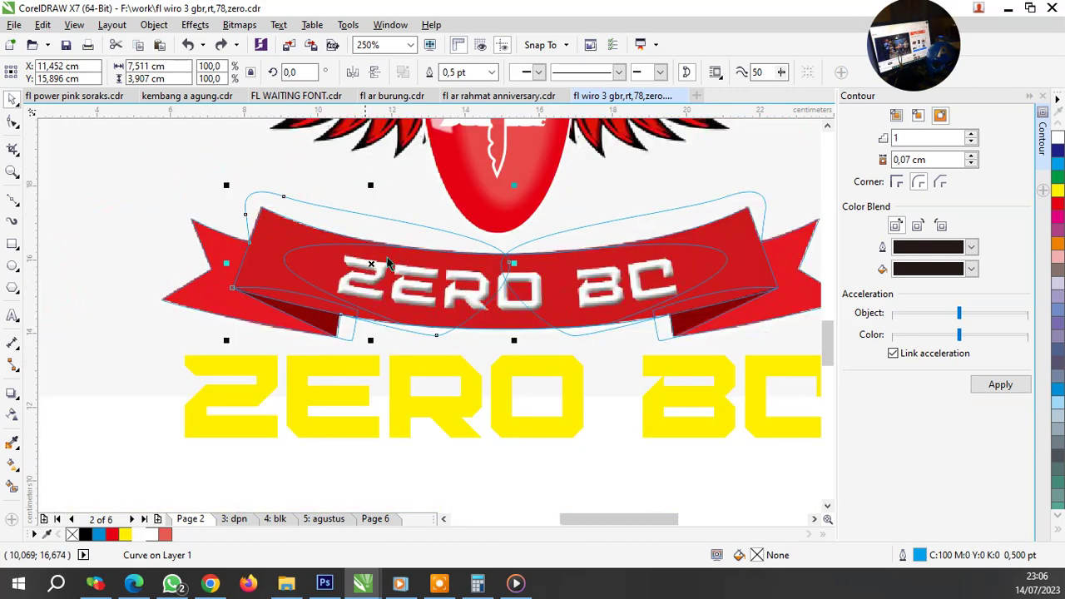
scroll(527, 255, up, 1)
Step: Shift two curves downward, then nudge a single outline curve and undo it
shift+click(321, 228)
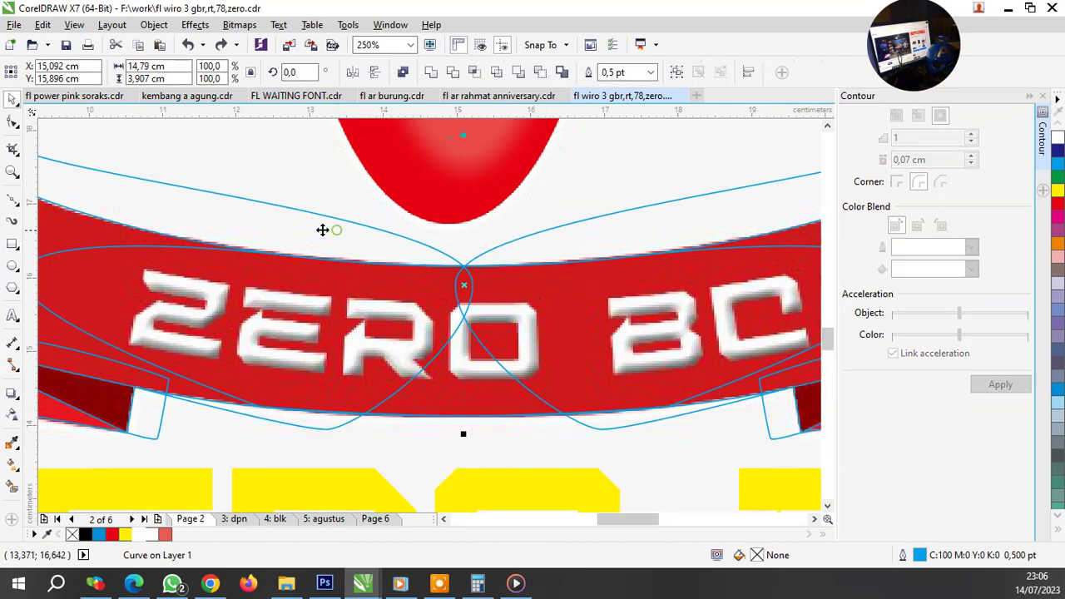
drag(322, 225, 318, 372)
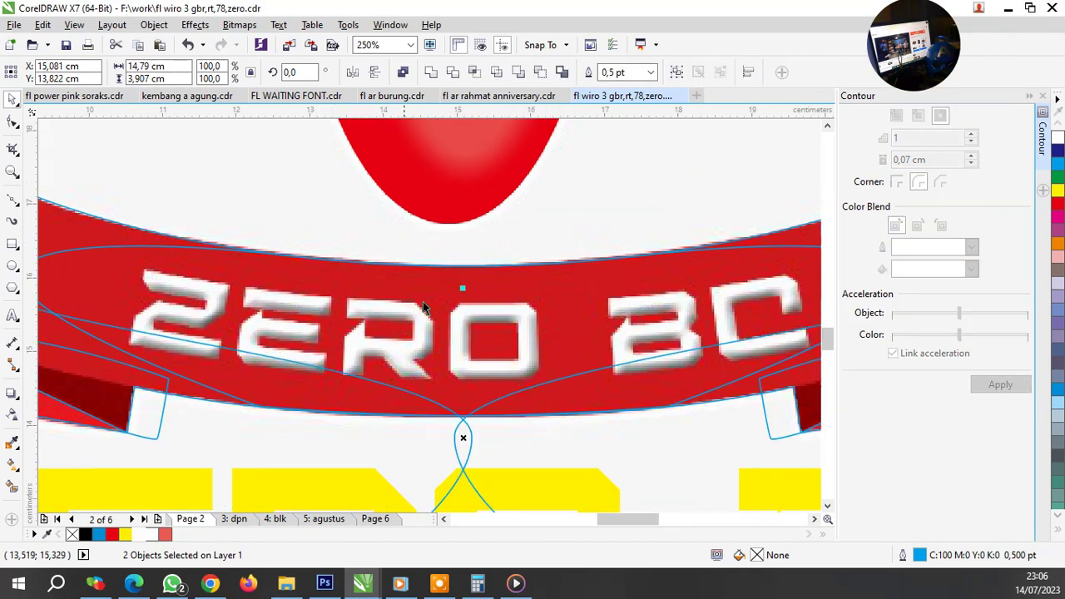
scroll(423, 301, down, 1)
click(100, 250)
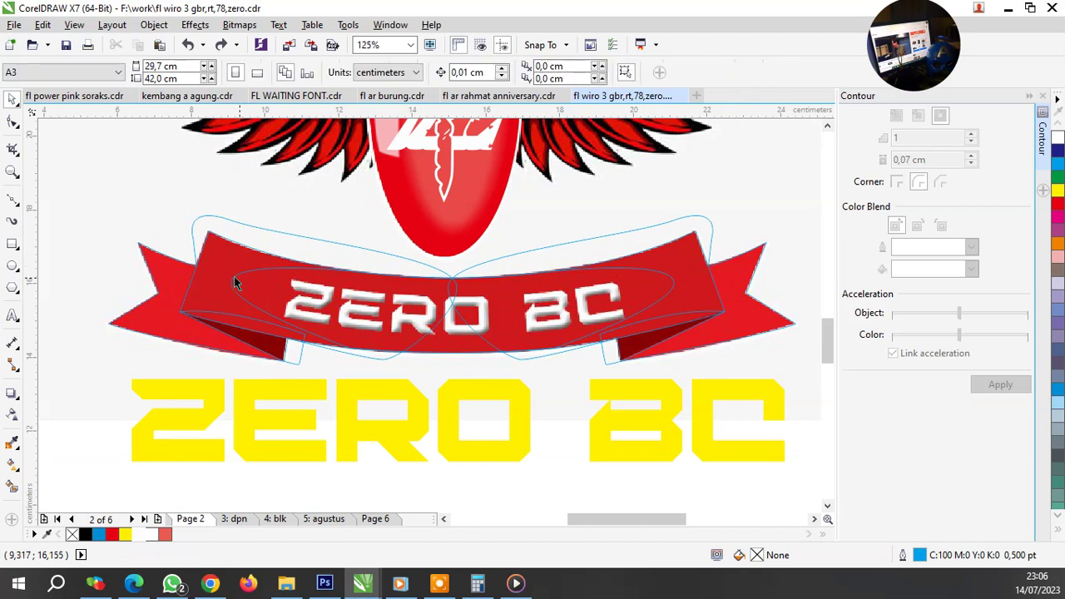
click(214, 249)
drag(244, 284, 258, 300)
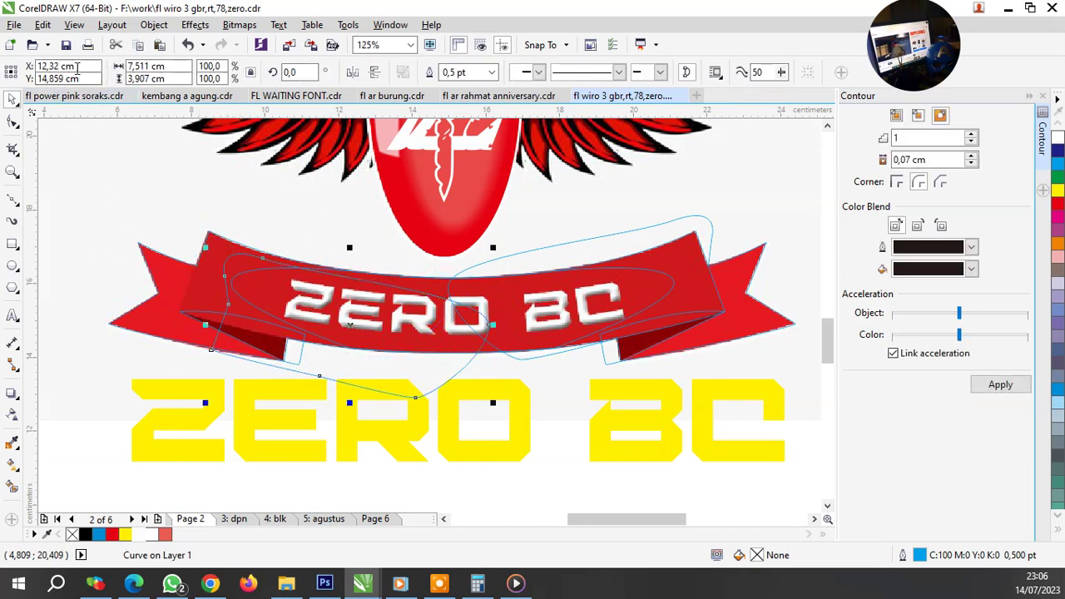
click(188, 44)
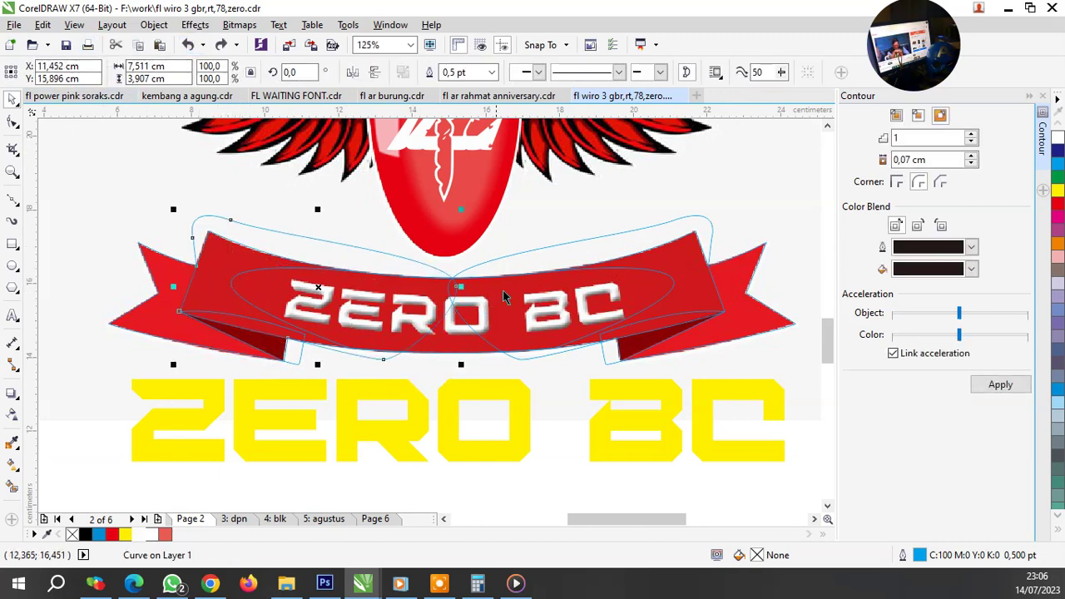
Step: Nudge the wide ribbon curve and undo it, then select both outline halves
scroll(394, 344, up, 2)
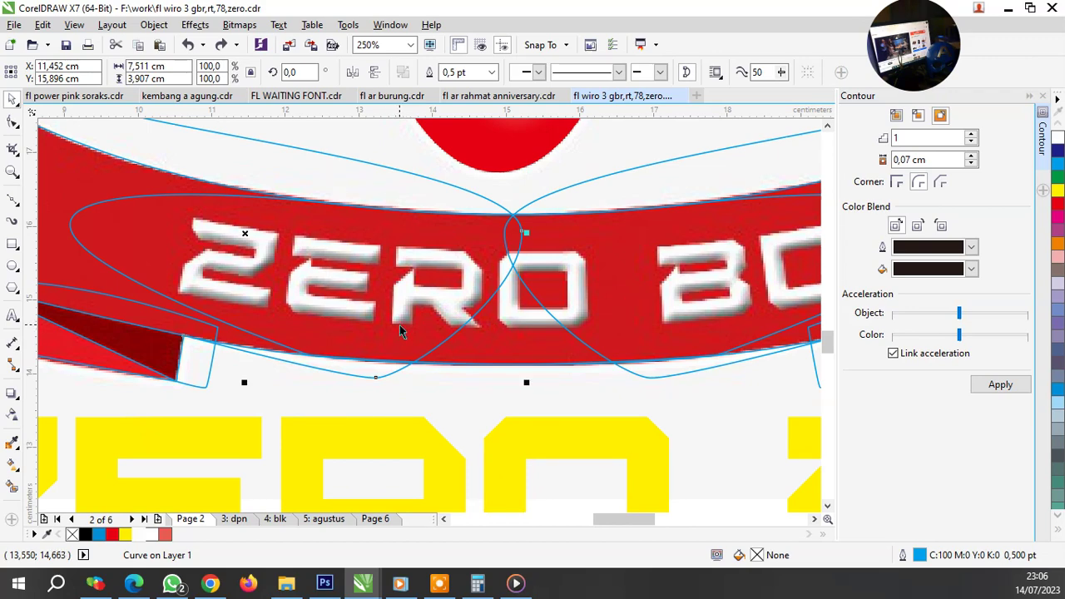
scroll(395, 327, down, 2)
scroll(432, 346, up, 4)
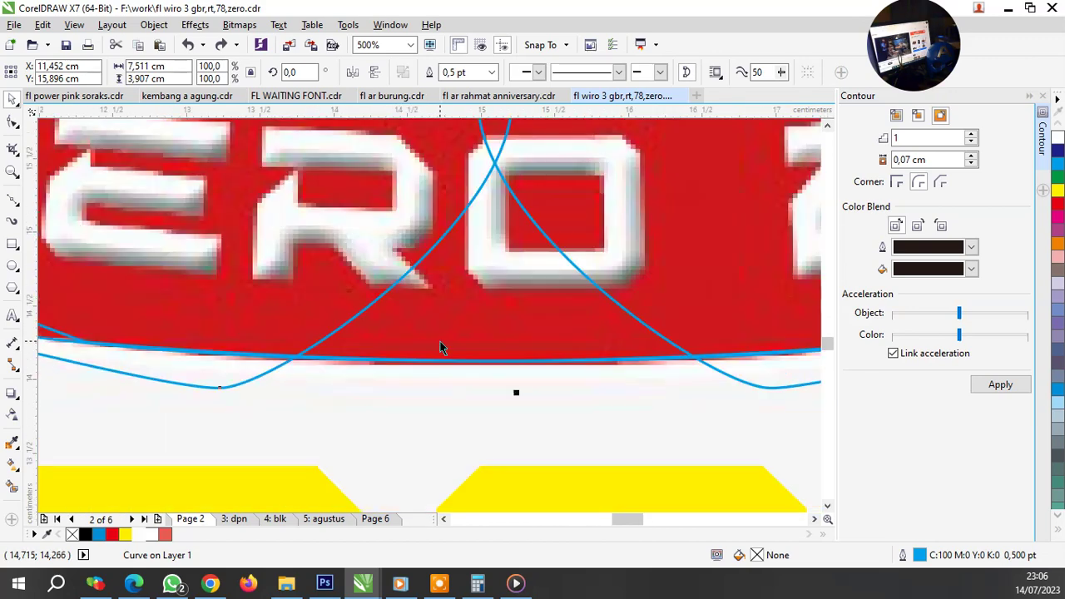
click(431, 346)
drag(430, 341, 462, 363)
scroll(466, 341, down, 1)
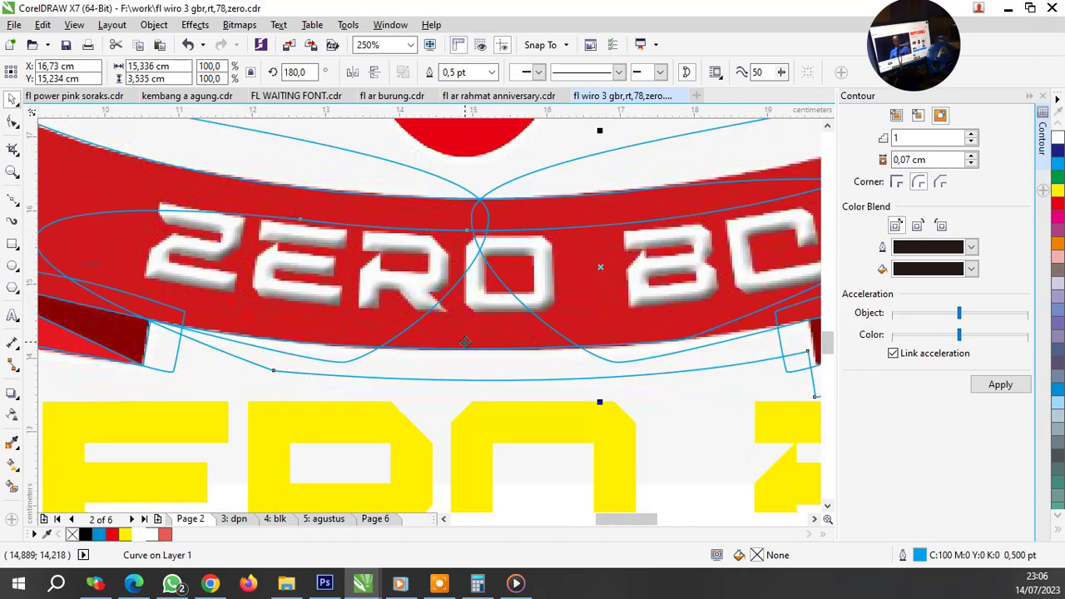
key(ctrl+z)
scroll(469, 327, down, 2)
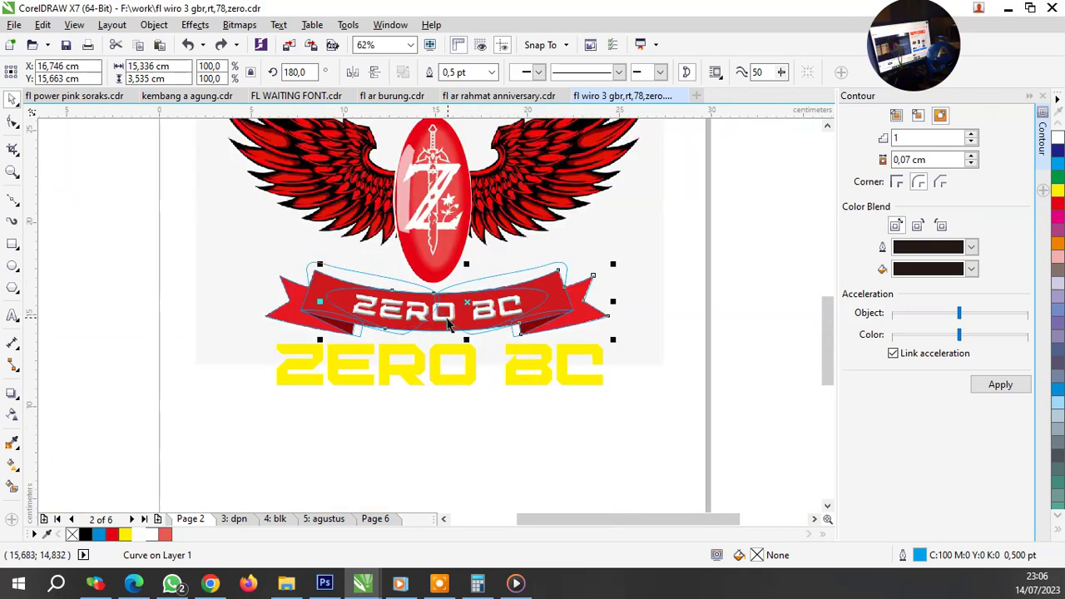
scroll(448, 325, up, 1)
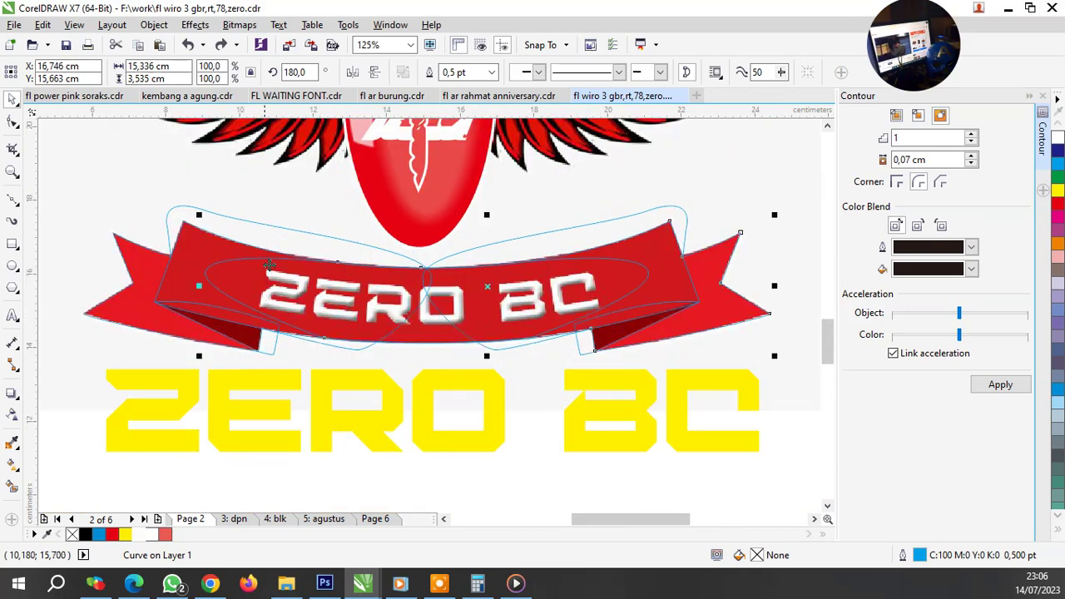
click(291, 243)
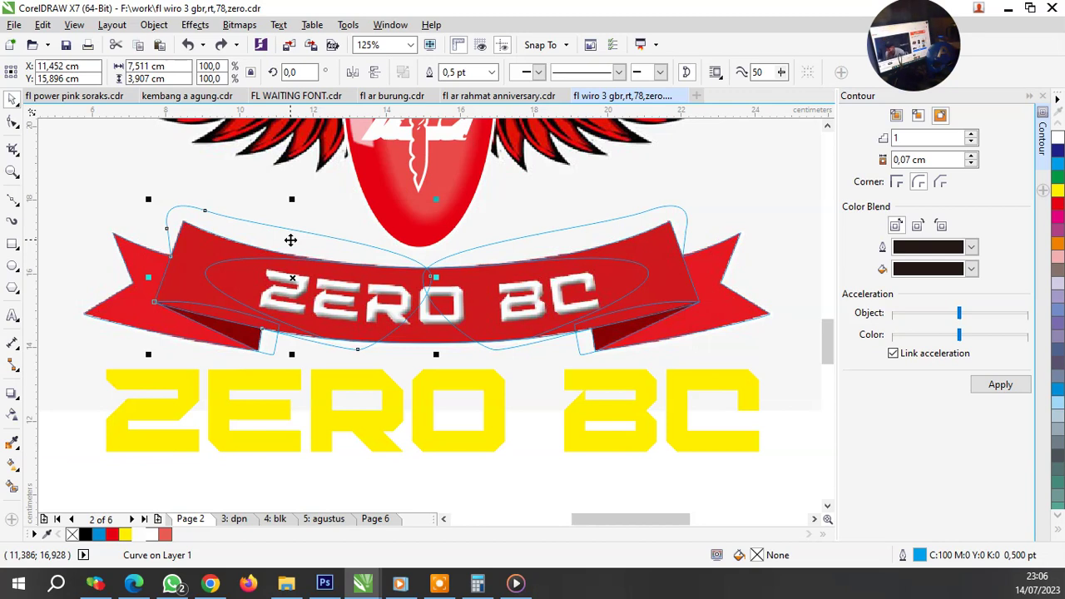
shift+click(603, 227)
Step: Group the outline halves and try repositioning the curves, undoing each move
key(ctrl+g)
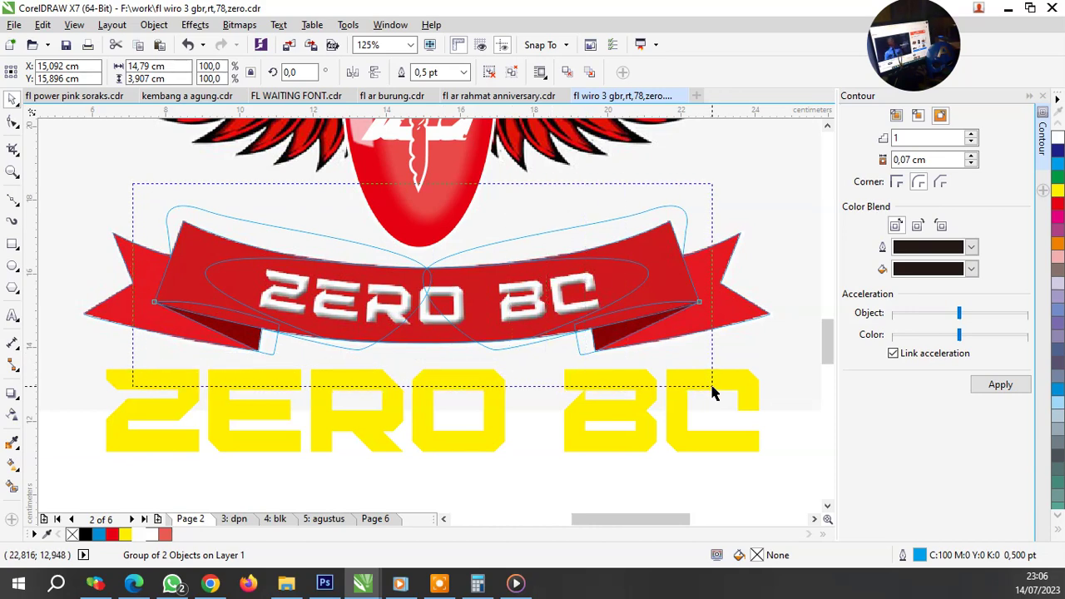
drag(542, 380, 712, 396)
drag(464, 289, 492, 376)
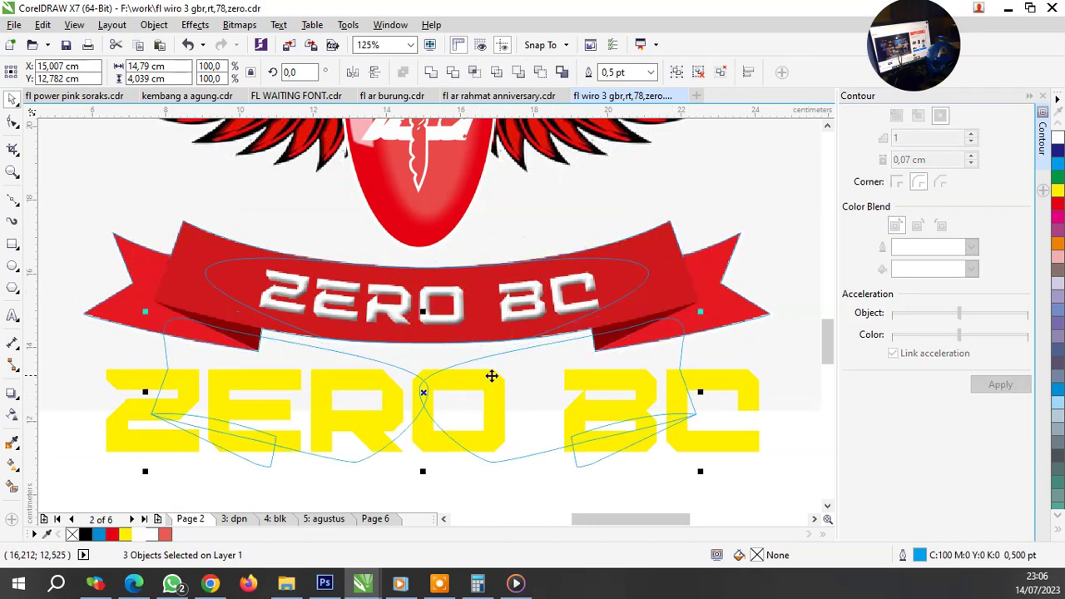
scroll(656, 258, up, 1)
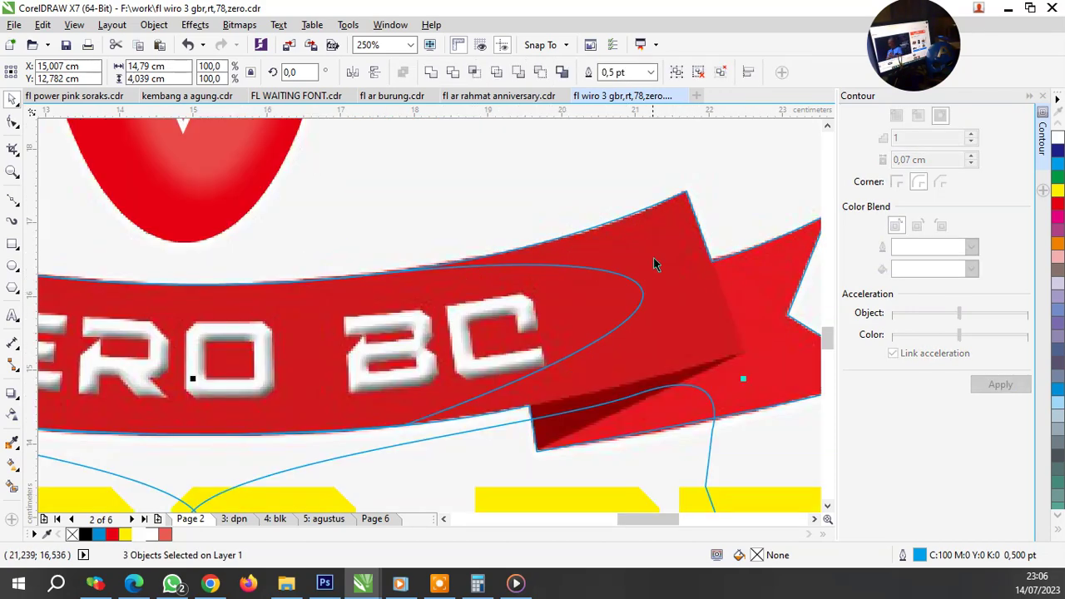
key(ctrl+z)
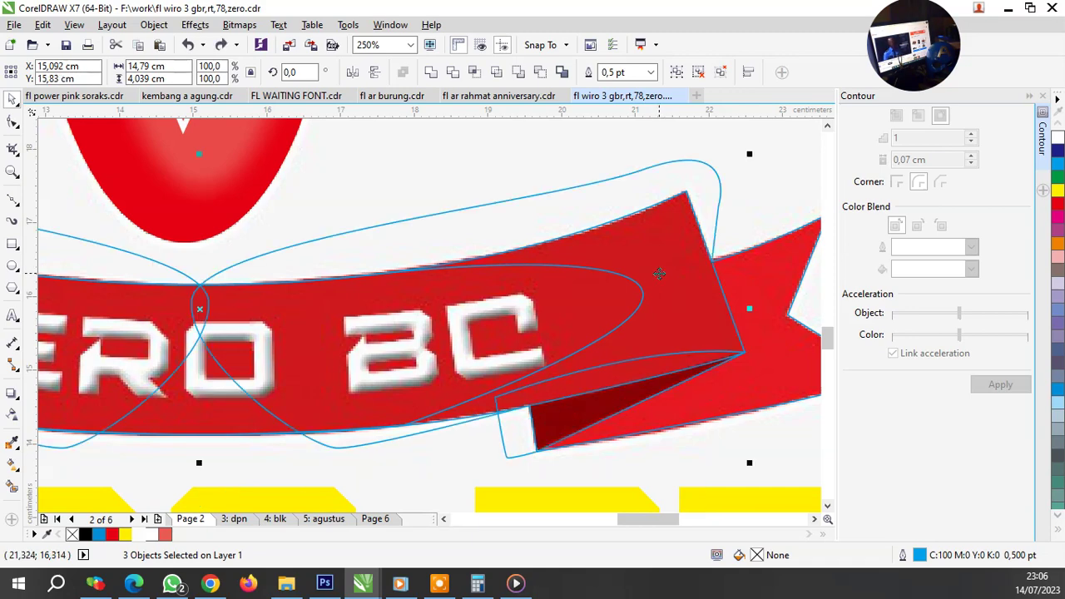
scroll(659, 274, down, 1)
drag(663, 228, 605, 183)
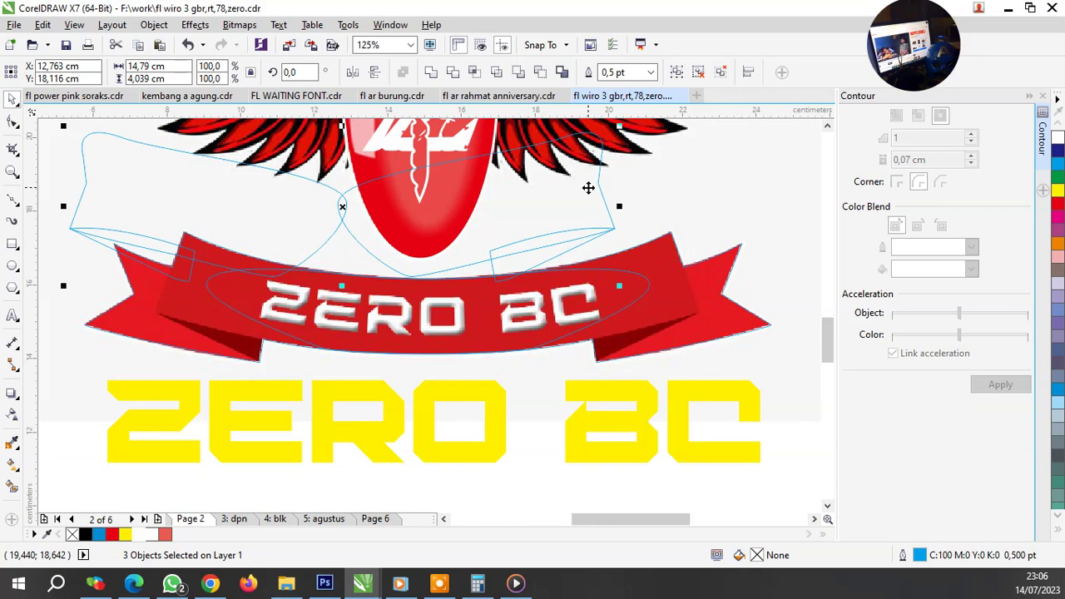
key(ctrl+z)
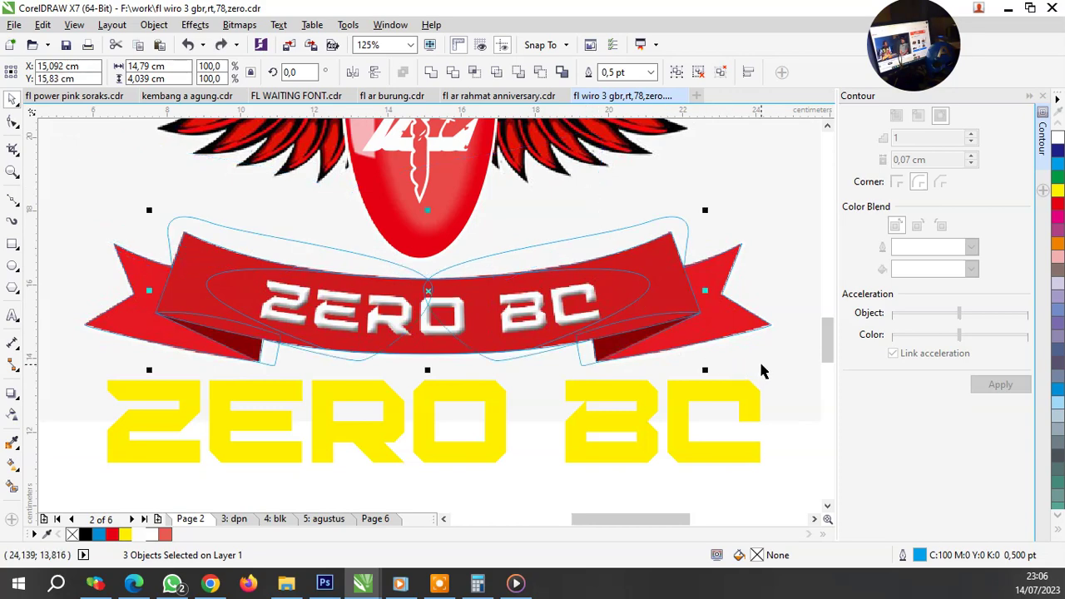
Step: Ungroup the outline halves and move both down onto the yellow text
click(620, 238)
right_click(703, 250)
click(676, 256)
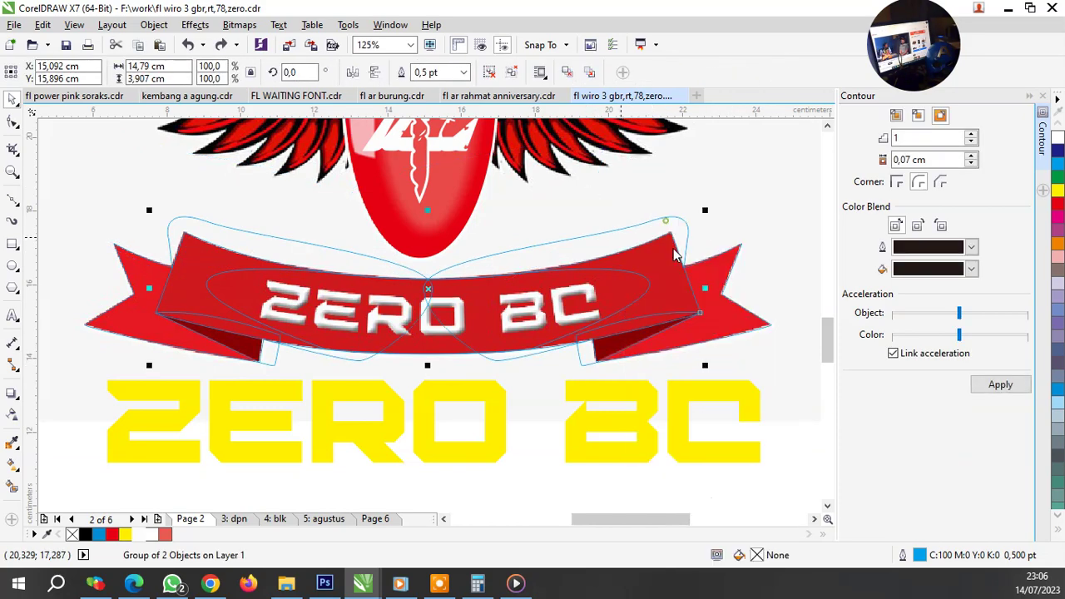
key(ctrl+u)
click(744, 356)
click(592, 239)
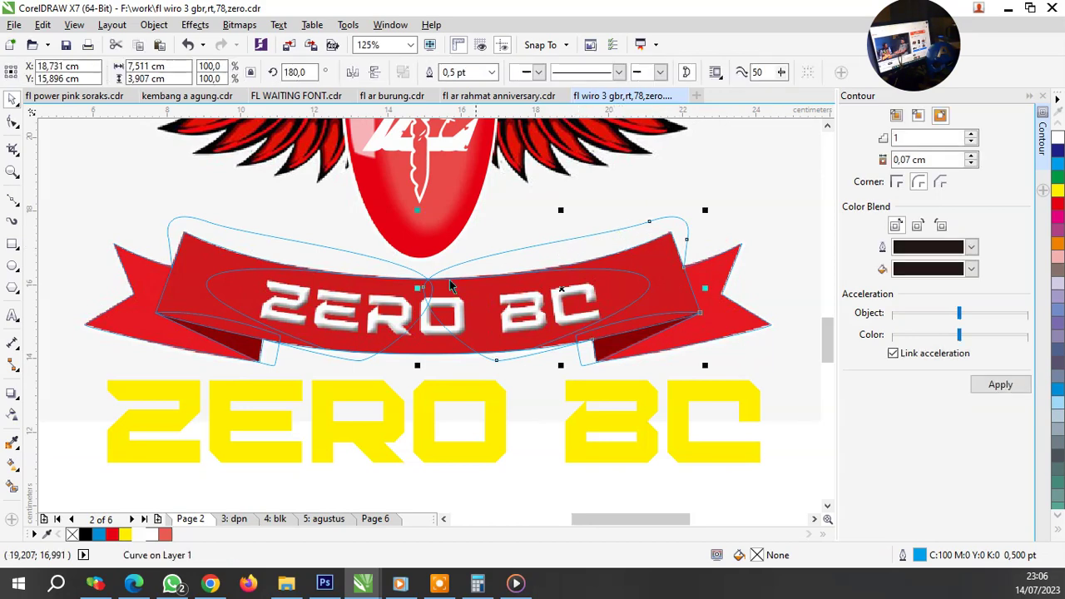
shift+click(329, 256)
drag(302, 245, 309, 454)
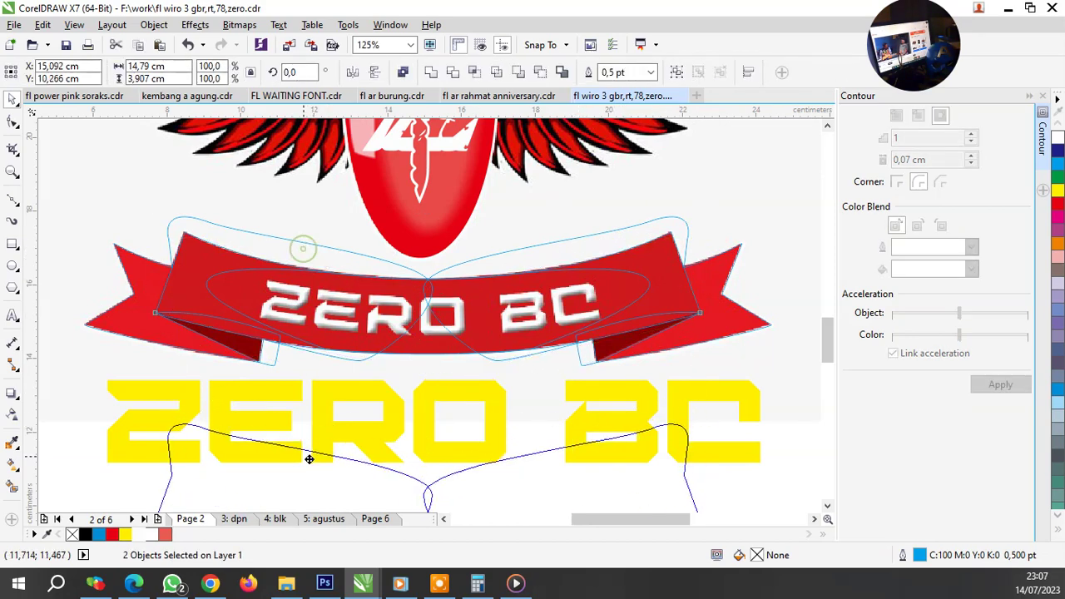
Step: Combine the two red ribbon pieces into a single curve
click(183, 300)
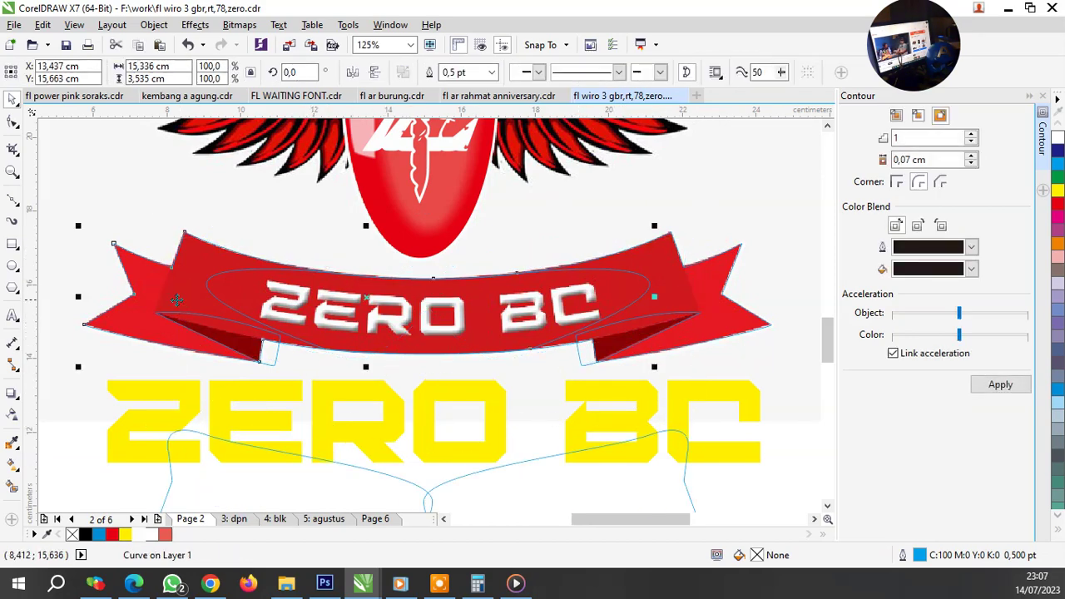
scroll(187, 312, up, 2)
scroll(199, 341, down, 2)
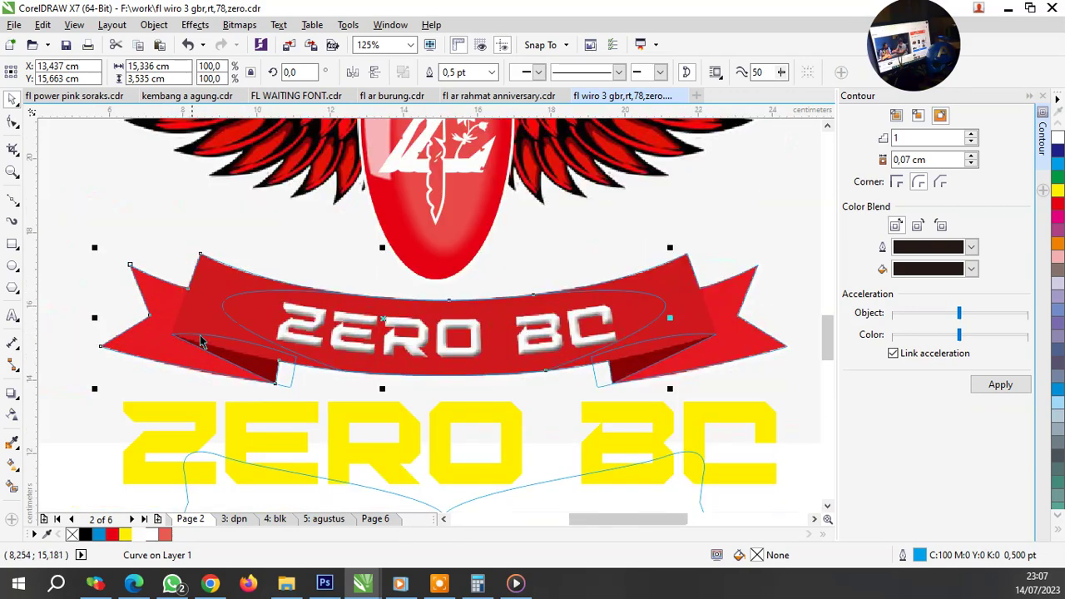
shift+click(682, 304)
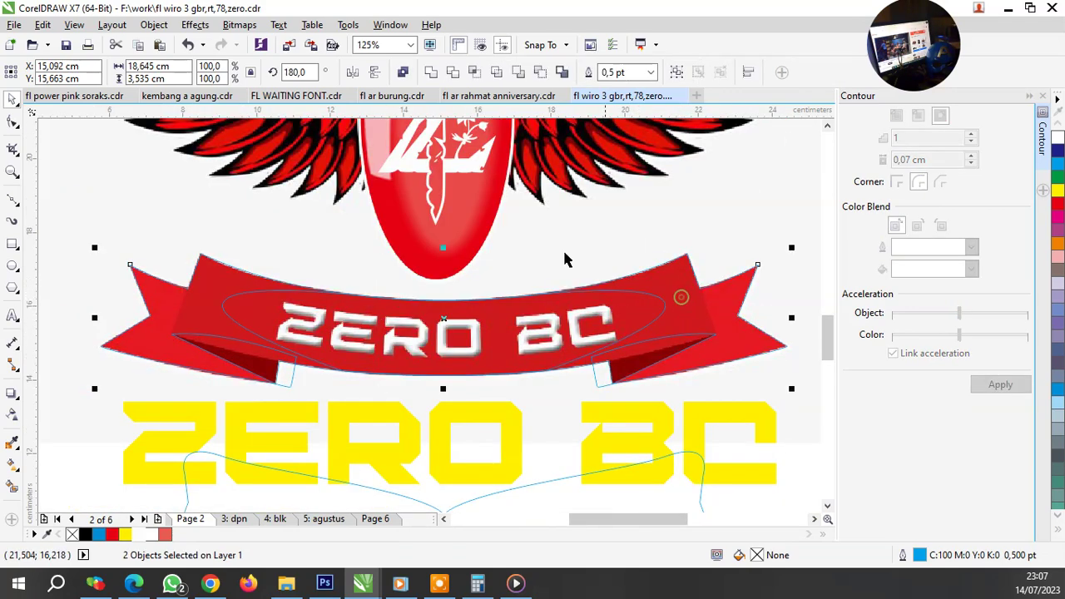
click(431, 72)
Step: Delete the surplus nodes on the combined ribbon's edge with the Shape tool
click(12, 122)
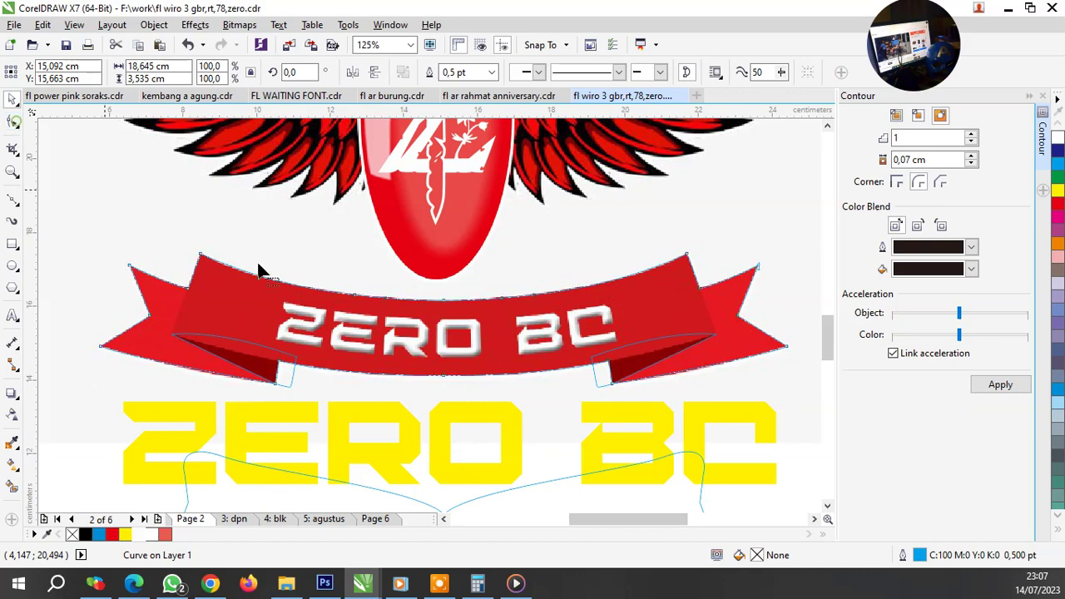
scroll(392, 331, up, 2)
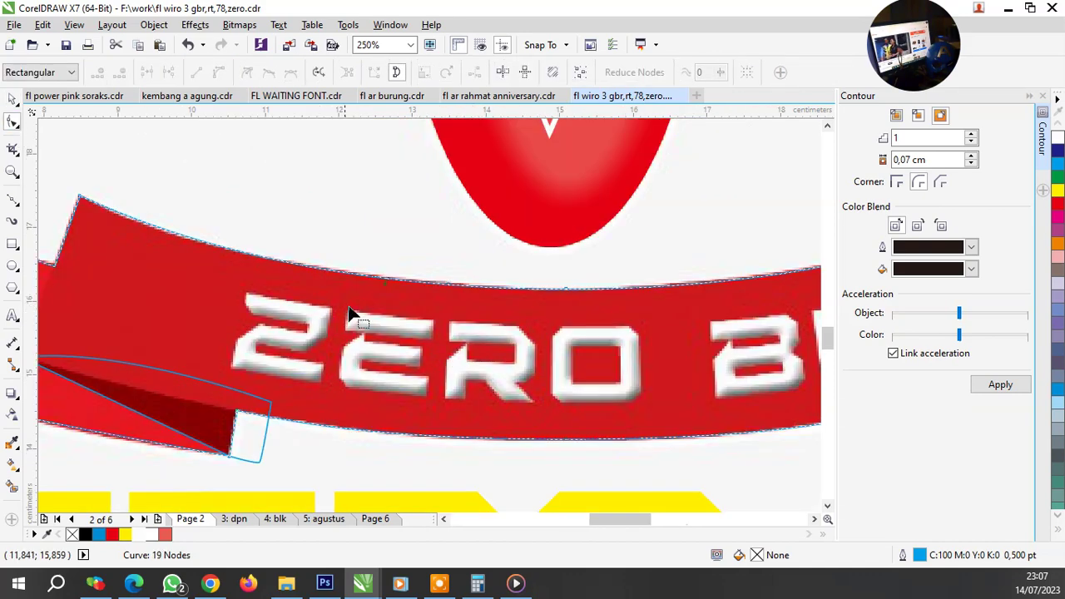
drag(444, 333, 446, 337)
key(Delete)
scroll(406, 362, down, 2)
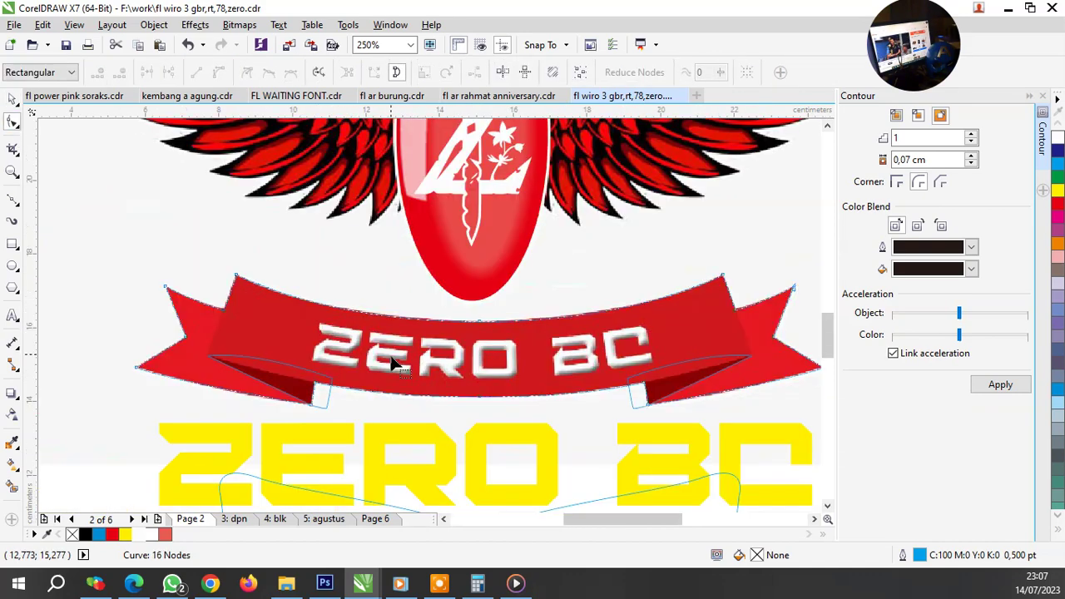
scroll(402, 366, down, 2)
key(space)
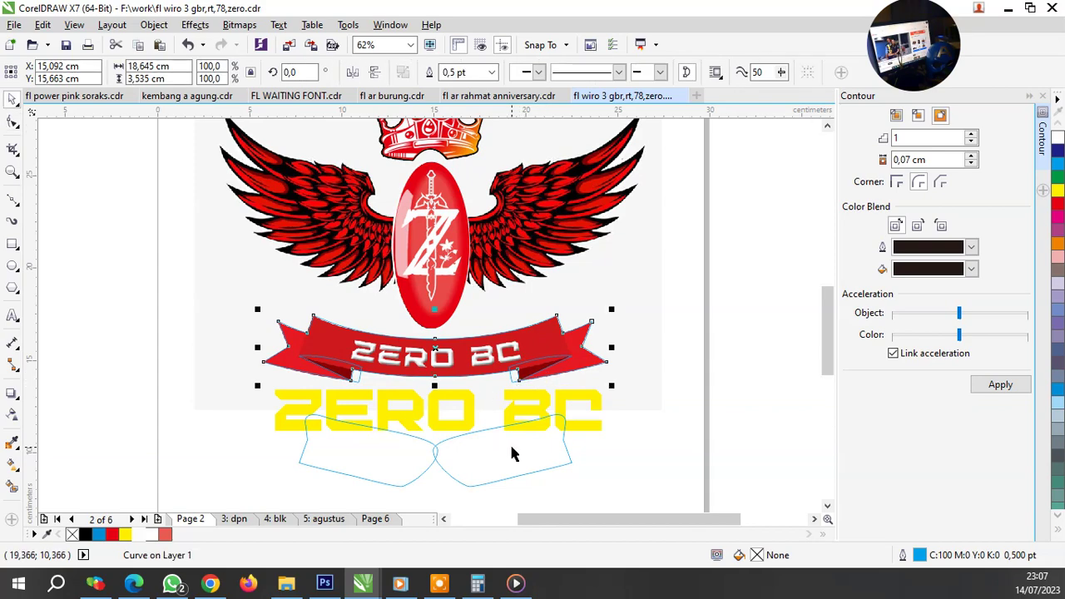
Step: Group the two outline halves and move the group up onto the red ribbon
click(572, 464)
scroll(572, 466, up, 4)
scroll(558, 472, down, 2)
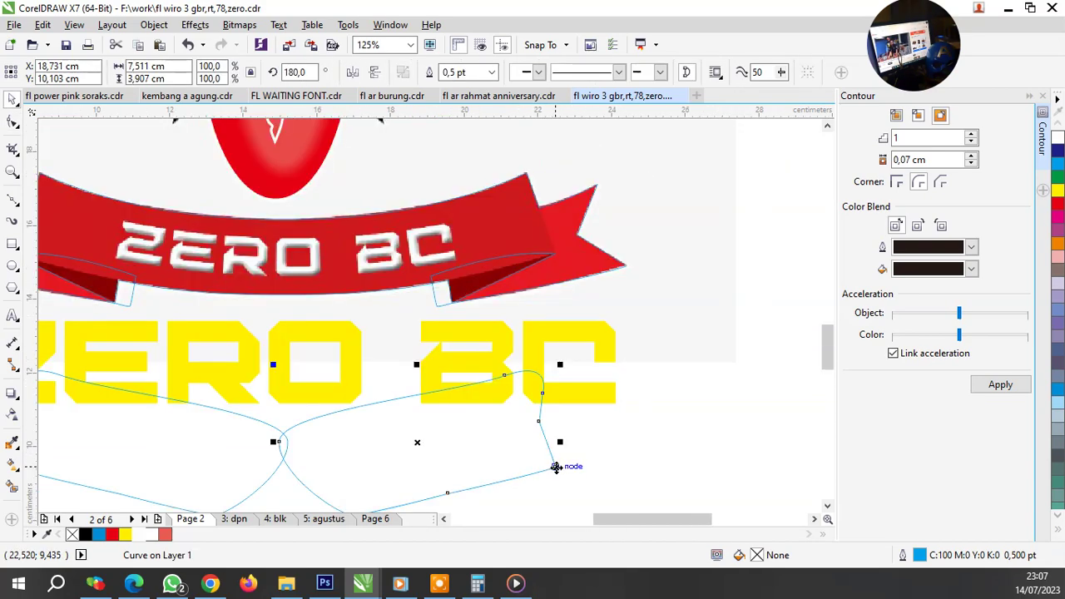
drag(559, 467, 535, 322)
key(ctrl+z)
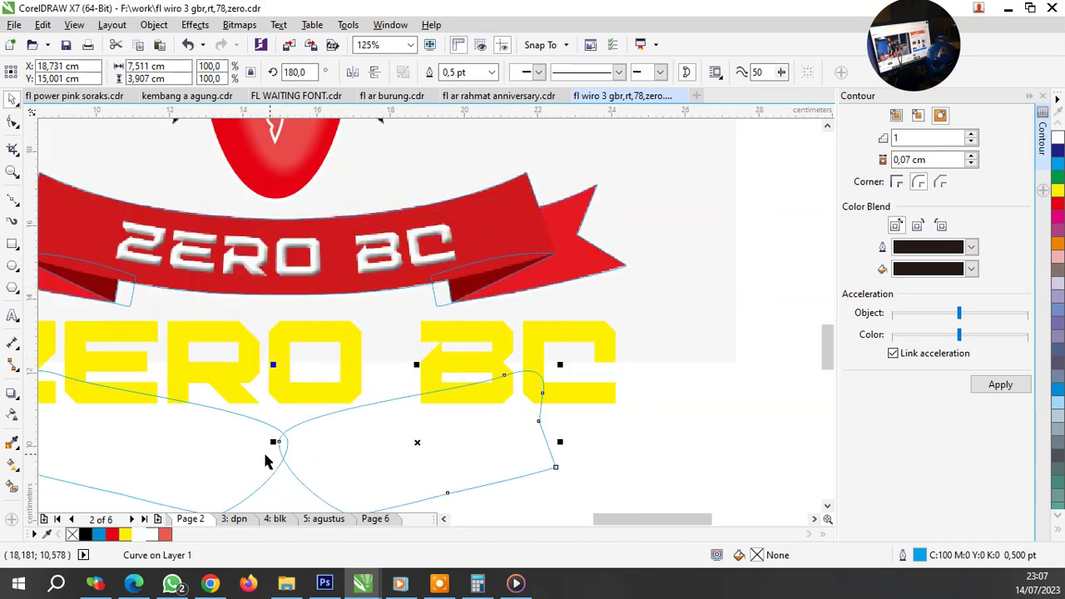
shift+click(246, 454)
key(ctrl+g)
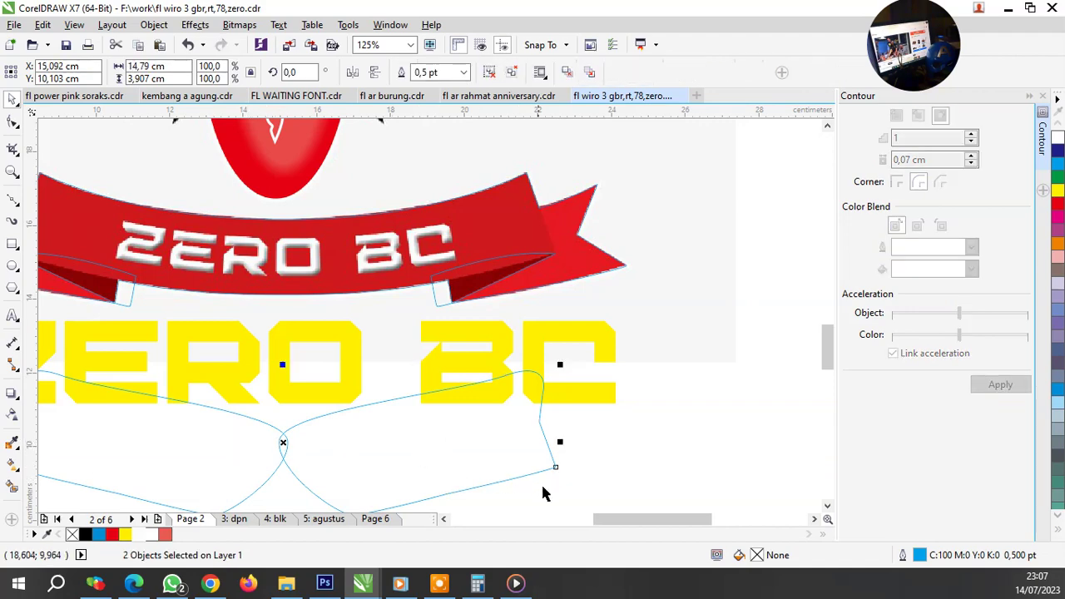
drag(556, 469, 557, 218)
Step: Raise the outline group slightly so it fits the ribbon, discarding a trial stretch
scroll(556, 218, up, 2)
scroll(557, 316, up, 4)
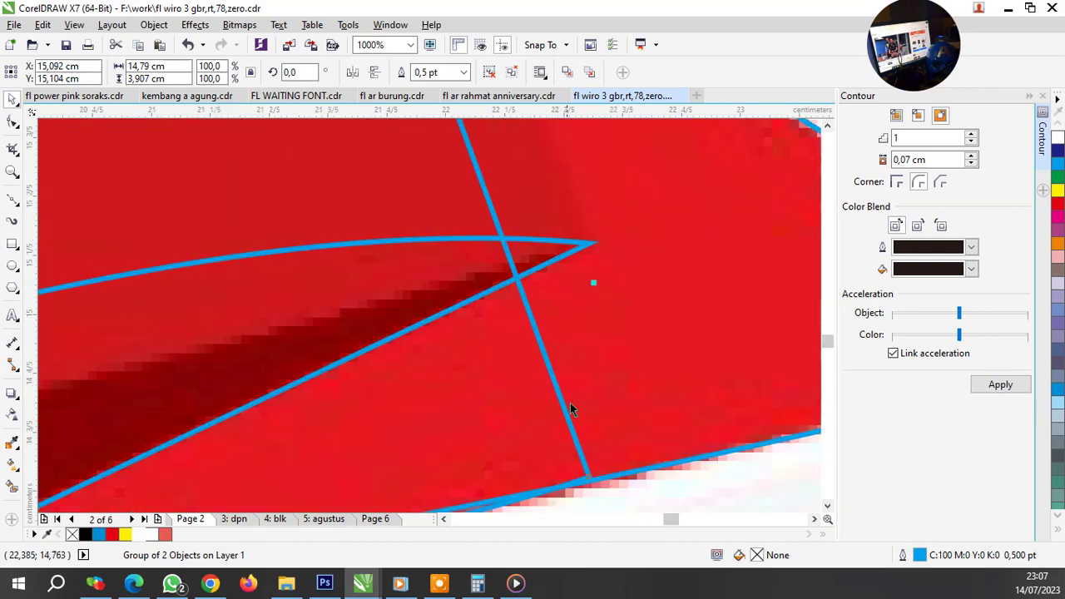
mouse_move(589, 477)
mouse_down()
mouse_move(602, 296)
mouse_move(583, 273)
mouse_up()
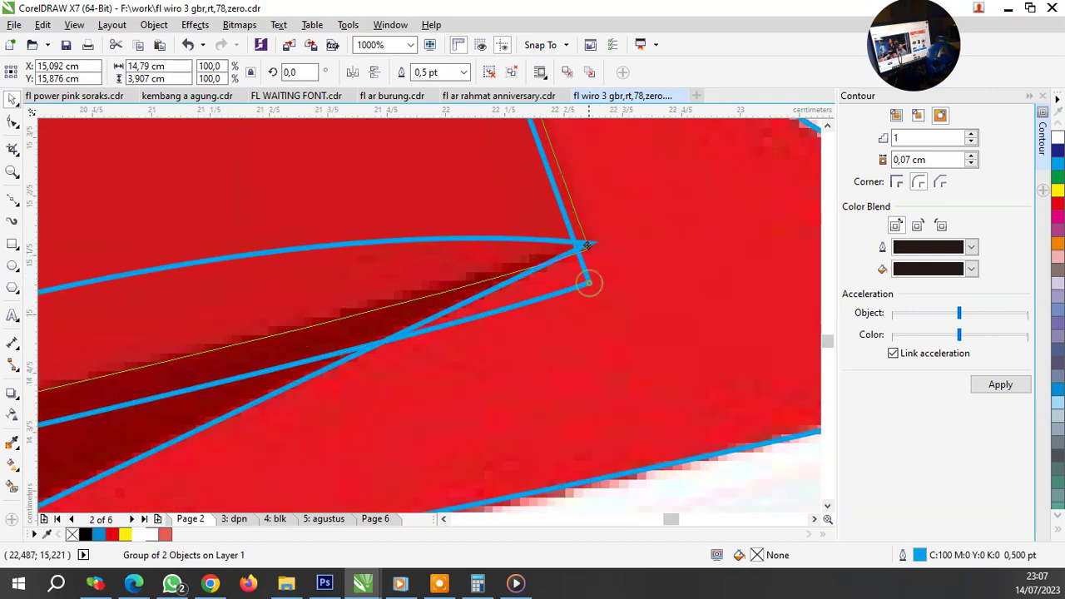
scroll(583, 275, down, 6)
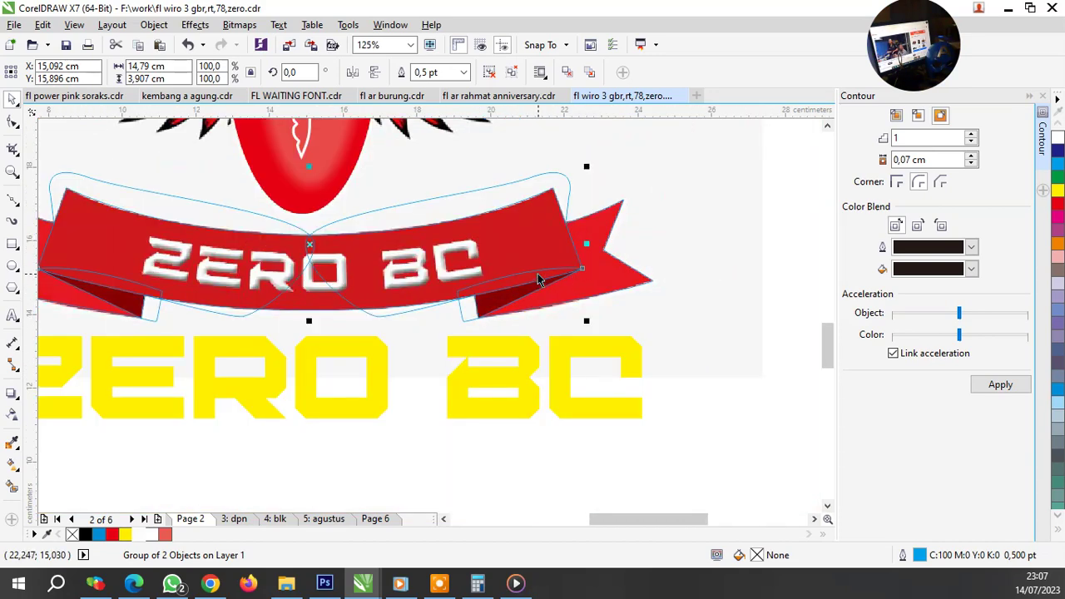
scroll(569, 221, up, 2)
drag(563, 150, 561, 147)
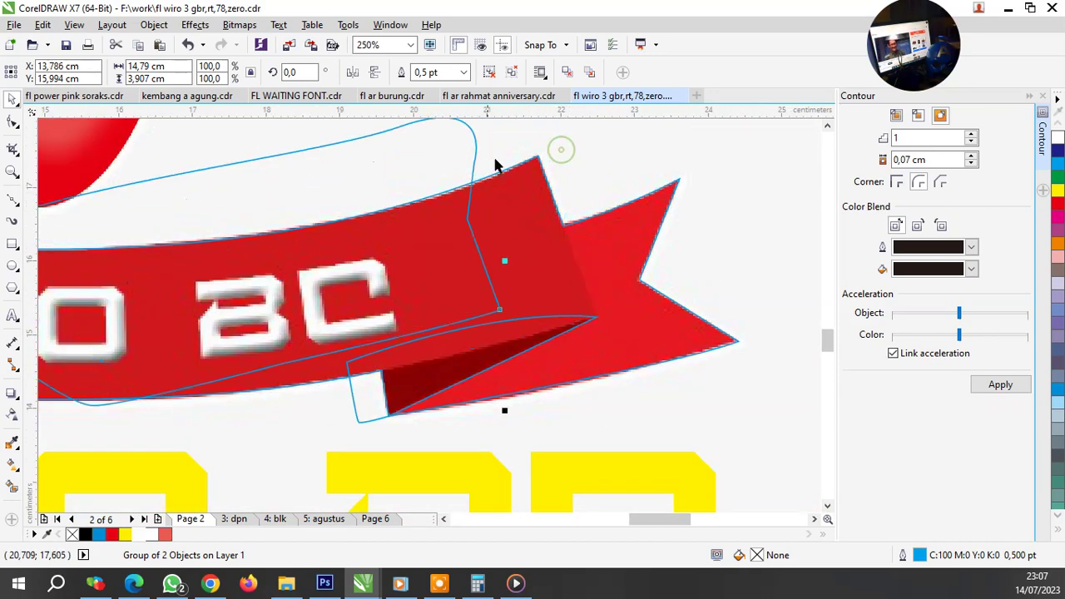
key(ctrl+z)
scroll(594, 249, down, 2)
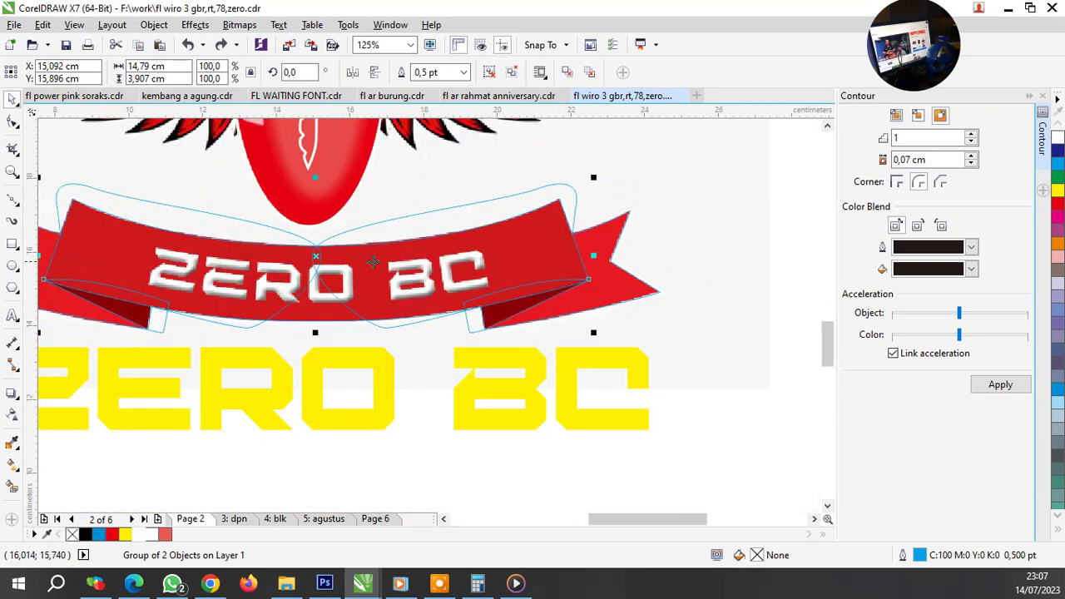
Step: Reshape the ribbon's outline curve with the Shape tool, adjusting one segment's bend
click(387, 227)
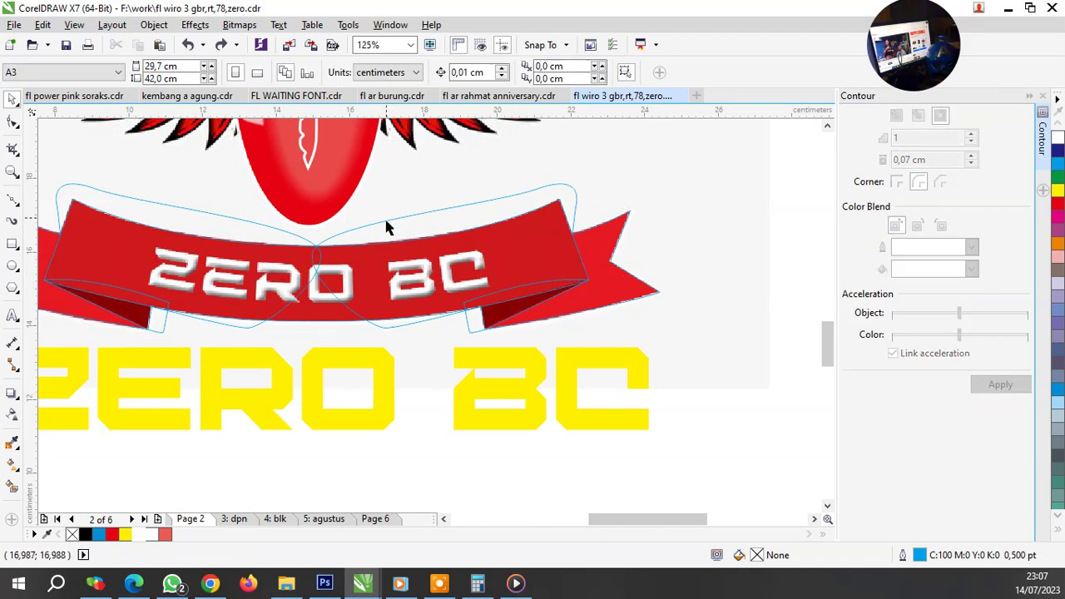
click(394, 231)
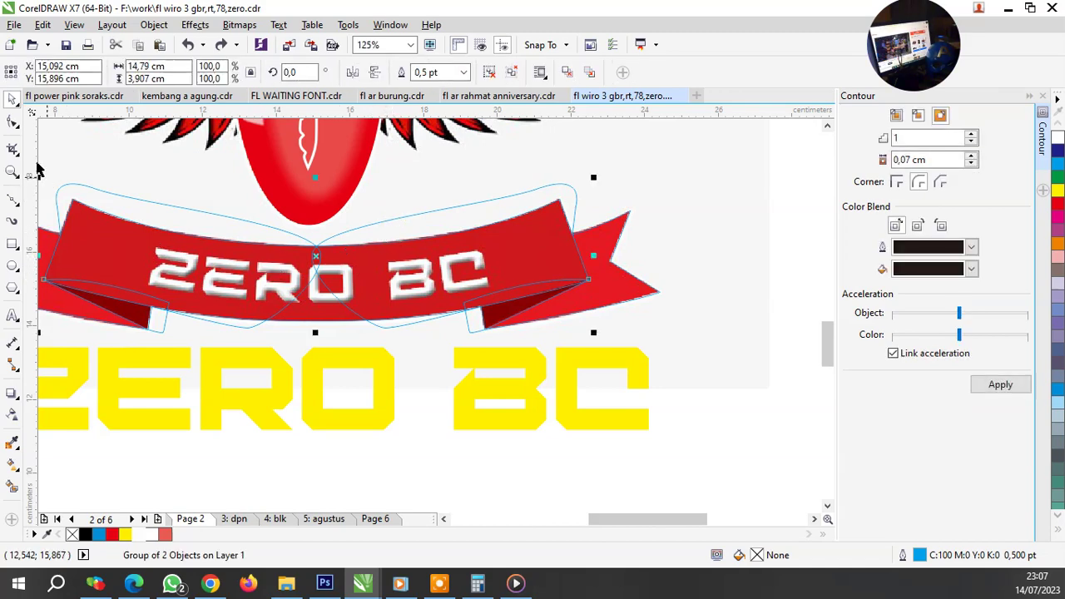
click(12, 125)
scroll(326, 274, up, 1)
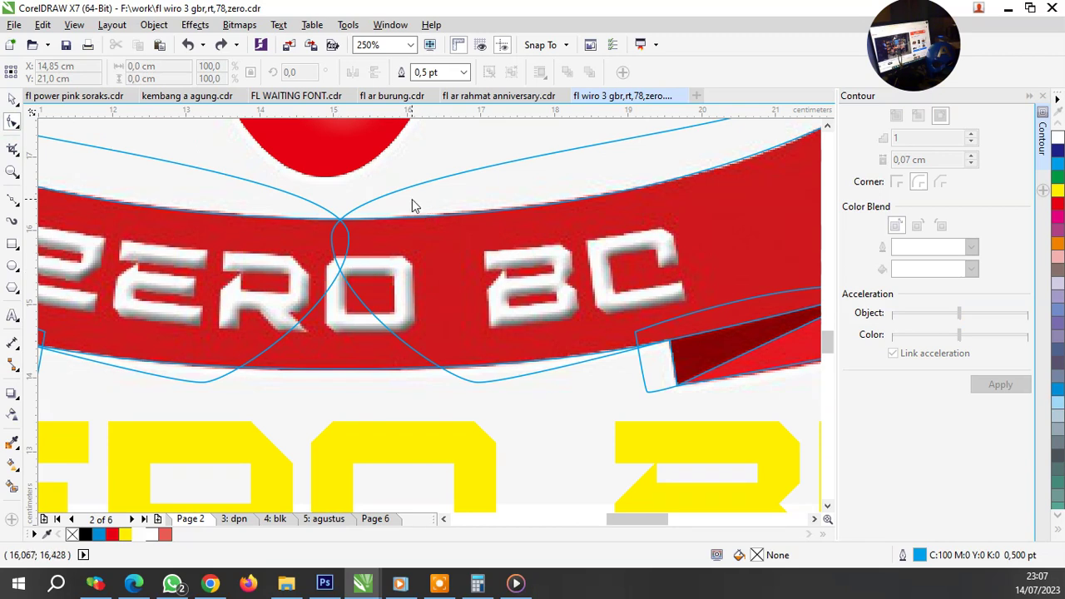
click(476, 380)
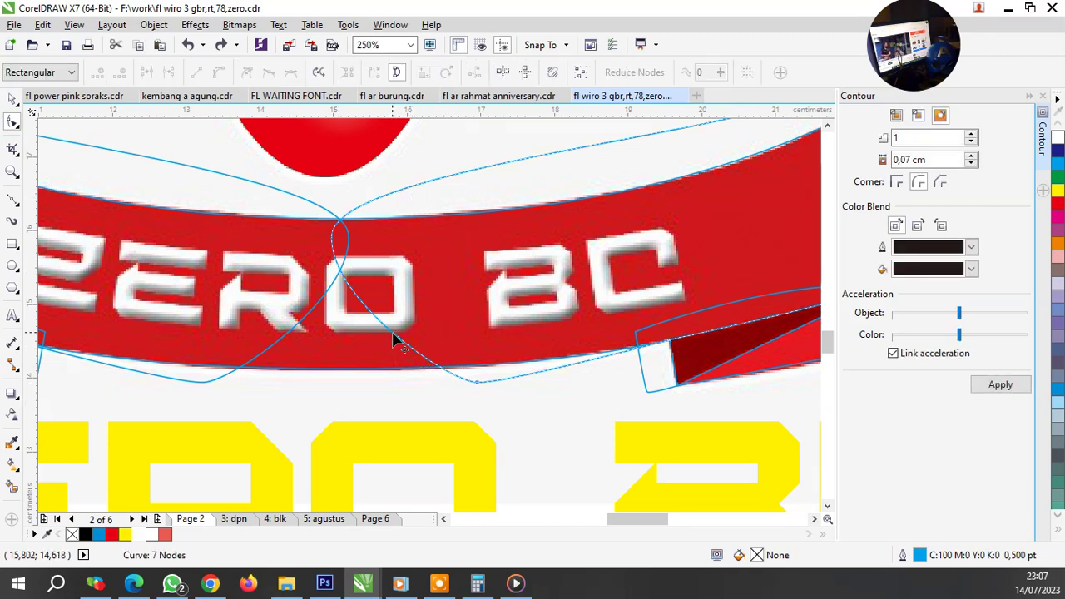
drag(395, 341, 180, 393)
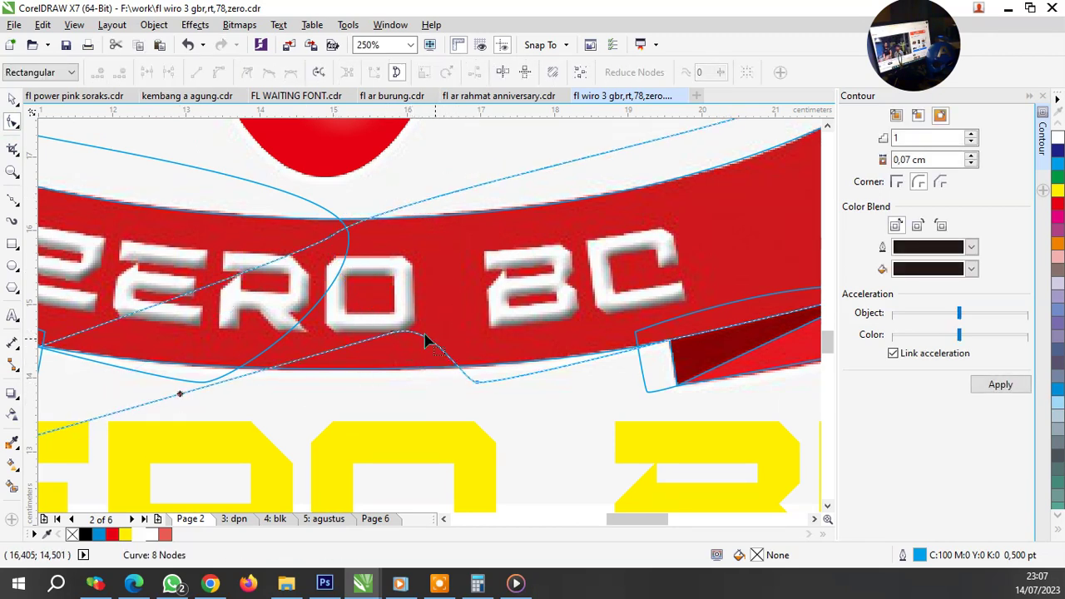
key(ctrl+z)
click(394, 335)
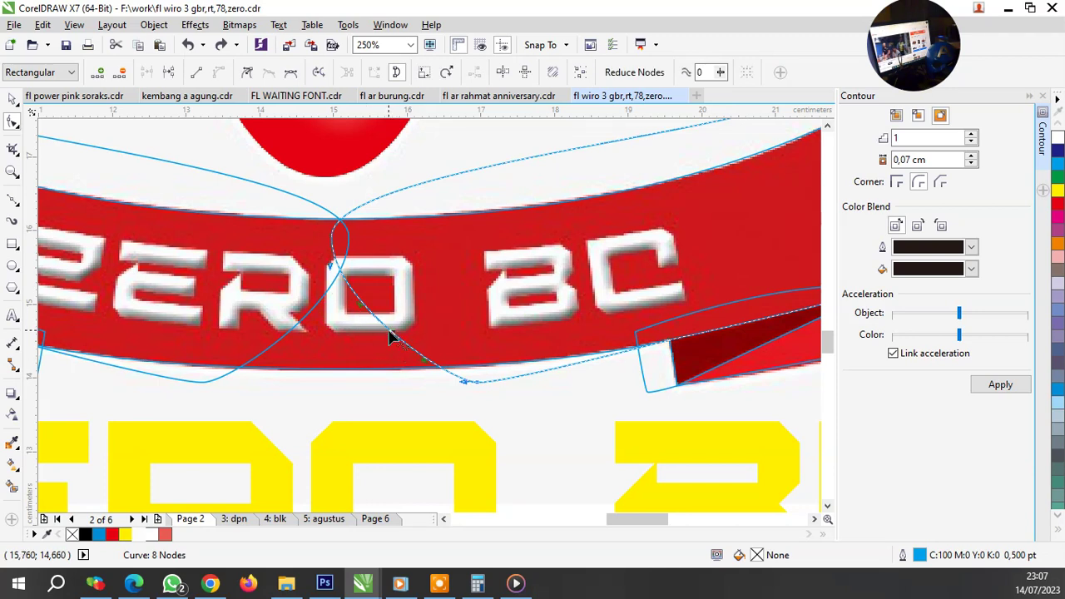
drag(391, 335, 356, 341)
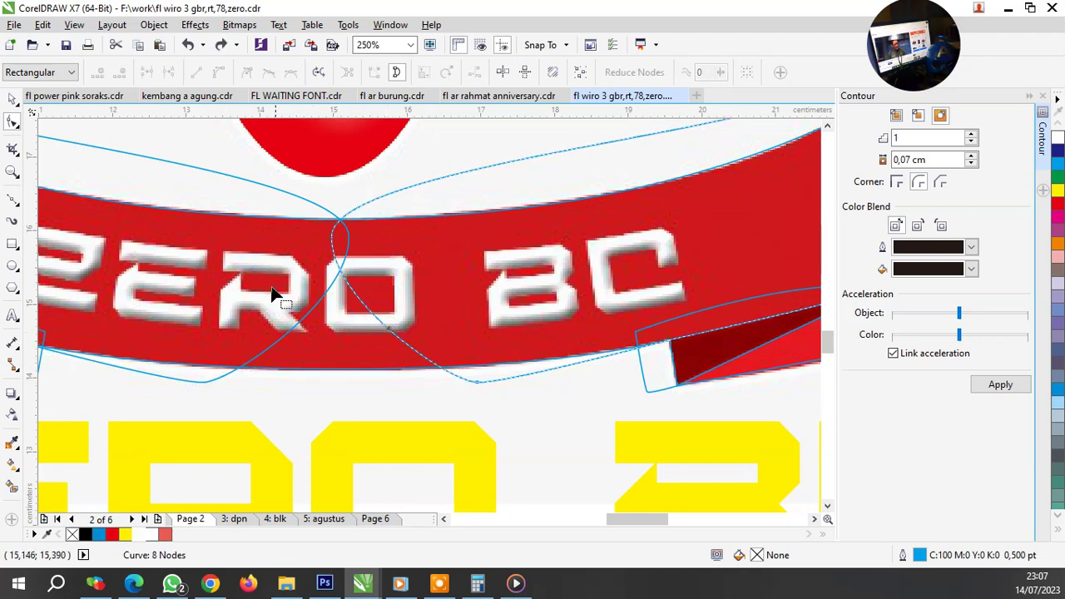
mouse_move(408, 383)
mouse_down()
mouse_move(395, 334)
mouse_move(166, 409)
mouse_up()
key(space)
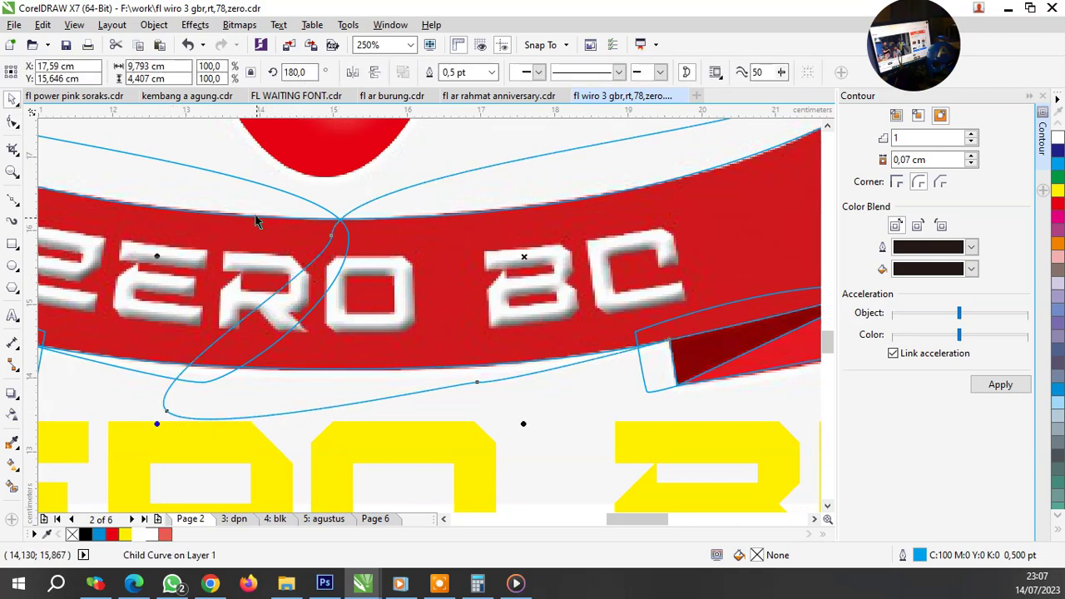
Step: Ungroup the ribbon and move an outline node up to the ribbon's top edge
click(240, 199)
right_click(238, 197)
key(Escape)
key(ctrl+u)
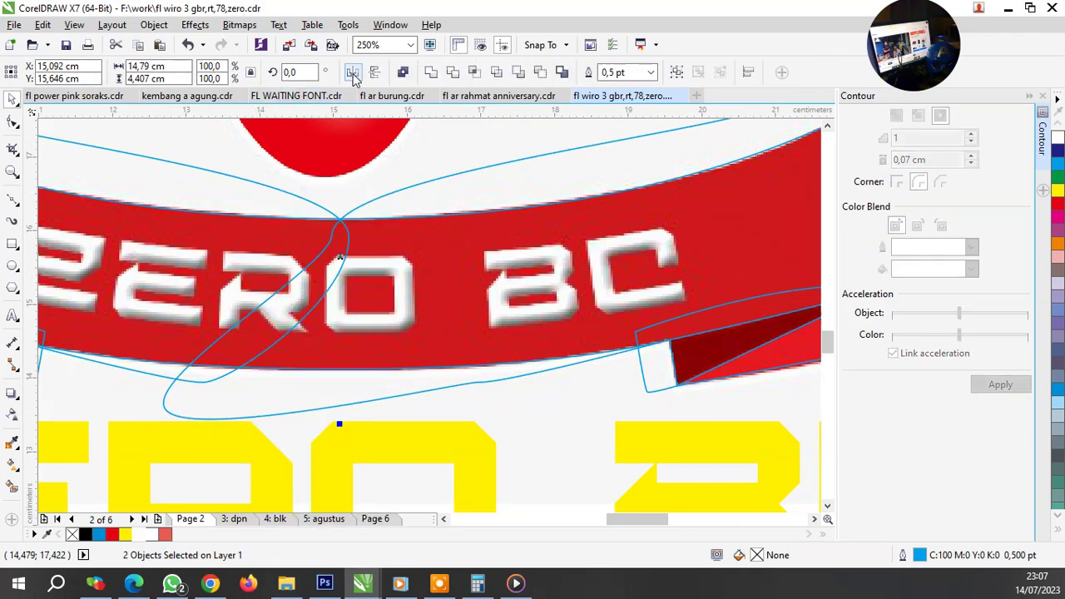
scroll(366, 265, down, 3)
click(366, 265)
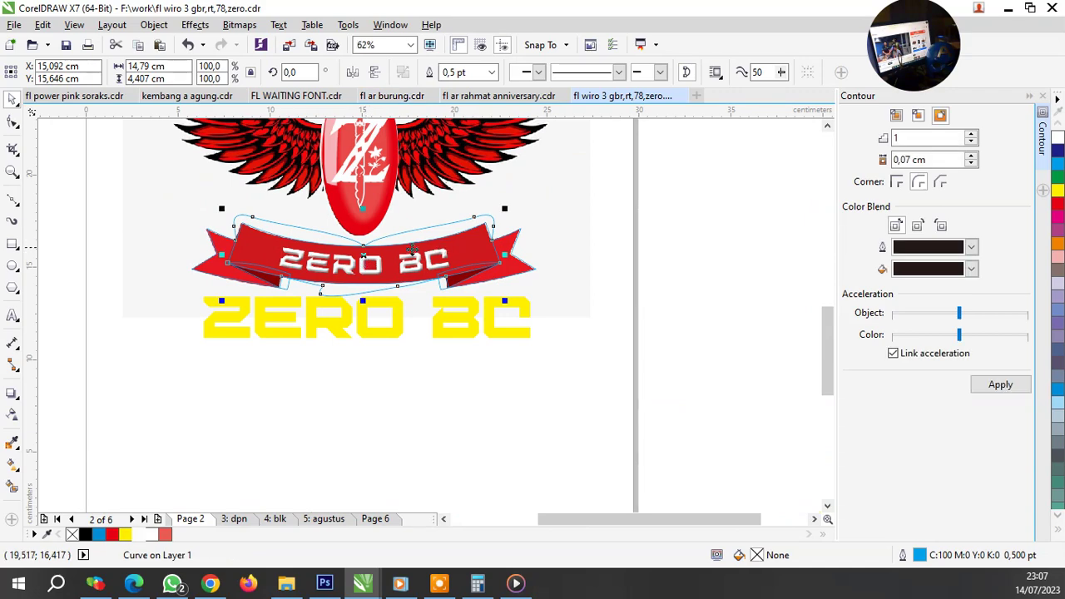
scroll(367, 265, up, 3)
key(F10)
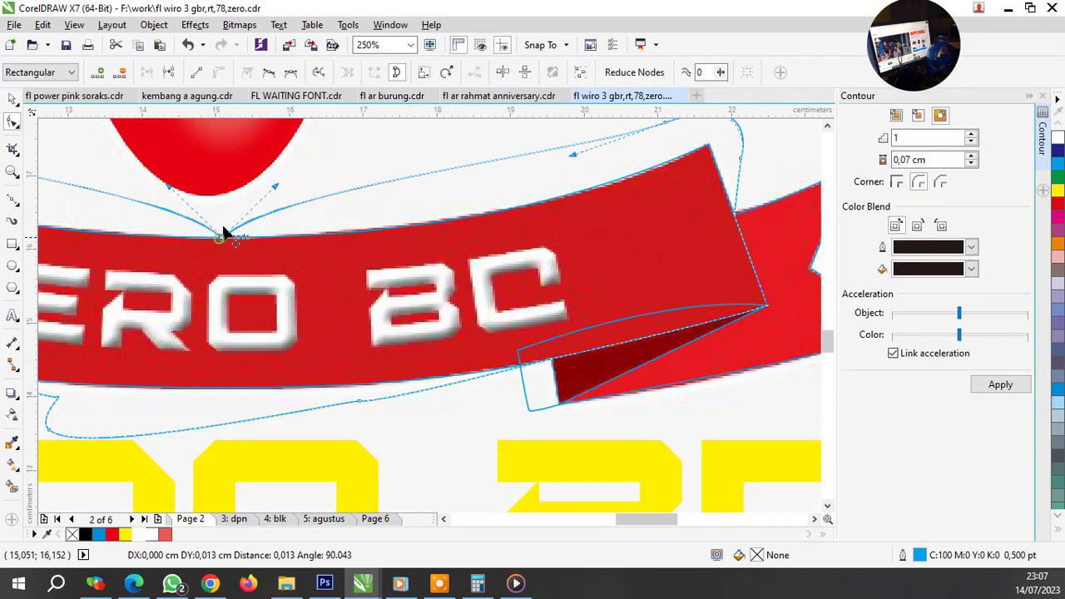
drag(225, 239, 228, 202)
key(space)
Step: Select the ribbon outline and neighbouring pieces to identify the separate fold objects
click(773, 235)
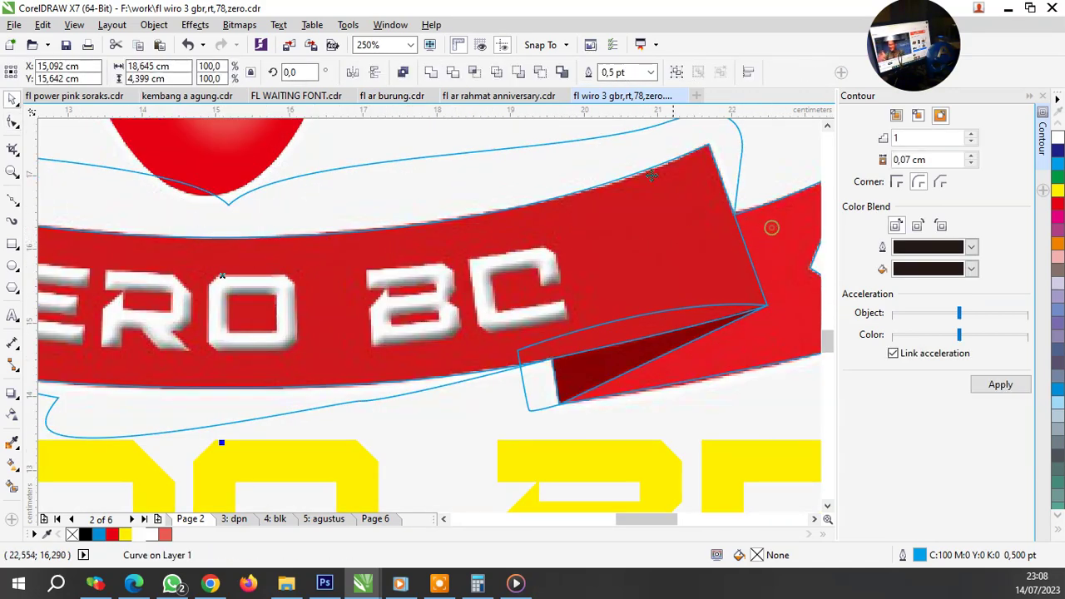
shift+click(770, 226)
click(608, 153)
key(Escape)
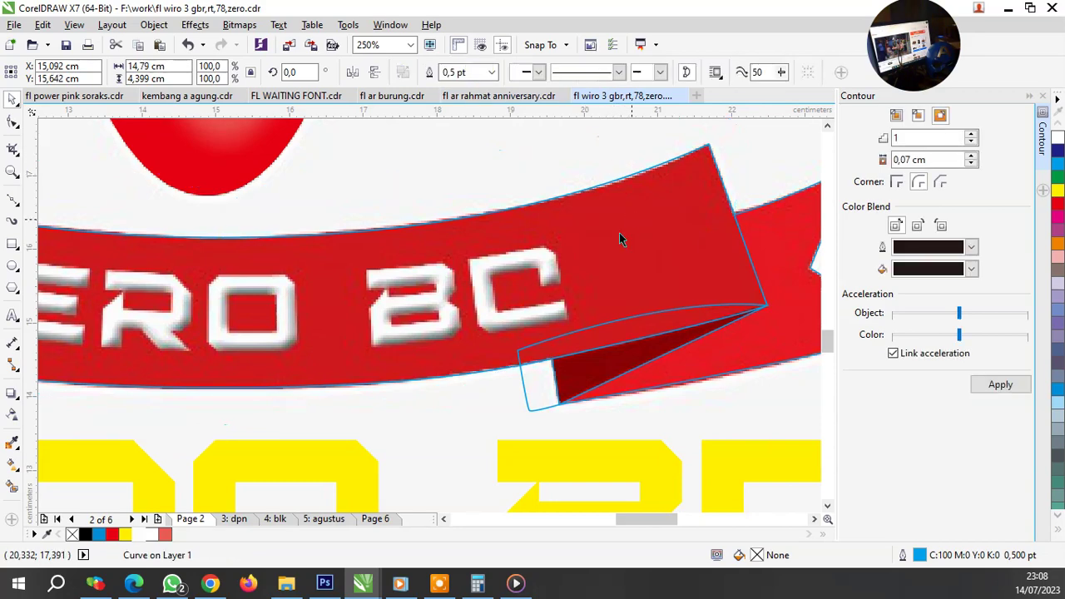
scroll(619, 233, down, 3)
scroll(529, 304, up, 3)
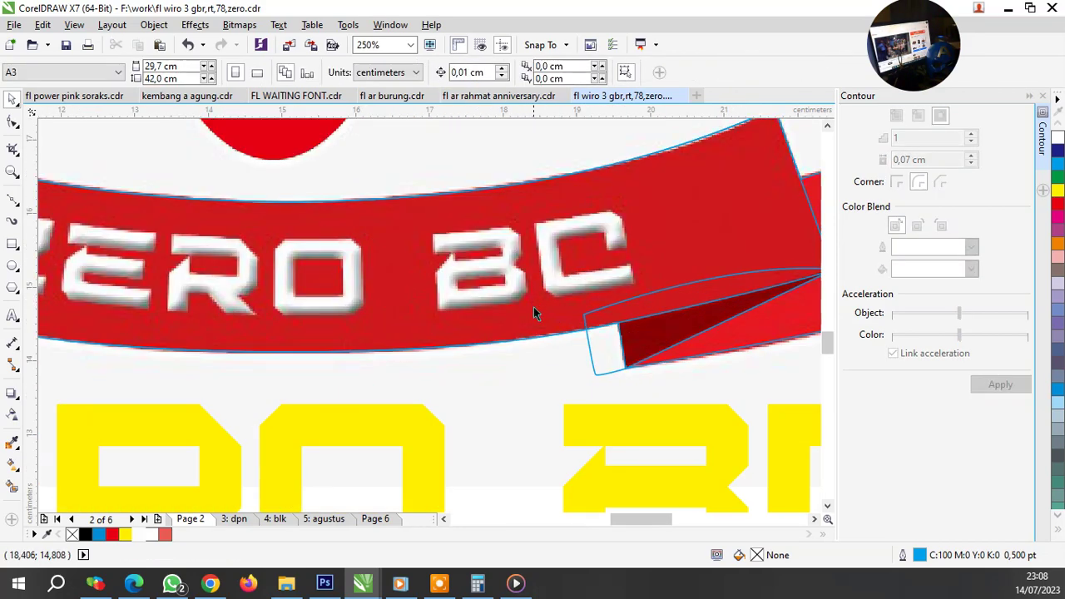
scroll(533, 307, down, 3)
scroll(536, 328, up, 3)
Step: Try grouping the left and right ribbon fold pieces, then revert that grouping
click(532, 330)
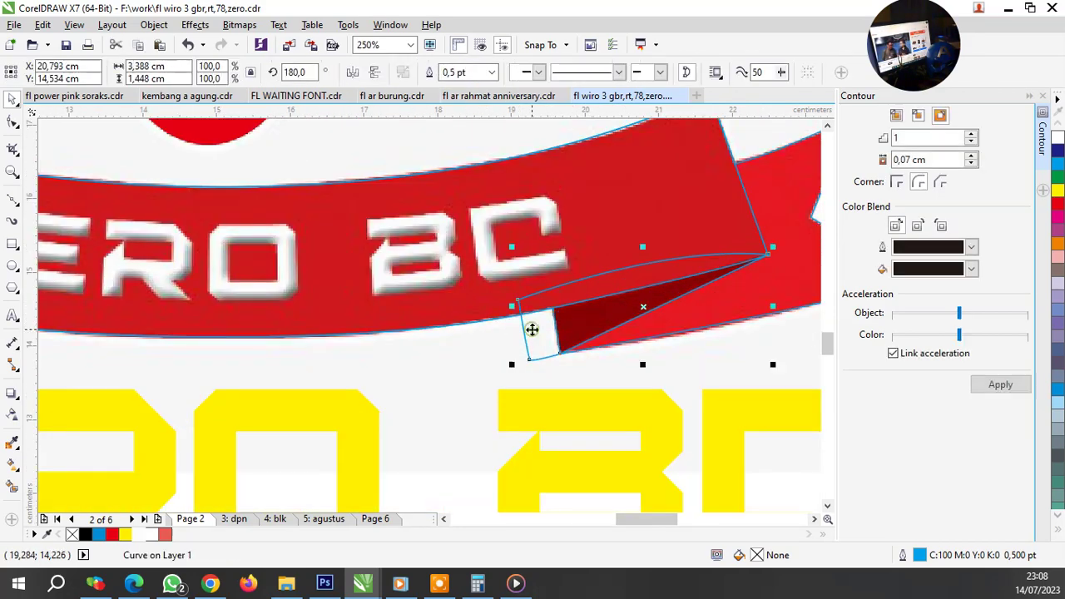
scroll(541, 332, down, 2)
shift+click(228, 329)
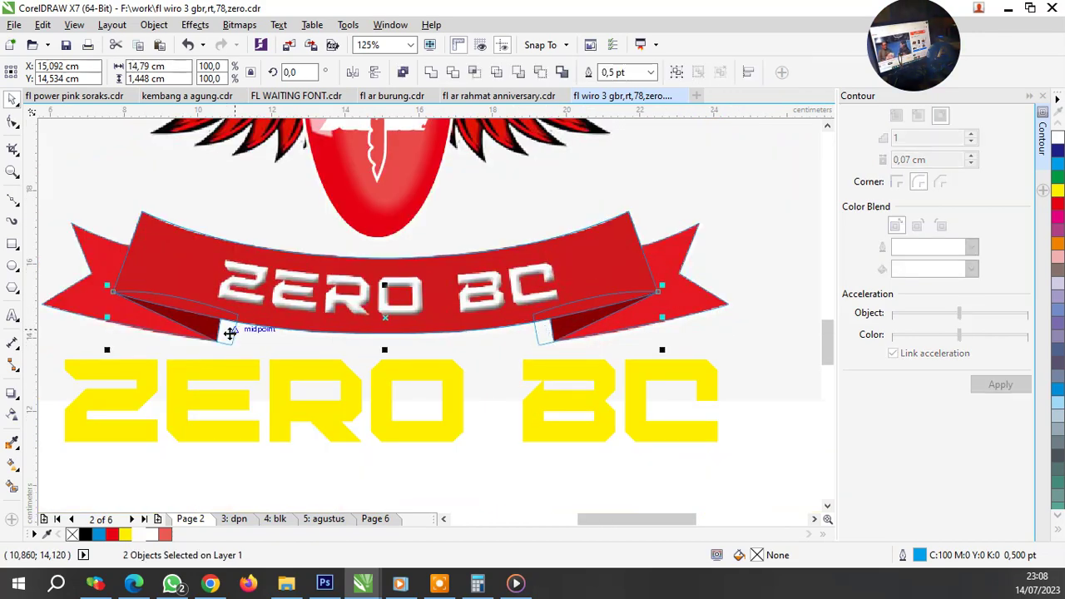
key(ctrl+g)
key(ctrl+z)
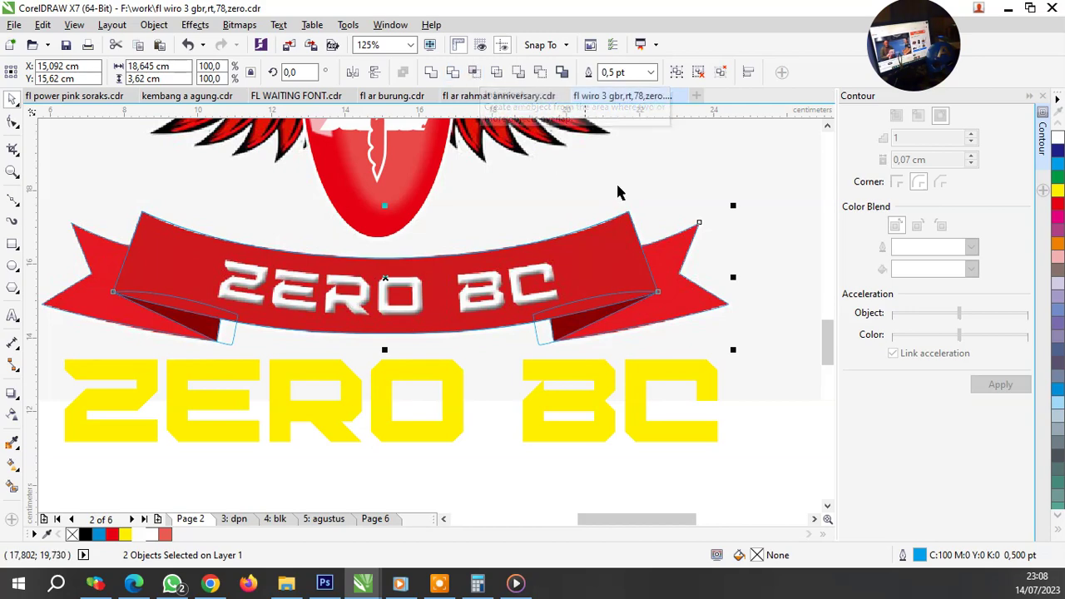
click(700, 261)
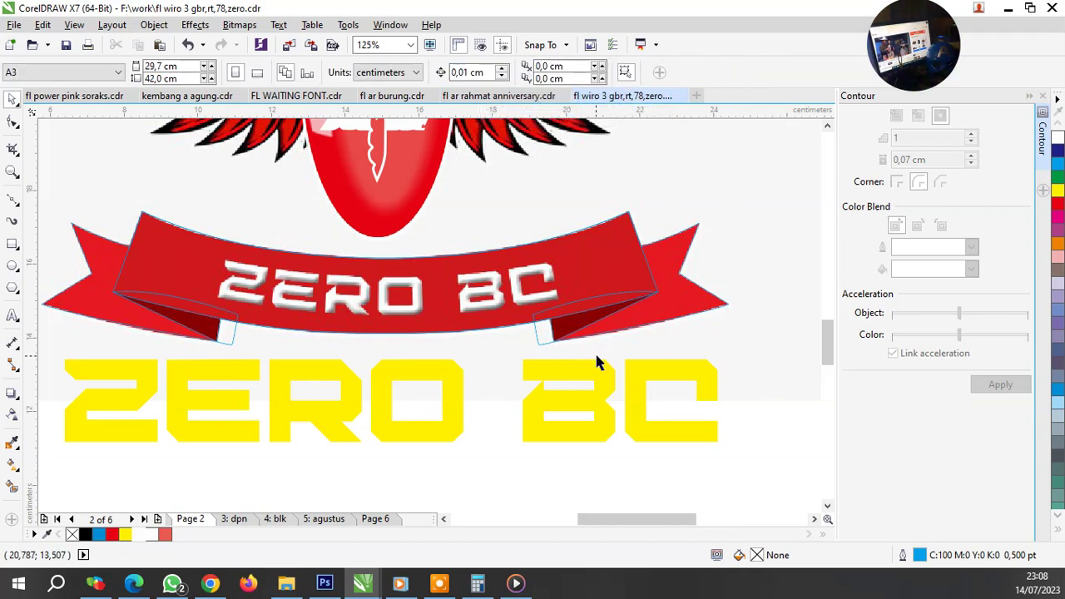
scroll(545, 327, up, 2)
Step: Group the dark right fold with its neighbouring fold pieces
click(594, 324)
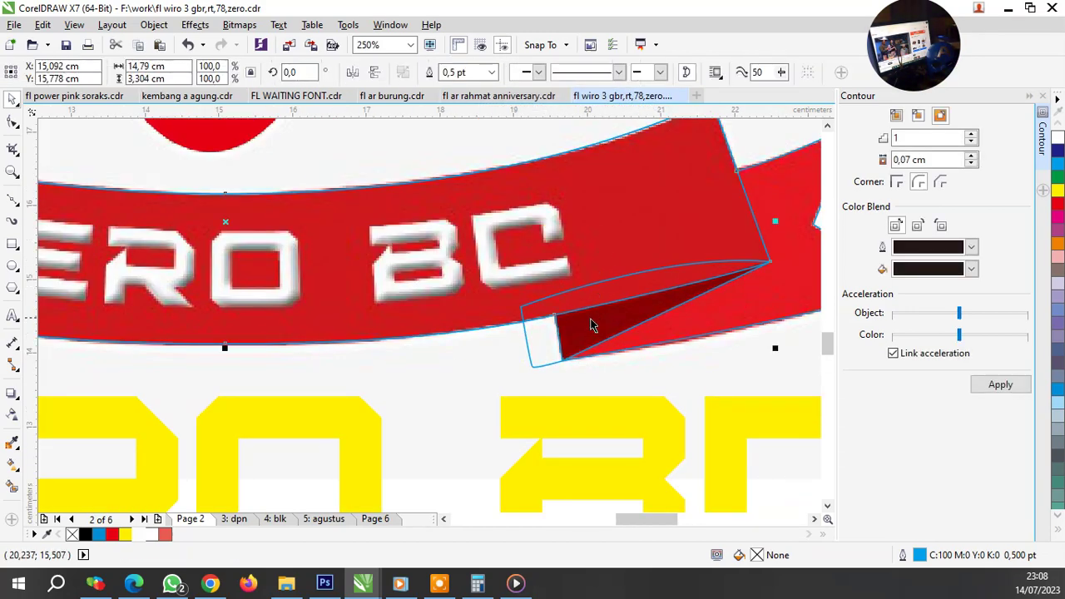
click(742, 316)
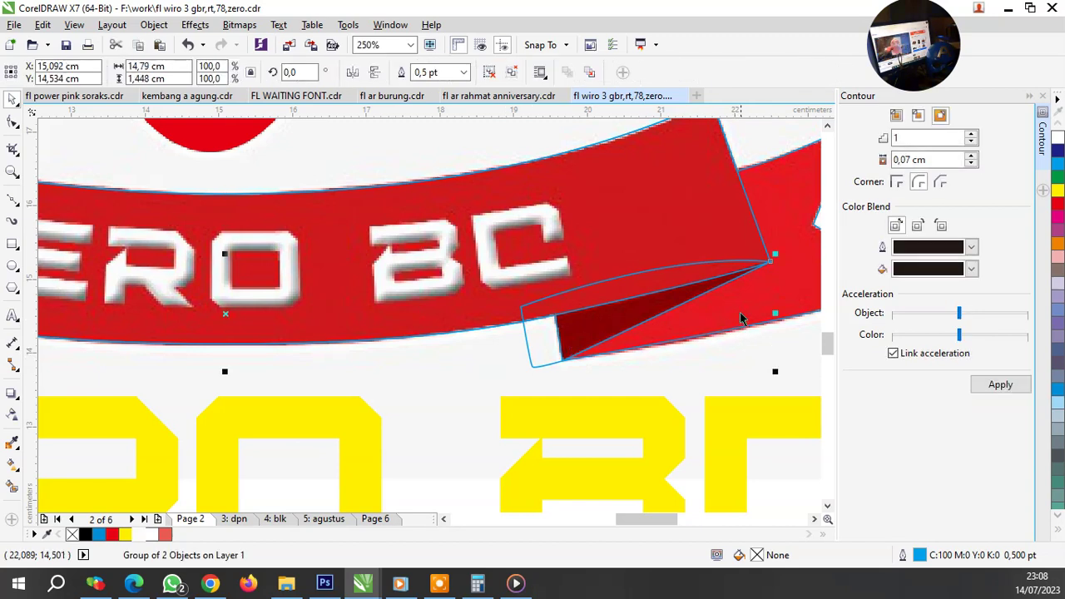
shift+click(738, 309)
key(ctrl+g)
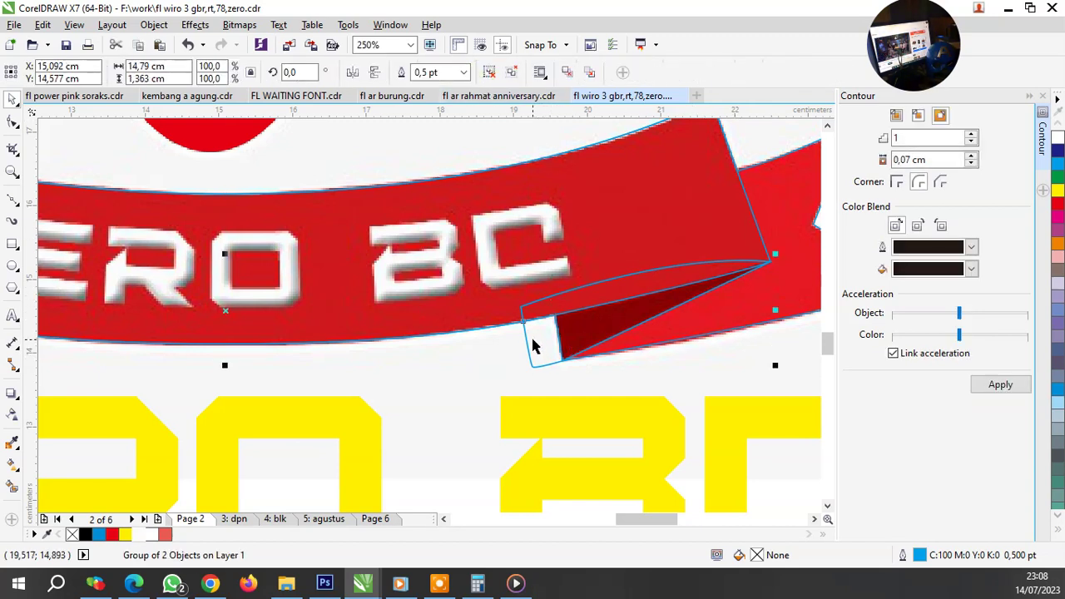
click(540, 339)
click(608, 225)
click(588, 333)
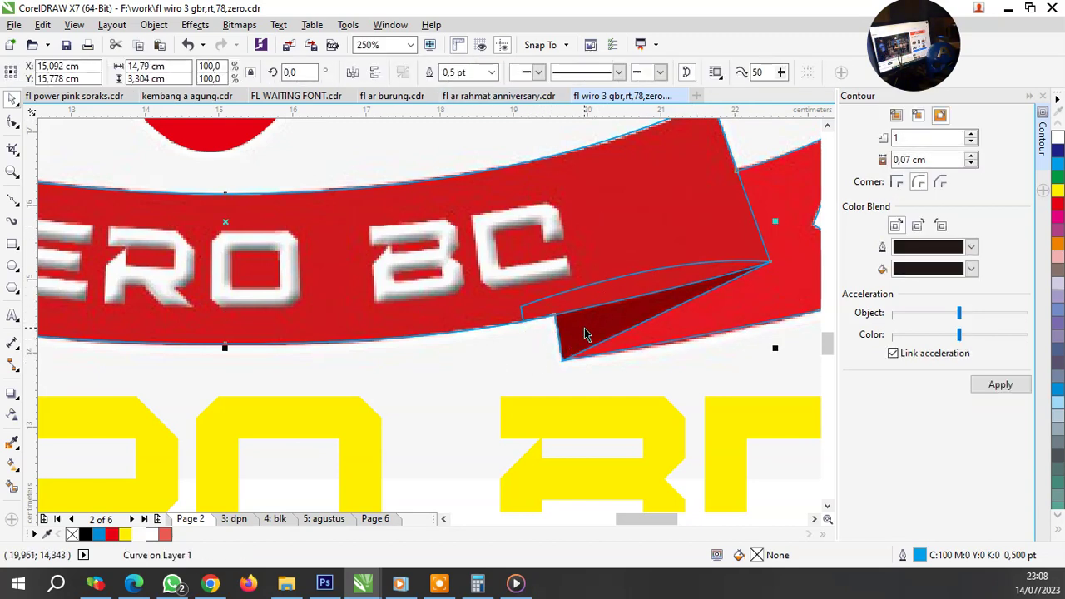
shift+click(518, 326)
key(ctrl+g)
scroll(529, 358, down, 3)
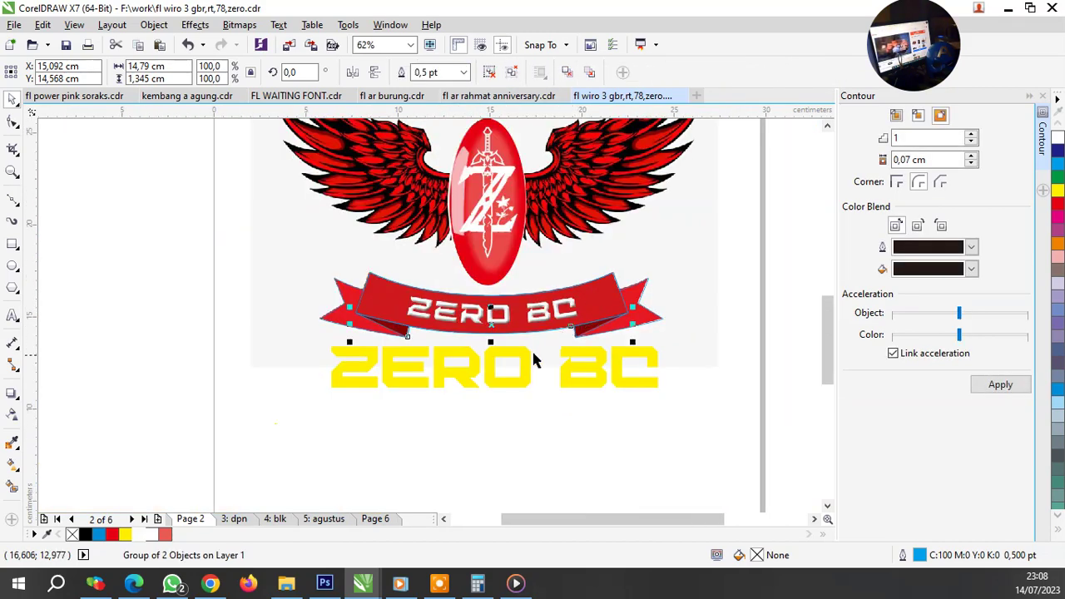
key(Escape)
scroll(583, 339, up, 3)
Step: Fill the grouped fold pieces bright red from the colour palette
click(666, 325)
scroll(630, 350, down, 3)
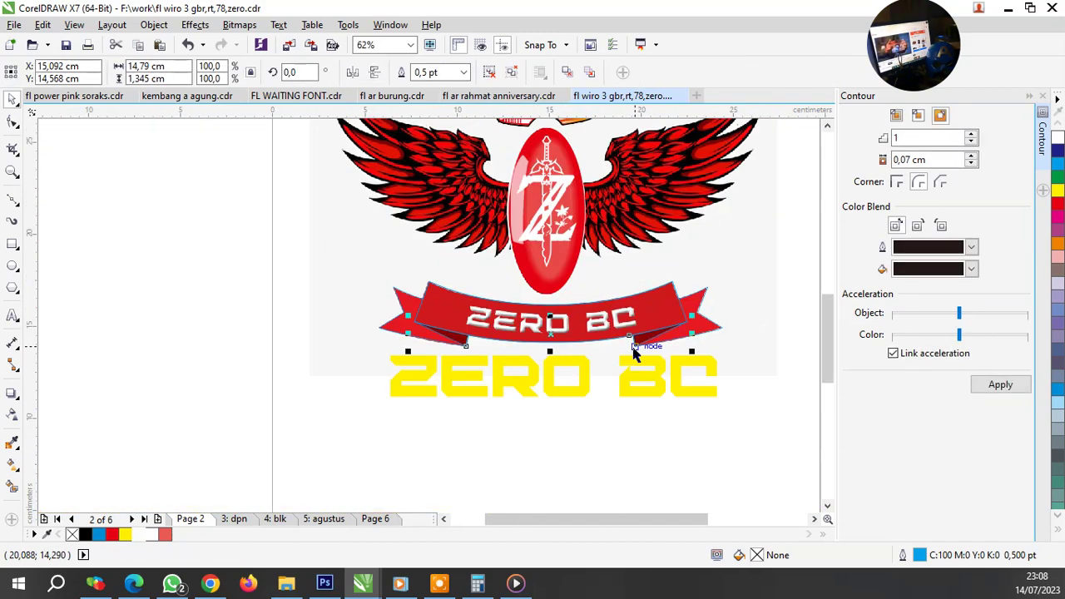
scroll(735, 356, up, 2)
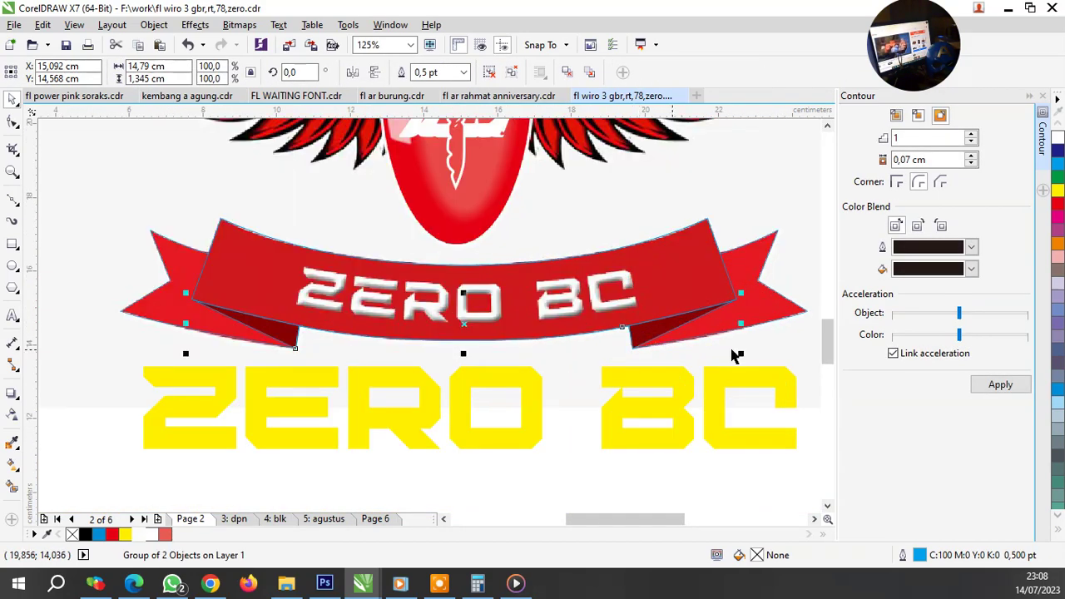
click(1054, 213)
click(785, 353)
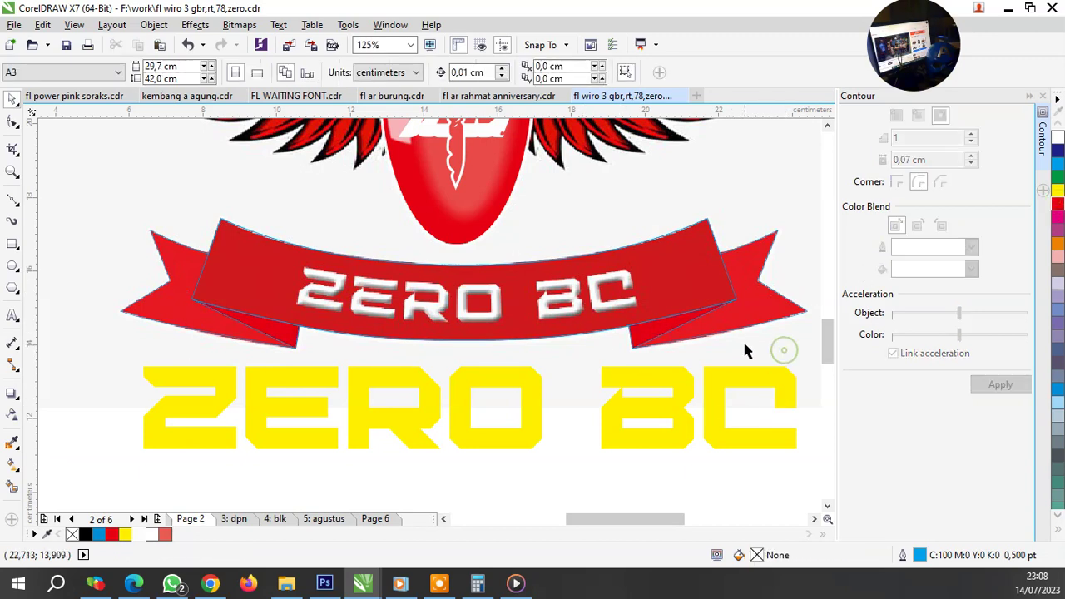
click(664, 300)
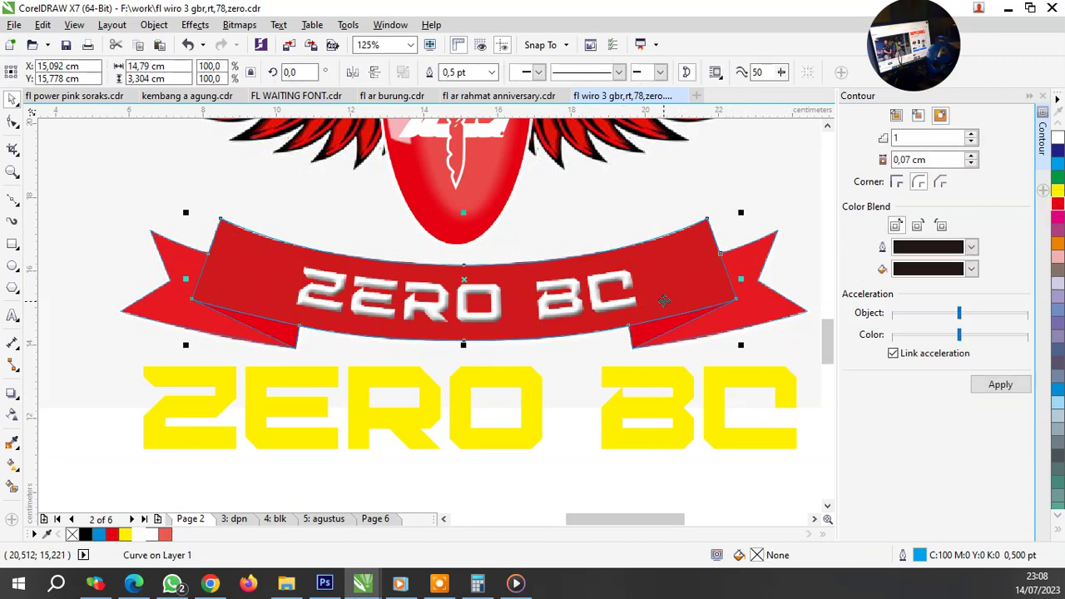
Step: Move the yellow ZERO BC lettering up onto the red ribbon
click(317, 382)
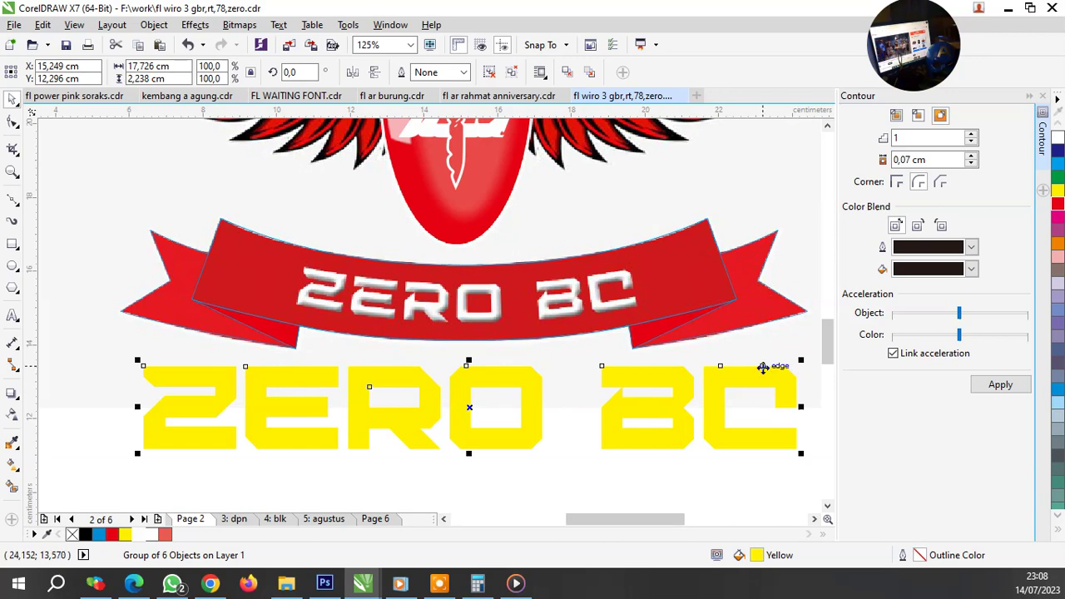
drag(645, 380, 643, 305)
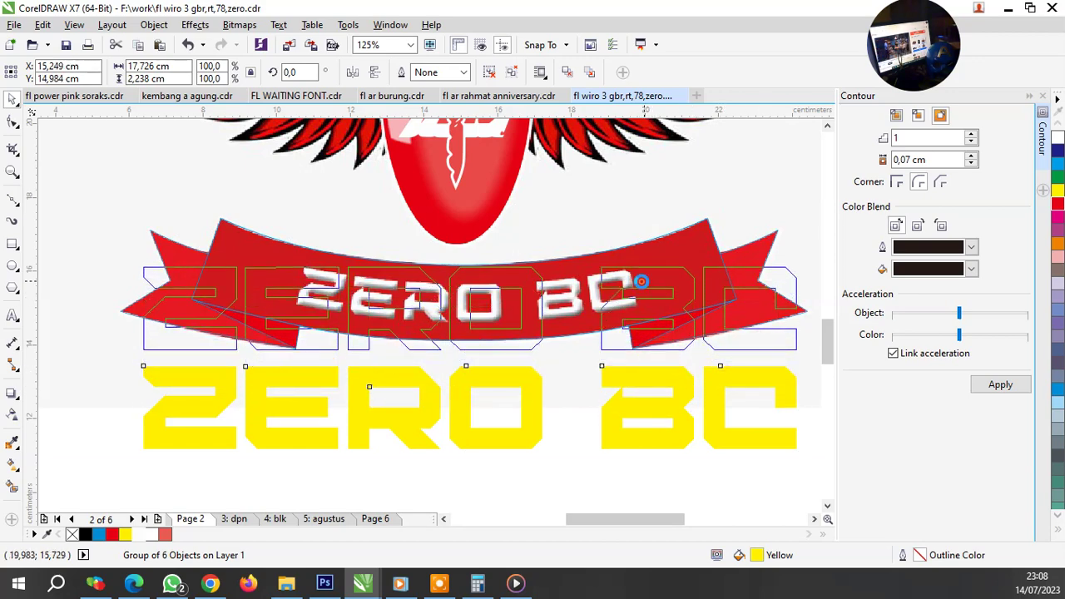
click(782, 360)
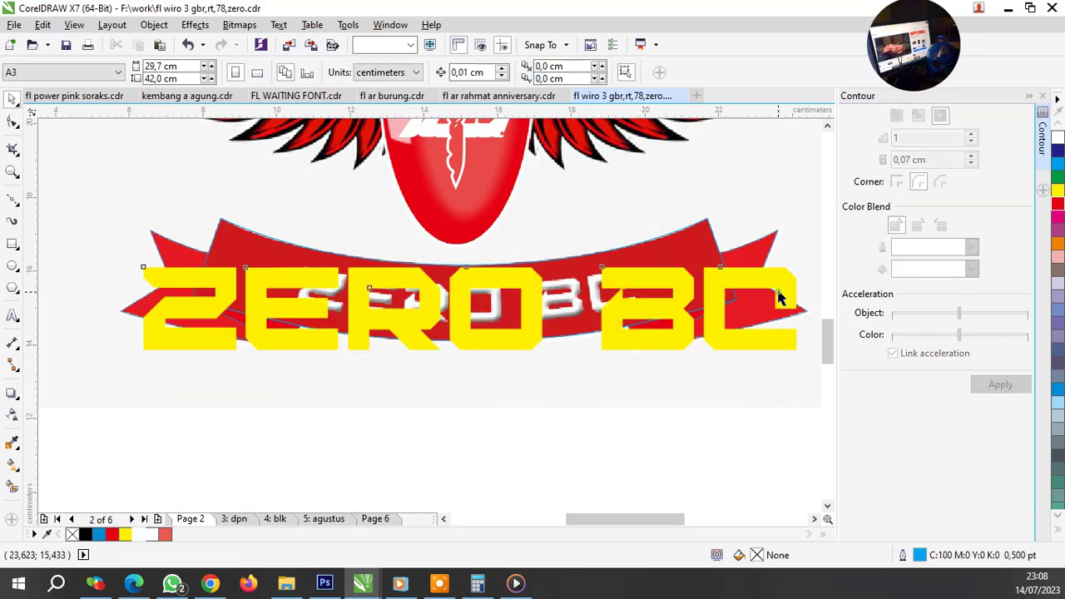
click(790, 278)
Step: Scale the yellow lettering to about 48.6% and align it over the white text
mouse_move(795, 265)
mouse_down()
mouse_move(773, 288)
mouse_move(661, 304)
mouse_up()
scroll(484, 307, up, 1)
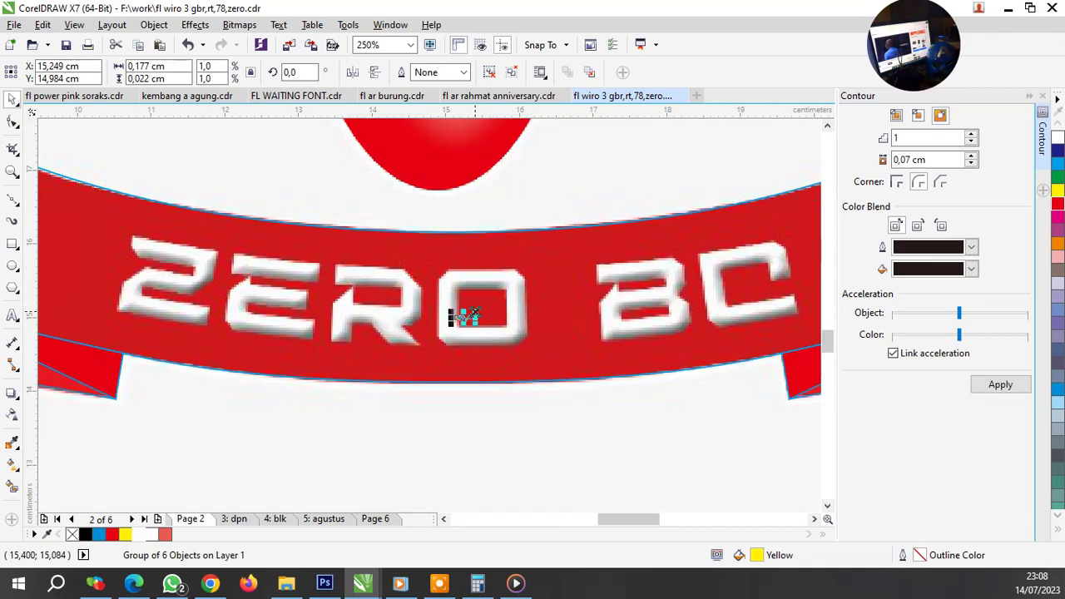
drag(476, 311, 710, 300)
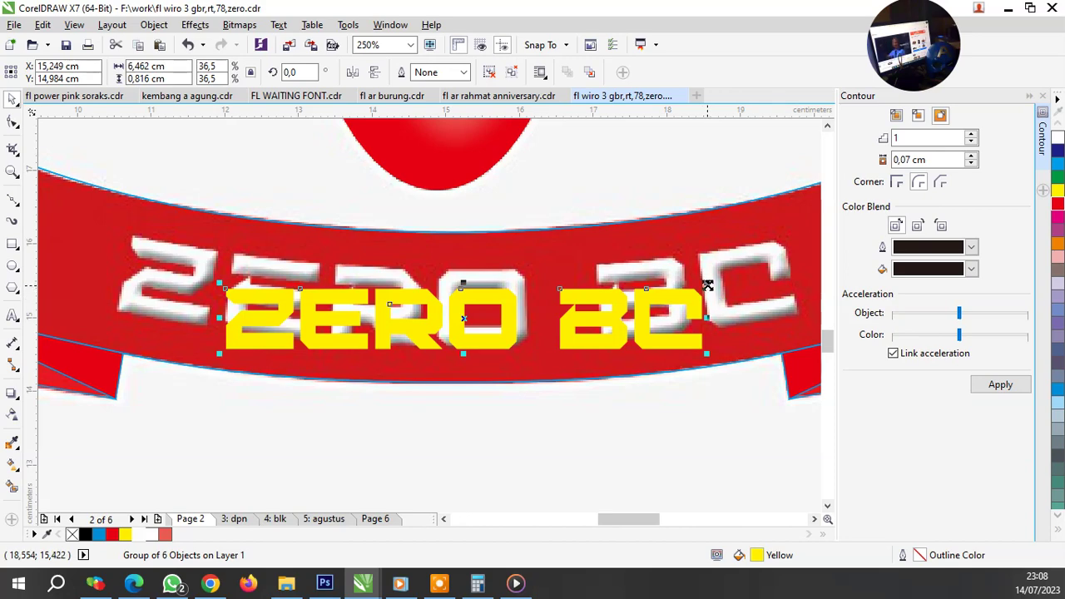
drag(707, 285, 785, 255)
scroll(526, 298, up, 1)
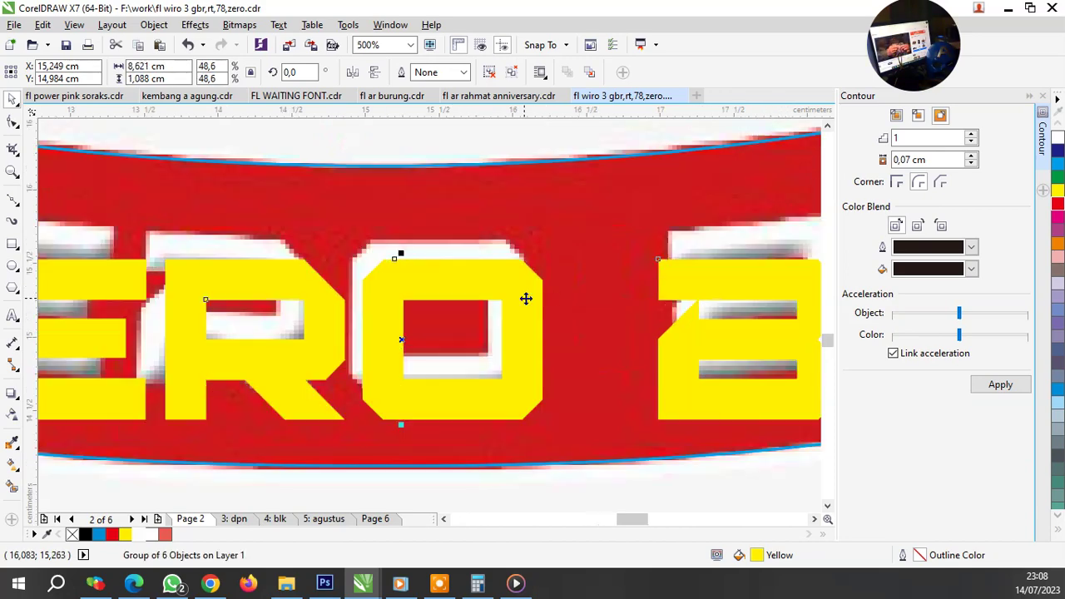
drag(514, 295, 503, 271)
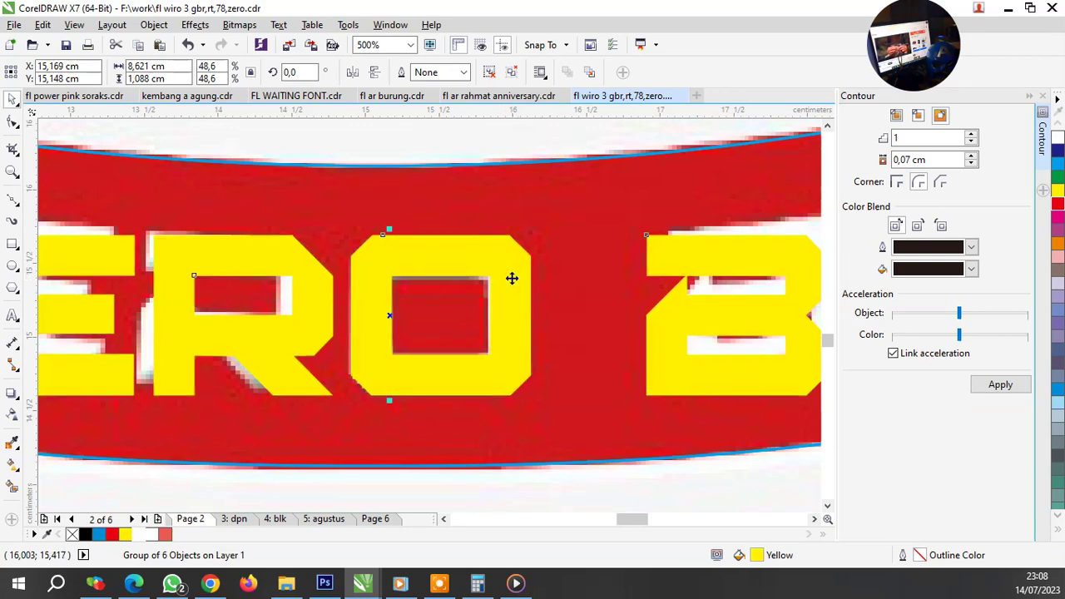
Step: Ungroup the yellow lettering into separate letters
scroll(512, 280, down, 1)
right_click(512, 285)
click(571, 224)
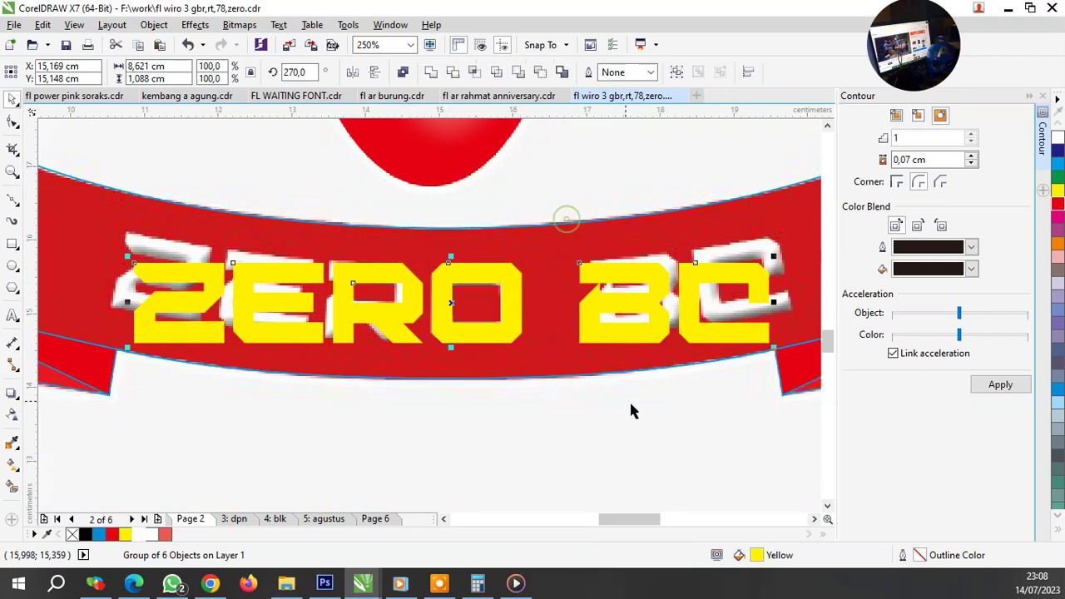
click(630, 406)
Step: Nudge the yellow R left and tilt it slightly clockwise
scroll(378, 274, up, 1)
click(378, 275)
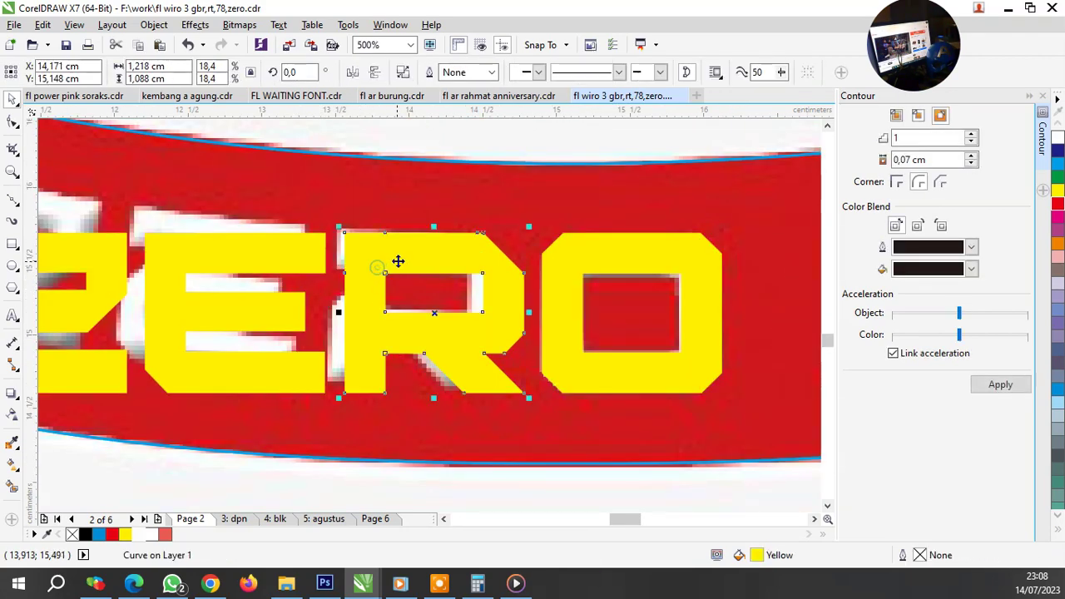
key(Left)
key(Left)
key(Left)
click(504, 293)
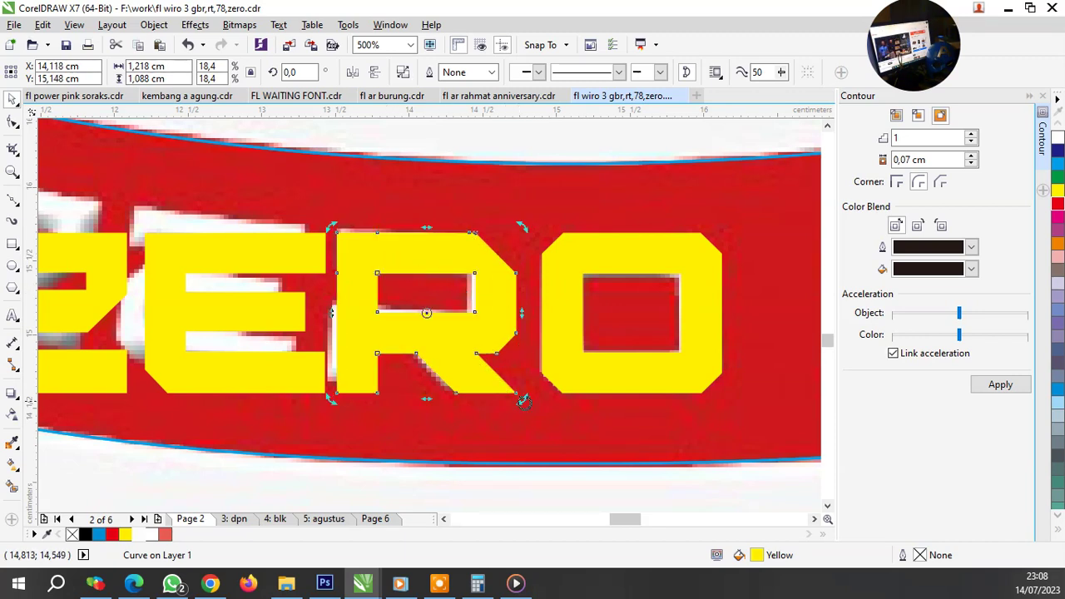
drag(521, 400, 511, 386)
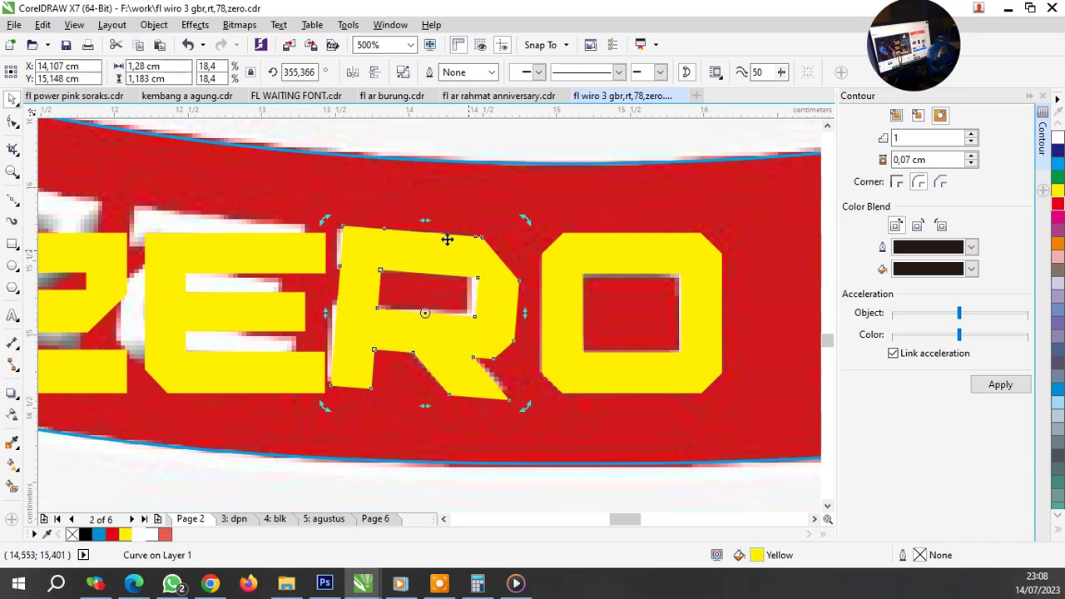
scroll(388, 252, up, 1)
scroll(442, 249, down, 2)
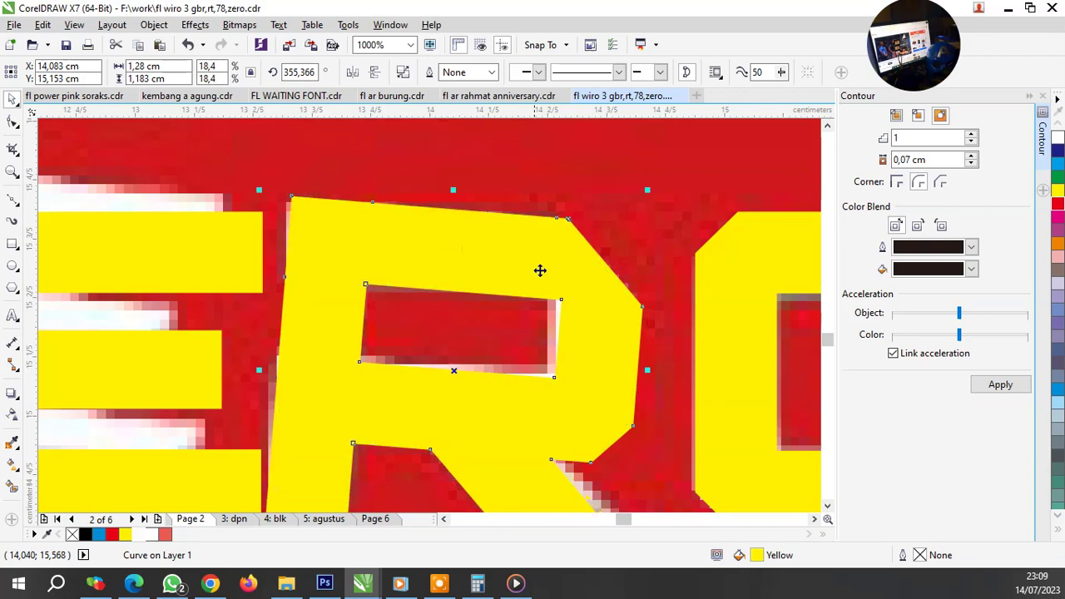
scroll(388, 281, down, 3)
scroll(428, 285, up, 3)
Step: Move the yellow E onto its white counterpart and rotate it about 8.6° clockwise
click(455, 265)
drag(455, 265, 433, 249)
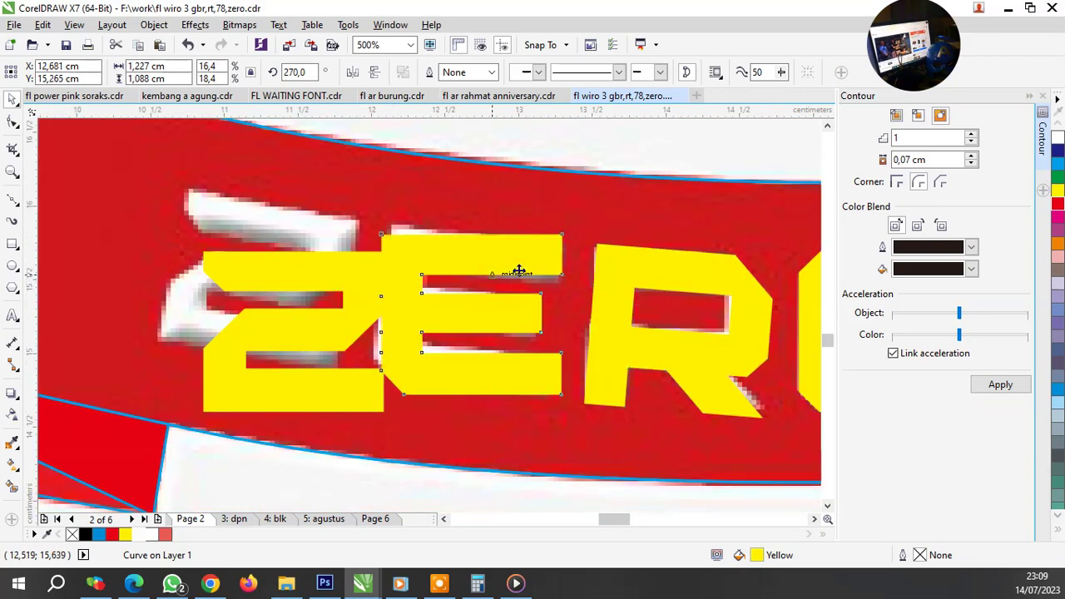
click(537, 267)
drag(569, 228, 575, 244)
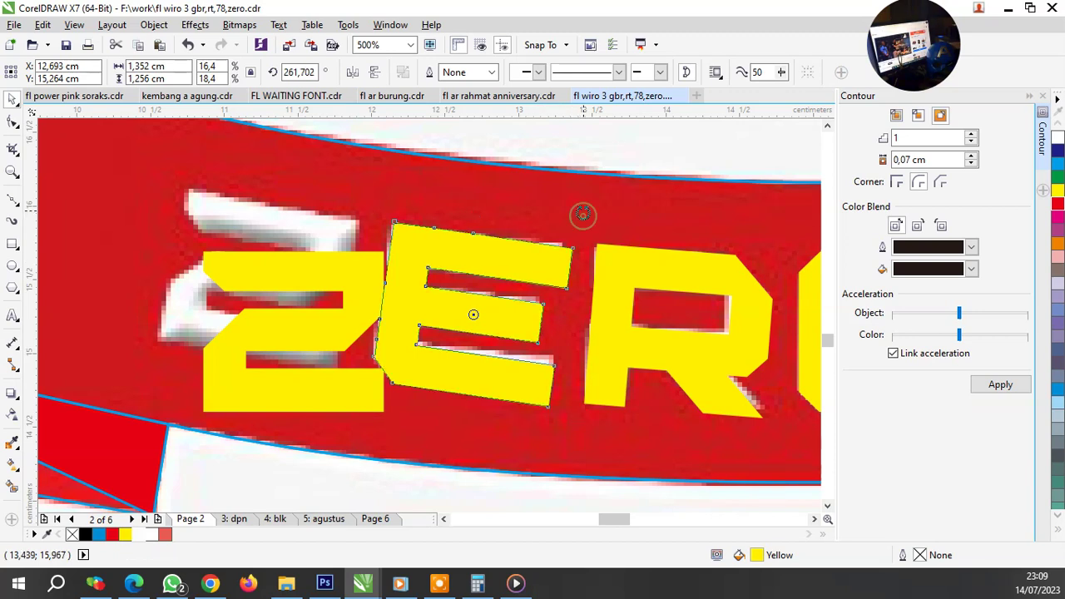
drag(582, 217, 583, 237)
Step: Place the yellow Z over its white outline, tilted about 8° clockwise
drag(359, 284, 323, 238)
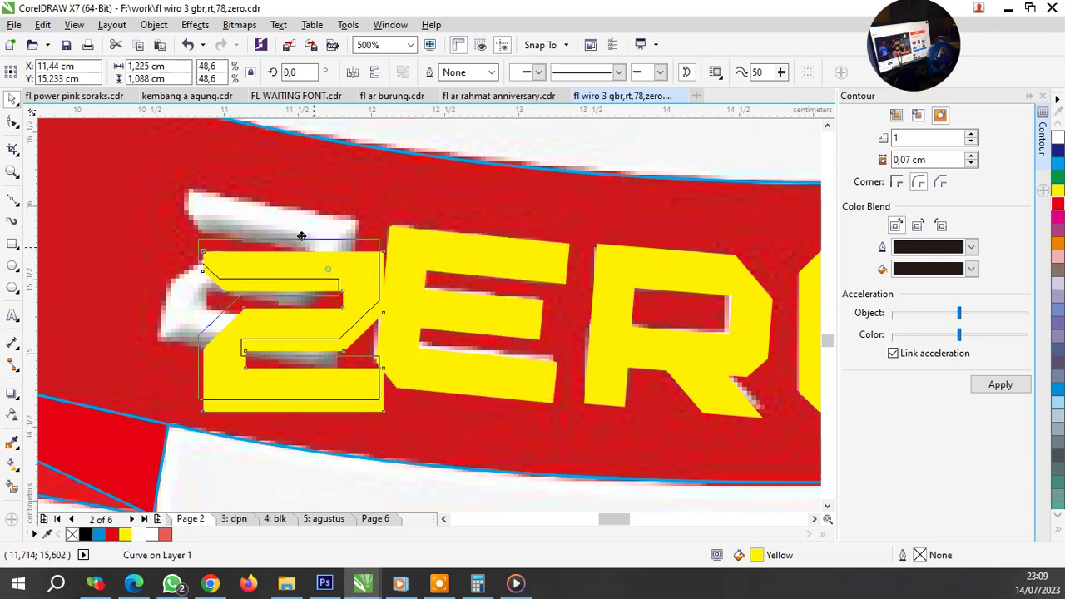
drag(353, 202, 368, 224)
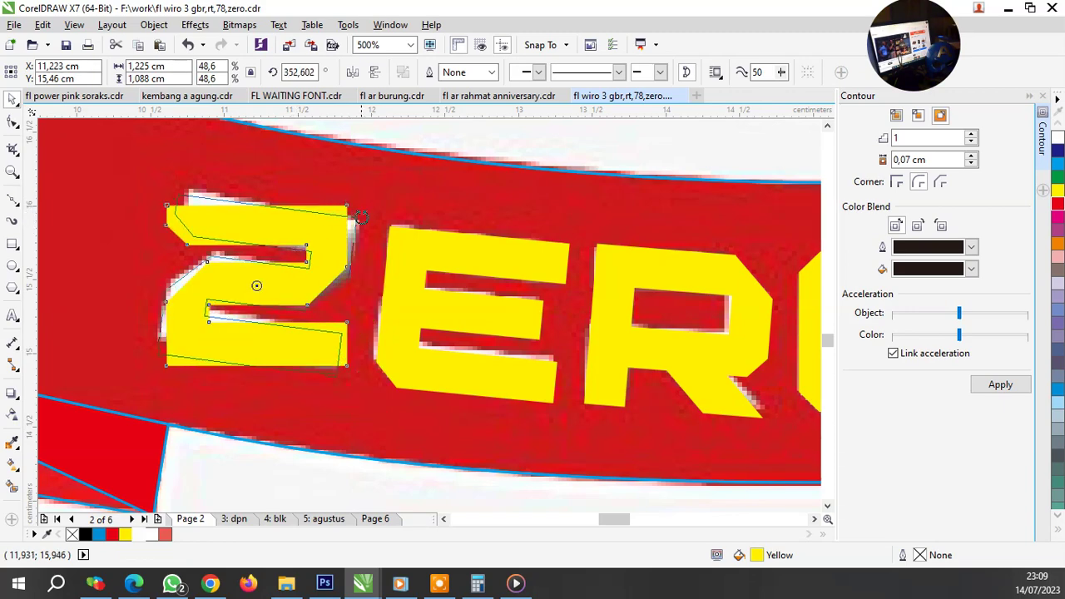
scroll(368, 202, up, 2)
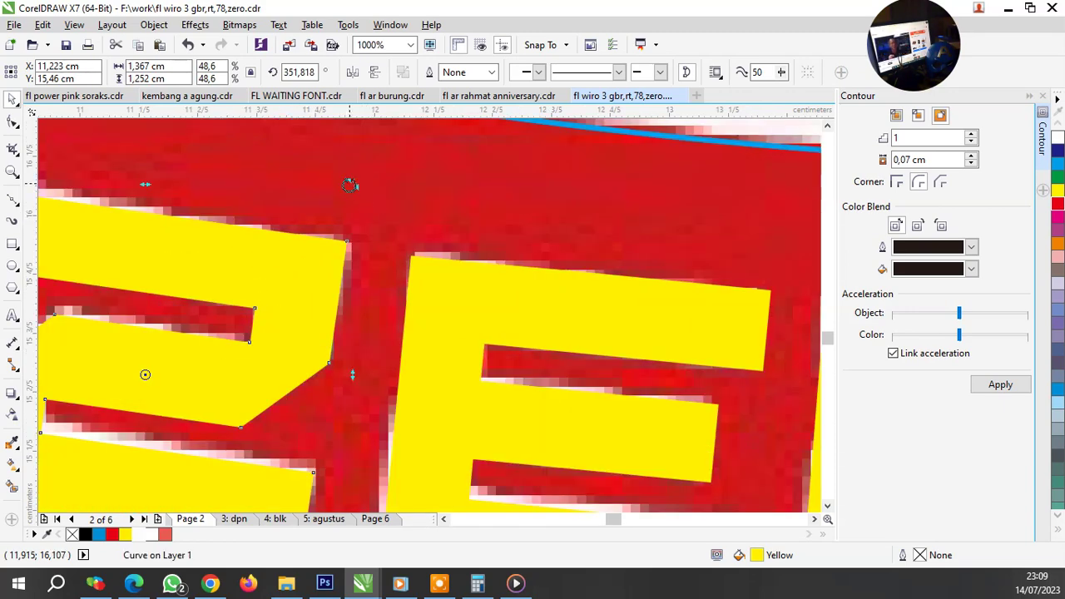
drag(353, 180, 354, 182)
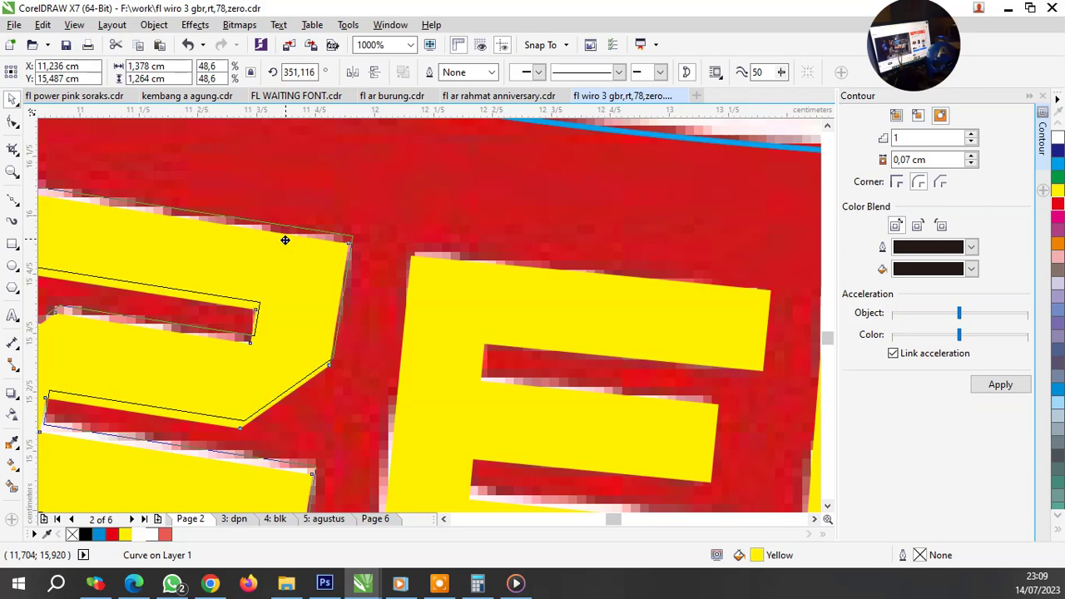
drag(285, 241, 284, 241)
scroll(372, 275, down, 4)
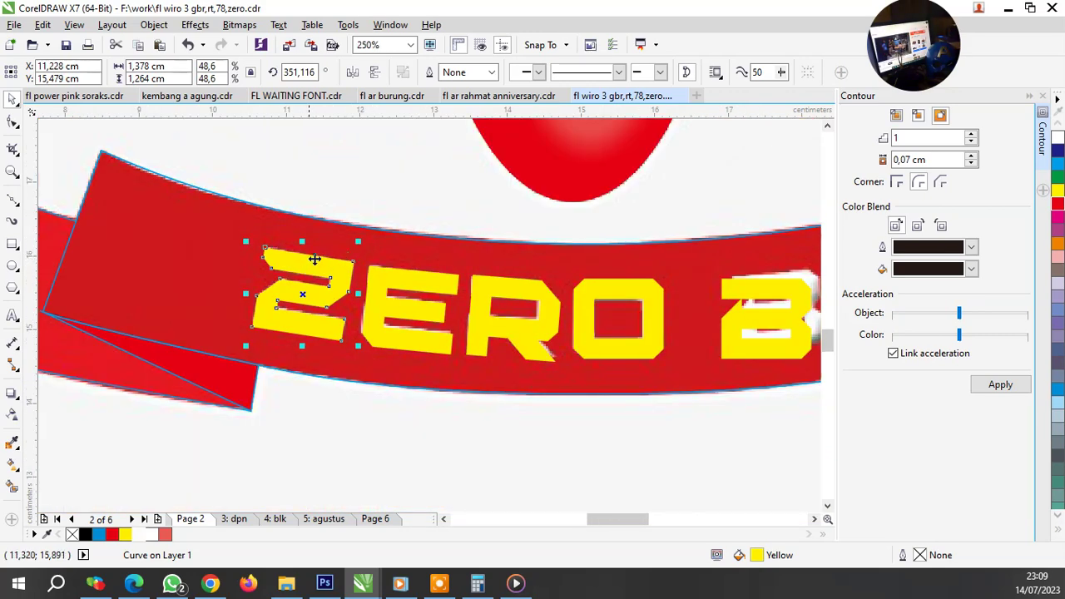
scroll(452, 297, down, 4)
scroll(452, 297, up, 1)
scroll(525, 260, up, 3)
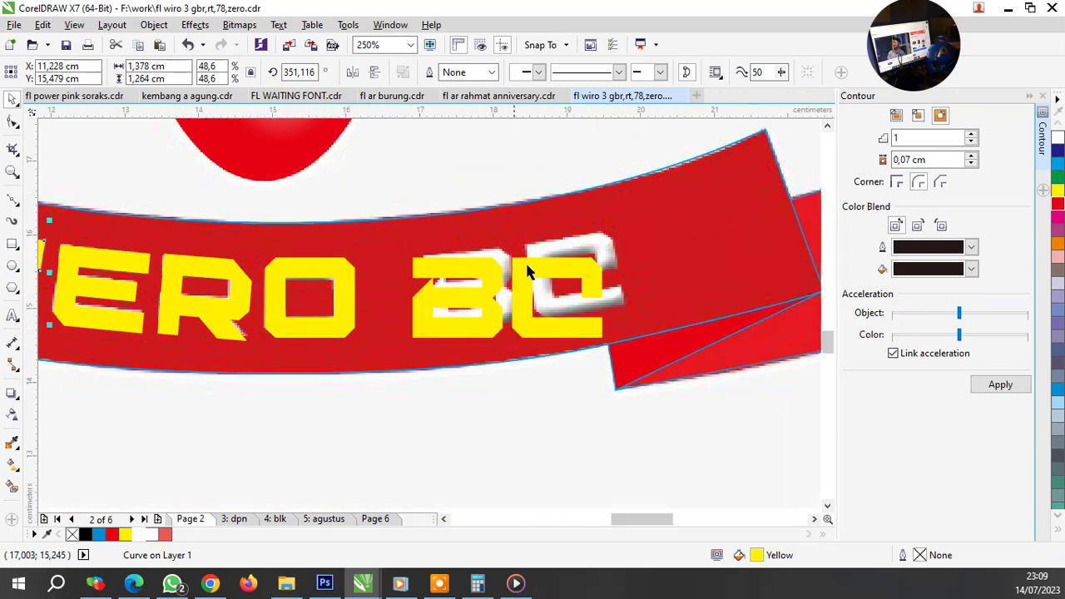
scroll(525, 261, up, 2)
Step: Move the yellow C onto its white outline and tilt it about 8.7°
drag(607, 279, 660, 245)
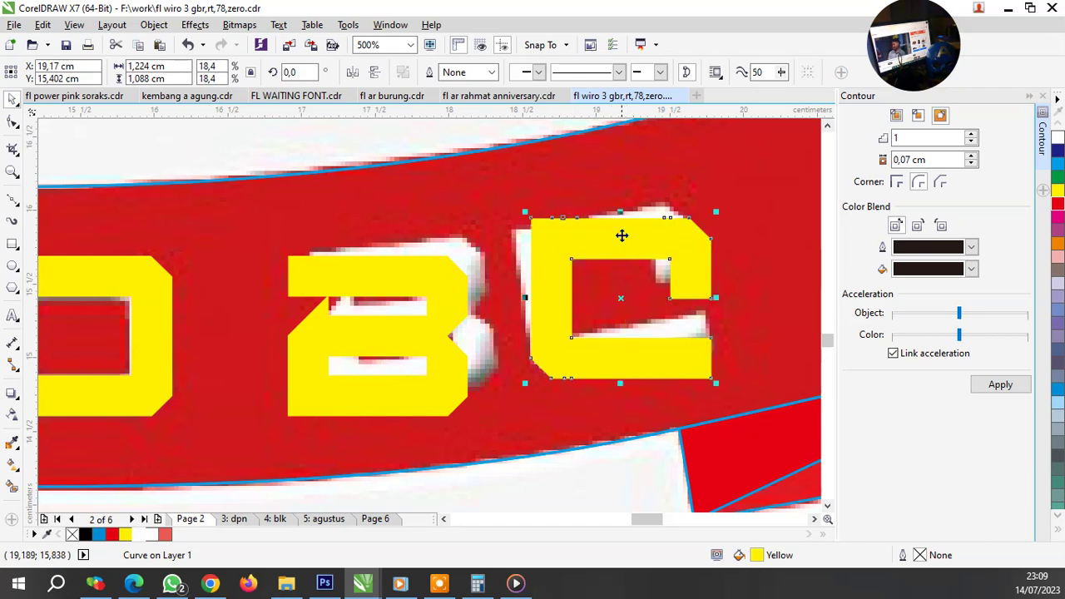
click(684, 234)
drag(716, 212, 710, 191)
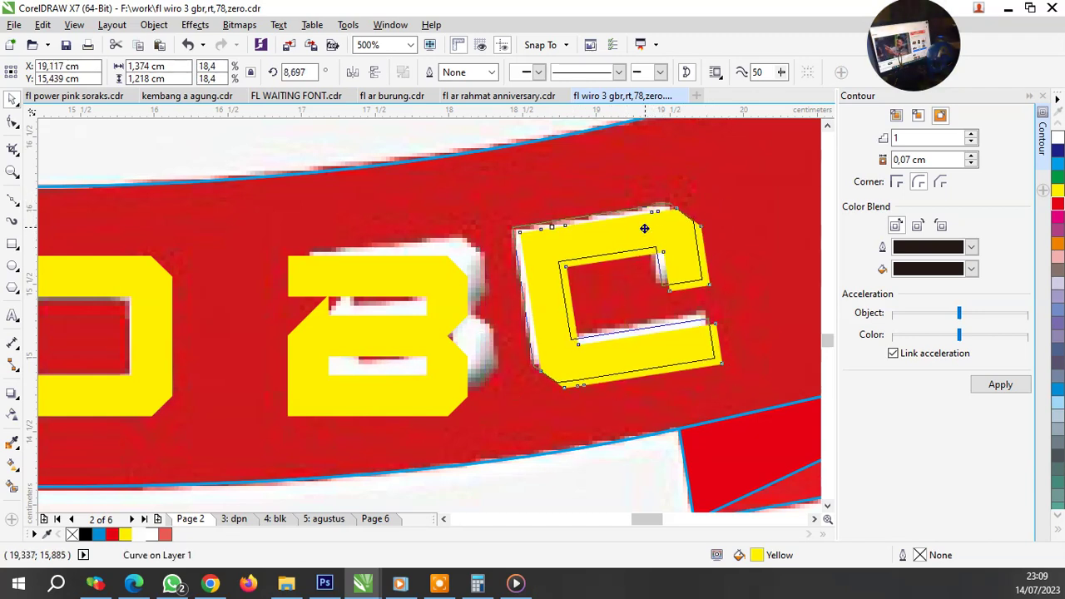
drag(651, 234, 644, 229)
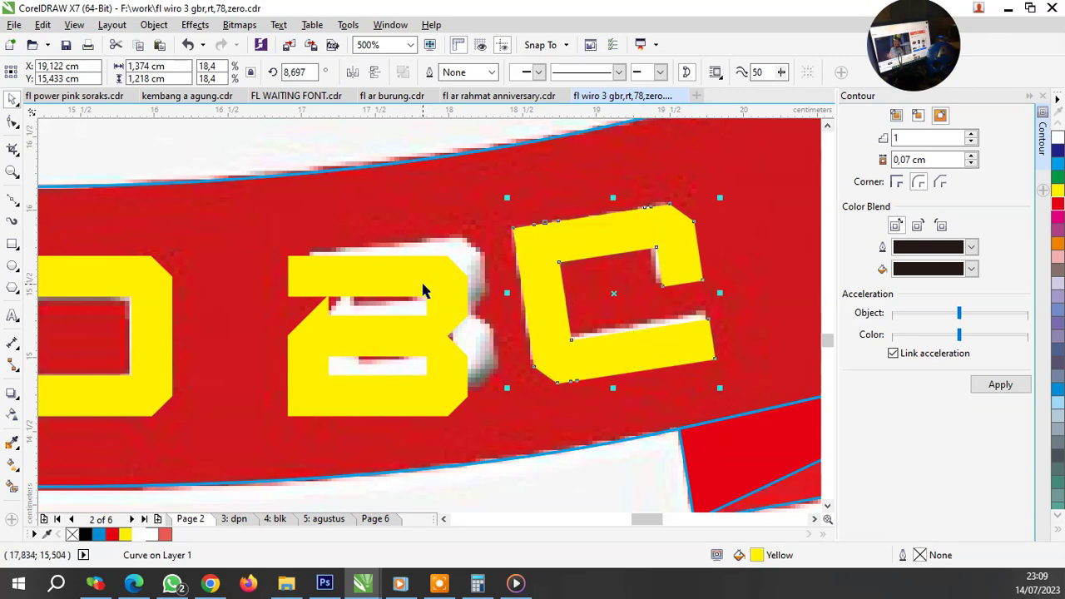
Step: Tilt the yellow B about 6° to follow the ribbon
scroll(421, 279, up, 2)
click(469, 248)
click(535, 237)
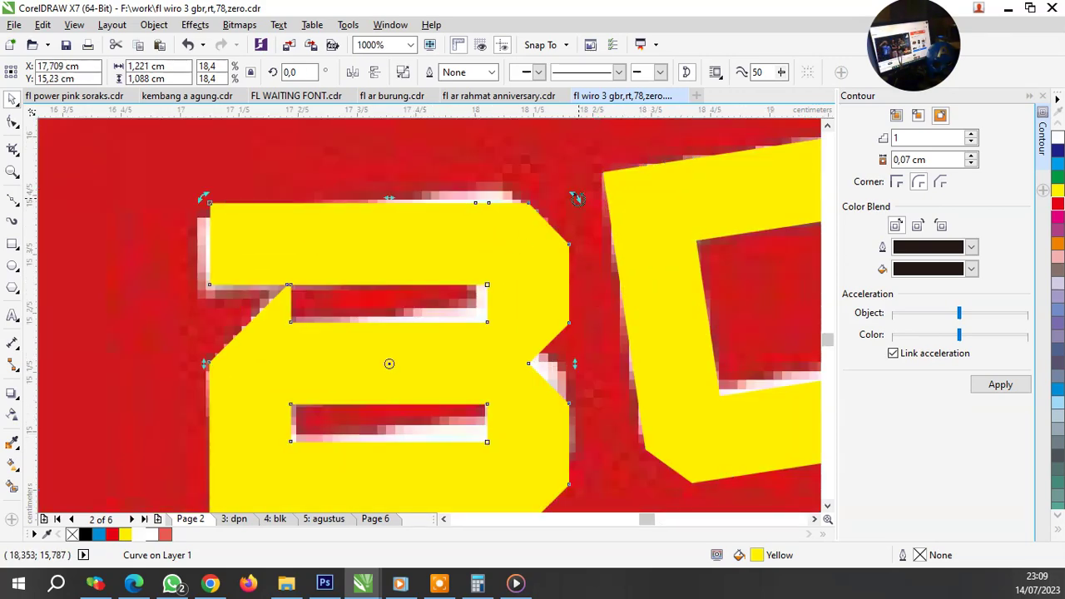
drag(578, 198, 565, 171)
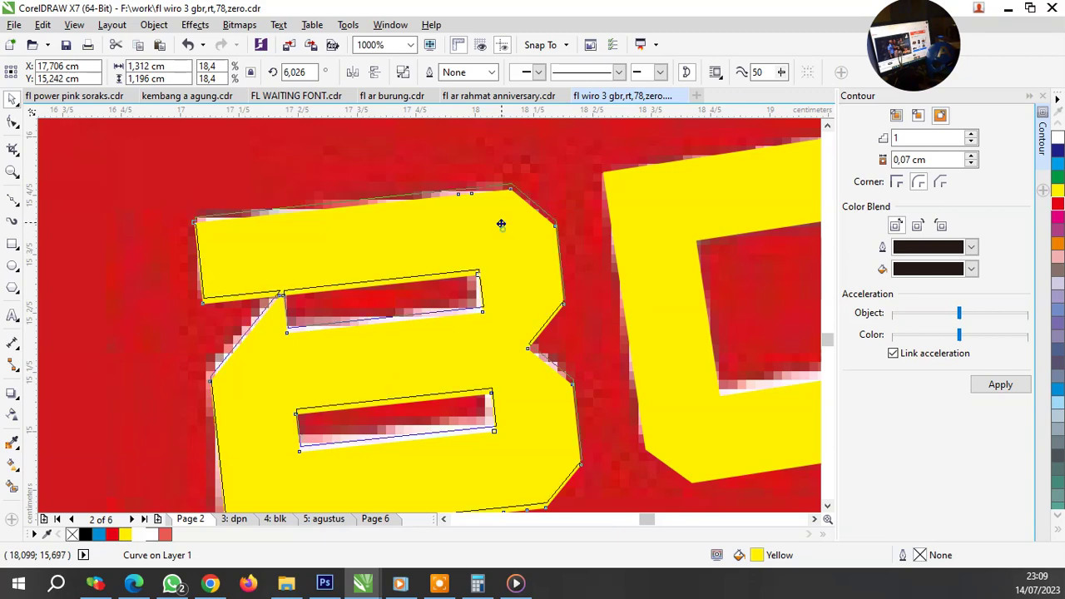
click(501, 224)
Step: Marquee-select all six yellow ZERO BC letters and group them
scroll(549, 258, down, 3)
scroll(591, 308, down, 3)
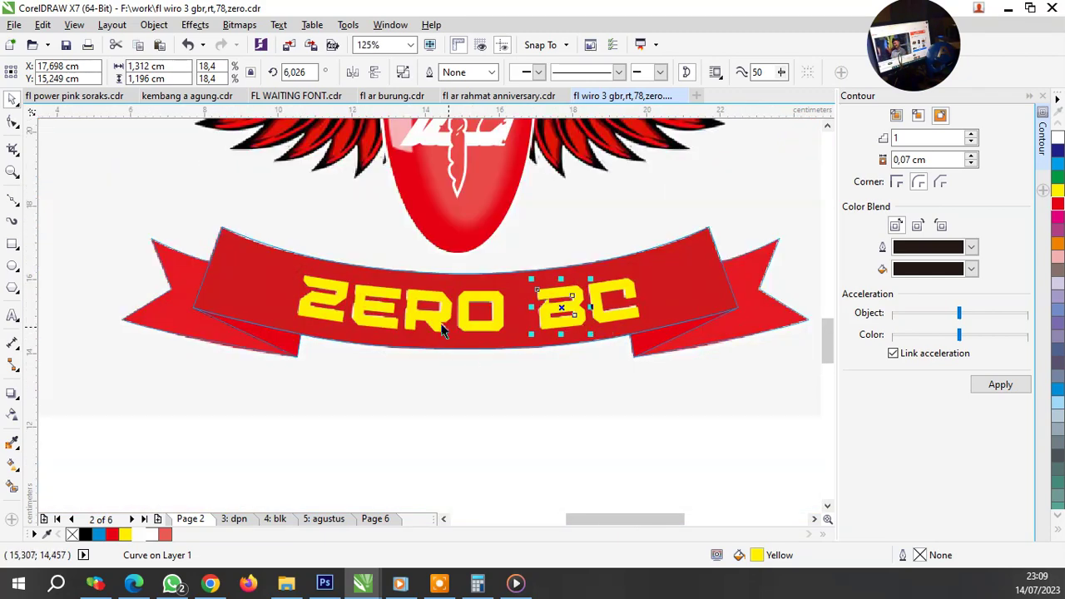
scroll(369, 306, up, 4)
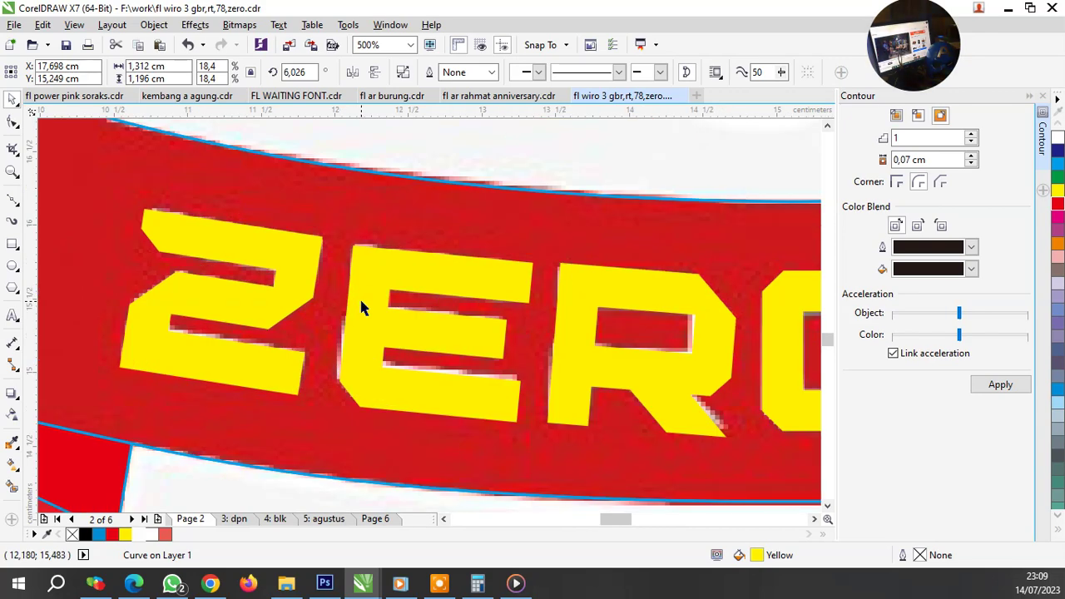
scroll(359, 297, down, 4)
drag(658, 444, 275, 279)
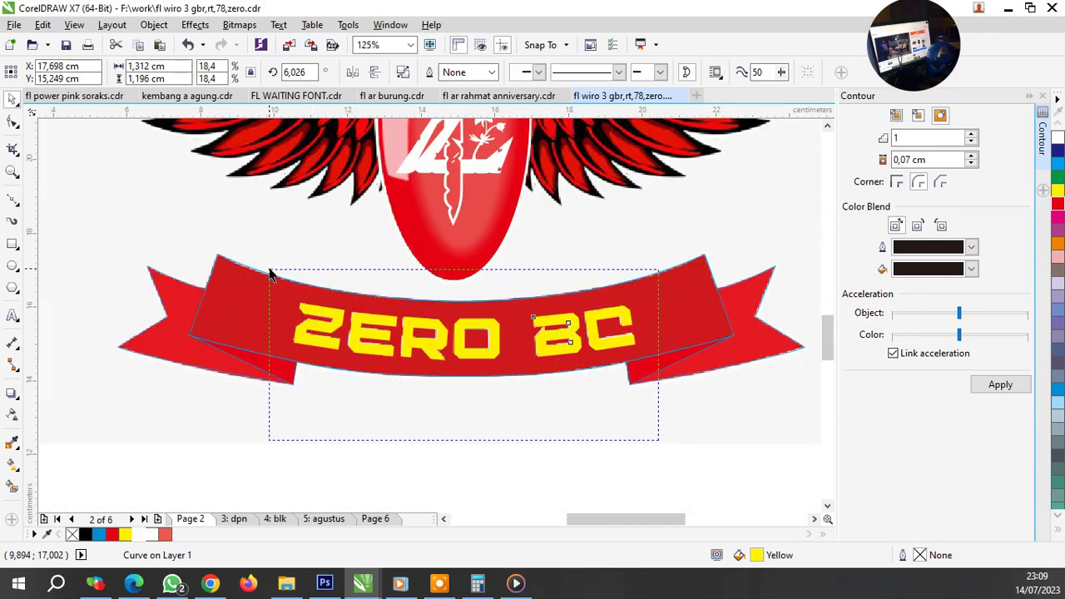
key(ctrl+g)
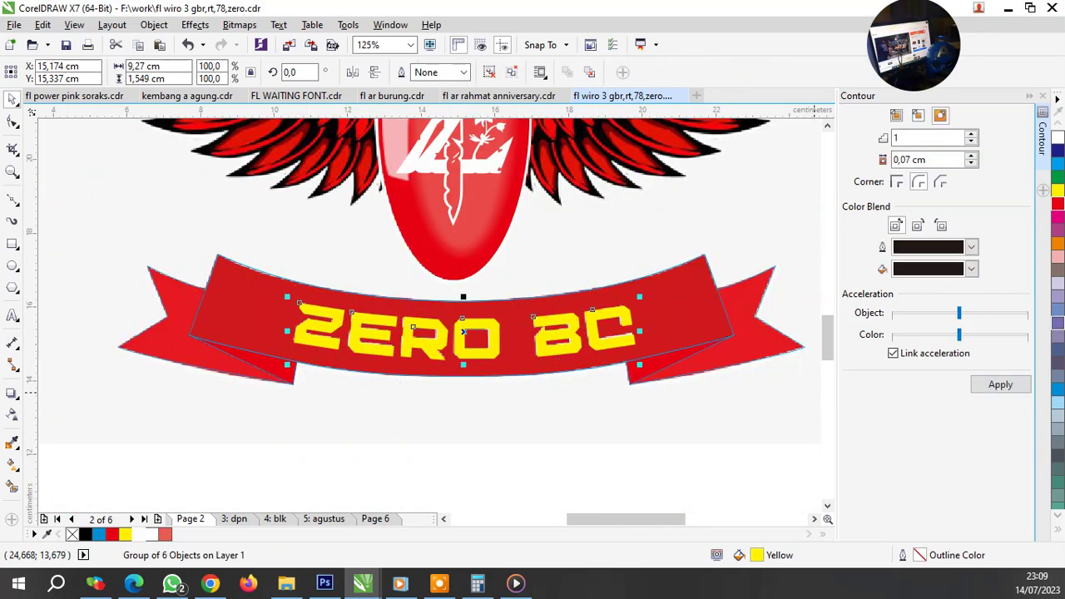
Step: Place a copy of the ribbon band below and recolour the original salmon
click(1057, 142)
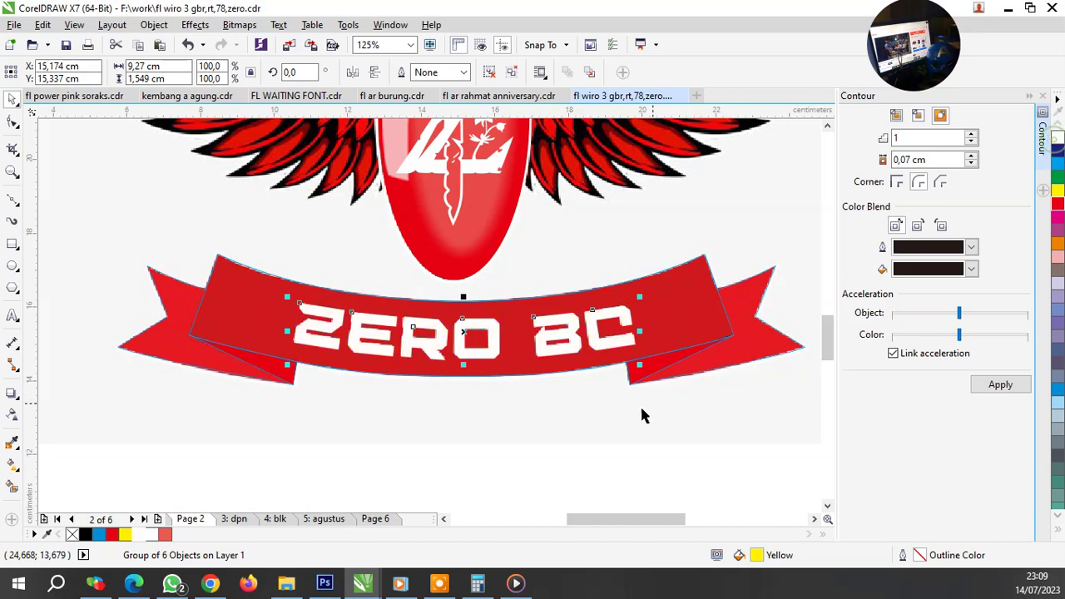
click(671, 335)
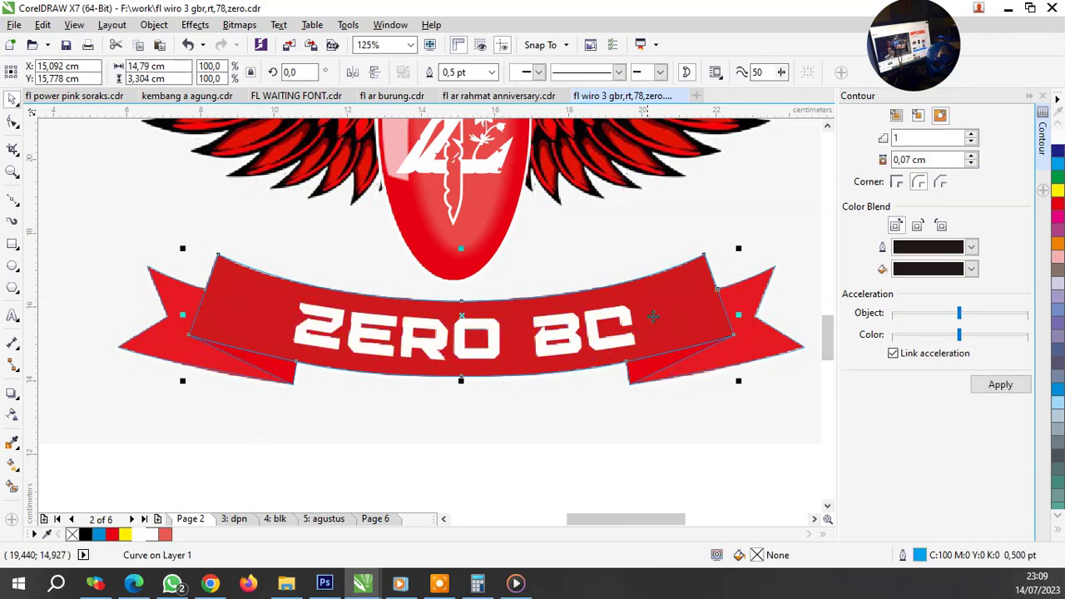
drag(654, 316, 654, 411)
click(660, 318)
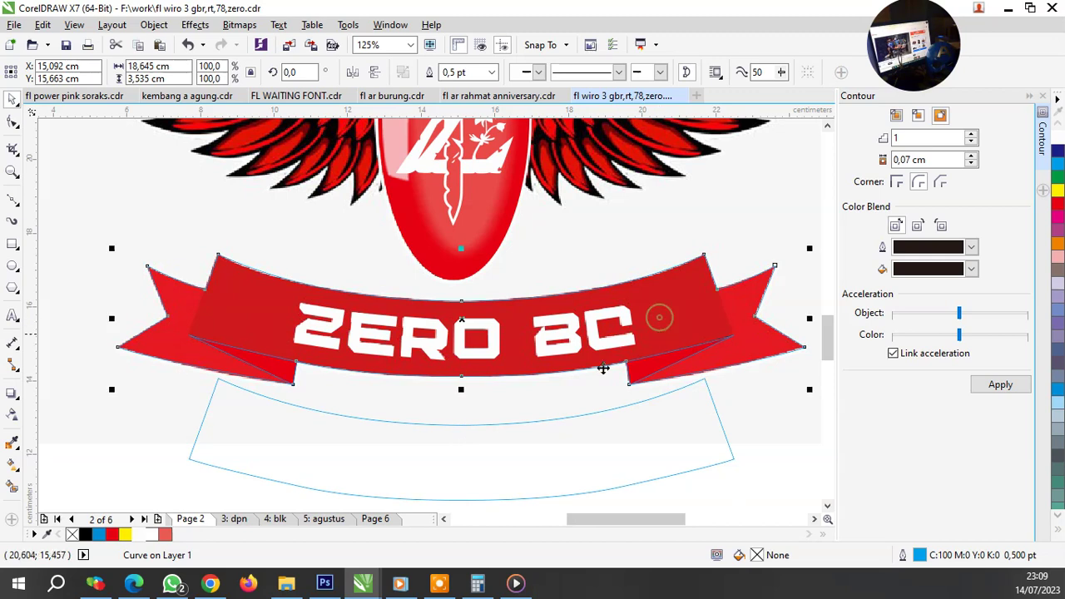
click(165, 535)
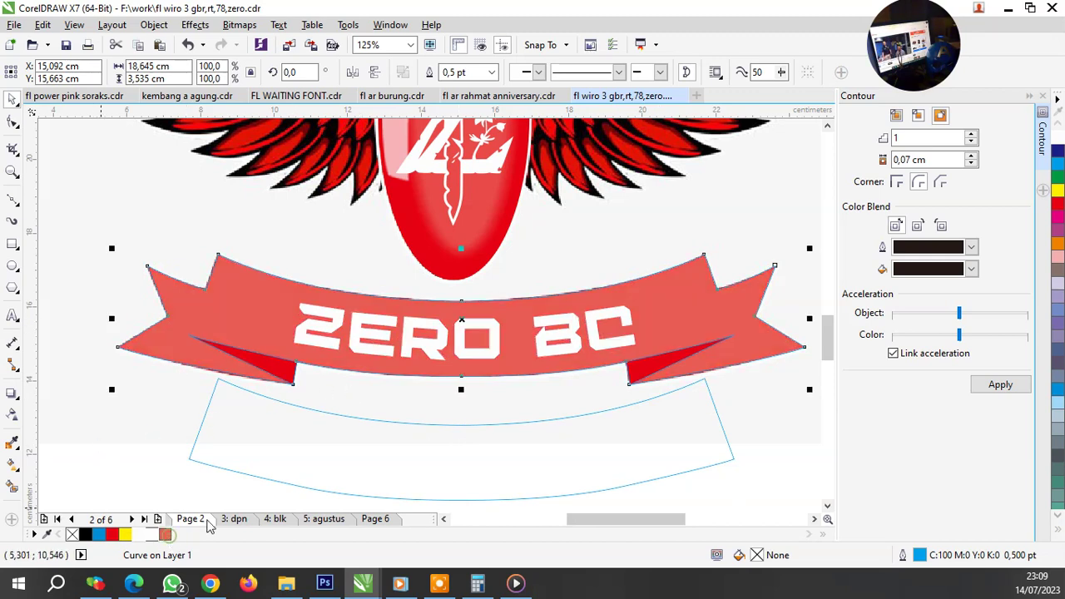
Step: Fill the copied band red and position it exactly over the salmon band
click(571, 440)
click(117, 535)
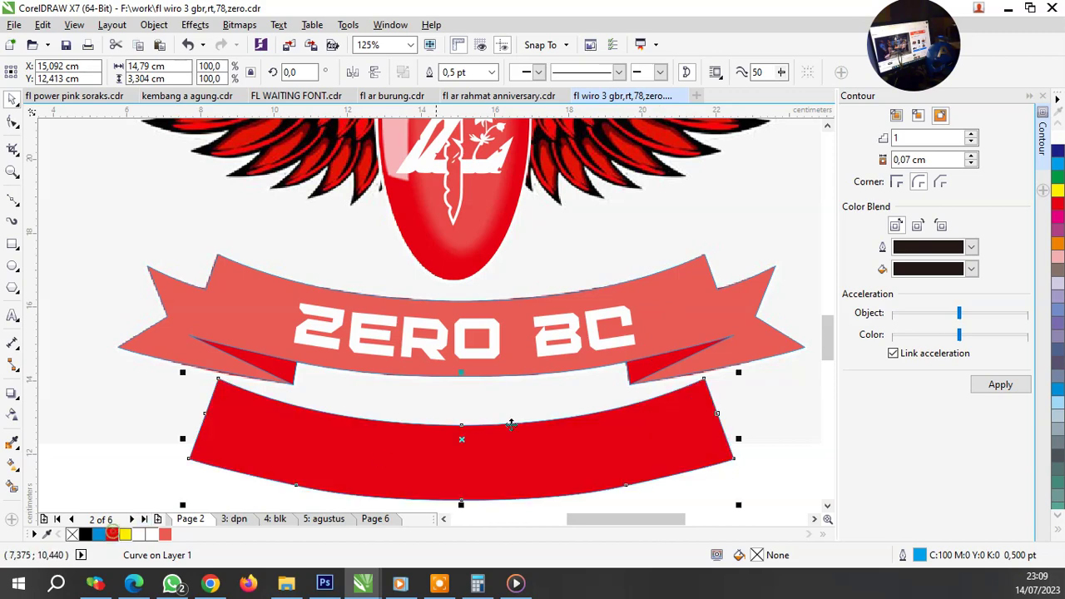
shift+click(674, 307)
click(691, 406)
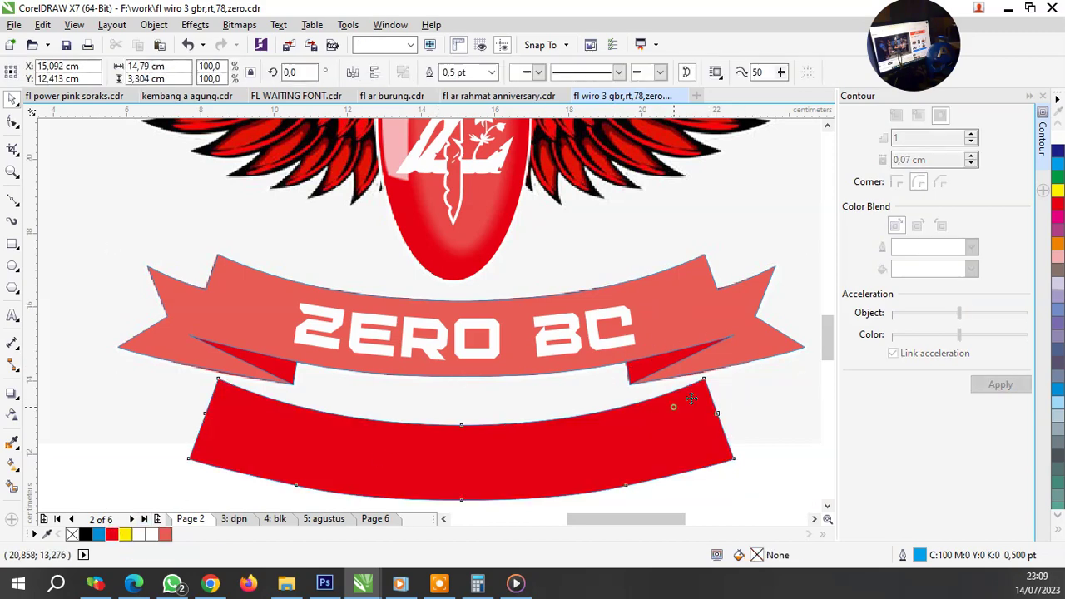
drag(706, 378, 704, 256)
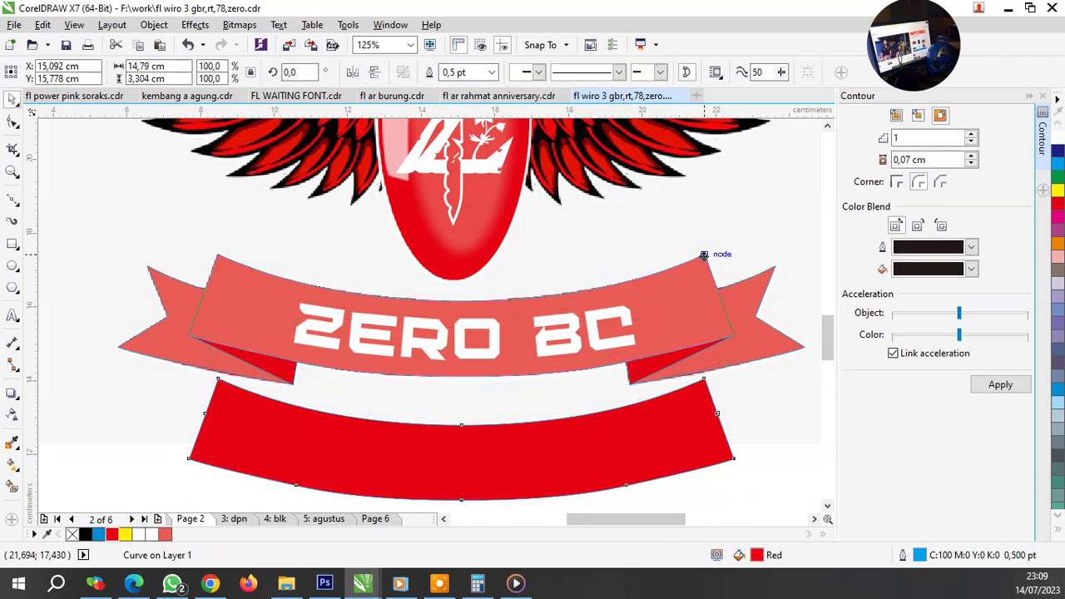
click(491, 470)
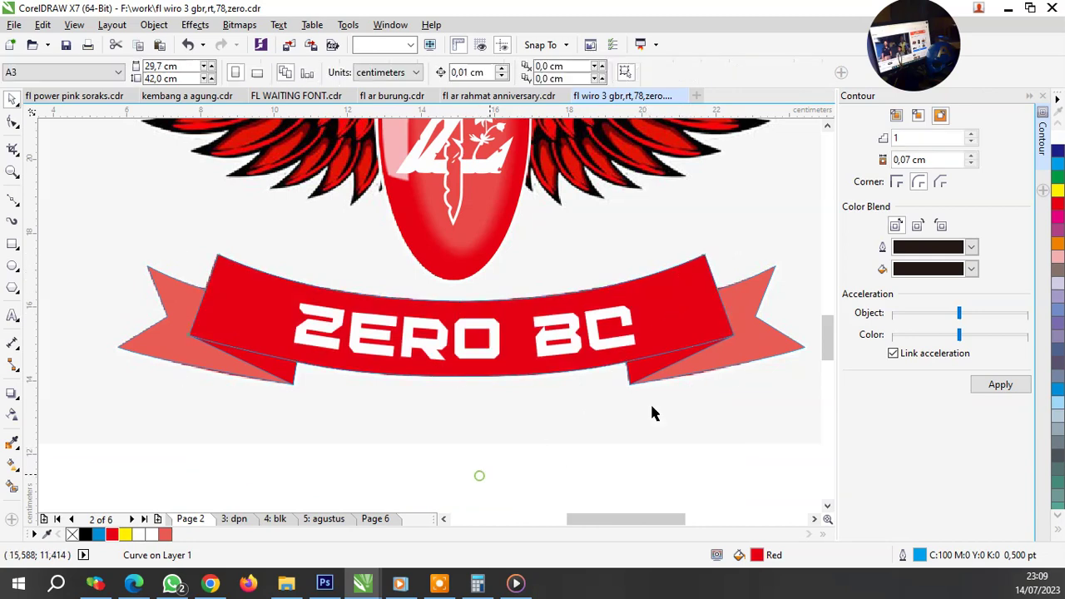
click(699, 306)
Step: Give the red ribbon band a linear transparency fade, with its start at the band's left end
click(11, 415)
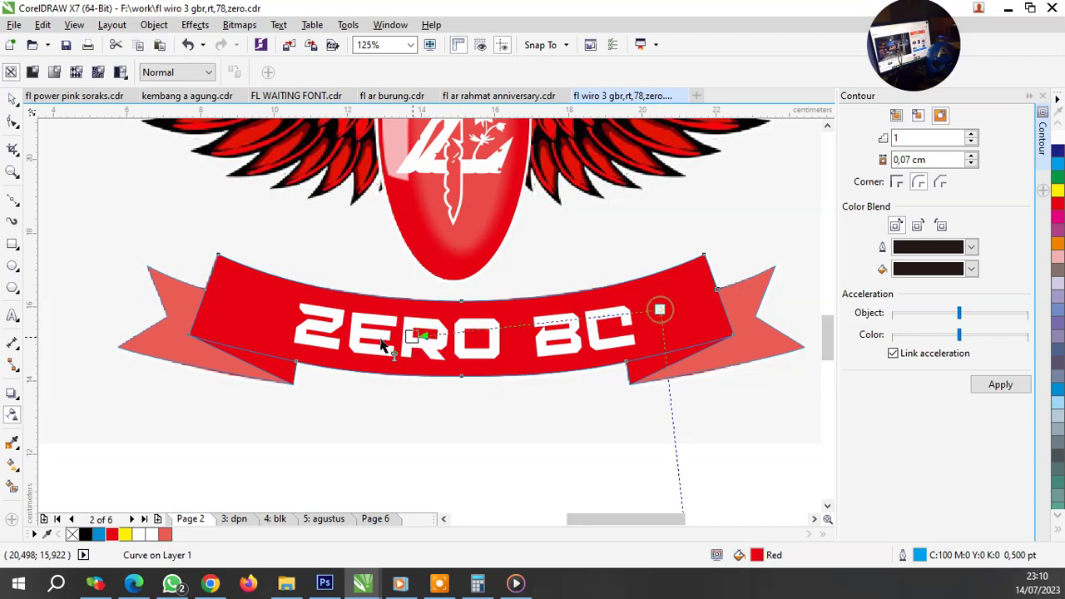
drag(660, 310, 374, 337)
key(space)
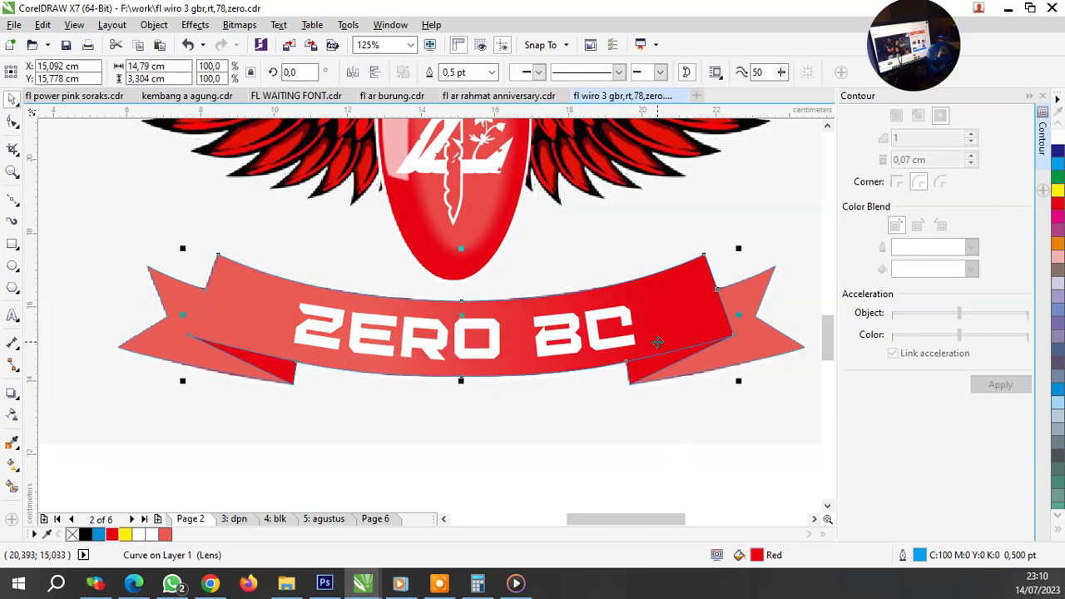
key(space)
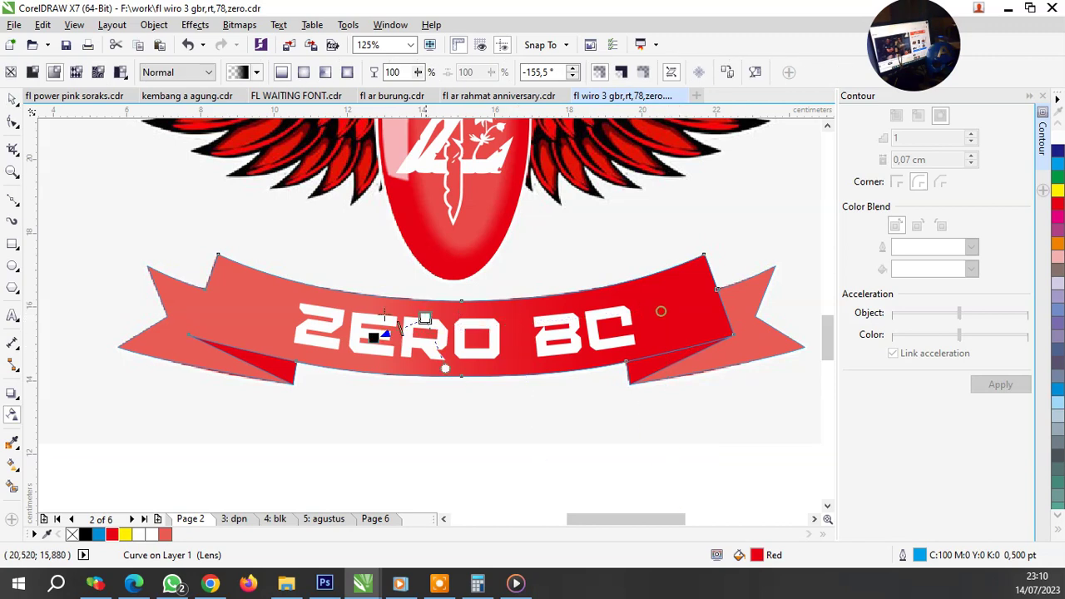
mouse_move(660, 310)
mouse_down()
mouse_move(186, 308)
mouse_move(191, 291)
mouse_up()
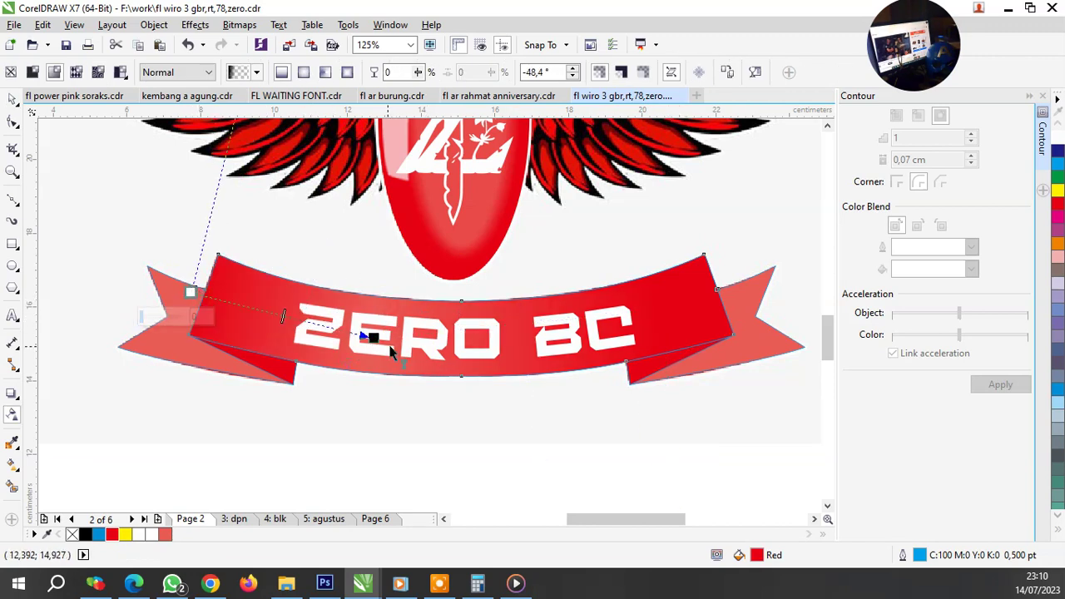
drag(372, 336, 410, 346)
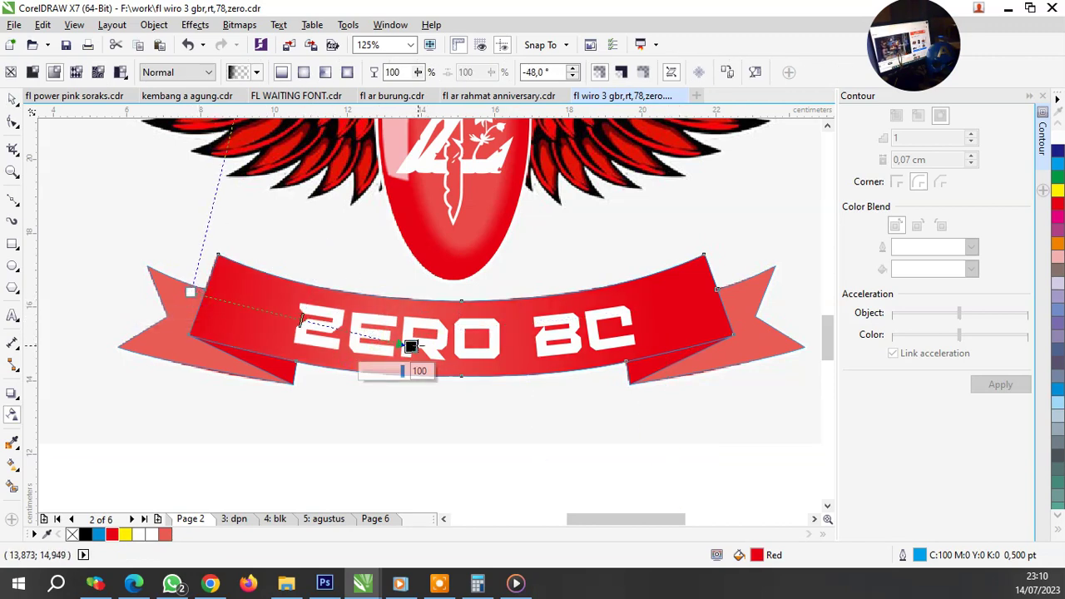
key(space)
Step: Reselect the faded red band and review its transparency handles
click(500, 397)
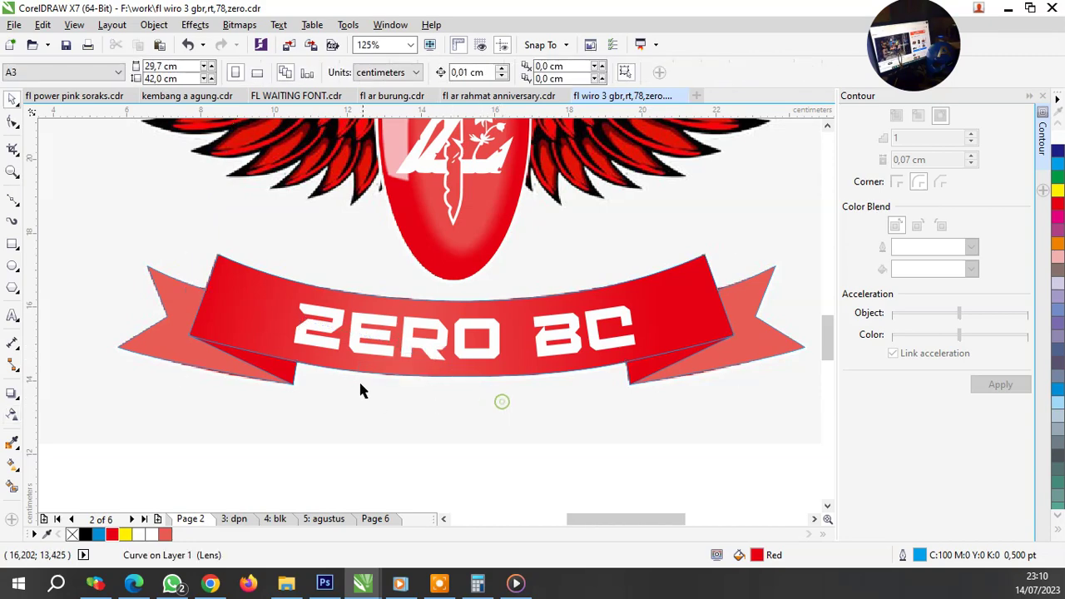
click(283, 369)
scroll(283, 369, down, 2)
click(501, 428)
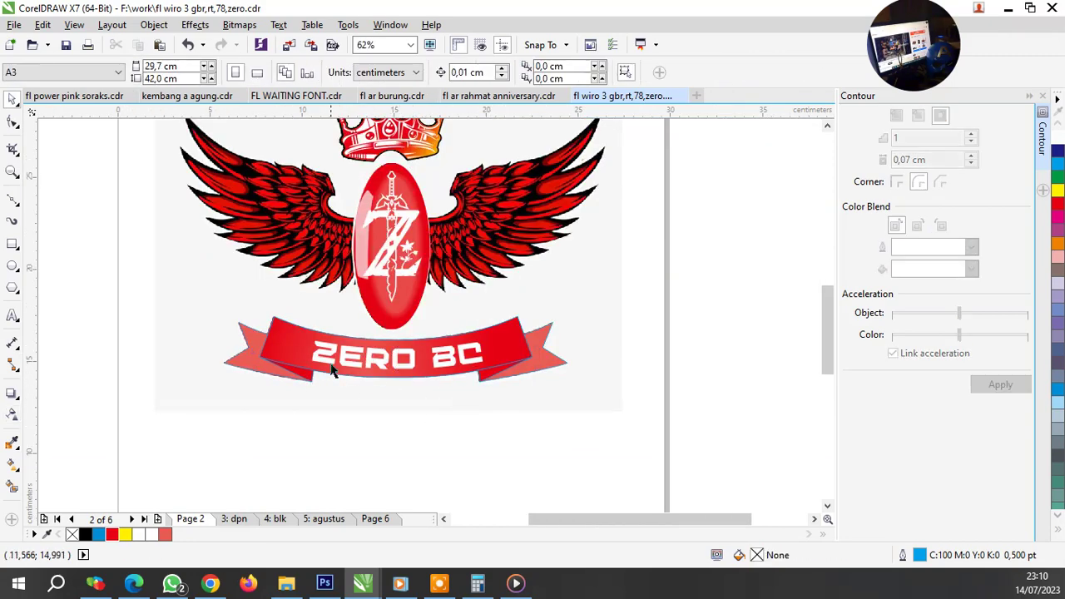
click(286, 342)
key(space)
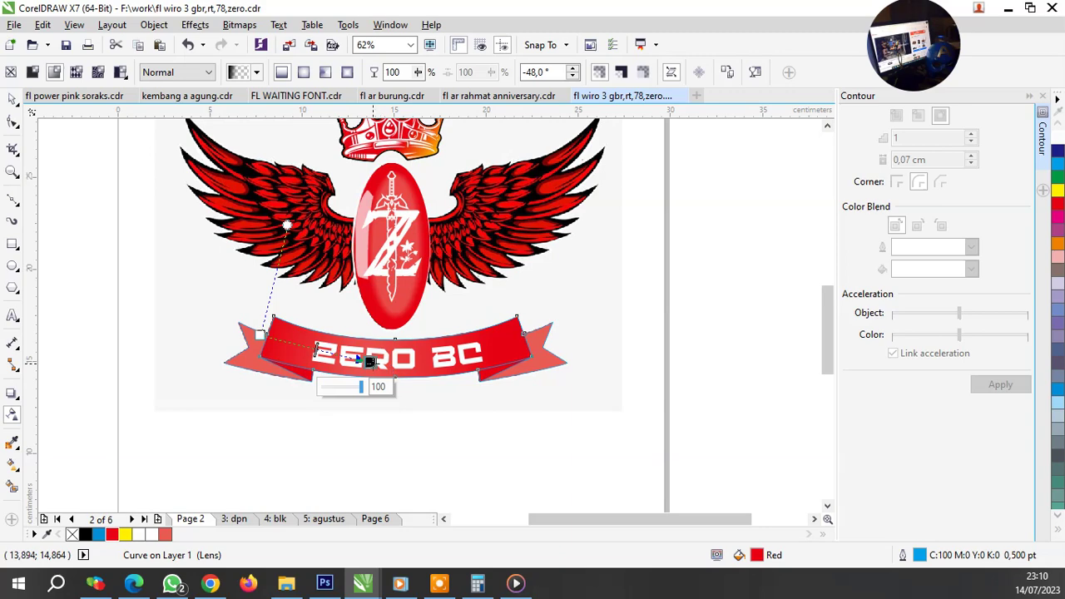
scroll(439, 379, up, 4)
key(space)
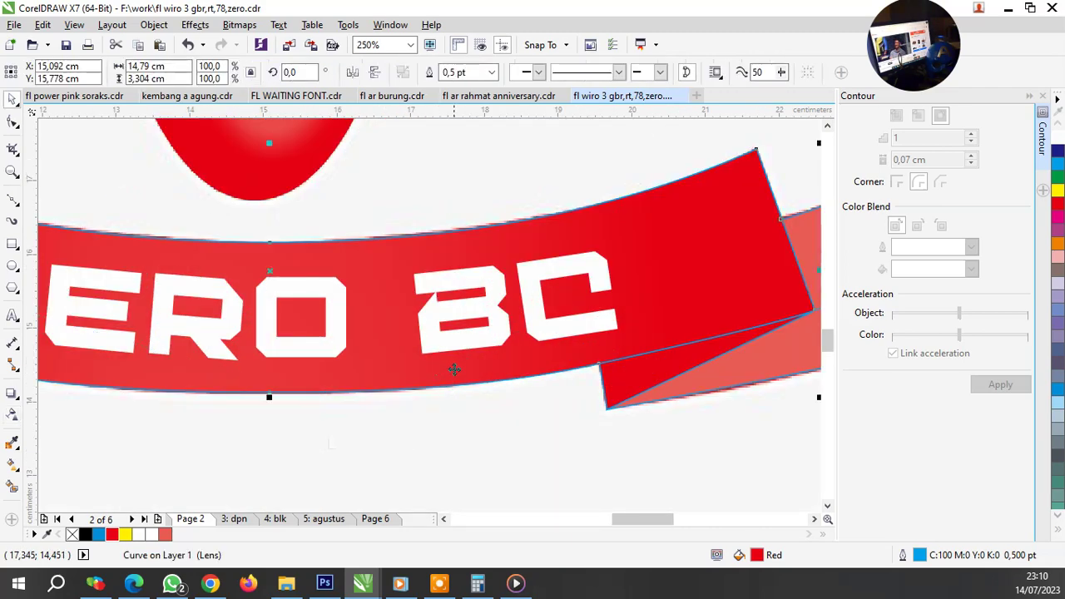
scroll(453, 369, down, 2)
Step: Move the faded band down below and extend the remaining band's fade start further left
drag(559, 315, 552, 466)
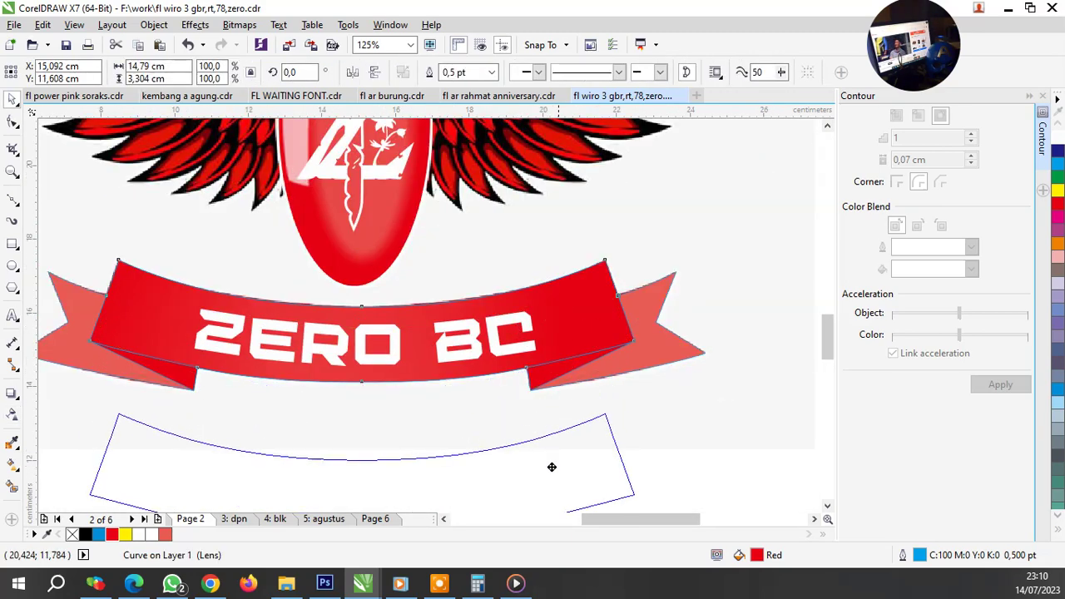
key(space)
click(573, 314)
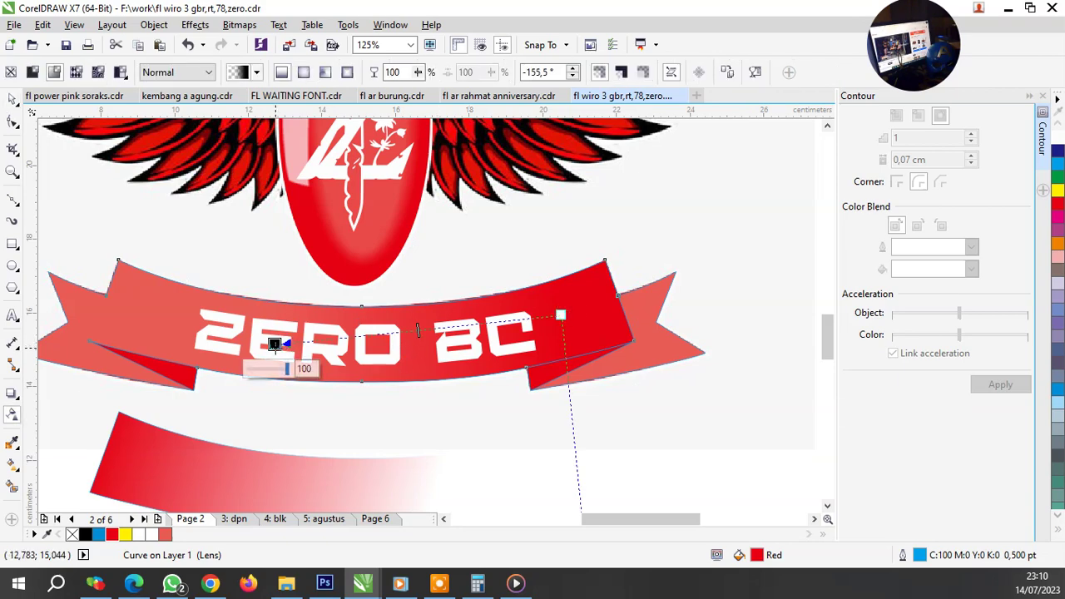
drag(275, 343, 201, 345)
key(space)
Step: Align the faded band with the upper ribbon using E
click(304, 473)
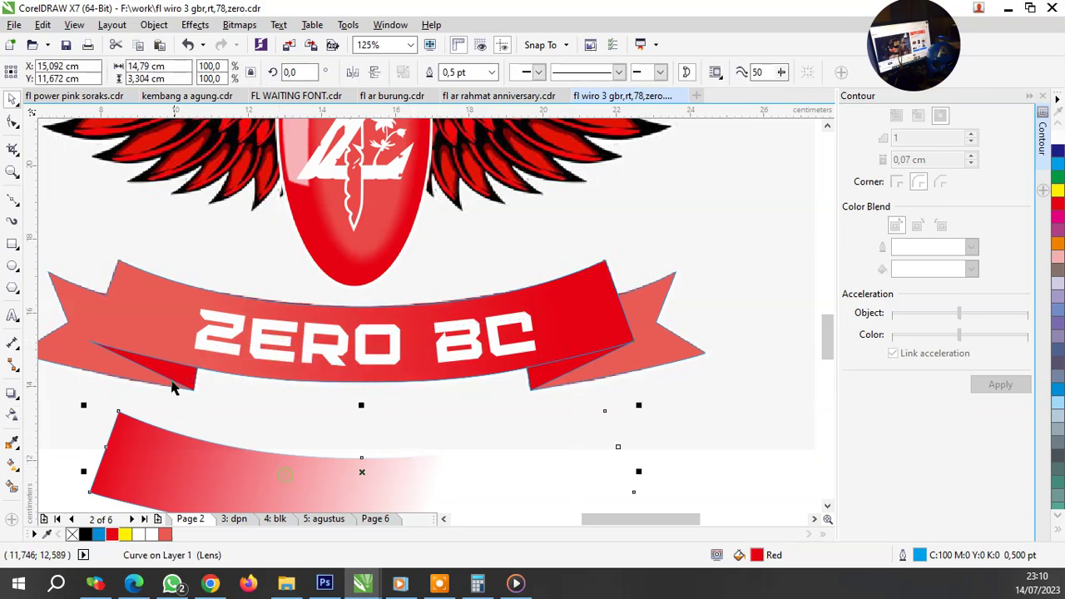
shift+click(180, 326)
key(e)
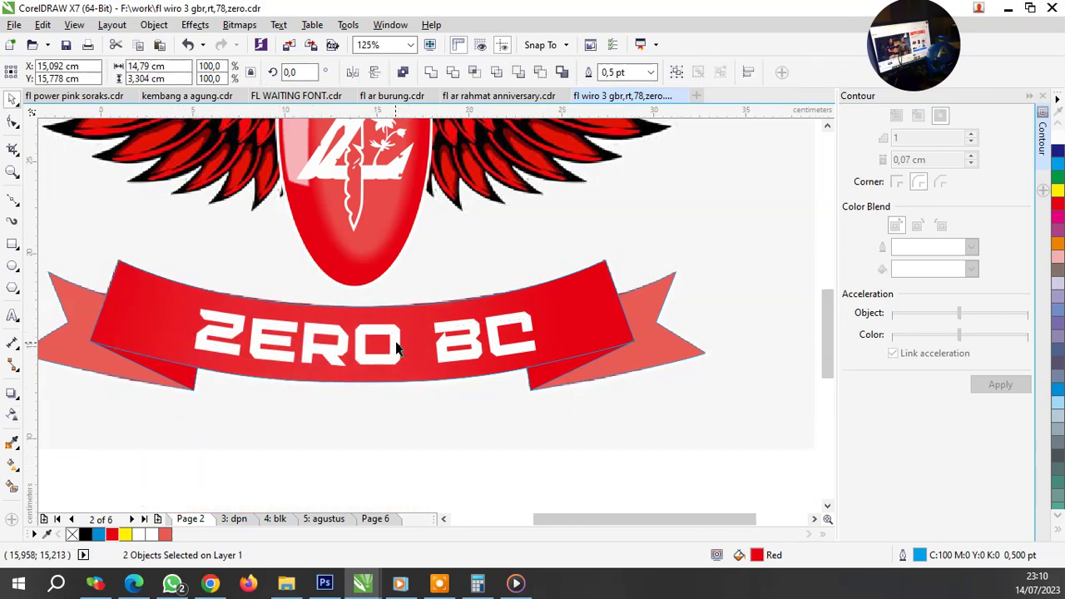
scroll(366, 353, down, 2)
scroll(366, 354, up, 4)
scroll(372, 349, down, 3)
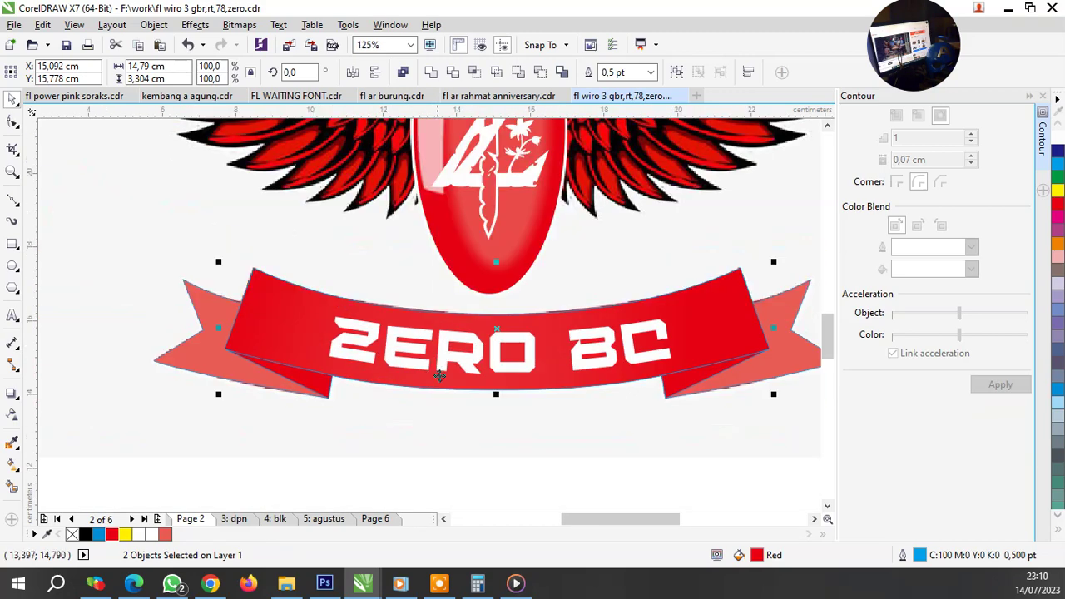
Step: Pull the faded band's transparency end in toward the text
click(432, 423)
click(312, 350)
key(space)
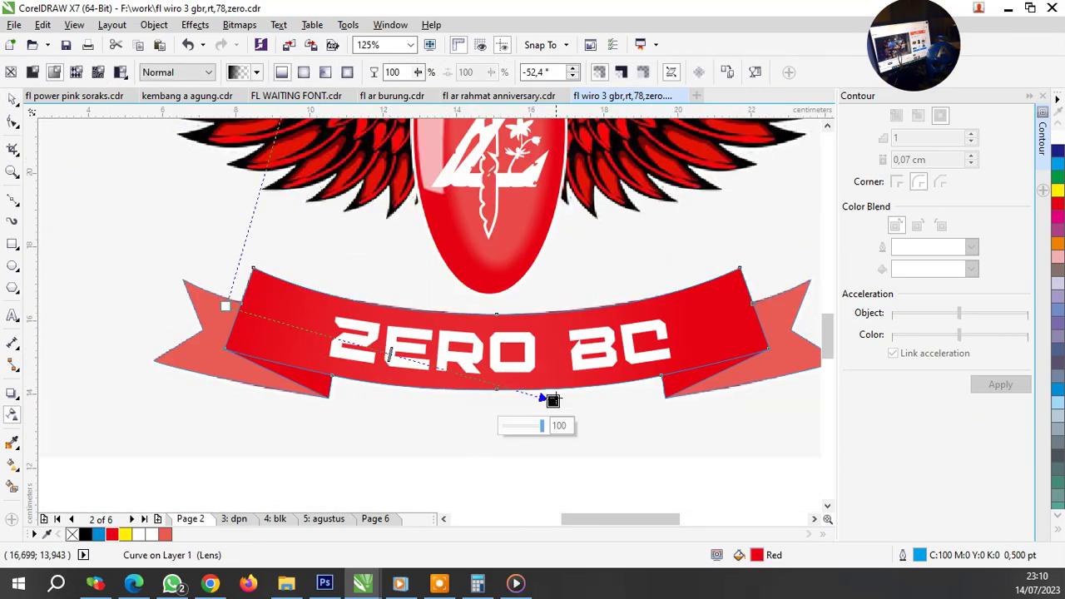
drag(552, 401, 499, 388)
key(space)
Step: Group the five ribbon pieces together
scroll(562, 420, down, 4)
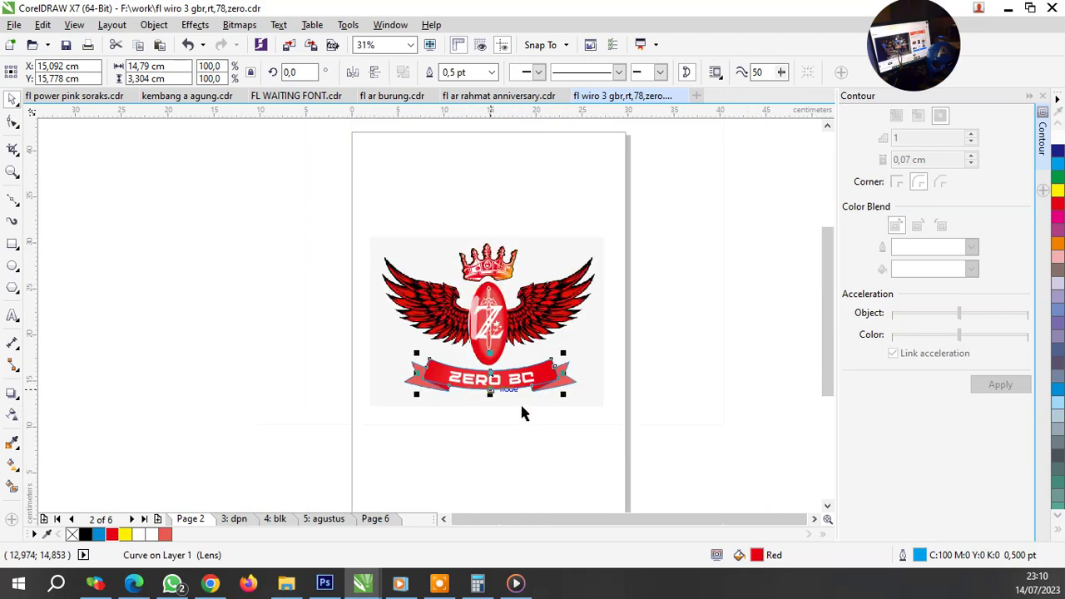
drag(620, 428, 371, 341)
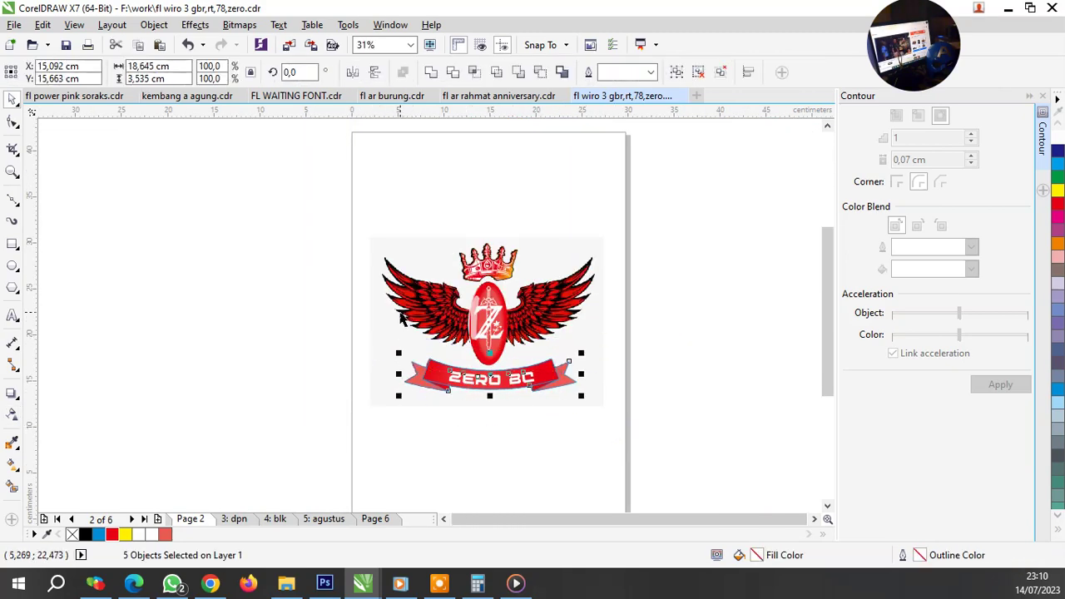
key(ctrl+g)
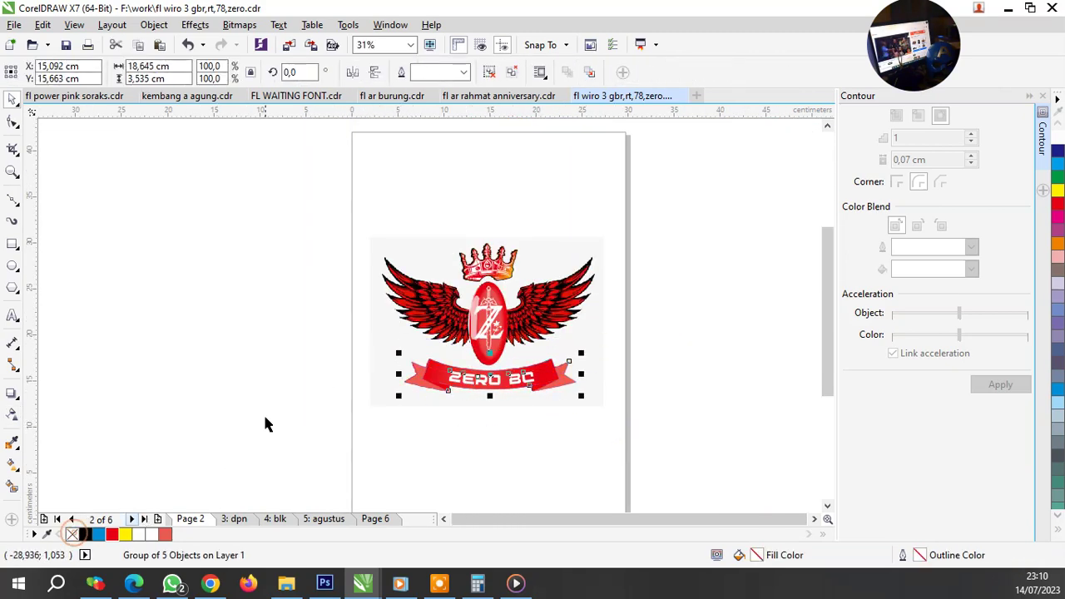
click(265, 423)
scroll(508, 371, up, 2)
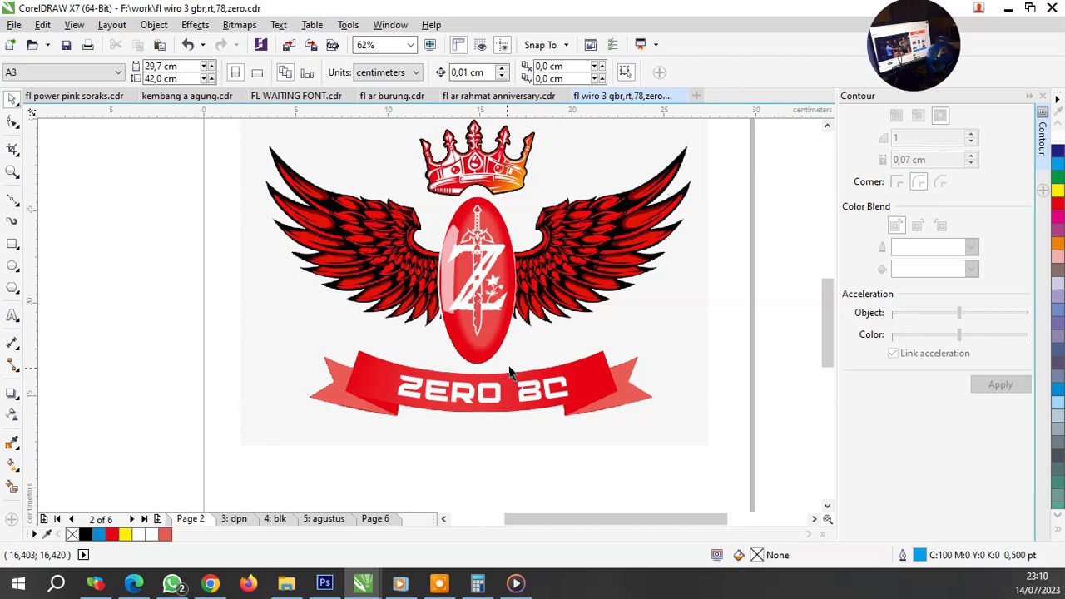
Step: Ungroup the ribbon group back into separate pieces
click(570, 375)
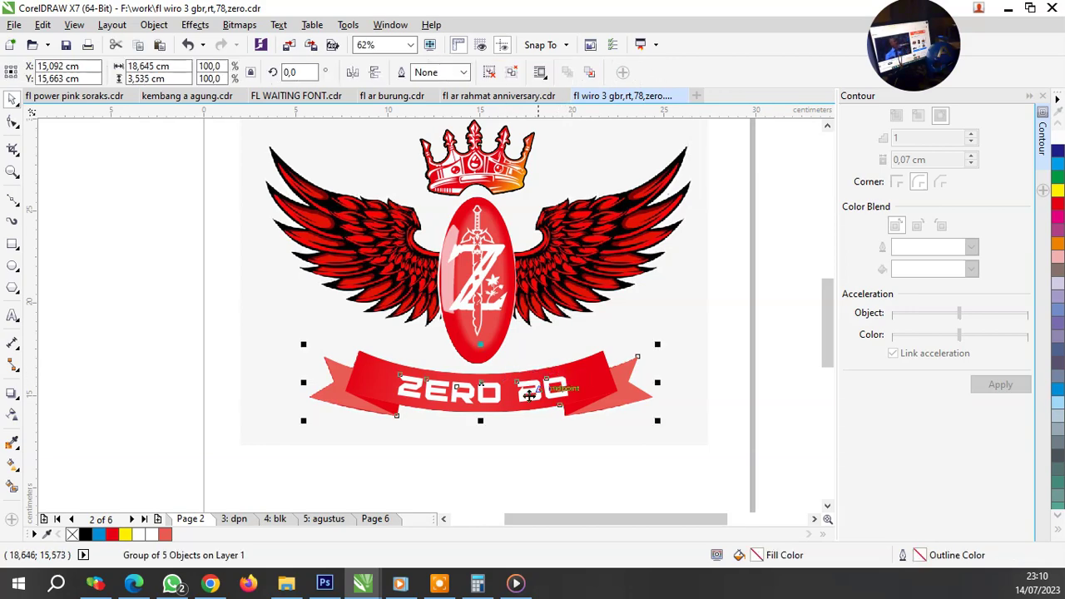
scroll(570, 376, up, 3)
scroll(547, 388, down, 1)
scroll(526, 383, down, 2)
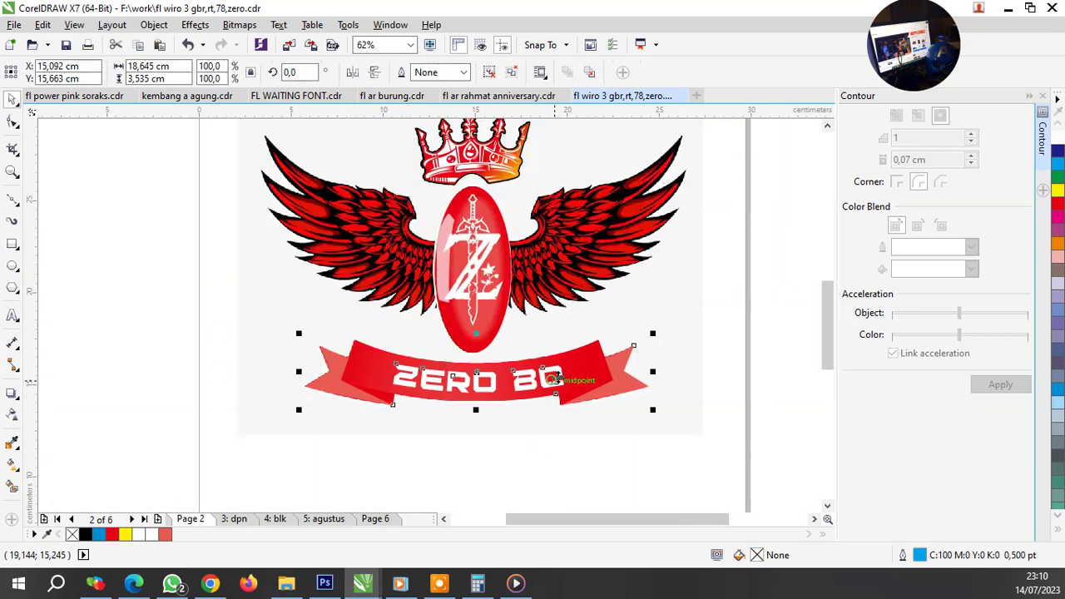
right_click(560, 376)
click(624, 223)
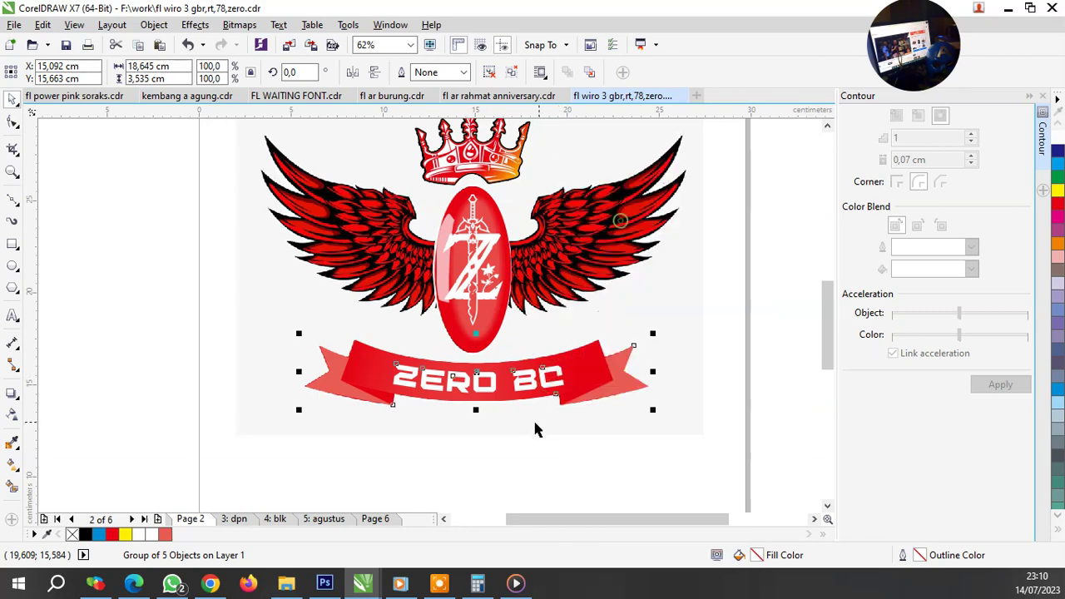
Step: Move a ribbon tail piece below the logo and give it a linear transparency fade
click(368, 373)
drag(369, 373, 425, 458)
scroll(572, 362, up, 2)
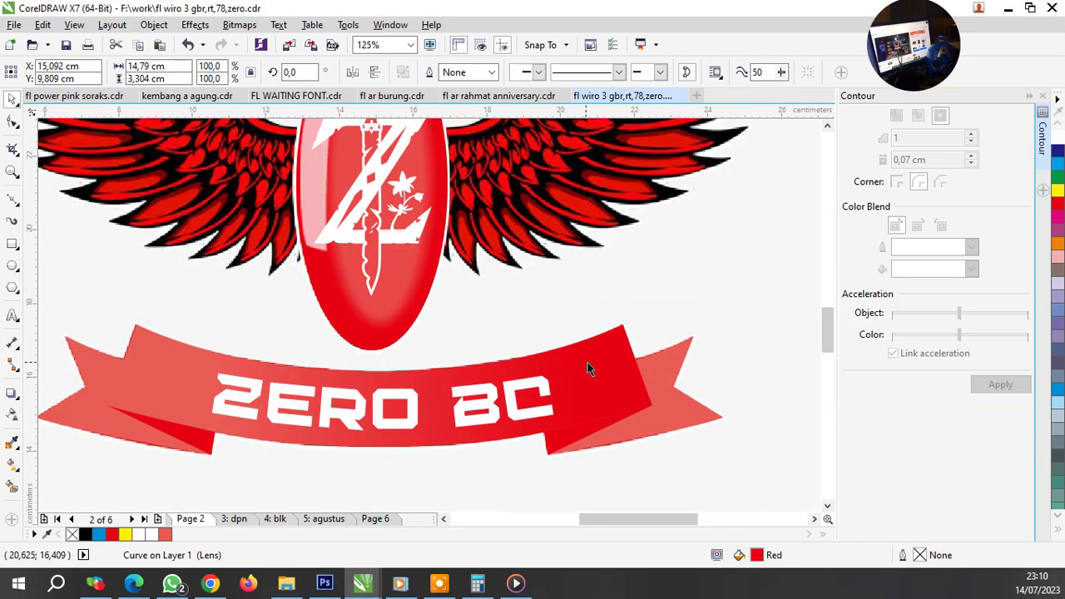
mouse_move(578, 380)
mouse_down()
mouse_move(215, 412)
mouse_move(300, 414)
mouse_up()
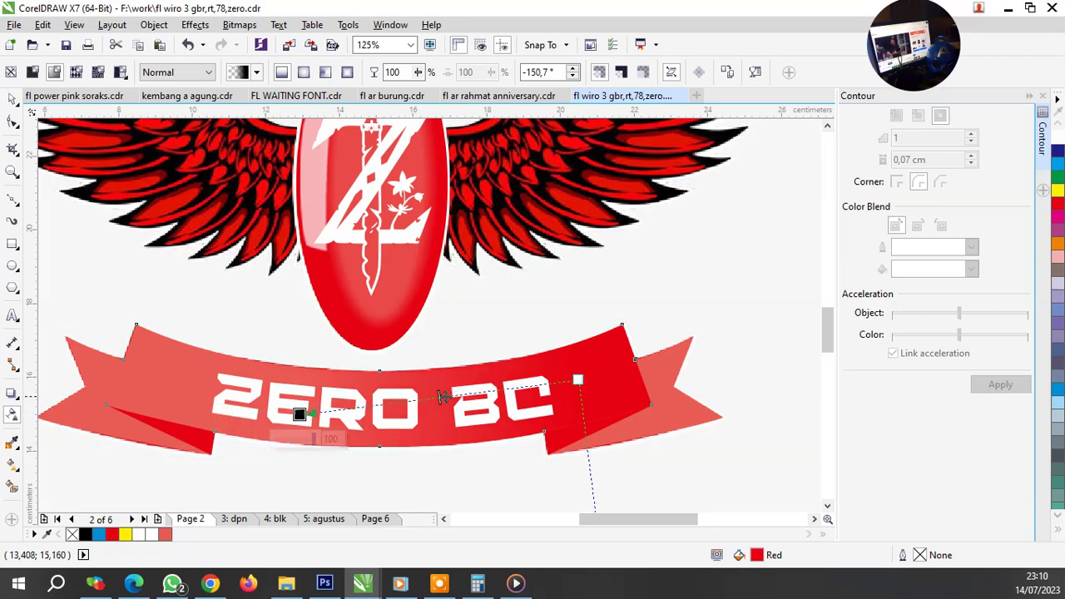
click(578, 381)
scroll(599, 366, down, 2)
key(space)
Step: Top-align the faded tail piece with the ribbon (T)
click(404, 471)
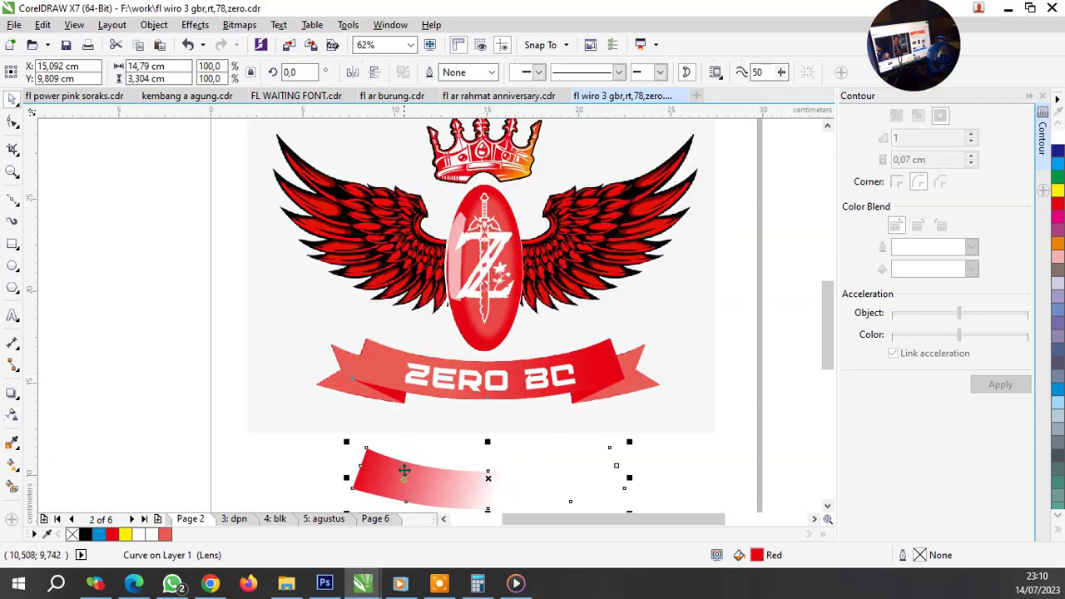
shift+click(384, 362)
key(t)
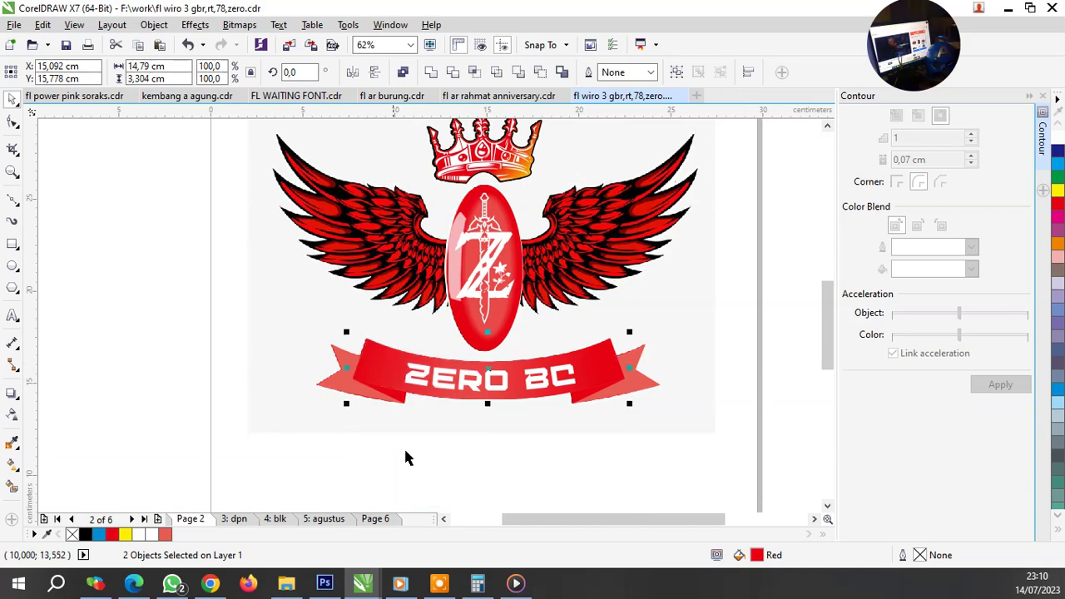
click(459, 452)
drag(254, 327, 252, 325)
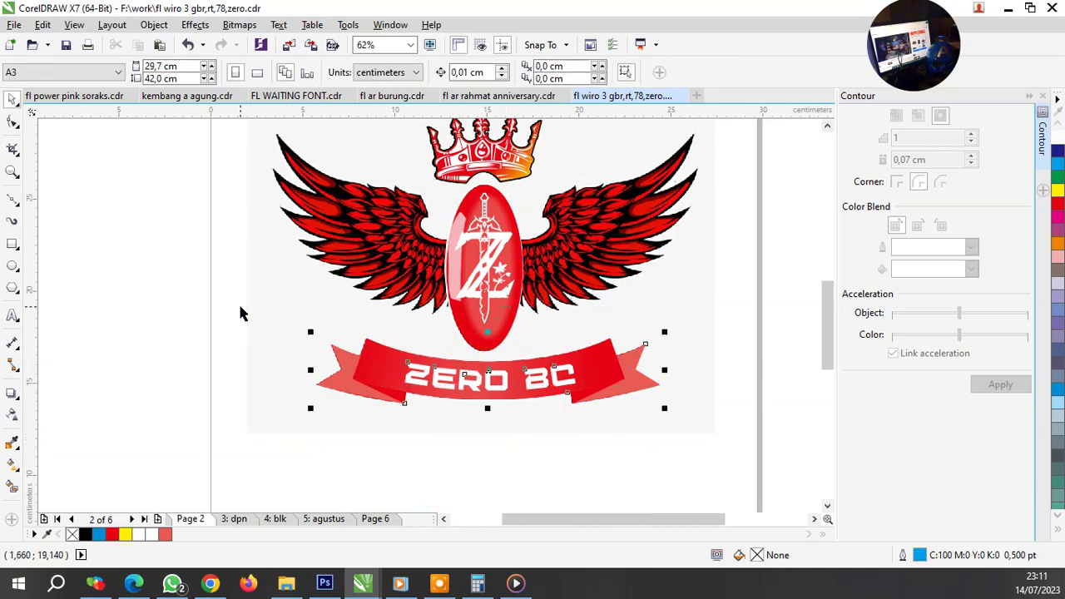
scroll(392, 368, up, 3)
scroll(342, 384, down, 3)
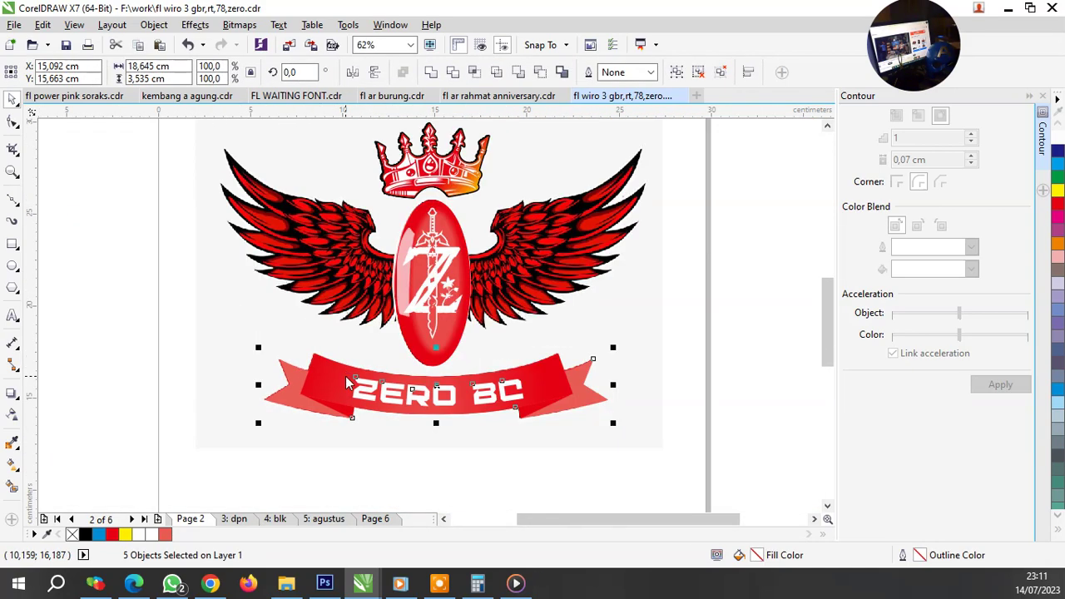
click(184, 372)
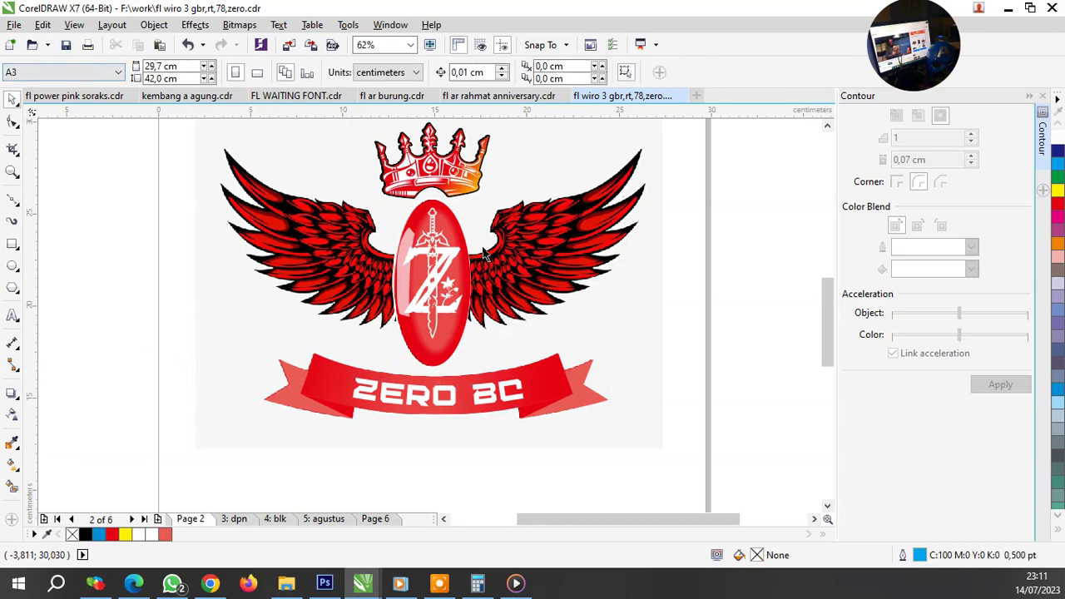
Step: Group three selected emblem pieces with Ctrl+G
click(531, 373)
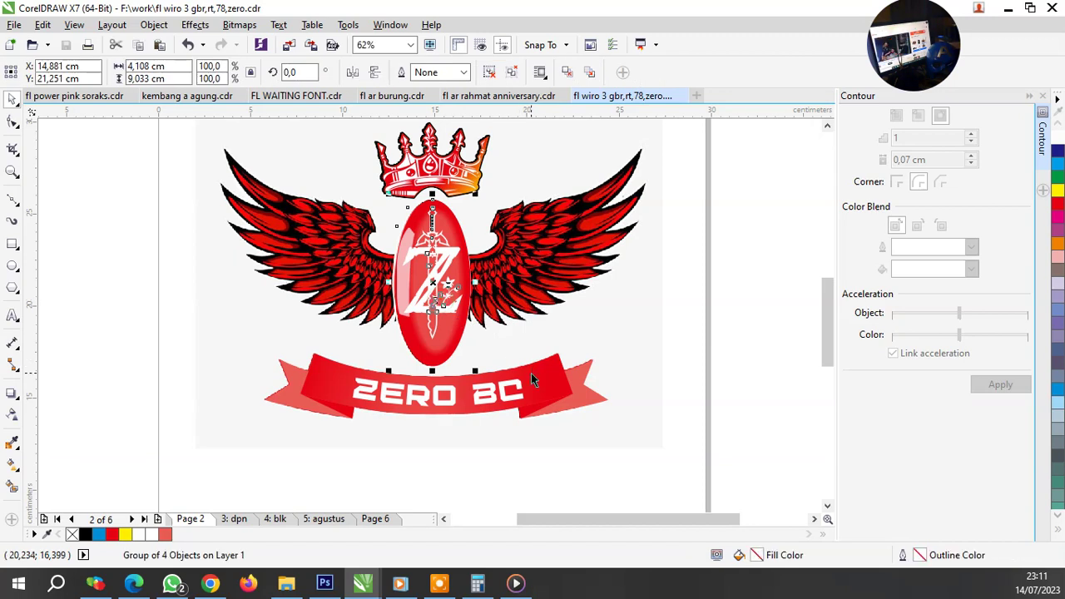
shift+click(531, 373)
shift+click(454, 175)
key(ctrl+g)
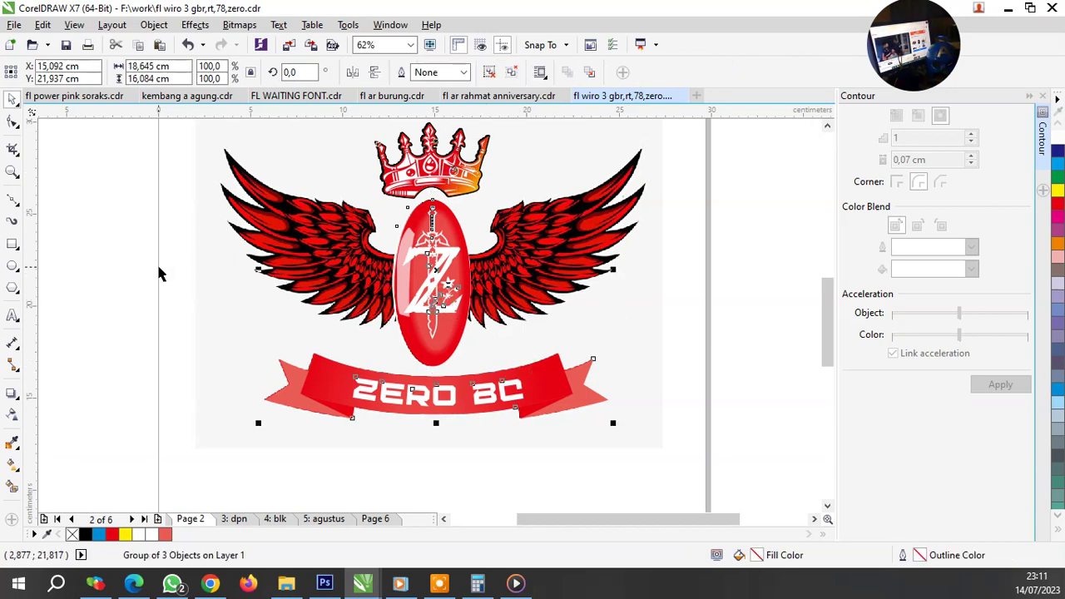
click(158, 264)
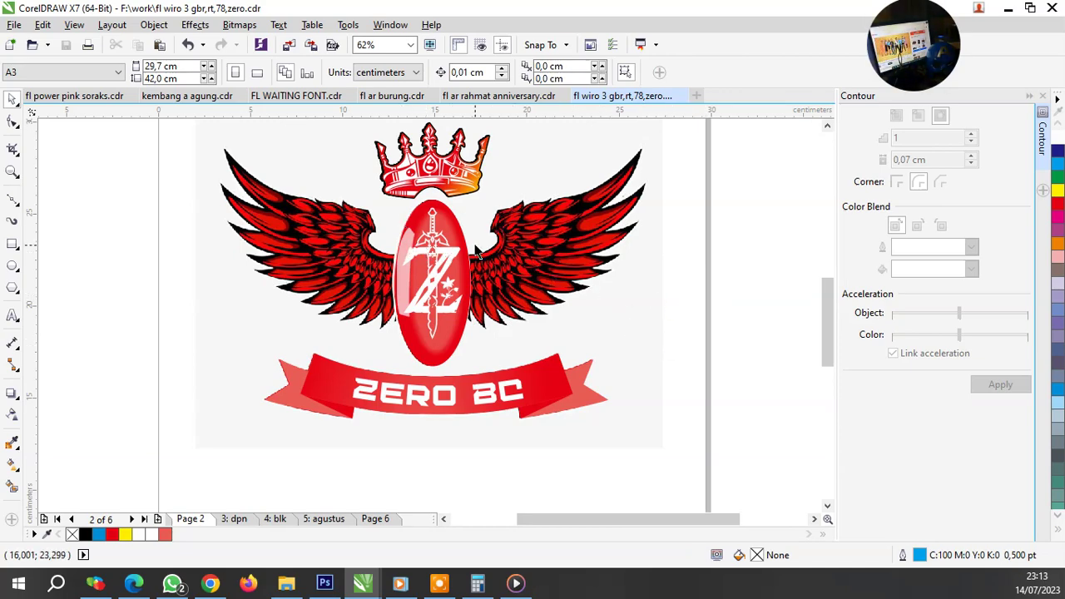
scroll(479, 252, up, 5)
click(12, 200)
scroll(460, 283, down, 4)
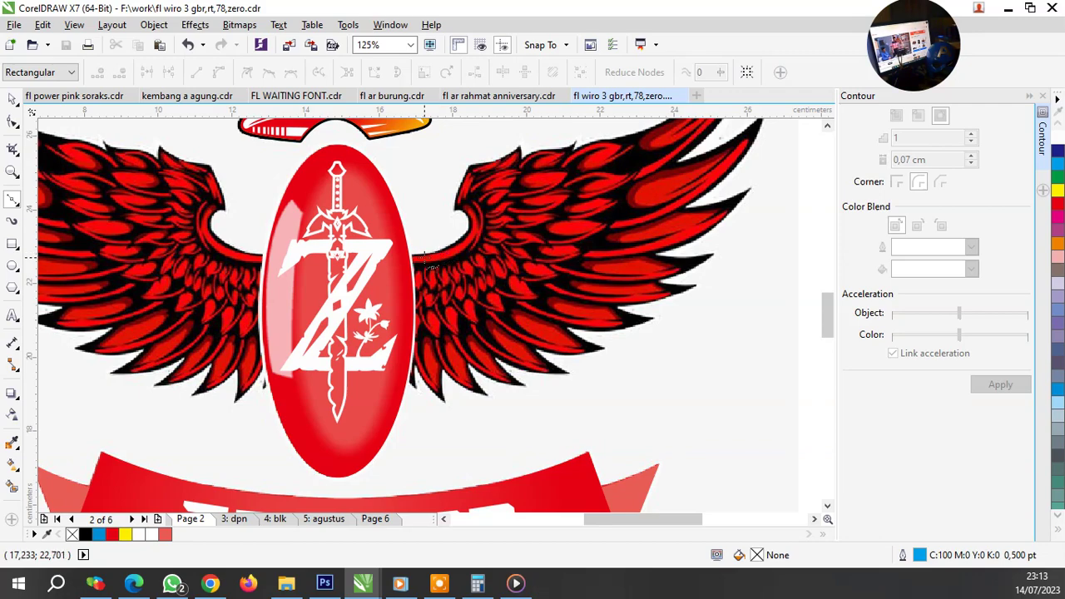
scroll(420, 250, up, 2)
scroll(391, 283, up, 3)
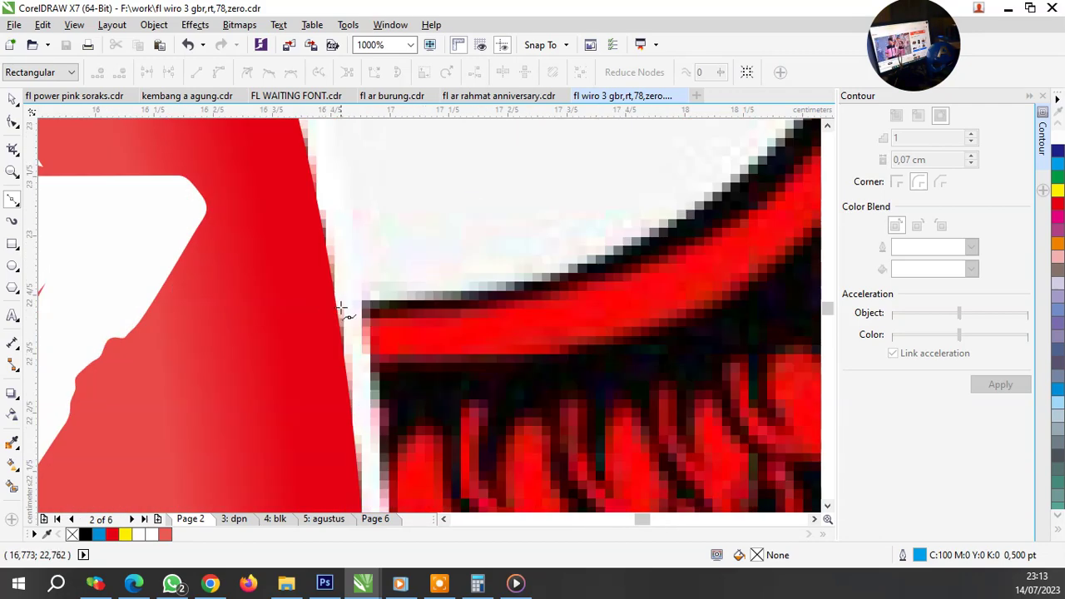
scroll(342, 309, down, 3)
scroll(427, 284, down, 2)
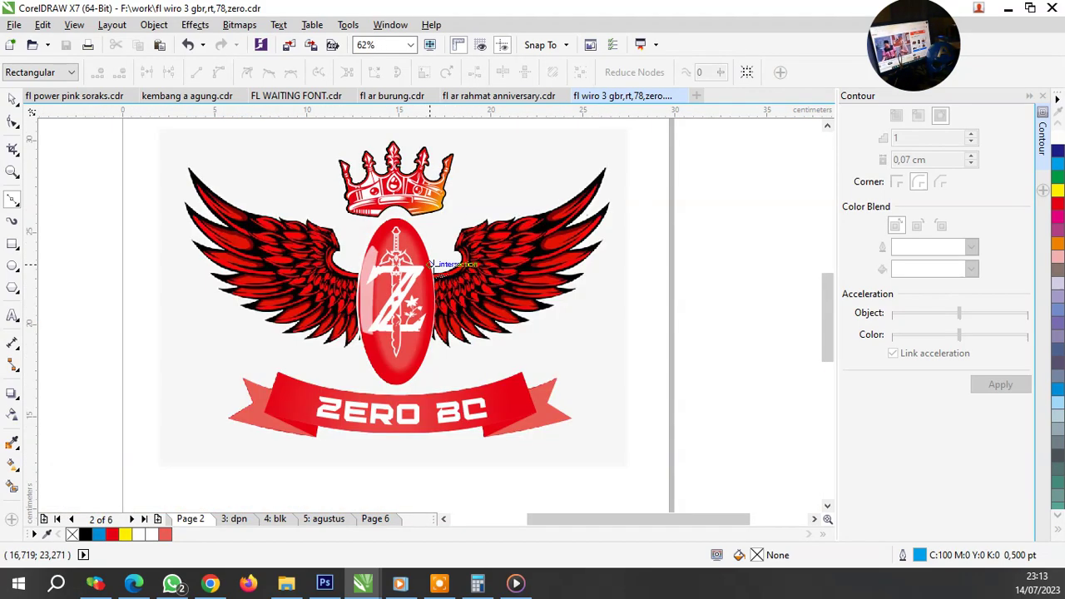
scroll(407, 305, up, 2)
key(space)
scroll(454, 325, down, 1)
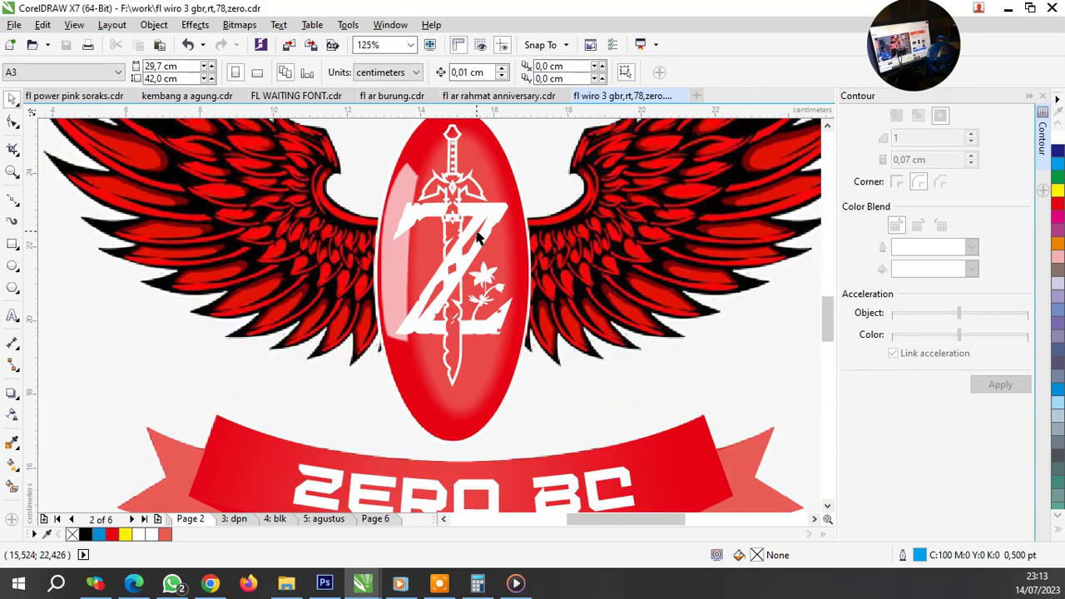
click(478, 238)
scroll(466, 237, down, 2)
scroll(437, 238, up, 1)
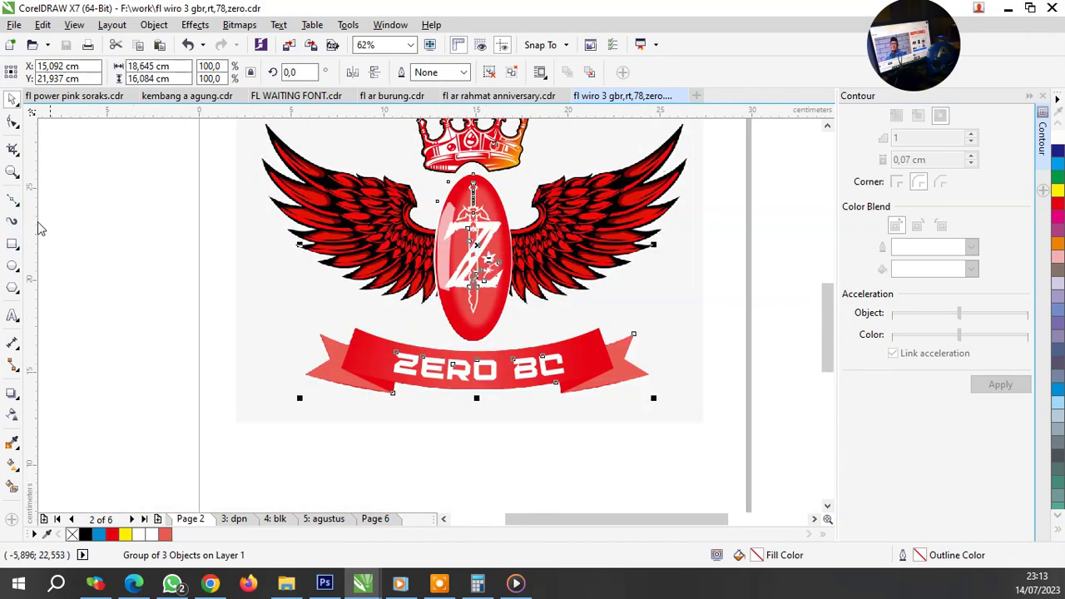
click(12, 266)
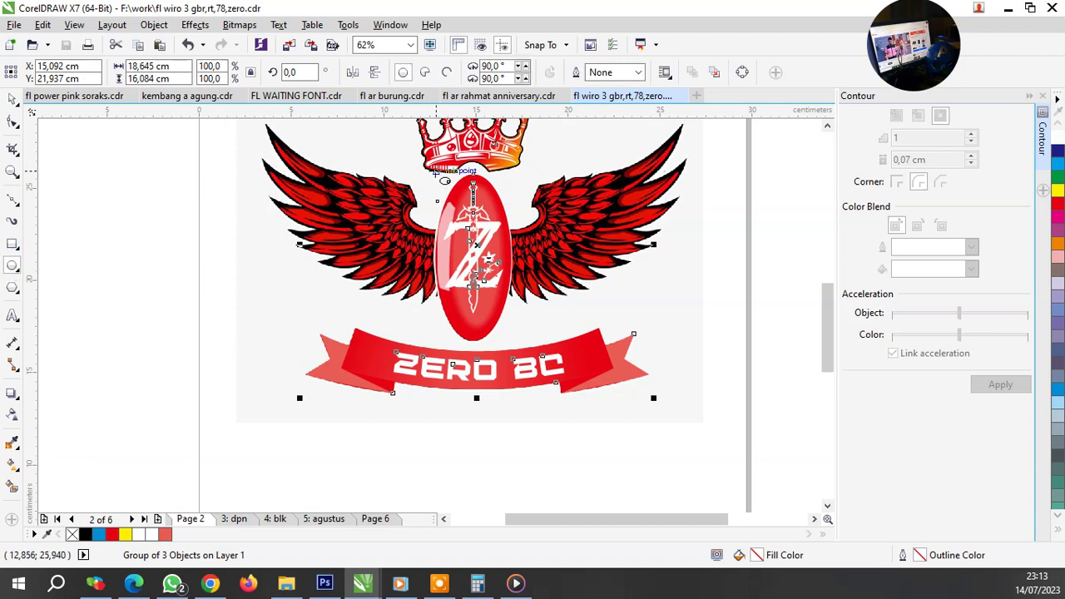
Step: Draw an ellipse enclosing the red Z oval
mouse_move(436, 170)
mouse_down()
mouse_move(513, 341)
mouse_move(516, 313)
mouse_up()
scroll(533, 213, up, 4)
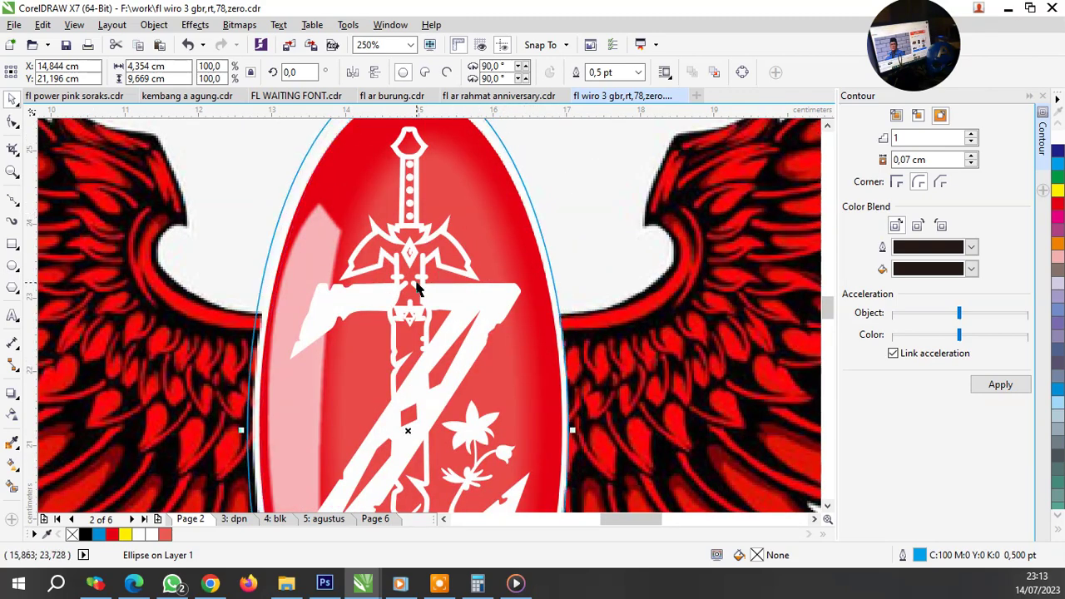
scroll(449, 288, down, 2)
scroll(350, 384, up, 2)
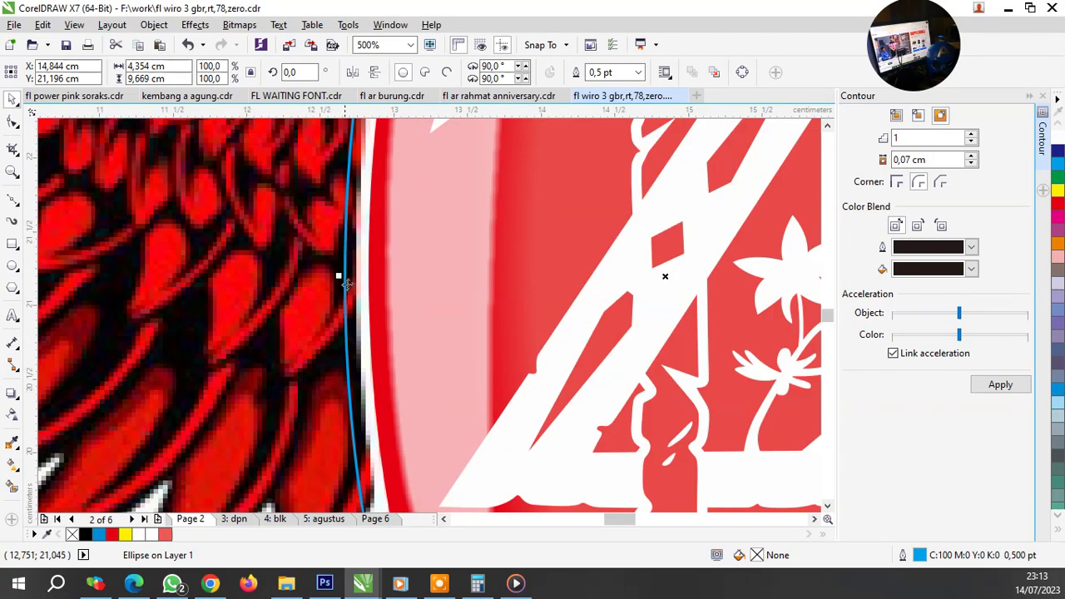
scroll(318, 297, down, 4)
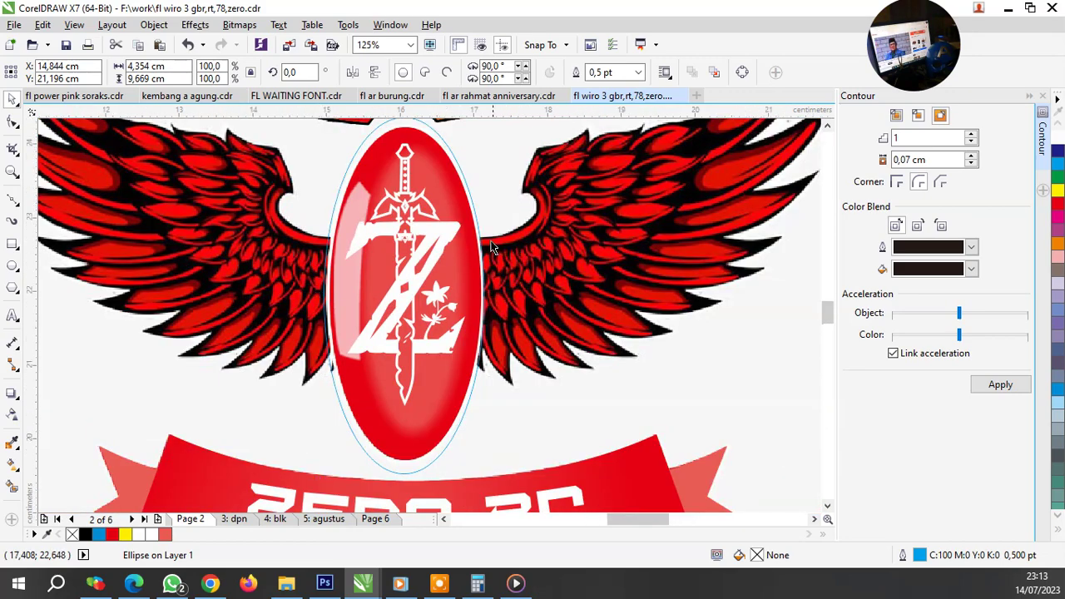
scroll(447, 254, up, 4)
click(12, 202)
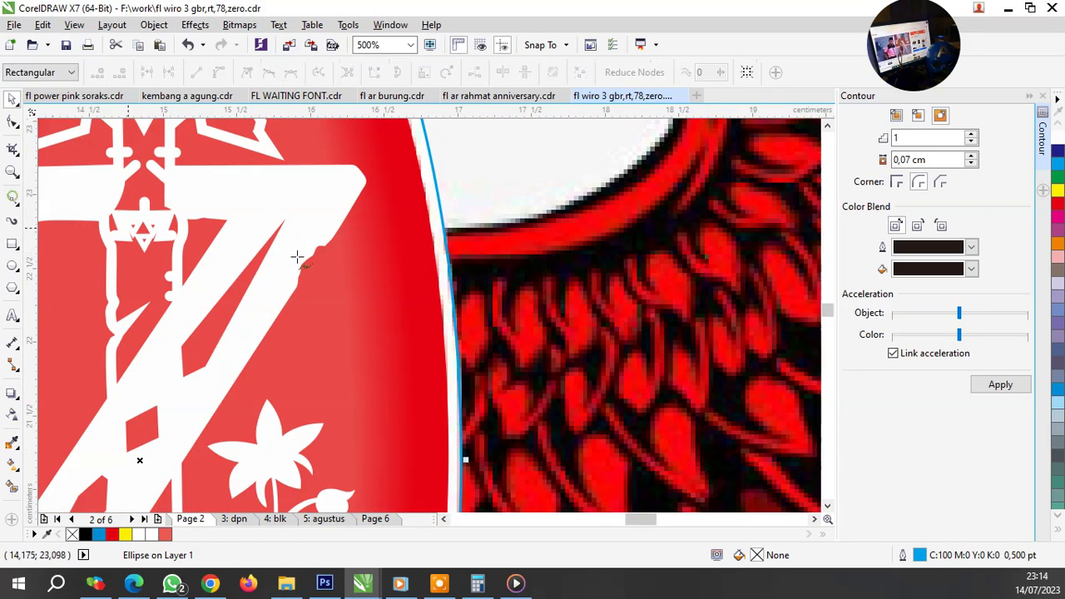
scroll(472, 283, down, 4)
scroll(358, 146, up, 2)
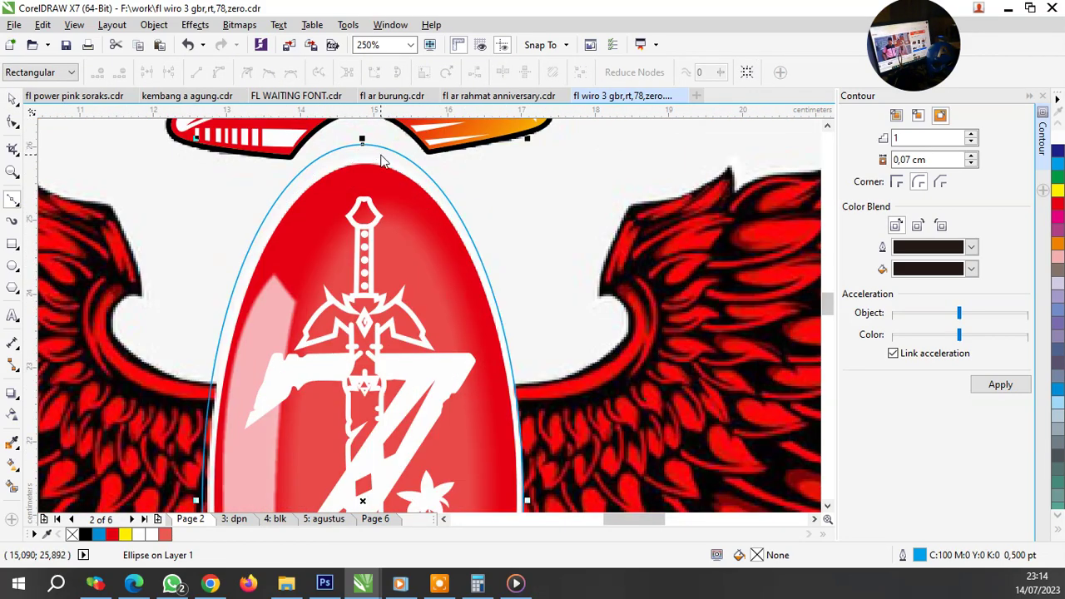
key(space)
scroll(363, 150, up, 4)
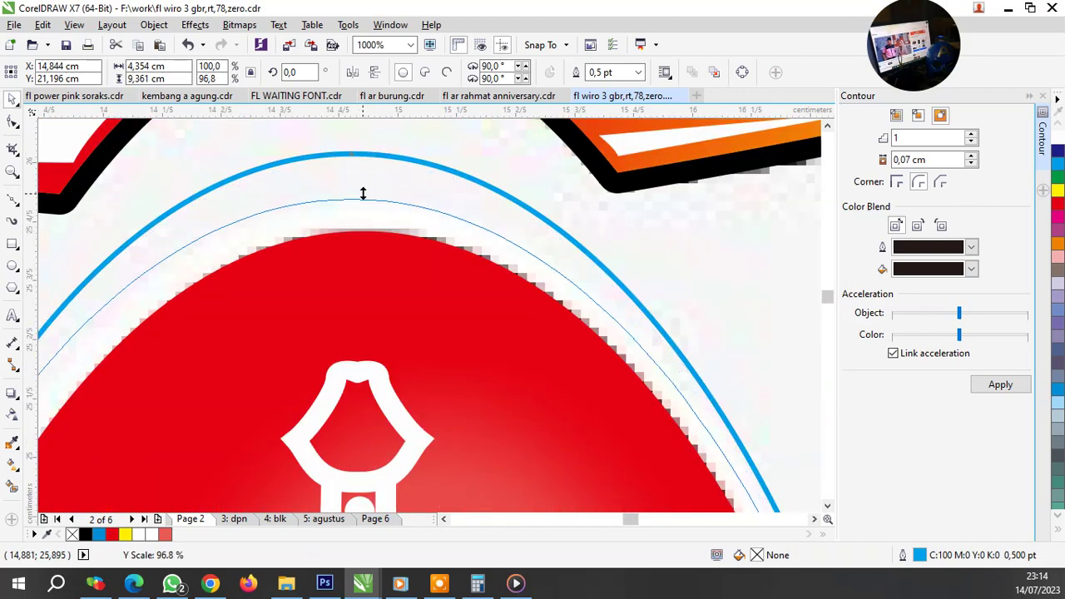
Step: Tighten the ellipse's top, bottom and left sides to about 4.28 × 9.242 cm
drag(351, 150, 357, 191)
scroll(481, 185, down, 3)
scroll(466, 306, down, 1)
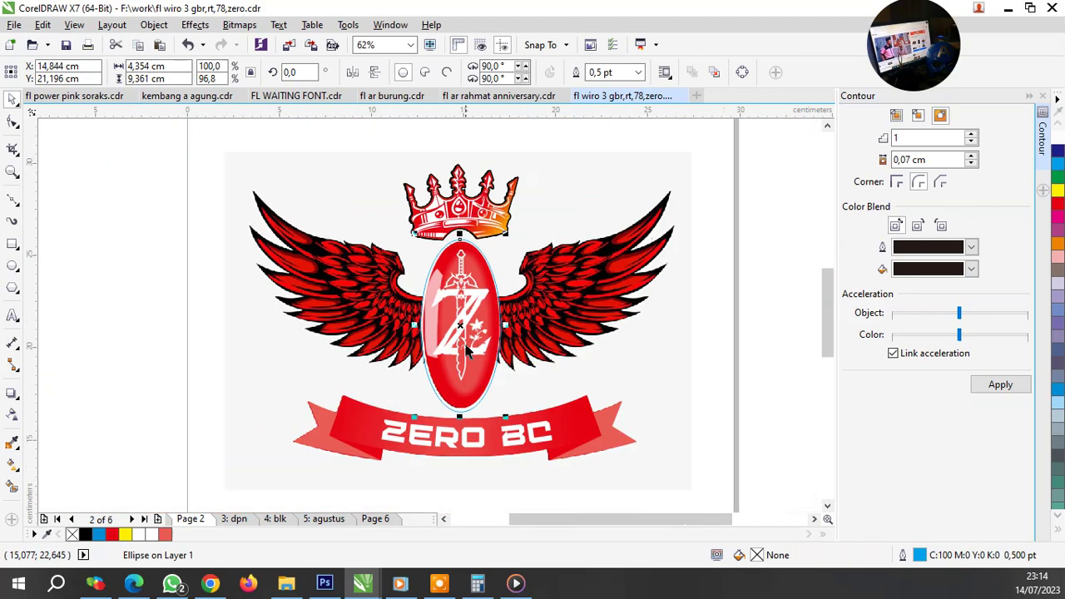
scroll(459, 416, up, 3)
scroll(459, 416, up, 1)
scroll(458, 416, up, 2)
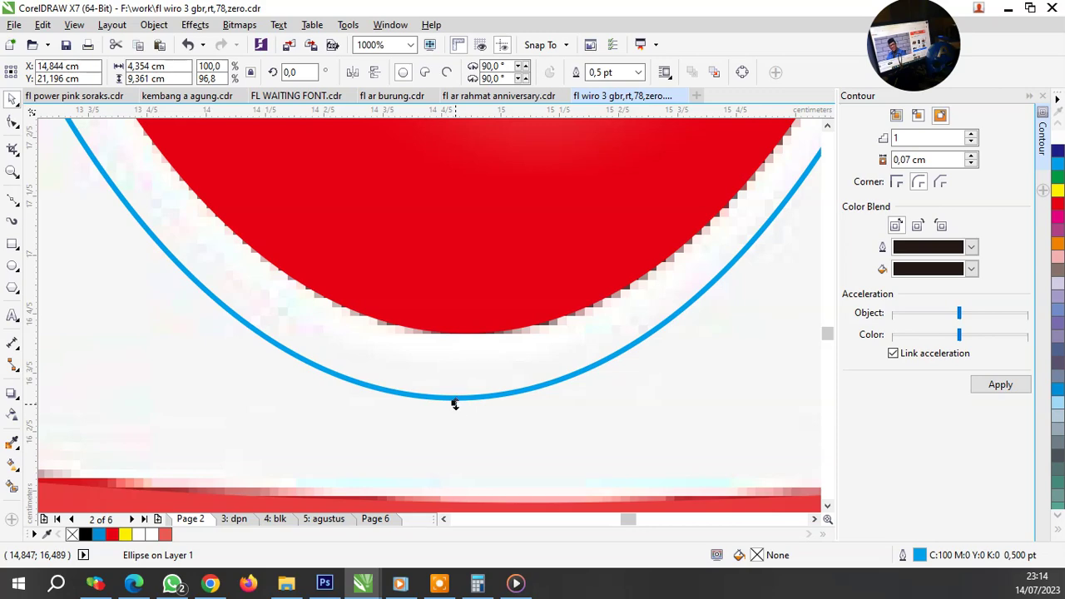
drag(454, 405, 468, 368)
scroll(497, 398, down, 1)
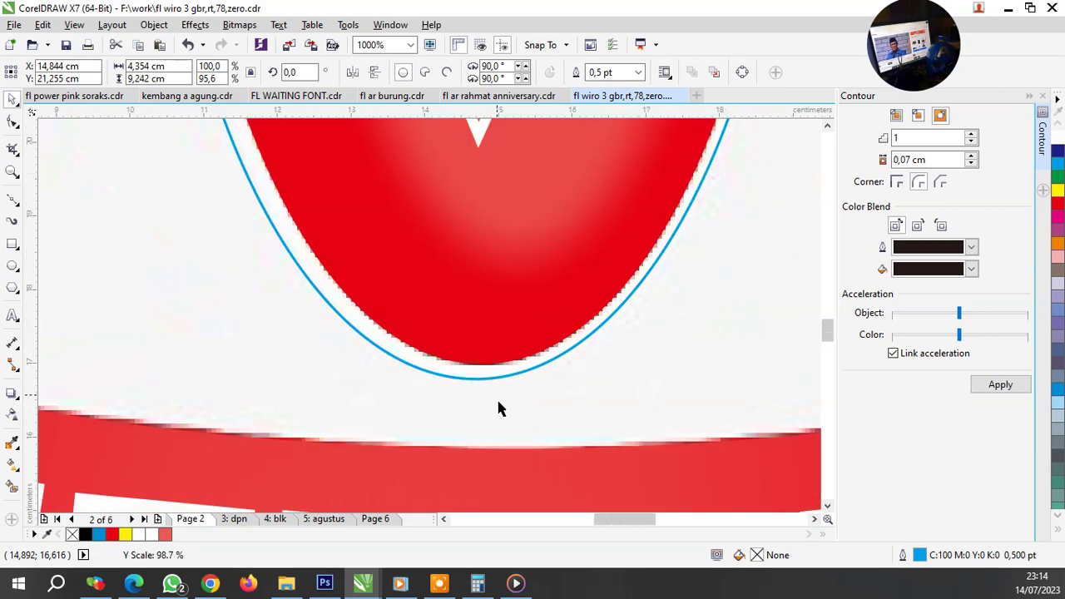
scroll(497, 398, down, 1)
scroll(408, 278, down, 1)
scroll(369, 162, up, 4)
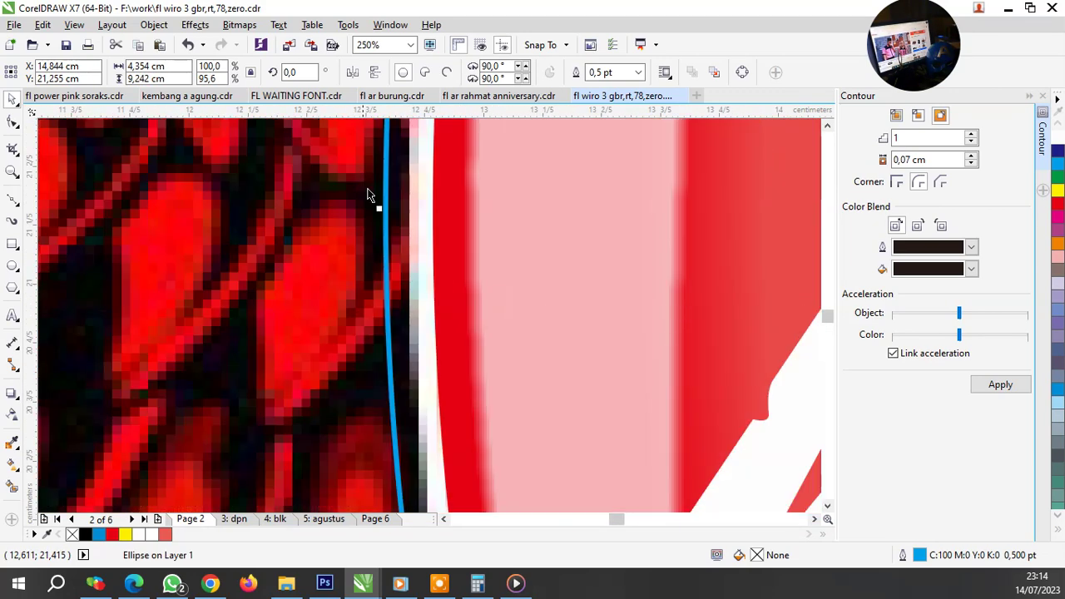
drag(380, 209, 400, 209)
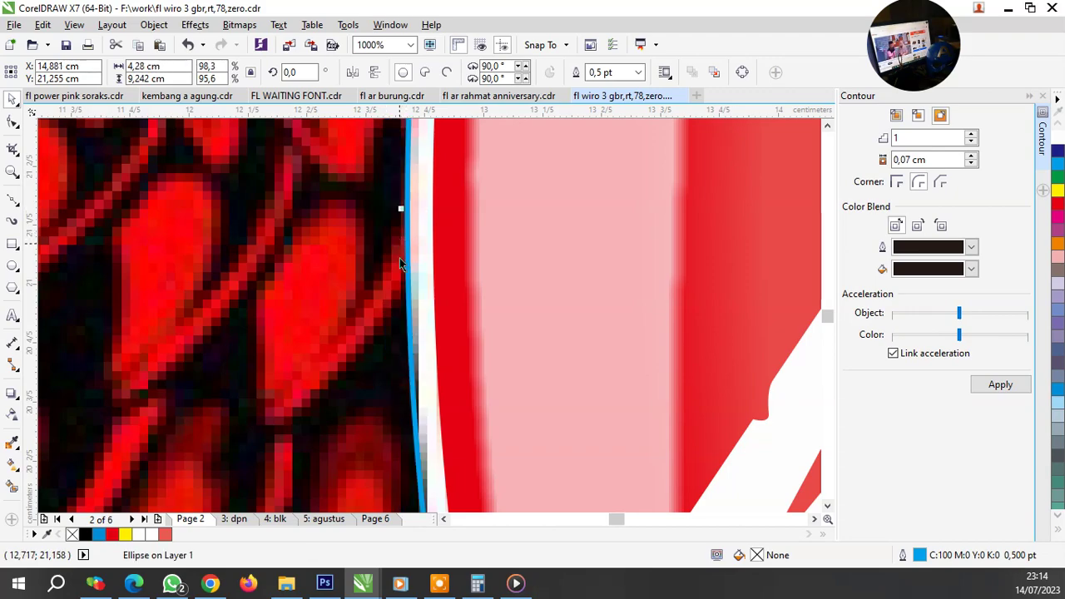
scroll(399, 258, down, 3)
scroll(497, 158, down, 1)
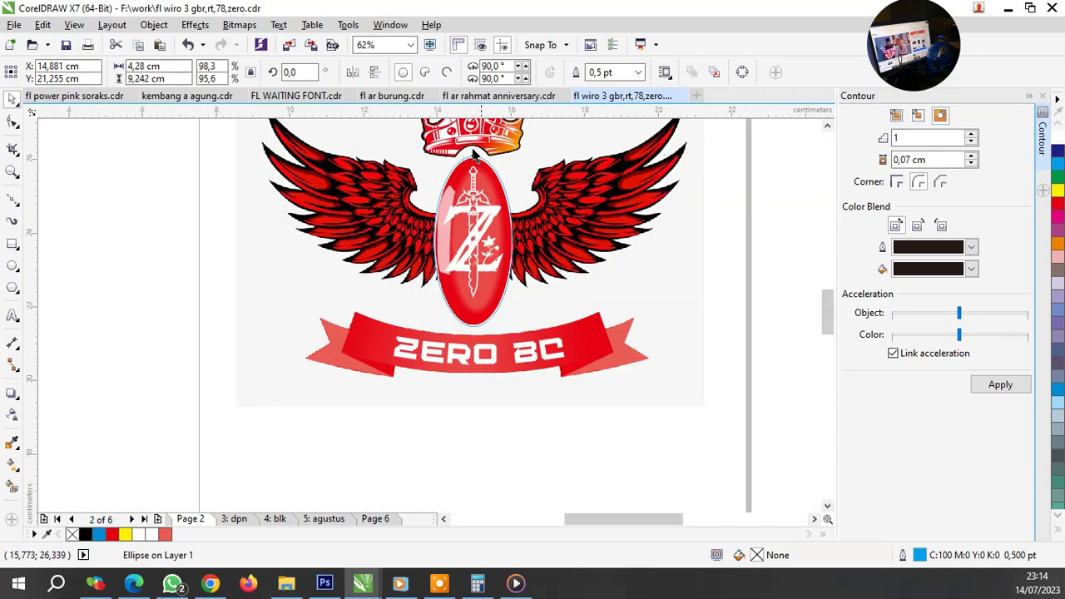
scroll(491, 167, up, 4)
scroll(488, 167, down, 1)
scroll(495, 242, down, 3)
scroll(541, 308, up, 2)
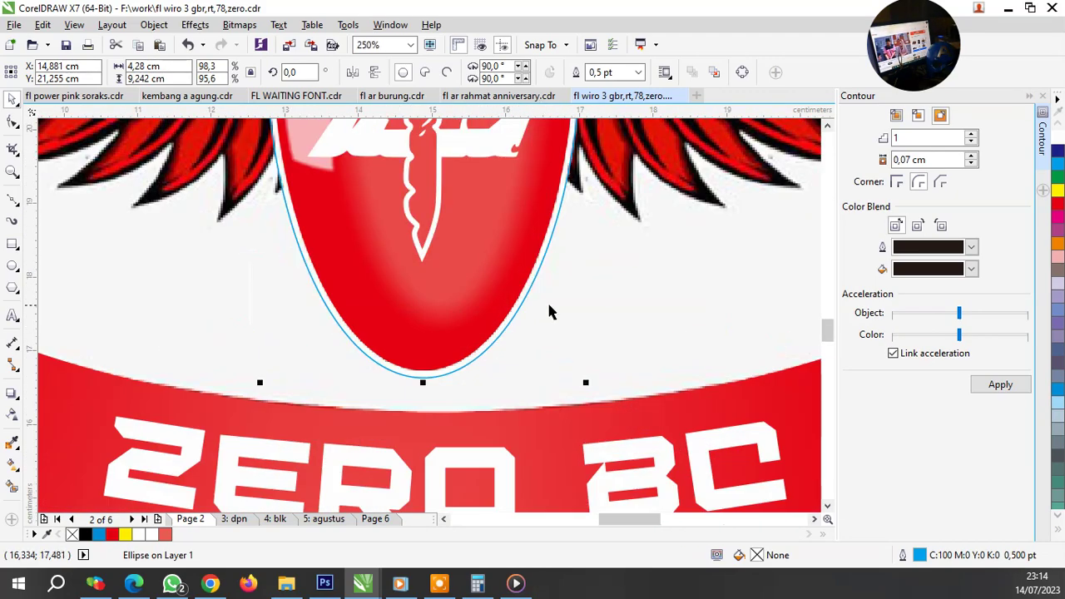
Step: Select the ZERO BC banner group
click(594, 429)
right_click(592, 424)
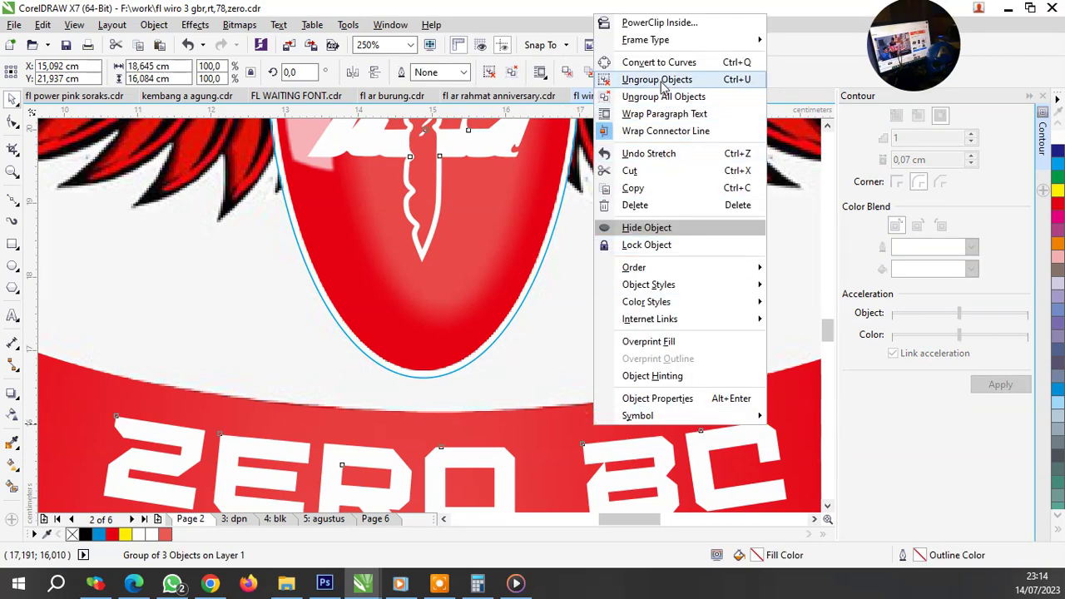
key(Escape)
click(588, 336)
scroll(599, 399, down, 2)
click(598, 390)
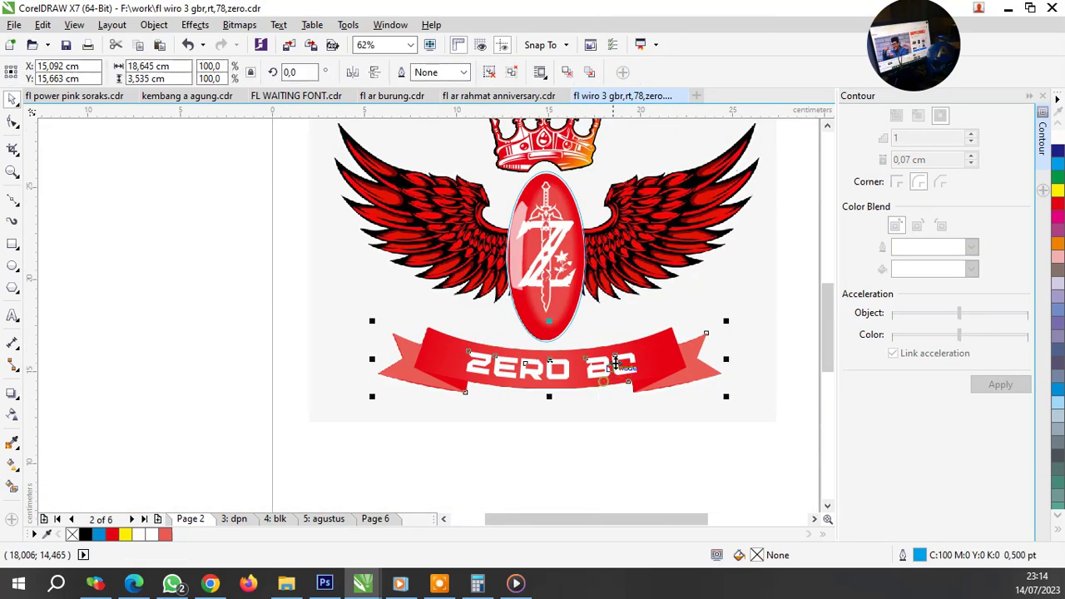
scroll(580, 330, up, 2)
Step: Place the ellipse behind the red Z oval and centre it on the oval (C)
ctrl+click(612, 326)
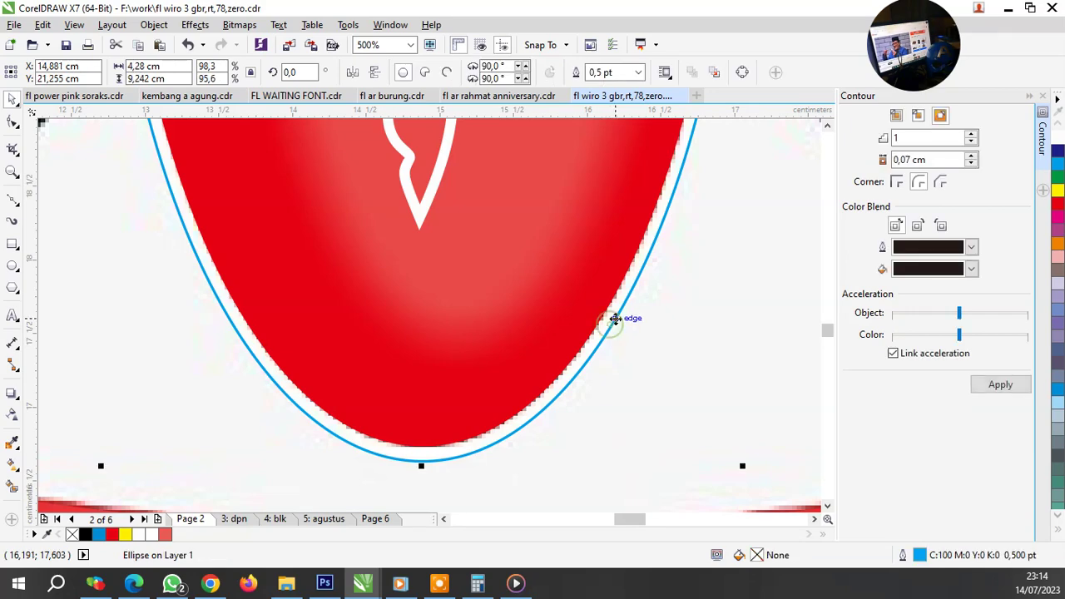
drag(614, 316, 191, 318)
right_click(193, 319)
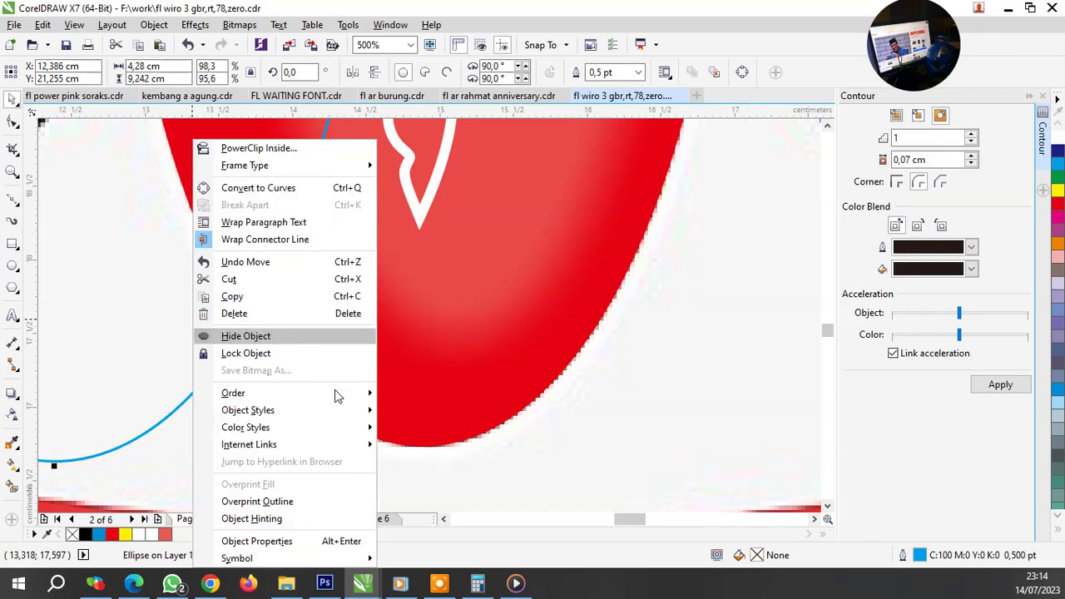
mouse_move(250, 393)
click(443, 524)
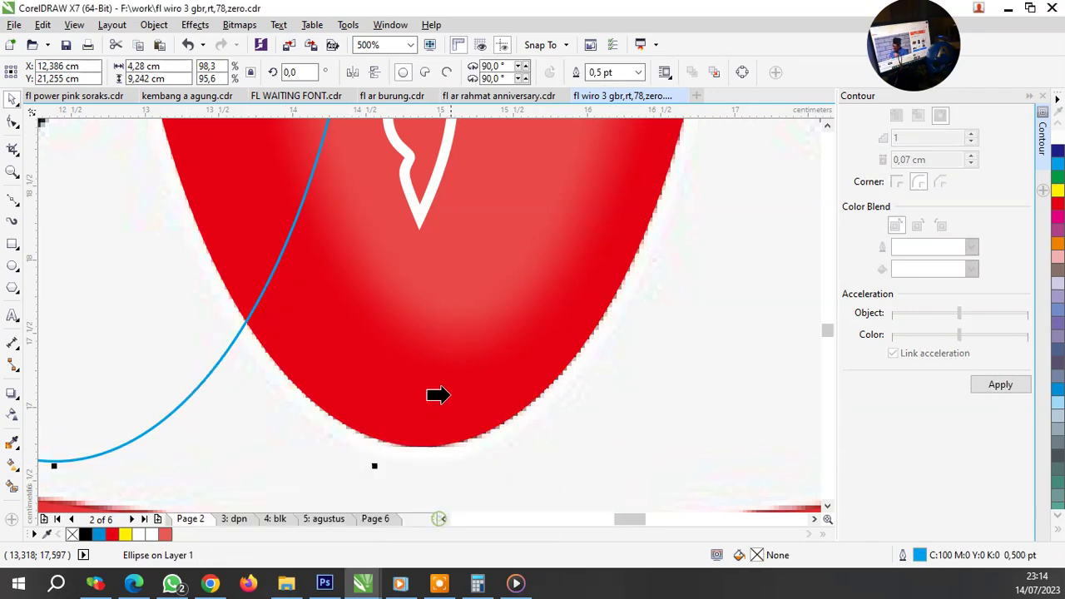
click(430, 387)
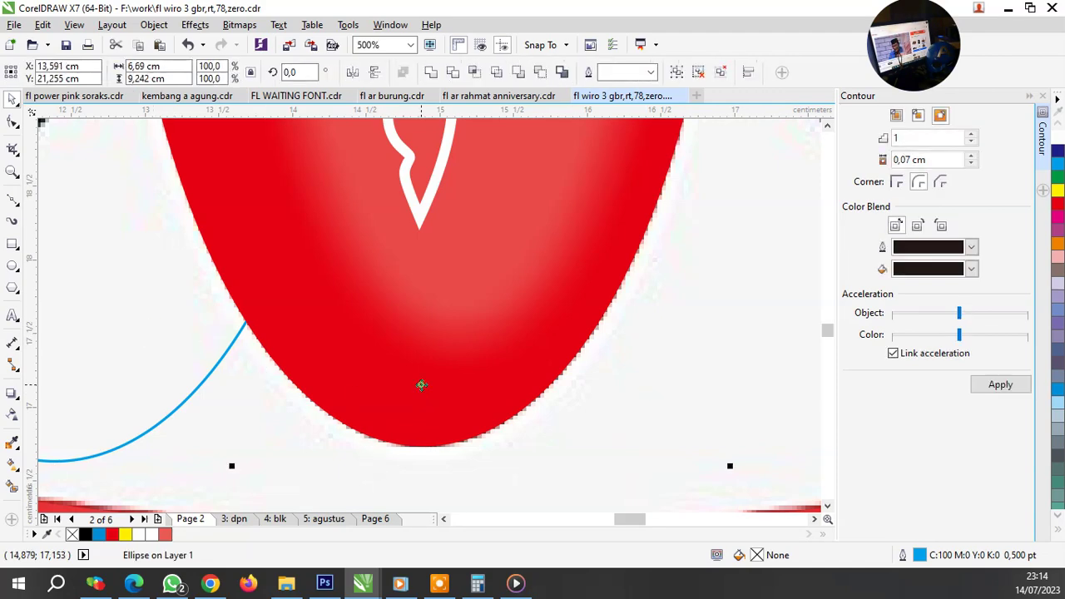
shift+click(421, 383)
key(c)
Step: Try a white fill on the red Z oval group, then undo it
click(649, 371)
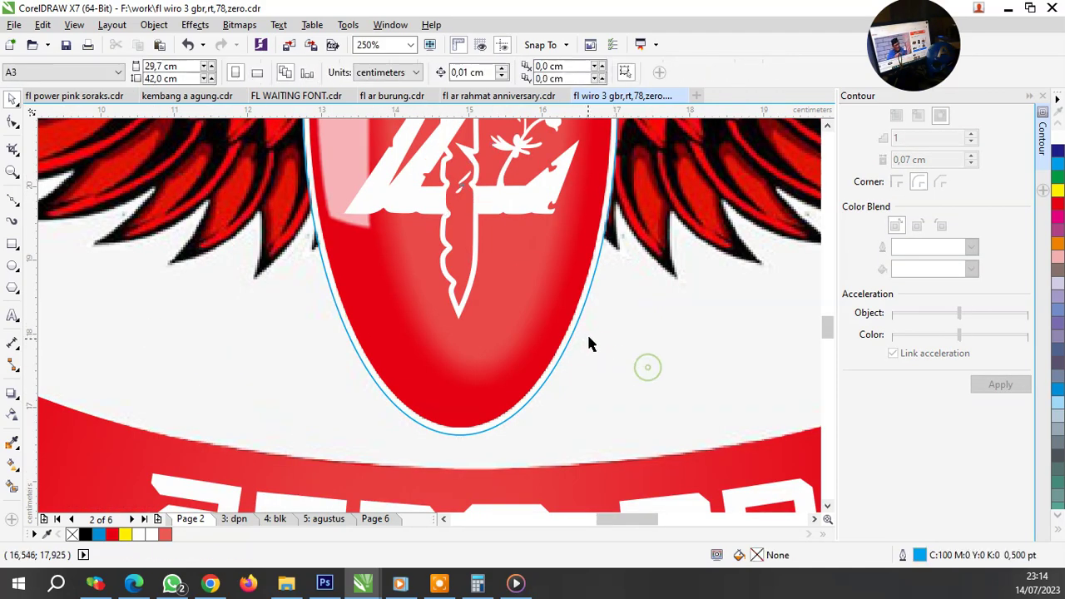
scroll(574, 329, up, 2)
click(575, 319)
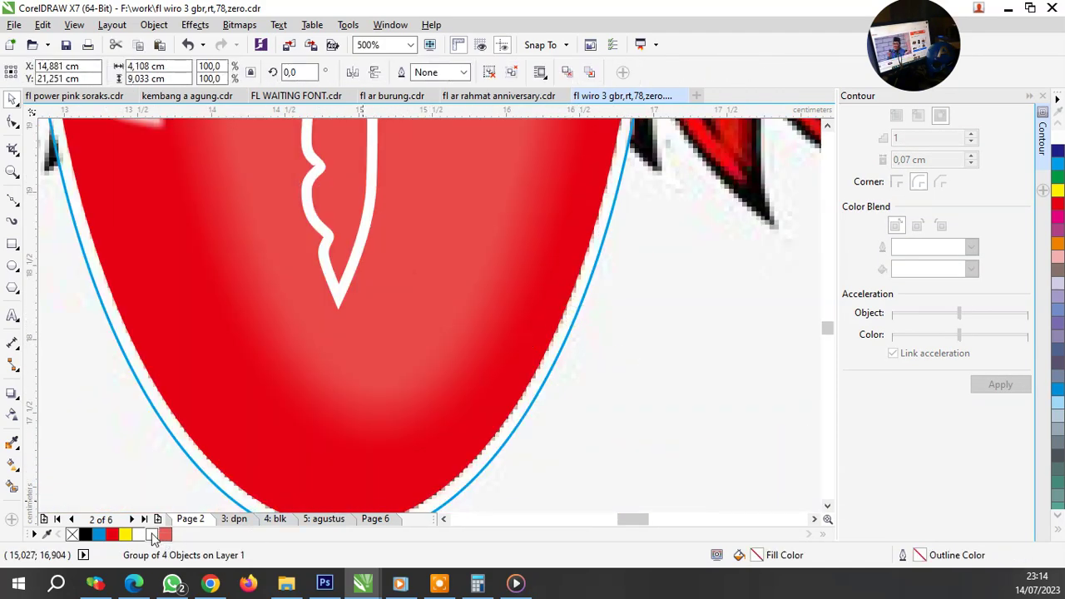
click(140, 533)
scroll(500, 362, down, 4)
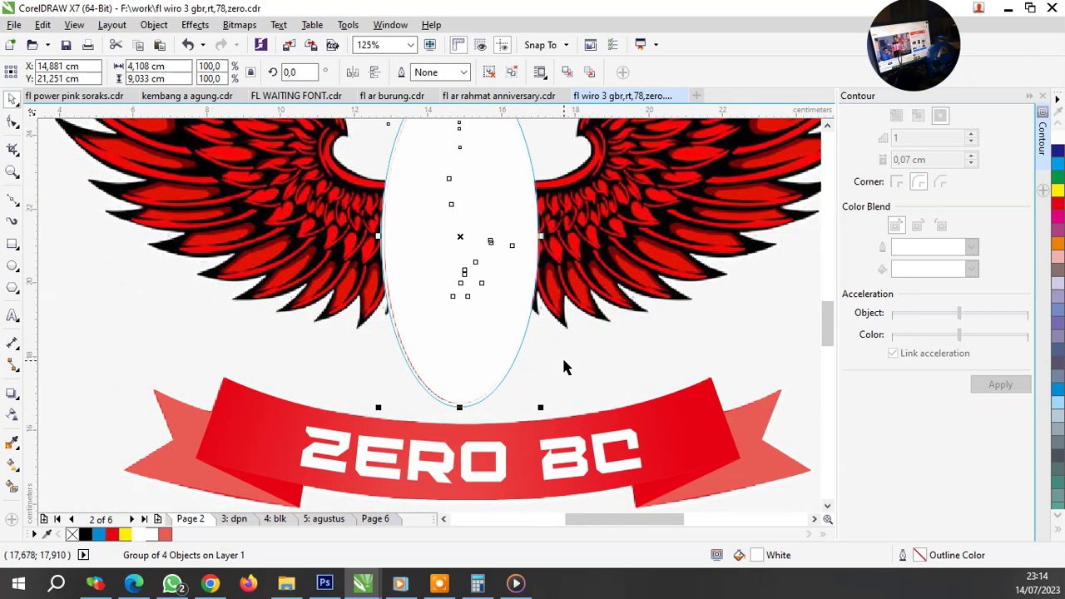
key(ctrl+z)
click(571, 369)
scroll(477, 411, up, 3)
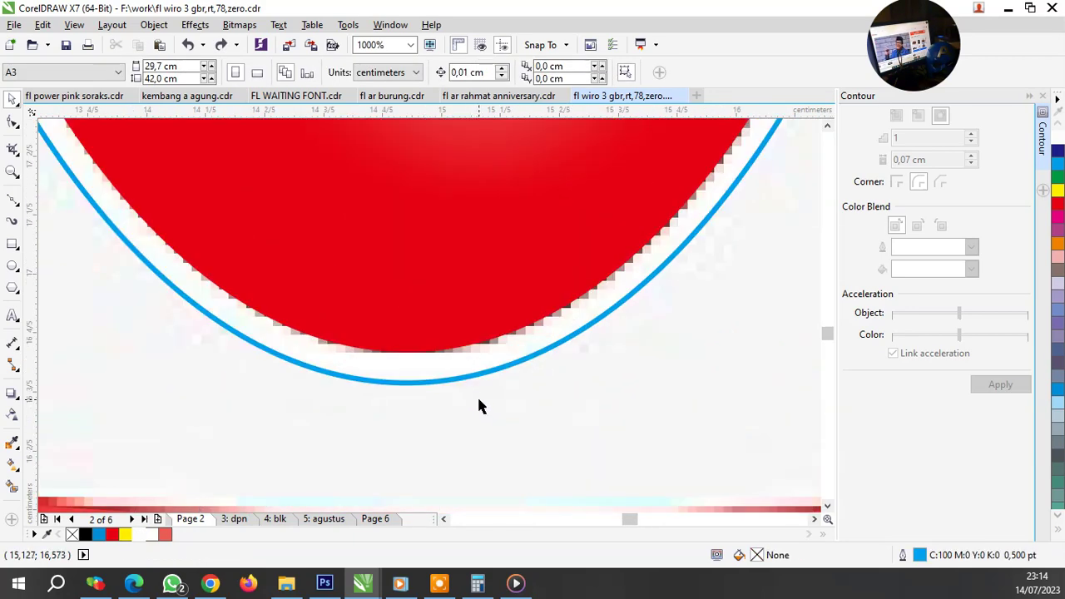
Step: Fill the ellipse behind the oval with white, using wireframe view to select it
key(shift+F9)
click(469, 379)
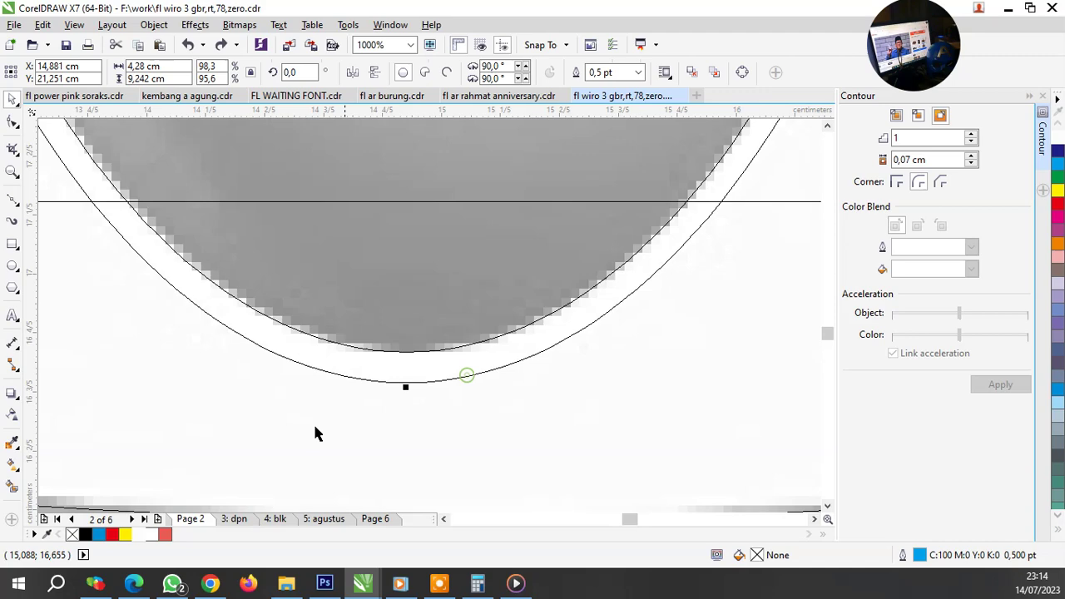
click(139, 535)
key(shift+F9)
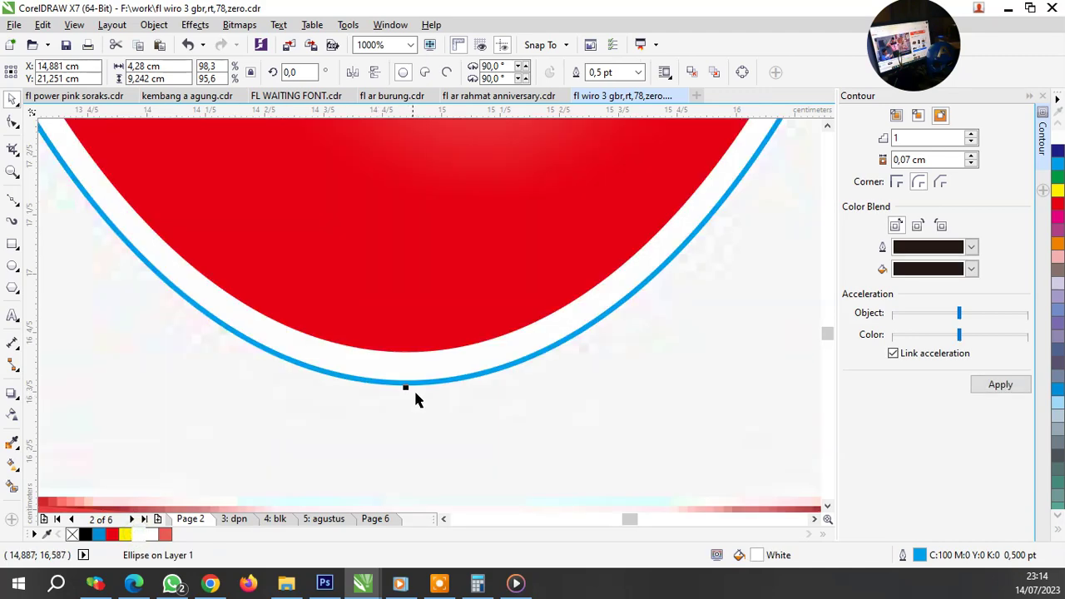
scroll(474, 411, down, 2)
click(920, 181)
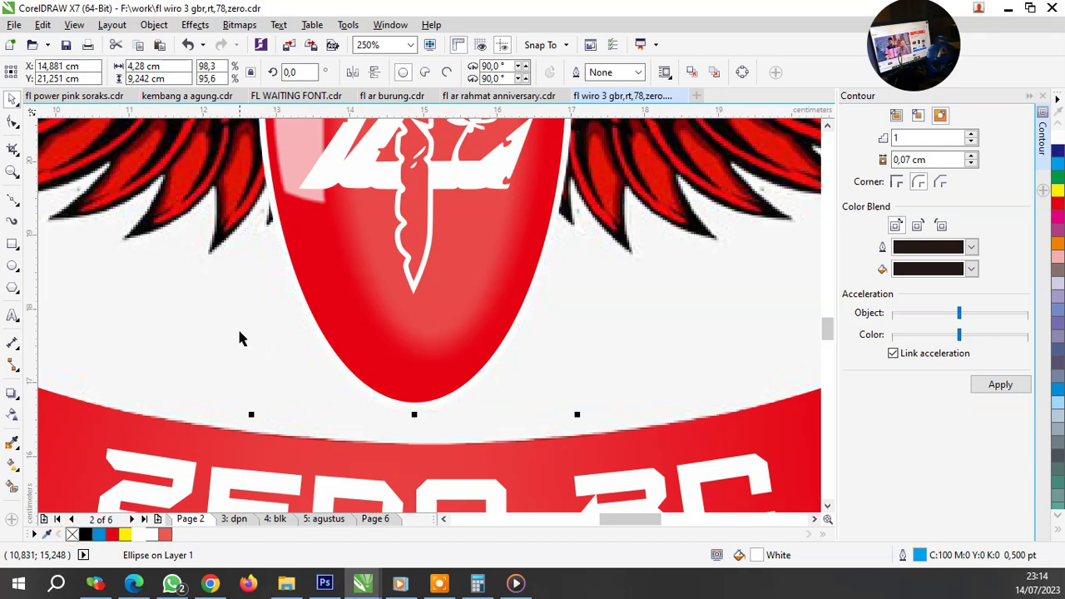
key(Escape)
scroll(316, 328, down, 3)
scroll(315, 328, down, 2)
Step: Group the white ellipse with the Z oval, then group it with the wings, crown and banner
scroll(315, 328, up, 2)
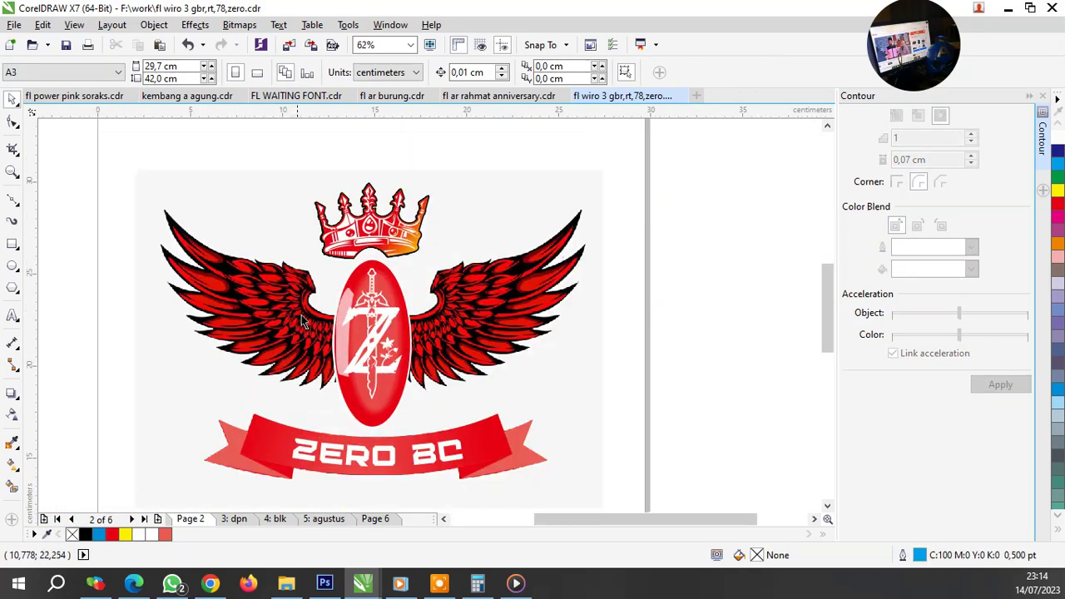
drag(422, 424, 370, 427)
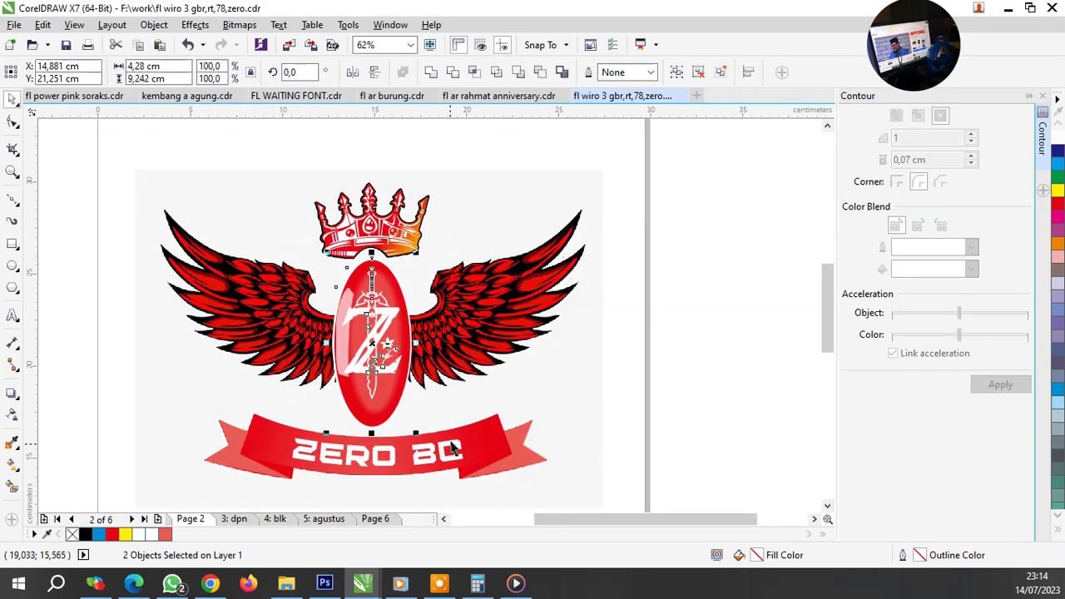
key(ctrl+g)
shift+click(396, 239)
shift+click(466, 441)
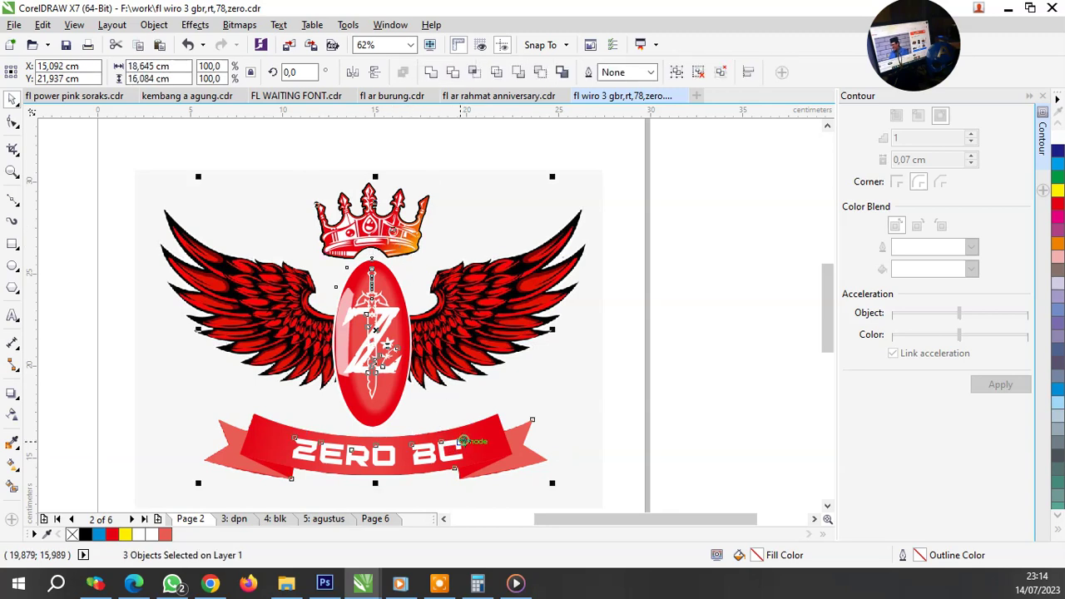
key(ctrl+g)
key(Escape)
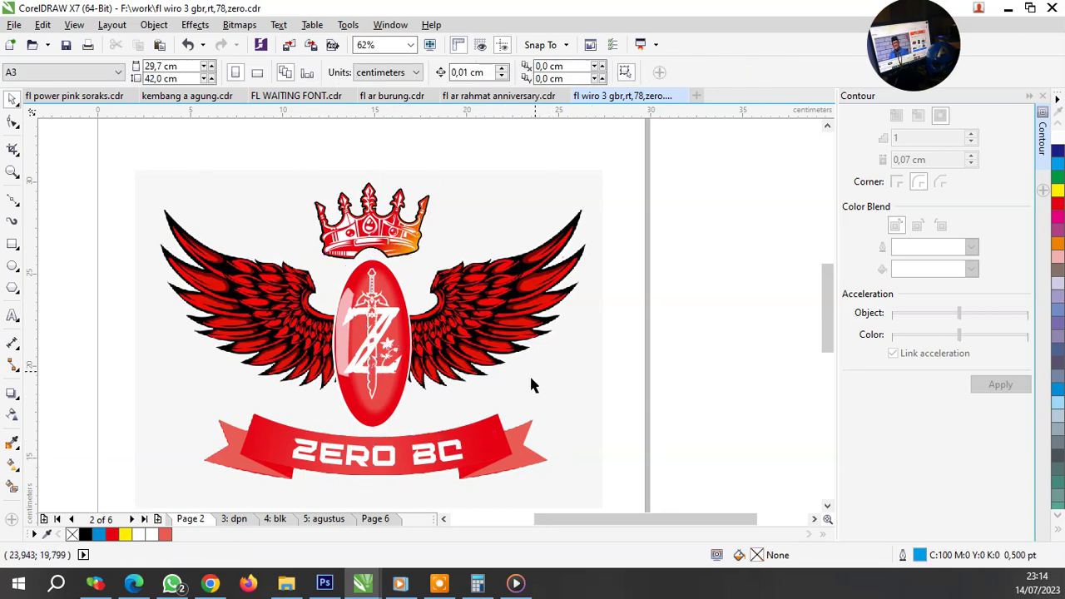
Step: Ungroup the emblem, then ungroup the ZERO BC banner into separate pieces
click(483, 445)
right_click(483, 441)
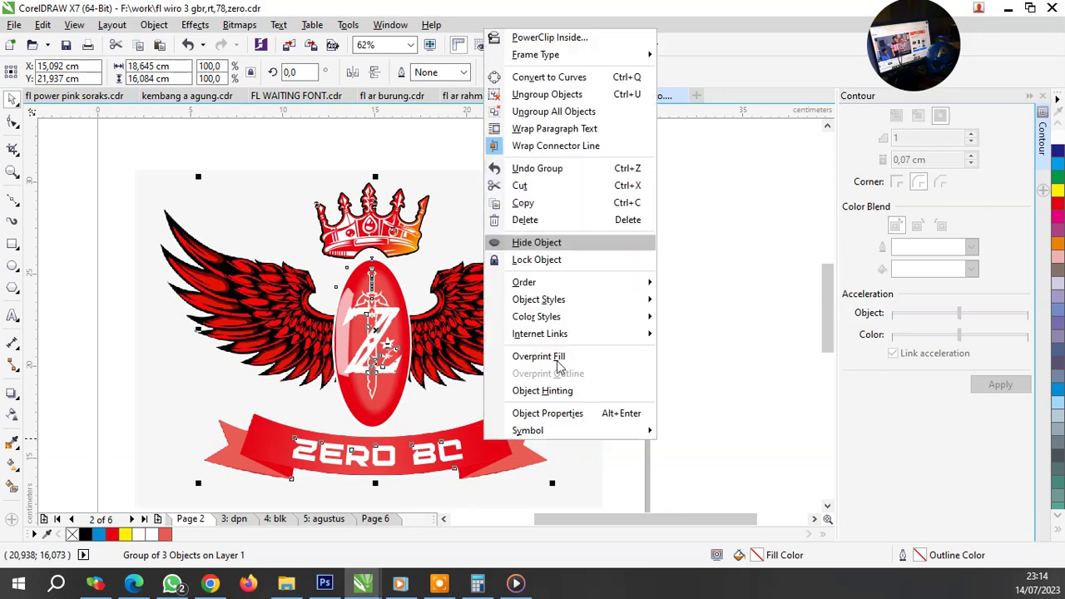
key(Escape)
key(ctrl+u)
scroll(513, 449, up, 3)
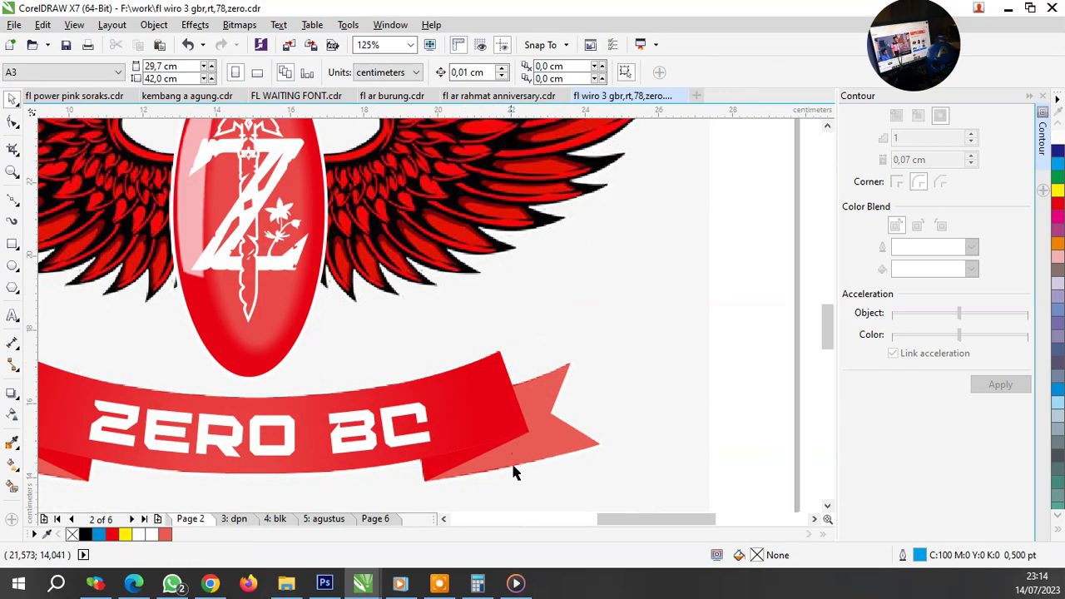
click(542, 442)
mouse_move(542, 442)
mouse_down()
mouse_move(591, 443)
mouse_move(542, 435)
mouse_up()
right_click(542, 435)
click(583, 89)
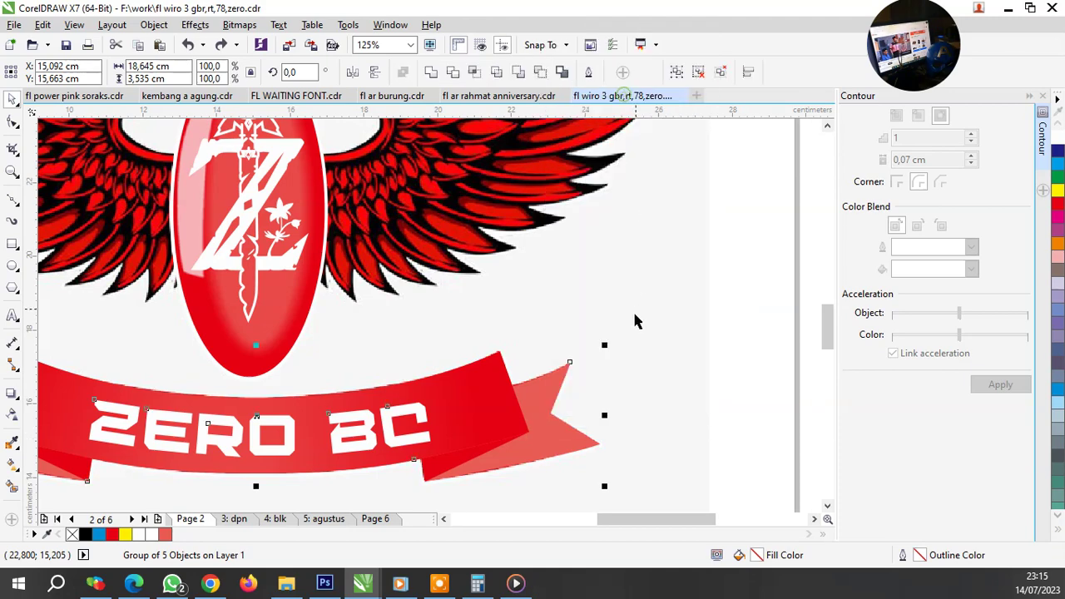
Step: Fill the light-red right ribbon tail with the solid red swatch
drag(539, 433, 569, 479)
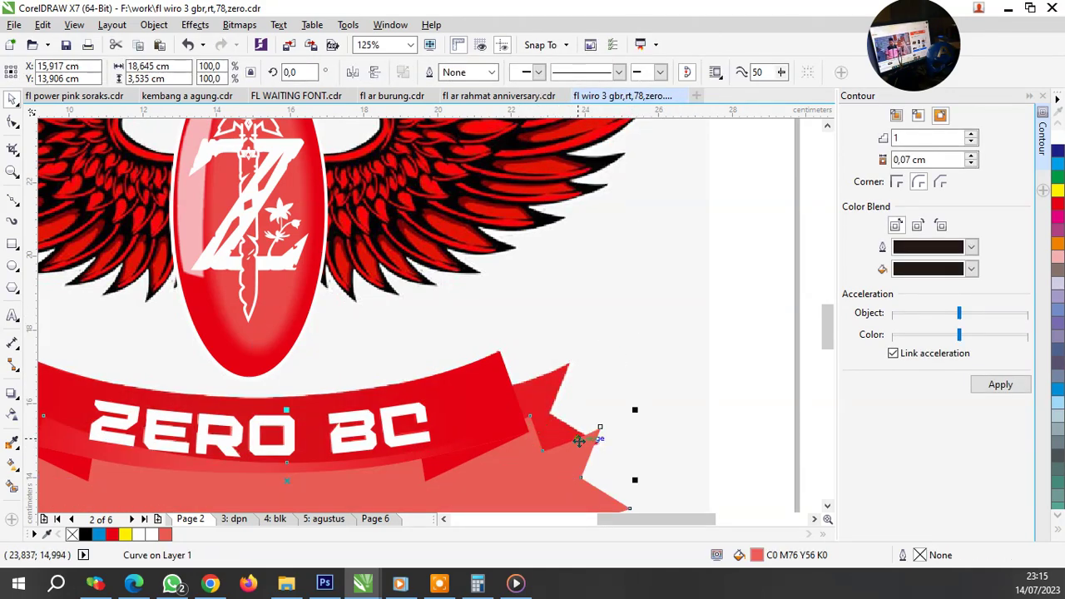
key(ctrl+z)
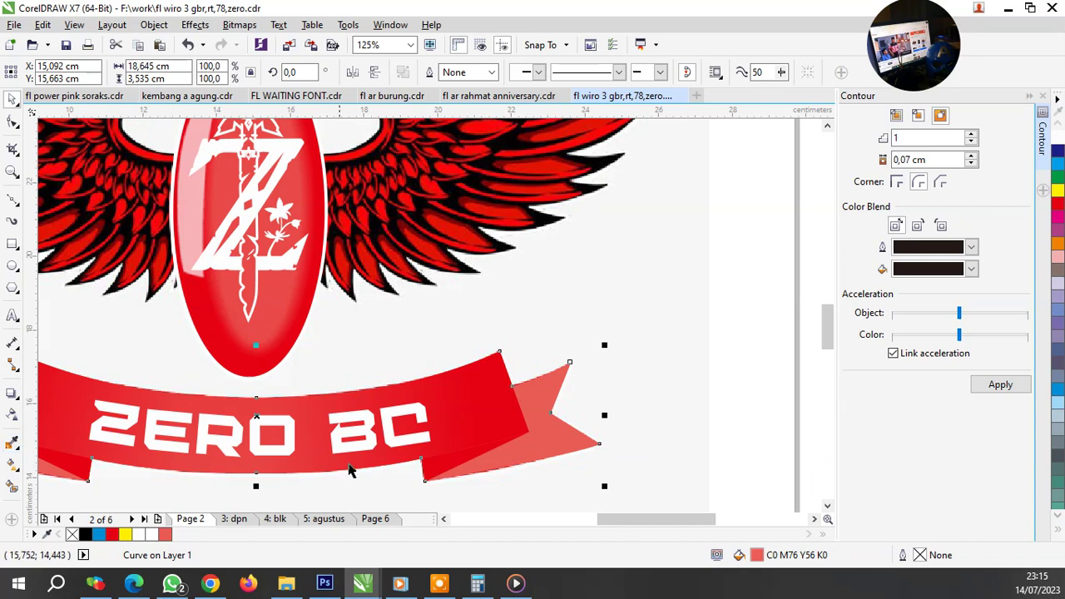
click(112, 535)
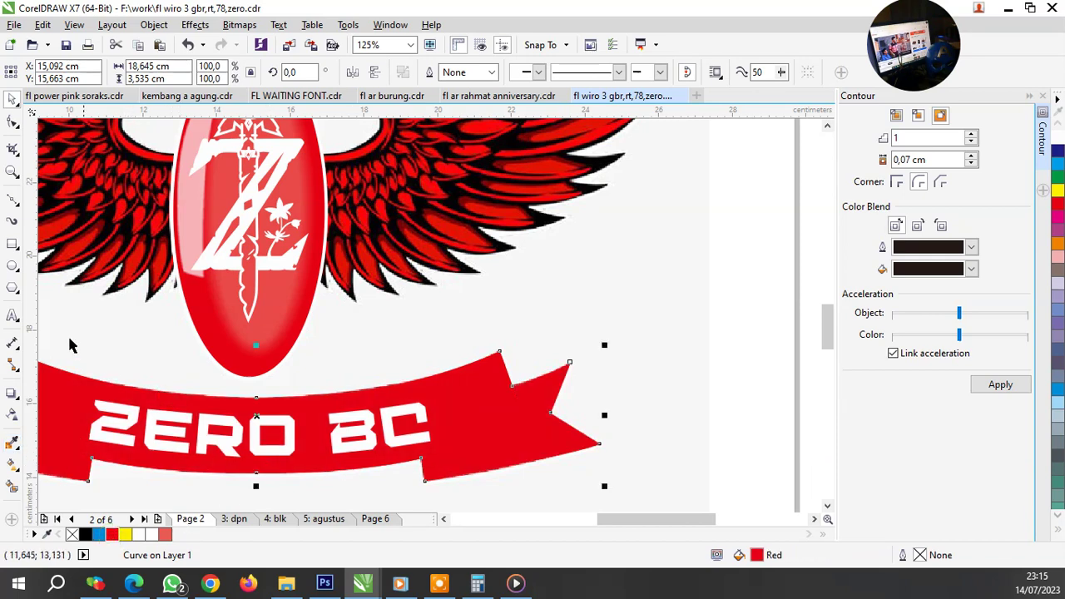
Step: Apply a linear transparency fade to the right ribbon tail and adjust its start and end
click(11, 416)
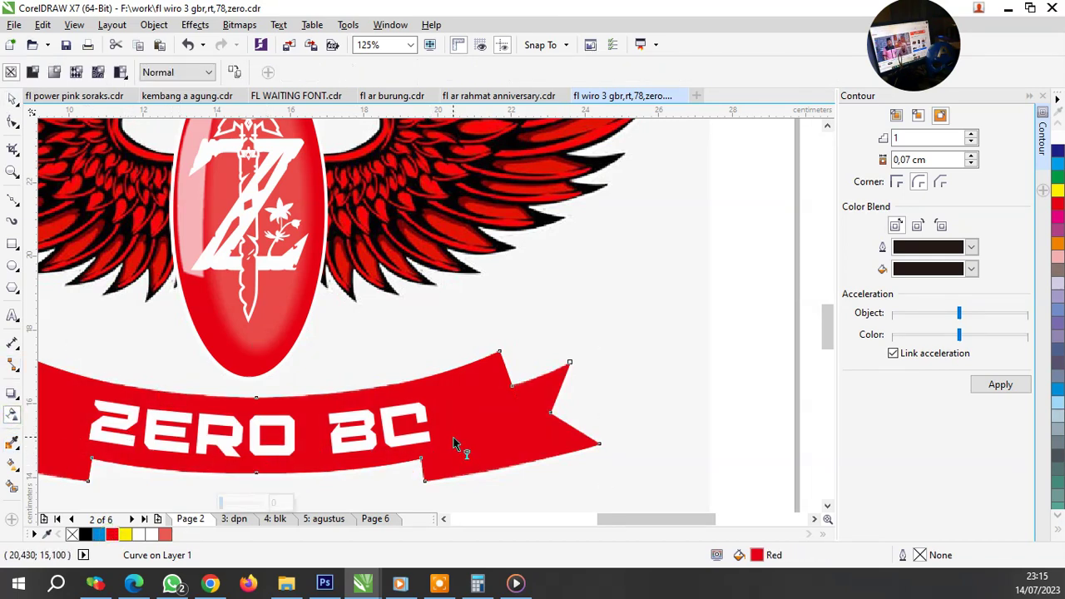
drag(453, 437, 582, 405)
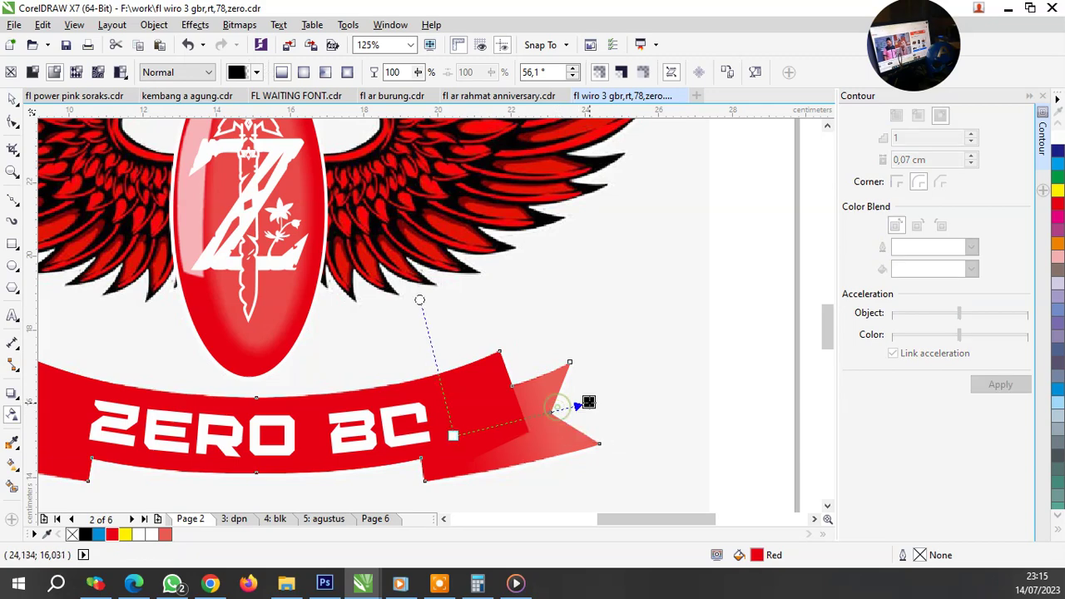
scroll(577, 408, up, 2)
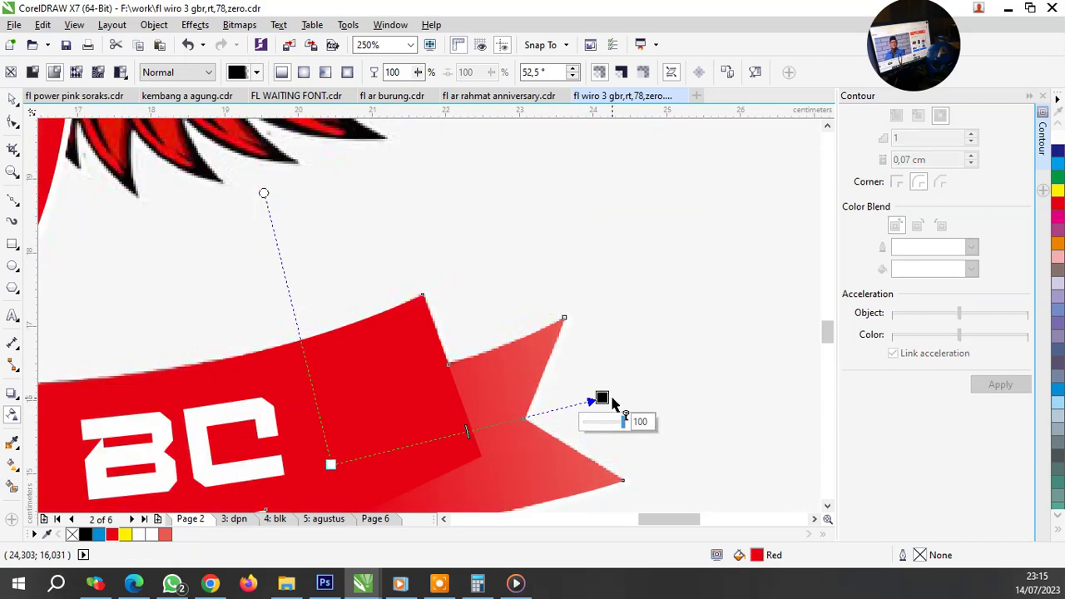
drag(601, 398, 555, 411)
scroll(456, 376, down, 2)
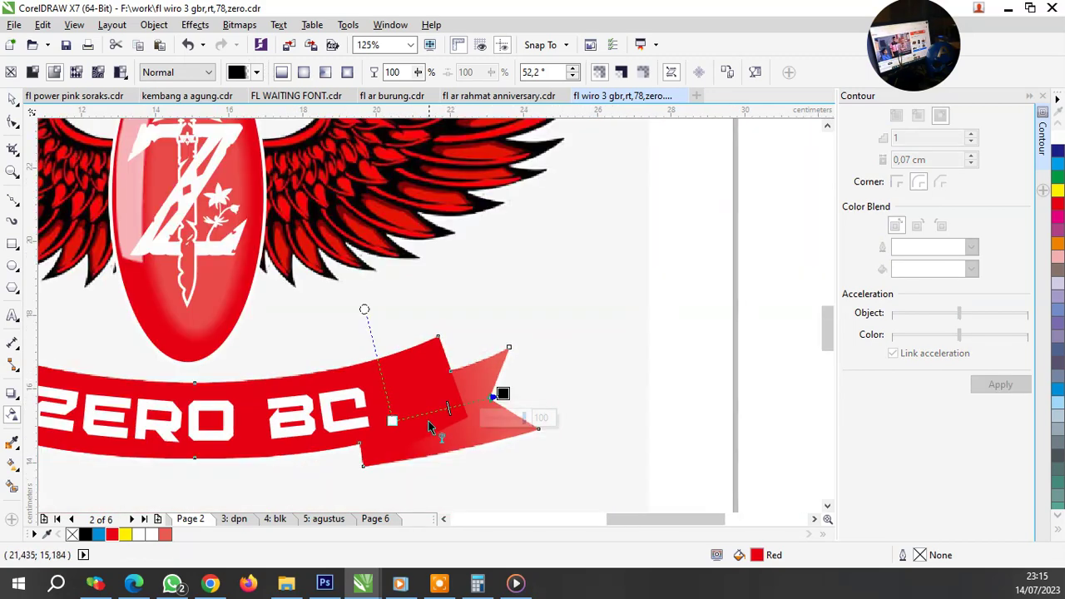
scroll(418, 422, up, 2)
mouse_move(364, 422)
mouse_down()
mouse_move(248, 456)
mouse_move(337, 436)
mouse_up()
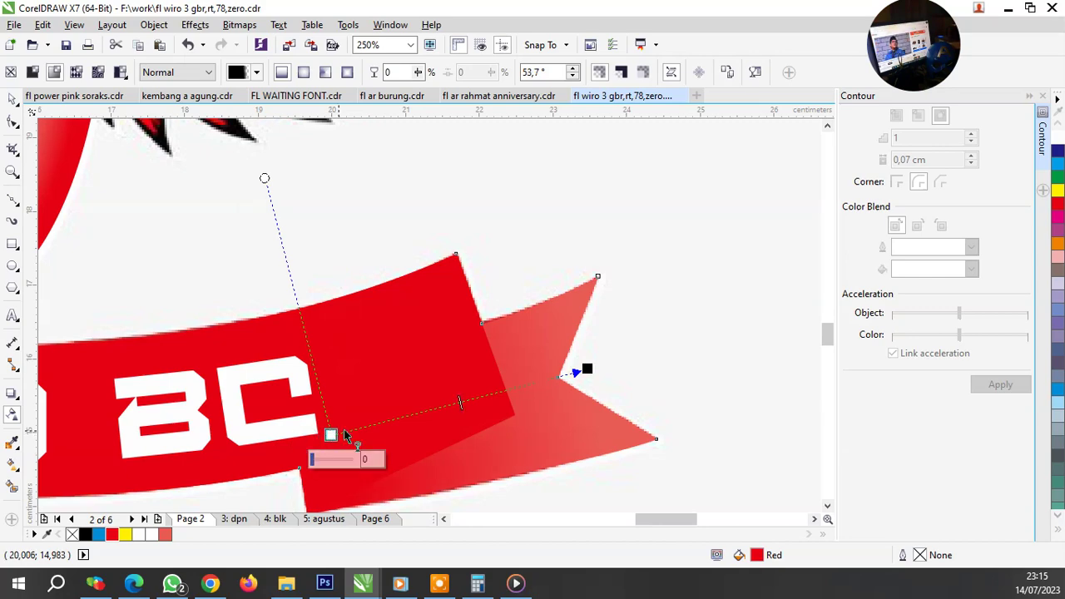
scroll(486, 413, down, 2)
key(space)
Step: Fill both banner tails with a lighter salmon colour
scroll(232, 415, up, 2)
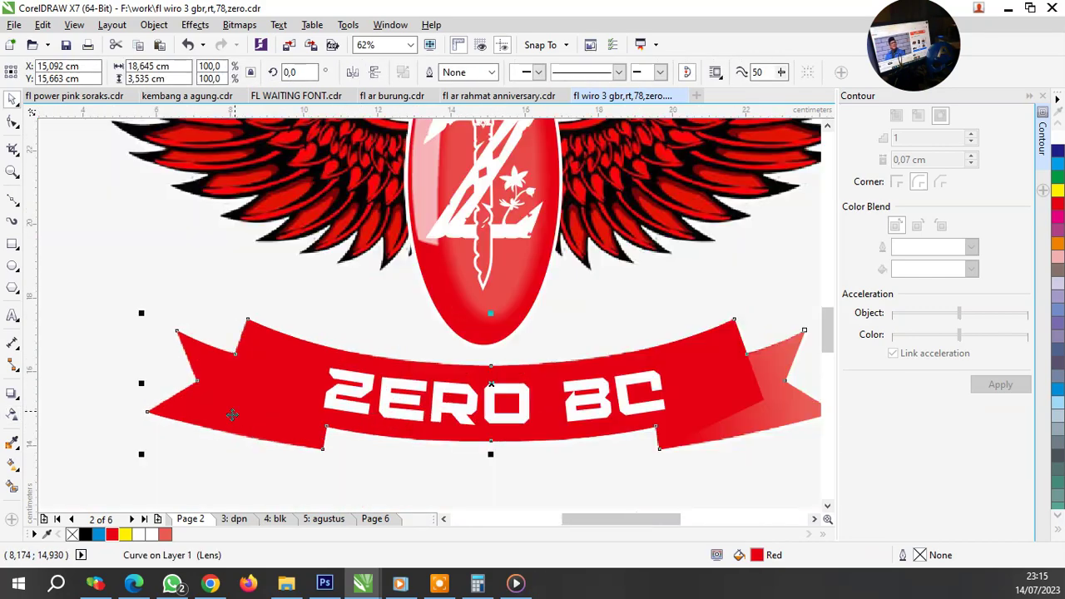
click(318, 496)
click(191, 410)
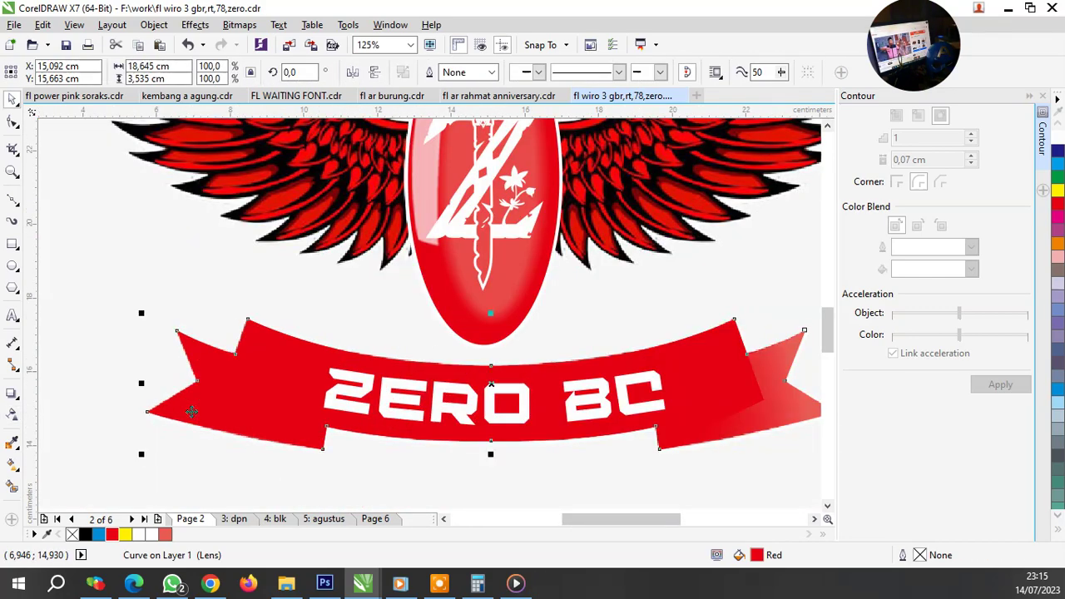
click(166, 535)
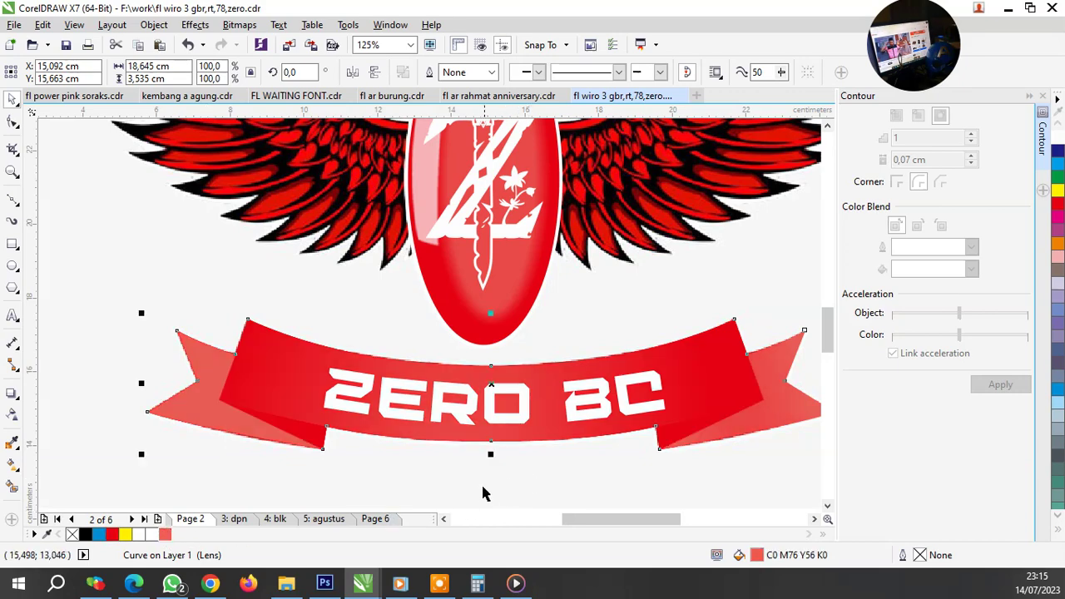
click(481, 483)
Step: Redo the tail's linear transparency fade so it ends near the lettering
click(208, 412)
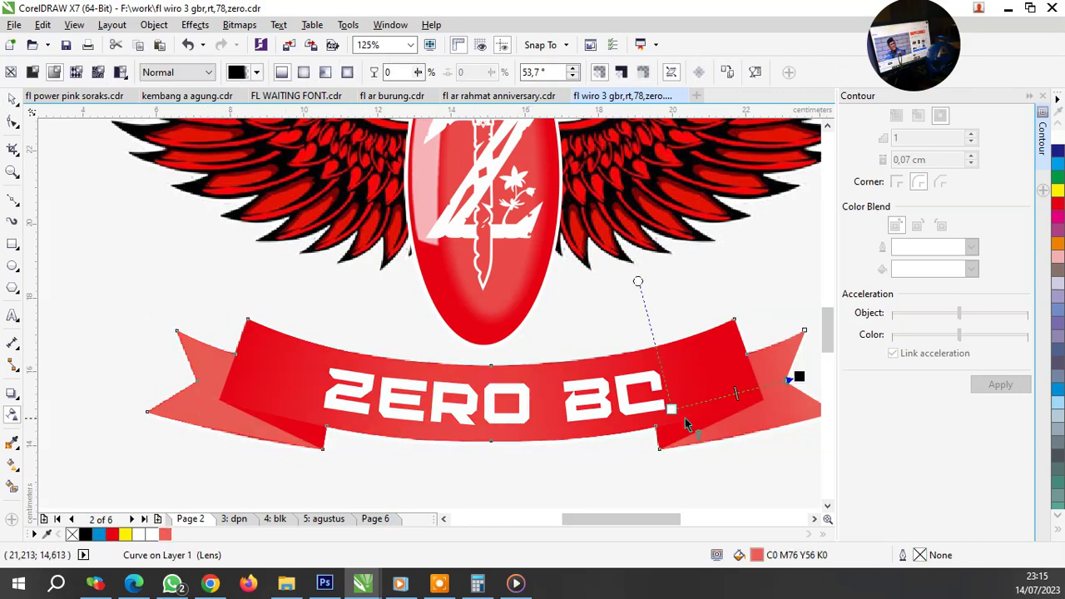
drag(671, 408, 150, 369)
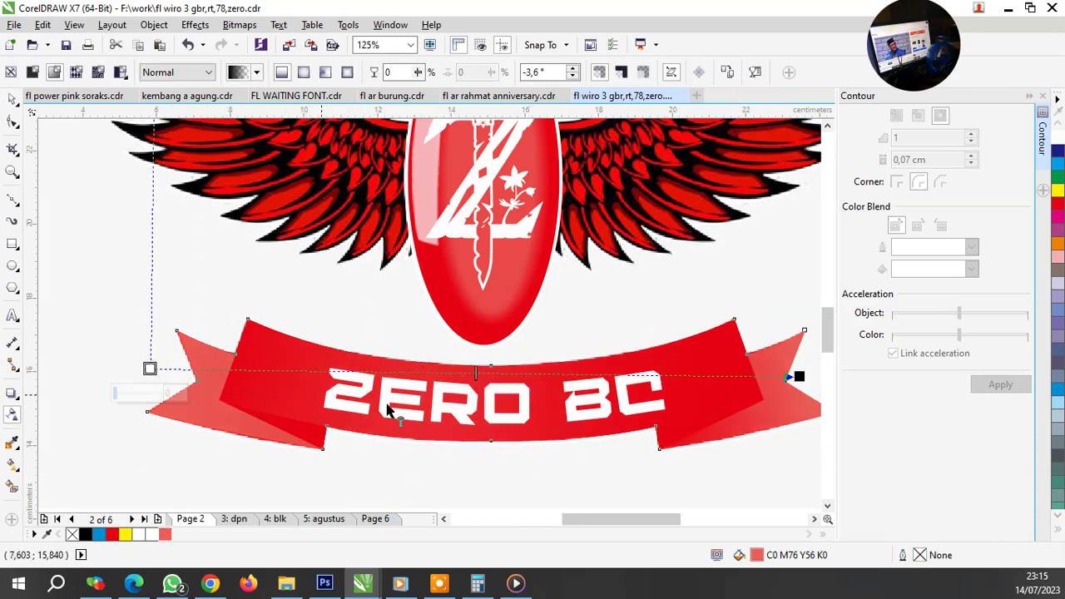
drag(797, 377, 357, 405)
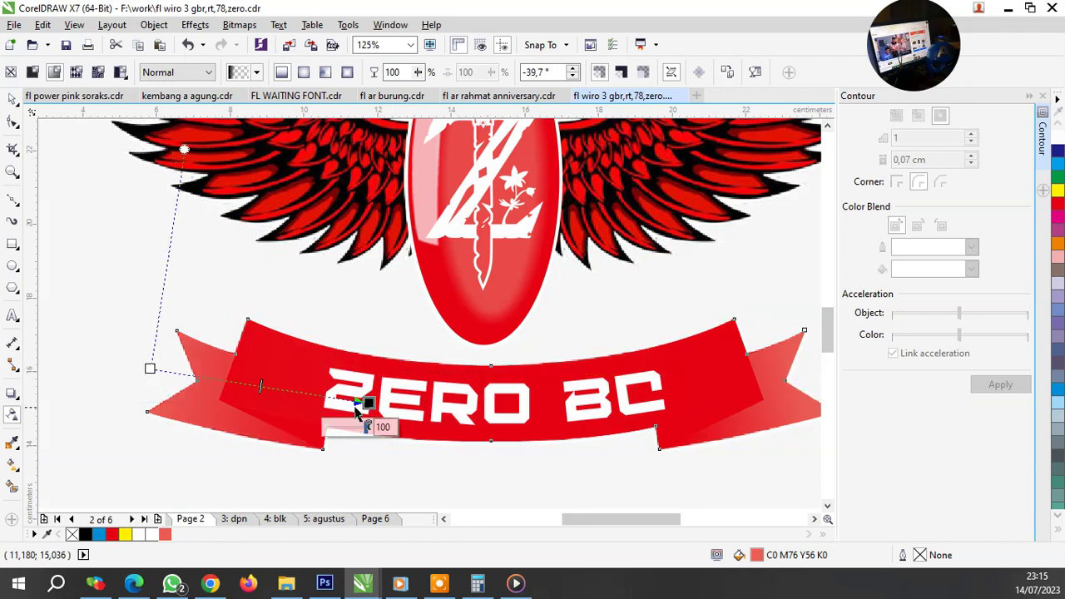
drag(369, 403, 335, 396)
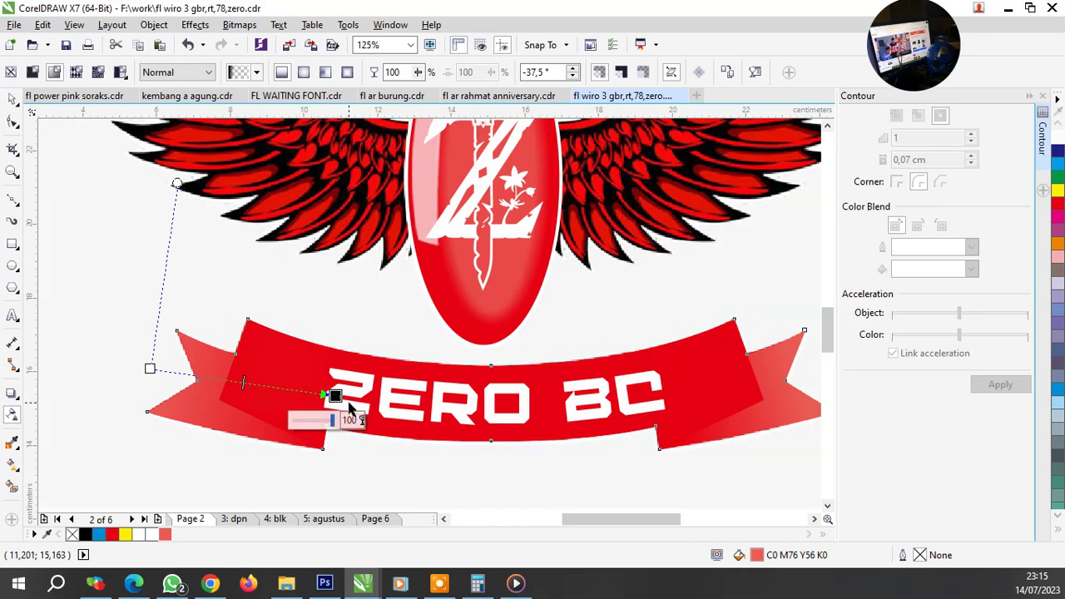
key(space)
click(443, 485)
Step: Group the seven ribbon pieces into one object
key(F3)
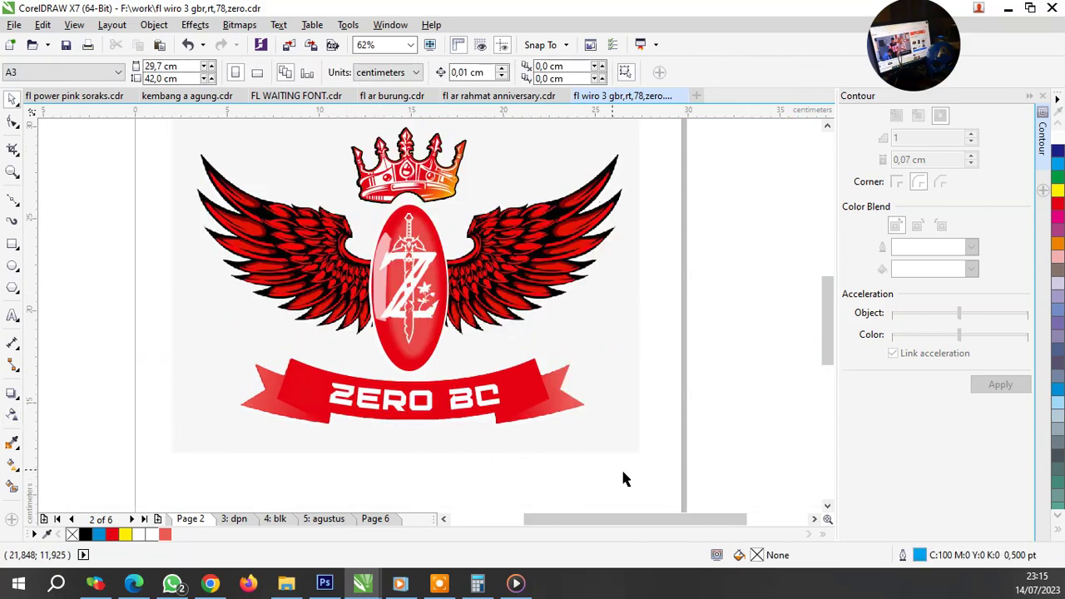
mouse_move(634, 464)
mouse_down()
mouse_move(258, 387)
mouse_move(182, 337)
mouse_up()
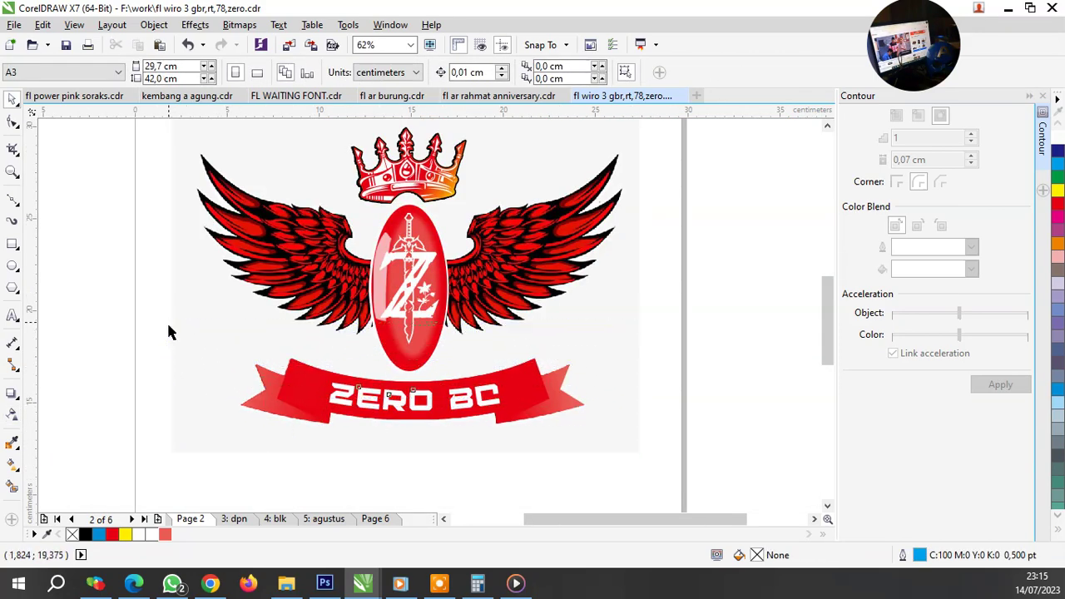
key(ctrl+g)
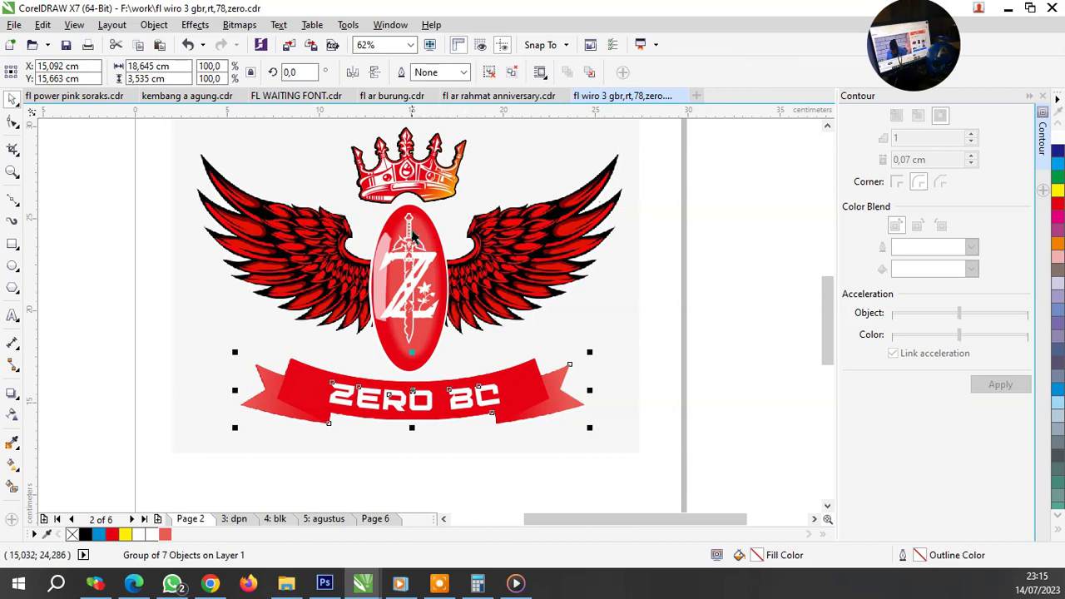
shift+click(427, 207)
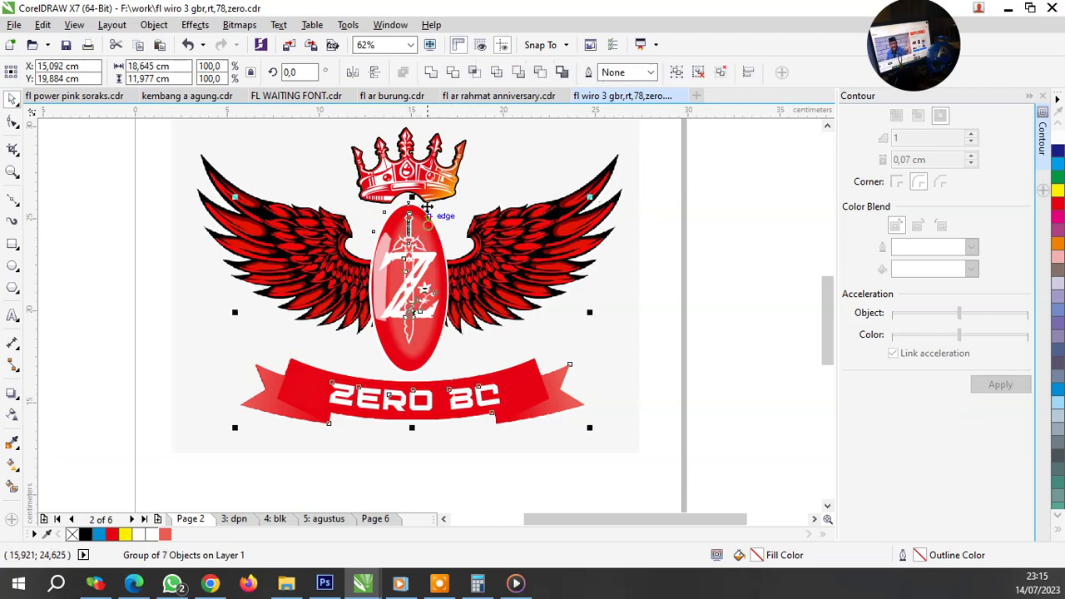
click(638, 337)
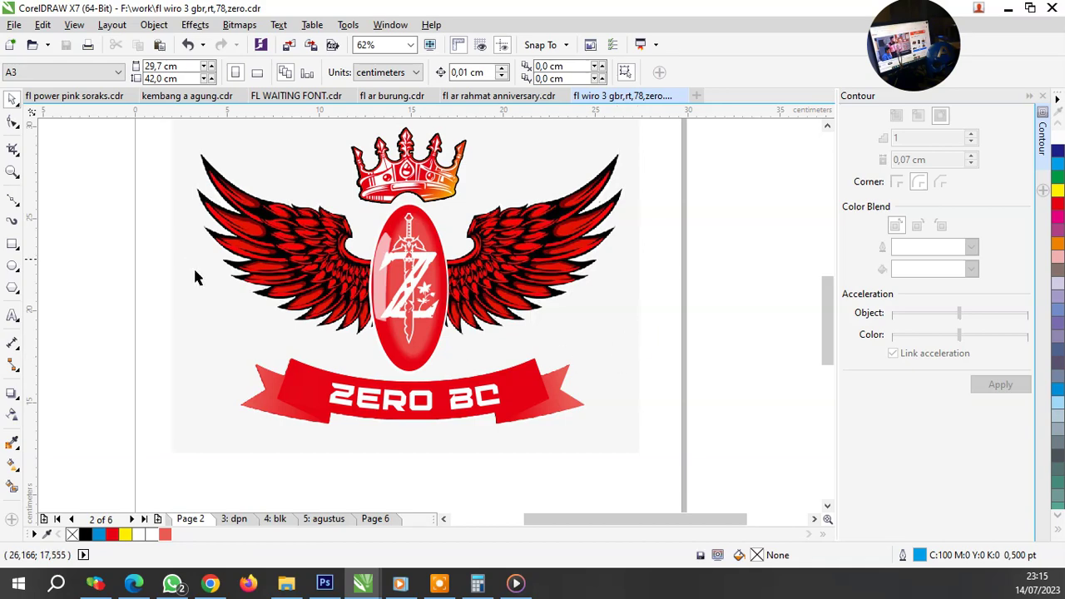
Step: Start a Bezier outline at the oval's edge, curving along the wing's inner edge and notch
click(13, 200)
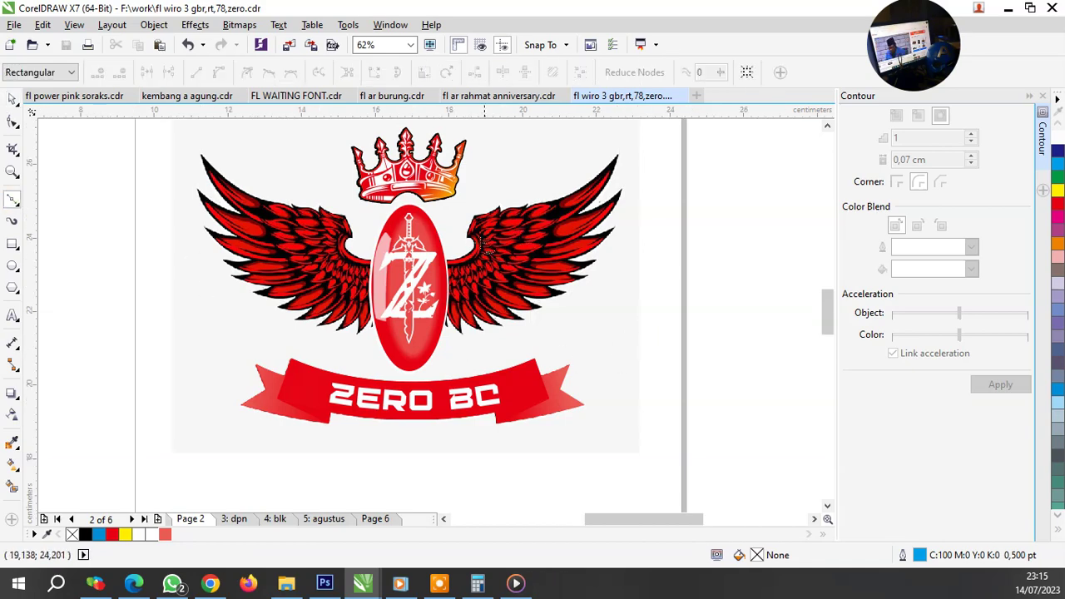
scroll(422, 286, up, 3)
scroll(193, 381, up, 2)
click(185, 403)
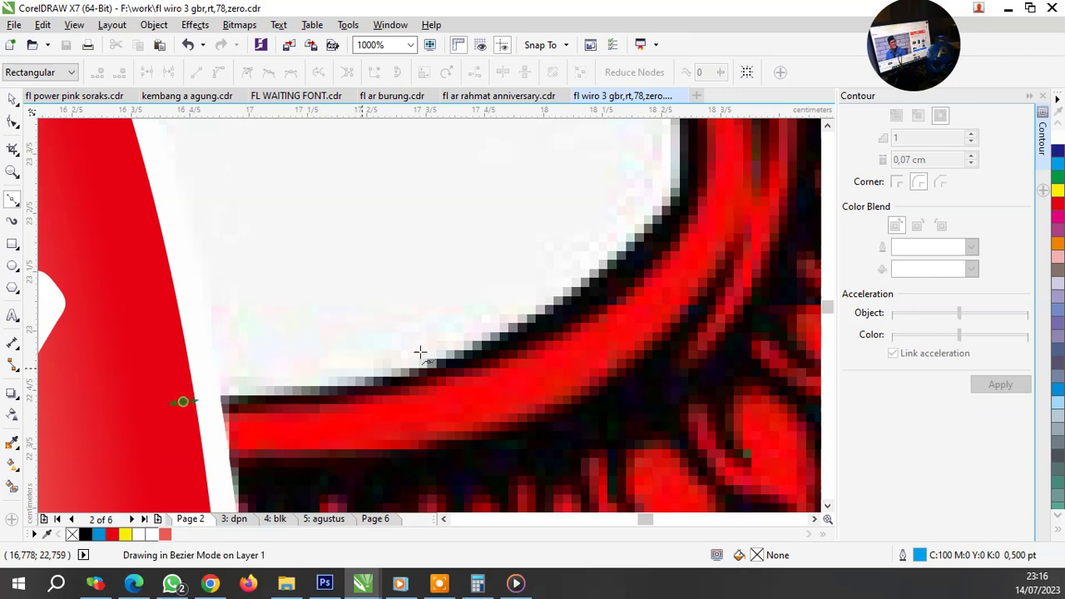
drag(516, 325, 658, 247)
scroll(459, 338, down, 2)
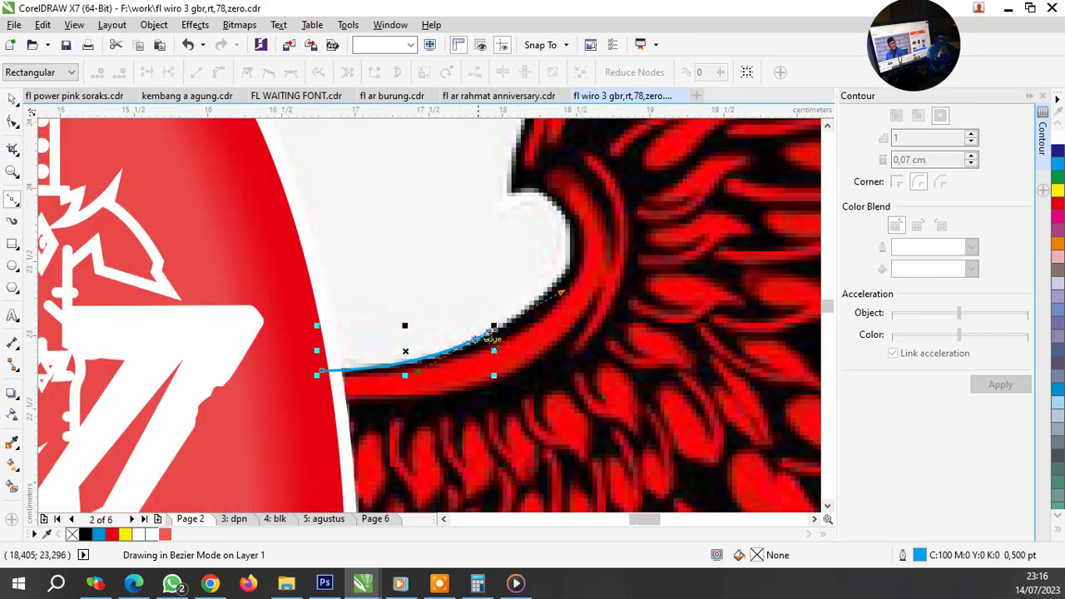
scroll(560, 200, up, 2)
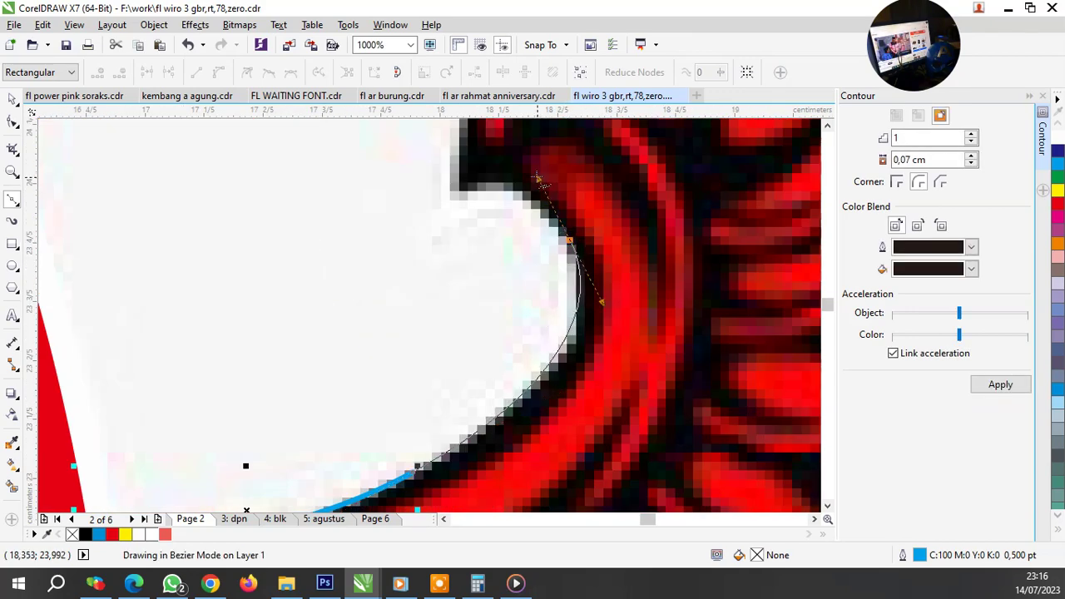
drag(449, 194, 421, 215)
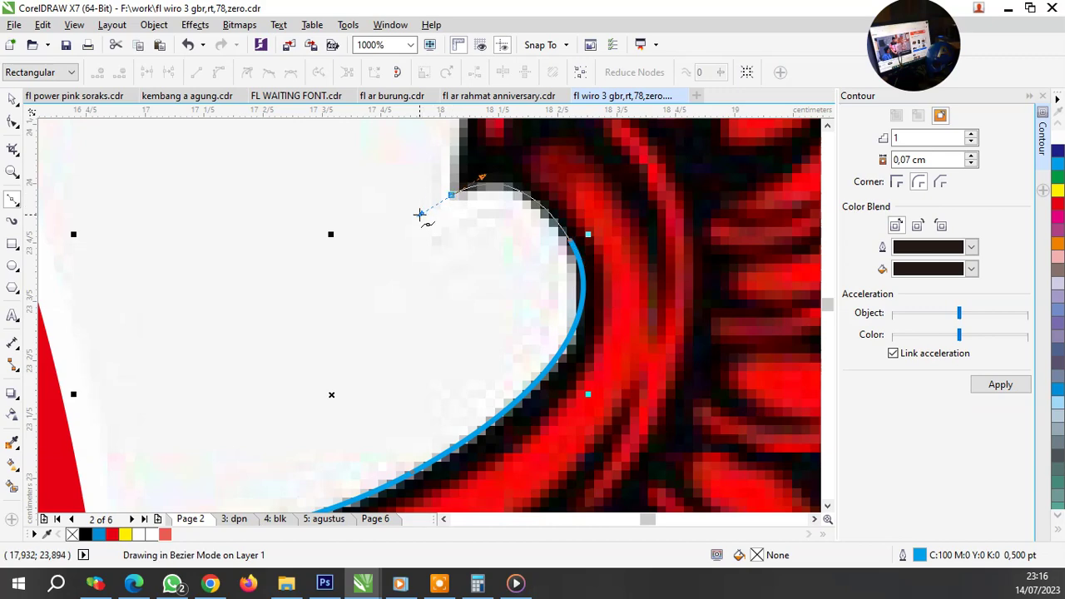
scroll(423, 292, down, 2)
scroll(423, 299, up, 2)
scroll(424, 315, up, 1)
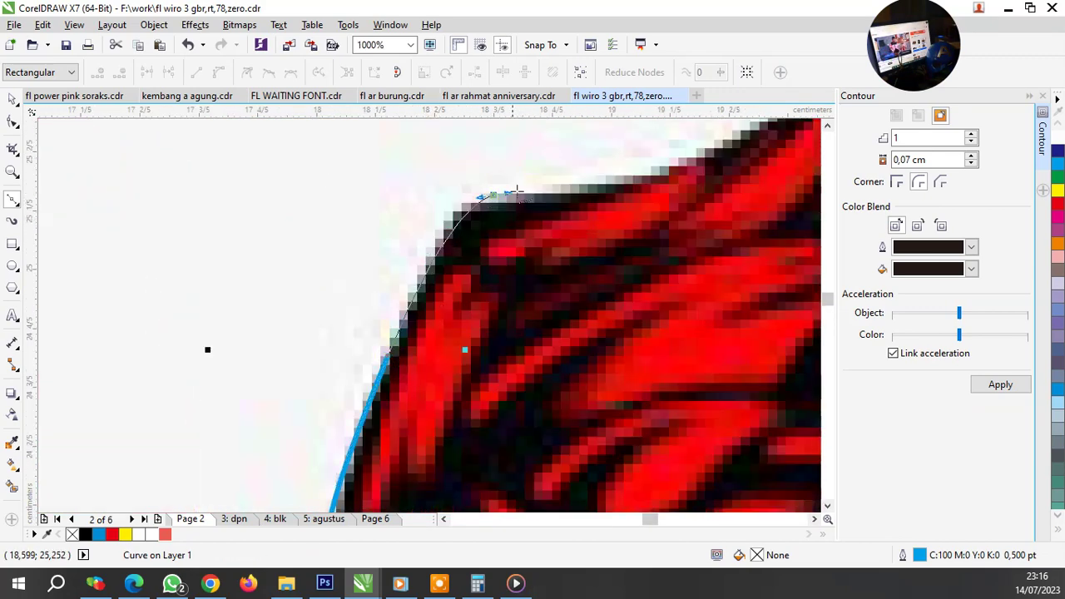
scroll(392, 275, down, 2)
scroll(466, 283, up, 2)
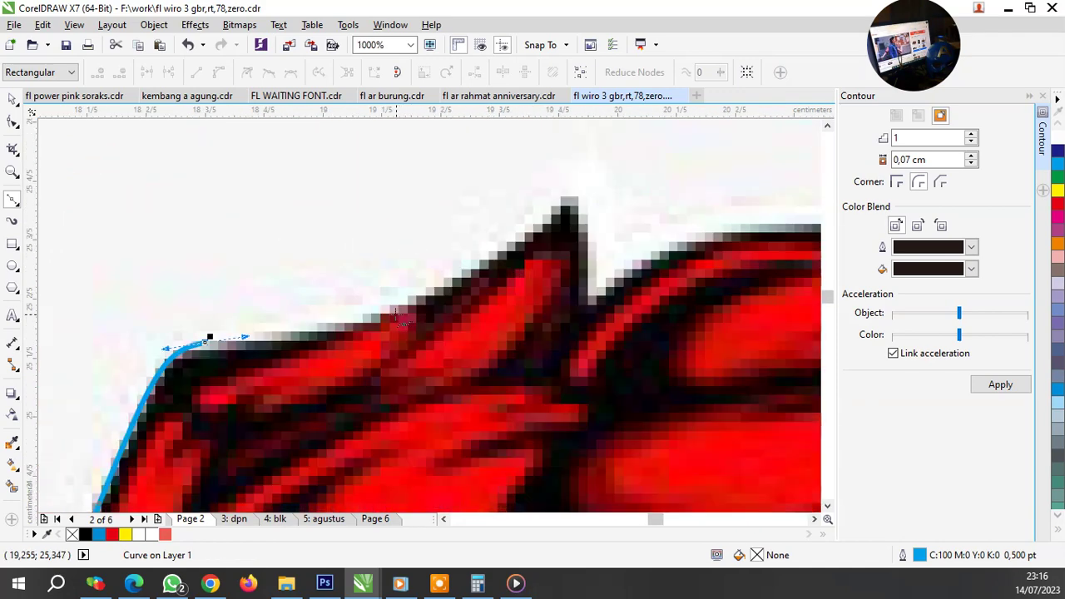
scroll(449, 291, down, 2)
scroll(516, 250, up, 2)
Step: Extend the Bezier outline past the wing tip and along the top edge's feather tips
mouse_move(516, 256)
mouse_down()
mouse_move(571, 163)
mouse_move(654, 119)
mouse_move(654, 155)
mouse_move(543, 293)
mouse_up()
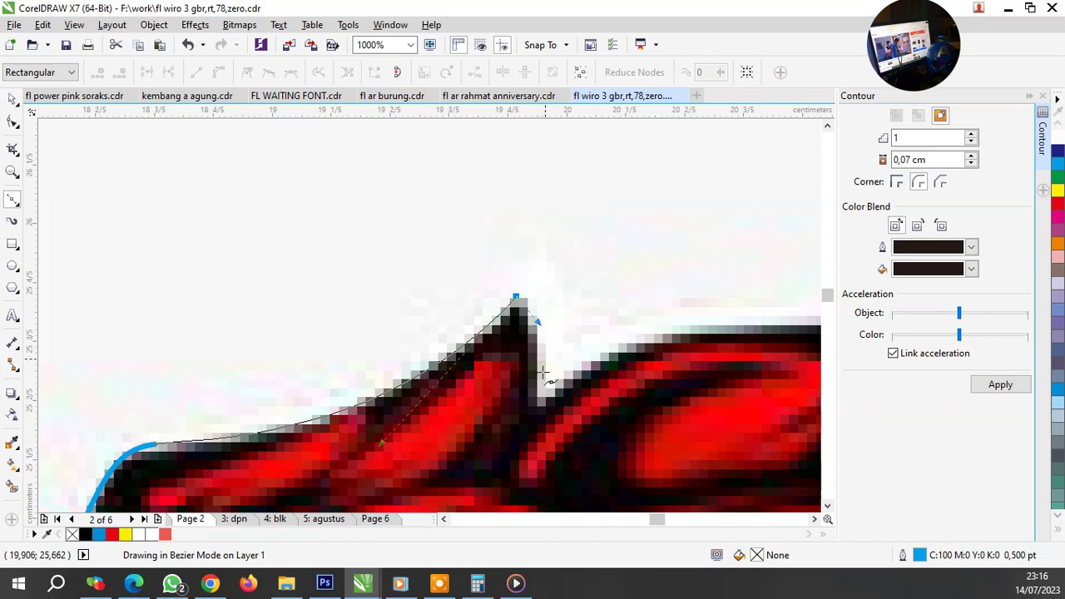
drag(543, 375, 541, 384)
scroll(457, 311, down, 1)
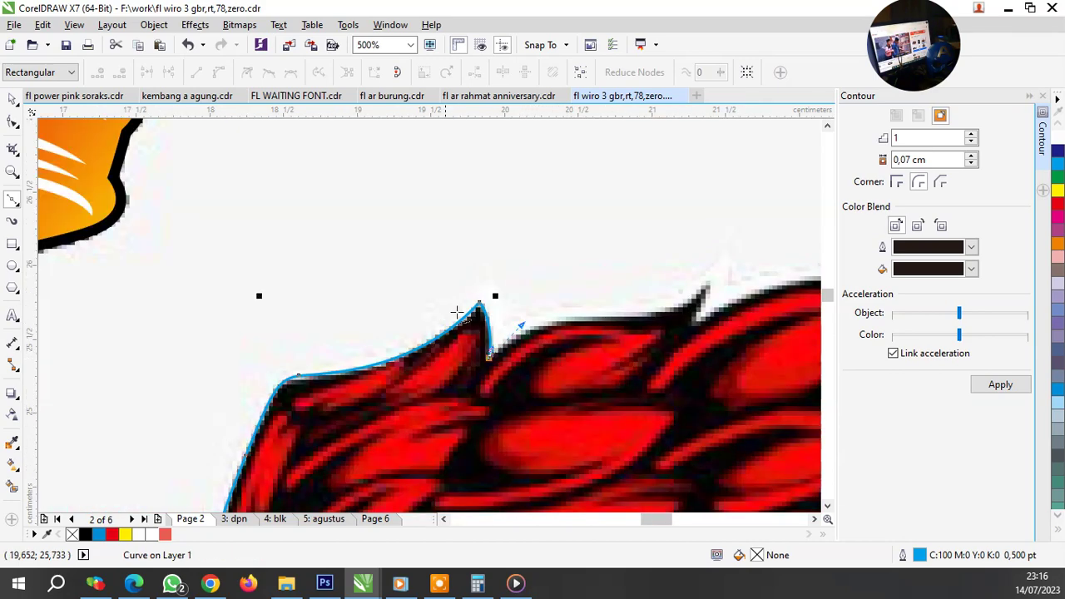
scroll(690, 323, up, 2)
drag(345, 315, 349, 311)
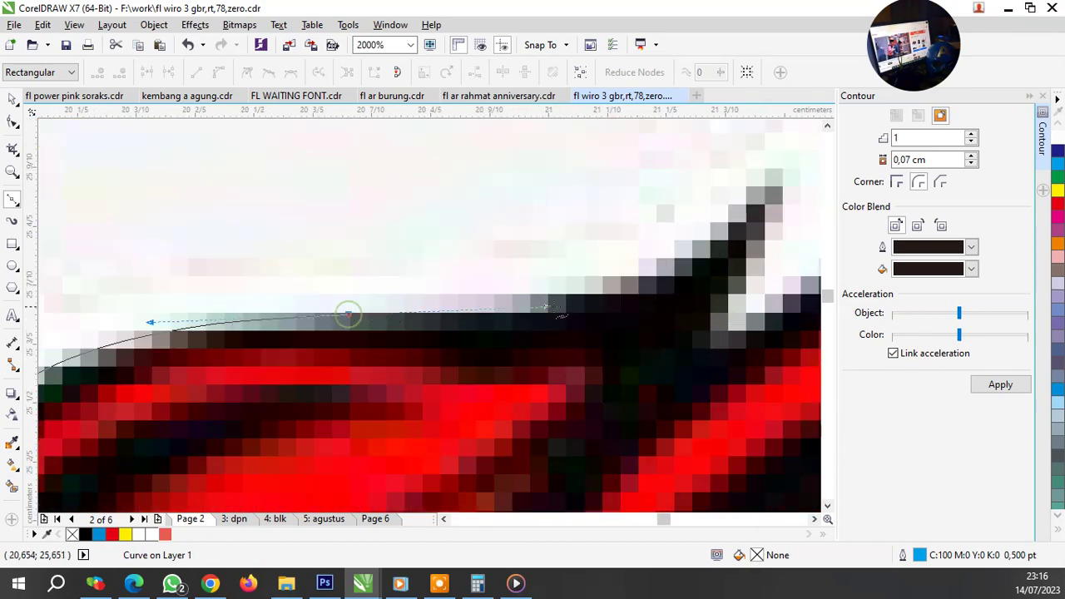
scroll(349, 311, down, 1)
scroll(416, 316, down, 1)
scroll(575, 283, up, 1)
drag(571, 268, 620, 211)
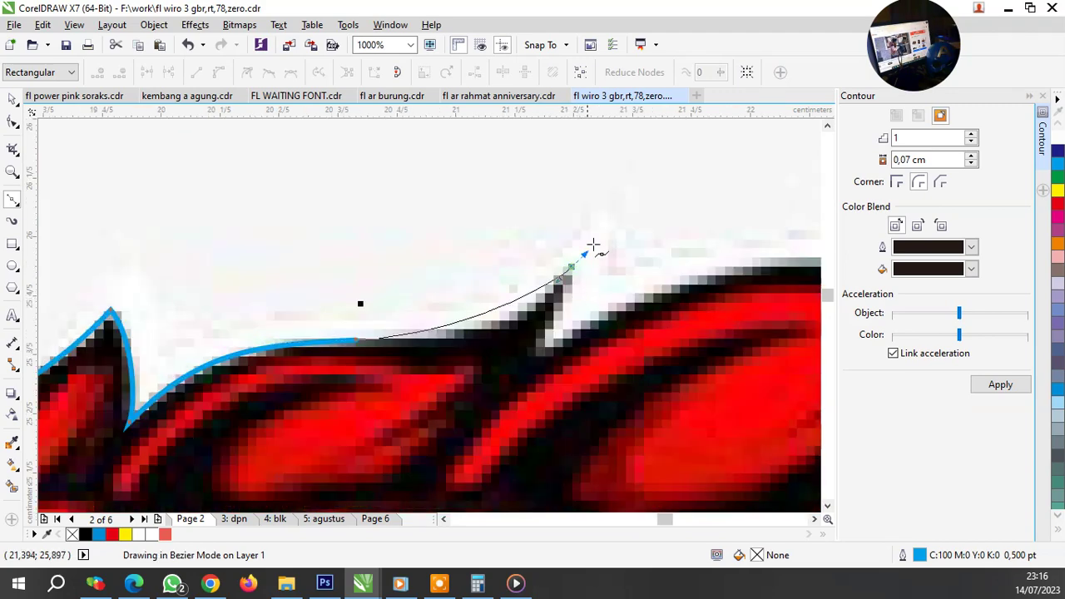
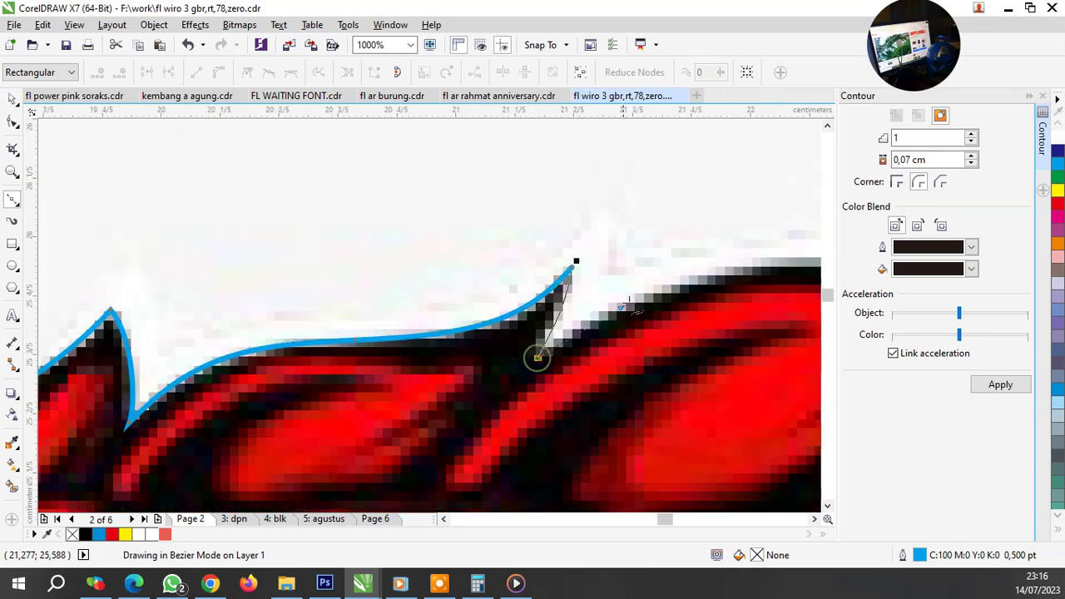
Step: Extend the blue Bezier outline along the wing's upper edge to its topmost tip
scroll(416, 287, down, 2)
scroll(588, 273, up, 2)
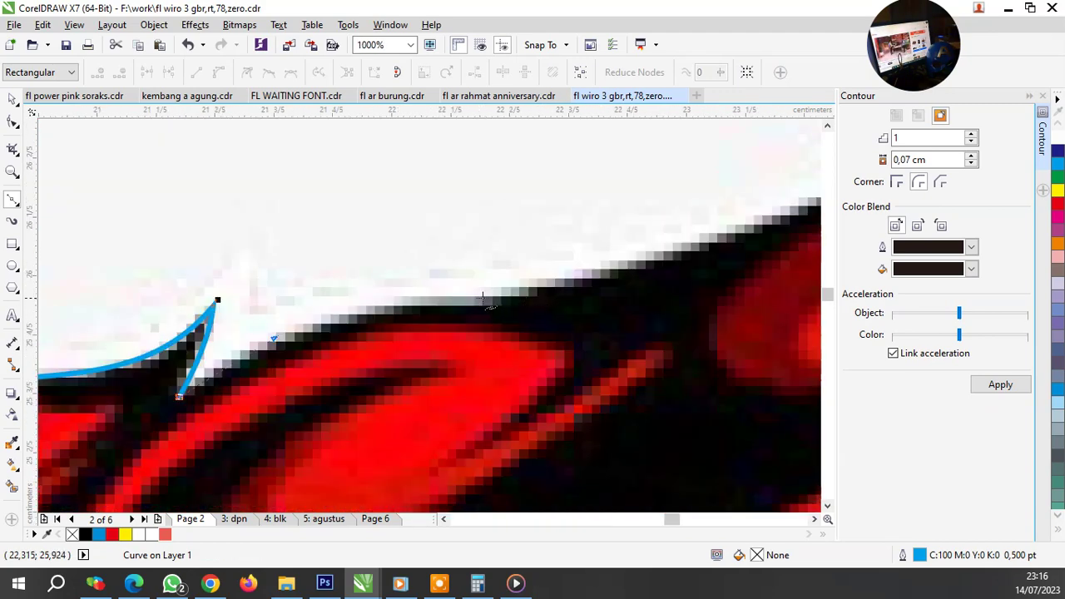
drag(483, 298, 633, 281)
scroll(632, 276, down, 2)
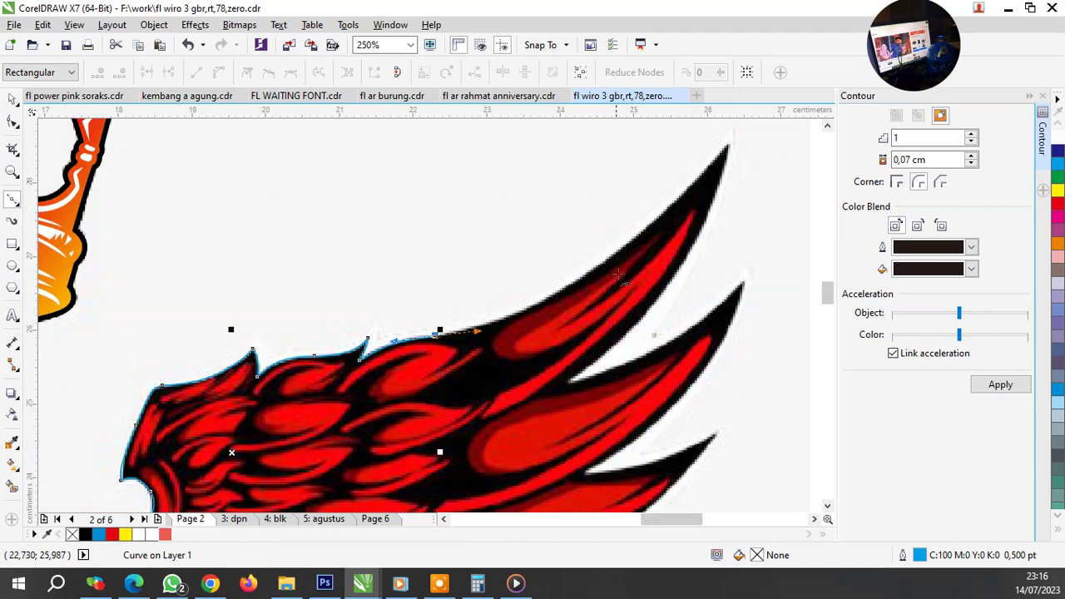
scroll(619, 273, up, 1)
drag(589, 256, 721, 168)
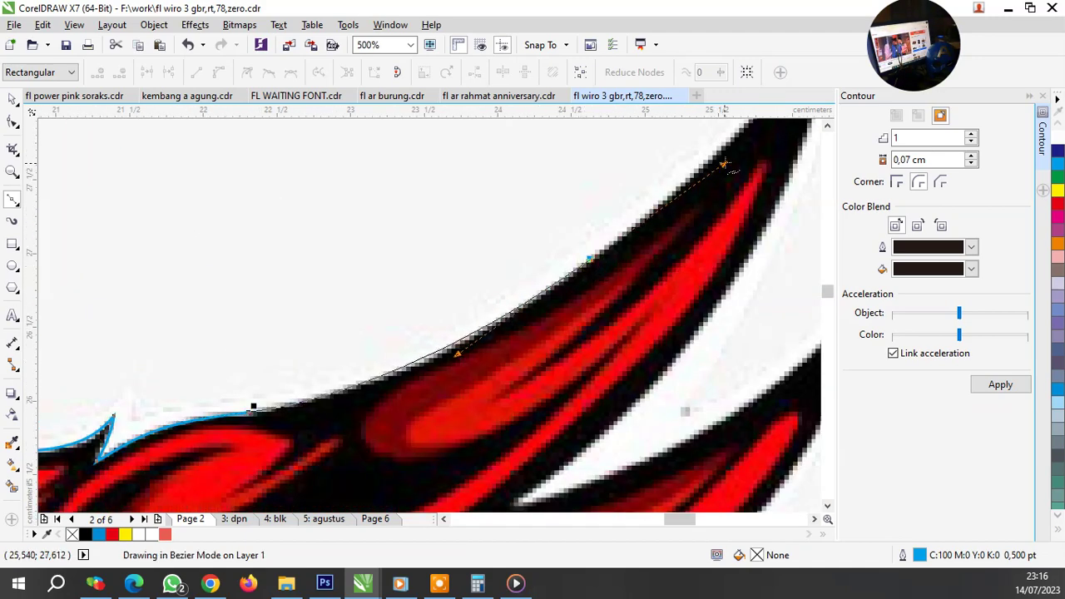
scroll(578, 309, down, 1)
scroll(698, 159, up, 1)
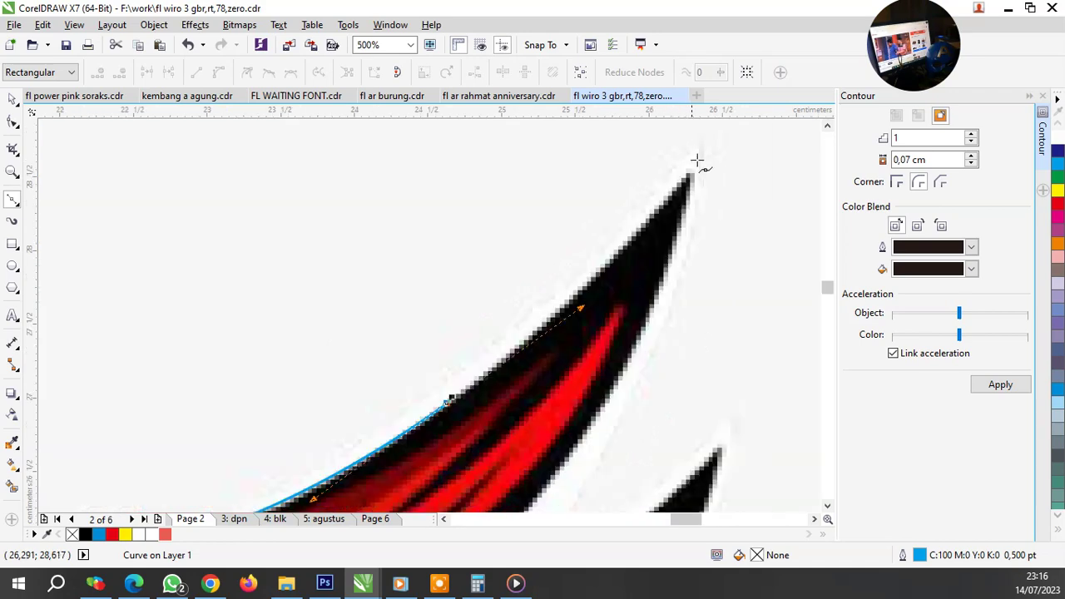
drag(696, 172, 666, 274)
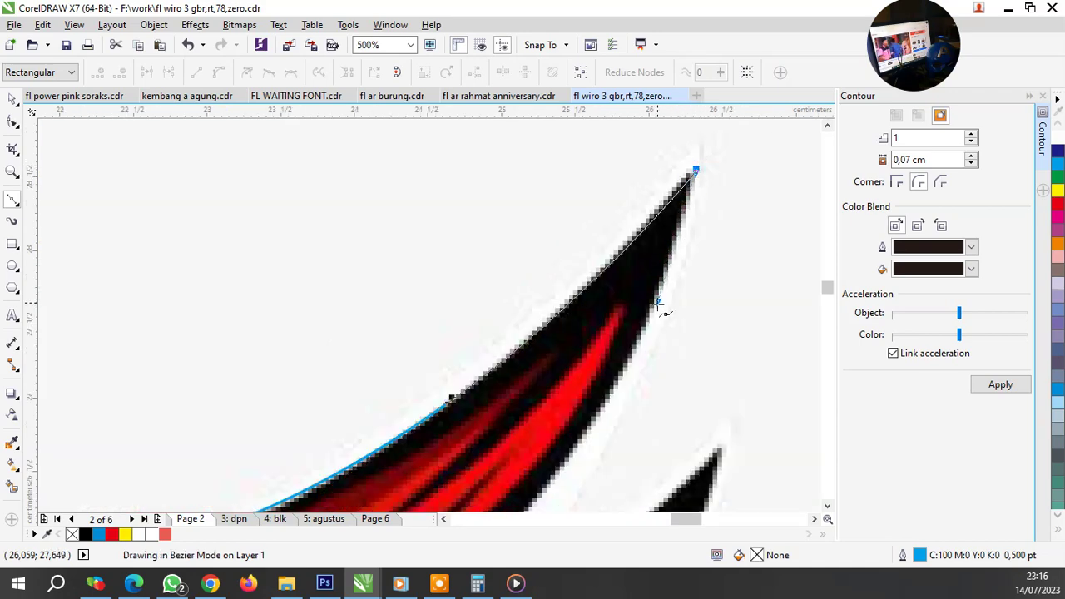
Step: Bend the outline into the notch below the top feather and out to the second tip
scroll(665, 268, down, 2)
scroll(586, 362, up, 1)
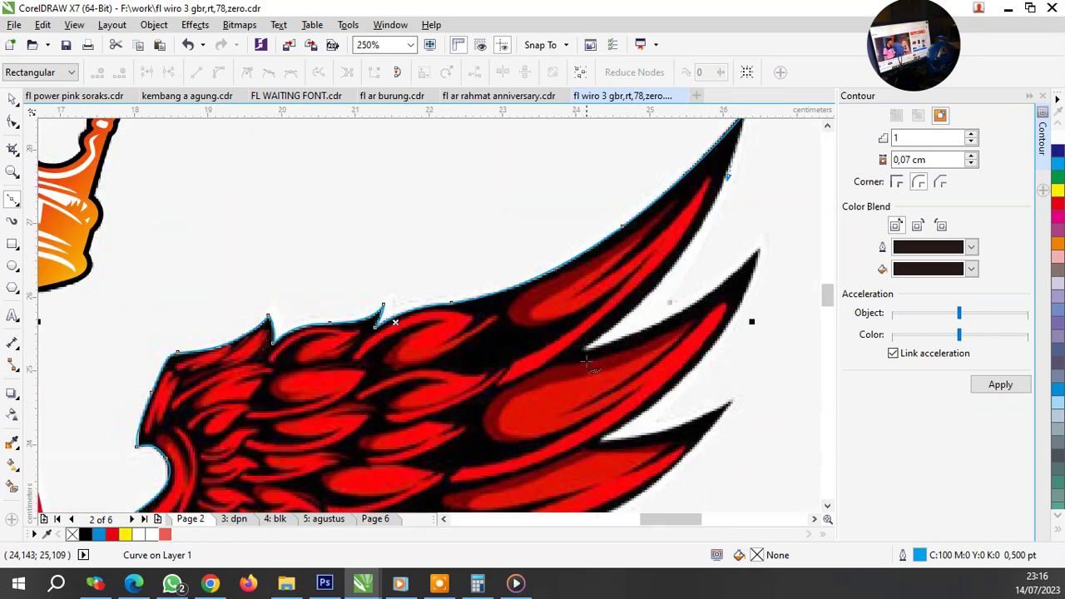
scroll(587, 363, up, 1)
drag(578, 339, 803, 182)
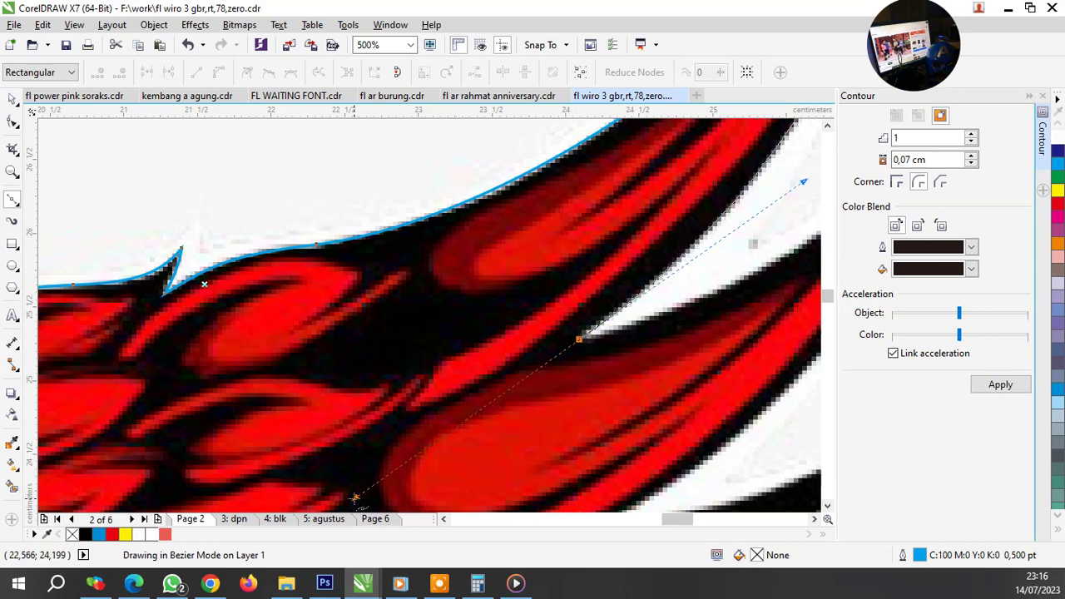
scroll(658, 331, down, 1)
scroll(658, 330, down, 1)
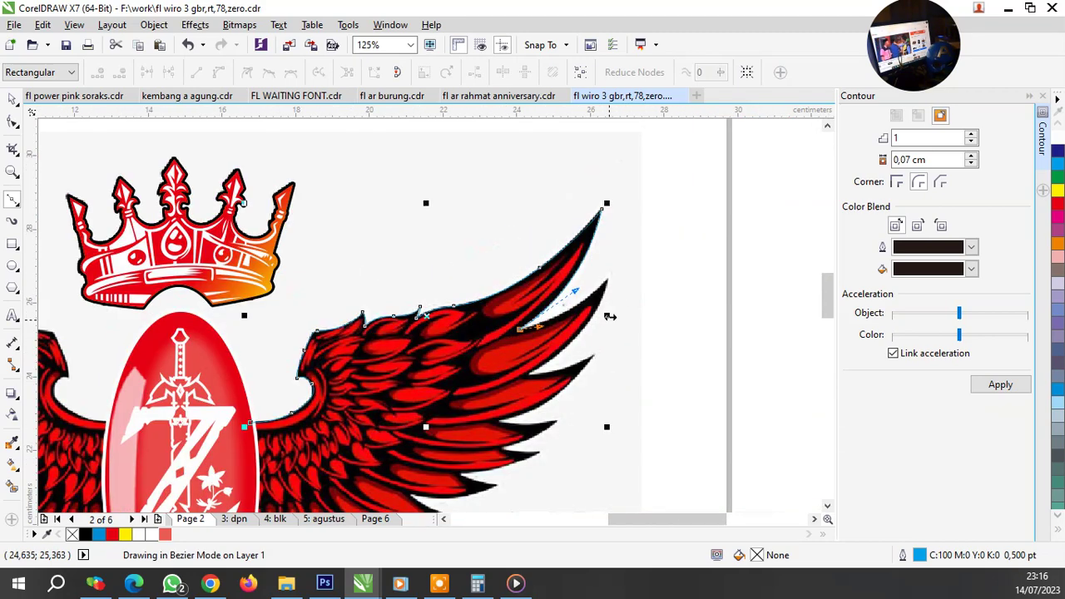
scroll(613, 291, up, 1)
scroll(585, 261, up, 1)
drag(581, 250, 681, 131)
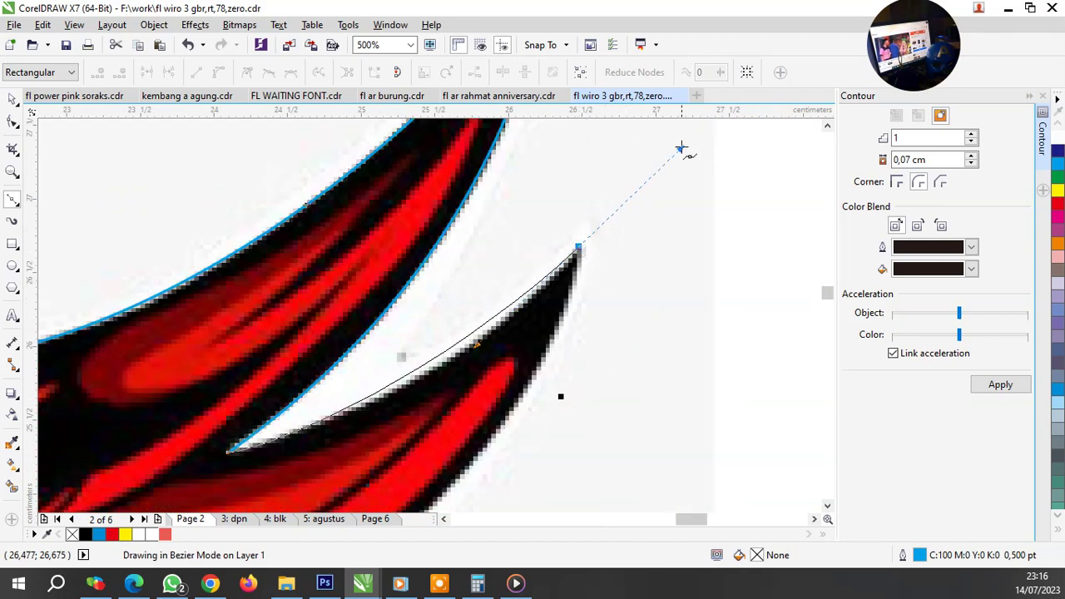
scroll(583, 308, down, 2)
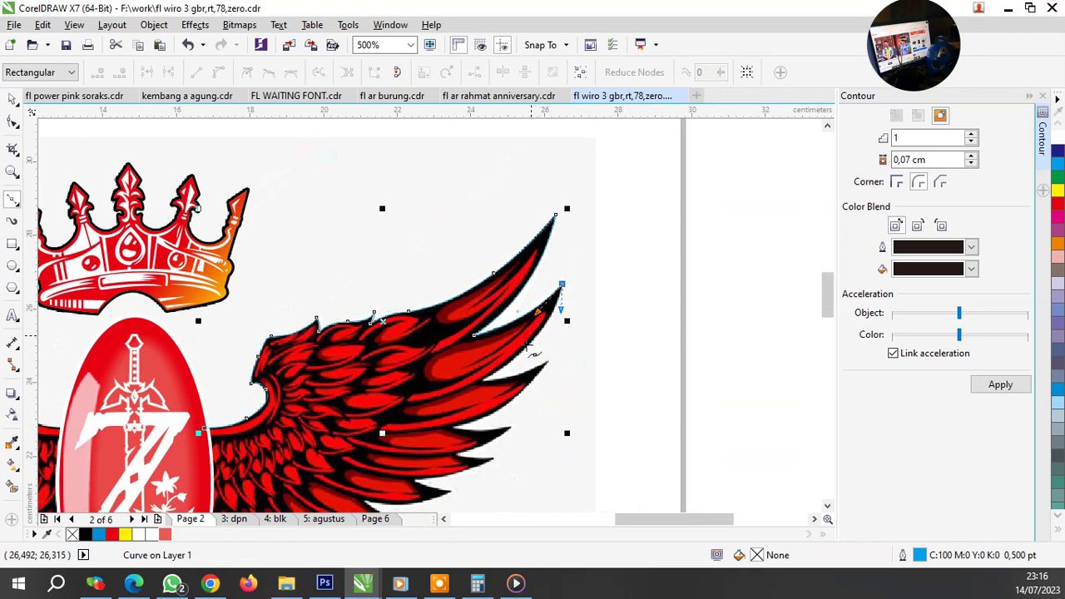
scroll(491, 382, up, 2)
Step: Trace the outline through the next notch, the third feather tip, and the following notch and tip
drag(449, 386, 632, 275)
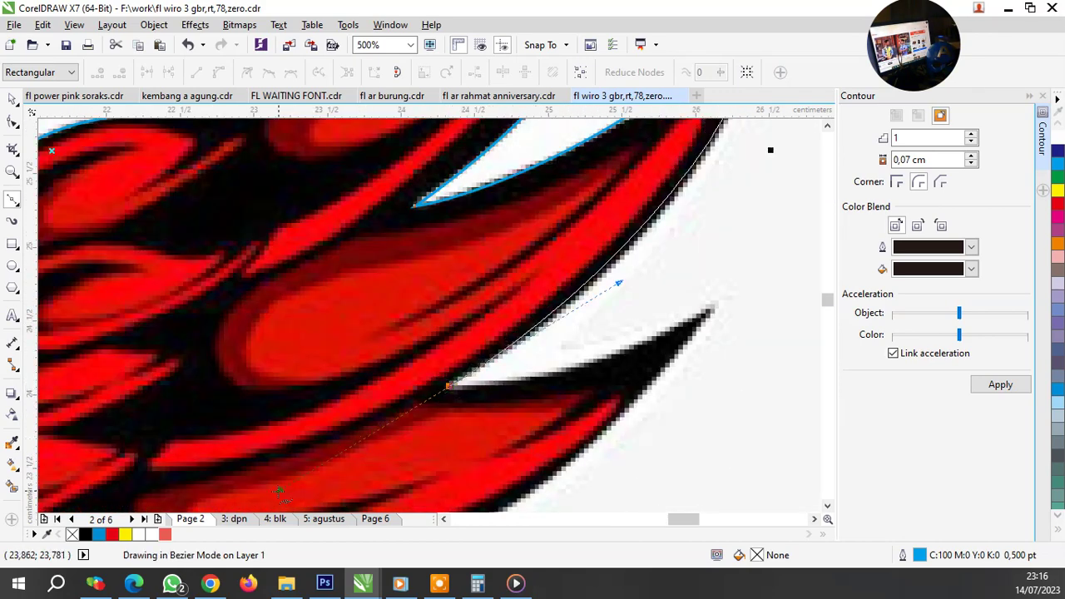
scroll(582, 350, down, 1)
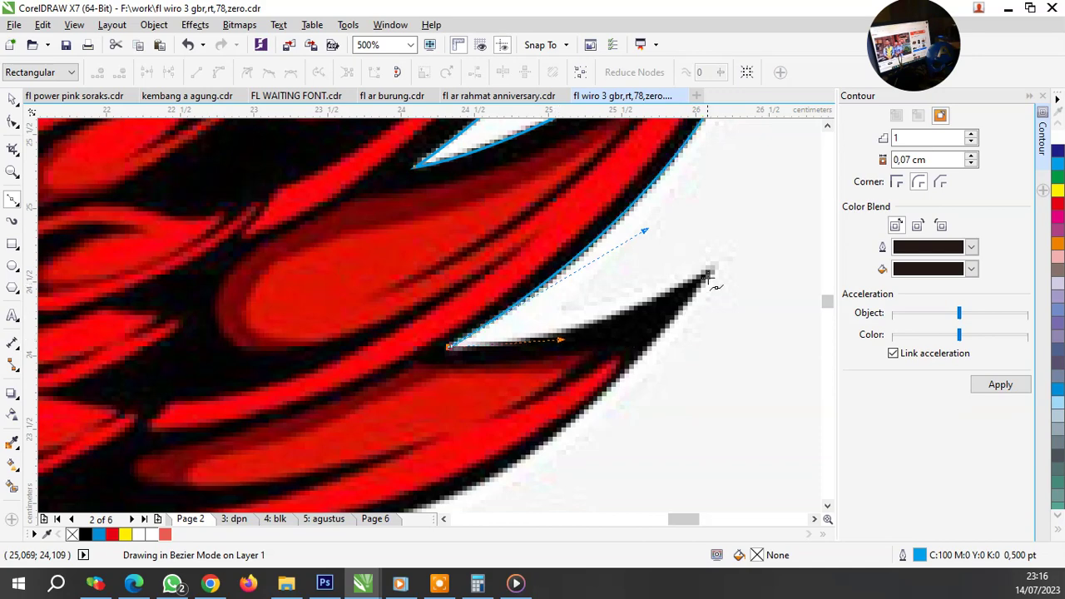
drag(721, 263, 714, 308)
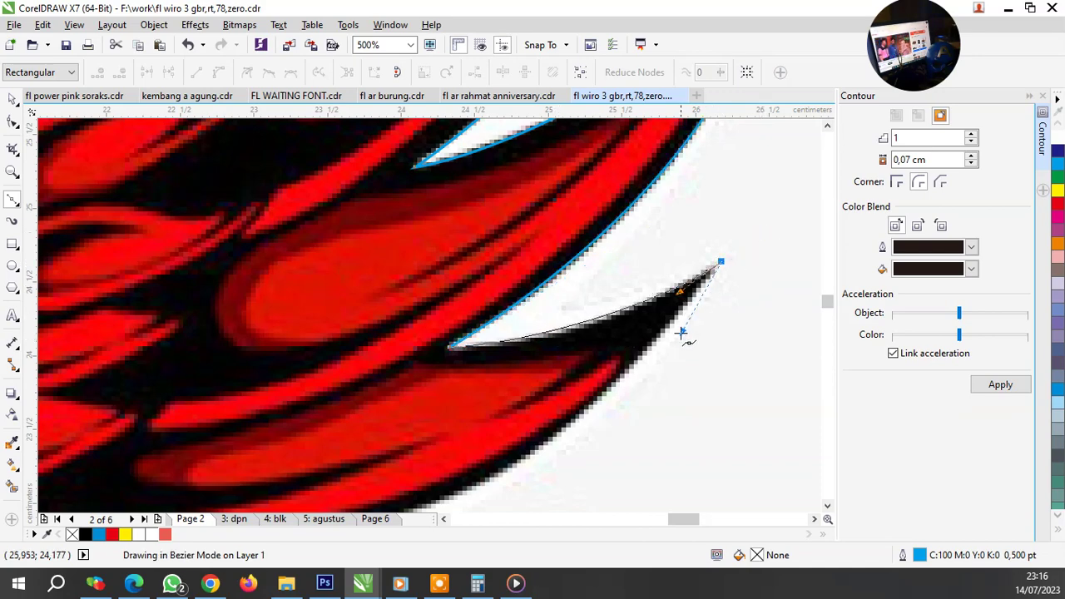
scroll(681, 331, down, 1)
scroll(681, 321, down, 1)
scroll(600, 380, up, 2)
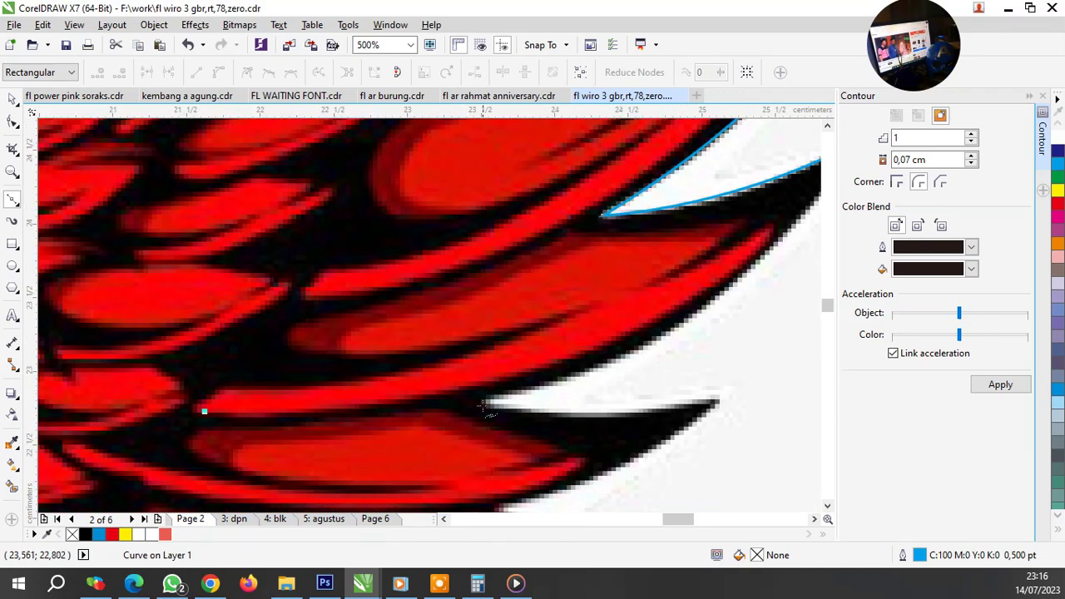
mouse_move(481, 406)
mouse_down()
mouse_move(295, 432)
mouse_move(282, 454)
mouse_up()
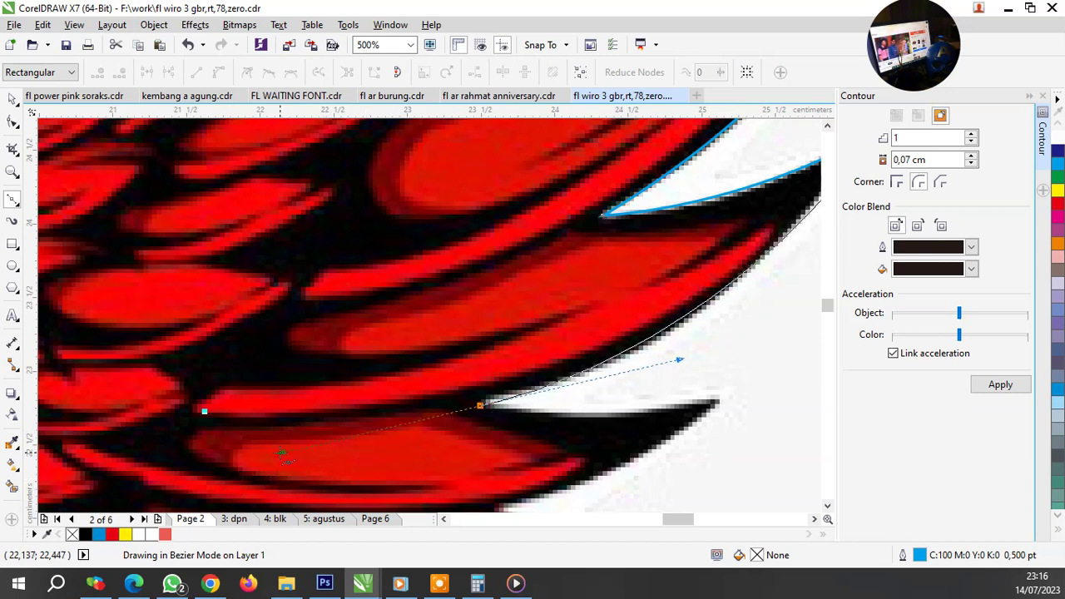
drag(585, 427, 588, 423)
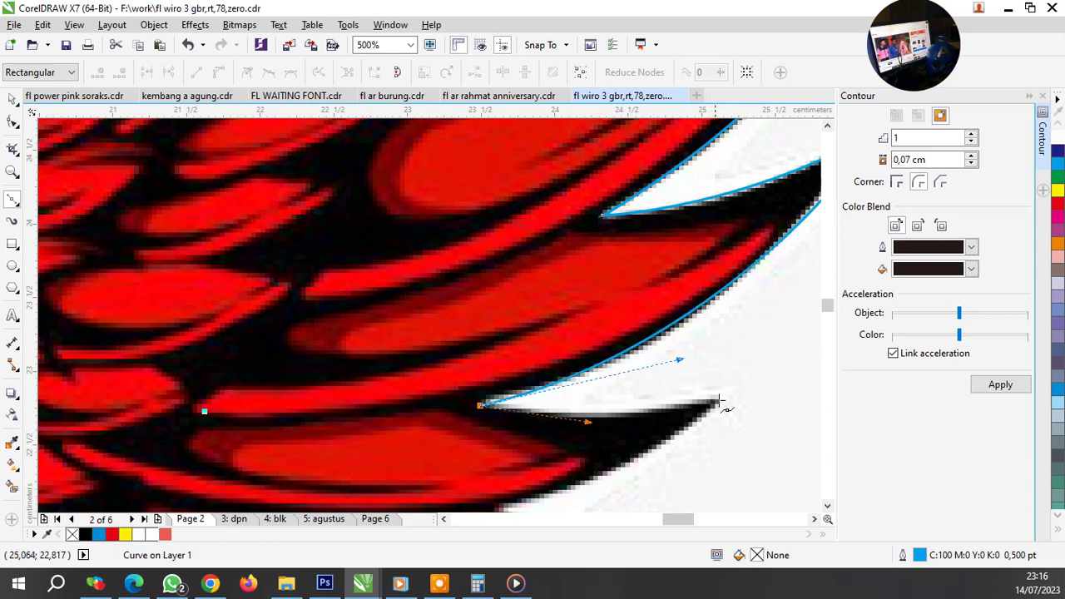
drag(725, 402, 685, 447)
Step: Continue the outline zigzagging through the next notches and feather tips
scroll(573, 401, down, 1)
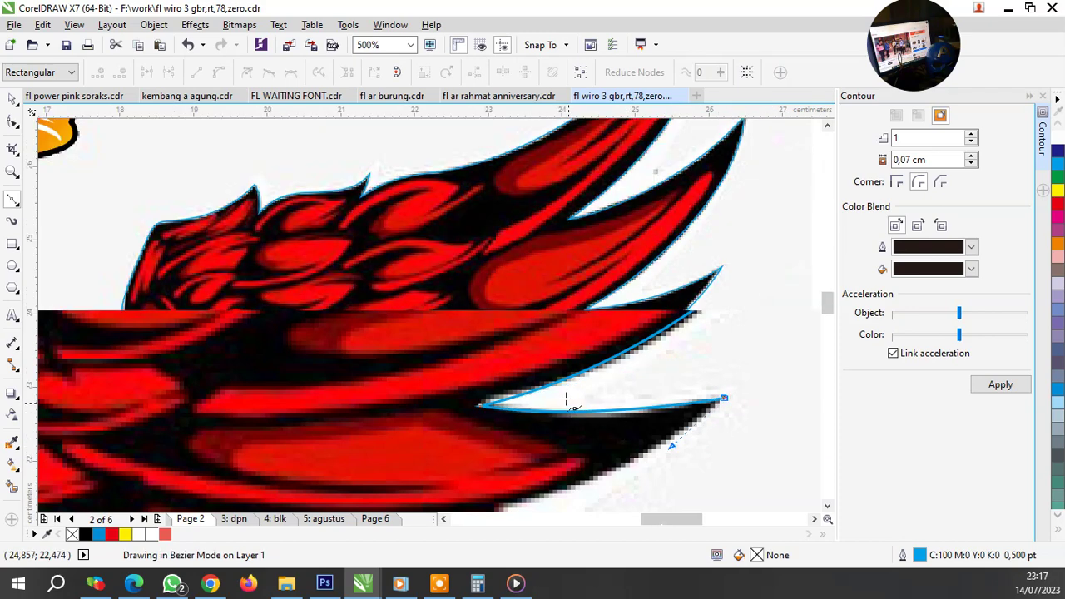
scroll(556, 455, up, 1)
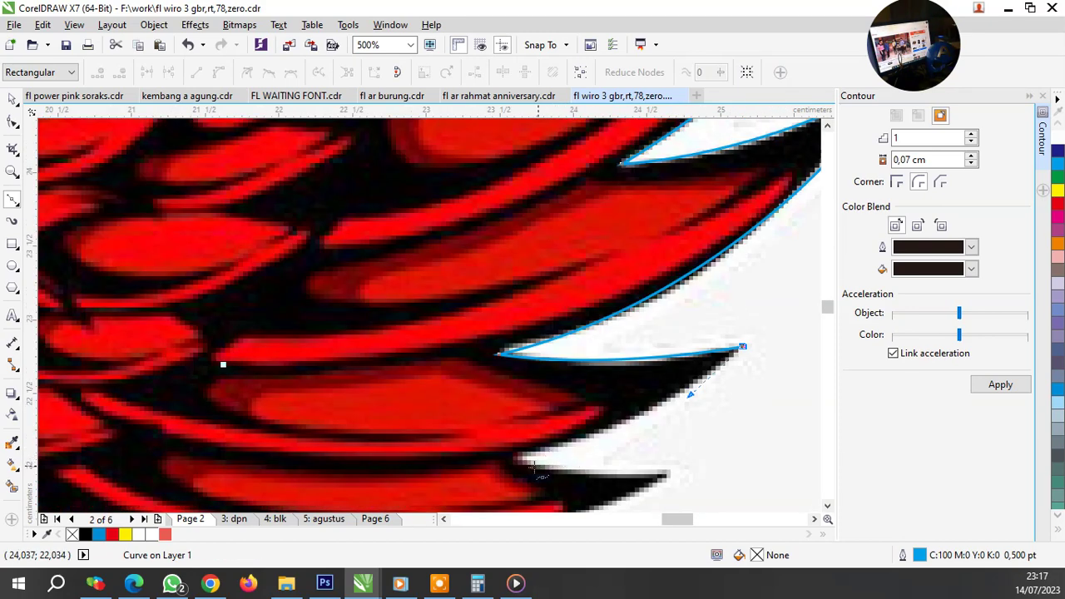
drag(515, 459, 600, 433)
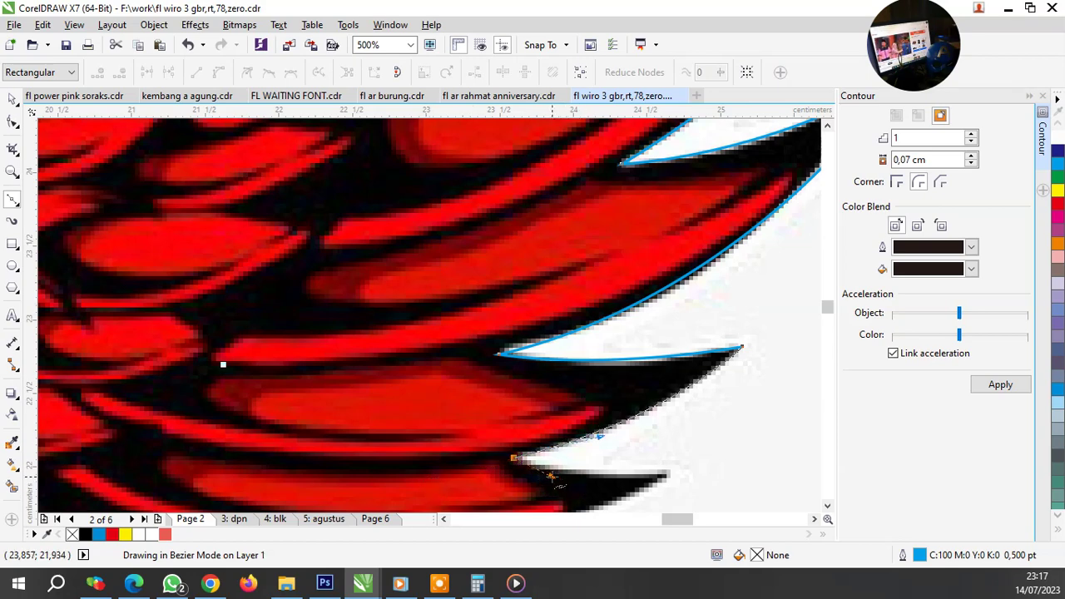
drag(671, 473, 701, 457)
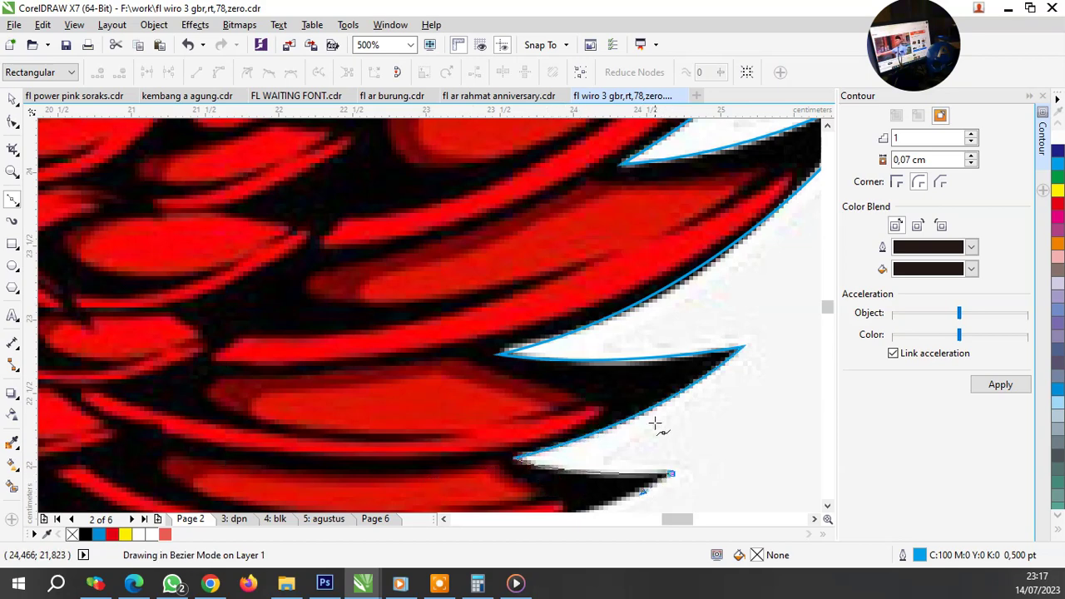
scroll(655, 425, down, 2)
scroll(505, 387, up, 2)
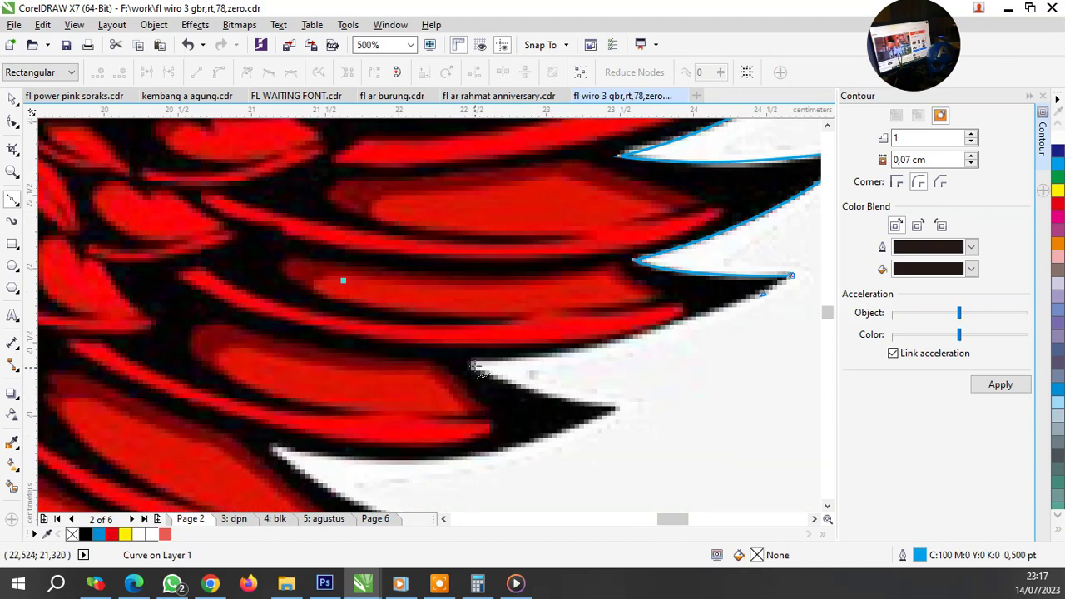
drag(471, 364, 310, 368)
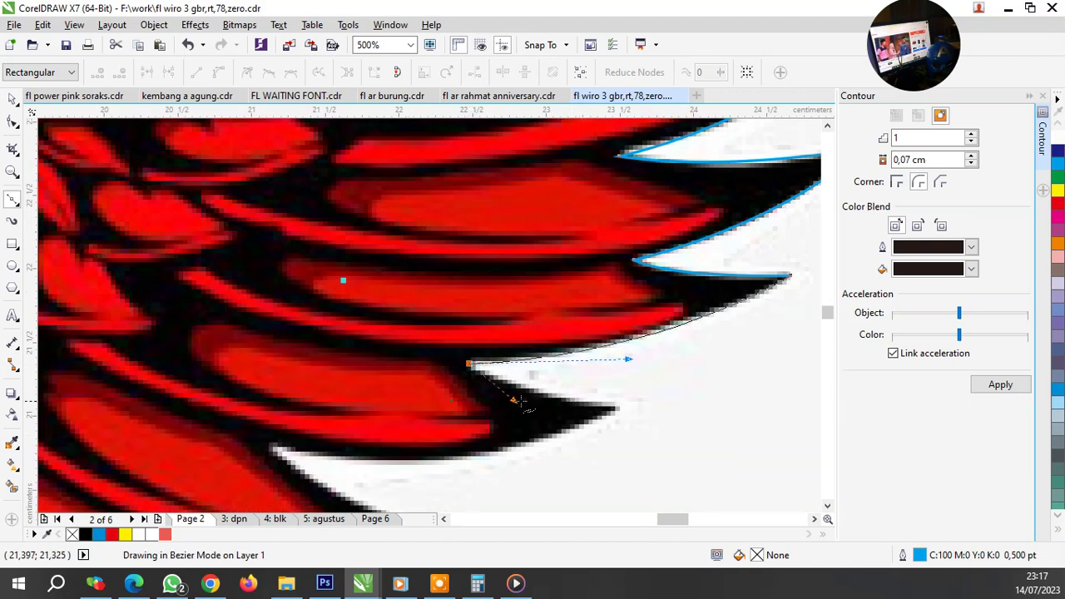
drag(620, 408, 565, 439)
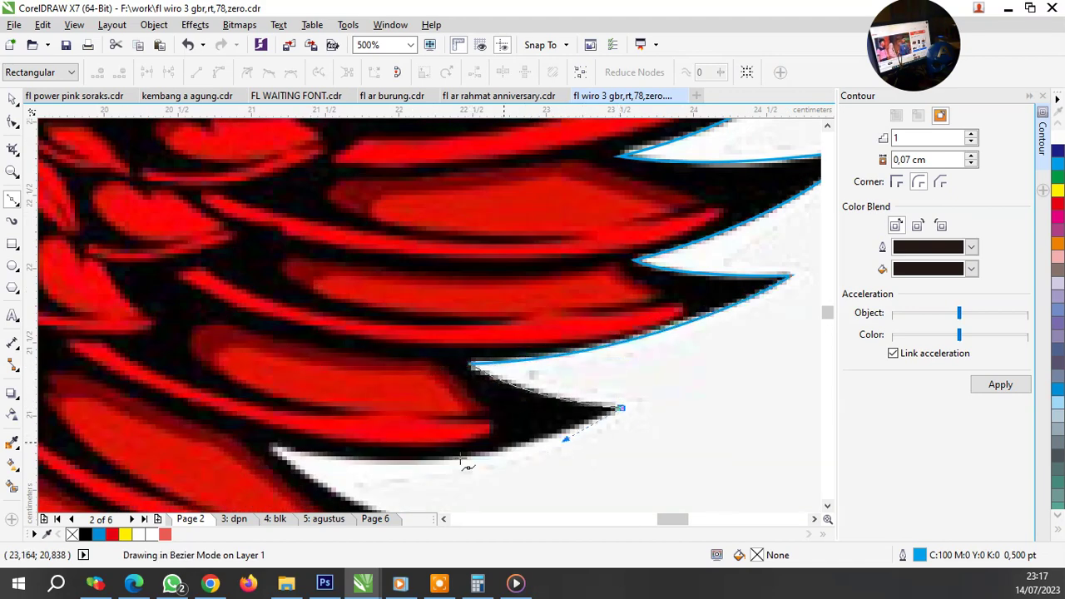
mouse_move(464, 463)
mouse_down()
mouse_move(293, 460)
mouse_move(108, 404)
mouse_up()
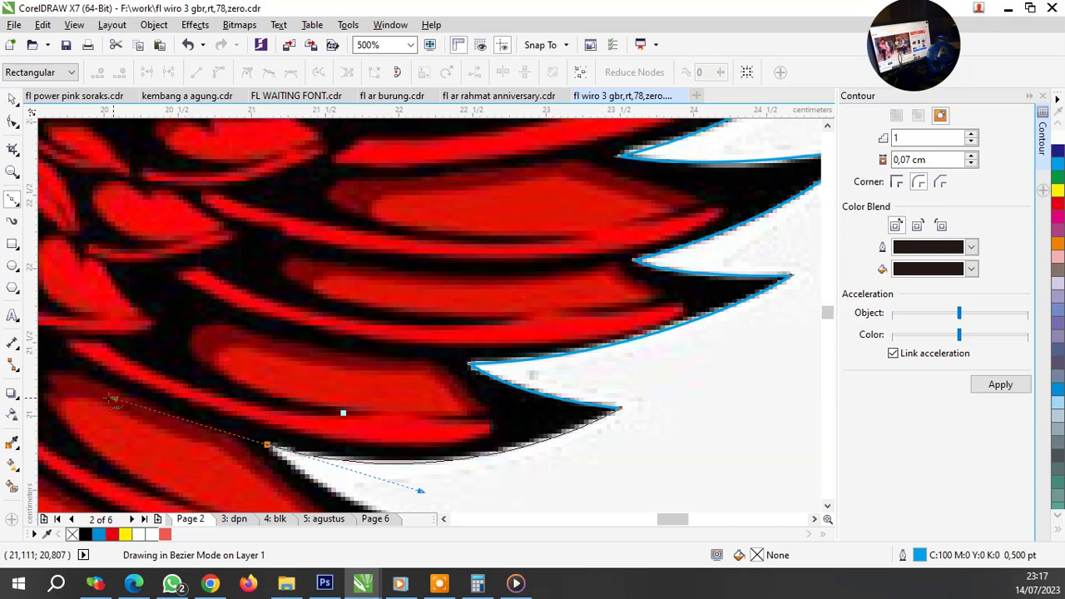
Step: Extend the outline over the next lower feather tips and into the following notch
scroll(312, 454, down, 3)
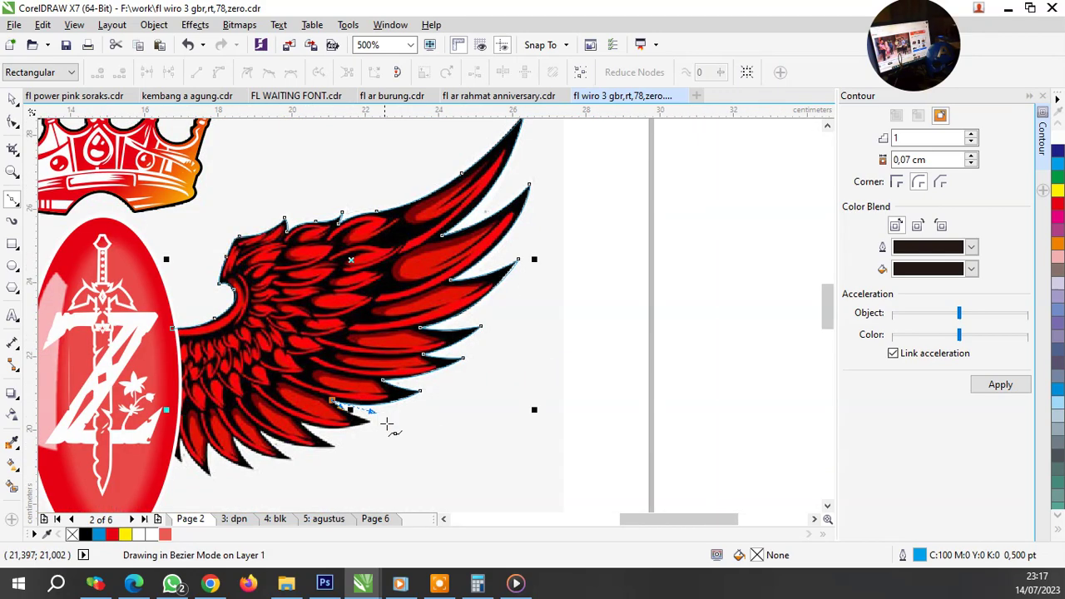
scroll(369, 432, up, 1)
scroll(376, 382, up, 3)
drag(381, 348, 484, 369)
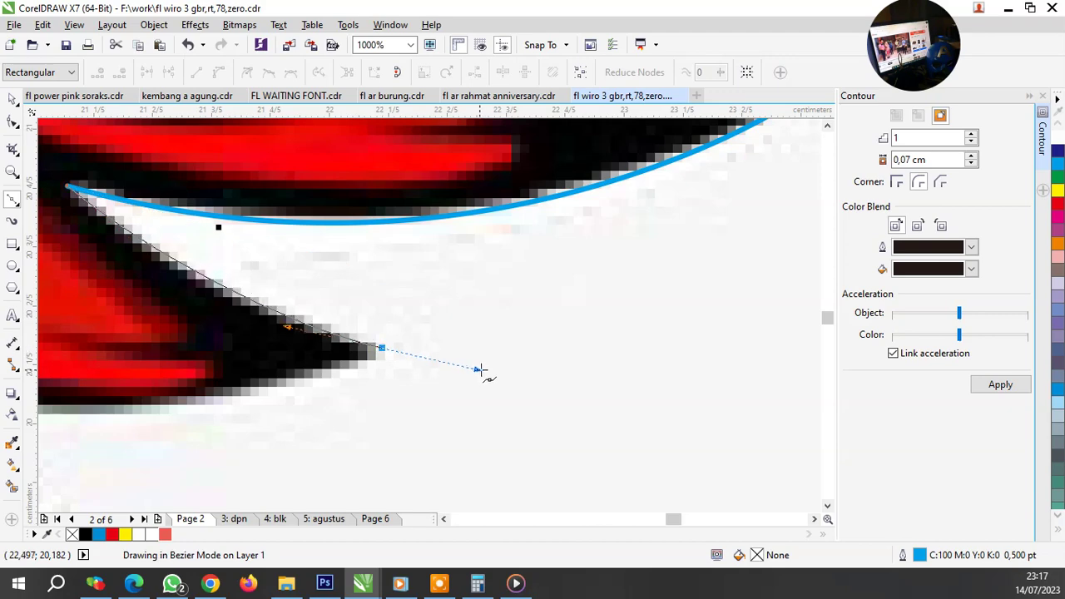
scroll(422, 389, down, 2)
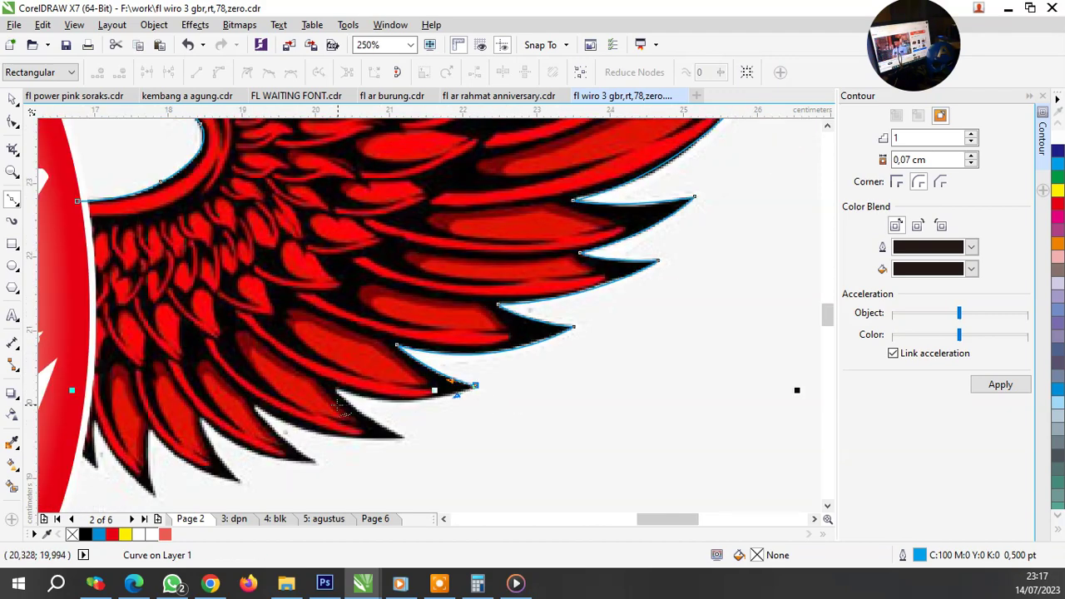
scroll(340, 406, up, 2)
scroll(371, 364, down, 2)
scroll(473, 401, up, 2)
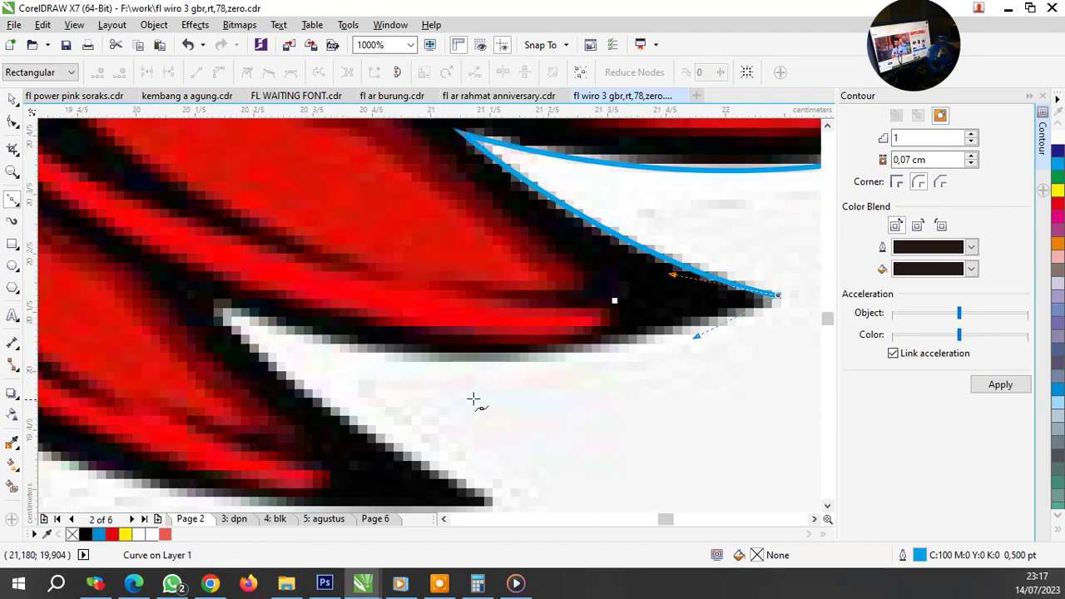
scroll(382, 374, down, 1)
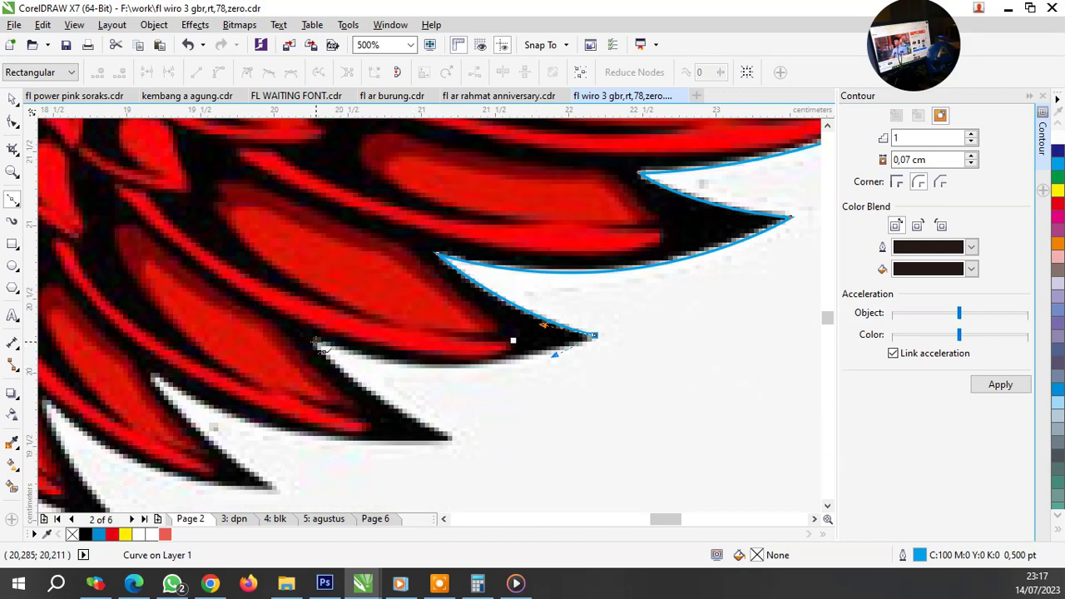
drag(317, 342, 182, 292)
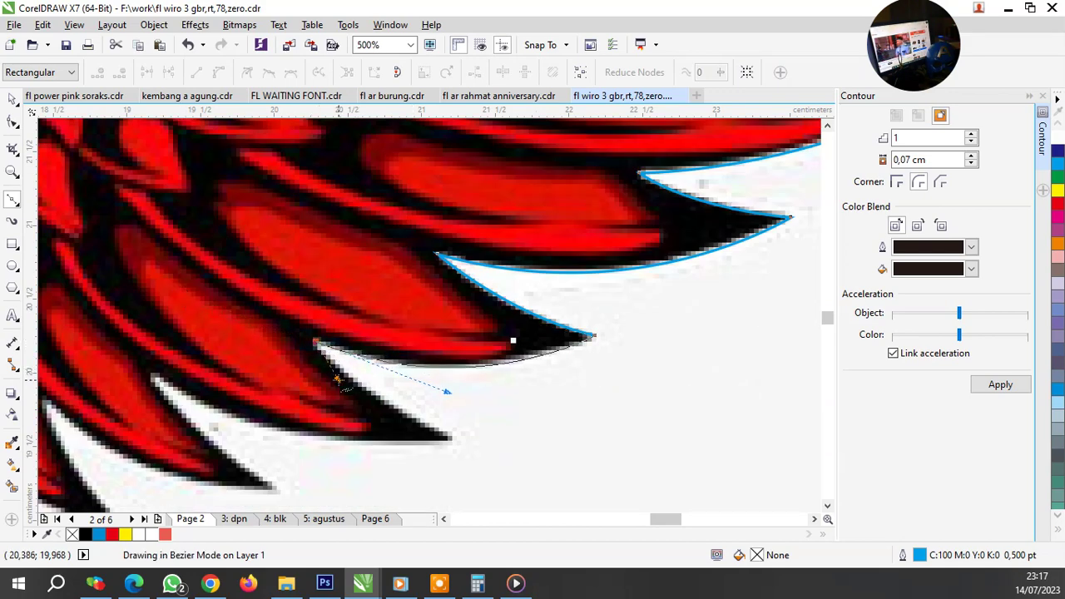
drag(459, 440, 414, 454)
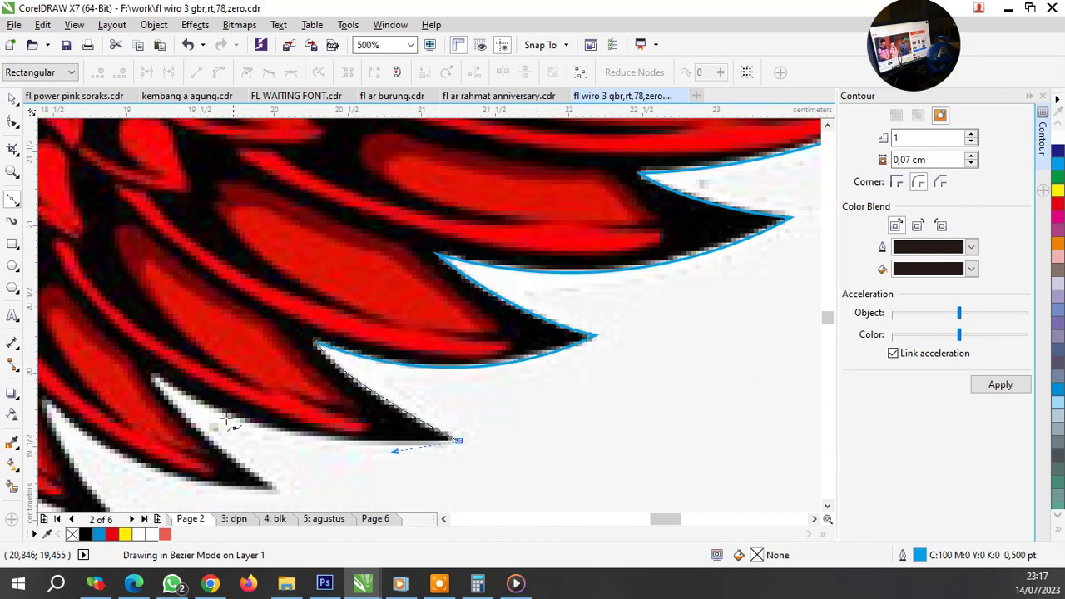
drag(150, 372, 54, 304)
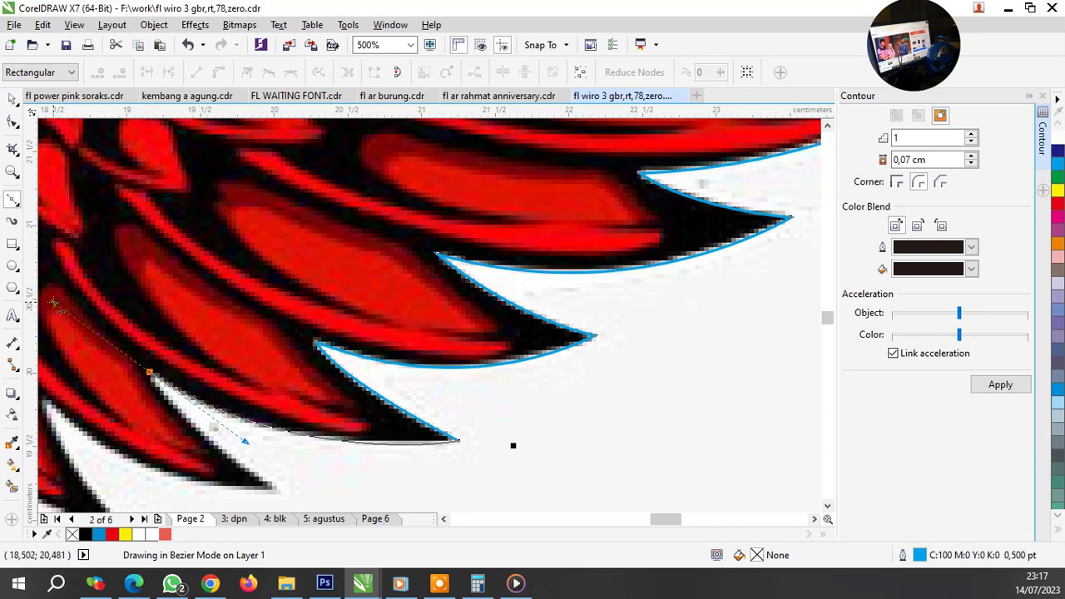
Step: Add a straight segment down a feather edge, then trace the next notch, tip and notch
scroll(241, 447, down, 1)
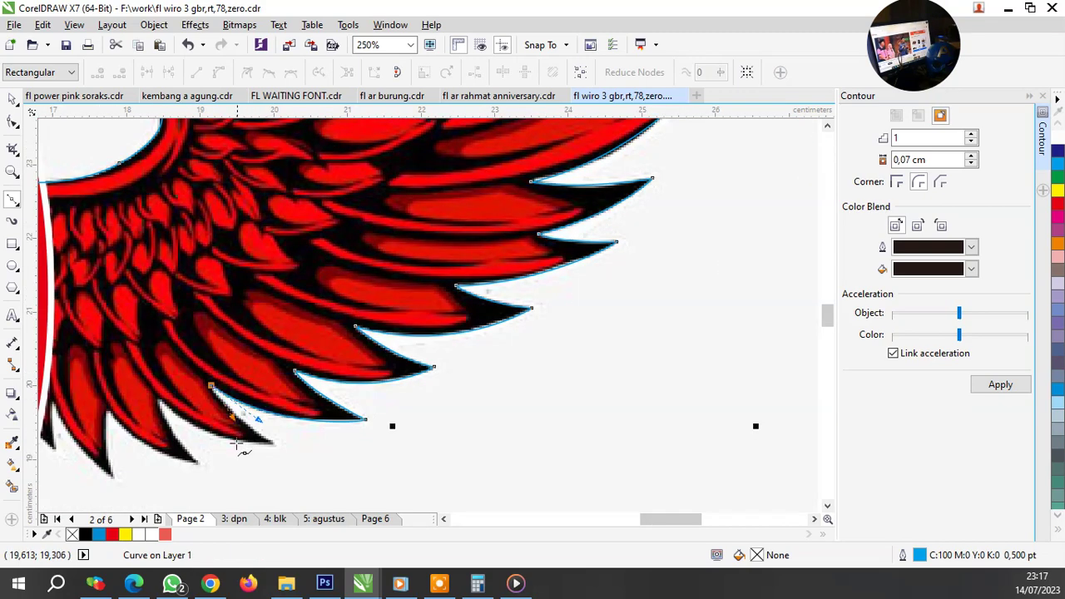
scroll(241, 450, up, 2)
click(421, 452)
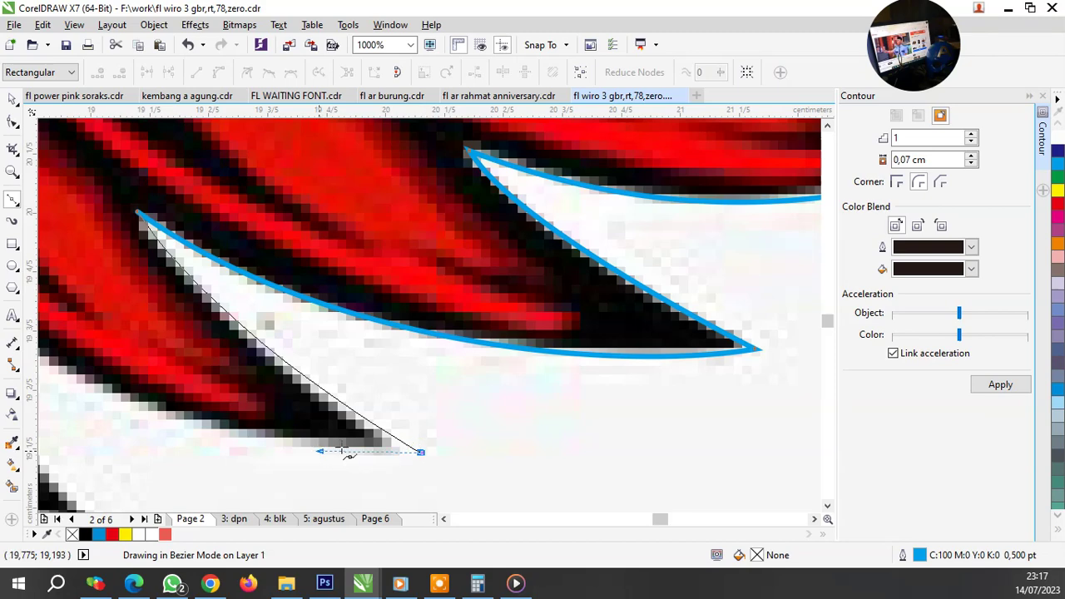
scroll(507, 452, down, 2)
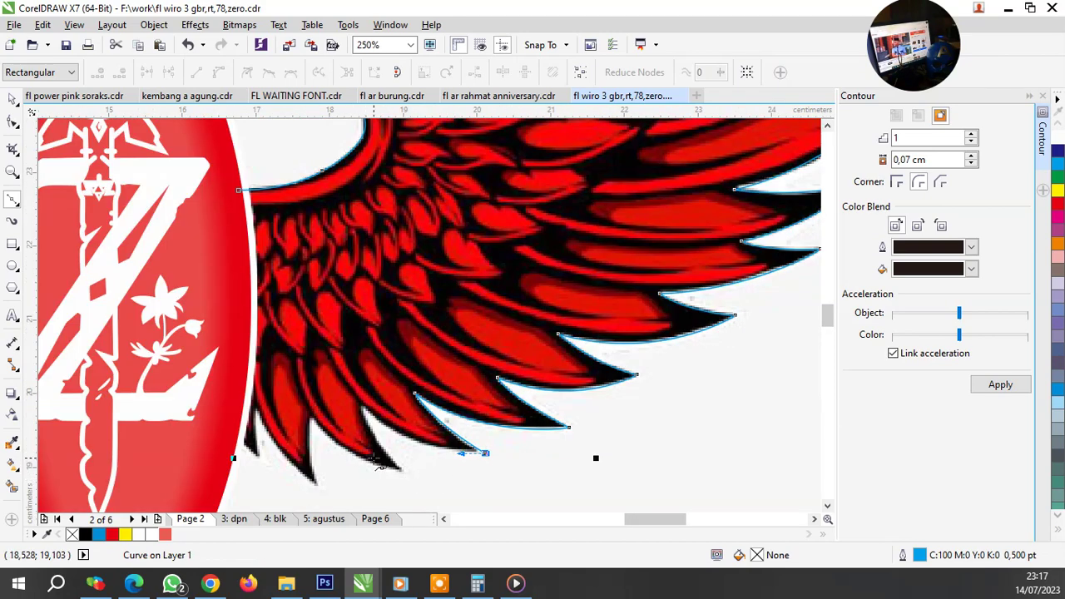
scroll(376, 460, up, 1)
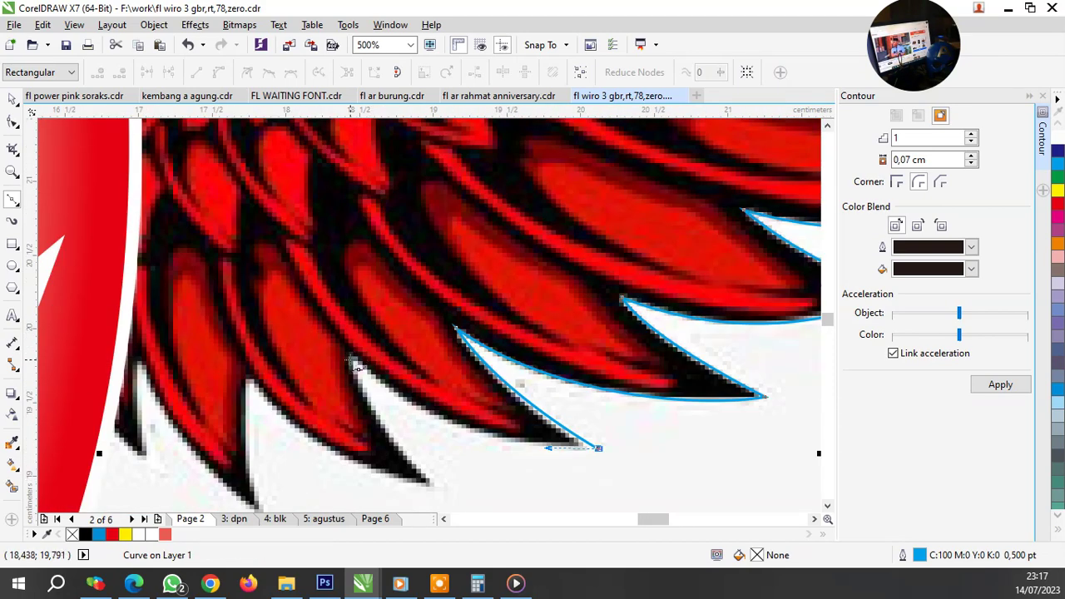
drag(354, 362, 283, 291)
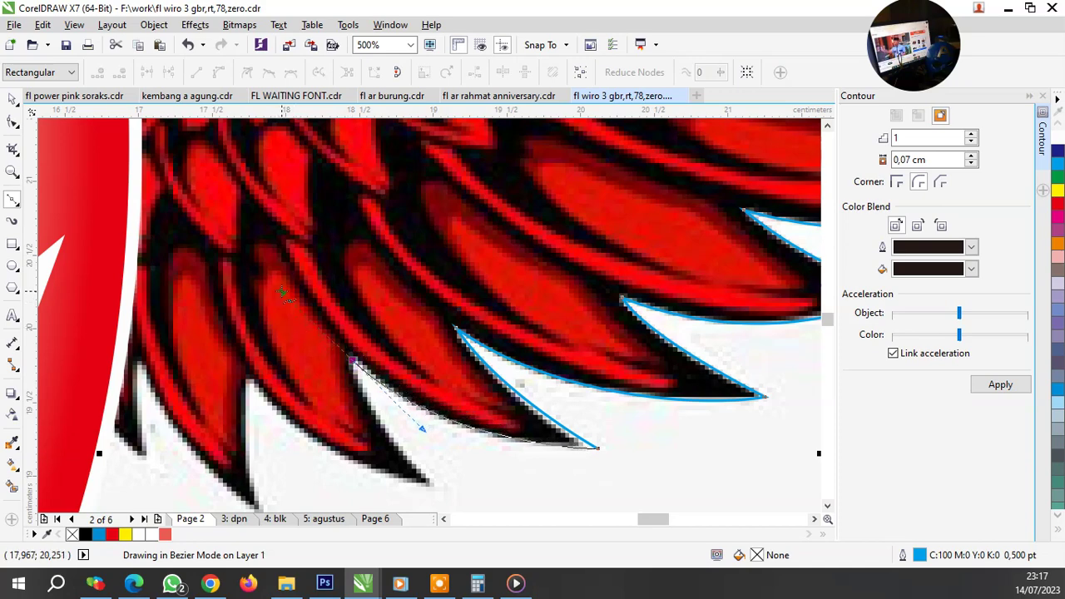
key(space)
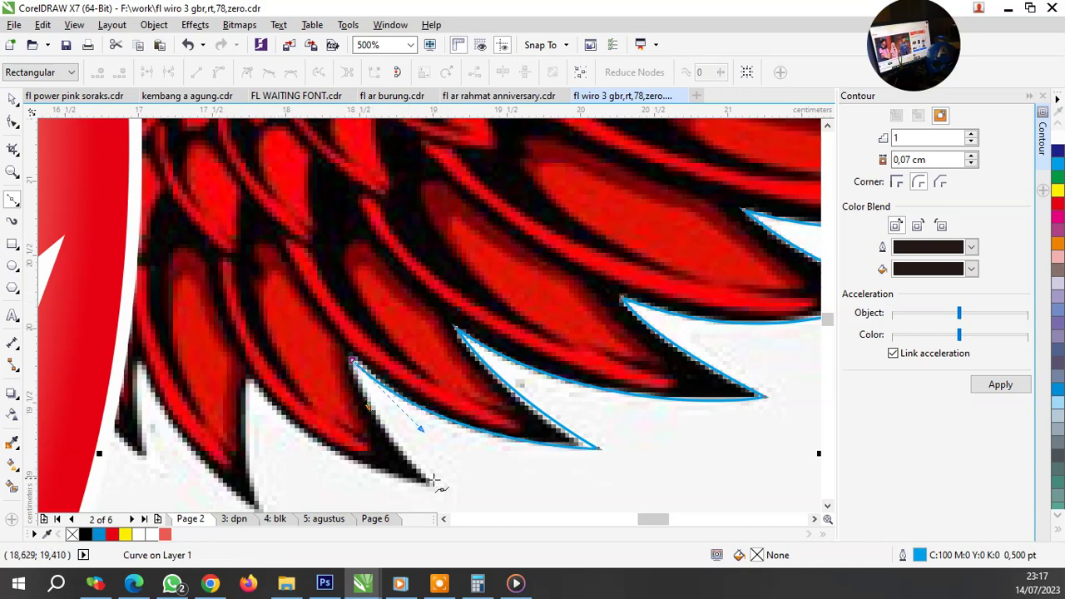
drag(434, 486, 471, 483)
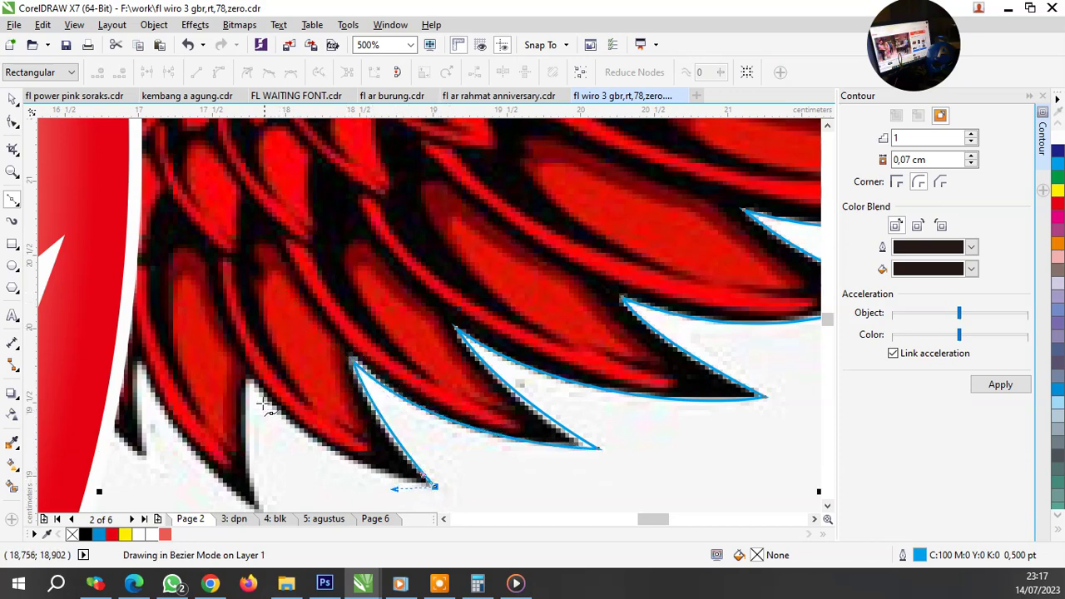
key(space)
drag(250, 385, 213, 327)
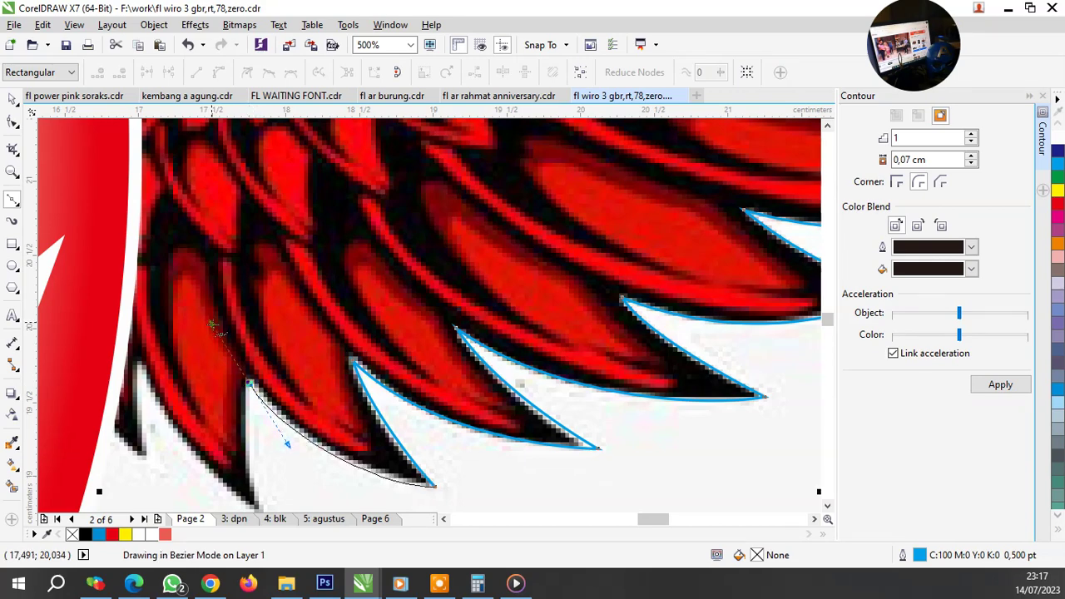
Step: Trace the last lower feather tips and end the outline on the oval's edge
scroll(250, 431, down, 2)
scroll(285, 412, up, 2)
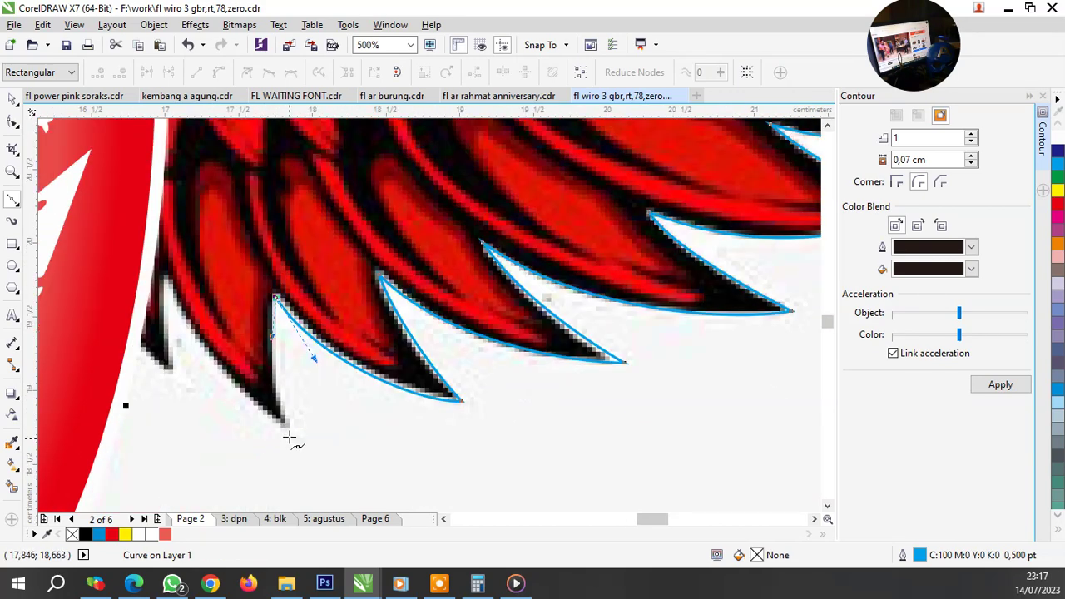
drag(289, 429, 304, 475)
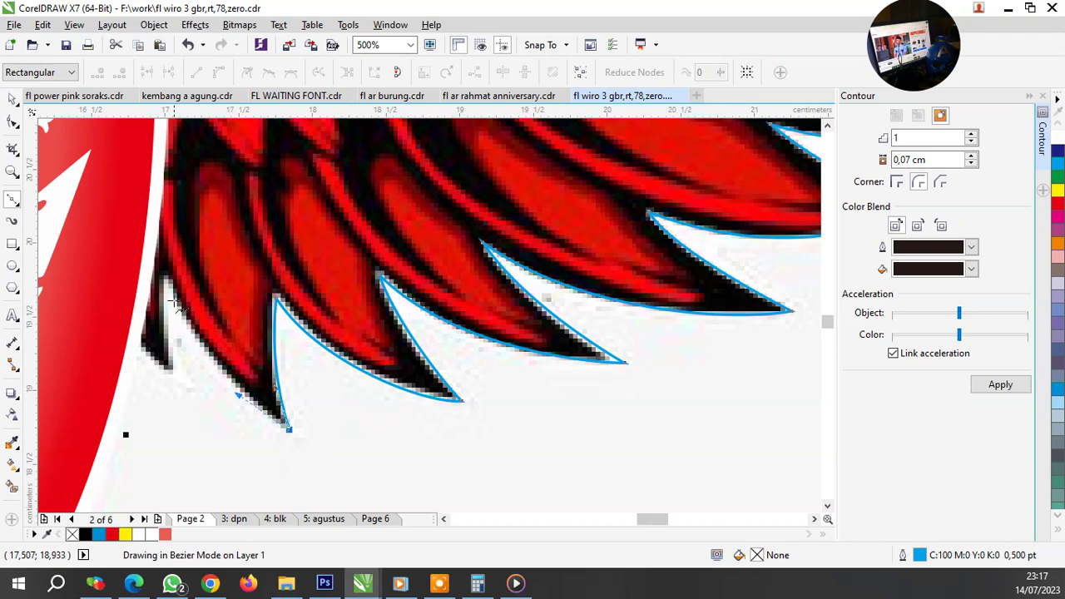
drag(185, 329, 172, 287)
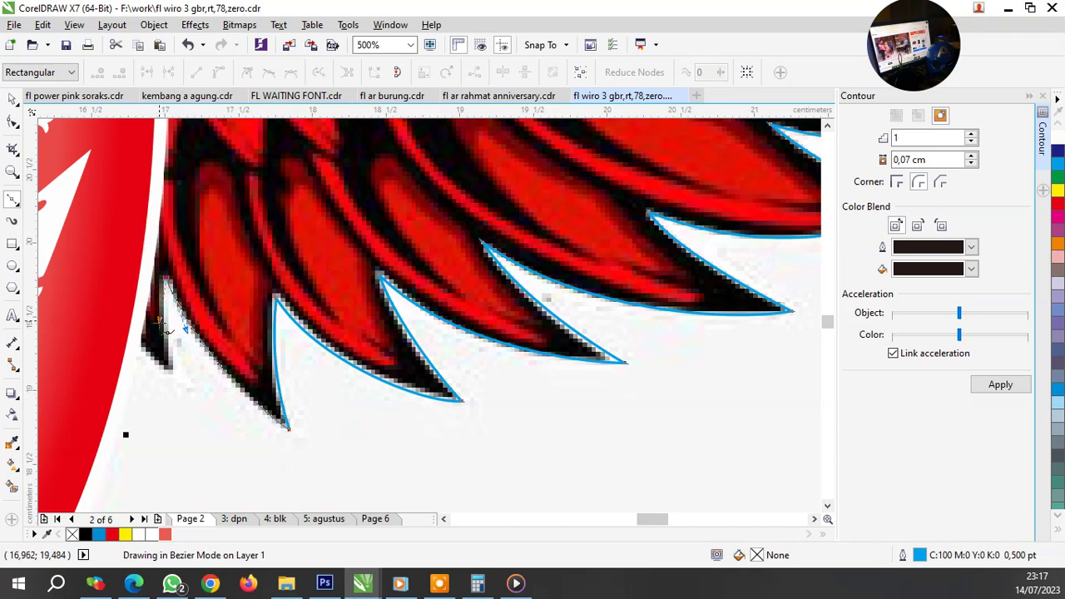
drag(169, 376, 157, 367)
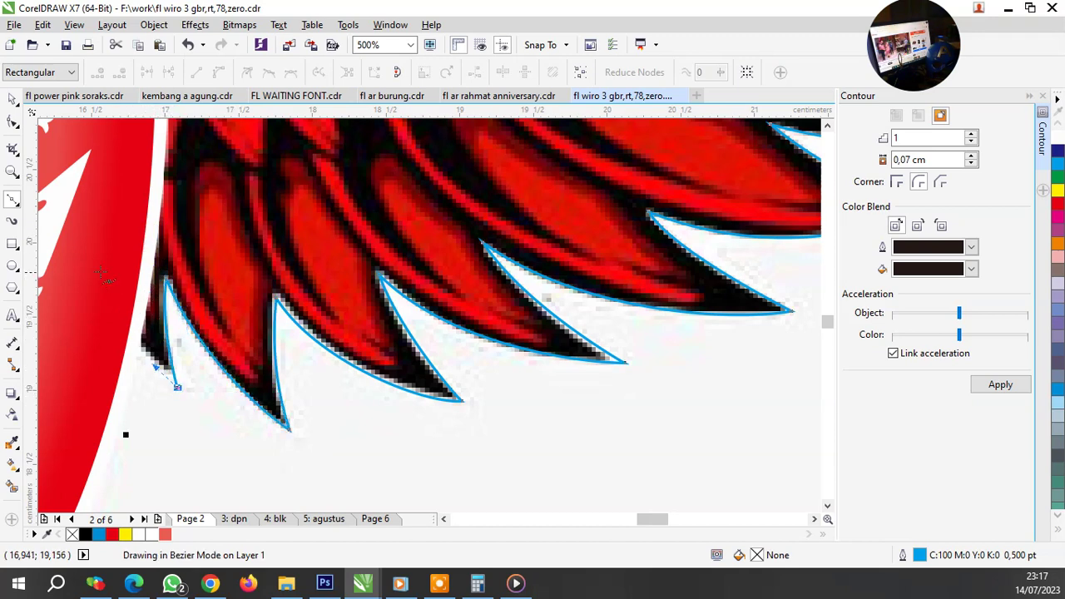
scroll(99, 271, down, 3)
scroll(249, 275, up, 3)
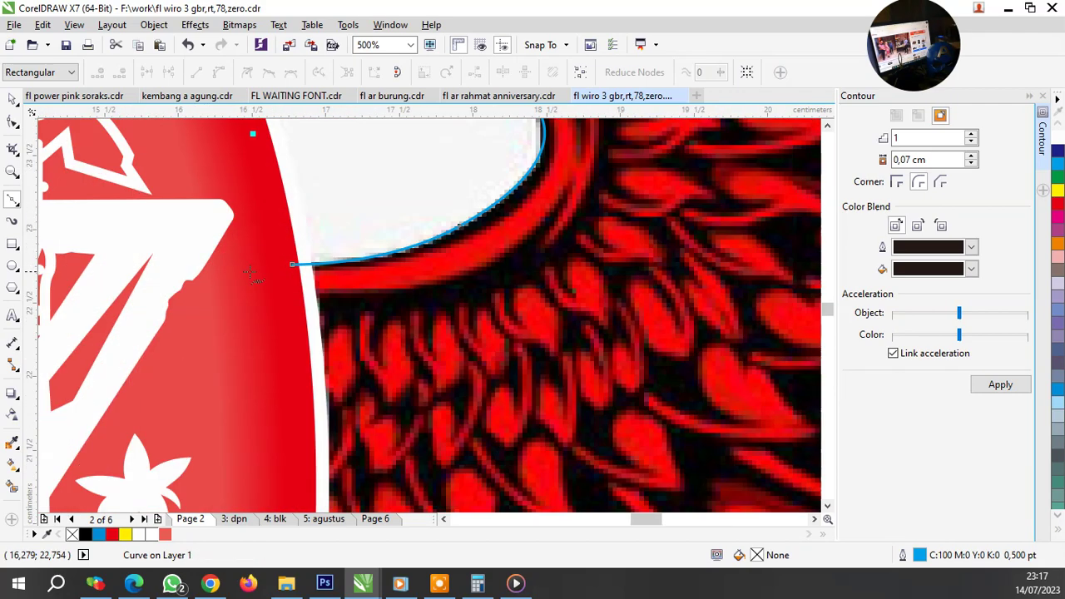
click(292, 266)
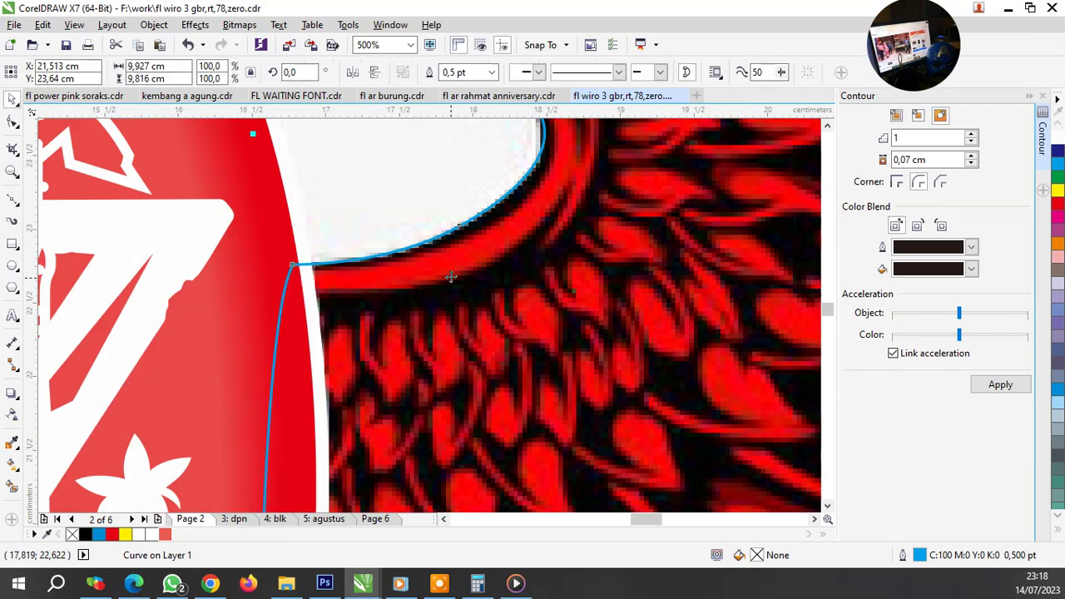
Step: Set the wing outline's width to 1.0 pt, then deselect it
click(492, 74)
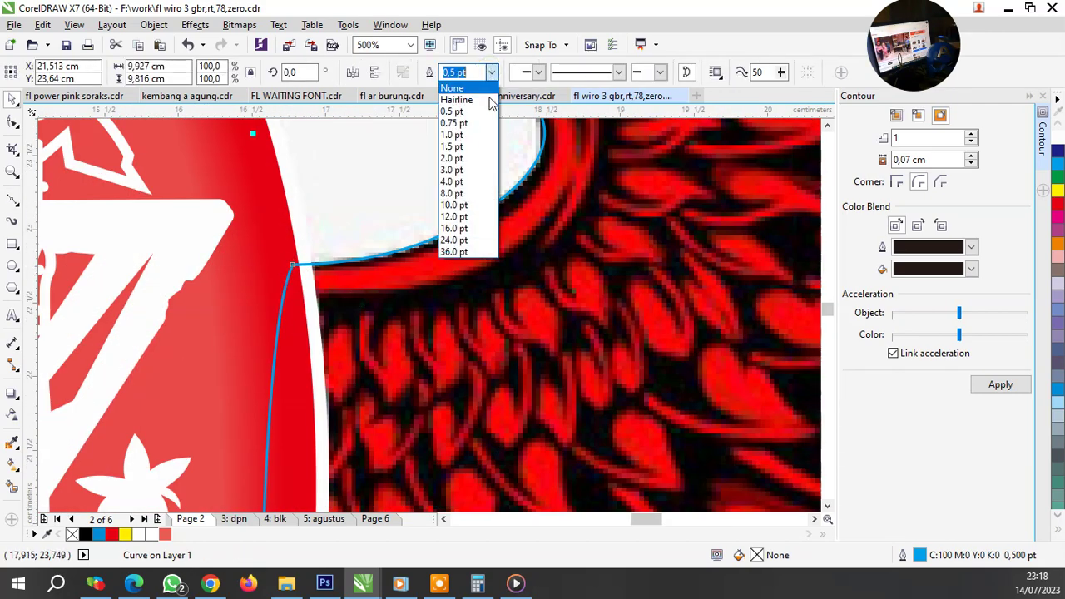
click(467, 143)
scroll(345, 321, down, 3)
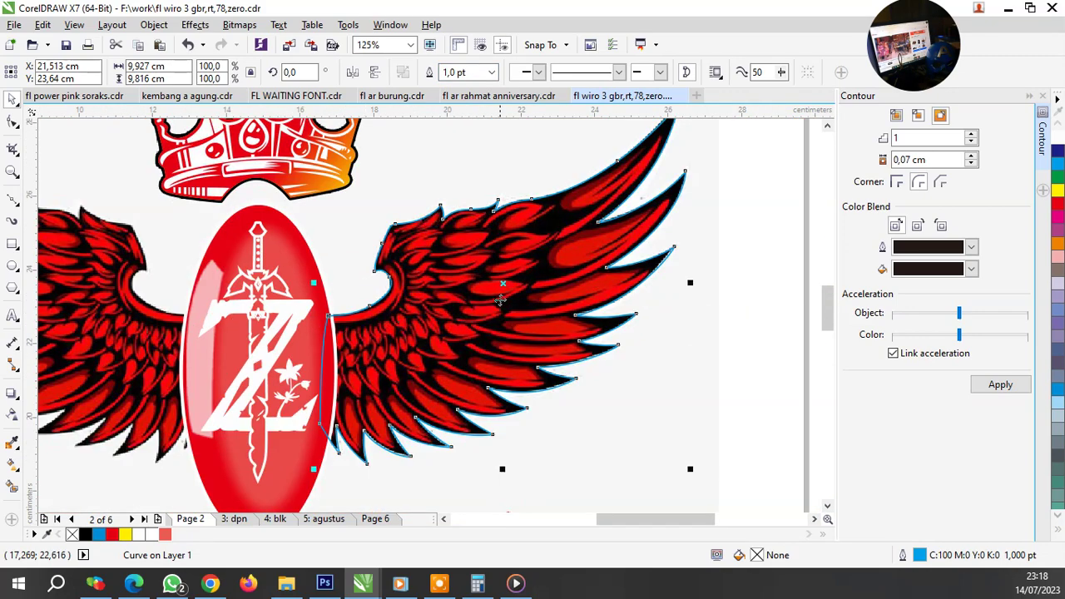
scroll(428, 252, up, 3)
scroll(295, 256, down, 3)
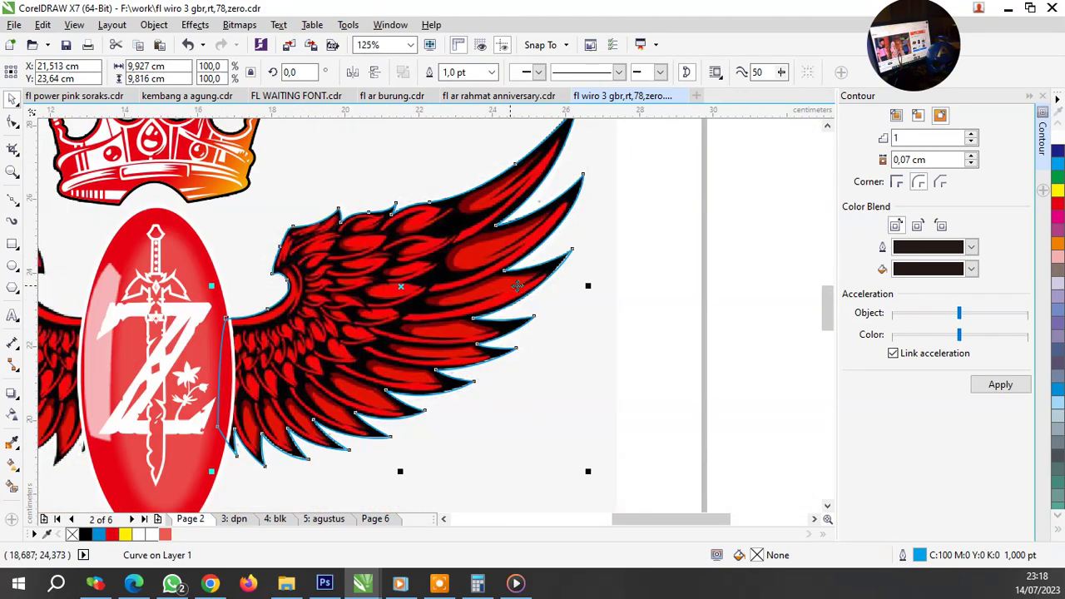
click(634, 322)
Step: Set the default outline width for new graphics to 0.75 pt
click(518, 376)
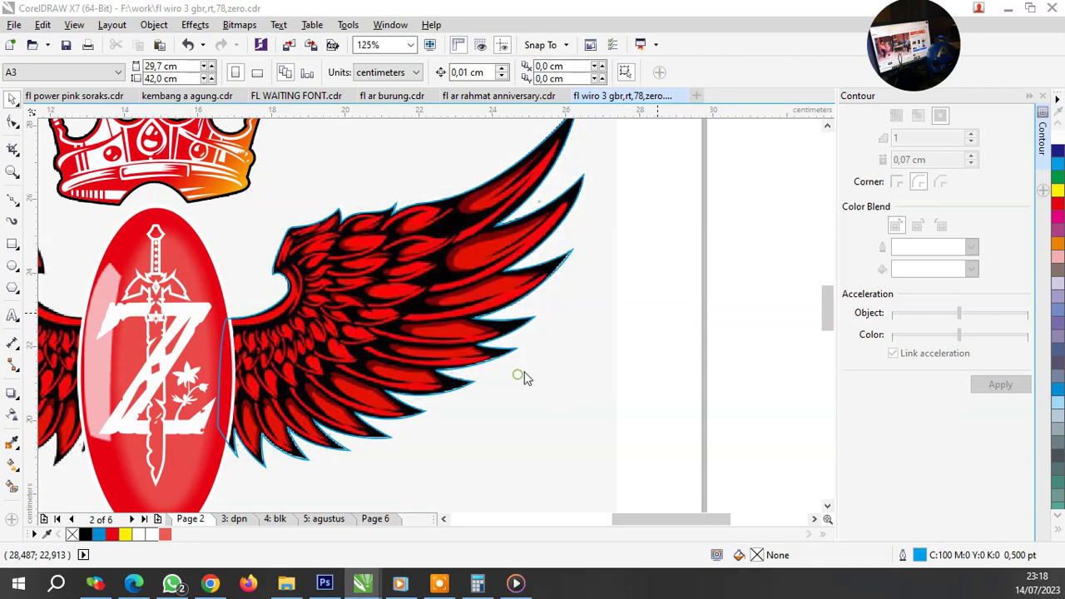
key(F12)
click(432, 188)
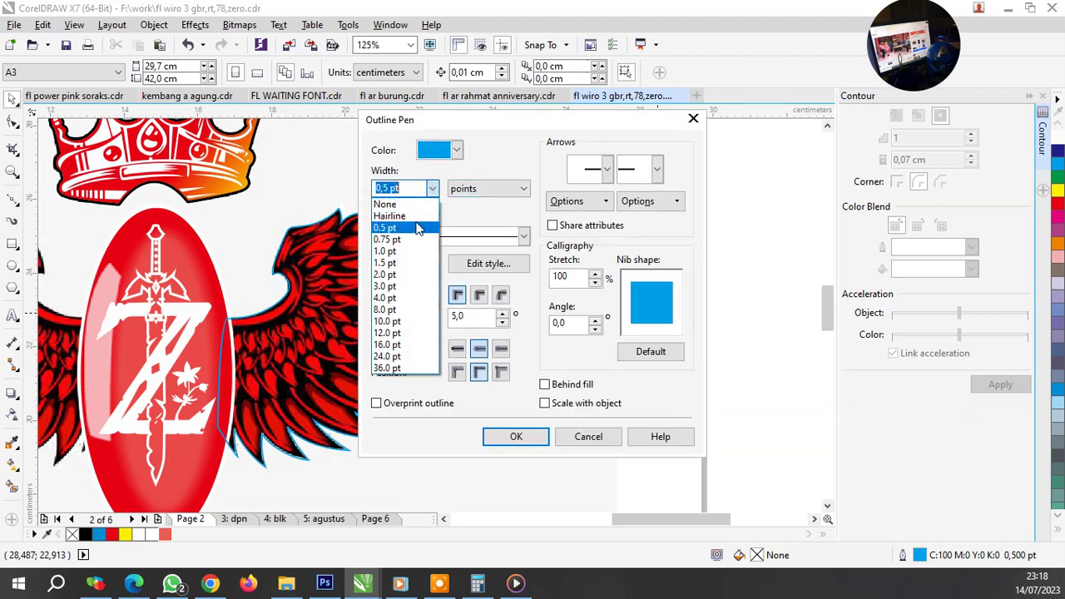
click(412, 240)
click(514, 436)
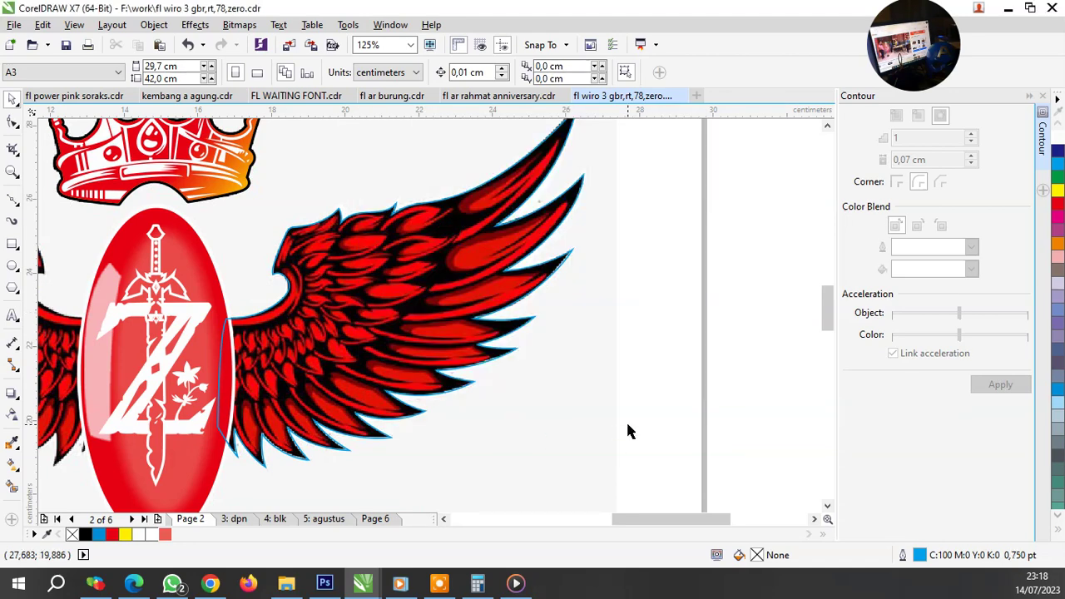
Step: Make yellow the default outline colour for new graphics
key(F12)
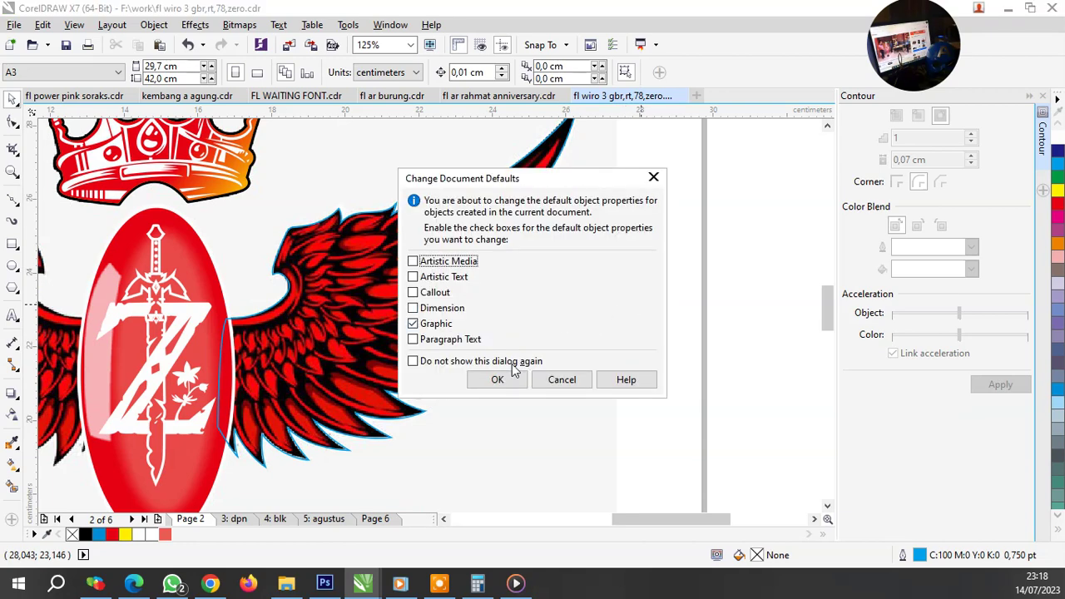
click(504, 376)
click(457, 150)
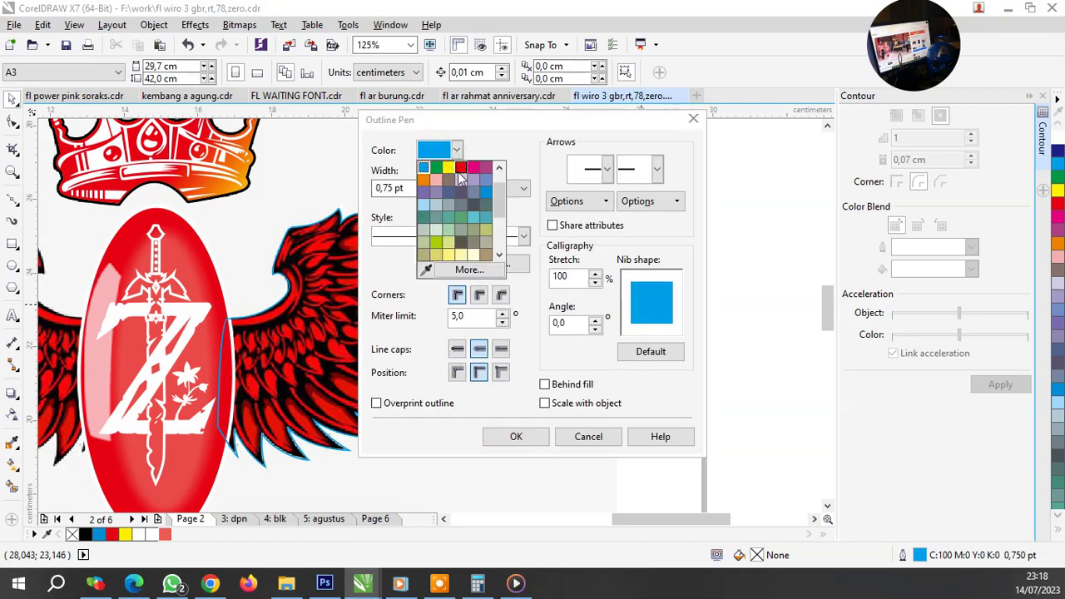
click(454, 173)
click(516, 437)
Step: With the Bezier tool, start a yellow path at the inner feather by the wing root
scroll(566, 383, down, 2)
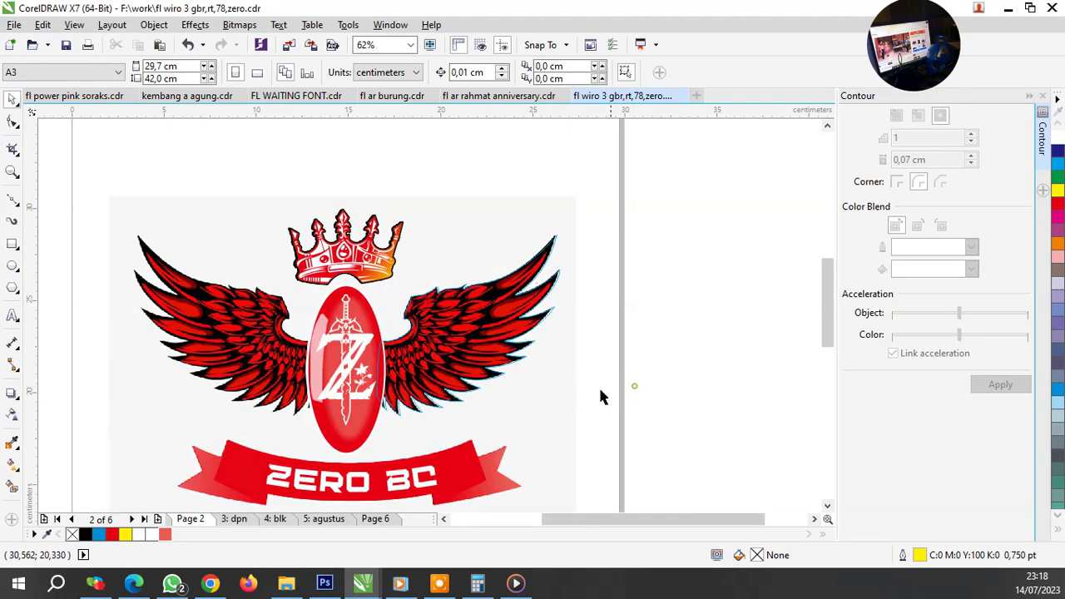
scroll(406, 422, up, 2)
scroll(405, 399, up, 2)
scroll(357, 331, up, 1)
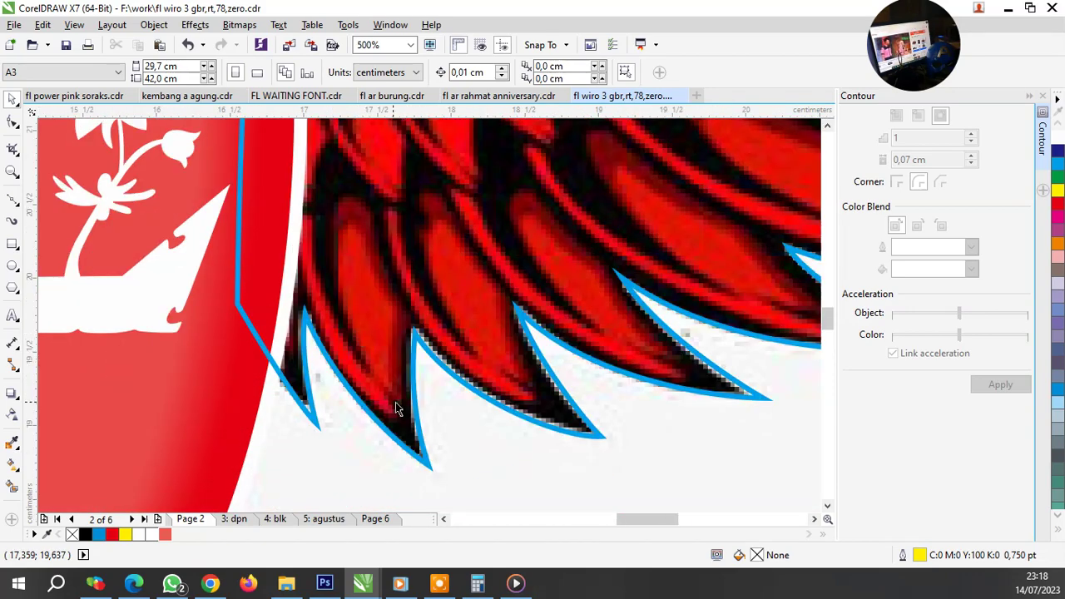
scroll(395, 402, down, 2)
scroll(384, 267, up, 2)
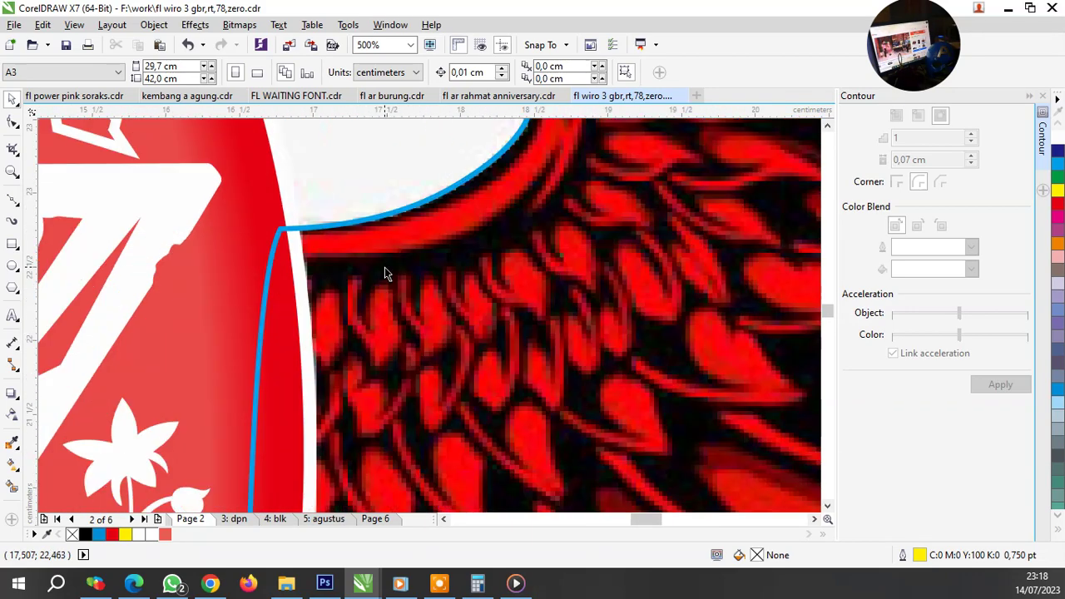
click(12, 201)
scroll(277, 274, up, 1)
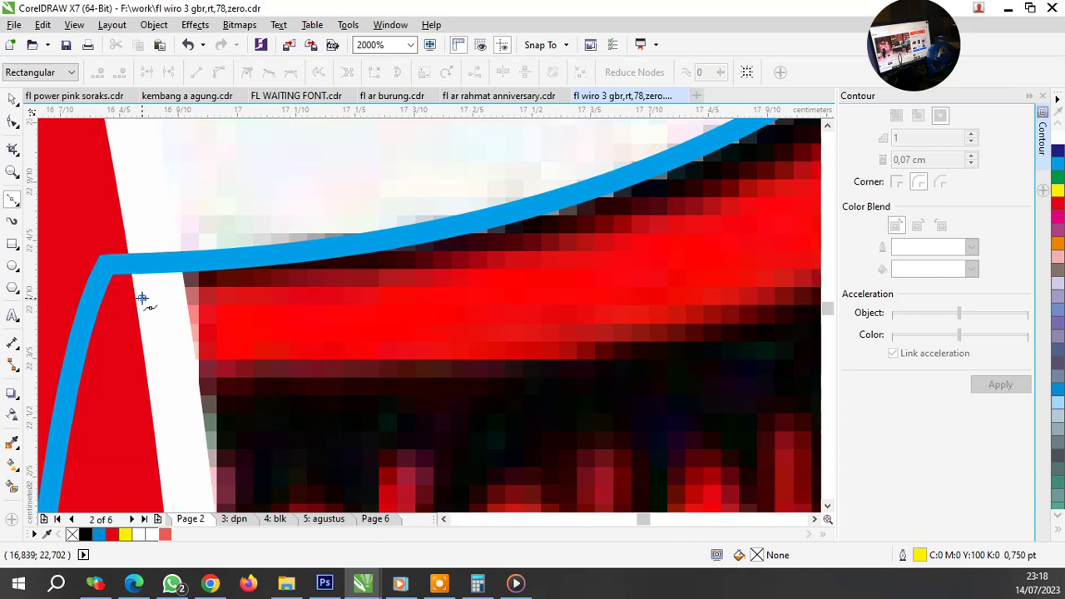
scroll(275, 324, down, 1)
scroll(444, 266, up, 1)
click(42, 385)
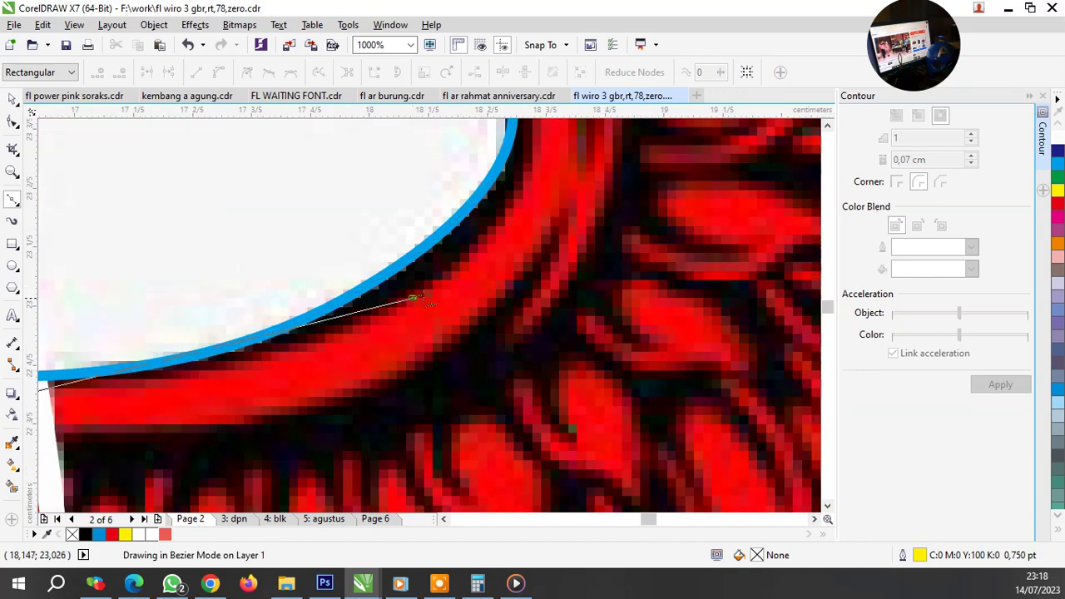
drag(412, 297, 587, 201)
scroll(559, 238, down, 1)
key(space)
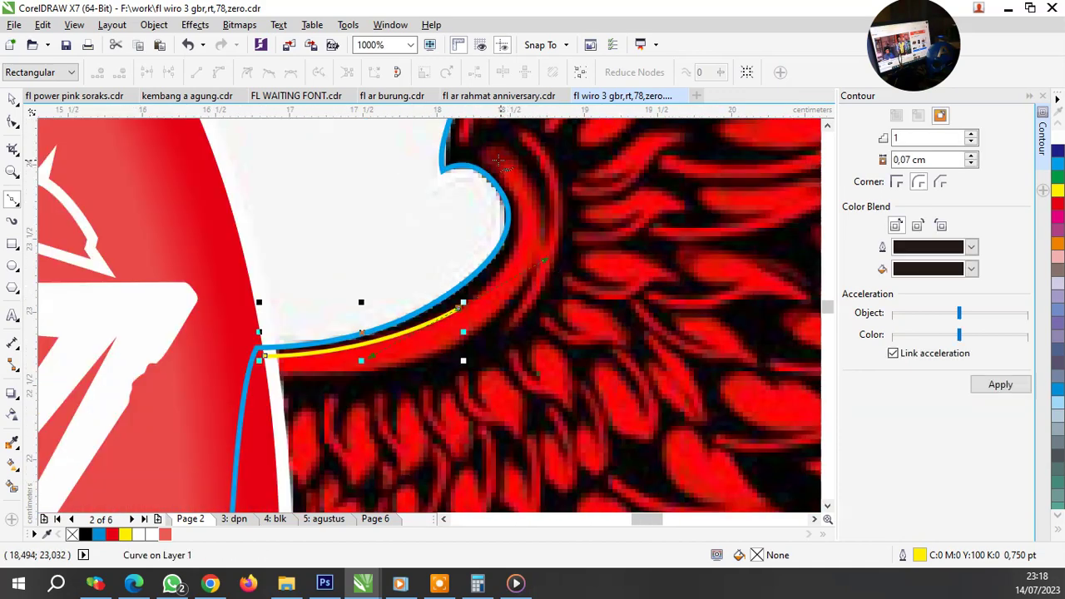
scroll(541, 229, up, 1)
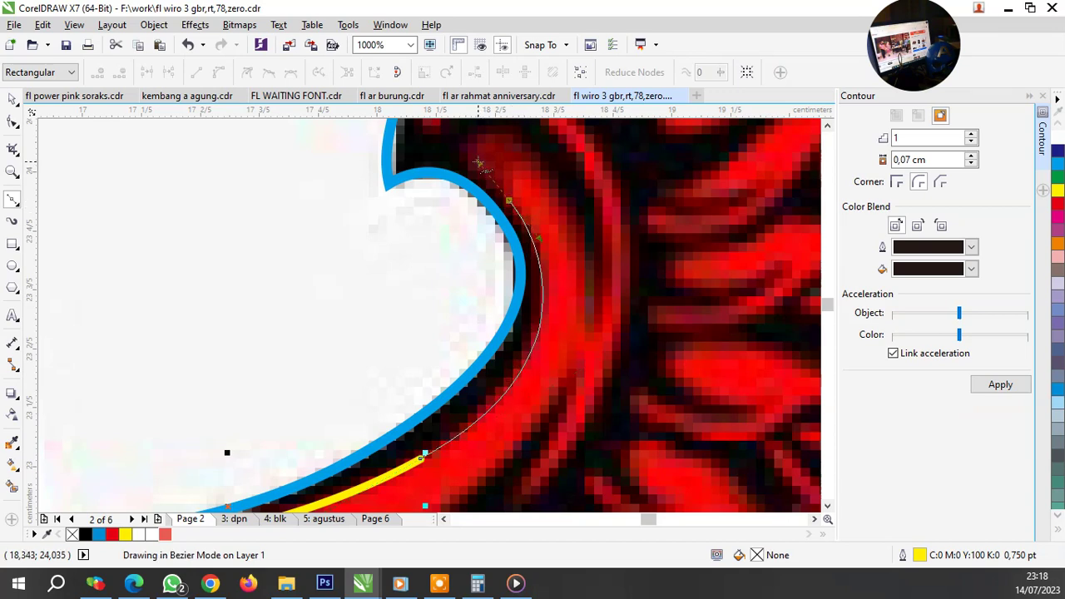
Step: Carry the yellow path up around the feather's tip and down its outer side
click(510, 203)
drag(482, 137, 499, 142)
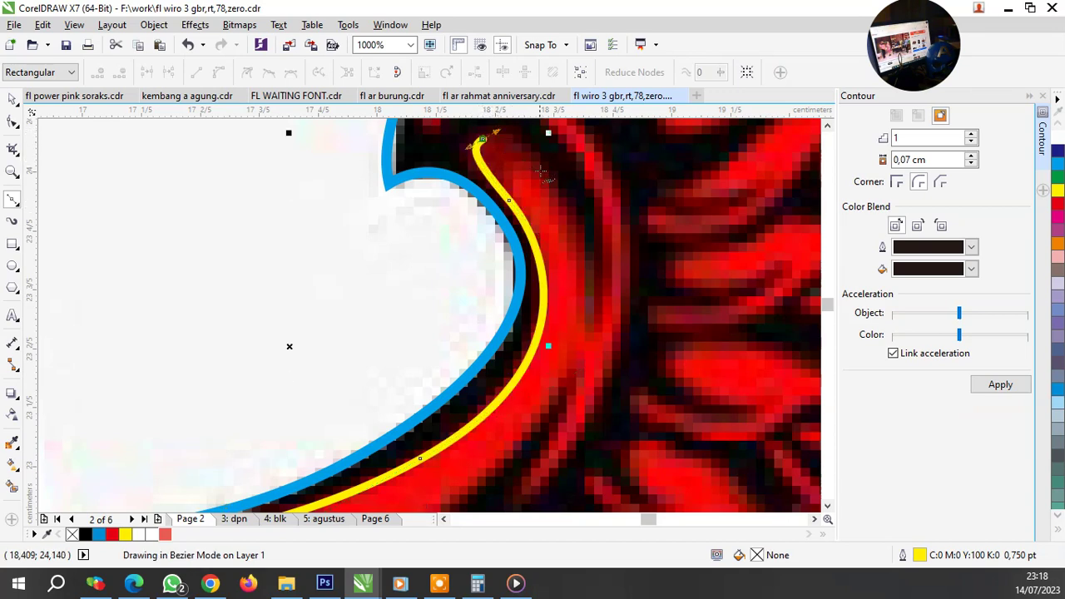
drag(556, 183, 583, 226)
drag(585, 332, 580, 367)
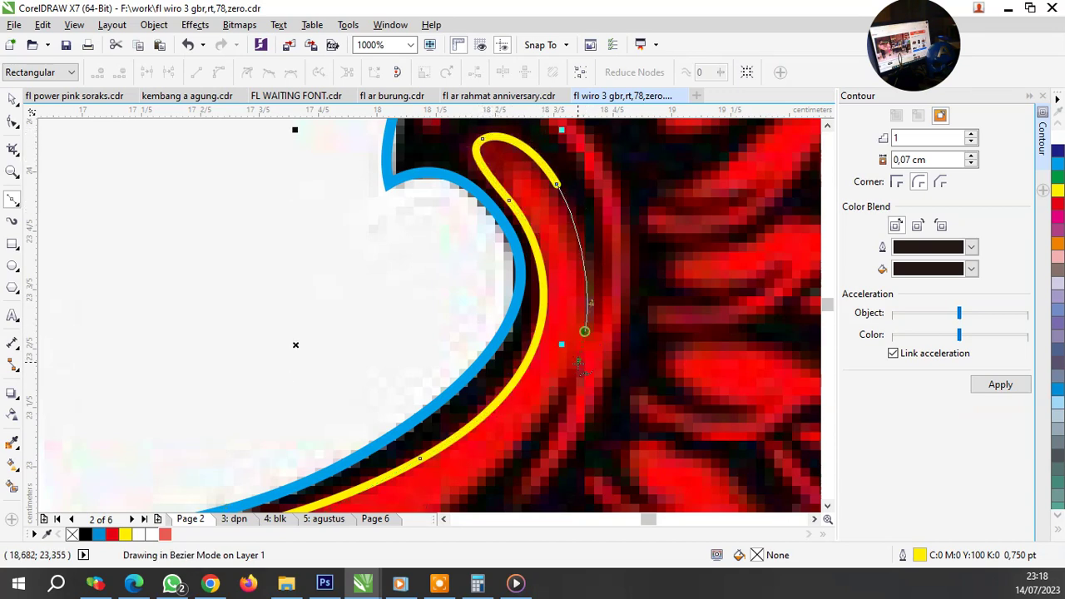
scroll(616, 333, down, 1)
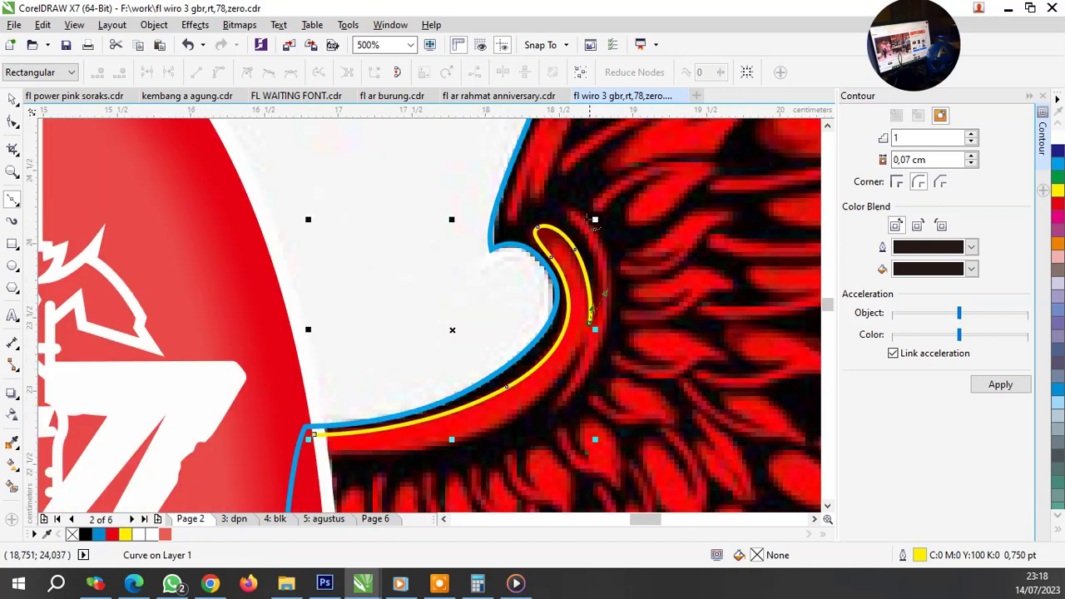
scroll(580, 238, up, 1)
mouse_move(561, 224)
mouse_down()
mouse_move(514, 185)
mouse_move(553, 190)
mouse_up()
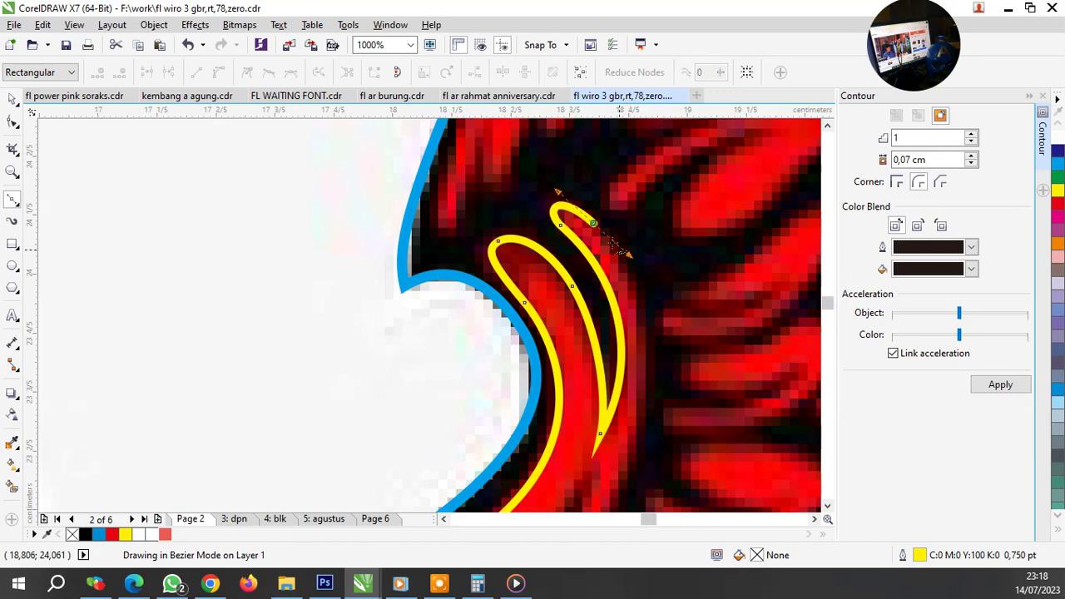
scroll(616, 242, down, 1)
scroll(631, 331, up, 1)
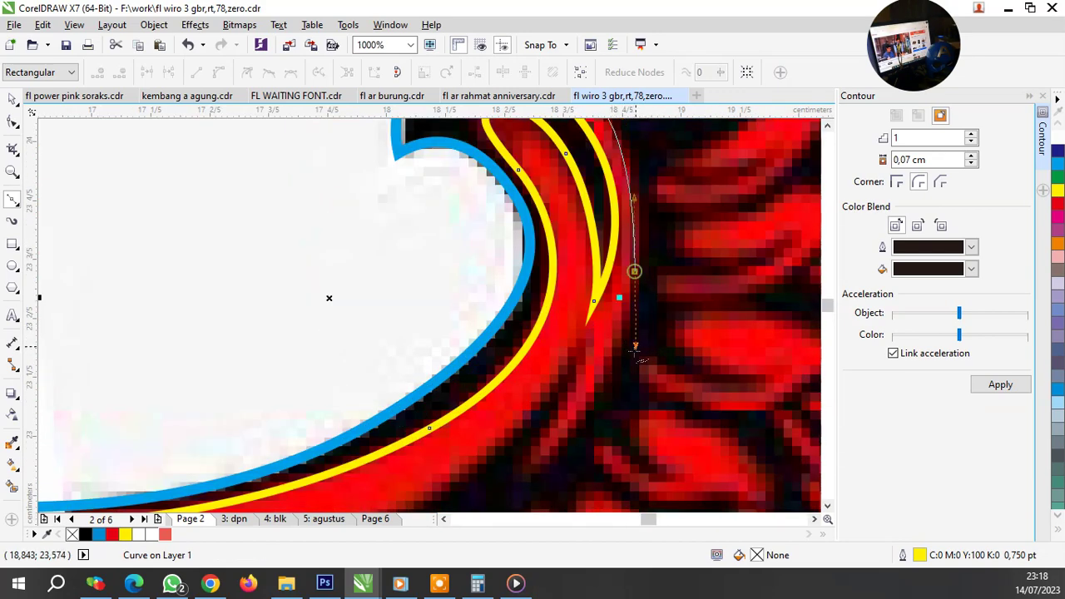
Step: Trace the next feather's outer edge back to the wing root and close the path
drag(634, 271, 623, 372)
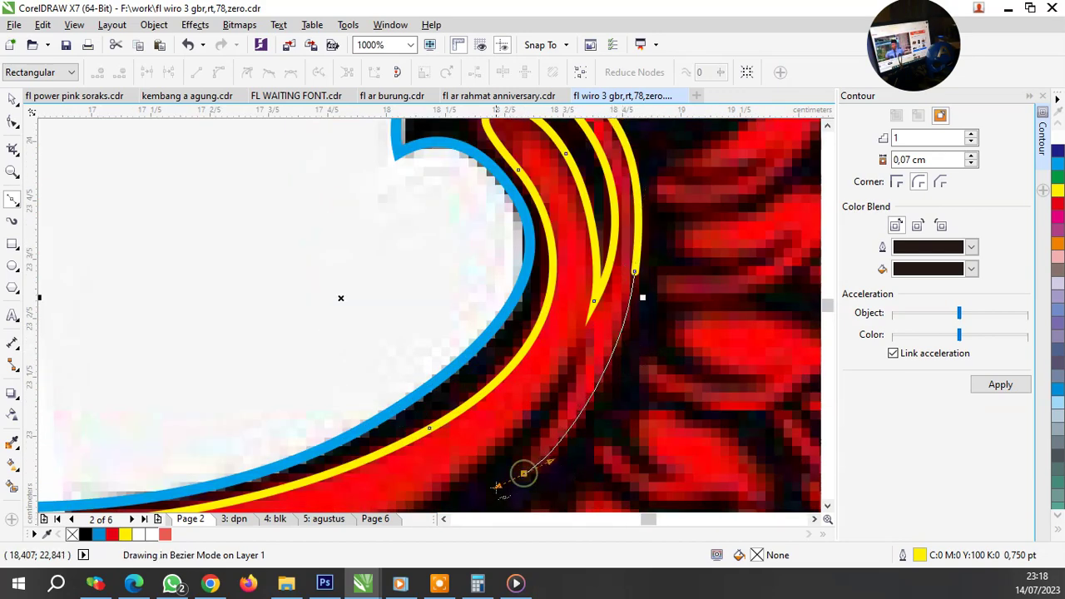
drag(524, 474, 575, 446)
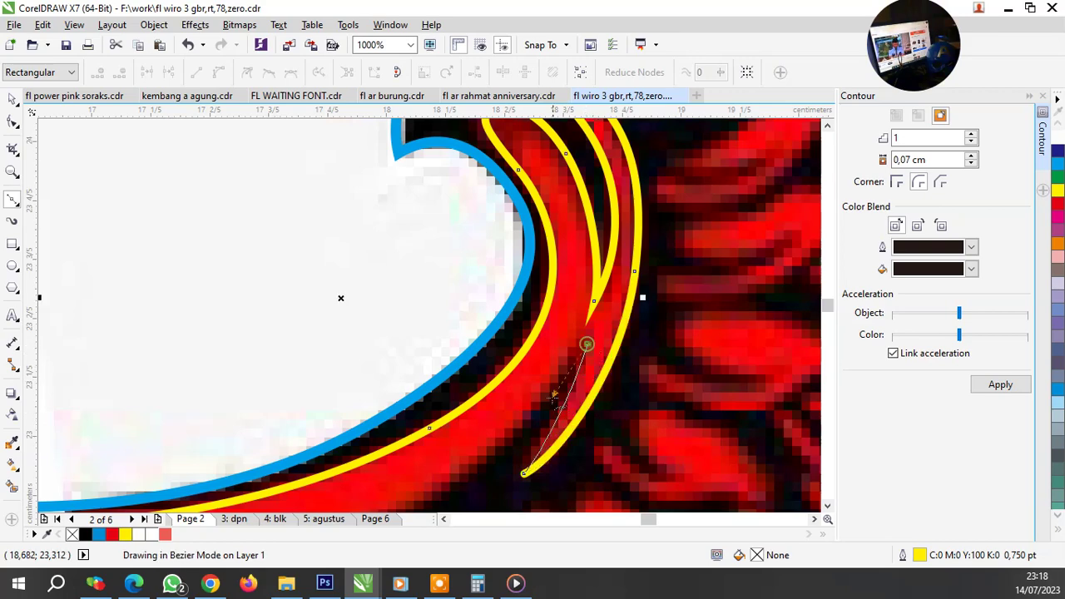
scroll(561, 381, down, 2)
scroll(533, 385, up, 1)
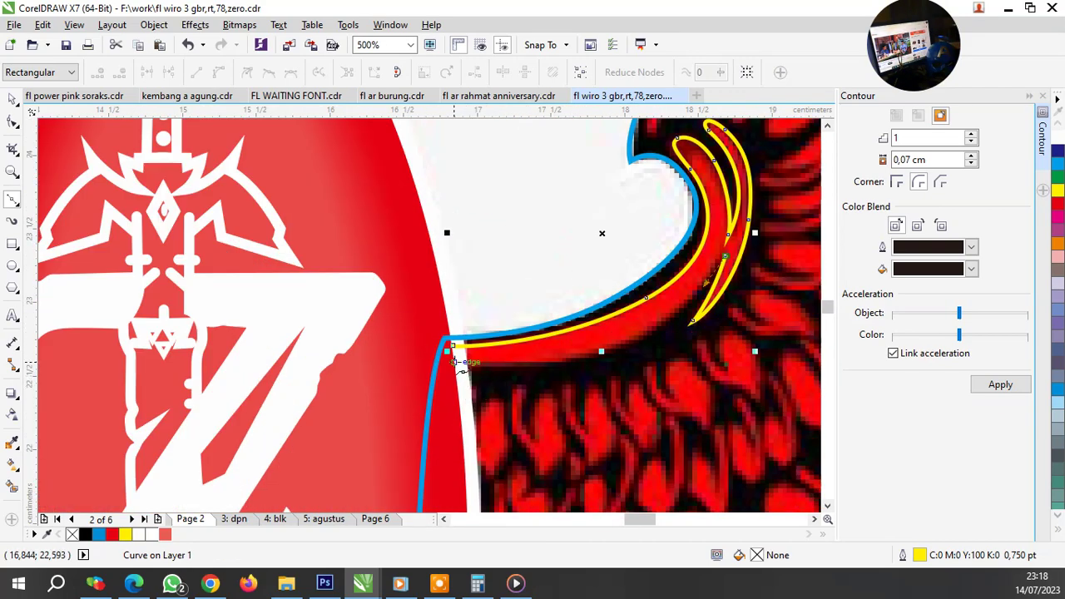
drag(447, 370, 370, 376)
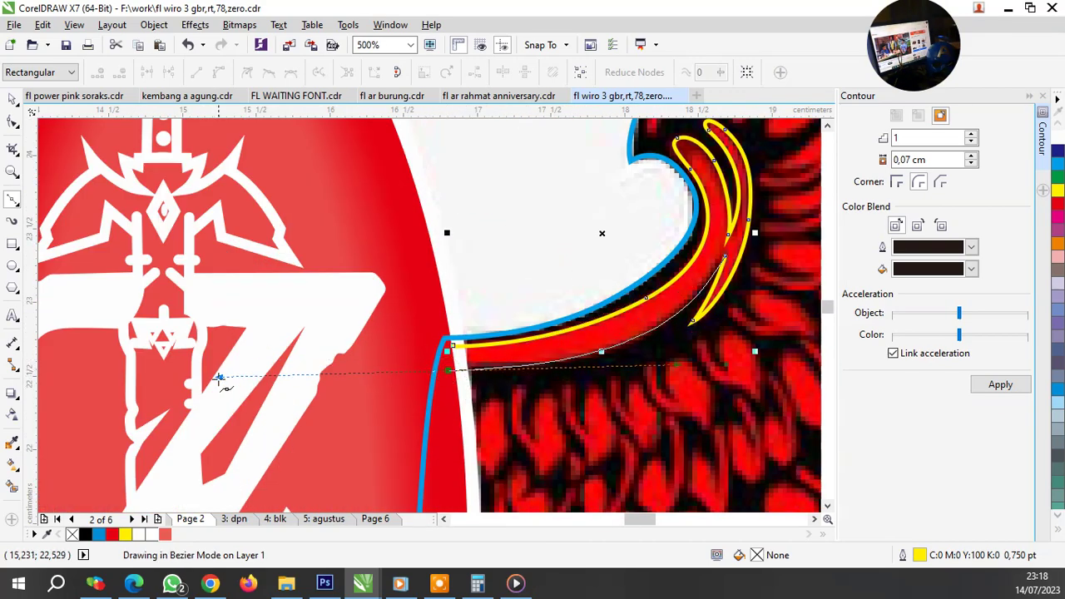
double_click(456, 367)
scroll(453, 365, up, 2)
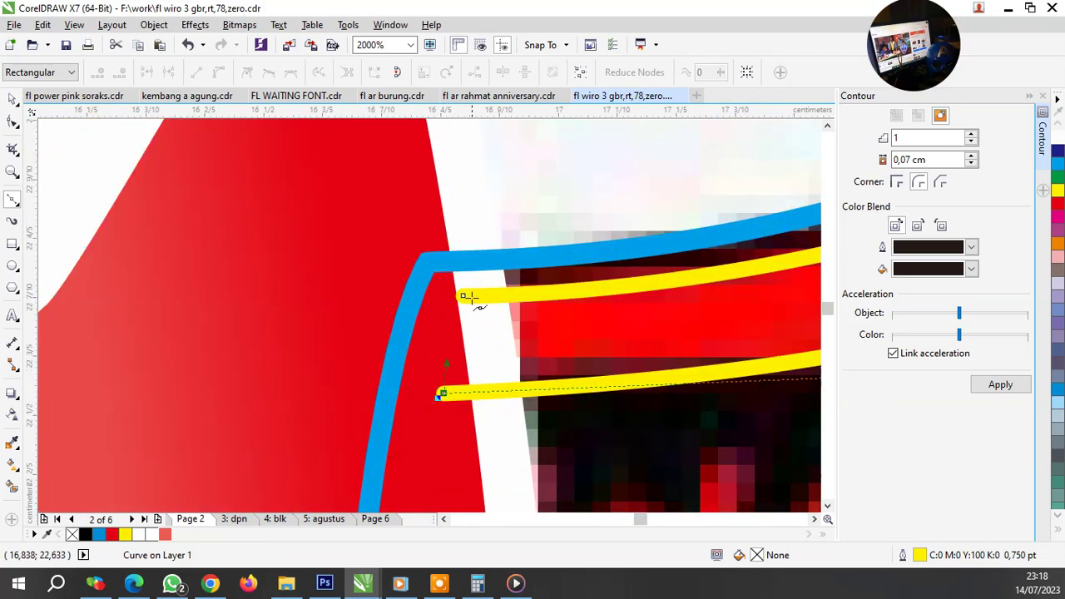
click(463, 296)
scroll(333, 383, down, 2)
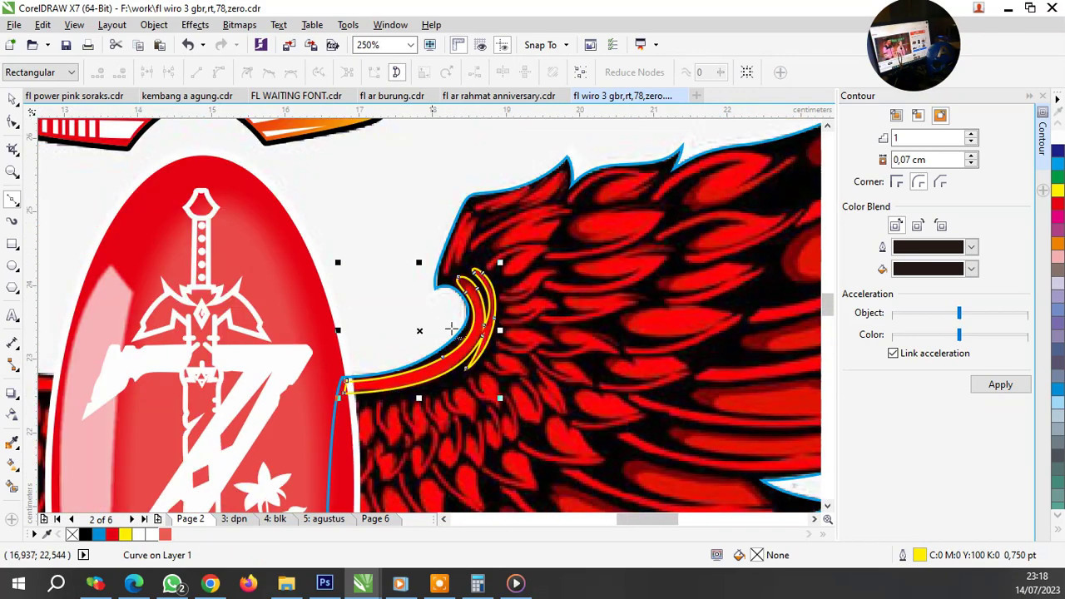
scroll(333, 382, down, 1)
scroll(337, 305, up, 2)
scroll(349, 308, down, 3)
Step: Trace the small feather beside the oval with a closed yellow Bezier outline
scroll(358, 316, down, 1)
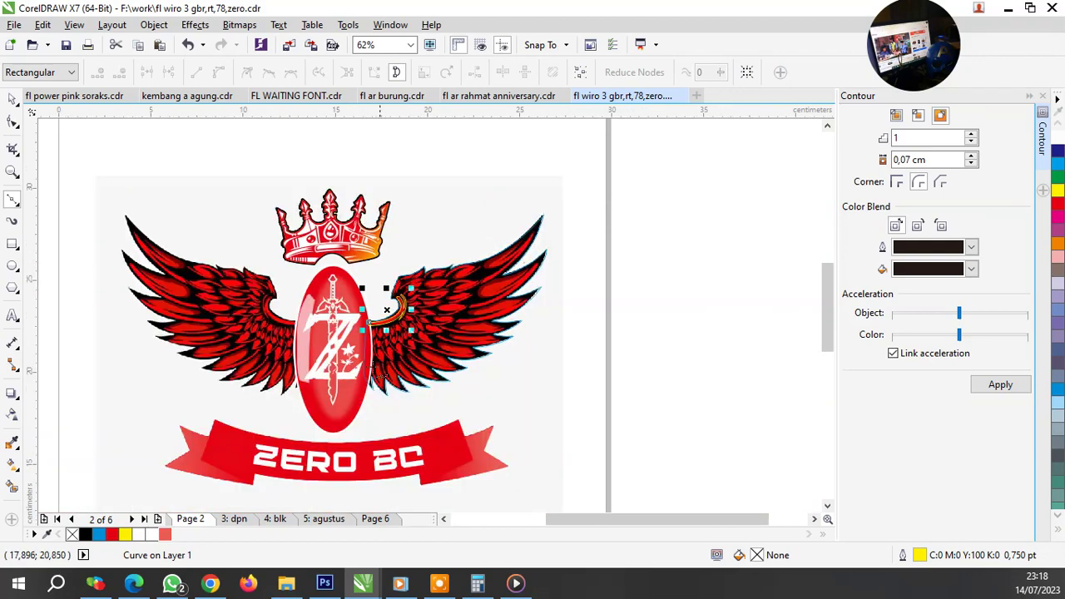
scroll(408, 412, up, 3)
scroll(406, 412, down, 1)
scroll(404, 411, up, 1)
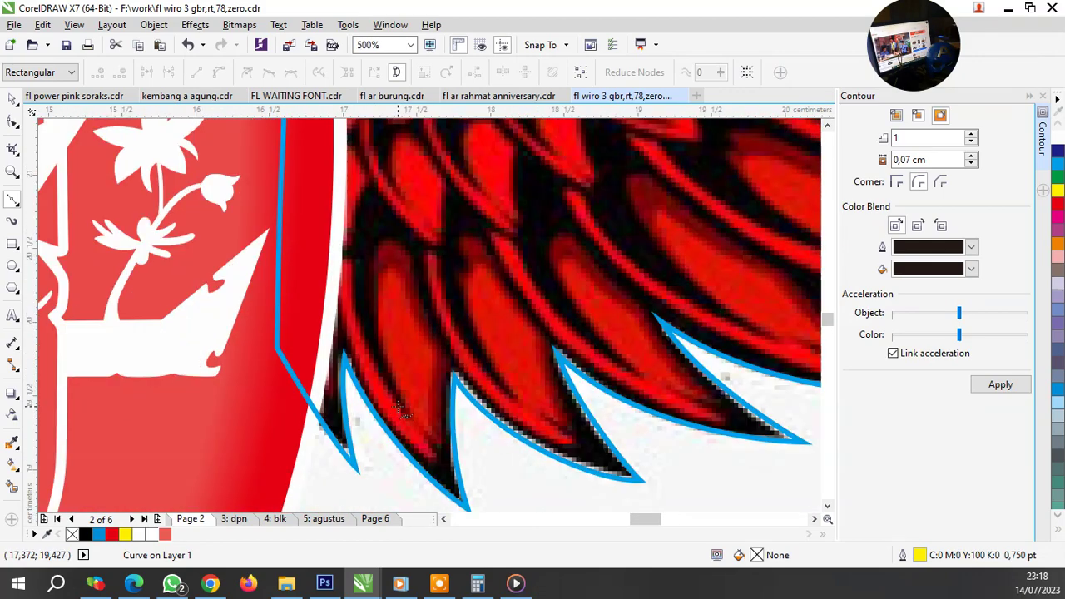
scroll(316, 392, up, 1)
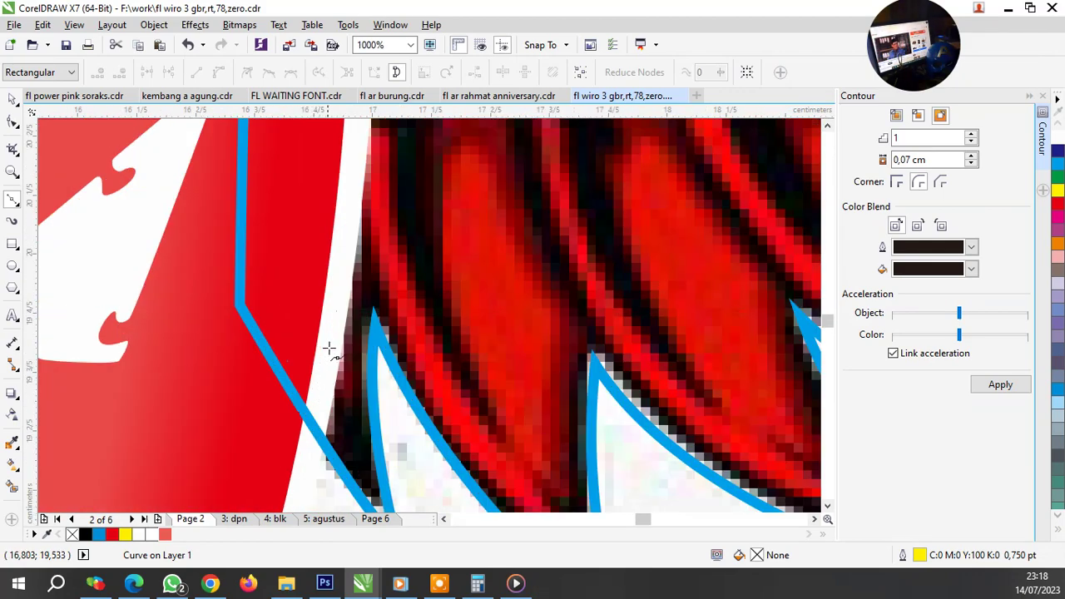
click(279, 277)
drag(346, 414, 373, 455)
drag(280, 277, 352, 260)
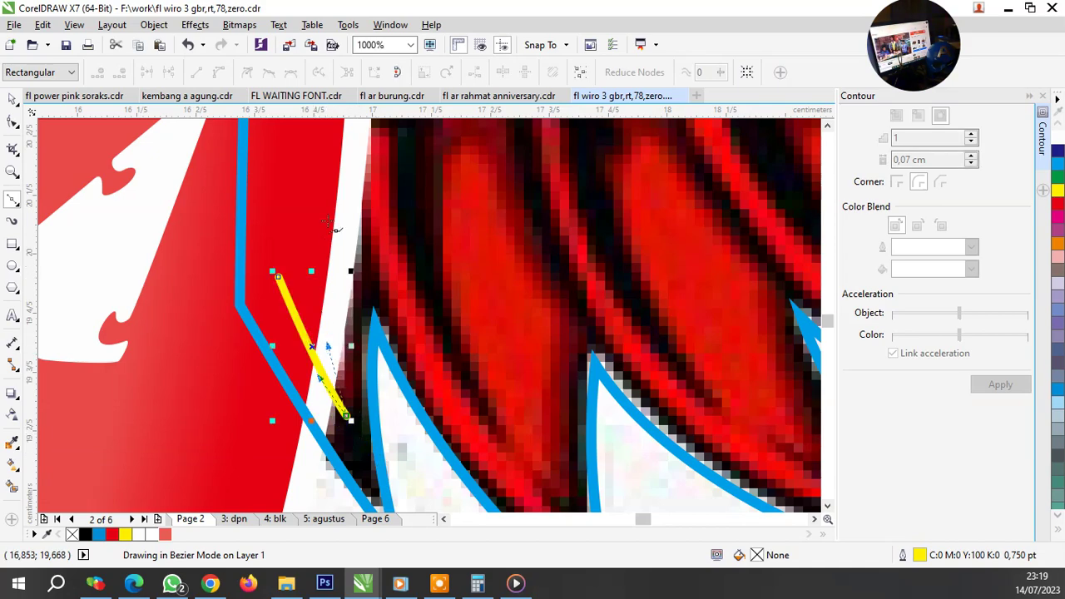
Step: Outline the next feather in yellow, curving along its edge back to the start
scroll(353, 260, down, 1)
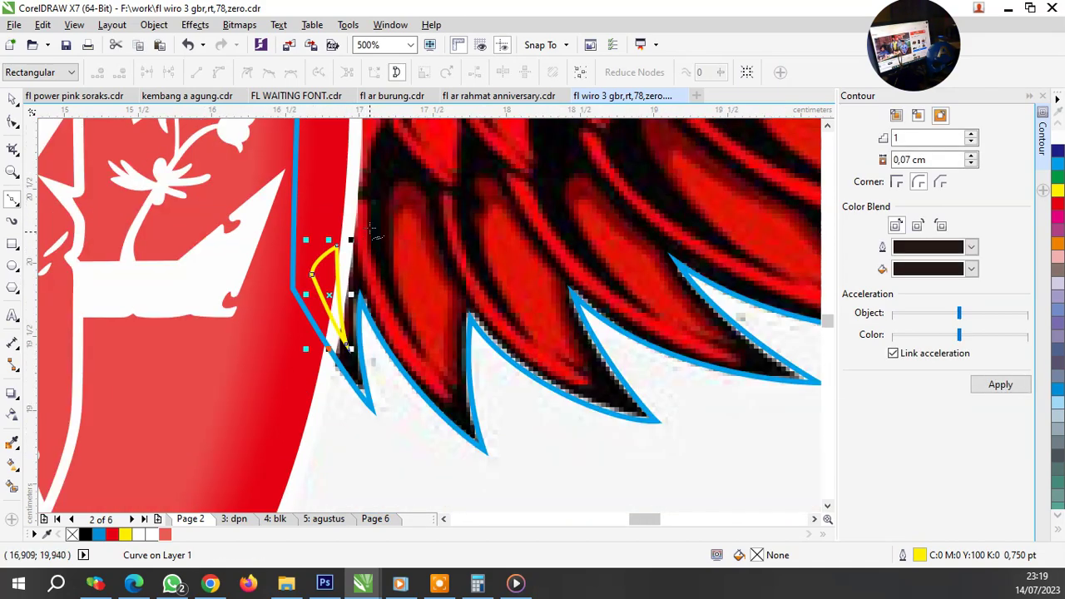
scroll(358, 226, up, 1)
click(342, 205)
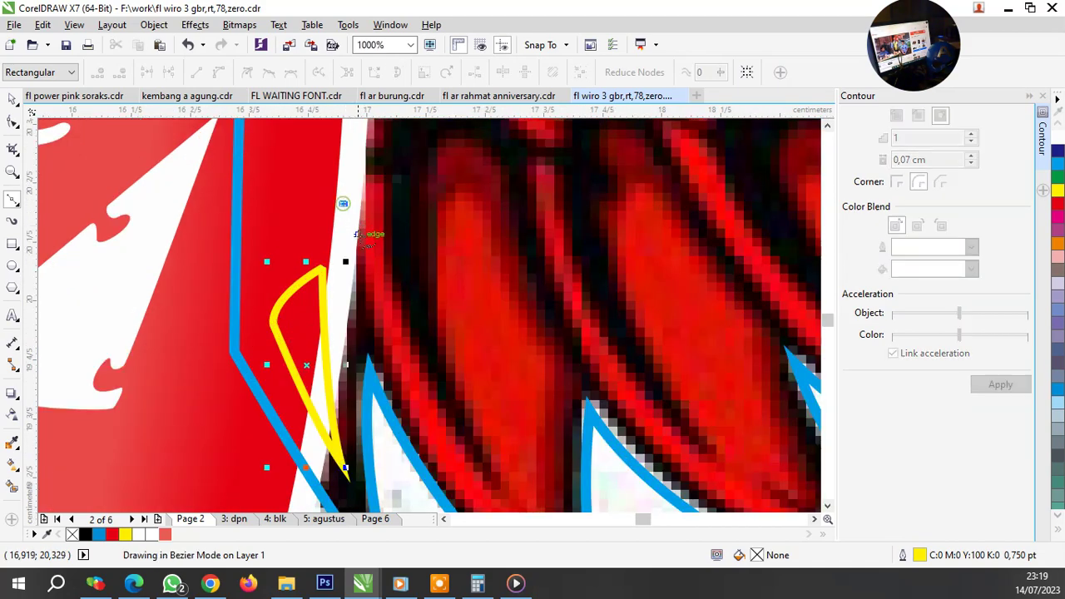
scroll(354, 225, down, 1)
scroll(469, 432, up, 1)
drag(457, 391, 657, 459)
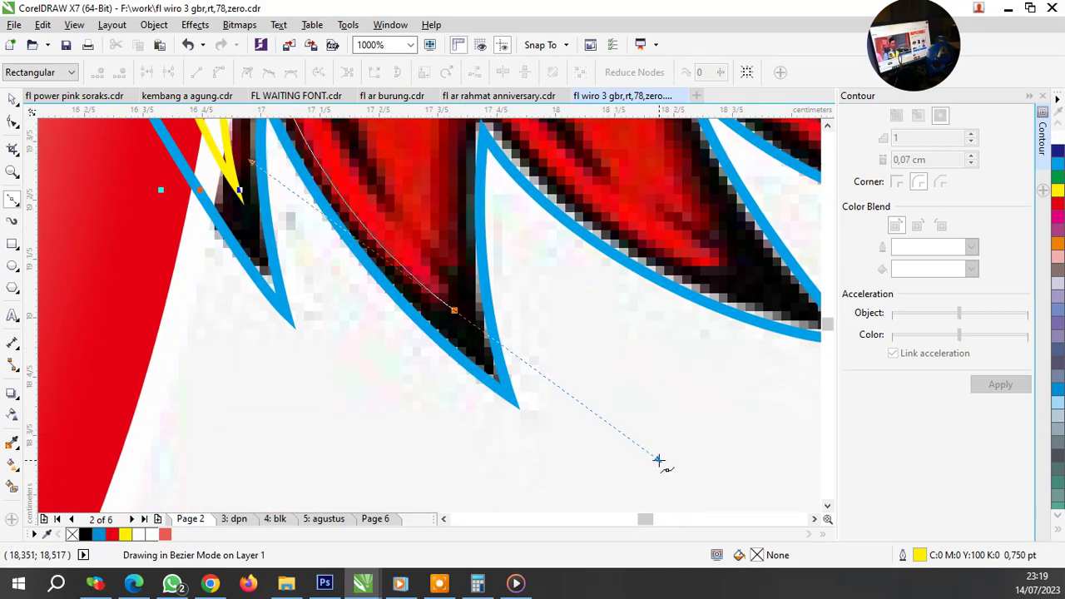
drag(454, 309, 456, 313)
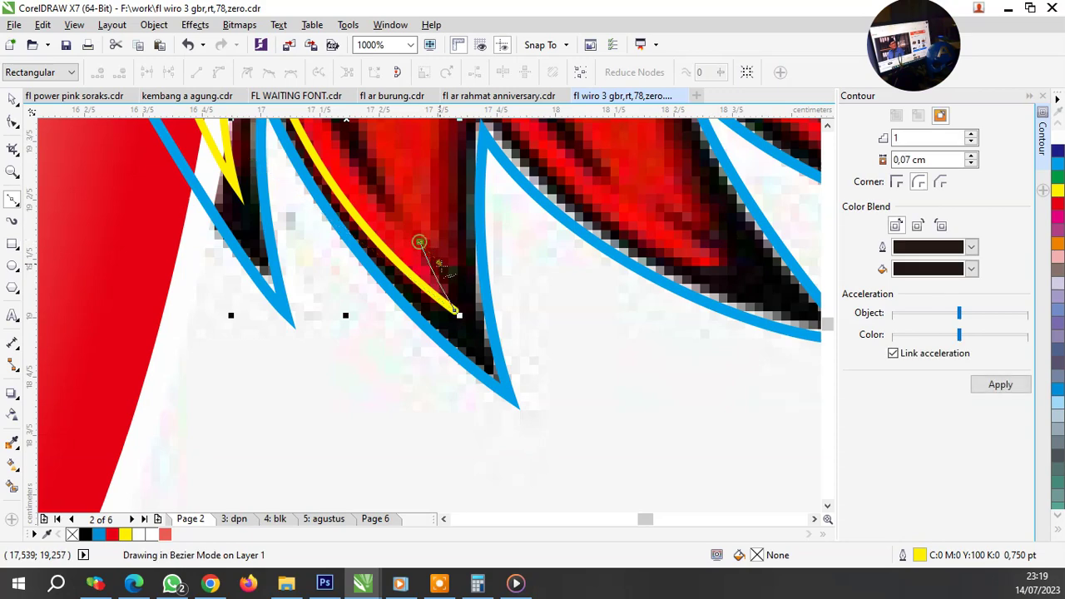
Step: Trace the following feather up its side to the upper tip and back down
scroll(441, 358, down, 3)
scroll(457, 315, up, 2)
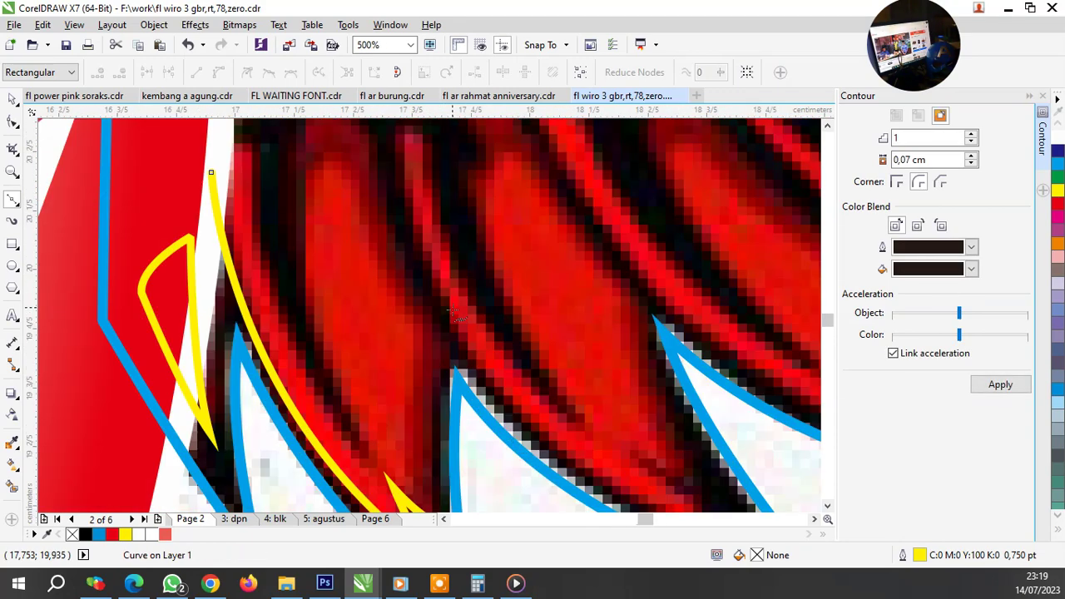
drag(441, 348, 415, 293)
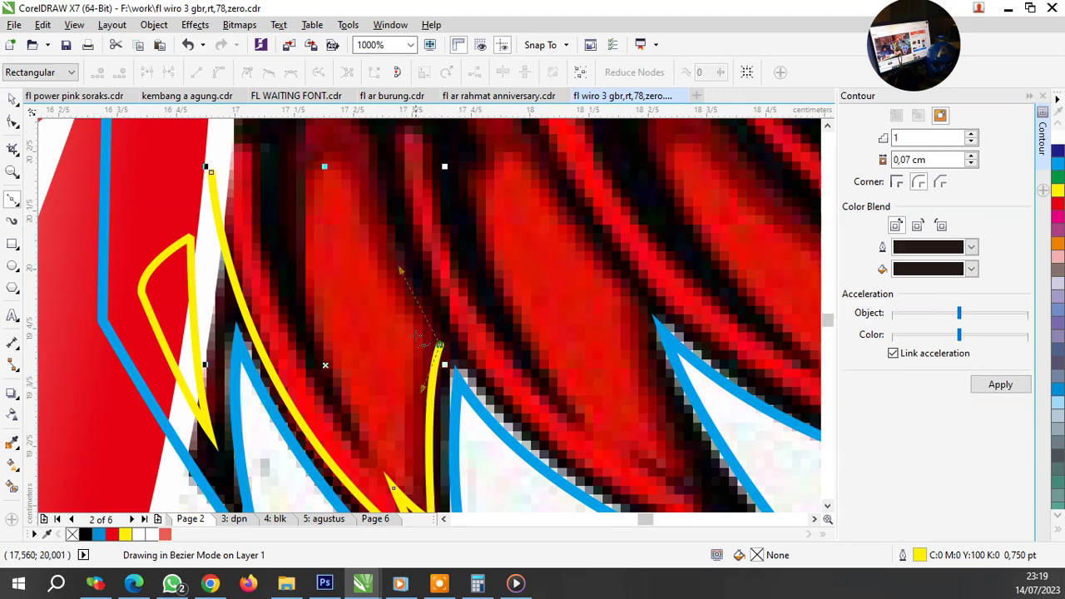
scroll(415, 293, down, 1)
scroll(390, 242, up, 1)
drag(404, 248, 406, 208)
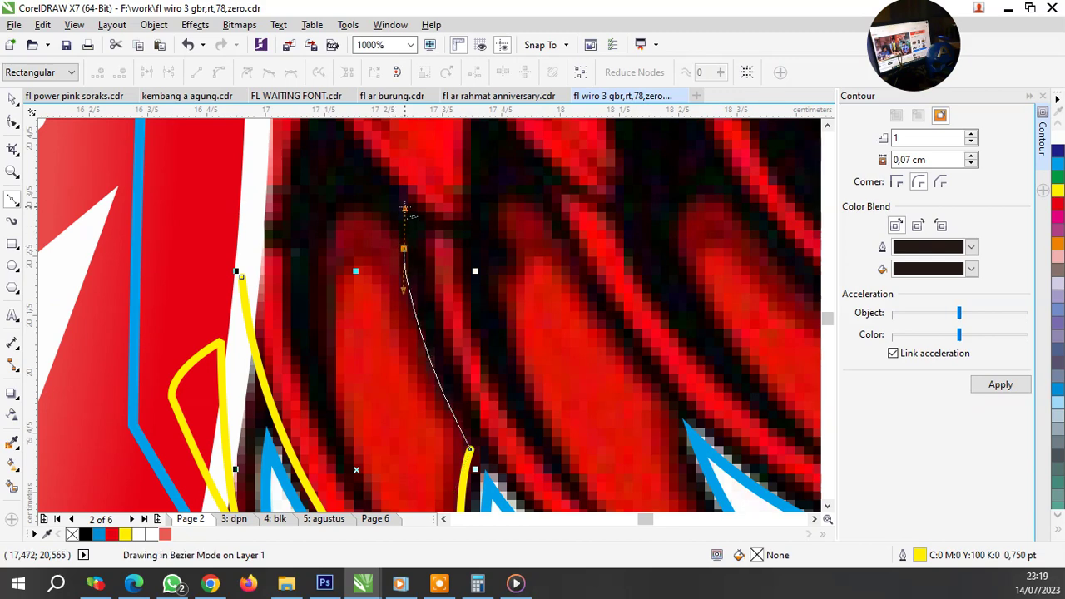
drag(333, 218, 320, 306)
scroll(326, 303, down, 1)
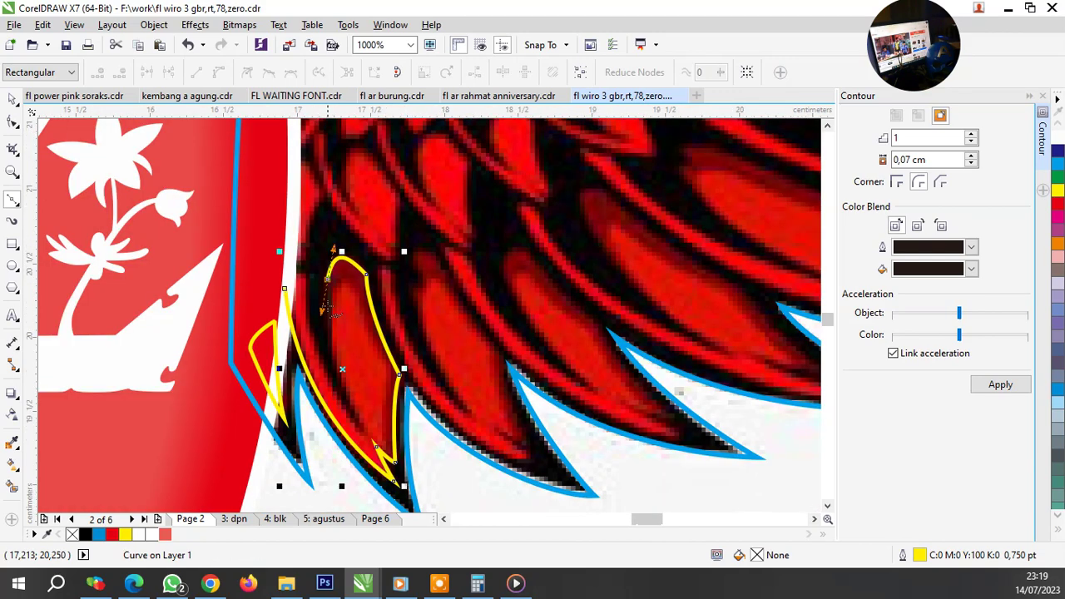
scroll(356, 449, up, 1)
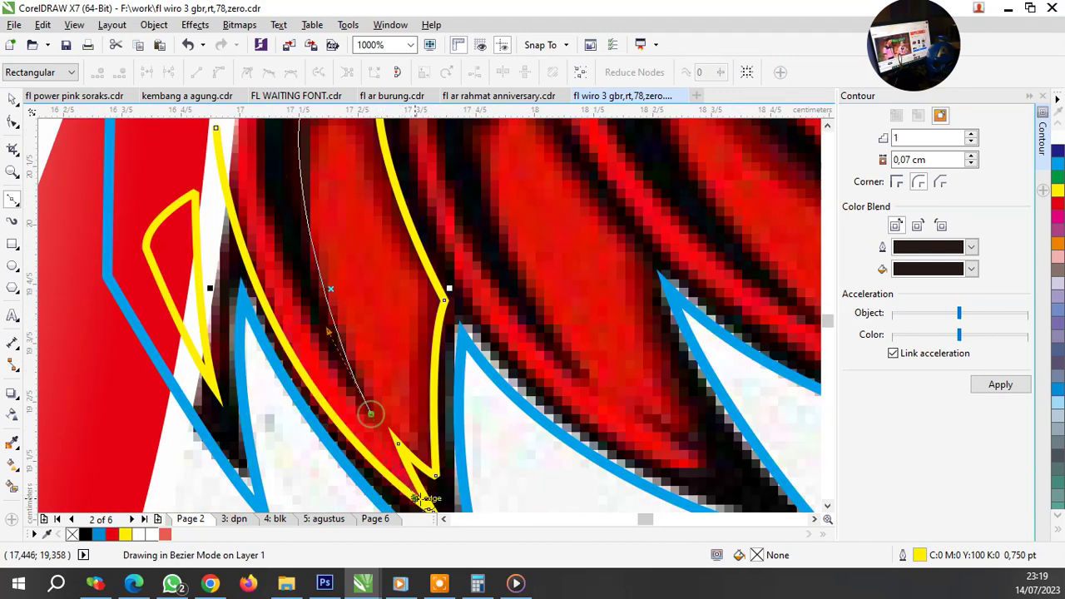
drag(371, 413, 421, 475)
key(space)
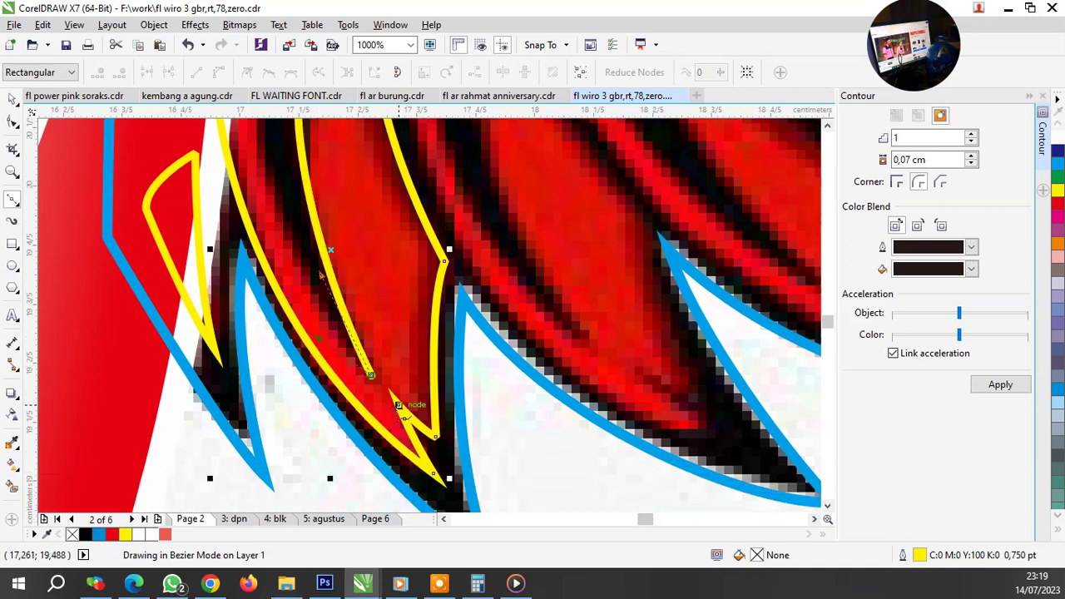
Step: Extend that outline down to the feather point and close it at its start
scroll(330, 253, down, 2)
scroll(330, 255, up, 1)
mouse_move(355, 395)
mouse_down()
mouse_move(337, 270)
mouse_move(345, 246)
mouse_up()
click(270, 320)
scroll(266, 325, down, 3)
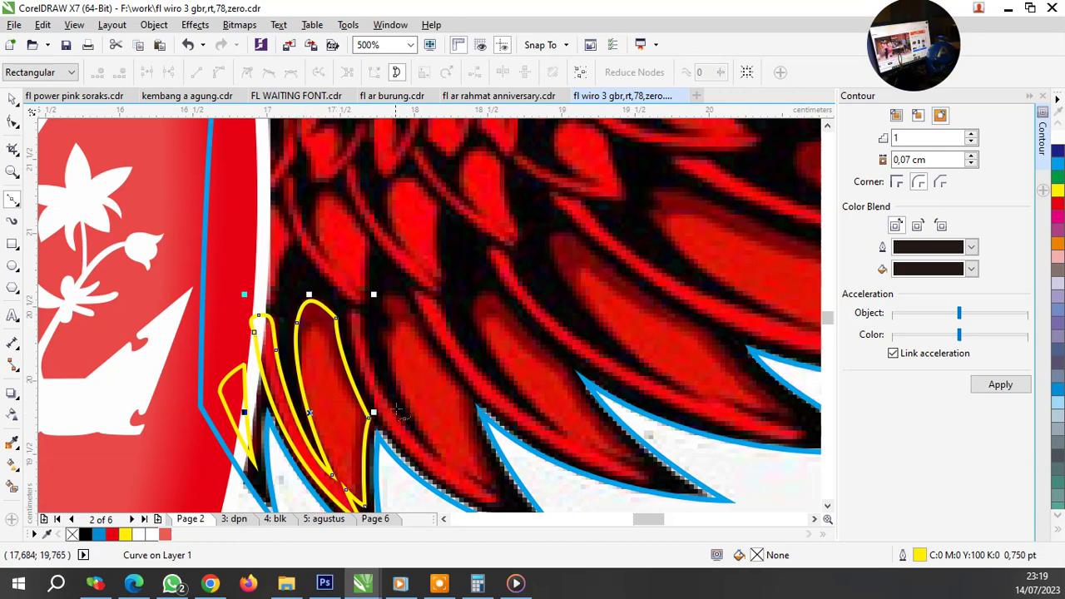
scroll(412, 367, down, 3)
scroll(461, 430, up, 5)
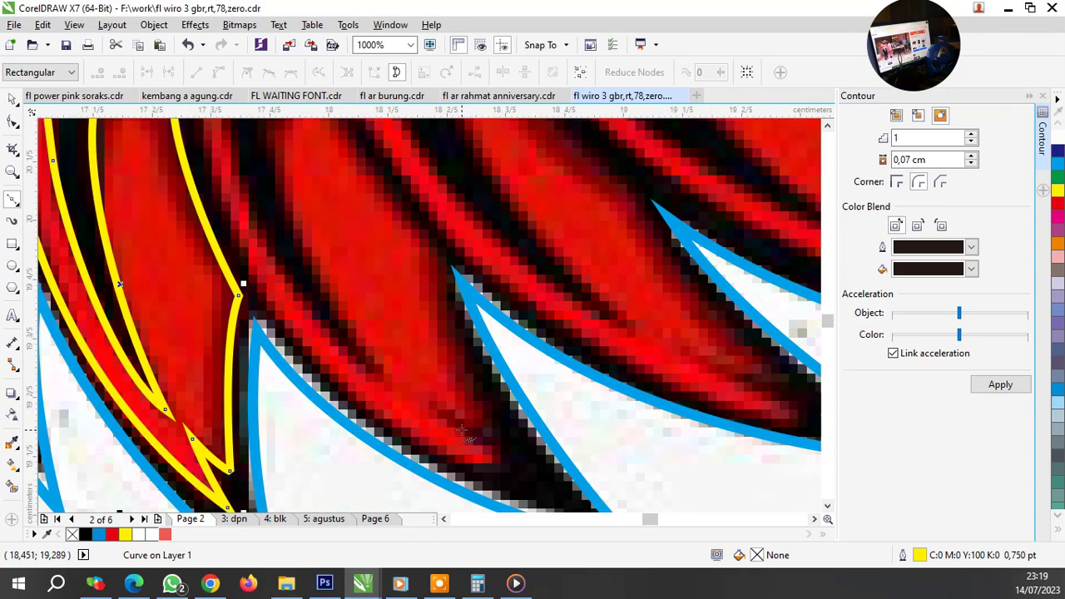
Step: Draw a short yellow curve along the next feather's tip and begin another curve
click(430, 406)
click(517, 467)
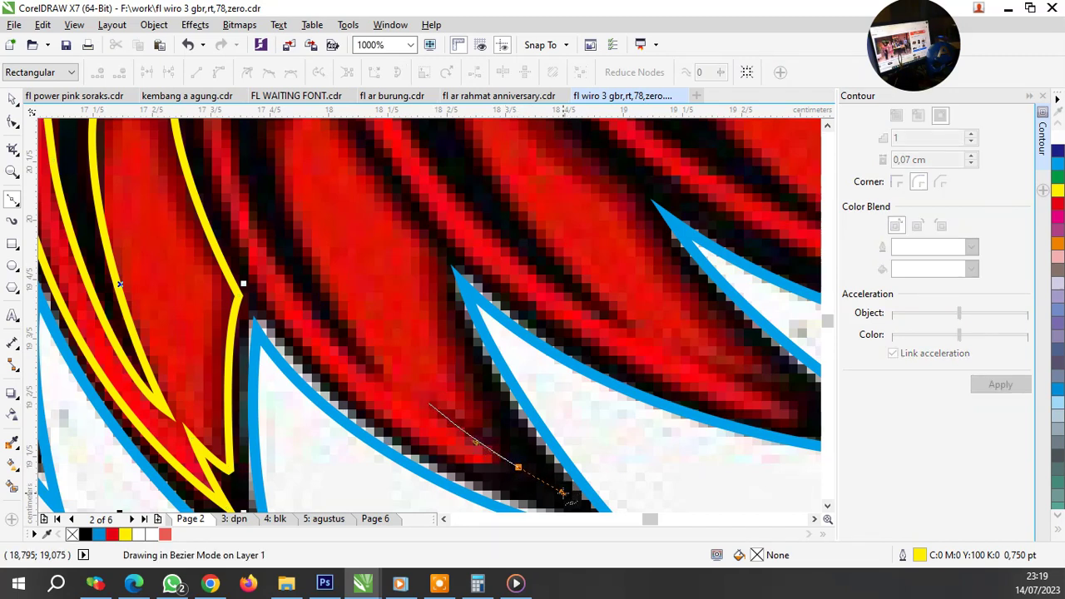
click(430, 405)
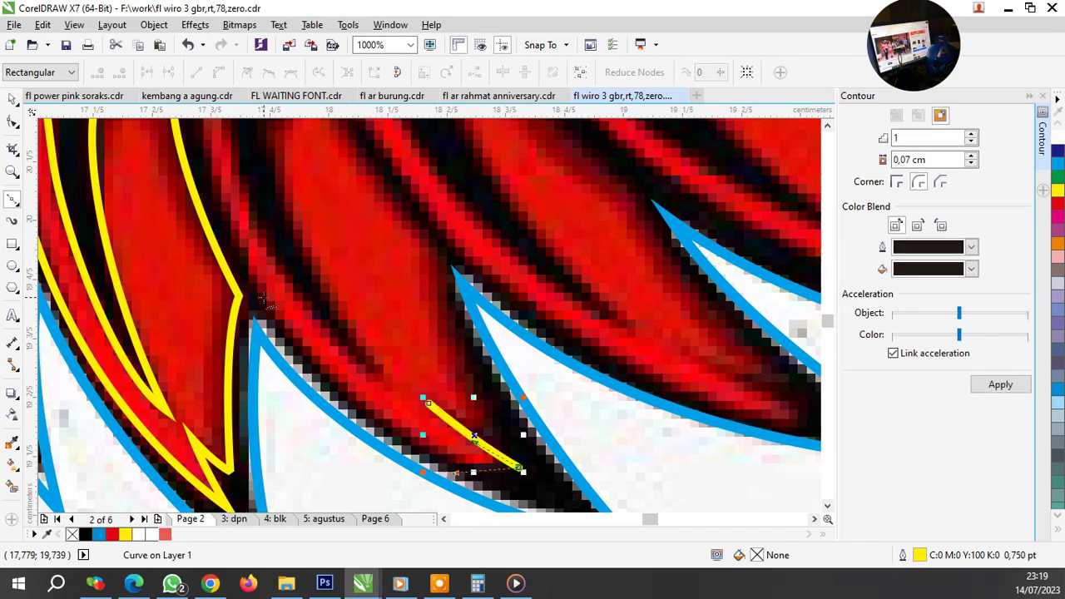
click(517, 469)
click(261, 290)
scroll(191, 178, down, 3)
scroll(191, 178, down, 2)
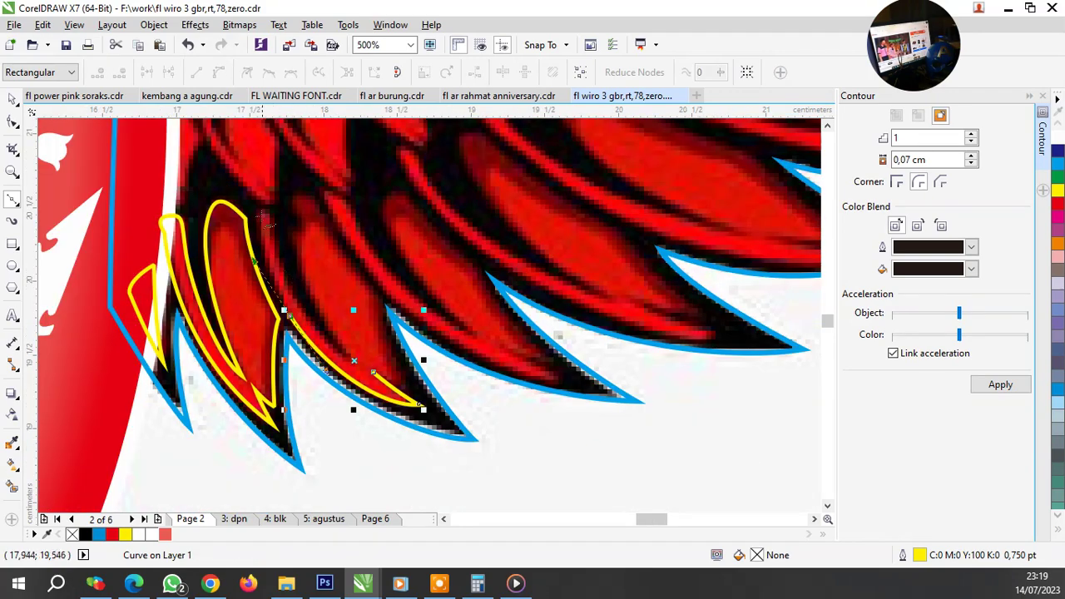
scroll(258, 204, up, 5)
scroll(258, 204, up, 3)
Step: Join new nodes onto the yellow curve, bending it along the feather edge
click(258, 204)
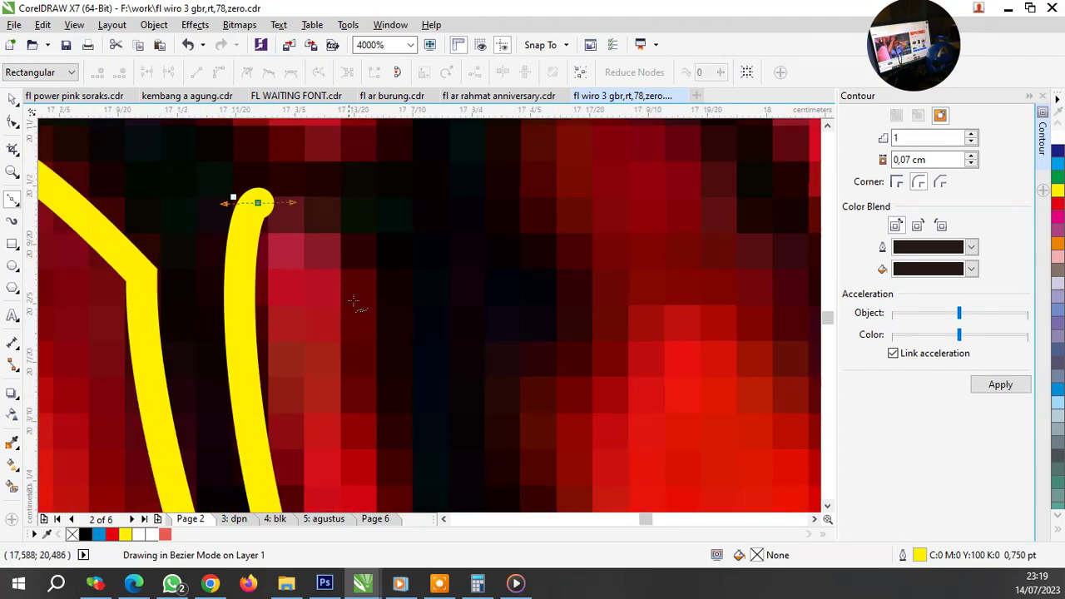
drag(356, 309, 359, 392)
scroll(254, 316, down, 2)
scroll(253, 317, down, 1)
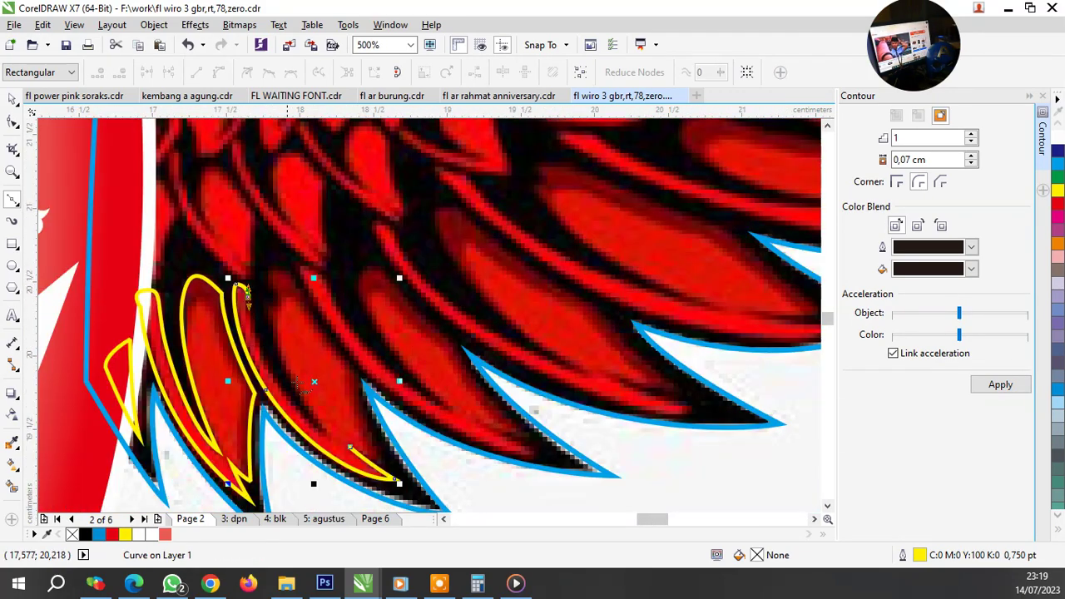
scroll(333, 456, up, 1)
click(339, 420)
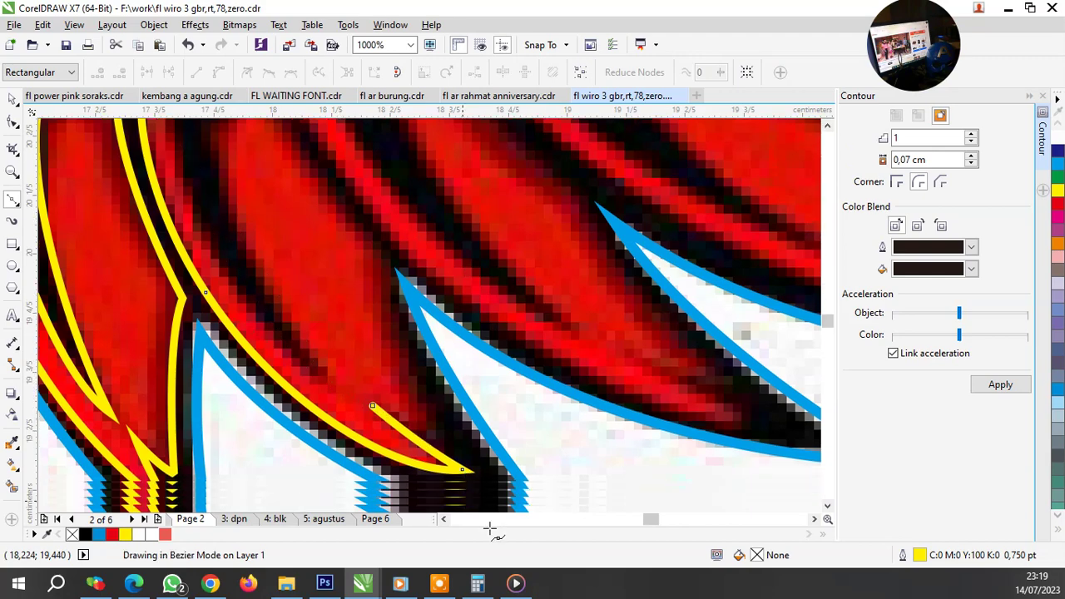
scroll(274, 315, down, 2)
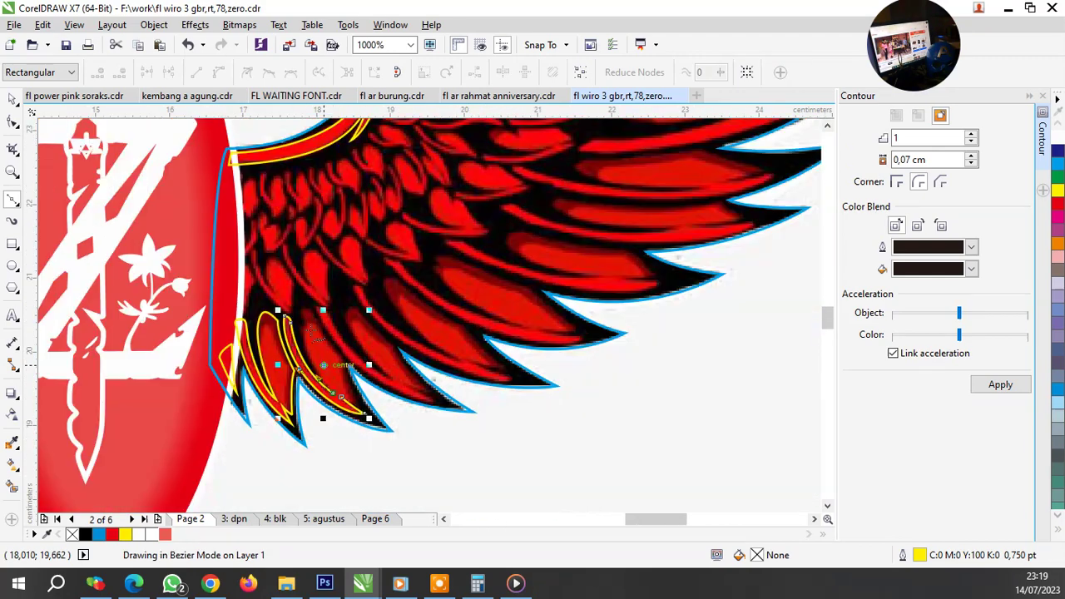
scroll(313, 383, up, 3)
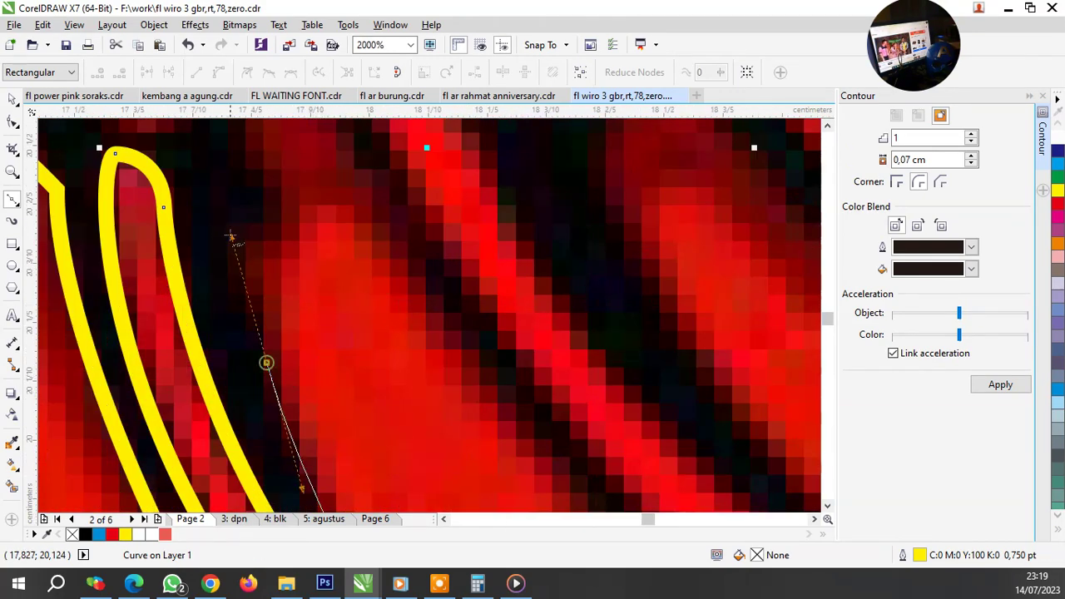
drag(266, 361, 285, 214)
scroll(279, 286, down, 2)
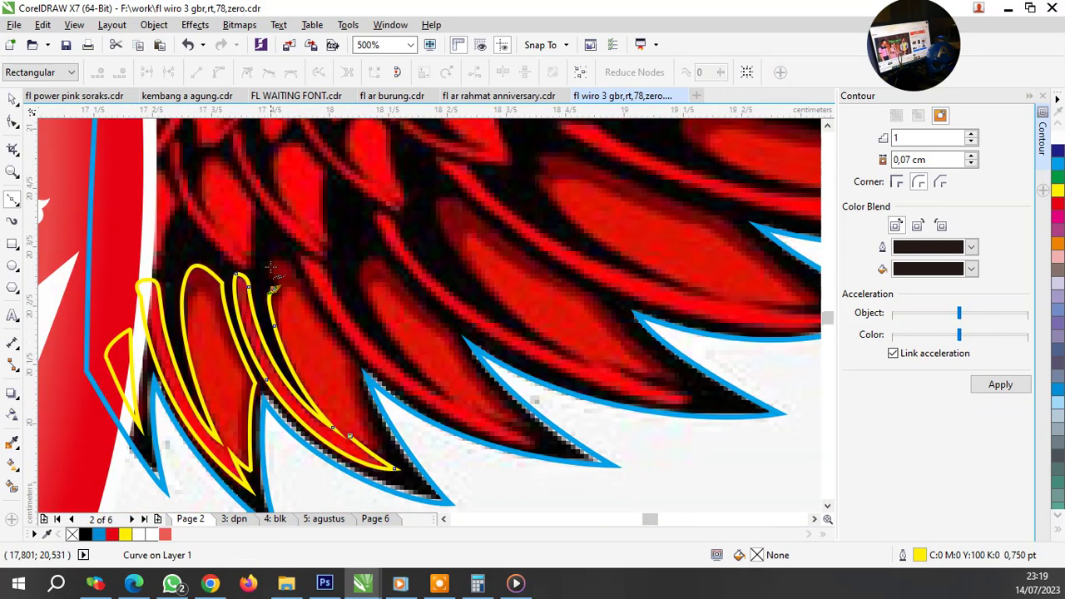
scroll(281, 286, up, 2)
Step: Curve the outline around the feather tip and down its edge to the point
drag(345, 259, 376, 307)
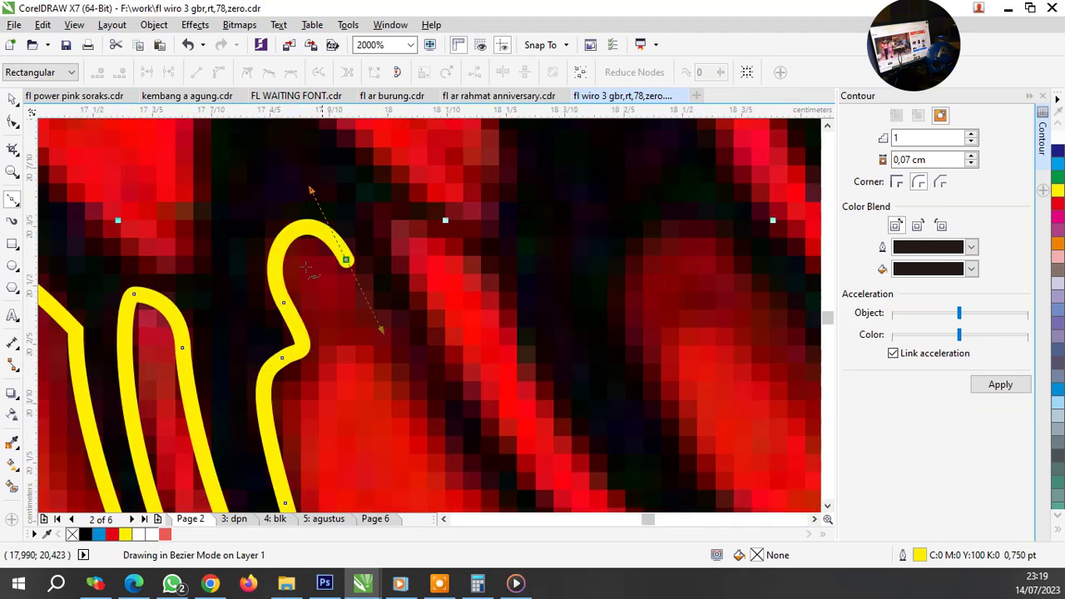
scroll(376, 307, down, 2)
scroll(358, 366, up, 1)
drag(349, 339, 404, 398)
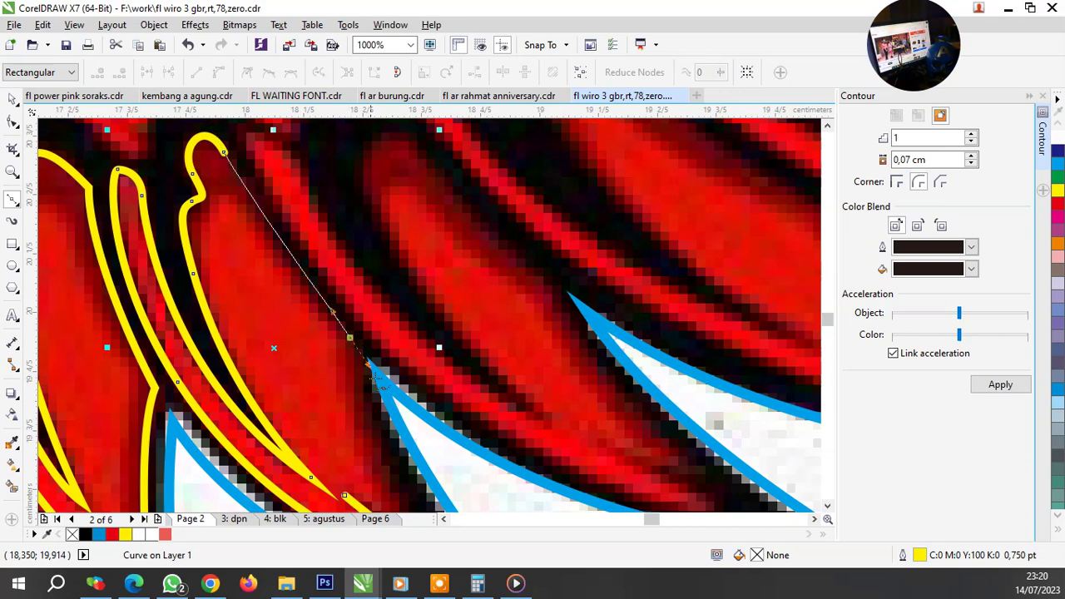
scroll(349, 335, down, 1)
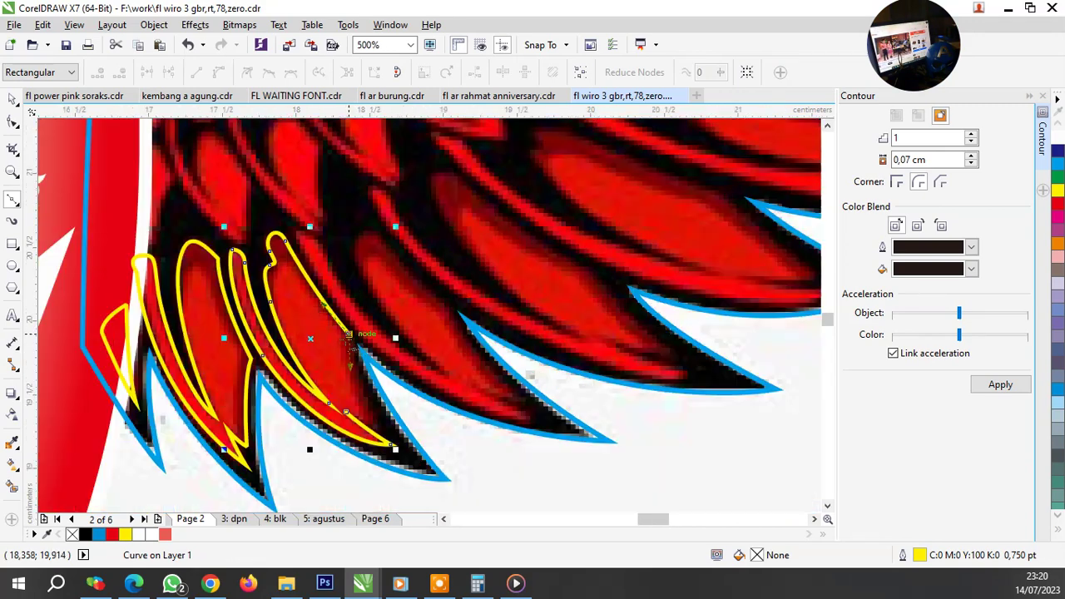
scroll(396, 438, up, 1)
drag(367, 419, 399, 457)
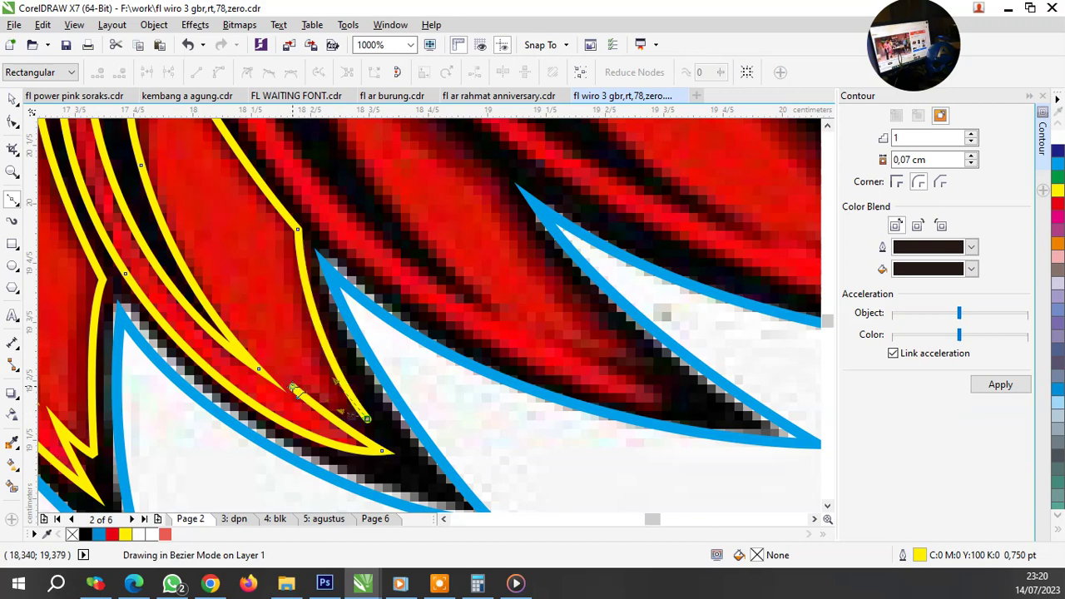
scroll(387, 404, down, 2)
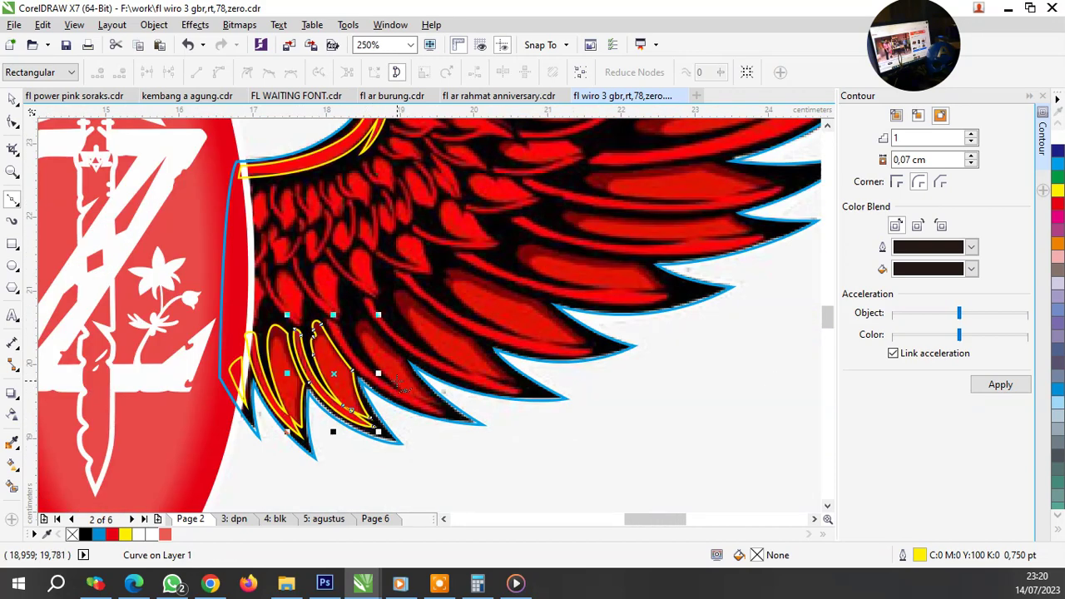
scroll(410, 360, up, 2)
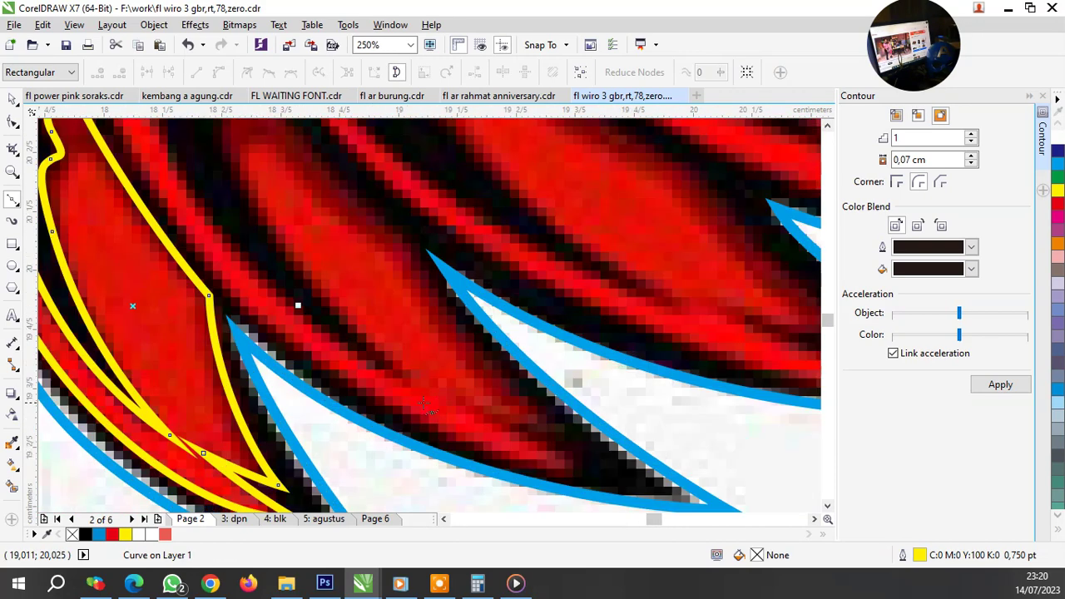
Step: Outline a crescent-shaped feather in yellow, curving up along its edge
click(464, 409)
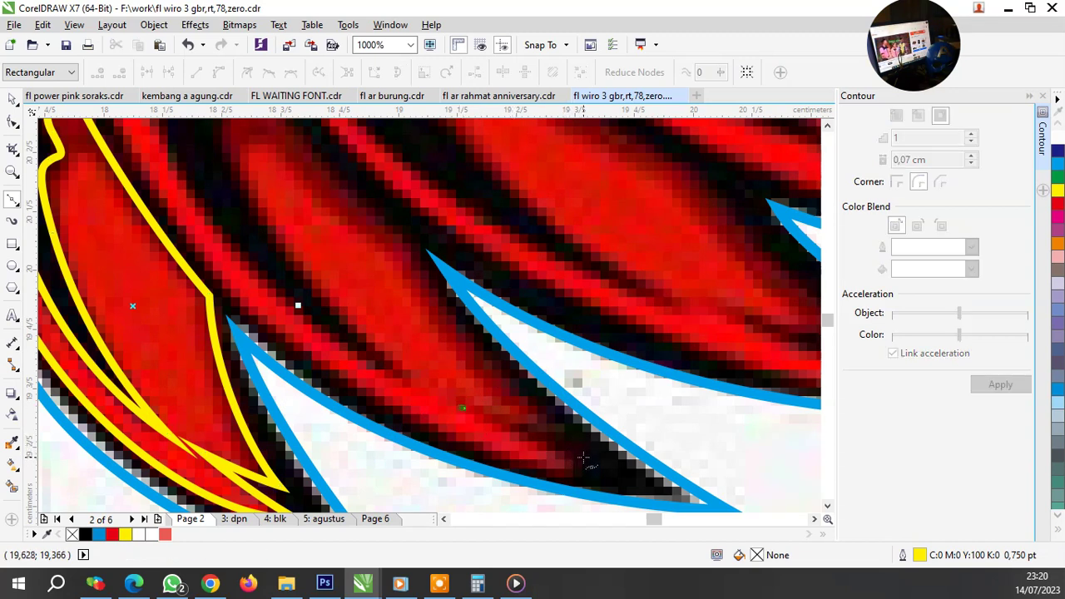
drag(584, 458, 641, 473)
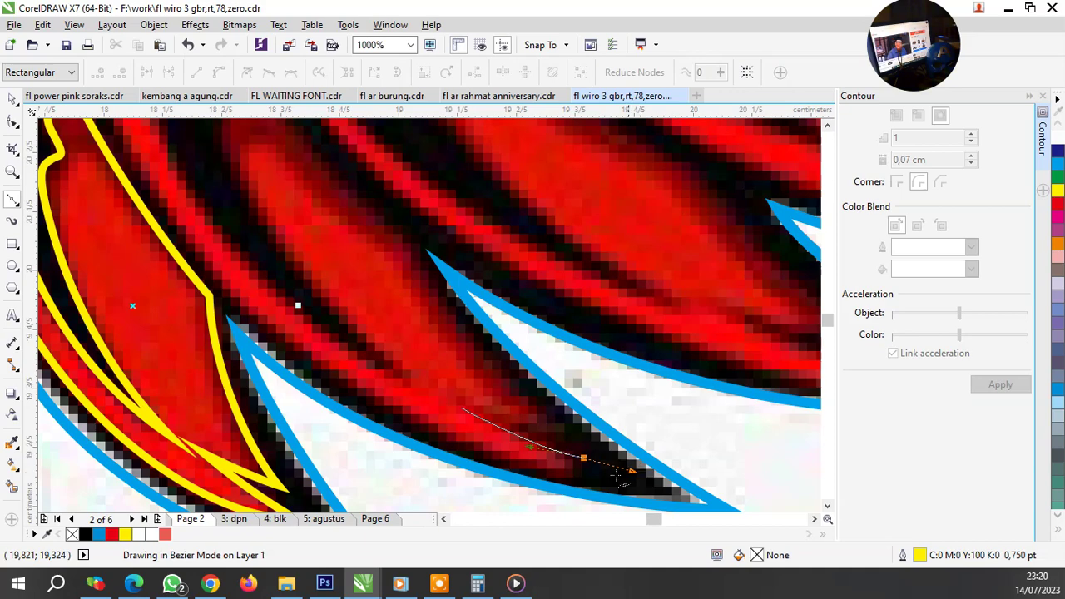
click(462, 408)
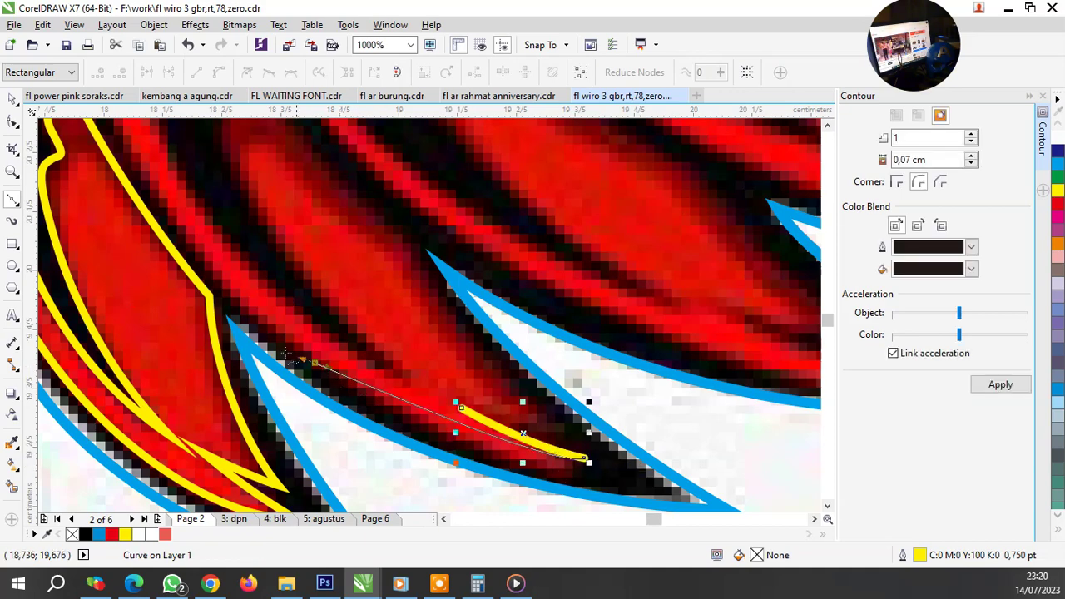
scroll(209, 295, down, 2)
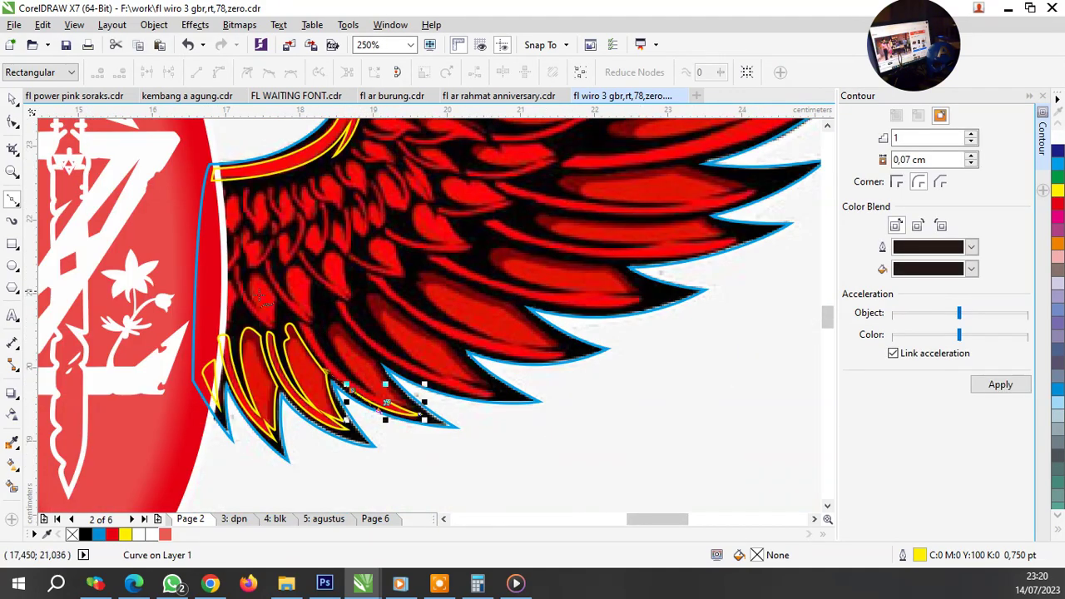
scroll(304, 333, up, 1)
drag(328, 327, 291, 231)
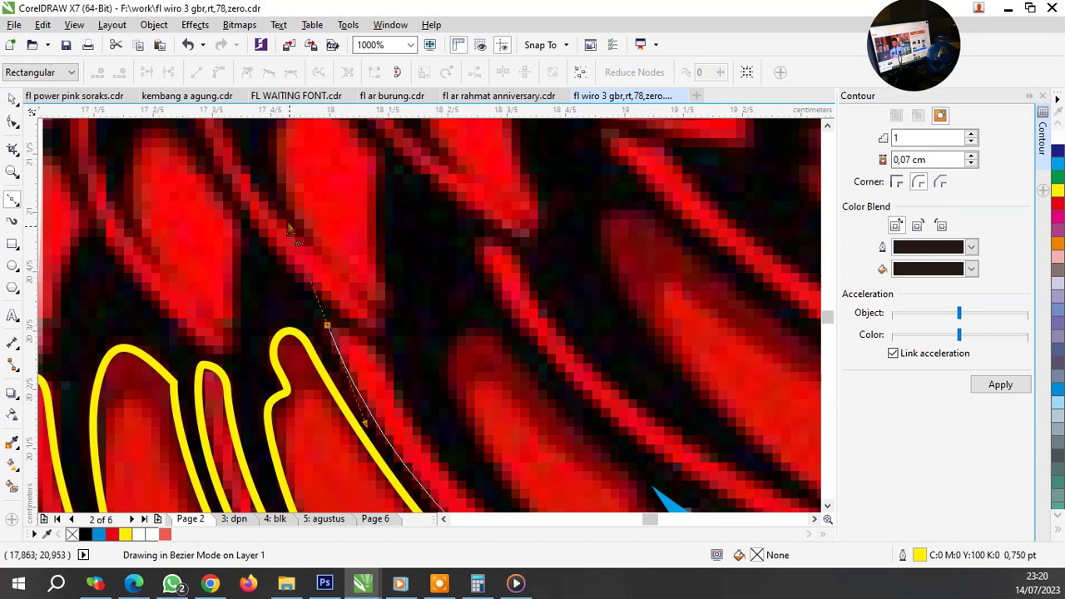
key(space)
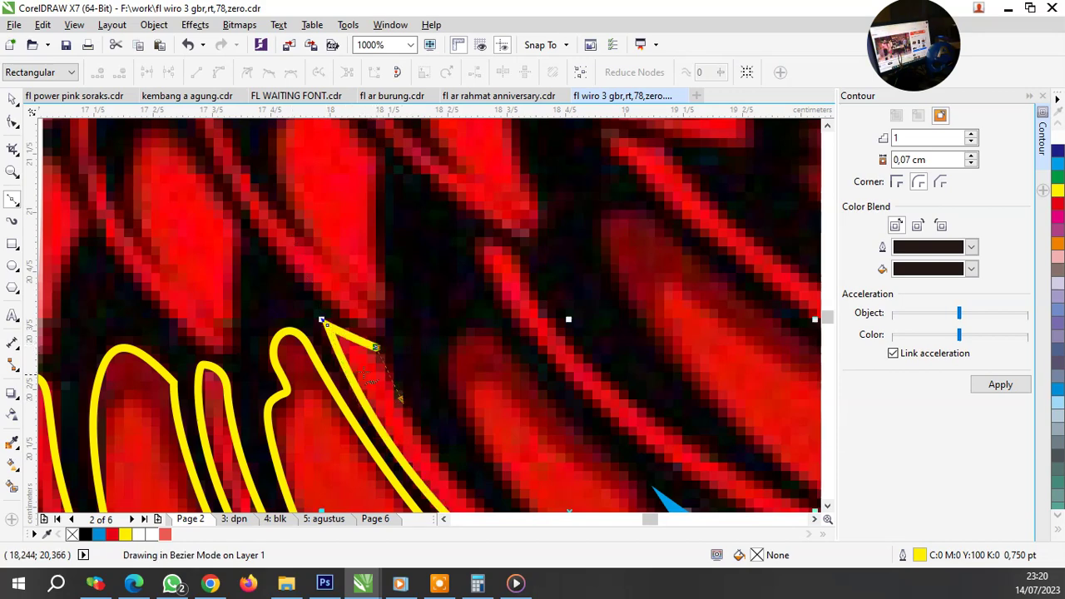
Step: Start the next feather's outline with curved segments toward its top
scroll(351, 363, down, 2)
scroll(425, 426, up, 1)
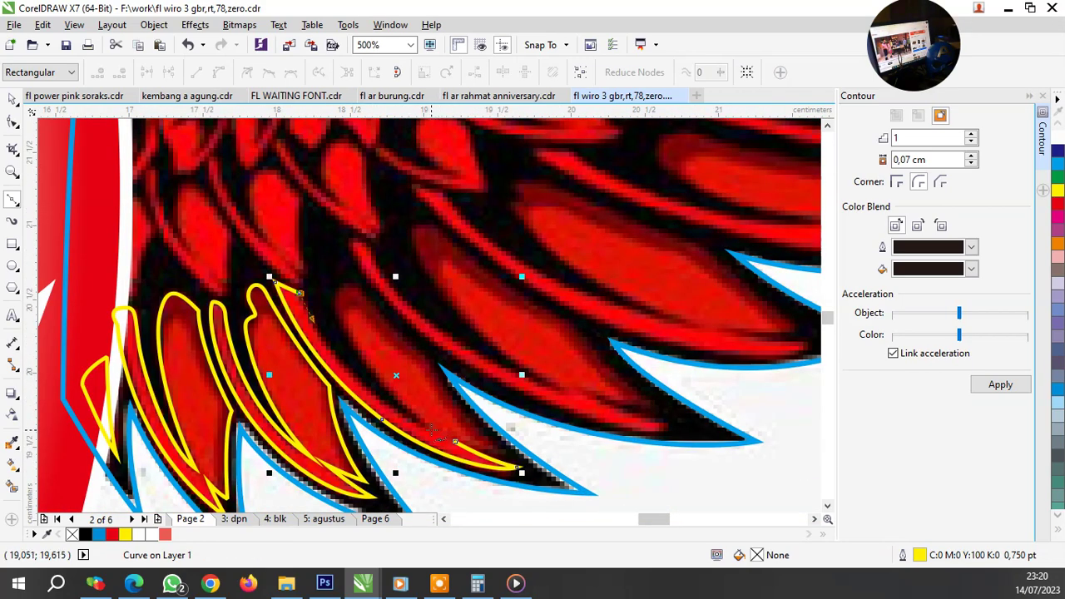
drag(432, 428, 534, 490)
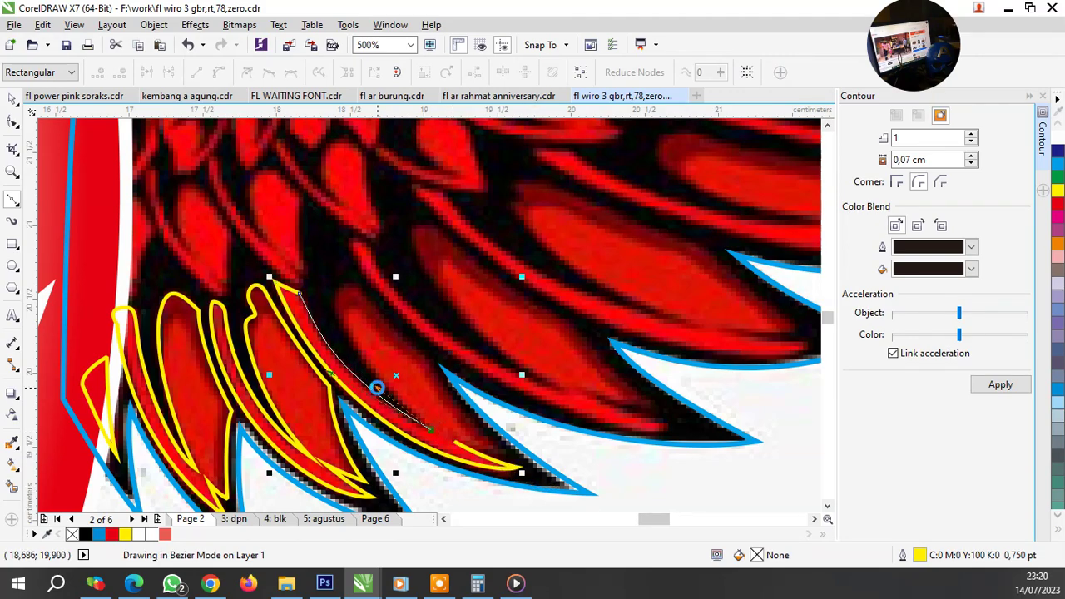
scroll(274, 280, up, 2)
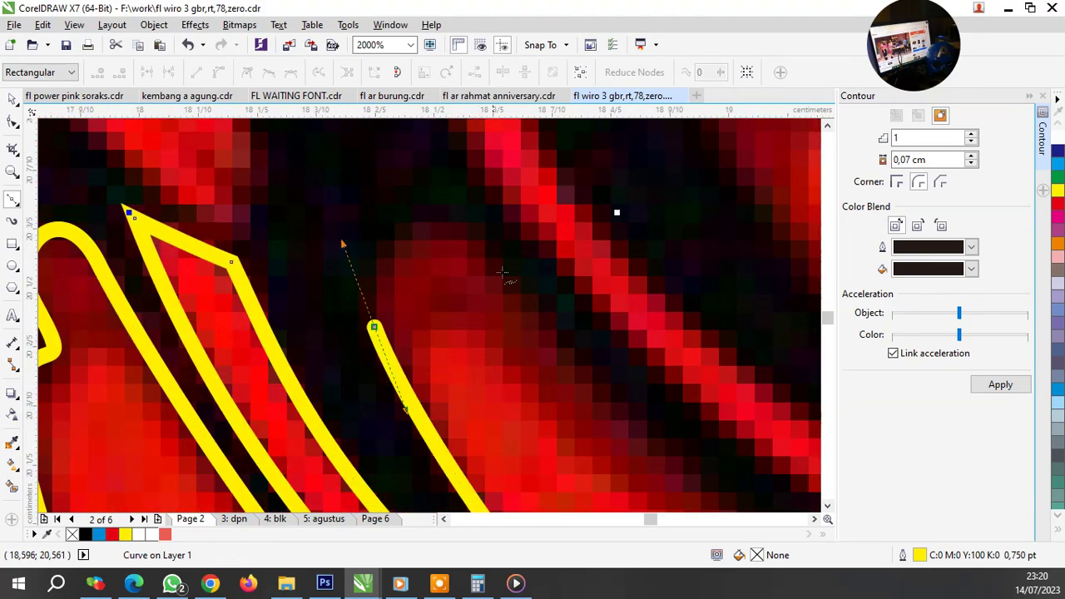
scroll(500, 278, down, 3)
scroll(450, 308, up, 1)
scroll(446, 312, up, 2)
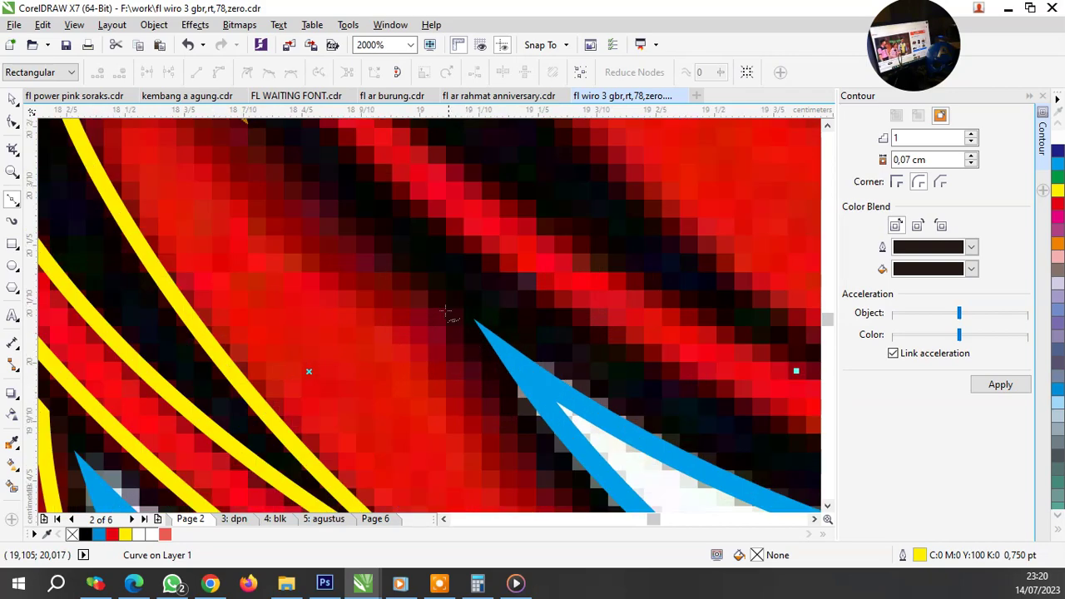
drag(439, 300, 501, 350)
scroll(477, 405, down, 3)
Step: Add a node at the feather's pointed tip and close the outline on its start
scroll(466, 391, down, 1)
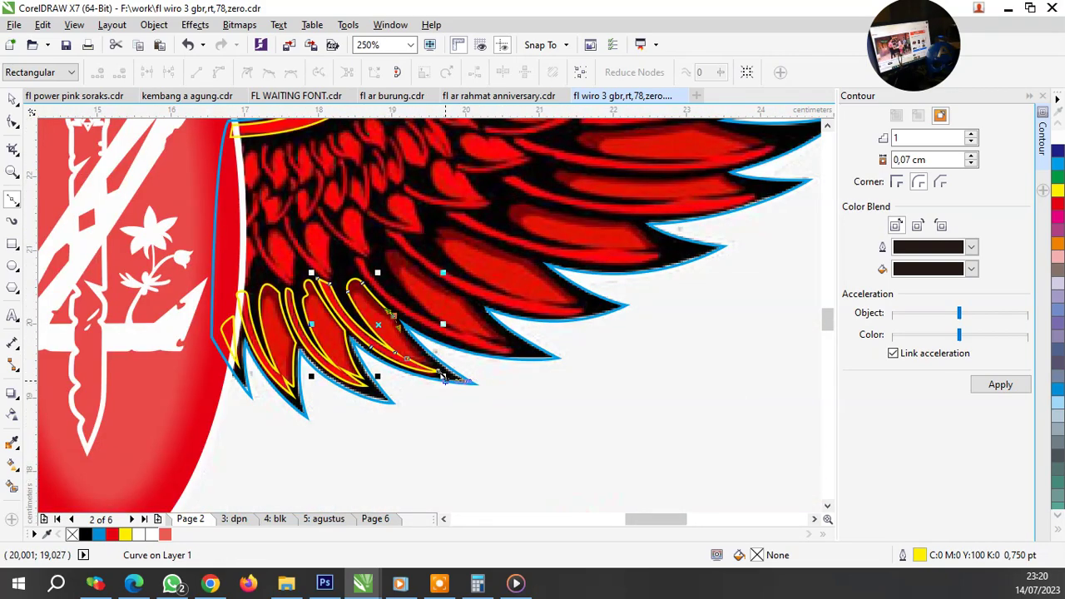
scroll(427, 357, up, 3)
drag(357, 308, 343, 342)
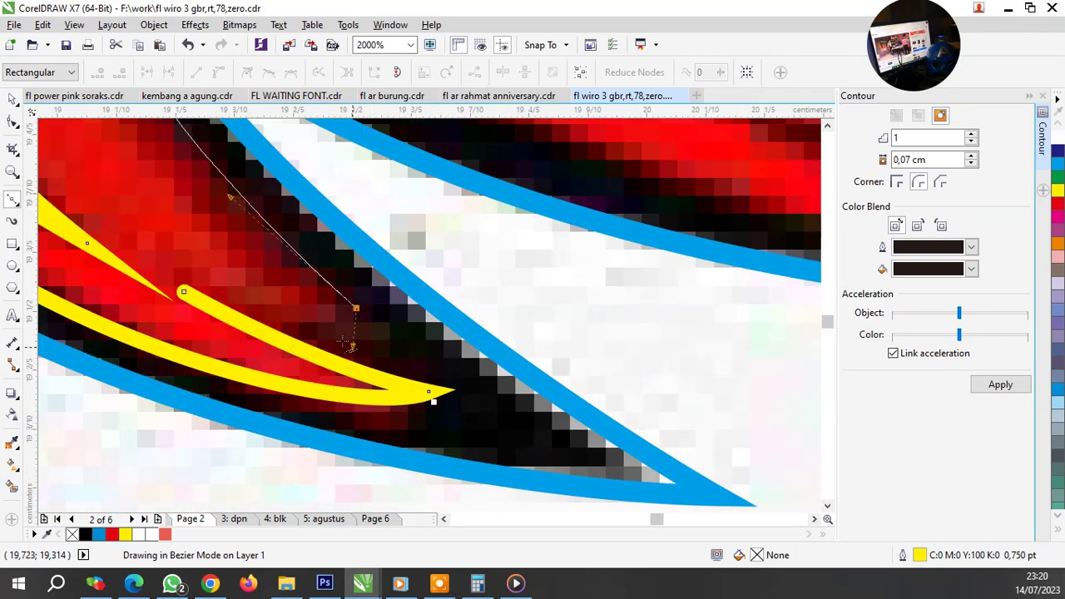
click(183, 291)
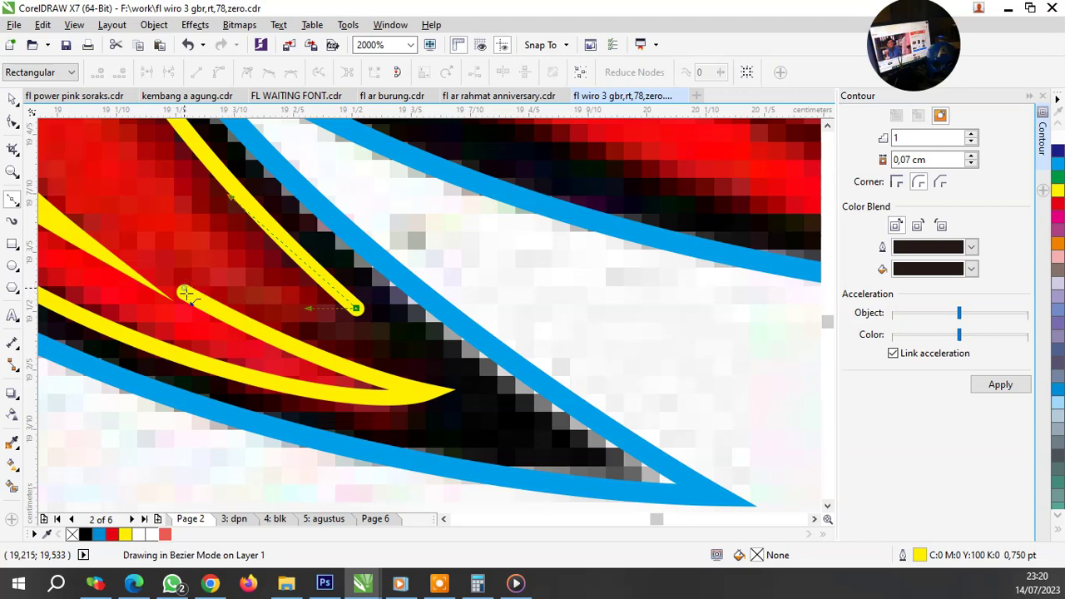
Step: Draw a new yellow outline bending along the next feather's tip
scroll(393, 337, down, 2)
scroll(392, 337, down, 3)
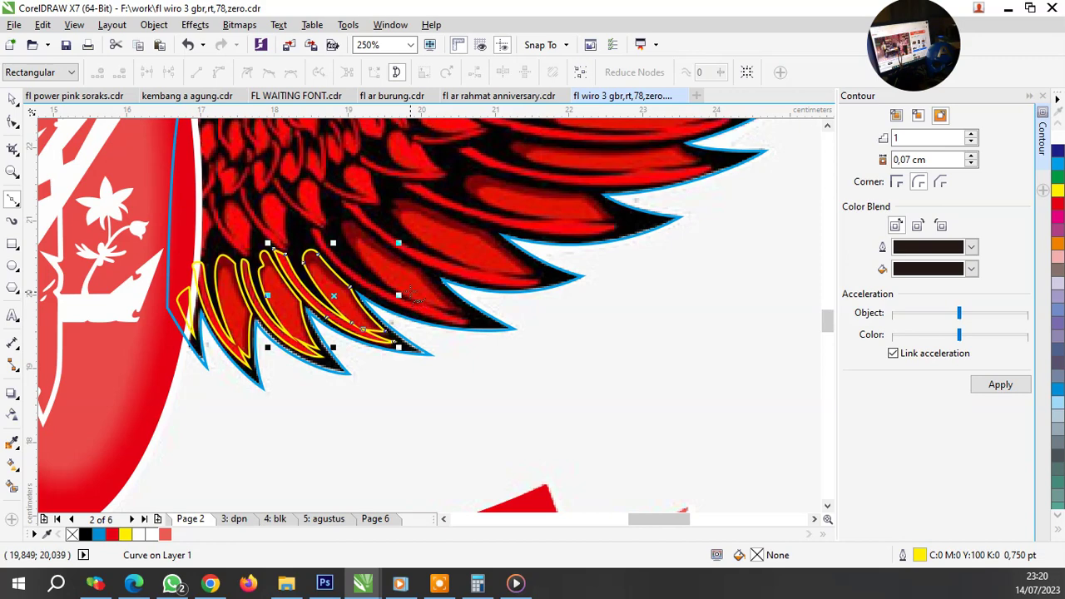
scroll(396, 276, up, 2)
scroll(526, 367, up, 2)
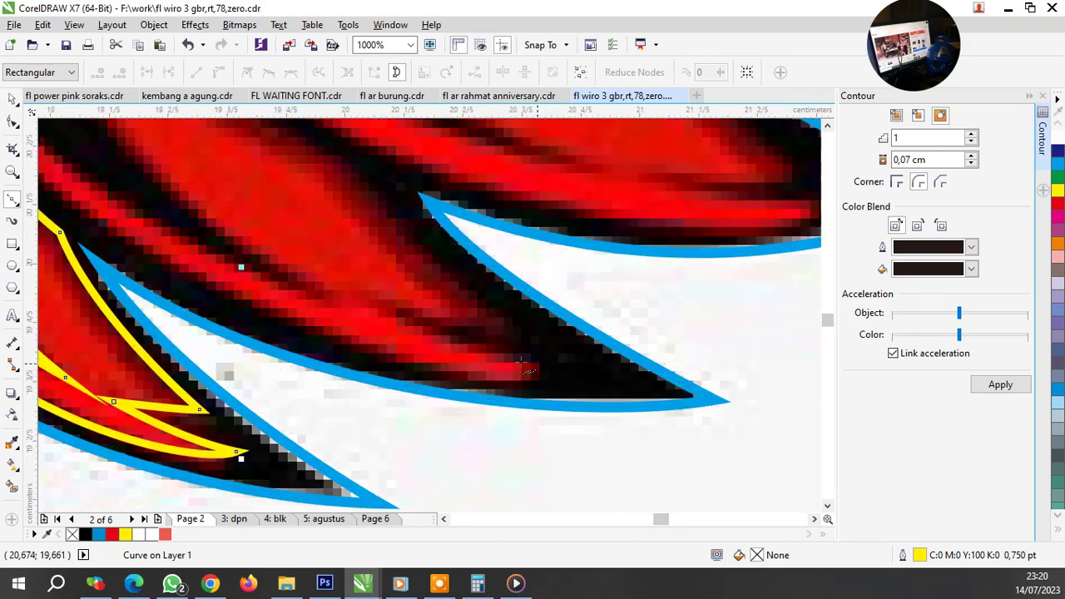
click(383, 311)
drag(543, 365, 591, 376)
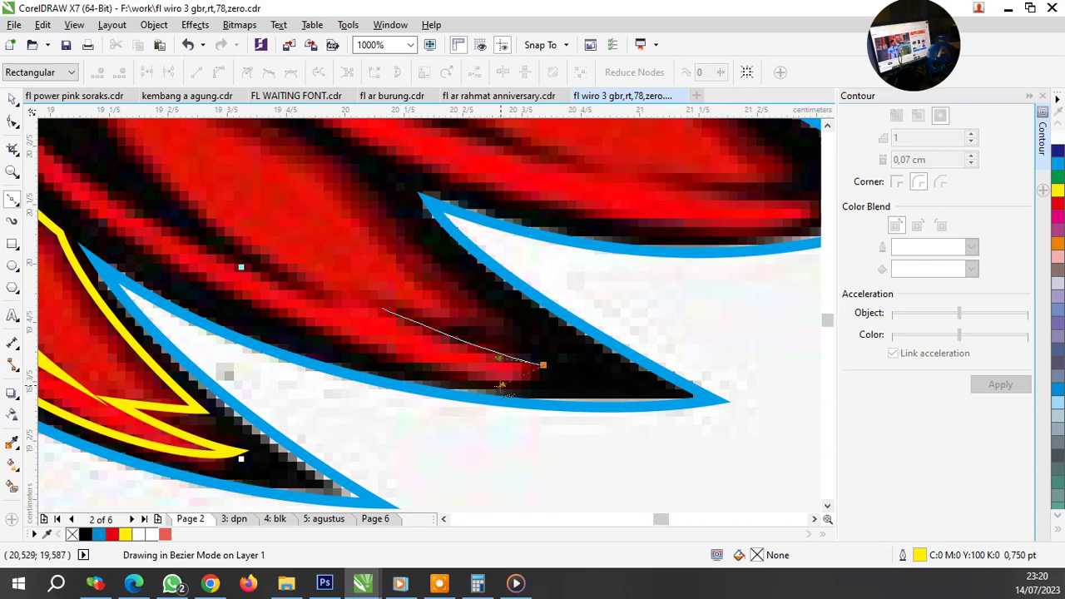
key(space)
key(space)
scroll(253, 316, down, 2)
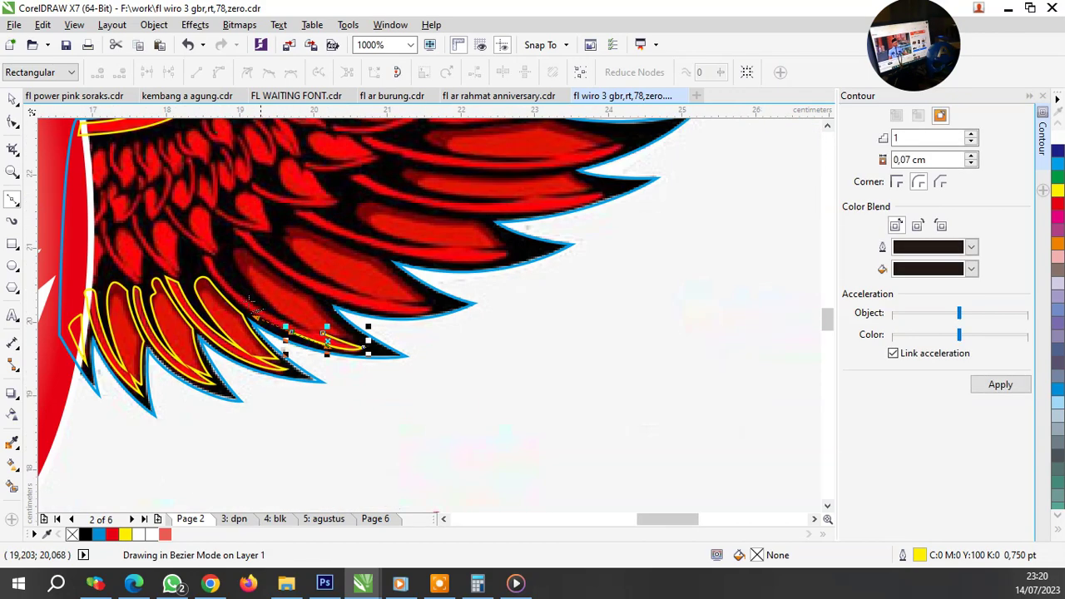
scroll(253, 301, up, 1)
scroll(353, 372, up, 1)
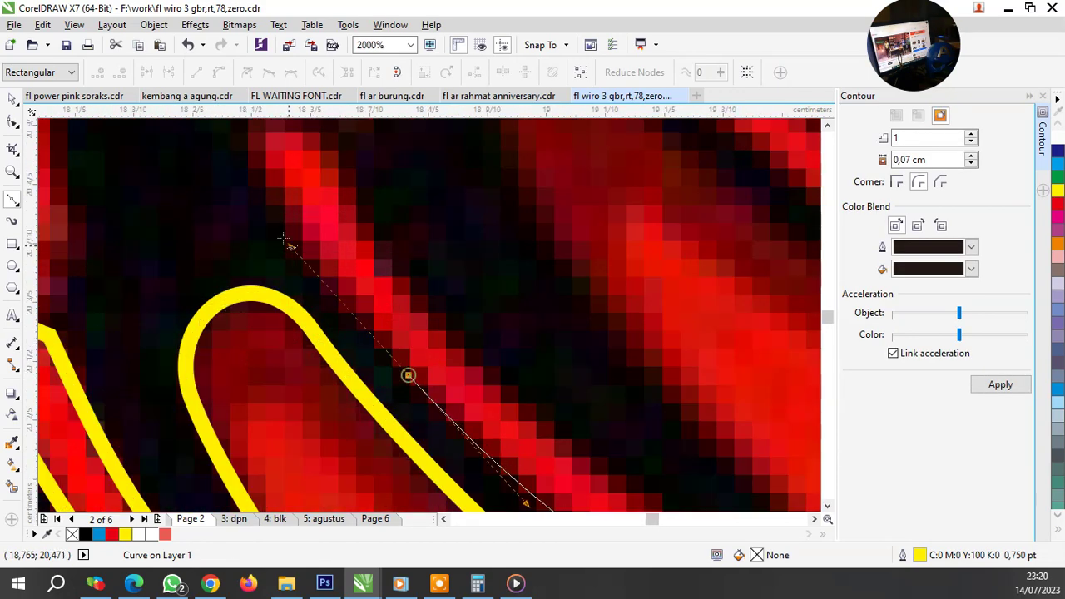
Step: Trace the feather's red edge, close the loop, and curve along its lower edge
mouse_move(408, 379)
mouse_down()
mouse_move(273, 223)
mouse_move(368, 290)
mouse_up()
scroll(274, 223, down, 2)
scroll(303, 250, up, 2)
scroll(341, 291, down, 2)
click(329, 280)
scroll(337, 289, down, 2)
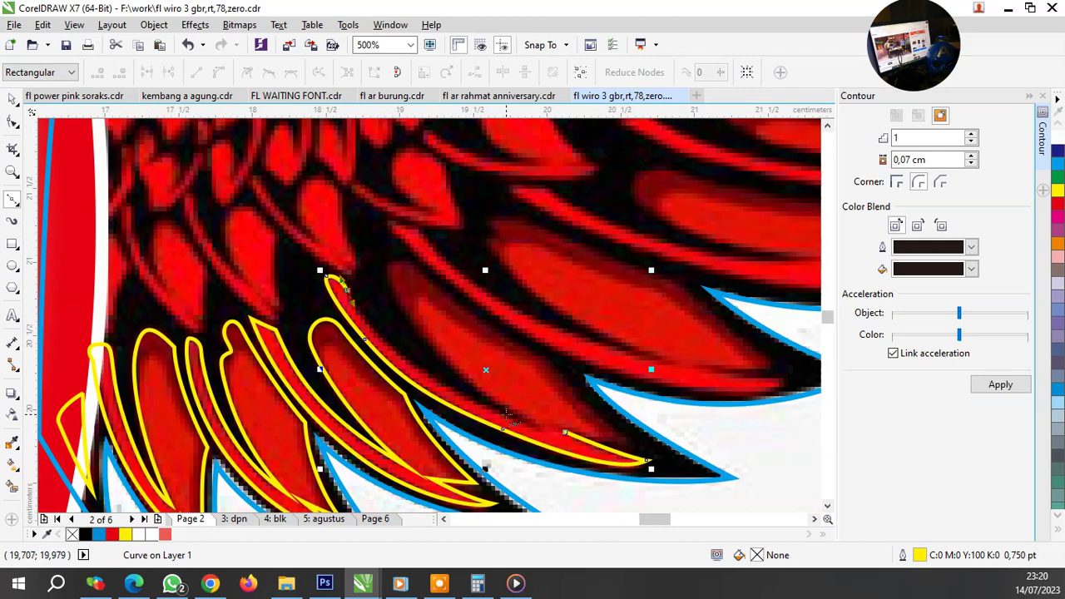
scroll(558, 431, up, 1)
scroll(395, 383, down, 1)
scroll(429, 366, up, 1)
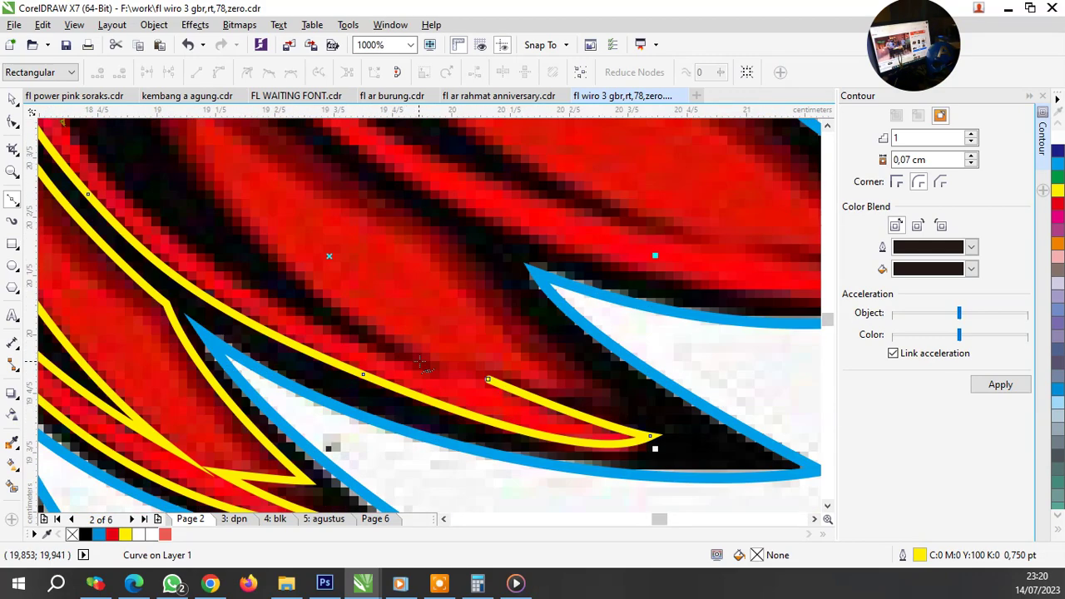
drag(429, 364, 655, 426)
click(325, 309)
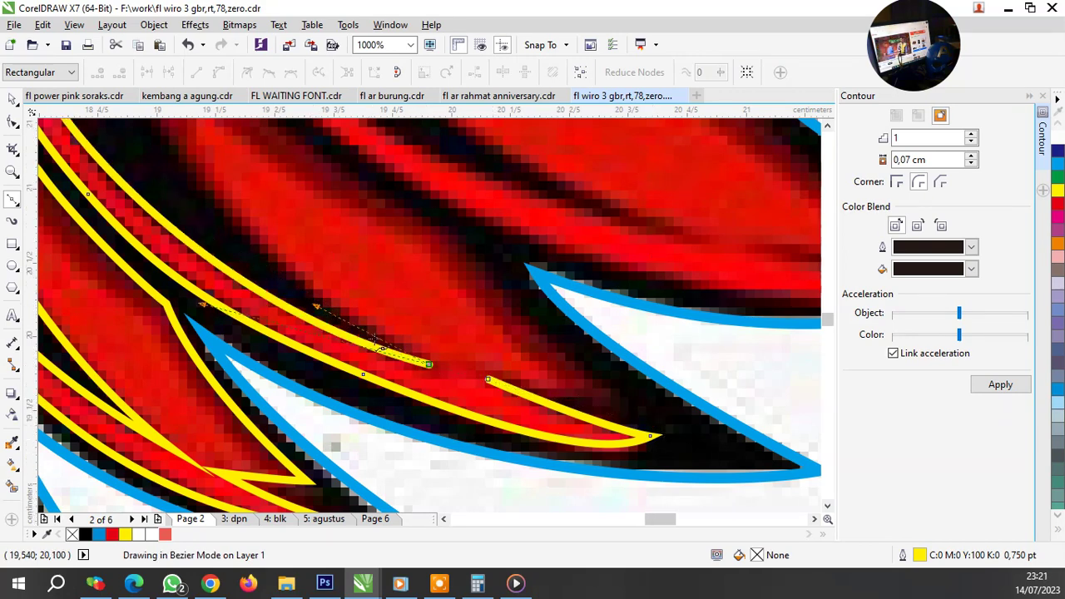
Step: Run a pointed yellow stroke along the feather's upper edge to its tip, joining both ends
scroll(316, 281, down, 2)
scroll(329, 293, up, 2)
mouse_move(347, 291)
mouse_down()
mouse_move(337, 249)
mouse_move(673, 414)
mouse_up()
scroll(557, 397, down, 2)
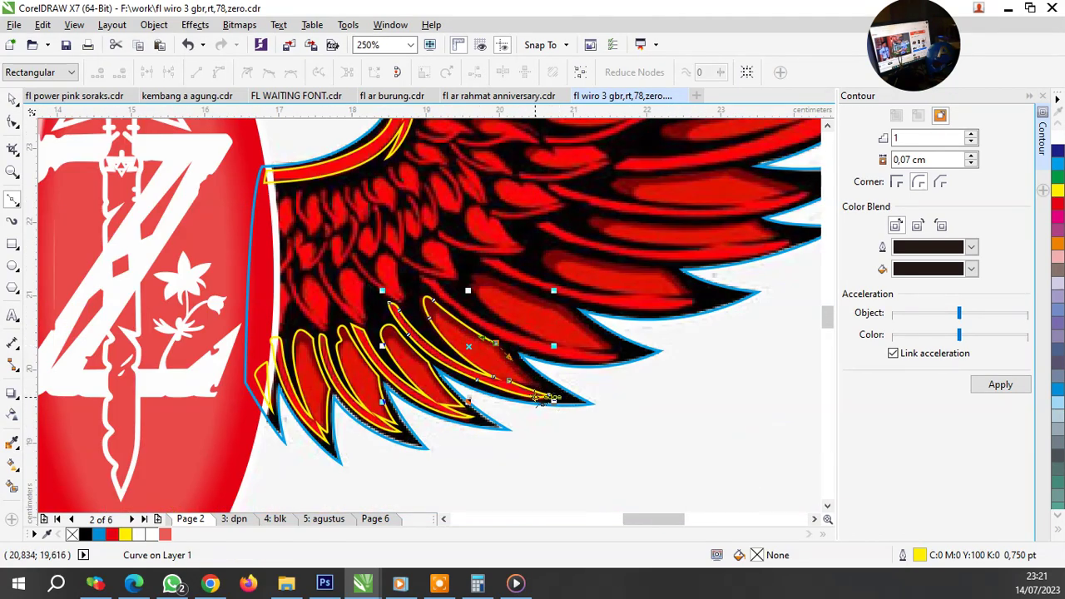
scroll(554, 375, up, 2)
click(577, 310)
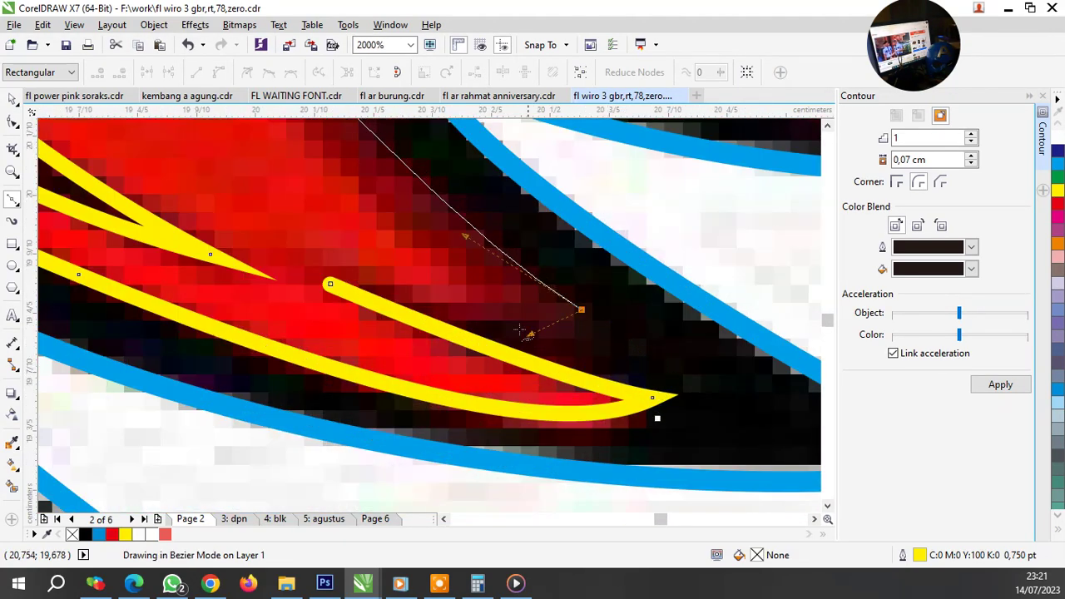
key(space)
click(330, 284)
click(581, 310)
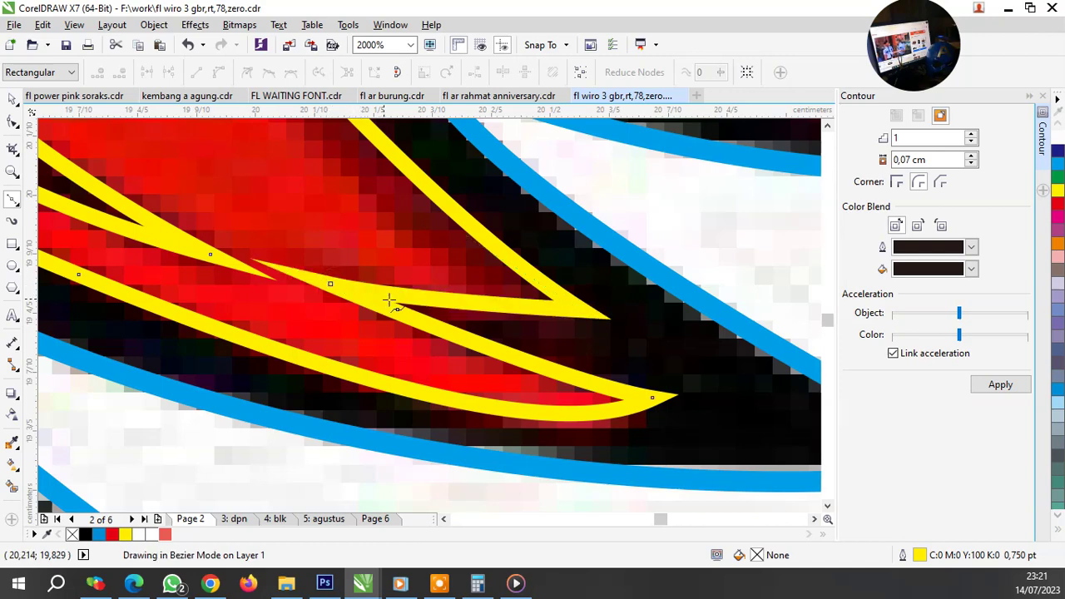
scroll(475, 343, down, 2)
Step: Start a yellow Bezier outline near the next feather's tip, curving toward the tip
scroll(403, 316, down, 5)
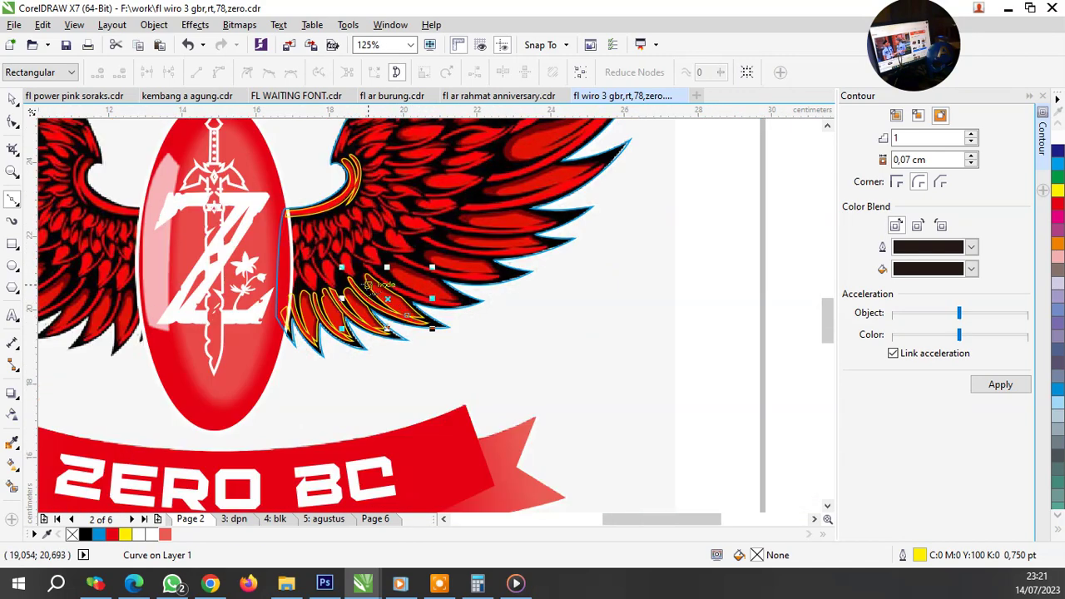
scroll(399, 295, up, 5)
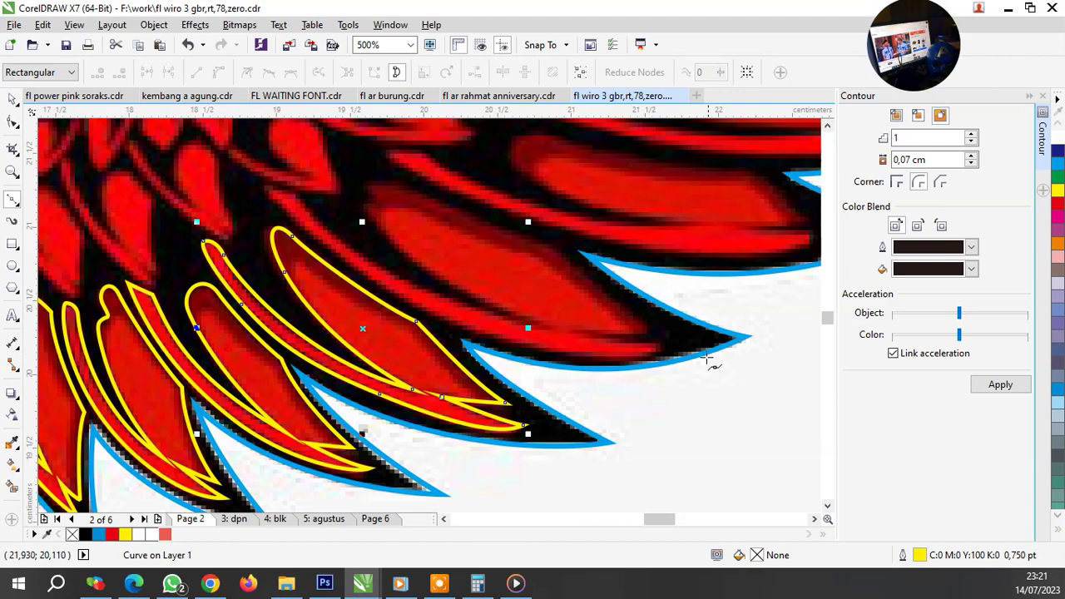
scroll(706, 360, up, 2)
click(452, 301)
drag(594, 300, 561, 346)
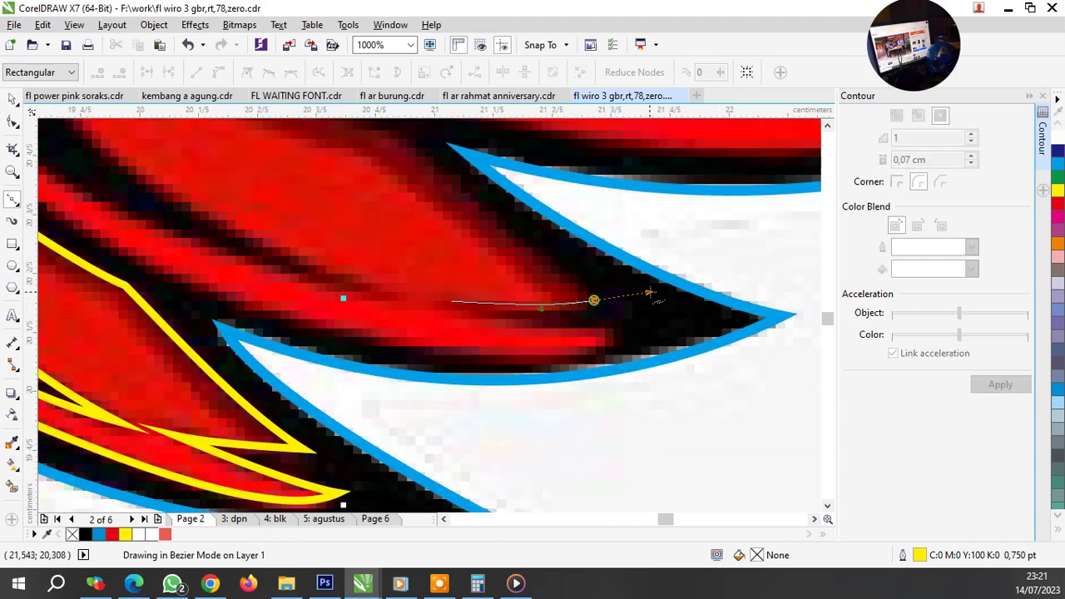
scroll(553, 337, down, 4)
scroll(505, 286, up, 4)
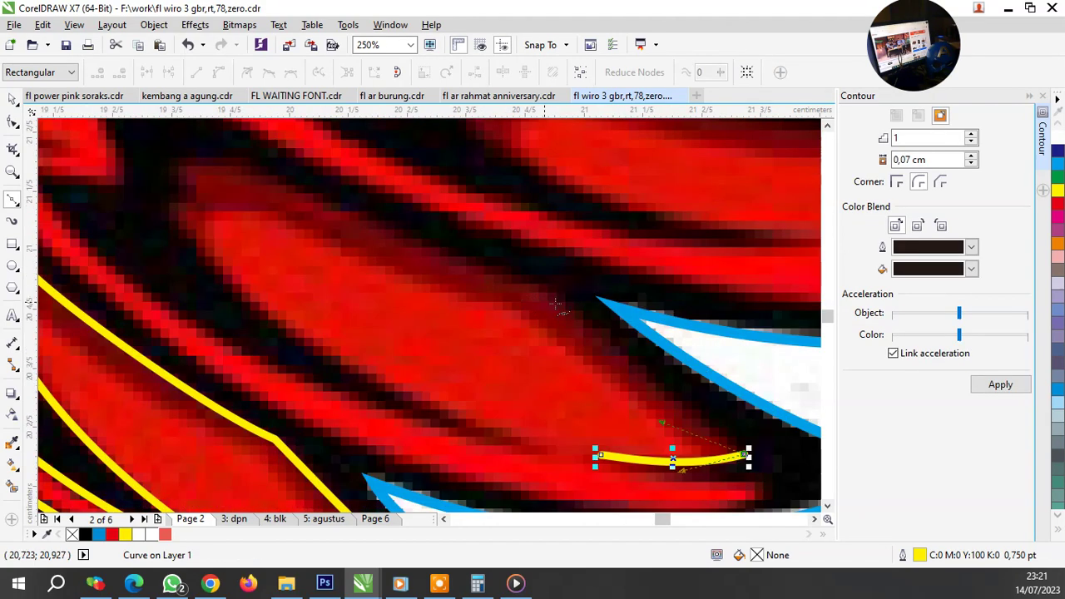
Step: Trace the feather edge up over its rounded top and close on the start point
click(749, 454)
drag(556, 290, 453, 261)
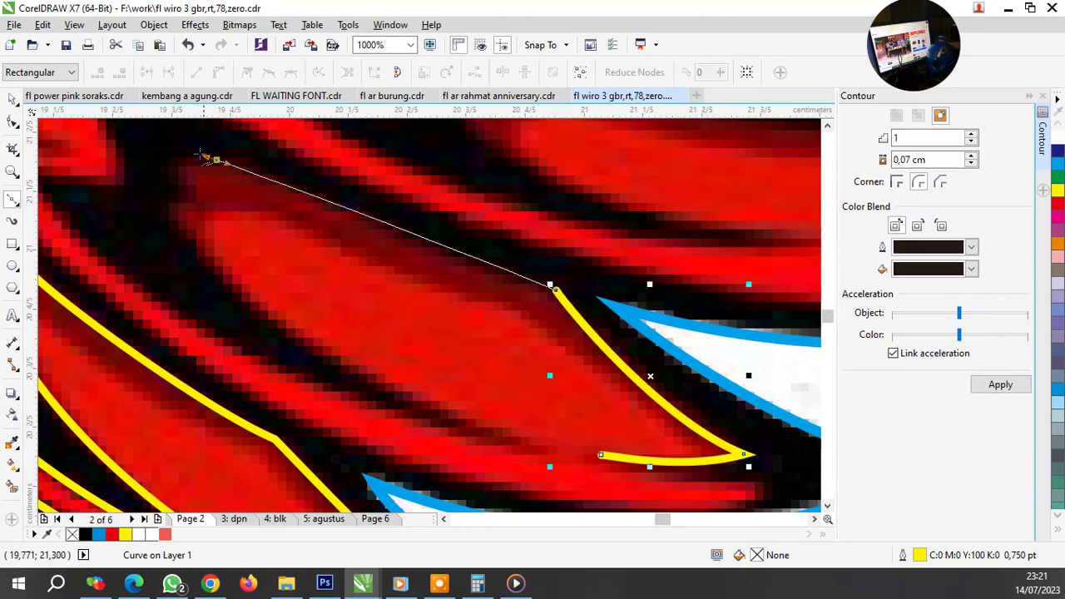
drag(210, 156, 239, 305)
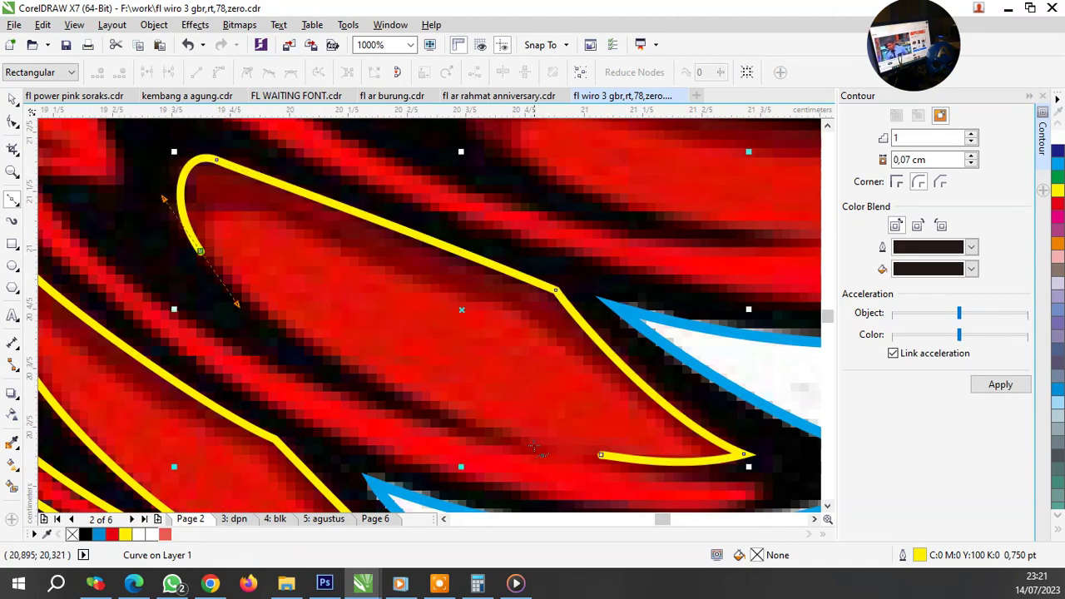
drag(533, 445, 662, 489)
scroll(460, 433, down, 3)
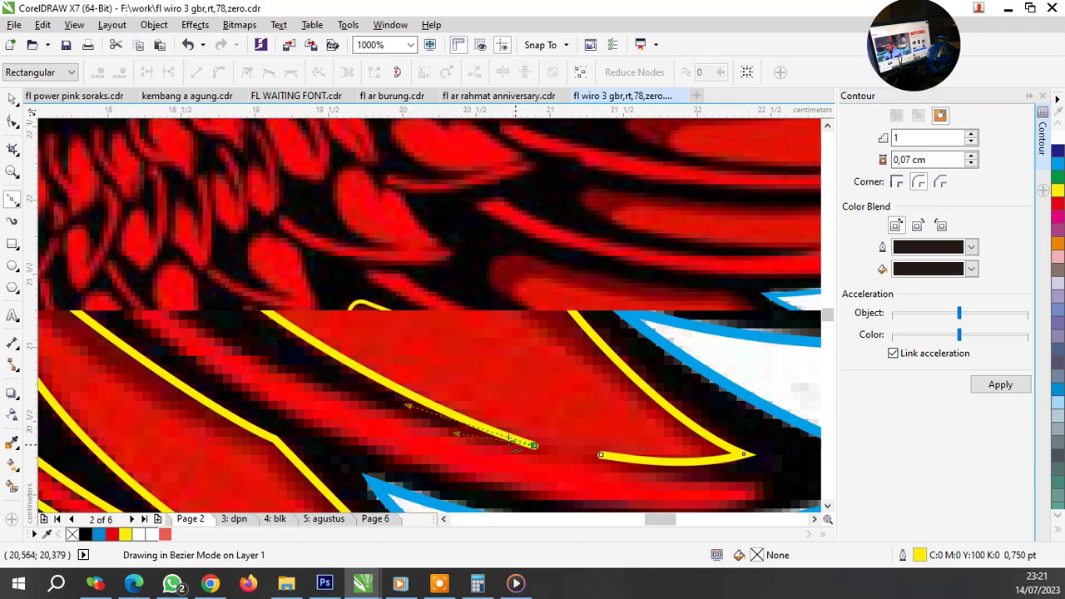
scroll(341, 371, up, 3)
mouse_move(348, 374)
mouse_down()
mouse_move(316, 352)
mouse_move(323, 359)
mouse_up()
click(206, 250)
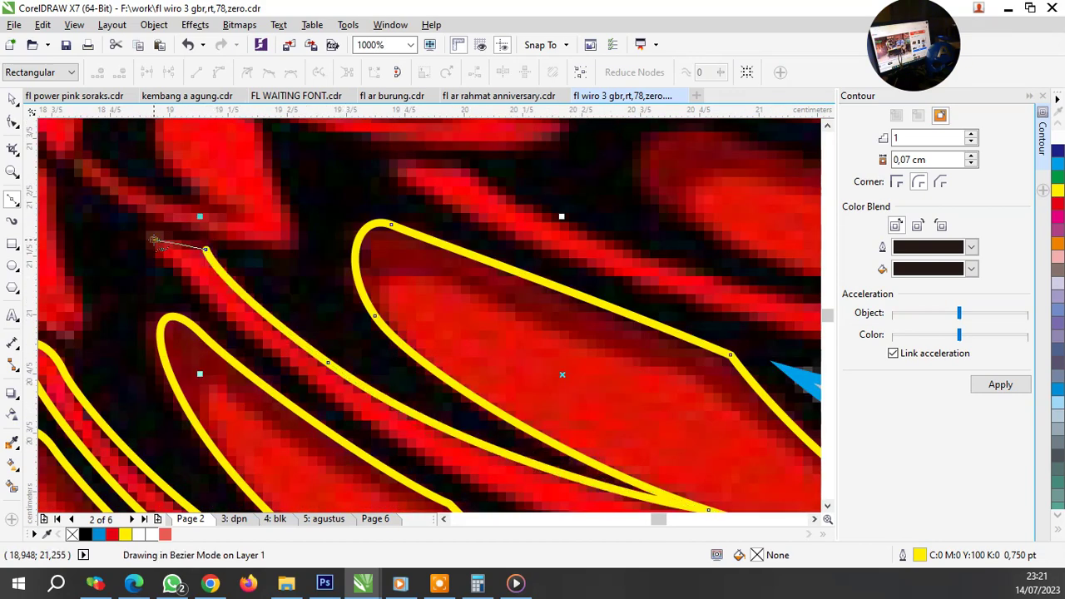
Step: Curve the yellow outline along the blue wing edge to the tip and close it
scroll(292, 366, down, 3)
scroll(291, 366, up, 3)
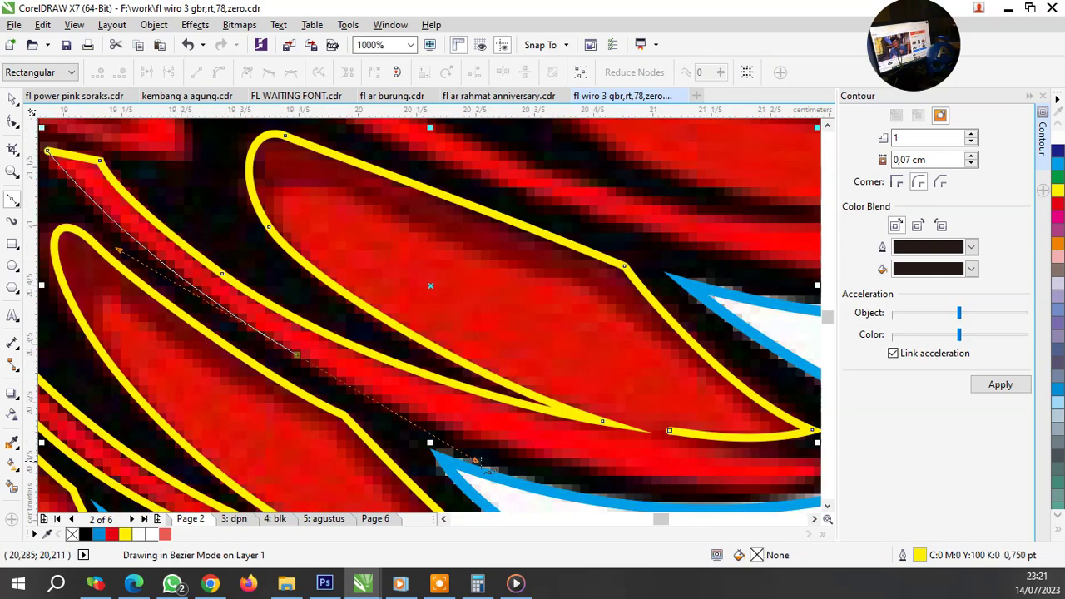
scroll(482, 460, down, 3)
scroll(606, 462, up, 3)
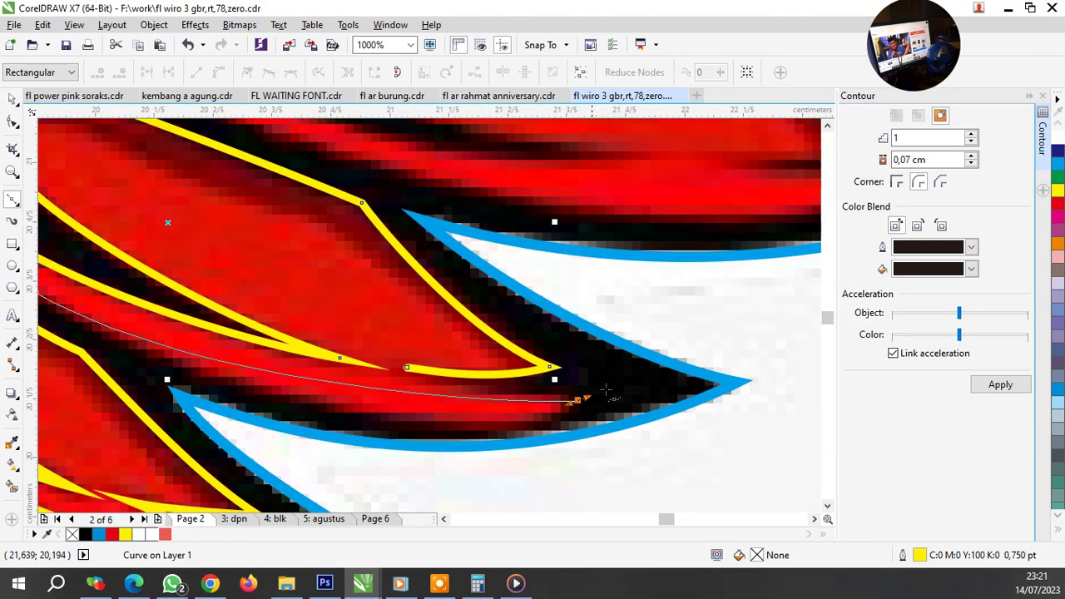
drag(577, 400, 691, 345)
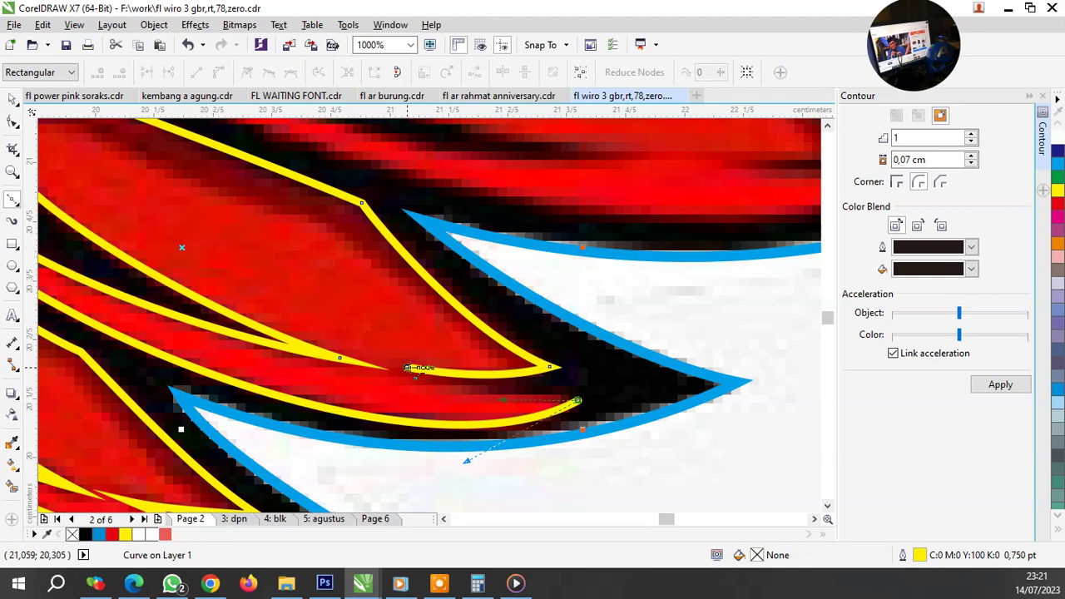
click(406, 367)
scroll(518, 406, down, 3)
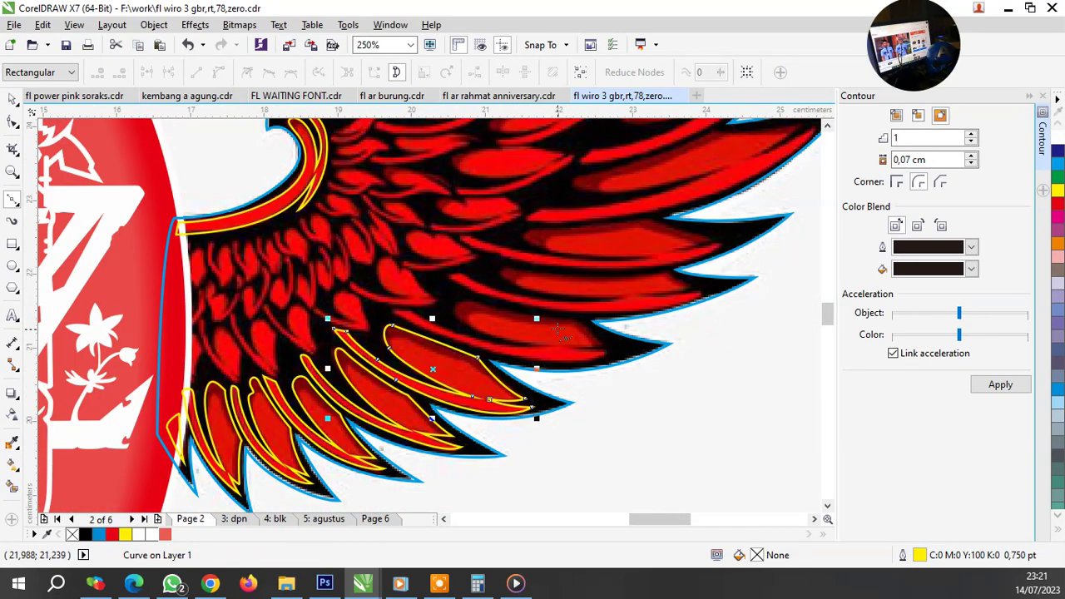
scroll(558, 330, up, 3)
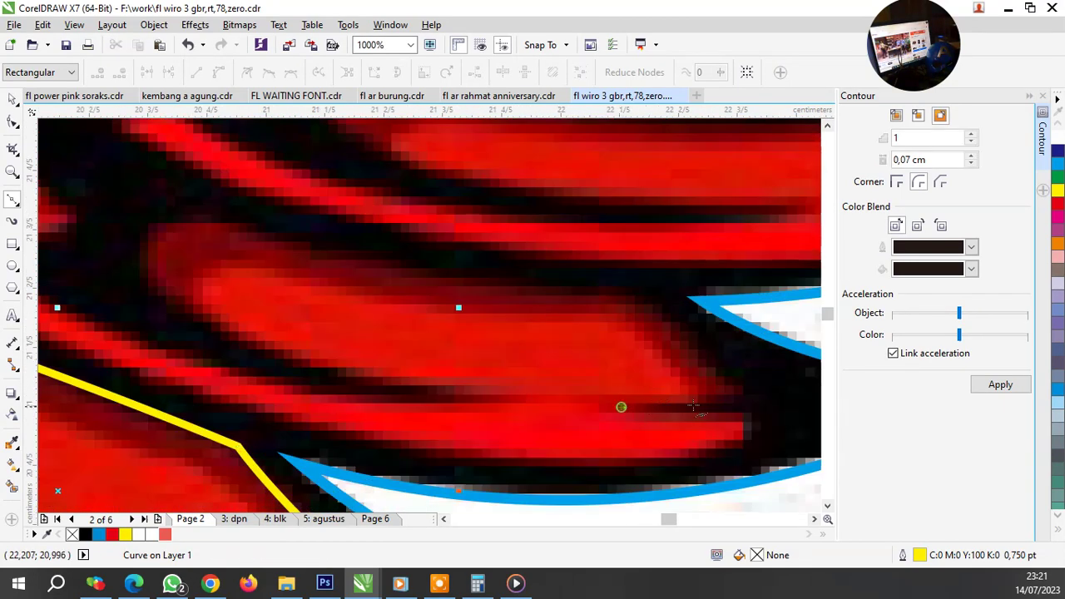
Step: Outline a small feather tip as a closed yellow shape
click(622, 406)
drag(730, 389, 754, 381)
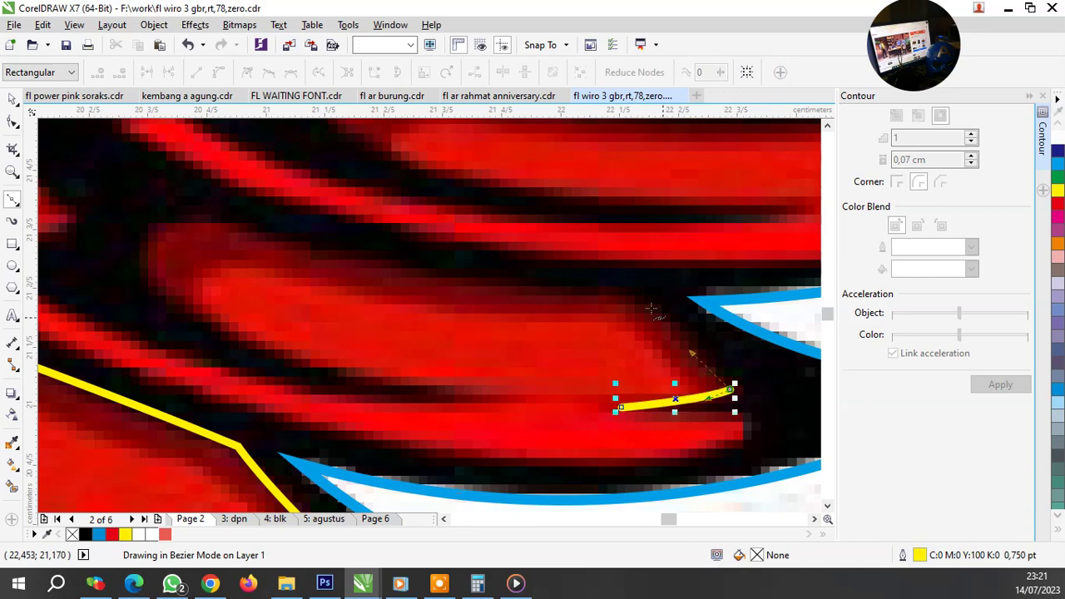
click(619, 297)
click(622, 406)
scroll(615, 331, down, 3)
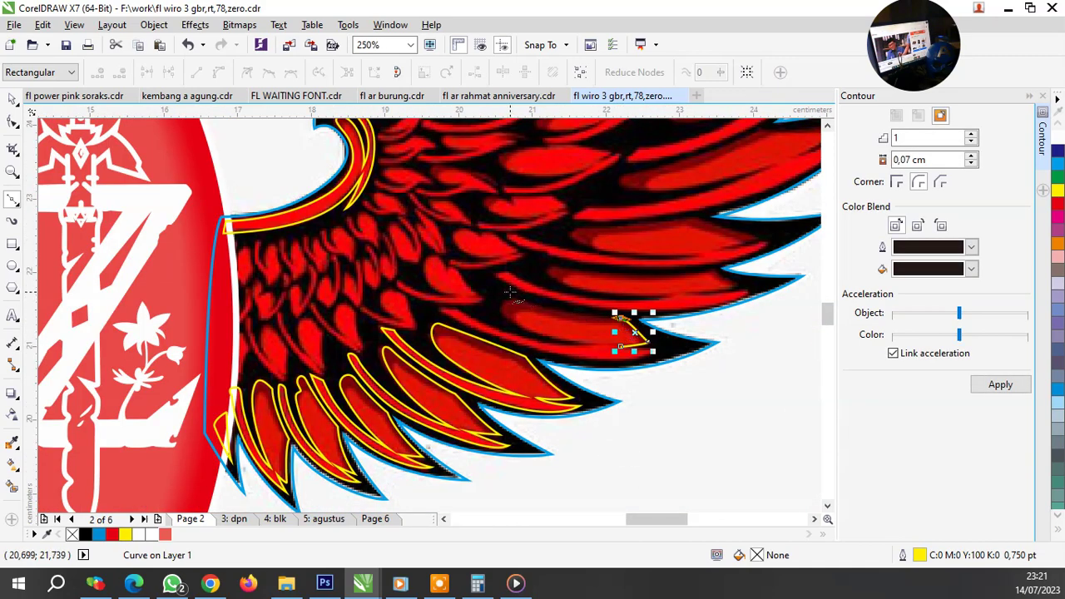
scroll(542, 306, up, 3)
Step: Extend the outline around the feather's top and along its lower edge to finish it
drag(488, 283, 386, 242)
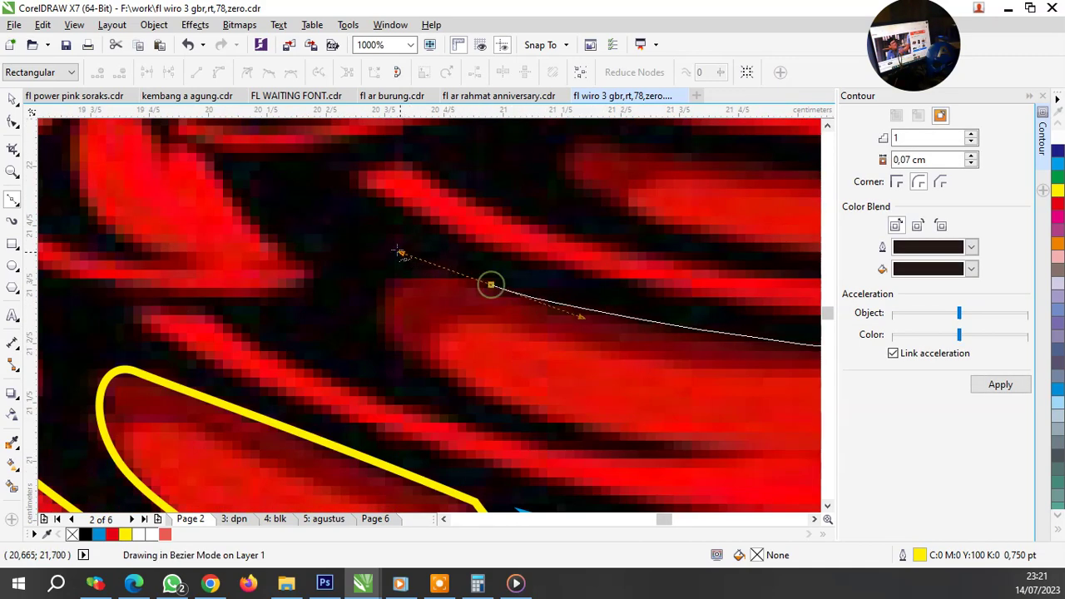
drag(420, 351, 479, 406)
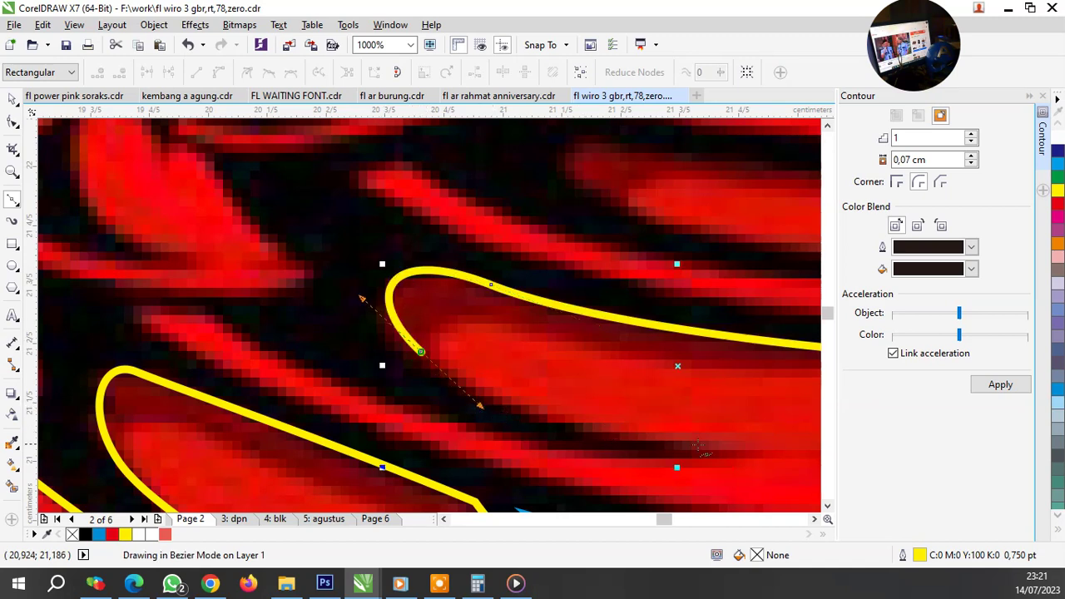
mouse_move(728, 449)
mouse_down()
mouse_move(814, 456)
mouse_move(801, 453)
mouse_up()
mouse_move(369, 391)
mouse_down()
mouse_move(201, 322)
mouse_move(138, 319)
mouse_up()
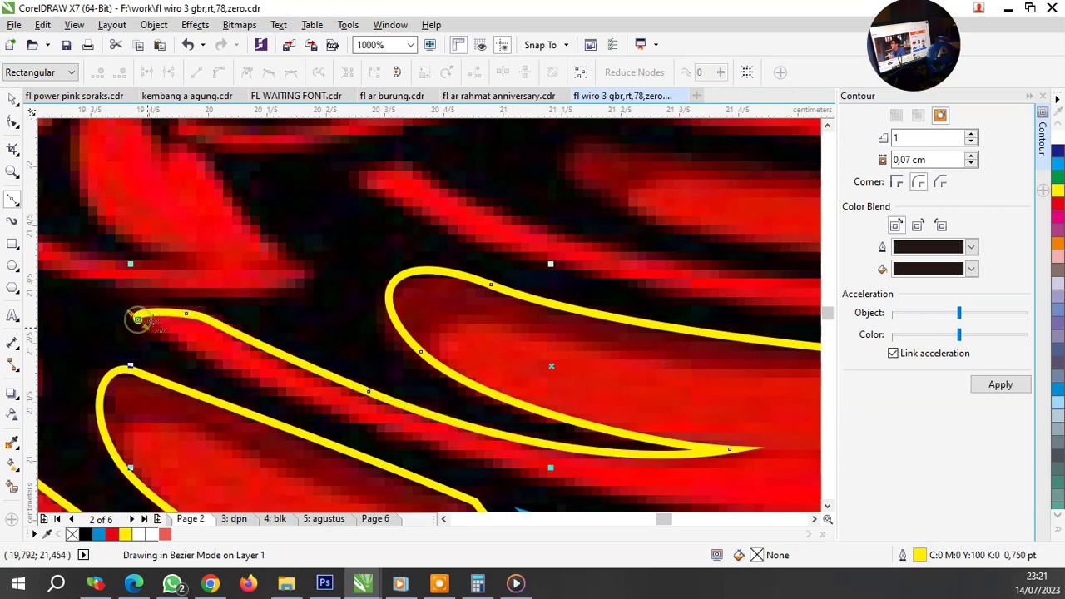
scroll(181, 303, down, 1)
scroll(402, 406, up, 1)
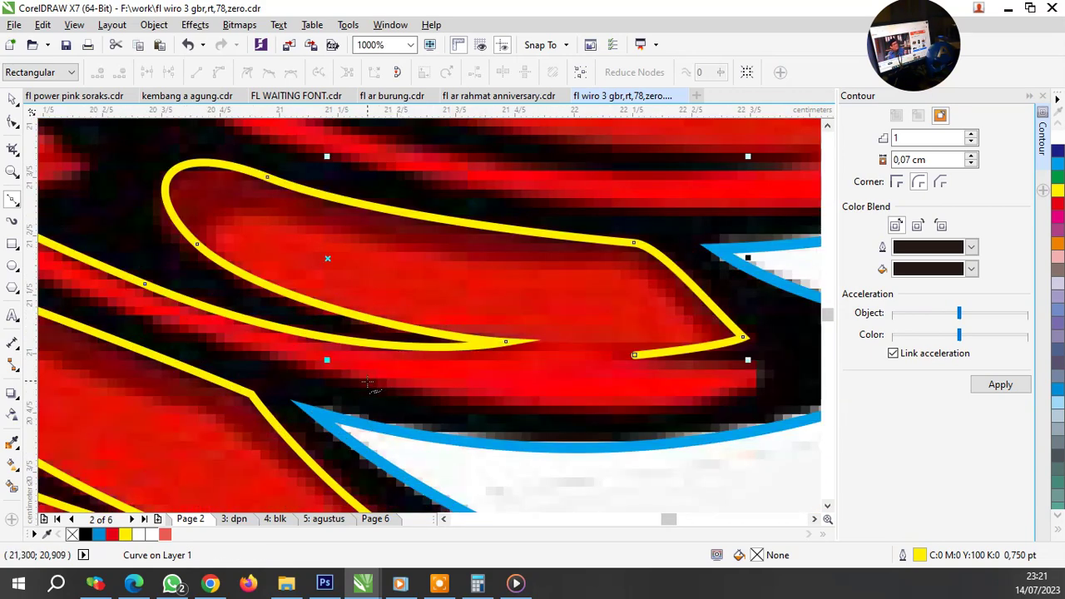
click(368, 381)
drag(749, 385, 811, 354)
click(635, 356)
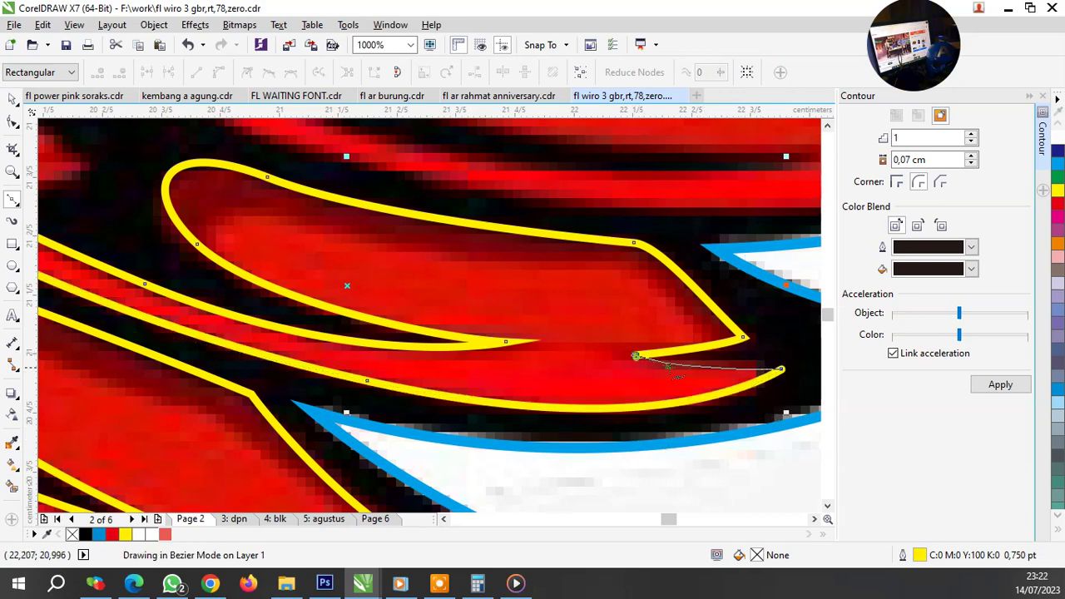
scroll(675, 368, down, 3)
Step: Trace a yellow outline from the feather tip along its upper edge and around its rounded base
scroll(755, 335, up, 2)
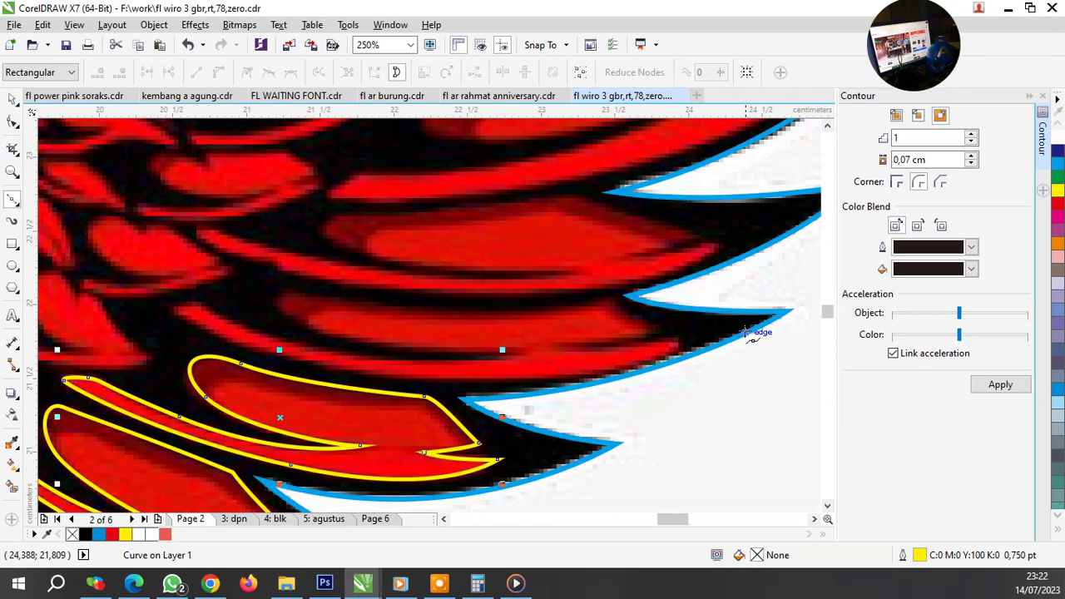
scroll(756, 334, up, 1)
click(382, 360)
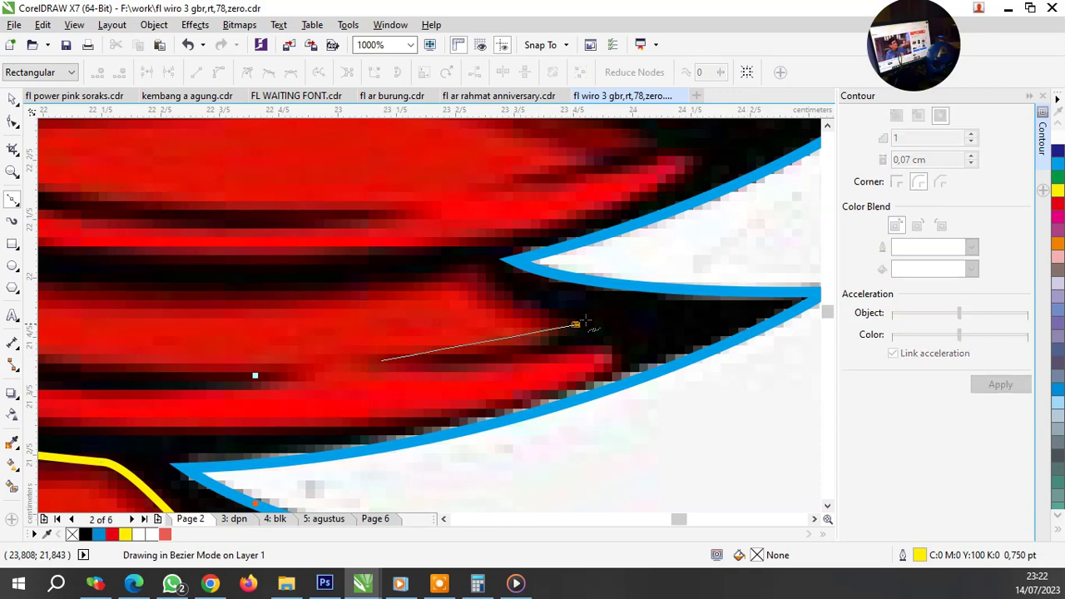
drag(575, 324, 641, 305)
drag(526, 315, 525, 314)
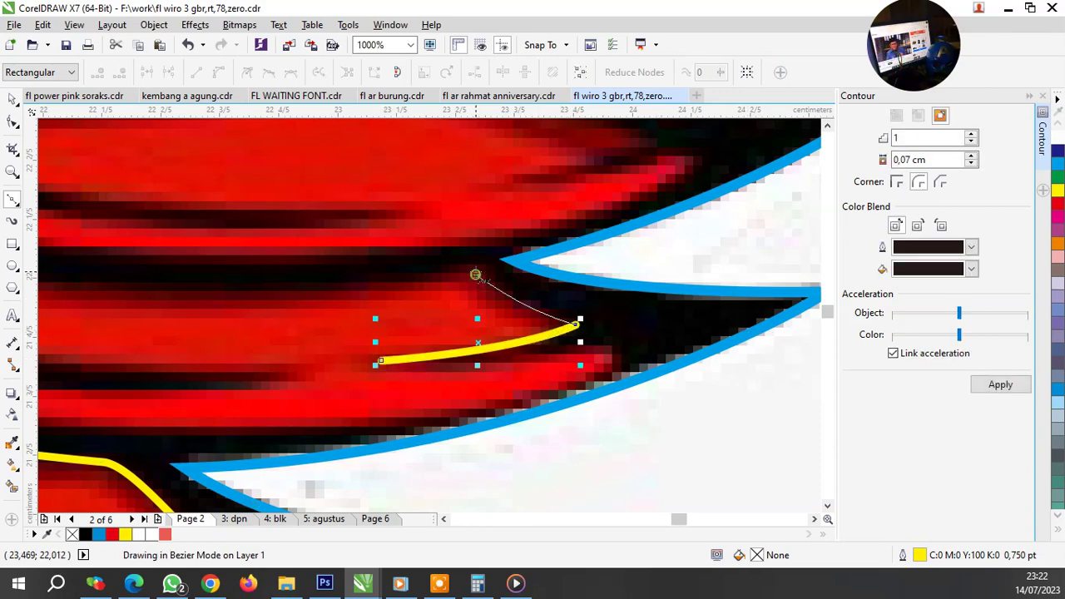
scroll(637, 381, down, 2)
scroll(618, 369, down, 1)
scroll(657, 362, up, 1)
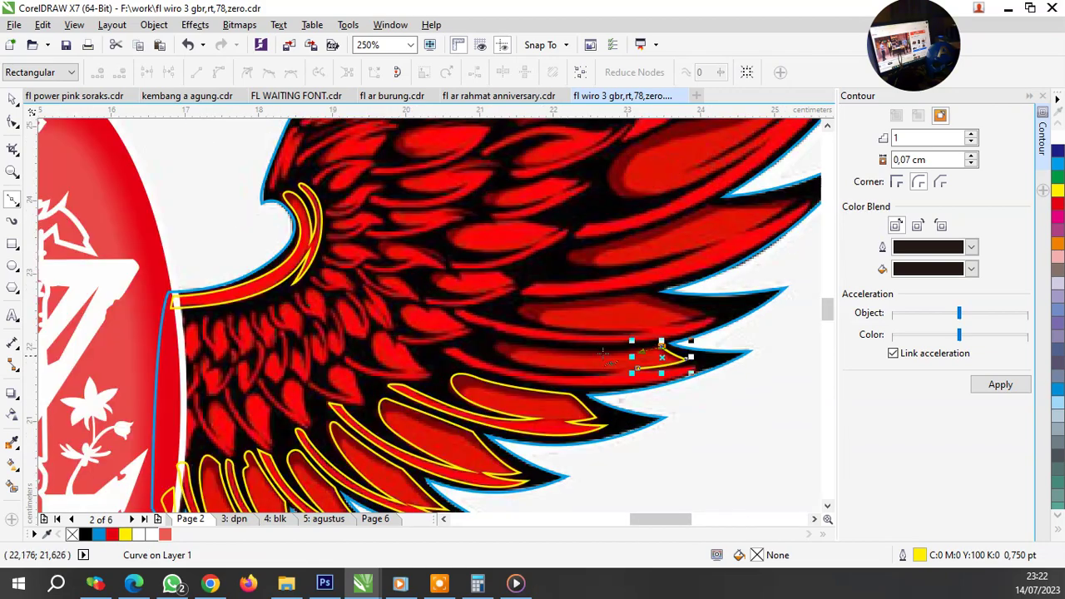
scroll(595, 350, up, 1)
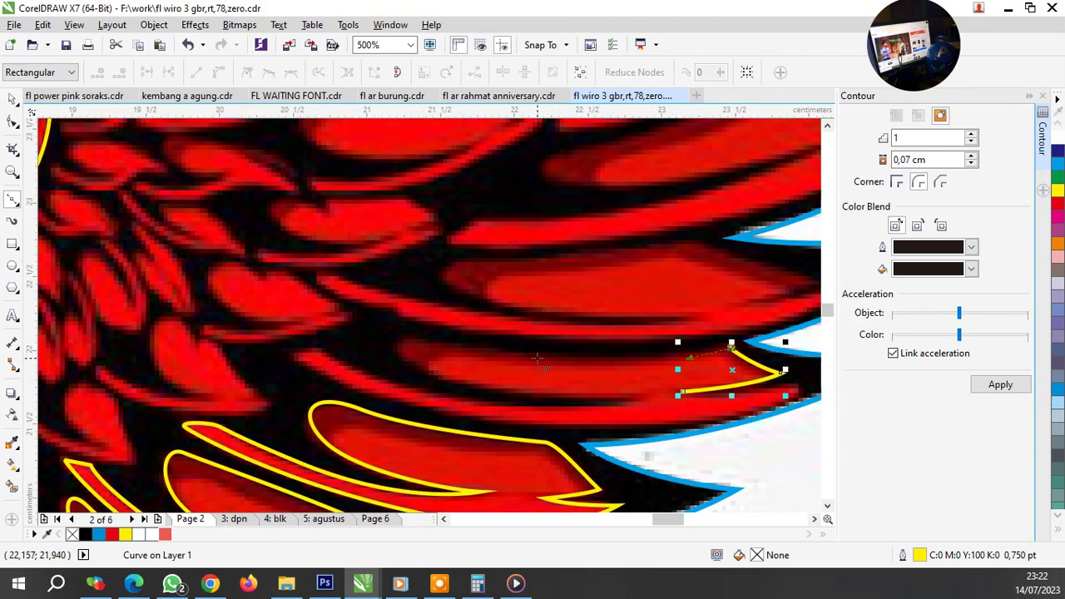
scroll(433, 349, up, 1)
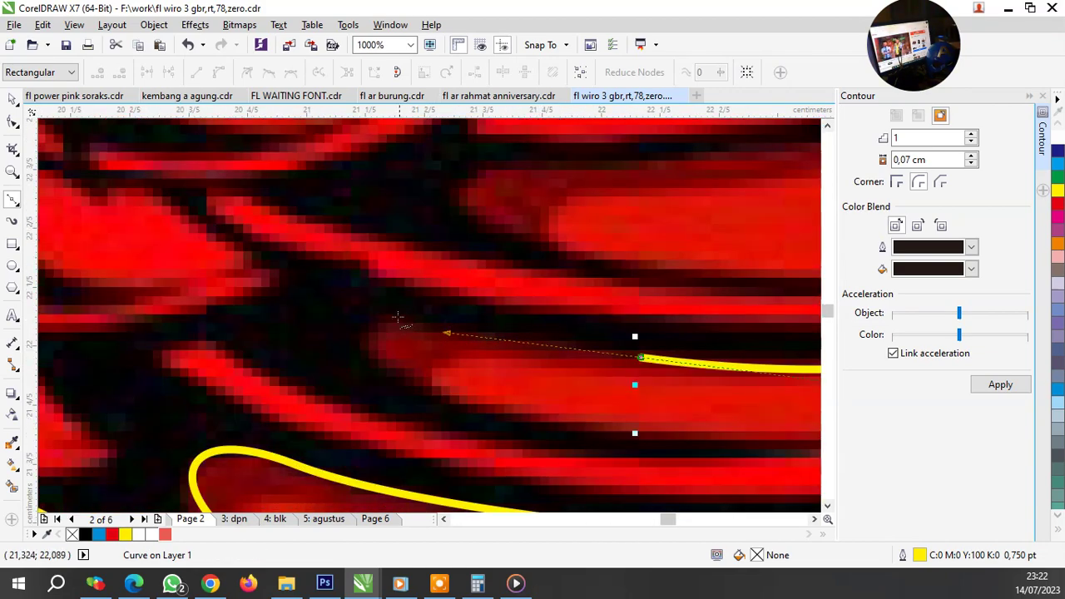
click(383, 314)
drag(397, 376, 441, 401)
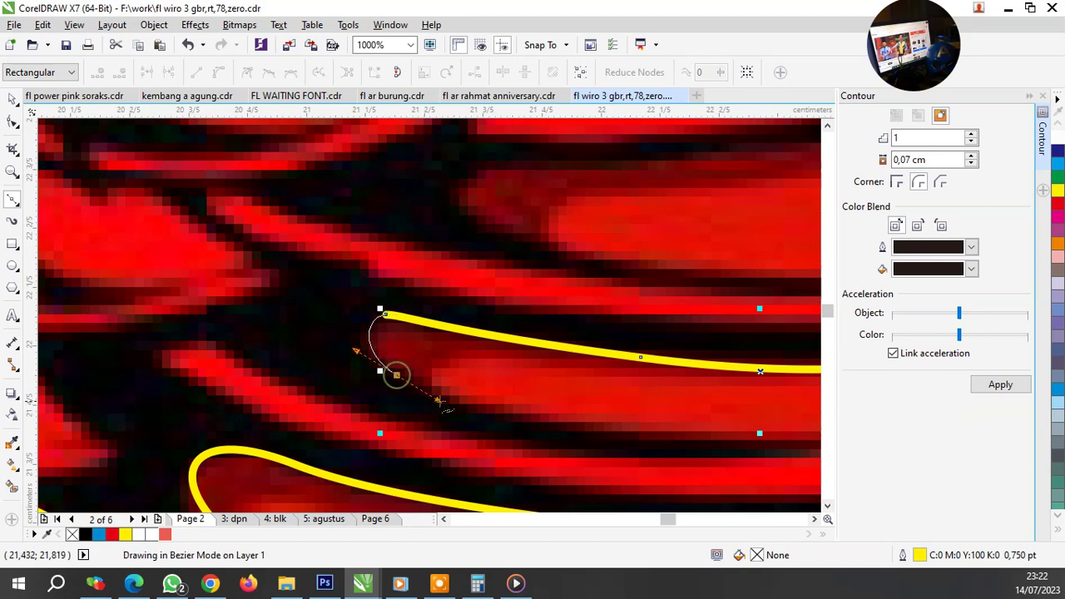
click(397, 375)
Step: Curve the outline along the feather's lower edge and close it
scroll(397, 366, down, 2)
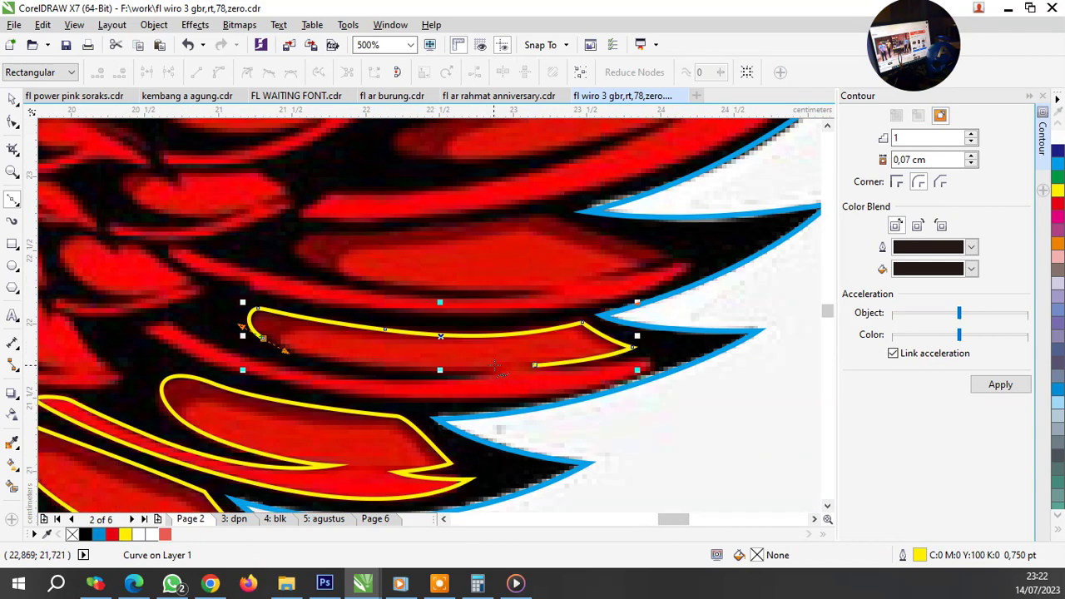
drag(496, 367, 481, 379)
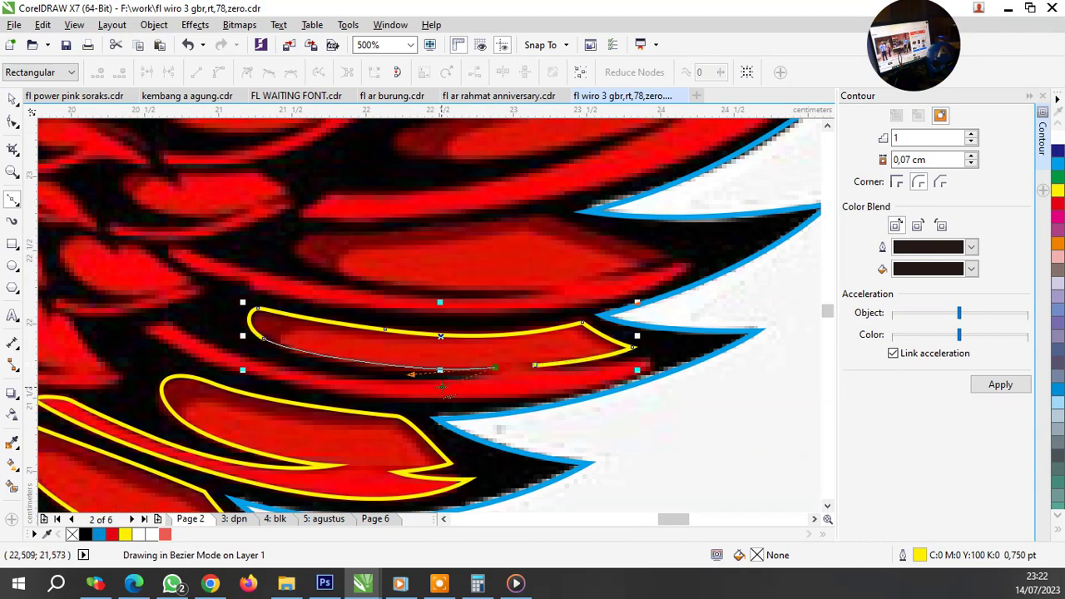
scroll(257, 367, up, 1)
drag(352, 368, 358, 366)
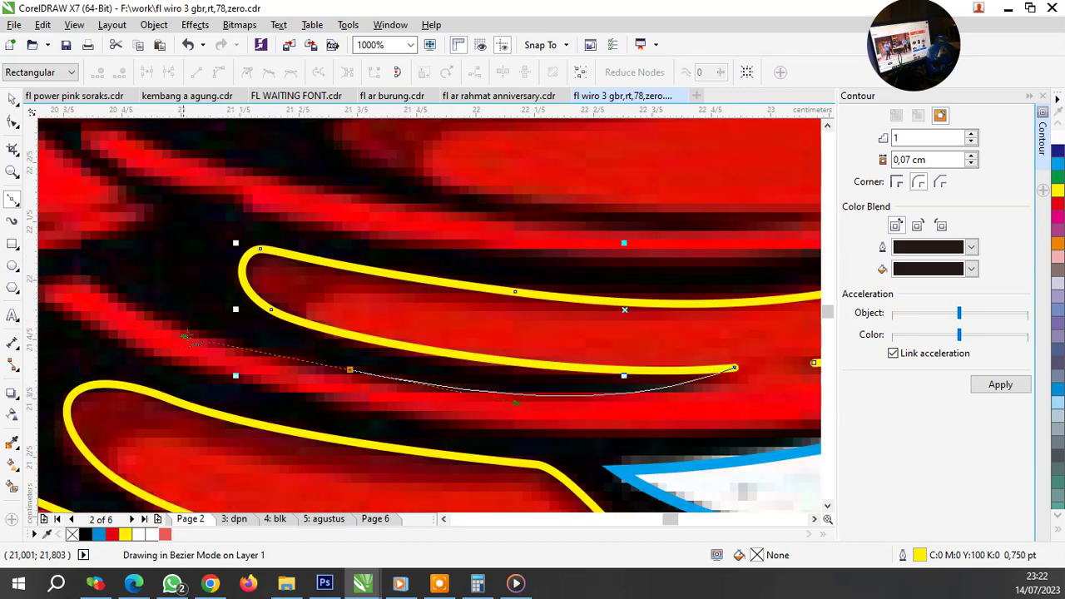
scroll(285, 347, down, 2)
scroll(288, 350, up, 1)
scroll(286, 333, up, 1)
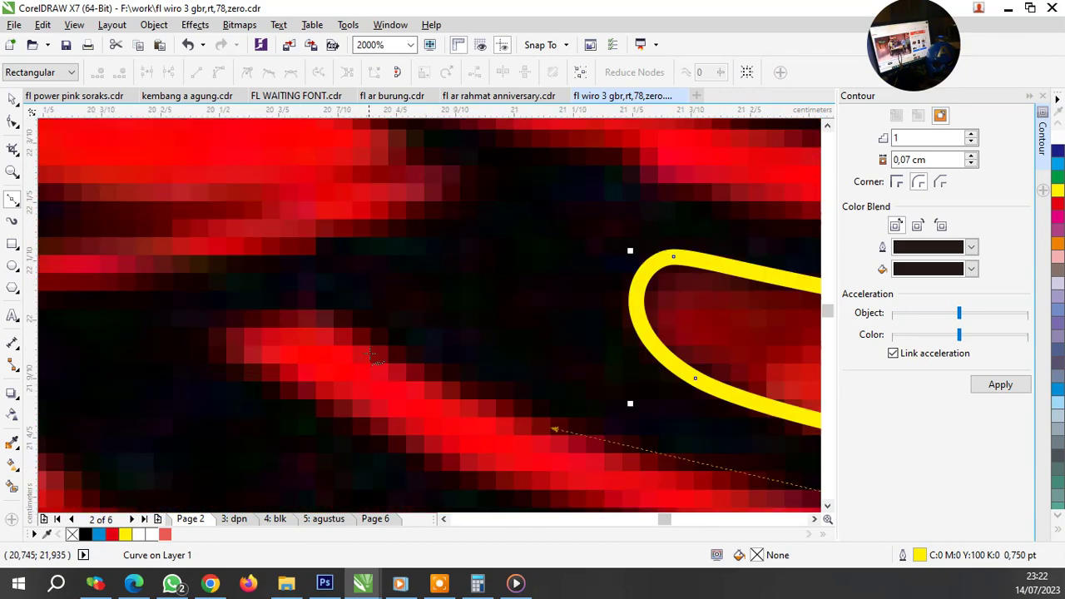
Step: Extend the yellow curve toward the wing tip, finish it, and close the feather outline
click(283, 313)
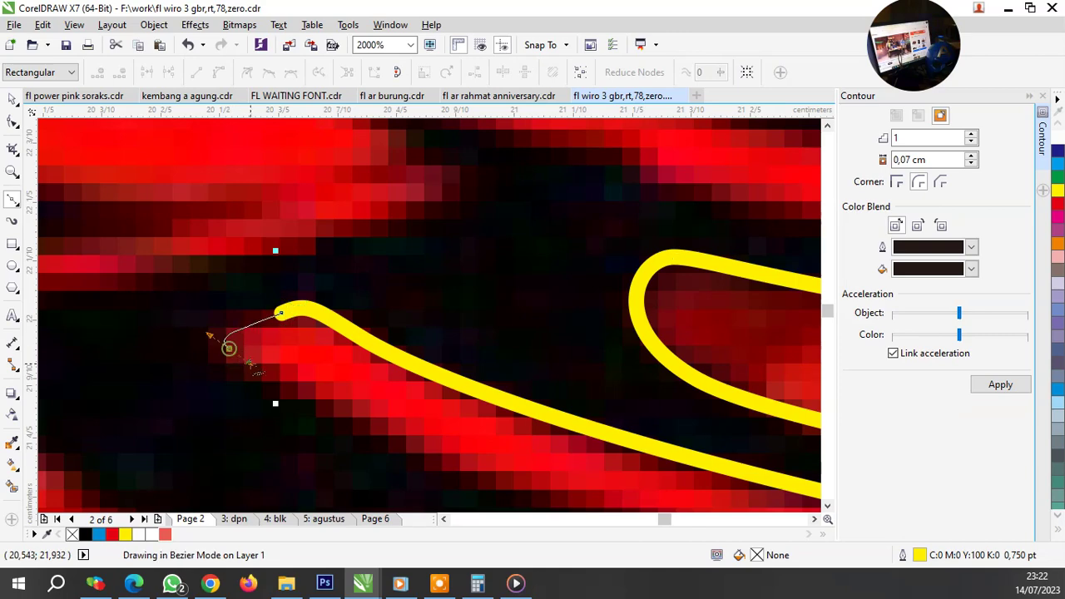
scroll(249, 342, down, 2)
scroll(533, 418, up, 1)
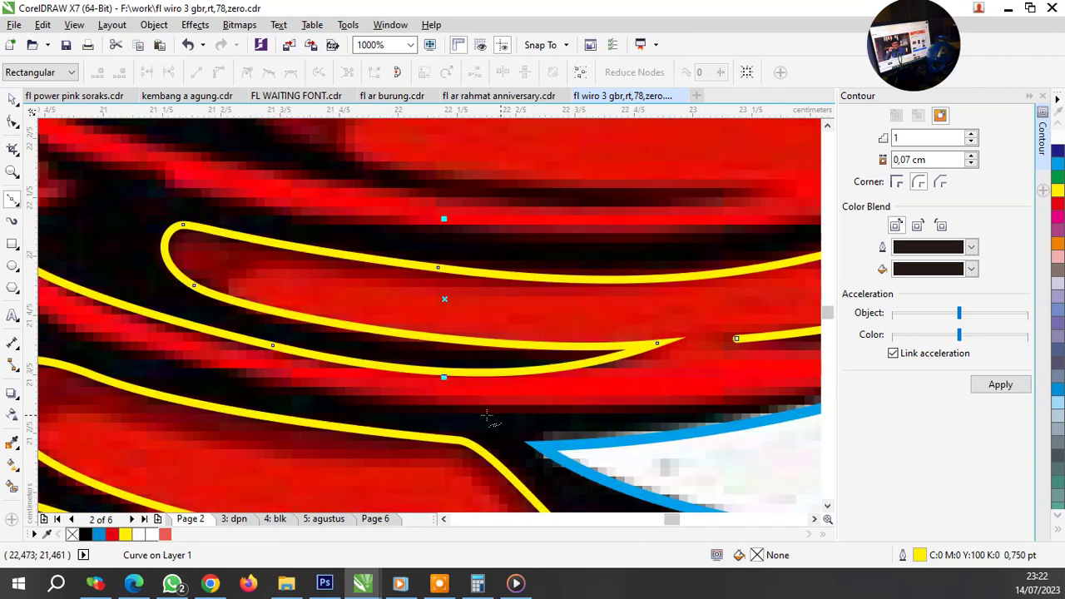
scroll(390, 399, down, 2)
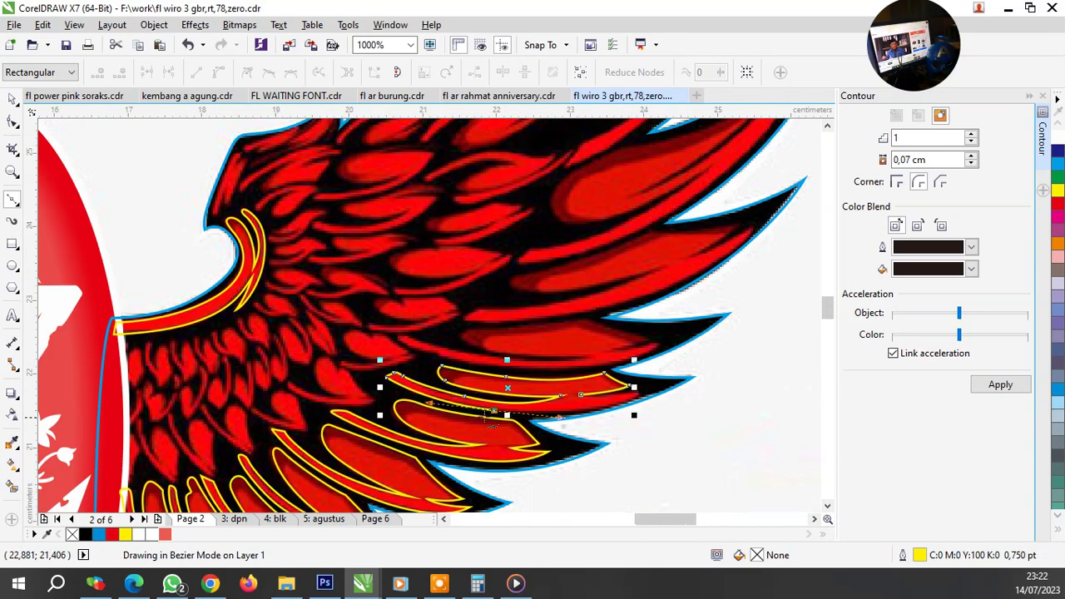
scroll(673, 405, up, 2)
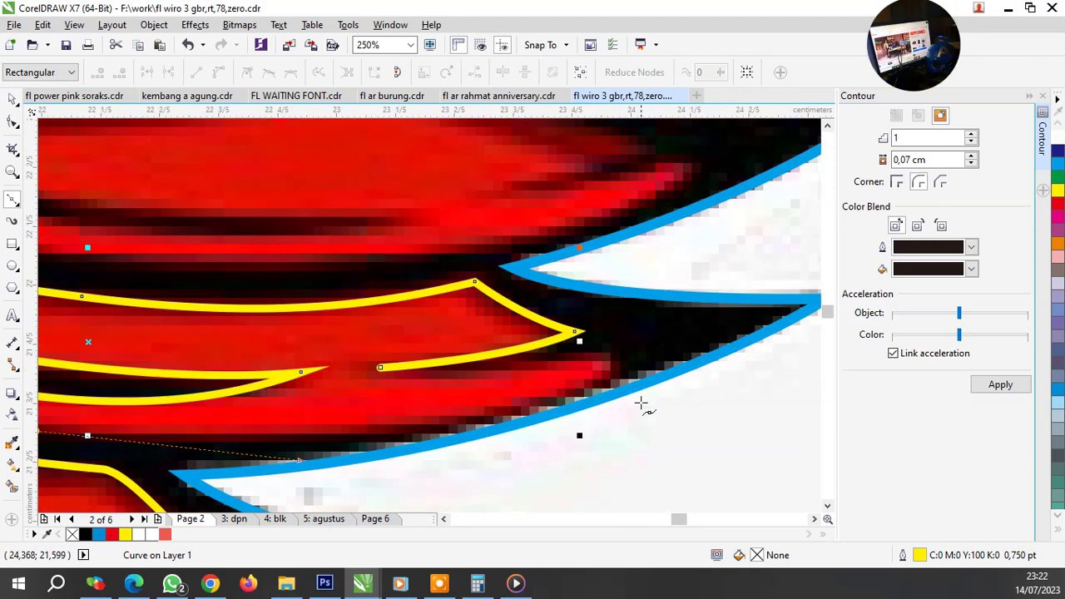
drag(626, 363, 748, 315)
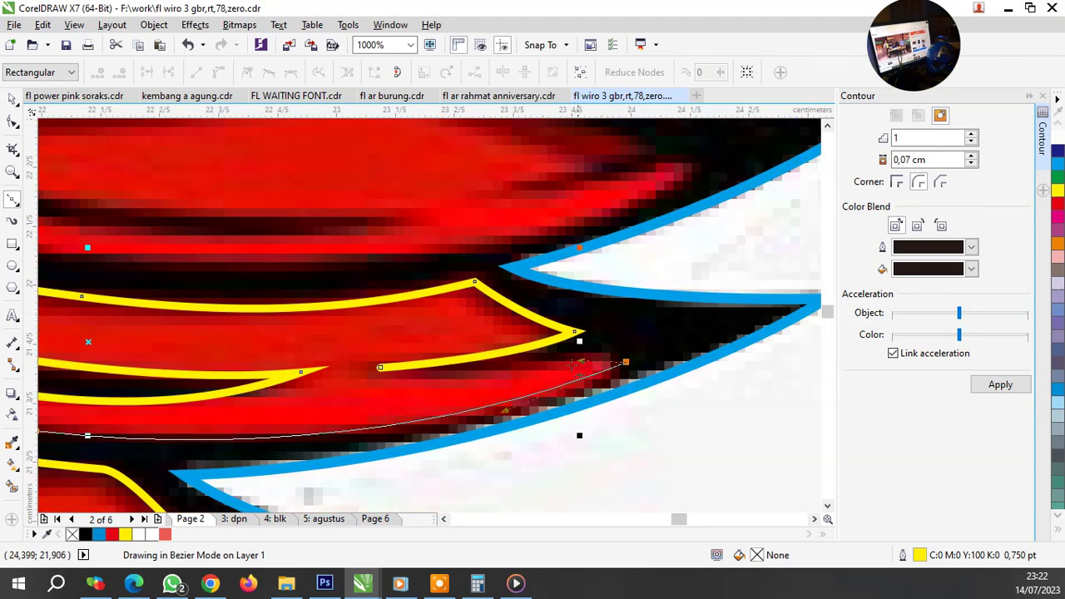
key(space)
click(626, 362)
click(380, 367)
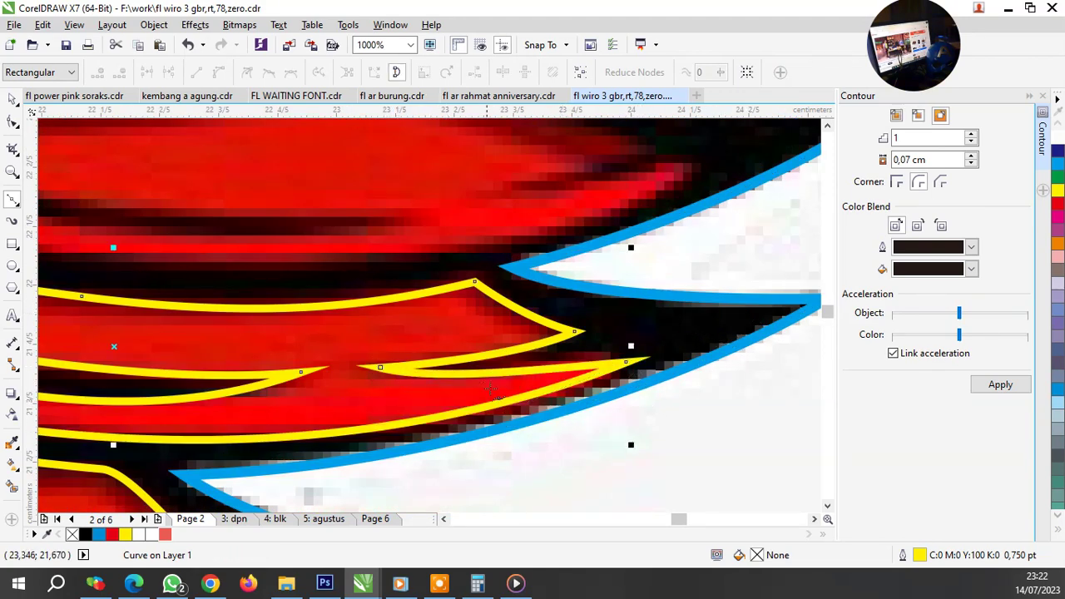
Step: Outline the next feather's edge, base and underside as a closed yellow shape
scroll(492, 395, down, 2)
scroll(533, 404, up, 1)
scroll(541, 342, up, 1)
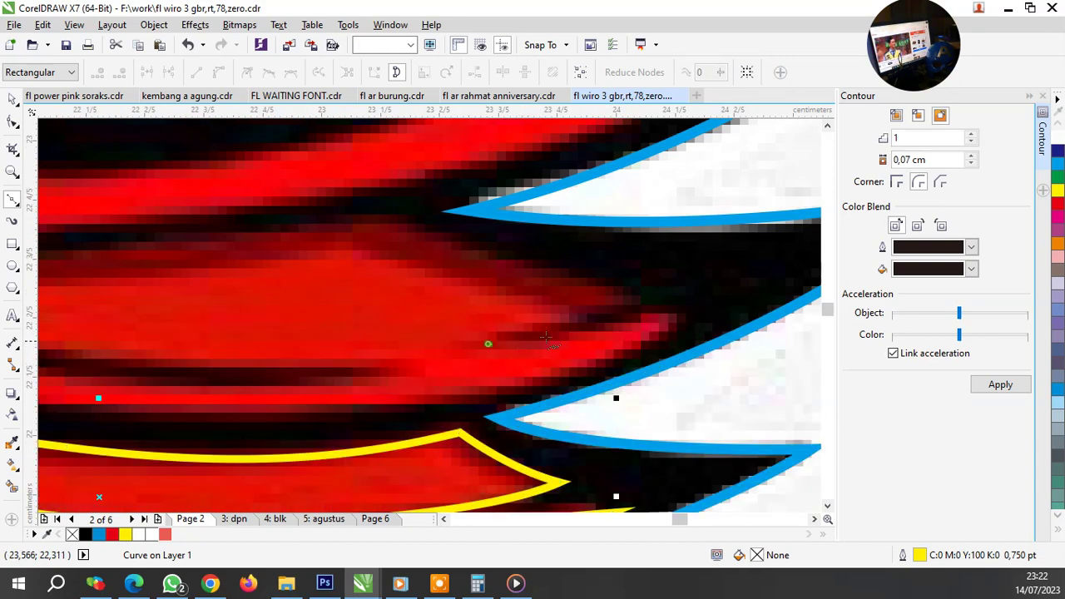
click(626, 293)
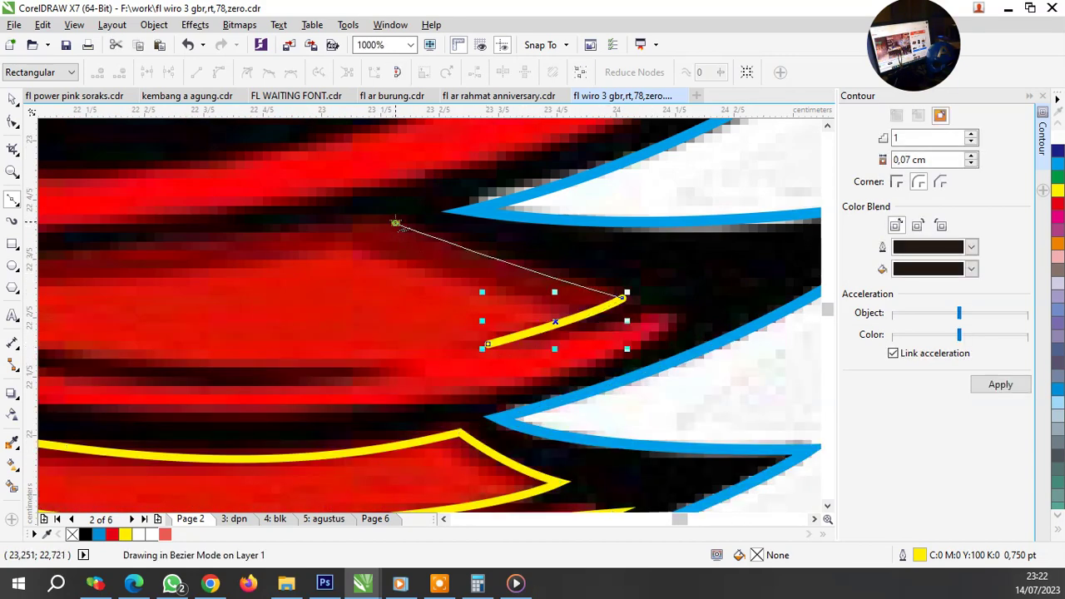
scroll(396, 223, down, 1)
scroll(358, 283, down, 1)
scroll(365, 302, up, 2)
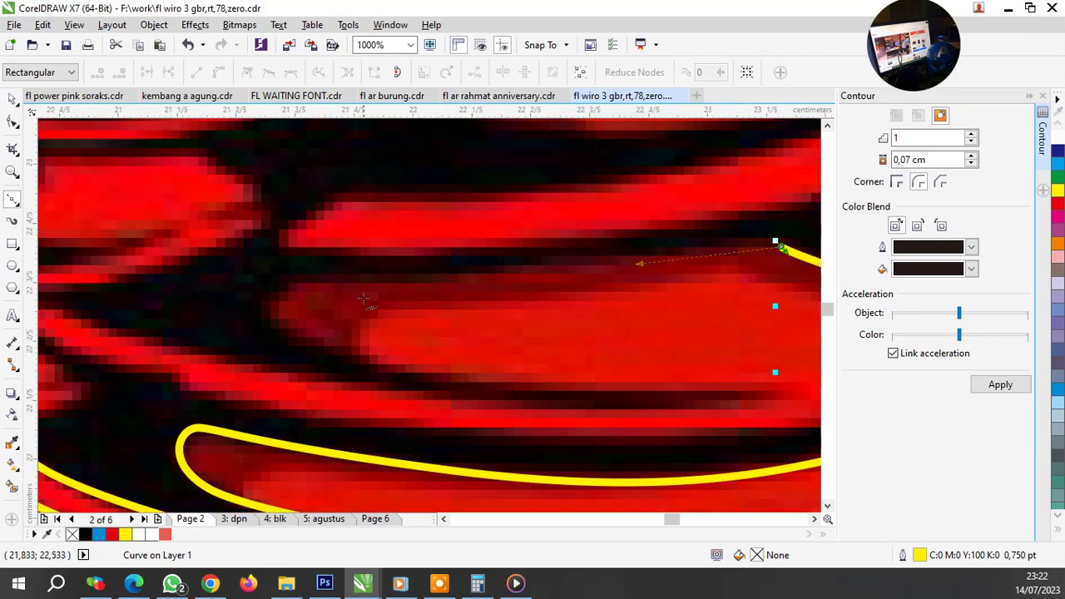
click(352, 281)
drag(299, 337, 285, 333)
scroll(497, 380, down, 2)
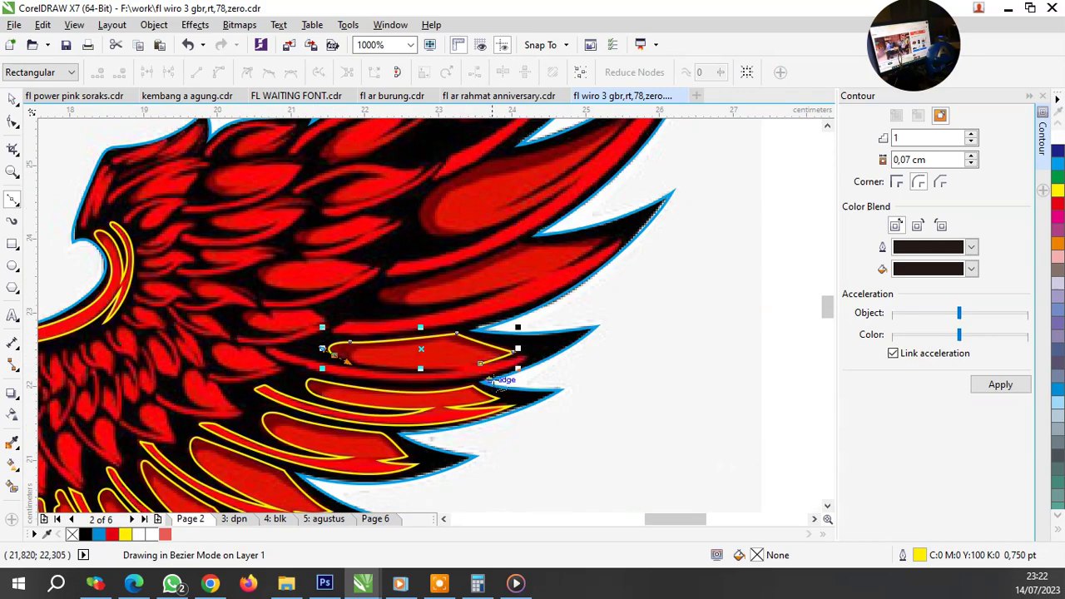
scroll(498, 380, up, 2)
drag(502, 382, 632, 369)
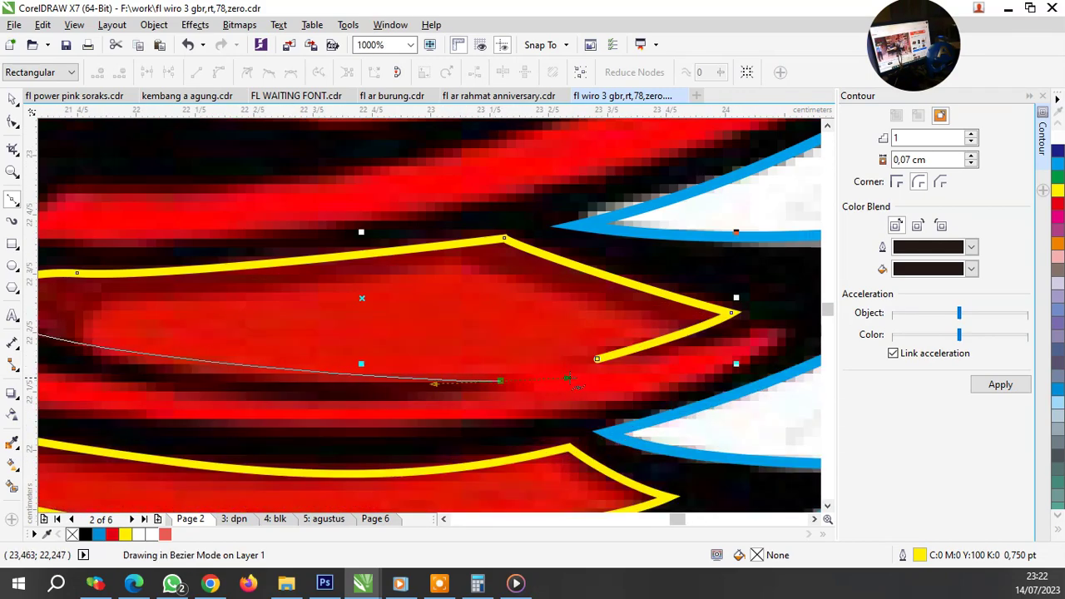
click(504, 406)
scroll(502, 399, down, 2)
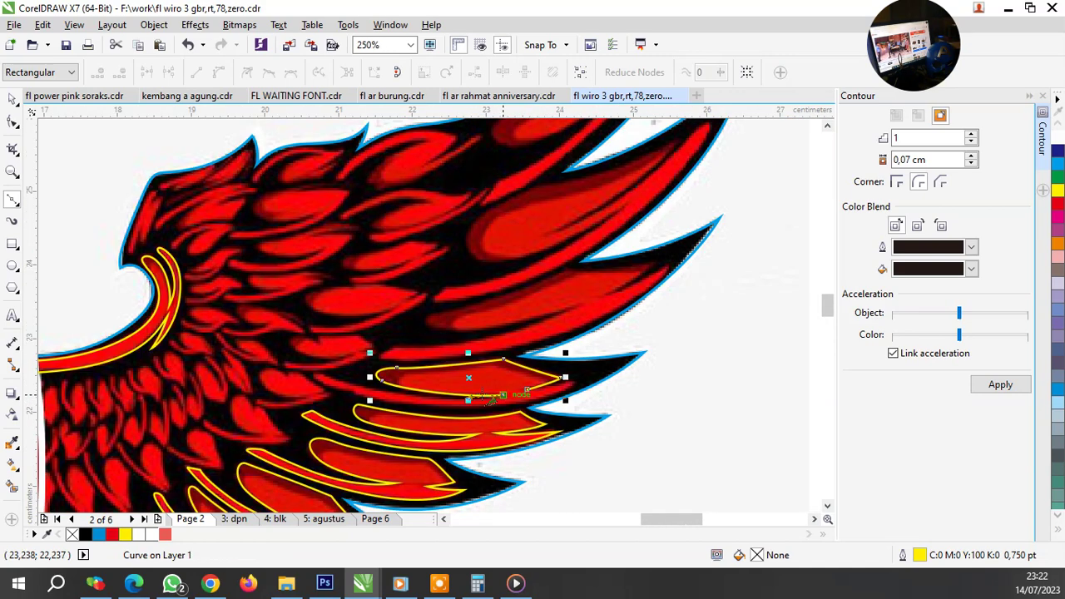
scroll(357, 381, up, 2)
Step: Draw a yellow stroke around the feather's rounded end and along its lower edge to the point
drag(427, 409, 262, 363)
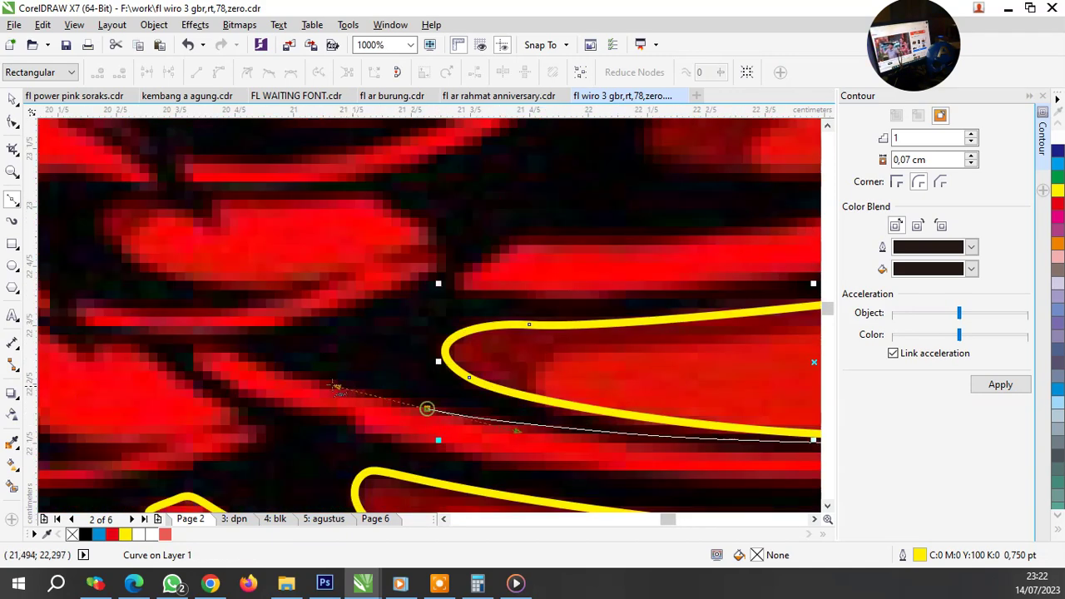
scroll(225, 365, up, 1)
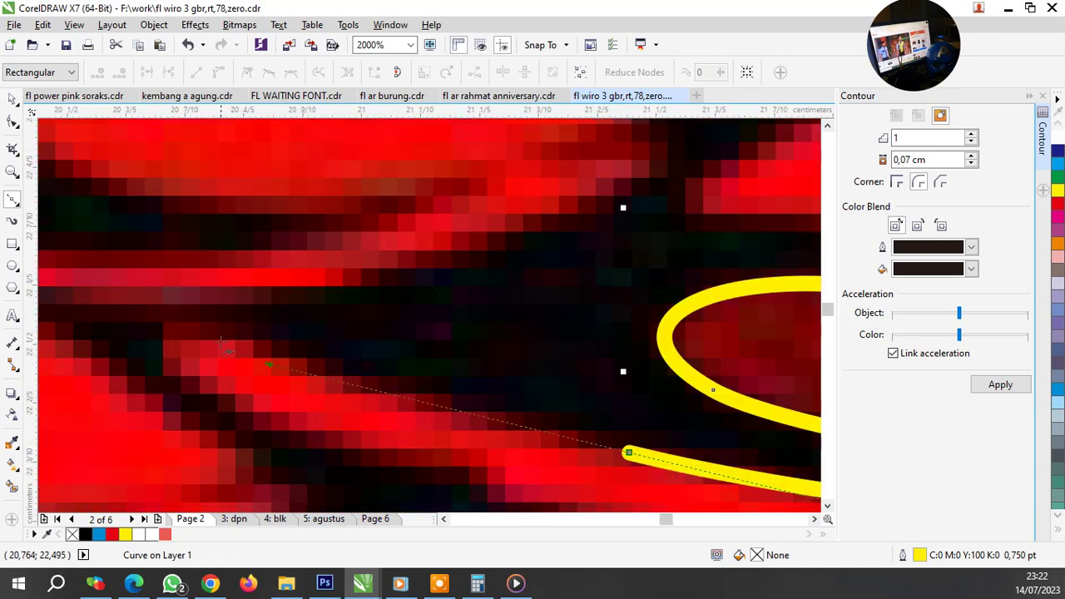
drag(215, 336, 236, 338)
scroll(198, 366, down, 1)
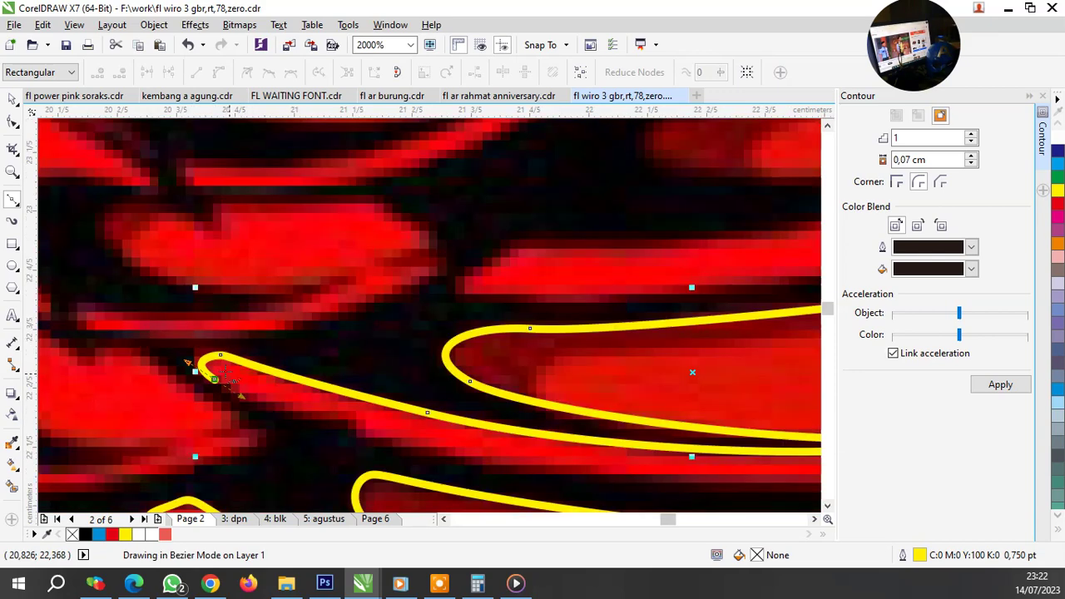
scroll(199, 367, down, 2)
scroll(352, 404, up, 2)
drag(333, 383, 574, 370)
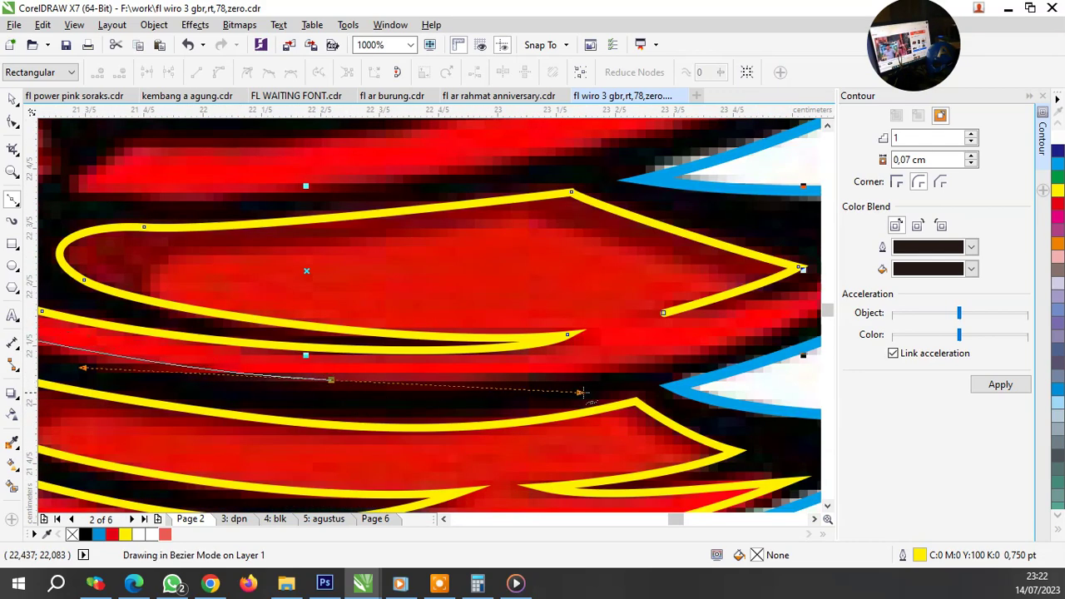
scroll(491, 379, down, 2)
scroll(495, 385, up, 2)
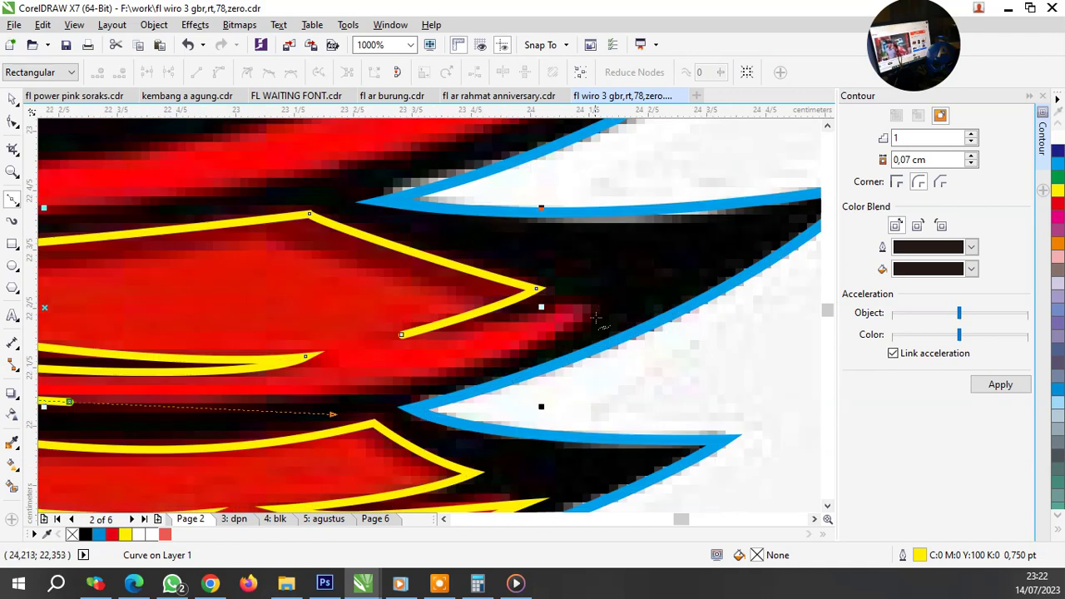
drag(494, 383, 718, 223)
key(space)
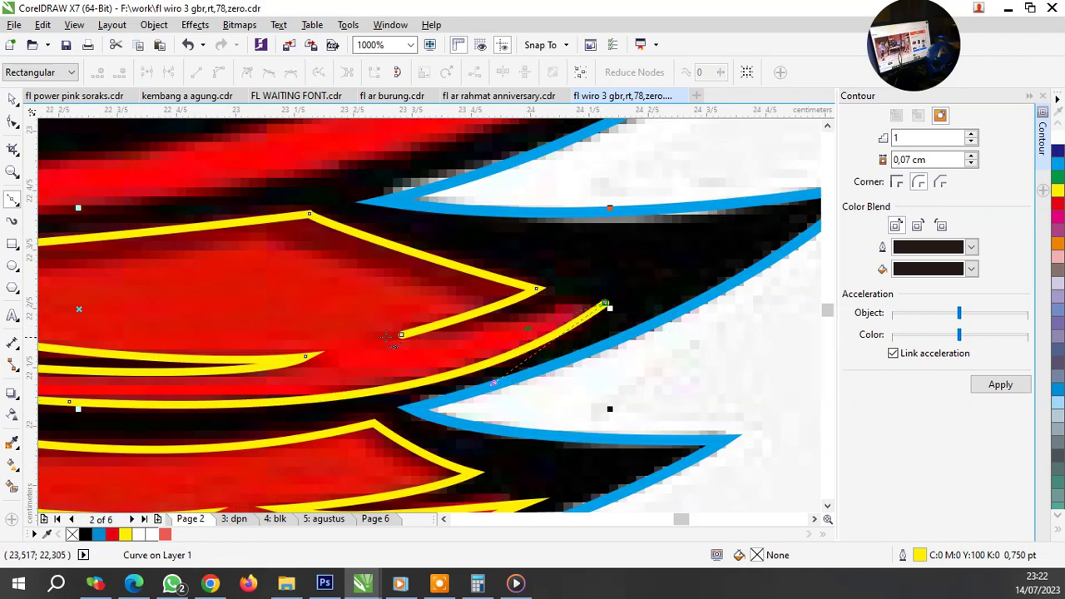
scroll(404, 337, down, 2)
Step: Finish the previous path, deselect it, and return to the Bezier tool
key(space)
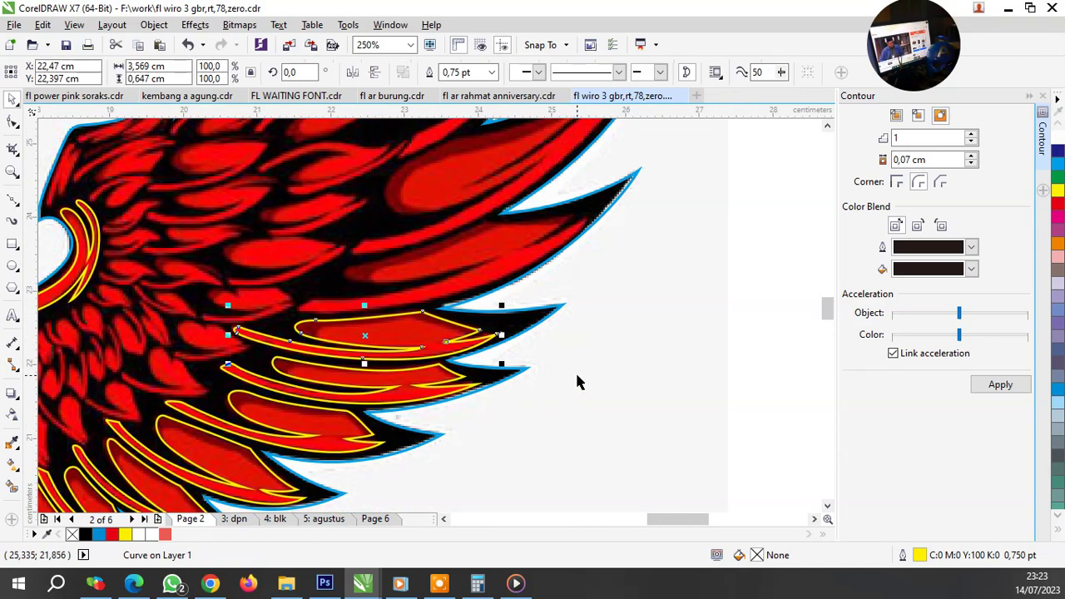
click(578, 381)
scroll(578, 381, down, 1)
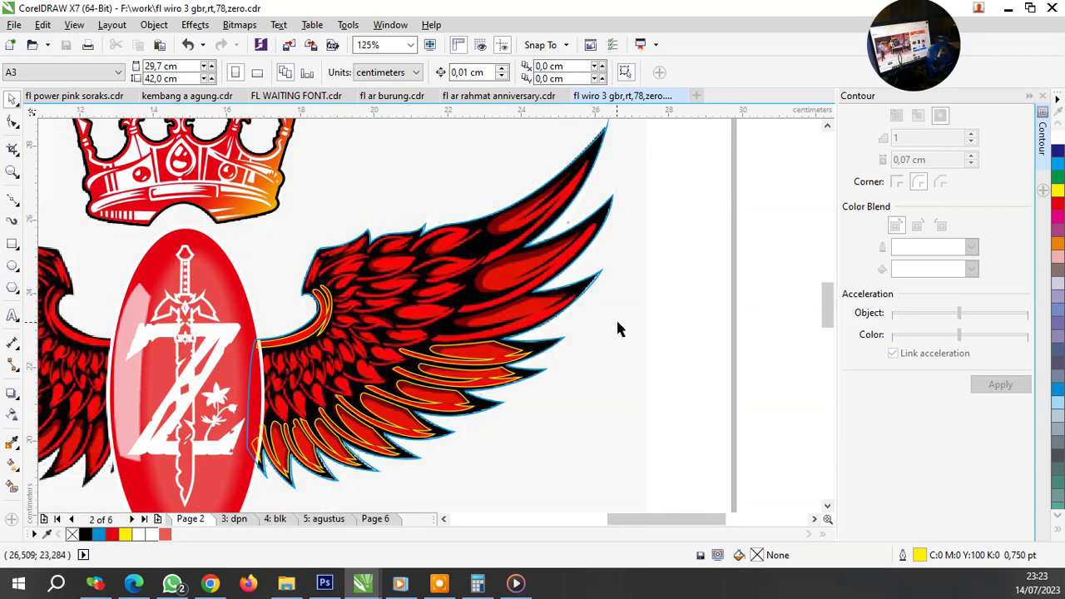
scroll(533, 313, up, 1)
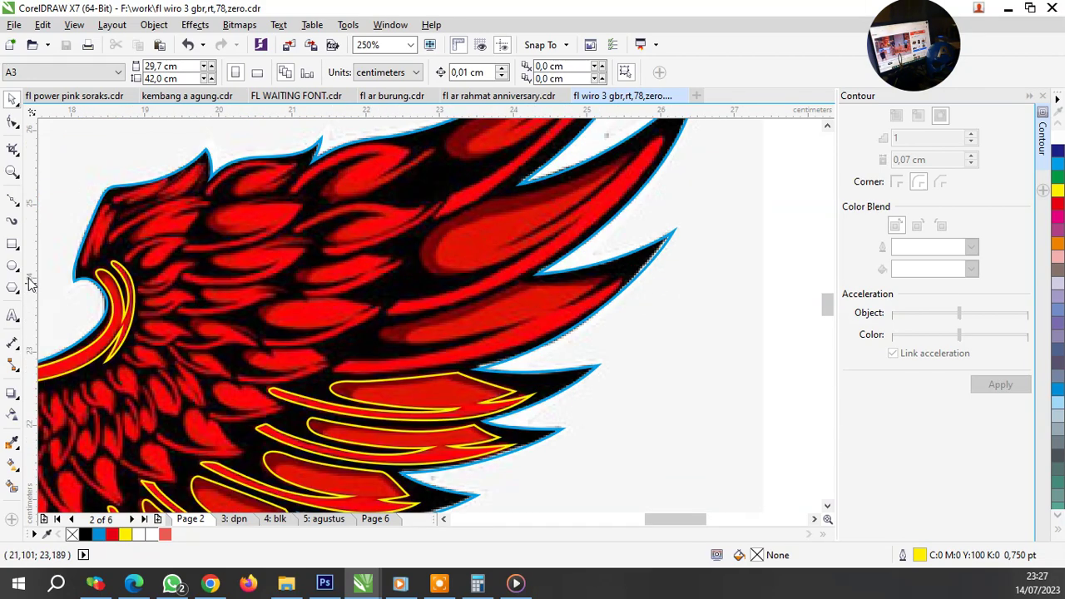
click(14, 203)
scroll(583, 300, up, 2)
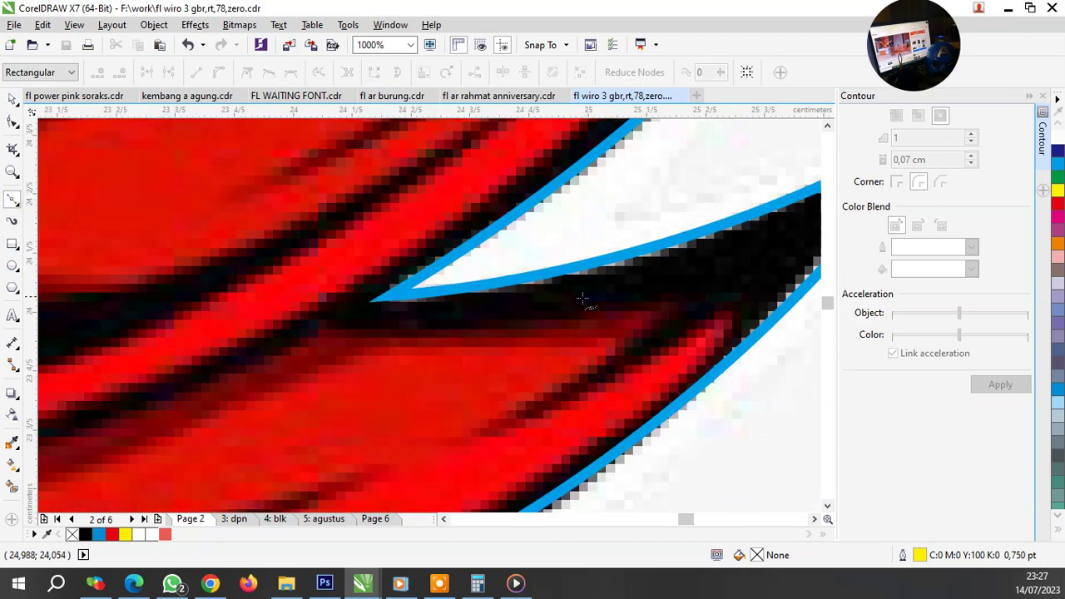
Step: Trace a new yellow outline along the next feather's top edge toward its base
click(488, 433)
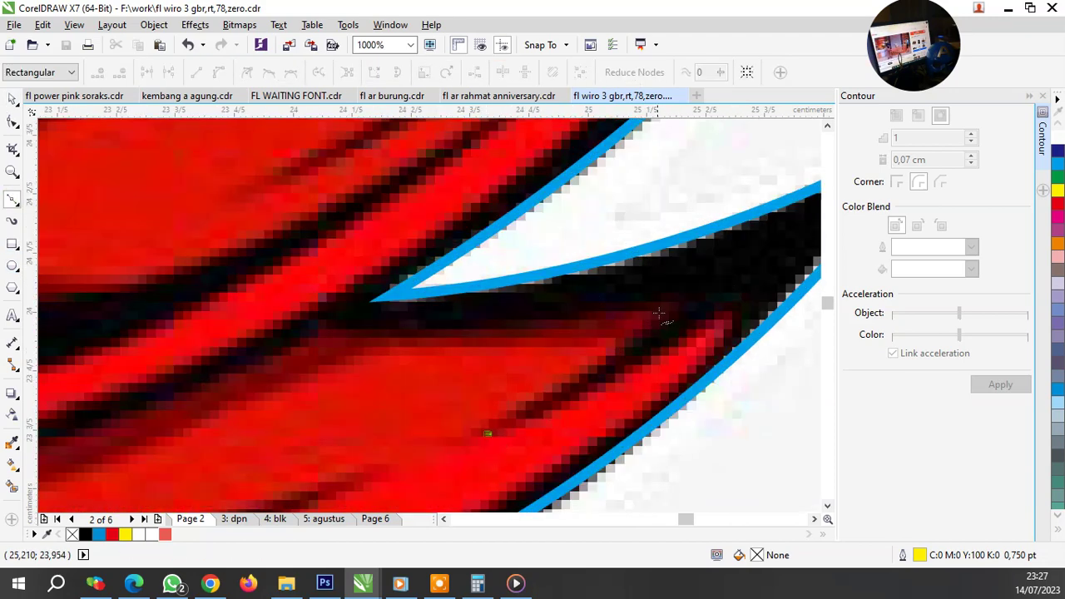
drag(694, 281, 707, 258)
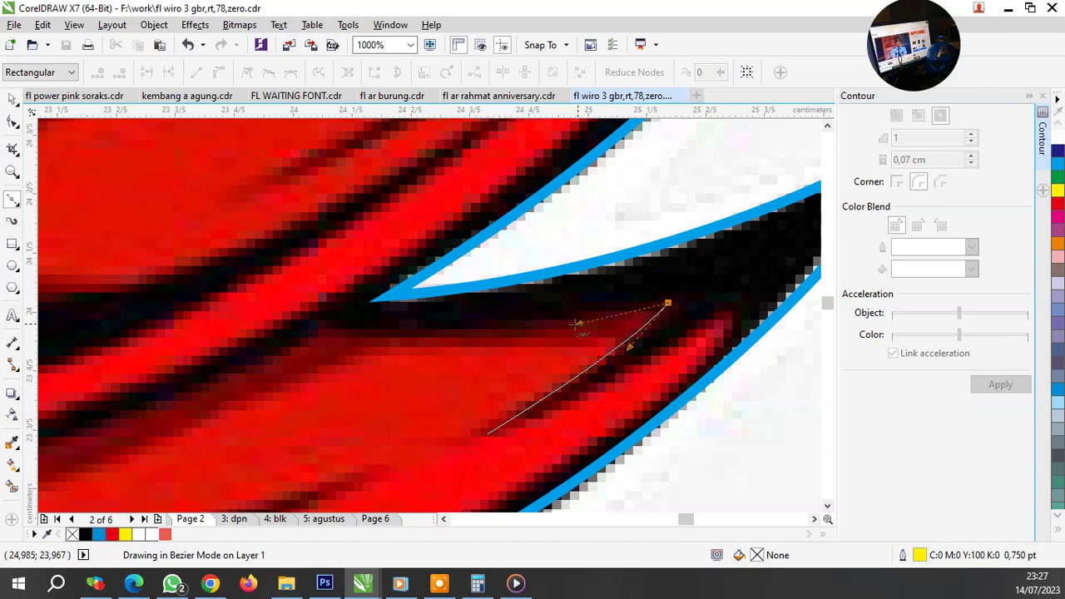
click(672, 301)
drag(337, 333, 271, 324)
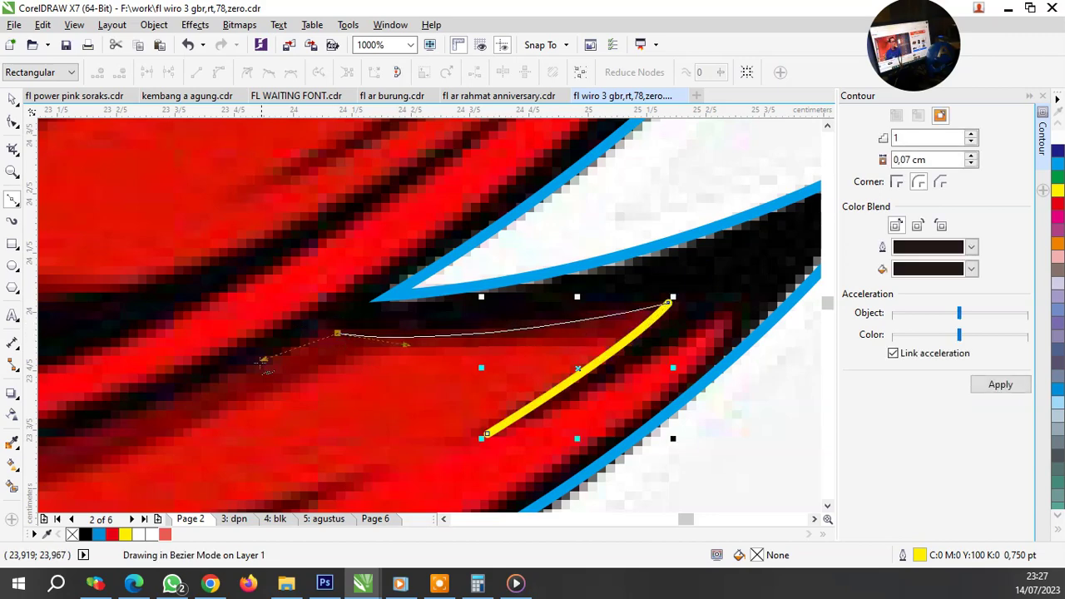
key(Escape)
scroll(223, 382, down, 3)
scroll(223, 381, down, 2)
scroll(416, 336, up, 3)
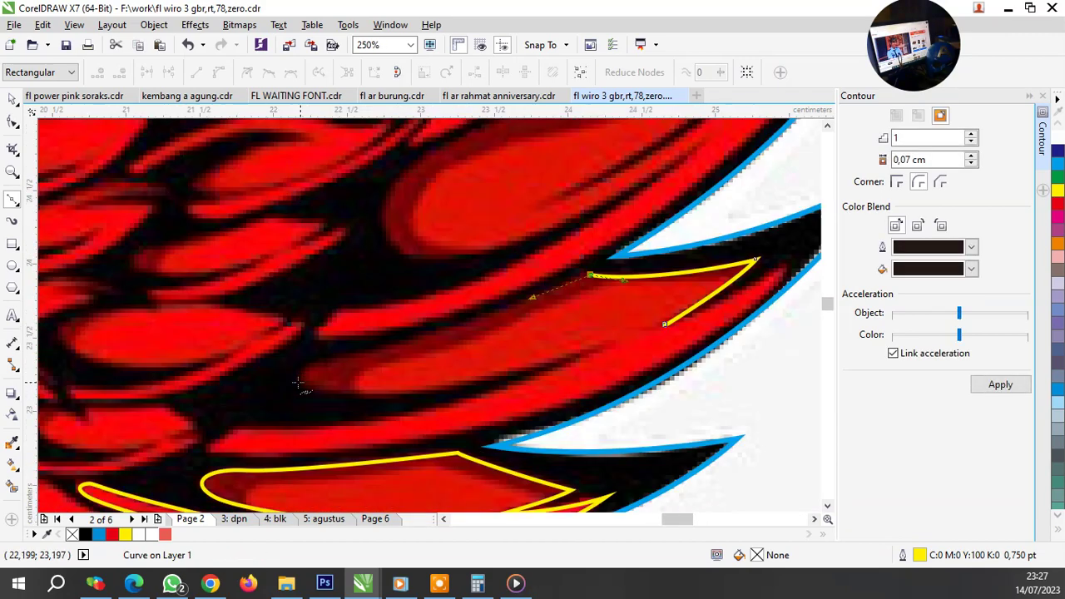
scroll(416, 336, up, 2)
click(427, 324)
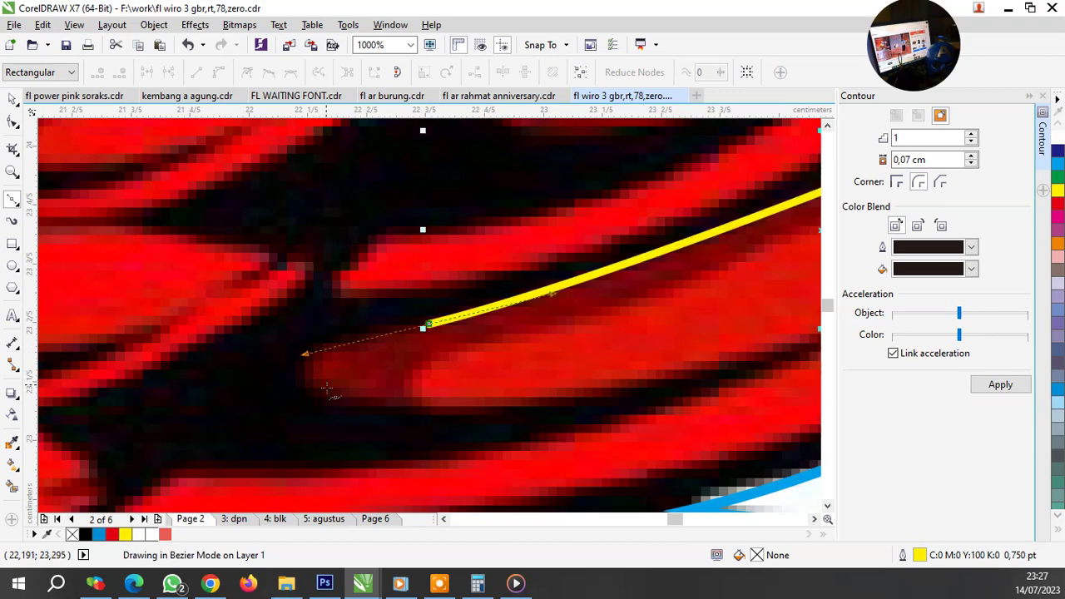
drag(330, 391, 374, 408)
key(Escape)
Step: Add curved nodes along the feather's inner edge and near its base, then finish the path
scroll(347, 387, down, 2)
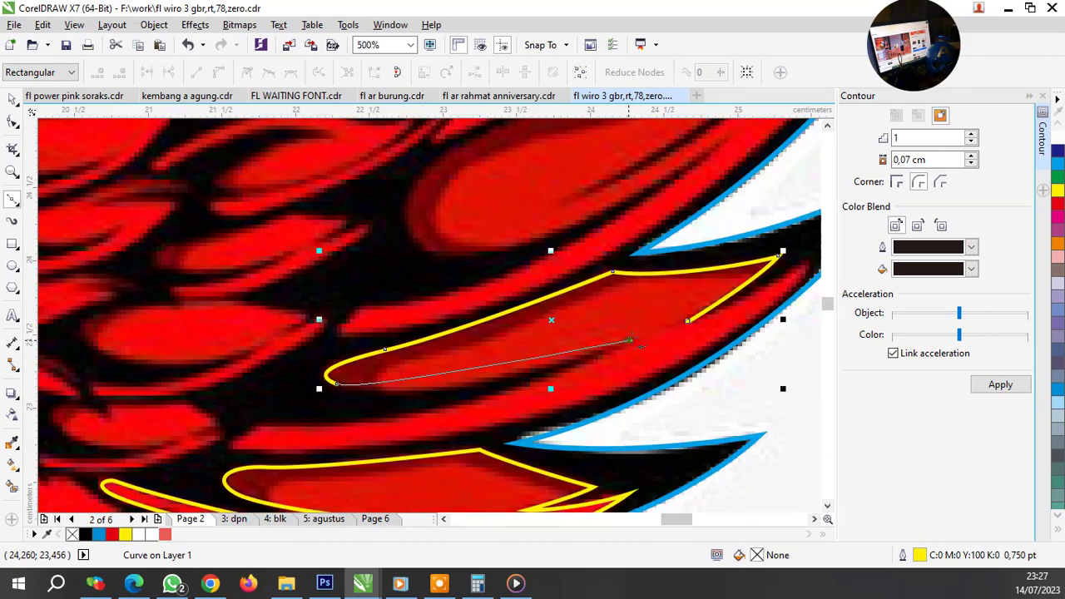
drag(631, 342, 768, 293)
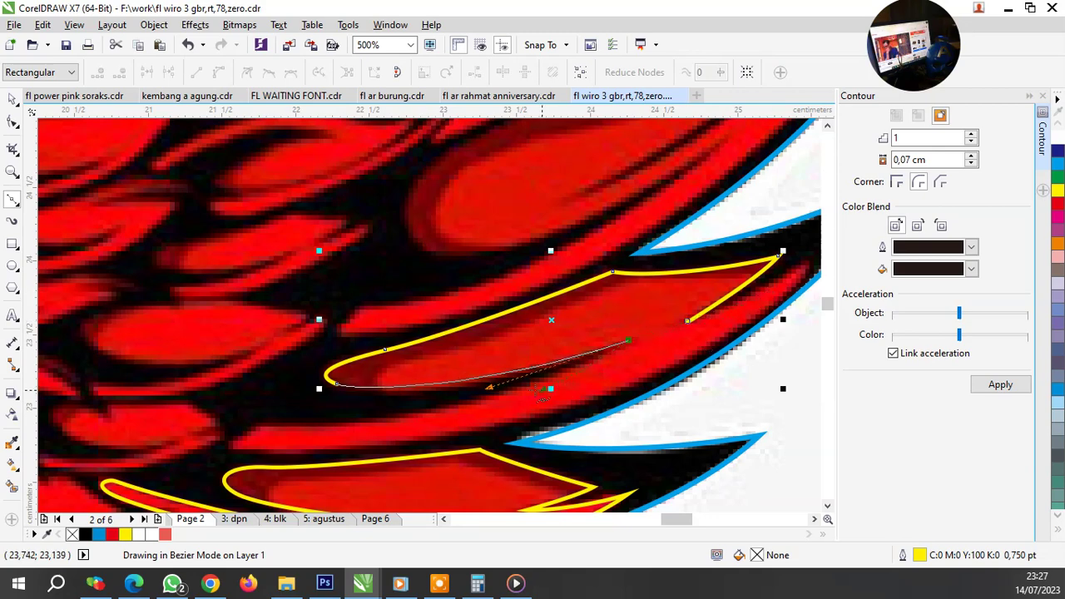
drag(507, 396, 506, 397)
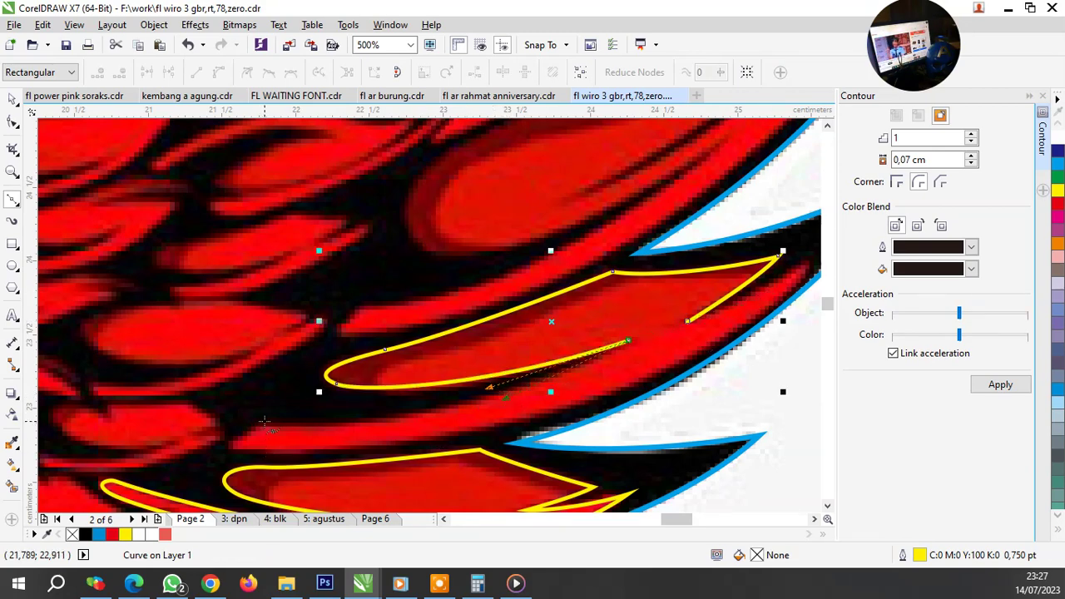
drag(264, 423, 193, 406)
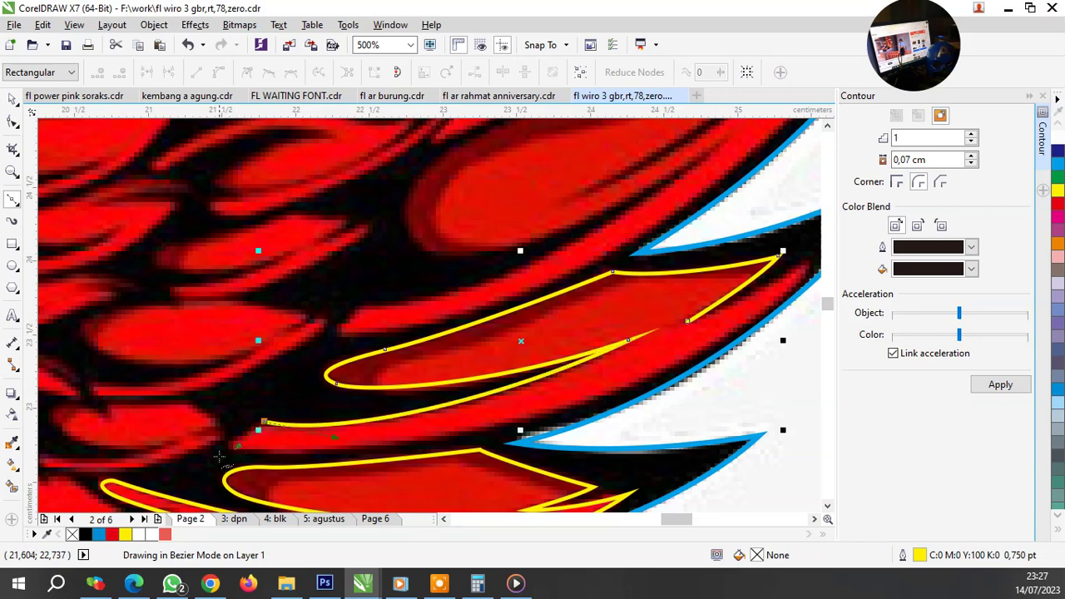
scroll(225, 450, up, 1)
key(space)
scroll(349, 452, down, 2)
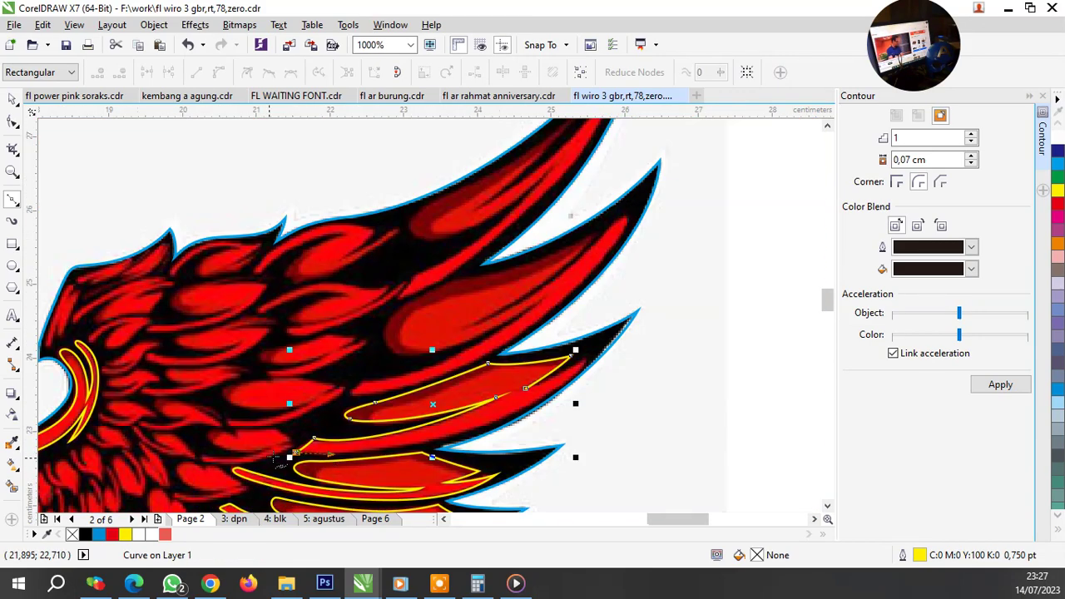
scroll(546, 414, up, 2)
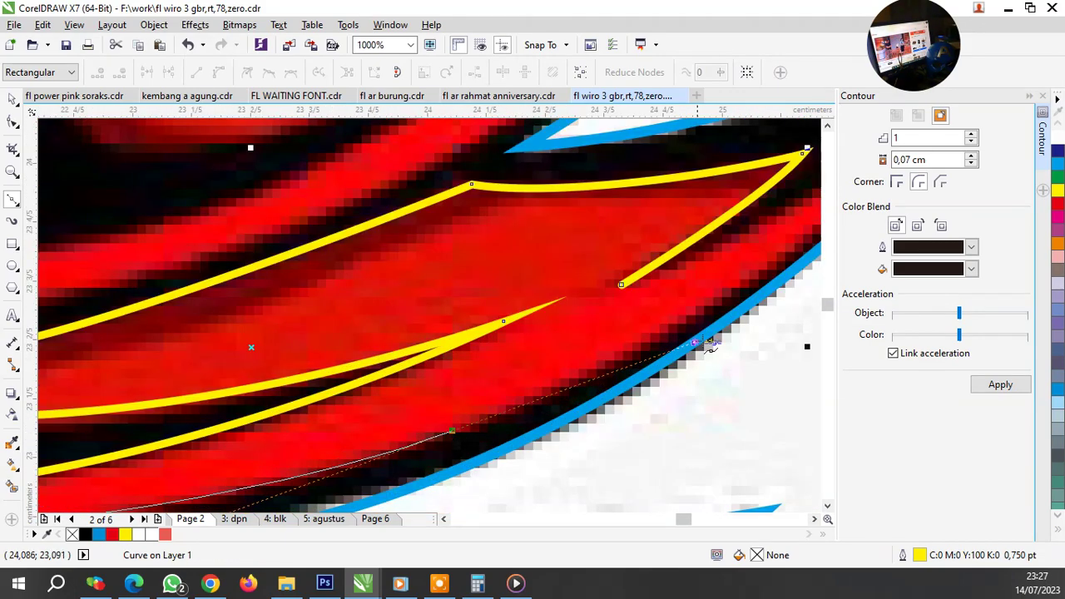
Step: Run the outline along the wing's lower edge to the feather tip and close it at the start node
drag(457, 428, 720, 337)
scroll(649, 387, down, 1)
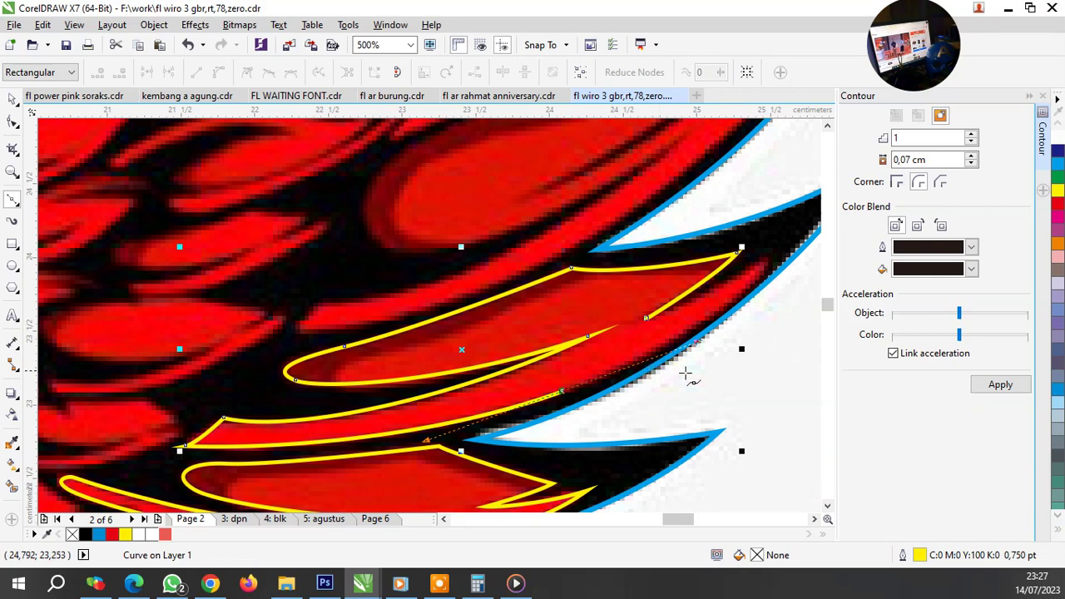
scroll(781, 283, up, 1)
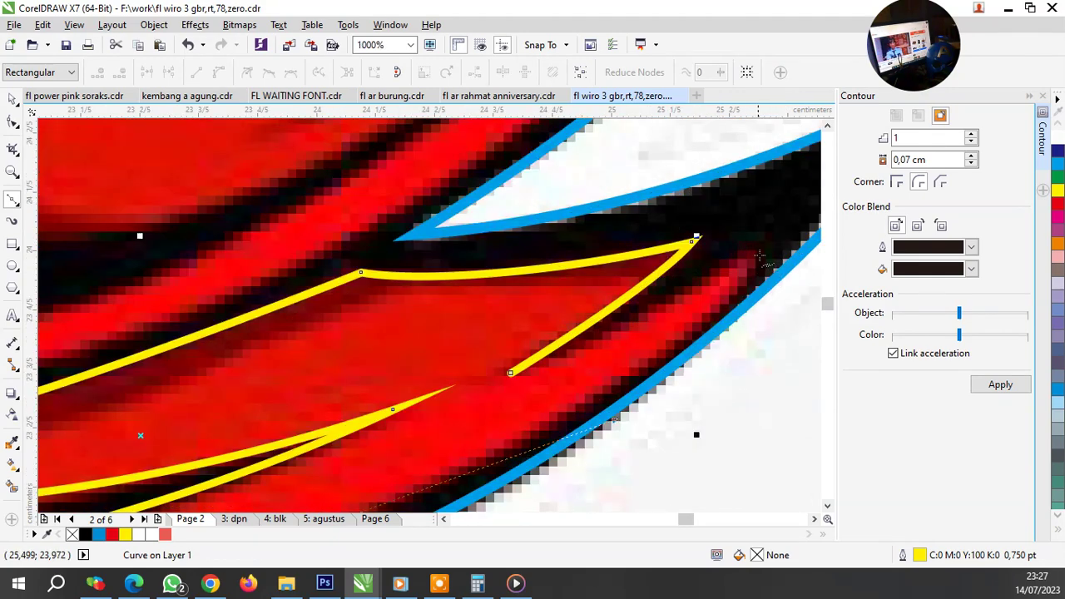
drag(765, 241, 797, 180)
click(766, 239)
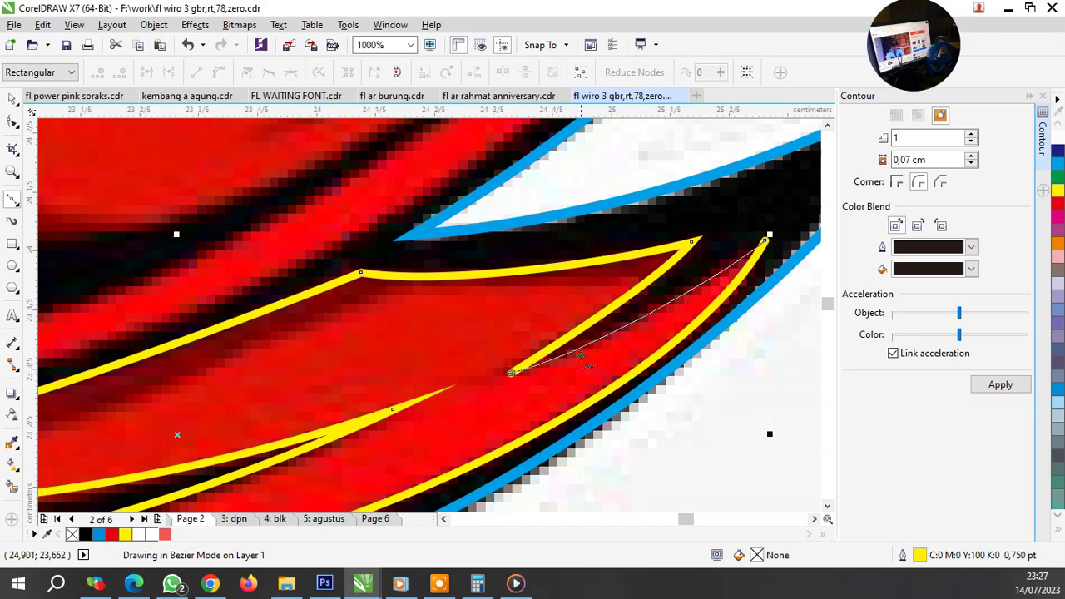
click(512, 371)
scroll(514, 372, down, 2)
scroll(505, 374, up, 3)
scroll(359, 381, up, 2)
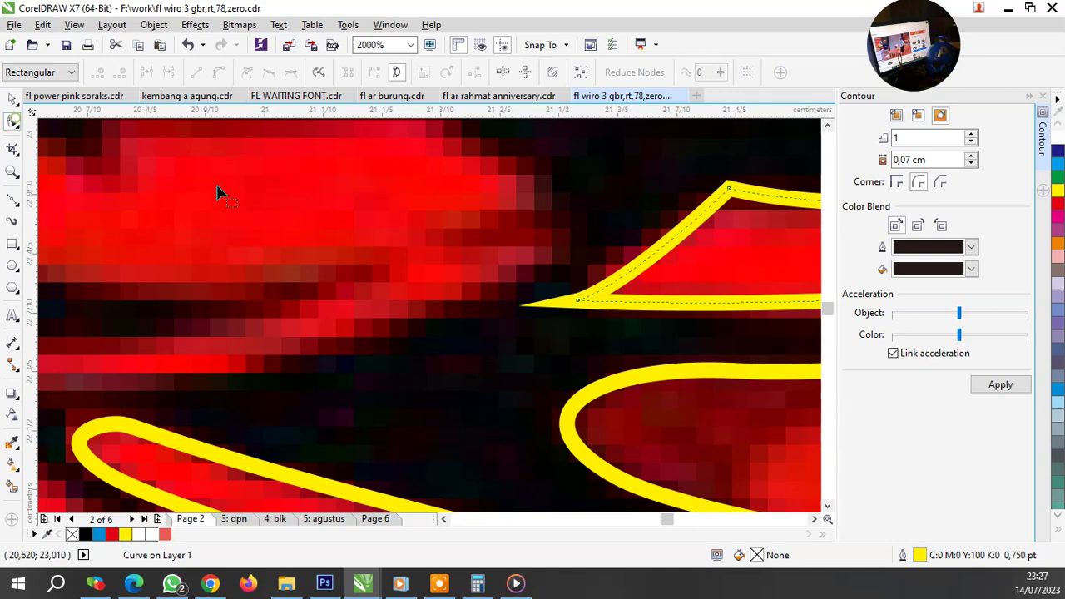
Step: Sharpen the outline's pointed tip by dragging its tip node left with the Shape tool
click(620, 305)
drag(626, 301, 549, 323)
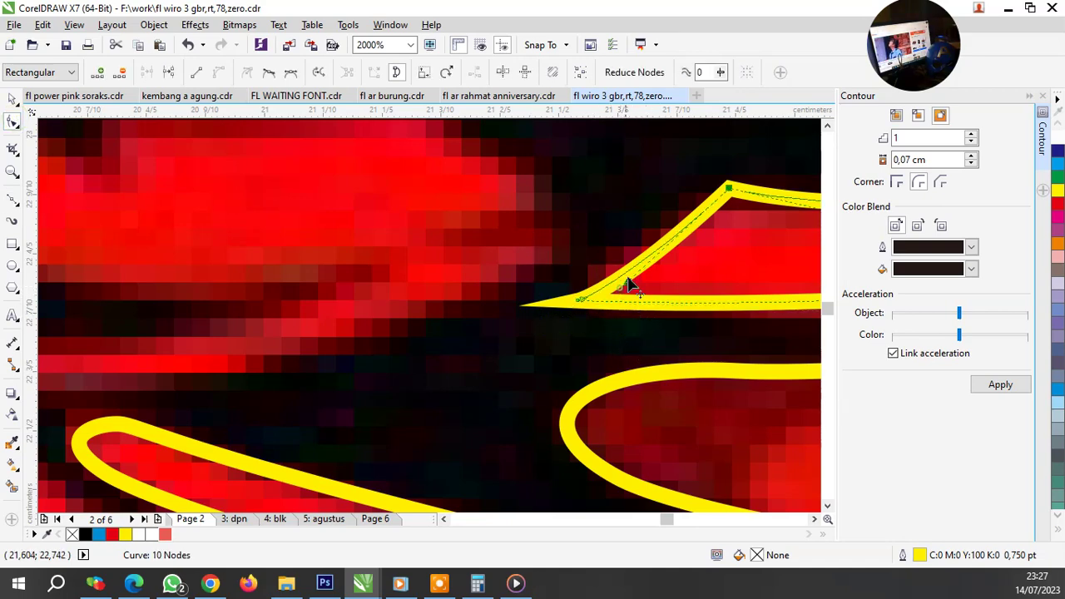
scroll(510, 400, down, 2)
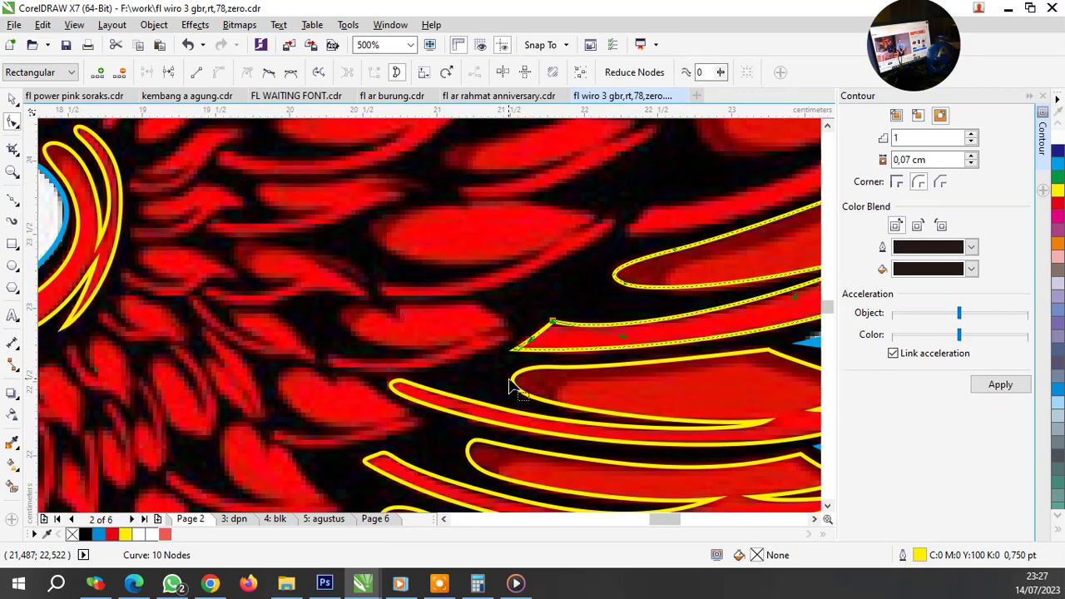
click(28, 226)
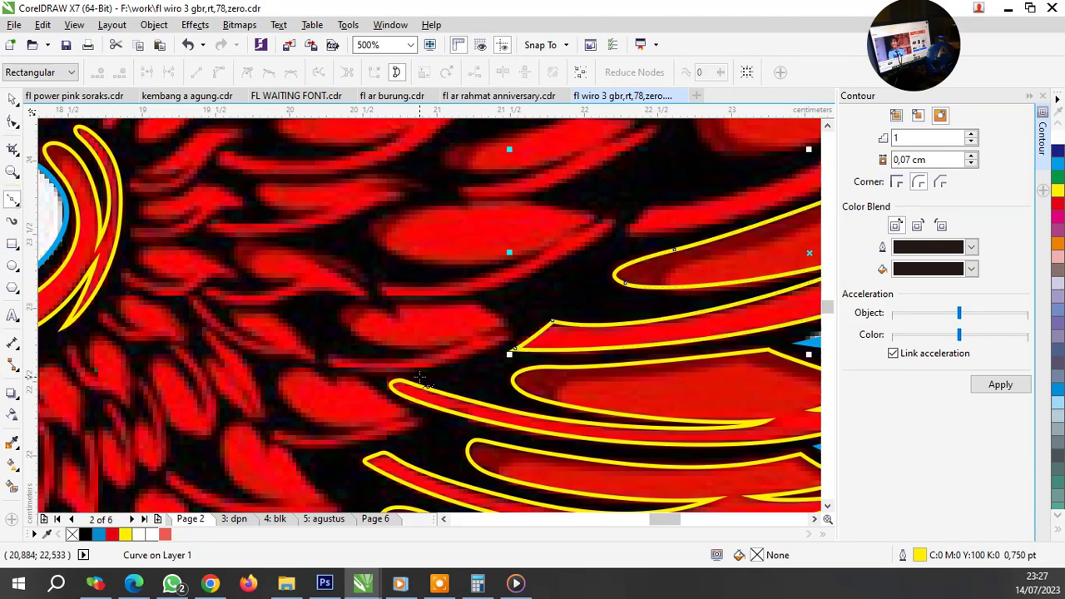
scroll(458, 416, down, 1)
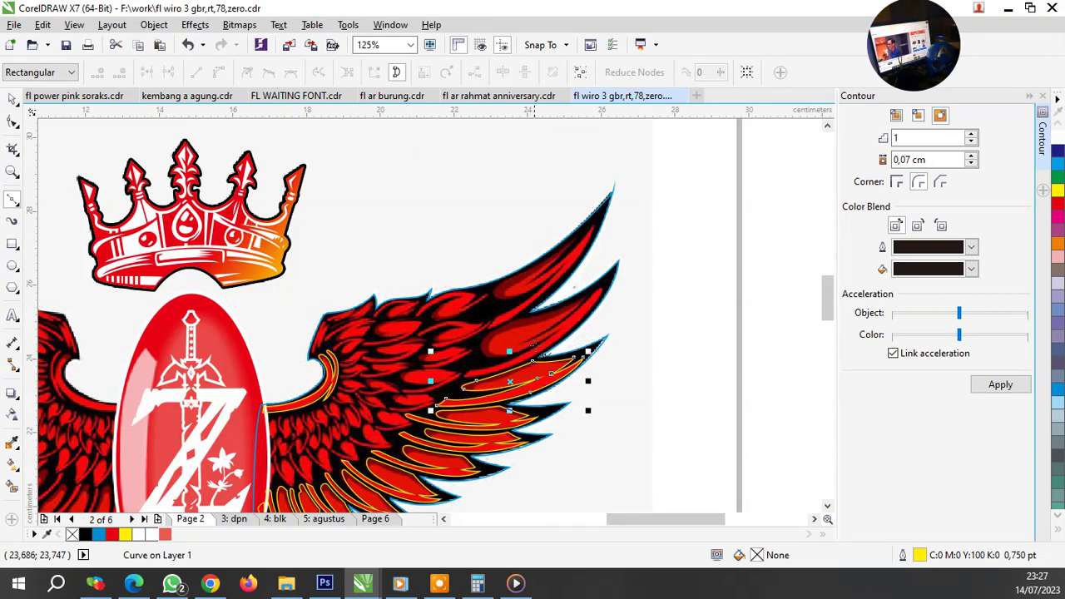
Step: Start a yellow Bezier path on the wingtip feather, curving nodes along its upper edge
scroll(513, 378, up, 2)
scroll(499, 379, down, 1)
scroll(481, 380, up, 1)
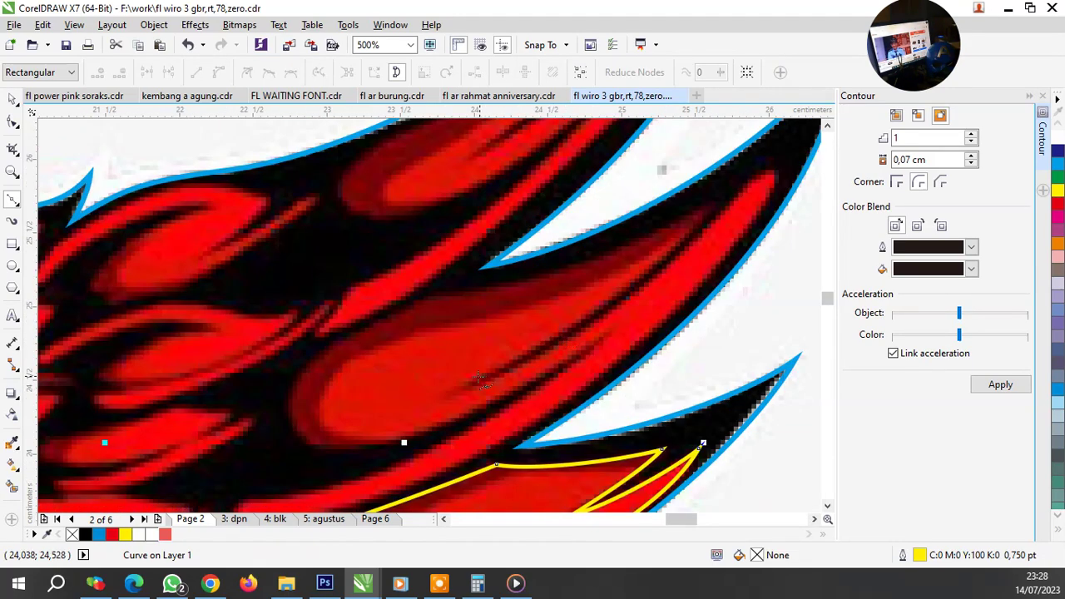
click(468, 384)
mouse_move(703, 209)
mouse_down()
mouse_move(751, 156)
mouse_move(765, 156)
mouse_up()
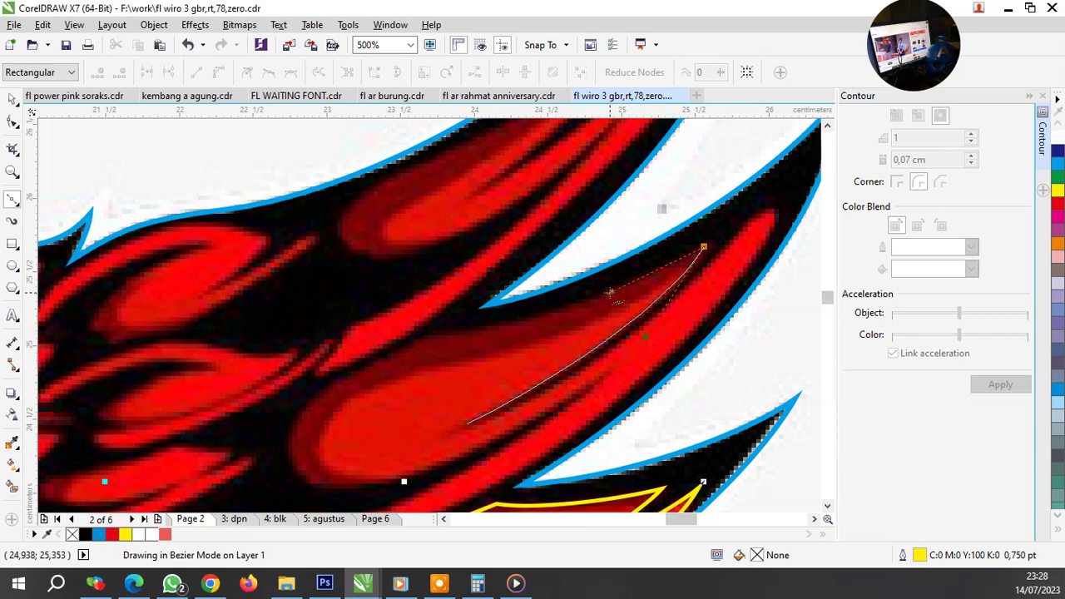
scroll(610, 293, up, 1)
drag(502, 316, 386, 338)
drag(279, 388, 158, 445)
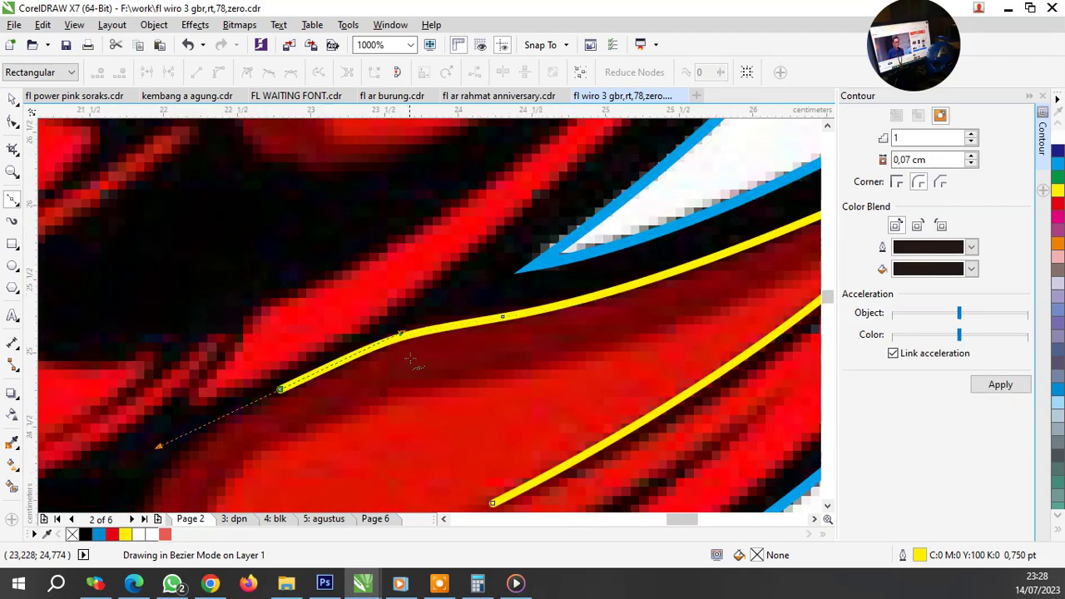
scroll(410, 360, down, 2)
scroll(356, 231, up, 2)
drag(342, 364, 379, 423)
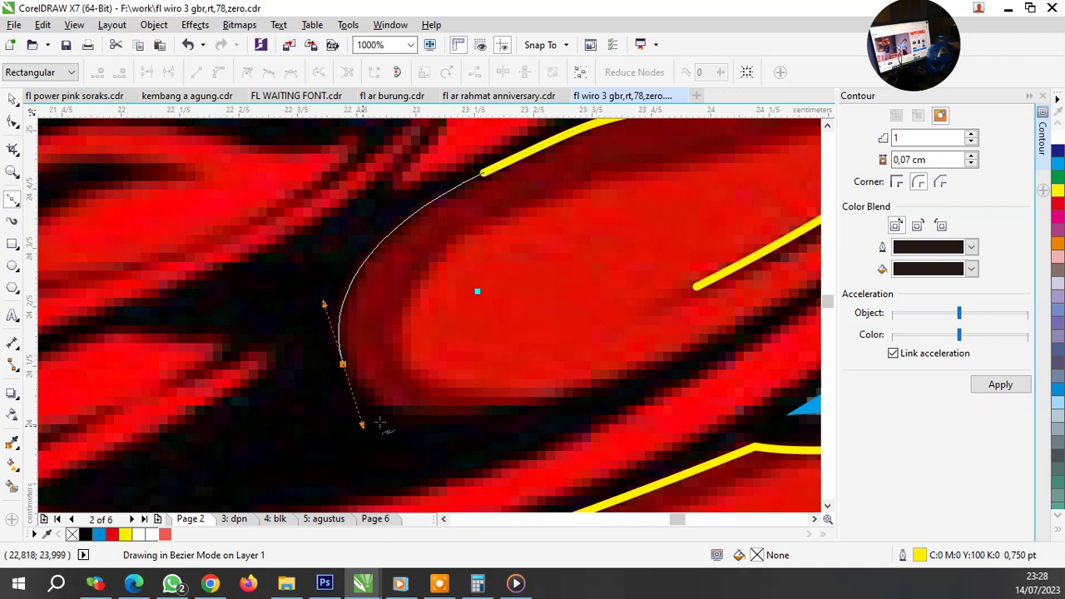
drag(576, 392, 683, 368)
Step: Trace the feather's lower edge back to the tip and close the pointed outline at its start node
scroll(634, 364, down, 5)
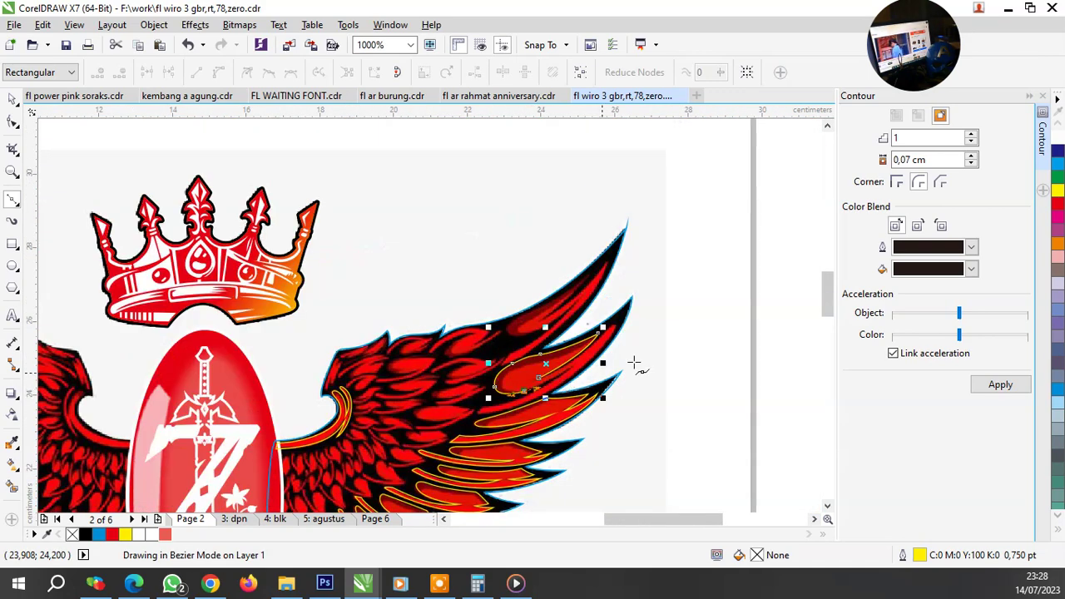
scroll(634, 363, down, 2)
scroll(574, 379, up, 5)
drag(588, 342, 631, 319)
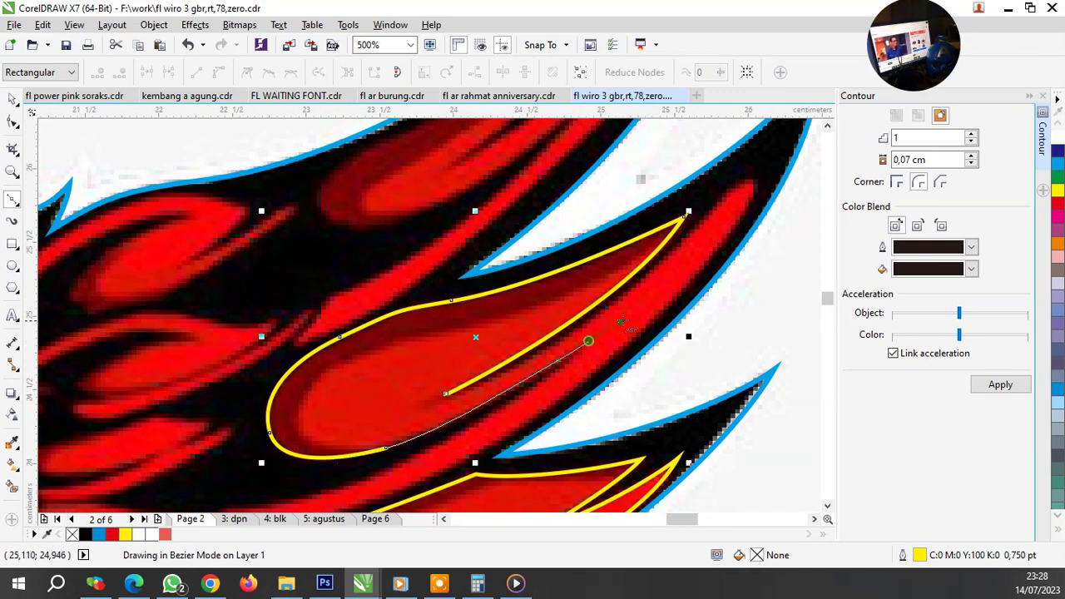
scroll(550, 379, down, 2)
scroll(550, 379, down, 2)
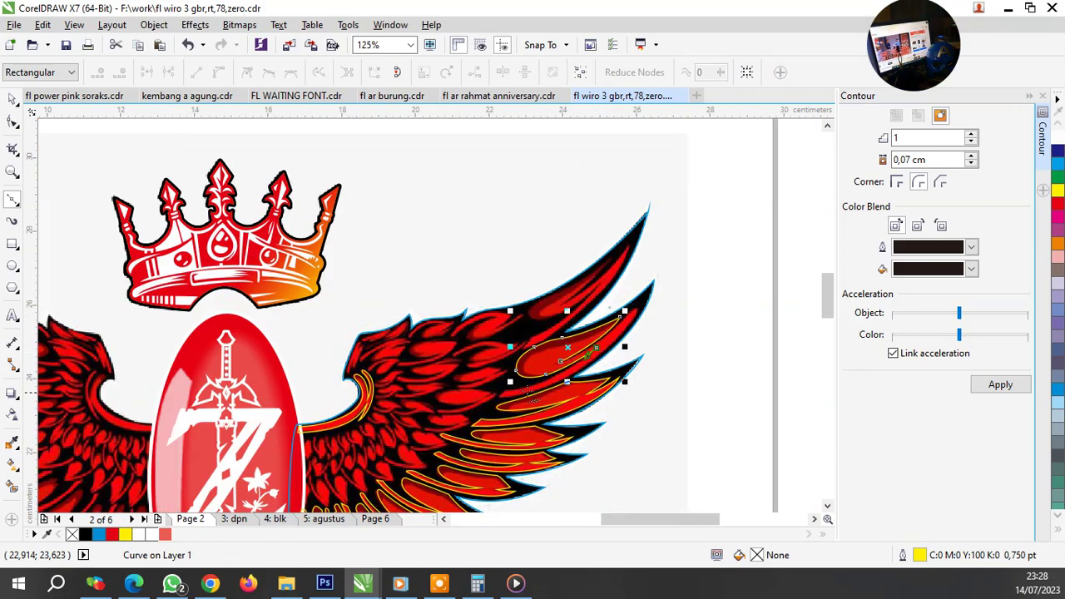
scroll(575, 385, up, 5)
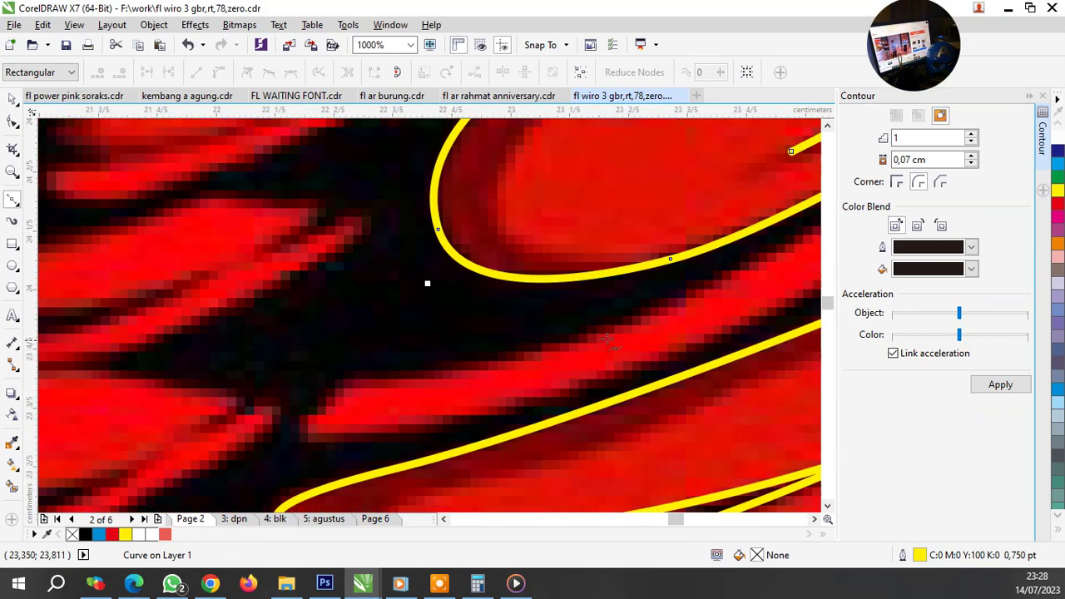
drag(556, 356, 334, 391)
drag(309, 439, 332, 434)
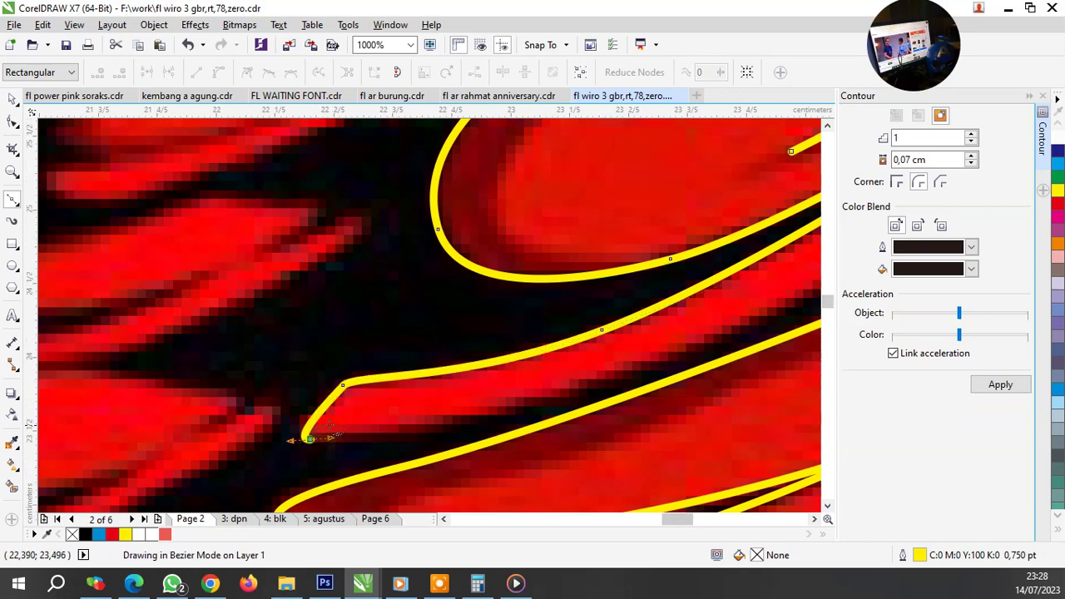
scroll(332, 435, down, 2)
scroll(466, 391, up, 1)
scroll(447, 376, up, 1)
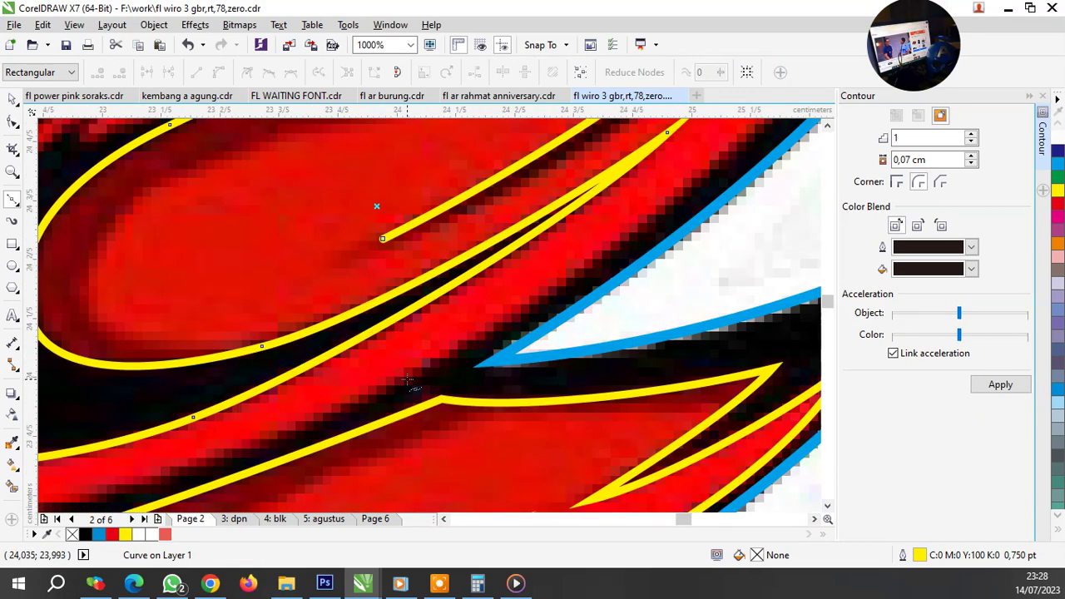
scroll(658, 312, down, 2)
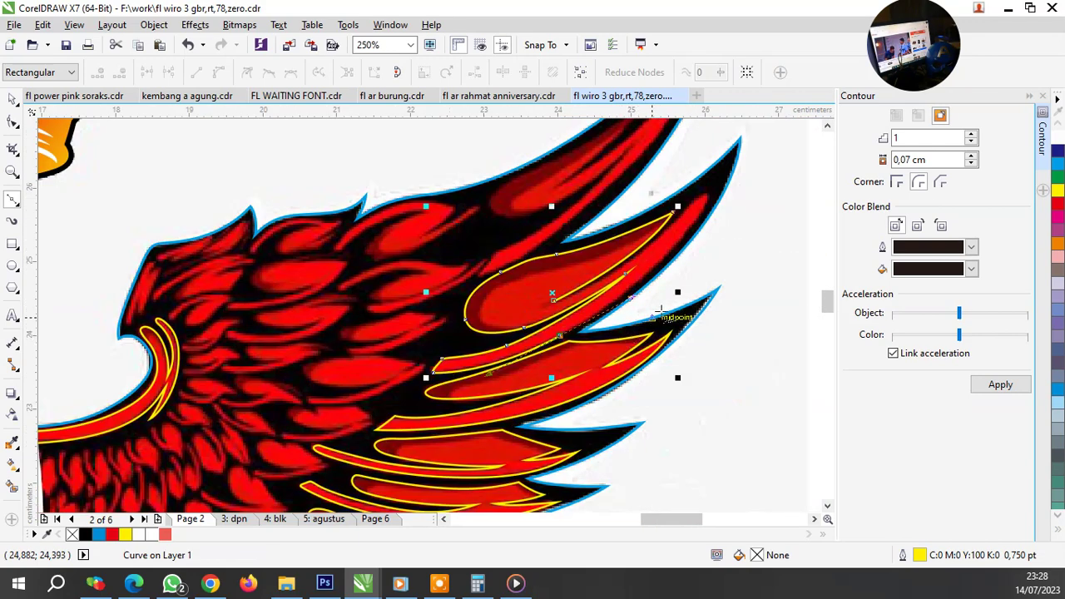
scroll(757, 172, up, 2)
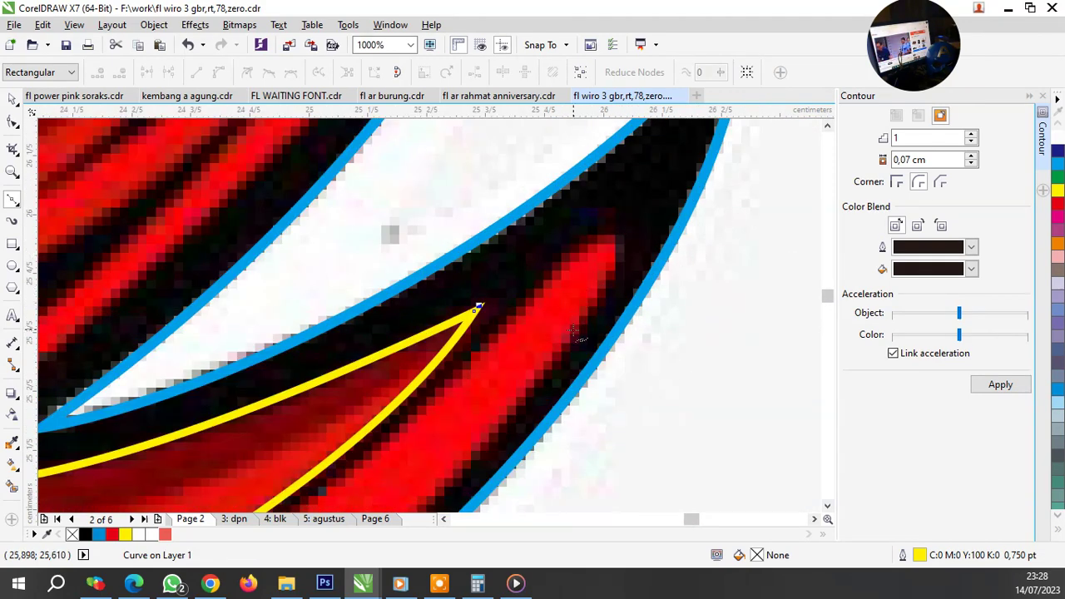
drag(585, 322, 660, 211)
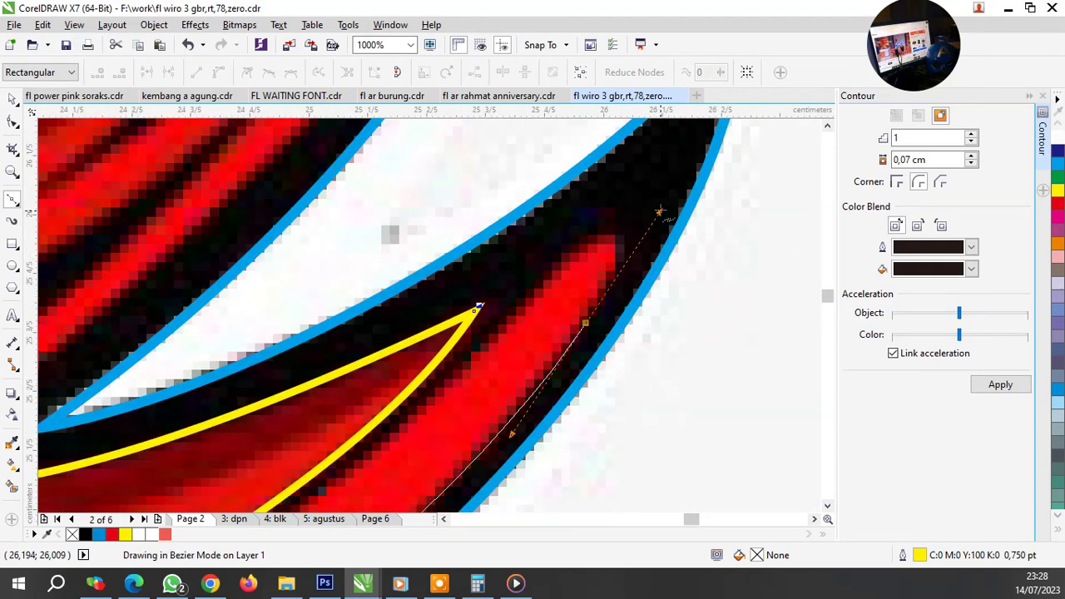
click(566, 261)
scroll(566, 261, down, 1)
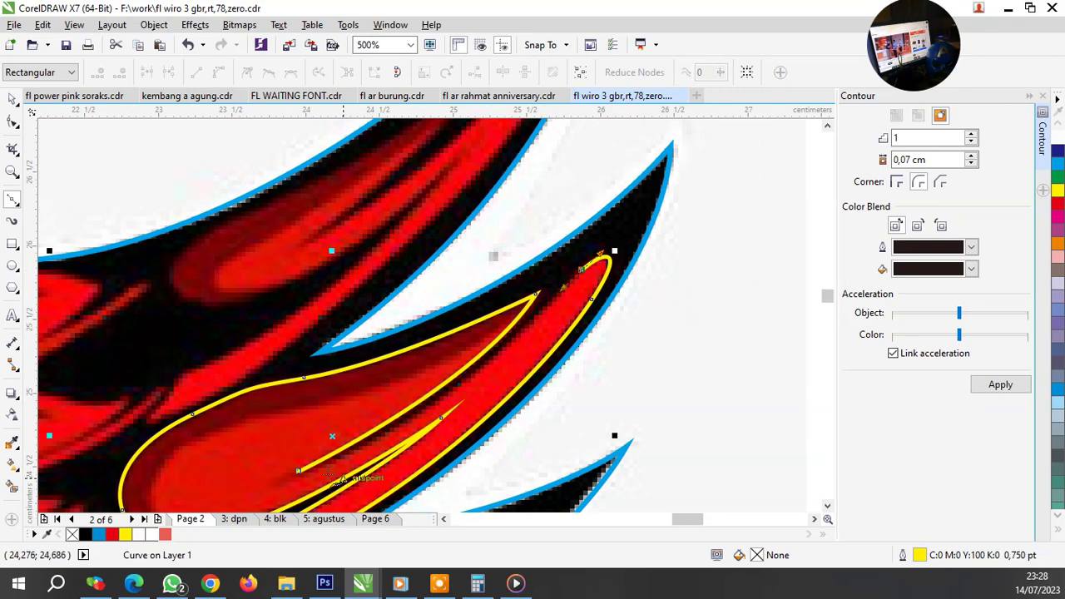
click(298, 472)
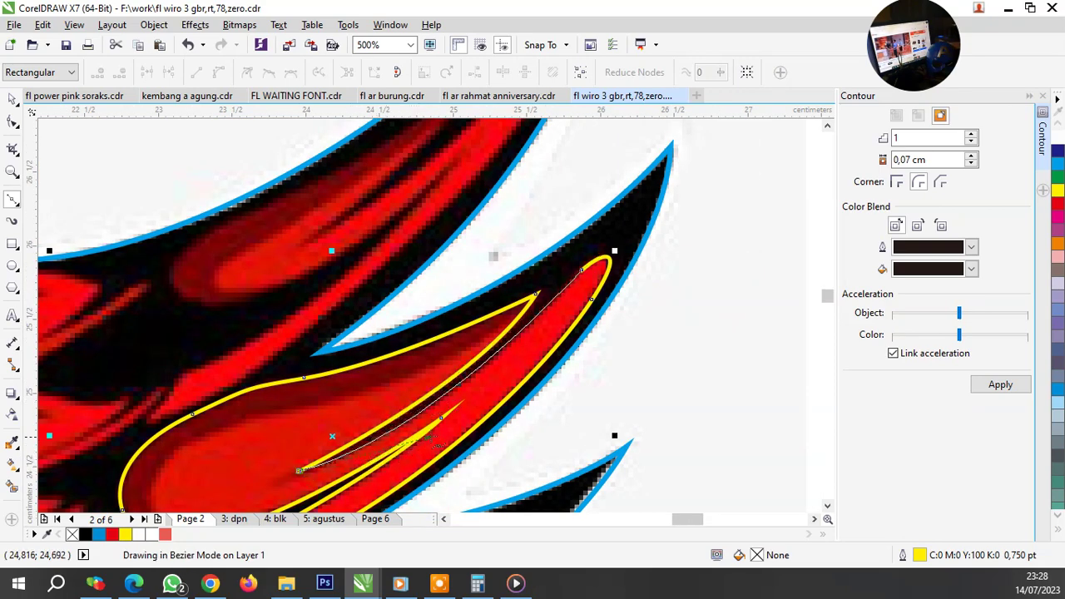
click(556, 295)
scroll(556, 295, down, 3)
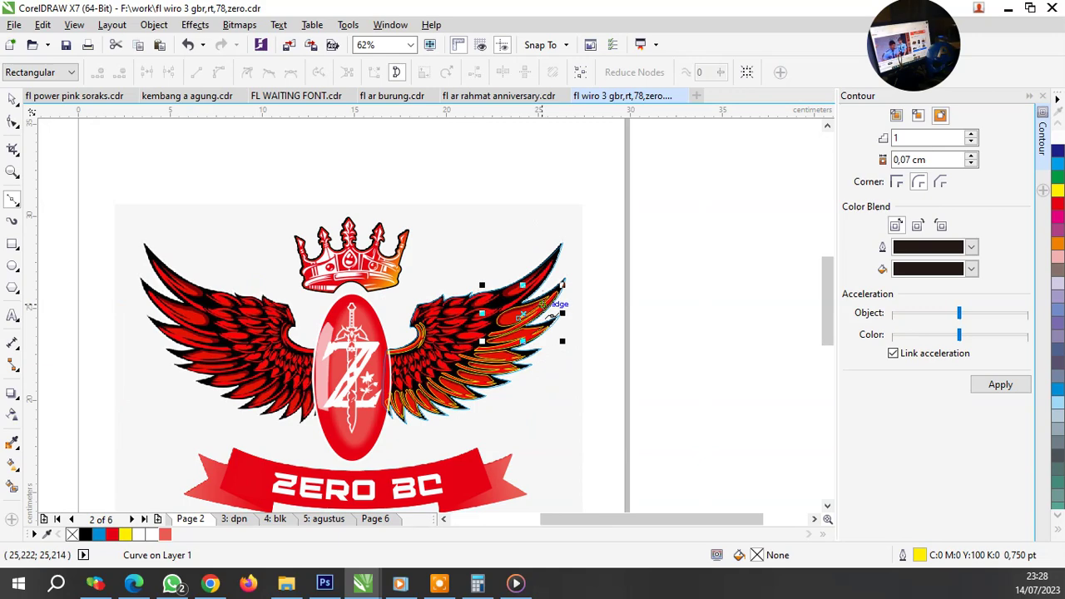
Step: Place Bezier nodes down the inner edge of a lower right-wing feather to its tip
scroll(504, 385, up, 3)
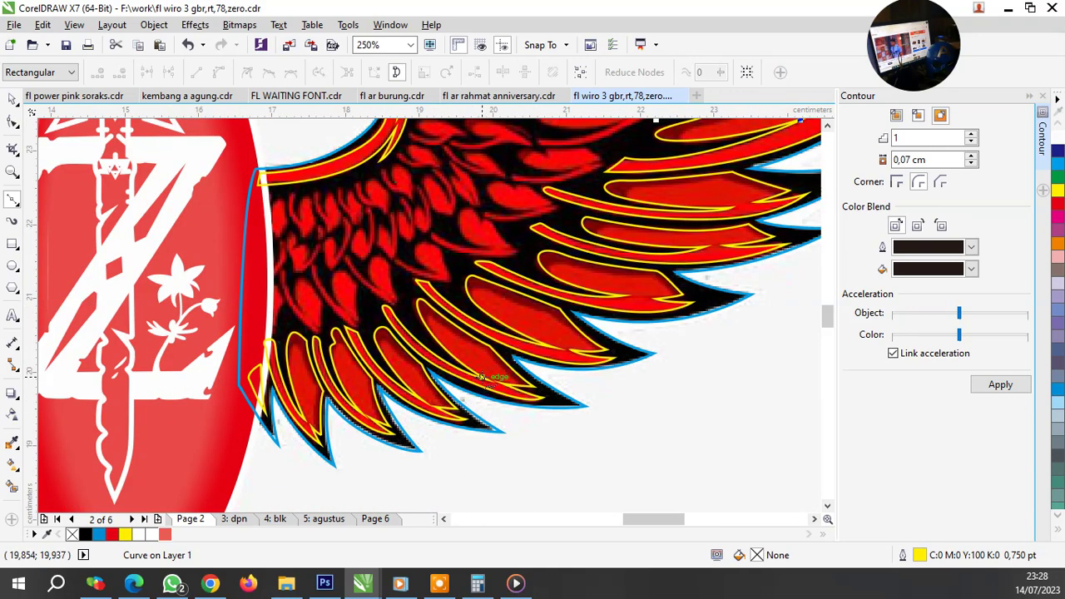
scroll(337, 369, up, 2)
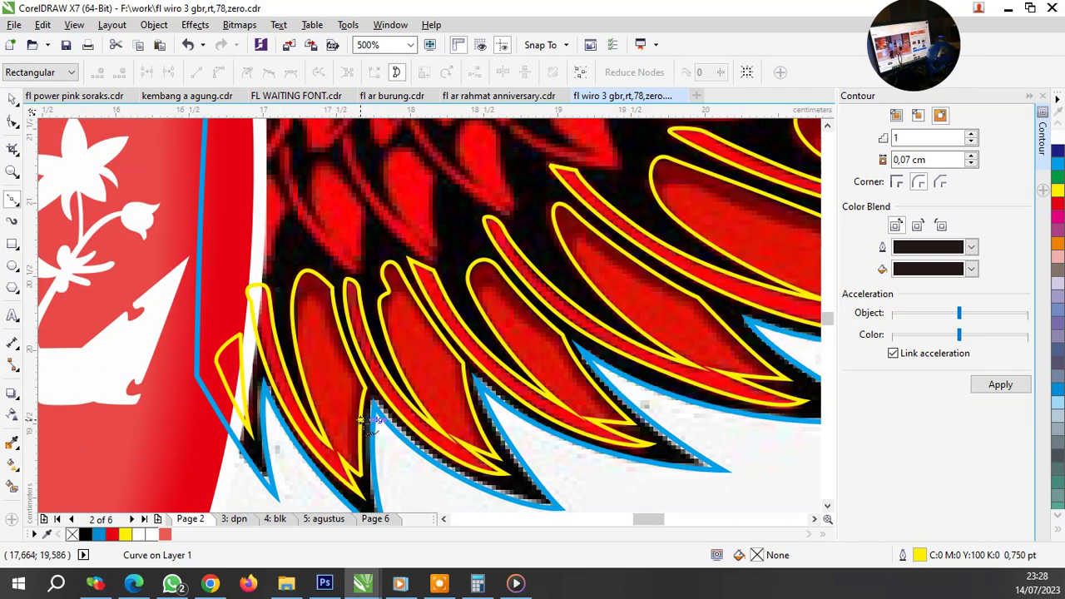
scroll(350, 460, up, 2)
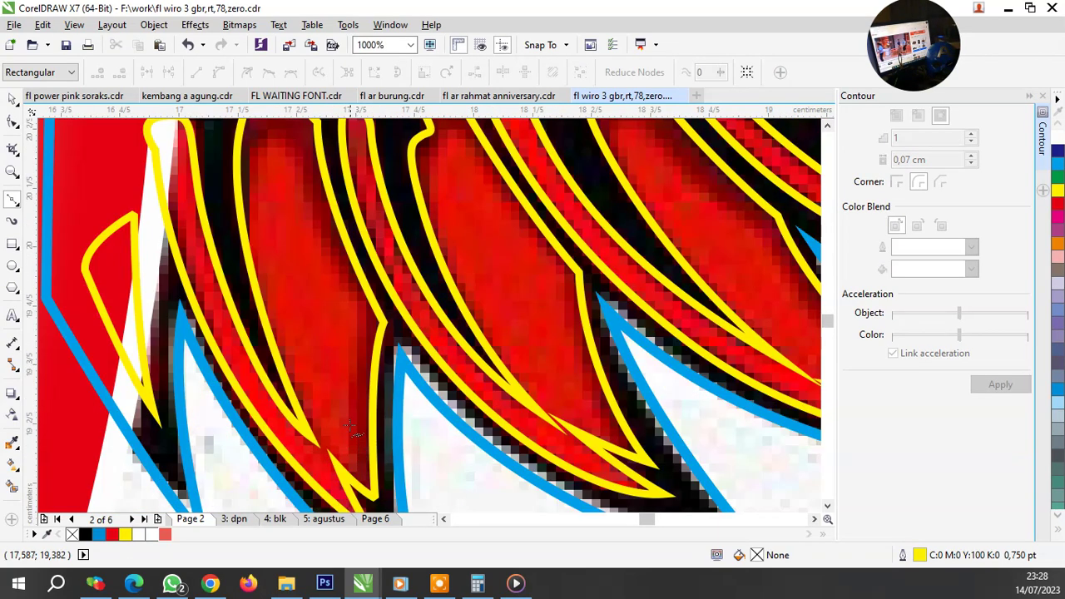
click(345, 416)
click(349, 291)
scroll(349, 290, down, 2)
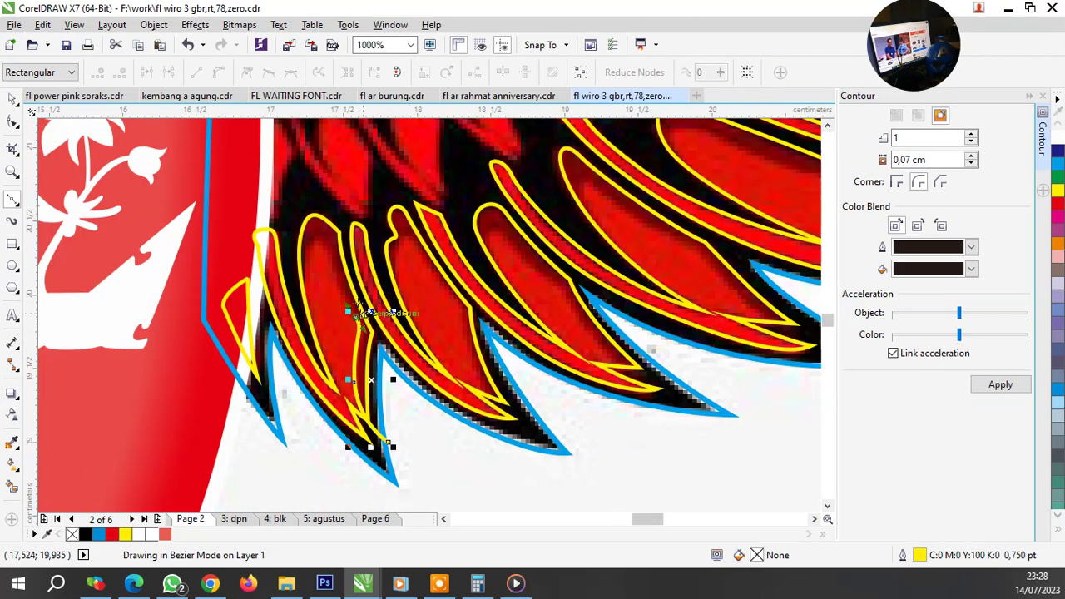
scroll(358, 309, up, 2)
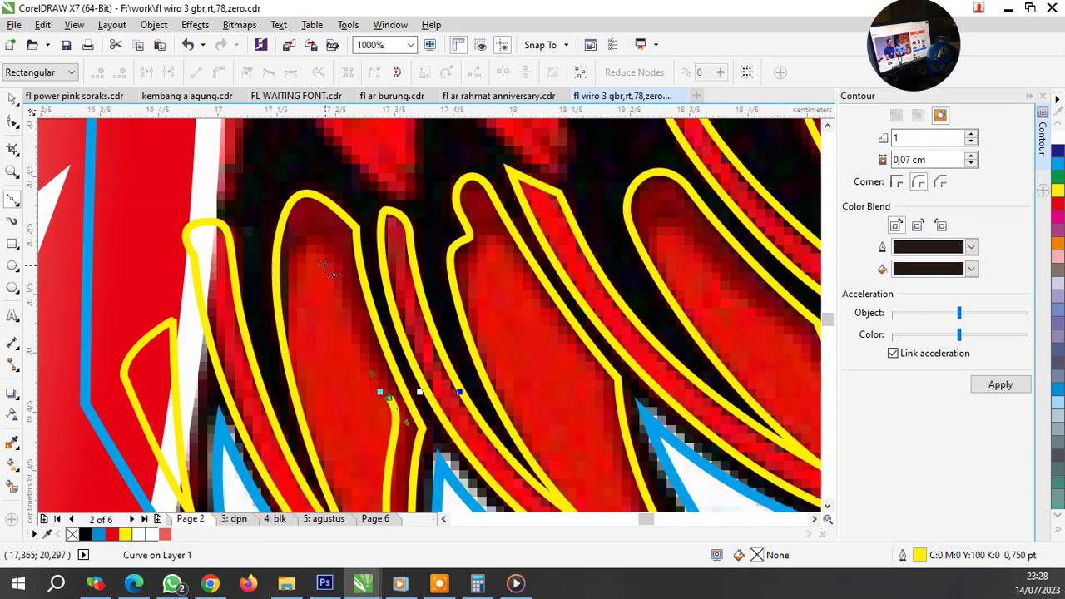
click(276, 290)
scroll(340, 199, down, 2)
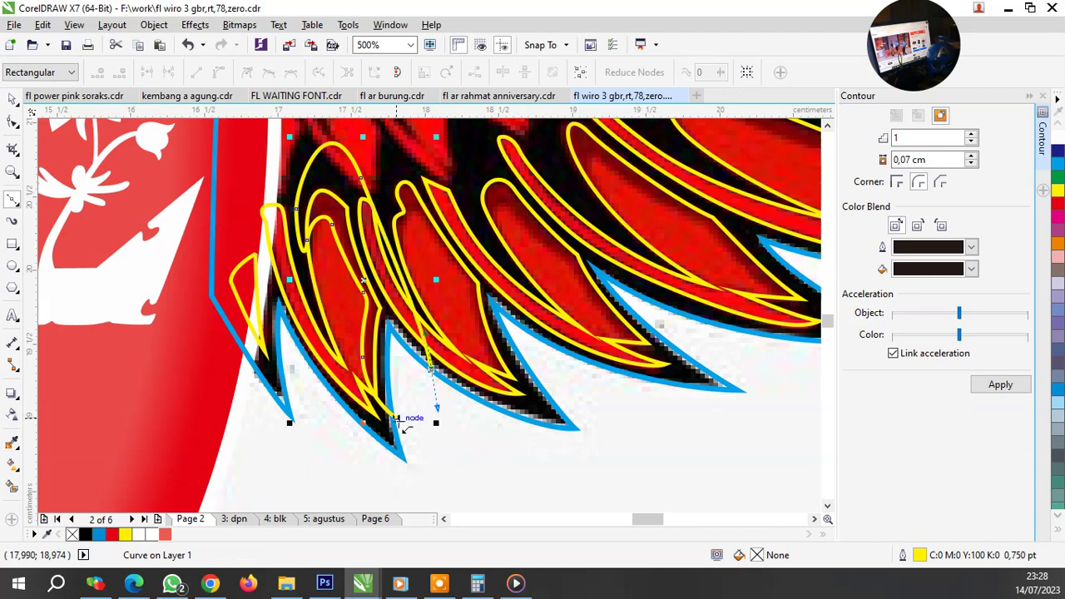
click(396, 418)
scroll(377, 340, up, 2)
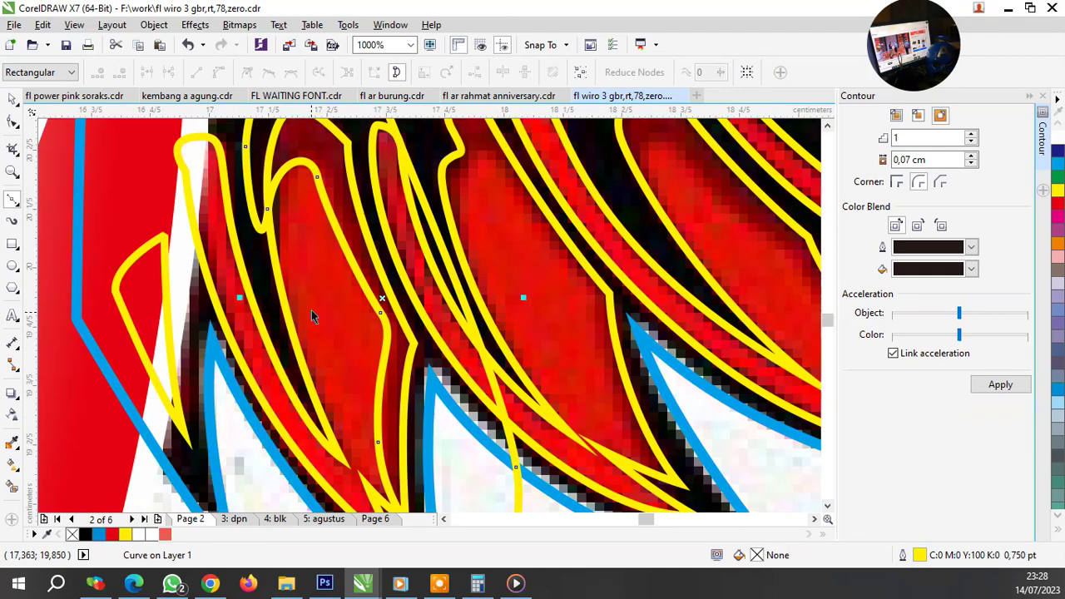
Step: Switch to the Pick tool, deselect the curves, and return to the Shape tool
key(space)
shift+click(312, 315)
click(460, 452)
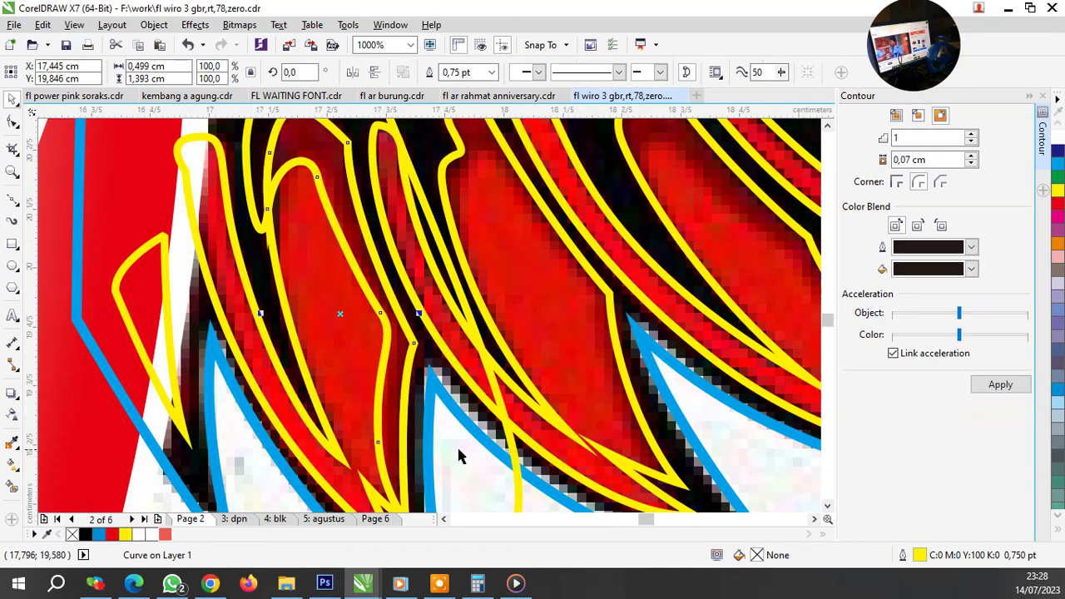
scroll(367, 331, down, 2)
scroll(398, 329, up, 2)
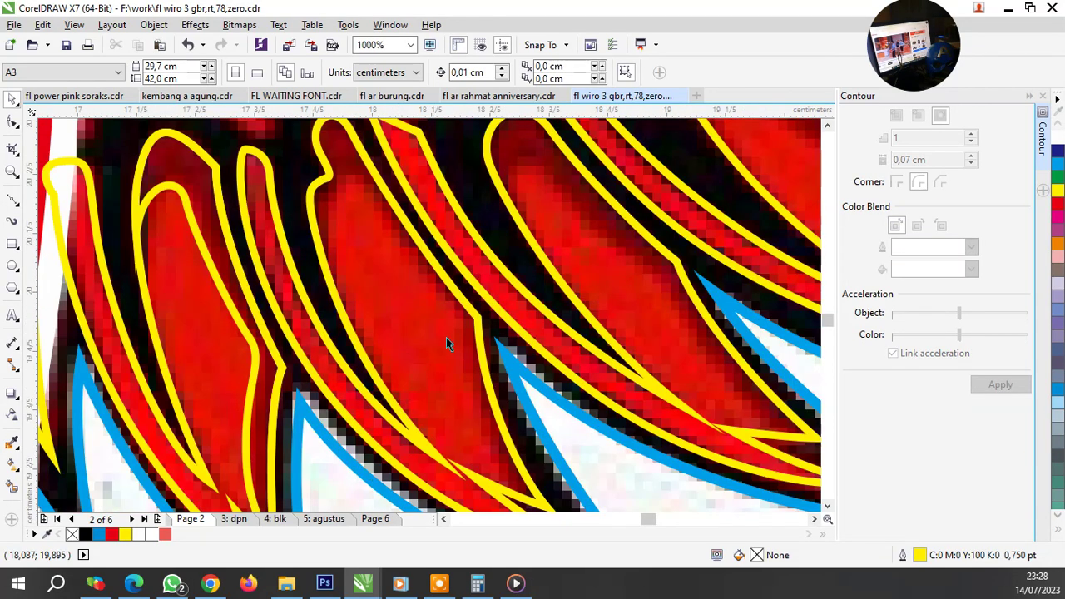
click(13, 201)
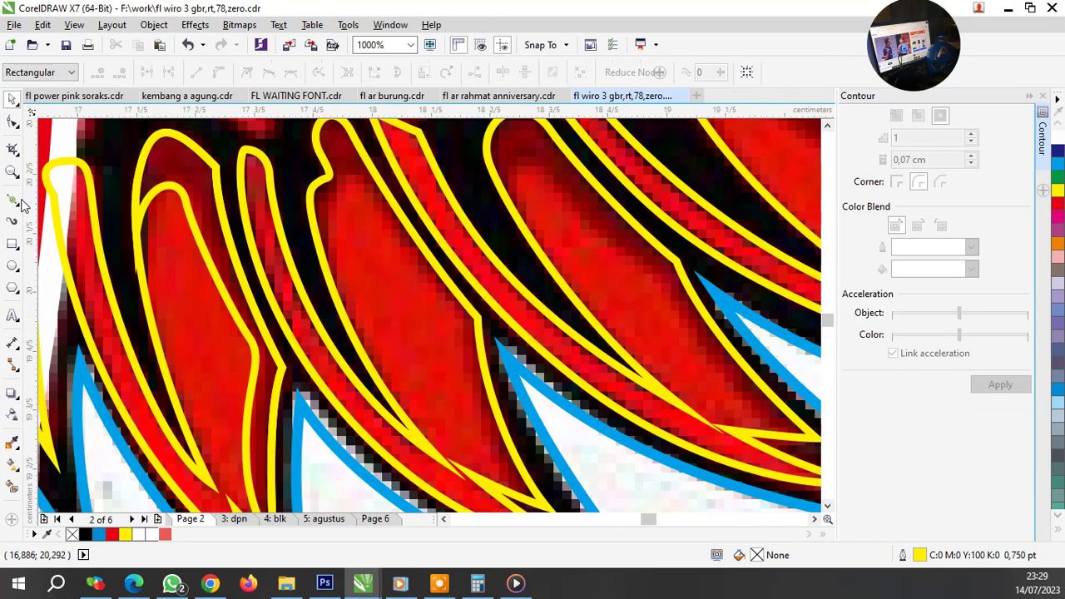
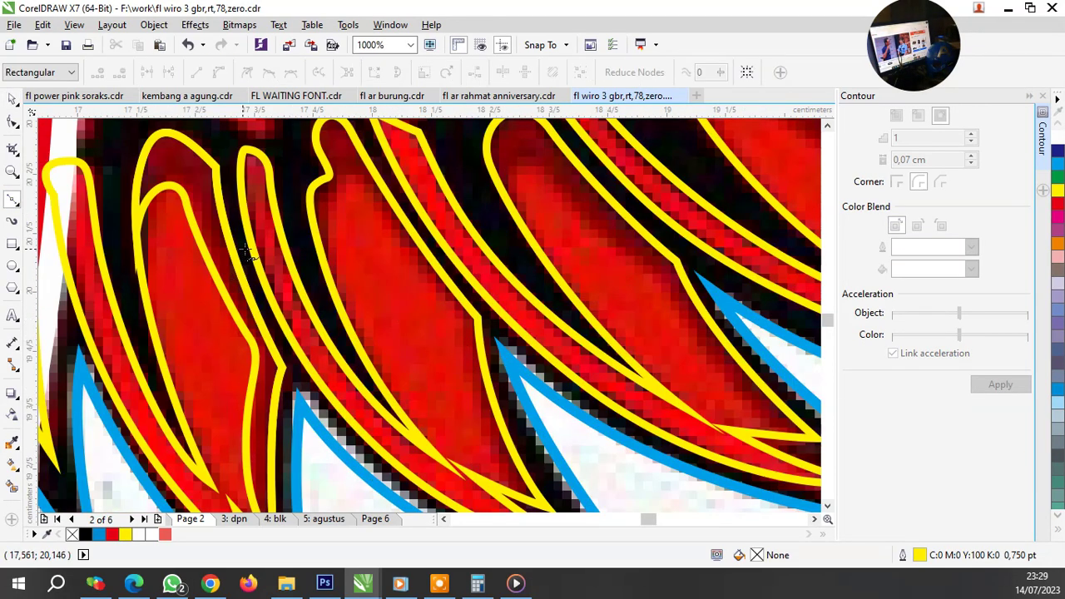
Step: Trace a closed Bezier loop along the edges of the first red feather
scroll(411, 268, down, 2)
scroll(470, 376, up, 2)
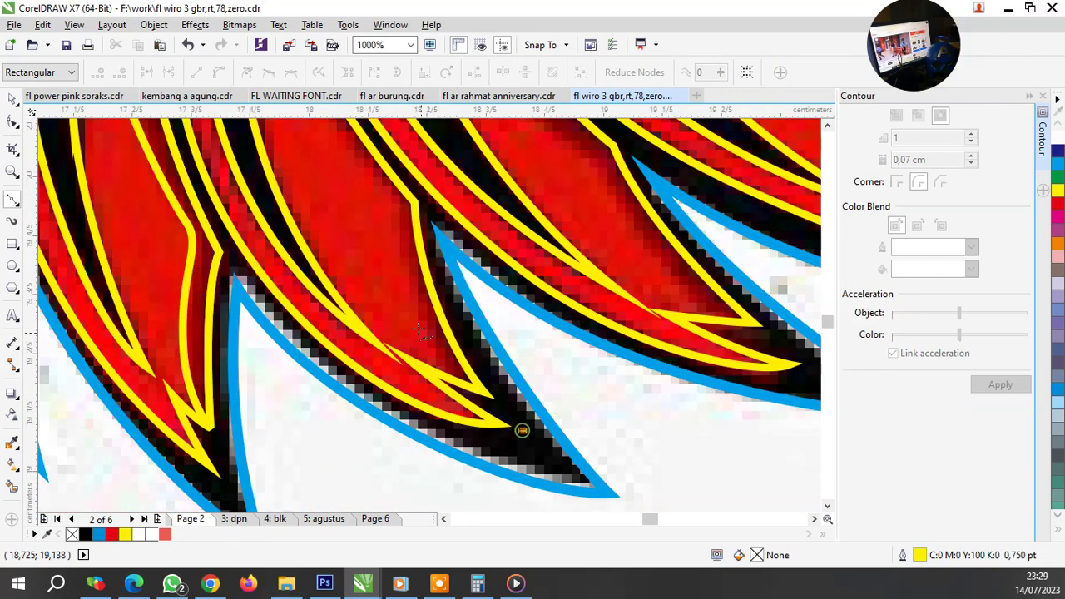
scroll(392, 208, down, 4)
scroll(400, 189, up, 2)
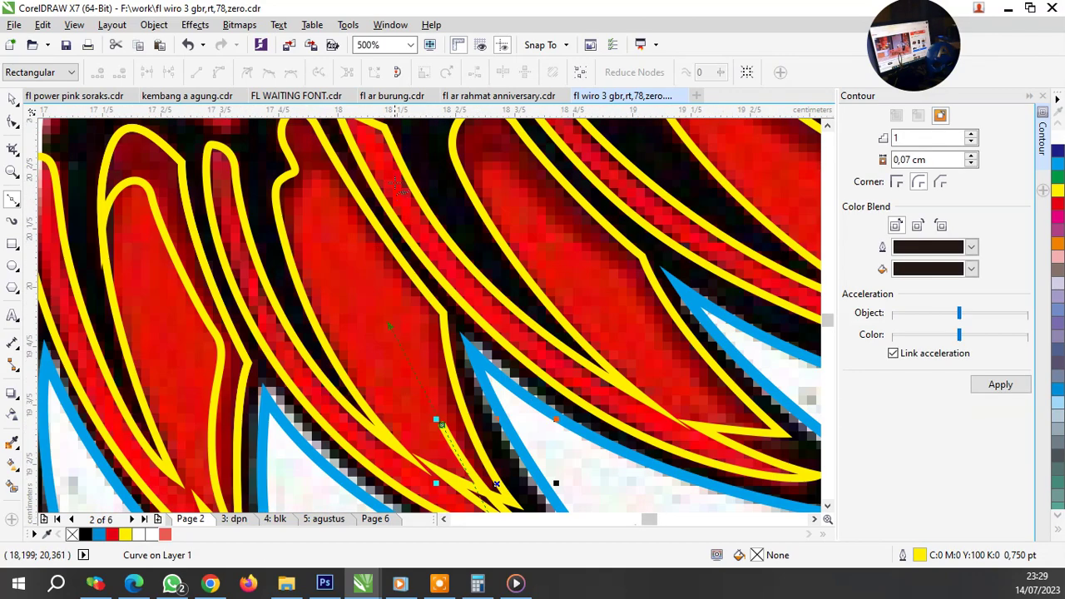
click(374, 239)
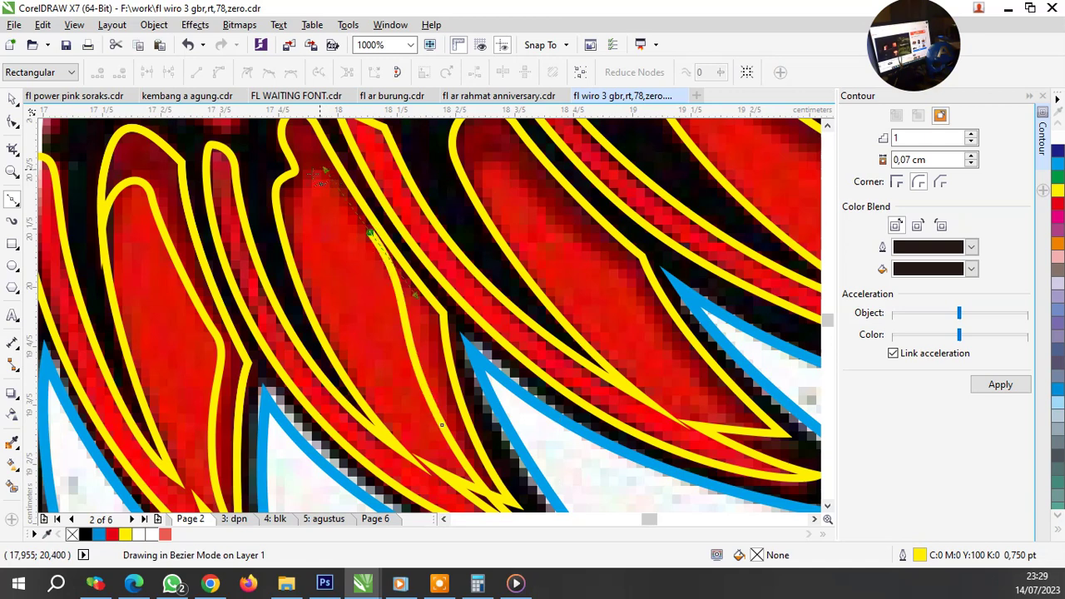
drag(303, 183, 283, 263)
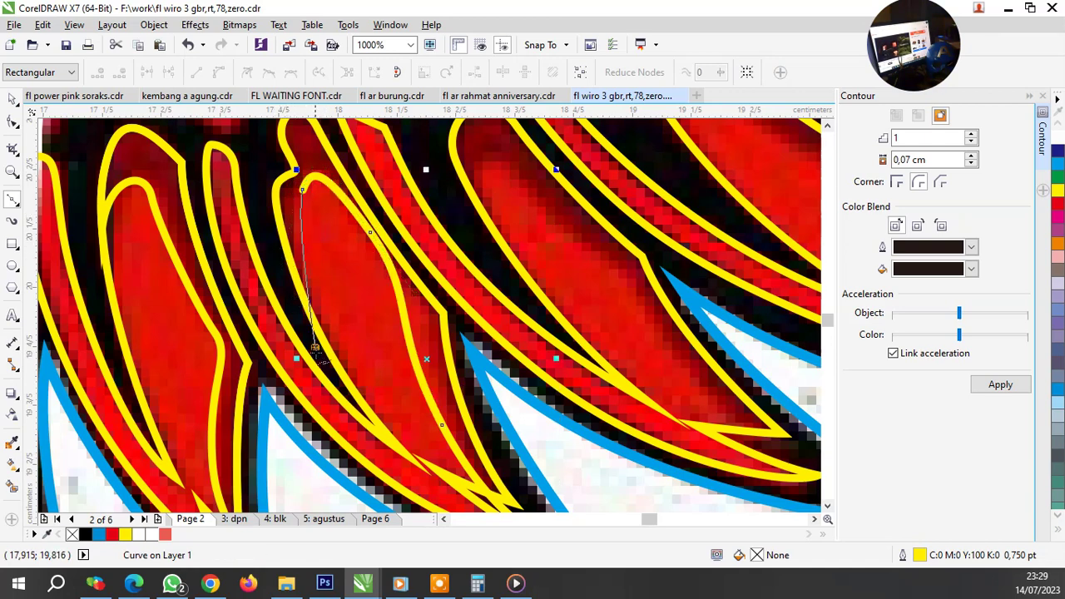
click(315, 348)
scroll(293, 169, down, 2)
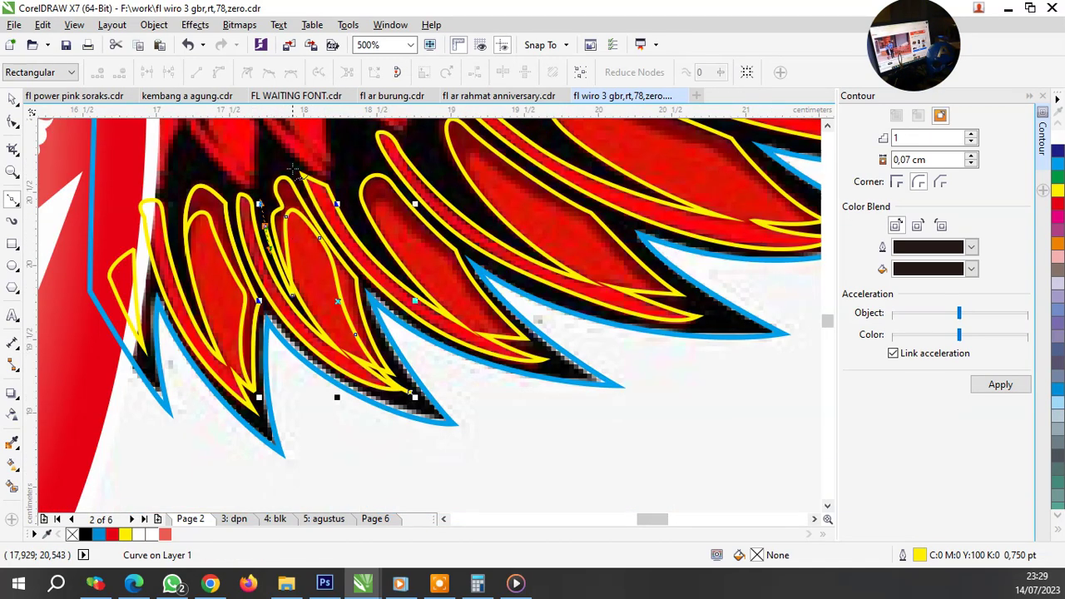
click(293, 169)
click(406, 381)
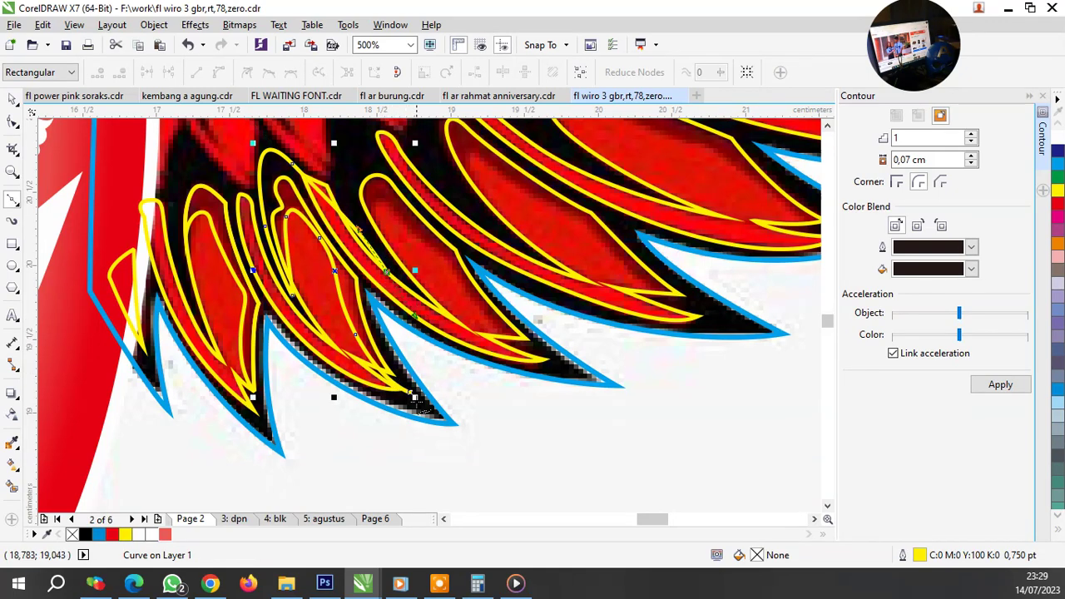
click(424, 395)
key(space)
Step: Intersect the loop with the feather and remove the helper loop
shift+click(316, 299)
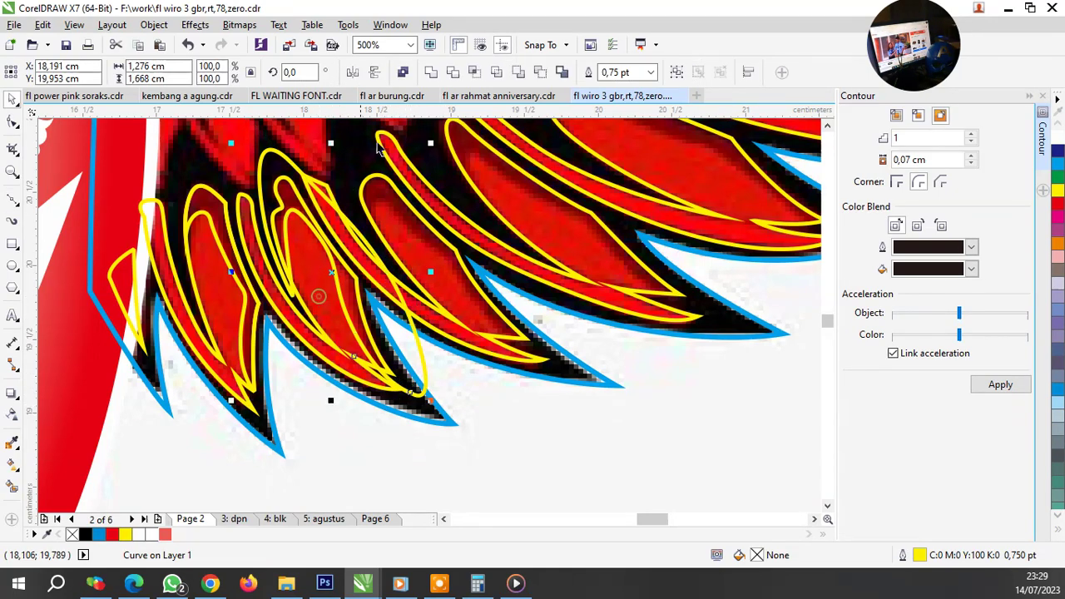
click(474, 73)
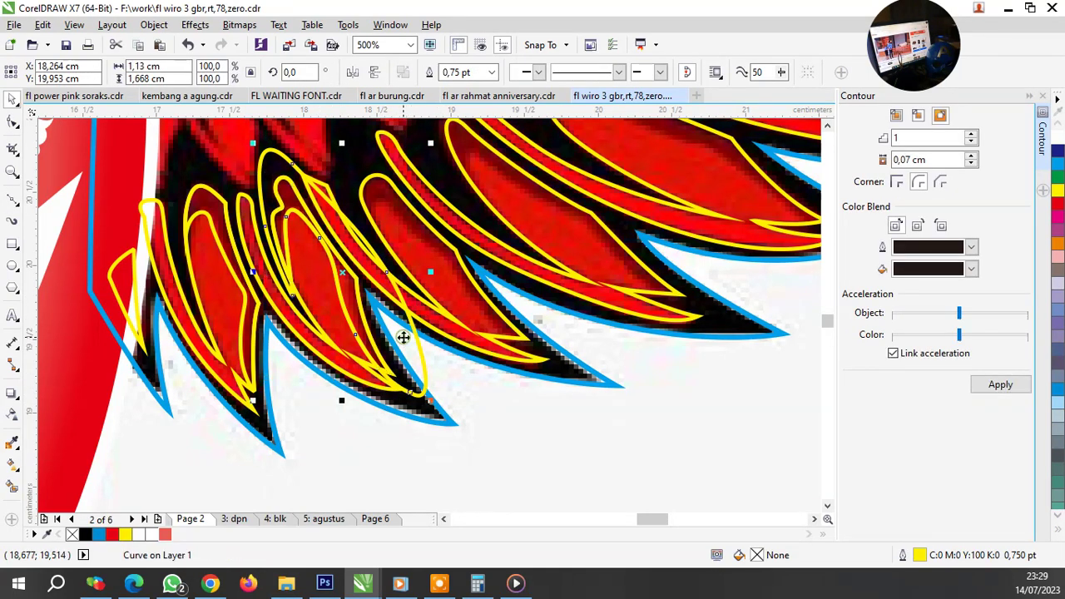
key(Escape)
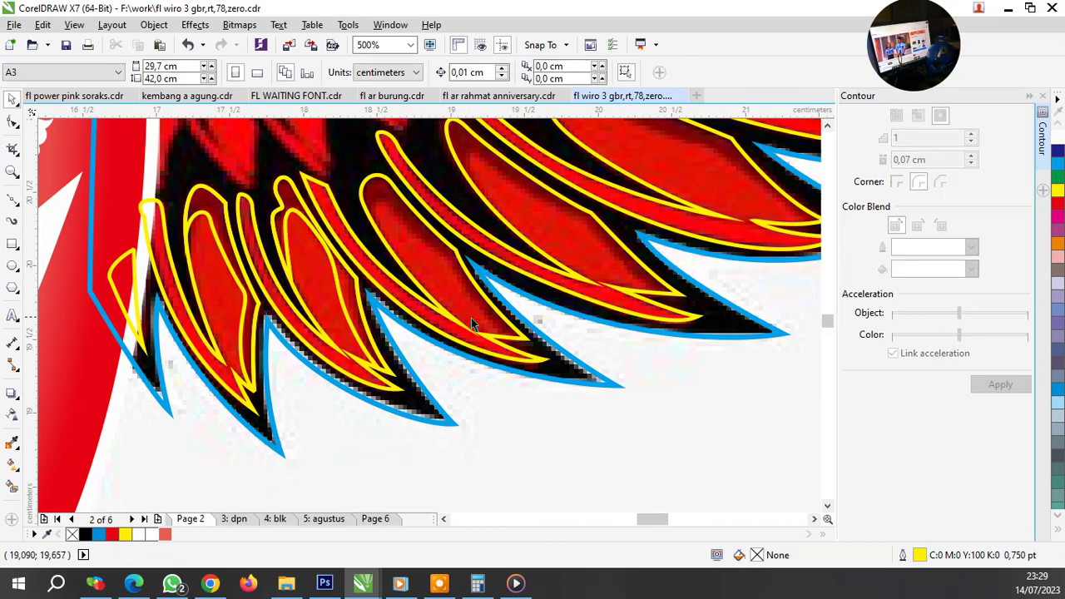
Step: Draw a curved Bezier loop inside the next feather, around its top and point
scroll(516, 343, up, 1)
key(F10)
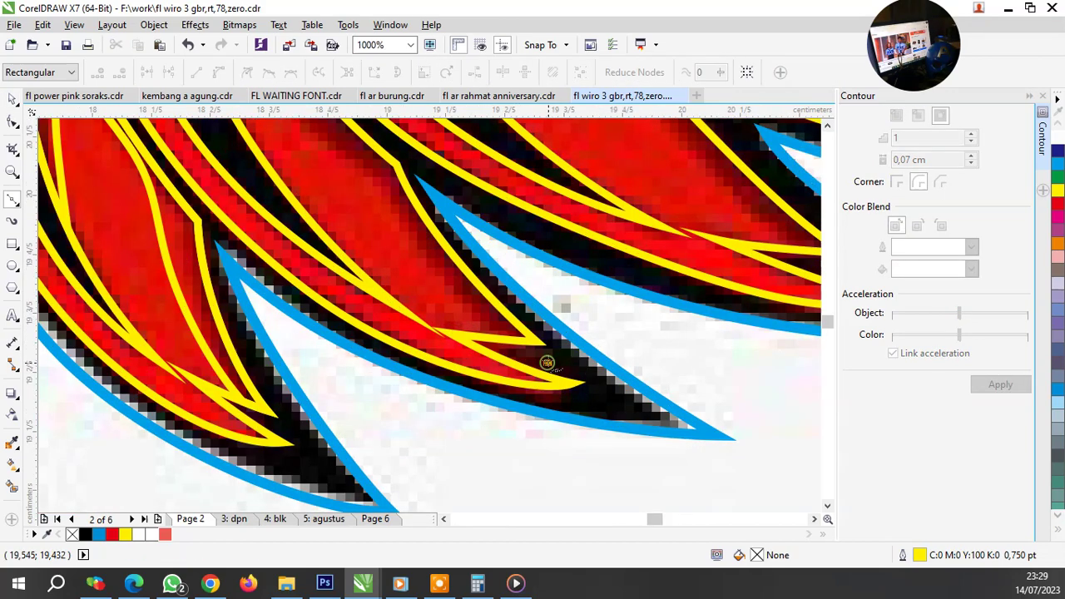
scroll(547, 361, down, 1)
scroll(469, 263, up, 1)
drag(493, 303, 422, 156)
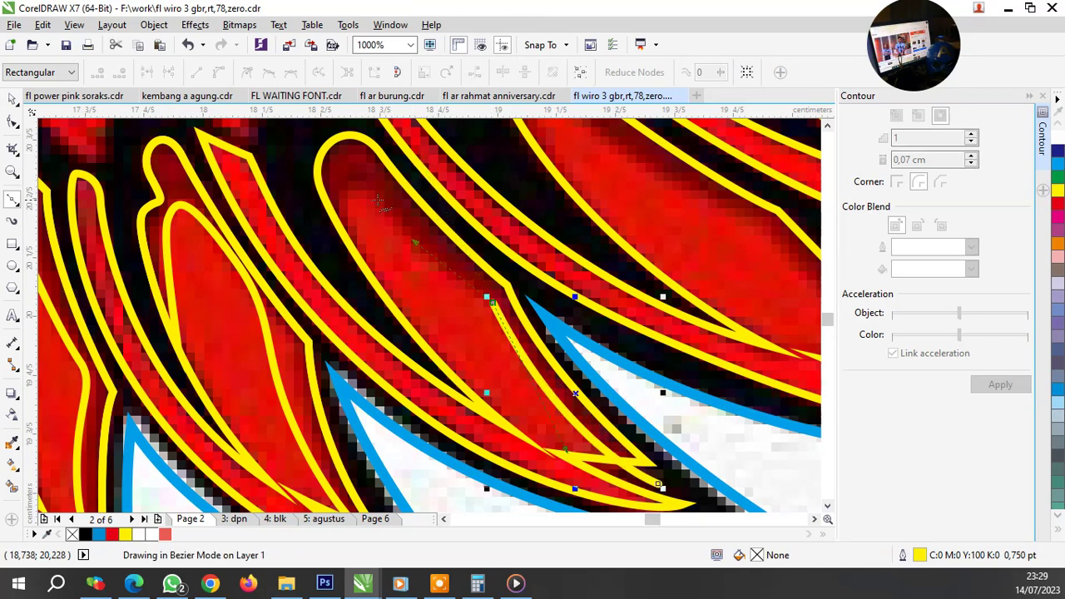
drag(368, 191, 351, 179)
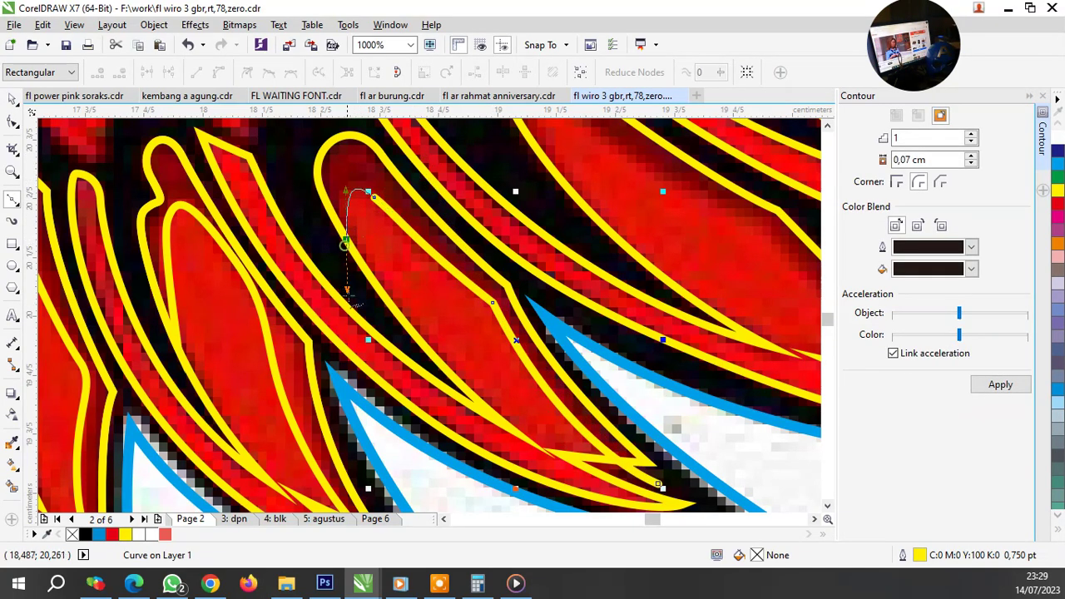
scroll(358, 152, down, 1)
drag(350, 146, 385, 156)
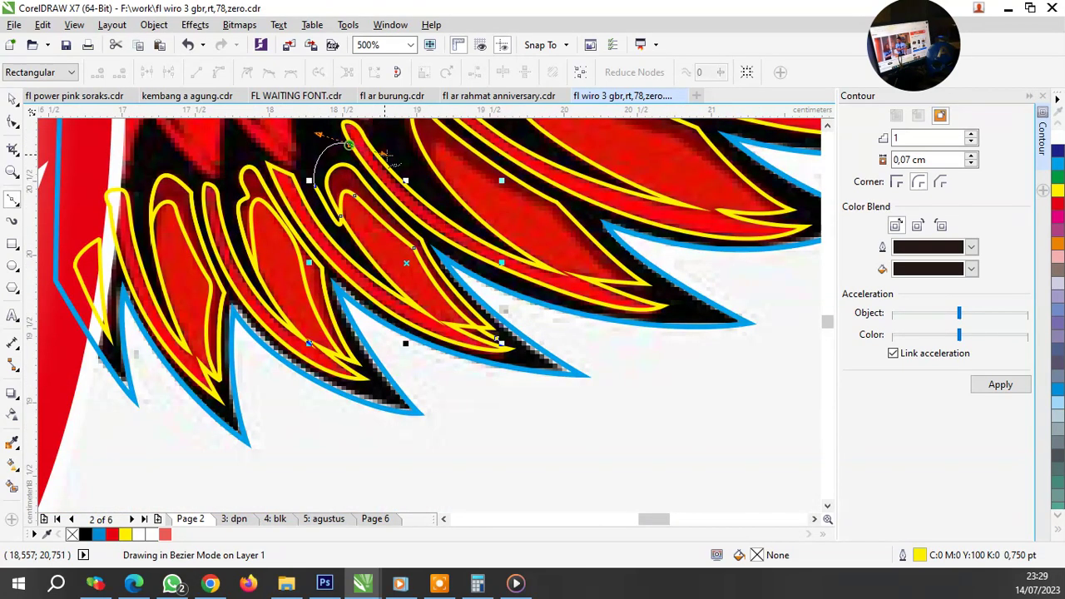
drag(502, 339, 519, 333)
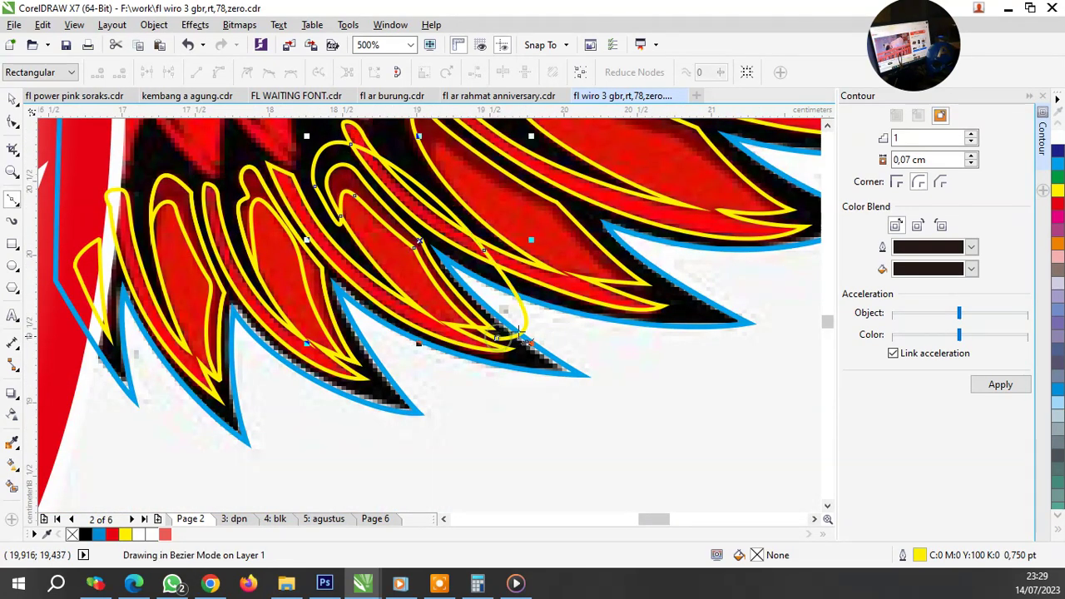
scroll(446, 291, up, 1)
Step: Trim the second loop to the feather's shape and discard the helper loop
key(space)
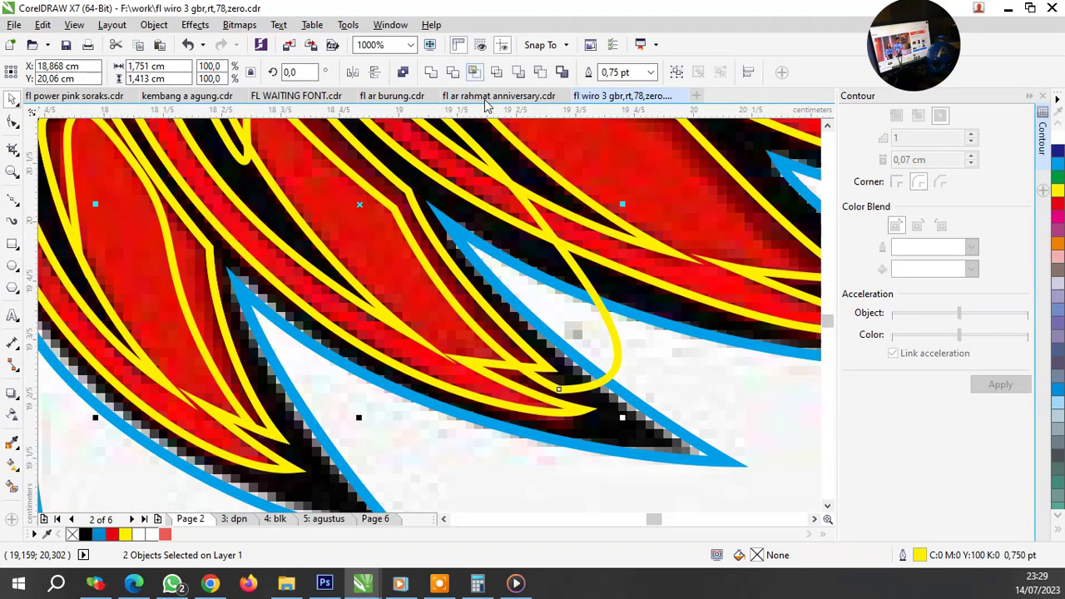
click(541, 294)
key(Escape)
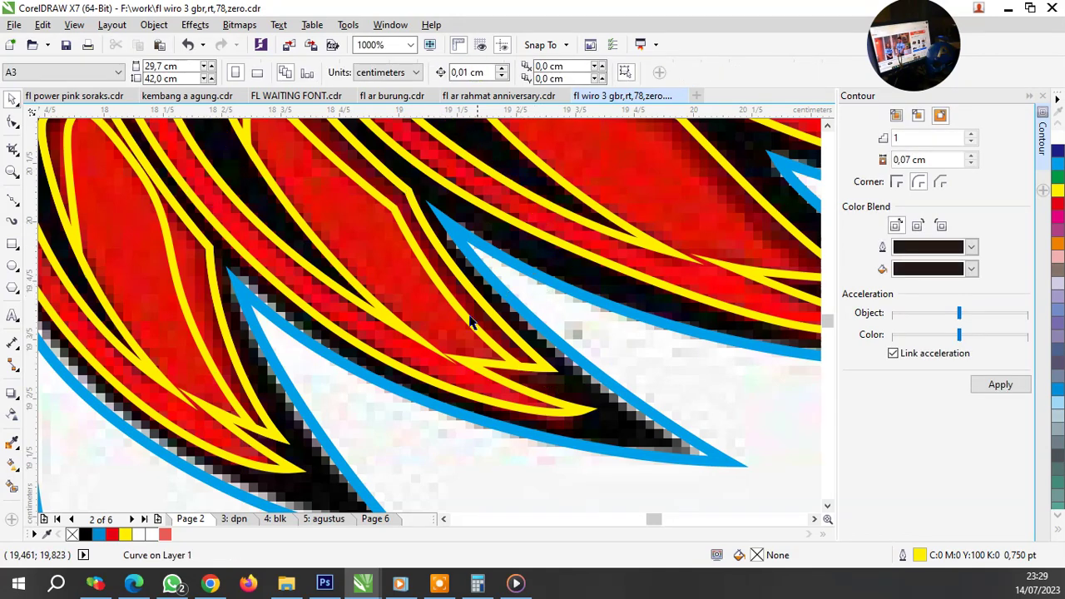
scroll(584, 244, down, 1)
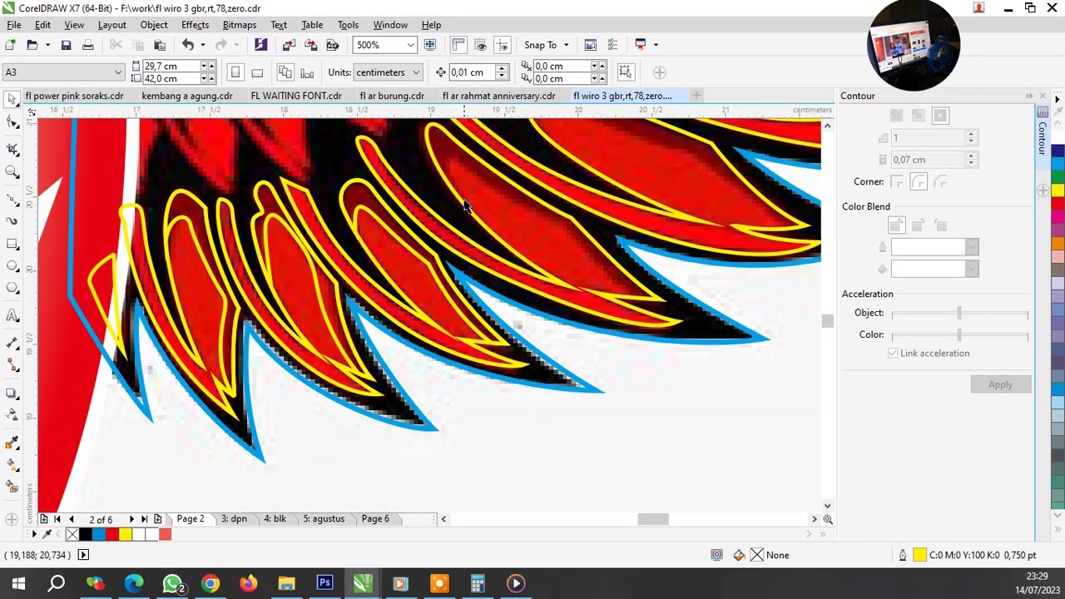
Step: Trace a closed Bezier loop inside the next right-wing feather down to its tip
key(space)
scroll(435, 199, up, 1)
drag(419, 230, 416, 132)
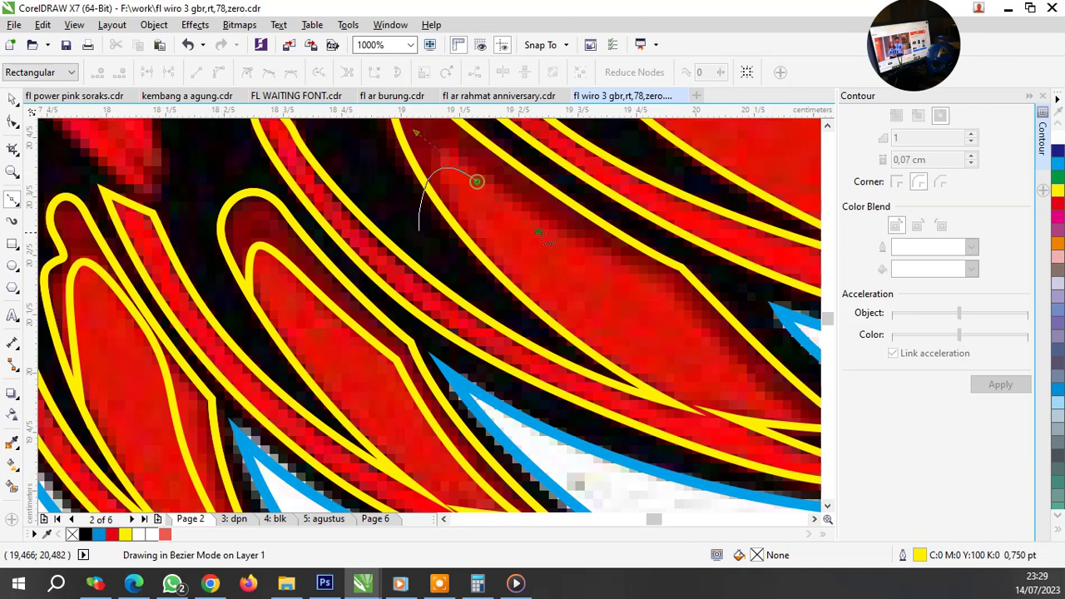
click(477, 182)
scroll(469, 204, down, 1)
scroll(354, 141, up, 1)
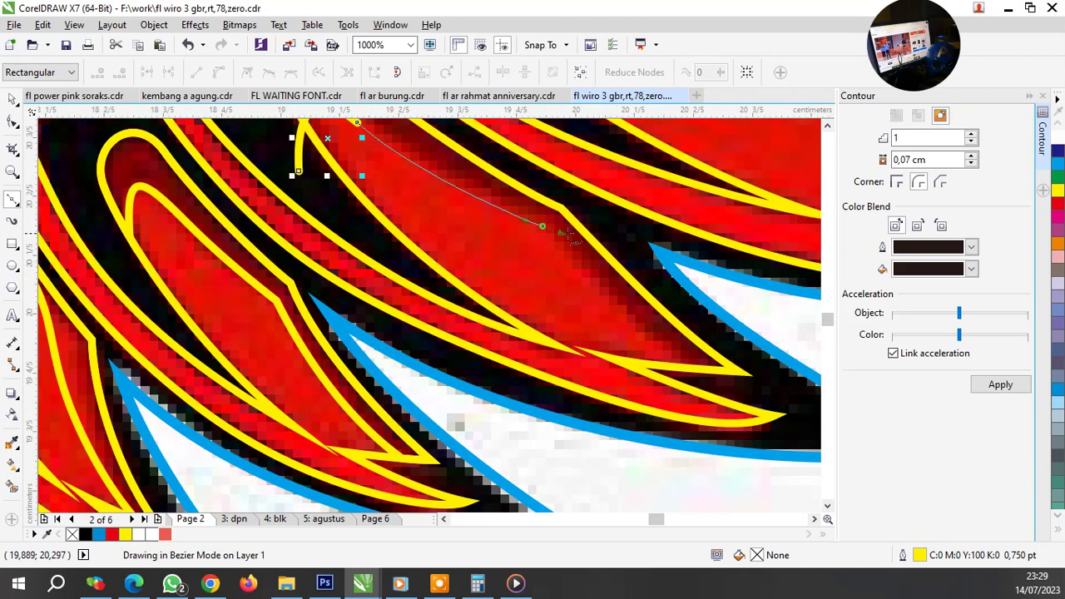
click(727, 384)
scroll(751, 330, down, 1)
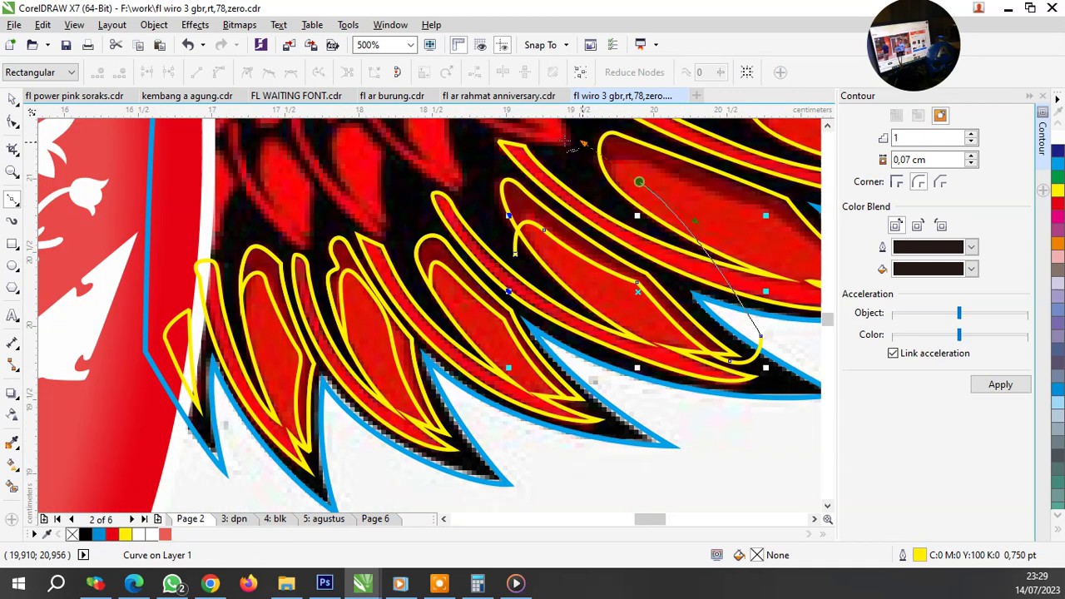
click(466, 135)
click(515, 254)
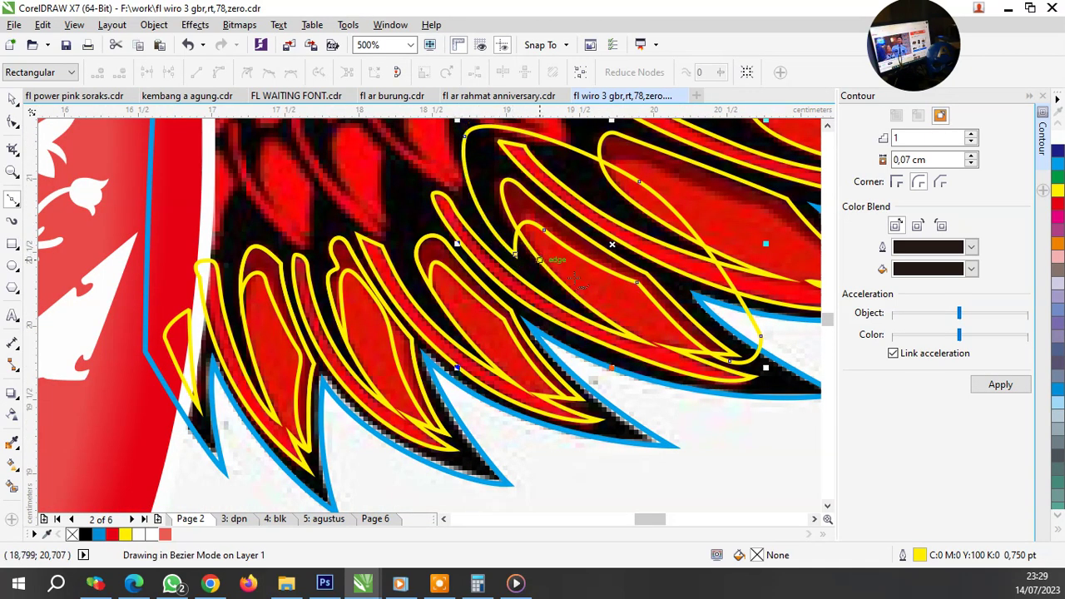
Step: Trim the loop to the feather's shape and delete the helper loop
key(space)
shift+click(607, 295)
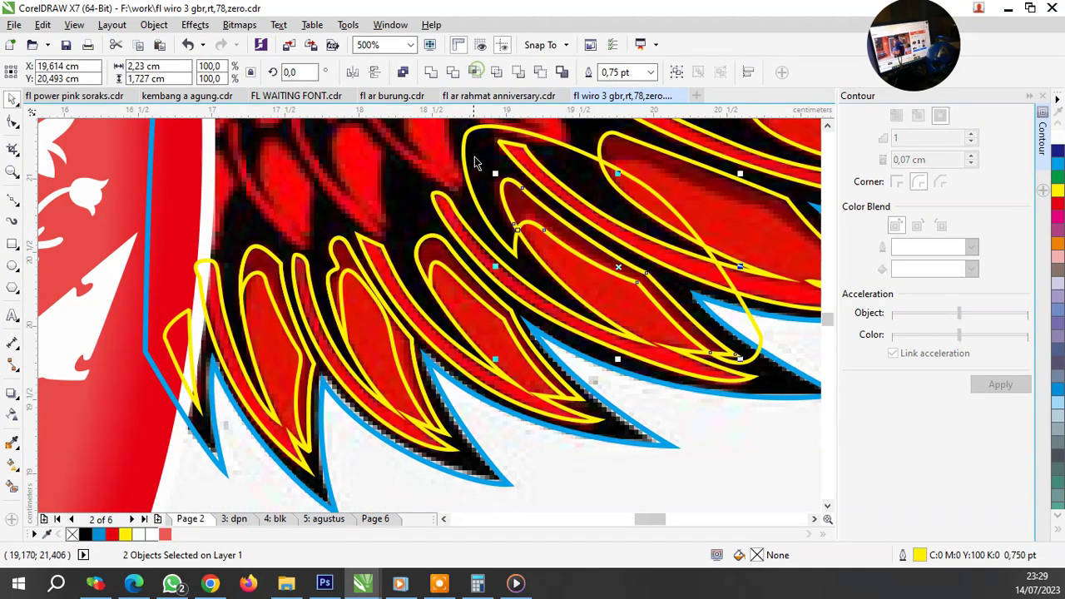
key(ctrl+l)
key(Delete)
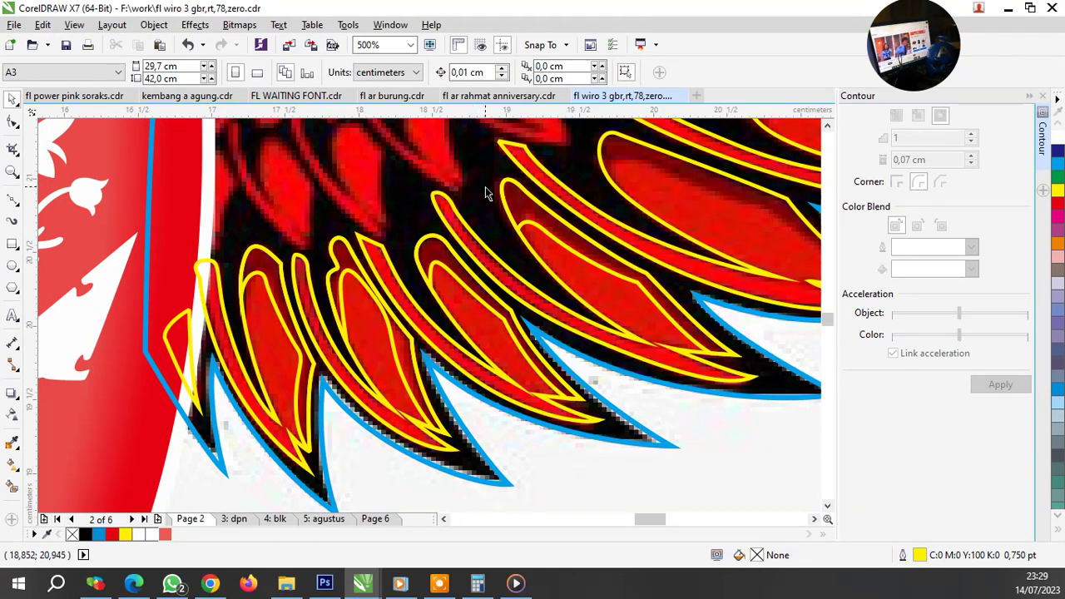
Step: Trace the wing-tip feather's outline from its tip up to its upper end
scroll(466, 235, down, 2)
scroll(569, 240, up, 1)
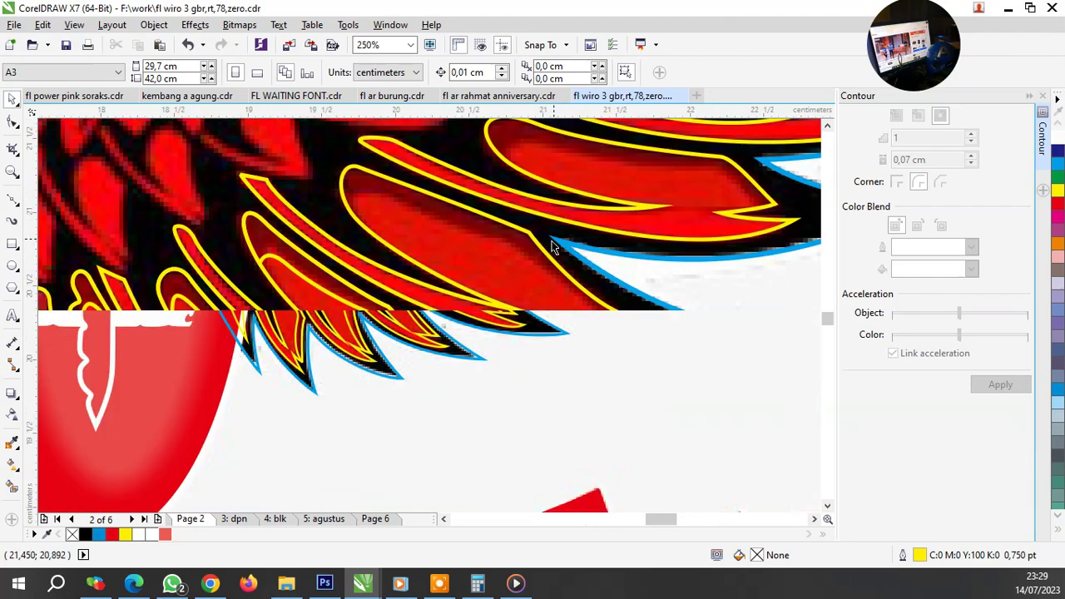
scroll(554, 253, up, 2)
key(F10)
click(690, 403)
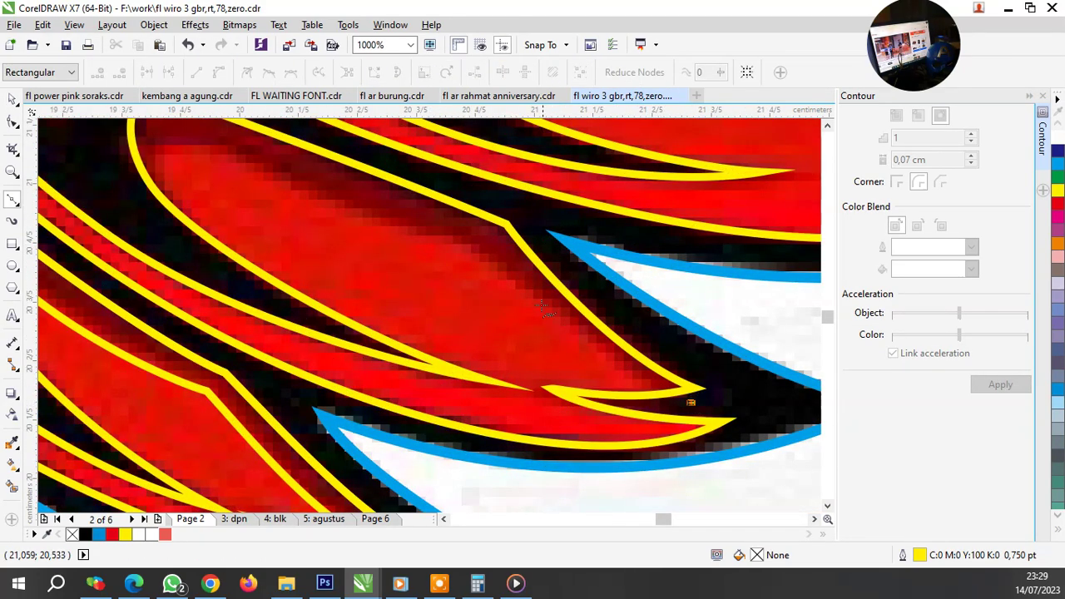
click(533, 297)
click(395, 224)
click(212, 149)
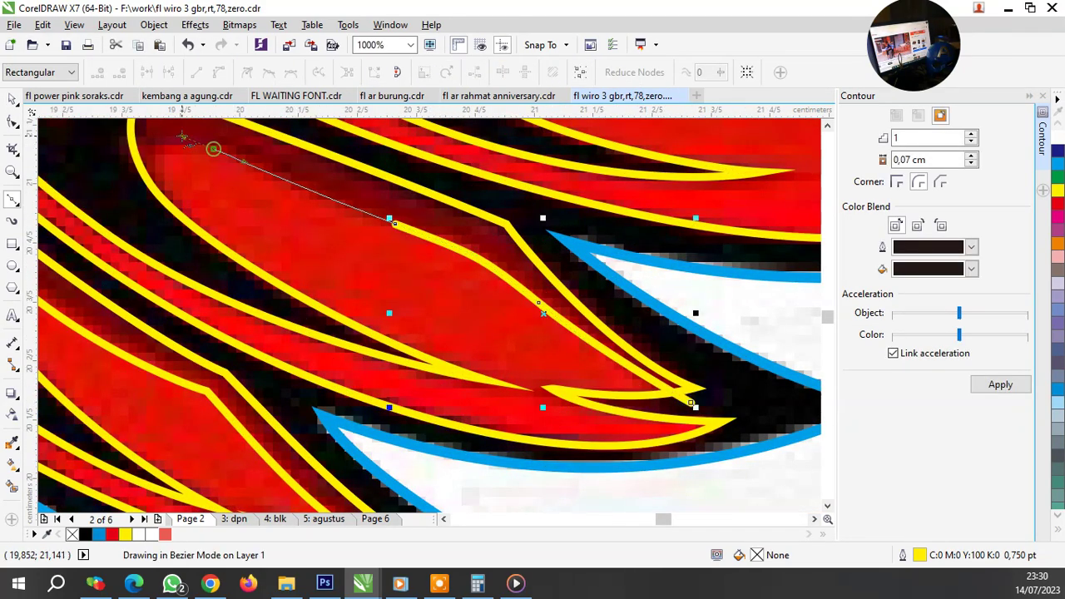
key(space)
Step: Continue the outline around the feather's top and close the loop
click(176, 210)
key(space)
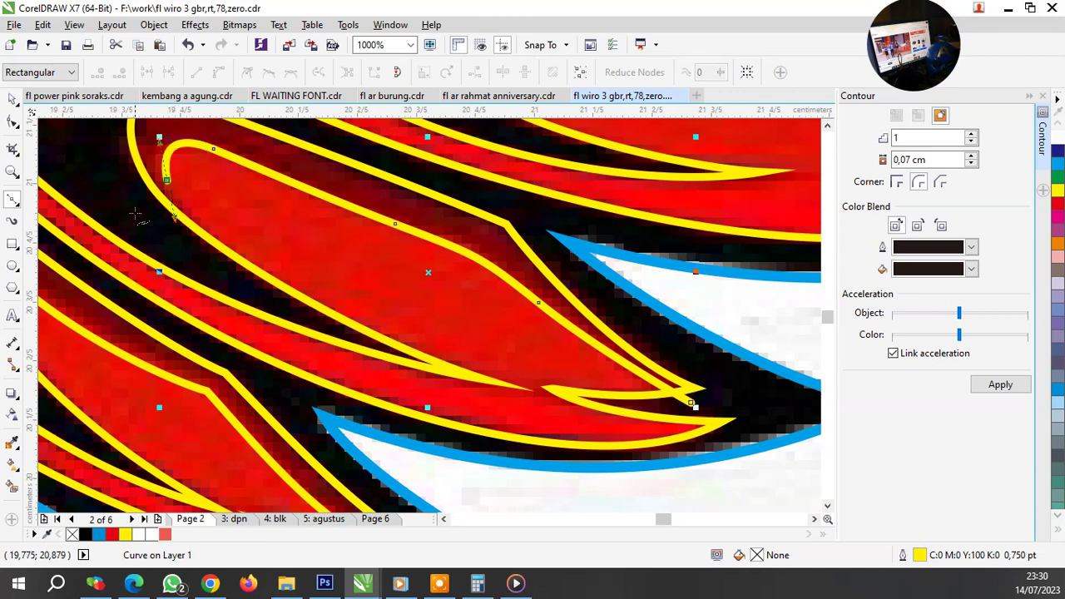
click(135, 202)
key(space)
scroll(243, 234, down, 1)
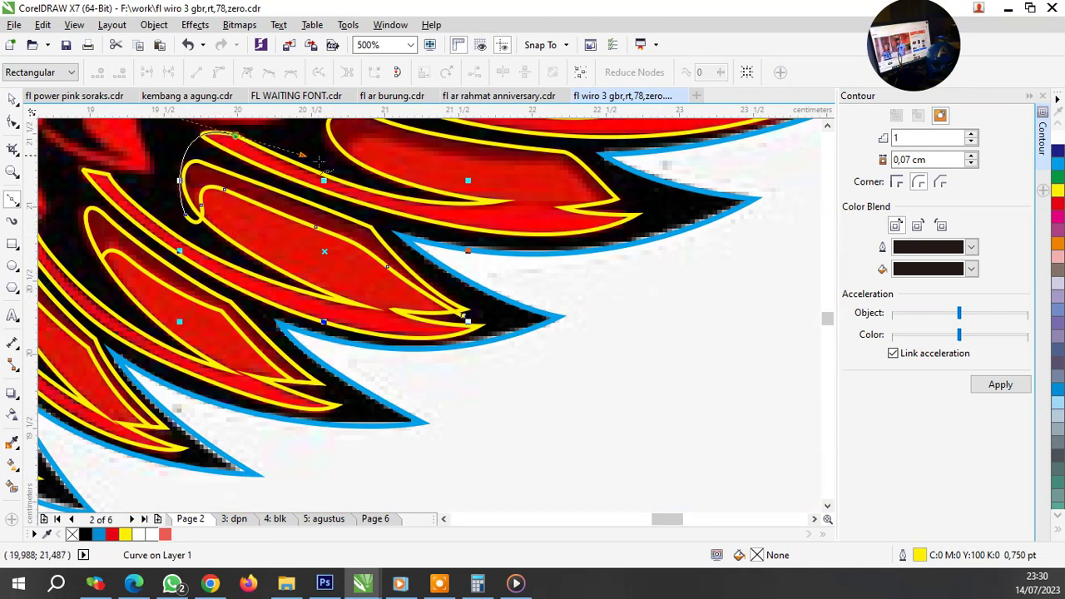
drag(319, 160, 320, 162)
mouse_move(494, 253)
mouse_down()
mouse_move(510, 300)
mouse_move(437, 318)
mouse_up()
key(space)
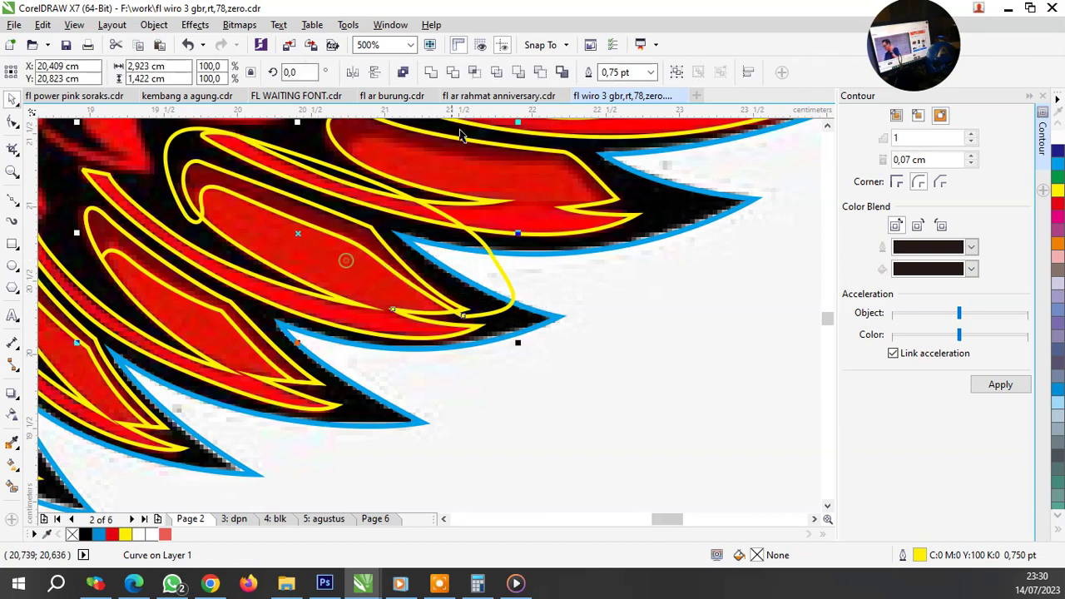
Step: Intersect the loop with the wing-tip feather and delete the helper loop
shift+click(344, 258)
shift+click(466, 263)
key(Delete)
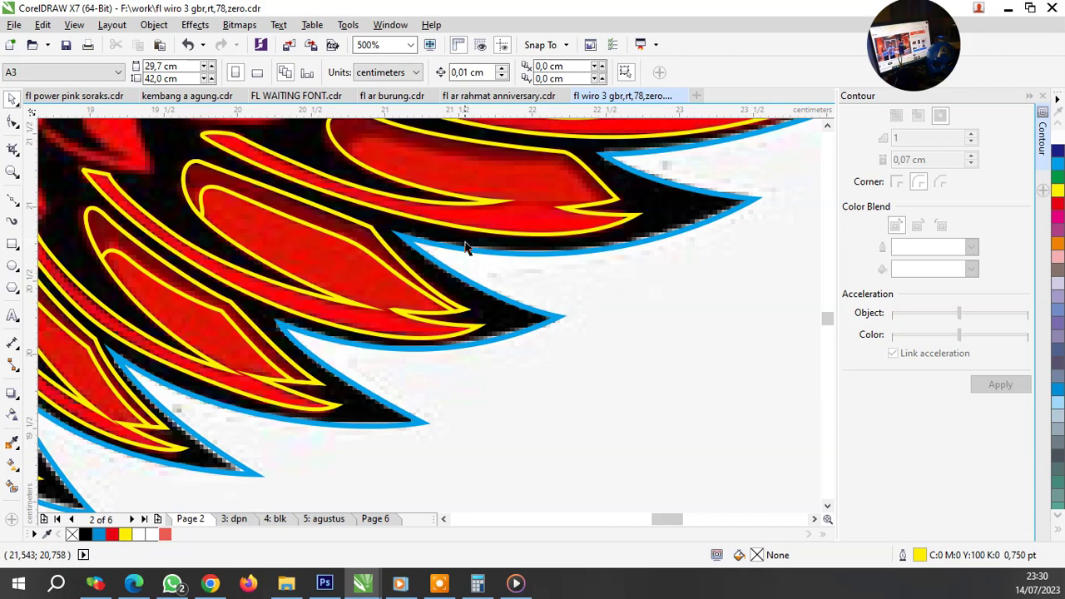
Step: Start a Bezier curve inside the feather tip
scroll(492, 261, down, 3)
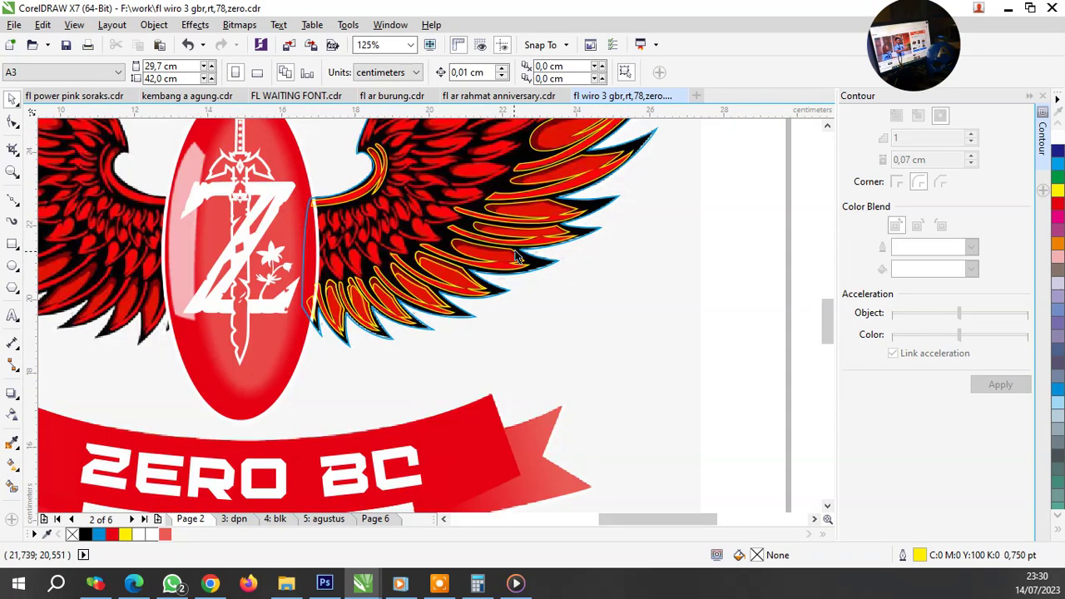
scroll(487, 248, up, 3)
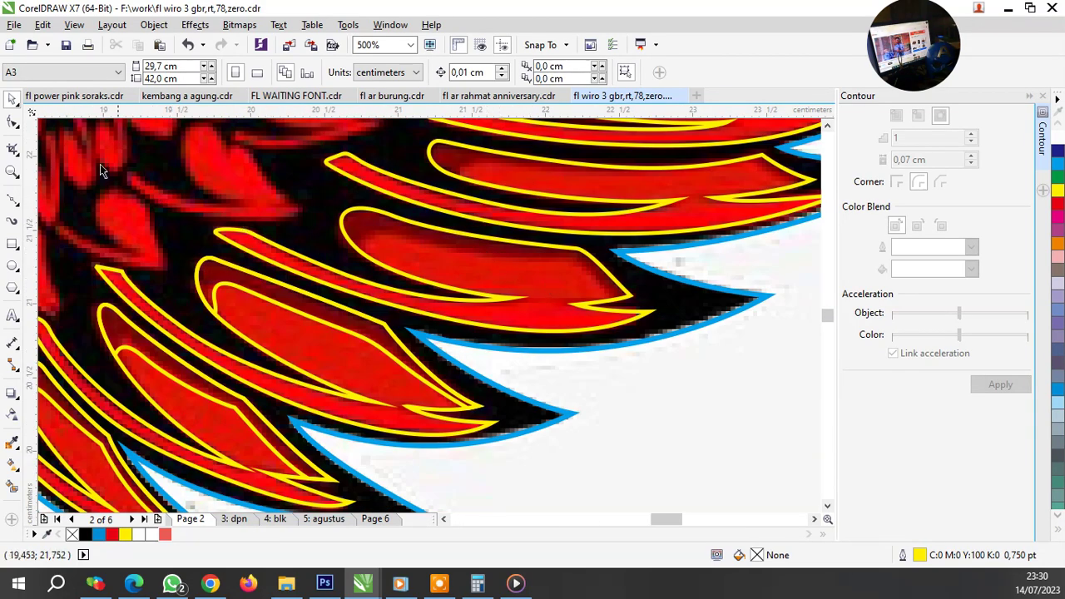
click(12, 198)
scroll(429, 261, up, 2)
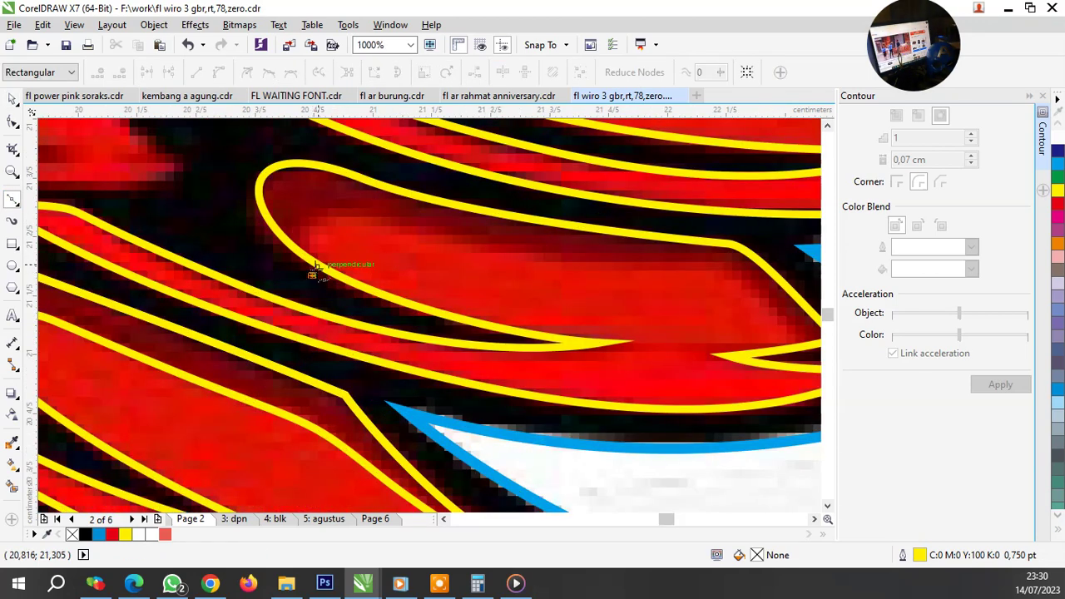
drag(391, 224, 312, 188)
key(space)
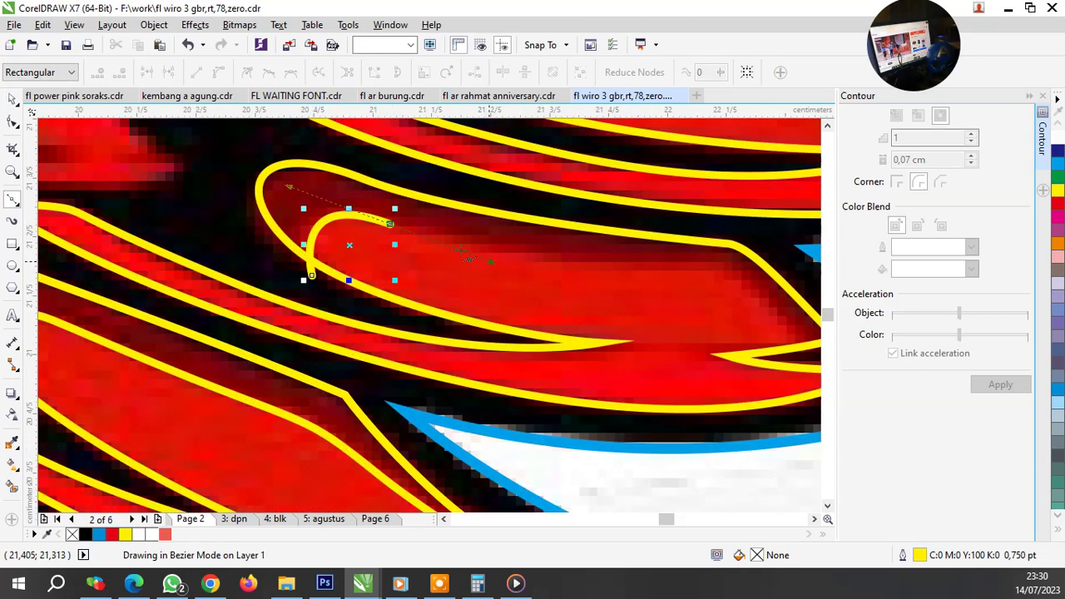
scroll(466, 254, down, 1)
scroll(646, 271, up, 1)
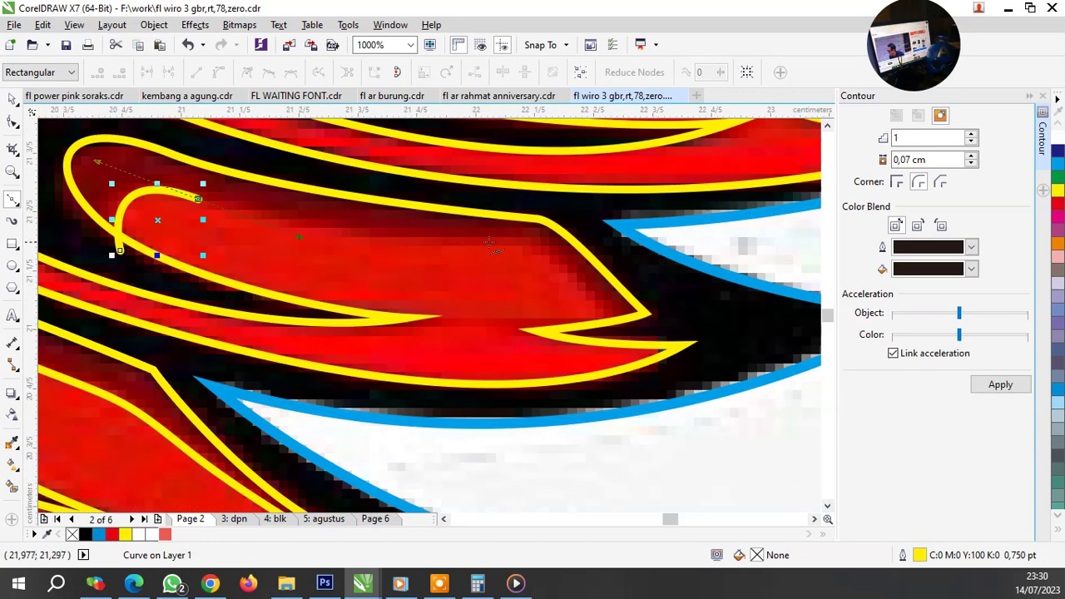
Step: Extend the outline around the feather point and close the loop
drag(491, 243, 541, 265)
click(589, 293)
drag(666, 323, 695, 312)
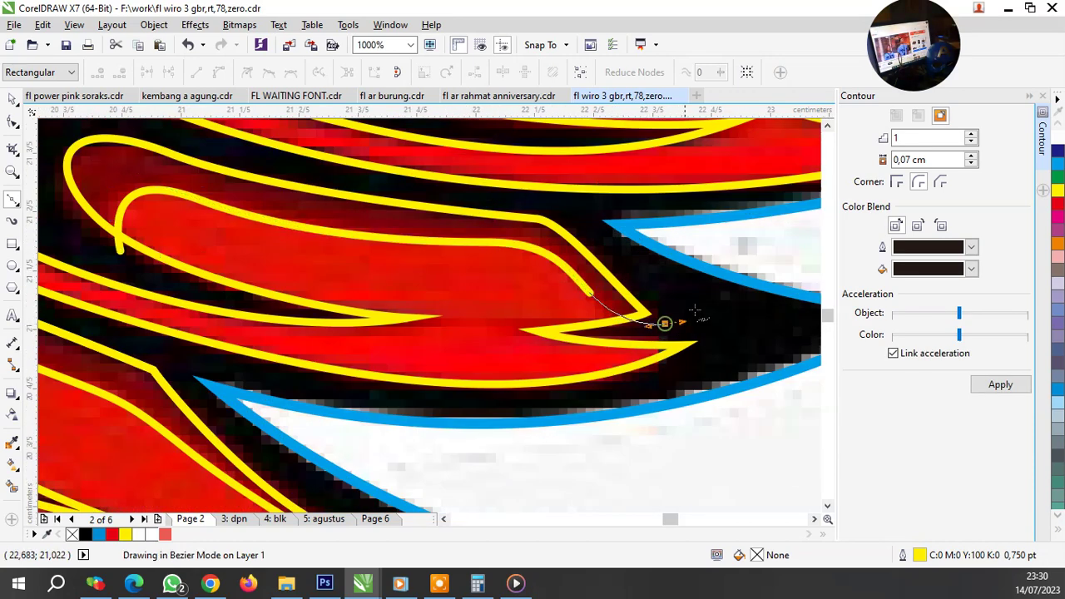
click(456, 165)
scroll(266, 187, down, 1)
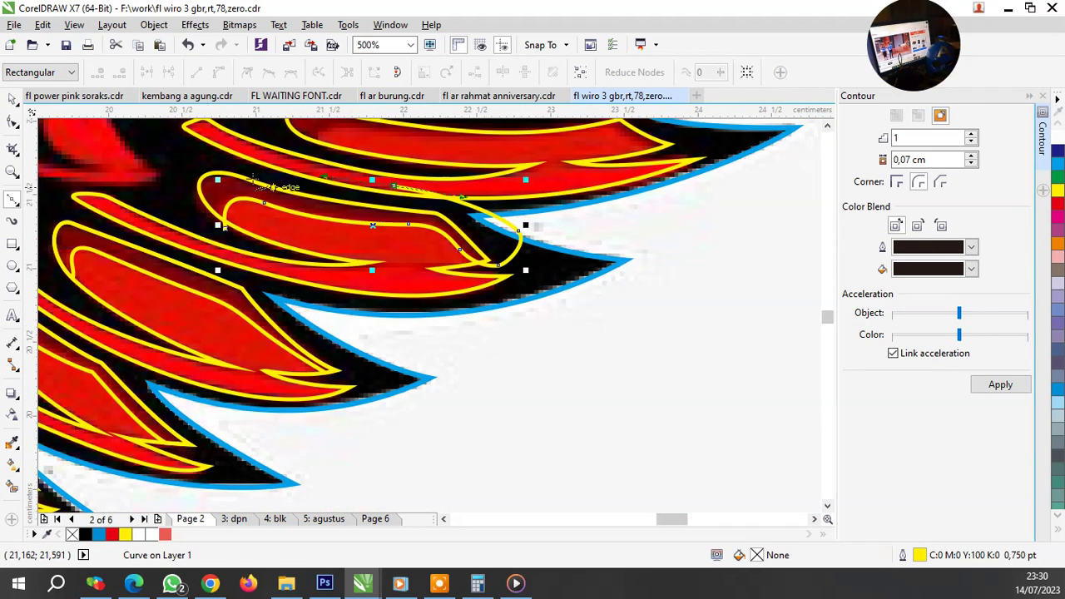
scroll(258, 185, up, 1)
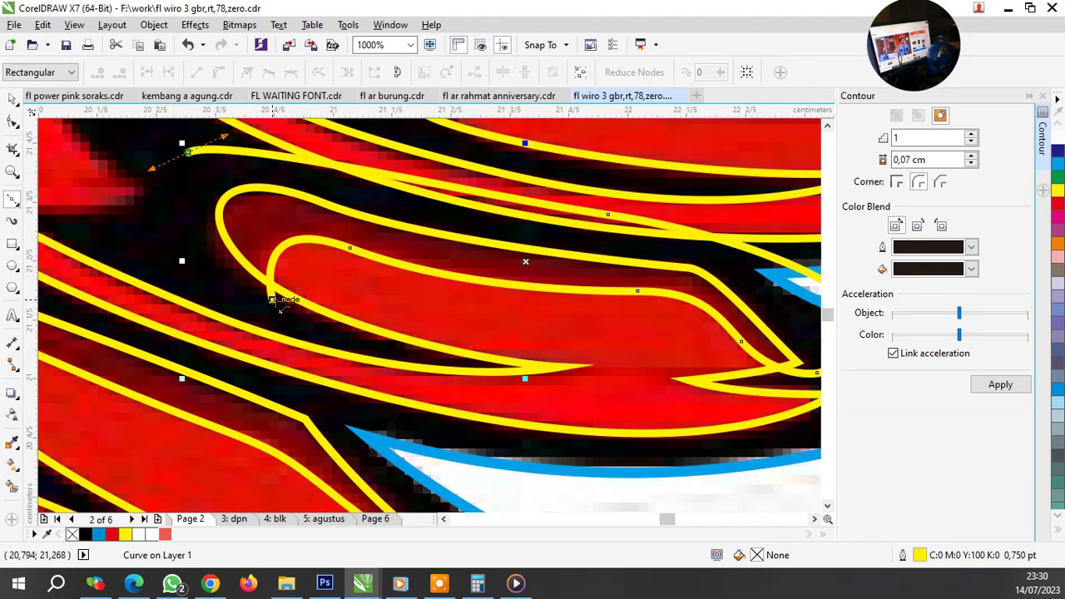
click(273, 300)
Step: Weld the new loop with the existing outline into one curve
key(space)
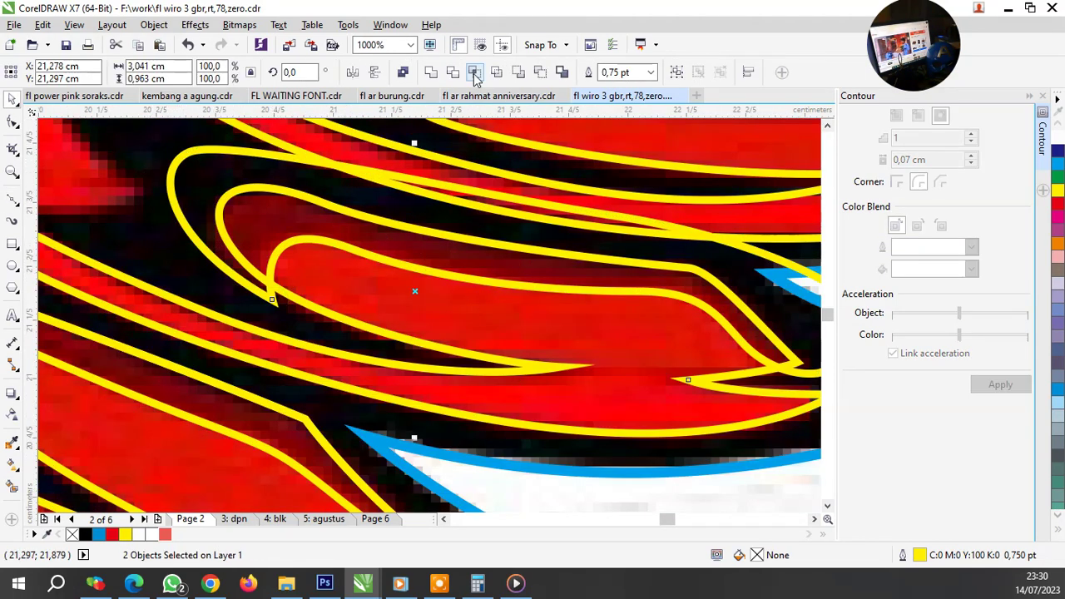
click(475, 73)
key(Escape)
scroll(353, 278, down, 1)
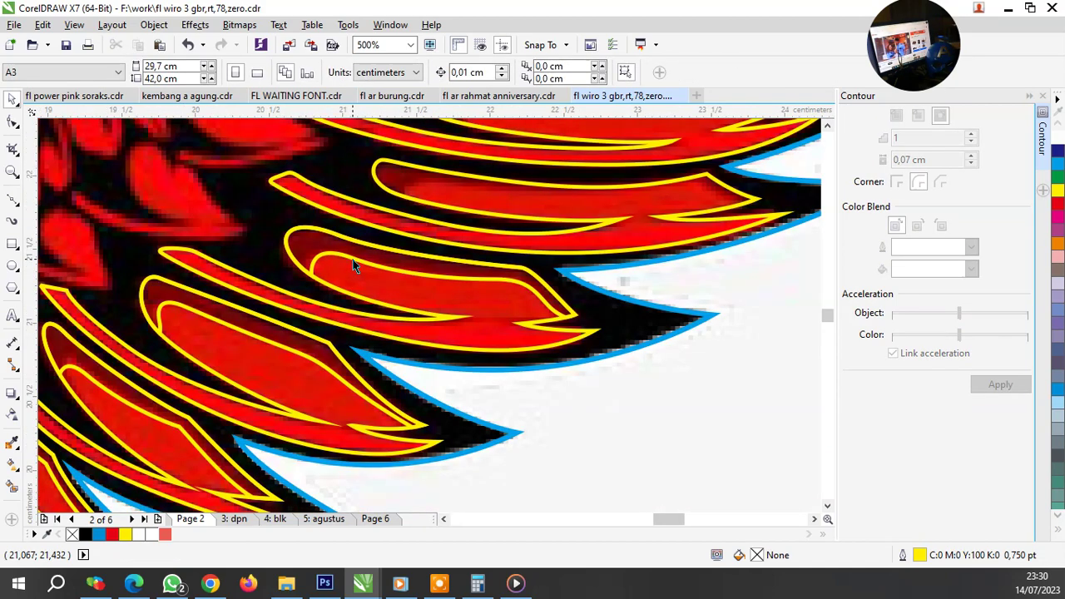
scroll(391, 283, down, 2)
scroll(403, 268, up, 3)
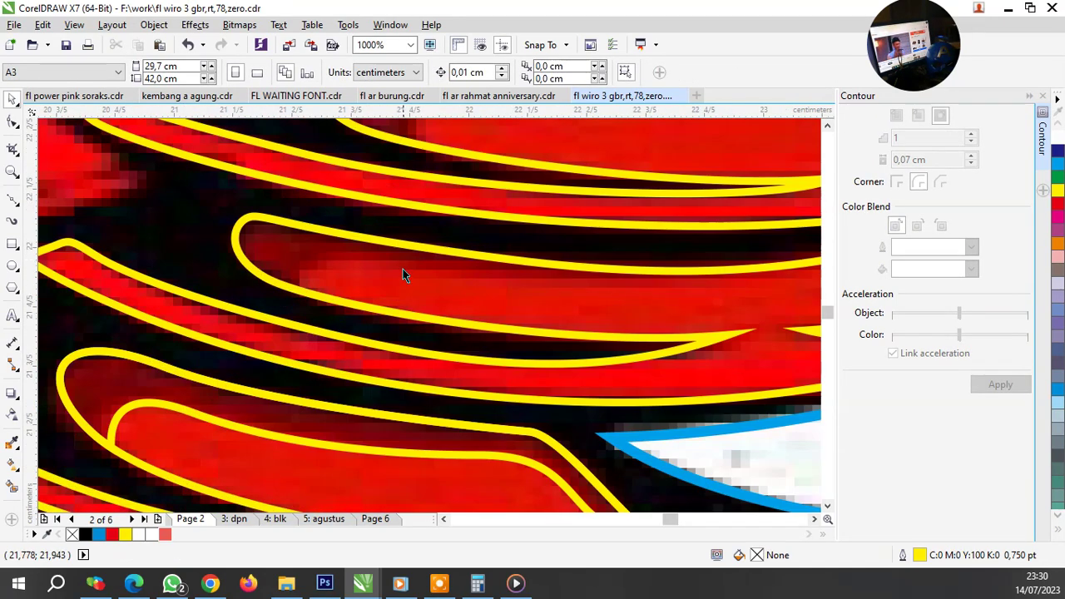
scroll(403, 271, down, 2)
scroll(420, 282, up, 2)
Step: Trace a closed outline along the next feather's length and around its tip
key(space)
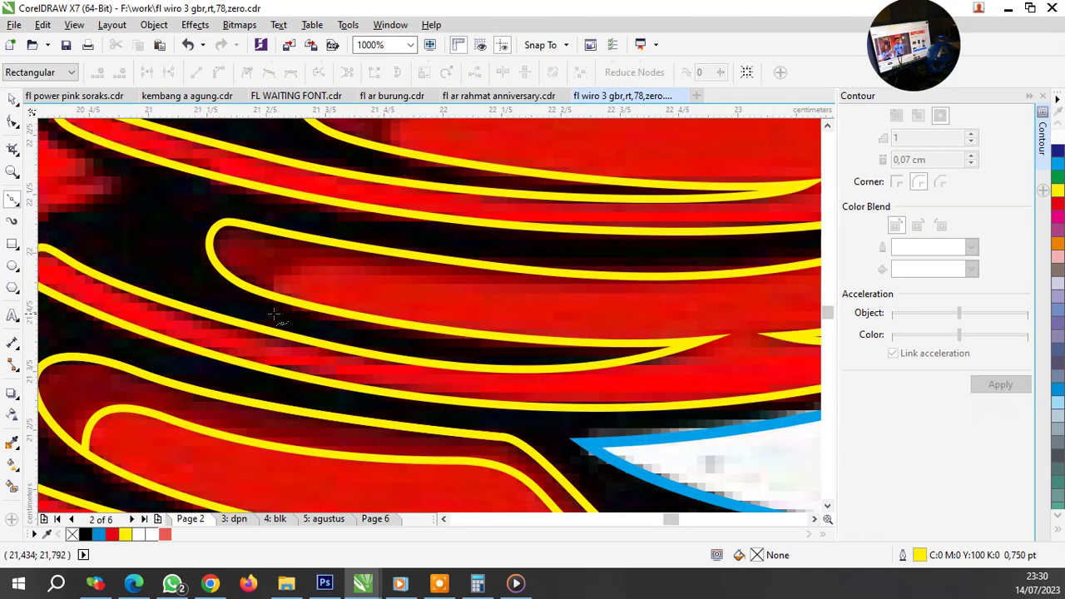
drag(408, 275, 408, 276)
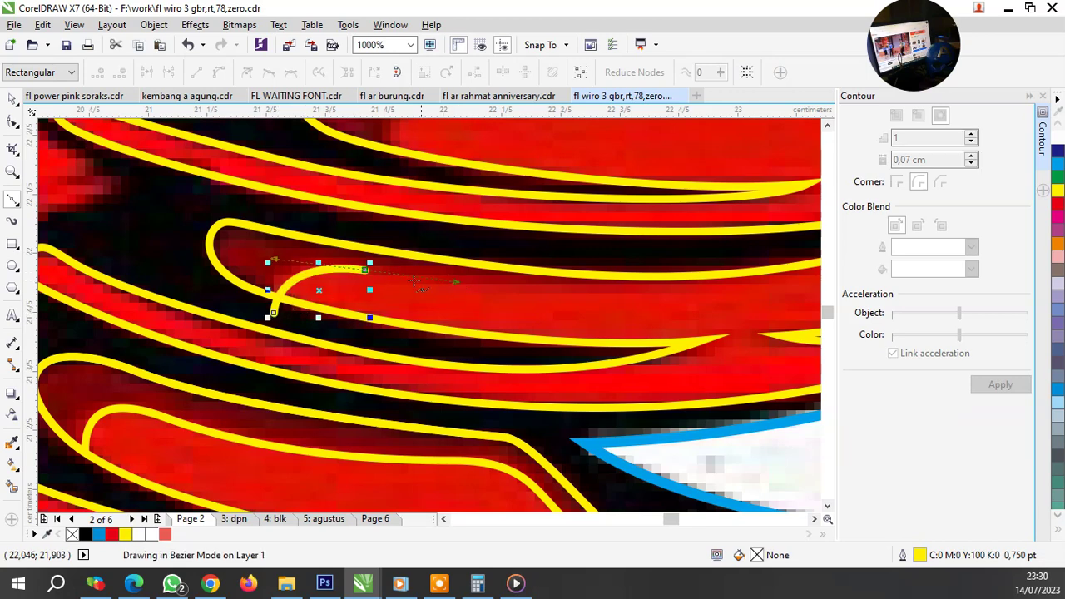
scroll(408, 276, down, 1)
scroll(605, 285, up, 1)
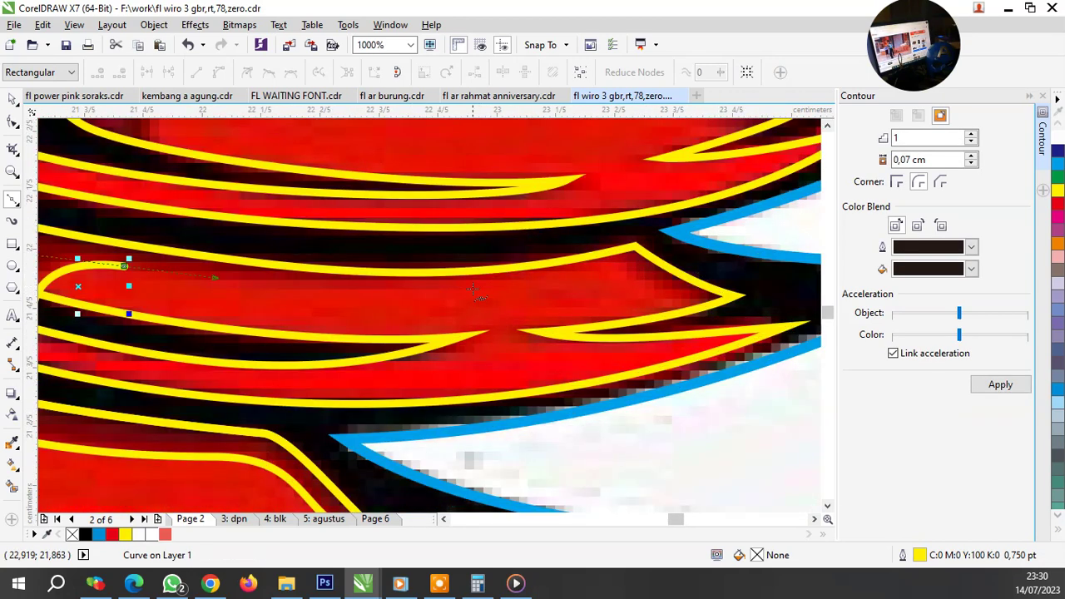
drag(475, 287, 618, 287)
click(641, 275)
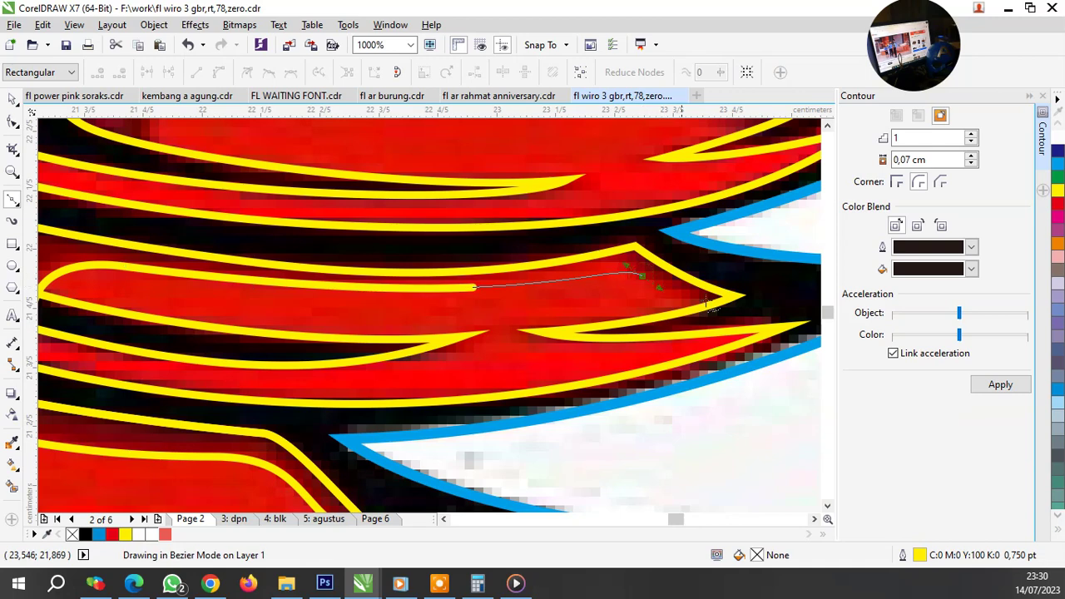
drag(765, 313, 792, 297)
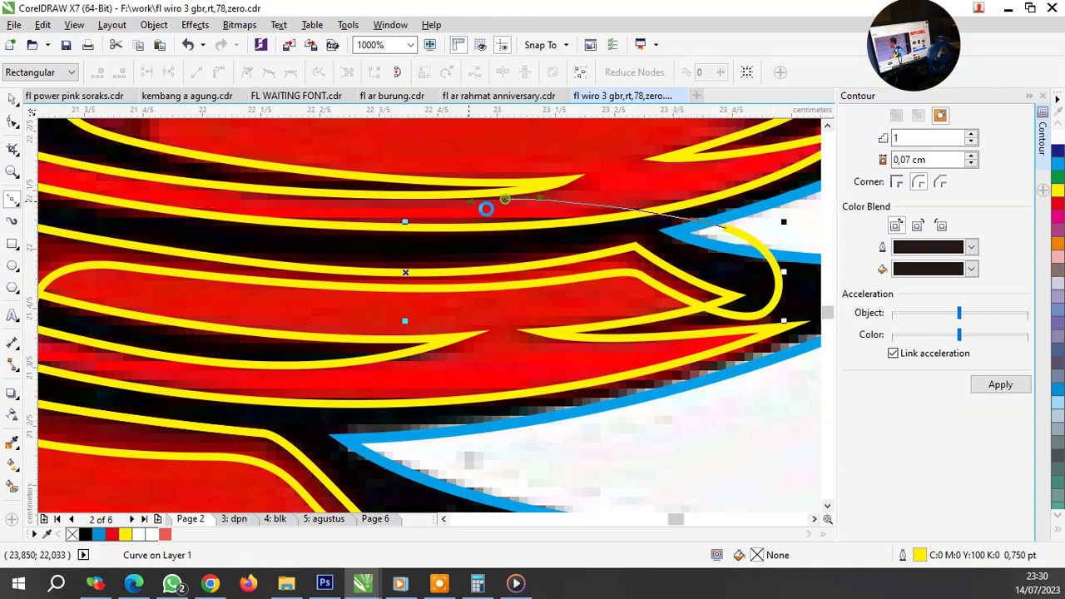
scroll(488, 208, down, 2)
scroll(350, 212, up, 2)
drag(247, 245, 244, 275)
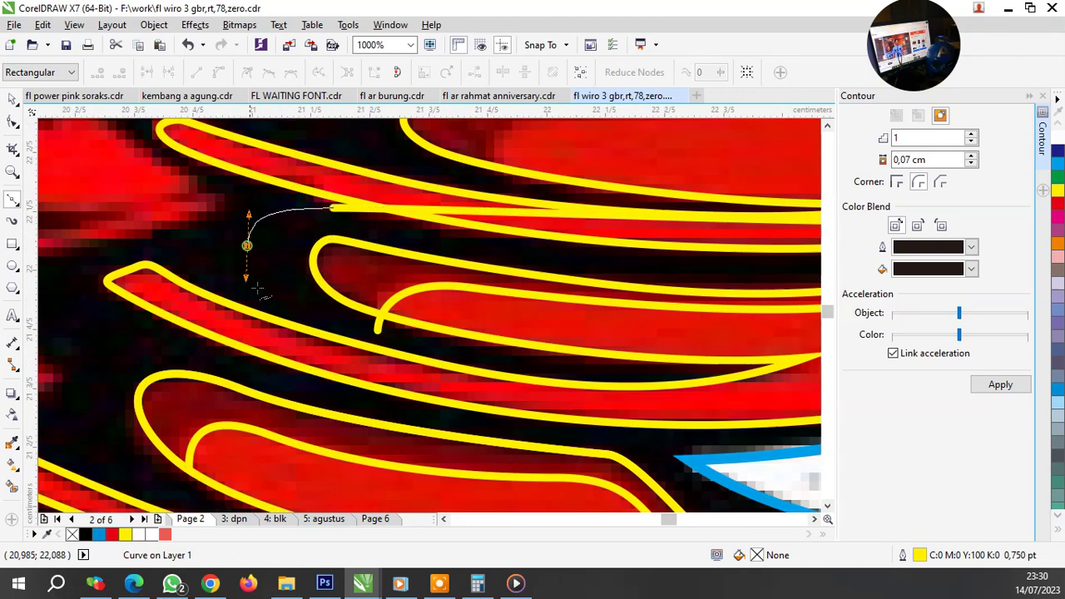
click(378, 330)
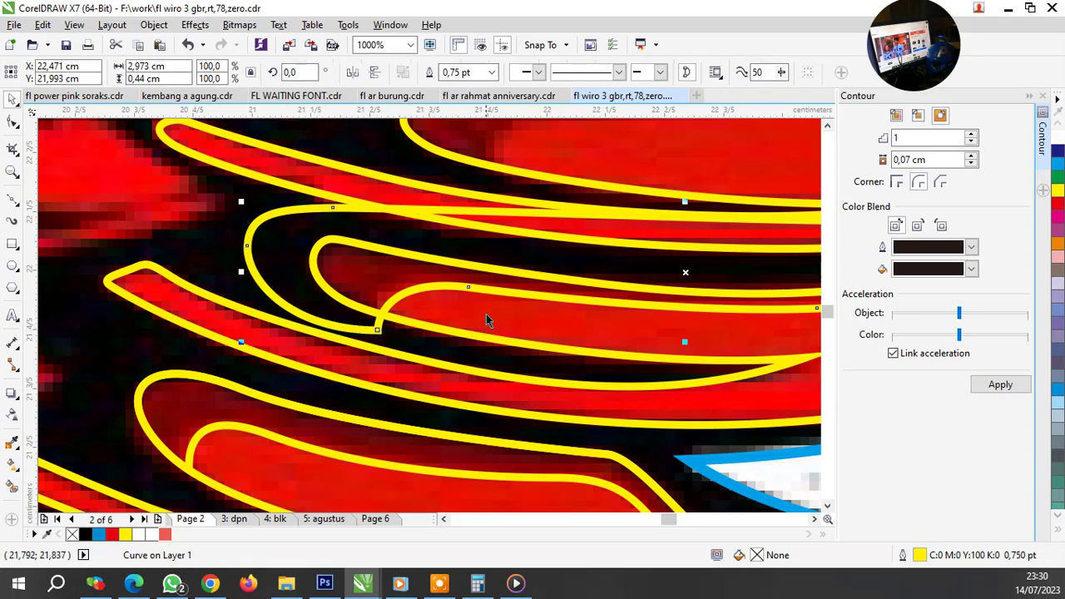
Step: Select only the newly drawn feather outline
key(space)
click(416, 157)
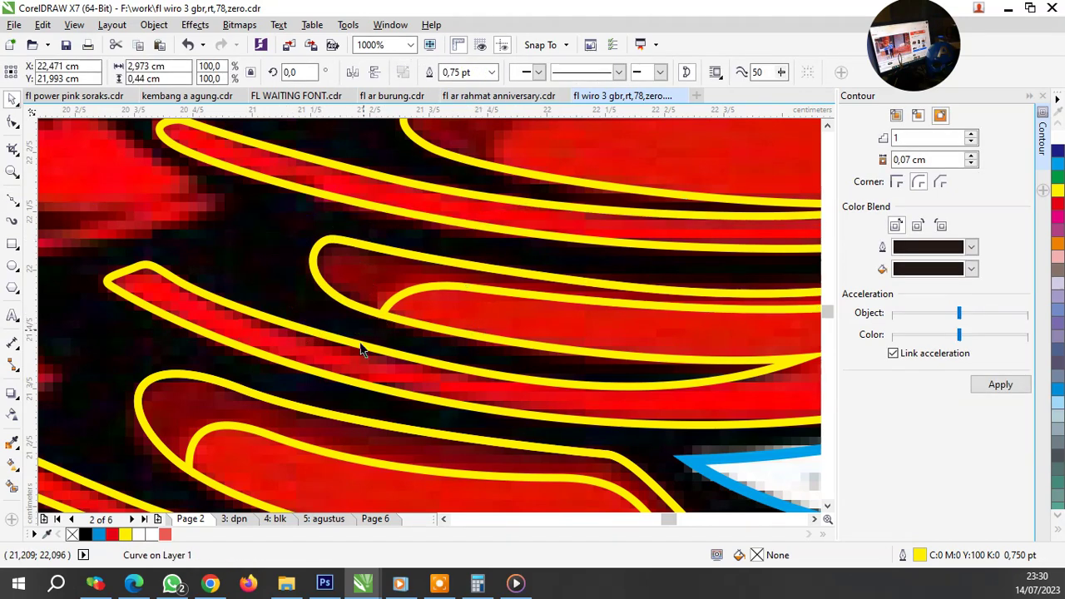
scroll(362, 347, down, 2)
scroll(484, 244, up, 4)
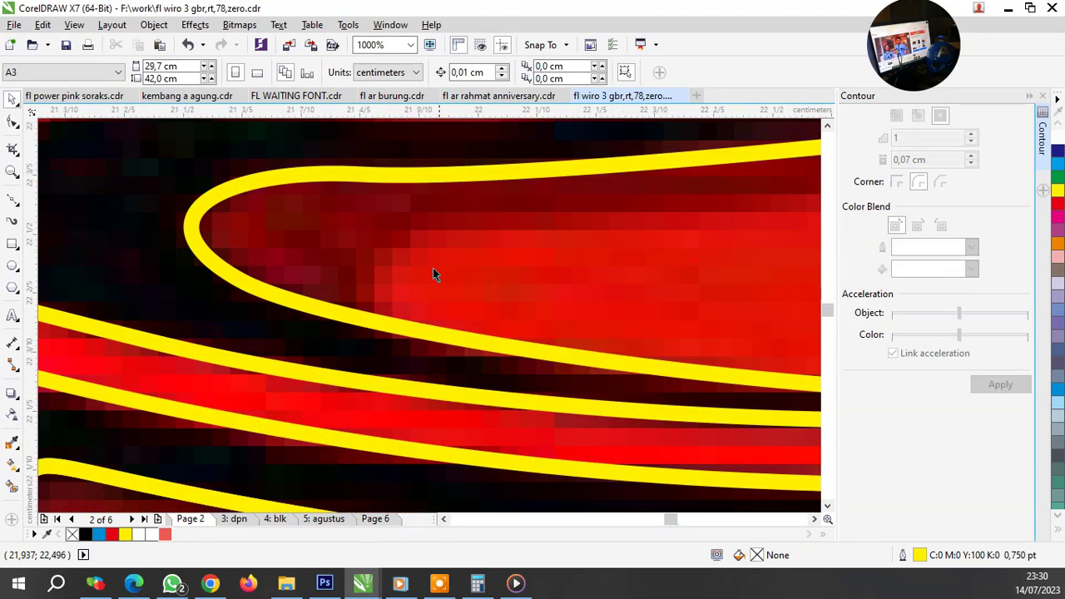
Step: Draw another curve on the next feather, joining it back into the outline
key(F10)
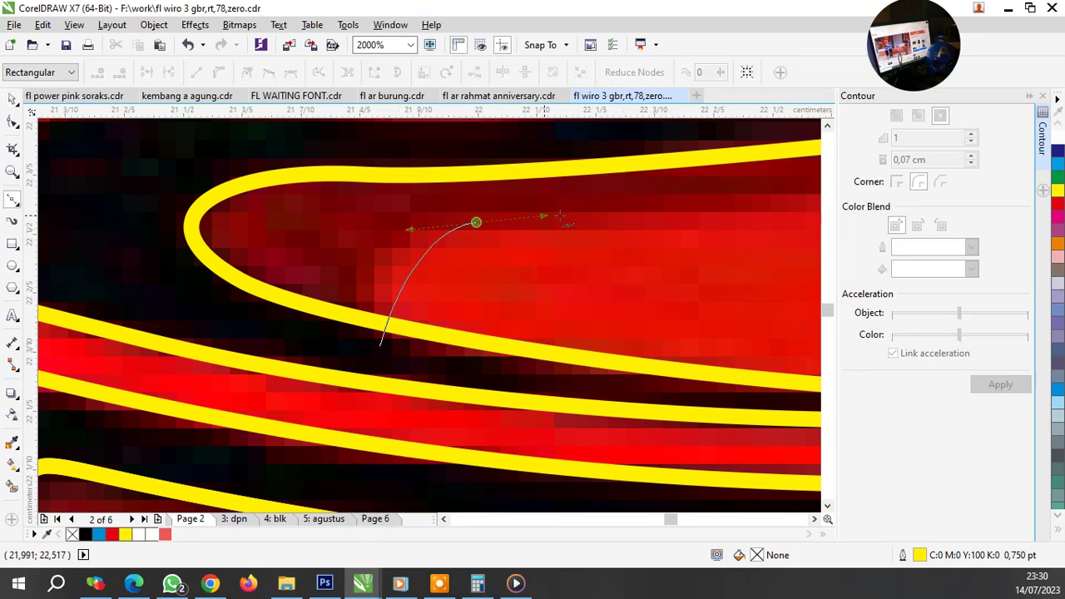
scroll(466, 237, down, 2)
key(space)
scroll(620, 254, up, 2)
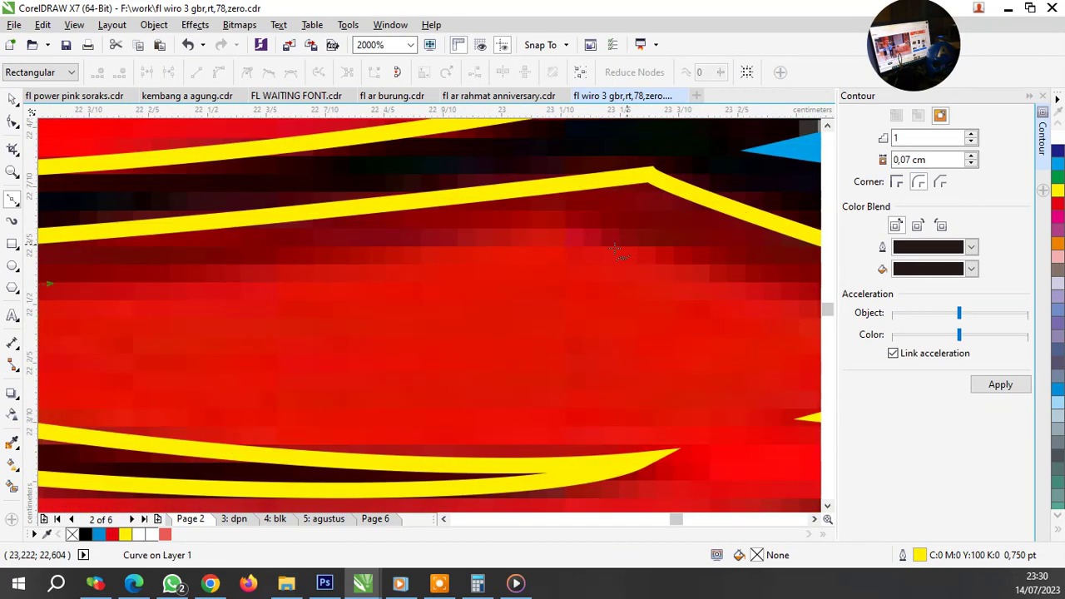
click(463, 250)
drag(659, 243, 666, 250)
scroll(659, 246, down, 3)
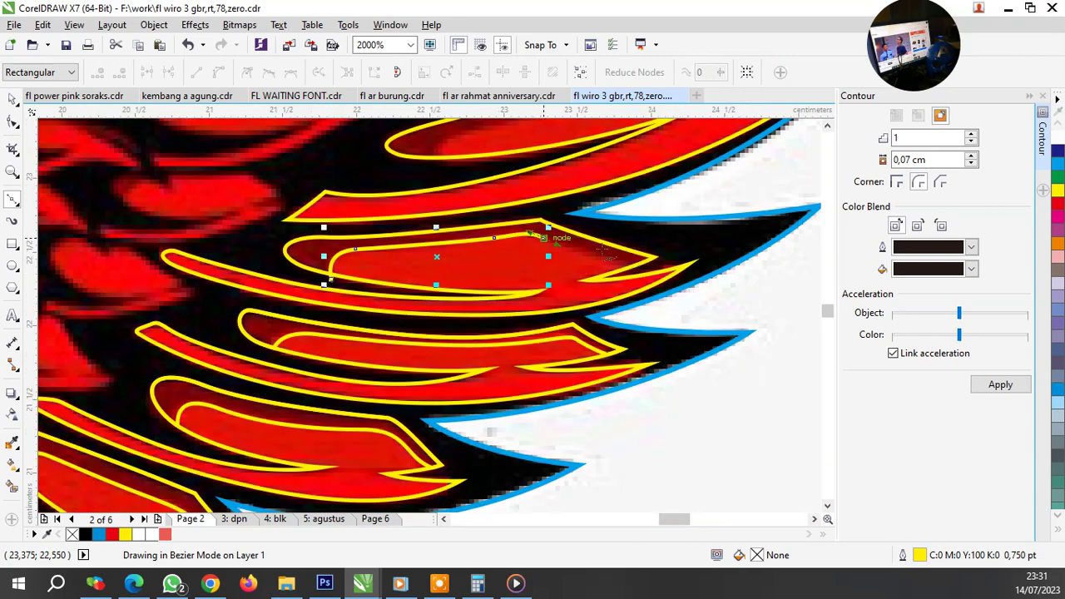
scroll(666, 283, up, 2)
scroll(664, 281, up, 3)
scroll(647, 242, down, 3)
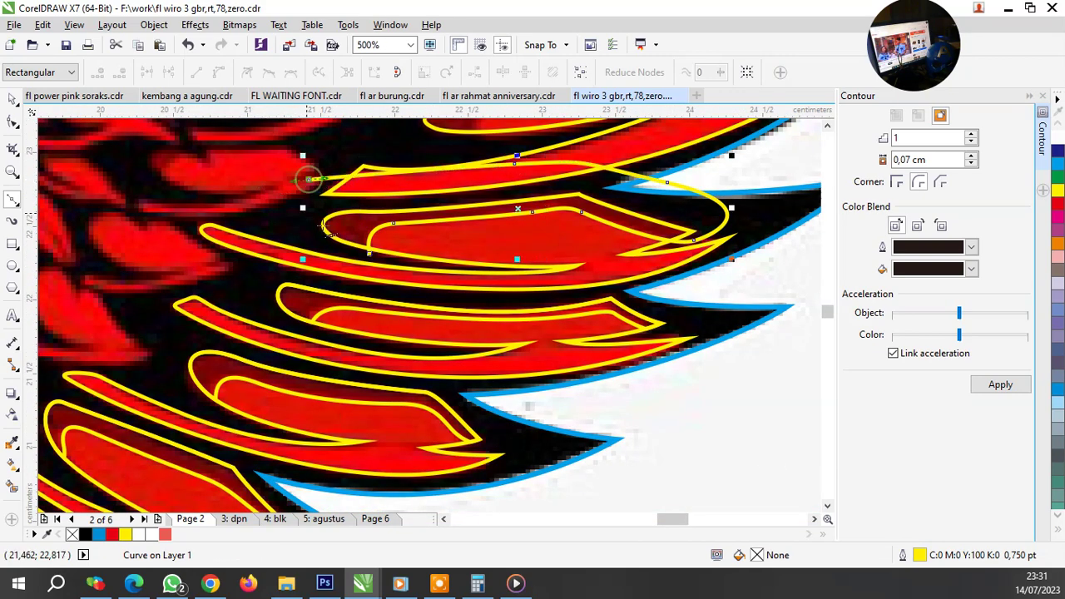
scroll(366, 250, up, 2)
drag(399, 273, 574, 283)
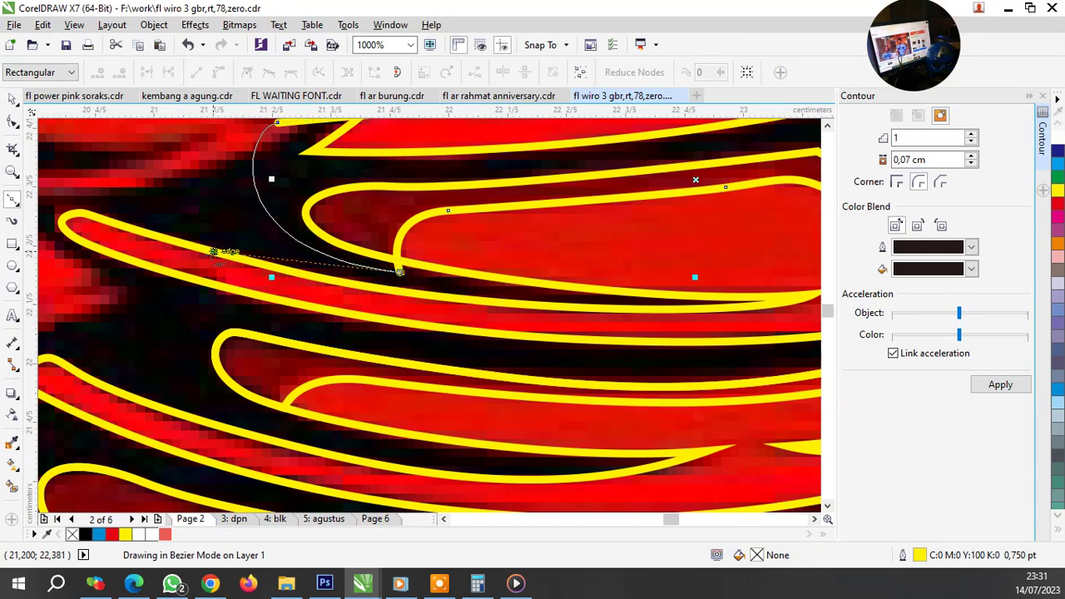
Step: Weld the outlines into one curve and delete the leftover helper shape
key(space)
key(ctrl+z)
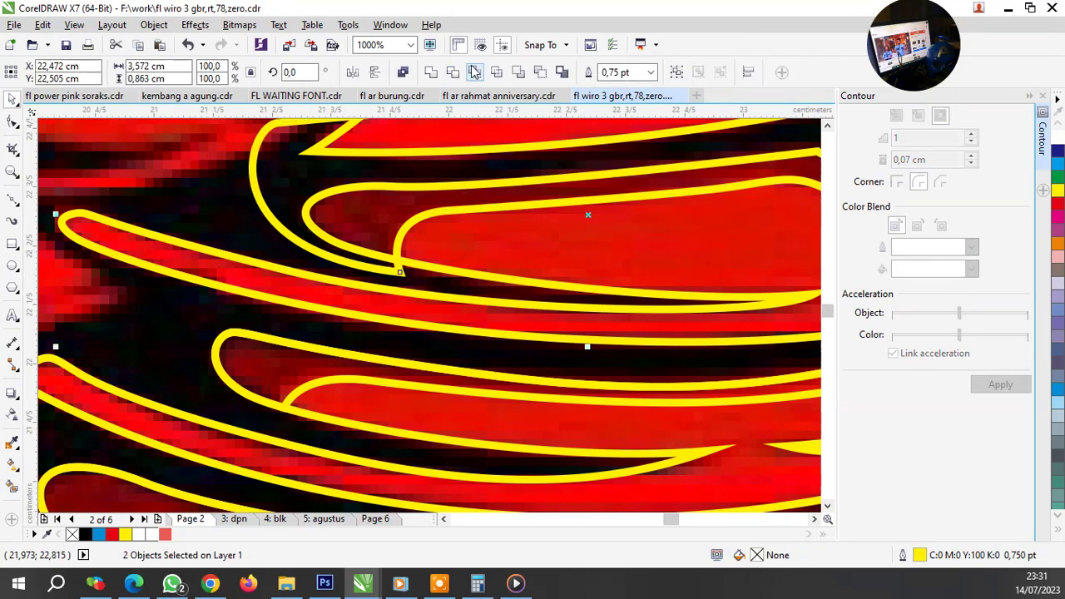
click(275, 183)
key(Delete)
key(Escape)
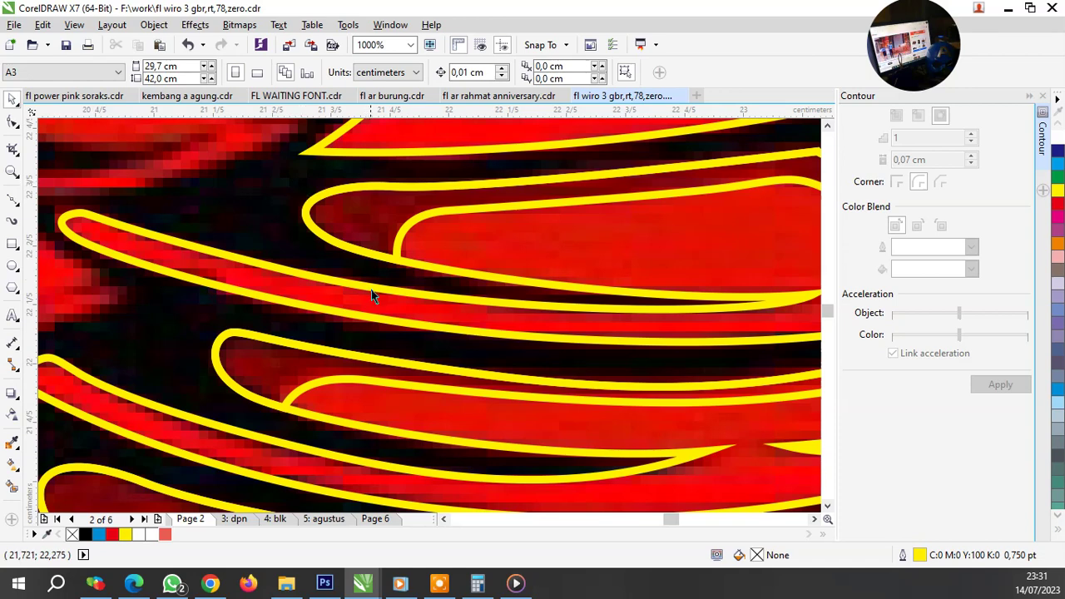
scroll(371, 296, down, 2)
scroll(464, 290, down, 2)
scroll(517, 207, up, 4)
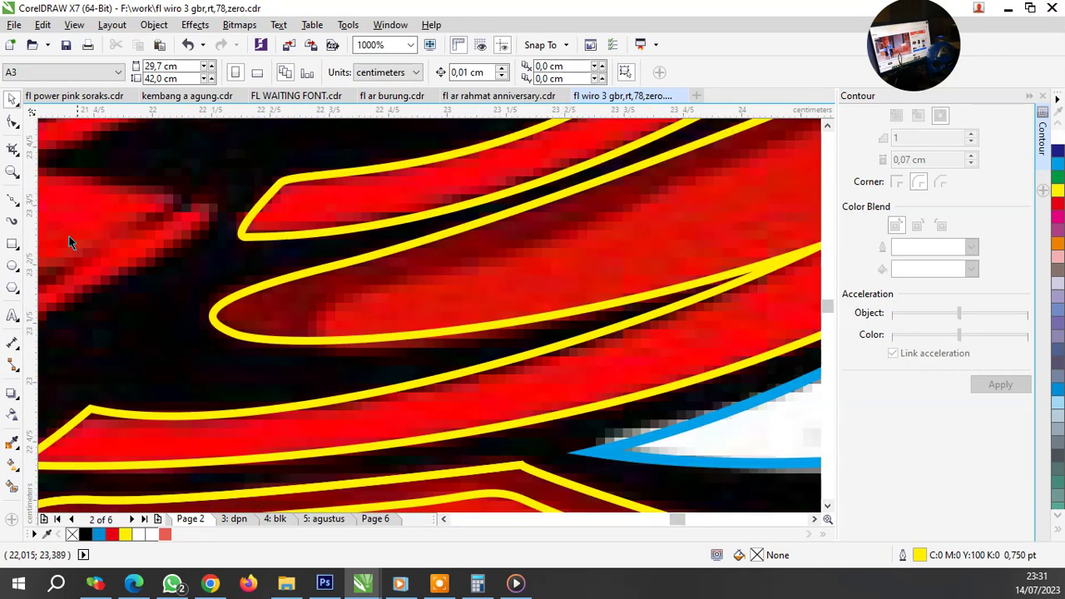
click(15, 201)
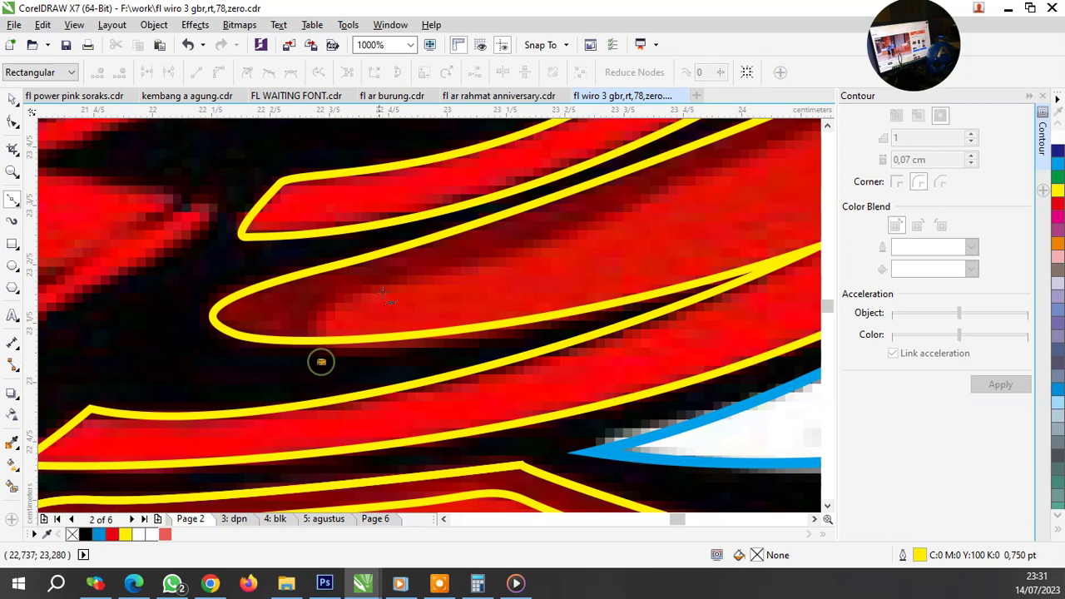
scroll(466, 274, down, 3)
Step: Trace a curved yellow outline inside the right-side red feather and close it on its starting node
key(space)
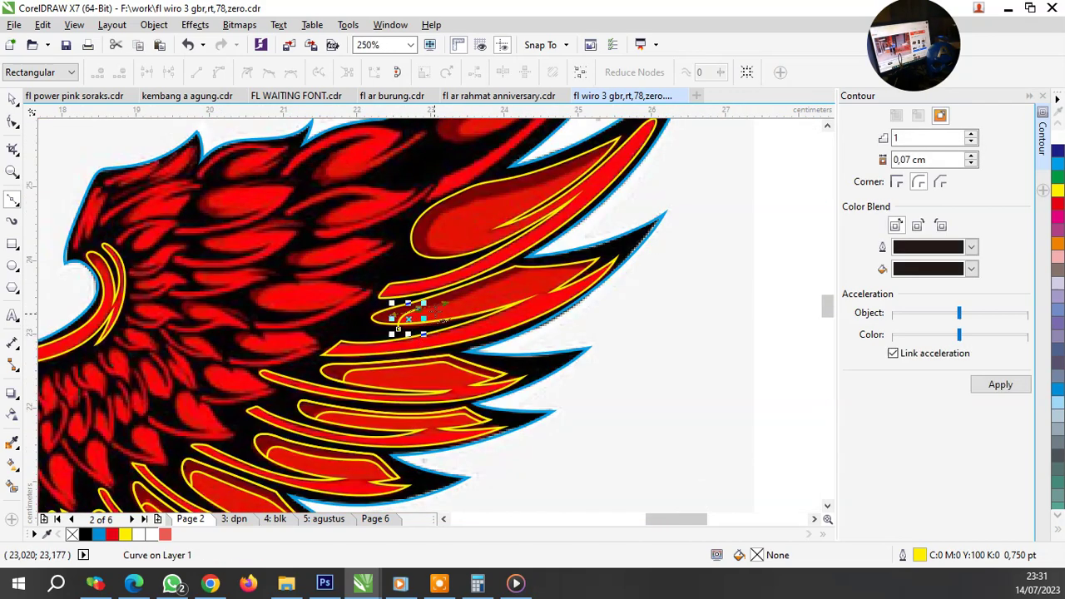
scroll(520, 265, up, 2)
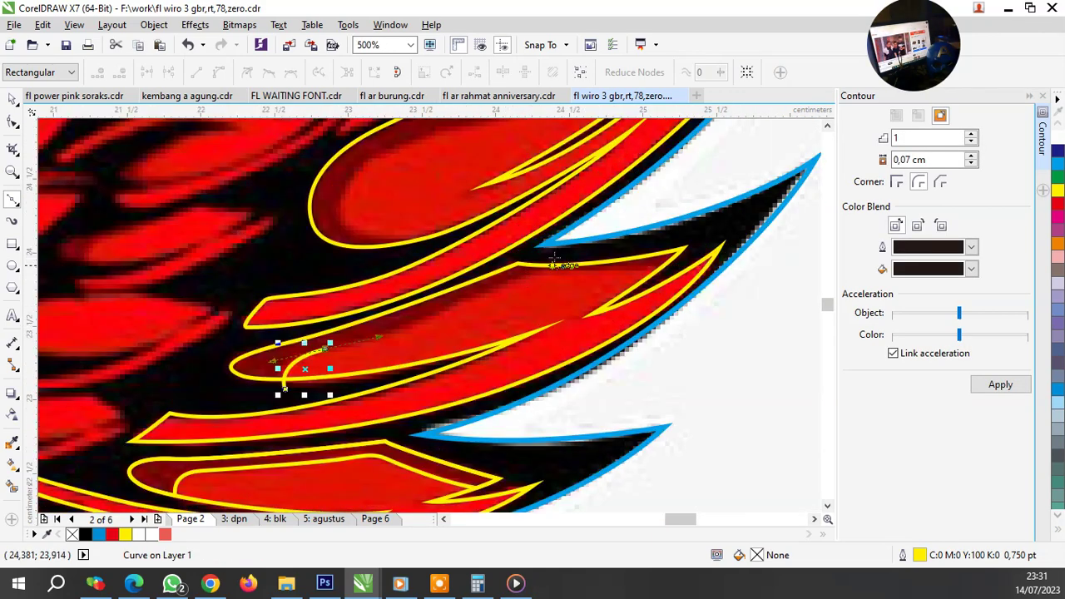
drag(433, 217, 559, 248)
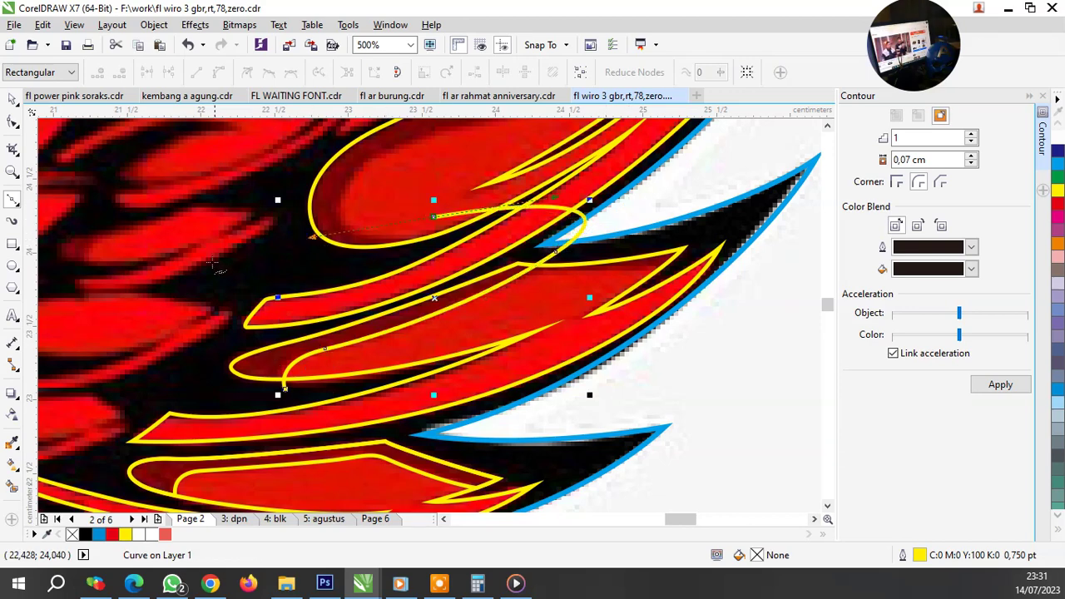
key(space)
scroll(190, 391, up, 2)
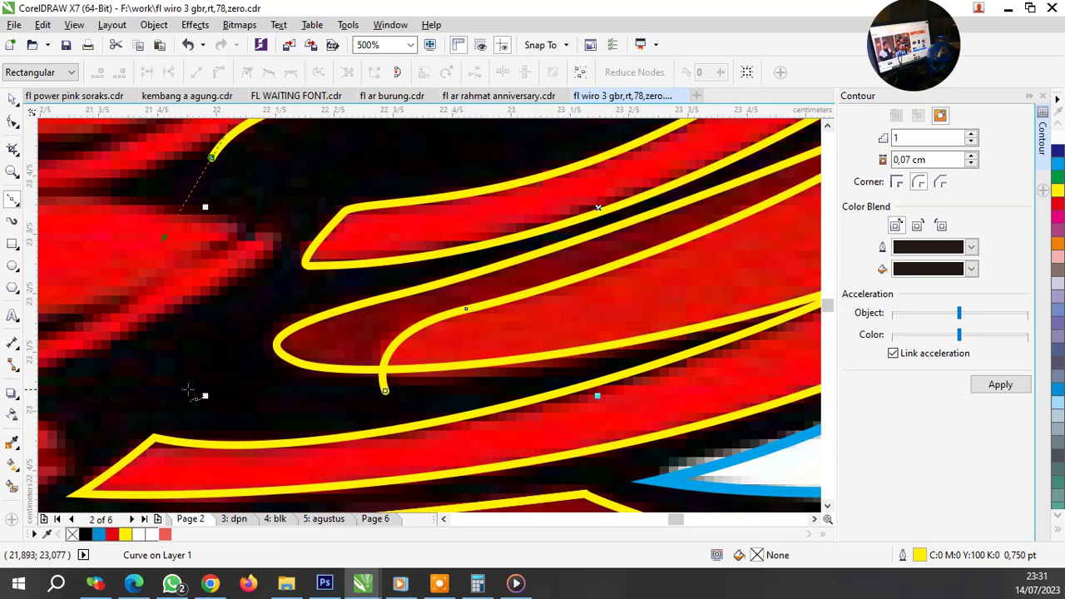
click(385, 390)
key(space)
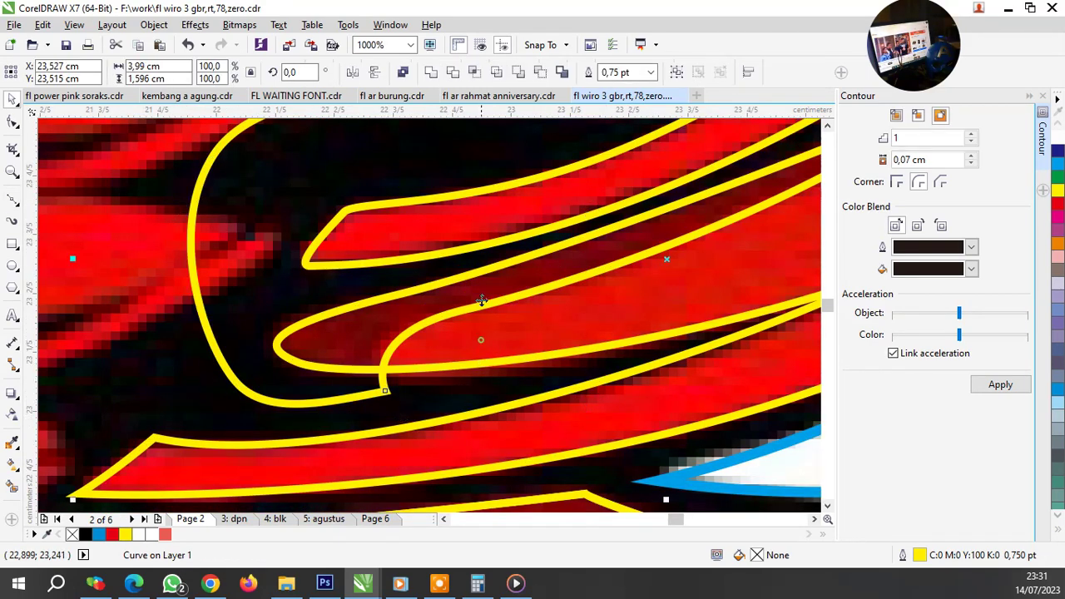
Step: Check the smaller left outline, then draw a new outline following the feather's rounded base
click(268, 251)
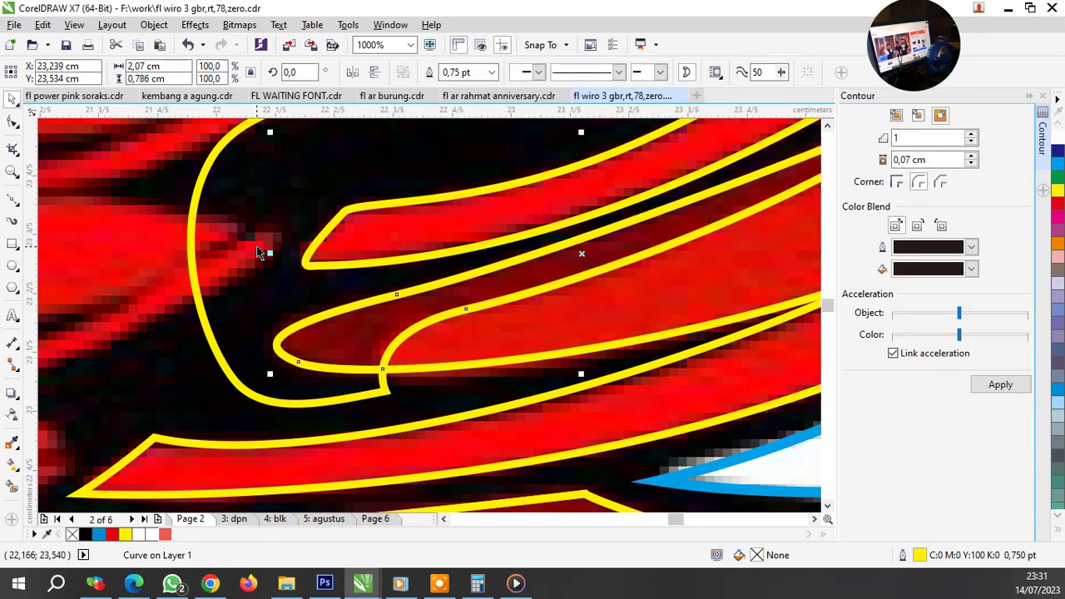
click(258, 253)
scroll(499, 352, down, 5)
scroll(402, 318, up, 5)
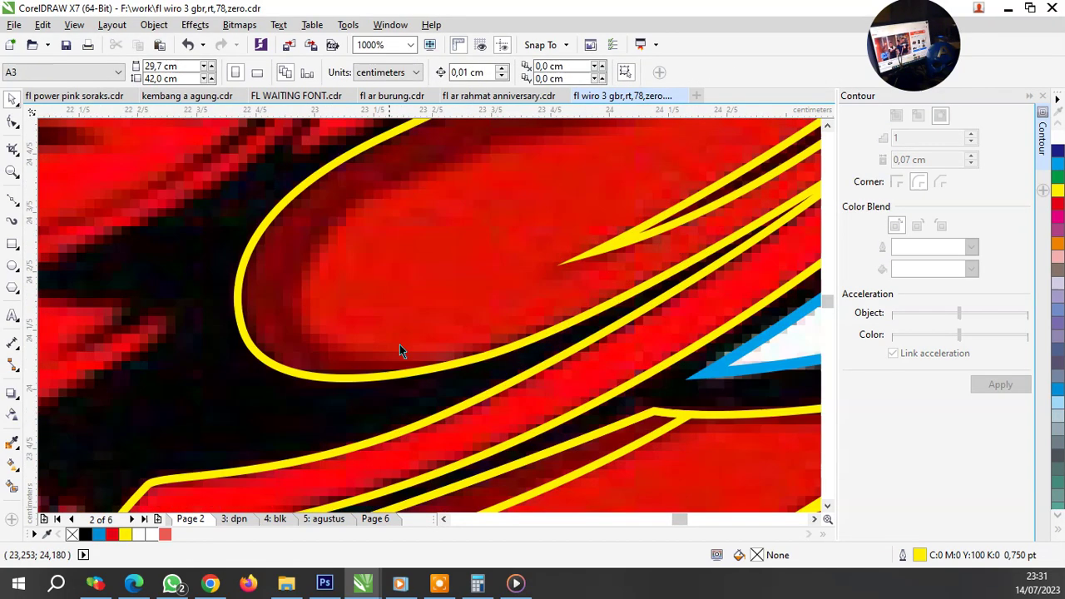
key(space)
click(534, 354)
drag(319, 328, 277, 279)
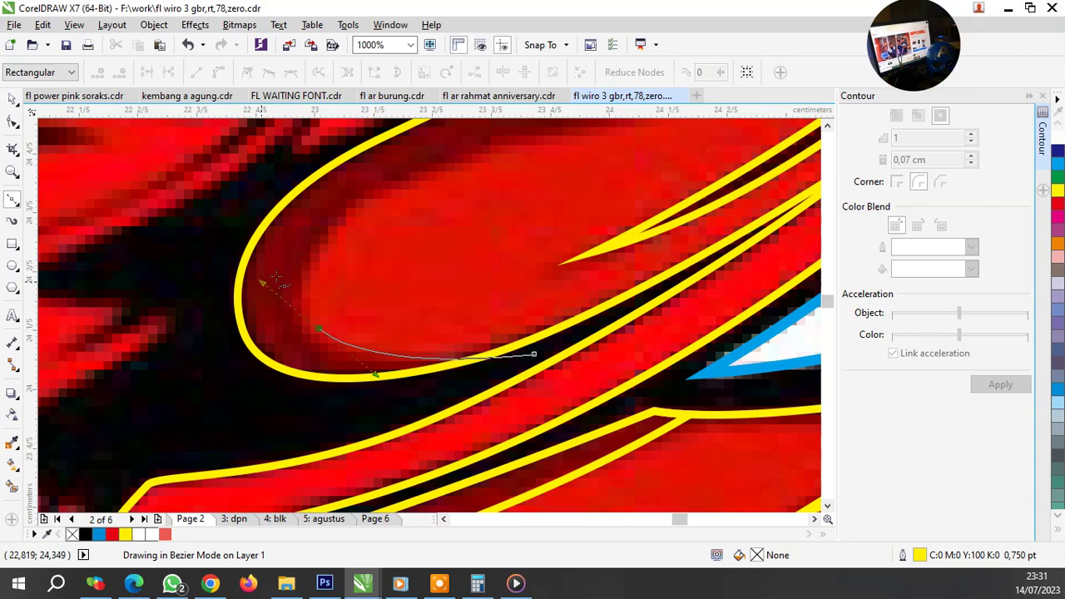
key(space)
Step: Trace another yellow outline from the feather tip along its edge, closing it at the start
scroll(464, 158, down, 3)
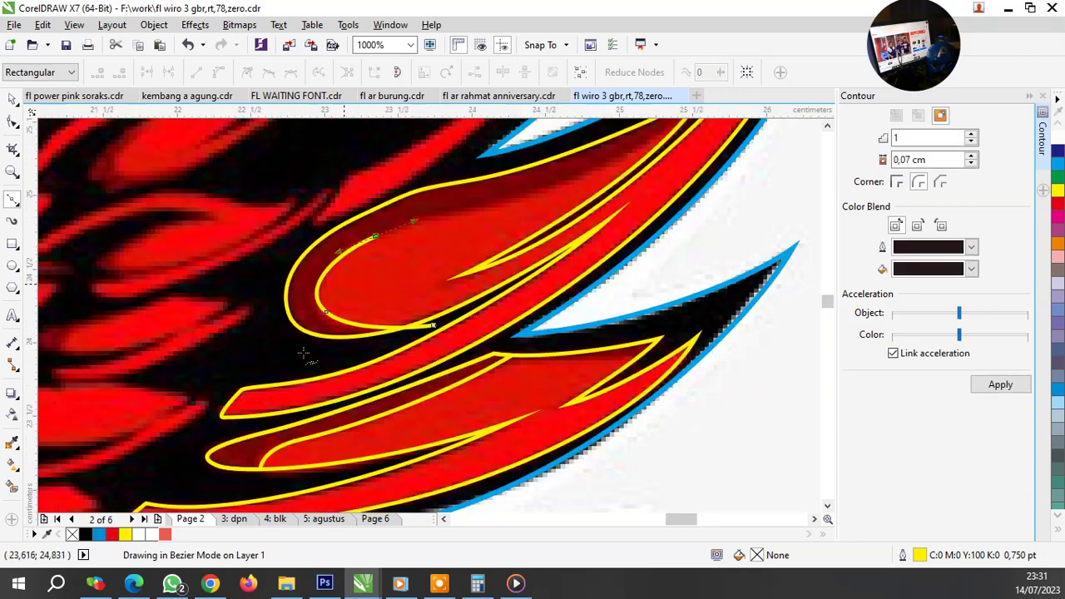
scroll(475, 217, down, 2)
scroll(508, 229, up, 3)
key(space)
click(528, 209)
scroll(566, 183, up, 1)
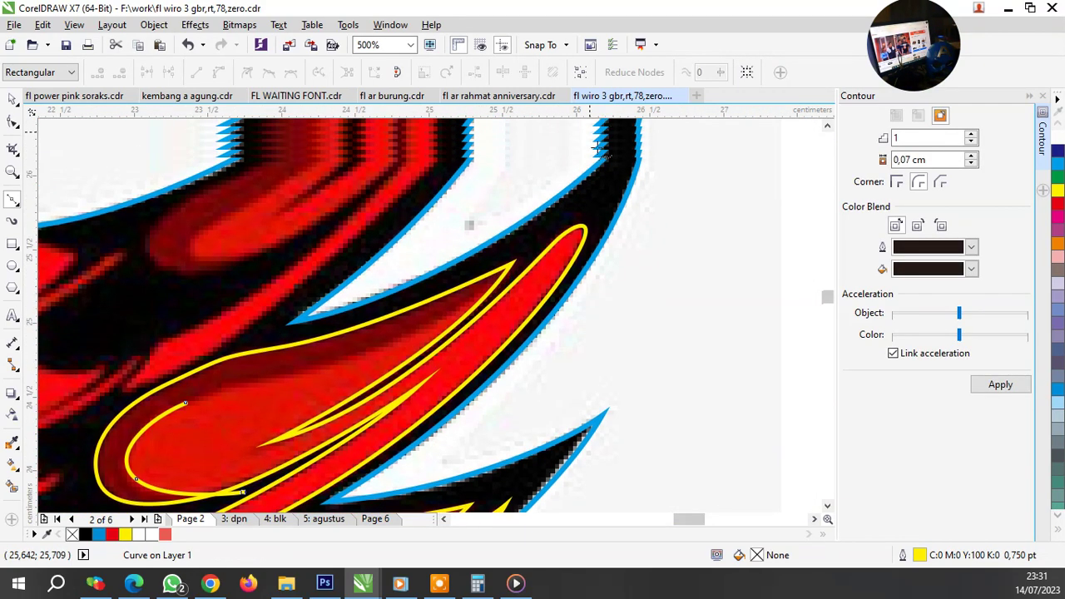
scroll(297, 240, down, 2)
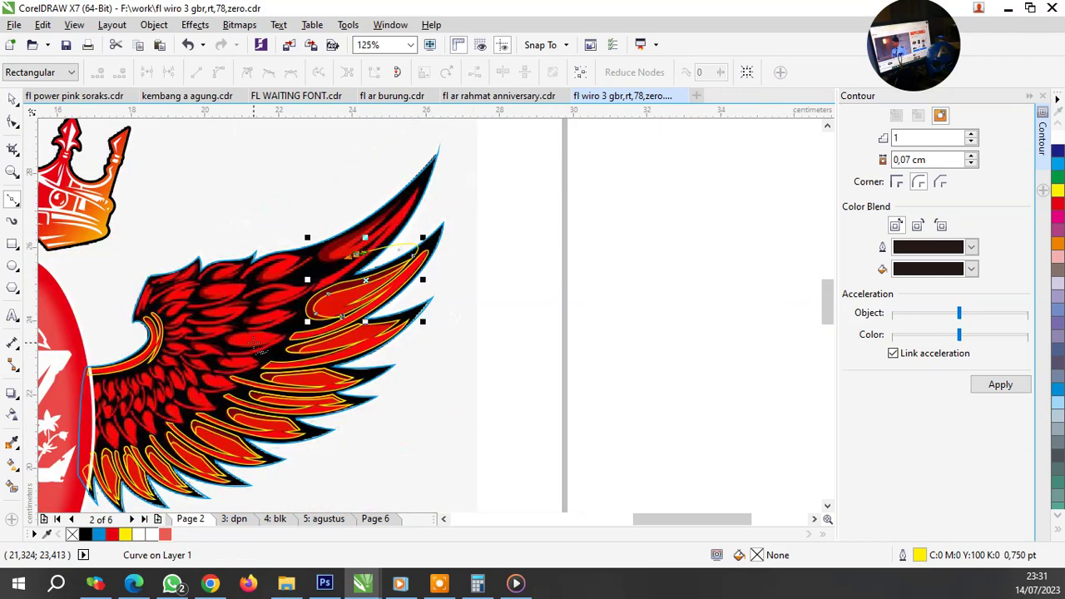
scroll(298, 318, up, 1)
drag(280, 256, 302, 327)
scroll(365, 317, up, 2)
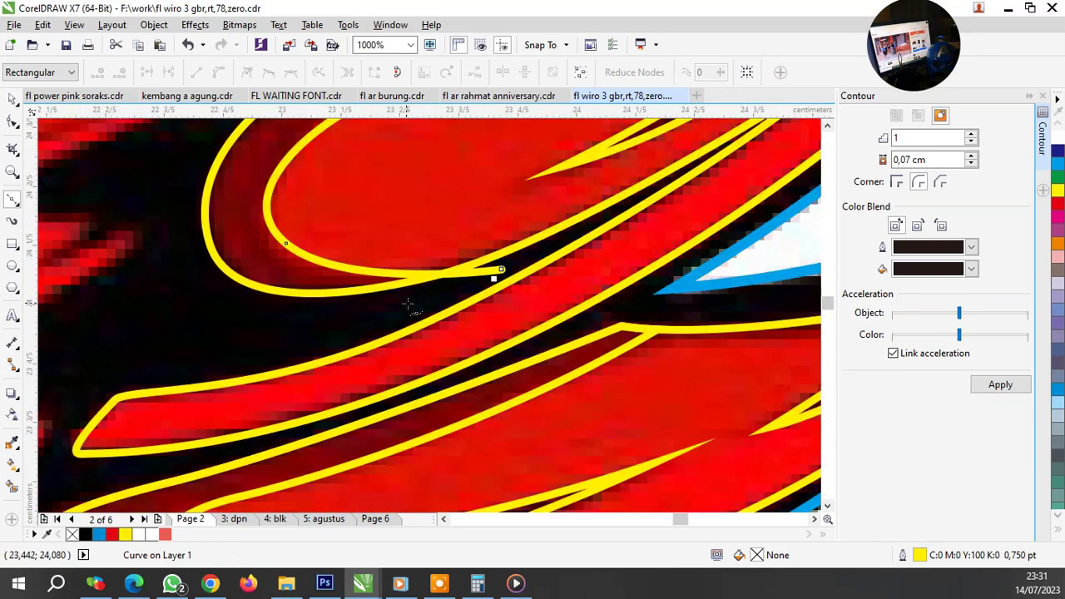
click(498, 271)
scroll(340, 350, down, 1)
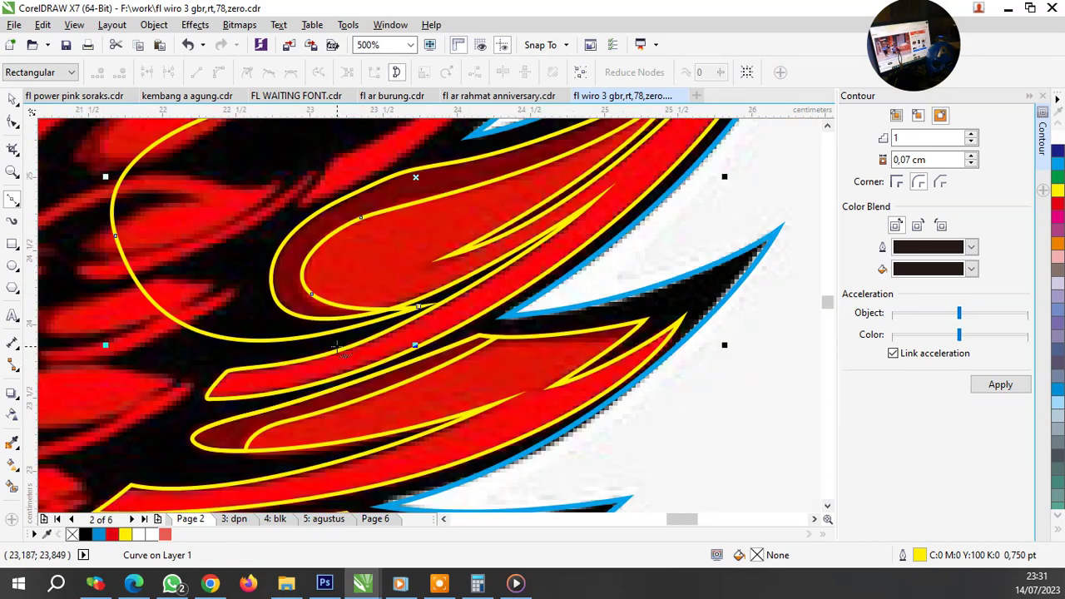
Step: Weld the two selected yellow outlines into a single curve
key(space)
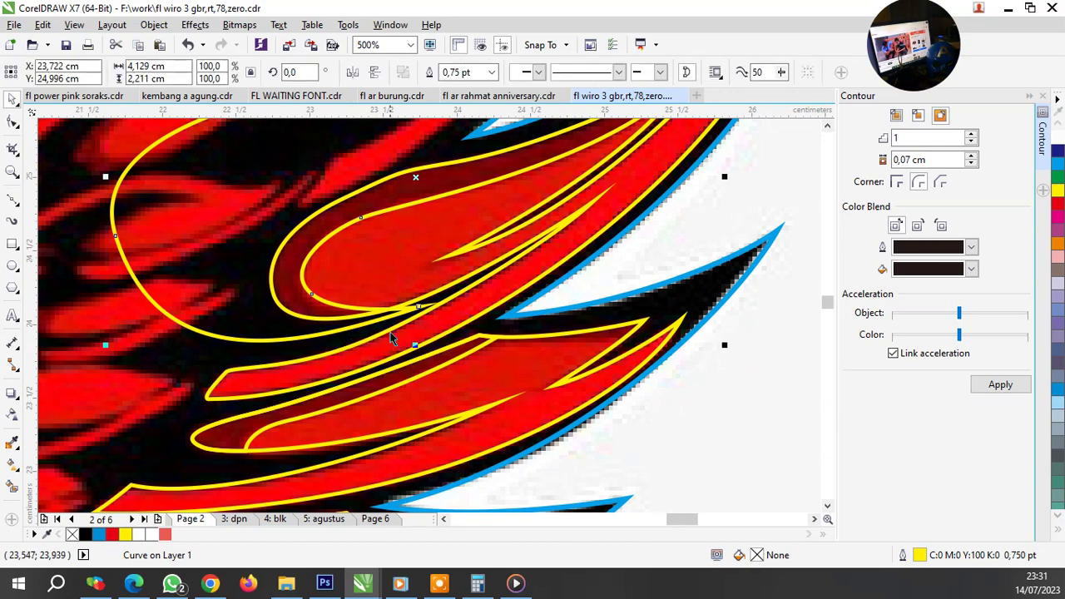
shift+click(394, 255)
click(476, 72)
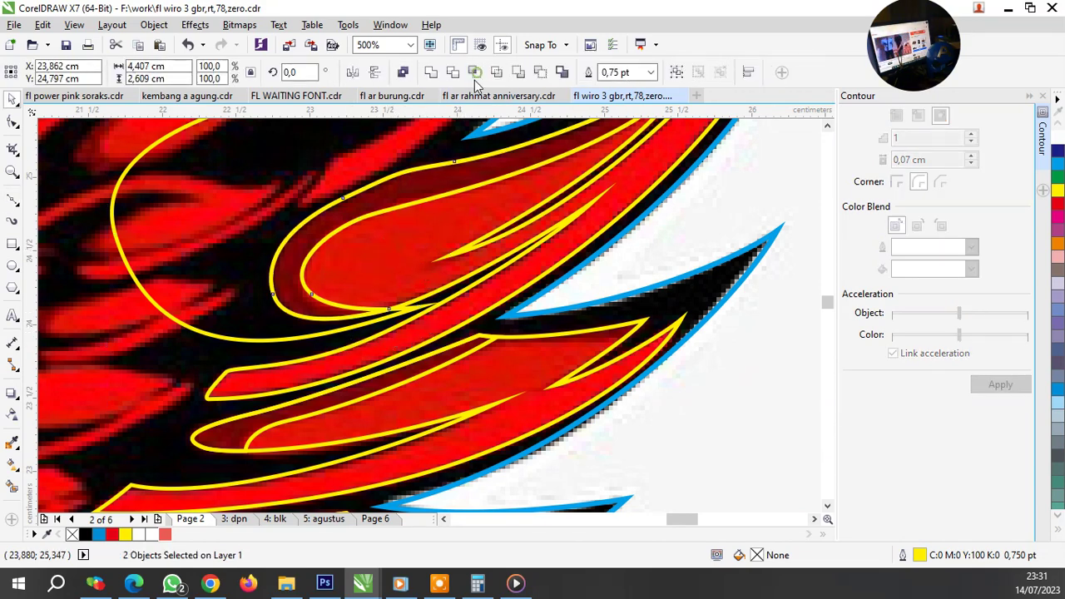
key(Escape)
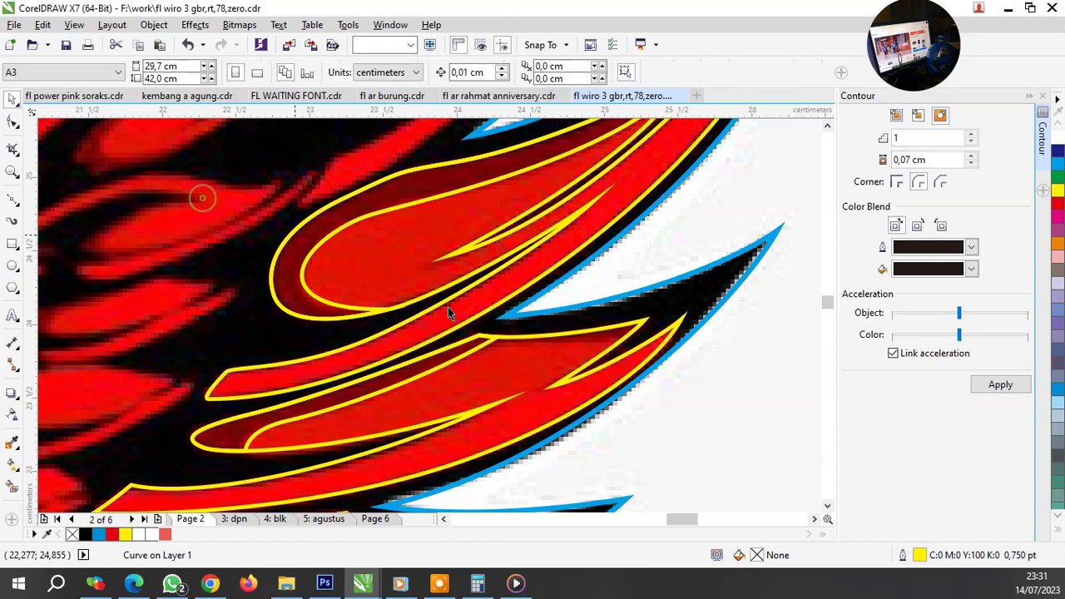
scroll(448, 307, down, 3)
scroll(457, 266, up, 3)
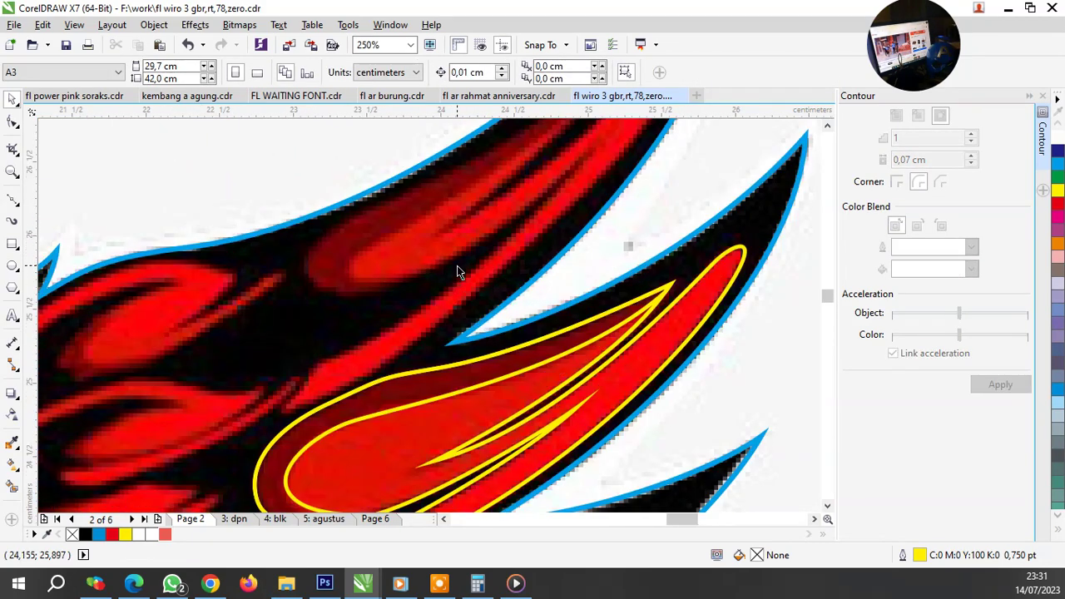
Step: Draw a curved yellow outline line along the upper wing-tip feather with the Bezier tool
click(10, 199)
scroll(487, 215, down, 2)
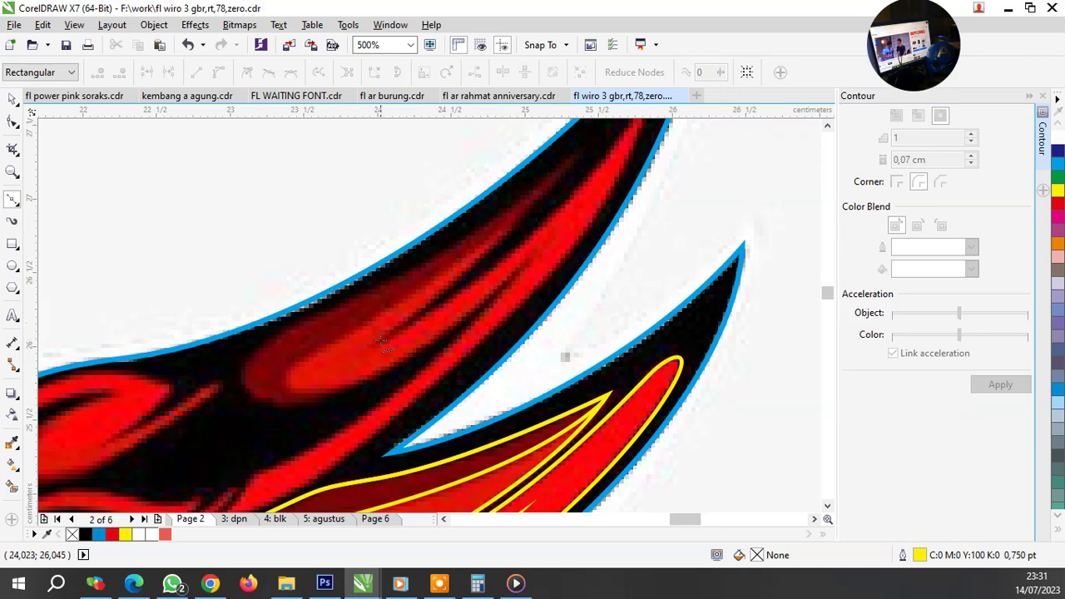
scroll(381, 341, down, 2)
scroll(474, 259, up, 2)
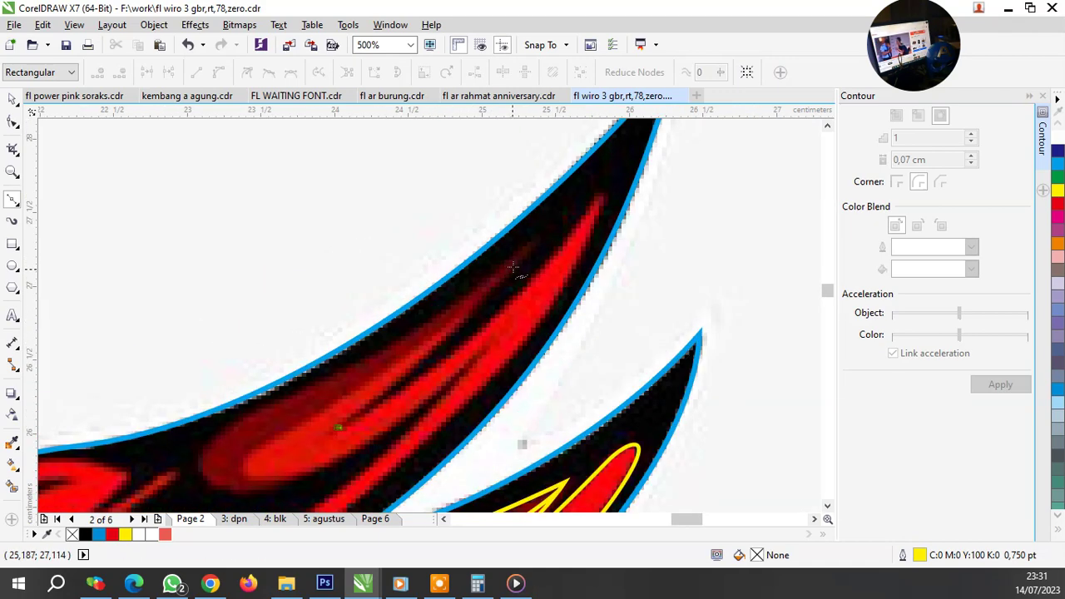
drag(526, 250, 577, 164)
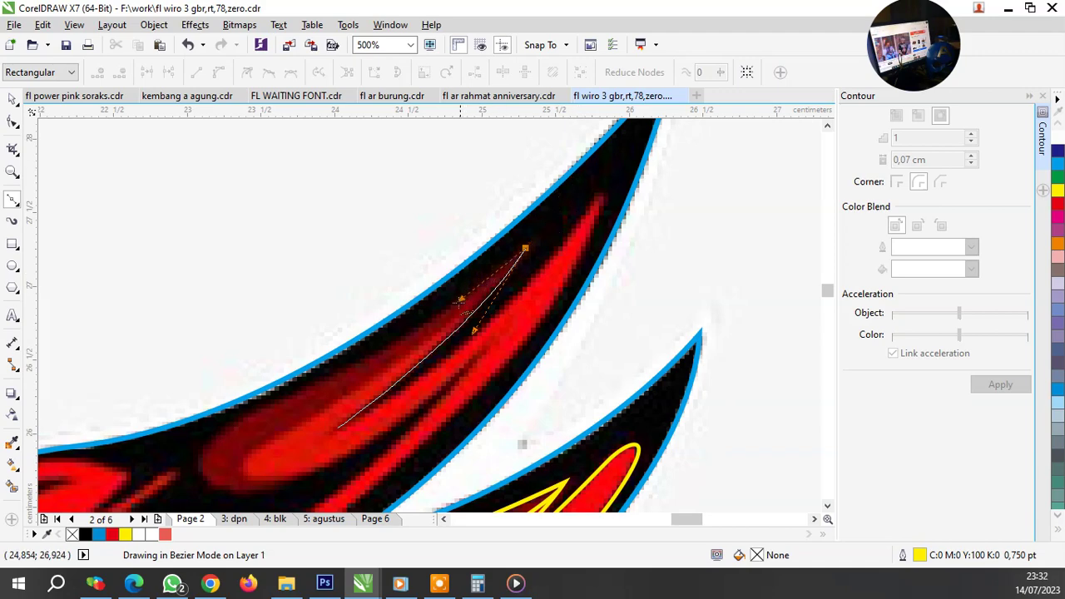
key(space)
Step: Trace a looped yellow outline along the feather's top edge, around its base, back toward the tip
scroll(239, 409, up, 2)
drag(336, 381, 200, 441)
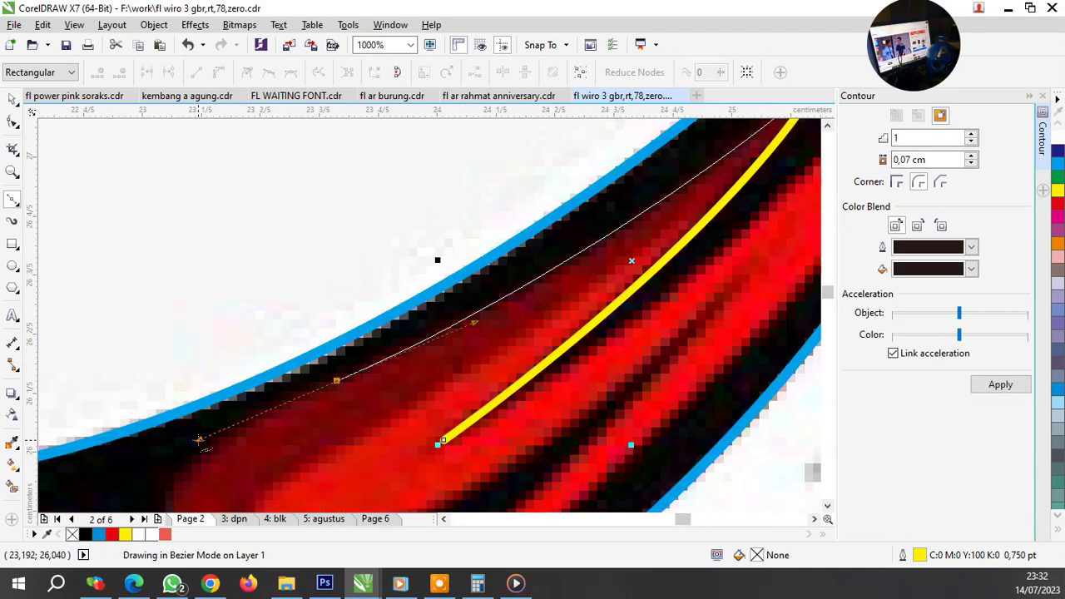
key(space)
scroll(250, 433, down, 2)
scroll(249, 468, up, 2)
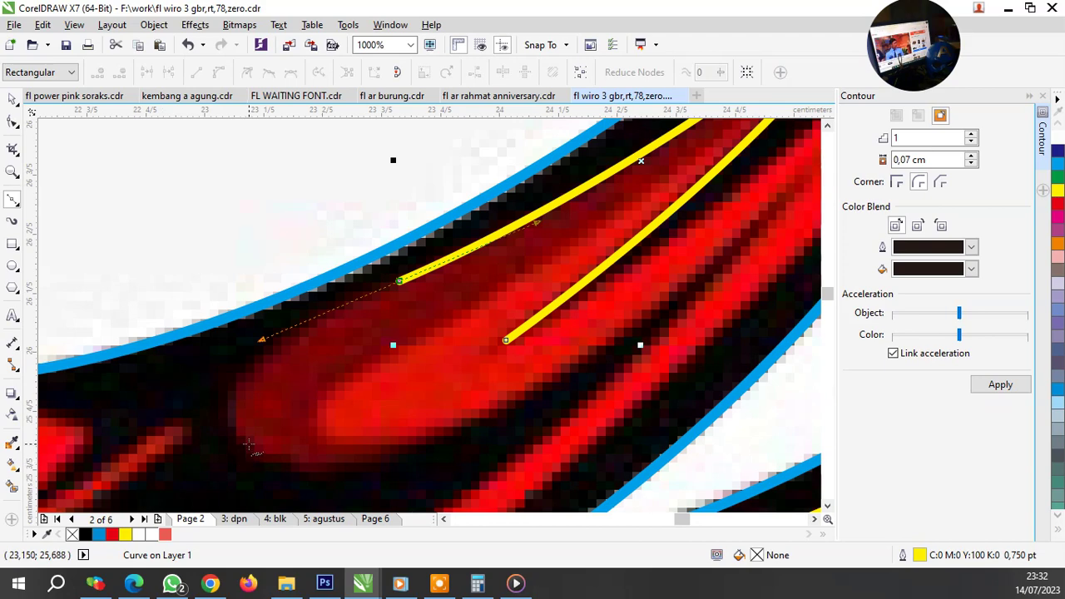
drag(248, 444, 288, 487)
drag(553, 381, 657, 323)
key(space)
Step: Add a straight yellow outline segment running toward the feather tip
scroll(580, 344, down, 2)
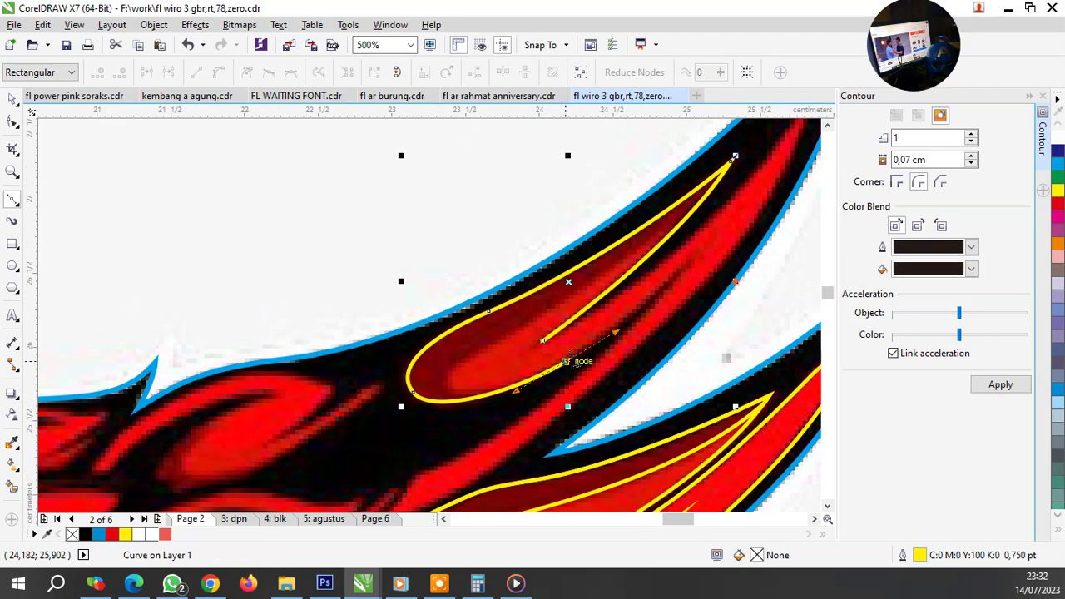
scroll(703, 277, up, 2)
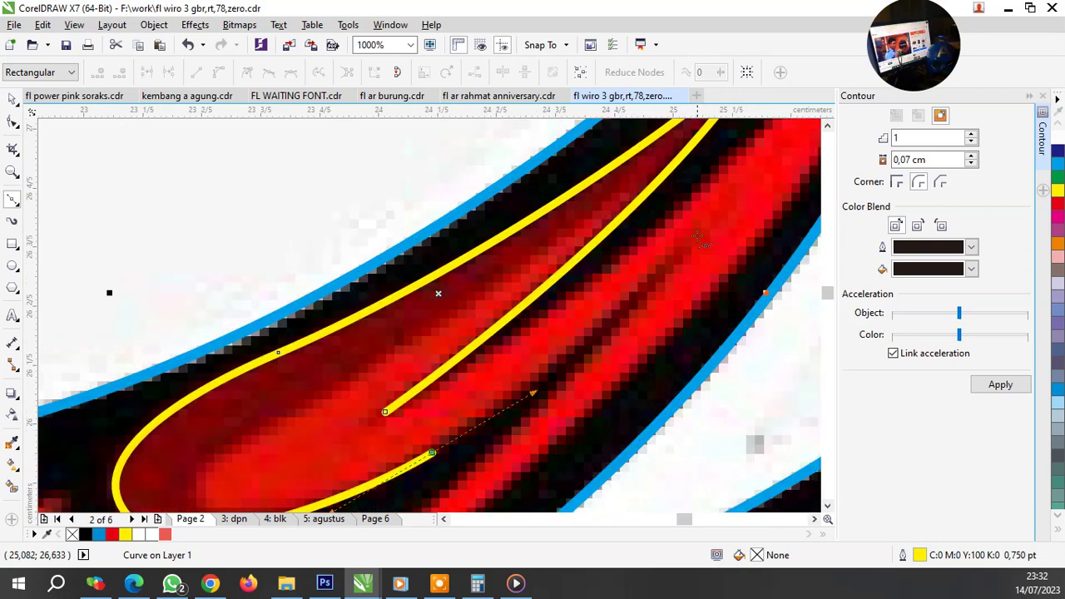
click(702, 225)
key(space)
scroll(653, 310, down, 4)
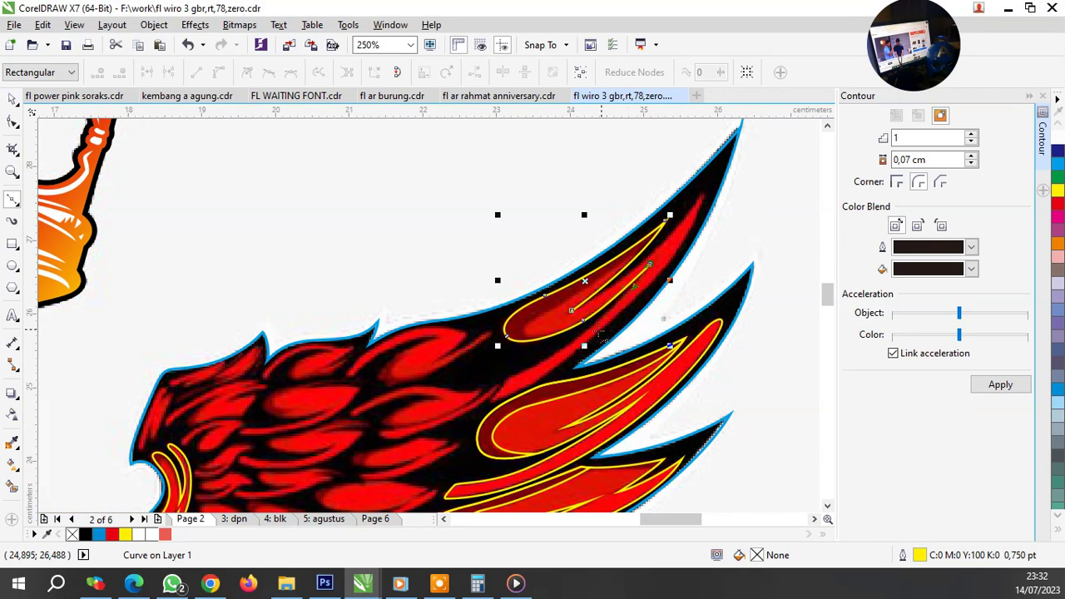
scroll(625, 326, up, 2)
scroll(625, 327, up, 2)
Step: Extend the outline from its end node, bending it along the lower feather edge
click(604, 320)
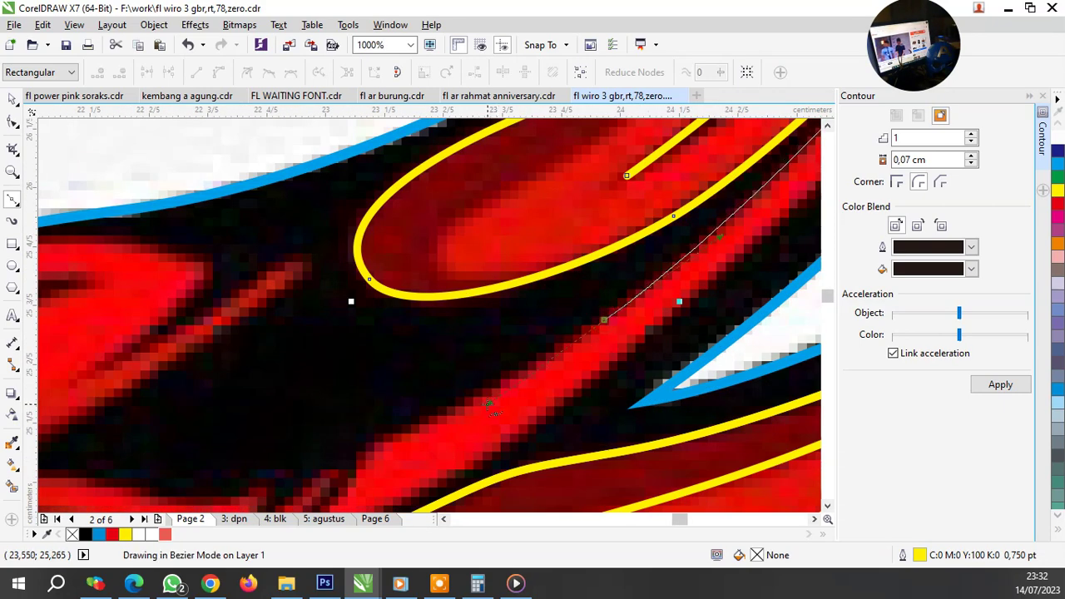
click(370, 439)
scroll(445, 377, down, 2)
scroll(445, 377, down, 4)
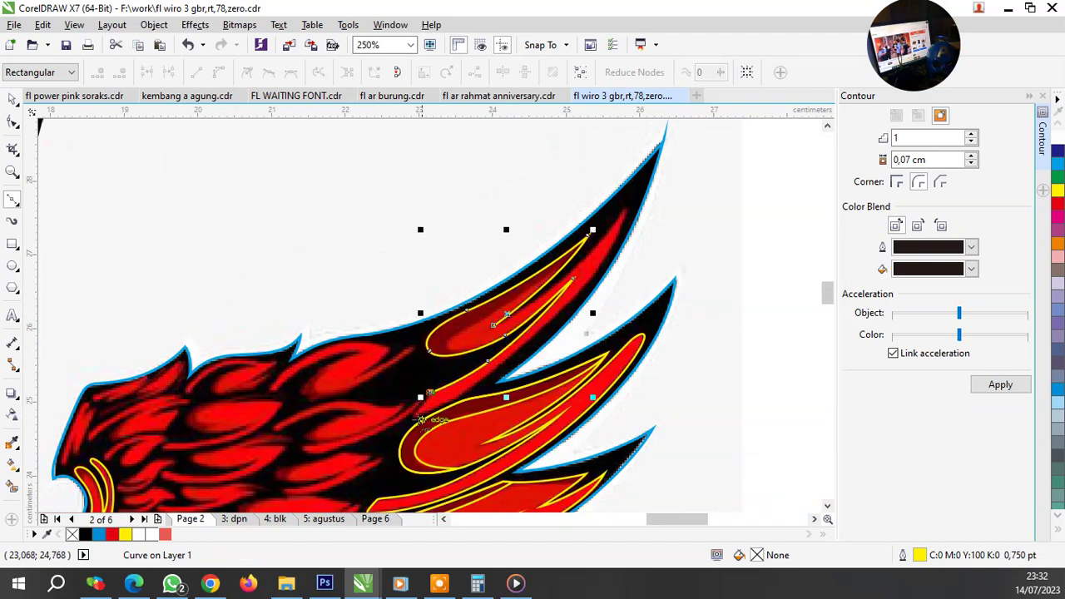
scroll(398, 418, up, 4)
drag(399, 408, 366, 440)
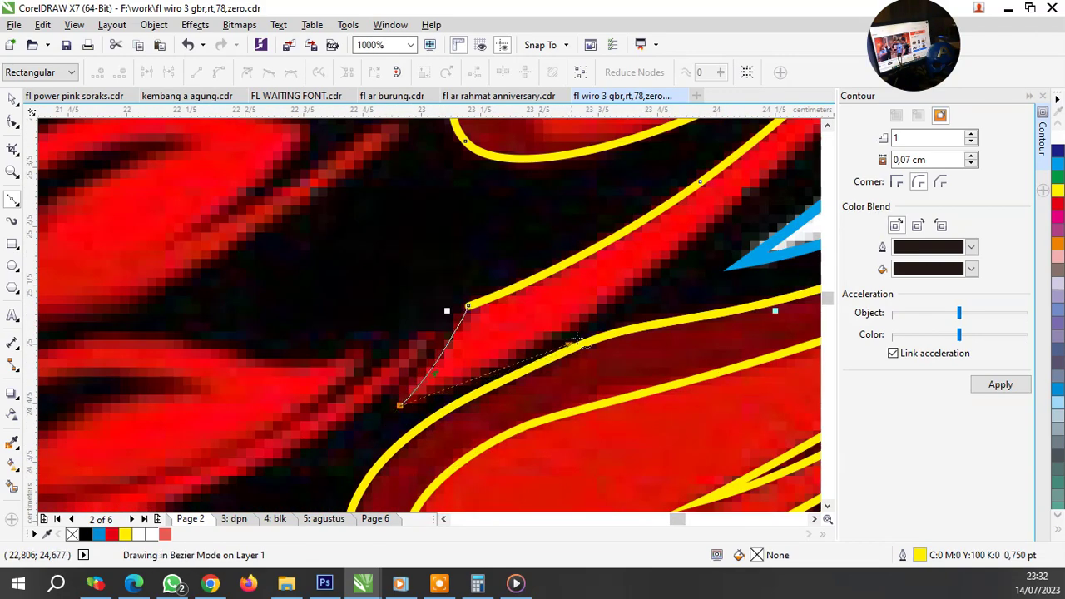
drag(578, 341, 587, 326)
Step: Bend one more node along the feather edge and close the outline at its start
scroll(587, 326, down, 5)
scroll(563, 308, up, 2)
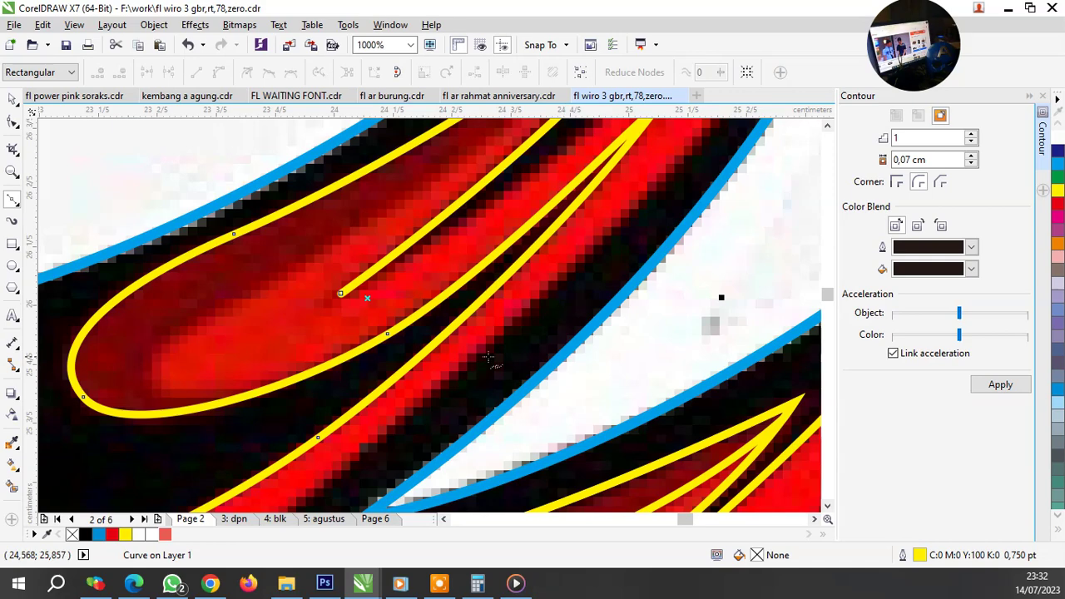
scroll(620, 249, down, 2)
scroll(620, 250, down, 2)
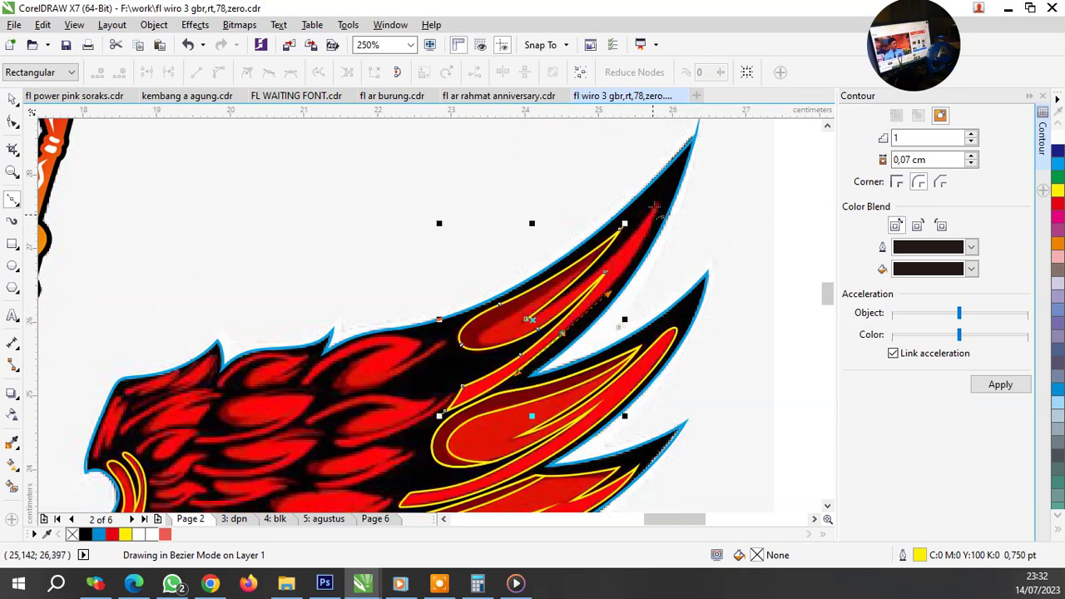
scroll(663, 210, up, 2)
drag(655, 216, 601, 324)
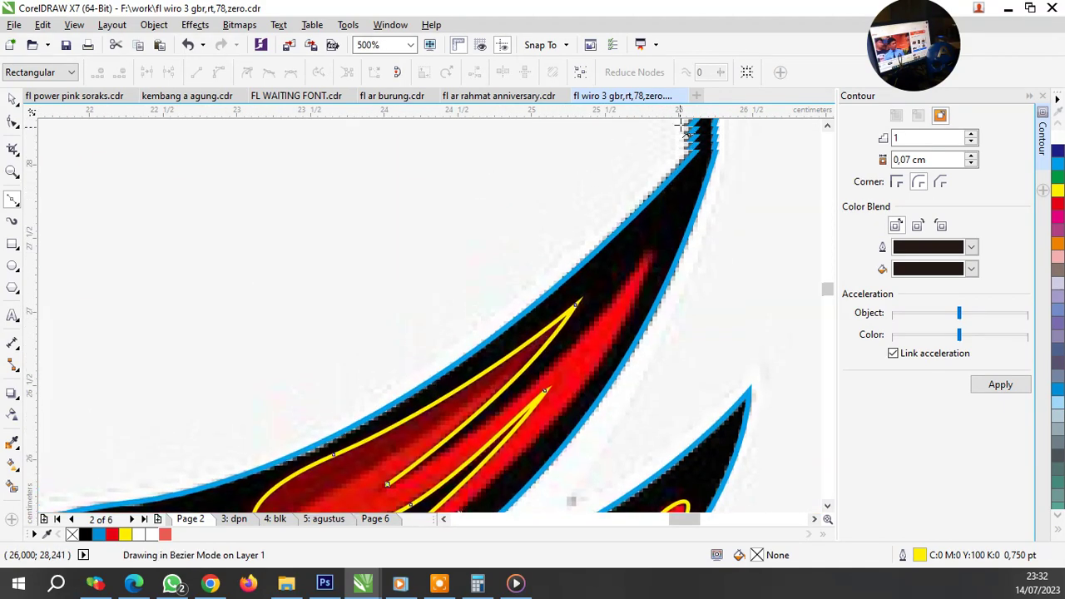
click(390, 491)
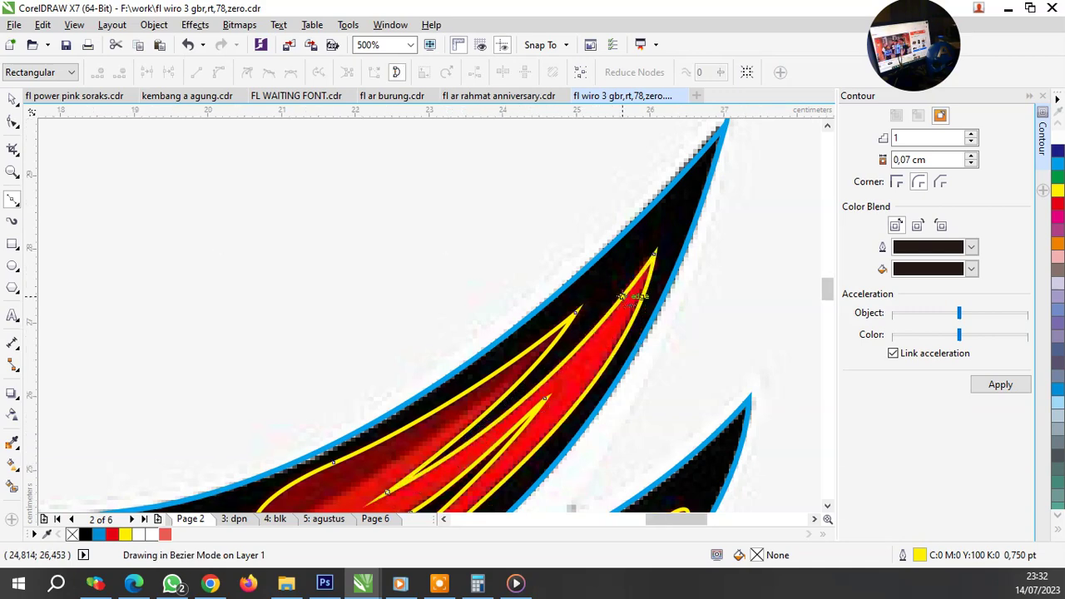
Step: Draw a new yellow outline curving along the inside of the red feather
scroll(596, 364, down, 2)
scroll(583, 371, up, 2)
scroll(533, 379, down, 1)
scroll(574, 416, up, 1)
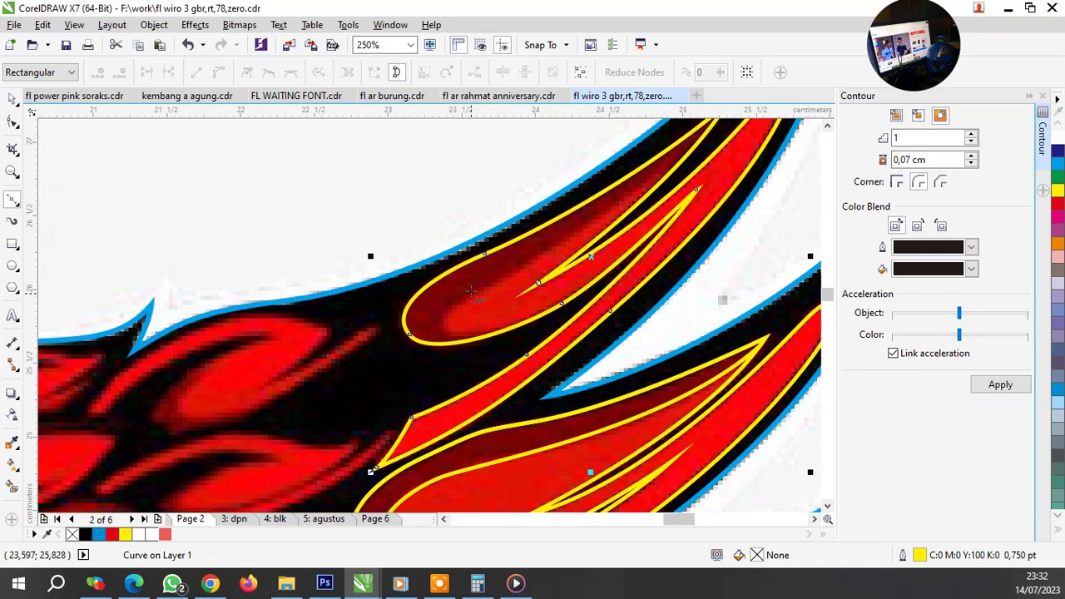
scroll(540, 391, up, 1)
click(539, 389)
drag(439, 333, 533, 379)
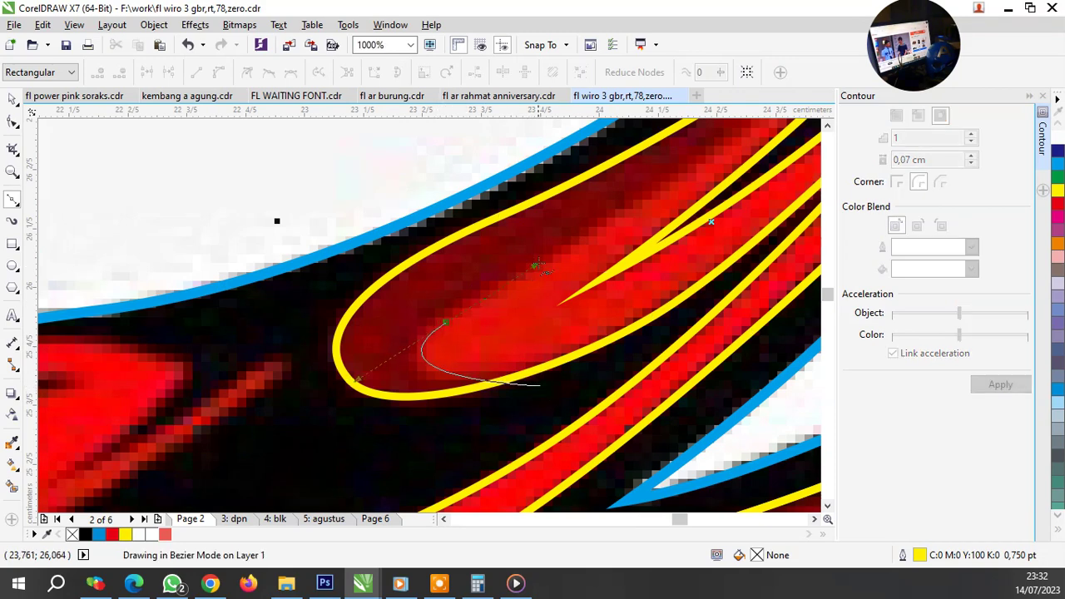
scroll(523, 379, down, 1)
key(space)
Step: Trace a curve from the feather outline up toward the wing tip, looping back to the inner outline
scroll(724, 265, up, 3)
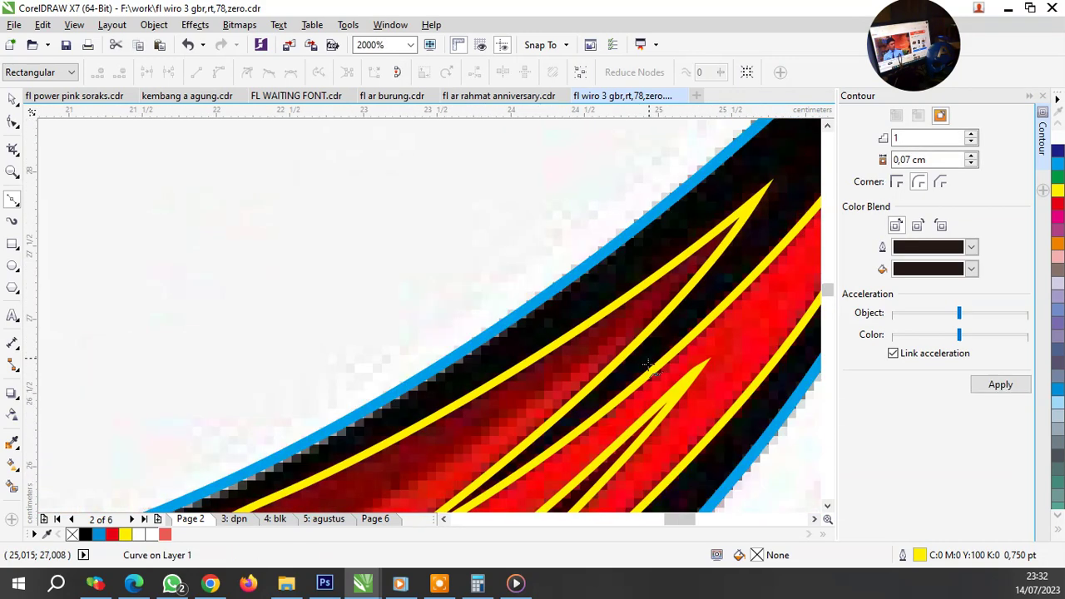
click(724, 263)
drag(554, 226, 496, 239)
key(space)
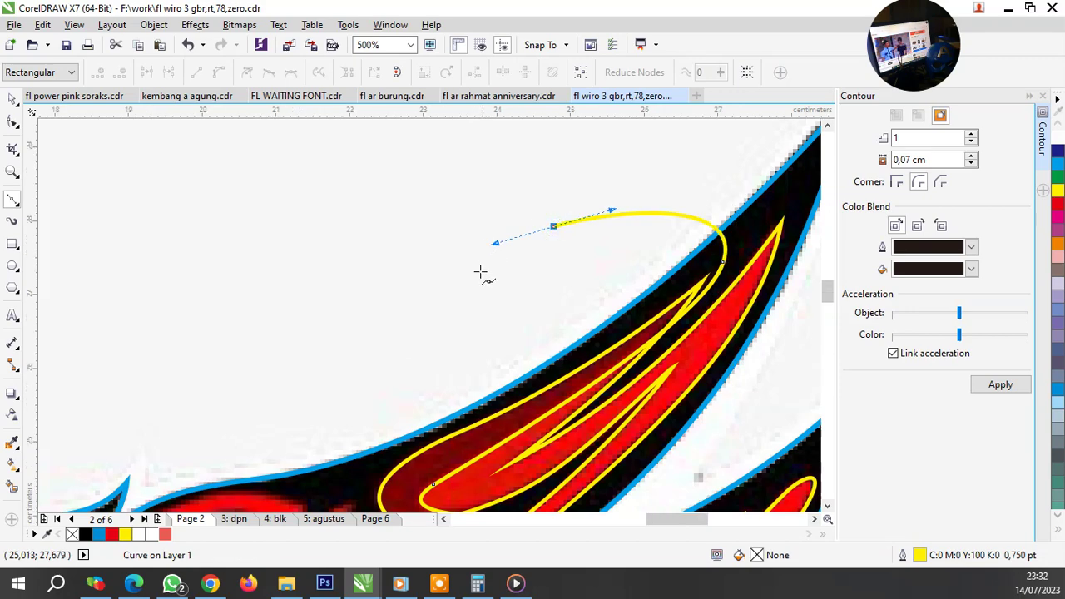
scroll(483, 274, down, 1)
scroll(387, 406, up, 1)
key(space)
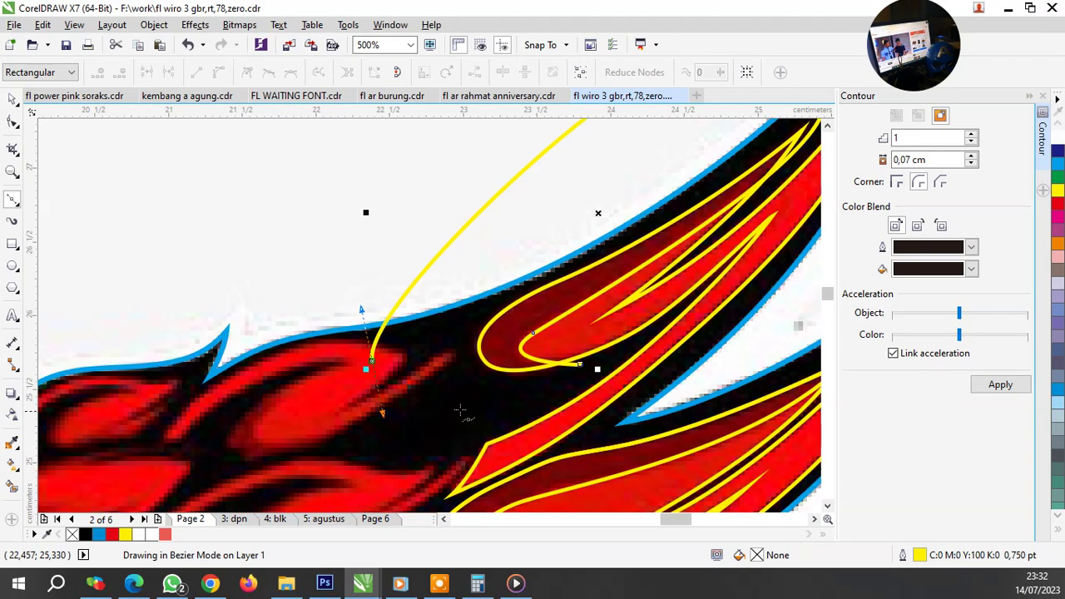
scroll(556, 391, up, 1)
drag(629, 340, 450, 436)
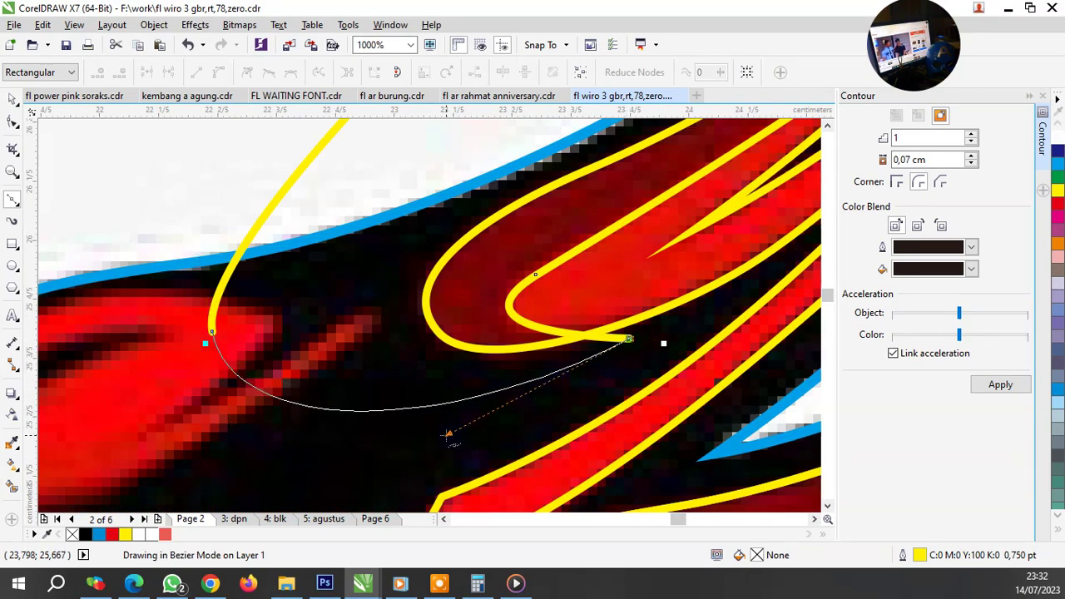
key(space)
Step: Weld the two new yellow curves into one shape
shift+click(600, 160)
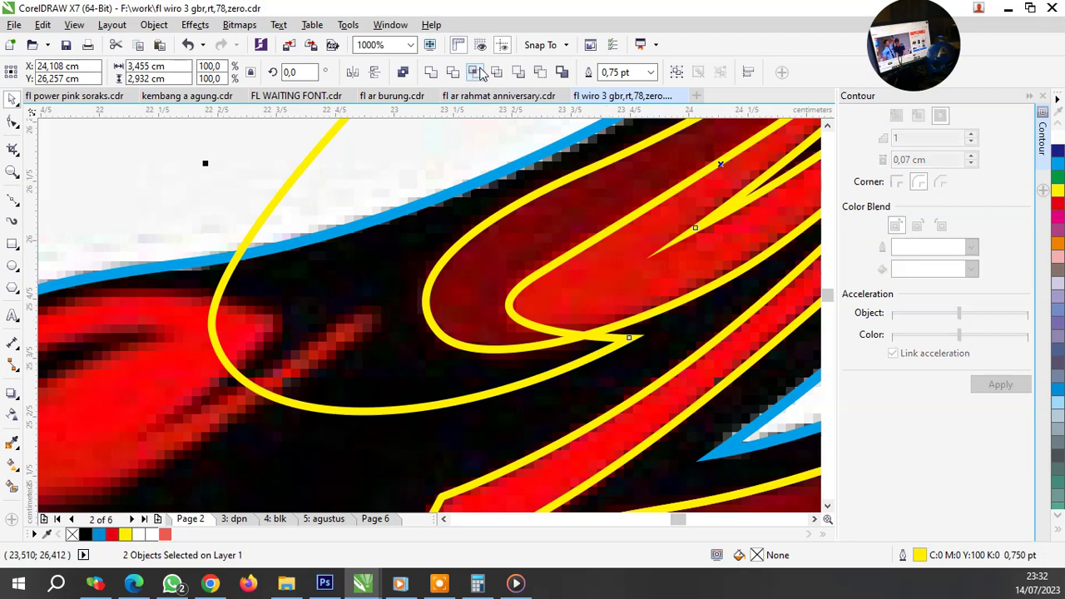
click(481, 73)
key(Escape)
scroll(519, 286, down, 1)
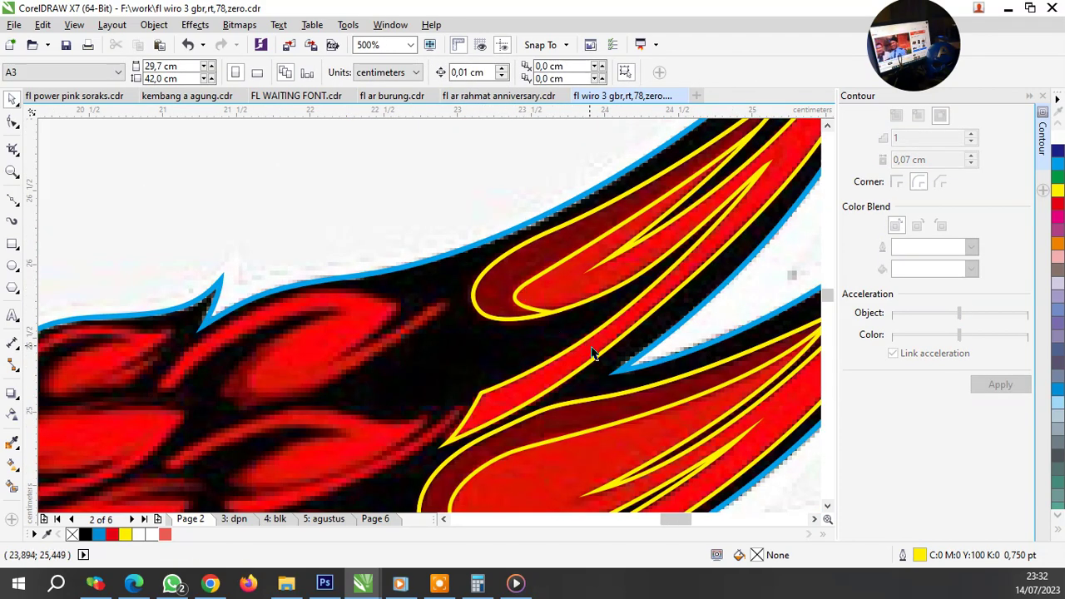
Step: With the Bezier tool (F5), trace a closed yellow loop along the wing's emblem-side feather
scroll(593, 353, down, 1)
scroll(522, 335, down, 2)
scroll(426, 387, up, 2)
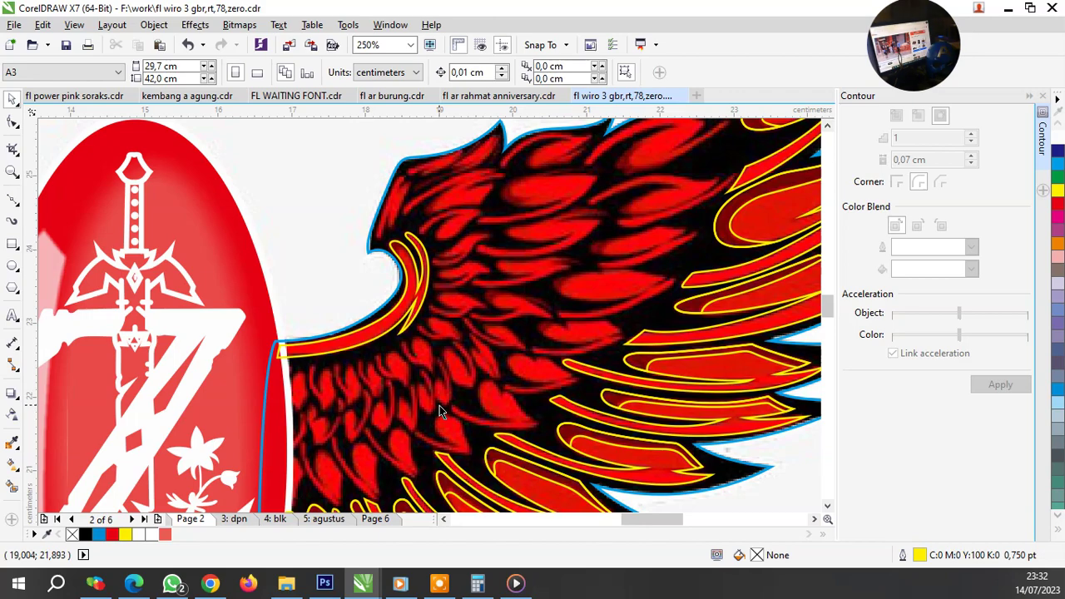
scroll(516, 385, down, 1)
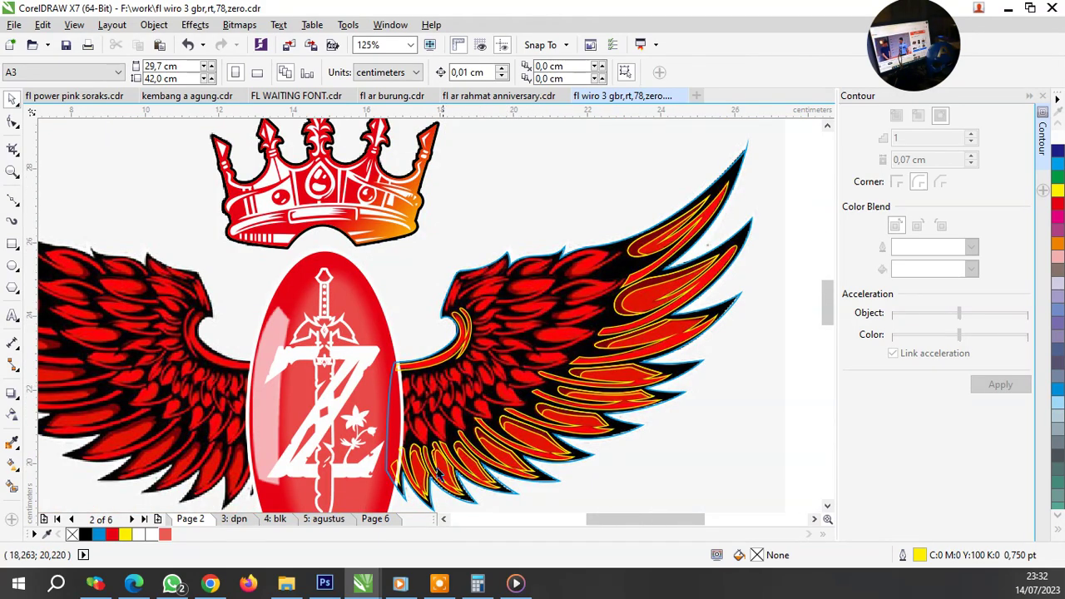
scroll(439, 472, up, 1)
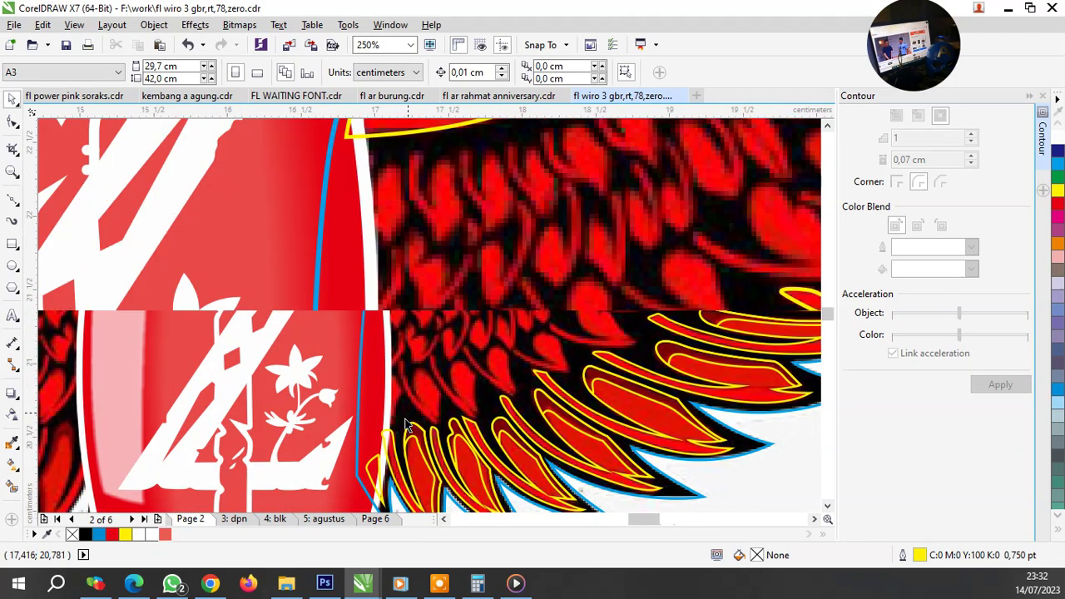
scroll(408, 424, up, 2)
key(F5)
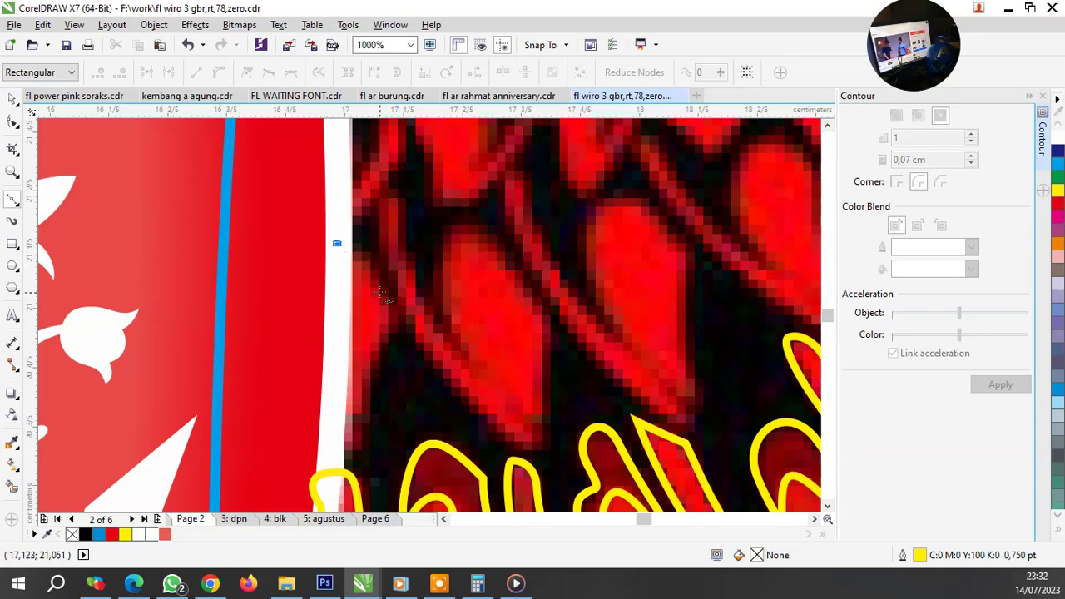
click(375, 290)
click(375, 367)
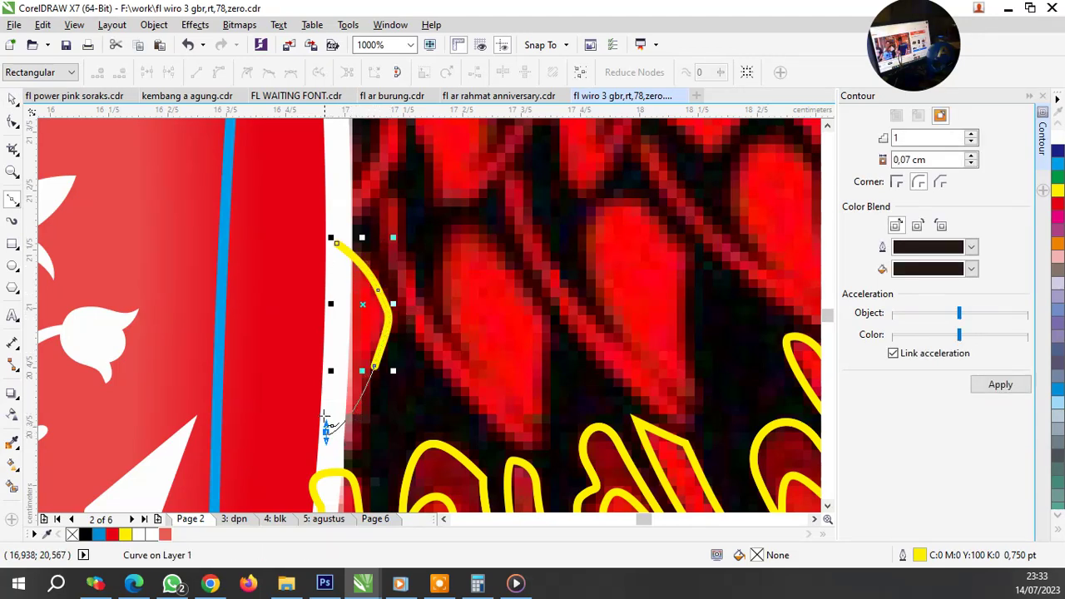
click(325, 432)
click(336, 243)
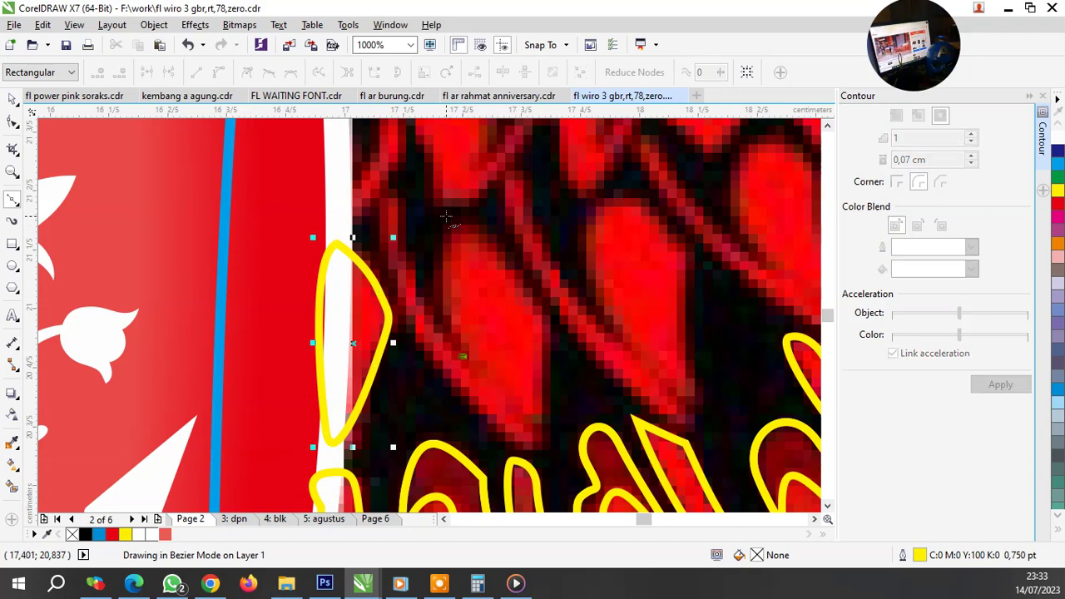
Step: Trace a curved outline down the next feather, hooking over its top and down its right side
scroll(463, 358, up, 1)
drag(439, 296, 424, 381)
click(483, 495)
drag(542, 274, 596, 339)
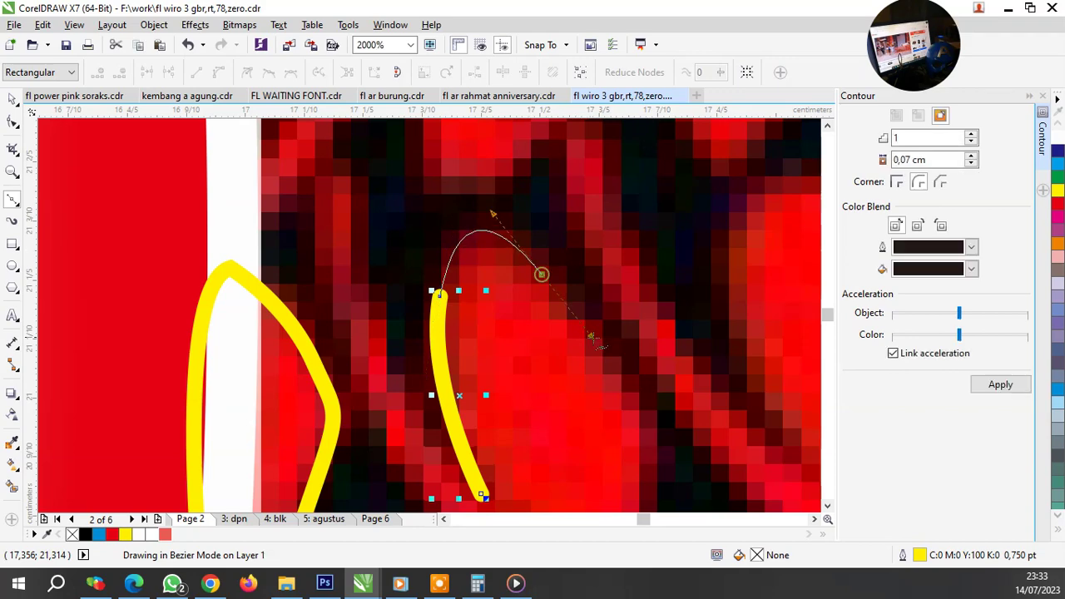
scroll(521, 314, down, 1)
scroll(595, 341, up, 1)
click(593, 334)
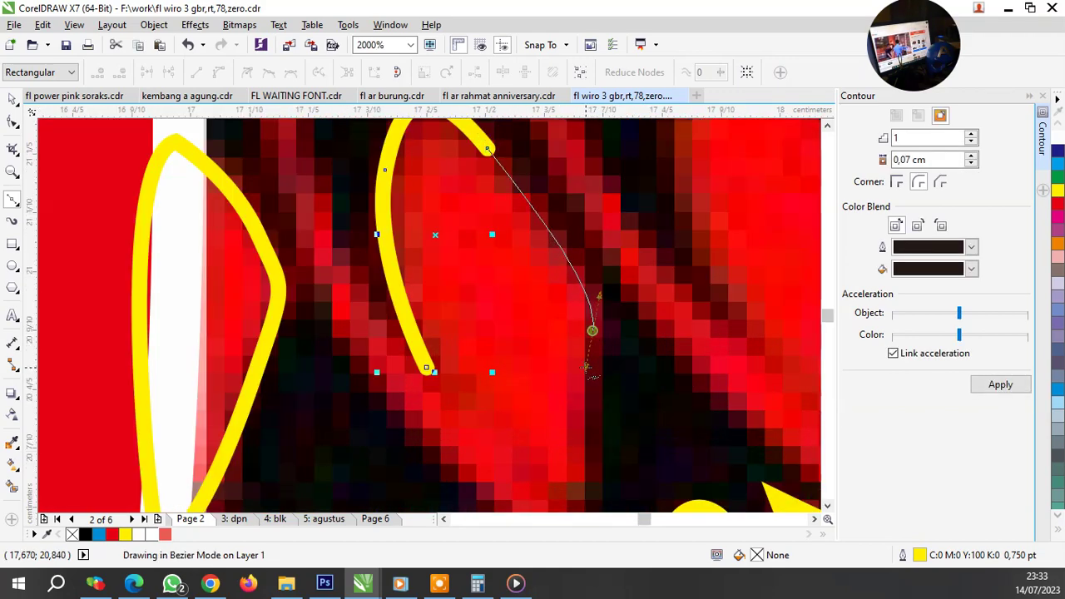
scroll(592, 337, down, 1)
scroll(593, 337, up, 1)
mouse_move(584, 444)
mouse_down()
mouse_move(588, 476)
mouse_move(587, 467)
mouse_up()
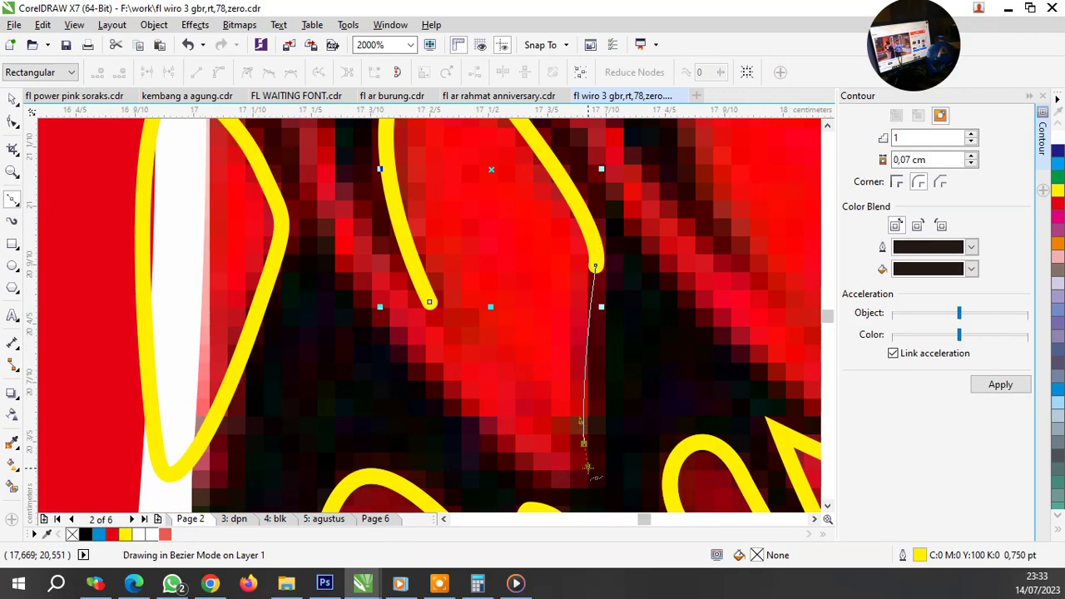
drag(541, 413, 515, 356)
drag(521, 398, 522, 400)
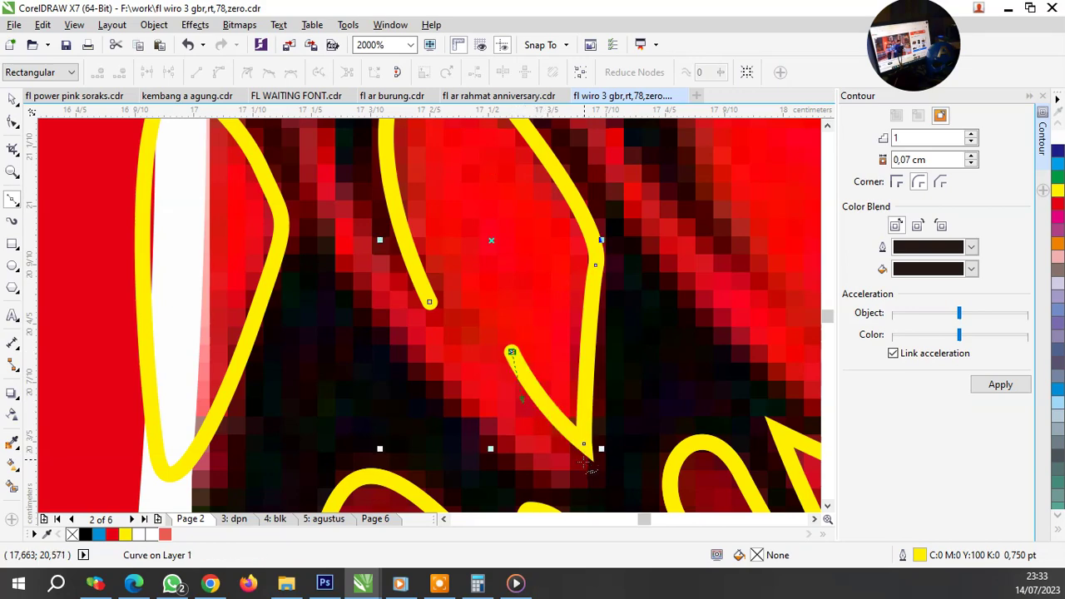
drag(600, 491, 648, 481)
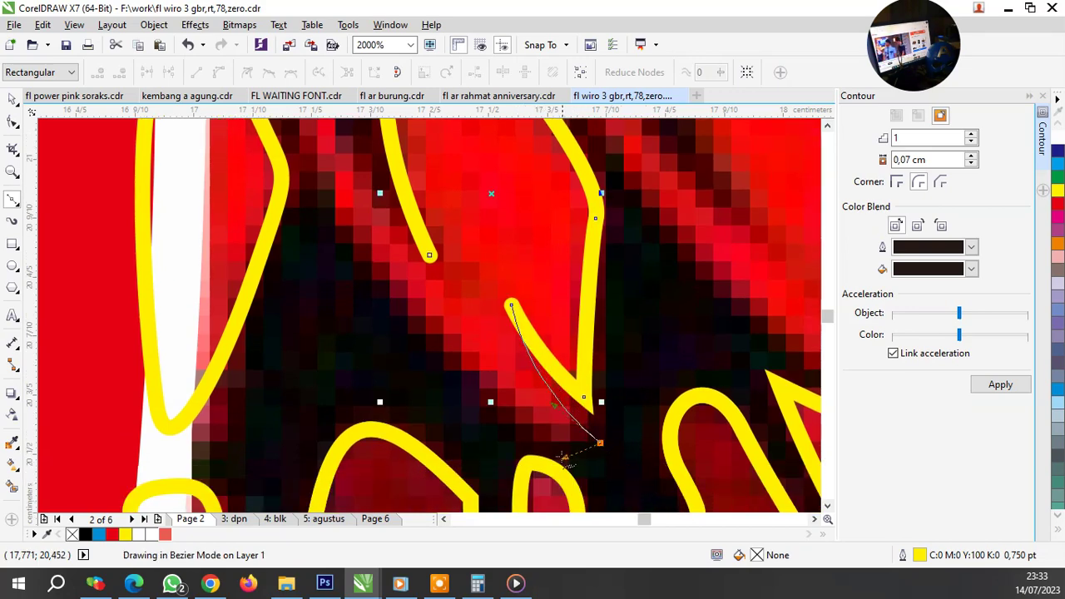
drag(564, 458, 563, 458)
Step: Curve the outline back up to that feather's top and down again to complete the loop
scroll(466, 349, down, 1)
scroll(424, 316, up, 1)
drag(423, 316, 353, 202)
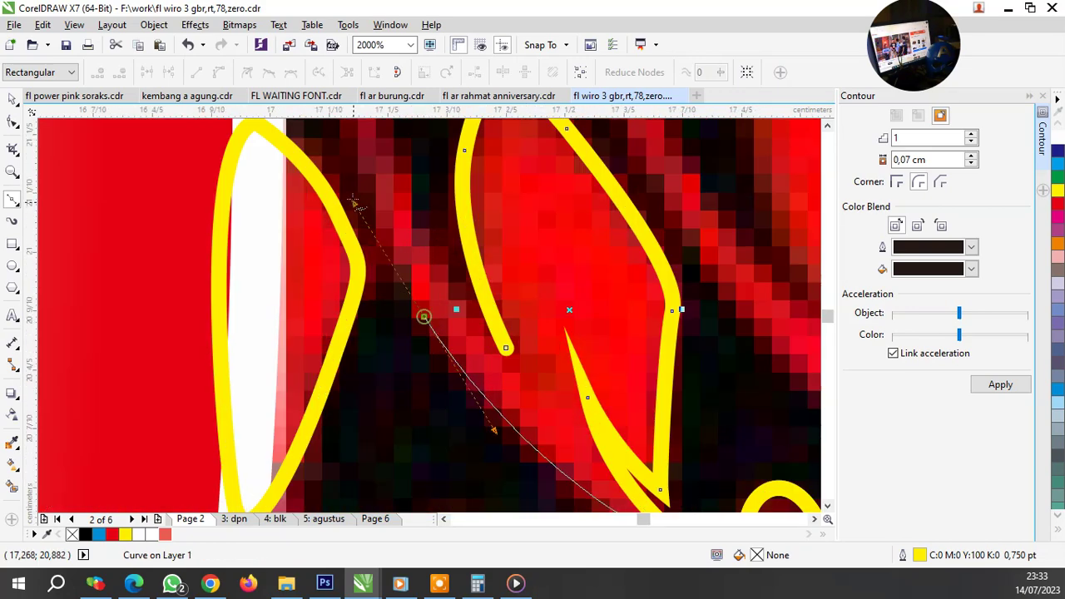
scroll(408, 289, down, 1)
scroll(387, 152, up, 1)
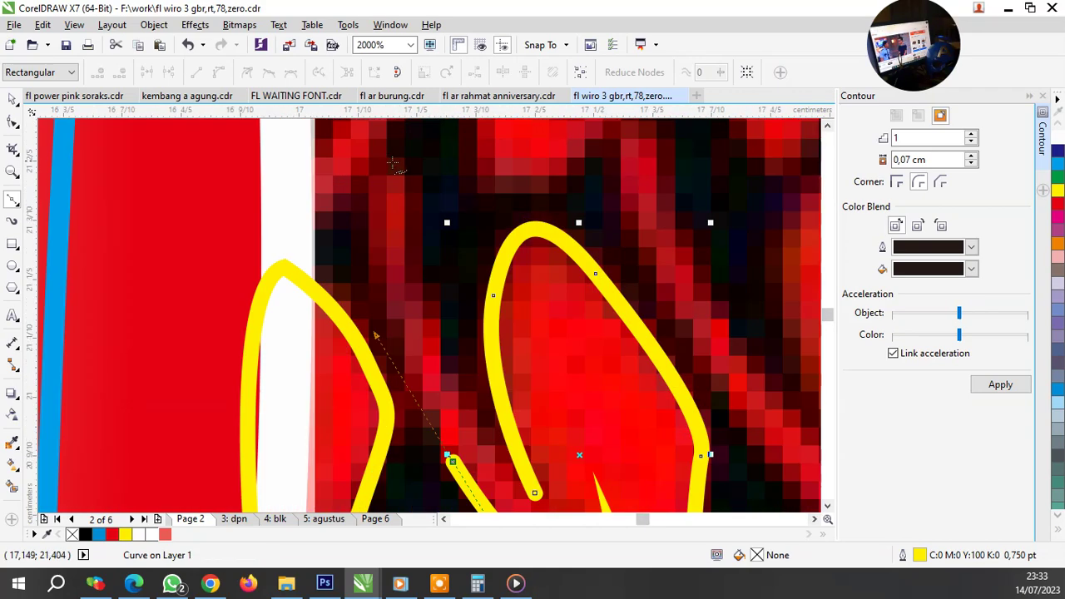
drag(405, 218, 405, 218)
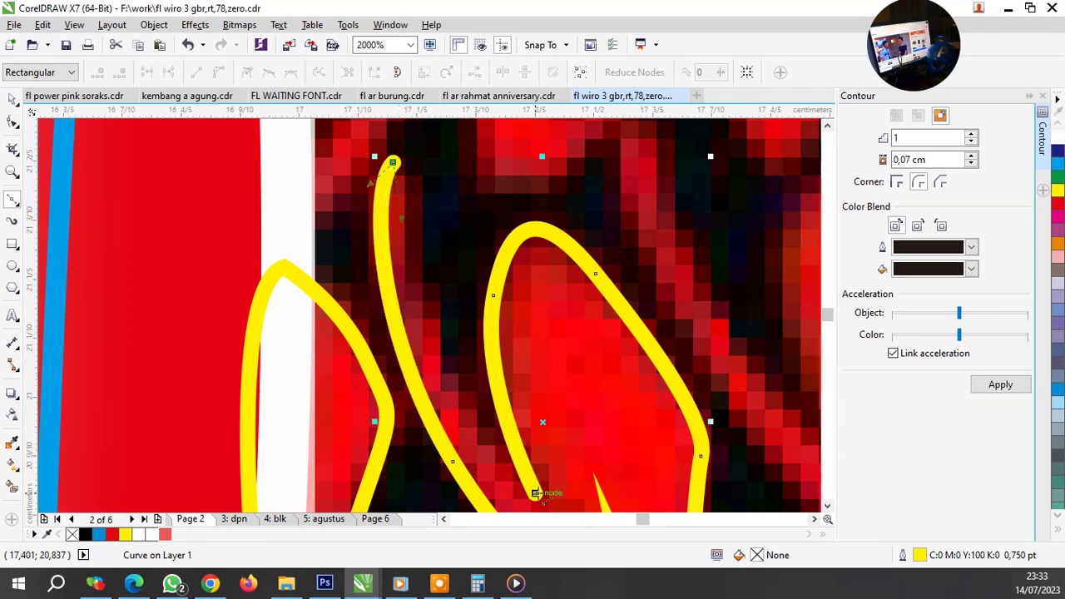
drag(535, 492, 433, 397)
scroll(433, 396, down, 1)
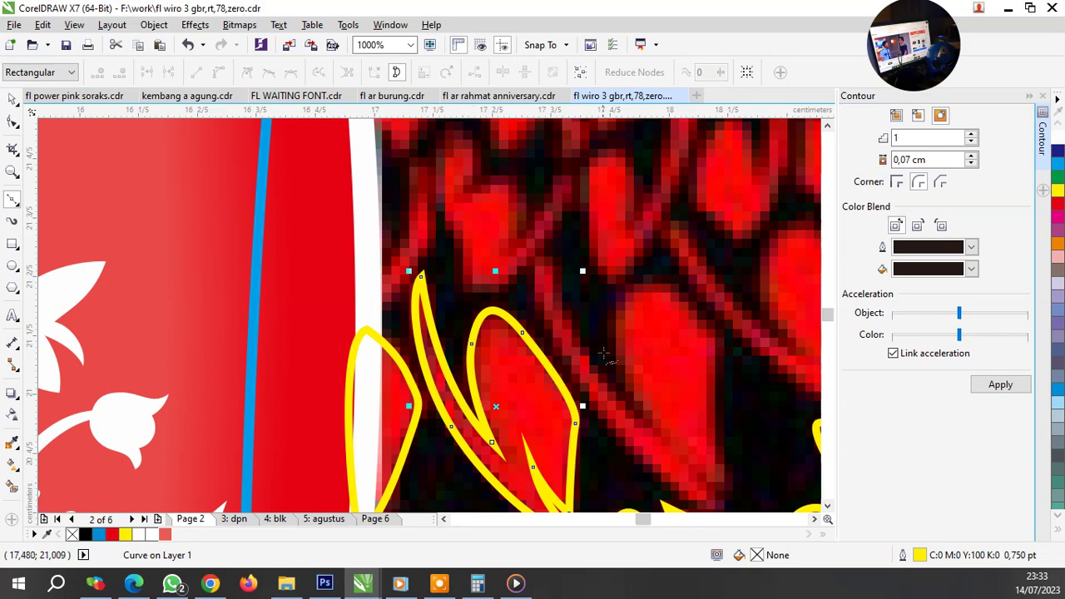
scroll(605, 356, down, 1)
scroll(583, 356, up, 1)
scroll(564, 358, up, 1)
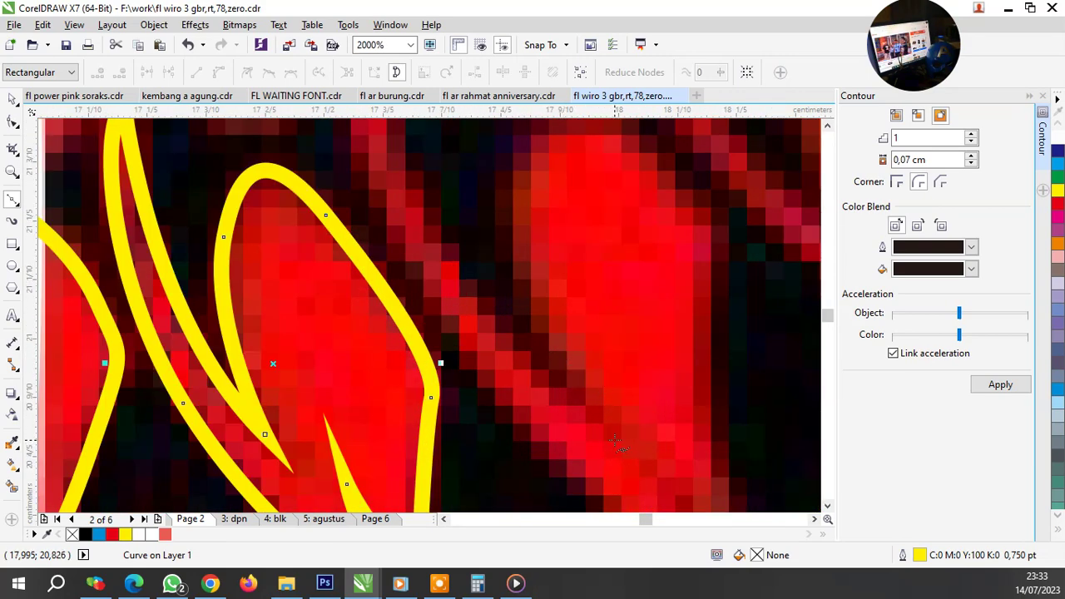
Step: Start a yellow outline on another red feather, running nodes up to its top and down its side
click(616, 443)
scroll(566, 366, down, 1)
scroll(512, 324, up, 1)
mouse_move(504, 310)
mouse_down()
mouse_move(456, 223)
mouse_move(505, 306)
mouse_up()
click(454, 162)
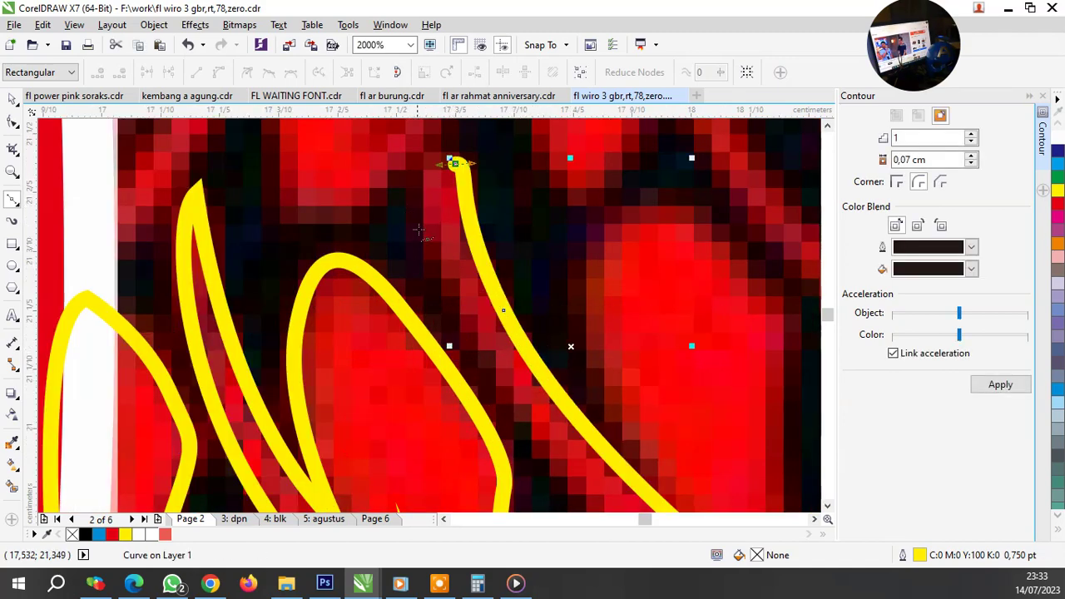
drag(423, 236, 428, 250)
scroll(433, 249, down, 3)
scroll(527, 397, up, 1)
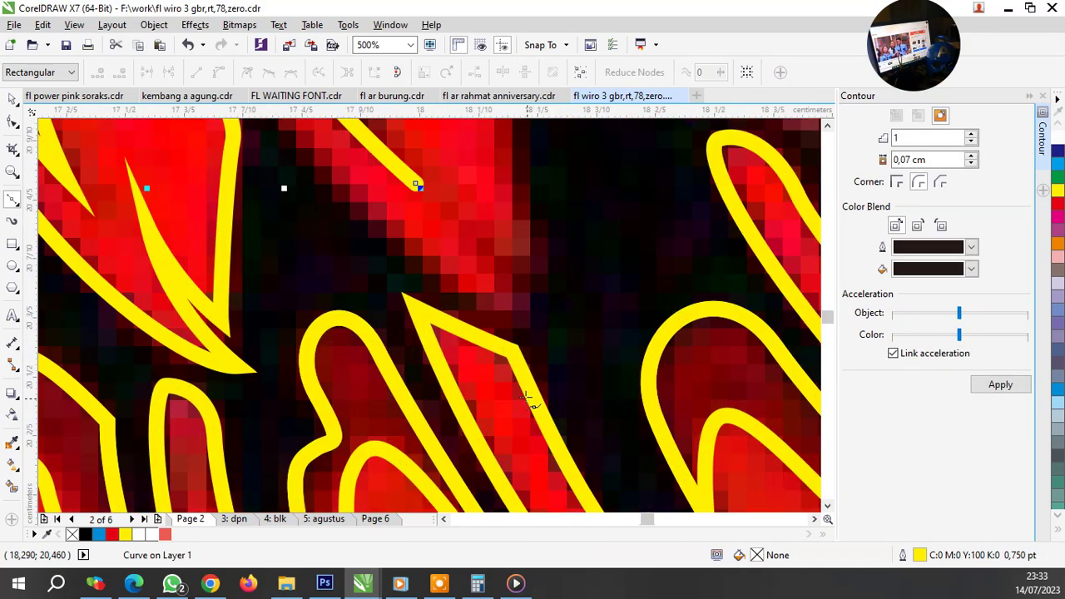
drag(512, 316, 722, 416)
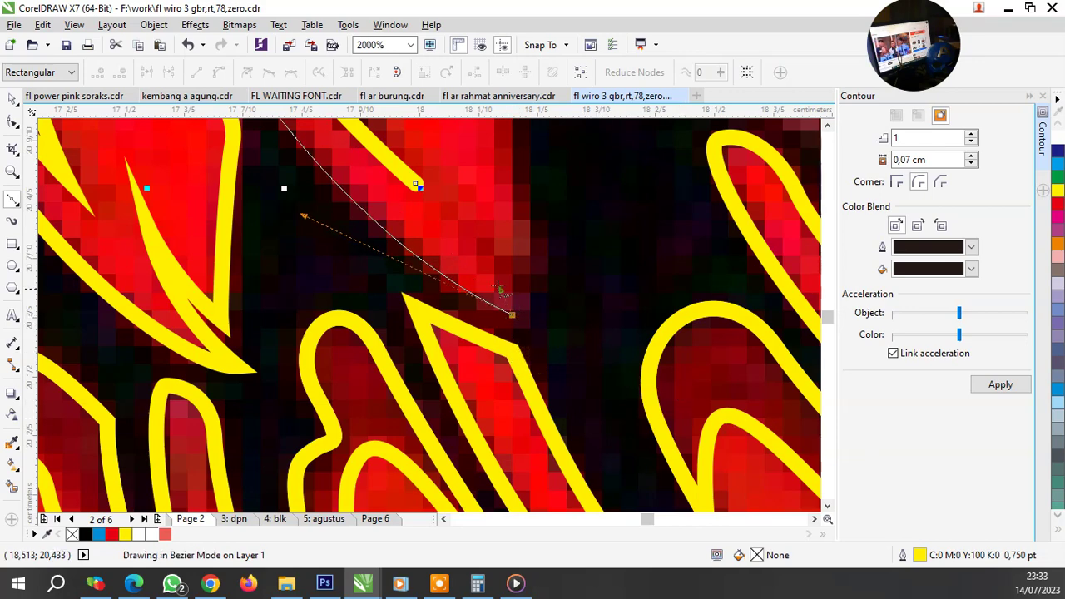
drag(500, 291, 511, 308)
click(481, 239)
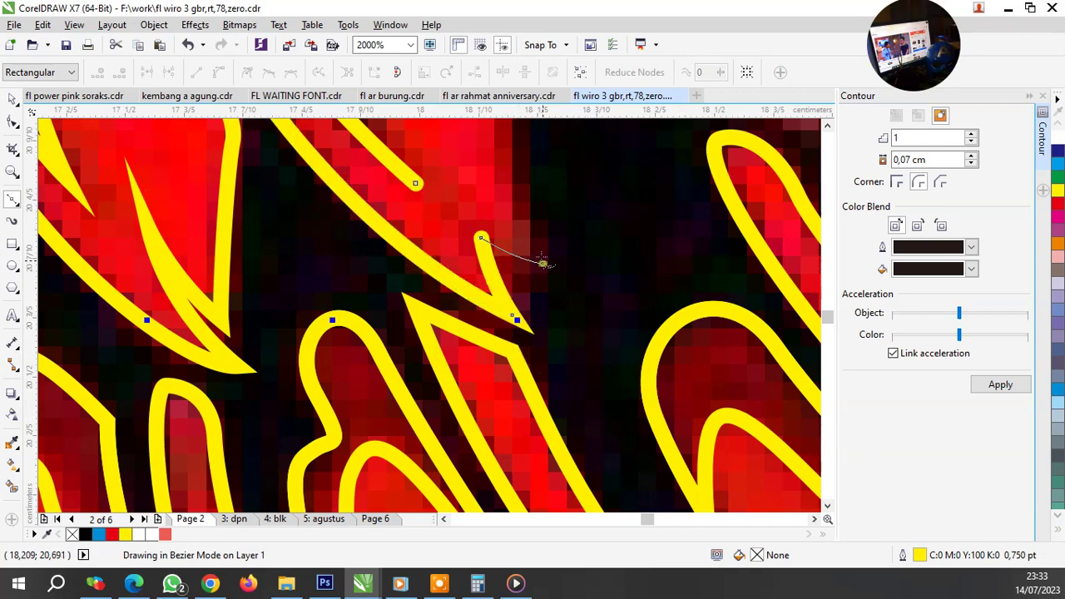
scroll(541, 265, down, 3)
Step: Finish that stretch, then trace curved segments up the feather's edge and over its tip
key(space)
scroll(550, 344, up, 1)
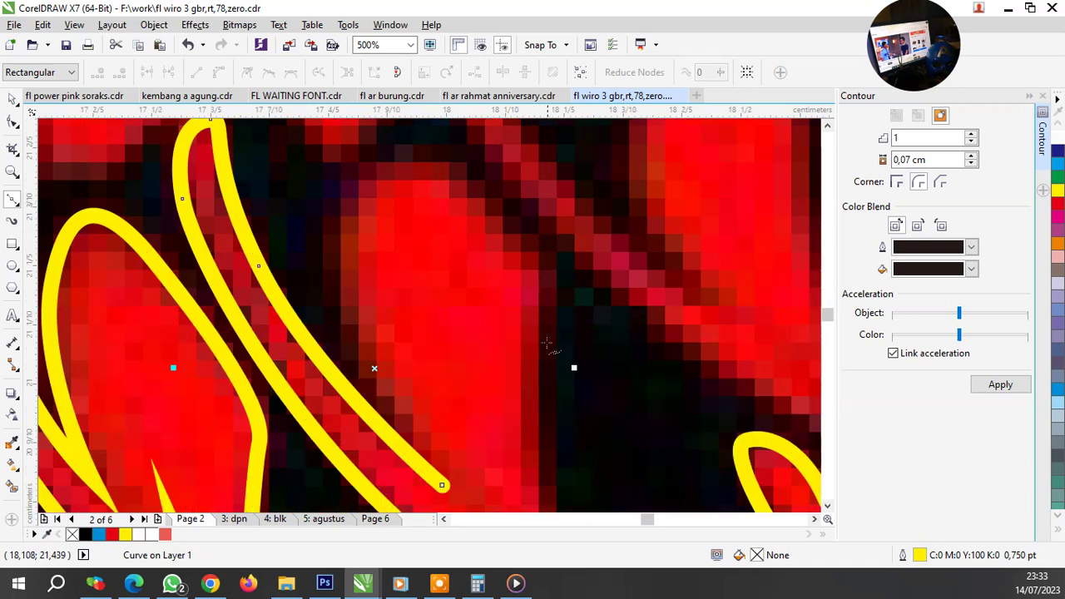
drag(537, 364, 541, 416)
drag(517, 242, 548, 279)
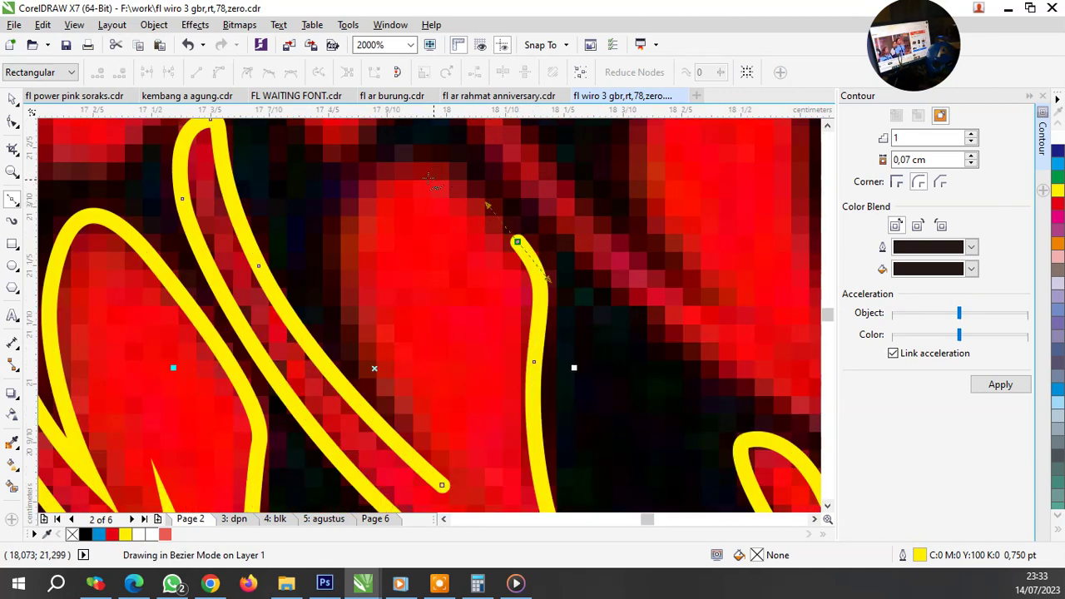
key(space)
drag(392, 167, 431, 155)
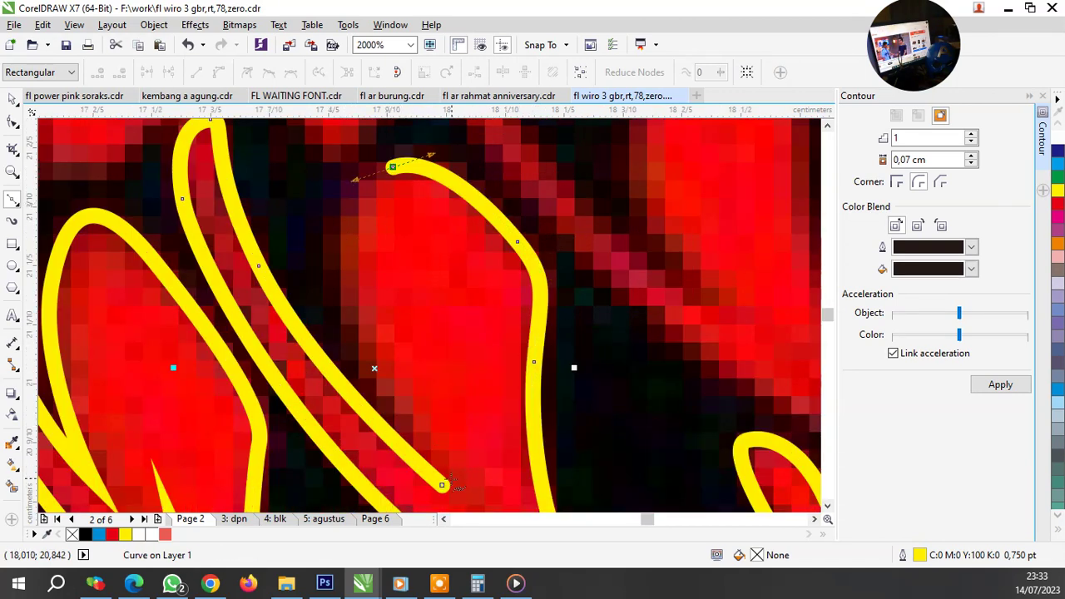
Step: Begin a Bezier outline along the next teardrop feather, placing curved nodes along its edge
scroll(441, 488, down, 3)
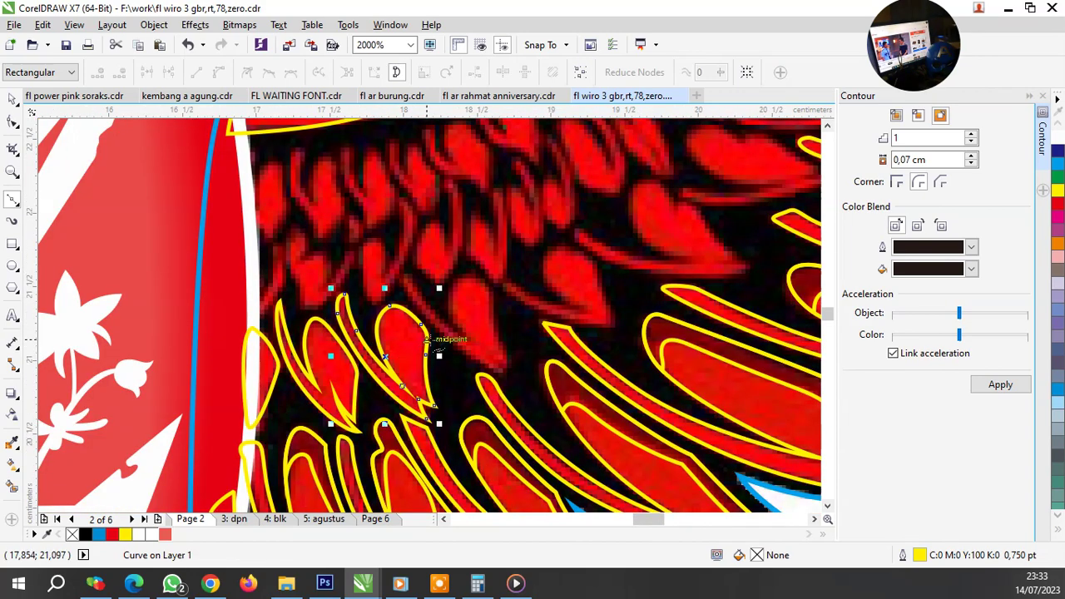
scroll(443, 339, up, 2)
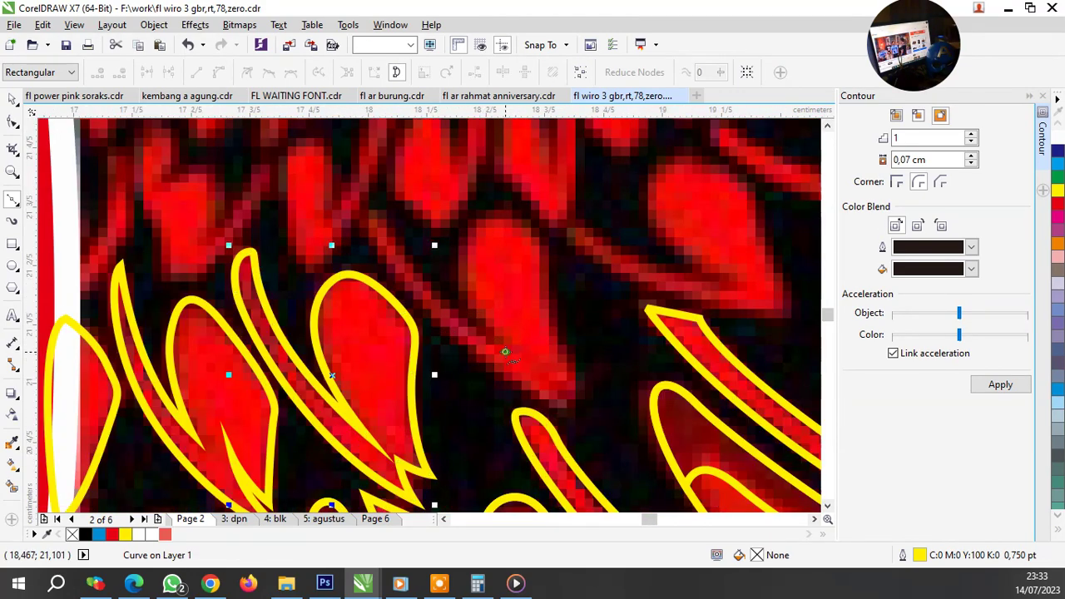
scroll(391, 213, up, 2)
drag(449, 320, 367, 210)
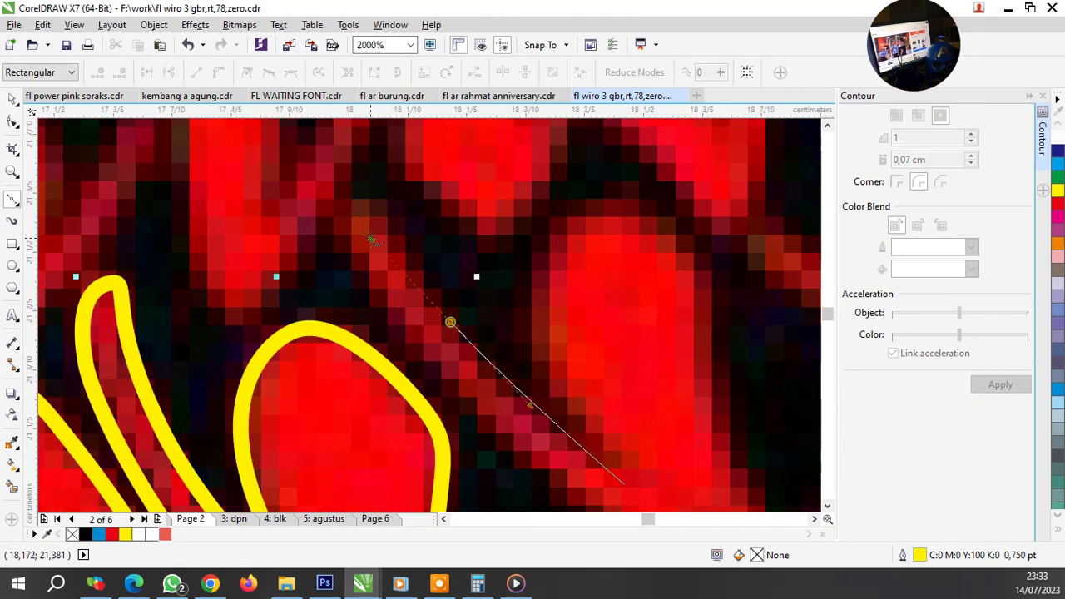
click(362, 194)
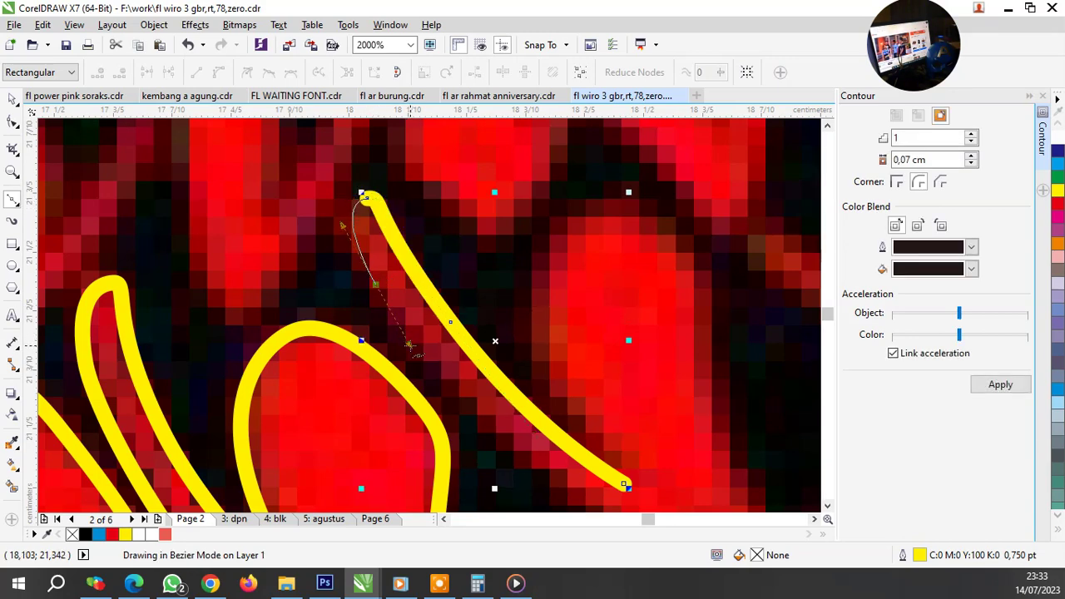
scroll(410, 345, down, 4)
scroll(477, 366, up, 4)
mouse_move(472, 324)
mouse_down()
mouse_move(590, 386)
mouse_move(663, 391)
mouse_up()
click(415, 256)
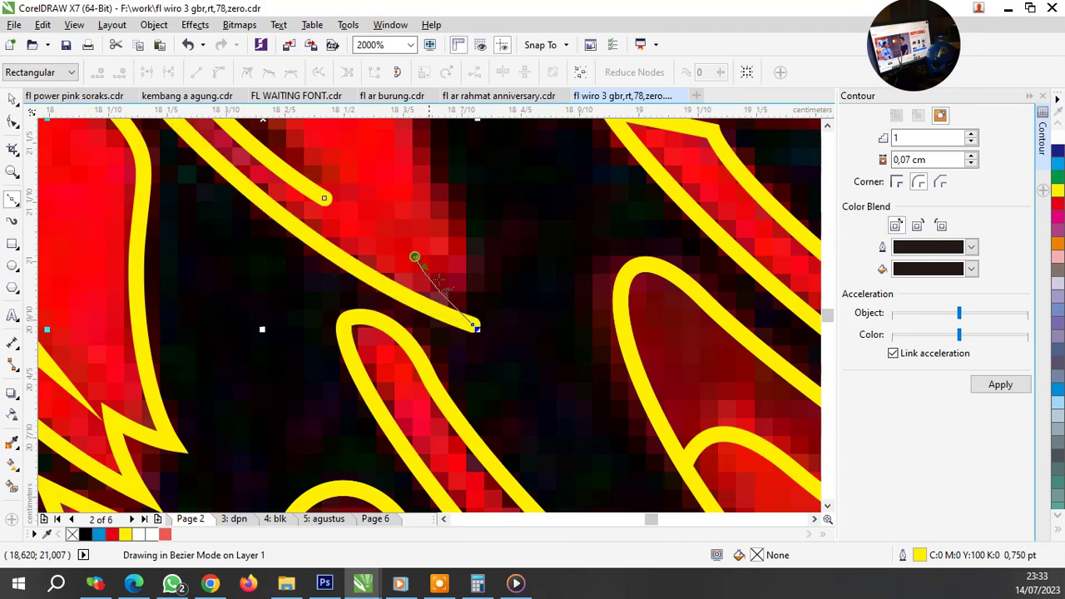
click(491, 286)
Step: Carry the outline down the feather's side, over its rounded top, and close it at the start
scroll(495, 291, down, 2)
scroll(503, 300, down, 1)
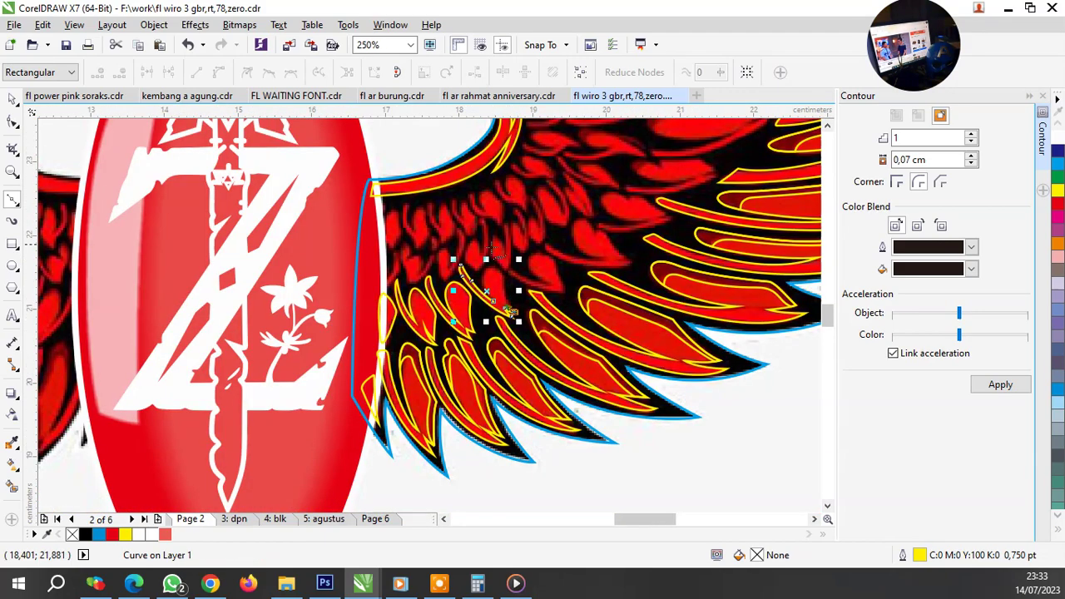
scroll(512, 309, up, 1)
scroll(516, 325, up, 1)
scroll(517, 332, up, 1)
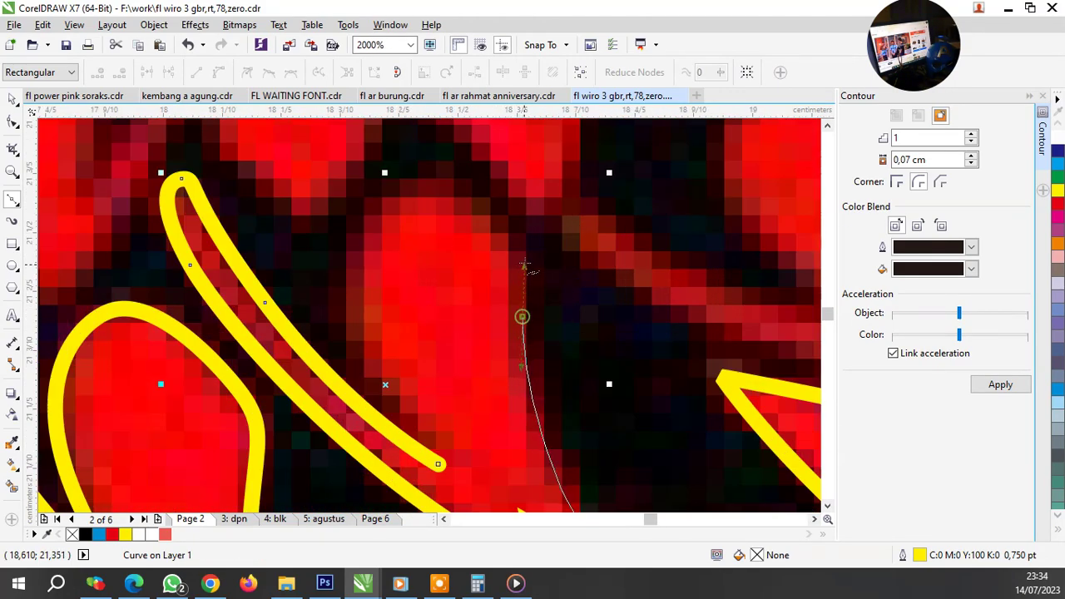
click(522, 315)
drag(487, 211, 524, 243)
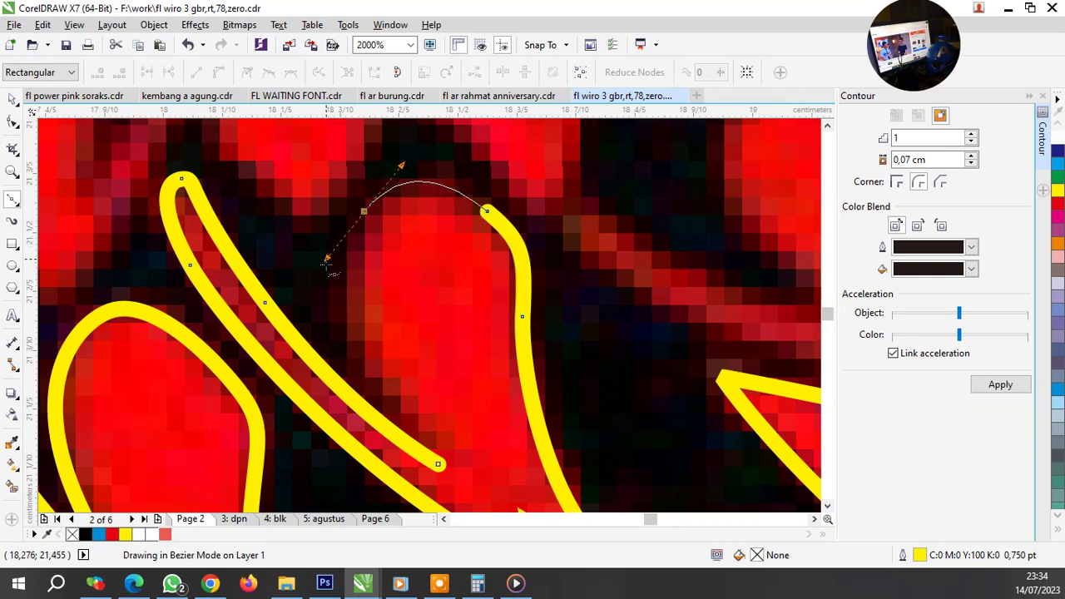
drag(363, 210, 327, 258)
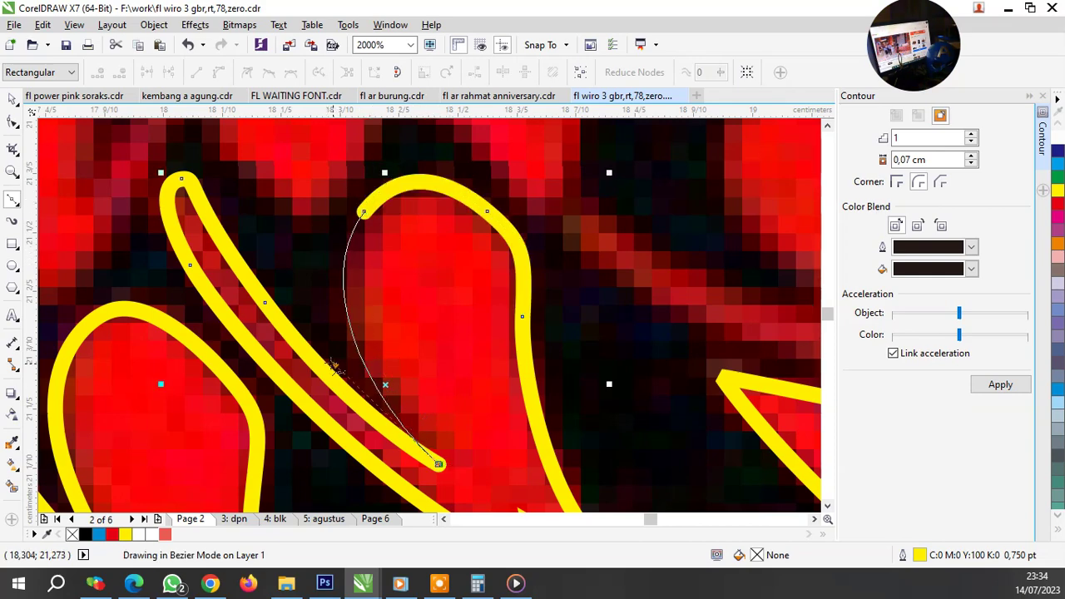
click(438, 464)
Step: Trace a closed outline around the next feather, following its underside and rounded top
scroll(433, 357, down, 2)
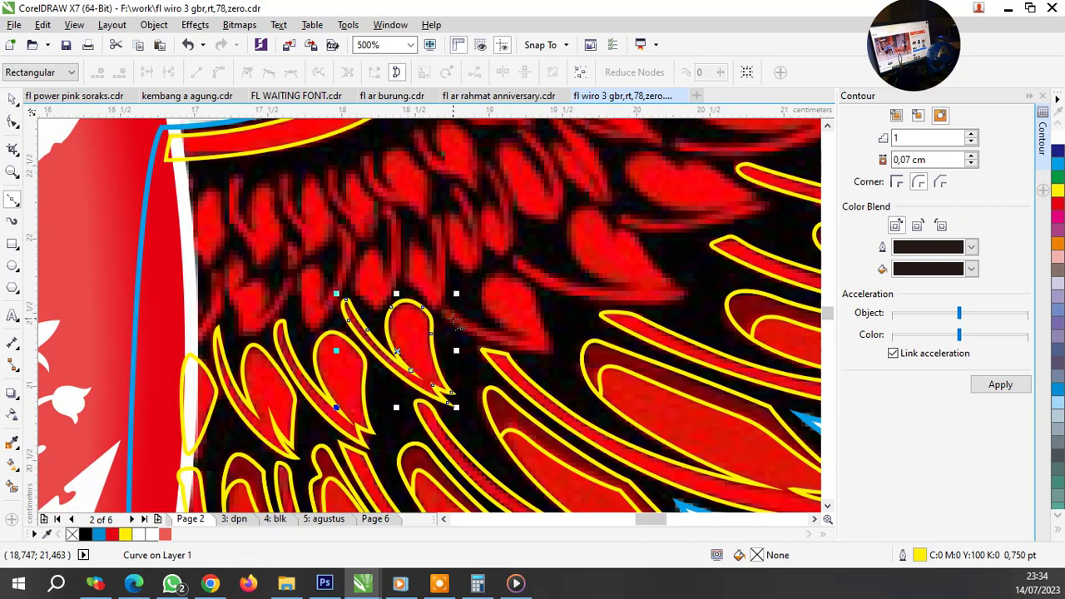
scroll(516, 336, up, 1)
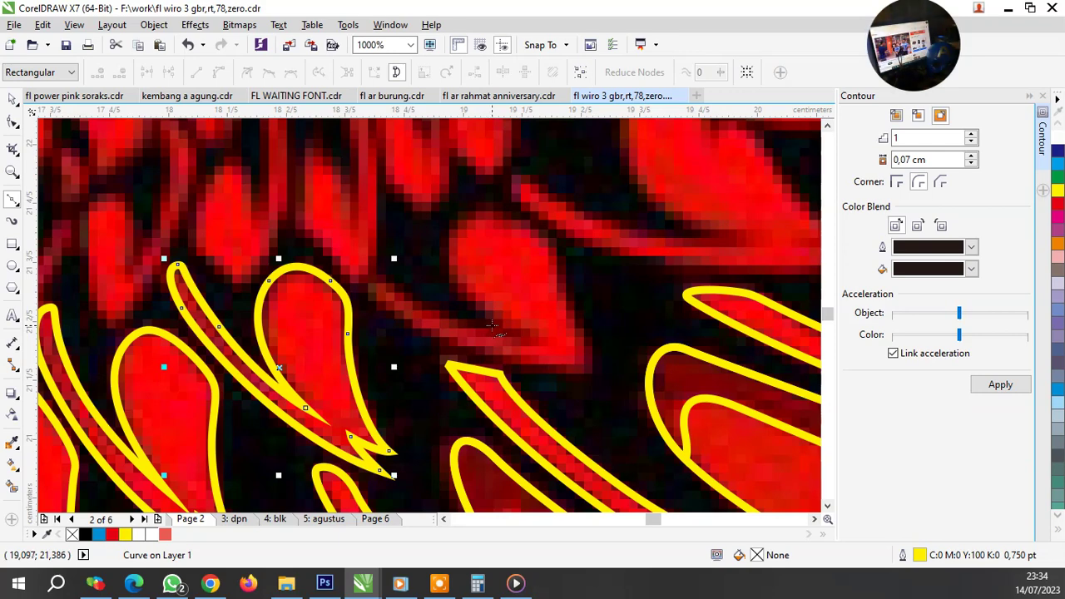
scroll(462, 313, up, 1)
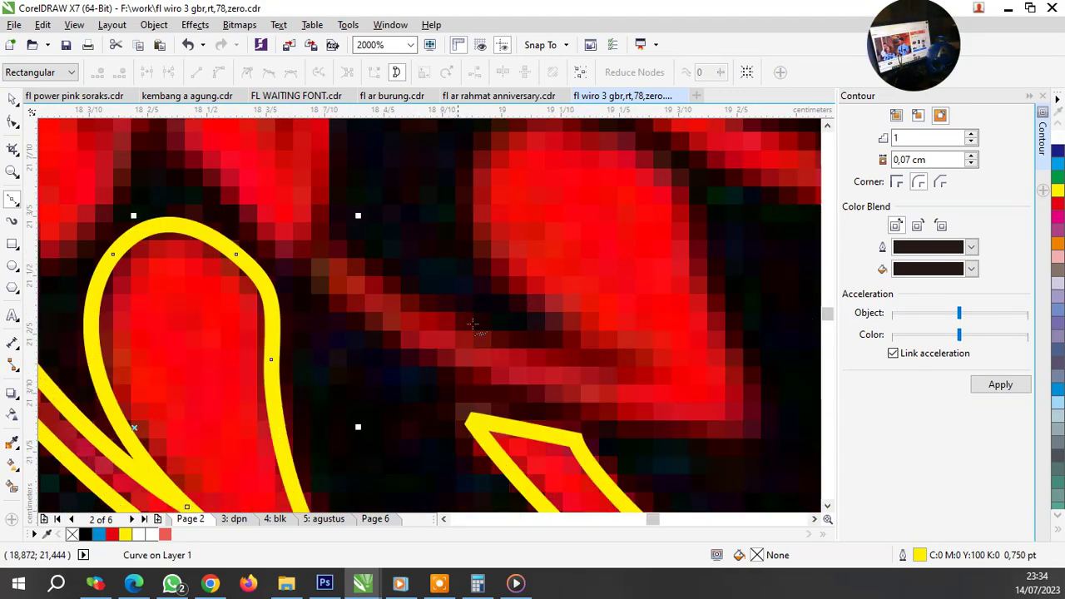
click(635, 366)
mouse_move(395, 296)
mouse_down()
mouse_move(320, 252)
mouse_move(375, 337)
mouse_up()
scroll(574, 392, down, 1)
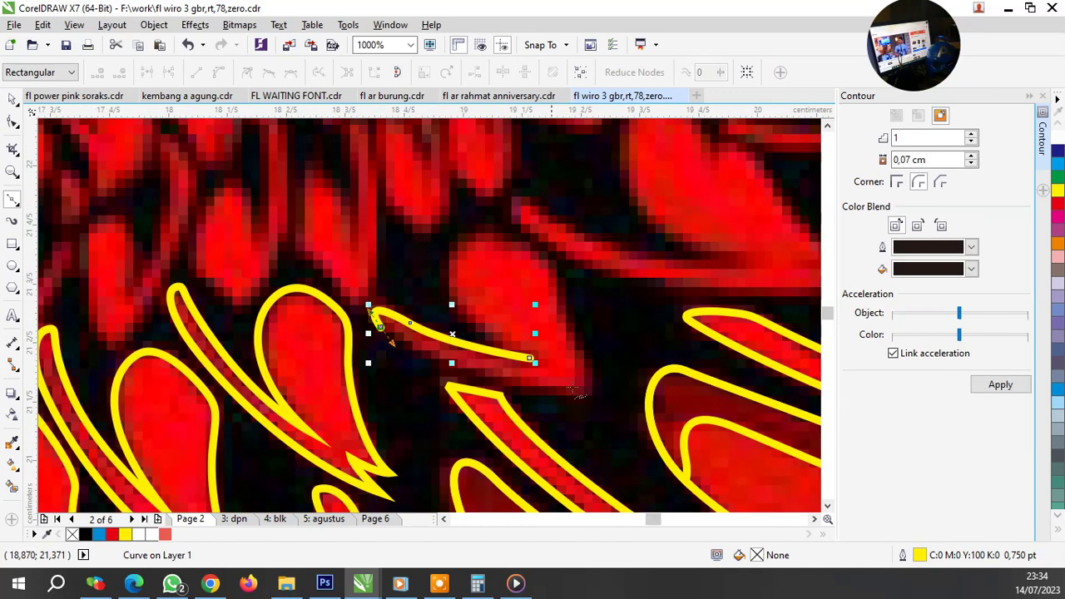
drag(598, 388, 657, 367)
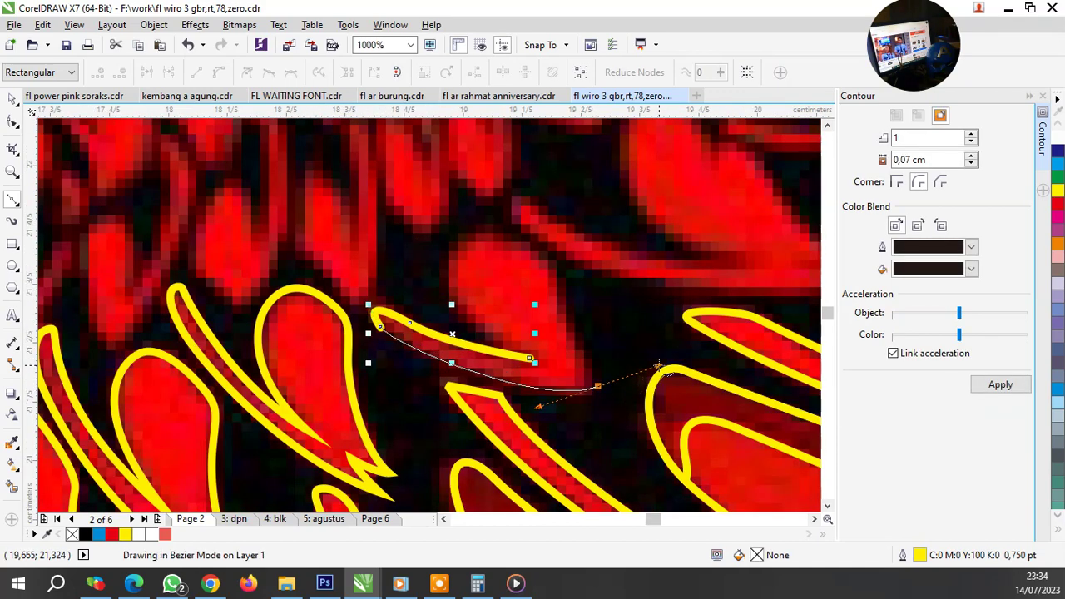
scroll(547, 320, up, 1)
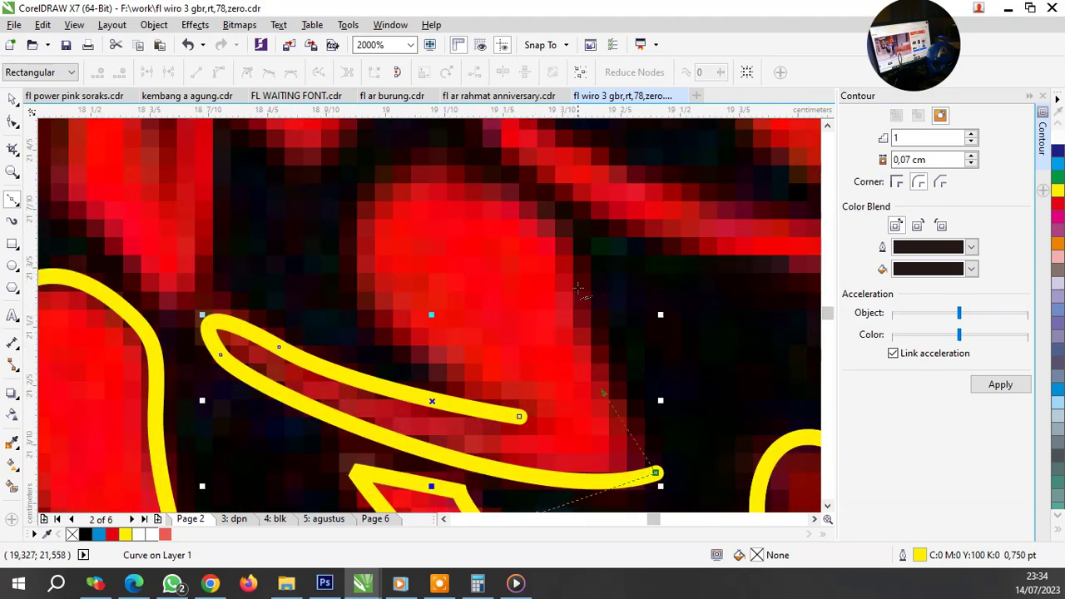
click(578, 288)
click(479, 182)
drag(350, 218, 329, 264)
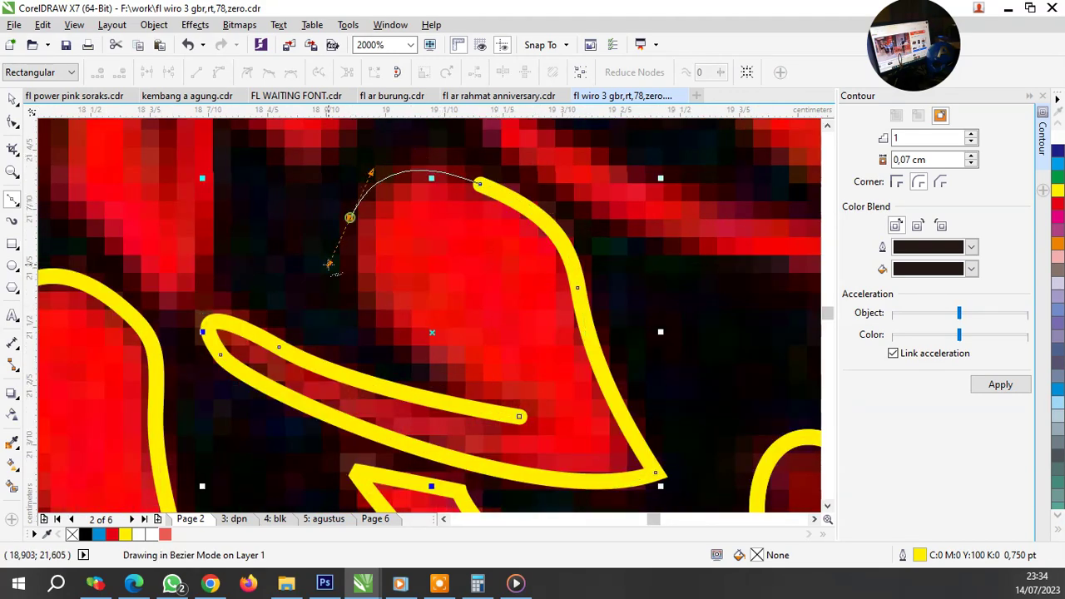
click(520, 416)
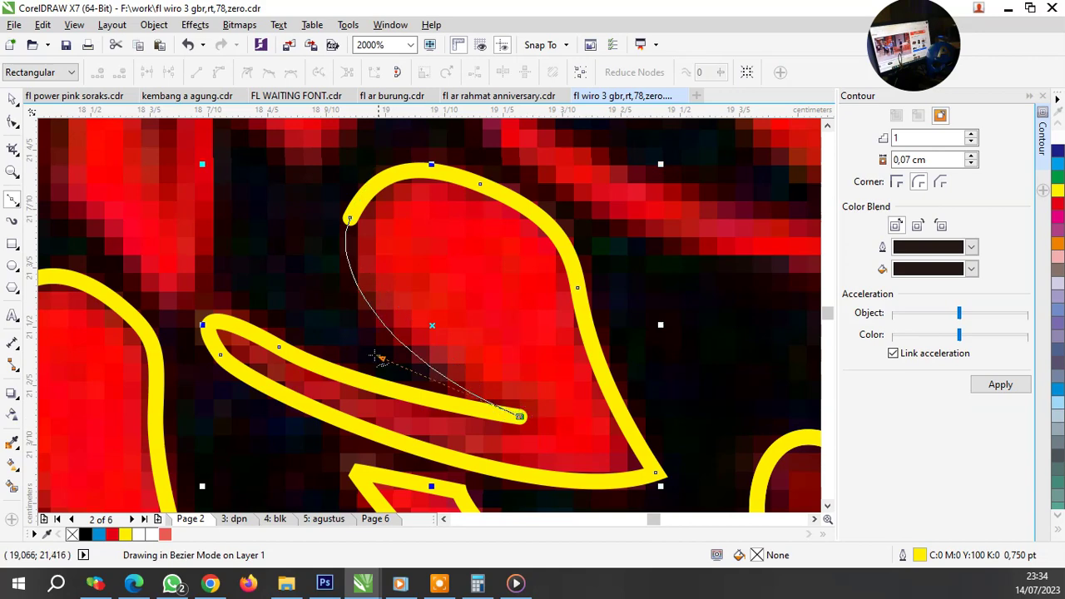
Step: Start outlining the two-lobed feather around its pointed end and along its underside
scroll(408, 364, down, 2)
scroll(479, 310, up, 1)
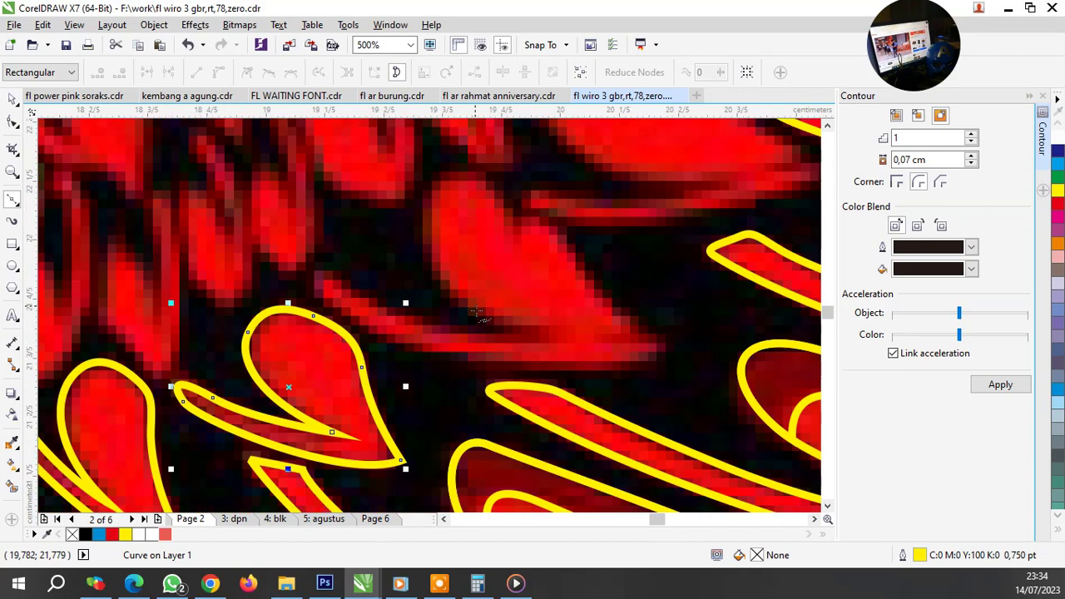
scroll(554, 335, up, 1)
click(725, 361)
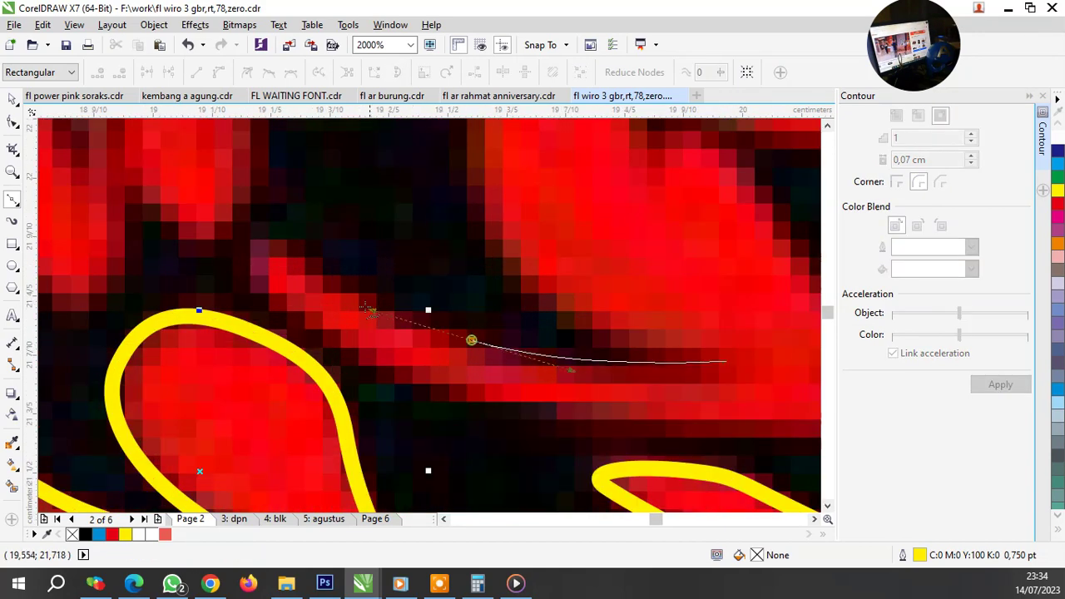
drag(471, 341, 316, 275)
drag(264, 233, 344, 356)
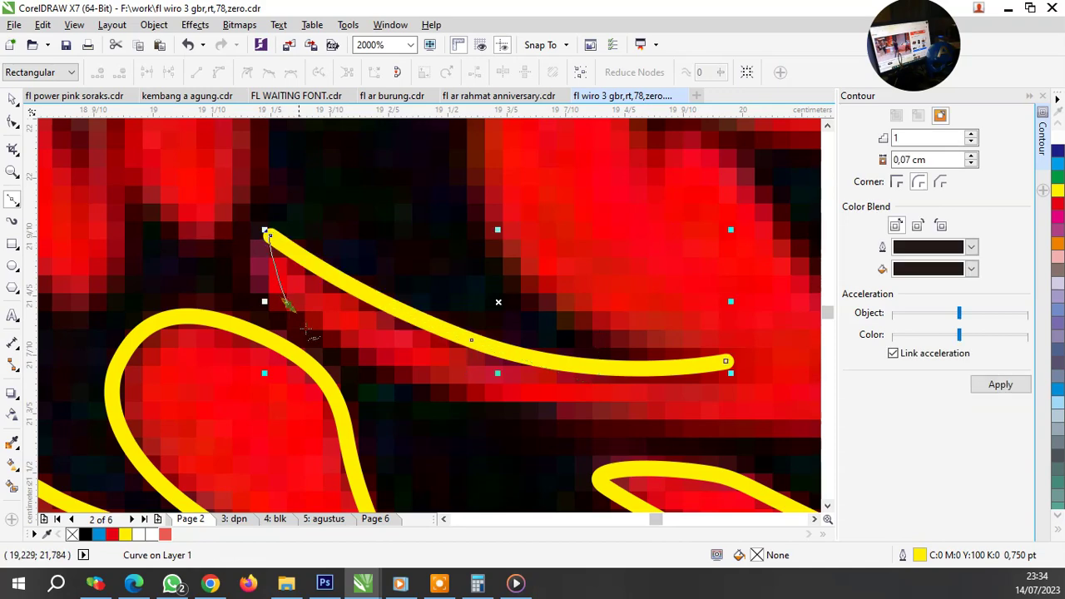
click(726, 361)
drag(587, 414, 604, 400)
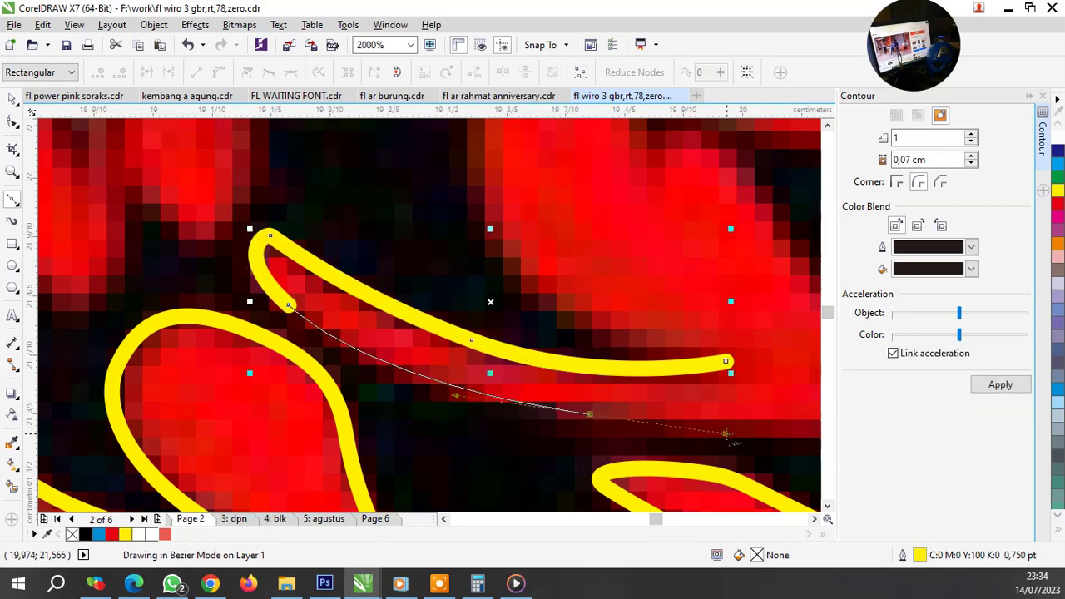
Step: Curve the outline up its right side, notch over the top lobe, down the left, and close it
scroll(485, 370, down, 1)
scroll(716, 372, up, 1)
drag(729, 375, 643, 342)
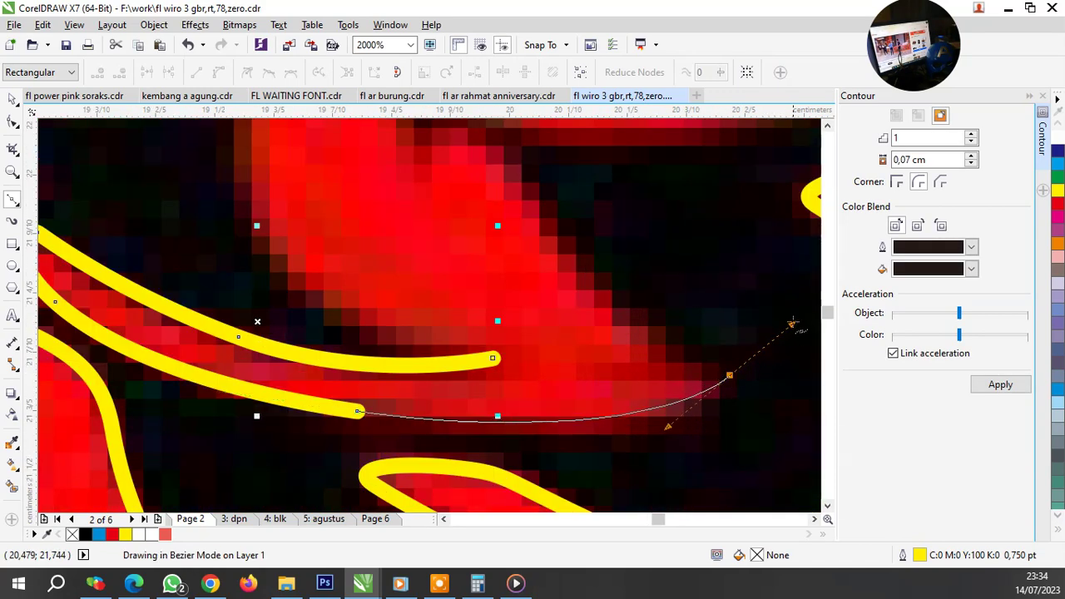
scroll(643, 342, down, 1)
scroll(558, 226, up, 1)
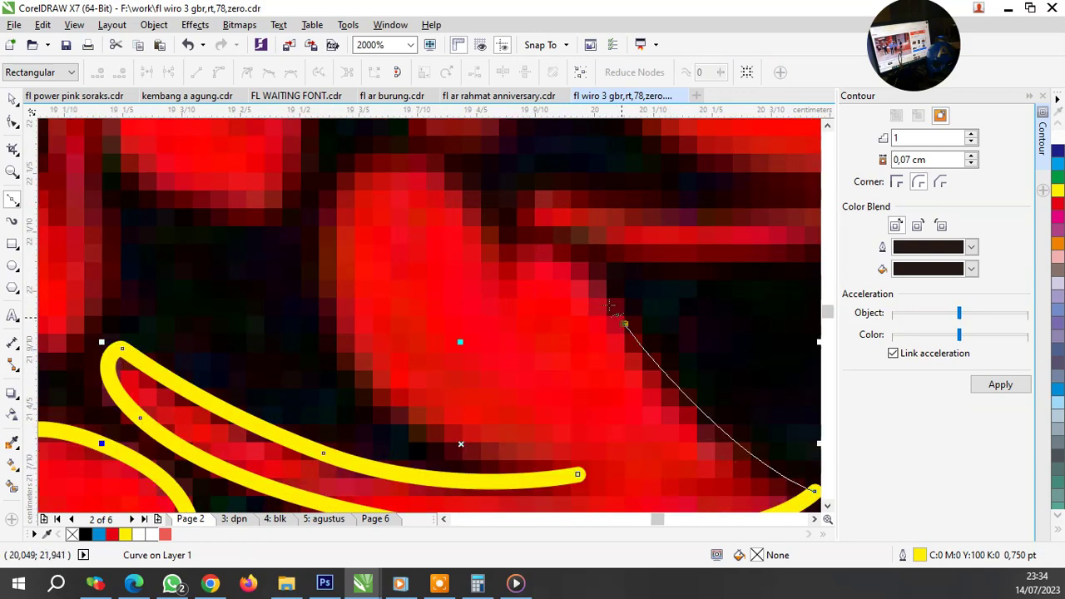
mouse_move(623, 323)
mouse_down()
mouse_move(549, 268)
mouse_move(541, 242)
mouse_up()
click(502, 261)
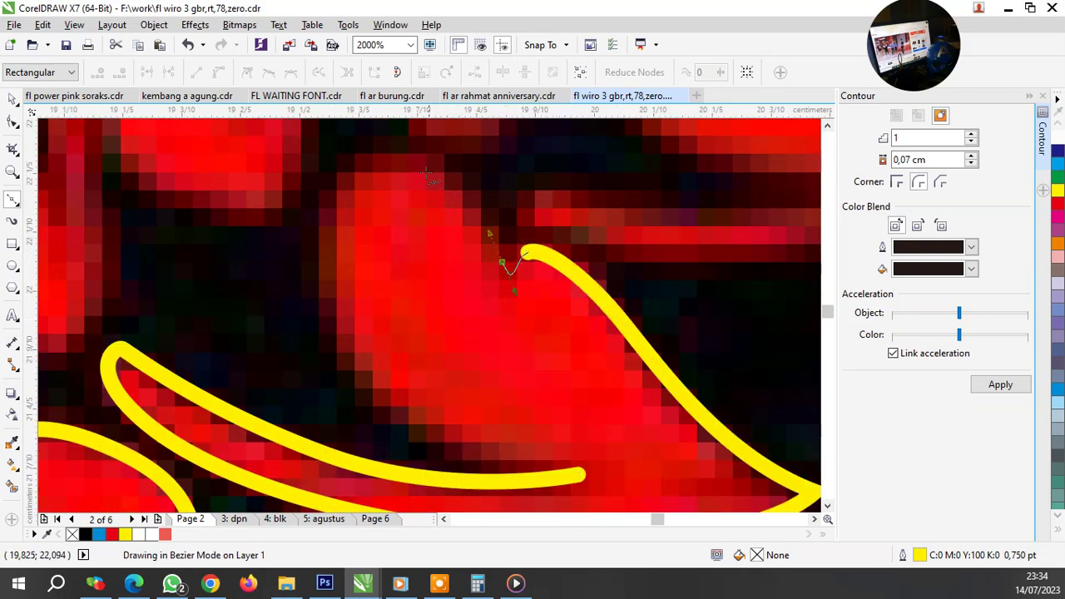
drag(383, 158, 342, 166)
drag(337, 317, 374, 395)
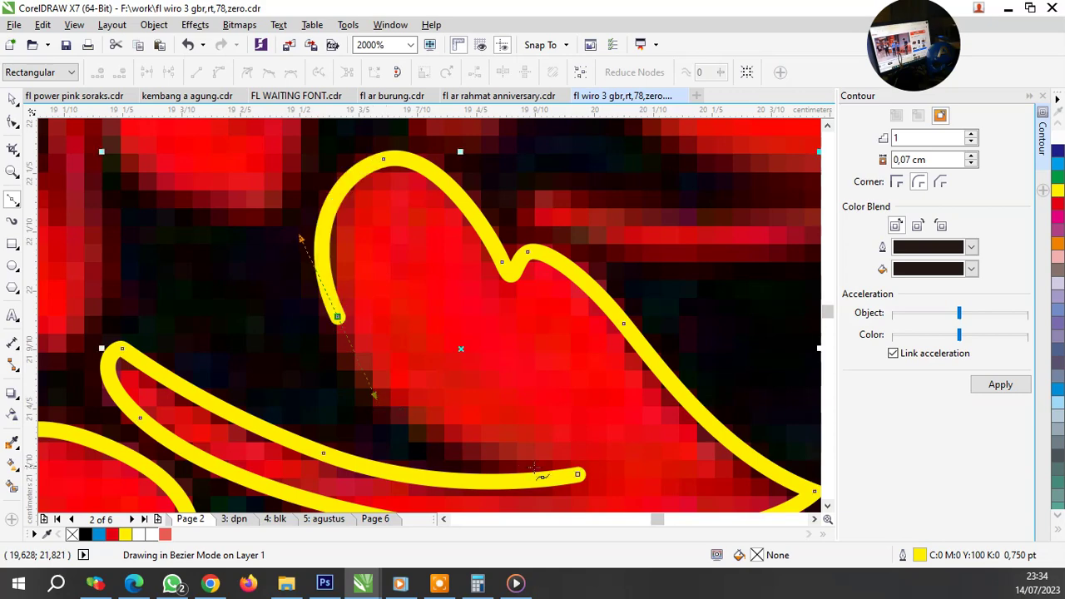
click(579, 475)
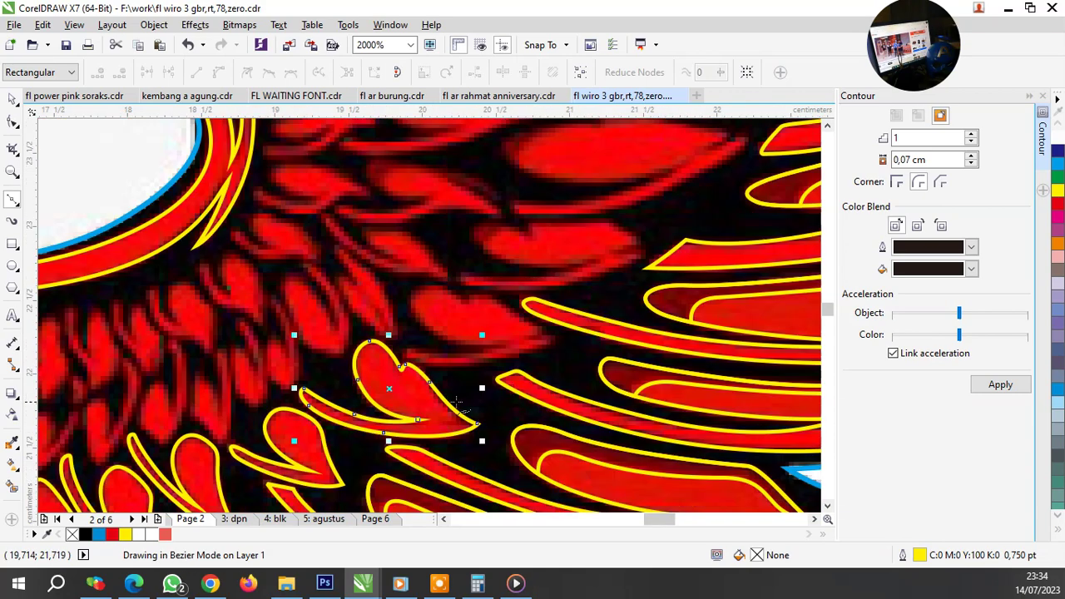
Step: Start a Bezier outline along the feather's lower edge with curved segments
scroll(364, 402, down, 2)
scroll(556, 344, up, 2)
scroll(537, 368, down, 1)
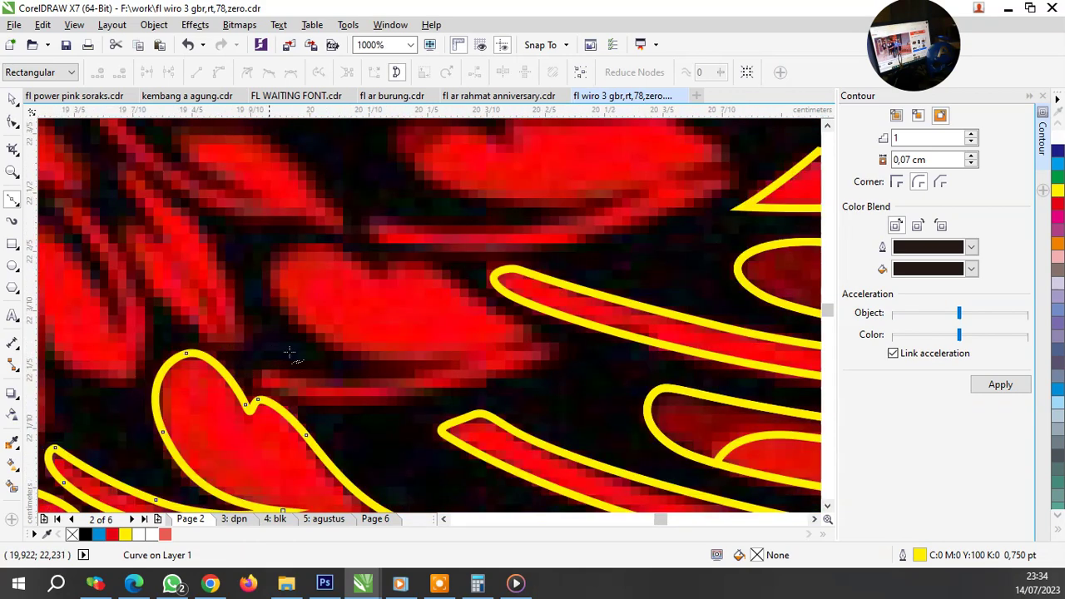
scroll(533, 372, up, 1)
drag(380, 409, 492, 420)
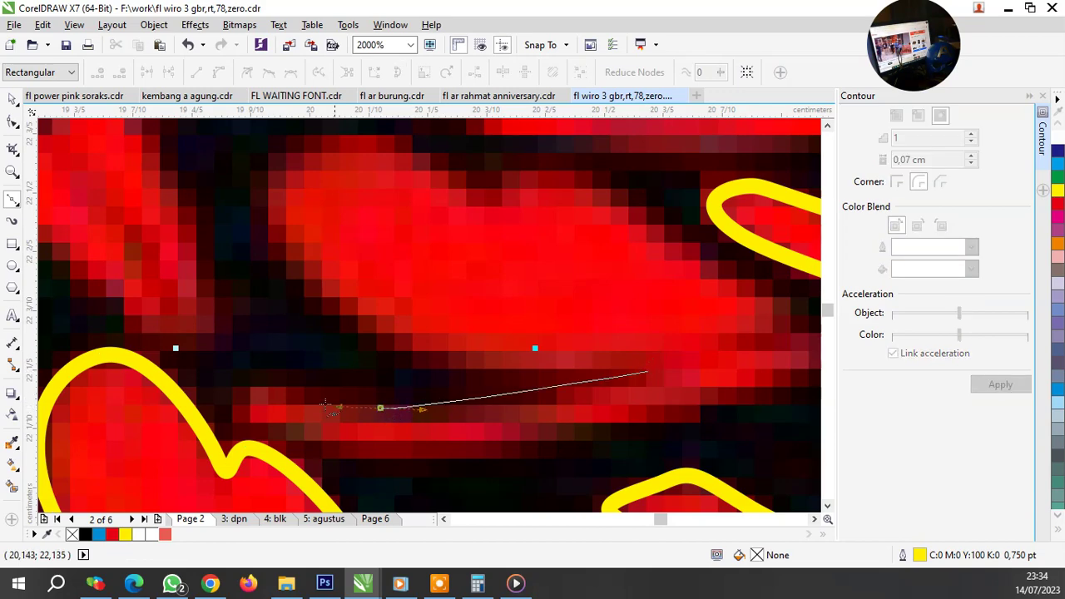
click(239, 392)
key(space)
mouse_move(252, 406)
mouse_down()
mouse_move(497, 455)
mouse_move(552, 447)
mouse_up()
scroll(454, 415, down, 1)
scroll(664, 371, up, 1)
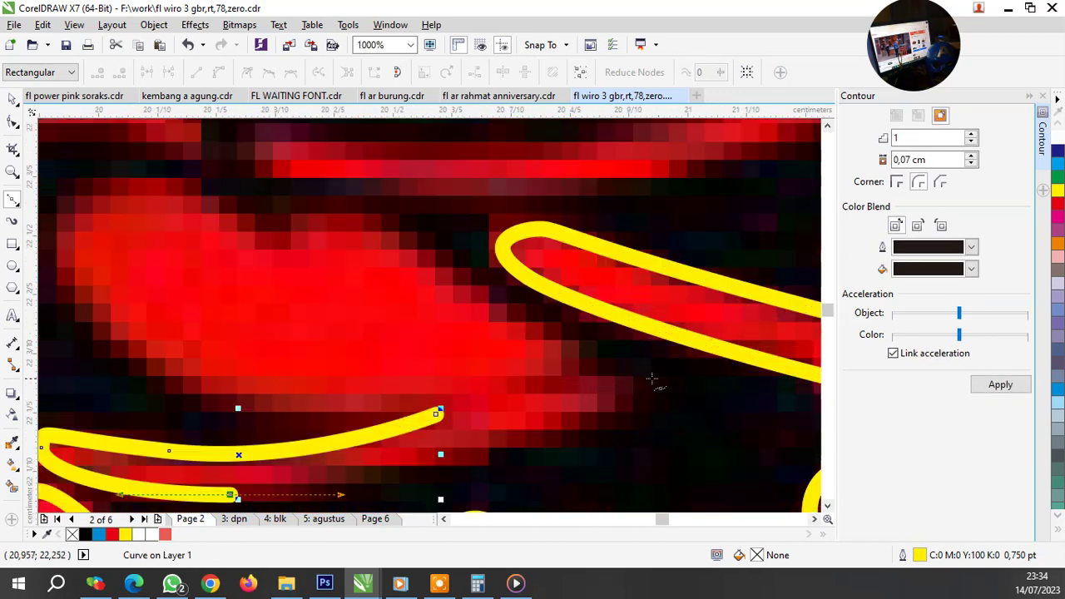
drag(635, 385, 681, 360)
key(space)
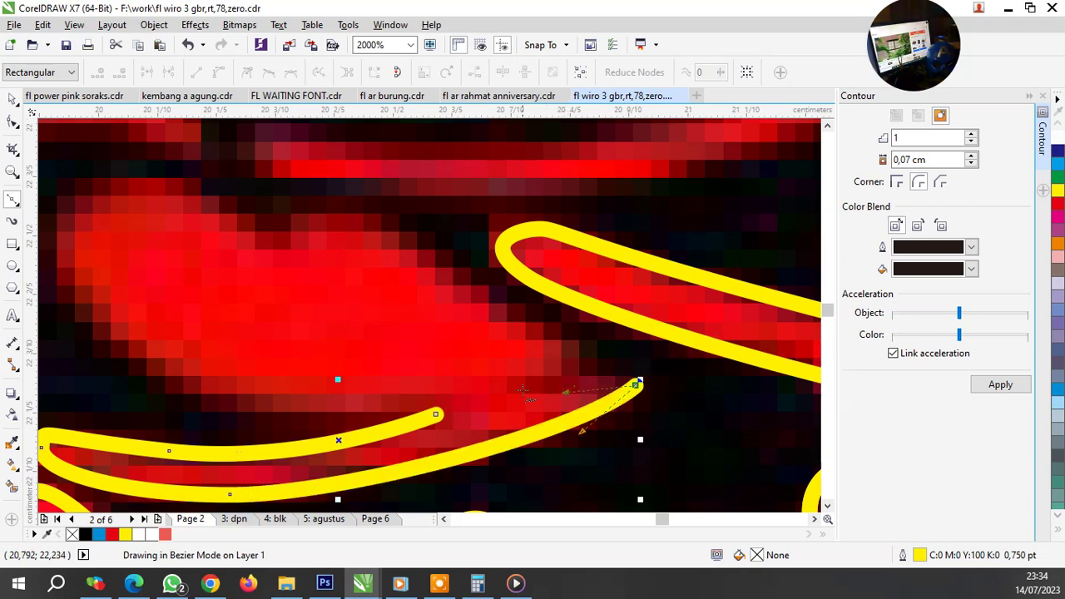
Step: Trace up to the pointed tip, around the notch and top lobe, then close the loop and zoom out
drag(584, 376, 593, 351)
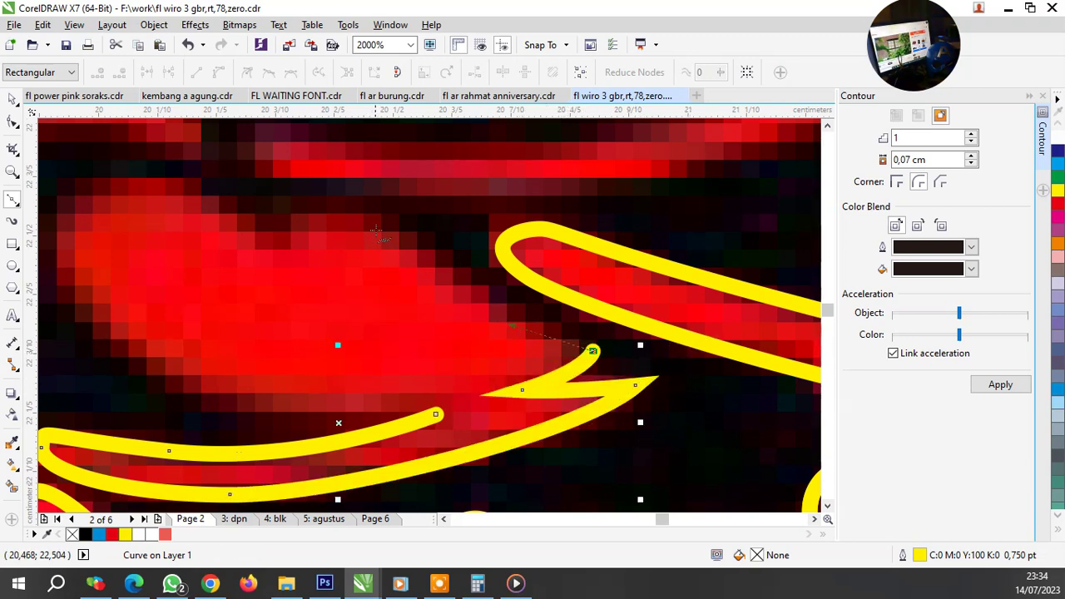
drag(376, 227, 326, 195)
drag(277, 239, 216, 212)
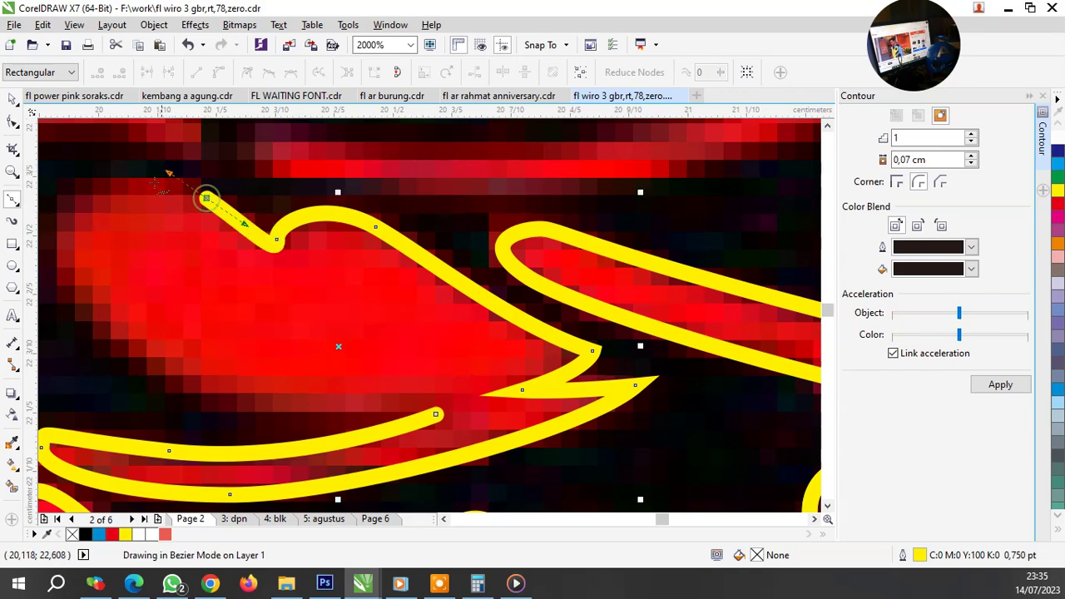
drag(103, 187, 65, 205)
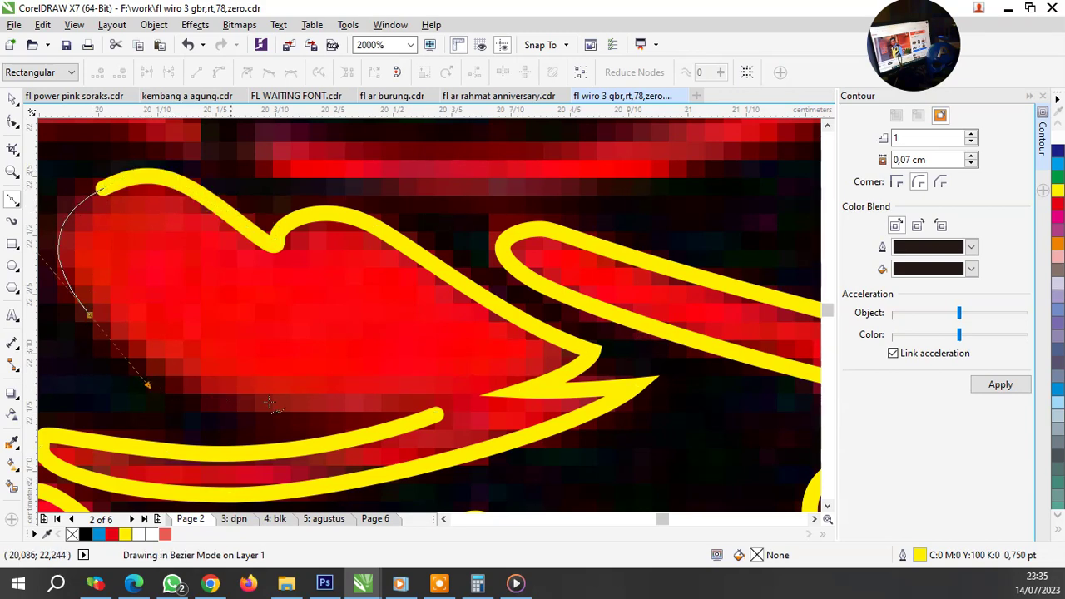
drag(147, 381, 148, 384)
click(436, 414)
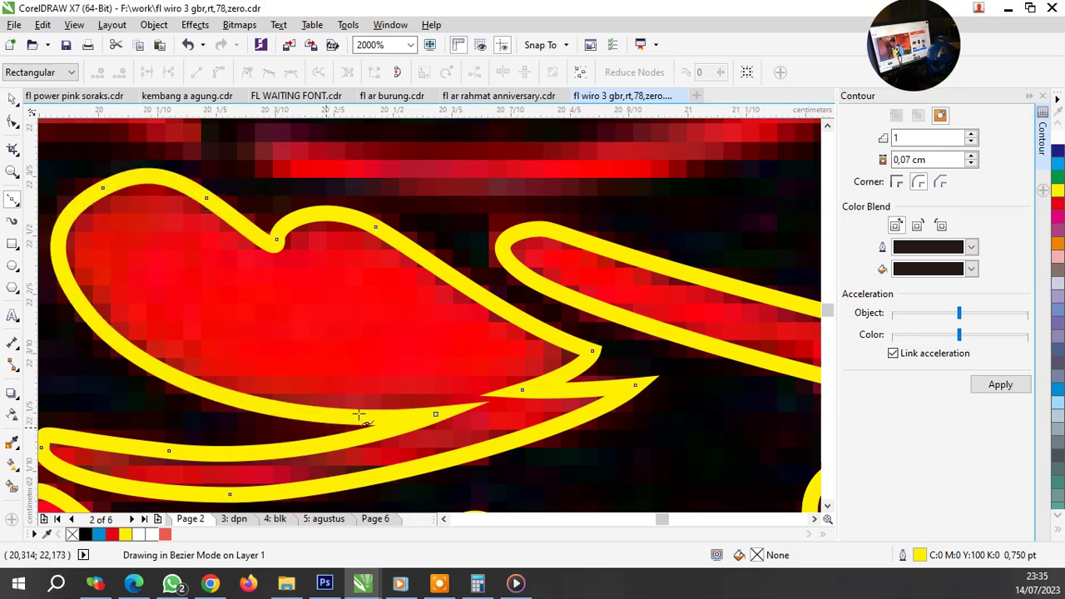
scroll(437, 412, down, 2)
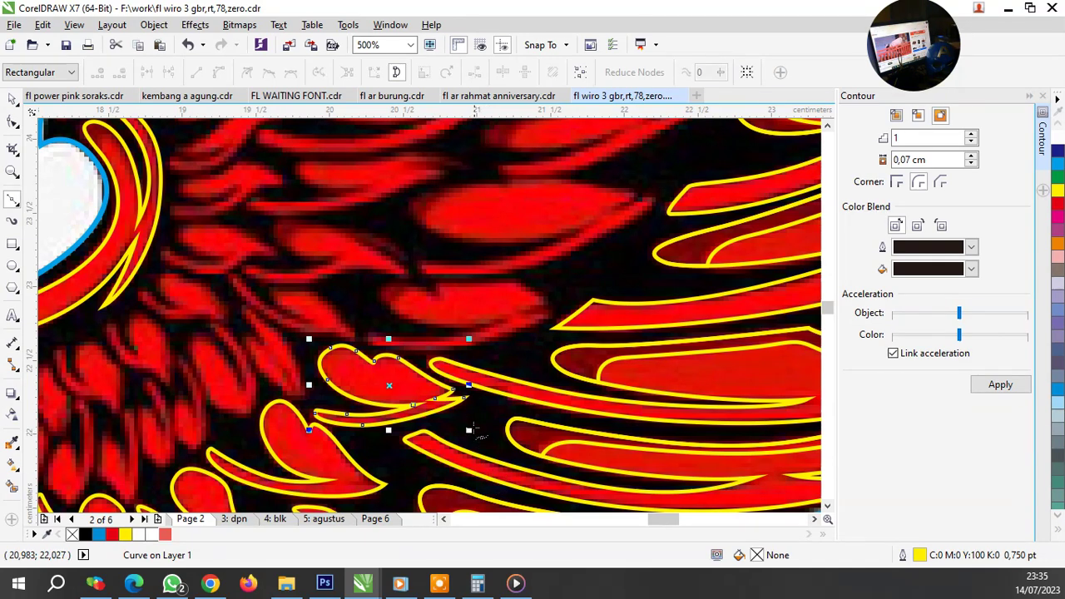
Step: Zoom in and trace the next feather's upper edge, end and lower edge up to its notch
scroll(460, 319, up, 1)
scroll(460, 319, up, 3)
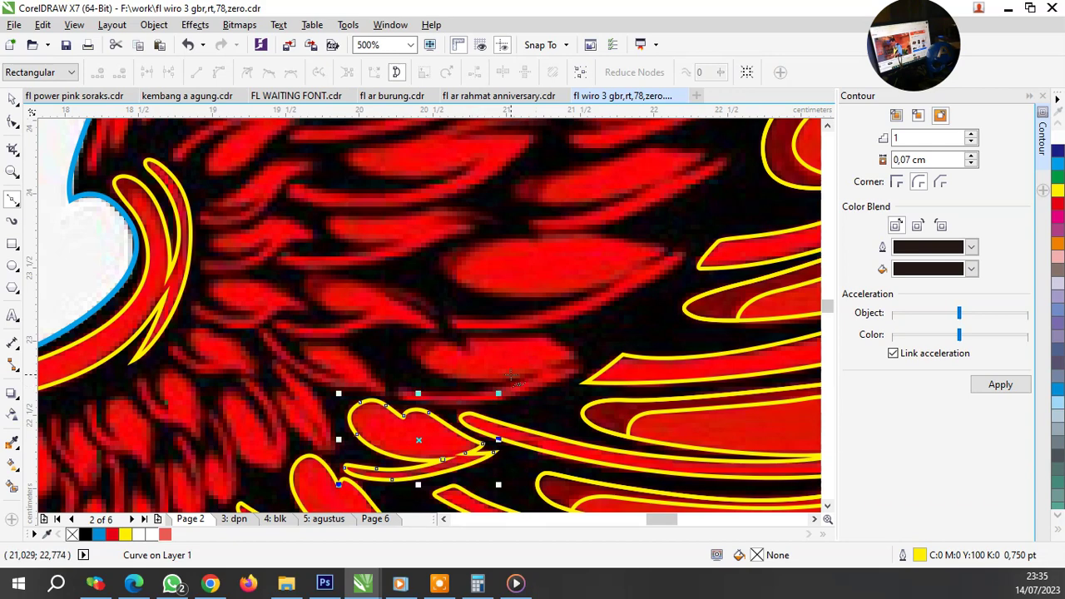
scroll(516, 381, up, 2)
scroll(549, 383, up, 2)
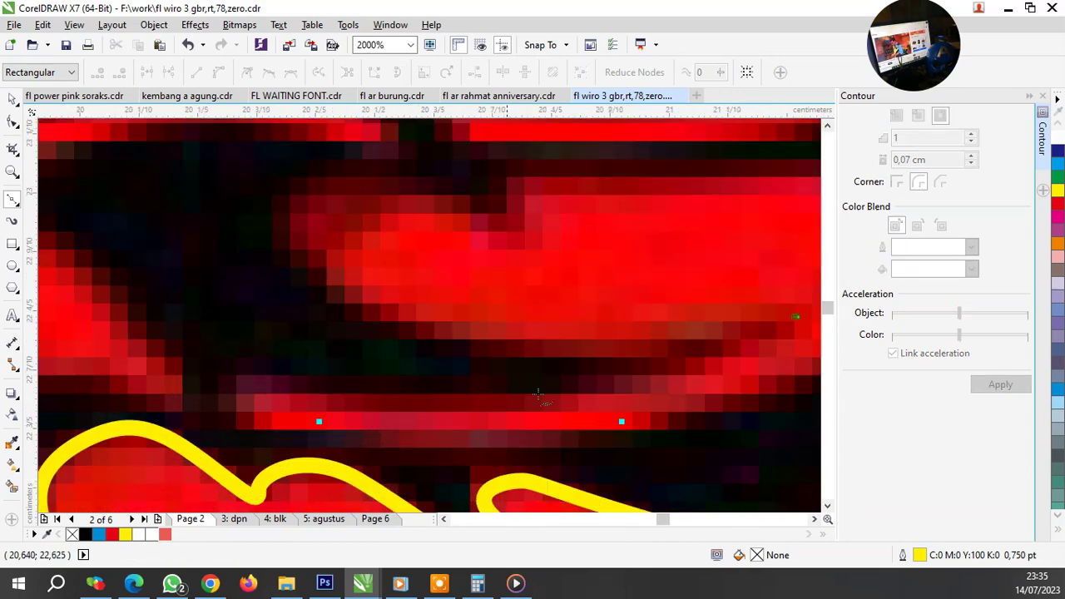
click(549, 396)
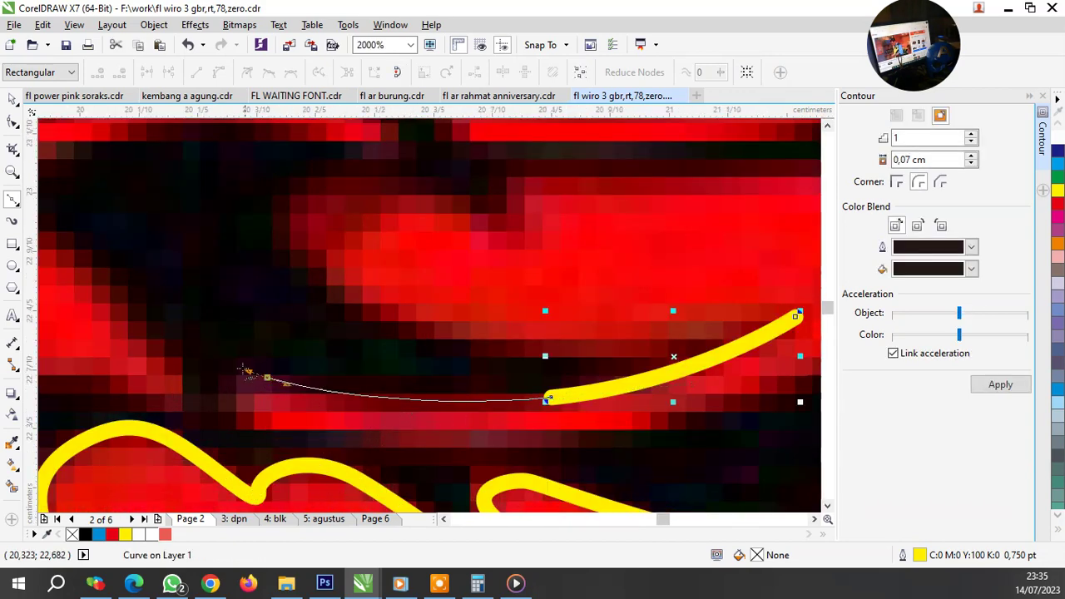
drag(265, 377, 240, 368)
click(249, 419)
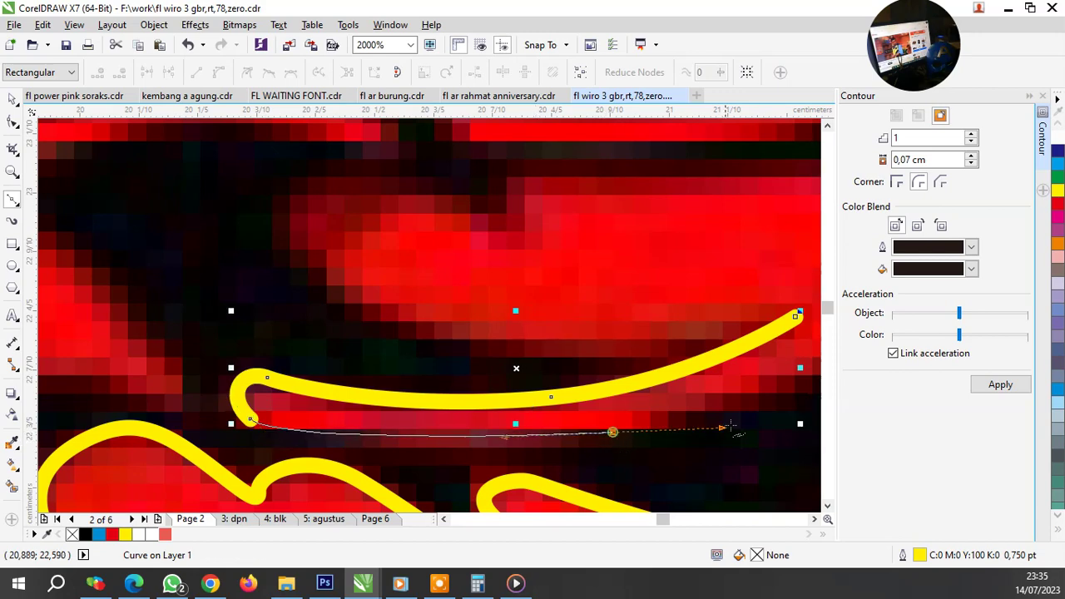
drag(613, 432, 779, 399)
scroll(535, 445, down, 2)
scroll(666, 392, up, 2)
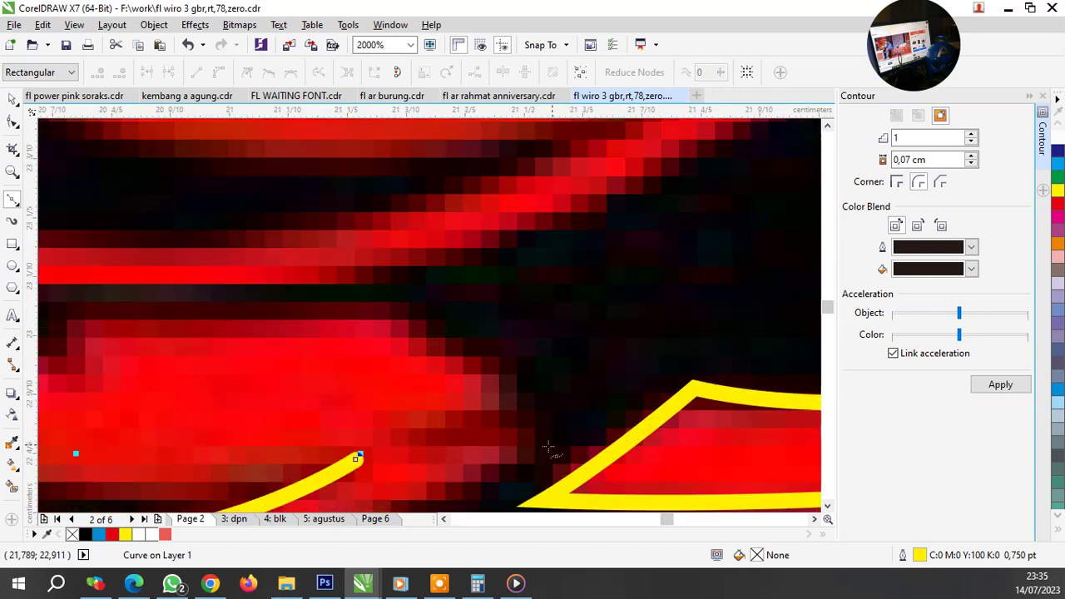
drag(540, 428, 630, 338)
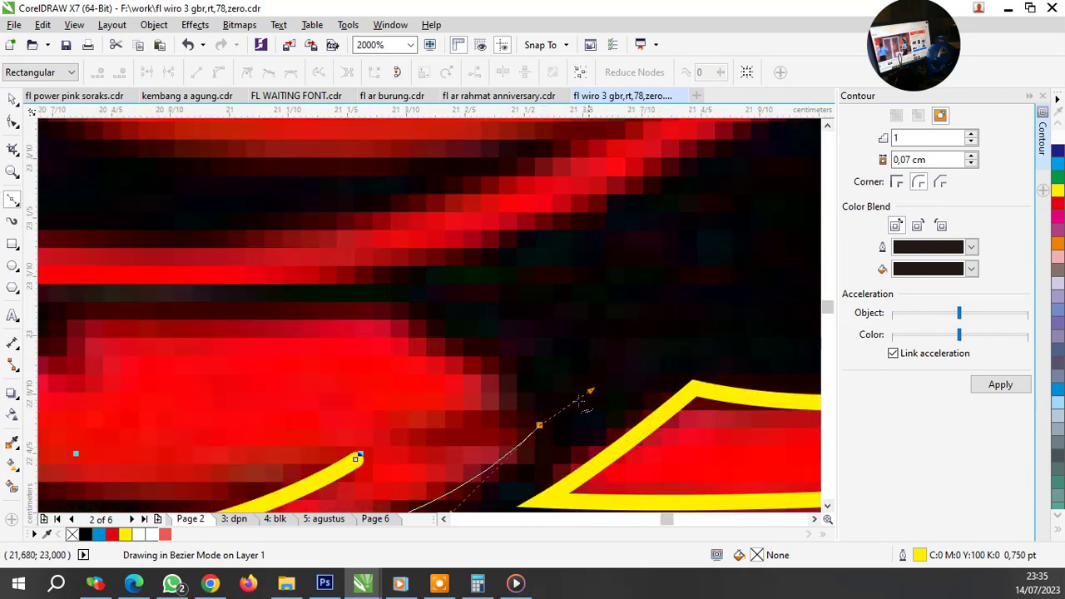
mouse_move(526, 429)
mouse_down()
mouse_move(514, 388)
mouse_move(398, 331)
mouse_up()
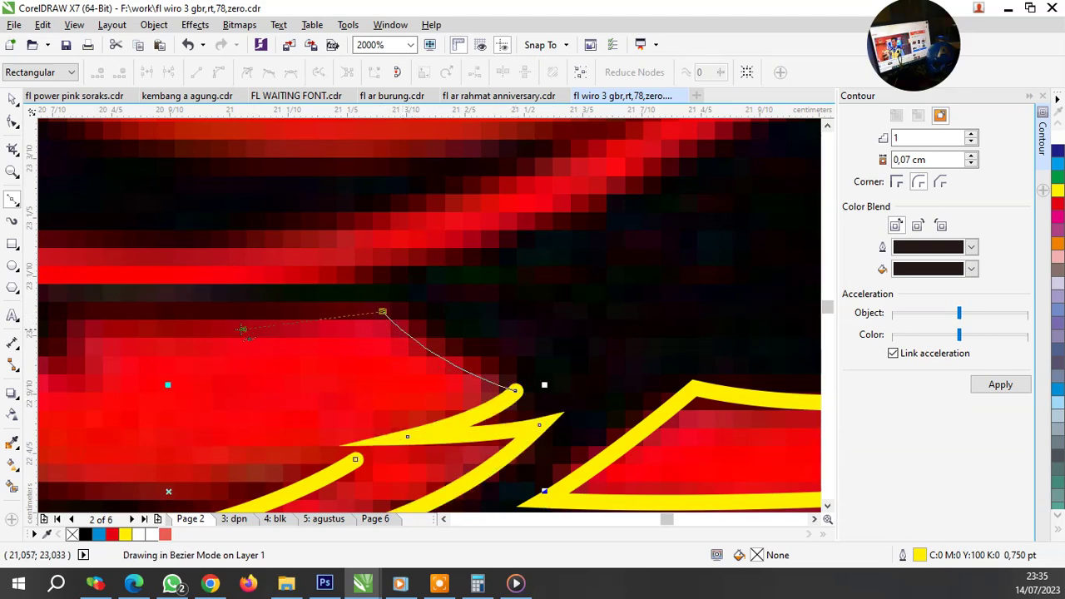
click(382, 312)
Step: Continue along the notched top edge and curled left end, then close the outline at its start
scroll(530, 343, down, 1)
scroll(313, 346, up, 1)
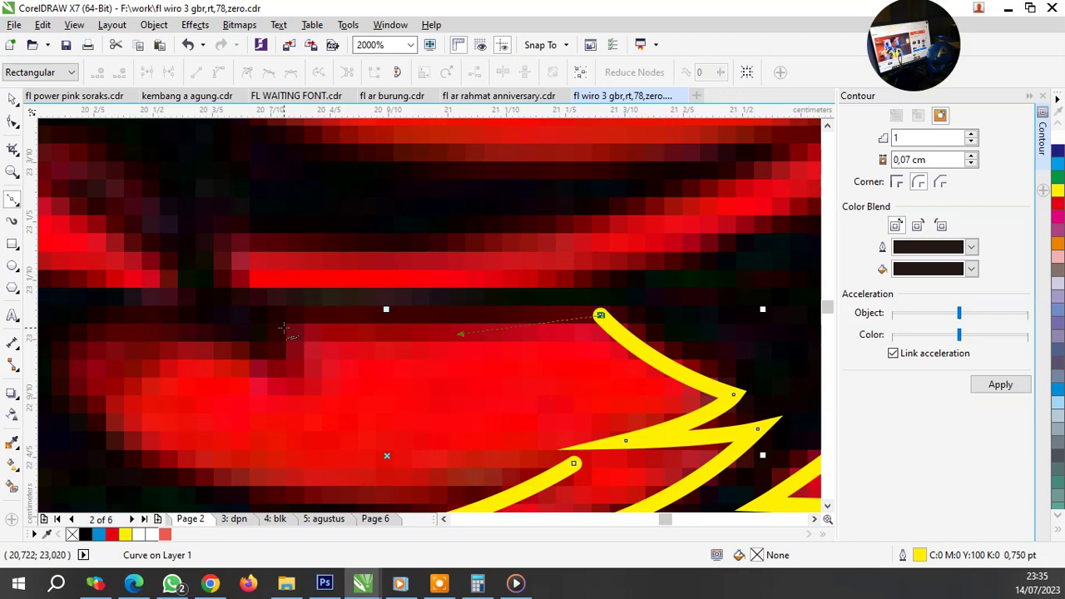
click(283, 326)
drag(319, 384, 248, 362)
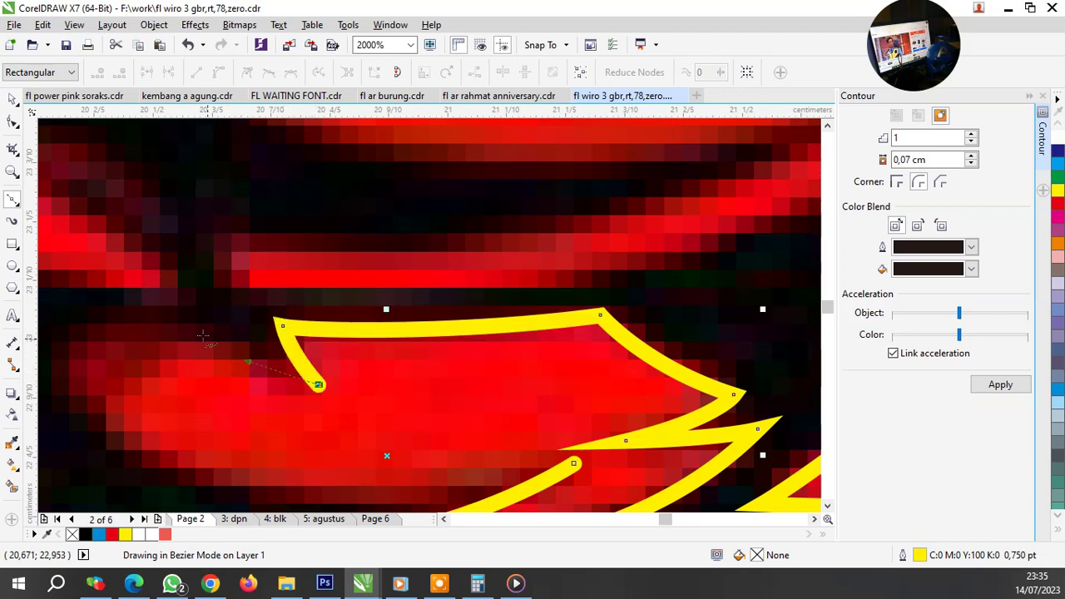
click(199, 327)
drag(84, 344, 65, 382)
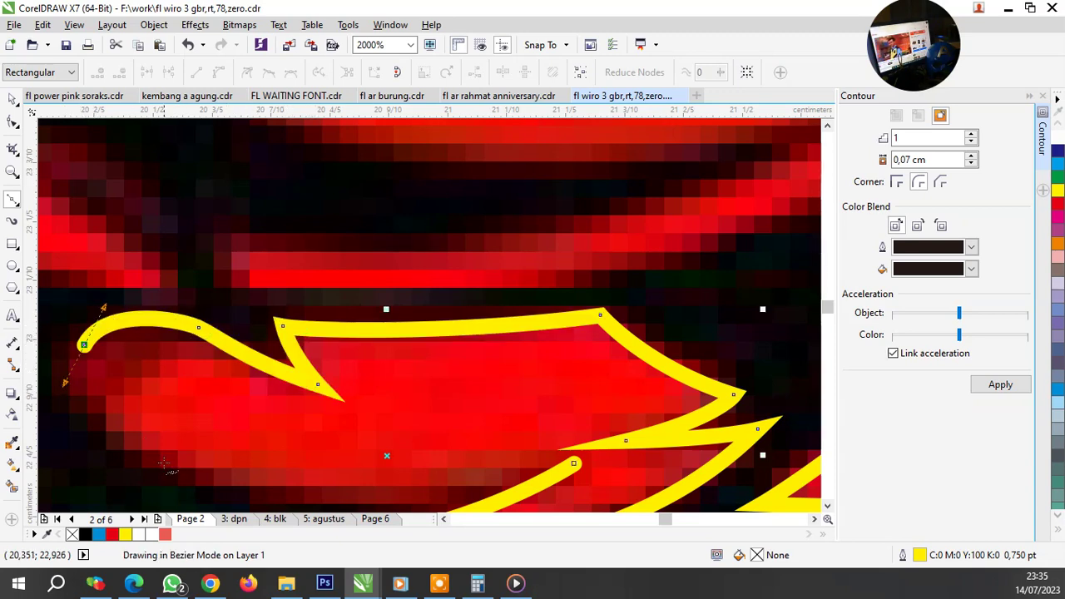
drag(176, 470, 260, 499)
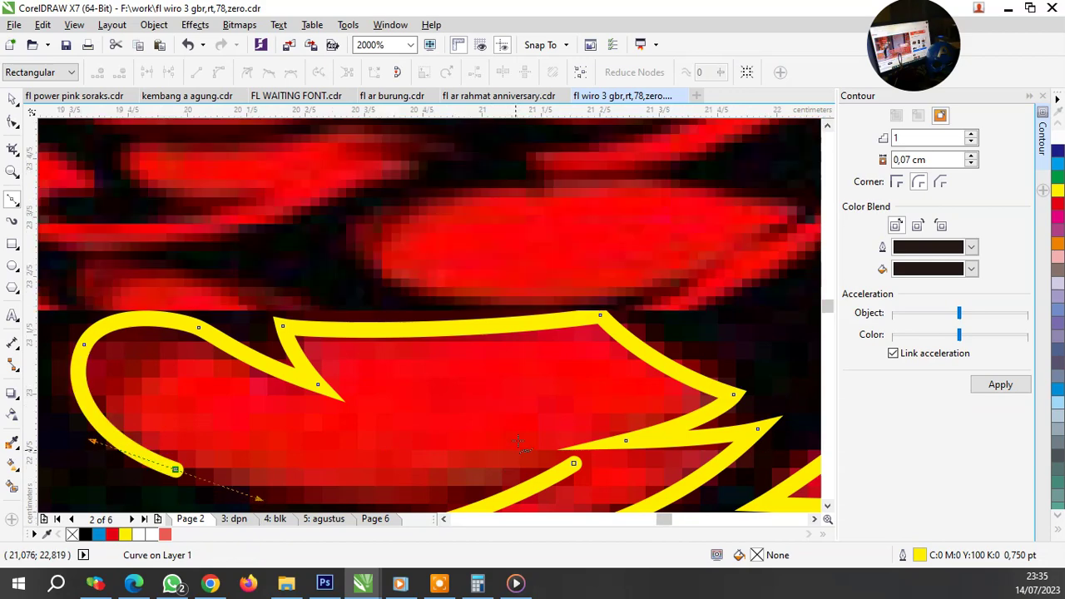
scroll(519, 443, down, 1)
scroll(489, 476, up, 1)
drag(613, 433, 502, 471)
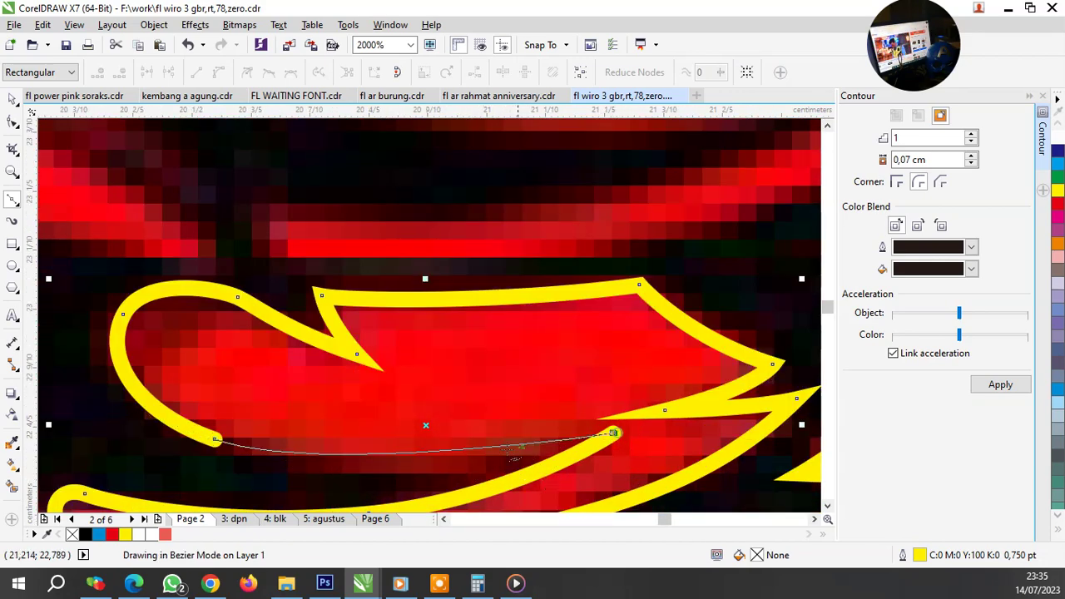
scroll(499, 453, down, 2)
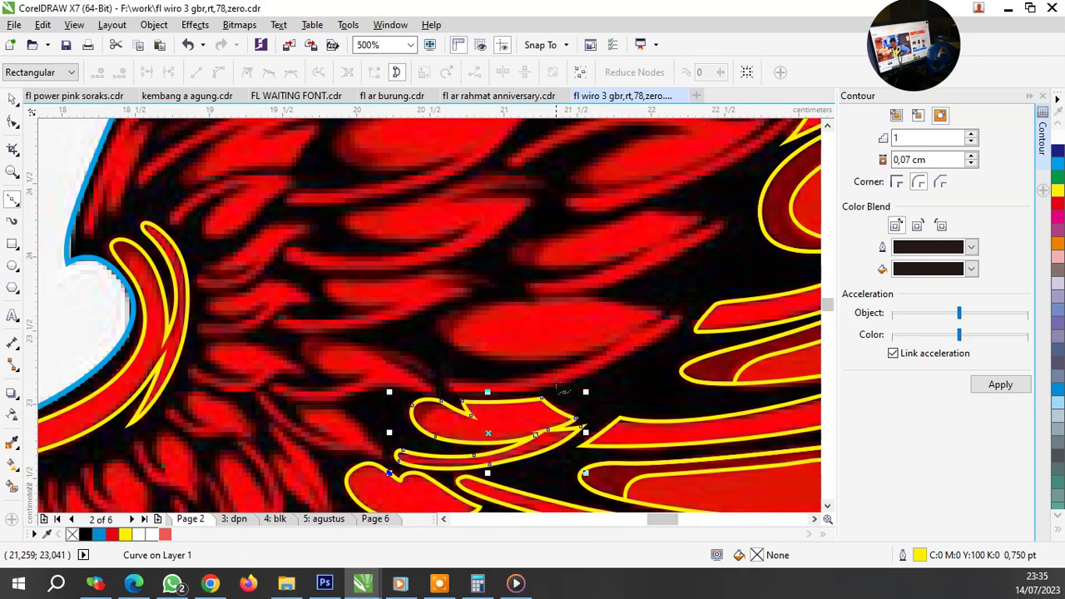
scroll(633, 361, up, 1)
Step: Trace a closed yellow outline around the oval feather above, ending with a sharp tip
click(608, 325)
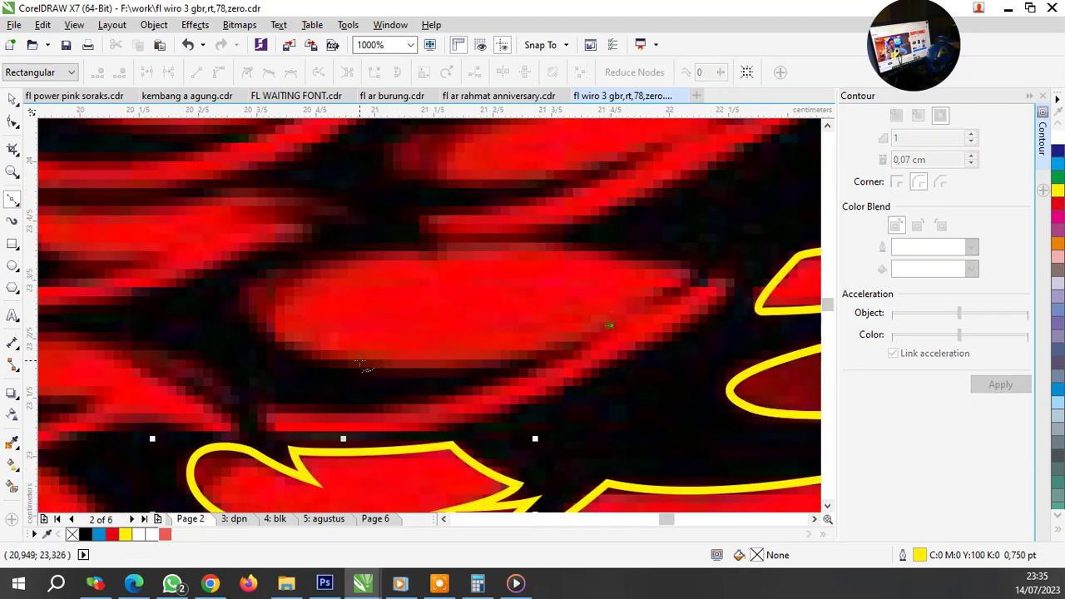
drag(359, 365, 219, 350)
drag(268, 278, 309, 266)
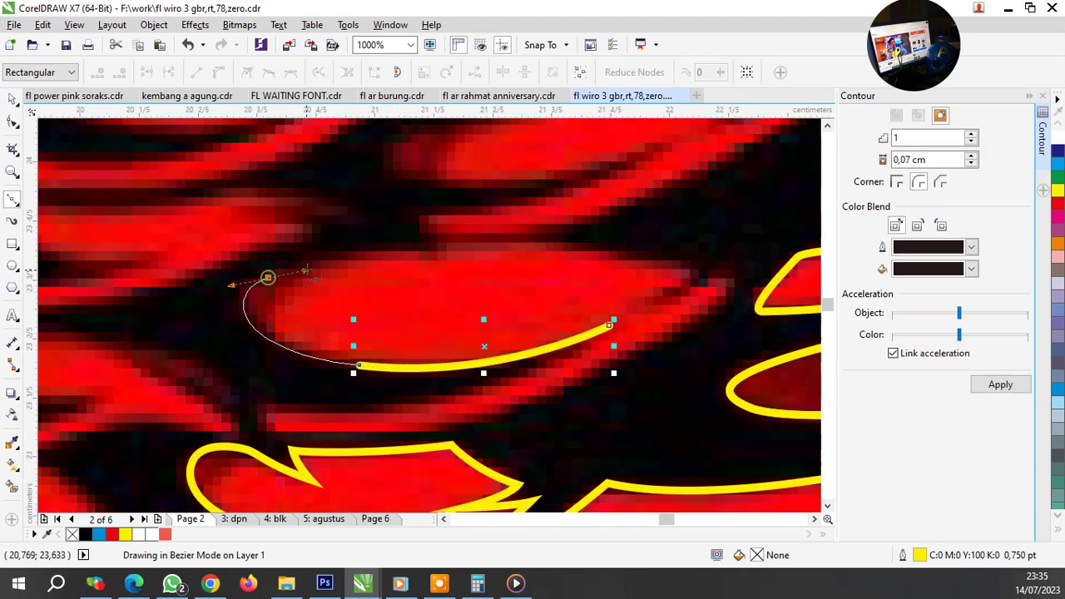
click(569, 249)
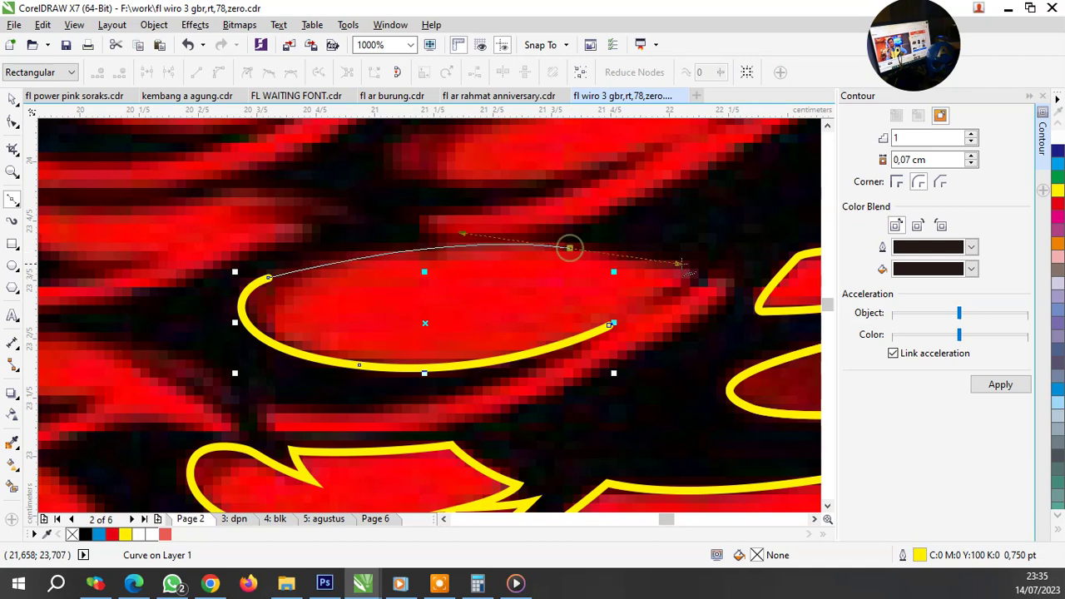
drag(696, 271, 662, 296)
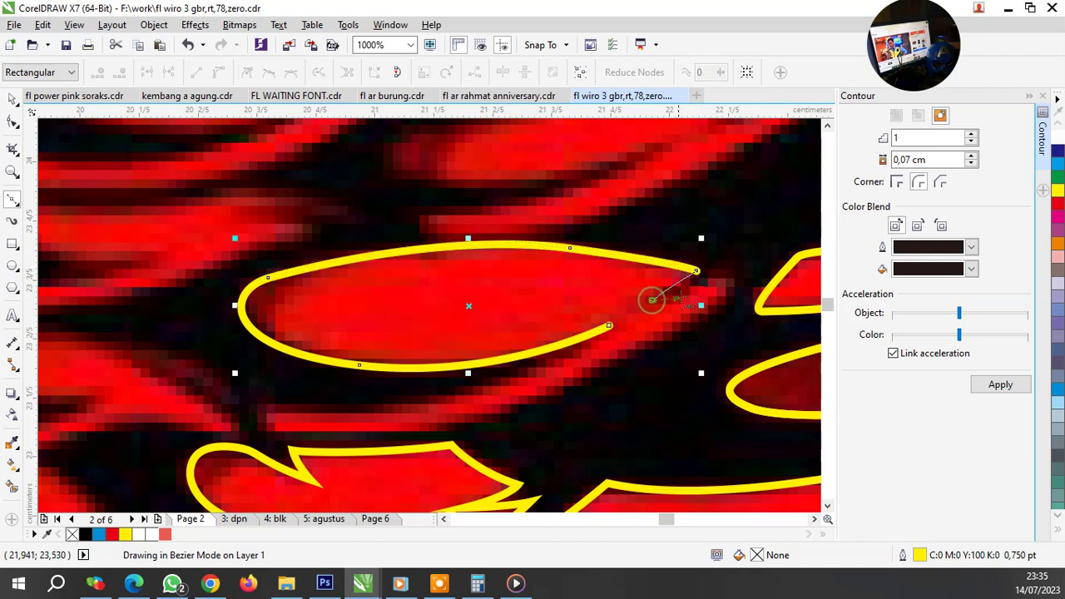
double_click(653, 299)
click(740, 257)
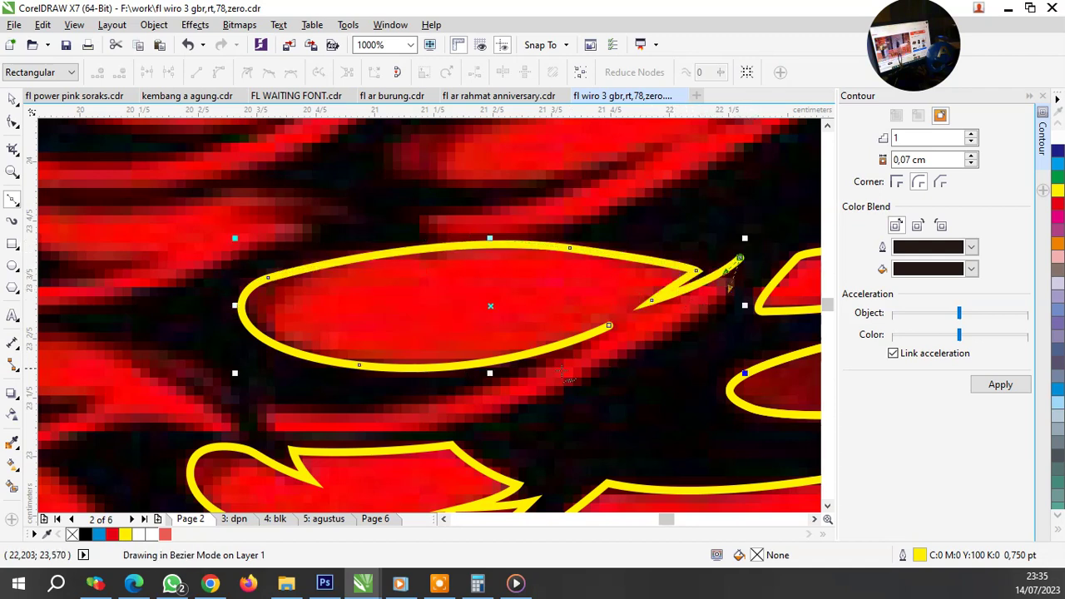
drag(478, 428, 481, 427)
mouse_move(270, 427)
mouse_down()
mouse_move(247, 413)
mouse_move(327, 411)
mouse_up()
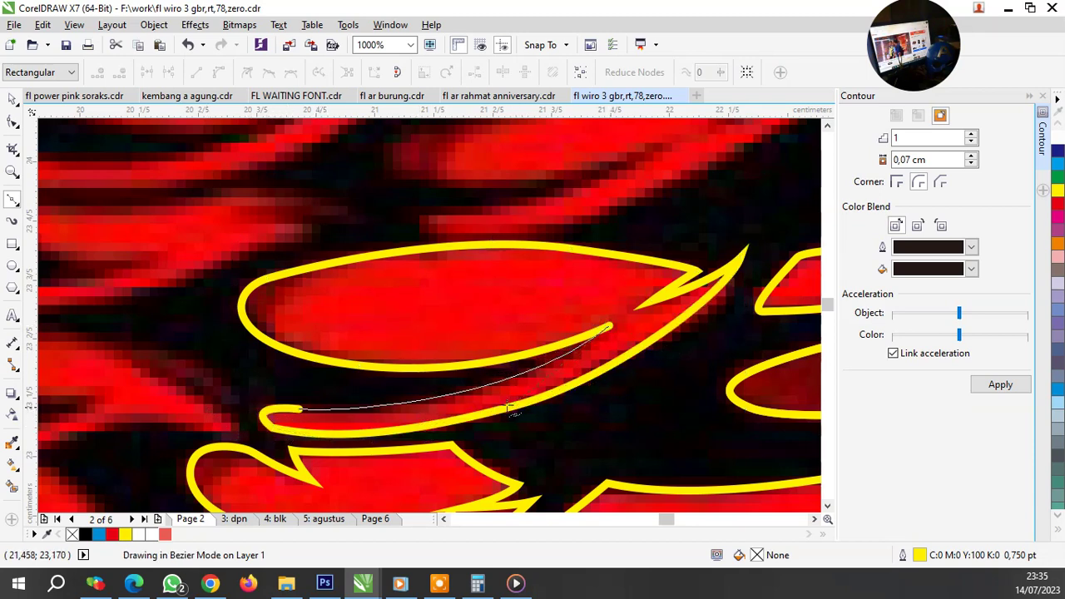
drag(609, 325, 511, 404)
scroll(508, 399, down, 1)
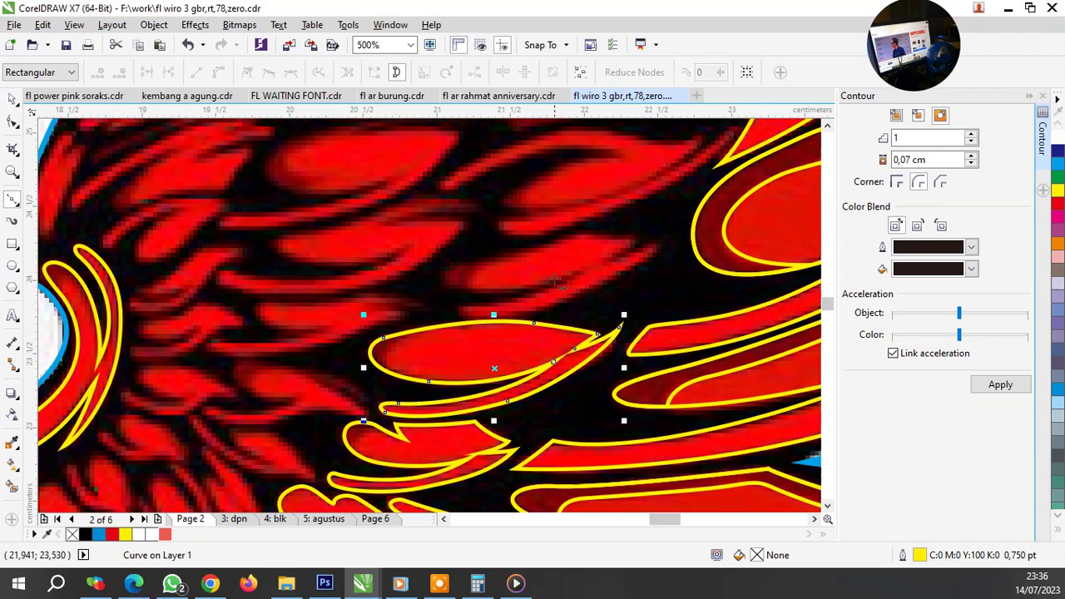
scroll(558, 283, up, 1)
Step: Draw a thin crescent-shaped outline along the next feather's edge
scroll(457, 346, up, 1)
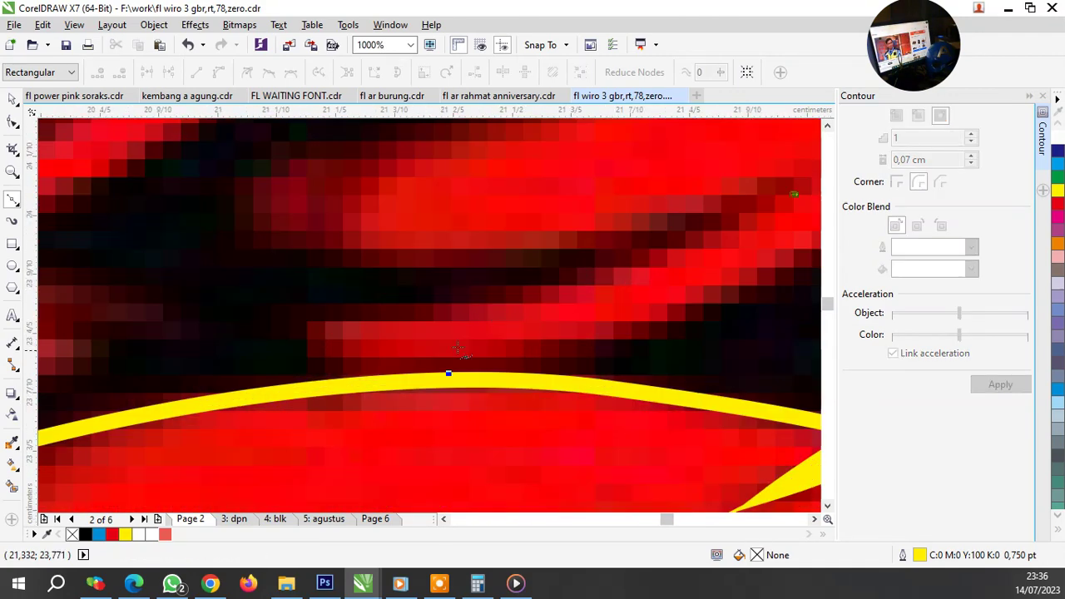
click(520, 297)
click(797, 191)
click(516, 295)
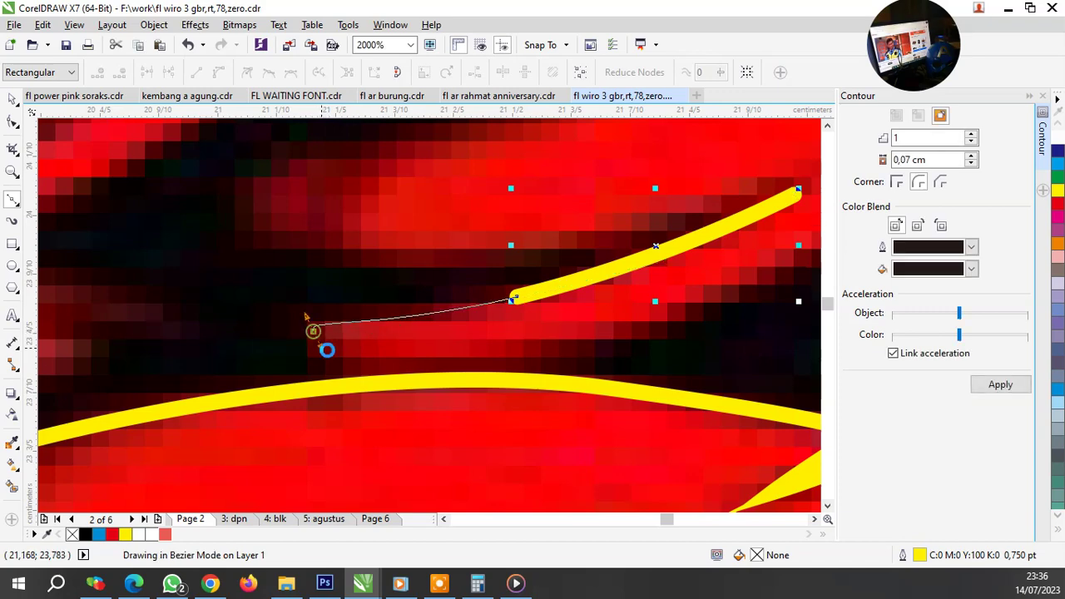
drag(310, 333, 321, 348)
click(797, 190)
Step: Outline another feather from its pointed tip around its rounded end and close it
scroll(558, 325, down, 1)
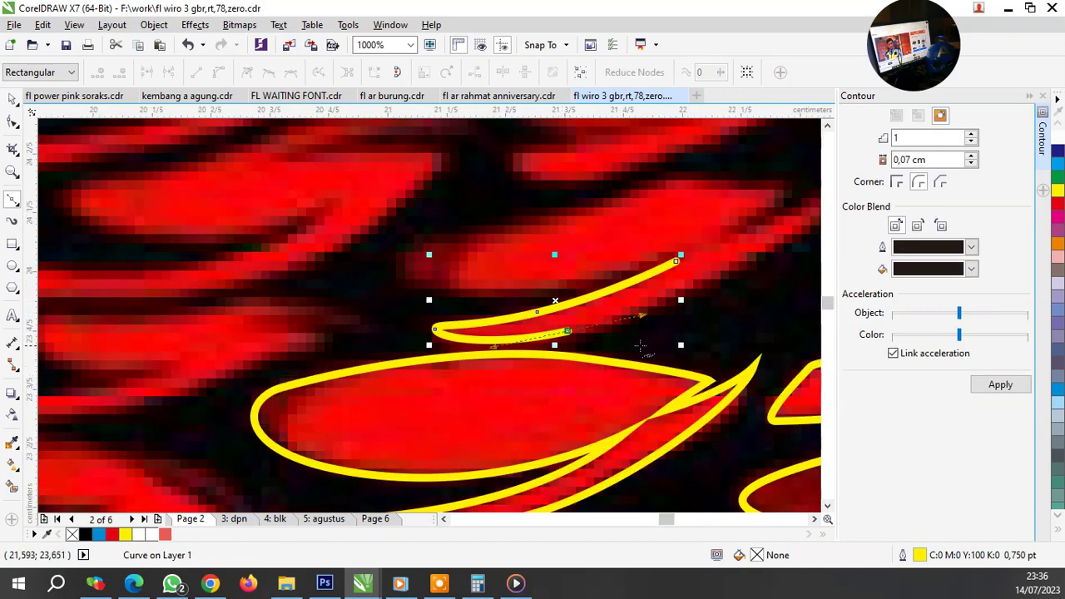
scroll(545, 319, down, 1)
scroll(697, 268, up, 1)
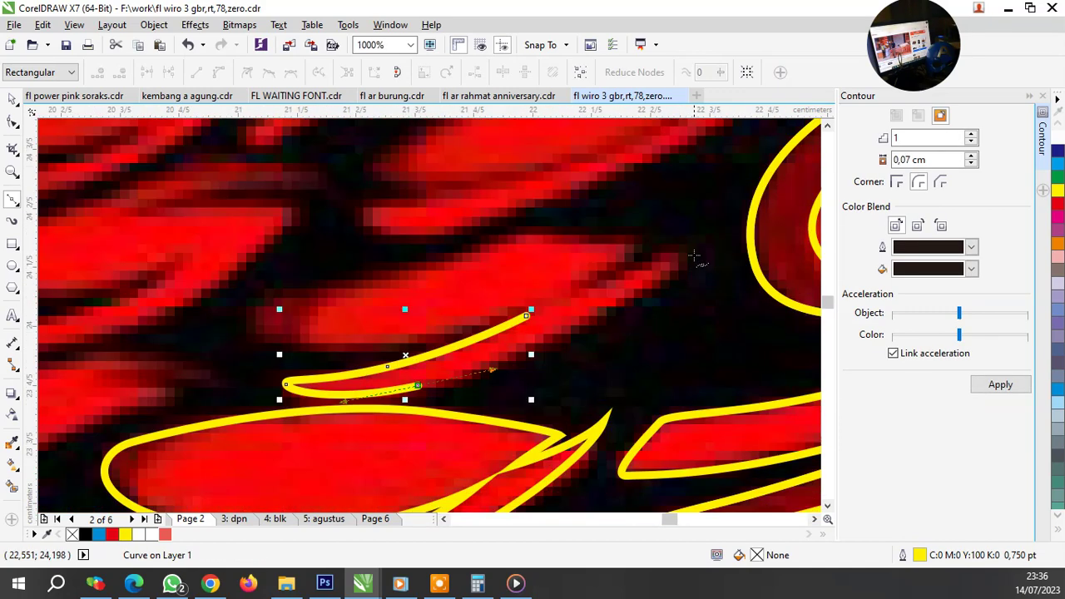
drag(694, 253, 754, 194)
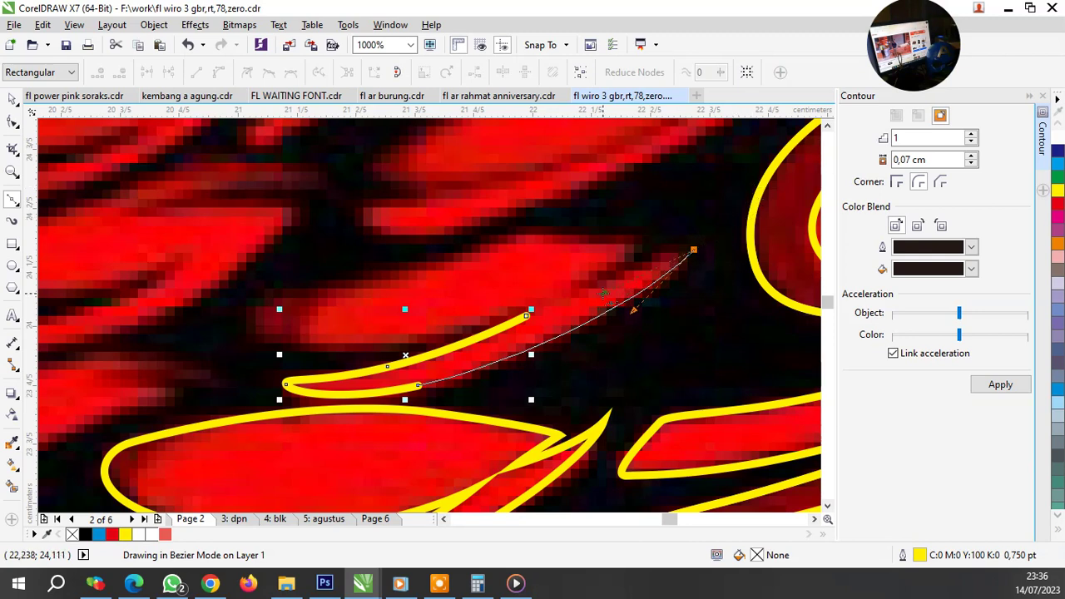
click(605, 293)
click(576, 289)
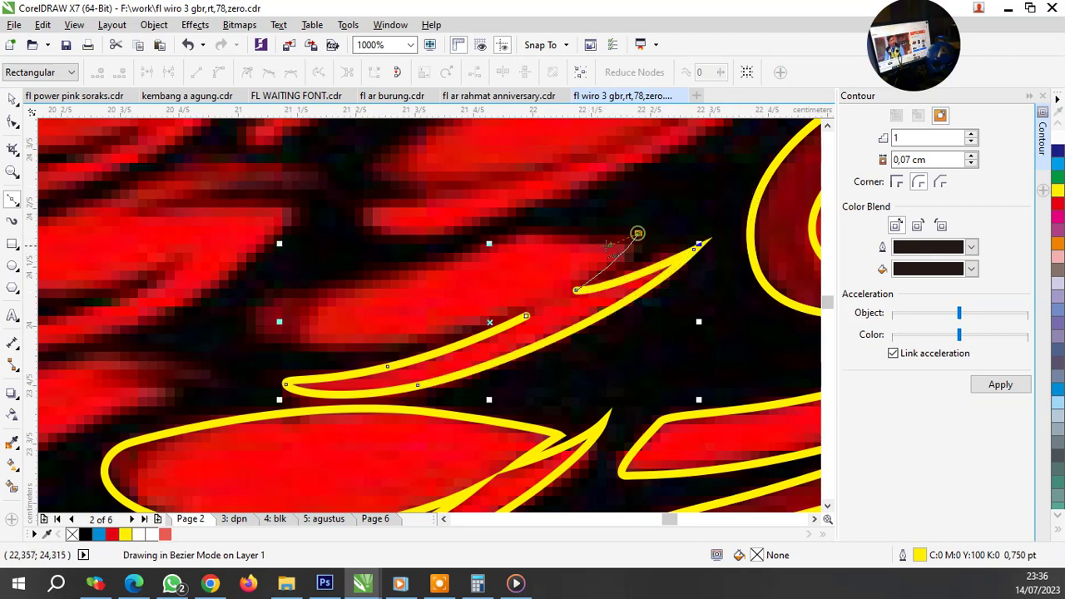
click(637, 233)
click(533, 229)
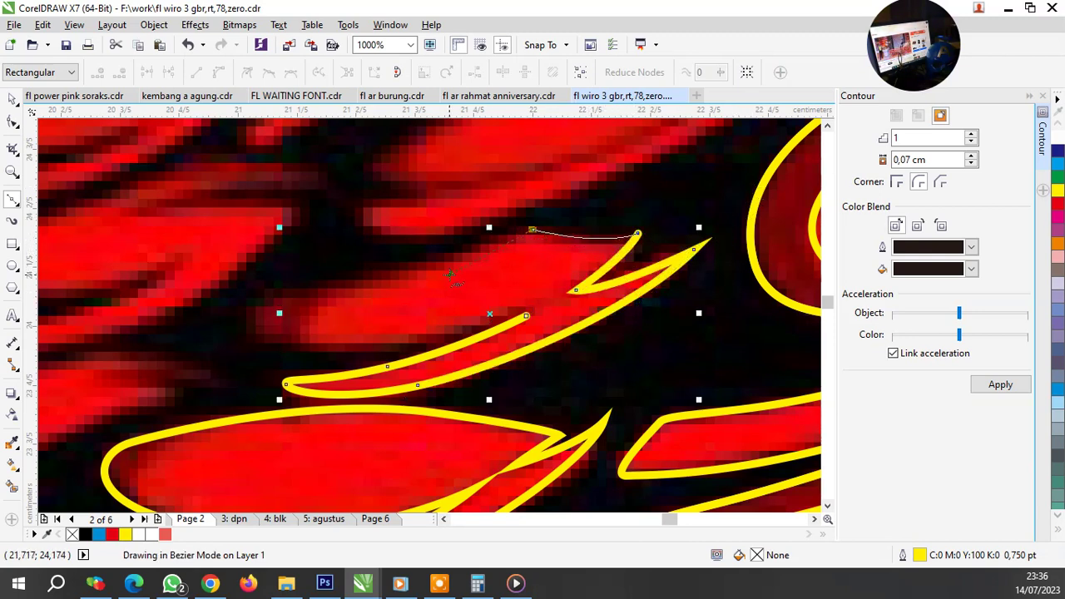
drag(304, 347, 325, 354)
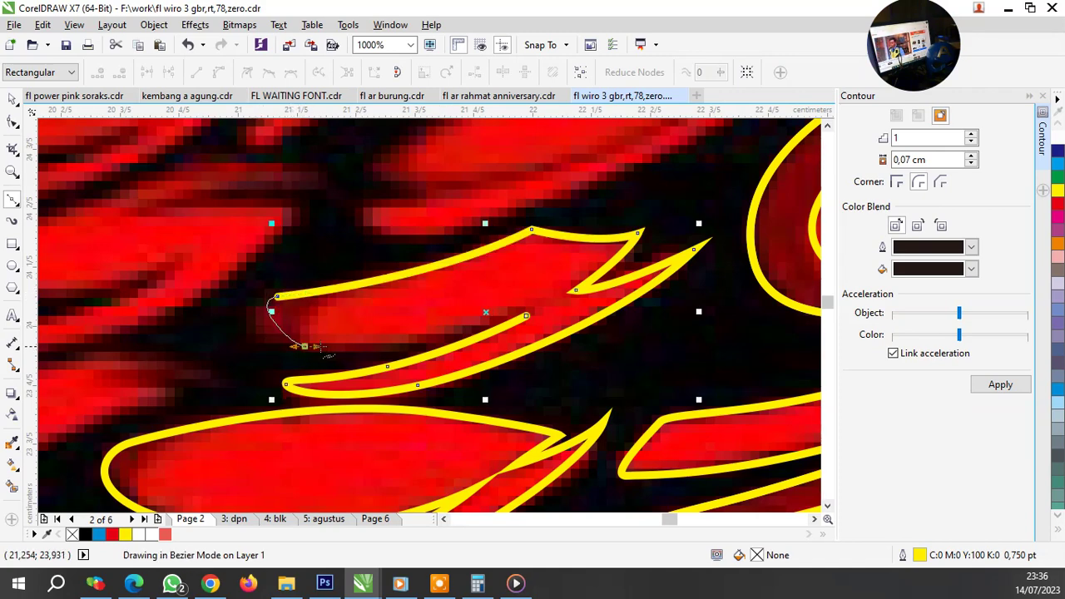
click(524, 317)
Step: Trace the long feather from its tip to its left end and back, closing at the tip
click(526, 316)
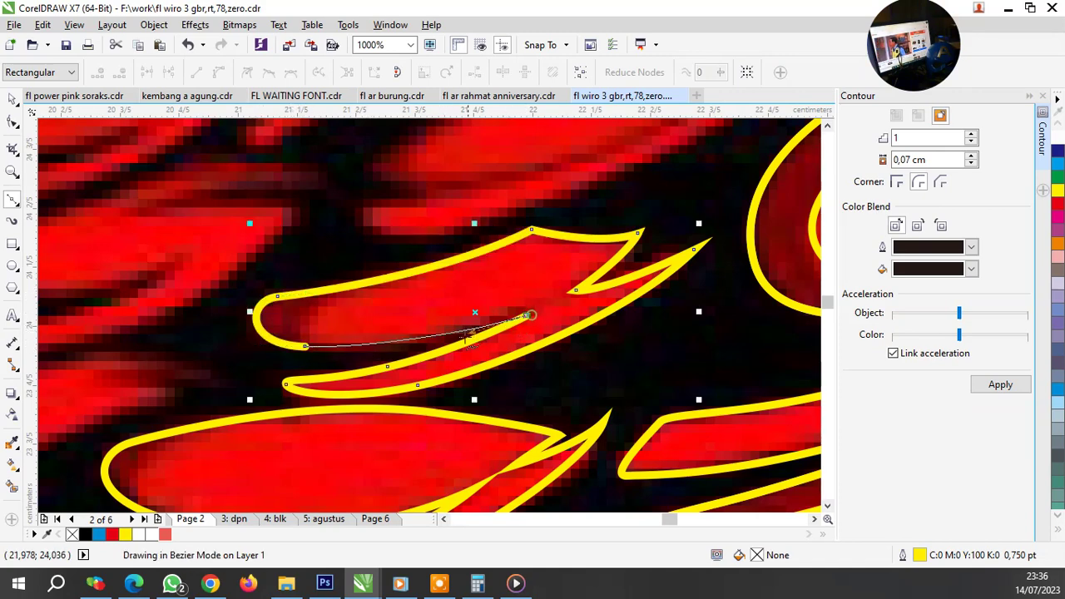
scroll(507, 308, down, 4)
scroll(508, 308, up, 4)
scroll(507, 308, up, 3)
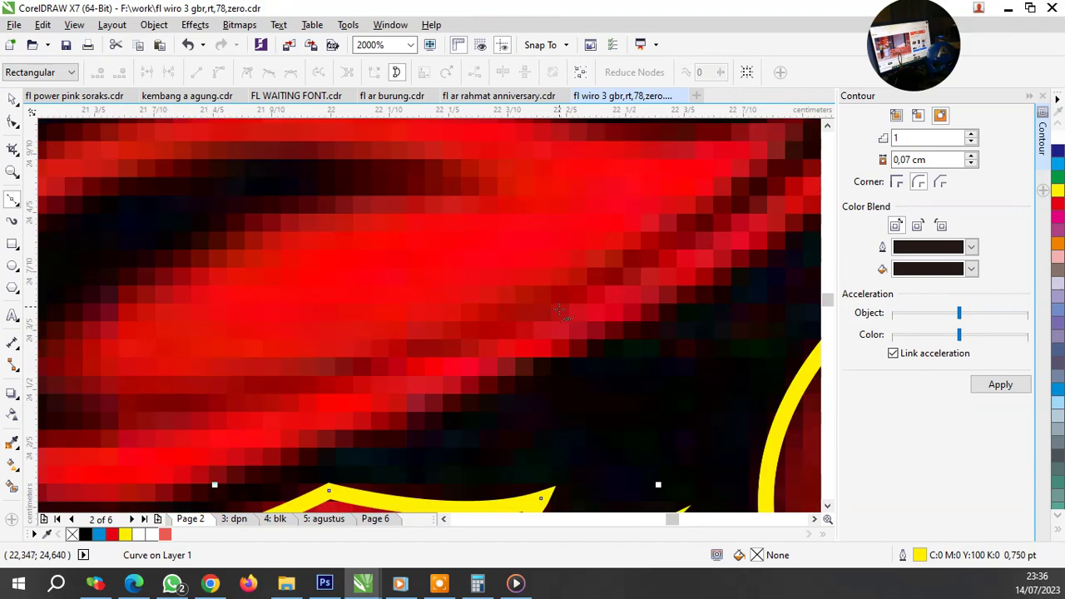
scroll(539, 325, down, 3)
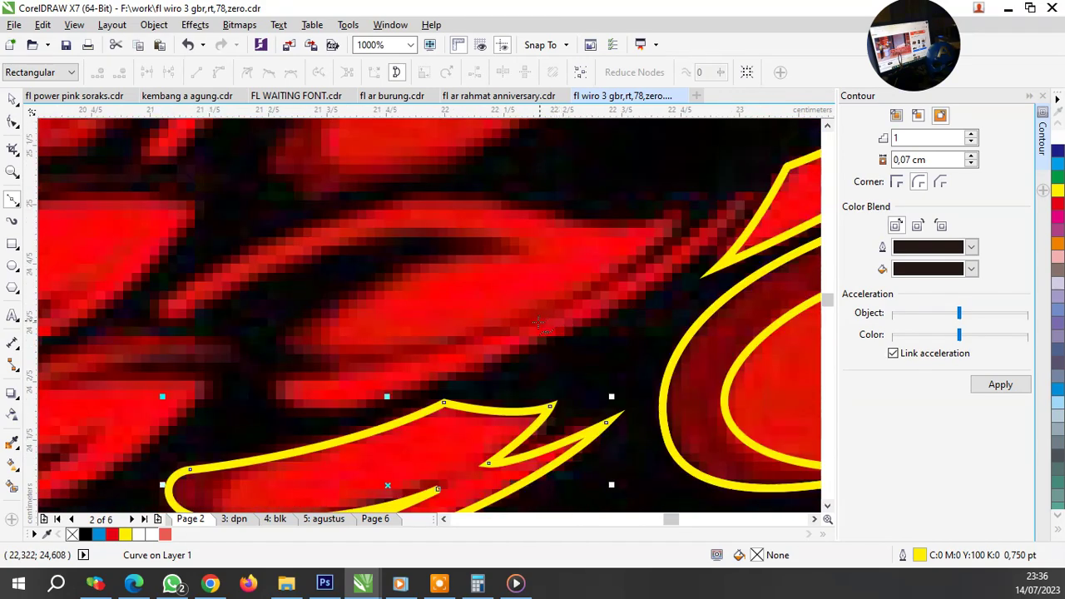
click(740, 192)
drag(468, 348, 624, 304)
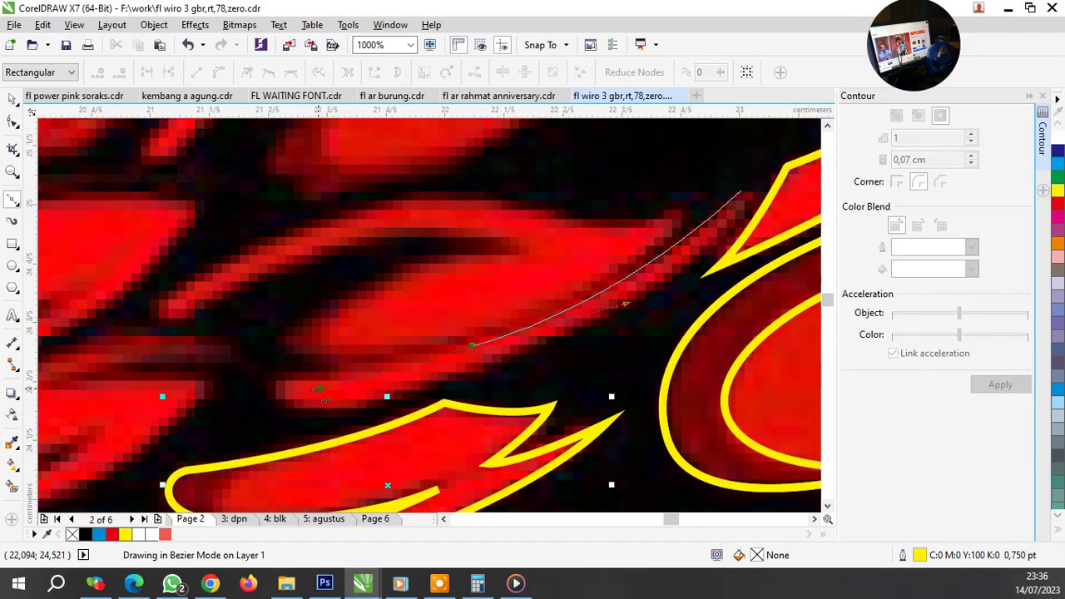
drag(276, 390, 280, 404)
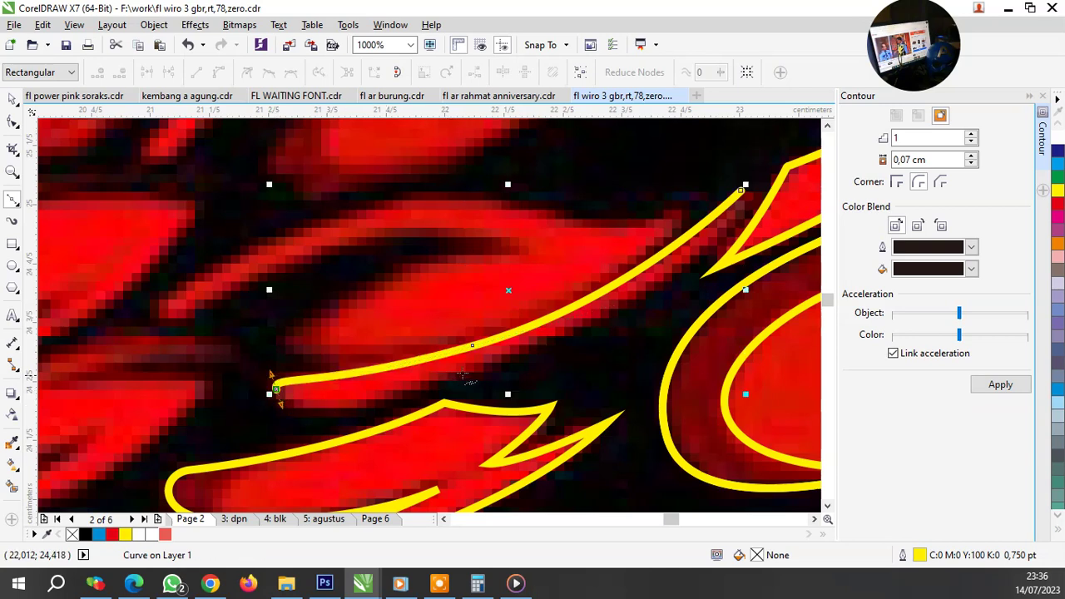
drag(456, 376, 586, 340)
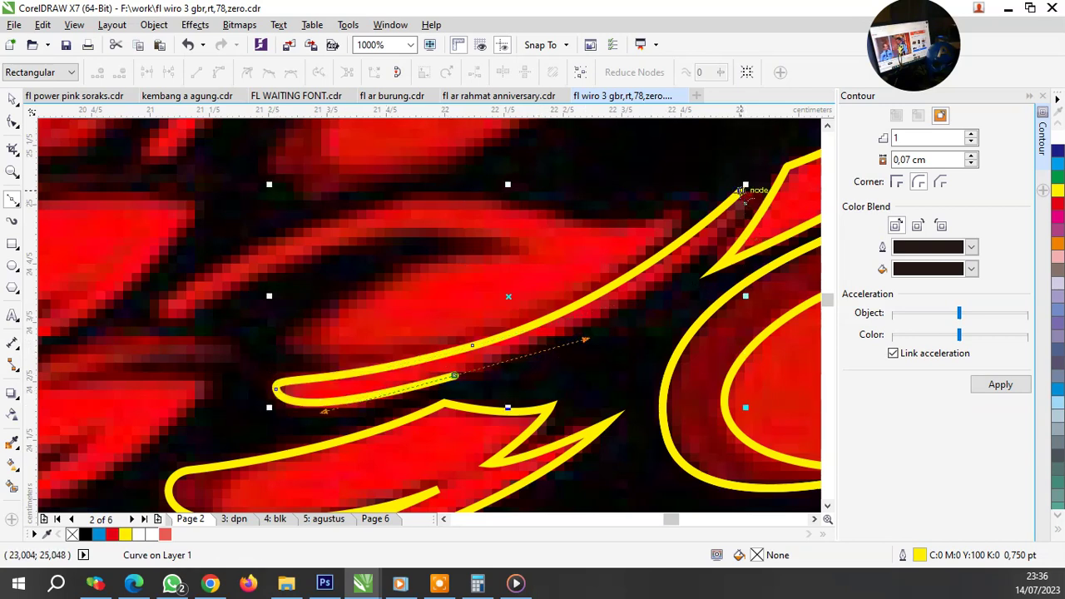
drag(740, 190, 680, 213)
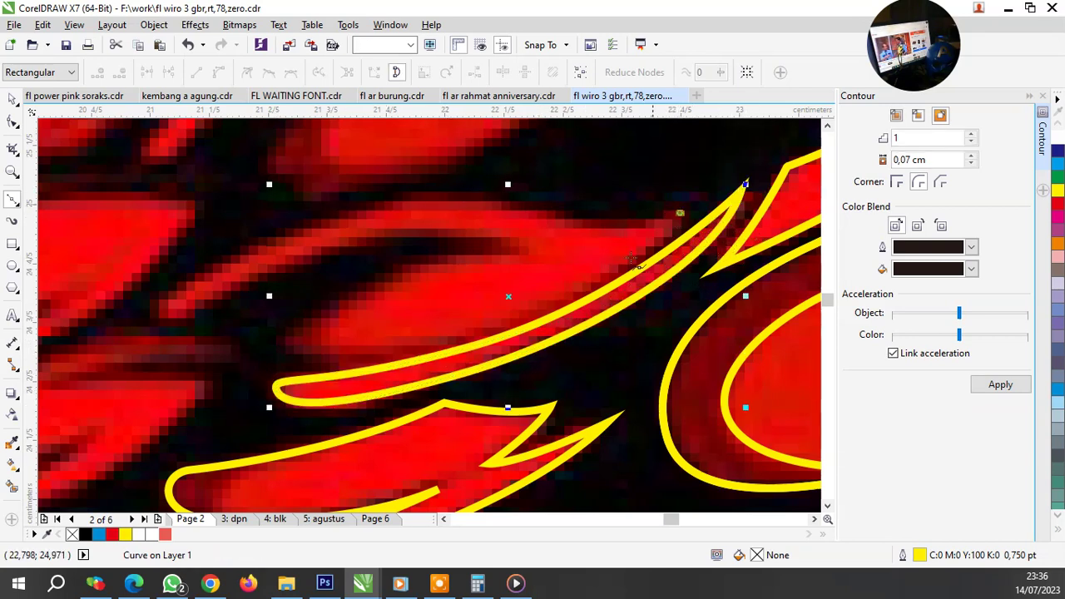
Step: Draw a hooked, crescent-shaped yellow outline inside the upper feather and zoom out
click(466, 332)
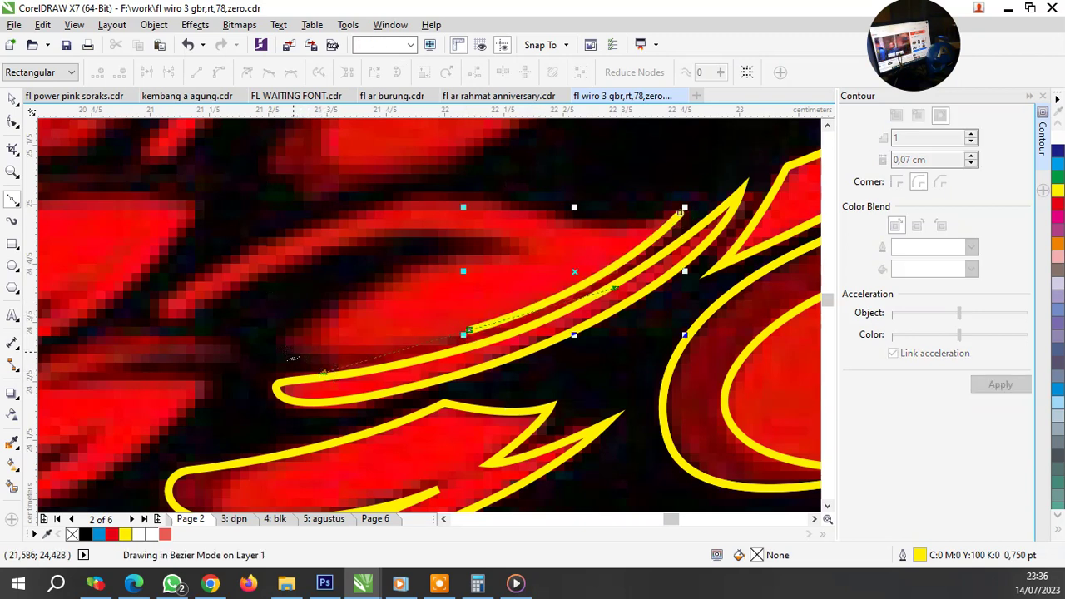
drag(523, 251, 570, 265)
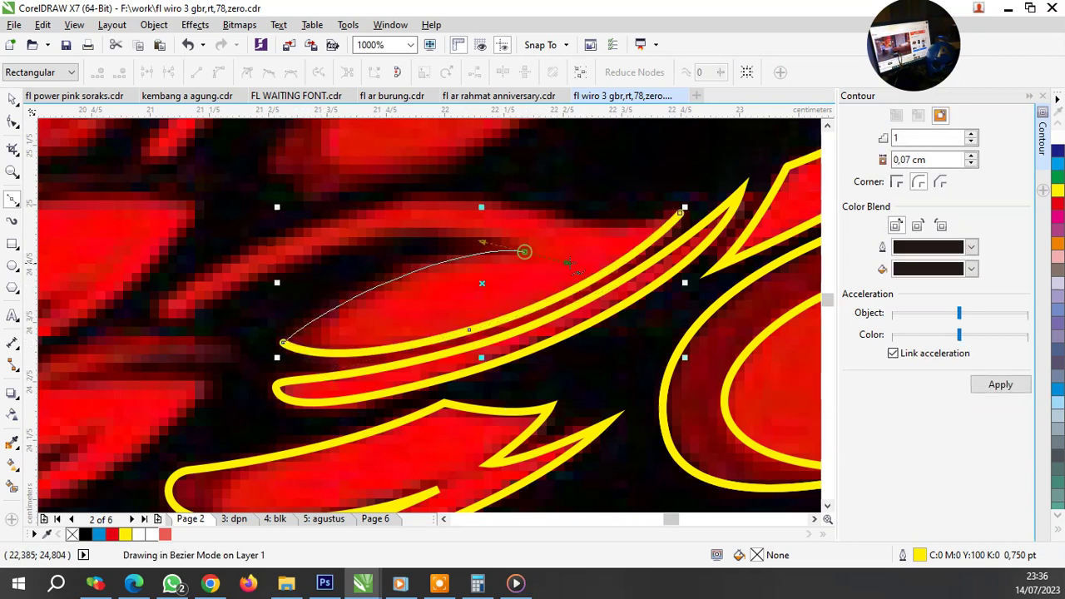
key(space)
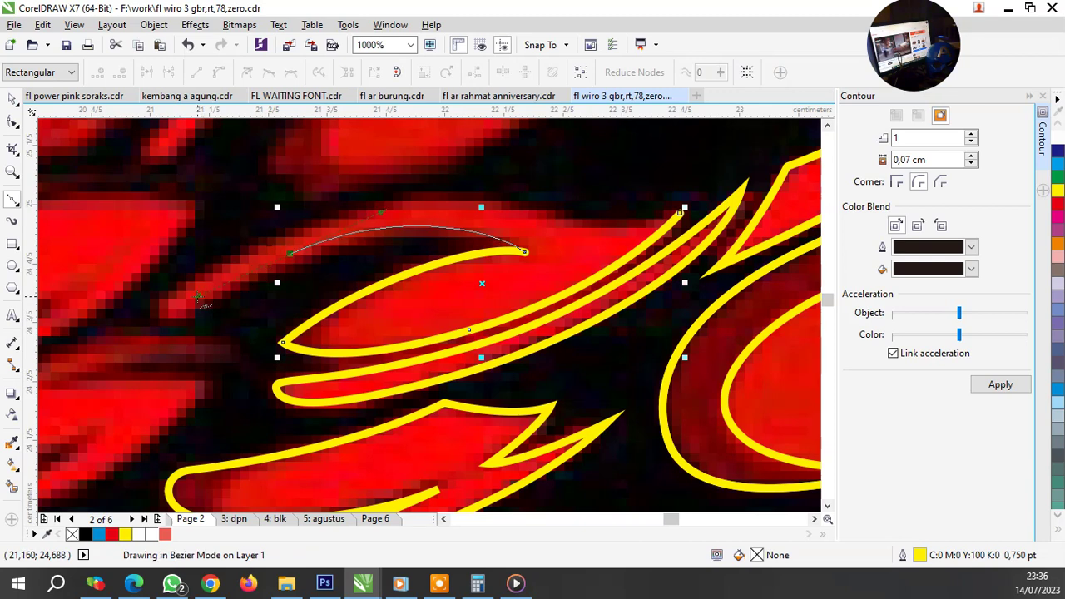
drag(173, 317, 155, 317)
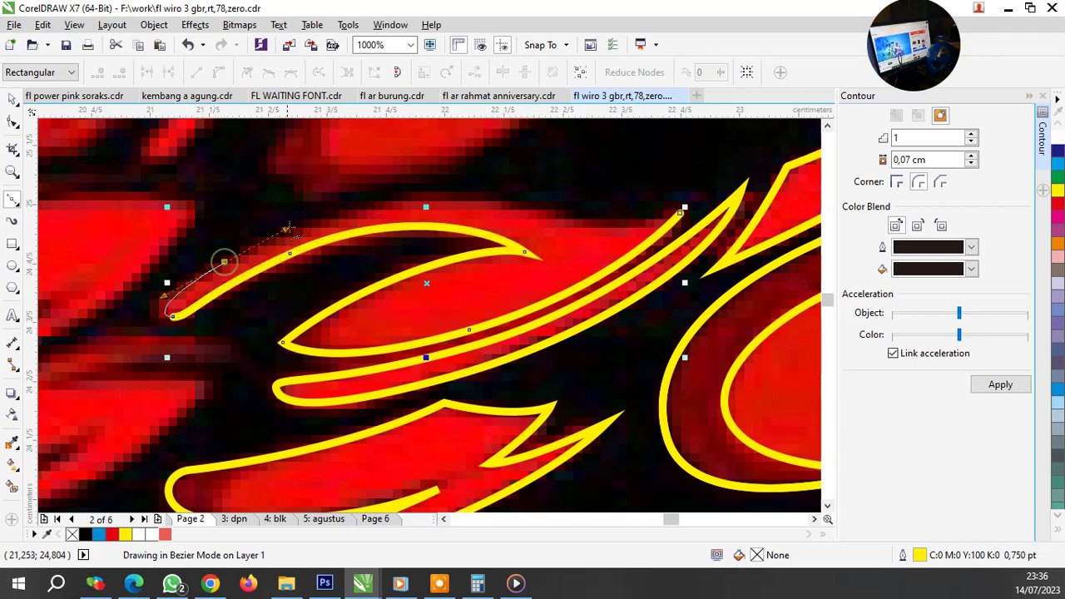
drag(225, 262, 295, 225)
drag(533, 211, 595, 227)
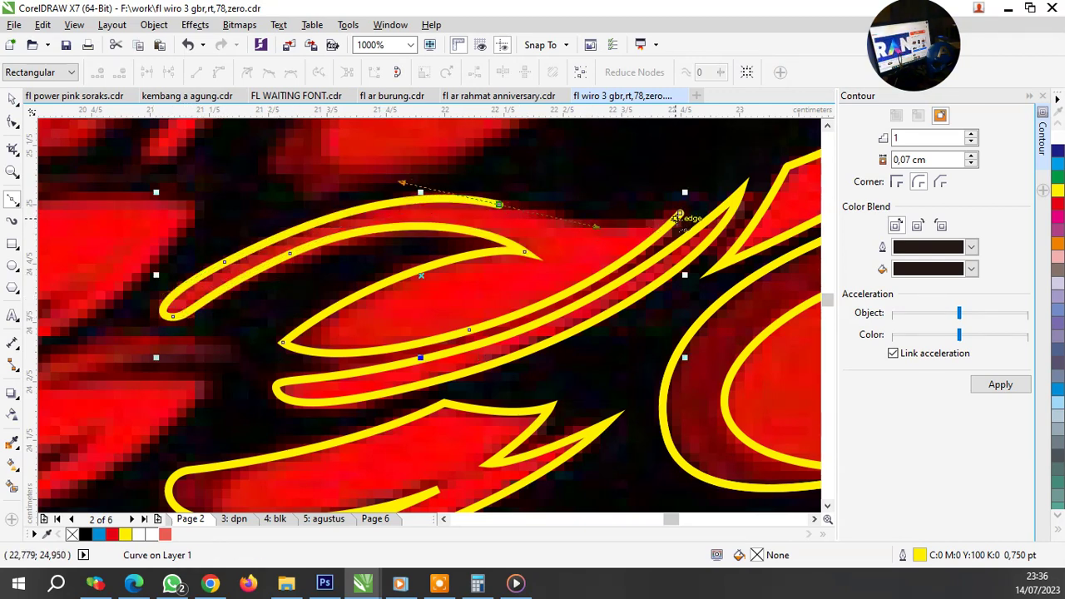
click(678, 214)
scroll(583, 266, down, 1)
scroll(542, 291, down, 1)
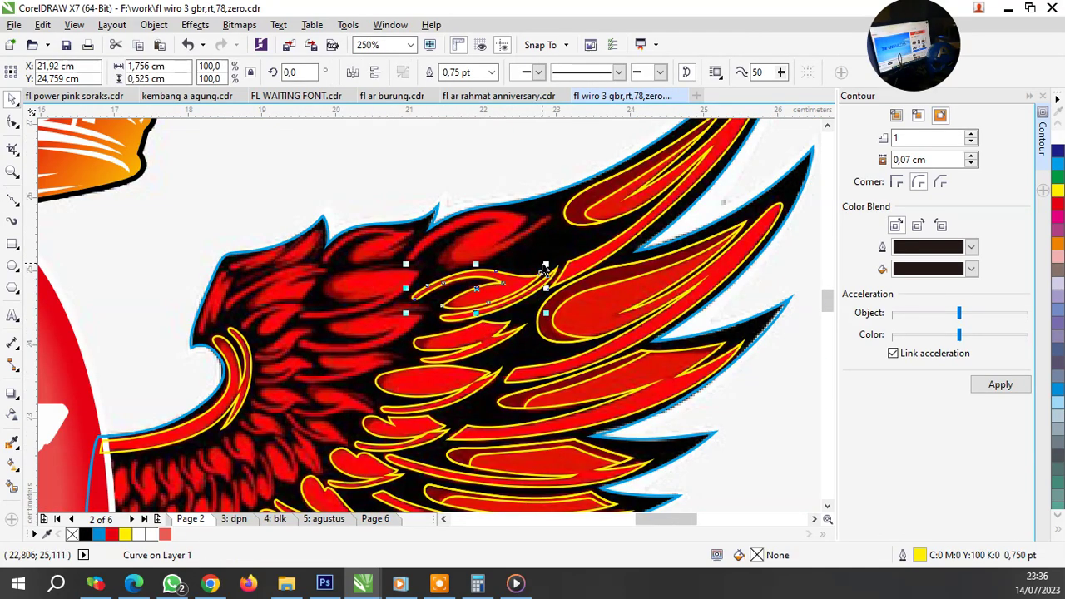
Step: Check curve nodes, then start the upper feather's outline, running it to the tip and along the top edge
scroll(496, 237, up, 1)
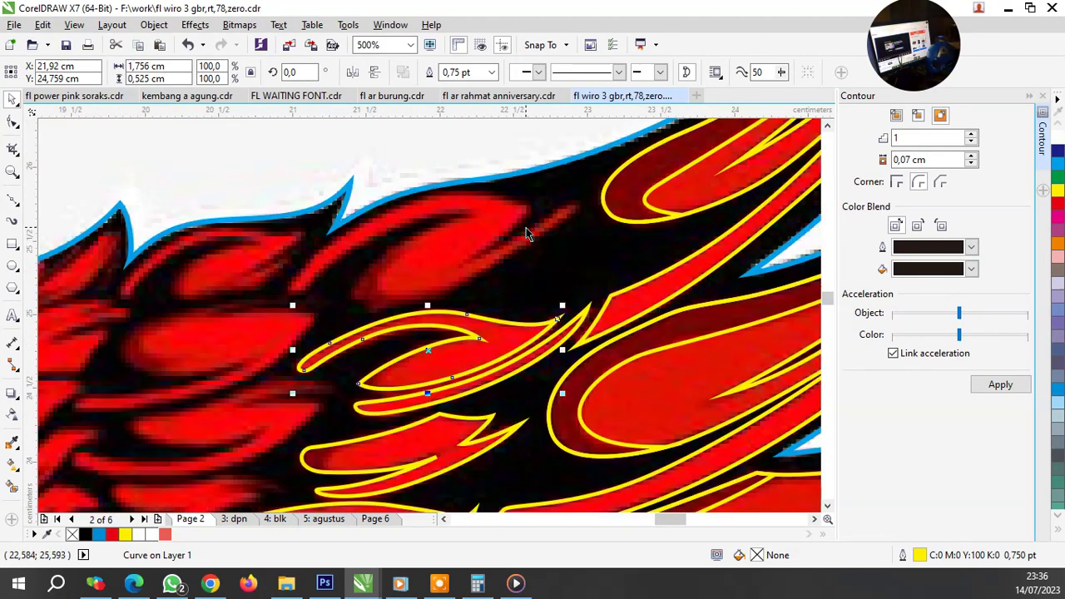
click(11, 202)
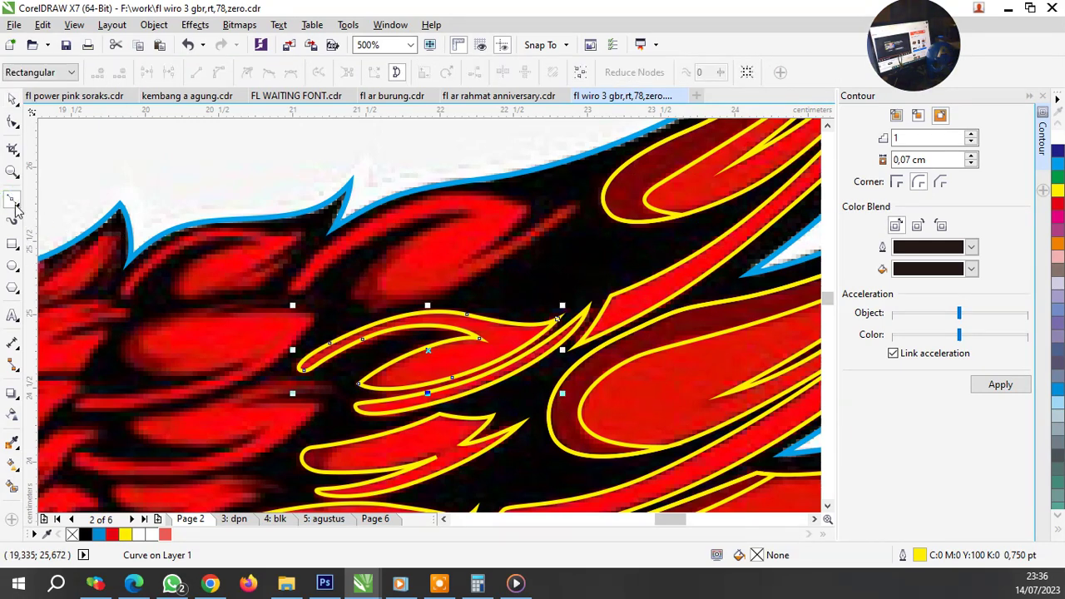
scroll(537, 218, up, 1)
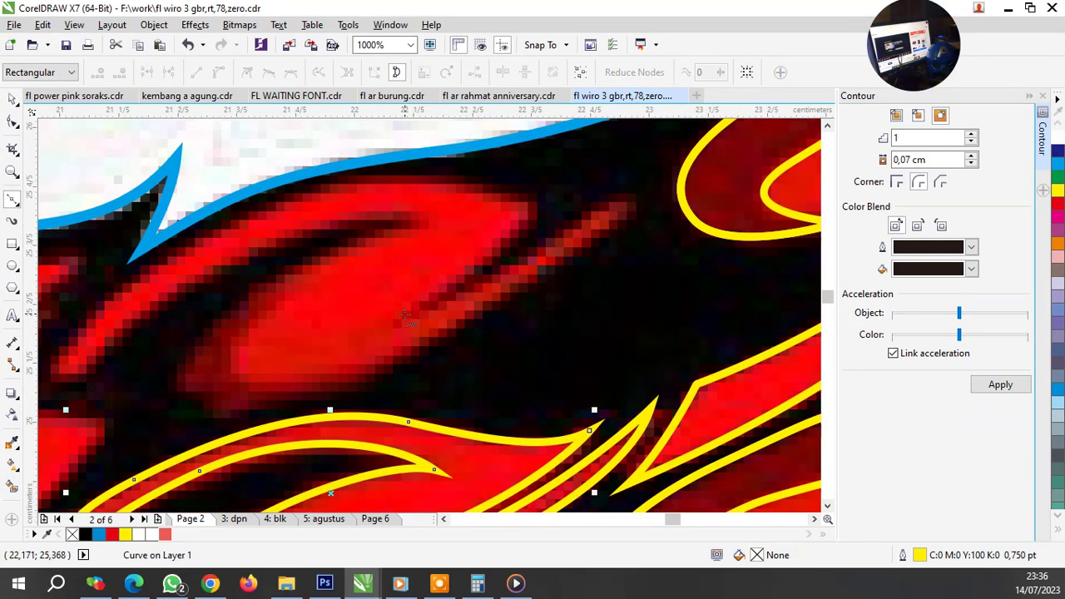
key(F5)
click(406, 318)
click(542, 204)
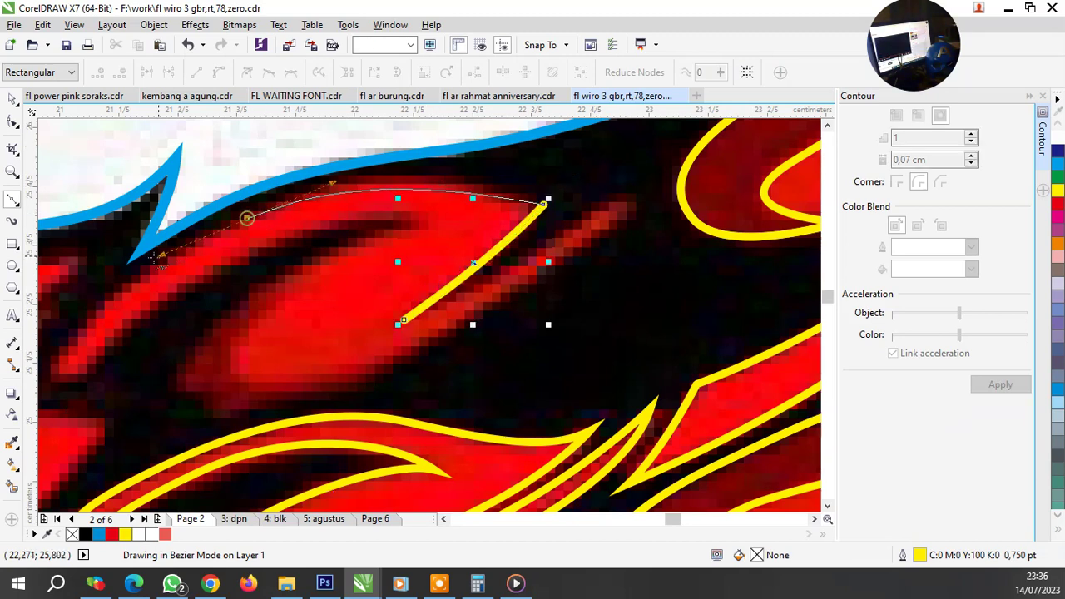
drag(247, 218, 131, 266)
Step: Loop the outline around the feather's left end and lower edge, closing it at the tip
click(61, 351)
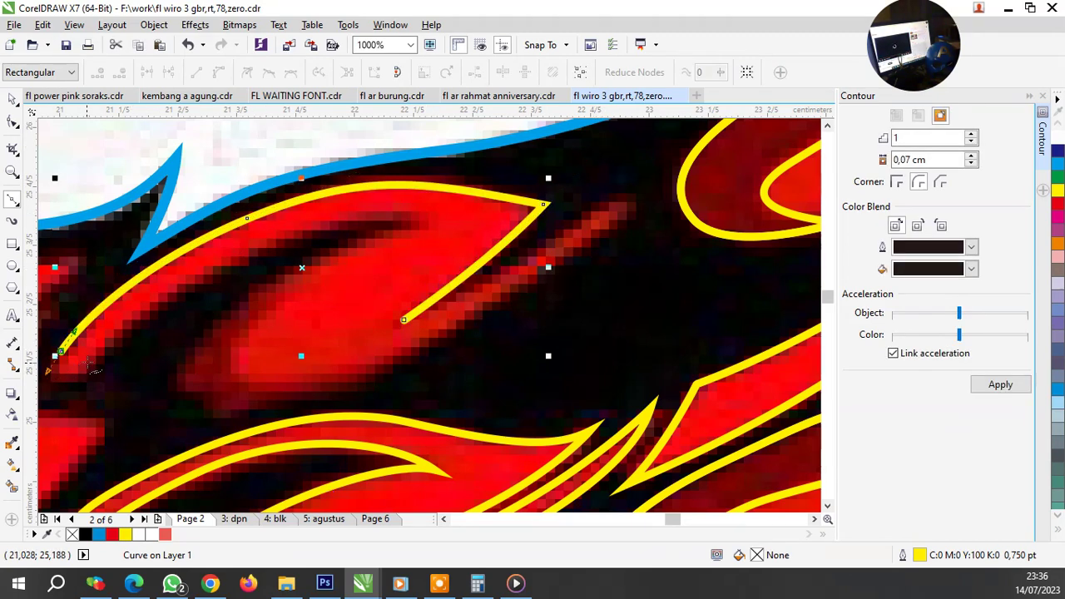
drag(96, 353, 126, 320)
click(414, 219)
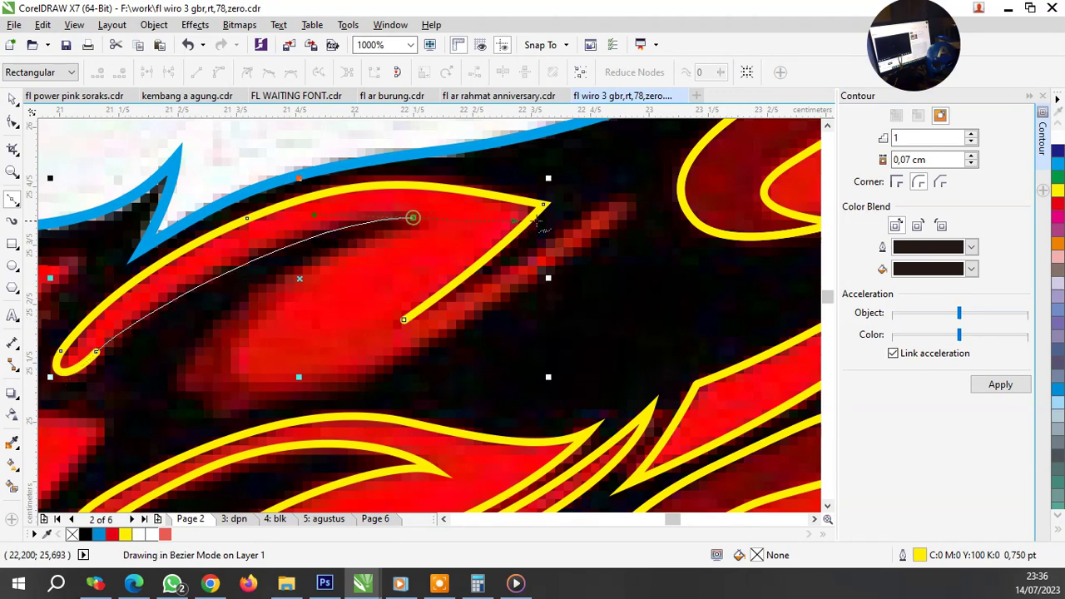
drag(208, 332, 166, 366)
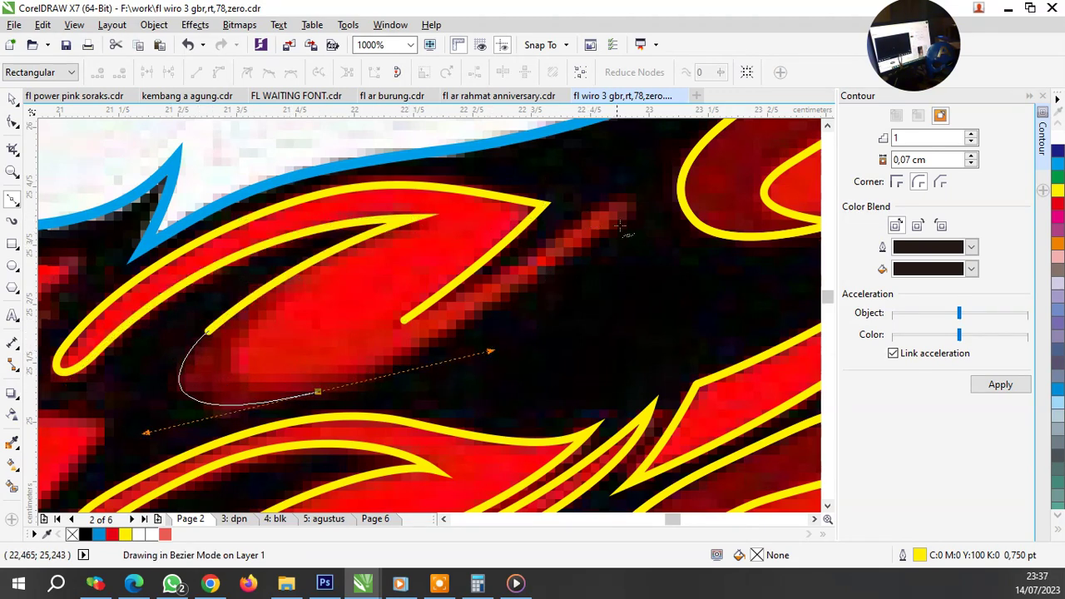
drag(337, 391, 489, 352)
click(633, 197)
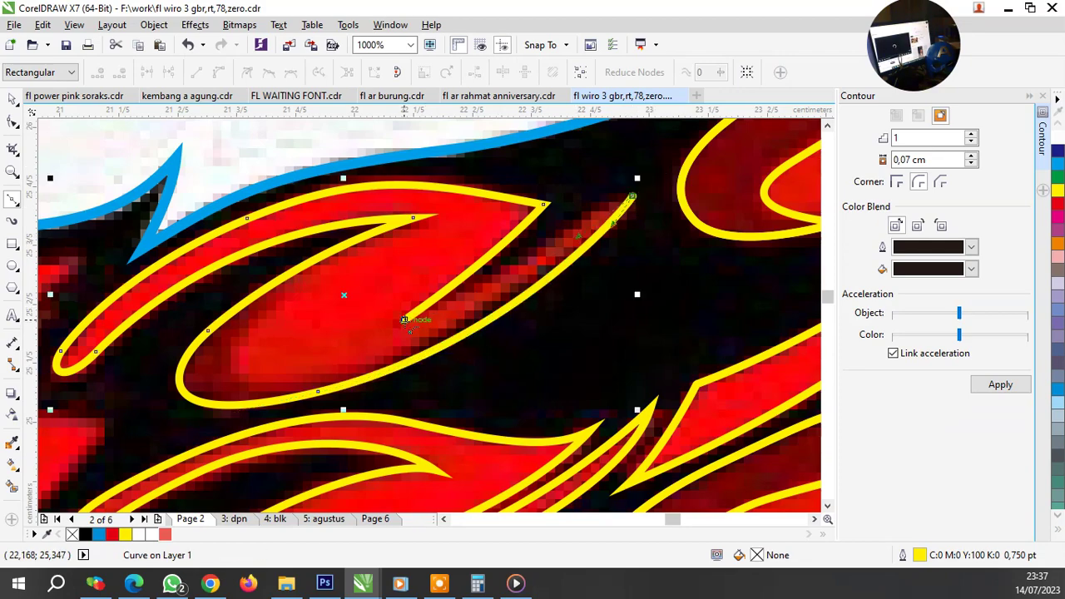
scroll(404, 321, down, 2)
scroll(458, 321, down, 2)
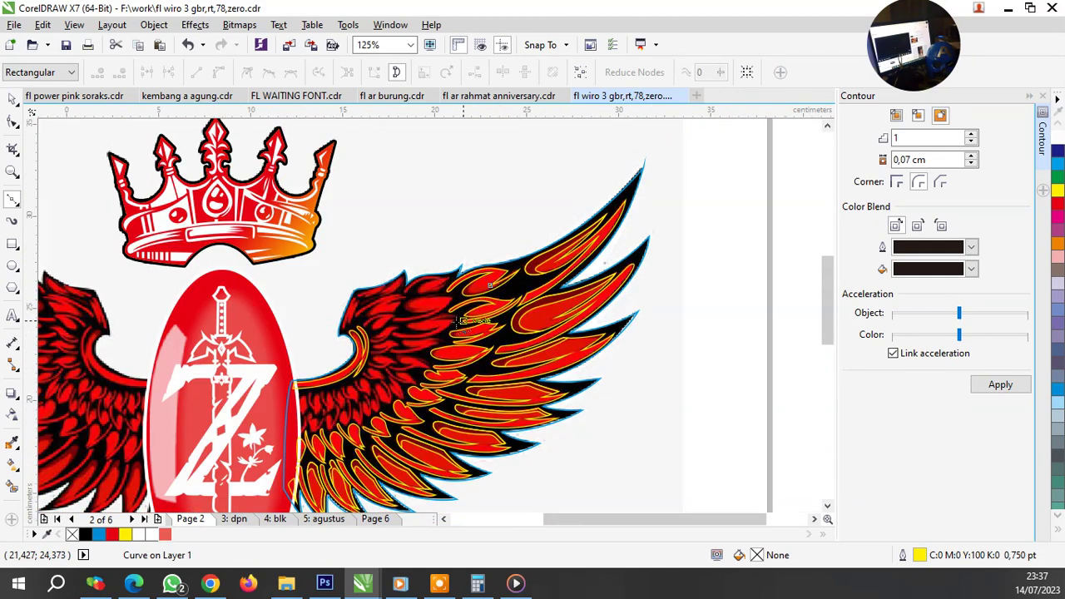
Step: Trace a closed yellow outline around the feather beside the red oval
scroll(462, 321, down, 1)
scroll(404, 368, up, 2)
scroll(367, 303, up, 3)
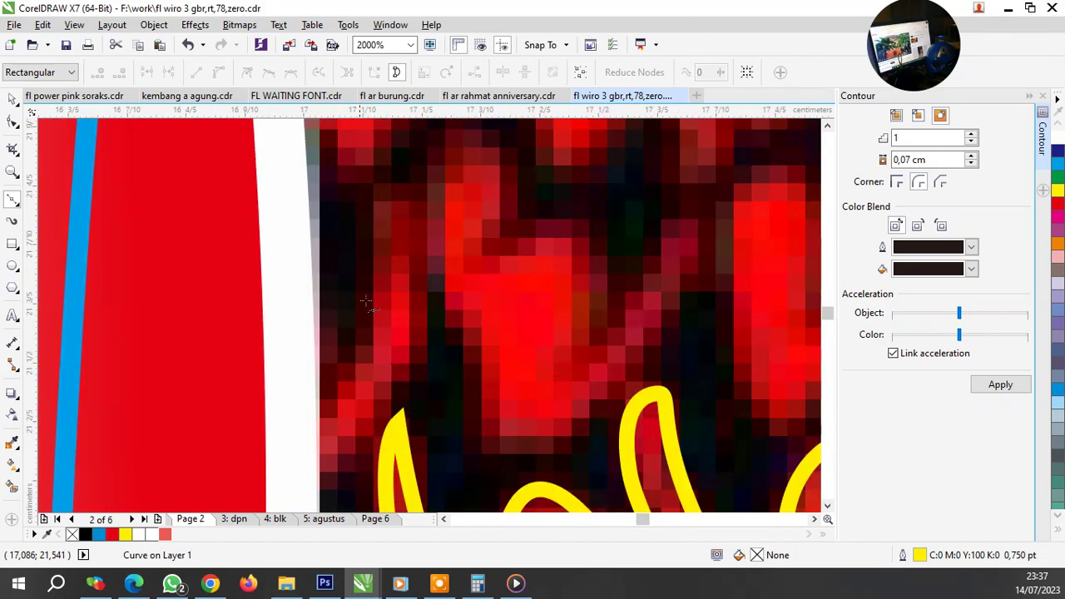
click(372, 211)
drag(320, 385, 356, 352)
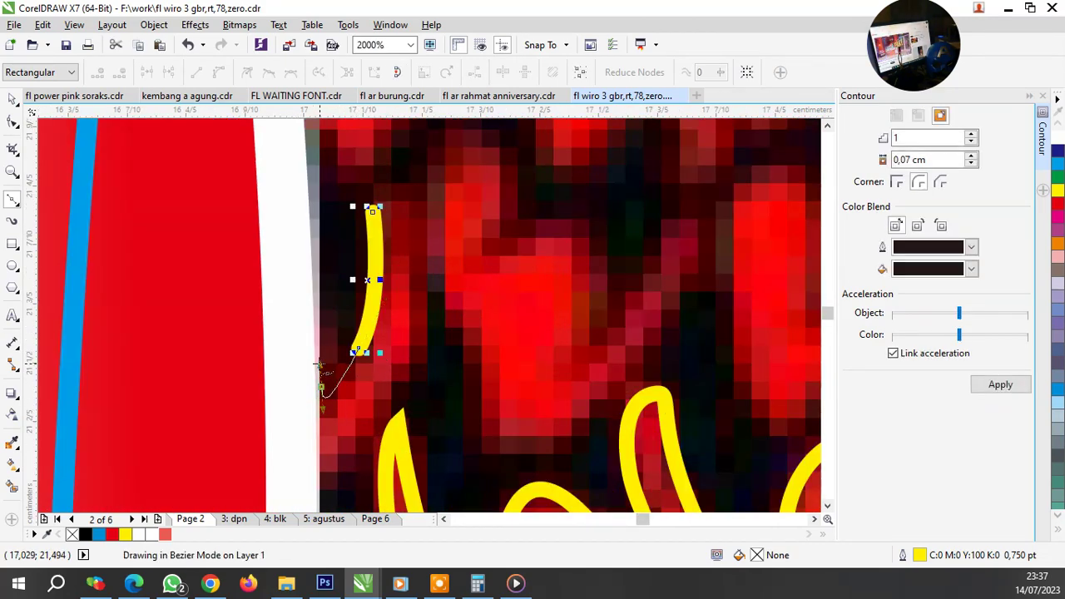
drag(300, 380, 293, 421)
drag(330, 475, 371, 420)
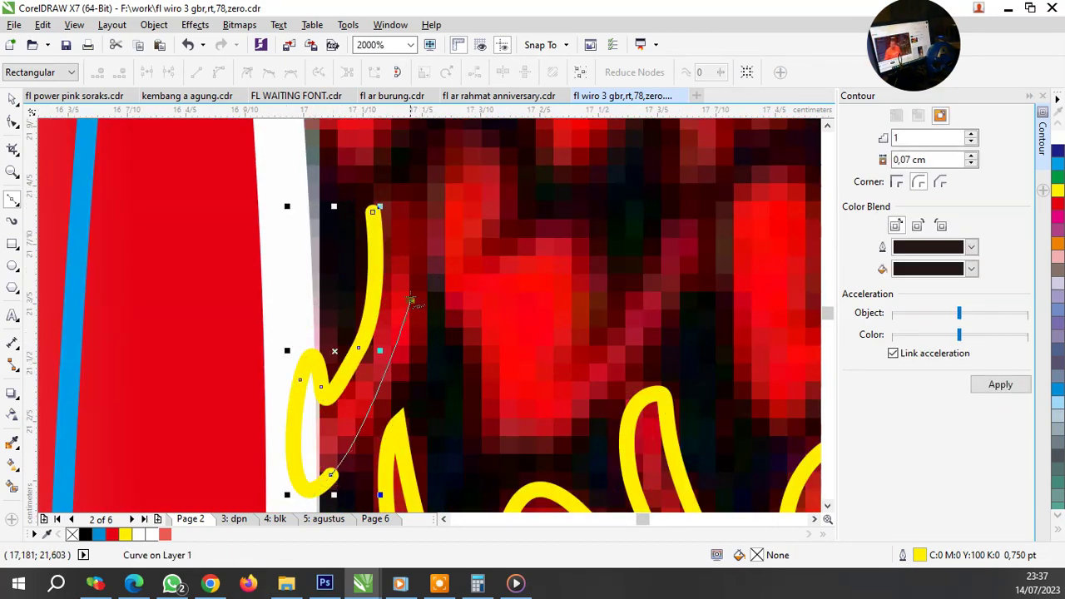
drag(409, 299, 404, 186)
click(372, 210)
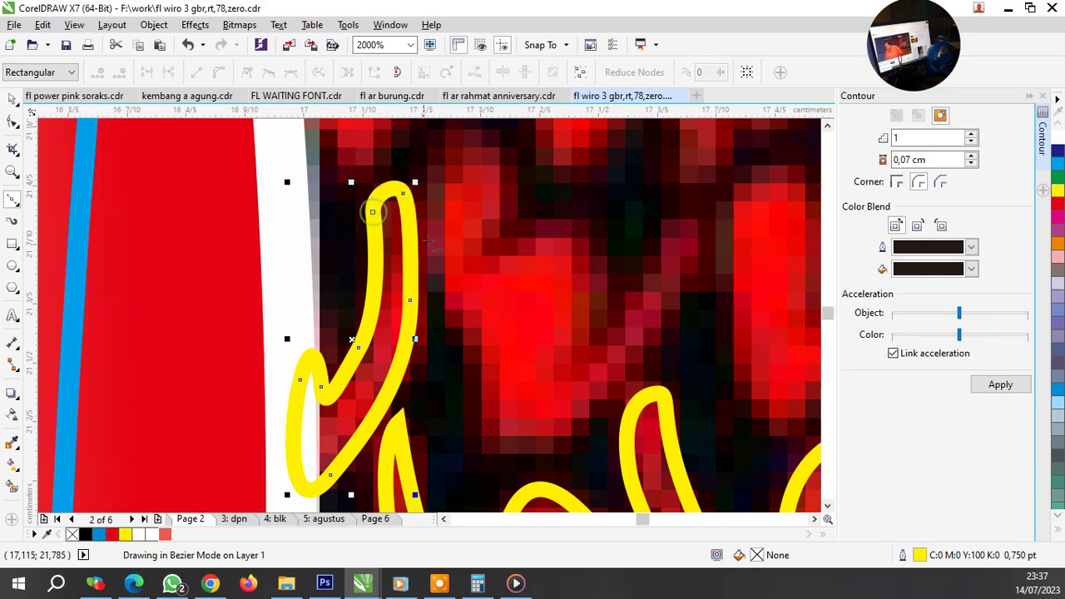
Step: Start a hooked outline along the next feather's edge and around its tip
scroll(416, 258, down, 2)
scroll(518, 282, up, 2)
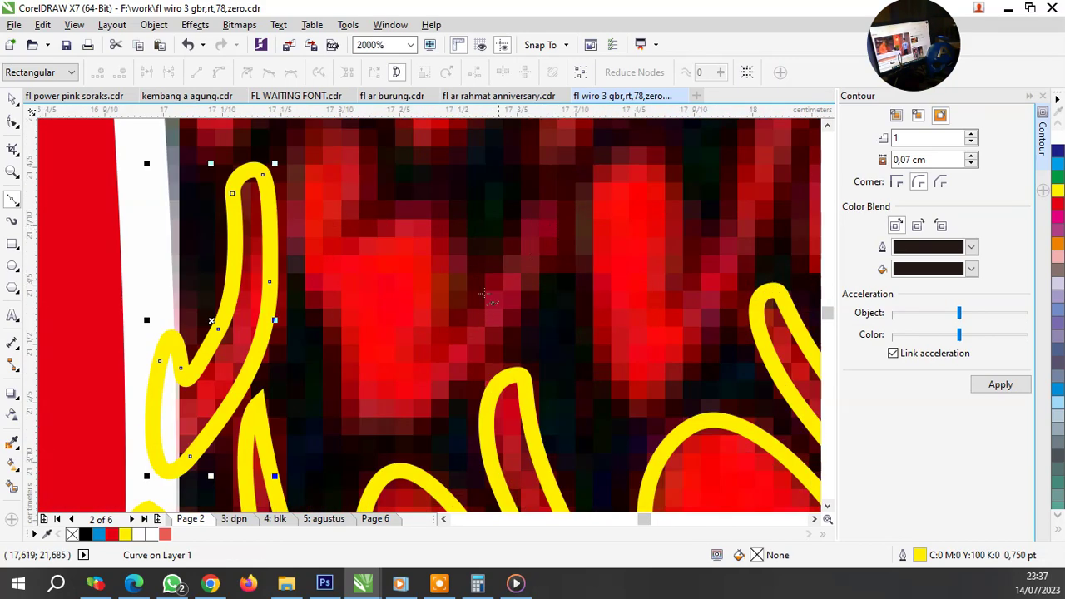
click(428, 347)
drag(542, 265, 517, 325)
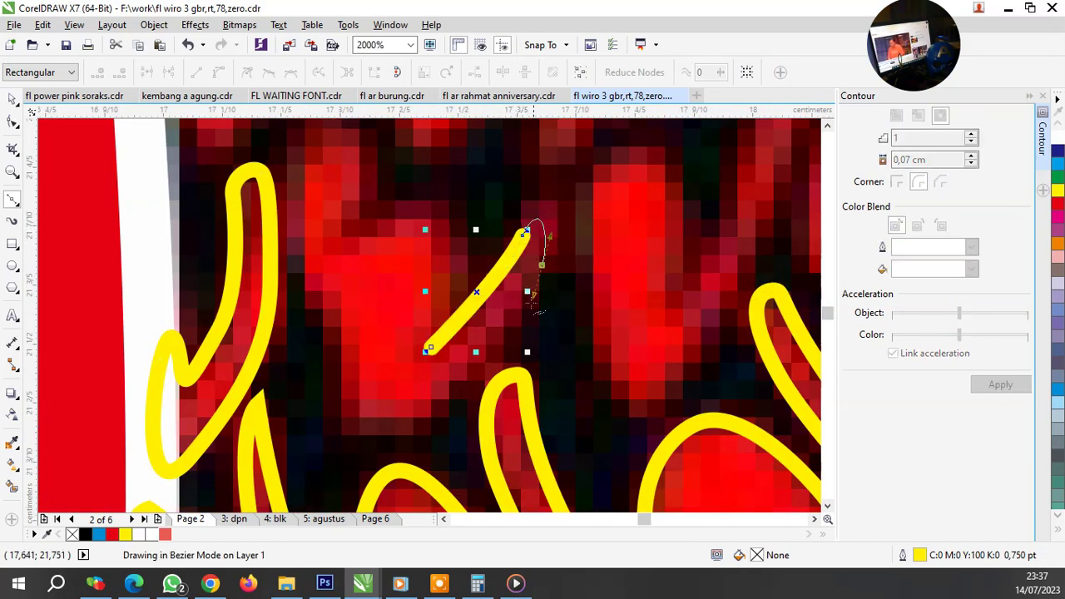
drag(397, 436, 449, 358)
drag(344, 388, 357, 435)
click(325, 303)
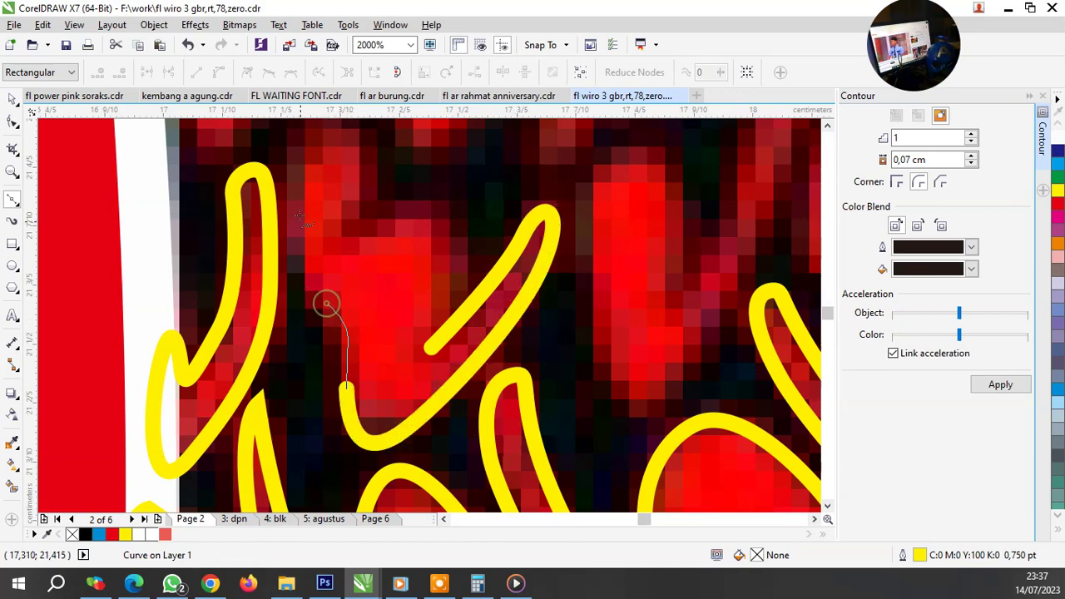
mouse_move(300, 204)
mouse_down()
mouse_move(300, 166)
mouse_move(377, 220)
mouse_up()
Step: Curve the hooked outline's tip and close its loop around the feather
scroll(327, 249, down, 1)
scroll(327, 249, up, 2)
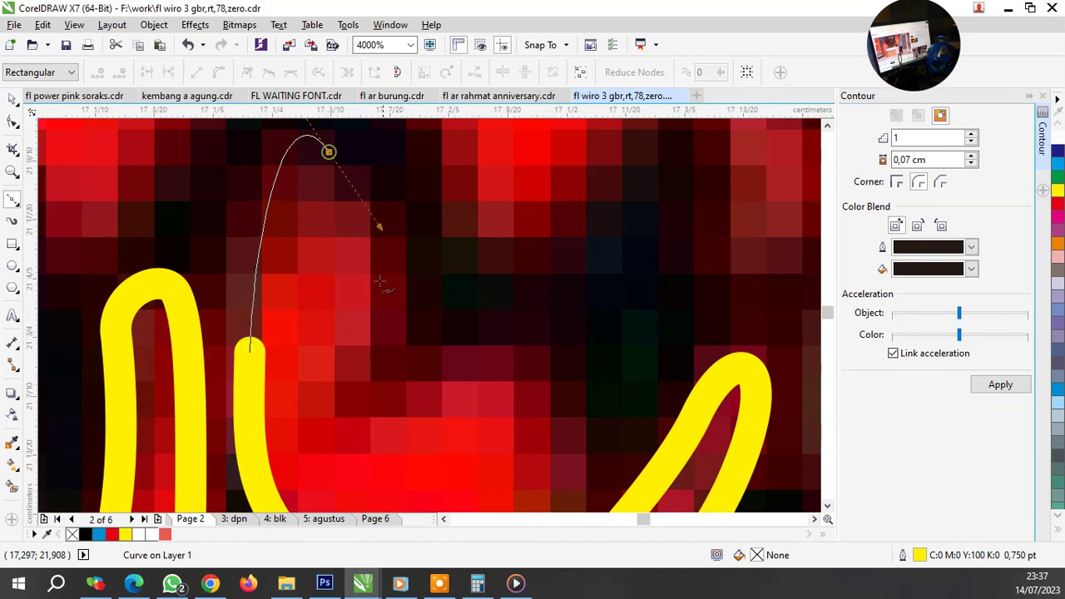
drag(369, 324, 346, 402)
click(388, 445)
click(511, 358)
scroll(539, 381, down, 2)
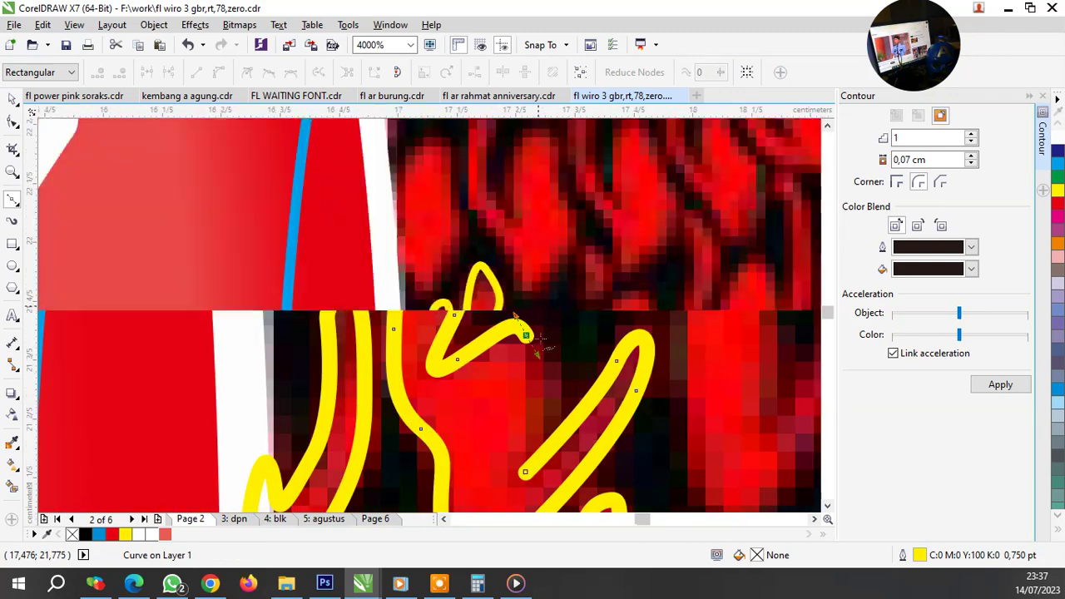
scroll(540, 381, up, 2)
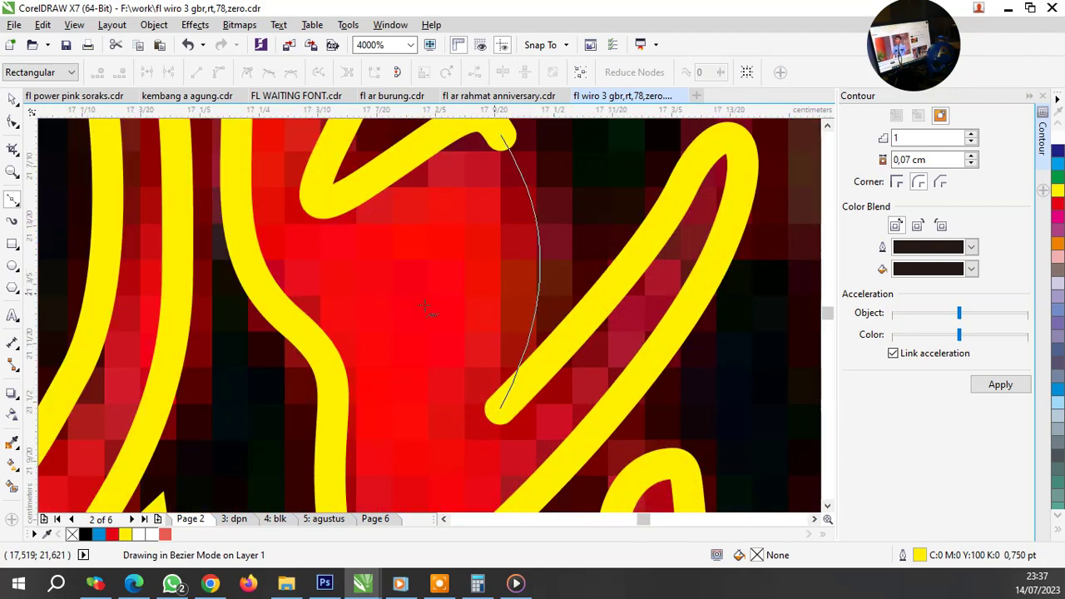
scroll(519, 136, down, 2)
scroll(545, 271, up, 1)
click(533, 385)
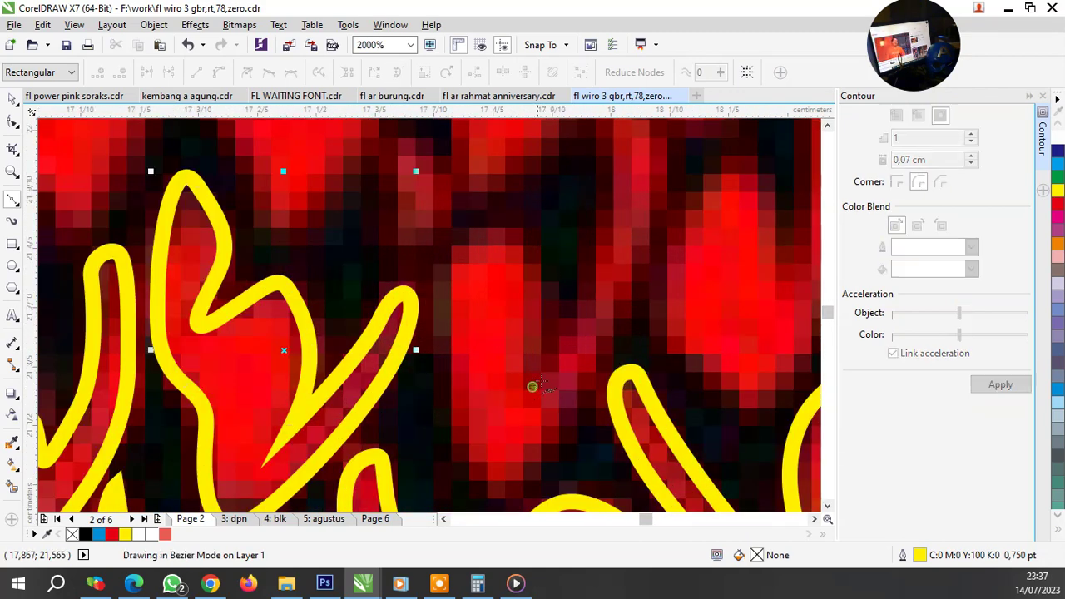
scroll(537, 379, down, 1)
scroll(590, 289, up, 1)
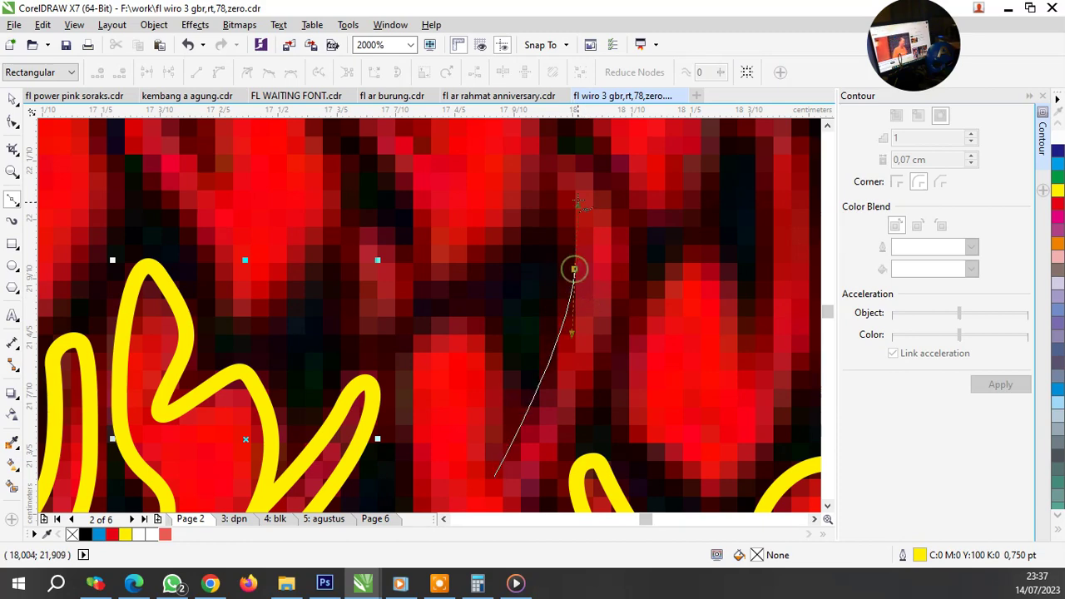
Step: Trace the next feather's side upward to its top and around its base
click(573, 269)
click(575, 166)
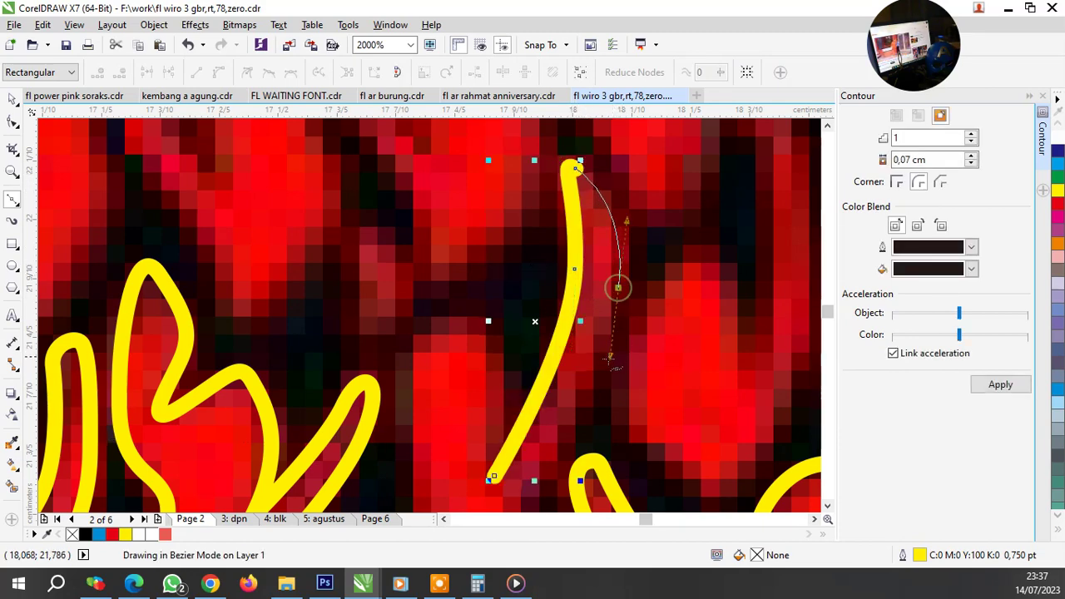
click(619, 286)
scroll(617, 287, down, 2)
scroll(587, 379, up, 2)
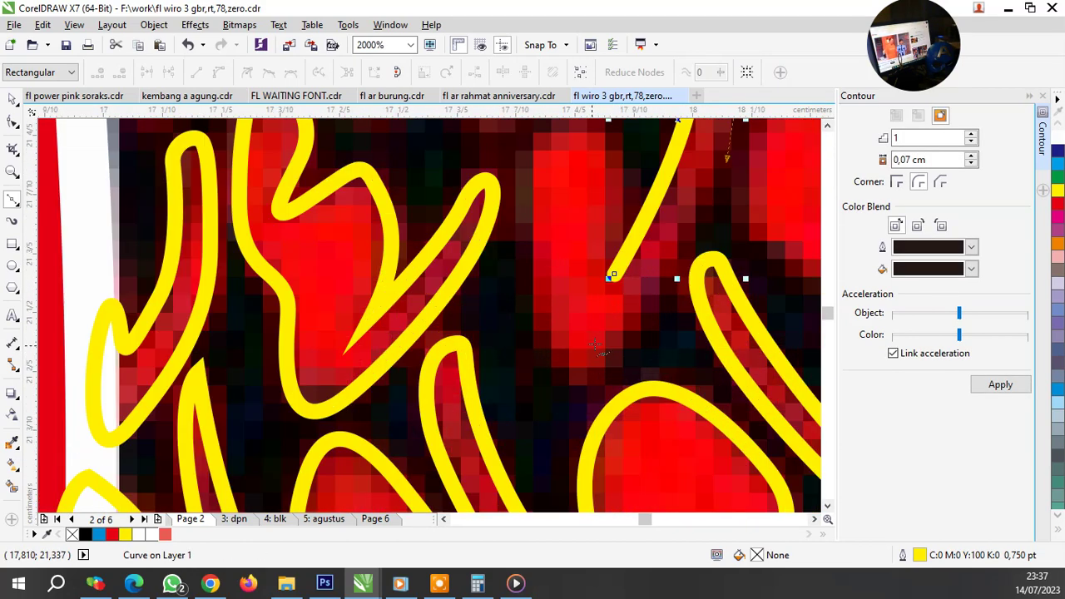
drag(613, 349, 575, 388)
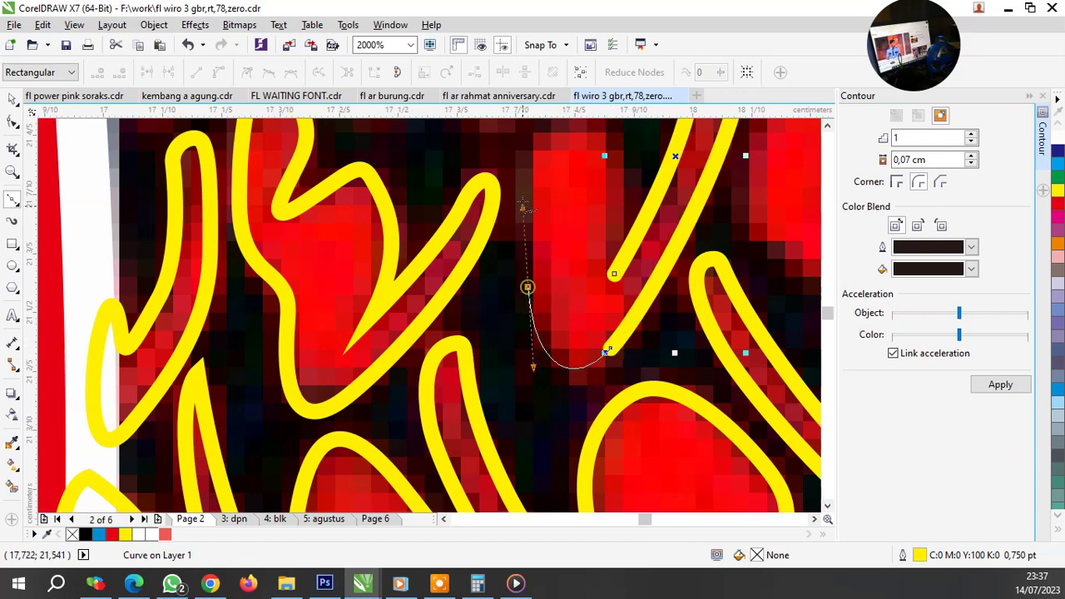
scroll(532, 250, down, 2)
scroll(553, 203, up, 2)
Step: Curve the outline over the feather's top and close it on its start point
drag(533, 210, 556, 195)
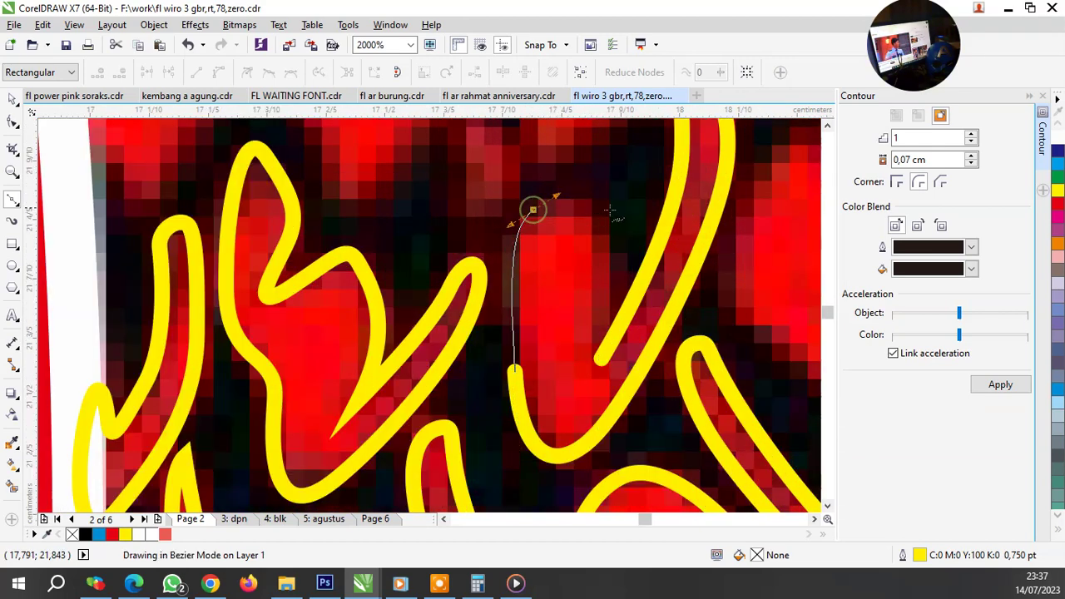
key(space)
click(532, 210)
drag(610, 217, 619, 250)
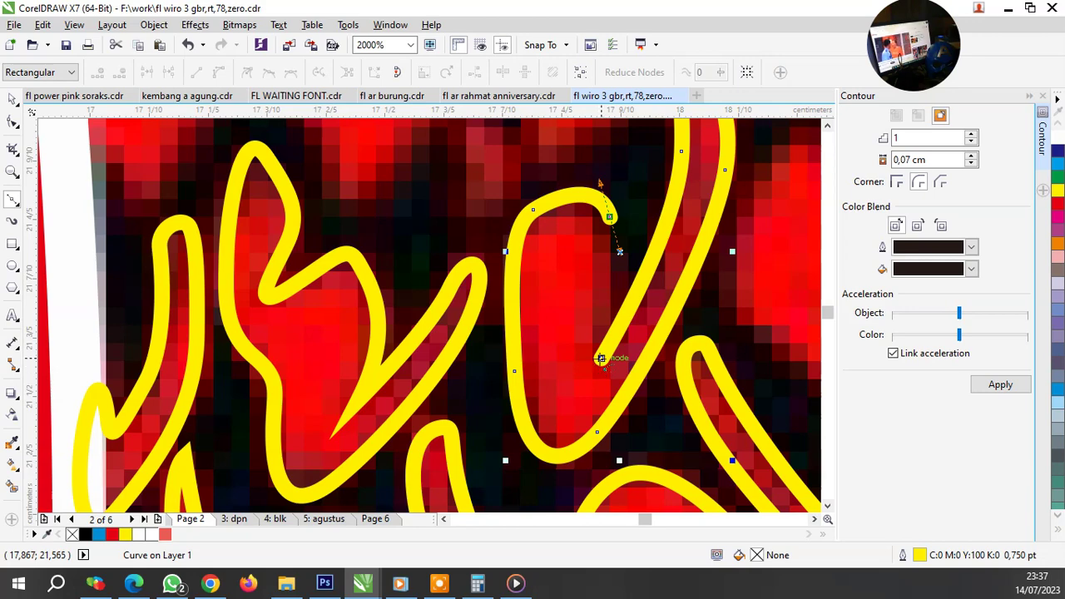
click(601, 358)
scroll(600, 357, down, 3)
scroll(666, 333, up, 3)
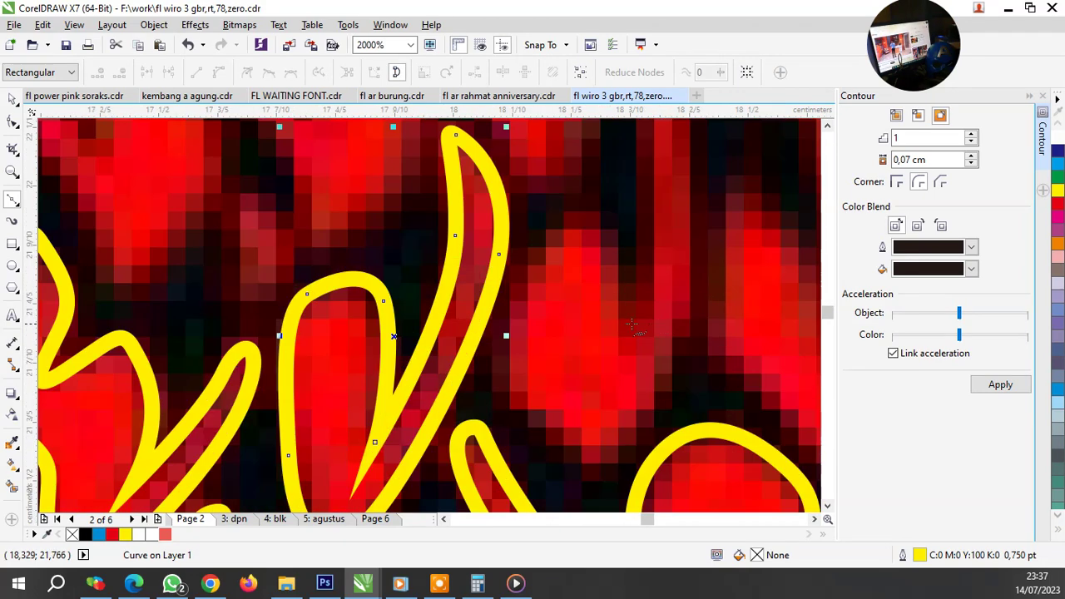
Step: Outline the neighbouring feather, curving over its top and down its edge
click(627, 327)
drag(589, 218, 559, 207)
drag(504, 345, 517, 421)
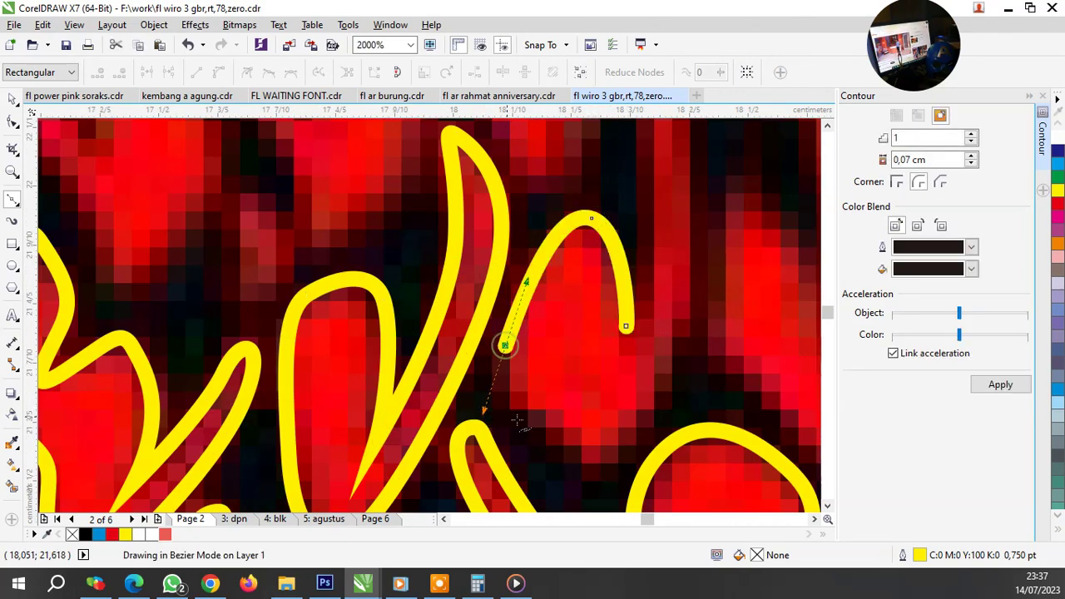
click(621, 450)
scroll(620, 449, down, 3)
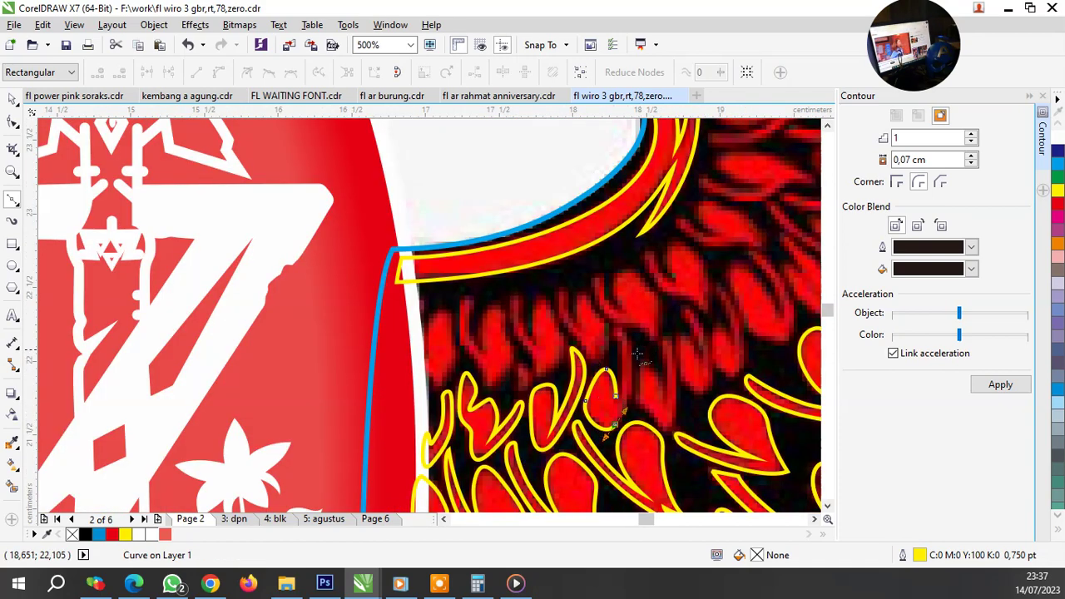
scroll(620, 358, up, 3)
Step: Trace outlines for a hooked-tip feather and the thin feather beside it
drag(616, 341, 615, 257)
drag(554, 278, 564, 309)
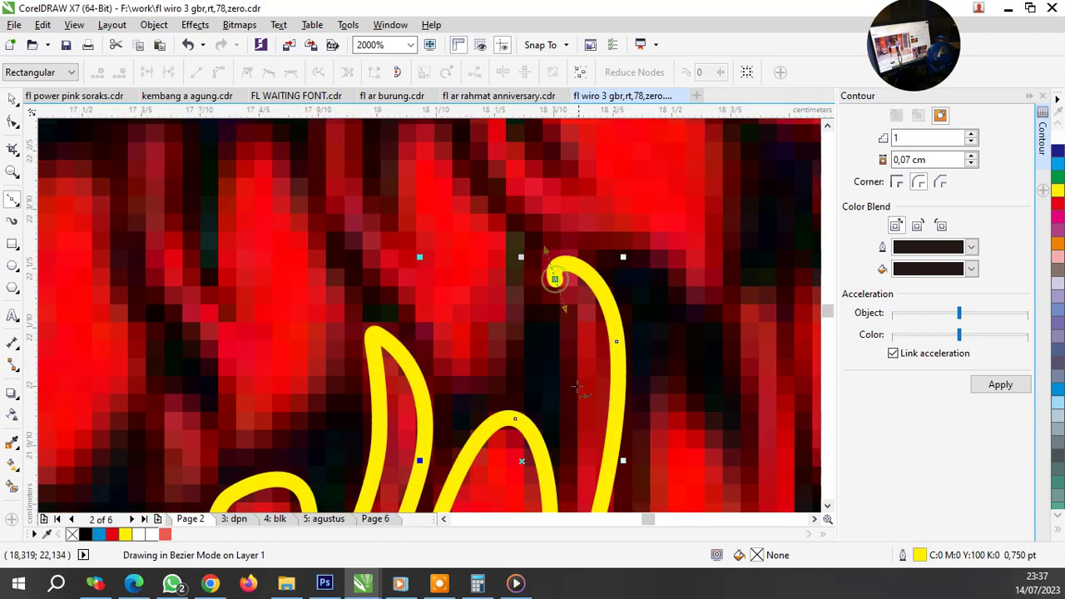
scroll(583, 356, down, 1)
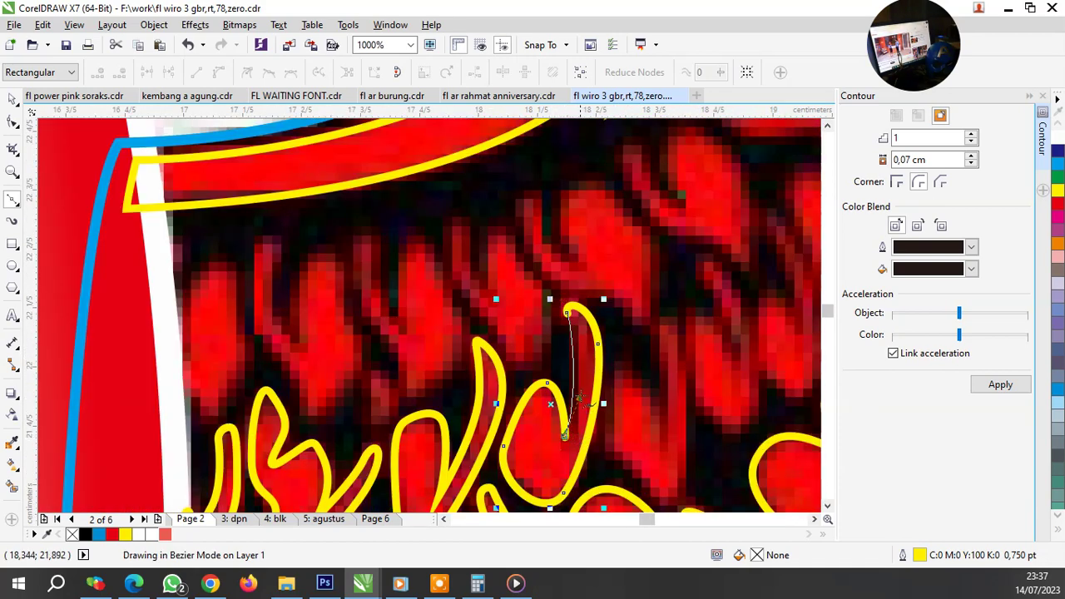
scroll(662, 439, up, 1)
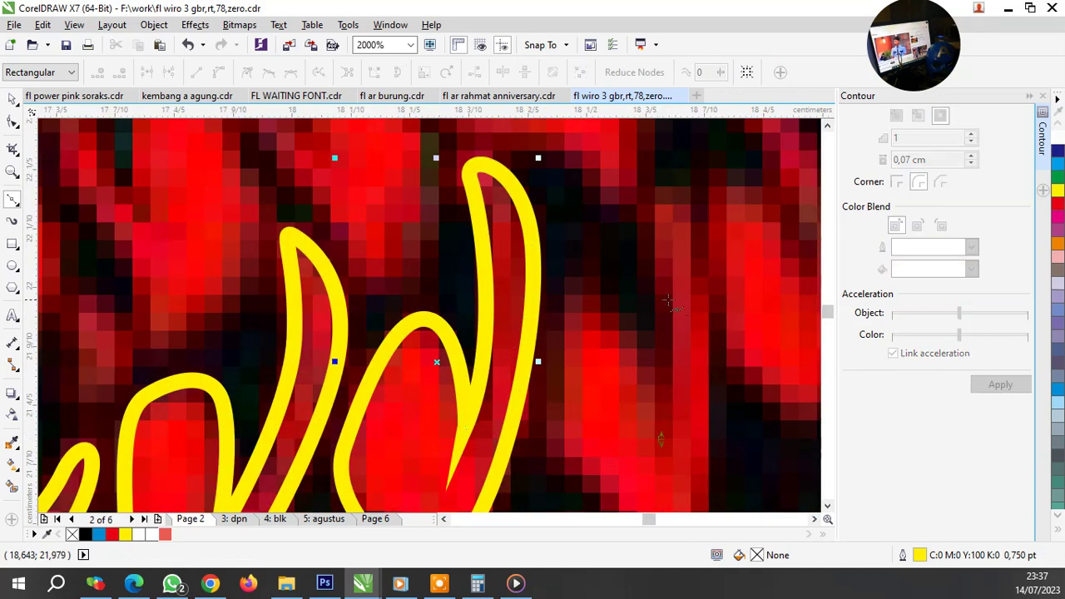
drag(666, 291, 665, 222)
click(654, 200)
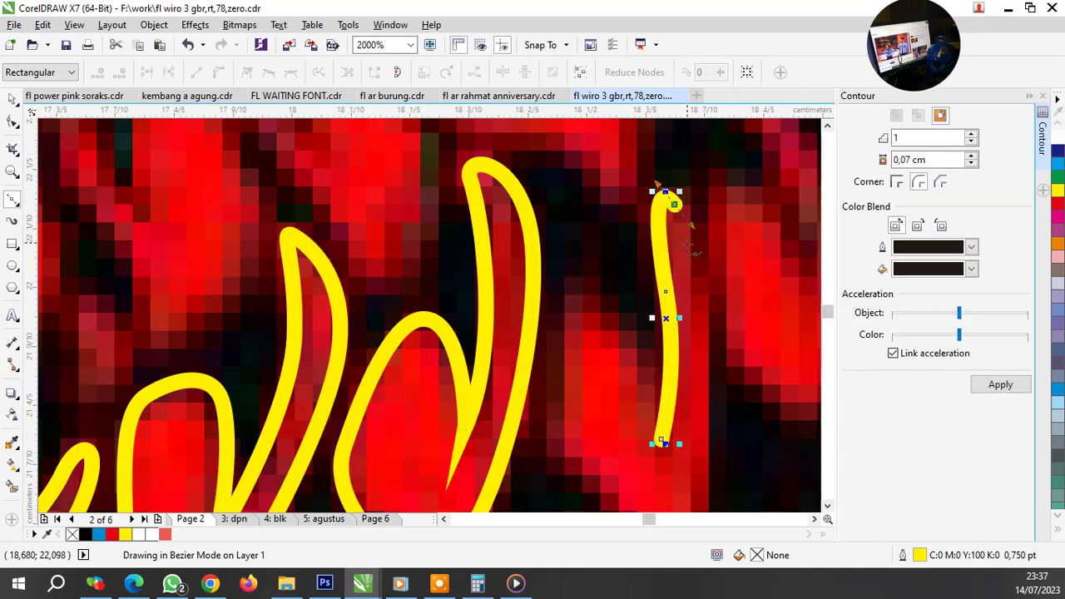
scroll(692, 215, down, 1)
scroll(697, 340, up, 1)
Step: Outline the next feather around its base and up its other side, closing the loop
click(697, 344)
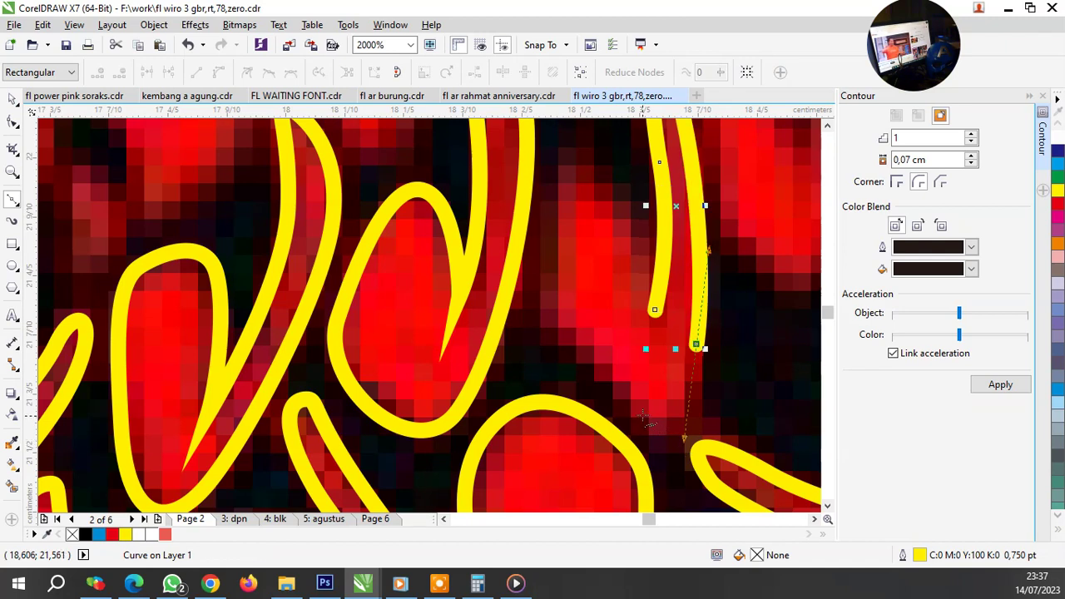
click(698, 344)
drag(638, 411, 657, 441)
drag(549, 250, 559, 146)
click(569, 153)
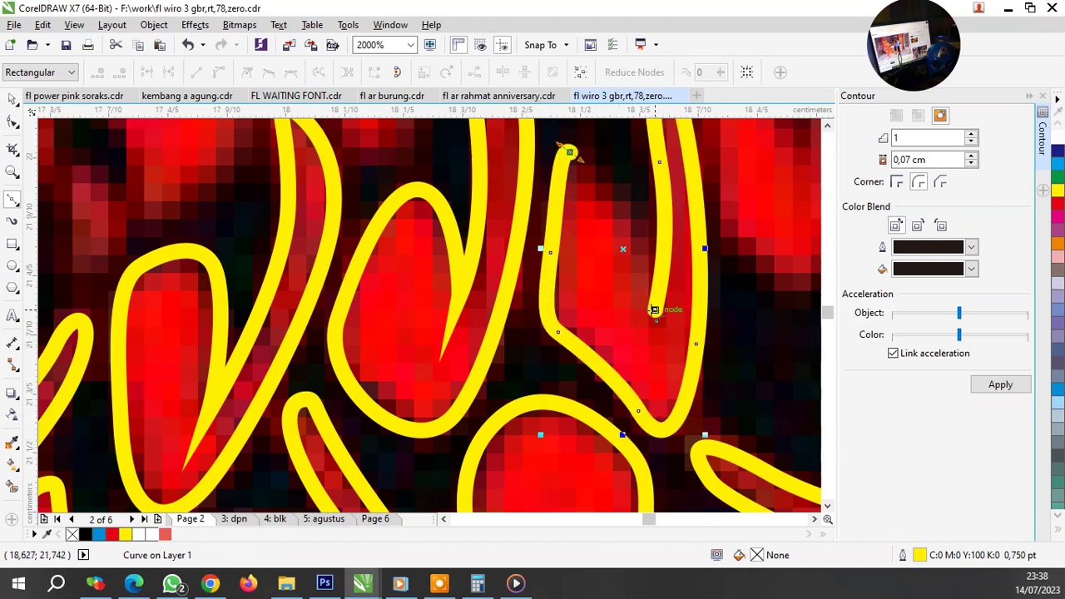
click(654, 309)
scroll(639, 335, down, 2)
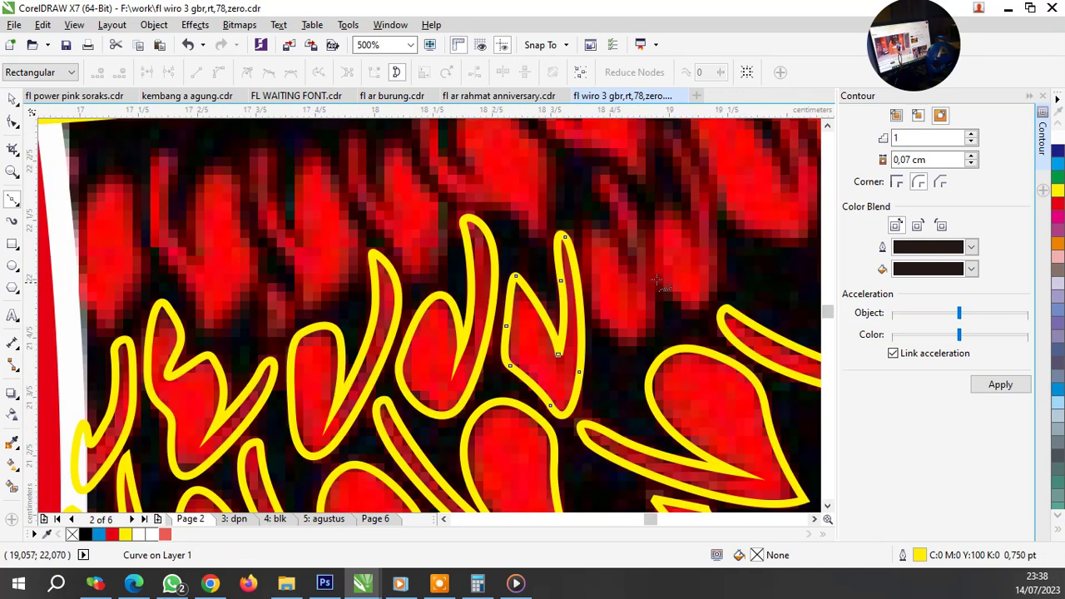
scroll(689, 305, up, 1)
scroll(689, 305, up, 1)
Step: Start another feather outline over its tip and down its side
click(612, 283)
drag(556, 180, 531, 147)
click(525, 214)
drag(557, 365, 578, 395)
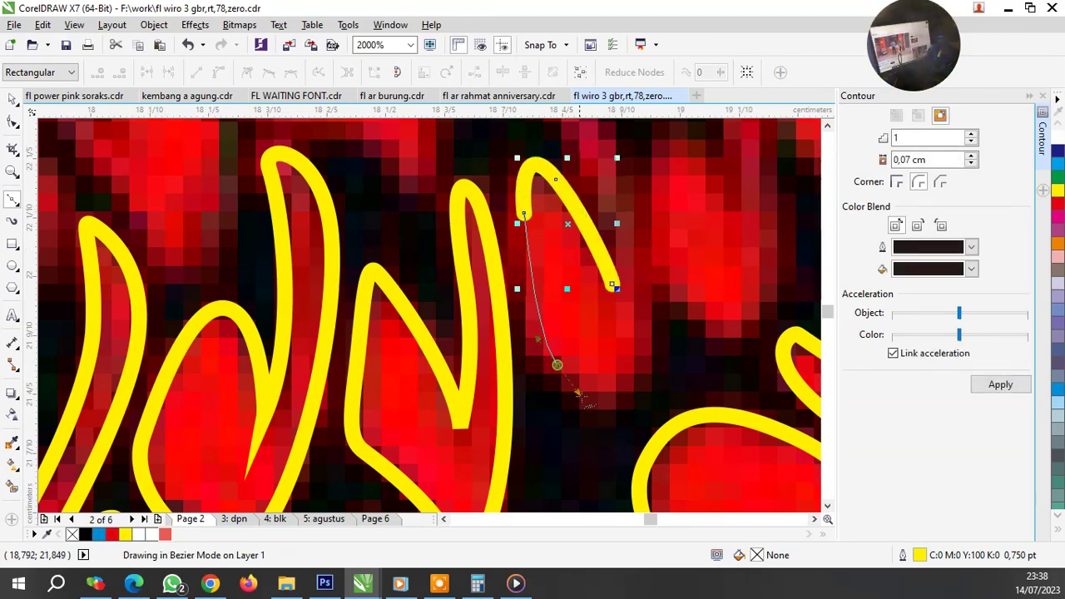
click(621, 403)
scroll(631, 324, down, 2)
scroll(639, 254, up, 1)
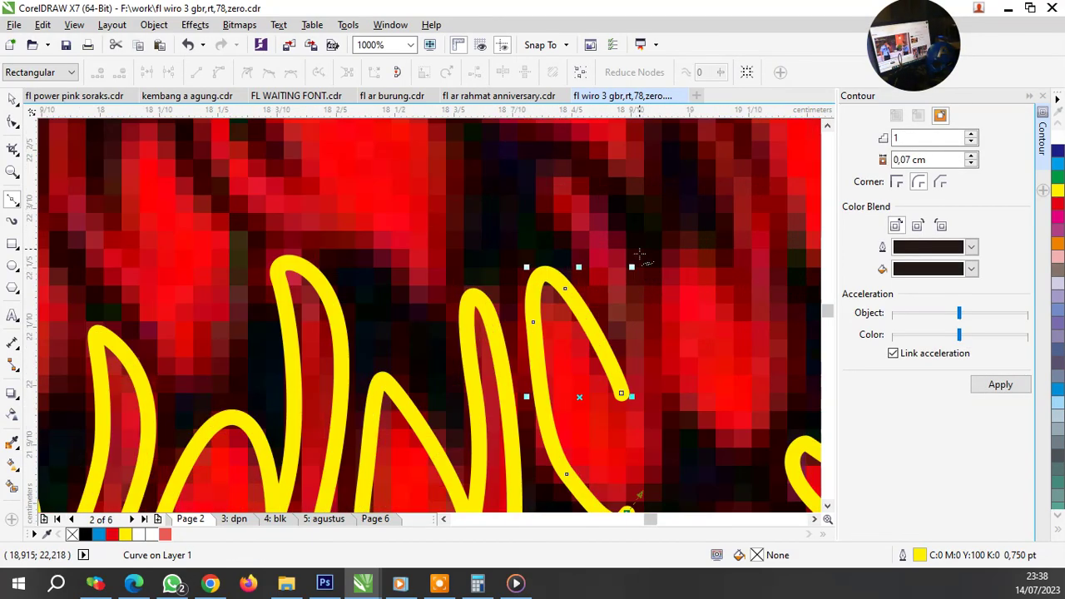
Step: Continue that outline around the base and inner edge, closing its loop
drag(637, 293, 645, 349)
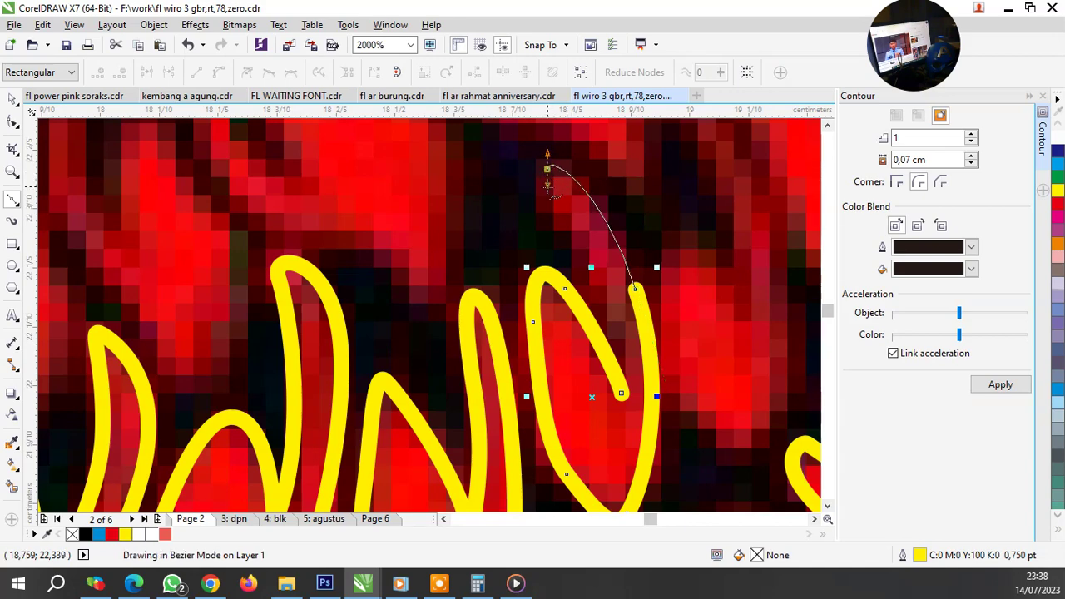
click(547, 169)
click(566, 226)
click(621, 392)
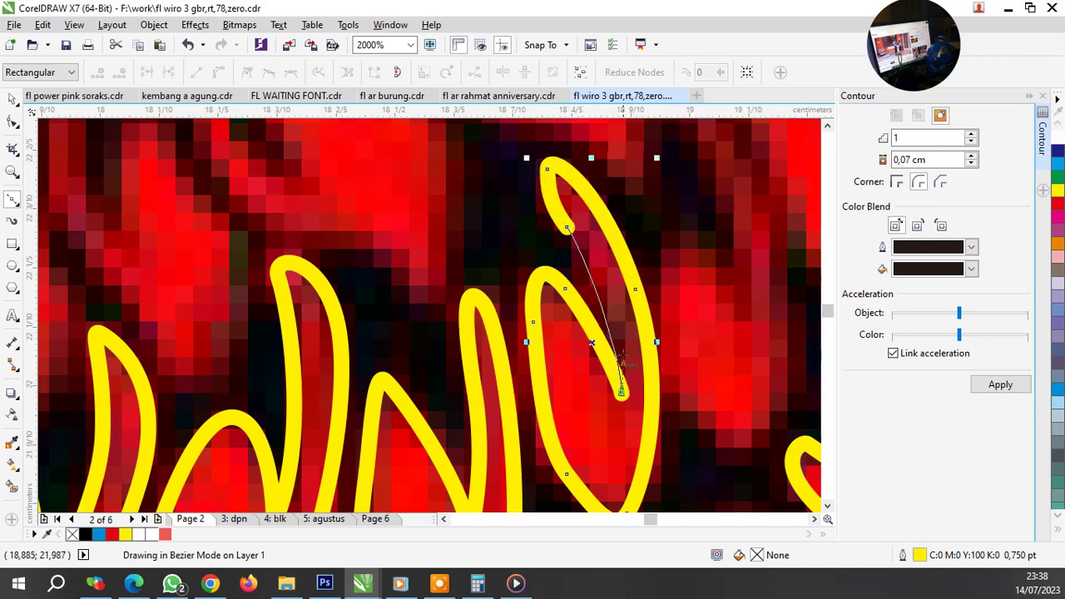
scroll(517, 331, down, 2)
scroll(560, 322, up, 2)
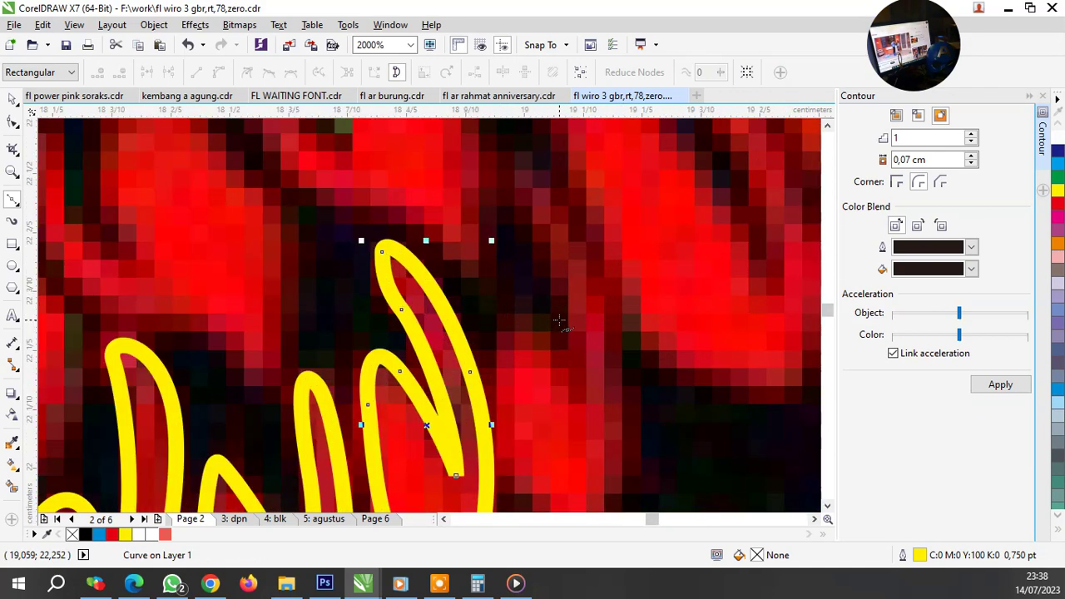
Step: Trace a new outline from a feather tip along its edge to the end point
click(586, 401)
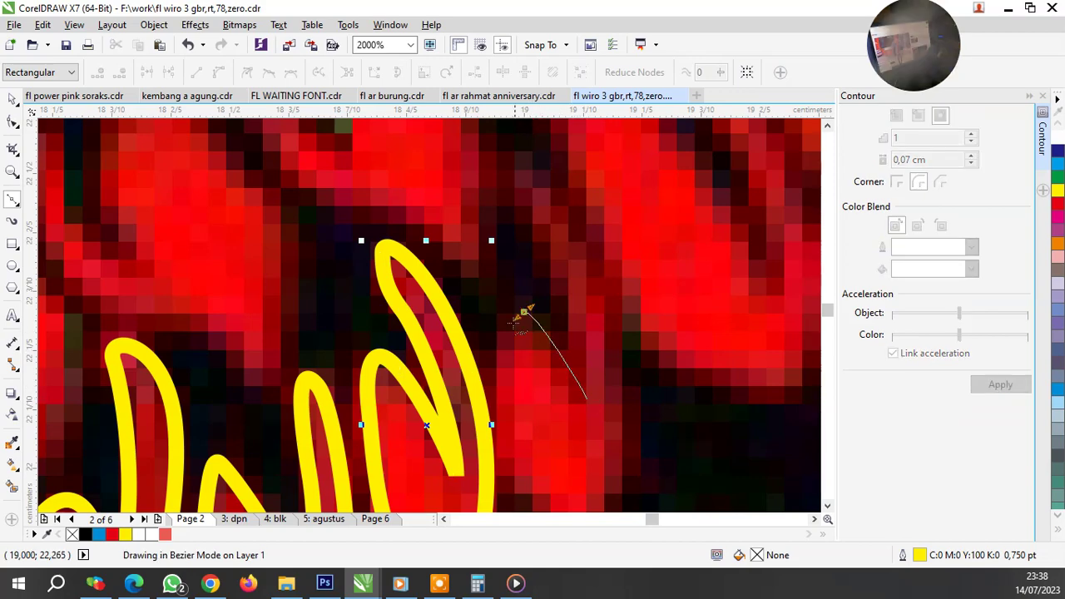
click(521, 310)
scroll(555, 359, down, 2)
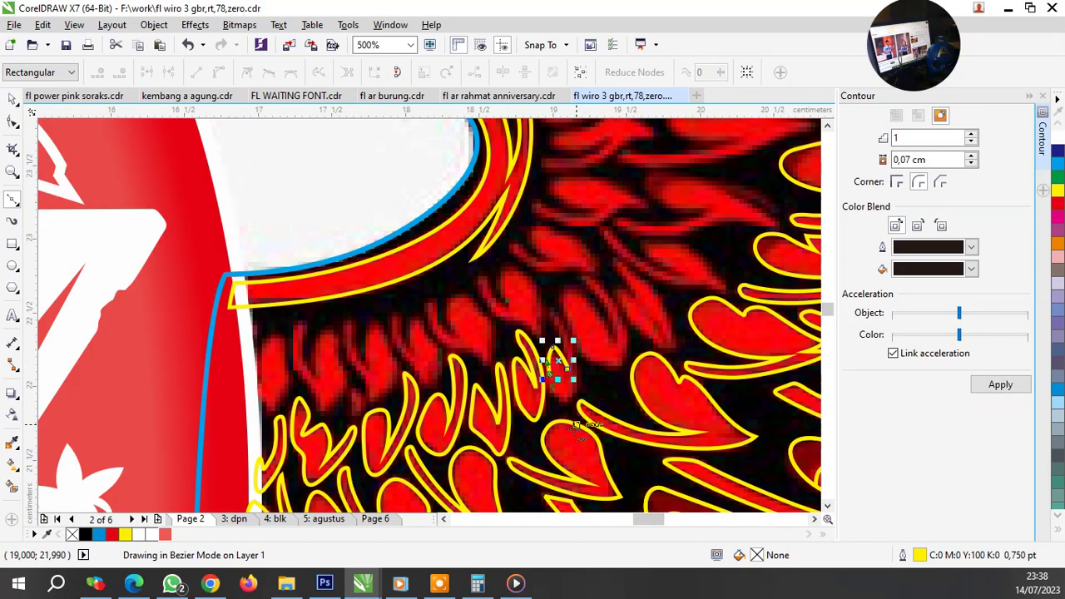
scroll(552, 355, up, 2)
drag(569, 306, 571, 305)
scroll(569, 307, down, 2)
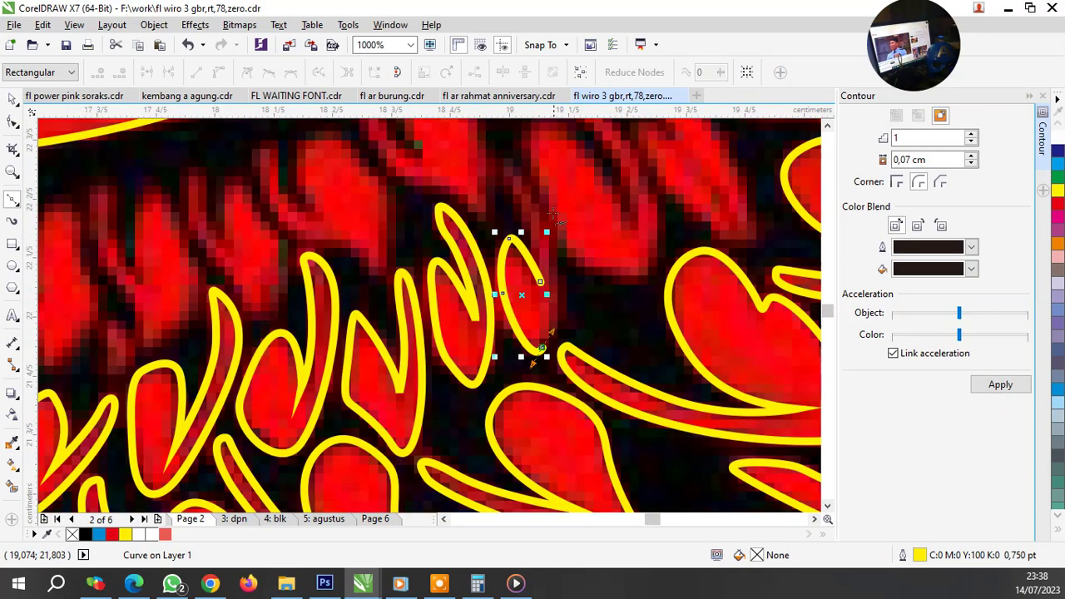
scroll(555, 284, up, 2)
drag(538, 218, 520, 169)
scroll(520, 169, down, 3)
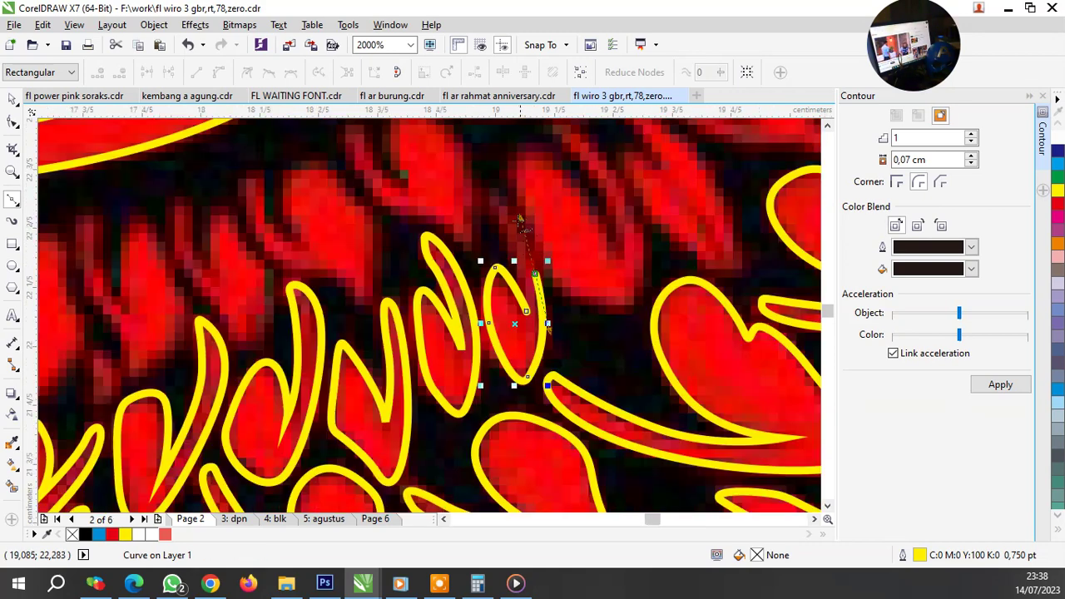
scroll(496, 195, up, 2)
drag(491, 210, 489, 207)
click(554, 426)
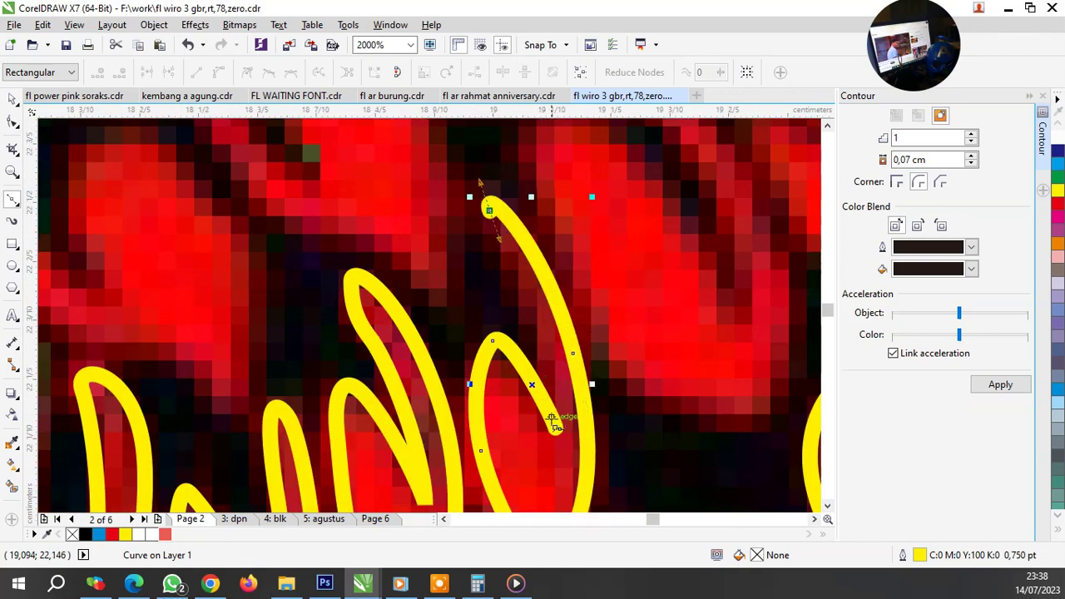
scroll(555, 377, down, 2)
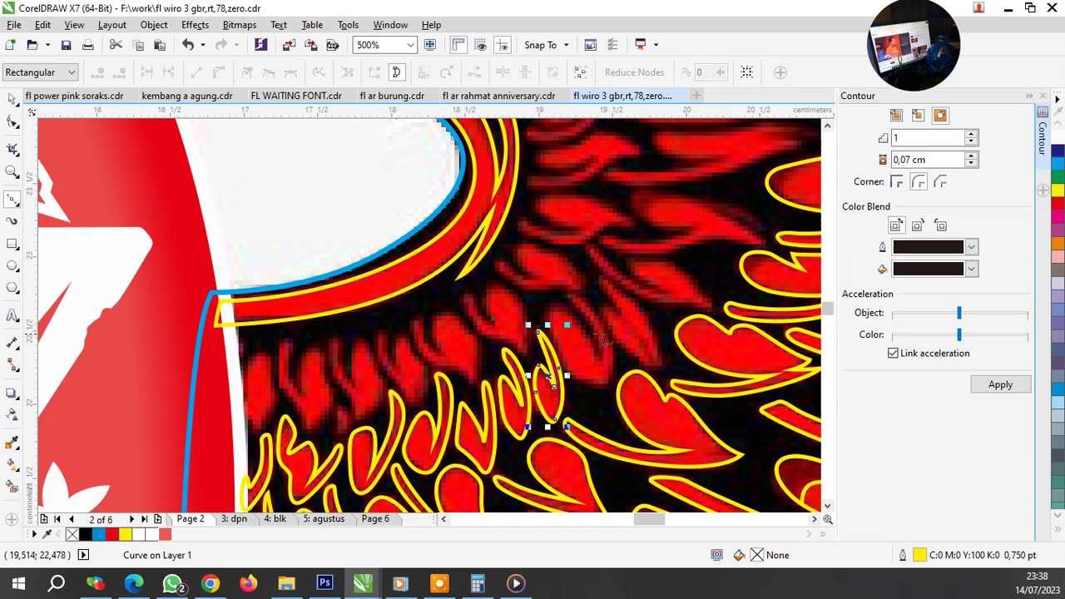
Step: Begin a yellow Bezier outline up the next red feather, curving it around the feather tip
scroll(601, 339, up, 2)
click(654, 416)
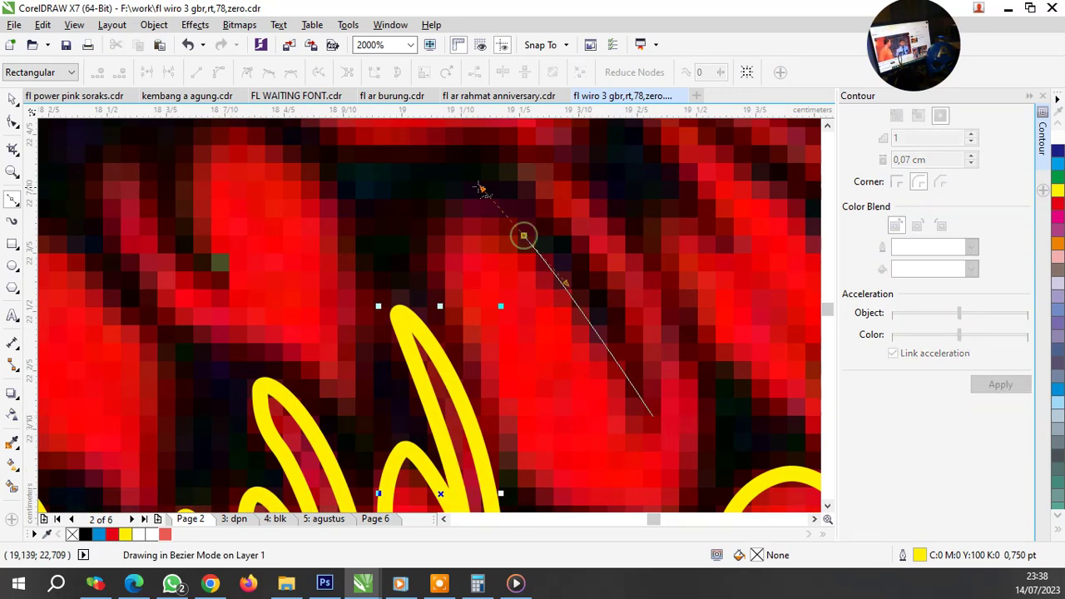
click(524, 233)
drag(435, 262, 442, 298)
scroll(453, 308, down, 2)
scroll(545, 399, up, 1)
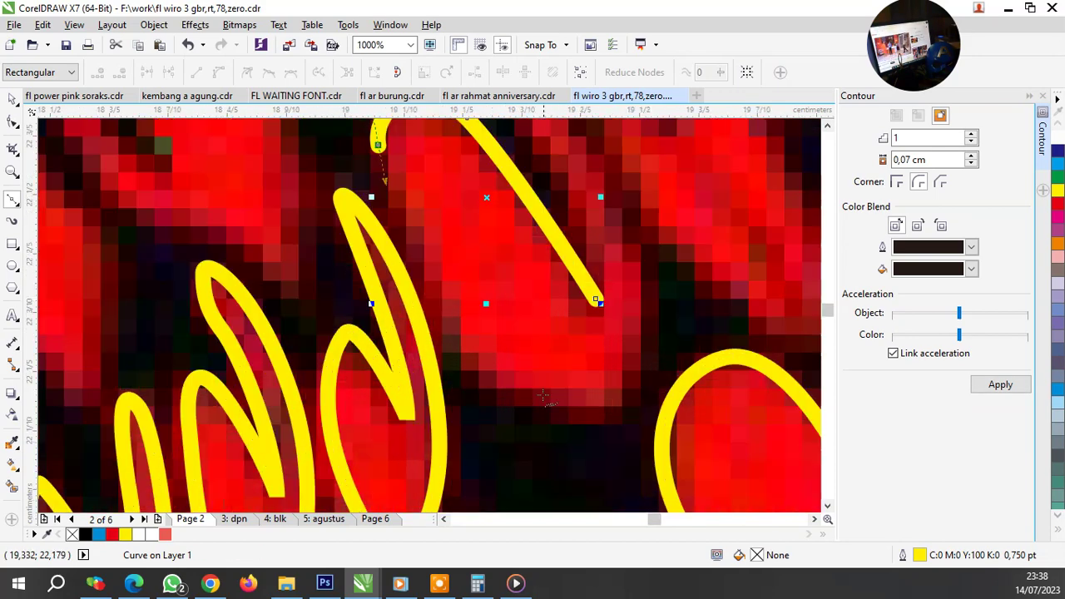
click(616, 383)
scroll(616, 383, down, 3)
scroll(605, 317, up, 3)
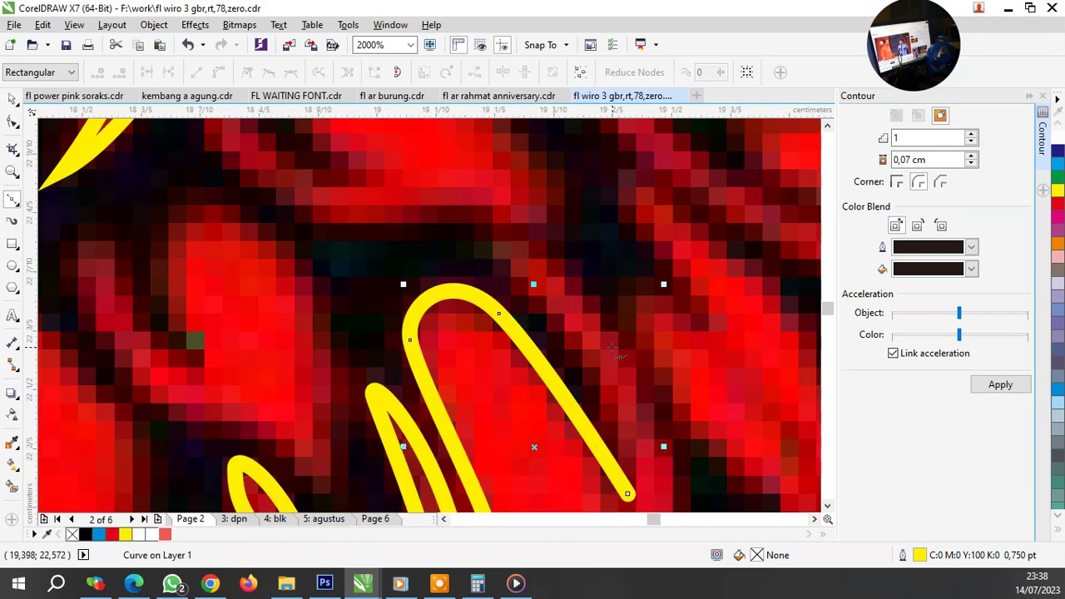
drag(506, 252, 487, 228)
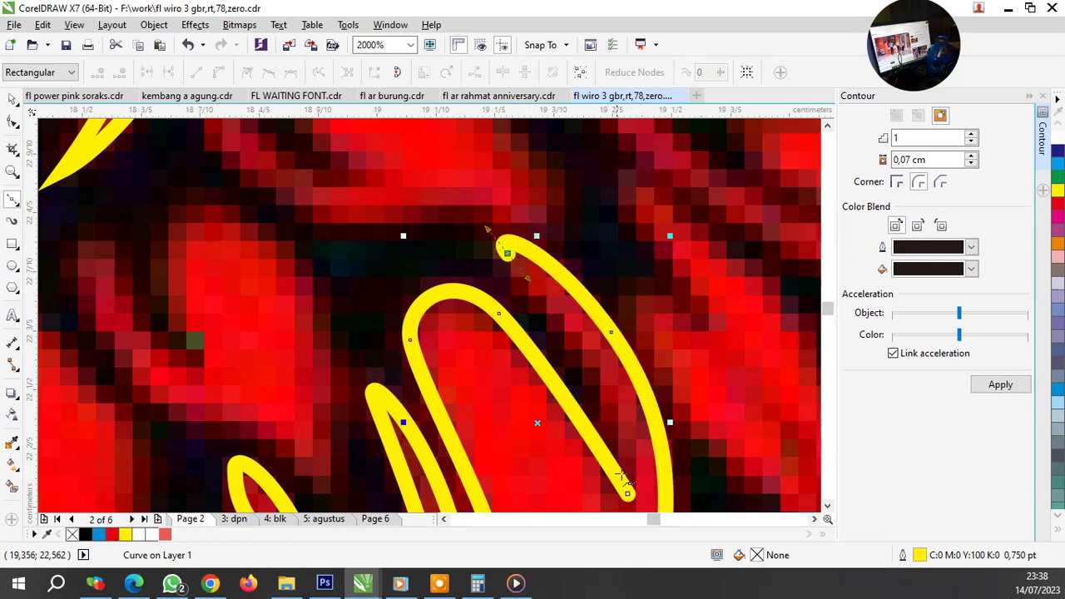
click(628, 494)
scroll(624, 492, down, 3)
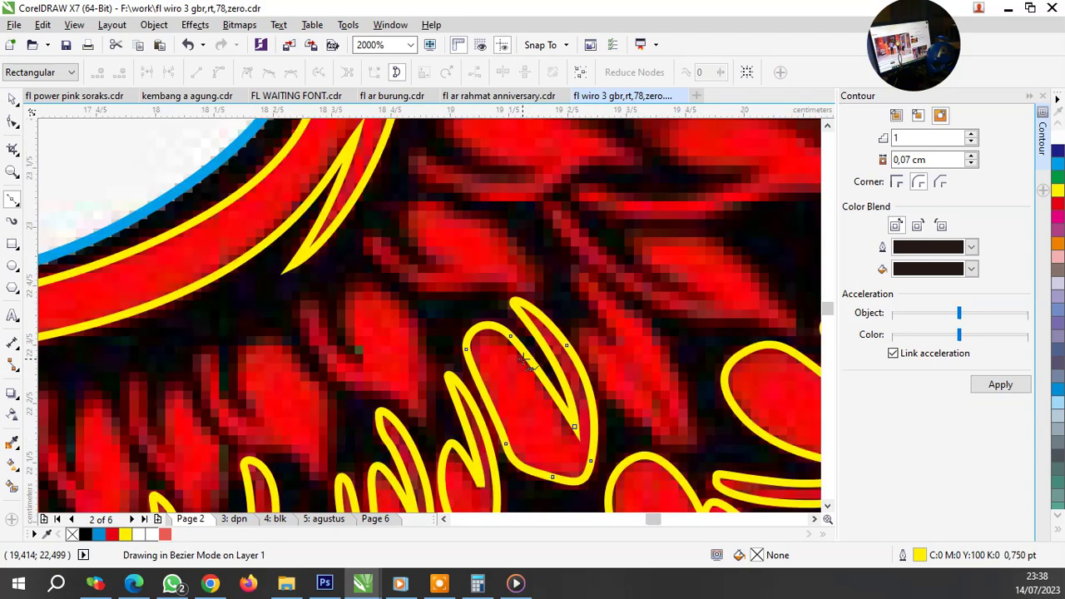
scroll(614, 348, up, 3)
Step: Continue the outline down to the feather's lower tip and back up, closing it on its start node
click(616, 349)
drag(523, 297, 533, 321)
scroll(533, 321, down, 3)
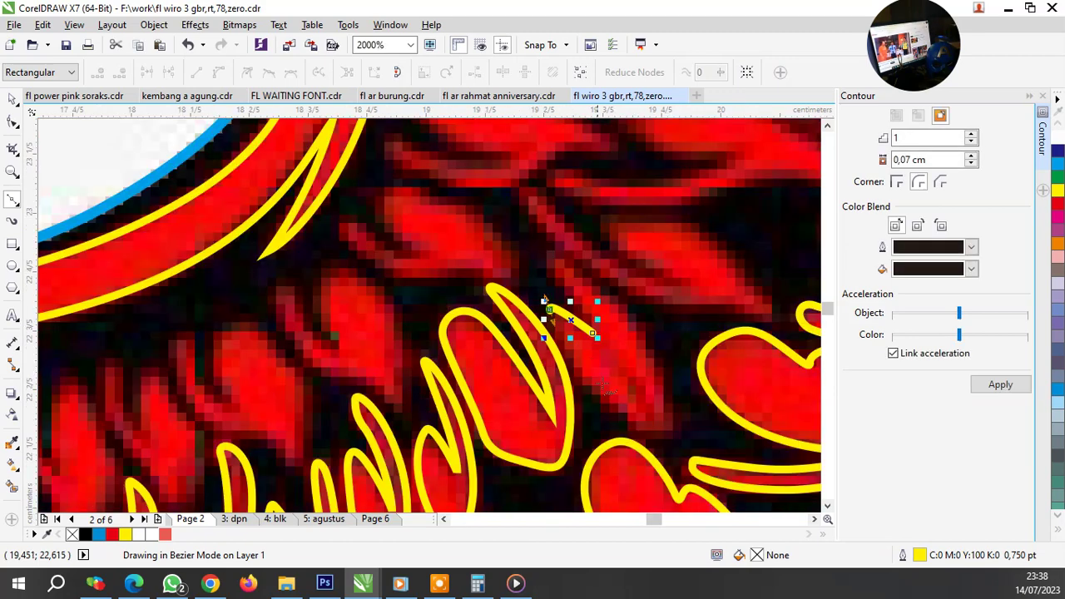
scroll(573, 383, up, 3)
click(566, 262)
drag(561, 363, 571, 376)
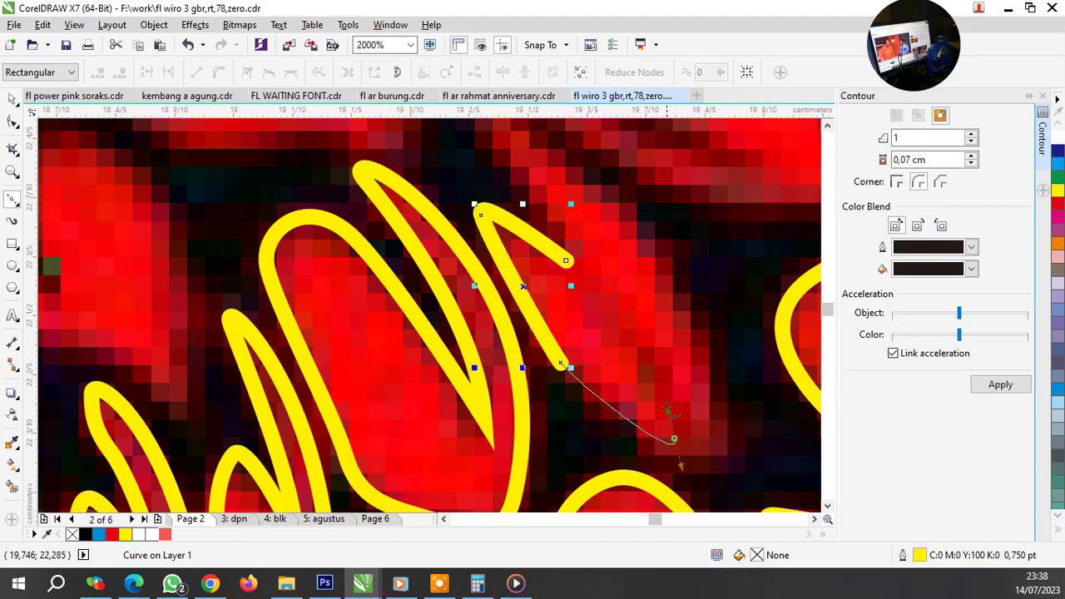
click(674, 439)
click(638, 349)
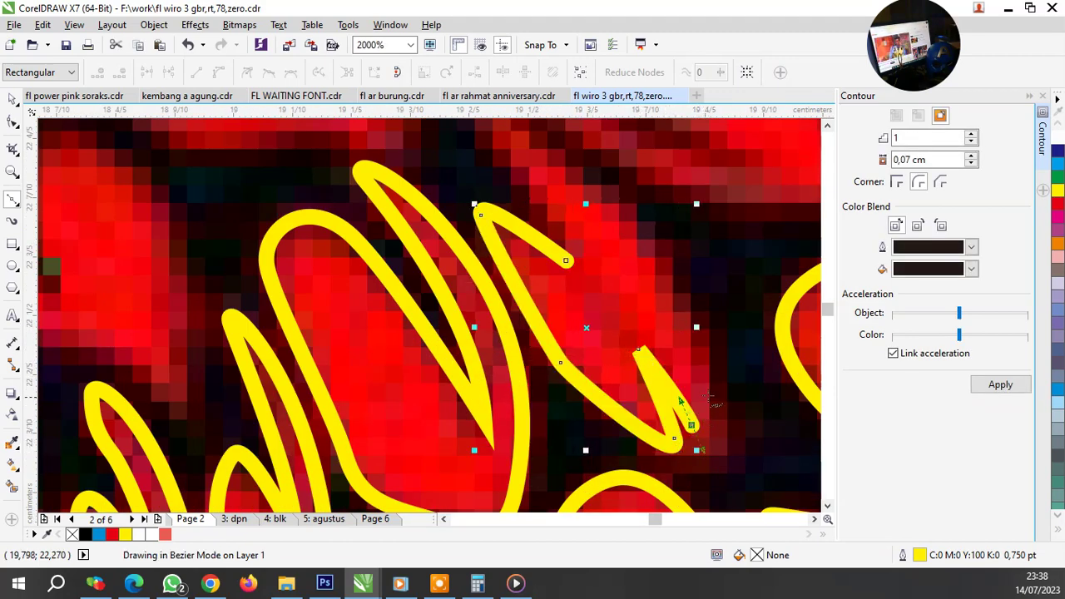
drag(706, 388, 695, 315)
scroll(695, 315, down, 3)
scroll(656, 304, up, 3)
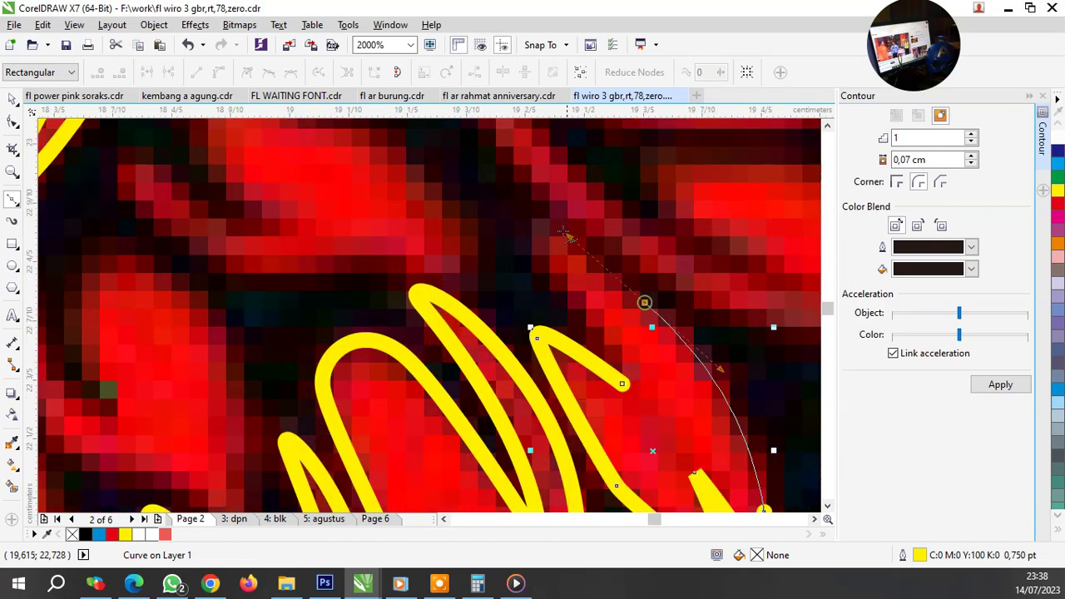
drag(533, 243, 512, 208)
click(623, 383)
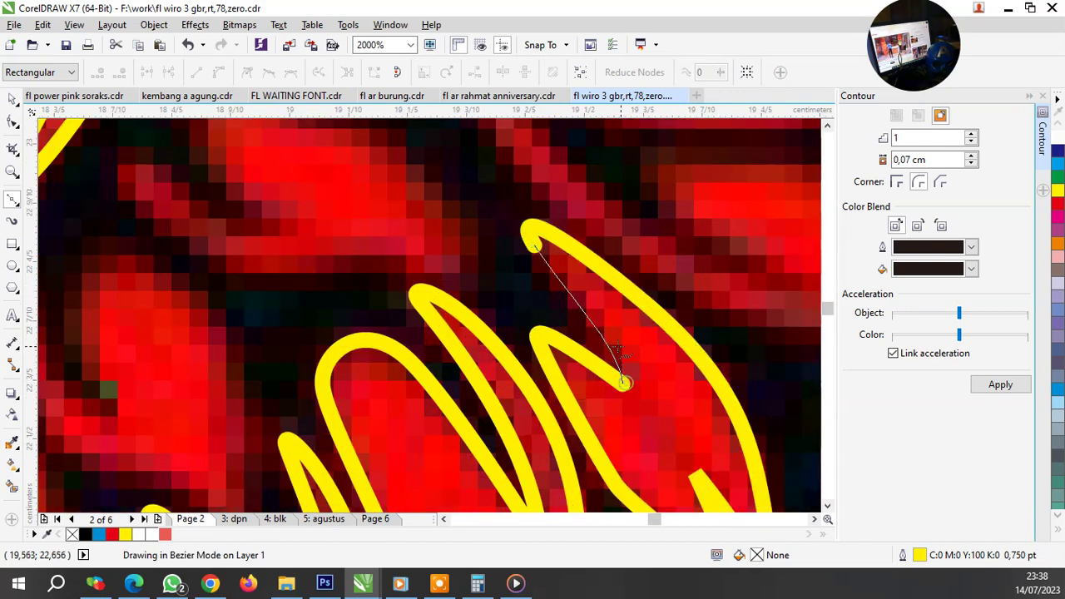
Step: Outline another red feather in yellow around its point and top edge, curving back to the start
scroll(622, 383, down, 3)
scroll(593, 296, up, 3)
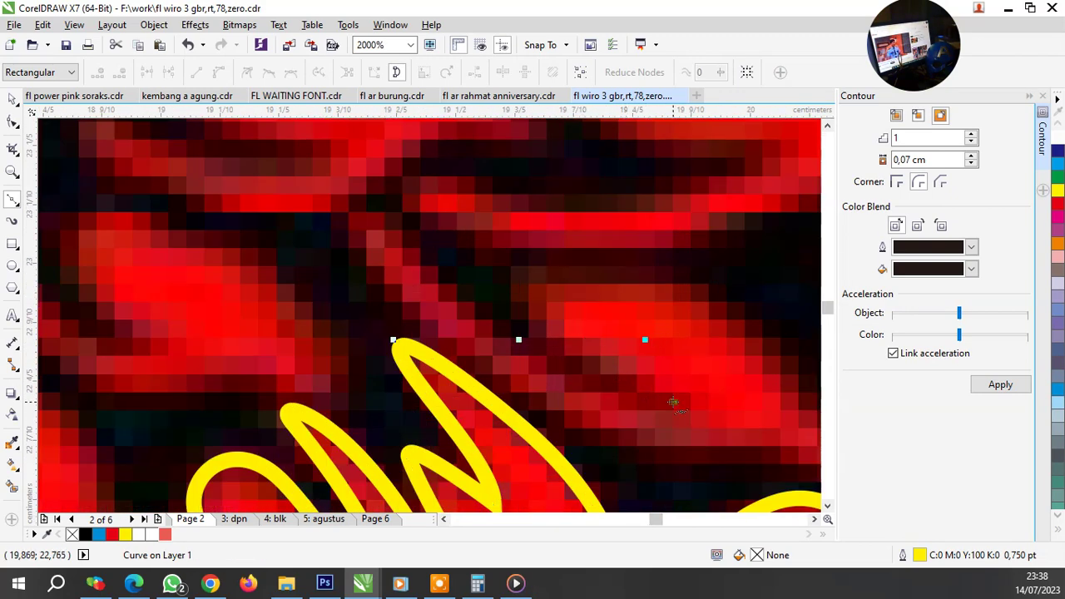
click(672, 402)
drag(541, 284, 701, 293)
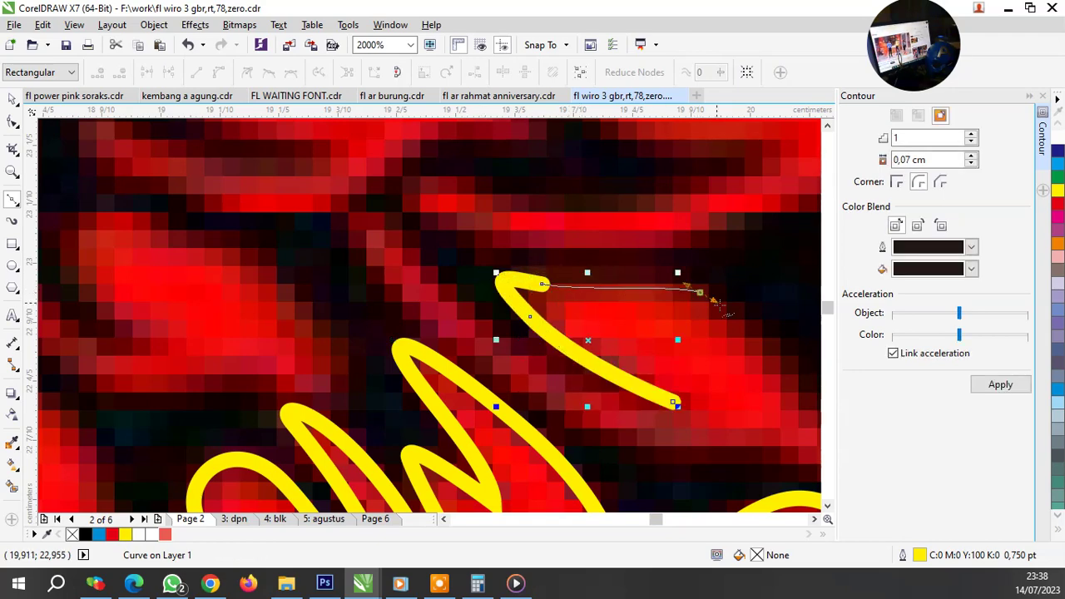
click(701, 293)
scroll(701, 293, down, 2)
scroll(701, 293, down, 1)
scroll(715, 333, up, 3)
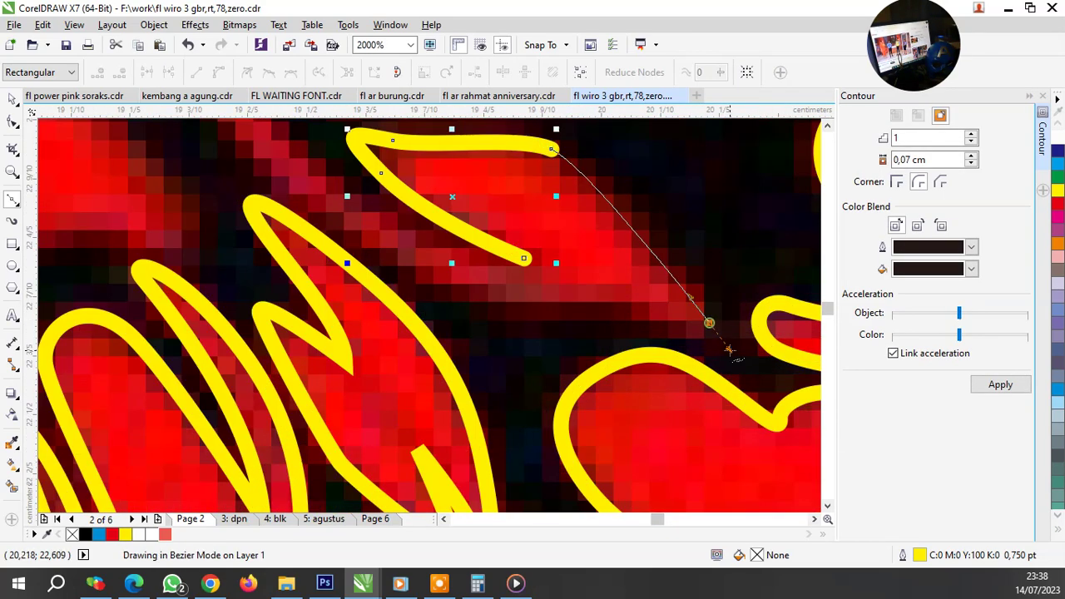
click(500, 290)
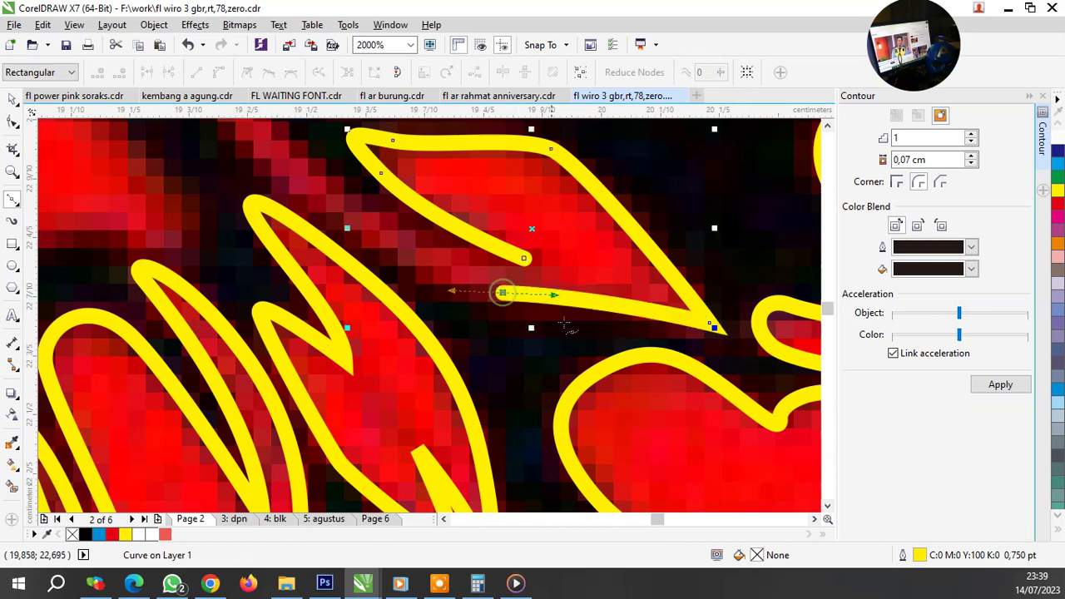
scroll(499, 291, down, 2)
scroll(517, 315, up, 2)
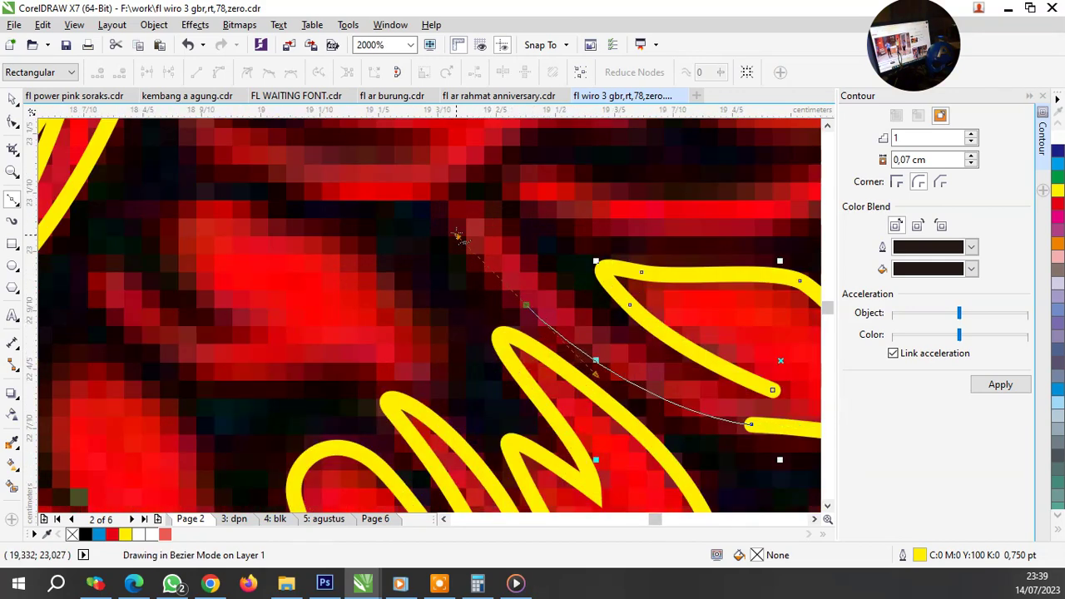
click(463, 208)
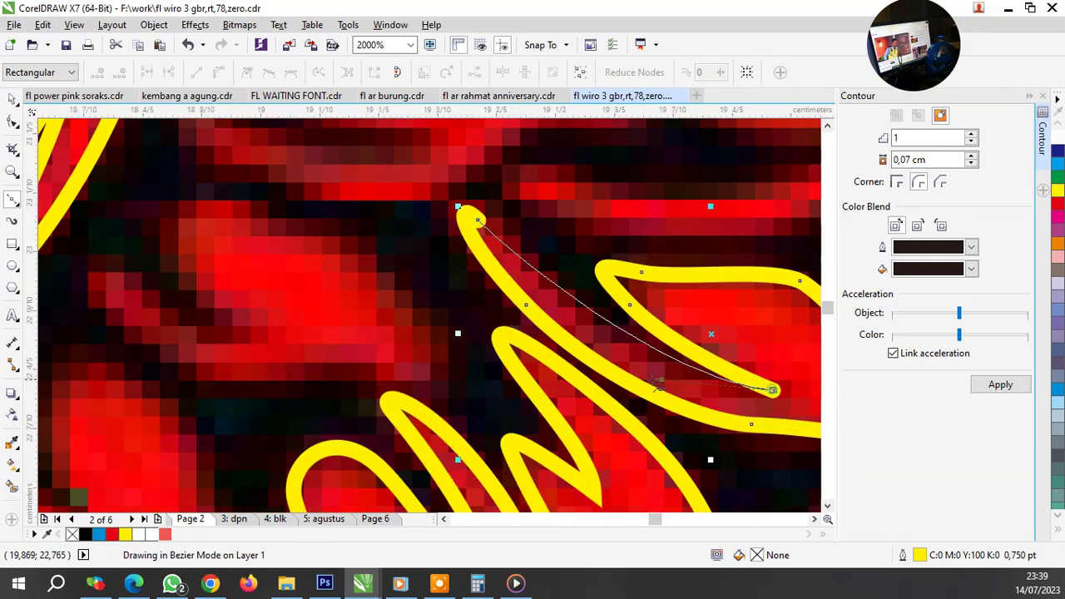
scroll(450, 333, down, 2)
scroll(438, 298, up, 2)
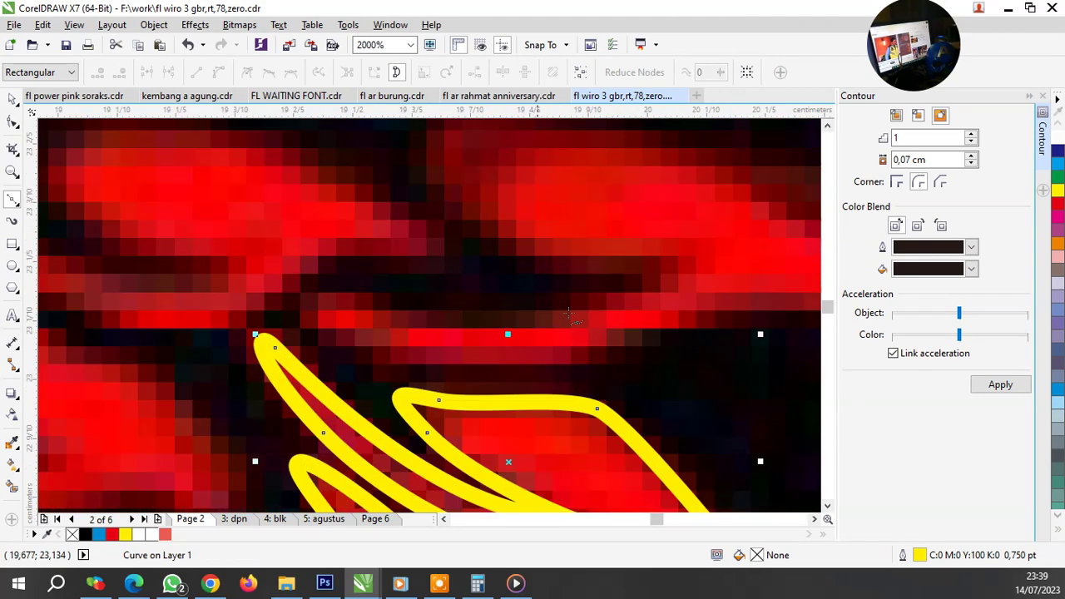
Step: Start a yellow outline along the top of a small mid-wing feather, forming its hooked end
click(669, 267)
drag(473, 321, 378, 317)
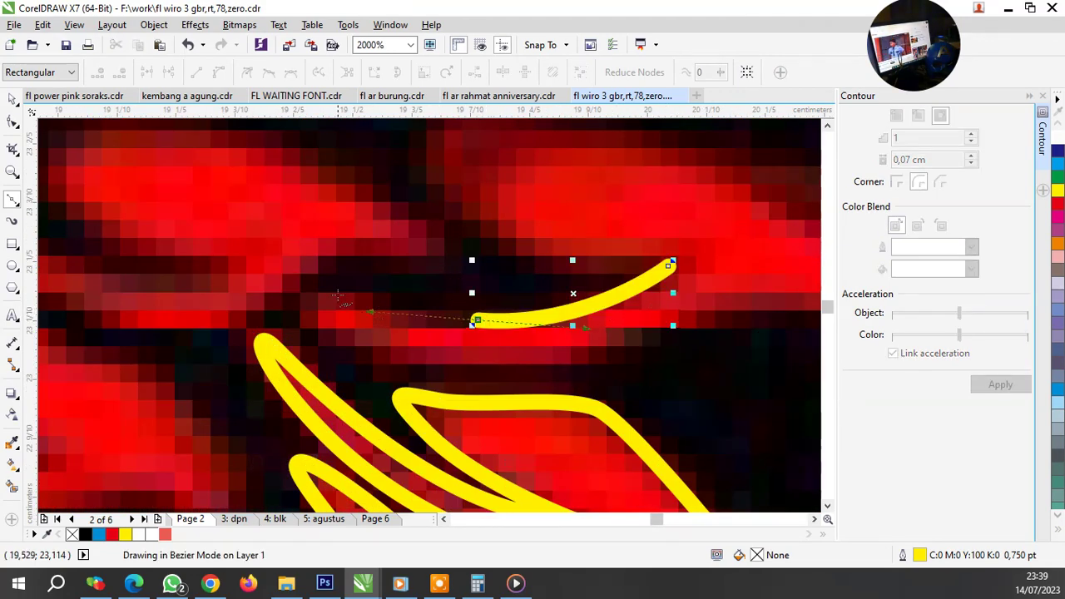
click(339, 290)
click(317, 329)
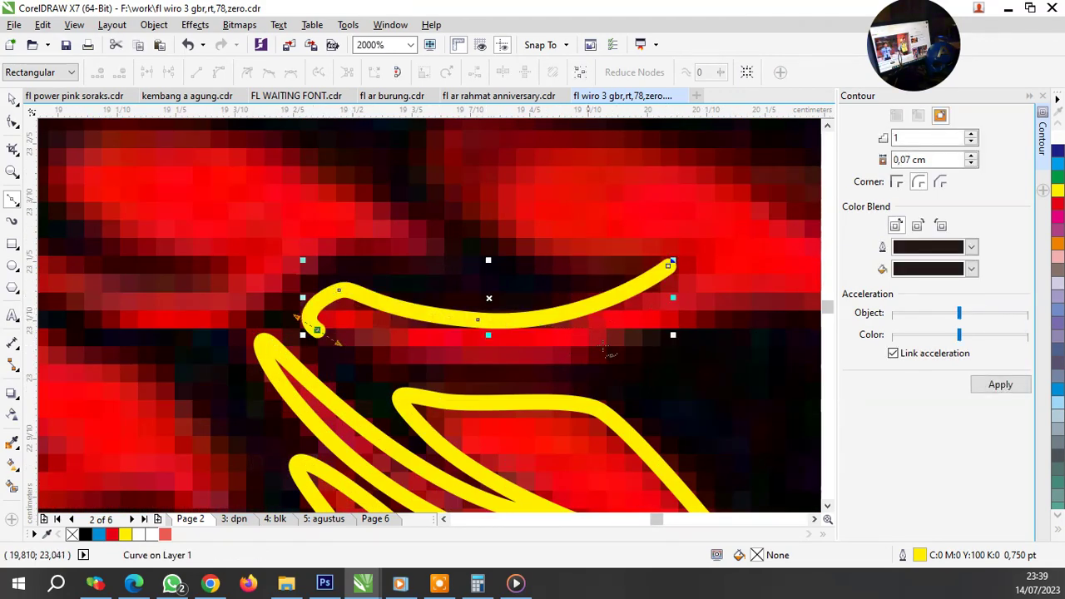
drag(741, 297, 743, 299)
scroll(525, 350, down, 1)
scroll(753, 333, up, 1)
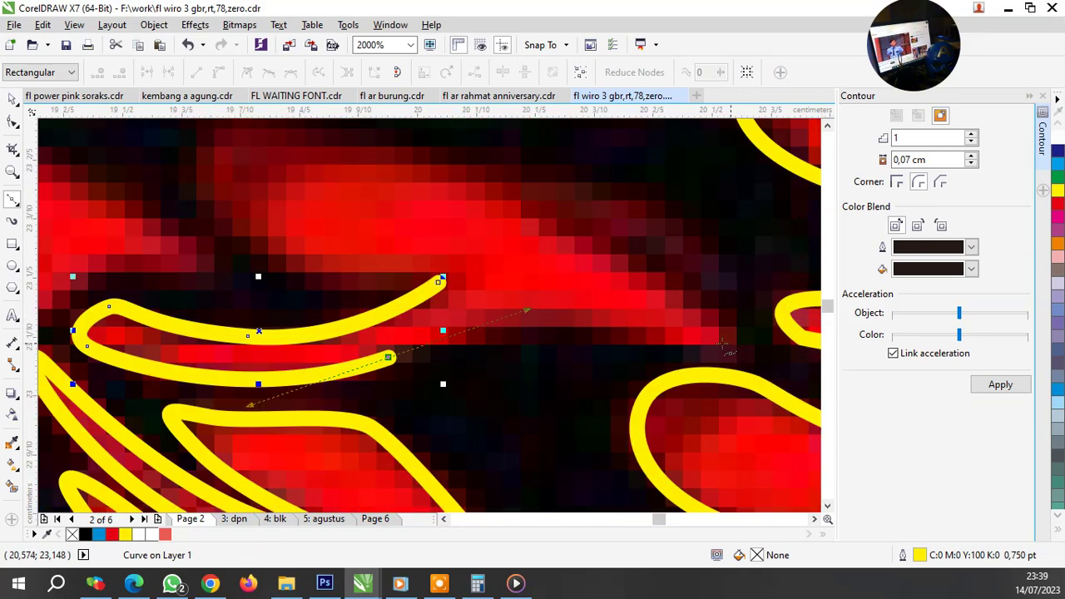
Step: Curve the hooked feather's outline along its underside and close it into a complete shape
drag(716, 343, 767, 358)
scroll(641, 265, down, 2)
scroll(650, 278, down, 2)
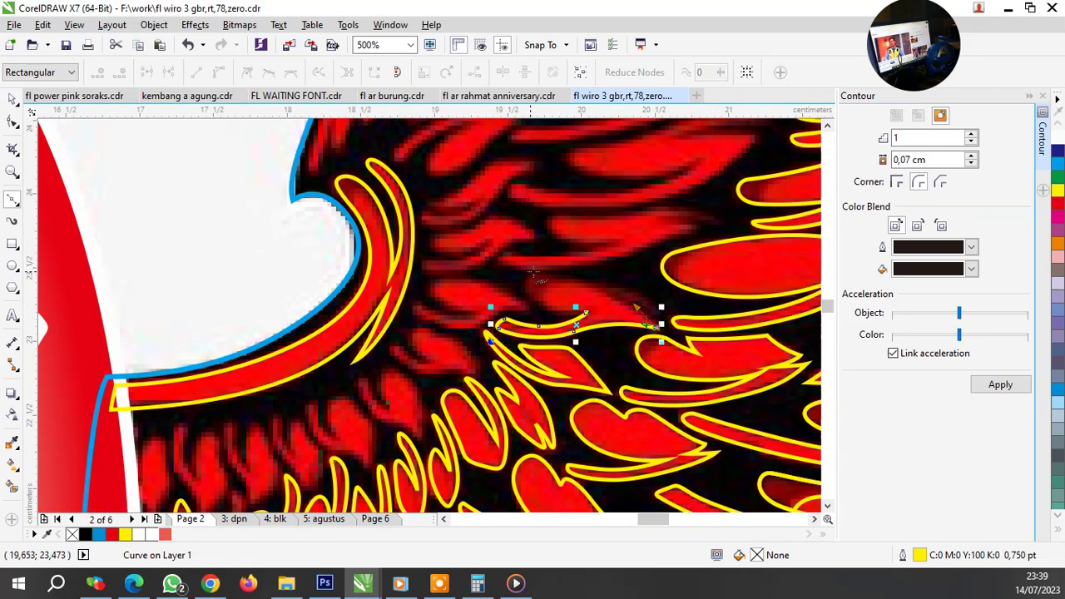
scroll(658, 296, up, 2)
drag(473, 341, 506, 381)
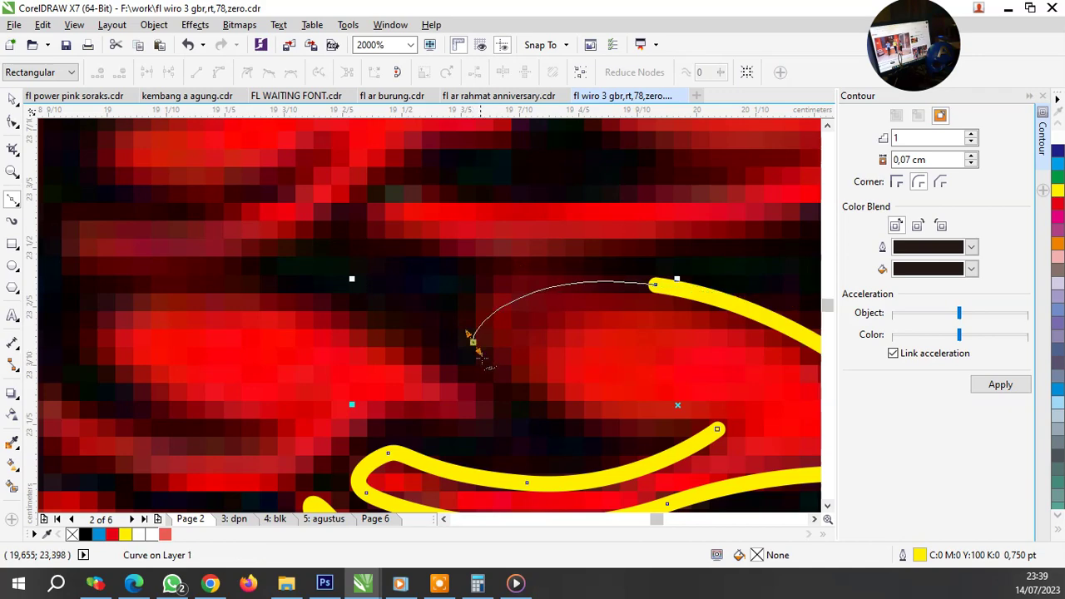
drag(718, 429, 654, 437)
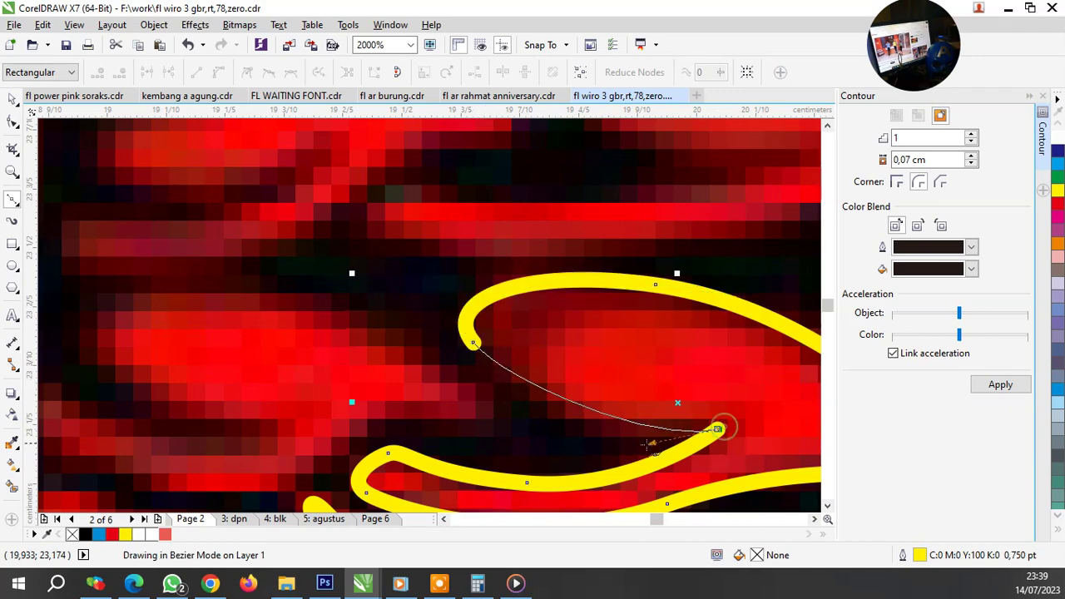
scroll(618, 355, down, 2)
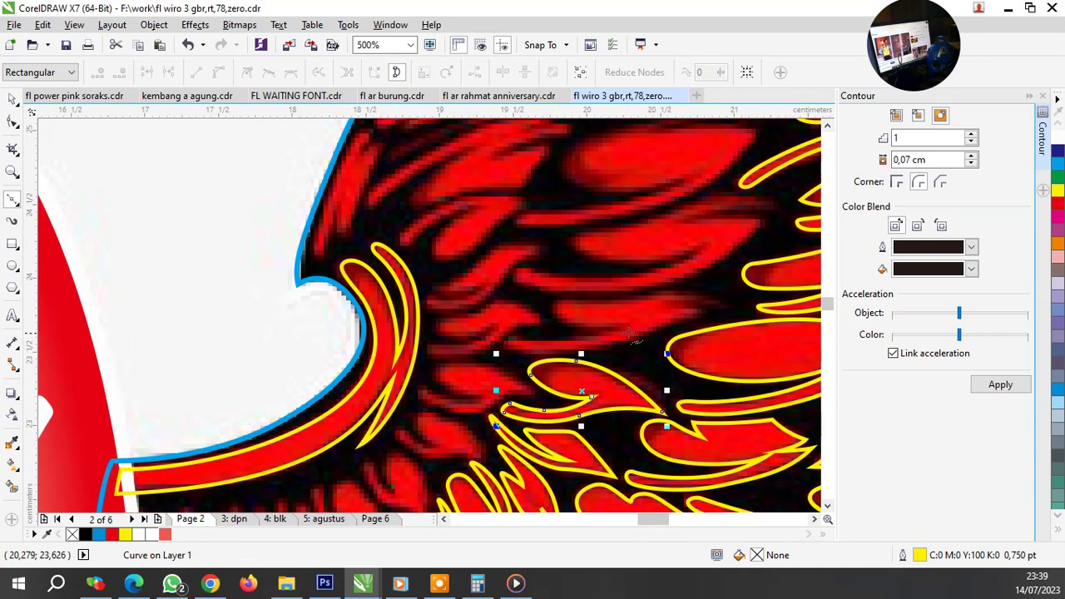
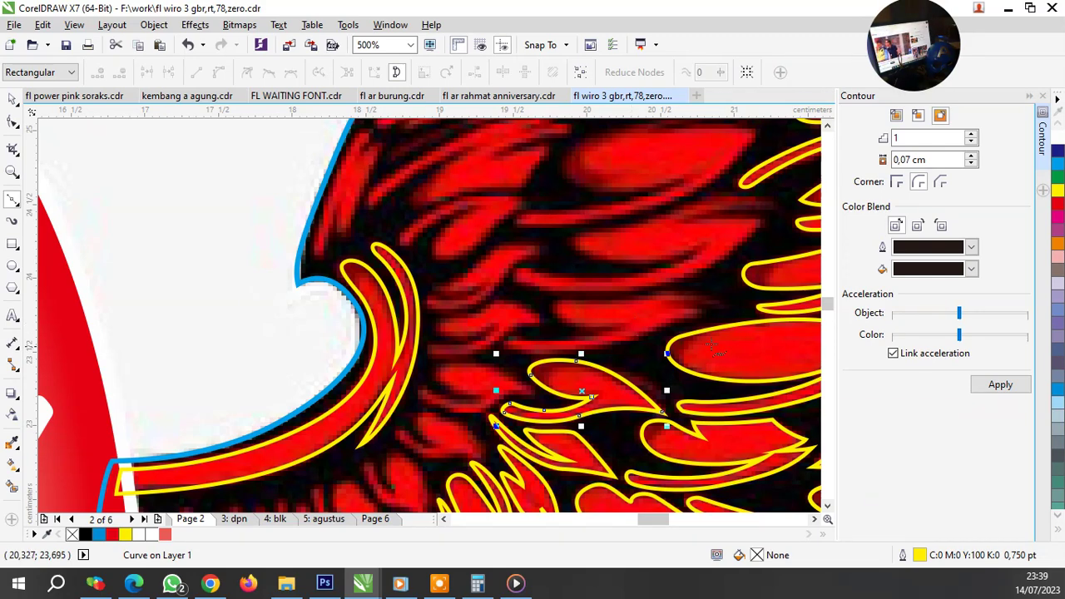
Step: Trace a feather's lower edge with Bezier nodes bent to follow its contour
scroll(708, 312, up, 3)
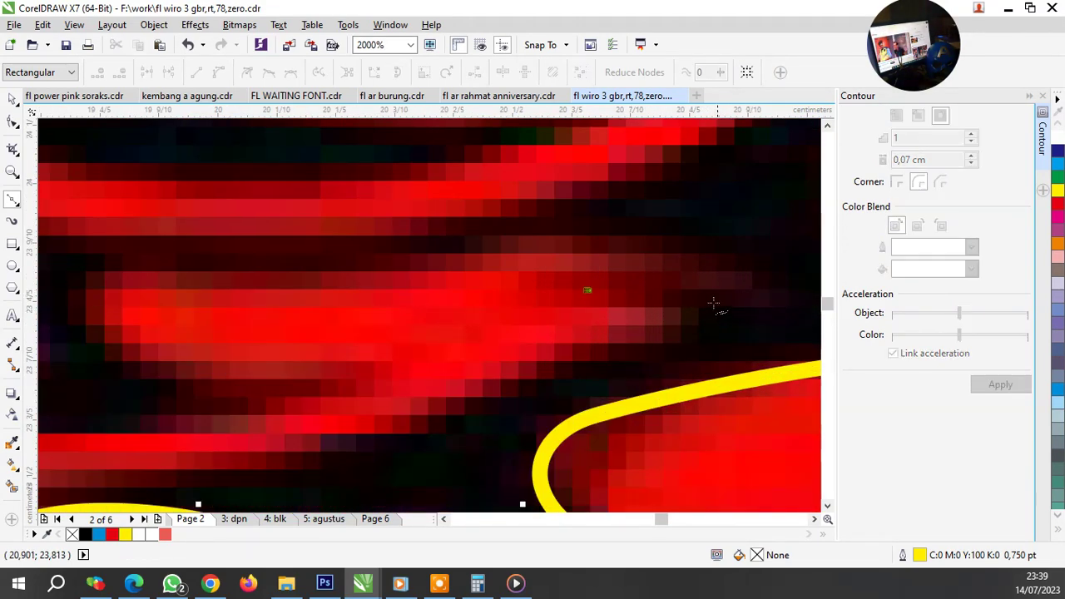
drag(726, 324, 743, 341)
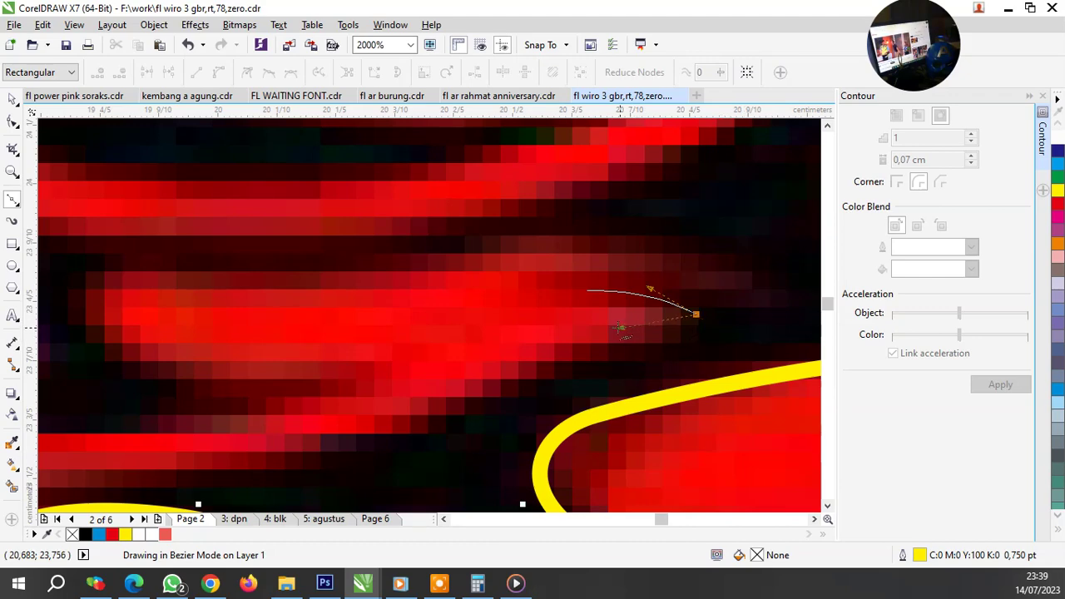
drag(404, 416, 558, 392)
scroll(558, 392, down, 1)
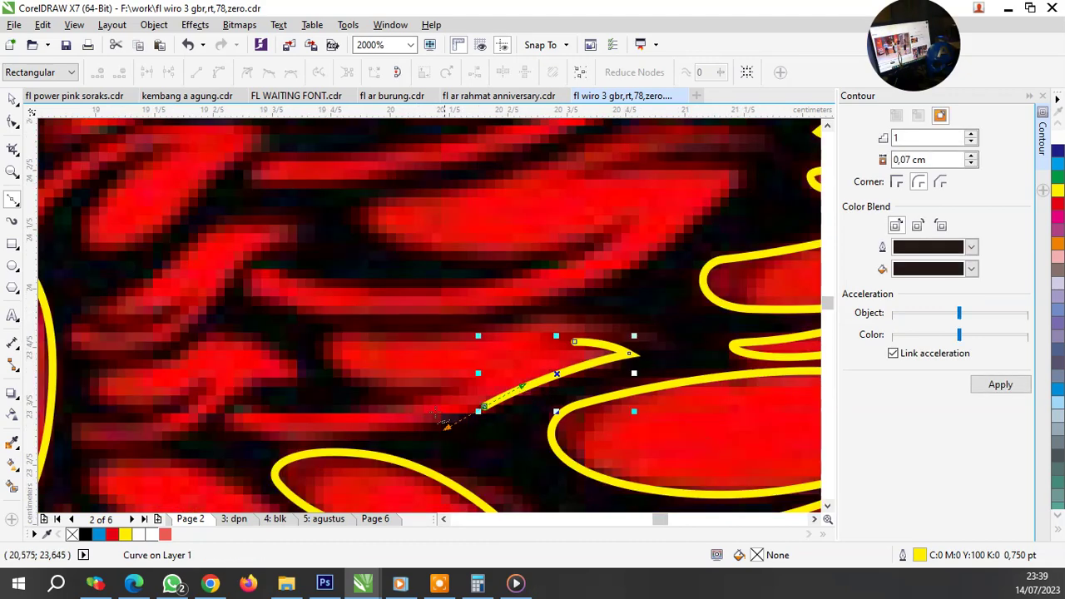
scroll(255, 438, up, 1)
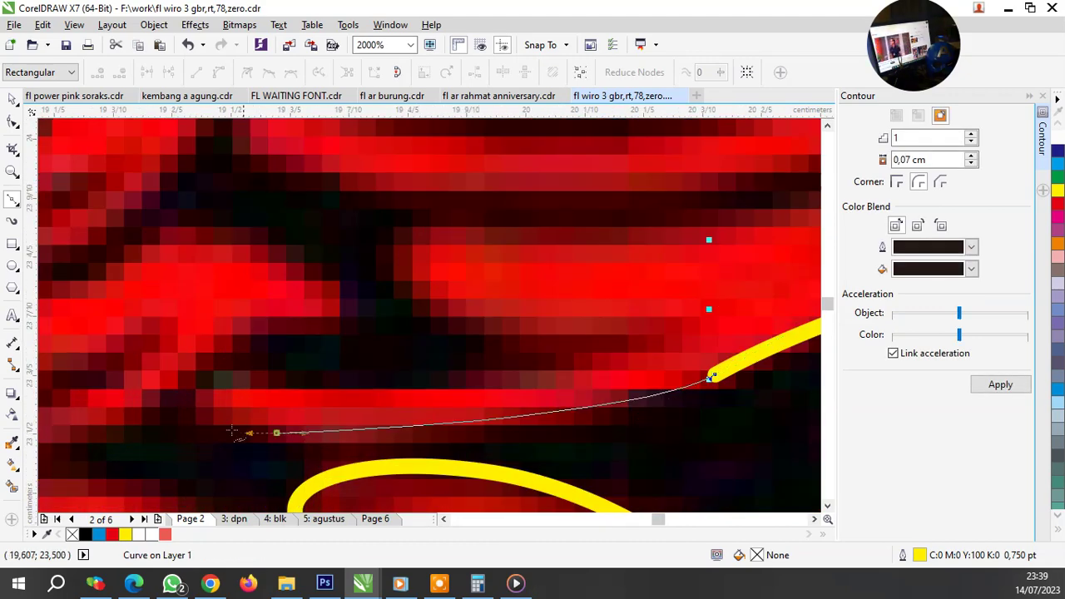
drag(277, 433, 169, 413)
drag(286, 391, 589, 393)
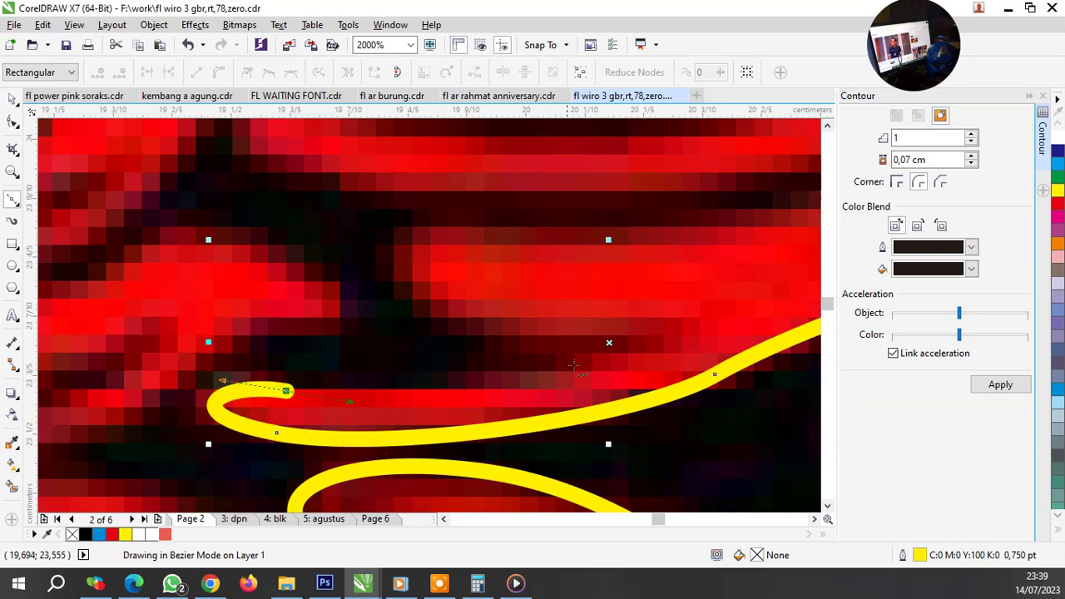
drag(673, 334, 626, 341)
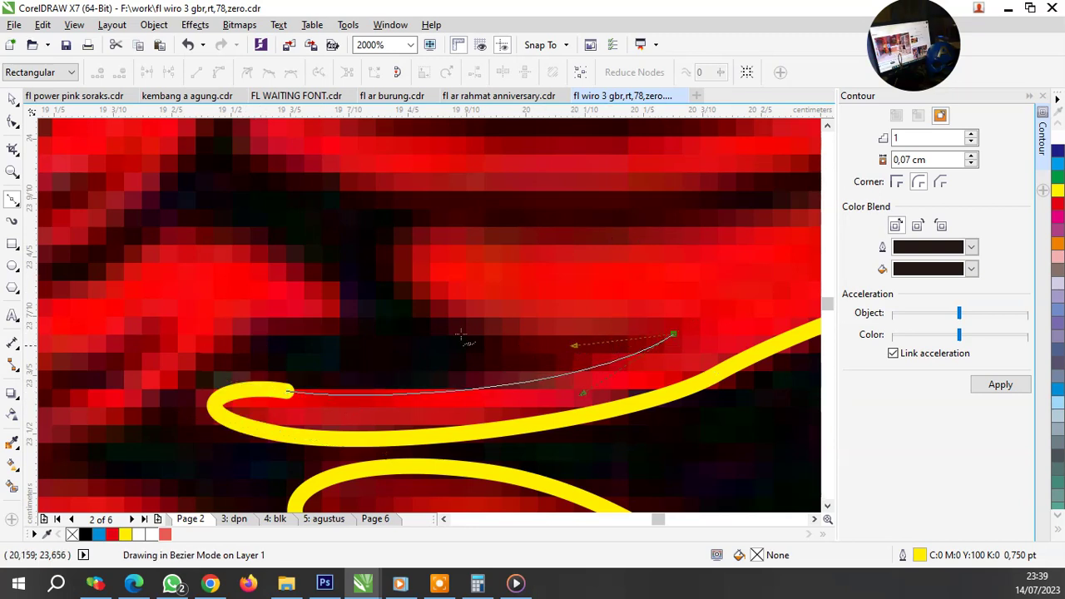
drag(461, 336, 461, 337)
drag(420, 298, 488, 321)
Step: Extend that feather outline to its tip and close it at the start node
mouse_move(485, 232)
mouse_down()
mouse_move(581, 257)
mouse_move(709, 222)
mouse_up()
scroll(500, 291, down, 2)
scroll(499, 292, up, 2)
click(311, 268)
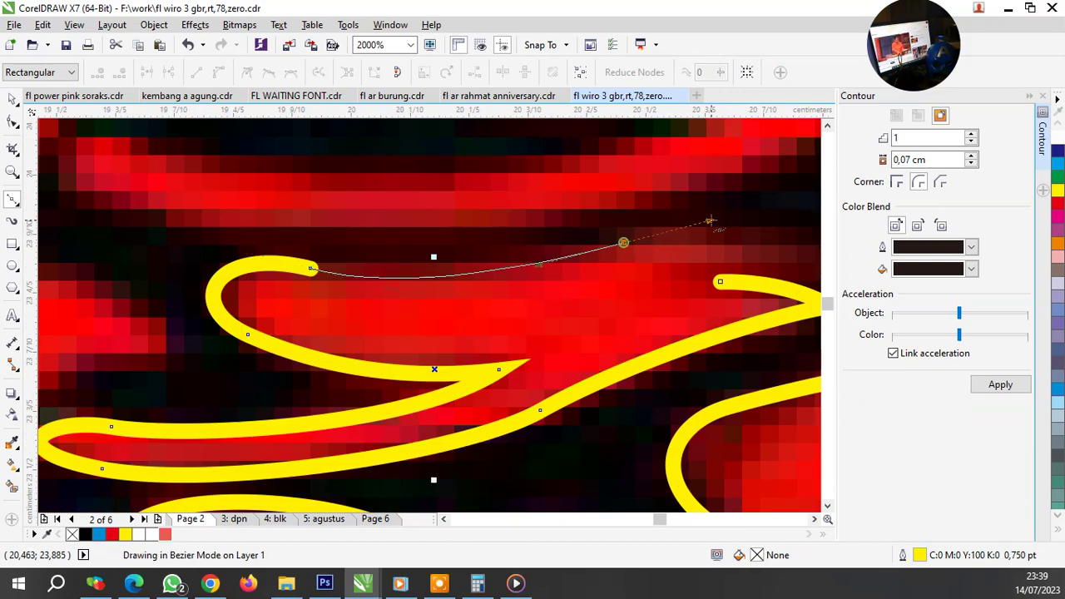
scroll(709, 221, down, 2)
scroll(709, 221, up, 2)
click(497, 239)
drag(742, 265, 759, 297)
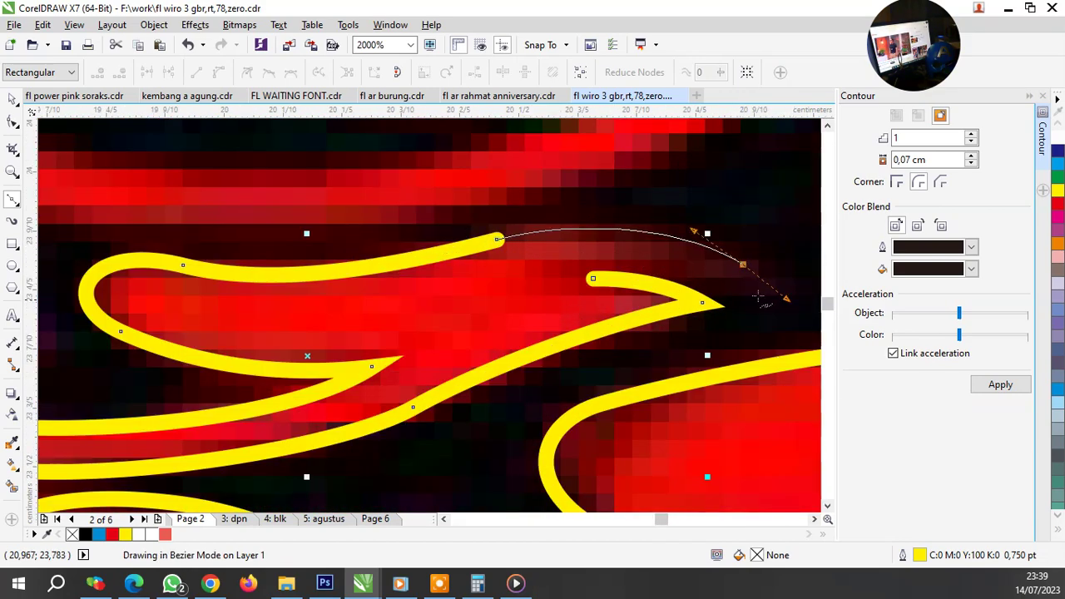
click(607, 278)
Step: Outline the next feather's upper edge, curving round to its left end point
scroll(616, 266, down, 5)
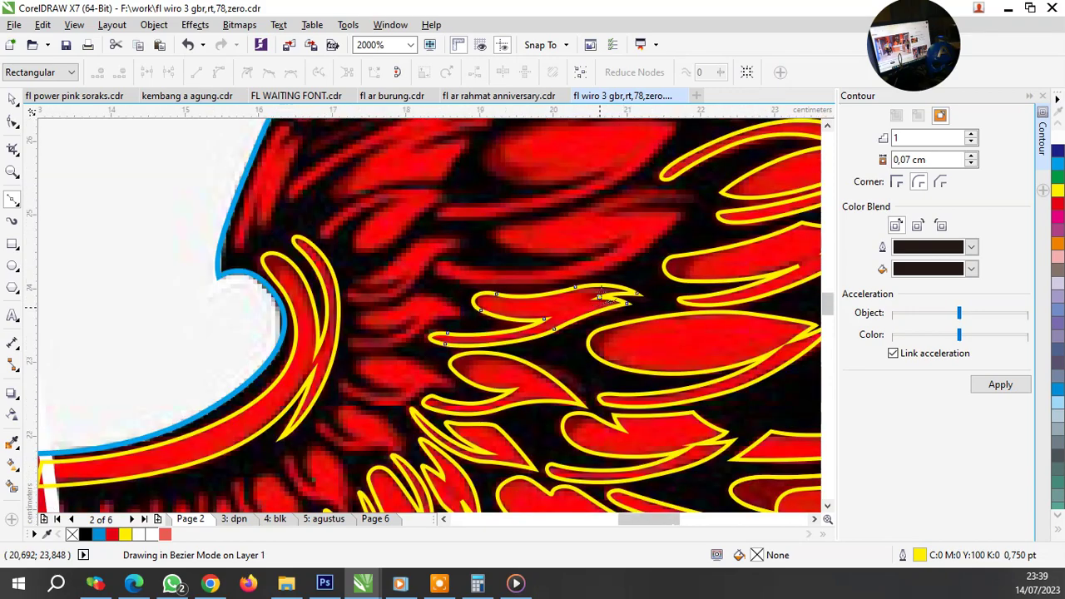
scroll(556, 281, up, 1)
scroll(499, 283, down, 1)
scroll(433, 283, up, 2)
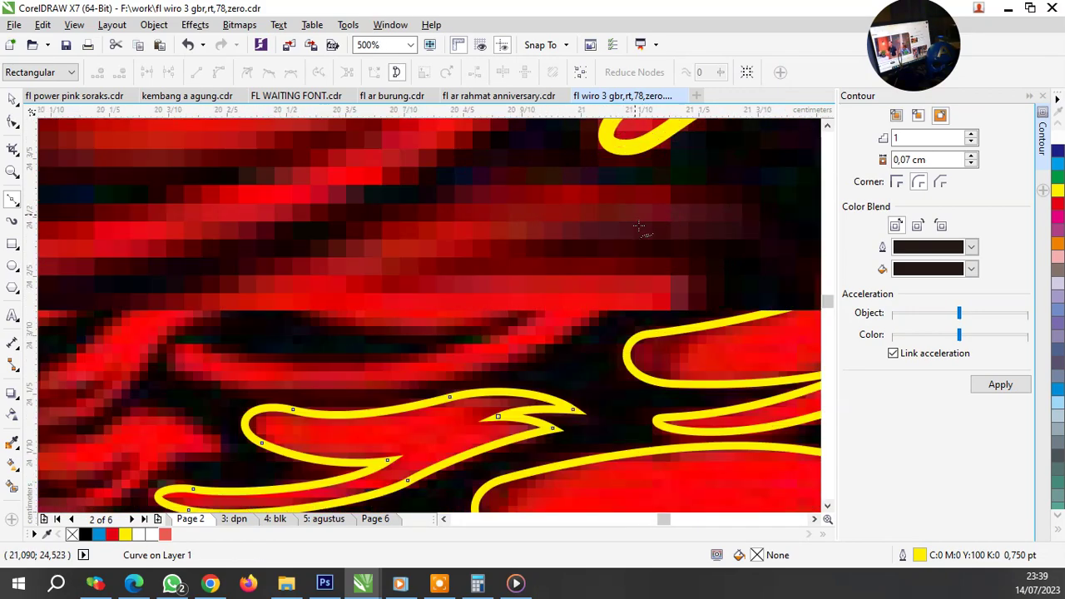
scroll(391, 283, up, 1)
scroll(388, 277, down, 2)
scroll(512, 283, up, 1)
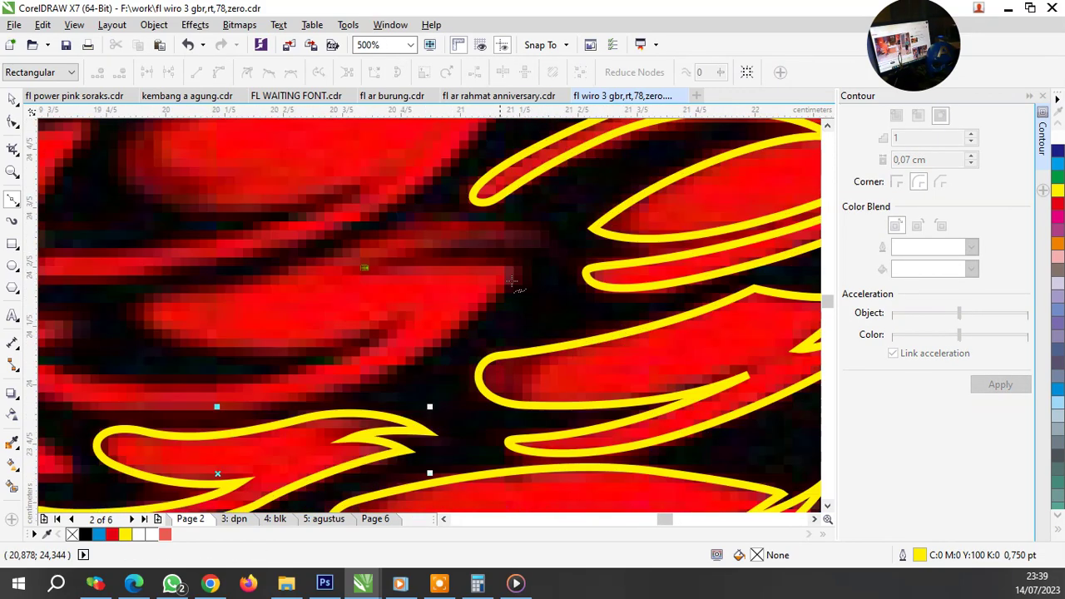
drag(522, 268, 553, 286)
scroll(446, 345, down, 2)
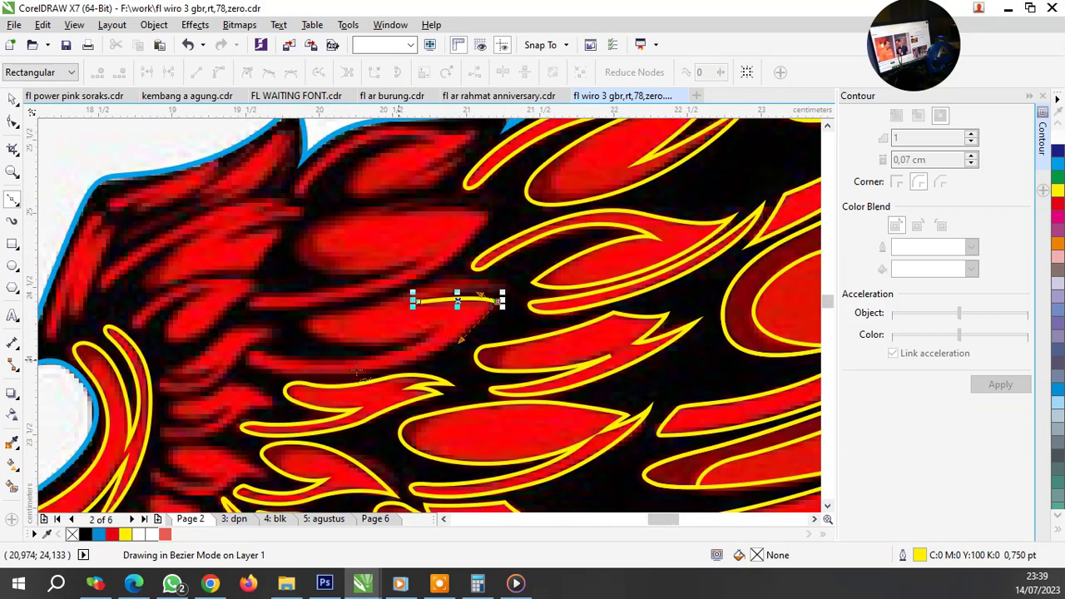
scroll(375, 379, up, 1)
drag(432, 366, 226, 369)
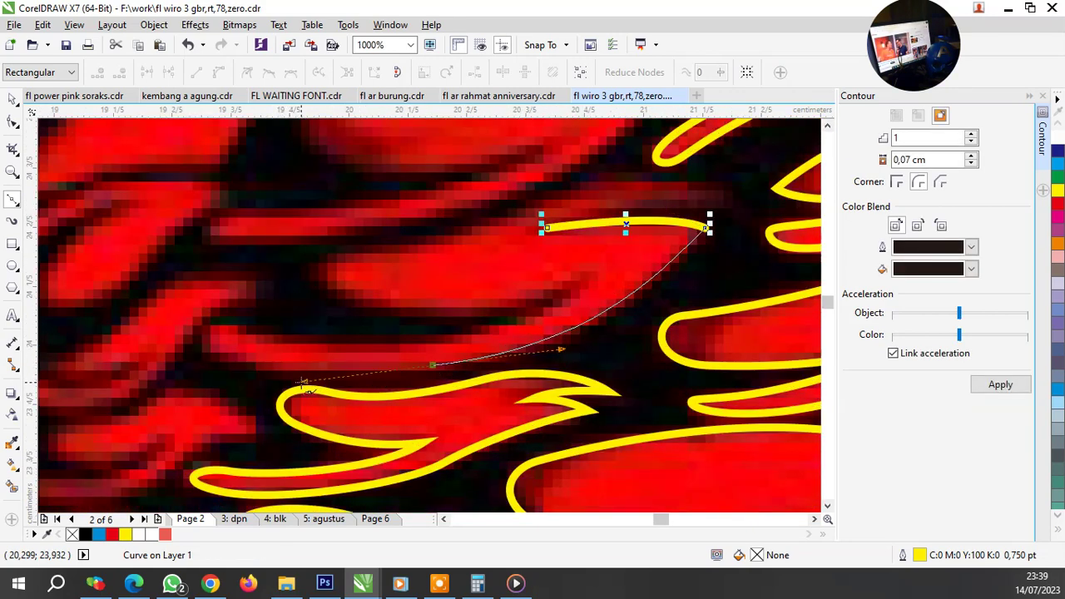
click(208, 353)
Step: Trace another feather's edges up to its tip and close the shape at its start
click(251, 332)
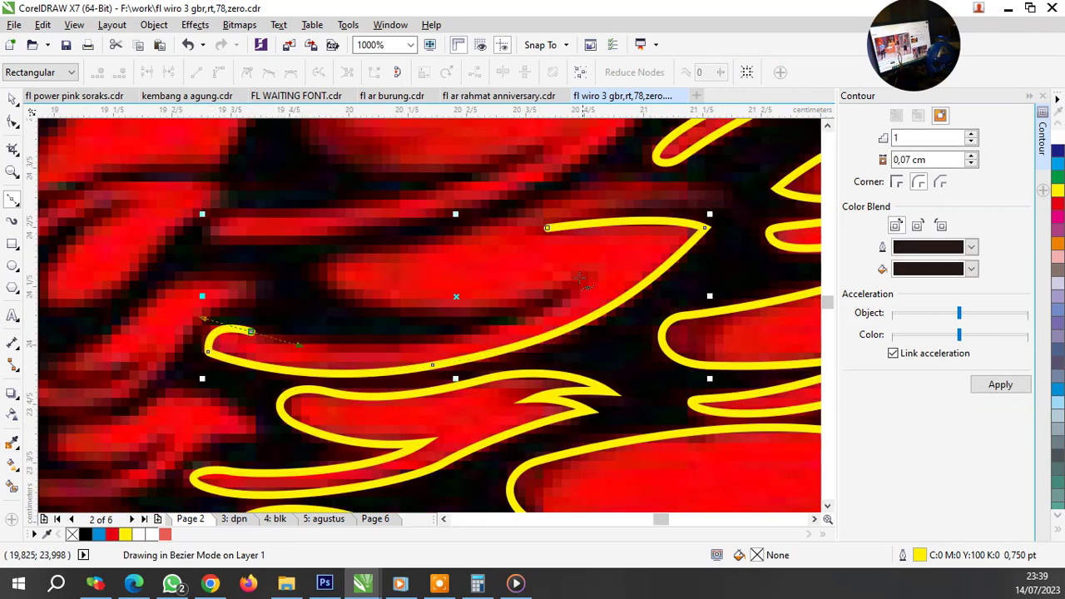
drag(583, 281, 702, 188)
drag(541, 302, 529, 309)
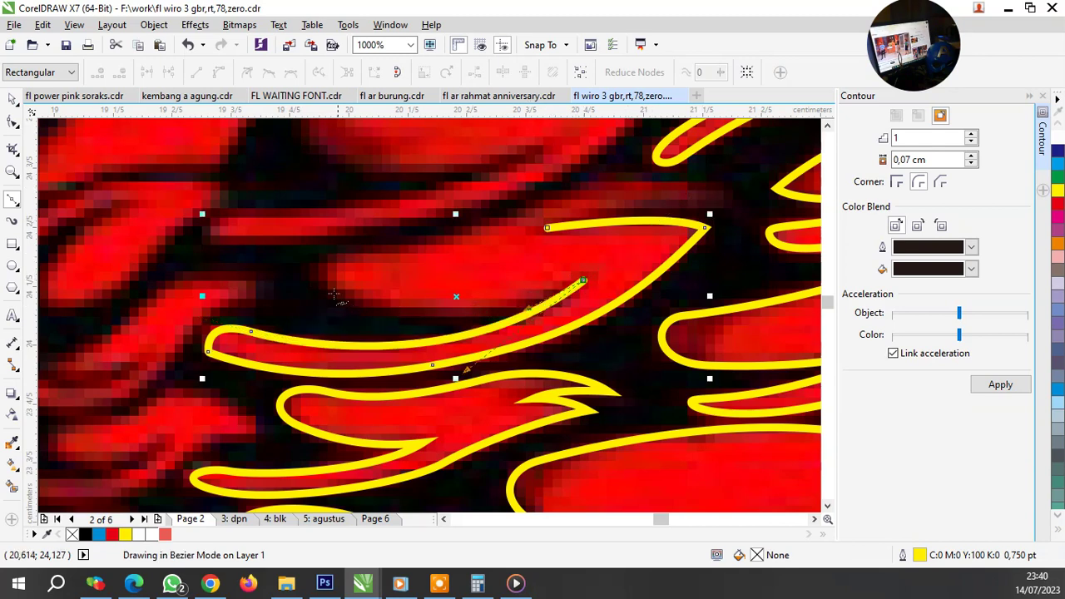
drag(280, 255, 227, 223)
drag(380, 261, 379, 258)
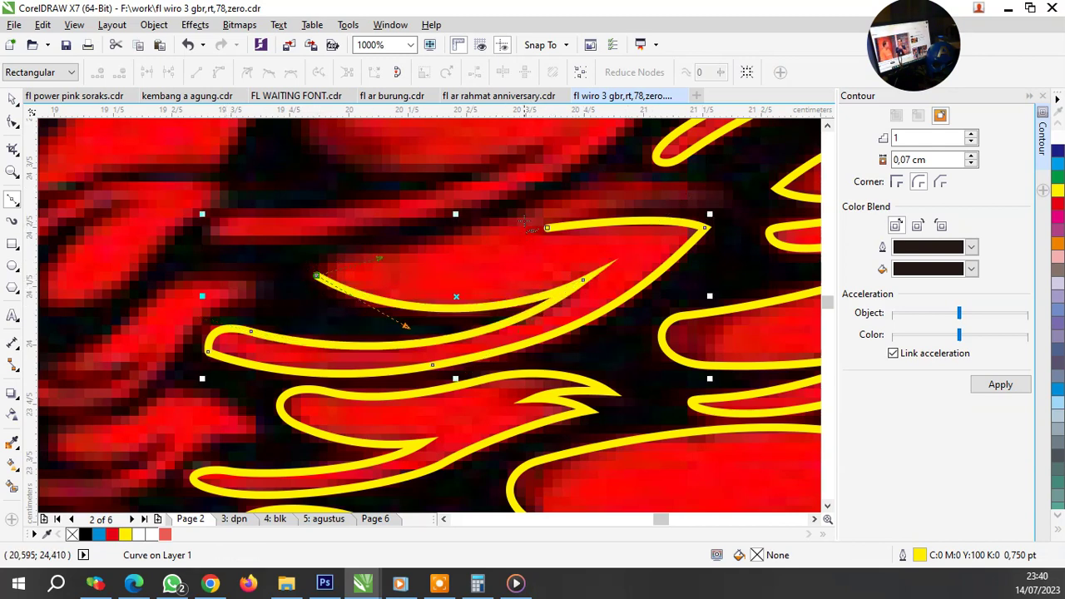
drag(591, 181, 593, 183)
drag(716, 190, 760, 210)
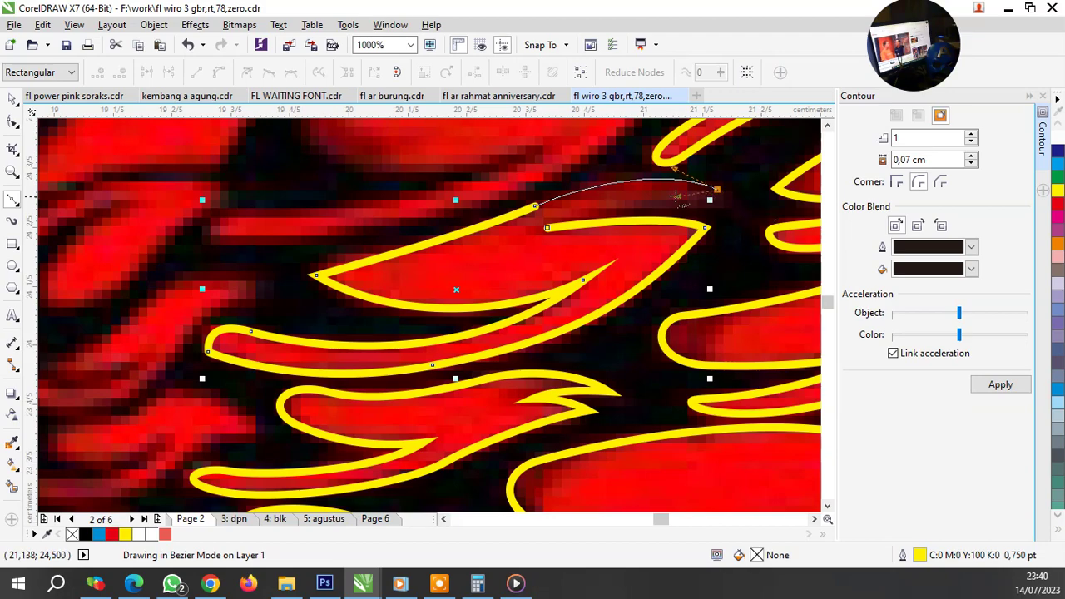
drag(679, 198, 666, 196)
Step: Begin a feather above the traced one, curving its lower and upper edges
scroll(551, 228, down, 3)
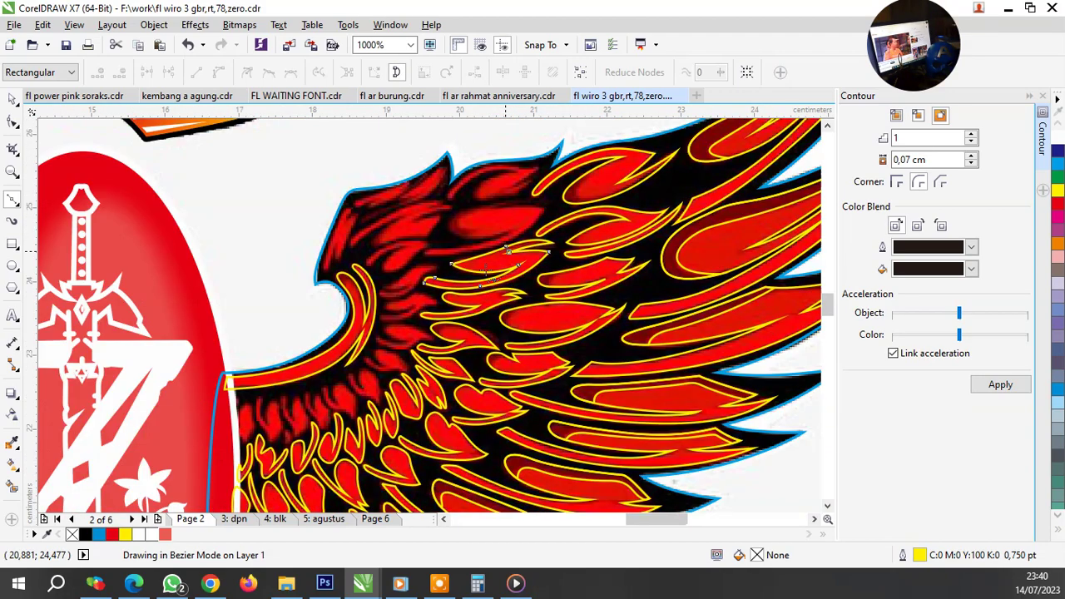
scroll(470, 218, down, 2)
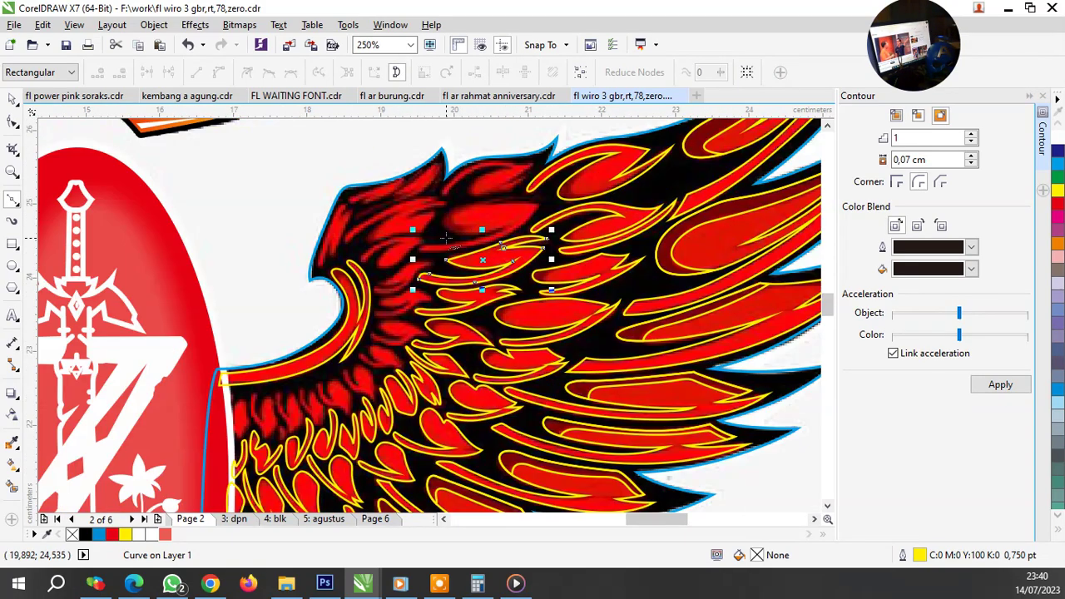
scroll(447, 239, up, 1)
scroll(559, 231, up, 1)
click(600, 206)
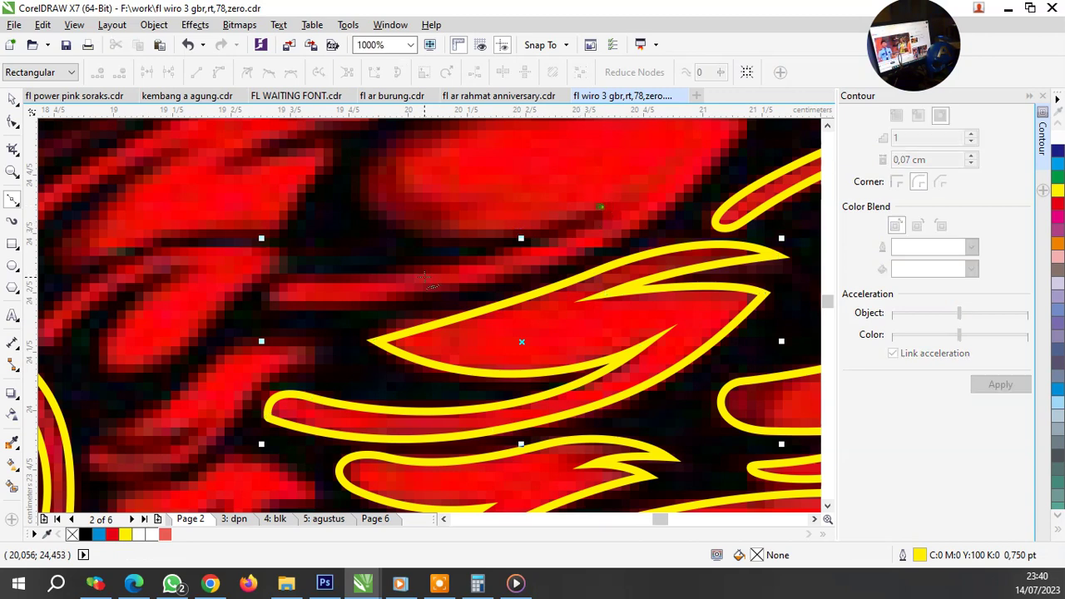
drag(424, 268, 316, 286)
click(283, 287)
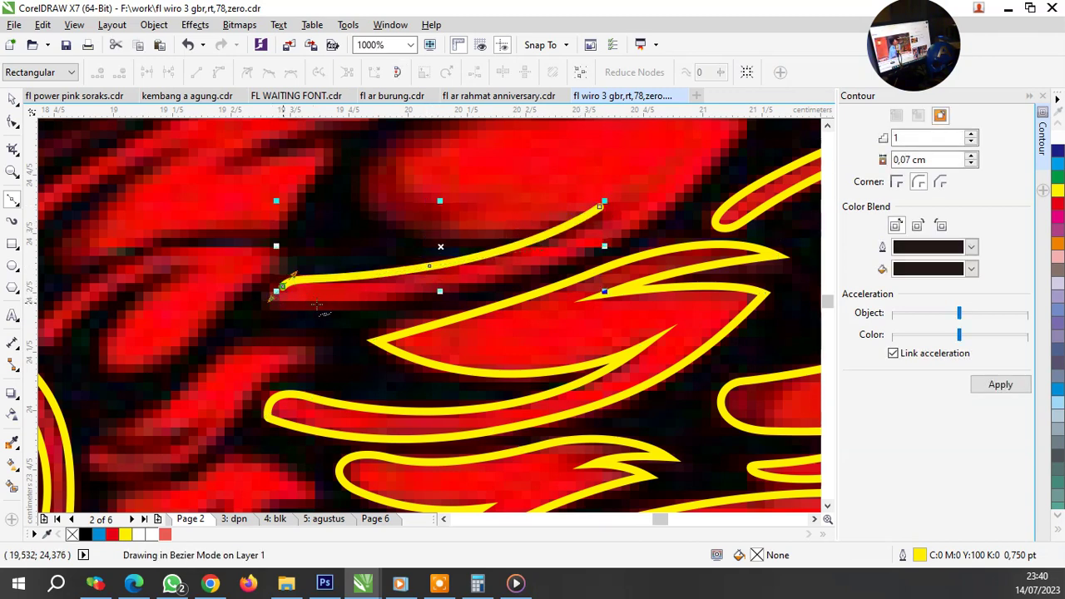
drag(389, 302, 391, 303)
drag(631, 226, 616, 263)
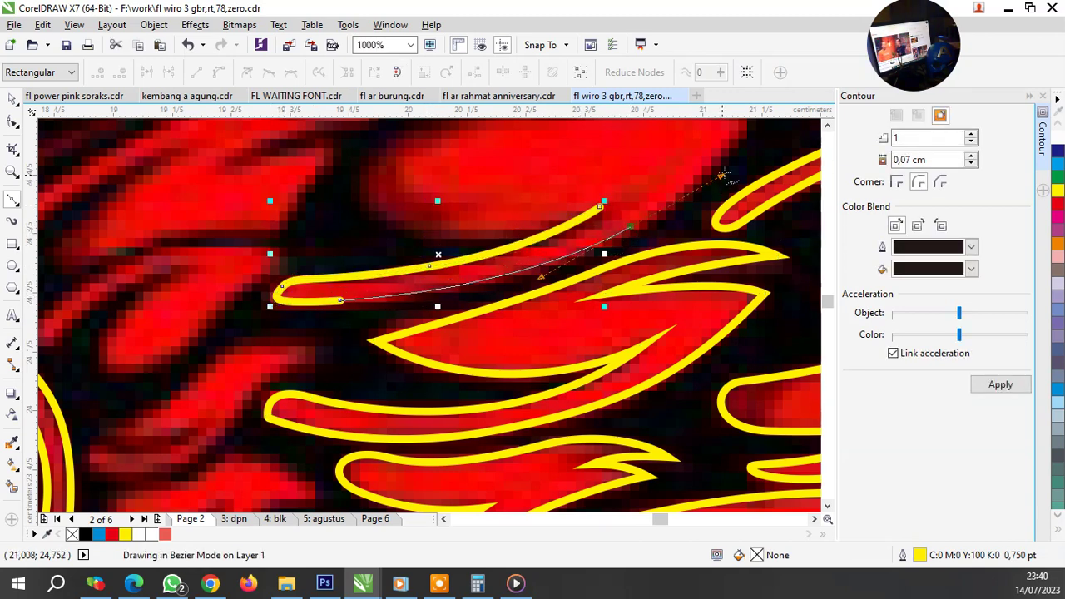
Step: Add the feather's tip node, trace its left side, and close the outline
scroll(616, 263, down, 3)
scroll(649, 233, up, 2)
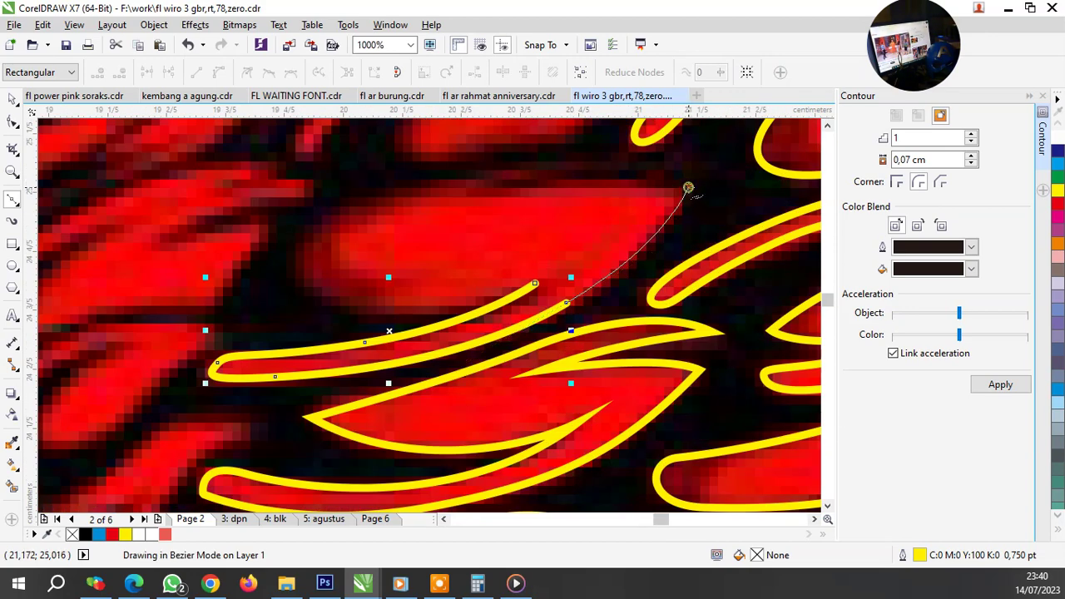
click(476, 190)
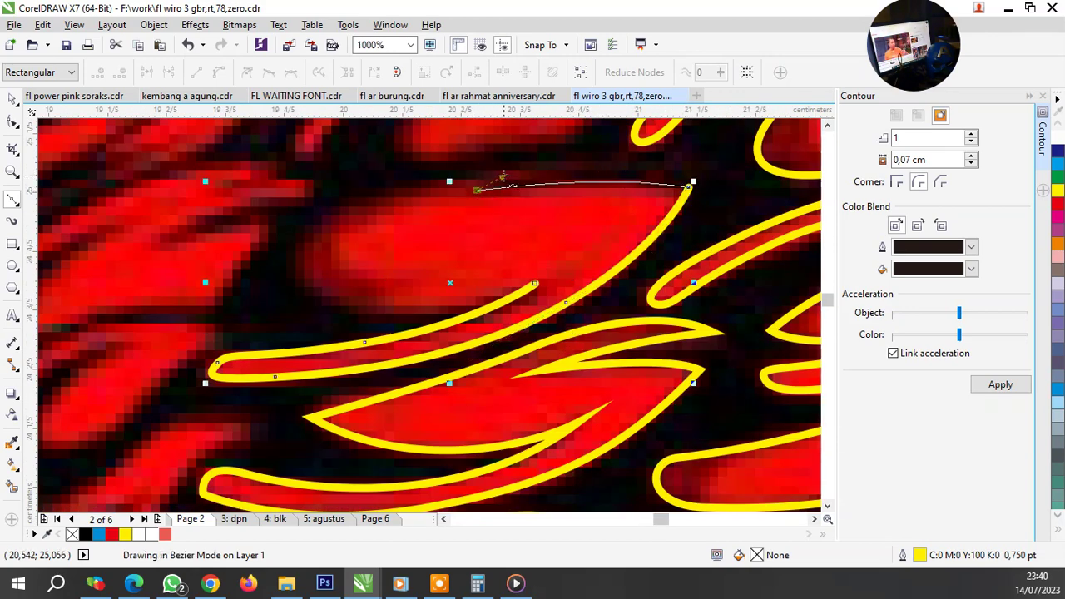
drag(504, 178, 520, 173)
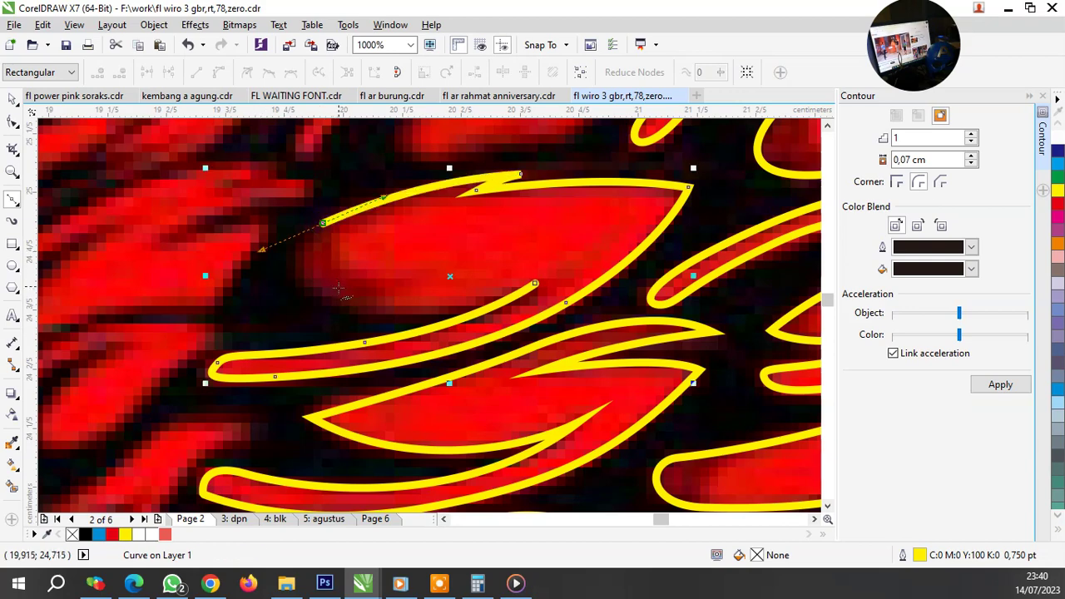
drag(339, 302, 386, 316)
click(535, 284)
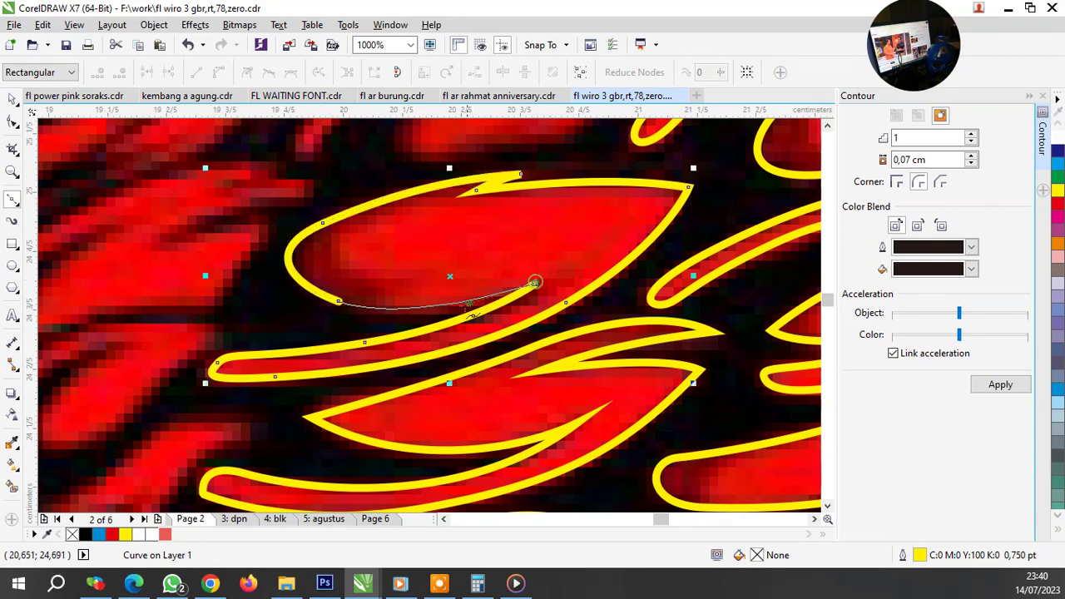
Step: Start outlining a small upper feather, adding nodes and curving round its end
scroll(511, 278, down, 3)
scroll(481, 283, up, 1)
scroll(481, 283, up, 2)
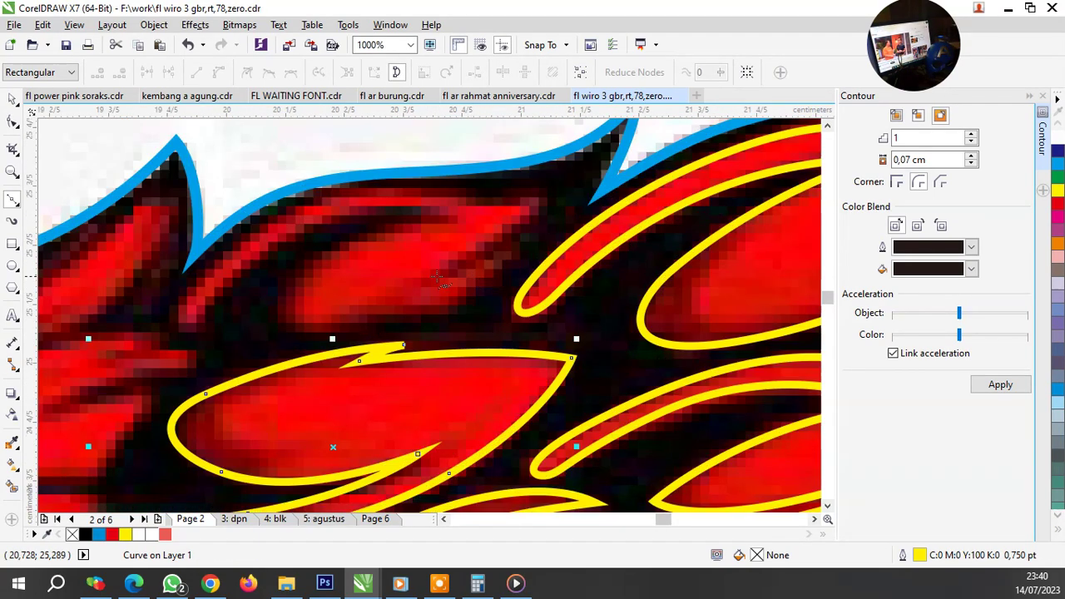
click(429, 275)
drag(511, 249, 554, 230)
click(479, 301)
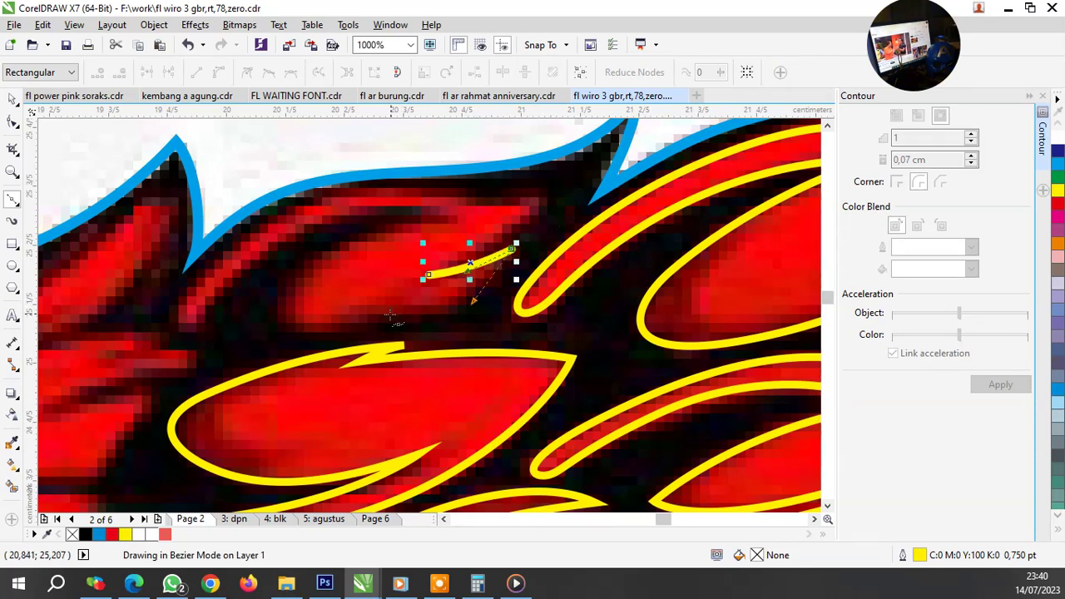
click(382, 314)
mouse_move(293, 331)
mouse_down()
mouse_move(300, 277)
mouse_move(333, 247)
mouse_up()
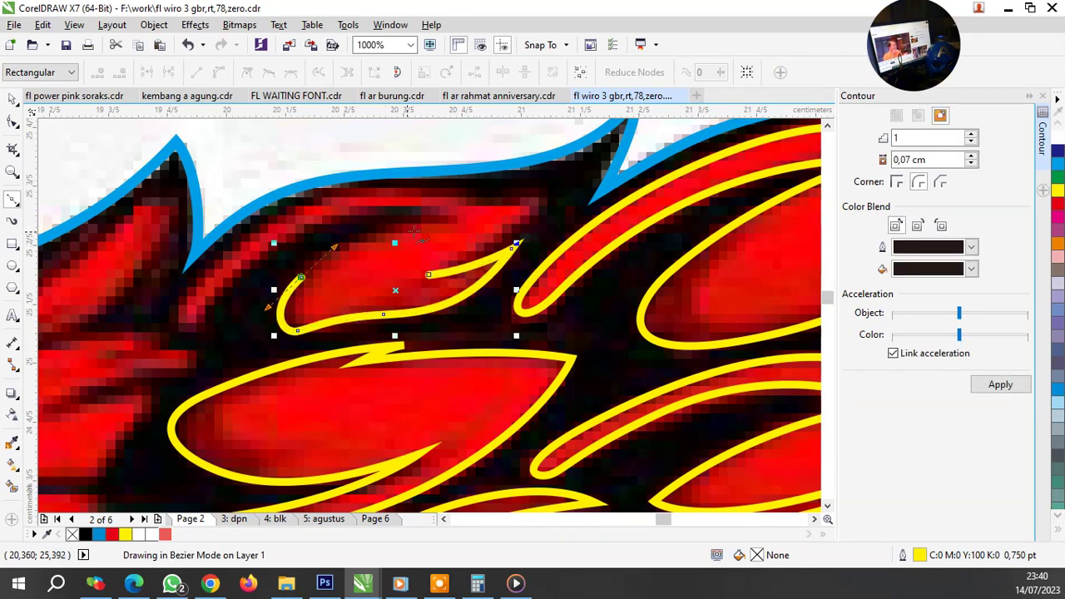
Step: Trace the small feather's upper edge and finish its outline with a curve
click(448, 224)
drag(264, 248, 267, 245)
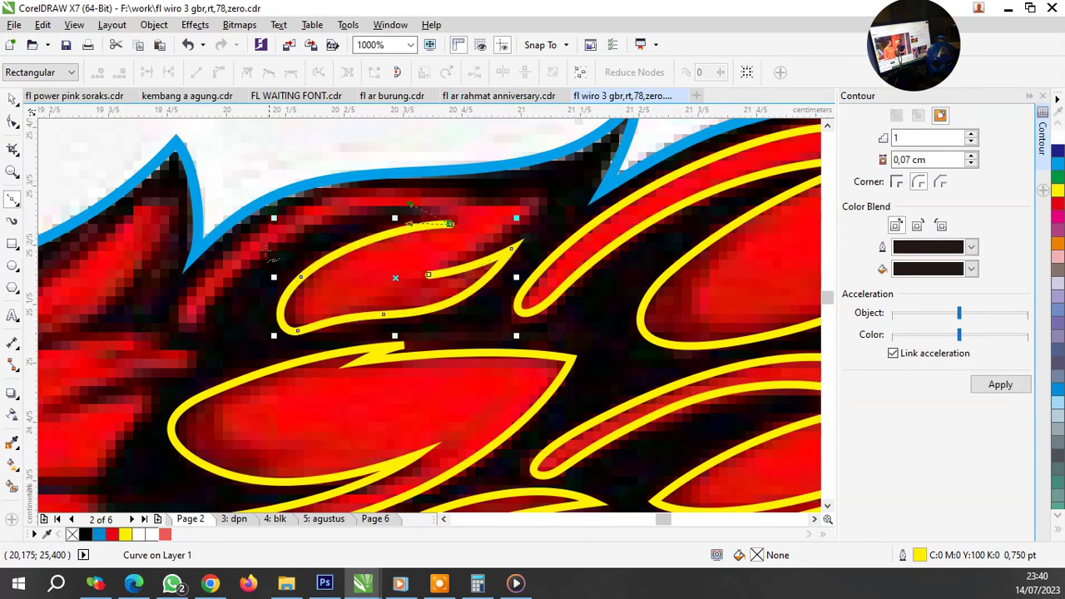
click(263, 250)
click(194, 321)
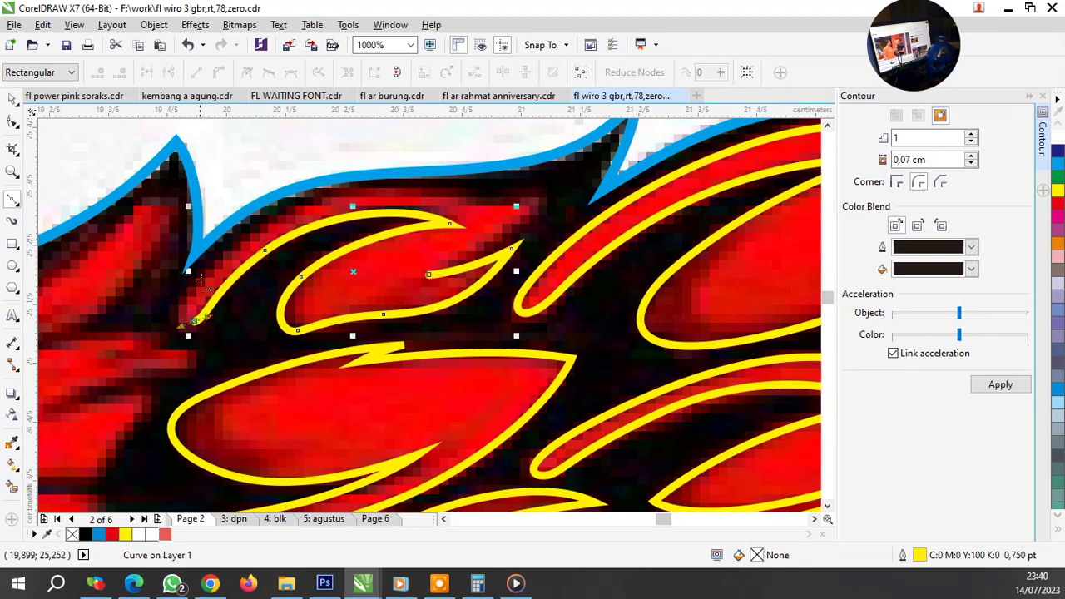
mouse_move(345, 206)
mouse_down()
mouse_move(414, 194)
mouse_move(535, 217)
mouse_move(554, 196)
mouse_up()
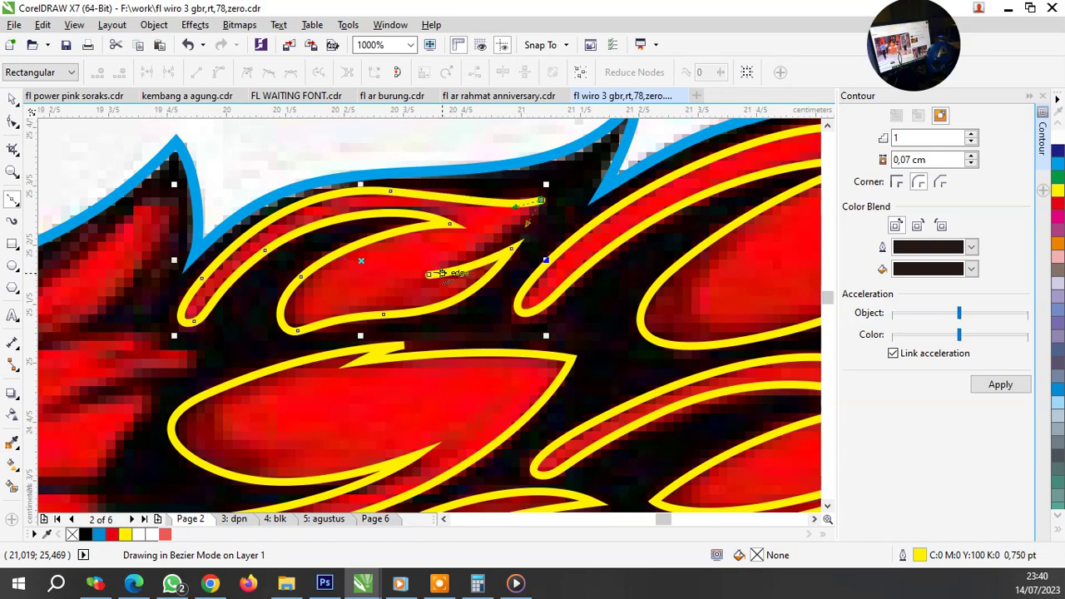
drag(428, 275, 471, 266)
scroll(470, 265, down, 3)
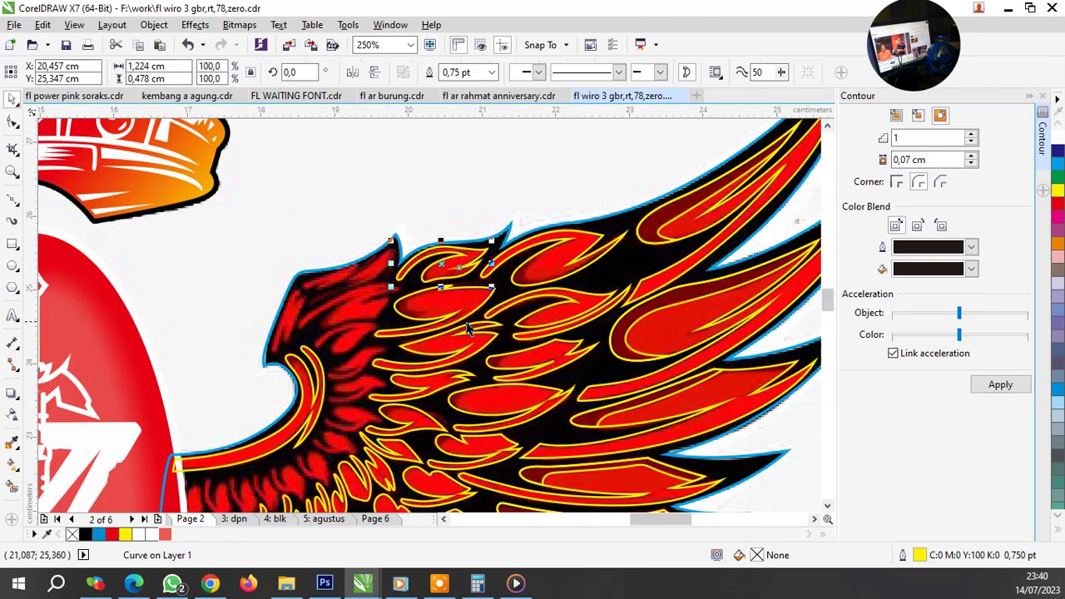
scroll(456, 331, down, 2)
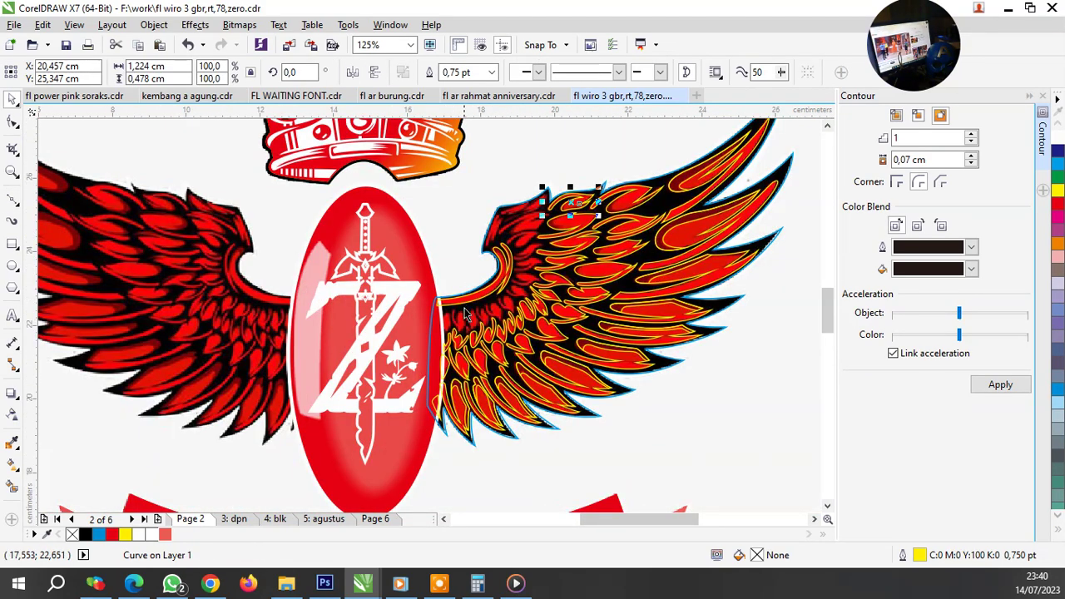
scroll(466, 314, up, 2)
scroll(442, 324, up, 1)
scroll(417, 336, down, 2)
scroll(483, 334, down, 1)
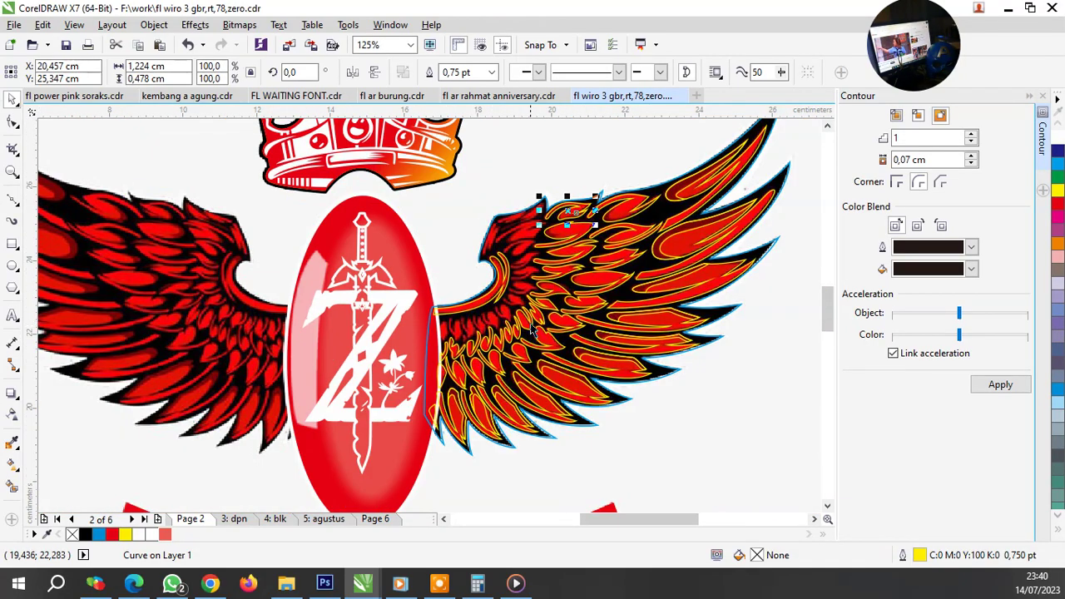
scroll(530, 330, down, 2)
scroll(506, 359, up, 1)
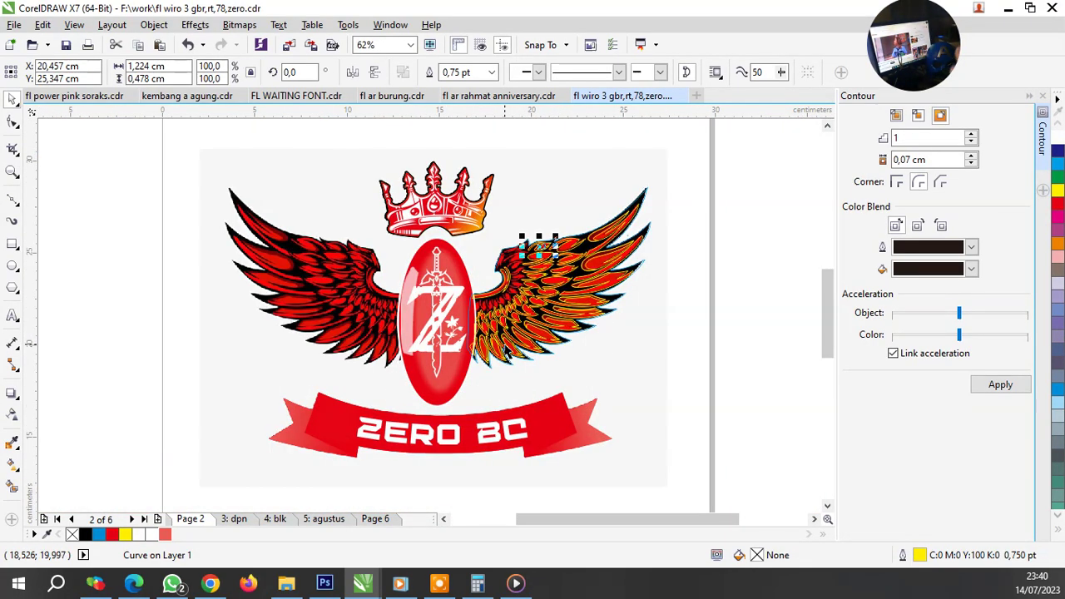
scroll(516, 307, up, 2)
scroll(511, 318, down, 1)
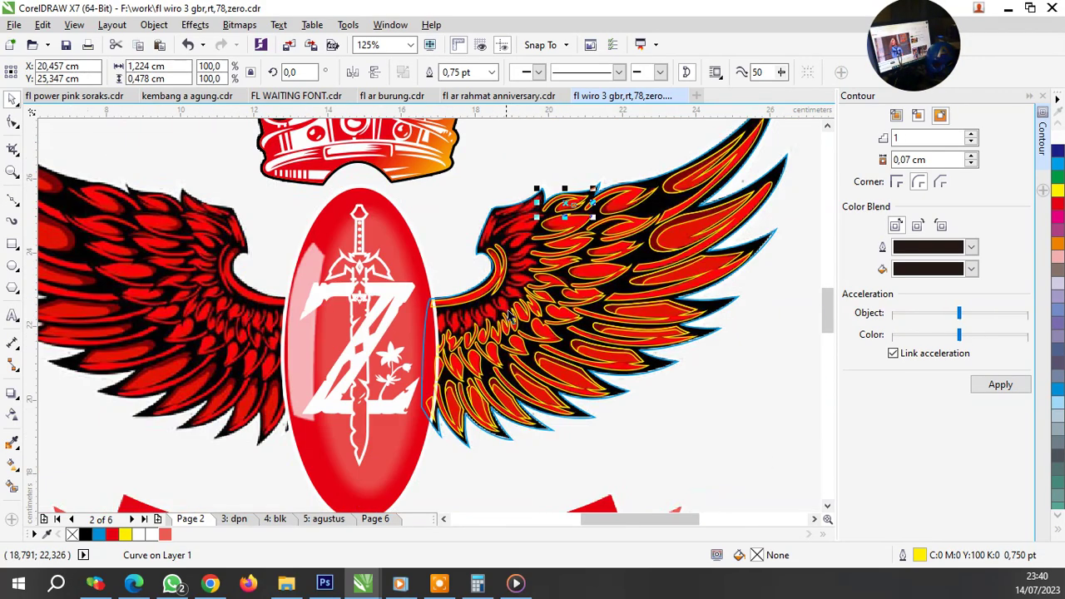
scroll(493, 287, up, 1)
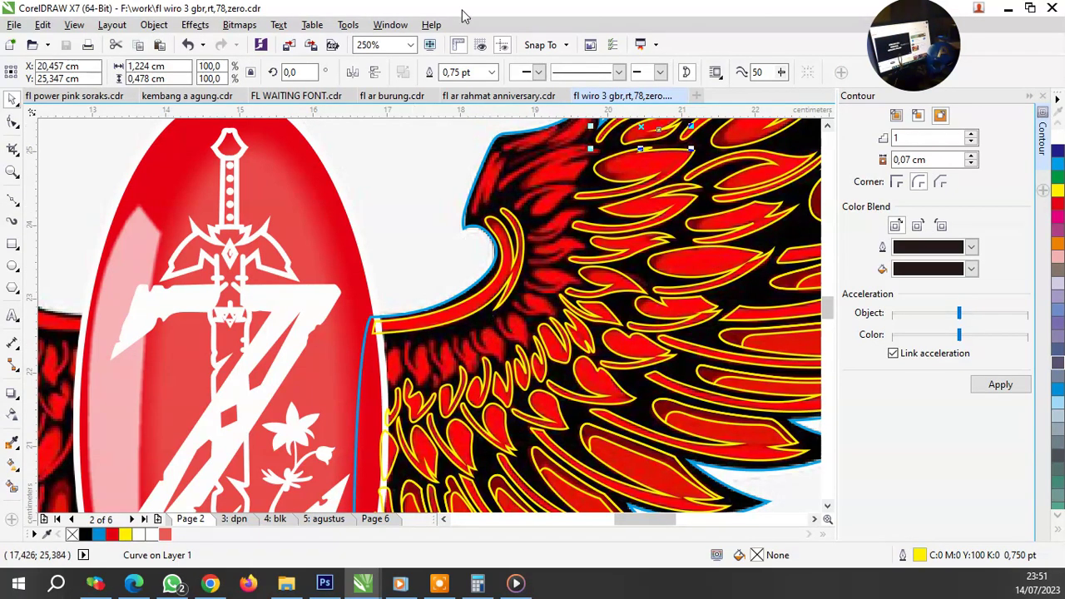
Step: With the Bezier tool (F10), draw a curve segment along the wing's inner edge
scroll(418, 356, up, 2)
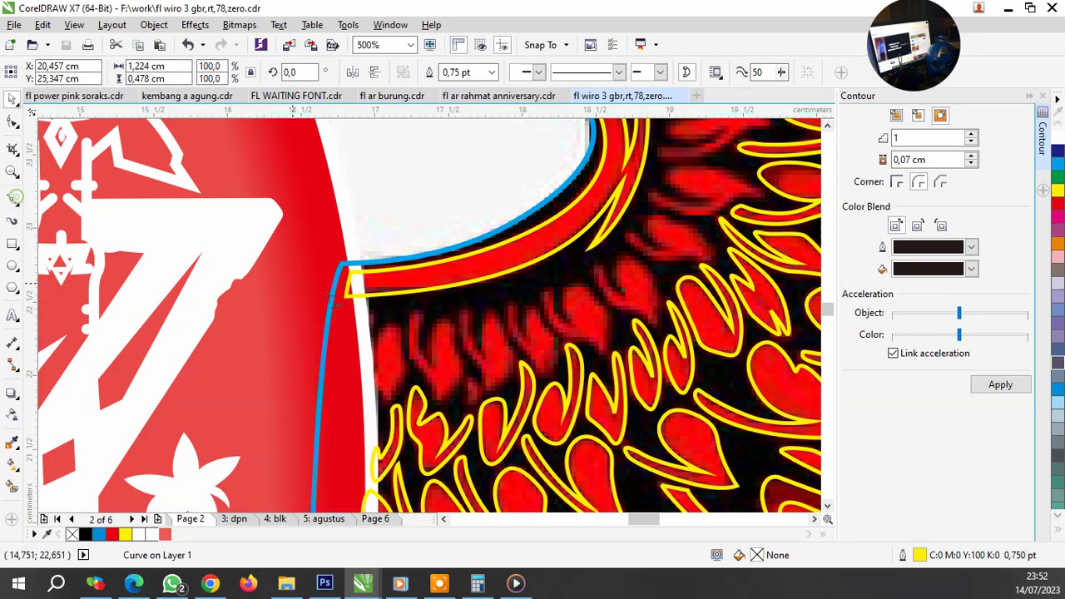
key(F10)
scroll(350, 305, up, 4)
click(360, 353)
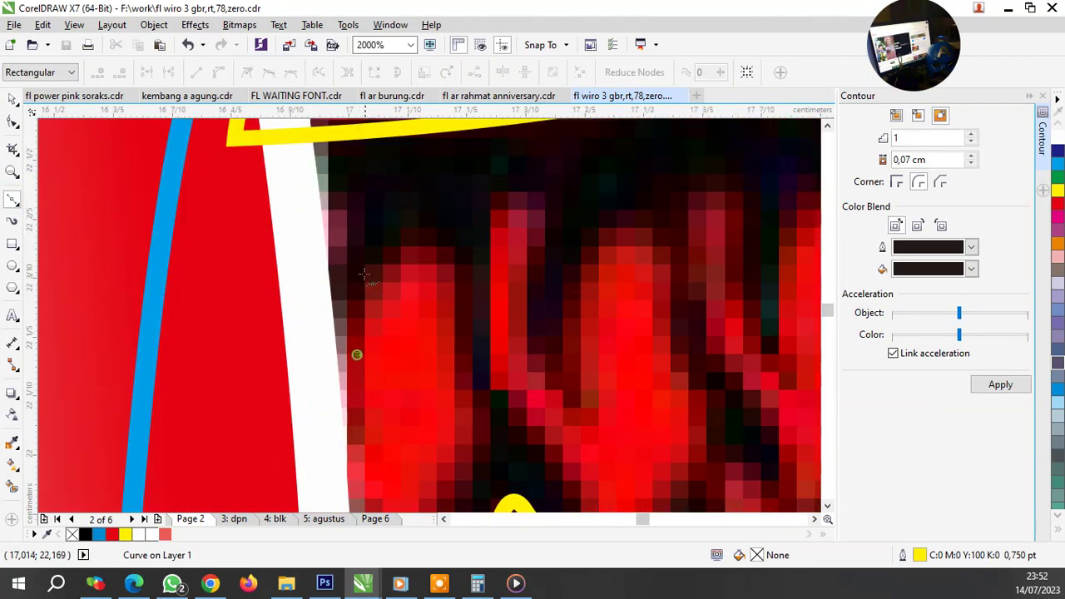
drag(330, 194, 265, 325)
key(space)
key(space)
Step: Trace a feather's edge and rounded tip with curved Bezier segments
scroll(267, 323, down, 6)
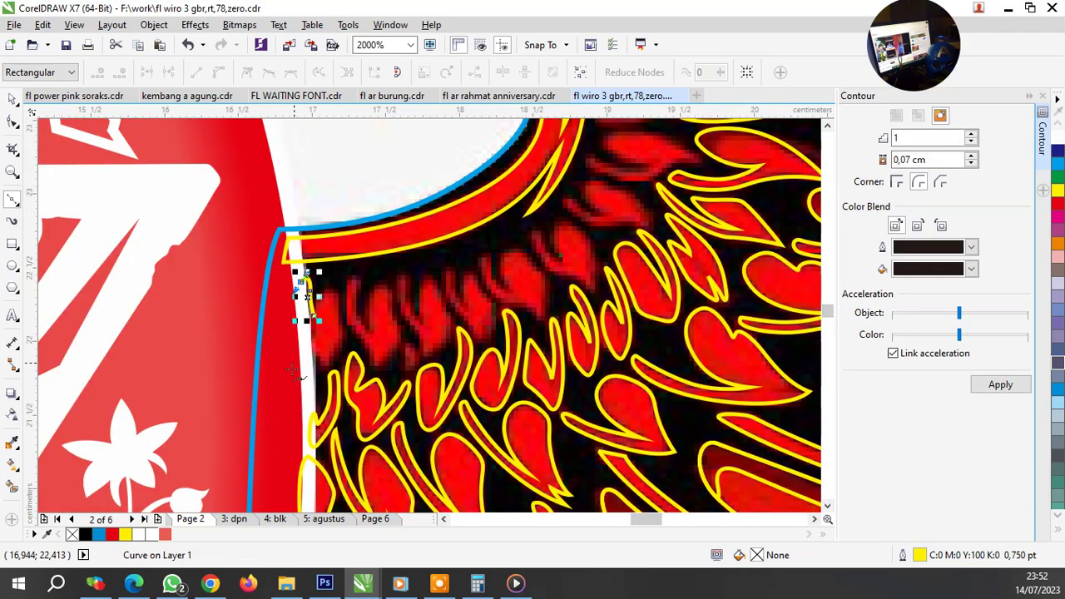
scroll(300, 320, up, 2)
scroll(321, 317, up, 4)
drag(329, 296, 285, 300)
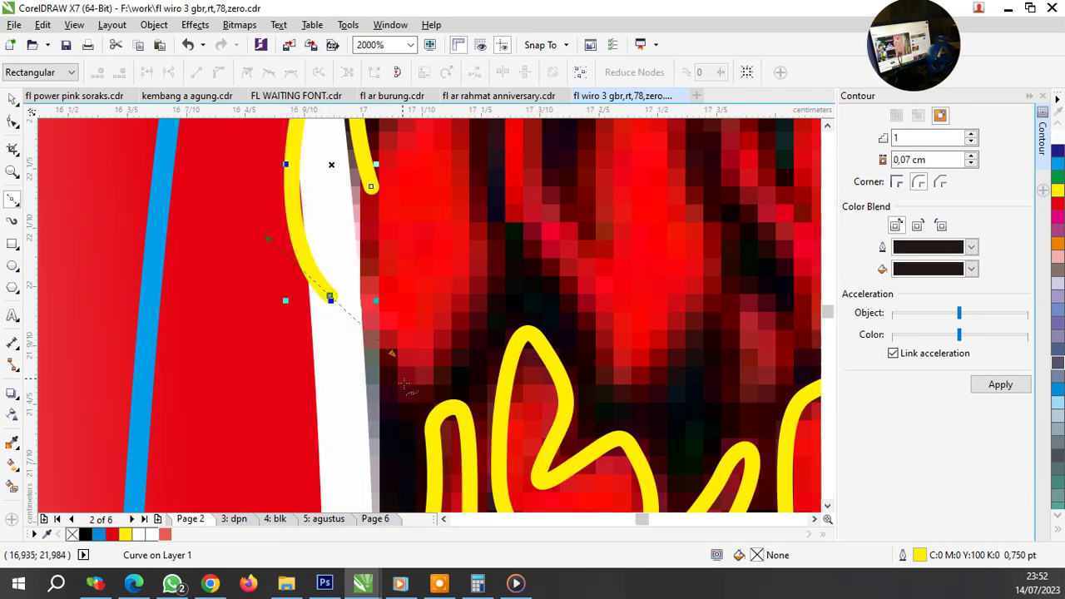
drag(493, 275, 477, 231)
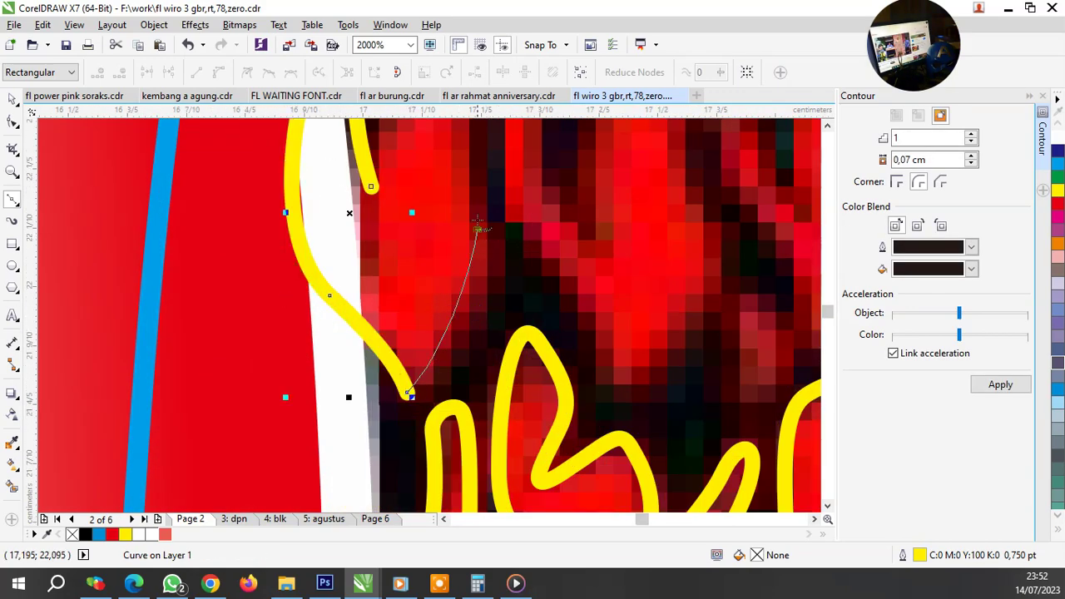
scroll(481, 293, down, 4)
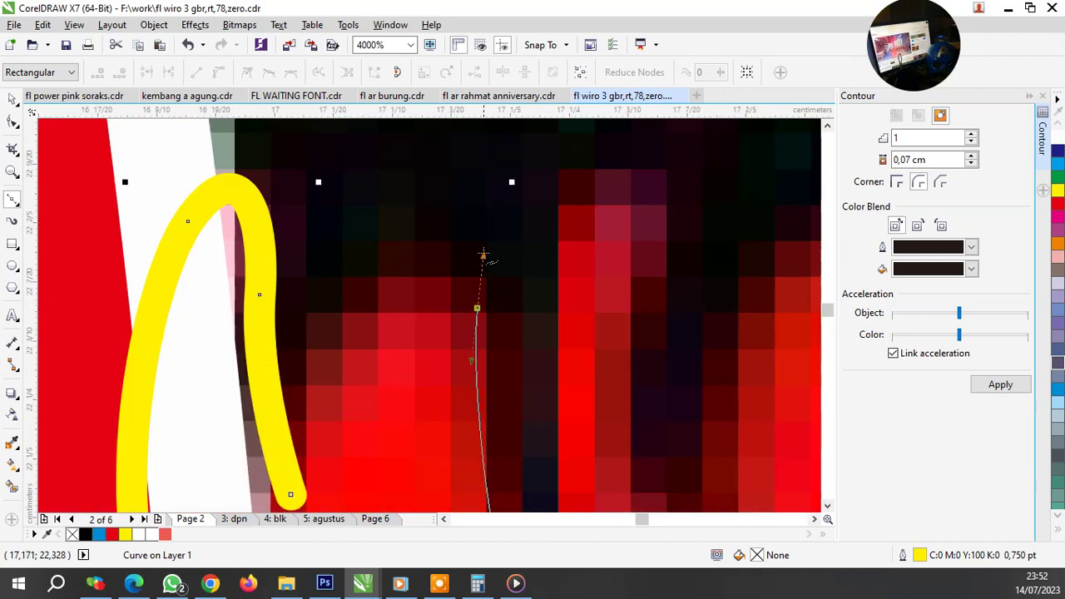
drag(291, 494, 308, 248)
scroll(307, 248, down, 2)
scroll(431, 310, up, 1)
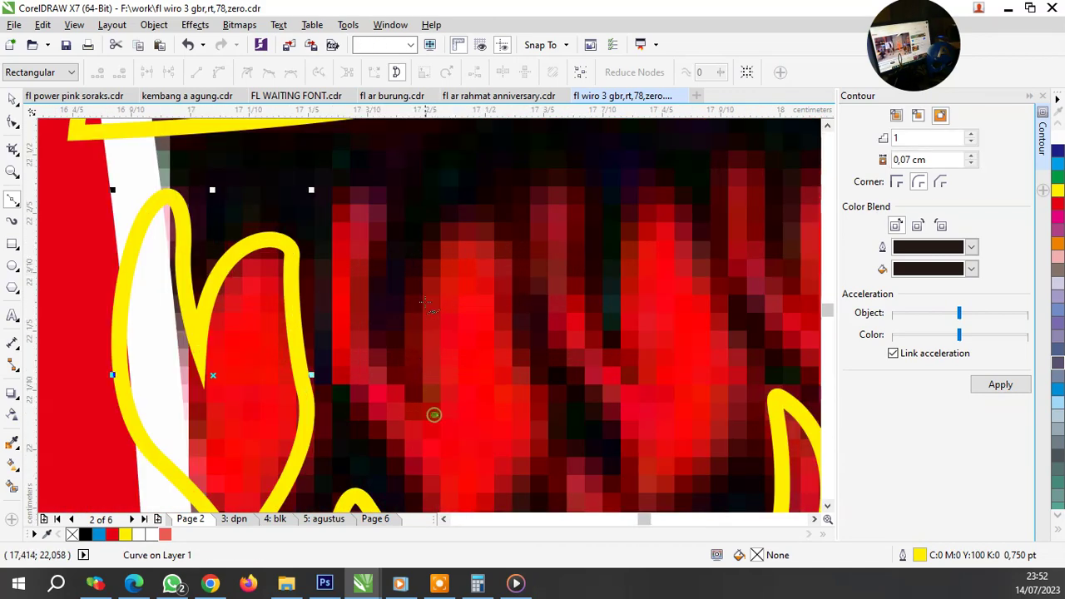
drag(423, 266, 439, 192)
drag(496, 260, 502, 335)
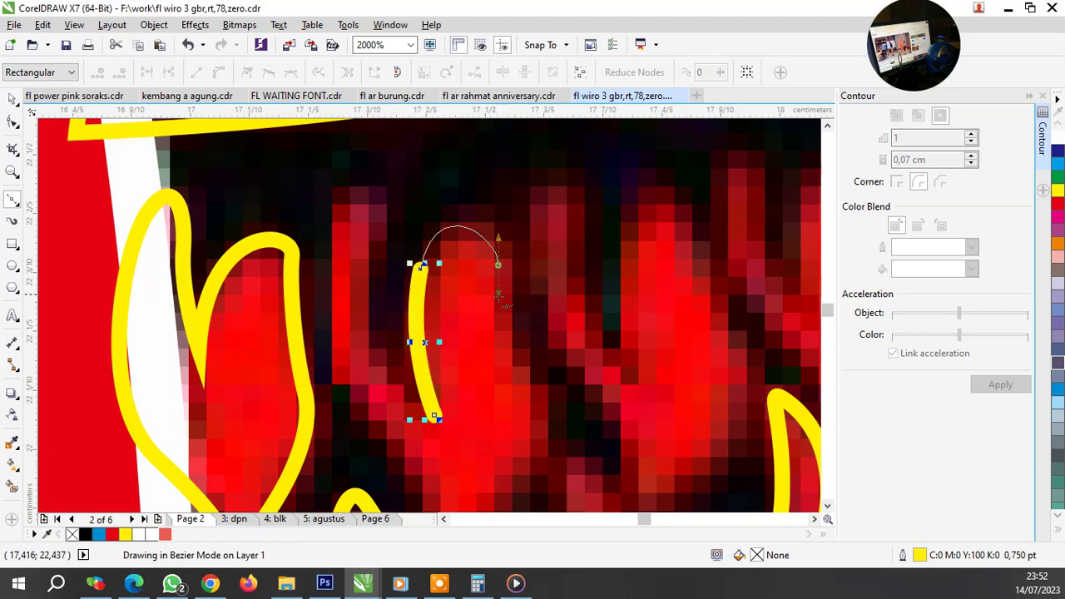
click(535, 396)
Step: Run the outline down to the feather's base and close it as a flame shape
scroll(533, 392, down, 3)
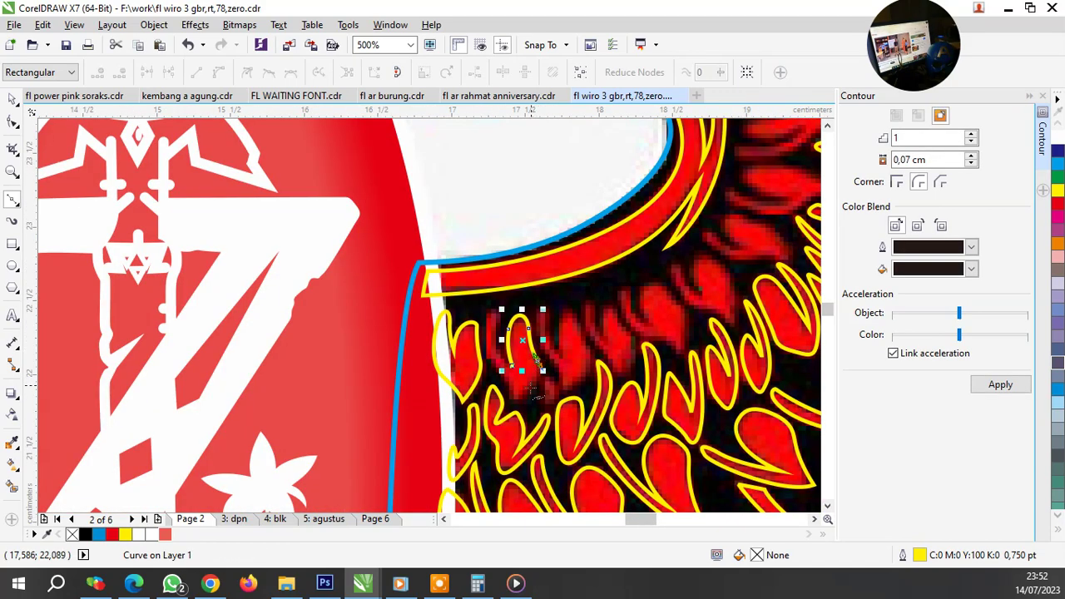
scroll(533, 394, up, 1)
click(491, 421)
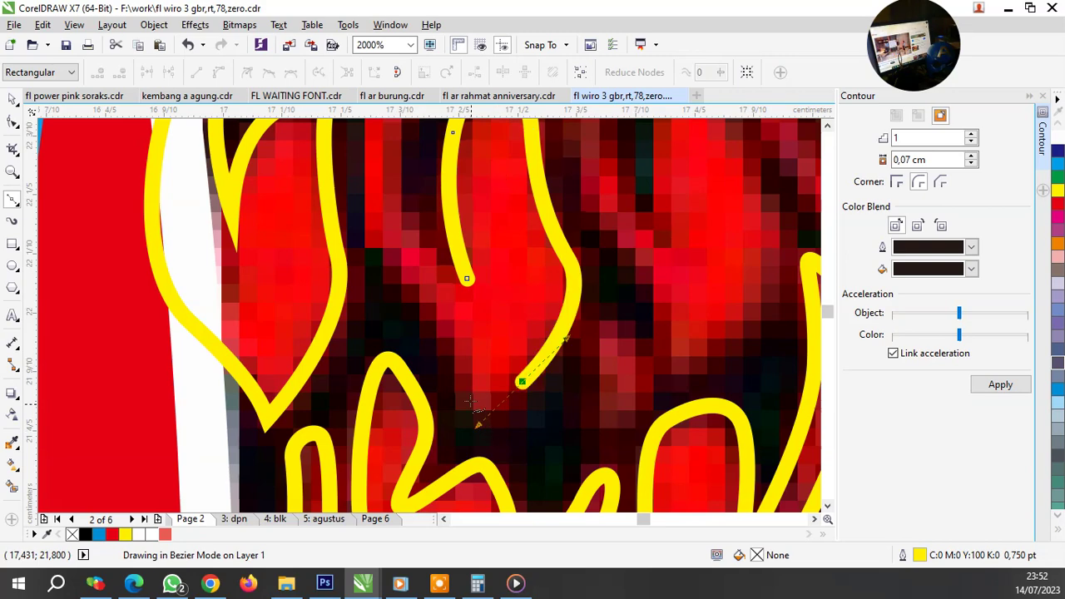
scroll(470, 399, down, 2)
scroll(459, 385, up, 2)
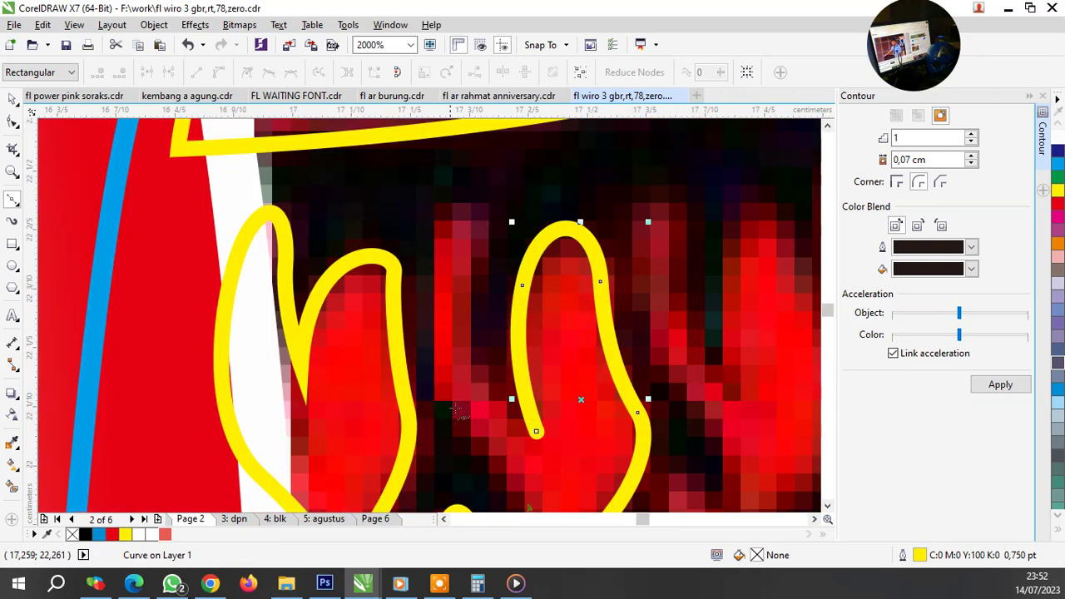
click(475, 428)
scroll(499, 452, down, 1)
scroll(533, 383, down, 1)
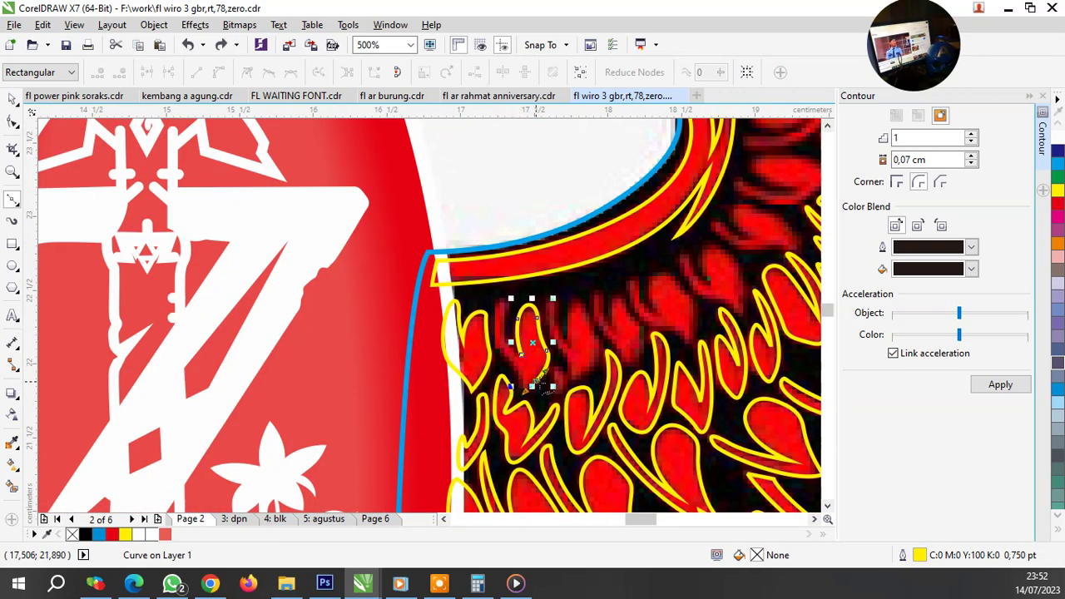
scroll(533, 391, up, 1)
drag(517, 400, 458, 432)
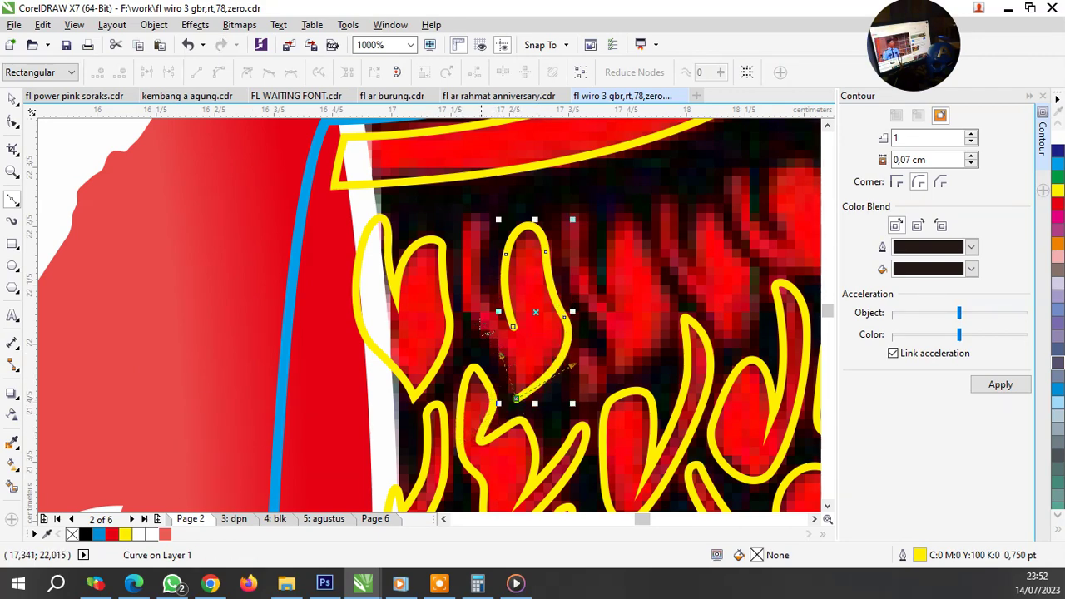
scroll(541, 387, up, 1)
mouse_move(454, 237)
mouse_down()
mouse_move(460, 200)
mouse_move(525, 170)
mouse_up()
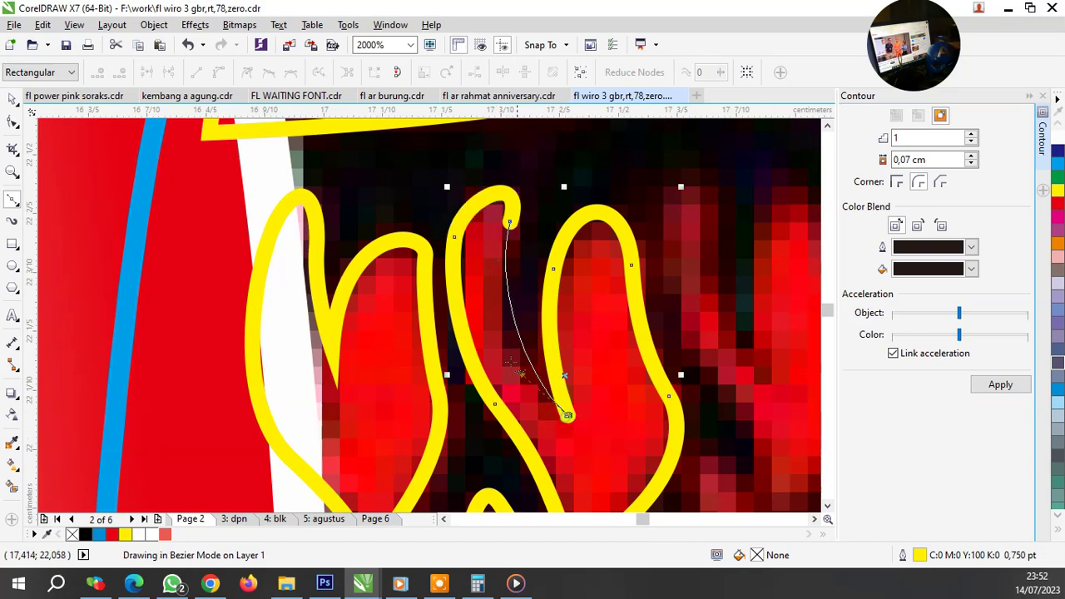
click(568, 415)
Step: Trace a hooked feather tip beside the previous feather
scroll(512, 325, down, 3)
scroll(518, 322, up, 1)
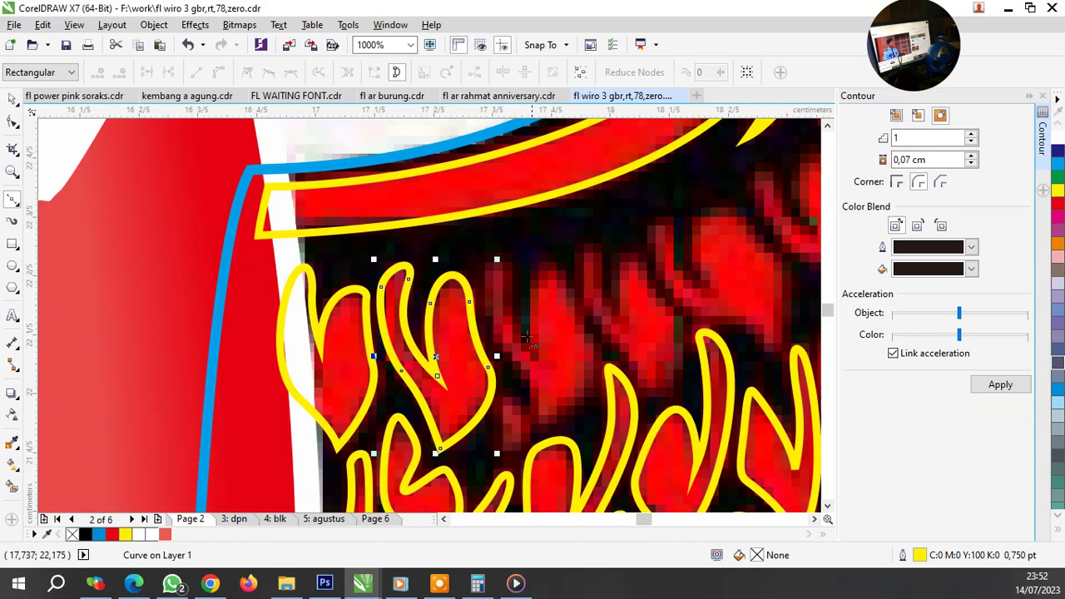
scroll(526, 337, up, 1)
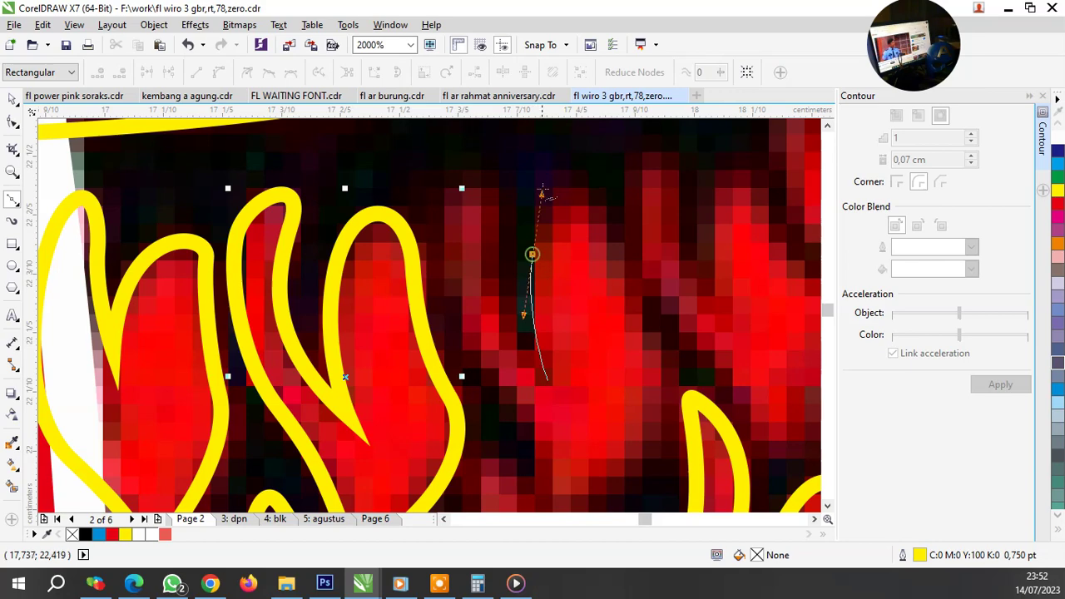
drag(545, 196, 541, 193)
drag(594, 221, 612, 275)
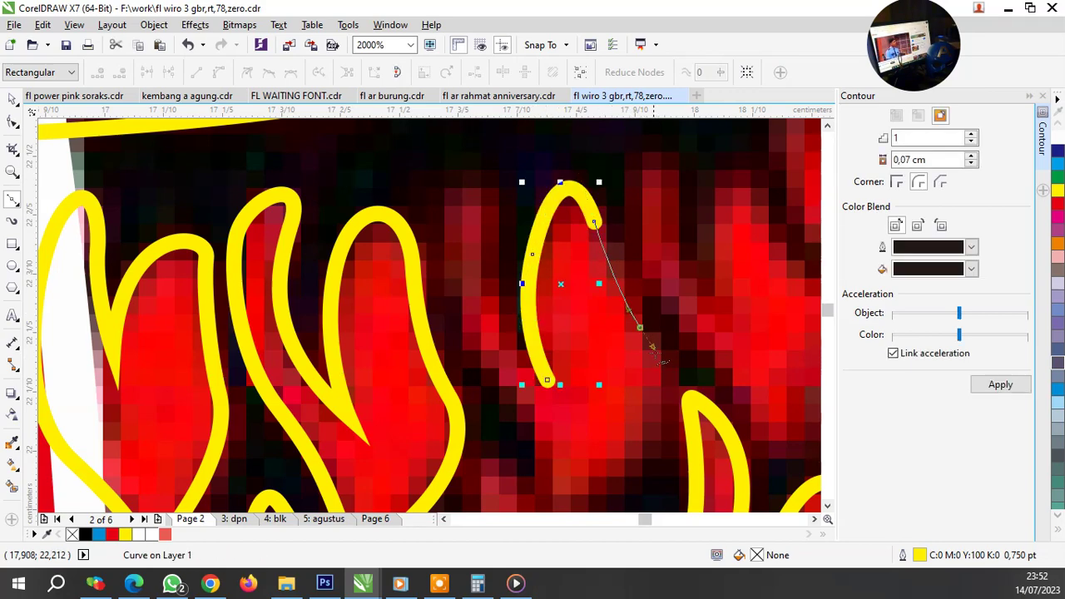
click(653, 341)
scroll(649, 350, down, 2)
scroll(632, 379, up, 1)
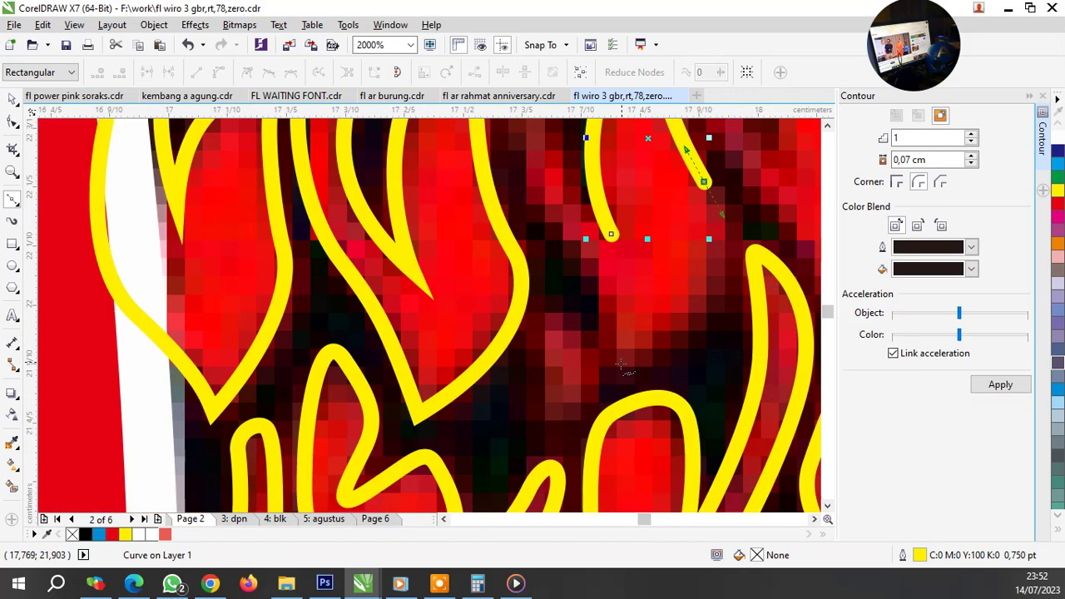
Step: Outline the next hooked feather and close it at its start point
click(622, 362)
drag(569, 245, 603, 273)
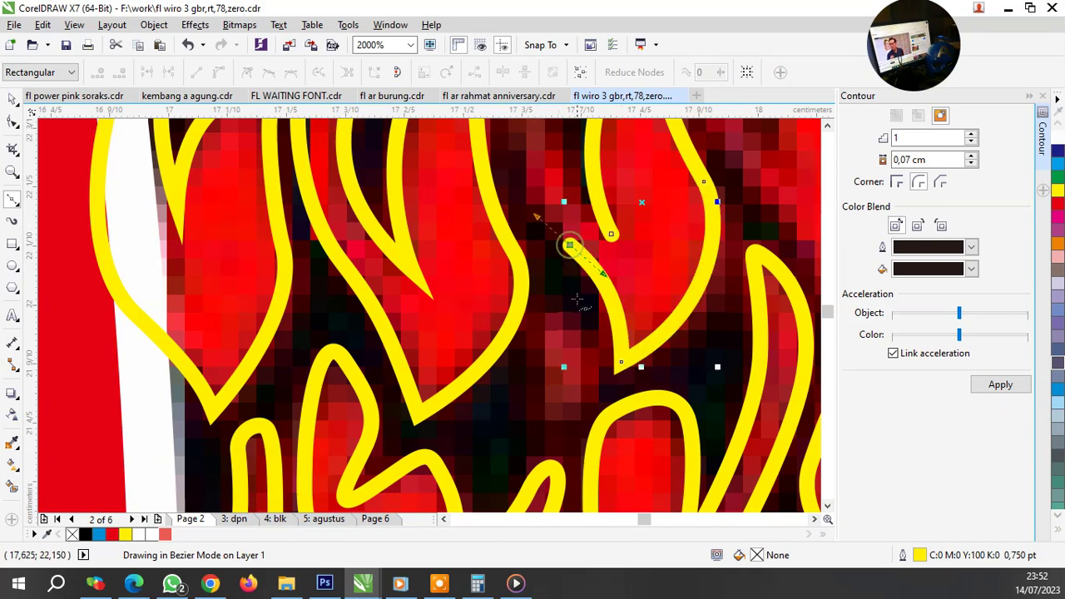
scroll(576, 298, down, 3)
scroll(583, 275, up, 1)
scroll(550, 316, up, 2)
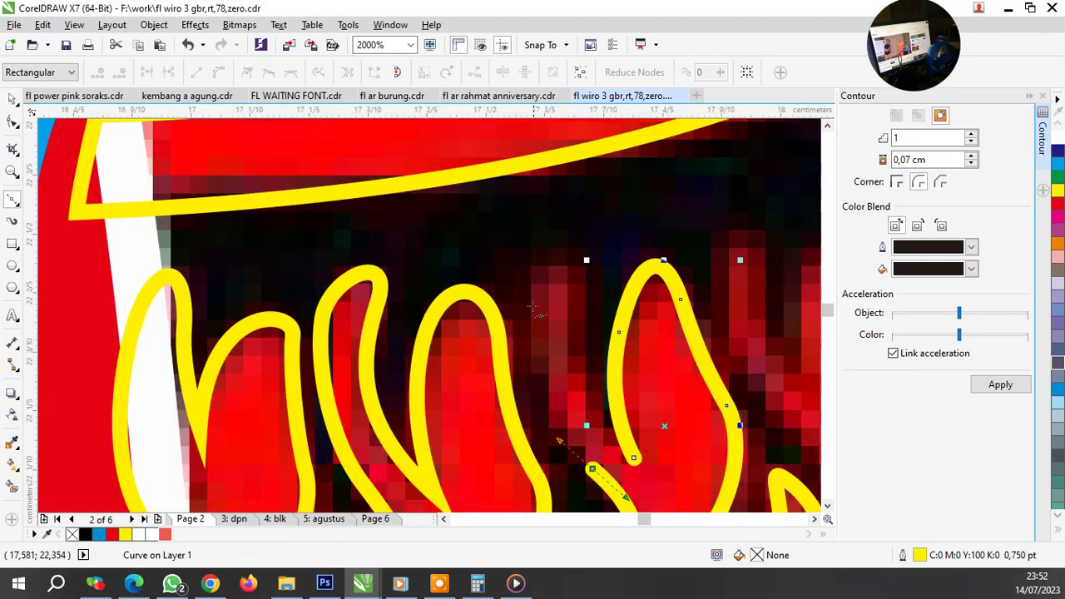
drag(582, 295, 575, 343)
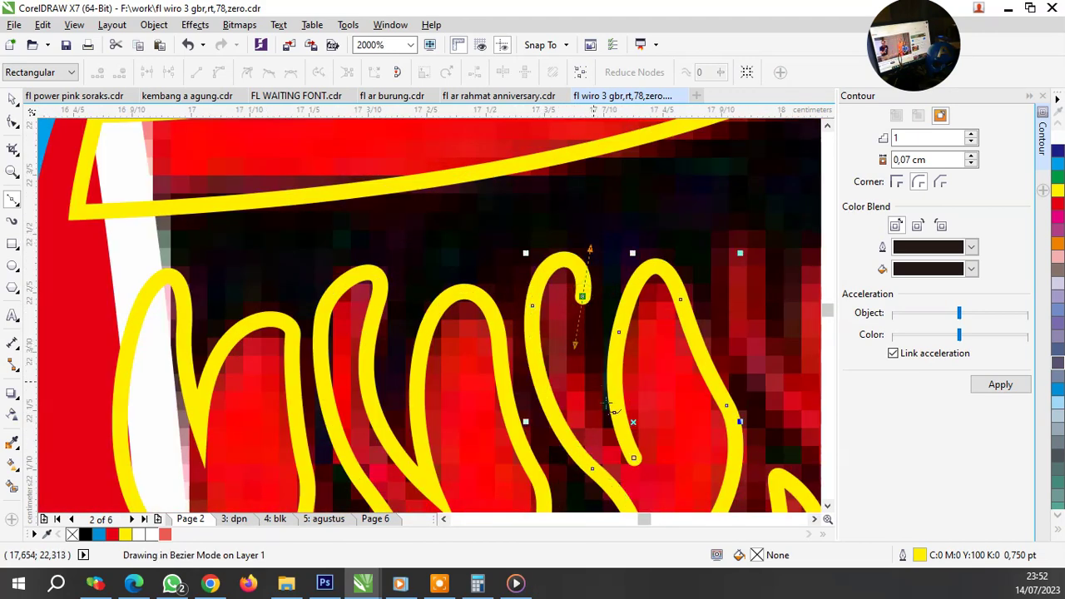
click(635, 458)
Step: Trace another feather up its edge, down to its base, and close it
scroll(585, 327, down, 4)
scroll(585, 327, up, 3)
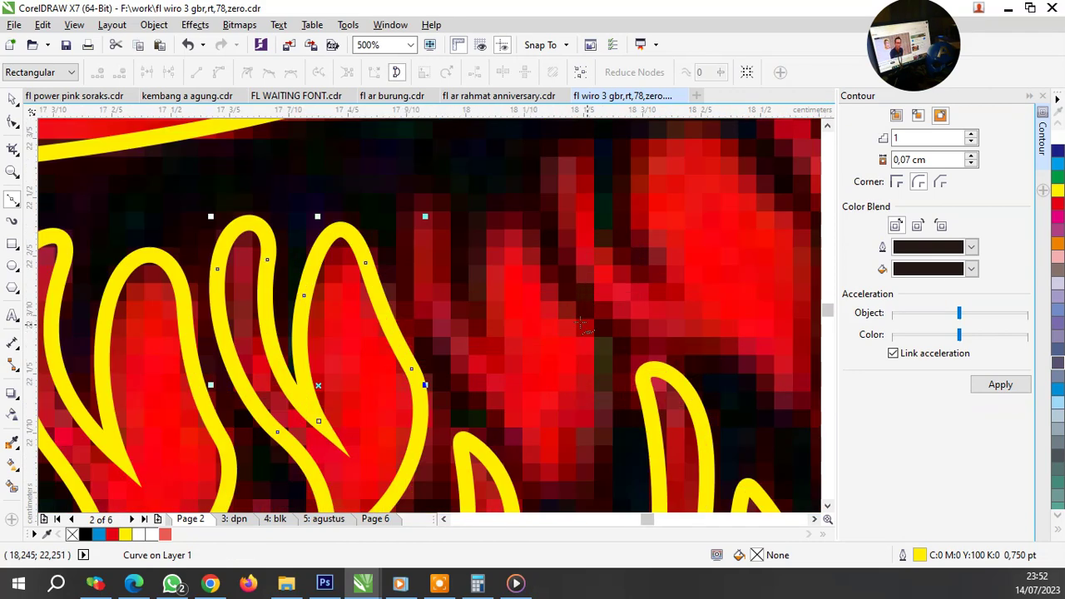
click(492, 350)
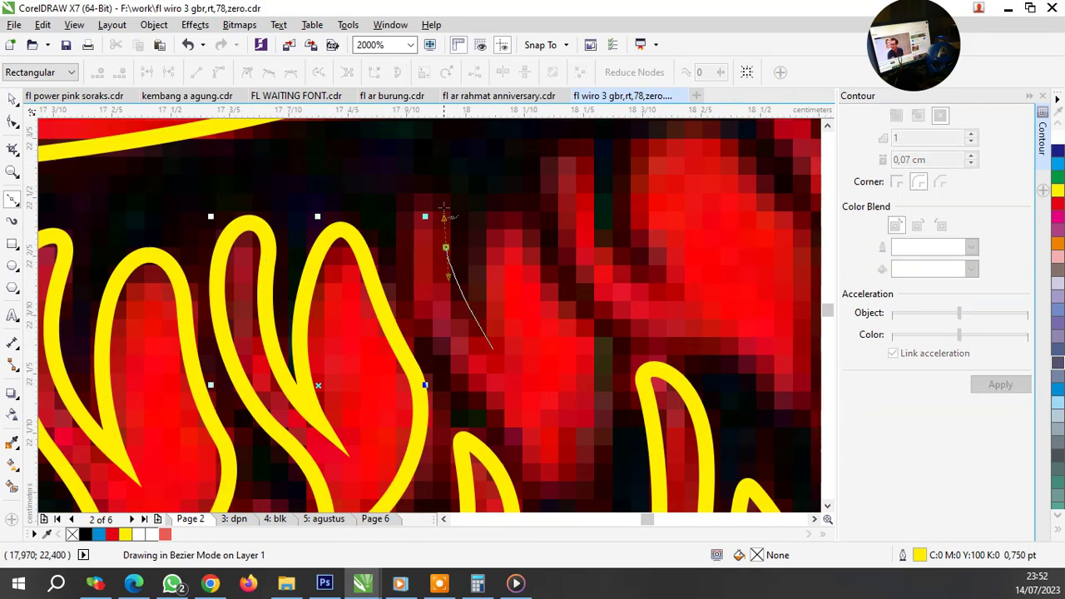
drag(443, 244, 447, 187)
drag(404, 226, 397, 262)
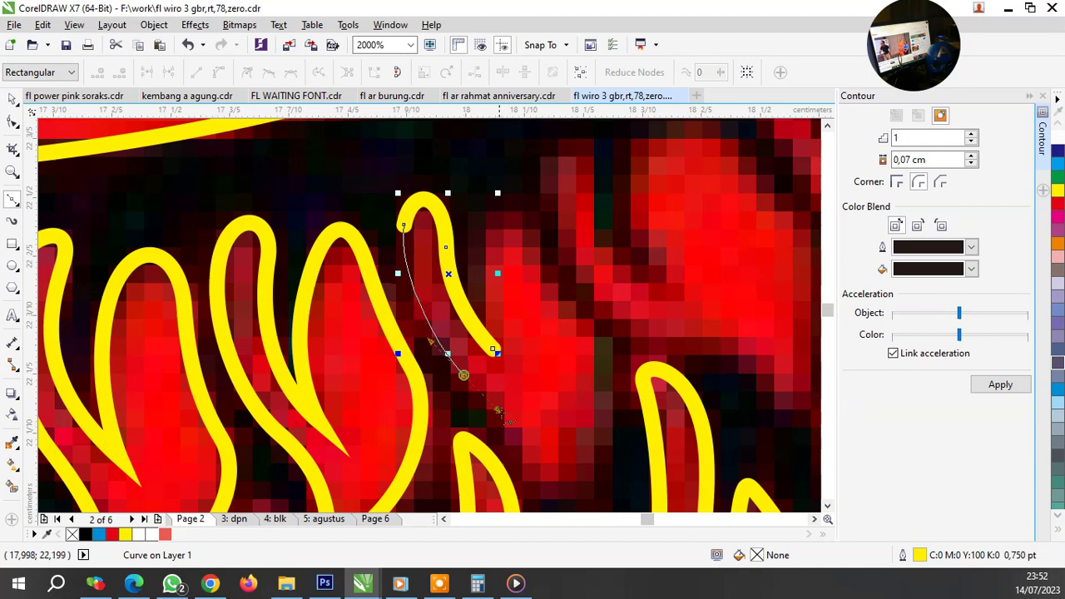
drag(498, 408, 498, 410)
drag(549, 481, 567, 450)
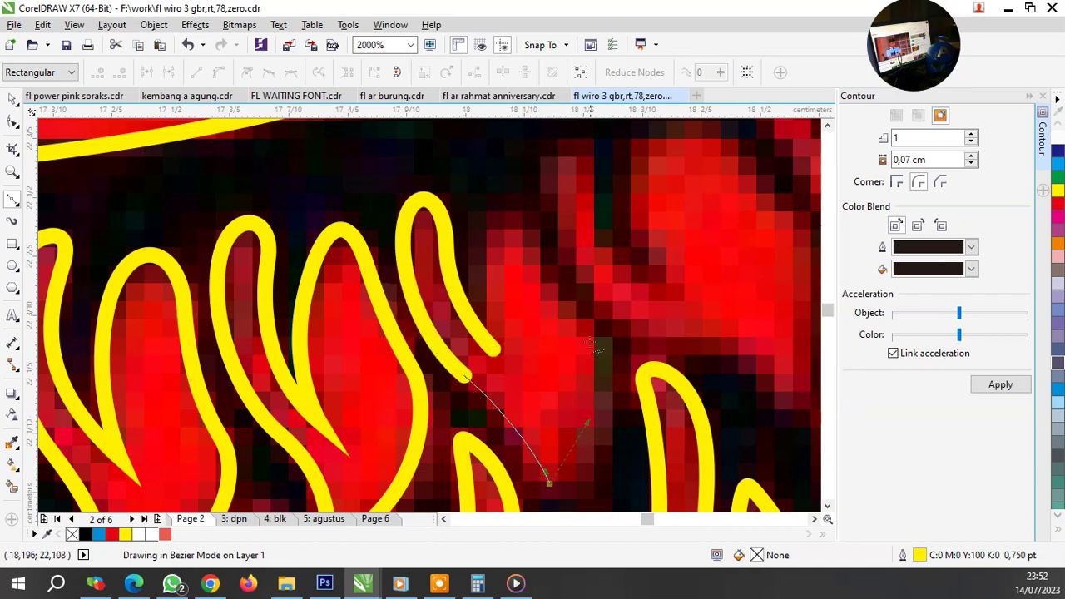
drag(596, 350, 583, 317)
click(575, 310)
click(514, 188)
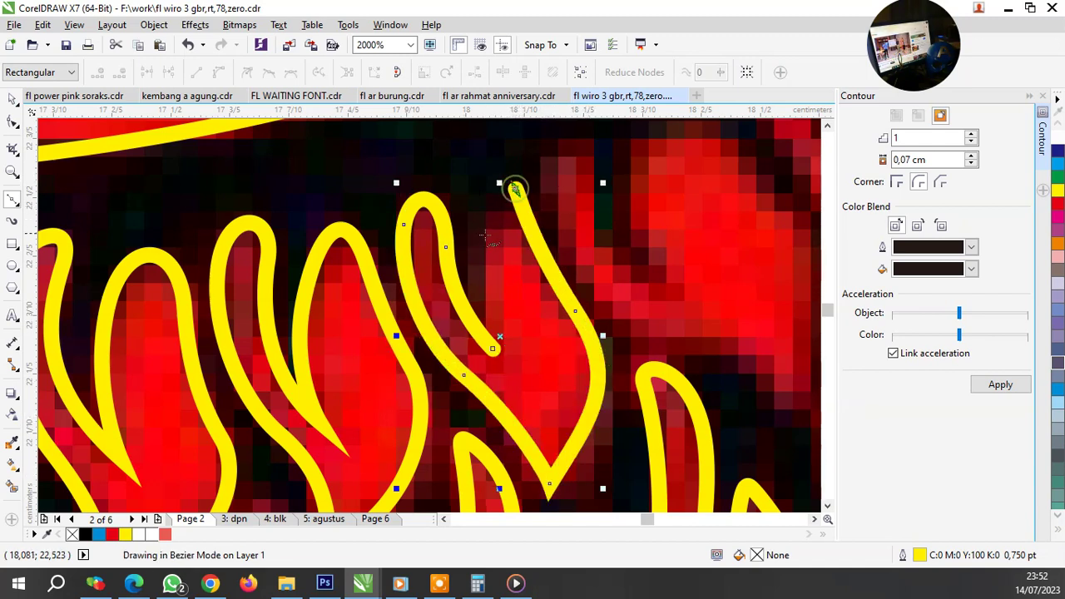
drag(476, 248, 478, 290)
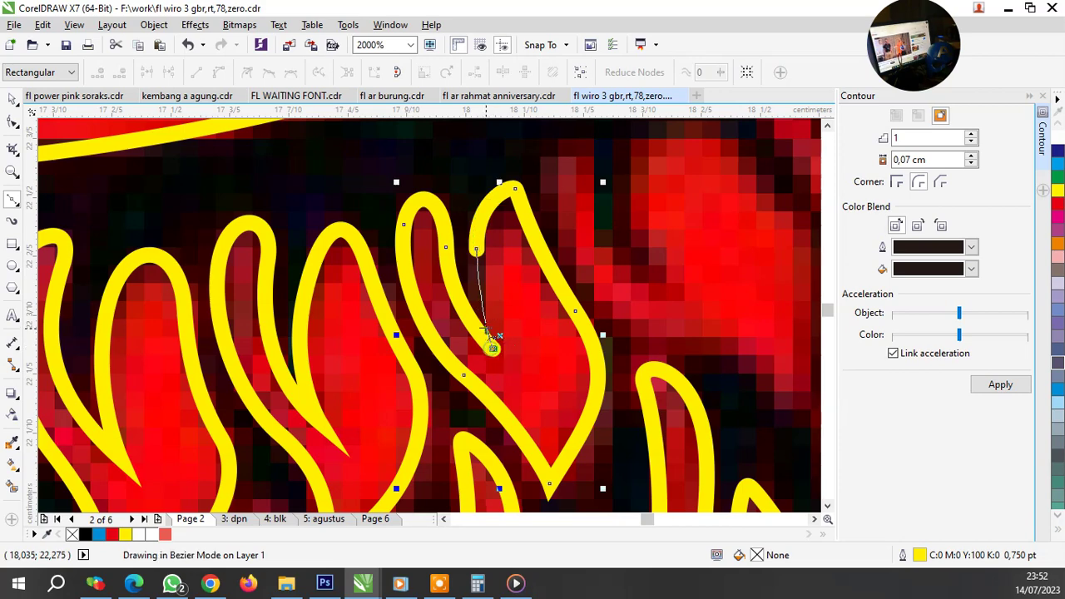
click(488, 333)
Step: Outline one more small top-row feather as a closed curve
scroll(479, 312, down, 3)
scroll(500, 316, up, 2)
scroll(523, 325, up, 1)
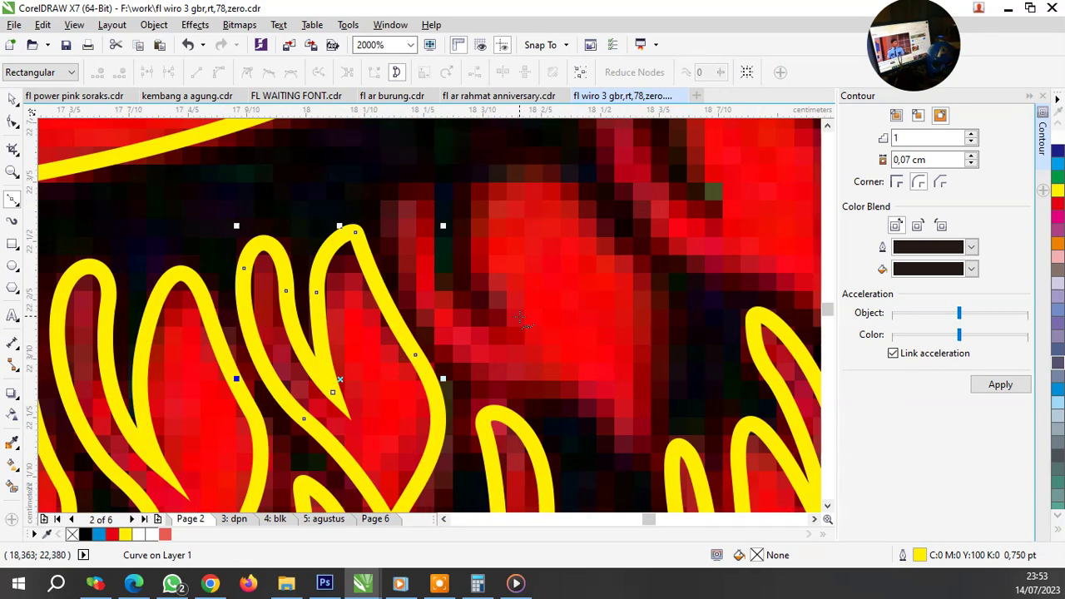
click(520, 324)
drag(463, 221, 551, 146)
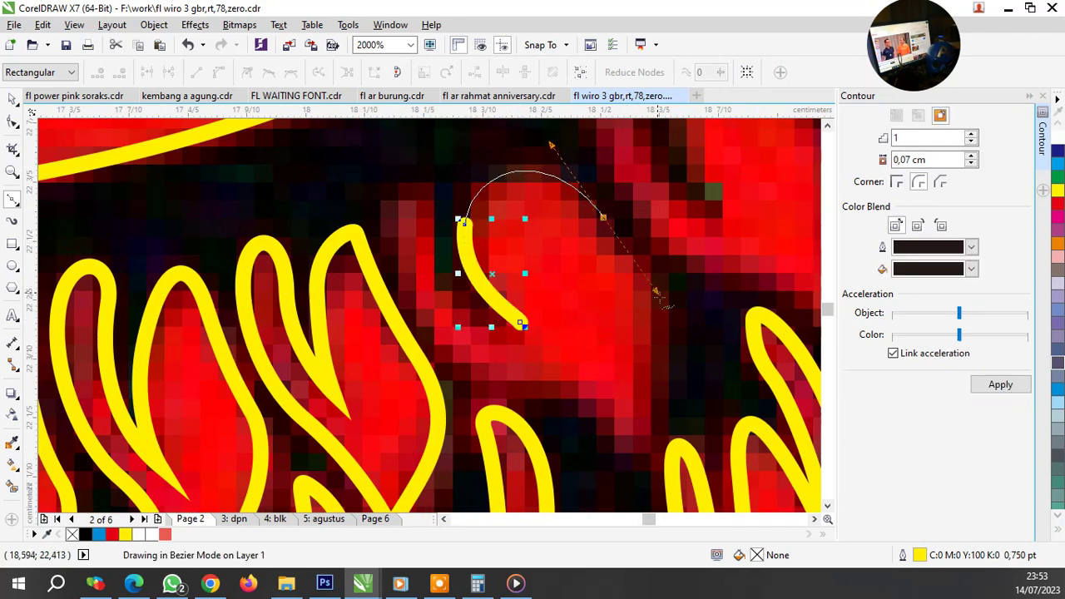
drag(657, 295, 659, 298)
drag(625, 437, 596, 469)
click(522, 380)
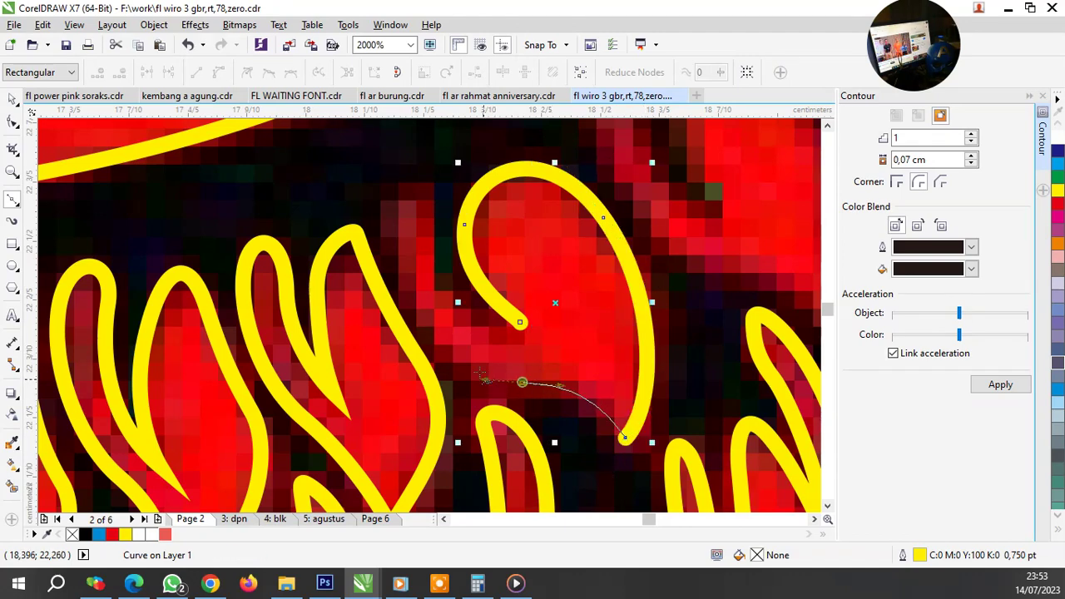
drag(402, 264, 433, 244)
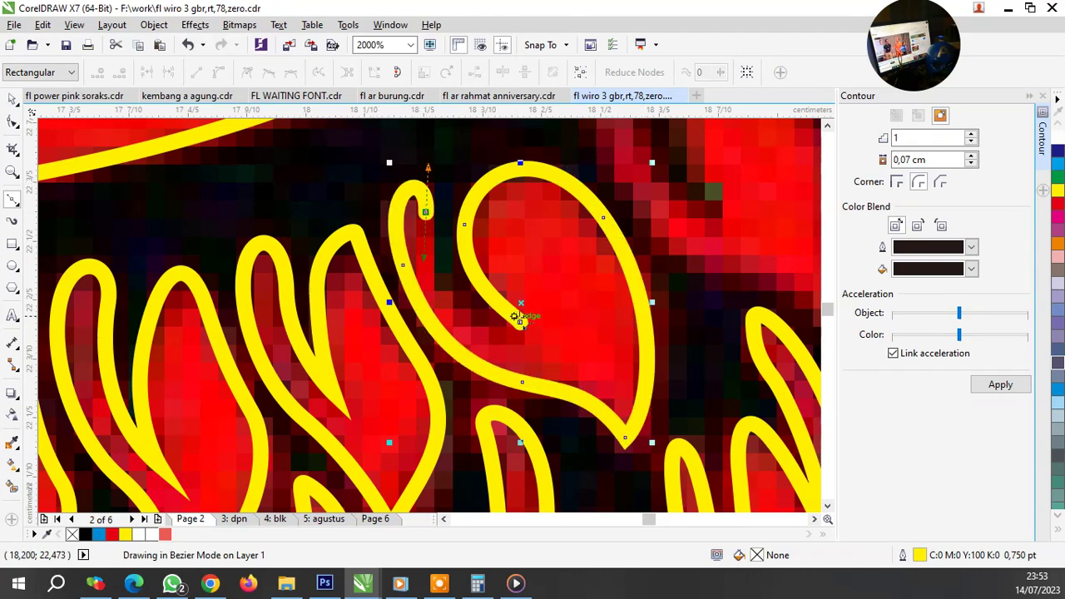
click(520, 322)
scroll(573, 316, down, 1)
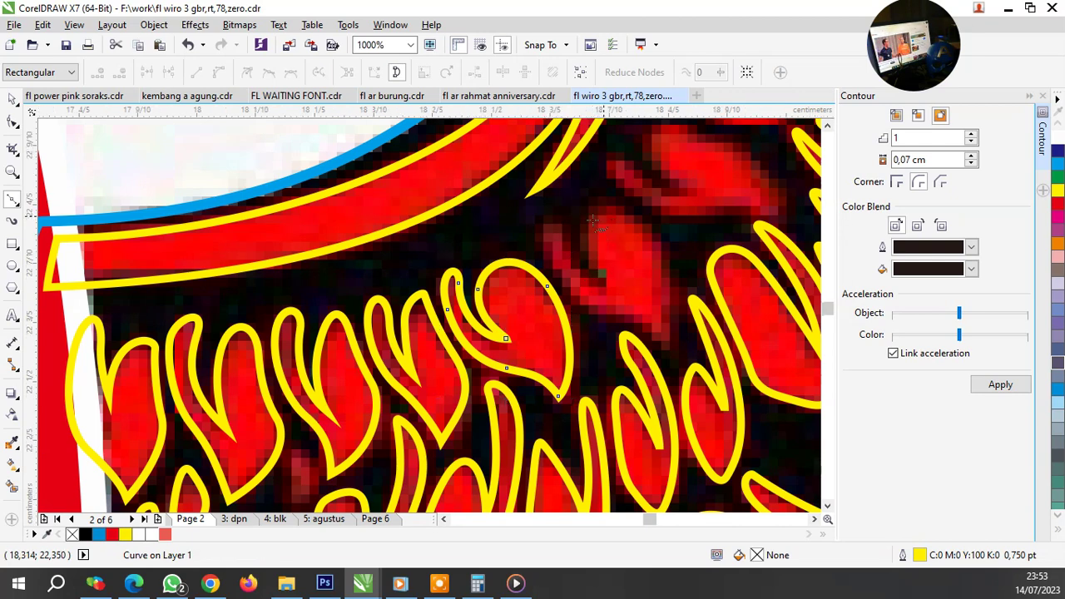
Step: Trace a closed Bezier outline around the first new flame feather on the wing
scroll(604, 399, up, 2)
click(616, 462)
drag(542, 264, 549, 171)
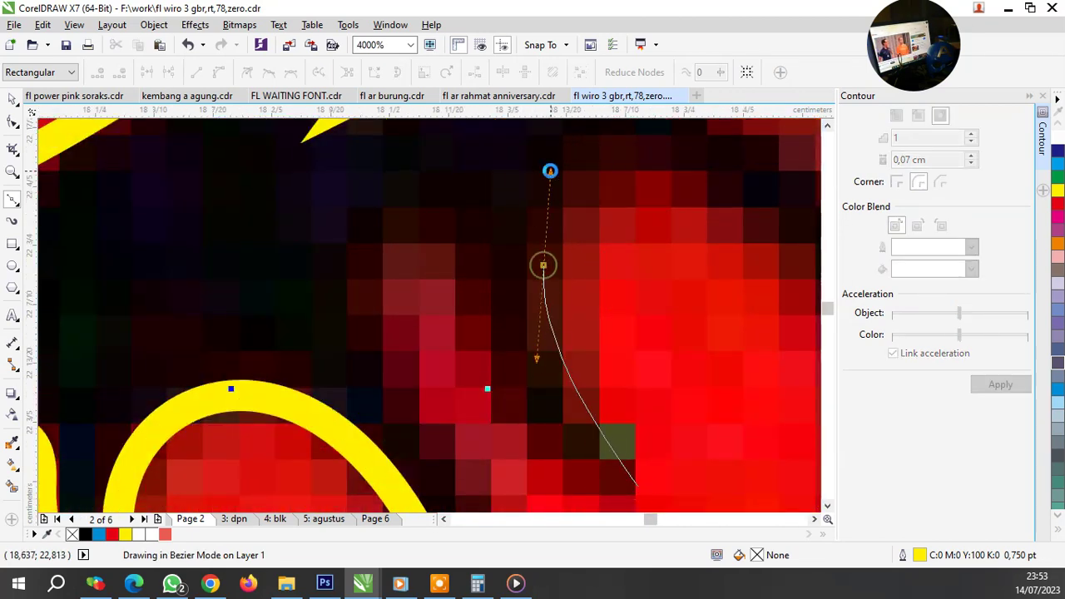
scroll(532, 216, down, 1)
drag(668, 277, 670, 279)
scroll(670, 283, down, 1)
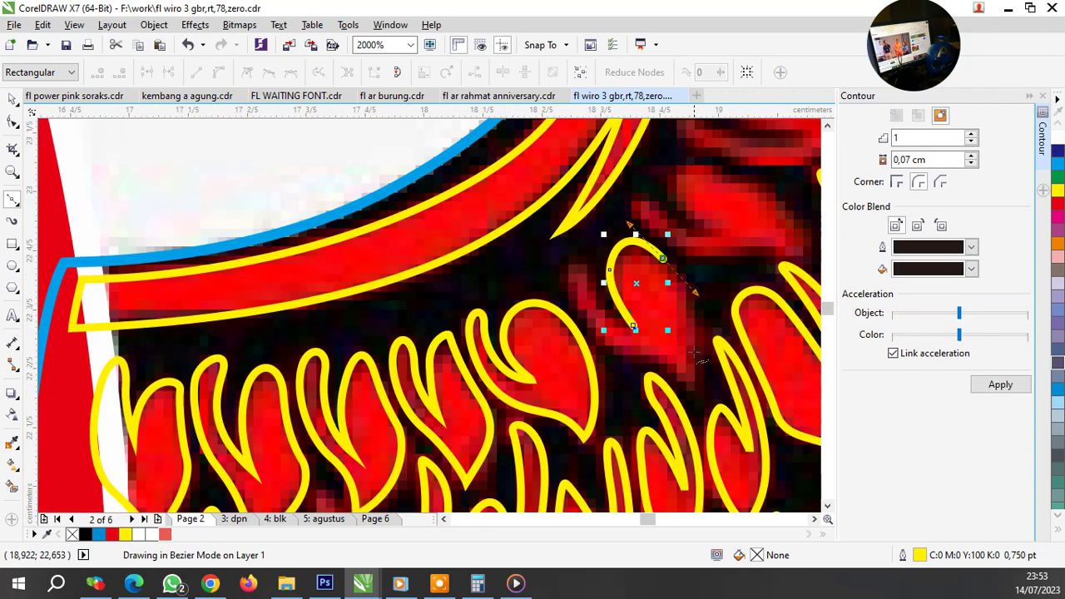
scroll(682, 374, up, 1)
mouse_move(693, 410)
mouse_down()
mouse_move(681, 475)
mouse_move(675, 393)
mouse_up()
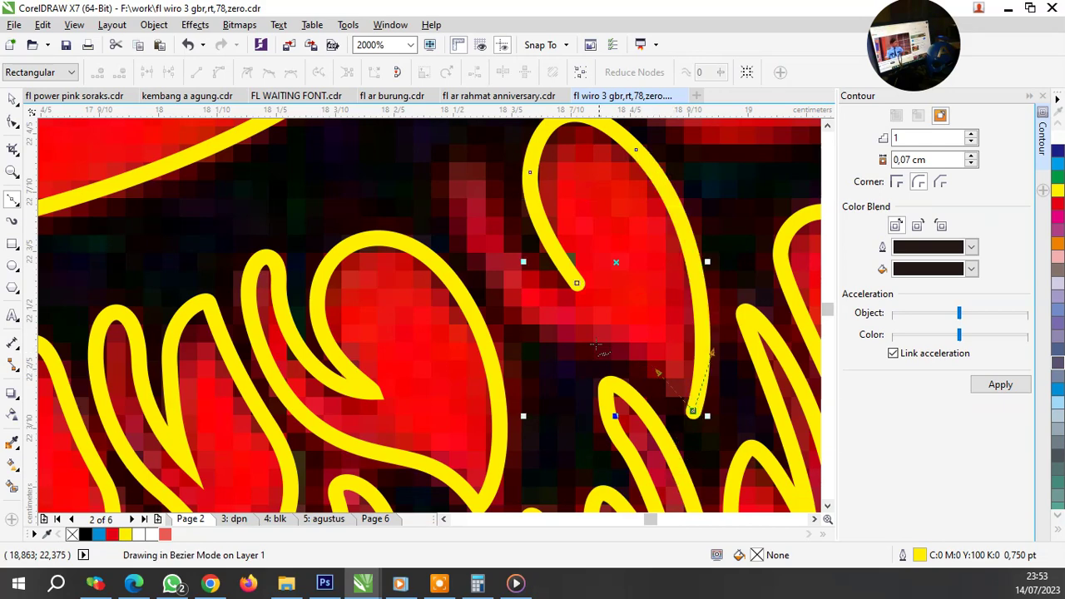
drag(591, 342, 541, 329)
drag(435, 174, 493, 200)
click(576, 283)
Step: Trace a closed outline around the red feather's rounded top, lower tip and bottom edge
scroll(583, 267, down, 2)
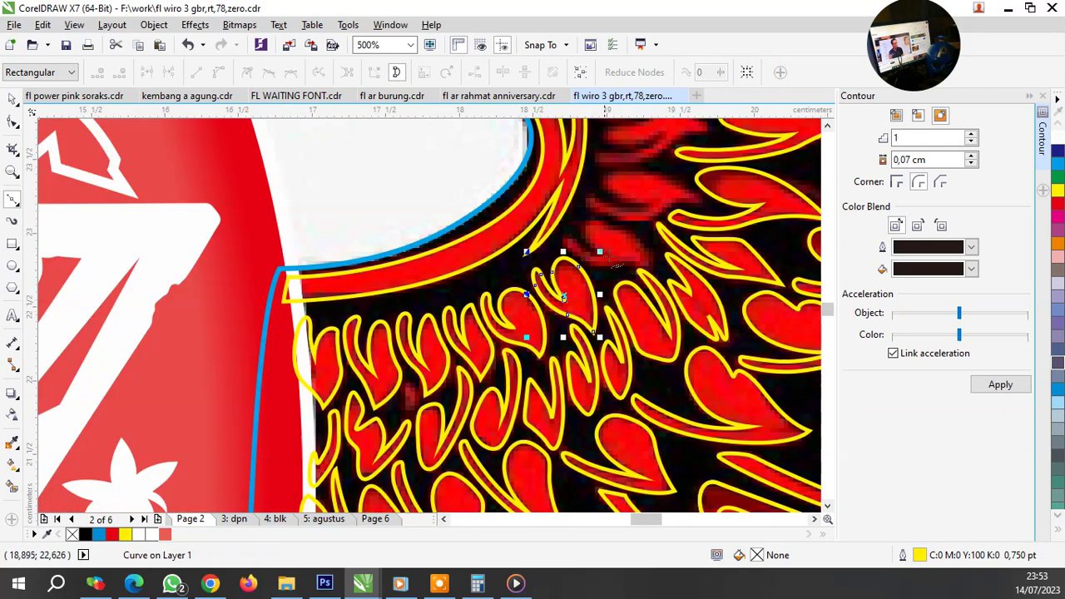
scroll(608, 245, up, 1)
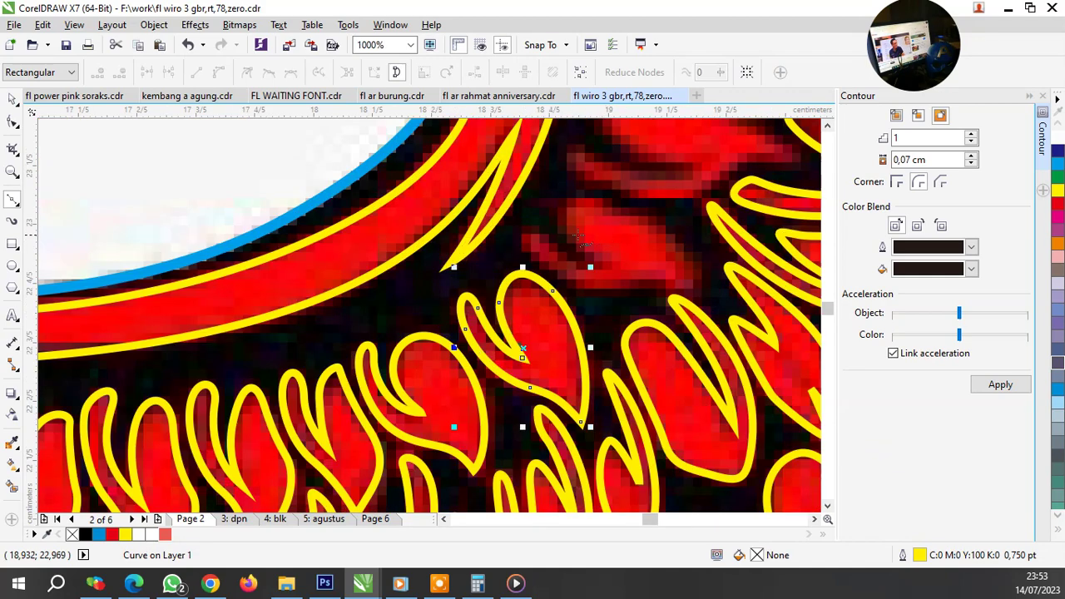
scroll(583, 241, down, 2)
scroll(541, 288, up, 2)
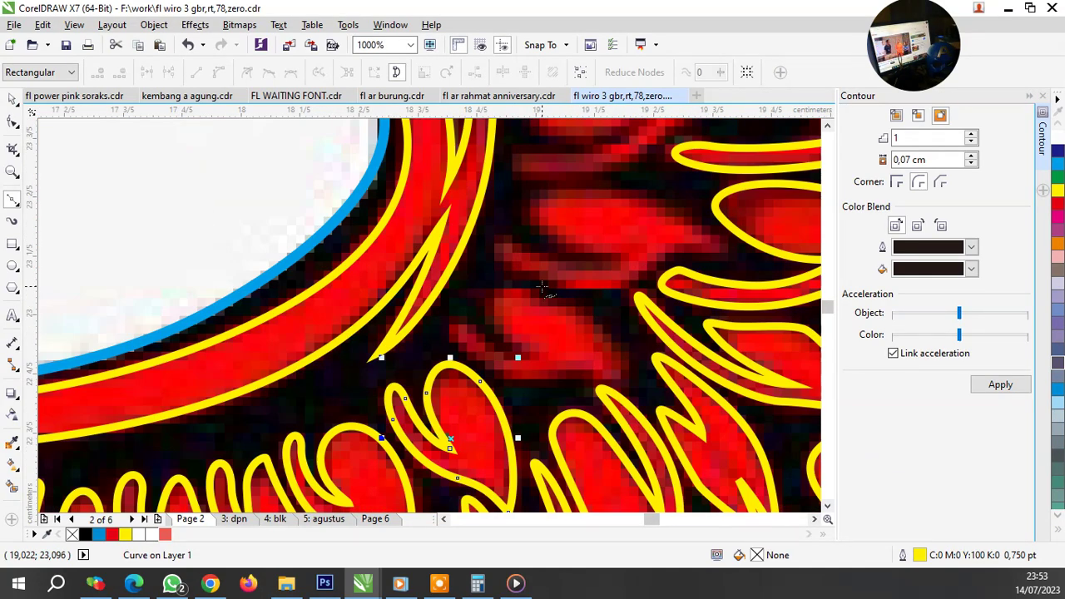
scroll(542, 288, down, 1)
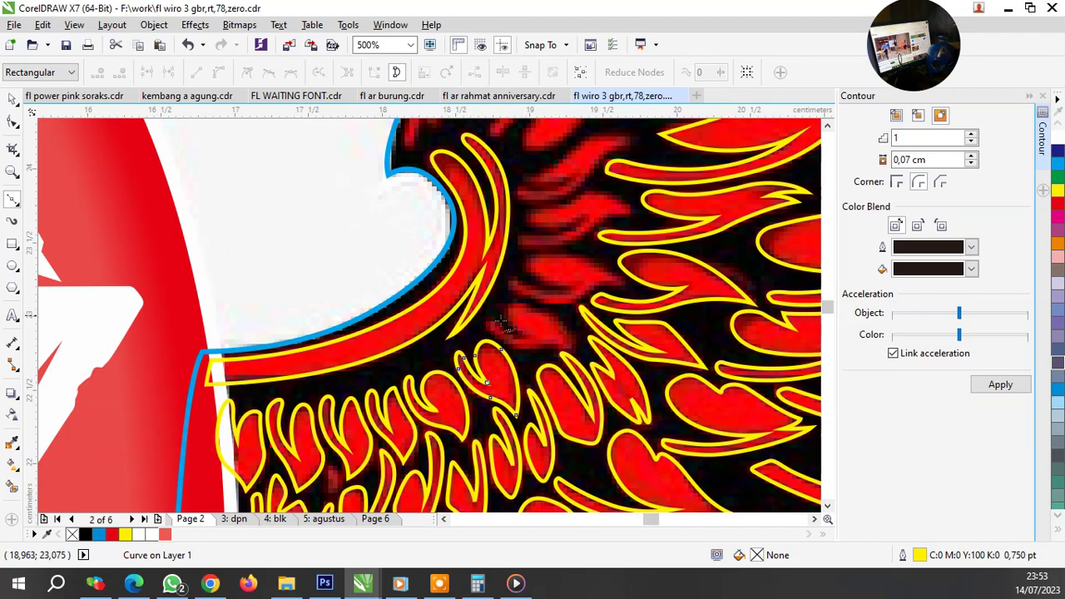
scroll(526, 312, up, 2)
scroll(556, 319, down, 3)
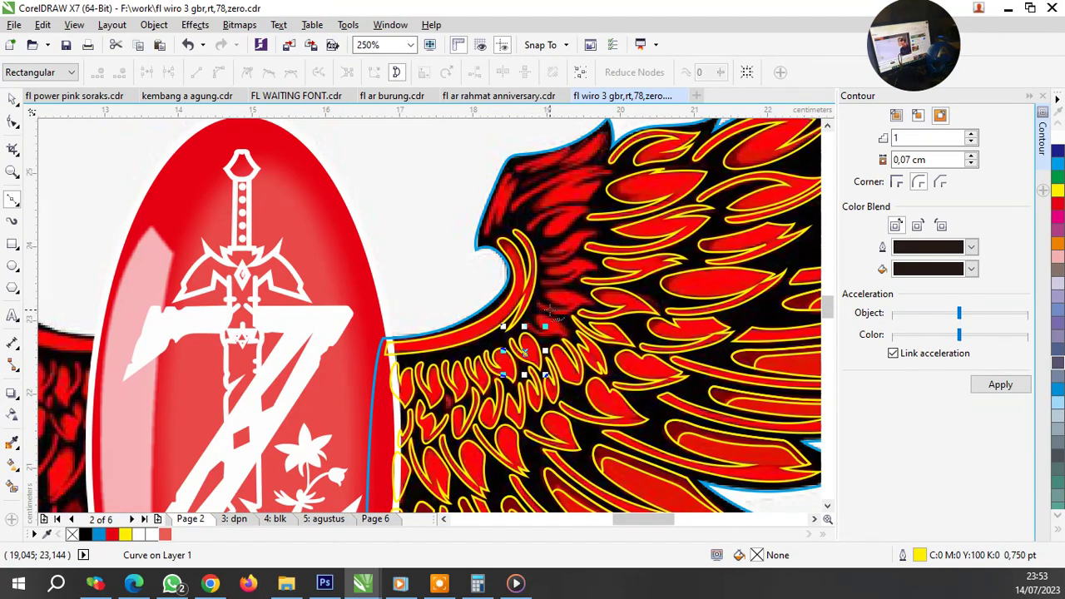
scroll(526, 350, up, 3)
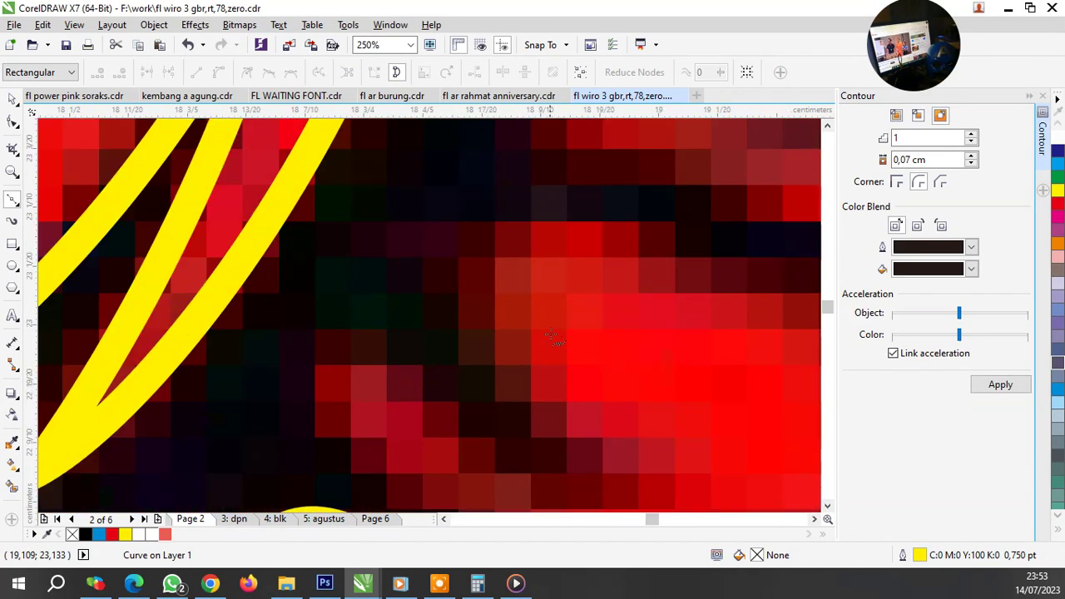
scroll(582, 367, down, 1)
scroll(604, 370, up, 1)
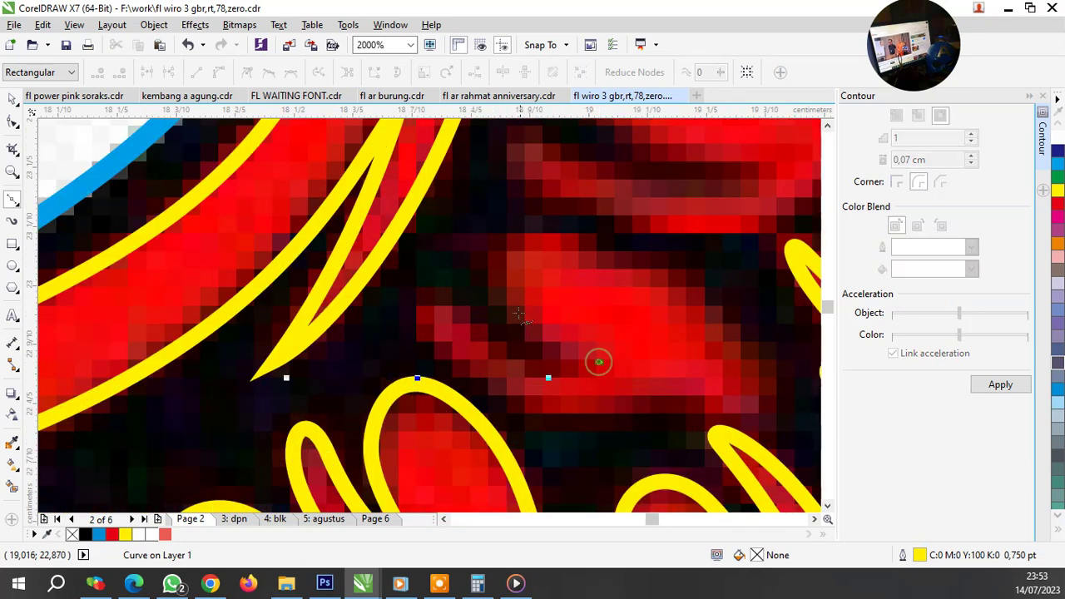
click(601, 363)
drag(509, 301, 491, 265)
drag(581, 243, 670, 292)
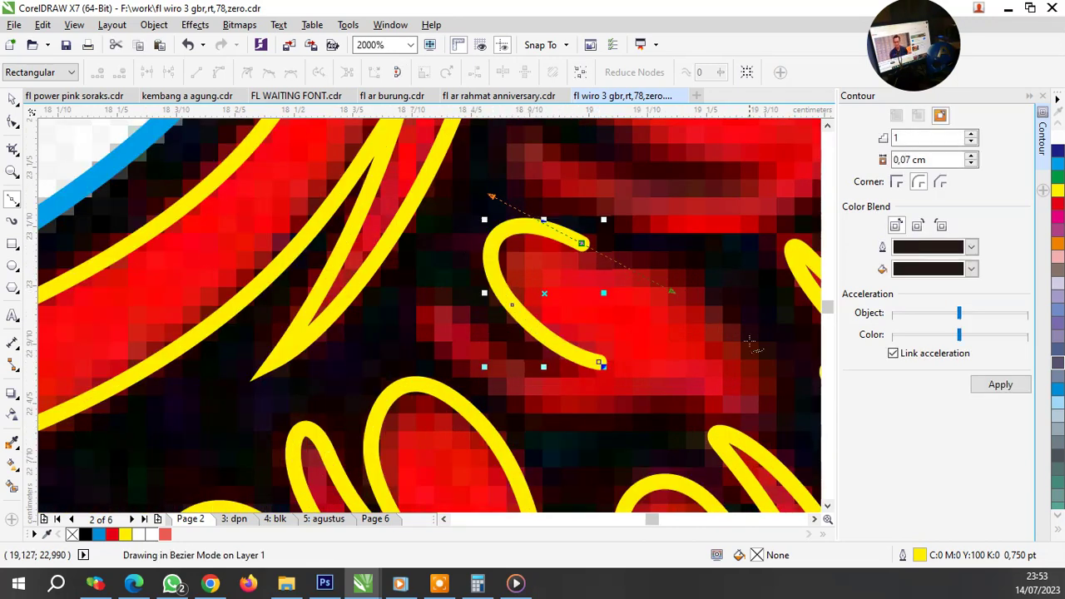
drag(761, 481, 760, 508)
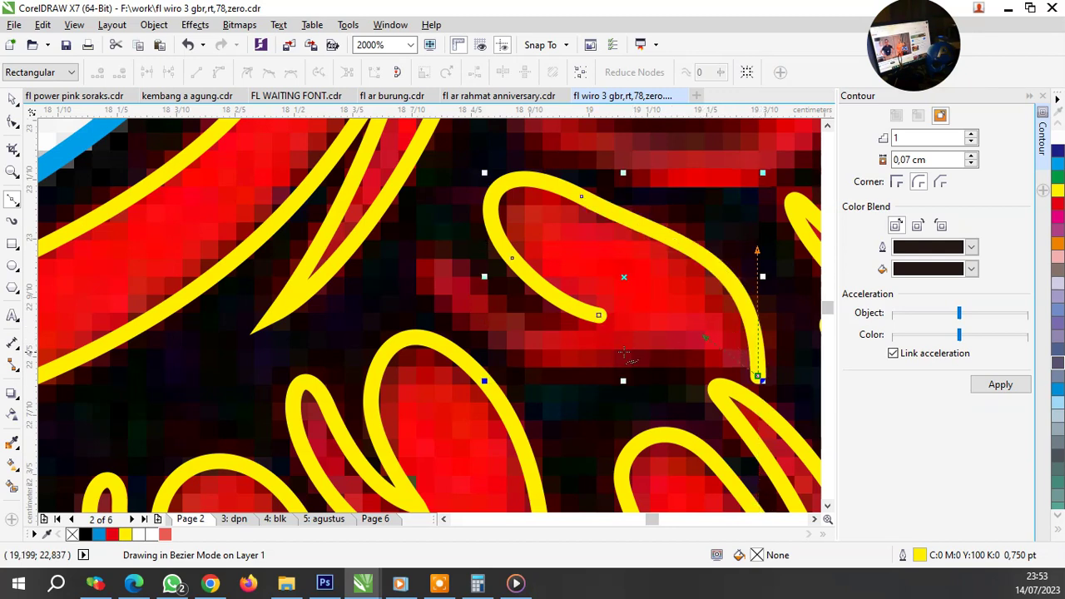
drag(606, 364, 566, 378)
drag(439, 305, 394, 256)
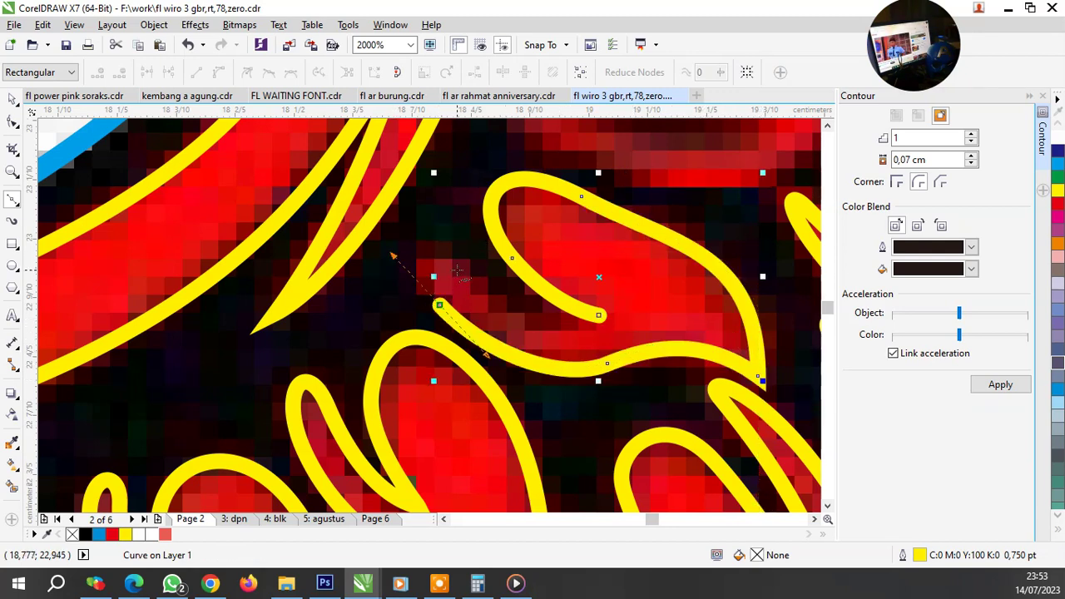
drag(457, 269, 492, 287)
click(562, 340)
Step: Outline the thin curled feather, hooking the curve around its tip and end
scroll(498, 335, down, 1)
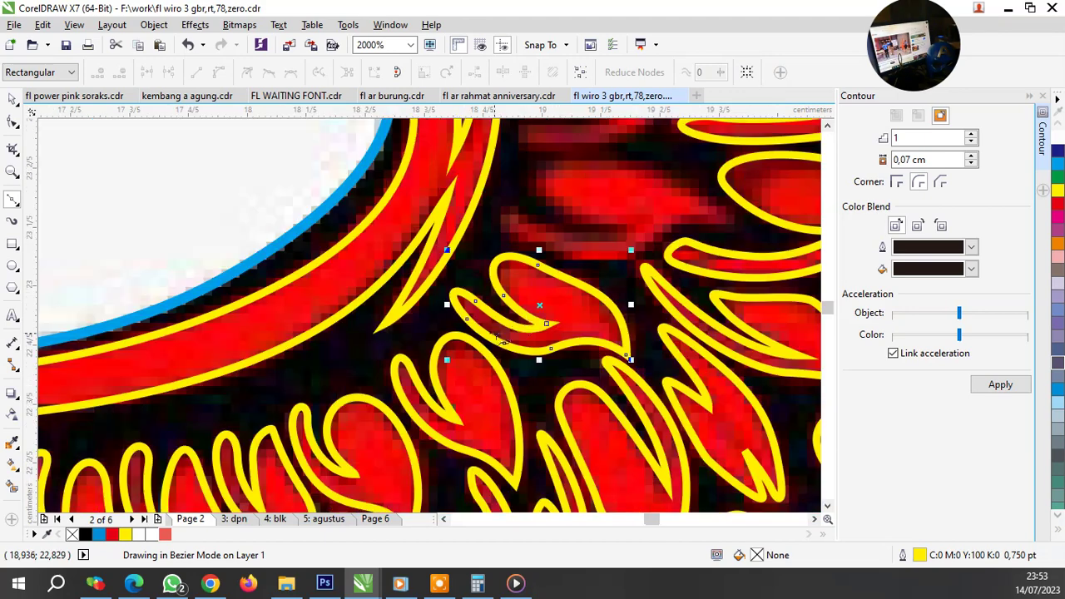
scroll(616, 236, up, 1)
click(643, 261)
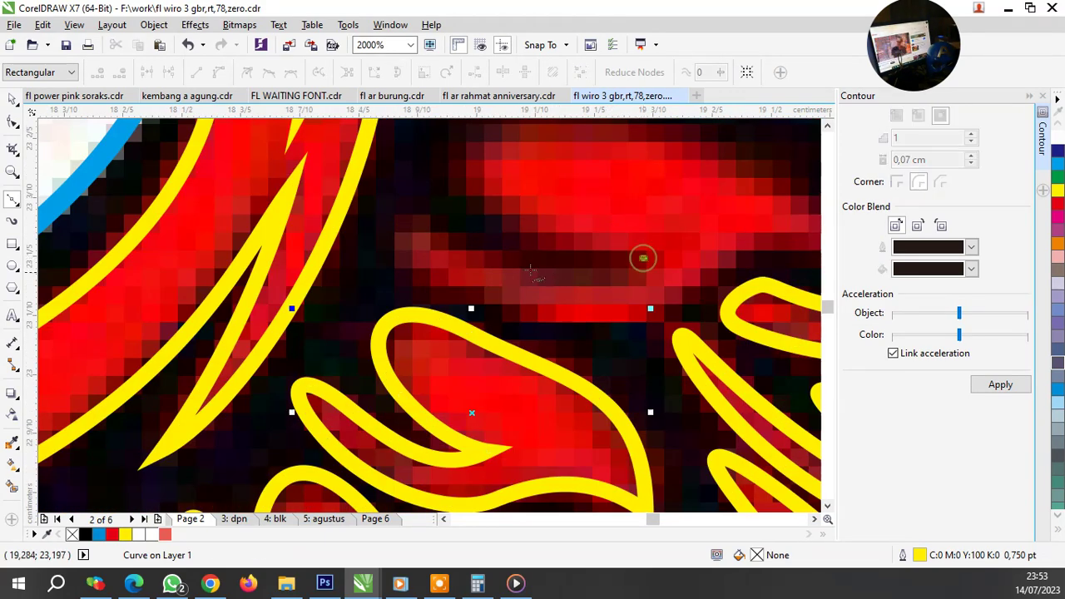
drag(510, 265, 408, 219)
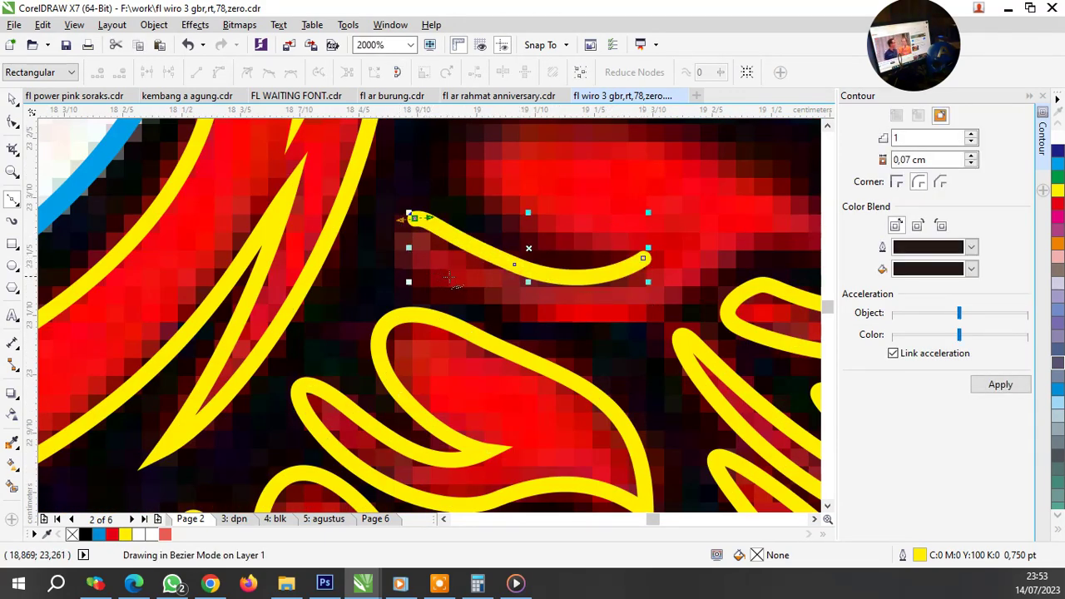
drag(462, 292, 547, 331)
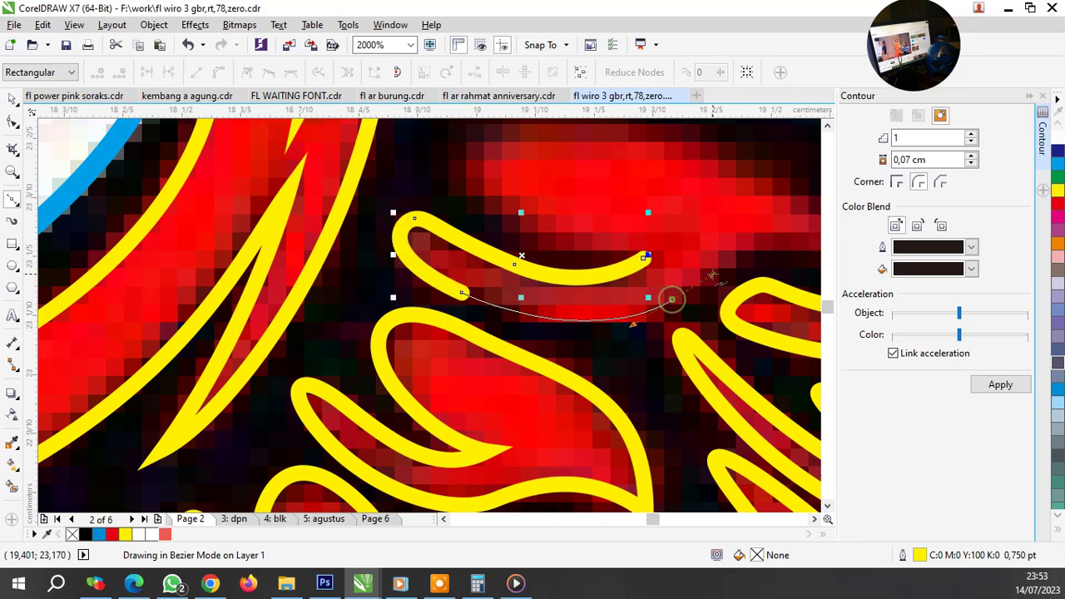
scroll(672, 299, down, 2)
scroll(641, 288, down, 1)
scroll(634, 283, up, 3)
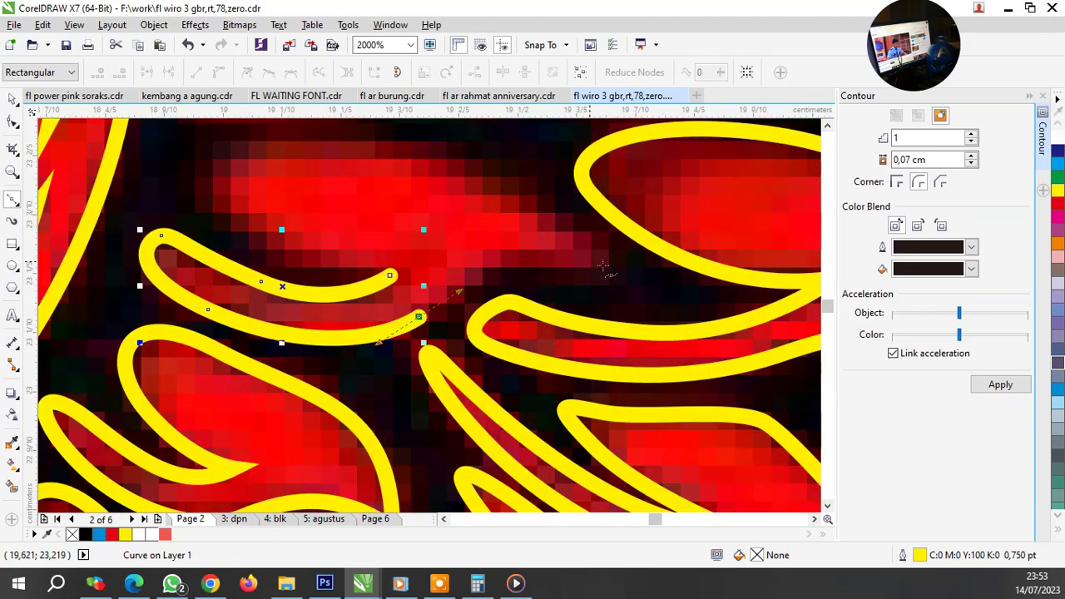
drag(591, 261, 573, 210)
scroll(519, 255, down, 2)
scroll(517, 250, up, 2)
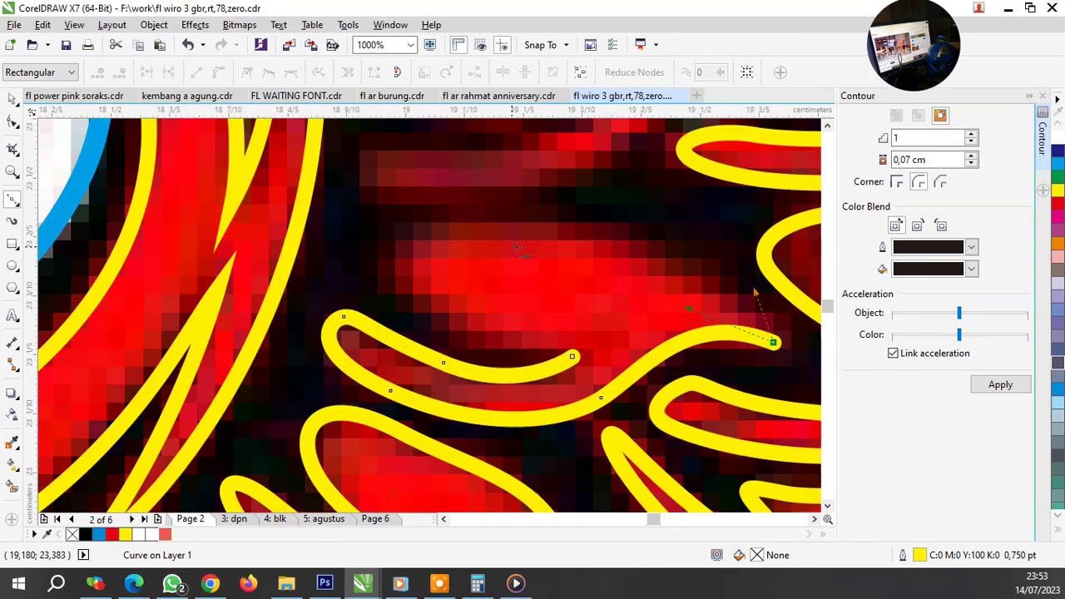
click(521, 221)
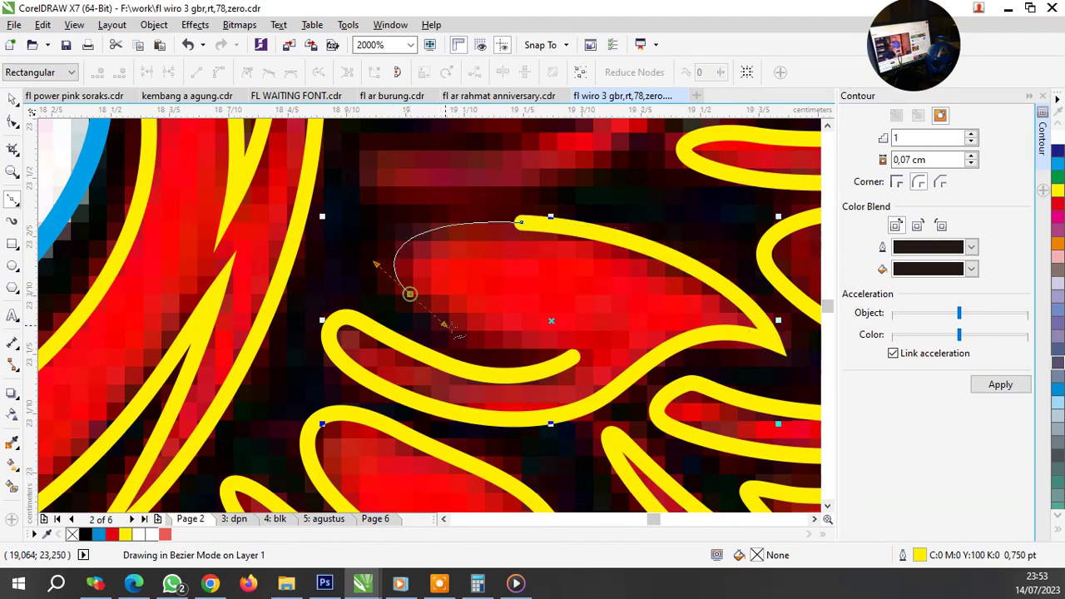
drag(409, 293, 376, 265)
click(572, 356)
Step: Trace the next hooked flame feather's outline, finishing with a sharp pointed tip
scroll(499, 316, down, 3)
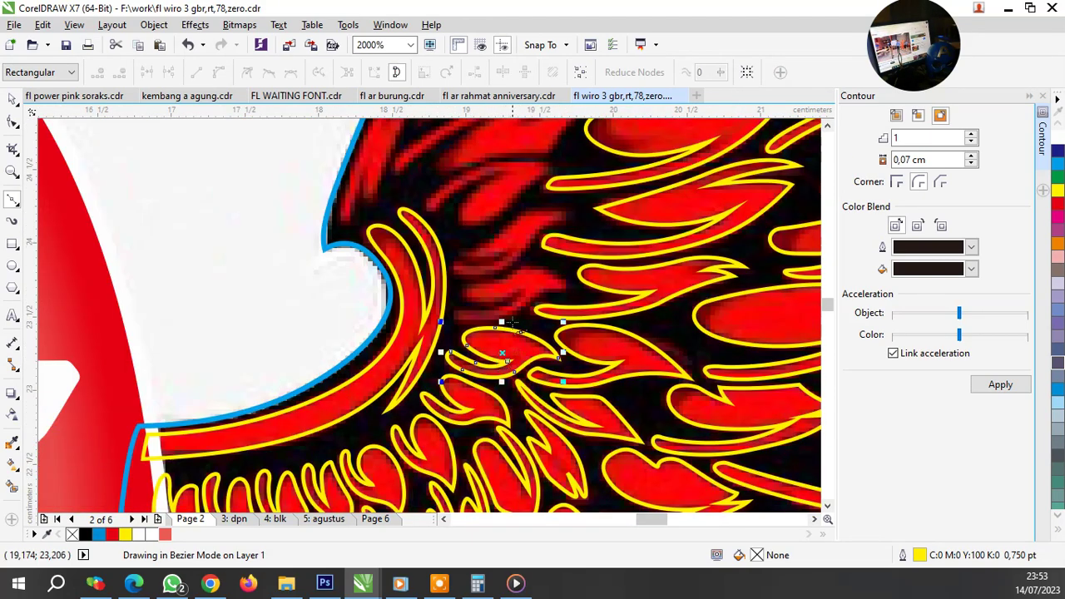
scroll(508, 314, up, 1)
scroll(507, 315, up, 2)
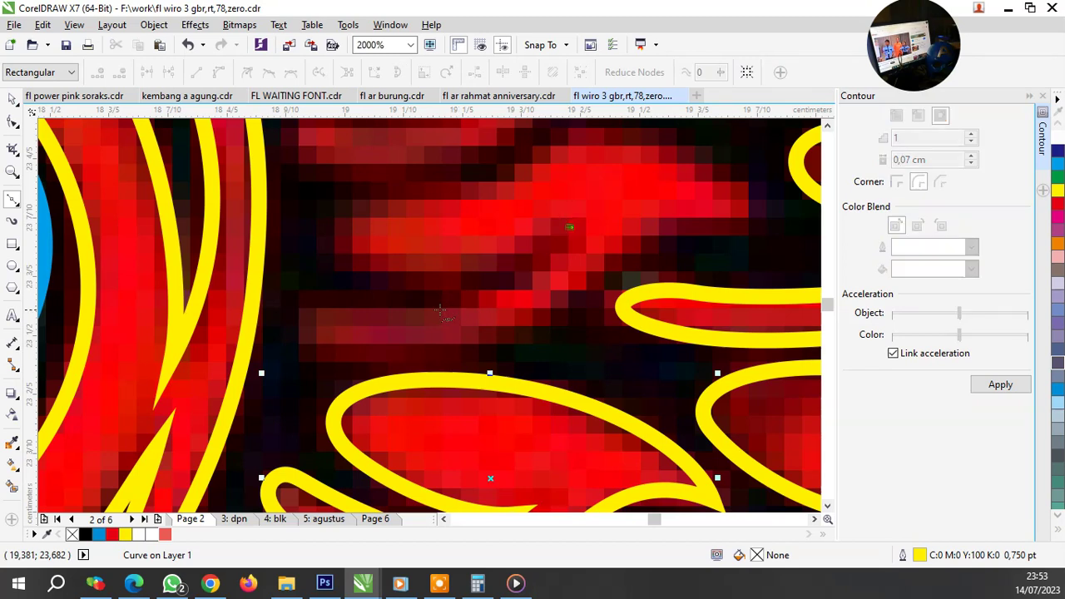
click(573, 225)
drag(426, 309, 310, 316)
double_click(311, 316)
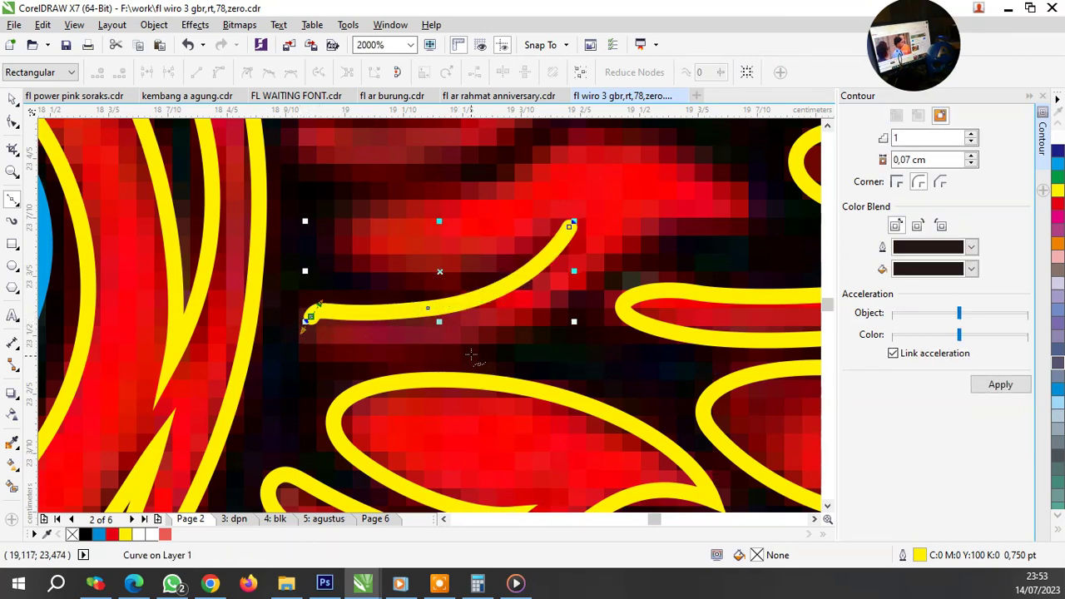
drag(517, 340, 551, 325)
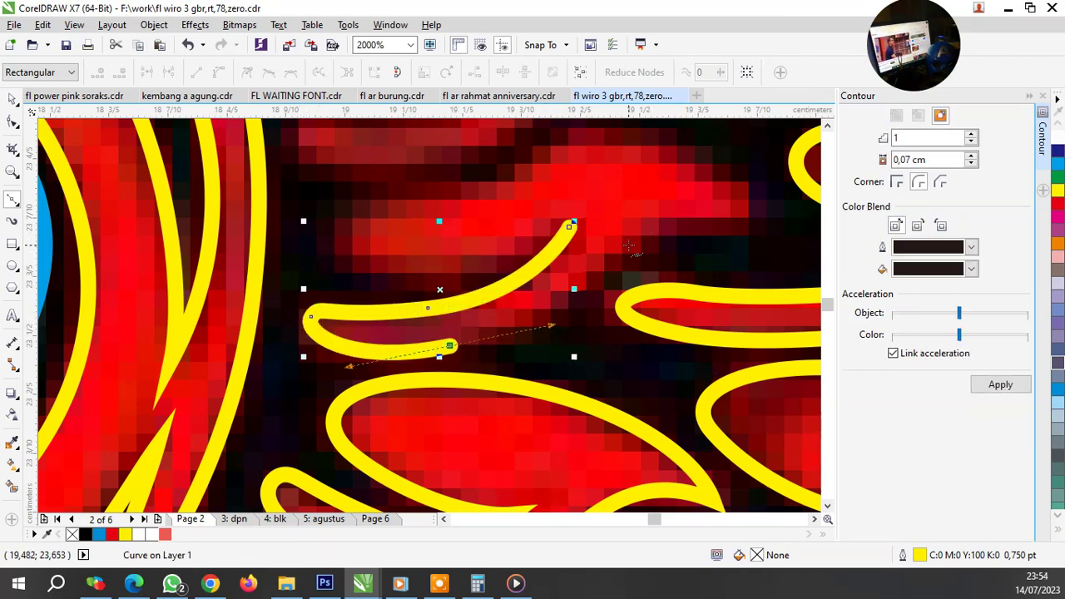
click(626, 240)
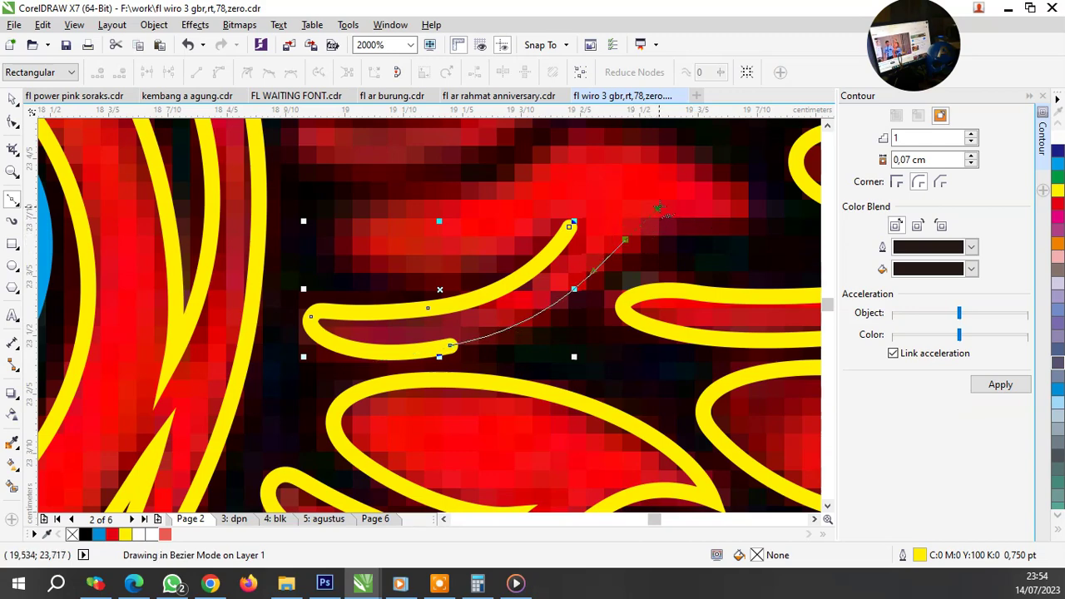
drag(743, 220, 774, 229)
scroll(704, 193, down, 2)
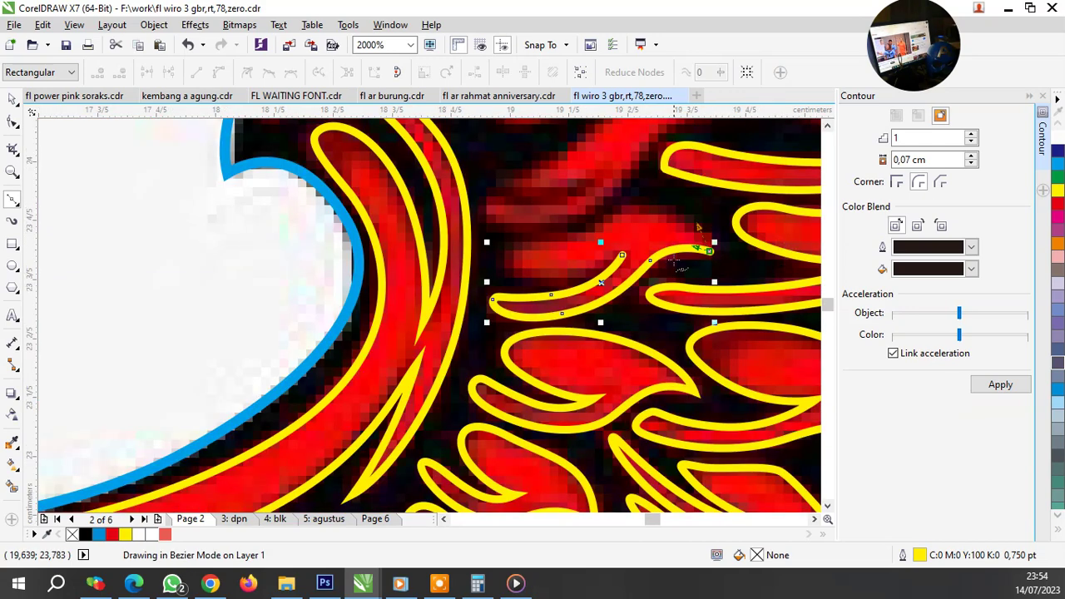
scroll(633, 200, up, 2)
drag(592, 214, 502, 268)
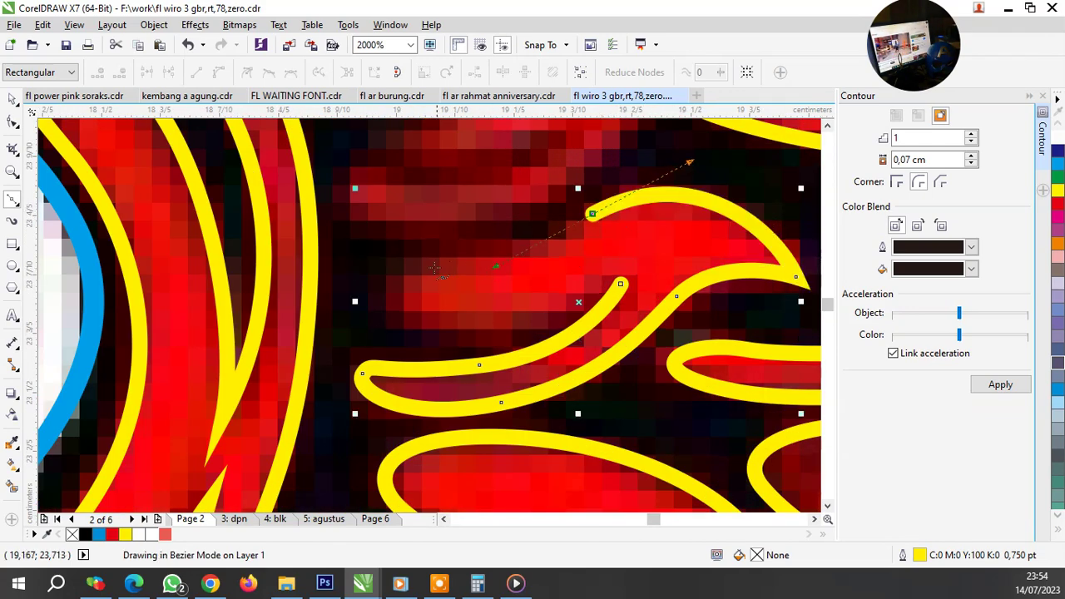
drag(408, 266, 446, 267)
drag(452, 332, 516, 336)
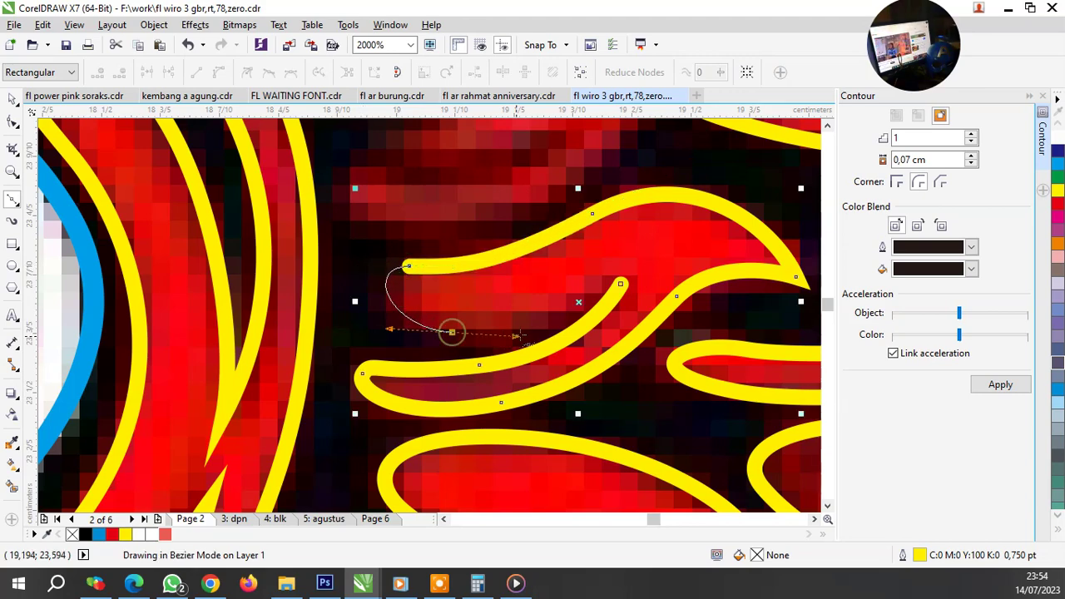
click(620, 285)
drag(620, 284, 483, 342)
scroll(482, 341, down, 2)
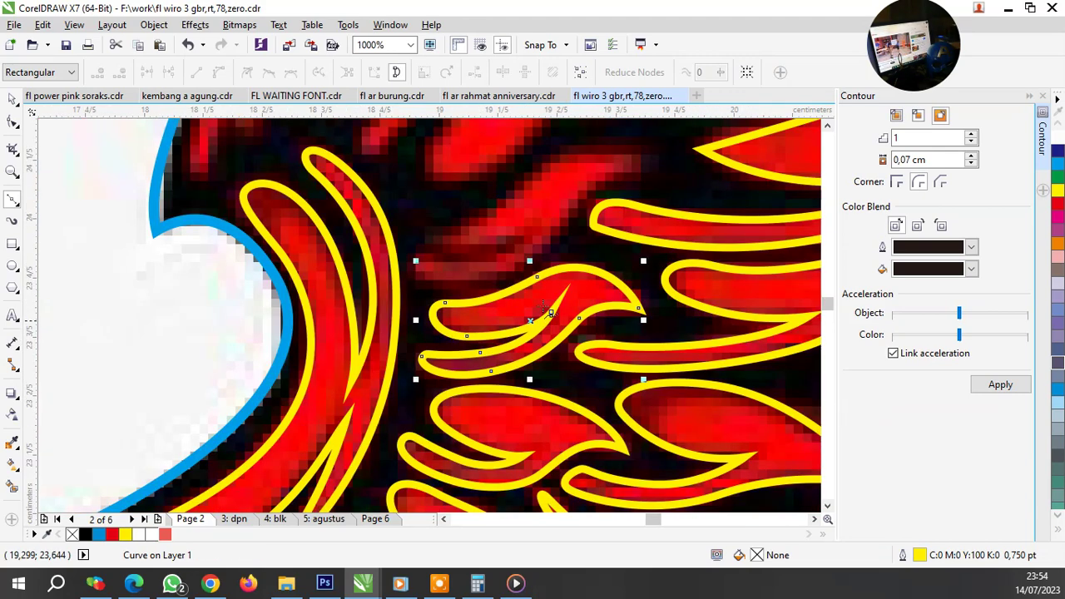
scroll(537, 315, up, 2)
Step: Sharpen the traced flame's inner tip by dragging its node handle with the Shape tool
click(12, 122)
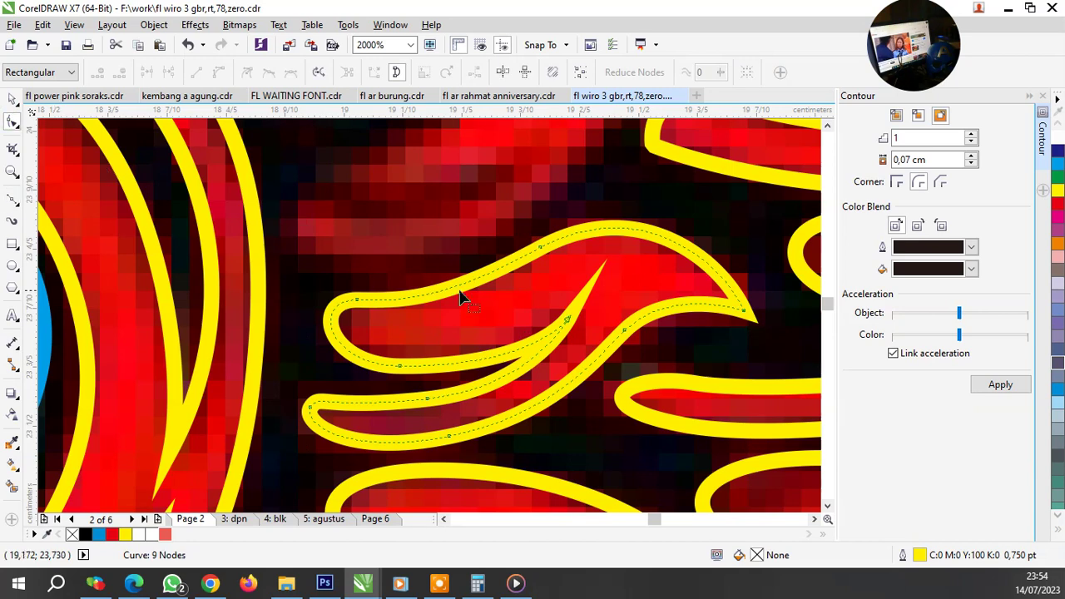
click(569, 319)
drag(543, 356, 525, 356)
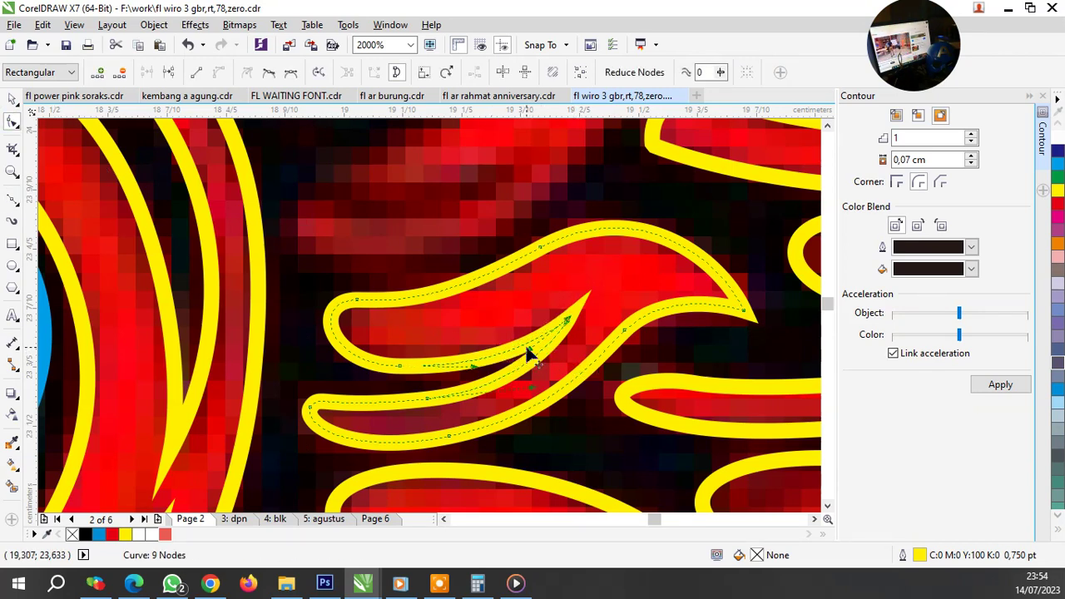
Step: Start outlining the neighbouring flame along its lower edge with the Bezier tool
click(15, 203)
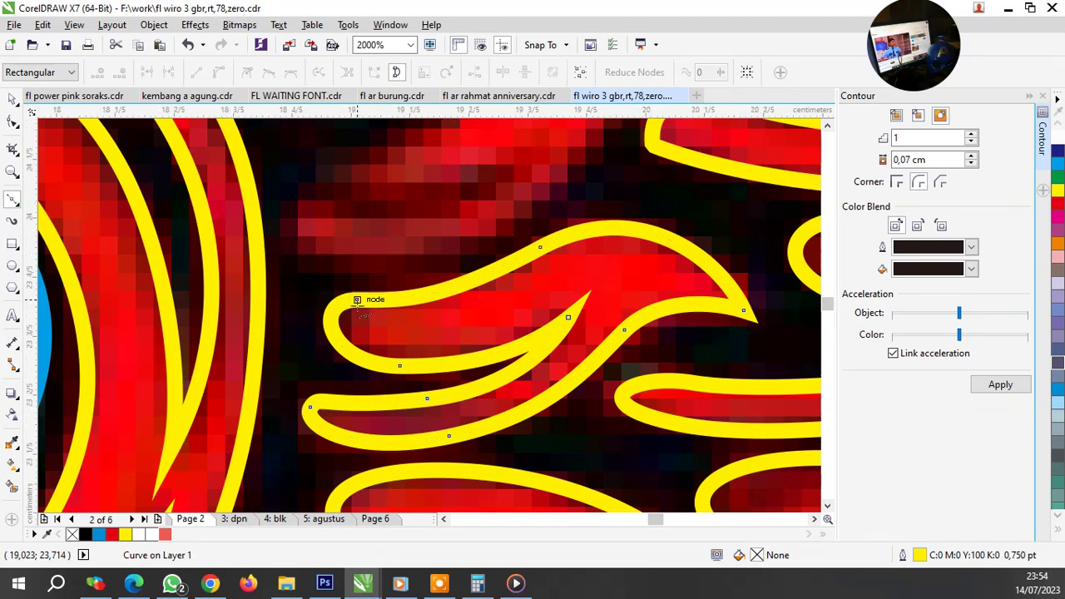
scroll(356, 295, down, 2)
scroll(363, 287, up, 2)
click(541, 203)
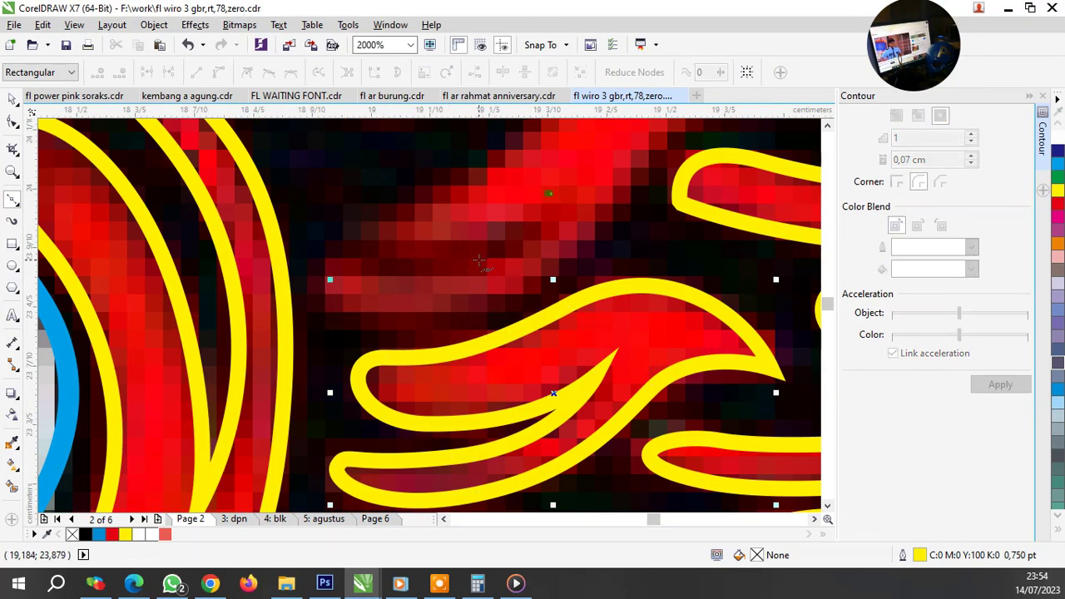
drag(402, 293, 500, 319)
click(324, 278)
scroll(500, 319, down, 1)
scroll(574, 221, up, 1)
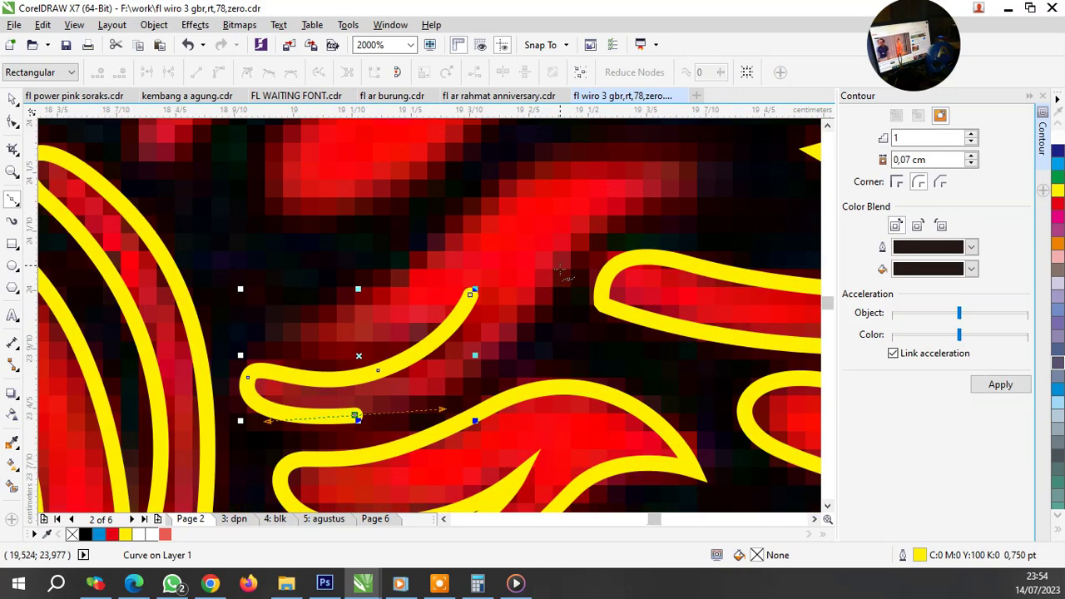
Step: Sweep the outline around the flame's tail, tip and upper edge, closing it at the start
drag(542, 283, 568, 243)
drag(682, 184, 733, 180)
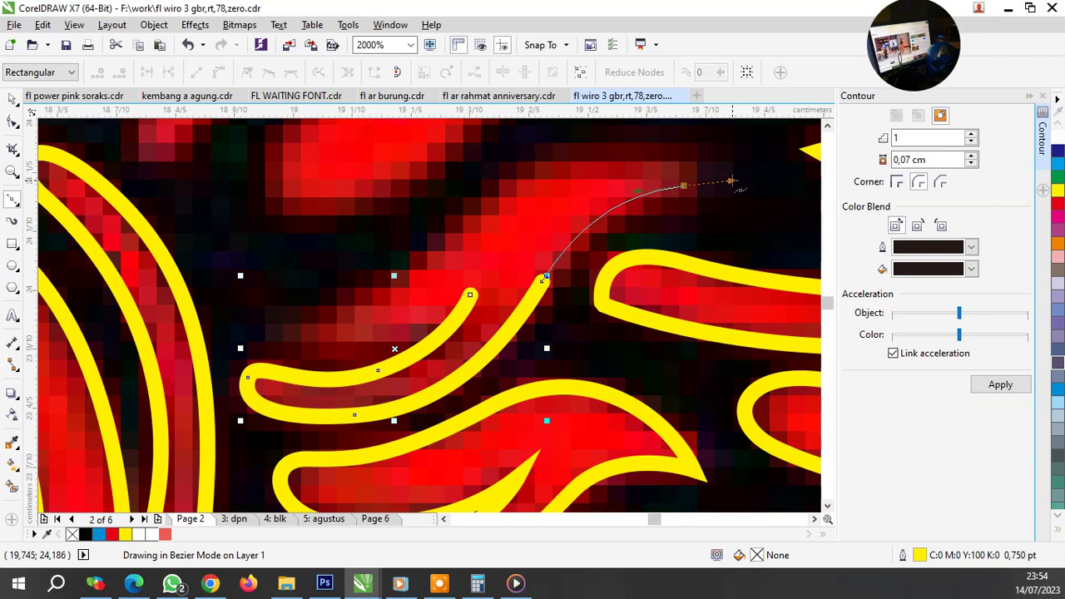
drag(621, 155, 620, 156)
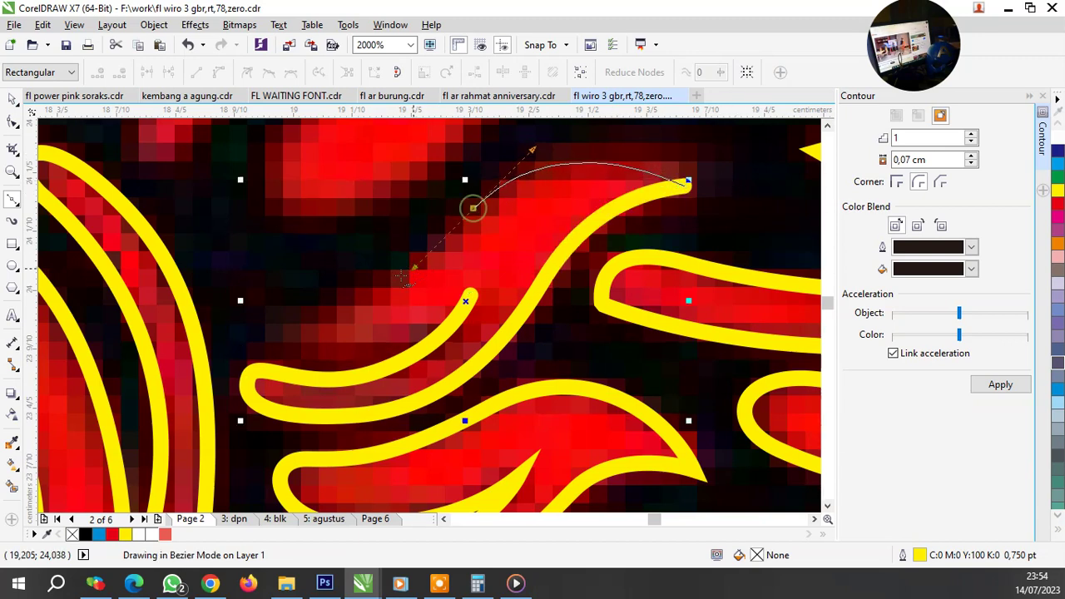
drag(472, 208, 433, 229)
drag(326, 306, 285, 317)
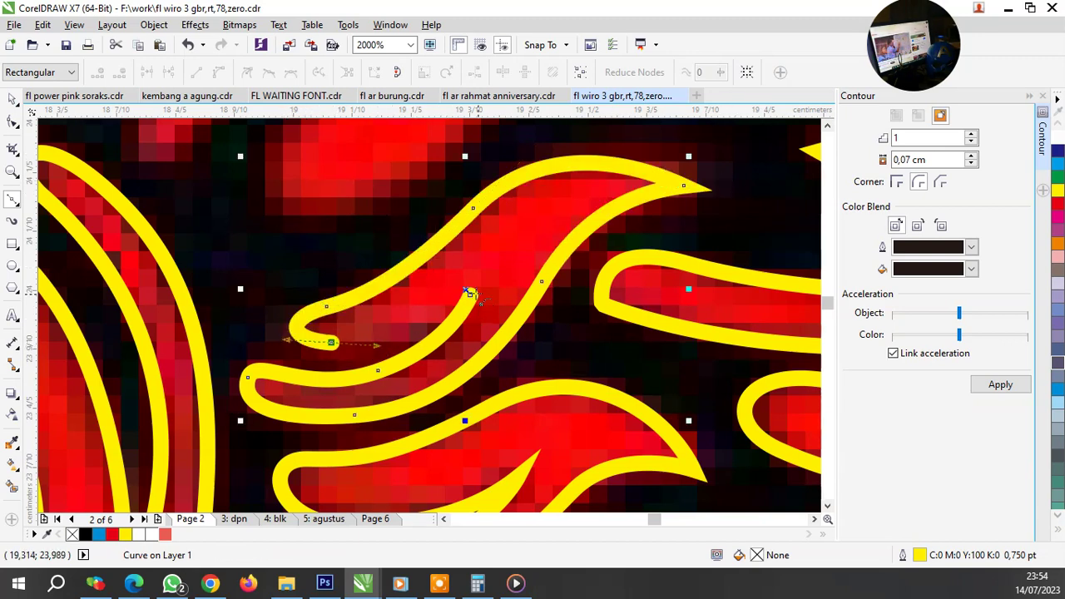
drag(470, 295, 437, 326)
scroll(437, 326, down, 2)
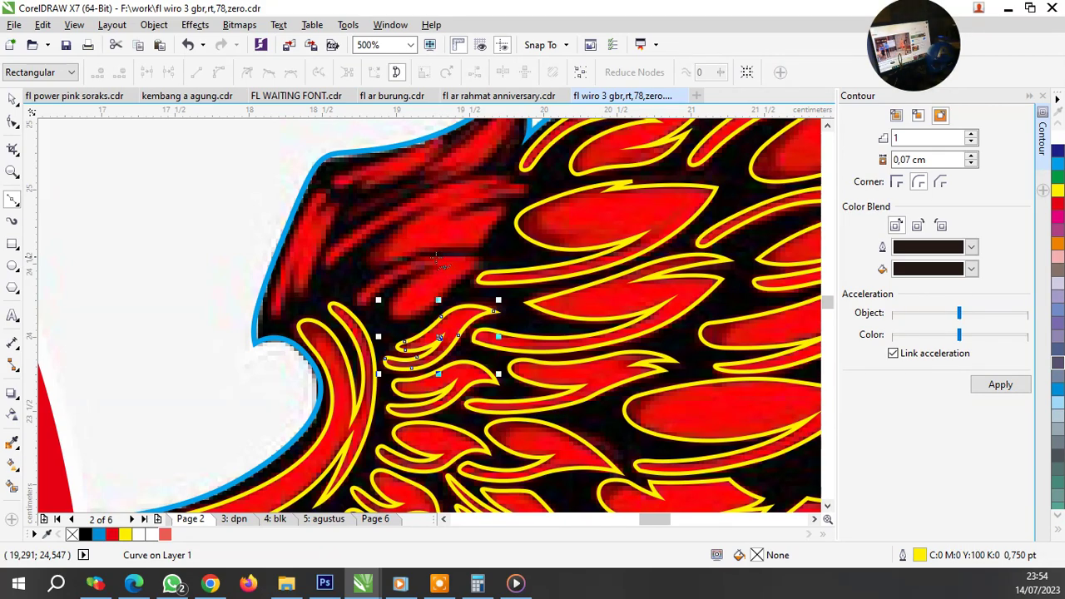
Step: Trace a closed outline around the pointed feather flame near the upper wing
scroll(439, 265, down, 1)
scroll(439, 265, down, 1)
scroll(492, 256, up, 3)
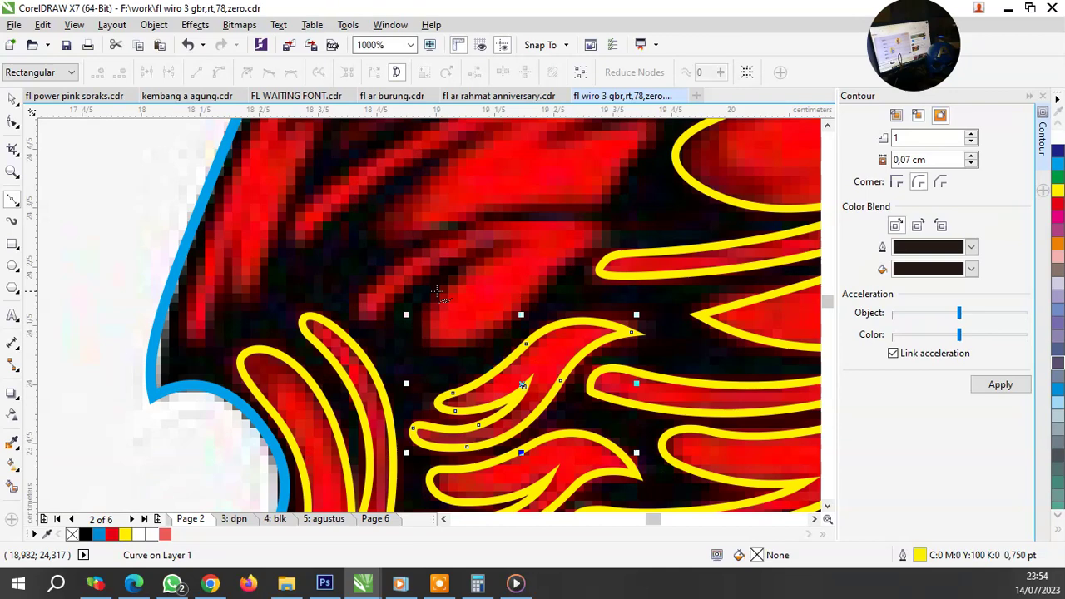
click(506, 239)
scroll(400, 280, up, 1)
drag(425, 271, 353, 329)
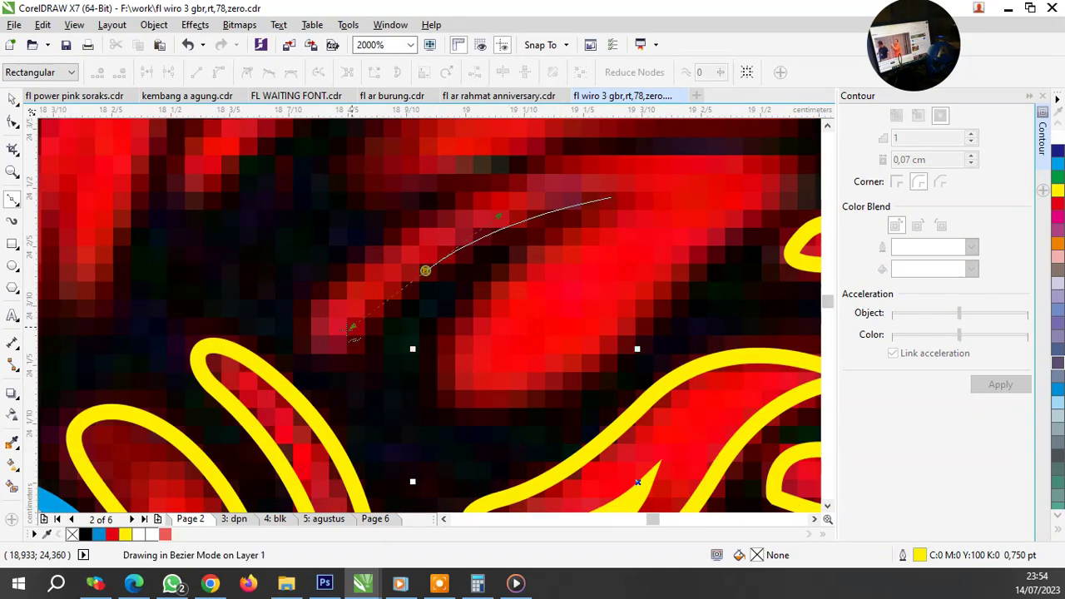
click(316, 335)
drag(431, 210, 516, 167)
scroll(471, 256, down, 1)
mouse_move(608, 221)
mouse_down()
mouse_move(679, 238)
mouse_move(601, 246)
mouse_up()
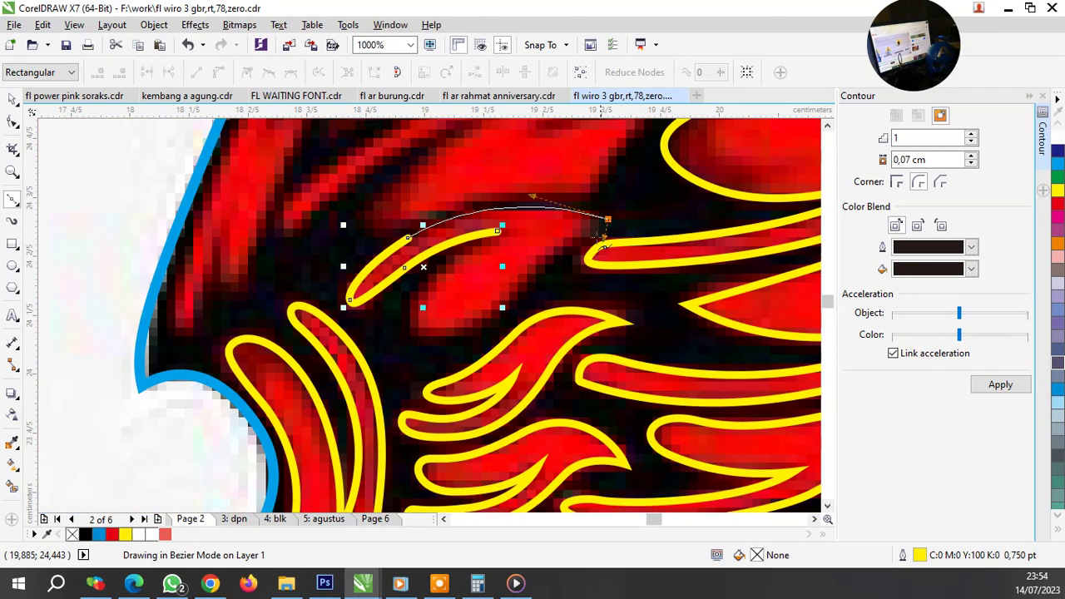
click(497, 231)
drag(504, 301, 430, 332)
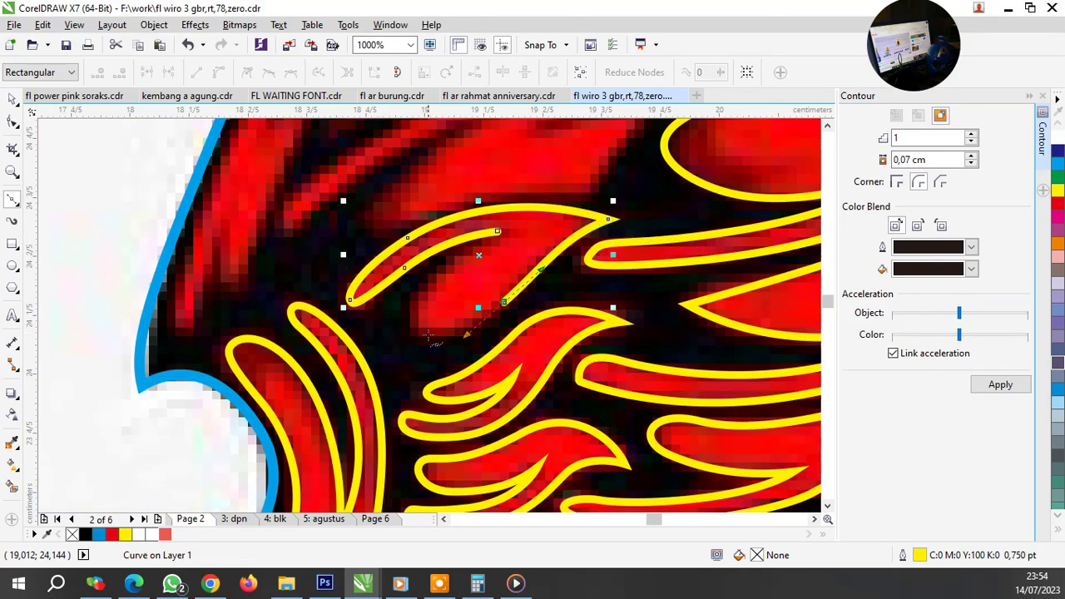
click(429, 336)
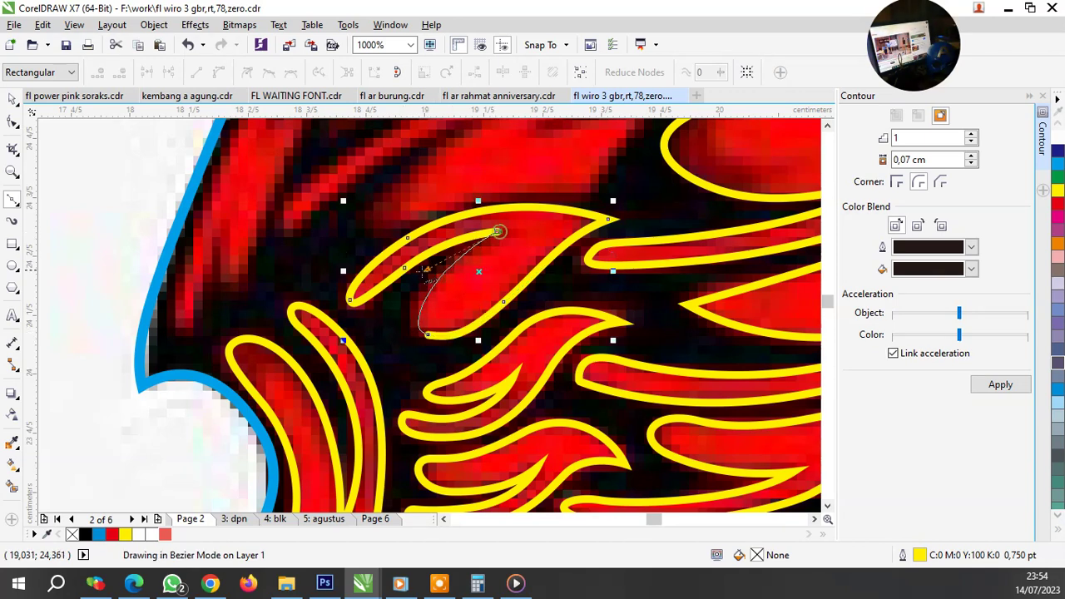
drag(428, 272, 433, 298)
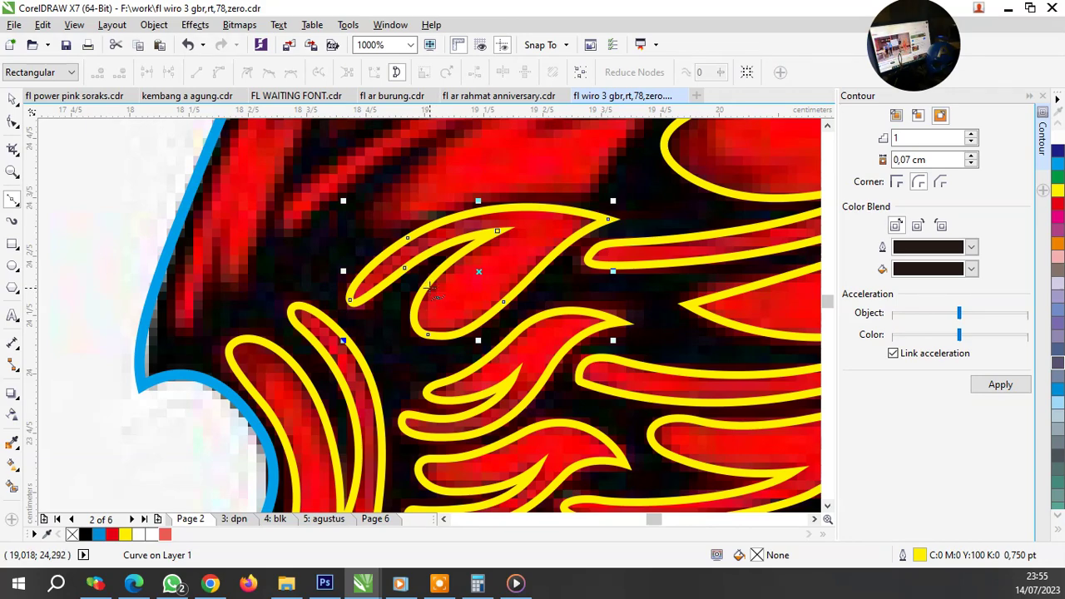
Step: Outline the large upper feather with a sharp left tip, closing it at its start node
scroll(433, 330, down, 3)
scroll(450, 333, up, 2)
scroll(466, 335, up, 3)
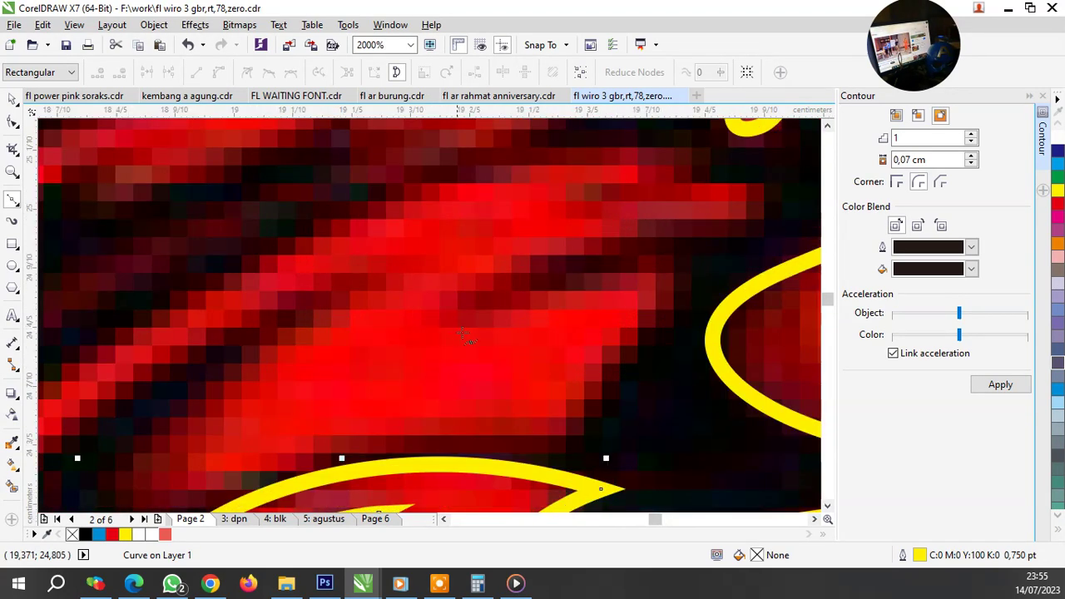
click(464, 314)
drag(668, 273, 731, 281)
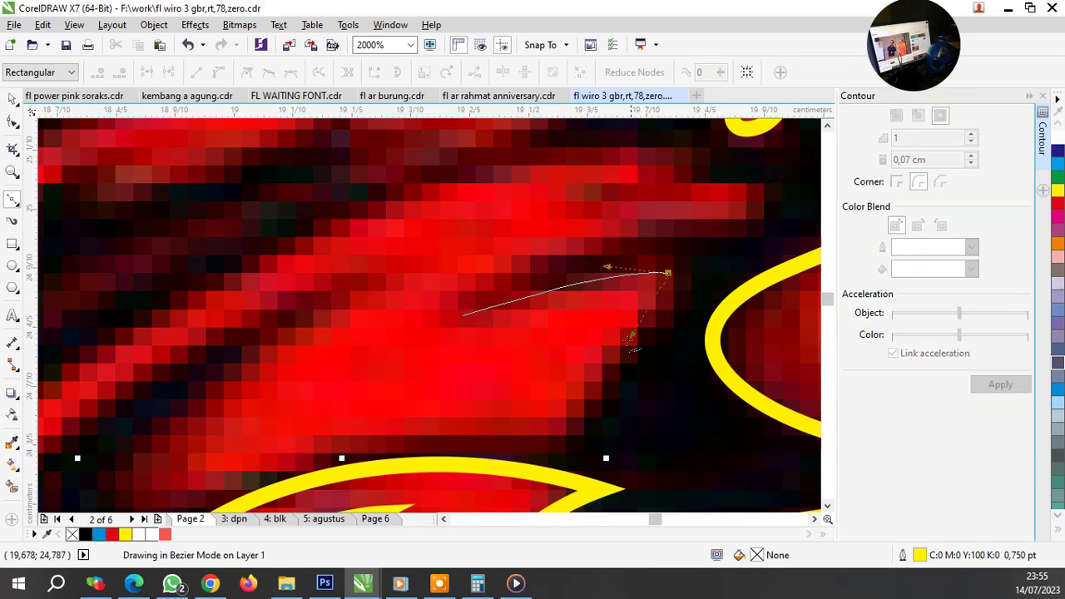
drag(631, 337, 620, 354)
scroll(499, 353, down, 3)
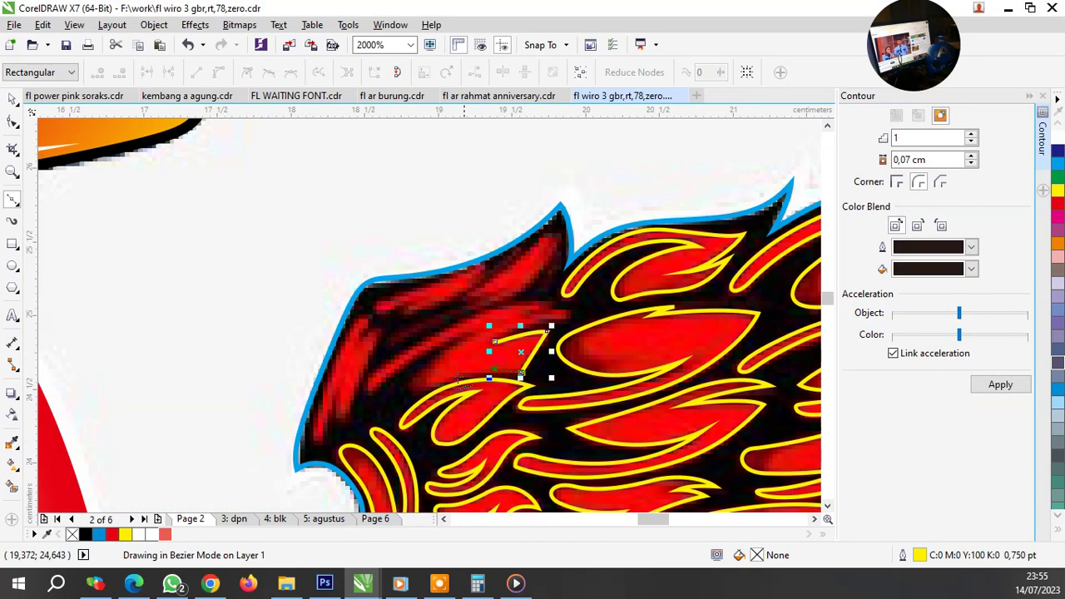
scroll(449, 378, up, 1)
drag(354, 420, 310, 447)
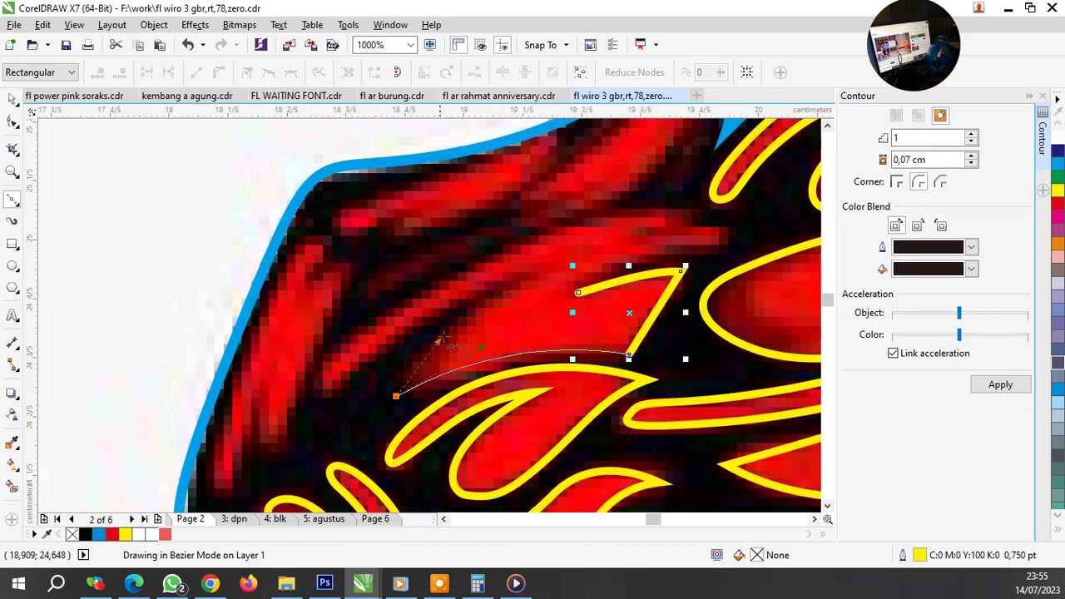
click(538, 279)
drag(332, 401, 300, 441)
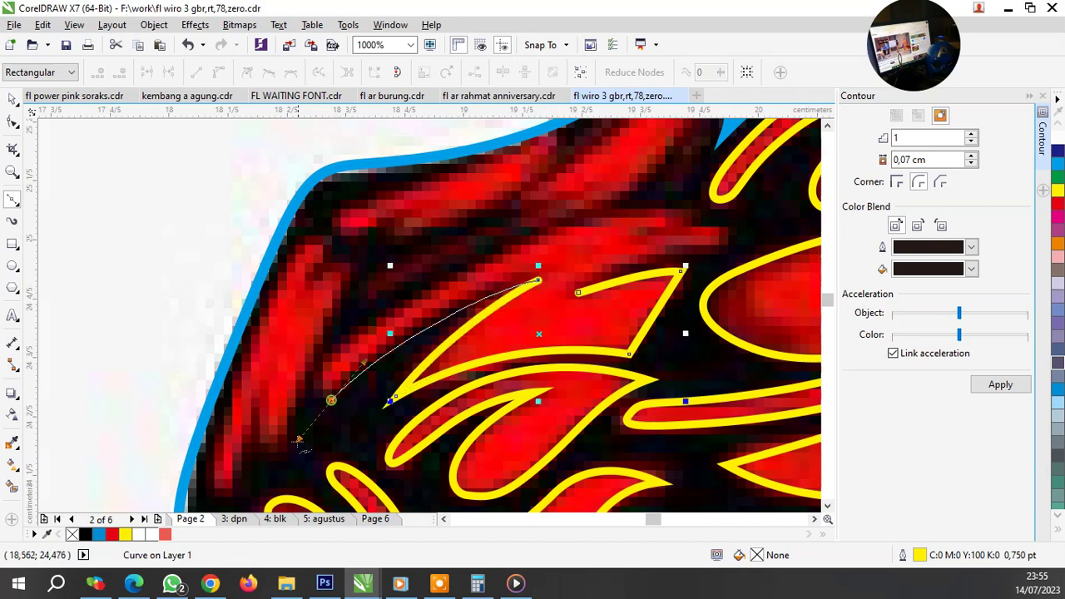
click(331, 400)
drag(403, 307, 460, 258)
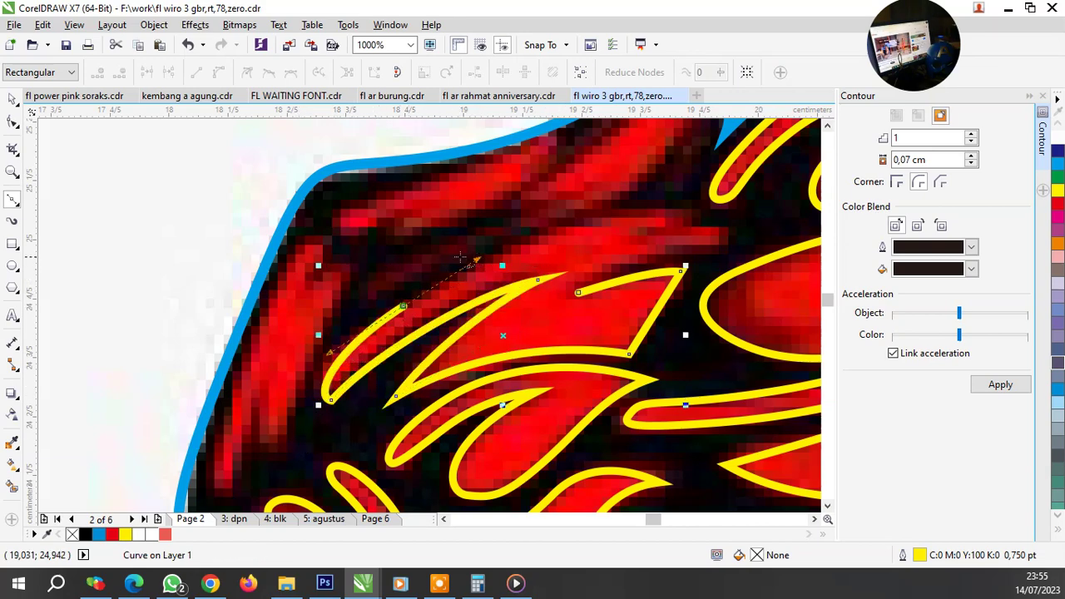
scroll(460, 258, down, 2)
scroll(581, 239, up, 2)
drag(610, 258, 635, 283)
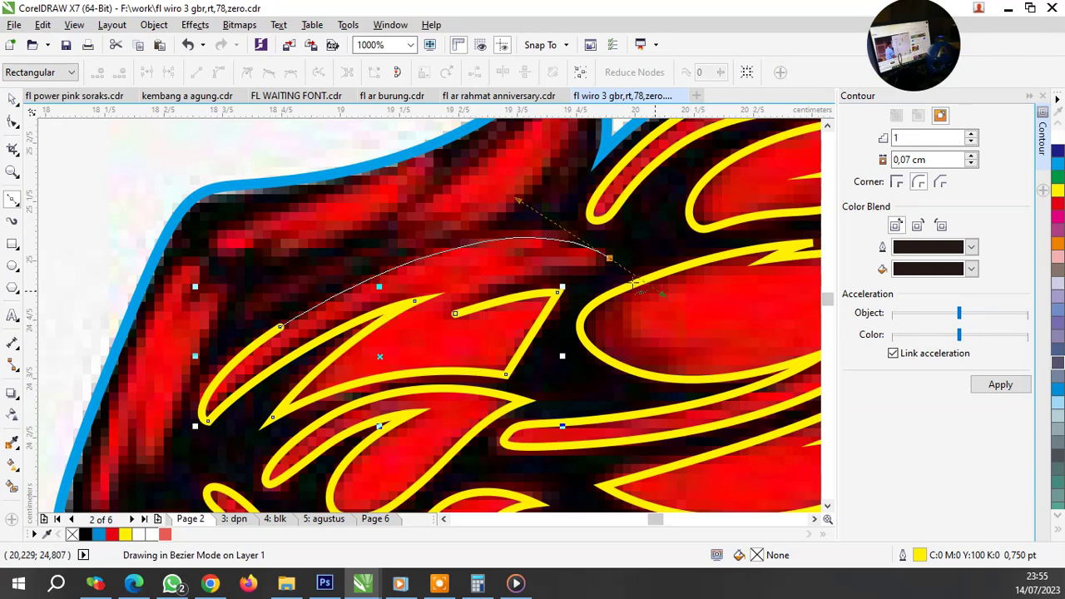
click(455, 313)
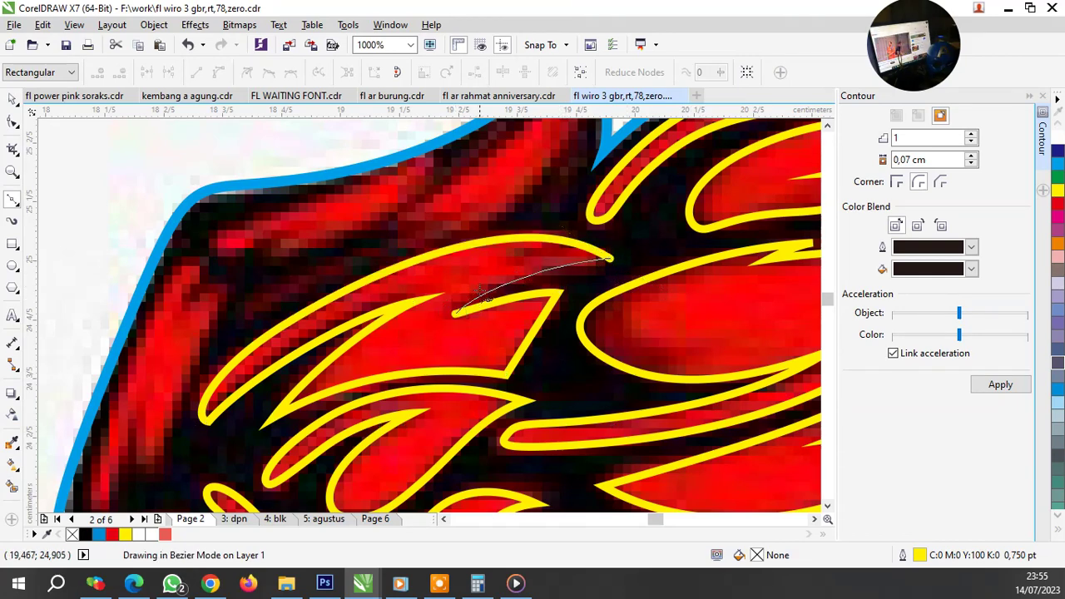
scroll(472, 305, down, 2)
Step: Start tracing the first thin flame feather at the wing's top edge with Bezier curve nodes
scroll(338, 364, up, 4)
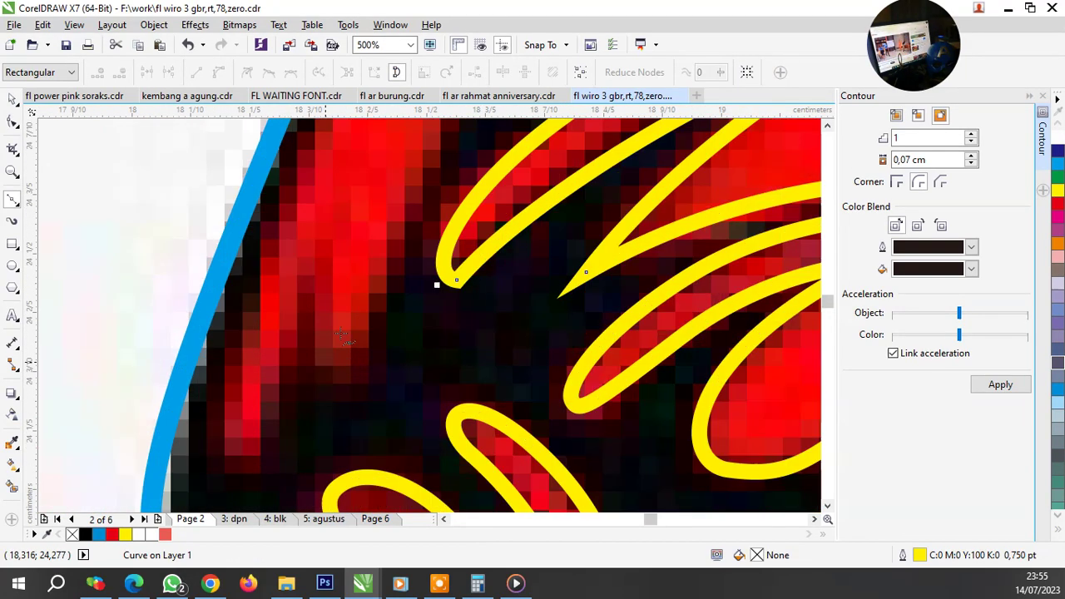
scroll(408, 225, down, 4)
scroll(408, 225, up, 4)
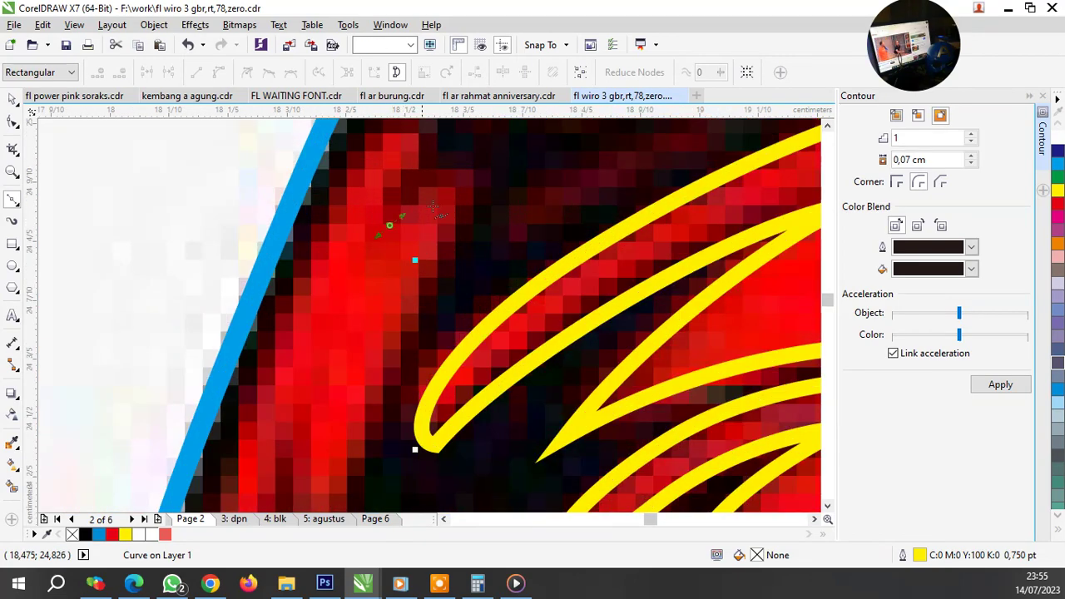
click(391, 225)
drag(468, 193, 453, 240)
scroll(439, 244, down, 4)
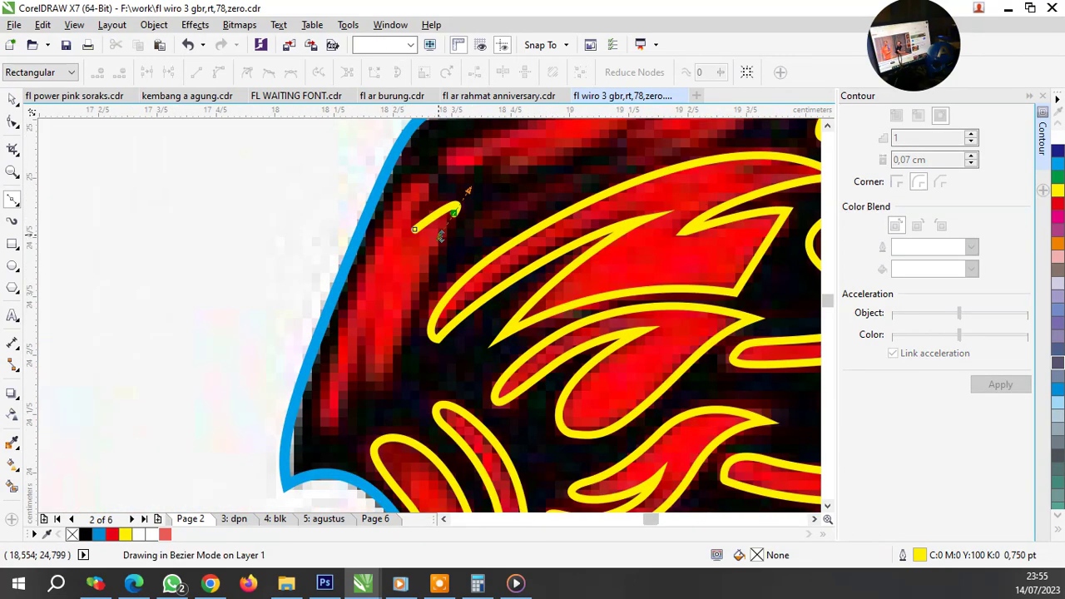
scroll(435, 222, up, 4)
click(420, 268)
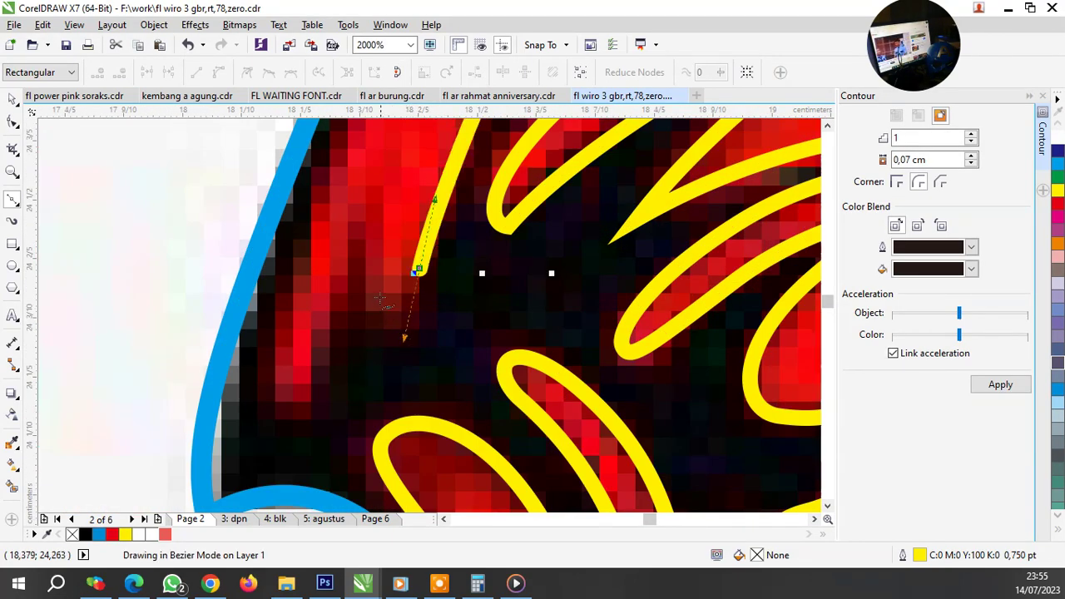
drag(372, 287, 372, 253)
click(389, 182)
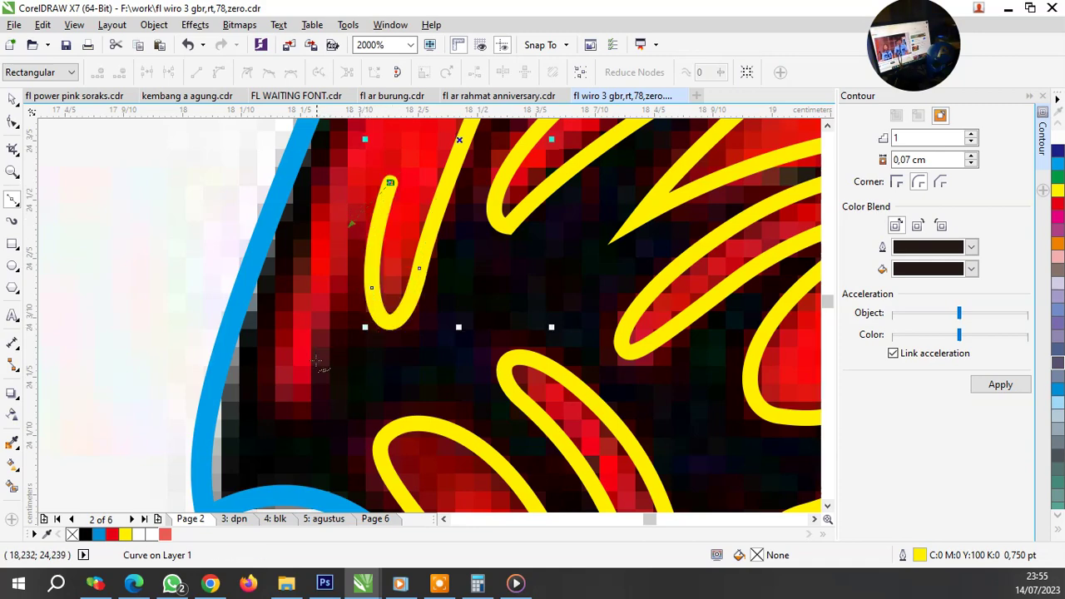
click(312, 368)
drag(270, 345, 290, 265)
Step: Finish the first flame feather's tip and hook, then close it as a yellow-outlined curve
scroll(291, 264, down, 2)
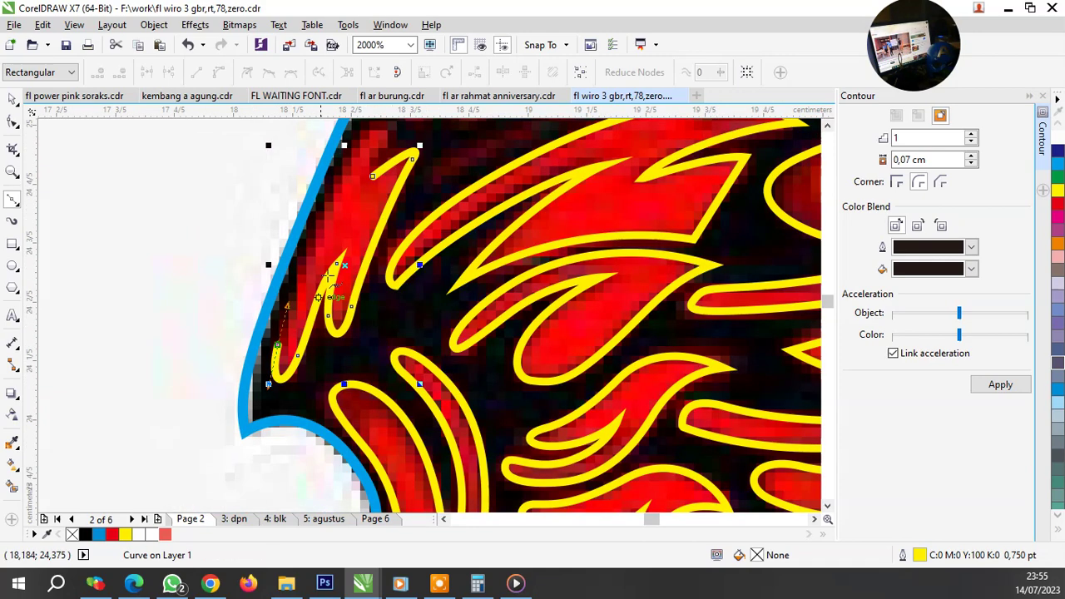
scroll(359, 126, up, 2)
scroll(350, 266, down, 3)
scroll(349, 267, up, 3)
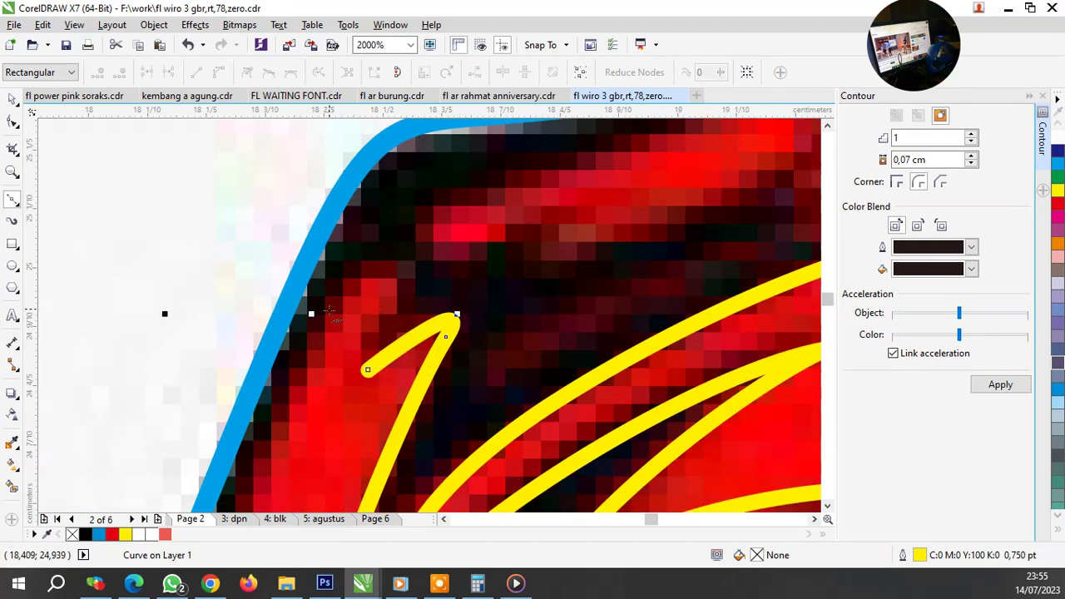
click(329, 316)
mouse_move(393, 293)
mouse_down()
mouse_move(369, 368)
mouse_move(379, 360)
mouse_up()
scroll(379, 361, down, 2)
scroll(349, 320, up, 2)
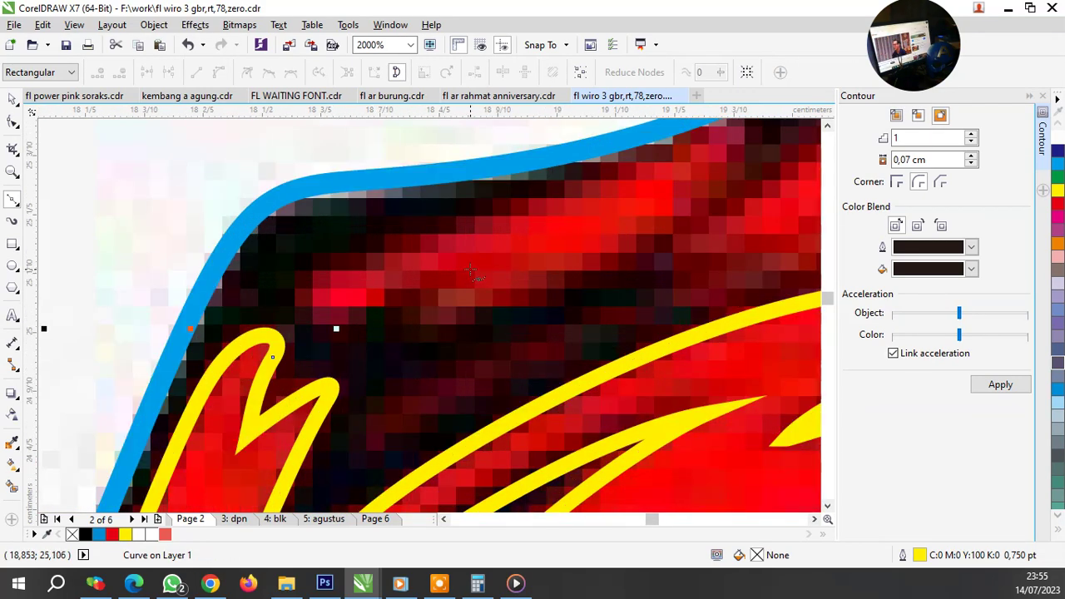
drag(354, 280, 381, 268)
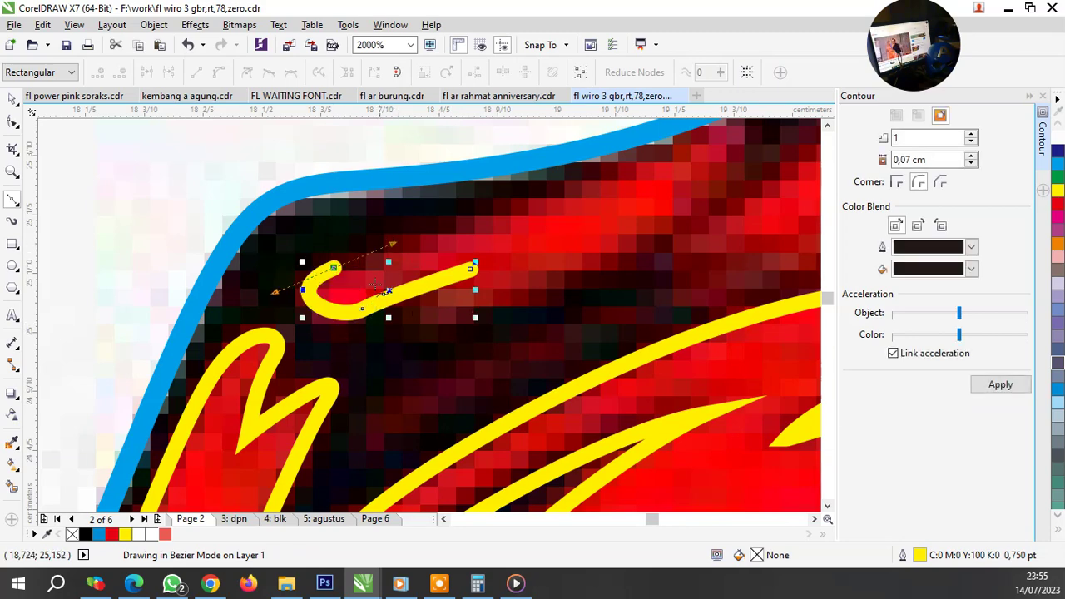
scroll(550, 209, down, 1)
drag(553, 213, 582, 193)
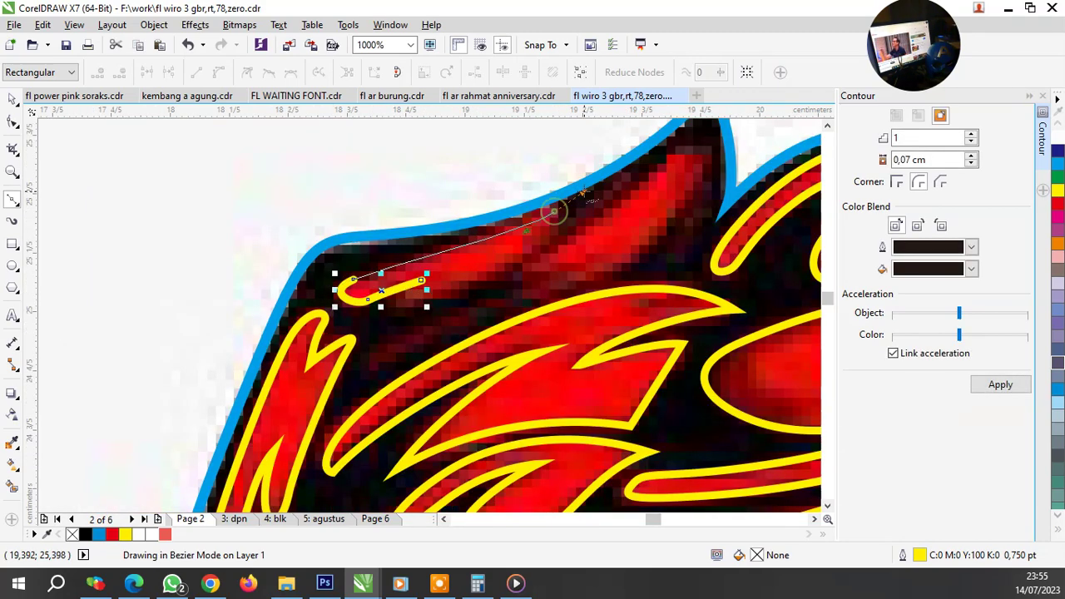
scroll(532, 256, up, 1)
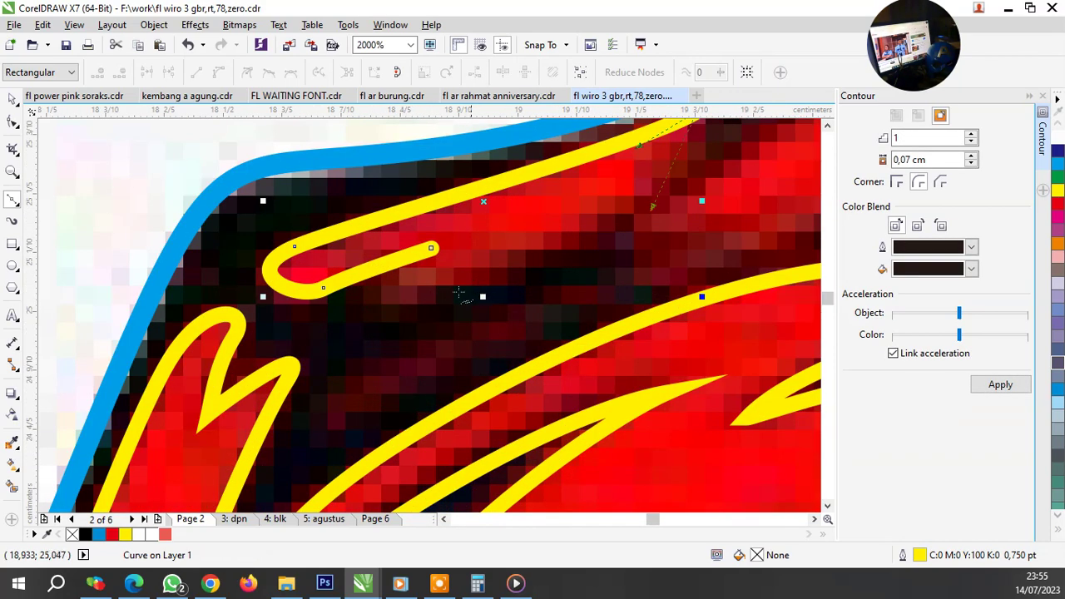
click(371, 308)
click(431, 247)
scroll(424, 283, down, 2)
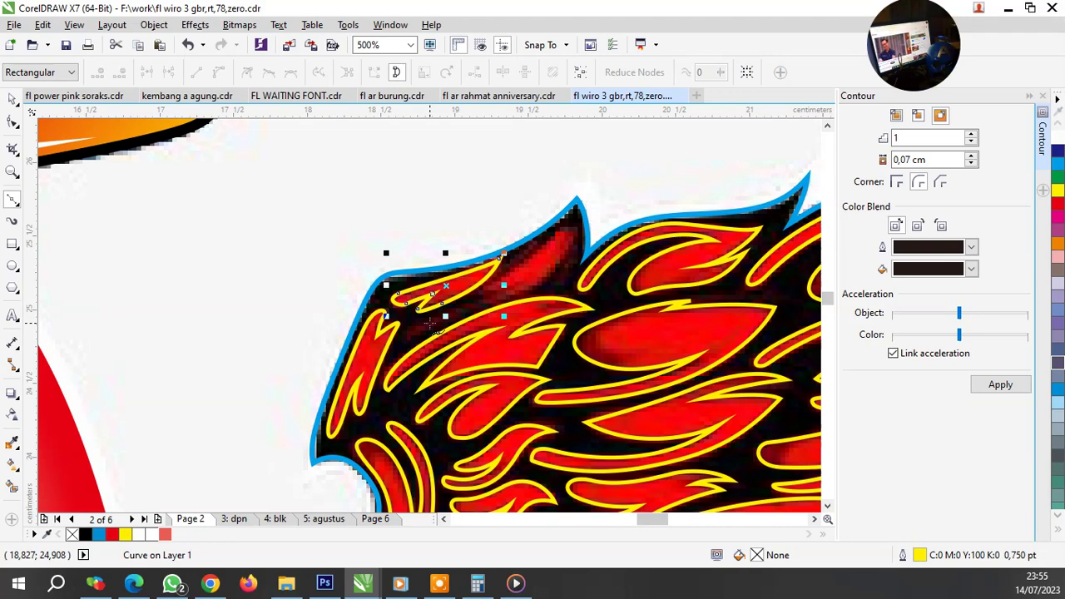
scroll(511, 285, down, 1)
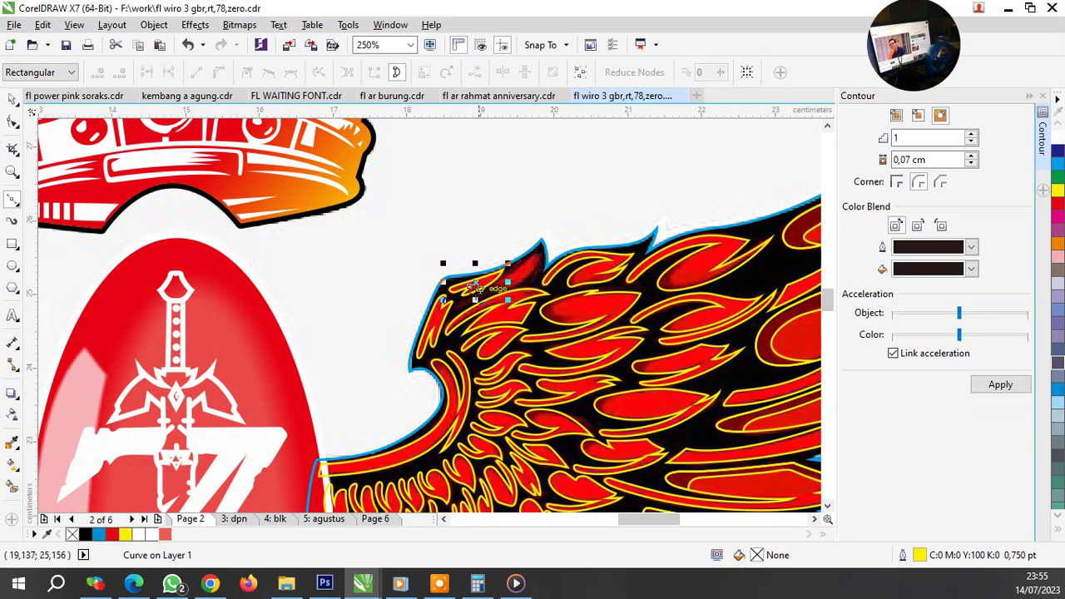
scroll(474, 288, up, 2)
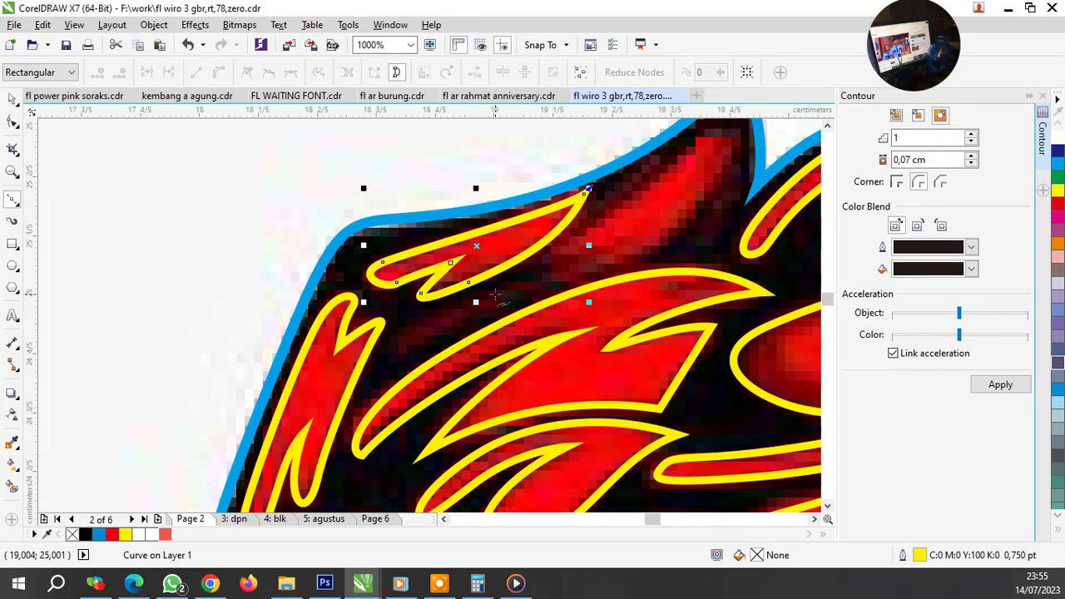
scroll(470, 318, up, 1)
Step: Trace the second long feather along the wing's upper-left edge as a closed curve
click(353, 393)
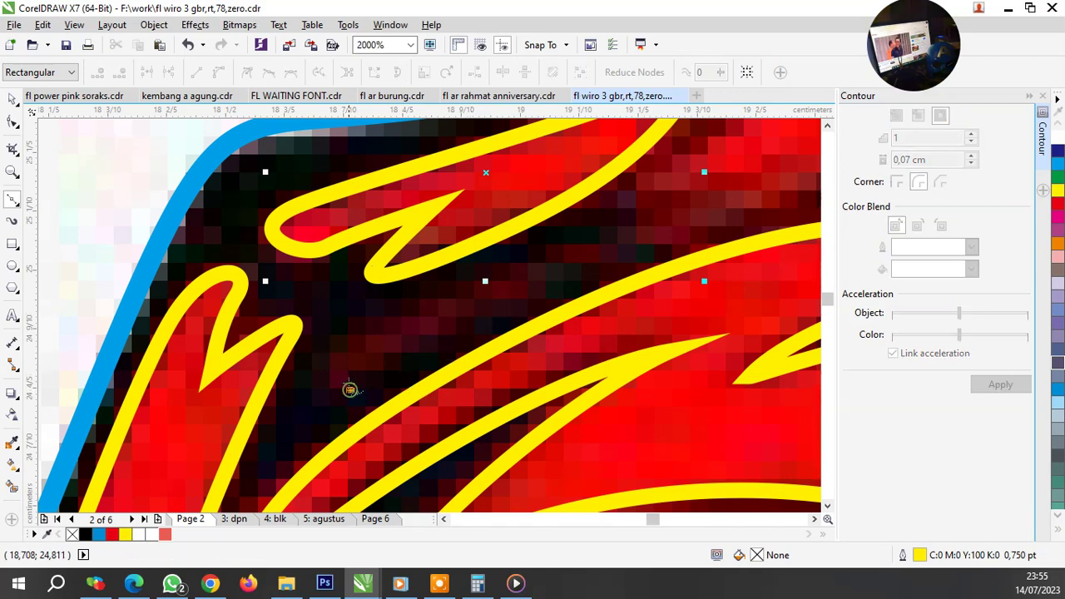
scroll(349, 388, down, 1)
scroll(516, 288, up, 1)
mouse_move(522, 308)
mouse_down()
mouse_move(672, 268)
mouse_move(675, 179)
mouse_up()
scroll(551, 333, down, 1)
scroll(646, 270, up, 1)
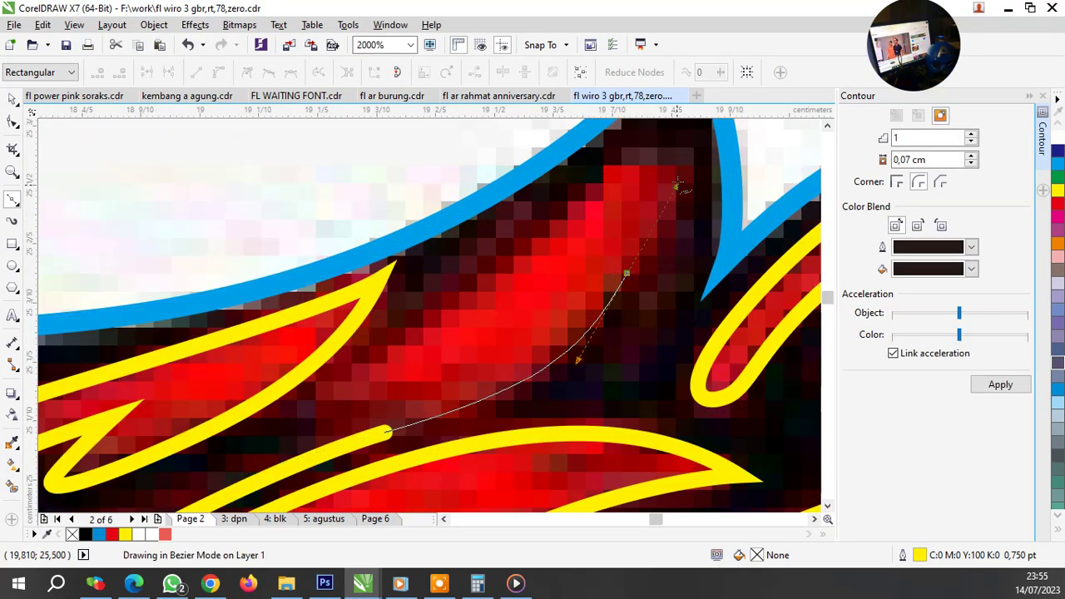
drag(662, 131, 378, 378)
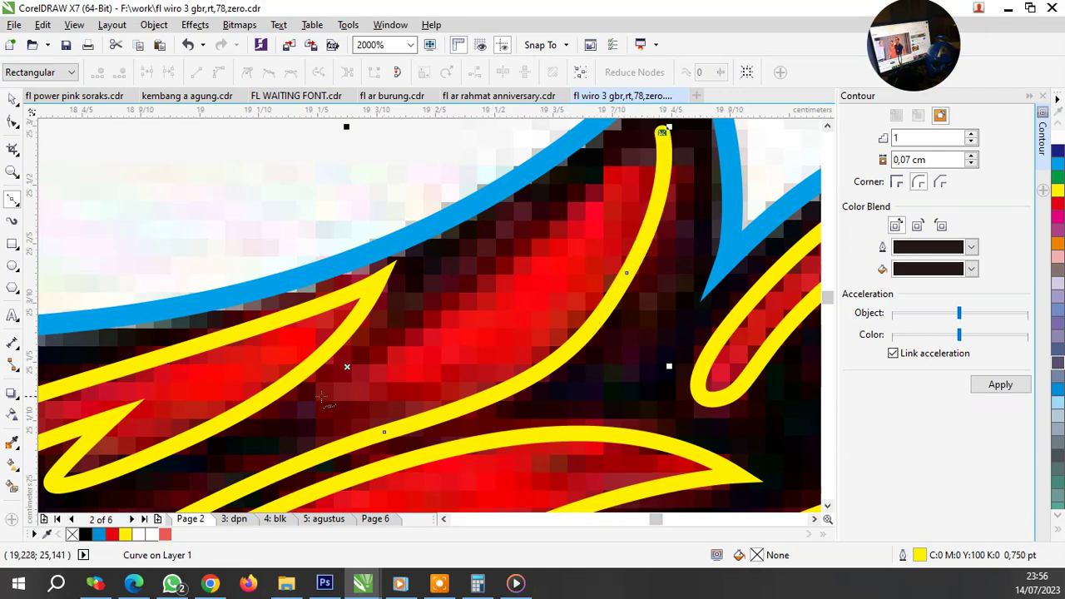
click(322, 396)
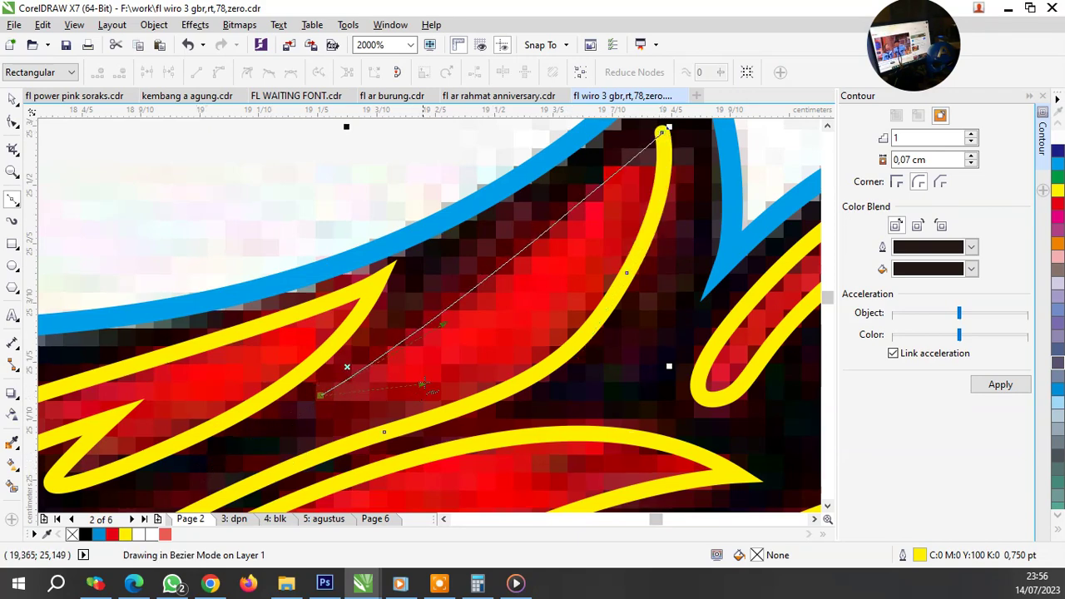
scroll(423, 384, down, 1)
scroll(452, 364, down, 3)
scroll(391, 400, up, 2)
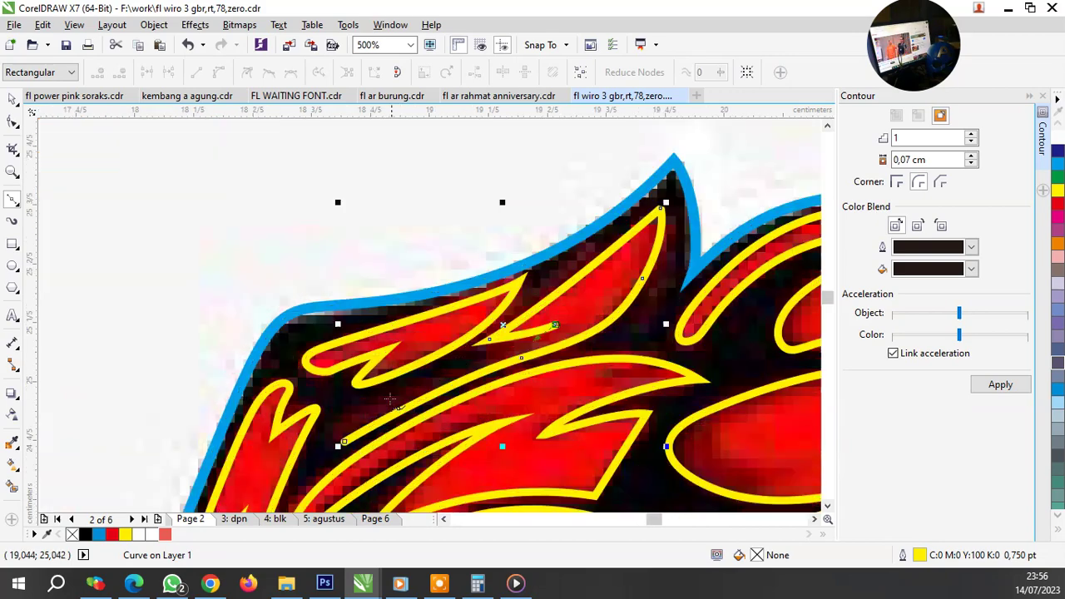
scroll(391, 399, up, 3)
scroll(442, 366, down, 3)
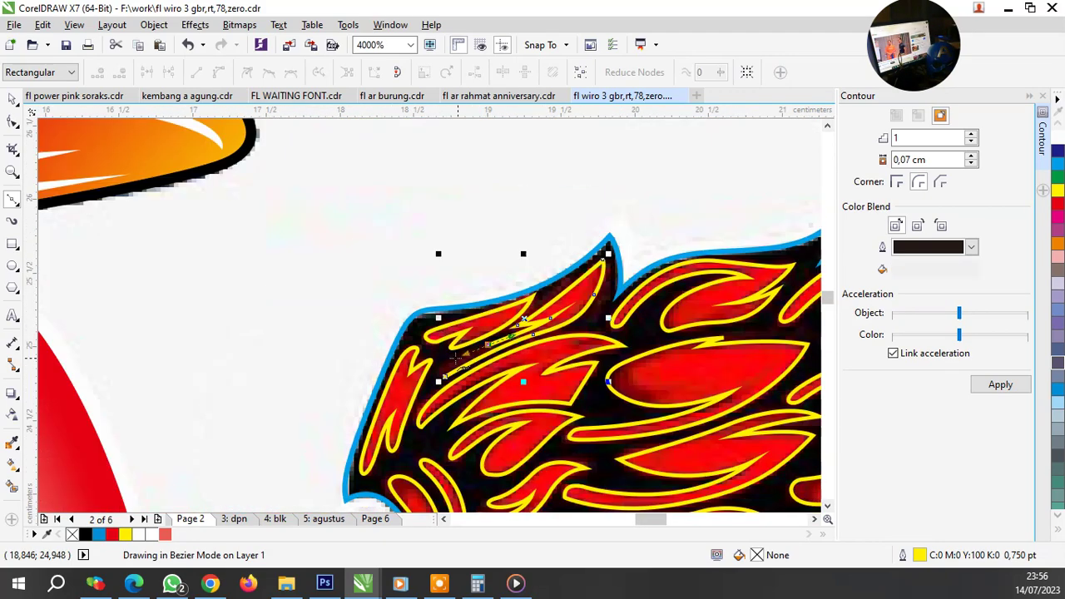
scroll(495, 354, up, 2)
drag(488, 333, 430, 392)
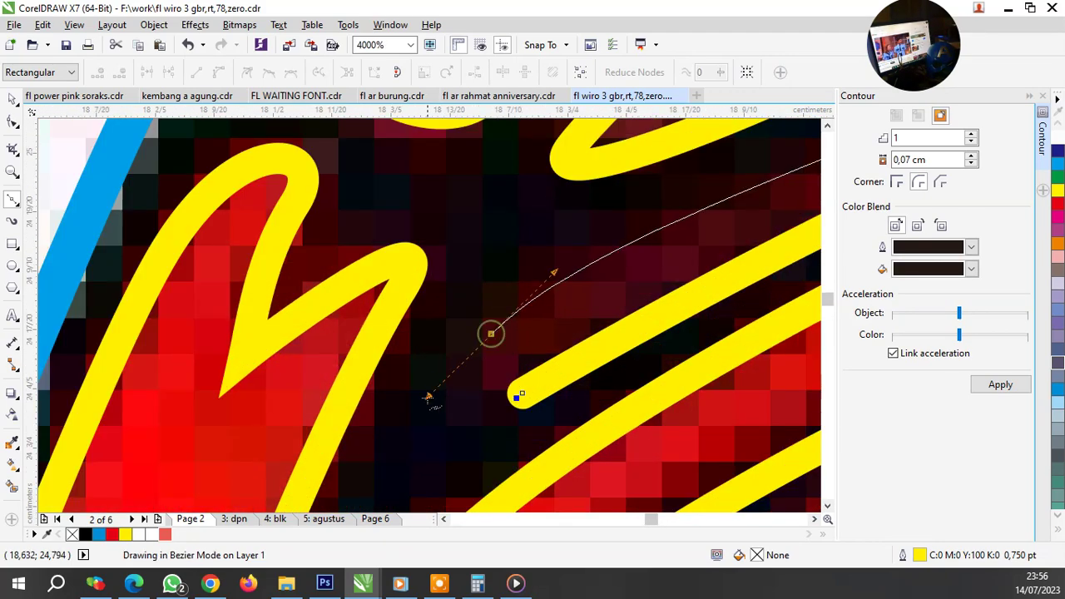
drag(523, 392, 479, 410)
scroll(480, 410, down, 2)
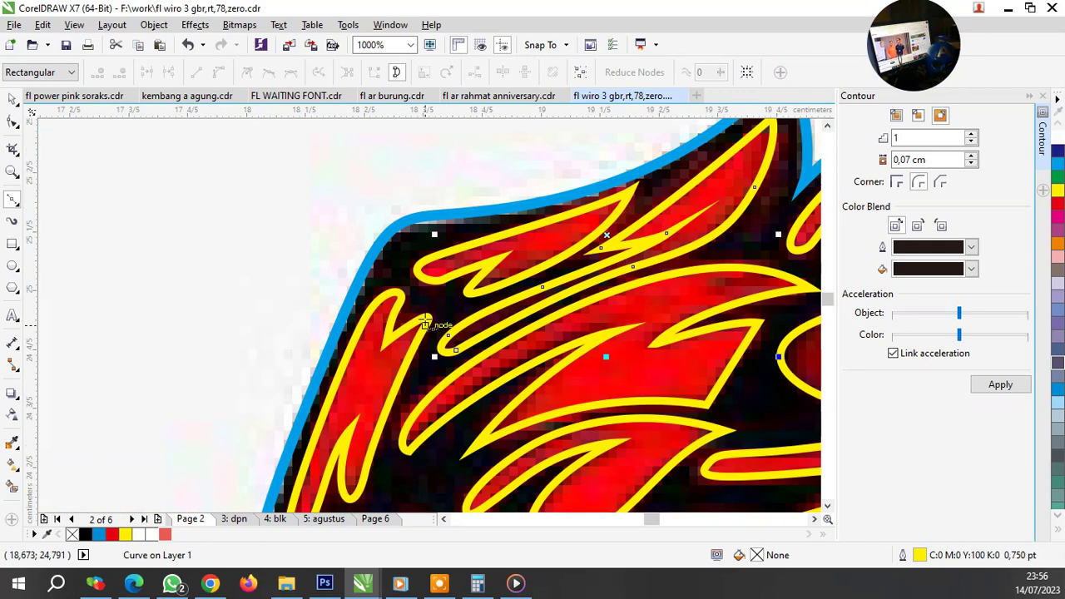
scroll(467, 375, down, 3)
scroll(439, 314, down, 1)
scroll(516, 392, up, 2)
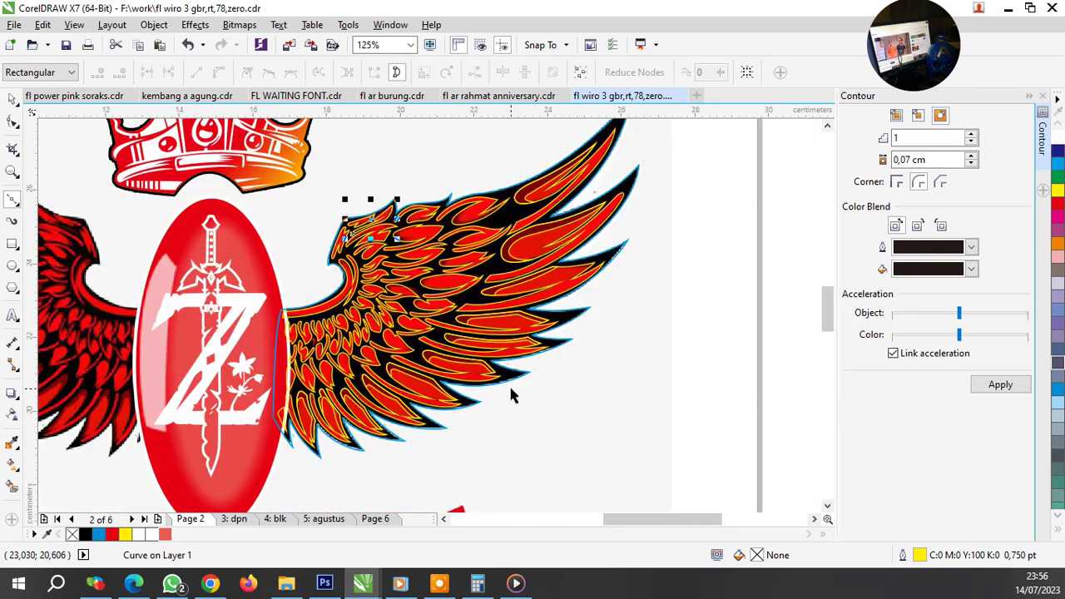
Step: Switch back to the Pick tool and start marquee-selecting the right wing's shapes
key(space)
scroll(508, 384, down, 2)
drag(648, 436, 398, 207)
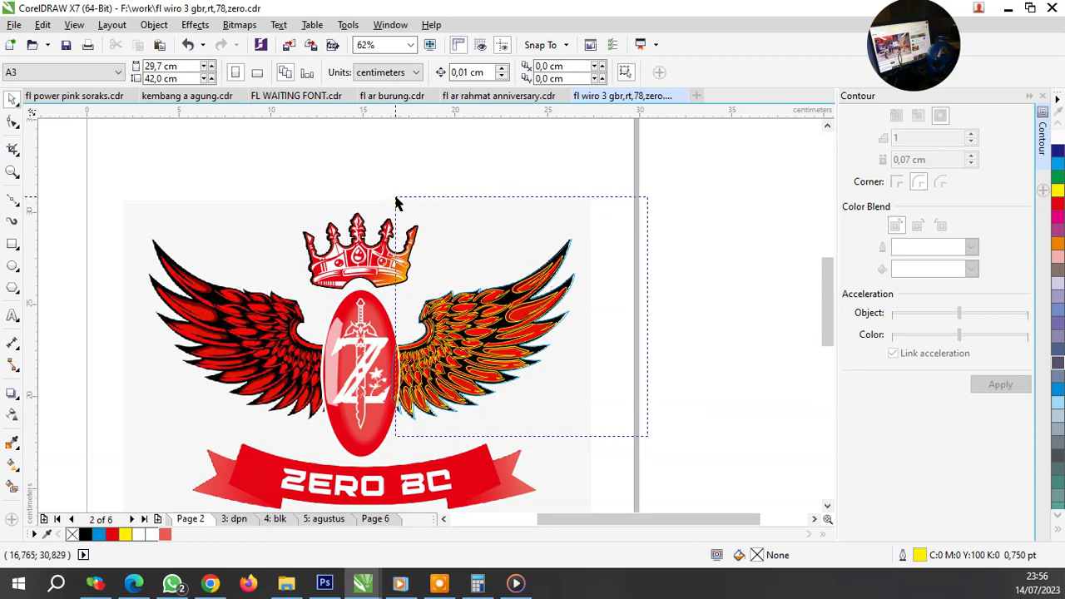
Step: Fill all the right wing's traced shapes red and remove their yellow outlines
drag(398, 207, 397, 204)
click(112, 536)
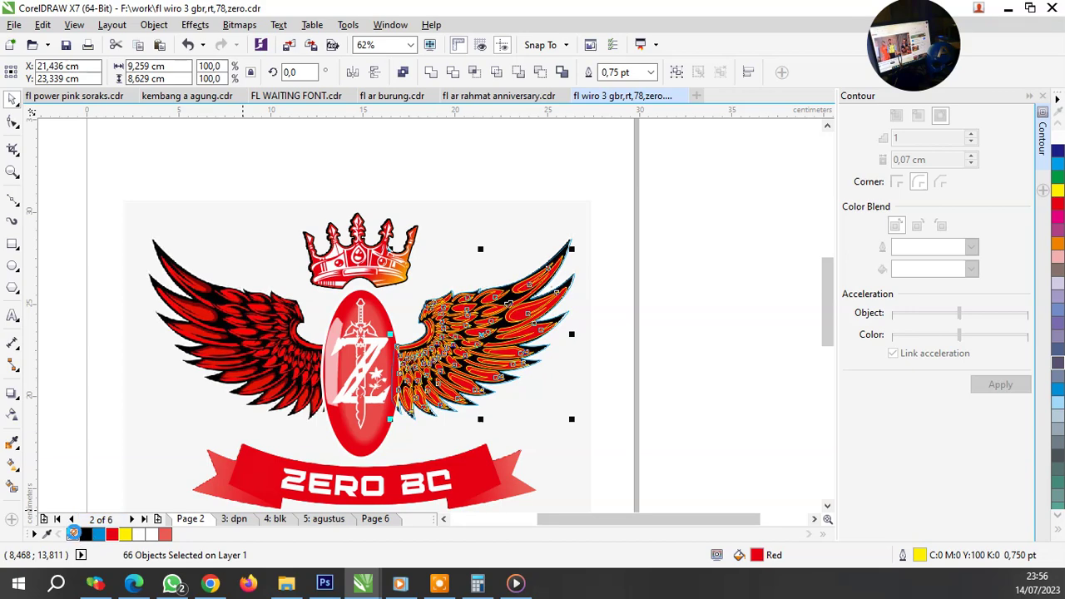
right_click(72, 535)
click(606, 423)
scroll(420, 390, up, 4)
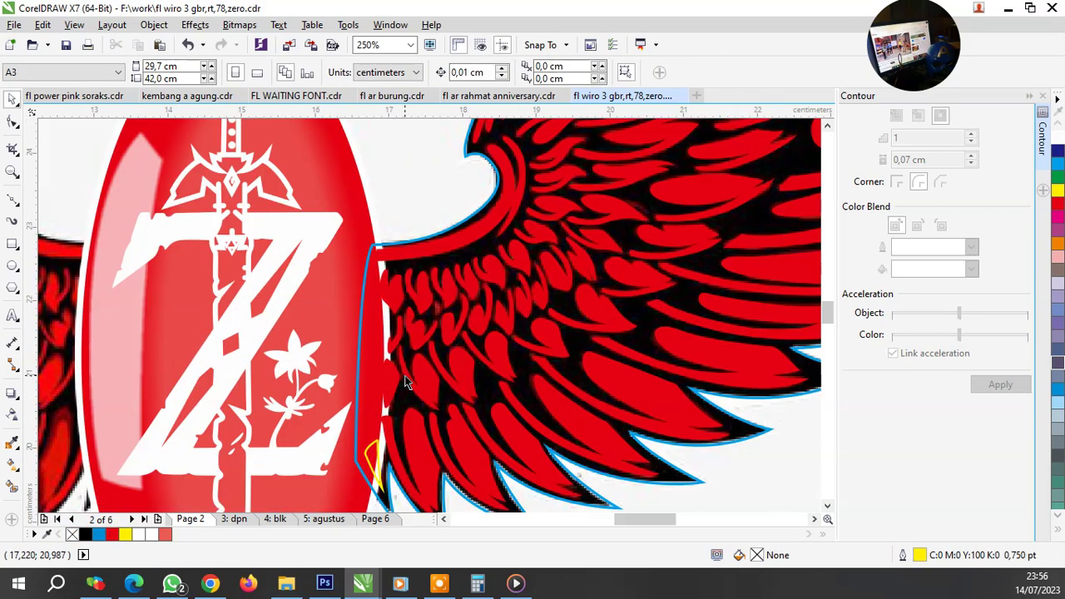
Step: Fill the right wing's base shape black
click(423, 278)
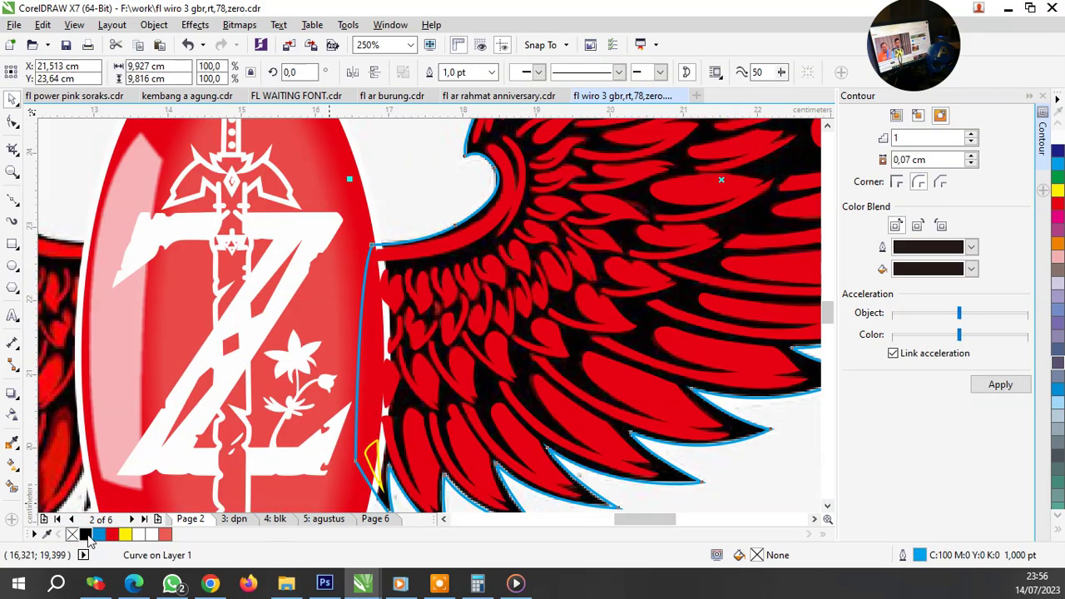
click(85, 534)
scroll(395, 374, down, 2)
scroll(396, 423, up, 4)
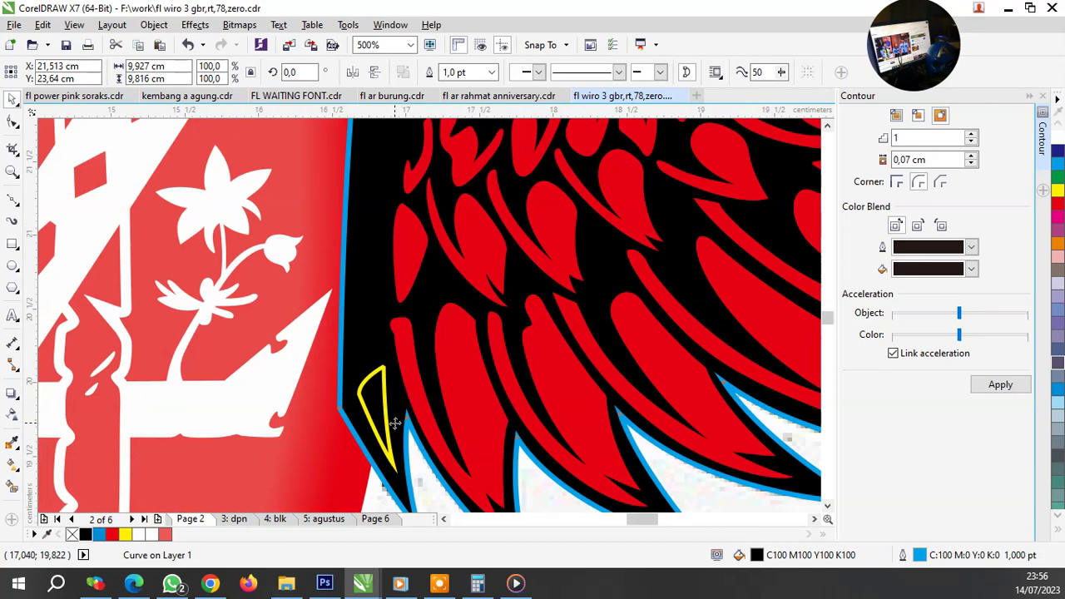
Step: Fill the small sliver feather at the wing's inner base red with no outline
click(386, 439)
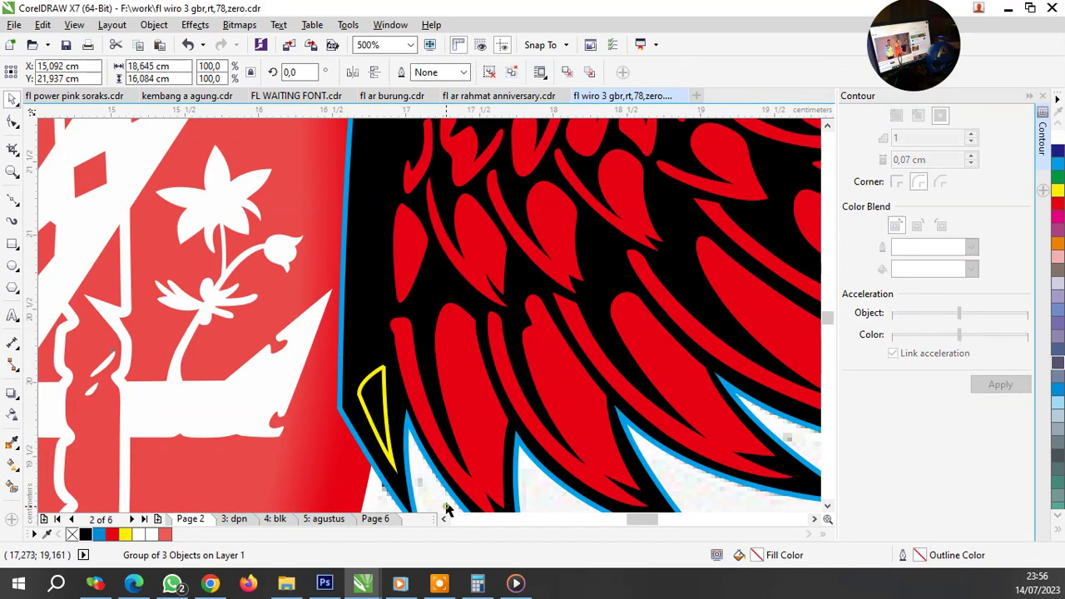
click(375, 399)
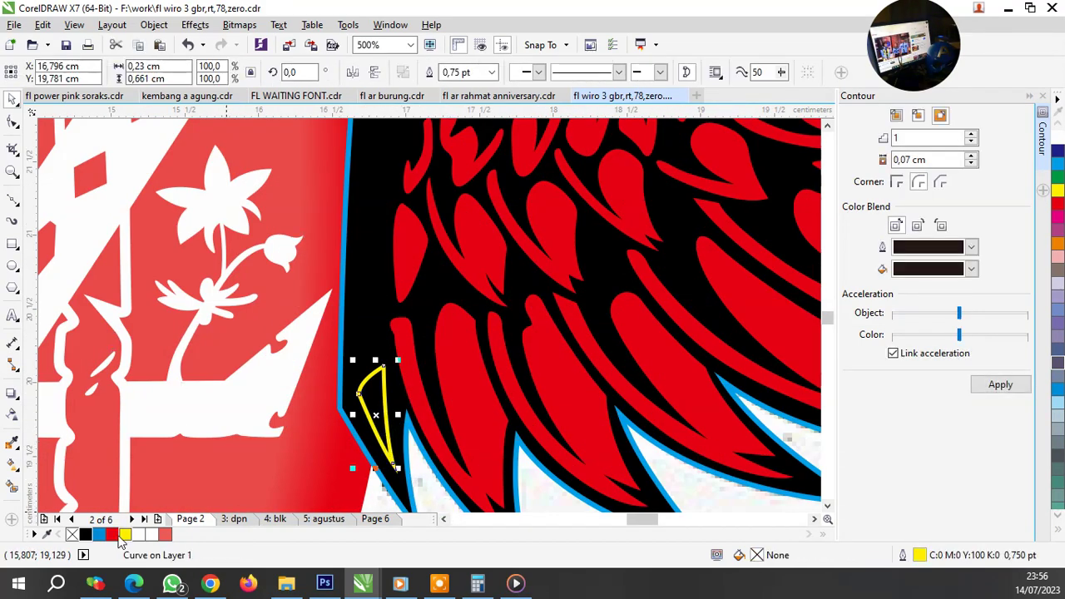
click(111, 535)
right_click(72, 534)
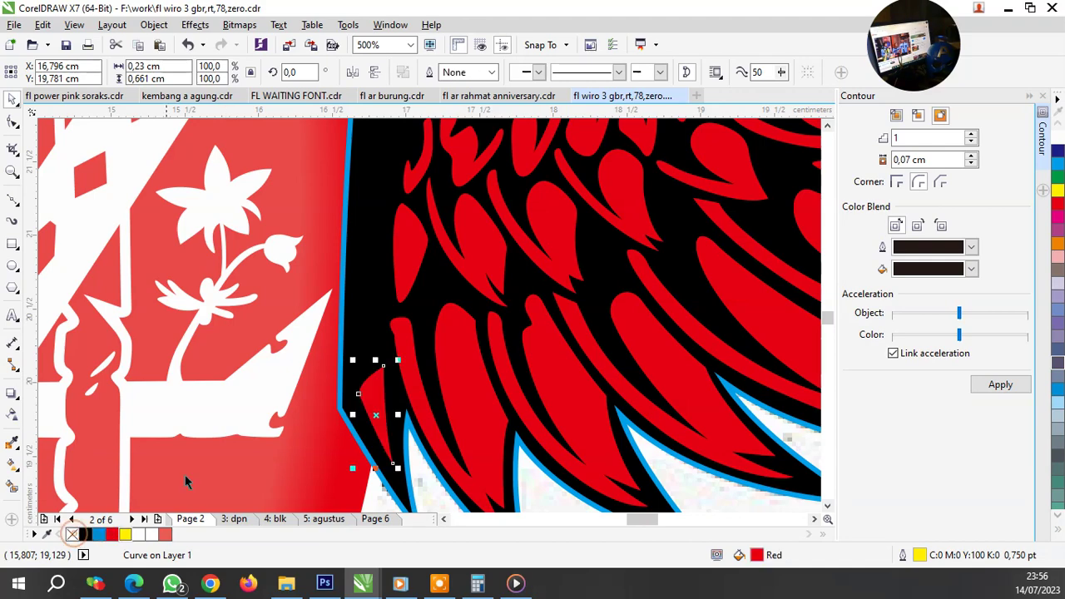
scroll(323, 390, down, 2)
scroll(379, 402, down, 1)
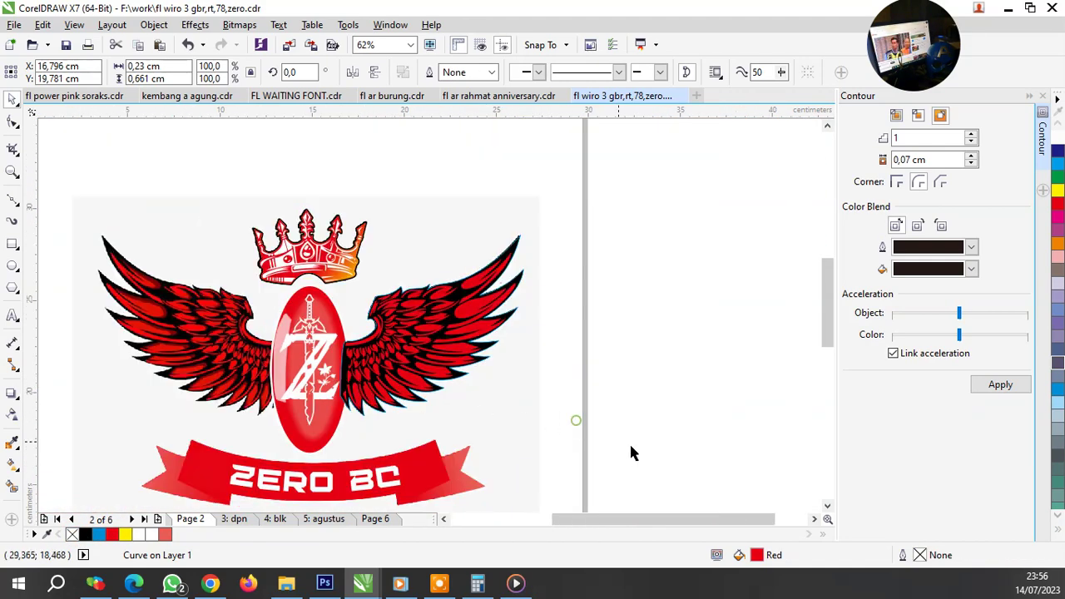
Step: Group the right wing's 68 shapes and send the group back behind the red Z emblem
drag(654, 452, 323, 200)
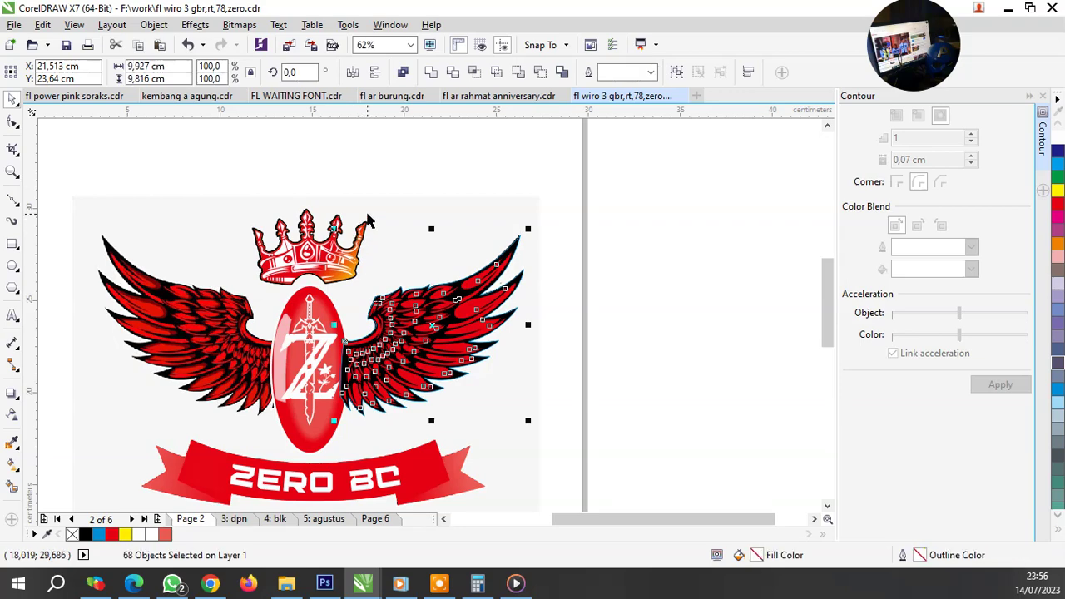
key(ctrl+g)
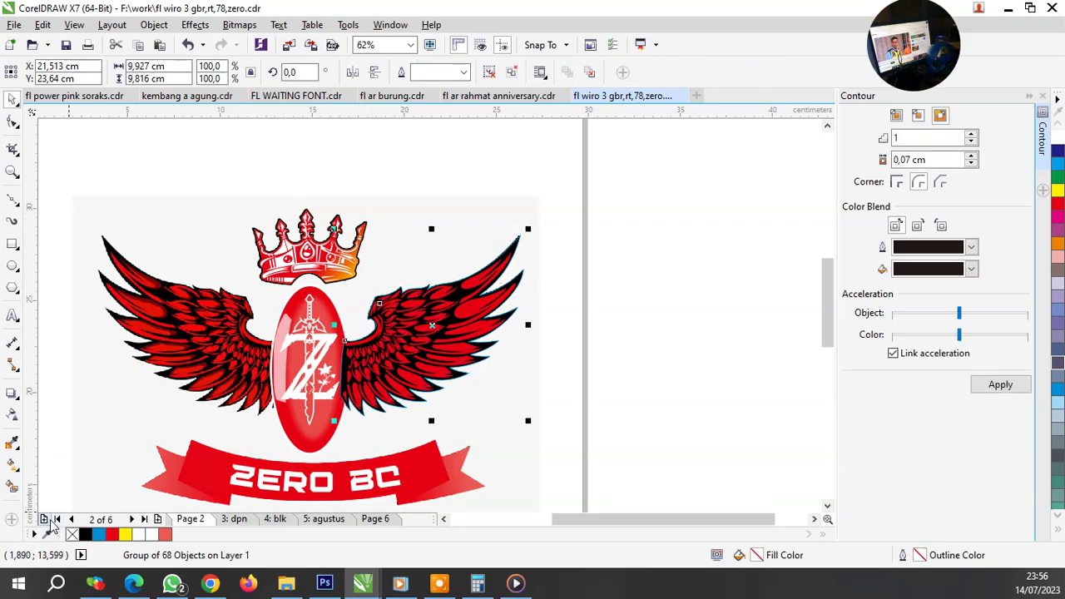
click(486, 421)
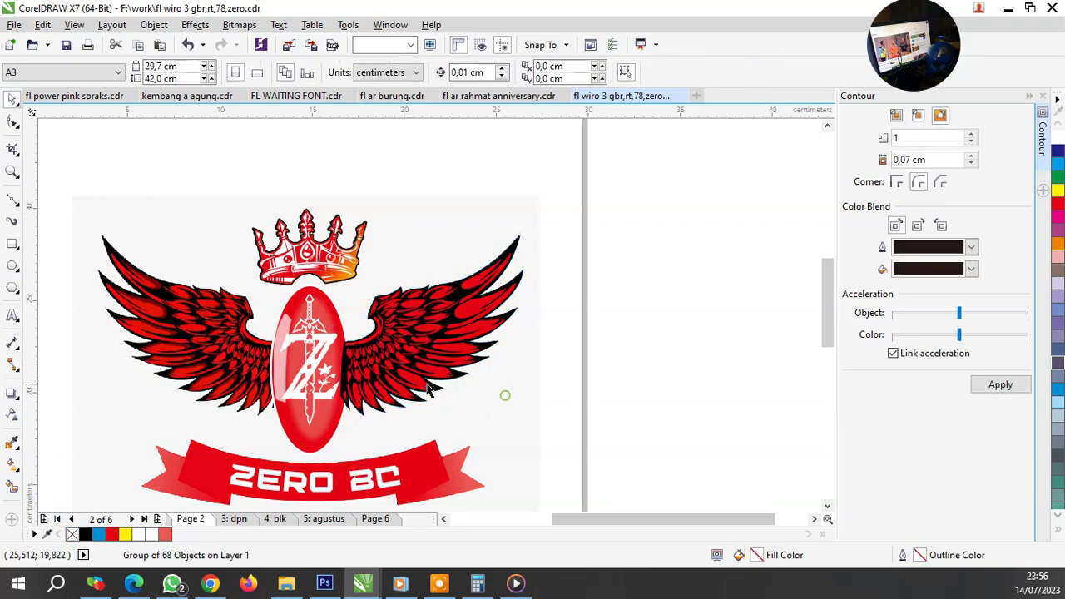
scroll(390, 384, up, 2)
click(418, 354)
right_click(419, 354)
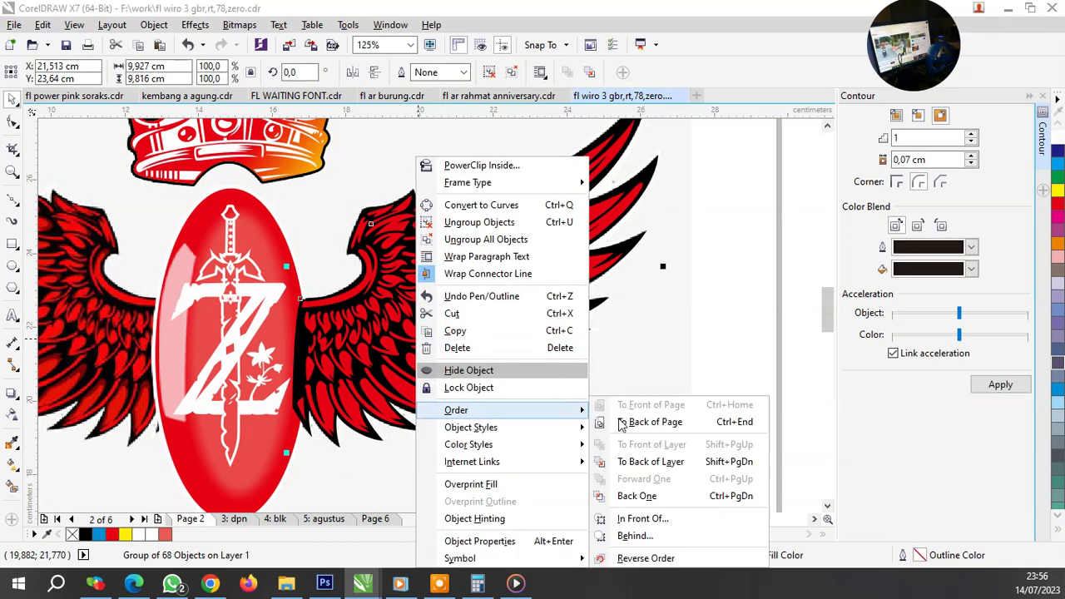
click(551, 530)
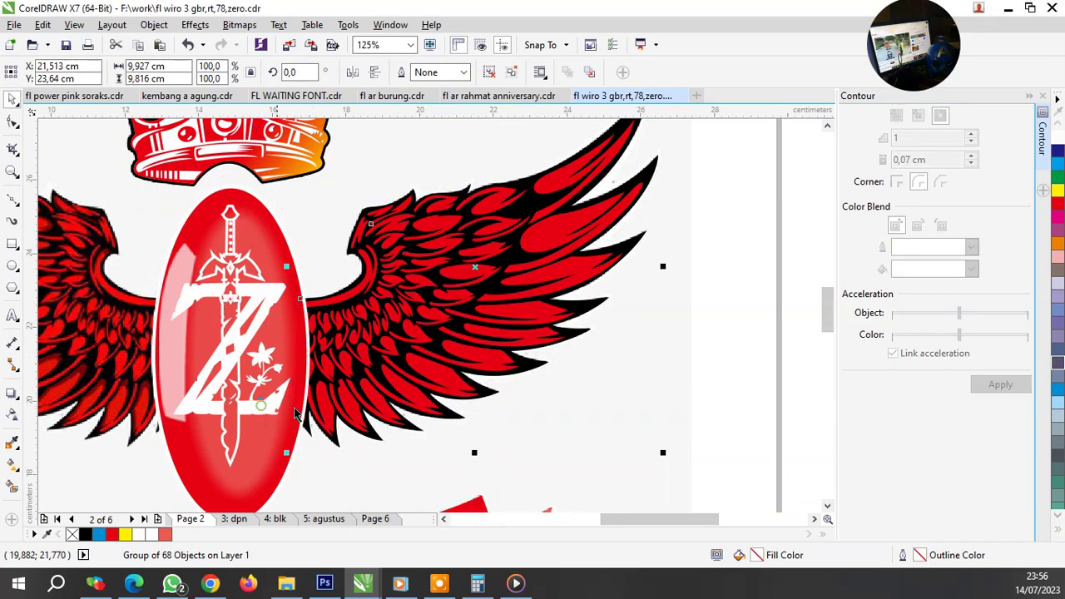
click(689, 379)
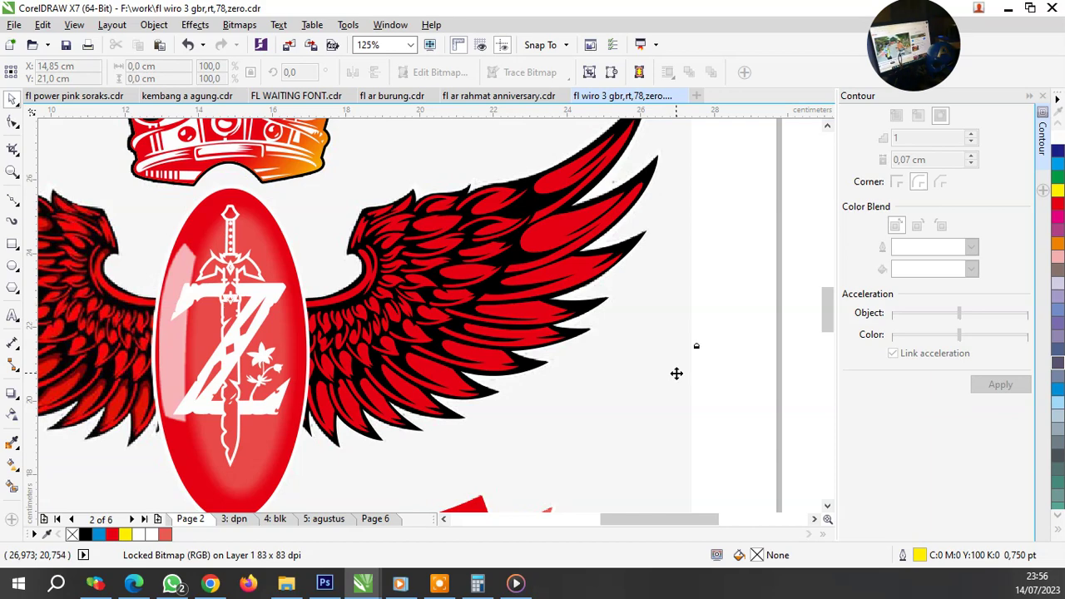
Step: Copy the right wing to the left side, mirror it horizontally, and nudge it into place
scroll(679, 371, down, 2)
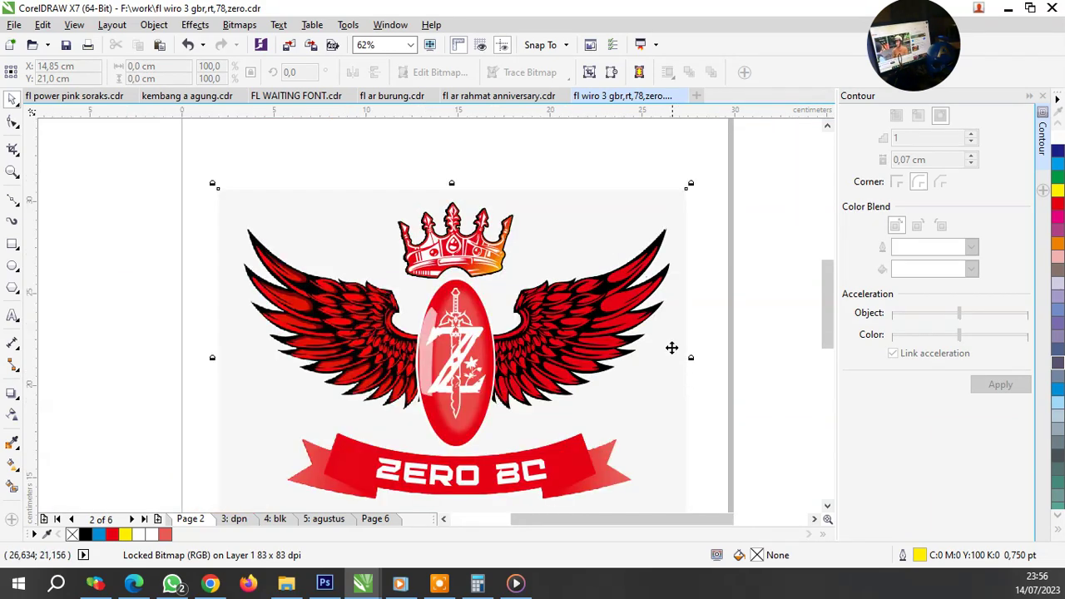
click(723, 323)
click(625, 329)
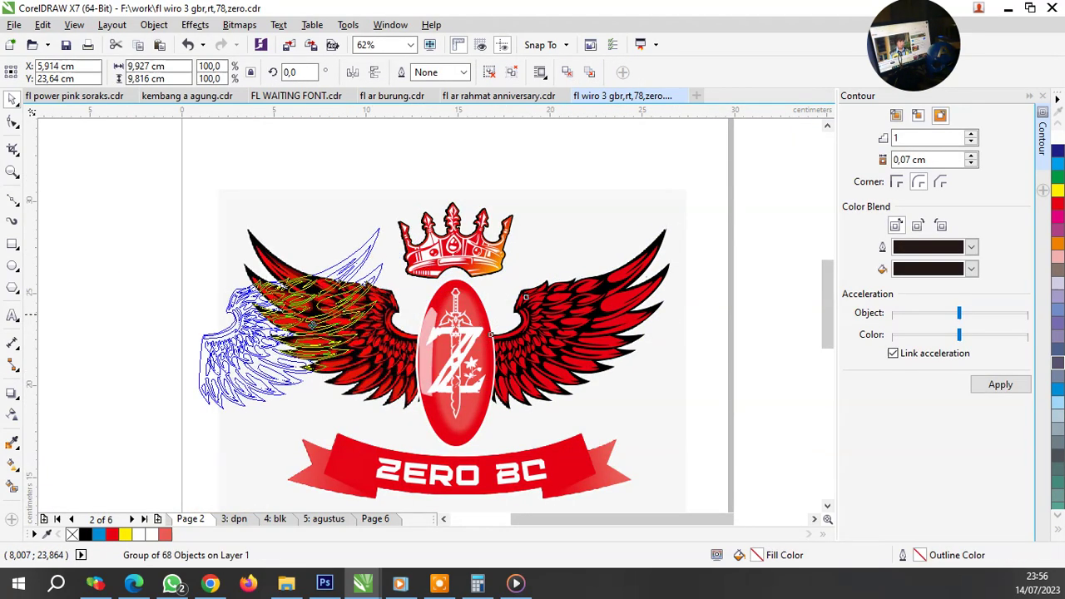
drag(626, 329, 327, 329)
click(352, 72)
scroll(371, 354, up, 2)
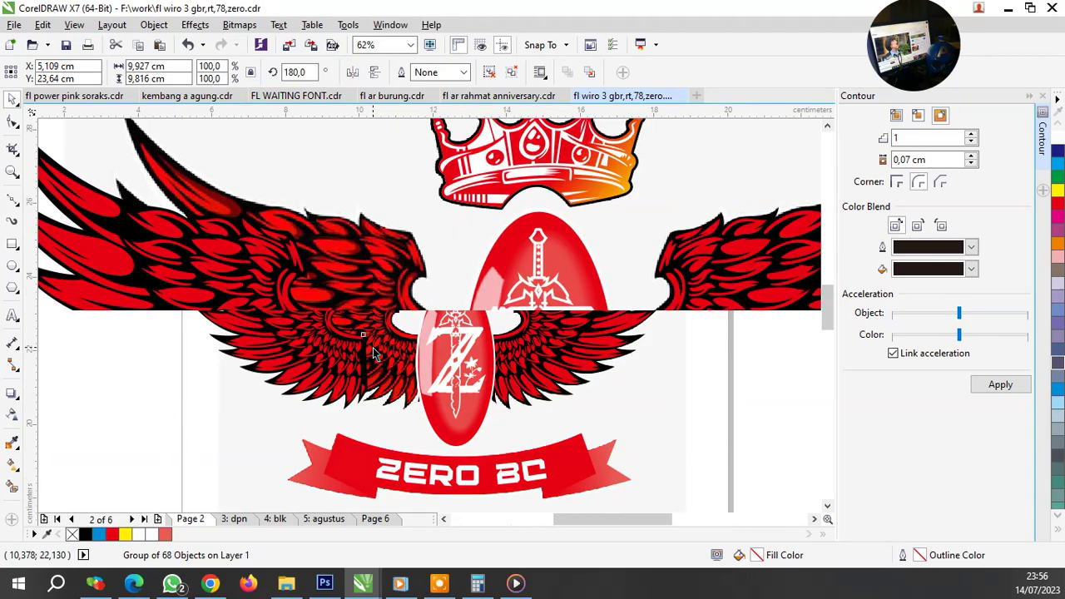
scroll(323, 348, up, 2)
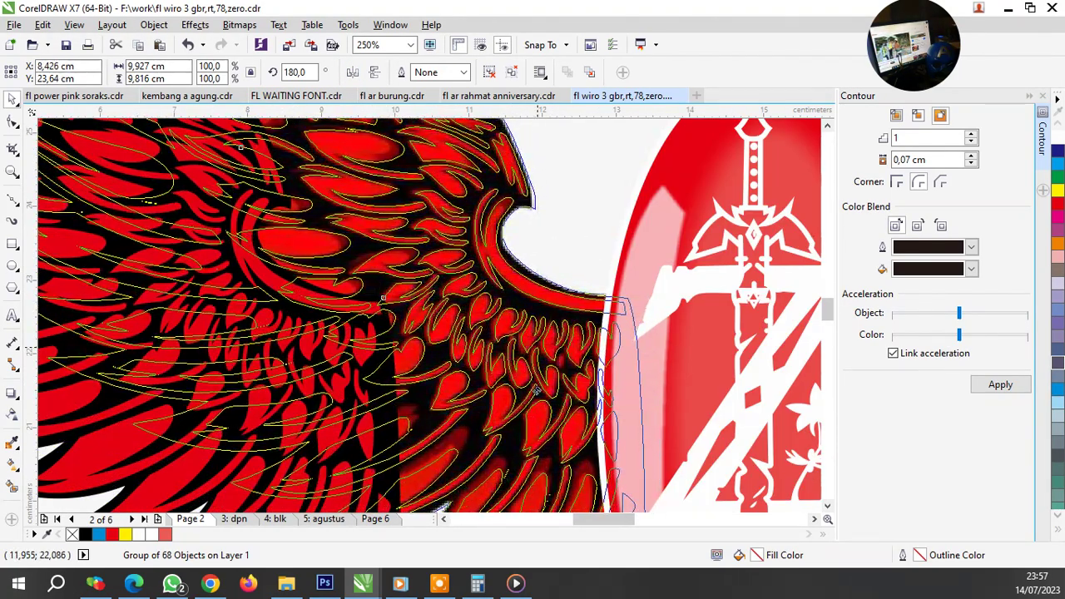
drag(536, 390, 537, 391)
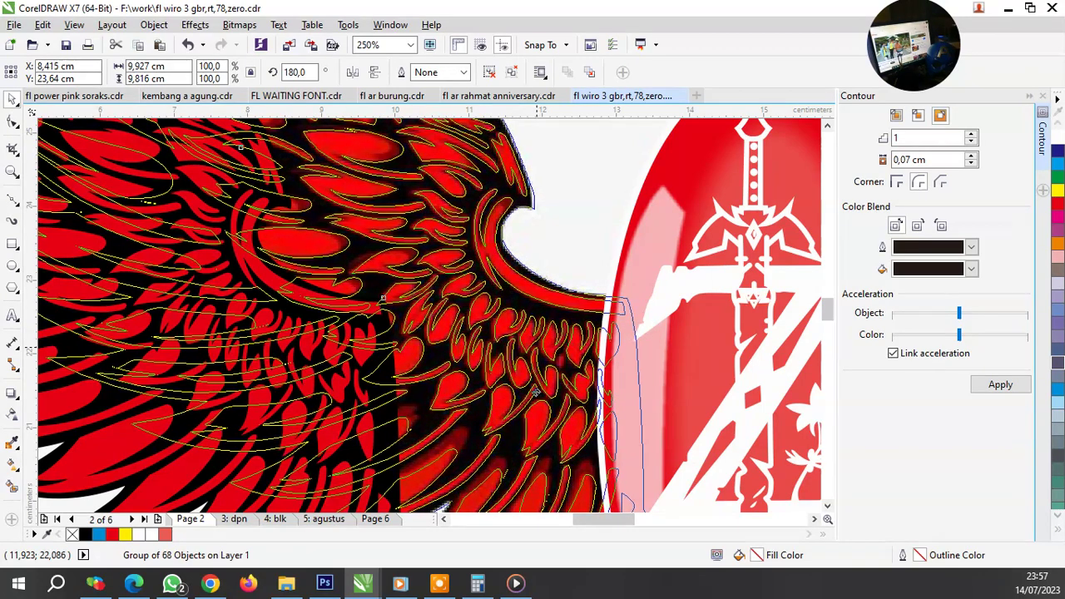
Step: Order the left wing behind the oval emblem, then select all the vector logo parts
scroll(538, 392, down, 2)
scroll(583, 407, down, 2)
scroll(583, 408, up, 1)
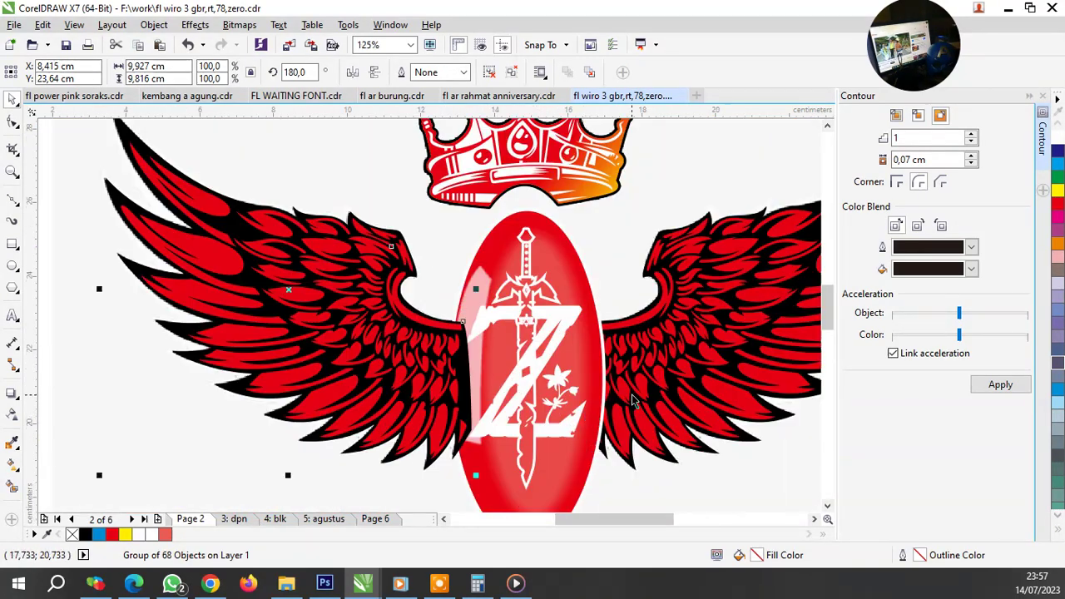
right_click(390, 374)
mouse_move(429, 410)
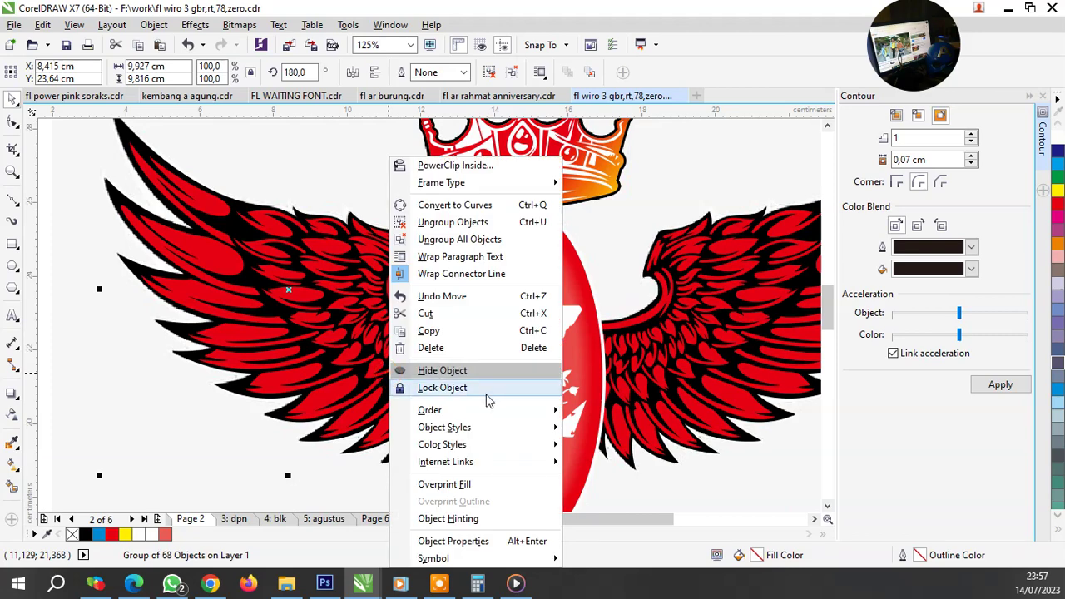
click(608, 536)
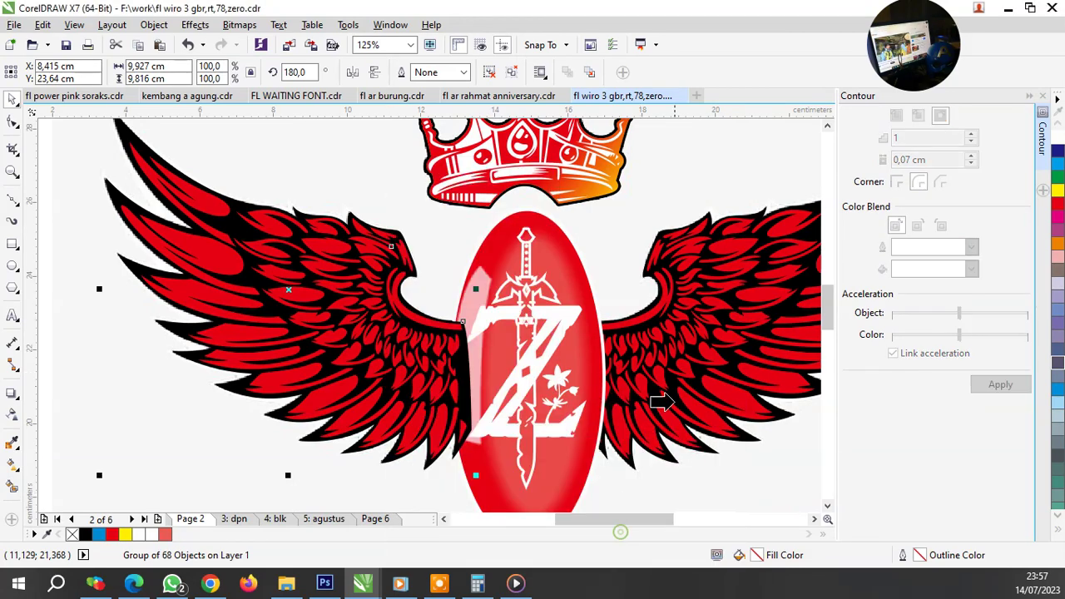
click(671, 392)
scroll(466, 346, down, 1)
scroll(466, 344, down, 1)
drag(654, 437, 342, 238)
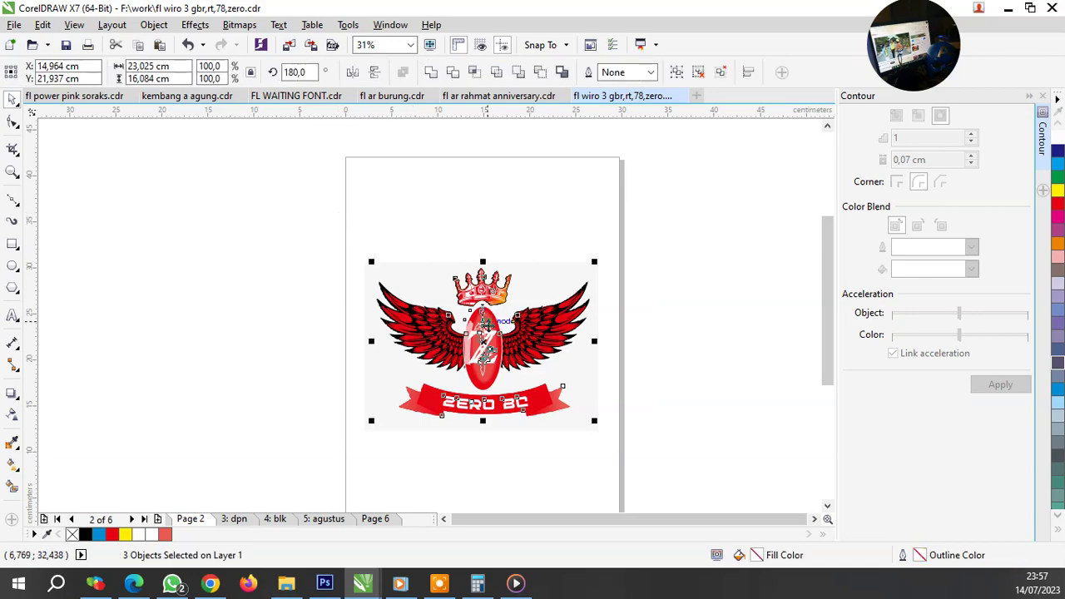
Step: Group the selected vector logo parts and move the group beside the original bitmap
key(ctrl+g)
drag(433, 332, 647, 338)
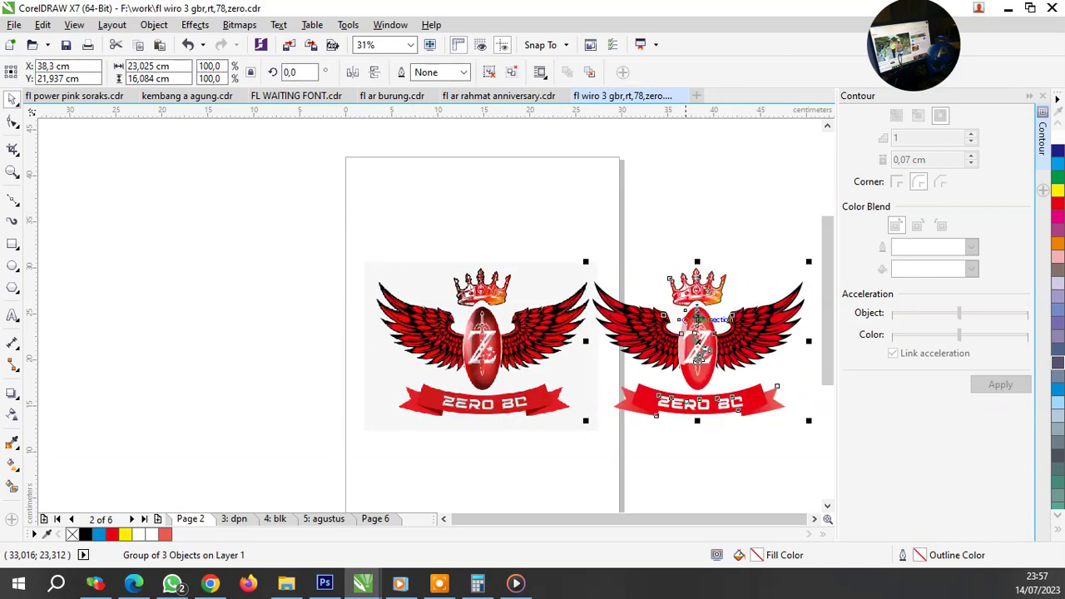
scroll(790, 318, up, 1)
scroll(483, 281, down, 1)
scroll(527, 317, up, 1)
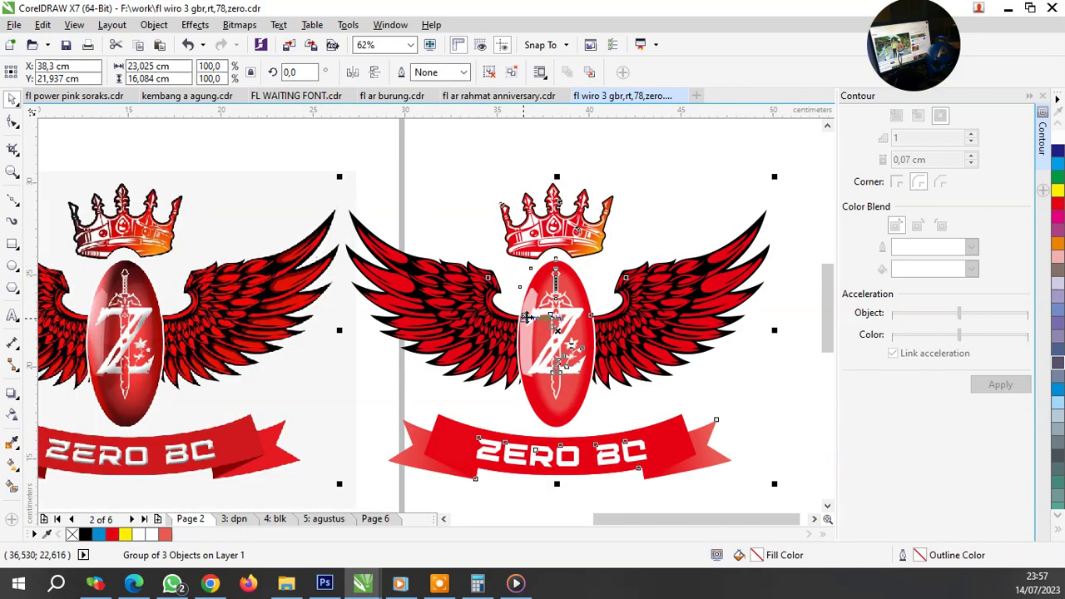
Step: Reselect the vector logo group and bring up its right-click menu
click(758, 421)
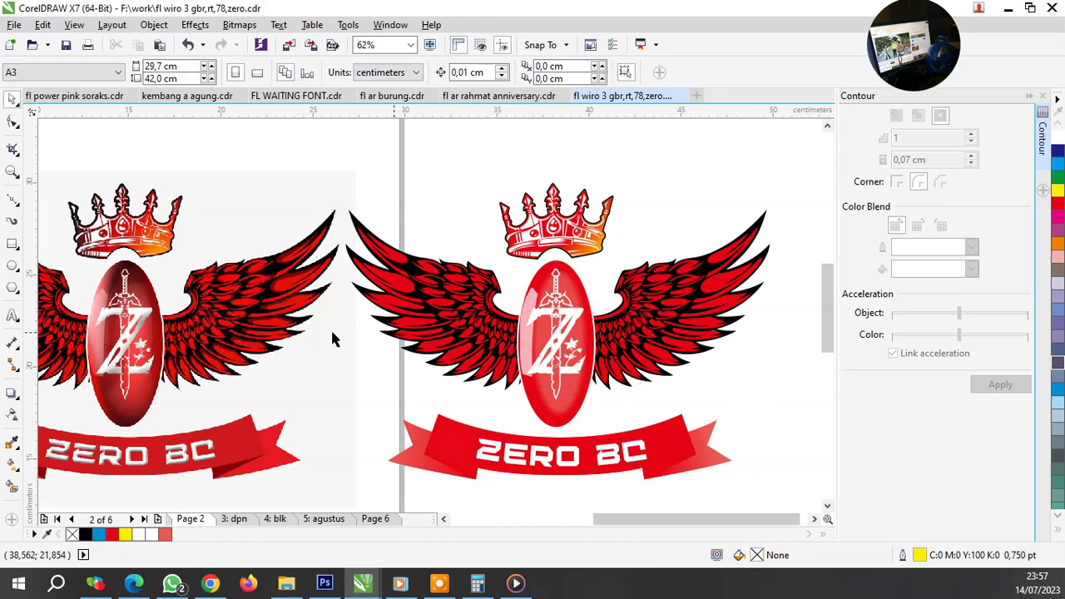
scroll(106, 408, up, 2)
scroll(194, 387, down, 2)
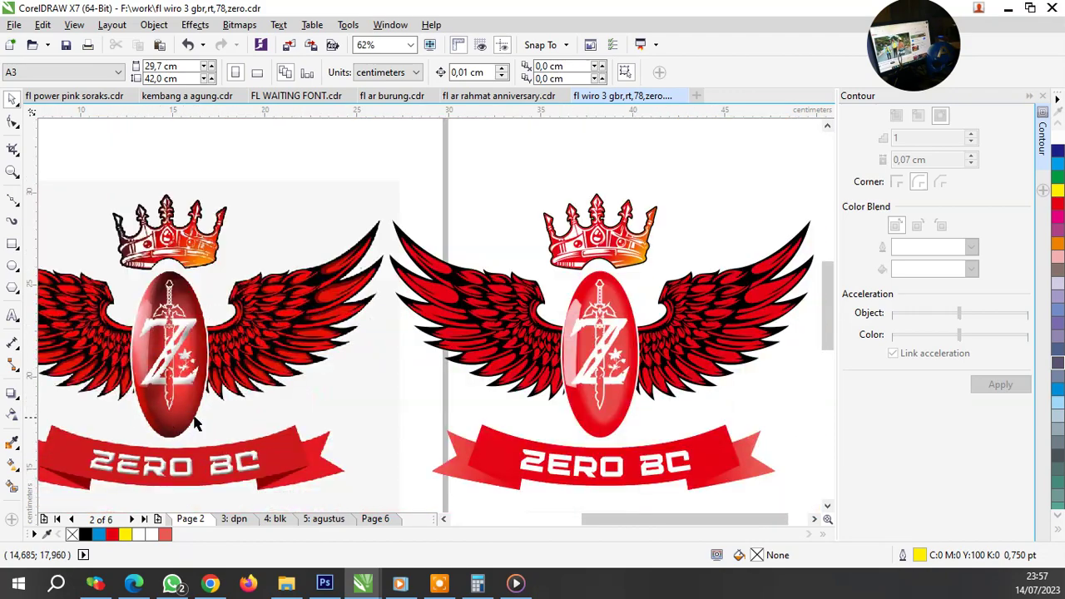
scroll(633, 325, up, 1)
scroll(476, 268, down, 1)
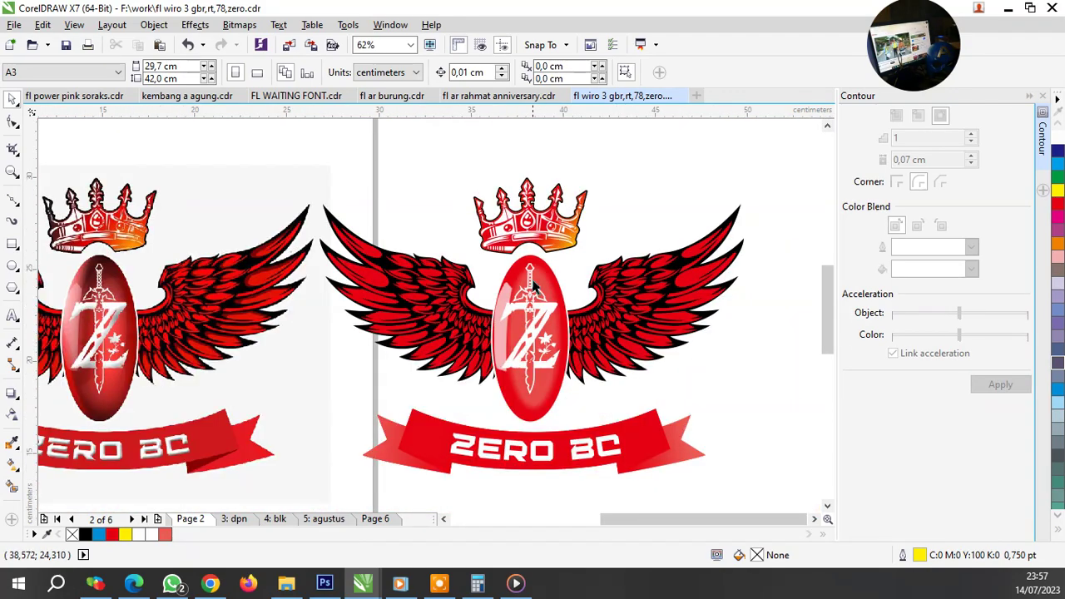
scroll(536, 286, up, 1)
click(542, 273)
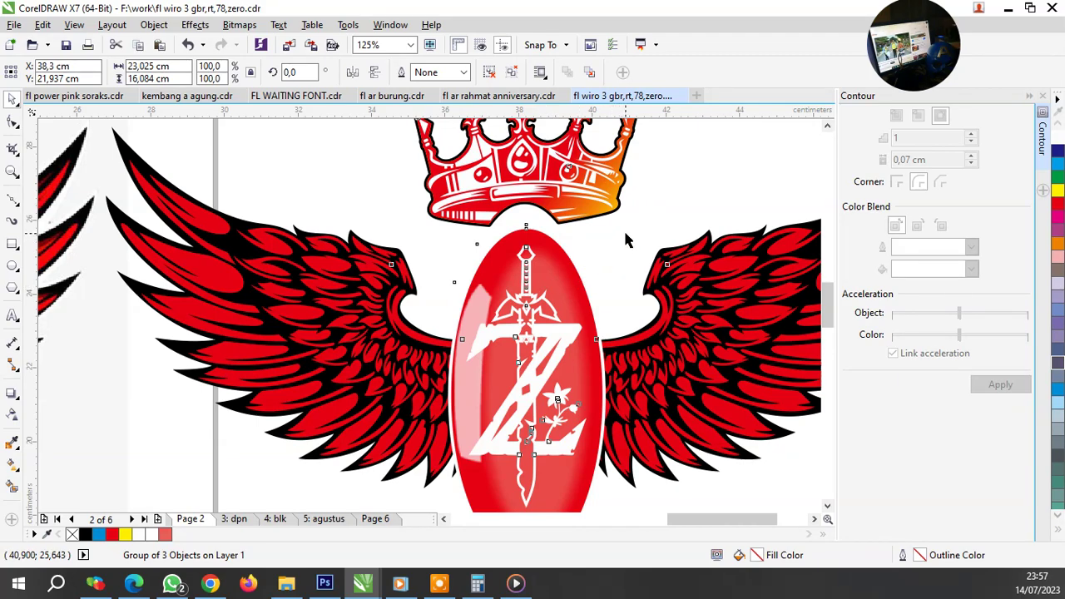
right_click(552, 276)
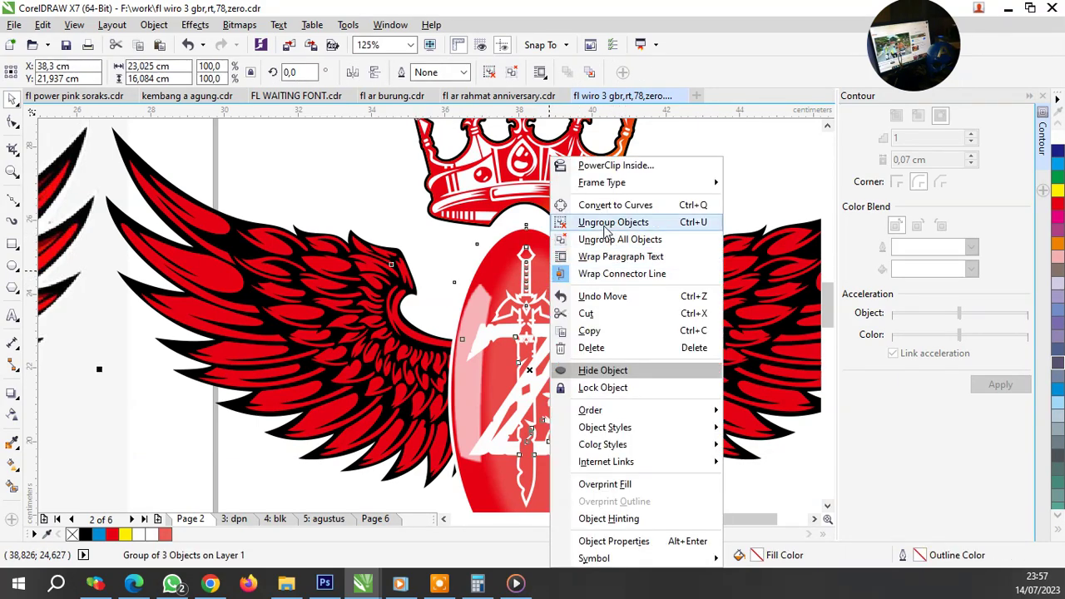
Step: Ungroup the vector logo and its emblem parts to get at the oval emblem
click(605, 226)
key(ctrl+g)
mouse_move(559, 249)
mouse_down()
mouse_move(574, 254)
mouse_move(551, 269)
mouse_up()
right_click(542, 270)
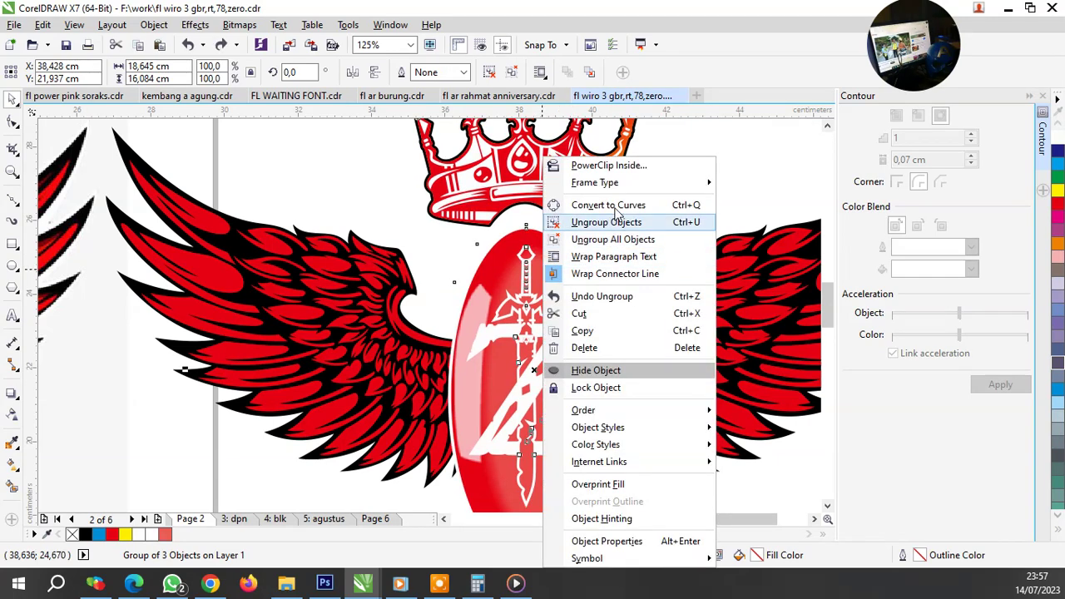
click(600, 219)
click(557, 250)
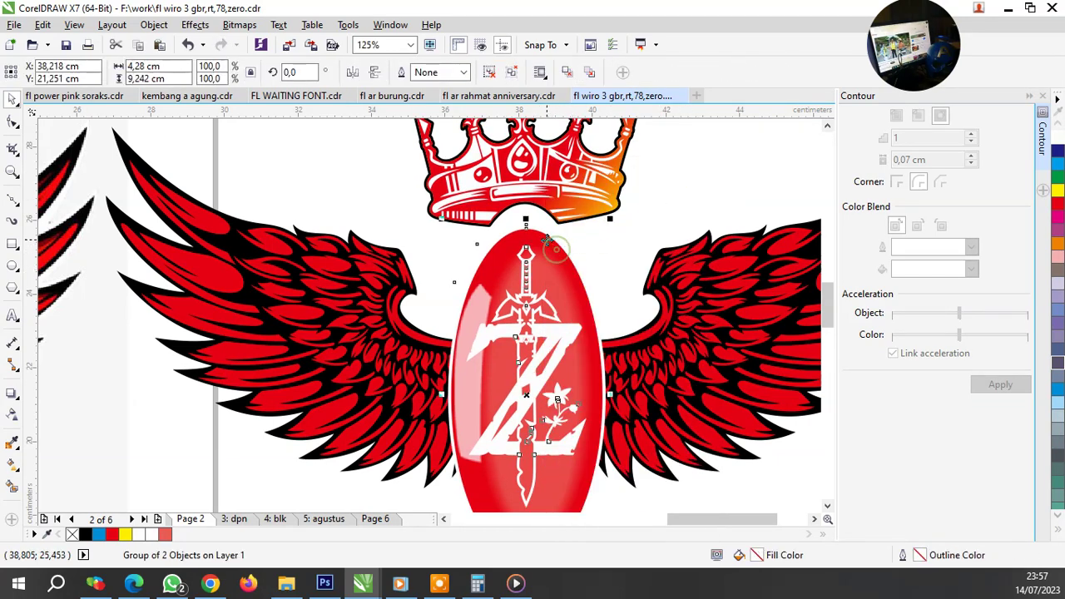
drag(557, 250, 571, 254)
key(ctrl+z)
Step: Ungroup the oval emblem pieces until the red ellipse can be selected on its own
right_click(676, 158)
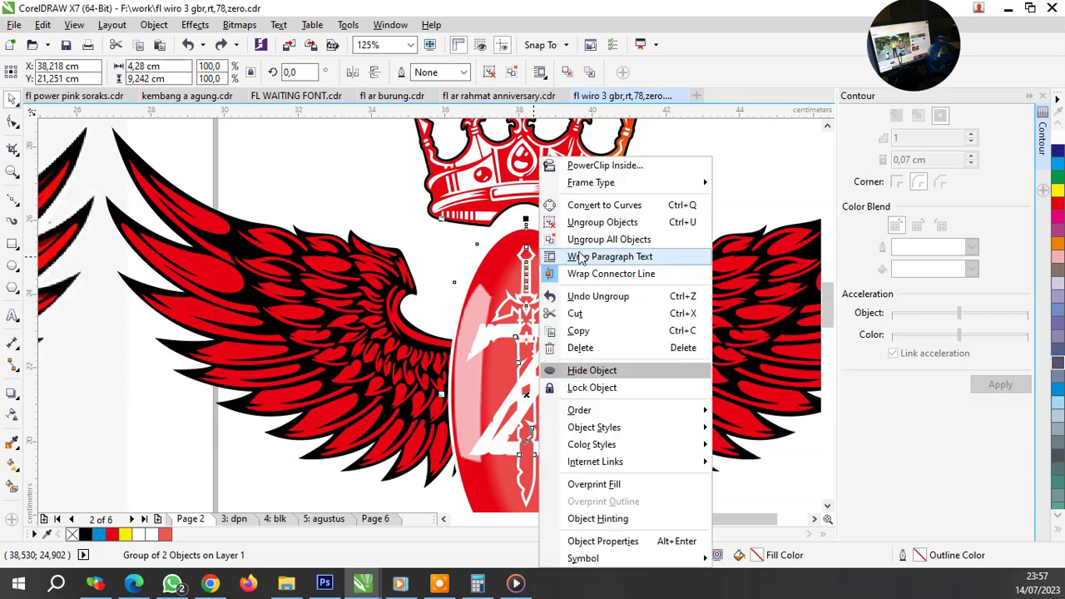
click(703, 223)
click(704, 199)
scroll(518, 234, up, 2)
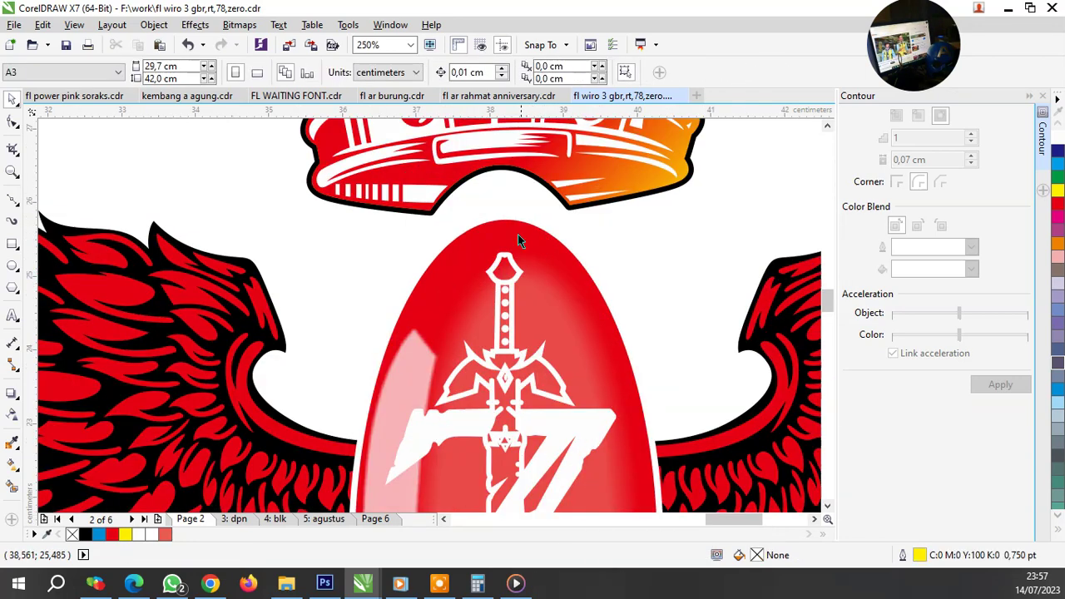
drag(517, 232, 587, 229)
key(ctrl+z)
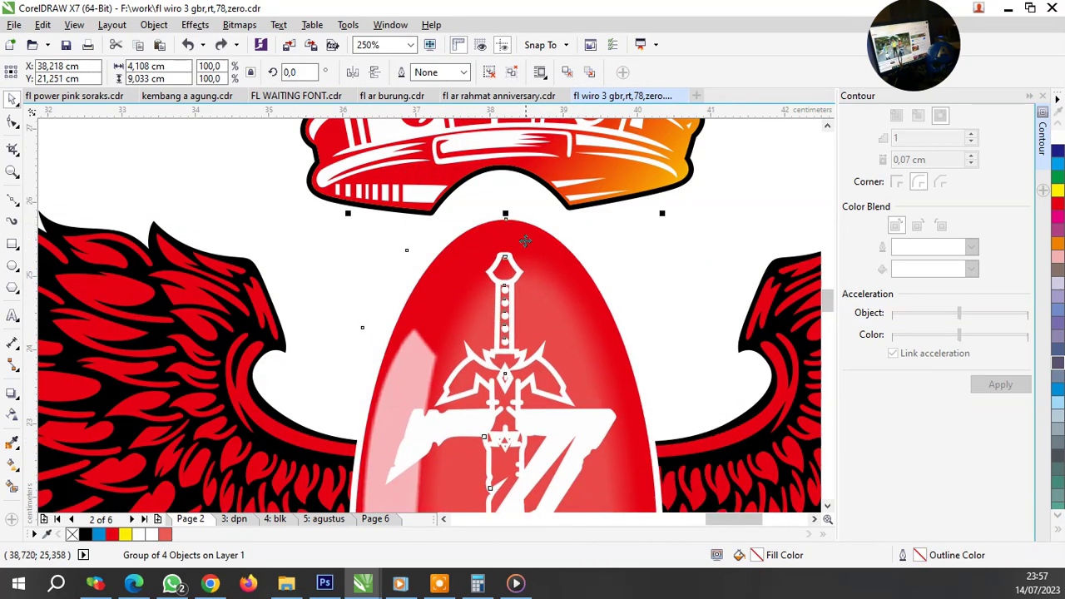
right_click(516, 233)
click(570, 223)
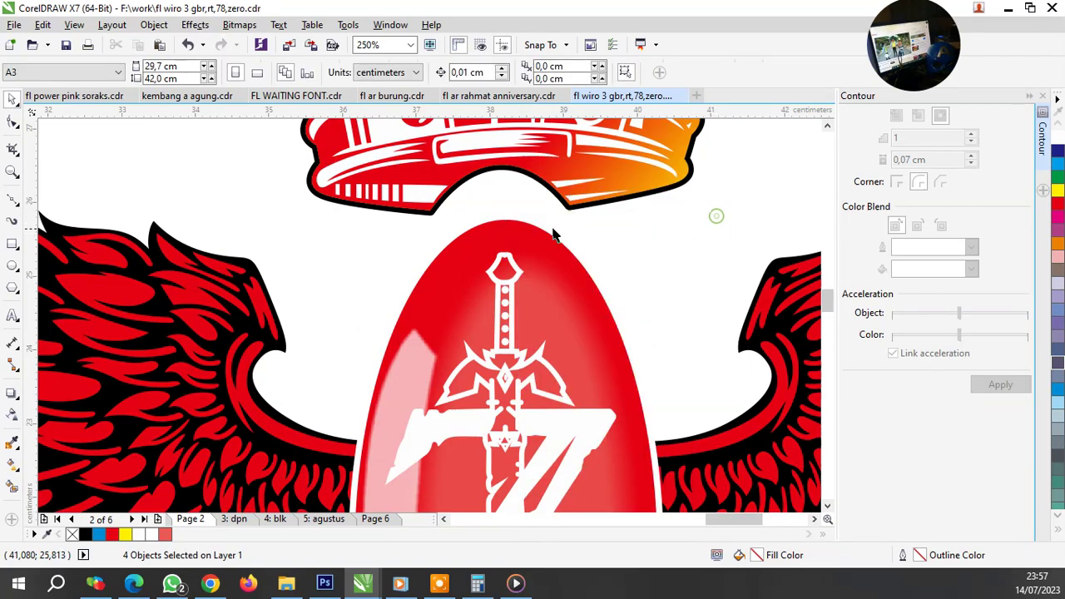
click(522, 228)
drag(511, 228, 586, 239)
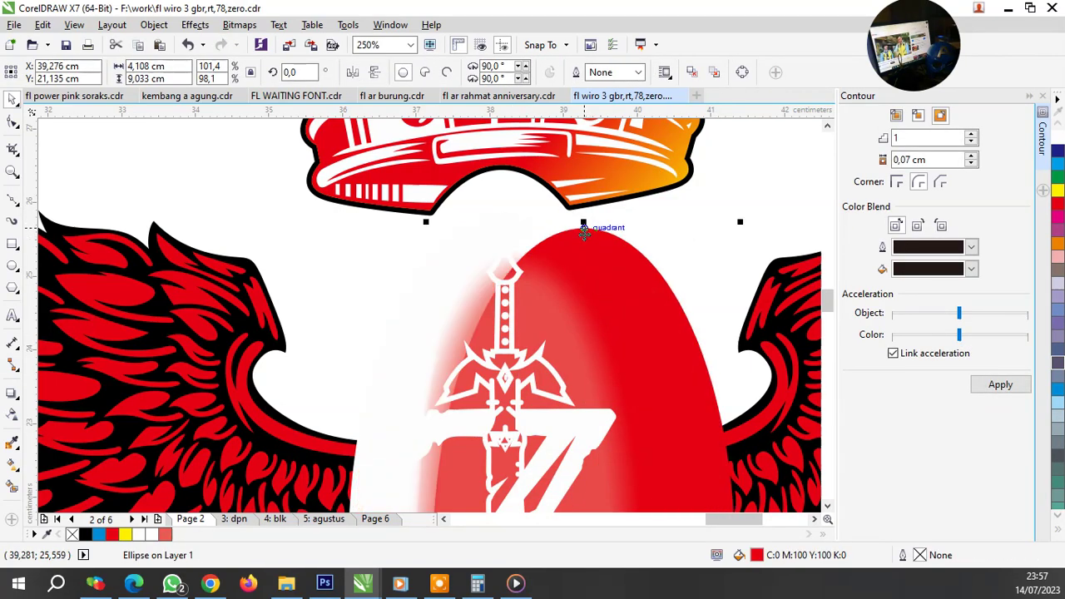
key(ctrl+z)
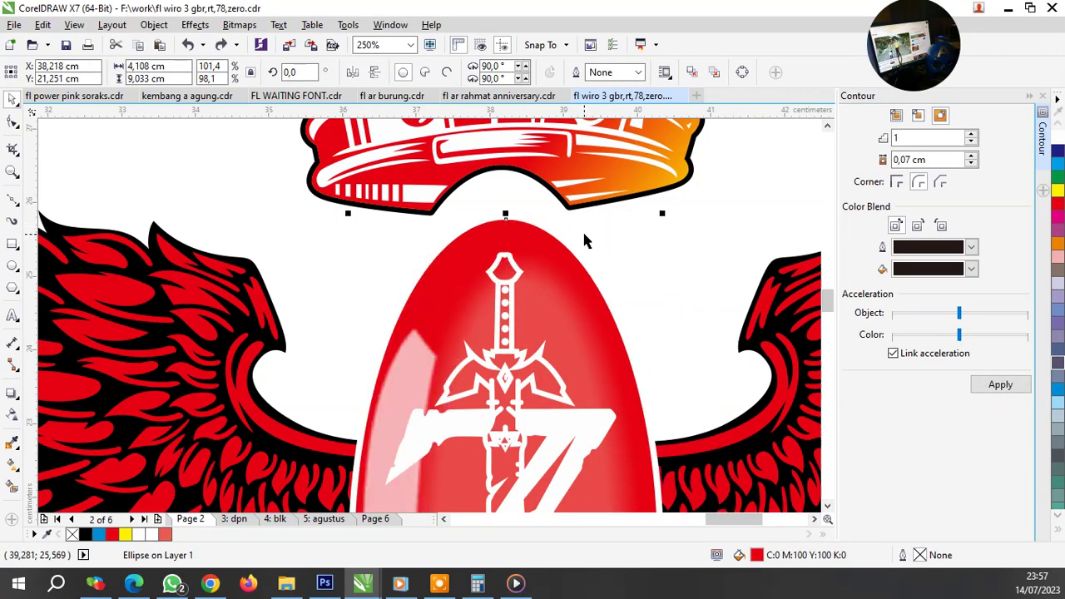
Step: Bring the red ellipse in front of the sword artwork and fill it black
click(533, 248)
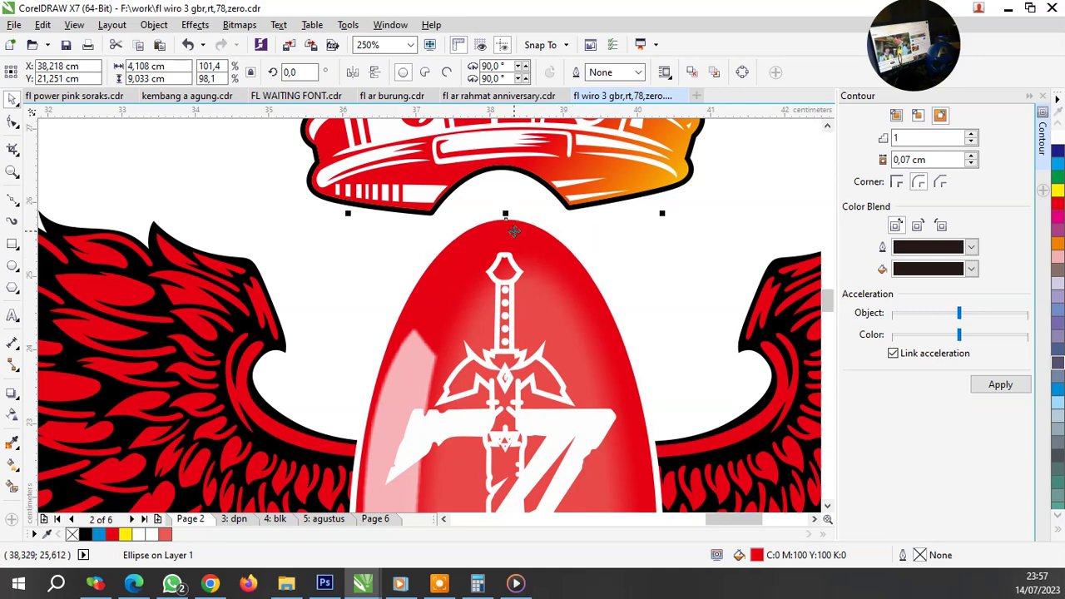
right_click(514, 232)
click(556, 393)
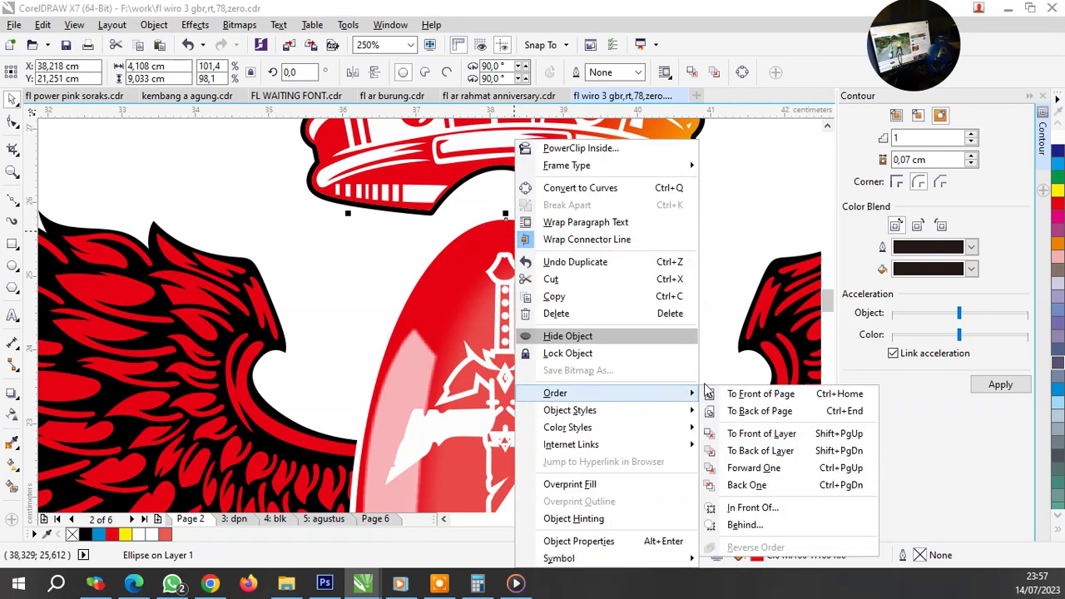
click(732, 433)
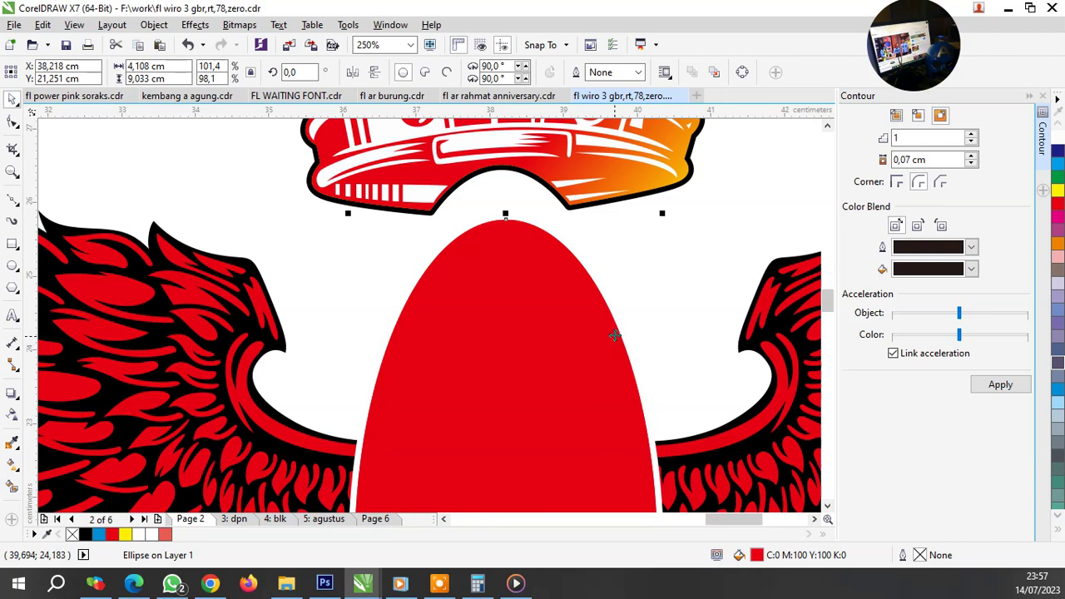
click(86, 539)
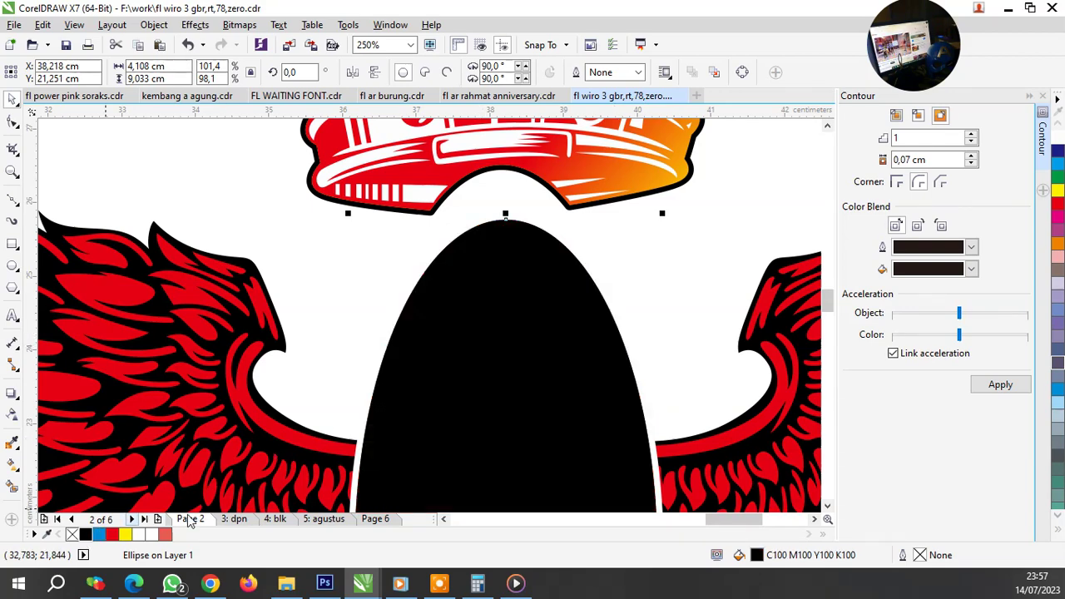
scroll(459, 340, down, 2)
scroll(281, 392, down, 1)
scroll(477, 332, down, 2)
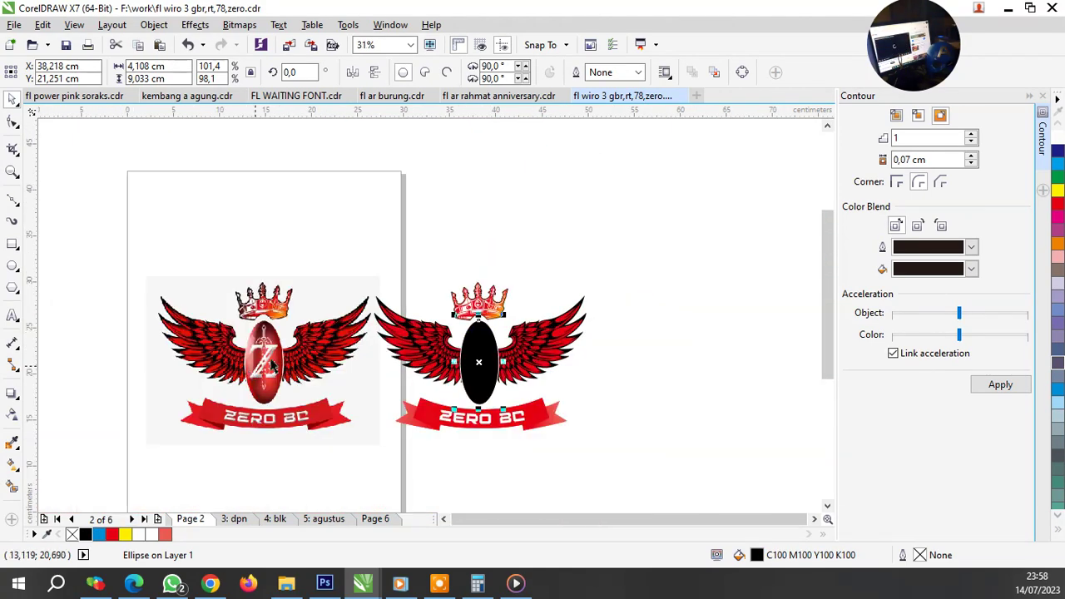
scroll(275, 355, up, 2)
scroll(525, 322, down, 1)
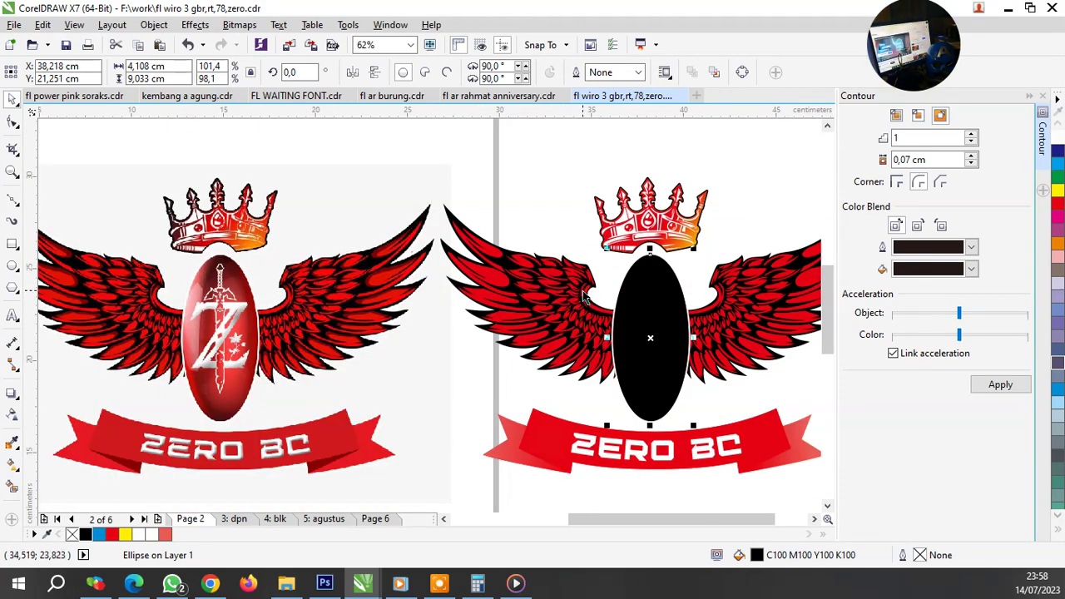
scroll(635, 280, up, 2)
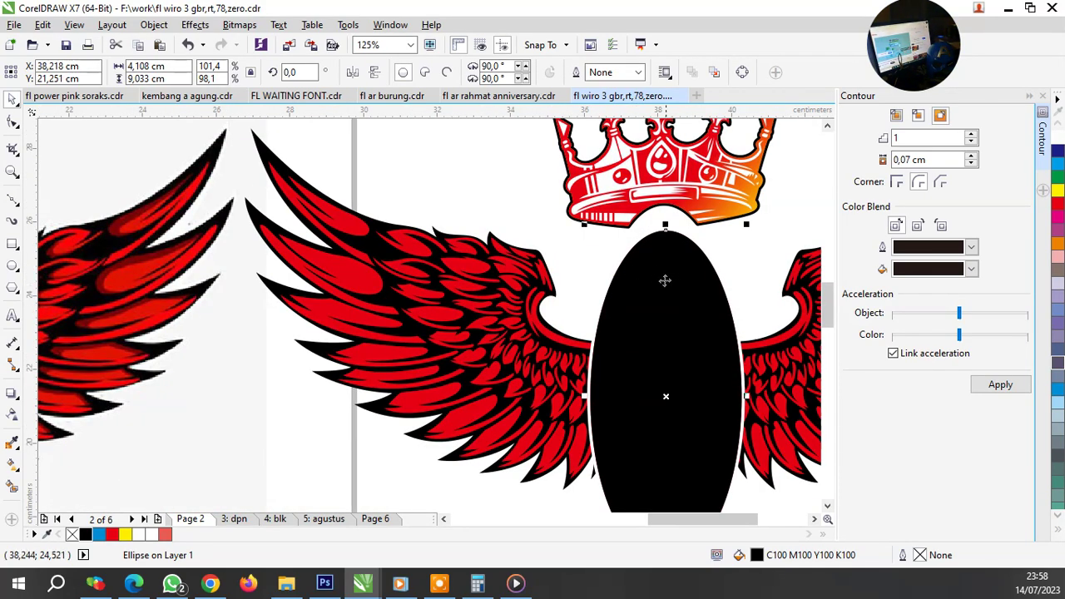
scroll(665, 281, down, 2)
scroll(669, 282, up, 2)
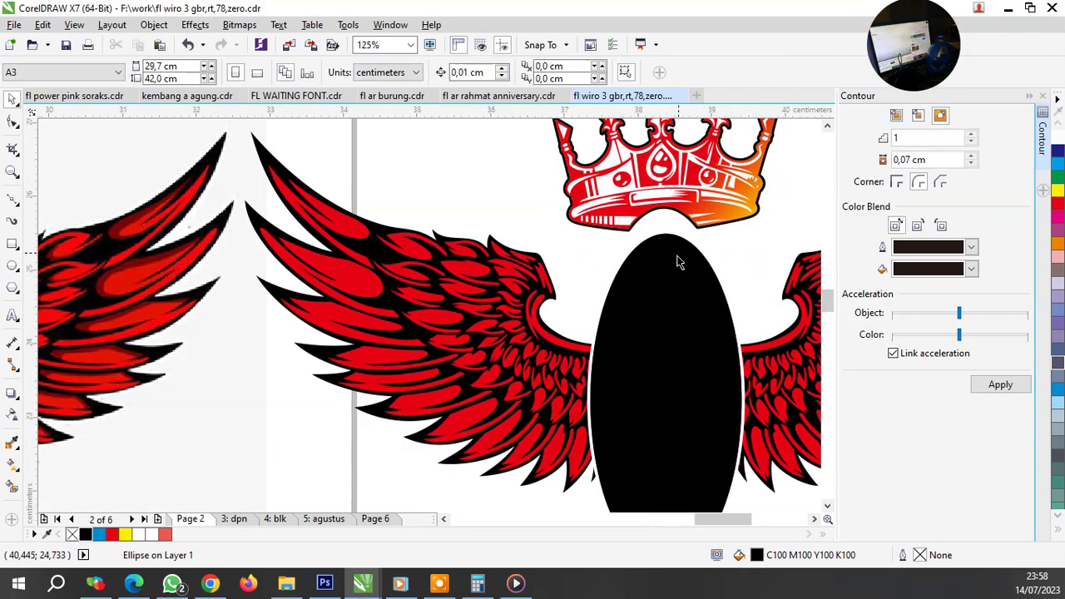
scroll(678, 256, up, 2)
Step: Apply a linear transparency to the black oval, fading it from the top downward
click(10, 419)
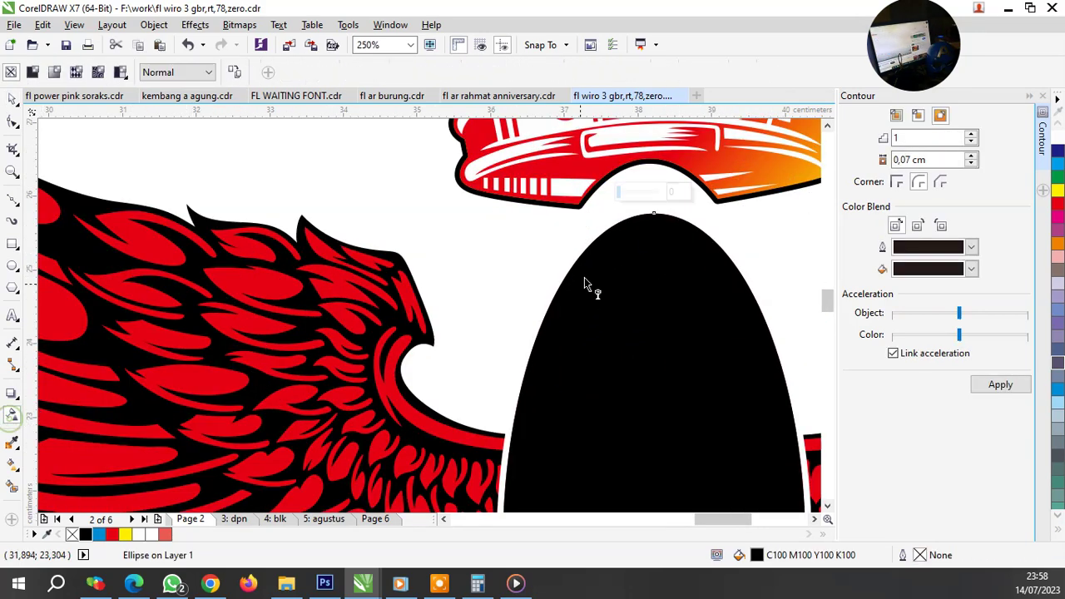
drag(655, 236, 655, 420)
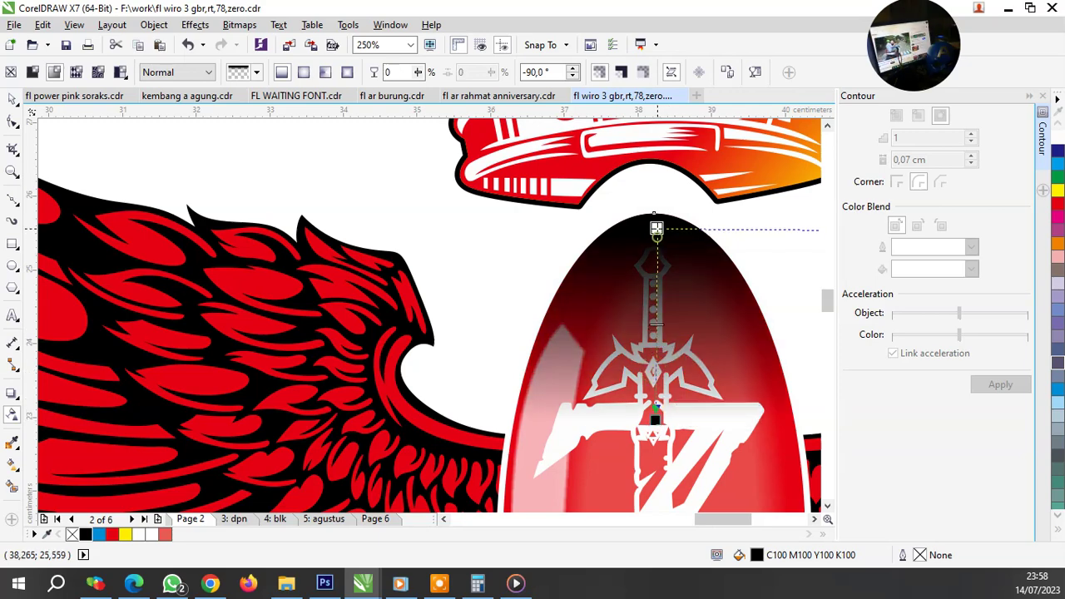
scroll(645, 243, down, 4)
key(space)
scroll(649, 391, up, 2)
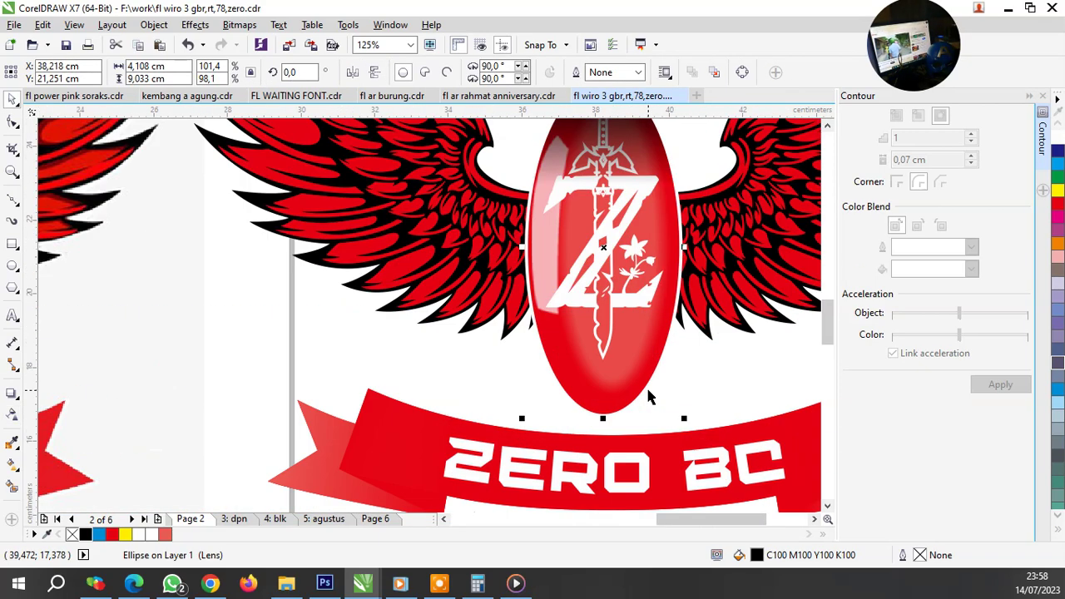
key(space)
scroll(596, 339, down, 2)
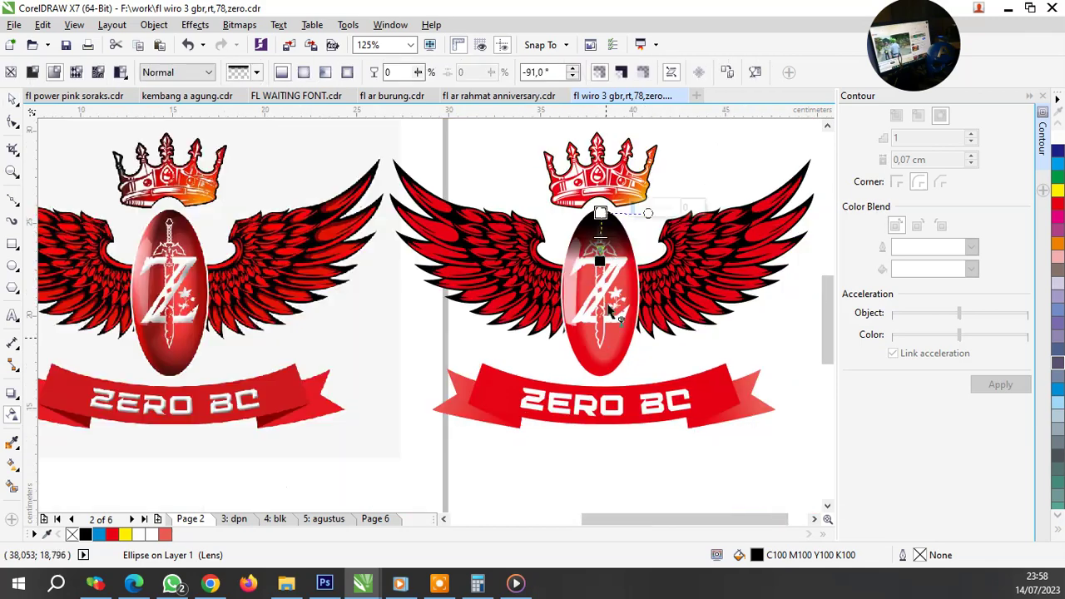
Step: Stretch the fade toward the ribbon, pull its end to the oval's bottom edge, then deselect
drag(603, 224, 620, 487)
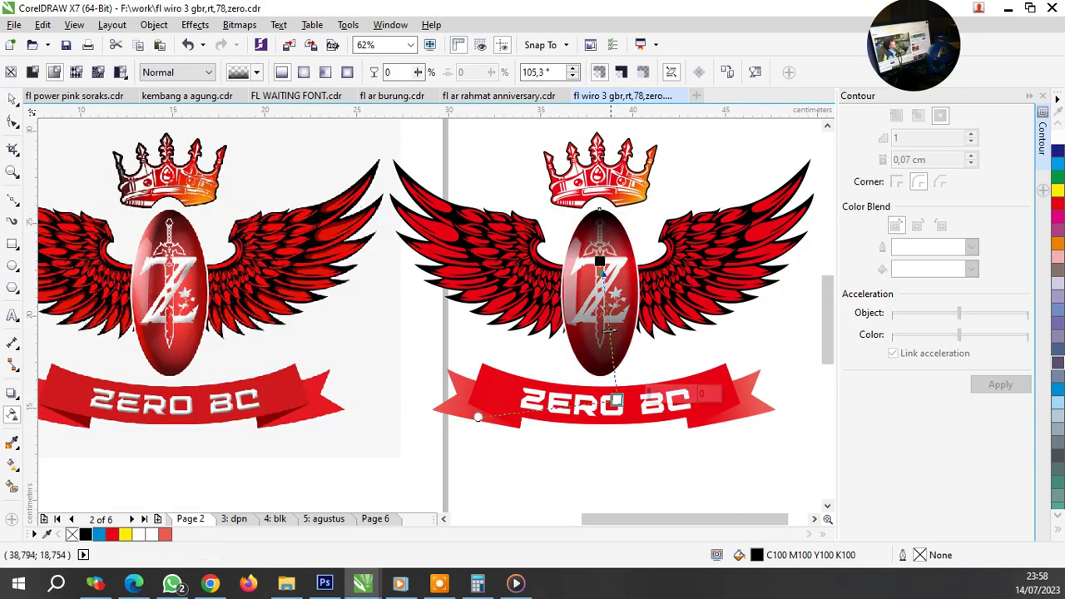
scroll(614, 298, up, 2)
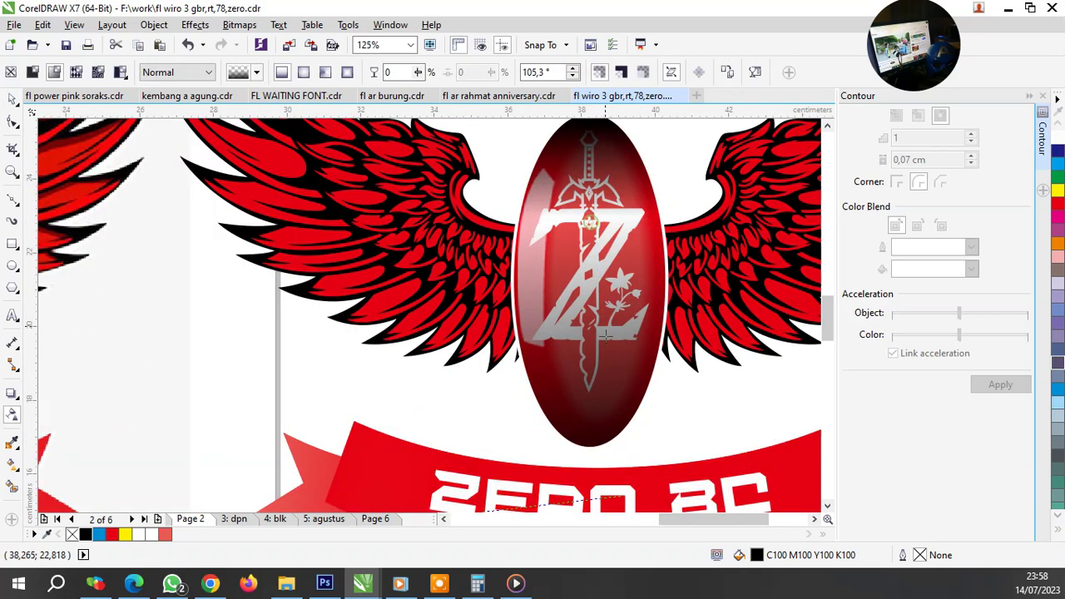
drag(612, 374, 614, 363)
scroll(614, 363, down, 2)
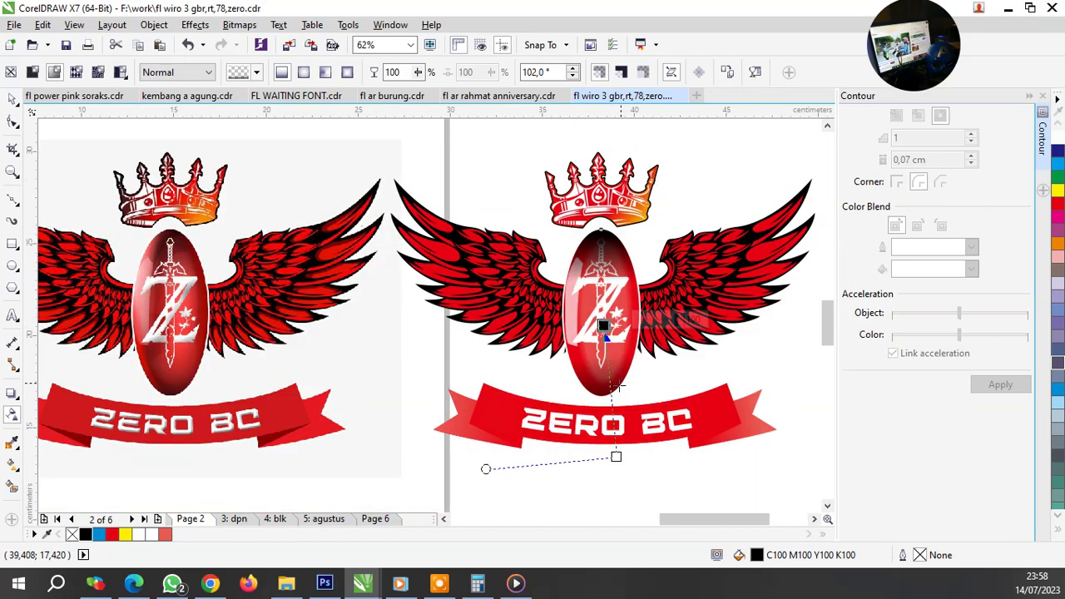
scroll(620, 387, up, 2)
mouse_move(617, 455)
mouse_down()
mouse_move(615, 417)
mouse_move(656, 398)
mouse_move(648, 388)
mouse_up()
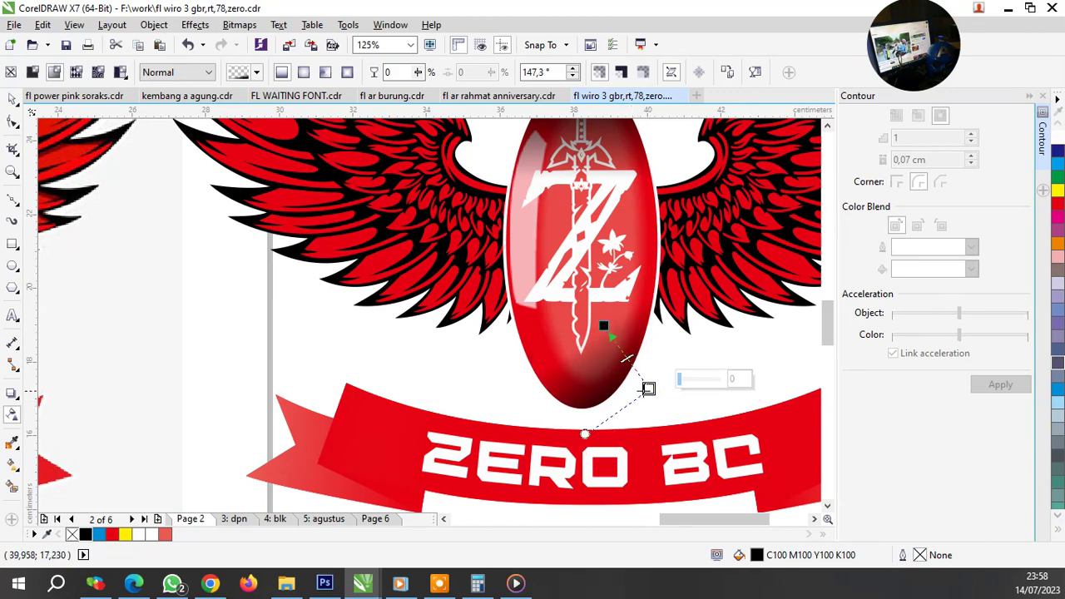
scroll(616, 385, down, 2)
key(space)
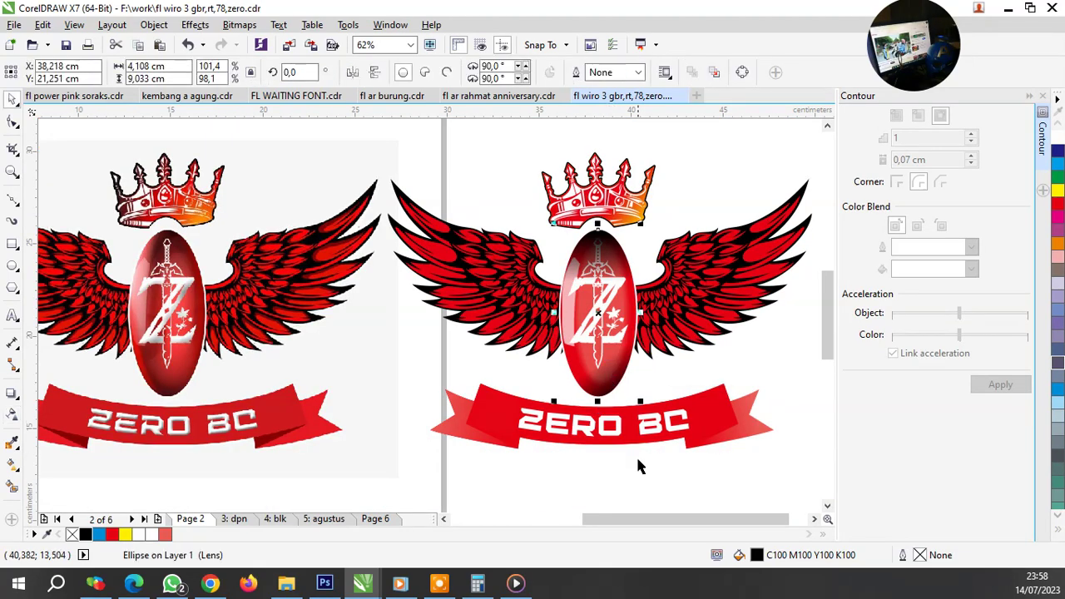
click(616, 453)
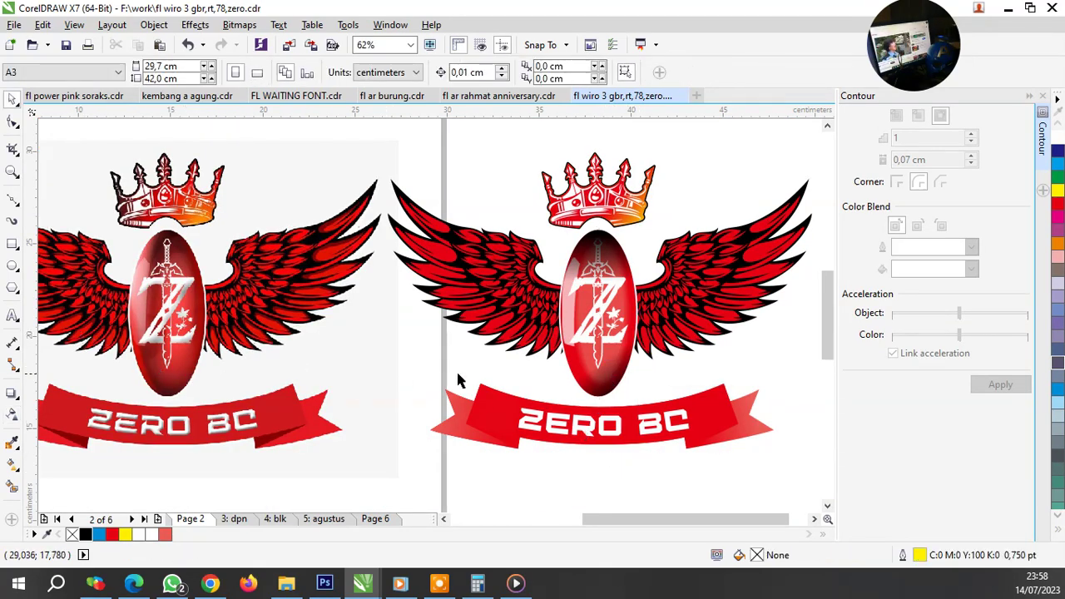
Step: Reselect the shading oval and rotate its transparency fade so the dark shading sits at an angle
scroll(619, 352, up, 2)
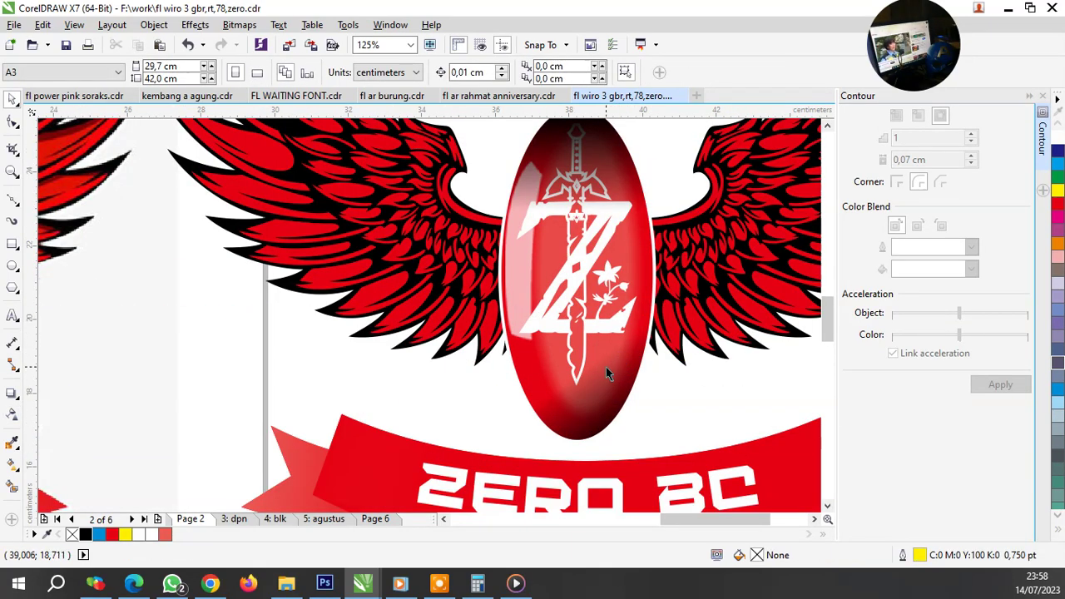
scroll(606, 367, down, 2)
scroll(597, 385, up, 2)
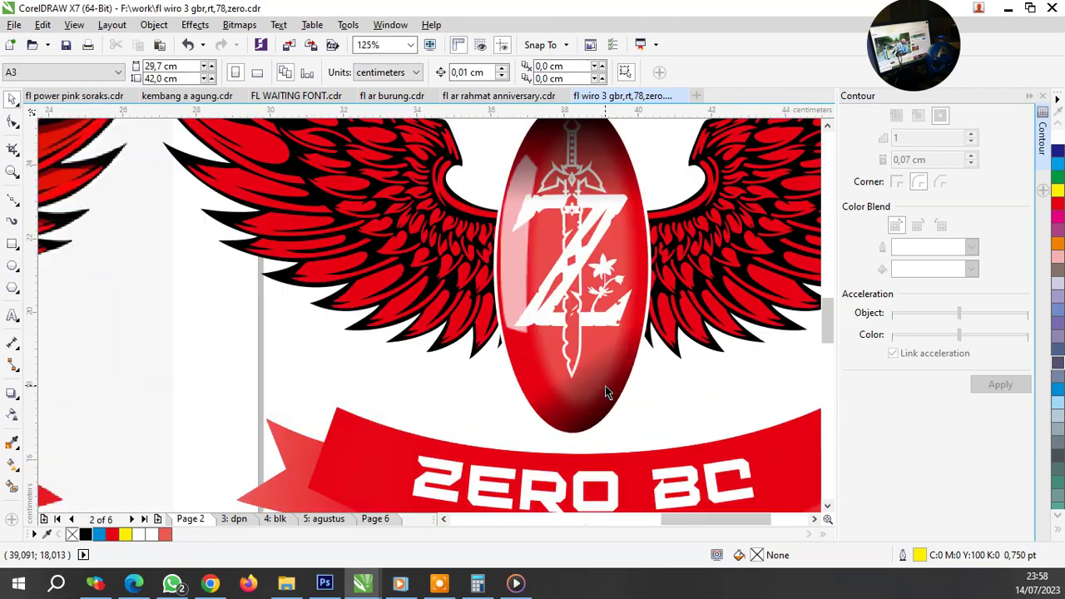
scroll(605, 385, down, 2)
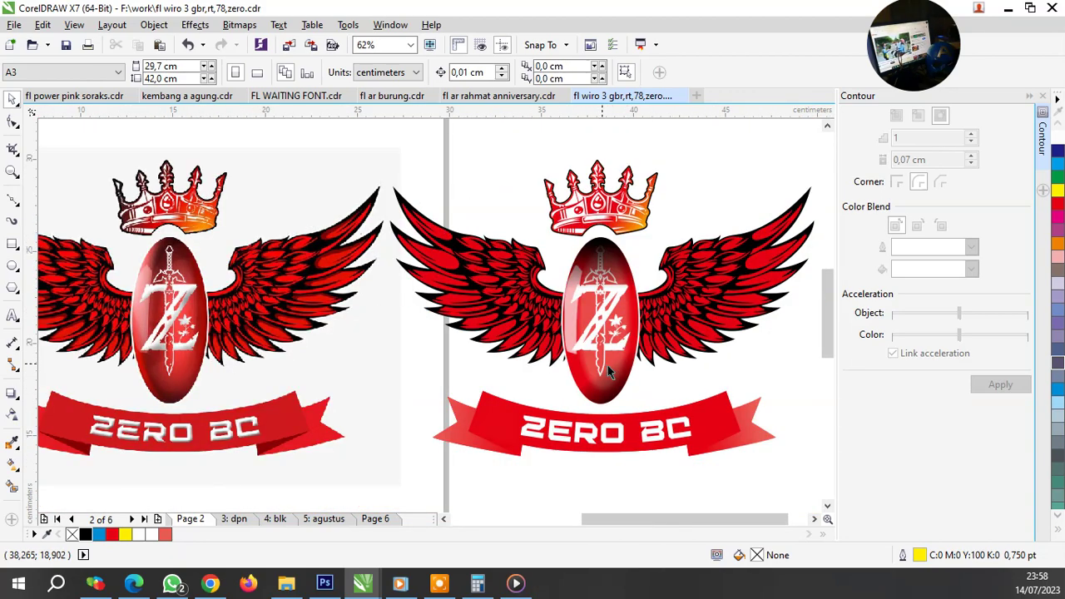
scroll(611, 414, up, 2)
click(572, 449)
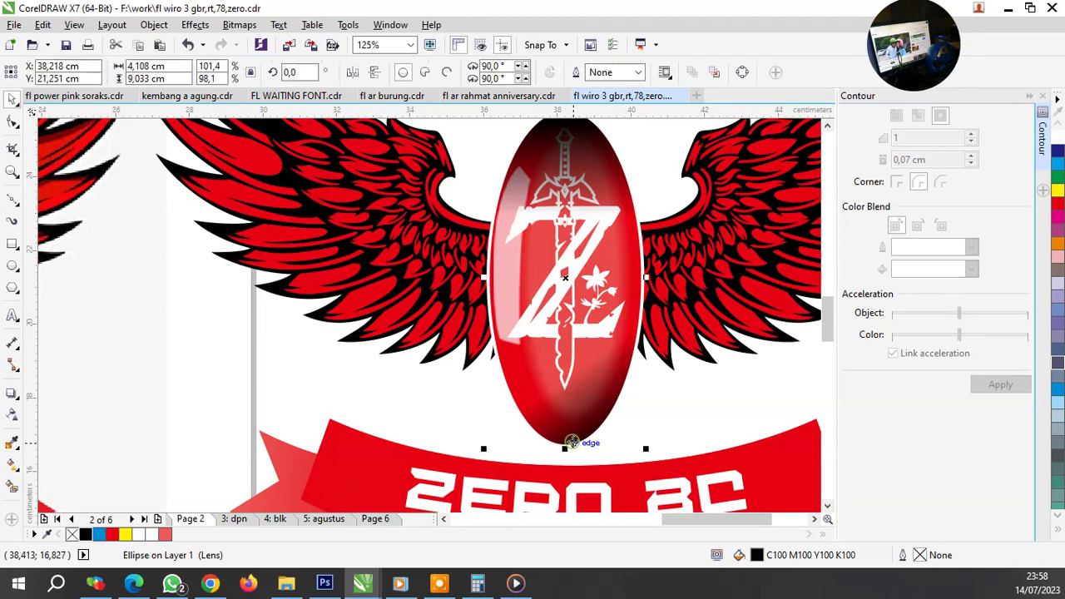
drag(650, 415, 613, 386)
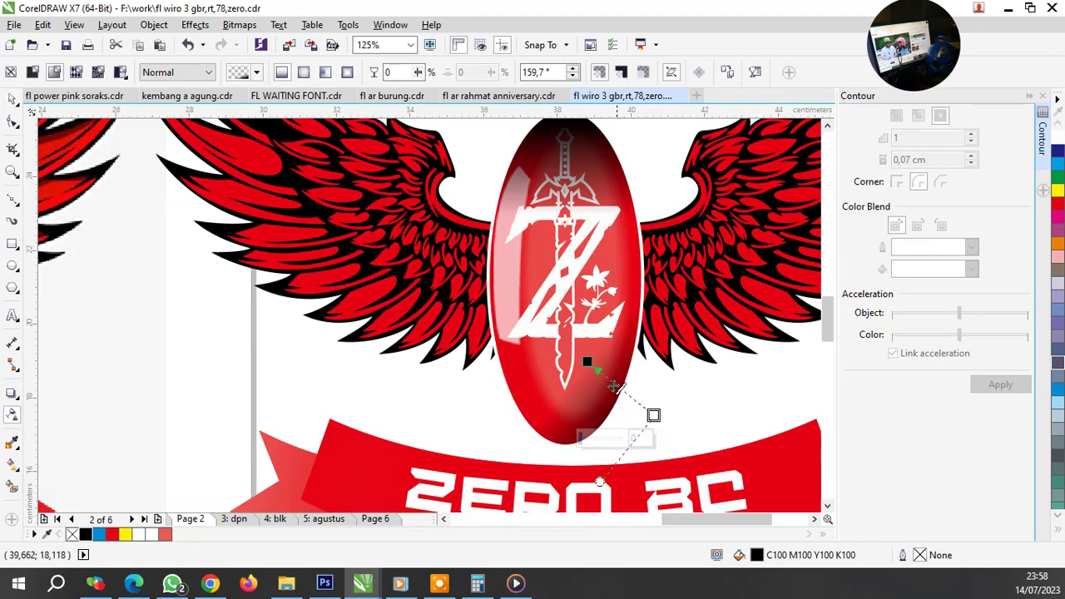
drag(601, 482, 639, 399)
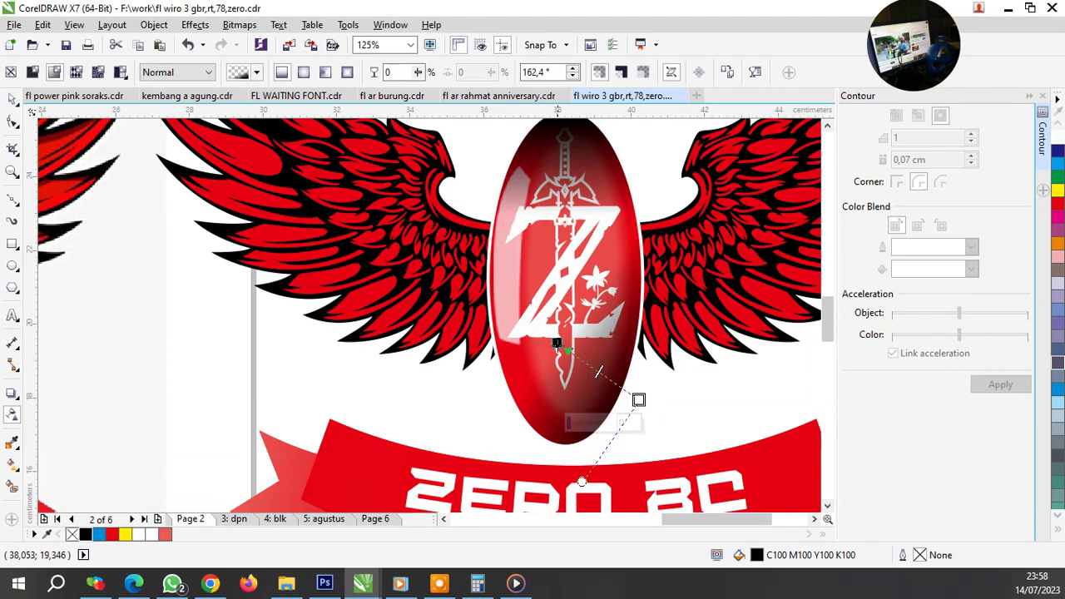
key(space)
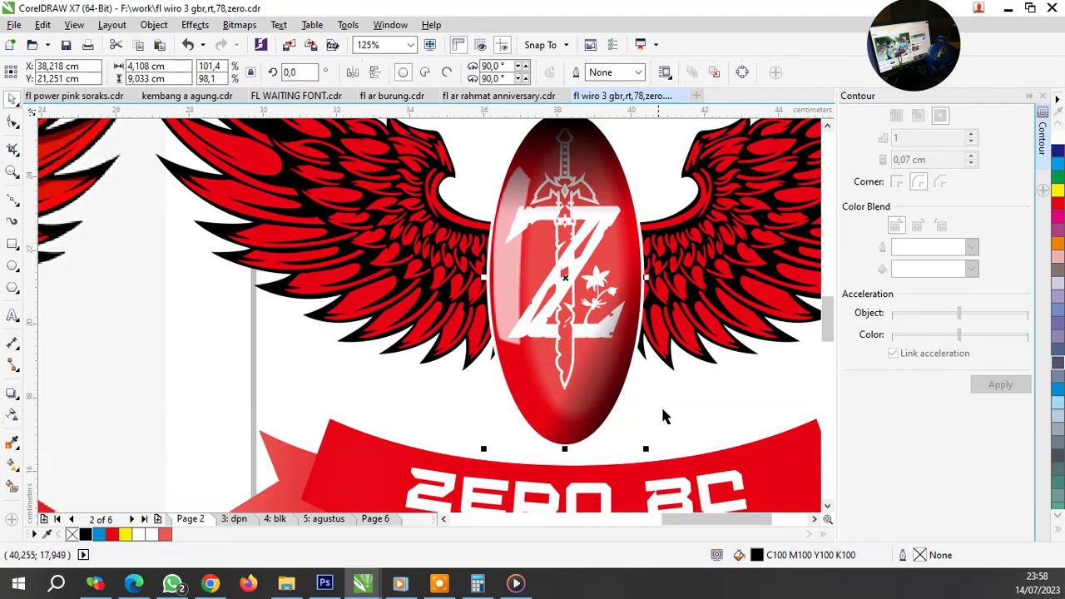
key(space)
drag(639, 401, 632, 405)
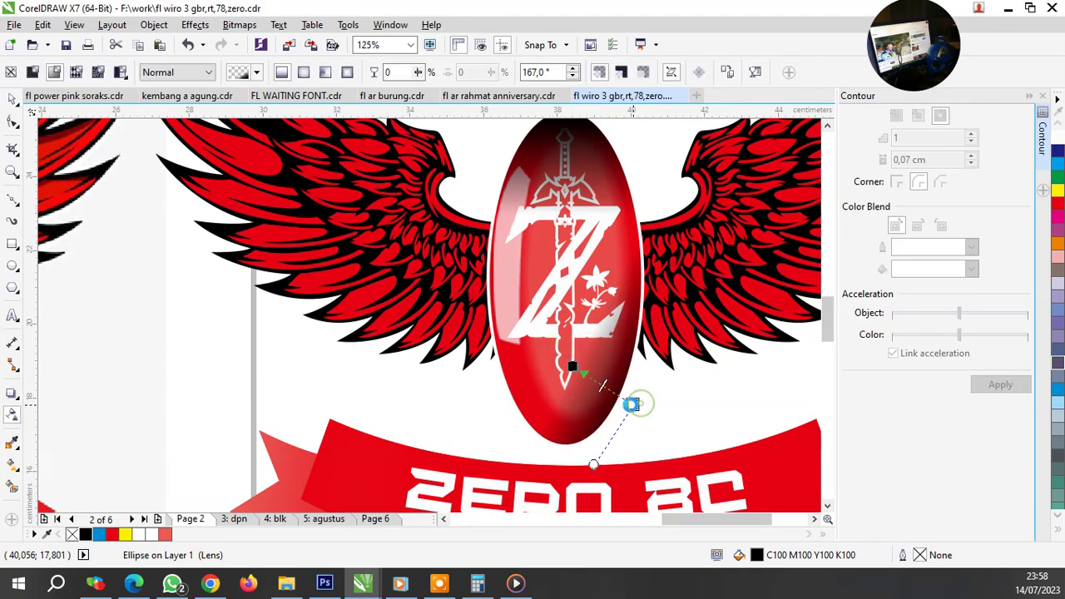
key(space)
Step: Marquee-select all the vector logo pieces and group them with Ctrl+G
scroll(638, 375, down, 3)
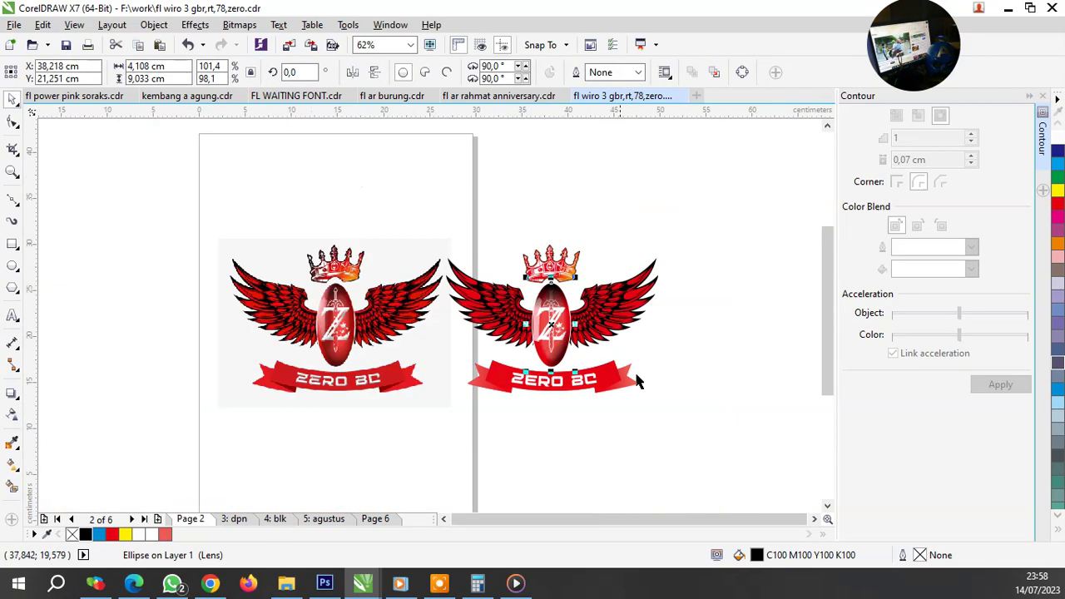
mouse_move(673, 409)
mouse_down()
mouse_move(531, 303)
mouse_move(507, 266)
mouse_up()
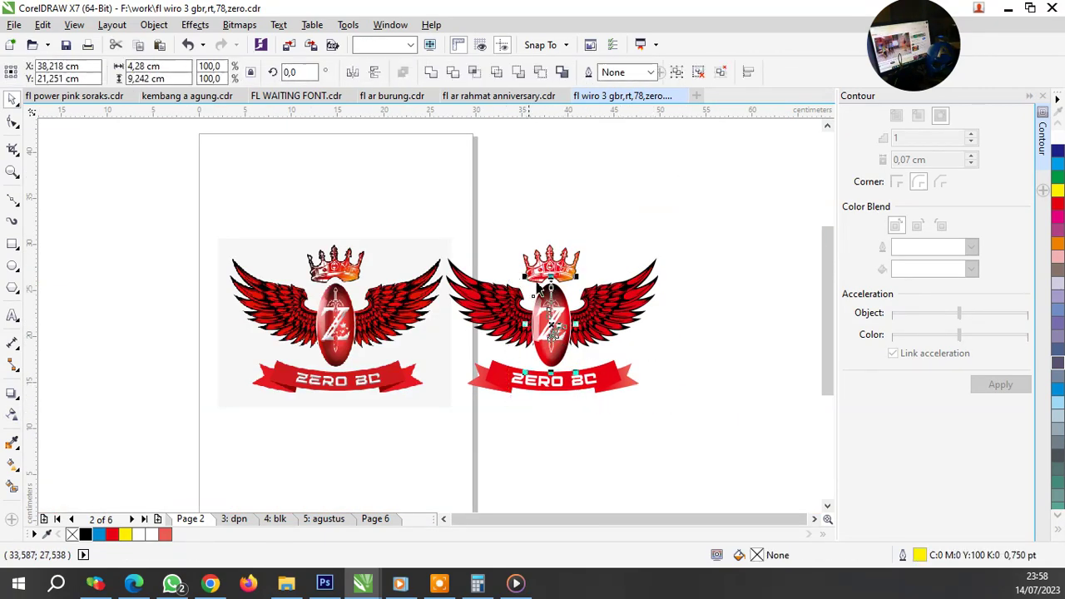
key(ctrl+g)
click(697, 369)
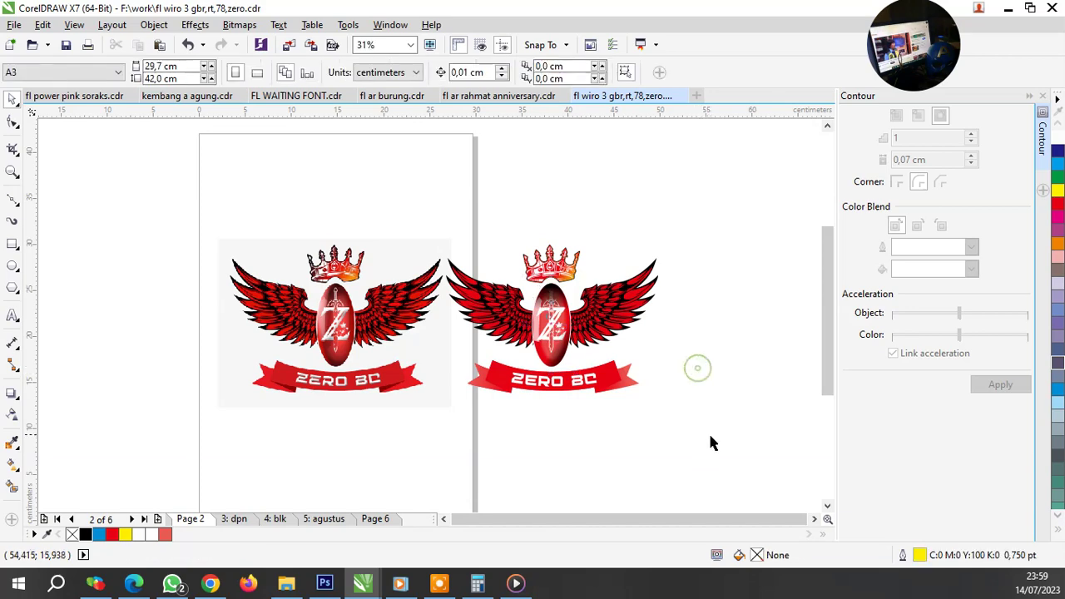
drag(710, 433, 408, 202)
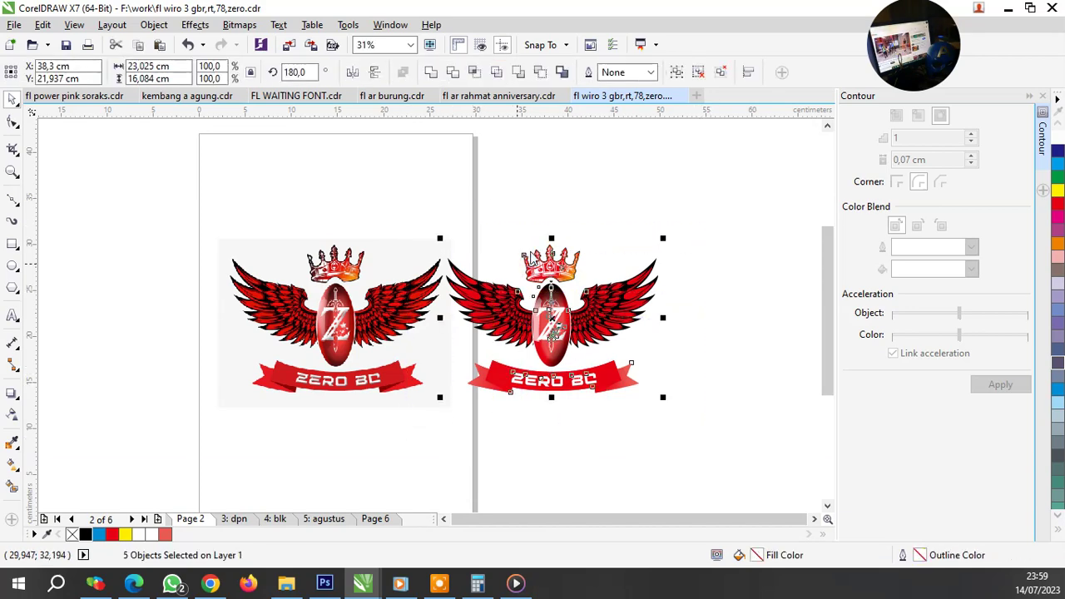
key(ctrl+g)
key(Escape)
scroll(468, 317, up, 2)
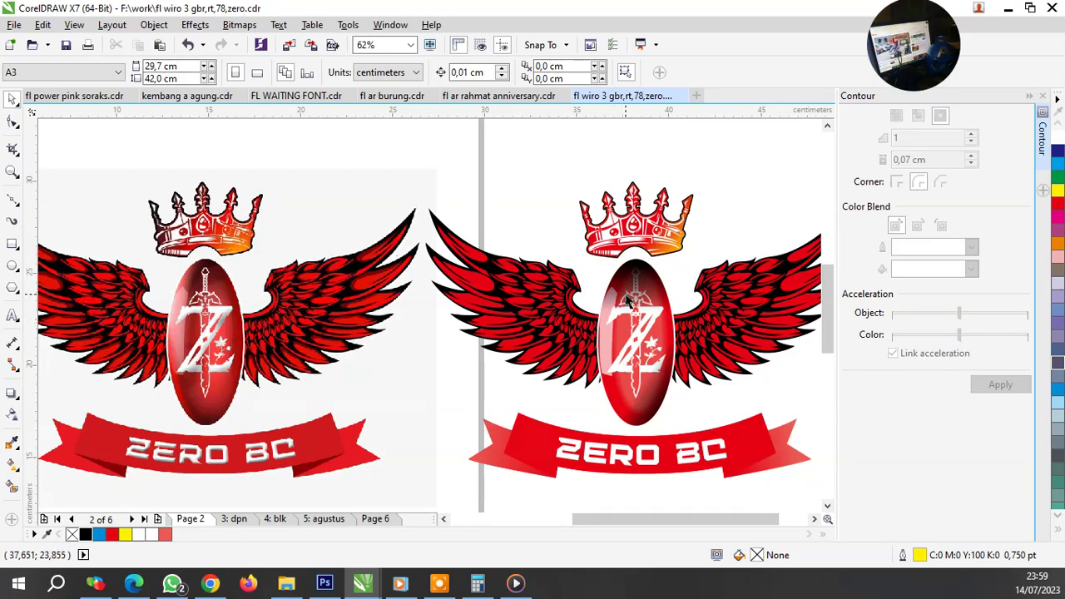
Step: Save the document with the finished vector logo beside the bitmap original
click(66, 45)
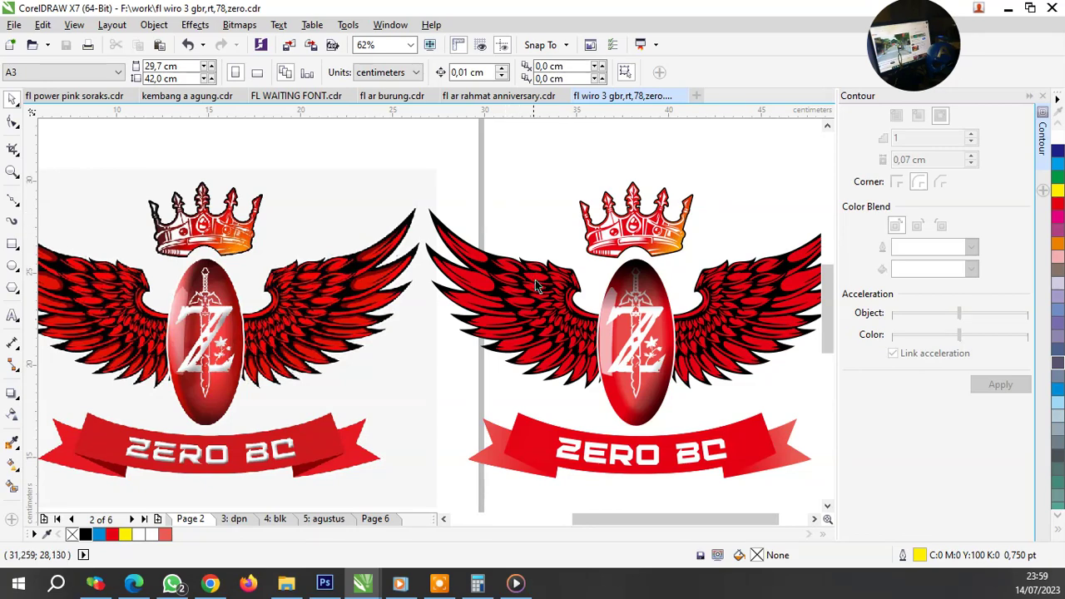
scroll(537, 298, down, 1)
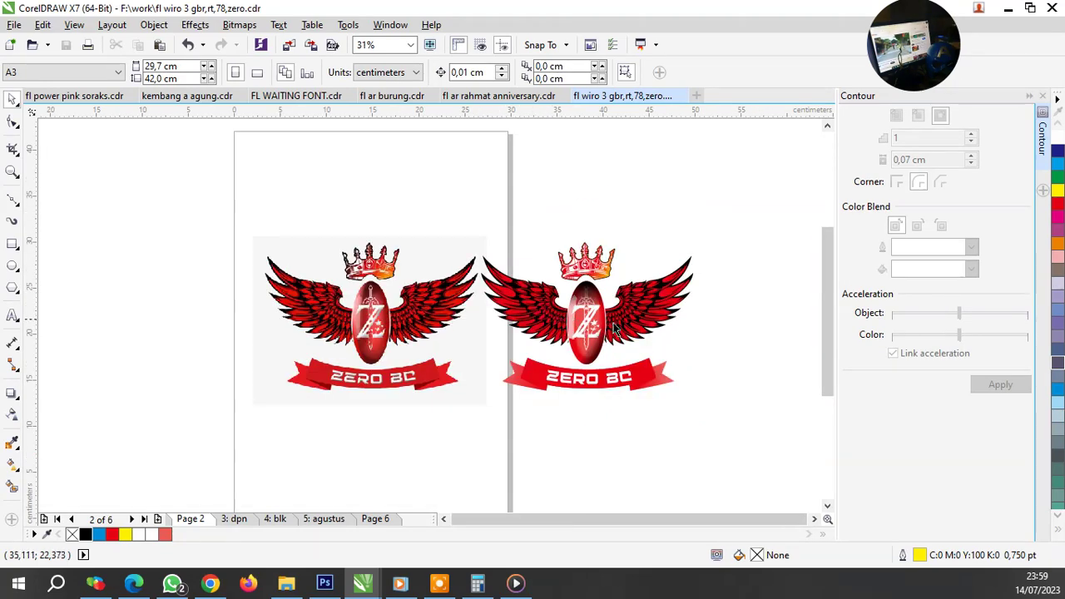
scroll(620, 332, up, 1)
scroll(620, 335, down, 1)
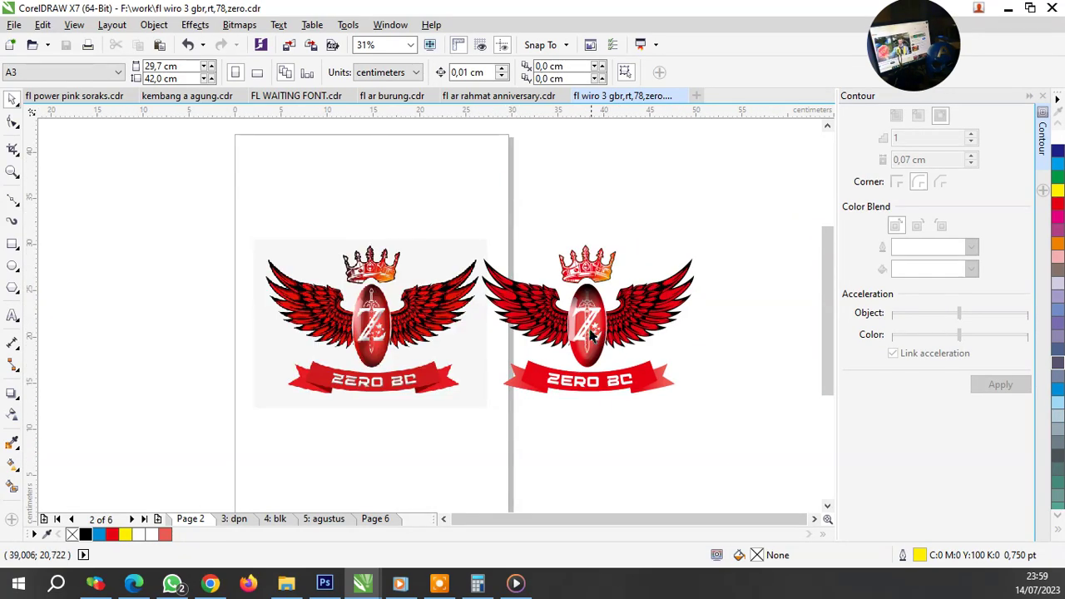